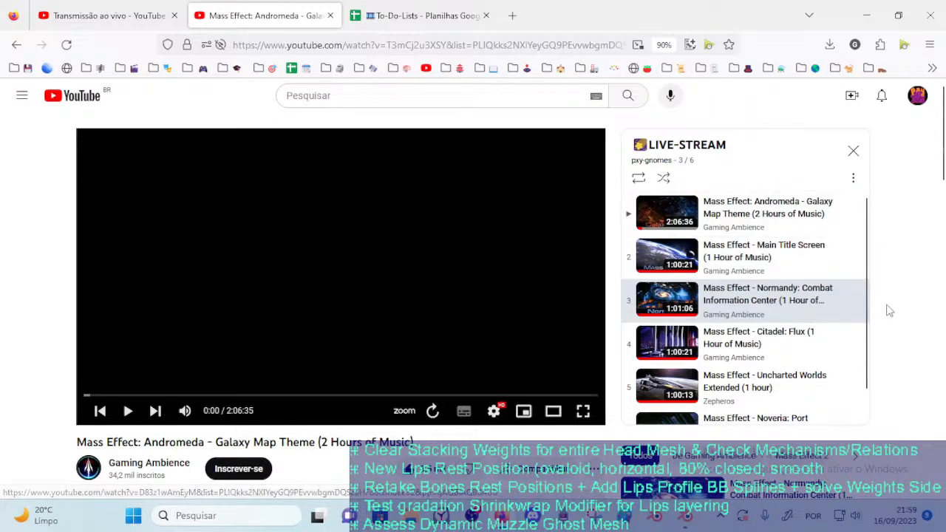
# Play "Mass Effect: Andromeda - Galaxy Map Theme (2 Hours of Music)" from the LIVE-STREAM playlist
pyautogui.scroll(-1, 772, 352)
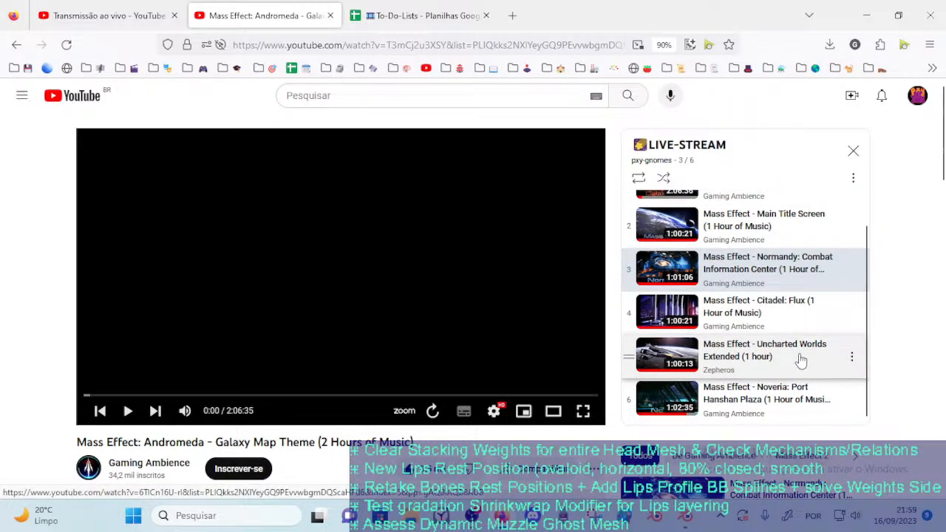
pyautogui.scroll(2, 809, 378)
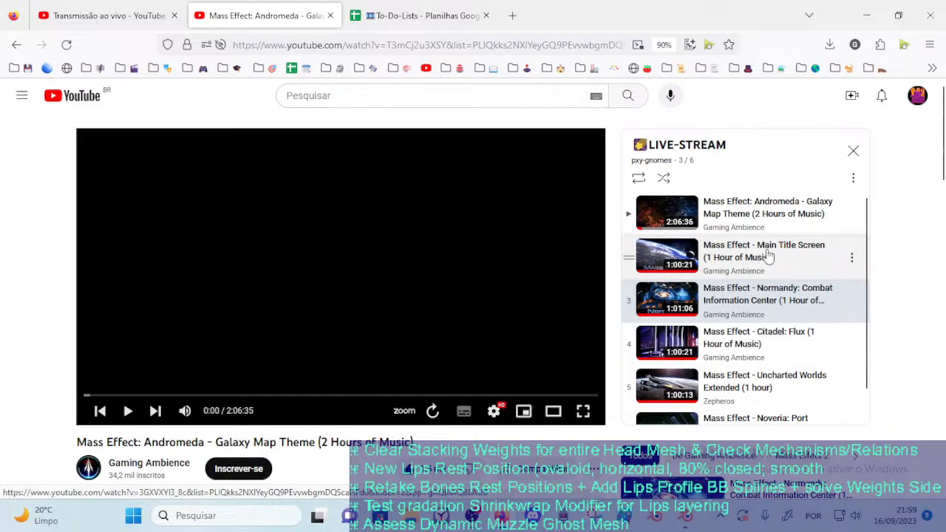
pyautogui.click(736, 212)
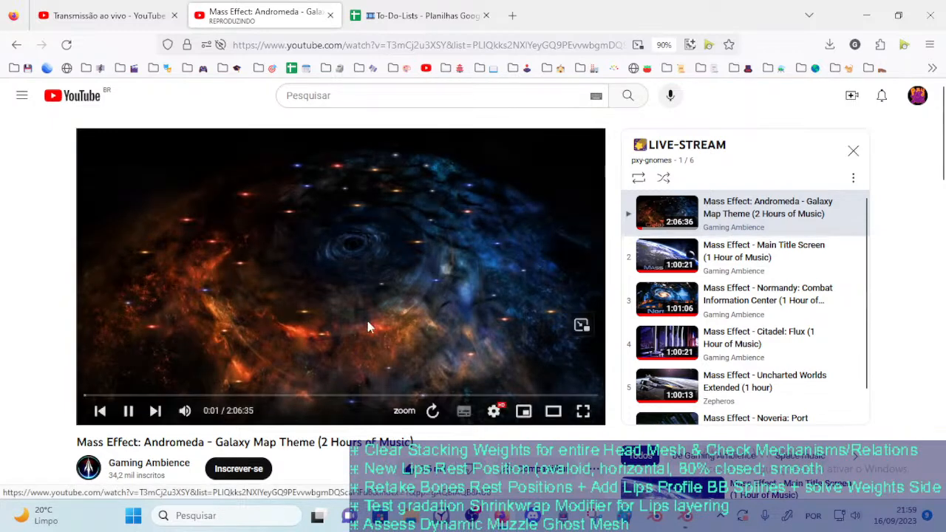
# Show the live stream's analytics data in YouTube Studio
pyautogui.click(87, 6)
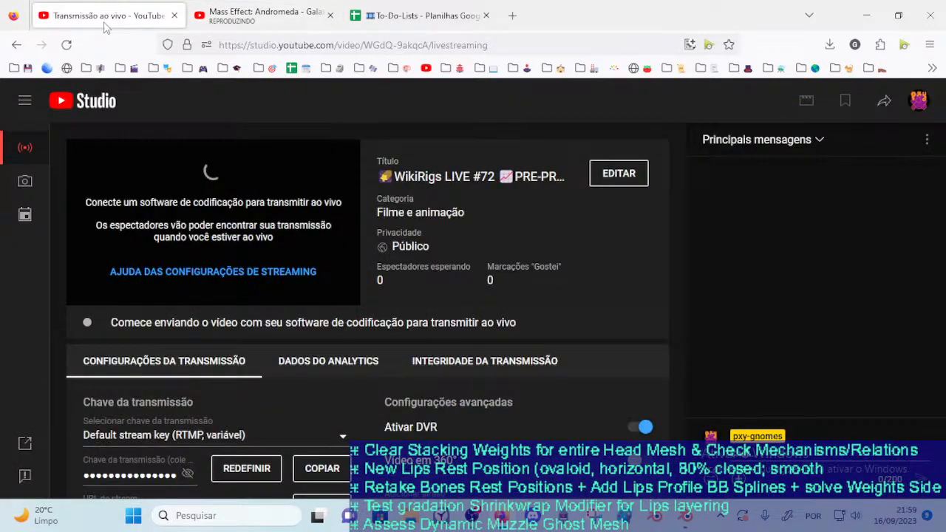
pyautogui.click(370, 360)
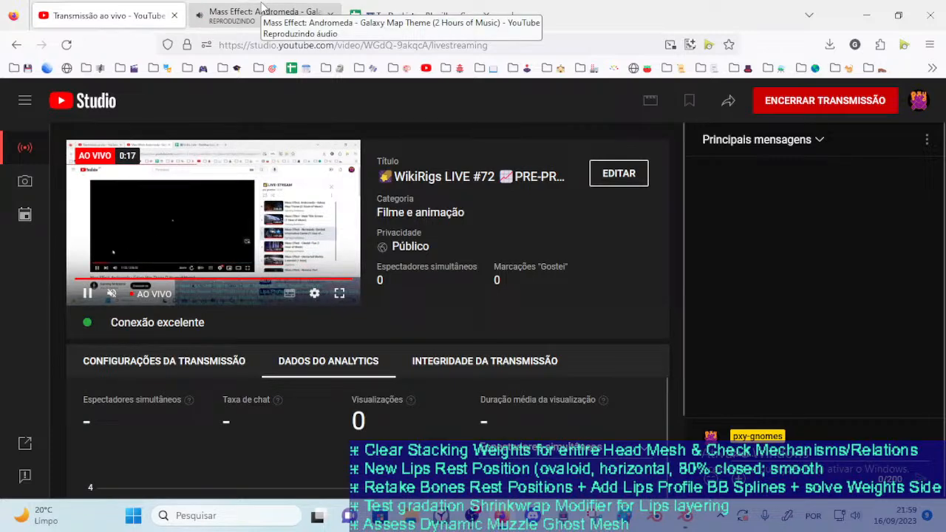
# Adjust the system volume for the playing music and return to the live stream dashboard
pyautogui.click(214, 9)
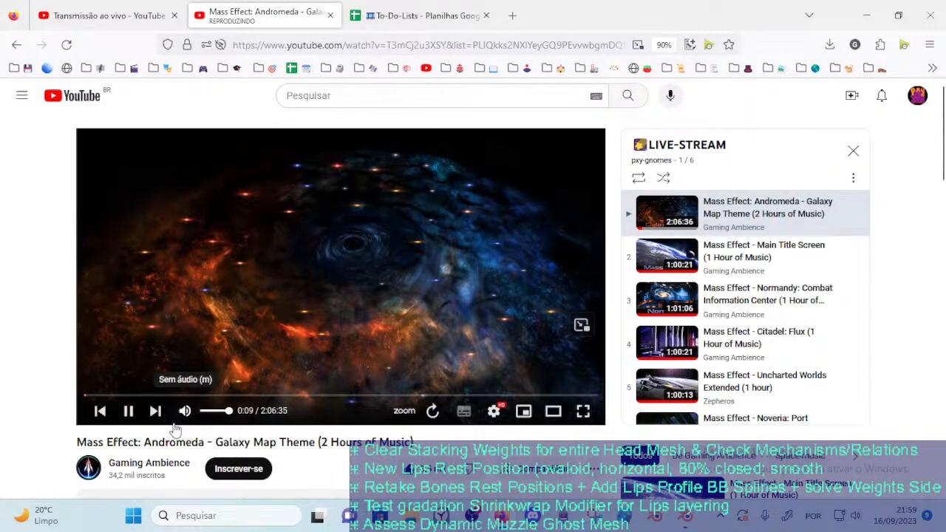
pyautogui.click(855, 516)
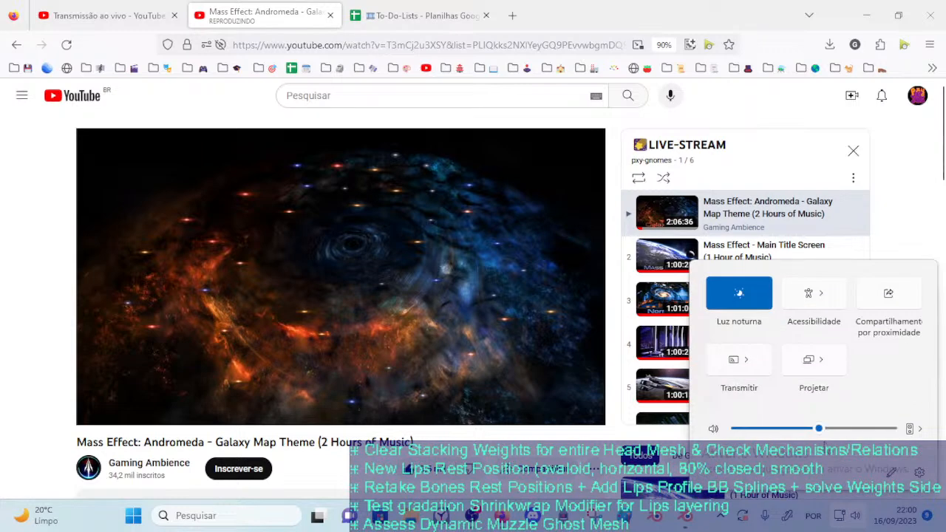
pyautogui.click(821, 428)
pyautogui.click(124, 8)
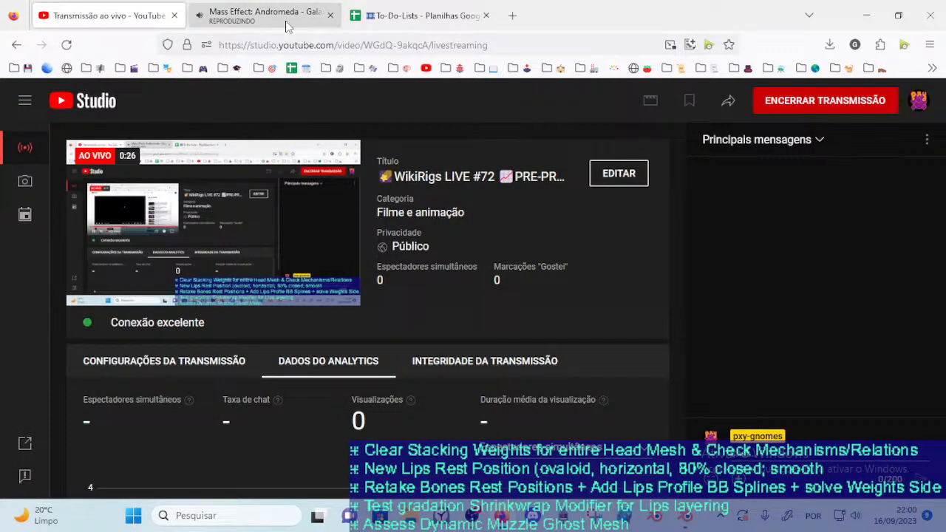
# Lower the music video's player volume to about half and return to the live stream dashboard
pyautogui.click(441, 8)
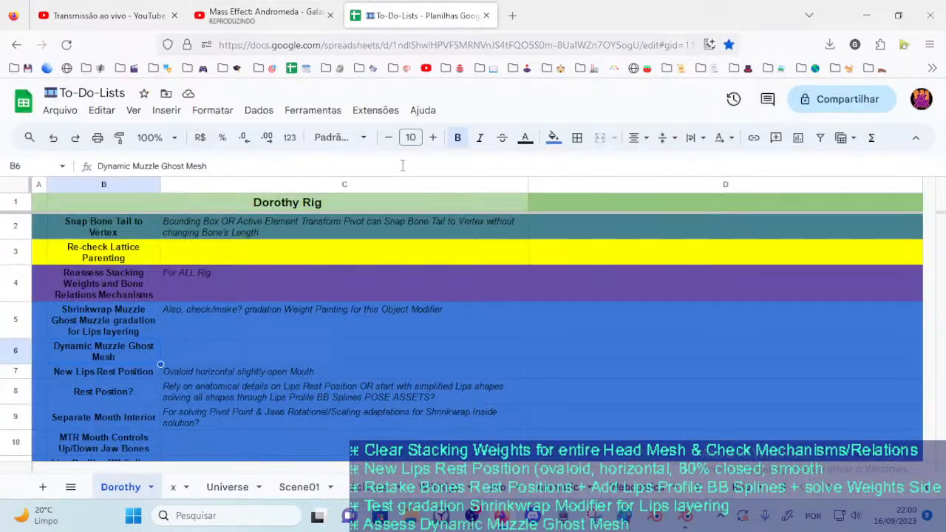
pyautogui.click(259, 16)
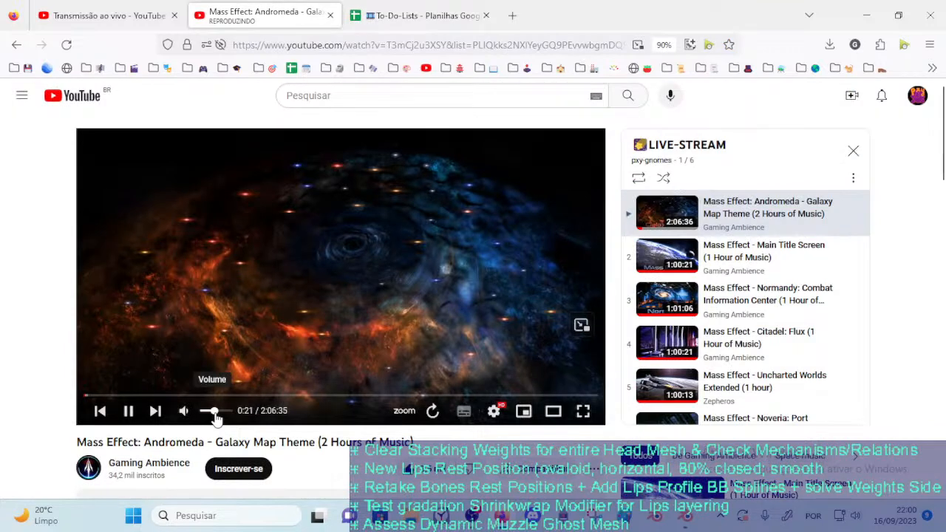
pyautogui.click(107, 15)
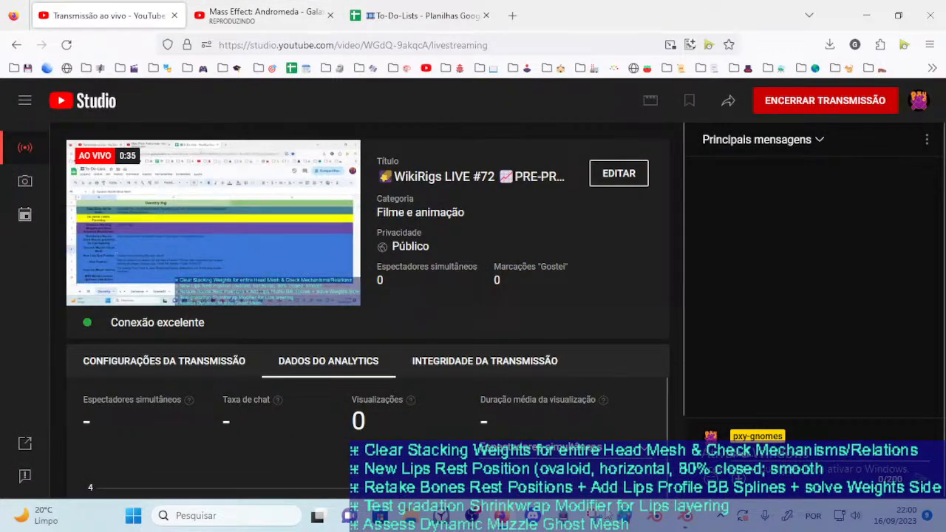
# Switch to Blender and close the open lariky.blend and mouth.blend files
pyautogui.moveTo(684, 523)
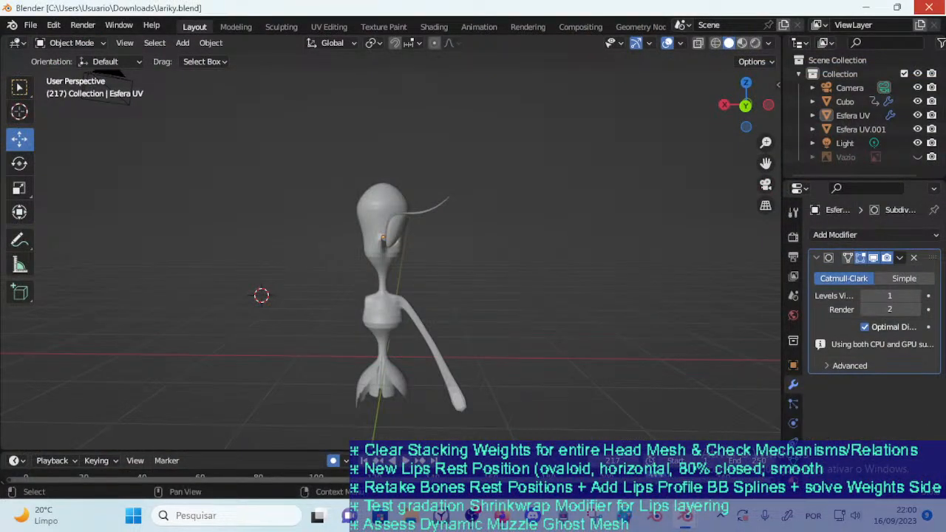
pyautogui.hotkey('alt', 'Tab')
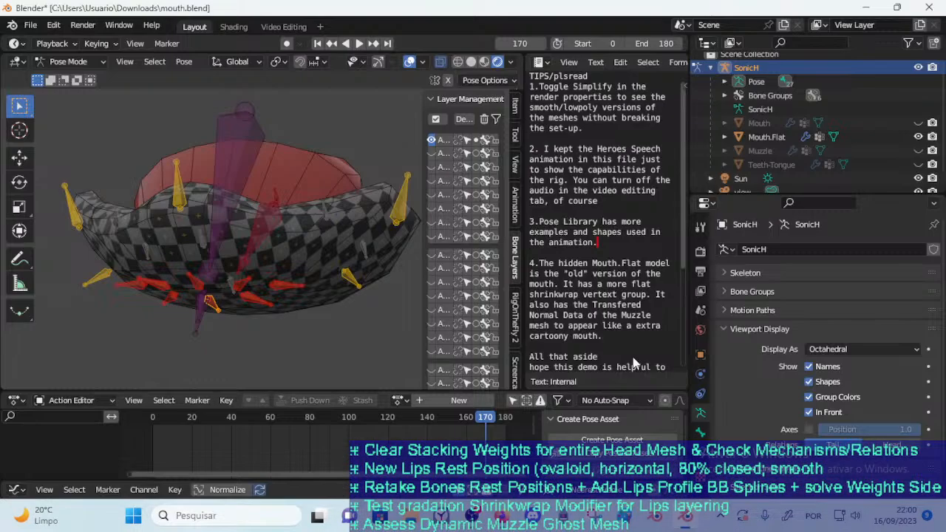
pyautogui.click(929, 7)
pyautogui.click(494, 278)
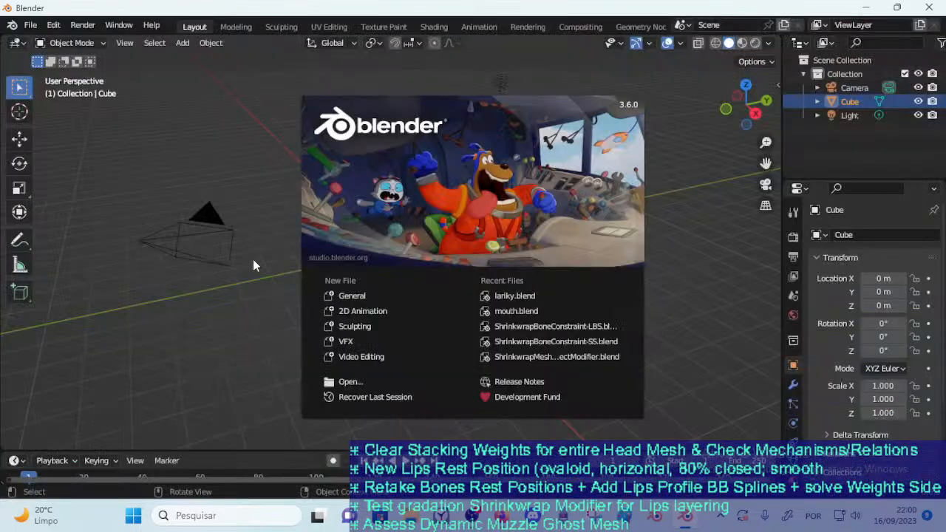
# Open DOROTHY_2023-09-16_106_MouthNoWeightsOnLips.blend from the 03_Characters folder in a fresh Blender session
pyautogui.click(253, 264)
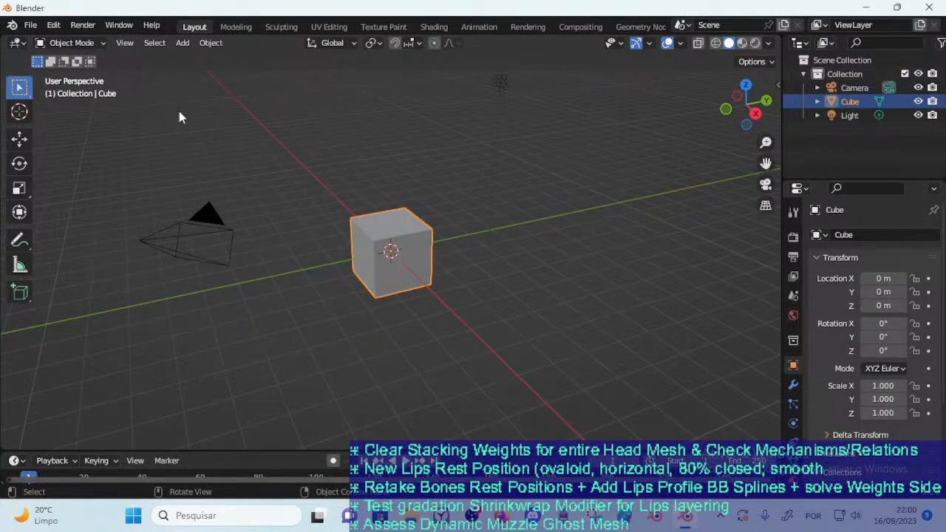
pyautogui.click(30, 23)
pyautogui.click(46, 52)
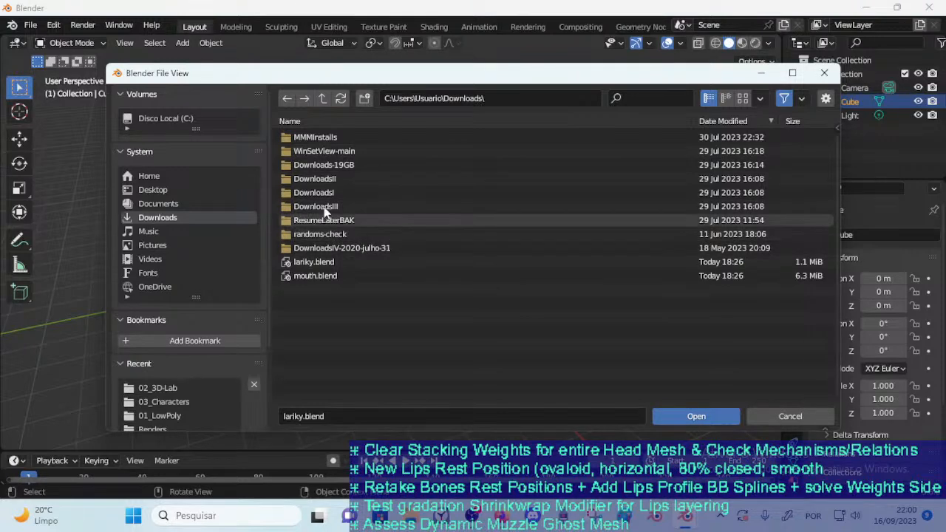
pyautogui.click(173, 402)
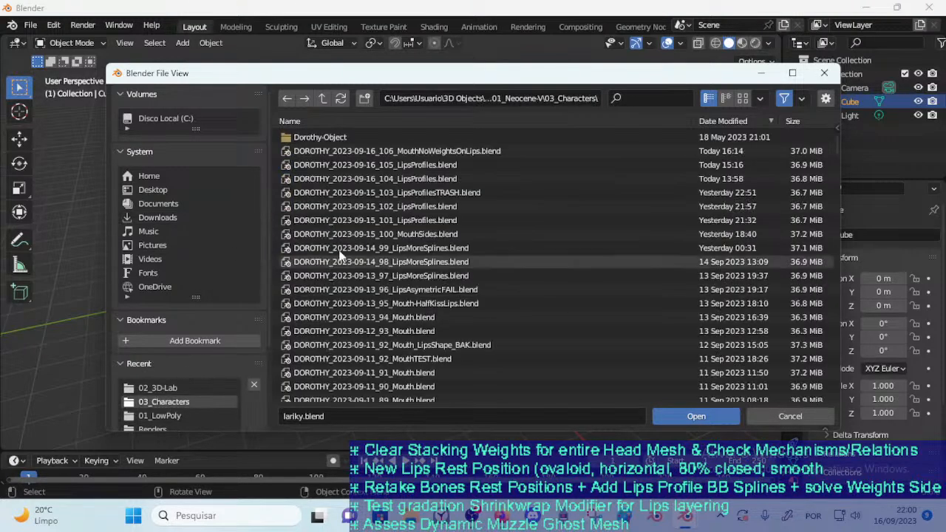
pyautogui.click(382, 154)
pyautogui.doubleClick(399, 152)
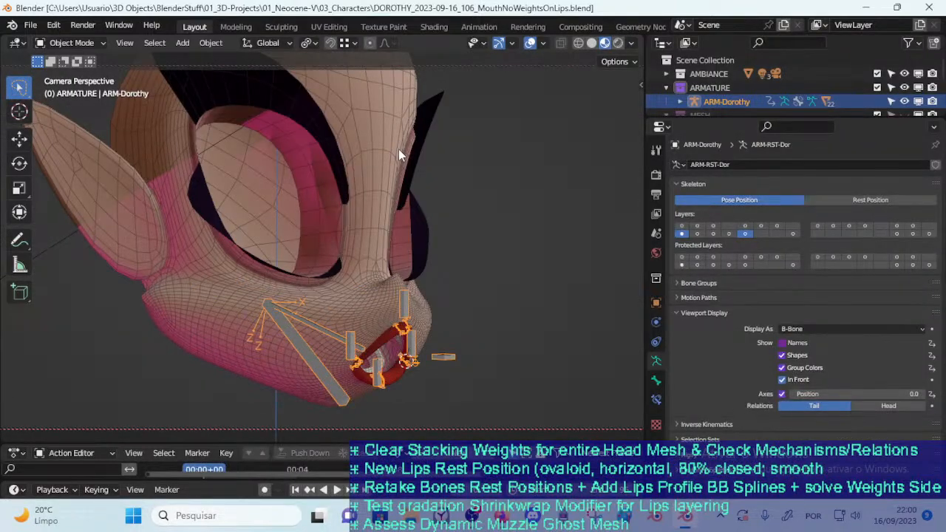
# Examine Dorothy's mouth rig up close from the front and check the live stream preview in the browser
pyautogui.moveTo(399, 149); pyautogui.dragTo(406, 322, button='middle')
pyautogui.scroll(2, 377, 332)
pyautogui.keyDown('shift'); pyautogui.moveTo(324, 345); pyautogui.dragTo(306, 258, button='middle'); pyautogui.keyUp('shift')
pyautogui.scroll(1, 306, 259)
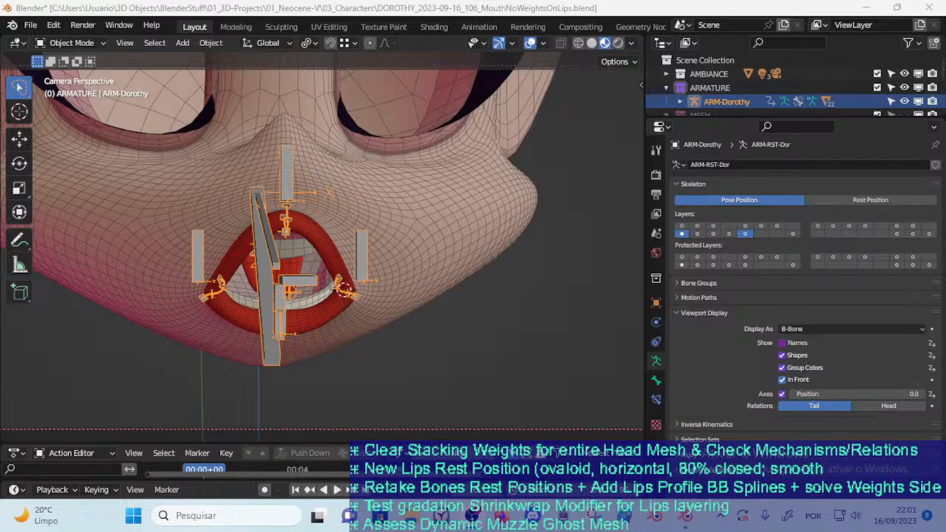
pyautogui.hotkey('alt', 'Tab')
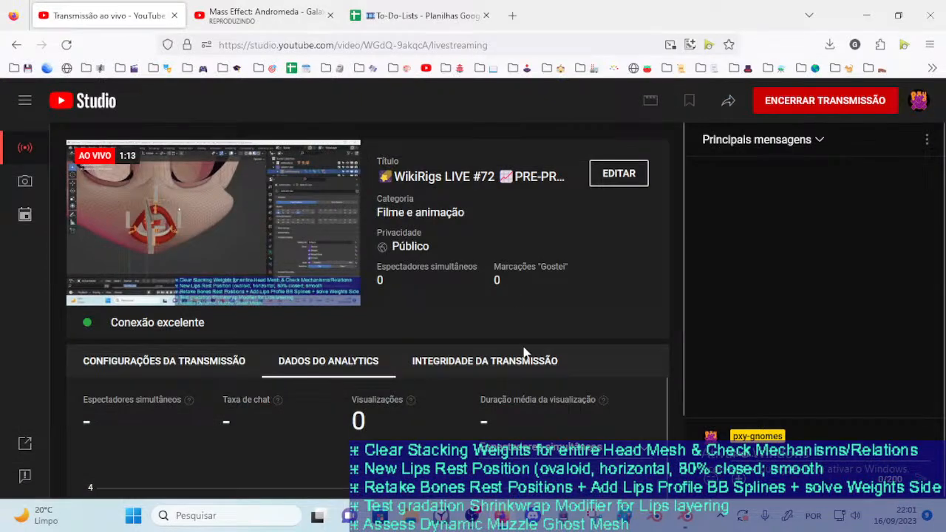
pyautogui.hotkey('alt', 'Tab')
# Switch the ARM-Dorothy armature to Pose Mode and test-move the upper-lip bone TWK-LipsUp
pyautogui.moveTo(408, 182); pyautogui.dragTo(276, 263, button='middle')
pyautogui.hotkey('ctrl', 'Tab')
pyautogui.moveTo(211, 283); pyautogui.dragTo(403, 211, button='middle')
pyautogui.press('g')
pyautogui.click(437, 157)
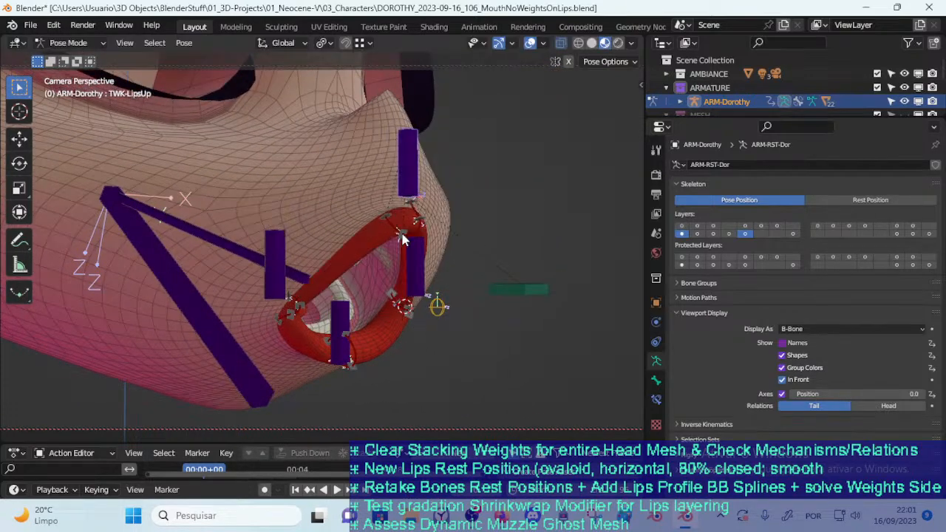
pyautogui.scroll(6, 320, 261)
pyautogui.moveTo(319, 257); pyautogui.dragTo(311, 256, button='middle')
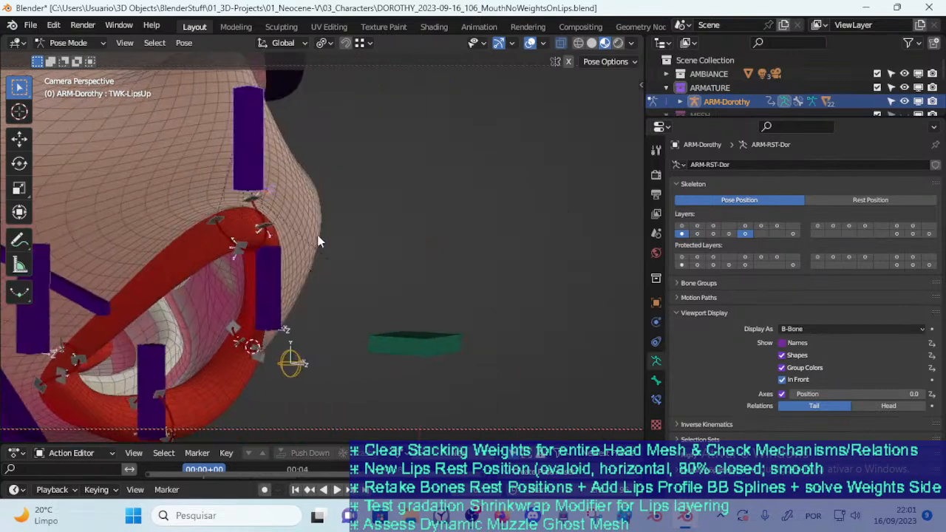
pyautogui.press('g')
pyautogui.click(268, 163)
# Move the TWK-LipsUp bone again while viewing the lips from the opposite side of the face
pyautogui.moveTo(267, 163); pyautogui.dragTo(153, 236, button='middle')
pyautogui.keyDown('shift'); pyautogui.moveTo(152, 235); pyautogui.dragTo(238, 138, button='middle'); pyautogui.keyUp('shift')
pyautogui.press('g')
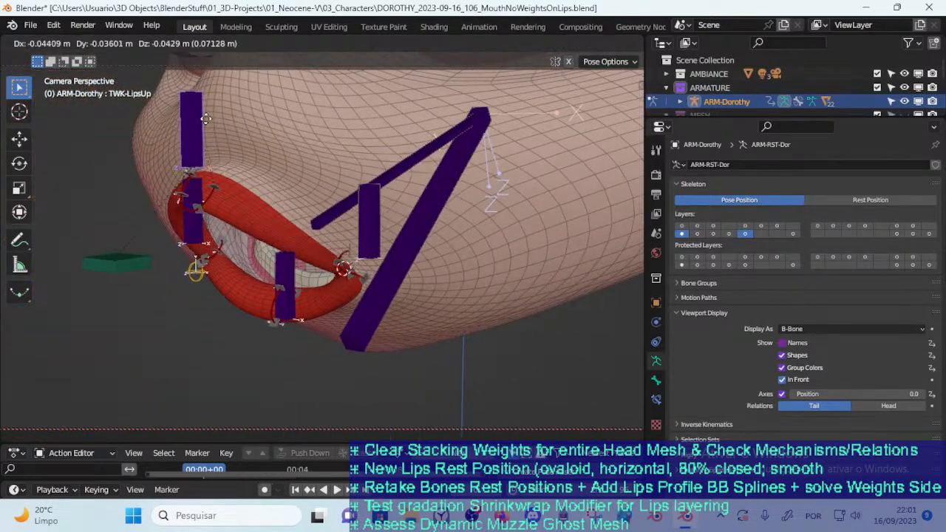
pyautogui.click(227, 128)
# Try to move and rotate the TWK-LipsUp bone from close-up side views
pyautogui.scroll(2, 274, 222)
pyautogui.moveTo(241, 218); pyautogui.dragTo(414, 209, button='middle')
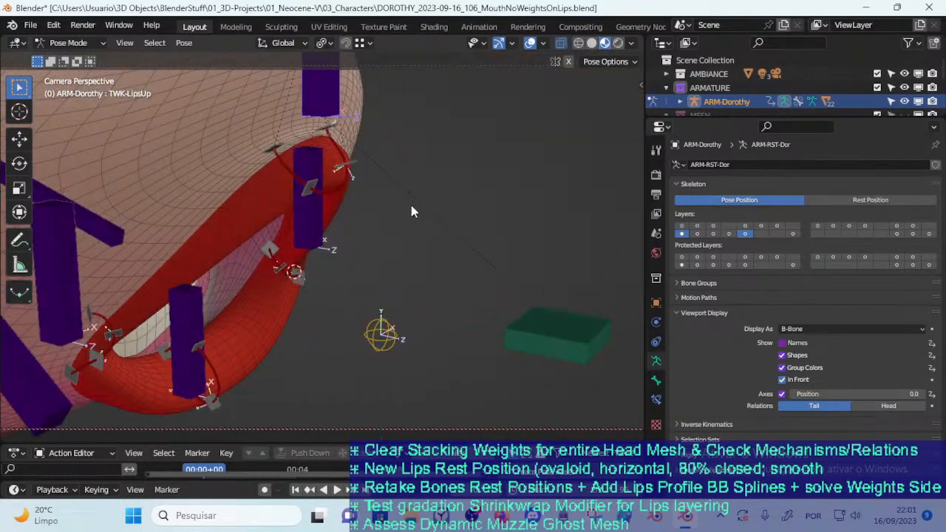
pyautogui.moveTo(381, 354); pyautogui.dragTo(332, 180, button='middle')
pyautogui.moveTo(300, 125); pyautogui.dragTo(285, 216, button='middle')
pyautogui.press('g')
pyautogui.rightClick(286, 216)
pyautogui.press('r')
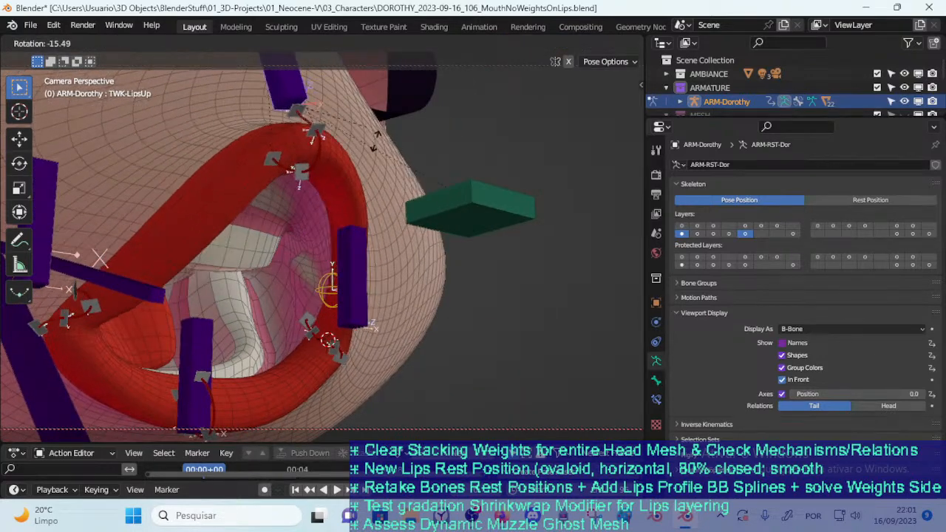
pyautogui.rightClick(347, 187)
# Move the TWK-LipsUp bone twice to test how the upper lip deforms around the mouth opening
pyautogui.moveTo(331, 179); pyautogui.dragTo(187, 181, button='middle')
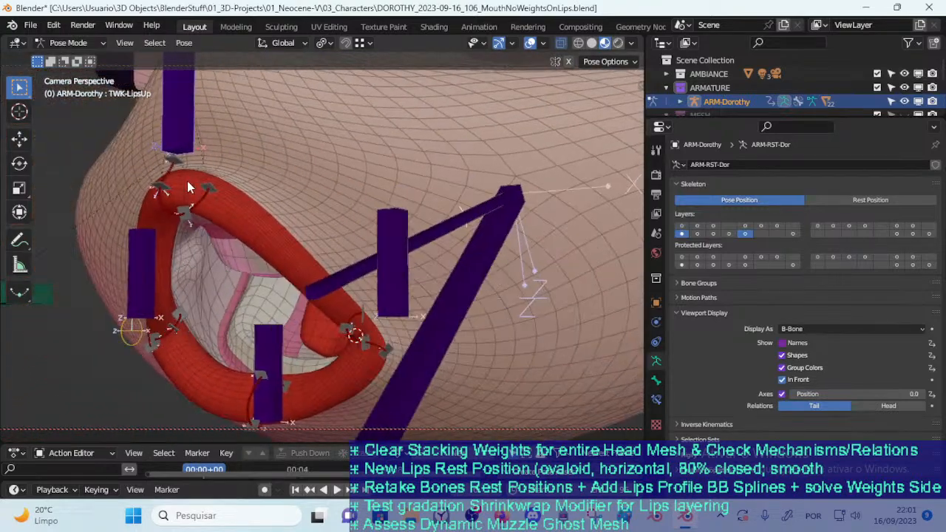
pyautogui.press('g')
pyautogui.click(203, 256)
pyautogui.moveTo(207, 256); pyautogui.dragTo(140, 240, button='middle')
pyautogui.press('g')
pyautogui.click(201, 209)
# Rotate the TWK-LipsUp bone one way and the other to test how the upper lip profile turns
pyautogui.moveTo(202, 209); pyautogui.dragTo(375, 192, button='middle')
pyautogui.press('r')
pyautogui.click(249, 211)
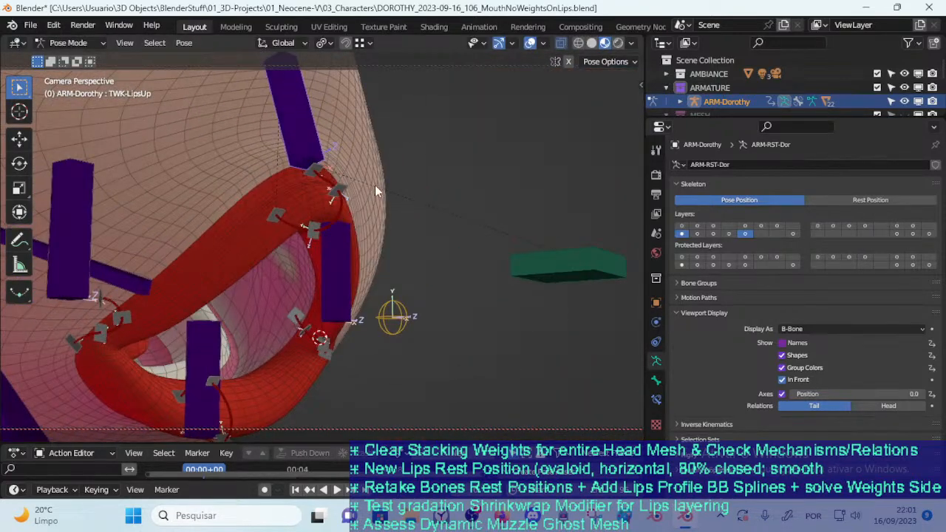
pyautogui.press('r')
pyautogui.click(380, 235)
# Alternate moving and rotating the TWK-LipsUp bone to fine-tune the upper lip's pose
pyautogui.press('g')
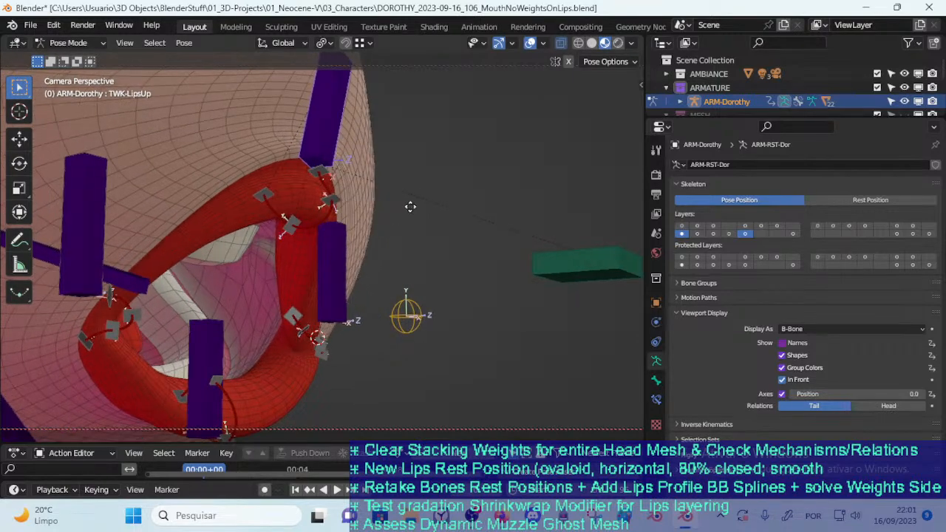
pyautogui.click(414, 204)
pyautogui.press('r')
pyautogui.click(413, 224)
pyautogui.press('g')
pyautogui.click(415, 223)
# Rotate and move the TWK-LipsUp bone while viewing the mouth from its other side
pyautogui.moveTo(411, 230); pyautogui.dragTo(216, 208, button='middle')
pyautogui.press('r')
pyautogui.click(302, 169)
pyautogui.press('g')
pyautogui.click(229, 285)
# Select the upper lip profile control CTL-LipUpProfile-BBH.002 and move it slightly
pyautogui.moveTo(229, 286); pyautogui.dragTo(433, 229, button='middle')
pyautogui.scroll(3, 173, 310)
pyautogui.click(421, 224)
pyautogui.press('g')
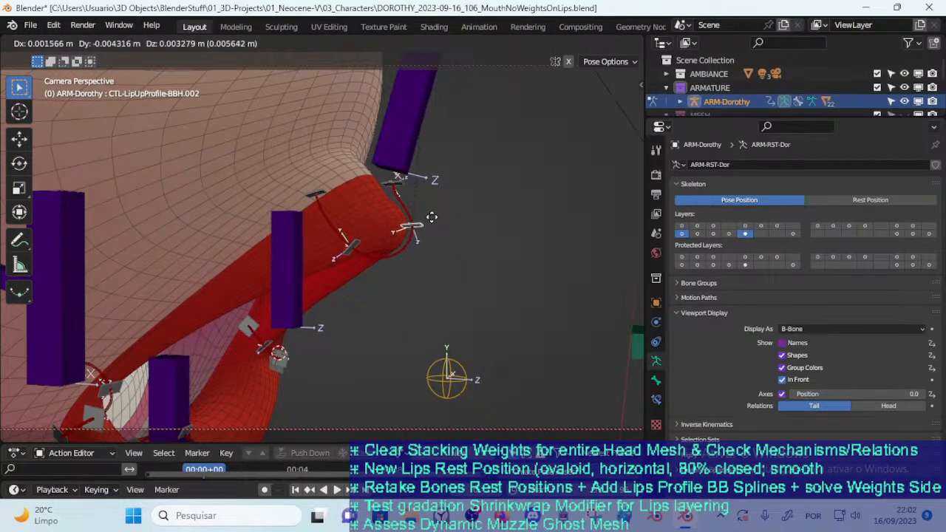
pyautogui.click(432, 217)
# Try to rotate the TWK-LipsUp bone to curl the upper lip outward
pyautogui.click(403, 168)
pyautogui.press('r')
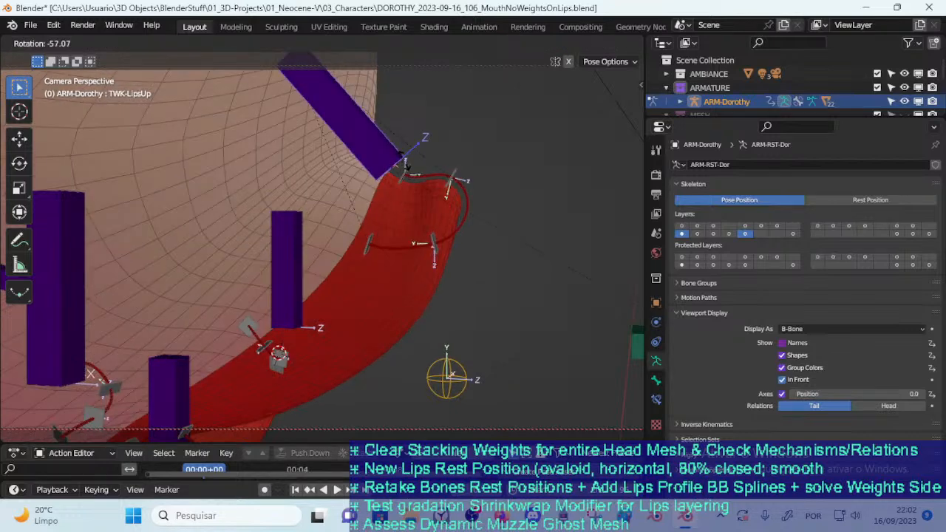
pyautogui.rightClick(402, 181)
pyautogui.click(401, 181)
# Reselect the TWK-LipsUp bone and move it twice to reposition the upper lip against the face
pyautogui.click(407, 162)
pyautogui.press('g')
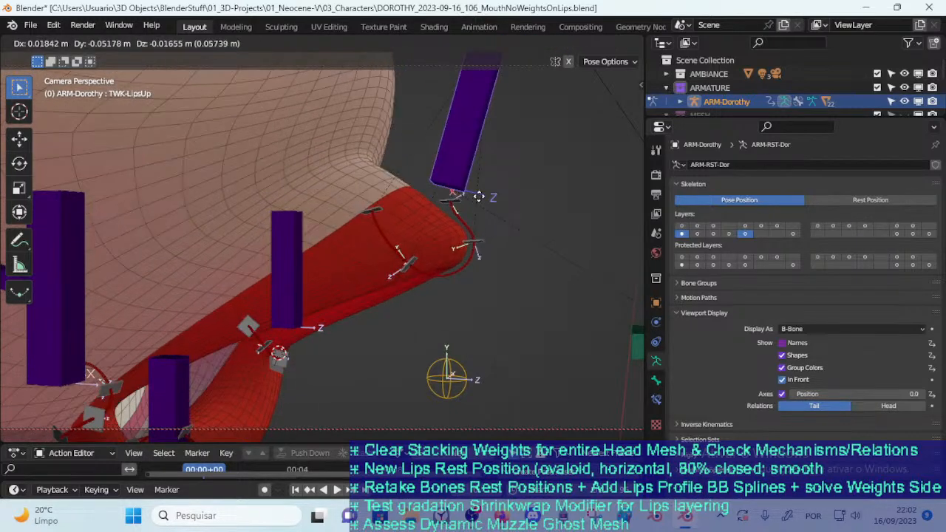
pyautogui.click(418, 192)
pyautogui.scroll(-2, 414, 196)
pyautogui.press('g')
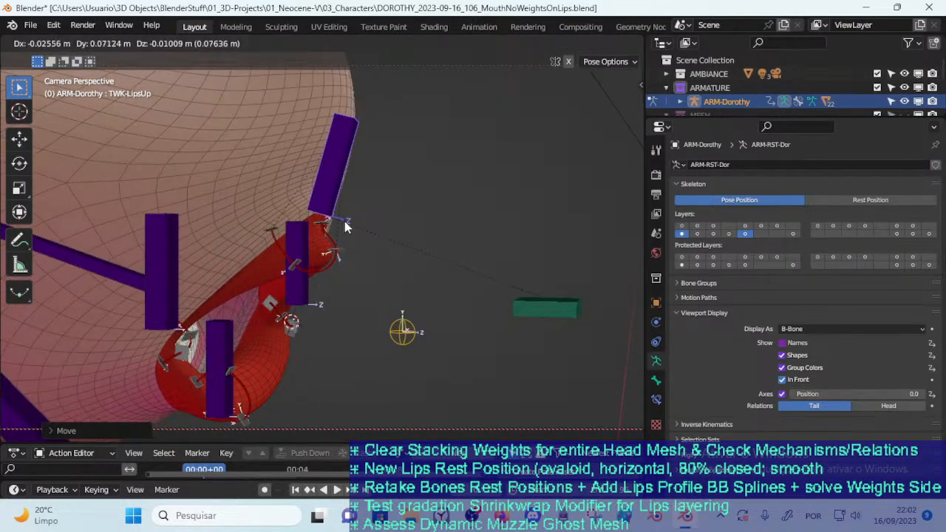
pyautogui.click(344, 225)
# Leave Pose Mode, select the 00_Body mesh and enter Edit Mode on it
pyautogui.moveTo(342, 248); pyautogui.dragTo(135, 249, button='middle')
pyautogui.scroll(2, 241, 258)
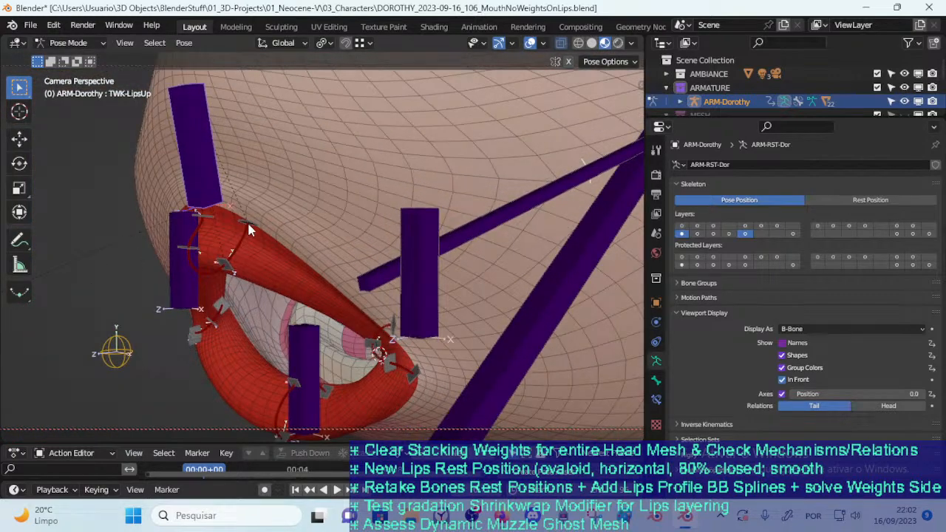
pyautogui.hotkey('ctrl', 'Tab')
pyautogui.click(261, 252)
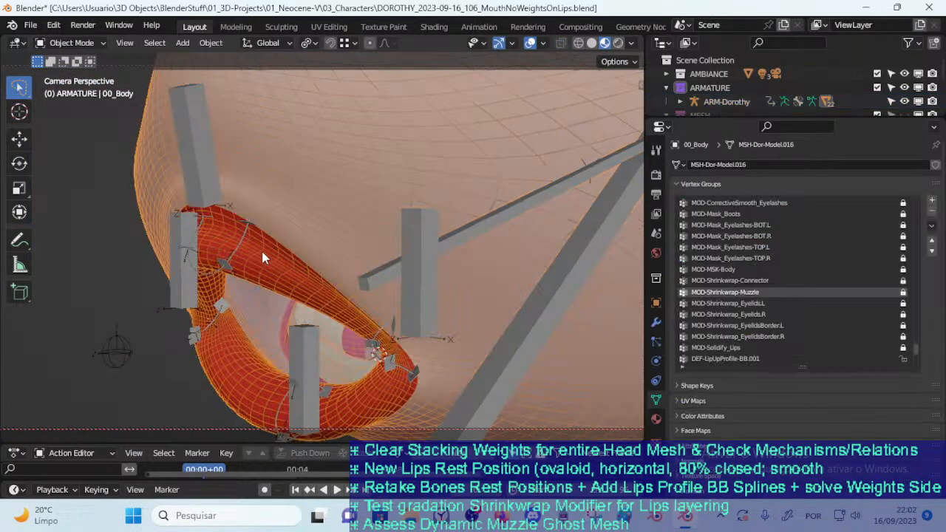
pyautogui.press('Tab')
# Select a vertex on the upper lip's edge and show its deform vertex weights in the sidebar
pyautogui.scroll(2, 249, 272)
pyautogui.scroll(1, 249, 272)
pyautogui.click(228, 230)
pyautogui.click(210, 233)
pyautogui.click(205, 255)
pyautogui.press('n')
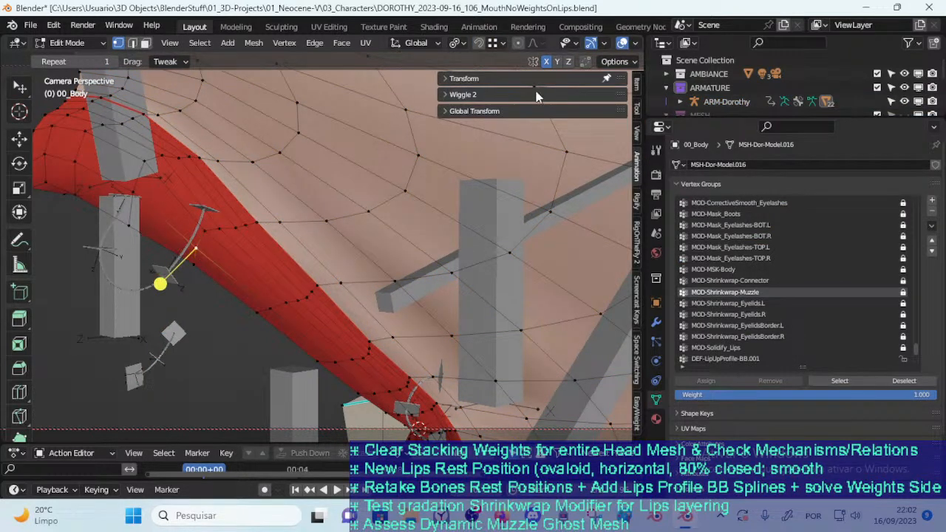
pyautogui.click(638, 88)
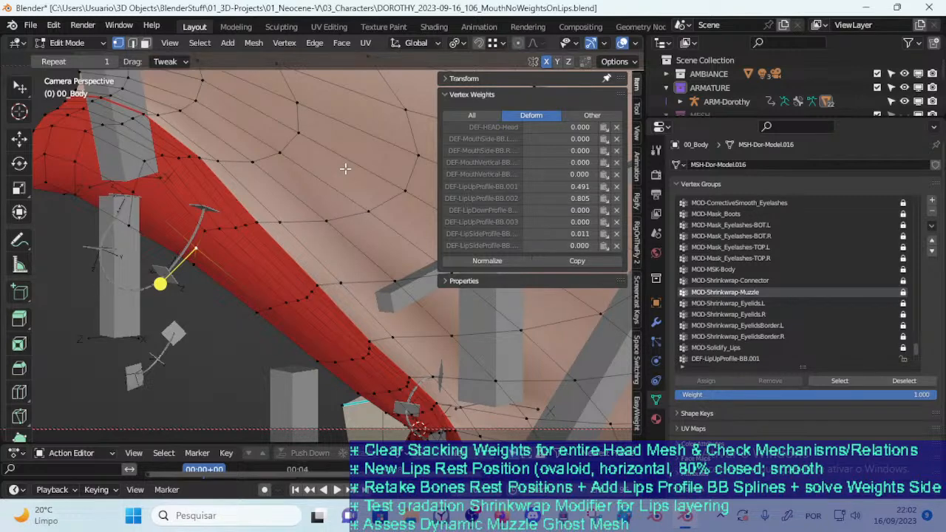
# Examine the lip and muzzle topology around the selected vertex from several angles
pyautogui.scroll(-4, 344, 169)
pyautogui.moveTo(345, 169); pyautogui.dragTo(296, 224, button='middle')
pyautogui.moveTo(262, 196); pyautogui.dragTo(276, 209, button='middle')
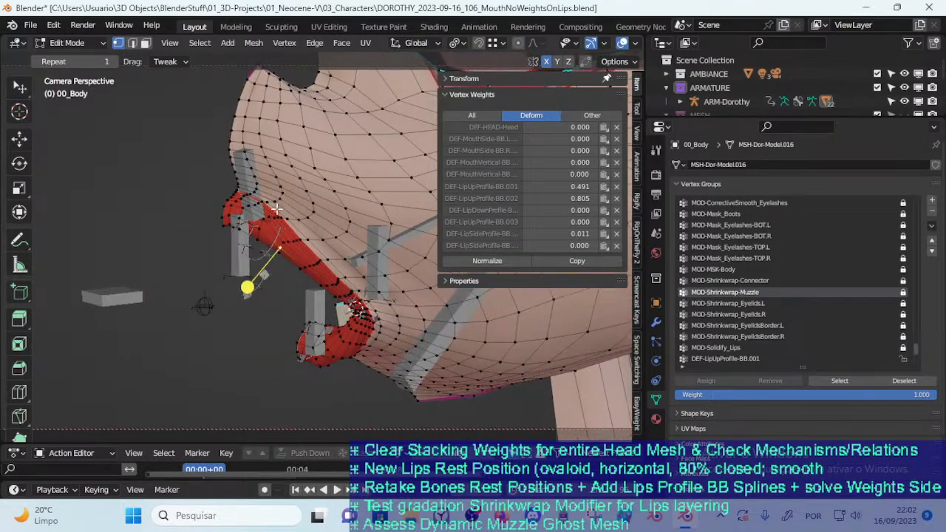
pyautogui.scroll(3, 281, 213)
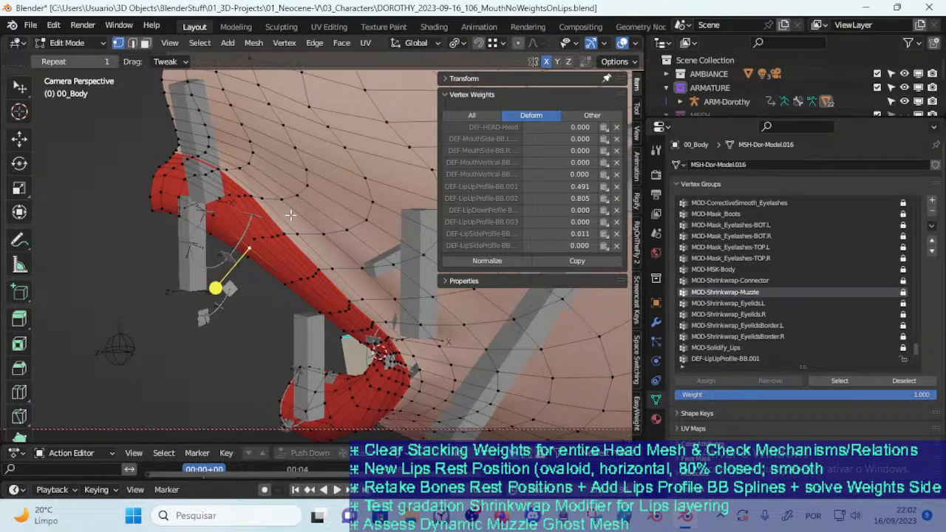
pyautogui.moveTo(289, 215); pyautogui.dragTo(321, 232, button='middle')
pyautogui.moveTo(329, 175); pyautogui.dragTo(266, 147, button='middle')
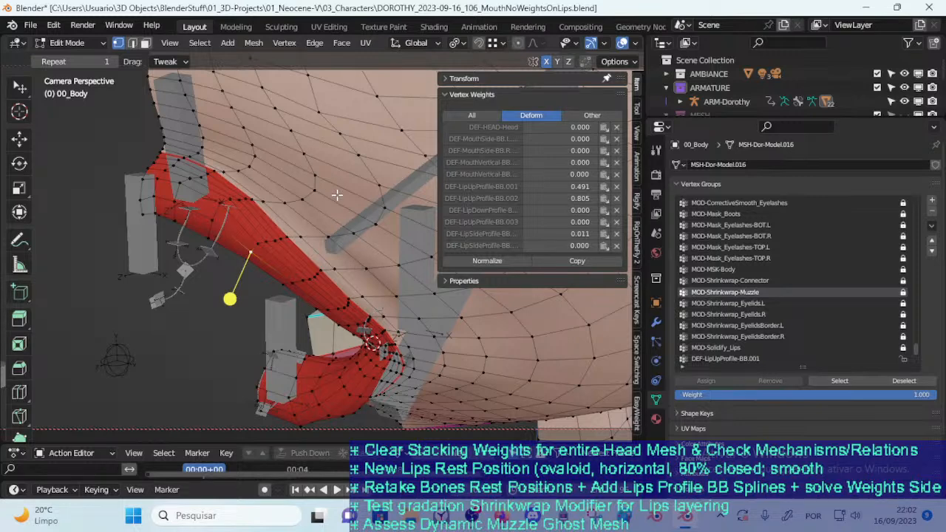
pyautogui.scroll(-2, 340, 167)
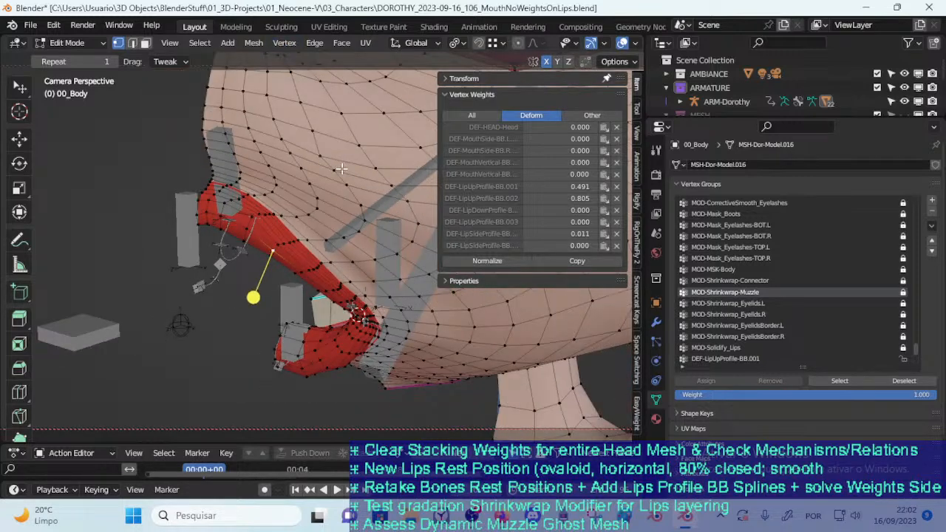
pyautogui.moveTo(347, 184); pyautogui.dragTo(311, 226, button='middle')
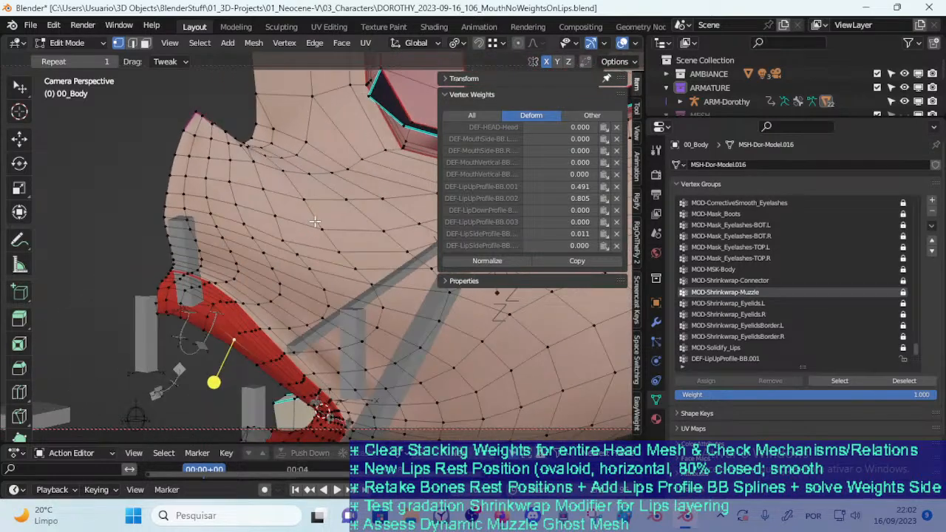
pyautogui.scroll(-4, 311, 229)
# Return to Object Mode, select the ARM-Dorothy armature and show its DEF : Body bone layer
pyautogui.hotkey('ctrl', 'Tab')
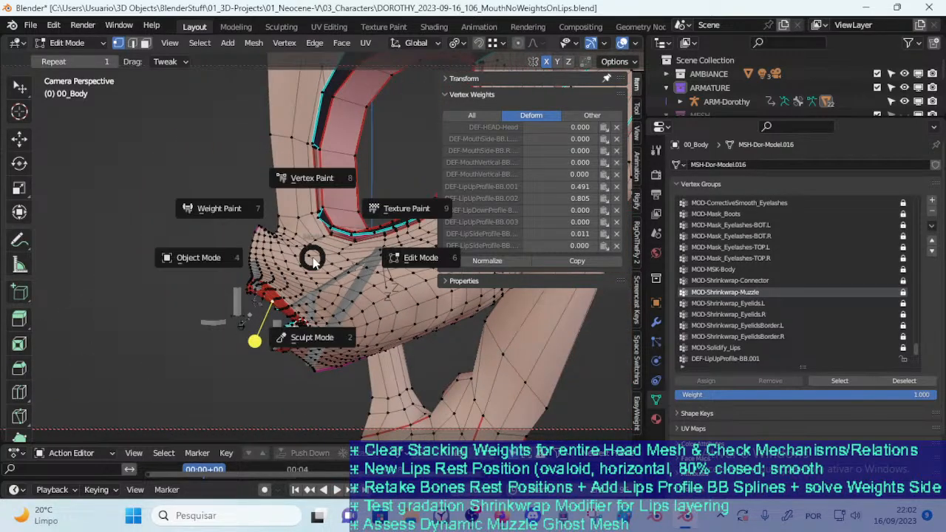
pyautogui.press('4')
pyautogui.click(356, 272)
pyautogui.keyDown('shift'); pyautogui.moveTo(422, 278); pyautogui.dragTo(393, 337, button='middle'); pyautogui.keyUp('shift')
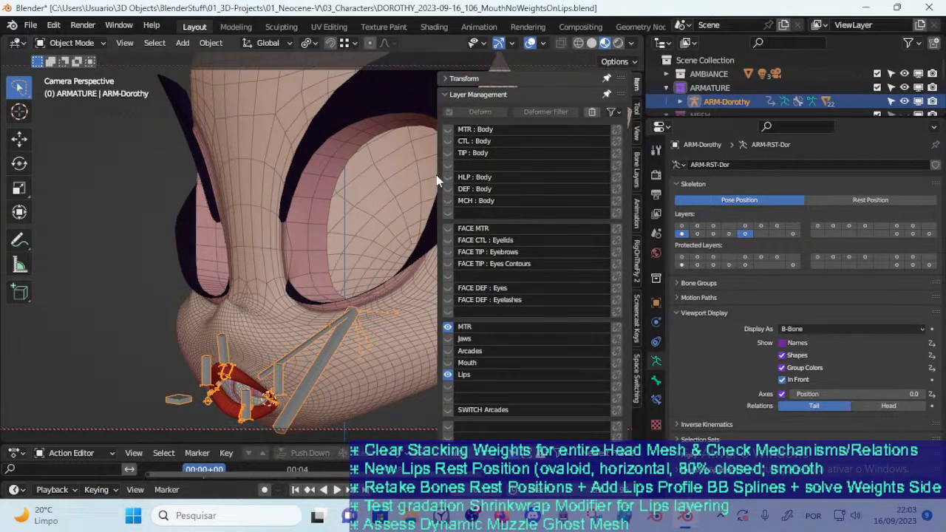
pyautogui.moveTo(397, 145); pyautogui.dragTo(357, 201, button='middle')
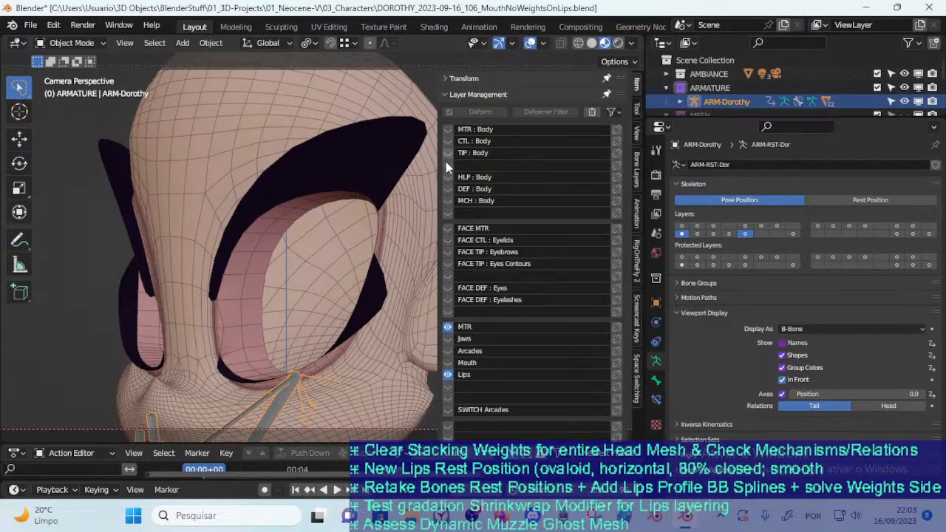
pyautogui.click(447, 188)
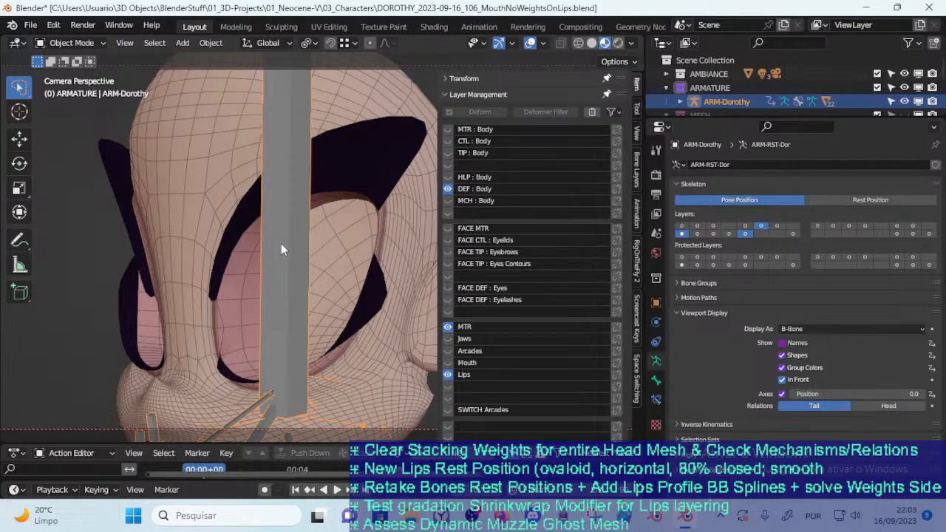
# Select the 00_Body mesh, enter Weight Paint mode and display the DEF-HEAD-Head bone's weights
pyautogui.scroll(-4, 281, 250)
pyautogui.keyDown('shift'); pyautogui.click(353, 332); pyautogui.keyUp('shift')
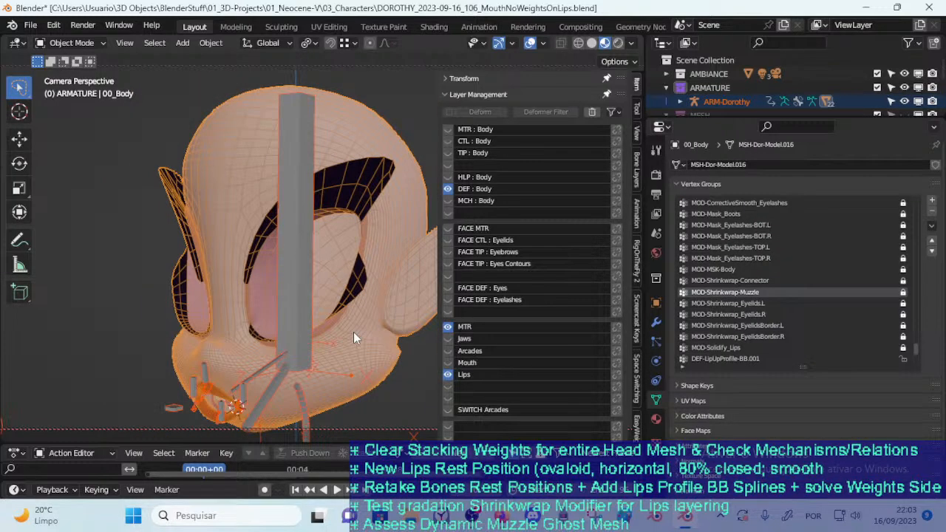
pyautogui.hotkey('ctrl', 'Tab')
pyautogui.click(259, 284)
pyautogui.keyDown('ctrl'); pyautogui.click(293, 263); pyautogui.keyUp('ctrl')
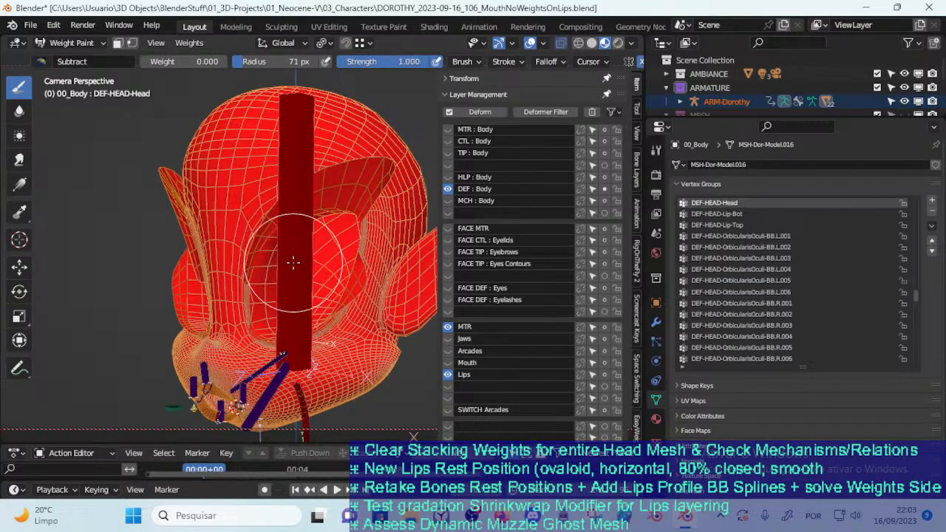
# Examine how the DEF-HEAD-Head weights fade out around the lips, mouth corner and muzzle
pyautogui.moveTo(294, 262)
pyautogui.mouseDown(button='middle')
pyautogui.moveTo(264, 342)
pyautogui.moveTo(232, 222)
pyautogui.moveTo(302, 158)
pyautogui.moveTo(281, 252)
pyautogui.mouseUp(button='middle')
pyautogui.keyDown('shift'); pyautogui.moveTo(280, 287); pyautogui.dragTo(318, 321, button='middle'); pyautogui.keyUp('shift')
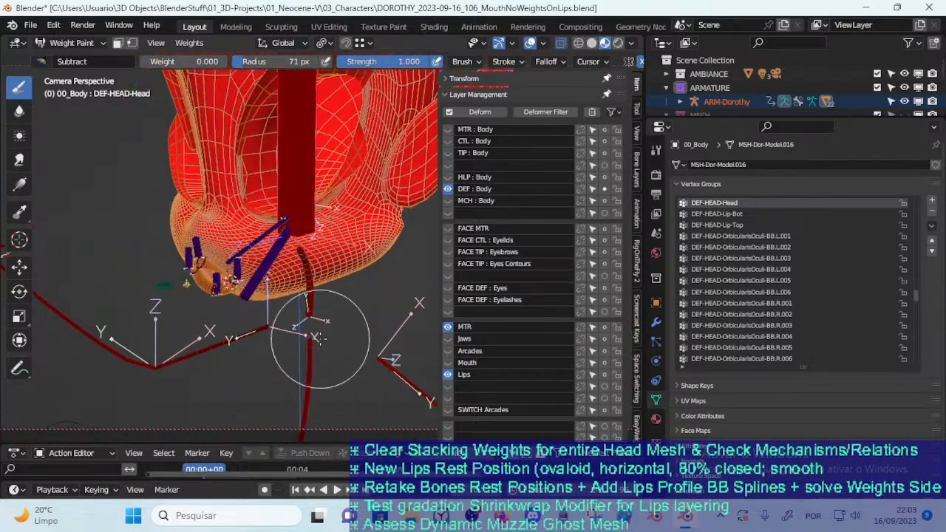
pyautogui.scroll(5, 284, 200)
pyautogui.keyDown('shift'); pyautogui.moveTo(267, 270); pyautogui.dragTo(332, 292, button='middle'); pyautogui.keyUp('shift')
pyautogui.moveTo(259, 314); pyautogui.dragTo(427, 139, button='middle')
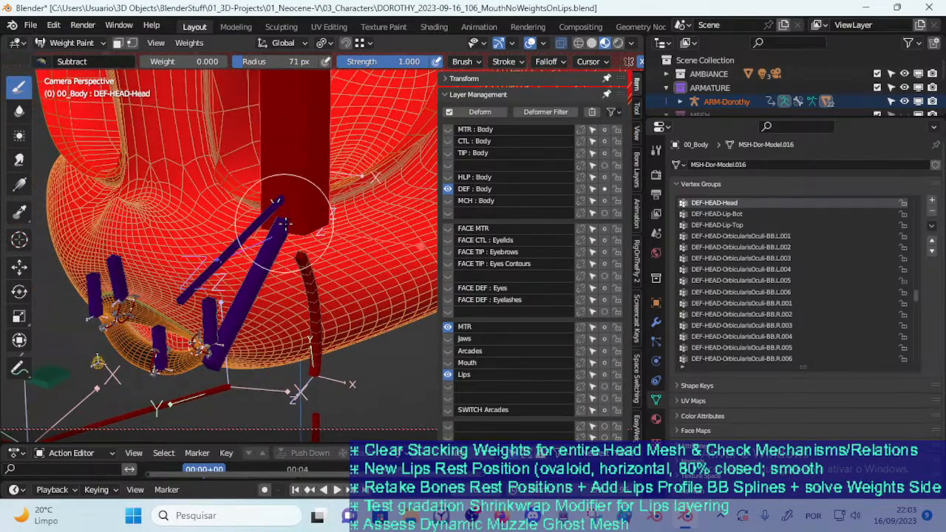
pyautogui.moveTo(284, 223); pyautogui.dragTo(314, 181, button='middle')
pyautogui.scroll(3, 275, 241)
pyautogui.moveTo(214, 243); pyautogui.dragTo(325, 268, button='middle')
pyautogui.scroll(4, 215, 252)
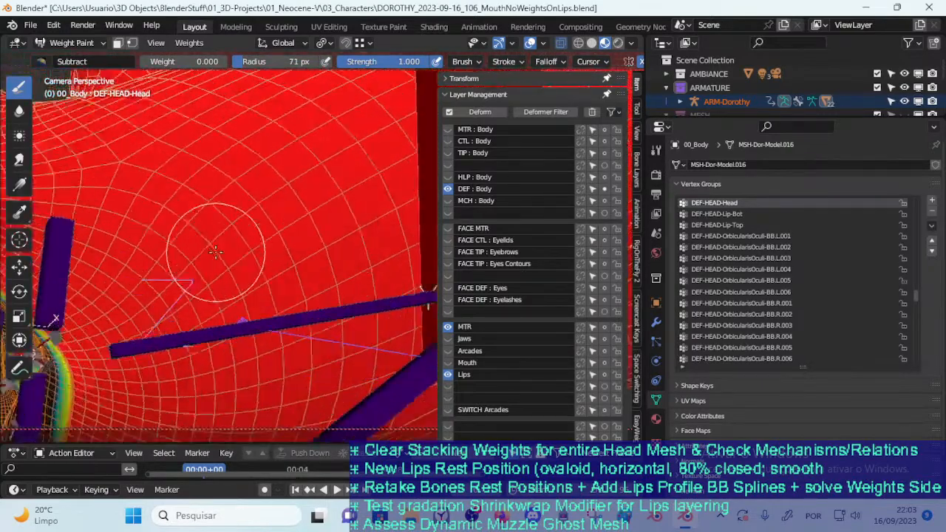
pyautogui.keyDown('shift'); pyautogui.moveTo(215, 252); pyautogui.dragTo(336, 205, button='middle'); pyautogui.keyUp('shift')
pyautogui.keyDown('shift'); pyautogui.moveTo(243, 225); pyautogui.dragTo(392, 215, button='middle'); pyautogui.keyUp('shift')
pyautogui.moveTo(295, 230); pyautogui.dragTo(190, 249, button='middle')
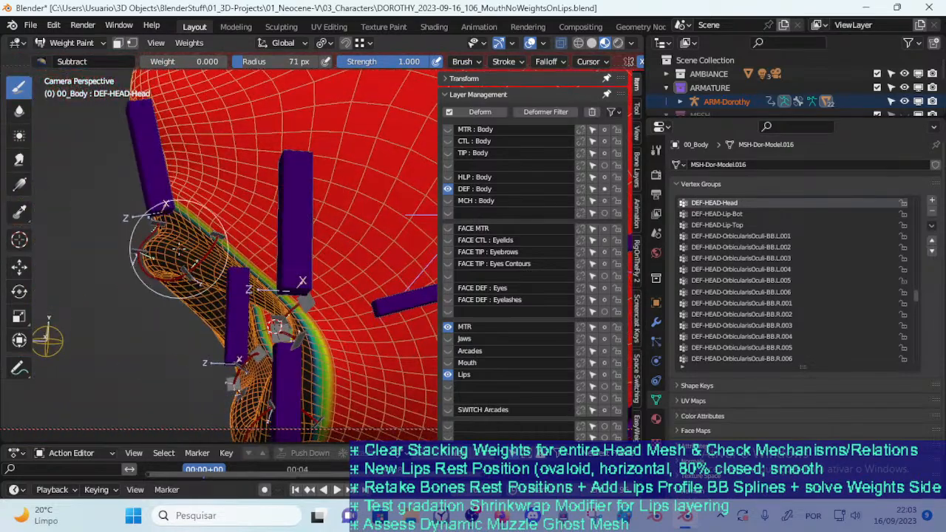
pyautogui.scroll(2, 205, 253)
pyautogui.scroll(-7, 252, 248)
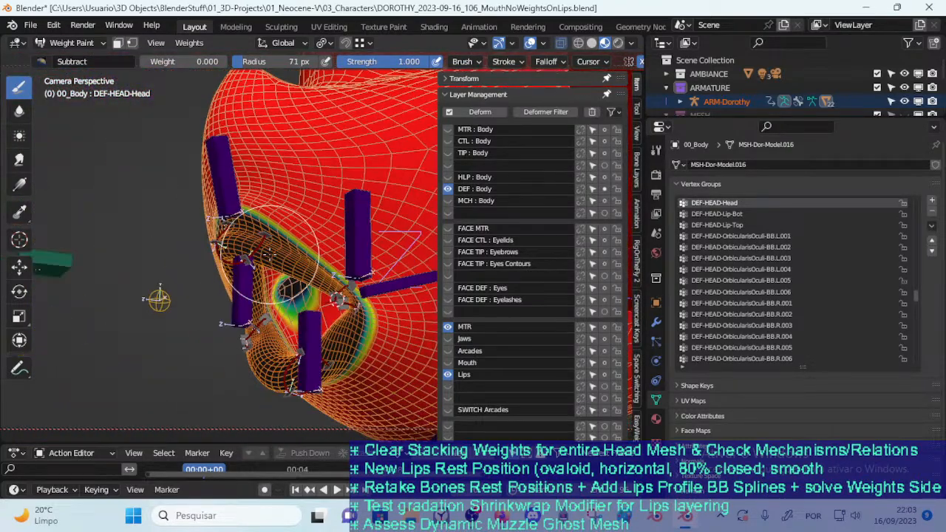
pyautogui.scroll(7, 268, 253)
pyautogui.moveTo(248, 248)
pyautogui.mouseDown(button='middle')
pyautogui.moveTo(219, 230)
pyautogui.moveTo(274, 275)
pyautogui.moveTo(296, 179)
pyautogui.moveTo(164, 211)
pyautogui.moveTo(256, 204)
pyautogui.moveTo(210, 358)
pyautogui.mouseUp(button='middle')
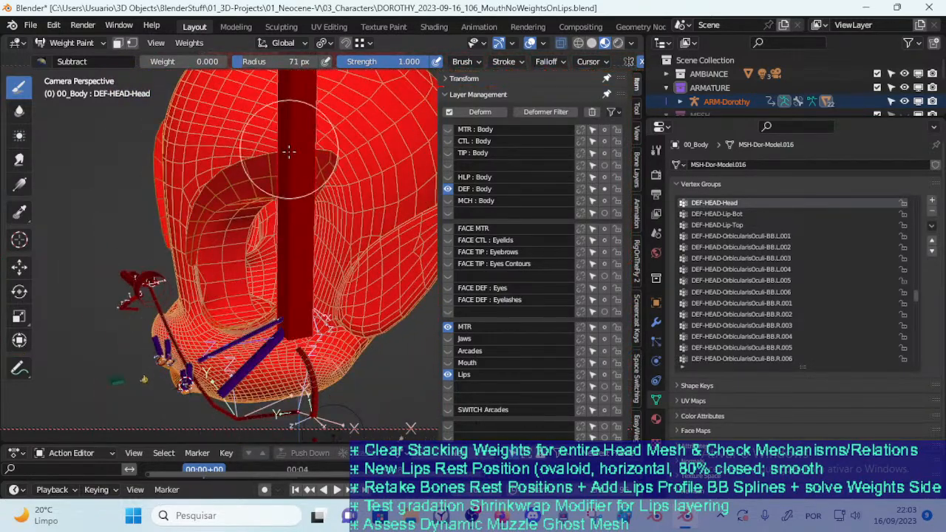
pyautogui.moveTo(284, 251); pyautogui.dragTo(289, 226, button='middle')
pyautogui.moveTo(207, 290)
pyautogui.mouseDown(button='middle')
pyautogui.moveTo(297, 255)
pyautogui.moveTo(272, 257)
pyautogui.mouseUp(button='middle')
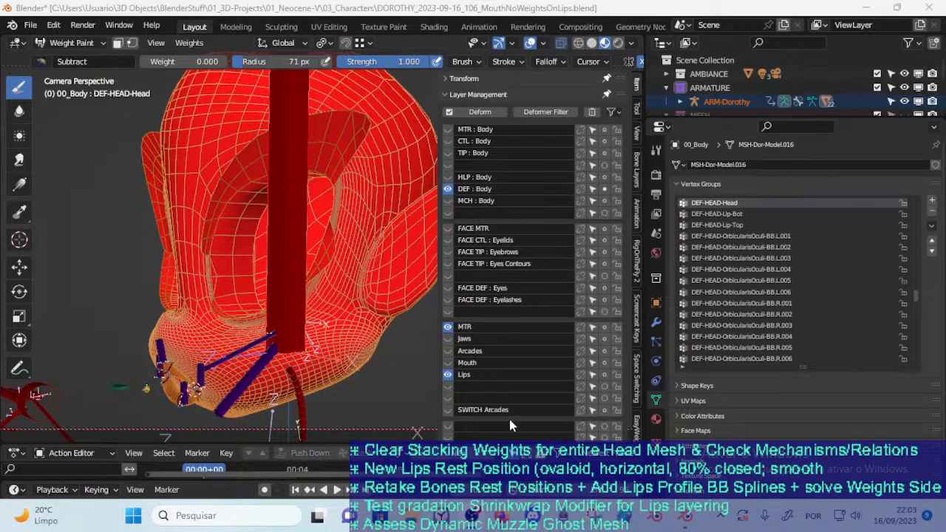
# Inspect the head bone's weight falloff around the mouth opening from the front and across the whole head
pyautogui.click(680, 523)
pyautogui.moveTo(276, 253)
pyautogui.mouseDown(button='middle')
pyautogui.moveTo(144, 369)
pyautogui.moveTo(310, 325)
pyautogui.moveTo(245, 288)
pyautogui.moveTo(325, 327)
pyautogui.moveTo(277, 302)
pyautogui.mouseUp(button='middle')
pyautogui.scroll(3, 325, 327)
pyautogui.scroll(2, 245, 327)
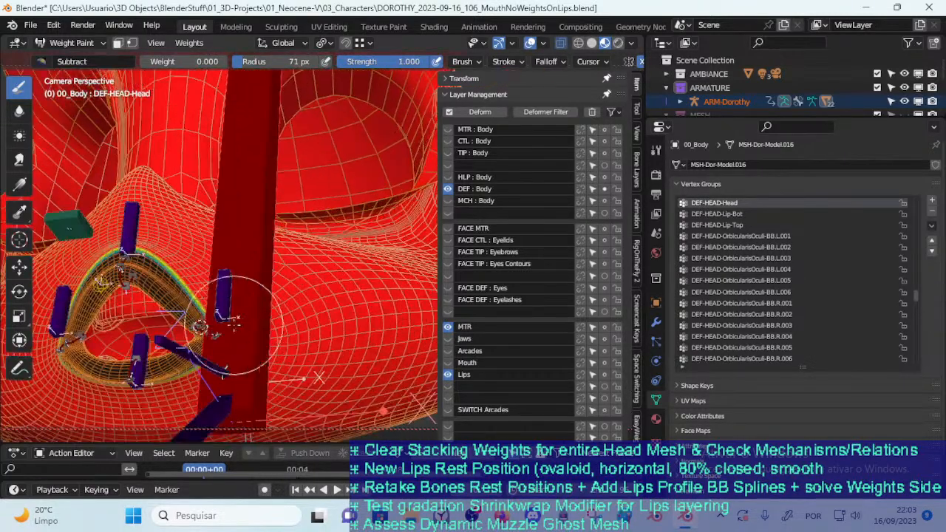
pyautogui.moveTo(154, 291); pyautogui.dragTo(121, 325, button='middle')
pyautogui.scroll(-3, 251, 274)
pyautogui.moveTo(262, 258); pyautogui.dragTo(467, 165, button='middle')
pyautogui.scroll(-4, 370, 140)
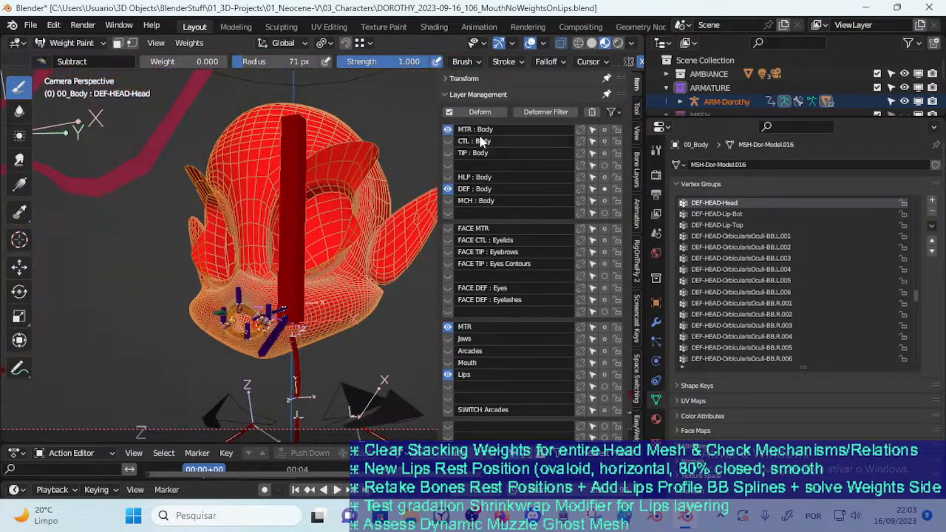
# Show the MTR : Body bone layer, leave Weight Paint and put the ARM-Dorothy armature in Pose Mode
pyautogui.moveTo(392, 122); pyautogui.dragTo(355, 133, button='middle')
pyautogui.hotkey('ctrl', 'Tab')
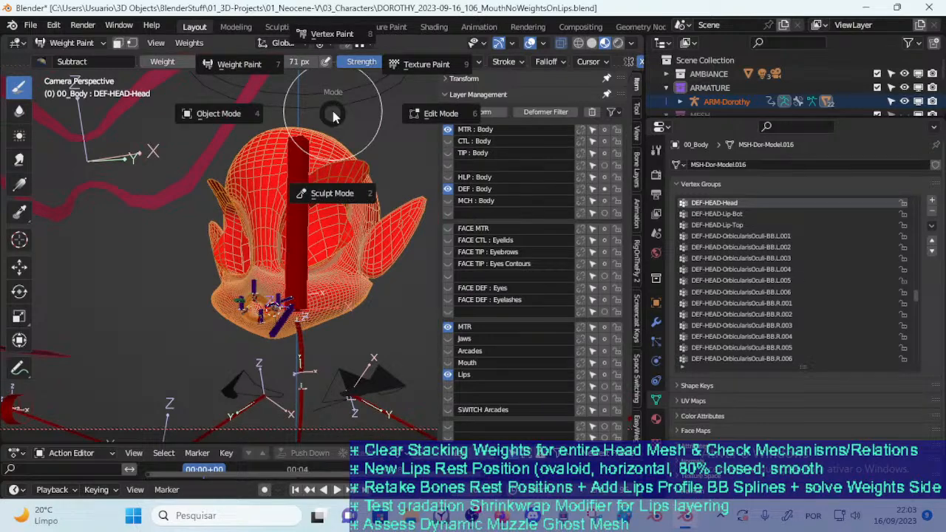
pyautogui.click(305, 113)
pyautogui.click(348, 98)
pyautogui.hotkey('ctrl', 'Tab')
pyautogui.scroll(6, 358, 107)
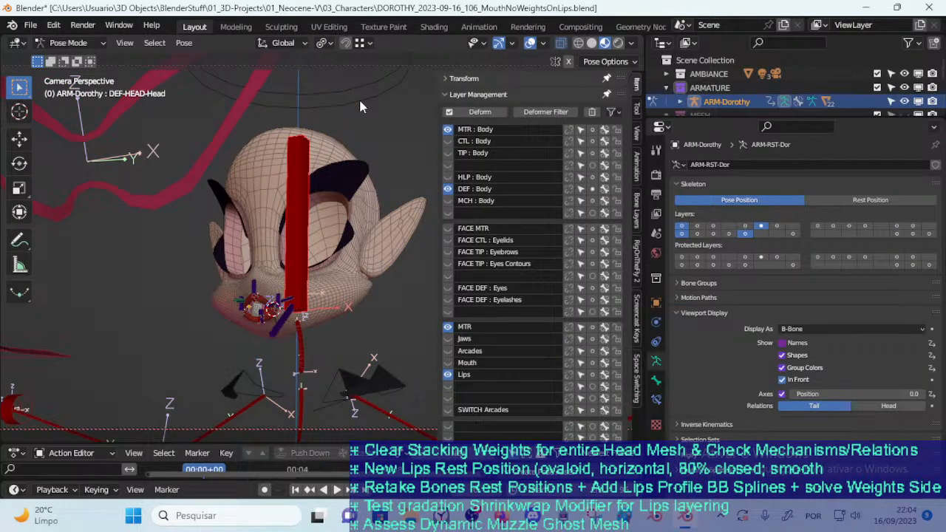
# Select the MTR-Head bone and rotate it back and forth to test how the lips follow the head
pyautogui.press('r')
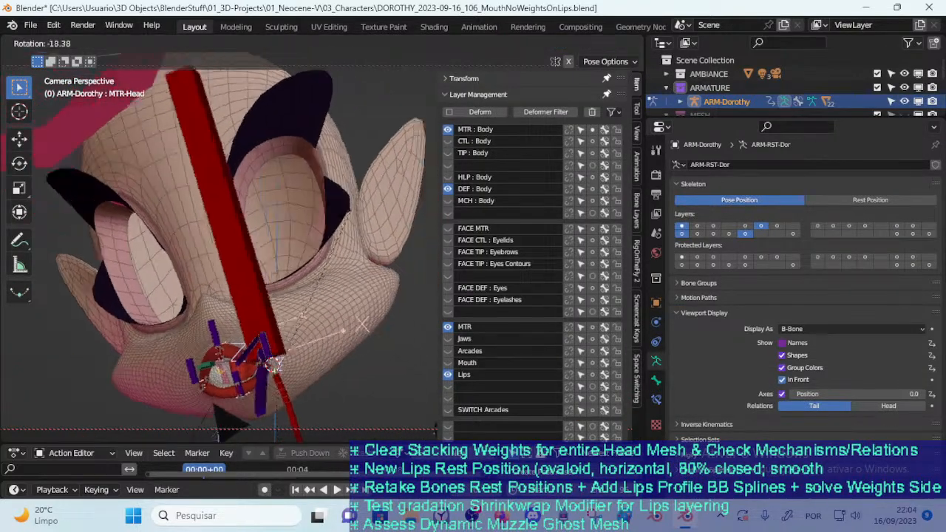
pyautogui.click(233, 349)
pyautogui.press('r')
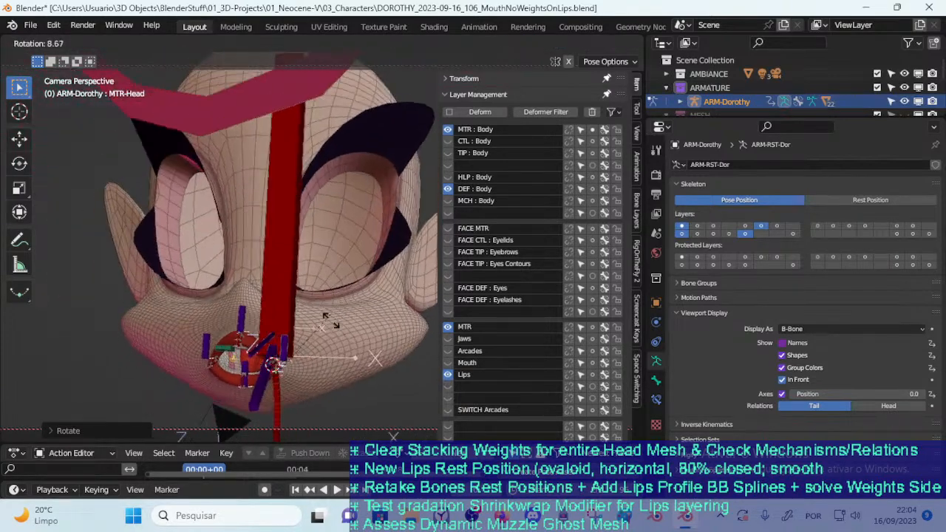
pyautogui.click(324, 348)
pyautogui.press('r')
pyautogui.click(296, 345)
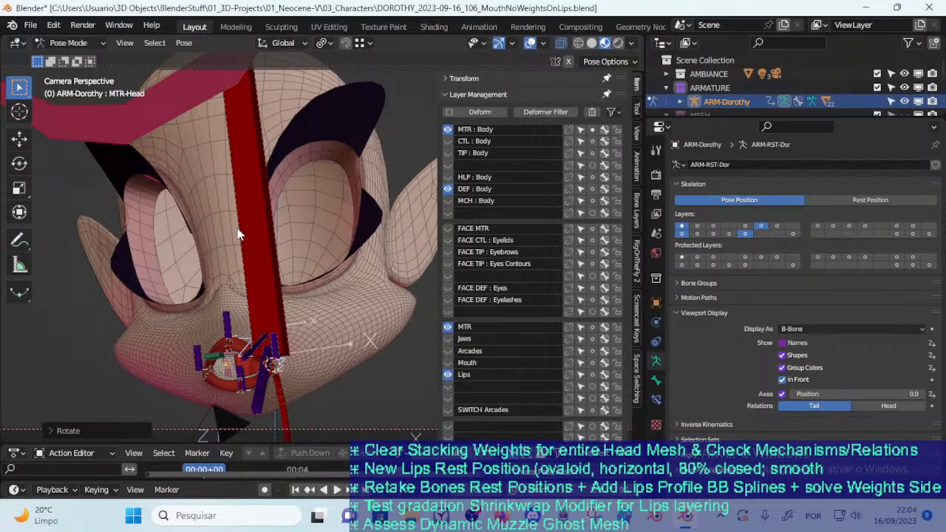
pyautogui.press('r')
pyautogui.click(304, 296)
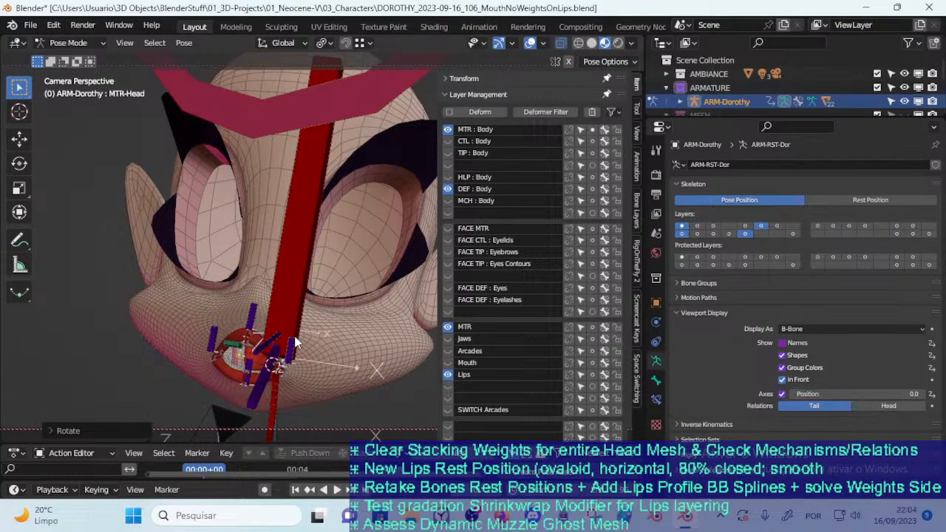
pyautogui.press('r')
pyautogui.click(216, 304)
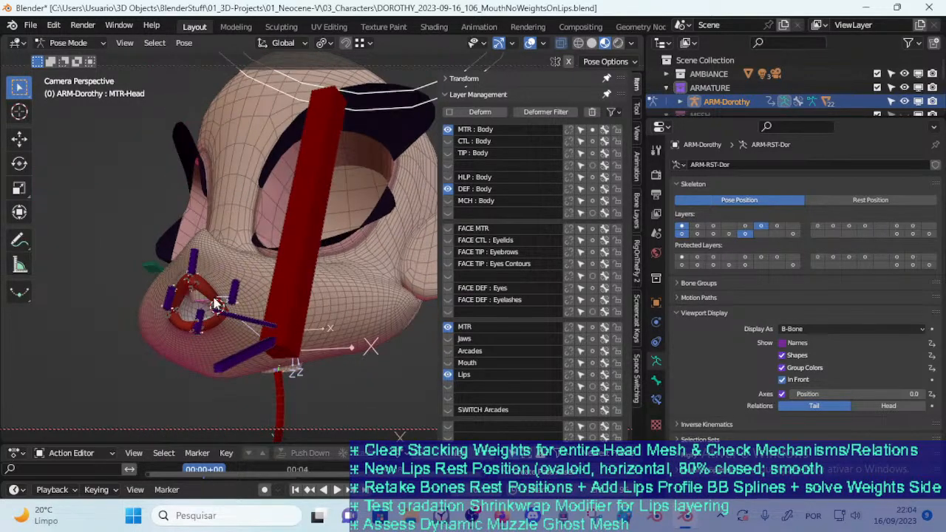
pyautogui.moveTo(323, 306)
pyautogui.mouseDown(button='middle')
pyautogui.moveTo(347, 322)
pyautogui.moveTo(316, 314)
pyautogui.mouseUp(button='middle')
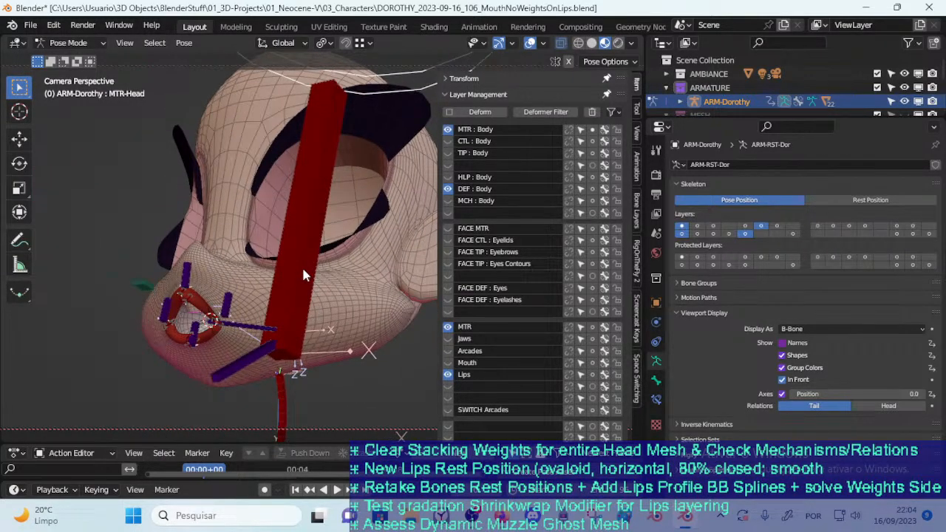
# Test further MTR-Head rotations from side angles to check the lips and muzzle deformation
pyautogui.press('r')
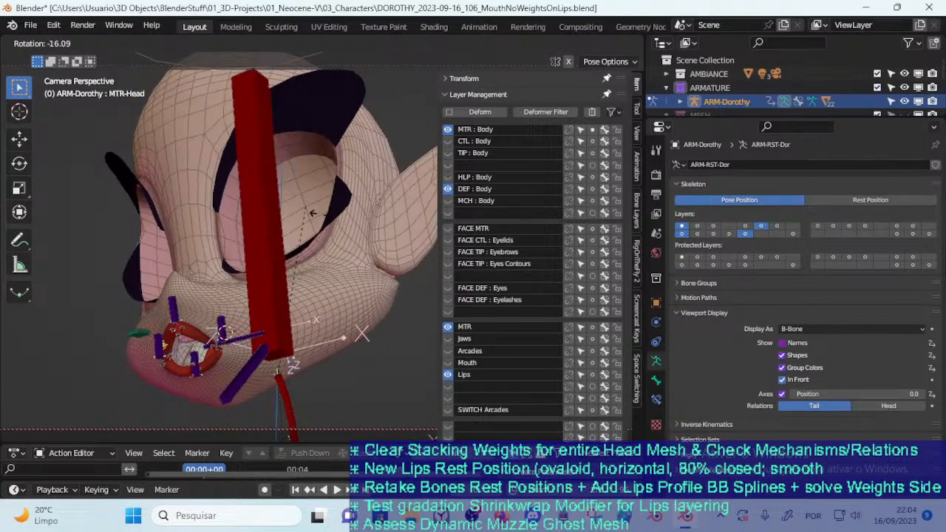
pyautogui.click(347, 226)
pyautogui.press('r')
pyautogui.rightClick(331, 168)
pyautogui.moveTo(331, 168); pyautogui.dragTo(271, 268, button='middle')
pyautogui.press('r')
pyautogui.click(308, 219)
pyautogui.press('r')
pyautogui.rightClick(356, 274)
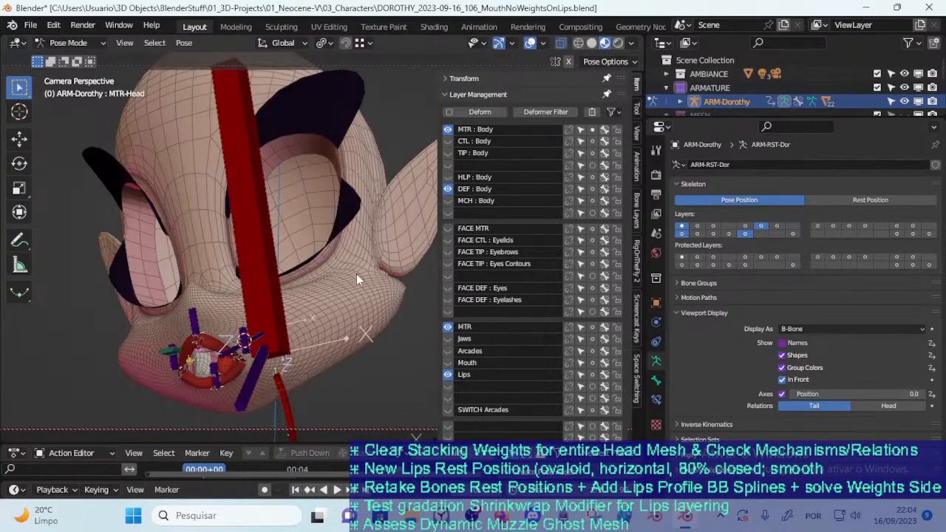
pyautogui.moveTo(333, 279); pyautogui.dragTo(273, 294, button='middle')
pyautogui.press('r')
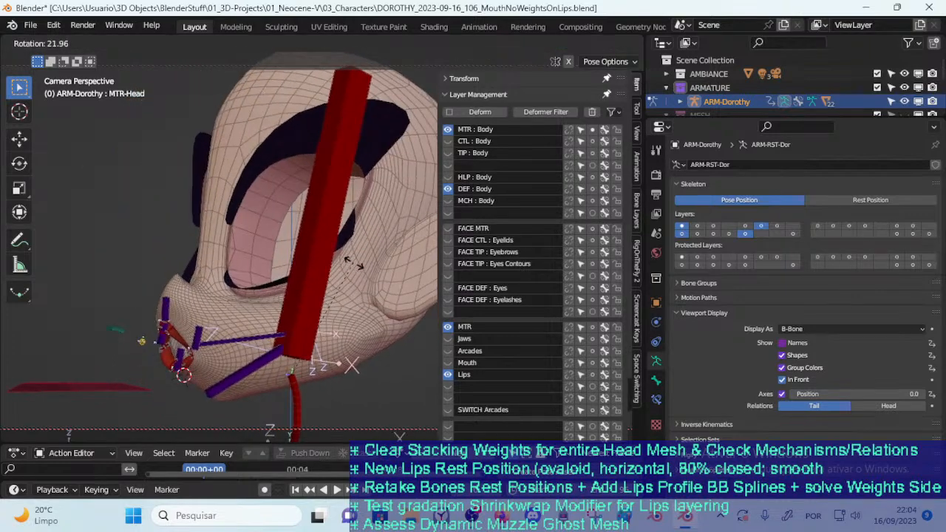
pyautogui.press('r')
pyautogui.rightClick(331, 256)
# Clear the MTR-Head bone's rotation and return the armature to Object Mode
pyautogui.scroll(-3, 315, 269)
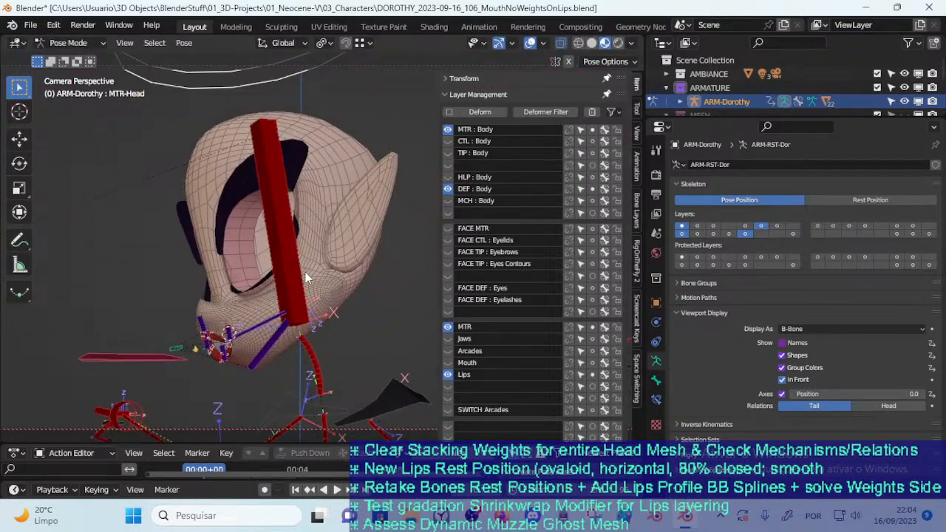
pyautogui.hotkey('alt', 'r')
pyautogui.hotkey('ctrl', 'Tab')
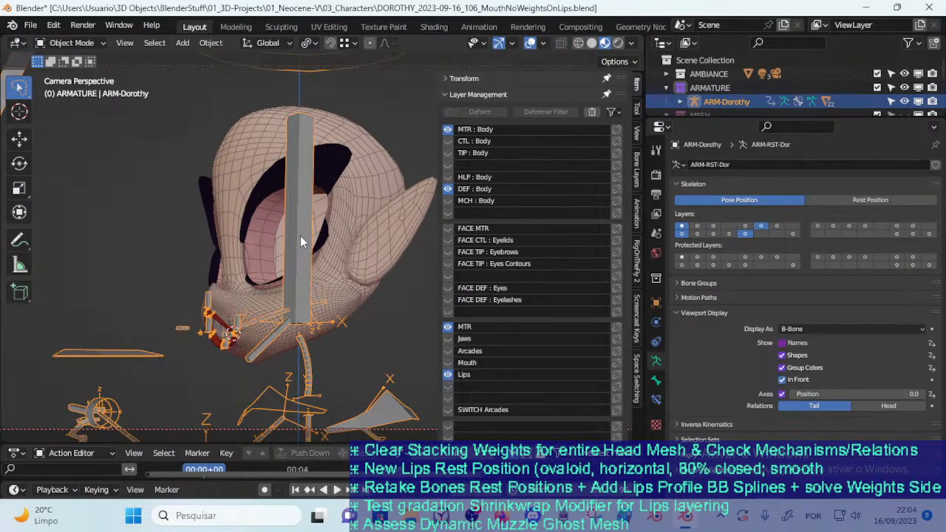
# Select the ARM-Dorothy armature near the lips, put it in Pose Mode and hide the sidebar
pyautogui.scroll(2, 329, 281)
pyautogui.moveTo(267, 206); pyautogui.dragTo(309, 338, button='middle')
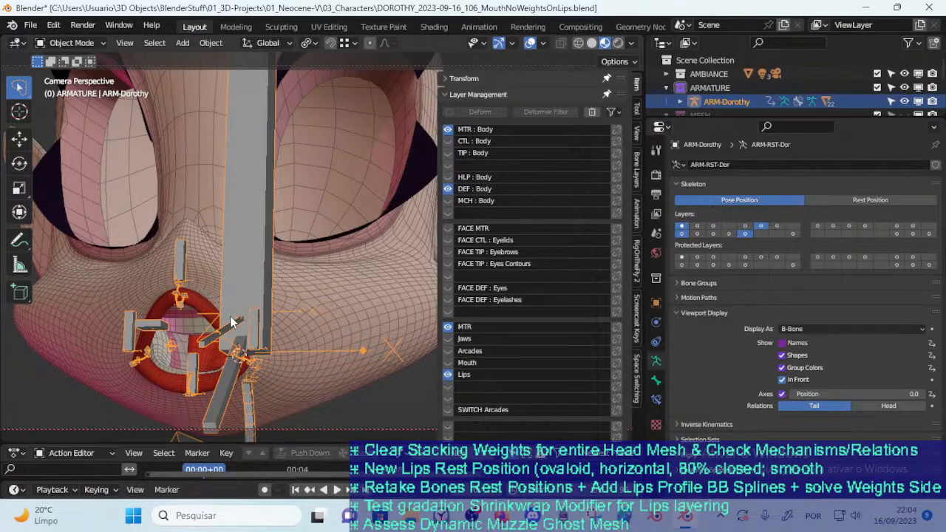
pyautogui.click(200, 305)
pyautogui.moveTo(200, 305); pyautogui.dragTo(324, 280, button='middle')
pyautogui.hotkey('ctrl', 'Tab')
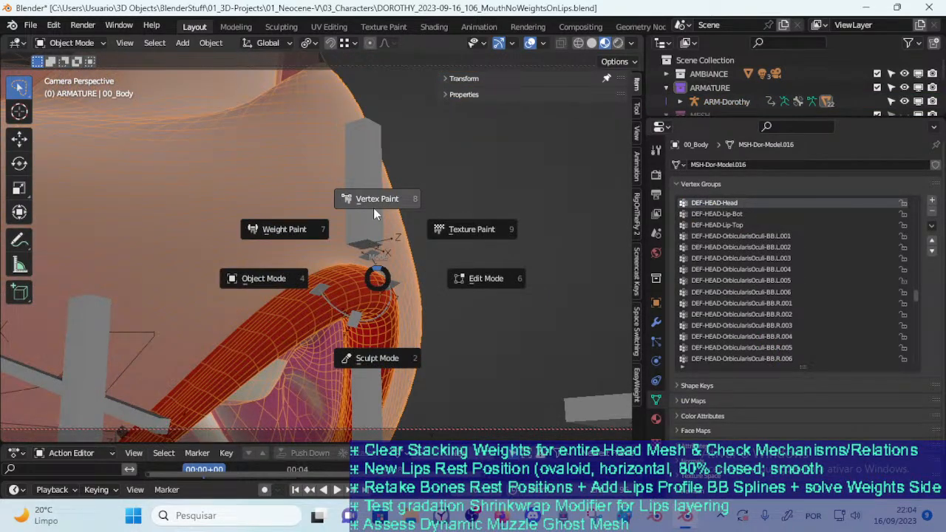
pyautogui.press('Escape')
pyautogui.click(375, 207)
pyautogui.hotkey('ctrl', 'Tab')
pyautogui.press('n')
pyautogui.moveTo(391, 231); pyautogui.dragTo(416, 214)
pyautogui.moveTo(416, 215); pyautogui.dragTo(357, 288, button='middle')
# Move and rotate the CTL-LipUpProfile-BBH.002 handle so the profile spline follows the front of the upper lip
pyautogui.click(383, 250)
pyautogui.press('g')
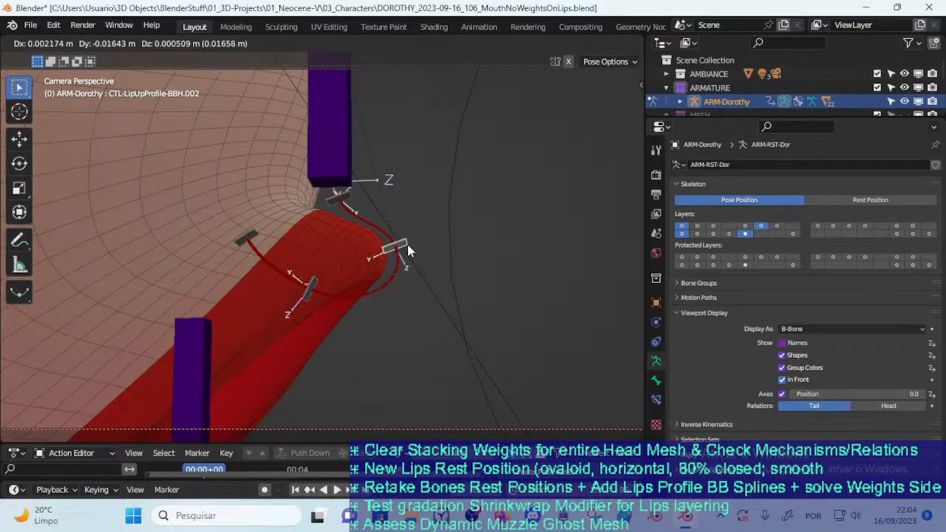
pyautogui.click(399, 246)
pyautogui.press('r')
pyautogui.click(422, 245)
pyautogui.press('g')
pyautogui.click(419, 247)
pyautogui.click(250, 239)
pyautogui.press('g')
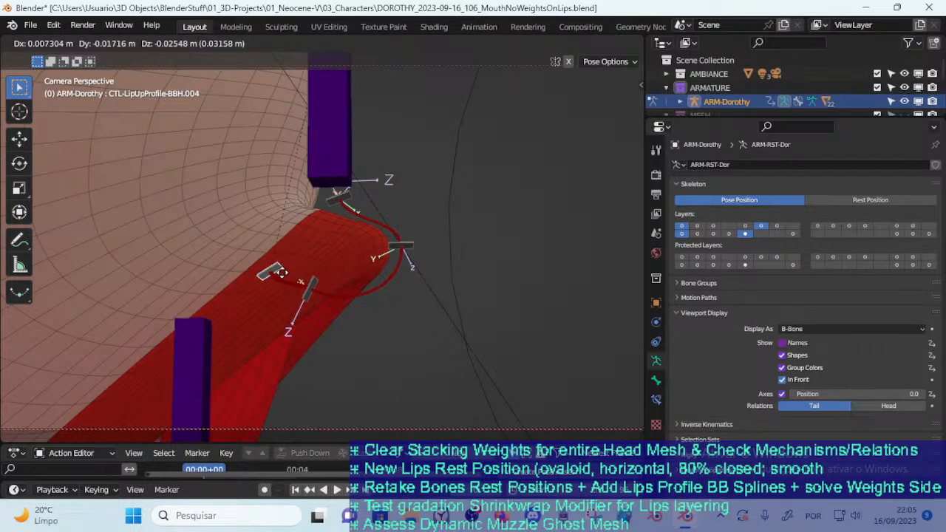
pyautogui.rightClick(262, 246)
# Rotate and move the CTL-LipUpProfile-BBH.001 handle back to where the upper lip meets the muzzle
pyautogui.click(344, 198)
pyautogui.press('r')
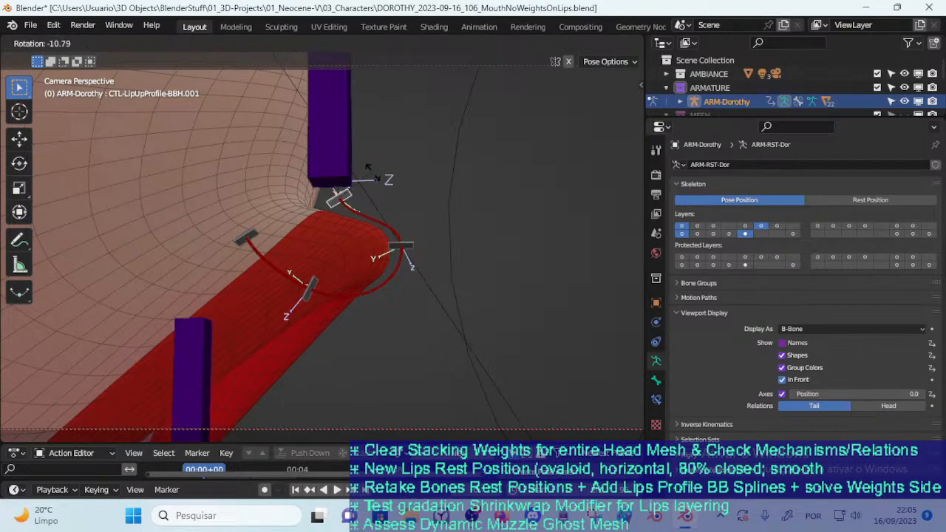
pyautogui.click(371, 182)
pyautogui.press('g')
pyautogui.click(366, 169)
pyautogui.press('r')
pyautogui.click(372, 198)
pyautogui.press('g')
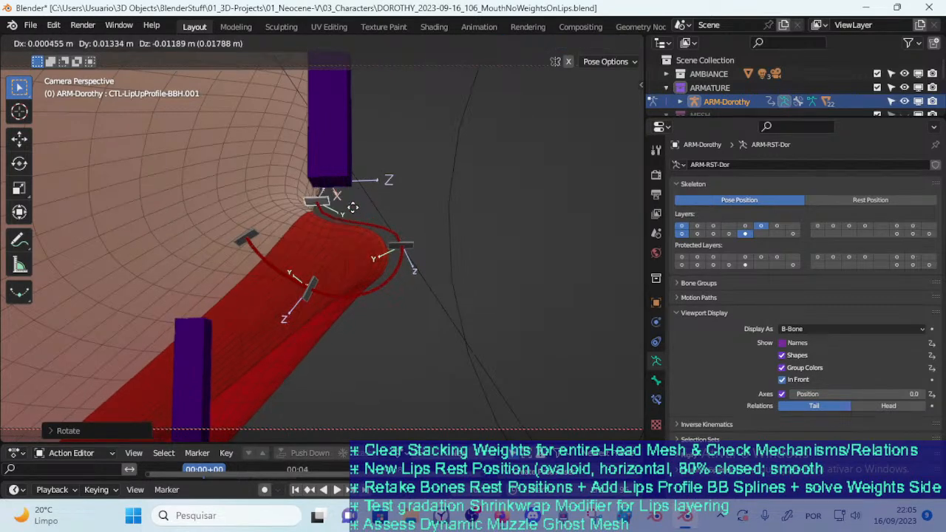
pyautogui.click(361, 210)
pyautogui.press('g')
pyautogui.click(322, 222)
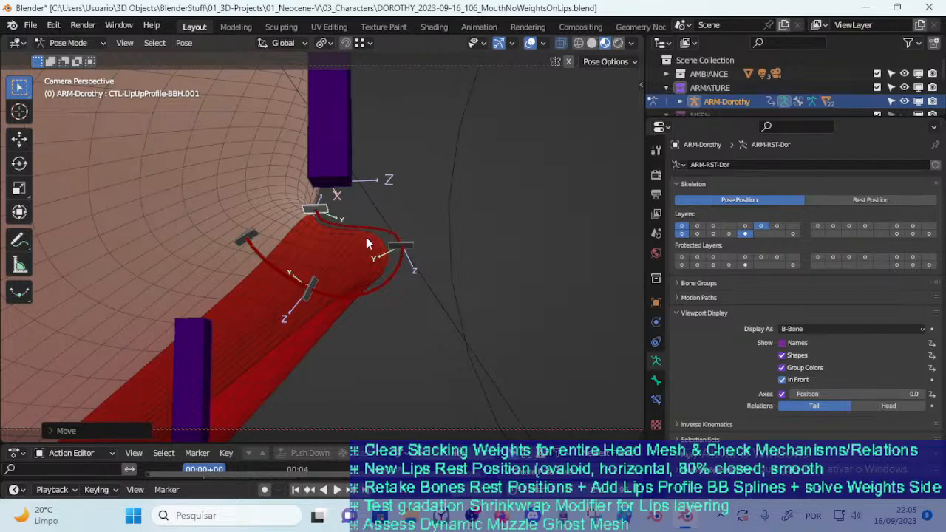
# Select the CTL-LipUpProfile-BBH.002 handle and slightly rotate it to refine the front of the upper lip
pyautogui.click(411, 240)
pyautogui.press('r')
pyautogui.click(413, 236)
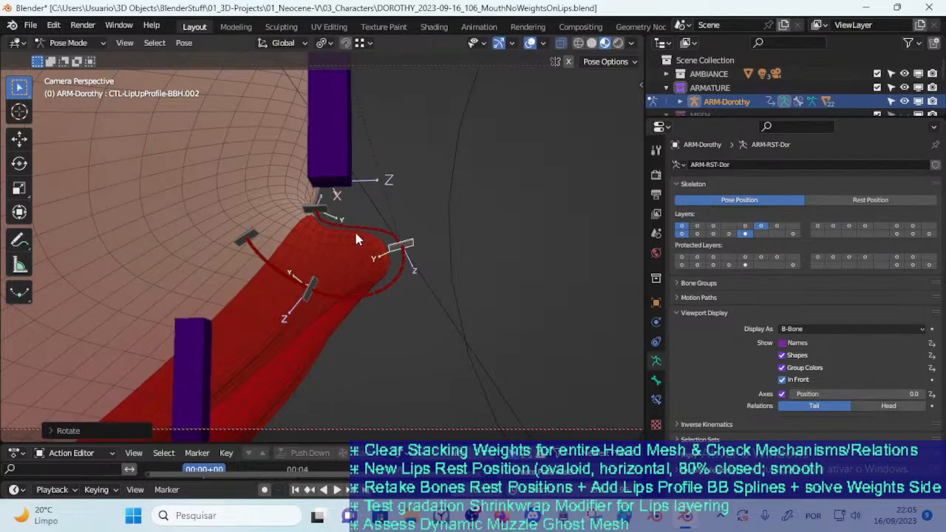
# Examine the upper lip's profile and its transition into the muzzle from the side, both close up and from farther away
pyautogui.scroll(-3, 323, 234)
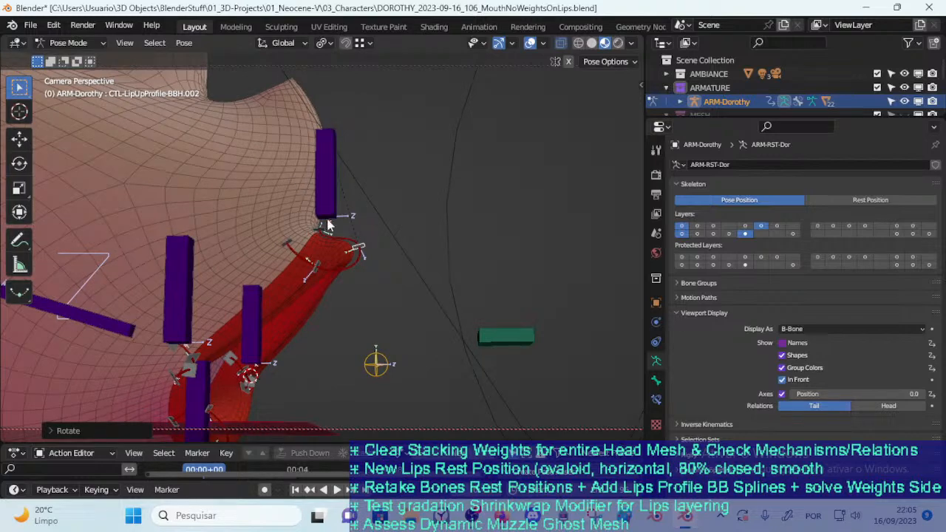
pyautogui.moveTo(333, 246); pyautogui.dragTo(166, 92, button='middle')
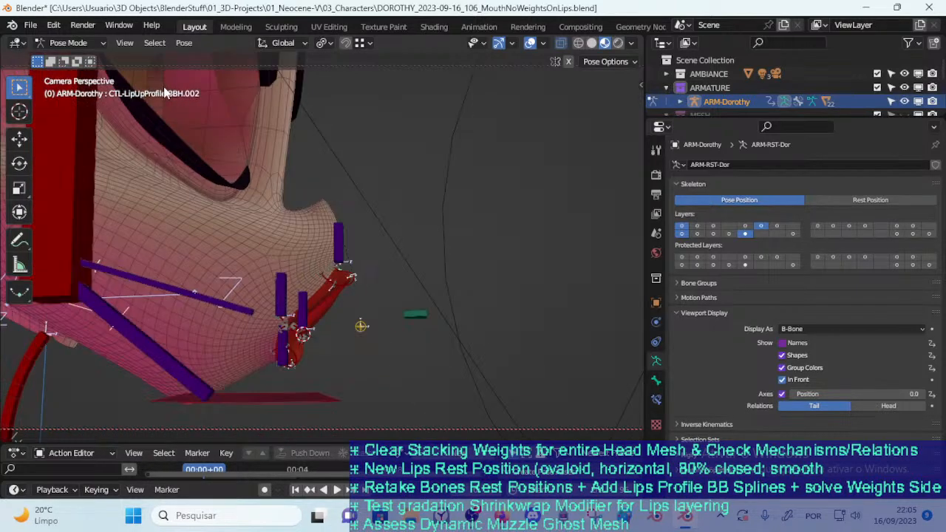
pyautogui.scroll(5, 392, 322)
pyautogui.scroll(-5, 390, 313)
pyautogui.moveTo(390, 313); pyautogui.dragTo(358, 284, button='middle')
pyautogui.scroll(5, 261, 261)
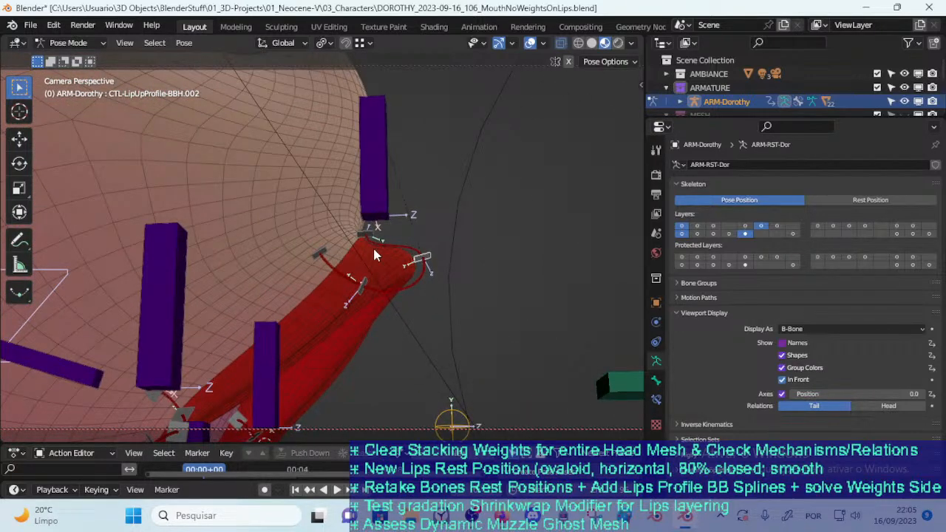
pyautogui.scroll(-2, 380, 254)
pyautogui.scroll(-4, 378, 251)
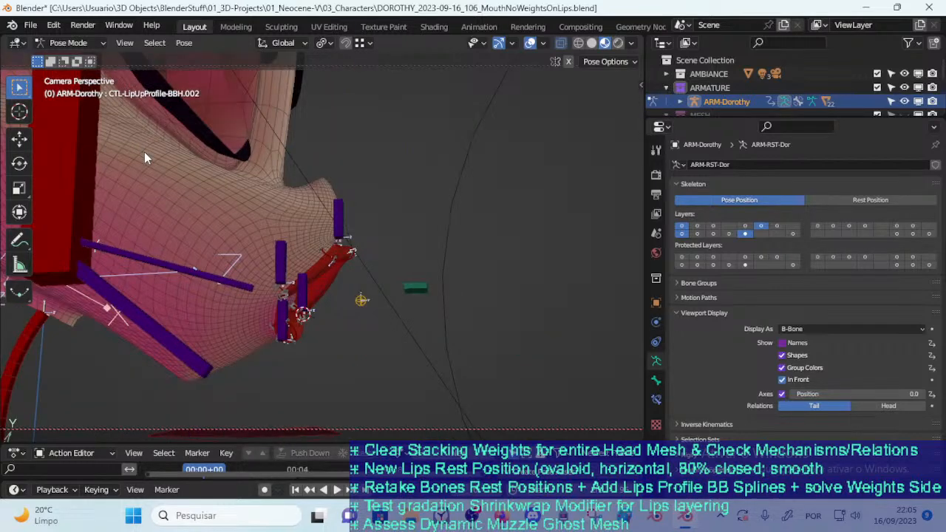
pyautogui.scroll(1, 141, 171)
pyautogui.scroll(3, 134, 167)
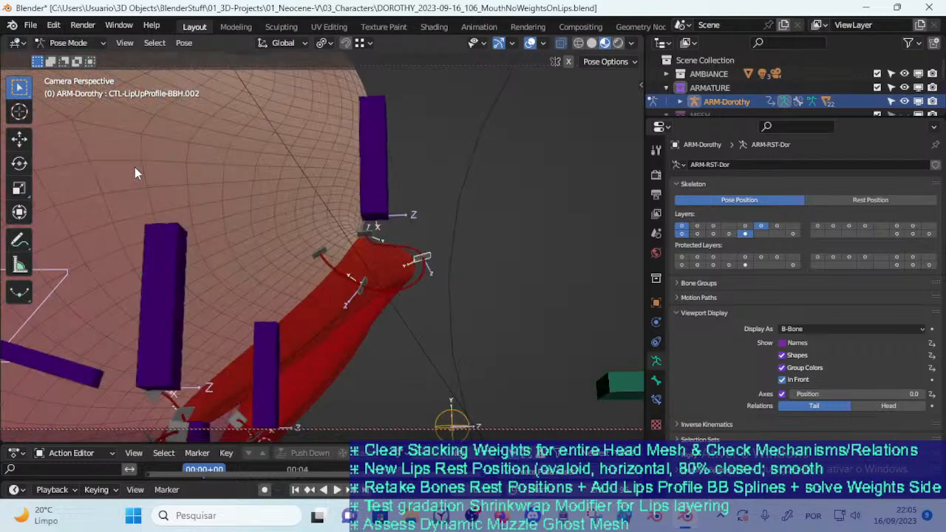
# Reposition and rotate the CTL-LipUpProfile-BBH.001 handle just beneath the upper-lip tweak bone
pyautogui.click(376, 235)
pyautogui.keyDown('shift'); pyautogui.moveTo(399, 243); pyautogui.dragTo(329, 263, button='middle'); pyautogui.keyUp('shift')
pyautogui.press('g')
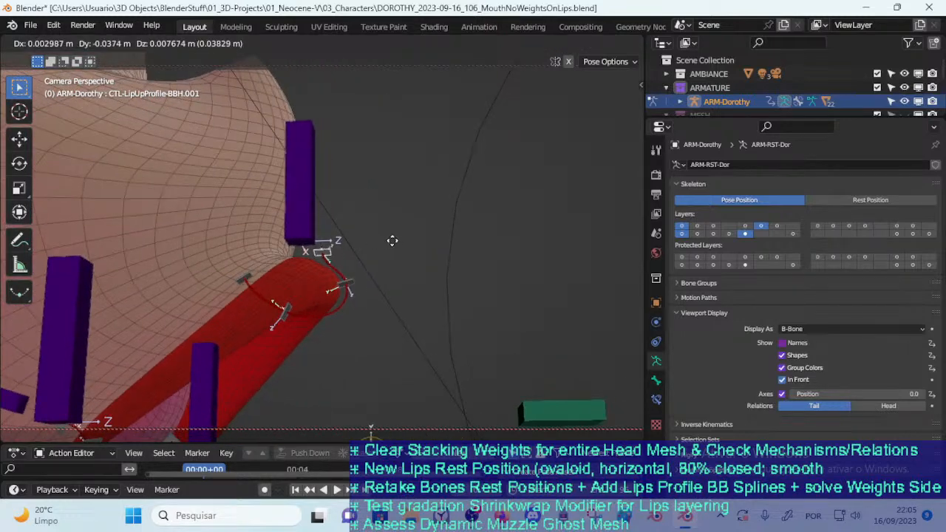
pyautogui.click(358, 257)
pyautogui.click(348, 262)
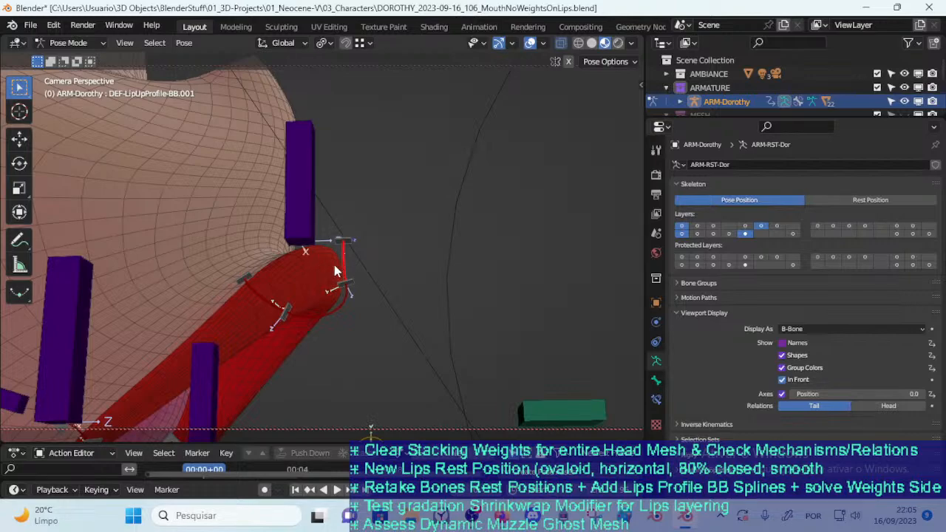
pyautogui.click(357, 239)
pyautogui.press('g')
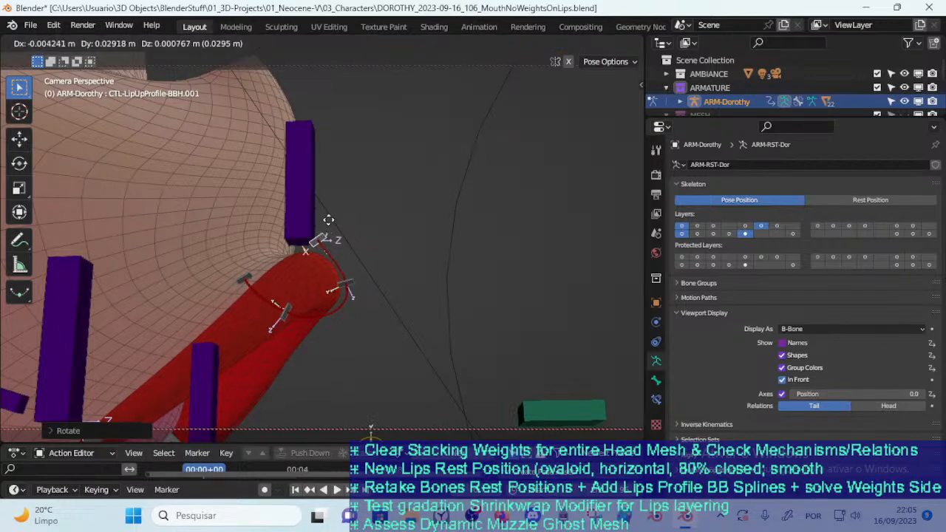
pyautogui.click(340, 238)
# Try moving the CTL-LipUpProfile-BBH.001 and CTL-LipUpProfile-BBH.002 handles forward, away from the muzzle
pyautogui.moveTo(339, 239); pyautogui.dragTo(291, 229, button='middle')
pyautogui.scroll(-3, 181, 252)
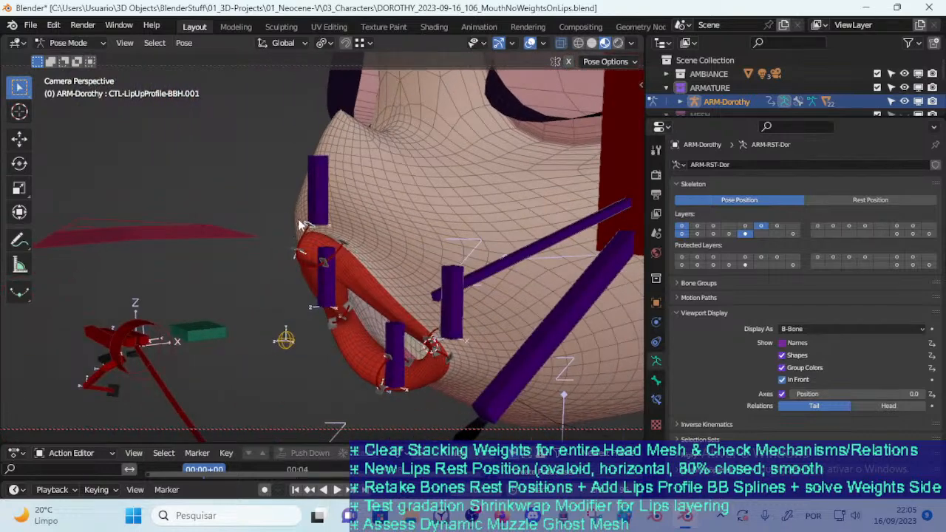
pyautogui.press('g')
pyautogui.rightClick(271, 223)
pyautogui.scroll(2, 346, 269)
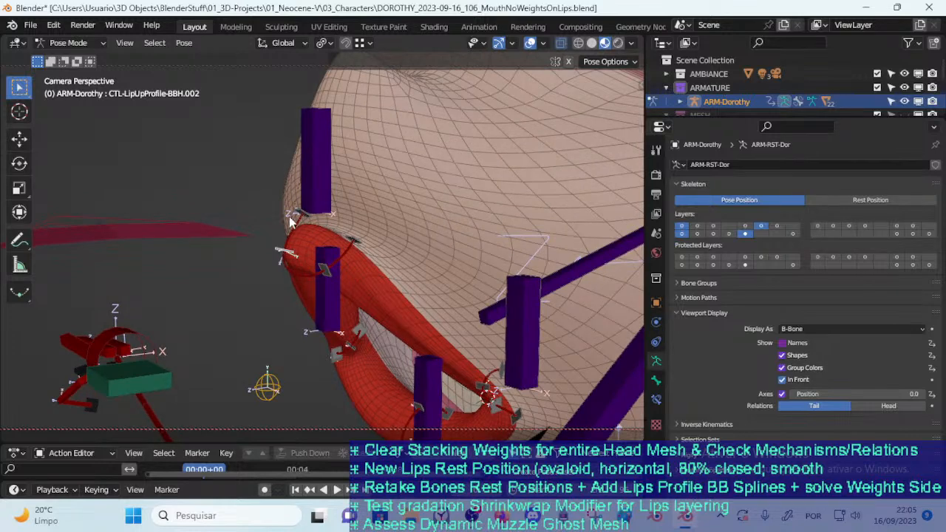
pyautogui.press('g')
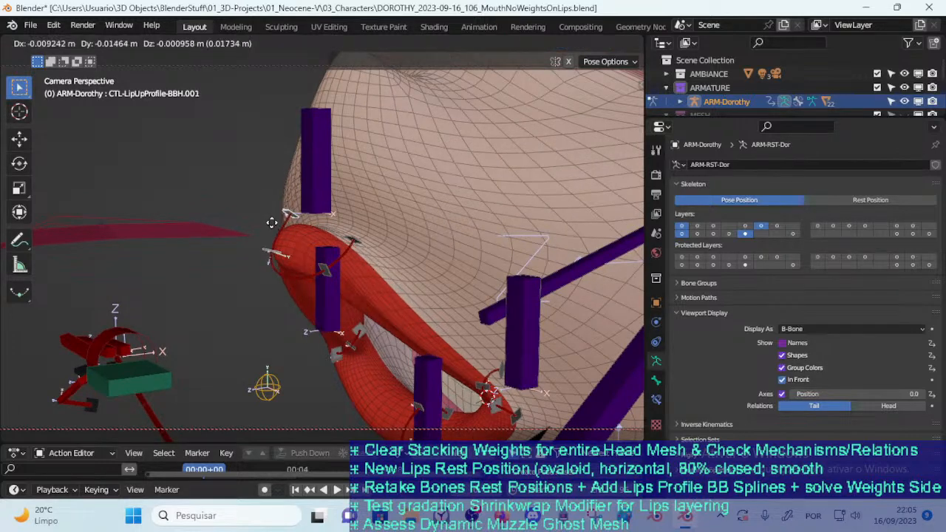
pyautogui.rightClick(272, 218)
pyautogui.scroll(2, 310, 221)
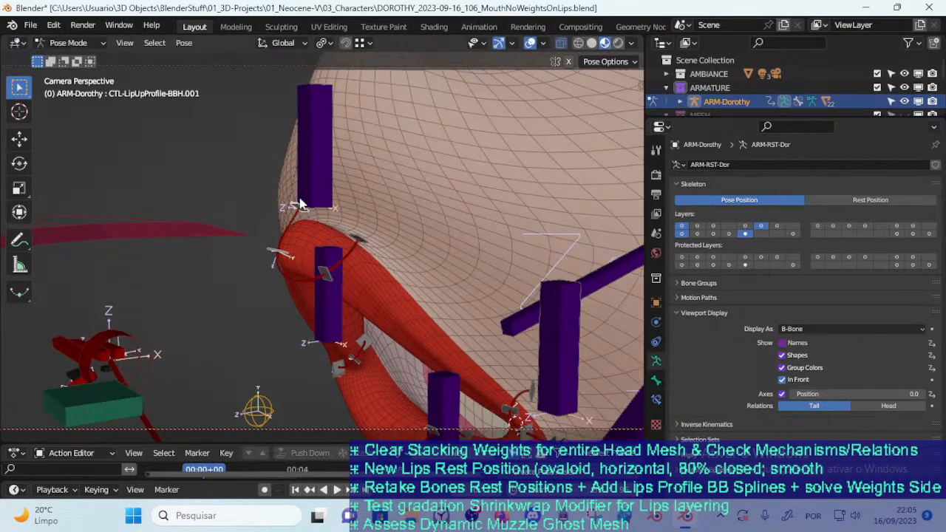
# Check the upper-lip spline from the opposite side, then undo the last moves of its profile handles
pyautogui.click(309, 200)
pyautogui.moveTo(328, 210); pyautogui.dragTo(289, 214, button='middle')
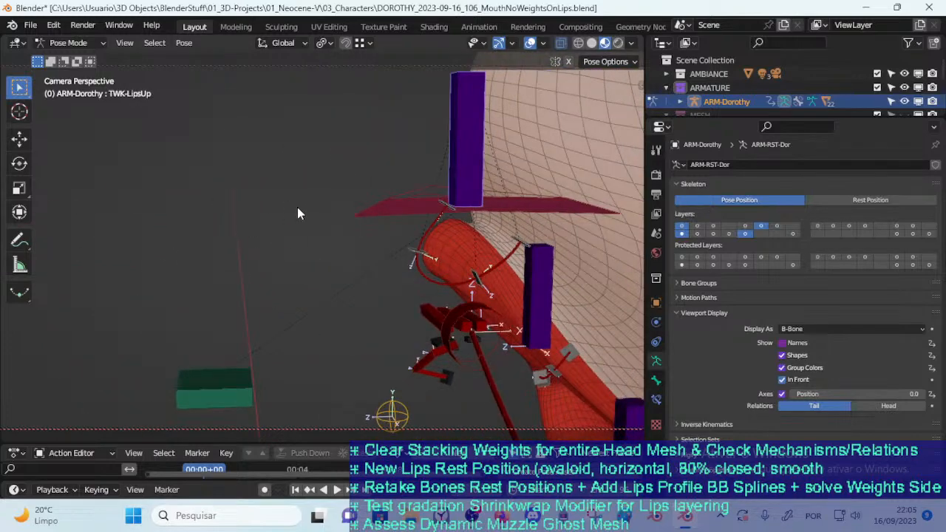
pyautogui.moveTo(337, 233); pyautogui.dragTo(482, 249, button='middle')
pyautogui.scroll(-6, 276, 307)
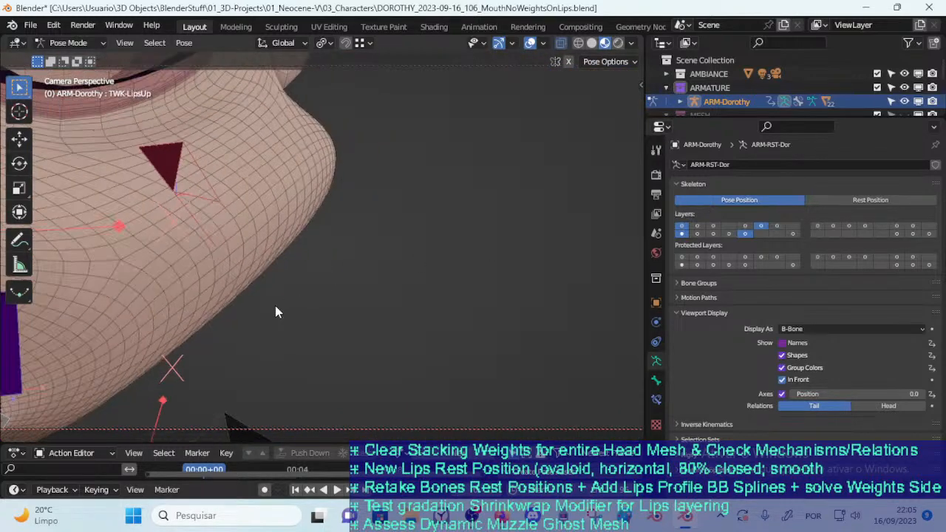
pyautogui.moveTo(255, 316); pyautogui.dragTo(347, 286, button='middle')
pyautogui.scroll(4, 263, 306)
pyautogui.moveTo(263, 306); pyautogui.dragTo(315, 295, button='middle')
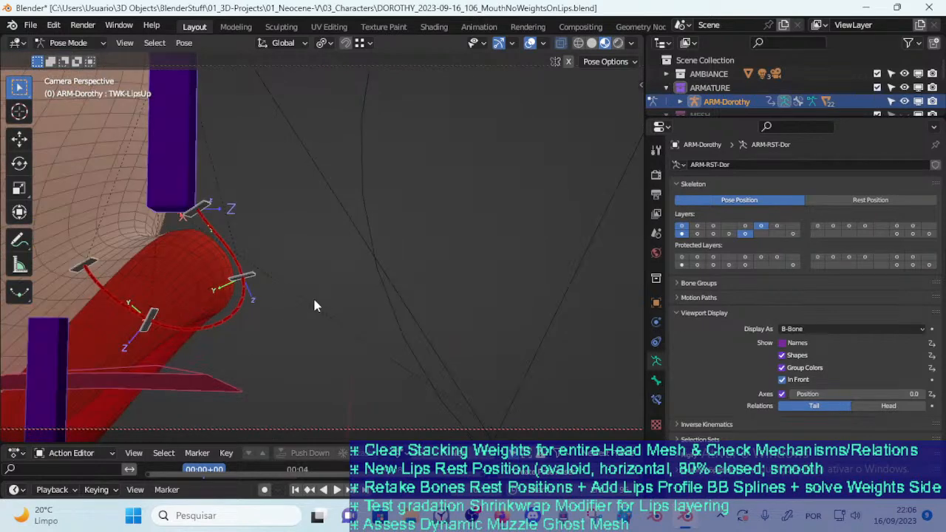
pyautogui.hotkey('ctrl', 'z')
pyautogui.hotkey('ctrl', 'z')
pyautogui.hotkey('ctrl', 'z')
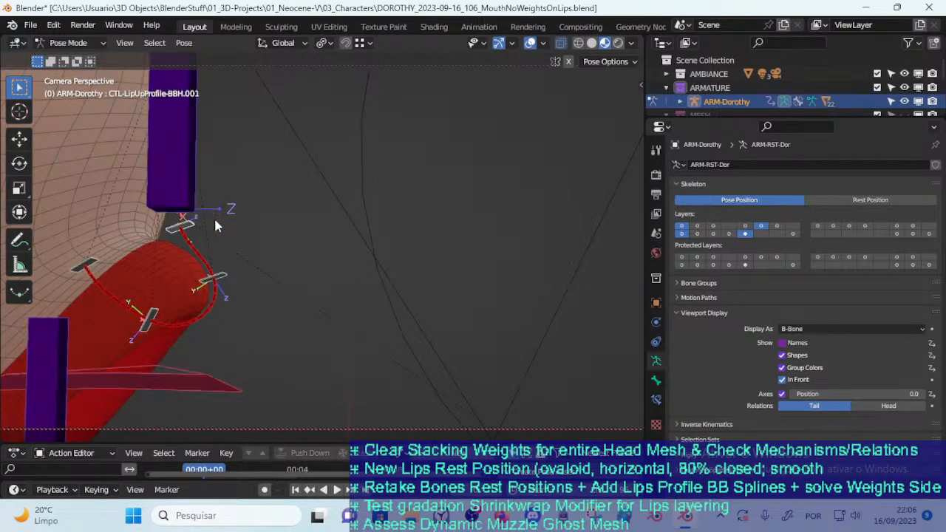
# Rework the CTL-LipUpProfile-BBH.001 handle with alternating rotations and moves, including a rotation about X, to reshape the upper lip's base
pyautogui.press('r')
pyautogui.click(213, 221)
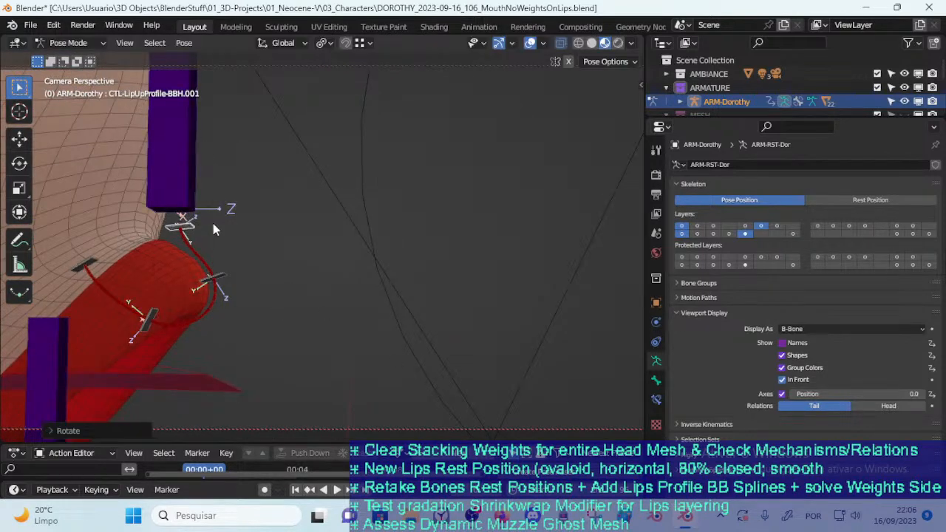
pyautogui.press('g')
pyautogui.click(234, 223)
pyautogui.press('r')
pyautogui.press('x')
pyautogui.click(241, 226)
pyautogui.press('g')
pyautogui.click(189, 245)
pyautogui.press('r')
pyautogui.click(210, 231)
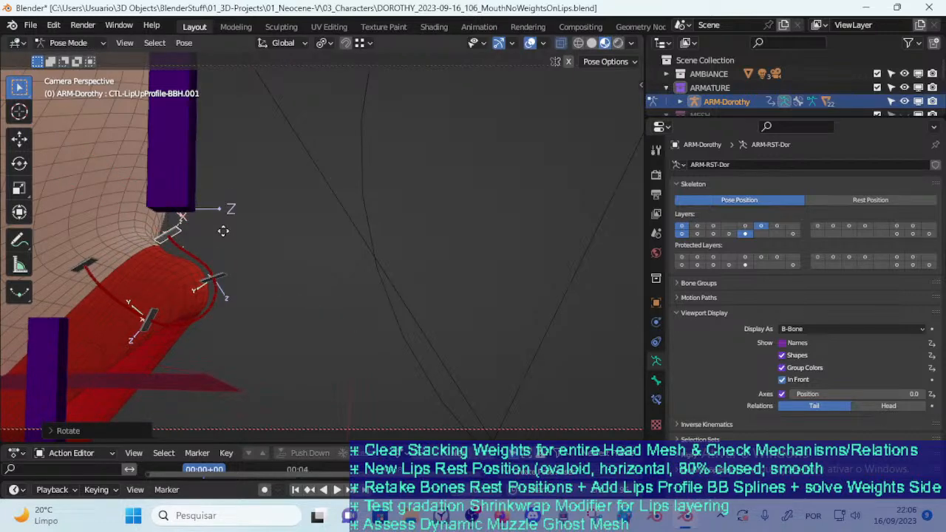
pyautogui.press('g')
pyautogui.click(244, 220)
# Move the CTL-LipUpProfile-BBH.002 handle forward, rotate it about X and readjust its position
pyautogui.click(225, 275)
pyautogui.press('g')
pyautogui.click(258, 273)
pyautogui.press('r')
pyautogui.press('x')
pyautogui.click(301, 253)
pyautogui.press('g')
pyautogui.click(305, 249)
# Move the CTL-LipUpProfile-BBH.004 handle toward the inner lip and check the whole mouth shape
pyautogui.click(90, 264)
pyautogui.press('g')
pyautogui.click(120, 282)
pyautogui.moveTo(241, 301); pyautogui.dragTo(329, 267, button='middle')
pyautogui.scroll(1, 315, 317)
pyautogui.scroll(-2, 315, 318)
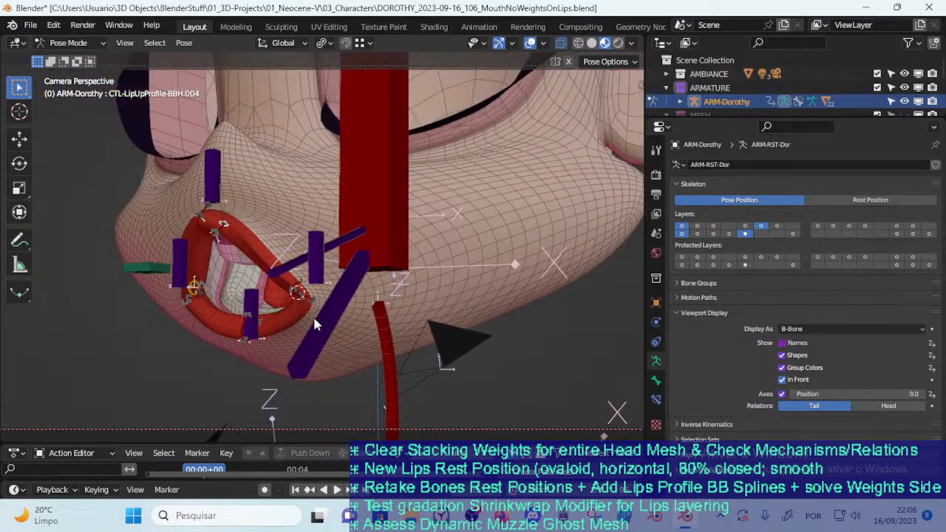
# Show the Mouth bone layer, hide the face MTR and Lips layers, and close the sidebar
pyautogui.press('n')
pyautogui.click(448, 351)
pyautogui.click(447, 352)
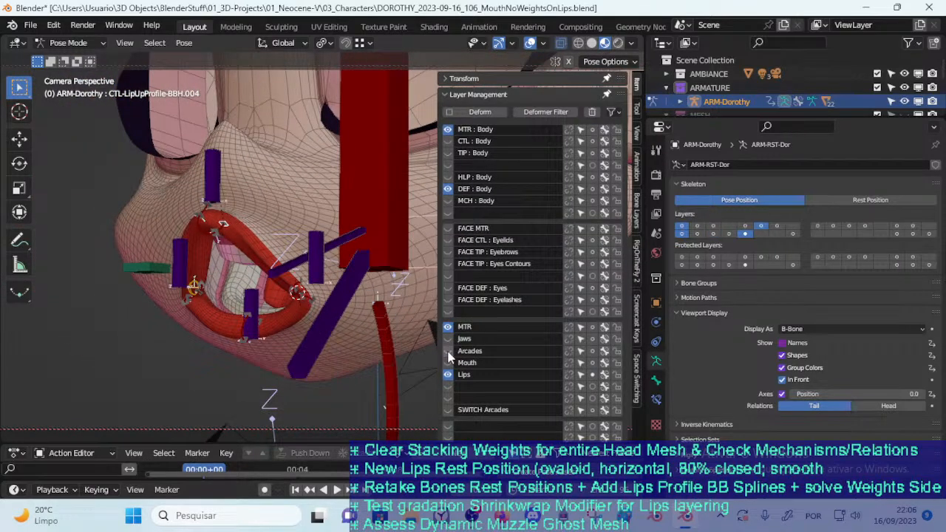
pyautogui.click(448, 363)
pyautogui.click(448, 374)
pyautogui.press('n')
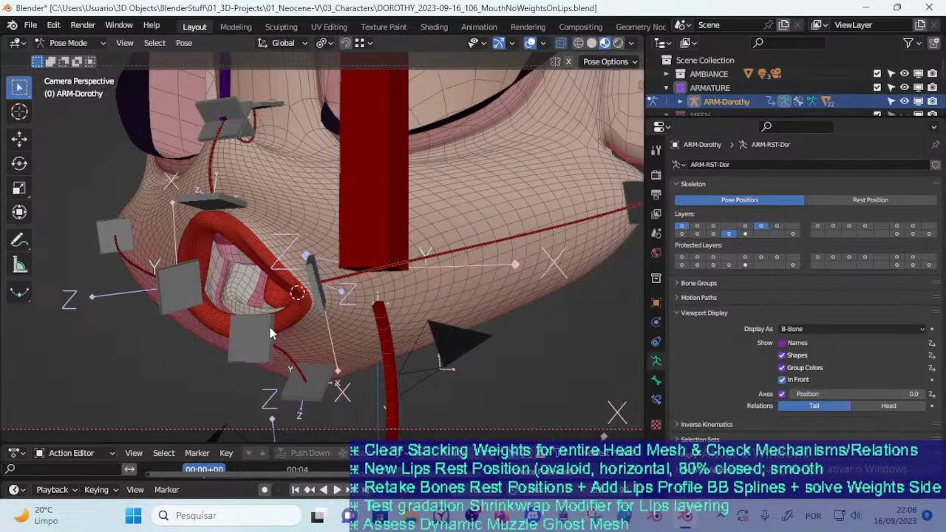
# Test CTL-MouthSide-BBH.L.001 by moving it outward and back across the mouth, then clear its location
pyautogui.moveTo(269, 332); pyautogui.dragTo(299, 321, button='middle')
pyautogui.click(299, 317)
pyautogui.press('g')
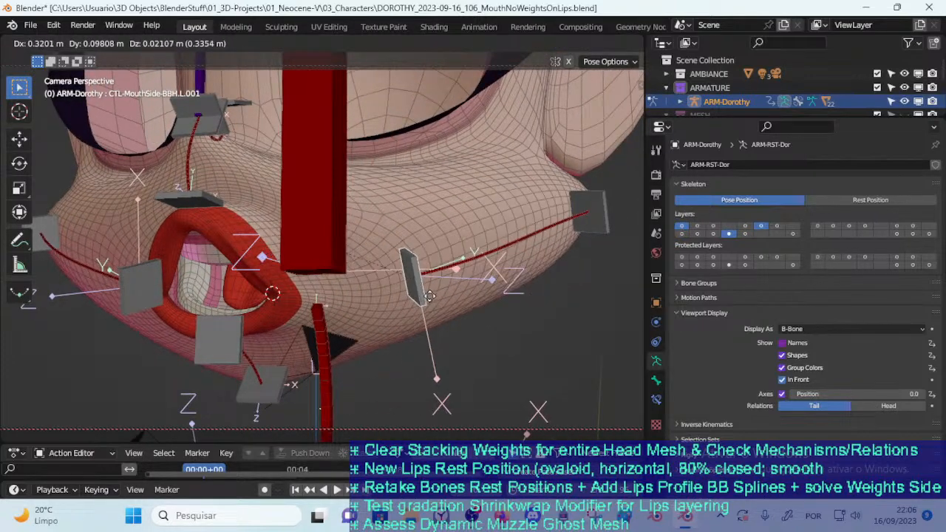
pyautogui.click(460, 287)
pyautogui.scroll(-1, 362, 293)
pyautogui.press('g')
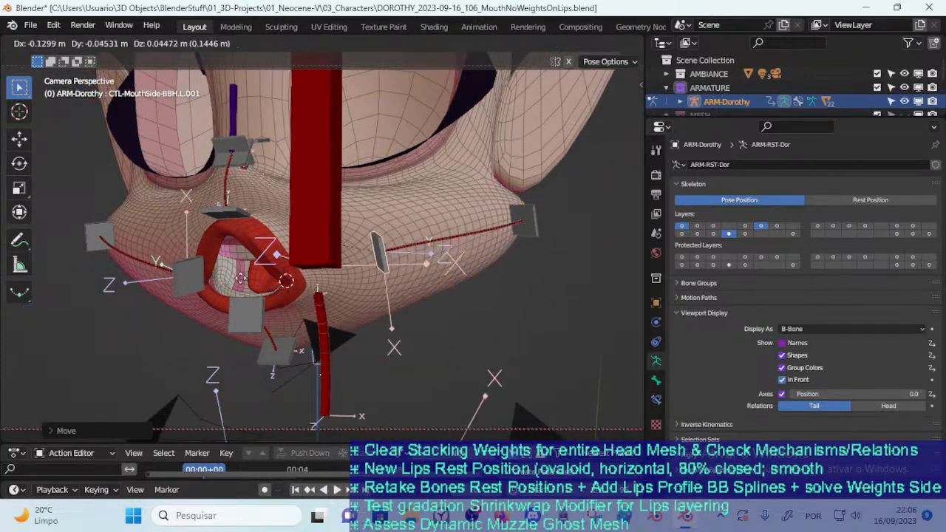
pyautogui.click(229, 288)
pyautogui.hotkey('alt', 'g')
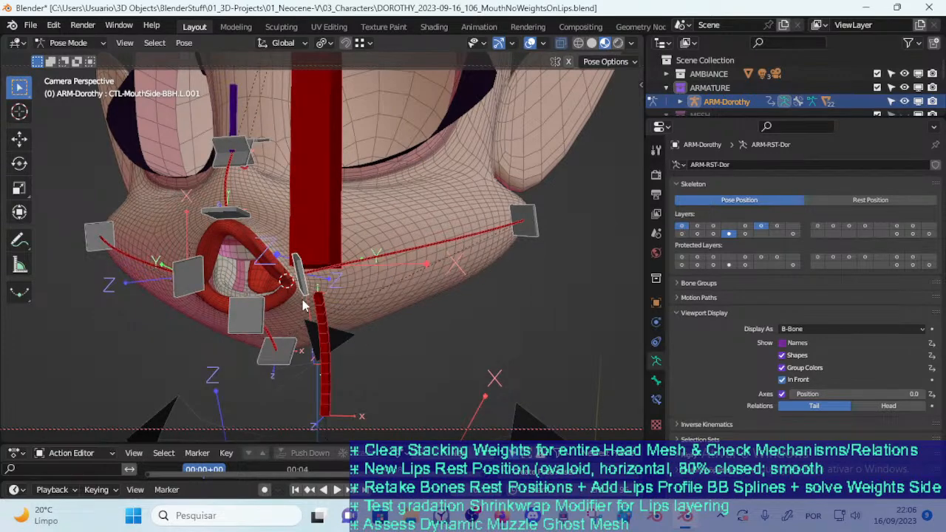
# Show the MTR mouth bone layer and test TWK-LipsSide.L by moving it outward across the cheek and back
pyautogui.press('n')
pyautogui.click(447, 326)
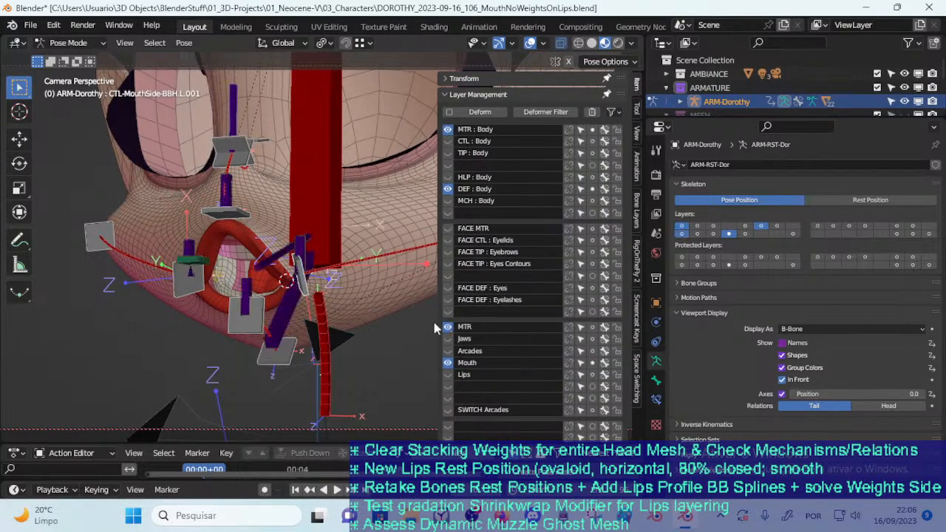
pyautogui.scroll(2, 295, 270)
pyautogui.click(281, 271)
pyautogui.press('n')
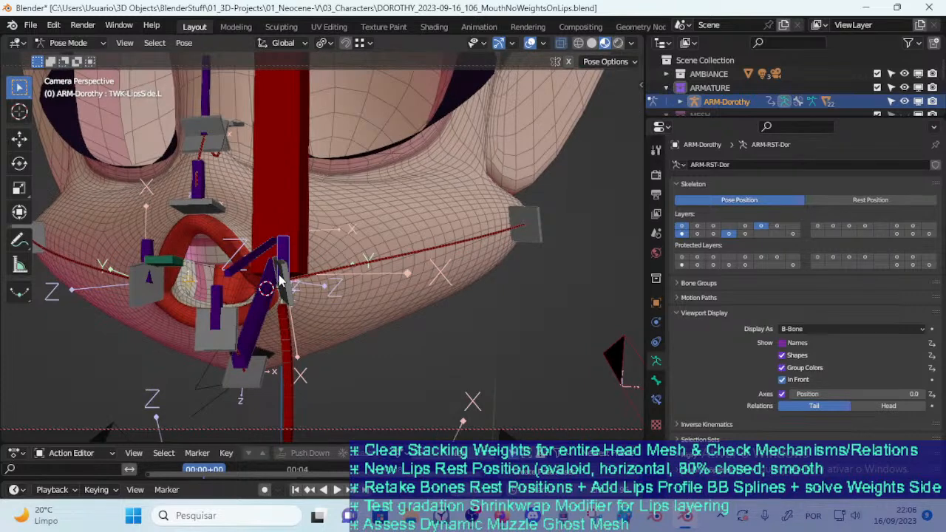
pyautogui.press('g')
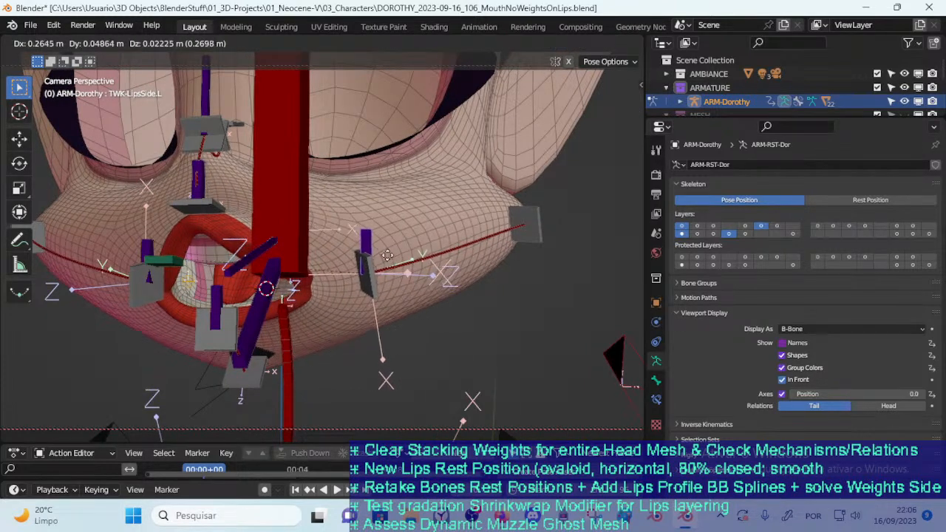
pyautogui.click(334, 281)
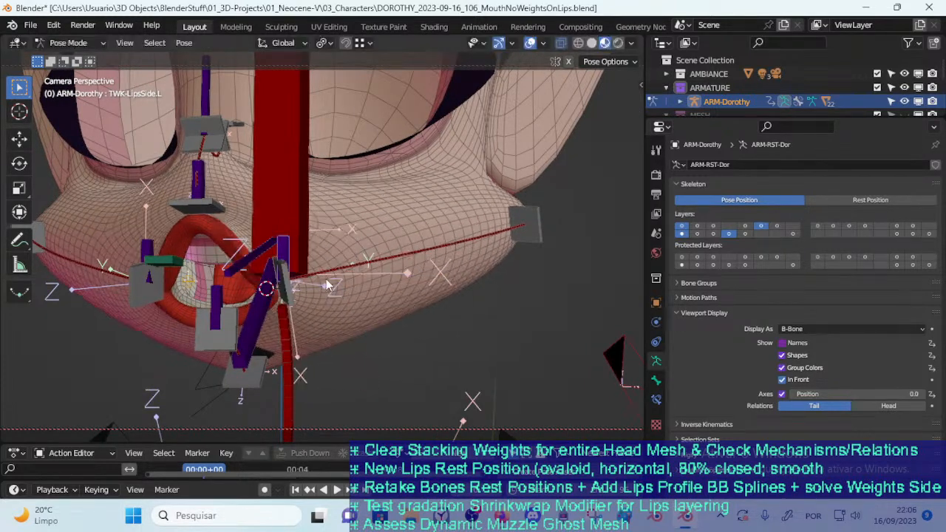
# Test CTL-MouthSide-BBH.L.001 alone by moving it outward along the cheek twice, cancelling each move
pyautogui.click(286, 295)
pyautogui.press('g')
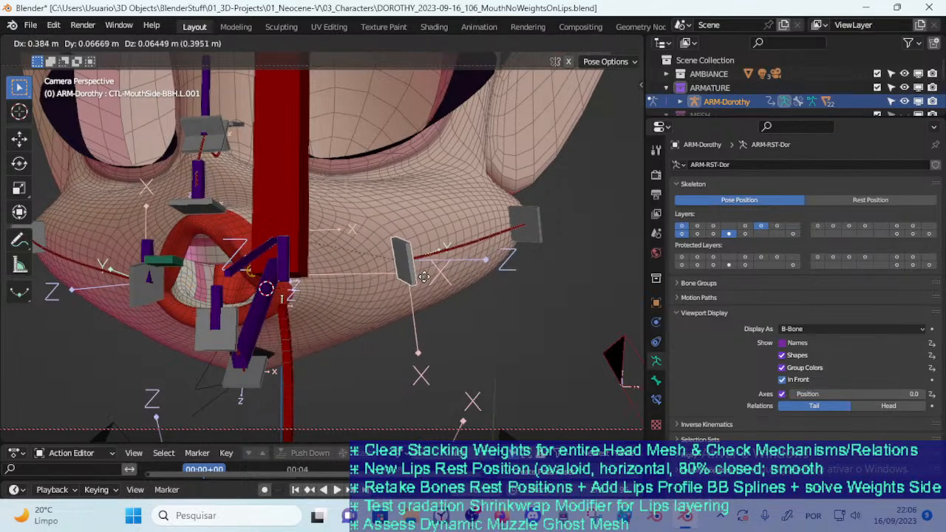
pyautogui.click(367, 288)
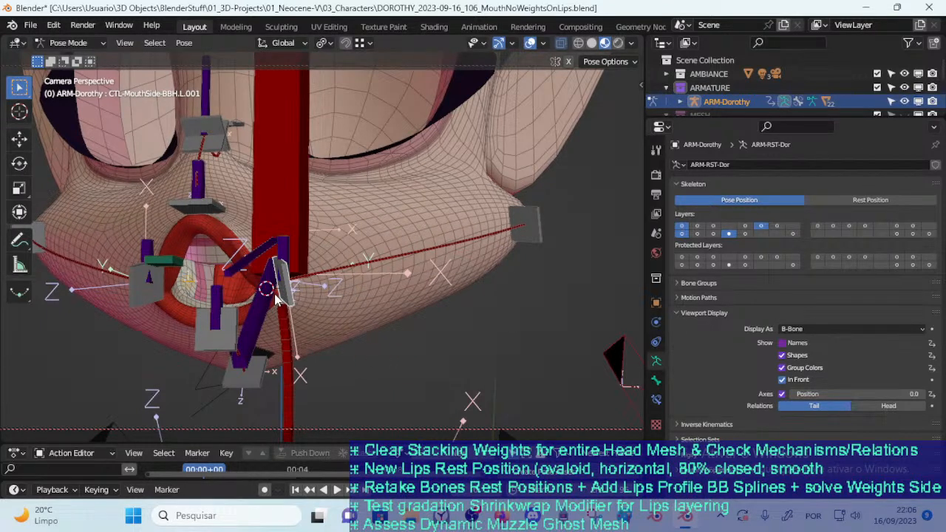
pyautogui.press('g')
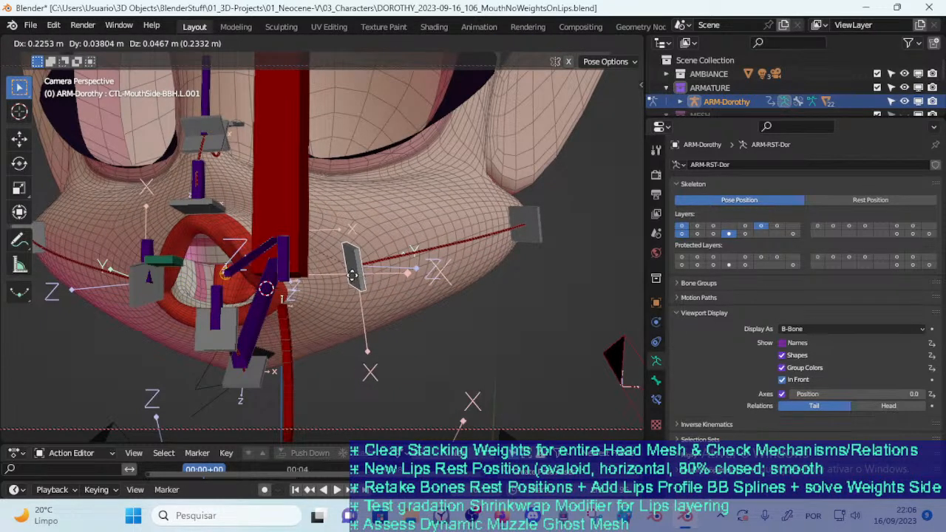
pyautogui.click(309, 295)
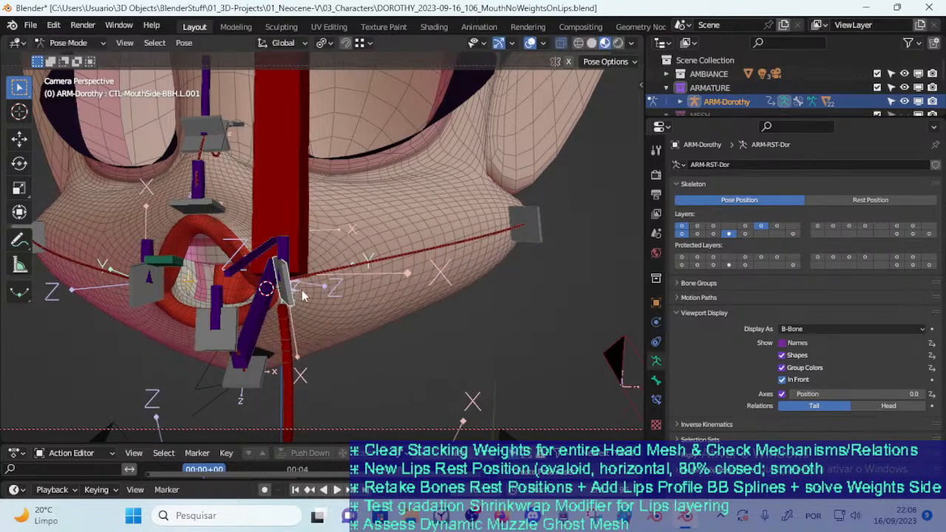
# Move TWK-LipsSide.L outward onto the cheek, then select CTL-MouthSide-BBH.L.001 and inspect the stretched mouth corner
pyautogui.click(285, 256)
pyautogui.press('g')
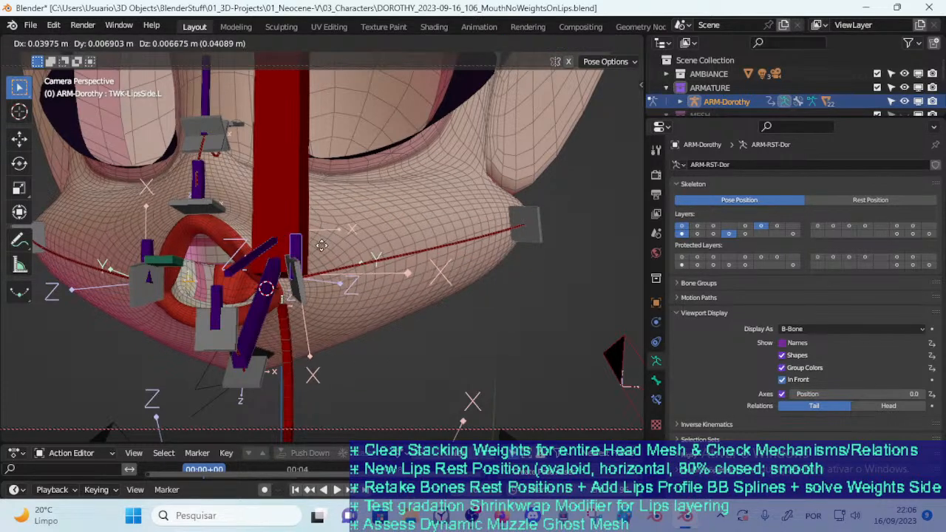
pyautogui.click(397, 238)
pyautogui.click(379, 283)
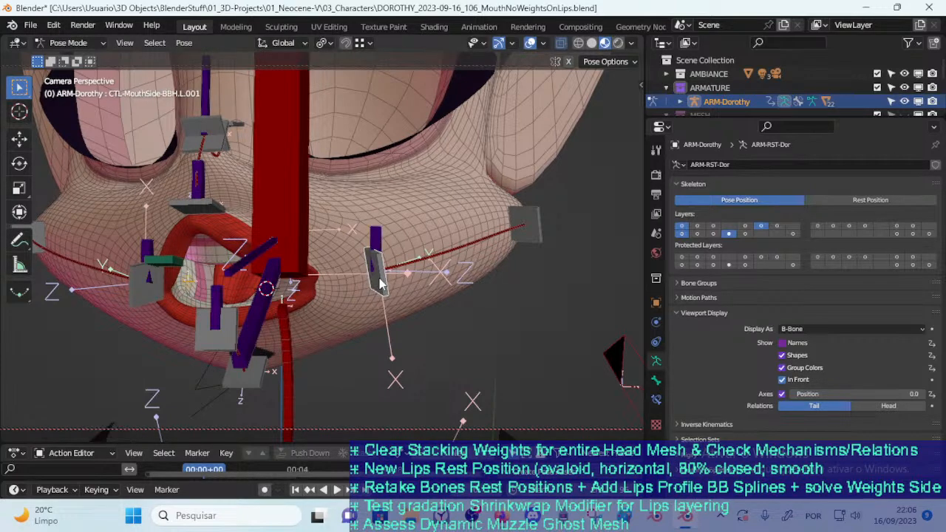
pyautogui.moveTo(278, 284); pyautogui.dragTo(298, 307, button='middle')
pyautogui.scroll(2, 310, 295)
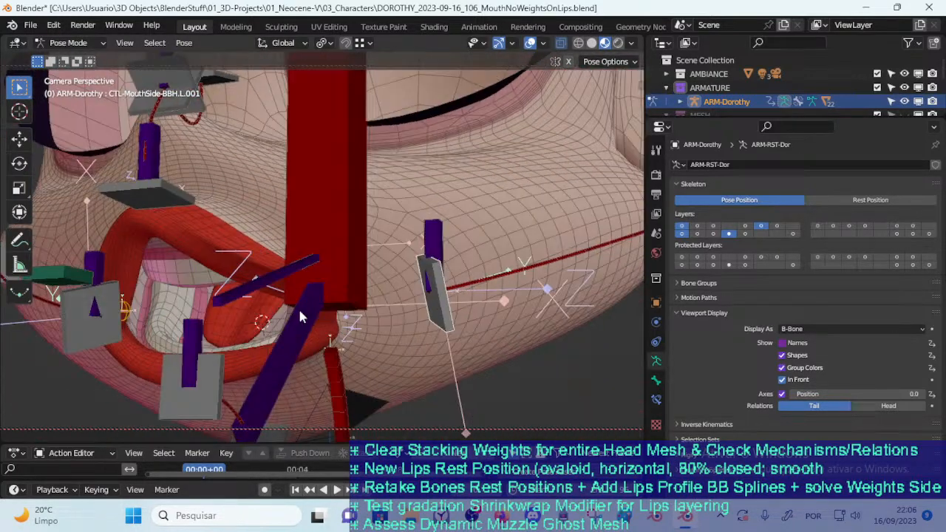
# Show the Lips bone layer alongside the Mouth and MTR layers, and close the sidebar
pyautogui.press('n')
pyautogui.click(447, 375)
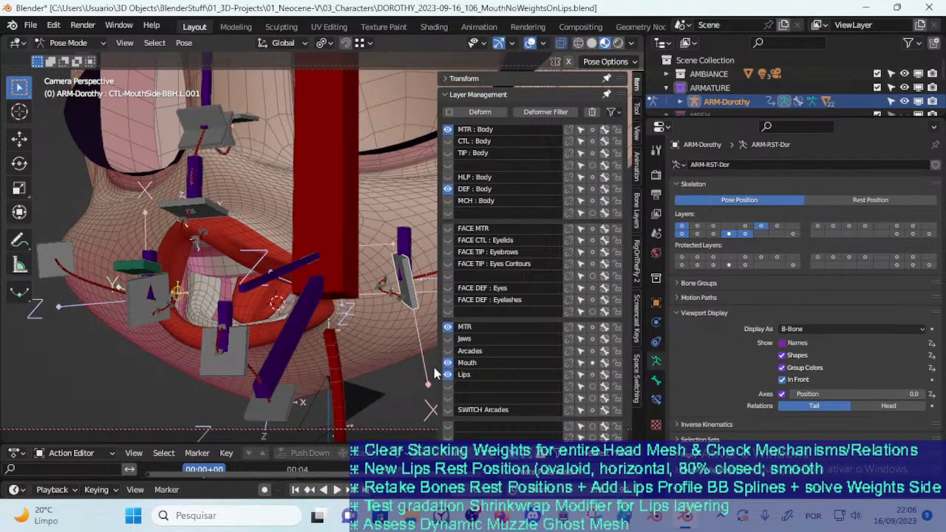
pyautogui.press('n')
# Try TWK-LipsSide.L closer to and farther from the mouth corner, then undo its moves
pyautogui.click(409, 244)
pyautogui.press('g')
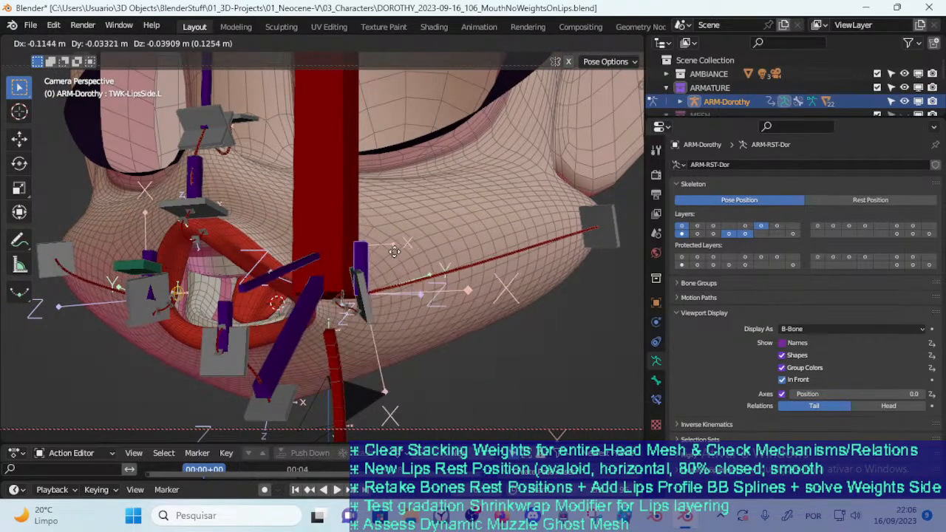
pyautogui.click(403, 274)
pyautogui.press('g')
pyautogui.click(369, 294)
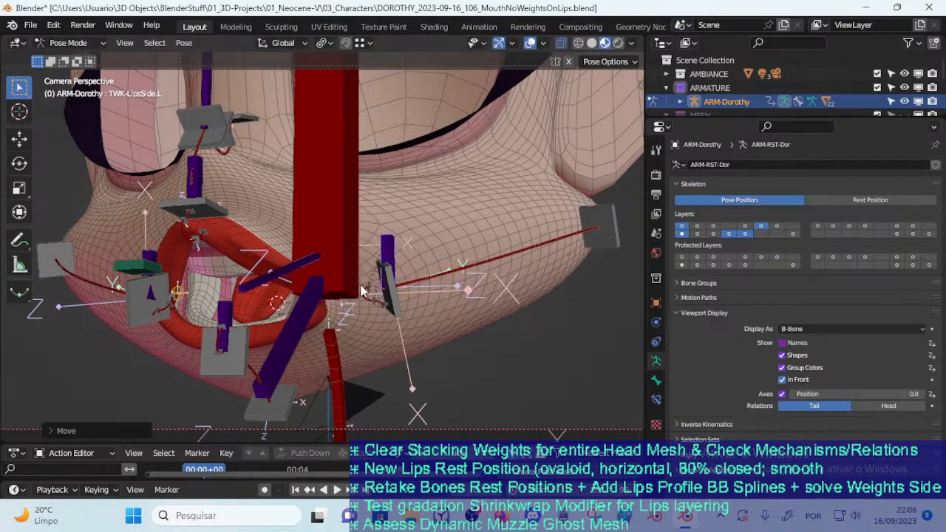
pyautogui.hotkey('ctrl', 'z')
pyautogui.hotkey('ctrl', 'z')
# Test moving CTL-MouthSide-BBH.L.001 outward with the lip corner handles shown, then undo the move
pyautogui.scroll(1, 296, 336)
pyautogui.scroll(4, 296, 336)
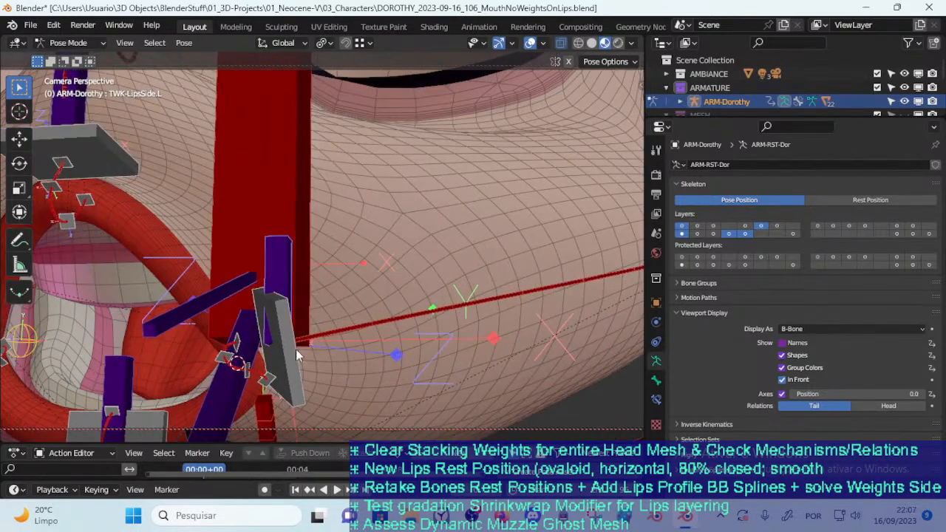
pyautogui.scroll(-1, 369, 318)
pyautogui.click(363, 331)
pyautogui.press('g')
pyautogui.click(477, 329)
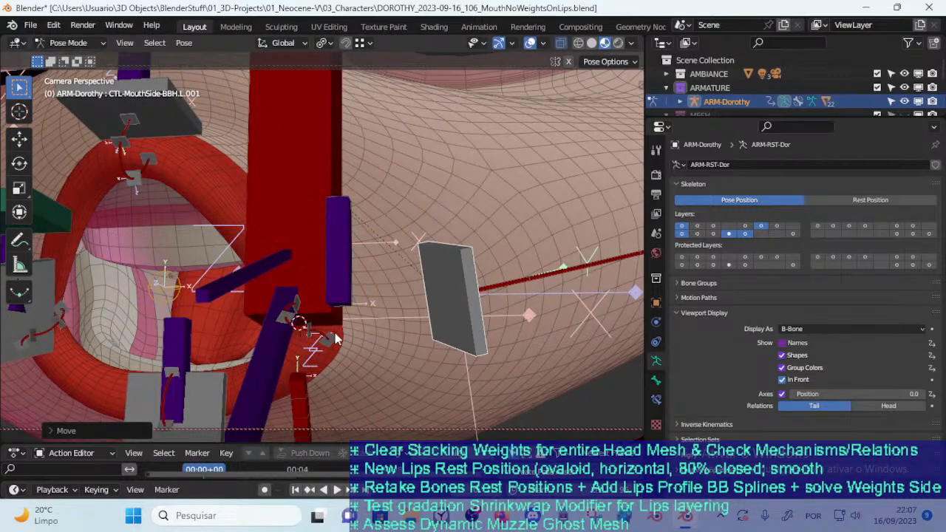
pyautogui.hotkey('ctrl', 'z')
# Isolate the Lips bone layer by hiding the mouth MTR, Mouth, DEF : Body and MTR : Body layers
pyautogui.press('n')
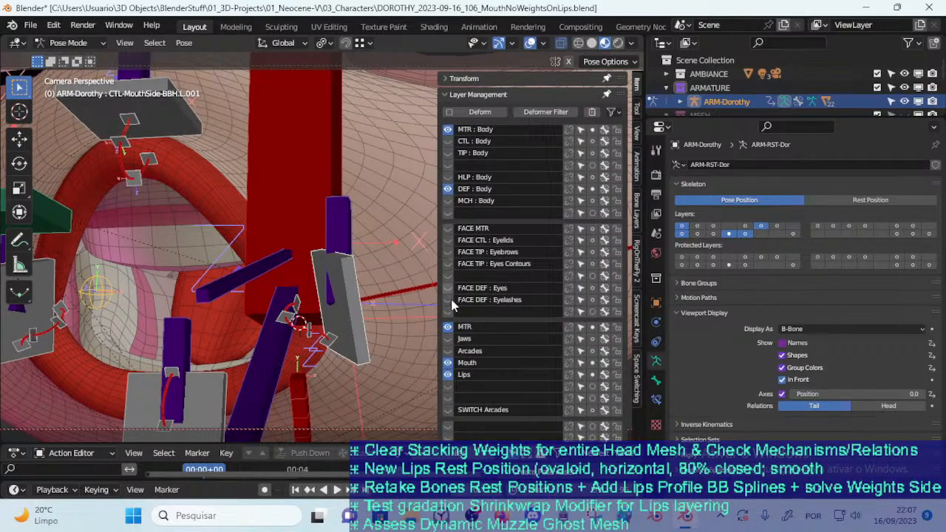
pyautogui.click(448, 327)
pyautogui.click(447, 362)
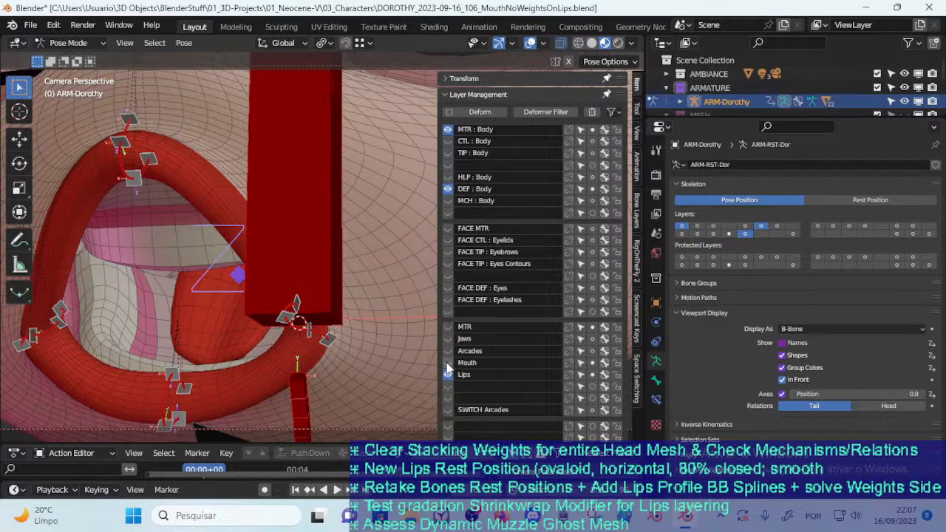
pyautogui.click(448, 375)
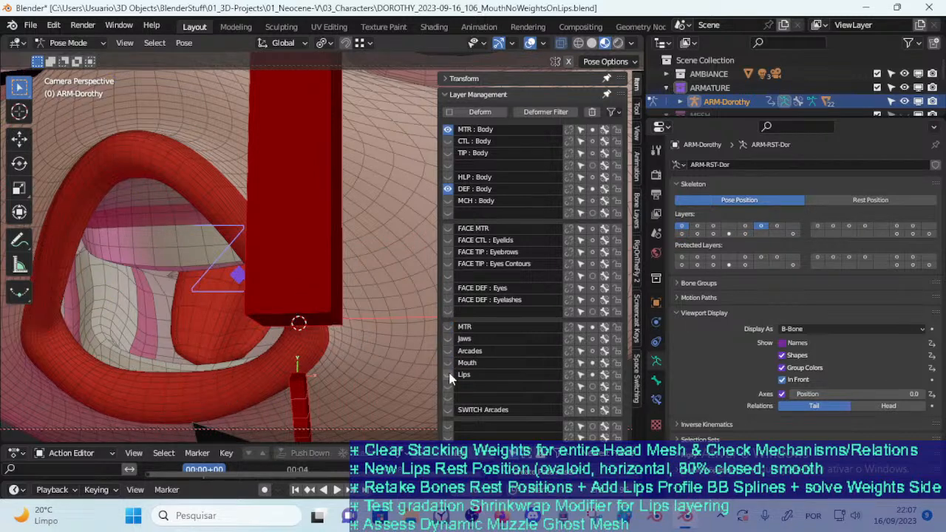
pyautogui.click(448, 375)
pyautogui.click(448, 188)
pyautogui.click(448, 129)
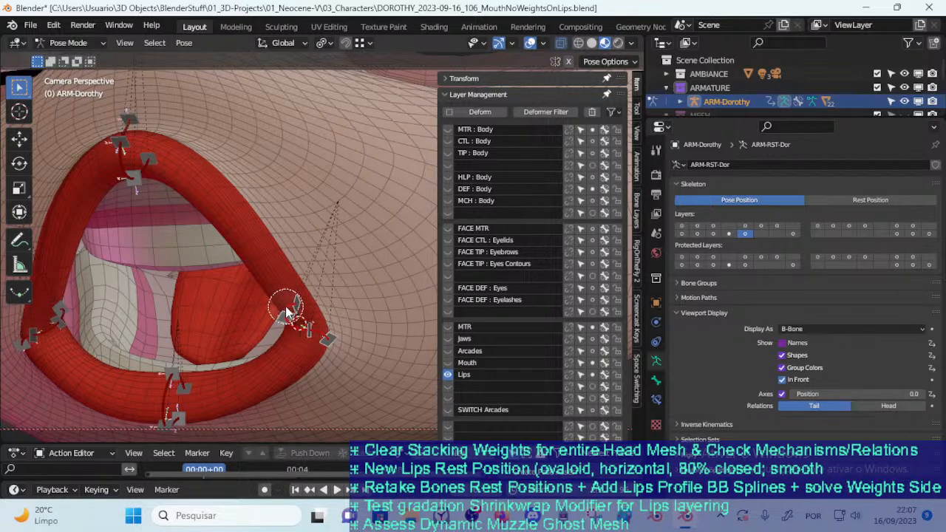
# Test the lip handles at the character's left mouth corner by moving them outward, cancelling each move
pyautogui.press('g')
pyautogui.rightClick(305, 323)
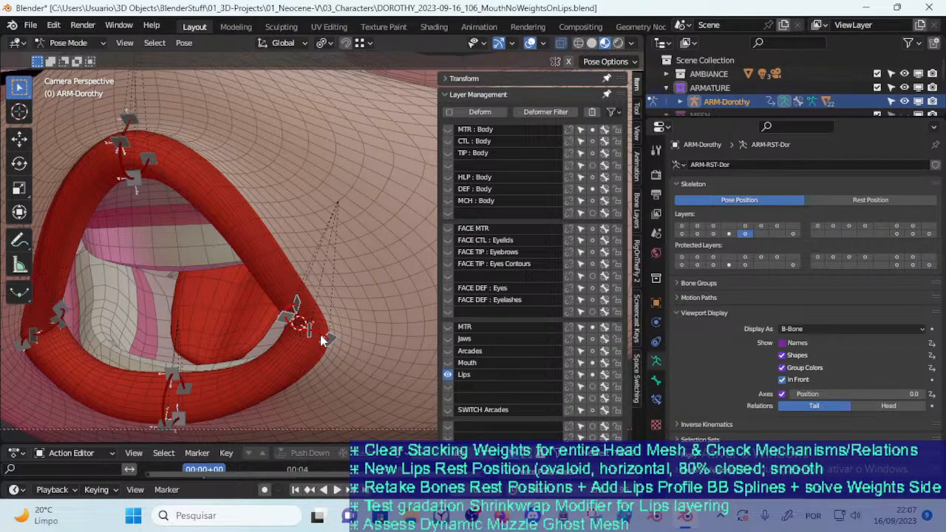
pyautogui.press('g')
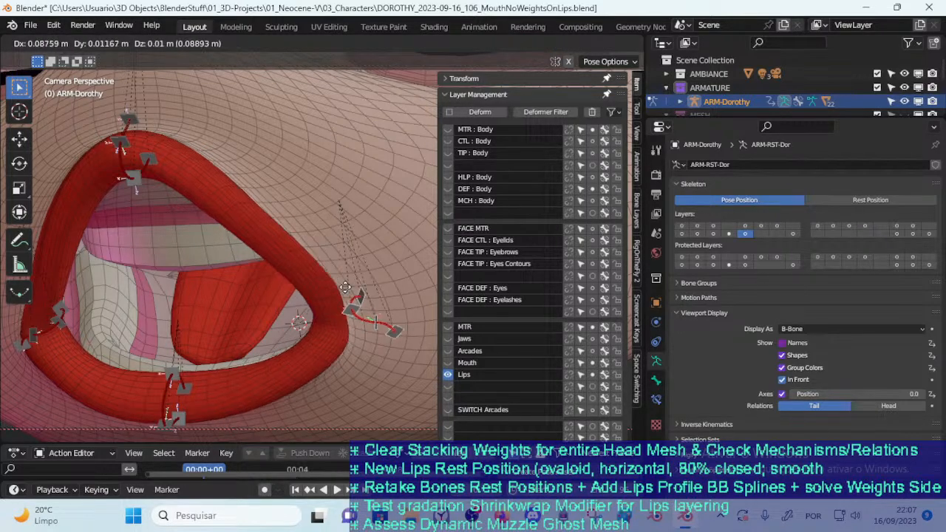
pyautogui.rightClick(276, 282)
pyautogui.moveTo(276, 282); pyautogui.dragTo(416, 335, button='middle')
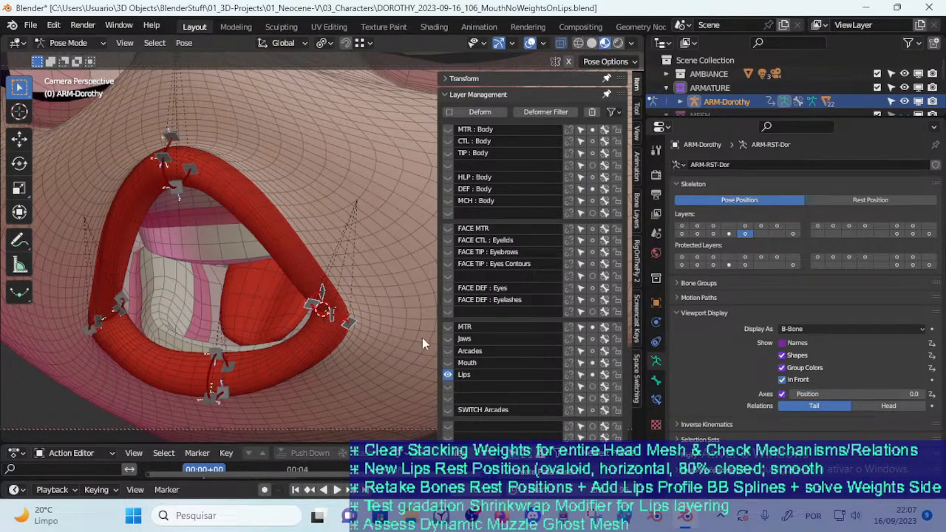
# Show the Mouth bone layer and test moving CTL-MouthSide-BBH.L.001 from different views, cancelling the moves
pyautogui.click(447, 363)
pyautogui.click(366, 311)
pyautogui.press('g')
pyautogui.rightClick(367, 298)
pyautogui.scroll(-3, 364, 288)
pyautogui.keyDown('shift'); pyautogui.moveTo(360, 274); pyautogui.dragTo(272, 293, button='middle'); pyautogui.keyUp('shift')
pyautogui.press('g')
pyautogui.rightClick(352, 273)
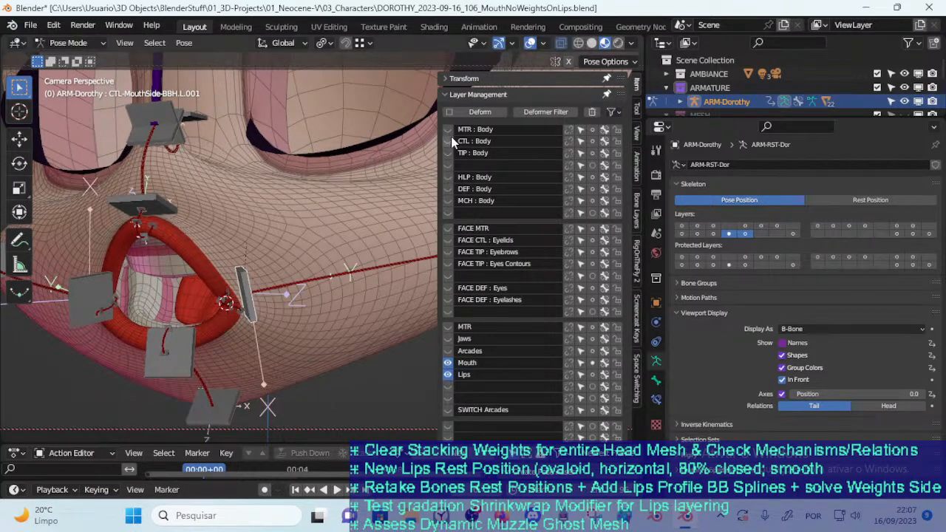
# Show the mouth MTR layer and move TWK-LipsSide.L outward across the cheek, then partway back
pyautogui.click(447, 326)
pyautogui.click(242, 258)
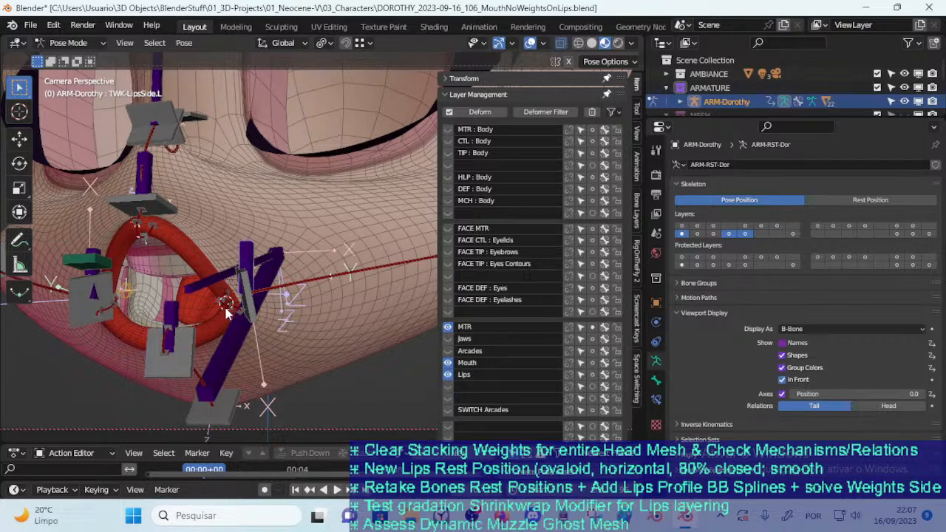
pyautogui.press('g')
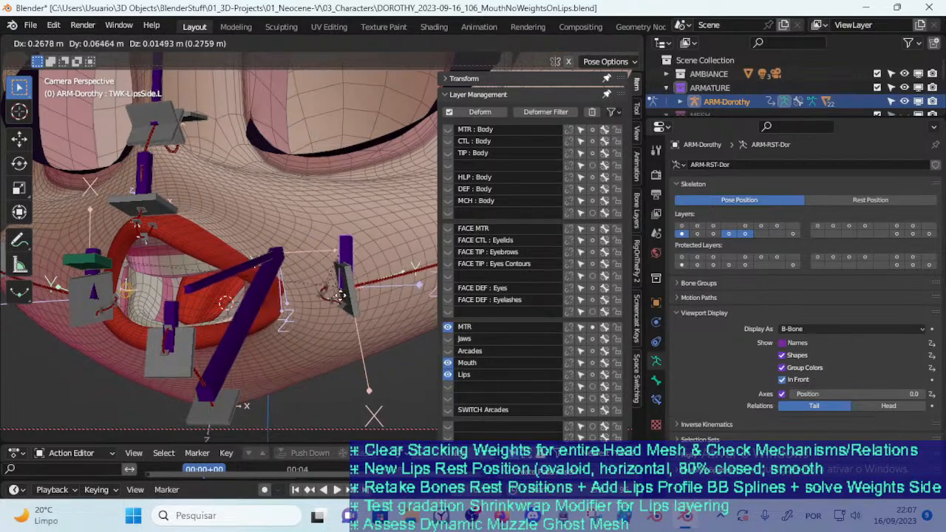
pyautogui.click(317, 261)
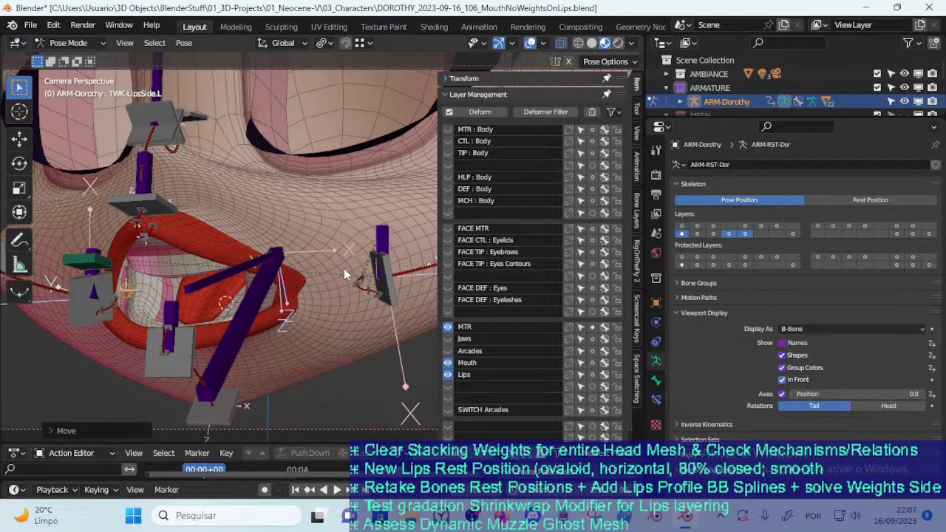
pyautogui.press('g')
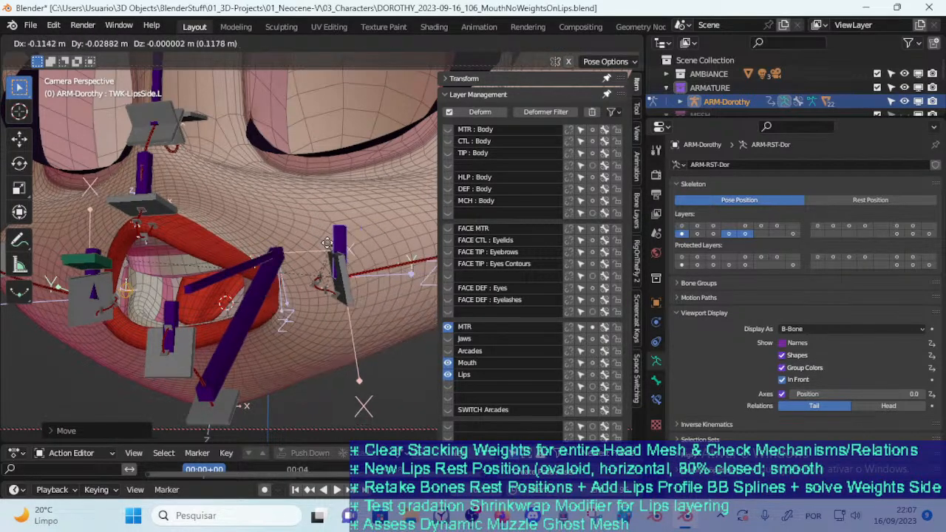
pyautogui.click(318, 261)
# Close the sidebar and test several TWK-LipsSide.L positions around the mouth corner from different angles
pyautogui.scroll(-3, 323, 264)
pyautogui.keyDown('shift'); pyautogui.moveTo(317, 267); pyautogui.dragTo(307, 350, button='middle'); pyautogui.keyUp('shift')
pyautogui.press('b')
pyautogui.press('Escape')
pyautogui.press('n')
pyautogui.press('g')
pyautogui.click(360, 302)
pyautogui.moveTo(355, 307); pyautogui.dragTo(309, 369, button='middle')
pyautogui.press('g')
pyautogui.click(306, 294)
pyautogui.press('g')
pyautogui.click(267, 301)
# Reposition TWK-LipsSide.L on the cheek again and check how the whole muzzle follows
pyautogui.moveTo(262, 303); pyautogui.dragTo(416, 256, button='middle')
pyautogui.press('g')
pyautogui.click(327, 249)
pyautogui.moveTo(327, 255); pyautogui.dragTo(267, 287, button='middle')
pyautogui.press('g')
pyautogui.click(352, 306)
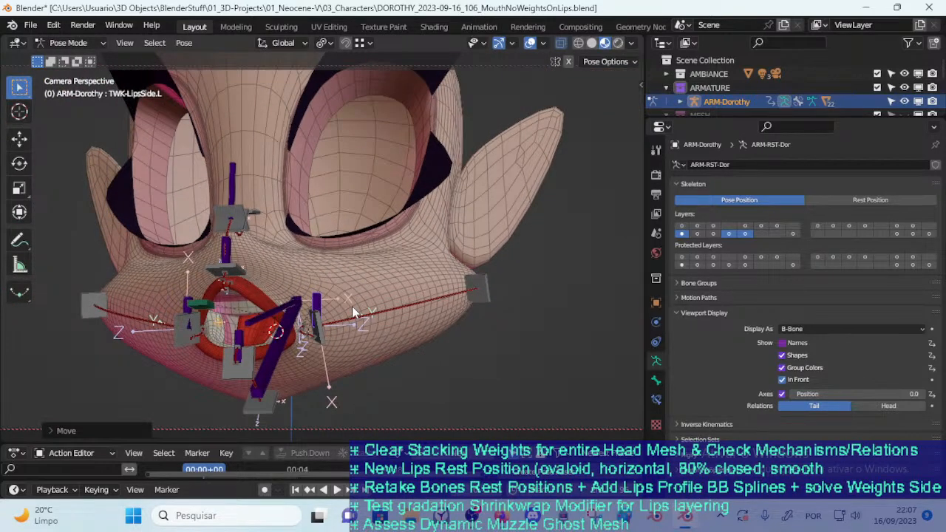
# Test rotating TWK-LipsSide.L, then move it around the mouth corner to check the lip deformation
pyautogui.press('r')
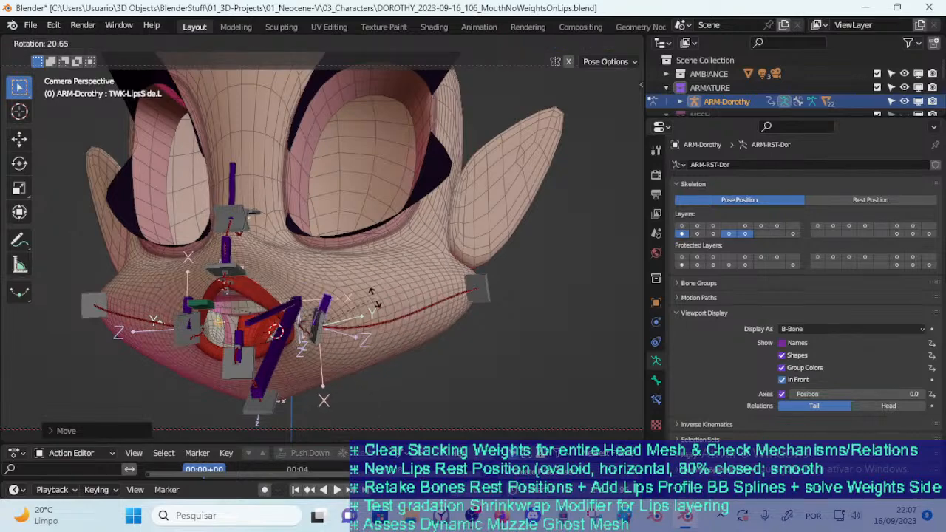
pyautogui.click(364, 293)
pyautogui.press('g')
pyautogui.click(365, 294)
pyautogui.moveTo(364, 294); pyautogui.dragTo(338, 311, button='middle')
pyautogui.press('g')
pyautogui.click(353, 295)
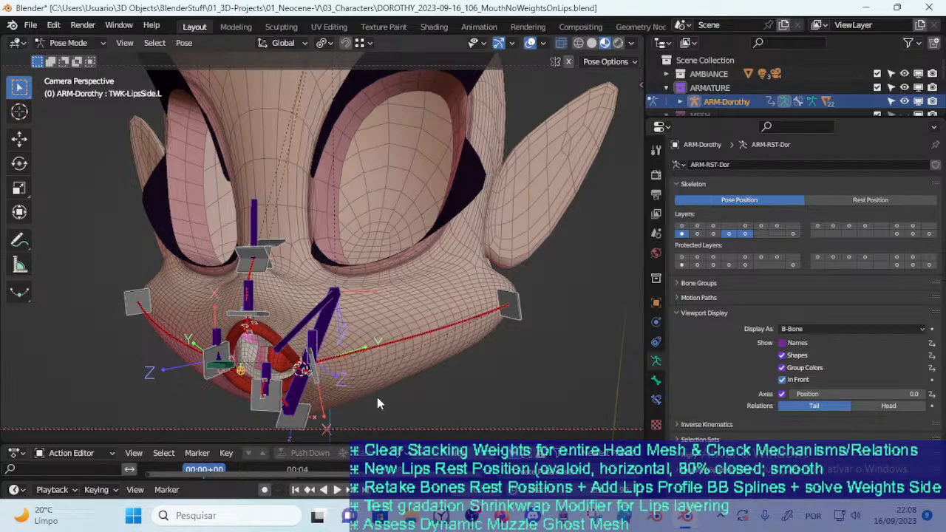
# Switch to Object Mode, select the 00_Body mesh, and briefly inspect it in Edit Mode
pyautogui.click(273, 338)
pyautogui.moveTo(338, 261); pyautogui.dragTo(344, 344, button='middle')
pyautogui.hotkey('ctrl', 'Tab')
pyautogui.click(318, 348)
pyautogui.press('Tab')
pyautogui.press('Tab')
pyautogui.scroll(-4, 416, 281)
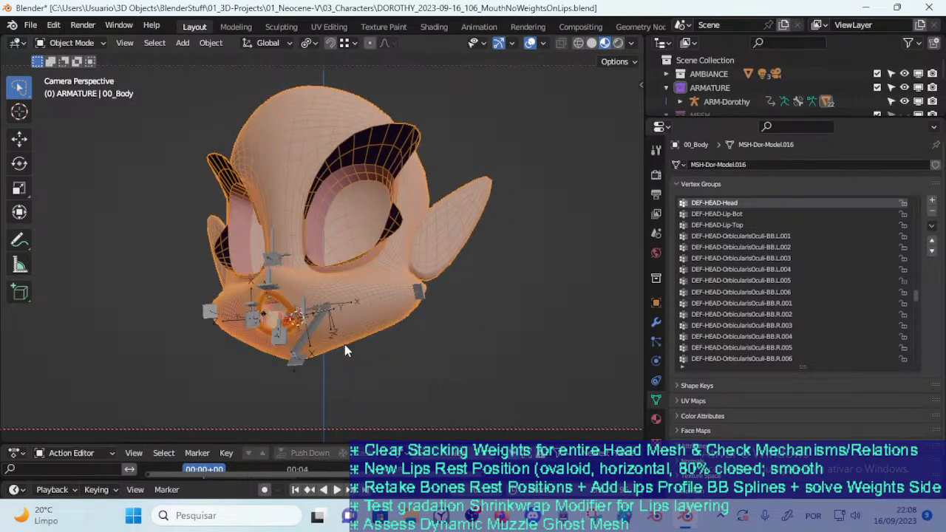
# Return the ARM-Dorothy armature to Pose Mode and hide the Mouth and Lips bone layers
pyautogui.scroll(3, 279, 323)
pyautogui.click(235, 316)
pyautogui.hotkey('ctrl', 'Tab')
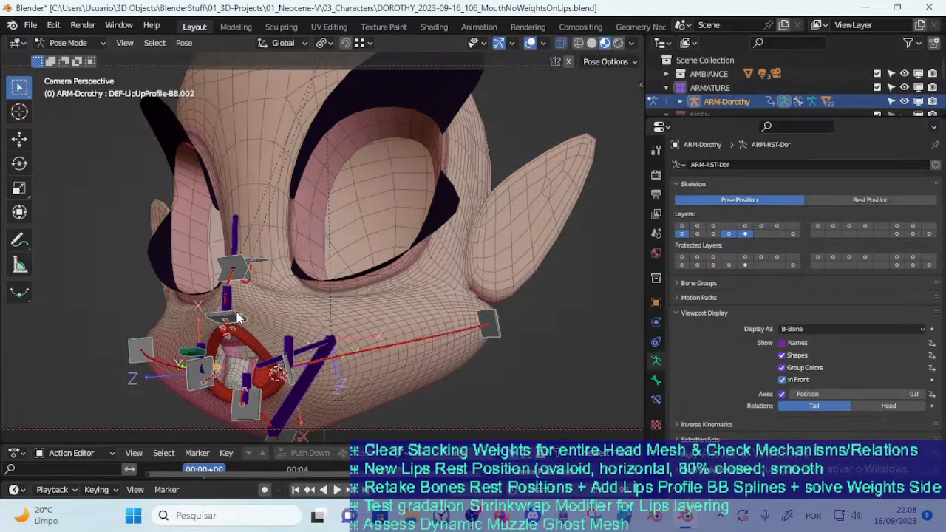
pyautogui.press('n')
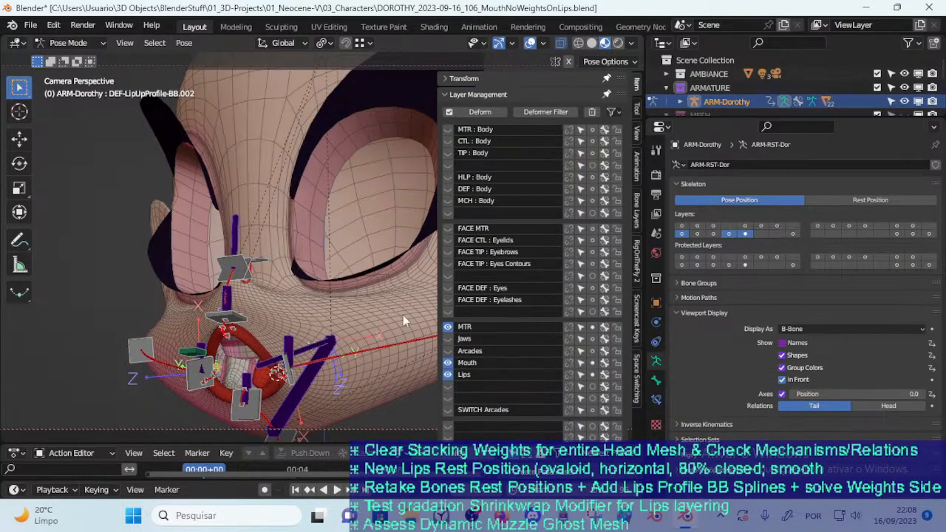
pyautogui.click(447, 363)
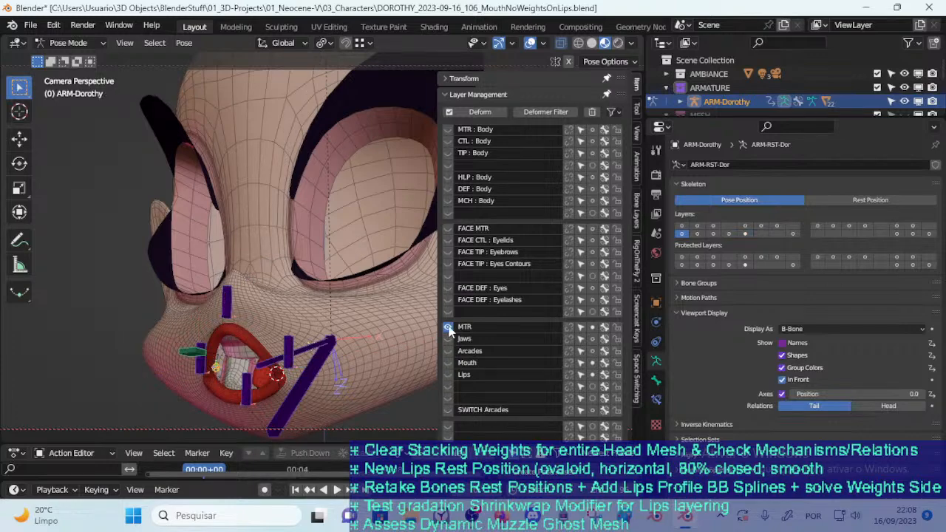
# Take the armature out of Pose Mode into Object Mode and select the 00_Body head mesh
pyautogui.press('n')
pyautogui.moveTo(296, 318); pyautogui.dragTo(298, 241, button='middle')
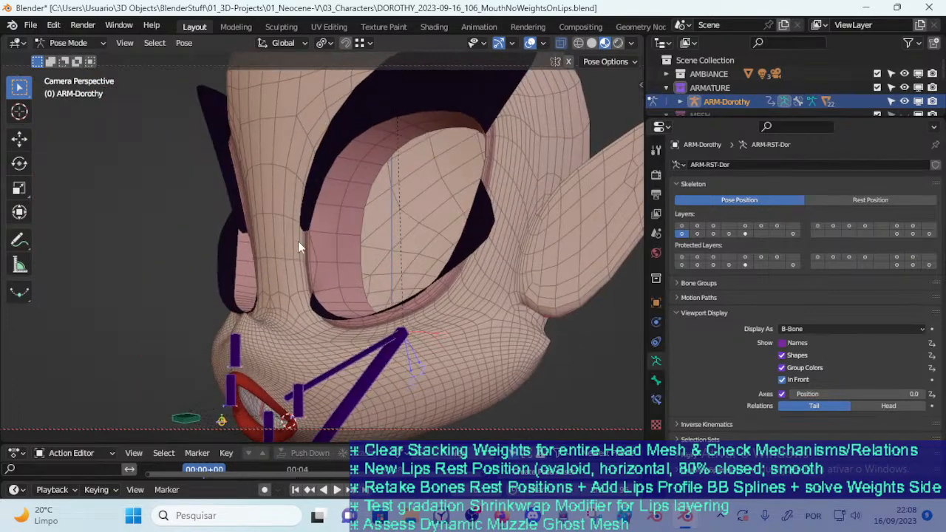
pyautogui.scroll(-3, 243, 309)
pyautogui.hotkey('ctrl', 'Tab')
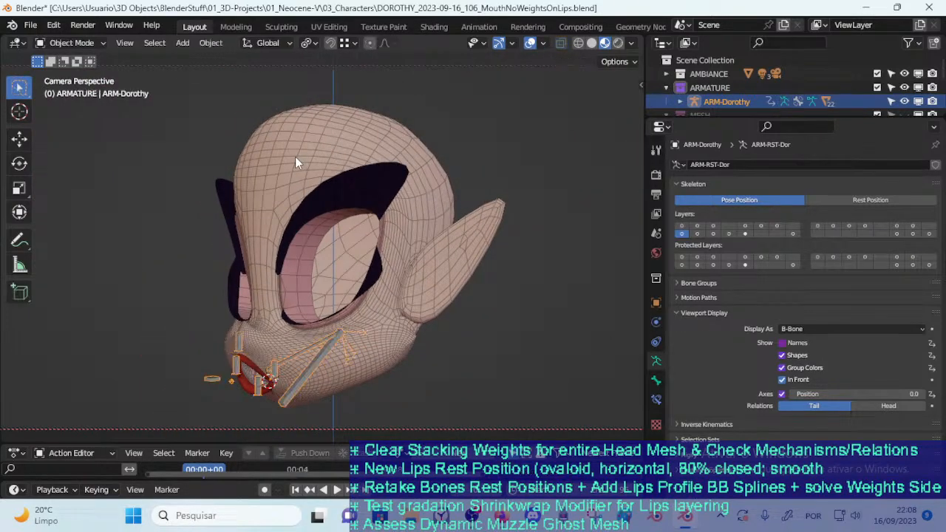
pyautogui.click(282, 171)
# Examine the 00_Body head mesh from the front, side and three-quarter views, focusing on the muzzle and mouth
pyautogui.moveTo(282, 171); pyautogui.dragTo(307, 228, button='middle')
pyautogui.moveTo(299, 191); pyautogui.dragTo(304, 163, button='middle')
pyautogui.moveTo(238, 234); pyautogui.dragTo(300, 297, button='middle')
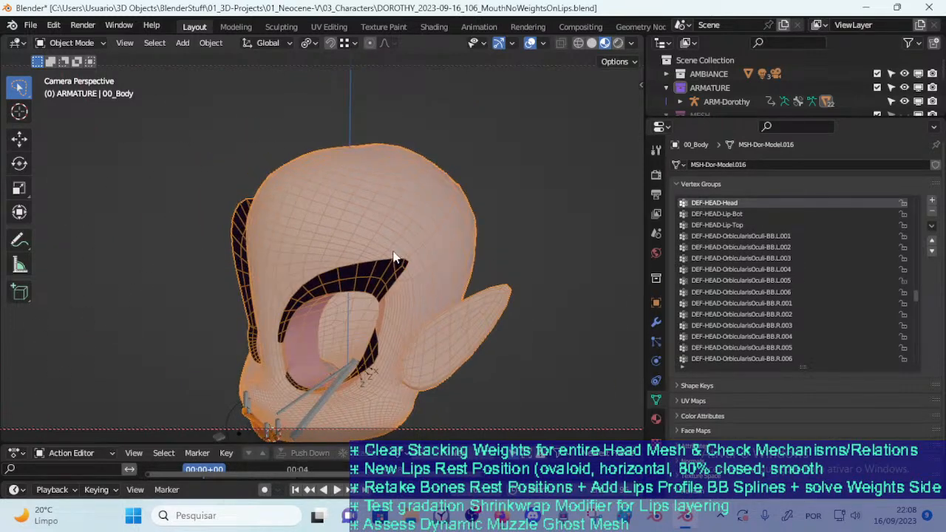
pyautogui.scroll(-1, 386, 268)
pyautogui.keyDown('shift'); pyautogui.moveTo(361, 330); pyautogui.dragTo(360, 259, button='middle'); pyautogui.keyUp('shift')
pyautogui.scroll(2, 342, 282)
pyautogui.scroll(2, 341, 281)
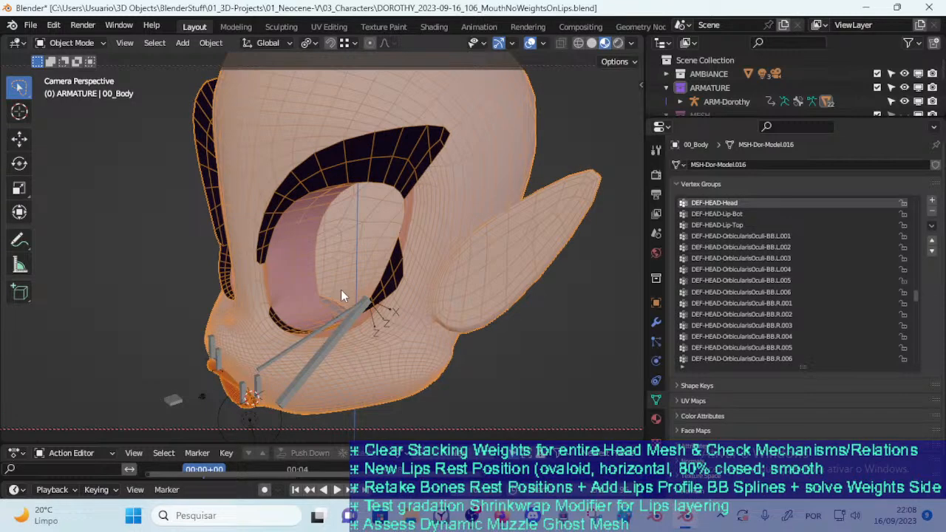
pyautogui.moveTo(339, 289); pyautogui.dragTo(441, 182, button='middle')
pyautogui.press('n')
pyautogui.press('n')
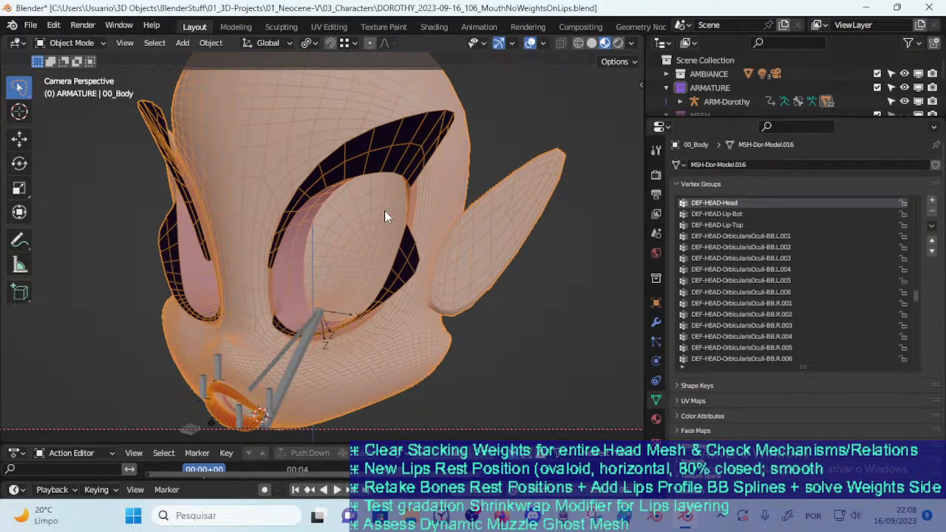
pyautogui.scroll(-2, 385, 210)
pyautogui.moveTo(411, 200); pyautogui.dragTo(393, 169, button='middle')
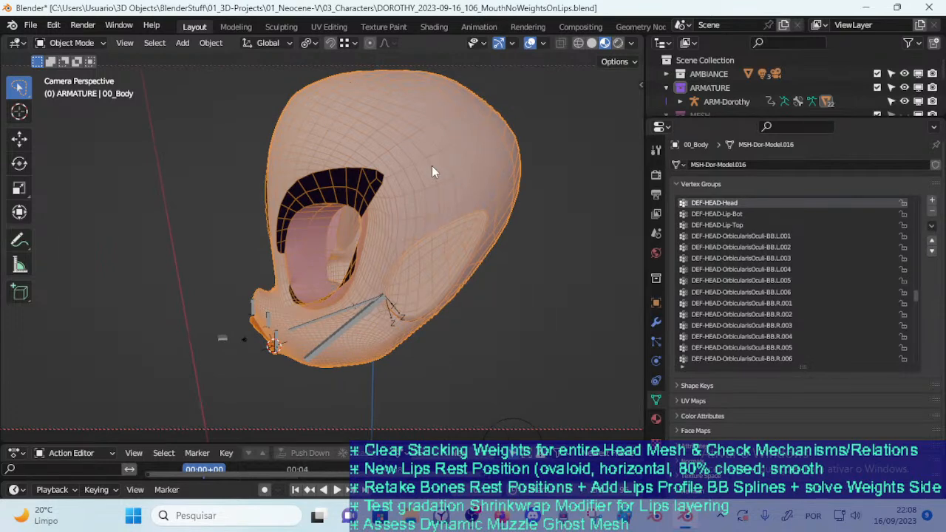
pyautogui.moveTo(328, 155); pyautogui.dragTo(420, 156, button='middle')
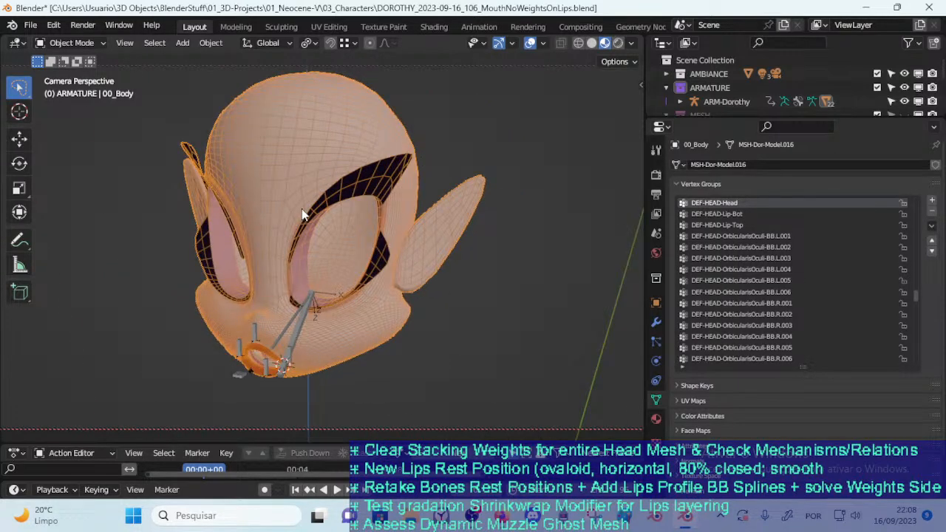
pyautogui.moveTo(261, 345); pyautogui.dragTo(328, 130, button='middle')
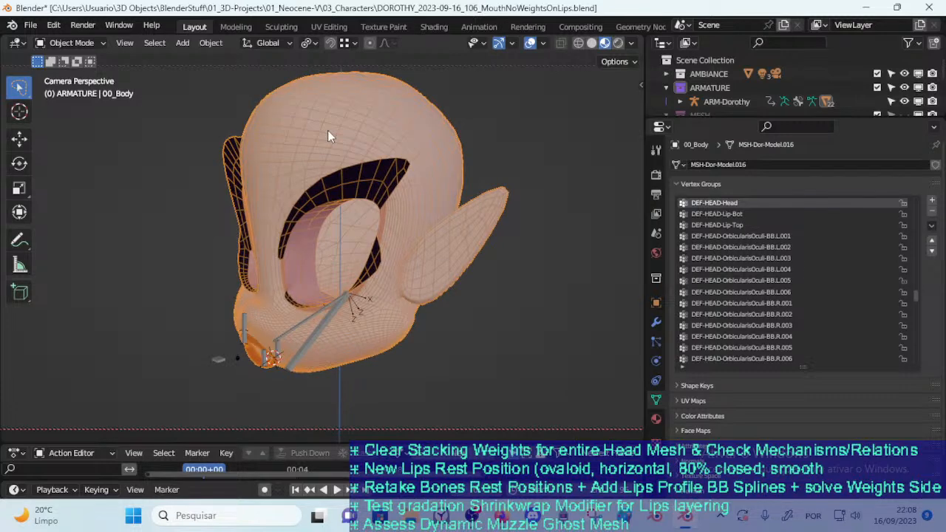
# Check the live stream dashboard and chat in YouTube Studio, return to Blender and review the head's muzzle area
pyautogui.hotkey('alt', 'Tab')
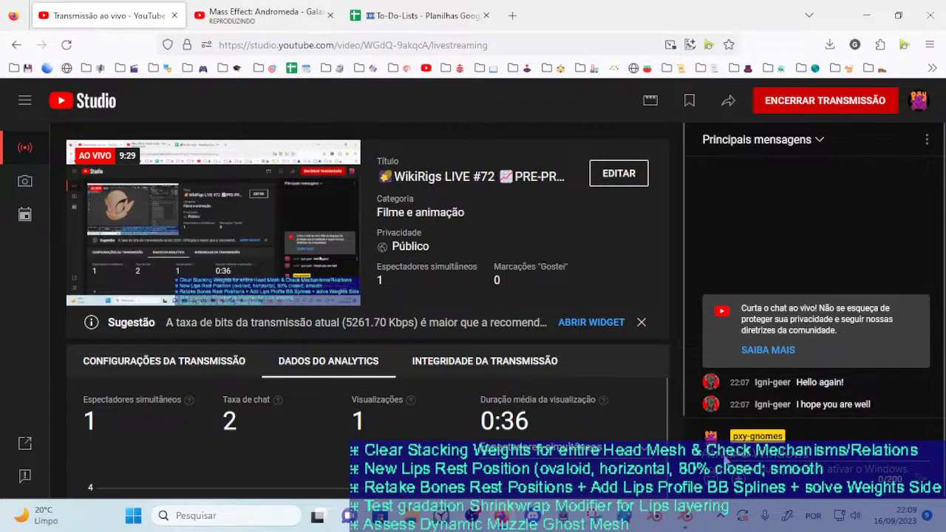
pyautogui.hotkey('alt', 'Tab')
pyautogui.moveTo(306, 292); pyautogui.dragTo(388, 245, button='middle')
pyautogui.scroll(3, 419, 269)
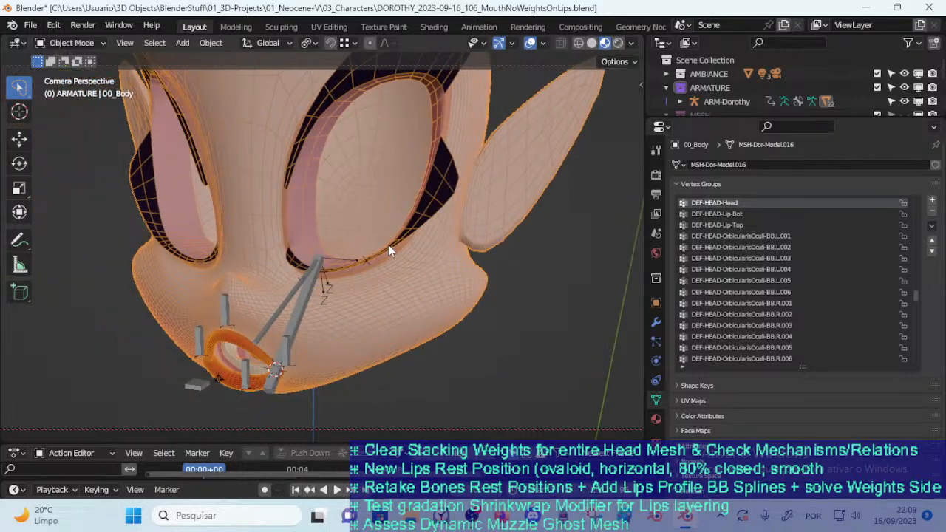
pyautogui.moveTo(387, 249); pyautogui.dragTo(343, 298, button='middle')
pyautogui.scroll(-2, 331, 244)
pyautogui.moveTo(327, 184); pyautogui.dragTo(342, 241, button='middle')
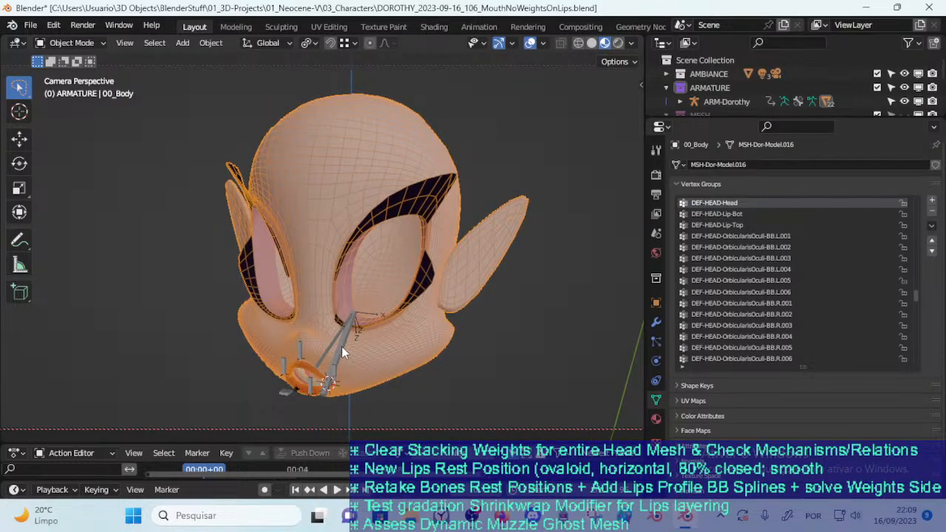
# Select the ARM-Dorothy armature and enter Pose Mode with the mouth in close view
pyautogui.click(342, 346)
pyautogui.hotkey('ctrl', 'Tab')
pyautogui.moveTo(342, 347); pyautogui.dragTo(360, 204, button='middle')
pyautogui.scroll(4, 277, 323)
pyautogui.scroll(3, 245, 267)
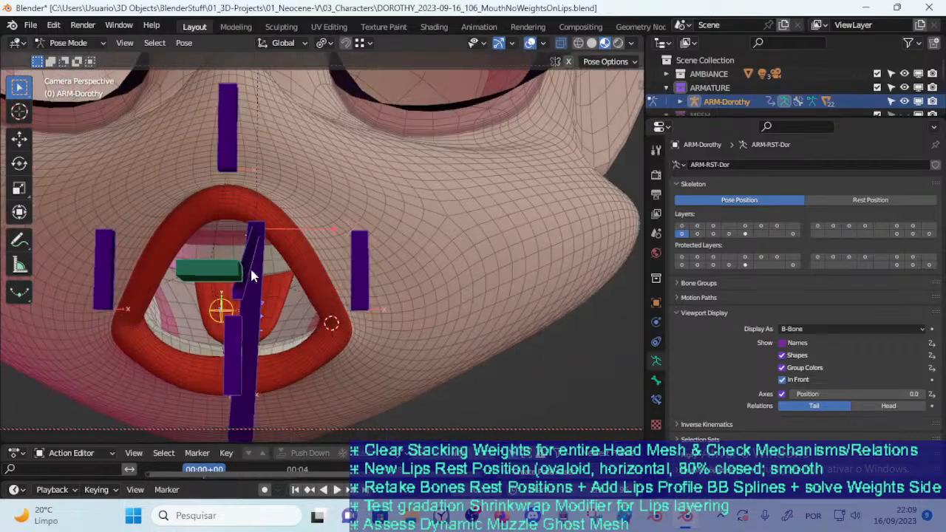
# Show the Jaws, Arcades, Mouth and Lips bone layers alongside the MTR layer
pyautogui.moveTo(245, 272); pyautogui.dragTo(312, 258, button='middle')
pyautogui.press('n')
pyautogui.moveTo(447, 338); pyautogui.dragTo(450, 379)
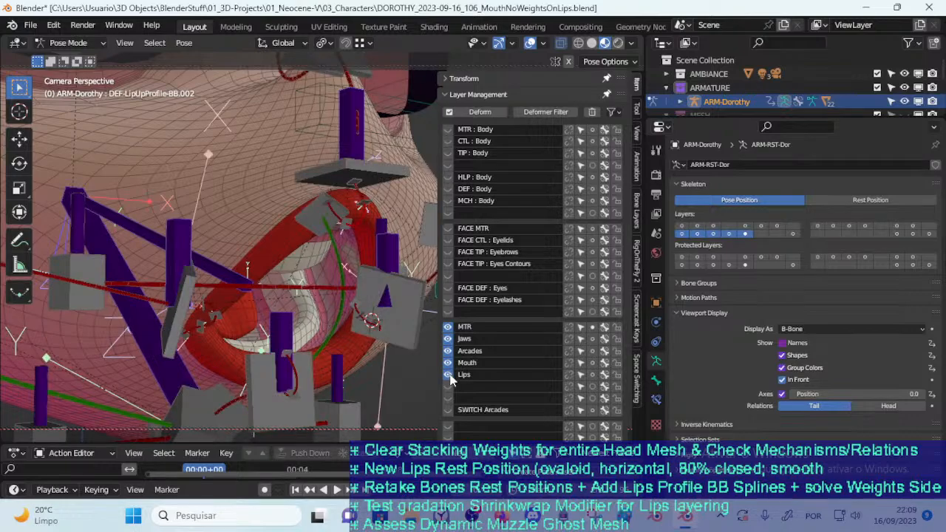
pyautogui.press('n')
# Test rotating and moving the upper lip profile control CTL-LipUpProfile-BBH.001
pyautogui.moveTo(429, 348); pyautogui.dragTo(479, 199, button='middle')
pyautogui.click(536, 179)
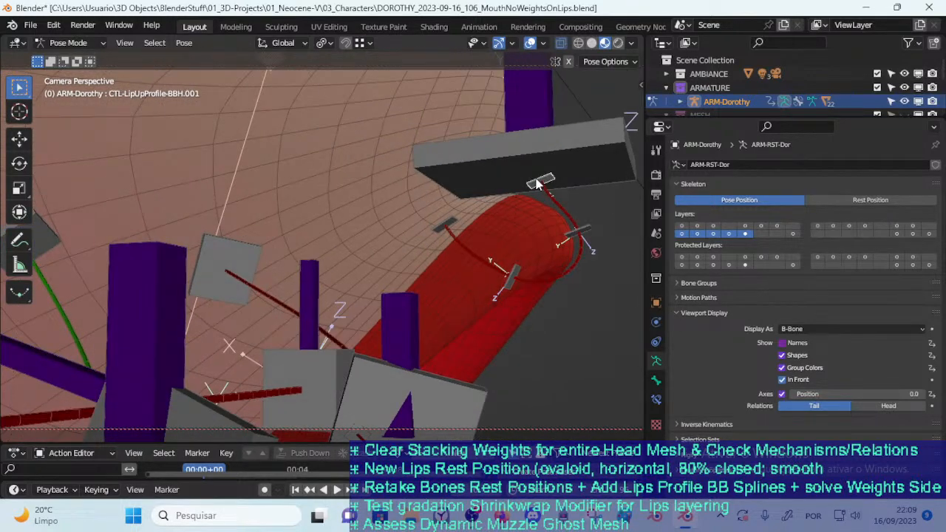
pyautogui.press('g')
pyautogui.rightClick(547, 190)
pyautogui.press('r')
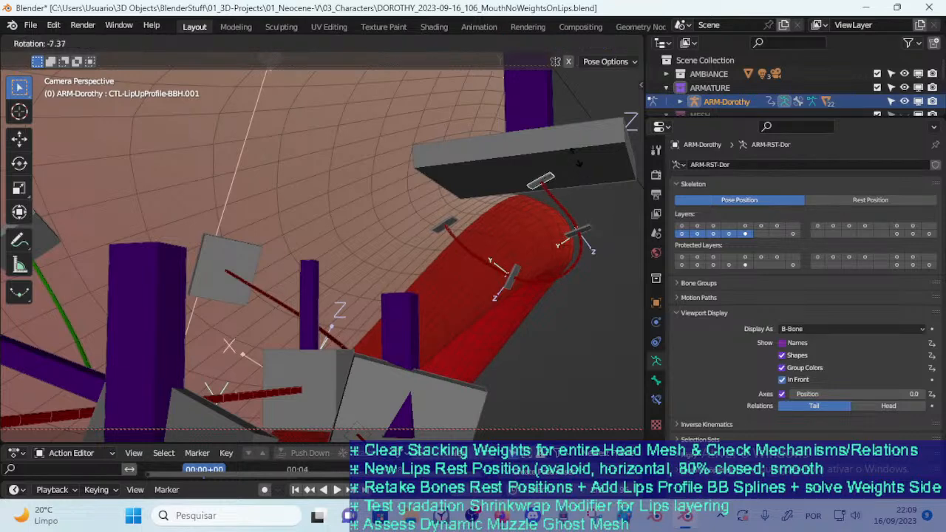
pyautogui.click(532, 195)
# Test moving and rotating the CTL-LipUpProfile-BBH.002 control at the front of the upper lip
pyautogui.click(589, 227)
pyautogui.press('g')
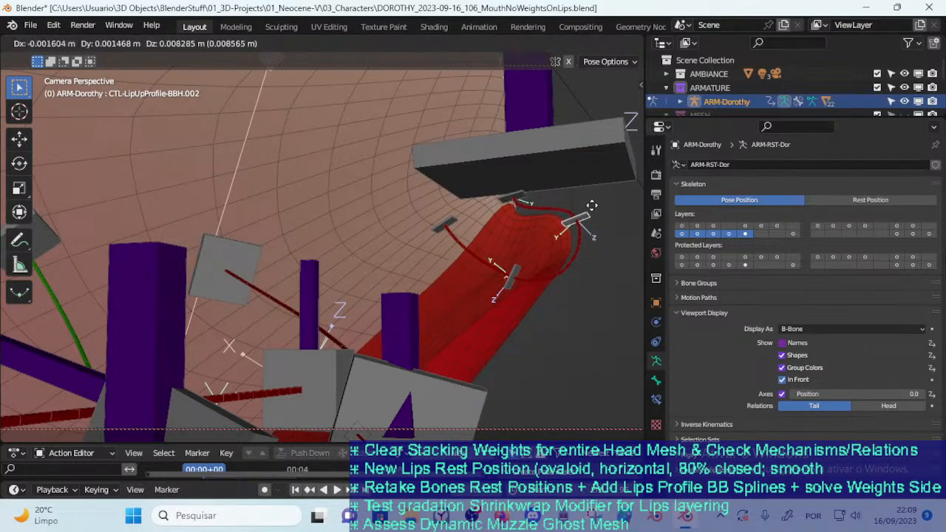
pyautogui.press('r')
pyautogui.click(565, 255)
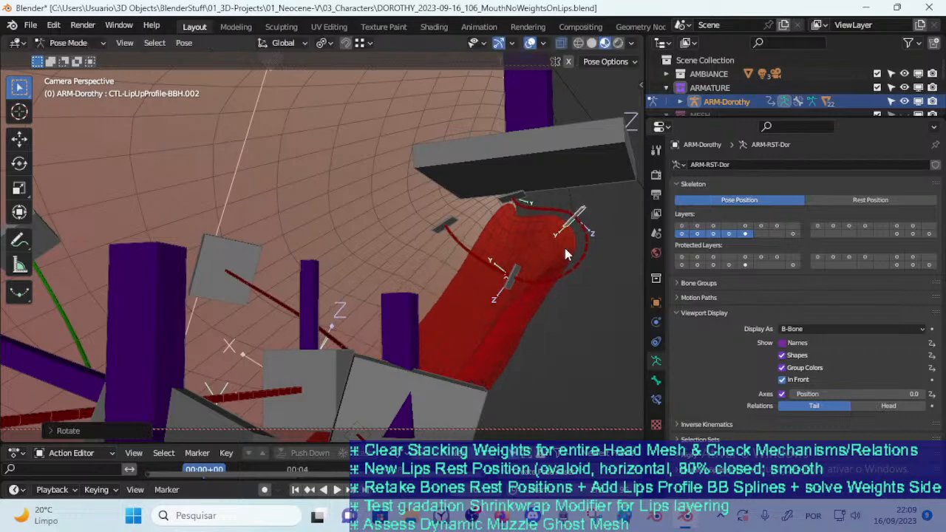
# Test moving the CTL-LipUpProfile-BBH.003 and CTL-LipUpProfile-BBH.004 controls to reshape the upper lip profile
pyautogui.click(512, 290)
pyautogui.press('g')
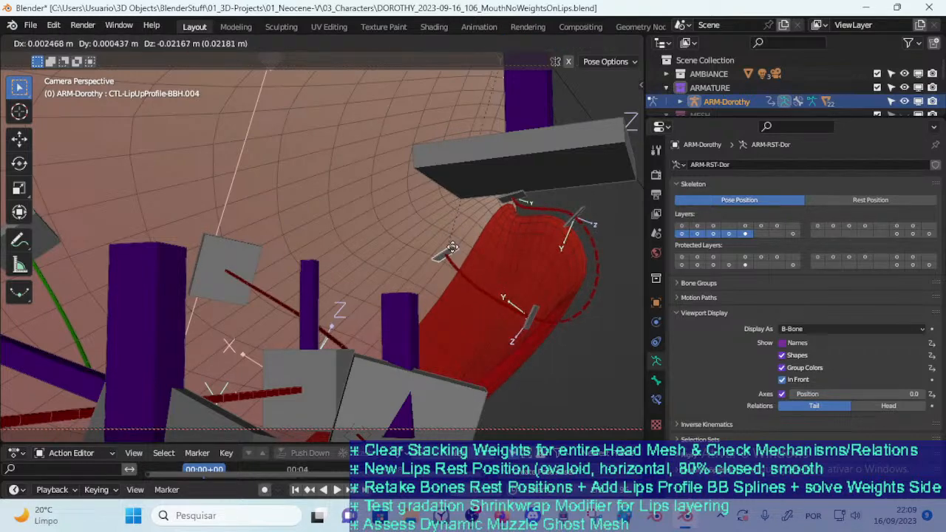
pyautogui.click(452, 249)
pyautogui.moveTo(454, 251); pyautogui.dragTo(396, 255, button='middle')
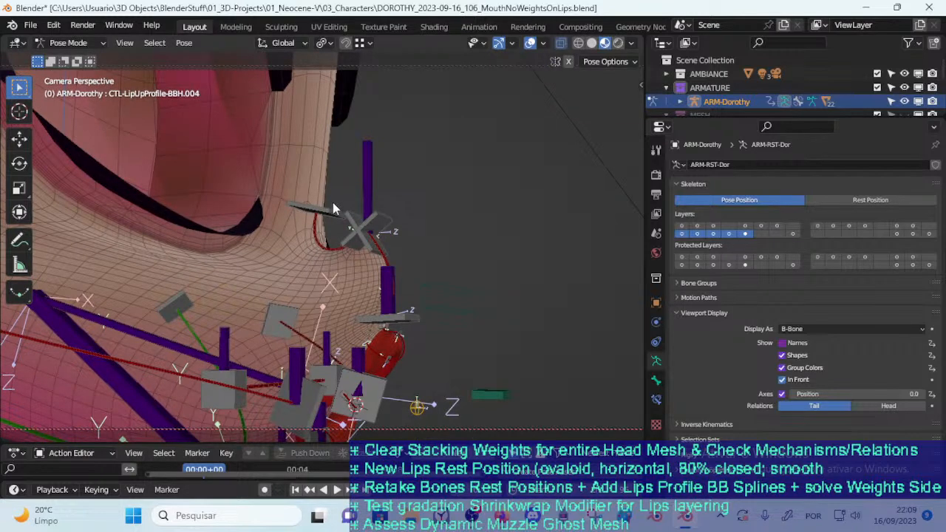
# Test moving the CTL-MouthVertical-BBH.006 control above the nose and the TWK-NoseTip bone
pyautogui.press('g')
pyautogui.click(332, 161)
pyautogui.moveTo(375, 222); pyautogui.dragTo(401, 217, button='middle')
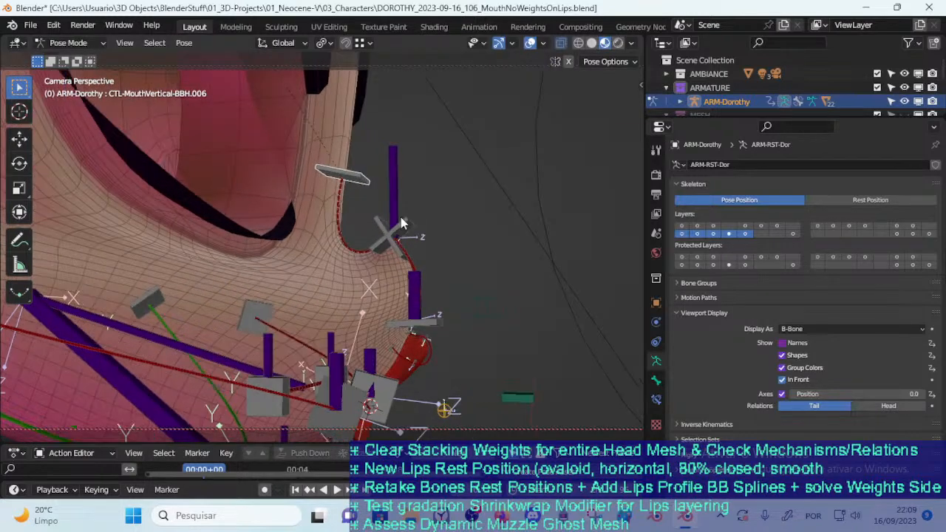
pyautogui.click(397, 188)
pyautogui.press('g')
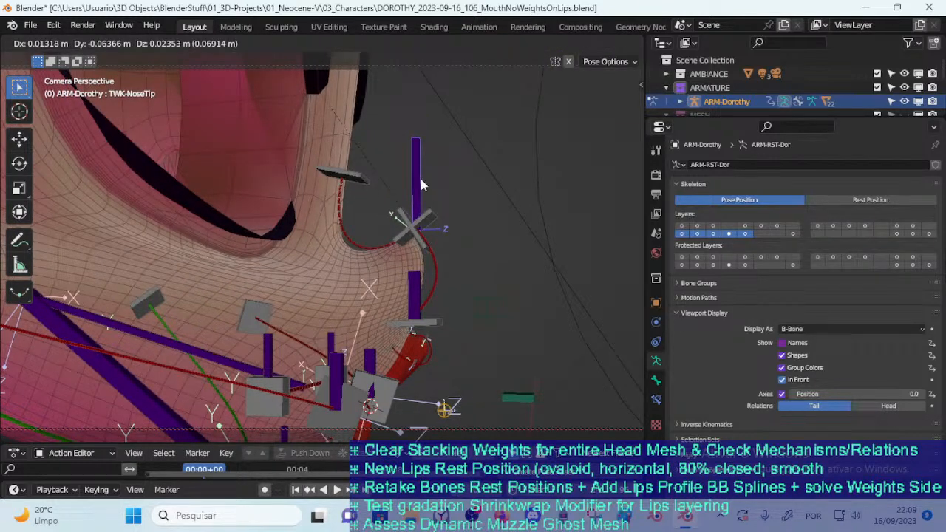
pyautogui.rightClick(419, 191)
# Test moving and rotating CTL-MouthVertical-BBH.004 at the nose tip, and try a rotation while viewing the chin
pyautogui.click(397, 228)
pyautogui.press('g')
pyautogui.rightClick(393, 225)
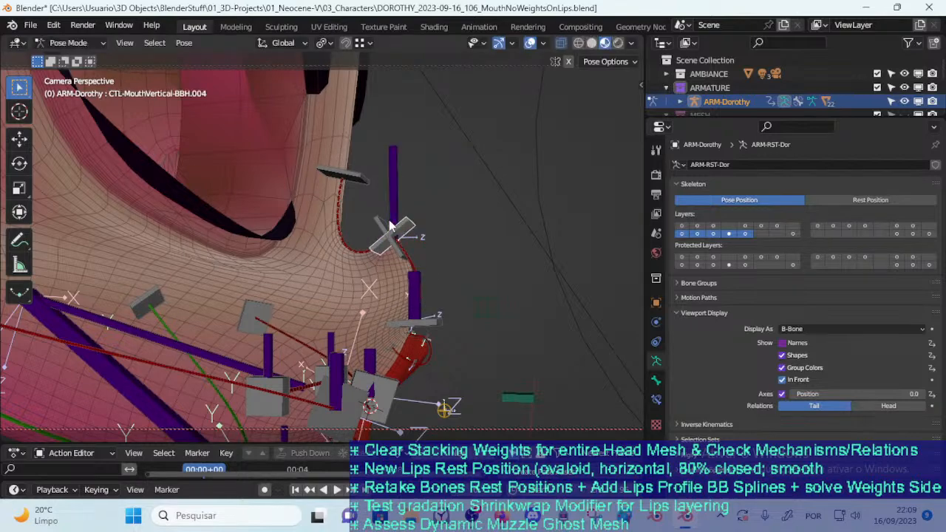
pyautogui.press('g')
pyautogui.click(444, 204)
pyautogui.press('r')
pyautogui.click(477, 266)
pyautogui.moveTo(477, 266); pyautogui.dragTo(255, 319, button='middle')
pyautogui.moveTo(339, 281); pyautogui.dragTo(274, 300, button='middle')
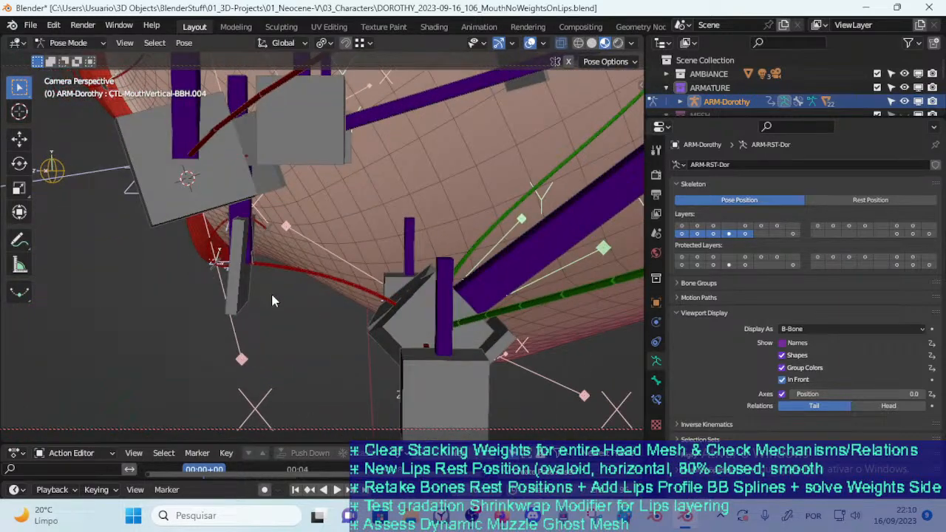
pyautogui.press('r')
pyautogui.click(394, 249)
# Try a new position for CTL-LipUpProfile-BBH.003 and examine the upper lip from several angles
pyautogui.moveTo(394, 249); pyautogui.dragTo(349, 287, button='middle')
pyautogui.scroll(4, 323, 285)
pyautogui.click(270, 212)
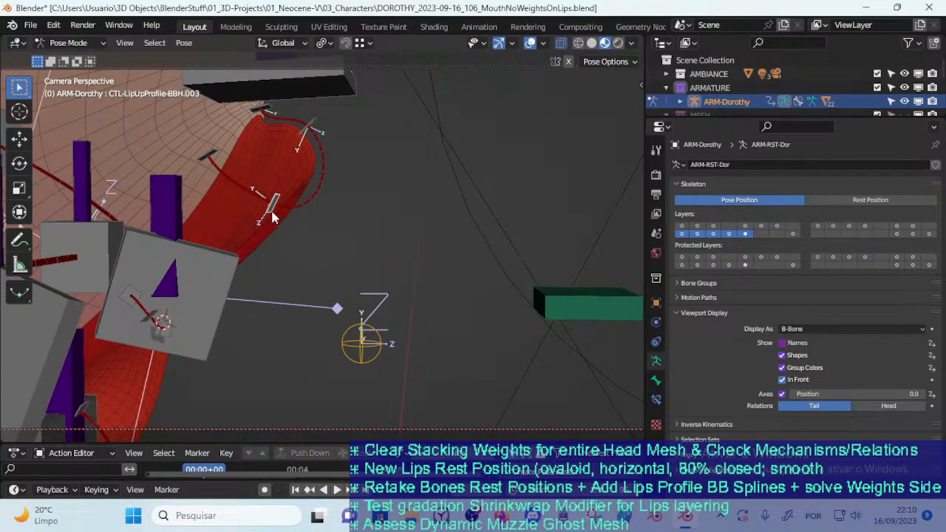
pyautogui.press('g')
pyautogui.click(274, 240)
pyautogui.moveTo(300, 258); pyautogui.dragTo(262, 183, button='middle')
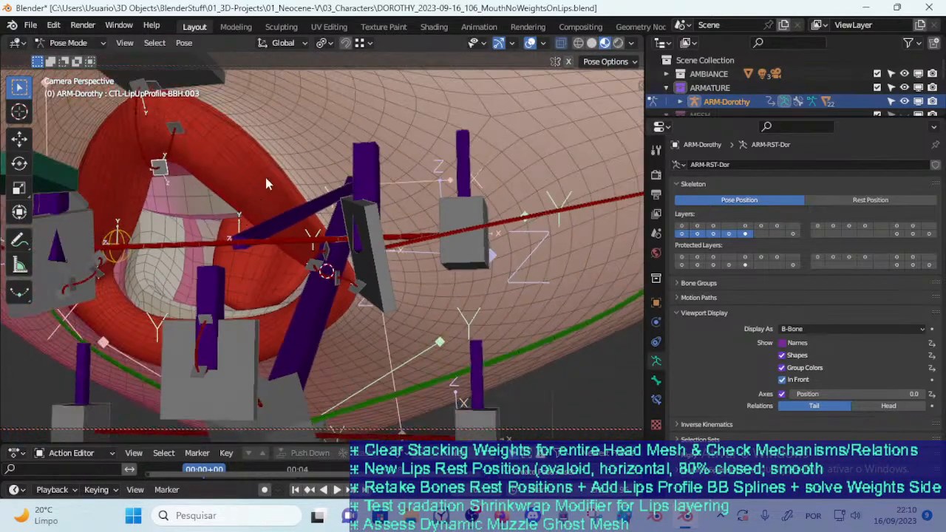
pyautogui.moveTo(268, 257); pyautogui.dragTo(290, 269, button='middle')
pyautogui.moveTo(276, 318); pyautogui.dragTo(209, 261, button='middle')
pyautogui.moveTo(301, 286); pyautogui.dragTo(263, 269, button='middle')
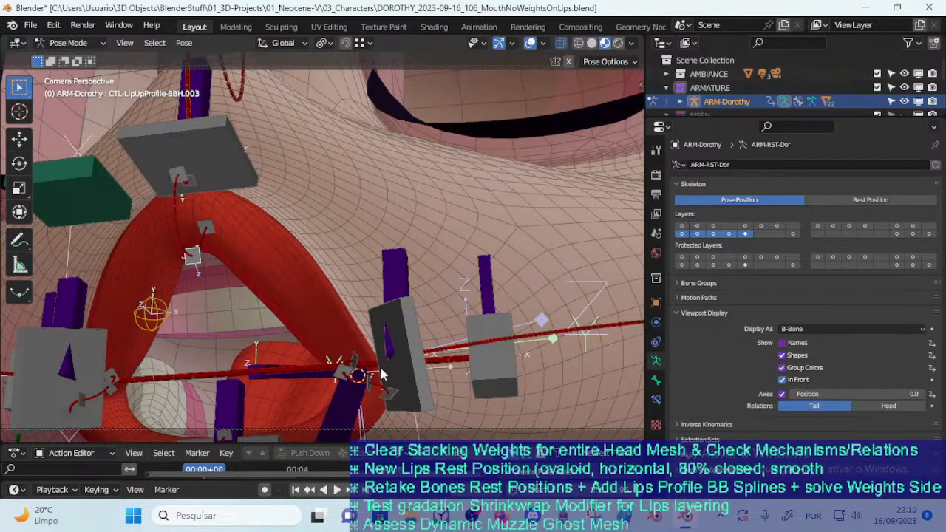
pyautogui.moveTo(364, 389); pyautogui.dragTo(303, 292, button='middle')
# Reposition CTL-LipUpProfile-BBH.003 again and select the DEF-LipUpProfile-BB.003 bone on the inner upper lip
pyautogui.press('g')
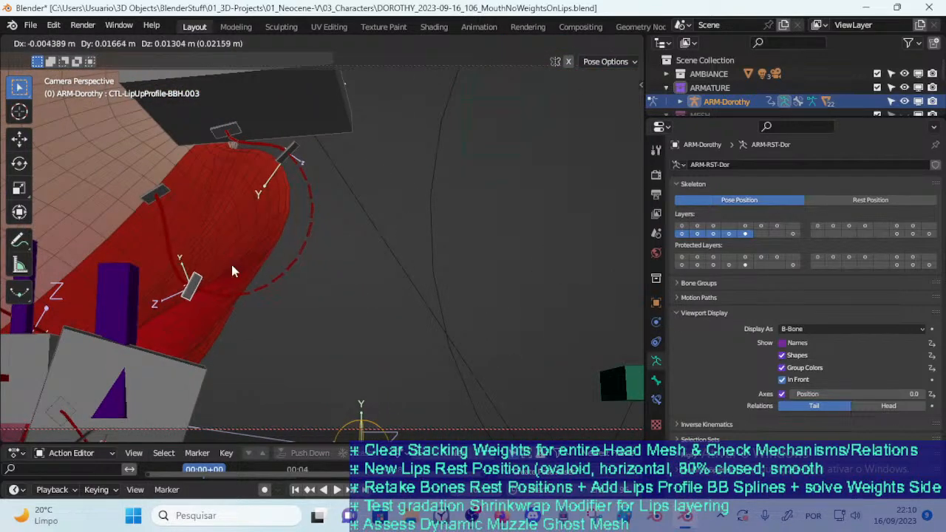
pyautogui.click(231, 266)
pyautogui.press('g')
pyautogui.click(218, 249)
pyautogui.click(165, 202)
pyautogui.moveTo(164, 202); pyautogui.dragTo(219, 289, button='middle')
# Clear the rotation and location of all visible pose bones and check the reset lips
pyautogui.press('n')
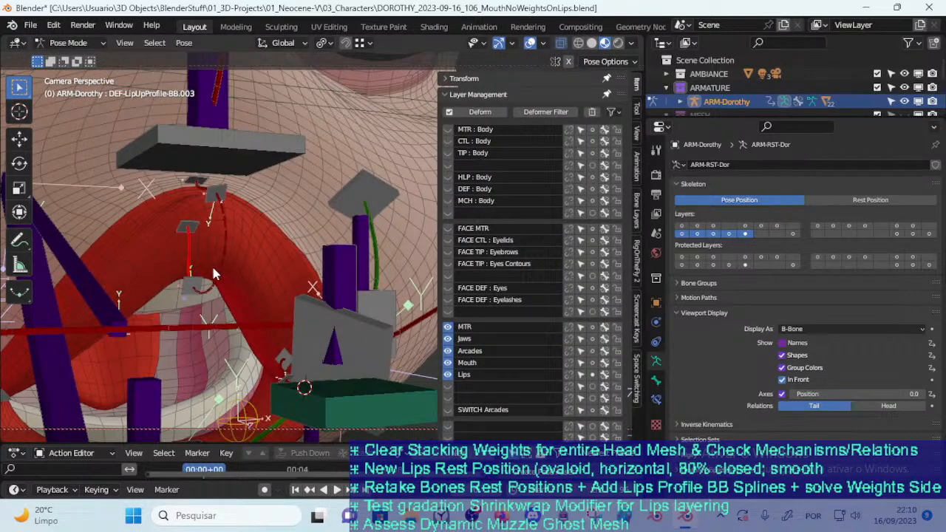
pyautogui.press('a')
pyautogui.hotkey('alt', 'r')
pyautogui.hotkey('alt', 'g')
pyautogui.moveTo(243, 266); pyautogui.dragTo(29, 268, button='middle')
pyautogui.moveTo(326, 266); pyautogui.dragTo(320, 302, button='middle')
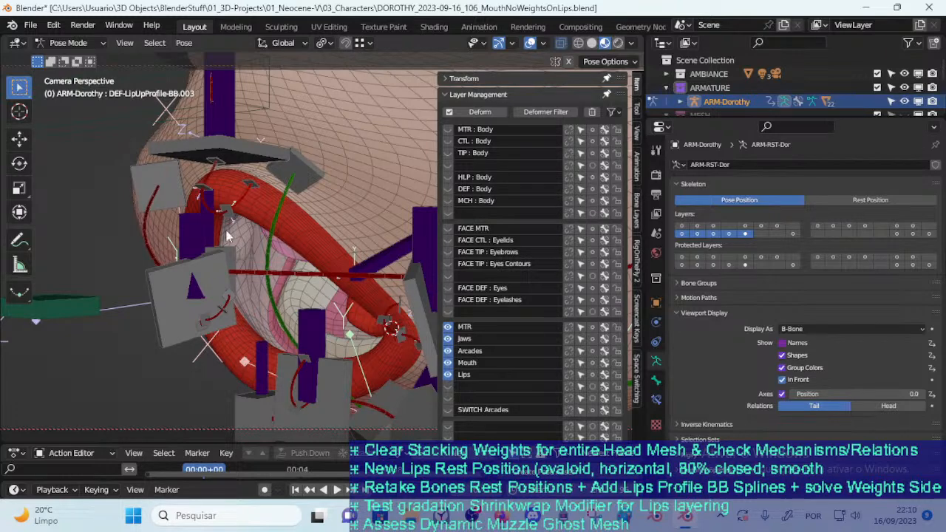
# Select among the upper lip profile controls and test moving CTL-LipUpProfile-BBH.002
pyautogui.click(221, 160)
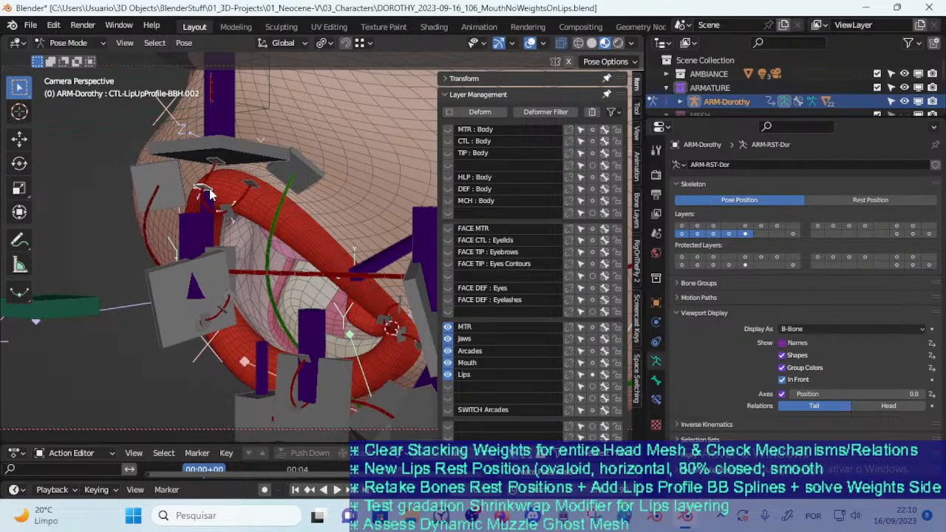
pyautogui.click(250, 182)
pyautogui.moveTo(262, 189); pyautogui.dragTo(262, 307, button='middle')
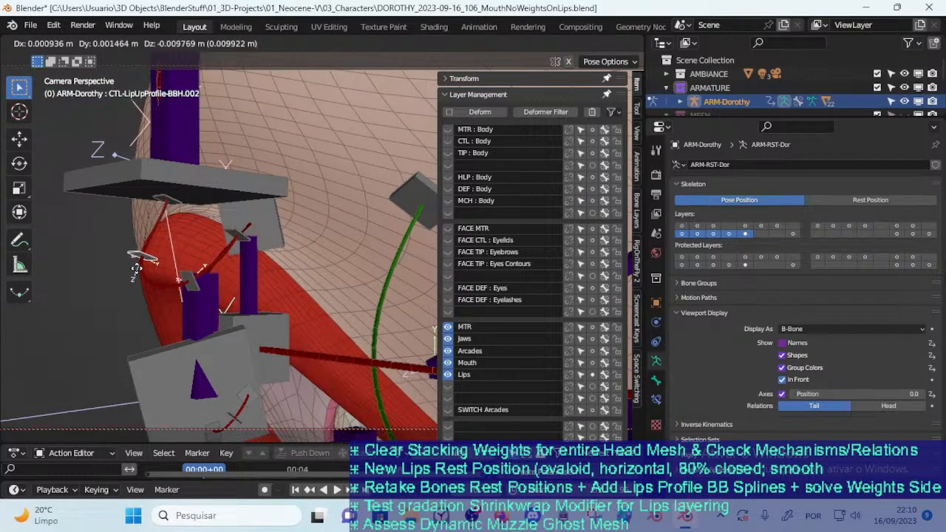
# Test rotating CTL-LipUpProfile-BBH.001 freely and around the global X axis
pyautogui.click(165, 219)
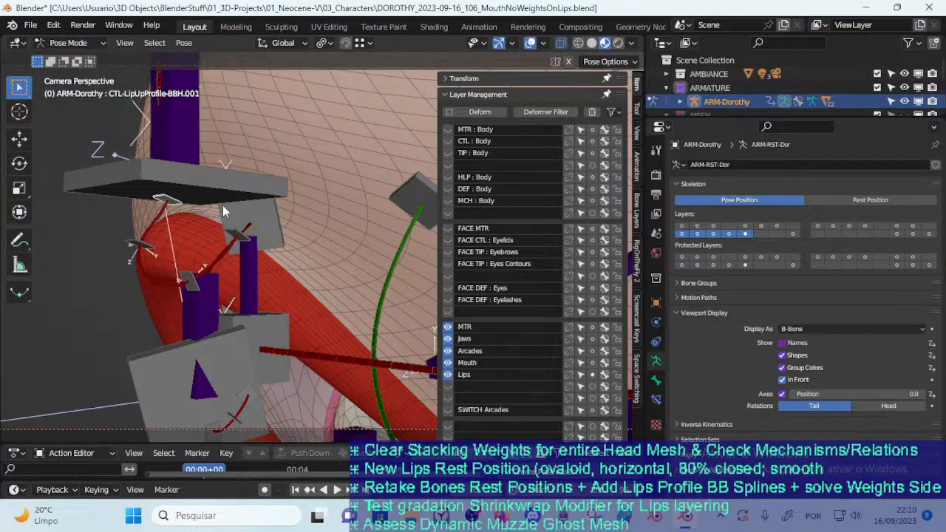
pyautogui.press('r')
pyautogui.click(165, 219)
pyautogui.moveTo(166, 219); pyautogui.dragTo(378, 196, button='middle')
pyautogui.press('r')
pyautogui.press('x')
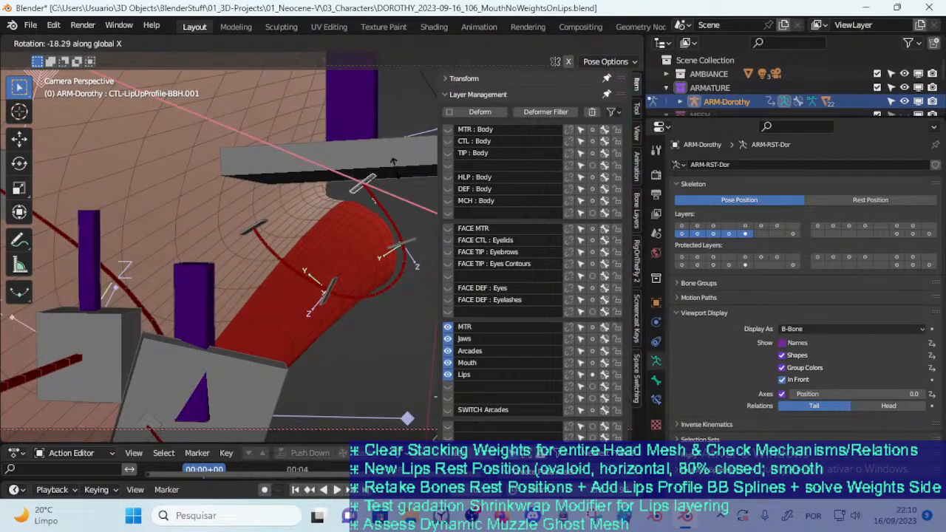
pyautogui.click(390, 195)
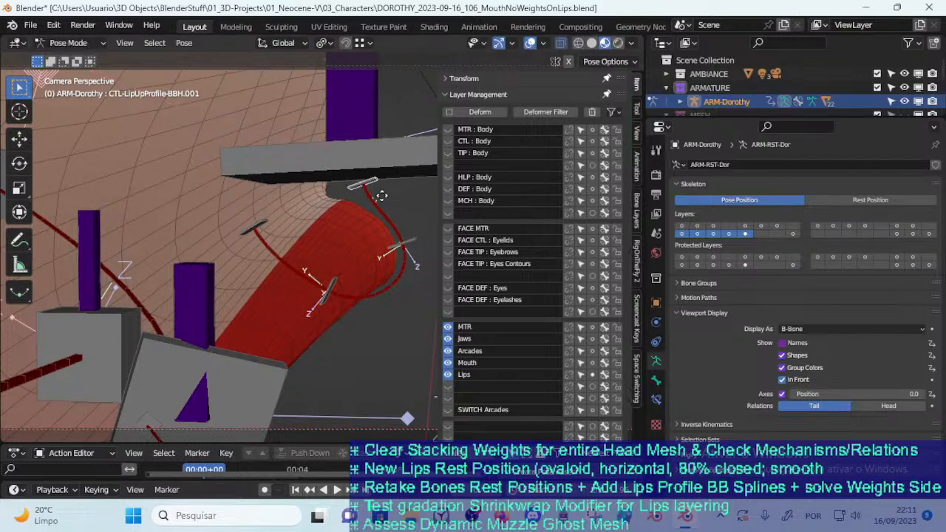
# Try moving and rotating CTL-LipUpProfile-BBH.001 once more and select CTL-LipUpProfile-BBH.002
pyautogui.press('g')
pyautogui.rightClick(374, 197)
pyautogui.press('r')
pyautogui.click(423, 236)
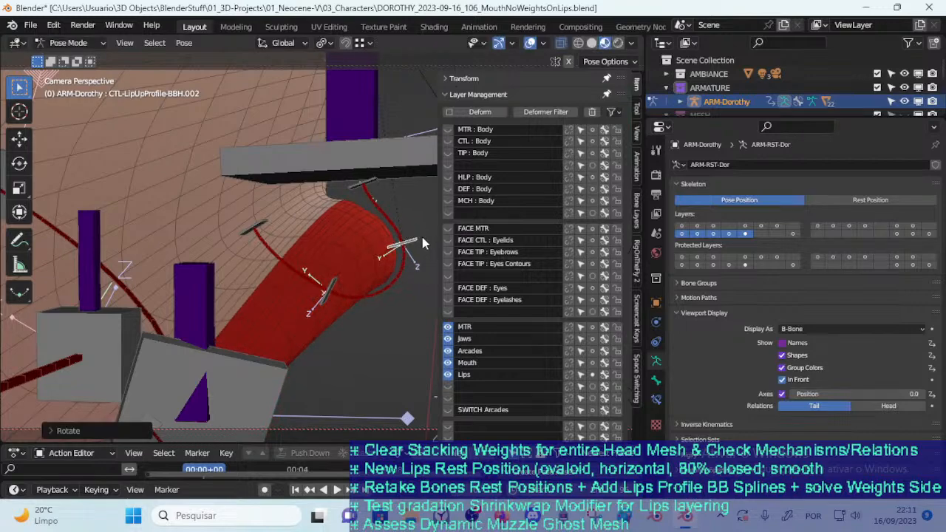
# Move CTL-LipUpProfile-BBH.002 again, select CTL-LipUpProfile-BBH.001 and inspect the mouth rig from several angles
pyautogui.press('g')
pyautogui.click(297, 237)
pyautogui.click(368, 184)
pyautogui.scroll(-4, 367, 183)
pyautogui.moveTo(321, 194)
pyautogui.keyDown('shift'); pyautogui.mouseDown(button='middle')
pyautogui.moveTo(323, 286)
pyautogui.moveTo(342, 224)
pyautogui.moveTo(318, 210)
pyautogui.moveTo(346, 195)
pyautogui.moveTo(337, 226)
pyautogui.moveTo(225, 257)
pyautogui.moveTo(263, 165)
pyautogui.moveTo(309, 212)
pyautogui.moveTo(210, 249)
pyautogui.moveTo(311, 185)
pyautogui.mouseUp(button='middle'); pyautogui.keyUp('shift')
pyautogui.moveTo(368, 292); pyautogui.dragTo(348, 253, button='middle')
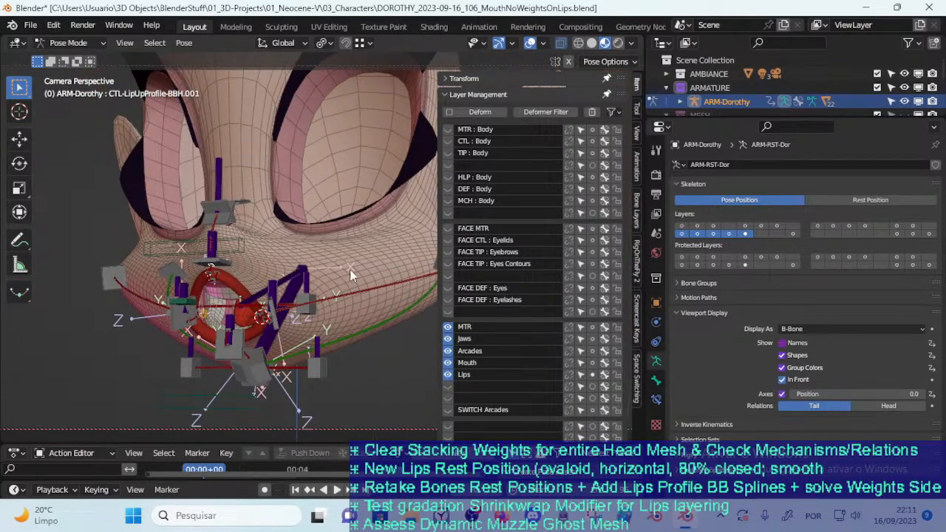
pyautogui.moveTo(352, 325); pyautogui.dragTo(177, 133, button='middle')
pyautogui.moveTo(268, 240); pyautogui.dragTo(324, 178, button='middle')
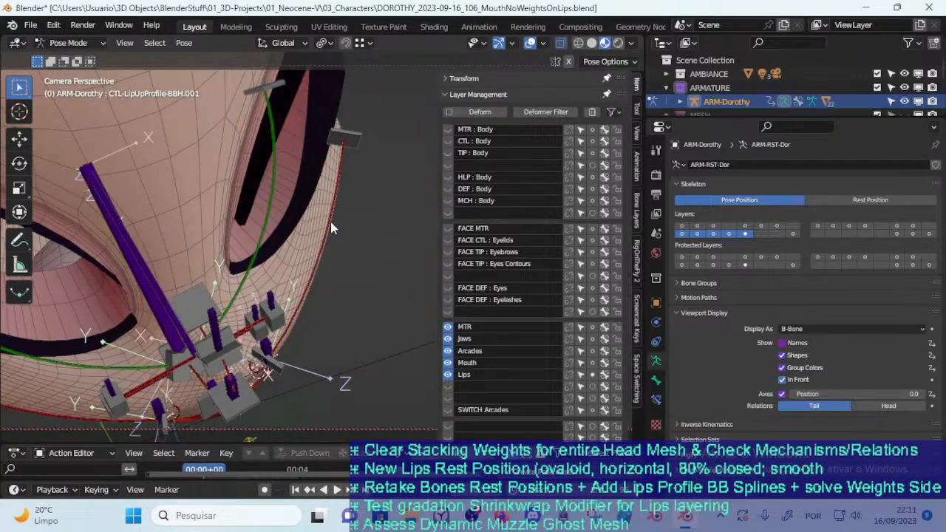
pyautogui.moveTo(328, 271); pyautogui.dragTo(245, 211, button='middle')
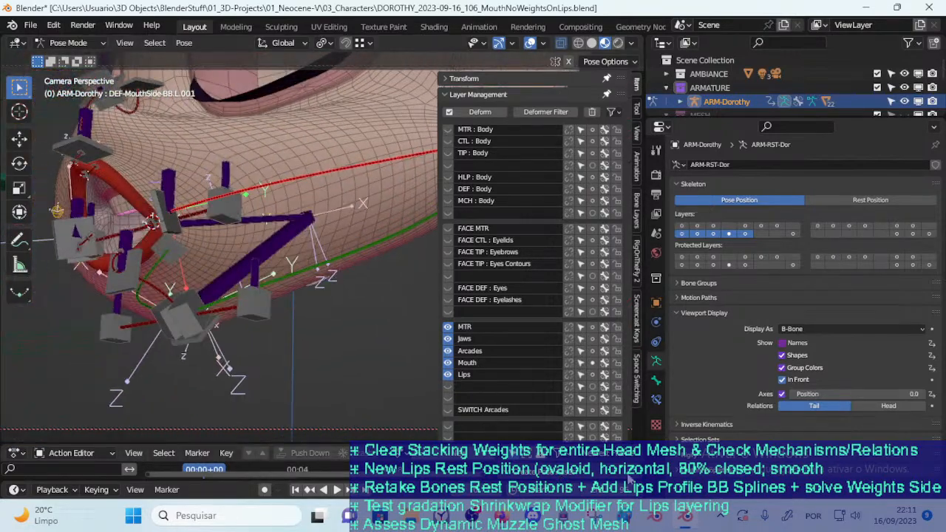
# Take the program window out of its maximized state and narrow it so the live-stream chat is visible beside it
pyautogui.doubleClick(595, 6)
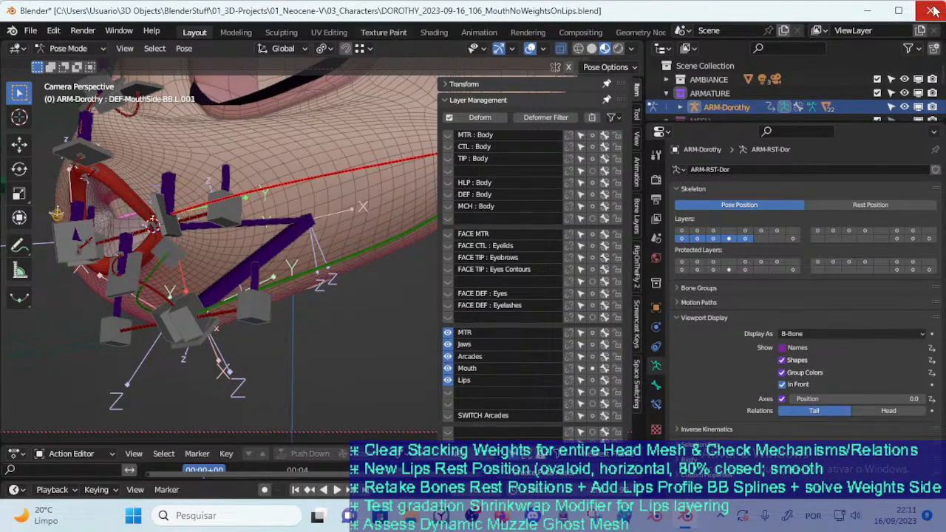
pyautogui.moveTo(826, 13); pyautogui.dragTo(723, 18)
pyautogui.moveTo(844, 221); pyautogui.dragTo(727, 237)
pyautogui.moveTo(355, 20)
pyautogui.mouseDown()
pyautogui.moveTo(444, 11)
pyautogui.moveTo(479, 26)
pyautogui.moveTo(352, 37)
pyautogui.mouseUp()
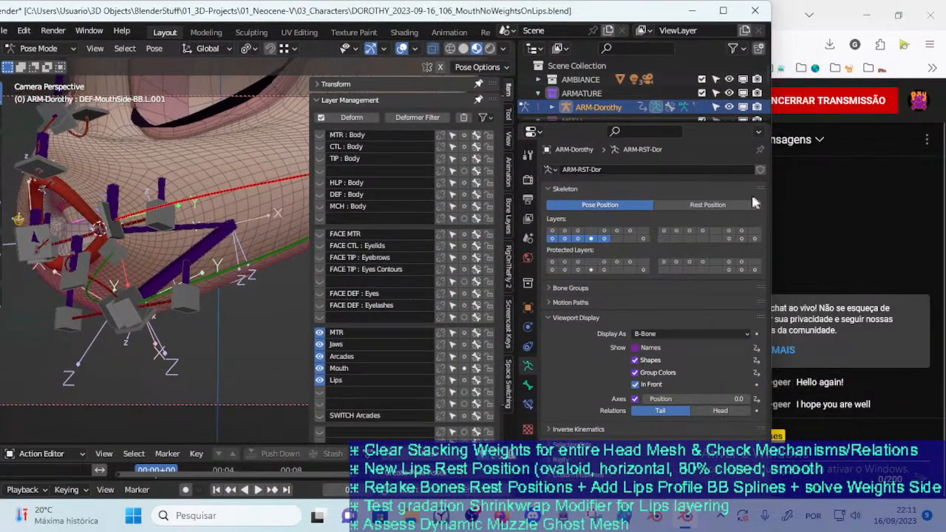
pyautogui.doubleClick(264, 9)
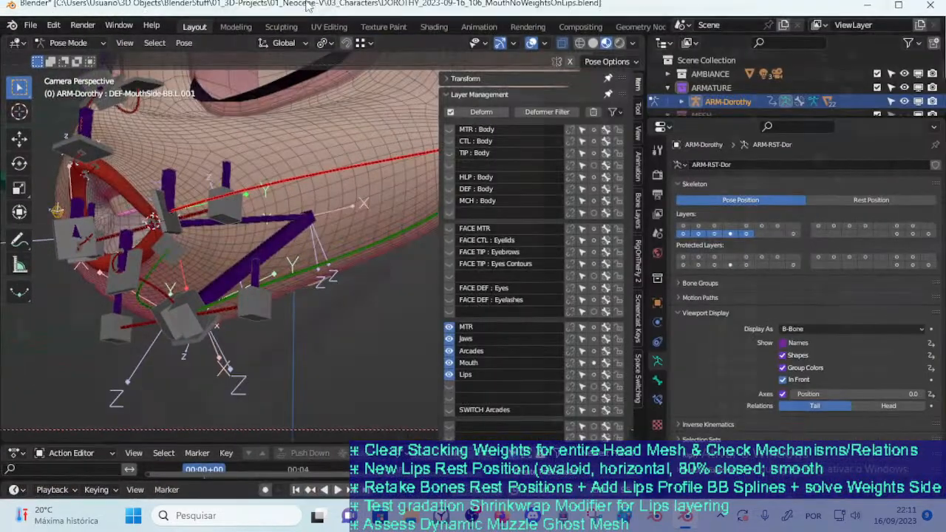
pyautogui.doubleClick(309, 6)
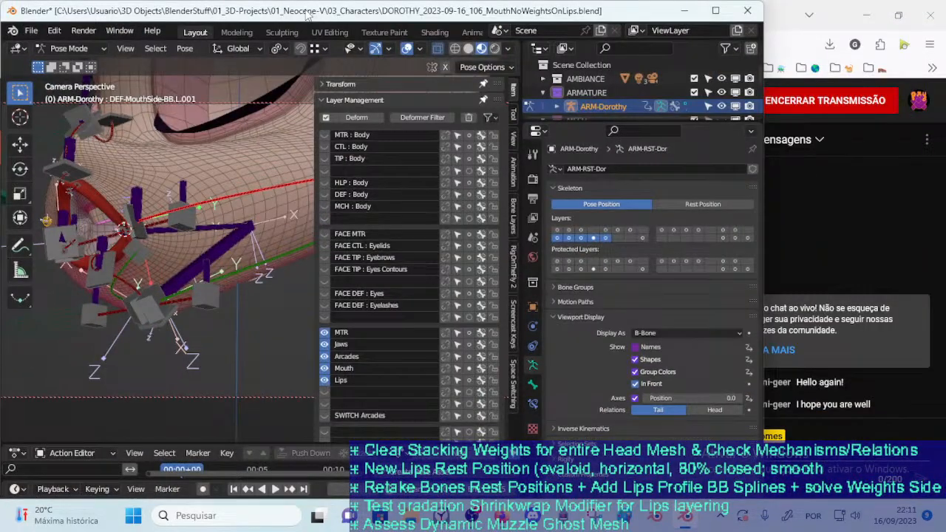
# Hide the viewport sidebar and select the upper lip deform bone DEF-LipUpProfile-BB.001
pyautogui.moveTo(211, 211); pyautogui.dragTo(255, 237, button='middle')
pyautogui.press('n')
pyautogui.moveTo(320, 332); pyautogui.dragTo(355, 329, button='middle')
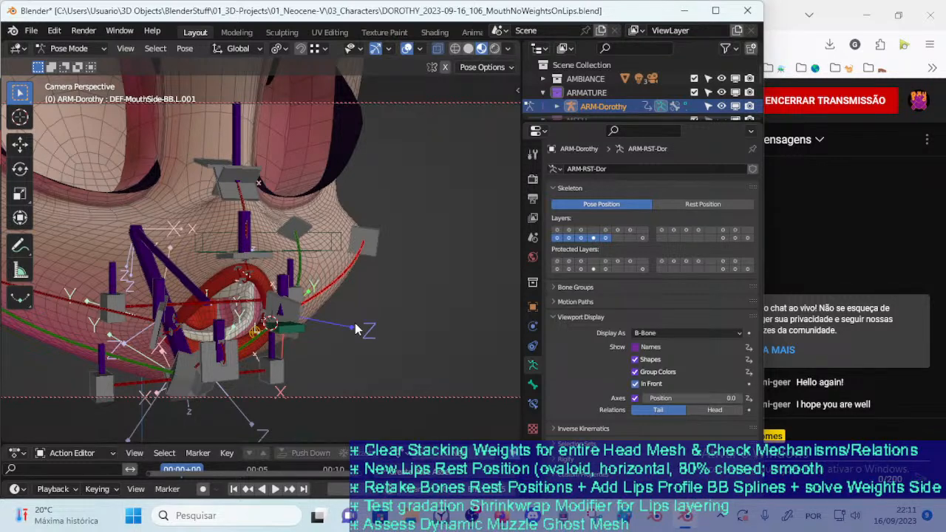
pyautogui.scroll(8, 355, 329)
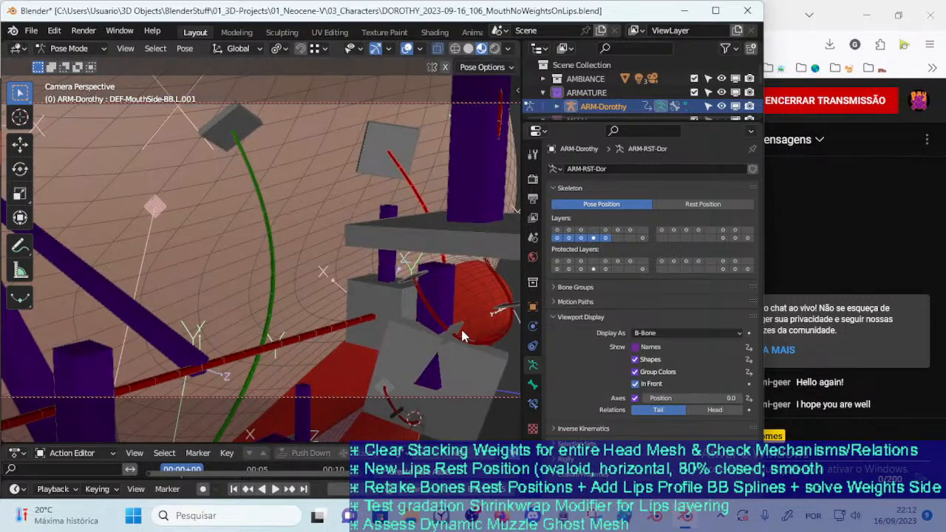
pyautogui.click(461, 332)
pyautogui.moveTo(461, 331); pyautogui.dragTo(392, 276, button='middle')
pyautogui.click(453, 253)
pyautogui.moveTo(465, 260); pyautogui.dragTo(474, 250, button='middle')
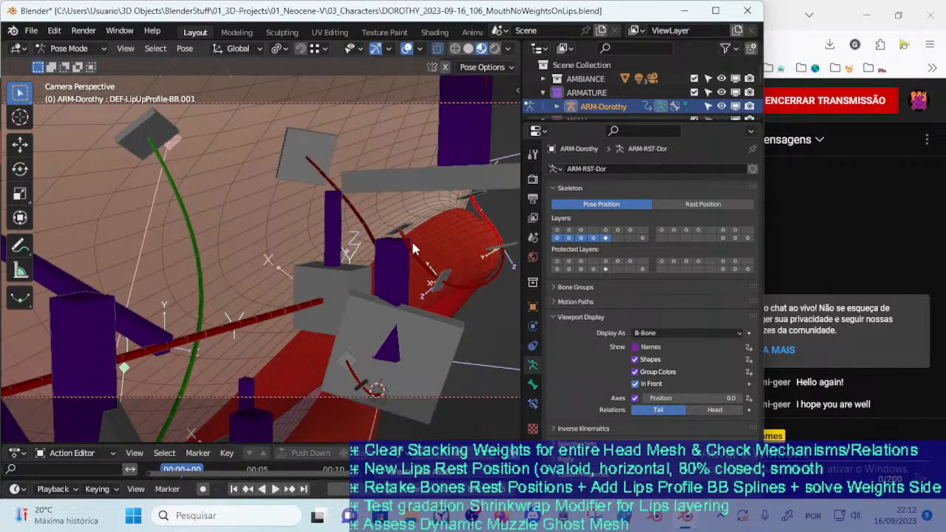
pyautogui.click(475, 283)
pyautogui.click(487, 231)
# Rotate CTL-LipUpProfile-BBH.001 and move CTL-LipUpProfile-BBH.002 to reshape the front of the upper lip profile
pyautogui.moveTo(414, 292); pyautogui.dragTo(351, 306, button='middle')
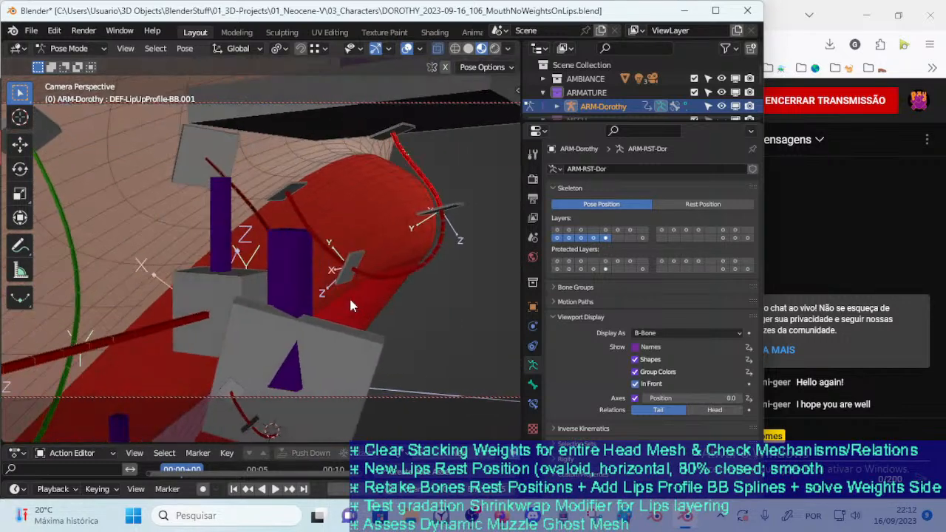
pyautogui.click(407, 140)
pyautogui.press('r')
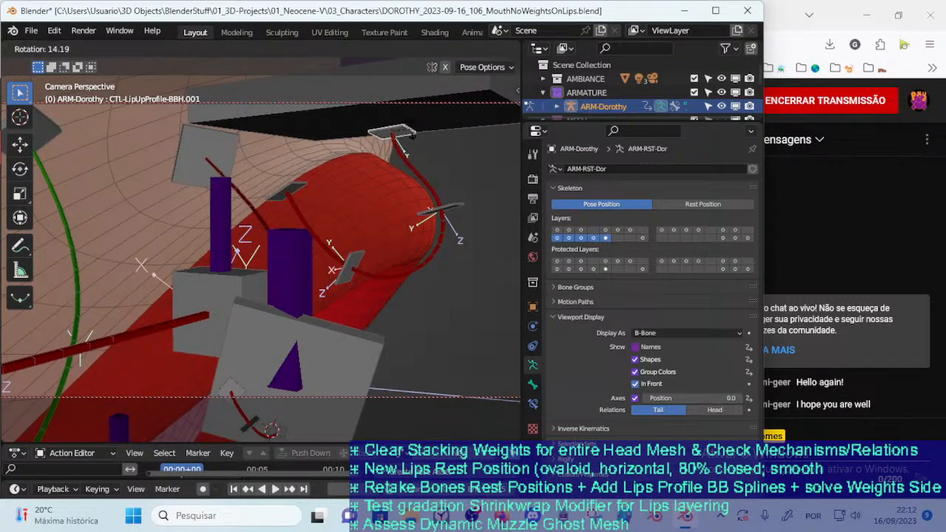
pyautogui.click(403, 142)
pyautogui.press('r')
pyautogui.click(449, 199)
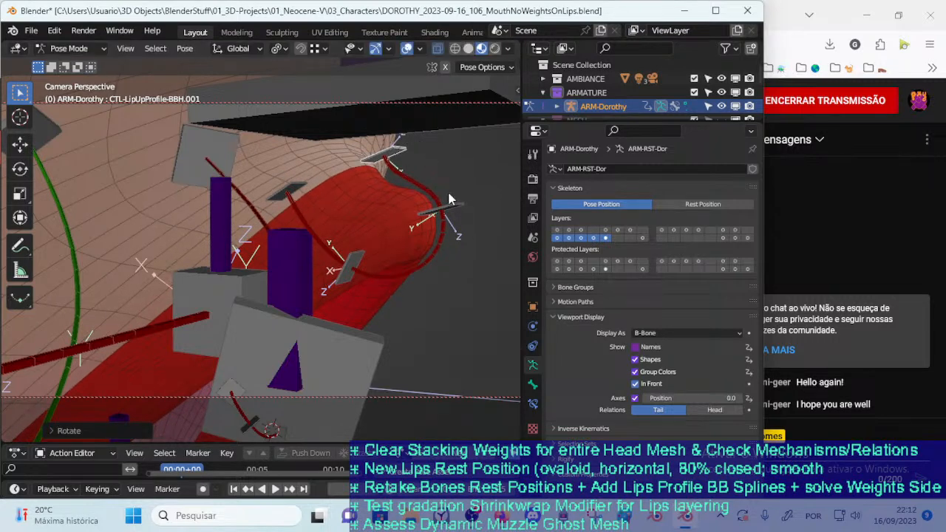
pyautogui.click(452, 213)
pyautogui.press('g')
pyautogui.click(416, 218)
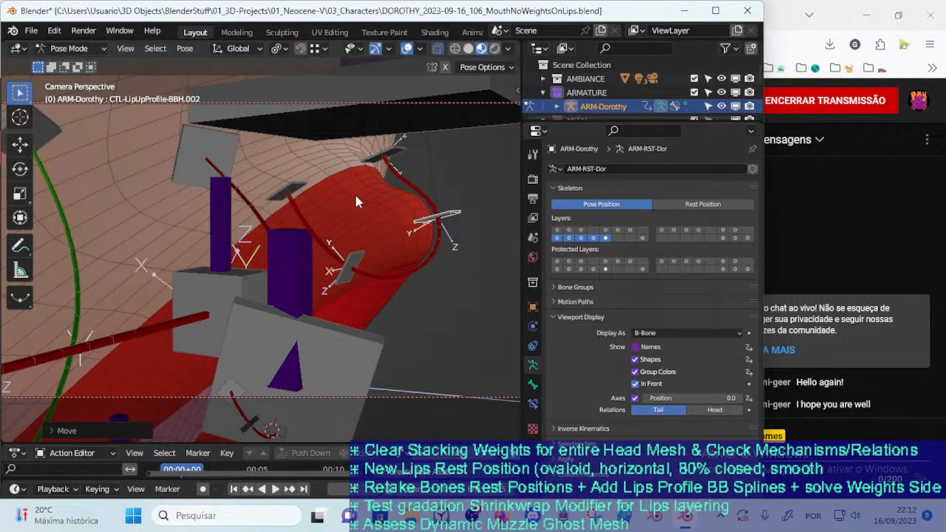
# Move CTL-LipUpProfile-BBH.004 and CTL-LipUpProfile-BBH.003 to adjust the inner upper lip profile
pyautogui.click(296, 190)
pyautogui.press('g')
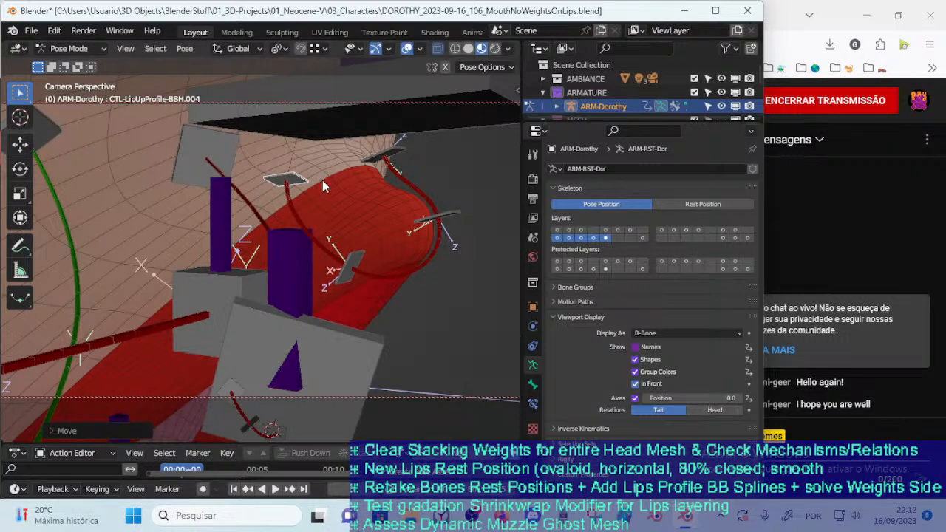
pyautogui.click(324, 203)
pyautogui.click(366, 266)
pyautogui.press('s')
pyautogui.click(365, 275)
pyautogui.click(355, 266)
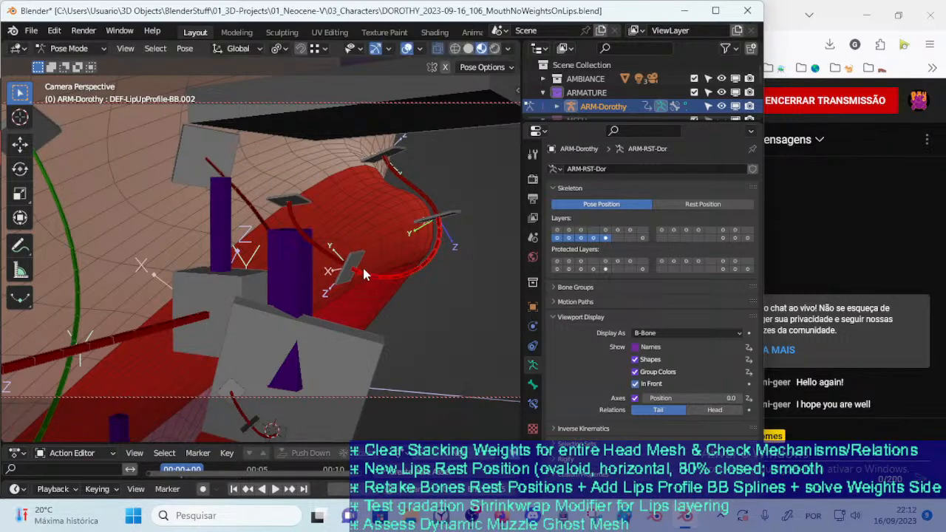
pyautogui.press('g')
pyautogui.click(359, 276)
# Hide the facial MTR, Jaws, Arcades, Mouth and Lips bone layers and show only the DEF : Body layer
pyautogui.scroll(-5, 359, 272)
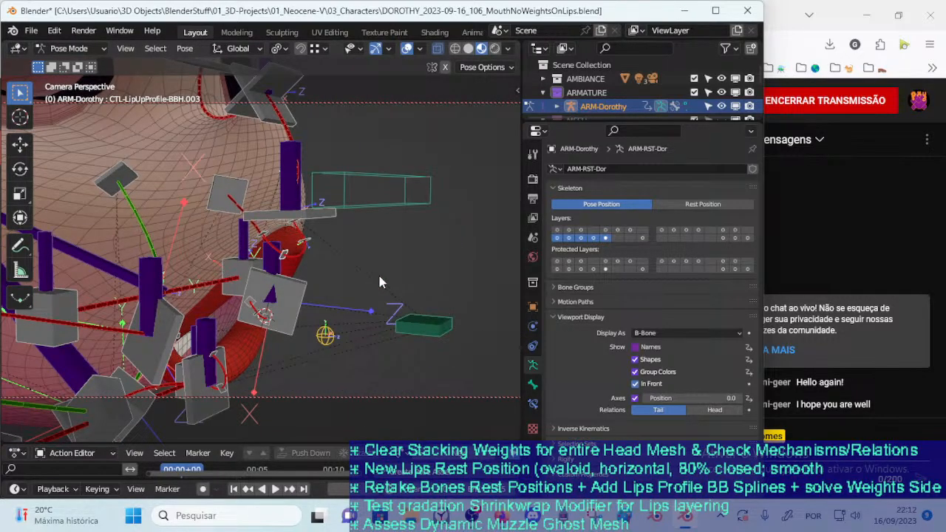
pyautogui.moveTo(378, 277); pyautogui.dragTo(196, 279, button='middle')
pyautogui.keyDown('shift'); pyautogui.moveTo(123, 281); pyautogui.dragTo(261, 269, button='middle'); pyautogui.keyUp('shift')
pyautogui.scroll(-4, 264, 263)
pyautogui.keyDown('shift'); pyautogui.moveTo(342, 243); pyautogui.dragTo(273, 274, button='middle'); pyautogui.keyUp('shift')
pyautogui.press('n')
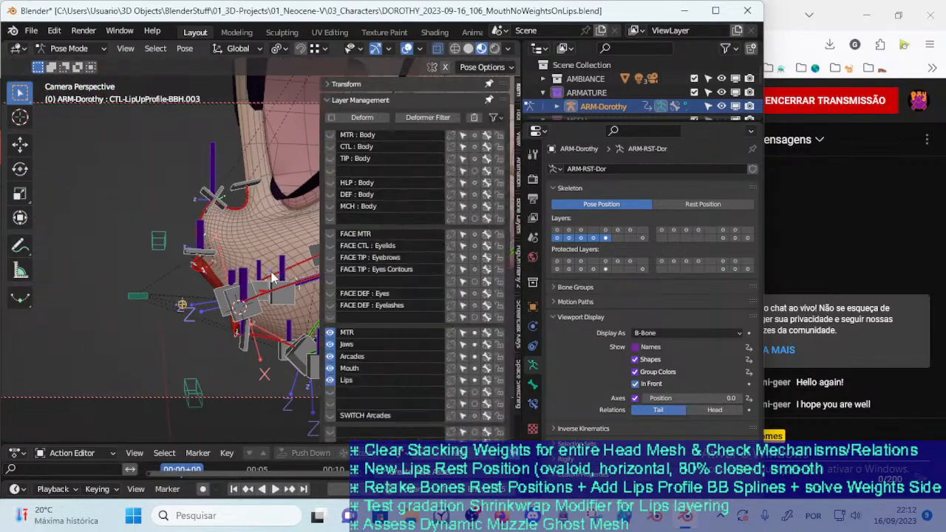
pyautogui.moveTo(325, 380); pyautogui.dragTo(324, 341)
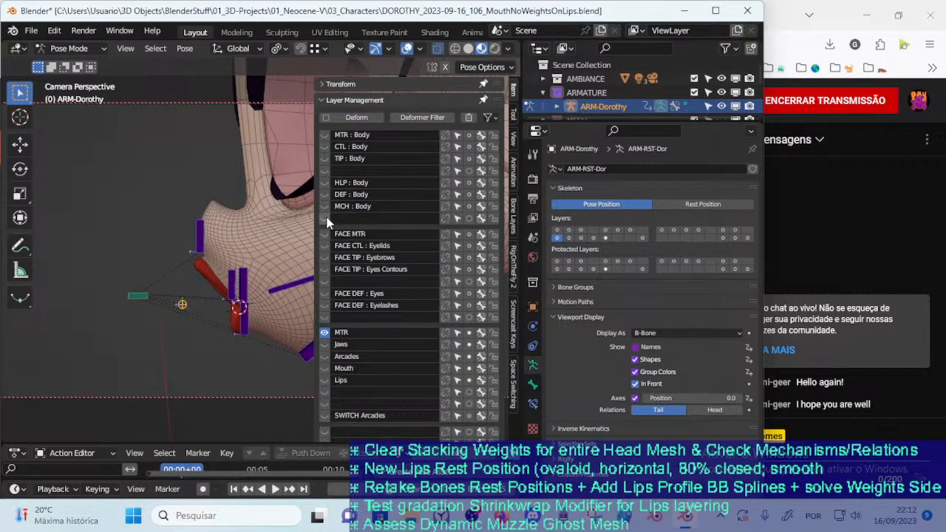
pyautogui.moveTo(327, 193); pyautogui.dragTo(326, 138)
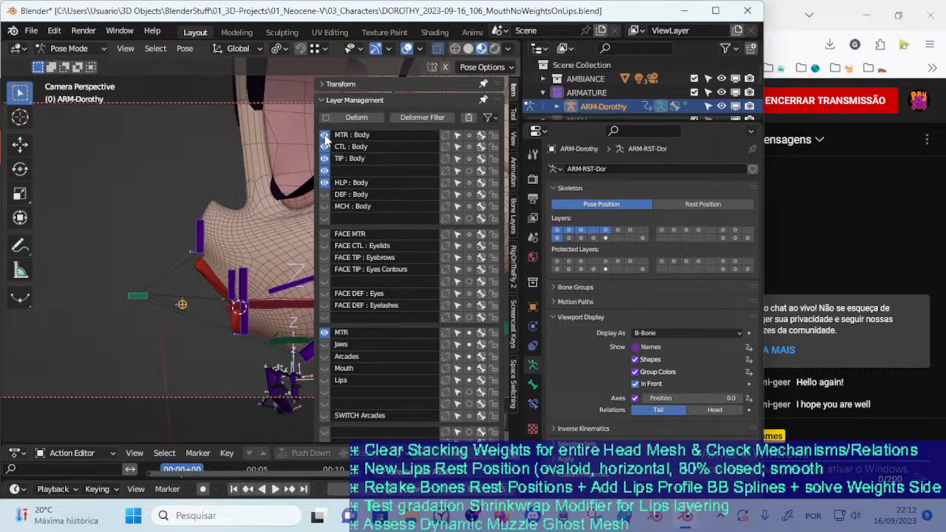
pyautogui.click(324, 194)
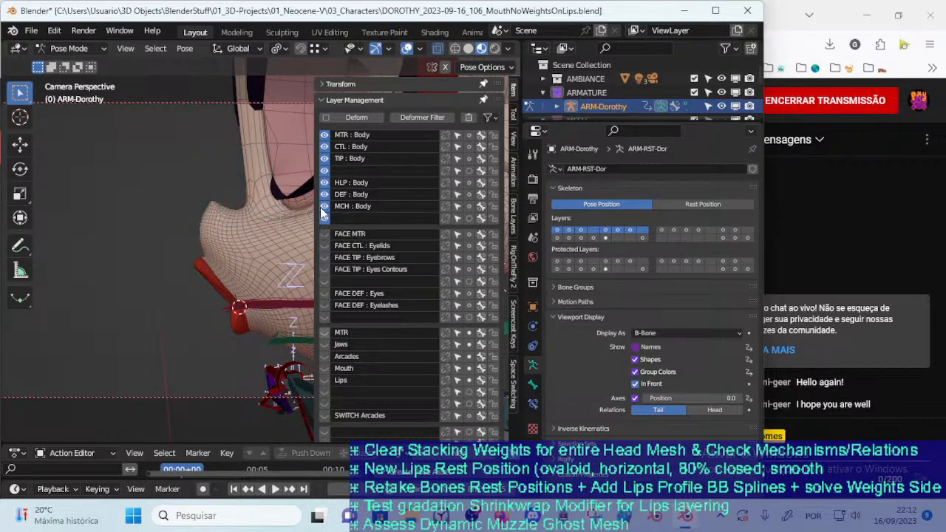
pyautogui.moveTo(326, 155); pyautogui.dragTo(326, 135)
pyautogui.click(326, 197)
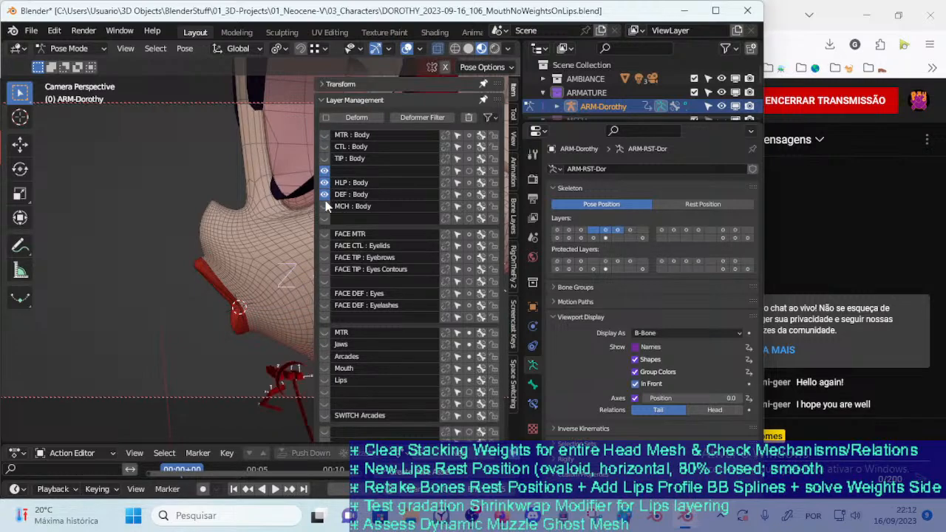
pyautogui.moveTo(326, 184); pyautogui.dragTo(326, 172)
# Select the DEF-HEAD-Head bone and bring the head and neck deform bones into full view
pyautogui.press('n')
pyautogui.moveTo(306, 179); pyautogui.dragTo(332, 238, button='middle')
pyautogui.scroll(-2, 331, 186)
pyautogui.scroll(-2, 325, 267)
pyautogui.click(310, 262)
pyautogui.keyDown('shift'); pyautogui.moveTo(342, 288); pyautogui.dragTo(291, 261, button='middle'); pyautogui.keyUp('shift')
pyautogui.press('n')
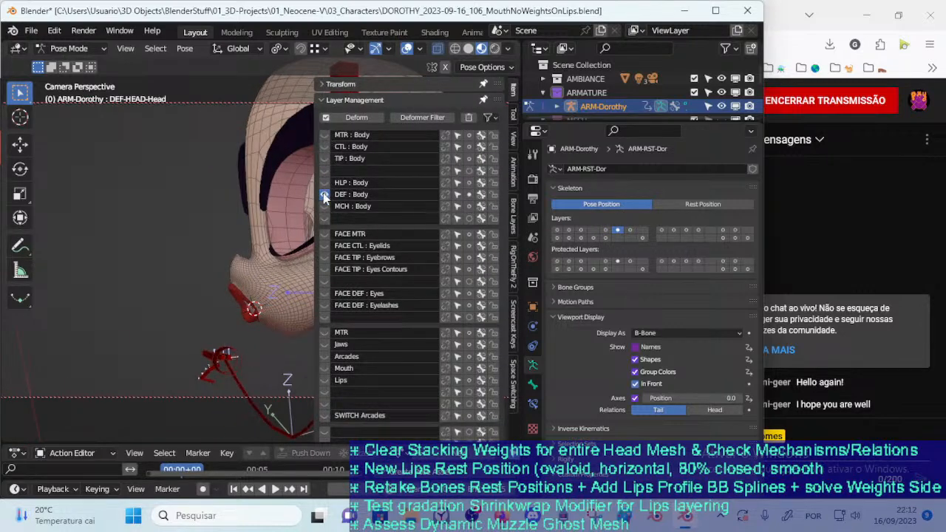
pyautogui.press('n')
pyautogui.moveTo(284, 204); pyautogui.dragTo(319, 270, button='middle')
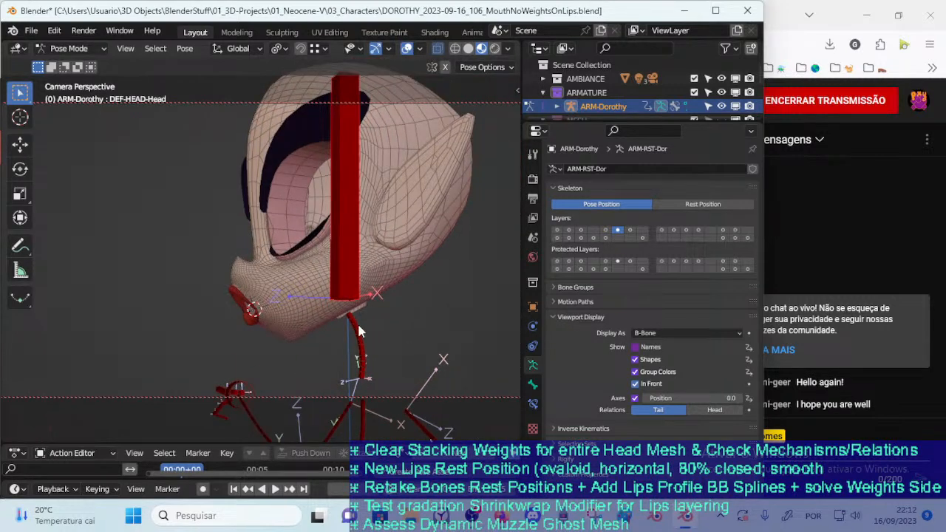
# Enter Weight Paint mode on the 00_Body mesh with the DEF-SPINE-Neck vertex group active
pyautogui.hotkey('ctrl', 'Tab')
pyautogui.keyDown('shift'); pyautogui.click(304, 295); pyautogui.keyUp('shift')
pyautogui.hotkey('ctrl', 'Tab')
pyautogui.click(207, 243)
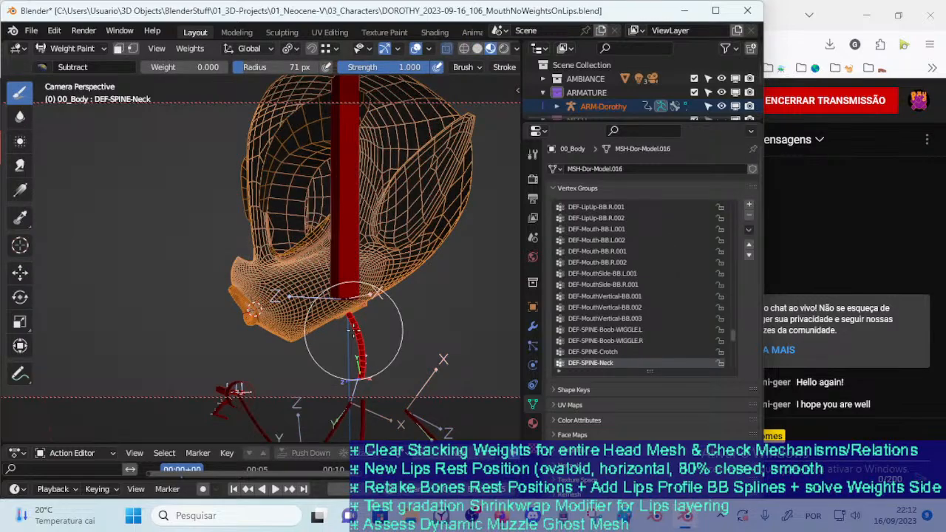
pyautogui.moveTo(402, 349)
pyautogui.mouseDown(button='middle')
pyautogui.moveTo(359, 338)
pyautogui.moveTo(364, 303)
pyautogui.moveTo(281, 329)
pyautogui.mouseUp(button='middle')
pyautogui.moveTo(315, 330); pyautogui.dragTo(332, 326, button='middle')
pyautogui.moveTo(425, 287)
pyautogui.mouseDown(button='middle')
pyautogui.moveTo(363, 296)
pyautogui.moveTo(422, 348)
pyautogui.mouseUp(button='middle')
# Save the file under the new name DOROTHY_2023-09-16_107_HeadWeightsMechanisms.blend
pyautogui.click(31, 30)
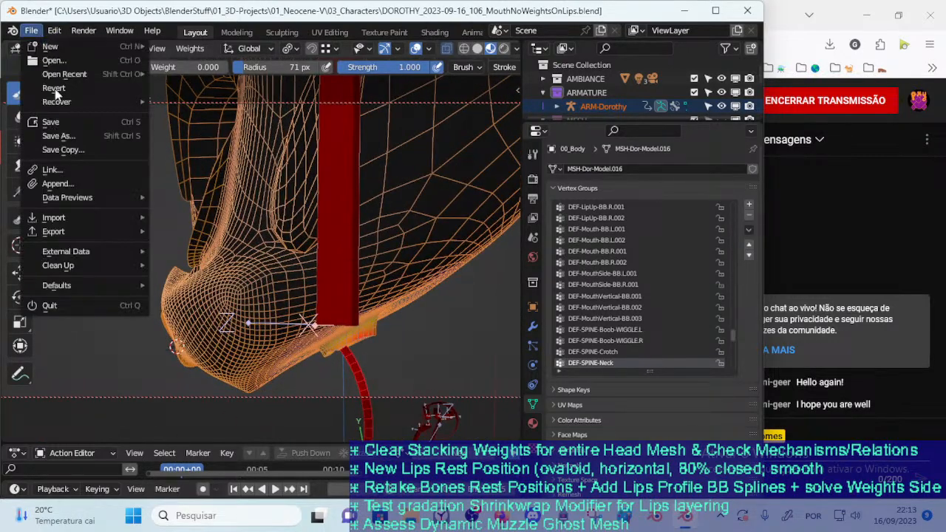
pyautogui.click(51, 136)
pyautogui.click(310, 153)
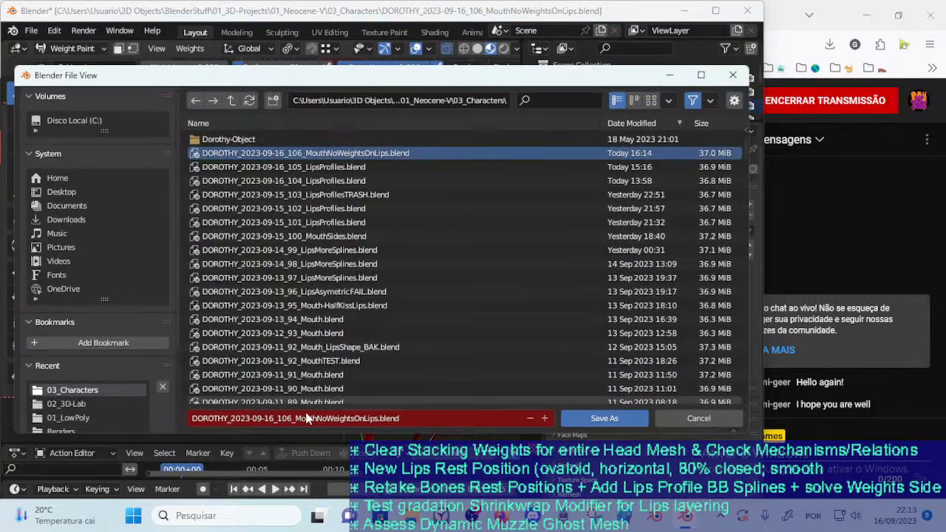
pyautogui.click(289, 419)
pyautogui.hotkey('shift', 'End')
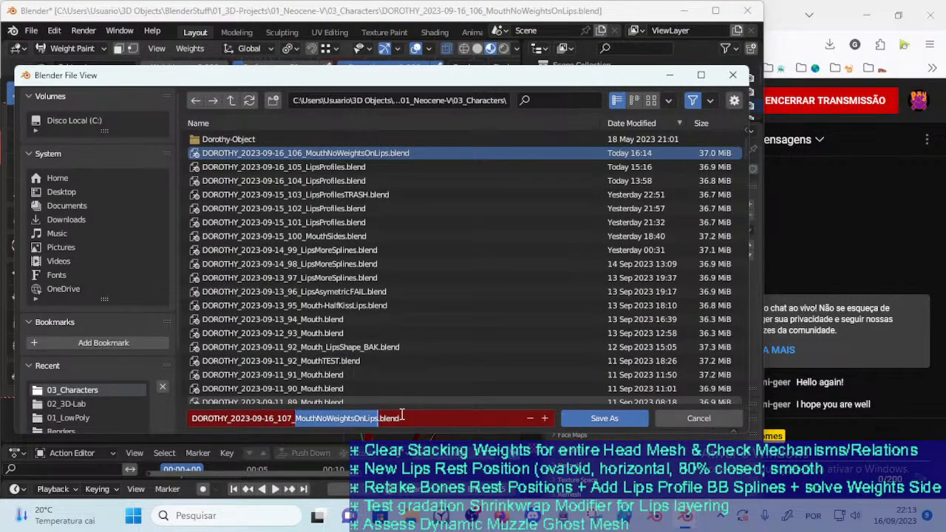
pyautogui.write('H')
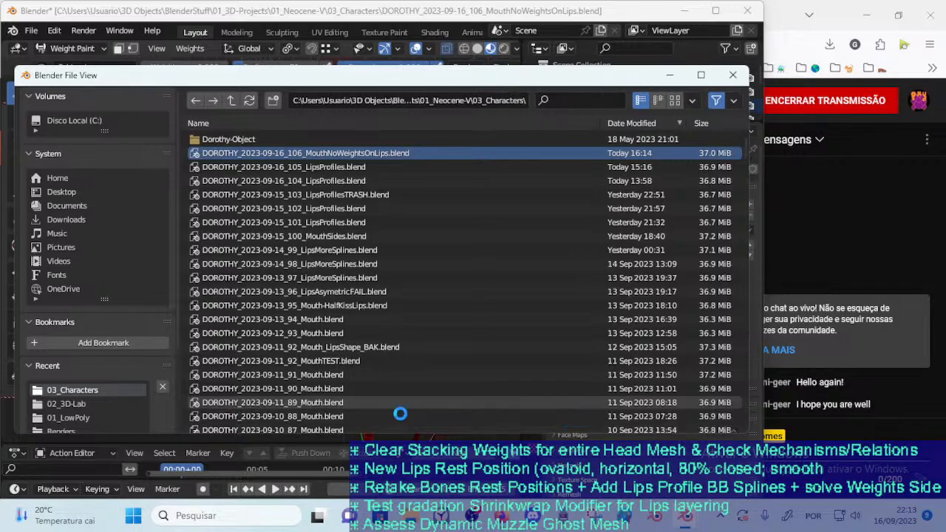
pyautogui.press('Return')
# Examine the DEF-SPINE-Neck weights beneath the head and set the Subtract brush to 32 px radius and weight 1.000
pyautogui.moveTo(300, 278); pyautogui.dragTo(331, 263, button='middle')
pyautogui.keyDown('ctrl'); pyautogui.click(324, 211); pyautogui.keyUp('ctrl')
pyautogui.keyDown('ctrl'); pyautogui.click(330, 346); pyautogui.keyUp('ctrl')
pyautogui.scroll(4, 326, 343)
pyautogui.moveTo(325, 343); pyautogui.dragTo(272, 310, button='middle')
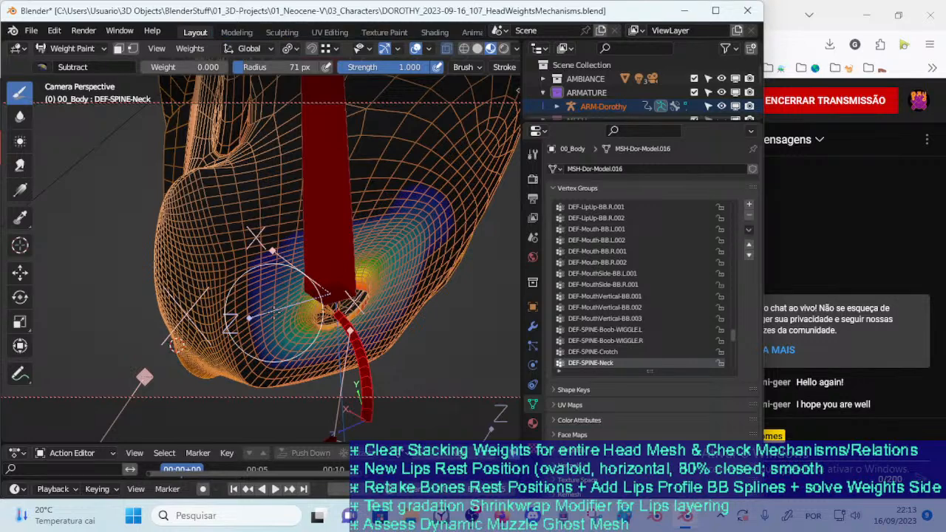
pyautogui.moveTo(370, 395)
pyautogui.mouseDown(button='middle')
pyautogui.moveTo(357, 370)
pyautogui.moveTo(299, 346)
pyautogui.moveTo(289, 318)
pyautogui.moveTo(308, 319)
pyautogui.mouseUp(button='middle')
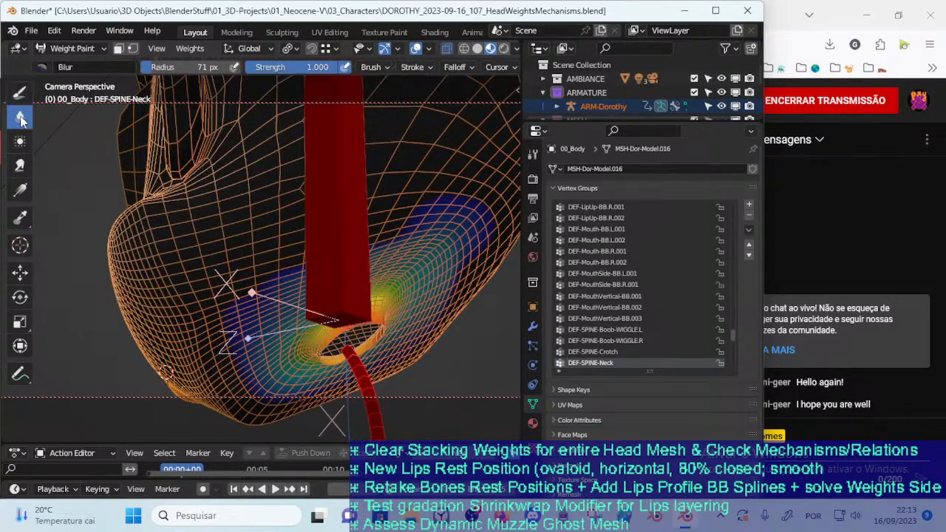
pyautogui.moveTo(368, 246)
pyautogui.mouseDown(button='middle')
pyautogui.moveTo(376, 271)
pyautogui.moveTo(376, 244)
pyautogui.mouseUp(button='middle')
pyautogui.press('f')
pyautogui.click(377, 225)
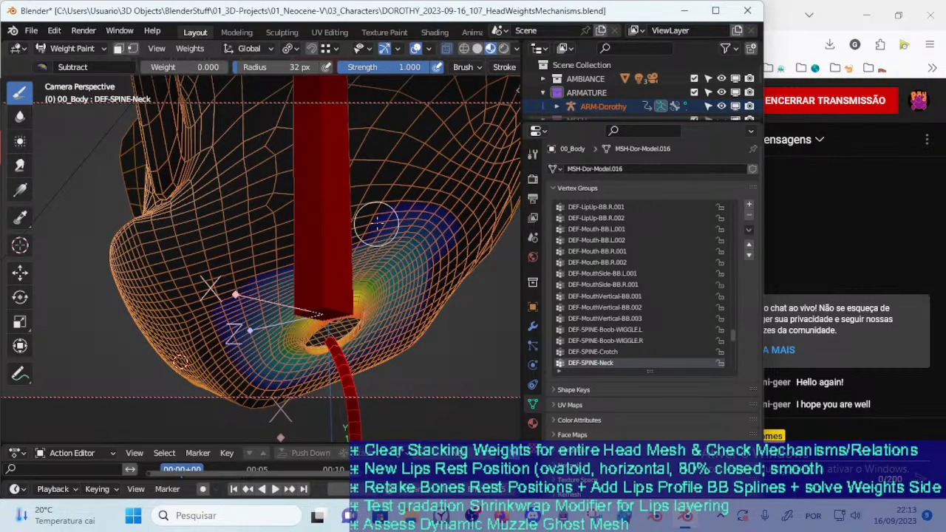
pyautogui.moveTo(420, 224); pyautogui.dragTo(469, 234, button='middle')
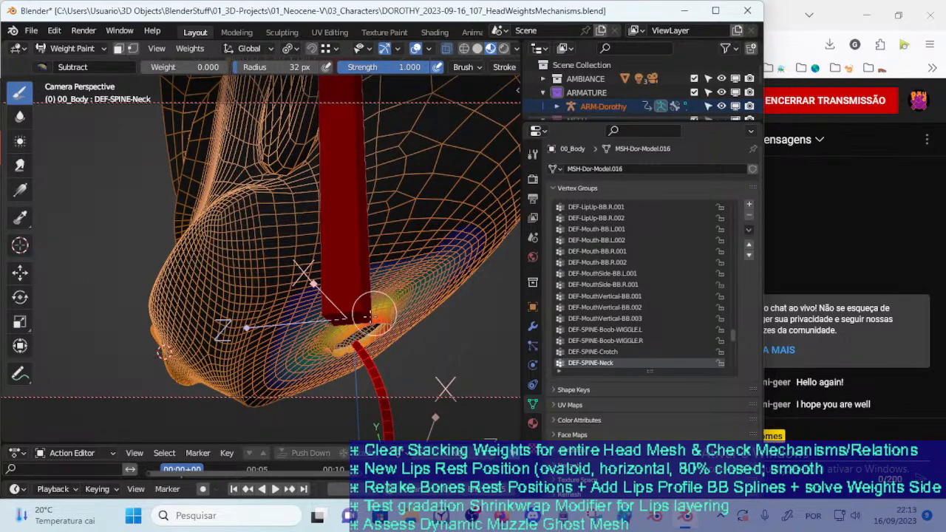
pyautogui.hotkey('ctrl', 'f')
pyautogui.click(263, 139)
pyautogui.keyDown('shift'); pyautogui.moveTo(358, 241); pyautogui.dragTo(321, 225, button='middle'); pyautogui.keyUp('shift')
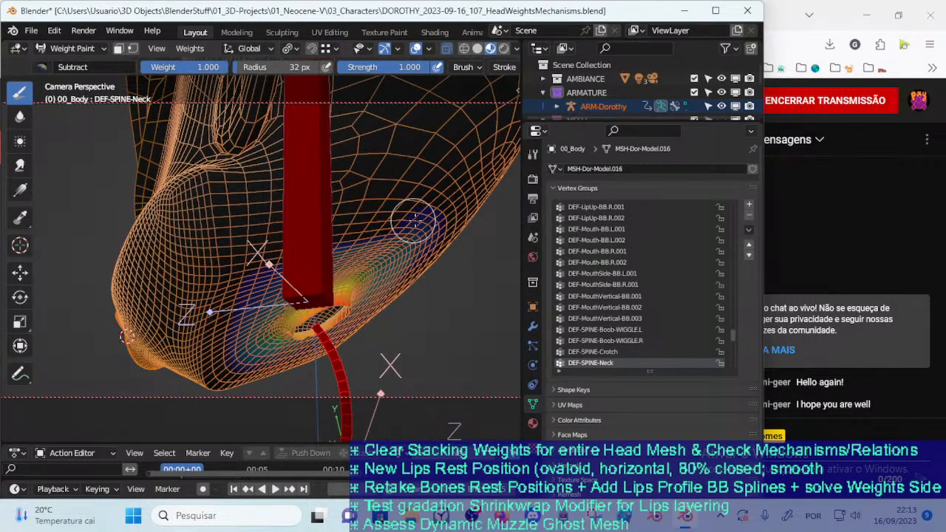
# Subtract the stray DEF-SPINE-Neck weights around the neck opening beneath the head, using the 32 px brush at weight 1.000
pyautogui.moveTo(410, 219); pyautogui.dragTo(255, 311, button='middle')
pyautogui.moveTo(284, 346); pyautogui.dragTo(287, 327, button='middle')
pyautogui.moveTo(160, 220); pyautogui.dragTo(213, 327)
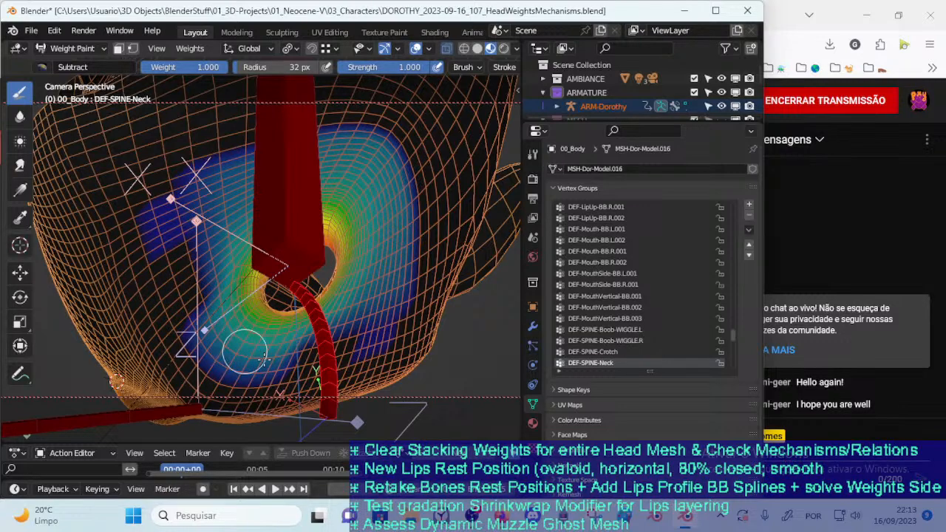
pyautogui.moveTo(171, 198); pyautogui.dragTo(141, 250, button='middle')
pyautogui.moveTo(176, 232); pyautogui.dragTo(320, 174)
pyautogui.moveTo(237, 199)
pyautogui.mouseDown()
pyautogui.moveTo(172, 244)
pyautogui.moveTo(138, 295)
pyautogui.mouseUp()
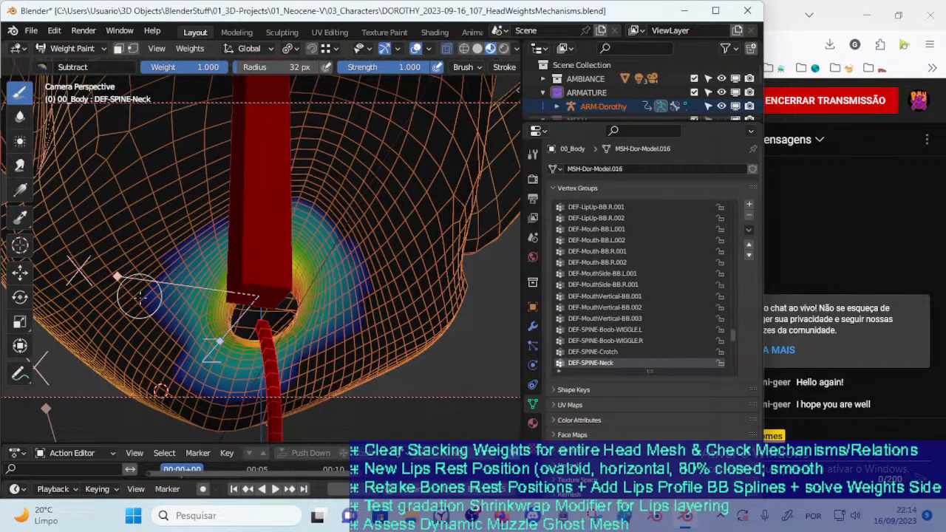
pyautogui.moveTo(170, 347)
pyautogui.mouseDown()
pyautogui.moveTo(224, 389)
pyautogui.moveTo(253, 396)
pyautogui.mouseUp()
pyautogui.moveTo(228, 366); pyautogui.dragTo(266, 366, button='middle')
pyautogui.moveTo(198, 314); pyautogui.dragTo(281, 283, button='middle')
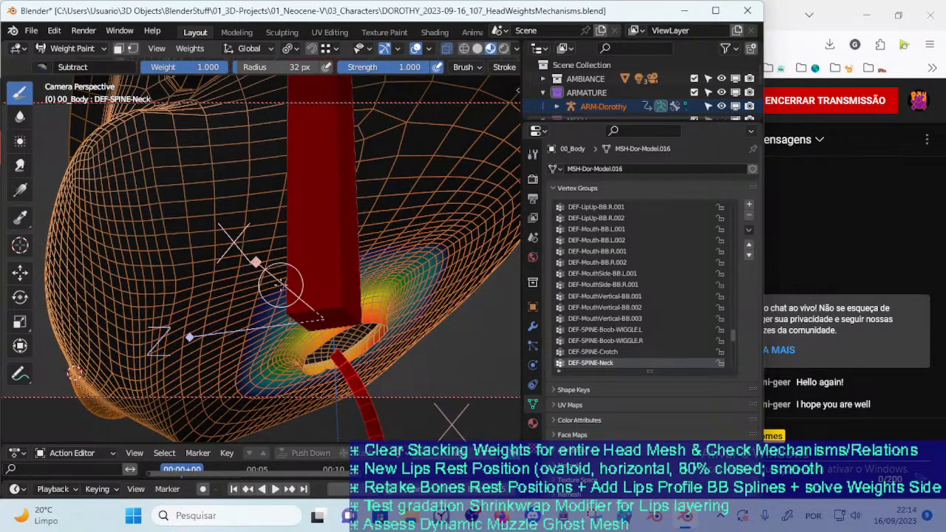
# Hide the DEF-HEAD-Head bone, reactivate DEF-SPINE-Neck and subtract more weight along the outer edge of its patch around the neck opening
pyautogui.keyDown('ctrl'); pyautogui.click(322, 274); pyautogui.keyUp('ctrl')
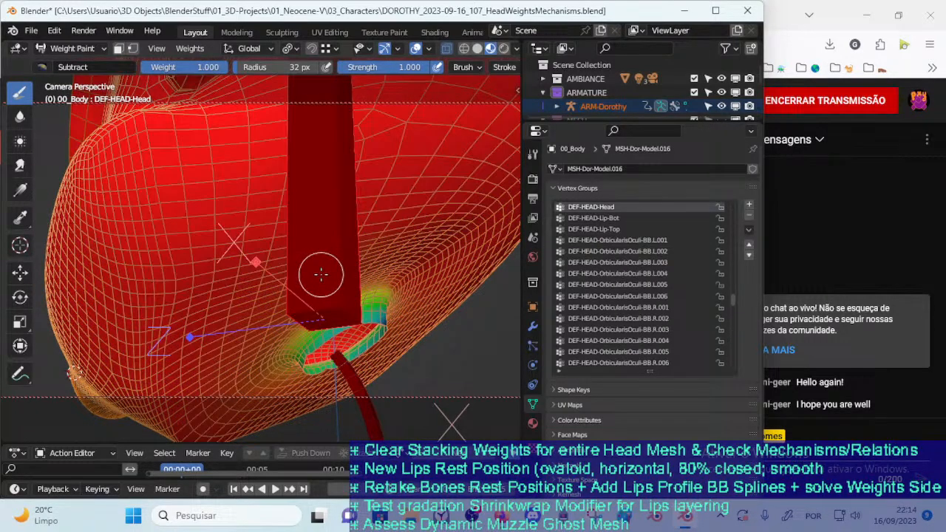
pyautogui.press('h')
pyautogui.keyDown('ctrl'); pyautogui.click(340, 367); pyautogui.keyUp('ctrl')
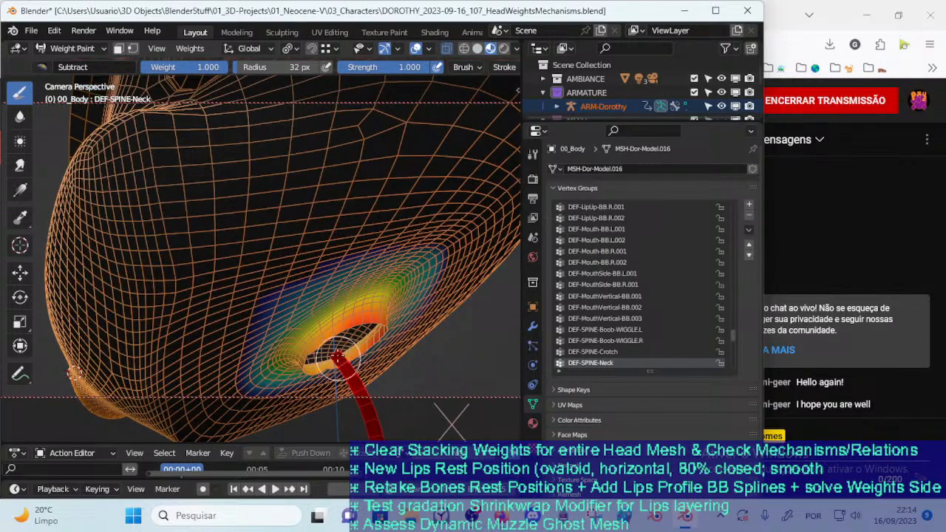
pyautogui.moveTo(298, 300); pyautogui.dragTo(224, 246, button='middle')
pyautogui.moveTo(261, 213); pyautogui.dragTo(306, 190)
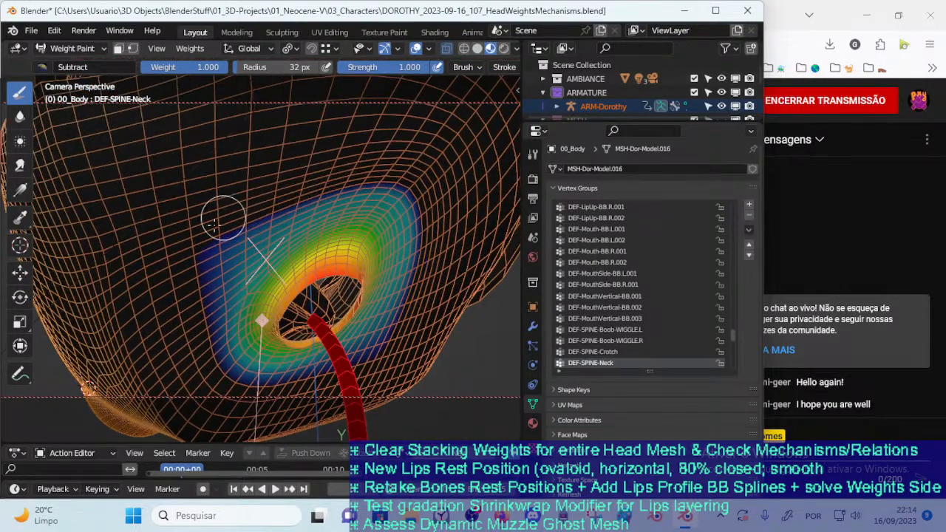
pyautogui.moveTo(205, 288)
pyautogui.mouseDown()
pyautogui.moveTo(222, 253)
pyautogui.moveTo(220, 310)
pyautogui.mouseUp()
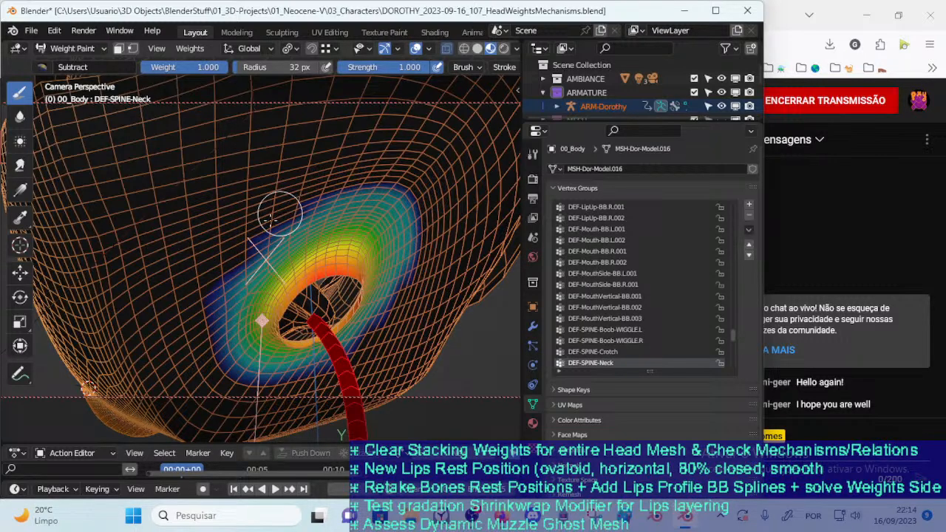
# Blur the DEF-SPINE-Neck weights around the neck opening with a full-strength brush, varying its radius between 23, 41 and 25 px
pyautogui.click(20, 118)
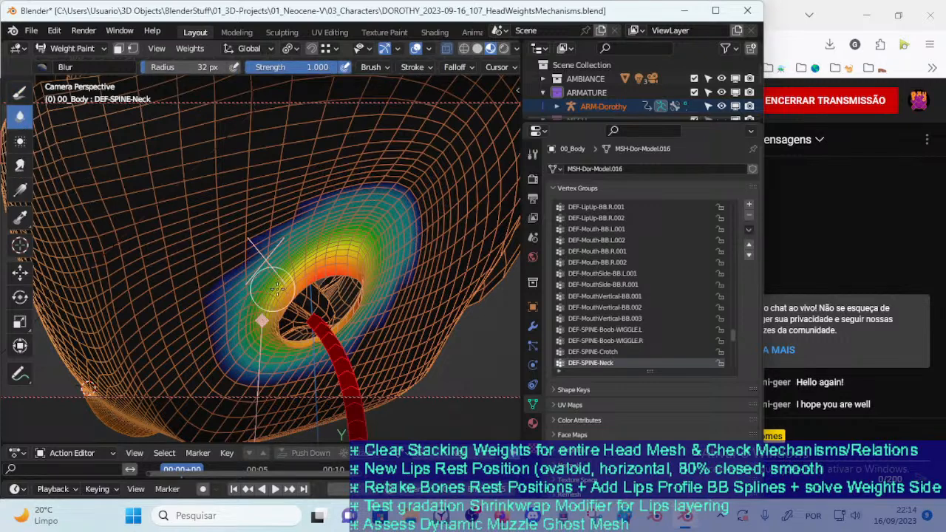
pyautogui.hotkey('ctrl', 'f')
pyautogui.click(319, 278)
pyautogui.press('f')
pyautogui.click(292, 286)
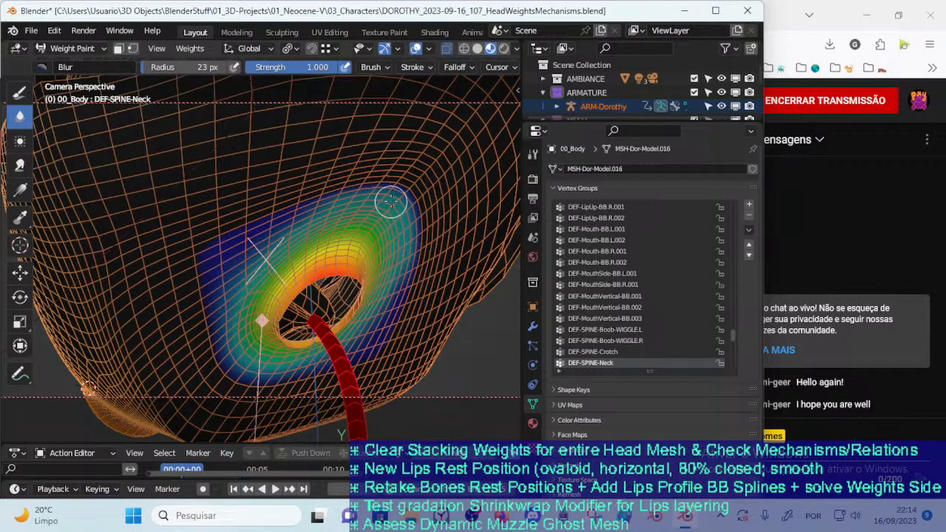
pyautogui.press('f')
pyautogui.click(363, 237)
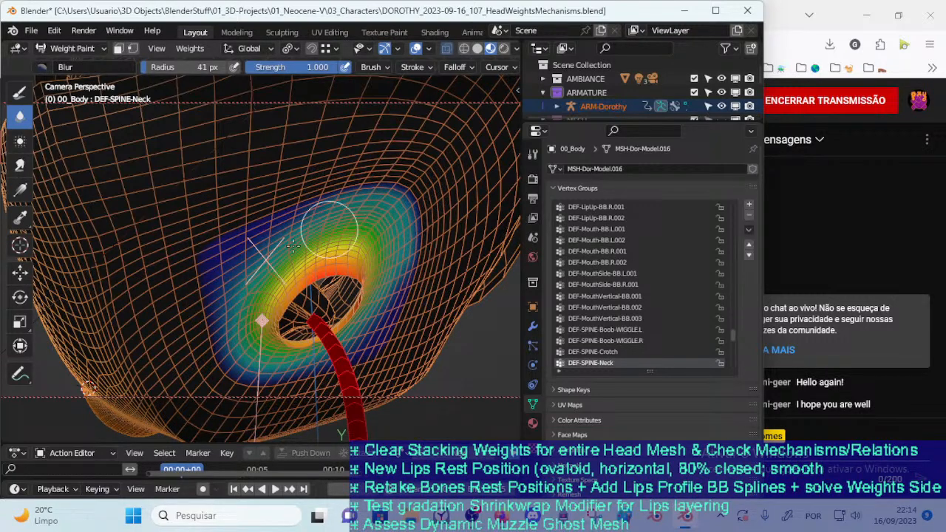
pyautogui.press('f')
pyautogui.click(315, 220)
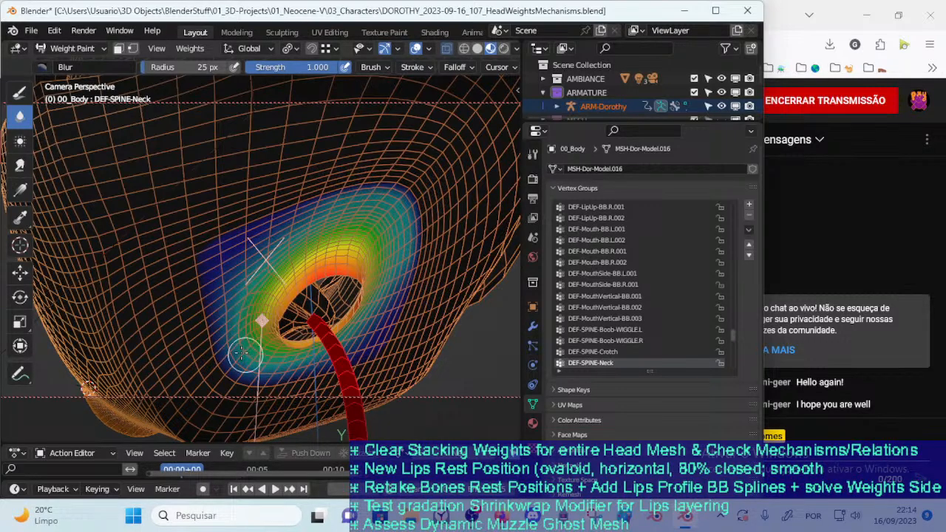
# Enlarge the Blur brush to 44 px at strength 1.000 and smooth the neck weight gradient above the opening
pyautogui.press('f')
pyautogui.click(299, 352)
pyautogui.hotkey('shift', 'f')
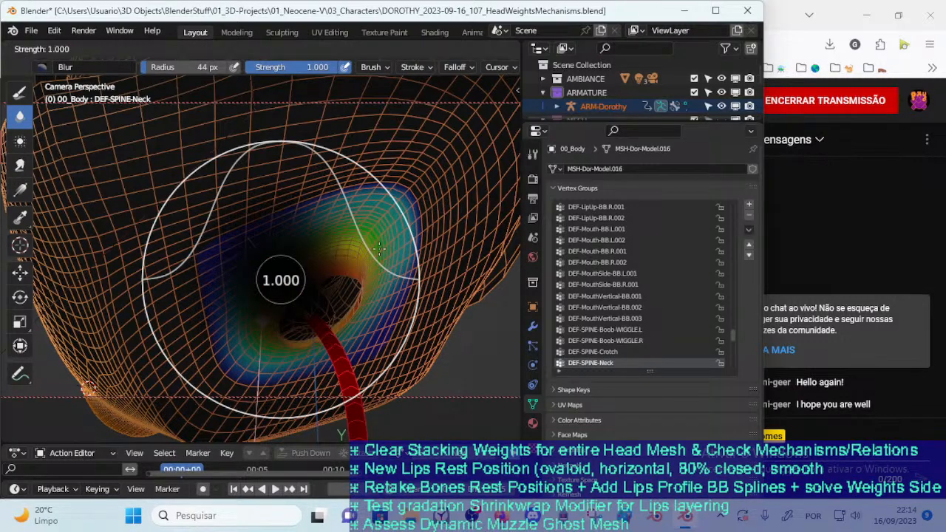
pyautogui.click(363, 251)
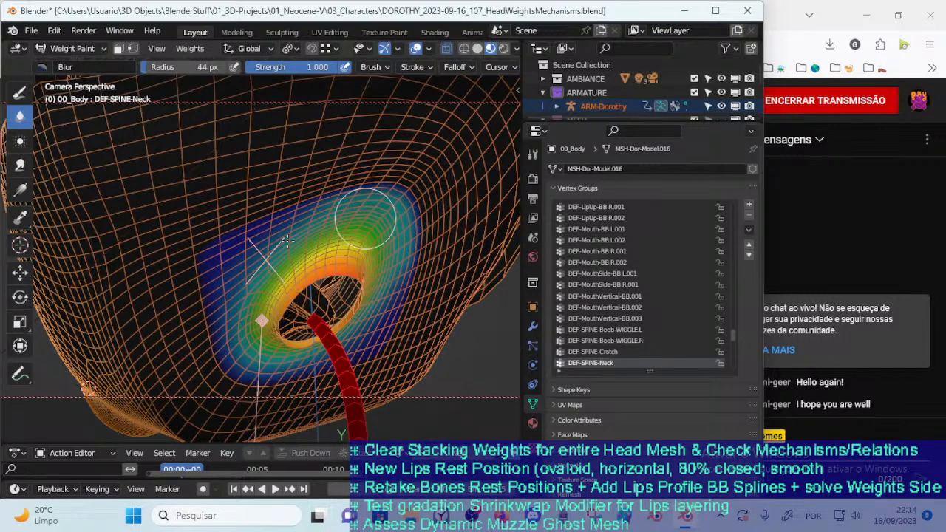
pyautogui.moveTo(255, 289)
pyautogui.mouseDown(button='middle')
pyautogui.moveTo(310, 332)
pyautogui.moveTo(311, 284)
pyautogui.mouseUp(button='middle')
# Leave Weight Paint, select ARM-Dorothy and reveal its hidden head bone in Pose Mode
pyautogui.hotkey('alt', 'h')
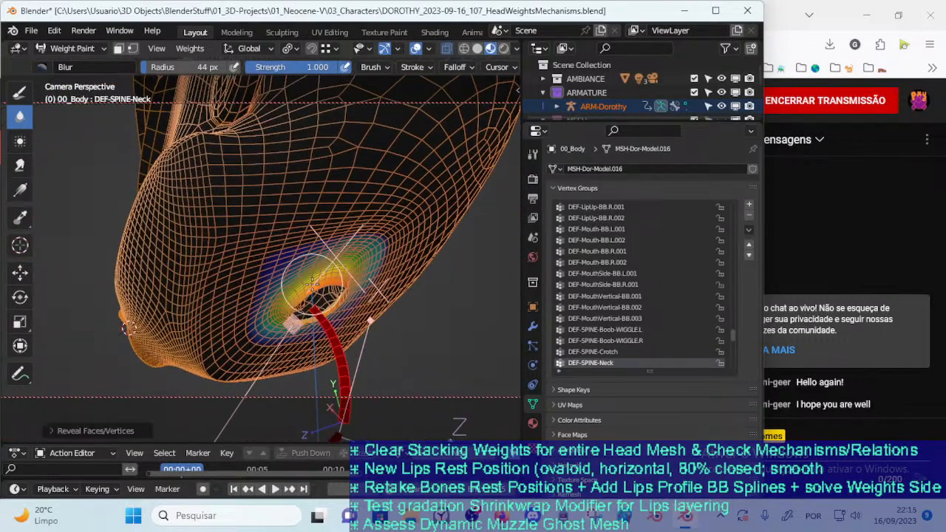
pyautogui.press('n')
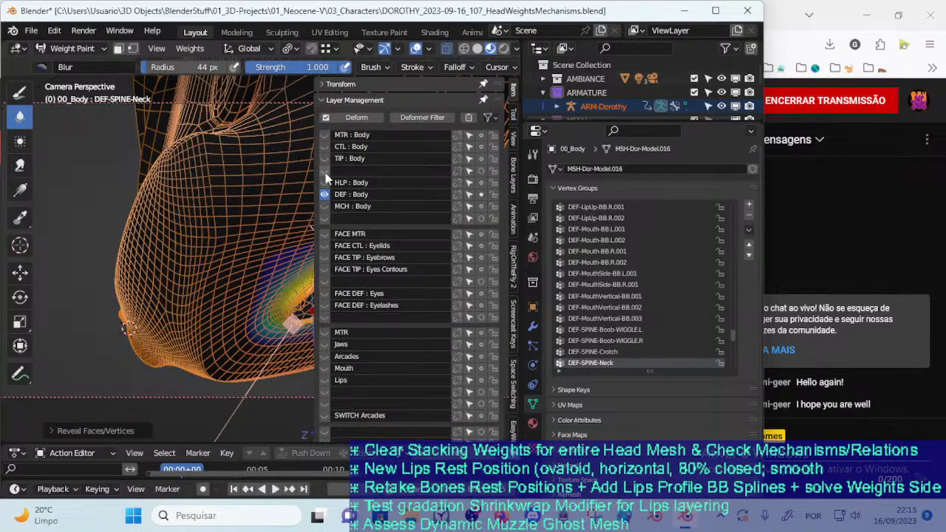
pyautogui.scroll(-2, 270, 238)
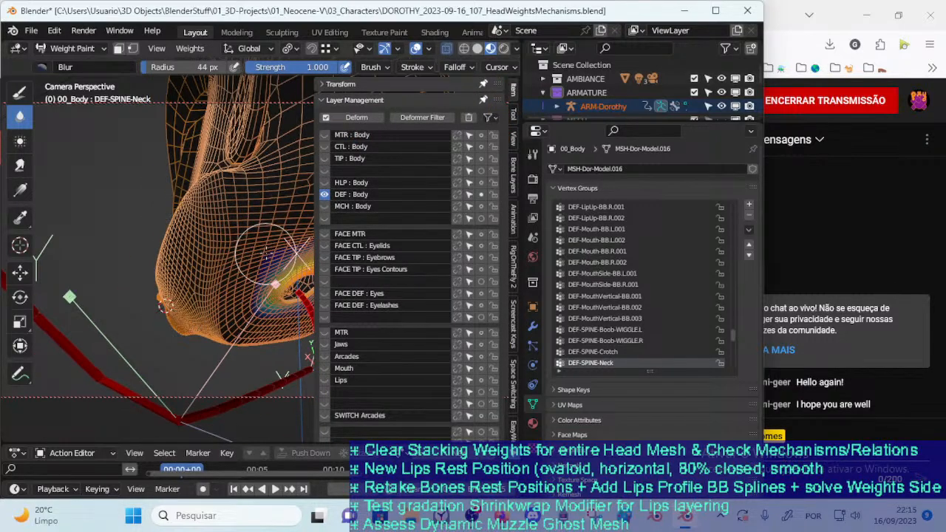
pyautogui.moveTo(269, 252)
pyautogui.mouseDown(button='middle')
pyautogui.moveTo(266, 263)
pyautogui.moveTo(282, 262)
pyautogui.mouseUp(button='middle')
pyautogui.press('n')
pyautogui.hotkey('ctrl', 'Tab')
pyautogui.press('o')
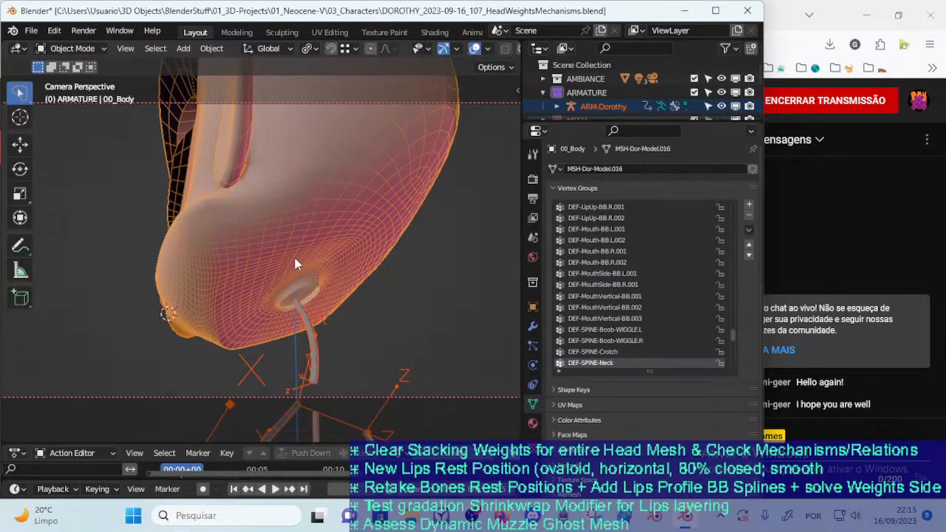
pyautogui.click(311, 323)
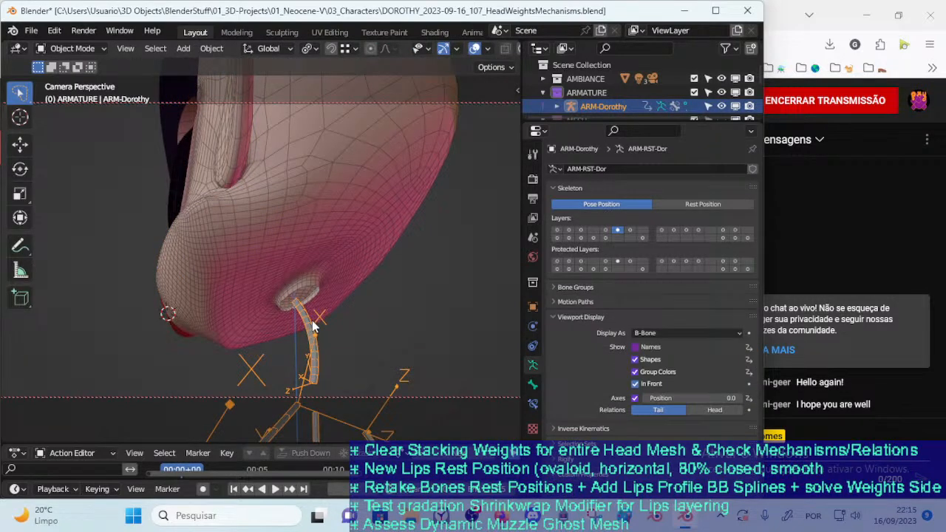
pyautogui.hotkey('ctrl', 'Tab')
pyautogui.hotkey('alt', 'h')
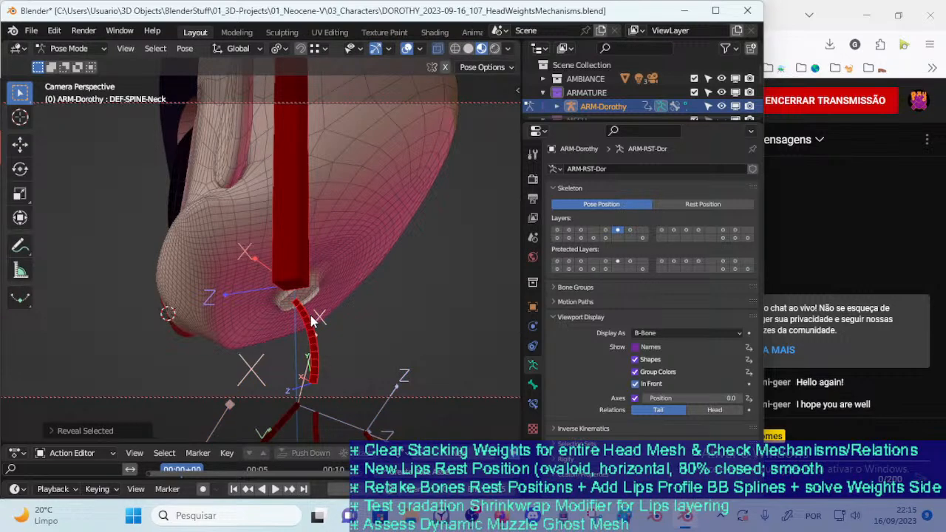
# Return 00_Body to Weight Paint mode, make the DEF-HEAD-Head vertex group active and save the file
pyautogui.hotkey('ctrl', 'Tab')
pyautogui.moveTo(300, 288); pyautogui.dragTo(307, 306, button='middle')
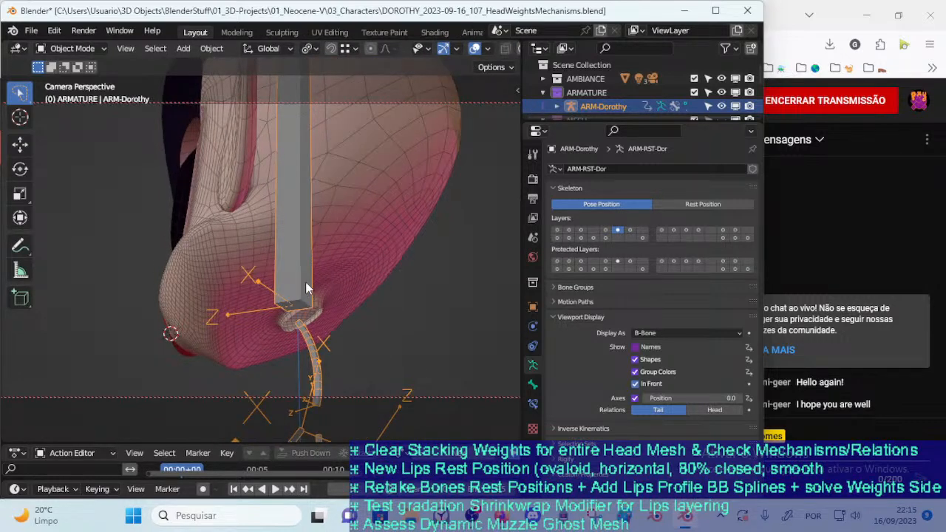
pyautogui.keyDown('shift'); pyautogui.click(344, 248); pyautogui.keyUp('shift')
pyautogui.hotkey('ctrl', 'Tab')
pyautogui.click(318, 243)
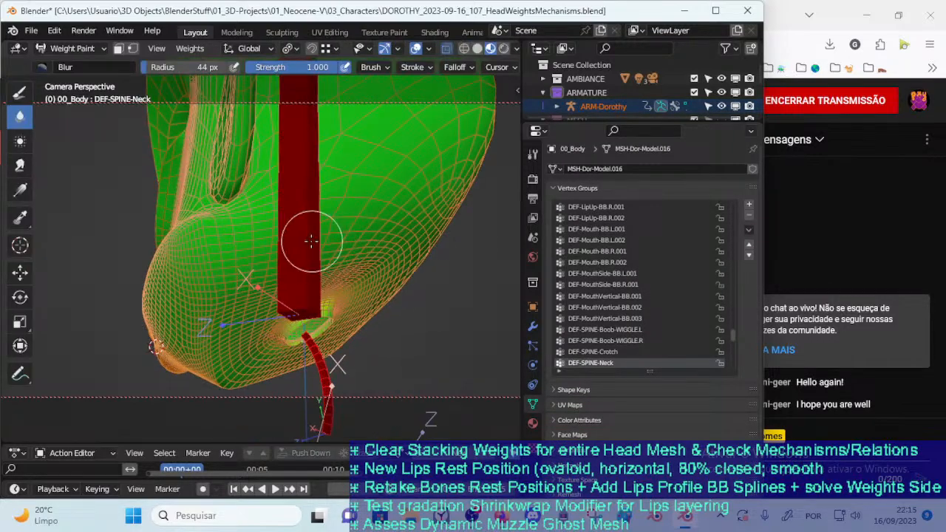
pyautogui.keyDown('ctrl'); pyautogui.click(315, 241); pyautogui.keyUp('ctrl')
pyautogui.moveTo(308, 238)
pyautogui.mouseDown(button='middle')
pyautogui.moveTo(274, 244)
pyautogui.moveTo(336, 229)
pyautogui.moveTo(306, 260)
pyautogui.moveTo(381, 233)
pyautogui.moveTo(222, 314)
pyautogui.mouseUp(button='middle')
pyautogui.hotkey('ctrl', 's')
pyautogui.moveTo(165, 325)
pyautogui.mouseDown(button='middle')
pyautogui.moveTo(224, 285)
pyautogui.moveTo(298, 271)
pyautogui.moveTo(270, 280)
pyautogui.mouseUp(button='middle')
# Switch to Object Mode, reselect ARM-Dorothy together with the 00_Body mesh and re-enter Weight Paint mode
pyautogui.hotkey('ctrl', 'Tab')
pyautogui.press('4')
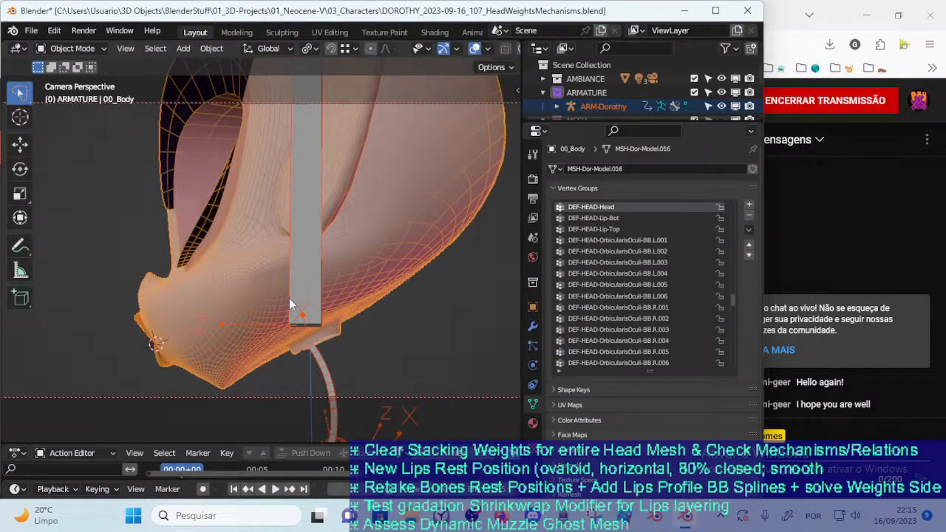
pyautogui.click(309, 324)
pyautogui.keyDown('shift'); pyautogui.click(346, 282); pyautogui.keyUp('shift')
pyautogui.hotkey('ctrl', 'Tab')
pyautogui.press('7')
# Examine the DEF-HEAD-Head weights over the whole head, especially around the lips and inside the mouth
pyautogui.scroll(-10, 382, 295)
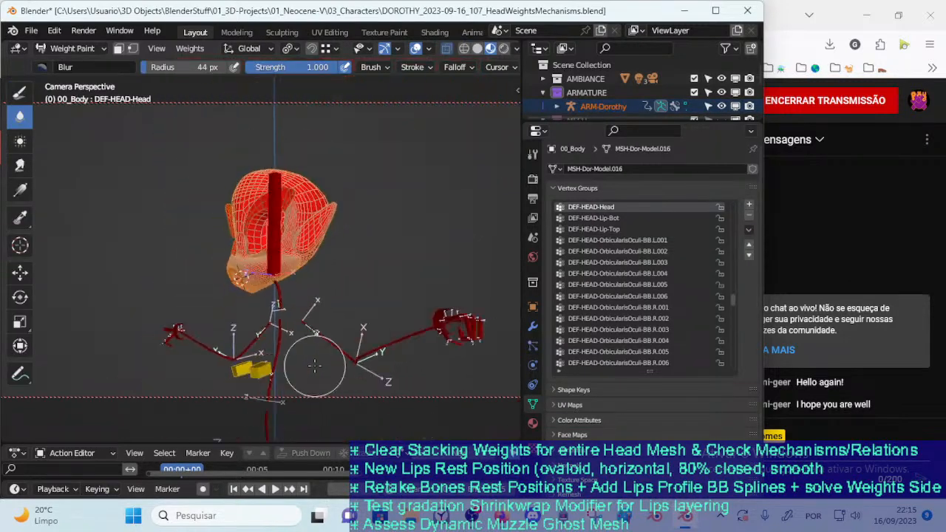
pyautogui.scroll(6, 359, 226)
pyautogui.scroll(8, 360, 225)
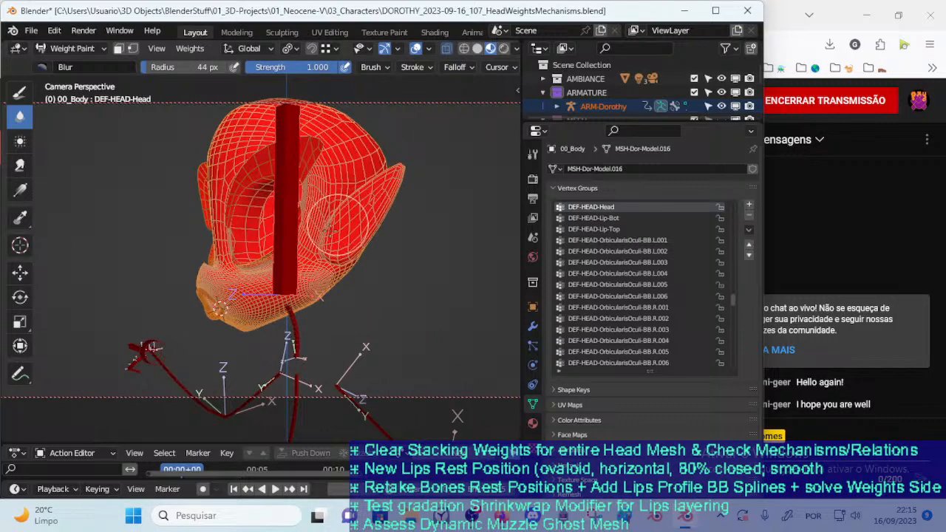
pyautogui.moveTo(279, 276); pyautogui.dragTo(288, 264, button='middle')
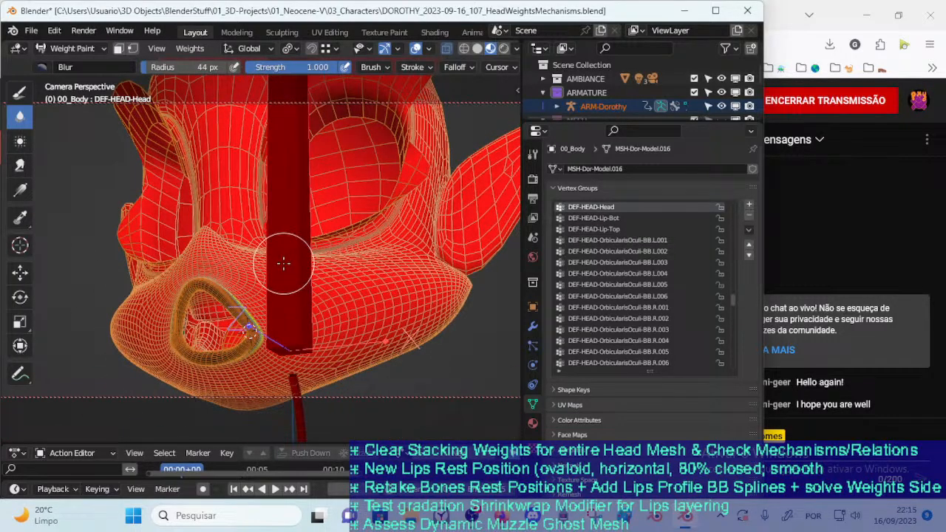
pyautogui.scroll(8, 286, 262)
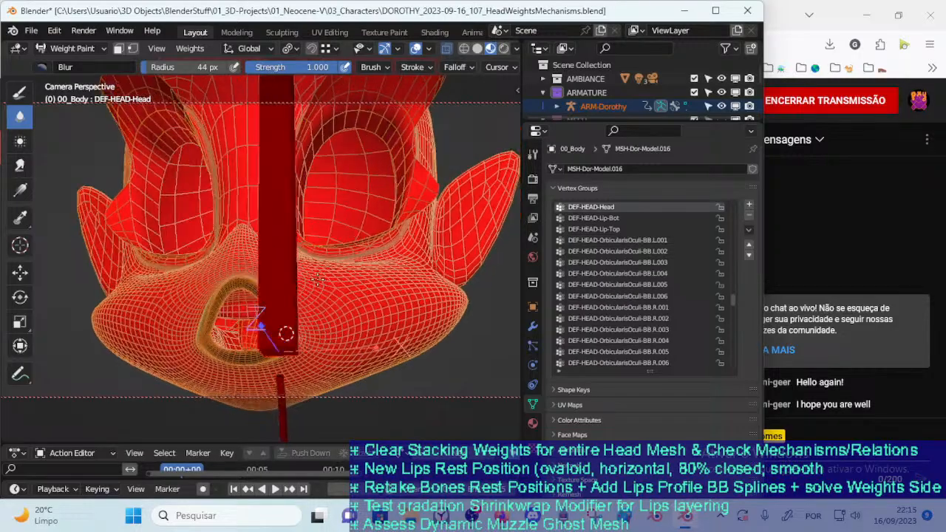
pyautogui.scroll(8, 293, 262)
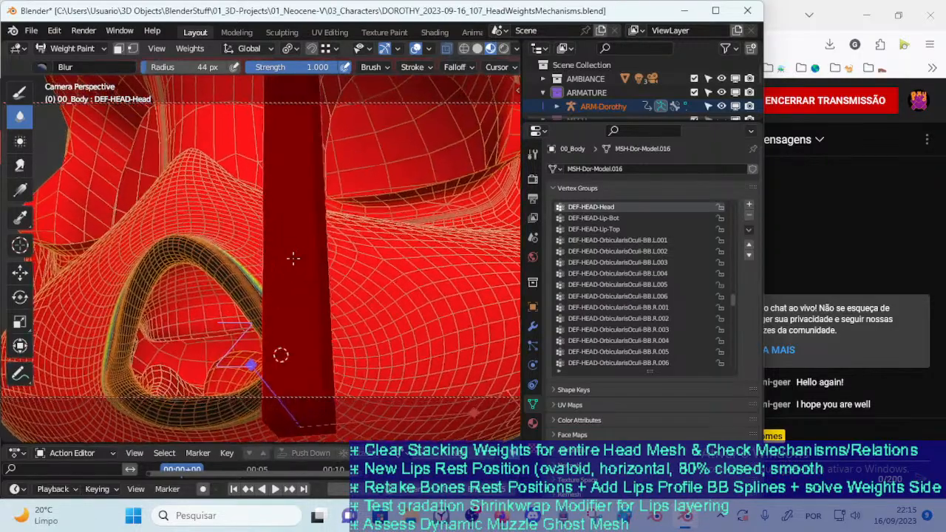
pyautogui.scroll(-10, 264, 281)
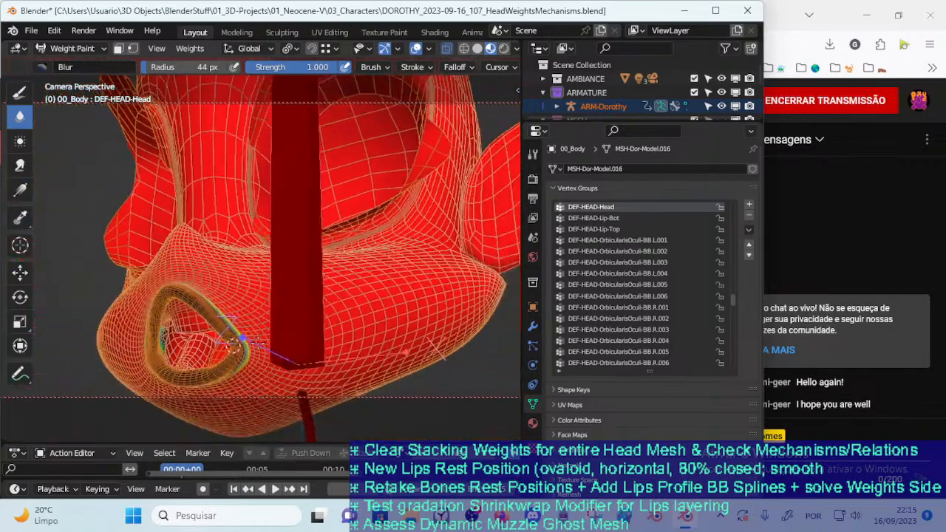
pyautogui.scroll(8, 209, 320)
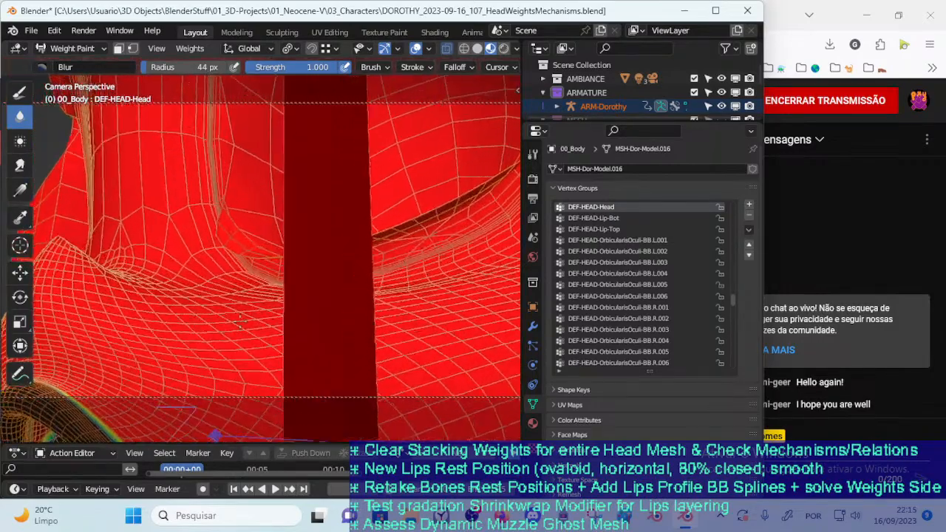
pyautogui.scroll(-2, 285, 254)
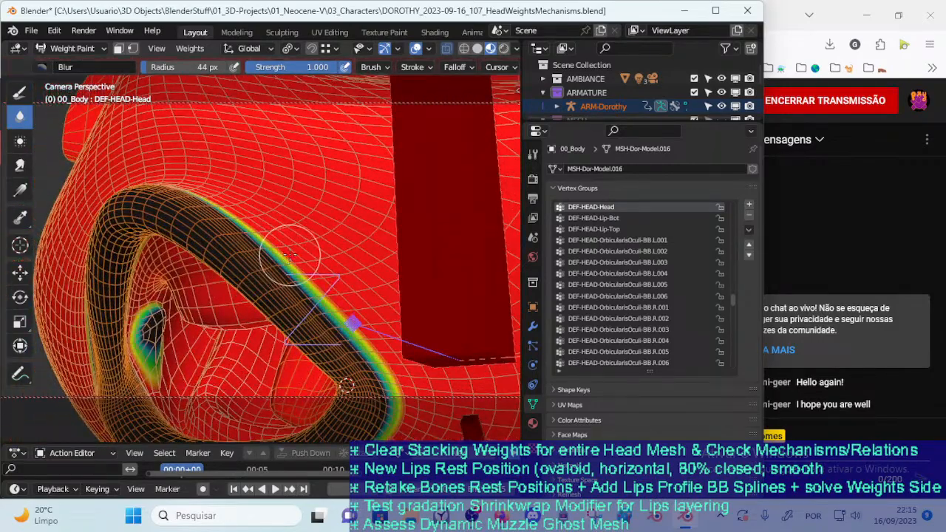
pyautogui.scroll(-8, 289, 255)
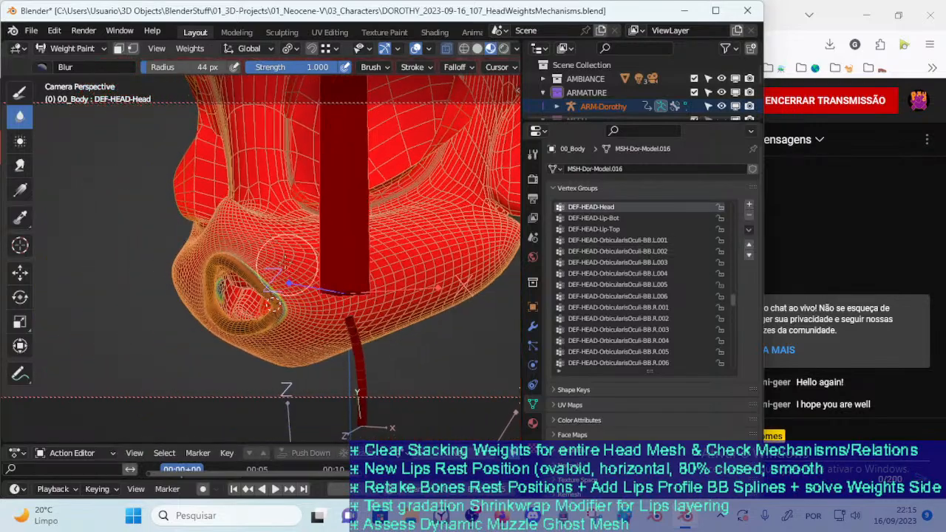
# Switch back to the Subtract brush for the DEF-HEAD-Head weights, save the file and set the brush radius to 53 px
pyautogui.click(20, 92)
pyautogui.click(48, 68)
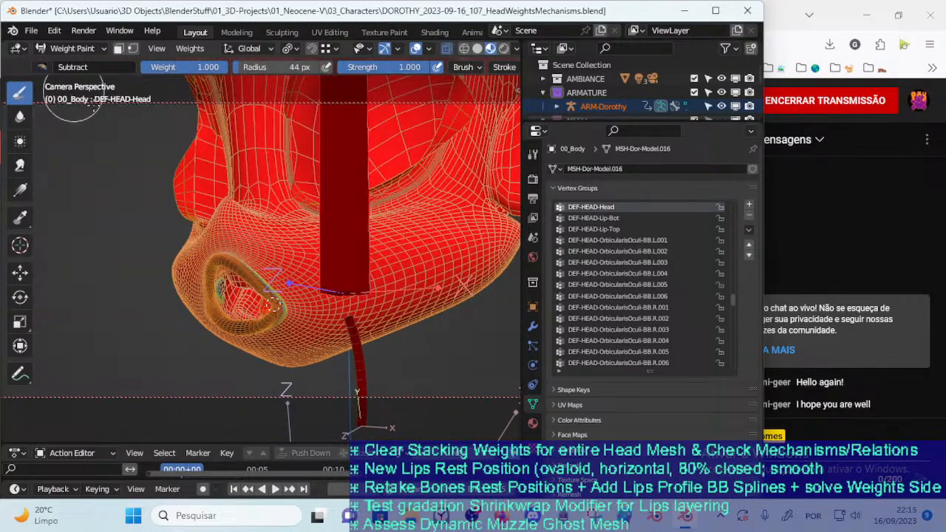
pyautogui.moveTo(338, 272)
pyautogui.mouseDown(button='middle')
pyautogui.moveTo(357, 317)
pyautogui.moveTo(340, 314)
pyautogui.moveTo(390, 295)
pyautogui.moveTo(331, 325)
pyautogui.moveTo(277, 299)
pyautogui.mouseUp(button='middle')
pyautogui.hotkey('ctrl', 's')
pyautogui.press('f')
pyautogui.click(358, 320)
pyautogui.press('f')
pyautogui.click(349, 319)
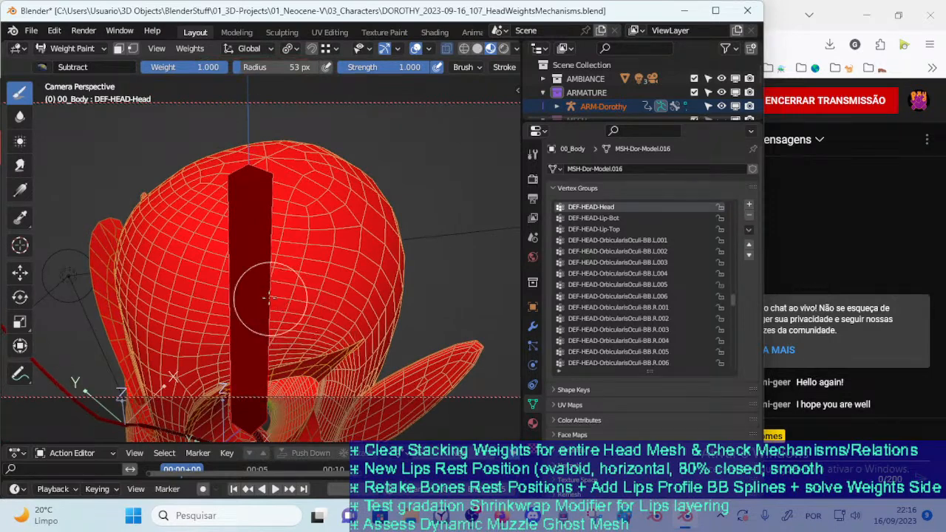
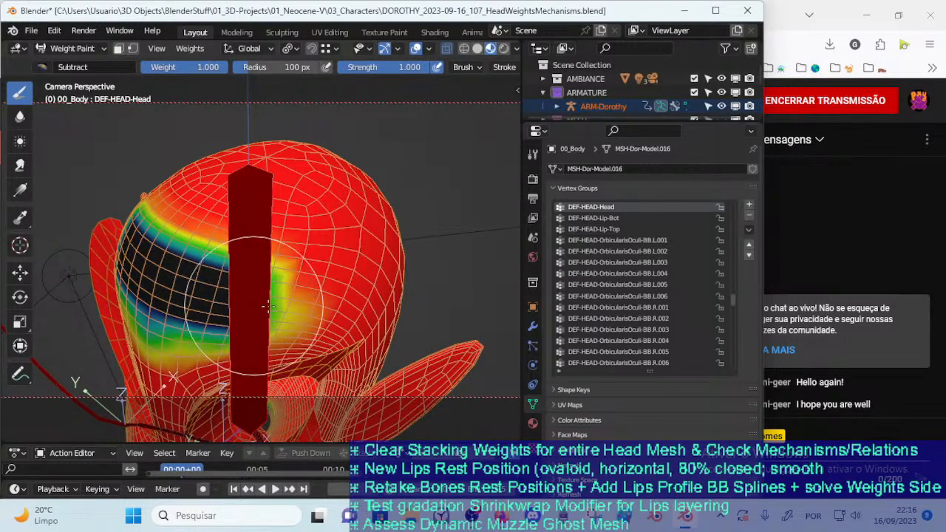
# Subtract DEF-HEAD-Head weight across the forehead and down over the outer brow, reducing the brush radius to 63 px
pyautogui.moveTo(303, 310); pyautogui.dragTo(255, 284, button='middle')
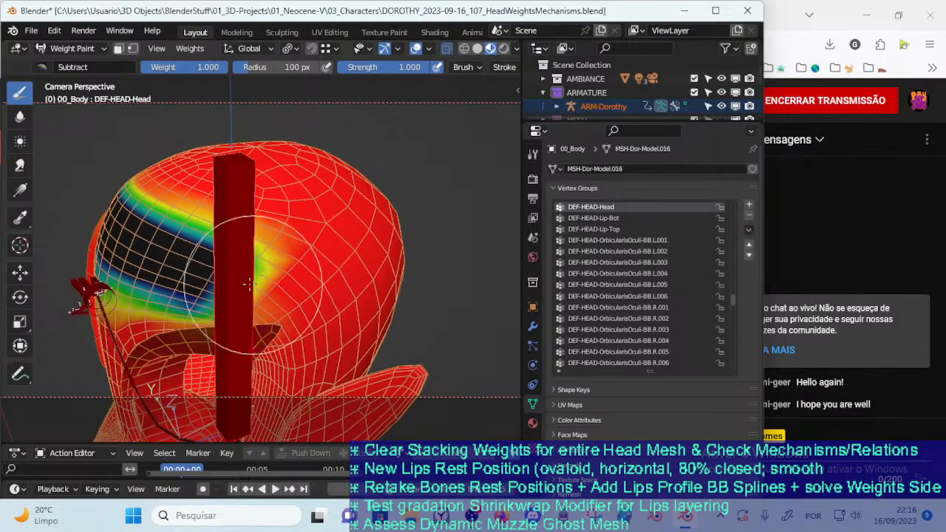
pyautogui.moveTo(264, 315); pyautogui.dragTo(274, 333)
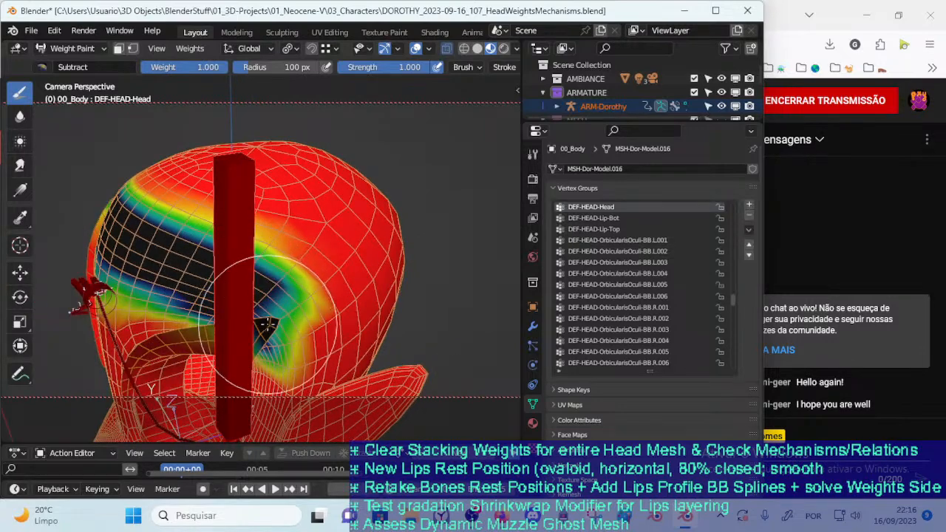
pyautogui.moveTo(274, 333); pyautogui.dragTo(281, 285, button='middle')
pyautogui.press('f')
pyautogui.click(322, 284)
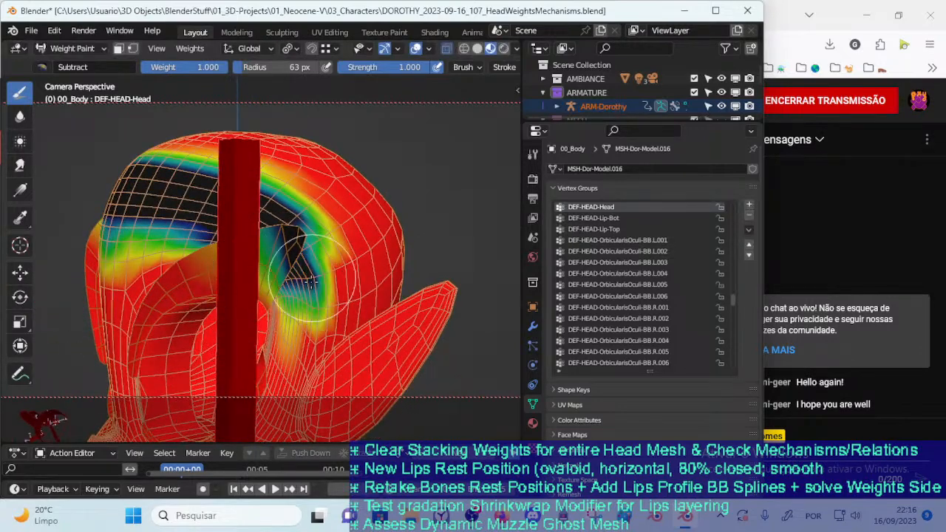
pyautogui.moveTo(301, 283); pyautogui.dragTo(309, 277, button='middle')
# Leave Weight Paint for Object Mode, select only the 00_Body mesh and enter its Edit Mode near the ear base
pyautogui.hotkey('ctrl', 'Tab')
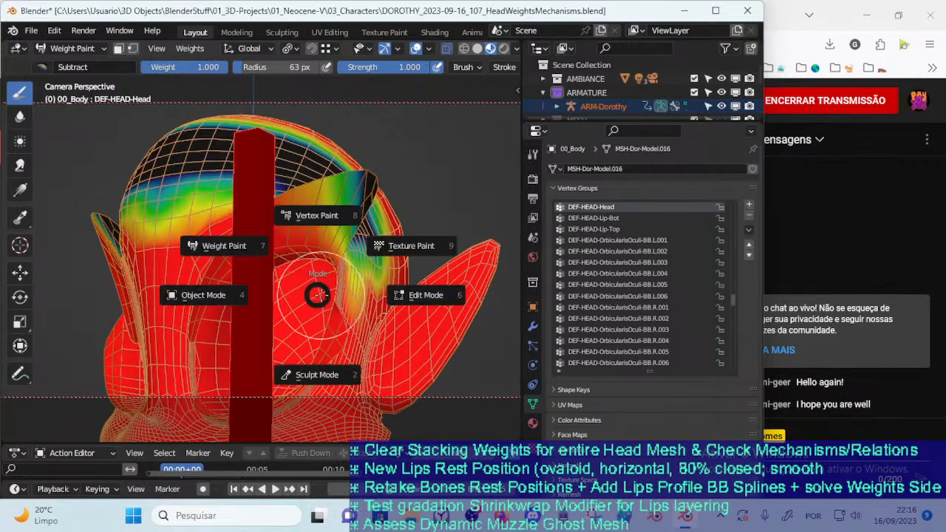
pyautogui.click(280, 293)
pyautogui.click(374, 338)
pyautogui.moveTo(368, 324)
pyautogui.keyDown('shift'); pyautogui.mouseDown(button='middle')
pyautogui.moveTo(302, 310)
pyautogui.moveTo(295, 292)
pyautogui.moveTo(313, 260)
pyautogui.moveTo(306, 290)
pyautogui.mouseUp(button='middle'); pyautogui.keyUp('shift')
pyautogui.press('Tab')
pyautogui.keyDown('ctrl'); pyautogui.moveTo(316, 329); pyautogui.dragTo(321, 306, button='middle'); pyautogui.keyUp('ctrl')
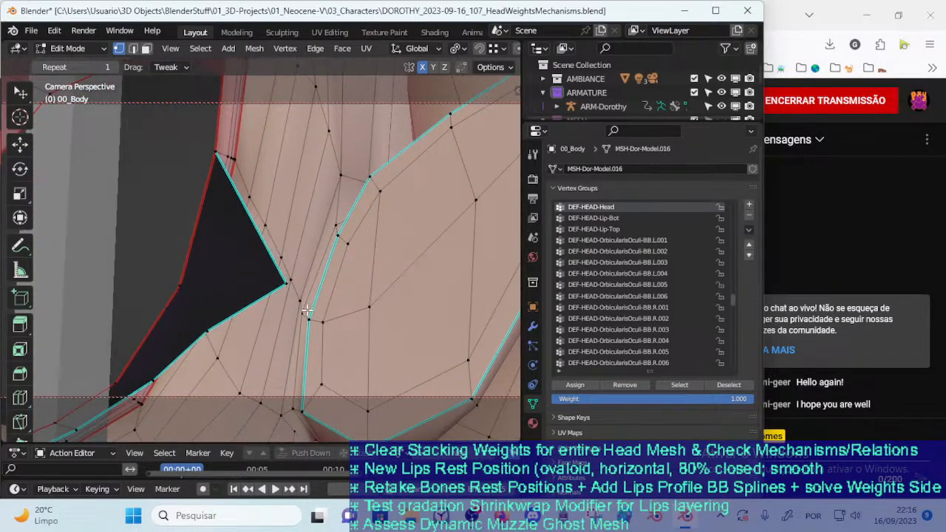
# Hide the thin face strip at the ear base and the linked ear faces, using face selection
pyautogui.press('3')
pyautogui.keyDown('alt'); pyautogui.click(317, 321); pyautogui.keyUp('alt')
pyautogui.moveTo(318, 322); pyautogui.dragTo(298, 325, button='middle')
pyautogui.scroll(-3, 331, 321)
pyautogui.hotkey('alt', 'a')
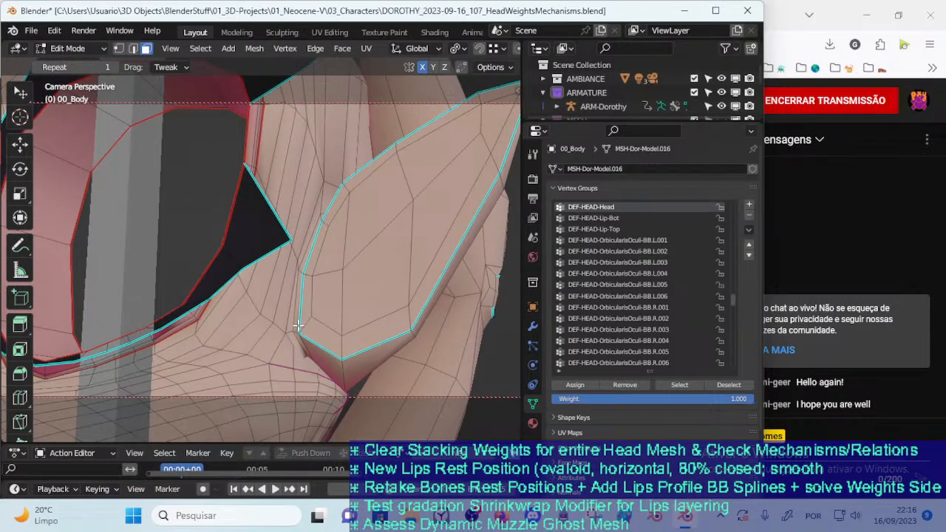
pyautogui.keyDown('alt'); pyautogui.click(300, 330); pyautogui.keyUp('alt')
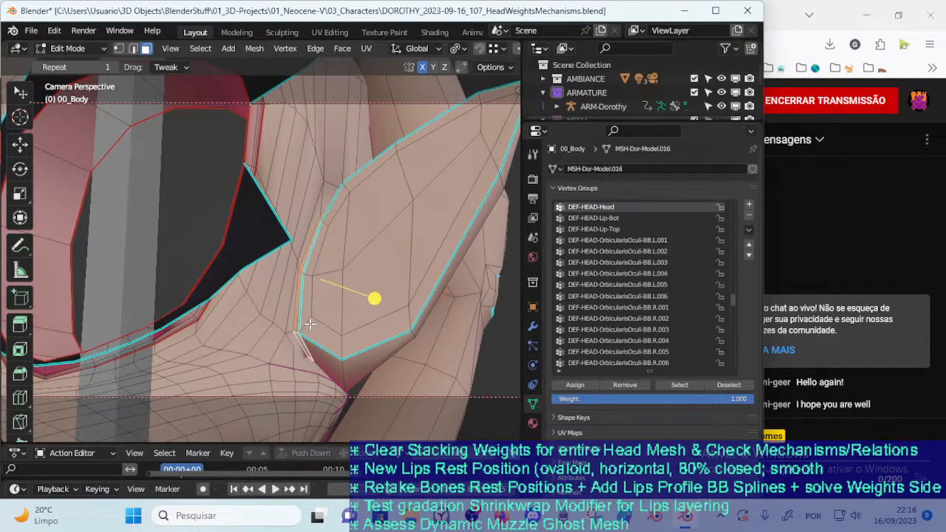
pyautogui.press('h')
pyautogui.moveTo(313, 323); pyautogui.dragTo(334, 314, button='middle')
pyautogui.press('l')
pyautogui.press('h')
# Return to Object Mode, select ARM-Dorothy together with 00_Body and re-enter Weight Paint mode
pyautogui.hotkey('ctrl', 'Tab')
pyautogui.click(307, 320)
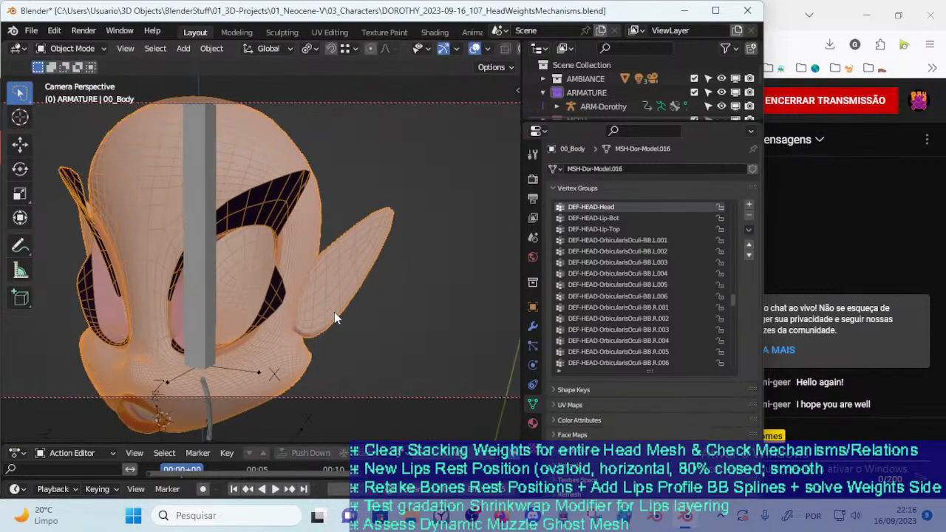
pyautogui.click(208, 325)
pyautogui.keyDown('shift'); pyautogui.click(287, 336); pyautogui.keyUp('shift')
pyautogui.hotkey('ctrl', 'Tab')
pyautogui.click(281, 325)
# Try subtracting DEF-HEAD-Head weight between the eyes with a 111 px brush radius, and undo the attempt
pyautogui.moveTo(290, 323)
pyautogui.mouseDown(button='middle')
pyautogui.moveTo(262, 324)
pyautogui.moveTo(334, 355)
pyautogui.moveTo(287, 334)
pyautogui.moveTo(325, 324)
pyautogui.mouseUp(button='middle')
pyautogui.moveTo(311, 324); pyautogui.dragTo(337, 310, button='middle')
pyautogui.press('f')
pyautogui.click(374, 262)
pyautogui.moveTo(284, 247)
pyautogui.mouseDown()
pyautogui.moveTo(266, 269)
pyautogui.moveTo(257, 331)
pyautogui.mouseUp()
pyautogui.hotkey('ctrl', 'z')
pyautogui.hotkey('ctrl', 'z')
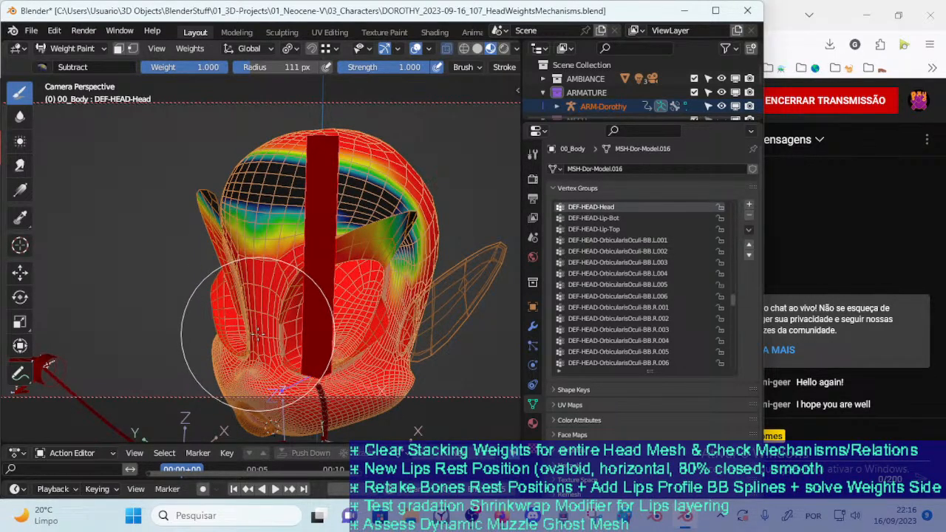
# Switch to the Mix brush and paint DEF-HEAD-Head weight back onto the forehead at strength 0.267, with radii of 57 and 80 px
pyautogui.moveTo(257, 334)
pyautogui.mouseDown(button='middle')
pyautogui.moveTo(259, 362)
pyautogui.moveTo(315, 319)
pyautogui.moveTo(256, 241)
pyautogui.mouseUp(button='middle')
pyautogui.scroll(2, 277, 252)
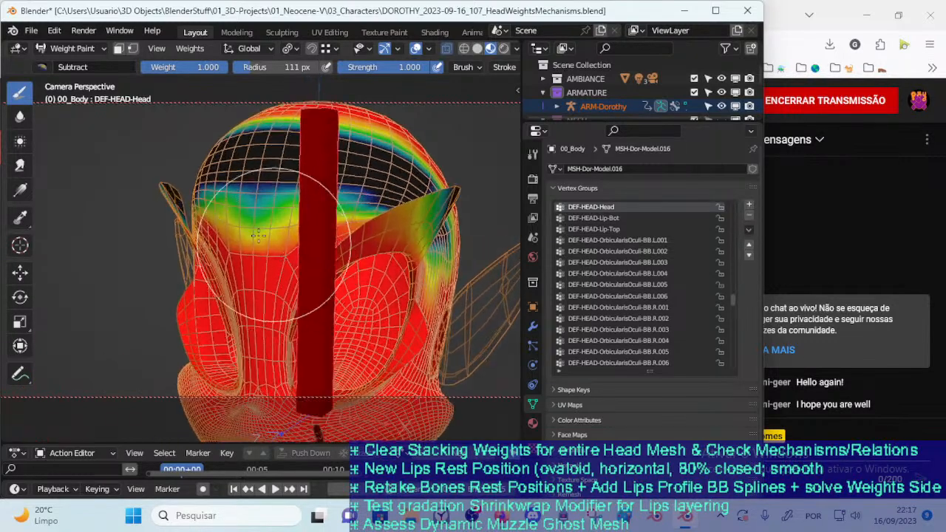
pyautogui.click(43, 66)
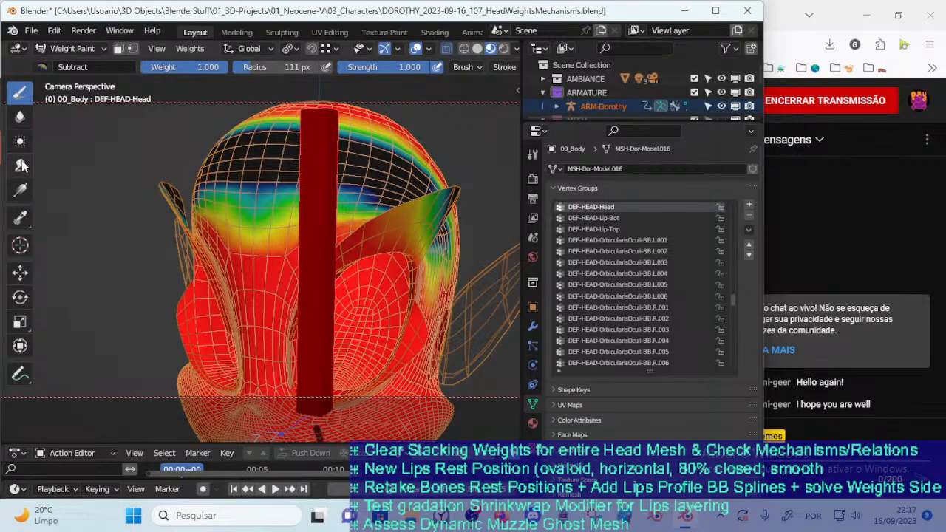
pyautogui.click(42, 66)
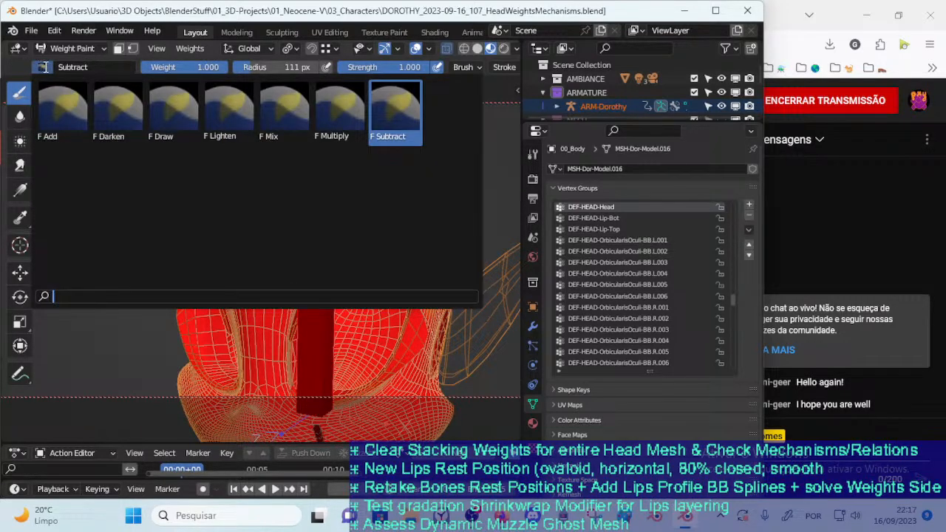
pyautogui.click(268, 110)
pyautogui.scroll(2, 268, 287)
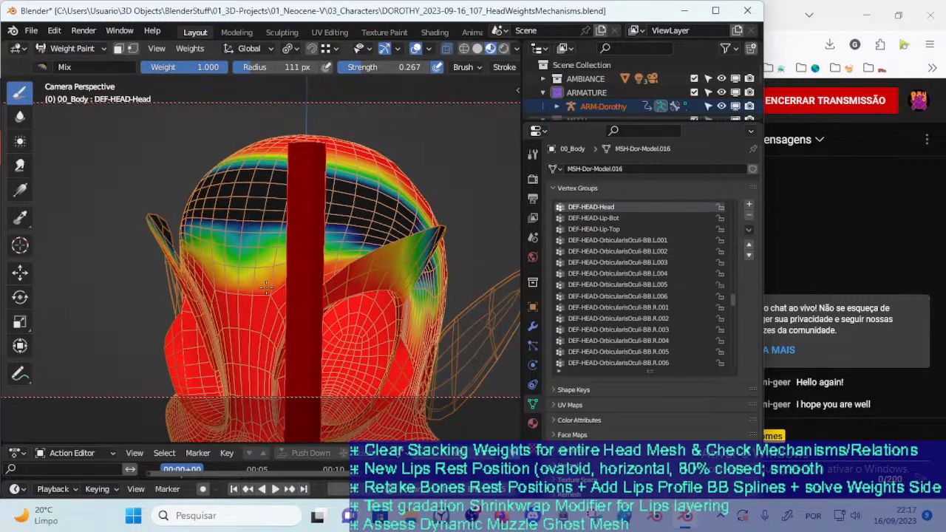
pyautogui.press('f')
pyautogui.click(227, 268)
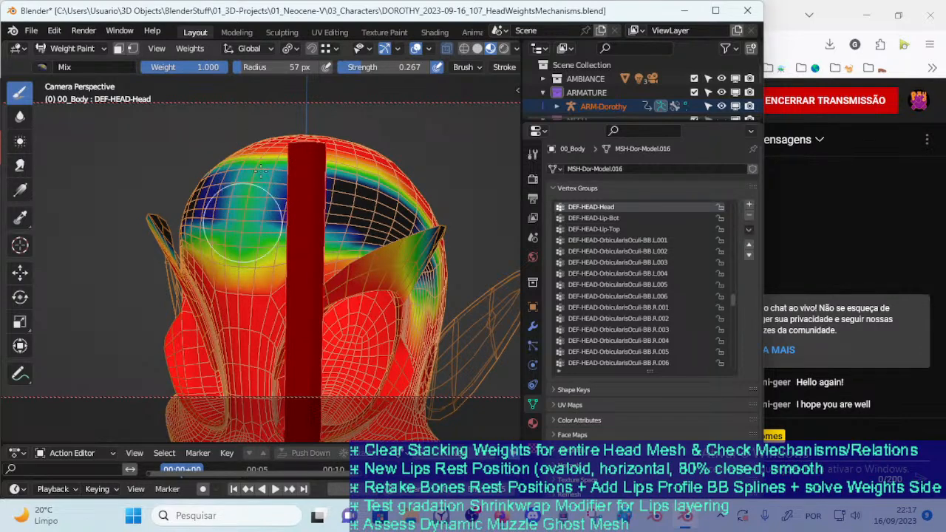
pyautogui.moveTo(253, 180); pyautogui.dragTo(247, 223, button='middle')
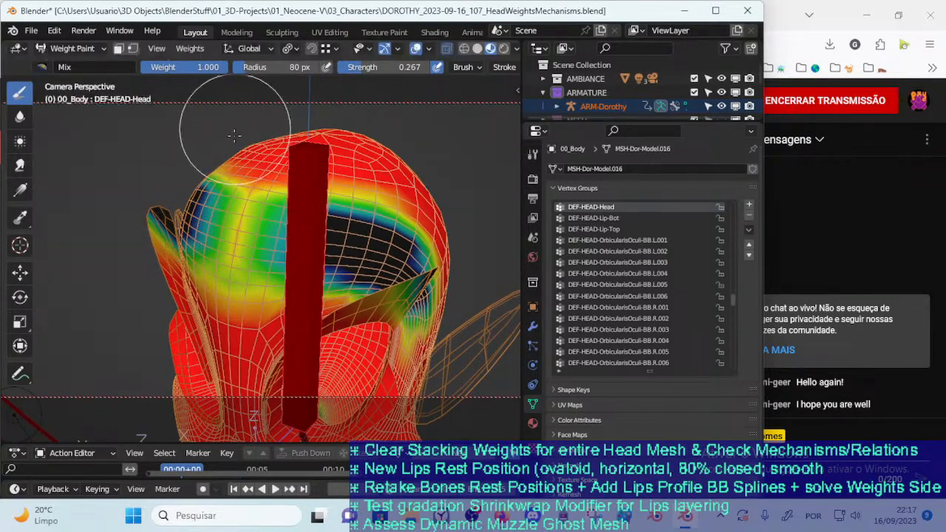
pyautogui.moveTo(245, 232); pyautogui.dragTo(233, 290, button='middle')
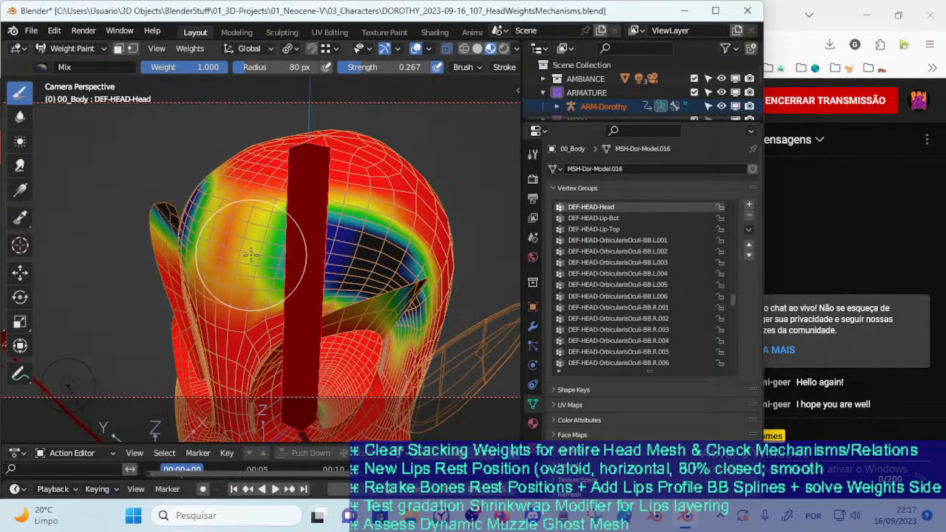
# Raise the Mix brush strength to 1.000 and paint full DEF-HEAD-Head weight over the middle of the forehead, using a 64 px radius
pyautogui.hotkey('shift', 'z')
pyautogui.hotkey('shift', 'z')
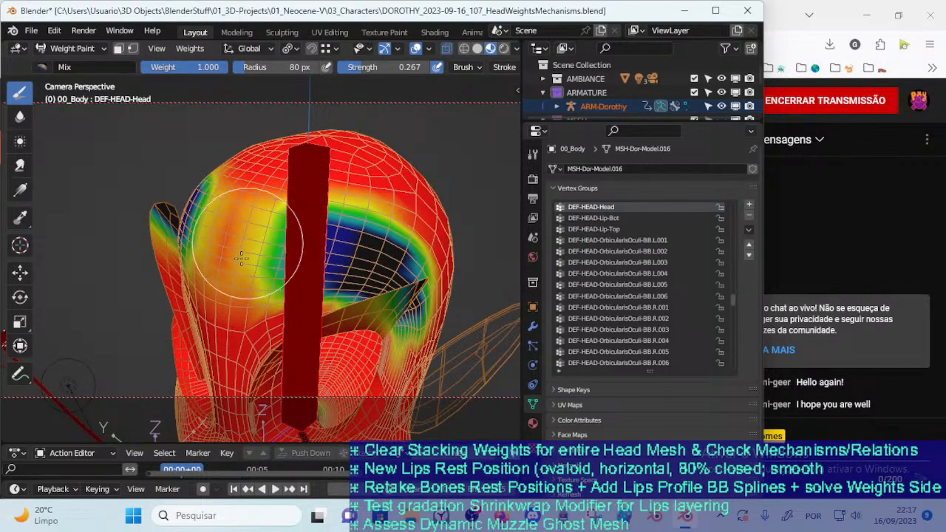
pyautogui.press('v')
pyautogui.press('v')
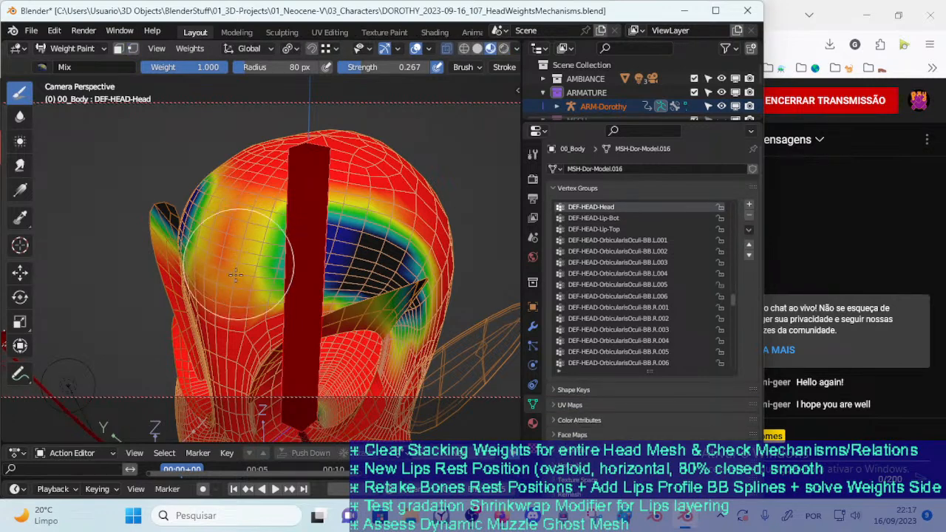
pyautogui.hotkey('shift', 'f')
pyautogui.click(388, 204)
pyautogui.hotkey('shift', 'f')
pyautogui.click(237, 259)
pyautogui.moveTo(226, 244)
pyautogui.mouseDown(button='middle')
pyautogui.moveTo(250, 255)
pyautogui.moveTo(272, 245)
pyautogui.moveTo(238, 285)
pyautogui.moveTo(237, 245)
pyautogui.mouseUp(button='middle')
pyautogui.scroll(-1, 239, 277)
pyautogui.moveTo(301, 222)
pyautogui.mouseDown(button='middle')
pyautogui.moveTo(333, 250)
pyautogui.moveTo(351, 191)
pyautogui.moveTo(275, 202)
pyautogui.mouseUp(button='middle')
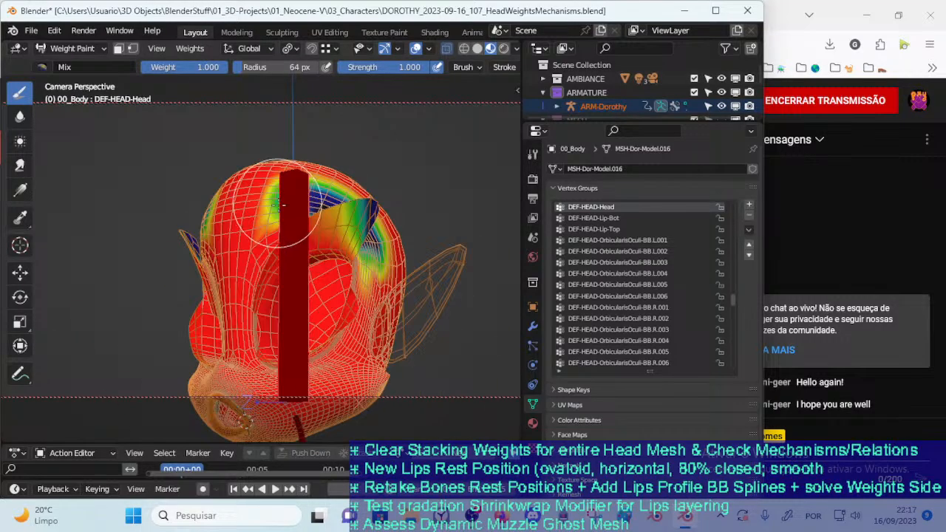
pyautogui.scroll(3, 262, 239)
pyautogui.keyDown('shift'); pyautogui.moveTo(262, 239); pyautogui.dragTo(280, 206, button='middle'); pyautogui.keyUp('shift')
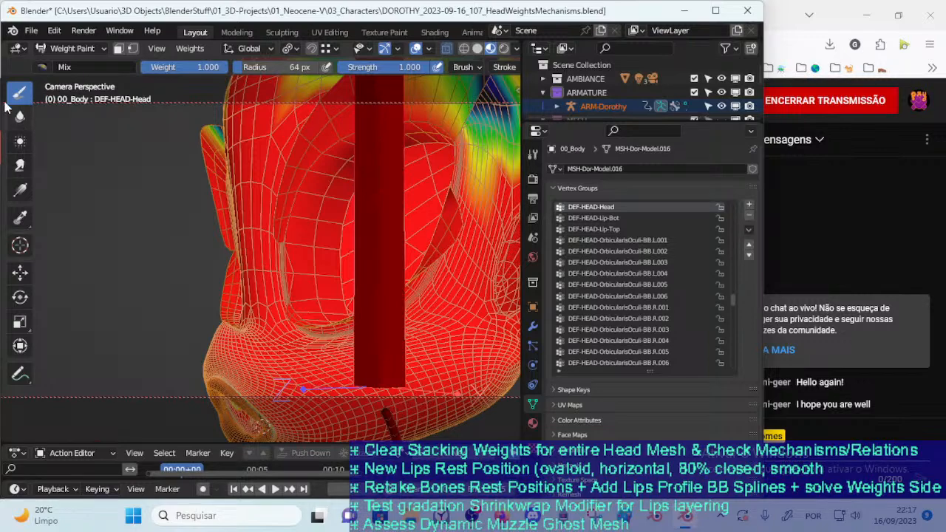
# Switch to the Subtract brush, set its radius to 57 px and remove DEF-HEAD-Head weight from the muzzle around the mouth
pyautogui.click(63, 66)
pyautogui.click(396, 111)
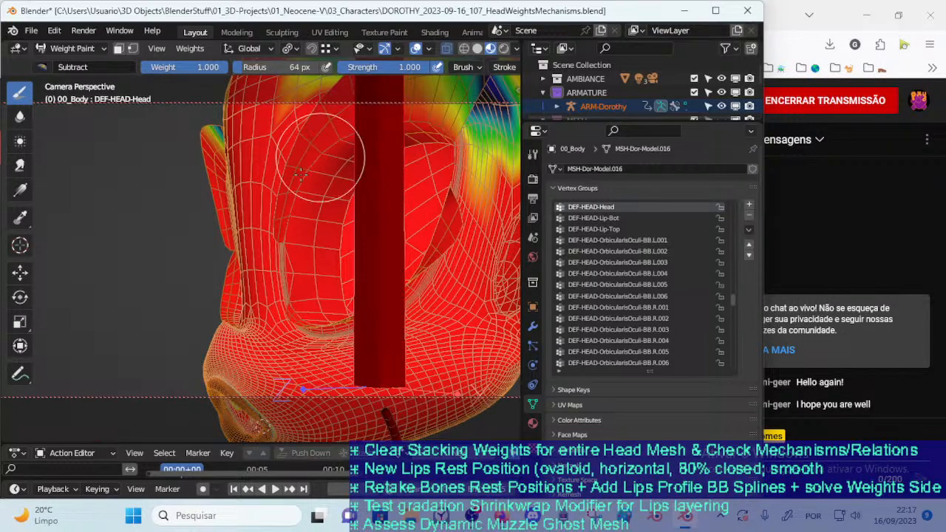
pyautogui.moveTo(237, 309)
pyautogui.keyDown('shift'); pyautogui.mouseDown(button='middle')
pyautogui.moveTo(238, 258)
pyautogui.moveTo(326, 285)
pyautogui.moveTo(340, 282)
pyautogui.moveTo(311, 281)
pyautogui.moveTo(355, 275)
pyautogui.mouseUp(button='middle'); pyautogui.keyUp('shift')
pyautogui.press('f')
pyautogui.click(356, 282)
pyautogui.moveTo(355, 275)
pyautogui.mouseDown()
pyautogui.moveTo(244, 275)
pyautogui.moveTo(263, 279)
pyautogui.mouseUp()
pyautogui.press('f')
pyautogui.click(238, 280)
pyautogui.moveTo(238, 280); pyautogui.dragTo(222, 296, button='middle')
pyautogui.moveTo(221, 296); pyautogui.dragTo(225, 300)
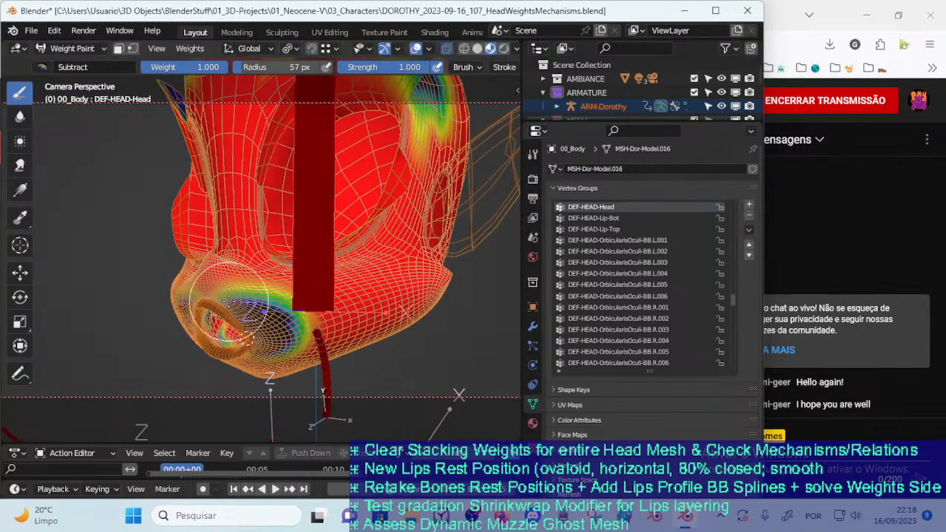
# Subtract DEF-HEAD-Head weight over the upper muzzle and up into the nose bridge
pyautogui.scroll(4, 219, 294)
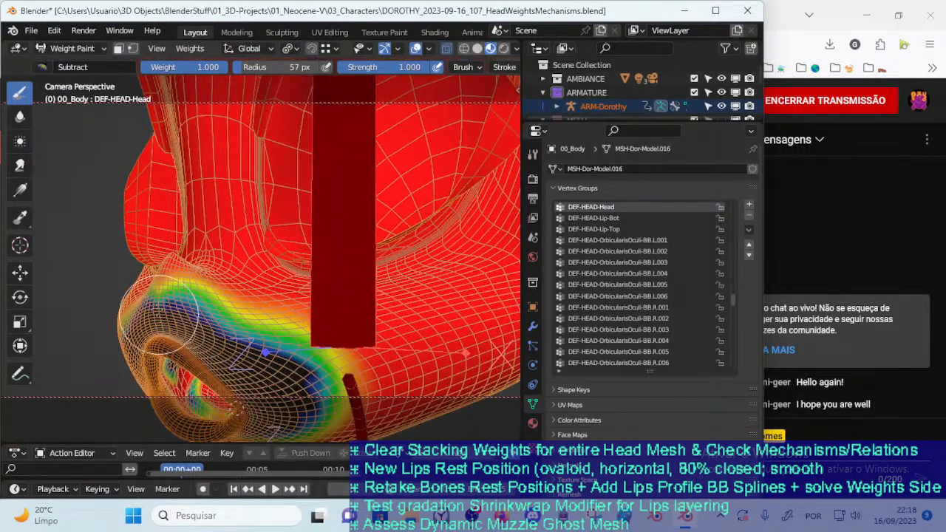
pyautogui.moveTo(159, 299); pyautogui.dragTo(221, 324)
pyautogui.moveTo(222, 321); pyautogui.dragTo(201, 293, button='middle')
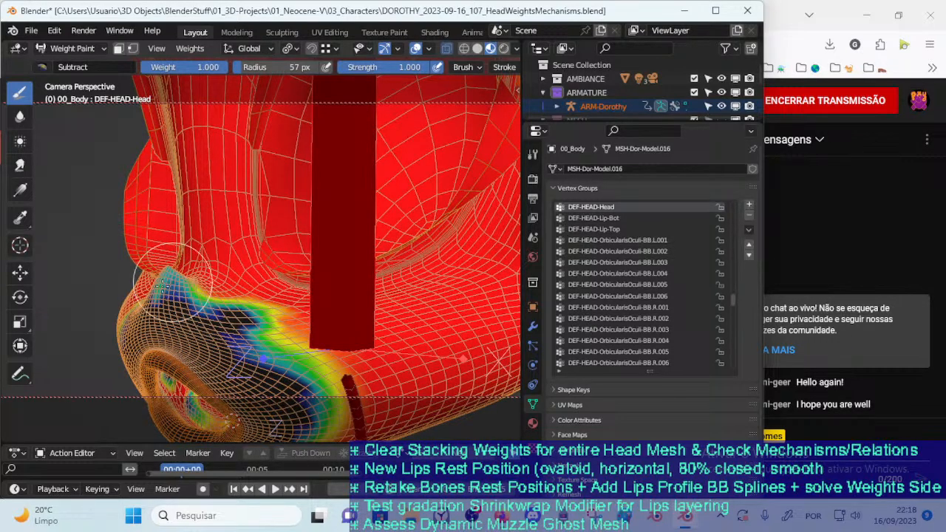
pyautogui.moveTo(166, 278); pyautogui.dragTo(182, 344, button='middle')
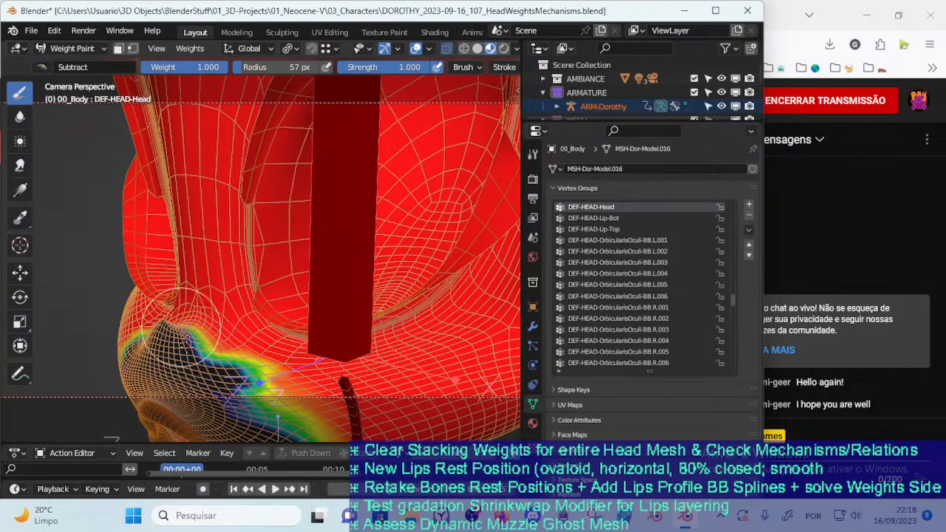
pyautogui.moveTo(189, 332)
pyautogui.mouseDown()
pyautogui.moveTo(191, 203)
pyautogui.moveTo(198, 291)
pyautogui.mouseUp()
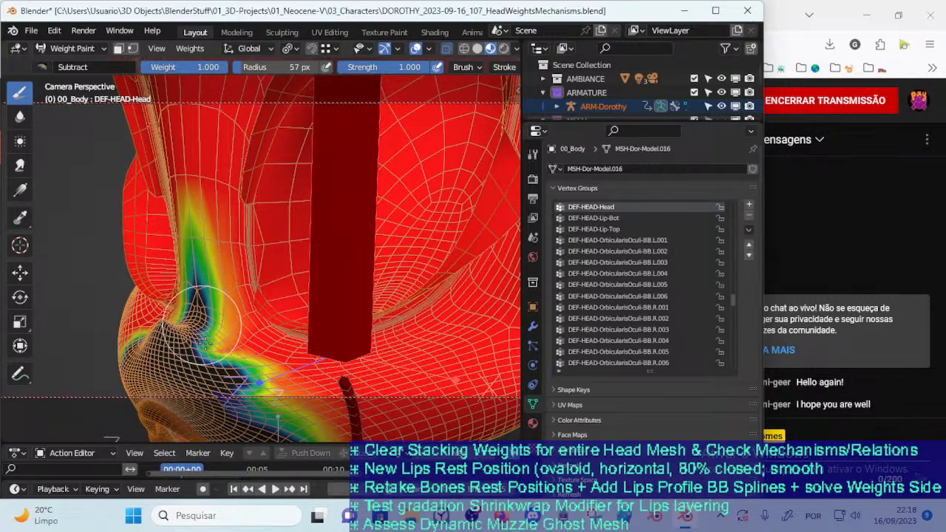
pyautogui.moveTo(203, 336); pyautogui.dragTo(198, 299)
# Reduce the Subtract brush radius to 39 px and refine the weight removal along the nose bridge between the eyes
pyautogui.press('f')
pyautogui.click(176, 248)
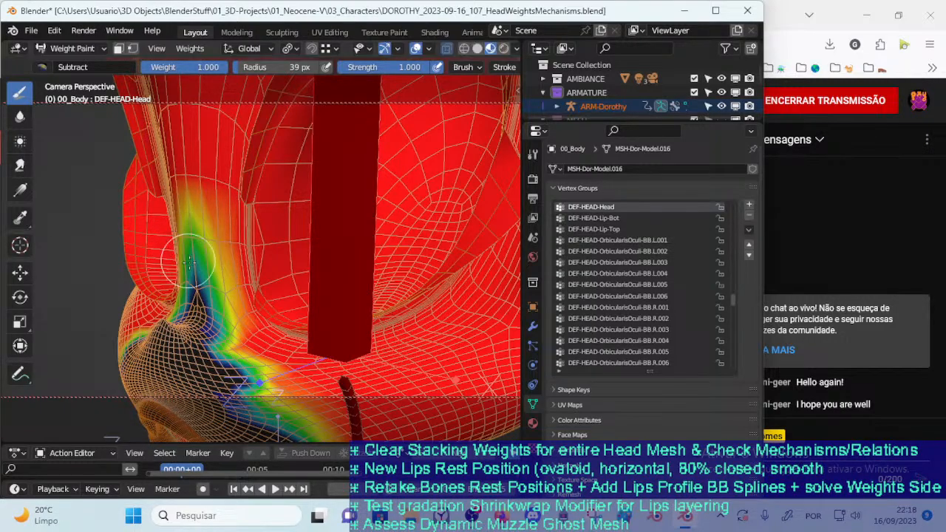
pyautogui.scroll(-3, 194, 318)
pyautogui.moveTo(194, 318)
pyautogui.mouseDown(button='middle')
pyautogui.moveTo(186, 325)
pyautogui.moveTo(231, 288)
pyautogui.mouseUp(button='middle')
pyautogui.scroll(2, 236, 287)
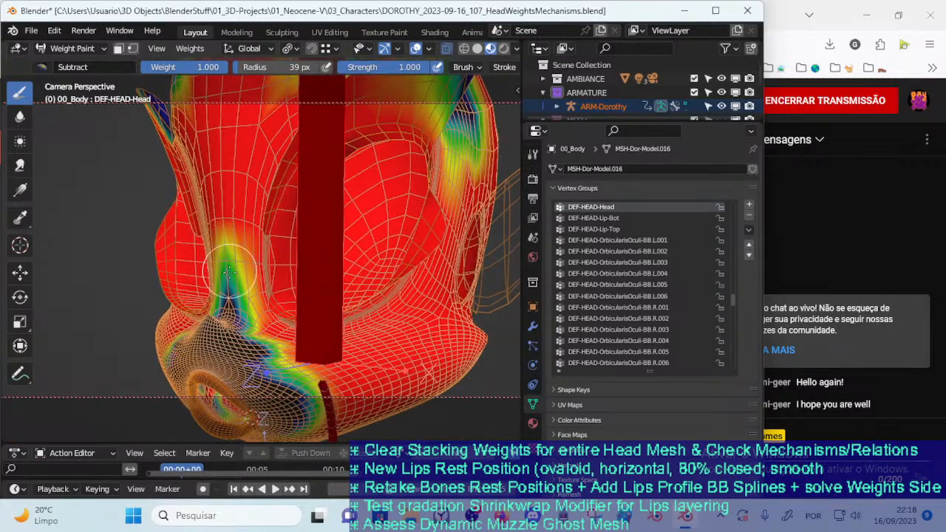
pyautogui.scroll(2, 228, 295)
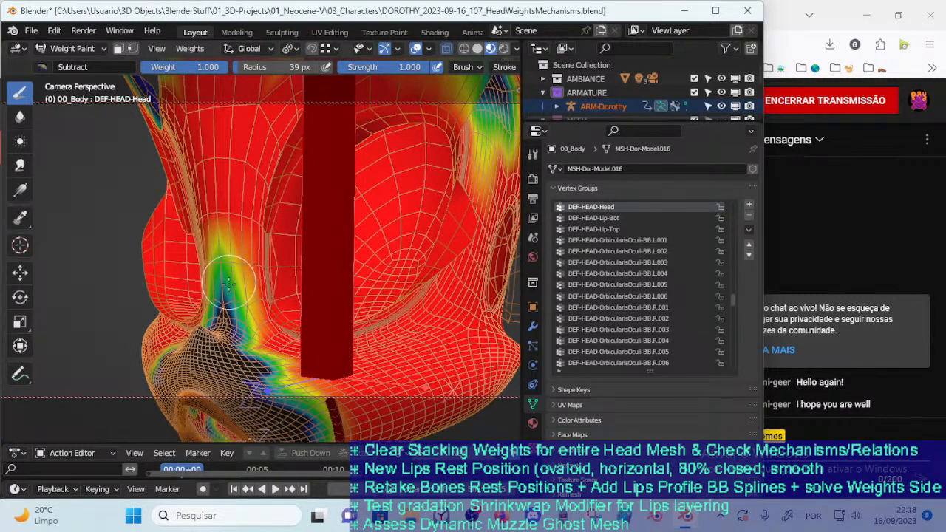
pyautogui.moveTo(229, 303)
pyautogui.mouseDown(button='middle')
pyautogui.moveTo(231, 278)
pyautogui.moveTo(225, 300)
pyautogui.mouseUp(button='middle')
pyautogui.press('f')
pyautogui.click(222, 296)
pyautogui.moveTo(222, 296)
pyautogui.mouseDown()
pyautogui.moveTo(243, 307)
pyautogui.moveTo(234, 286)
pyautogui.mouseUp()
# Set the Subtract brush radius to 48 px and remove DEF-HEAD-Head weight around the eye socket and its brow
pyautogui.press('f')
pyautogui.moveTo(251, 255)
pyautogui.keyDown('shift'); pyautogui.mouseDown(button='middle')
pyautogui.moveTo(269, 321)
pyautogui.moveTo(209, 346)
pyautogui.mouseUp(button='middle'); pyautogui.keyUp('shift')
pyautogui.click(245, 319)
pyautogui.moveTo(212, 346)
pyautogui.mouseDown()
pyautogui.moveTo(206, 313)
pyautogui.moveTo(201, 347)
pyautogui.mouseUp()
pyautogui.moveTo(201, 347); pyautogui.dragTo(227, 262, button='middle')
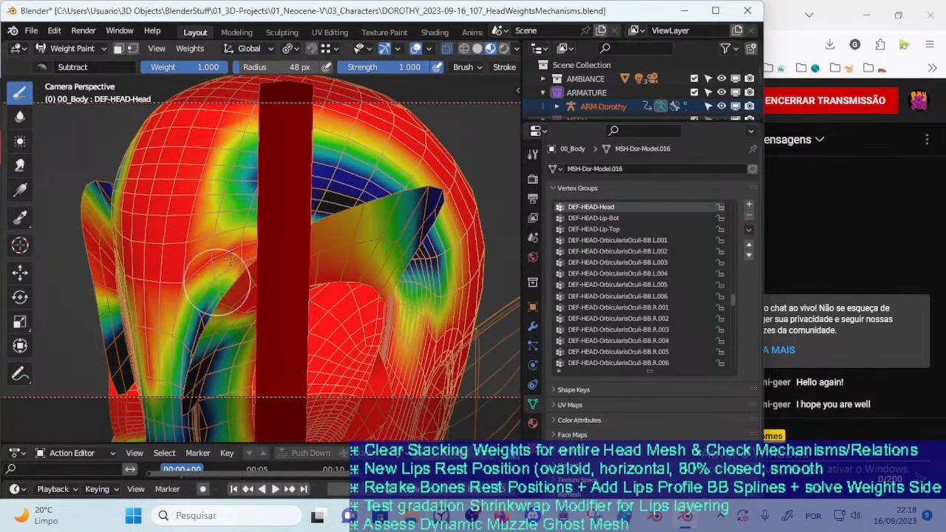
pyautogui.moveTo(251, 229); pyautogui.dragTo(241, 260)
pyautogui.moveTo(244, 268); pyautogui.dragTo(331, 268, button='middle')
# Enlarge the Subtract brush radius to 71 px and remove more weight from the brow, eyelid edges and nose bridge
pyautogui.press('f')
pyautogui.click(382, 258)
pyautogui.moveTo(376, 244)
pyautogui.mouseDown()
pyautogui.moveTo(380, 209)
pyautogui.moveTo(379, 256)
pyautogui.mouseUp()
pyautogui.moveTo(379, 256); pyautogui.dragTo(286, 318, button='middle')
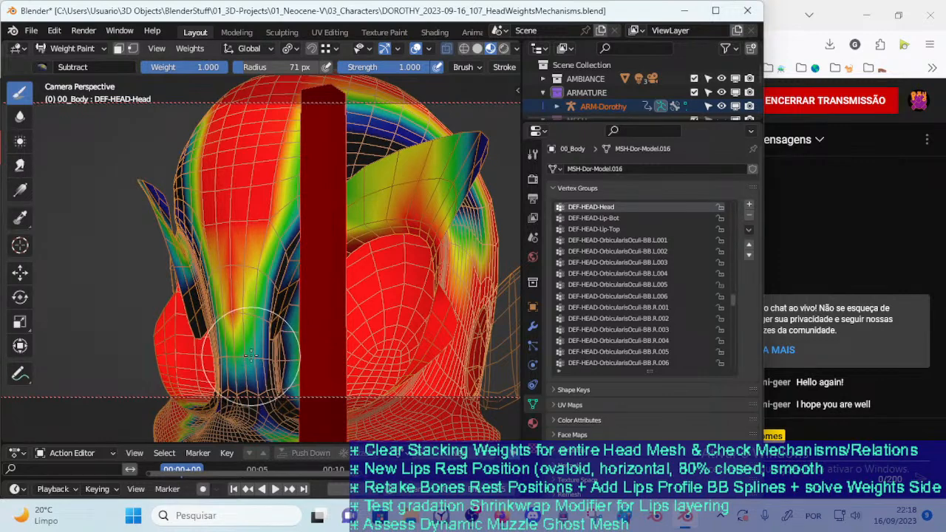
pyautogui.moveTo(260, 338)
pyautogui.mouseDown(button='middle')
pyautogui.moveTo(296, 348)
pyautogui.moveTo(252, 342)
pyautogui.moveTo(236, 292)
pyautogui.moveTo(246, 349)
pyautogui.mouseUp(button='middle')
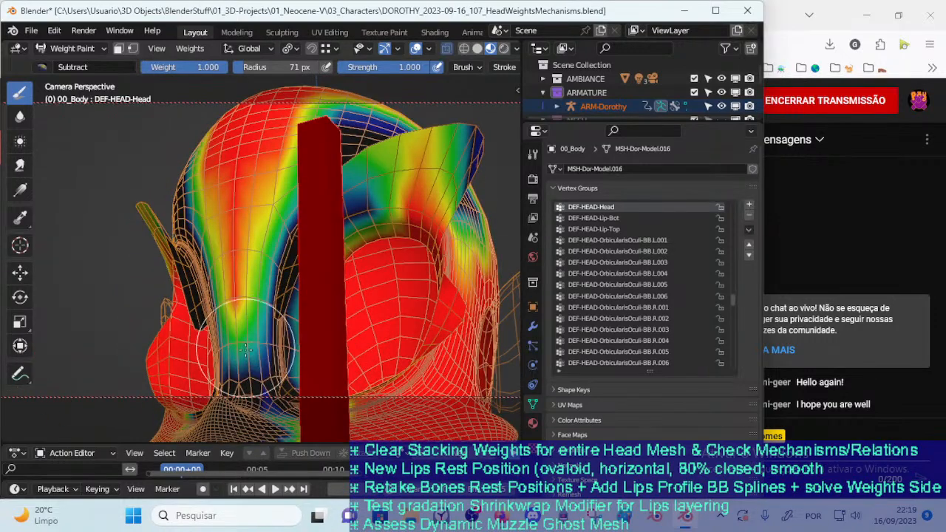
pyautogui.moveTo(276, 279); pyautogui.dragTo(258, 336, button='middle')
# Set the Subtract brush radius to 54 px and remove the remaining weight between the eye socket and the brow ridge
pyautogui.press('f')
pyautogui.click(263, 286)
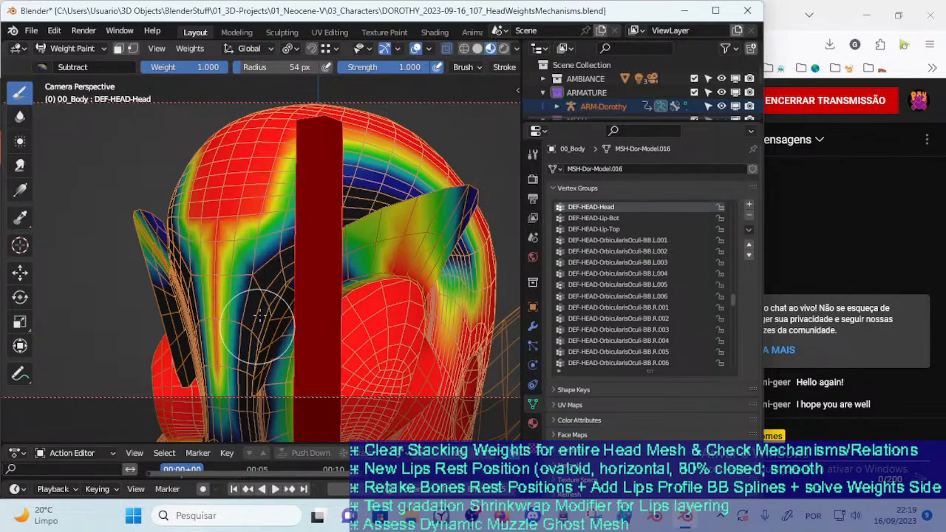
pyautogui.keyDown('shift'); pyautogui.moveTo(274, 277); pyautogui.dragTo(229, 318, button='middle'); pyautogui.keyUp('shift')
pyautogui.moveTo(258, 256); pyautogui.dragTo(243, 268)
pyautogui.moveTo(258, 256)
pyautogui.mouseDown(button='middle')
pyautogui.moveTo(289, 269)
pyautogui.moveTo(270, 332)
pyautogui.moveTo(198, 339)
pyautogui.mouseUp(button='middle')
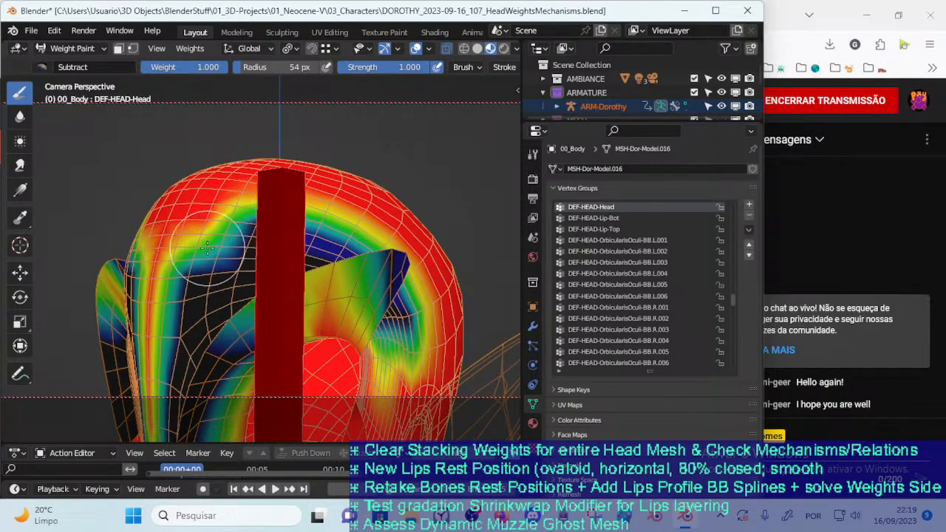
# Subtract DEF-HEAD-Head weight along the lower forehead above the brow, adjusting the brush radius to 79 px
pyautogui.moveTo(279, 280); pyautogui.dragTo(274, 295, button='middle')
pyautogui.press('f')
pyautogui.click(310, 294)
pyautogui.moveTo(297, 287); pyautogui.dragTo(272, 283)
pyautogui.moveTo(273, 283); pyautogui.dragTo(275, 289, button='middle')
pyautogui.press('f')
pyautogui.click(232, 296)
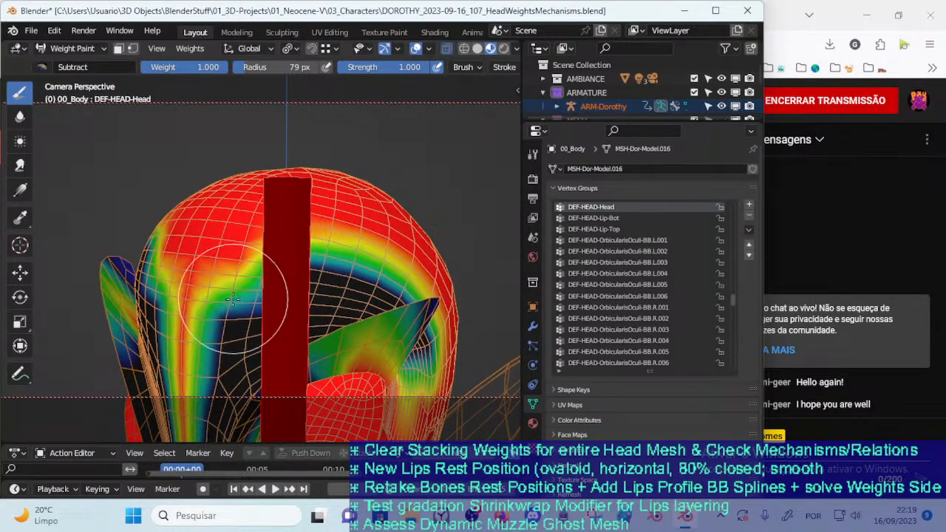
# Subtract DEF-HEAD-Head weight higher up the forehead, between the brows and the hairline, on both sides of the midline
pyautogui.moveTo(213, 326); pyautogui.dragTo(211, 296, button='middle')
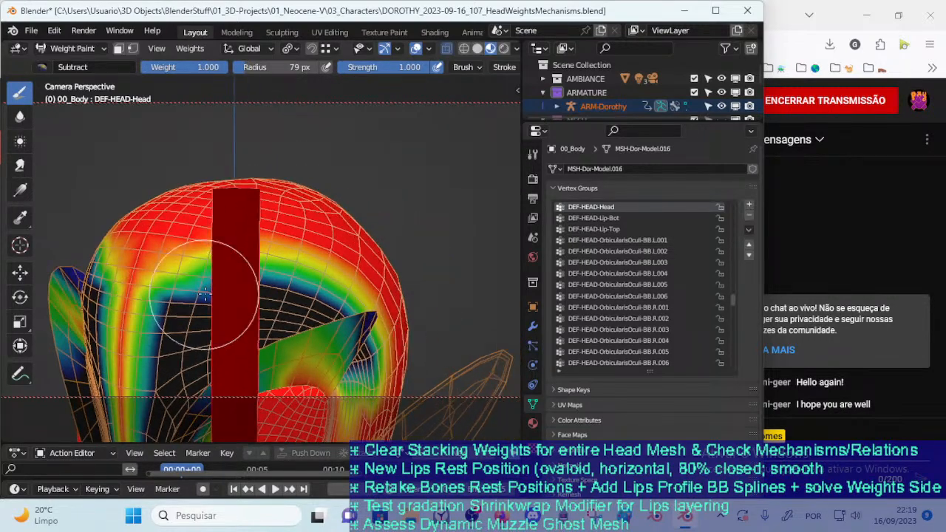
pyautogui.moveTo(210, 279); pyautogui.dragTo(208, 283)
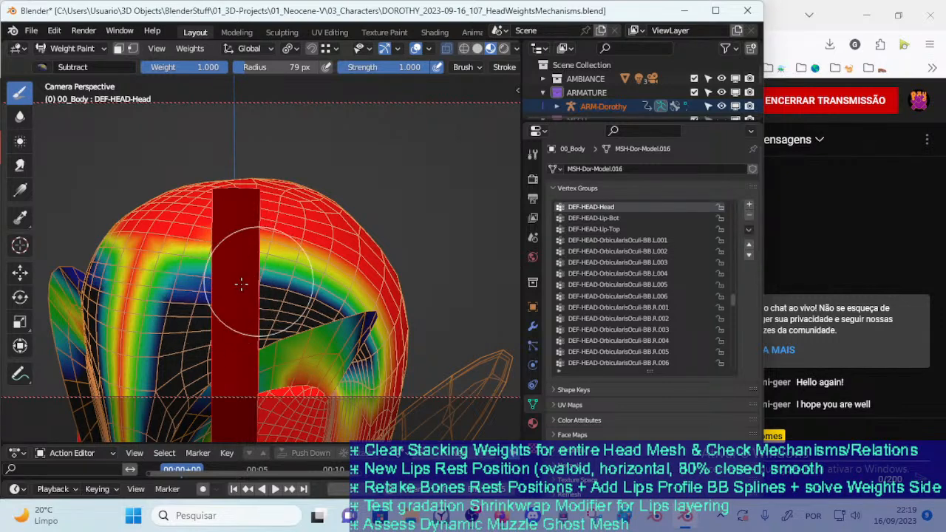
pyautogui.moveTo(246, 289); pyautogui.dragTo(247, 264, button='middle')
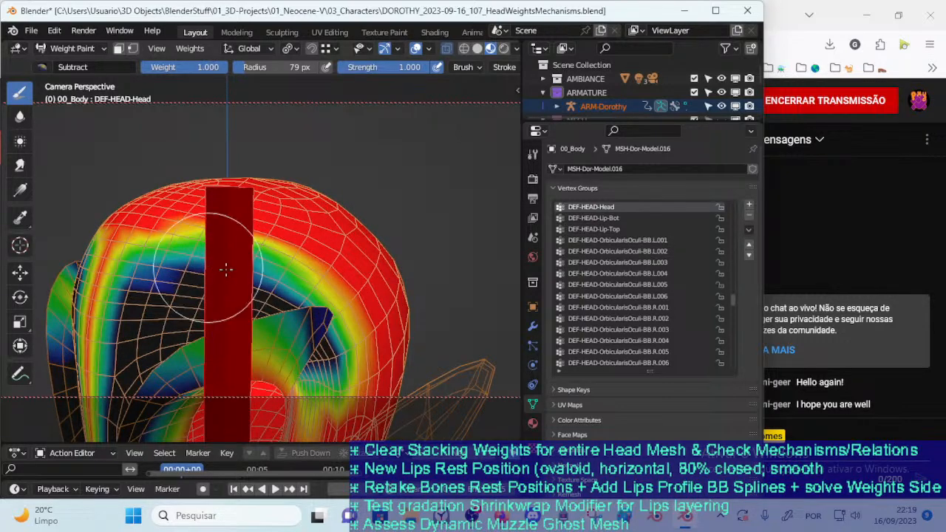
pyautogui.moveTo(178, 265); pyautogui.dragTo(171, 268)
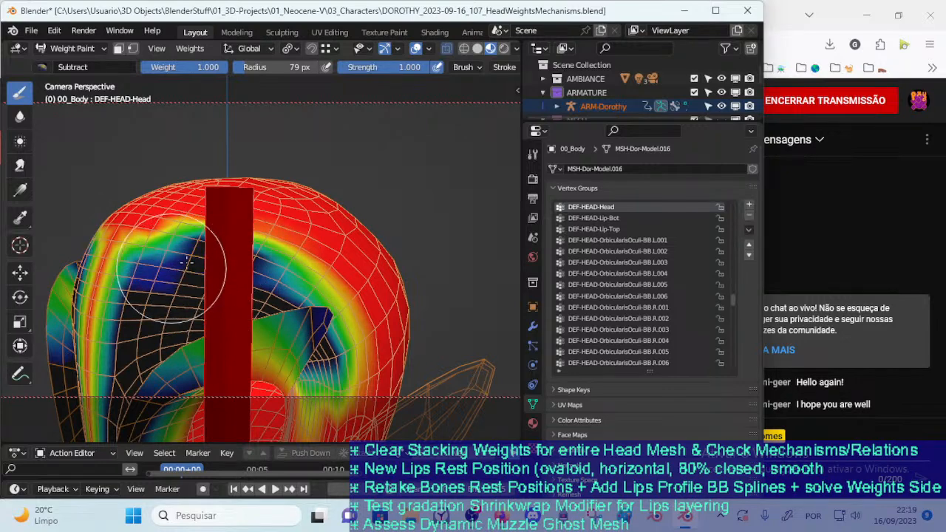
# Subtract the remaining DEF-HEAD-Head weight from the protruding brow above the eye socket
pyautogui.moveTo(305, 317); pyautogui.dragTo(232, 271, button='middle')
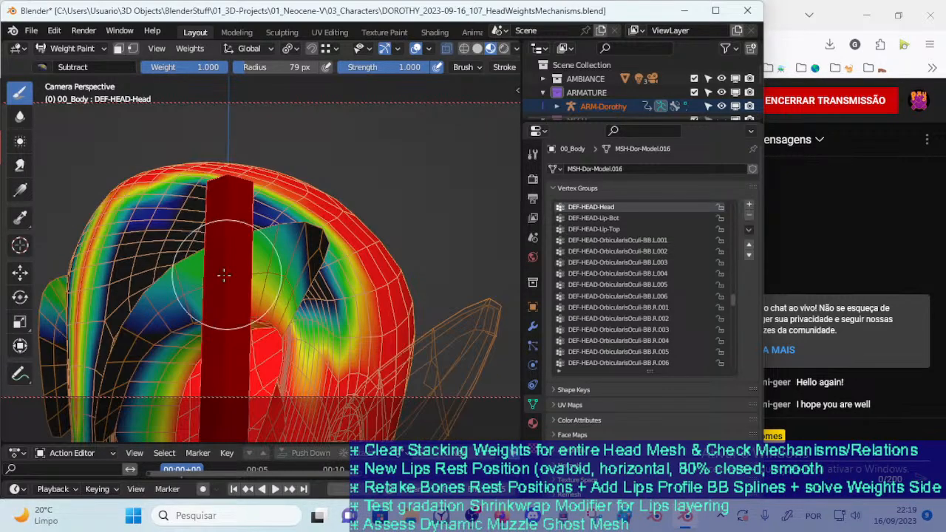
pyautogui.moveTo(280, 271)
pyautogui.mouseDown()
pyautogui.moveTo(297, 290)
pyautogui.moveTo(290, 302)
pyautogui.moveTo(259, 281)
pyautogui.moveTo(171, 263)
pyautogui.mouseUp()
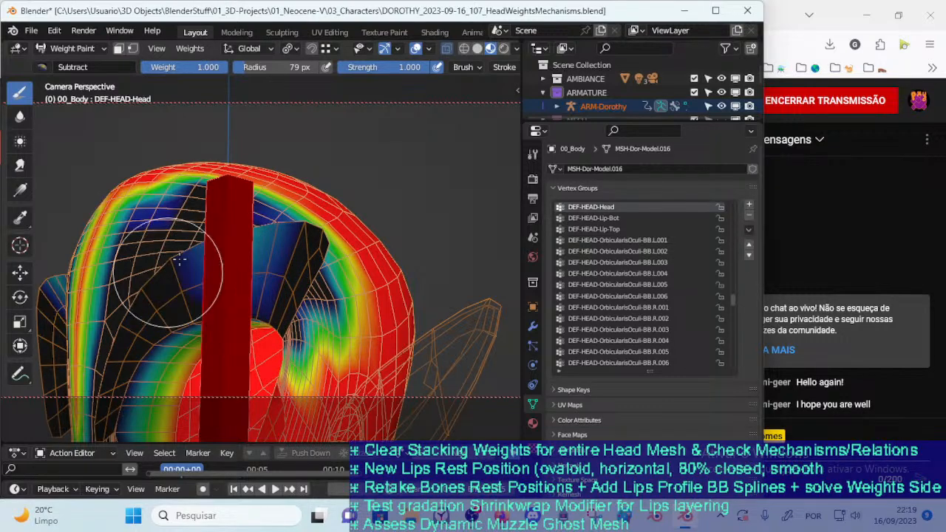
pyautogui.moveTo(185, 270)
pyautogui.mouseDown(button='middle')
pyautogui.moveTo(174, 301)
pyautogui.moveTo(200, 292)
pyautogui.moveTo(205, 260)
pyautogui.mouseUp(button='middle')
pyautogui.moveTo(251, 211)
pyautogui.mouseDown(button='middle')
pyautogui.moveTo(218, 294)
pyautogui.moveTo(194, 271)
pyautogui.moveTo(166, 336)
pyautogui.mouseUp(button='middle')
# Set the Subtract brush radius to 82 px and remove DEF-HEAD-Head weight from the outer eyelids
pyautogui.moveTo(158, 341)
pyautogui.mouseDown()
pyautogui.moveTo(158, 376)
pyautogui.moveTo(175, 386)
pyautogui.mouseUp()
pyautogui.moveTo(178, 377)
pyautogui.mouseDown(button='middle')
pyautogui.moveTo(395, 251)
pyautogui.moveTo(354, 234)
pyautogui.moveTo(357, 290)
pyautogui.mouseUp(button='middle')
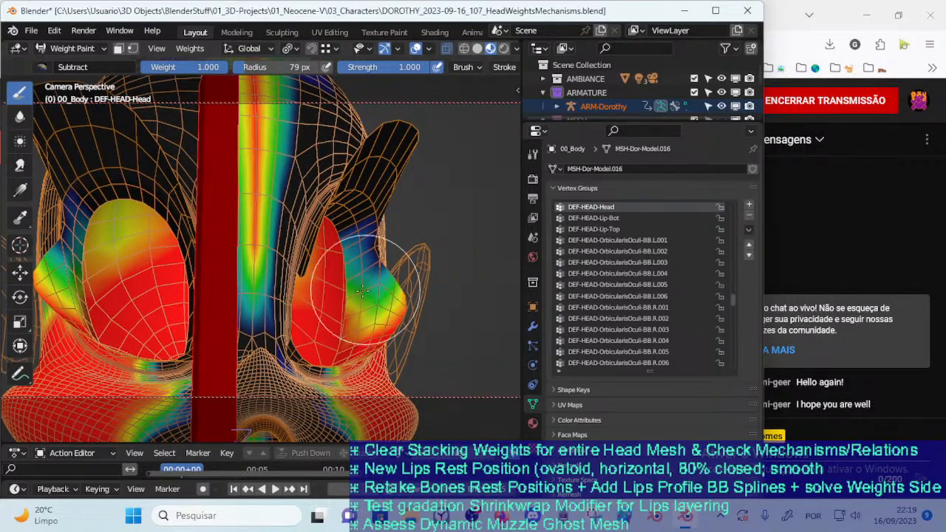
pyautogui.moveTo(356, 248); pyautogui.dragTo(341, 324, button='middle')
pyautogui.moveTo(341, 272)
pyautogui.mouseDown(button='middle')
pyautogui.moveTo(344, 313)
pyautogui.moveTo(336, 303)
pyautogui.moveTo(352, 296)
pyautogui.moveTo(333, 300)
pyautogui.moveTo(329, 348)
pyautogui.moveTo(342, 343)
pyautogui.mouseUp(button='middle')
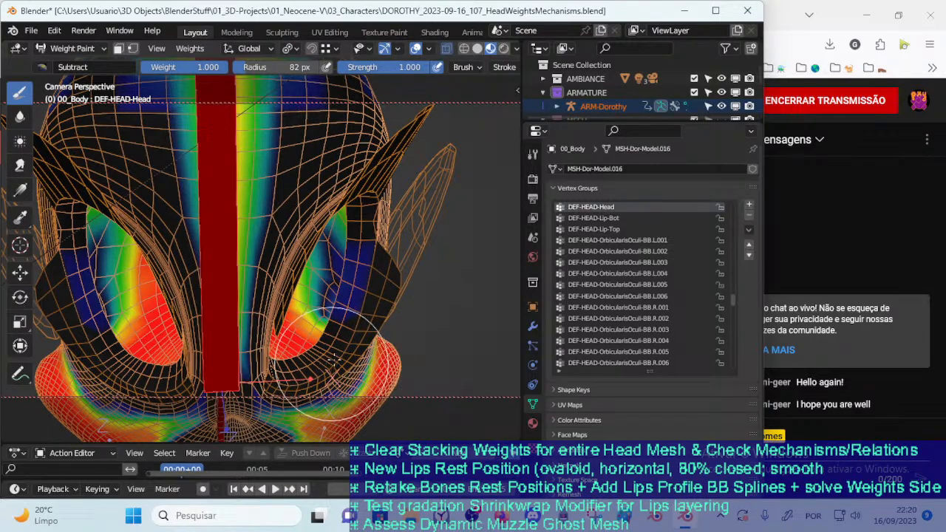
# Set the Subtract brush radius to 79 px and remove DEF-HEAD-Head weight along the outer eye socket and temple edge
pyautogui.moveTo(349, 296)
pyautogui.mouseDown(button='middle')
pyautogui.moveTo(355, 304)
pyautogui.moveTo(311, 296)
pyautogui.moveTo(211, 341)
pyautogui.moveTo(432, 287)
pyautogui.mouseUp(button='middle')
pyautogui.press('f')
pyautogui.click(495, 255)
pyautogui.moveTo(433, 262); pyautogui.dragTo(447, 280)
pyautogui.moveTo(406, 255); pyautogui.dragTo(323, 328, button='middle')
pyautogui.press('f')
pyautogui.click(303, 327)
pyautogui.moveTo(285, 282)
pyautogui.mouseDown()
pyautogui.moveTo(294, 231)
pyautogui.moveTo(269, 226)
pyautogui.moveTo(278, 200)
pyautogui.moveTo(271, 207)
pyautogui.mouseUp()
pyautogui.moveTo(310, 229); pyautogui.dragTo(274, 244, button='middle')
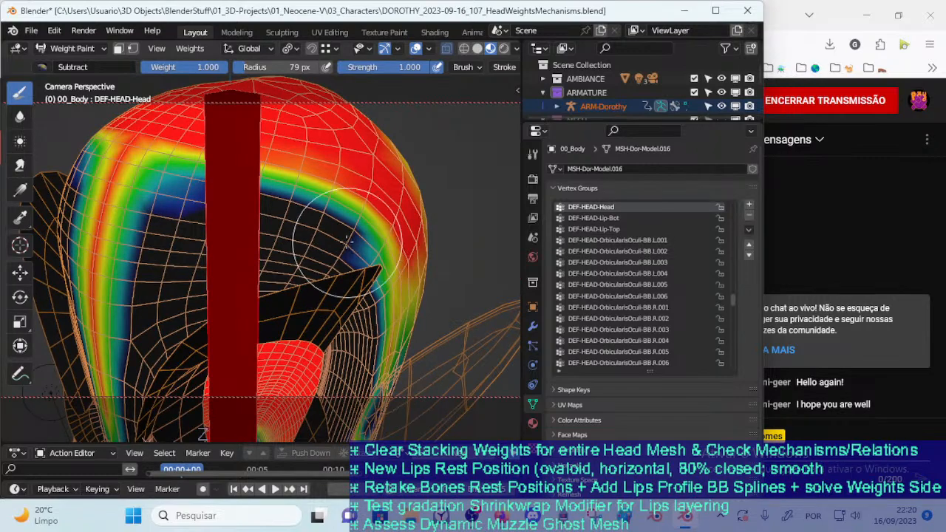
pyautogui.moveTo(364, 275); pyautogui.dragTo(280, 228, button='middle')
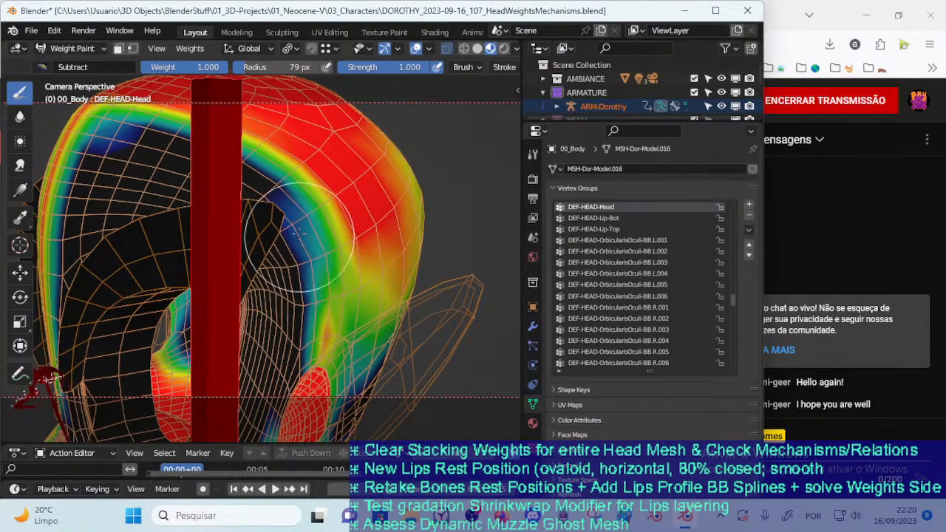
# Subtract DEF-HEAD-Head weight below the eye socket and along the side of the nose
pyautogui.scroll(-3, 309, 281)
pyautogui.moveTo(309, 281)
pyautogui.mouseDown(button='middle')
pyautogui.moveTo(282, 288)
pyautogui.moveTo(304, 277)
pyautogui.moveTo(362, 299)
pyautogui.moveTo(336, 271)
pyautogui.mouseUp(button='middle')
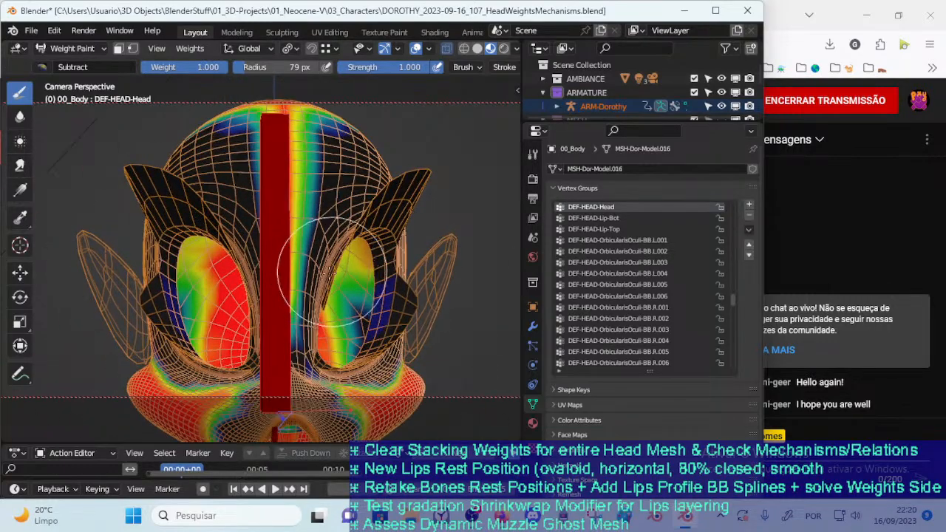
pyautogui.scroll(5, 336, 266)
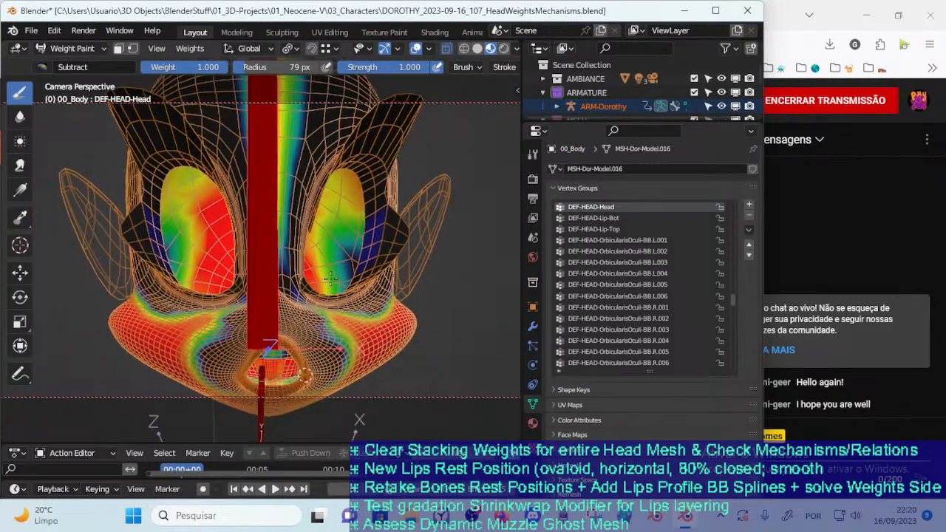
pyautogui.moveTo(323, 227); pyautogui.dragTo(323, 296, button='middle')
pyautogui.moveTo(323, 296); pyautogui.dragTo(360, 320)
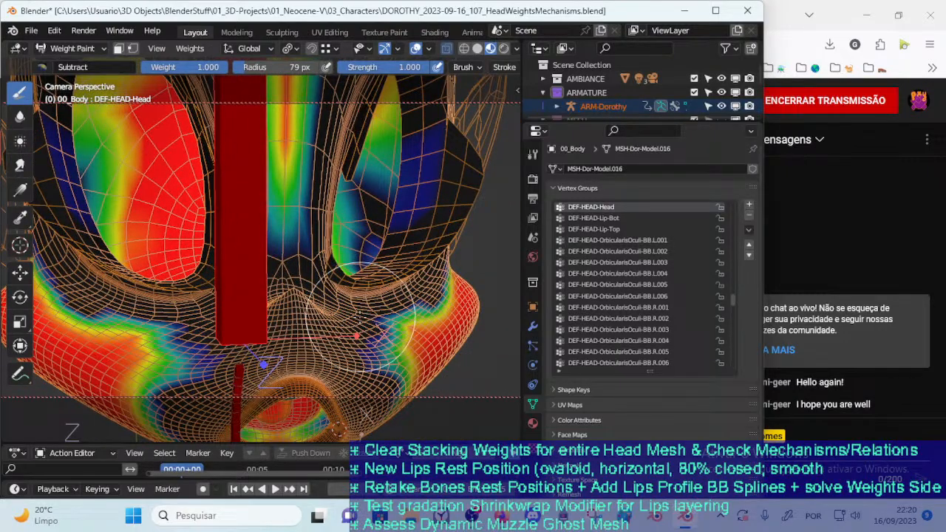
pyautogui.moveTo(373, 304)
pyautogui.mouseDown(button='middle')
pyautogui.moveTo(346, 279)
pyautogui.moveTo(318, 282)
pyautogui.moveTo(266, 264)
pyautogui.moveTo(319, 298)
pyautogui.mouseUp(button='middle')
# Set the Subtract brush radius to 88 px and remove DEF-HEAD-Head weight around the mouth opening
pyautogui.press('f')
pyautogui.click(343, 263)
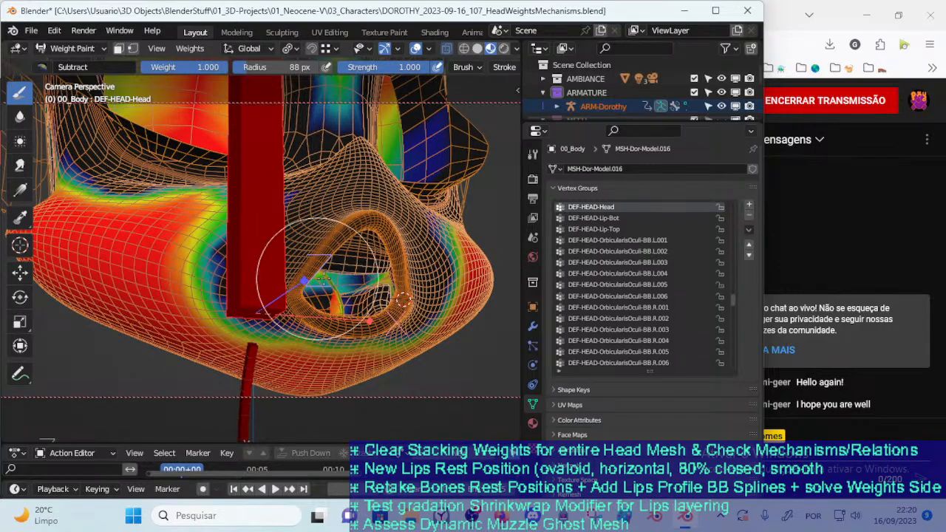
pyautogui.moveTo(334, 293); pyautogui.dragTo(318, 309, button='middle')
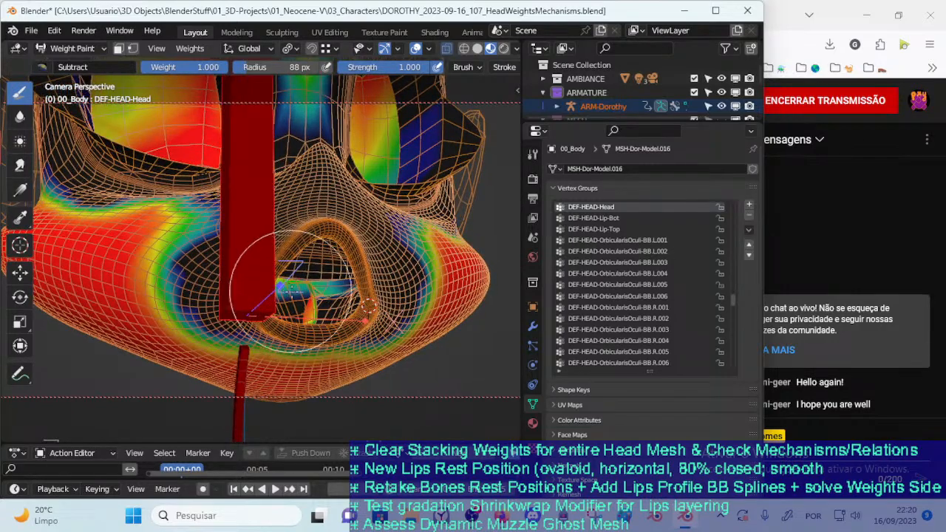
pyautogui.moveTo(303, 306)
pyautogui.mouseDown(button='middle')
pyautogui.moveTo(348, 334)
pyautogui.moveTo(294, 294)
pyautogui.mouseUp(button='middle')
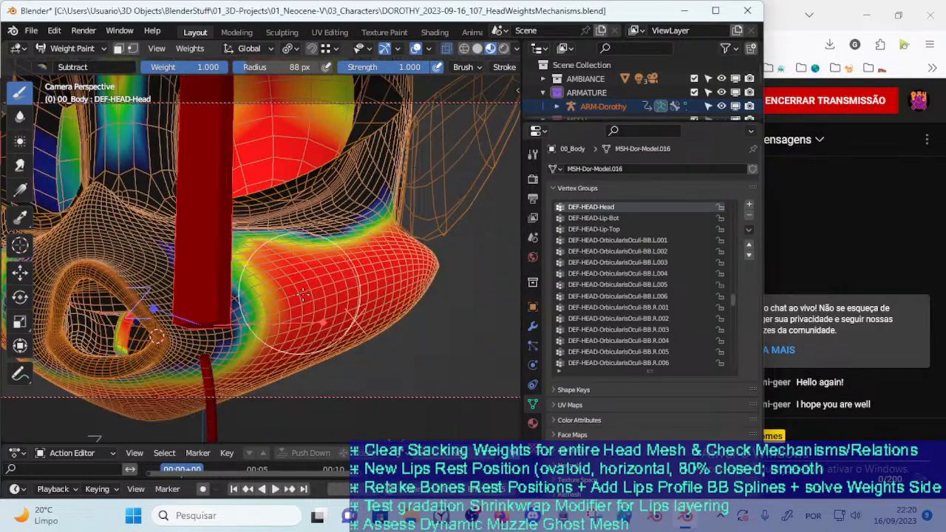
# Subtract DEF-HEAD-Head weight across the bulging cheek beside the muzzle
pyautogui.moveTo(285, 278)
pyautogui.mouseDown()
pyautogui.moveTo(211, 269)
pyautogui.moveTo(224, 248)
pyautogui.mouseUp()
pyautogui.moveTo(224, 248); pyautogui.dragTo(225, 329, button='middle')
pyautogui.moveTo(225, 340); pyautogui.dragTo(326, 339)
pyautogui.moveTo(326, 339); pyautogui.dragTo(272, 337, button='middle')
pyautogui.moveTo(272, 337); pyautogui.dragTo(268, 334)
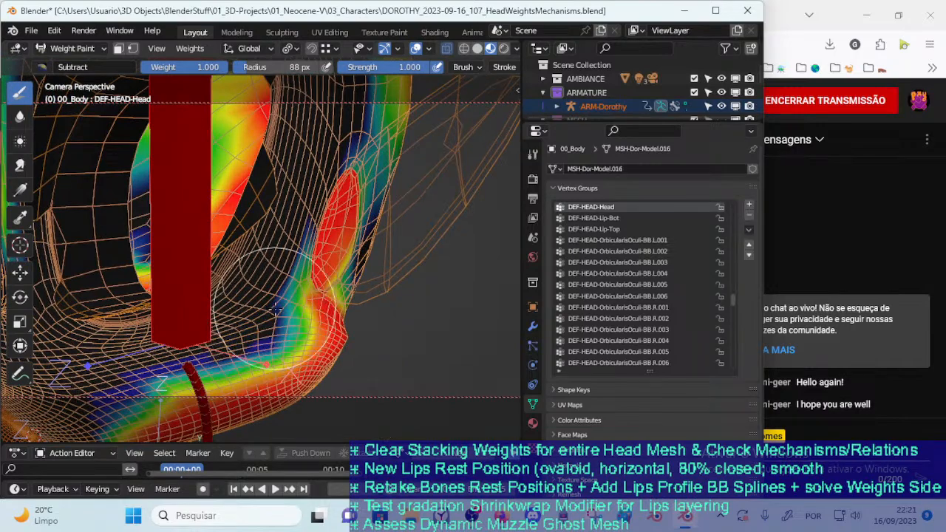
# Subtract DEF-HEAD-Head weight from the side of the head between the cheek and the ear opening
pyautogui.moveTo(268, 333); pyautogui.dragTo(228, 318, button='middle')
pyautogui.moveTo(225, 340)
pyautogui.mouseDown()
pyautogui.moveTo(234, 297)
pyautogui.moveTo(226, 315)
pyautogui.mouseUp()
pyautogui.moveTo(226, 315); pyautogui.dragTo(222, 309, button='middle')
pyautogui.moveTo(222, 309); pyautogui.dragTo(223, 298)
pyautogui.moveTo(222, 297); pyautogui.dragTo(211, 310, button='middle')
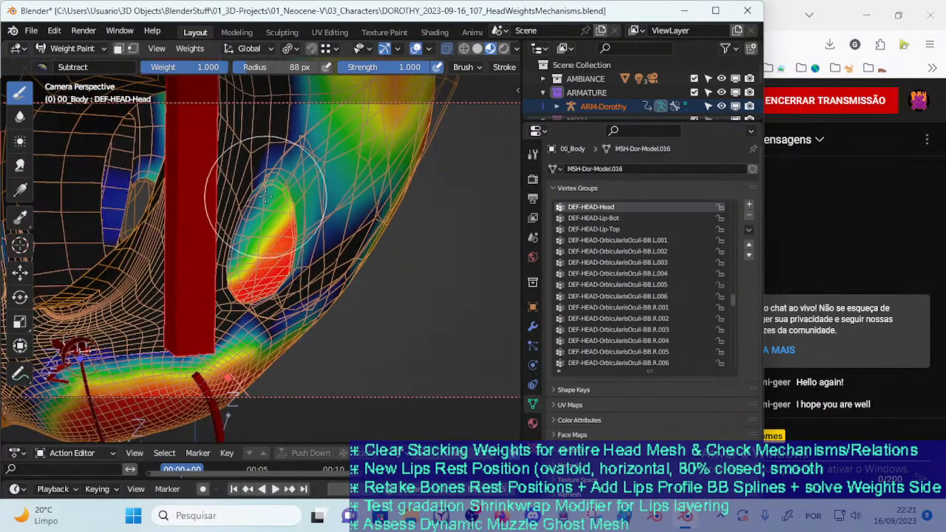
# Try smearing the DEF-HEAD-Head weight around the ear opening with brush radii of 28 px and 55 px
pyautogui.click(23, 160)
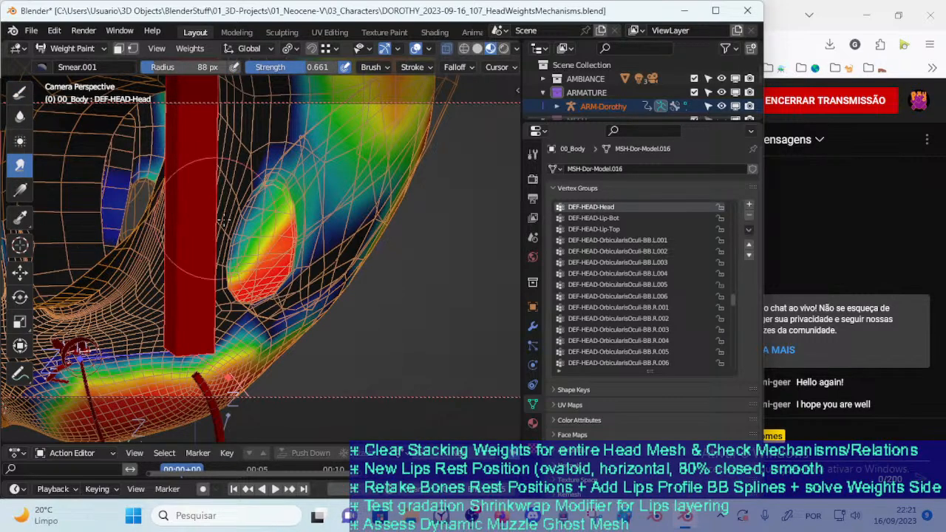
pyautogui.moveTo(199, 215); pyautogui.dragTo(297, 242, button='middle')
pyautogui.press('f')
pyautogui.click(272, 243)
pyautogui.press('f')
pyautogui.click(261, 243)
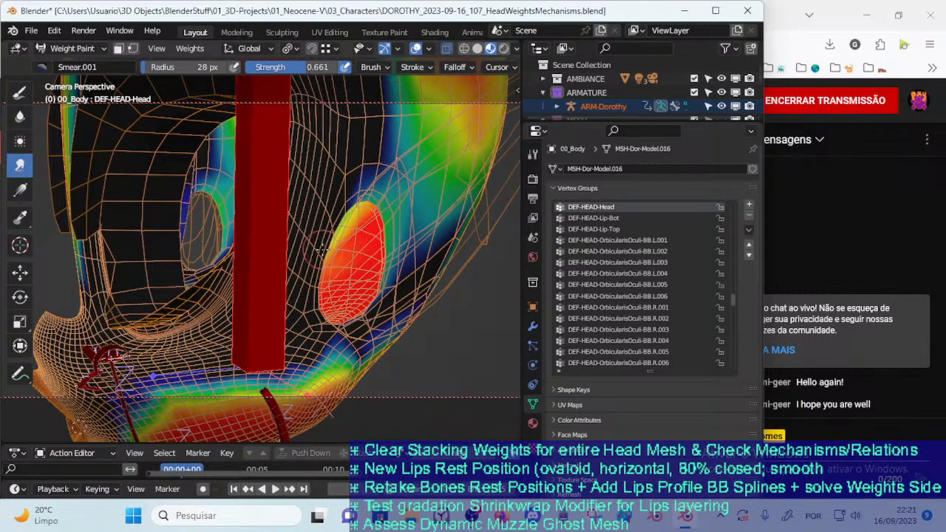
pyautogui.press('f')
pyautogui.click(431, 186)
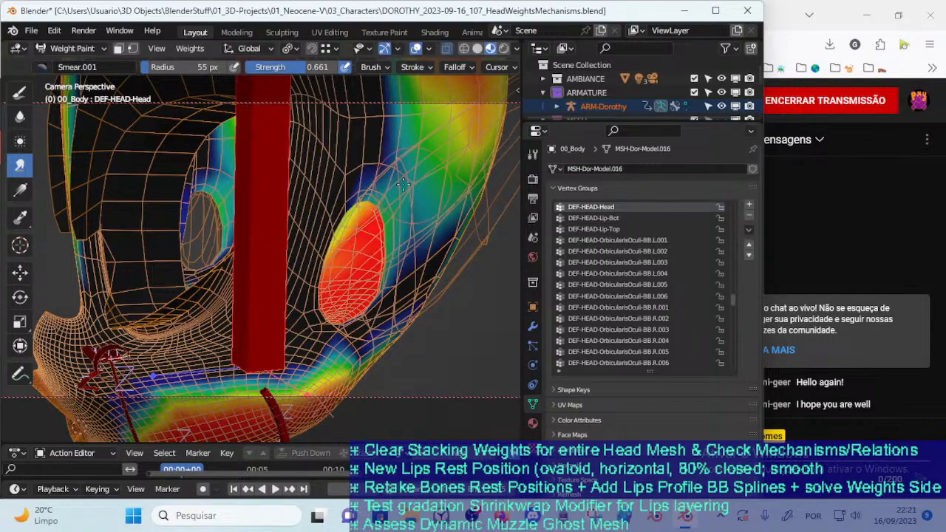
# Choose the Mix brush, paint DEF-HEAD-Head weight back above the ear opening, and enlarge the brush radius to 79 px
pyautogui.click(20, 92)
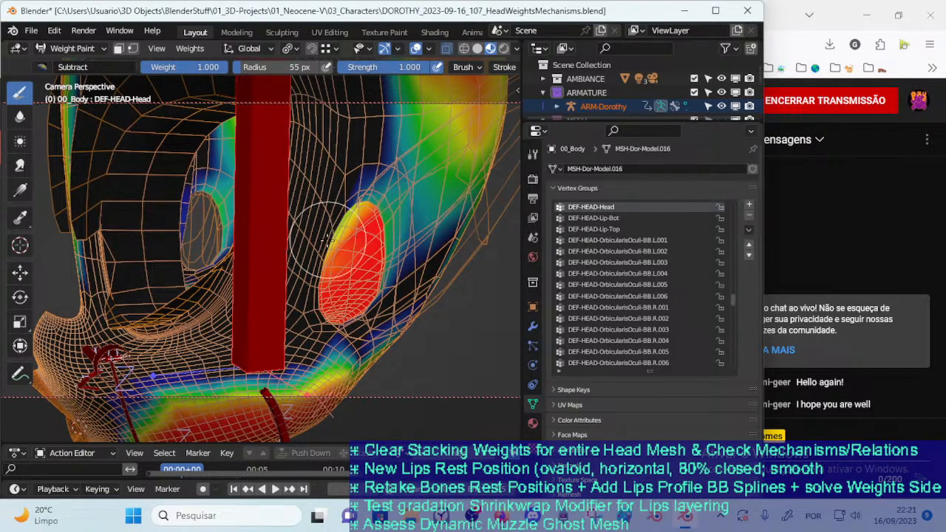
pyautogui.click(42, 66)
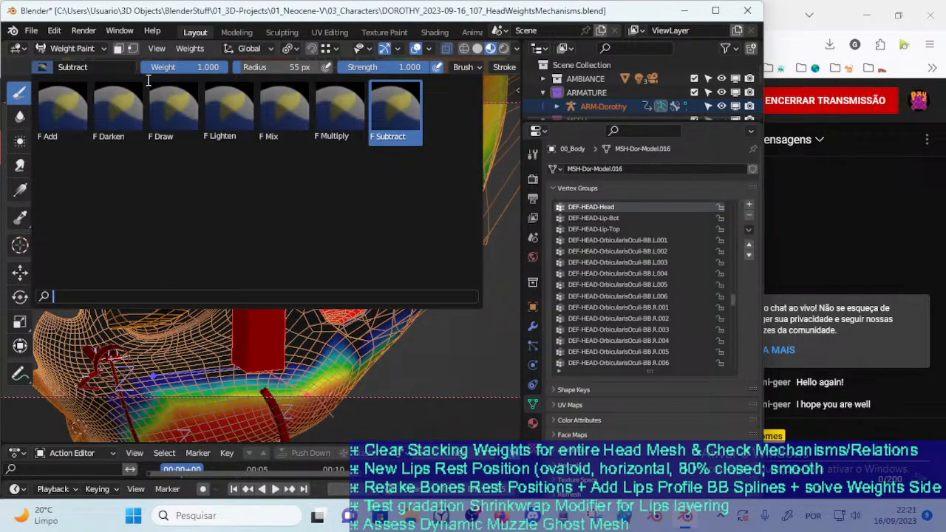
pyautogui.click(275, 114)
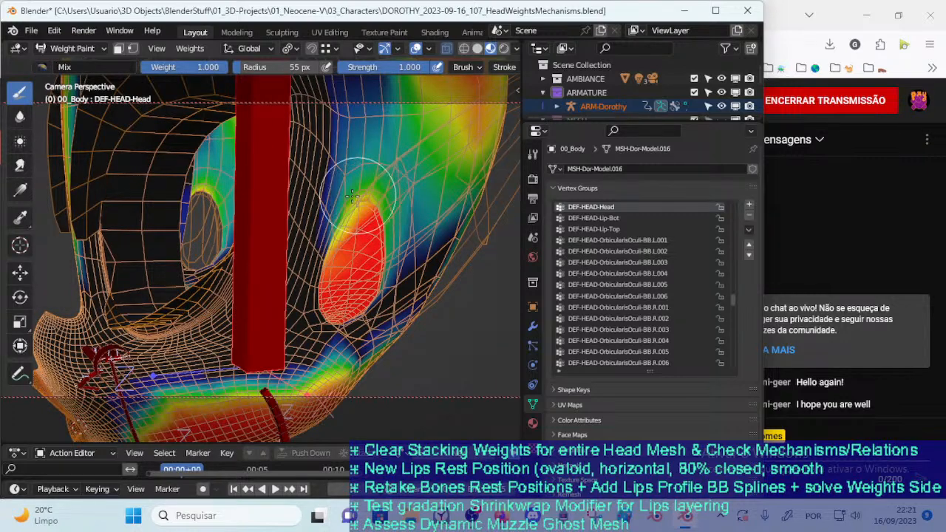
pyautogui.scroll(2, 375, 205)
pyautogui.moveTo(375, 205); pyautogui.dragTo(331, 283, button='middle')
pyautogui.press('f')
pyautogui.click(352, 242)
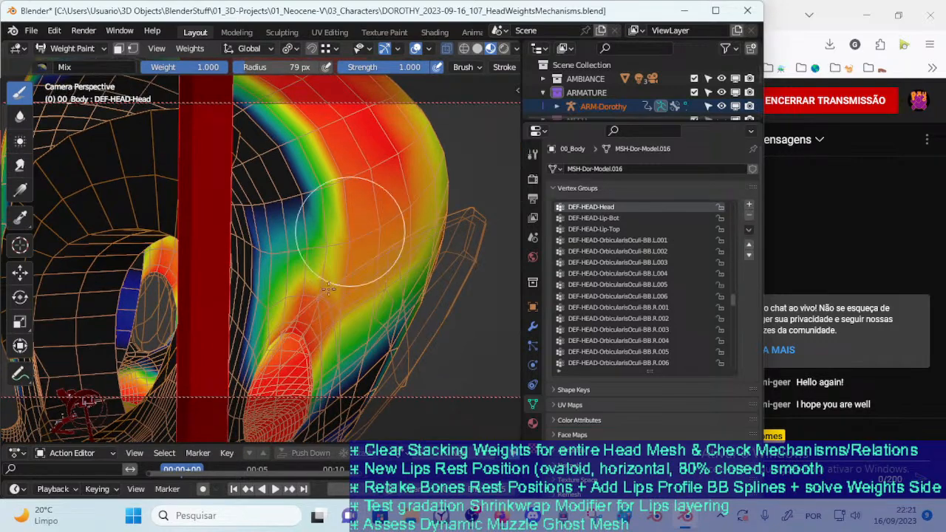
# Set the Mix brush radius to 58 px and paint DEF-HEAD-Head weight between the temple and the ear opening
pyautogui.scroll(-4, 332, 240)
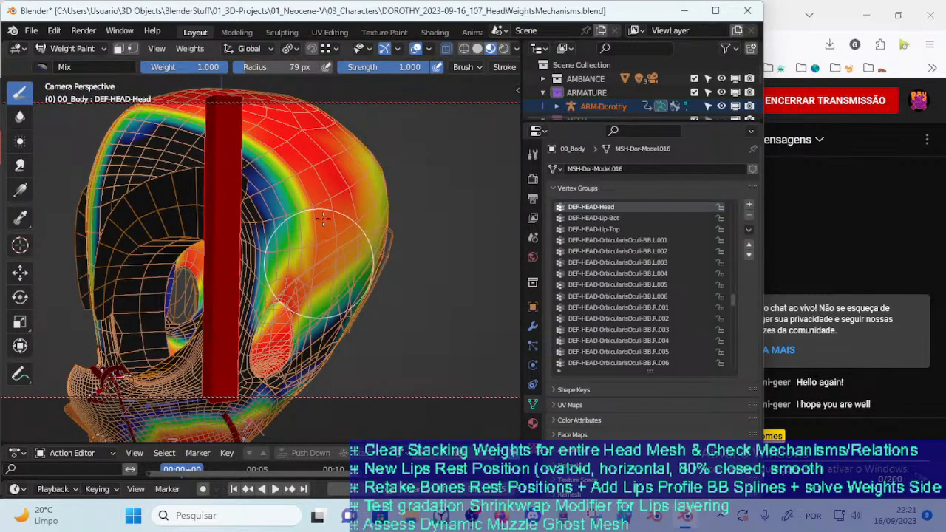
pyautogui.moveTo(309, 264); pyautogui.dragTo(292, 271, button='middle')
pyautogui.press('f')
pyautogui.click(284, 274)
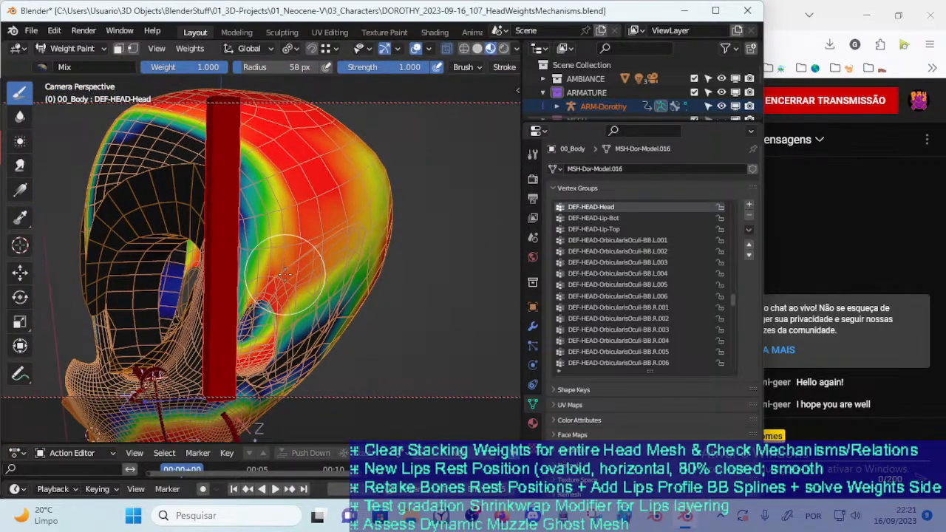
pyautogui.scroll(2, 292, 275)
pyautogui.scroll(2, 311, 282)
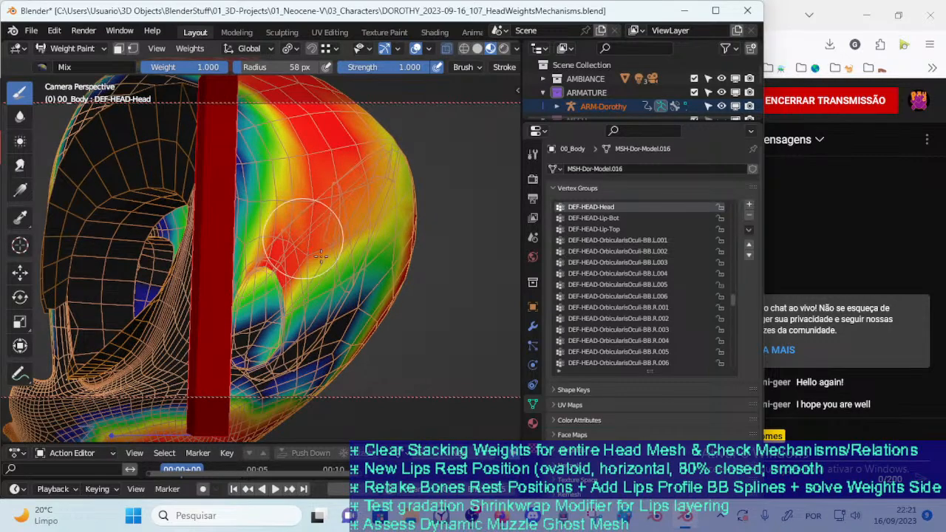
# Set the Mix brush radius to 74 px and restore DEF-HEAD-Head weight behind and below the ear and over the cheek
pyautogui.moveTo(313, 279); pyautogui.dragTo(301, 266, button='middle')
pyautogui.press('f')
pyautogui.click(328, 235)
pyautogui.moveTo(327, 237)
pyautogui.mouseDown()
pyautogui.moveTo(337, 245)
pyautogui.moveTo(297, 275)
pyautogui.mouseUp()
pyautogui.moveTo(292, 281)
pyautogui.mouseDown(button='middle')
pyautogui.moveTo(348, 266)
pyautogui.moveTo(267, 331)
pyautogui.moveTo(279, 318)
pyautogui.mouseUp(button='middle')
pyautogui.press('f')
pyautogui.click(348, 270)
pyautogui.moveTo(280, 318); pyautogui.dragTo(304, 281)
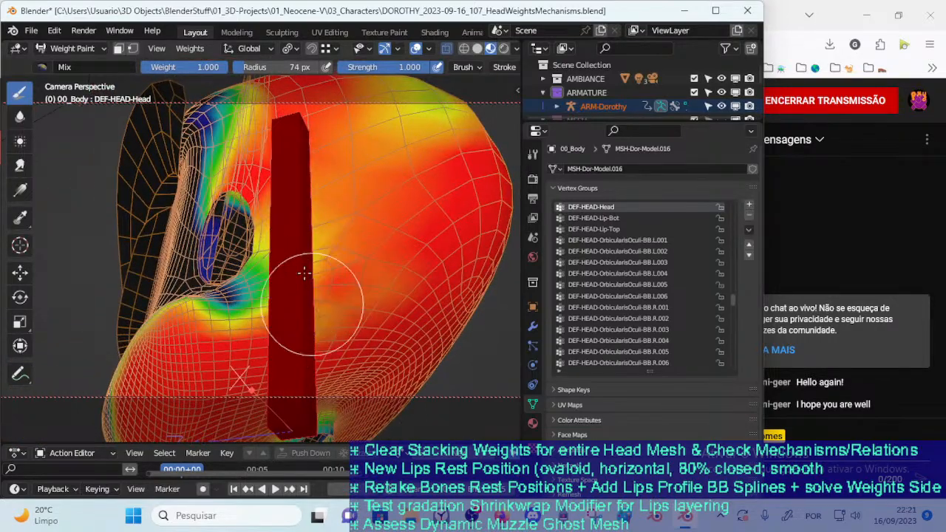
# Paint full DEF-HEAD-Head weight over the side of the head near the ear, reducing the Mix brush radius to 63 px
pyautogui.moveTo(304, 281); pyautogui.dragTo(267, 338, button='middle')
pyautogui.moveTo(266, 340)
pyautogui.mouseDown()
pyautogui.moveTo(283, 256)
pyautogui.moveTo(302, 275)
pyautogui.moveTo(277, 302)
pyautogui.mouseUp()
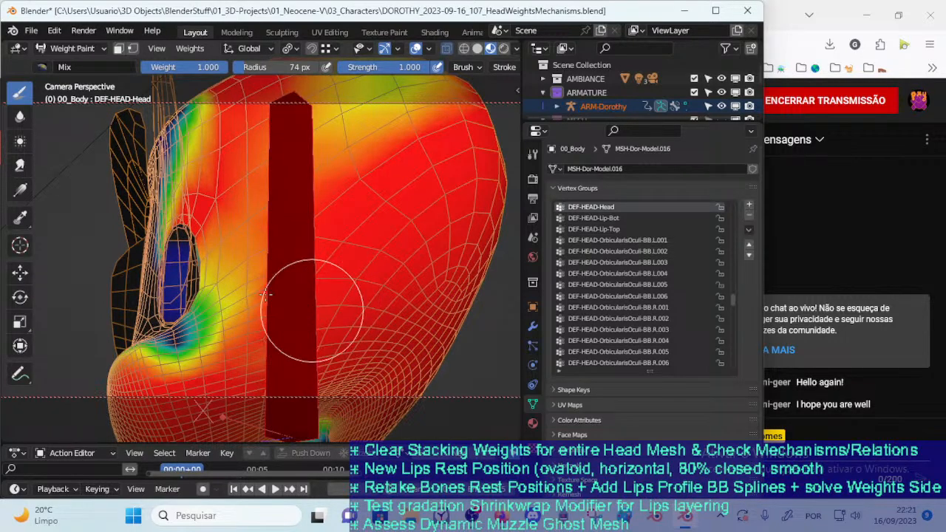
pyautogui.moveTo(254, 293)
pyautogui.mouseDown(button='middle')
pyautogui.moveTo(295, 314)
pyautogui.moveTo(234, 291)
pyautogui.mouseUp(button='middle')
pyautogui.press('f')
pyautogui.click(296, 314)
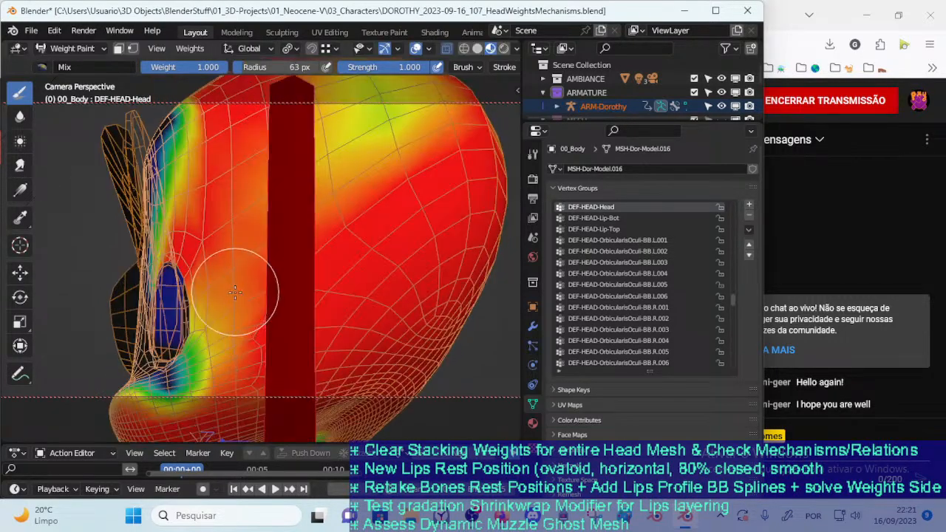
# Fill in DEF-HEAD-Head weight around the rim of the ear opening, reducing the Mix brush radius to 40 px
pyautogui.moveTo(202, 325); pyautogui.dragTo(255, 358, button='middle')
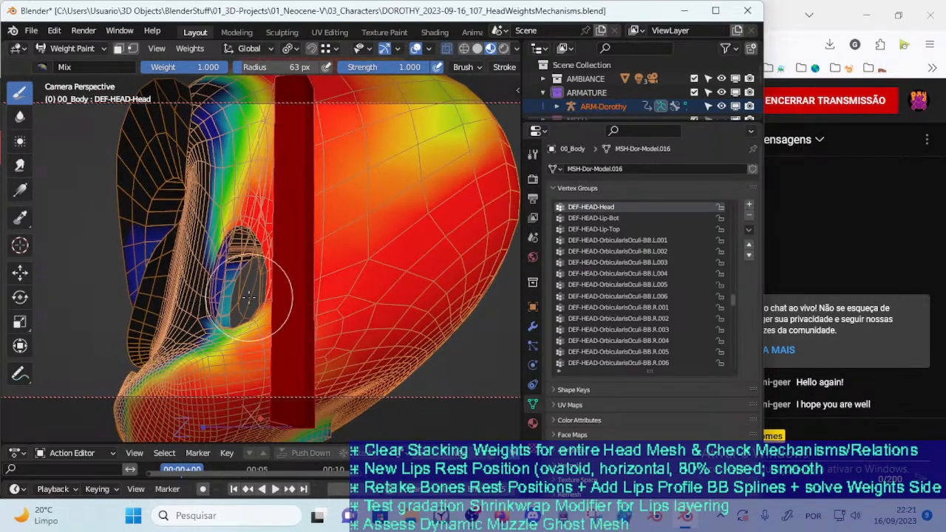
pyautogui.moveTo(256, 316)
pyautogui.mouseDown(button='middle')
pyautogui.moveTo(248, 340)
pyautogui.moveTo(236, 311)
pyautogui.moveTo(259, 295)
pyautogui.moveTo(362, 277)
pyautogui.moveTo(412, 248)
pyautogui.mouseUp(button='middle')
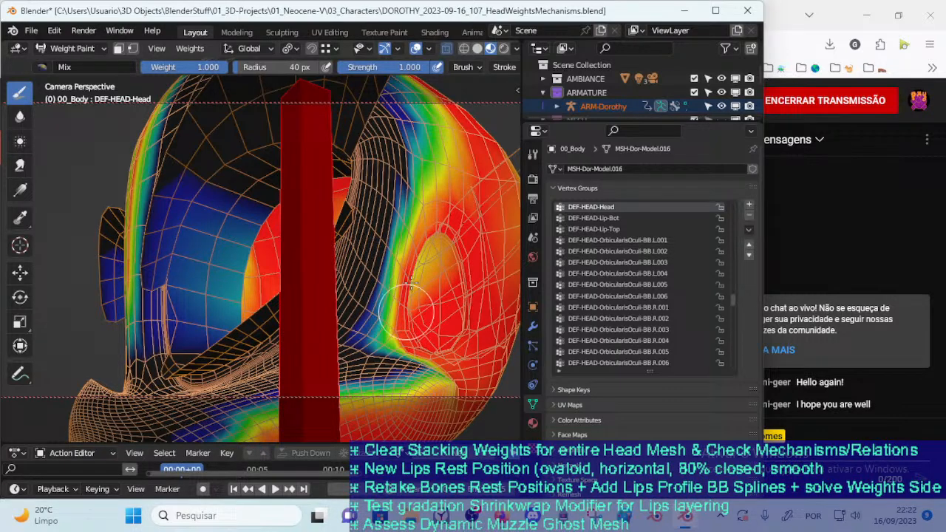
pyautogui.moveTo(464, 183)
pyautogui.mouseDown(button='middle')
pyautogui.moveTo(429, 280)
pyautogui.moveTo(408, 276)
pyautogui.moveTo(367, 323)
pyautogui.mouseUp(button='middle')
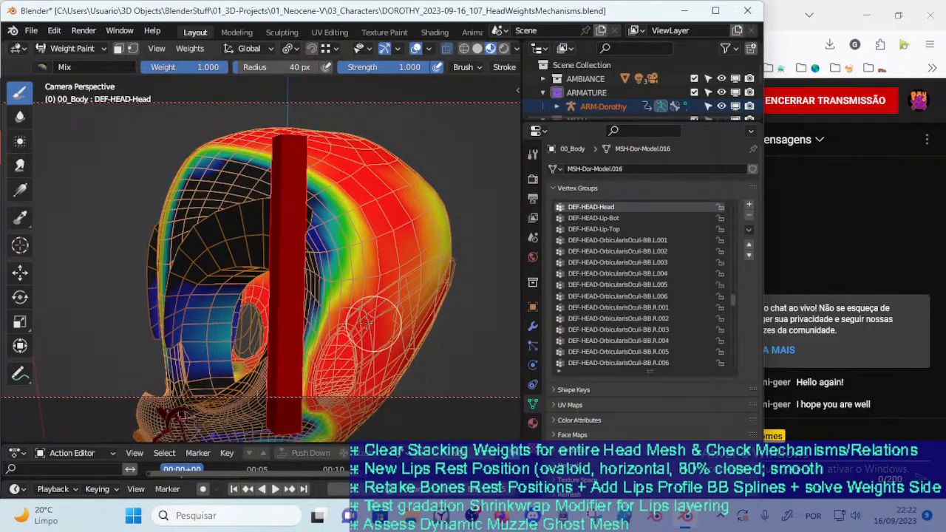
# Enlarge the Mix brush radius to 81 px and paint full DEF-HEAD-Head weight over the back of the head
pyautogui.moveTo(377, 272)
pyautogui.mouseDown(button='middle')
pyautogui.moveTo(434, 294)
pyautogui.moveTo(373, 268)
pyautogui.moveTo(334, 297)
pyautogui.moveTo(367, 340)
pyautogui.mouseUp(button='middle')
pyautogui.press('f')
pyautogui.click(465, 296)
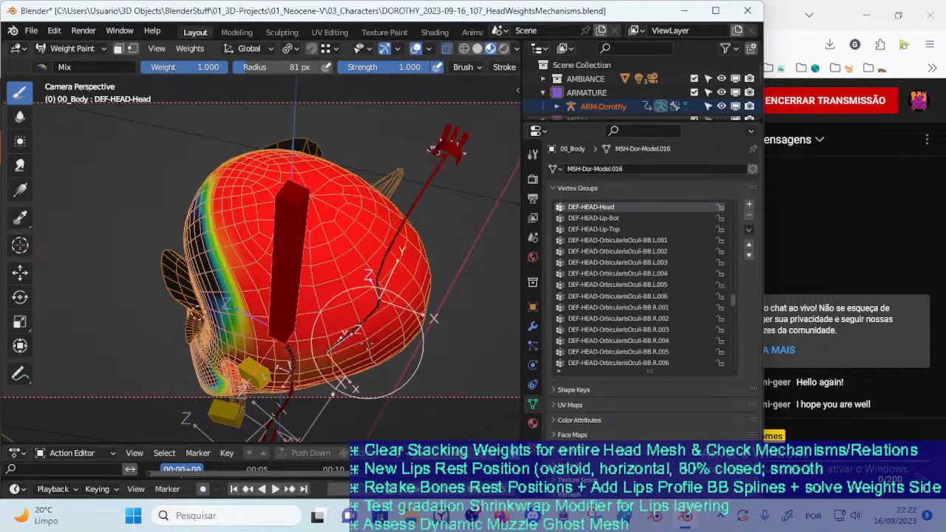
# Switch to the Blur brush at a 68 px radius and soften the DEF-HEAD-Head weight around the neck opening under the head
pyautogui.moveTo(339, 277)
pyautogui.mouseDown(button='middle')
pyautogui.moveTo(308, 214)
pyautogui.moveTo(399, 204)
pyautogui.mouseUp(button='middle')
pyautogui.press('n')
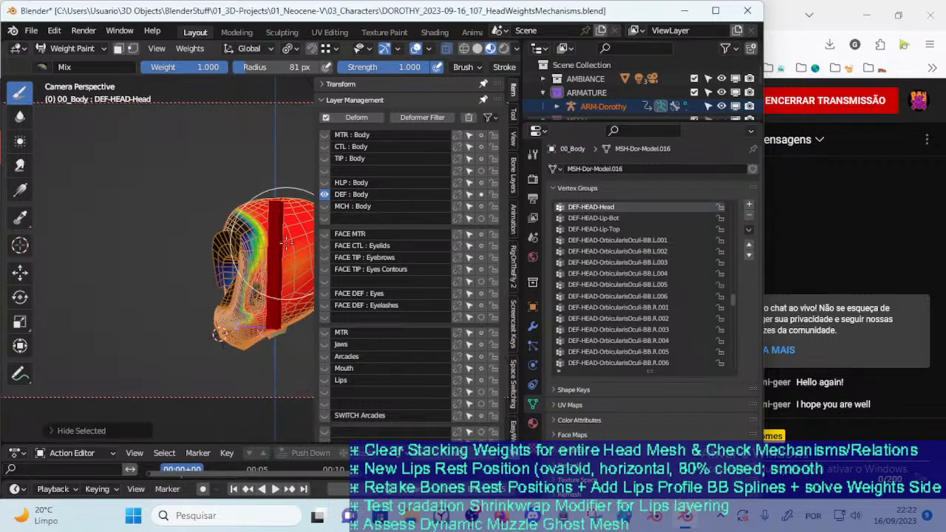
pyautogui.press('n')
pyautogui.moveTo(288, 247)
pyautogui.mouseDown(button='middle')
pyautogui.moveTo(305, 281)
pyautogui.moveTo(336, 262)
pyautogui.moveTo(338, 281)
pyautogui.moveTo(315, 268)
pyautogui.moveTo(362, 280)
pyautogui.moveTo(321, 233)
pyautogui.moveTo(271, 224)
pyautogui.moveTo(386, 233)
pyautogui.moveTo(308, 221)
pyautogui.moveTo(332, 256)
pyautogui.moveTo(383, 251)
pyautogui.moveTo(344, 229)
pyautogui.moveTo(270, 239)
pyautogui.moveTo(141, 185)
pyautogui.mouseUp(button='middle')
pyautogui.press('f')
pyautogui.click(333, 275)
pyautogui.scroll(3, 399, 208)
pyautogui.click(21, 117)
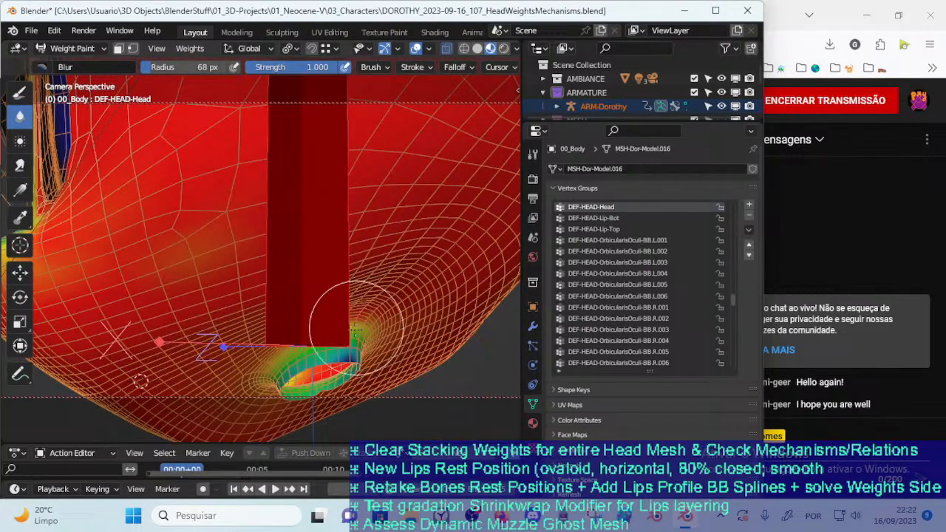
pyautogui.moveTo(356, 364)
pyautogui.mouseDown(button='middle')
pyautogui.moveTo(412, 337)
pyautogui.moveTo(422, 355)
pyautogui.moveTo(338, 318)
pyautogui.moveTo(412, 293)
pyautogui.mouseUp(button='middle')
pyautogui.moveTo(343, 313)
pyautogui.mouseDown(button='middle')
pyautogui.moveTo(370, 295)
pyautogui.moveTo(360, 281)
pyautogui.mouseUp(button='middle')
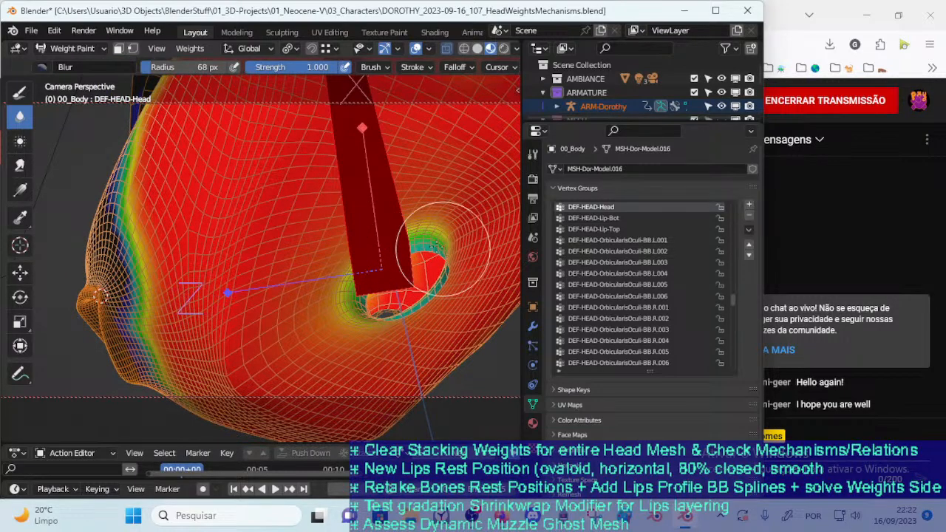
pyautogui.moveTo(365, 306); pyautogui.dragTo(394, 340, button='middle')
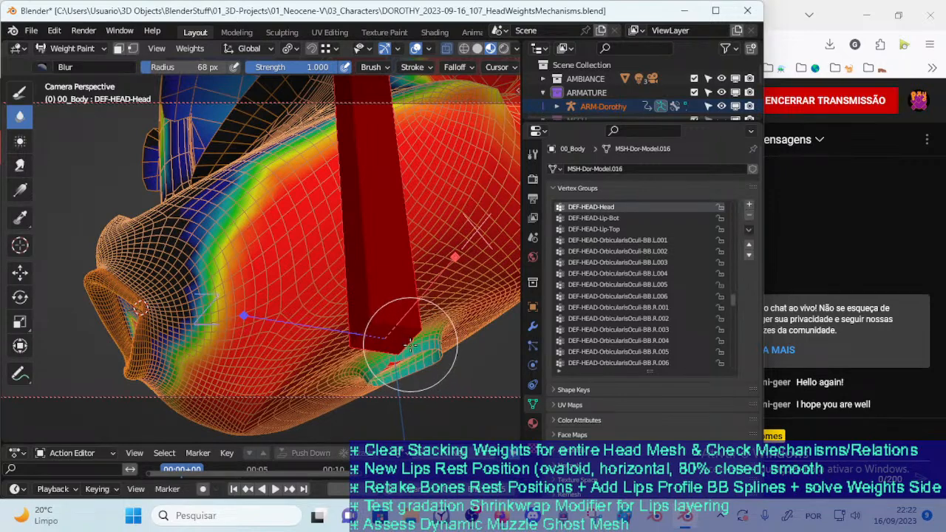
pyautogui.moveTo(372, 322)
pyautogui.mouseDown(button='middle')
pyautogui.moveTo(307, 352)
pyautogui.moveTo(328, 334)
pyautogui.mouseUp(button='middle')
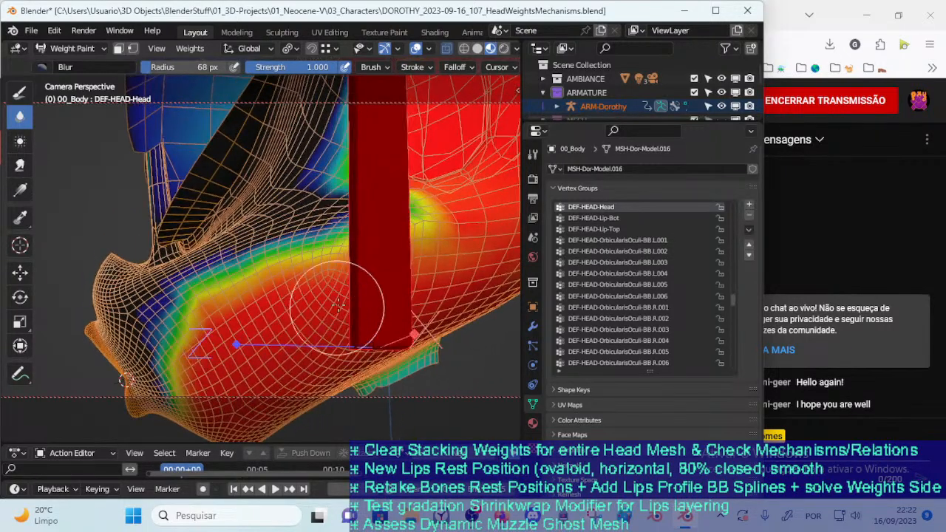
# Return to the Mix brush and enlarge its radius to 96 px over the muzzle and lower jaw
pyautogui.click(25, 99)
pyautogui.scroll(-2, 232, 296)
pyautogui.moveTo(234, 300)
pyautogui.mouseDown(button='middle')
pyautogui.moveTo(336, 305)
pyautogui.moveTo(304, 320)
pyautogui.moveTo(294, 311)
pyautogui.mouseUp(button='middle')
pyautogui.press('f')
pyautogui.click(314, 309)
pyautogui.moveTo(215, 289)
pyautogui.mouseDown(button='middle')
pyautogui.moveTo(278, 320)
pyautogui.moveTo(419, 274)
pyautogui.mouseUp(button='middle')
# Collapse the CorrectiveSmooth: Mouth modifier, turn off the Mirror modifier's viewport display and inspect the mouth interior
pyautogui.click(533, 327)
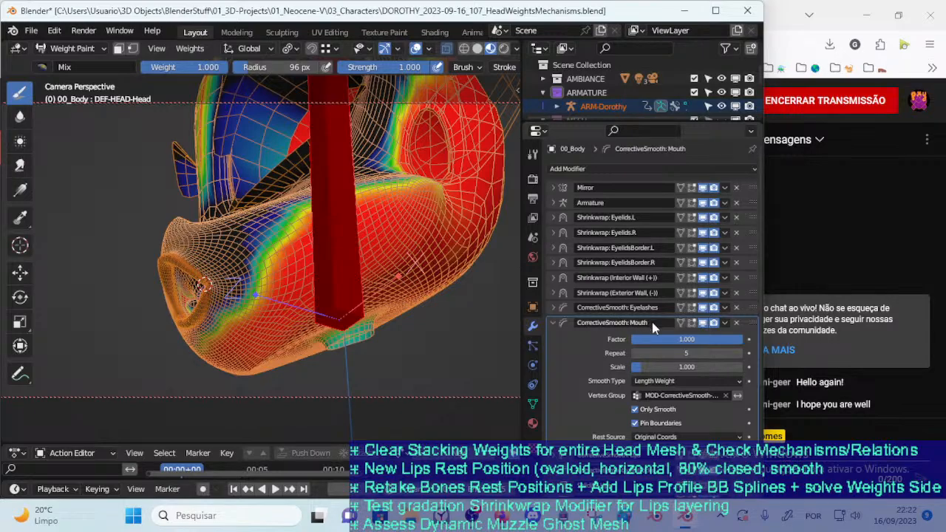
pyautogui.click(554, 323)
pyautogui.click(703, 189)
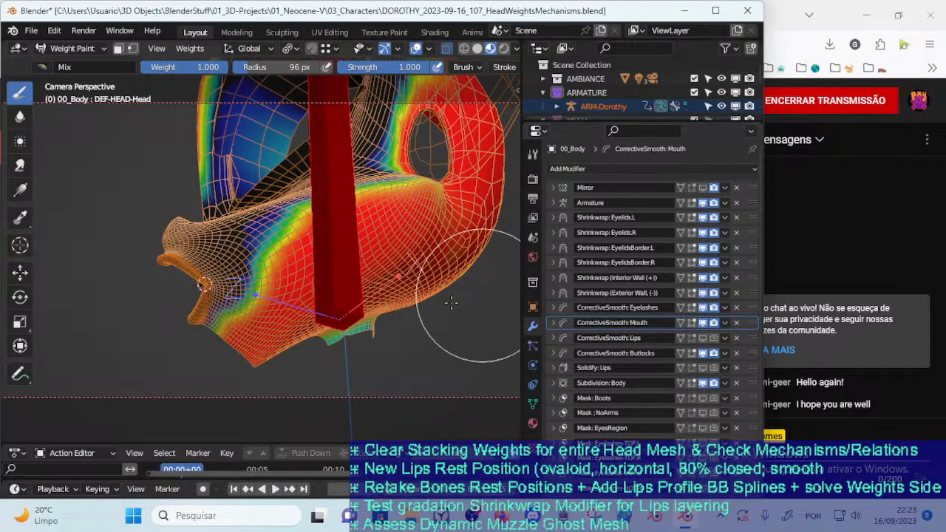
pyautogui.moveTo(325, 302); pyautogui.dragTo(436, 272, button='middle')
pyautogui.moveTo(211, 325)
pyautogui.mouseDown(button='middle')
pyautogui.moveTo(318, 323)
pyautogui.moveTo(350, 332)
pyautogui.moveTo(311, 333)
pyautogui.moveTo(289, 352)
pyautogui.moveTo(332, 291)
pyautogui.moveTo(381, 362)
pyautogui.moveTo(364, 337)
pyautogui.moveTo(401, 308)
pyautogui.moveTo(268, 331)
pyautogui.moveTo(314, 320)
pyautogui.mouseUp(button='middle')
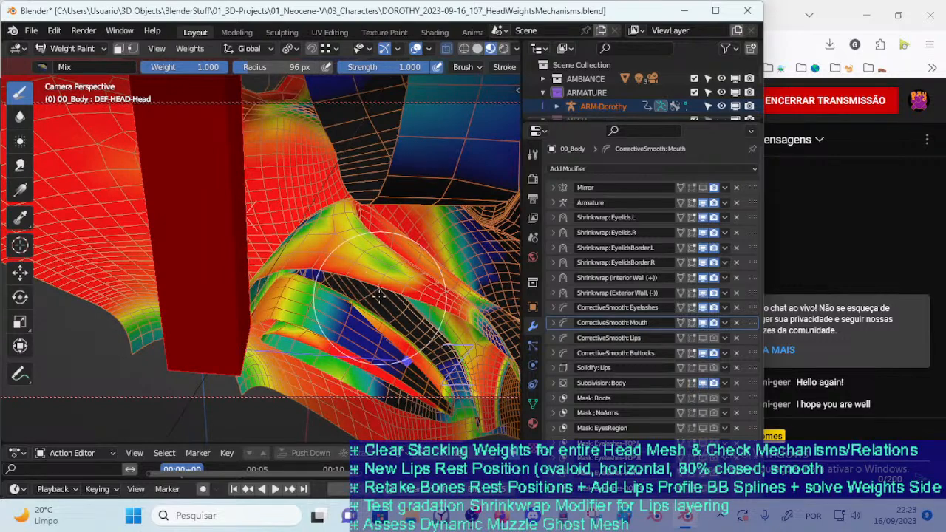
pyautogui.moveTo(383, 297); pyautogui.dragTo(371, 274, button='middle')
pyautogui.scroll(-3, 370, 296)
pyautogui.moveTo(369, 307)
pyautogui.mouseDown(button='middle')
pyautogui.moveTo(347, 287)
pyautogui.moveTo(319, 297)
pyautogui.mouseUp(button='middle')
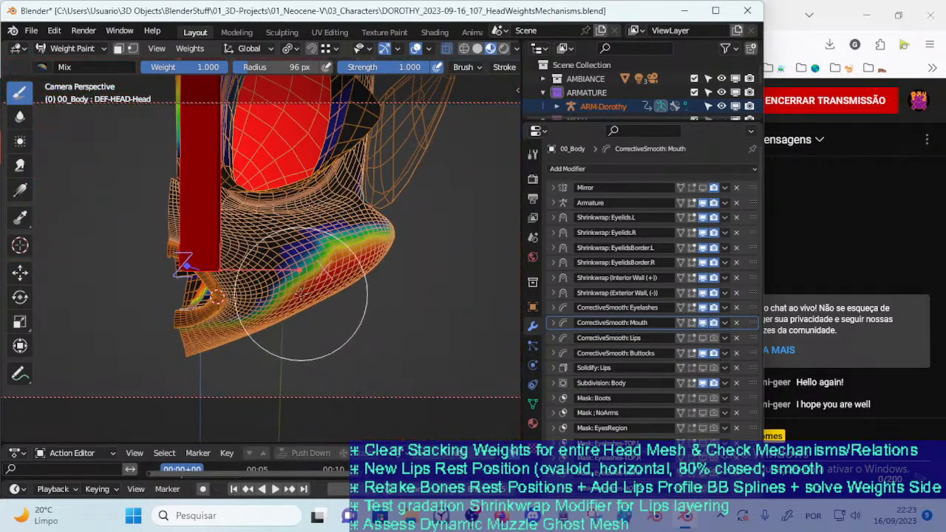
# Enter Edit Mode on 00_Body and hide the faces of the !Hide-3Ab-MouthInteriorRegion vertex group
pyautogui.hotkey('ctrl', 'Tab')
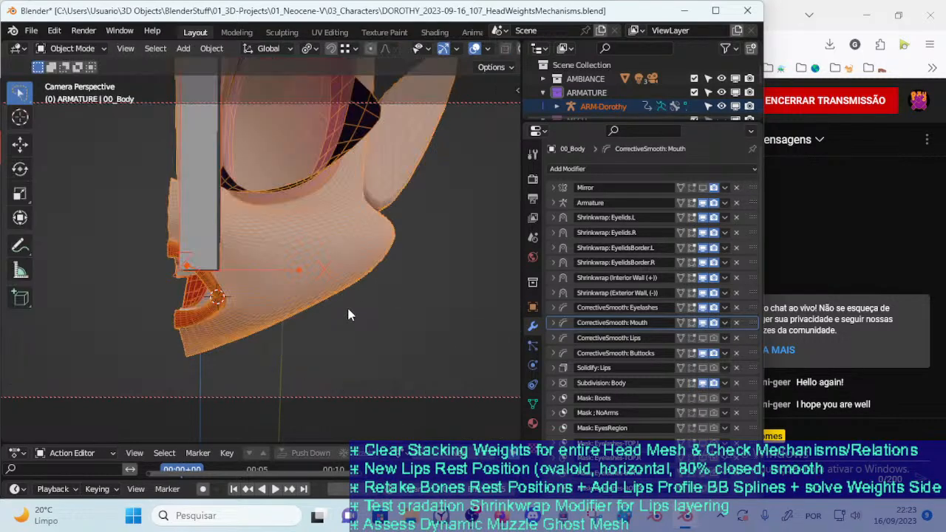
pyautogui.click(532, 404)
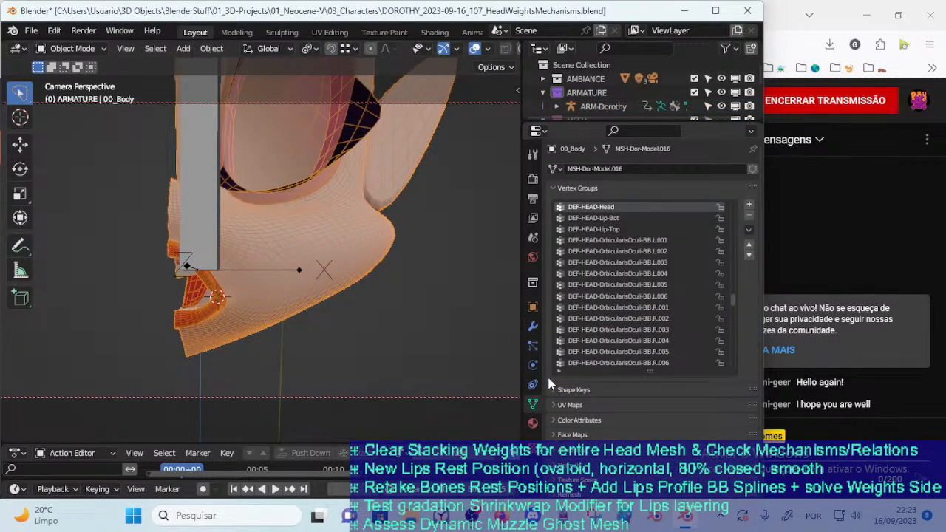
pyautogui.moveTo(734, 300); pyautogui.dragTo(735, 215)
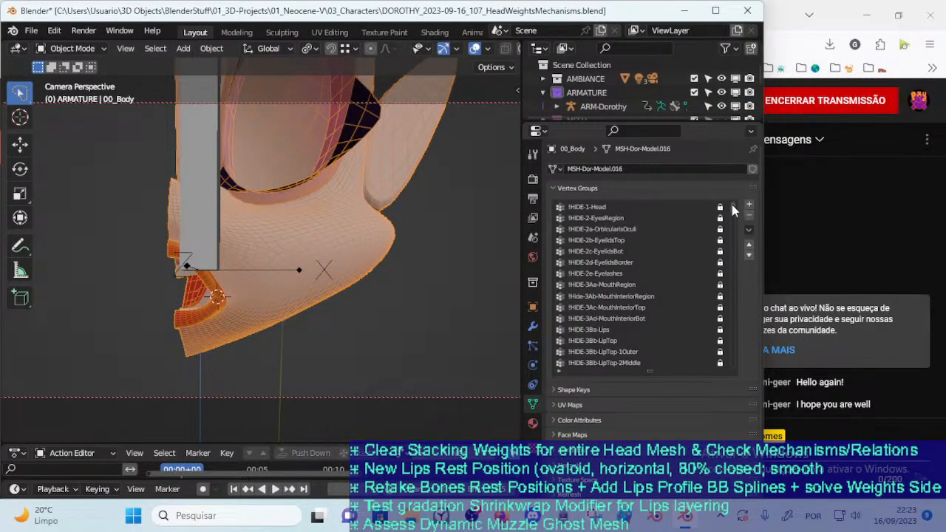
pyautogui.press('Tab')
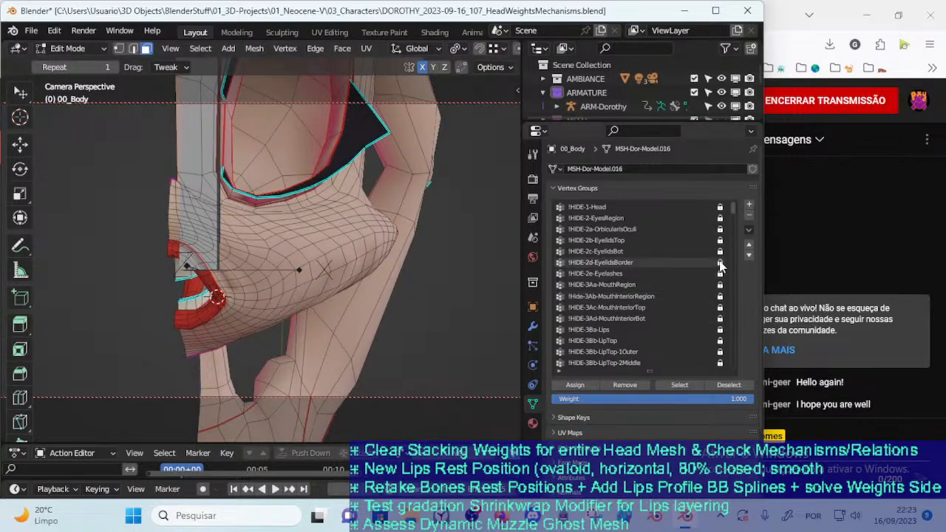
pyautogui.moveTo(360, 325); pyautogui.dragTo(386, 324, button='middle')
pyautogui.moveTo(363, 263); pyautogui.dragTo(344, 306, button='middle')
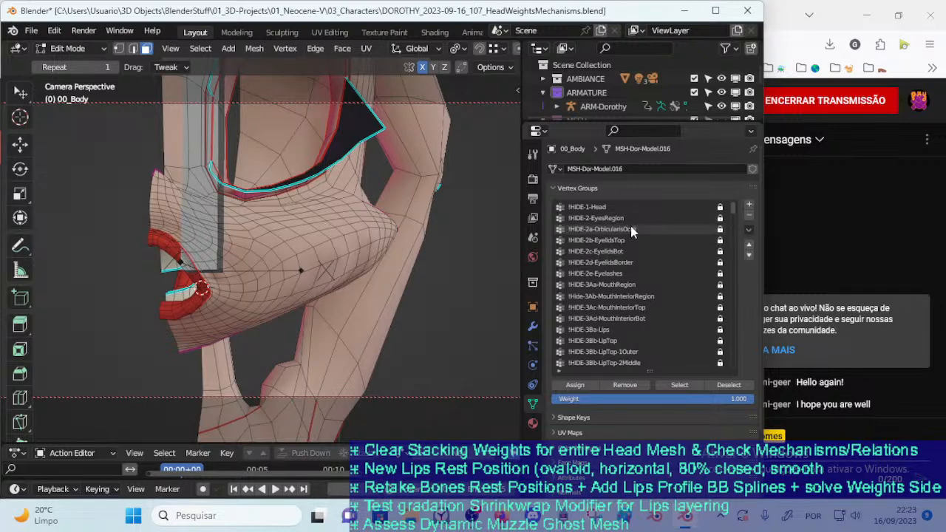
pyautogui.click(627, 296)
pyautogui.click(679, 385)
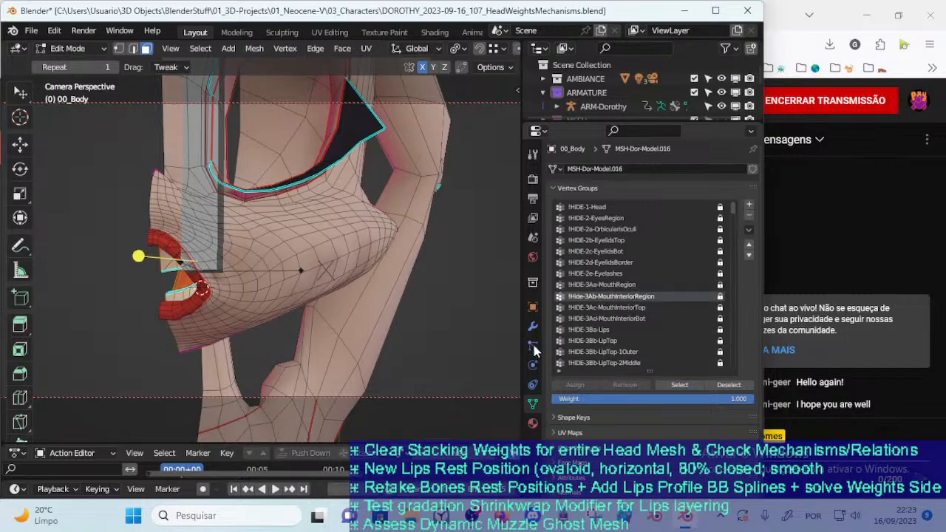
pyautogui.press('KP_Decimal')
pyautogui.press('h')
pyautogui.moveTo(353, 320); pyautogui.dragTo(281, 320, button='middle')
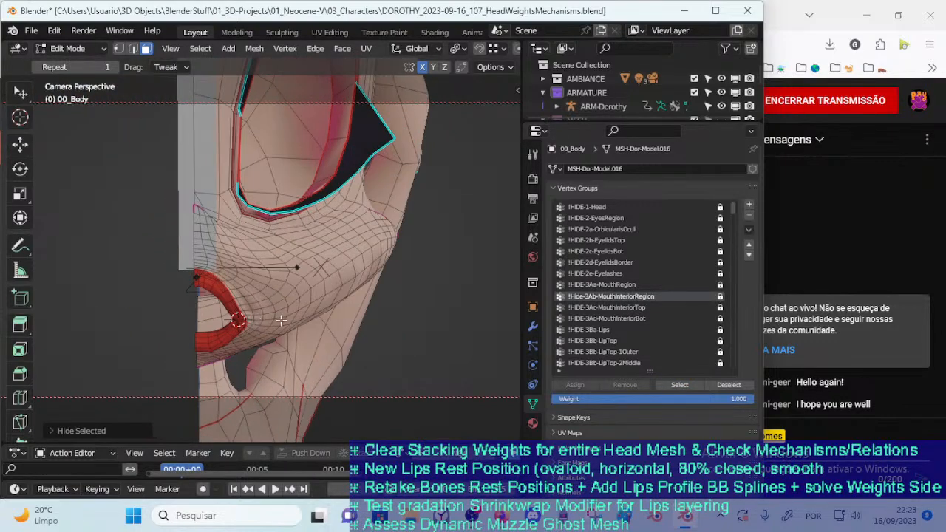
pyautogui.click(624, 286)
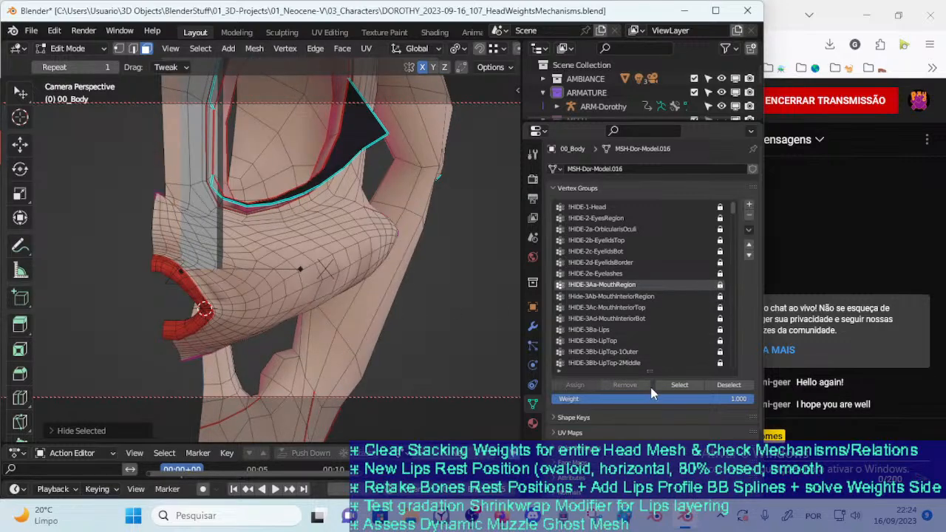
pyautogui.click(679, 384)
pyautogui.press('KP_Decimal')
pyautogui.moveTo(309, 334)
pyautogui.mouseDown(button='middle')
pyautogui.moveTo(282, 332)
pyautogui.moveTo(300, 315)
pyautogui.moveTo(341, 321)
pyautogui.moveTo(321, 363)
pyautogui.moveTo(377, 344)
pyautogui.moveTo(385, 330)
pyautogui.moveTo(392, 342)
pyautogui.moveTo(332, 348)
pyautogui.moveTo(279, 327)
pyautogui.mouseUp(button='middle')
pyautogui.scroll(-4, 341, 322)
pyautogui.hotkey('alt', 'a')
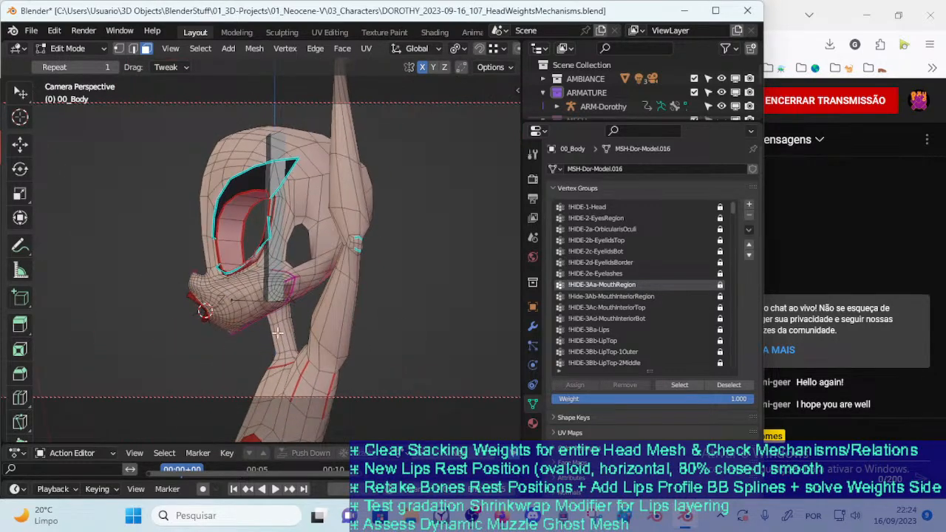
# Hide the linked neck piece and the linked torso and arm geometry behind the head
pyautogui.press('l')
pyautogui.press('h')
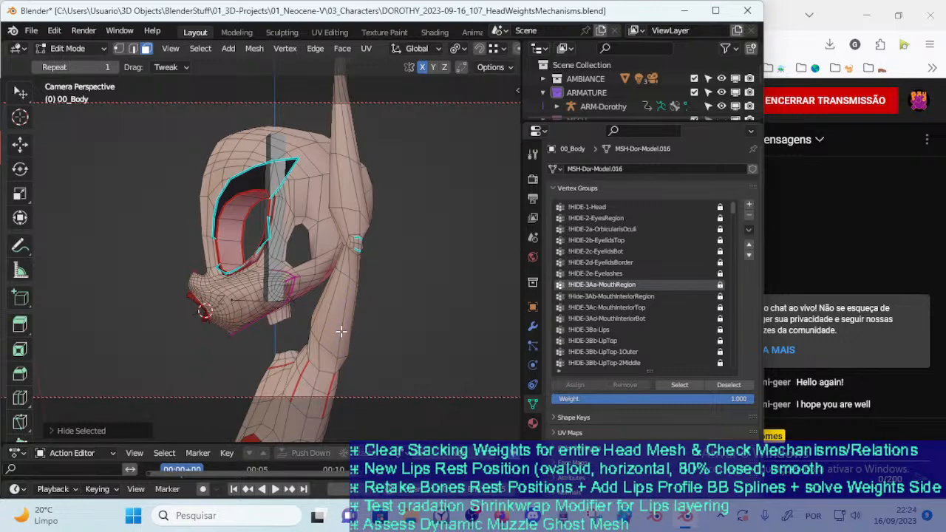
pyautogui.press('l')
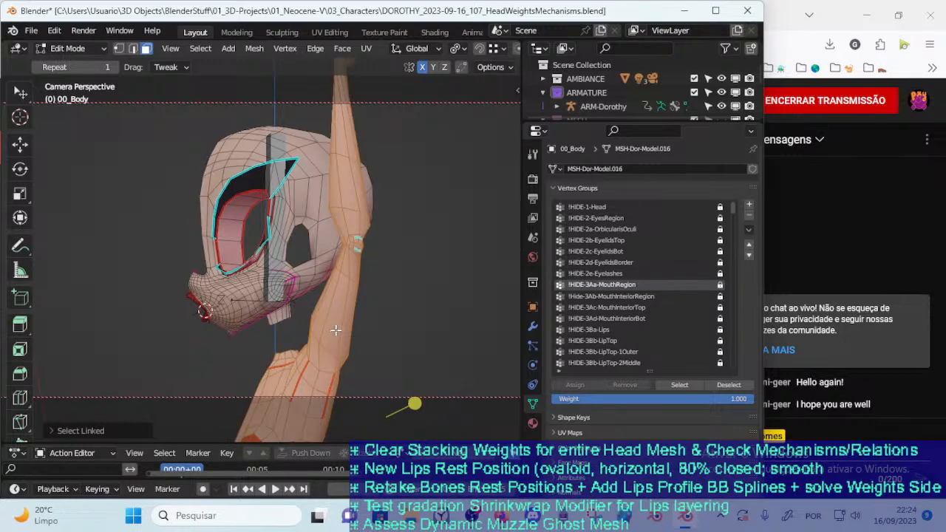
pyautogui.press('h')
pyautogui.moveTo(336, 330); pyautogui.dragTo(420, 334, button='middle')
# Select the armature together with 00_Body, return to Weight Paint mode and make the DEF-HEAD-Head bone active
pyautogui.hotkey('ctrl', 'Tab')
pyautogui.press('4')
pyautogui.click(294, 286)
pyautogui.keyDown('shift'); pyautogui.click(379, 257); pyautogui.keyUp('shift')
pyautogui.hotkey('ctrl', 'Tab')
pyautogui.press('7')
pyautogui.moveTo(309, 285)
pyautogui.mouseDown(button='middle')
pyautogui.moveTo(354, 292)
pyautogui.moveTo(400, 284)
pyautogui.moveTo(332, 323)
pyautogui.moveTo(316, 225)
pyautogui.moveTo(295, 268)
pyautogui.moveTo(449, 252)
pyautogui.moveTo(385, 300)
pyautogui.moveTo(249, 274)
pyautogui.moveTo(256, 338)
pyautogui.moveTo(86, 194)
pyautogui.mouseUp(button='middle')
pyautogui.scroll(4, 332, 323)
pyautogui.keyDown('ctrl'); pyautogui.click(249, 275); pyautogui.keyUp('ctrl')
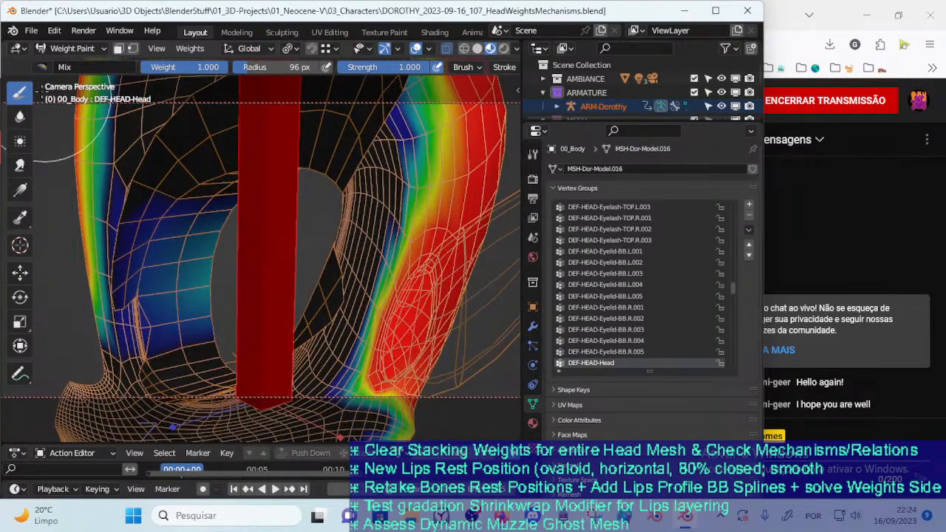
# Switch to the Subtract brush and remove the remaining DEF-HEAD-Head weight around the eye socket
pyautogui.click(122, 65)
pyautogui.click(396, 111)
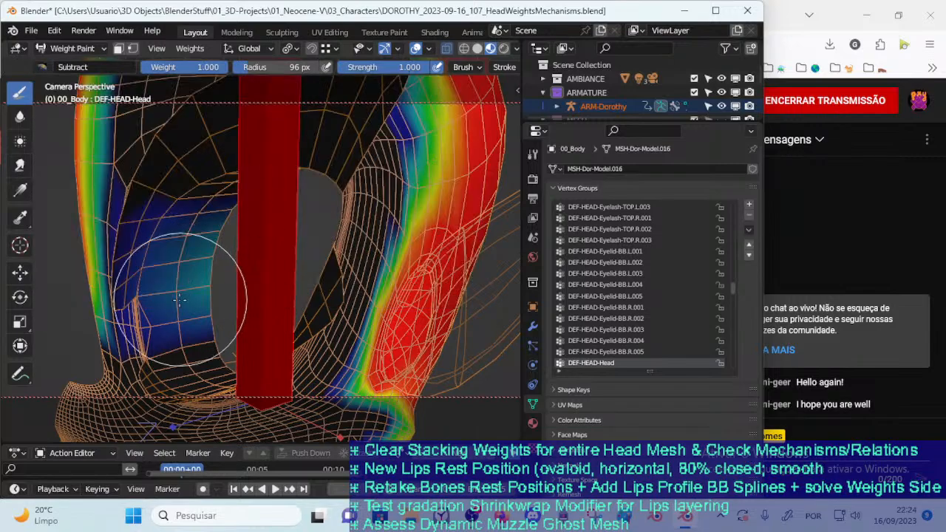
pyautogui.moveTo(170, 248)
pyautogui.mouseDown(button='middle')
pyautogui.moveTo(249, 271)
pyautogui.moveTo(442, 289)
pyautogui.moveTo(411, 289)
pyautogui.moveTo(375, 271)
pyautogui.moveTo(369, 255)
pyautogui.mouseUp(button='middle')
pyautogui.scroll(2, 369, 215)
pyautogui.moveTo(414, 252); pyautogui.dragTo(437, 291)
pyautogui.moveTo(438, 291)
pyautogui.mouseDown(button='middle')
pyautogui.moveTo(219, 310)
pyautogui.moveTo(270, 318)
pyautogui.moveTo(260, 304)
pyautogui.mouseUp(button='middle')
# Reduce the Subtract brush radius to 48 px, clear DEF-HEAD-Head weight above and beside the eye, and save the file
pyautogui.press('f')
pyautogui.click(196, 234)
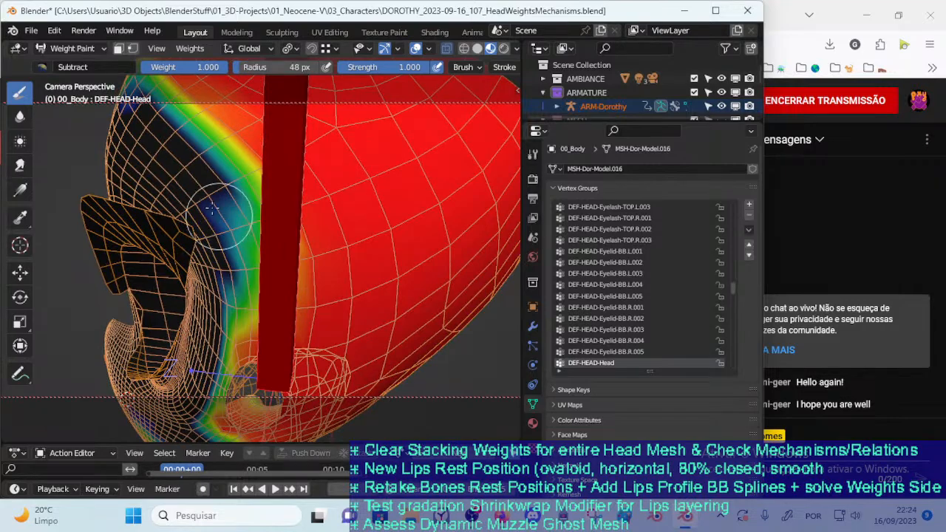
pyautogui.moveTo(229, 228)
pyautogui.mouseDown(button='middle')
pyautogui.moveTo(321, 258)
pyautogui.moveTo(356, 239)
pyautogui.moveTo(335, 201)
pyautogui.mouseUp(button='middle')
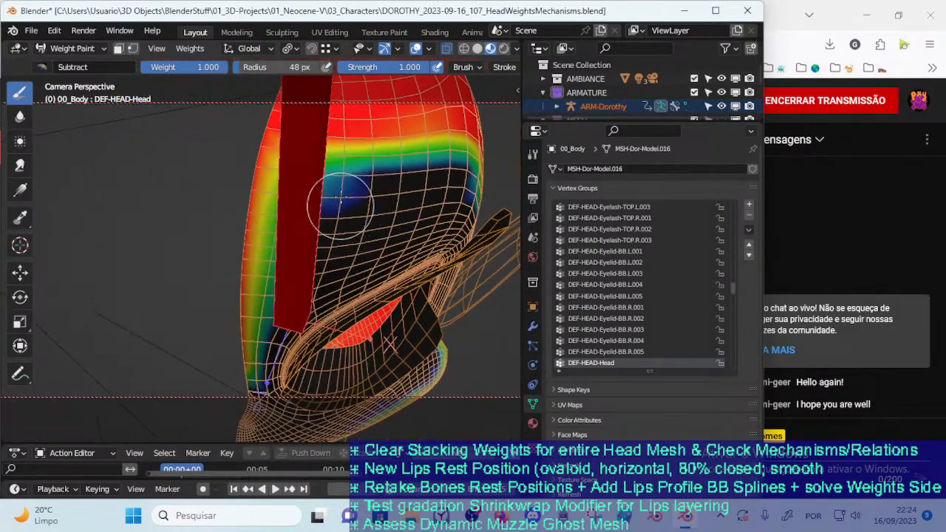
pyautogui.moveTo(348, 236)
pyautogui.mouseDown(button='middle')
pyautogui.moveTo(343, 212)
pyautogui.moveTo(343, 255)
pyautogui.moveTo(246, 310)
pyautogui.moveTo(211, 255)
pyautogui.mouseUp(button='middle')
pyautogui.moveTo(219, 187); pyautogui.dragTo(246, 215, button='middle')
pyautogui.moveTo(399, 307)
pyautogui.mouseDown(button='middle')
pyautogui.moveTo(238, 284)
pyautogui.moveTo(293, 276)
pyautogui.moveTo(245, 275)
pyautogui.moveTo(235, 257)
pyautogui.moveTo(249, 226)
pyautogui.moveTo(232, 319)
pyautogui.moveTo(237, 288)
pyautogui.moveTo(207, 262)
pyautogui.moveTo(226, 292)
pyautogui.mouseUp(button='middle')
pyautogui.hotkey('ctrl', 's')
# Subtract DEF-HEAD-Head weight below the lower lip and on the front of the chin with a 72 px brush radius
pyautogui.press('f')
pyautogui.click(266, 314)
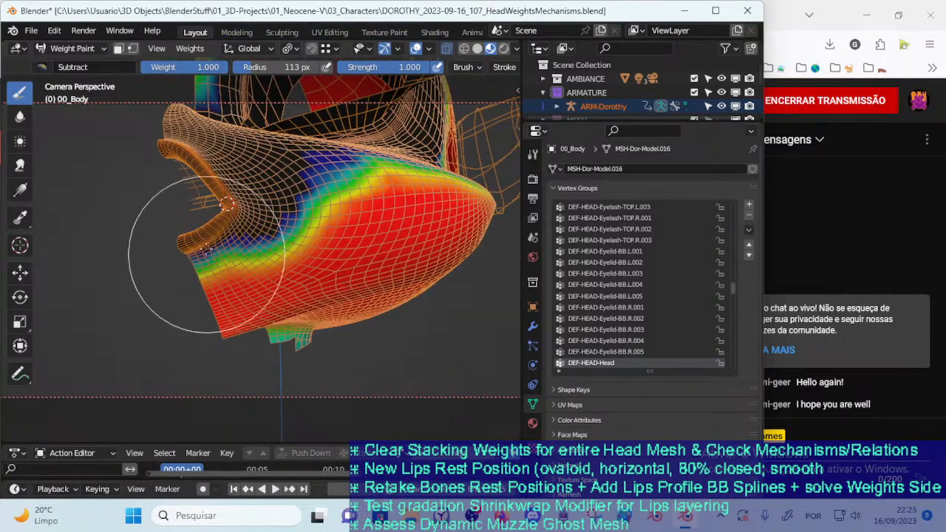
pyautogui.press('f')
pyautogui.click(218, 257)
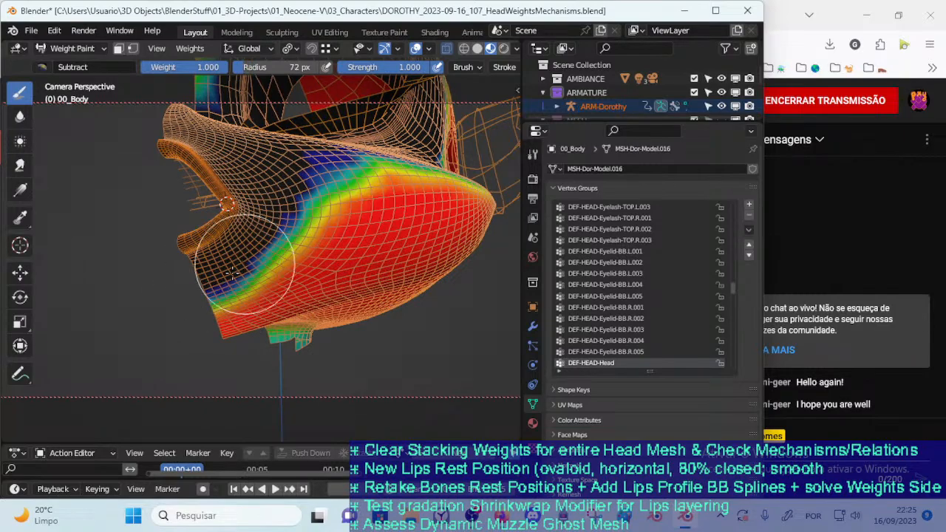
pyautogui.moveTo(214, 297)
pyautogui.mouseDown(button='middle')
pyautogui.moveTo(196, 267)
pyautogui.moveTo(172, 362)
pyautogui.mouseUp(button='middle')
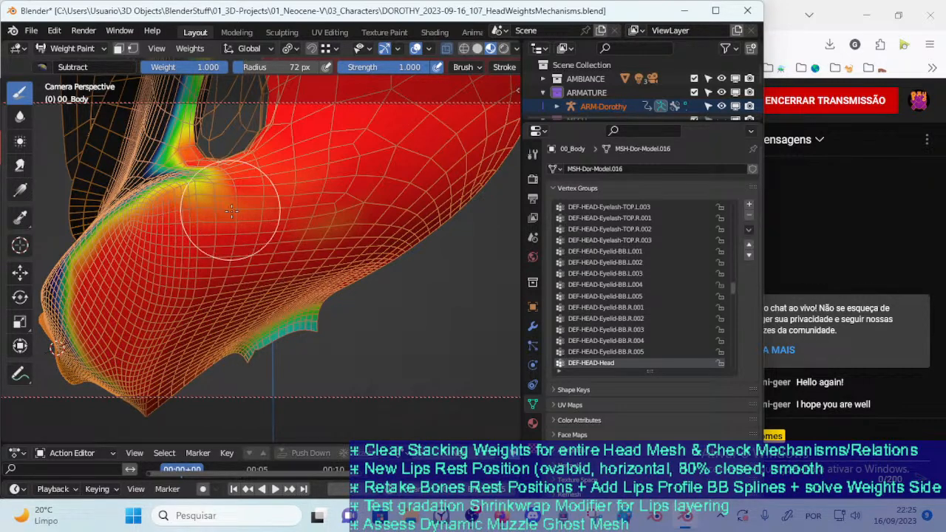
# Subtract DEF-HEAD-Head weight from the cheek and lower jaw, enlarging the brush radius to 103 px
pyautogui.moveTo(231, 264)
pyautogui.mouseDown(button='middle')
pyautogui.moveTo(231, 289)
pyautogui.moveTo(175, 266)
pyautogui.mouseUp(button='middle')
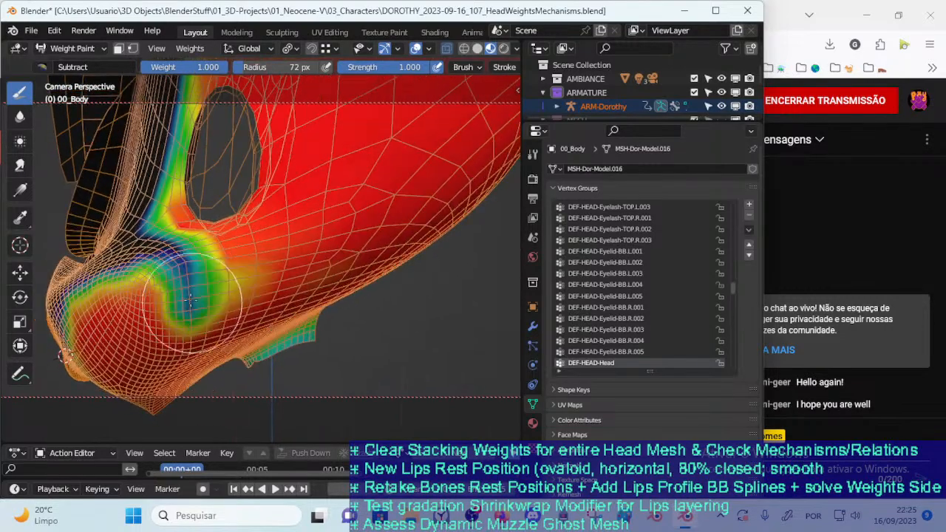
pyautogui.moveTo(178, 310)
pyautogui.mouseDown(button='middle')
pyautogui.moveTo(265, 319)
pyautogui.moveTo(249, 313)
pyautogui.mouseUp(button='middle')
pyautogui.press('f')
pyautogui.click(250, 313)
pyautogui.moveTo(172, 384); pyautogui.dragTo(179, 306, button='middle')
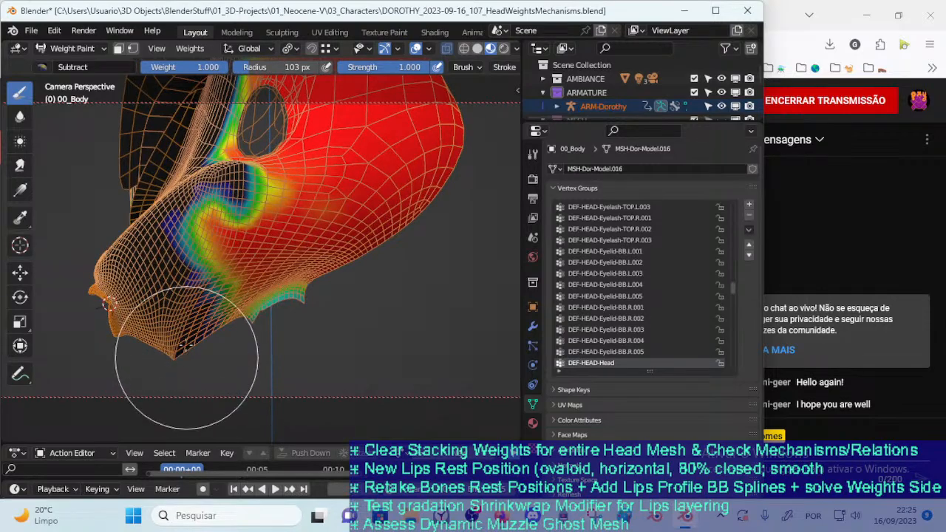
pyautogui.scroll(3, 186, 353)
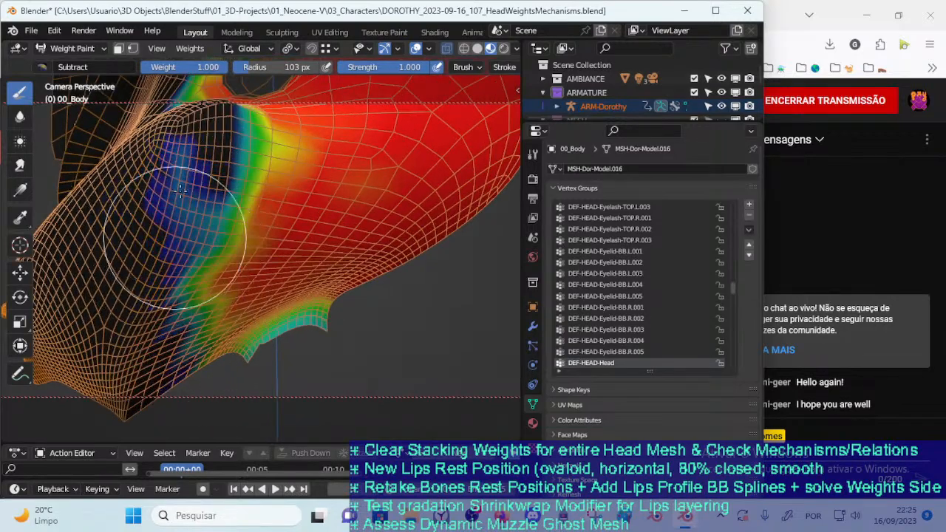
# Clear leftover DEF-HEAD-Head weight along the back of the muzzle and jaw, setting the Subtract brush radius to 84 px
pyautogui.moveTo(191, 210); pyautogui.dragTo(245, 225, button='middle')
pyautogui.press('f')
pyautogui.click(240, 225)
pyautogui.moveTo(185, 221); pyautogui.dragTo(181, 296)
pyautogui.moveTo(185, 303)
pyautogui.mouseDown(button='middle')
pyautogui.moveTo(190, 363)
pyautogui.moveTo(176, 297)
pyautogui.moveTo(182, 306)
pyautogui.moveTo(149, 264)
pyautogui.mouseUp(button='middle')
pyautogui.press('f')
pyautogui.click(169, 327)
pyautogui.press('f')
pyautogui.click(181, 297)
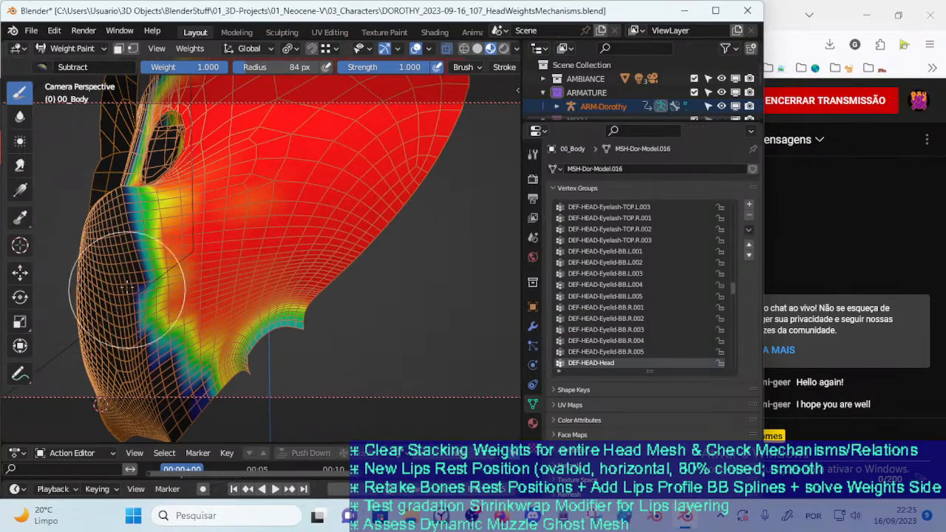
pyautogui.moveTo(132, 325)
pyautogui.mouseDown(button='middle')
pyautogui.moveTo(314, 296)
pyautogui.moveTo(296, 275)
pyautogui.moveTo(214, 354)
pyautogui.mouseUp(button='middle')
# Reduce the Subtract brush radius to 66 px and push the DEF-HEAD-Head boundary back along the rear cheek and under the jaw
pyautogui.press('f')
pyautogui.click(192, 347)
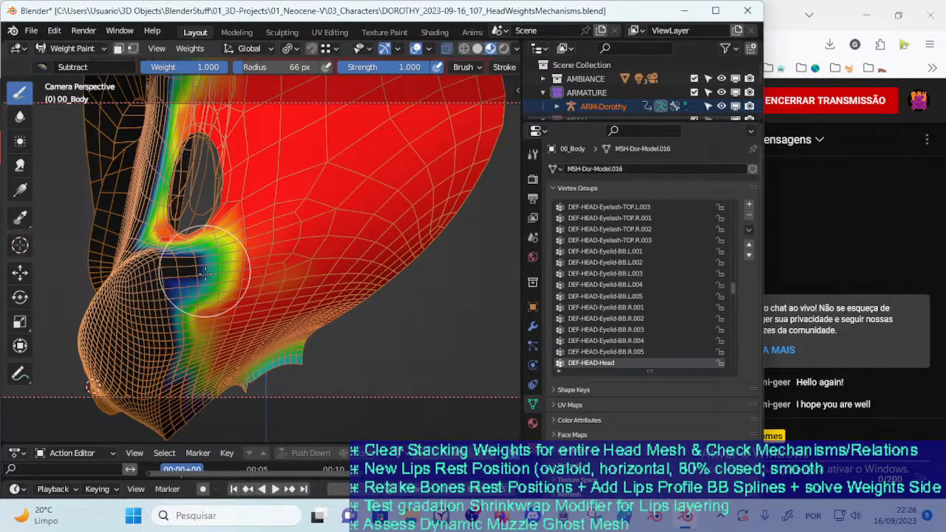
pyautogui.moveTo(198, 301); pyautogui.dragTo(165, 296, button='middle')
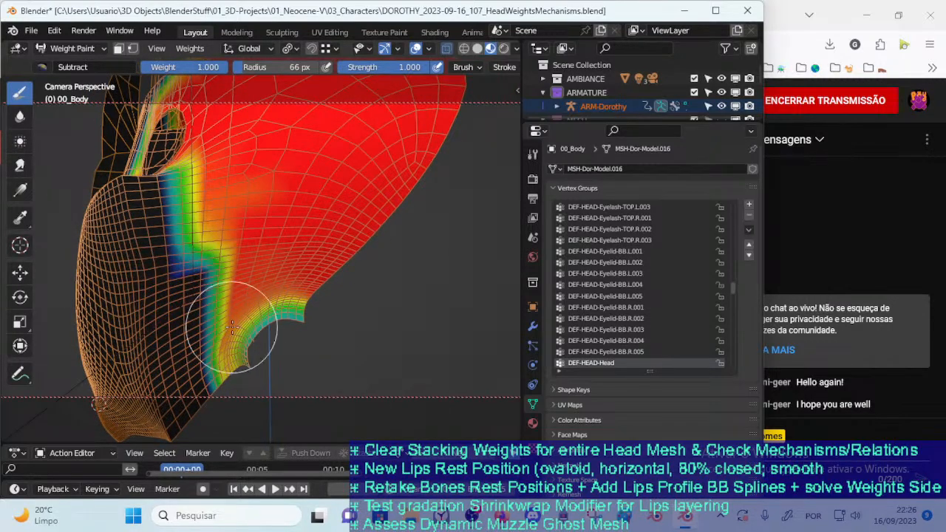
pyautogui.moveTo(198, 359); pyautogui.dragTo(212, 357, button='middle')
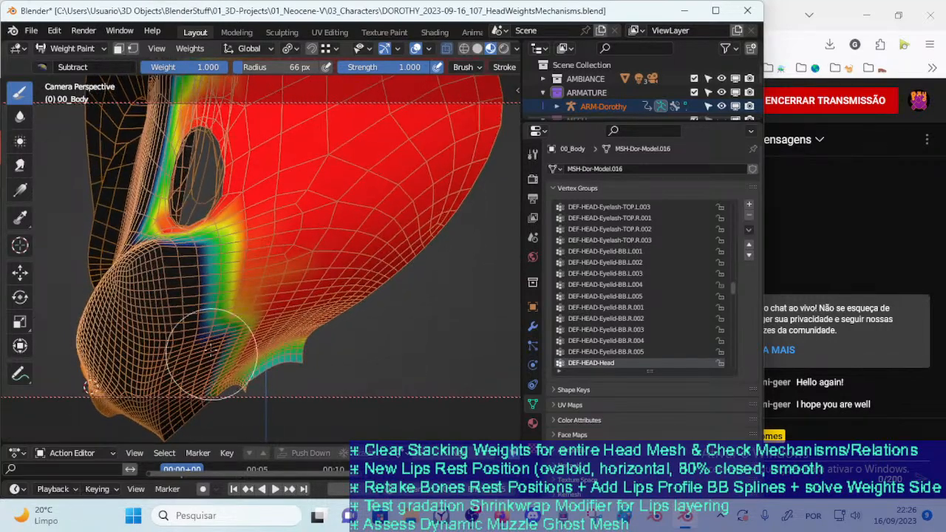
pyautogui.moveTo(208, 318); pyautogui.dragTo(227, 335, button='middle')
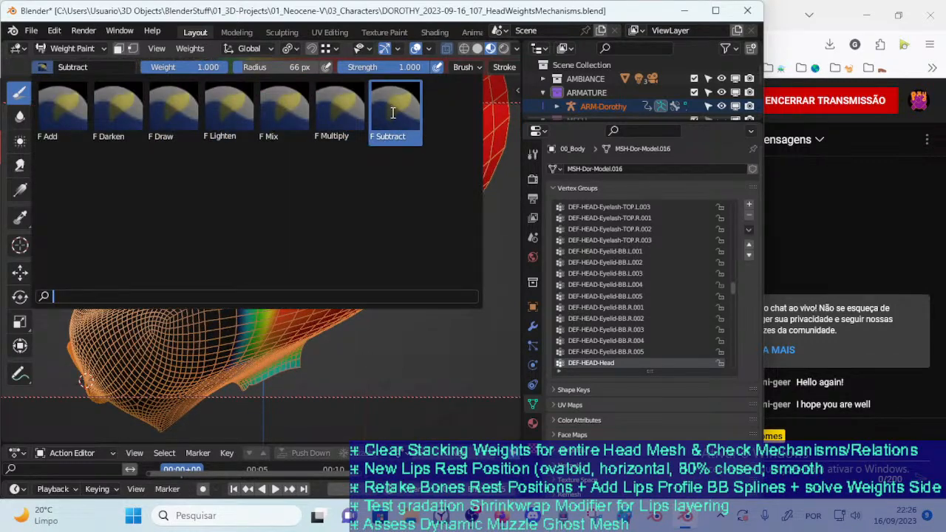
# Switch to the Mix brush, reduce its radius to 35 px and paint DEF-HEAD-Head weight on the cheek below the side opening
pyautogui.click(299, 114)
pyautogui.moveTo(310, 244); pyautogui.dragTo(252, 299)
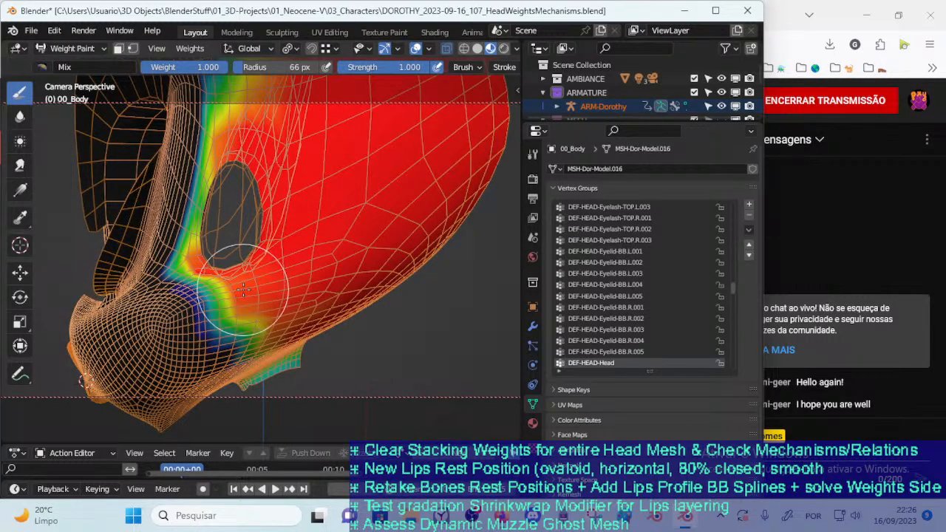
pyautogui.press('f')
pyautogui.click(239, 303)
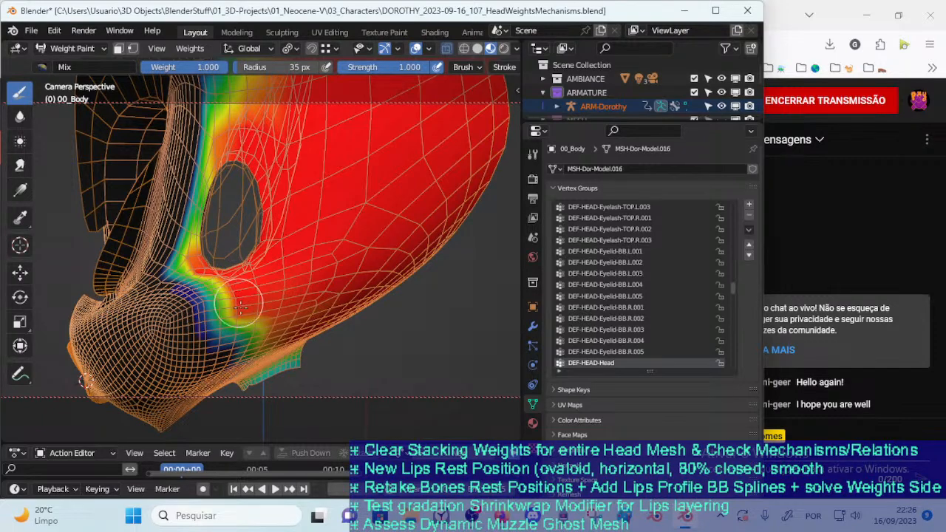
pyautogui.moveTo(232, 295); pyautogui.dragTo(220, 263, button='middle')
pyautogui.press('f')
pyautogui.click(239, 264)
pyautogui.keyDown('shift'); pyautogui.moveTo(239, 264); pyautogui.dragTo(229, 280); pyautogui.keyUp('shift')
pyautogui.moveTo(228, 280)
pyautogui.mouseDown(button='middle')
pyautogui.moveTo(226, 250)
pyautogui.moveTo(198, 265)
pyautogui.moveTo(190, 283)
pyautogui.mouseUp(button='middle')
# Set the Mix brush radius to 40 px and fill in DEF-HEAD-Head weight along the rear cheek and underside of the jaw
pyautogui.press('f')
pyautogui.click(233, 249)
pyautogui.moveTo(192, 305)
pyautogui.mouseDown()
pyautogui.moveTo(194, 368)
pyautogui.moveTo(219, 382)
pyautogui.moveTo(209, 374)
pyautogui.mouseUp()
pyautogui.moveTo(226, 318)
pyautogui.keyDown('shift'); pyautogui.mouseDown()
pyautogui.moveTo(272, 312)
pyautogui.moveTo(223, 350)
pyautogui.mouseUp(); pyautogui.keyUp('shift')
pyautogui.keyDown('shift'); pyautogui.moveTo(199, 233); pyautogui.dragTo(192, 208); pyautogui.keyUp('shift')
pyautogui.moveTo(180, 318)
pyautogui.mouseDown()
pyautogui.moveTo(178, 388)
pyautogui.moveTo(191, 392)
pyautogui.mouseUp()
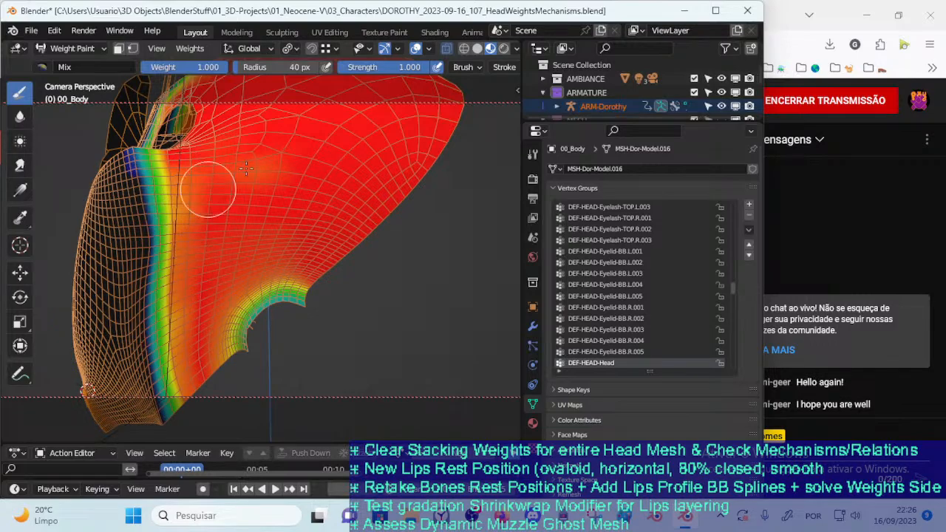
pyautogui.moveTo(193, 252)
pyautogui.mouseDown(button='middle')
pyautogui.moveTo(209, 303)
pyautogui.moveTo(200, 305)
pyautogui.mouseUp(button='middle')
pyautogui.moveTo(201, 354); pyautogui.dragTo(191, 318, button='middle')
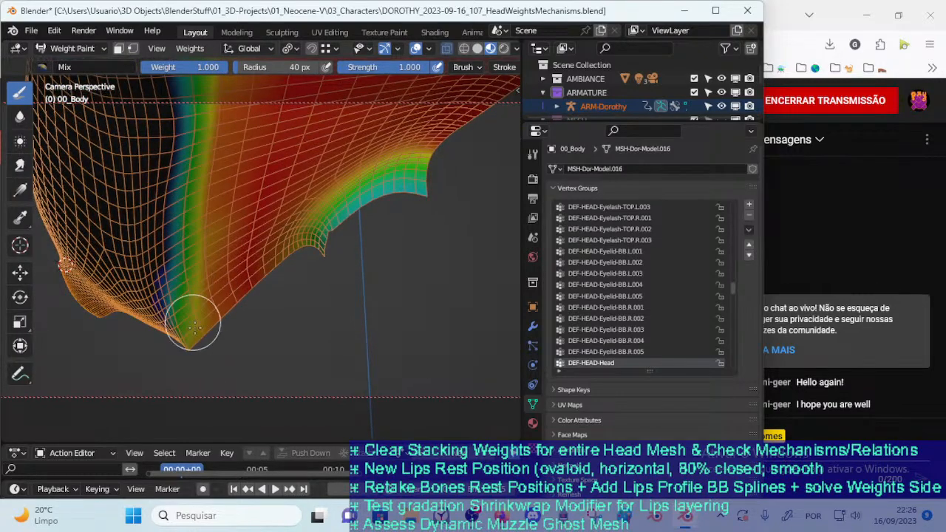
# Enlarge the Mix brush radius to 81 px and paint DEF-HEAD-Head weight down the jaw boundary toward the chin
pyautogui.press('f')
pyautogui.click(242, 251)
pyautogui.moveTo(189, 264); pyautogui.dragTo(199, 329)
pyautogui.keyDown('shift'); pyautogui.moveTo(195, 266); pyautogui.dragTo(201, 352, button='middle'); pyautogui.keyUp('shift')
pyautogui.moveTo(201, 352); pyautogui.dragTo(201, 314)
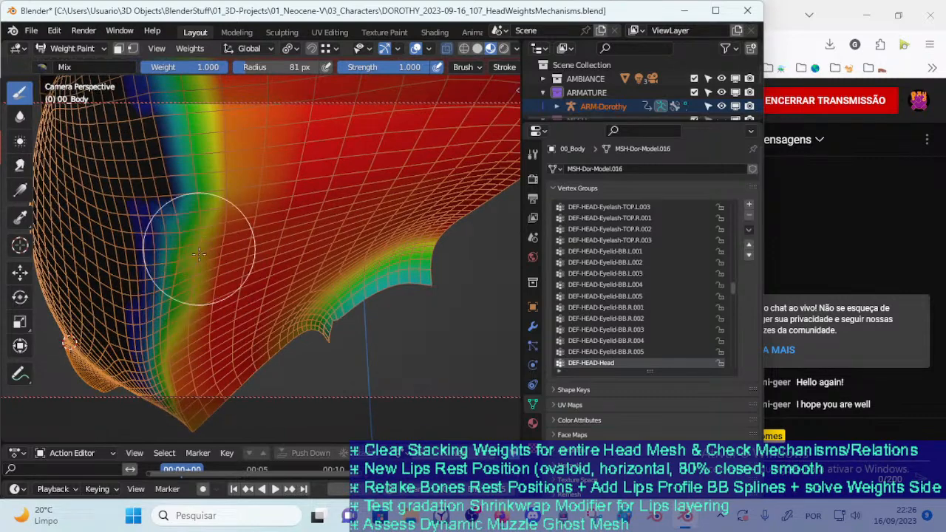
pyautogui.moveTo(198, 244); pyautogui.dragTo(200, 310, button='middle')
# Reduce the Mix brush radius to 55 px and even out the DEF-HEAD-Head boundary behind the muzzle
pyautogui.press('f')
pyautogui.click(269, 276)
pyautogui.moveTo(231, 275)
pyautogui.mouseDown()
pyautogui.moveTo(226, 228)
pyautogui.moveTo(227, 271)
pyautogui.moveTo(237, 214)
pyautogui.mouseUp()
pyautogui.moveTo(236, 213); pyautogui.dragTo(241, 306, button='middle')
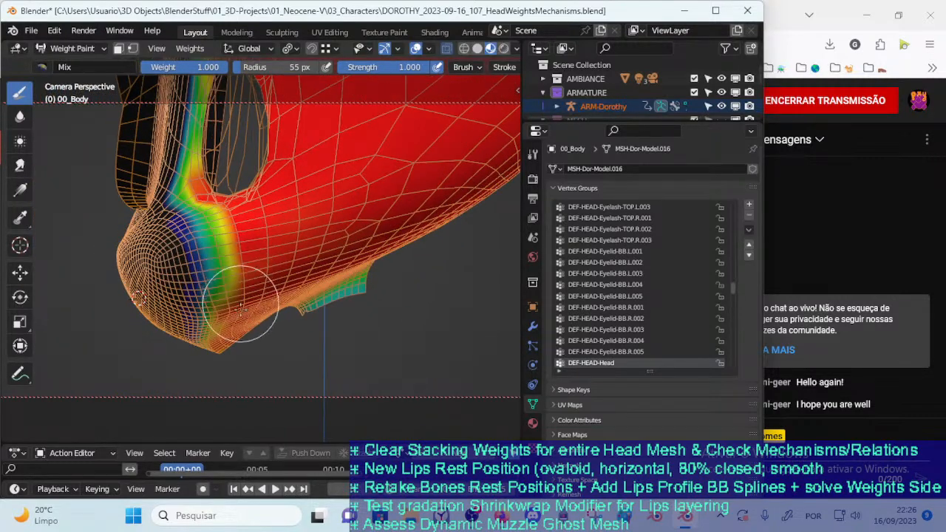
pyautogui.moveTo(223, 271); pyautogui.dragTo(235, 297, button='middle')
# With a 40 px Mix brush, paint DEF-HEAD-Head weight around the side opening and into the corner above the muzzle
pyautogui.press('f')
pyautogui.click(217, 283)
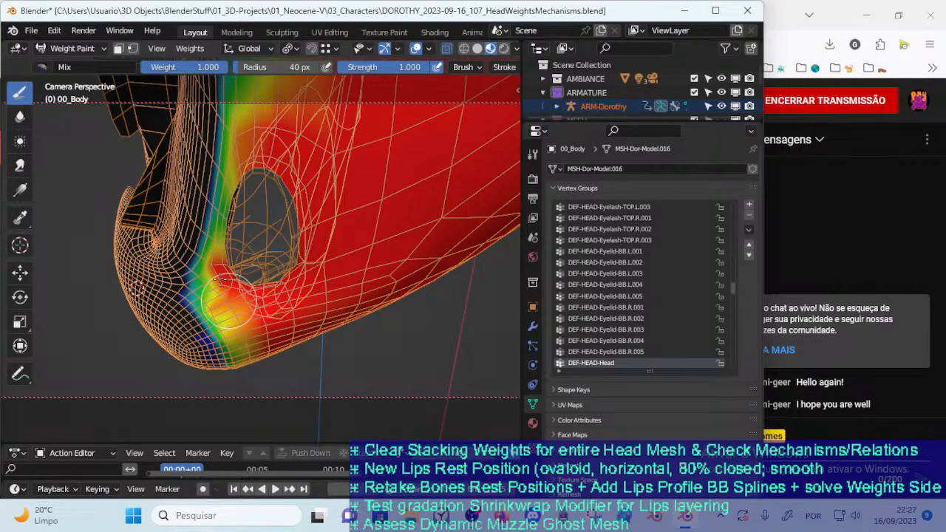
pyautogui.moveTo(224, 300); pyautogui.dragTo(259, 249, button='middle')
pyautogui.moveTo(274, 232)
pyautogui.mouseDown()
pyautogui.moveTo(288, 223)
pyautogui.moveTo(288, 165)
pyautogui.mouseUp()
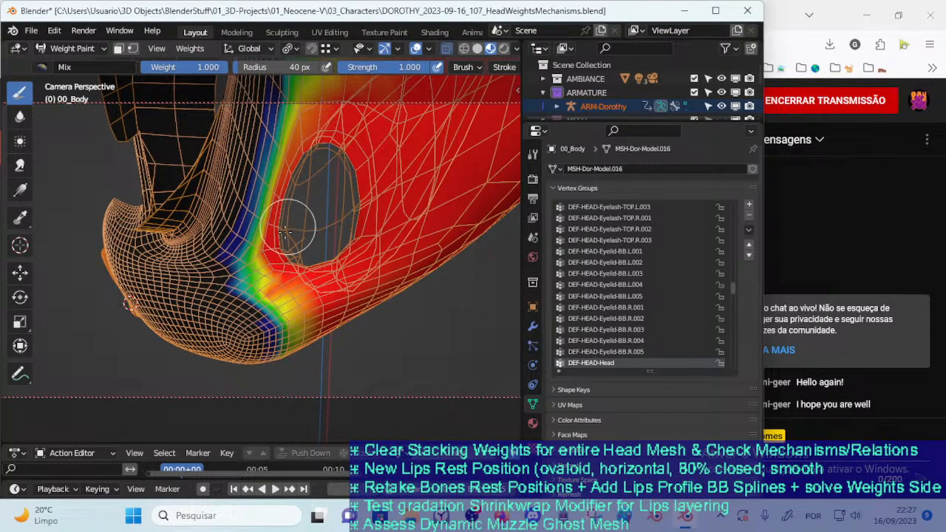
pyautogui.moveTo(288, 223); pyautogui.dragTo(230, 238, button='middle')
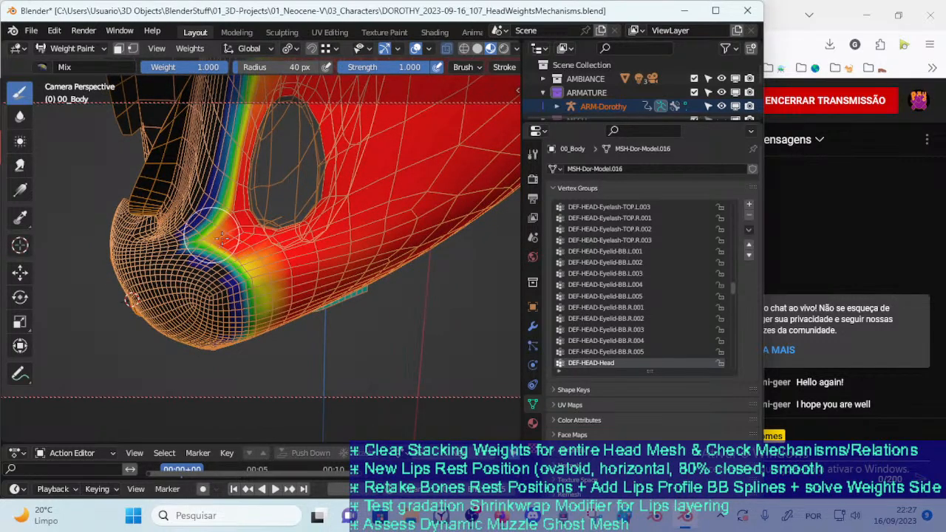
pyautogui.moveTo(241, 237); pyautogui.dragTo(318, 210, button='middle')
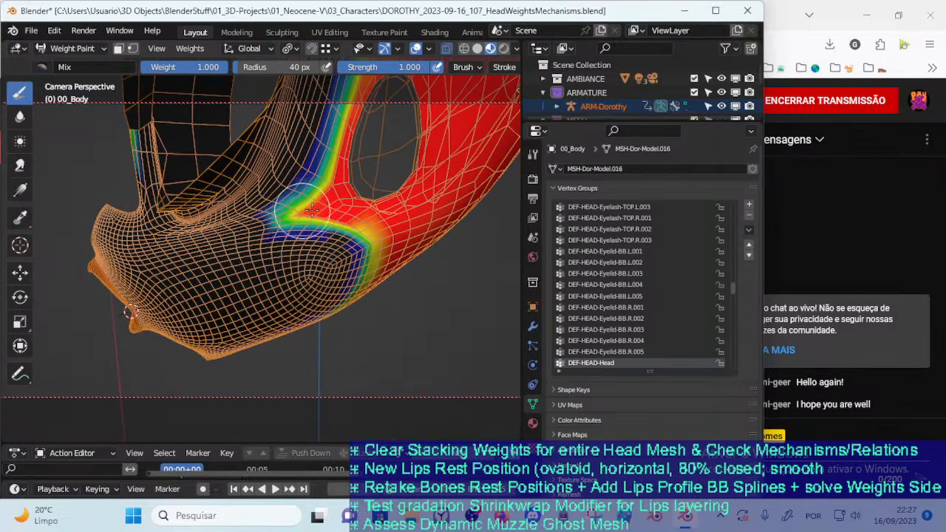
# Fill remaining weak DEF-HEAD-Head areas along the rear muzzle and lower jaw edge with the 40 px Mix brush
pyautogui.moveTo(374, 241)
pyautogui.mouseDown(button='middle')
pyautogui.moveTo(361, 214)
pyautogui.moveTo(267, 174)
pyautogui.mouseUp(button='middle')
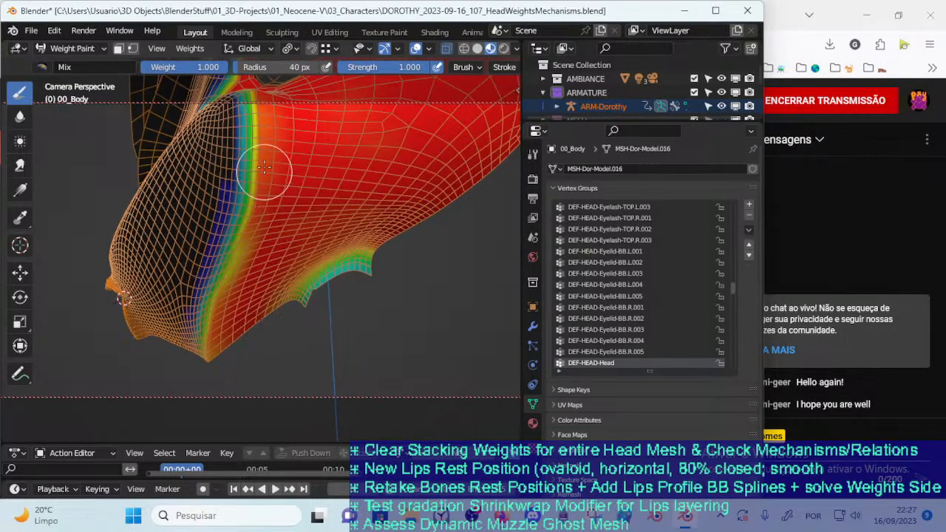
pyautogui.moveTo(262, 244); pyautogui.dragTo(233, 163, button='middle')
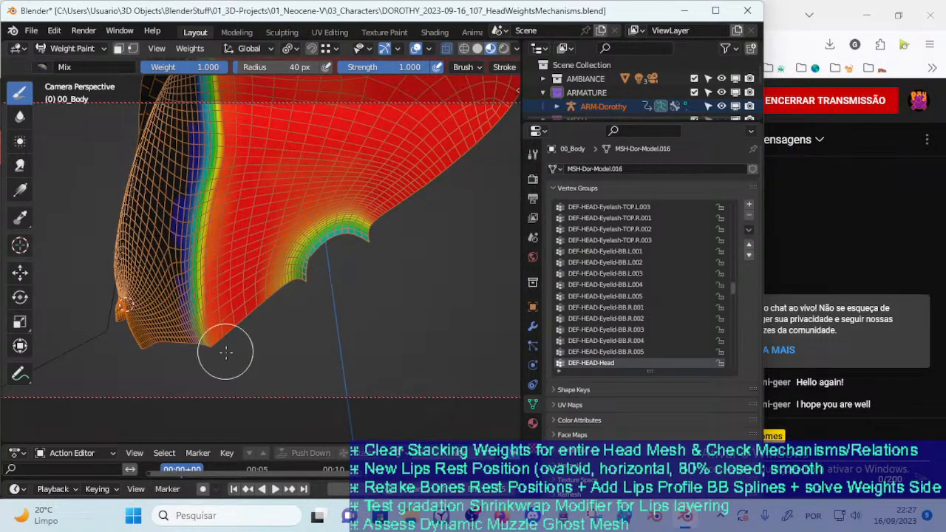
pyautogui.moveTo(225, 348); pyautogui.dragTo(248, 292, button='middle')
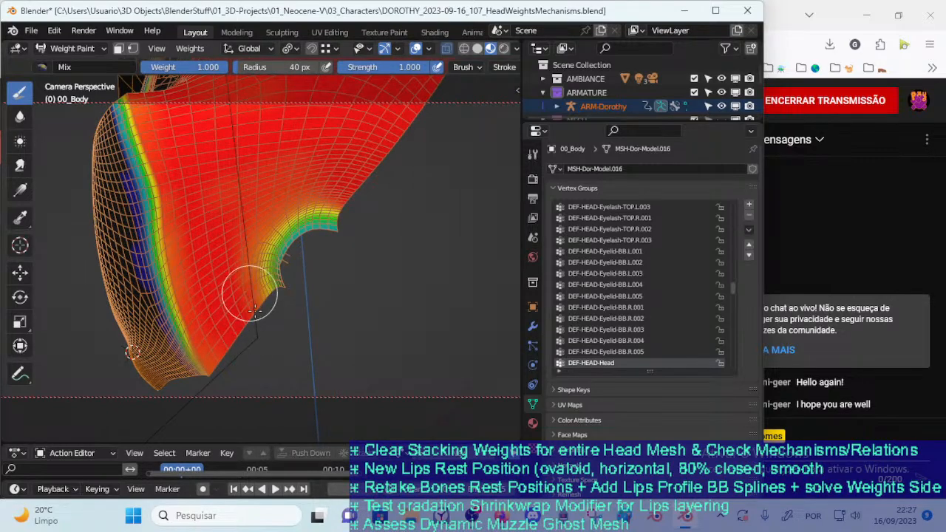
# Blur the DEF-HEAD-Head weights along the neck opening at 40 px radius and full strength, and save the file
pyautogui.click(20, 116)
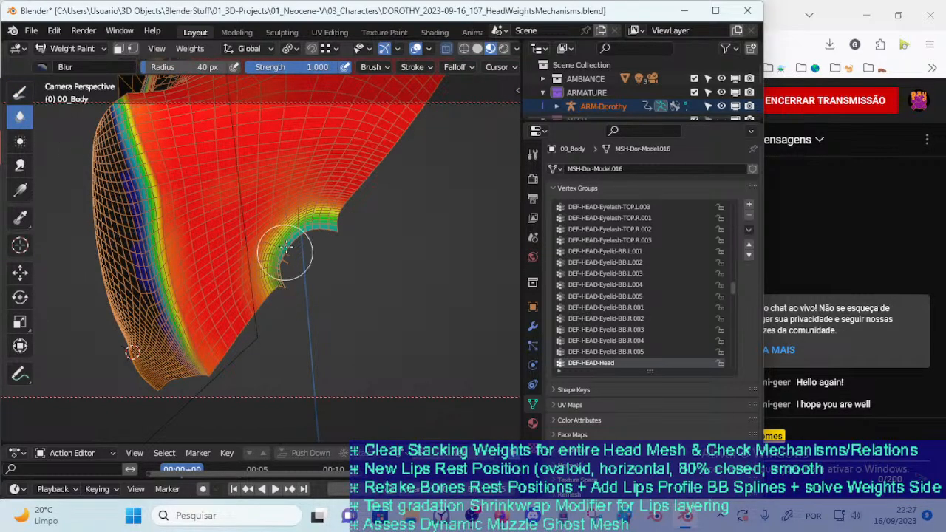
pyautogui.moveTo(286, 222); pyautogui.dragTo(348, 252, button='middle')
pyautogui.hotkey('ctrl', 's')
pyautogui.click(333, 289)
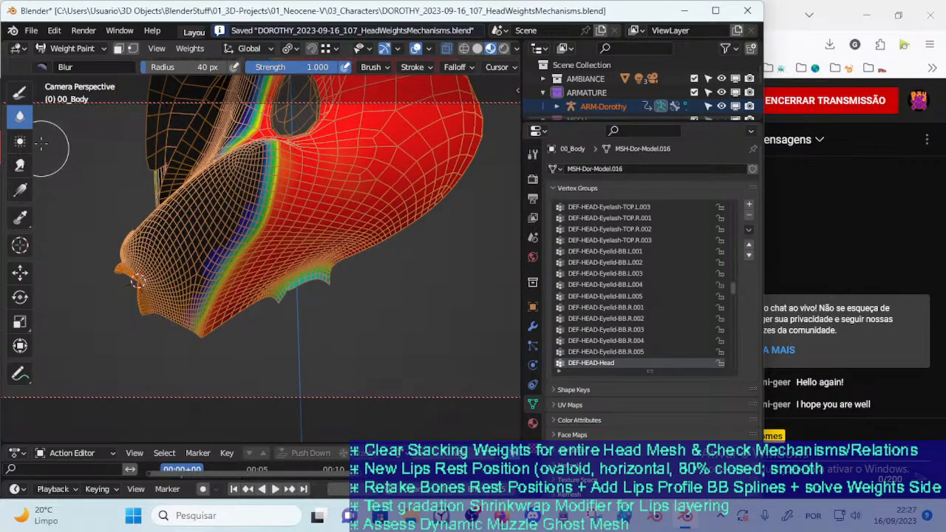
# Return to the Mix brush and touch up DEF-HEAD-Head weight along the boundary behind the muzzle
pyautogui.click(27, 94)
pyautogui.moveTo(231, 180)
pyautogui.mouseDown(button='middle')
pyautogui.moveTo(279, 199)
pyautogui.moveTo(233, 210)
pyautogui.moveTo(249, 249)
pyautogui.mouseUp(button='middle')
pyautogui.moveTo(302, 235)
pyautogui.mouseDown(button='middle')
pyautogui.moveTo(328, 222)
pyautogui.moveTo(323, 230)
pyautogui.mouseUp(button='middle')
pyautogui.press('f')
pyautogui.click(323, 249)
# Set the Mix brush radius to 52 px, refine the DEF-HEAD-Head boundary over the forehead and temple, and save the file
pyautogui.press('f')
pyautogui.click(398, 195)
pyautogui.moveTo(398, 195); pyautogui.dragTo(281, 311, button='middle')
pyautogui.scroll(3, 262, 325)
pyautogui.moveTo(262, 326); pyautogui.dragTo(262, 229)
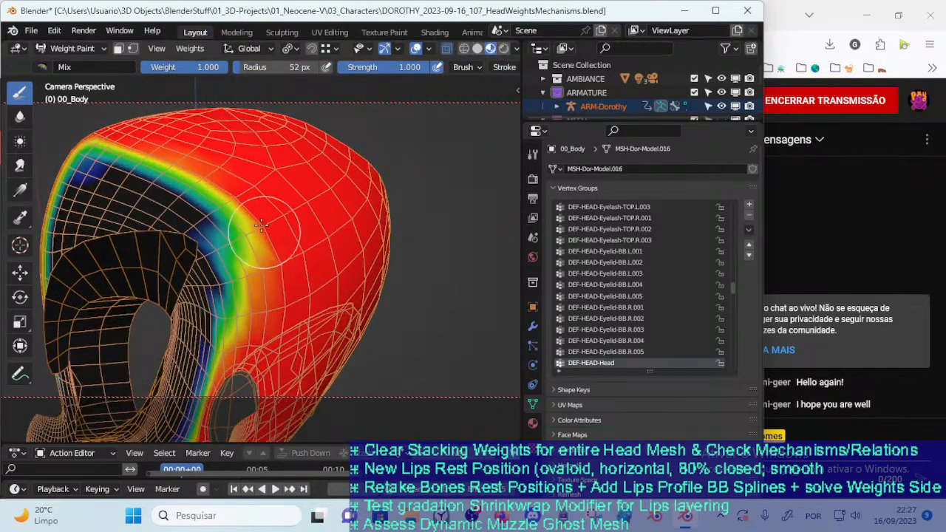
pyautogui.moveTo(306, 262)
pyautogui.mouseDown(button='middle')
pyautogui.moveTo(396, 294)
pyautogui.moveTo(385, 280)
pyautogui.moveTo(384, 296)
pyautogui.moveTo(279, 283)
pyautogui.moveTo(252, 314)
pyautogui.moveTo(413, 209)
pyautogui.moveTo(320, 199)
pyautogui.moveTo(239, 302)
pyautogui.moveTo(270, 339)
pyautogui.moveTo(292, 309)
pyautogui.mouseUp(button='middle')
pyautogui.hotkey('ctrl', 's')
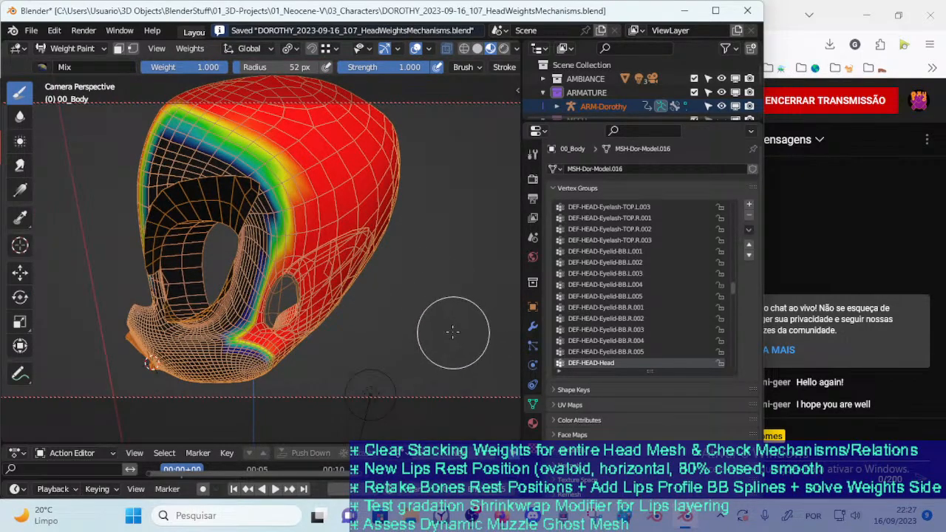
# Leave Weight Paint and open the 00_Body mesh in Edit Mode to view the inside of the head
pyautogui.moveTo(300, 258); pyautogui.dragTo(371, 275, button='middle')
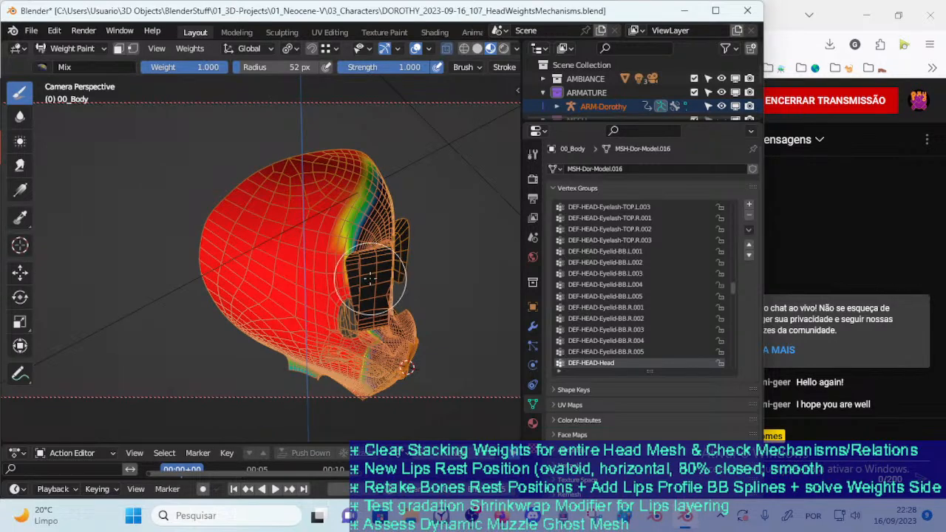
pyautogui.hotkey('ctrl', 'Tab')
pyautogui.click(332, 294)
pyautogui.click(332, 295)
pyautogui.press('Tab')
pyautogui.moveTo(351, 297); pyautogui.dragTo(318, 302, button='middle')
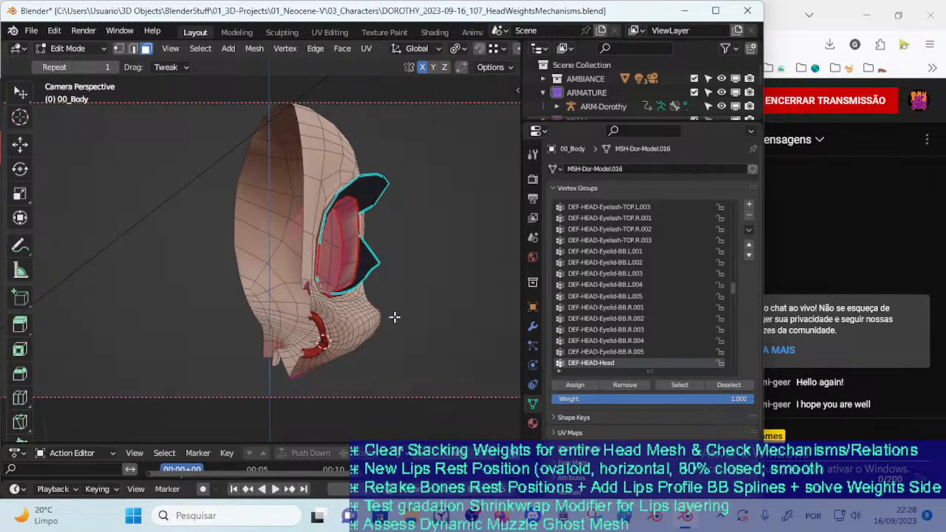
# Inspect the inner muzzle closely and check the modifier stack of 00_Body before returning to its vertex groups
pyautogui.scroll(2, 284, 343)
pyautogui.keyDown('shift'); pyautogui.moveTo(304, 308); pyautogui.dragTo(332, 284, button='middle'); pyautogui.keyUp('shift')
pyautogui.scroll(1, 318, 309)
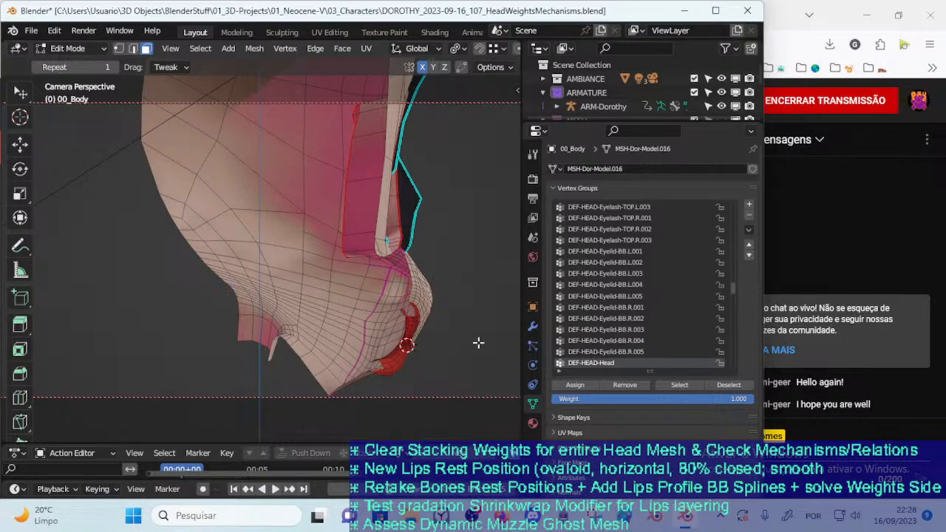
pyautogui.click(532, 327)
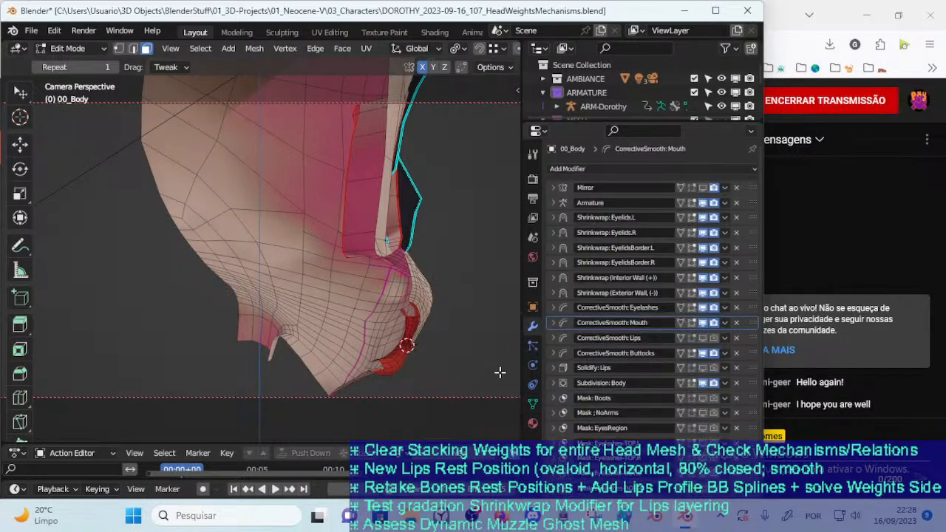
pyautogui.click(532, 403)
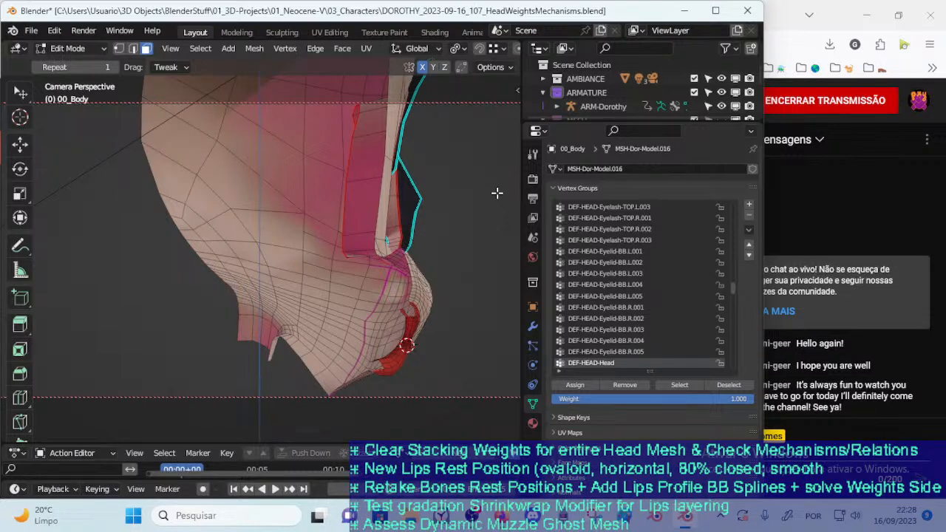
# Examine the muzzle and jaw topology of 00_Body from the inside, around the seam between muzzle and cheek
pyautogui.moveTo(283, 314); pyautogui.dragTo(329, 286, button='middle')
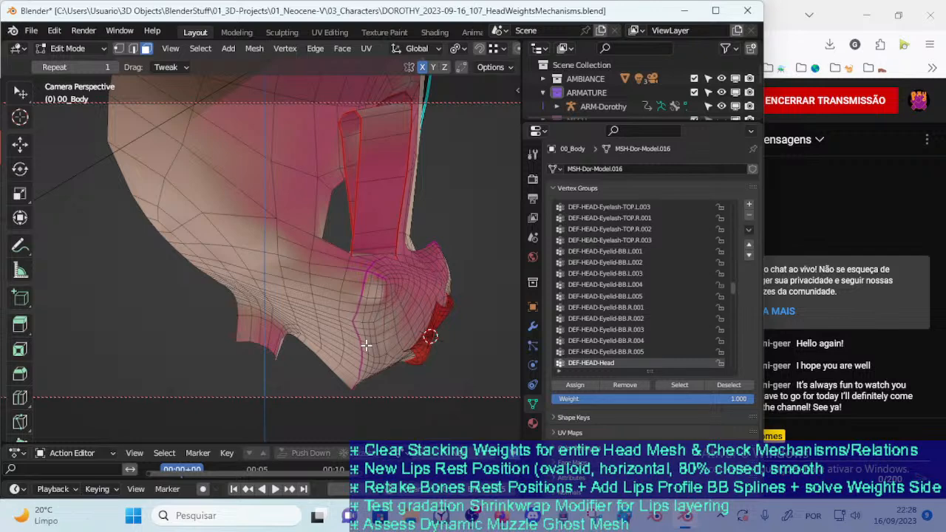
pyautogui.moveTo(299, 229); pyautogui.dragTo(281, 234, button='middle')
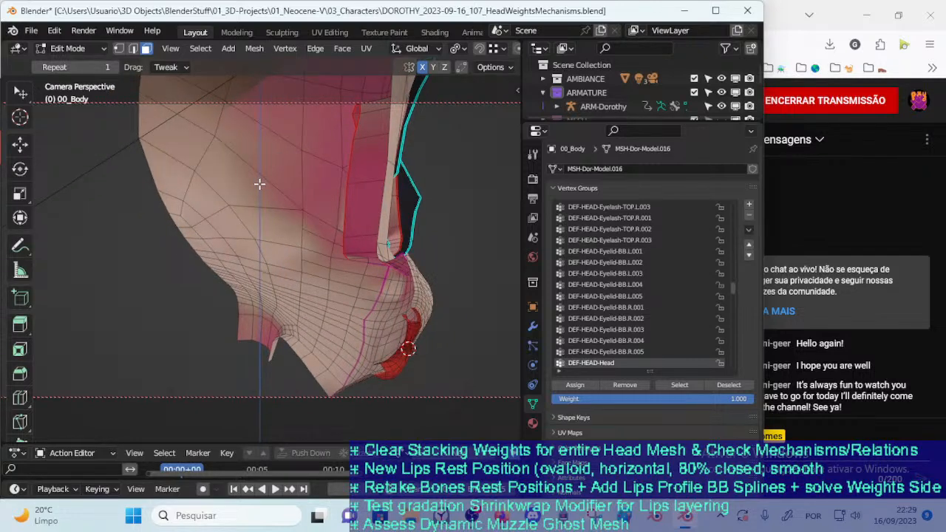
pyautogui.scroll(-7, 484, 55)
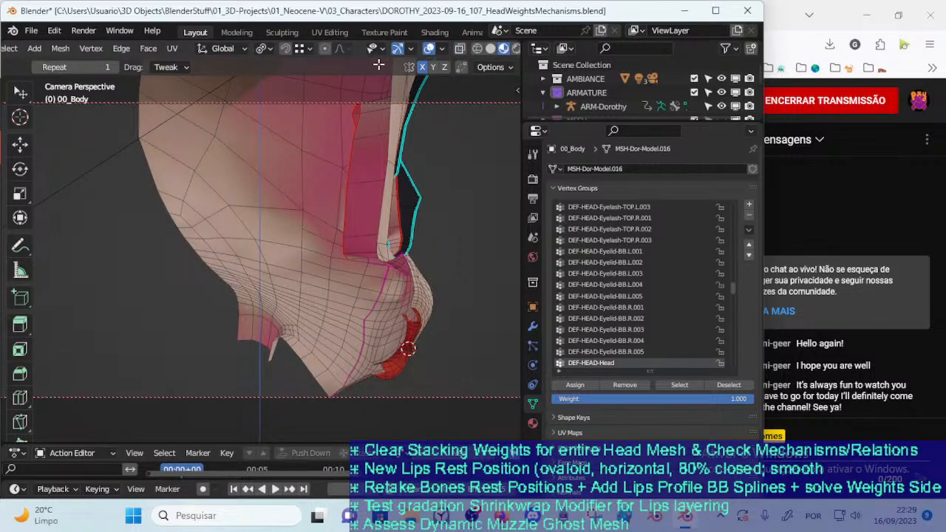
pyautogui.scroll(3, 374, 59)
pyautogui.scroll(3, 377, 57)
pyautogui.scroll(-4, 383, 260)
pyautogui.moveTo(388, 277)
pyautogui.mouseDown(button='middle')
pyautogui.moveTo(365, 273)
pyautogui.moveTo(380, 271)
pyautogui.moveTo(378, 282)
pyautogui.mouseUp(button='middle')
pyautogui.scroll(1, 286, 273)
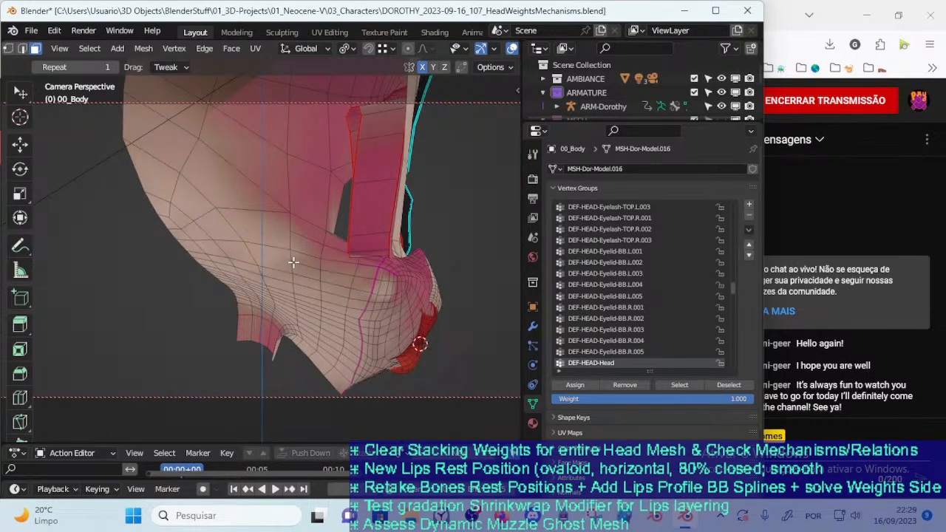
pyautogui.moveTo(308, 279); pyautogui.dragTo(344, 276, button='middle')
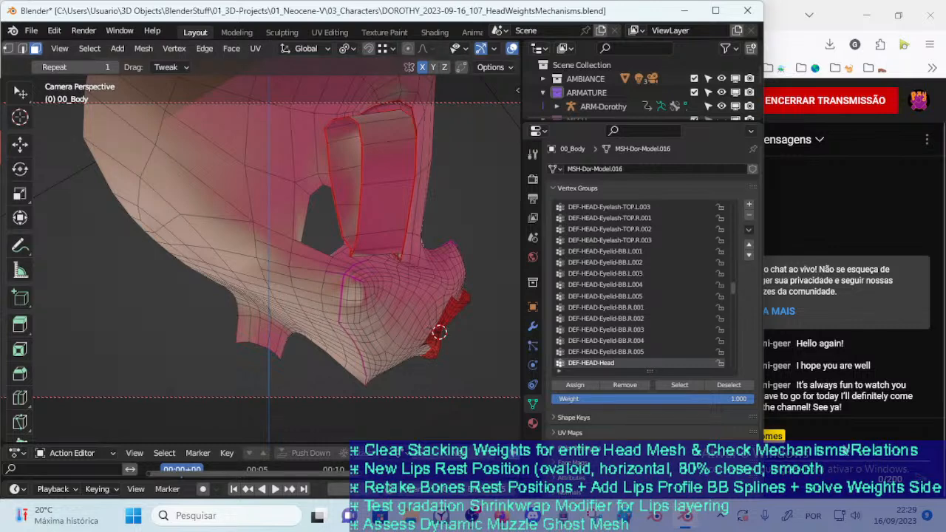
# Check the live chat on the YouTube Studio livestream page and return to Blender
pyautogui.click(837, 482)
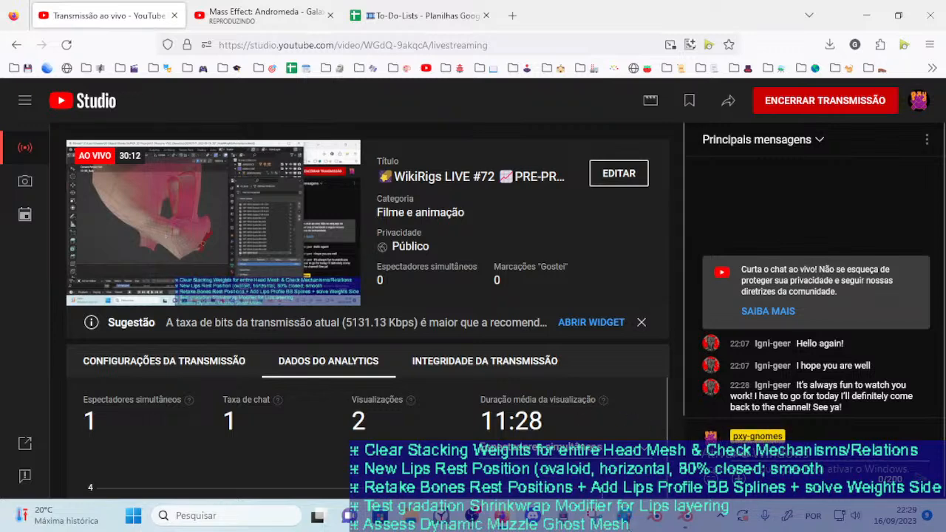
pyautogui.click(686, 520)
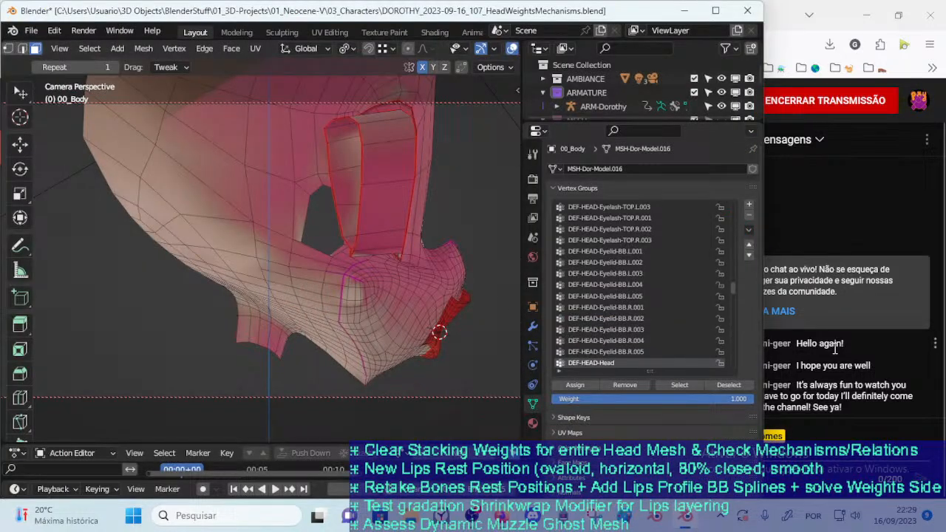
pyautogui.click(847, 392)
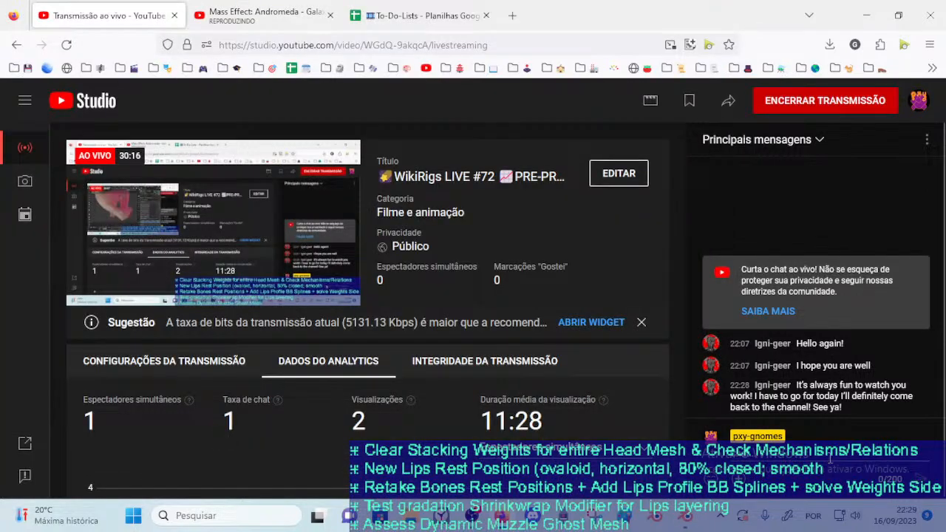
pyautogui.click(693, 517)
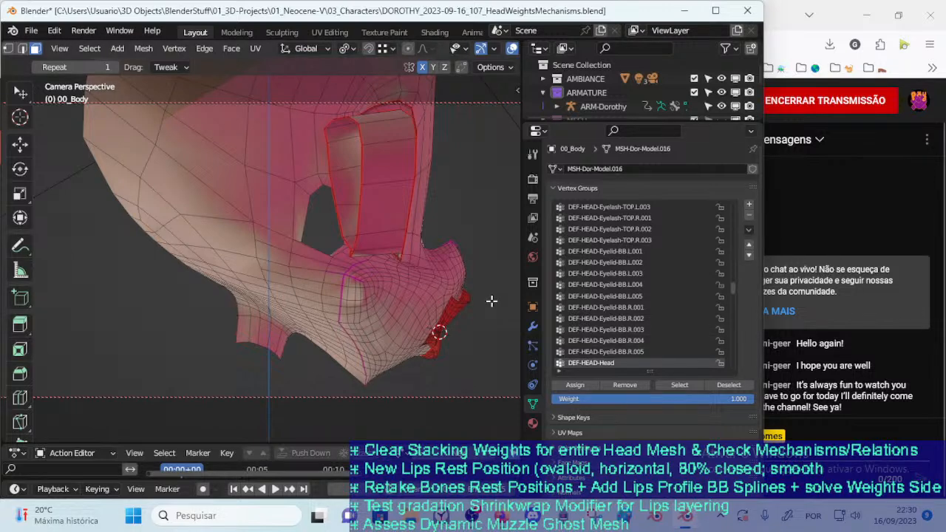
# Put 00_Body in Object Mode and inspect the mouth interior and lips from behind
pyautogui.moveTo(321, 335); pyautogui.dragTo(295, 326, button='middle')
pyautogui.hotkey('ctrl', 'Tab')
pyautogui.click(187, 311)
pyautogui.moveTo(304, 314); pyautogui.dragTo(365, 325, button='middle')
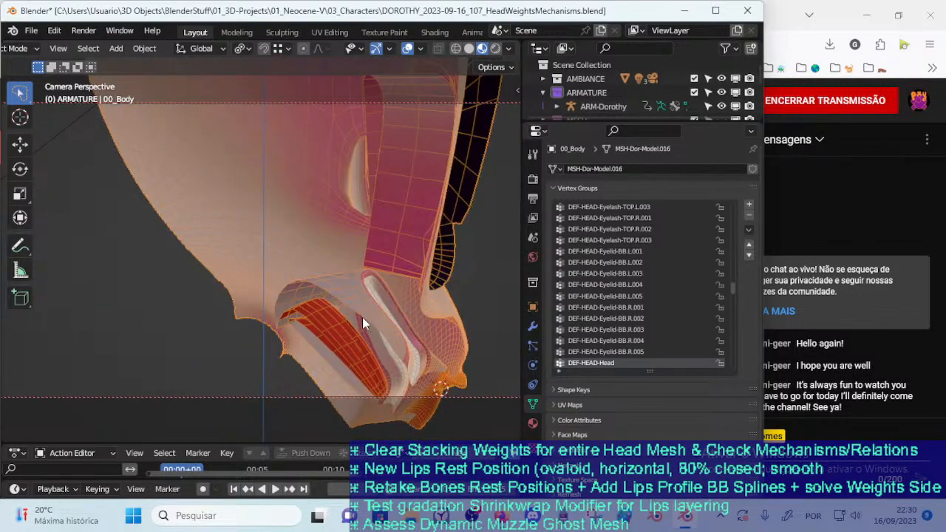
# Return 00_Body to Weight Paint and blur the DEF-HEAD-Head boundary at the upper rear corner of the muzzle
pyautogui.hotkey('ctrl', 'Tab')
pyautogui.click(210, 272)
pyautogui.moveTo(316, 307)
pyautogui.mouseDown(button='middle')
pyautogui.moveTo(320, 281)
pyautogui.moveTo(283, 332)
pyautogui.moveTo(231, 283)
pyautogui.moveTo(275, 283)
pyautogui.moveTo(264, 307)
pyautogui.mouseUp(button='middle')
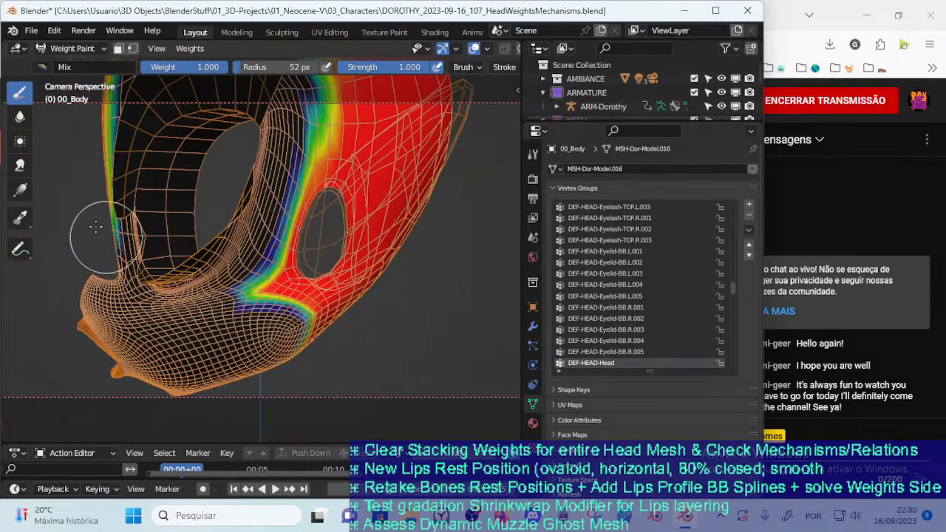
pyautogui.click(19, 116)
pyautogui.scroll(2, 224, 298)
pyautogui.moveTo(230, 312)
pyautogui.mouseDown()
pyautogui.moveTo(243, 318)
pyautogui.moveTo(259, 298)
pyautogui.moveTo(264, 310)
pyautogui.mouseUp()
# Set the Blur radius to 32 px, soften the DEF-HEAD-Head transition at the muzzle corner, and save the file
pyautogui.press('f')
pyautogui.click(251, 311)
pyautogui.moveTo(259, 311); pyautogui.dragTo(241, 304, button='middle')
pyautogui.moveTo(251, 295); pyautogui.dragTo(257, 289)
pyautogui.moveTo(275, 314)
pyautogui.mouseDown(button='middle')
pyautogui.moveTo(319, 342)
pyautogui.moveTo(277, 314)
pyautogui.moveTo(261, 332)
pyautogui.moveTo(397, 286)
pyautogui.mouseUp(button='middle')
pyautogui.hotkey('ctrl', 's')
# Switch 00_Body back to Object Mode and view the mouth interior
pyautogui.scroll(5, 351, 291)
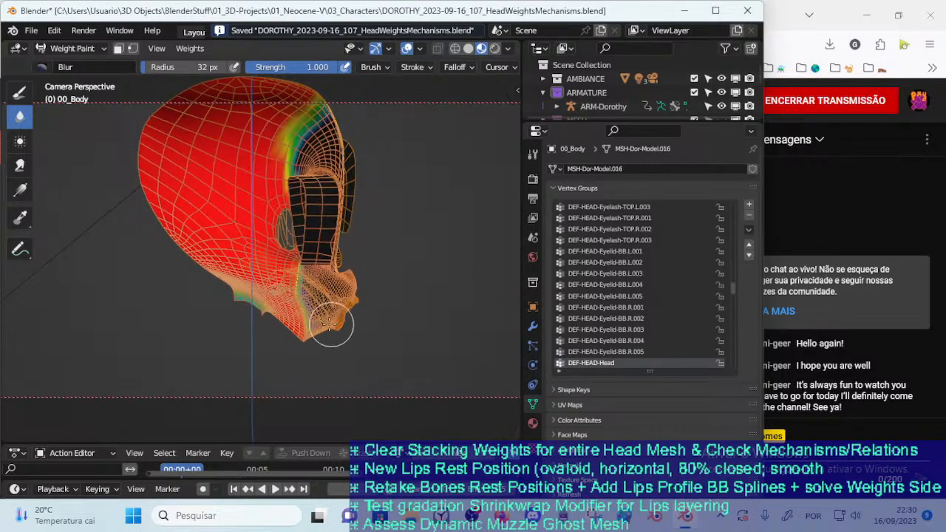
pyautogui.hotkey('ctrl', 'Tab')
pyautogui.press('4')
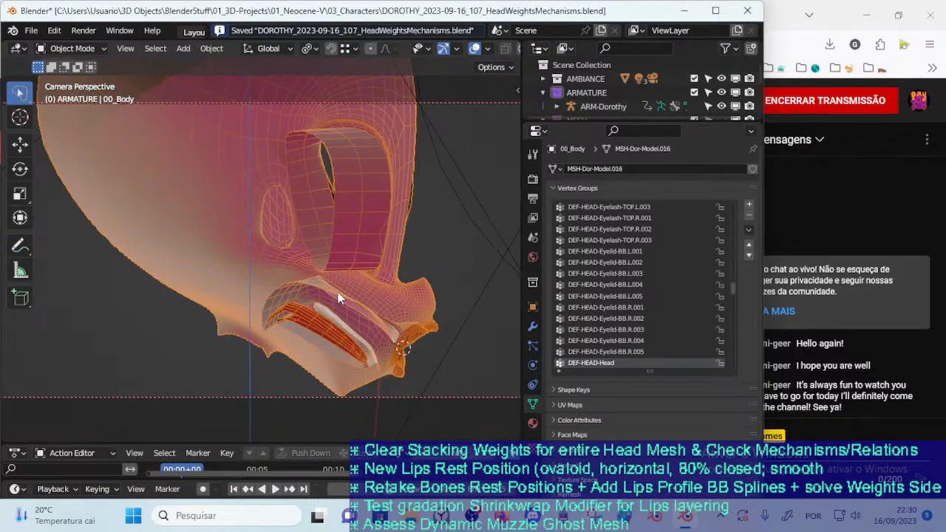
# Put 00_Body in Edit Mode and select only the vertices of the !Hide-3Ab-MouthInteriorRegion group
pyautogui.press('Tab')
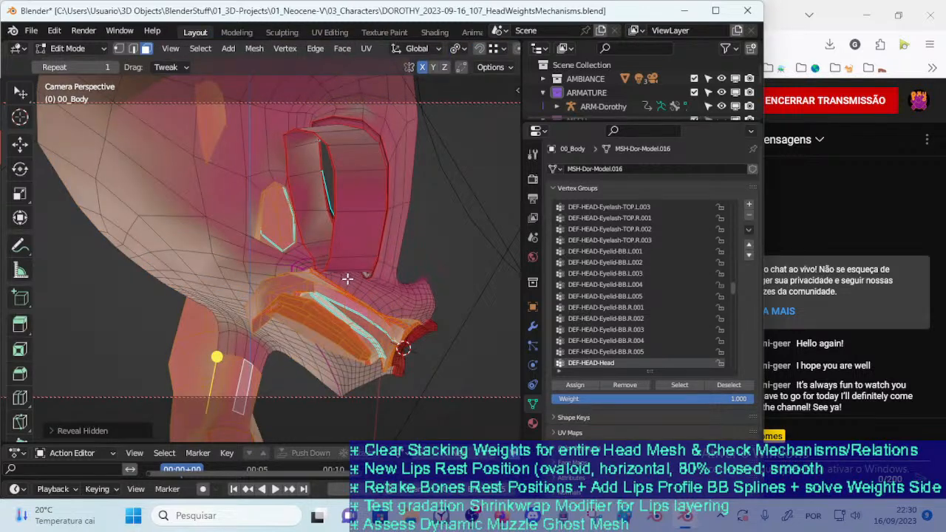
pyautogui.scroll(8, 733, 274)
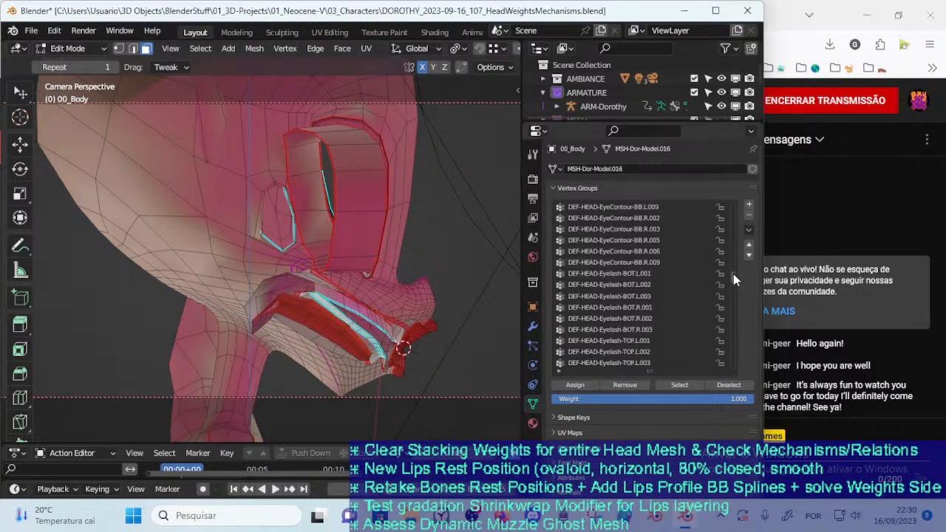
pyautogui.moveTo(733, 262); pyautogui.dragTo(728, 233)
pyautogui.scroll(-1, 728, 233)
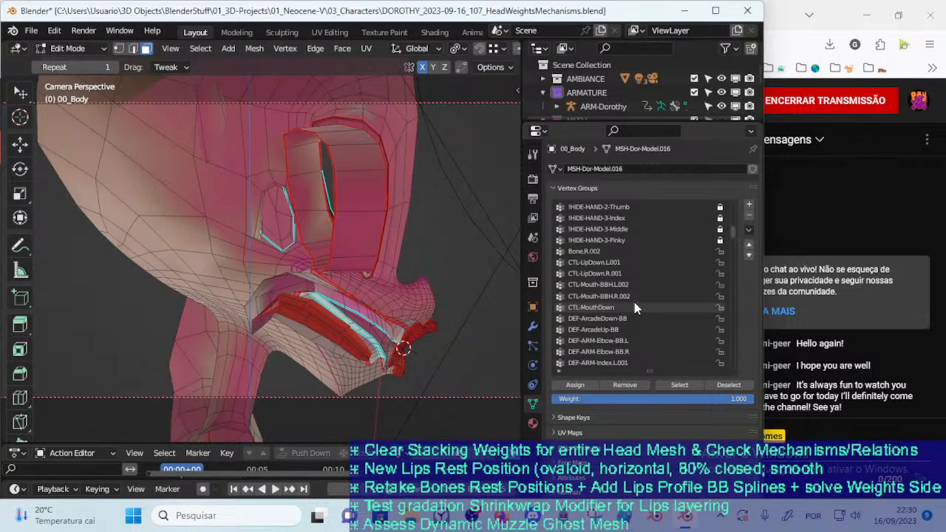
pyautogui.moveTo(728, 241); pyautogui.dragTo(742, 205)
pyautogui.click(661, 274)
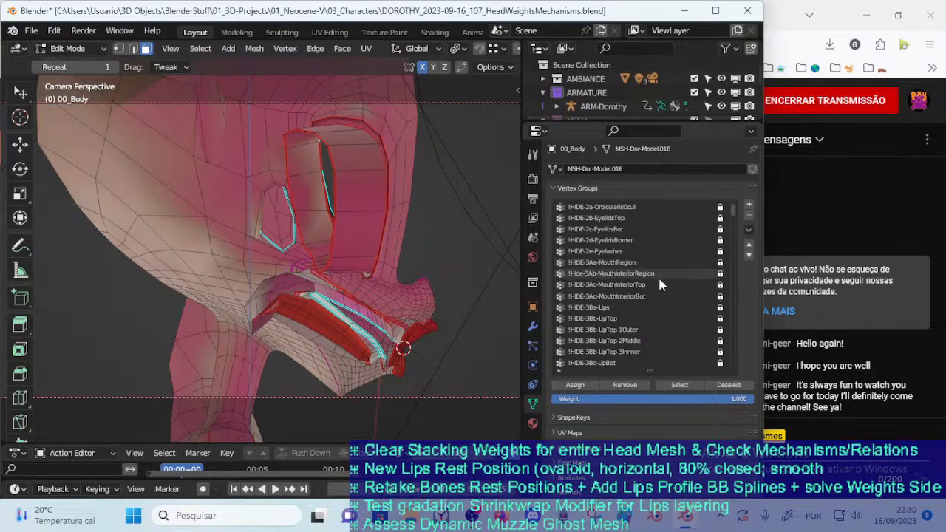
pyautogui.click(675, 385)
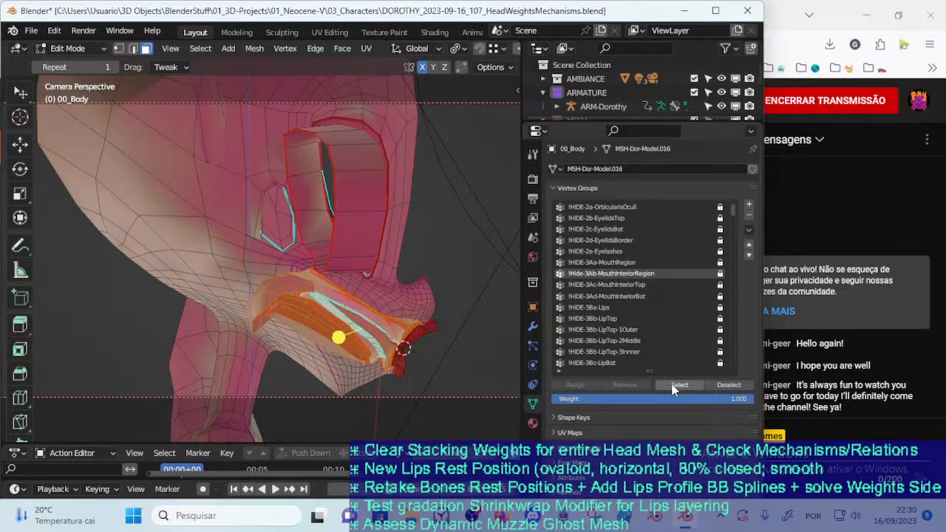
# Grow the mouth interior selection outward to the lips and hide all unselected geometry
pyautogui.moveTo(347, 314); pyautogui.dragTo(330, 275, button='middle')
pyautogui.scroll(3, 300, 308)
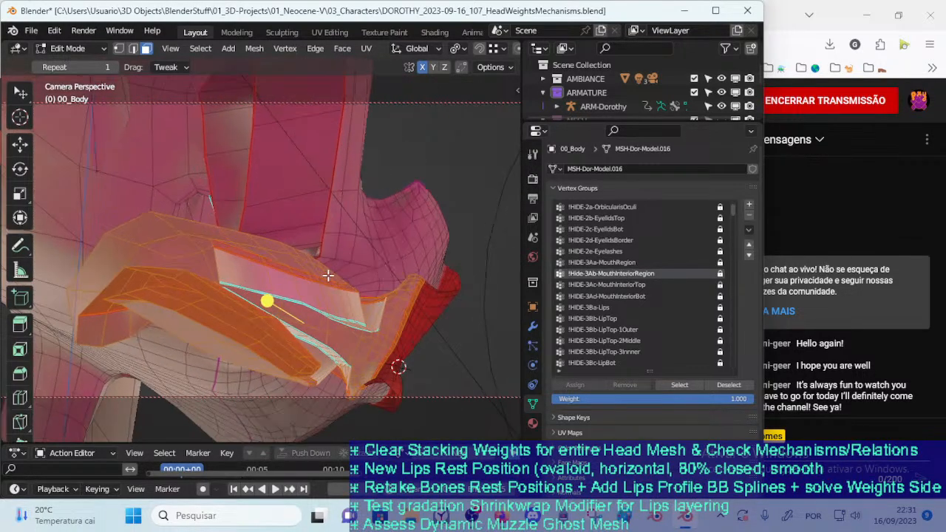
pyautogui.press('ctrl+KP_Add')
pyautogui.press('ctrl+KP_Add')
pyautogui.press('ctrl+KP_Add')
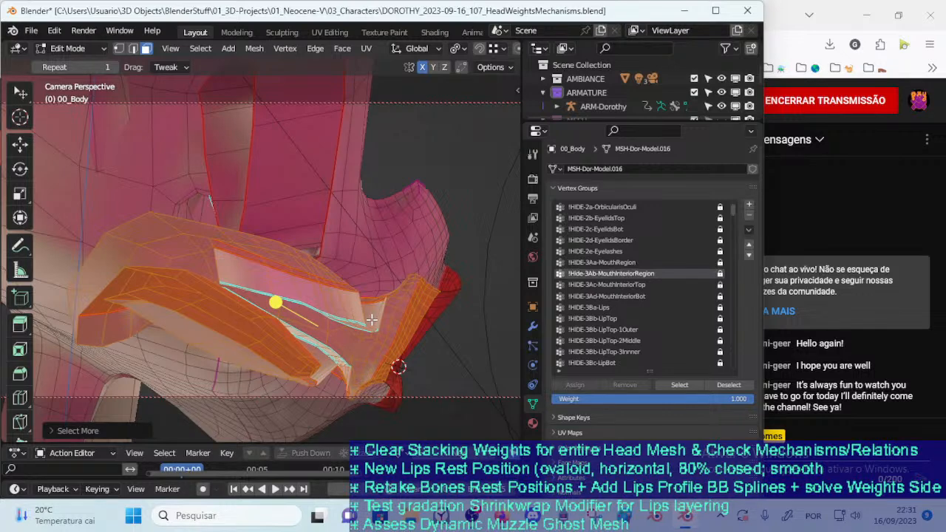
pyautogui.hotkey('shift', 'h')
# View the isolated mouth interior in Weight Paint from the side and return 00_Body to Object Mode
pyautogui.scroll(-4, 258, 384)
pyautogui.moveTo(258, 385)
pyautogui.mouseDown(button='middle')
pyautogui.moveTo(269, 344)
pyautogui.moveTo(327, 321)
pyautogui.mouseUp(button='middle')
pyautogui.hotkey('ctrl', 'Tab')
pyautogui.press('7')
pyautogui.scroll(3, 286, 327)
pyautogui.hotkey('alt', 'h')
pyautogui.hotkey('ctrl', 'Tab')
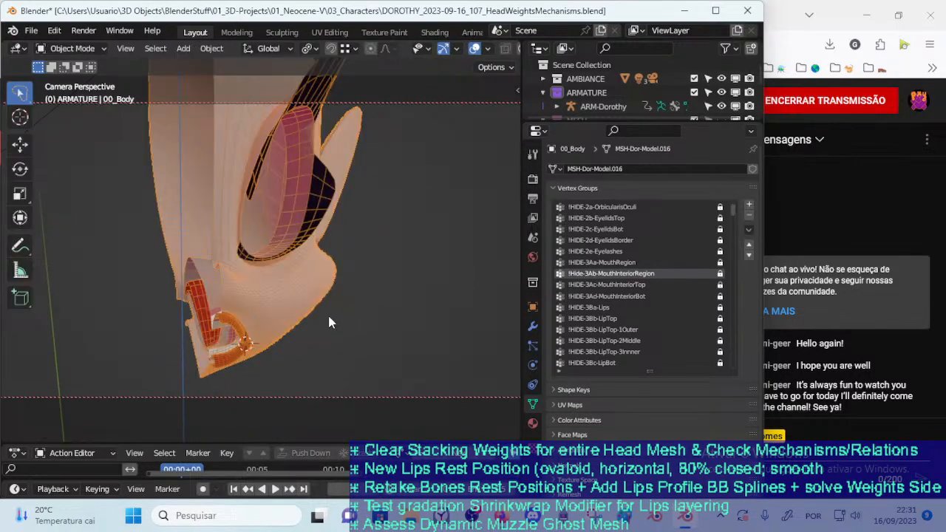
# Select ARM-Dorothy and put it in Pose Mode with only the DEF : Body bone layer displayed
pyautogui.press('n')
pyautogui.press('n')
pyautogui.scroll(-2, 342, 297)
pyautogui.press('n')
pyautogui.press('n')
pyautogui.click(611, 104)
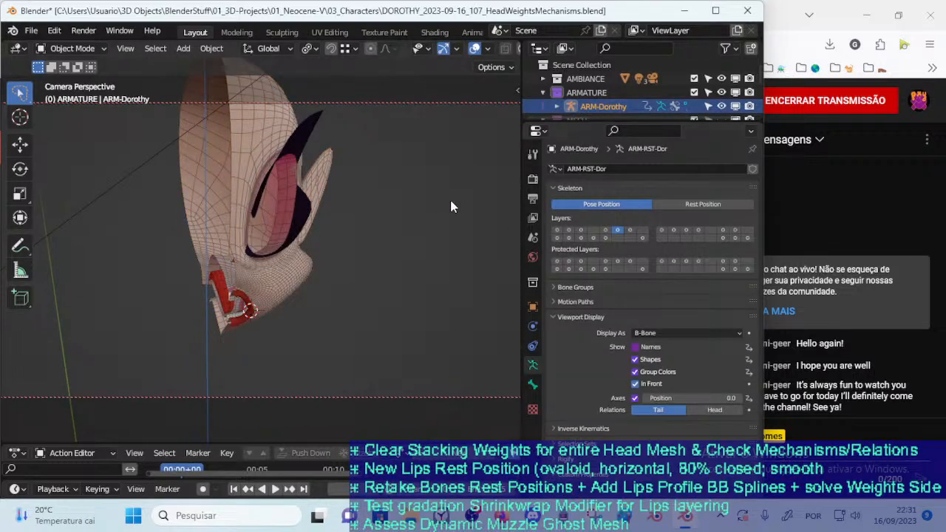
pyautogui.scroll(3, 255, 278)
pyautogui.scroll(-1, 338, 249)
pyautogui.press('n')
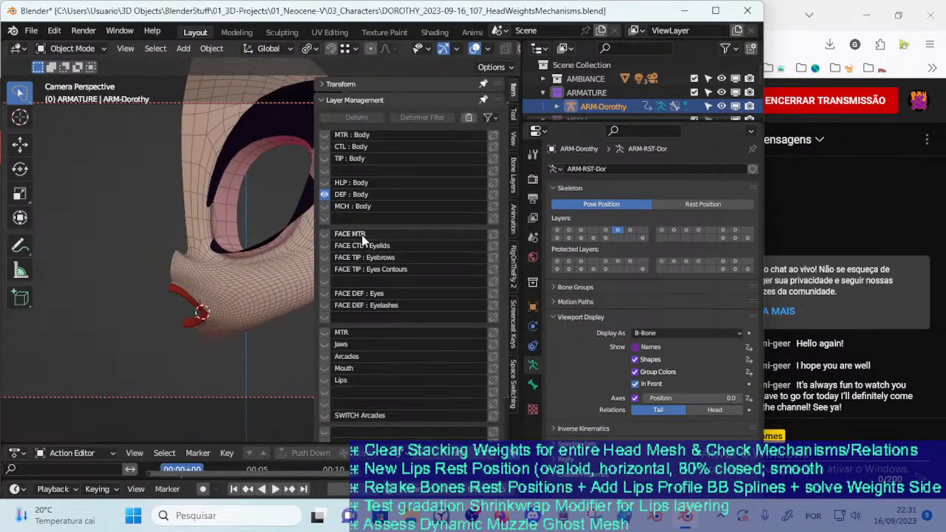
pyautogui.click(324, 182)
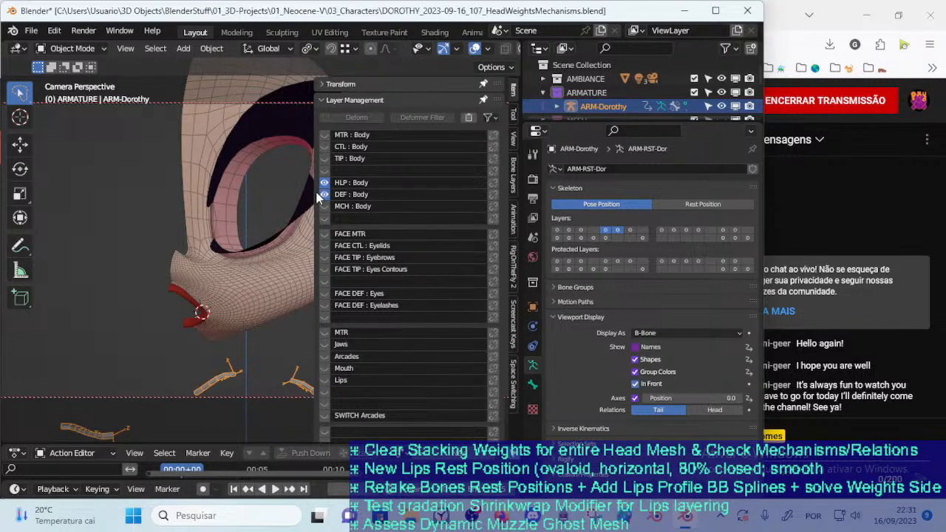
pyautogui.hotkey('ctrl', 'Tab')
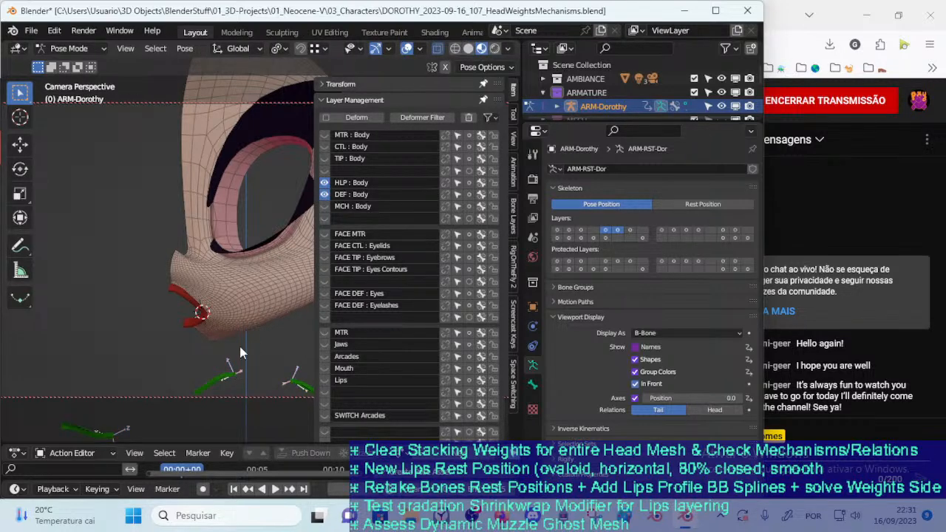
pyautogui.click(324, 184)
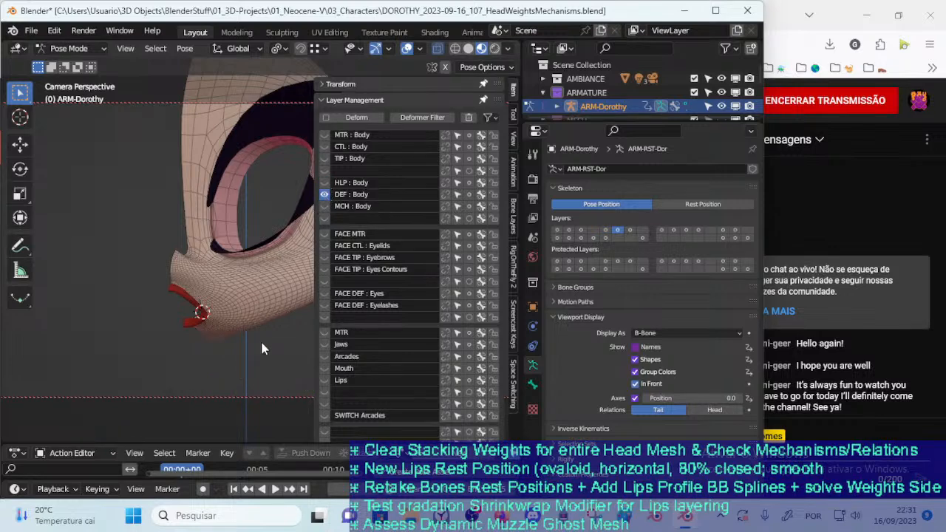
# Reveal the hidden deform bones and isolate the DEF-HEAD-Head bone by hiding the others
pyautogui.hotkey('alt', 'h')
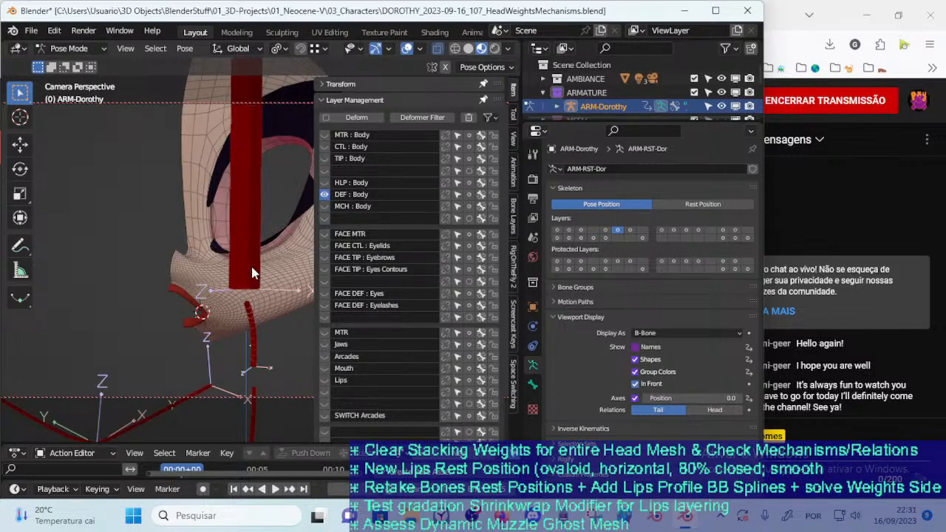
pyautogui.click(252, 278)
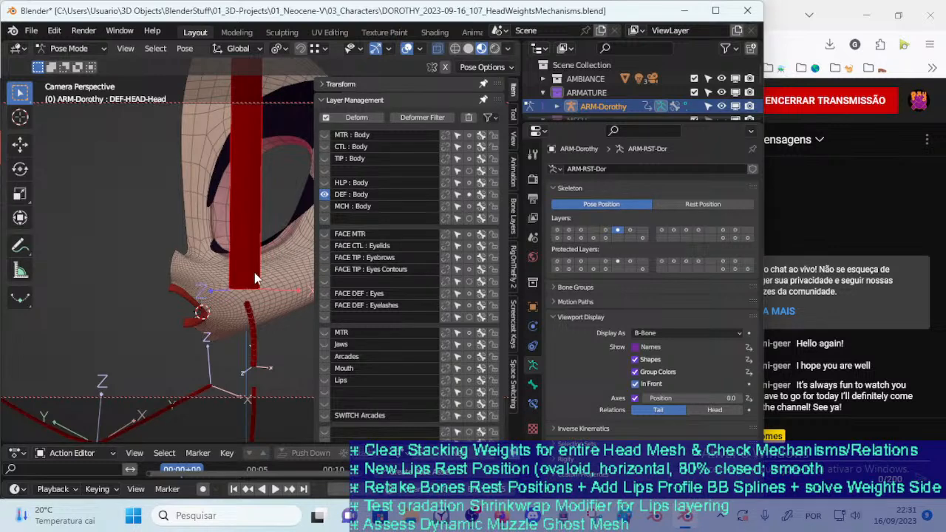
pyautogui.hotkey('shift', 'h')
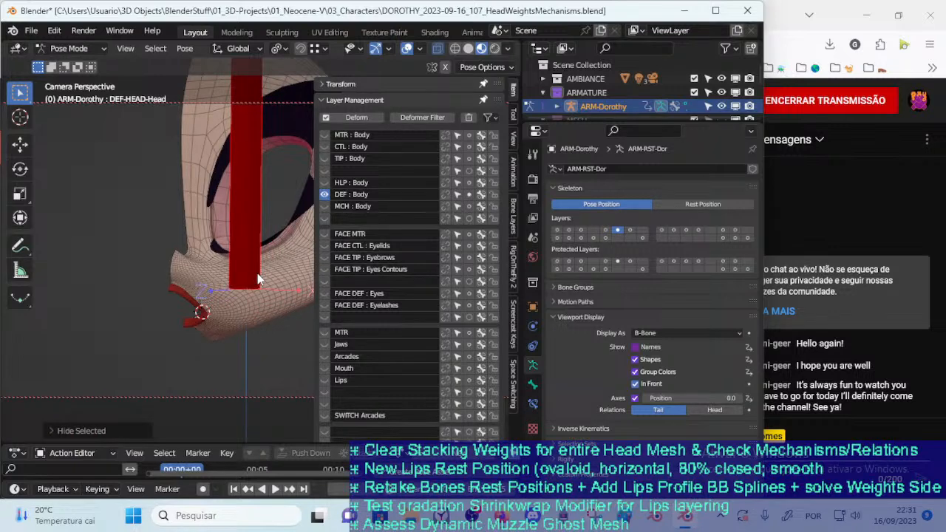
pyautogui.press('n')
pyautogui.moveTo(258, 279); pyautogui.dragTo(324, 282, button='middle')
pyautogui.press('h')
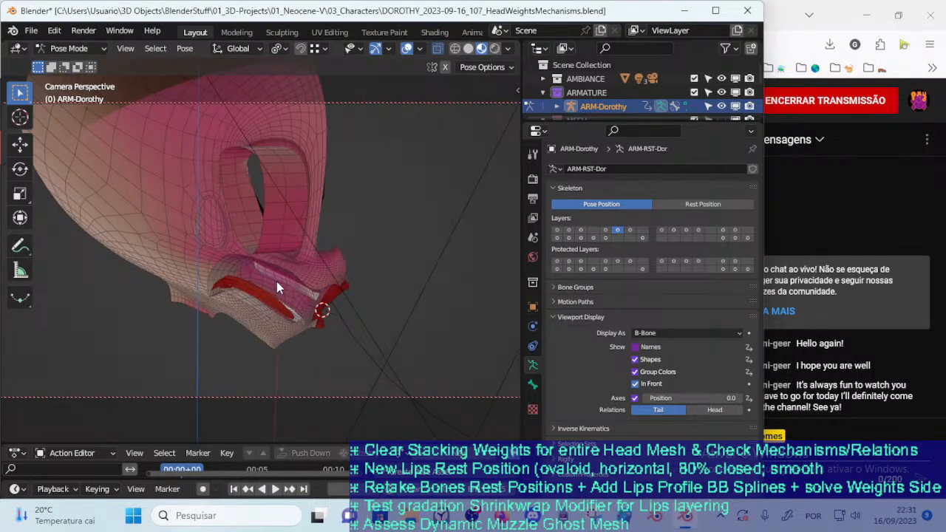
pyautogui.hotkey('alt', 'h')
pyautogui.scroll(3, 286, 292)
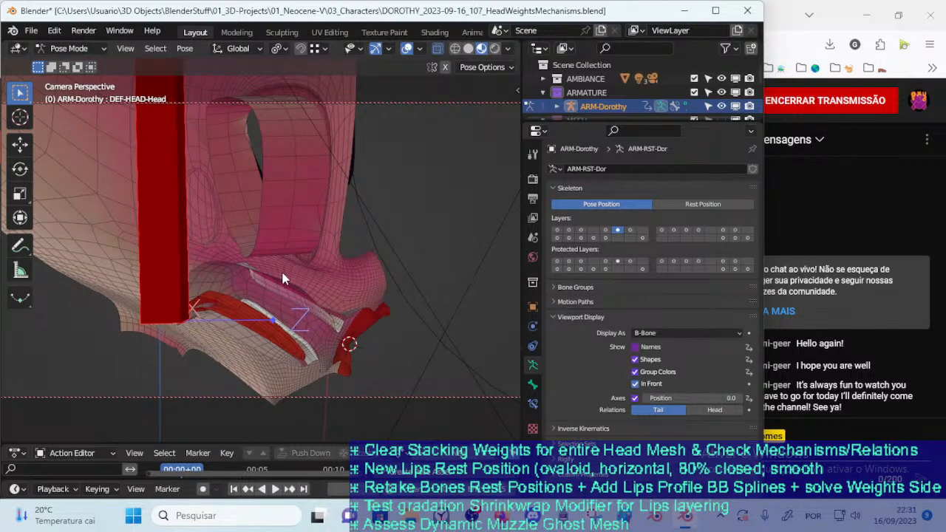
# Return ARM-Dorothy to Object Mode, add 00_Body to the selection as active object, and enter Weight Paint
pyautogui.hotkey('ctrl', 'Tab')
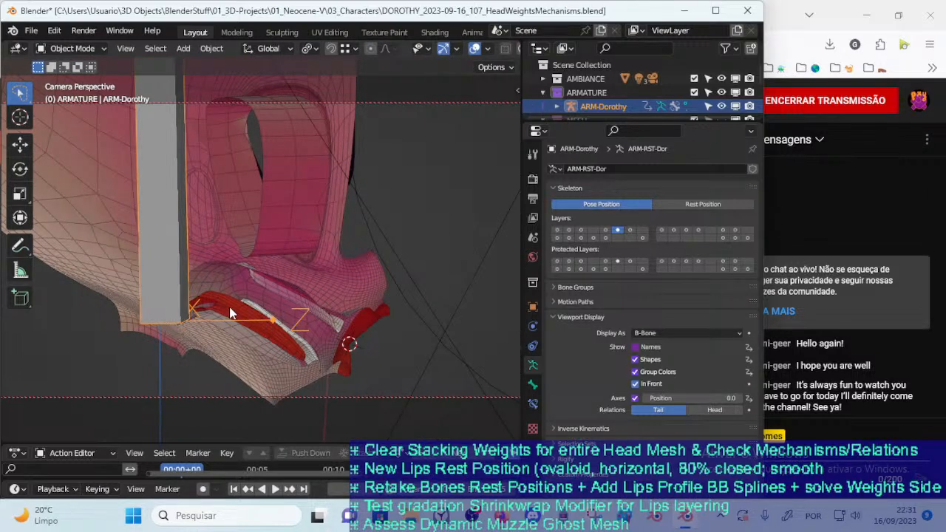
pyautogui.click(276, 321)
pyautogui.hotkey('ctrl', 'z')
pyautogui.keyDown('shift'); pyautogui.click(276, 339); pyautogui.keyUp('shift')
pyautogui.hotkey('ctrl', 'Tab')
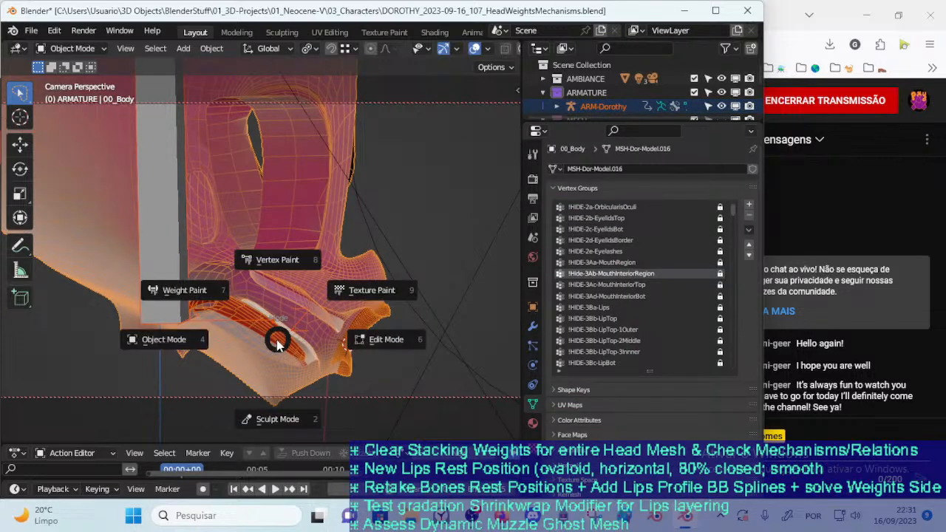
pyautogui.press('w')
# Examine the DEF-HEAD-Head weights on the mouth interior and inner lip edges from several angles
pyautogui.moveTo(273, 336)
pyautogui.mouseDown(button='middle')
pyautogui.moveTo(248, 335)
pyautogui.moveTo(276, 310)
pyautogui.moveTo(288, 251)
pyautogui.moveTo(296, 316)
pyautogui.moveTo(286, 236)
pyautogui.moveTo(318, 275)
pyautogui.moveTo(319, 235)
pyautogui.mouseUp(button='middle')
pyautogui.moveTo(306, 269)
pyautogui.mouseDown(button='middle')
pyautogui.moveTo(335, 257)
pyautogui.moveTo(329, 270)
pyautogui.moveTo(307, 258)
pyautogui.mouseUp(button='middle')
pyautogui.moveTo(243, 240)
pyautogui.mouseDown(button='middle')
pyautogui.moveTo(260, 255)
pyautogui.moveTo(281, 250)
pyautogui.mouseUp(button='middle')
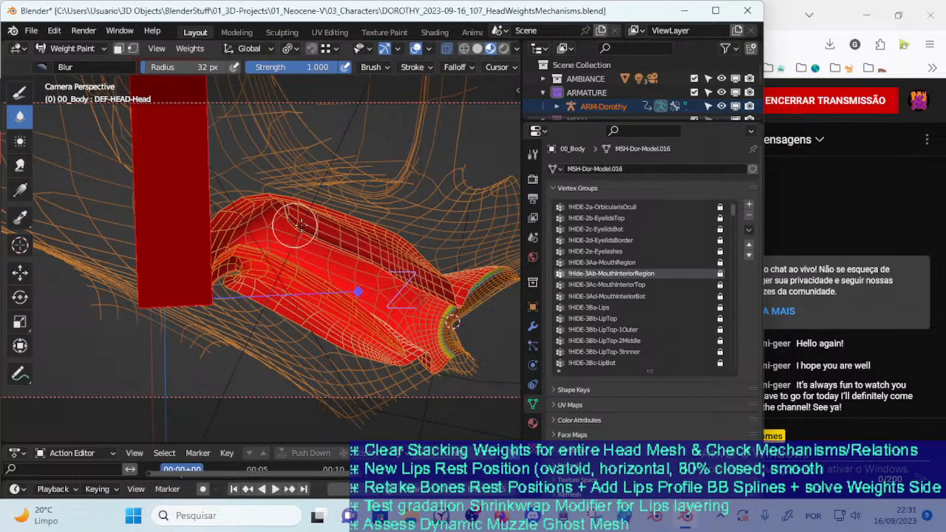
pyautogui.moveTo(357, 242); pyautogui.dragTo(336, 246, button='middle')
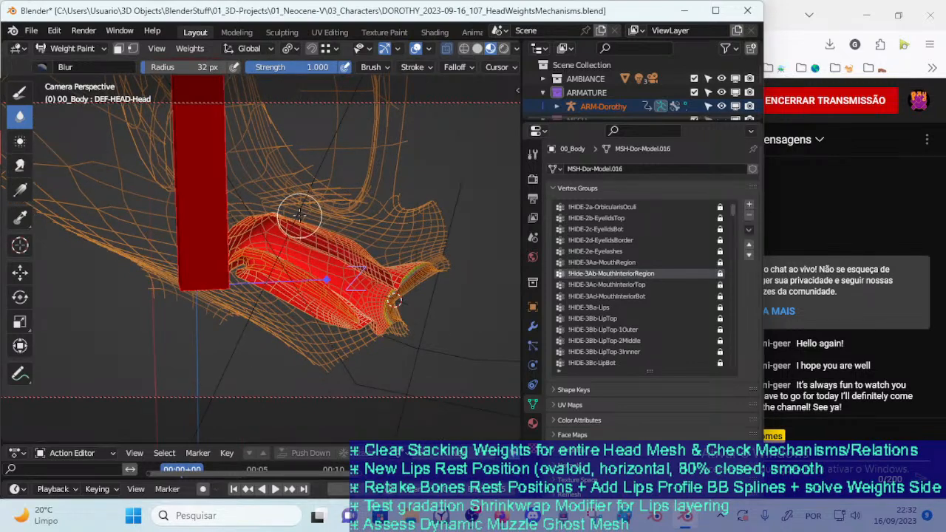
pyautogui.moveTo(310, 249)
pyautogui.mouseDown(button='middle')
pyautogui.moveTo(300, 240)
pyautogui.moveTo(322, 239)
pyautogui.moveTo(302, 274)
pyautogui.moveTo(267, 279)
pyautogui.moveTo(303, 266)
pyautogui.mouseUp(button='middle')
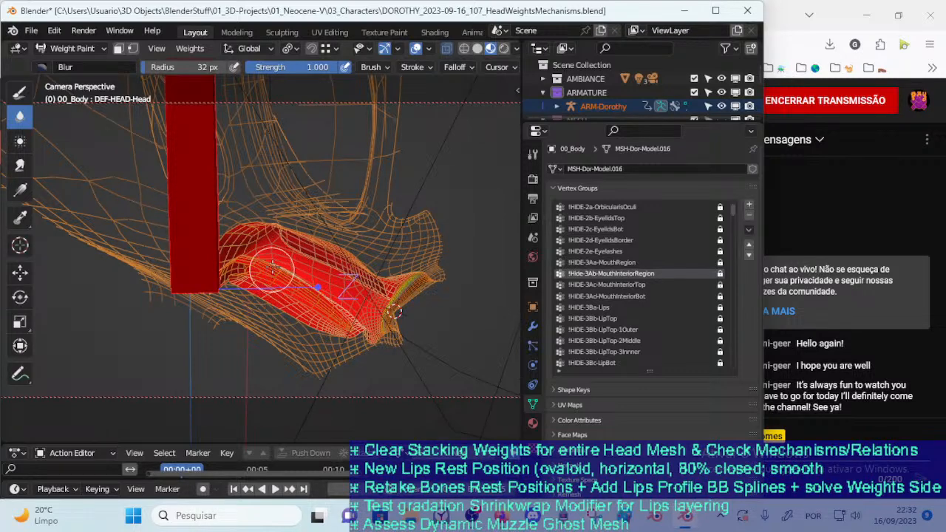
pyautogui.moveTo(296, 255); pyautogui.dragTo(288, 275, button='middle')
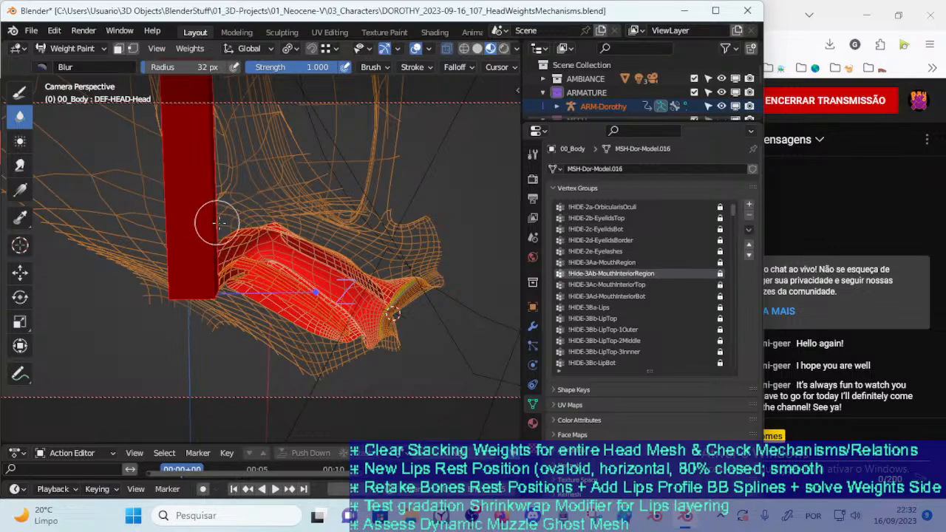
pyautogui.keyDown('ctrl'); pyautogui.moveTo(295, 309); pyautogui.dragTo(291, 274, button='middle'); pyautogui.keyUp('ctrl')
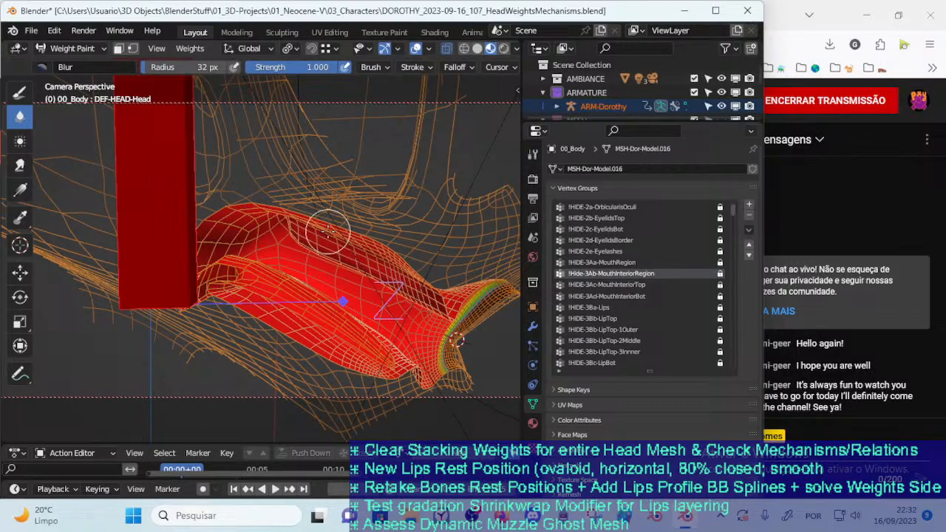
pyautogui.scroll(-3, 315, 250)
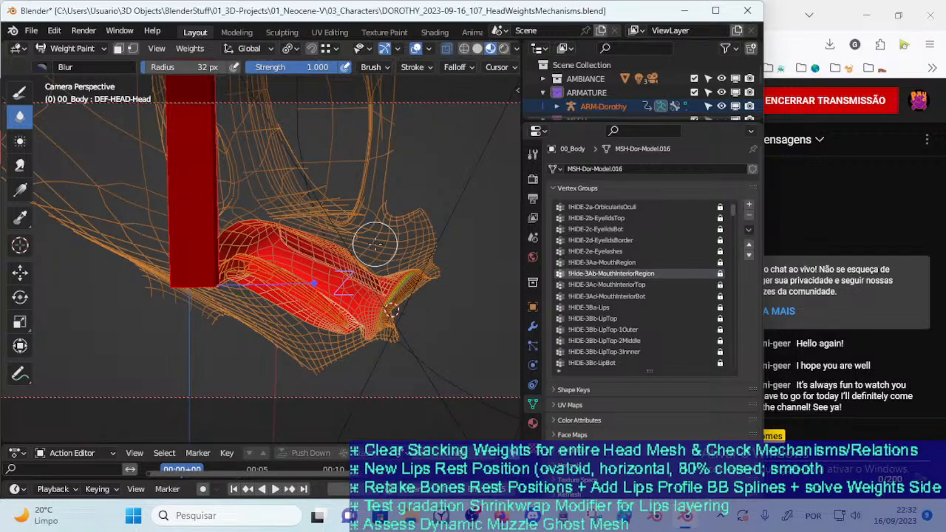
pyautogui.moveTo(238, 267); pyautogui.dragTo(195, 269, button='middle')
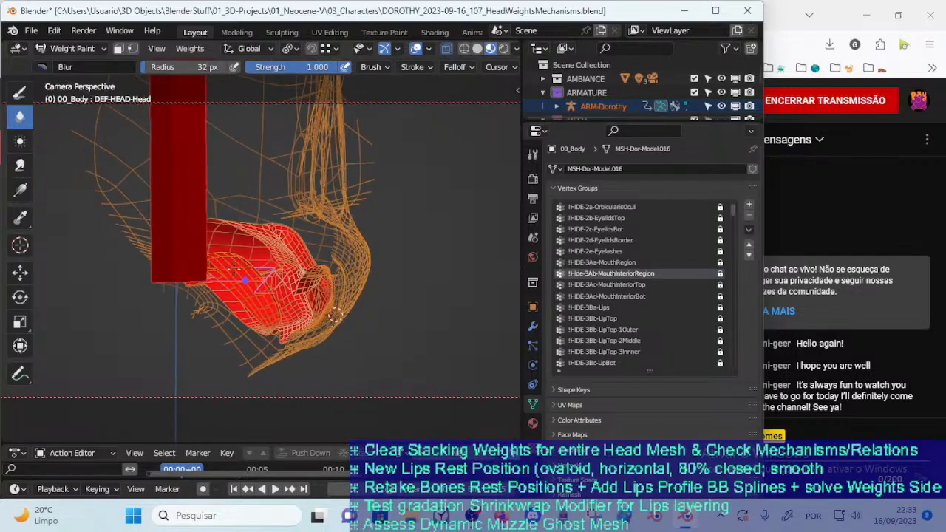
pyautogui.scroll(4, 222, 260)
pyautogui.moveTo(288, 248)
pyautogui.mouseDown(button='middle')
pyautogui.moveTo(359, 235)
pyautogui.moveTo(331, 223)
pyautogui.mouseUp(button='middle')
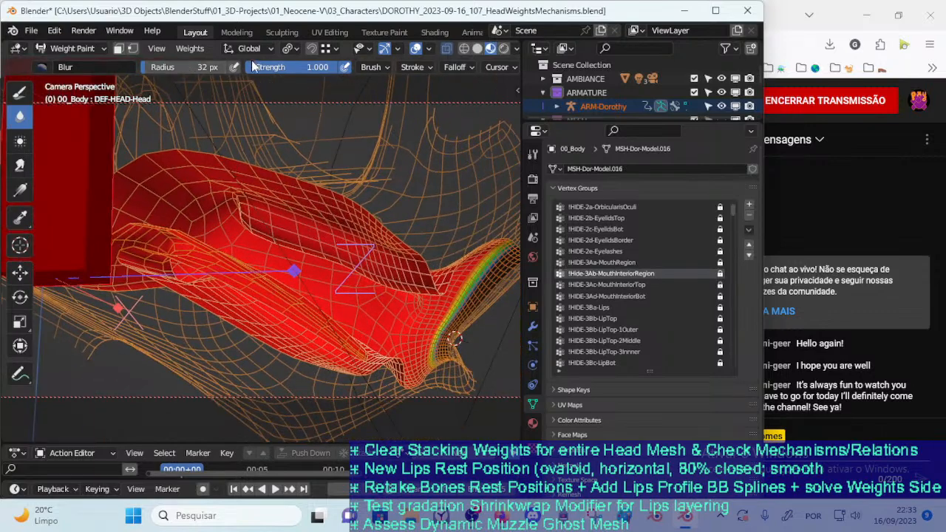
# With the Draw brush at weight 0 and face masking enabled, fill the mouth interior's DEF-HEAD-Head weights, then disable the mask
pyautogui.click(20, 90)
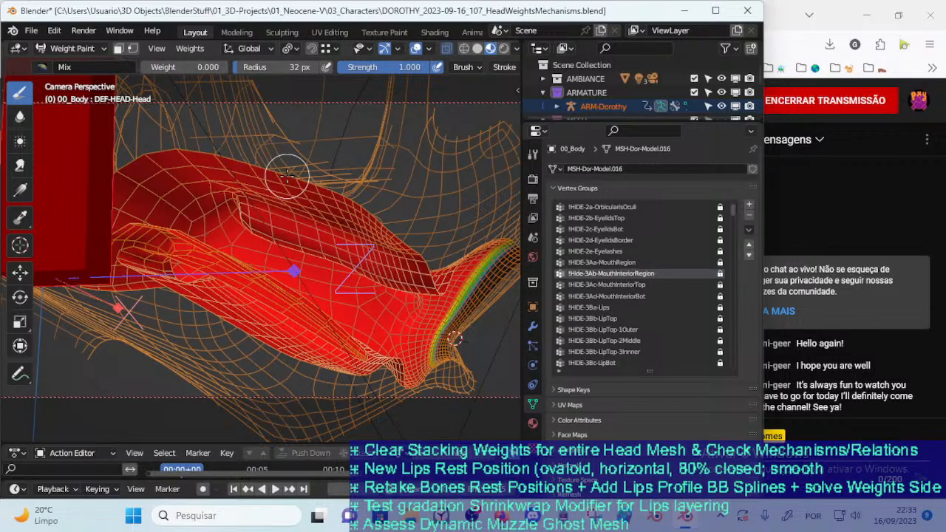
pyautogui.press('m')
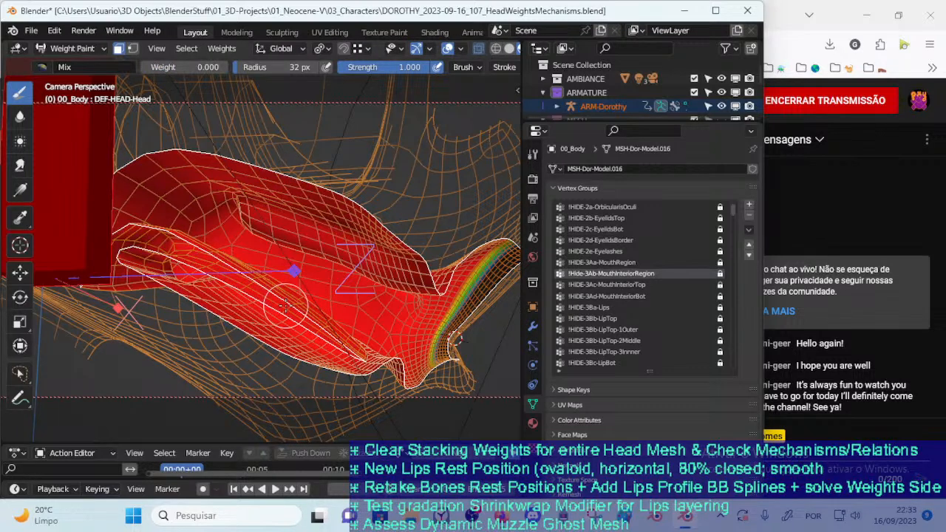
pyautogui.hotkey('ctrl', 'x')
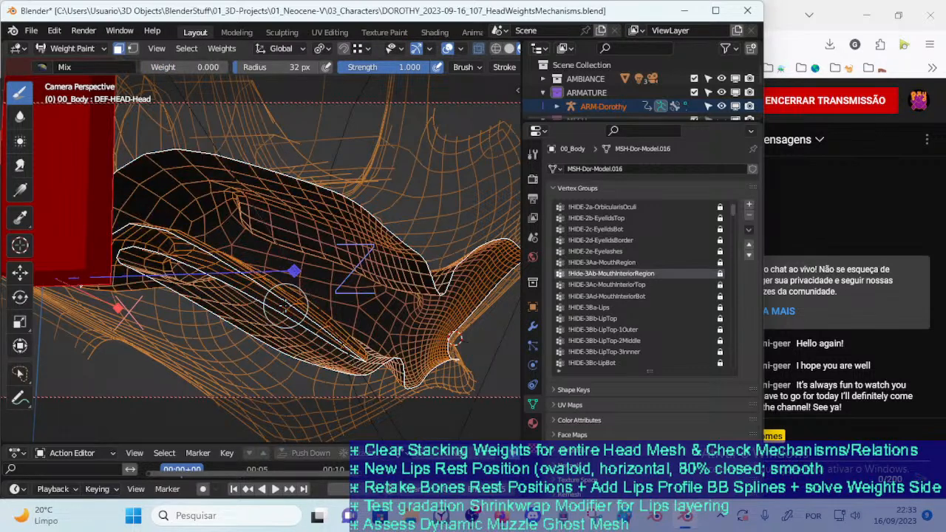
pyautogui.press('m')
pyautogui.moveTo(285, 305); pyautogui.dragTo(355, 347, button='middle')
pyautogui.press('m')
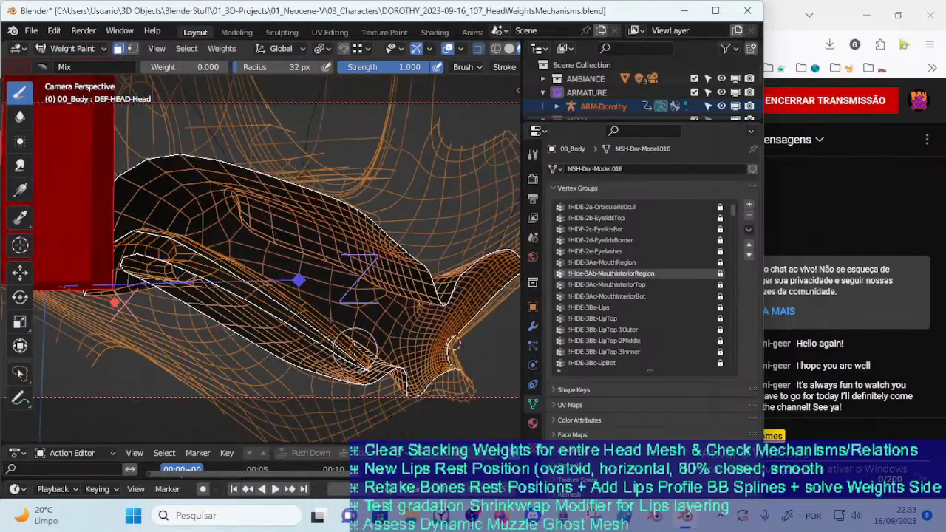
pyautogui.press('m')
# Alternate 00_Body between Object Mode and Weight Paint to examine the cleared mouth interior from behind
pyautogui.hotkey('ctrl', 'Tab')
pyautogui.click(337, 331)
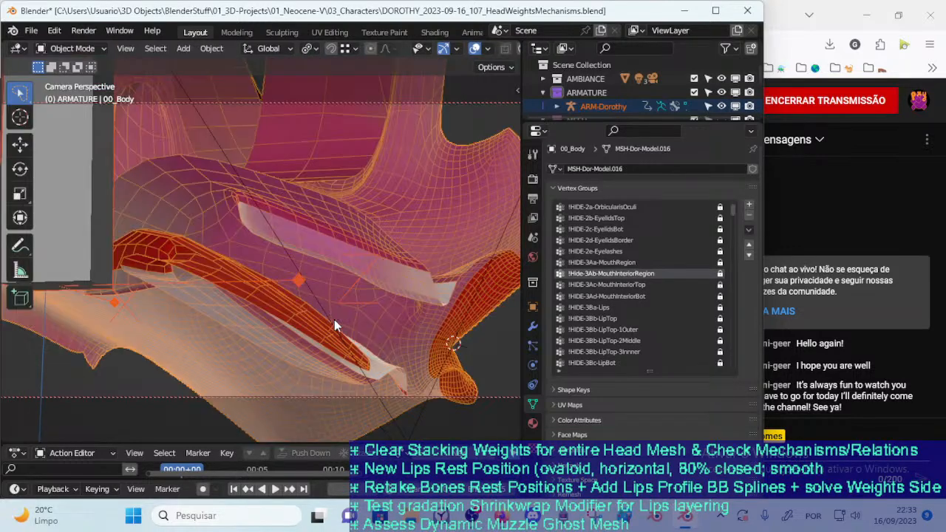
pyautogui.hotkey('ctrl', 'Tab')
pyautogui.click(315, 344)
pyautogui.moveTo(317, 346)
pyautogui.mouseDown(button='middle')
pyautogui.moveTo(289, 344)
pyautogui.moveTo(281, 379)
pyautogui.moveTo(213, 353)
pyautogui.moveTo(126, 369)
pyautogui.moveTo(325, 358)
pyautogui.moveTo(372, 289)
pyautogui.mouseUp(button='middle')
pyautogui.hotkey('ctrl', 'Tab')
pyautogui.click(125, 280)
pyautogui.keyDown('shift'); pyautogui.click(229, 372); pyautogui.keyUp('shift')
pyautogui.hotkey('ctrl', 'Tab')
pyautogui.click(238, 365)
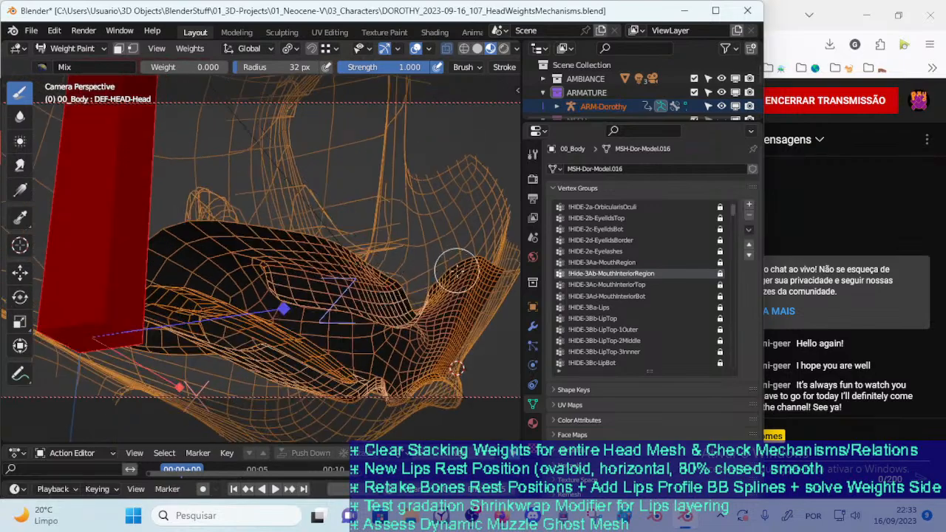
pyautogui.moveTo(398, 340)
pyautogui.mouseDown(button='middle')
pyautogui.moveTo(353, 362)
pyautogui.moveTo(434, 298)
pyautogui.mouseUp(button='middle')
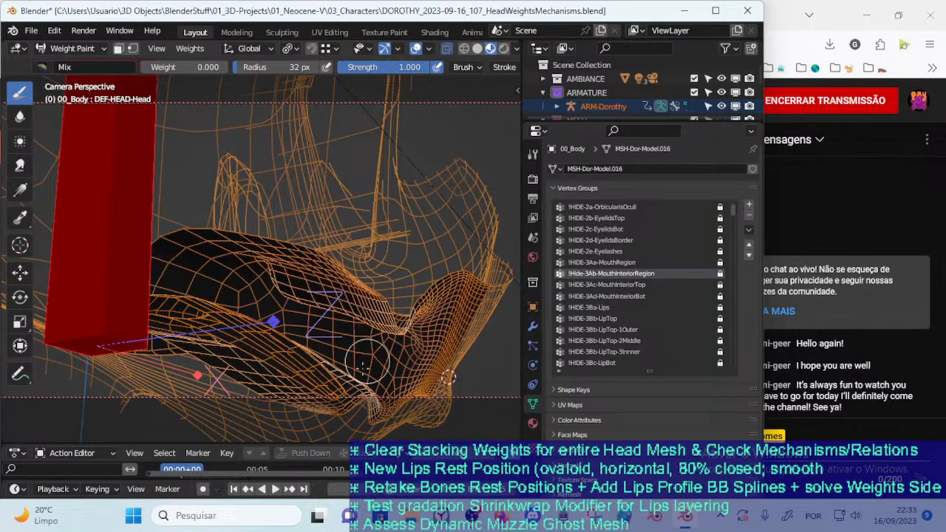
pyautogui.moveTo(362, 326); pyautogui.dragTo(367, 345, button='middle')
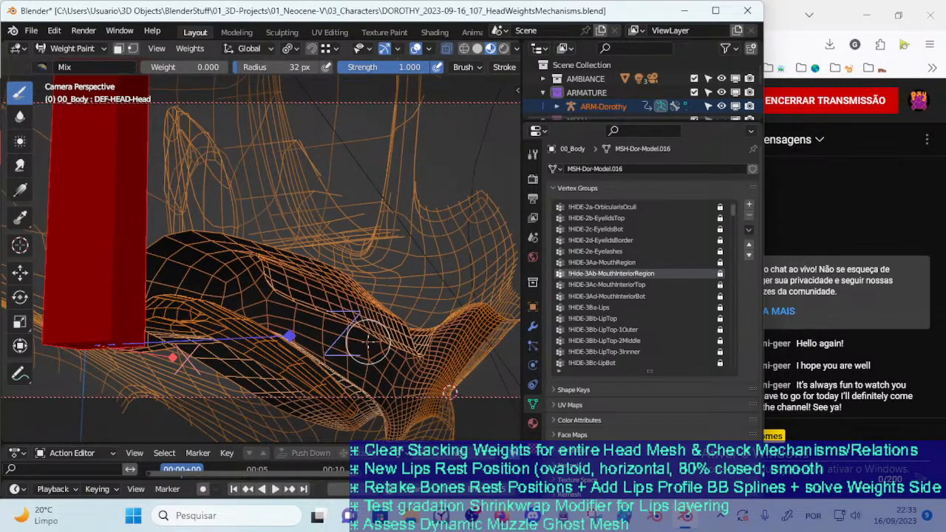
# Switch 00_Body from Weight Paint back to Object Mode and make ARM-Dorothy the selected object
pyautogui.moveTo(366, 342); pyautogui.dragTo(416, 330, button='middle')
pyautogui.scroll(6, 292, 352)
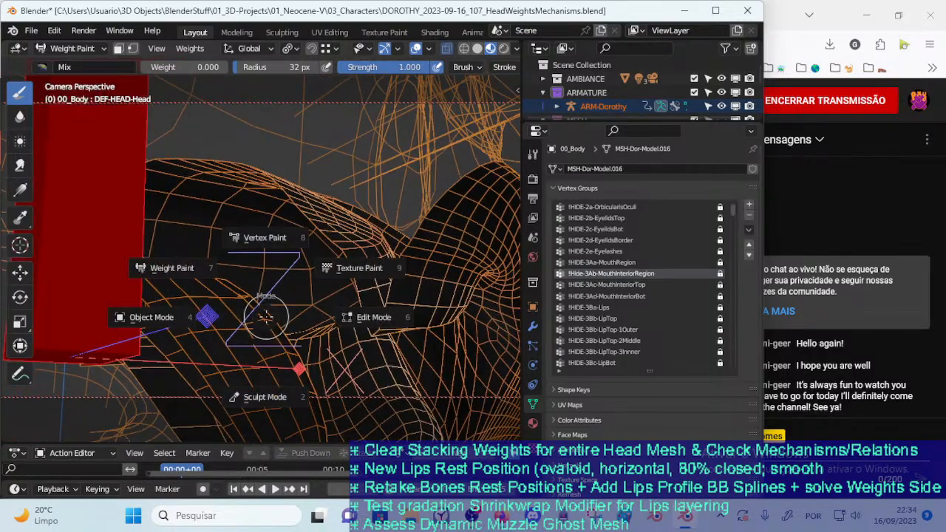
pyautogui.click(177, 319)
pyautogui.click(258, 348)
pyautogui.hotkey('ctrl', 'Tab')
pyautogui.hotkey('ctrl', 'Tab')
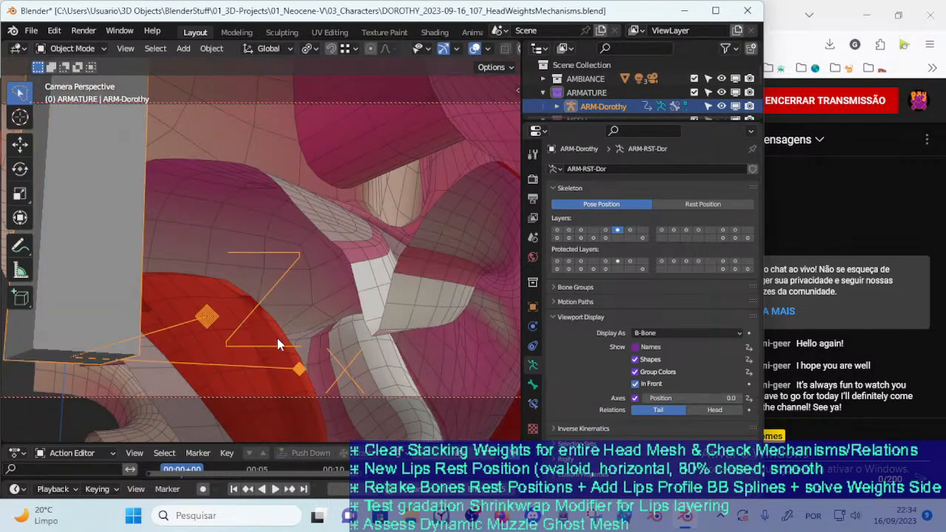
# Select 00_Body and examine the mouth interior's geometry from several angles, briefly toggling between Object Mode and Edit Mode
pyautogui.click(278, 339)
pyautogui.moveTo(278, 340)
pyautogui.mouseDown(button='middle')
pyautogui.moveTo(288, 310)
pyautogui.moveTo(243, 267)
pyautogui.moveTo(257, 338)
pyautogui.moveTo(314, 323)
pyautogui.moveTo(294, 345)
pyautogui.mouseUp(button='middle')
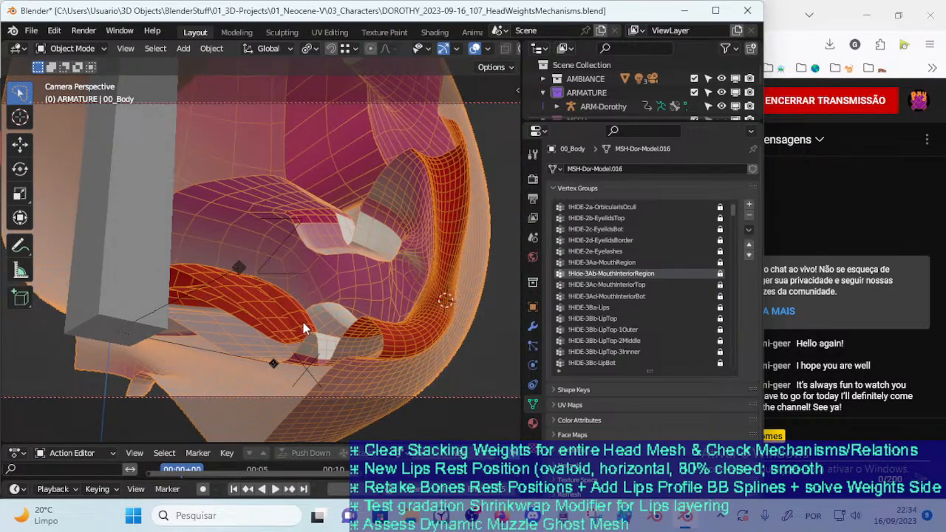
pyautogui.press('Tab')
pyautogui.press('Tab')
pyautogui.moveTo(298, 334); pyautogui.dragTo(298, 329, button='middle')
pyautogui.scroll(2, 297, 331)
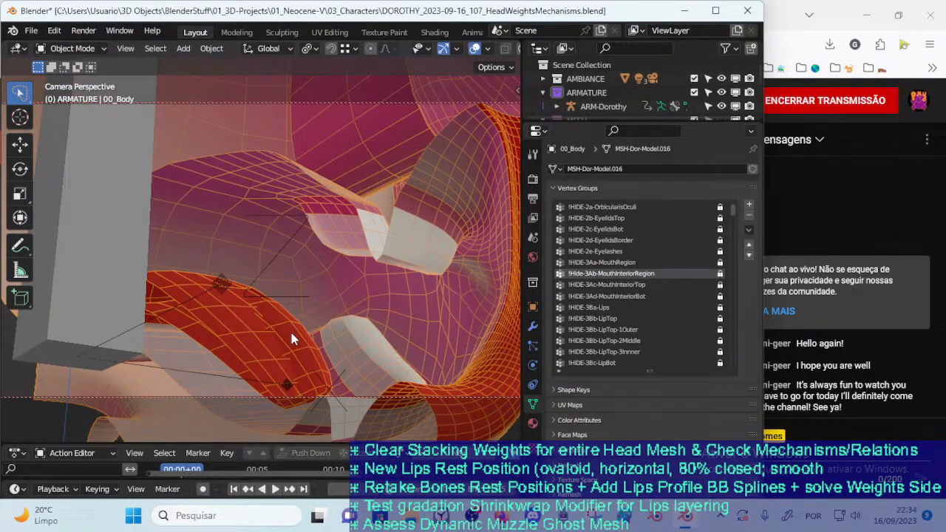
pyautogui.press('Tab')
pyautogui.press('Tab')
pyautogui.moveTo(290, 334)
pyautogui.mouseDown(button='middle')
pyautogui.moveTo(307, 370)
pyautogui.moveTo(322, 343)
pyautogui.moveTo(254, 328)
pyautogui.moveTo(386, 309)
pyautogui.moveTo(284, 305)
pyautogui.moveTo(299, 323)
pyautogui.moveTo(279, 343)
pyautogui.mouseUp(button='middle')
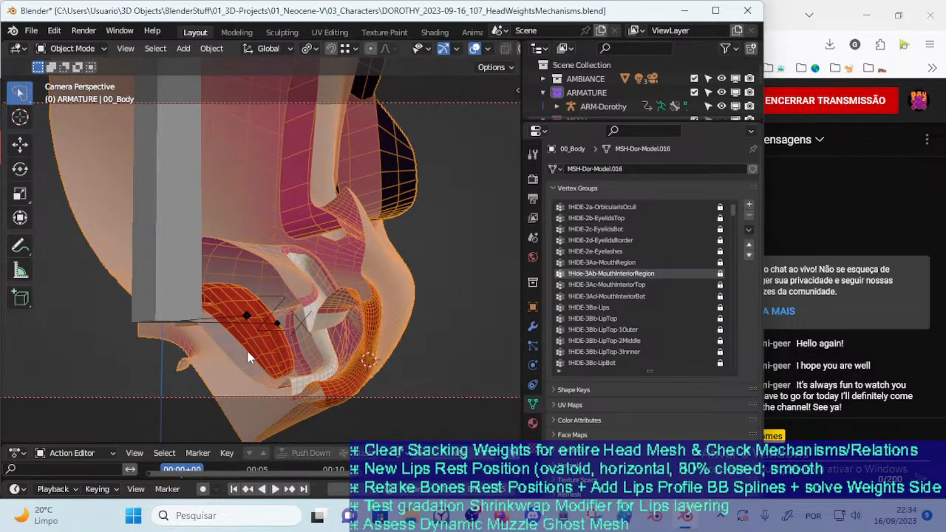
# Select ARM-Dorothy and put it in Pose Mode, keeping the whole head in view
pyautogui.click(189, 306)
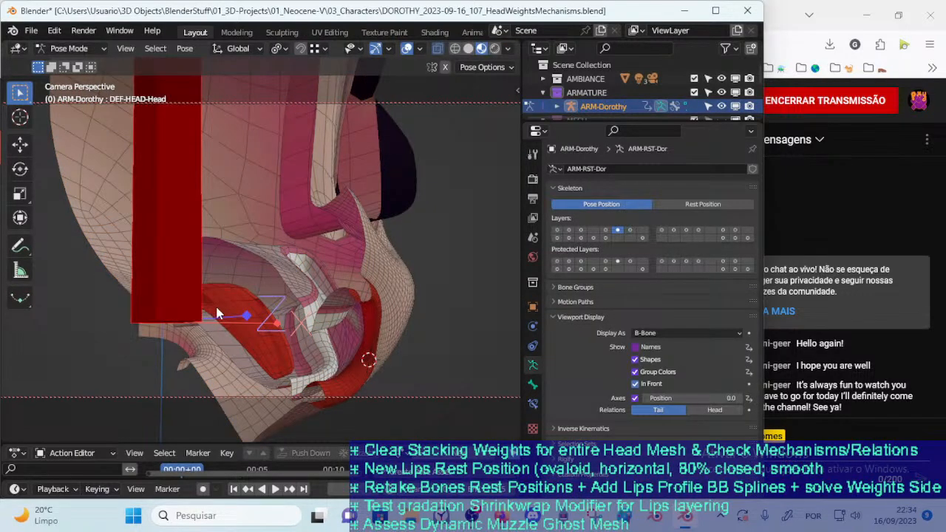
pyautogui.moveTo(213, 300); pyautogui.dragTo(279, 319, button='middle')
pyautogui.hotkey('ctrl', 'Tab')
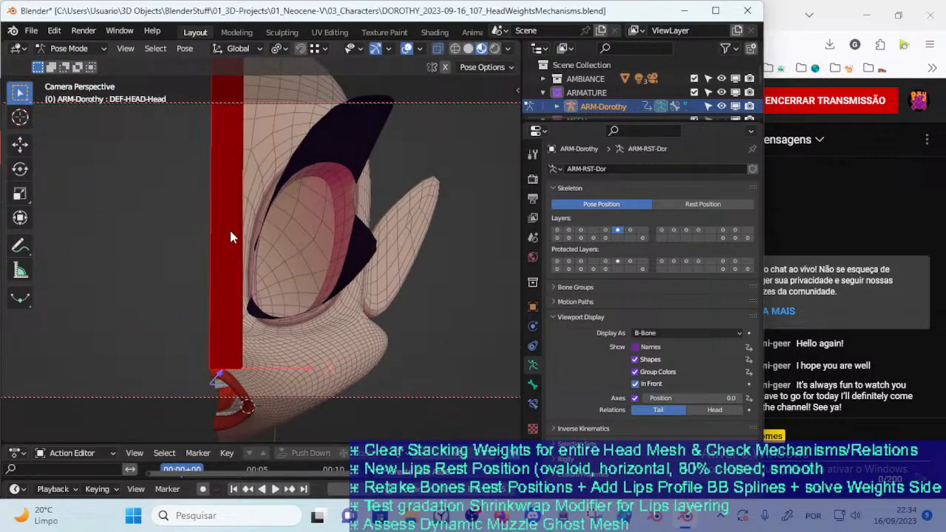
pyautogui.moveTo(262, 251); pyautogui.dragTo(284, 296, button='middle')
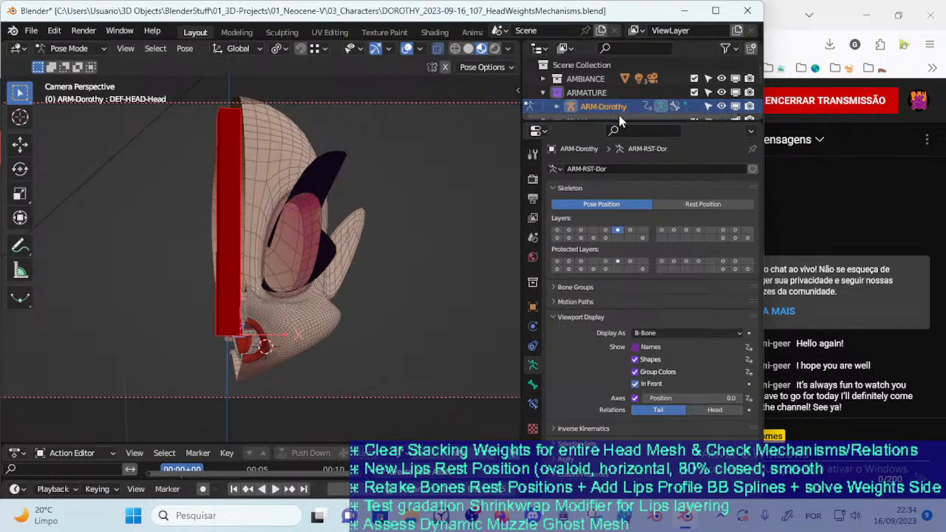
# Enlarge the Outliner, unhide the MESH collection with DUP-Body and DUP-Face, and collapse the DUP-Face contents
pyautogui.moveTo(623, 121); pyautogui.dragTo(654, 248)
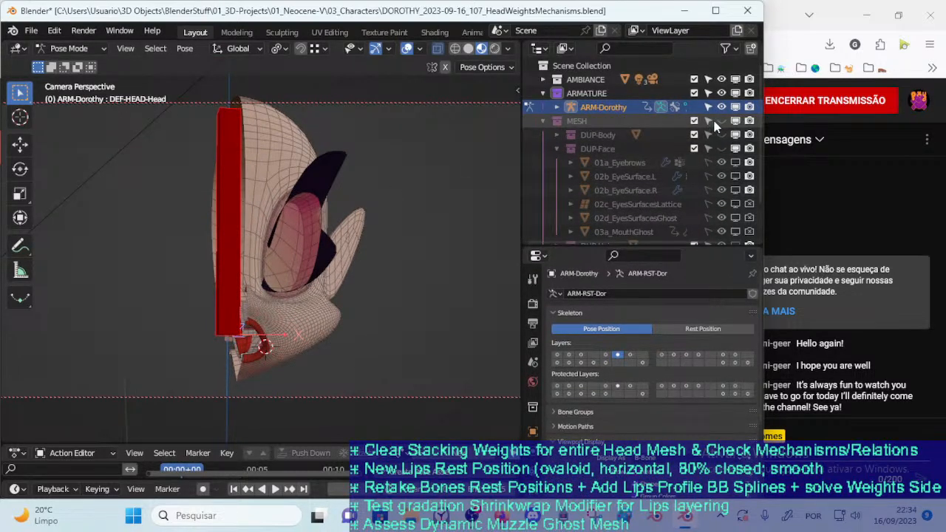
pyautogui.click(721, 149)
pyautogui.click(556, 149)
pyautogui.moveTo(283, 246); pyautogui.dragTo(306, 238, button='middle')
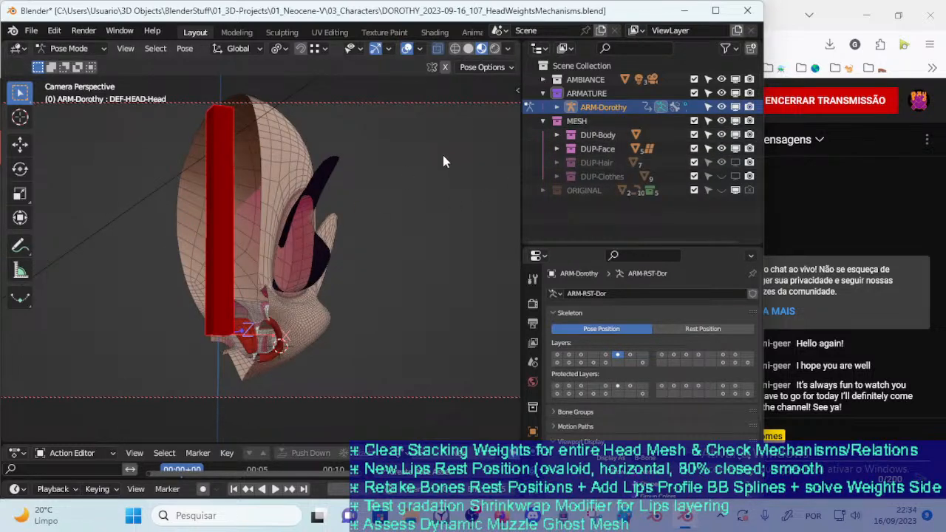
# Make the MTR : Body bone layer visible alongside DEF : Body
pyautogui.press('n')
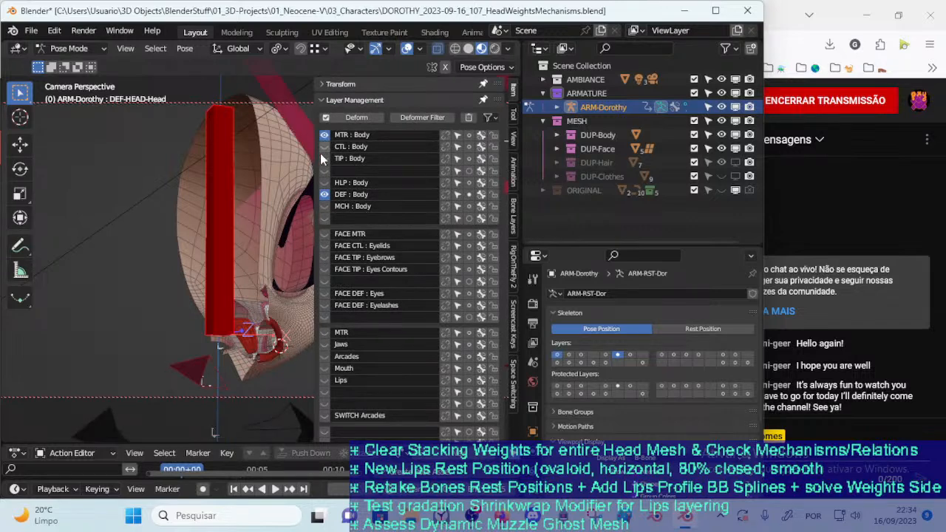
pyautogui.press('n')
pyautogui.moveTo(284, 186); pyautogui.dragTo(205, 187, button='middle')
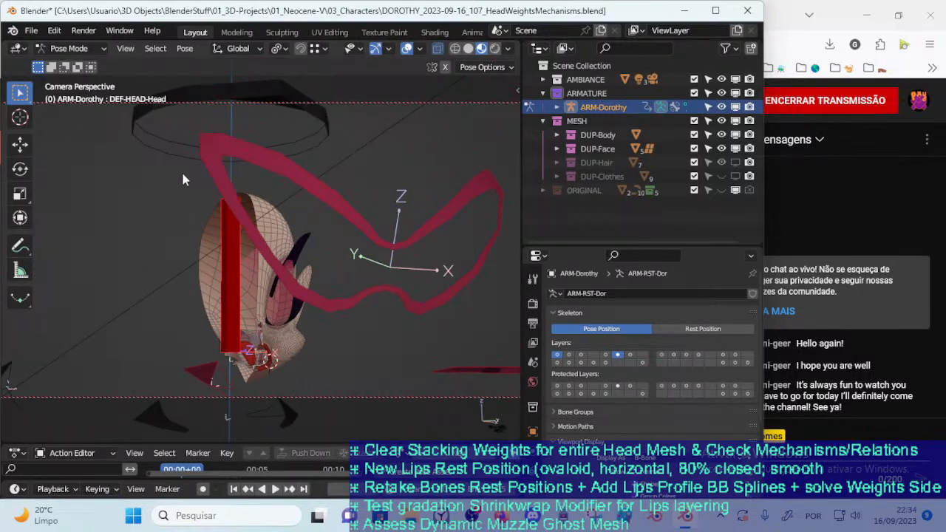
# Test the head's deformation by rotating MTR-Head with view and trackball rotations, and undo the rotations
pyautogui.press('r')
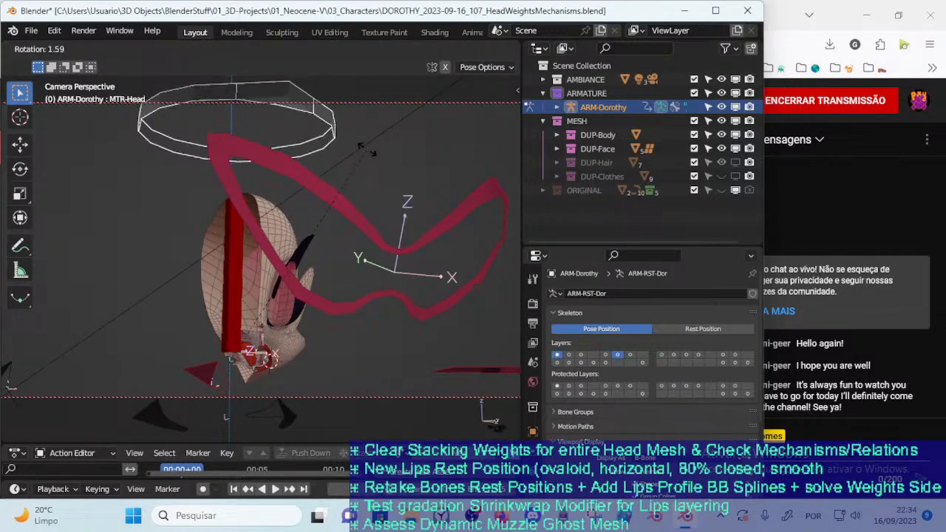
pyautogui.click(342, 200)
pyautogui.press('r')
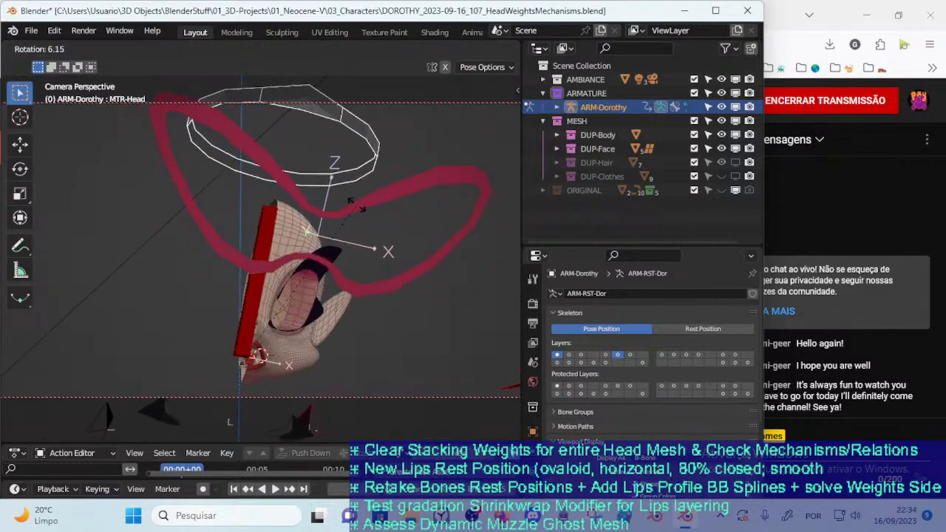
pyautogui.press('r')
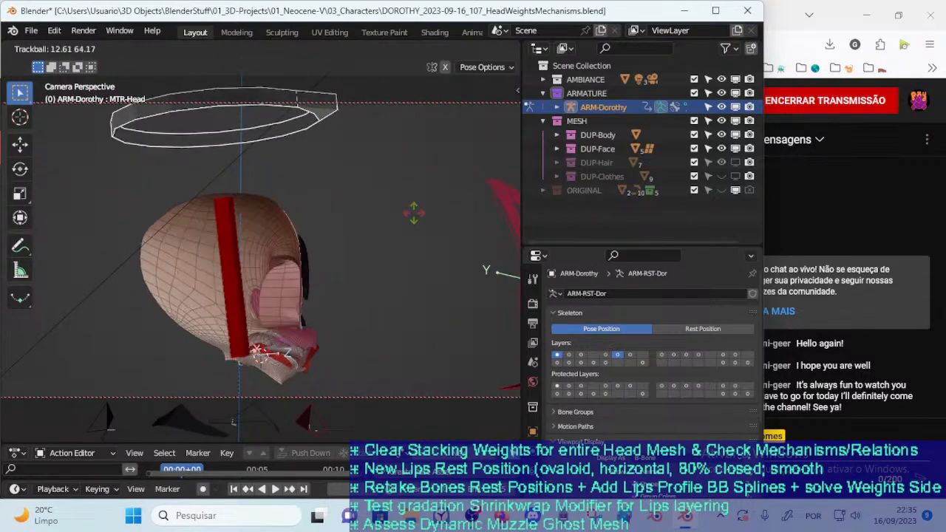
pyautogui.click(384, 233)
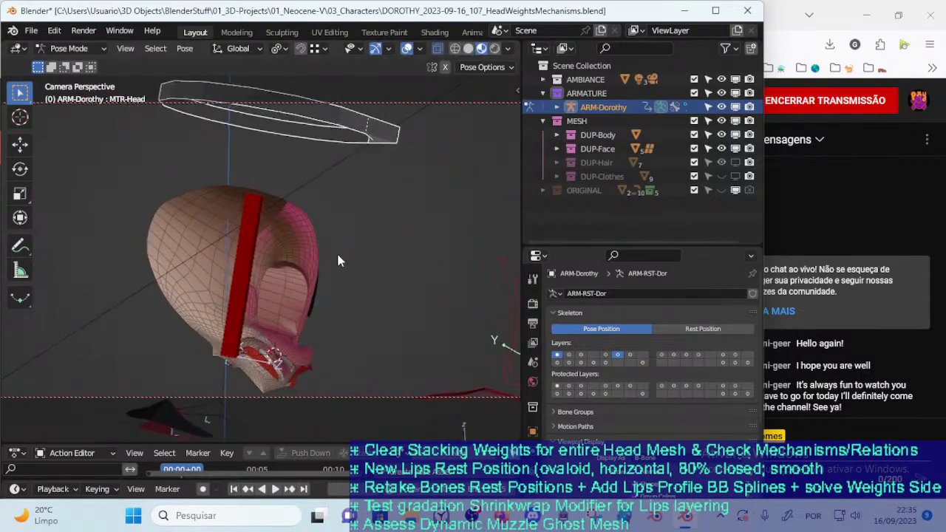
pyautogui.press('r')
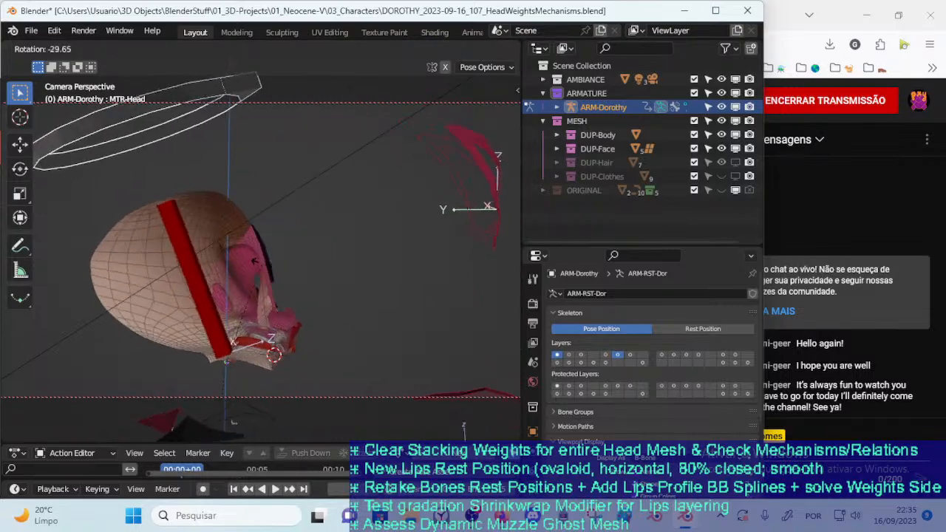
pyautogui.press('r')
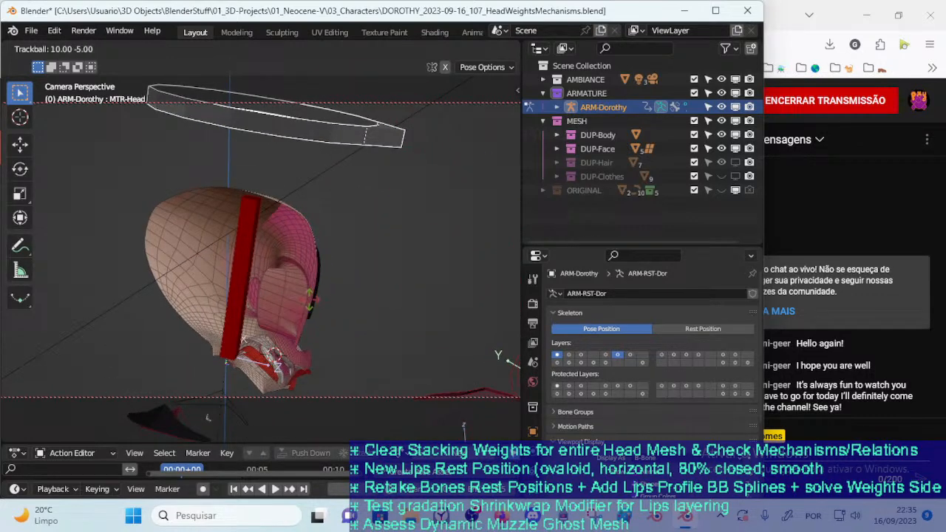
pyautogui.click(307, 314)
pyautogui.hotkey('ctrl', 'z')
pyautogui.hotkey('ctrl', 'z')
pyautogui.hotkey('ctrl', 'z')
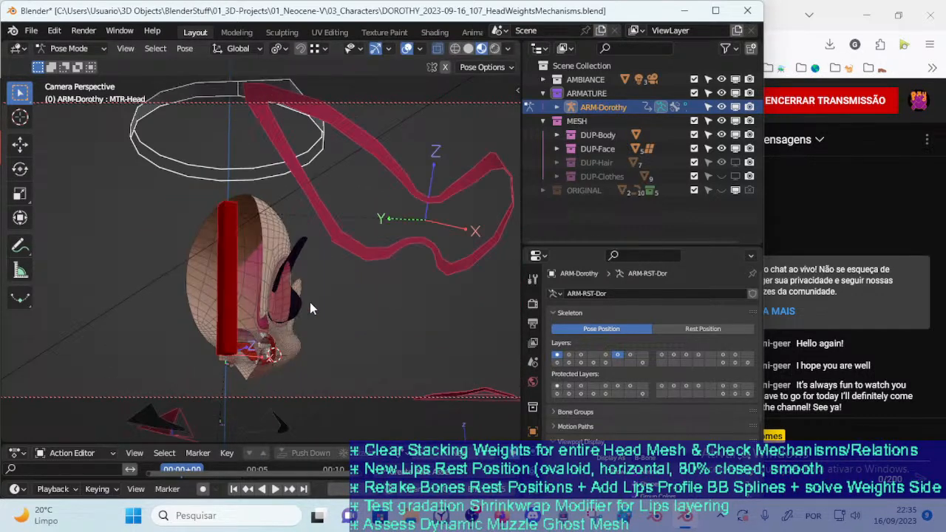
# Put ARM-Dorothy in Object Mode, select 00_Body, and examine the inside of the head around the head bone
pyautogui.scroll(8, 289, 318)
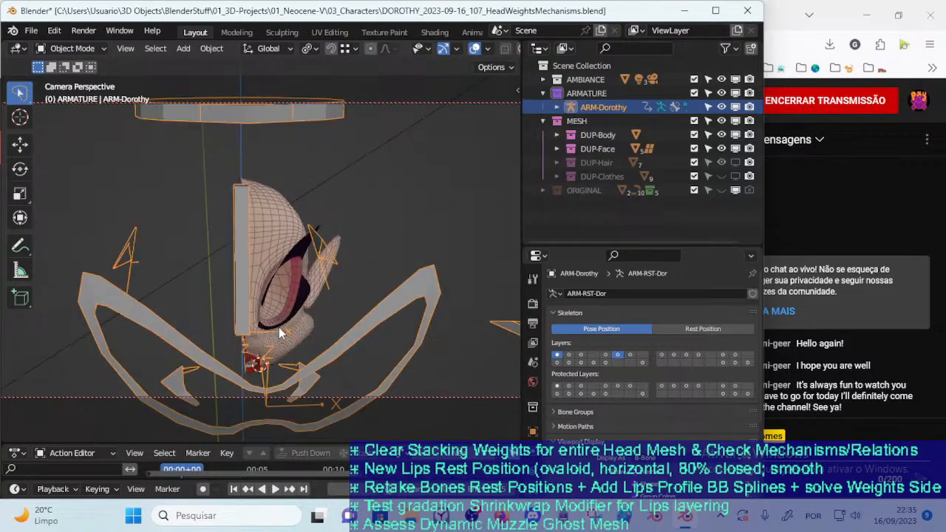
pyautogui.scroll(-5, 292, 295)
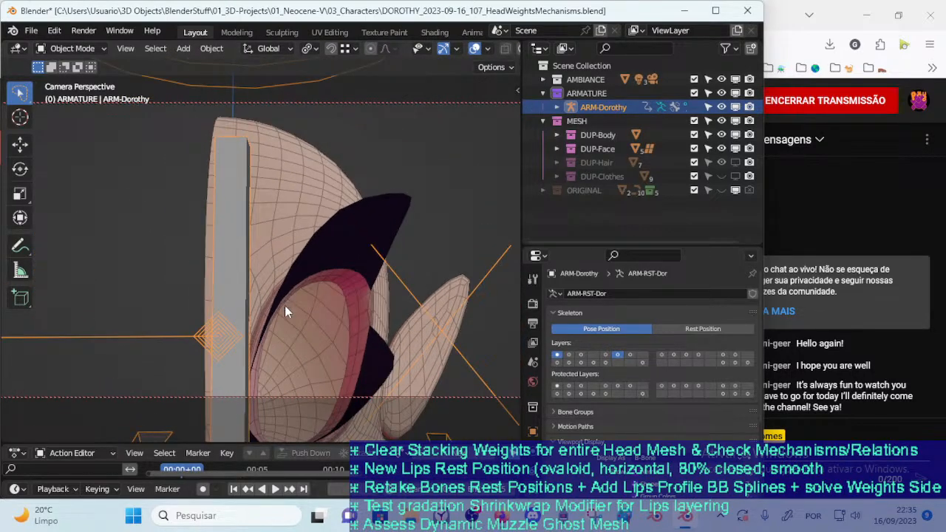
pyautogui.moveTo(284, 322); pyautogui.dragTo(249, 347, button='middle')
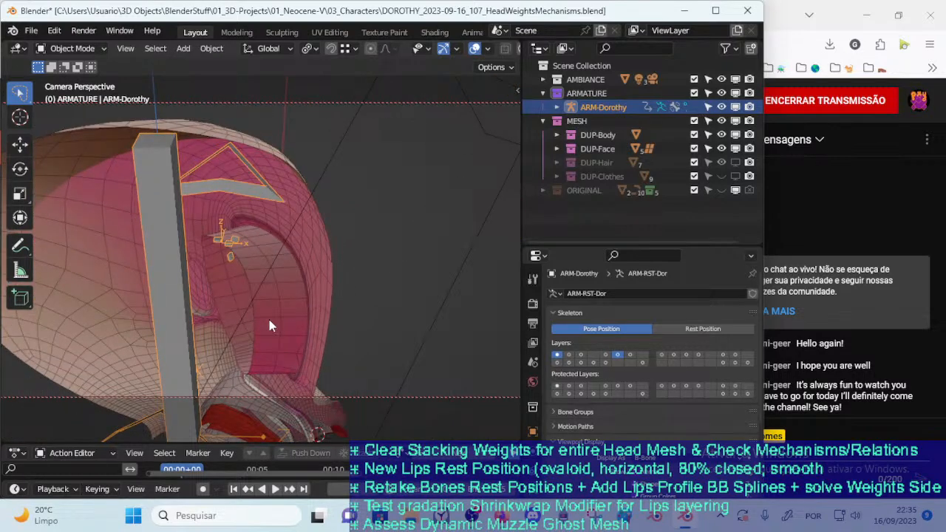
pyautogui.click(270, 319)
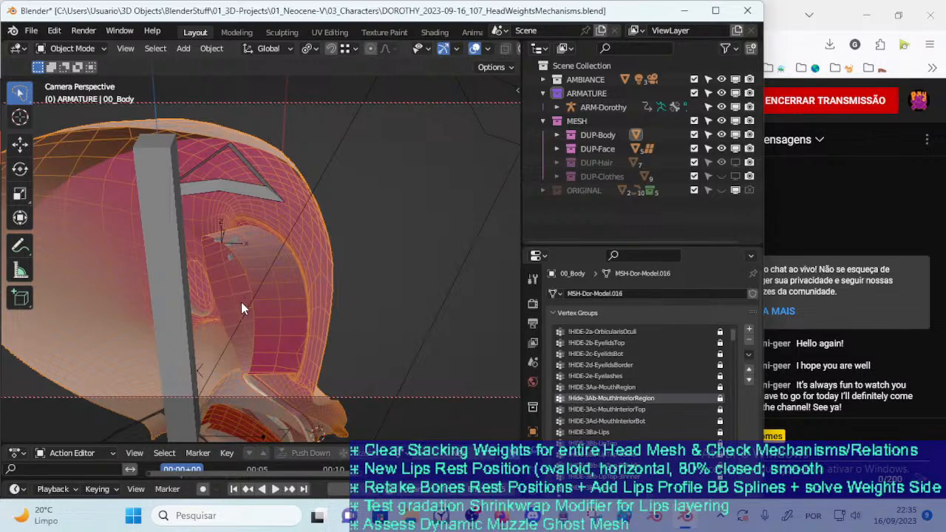
pyautogui.moveTo(250, 311)
pyautogui.mouseDown(button='middle')
pyautogui.moveTo(319, 330)
pyautogui.moveTo(287, 322)
pyautogui.moveTo(291, 296)
pyautogui.moveTo(239, 315)
pyautogui.mouseUp(button='middle')
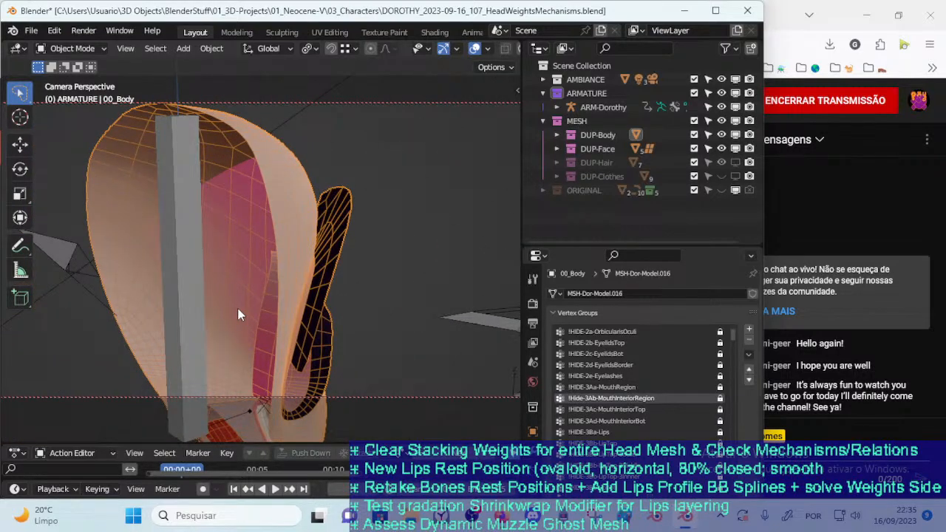
# Select ARM-Dorothy again, enter Edit Mode, and view the head bones in Front Orthographic
pyautogui.click(202, 312)
pyautogui.moveTo(202, 313); pyautogui.dragTo(275, 314, button='middle')
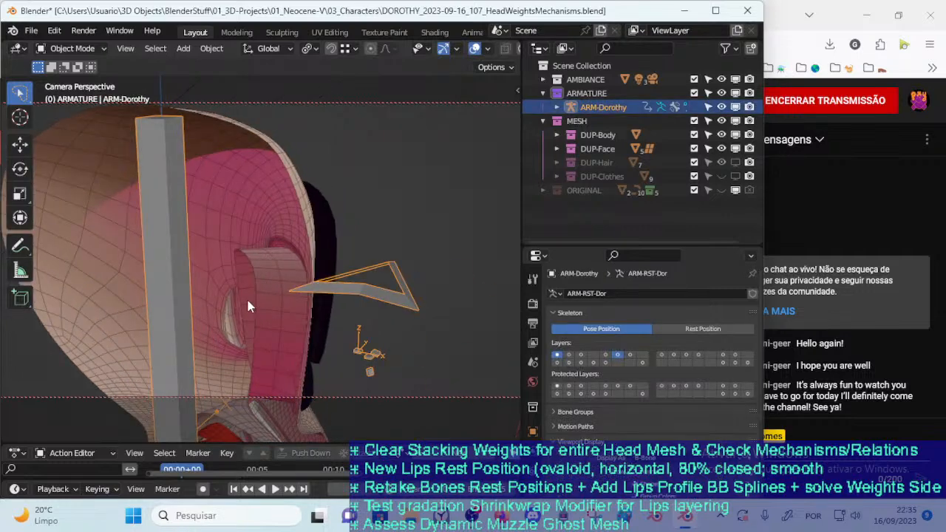
pyautogui.press('Tab')
pyautogui.moveTo(217, 340); pyautogui.dragTo(289, 359, button='middle')
pyautogui.scroll(-3, 287, 356)
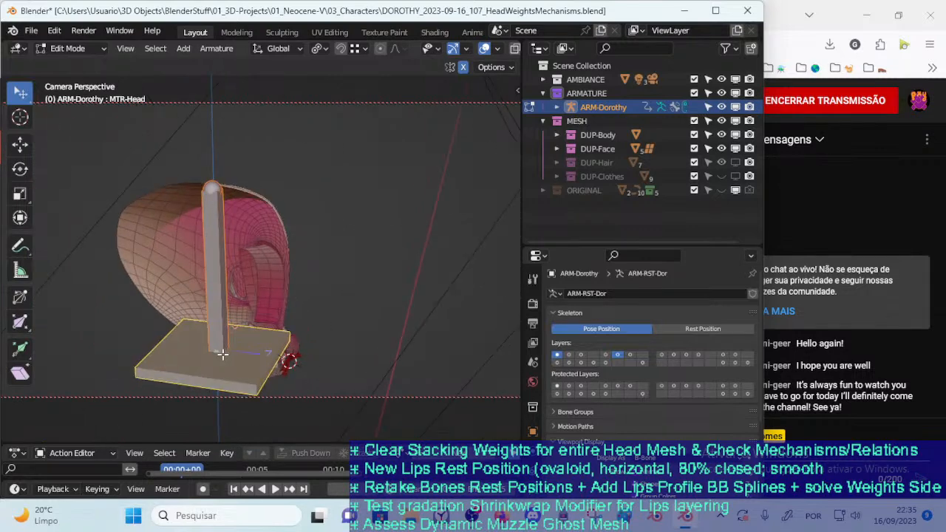
pyautogui.scroll(4, 236, 352)
pyautogui.press('KP_1')
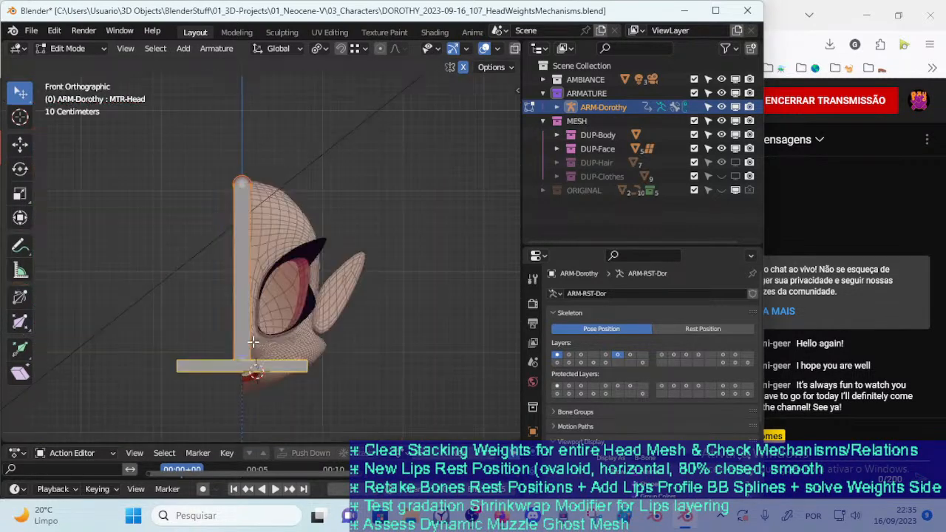
# Examine the rest positions of MTR-Head and the head deform bone from the front, side and behind, checking the visible bone layers
pyautogui.scroll(5, 274, 239)
pyautogui.scroll(-2, 274, 238)
pyautogui.scroll(2, 274, 241)
pyautogui.press('n')
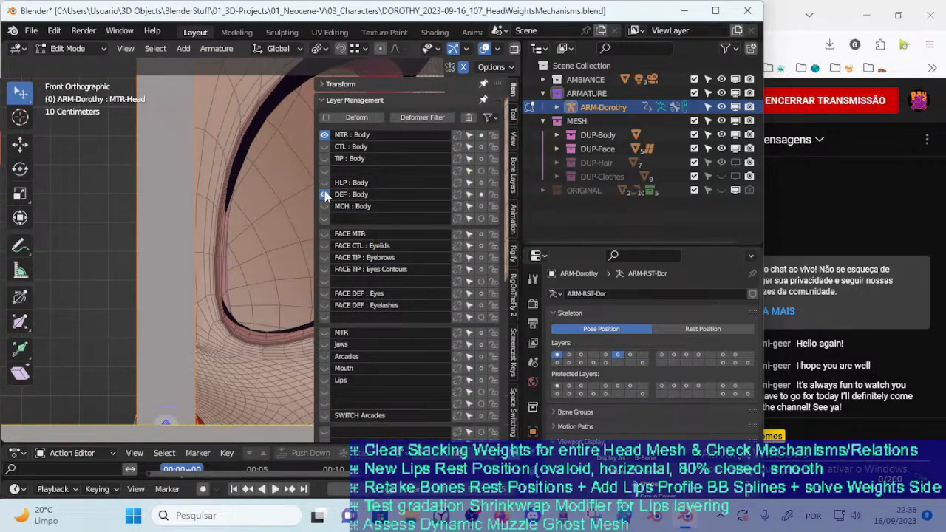
pyautogui.scroll(-5, 298, 255)
pyautogui.press('n')
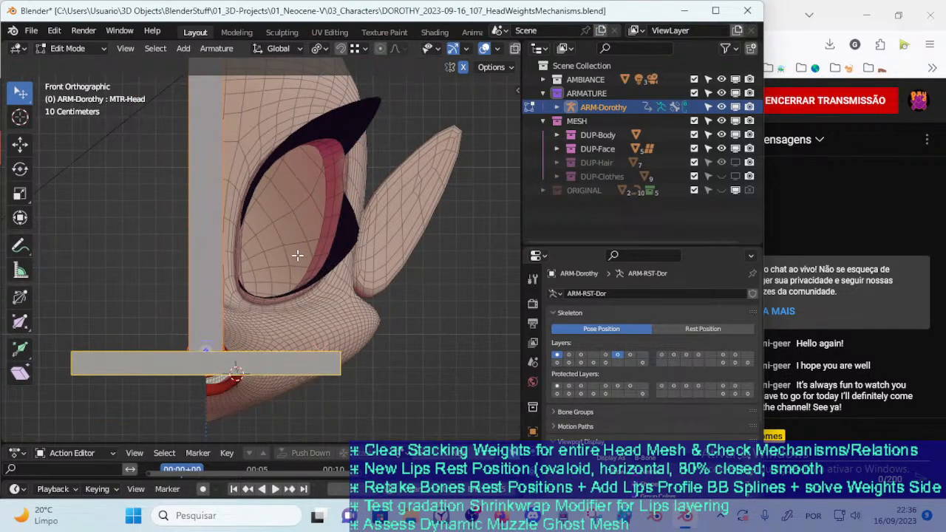
pyautogui.keyDown('shift'); pyautogui.moveTo(300, 257); pyautogui.dragTo(277, 285, button='middle'); pyautogui.keyUp('shift')
pyautogui.press('n')
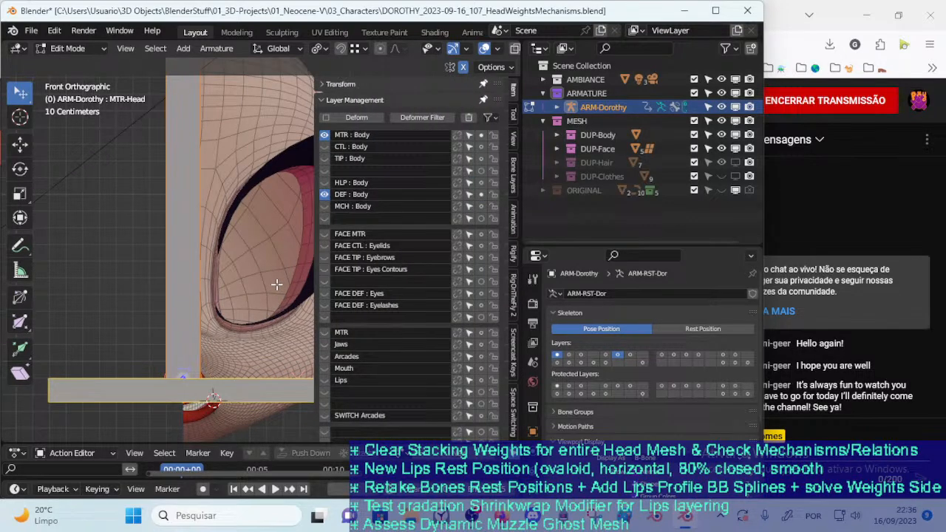
pyautogui.press('n')
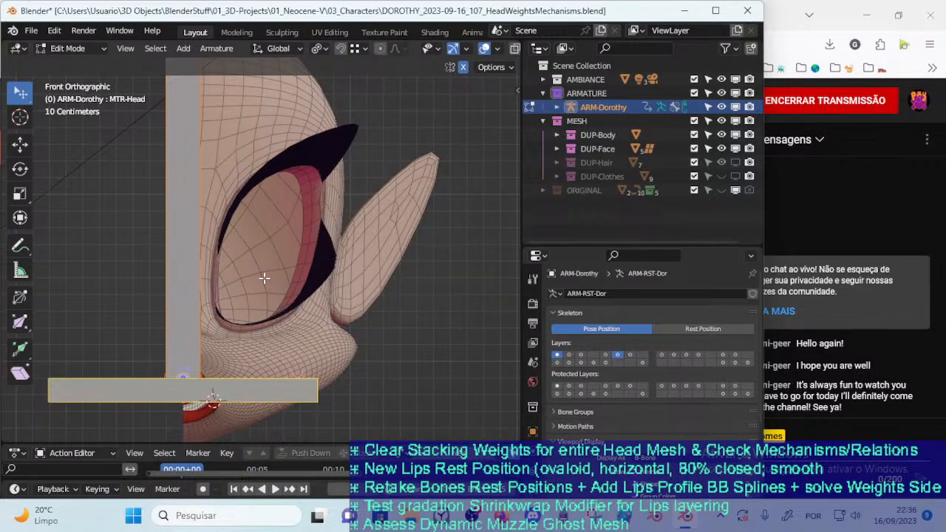
pyautogui.press('KP_3')
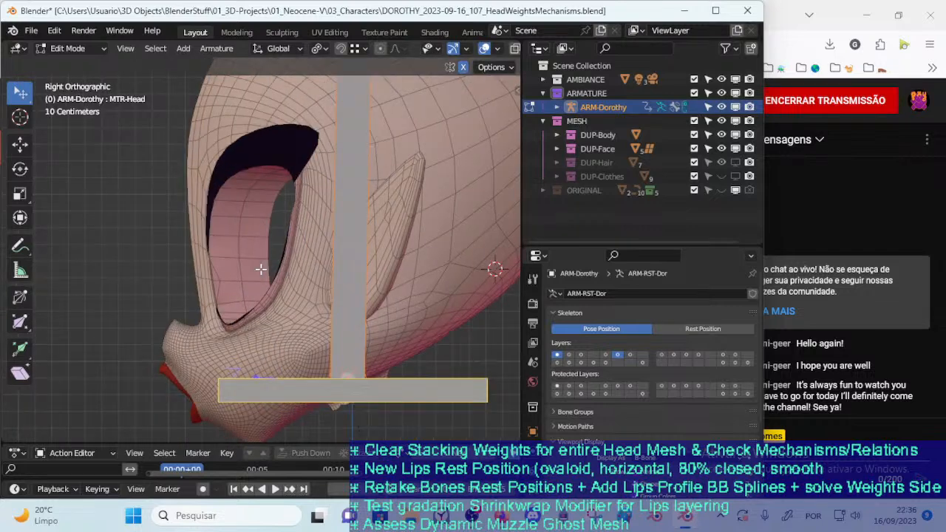
pyautogui.press('KP_1')
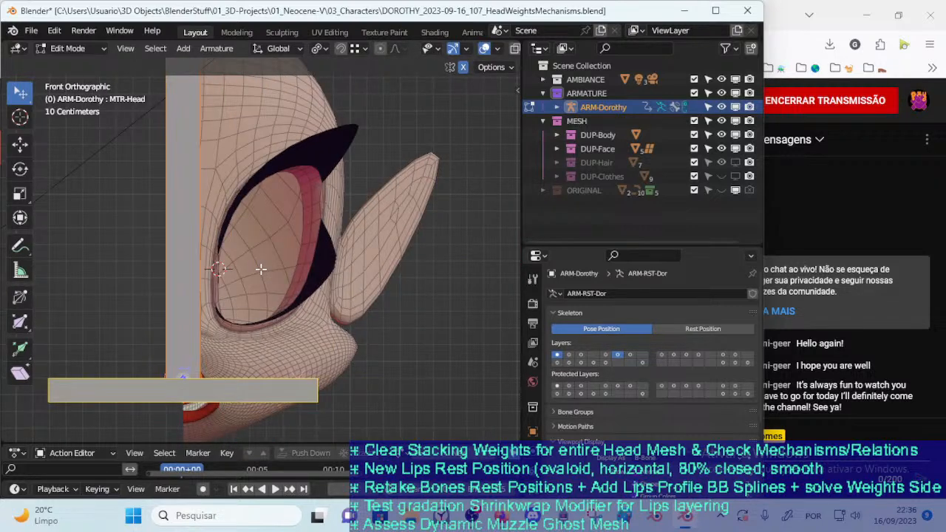
pyautogui.moveTo(259, 269); pyautogui.dragTo(135, 281, button='middle')
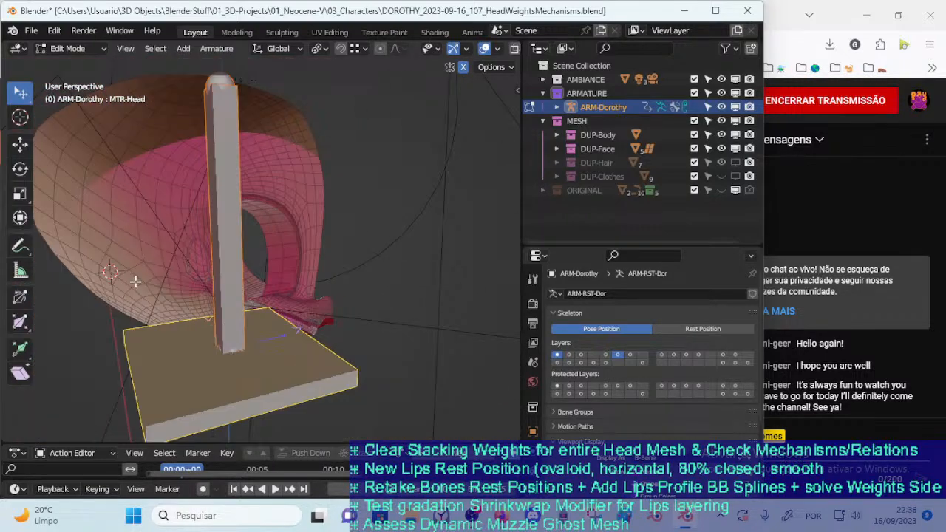
pyautogui.press('KP_1')
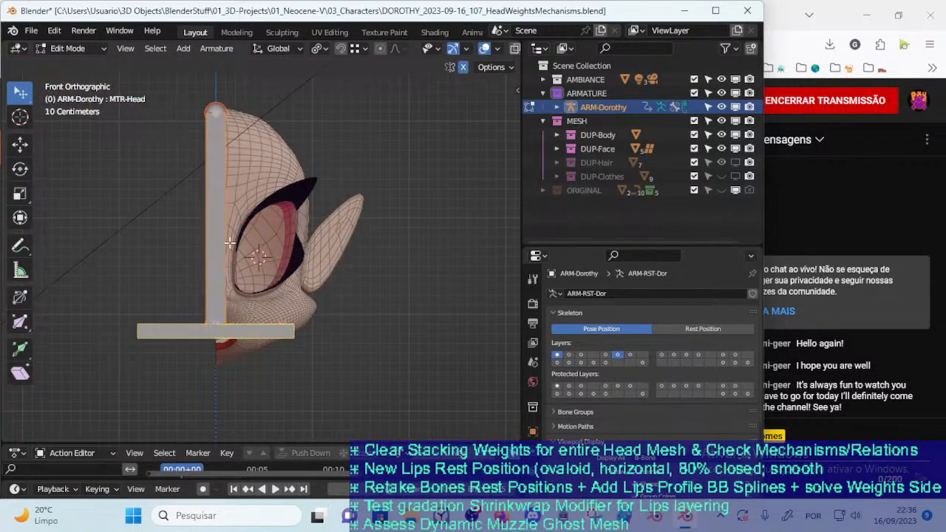
# Add a new bone to ARM-Dorothy at the 3D cursor, shorten it, and thin its B-Bone display size
pyautogui.hotkey('shift', 'a')
pyautogui.scroll(1, 271, 260)
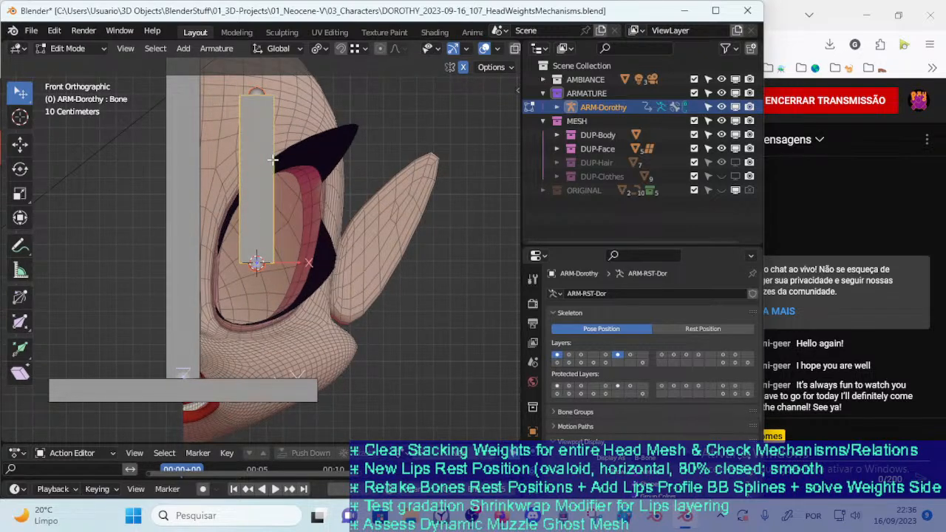
pyautogui.hotkey('ctrl', 'alt', 's')
pyautogui.click(248, 186)
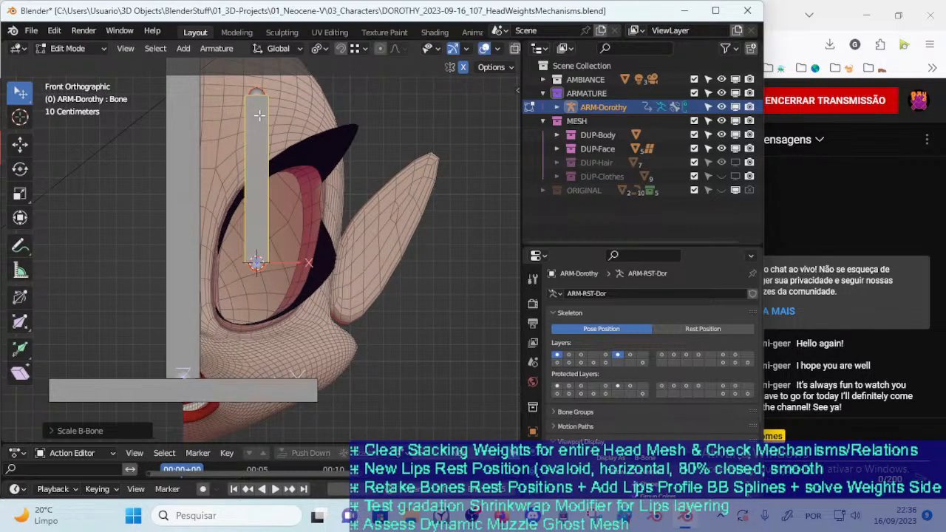
pyautogui.press('s')
pyautogui.click(250, 236)
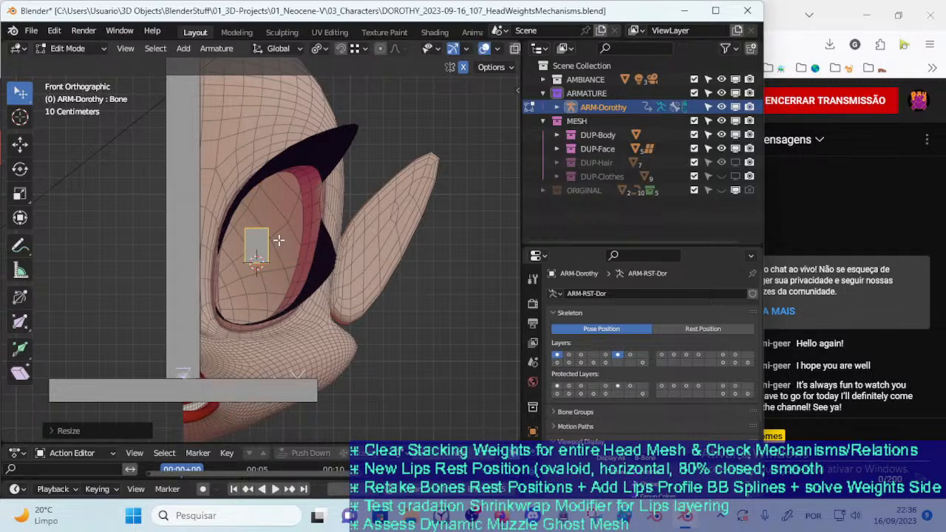
pyautogui.hotkey('ctrl', 'alt', 's')
pyautogui.click(258, 238)
# Offset the new bone slightly in front view, and move it about 1.5 m forward along Y toward the eye socket
pyautogui.press('g')
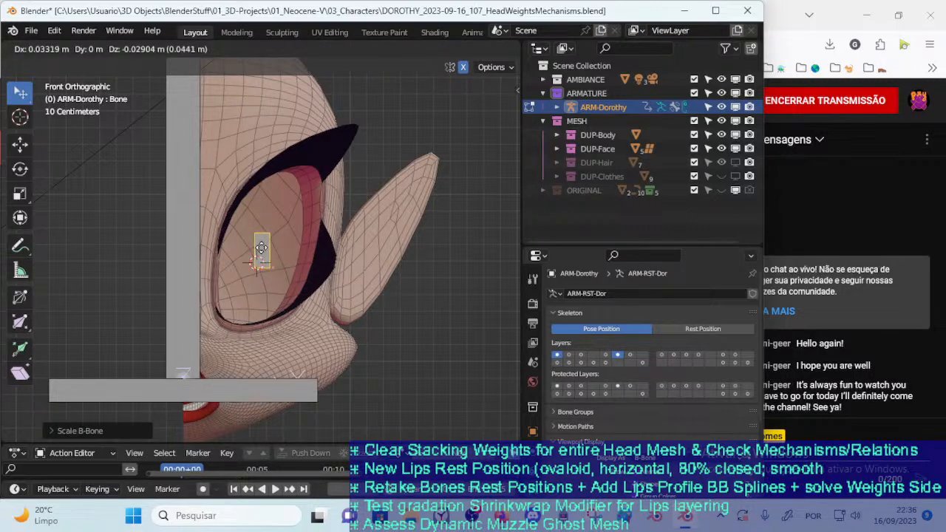
pyautogui.click(258, 250)
pyautogui.press('KP_3')
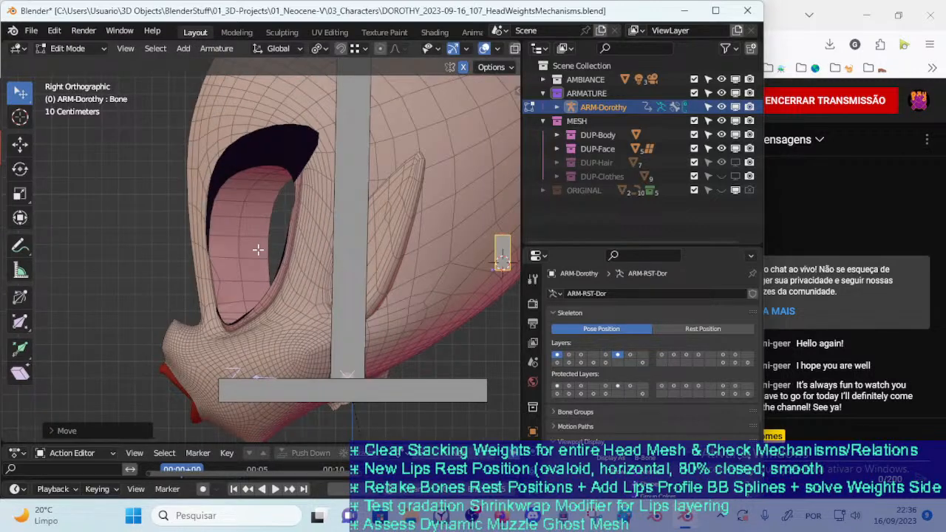
pyautogui.press('g')
pyautogui.press('y')
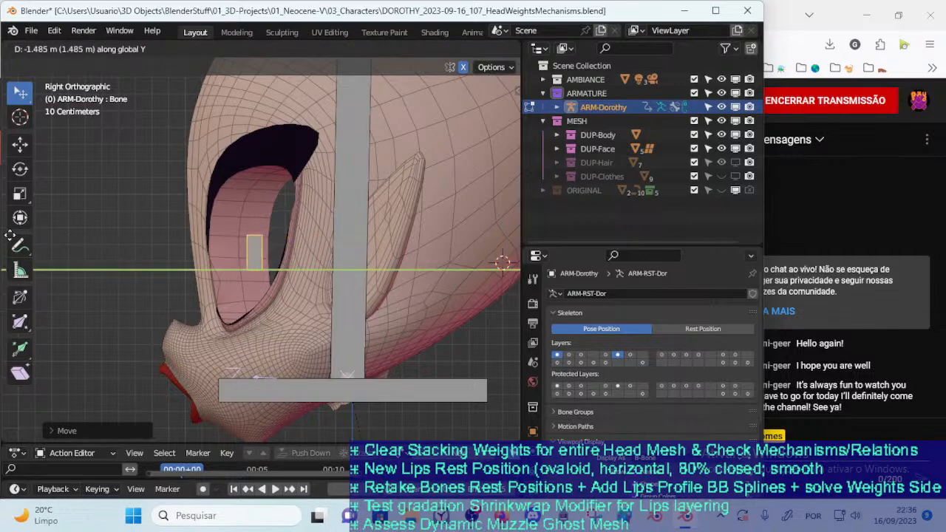
pyautogui.click(21, 250)
# Shift the new bone back along Y toward the vertical head bone, and check its placement from front and side
pyautogui.moveTo(139, 352); pyautogui.dragTo(181, 388, button='middle')
pyautogui.scroll(4, 229, 292)
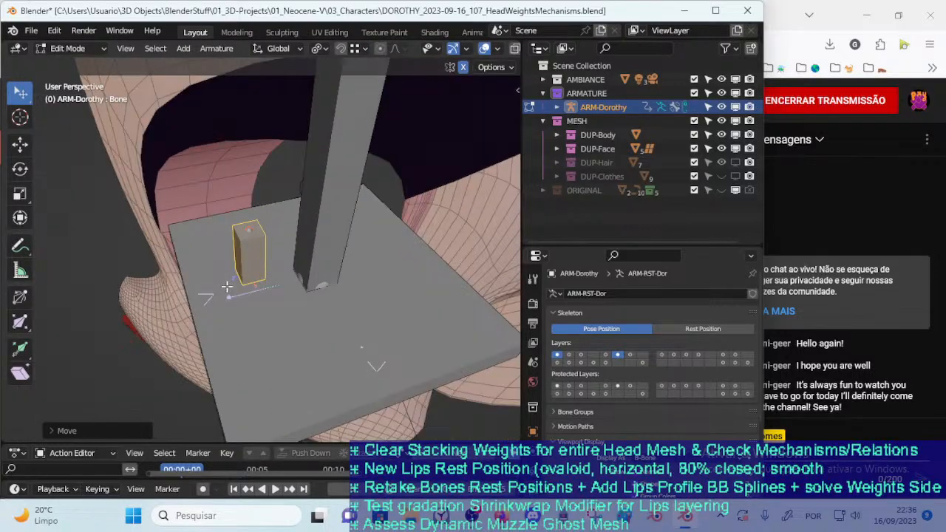
pyautogui.moveTo(228, 292); pyautogui.dragTo(193, 275, button='middle')
pyautogui.press('g')
pyautogui.press('y')
pyautogui.click(277, 273)
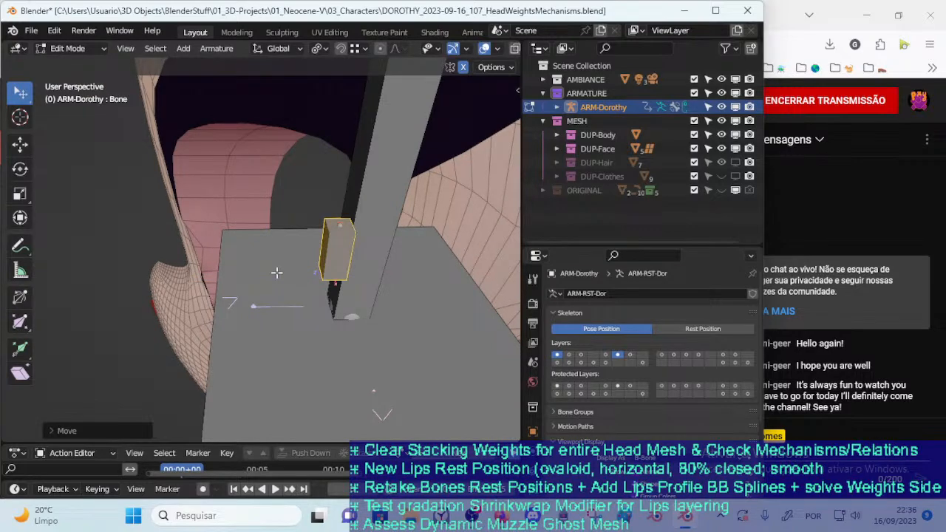
pyautogui.press('KP_1')
pyautogui.press('KP_Decimal')
pyautogui.press('ctrl+KP_1')
pyautogui.press('KP_3')
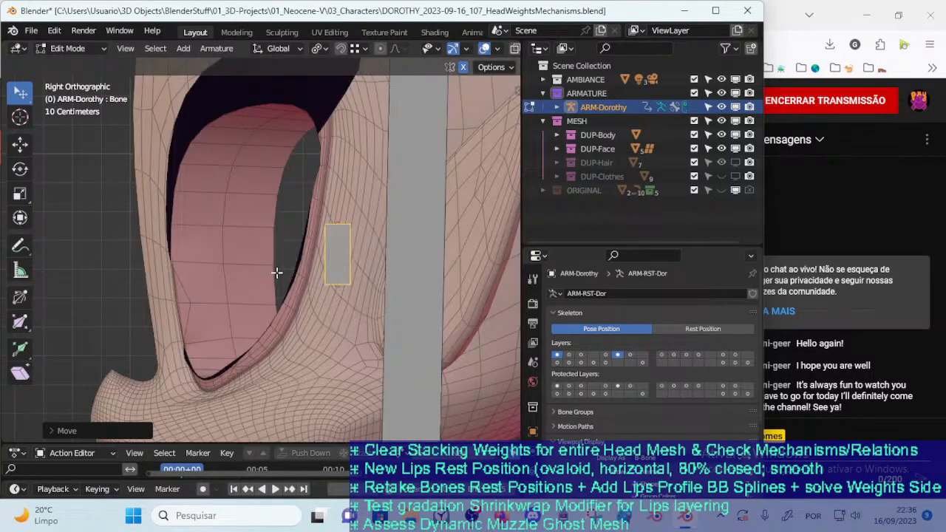
pyautogui.moveTo(277, 273); pyautogui.dragTo(359, 229, button='middle')
# Put ARM-Dorothy in Object Mode, select 00_Body, and reveal its hidden geometry in Edit Mode
pyautogui.hotkey('ctrl', 'Tab')
pyautogui.click(325, 214)
pyautogui.click(306, 160)
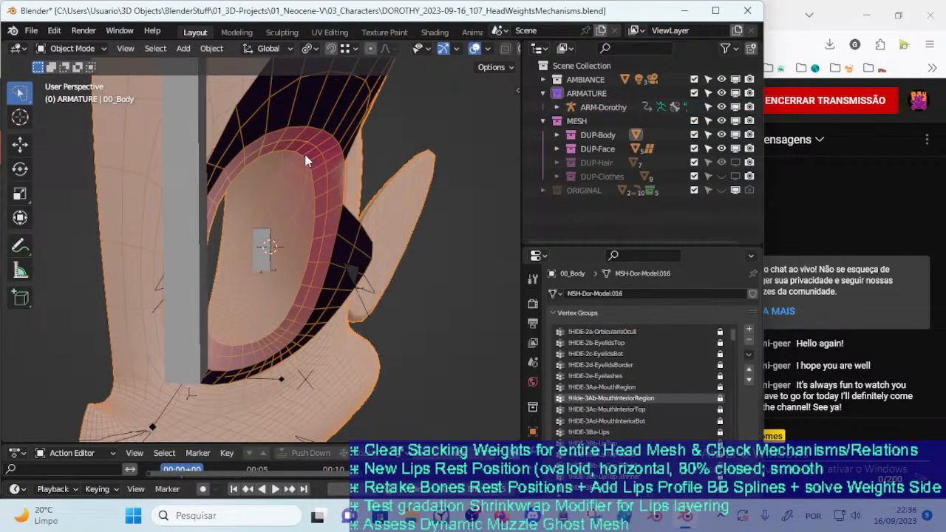
pyautogui.press('Tab')
pyautogui.press('Tab')
pyautogui.press('Tab')
pyautogui.hotkey('alt', 'h')
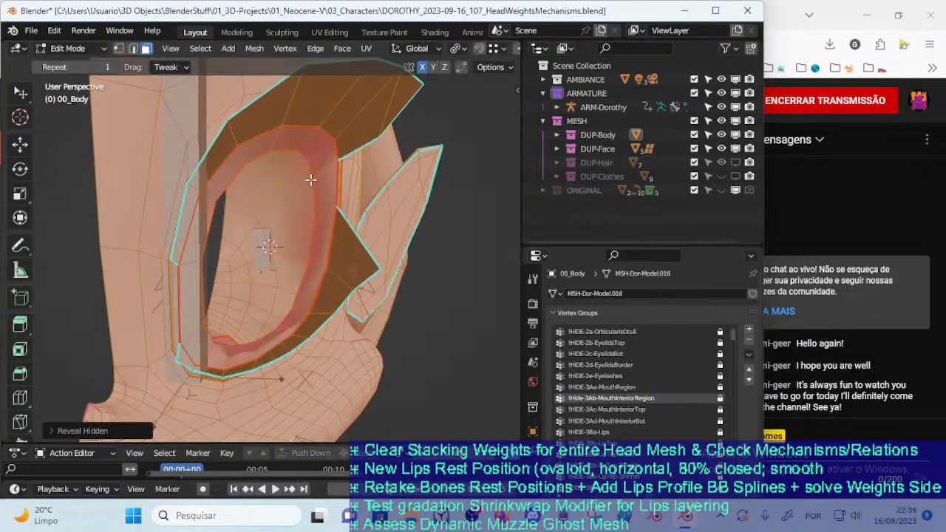
# Deselect all of 00_Body's geometry, check the edges and vertices around the eye socket, and return to Object Mode
pyautogui.hotkey('alt', 'a')
pyautogui.press('2')
pyautogui.keyDown('alt'); pyautogui.click(304, 152); pyautogui.keyUp('alt')
pyautogui.moveTo(328, 226); pyautogui.dragTo(299, 255, button='middle')
pyautogui.press('1')
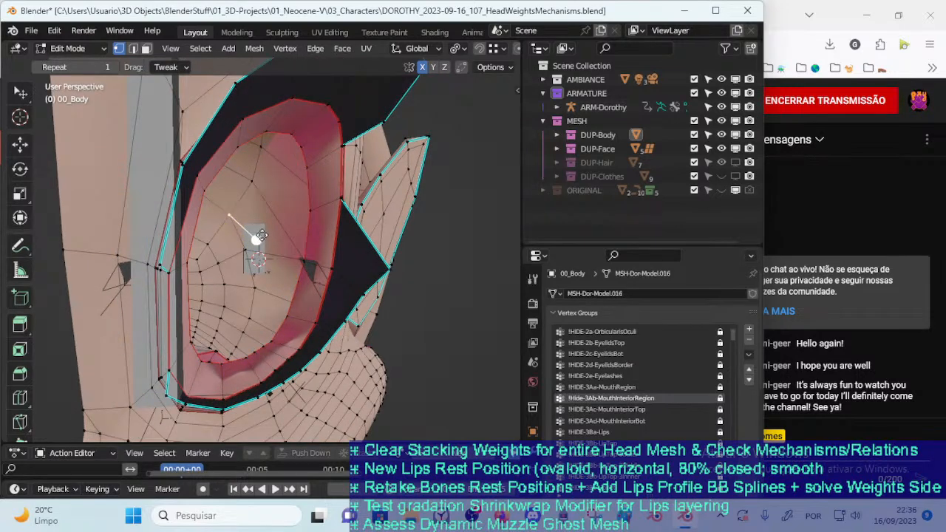
pyautogui.moveTo(261, 235); pyautogui.dragTo(262, 235)
pyautogui.press('Tab')
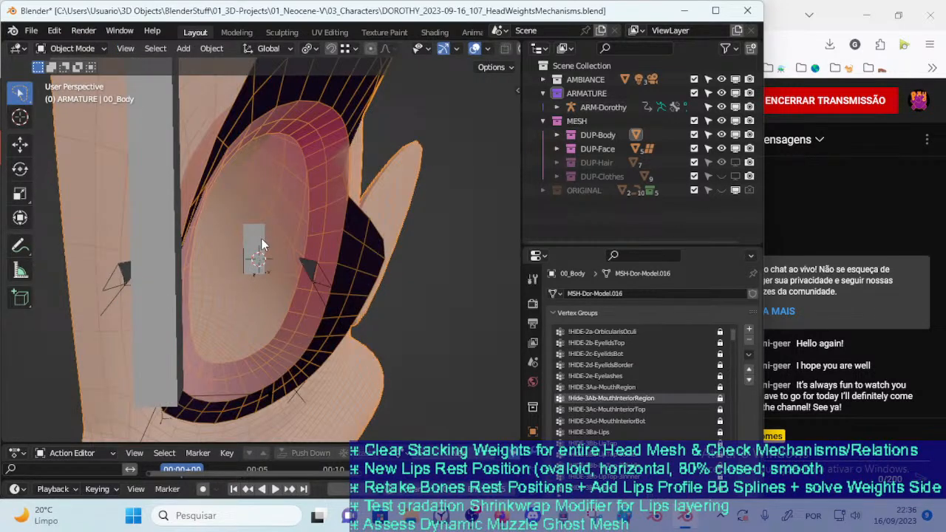
# Select the new bone, put ARM-Dorothy in Edit Mode, and snap the bone to the 3D cursor
pyautogui.click(260, 246)
pyautogui.hotkey('ctrl', 'Tab')
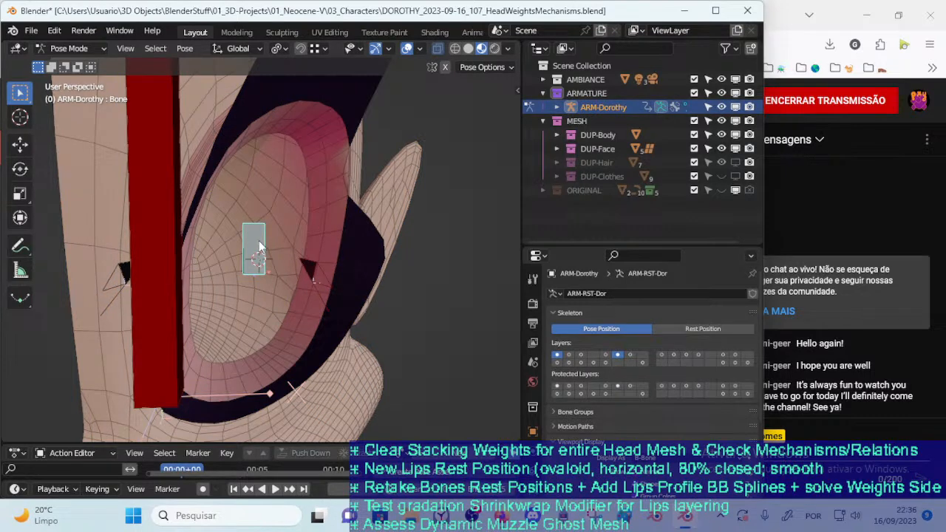
pyautogui.press('Tab')
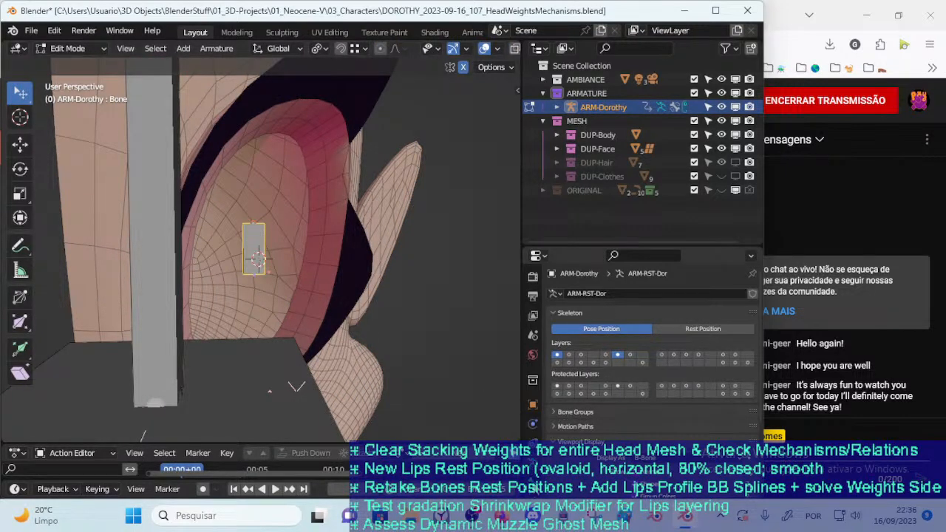
pyautogui.hotkey('shift', 's')
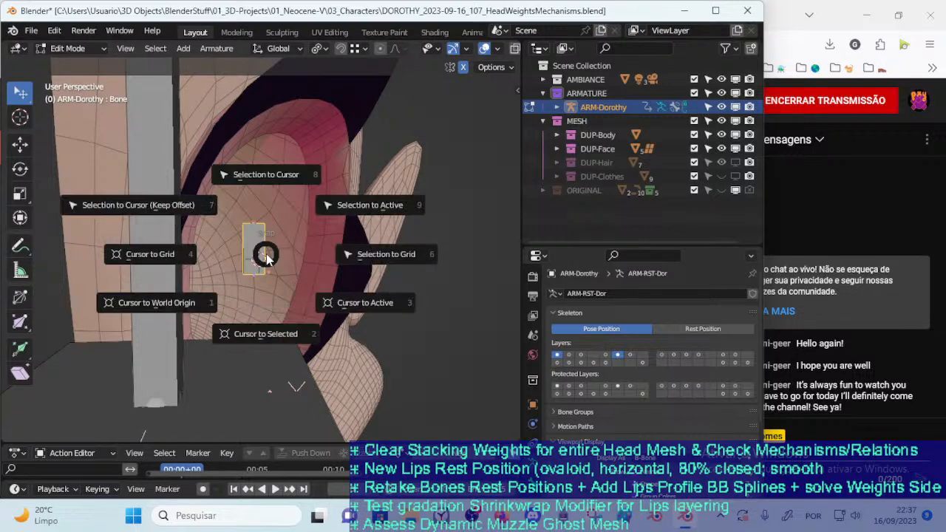
pyautogui.click(263, 201)
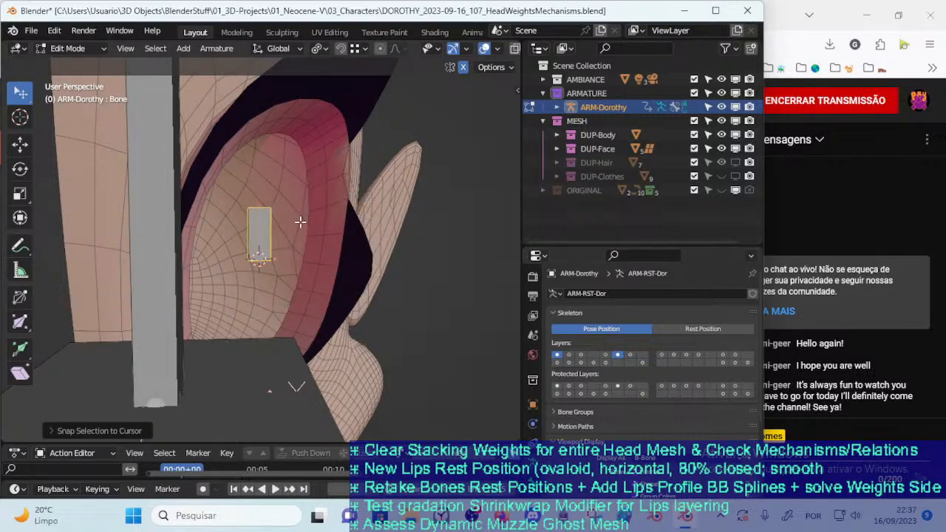
# Scale the snapped bone down to about half its length, and reduce its B-Bone display thickness
pyautogui.hotkey('ctrl', 'alt', 's')
pyautogui.click(271, 206)
pyautogui.hotkey('ctrl', 'alt', 's')
pyautogui.click(272, 229)
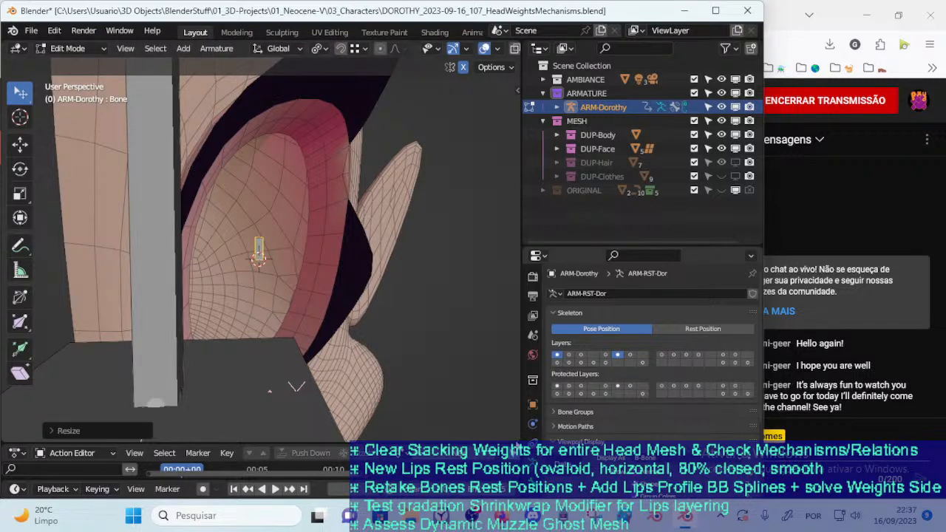
pyautogui.hotkey('ctrl', 'alt', 's')
pyautogui.click(326, 275)
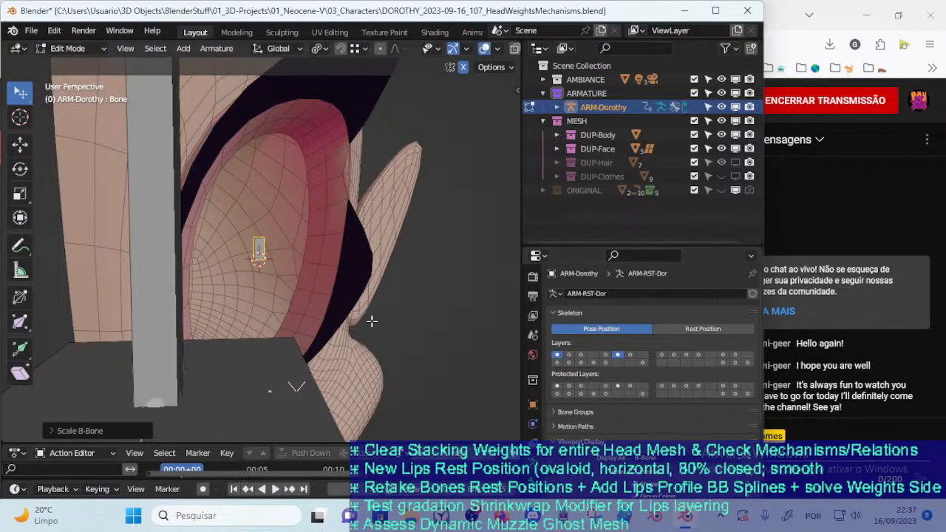
# Rename the new bone with the name DEF-HEAD
pyautogui.press('F2')
pyautogui.write('DEF-HEAD-EyelidsBorders.L')
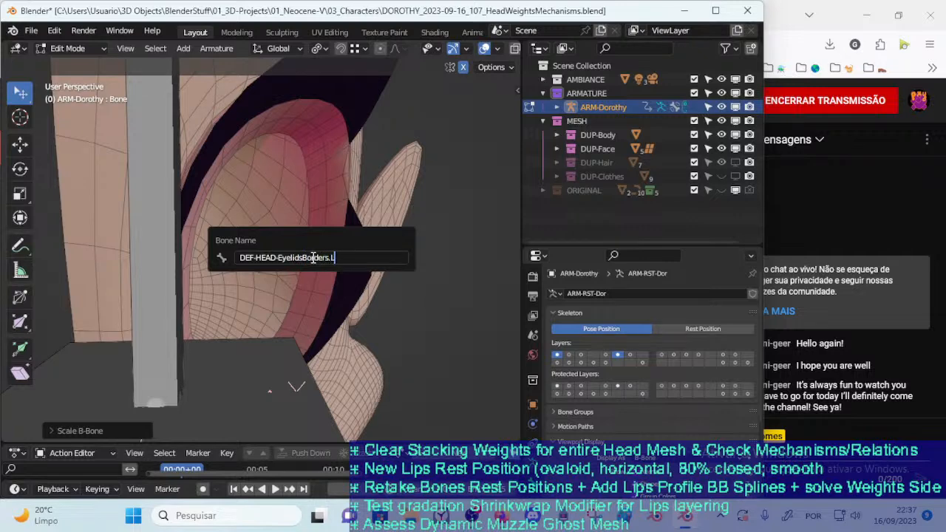
# Finish naming the new bone DEF-HEAD-EyelidsBorders.L and, in Pose Mode, assign it to the GRP-DEF_Deformation bone group
pyautogui.press('Return')
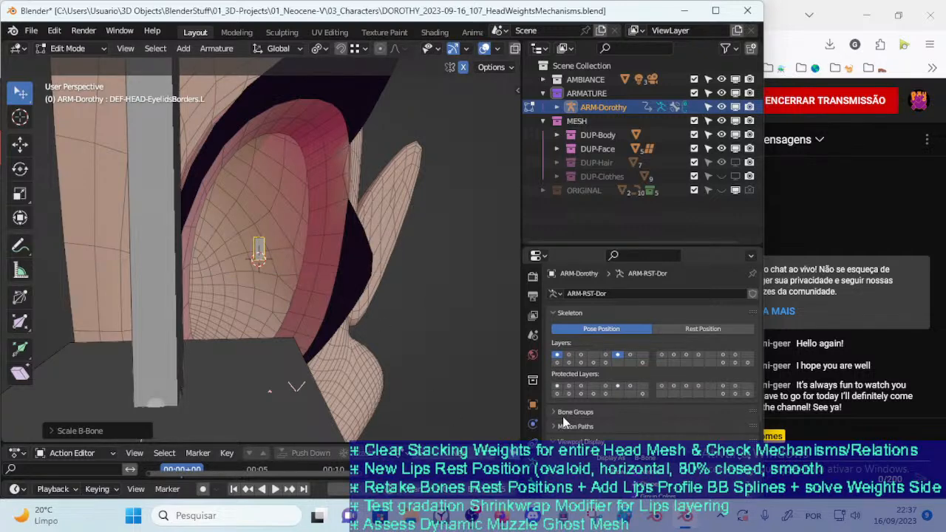
pyautogui.moveTo(592, 246); pyautogui.dragTo(603, 156)
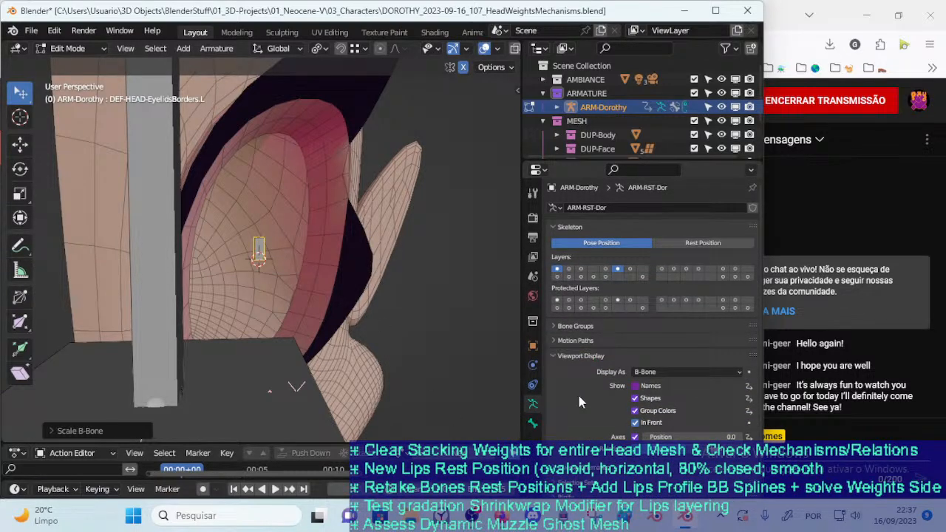
pyautogui.click(561, 358)
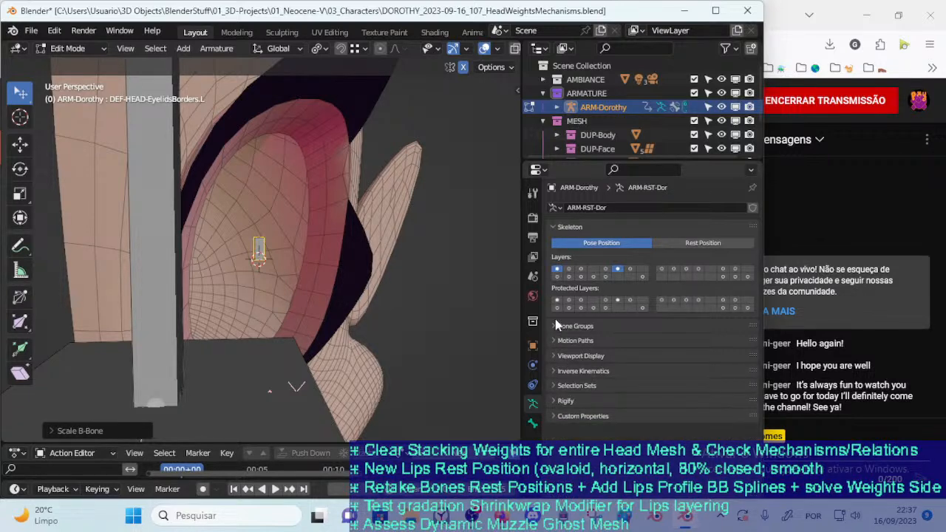
pyautogui.click(568, 228)
pyautogui.click(569, 243)
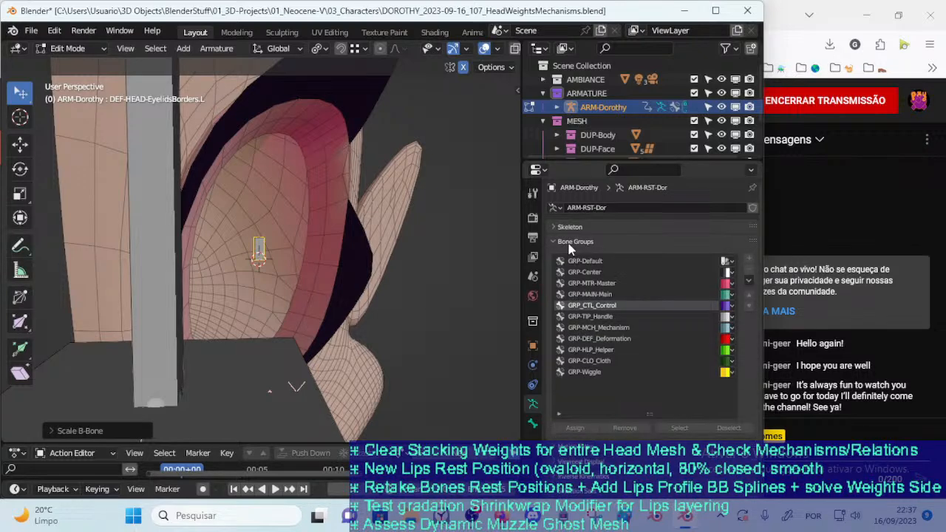
pyautogui.click(658, 340)
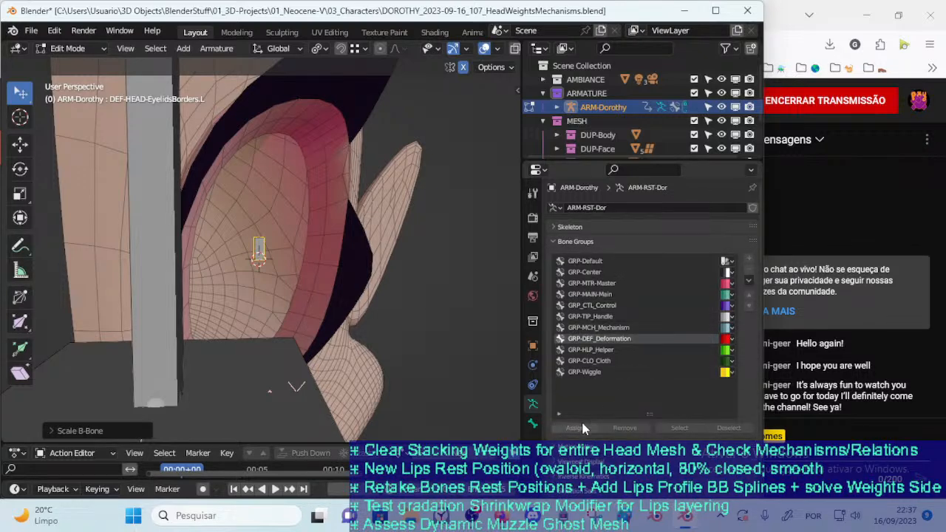
pyautogui.hotkey('ctrl', 'Tab')
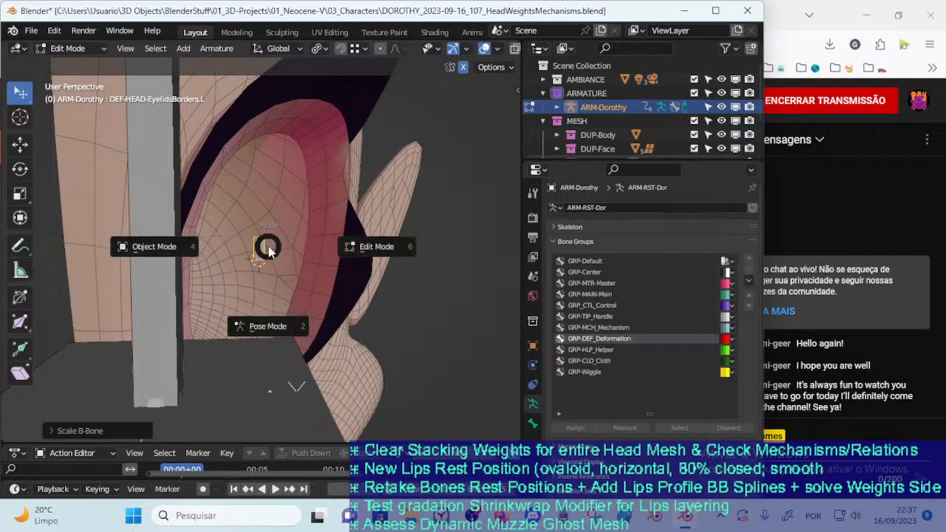
pyautogui.click(268, 327)
pyautogui.click(590, 432)
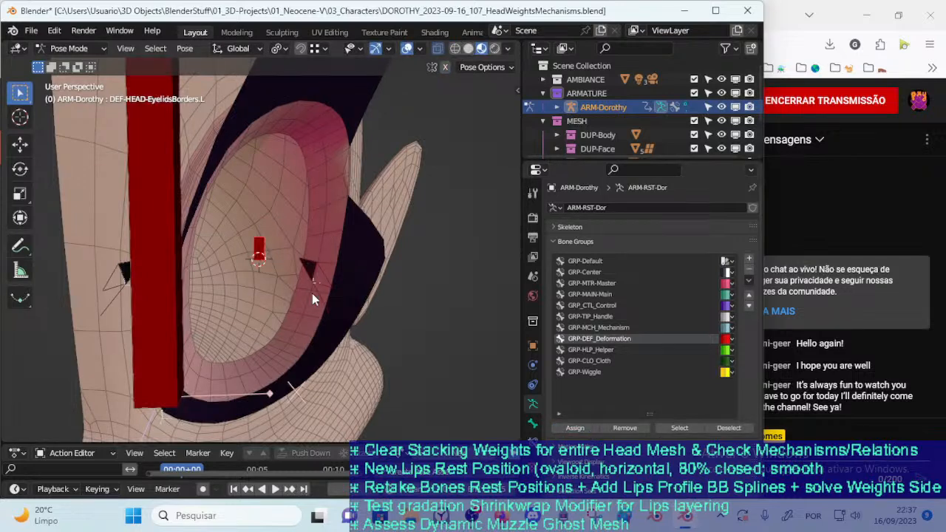
# Check the new bone's Deform settings and parent it to the DEF-HEAD-Head bone in Edit Mode with Keep Offset
pyautogui.click(533, 423)
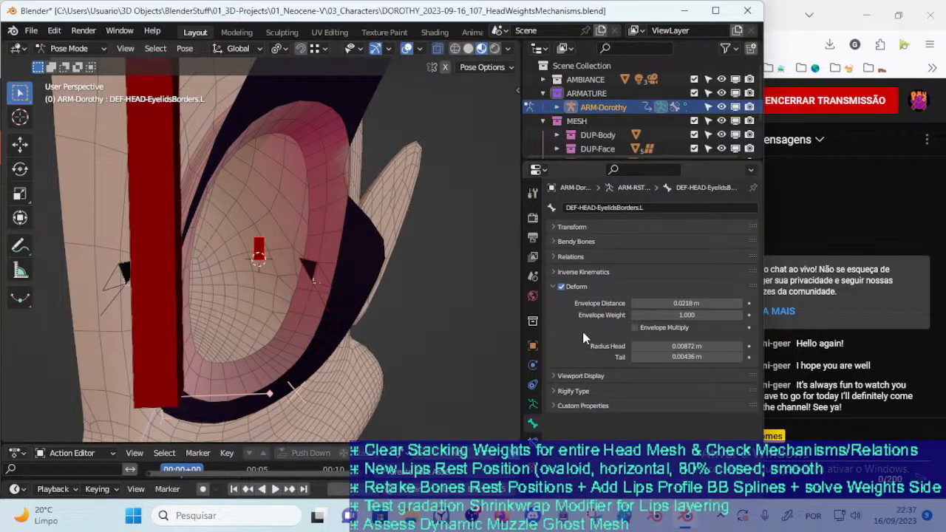
pyautogui.click(553, 288)
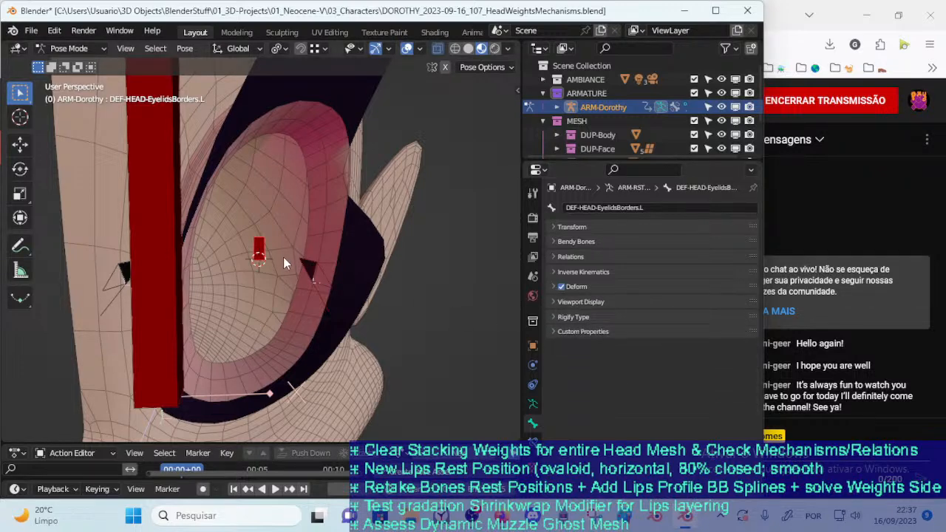
pyautogui.press('Tab')
pyautogui.moveTo(284, 258)
pyautogui.mouseDown(button='middle')
pyautogui.moveTo(219, 264)
pyautogui.moveTo(274, 249)
pyautogui.moveTo(302, 259)
pyautogui.moveTo(269, 257)
pyautogui.mouseUp(button='middle')
pyautogui.press('Tab')
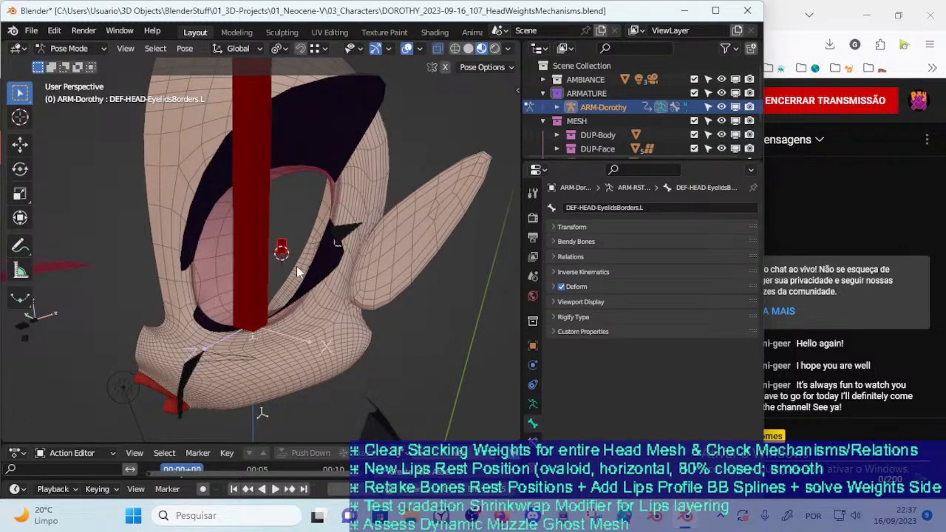
pyautogui.click(260, 227)
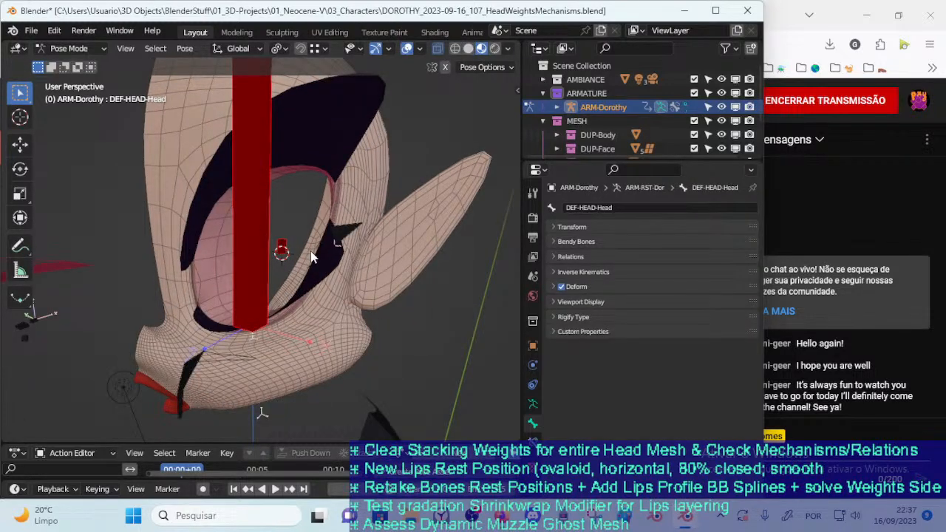
pyautogui.press('Tab')
pyautogui.hotkey('ctrl', 'p')
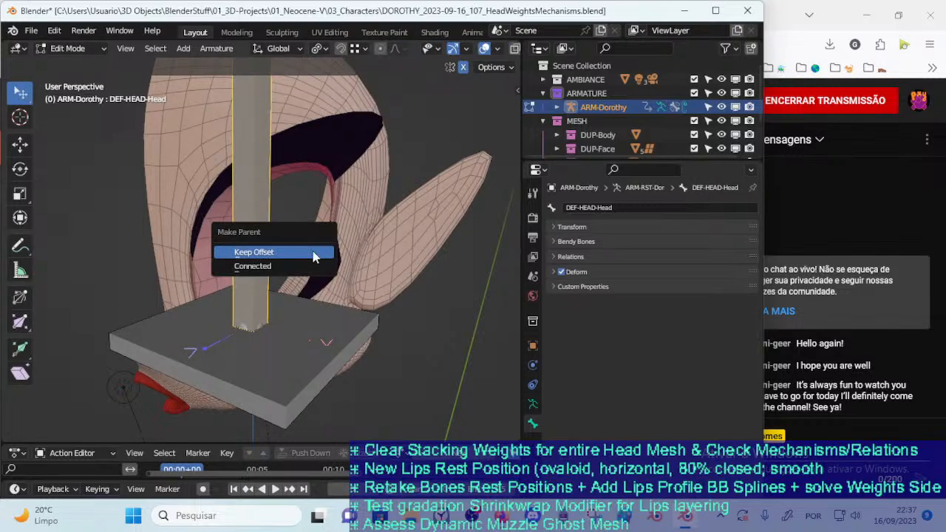
pyautogui.click(313, 253)
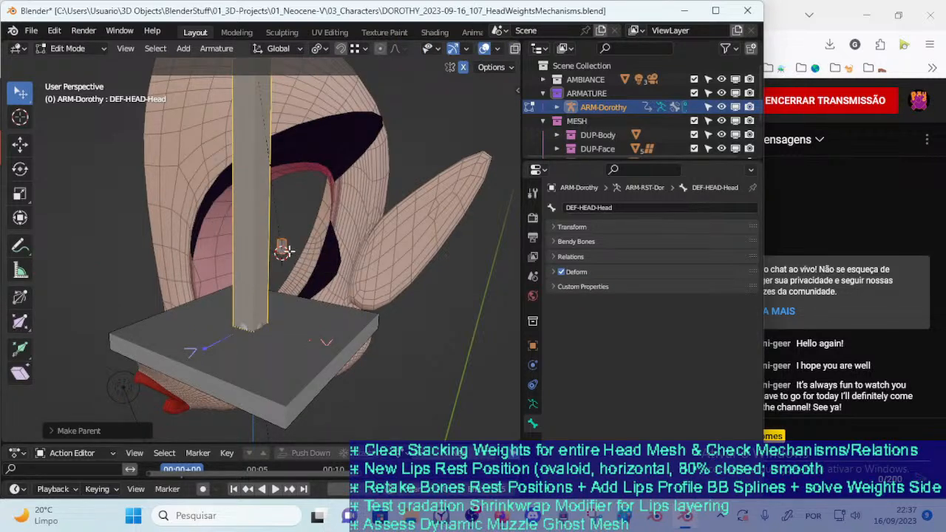
# Put 00_Body in Edit Mode and examine the inner edge loop of the eye socket and the mesh's vertex groups
pyautogui.hotkey('ctrl', 'Tab')
pyautogui.click(292, 266)
pyautogui.moveTo(296, 264); pyautogui.dragTo(288, 286, button='middle')
pyautogui.scroll(2, 336, 275)
pyautogui.press('Tab')
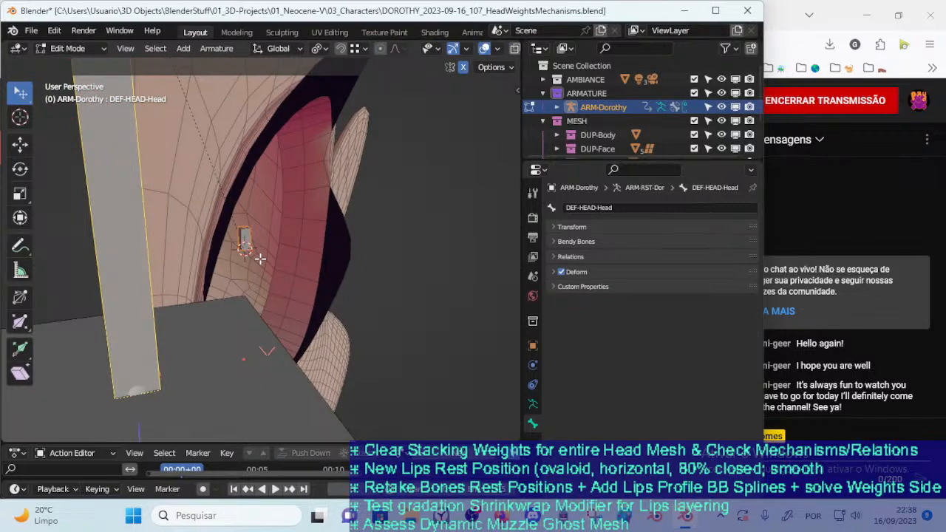
pyautogui.hotkey('ctrl', 'Tab')
pyautogui.click(231, 260)
pyautogui.click(284, 274)
pyautogui.press('Tab')
pyautogui.scroll(3, 324, 299)
pyautogui.moveTo(287, 274); pyautogui.dragTo(244, 292, button='middle')
pyautogui.keyDown('alt'); pyautogui.click(254, 191); pyautogui.keyUp('alt')
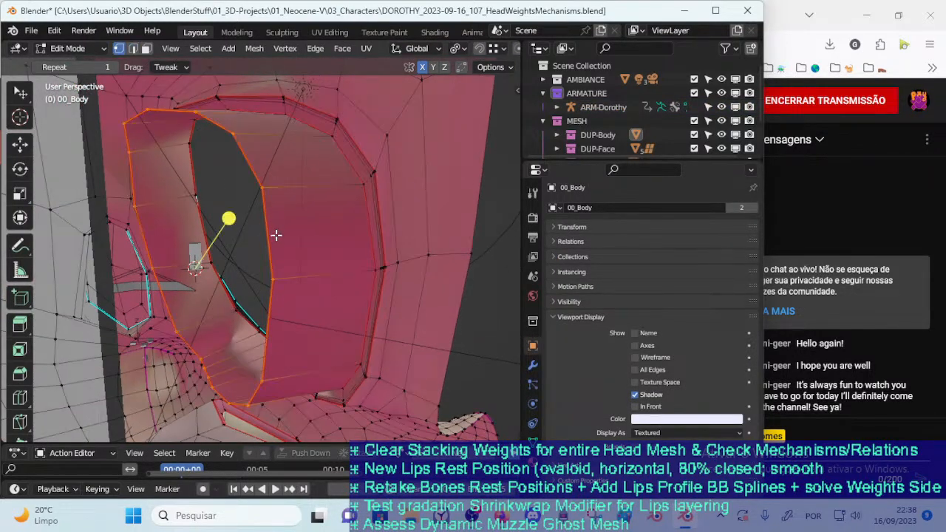
pyautogui.moveTo(274, 231); pyautogui.dragTo(282, 246, button='middle')
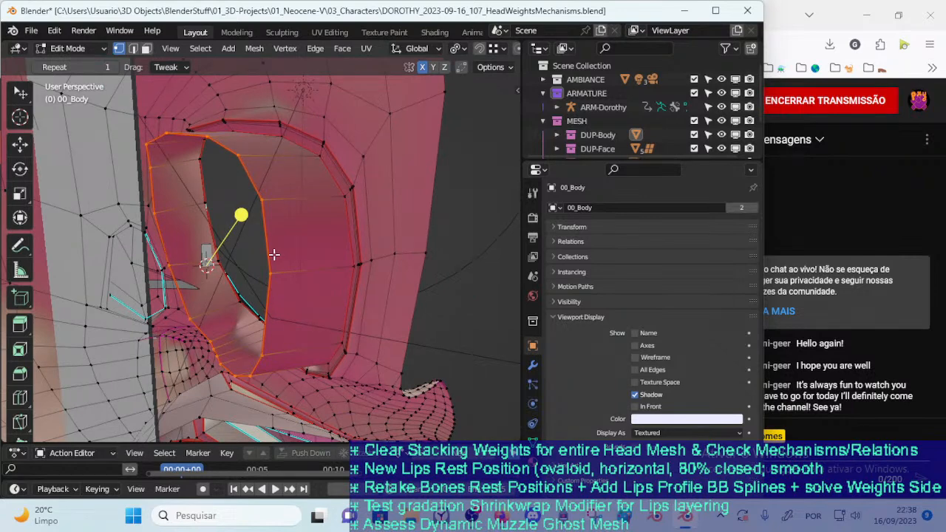
pyautogui.click(532, 438)
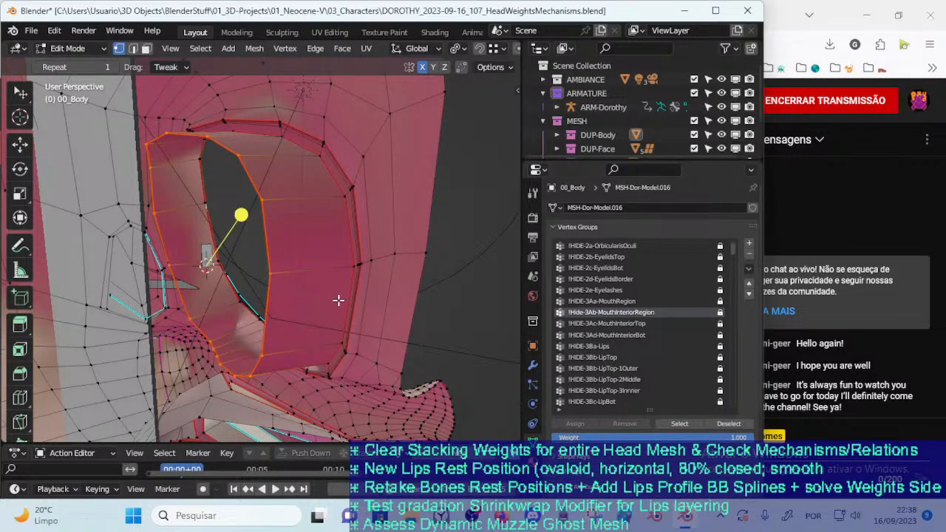
# Return to Object Mode, select ARM-Dorothy, and switch the collection visibility so that MESH is hidden
pyautogui.hotkey('ctrl', 'Tab')
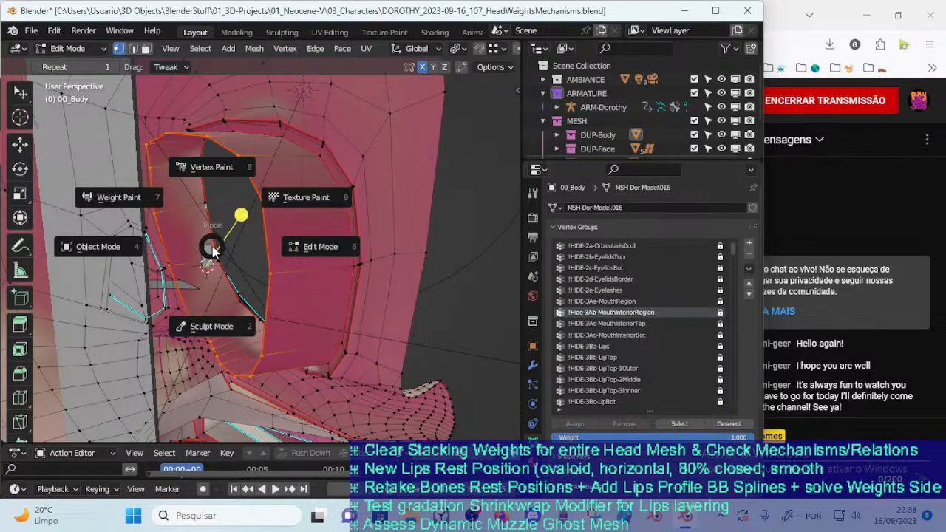
pyautogui.press('Tab')
pyautogui.click(207, 253)
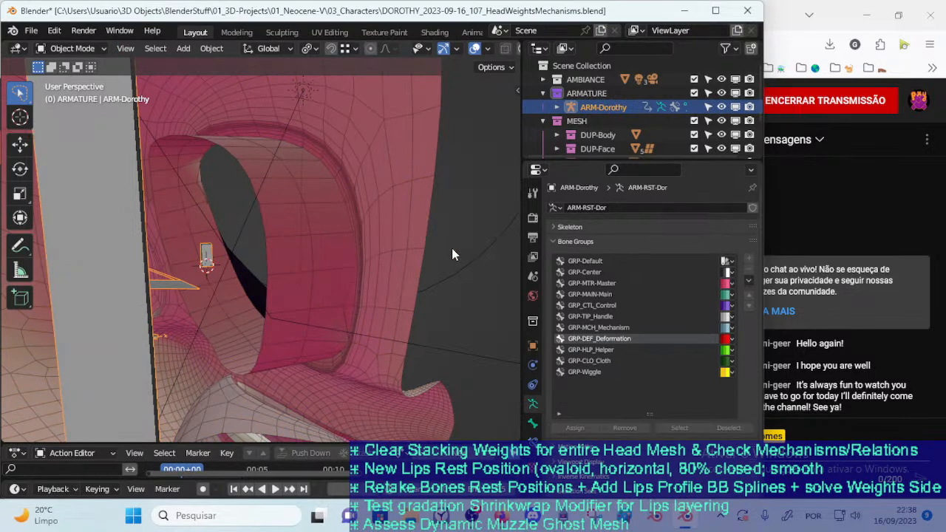
pyautogui.hotkey('ctrl', 'Tab')
pyautogui.hotkey('ctrl', 'Tab')
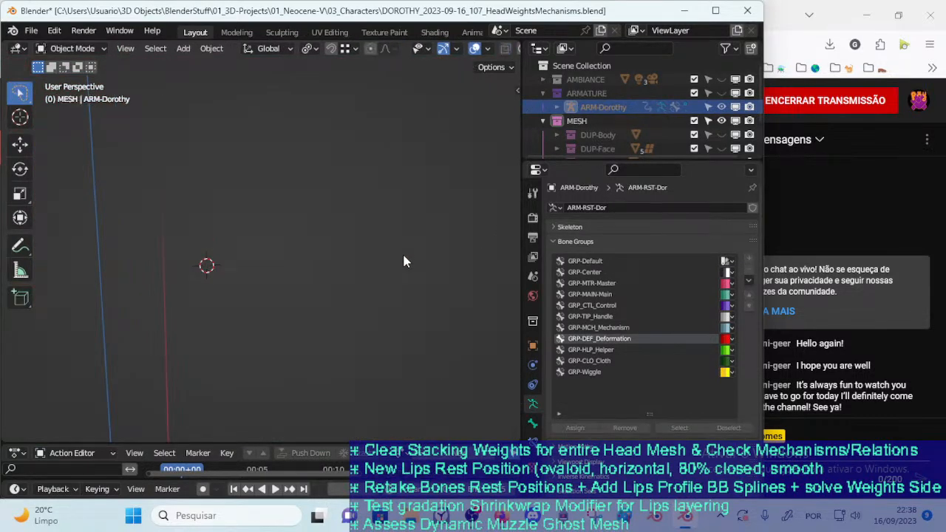
pyautogui.scroll(-2, 385, 255)
pyautogui.hotkey('shift', '1')
pyautogui.hotkey('shift', '2')
pyautogui.hotkey('shift', '3')
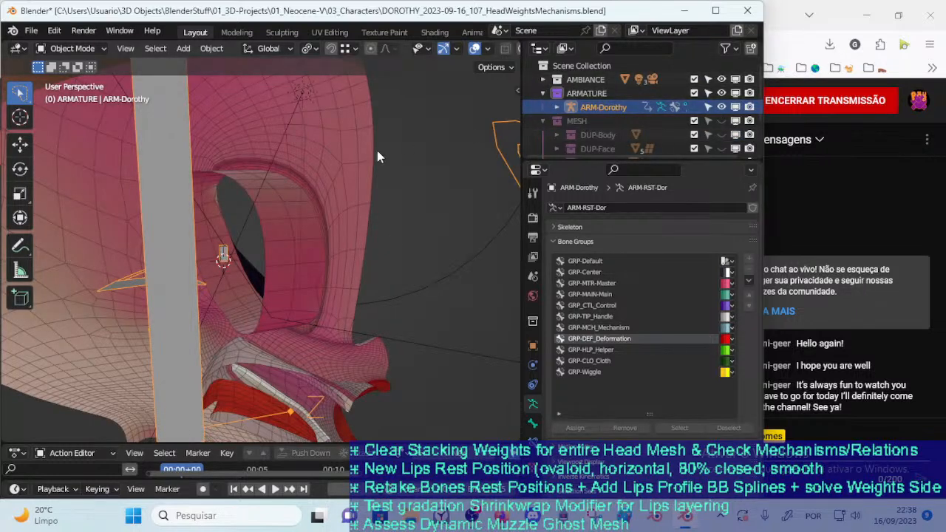
# In Edit Mode on 00_Body, scale the eye socket's inner edge loop and move it along the global Y axis
pyautogui.click(294, 234)
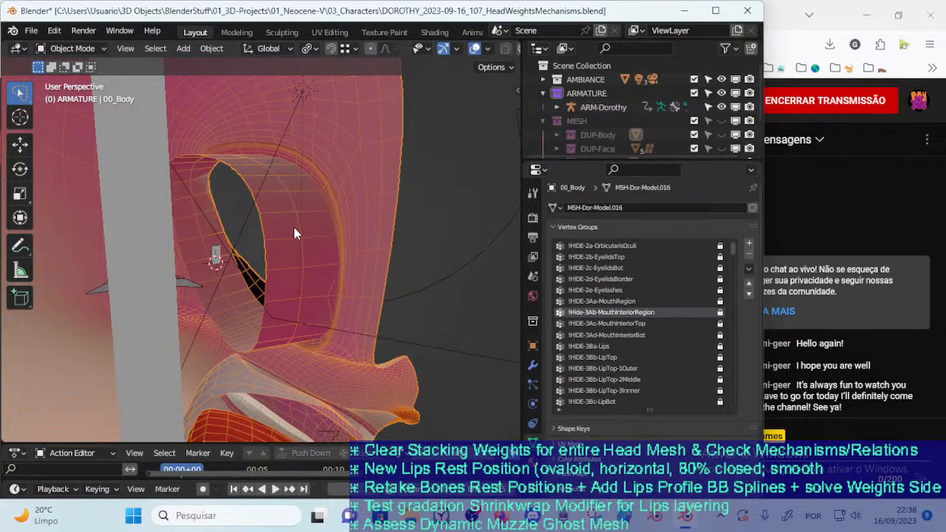
pyautogui.press('Tab')
pyautogui.keyDown('alt'); pyautogui.click(264, 230); pyautogui.keyUp('alt')
pyautogui.moveTo(270, 243); pyautogui.dragTo(269, 277, button='middle')
pyautogui.moveTo(250, 227); pyautogui.dragTo(326, 226)
pyautogui.press('s')
pyautogui.click(288, 251)
pyautogui.press('s')
pyautogui.click(324, 227)
pyautogui.press('g')
pyautogui.press('y')
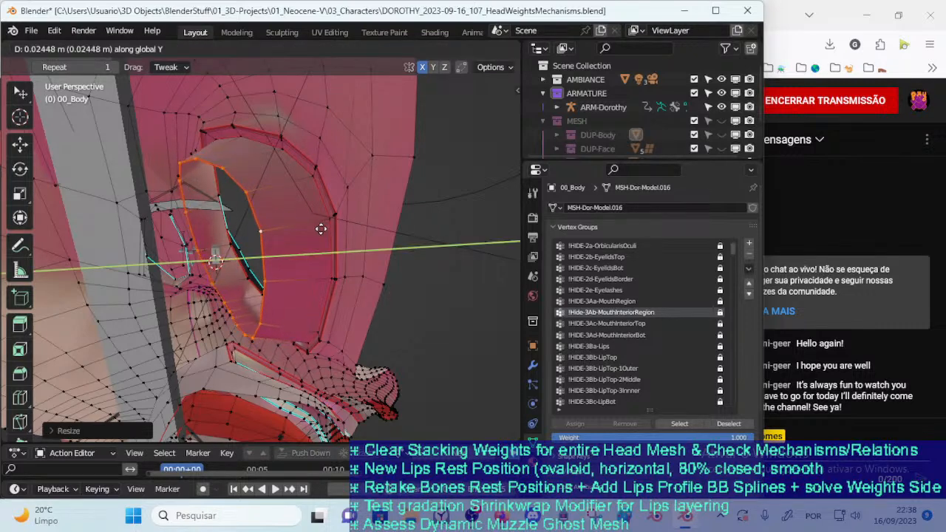
pyautogui.click(304, 234)
# Snap the 3D cursor to the selected inner eye socket loop and return to Object Mode
pyautogui.moveTo(257, 224); pyautogui.dragTo(289, 219)
pyautogui.moveTo(289, 220); pyautogui.dragTo(265, 263, button='middle')
pyautogui.hotkey('shift', 's')
pyautogui.press('2')
pyautogui.hotkey('ctrl', 'Tab')
pyautogui.press('4')
# Put ARM-Dorothy in Edit Mode and snap the DEF-HEAD-EyelidsBorders.L bone to the 3D cursor
pyautogui.click(213, 257)
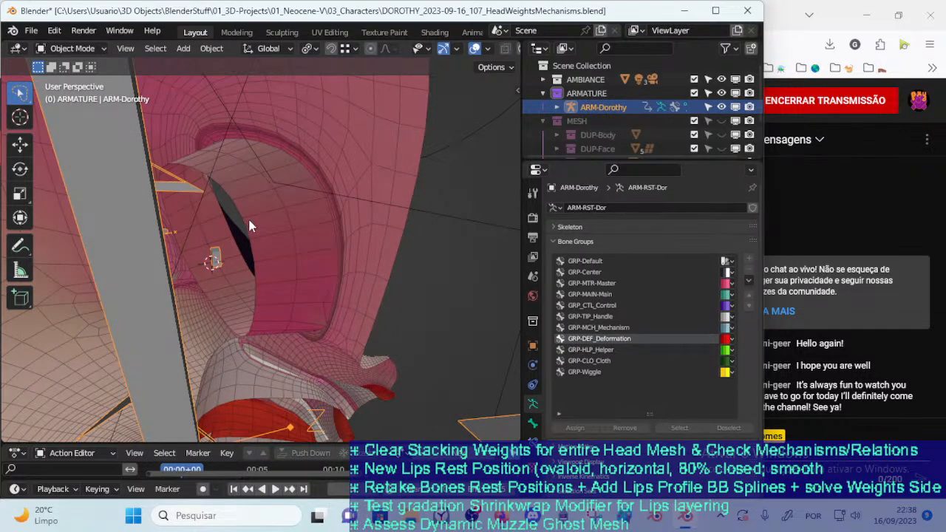
pyautogui.hotkey('shift', 's')
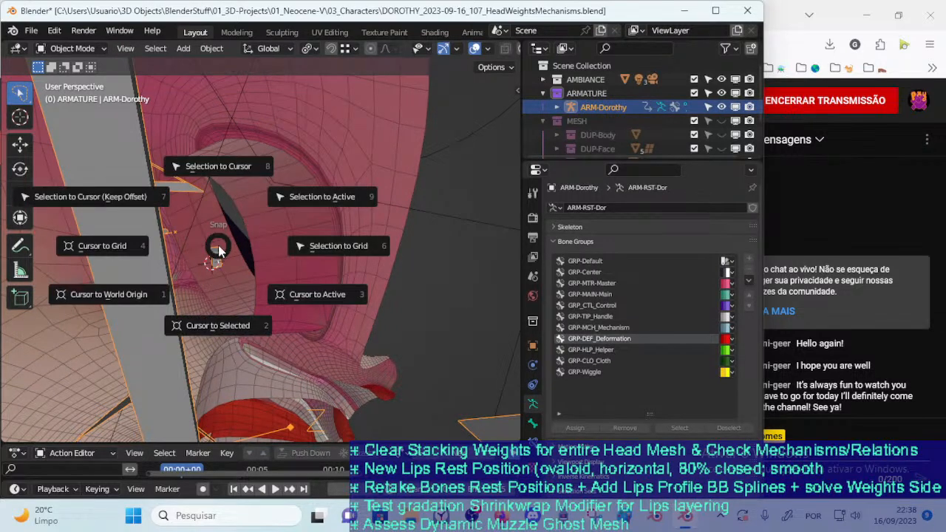
pyautogui.press('Escape')
pyautogui.press('Tab')
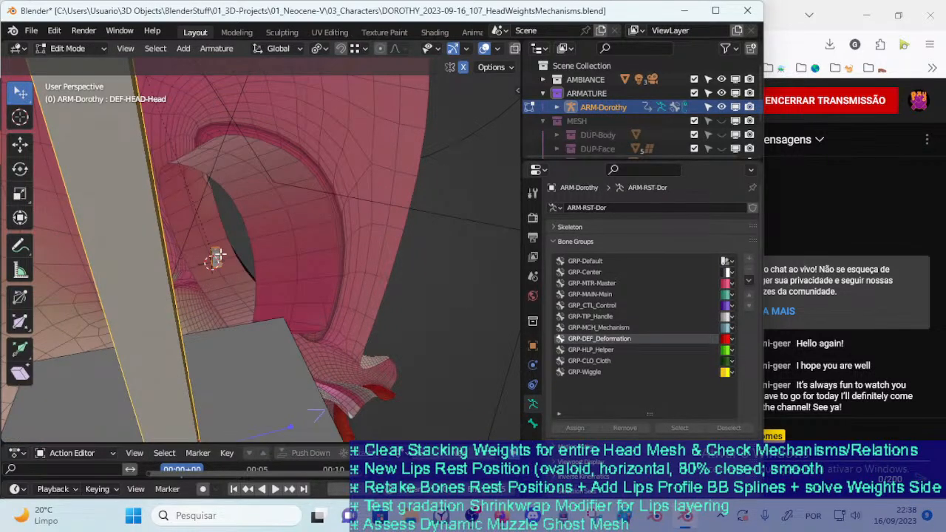
pyautogui.click(213, 256)
pyautogui.hotkey('shift', 's')
pyautogui.press('KP_8')
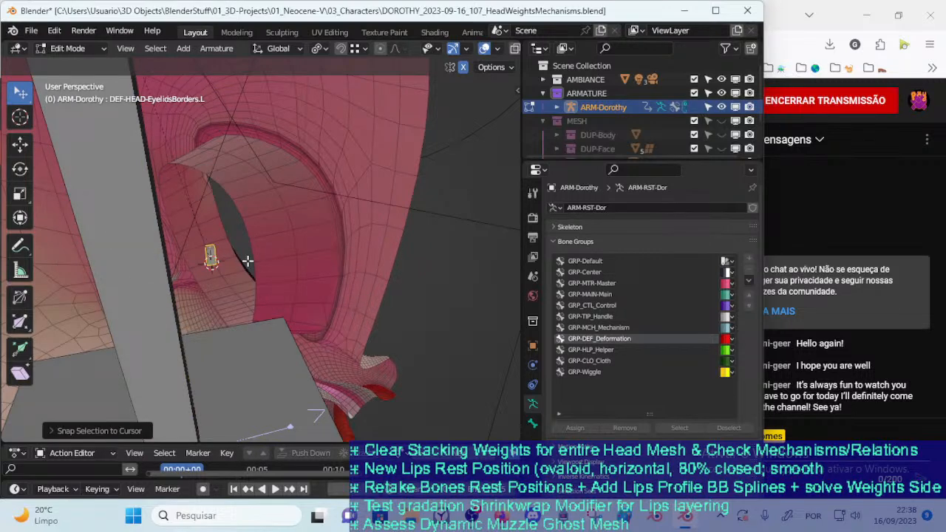
# Put 00_Body back in Edit Mode and inspect the eye socket's inner loop against the bone from the front and rear
pyautogui.press('Tab')
pyautogui.click(253, 231)
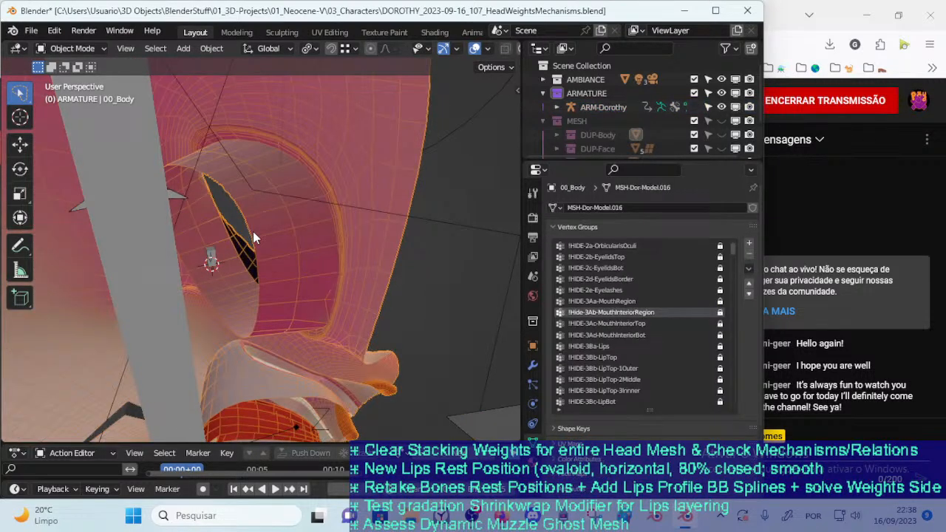
pyautogui.press('Tab')
pyautogui.moveTo(253, 227); pyautogui.dragTo(238, 193, button='middle')
pyautogui.press('KP_1')
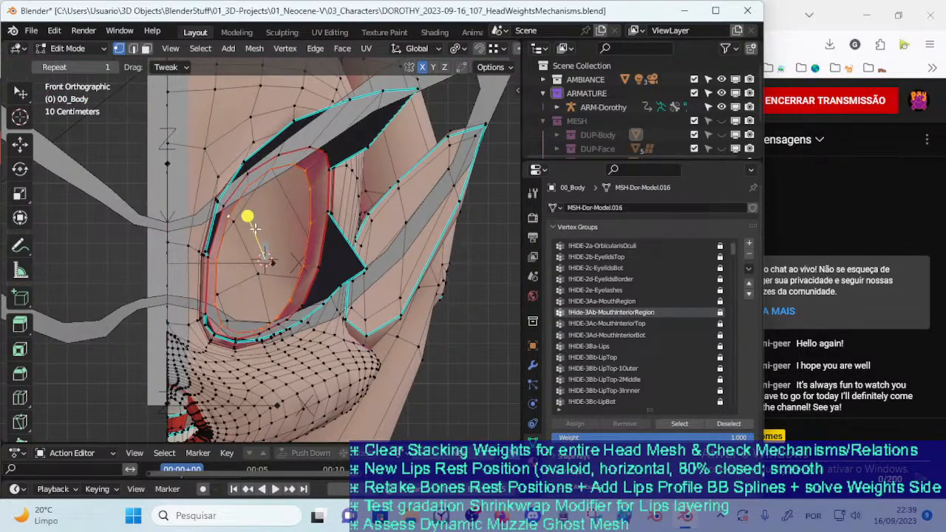
pyautogui.scroll(1, 254, 229)
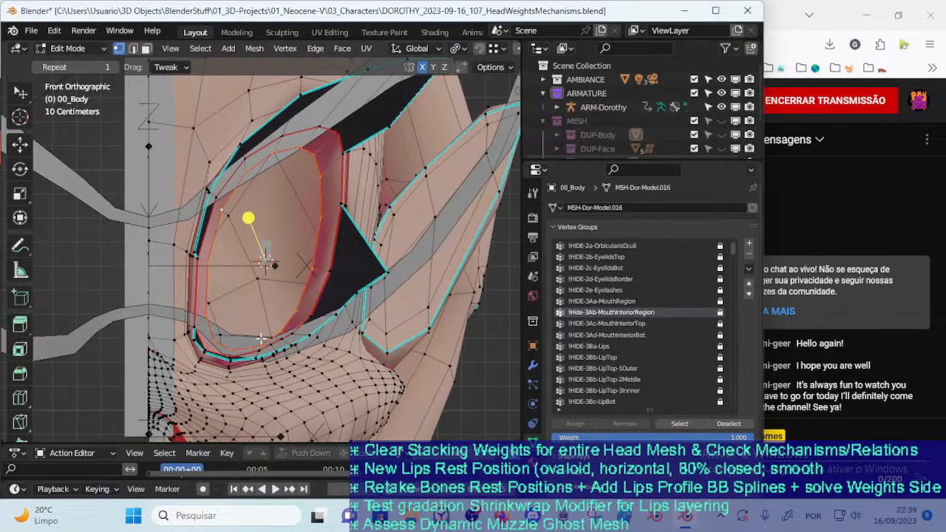
pyautogui.moveTo(262, 340); pyautogui.dragTo(216, 226, button='middle')
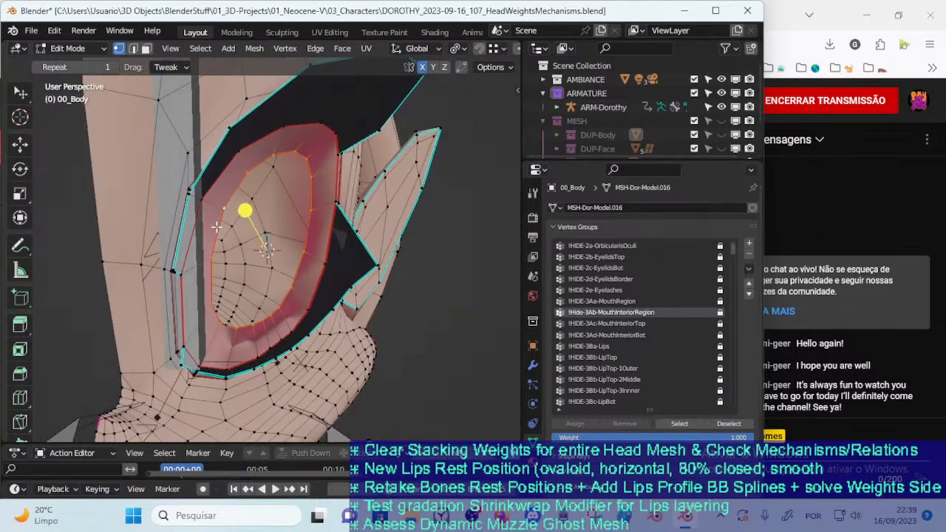
pyautogui.press('KP_1')
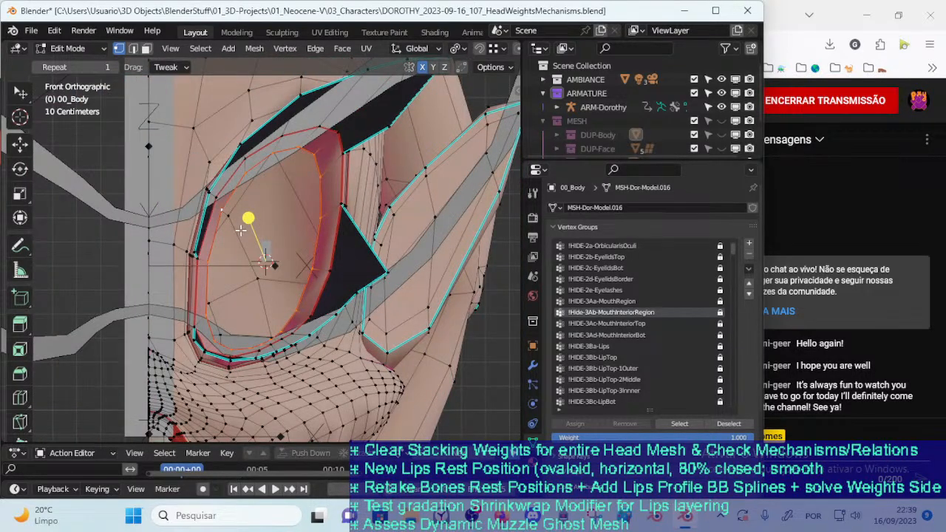
pyautogui.moveTo(295, 175); pyautogui.dragTo(201, 253, button='middle')
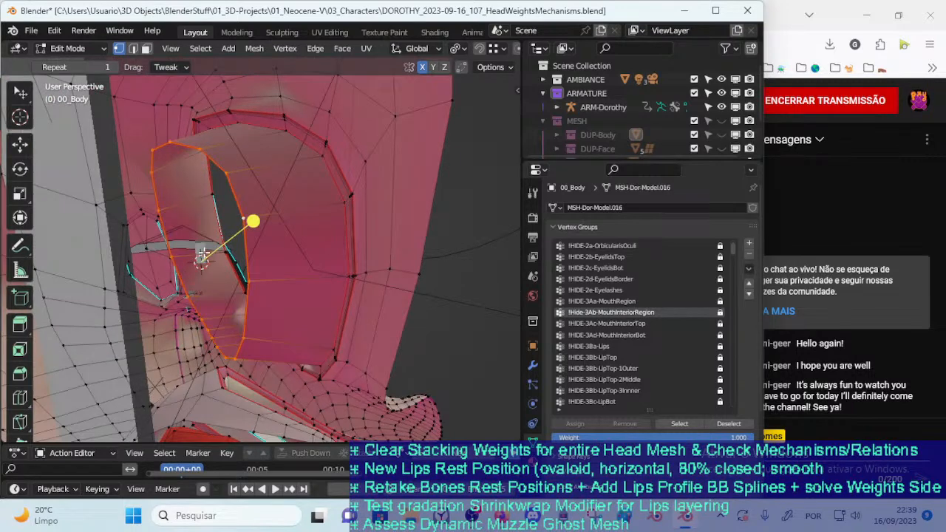
pyautogui.moveTo(319, 255); pyautogui.dragTo(299, 259, button='middle')
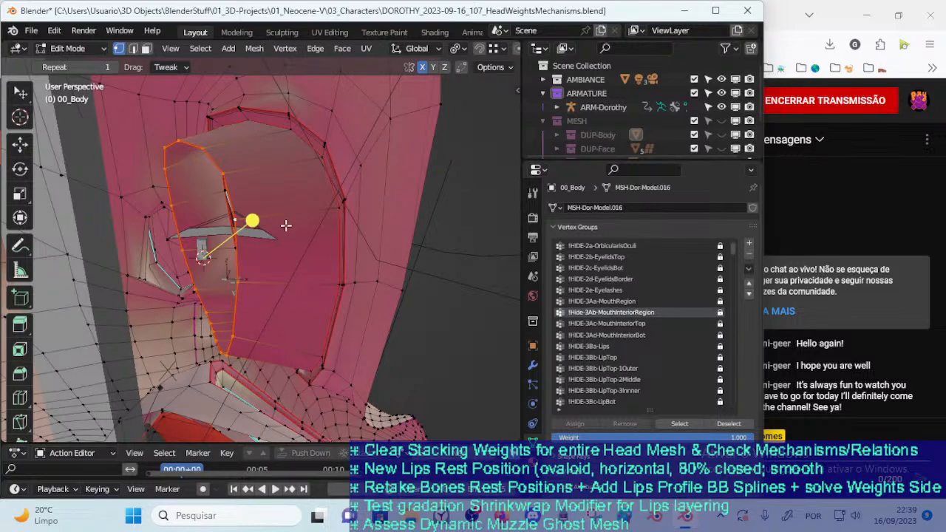
pyautogui.moveTo(286, 223); pyautogui.dragTo(273, 237, button='middle')
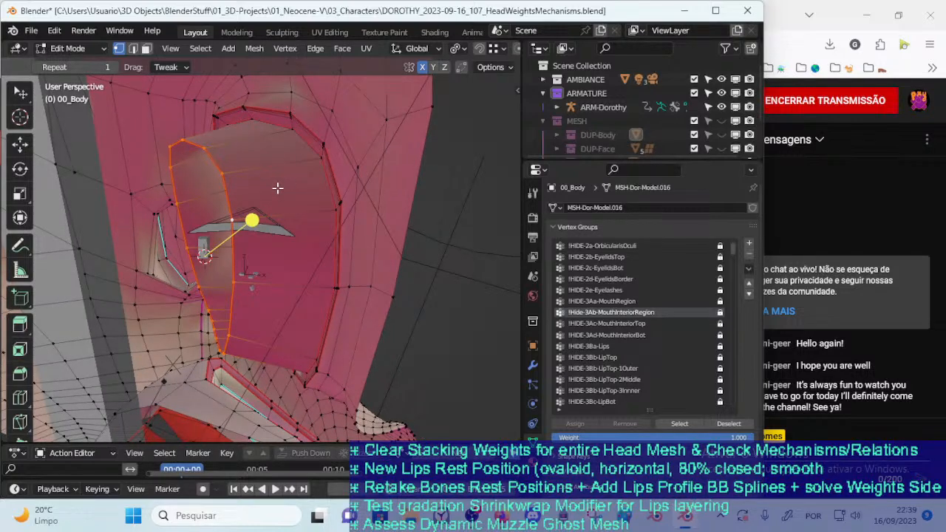
# Examine the eye socket of 00_Body and its surrounding contour edges in Object Mode and Edit Mode from several angles
pyautogui.moveTo(274, 190); pyautogui.dragTo(254, 278, button='middle')
pyautogui.hotkey('ctrl', 'Tab')
pyautogui.press('Tab')
pyautogui.press('Tab')
pyautogui.moveTo(206, 297); pyautogui.dragTo(307, 310, button='middle')
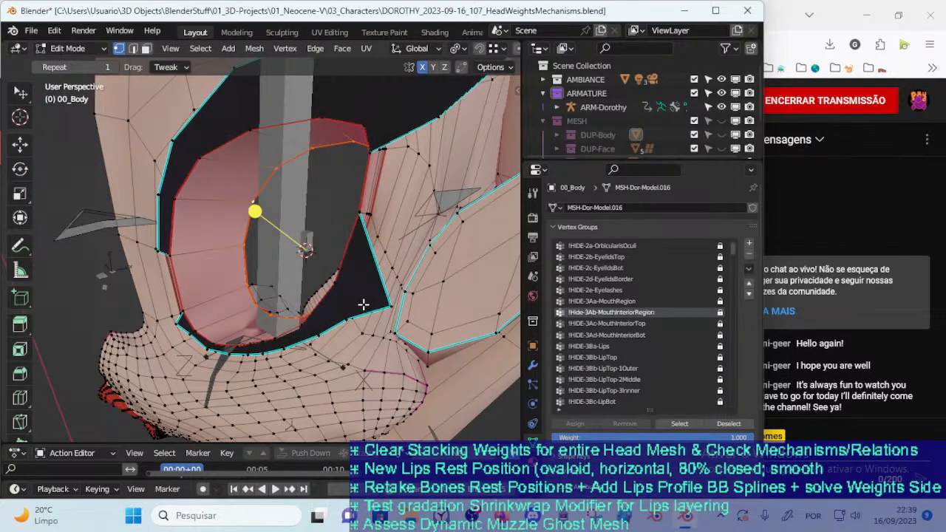
pyautogui.press('2')
pyautogui.press('1')
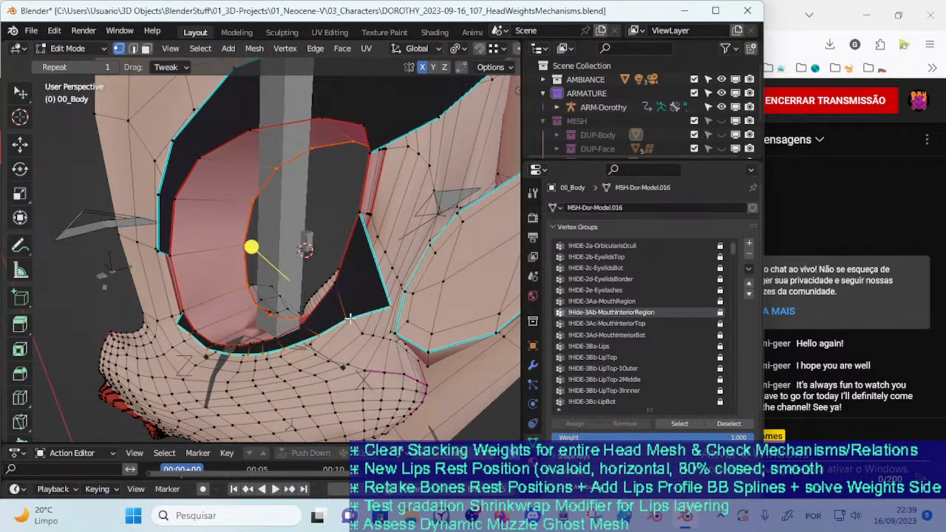
pyautogui.keyDown('alt'); pyautogui.keyDown('shift'); pyautogui.click(333, 326); pyautogui.keyUp('shift'); pyautogui.keyUp('alt')
pyautogui.keyDown('alt'); pyautogui.keyDown('shift'); pyautogui.click(300, 315); pyautogui.keyUp('shift'); pyautogui.keyUp('alt')
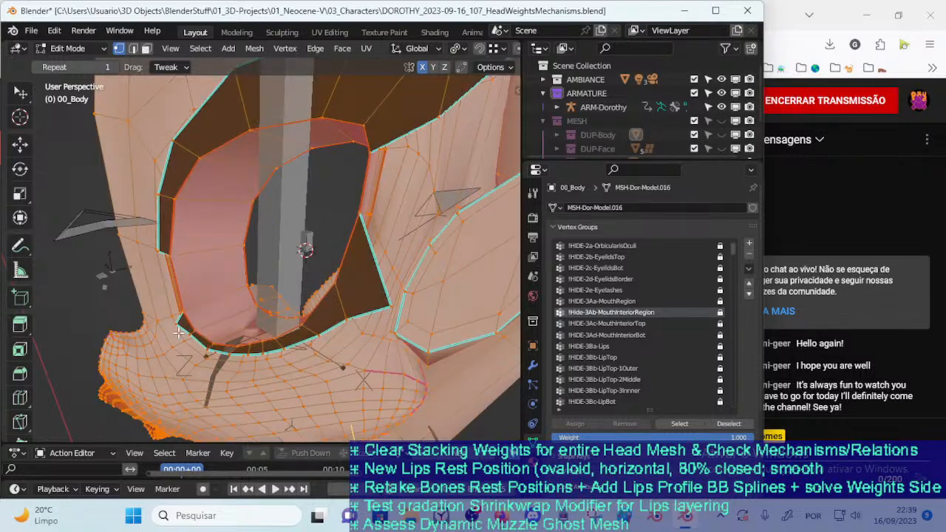
pyautogui.moveTo(192, 292); pyautogui.dragTo(208, 295, button='middle')
pyautogui.keyDown('alt'); pyautogui.keyDown('shift'); pyautogui.click(206, 158); pyautogui.keyUp('shift'); pyautogui.keyUp('alt')
pyautogui.moveTo(241, 174); pyautogui.dragTo(283, 165, button='middle')
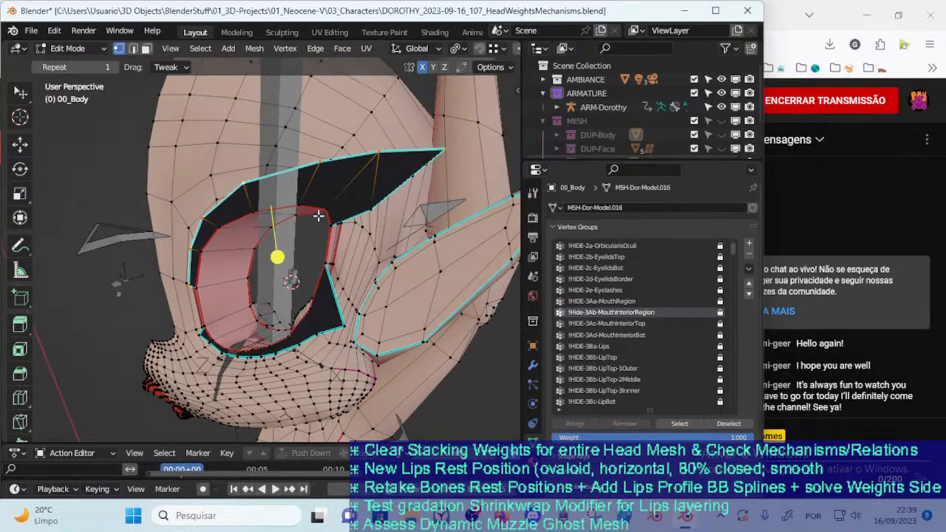
pyautogui.press('2')
pyautogui.moveTo(287, 256); pyautogui.dragTo(275, 234, button='middle')
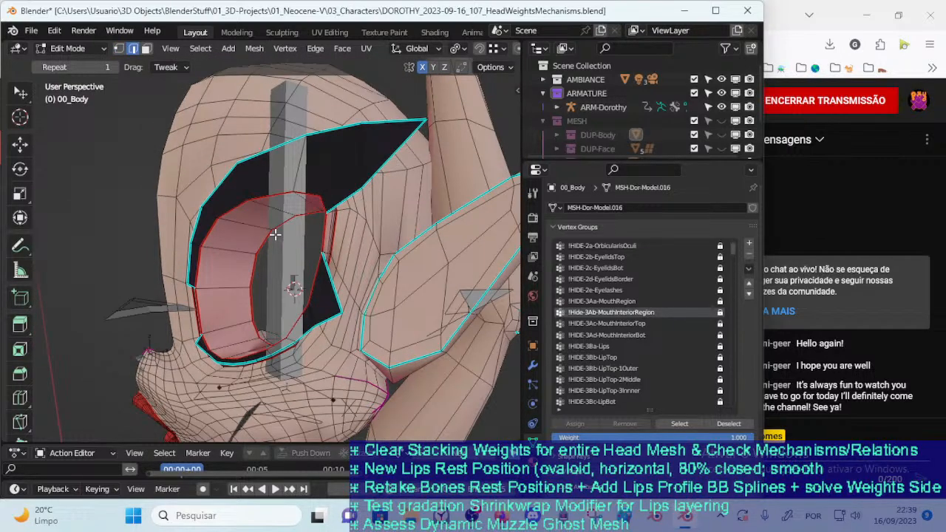
pyautogui.moveTo(281, 304); pyautogui.dragTo(225, 290, button='middle')
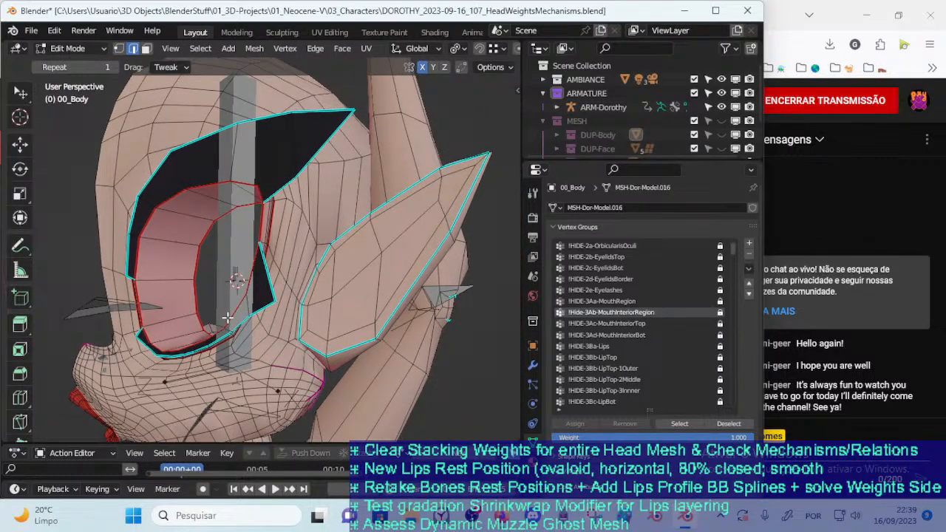
# Select the pointed ear's complete outline edges on 00_Body and clear their sharp marking
pyautogui.scroll(1, 227, 318)
pyautogui.keyDown('shift'); pyautogui.moveTo(349, 272); pyautogui.dragTo(257, 268, button='middle'); pyautogui.keyUp('shift')
pyautogui.moveTo(324, 259)
pyautogui.mouseDown(button='middle')
pyautogui.moveTo(349, 272)
pyautogui.moveTo(343, 279)
pyautogui.mouseUp(button='middle')
pyautogui.hotkey('ctrl', 'e')
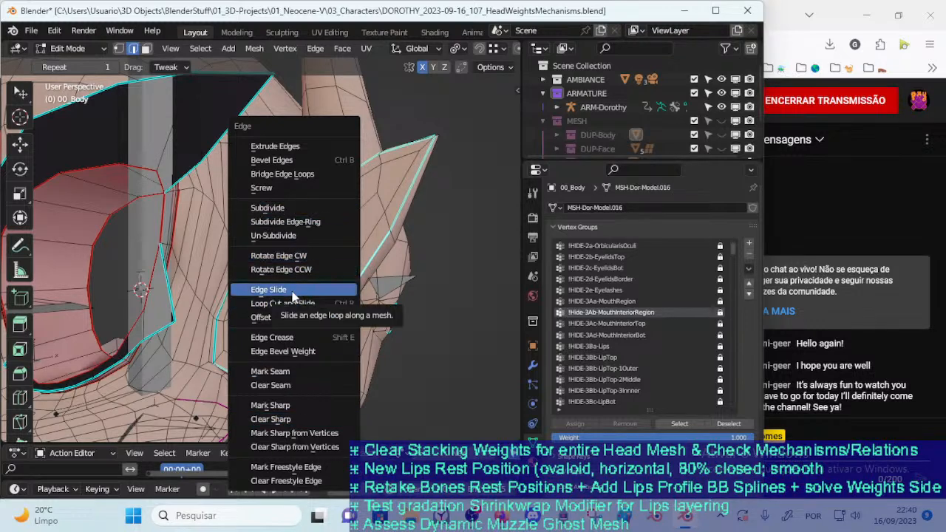
pyautogui.click(295, 407)
pyautogui.scroll(3, 288, 256)
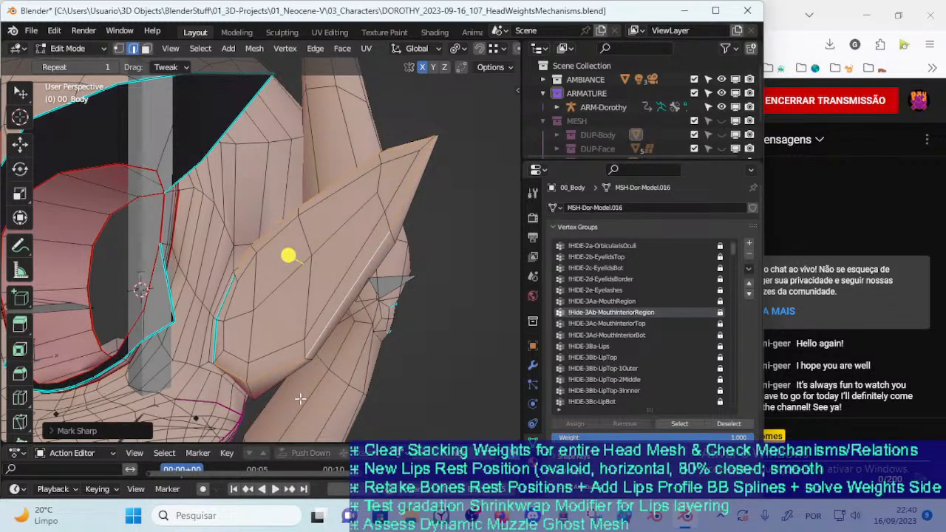
pyautogui.keyDown('alt'); pyautogui.click(216, 318); pyautogui.keyUp('alt')
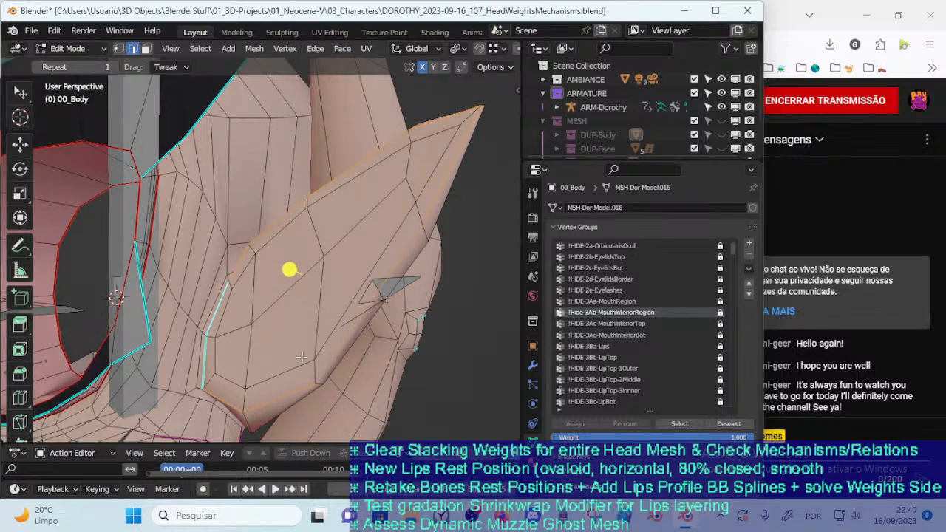
pyautogui.hotkey('ctrl', 'e')
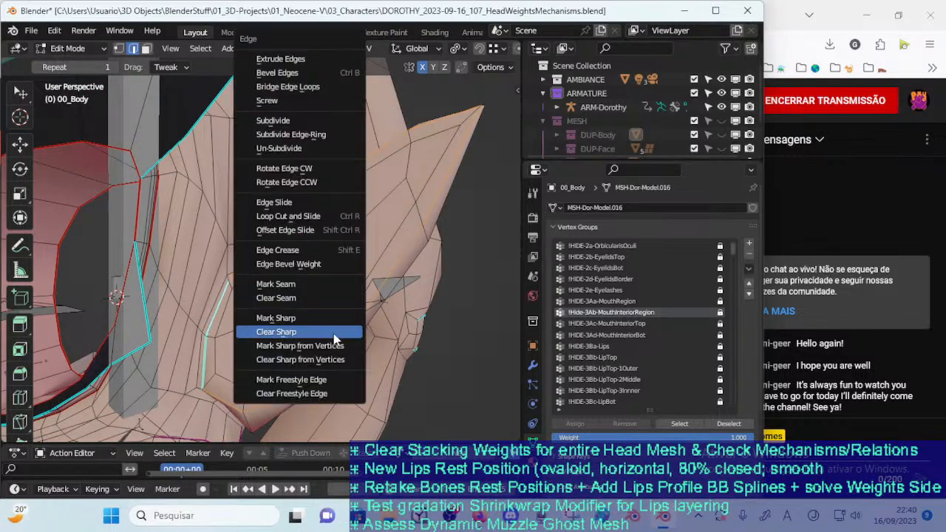
pyautogui.click(333, 333)
pyautogui.hotkey('alt', 'a')
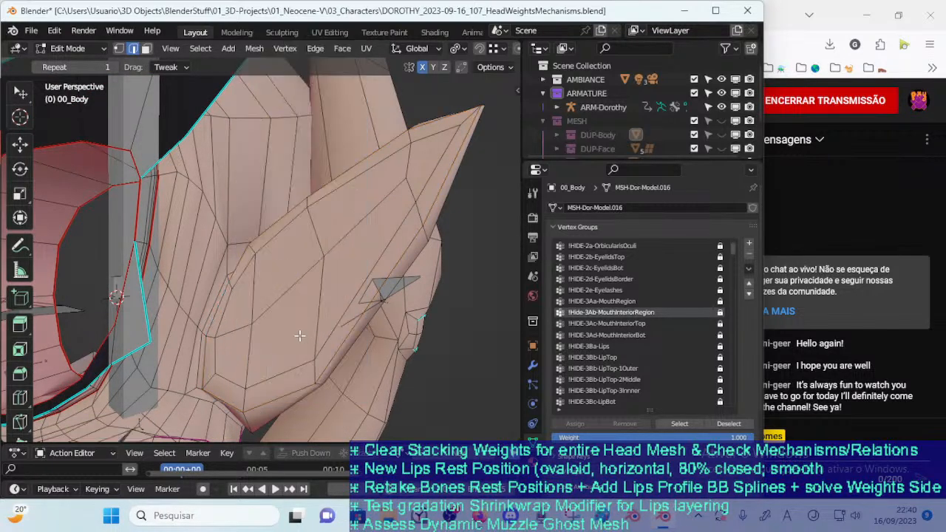
# Reselect the pointed ear's outline edge loop and set its edge crease to 0.4
pyautogui.keyDown('alt'); pyautogui.click(275, 223); pyautogui.keyUp('alt')
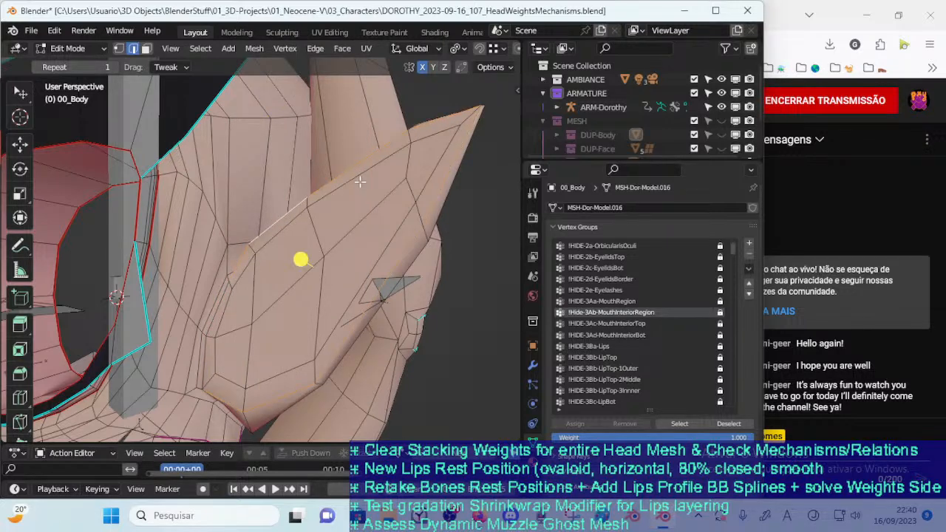
pyautogui.moveTo(269, 327); pyautogui.dragTo(281, 322, button='middle')
pyautogui.moveTo(256, 364); pyautogui.dragTo(291, 304, button='middle')
pyautogui.hotkey('shift', 'e')
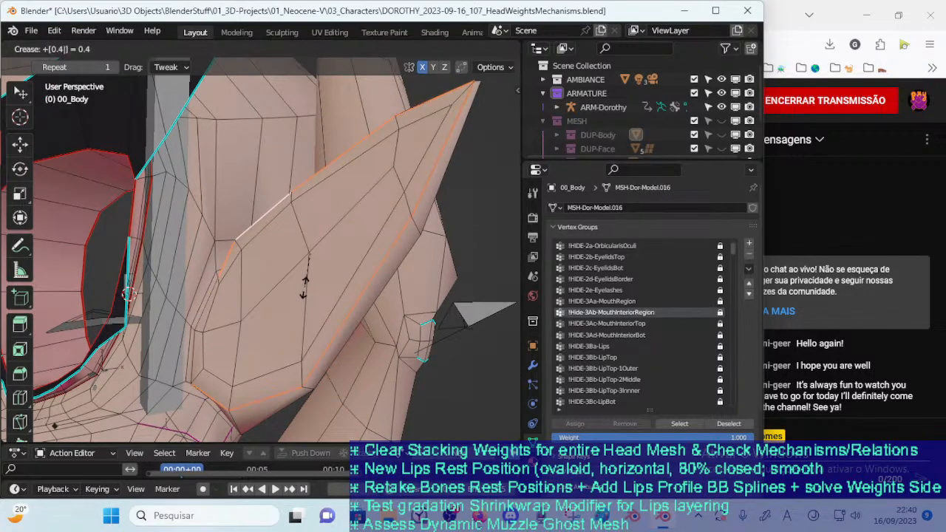
pyautogui.press('Return')
# Compare the ear outline and the eye area of 00_Body in Object Mode and Edit Mode
pyautogui.moveTo(263, 249); pyautogui.dragTo(379, 272, button='middle')
pyautogui.press('Tab')
pyautogui.press('Tab')
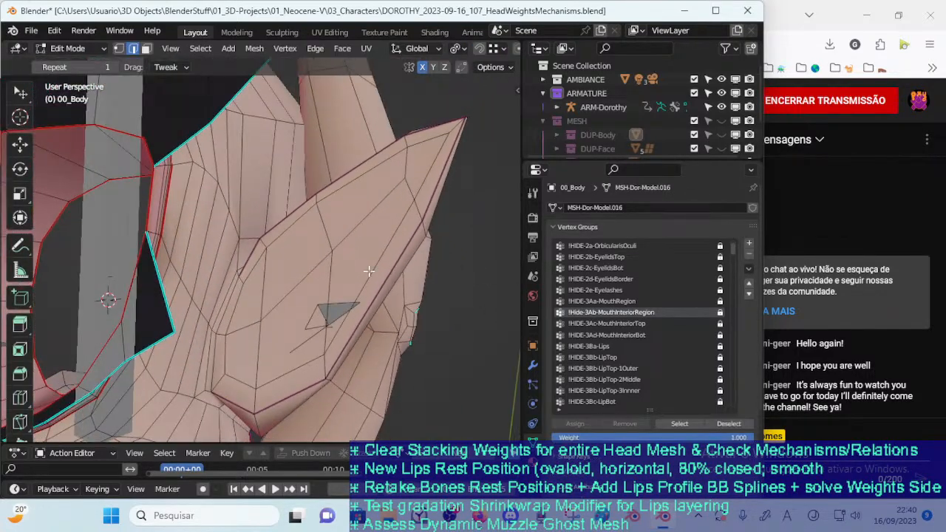
pyautogui.moveTo(310, 215); pyautogui.dragTo(300, 237, button='middle')
pyautogui.moveTo(263, 287); pyautogui.dragTo(307, 309, button='middle')
pyautogui.press('Tab')
pyautogui.press('Tab')
pyautogui.moveTo(317, 211); pyautogui.dragTo(325, 228, button='middle')
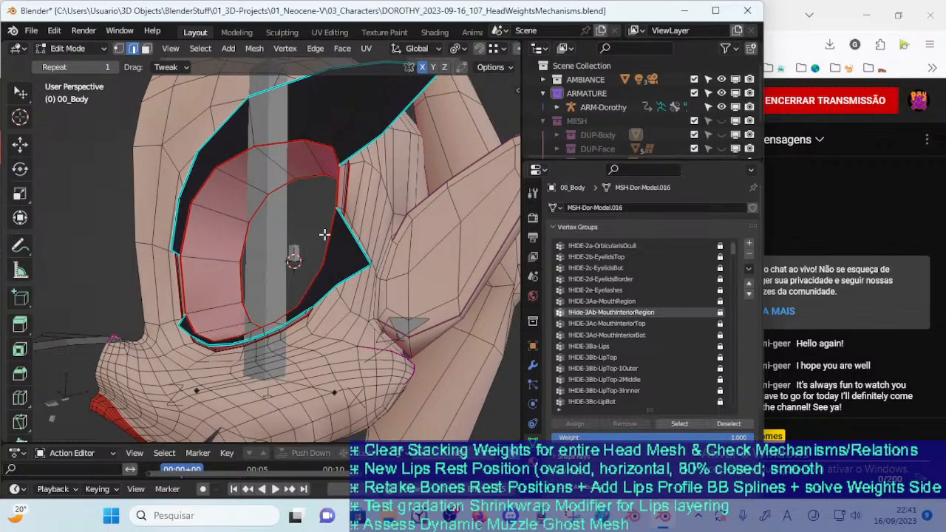
pyautogui.scroll(3, 325, 234)
pyautogui.scroll(-4, 308, 228)
pyautogui.scroll(3, 287, 234)
pyautogui.hotkey('ctrl', 'Tab')
pyautogui.click(177, 233)
pyautogui.scroll(-1, 336, 319)
pyautogui.press('Tab')
pyautogui.moveTo(336, 329)
pyautogui.mouseDown(button='middle')
pyautogui.moveTo(385, 359)
pyautogui.moveTo(405, 264)
pyautogui.moveTo(387, 313)
pyautogui.moveTo(338, 327)
pyautogui.mouseUp(button='middle')
pyautogui.keyDown('alt'); pyautogui.click(372, 313); pyautogui.keyUp('alt')
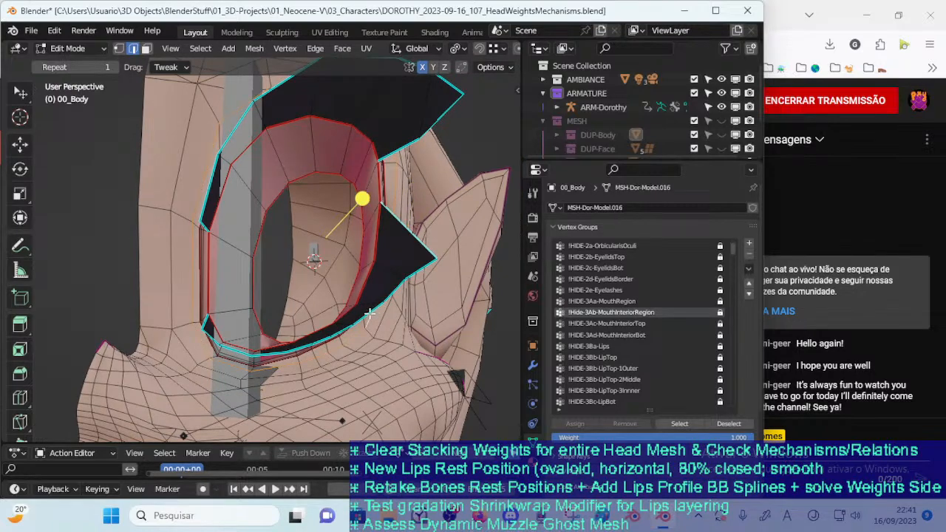
pyautogui.hotkey('alt', 'a')
pyautogui.keyDown('alt'); pyautogui.click(394, 289); pyautogui.keyUp('alt')
pyautogui.press('1')
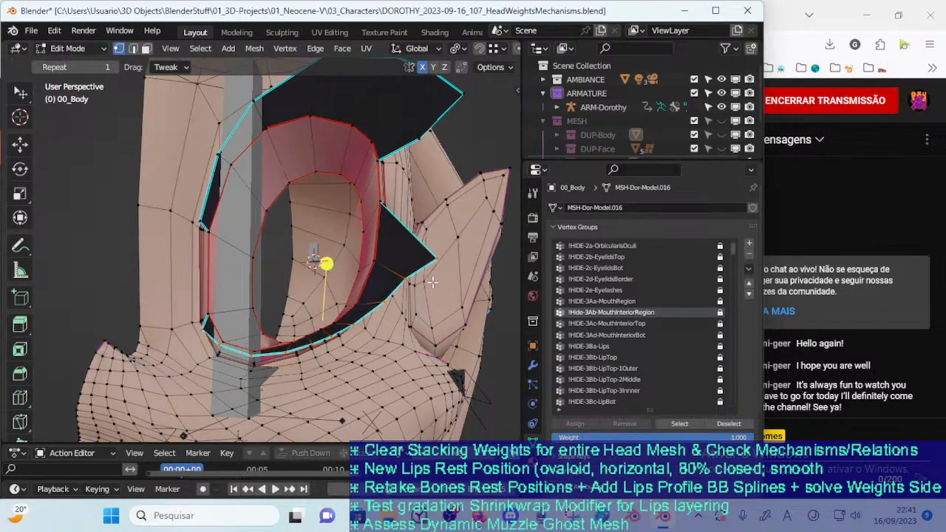
pyautogui.moveTo(301, 308); pyautogui.dragTo(320, 317, button='middle')
pyautogui.moveTo(255, 340); pyautogui.dragTo(185, 343, button='middle')
pyautogui.press('2')
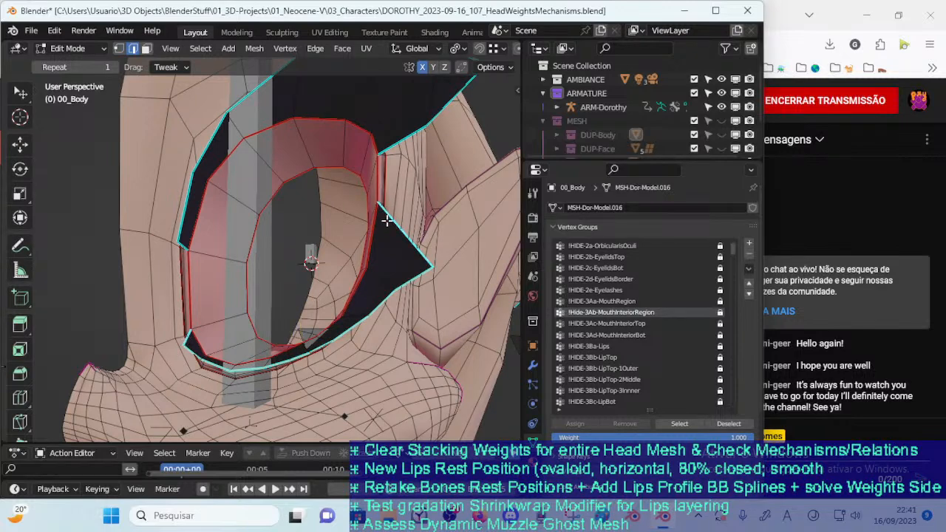
# Select the outer contour edges of the dark area around the eye and clear their sharp marking
pyautogui.moveTo(386, 220); pyautogui.dragTo(363, 227, button='middle')
pyautogui.keyDown('alt'); pyautogui.keyDown('shift'); pyautogui.click(363, 223); pyautogui.keyUp('shift'); pyautogui.keyUp('alt')
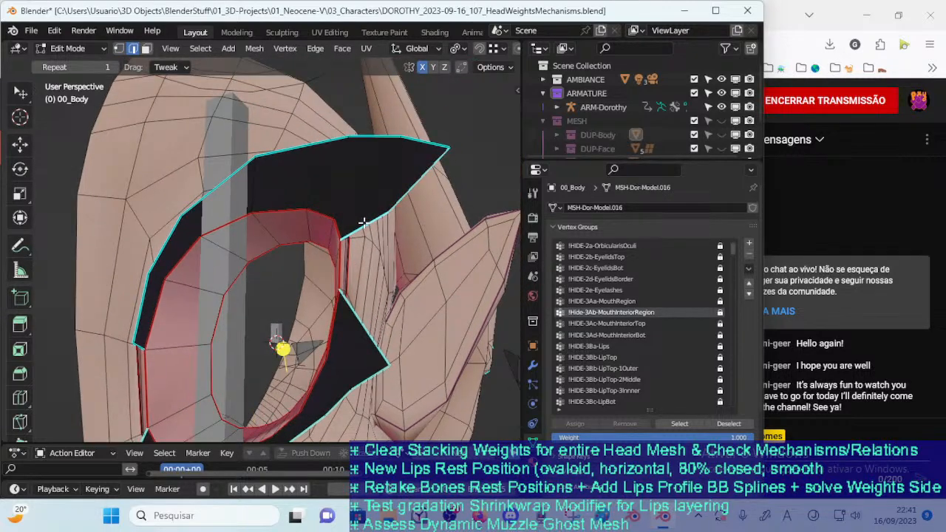
pyautogui.keyDown('alt'); pyautogui.keyDown('shift'); pyautogui.click(365, 230); pyautogui.keyUp('shift'); pyautogui.keyUp('alt')
pyautogui.keyDown('shift'); pyautogui.click(365, 228); pyautogui.keyUp('shift')
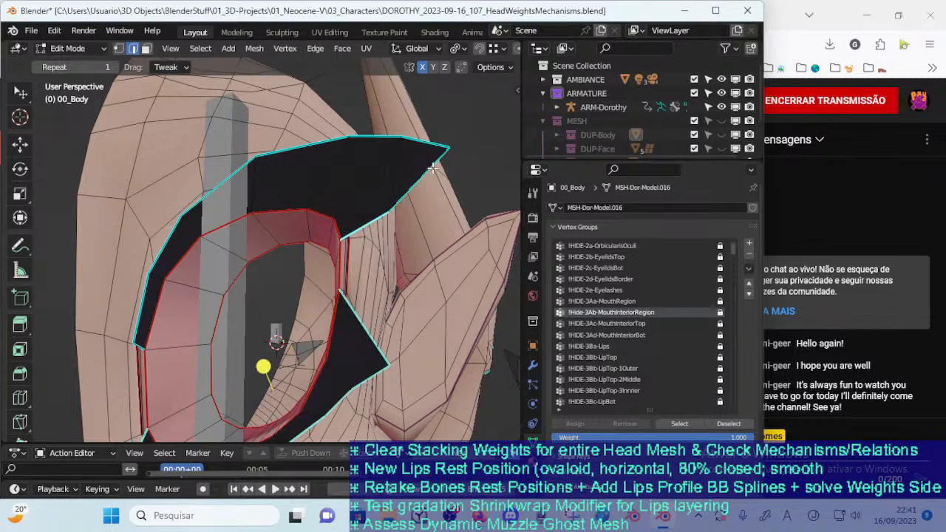
pyautogui.keyDown('ctrl'); pyautogui.click(436, 166); pyautogui.keyUp('ctrl')
pyautogui.keyDown('shift'); pyautogui.click(429, 146); pyautogui.keyUp('shift')
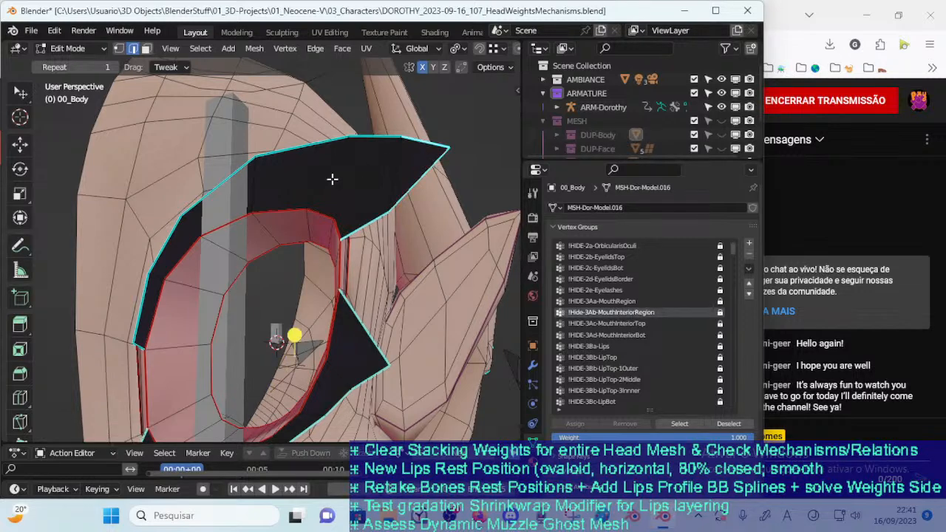
pyautogui.keyDown('ctrl'); pyautogui.click(144, 308); pyautogui.keyUp('ctrl')
pyautogui.moveTo(146, 333); pyautogui.dragTo(155, 275, button='middle')
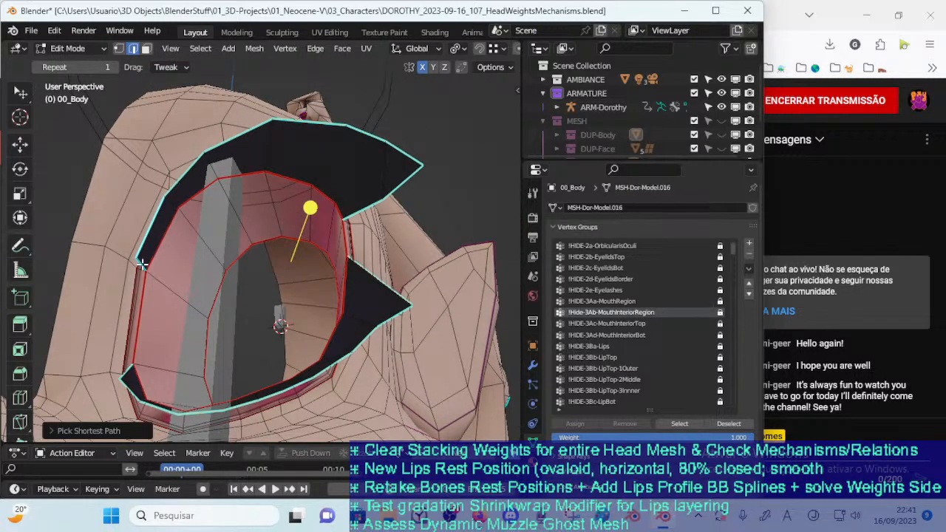
pyautogui.keyDown('shift'); pyautogui.click(142, 264); pyautogui.keyUp('shift')
pyautogui.hotkey('ctrl', 'e')
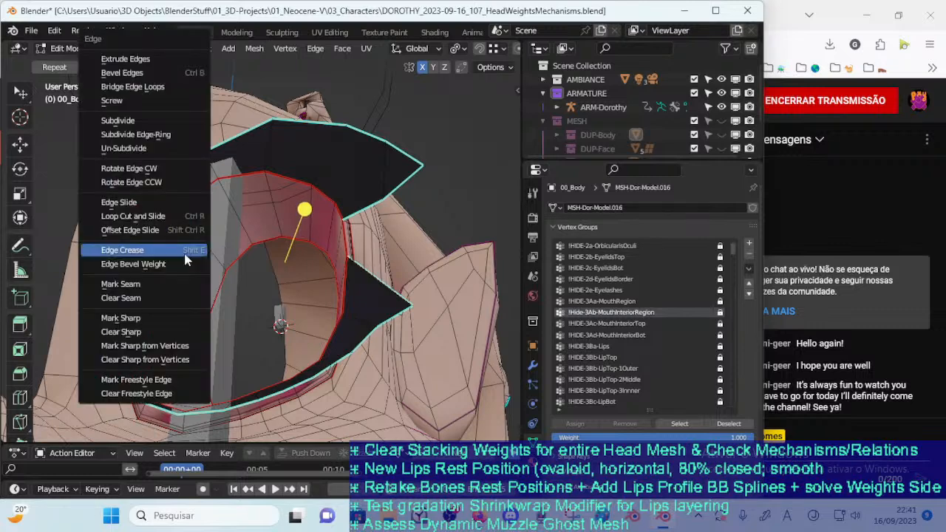
pyautogui.click(162, 331)
# Set the edge crease of the selected outer eye contour to 0.2
pyautogui.moveTo(213, 266); pyautogui.dragTo(213, 293, button='middle')
pyautogui.hotkey('shift', 'e')
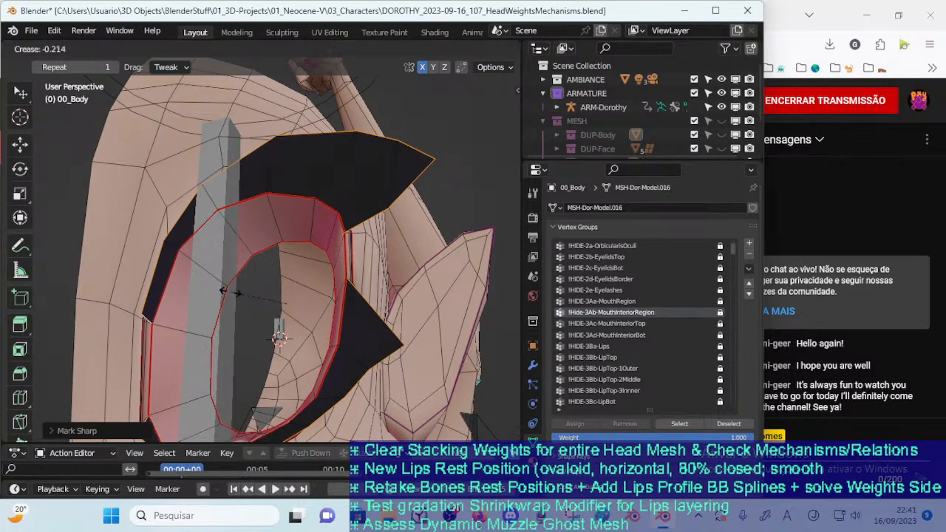
pyautogui.click(235, 280)
pyautogui.hotkey('shift', 'e')
pyautogui.write('0.2')
pyautogui.press('Return')
# Inspect the creased eye contour and the socket's interior in Object Mode and Edit Mode
pyautogui.moveTo(308, 275); pyautogui.dragTo(296, 249, button='middle')
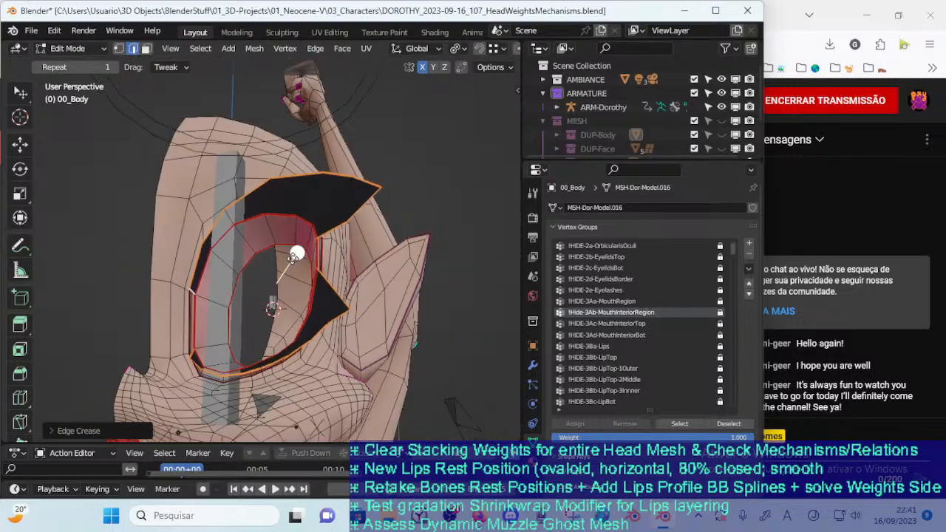
pyautogui.moveTo(377, 275); pyautogui.dragTo(381, 303, button='middle')
pyautogui.scroll(4, 328, 286)
pyautogui.press('Tab')
pyautogui.press('Tab')
pyautogui.scroll(-4, 387, 307)
pyautogui.moveTo(336, 274); pyautogui.dragTo(267, 304, button='middle')
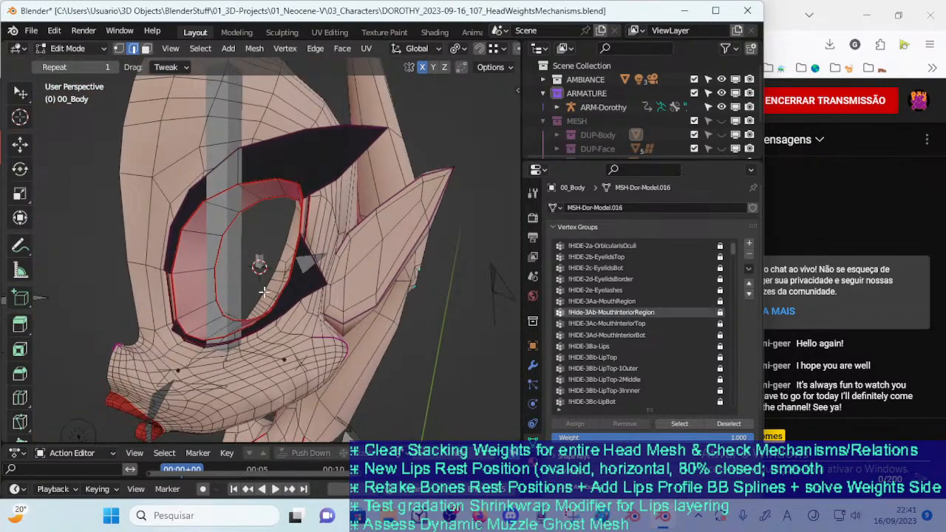
pyautogui.press('Tab')
pyautogui.scroll(3, 198, 245)
pyautogui.moveTo(198, 246); pyautogui.dragTo(211, 291, button='middle')
pyautogui.press('Tab')
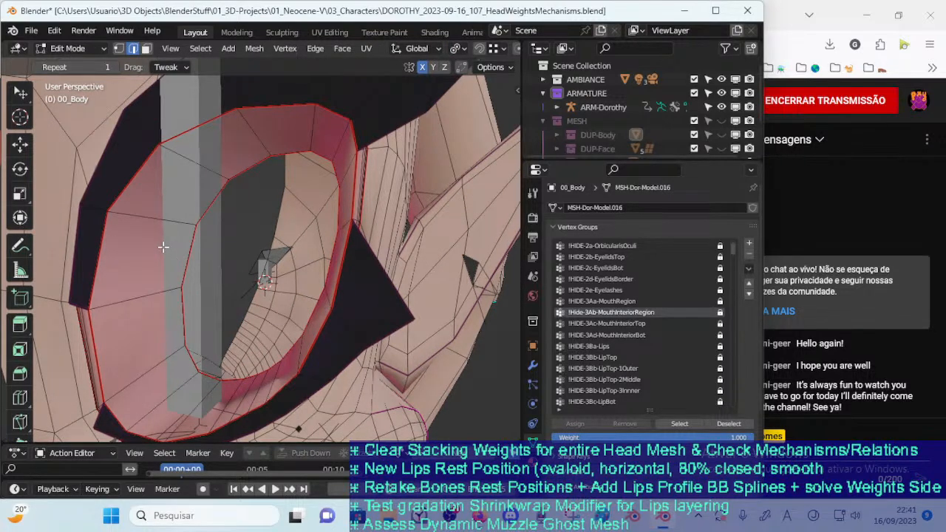
pyautogui.hotkey('ctrl', 'l')
pyautogui.click(108, 427)
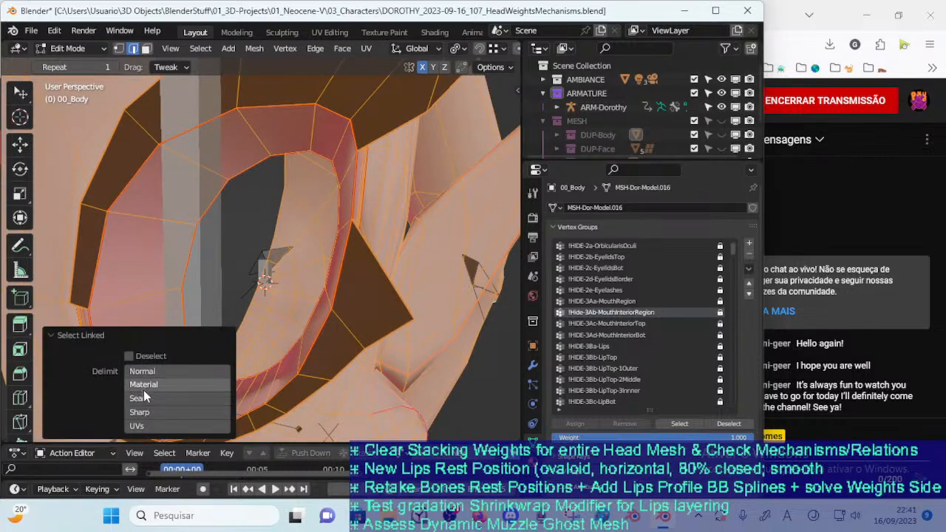
pyautogui.click(144, 397)
pyautogui.hotkey('alt', 'a')
# Select the eye socket's inner edge loop on 00_Body in vertex selection mode from behind the face
pyautogui.moveTo(145, 259); pyautogui.dragTo(347, 284, button='middle')
pyautogui.press('1')
pyautogui.keyDown('alt'); pyautogui.click(323, 177); pyautogui.keyUp('alt')
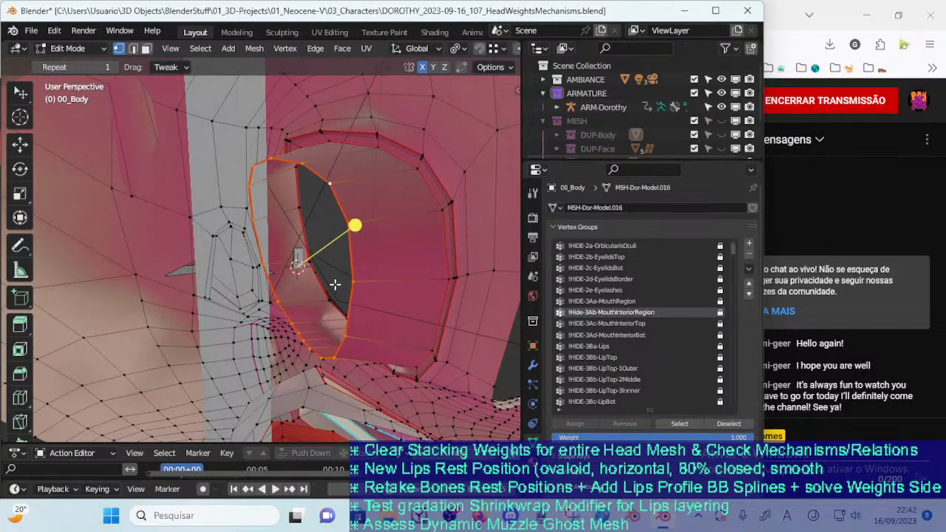
pyautogui.hotkey('alt', 'a')
pyautogui.keyDown('alt'); pyautogui.click(338, 205); pyautogui.keyUp('alt')
# Return to Object Mode, select ARM-Dorothy together with 00_Body as the active object, and enter Weight Paint mode
pyautogui.hotkey('ctrl', 'Tab')
pyautogui.click(288, 264)
pyautogui.click(296, 257)
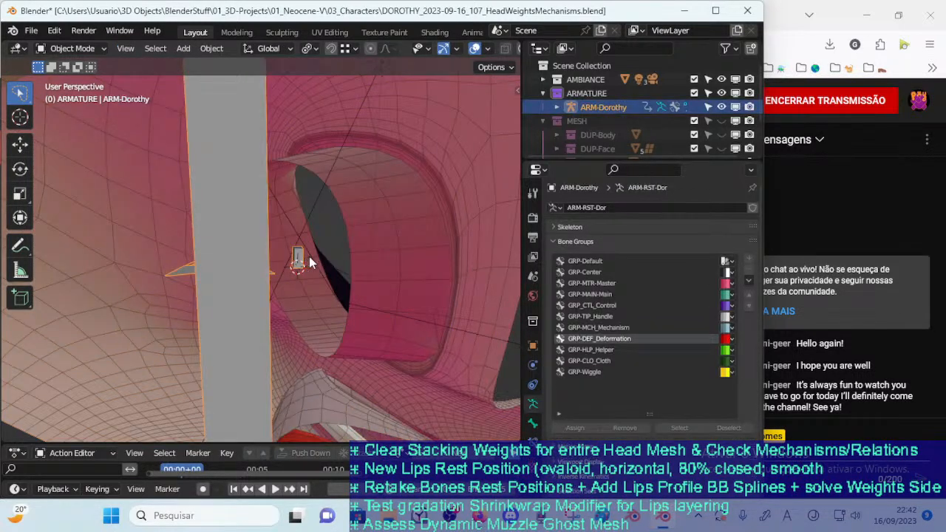
pyautogui.keyDown('shift'); pyautogui.click(379, 230); pyautogui.keyUp('shift')
pyautogui.hotkey('ctrl', 'Tab')
pyautogui.press('7')
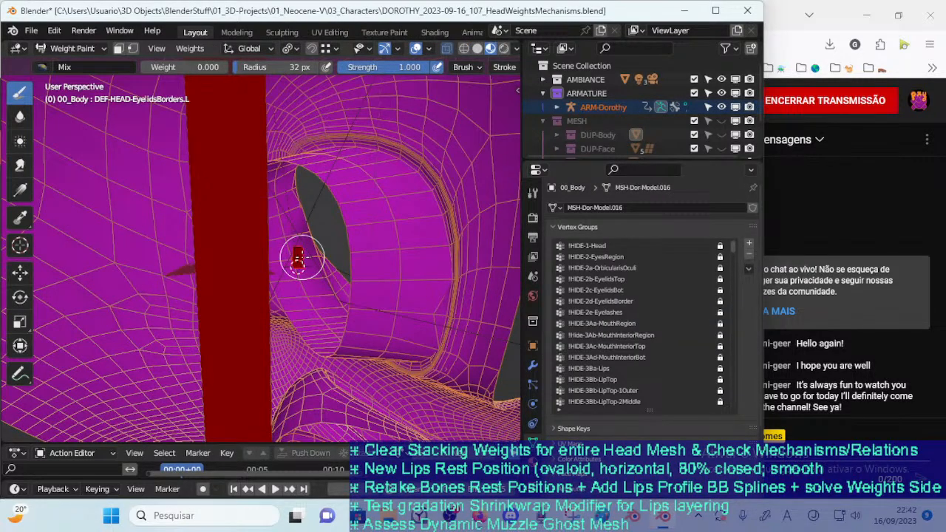
# Pick the DEF-HEAD-EyelidsBorders.L bone, restrict painting to the selected inner-loop vertices, and set the brush weight to 1.000
pyautogui.keyDown('ctrl'); pyautogui.click(299, 257); pyautogui.keyUp('ctrl')
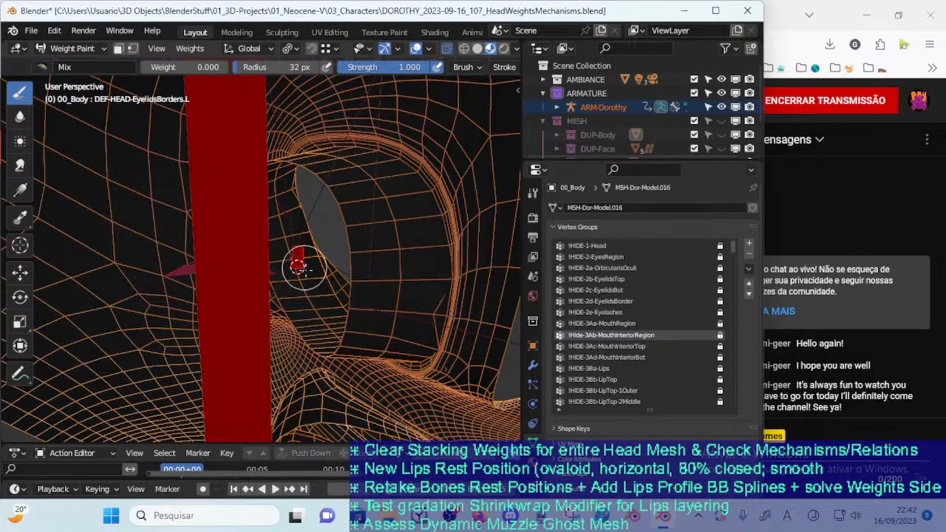
pyautogui.moveTo(298, 264); pyautogui.dragTo(305, 275, button='middle')
pyautogui.press('m')
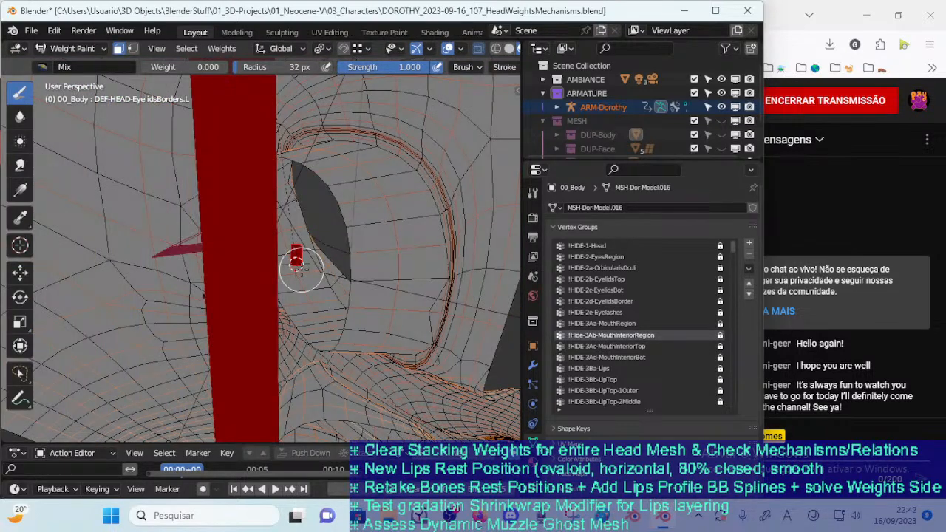
pyautogui.press('m')
pyautogui.moveTo(295, 258); pyautogui.dragTo(314, 272, button='middle')
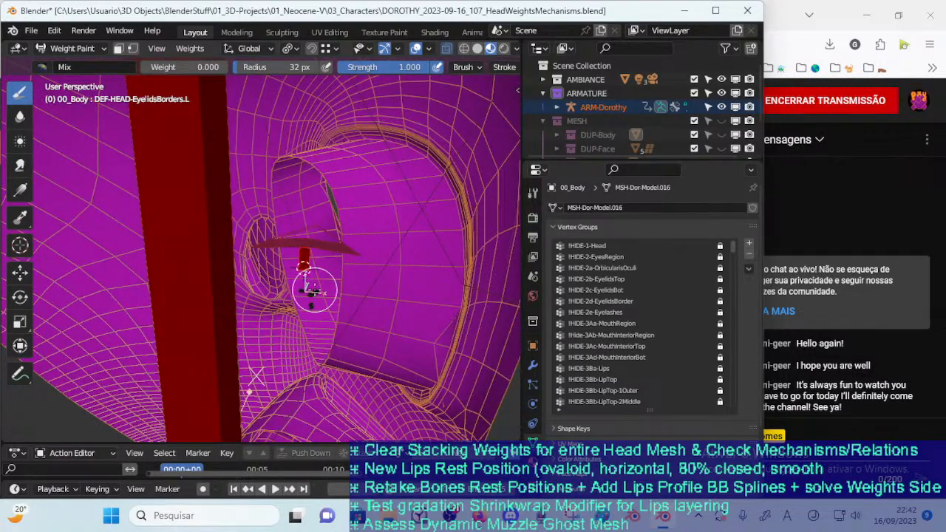
pyautogui.press('v')
pyautogui.moveTo(218, 153); pyautogui.dragTo(329, 307, button='middle')
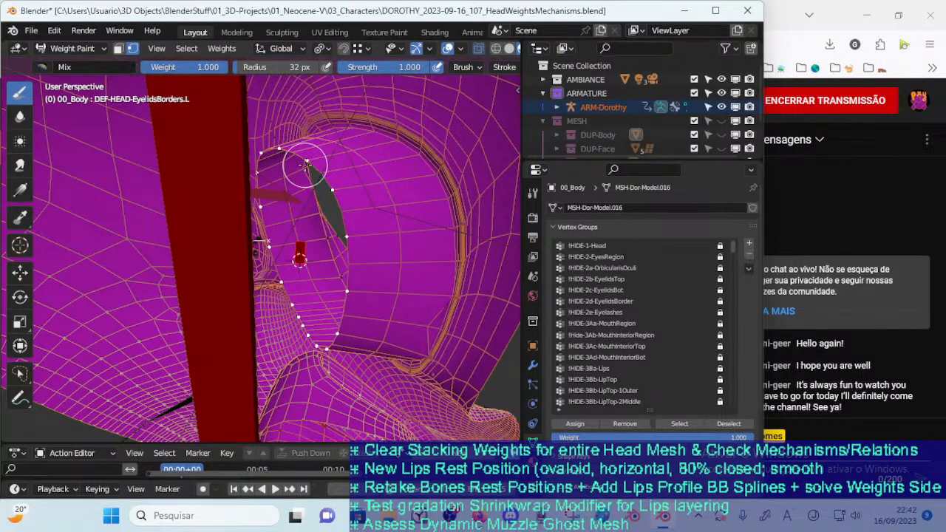
# Set the selected inner-loop vertices to weight 1.000 for DEF-HEAD-EyelidsBorders.L, and return to Object Mode
pyautogui.hotkey('shift', 'k')
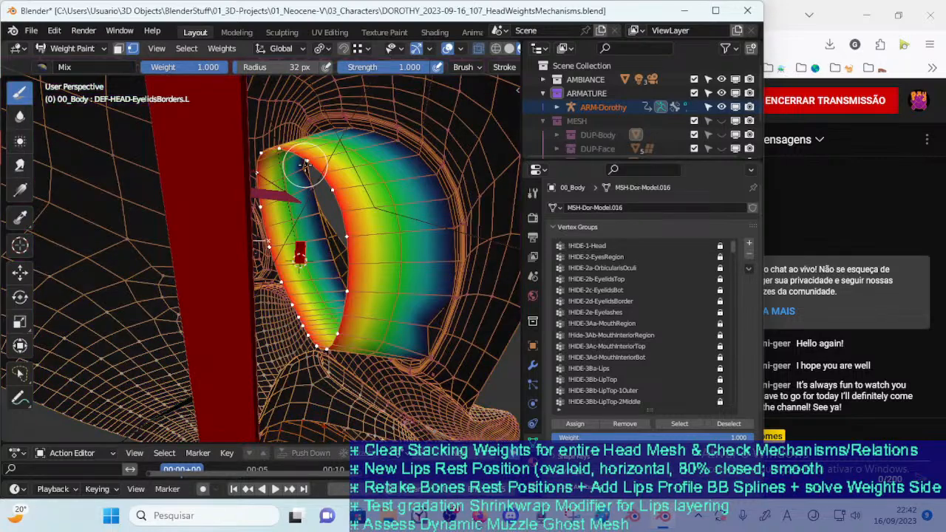
pyautogui.moveTo(319, 175); pyautogui.dragTo(348, 192, button='middle')
pyautogui.moveTo(373, 273); pyautogui.dragTo(190, 163, button='middle')
pyautogui.moveTo(334, 261); pyautogui.dragTo(298, 248, button='middle')
pyautogui.hotkey('ctrl', 'Tab')
pyautogui.click(210, 250)
pyautogui.moveTo(302, 297)
pyautogui.mouseDown(button='middle')
pyautogui.moveTo(249, 318)
pyautogui.moveTo(341, 281)
pyautogui.mouseUp(button='middle')
pyautogui.scroll(-4, 341, 281)
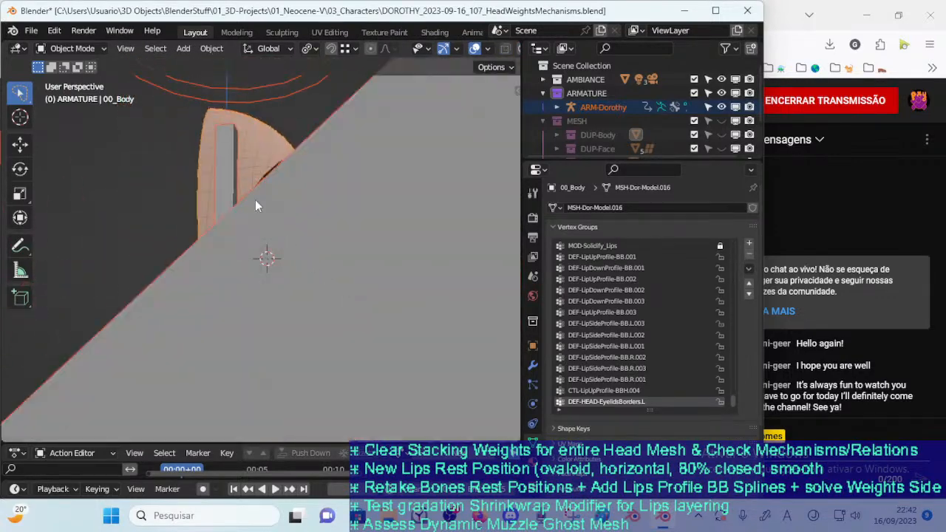
# Select ARM-Dorothy, enter Pose Mode, and test-rotate the MTR-Head bone, cancelling the rotation
pyautogui.click(260, 100)
pyautogui.hotkey('ctrl', 'Tab')
pyautogui.click(260, 106)
pyautogui.press('r')
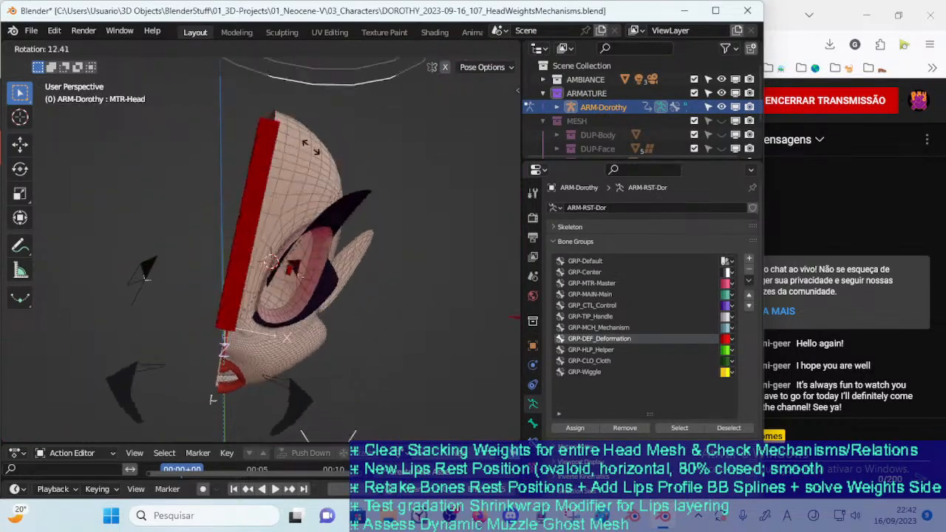
pyautogui.rightClick(279, 128)
# Symmetrize the DEF-HEAD-EyelidsBorders.L bone to the other side of the head in the armature's Edit Mode
pyautogui.moveTo(315, 184); pyautogui.dragTo(316, 282, button='middle')
pyautogui.scroll(3, 298, 232)
pyautogui.press('Tab')
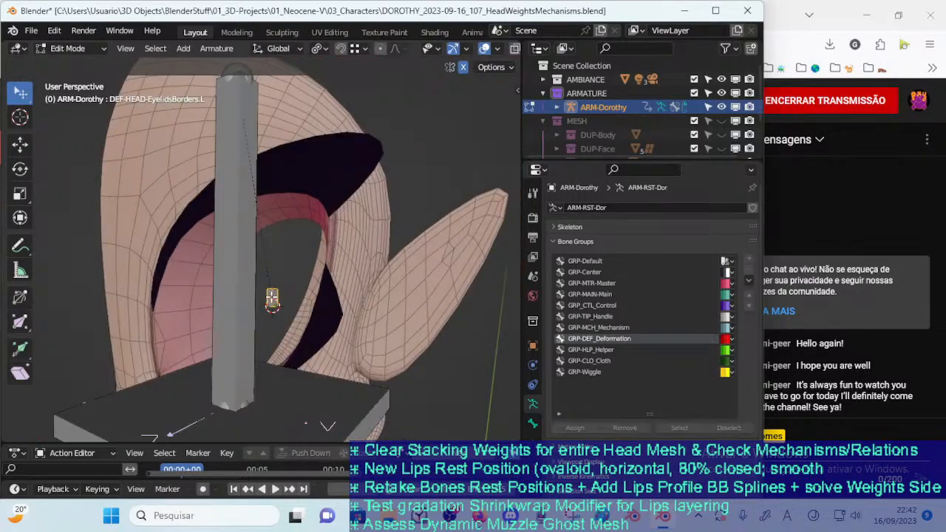
pyautogui.rightClick(273, 300)
pyautogui.click(242, 372)
pyautogui.moveTo(244, 373); pyautogui.dragTo(262, 320, button='middle')
pyautogui.click(283, 289)
pyautogui.moveTo(283, 295)
pyautogui.mouseDown(button='middle')
pyautogui.moveTo(158, 330)
pyautogui.moveTo(266, 301)
pyautogui.mouseUp(button='middle')
pyautogui.scroll(-3, 265, 302)
pyautogui.scroll(4, 265, 302)
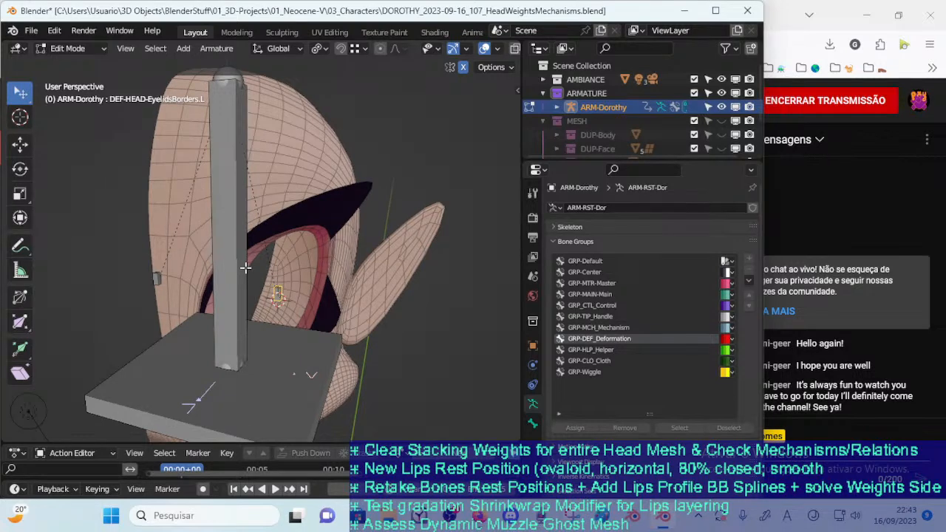
# Return to Object Mode, make 00_Body active, and select the vertices of its !HIDE-1-Head group in Edit Mode
pyautogui.hotkey('ctrl', 'Tab')
pyautogui.click(211, 265)
pyautogui.click(273, 177)
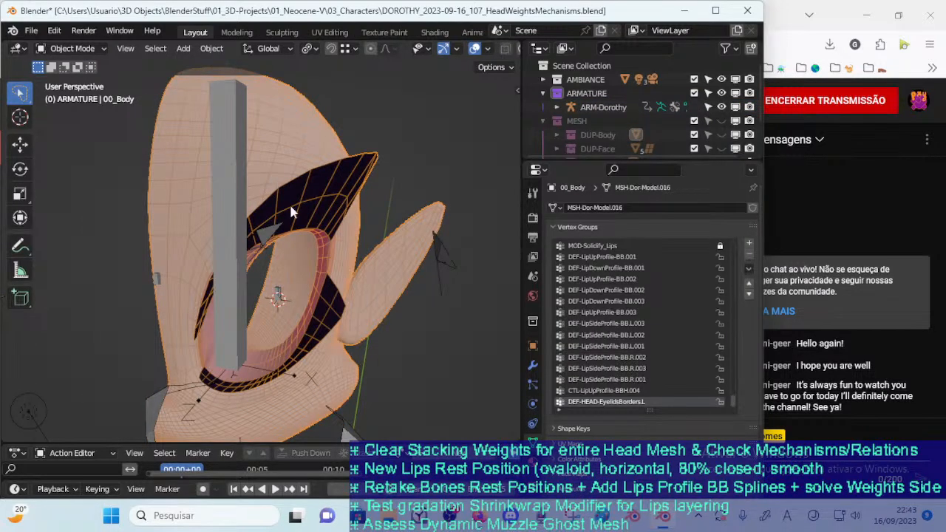
pyautogui.moveTo(733, 399); pyautogui.dragTo(732, 229)
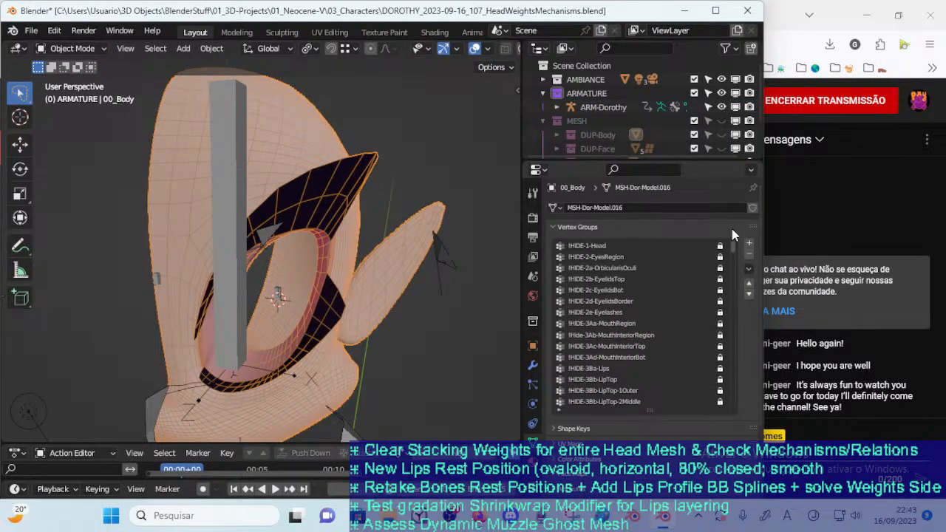
pyautogui.click(632, 247)
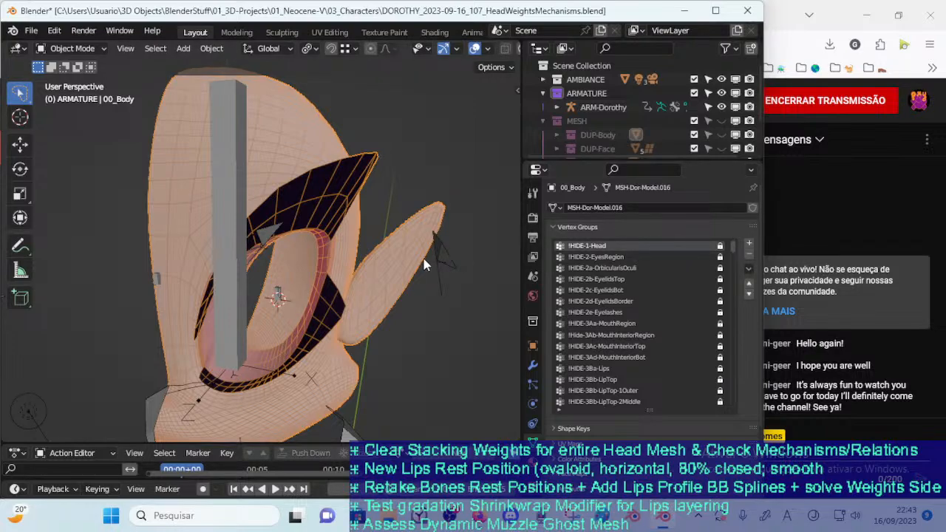
pyautogui.moveTo(459, 259); pyautogui.dragTo(411, 263, button='middle')
pyautogui.press('Tab')
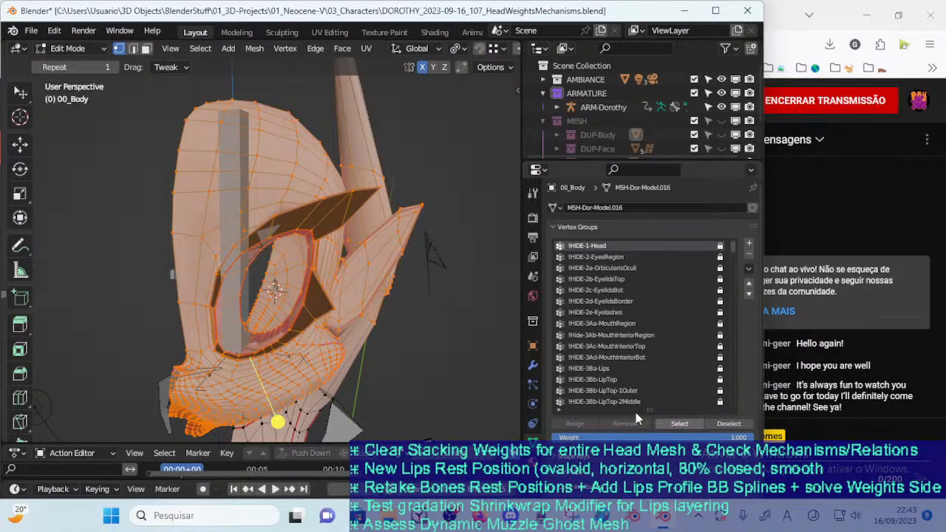
pyautogui.click(679, 424)
# Check the !HIDE-1-Head vertices from in front of and behind the face, clear the selection, and save the file
pyautogui.moveTo(280, 294); pyautogui.dragTo(458, 293, button='middle')
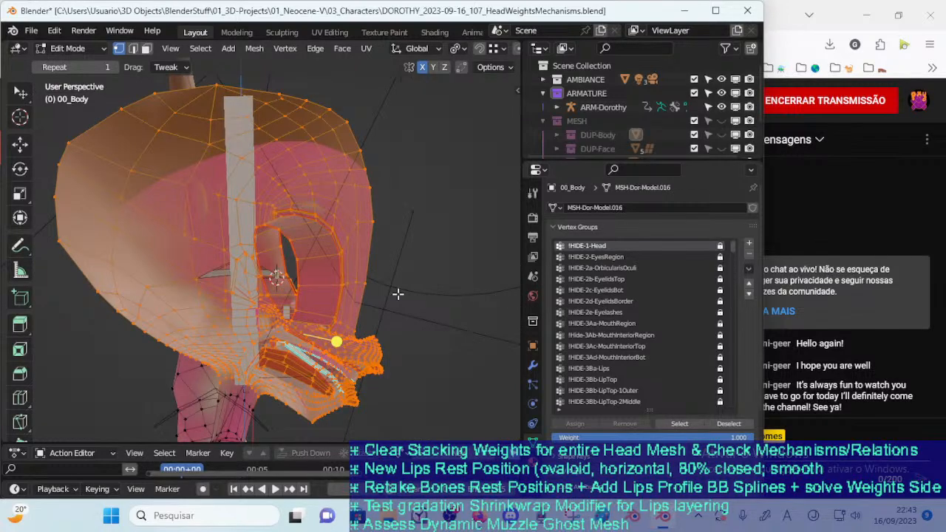
pyautogui.scroll(1, 353, 293)
pyautogui.moveTo(352, 294); pyautogui.dragTo(245, 292, button='middle')
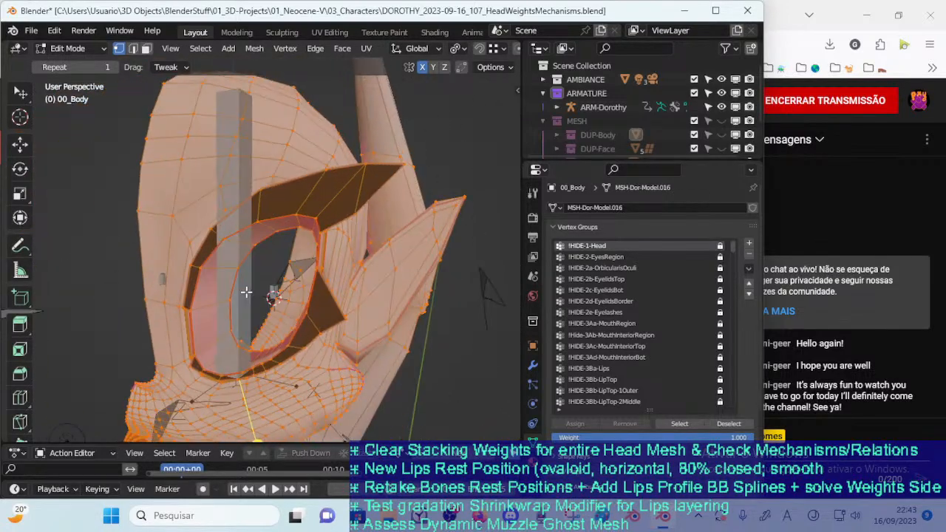
pyautogui.scroll(-1, 443, 270)
pyautogui.moveTo(377, 273); pyautogui.dragTo(276, 192, button='middle')
pyautogui.moveTo(245, 252); pyautogui.dragTo(342, 273, button='middle')
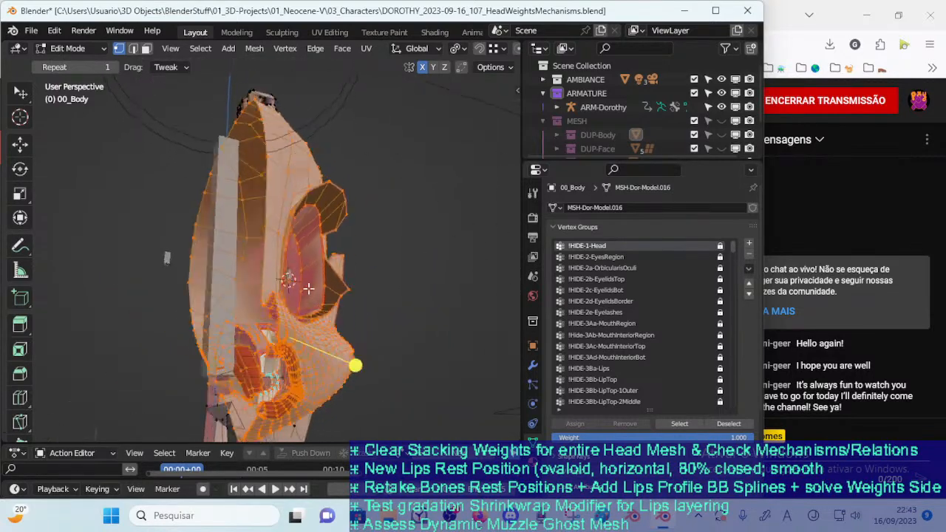
pyautogui.scroll(4, 355, 275)
pyautogui.moveTo(327, 310); pyautogui.dragTo(381, 292, button='middle')
pyautogui.hotkey('alt', 'a')
pyautogui.hotkey('ctrl', 's')
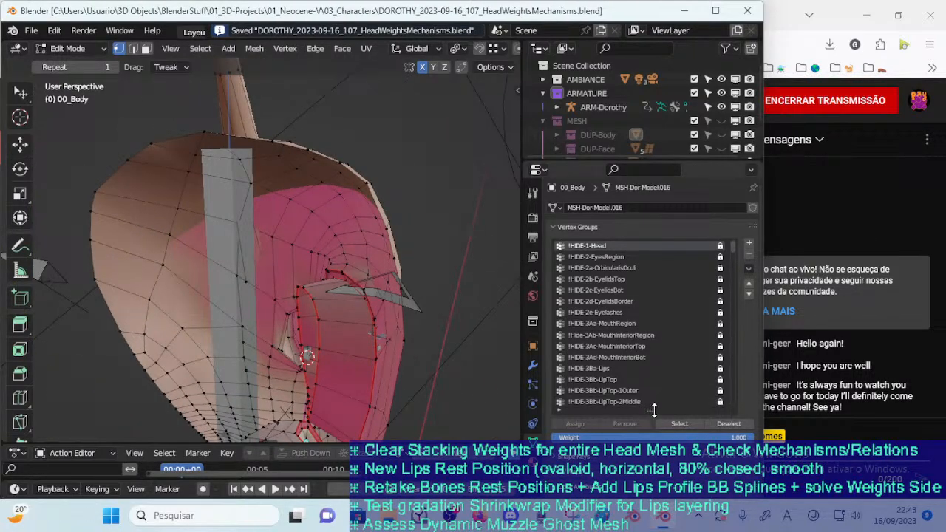
# Select the !HIDE-1-Head vertices again to examine their coverage of the head, and deselect everything
pyautogui.click(665, 424)
pyautogui.moveTo(386, 255); pyautogui.dragTo(265, 296, button='middle')
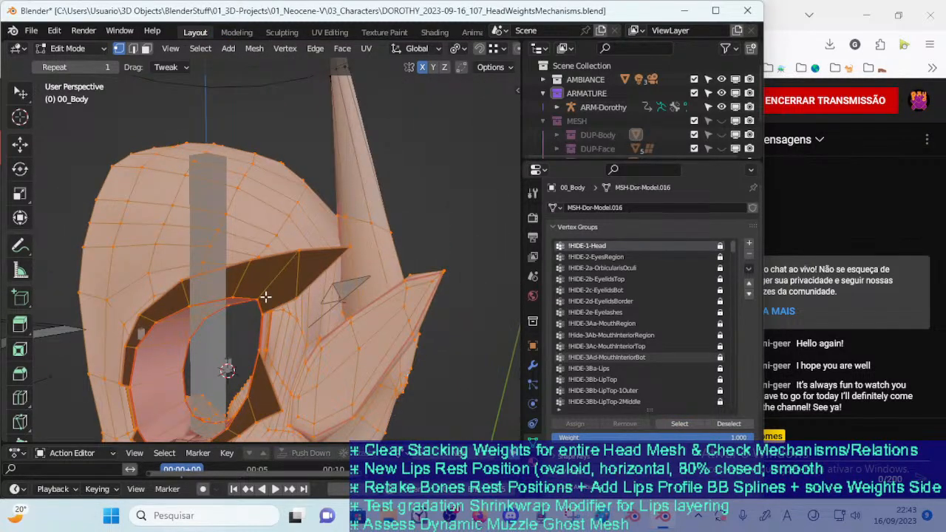
pyautogui.moveTo(280, 332); pyautogui.dragTo(321, 273, button='middle')
pyautogui.hotkey('alt', 'a')
pyautogui.moveTo(247, 257); pyautogui.dragTo(347, 255, button='middle')
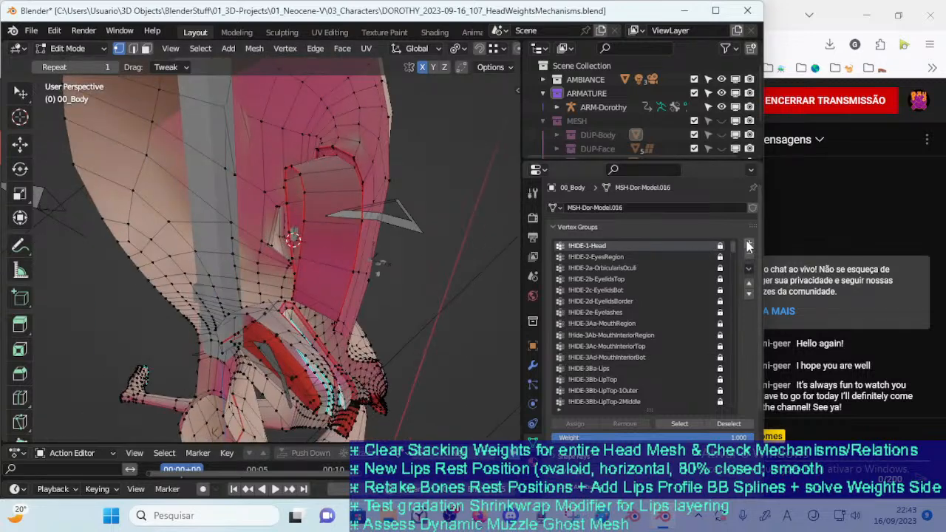
# Add a new vertex group named !HIDE-HEAD and sort the vertex groups by name
pyautogui.click(749, 246)
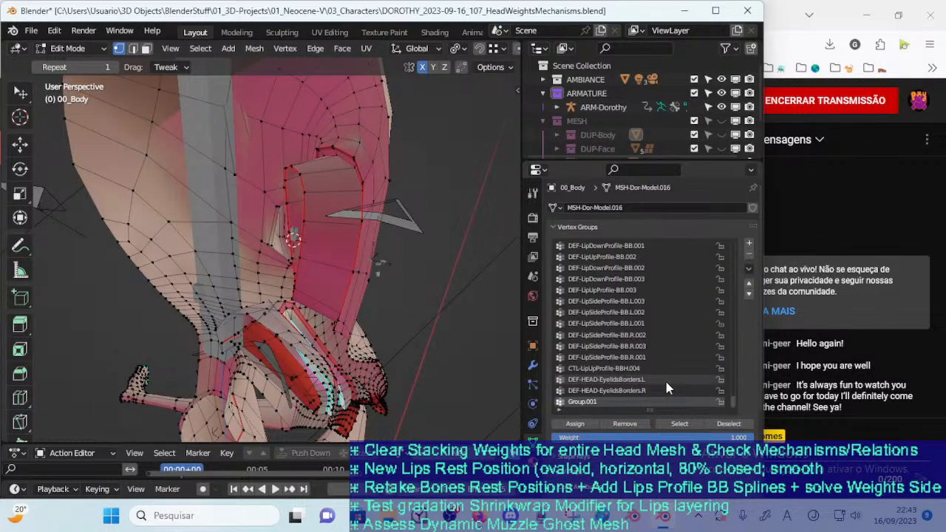
pyautogui.doubleClick(590, 403)
pyautogui.press('BackSpace')
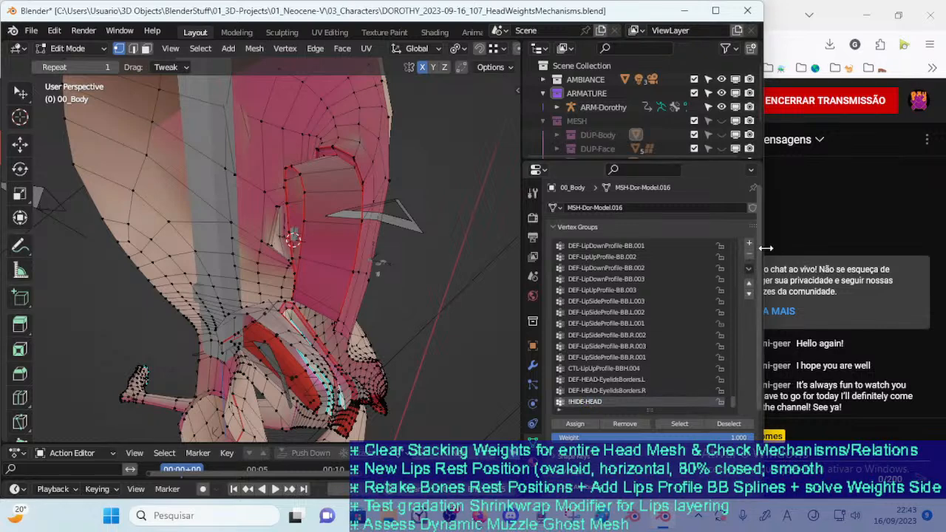
pyautogui.click(748, 269)
pyautogui.moveTo(723, 305)
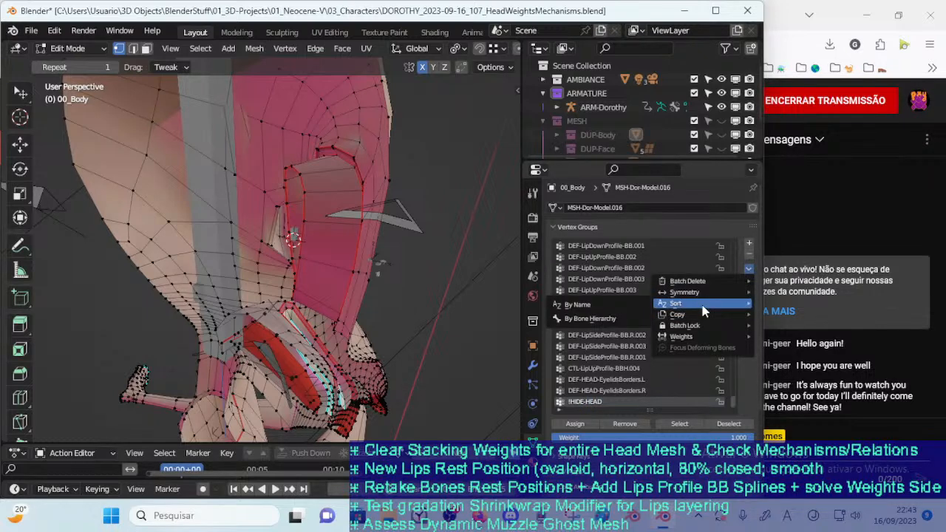
pyautogui.click(620, 301)
pyautogui.scroll(4, 647, 307)
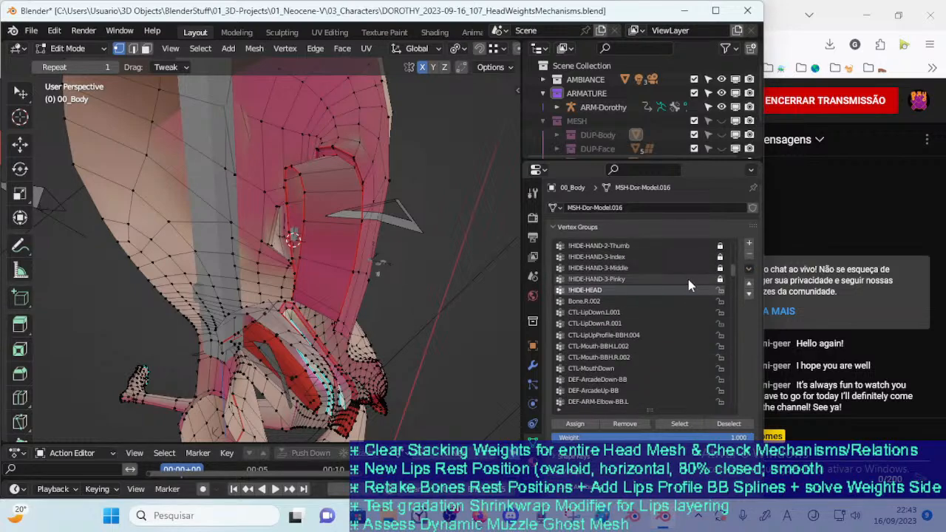
# Select the Bone.R.002 group's vertices to inspect them around the mouth interior, and remove that vertex group
pyautogui.click(670, 424)
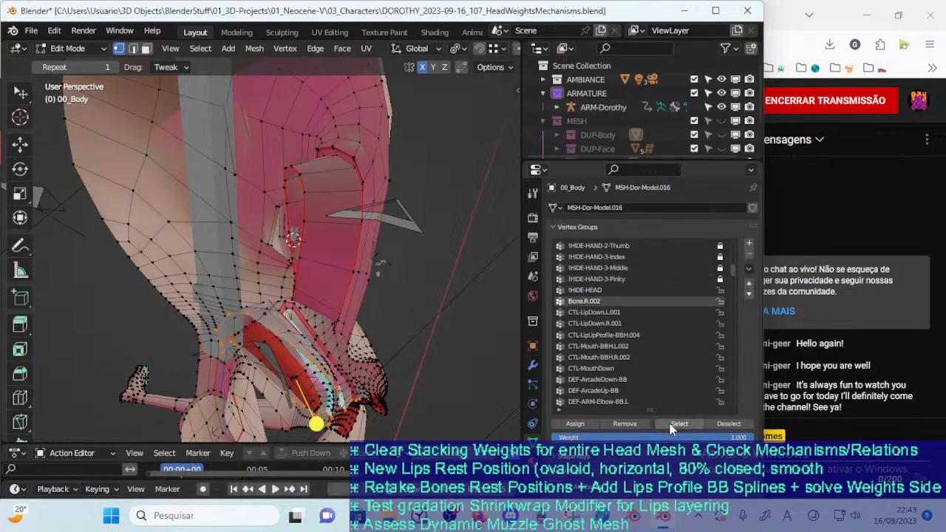
pyautogui.moveTo(300, 324); pyautogui.dragTo(317, 275, button='middle')
pyautogui.scroll(3, 358, 328)
pyautogui.keyDown('shift'); pyautogui.moveTo(359, 329); pyautogui.dragTo(322, 280, button='middle'); pyautogui.keyUp('shift')
pyautogui.scroll(2, 331, 235)
pyautogui.scroll(-2, 309, 252)
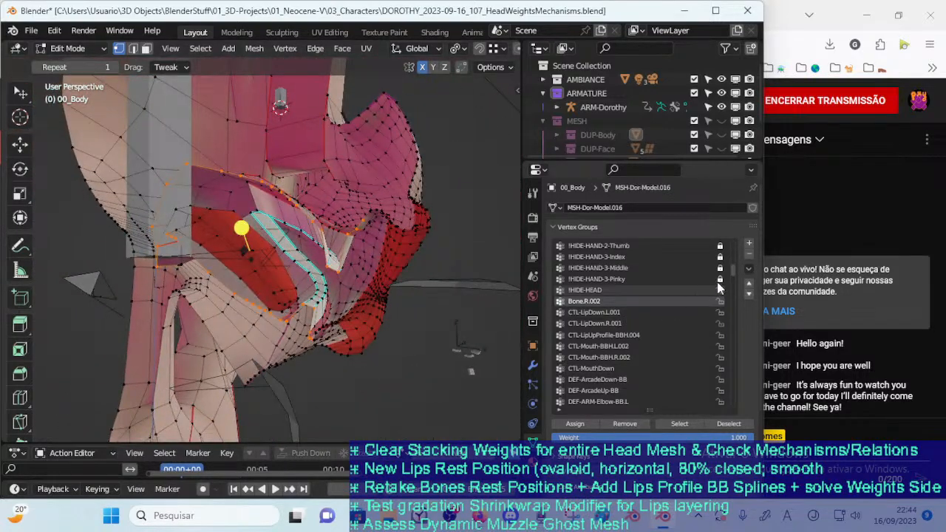
pyautogui.click(749, 257)
pyautogui.moveTo(362, 287); pyautogui.dragTo(383, 290, button='middle')
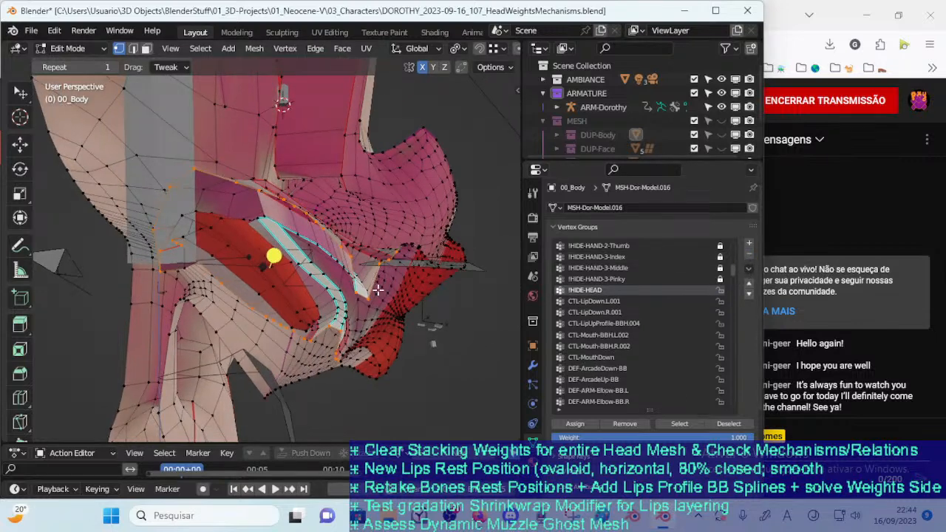
pyautogui.hotkey('alt', 'a')
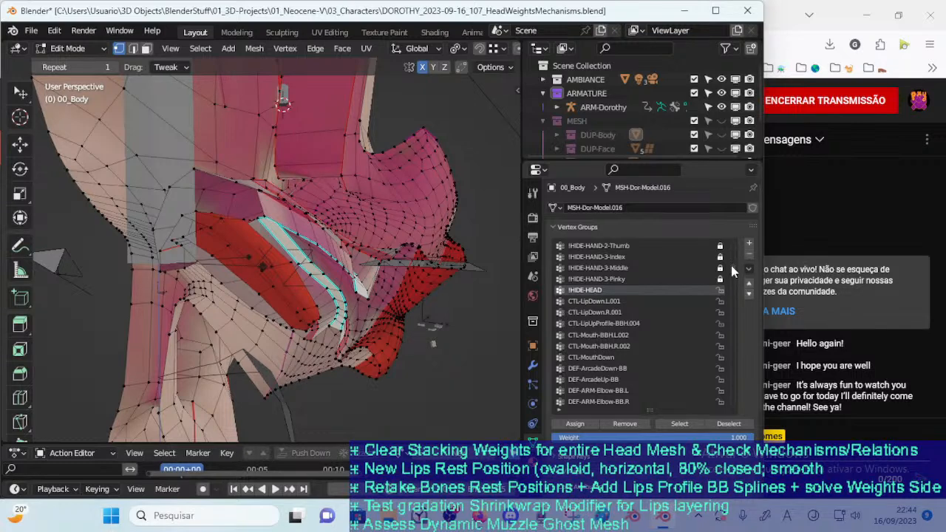
# Rename the !HIDE-HEAD vertex group as !HIDE-1-HEAD and sort the vertex groups by name
pyautogui.moveTo(731, 264); pyautogui.dragTo(732, 236)
pyautogui.scroll(-5, 595, 297)
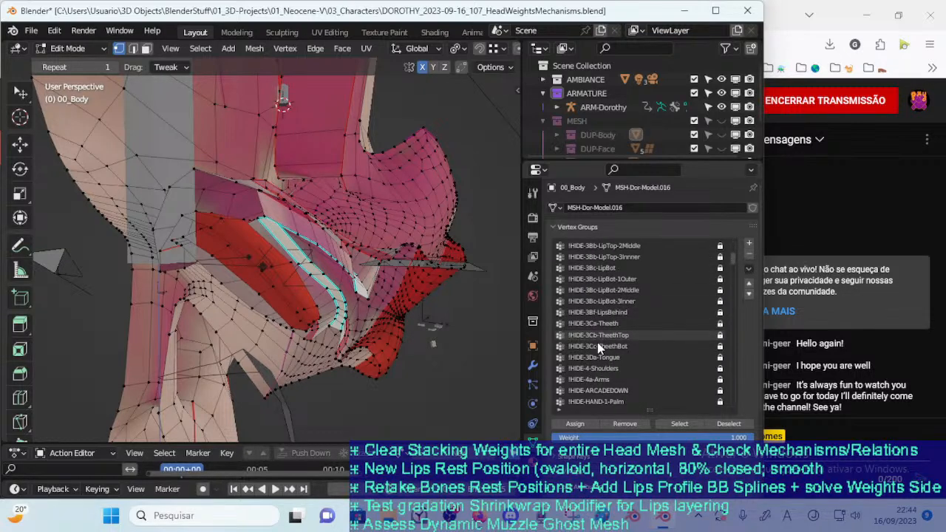
pyautogui.scroll(-3, 651, 326)
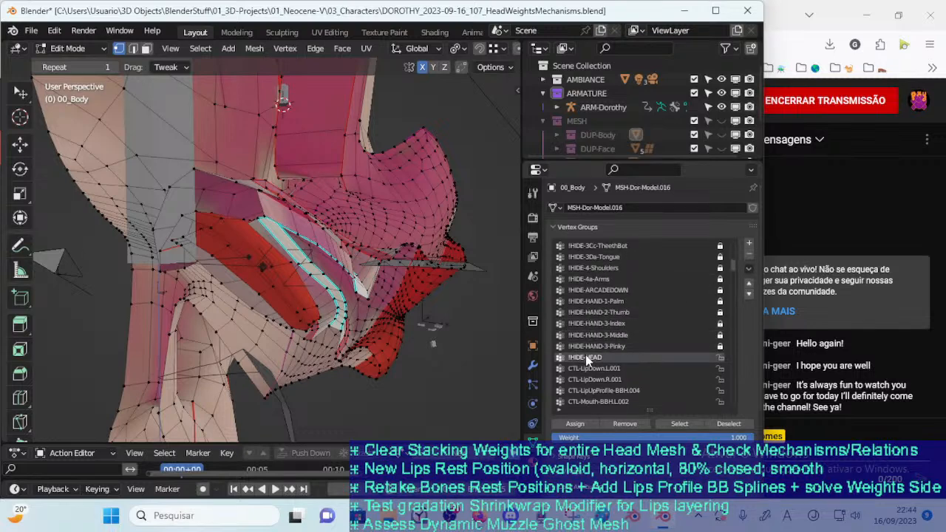
pyautogui.doubleClick(662, 358)
pyautogui.write('1-')
pyautogui.click(749, 269)
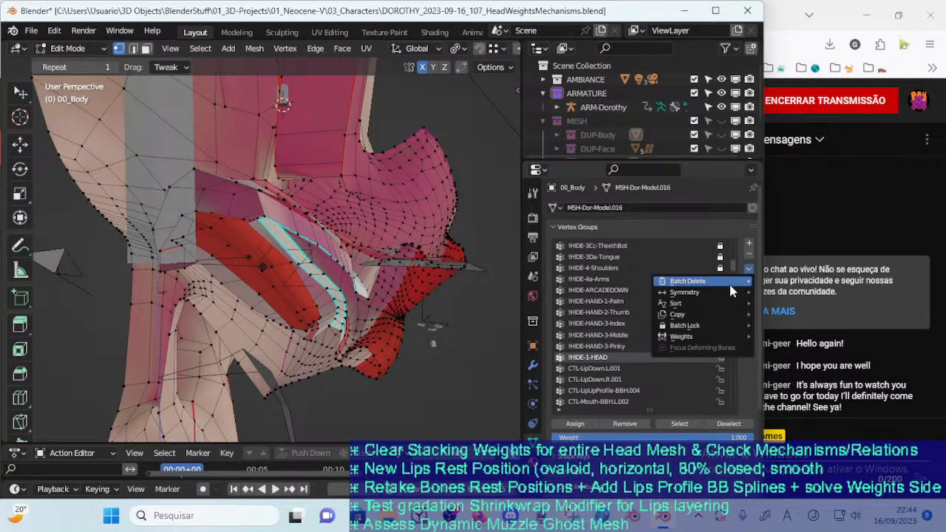
pyautogui.moveTo(718, 304)
pyautogui.click(600, 304)
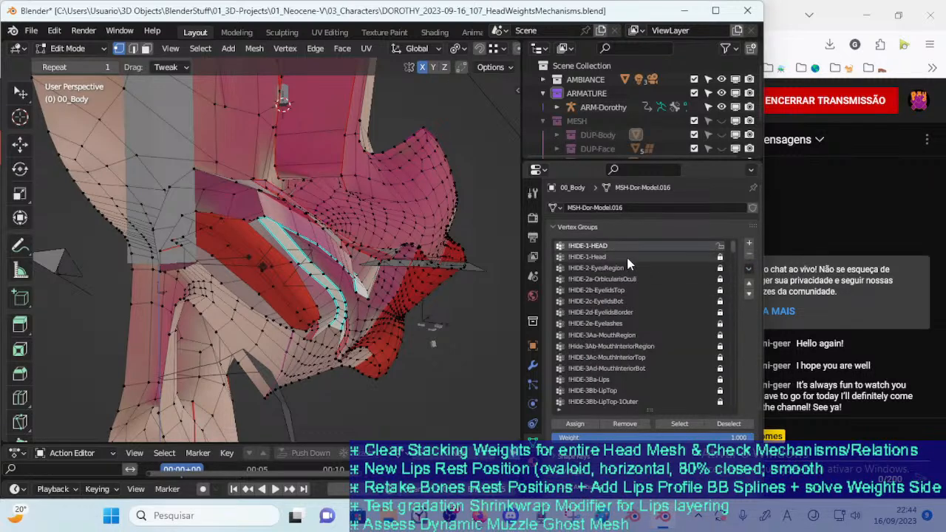
# Rename the vertex group !HIDE-1-Head as !HIDE-1a-Head and !HIDE-1-HEAD as !HIDE-1b-HEAD
pyautogui.doubleClick(605, 246)
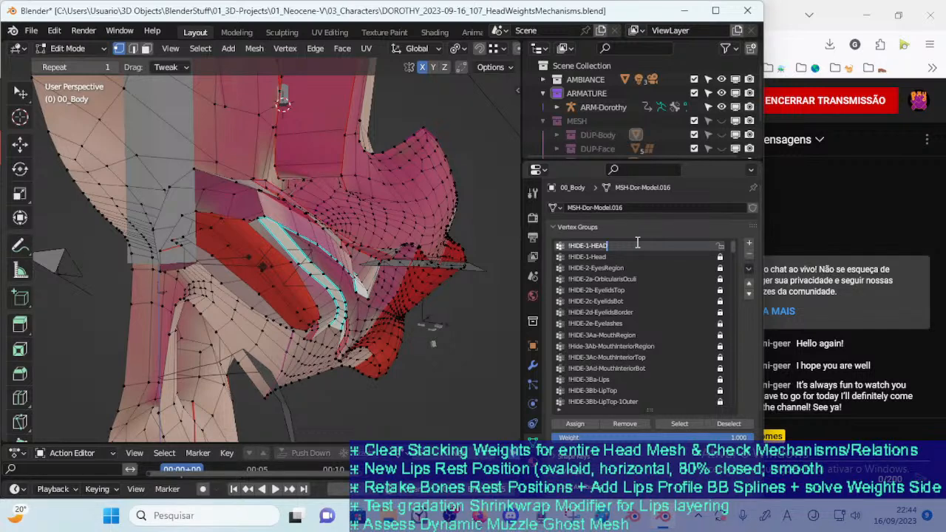
pyautogui.doubleClick(635, 256)
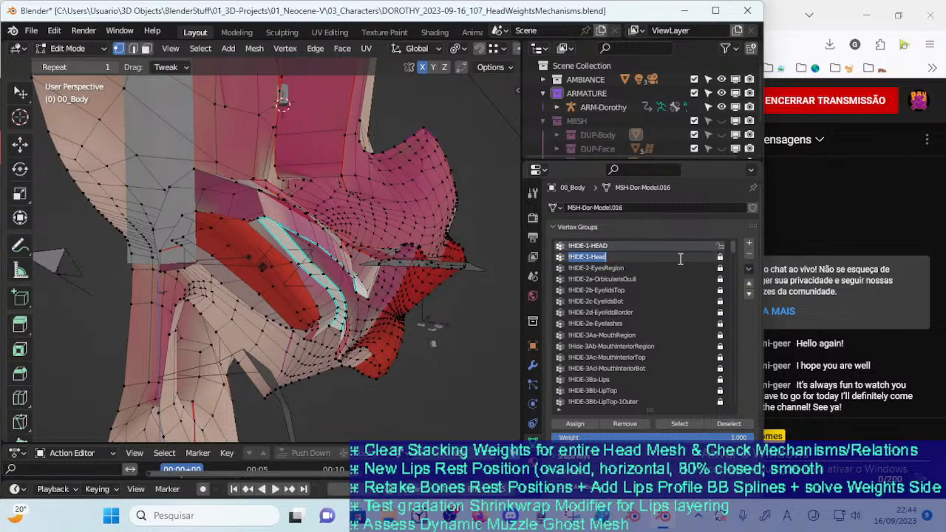
pyautogui.press('Escape')
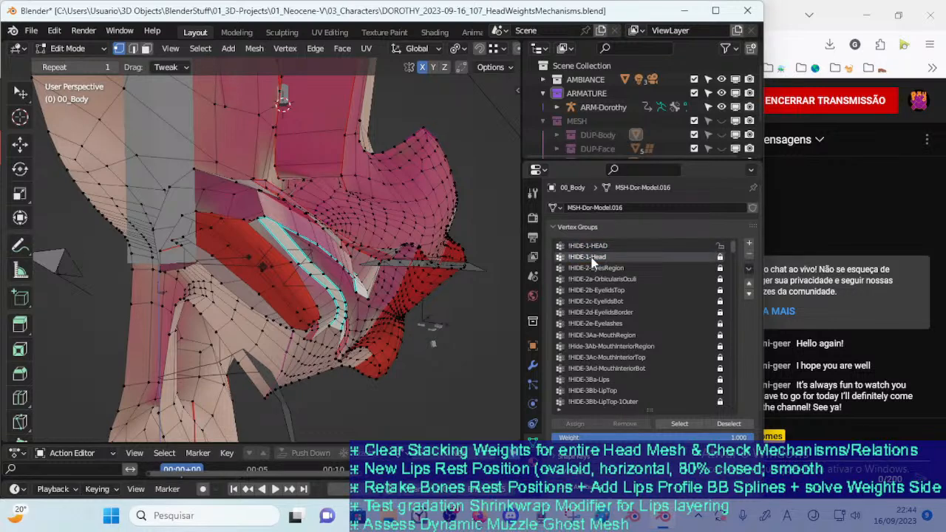
pyautogui.rightClick(670, 262)
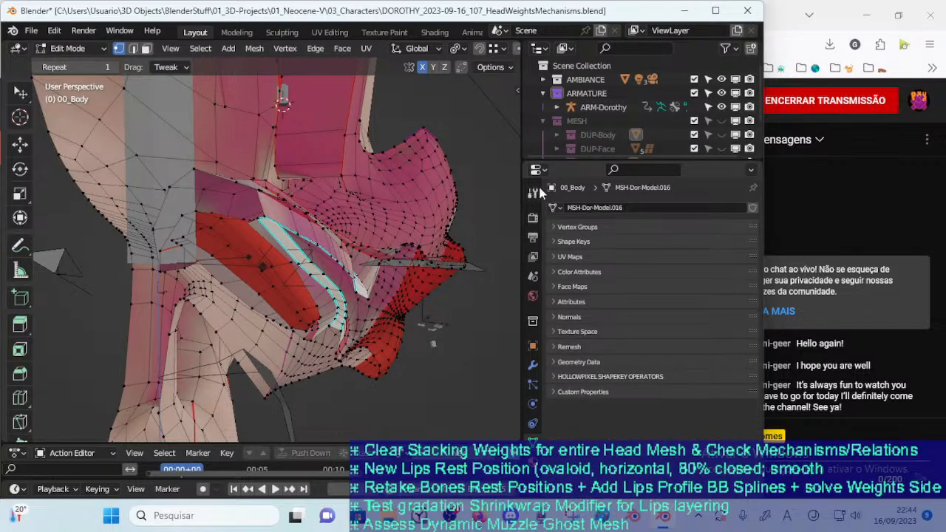
pyautogui.press('Escape')
pyautogui.doubleClick(593, 247)
pyautogui.click(591, 247)
pyautogui.write('b')
pyautogui.press('Return')
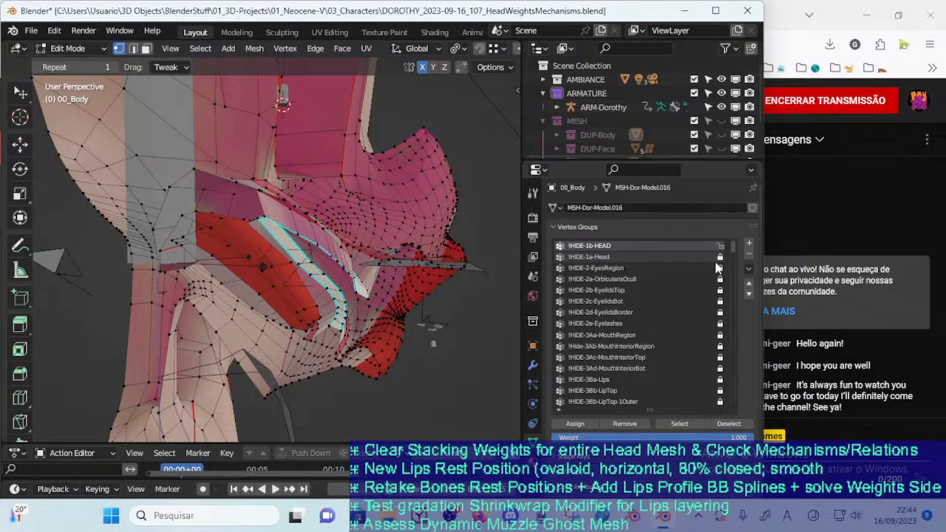
# Check the vertices of the !HIDE-1a-Head group, and rename the group as !HIDE-1a-HeadRegion
pyautogui.click(595, 258)
pyautogui.click(679, 424)
pyautogui.click(453, 319)
pyautogui.doubleClick(630, 247)
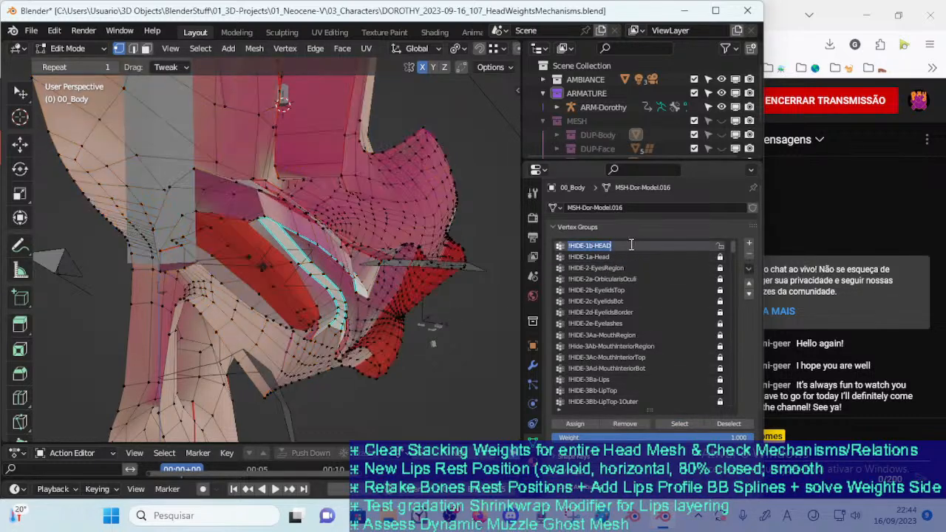
pyautogui.click(594, 246)
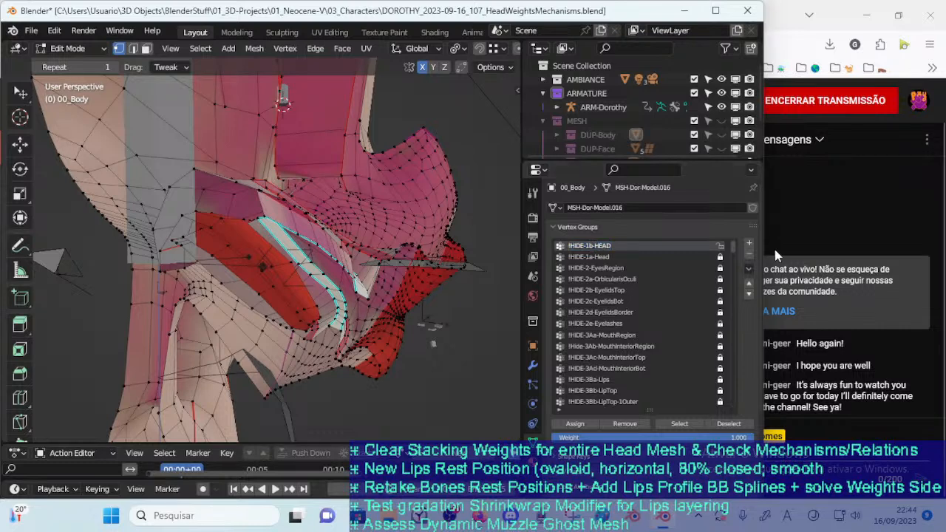
pyautogui.doubleClick(615, 256)
pyautogui.click(627, 255)
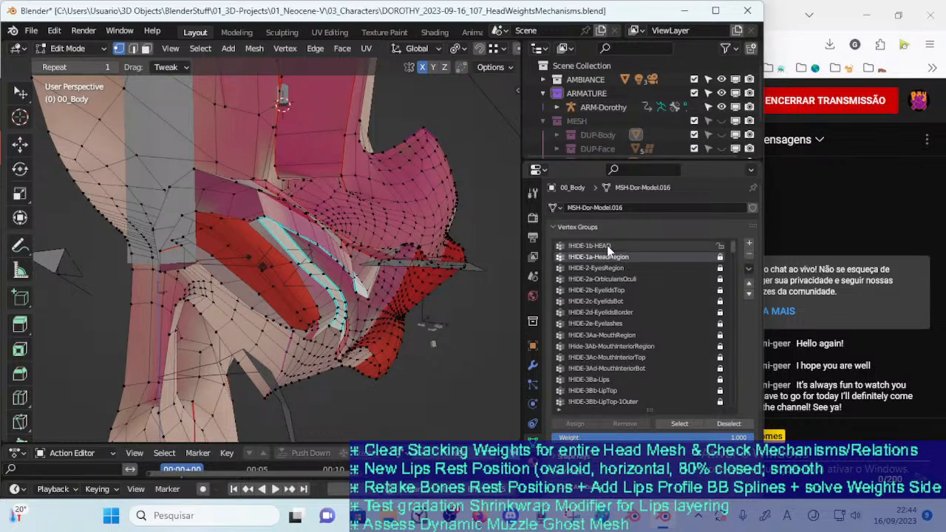
# Rename the !HIDE-1b-HEAD vertex group as !HIDE-1b-HeadPillar
pyautogui.doubleClick(611, 247)
pyautogui.click(596, 246)
pyautogui.press('Delete')
pyautogui.press('Delete')
pyautogui.press('Delete')
pyautogui.write('eadPillar')
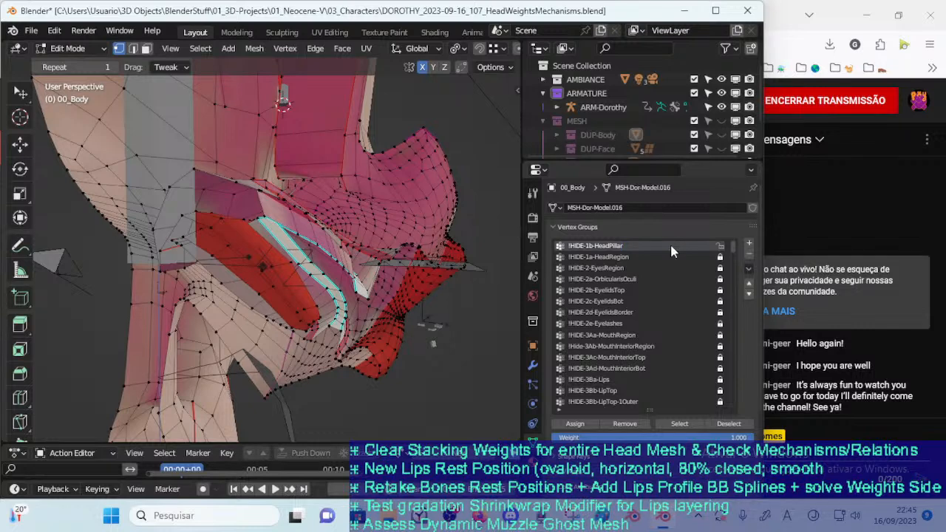
# Rename the !HIDE-1b vertex group as !HIDE-1b-HeadSkull and sort the vertex groups by name
pyautogui.doubleClick(628, 245)
pyautogui.click(608, 245)
pyautogui.write('Skull')
pyautogui.press('Delete')
pyautogui.press('Delete')
pyautogui.press('Delete')
pyautogui.press('Delete')
pyautogui.press('Delete')
pyautogui.press('Delete')
pyautogui.press('Return')
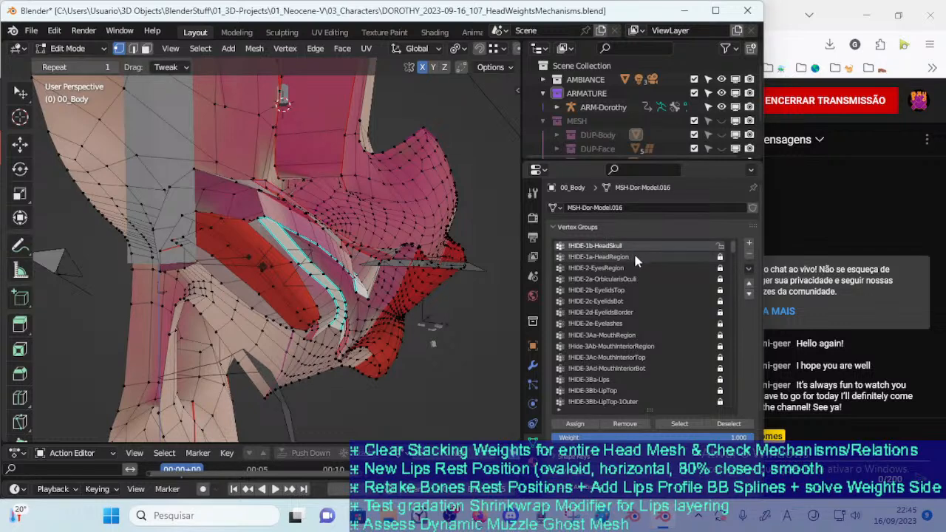
pyautogui.click(747, 269)
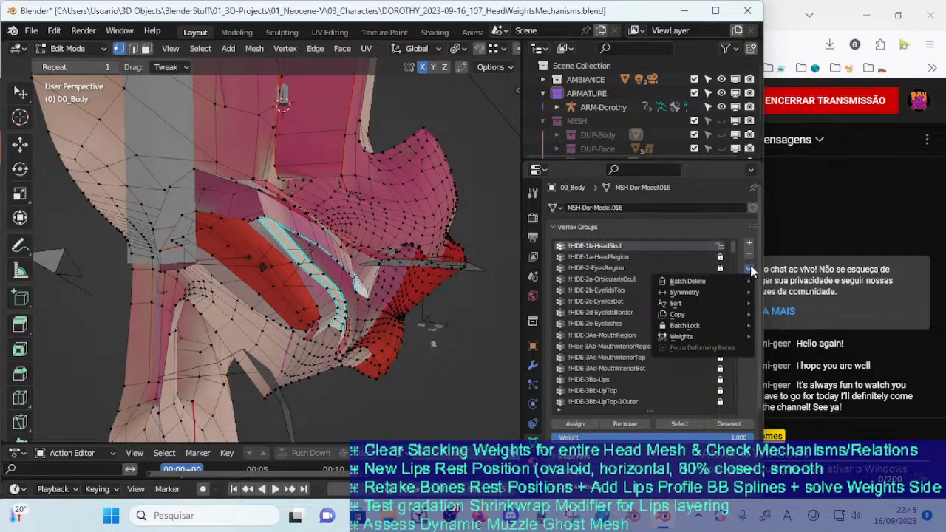
pyautogui.moveTo(658, 304)
pyautogui.click(578, 305)
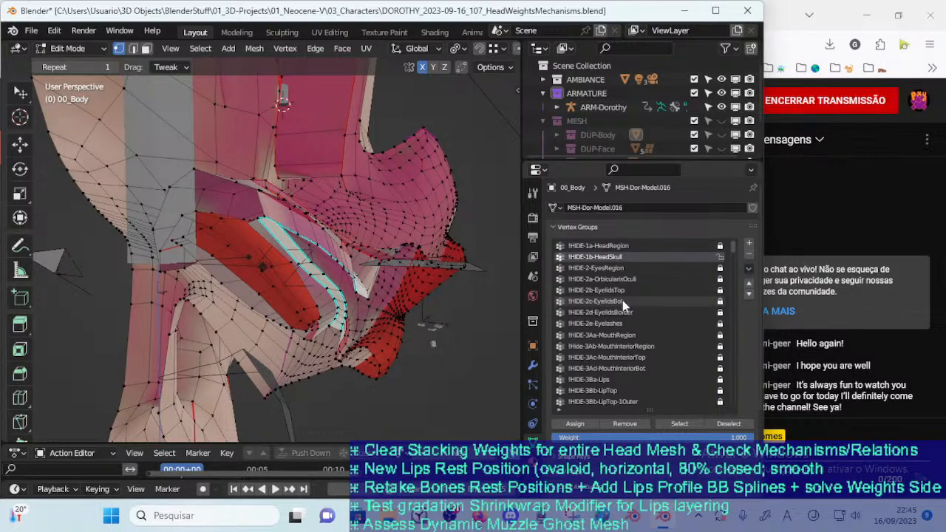
# Select the !HIDE-1a-HeadRegion group's vertices, hide everything else on the mesh, and clear the selection
pyautogui.moveTo(391, 262); pyautogui.dragTo(367, 247, button='middle')
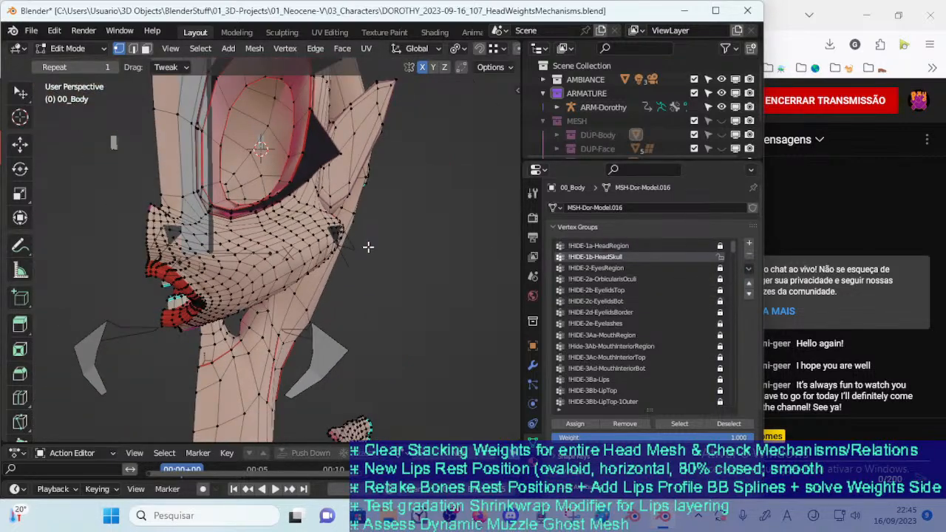
pyautogui.moveTo(397, 282); pyautogui.dragTo(354, 270, button='middle')
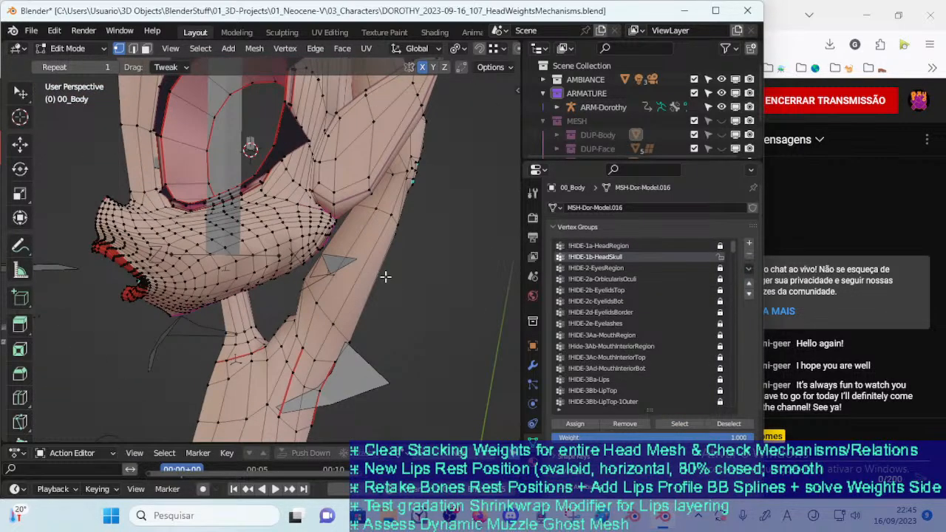
pyautogui.click(611, 245)
pyautogui.click(685, 425)
pyautogui.moveTo(412, 306); pyautogui.dragTo(4, 252, button='middle')
pyautogui.moveTo(325, 285); pyautogui.dragTo(294, 281, button='middle')
pyautogui.hotkey('shift', 'h')
pyautogui.moveTo(379, 277); pyautogui.dragTo(305, 276, button='middle')
pyautogui.scroll(2, 305, 276)
pyautogui.hotkey('alt', 'a')
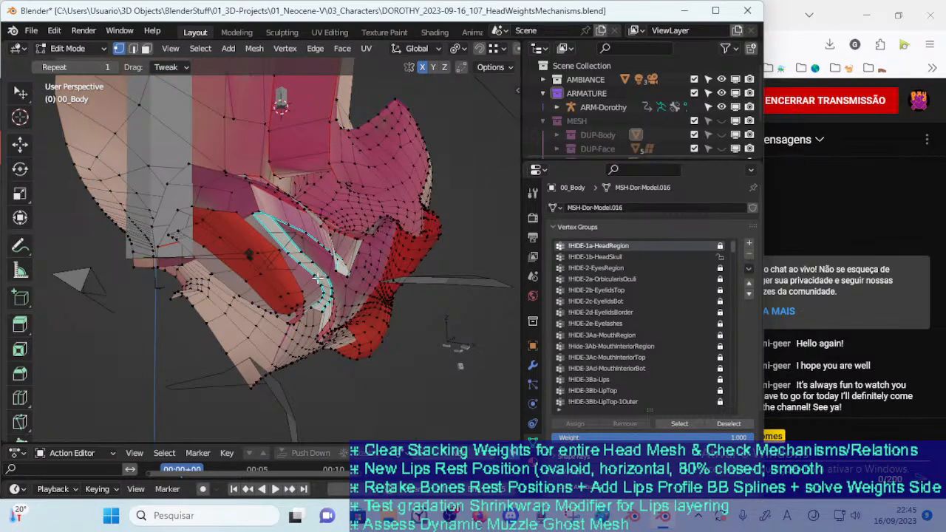
# Hide the vertices of the !Hide-3Ab-MouthInteriorRegion group and save the file
pyautogui.click(612, 346)
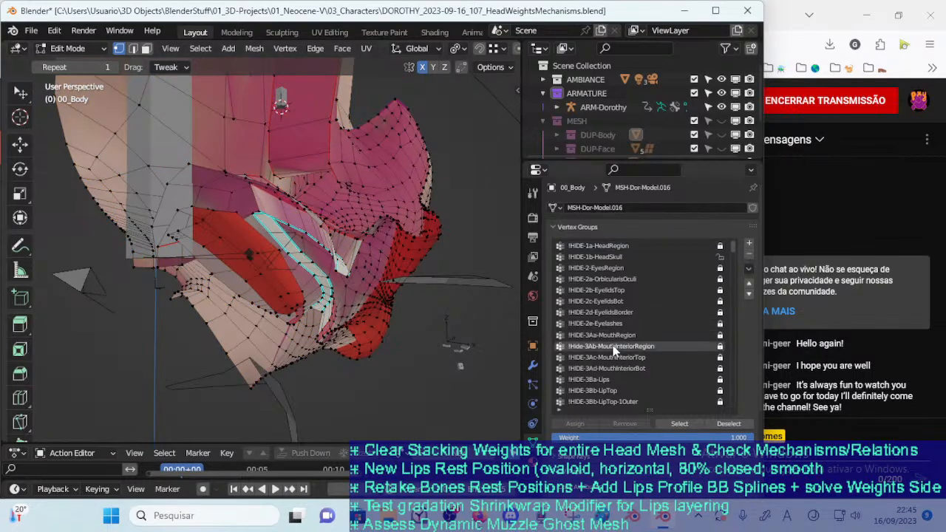
pyautogui.click(677, 427)
pyautogui.press('h')
pyautogui.moveTo(393, 298); pyautogui.dragTo(336, 267, button='middle')
pyautogui.hotkey('ctrl', 's')
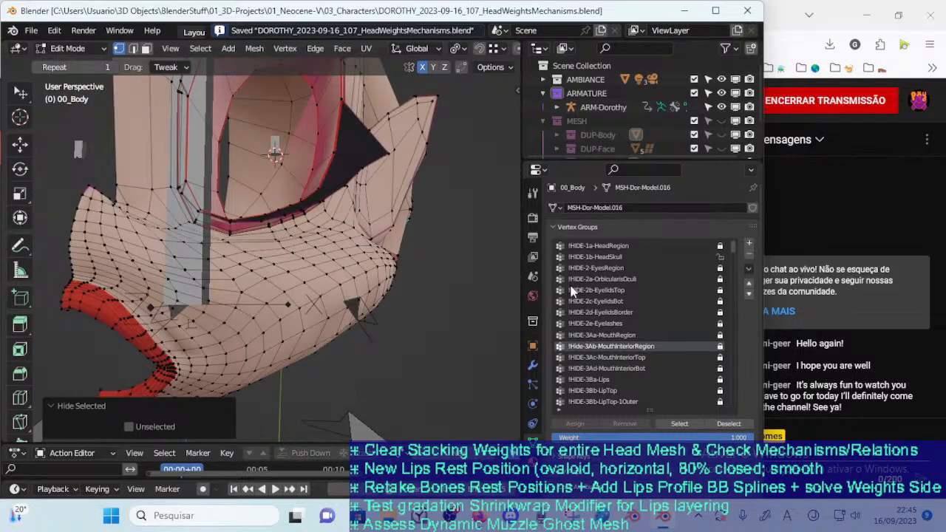
# Select the !HIDE-1a-HeadRegion group's vertices to check its coverage of the head, and deselect them
pyautogui.click(621, 246)
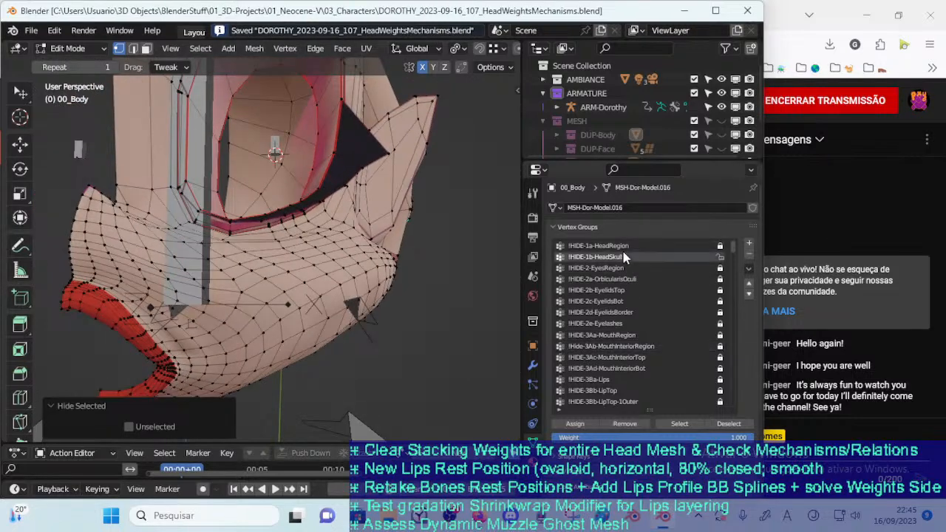
pyautogui.click(679, 424)
pyautogui.scroll(-3, 300, 271)
pyautogui.moveTo(299, 271); pyautogui.dragTo(259, 272, button='middle')
pyautogui.hotkey('alt', 'a')
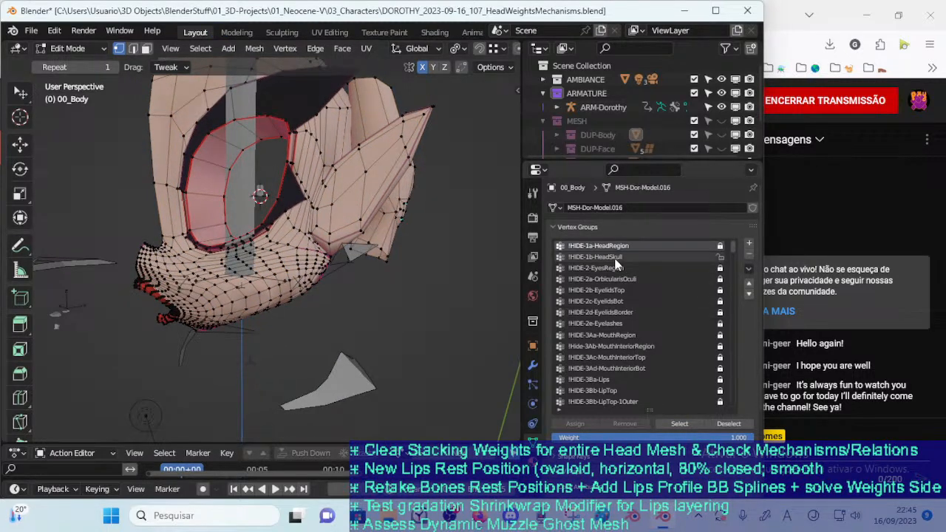
# Leave Edit Mode and enter Weight Paint on 00_Body with the ARM-Dorothy armature also selected
pyautogui.press('Tab')
pyautogui.click(242, 189)
pyautogui.keyDown('shift'); pyautogui.click(296, 234); pyautogui.keyUp('shift')
pyautogui.hotkey('ctrl', 'Tab')
pyautogui.press('w')
pyautogui.moveTo(297, 278)
pyautogui.mouseDown(button='middle')
pyautogui.moveTo(316, 284)
pyautogui.moveTo(338, 317)
pyautogui.mouseUp(button='middle')
pyautogui.press('m')
pyautogui.press('m')
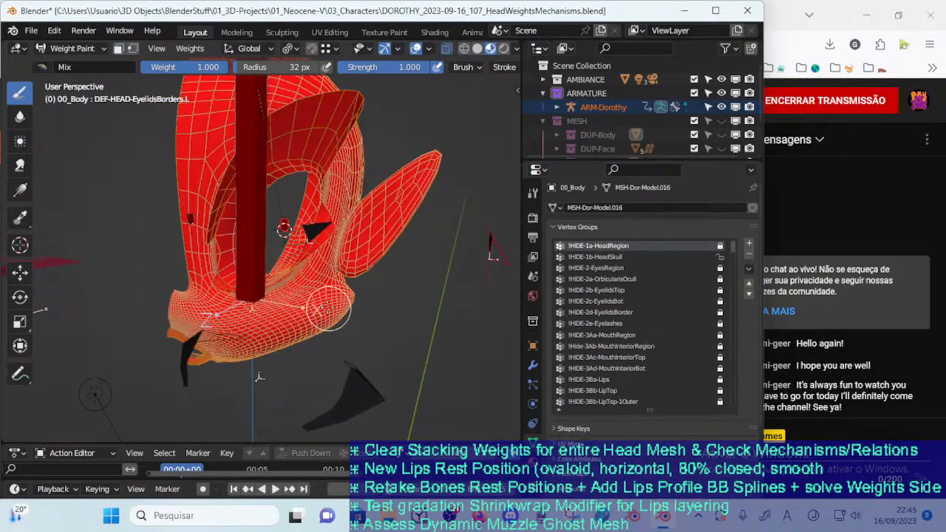
pyautogui.press('m')
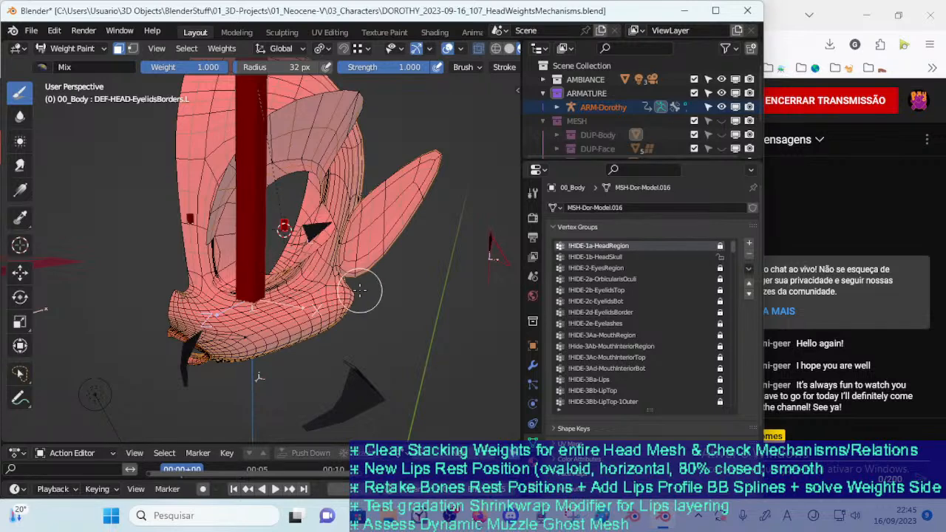
pyautogui.press('m')
pyautogui.press('m')
pyautogui.press('m')
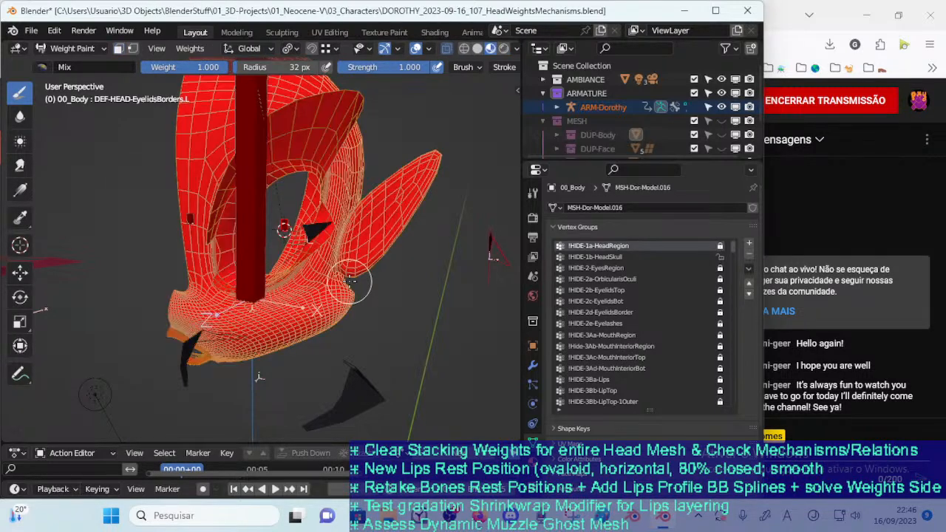
# Display the DEF-HEAD-Head bone's weights, and select that group's vertices in Edit Mode to inspect its coverage from several angles
pyautogui.keyDown('ctrl'); pyautogui.click(256, 226); pyautogui.keyUp('ctrl')
pyautogui.moveTo(255, 226); pyautogui.dragTo(318, 295, button='middle')
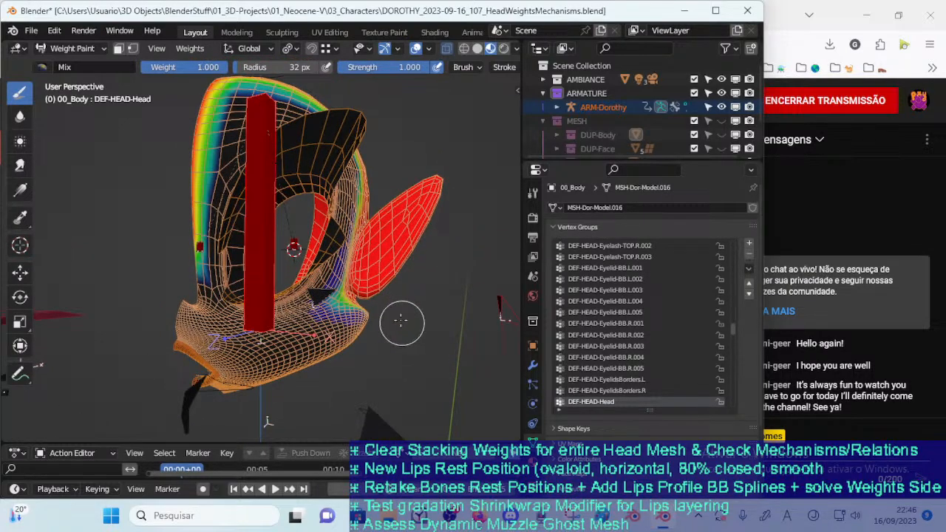
pyautogui.hotkey('ctrl', 'Tab')
pyautogui.click(357, 322)
pyautogui.click(338, 323)
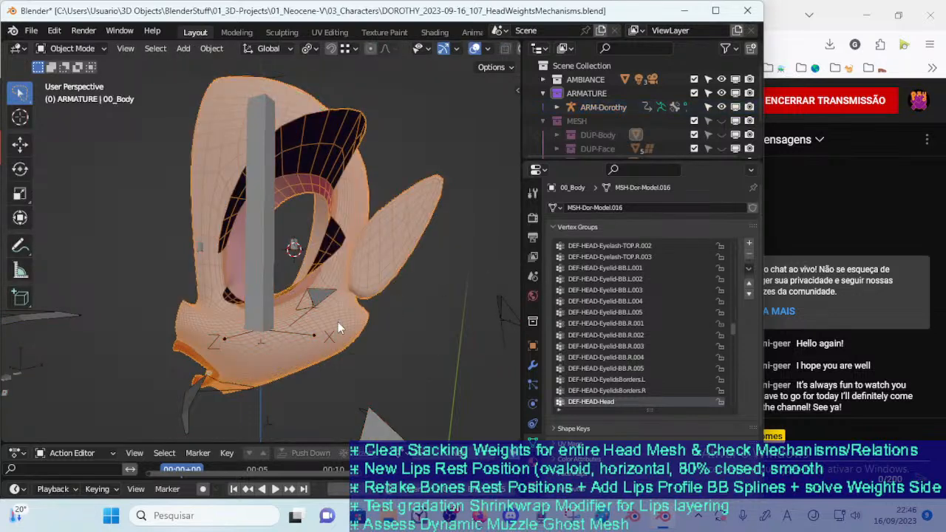
pyautogui.press('Tab')
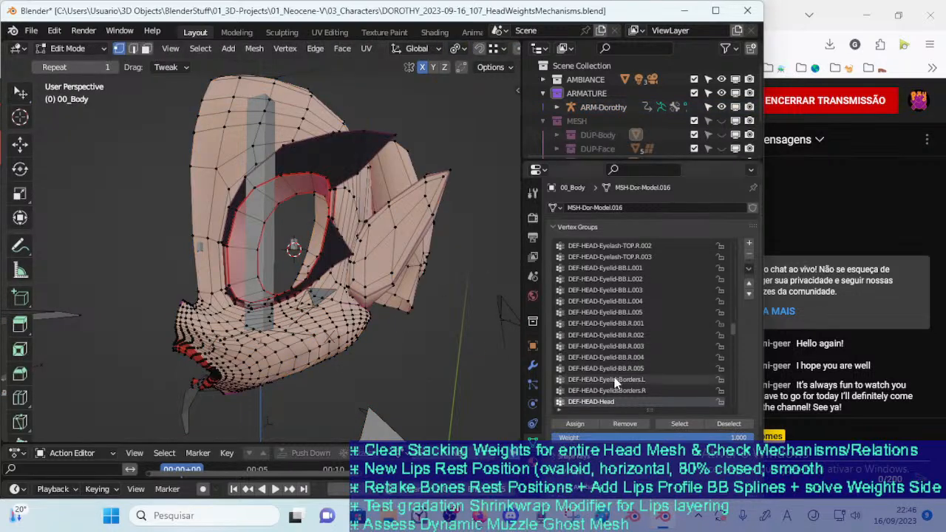
pyautogui.click(679, 423)
pyautogui.moveTo(302, 344); pyautogui.dragTo(253, 314, button='middle')
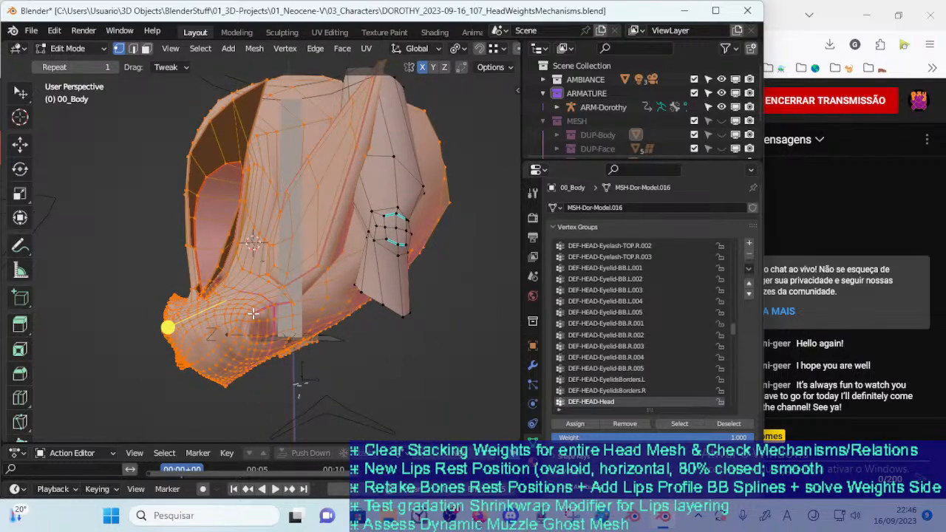
pyautogui.hotkey('alt', 'a')
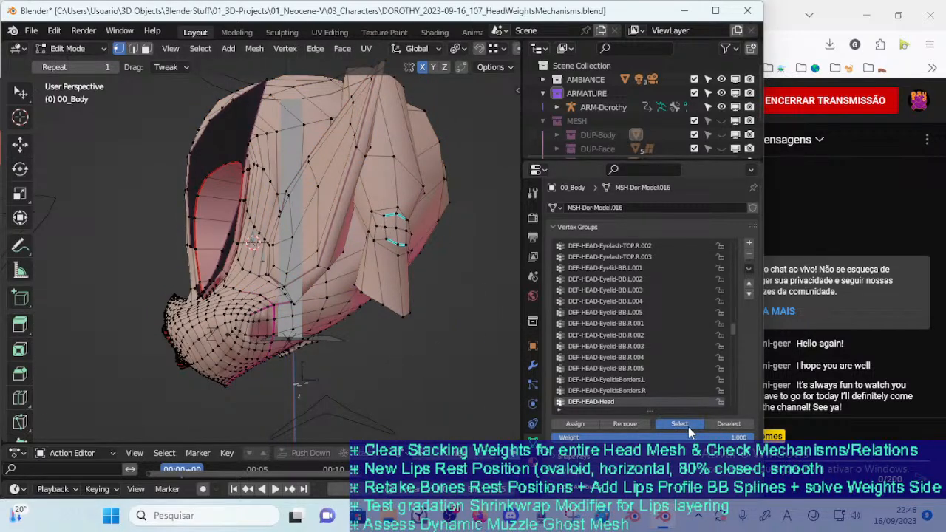
pyautogui.click(688, 426)
pyautogui.moveTo(311, 315); pyautogui.dragTo(440, 338, button='middle')
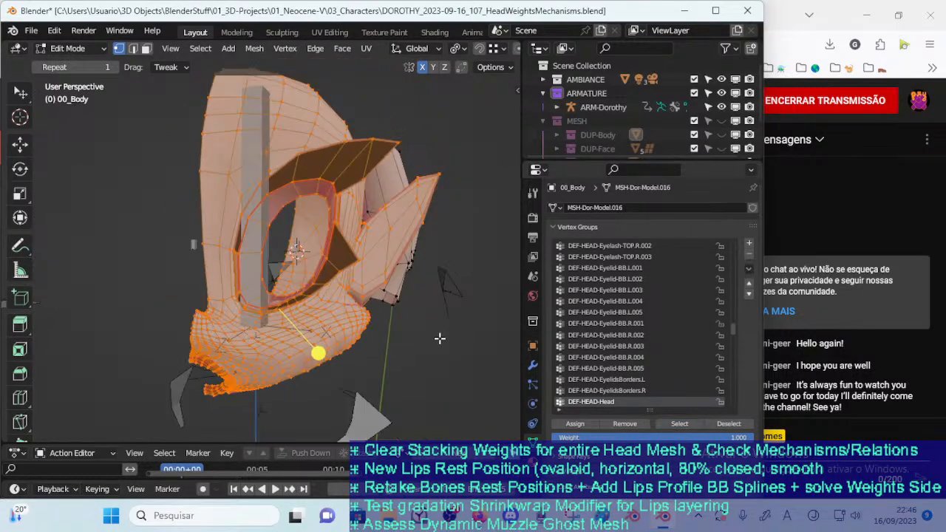
pyautogui.moveTo(316, 320); pyautogui.dragTo(309, 309, button='middle')
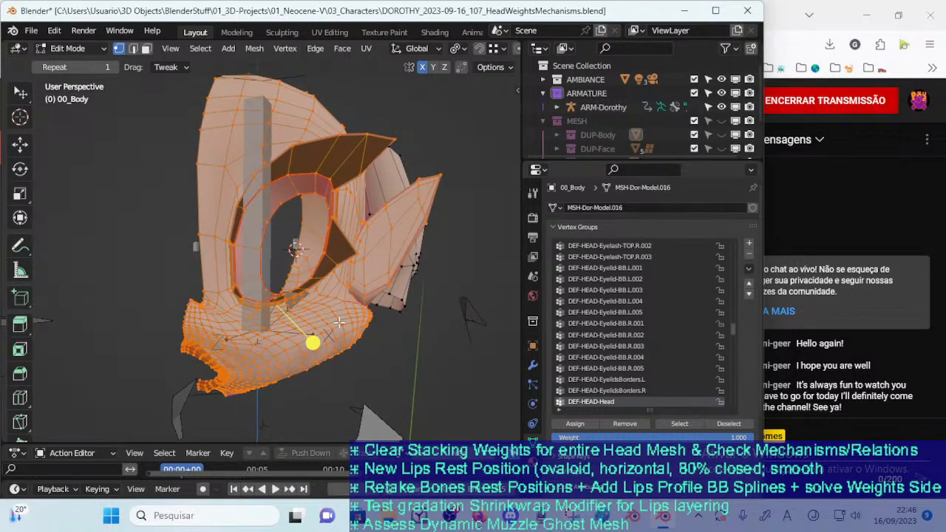
pyautogui.moveTo(364, 328); pyautogui.dragTo(417, 309, button='middle')
# Clear the selection and hide the whole linked mesh piece behind the ear
pyautogui.click(430, 325)
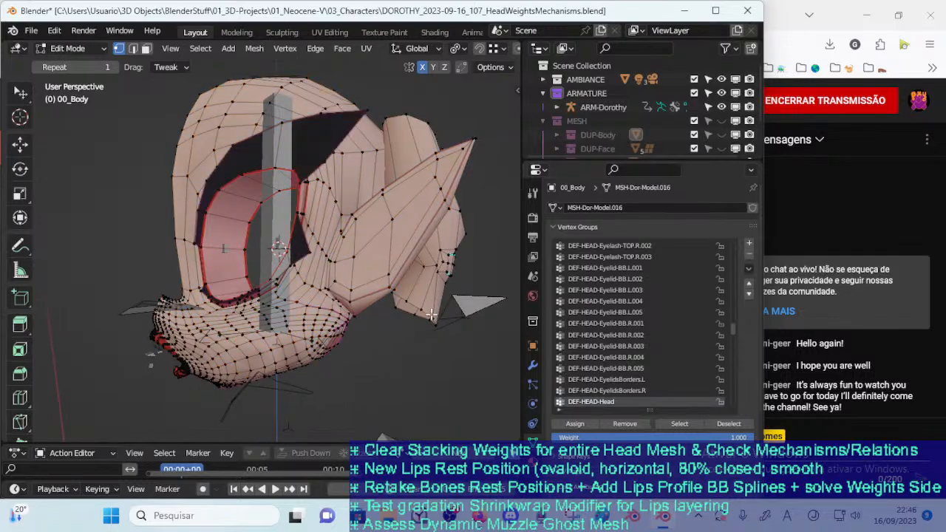
pyautogui.press('l')
pyautogui.press('h')
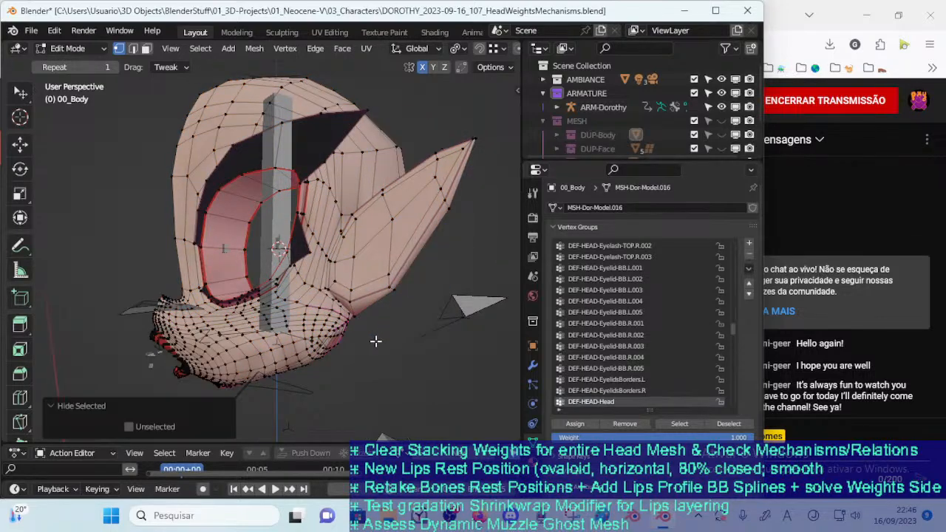
# Return 00_Body to Weight Paint and examine the DEF-HEAD-Head weights around the cheek, ear and eye opening
pyautogui.hotkey('ctrl', 'Tab')
pyautogui.press('w')
pyautogui.moveTo(368, 348); pyautogui.dragTo(429, 341, button='middle')
pyautogui.moveTo(338, 331); pyautogui.dragTo(262, 343, button='middle')
pyautogui.moveTo(332, 334)
pyautogui.mouseDown(button='middle')
pyautogui.moveTo(361, 329)
pyautogui.moveTo(334, 270)
pyautogui.mouseUp(button='middle')
pyautogui.scroll(3, 352, 329)
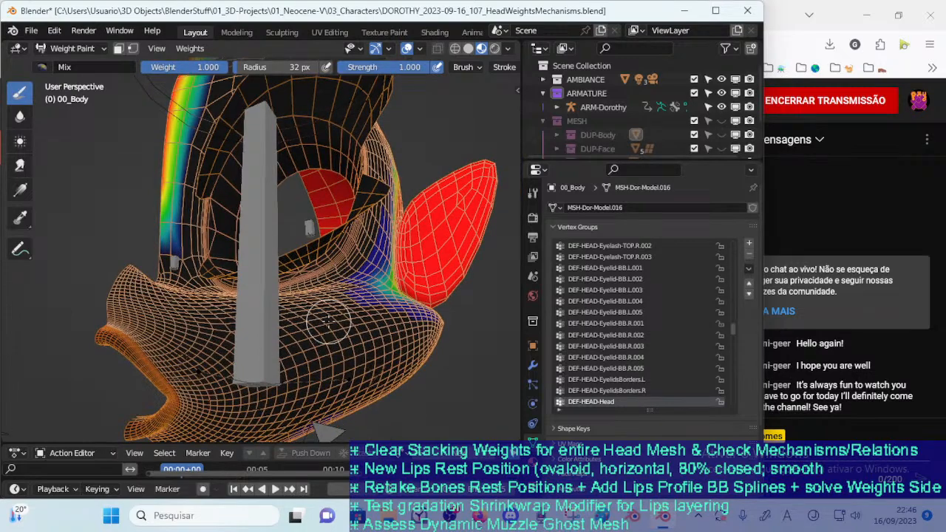
pyautogui.scroll(2, 329, 322)
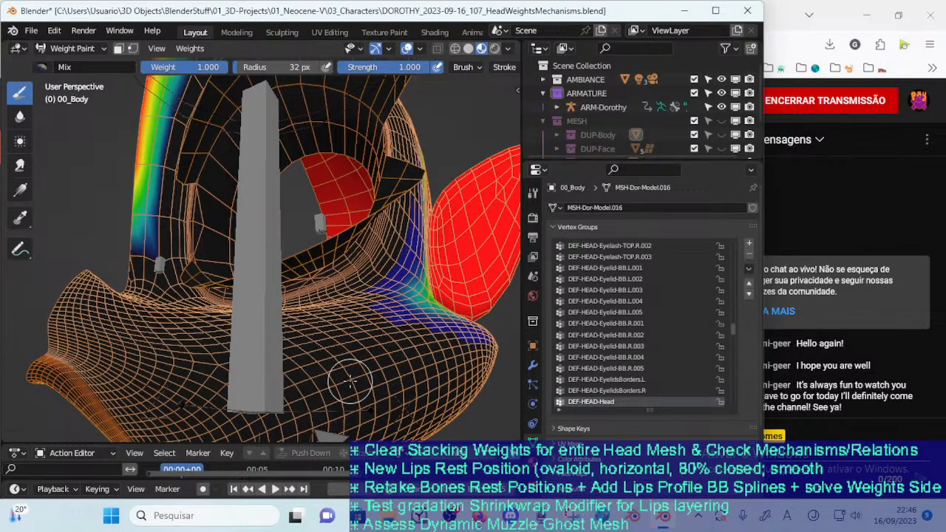
pyautogui.scroll(-2, 312, 371)
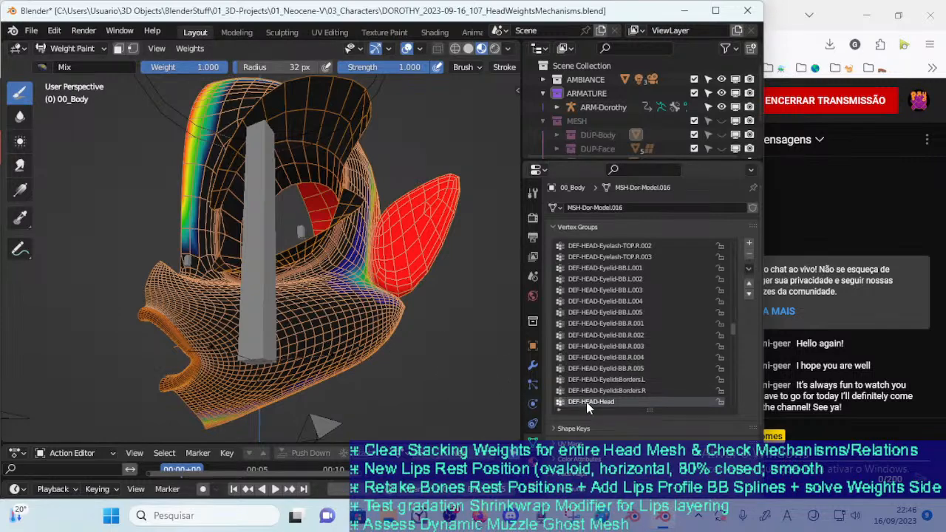
# Select the DEF-HEAD-Head group's vertices in Edit Mode to check which ones it includes, and deselect them
pyautogui.press('Tab')
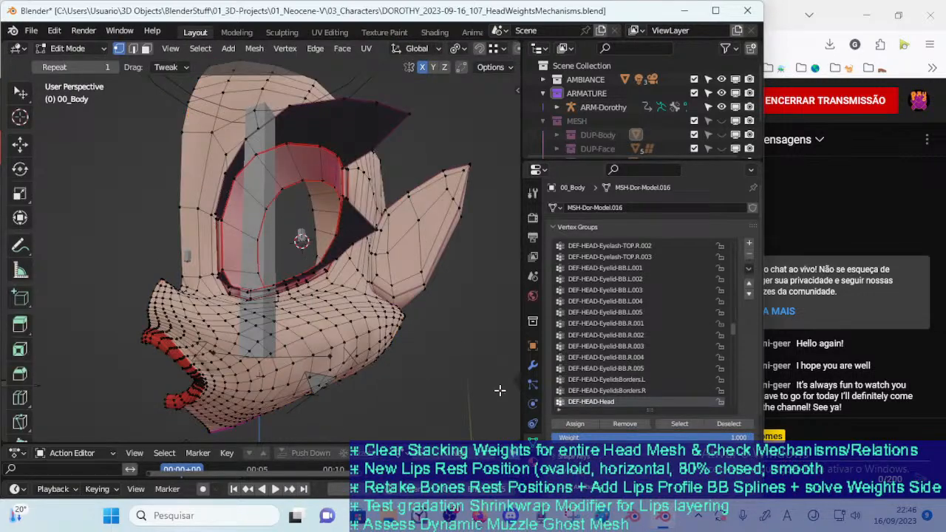
pyautogui.click(677, 430)
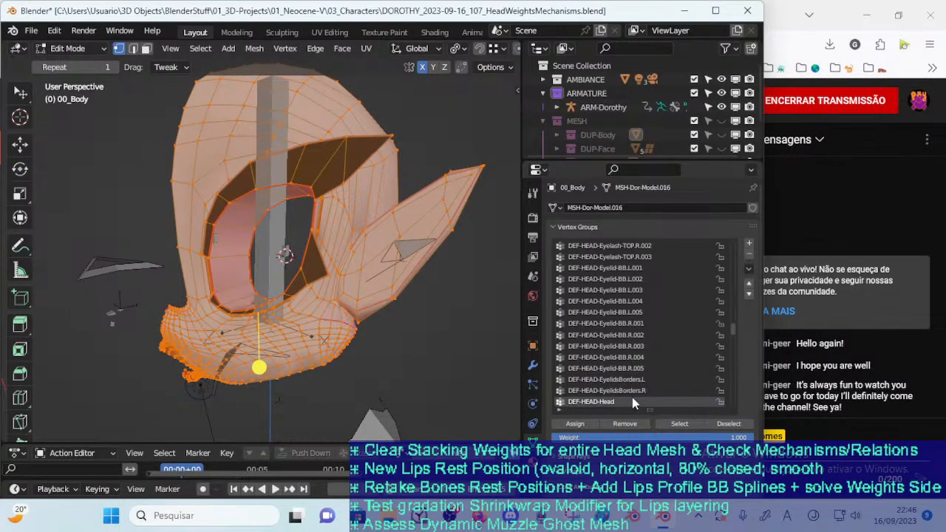
pyautogui.hotkey('alt', 'a')
pyautogui.moveTo(352, 355); pyautogui.dragTo(290, 277, button='middle')
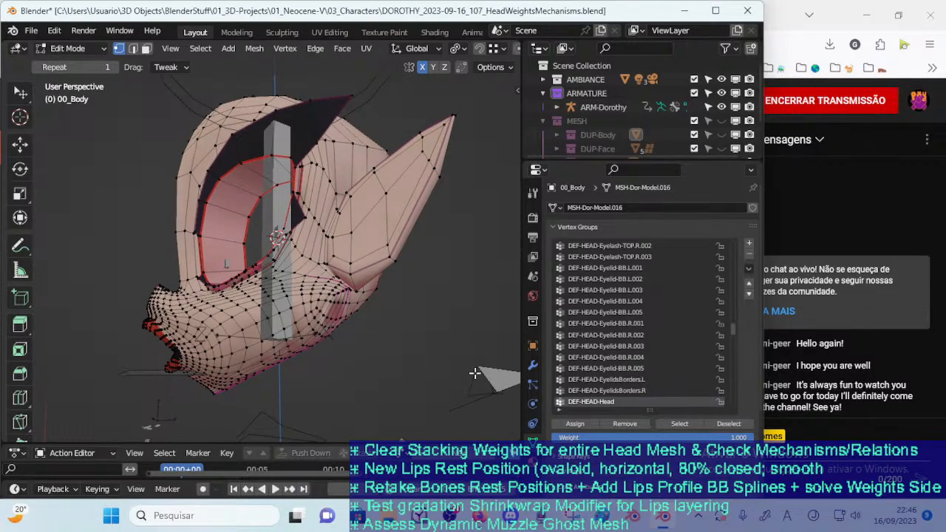
# Switch 00_Body back to Weight Paint and save the file
pyautogui.hotkey('ctrl', 'Tab')
pyautogui.click(360, 319)
pyautogui.moveTo(360, 342)
pyautogui.mouseDown(button='middle')
pyautogui.moveTo(429, 363)
pyautogui.moveTo(169, 334)
pyautogui.moveTo(192, 264)
pyautogui.moveTo(294, 243)
pyautogui.mouseUp(button='middle')
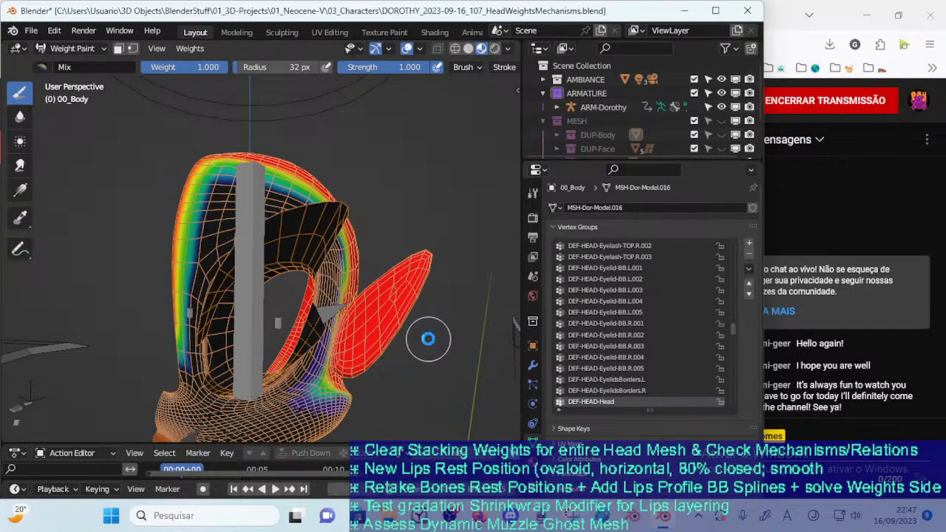
pyautogui.hotkey('ctrl', 's')
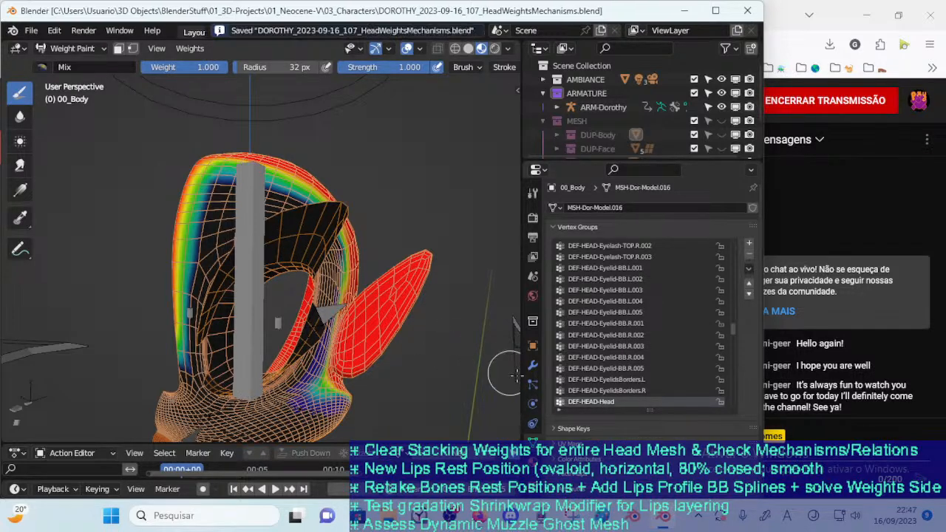
# Duplicate the DEF-HEAD-Head vertex group and make the copy the active group
pyautogui.click(749, 269)
pyautogui.moveTo(677, 317)
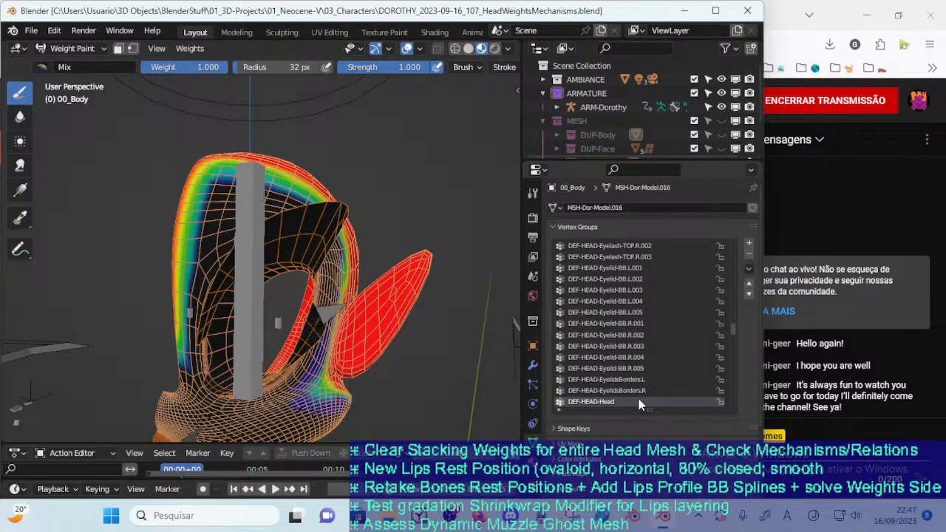
pyautogui.click(749, 269)
pyautogui.moveTo(700, 314)
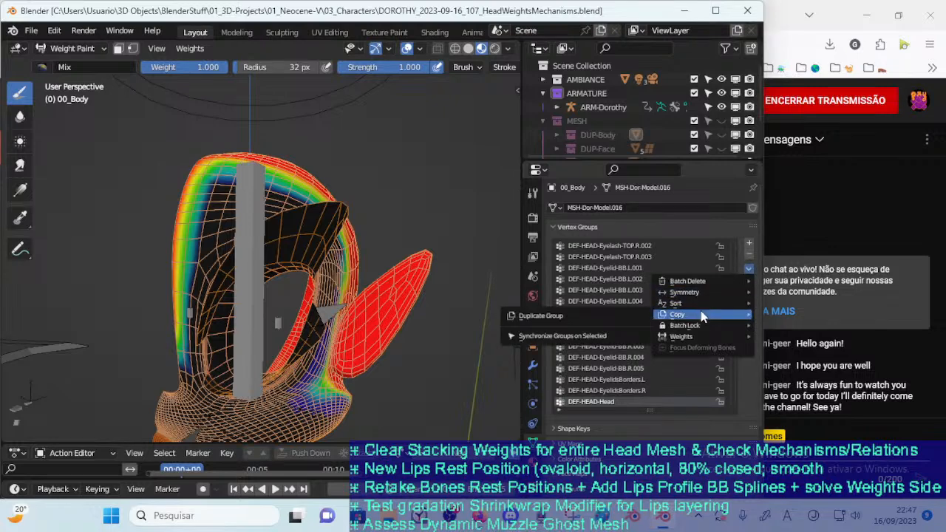
pyautogui.click(593, 315)
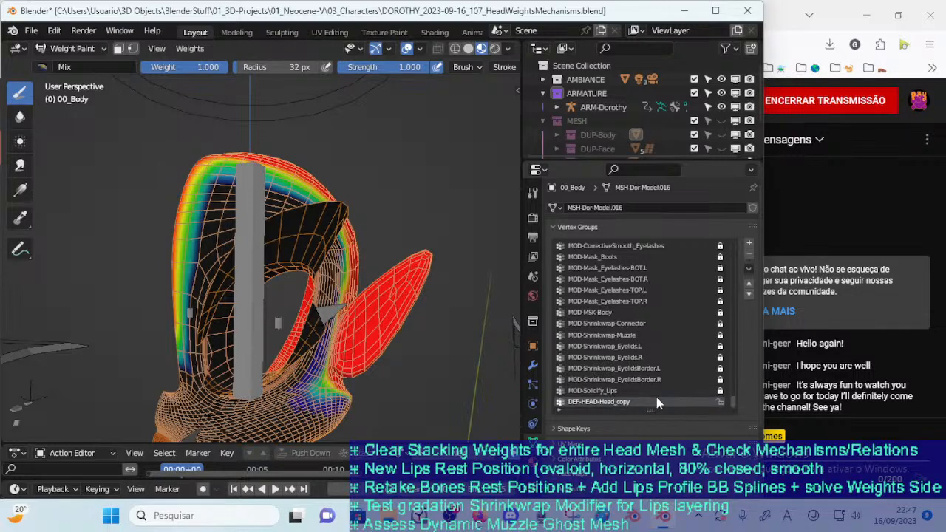
pyautogui.click(589, 388)
pyautogui.click(598, 403)
# Leave Weight Paint and put the ARM-Dorothy armature into Pose Mode
pyautogui.hotkey('ctrl', 'Tab')
pyautogui.click(257, 306)
pyautogui.hotkey('ctrl', 'Tab')
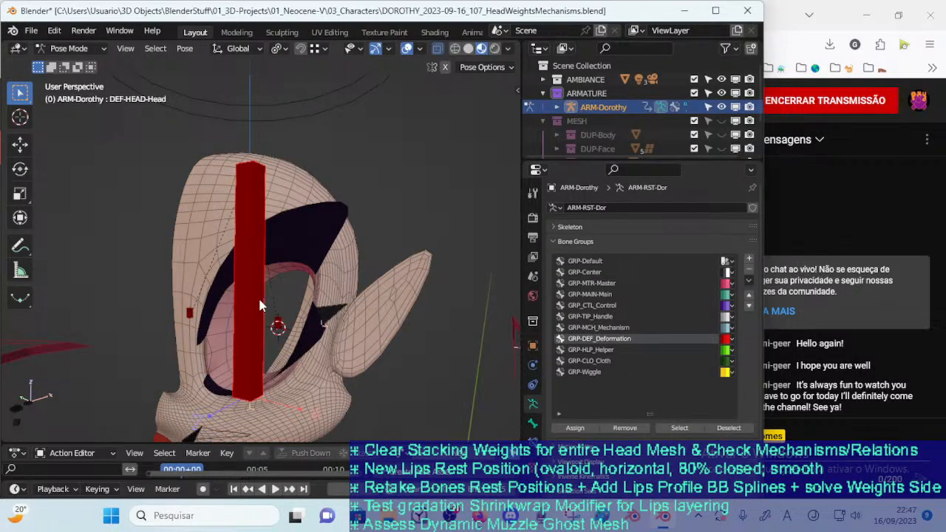
# Take ARM-Dorothy out of Pose Mode, put 00_Body back into Weight Paint and make the DEF-HEAD-Head_copy group active
pyautogui.hotkey('ctrl', 'Tab')
pyautogui.click(340, 282)
pyautogui.click(249, 273)
pyautogui.keyDown('shift'); pyautogui.click(361, 271); pyautogui.keyUp('shift')
pyautogui.hotkey('ctrl', 'Tab')
pyautogui.press('w')
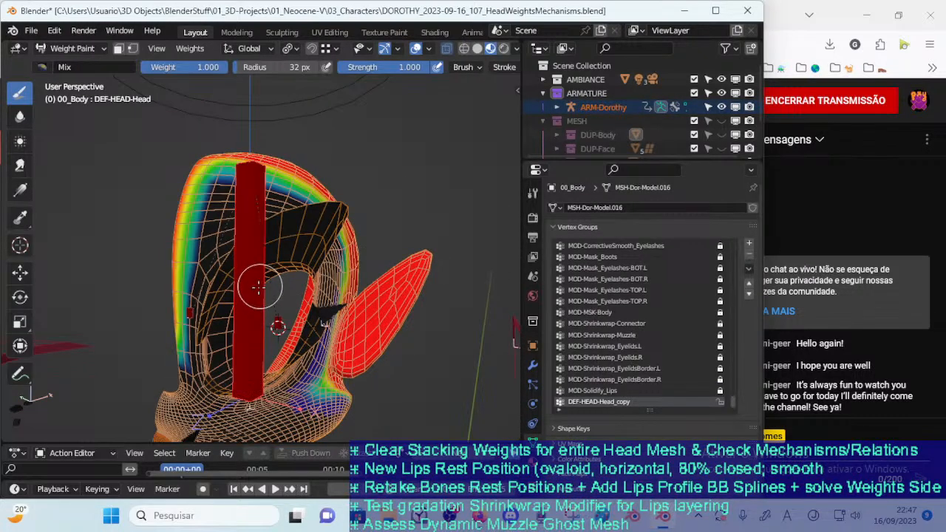
pyautogui.keyDown('ctrl'); pyautogui.click(258, 288); pyautogui.keyUp('ctrl')
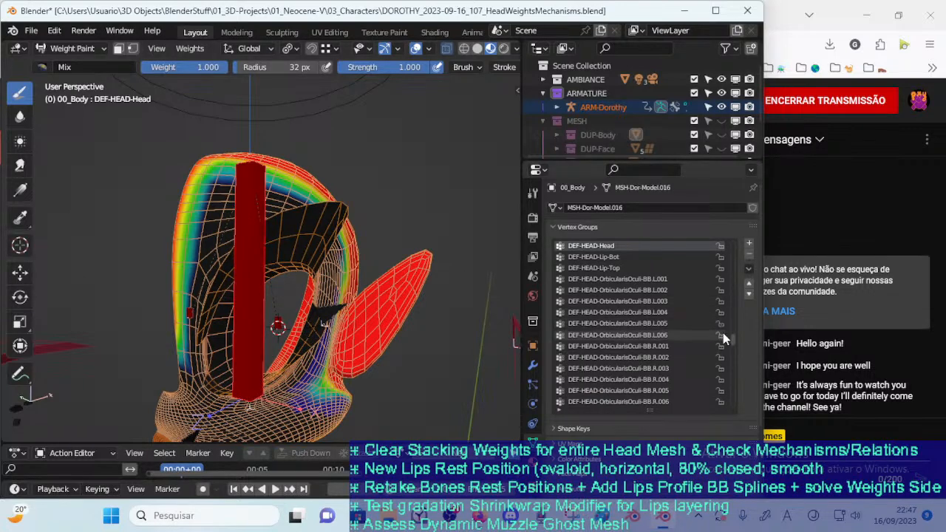
pyautogui.scroll(-10, 722, 332)
pyautogui.click(606, 390)
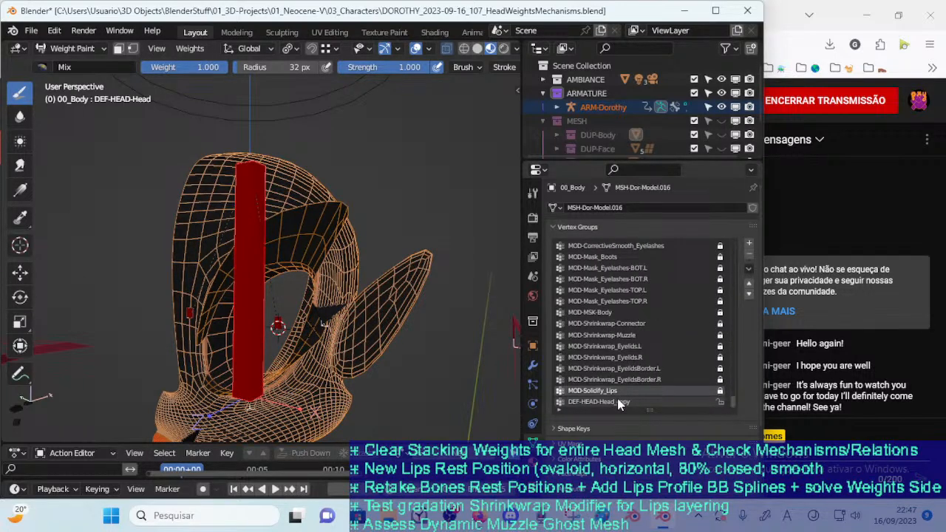
pyautogui.click(620, 402)
# Switch 00_Body to Edit Mode and select the DEF-HEAD-Head_copy group's vertices to examine which parts of the head they cover
pyautogui.hotkey('ctrl', 'Tab')
pyautogui.press('o')
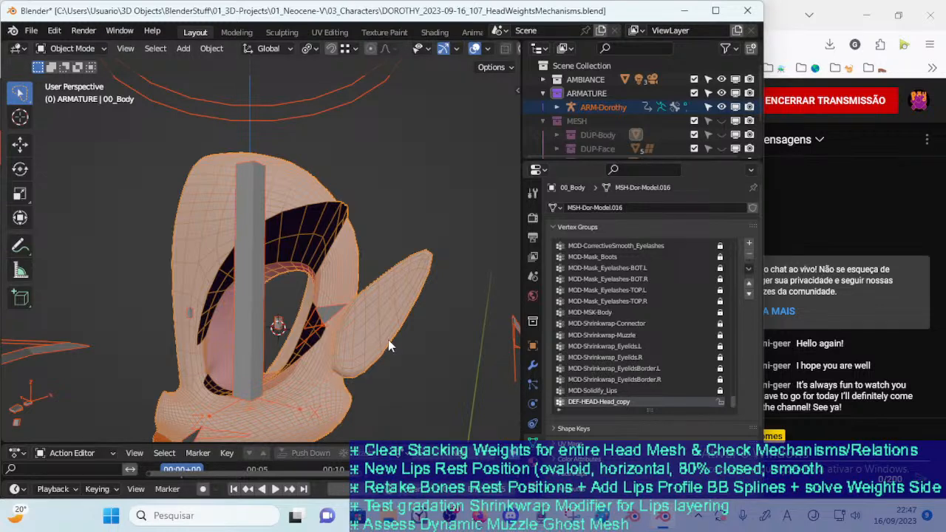
pyautogui.press('Tab')
pyautogui.click(679, 425)
pyautogui.hotkey('alt', 'a')
pyautogui.keyDown('shift'); pyautogui.moveTo(397, 360); pyautogui.dragTo(369, 299, button='middle'); pyautogui.keyUp('shift')
pyautogui.click(668, 423)
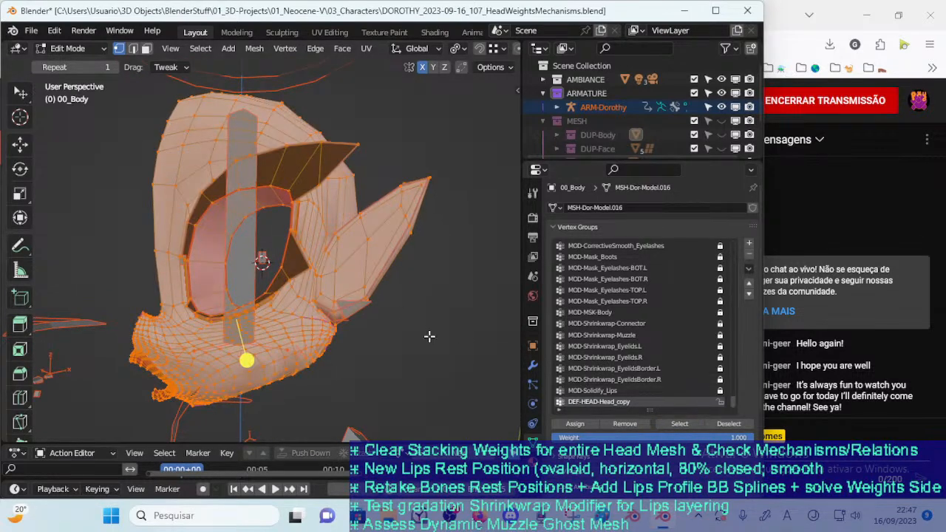
pyautogui.moveTo(313, 288); pyautogui.dragTo(337, 285, button='middle')
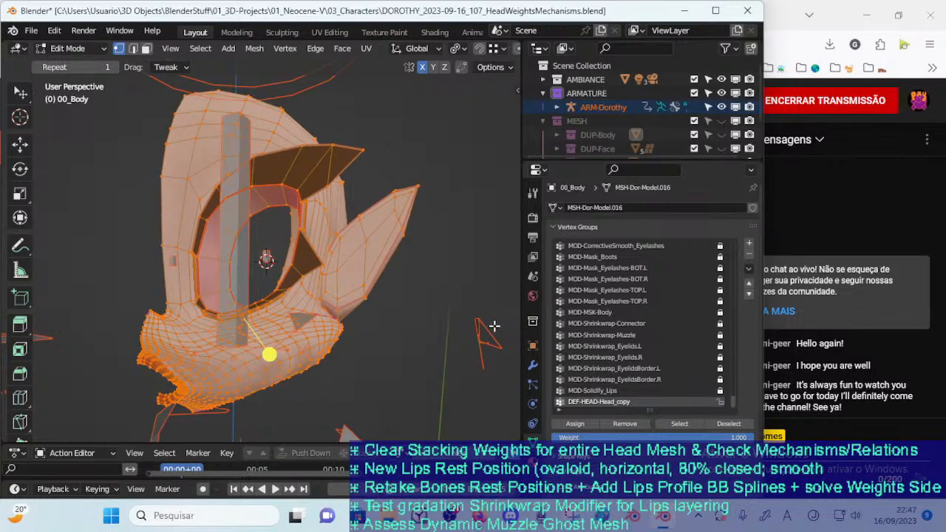
# Rename the DEF-HEAD-Head_copy vertex group to ss and deselect all vertices
pyautogui.doubleClick(636, 402)
pyautogui.click(666, 399)
pyautogui.hotkey('shift', 'Right')
pyautogui.hotkey('shift', 'Right')
pyautogui.hotkey('shift', 'Right')
pyautogui.hotkey('shift', 'Right')
pyautogui.hotkey('shift', 'Right')
pyautogui.hotkey('shift', 'Right')
pyautogui.hotkey('shift', 'Right')
pyautogui.hotkey('shift', 'Right')
pyautogui.hotkey('shift', 'Right')
pyautogui.hotkey('shift', 'Right')
pyautogui.hotkey('shift', 'Right')
pyautogui.hotkey('shift', 'Right')
pyautogui.hotkey('shift', 'Right')
pyautogui.hotkey('shift', 'Right')
pyautogui.hotkey('shift', 'Right')
pyautogui.hotkey('shift', 'Right')
pyautogui.press('BackSpace')
pyautogui.write('s')
pyautogui.hotkey('alt', 'a')
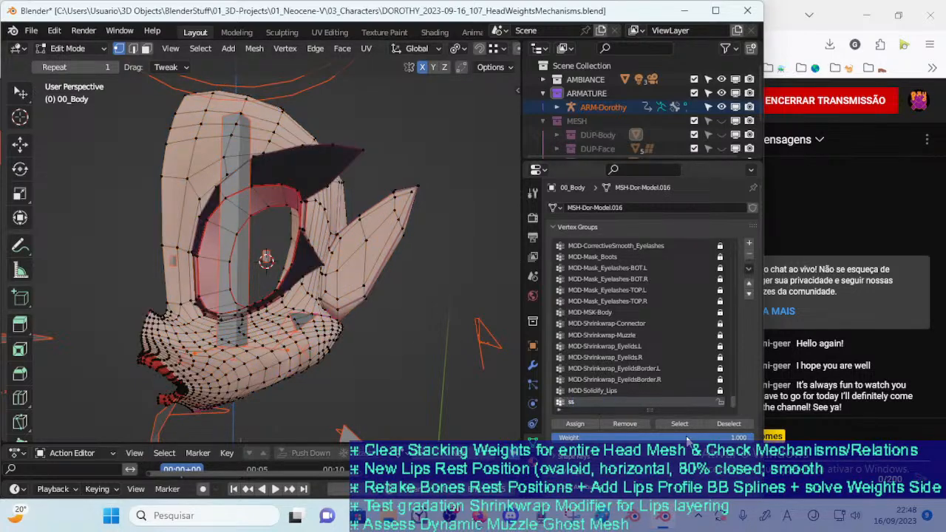
# Select the ss group's vertices to check its coverage, deselect them and return 00_Body to Object Mode
pyautogui.click(686, 422)
pyautogui.moveTo(288, 316); pyautogui.dragTo(292, 275, button='middle')
pyautogui.hotkey('alt', 'a')
pyautogui.scroll(2, 251, 331)
pyautogui.hotkey('ctrl', 'Tab')
pyautogui.press('4')
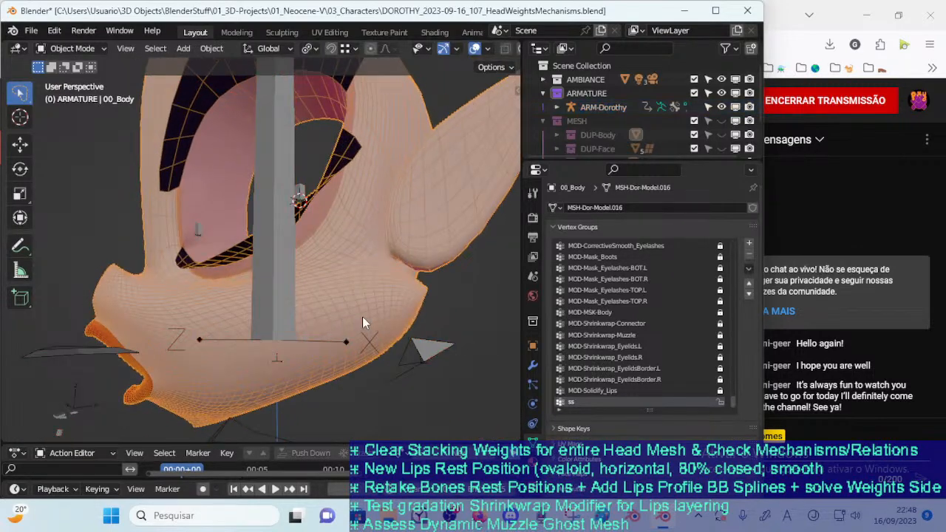
# In Edit Mode, compare the vertices of MOD-Solidify_Lips with those of ss, leaving the ss group's vertices selected
pyautogui.press('Tab')
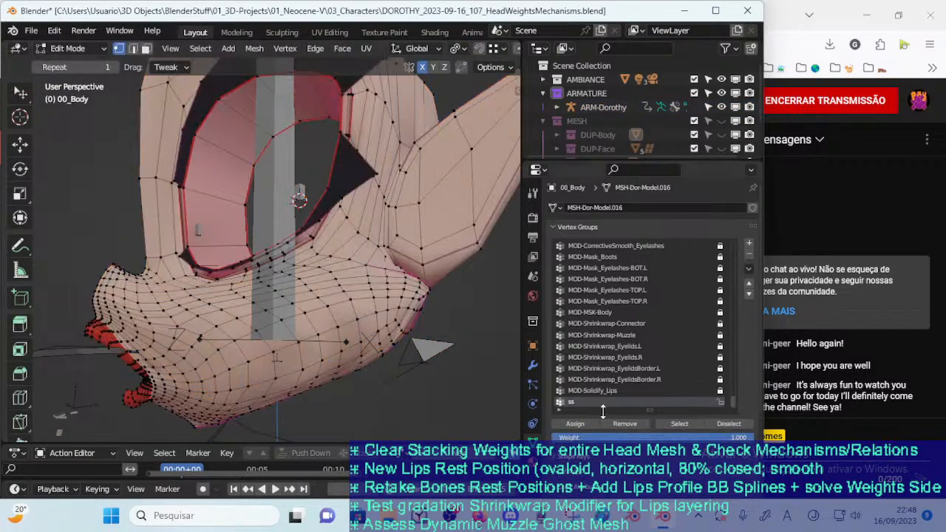
pyautogui.click(681, 425)
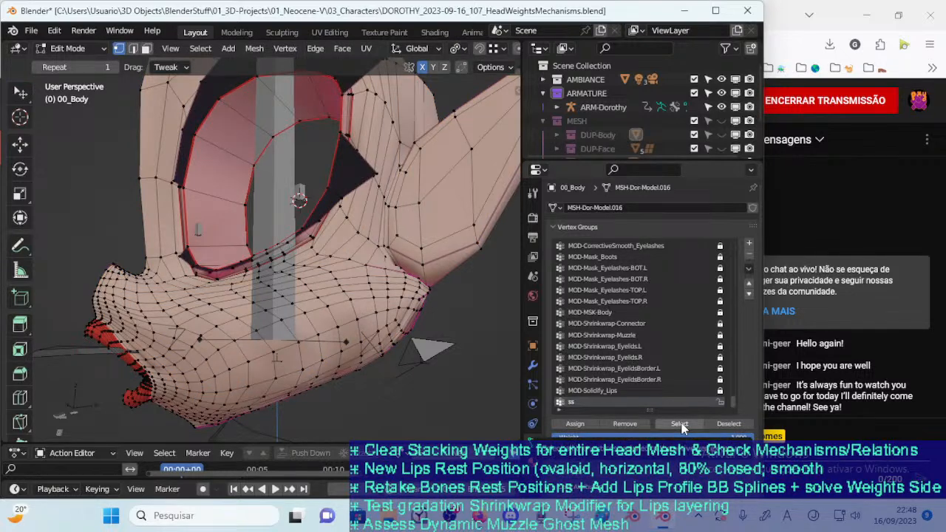
pyautogui.click(648, 391)
pyautogui.click(663, 422)
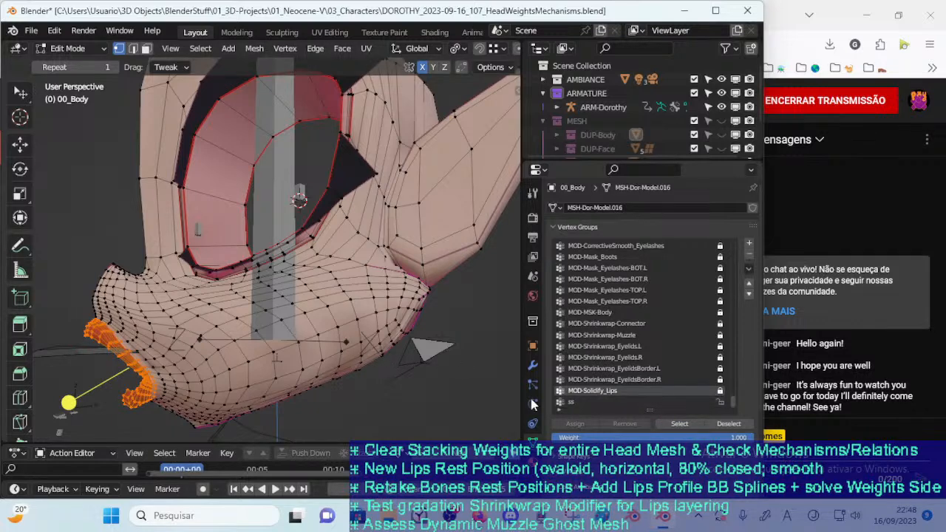
pyautogui.click(419, 380)
pyautogui.click(600, 404)
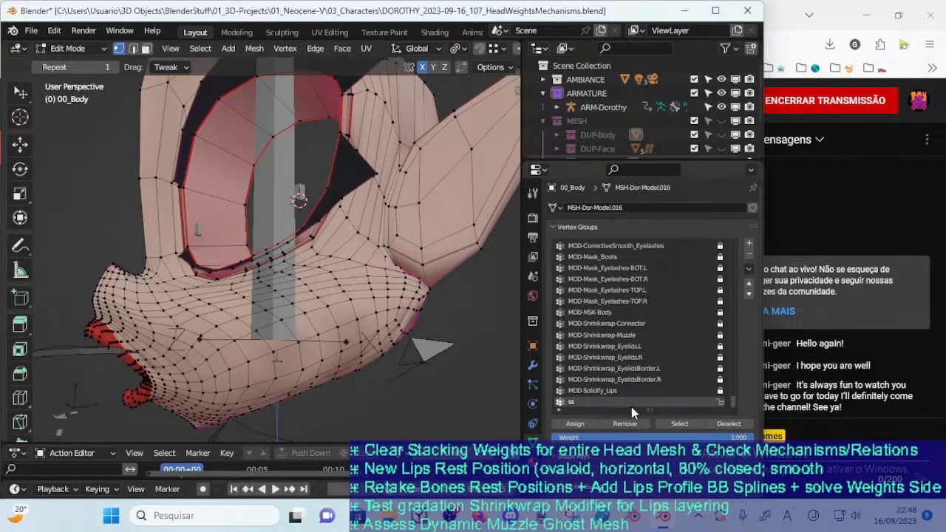
pyautogui.click(677, 423)
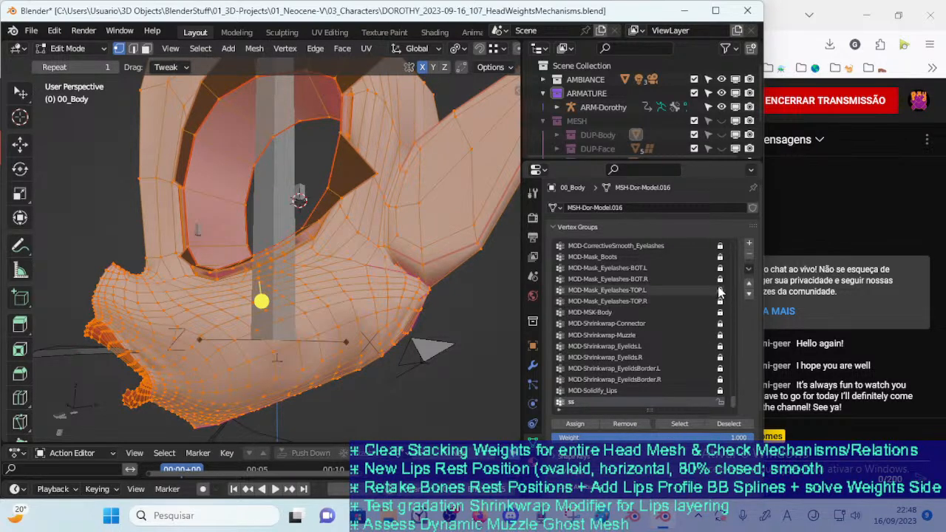
# Try to remove all vertices from the ss vertex group and check its weights in Weight Paint
pyautogui.click(747, 268)
pyautogui.moveTo(729, 326)
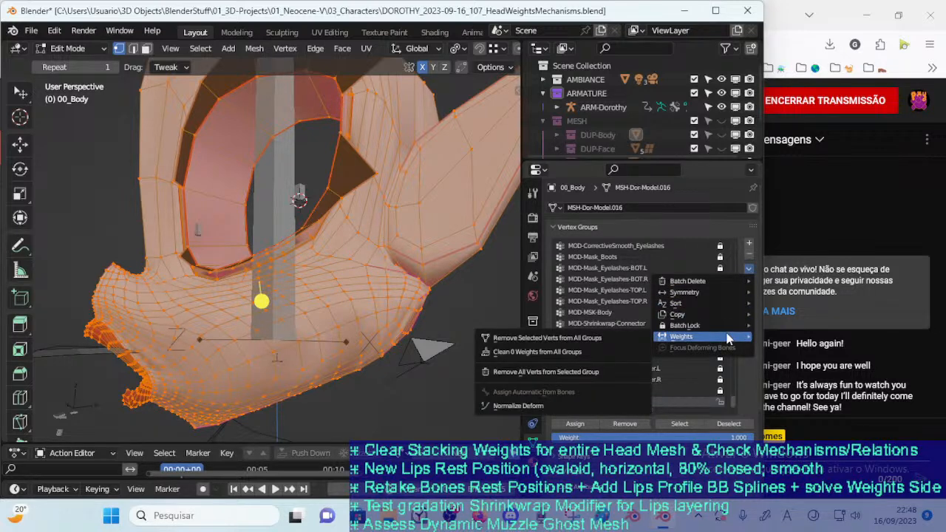
pyautogui.click(595, 373)
pyautogui.hotkey('ctrl', 'Tab')
pyautogui.press('w')
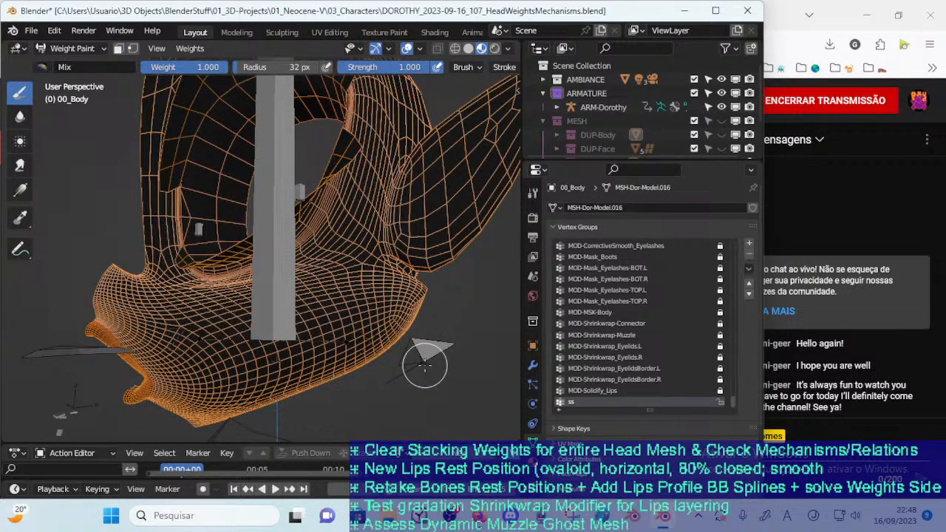
pyautogui.press('Tab')
pyautogui.hotkey('ctrl', 'Tab')
pyautogui.press('w')
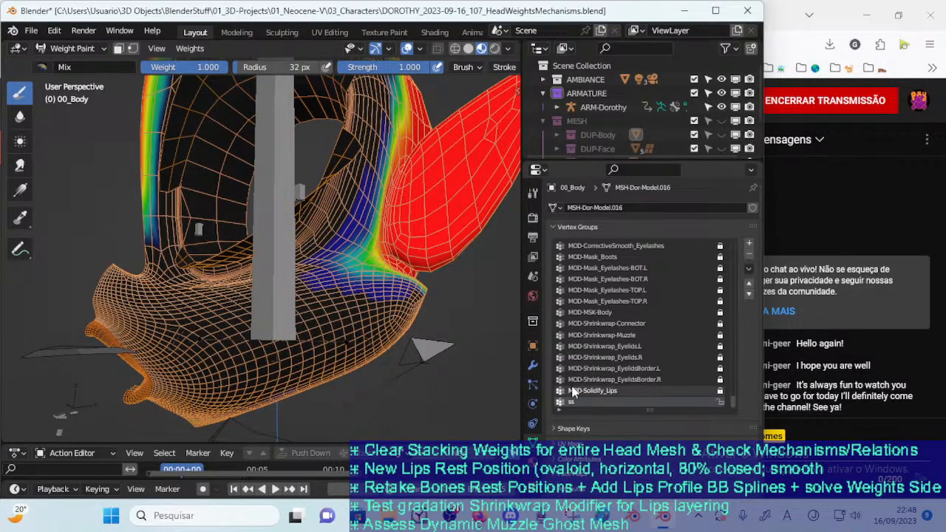
# Take 00_Body back to Edit Mode and alternate between the MOD-Solidify_Lips and ss groups to check them
pyautogui.click(590, 391)
pyautogui.click(584, 402)
pyautogui.hotkey('ctrl', 'Tab')
pyautogui.press('o')
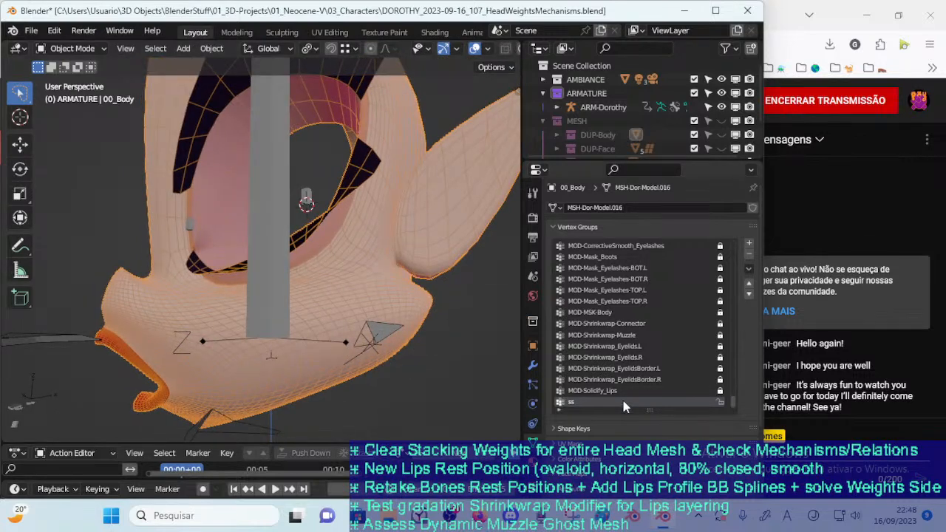
pyautogui.press('Tab')
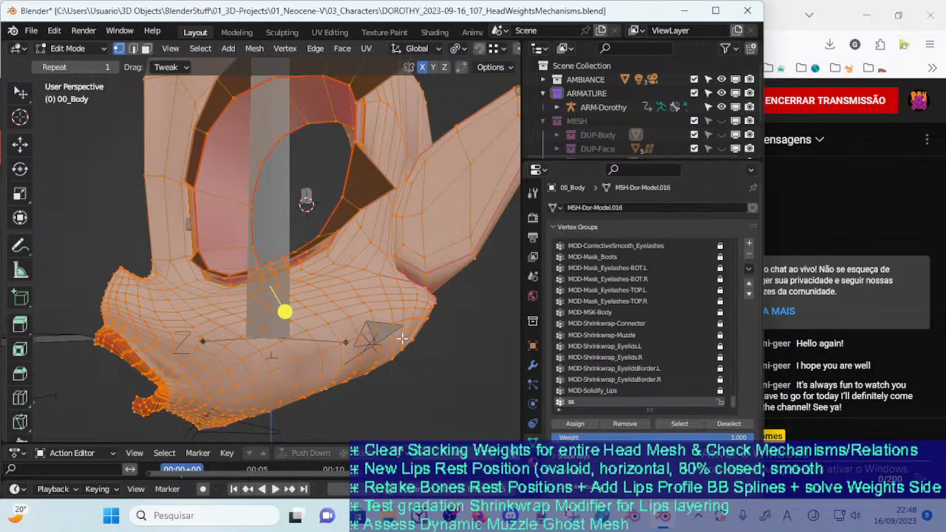
pyautogui.click(595, 392)
pyautogui.click(596, 400)
# Return 00_Body to Weight Paint and compare the MOD-Solidify_Lips weights with those of the ss group around the head
pyautogui.hotkey('ctrl', 'Tab')
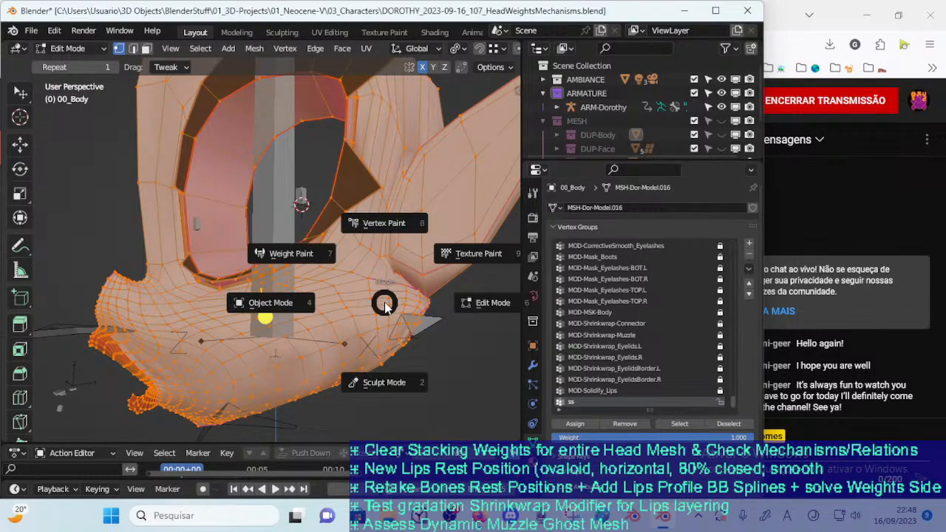
pyautogui.press('w')
pyautogui.click(646, 393)
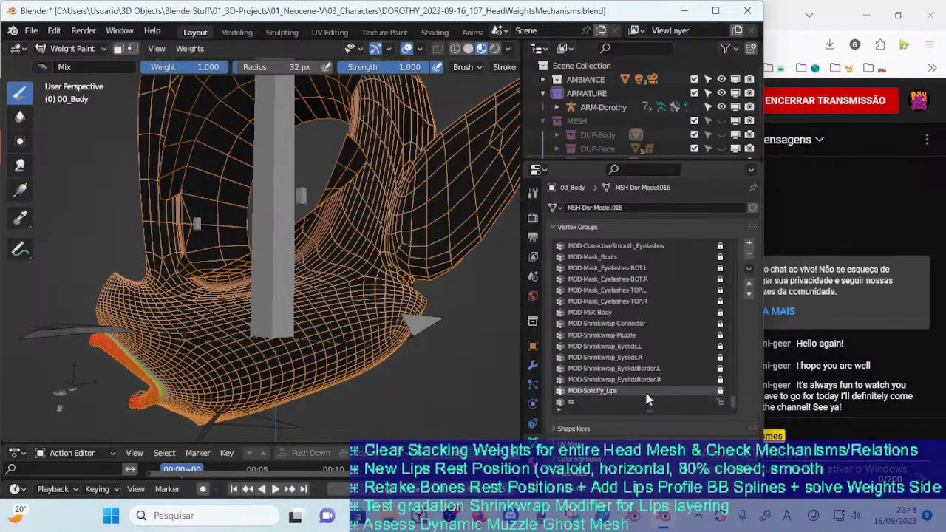
pyautogui.click(642, 402)
pyautogui.scroll(-2, 368, 281)
pyautogui.moveTo(368, 281); pyautogui.dragTo(325, 292, button='middle')
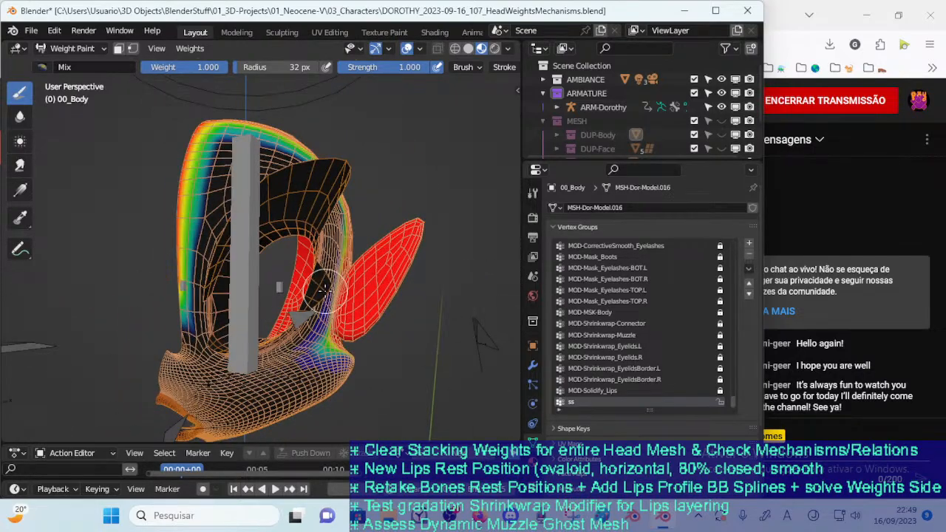
# Copy the name of the !HIDE-1b-HeadSkull vertex group and delete that group
pyautogui.moveTo(731, 397); pyautogui.dragTo(732, 240)
pyautogui.click(657, 256)
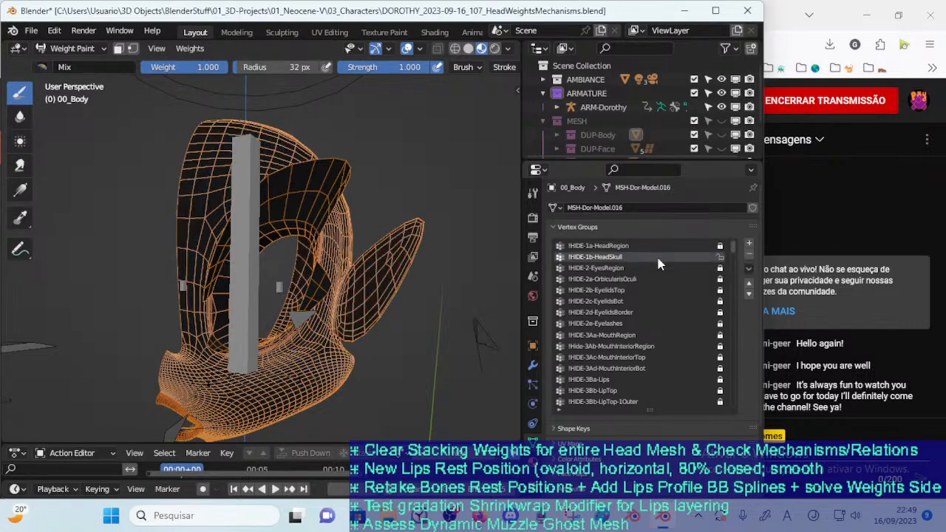
pyautogui.click(657, 246)
pyautogui.click(654, 256)
pyautogui.doubleClick(640, 256)
pyautogui.hotkey('ctrl', 'c')
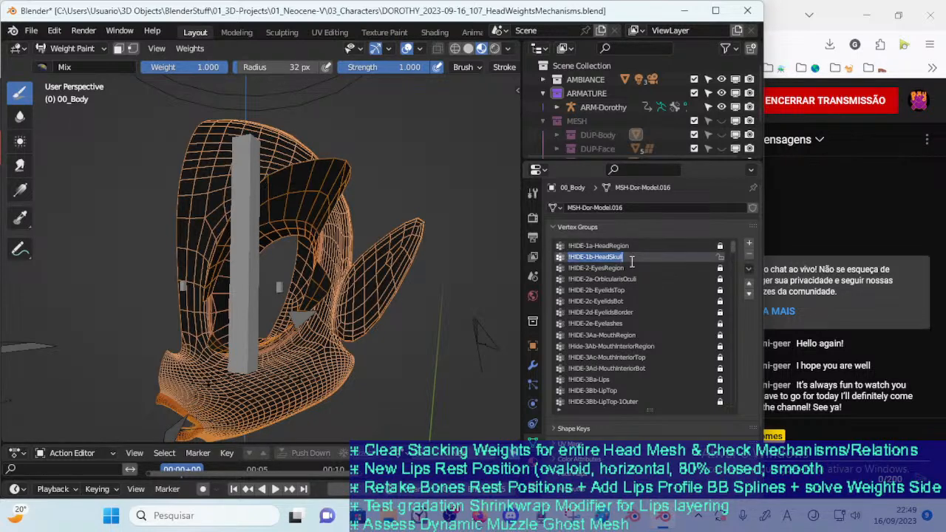
pyautogui.press('Escape')
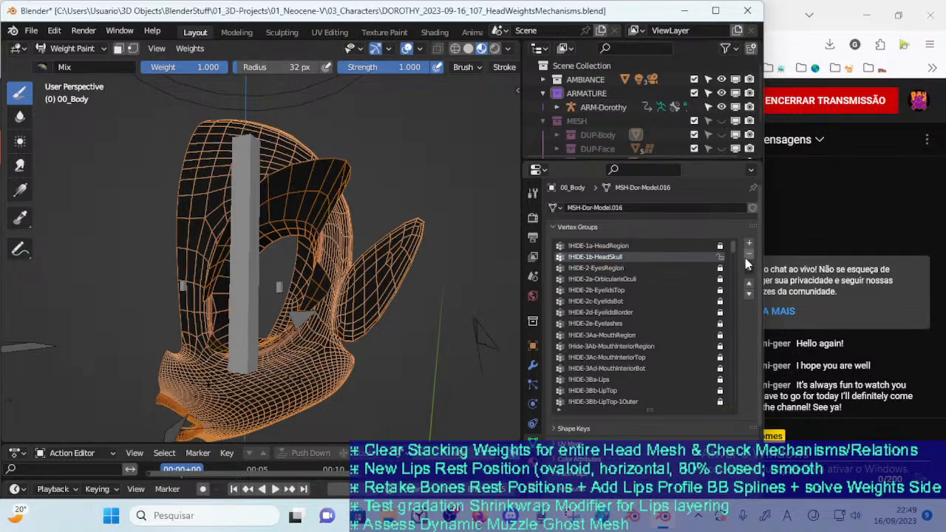
pyautogui.click(748, 256)
# Rename the ss vertex group to !HIDE-1b-HeadSkull
pyautogui.moveTo(733, 244); pyautogui.dragTo(734, 403)
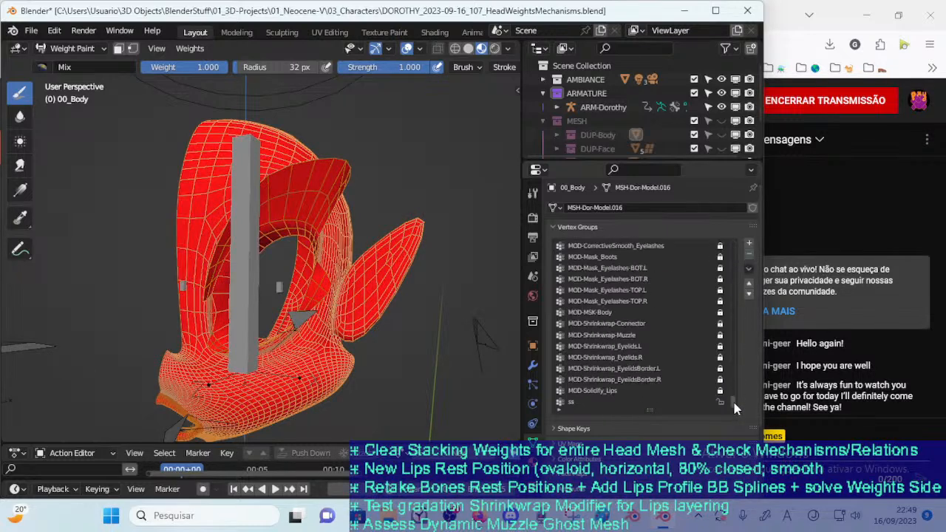
pyautogui.doubleClick(578, 402)
pyautogui.hotkey('ctrl', 'v')
pyautogui.press('Return')
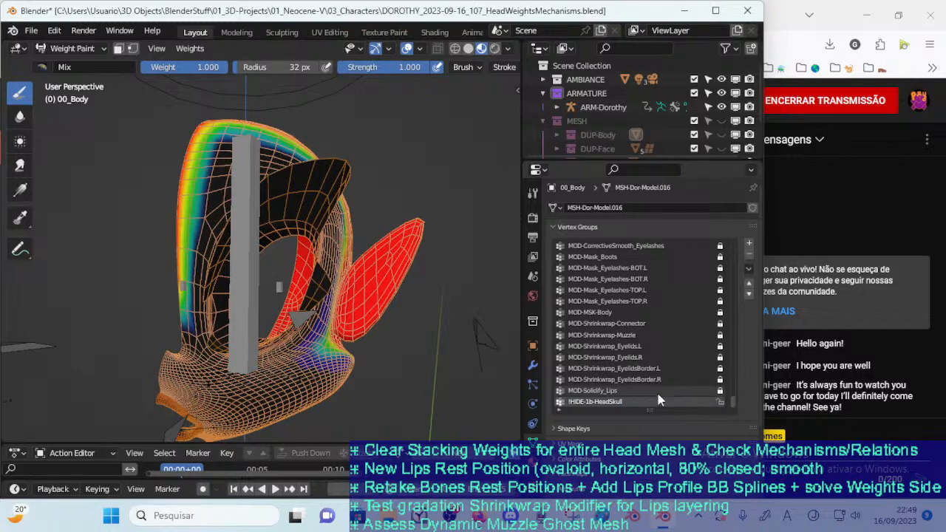
# Sort the vertex groups of 00_Body by name and inspect the !HIDE-1b-HeadSkull weights around the head
pyautogui.click(750, 269)
pyautogui.moveTo(692, 301)
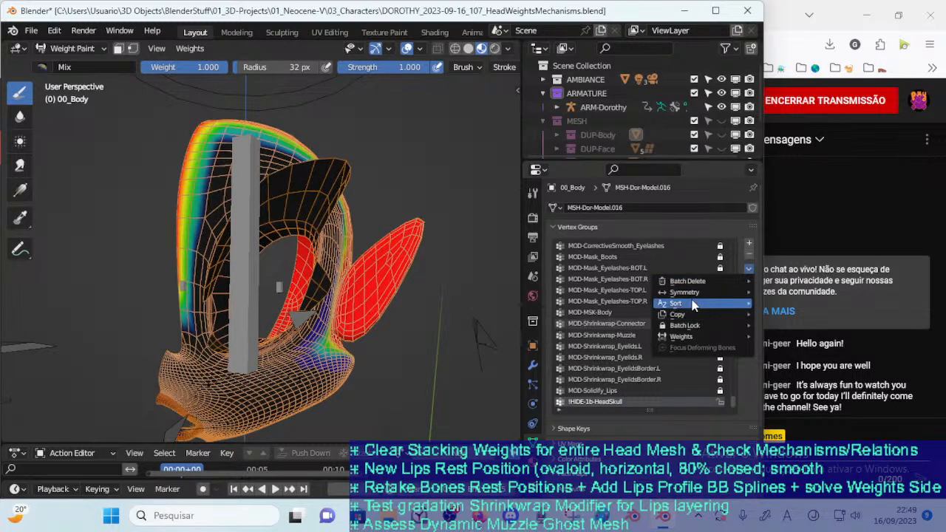
pyautogui.click(629, 303)
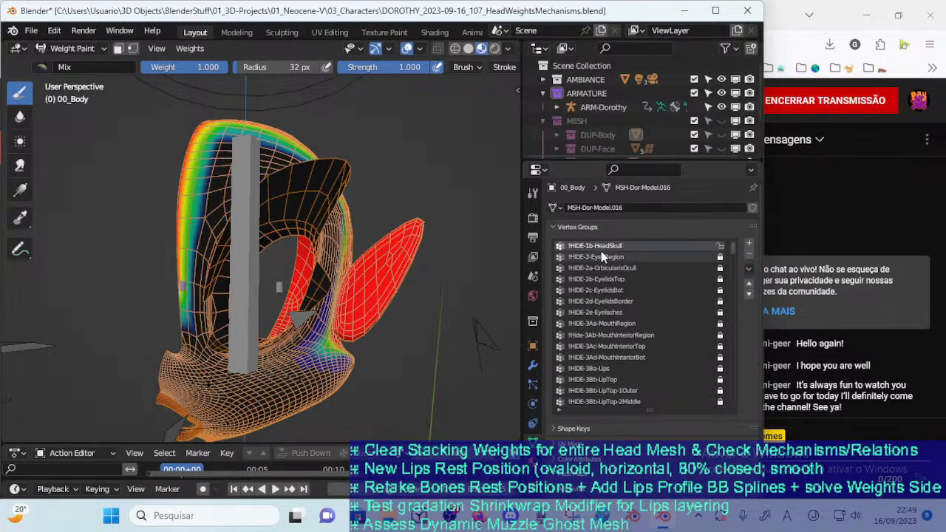
pyautogui.scroll(2, 296, 315)
pyautogui.moveTo(350, 298)
pyautogui.mouseDown(button='middle')
pyautogui.moveTo(296, 315)
pyautogui.moveTo(303, 336)
pyautogui.mouseUp(button='middle')
pyautogui.scroll(-2, 296, 315)
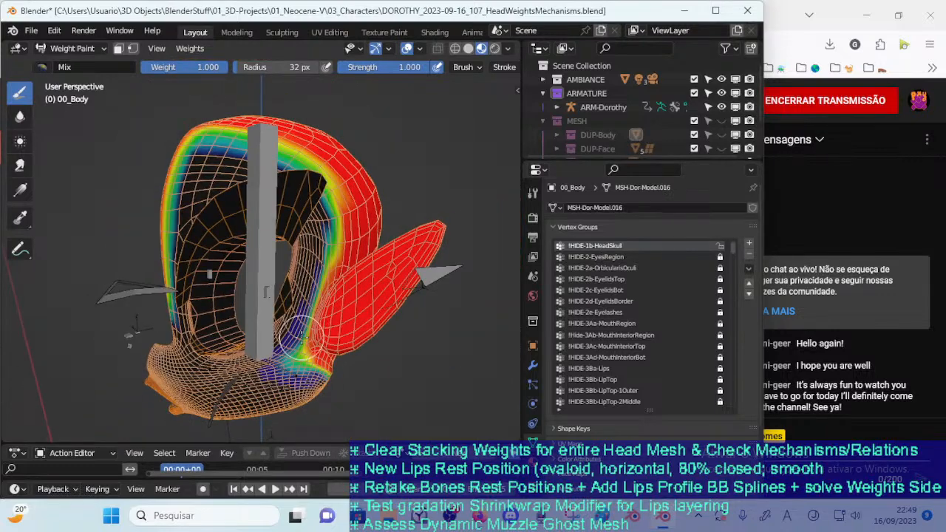
# Leave Weight Paint, make !HIDE-1a-HeadRegion the active group and select its vertices in Edit Mode
pyautogui.hotkey('ctrl', 'Tab')
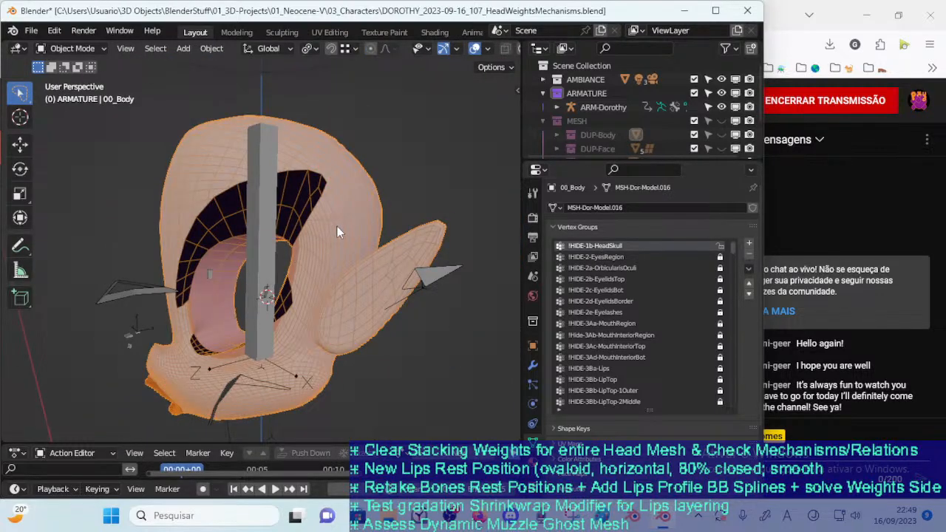
pyautogui.click(593, 257)
pyautogui.click(597, 245)
pyautogui.scroll(1, 725, 247)
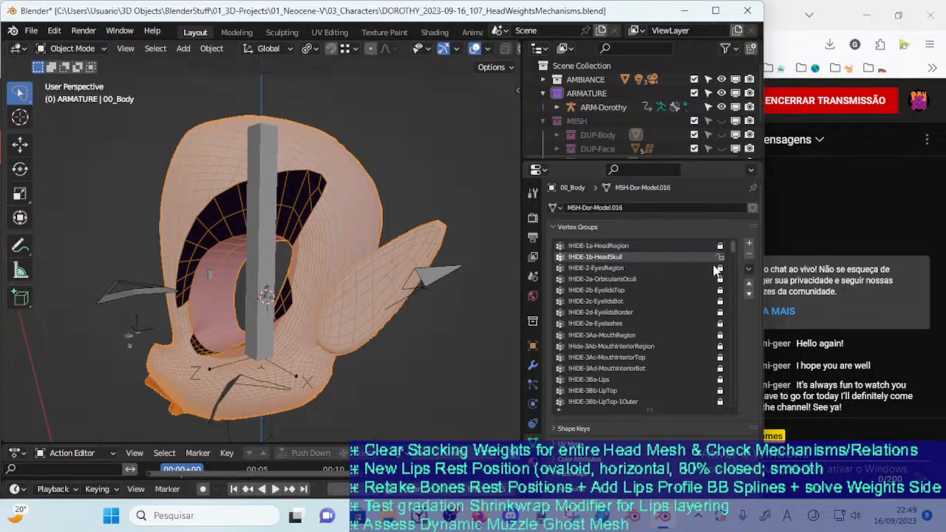
pyautogui.moveTo(318, 285); pyautogui.dragTo(312, 266, button='middle')
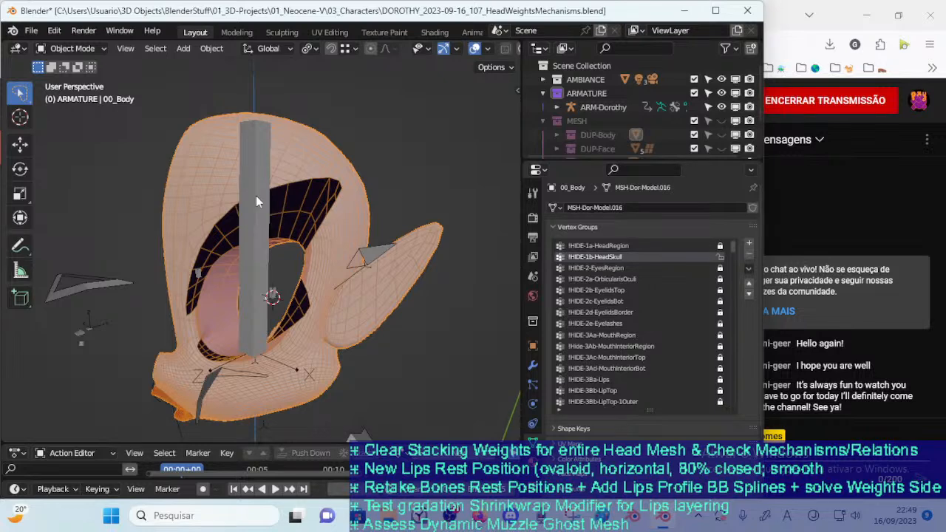
pyautogui.click(608, 245)
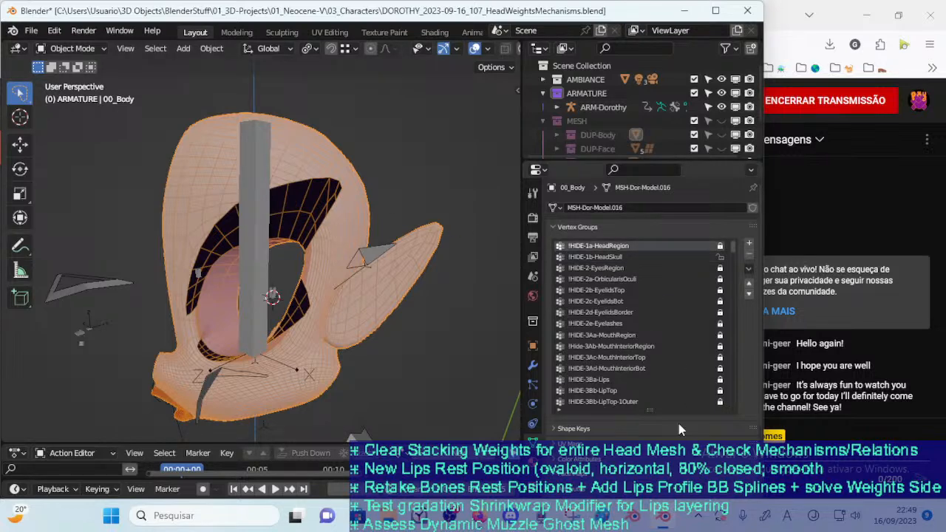
pyautogui.press('Tab')
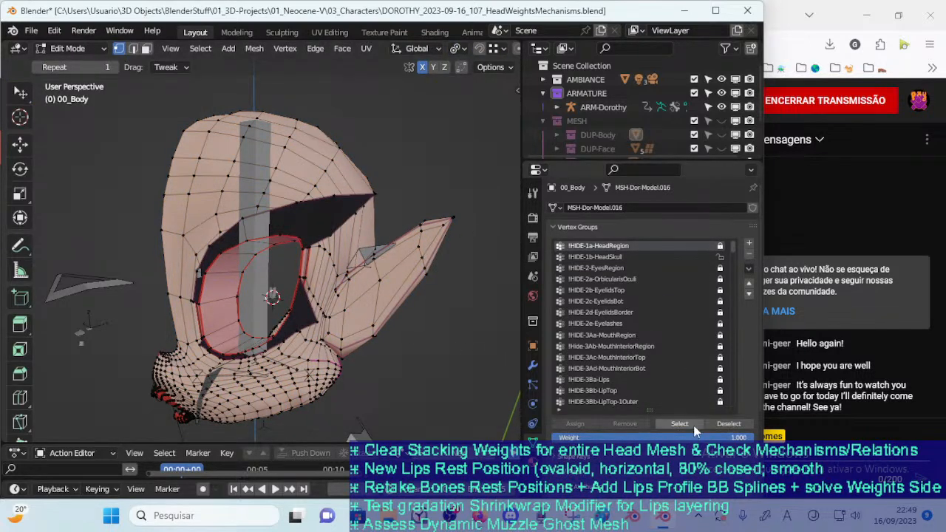
pyautogui.click(694, 427)
pyautogui.moveTo(398, 313); pyautogui.dragTo(375, 288, button='middle')
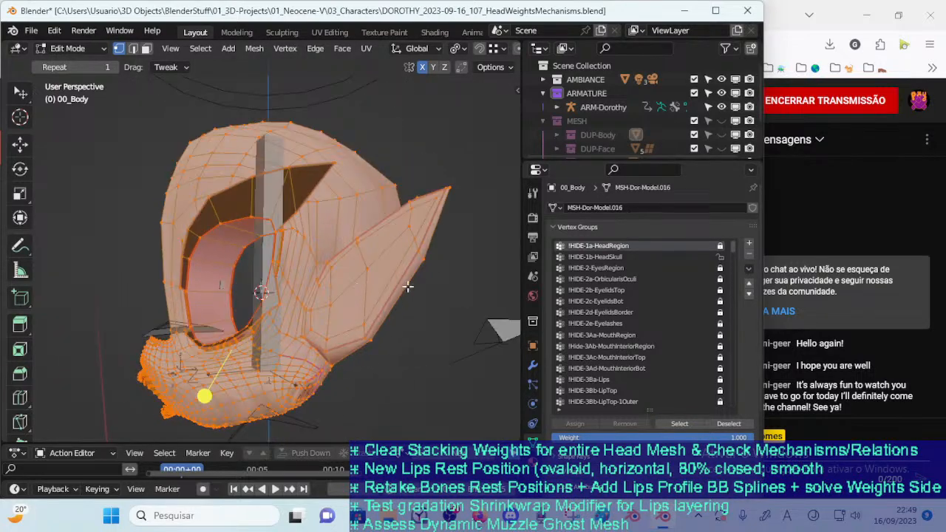
# Compare the vertices held by !HIDE-1b-HeadSkull and !HIDE-2-EyesRegion by selecting each group in turn on the head
pyautogui.hotkey('alt', 'a')
pyautogui.click(595, 257)
pyautogui.click(679, 424)
pyautogui.moveTo(332, 328); pyautogui.dragTo(304, 323, button='middle')
pyautogui.hotkey('alt', 'a')
pyautogui.click(596, 269)
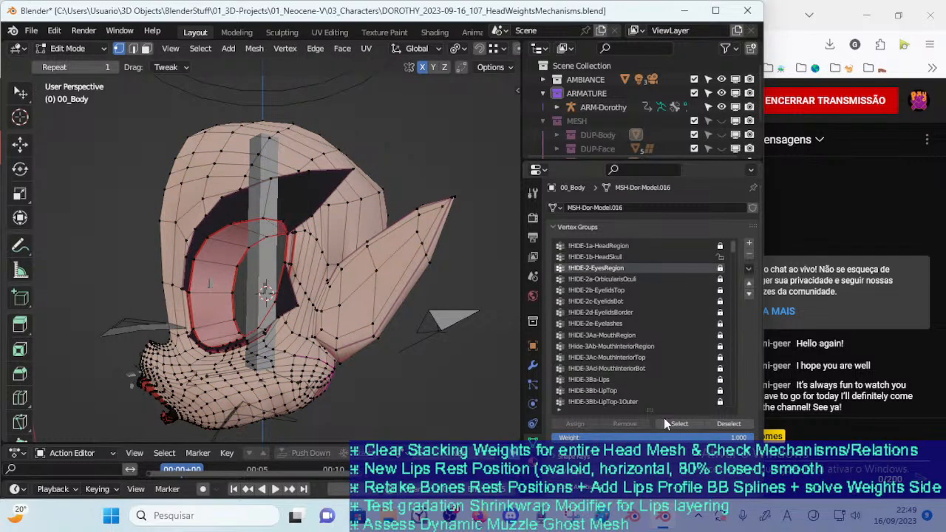
pyautogui.click(679, 424)
pyautogui.moveTo(211, 281); pyautogui.dragTo(252, 273, button='middle')
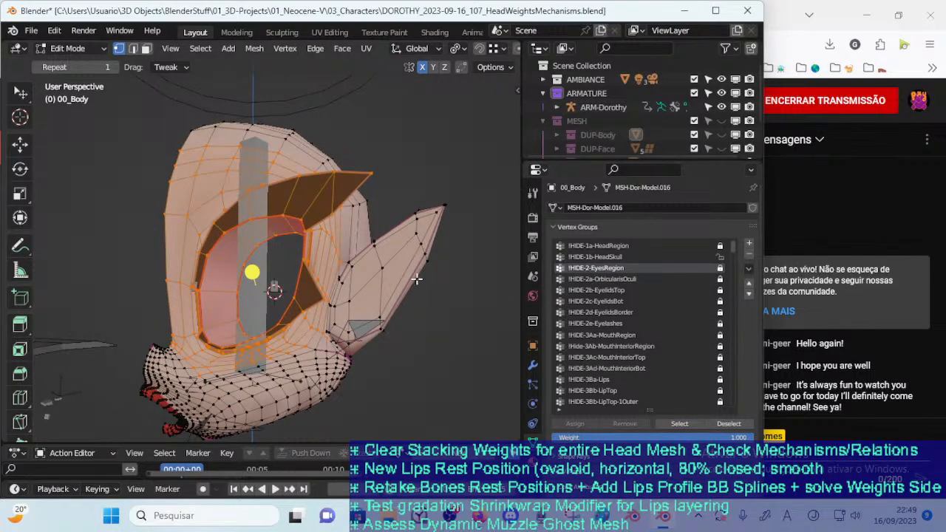
# Clear the selection, make !HIDE-1b-HeadSkull active, and bring 00_Body into Weight Paint together with the ARM-Dorothy armature
pyautogui.hotkey('alt', 'a')
pyautogui.click(627, 257)
pyautogui.hotkey('ctrl', 'Tab')
pyautogui.click(299, 289)
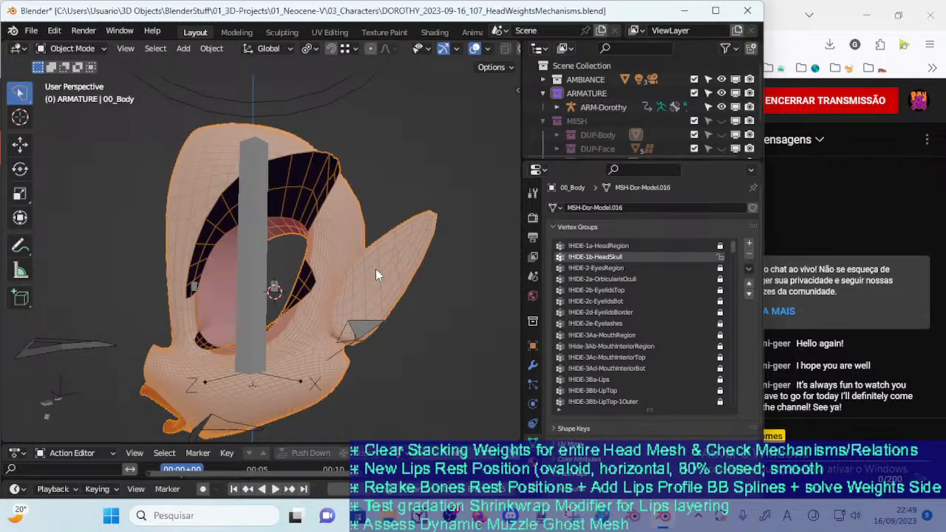
pyautogui.click(264, 222)
pyautogui.keyDown('shift'); pyautogui.click(337, 230); pyautogui.keyUp('shift')
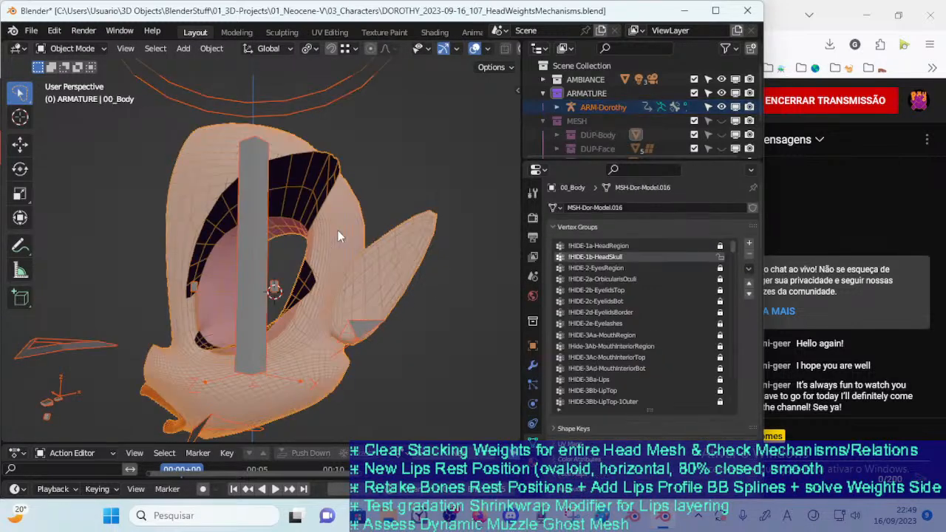
pyautogui.hotkey('ctrl', 'Tab')
pyautogui.press('w')
# Compare the !HIDE-1a-HeadRegion and !HIDE-1b-HeadSkull weights around the skull and eye socket
pyautogui.moveTo(298, 233); pyautogui.dragTo(330, 238, button='middle')
pyautogui.click(598, 245)
pyautogui.click(603, 258)
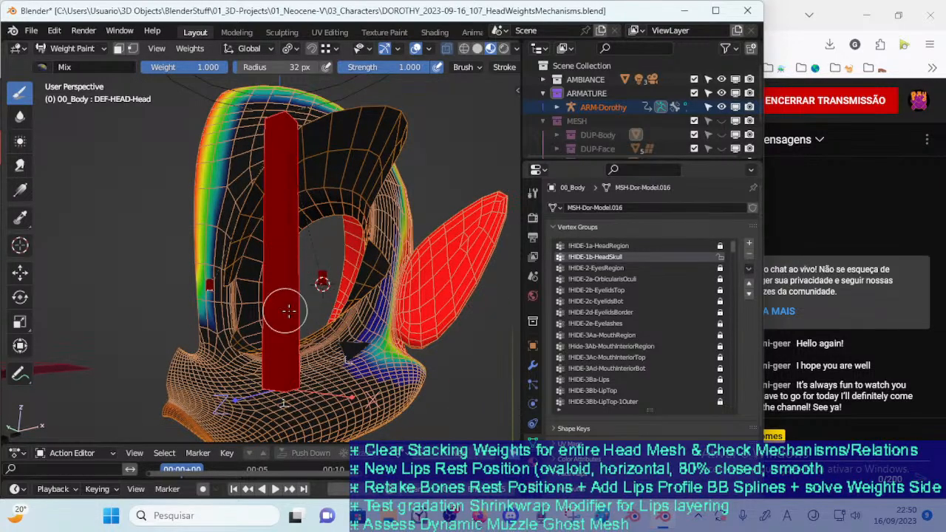
pyautogui.scroll(2, 307, 306)
pyautogui.moveTo(305, 304)
pyautogui.mouseDown(button='middle')
pyautogui.moveTo(331, 297)
pyautogui.moveTo(311, 290)
pyautogui.mouseUp(button='middle')
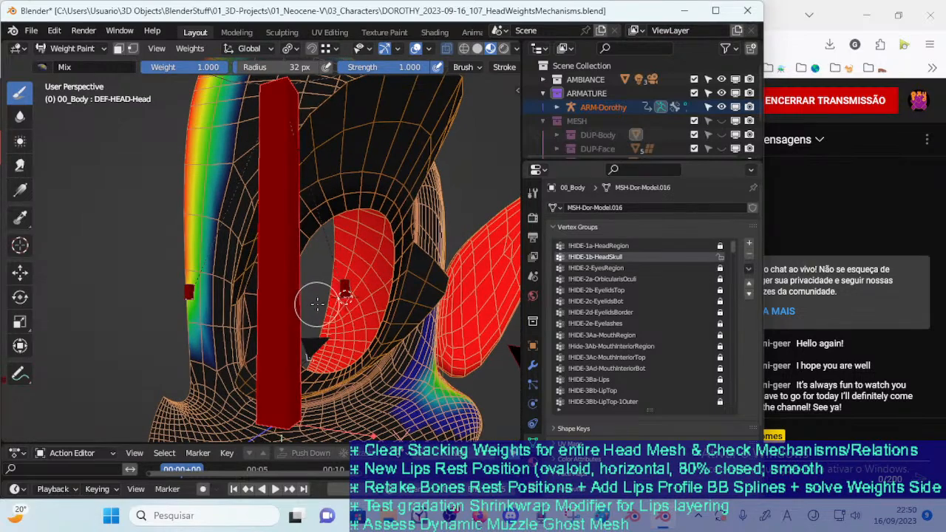
# Leave Weight Paint and select all vertices of 00_Body in Edit Mode
pyautogui.hotkey('ctrl', 'Tab')
pyautogui.click(243, 331)
pyautogui.click(236, 332)
pyautogui.press('Tab')
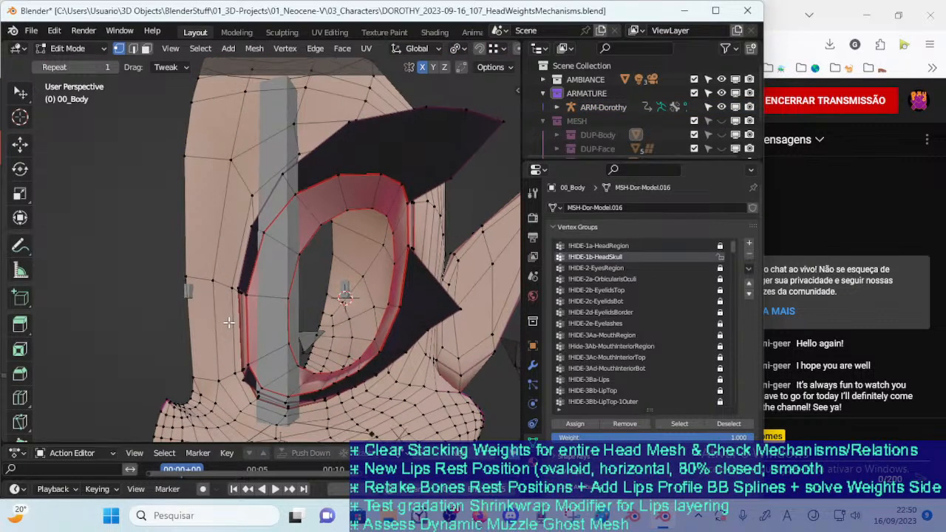
pyautogui.scroll(-1, 241, 337)
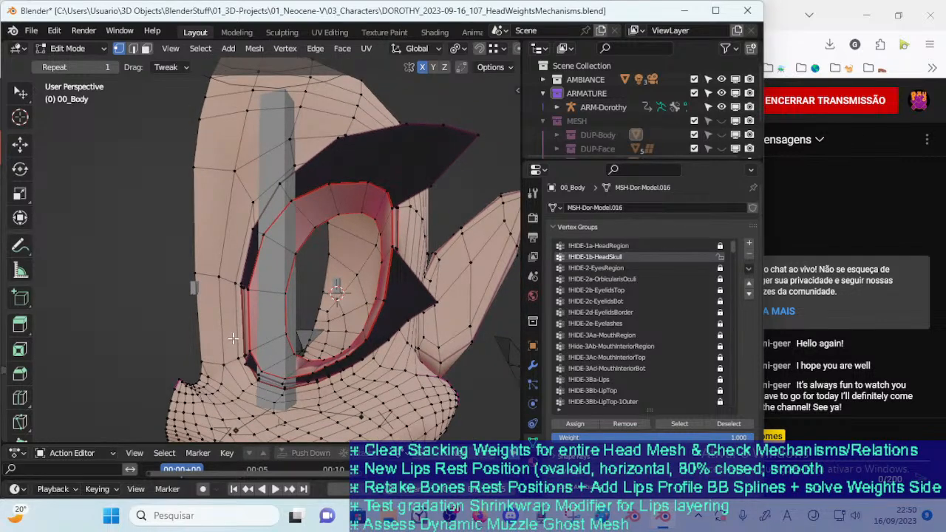
pyautogui.press('a')
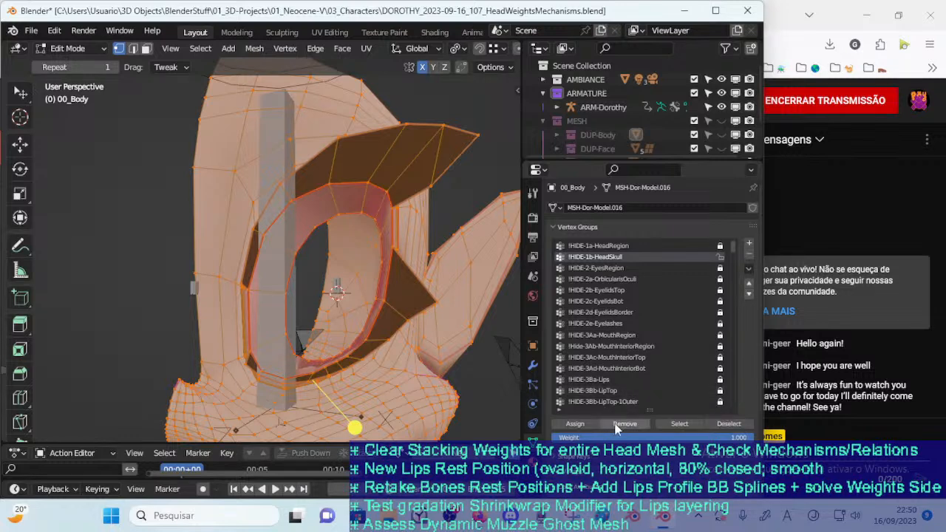
pyautogui.click(583, 421)
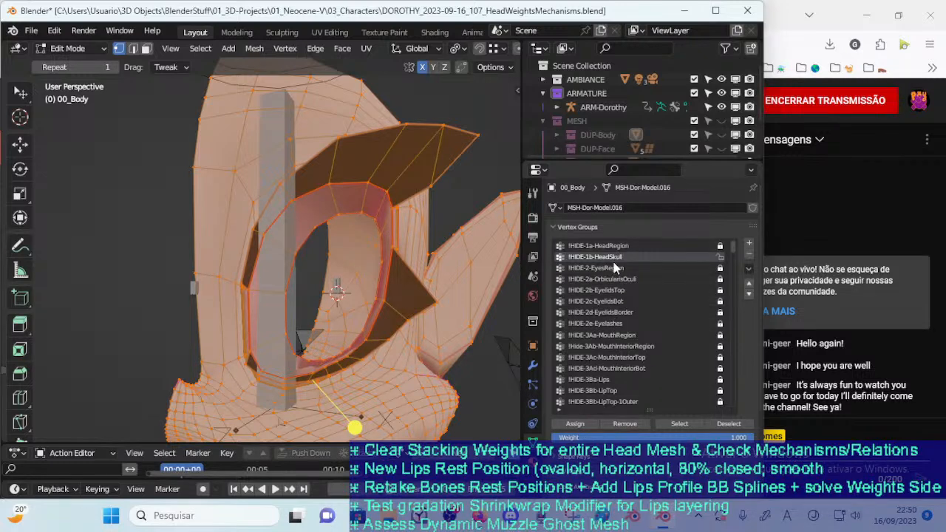
# Return to Object Mode, reselect 00_Body without the armature and put it back into Weight Paint
pyautogui.hotkey('ctrl', 'Tab')
pyautogui.click(140, 316)
pyautogui.hotkey('alt', 'a')
pyautogui.click(222, 304)
pyautogui.hotkey('ctrl', 'Tab')
pyautogui.click(251, 274)
pyautogui.moveTo(363, 268)
pyautogui.mouseDown(button='middle')
pyautogui.moveTo(367, 328)
pyautogui.moveTo(285, 335)
pyautogui.moveTo(349, 376)
pyautogui.moveTo(306, 360)
pyautogui.mouseUp(button='middle')
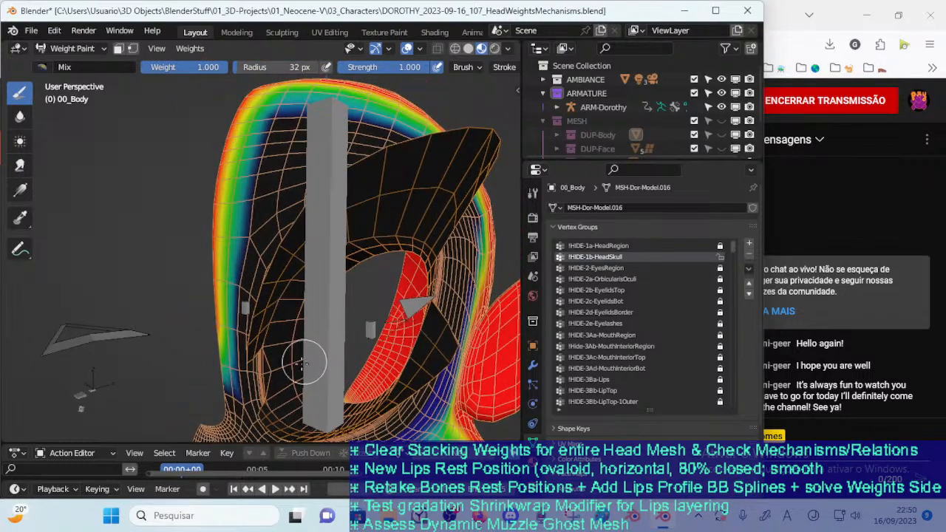
# Compare the painted weights of !HIDE-2-EyesRegion with those of !HIDE-1b-HeadSkull
pyautogui.click(592, 269)
pyautogui.click(594, 259)
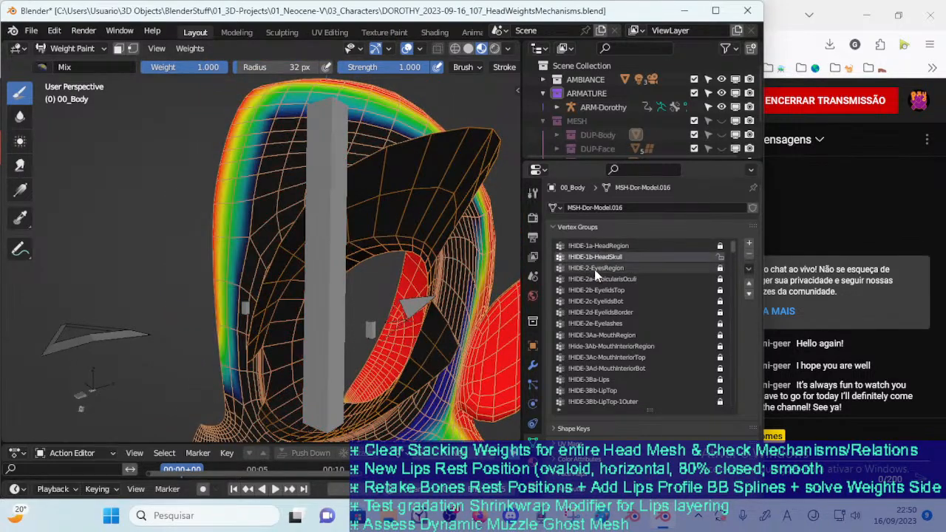
pyautogui.click(599, 267)
pyautogui.click(601, 258)
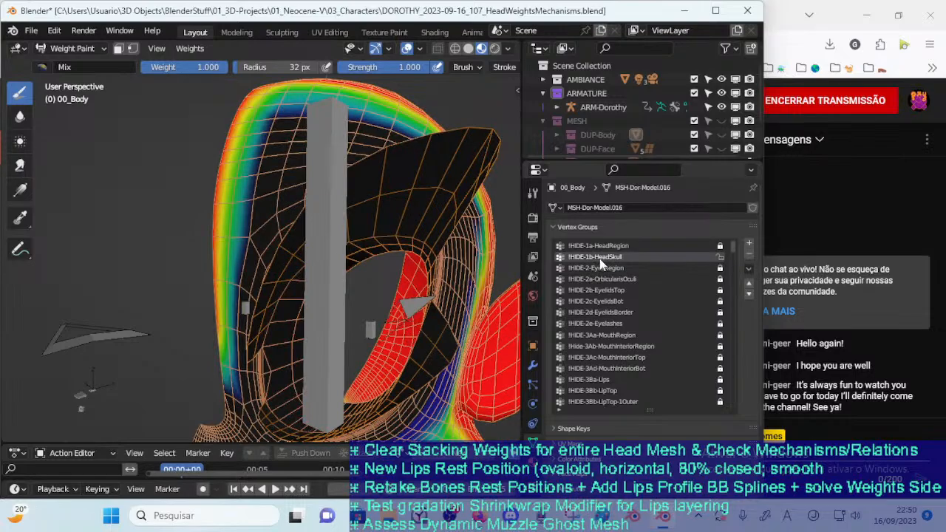
# Turn on vertex selection masking and deselect the vertices of the lips, muzzle, forehead front and eye area
pyautogui.press('v')
pyautogui.moveTo(276, 332); pyautogui.dragTo(332, 414, button='middle')
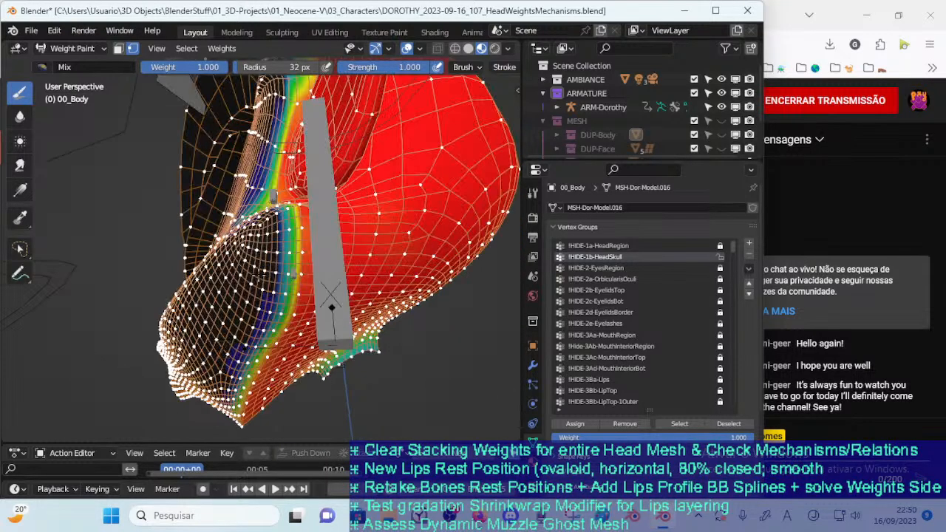
pyautogui.moveTo(332, 332); pyautogui.dragTo(244, 349, button='middle')
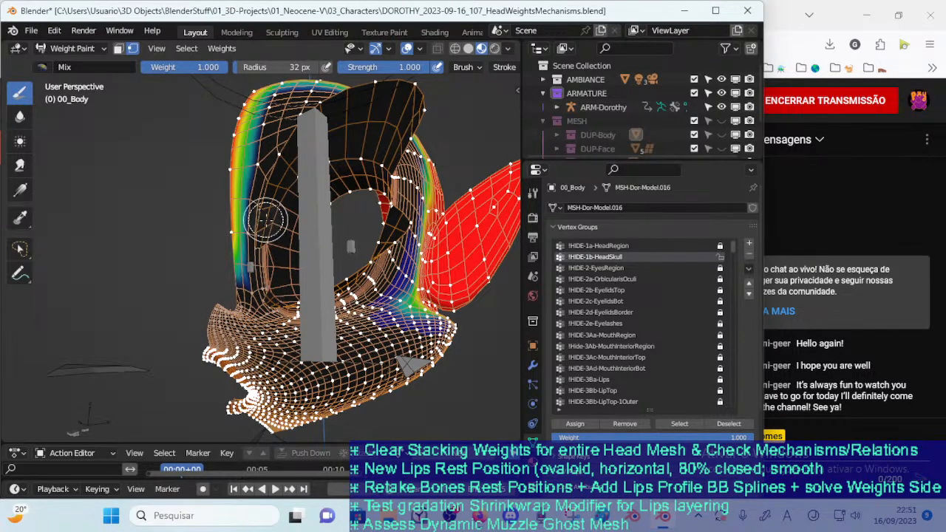
pyautogui.moveTo(275, 290)
pyautogui.mouseDown()
pyautogui.moveTo(233, 348)
pyautogui.moveTo(252, 407)
pyautogui.moveTo(273, 320)
pyautogui.mouseUp()
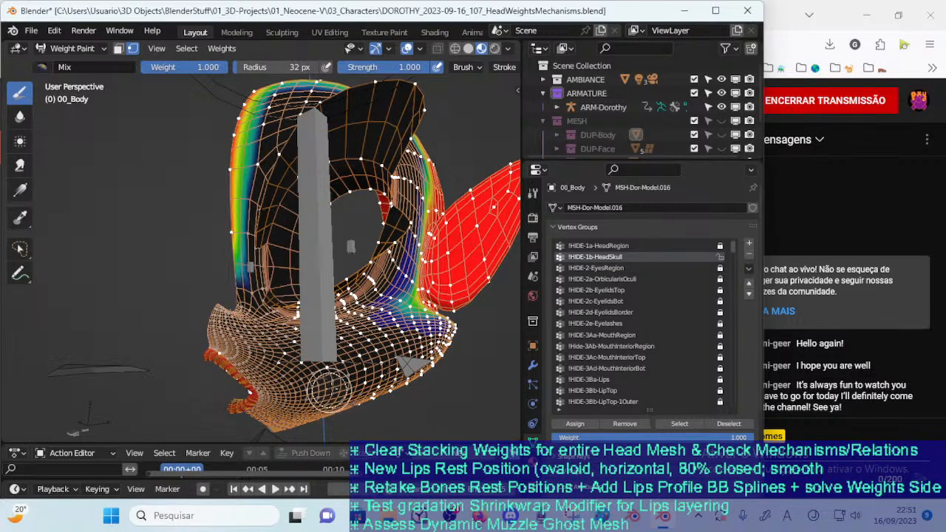
pyautogui.moveTo(311, 347)
pyautogui.mouseDown(button='middle')
pyautogui.moveTo(335, 355)
pyautogui.moveTo(353, 333)
pyautogui.moveTo(378, 343)
pyautogui.moveTo(426, 337)
pyautogui.moveTo(398, 366)
pyautogui.moveTo(351, 389)
pyautogui.moveTo(313, 301)
pyautogui.moveTo(325, 318)
pyautogui.moveTo(354, 297)
pyautogui.moveTo(382, 240)
pyautogui.moveTo(373, 253)
pyautogui.mouseUp(button='middle')
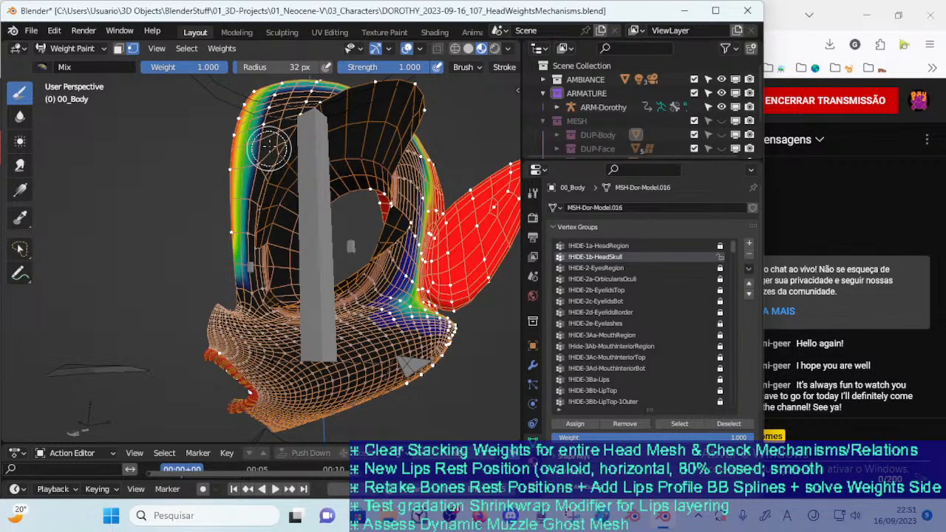
pyautogui.moveTo(361, 158); pyautogui.dragTo(247, 314, button='middle')
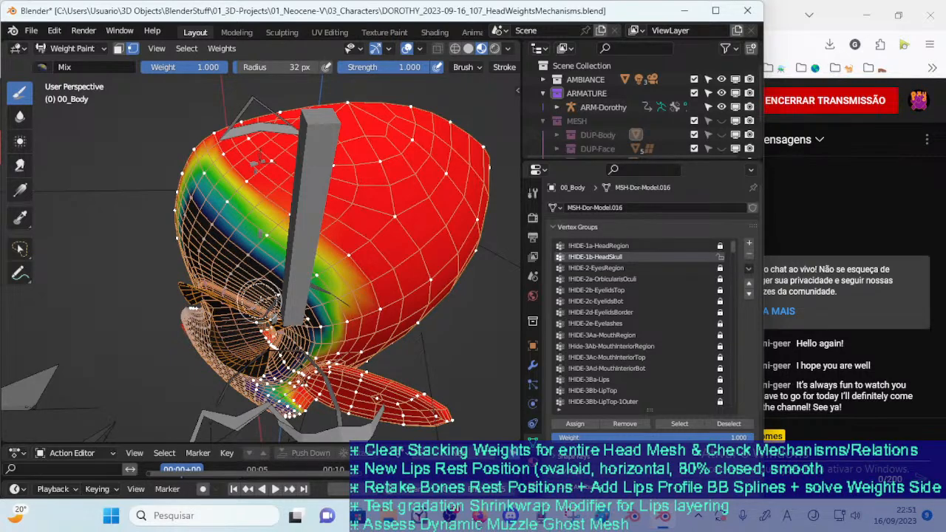
pyautogui.moveTo(261, 287); pyautogui.dragTo(215, 222, button='middle')
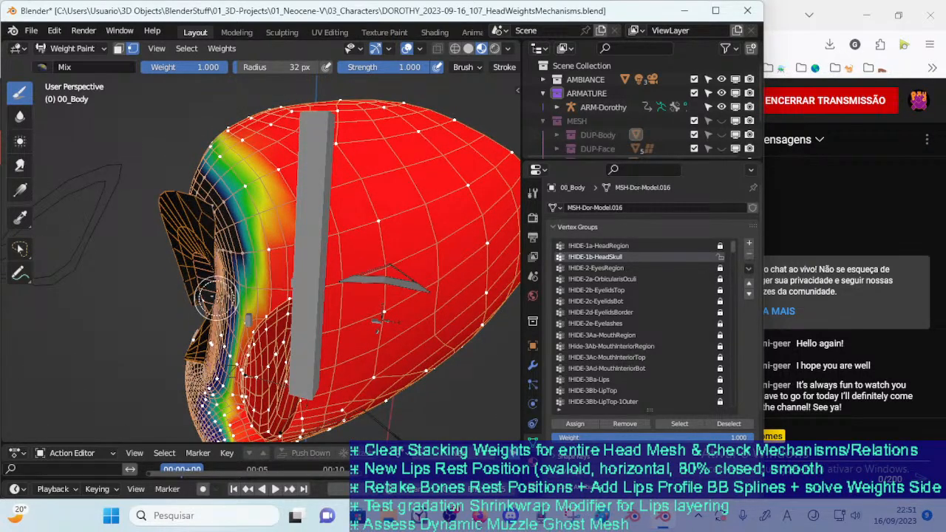
pyautogui.moveTo(225, 249); pyautogui.dragTo(221, 250, button='middle')
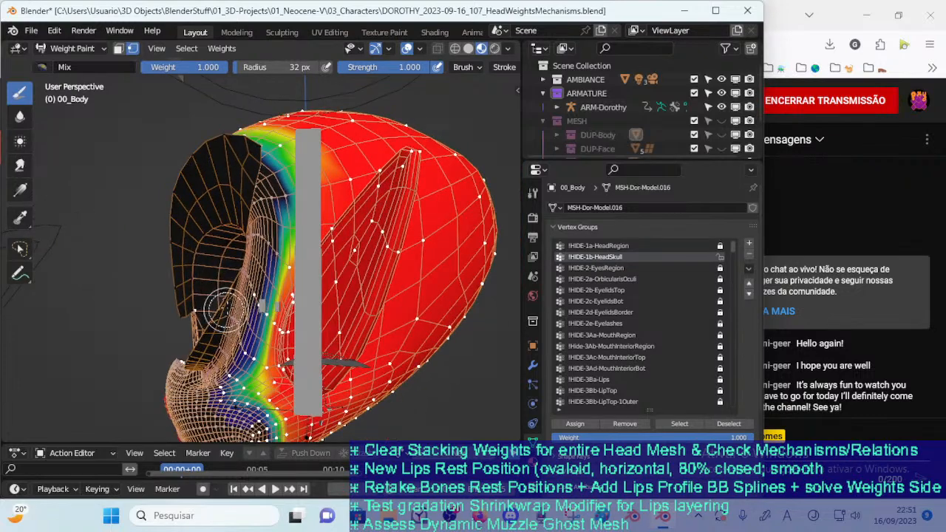
# Deselect the leftover mouth and eye-socket vertices, then assign the remaining skull and ear vertices to !HIDE-1b-HeadSkull with weight 1.000
pyautogui.moveTo(214, 285)
pyautogui.mouseDown(button='middle')
pyautogui.moveTo(248, 267)
pyautogui.moveTo(294, 277)
pyautogui.moveTo(222, 272)
pyautogui.moveTo(302, 269)
pyautogui.moveTo(275, 258)
pyautogui.moveTo(254, 209)
pyautogui.mouseUp(button='middle')
pyautogui.scroll(2, 200, 273)
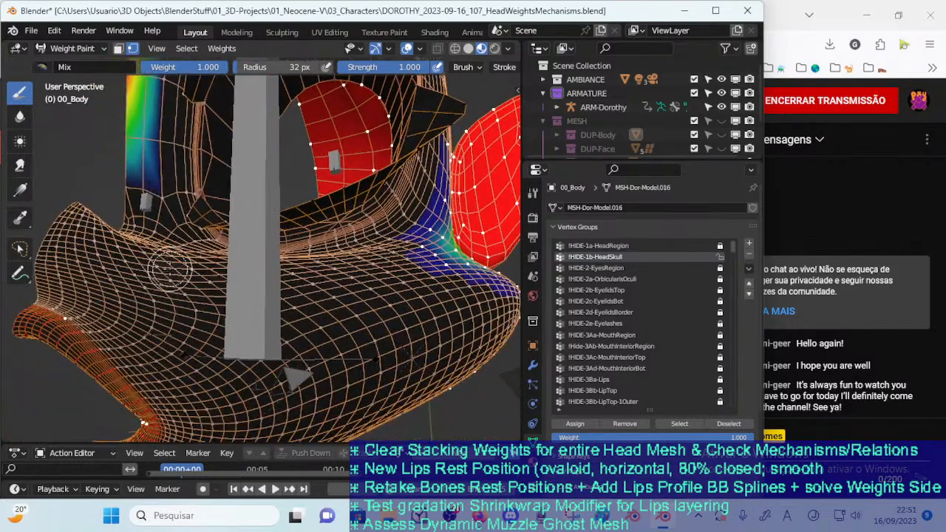
pyautogui.moveTo(152, 377)
pyautogui.mouseDown(button='middle')
pyautogui.moveTo(189, 300)
pyautogui.moveTo(244, 310)
pyautogui.mouseUp(button='middle')
pyautogui.moveTo(403, 259)
pyautogui.mouseDown(button='middle')
pyautogui.moveTo(356, 331)
pyautogui.moveTo(430, 297)
pyautogui.mouseUp(button='middle')
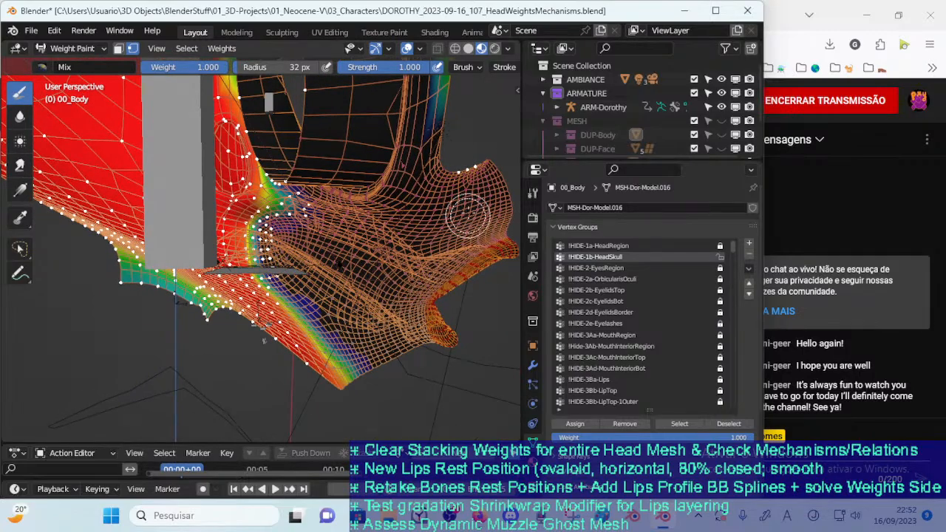
pyautogui.moveTo(383, 232); pyautogui.dragTo(449, 317, button='middle')
pyautogui.moveTo(385, 292); pyautogui.dragTo(306, 301, button='middle')
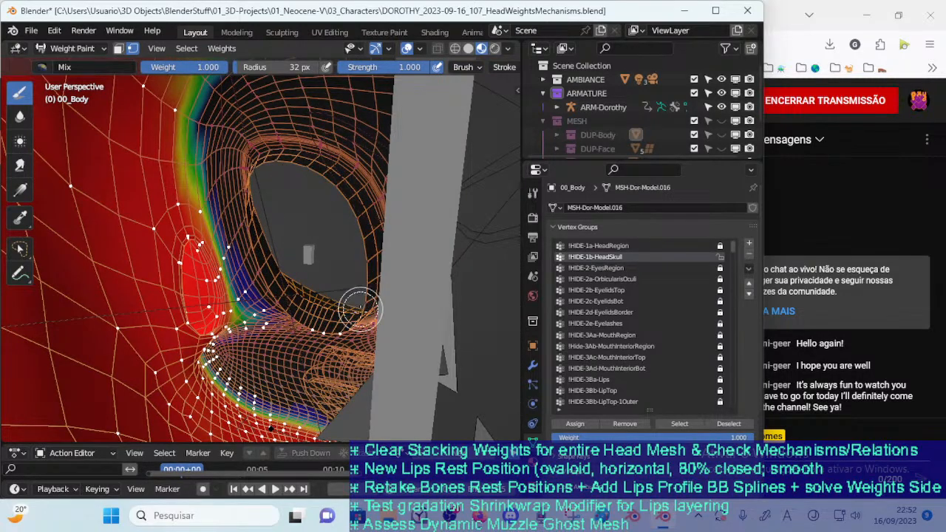
pyautogui.moveTo(318, 304); pyautogui.dragTo(373, 277, button='middle')
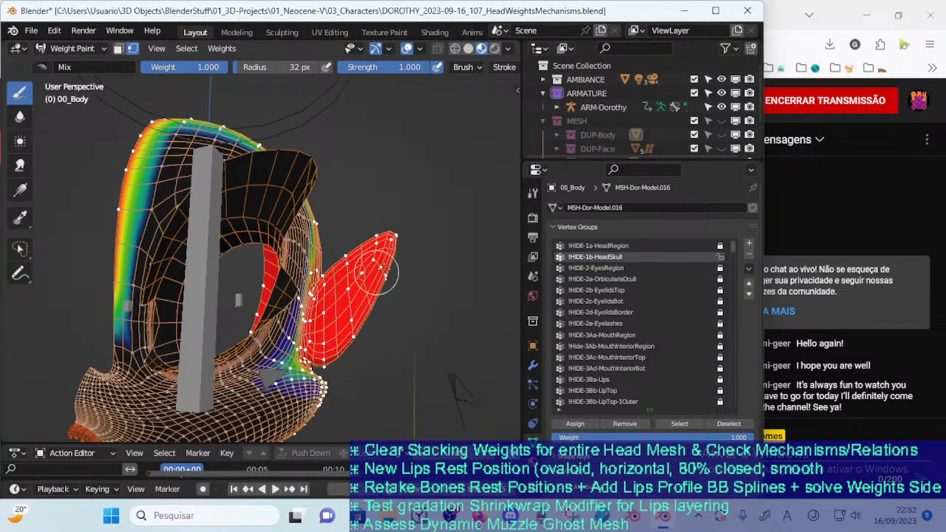
pyautogui.click(567, 425)
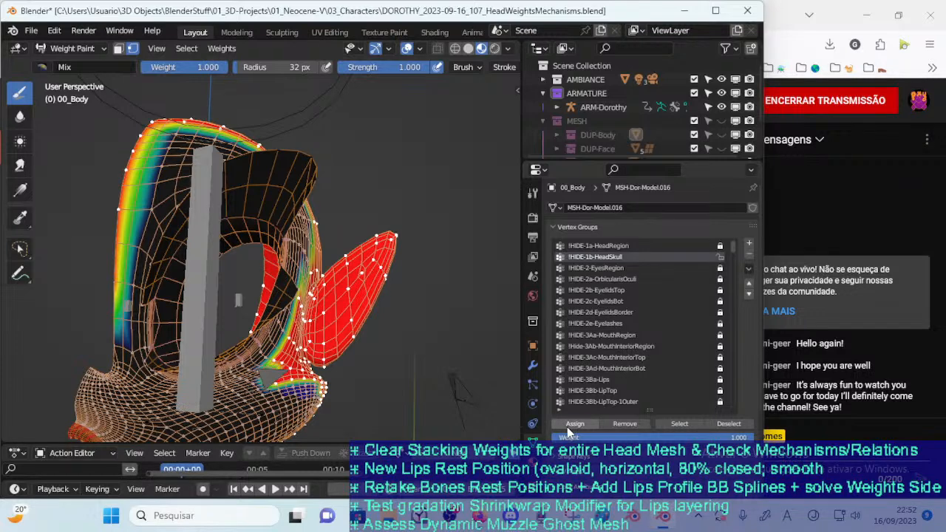
pyautogui.hotkey('alt', 'a')
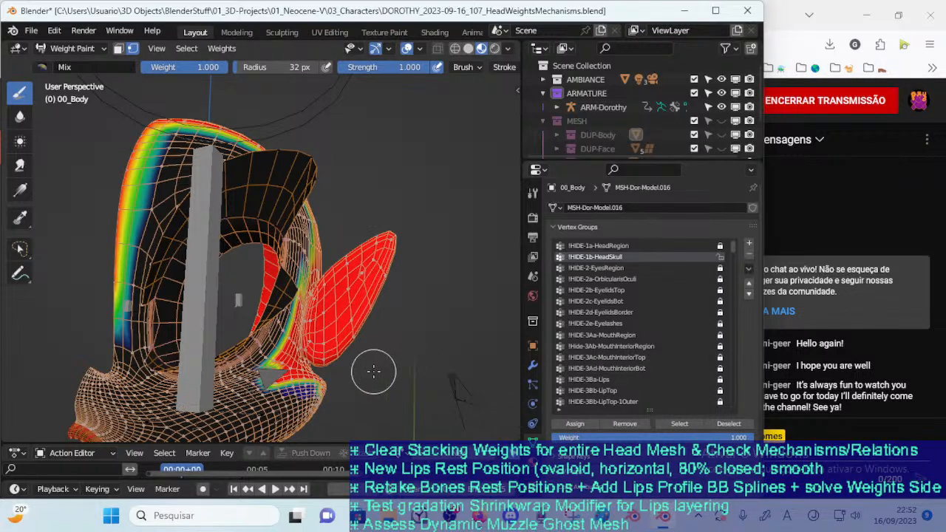
# Check in Edit Mode which vertices belong to !HIDE-1b-HeadSkull, then return to Object Mode
pyautogui.hotkey('ctrl', 'Tab')
pyautogui.click(327, 390)
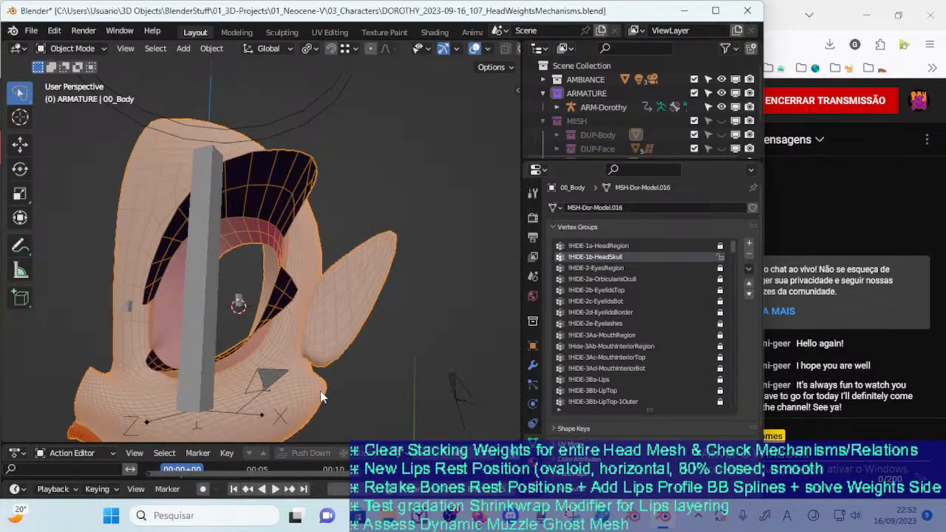
pyautogui.press('Tab')
pyautogui.click(667, 422)
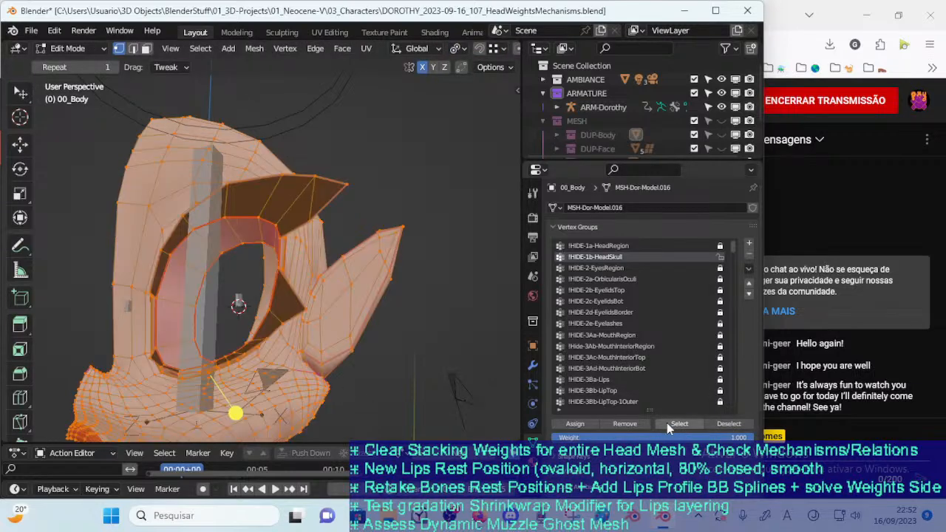
pyautogui.moveTo(322, 399); pyautogui.dragTo(286, 397, button='middle')
pyautogui.hotkey('alt', 'a')
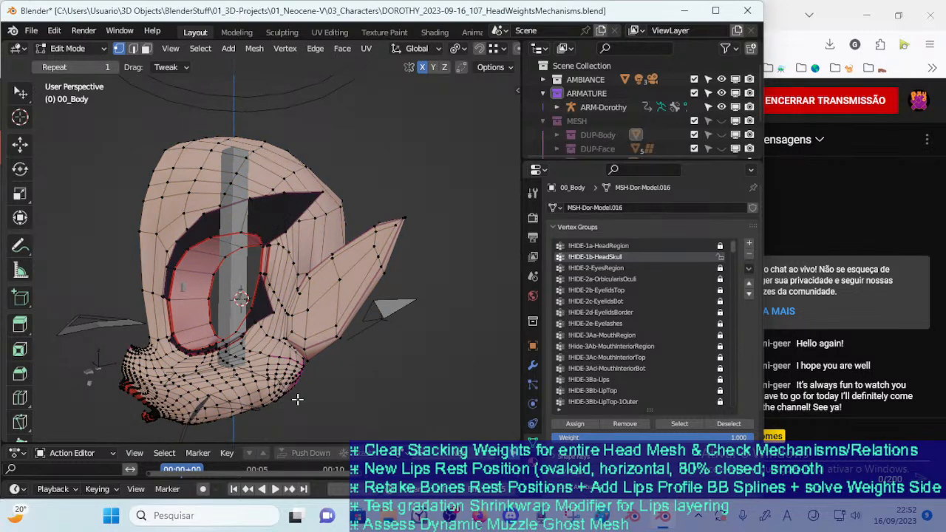
pyautogui.press('a')
pyautogui.hotkey('alt', 'a')
pyautogui.press('Tab')
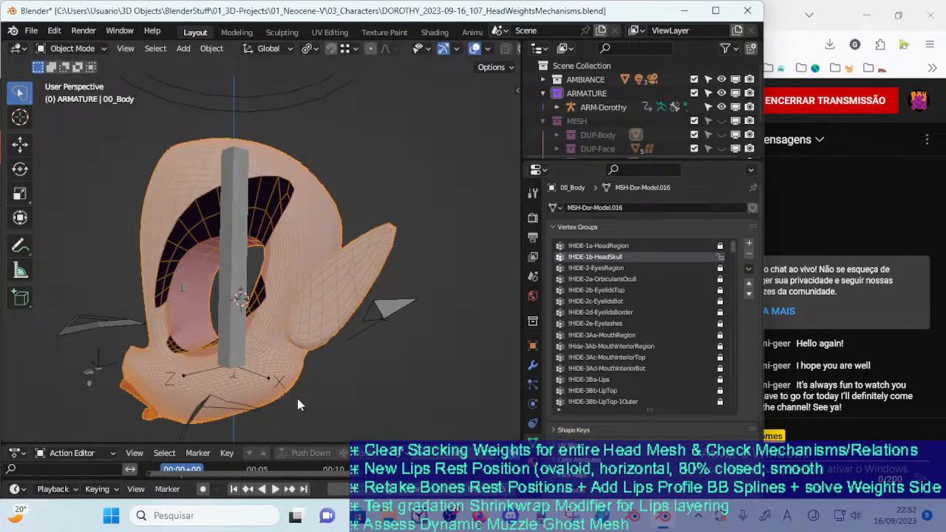
# In Weight Paint, invert the skull selection to the face and muzzle vertices and remove them from !HIDE-1b-HeadSkull
pyautogui.hotkey('ctrl', 'Tab')
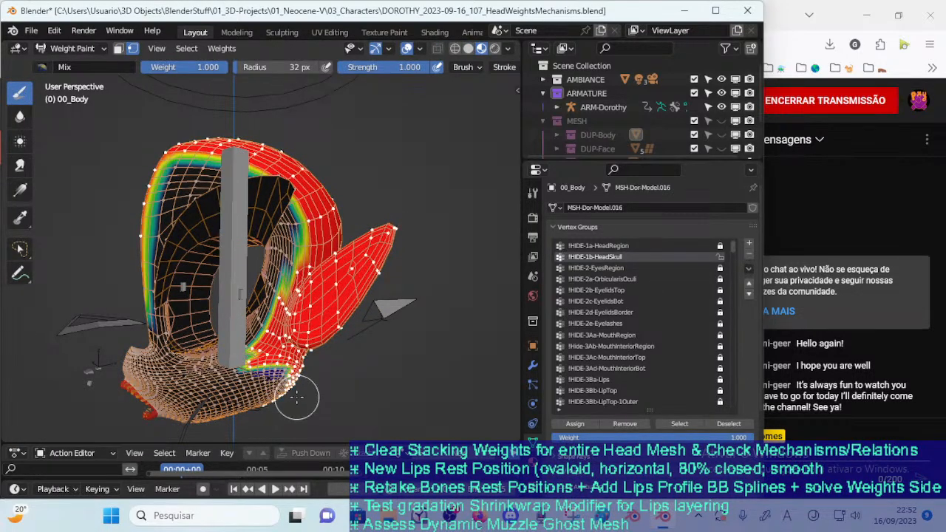
pyautogui.moveTo(296, 398); pyautogui.dragTo(448, 353, button='middle')
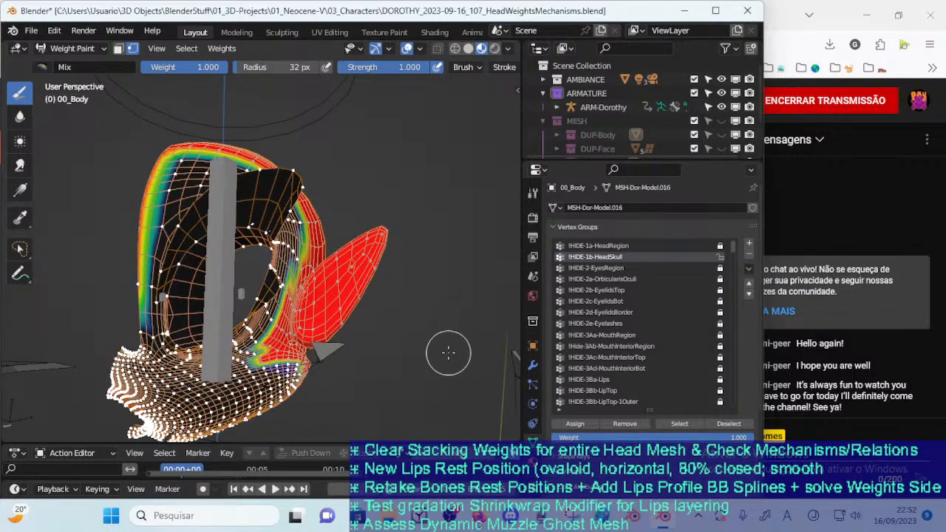
pyautogui.click(636, 423)
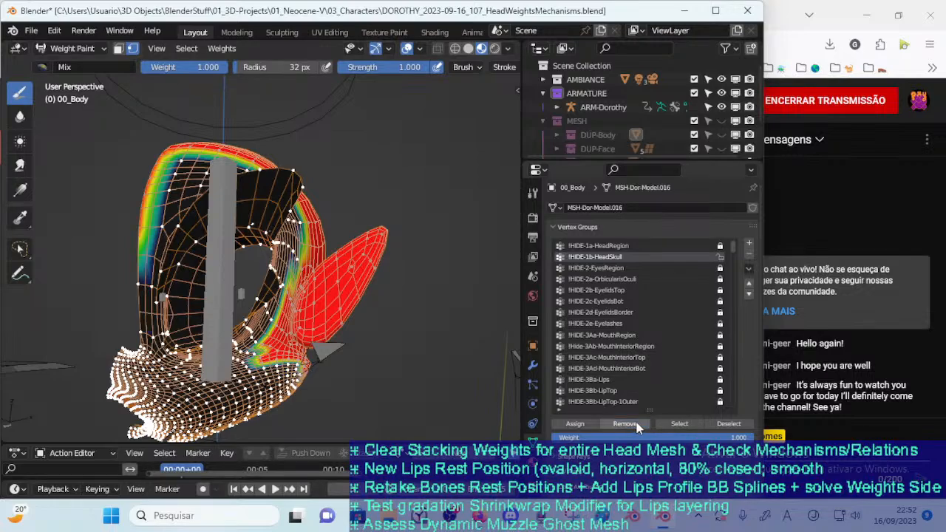
pyautogui.moveTo(379, 386)
pyautogui.mouseDown(button='middle')
pyautogui.moveTo(281, 377)
pyautogui.moveTo(334, 367)
pyautogui.moveTo(275, 316)
pyautogui.moveTo(298, 327)
pyautogui.mouseUp(button='middle')
# Switch 00_Body to Edit Mode, clear the selection and select only the vertices belonging to !HIDE-1b-HeadSkull
pyautogui.hotkey('ctrl', 'Tab')
pyautogui.click(285, 330)
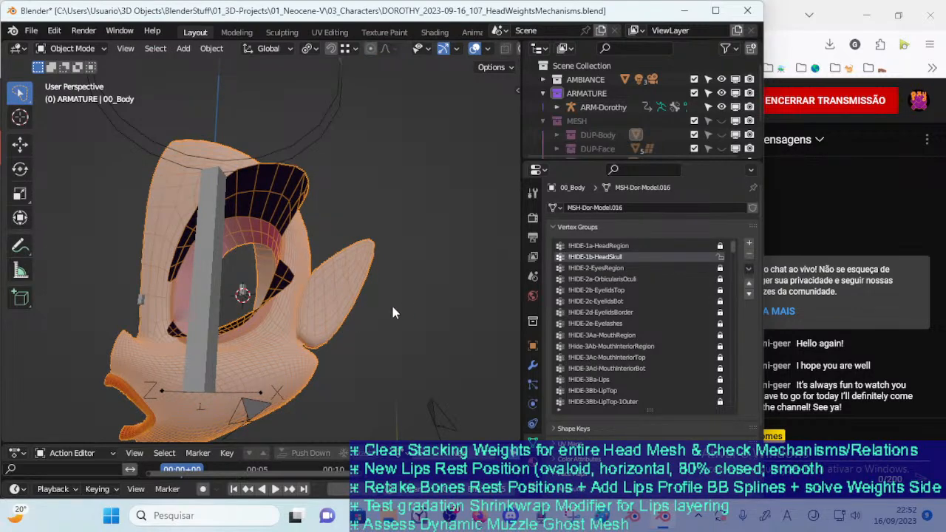
pyautogui.press('Tab')
pyautogui.hotkey('alt', 'a')
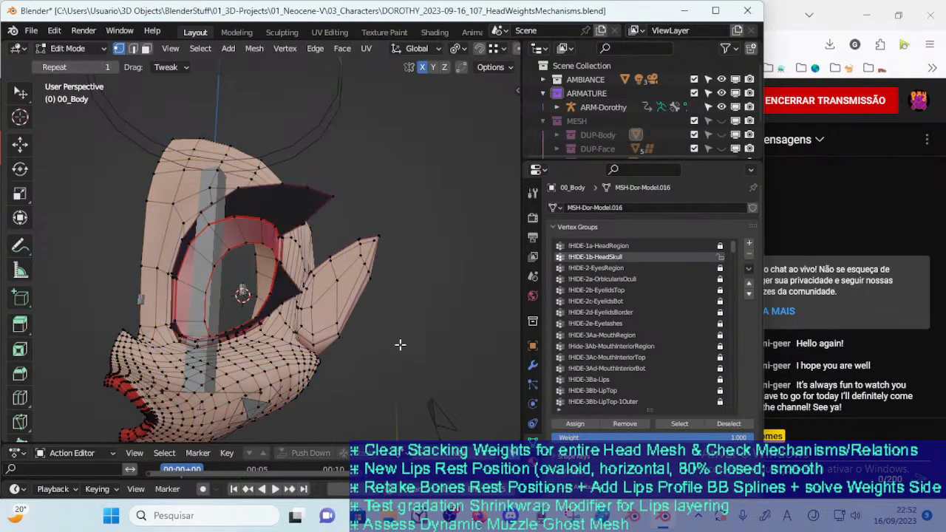
pyautogui.click(677, 424)
pyautogui.moveTo(407, 354); pyautogui.dragTo(315, 372, button='middle')
pyautogui.moveTo(287, 295); pyautogui.dragTo(281, 332, button='middle')
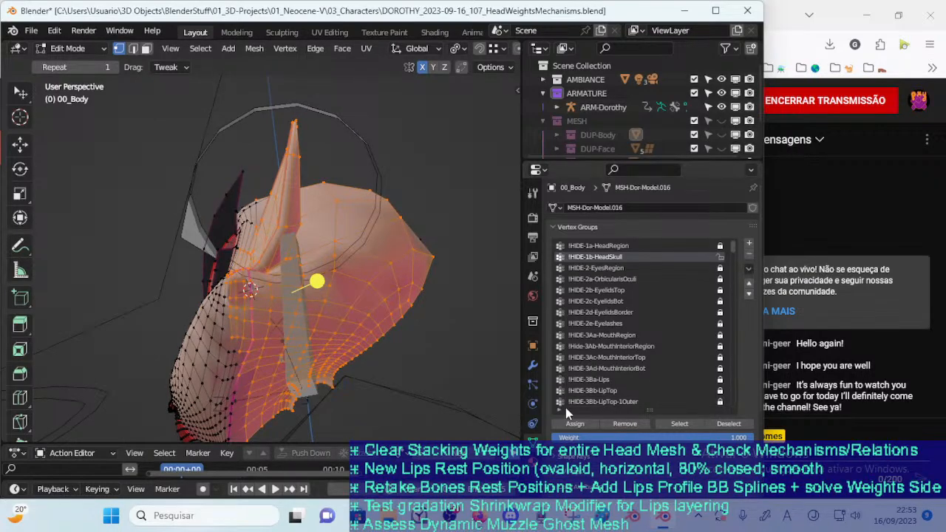
# Use Circle Select to refine the skull selection along the nose bridge between the eye sockets and the muzzle
pyautogui.moveTo(453, 297); pyautogui.dragTo(385, 315, button='middle')
pyautogui.press('c')
pyautogui.moveTo(409, 216)
pyautogui.mouseDown()
pyautogui.moveTo(432, 151)
pyautogui.moveTo(453, 180)
pyautogui.mouseUp()
pyautogui.press('Escape')
pyautogui.moveTo(414, 397); pyautogui.dragTo(246, 295, button='middle')
pyautogui.scroll(2, 246, 333)
pyautogui.press('c')
pyautogui.press('Escape')
pyautogui.press('c')
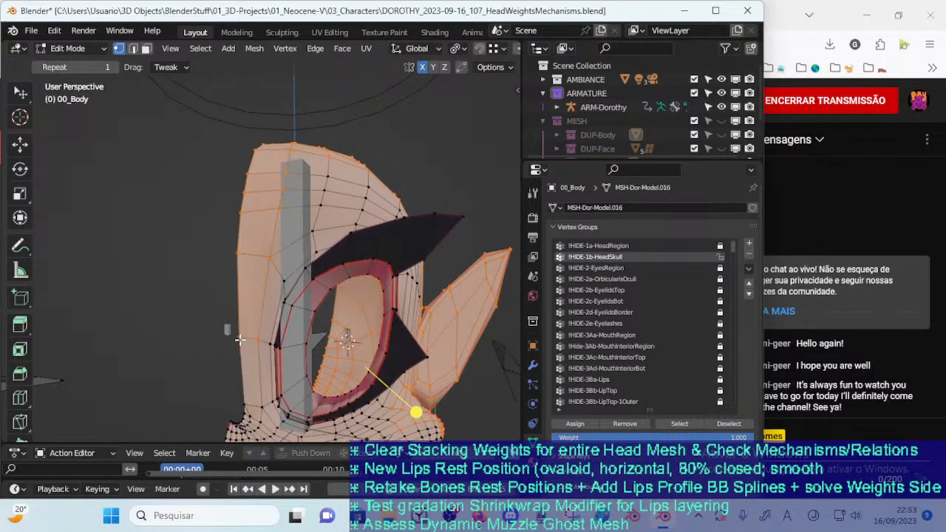
pyautogui.scroll(5, 241, 340)
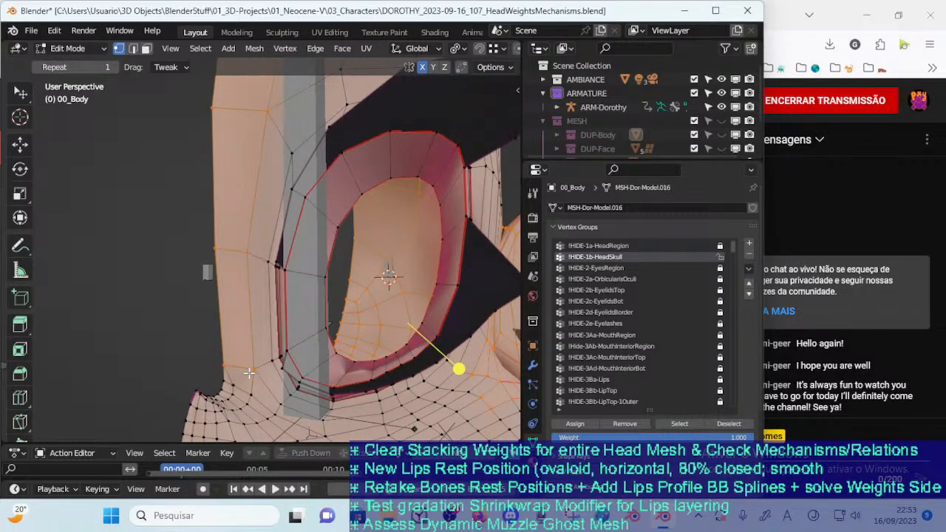
pyautogui.moveTo(249, 376); pyautogui.dragTo(239, 356, button='middle')
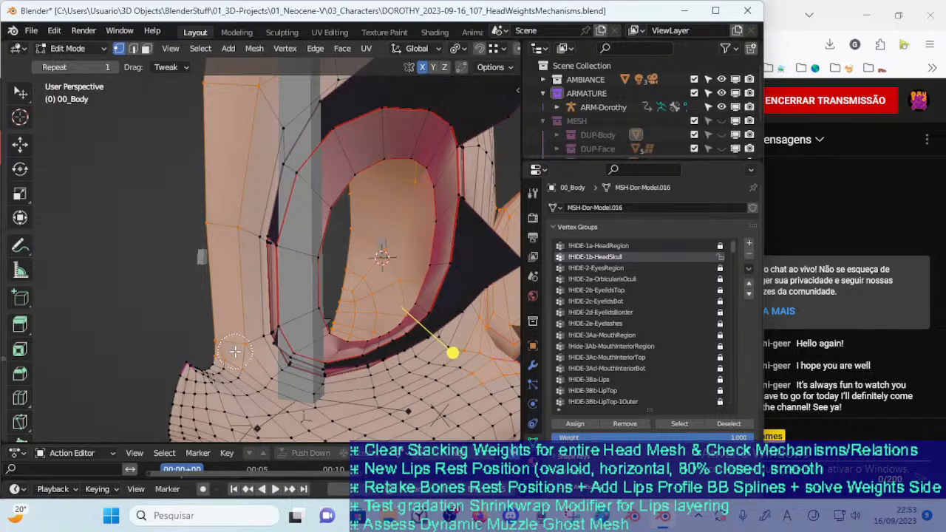
# Go over the forehead and the area above the brow to refine the skull selection's front edge
pyautogui.moveTo(266, 318); pyautogui.dragTo(317, 285, button='middle')
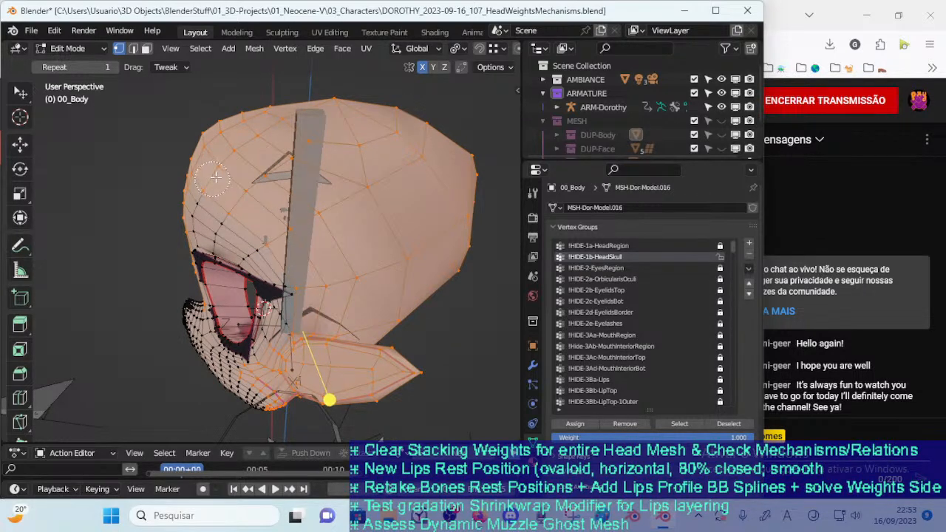
pyautogui.moveTo(262, 232); pyautogui.dragTo(310, 275, button='middle')
pyautogui.moveTo(399, 318); pyautogui.dragTo(302, 311, button='middle')
# Refine the skull selection's border along the jaw underside and the rear cheek with Circle Select
pyautogui.scroll(2, 314, 303)
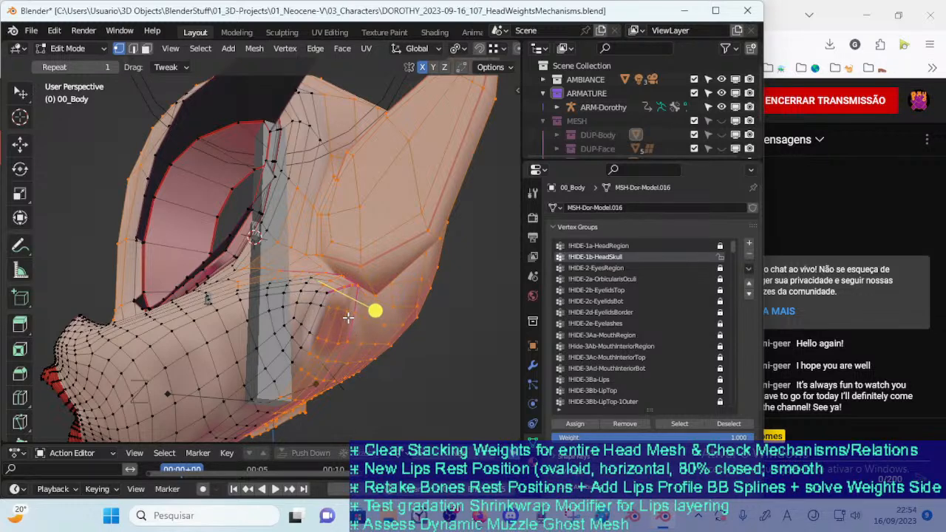
pyautogui.moveTo(326, 336); pyautogui.dragTo(329, 277, button='middle')
pyautogui.moveTo(338, 264)
pyautogui.mouseDown()
pyautogui.moveTo(301, 231)
pyautogui.moveTo(226, 297)
pyautogui.mouseUp()
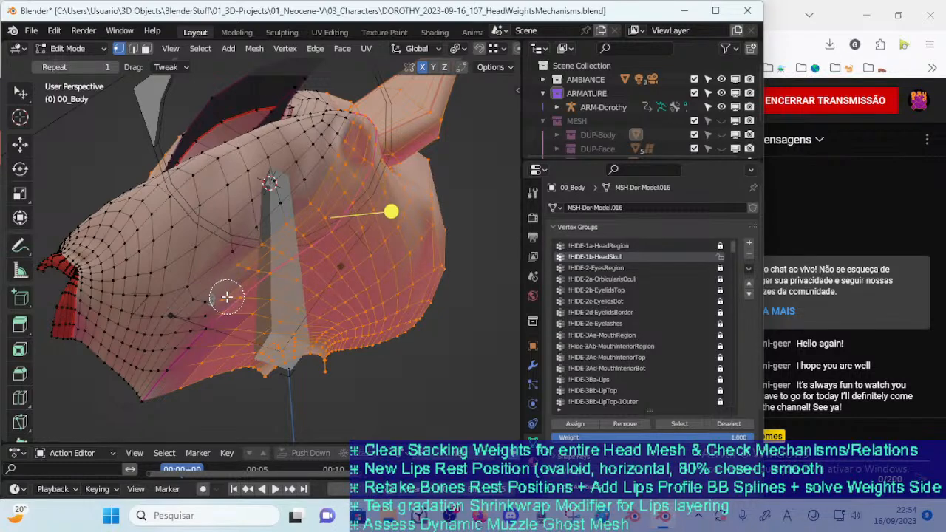
pyautogui.moveTo(253, 296)
pyautogui.mouseDown(button='middle')
pyautogui.moveTo(332, 296)
pyautogui.moveTo(343, 262)
pyautogui.moveTo(330, 225)
pyautogui.mouseUp(button='middle')
pyautogui.press('c')
pyautogui.press('Escape')
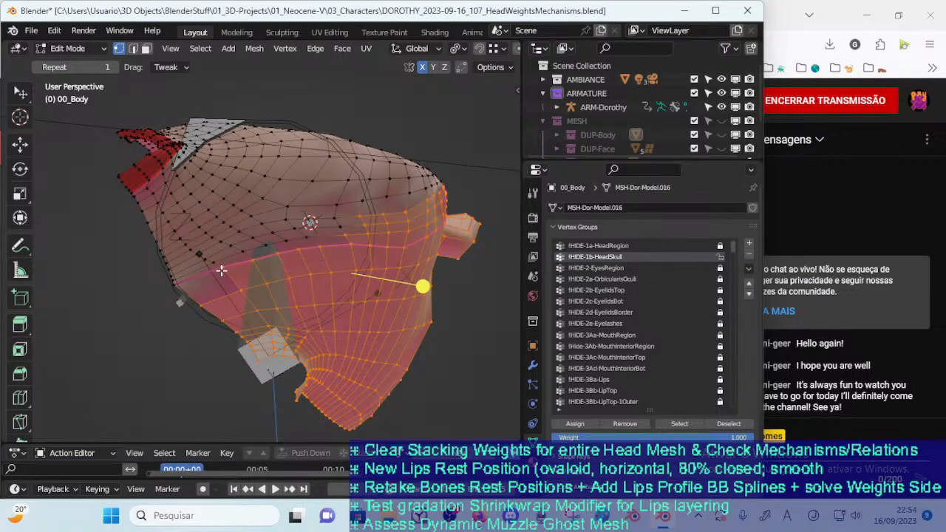
pyautogui.moveTo(190, 296)
pyautogui.mouseDown(button='middle')
pyautogui.moveTo(252, 295)
pyautogui.moveTo(269, 313)
pyautogui.mouseUp(button='middle')
# Correct the selected cheek vertices below the ear, between the muzzle and the back of the jaw
pyautogui.press('c')
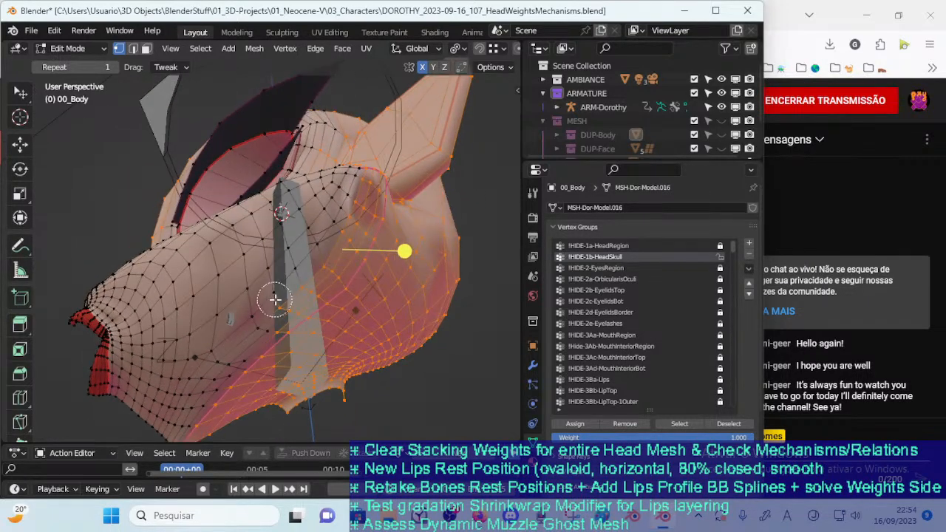
pyautogui.moveTo(360, 194)
pyautogui.mouseDown(button='middle')
pyautogui.moveTo(332, 251)
pyautogui.moveTo(303, 279)
pyautogui.moveTo(227, 318)
pyautogui.moveTo(226, 335)
pyautogui.mouseUp(button='middle')
pyautogui.rightClick(330, 253)
pyautogui.rightClick(227, 335)
pyautogui.moveTo(245, 385)
pyautogui.mouseDown(button='middle')
pyautogui.moveTo(284, 397)
pyautogui.moveTo(328, 375)
pyautogui.mouseUp(button='middle')
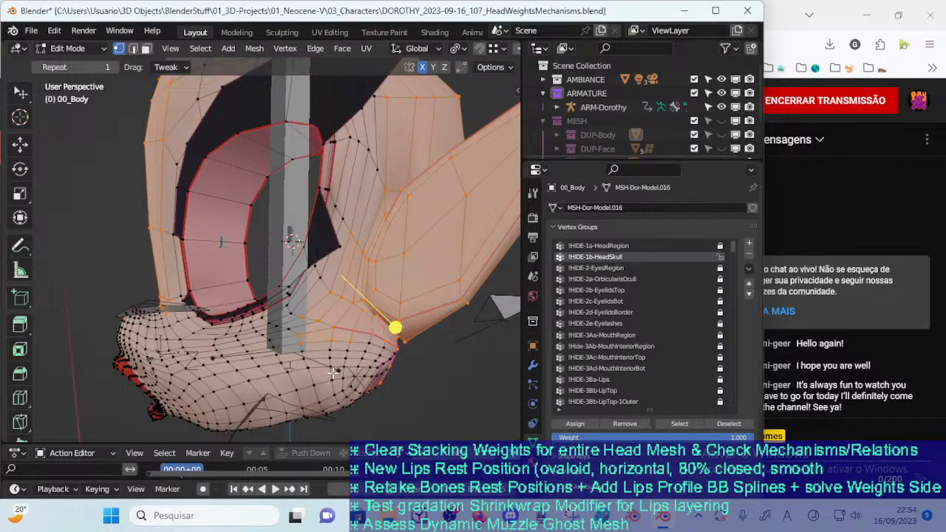
pyautogui.moveTo(312, 344)
pyautogui.mouseDown(button='middle')
pyautogui.moveTo(208, 284)
pyautogui.moveTo(214, 312)
pyautogui.moveTo(182, 303)
pyautogui.moveTo(236, 310)
pyautogui.moveTo(218, 335)
pyautogui.moveTo(382, 316)
pyautogui.mouseUp(button='middle')
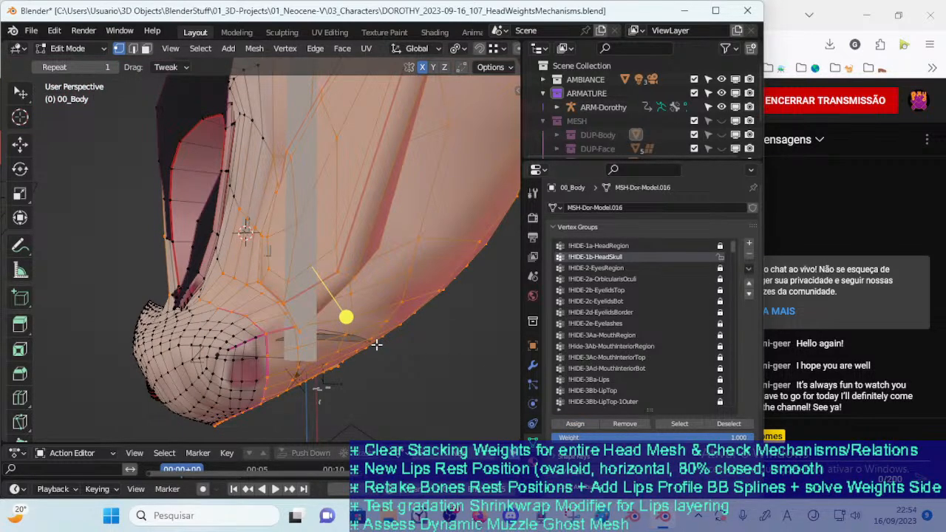
# Invert the selection to the face and muzzle, remove those vertices from !HIDE-1b-HeadSkull, and invert back to the skull
pyautogui.hotkey('ctrl', 'i')
pyautogui.click(619, 424)
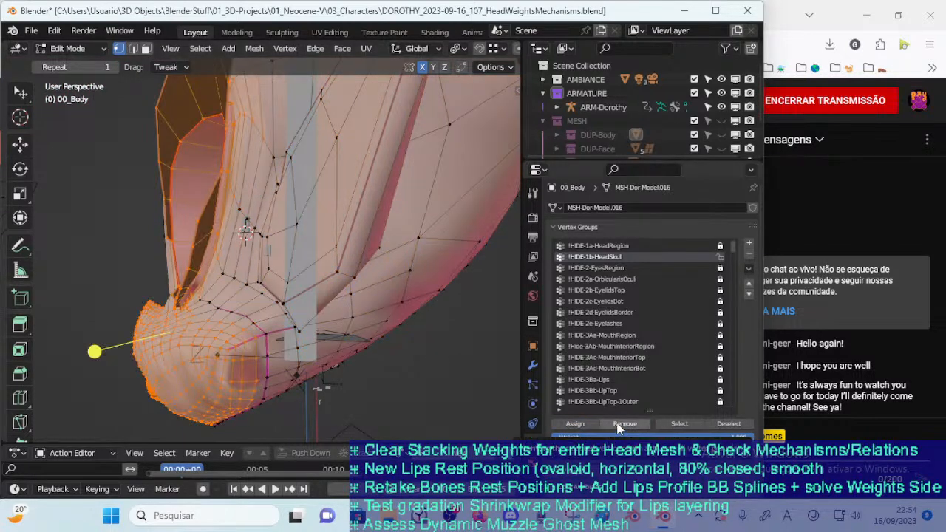
pyautogui.hotkey('ctrl', 'i')
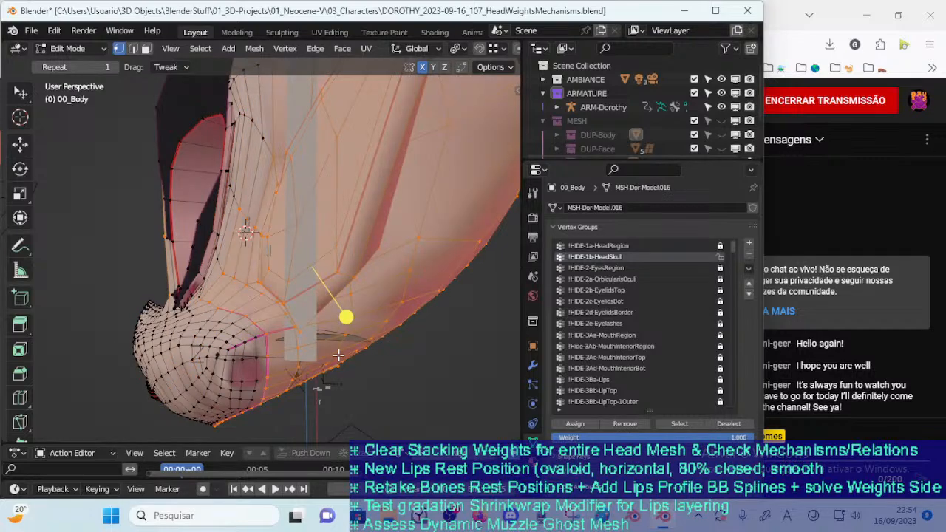
# Adjust the selection between the outer eye corner and the ear, and assign it to !HIDE-1b-HeadSkull with weight 1.000
pyautogui.moveTo(355, 372); pyautogui.dragTo(316, 353, button='middle')
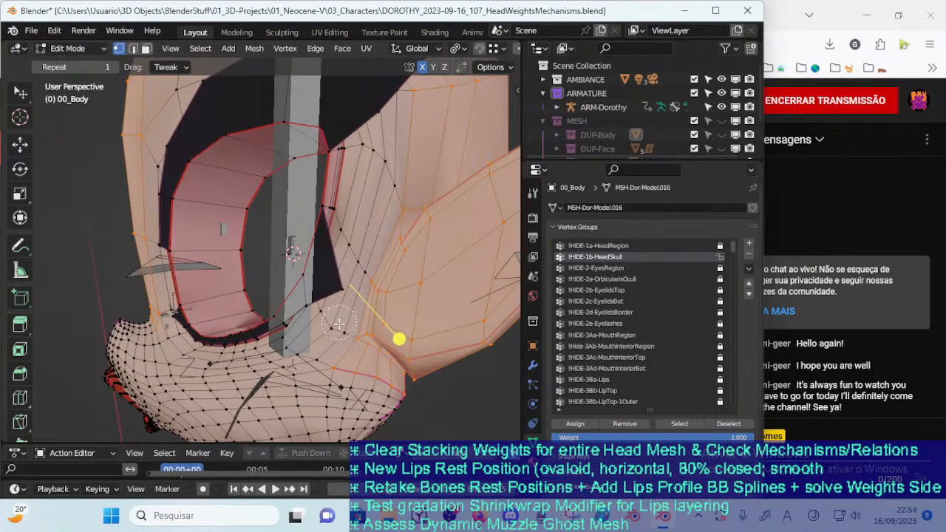
pyautogui.moveTo(336, 330); pyautogui.dragTo(374, 356, button='middle')
pyautogui.scroll(-4, 374, 356)
pyautogui.click(570, 424)
pyautogui.hotkey('ctrl', 'i')
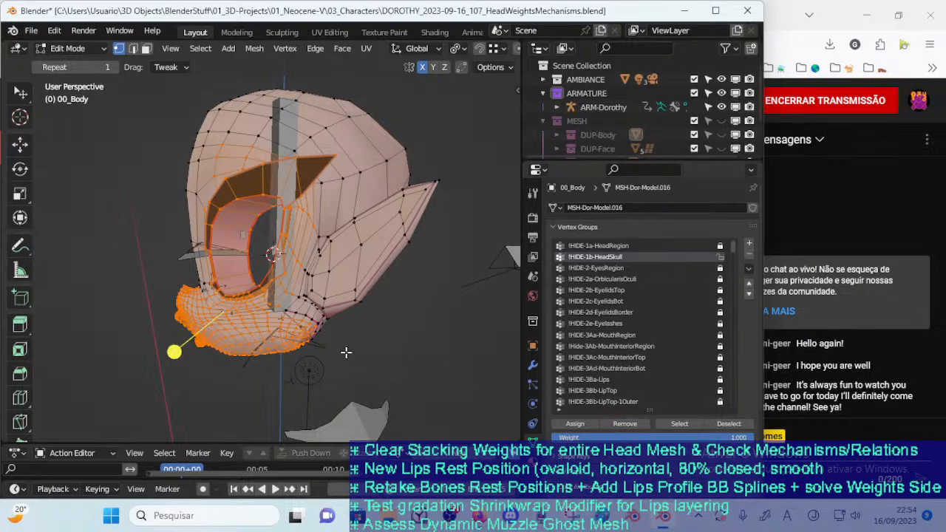
pyautogui.hotkey('ctrl', 'i')
# Select the !HIDE-1b-HeadSkull vertices to check the group, save the file and return to Object Mode
pyautogui.moveTo(322, 383); pyautogui.dragTo(353, 332, button='middle')
pyautogui.click(666, 425)
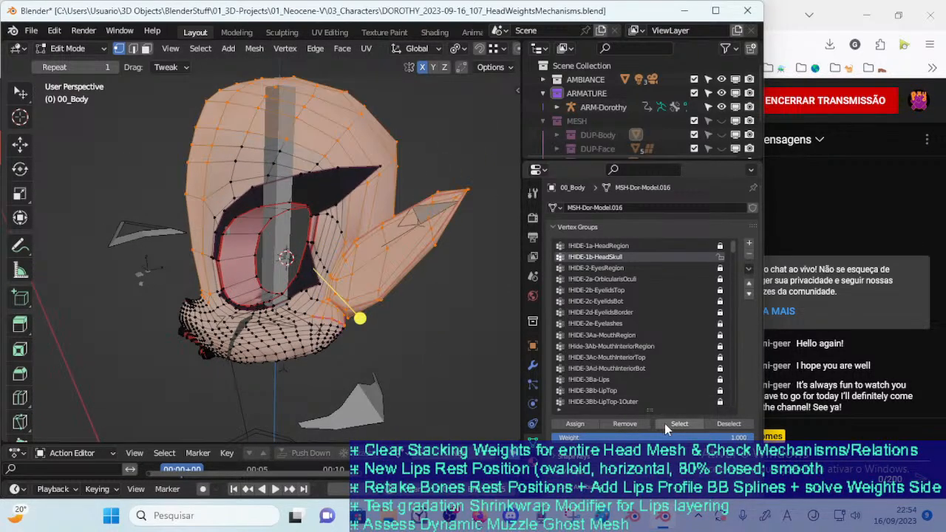
pyautogui.moveTo(429, 355); pyautogui.dragTo(366, 318, button='middle')
pyautogui.hotkey('ctrl', 's')
pyautogui.press('Tab')
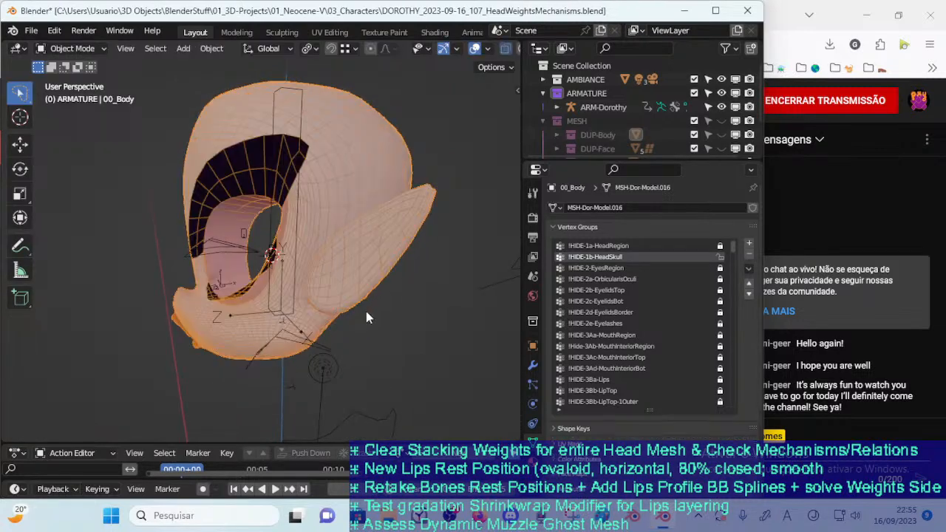
# Reopen 00_Body in Edit Mode and turn on X-Ray in wireframe shading to inspect the skull selection through the mesh
pyautogui.press('Tab')
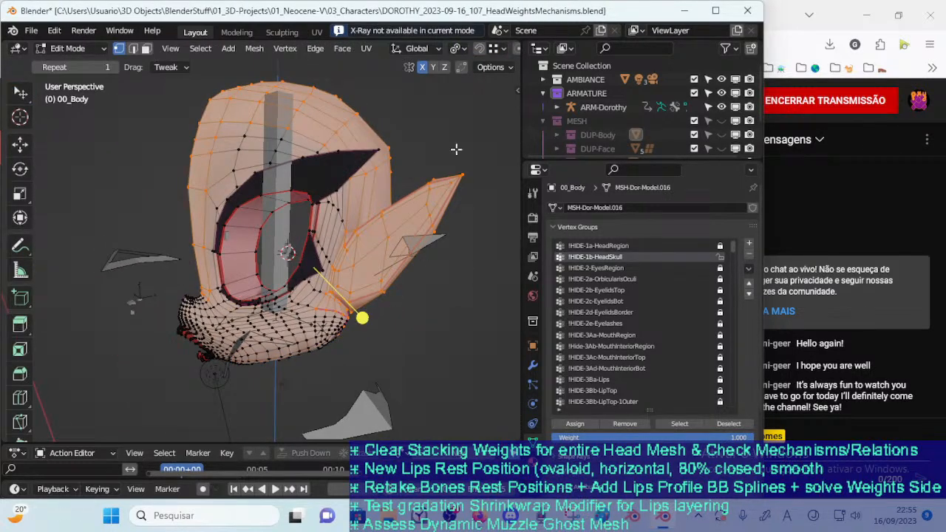
pyautogui.scroll(-4, 473, 49)
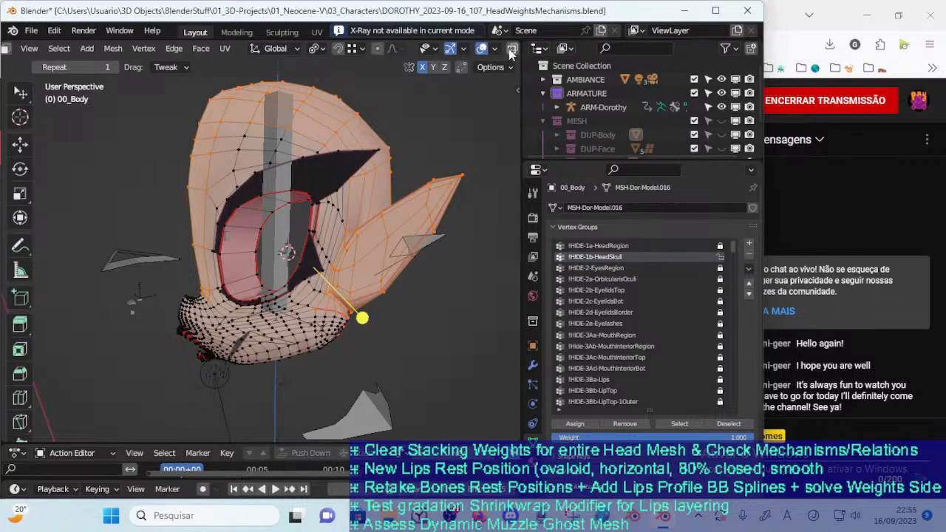
pyautogui.scroll(-4, 512, 50)
pyautogui.click(439, 49)
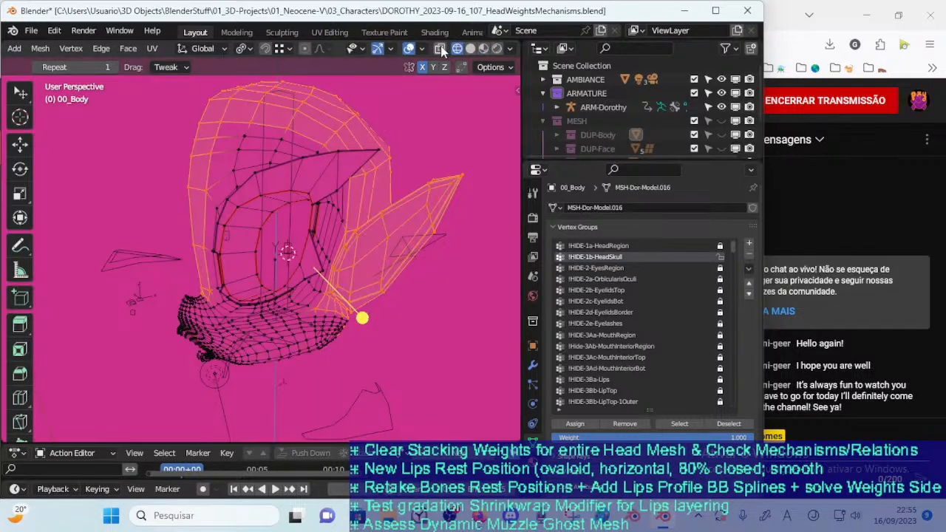
pyautogui.moveTo(340, 222); pyautogui.dragTo(354, 250, button='middle')
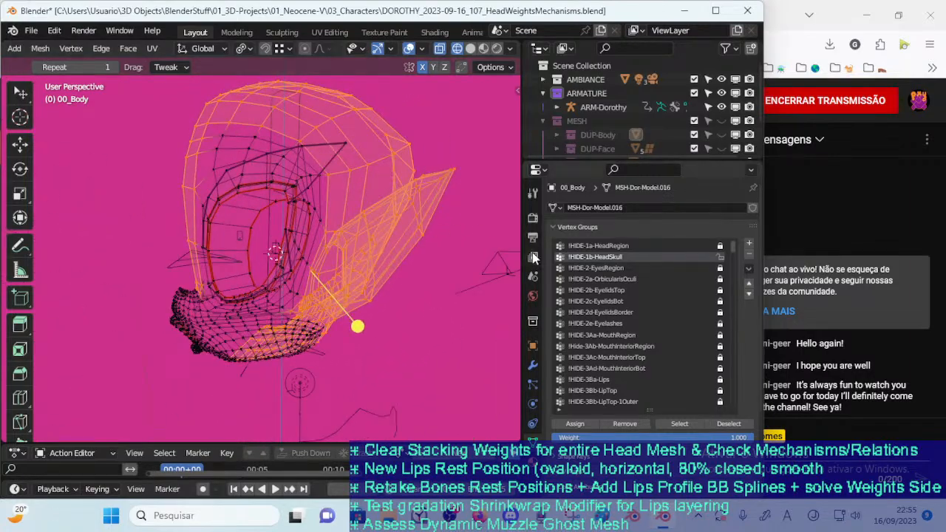
pyautogui.moveTo(281, 281); pyautogui.dragTo(223, 297, button='middle')
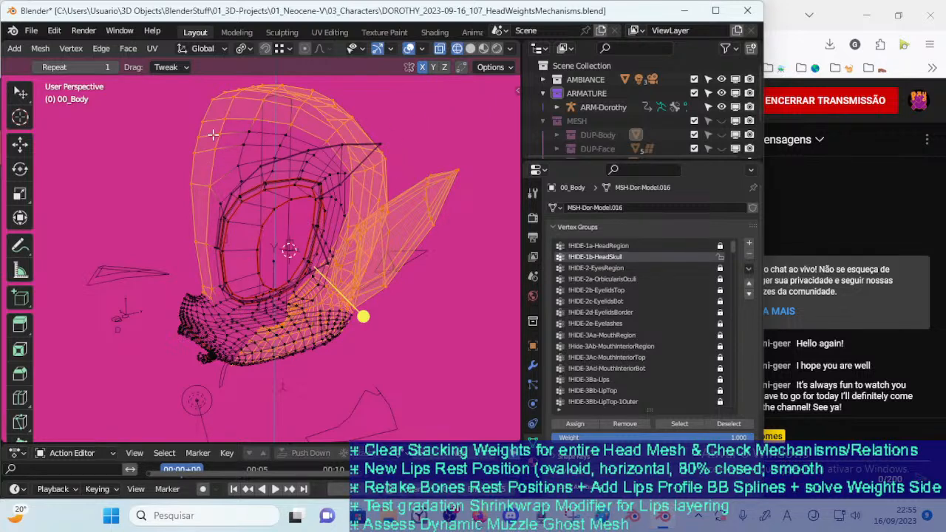
# Save the file, clear the mesh selection and switch to vertex selection
pyautogui.keyDown('shift'); pyautogui.moveTo(250, 193); pyautogui.dragTo(253, 267, button='middle'); pyautogui.keyUp('shift')
pyautogui.moveTo(258, 226); pyautogui.dragTo(340, 223, button='middle')
pyautogui.scroll(1, 279, 230)
pyautogui.hotkey('ctrl', 's')
pyautogui.hotkey('alt', 'a')
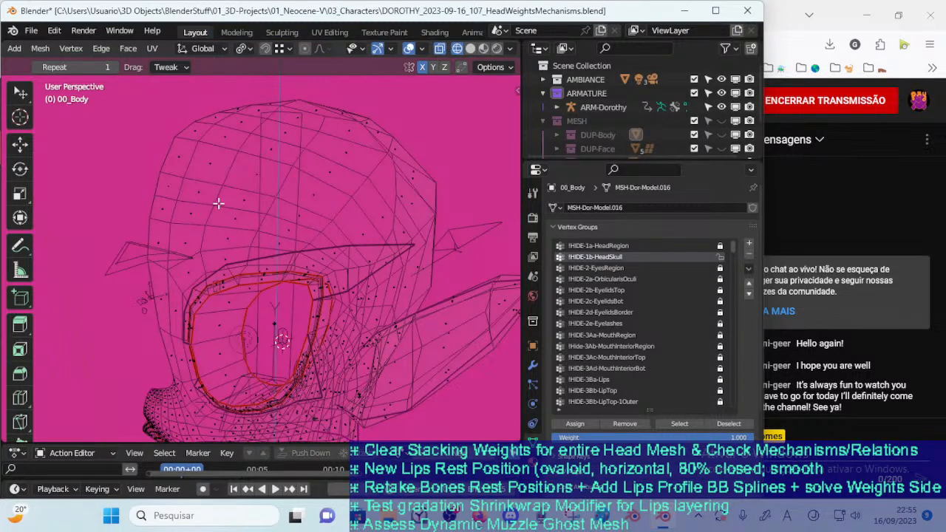
pyautogui.press('1')
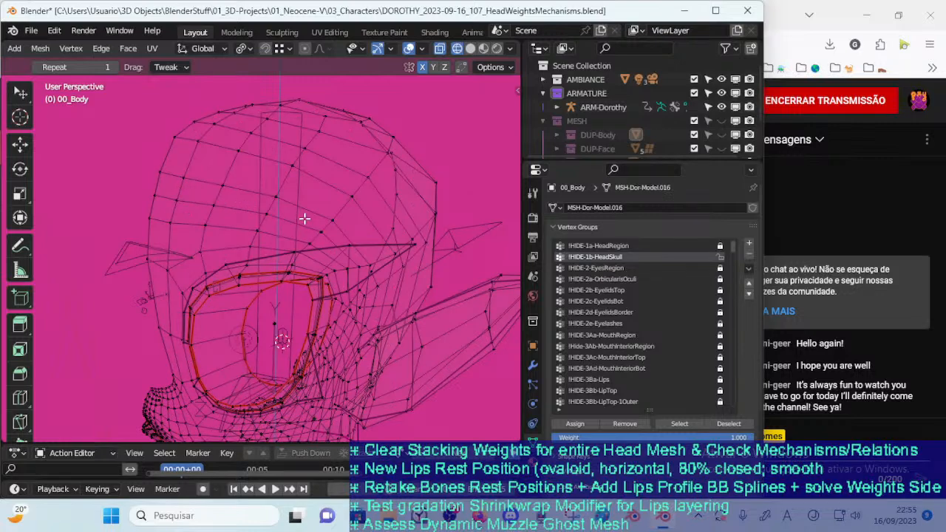
# Return to Object Mode and briefly toggle the Mirror modifier's viewport display to inspect the head's wireframe
pyautogui.moveTo(299, 219); pyautogui.dragTo(271, 242, button='middle')
pyautogui.hotkey('ctrl', 'Tab')
pyautogui.press('4')
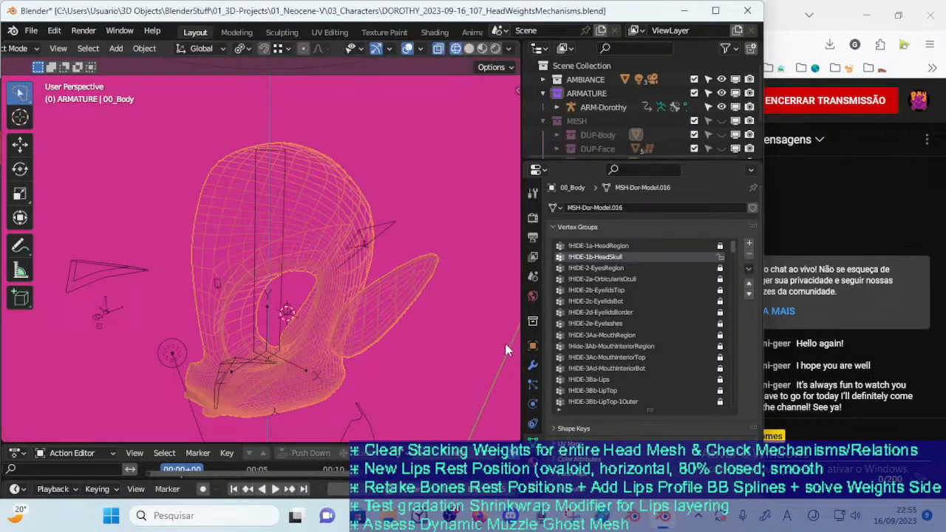
pyautogui.click(532, 365)
pyautogui.click(701, 227)
pyautogui.moveTo(486, 283); pyautogui.dragTo(296, 300, button='middle')
pyautogui.moveTo(383, 309); pyautogui.dragTo(248, 261, button='middle')
pyautogui.click(704, 227)
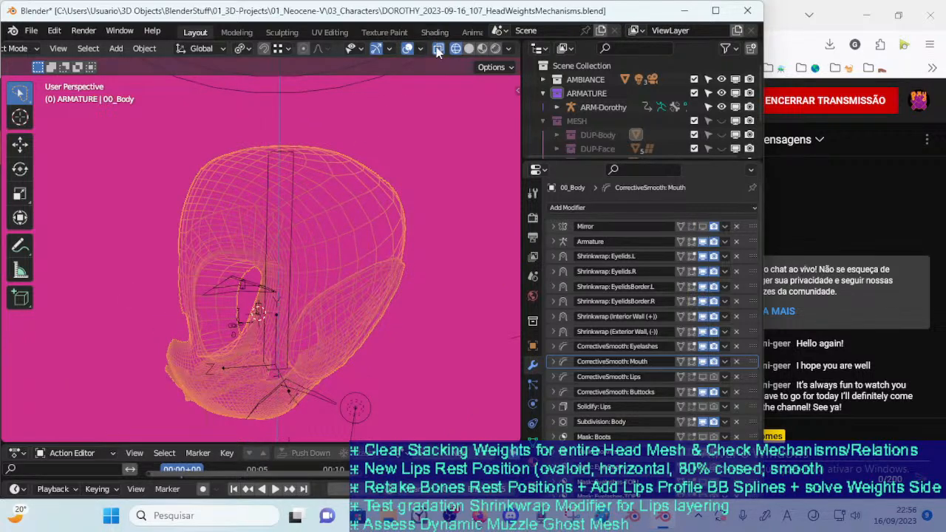
# Switch the viewport to solid shading and save the file
pyautogui.click(466, 50)
pyautogui.moveTo(361, 124); pyautogui.dragTo(361, 208, button='middle')
pyautogui.hotkey('ctrl', 's')
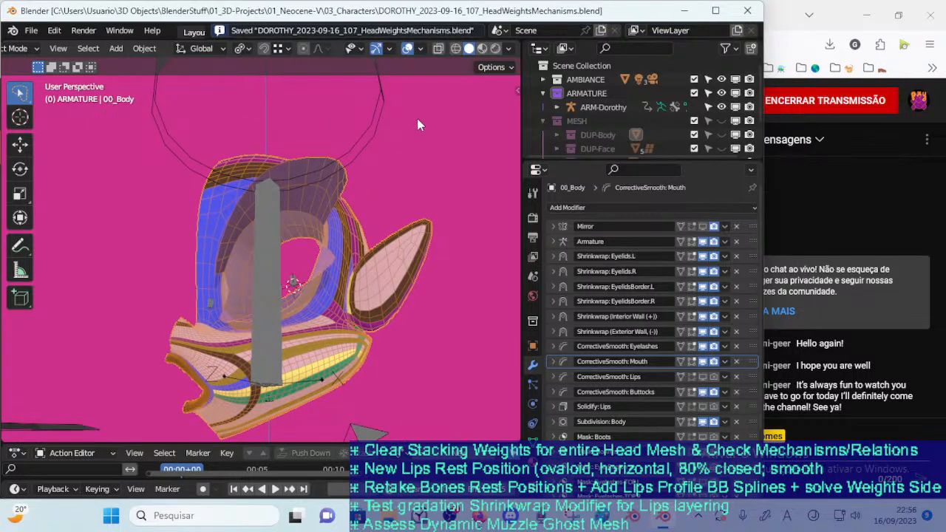
# Enter Edit Mode on 00_Body, save the file, and select the vertices of the !HIDE-1b-HeadSkull group
pyautogui.press('Tab')
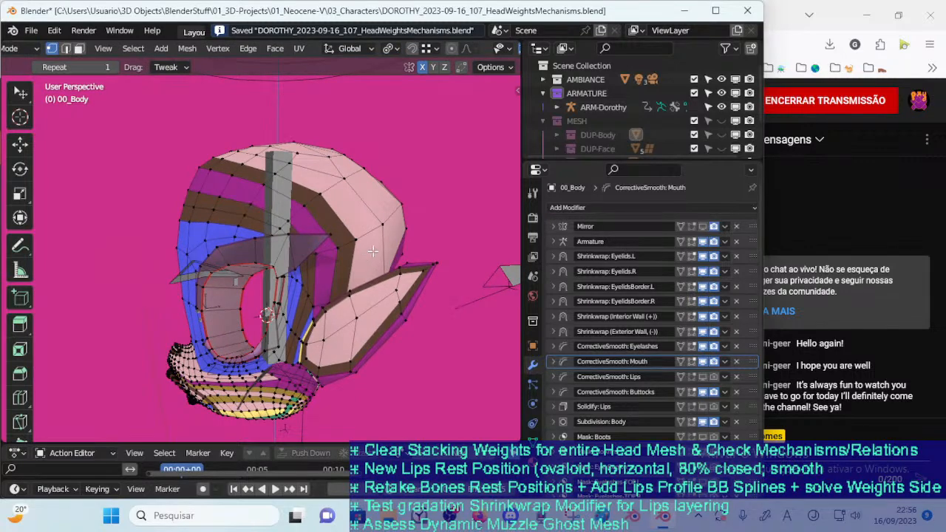
pyautogui.moveTo(368, 254); pyautogui.dragTo(429, 232, button='middle')
pyautogui.moveTo(375, 287); pyautogui.dragTo(398, 287, button='middle')
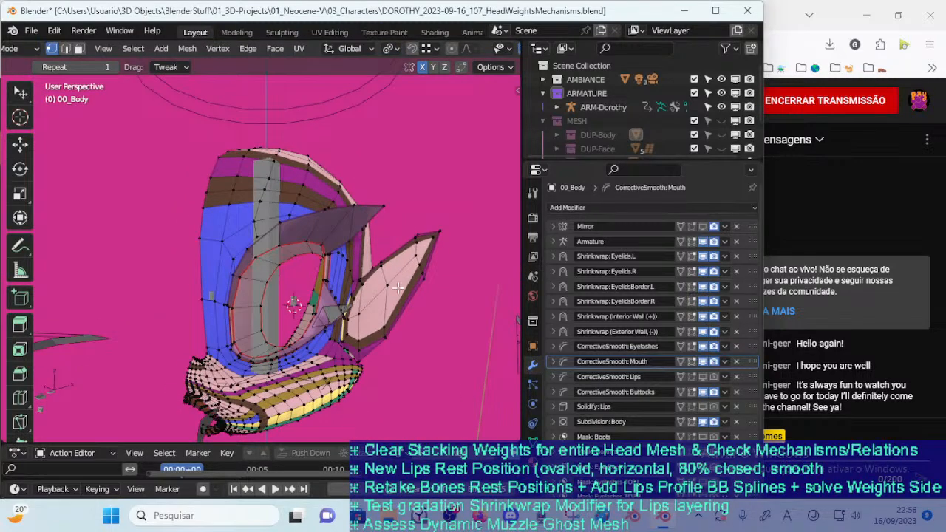
pyautogui.click(533, 444)
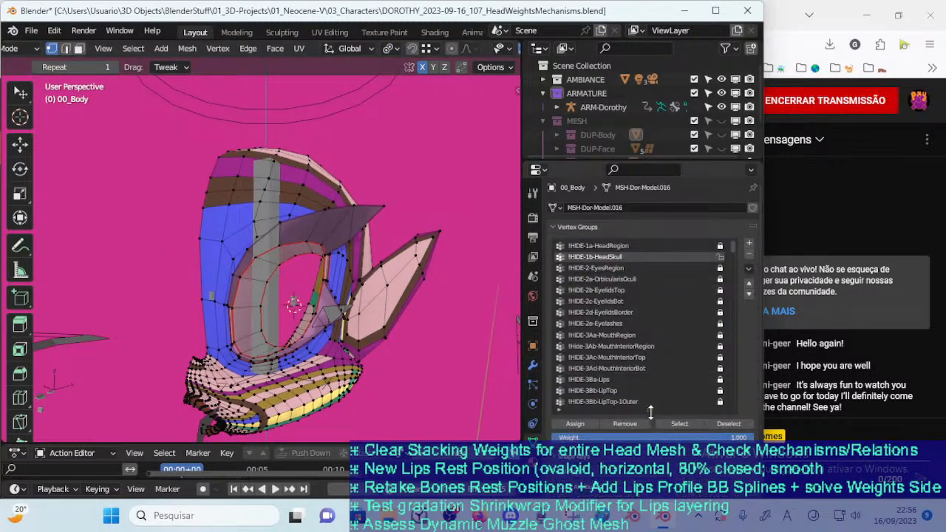
pyautogui.hotkey('ctrl', 's')
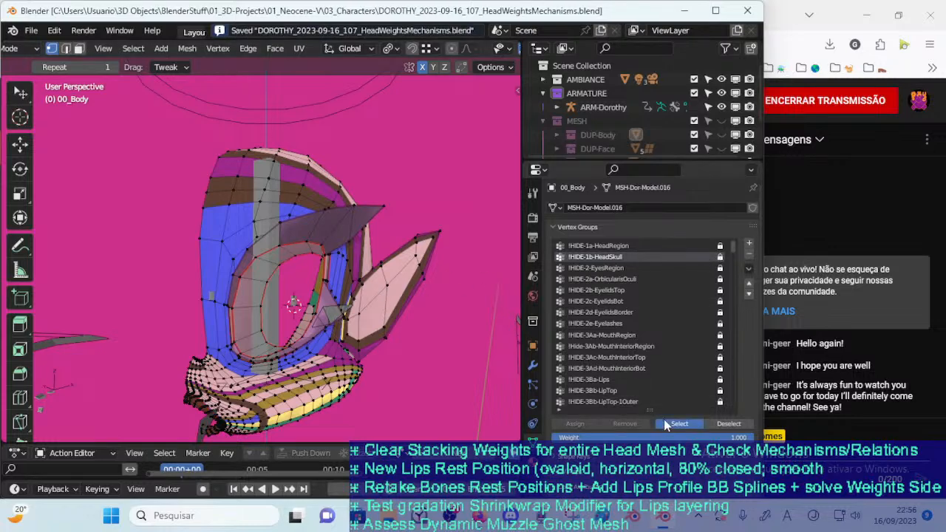
pyautogui.click(664, 425)
pyautogui.moveTo(436, 359); pyautogui.dragTo(377, 335, button='middle')
# Lock the !HIDE-1b-HeadSkull vertex group and return to Object Mode
pyautogui.hotkey('ctrl', 'Tab')
pyautogui.click(359, 336)
pyautogui.press('Tab')
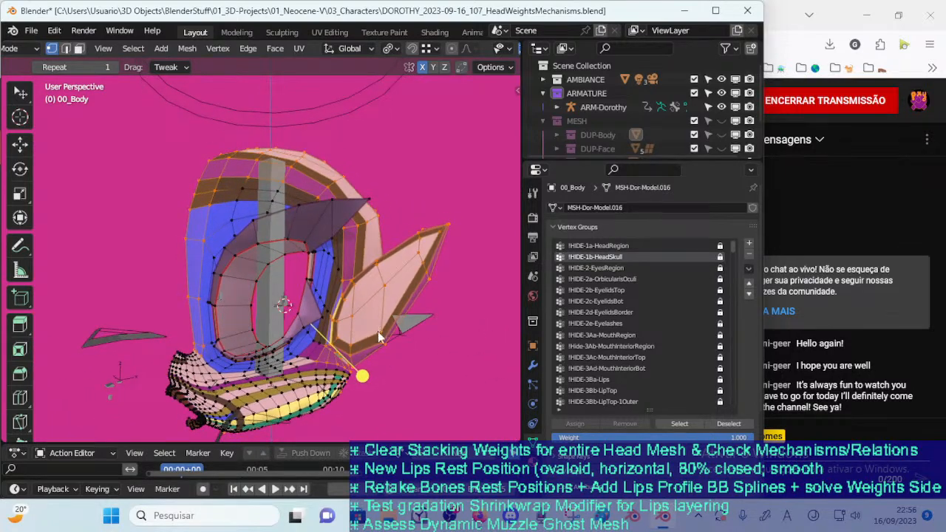
pyautogui.press('Tab')
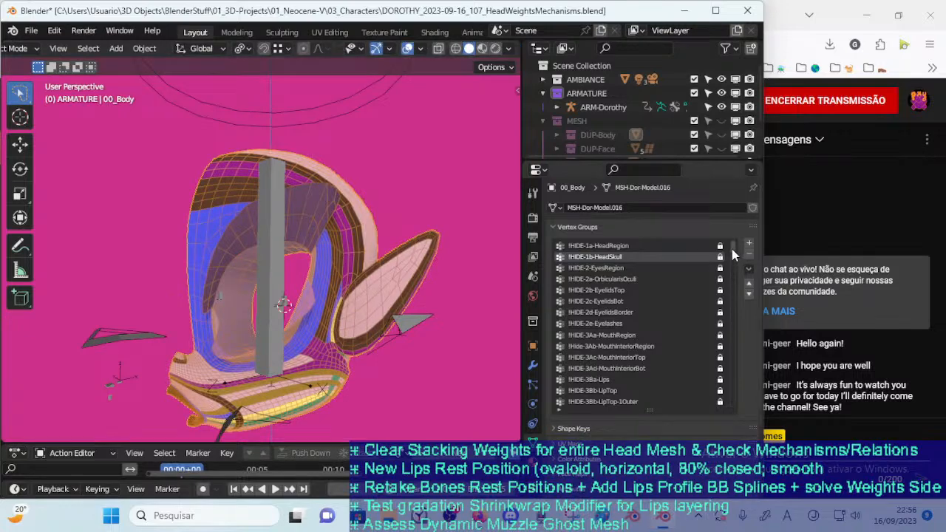
# Select ARM-Dorothy together with 00_Body and enter Weight Paint mode to view the DEF-HEAD-Head weights
pyautogui.click(277, 298)
pyautogui.keyDown('shift'); pyautogui.click(353, 269); pyautogui.keyUp('shift')
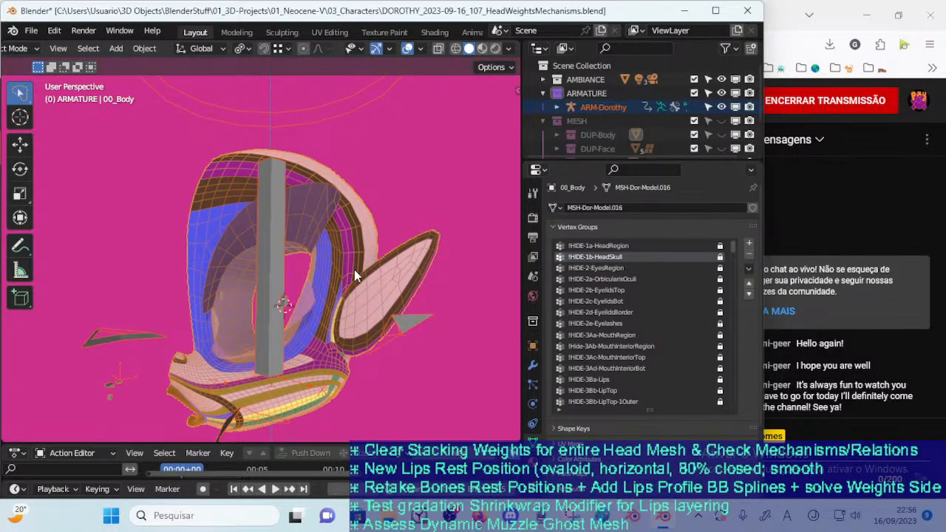
pyautogui.hotkey('ctrl', 'Tab')
pyautogui.click(258, 219)
pyautogui.moveTo(326, 358); pyautogui.dragTo(358, 316, button='middle')
pyautogui.moveTo(442, 307); pyautogui.dragTo(276, 317, button='middle')
pyautogui.moveTo(322, 291)
pyautogui.mouseDown(button='middle')
pyautogui.moveTo(365, 283)
pyautogui.moveTo(324, 286)
pyautogui.mouseUp(button='middle')
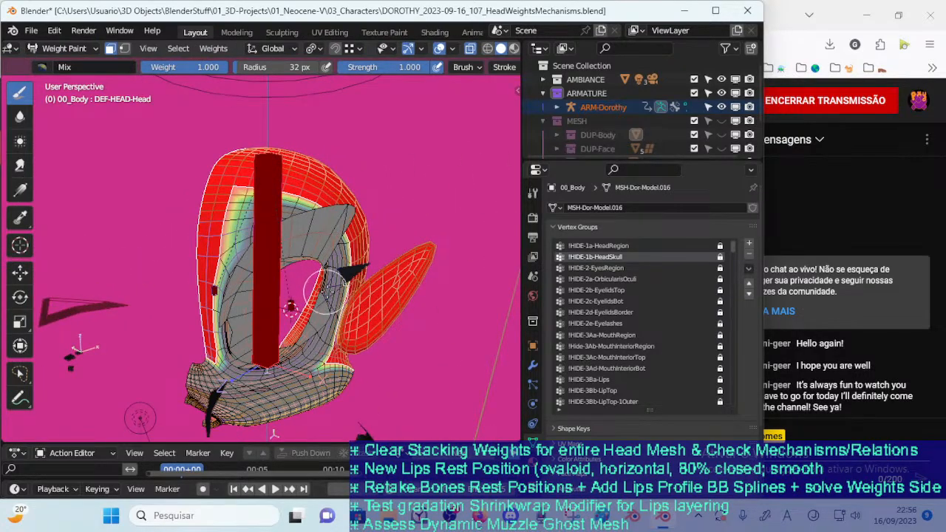
# Invert the paint mask to the face and muzzle and fill it with weight 0.000 for DEF-HEAD-Head
pyautogui.hotkey('ctrl', 'i')
pyautogui.moveTo(321, 337); pyautogui.dragTo(257, 411, button='middle')
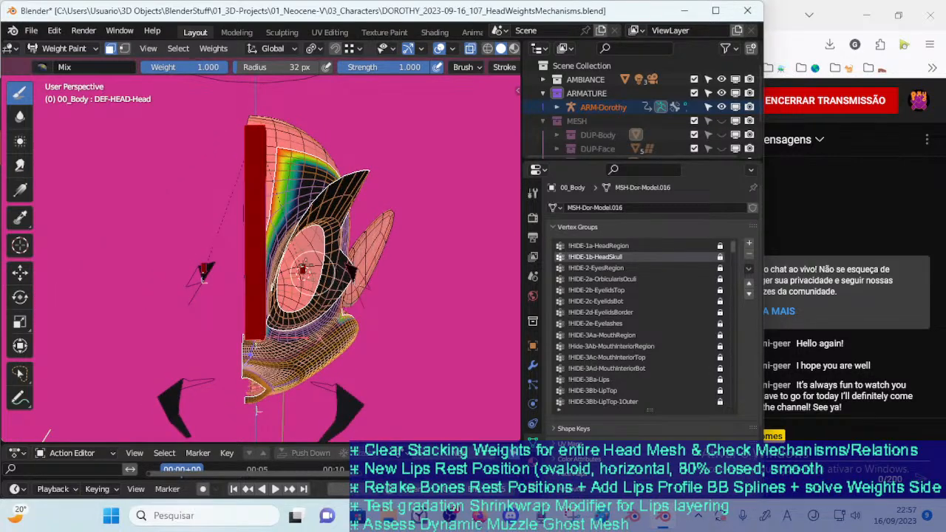
pyautogui.moveTo(167, 75); pyautogui.dragTo(63, 77)
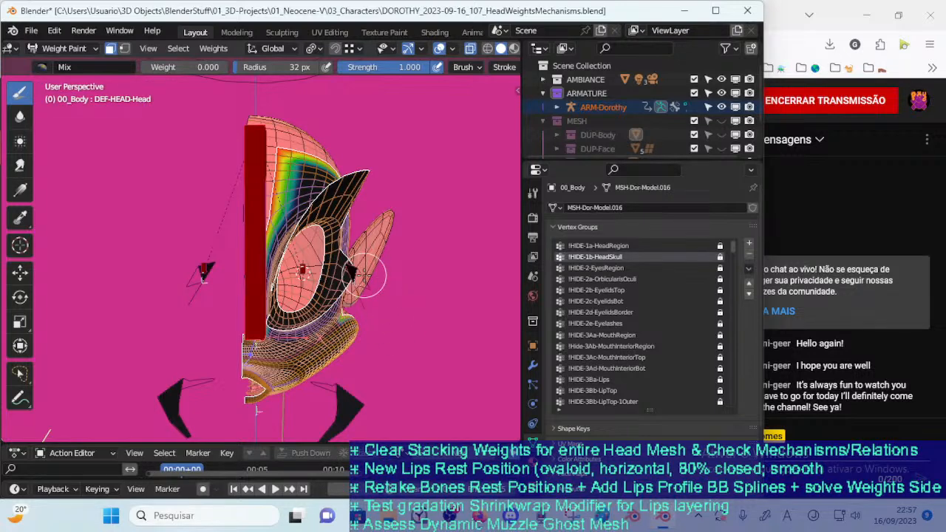
pyautogui.hotkey('shift', 'k')
# Invert the paint mask back to the skull and fill it with weight 1.000 for DEF-HEAD-Head
pyautogui.hotkey('ctrl', 'i')
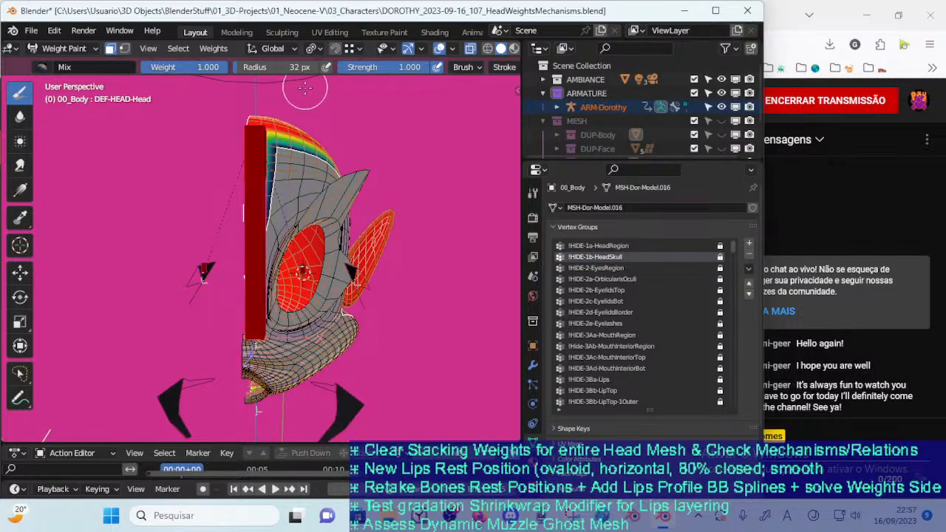
pyautogui.hotkey('shift', 'k')
pyautogui.moveTo(416, 267)
pyautogui.mouseDown(button='middle')
pyautogui.moveTo(157, 295)
pyautogui.moveTo(270, 393)
pyautogui.moveTo(298, 334)
pyautogui.moveTo(292, 352)
pyautogui.mouseUp(button='middle')
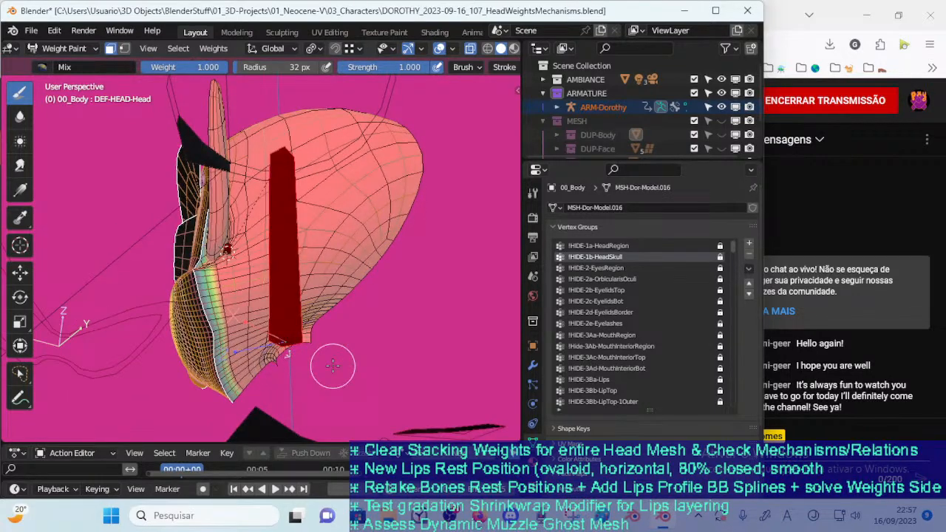
pyautogui.hotkey('ctrl', 'i')
# Examine the DEF-HEAD-Head weights around the face opening, the back of the head and the neck edge
pyautogui.scroll(6, 333, 365)
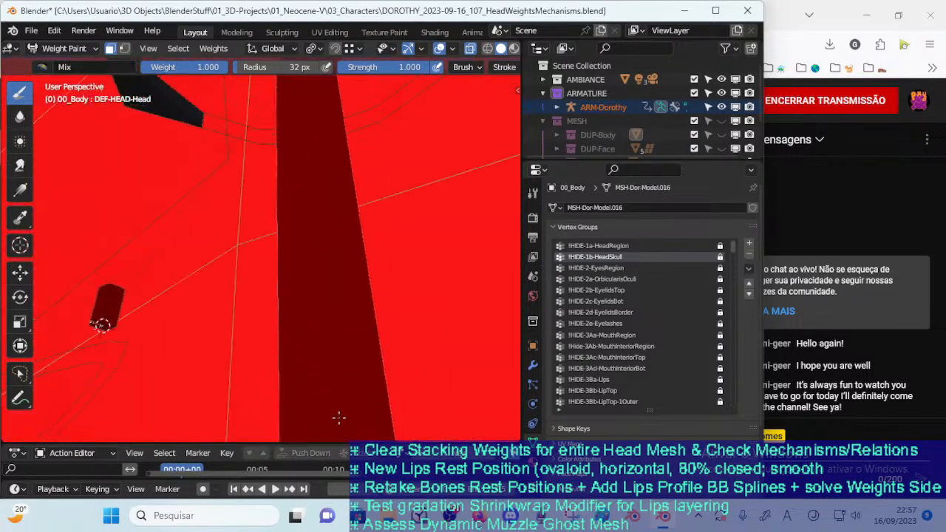
pyautogui.scroll(-4, 332, 365)
pyautogui.moveTo(332, 366)
pyautogui.mouseDown(button='middle')
pyautogui.moveTo(368, 382)
pyautogui.moveTo(371, 345)
pyautogui.moveTo(321, 357)
pyautogui.moveTo(338, 375)
pyautogui.moveTo(488, 292)
pyautogui.mouseUp(button='middle')
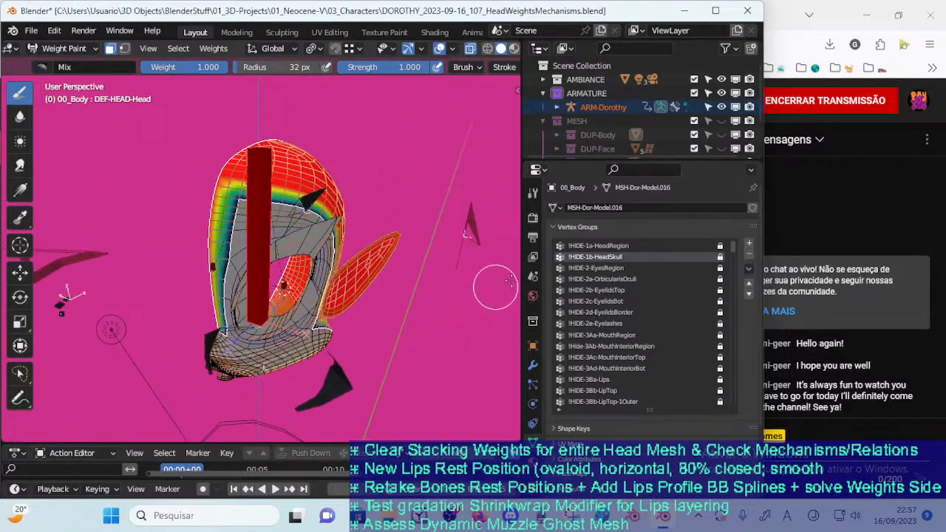
pyautogui.moveTo(267, 284); pyautogui.dragTo(281, 309, button='middle')
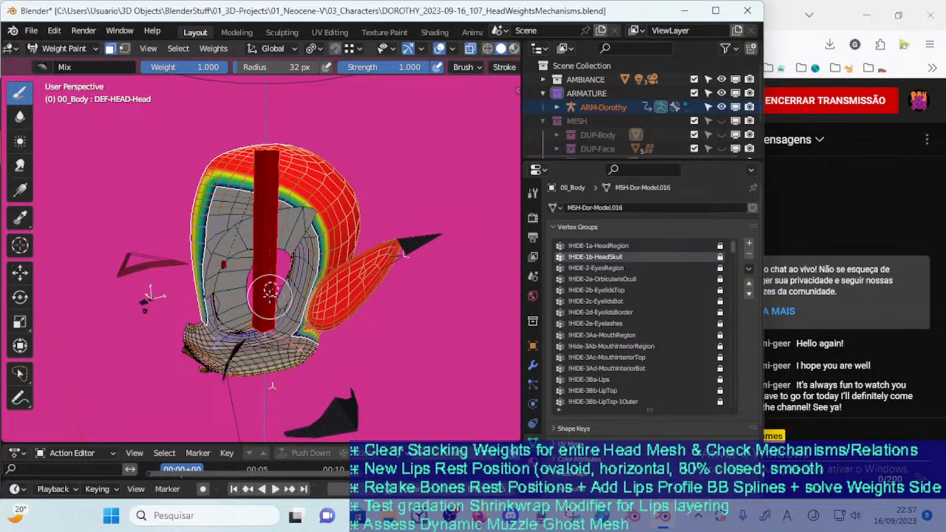
pyautogui.hotkey('alt', 'z')
pyautogui.moveTo(270, 290)
pyautogui.mouseDown(button='middle')
pyautogui.moveTo(294, 296)
pyautogui.moveTo(199, 245)
pyautogui.moveTo(240, 318)
pyautogui.moveTo(255, 293)
pyautogui.moveTo(222, 281)
pyautogui.moveTo(226, 301)
pyautogui.moveTo(252, 294)
pyautogui.moveTo(194, 360)
pyautogui.moveTo(214, 402)
pyautogui.mouseUp(button='middle')
pyautogui.press('m')
pyautogui.scroll(4, 243, 320)
pyautogui.moveTo(224, 349)
pyautogui.mouseDown(button='middle')
pyautogui.moveTo(244, 326)
pyautogui.moveTo(341, 314)
pyautogui.moveTo(320, 313)
pyautogui.mouseUp(button='middle')
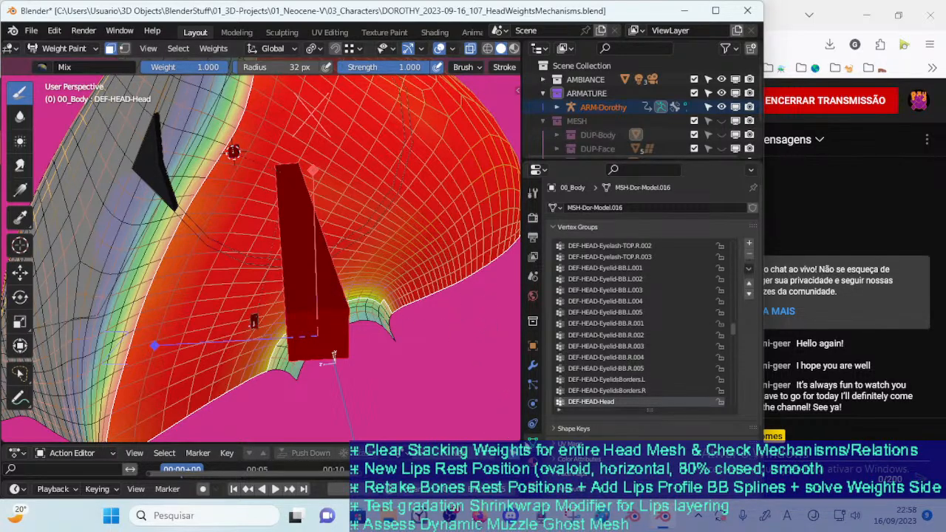
# Return to Object Mode, select ARM-Dorothy and set its bones to display as Stick
pyautogui.hotkey('ctrl', 'Tab')
pyautogui.click(376, 336)
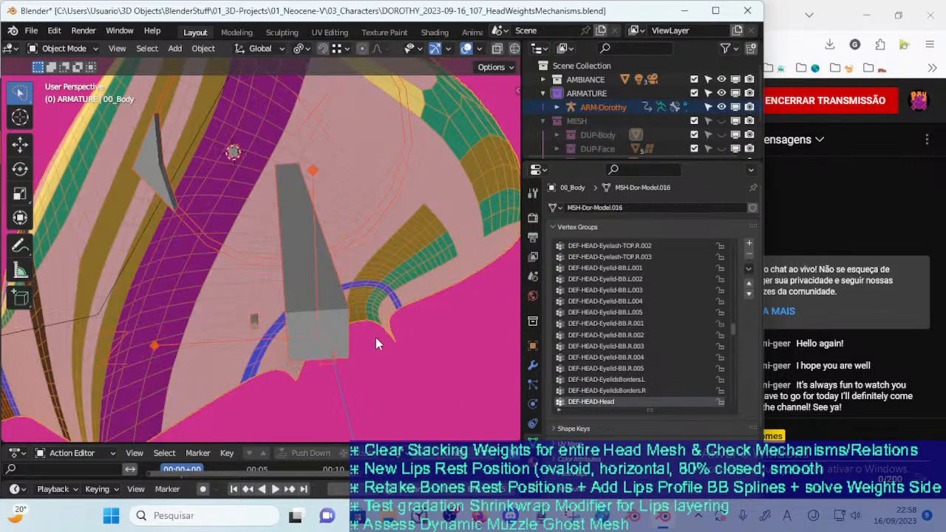
pyautogui.click(340, 313)
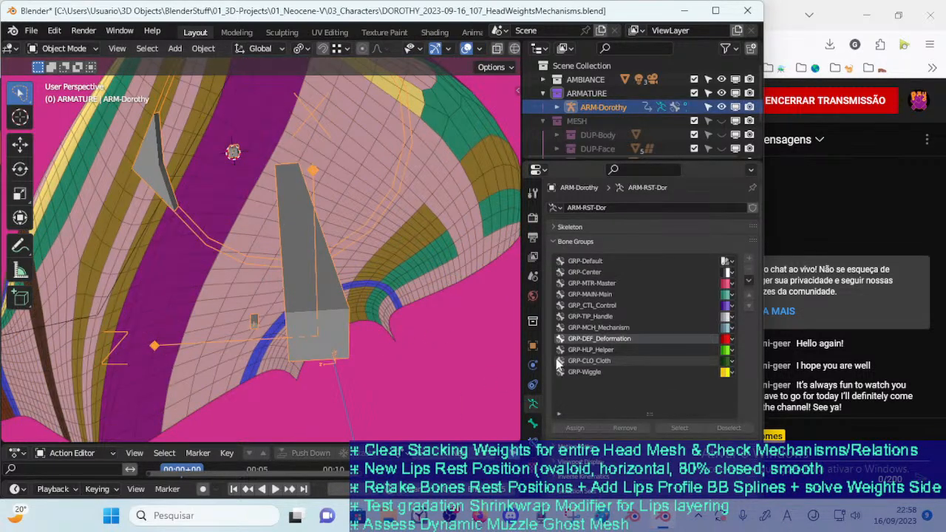
pyautogui.click(565, 243)
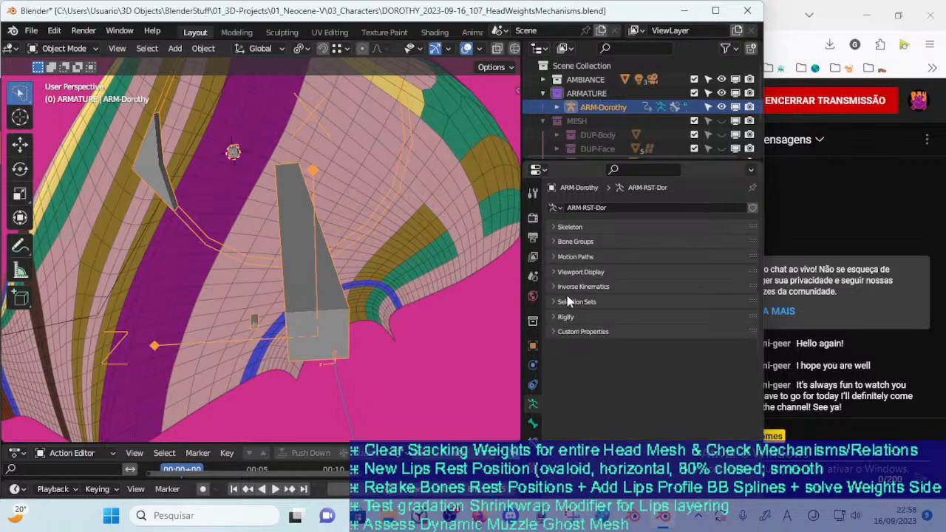
pyautogui.click(553, 271)
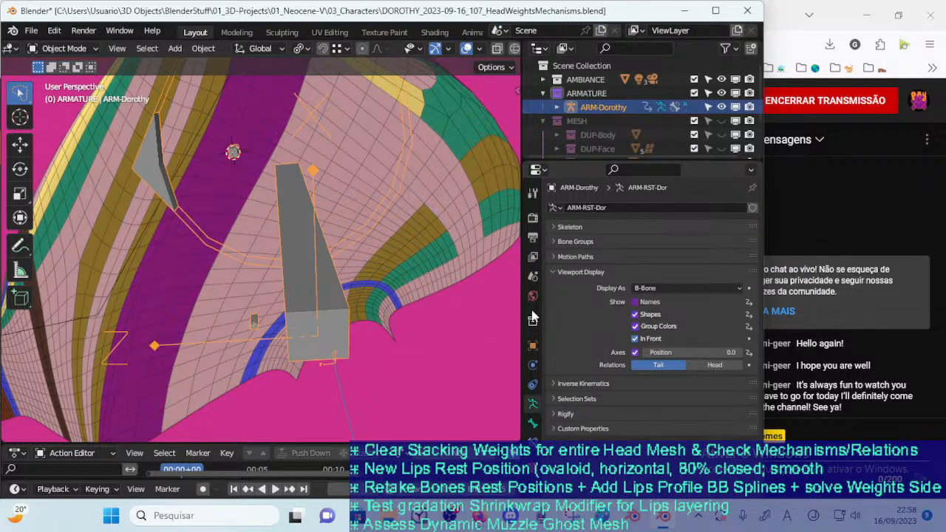
pyautogui.click(648, 289)
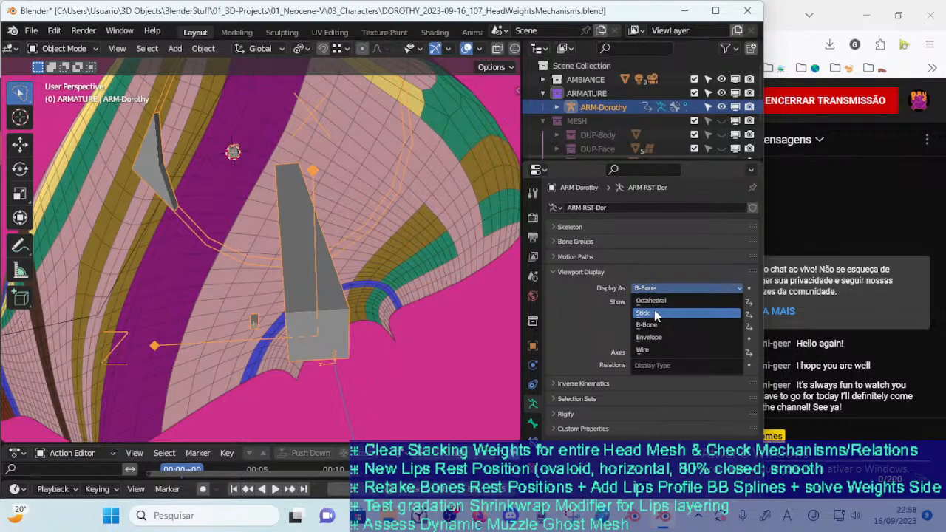
pyautogui.click(658, 315)
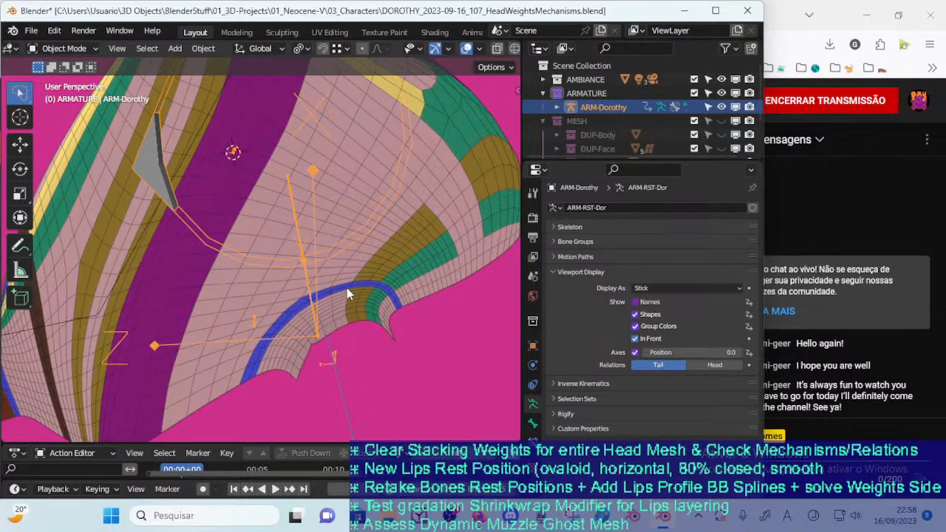
# Make 00_Body active alongside the armature and return to Weight Paint mode
pyautogui.keyDown('shift'); pyautogui.click(348, 296); pyautogui.keyUp('shift')
pyautogui.hotkey('ctrl', 'Tab')
pyautogui.click(247, 241)
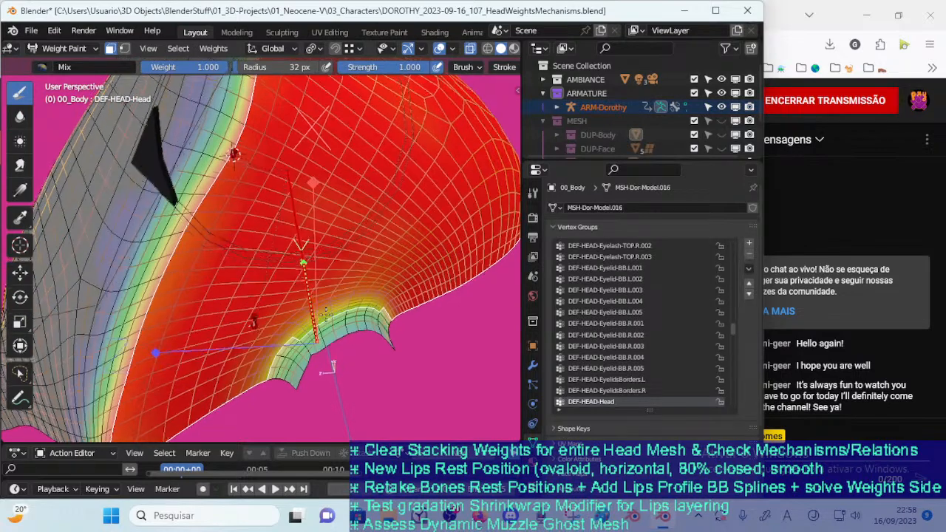
# Exclude the strip of faces along the neck opening from the mask and fill the remaining skull with weight 1.000
pyautogui.moveTo(325, 314); pyautogui.dragTo(325, 314, button='middle')
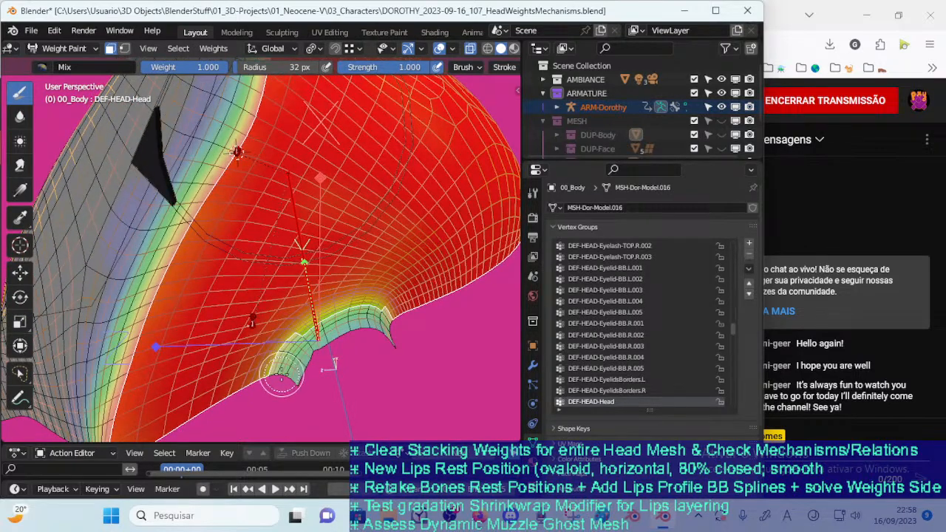
pyautogui.moveTo(284, 367)
pyautogui.mouseDown()
pyautogui.moveTo(340, 325)
pyautogui.moveTo(383, 320)
pyautogui.moveTo(352, 313)
pyautogui.moveTo(280, 349)
pyautogui.moveTo(276, 380)
pyautogui.mouseUp()
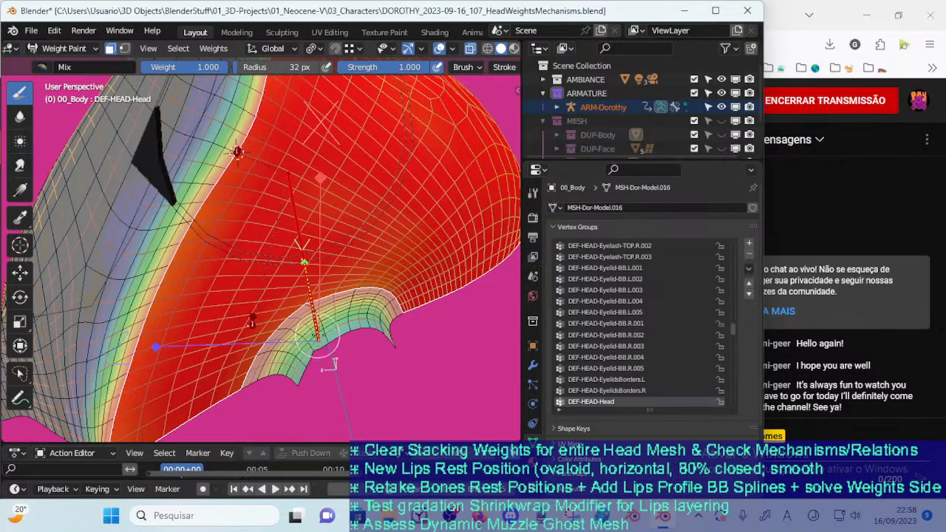
pyautogui.moveTo(319, 338); pyautogui.dragTo(297, 359, button='middle')
pyautogui.moveTo(304, 321)
pyautogui.mouseDown(button='middle')
pyautogui.moveTo(306, 355)
pyautogui.moveTo(329, 355)
pyautogui.moveTo(326, 369)
pyautogui.moveTo(303, 369)
pyautogui.moveTo(333, 350)
pyautogui.moveTo(292, 327)
pyautogui.moveTo(394, 349)
pyautogui.mouseUp(button='middle')
pyautogui.scroll(-6, 306, 360)
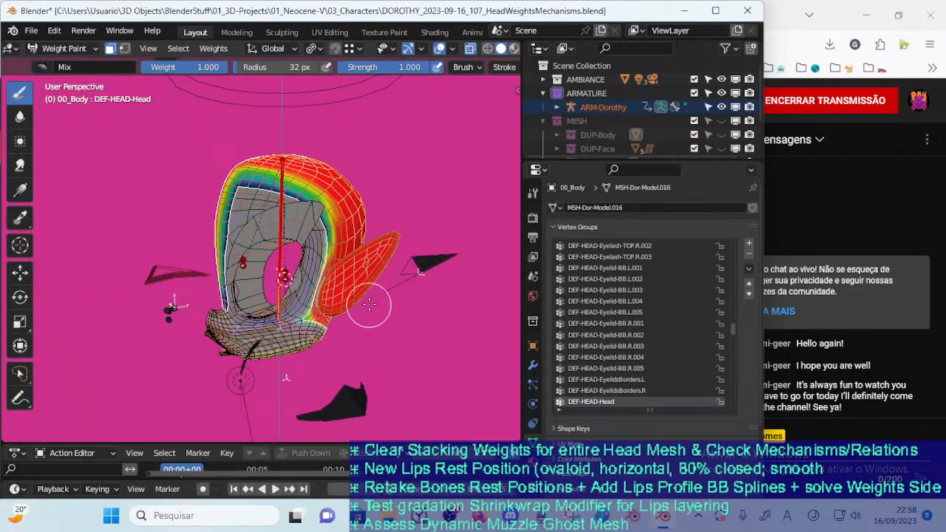
pyautogui.hotkey('shift', 'k')
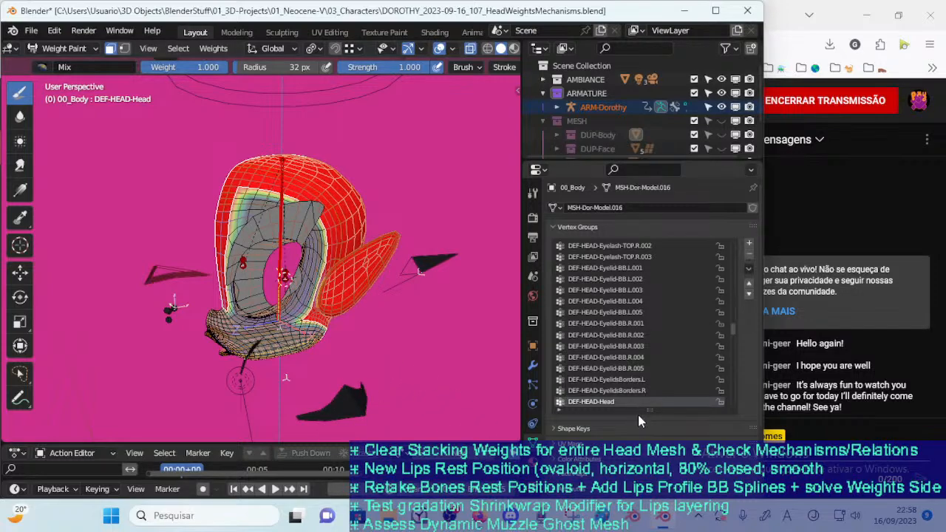
# Invert the face mask to target the face and neck-opening strip, undoing the partial exclusion of the neck strip
pyautogui.moveTo(411, 370); pyautogui.dragTo(179, 307, button='middle')
pyautogui.moveTo(286, 367); pyautogui.dragTo(323, 304, button='middle')
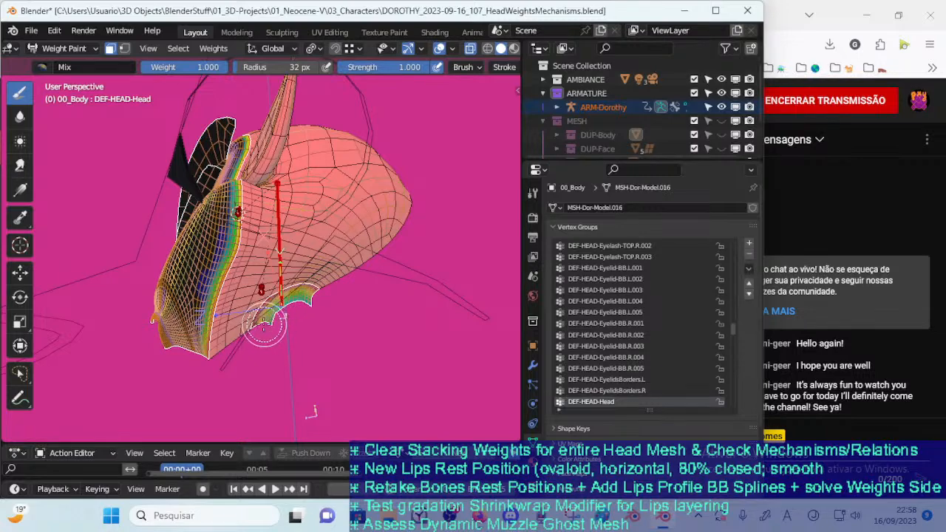
pyautogui.scroll(10, 278, 309)
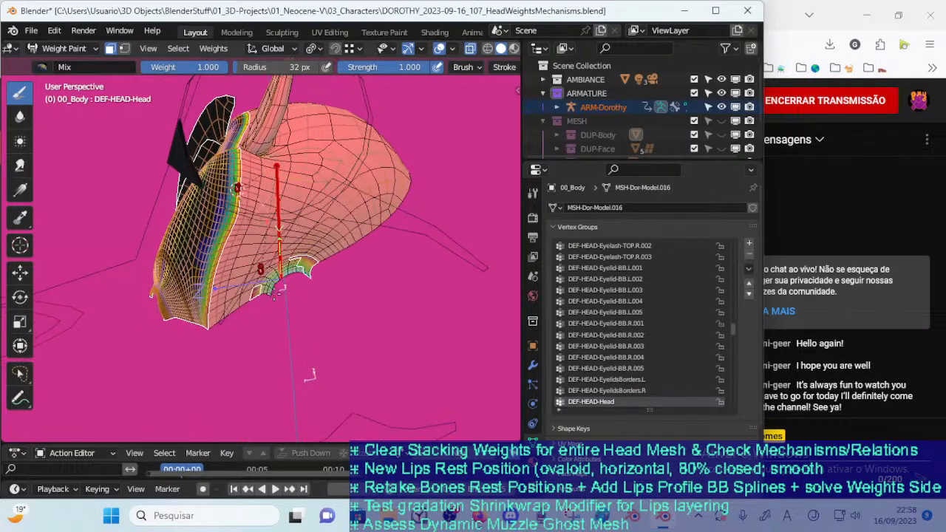
pyautogui.scroll(-5, 279, 304)
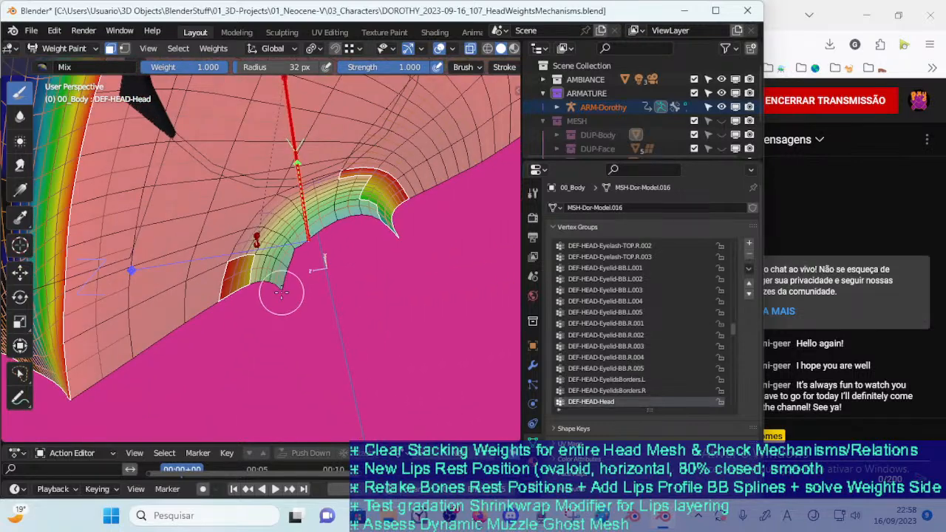
pyautogui.rightClick(279, 295)
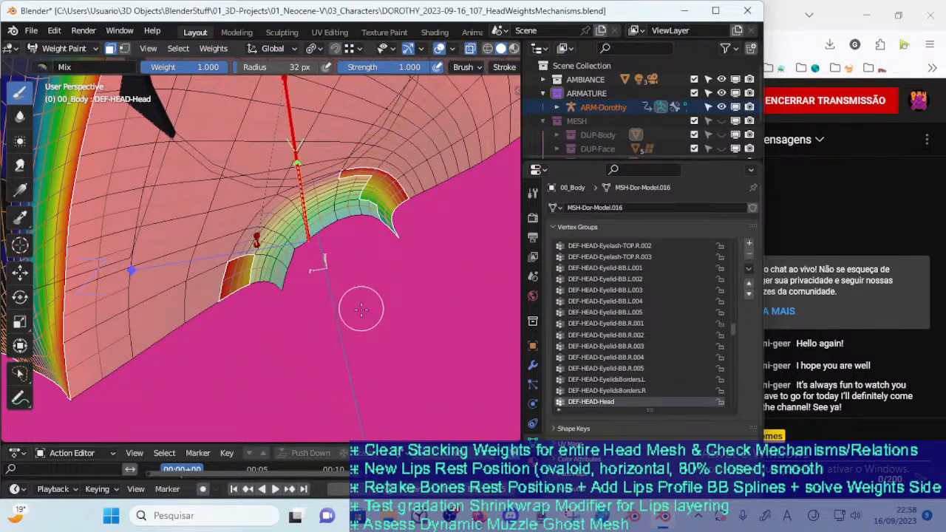
pyautogui.hotkey('ctrl', 'z')
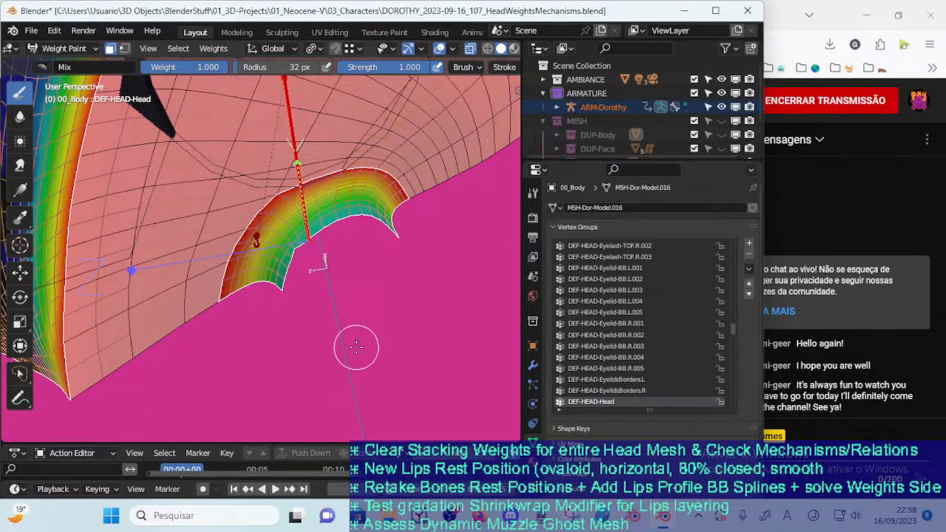
# Smooth the DEF-HEAD-Head weights along the neck opening with a 49 px Blur brush, and save the file
pyautogui.click(20, 121)
pyautogui.press('f')
pyautogui.click(289, 276)
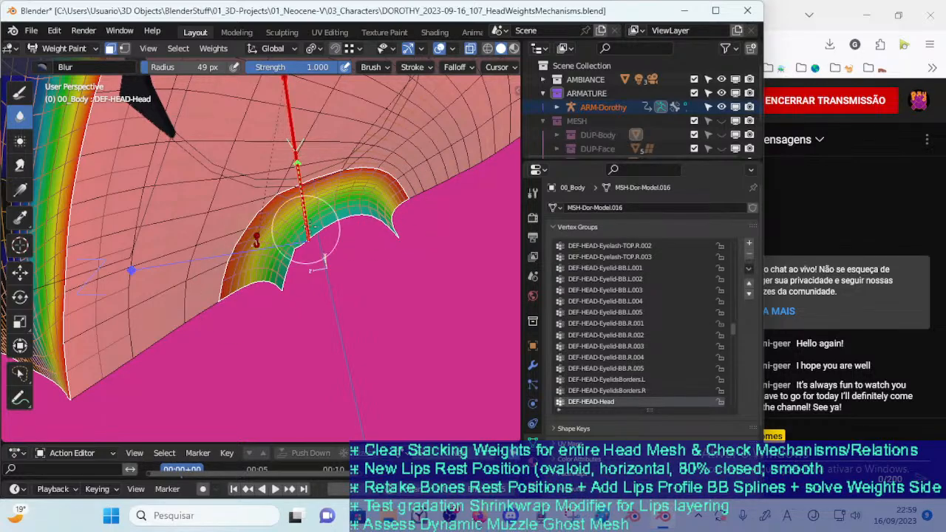
pyautogui.moveTo(263, 244); pyautogui.dragTo(255, 255, button='middle')
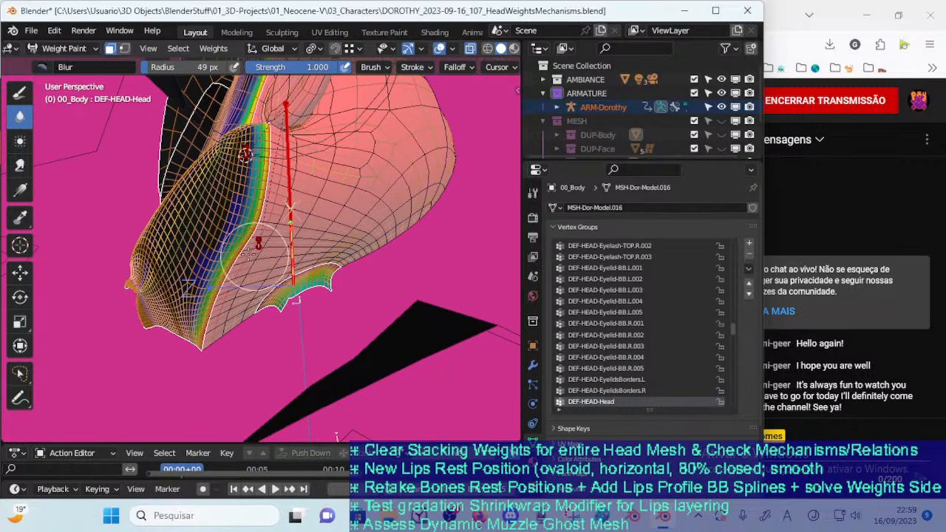
pyautogui.click(20, 93)
pyautogui.moveTo(244, 310); pyautogui.dragTo(262, 288, button='middle')
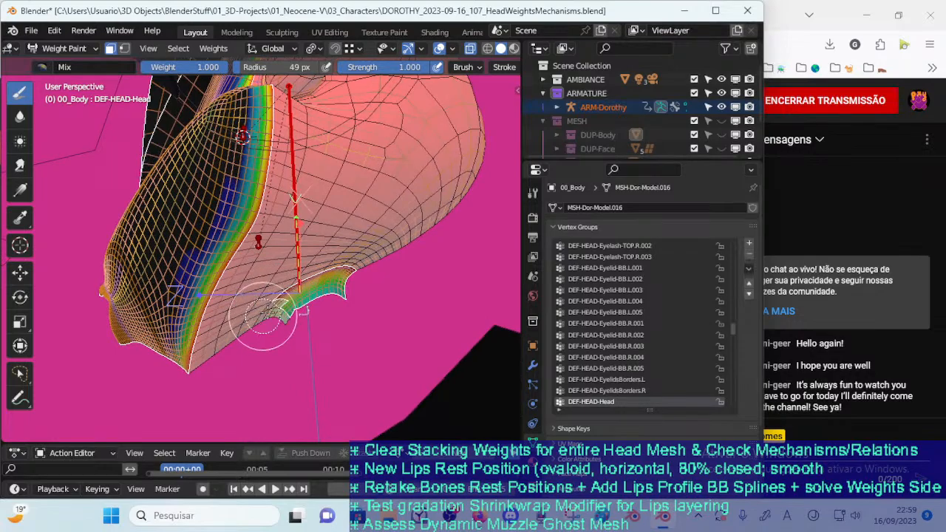
pyautogui.moveTo(333, 289); pyautogui.dragTo(255, 309, button='middle')
pyautogui.moveTo(243, 344); pyautogui.dragTo(232, 158, button='middle')
pyautogui.hotkey('ctrl', 's')
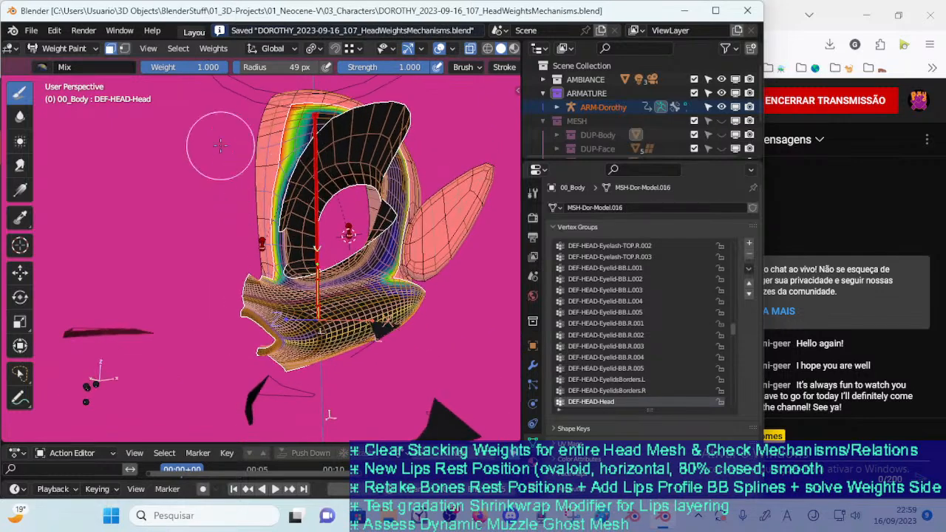
# Fill the masked face region of DEF-HEAD-Head with weight 0.000 and save the file
pyautogui.moveTo(186, 68); pyautogui.dragTo(83, 85)
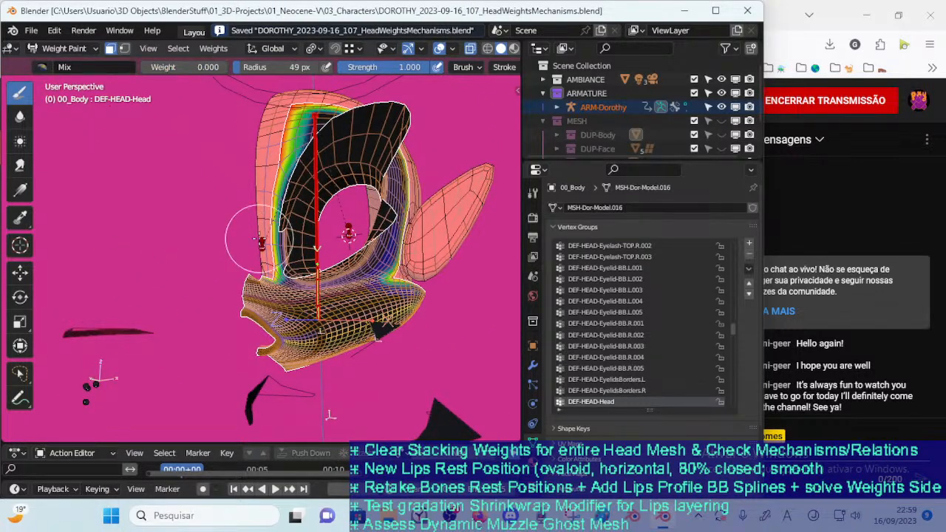
pyautogui.click(259, 238)
pyautogui.moveTo(353, 368)
pyautogui.mouseDown(button='middle')
pyautogui.moveTo(350, 358)
pyautogui.moveTo(255, 333)
pyautogui.moveTo(350, 353)
pyautogui.moveTo(295, 347)
pyautogui.moveTo(407, 329)
pyautogui.moveTo(310, 340)
pyautogui.moveTo(405, 362)
pyautogui.moveTo(404, 350)
pyautogui.moveTo(366, 360)
pyautogui.mouseUp(button='middle')
pyautogui.hotkey('ctrl', 's')
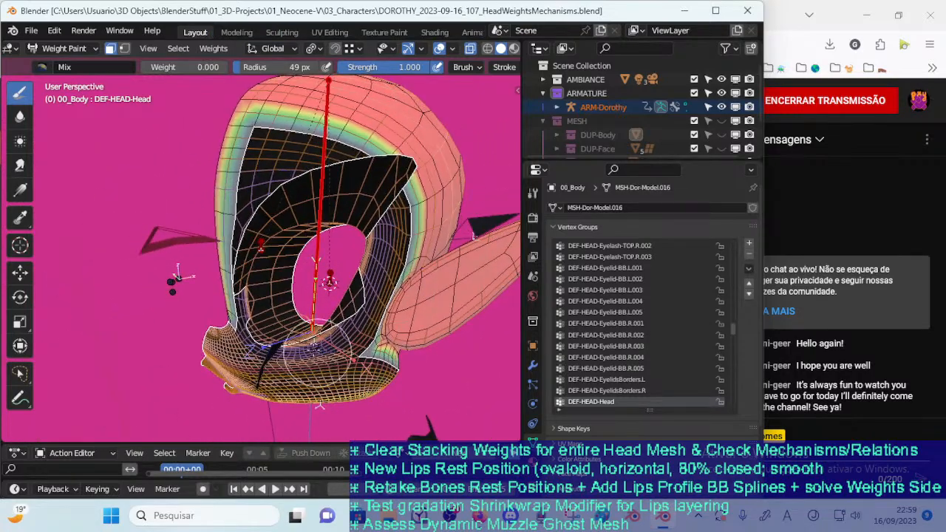
# Examine the DEF-HEAD-Head weight border around the face opening, eye socket, muzzle and ear from several angles
pyautogui.moveTo(412, 329)
pyautogui.mouseDown(button='middle')
pyautogui.moveTo(377, 343)
pyautogui.moveTo(425, 320)
pyautogui.moveTo(412, 342)
pyautogui.moveTo(325, 374)
pyautogui.moveTo(343, 353)
pyautogui.moveTo(373, 368)
pyautogui.moveTo(378, 356)
pyautogui.mouseUp(button='middle')
pyautogui.moveTo(396, 351); pyautogui.dragTo(325, 362, button='middle')
pyautogui.scroll(-2, 432, 346)
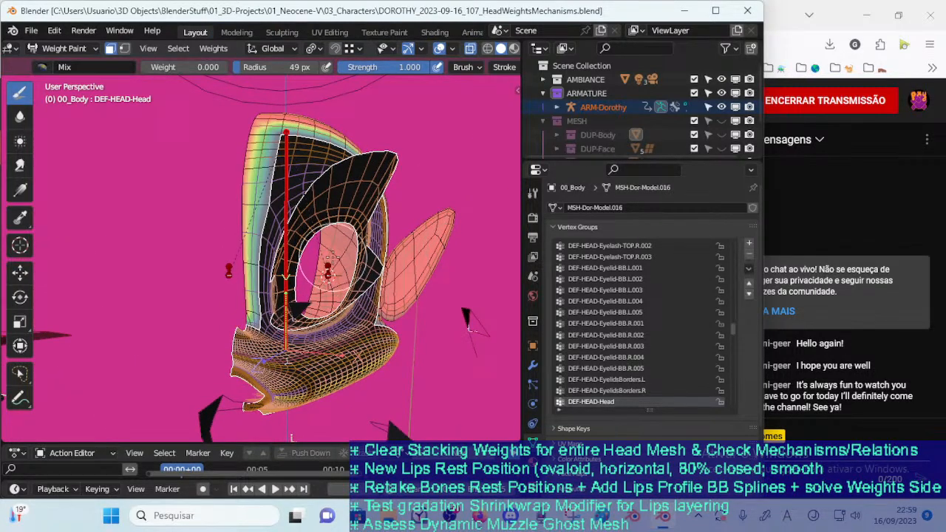
pyautogui.moveTo(324, 288)
pyautogui.mouseDown(button='middle')
pyautogui.moveTo(362, 297)
pyautogui.moveTo(314, 298)
pyautogui.moveTo(281, 325)
pyautogui.moveTo(333, 303)
pyautogui.mouseUp(button='middle')
pyautogui.scroll(1, 314, 298)
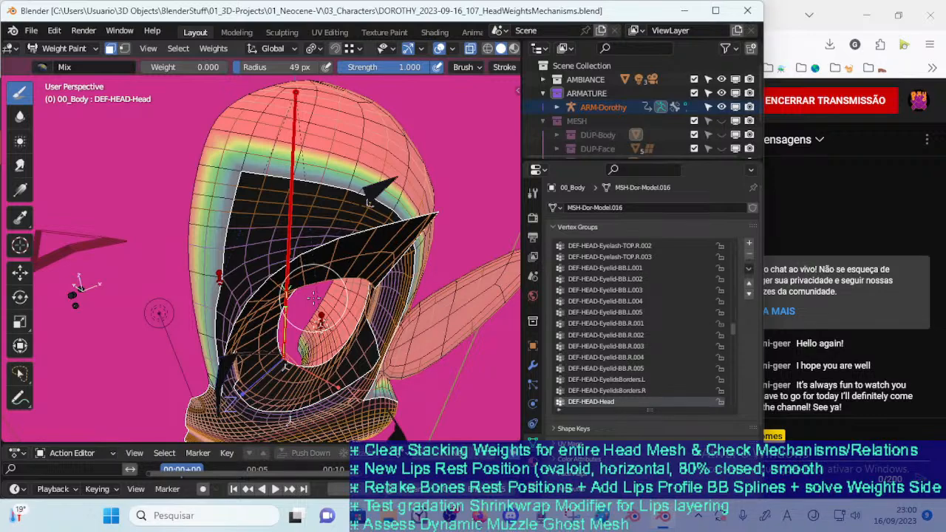
pyautogui.moveTo(299, 306)
pyautogui.mouseDown(button='middle')
pyautogui.moveTo(329, 246)
pyautogui.moveTo(303, 261)
pyautogui.moveTo(314, 258)
pyautogui.mouseUp(button='middle')
pyautogui.moveTo(285, 294)
pyautogui.mouseDown(button='middle')
pyautogui.moveTo(323, 252)
pyautogui.moveTo(336, 217)
pyautogui.moveTo(275, 289)
pyautogui.moveTo(273, 277)
pyautogui.moveTo(291, 281)
pyautogui.moveTo(278, 299)
pyautogui.moveTo(280, 286)
pyautogui.moveTo(252, 278)
pyautogui.mouseUp(button='middle')
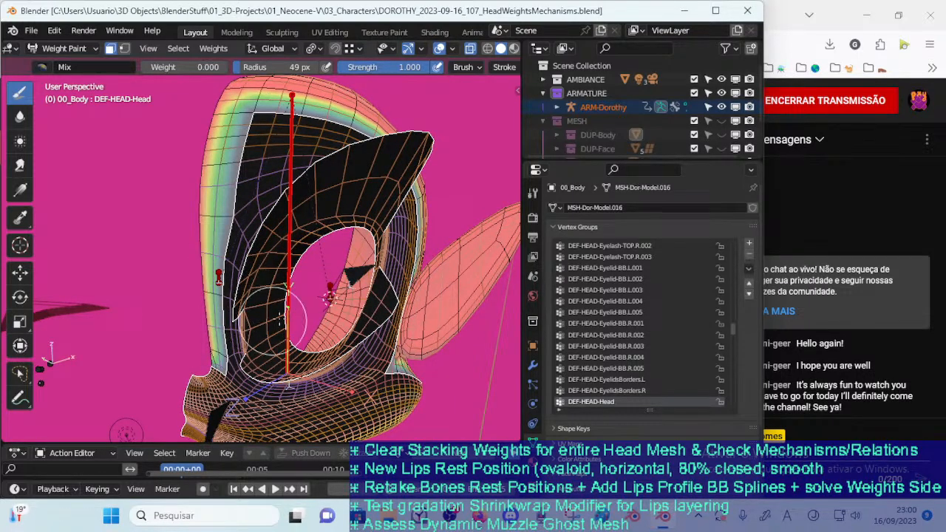
pyautogui.moveTo(408, 318); pyautogui.dragTo(314, 346, button='middle')
pyautogui.moveTo(330, 275); pyautogui.dragTo(288, 329, button='middle')
pyautogui.moveTo(266, 268); pyautogui.dragTo(266, 296, button='middle')
pyautogui.moveTo(273, 361); pyautogui.dragTo(275, 387, button='middle')
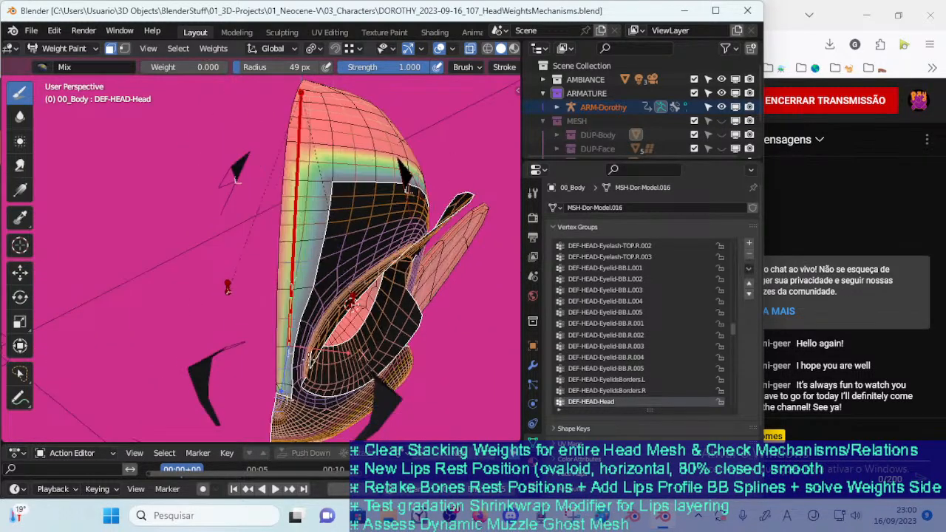
pyautogui.moveTo(293, 305); pyautogui.dragTo(285, 263, button='middle')
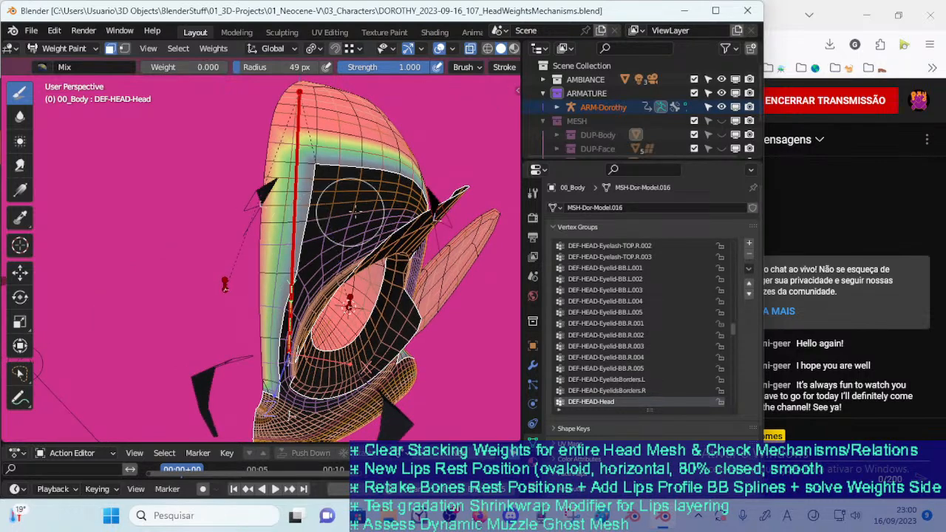
pyautogui.moveTo(336, 215); pyautogui.dragTo(393, 227, button='middle')
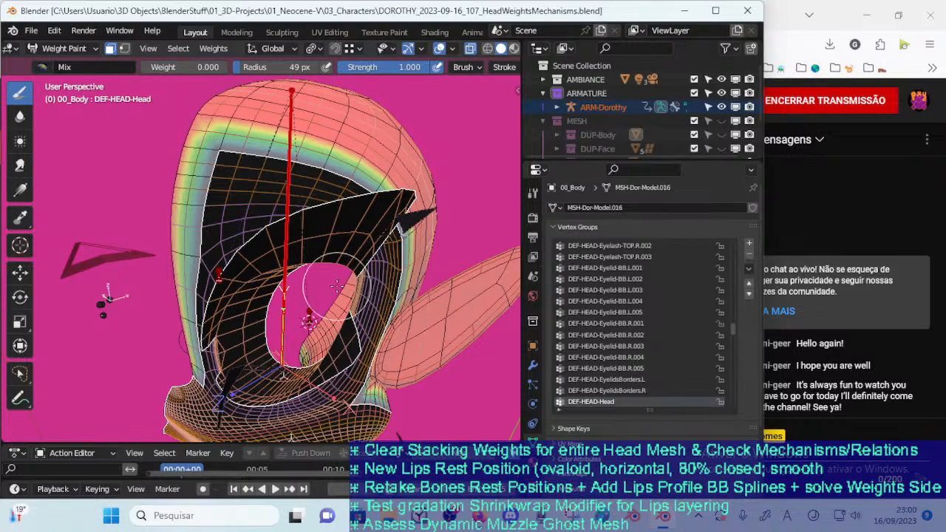
pyautogui.moveTo(342, 289)
pyautogui.mouseDown(button='middle')
pyautogui.moveTo(362, 284)
pyautogui.moveTo(357, 294)
pyautogui.moveTo(379, 277)
pyautogui.mouseUp(button='middle')
pyautogui.moveTo(302, 308)
pyautogui.mouseDown(button='middle')
pyautogui.moveTo(356, 309)
pyautogui.moveTo(257, 352)
pyautogui.mouseUp(button='middle')
pyautogui.moveTo(255, 266)
pyautogui.mouseDown(button='middle')
pyautogui.moveTo(335, 278)
pyautogui.moveTo(350, 257)
pyautogui.mouseUp(button='middle')
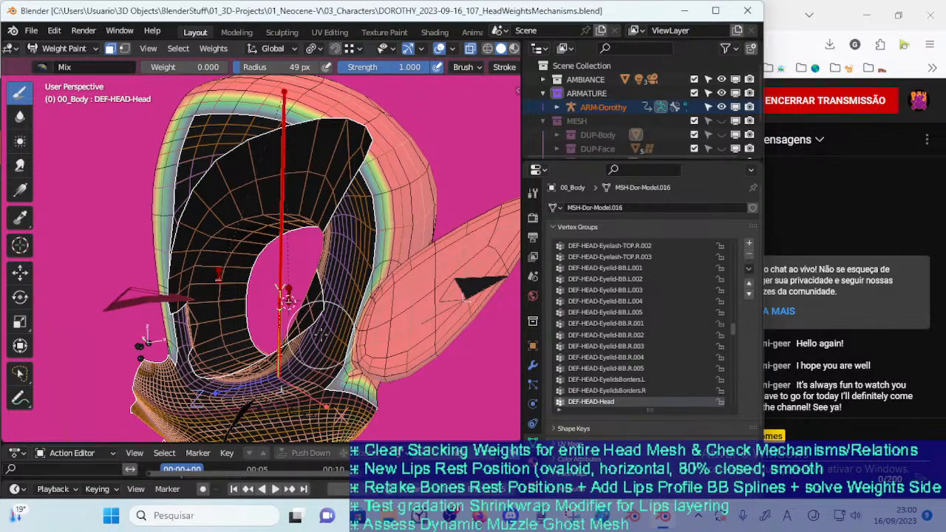
pyautogui.moveTo(323, 323)
pyautogui.mouseDown(button='middle')
pyautogui.moveTo(489, 266)
pyautogui.moveTo(330, 316)
pyautogui.mouseUp(button='middle')
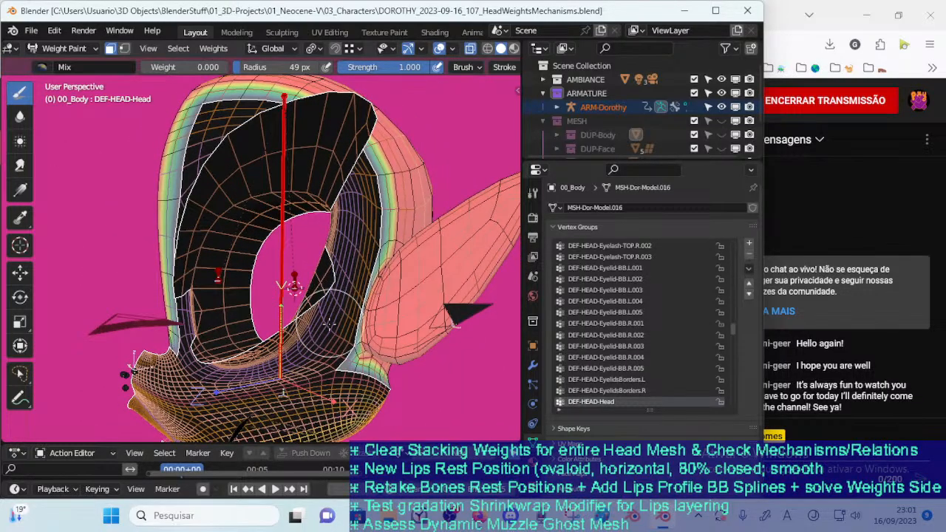
pyautogui.moveTo(328, 310)
pyautogui.mouseDown(button='middle')
pyautogui.moveTo(372, 271)
pyautogui.moveTo(313, 285)
pyautogui.moveTo(323, 282)
pyautogui.mouseUp(button='middle')
# Compare the face-opening weights with the face mask and X-ray toggled off and on, and save the file
pyautogui.press('m')
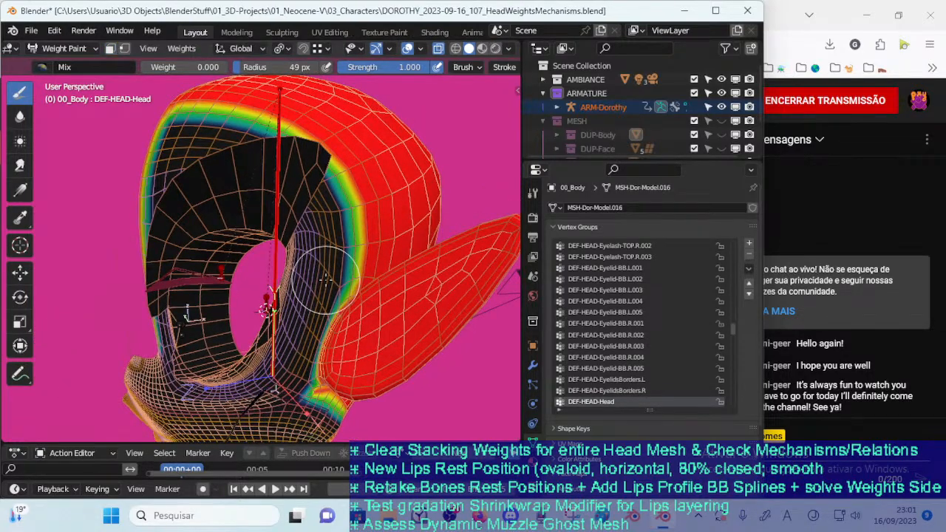
pyautogui.press('m')
pyautogui.press('m')
pyautogui.press('m')
pyautogui.press('m')
pyautogui.press('m')
pyautogui.moveTo(323, 281); pyautogui.dragTo(314, 309, button='middle')
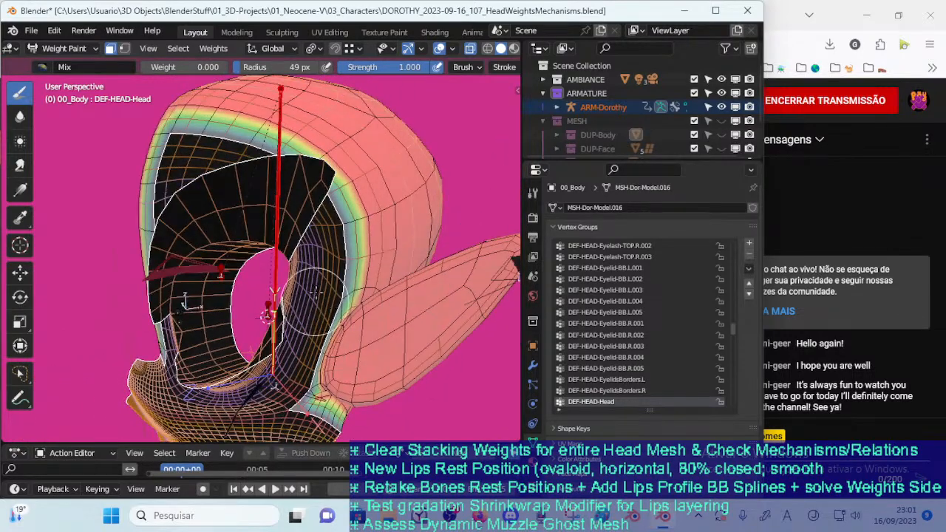
pyautogui.moveTo(321, 227); pyautogui.dragTo(358, 236, button='middle')
pyautogui.moveTo(355, 271); pyautogui.dragTo(349, 264, button='middle')
pyautogui.hotkey('alt', 'z')
pyautogui.hotkey('alt', 'z')
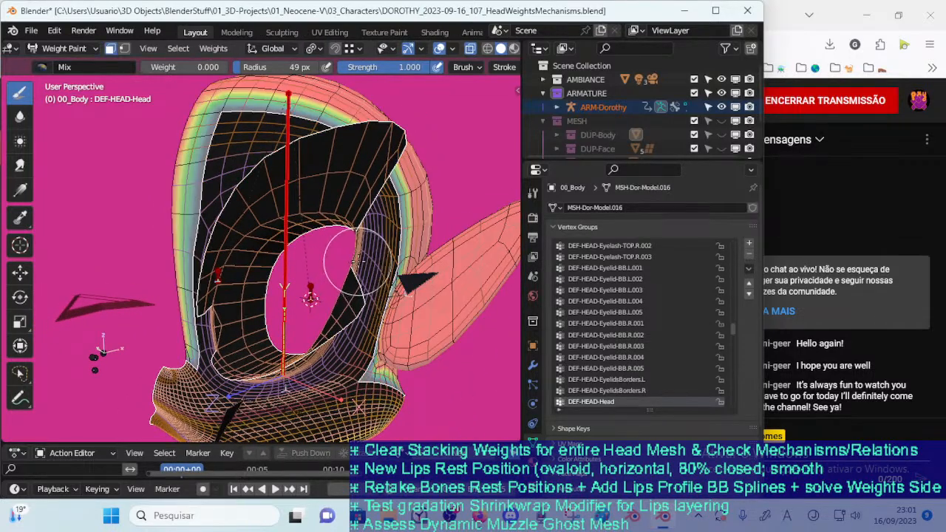
pyautogui.moveTo(288, 281); pyautogui.dragTo(325, 282, button='middle')
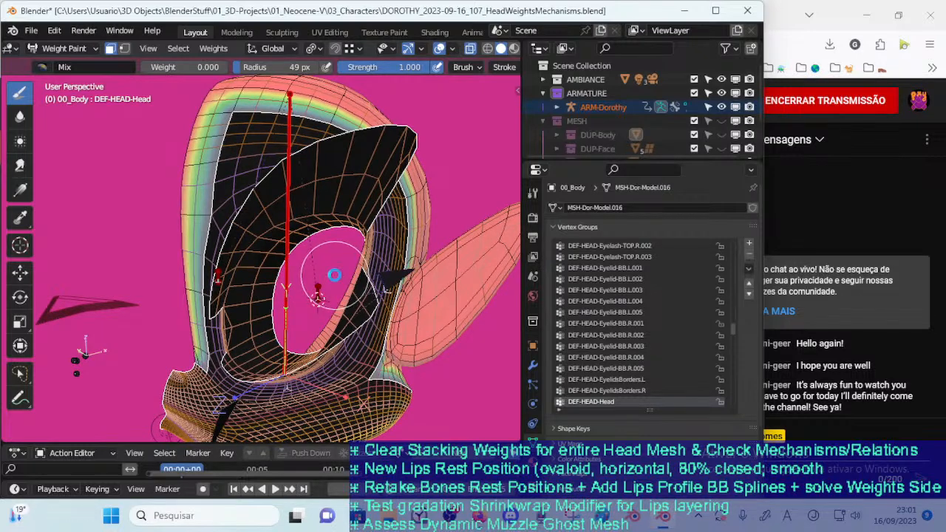
pyautogui.hotkey('ctrl', 's')
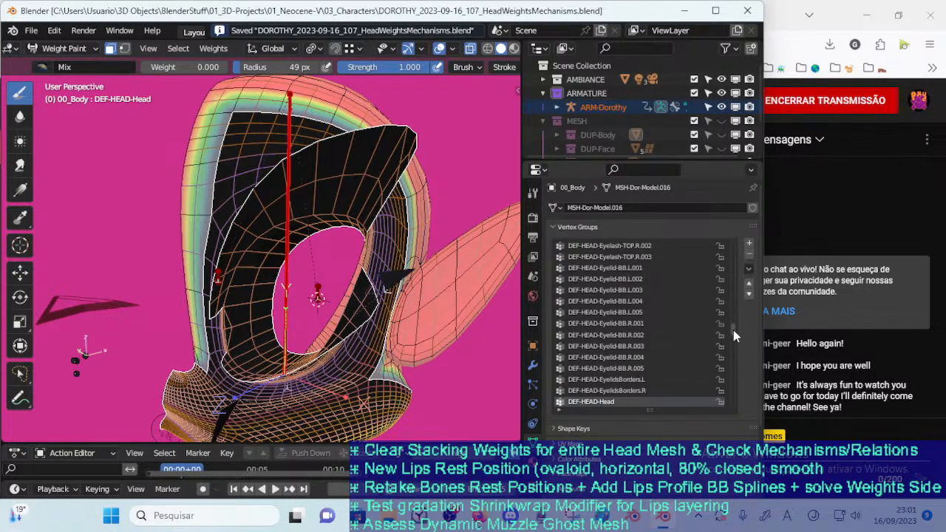
# Turn off the face mask and make the !HIDE-1b-HeadSkull vertex group active
pyautogui.scroll(1, 734, 331)
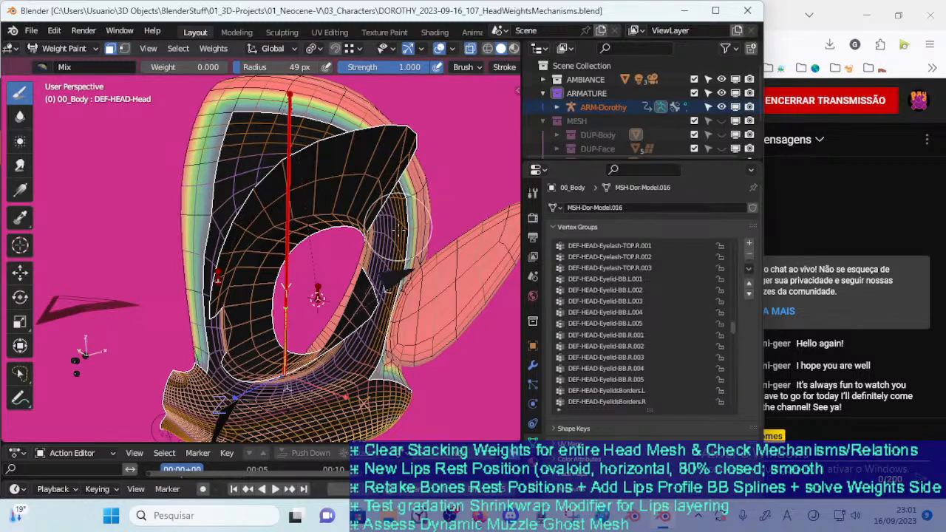
pyautogui.moveTo(373, 300); pyautogui.dragTo(364, 307, button='middle')
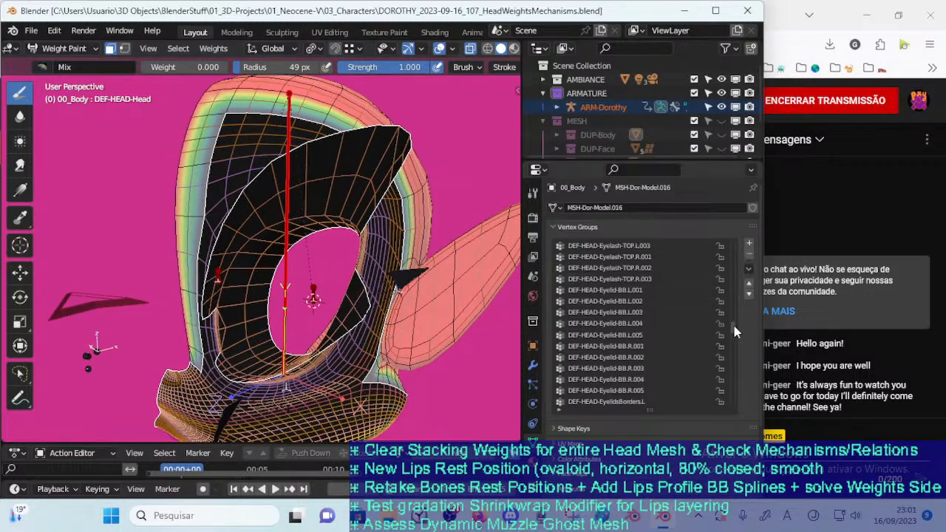
pyautogui.moveTo(734, 330); pyautogui.dragTo(734, 246)
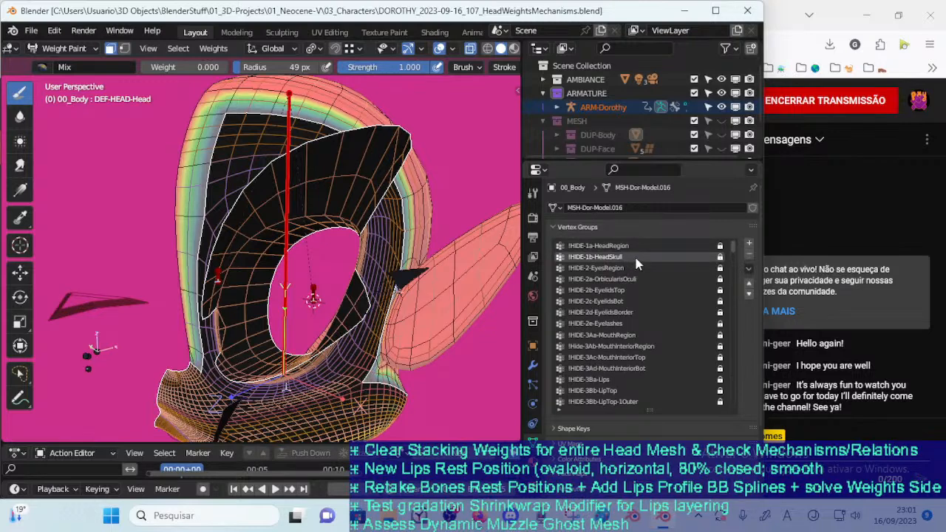
pyautogui.click(612, 256)
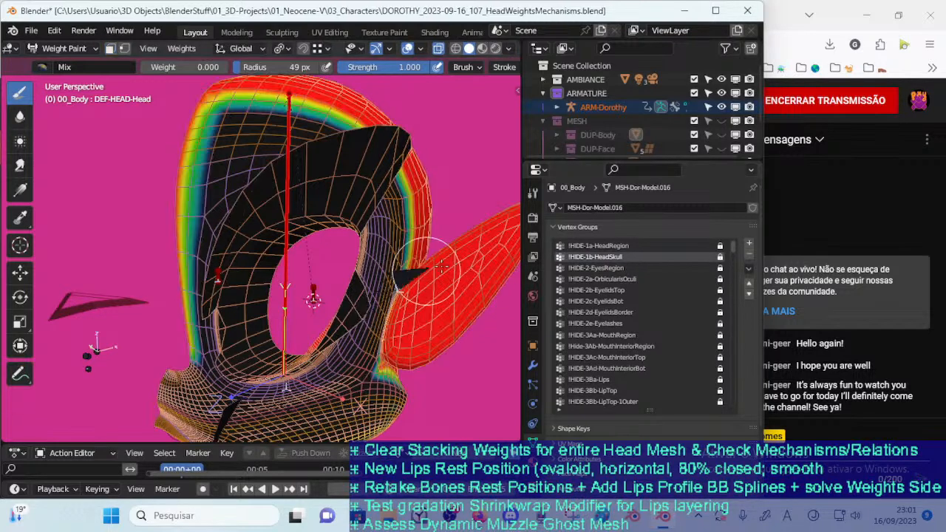
pyautogui.click(616, 268)
pyautogui.click(618, 259)
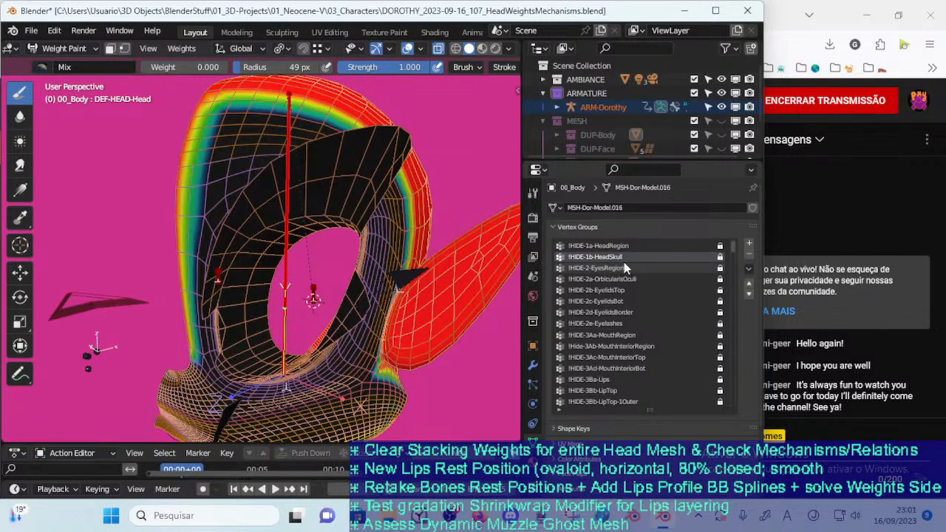
# Try to paint weight 0.000 on !HIDE-1b-HeadSkull at the corner below the ear with a 26 px brush
pyautogui.moveTo(423, 299); pyautogui.dragTo(393, 303, button='middle')
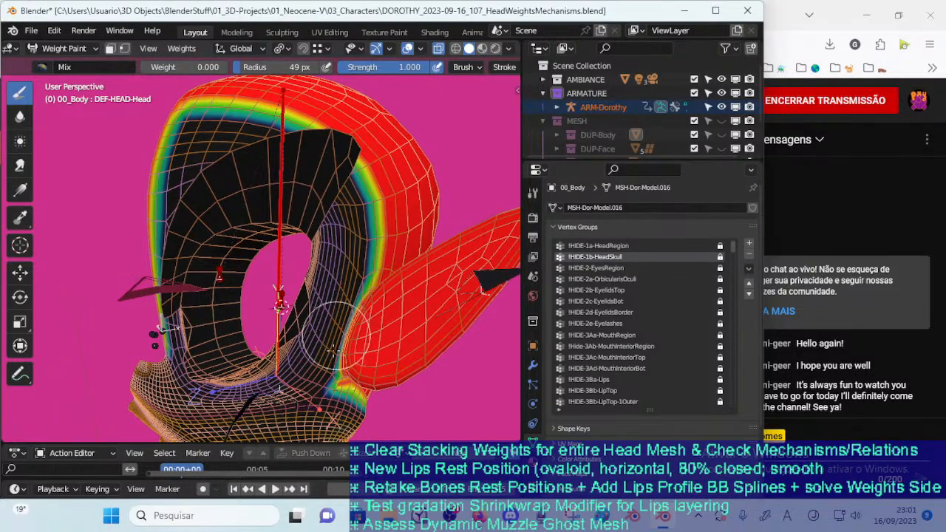
pyautogui.scroll(5, 337, 331)
pyautogui.moveTo(339, 306); pyautogui.dragTo(318, 289, button='middle')
pyautogui.press('f')
pyautogui.click(292, 298)
pyautogui.click(296, 299)
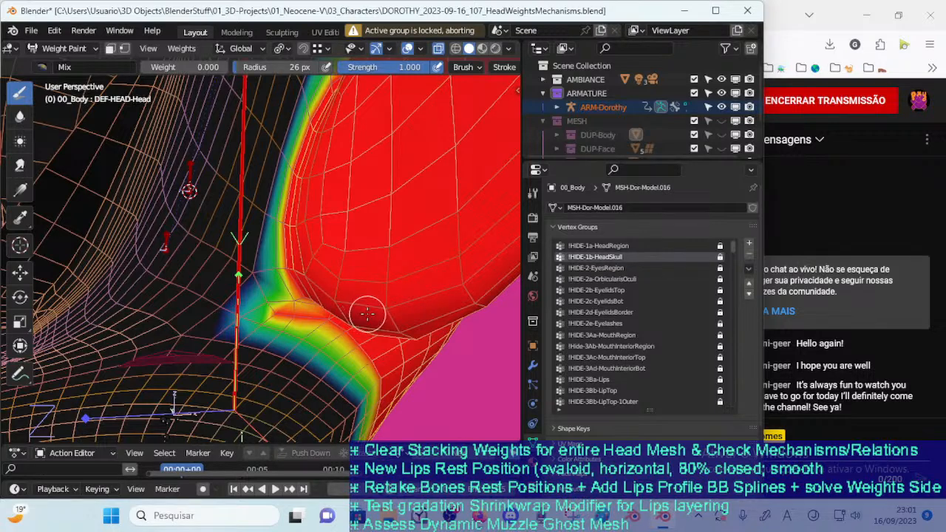
# Unlock the !HIDE-1b-HeadSkull vertex group, check !HIDE-2-EyesRegion for comparison, and make !HIDE-1b-HeadSkull active again
pyautogui.click(720, 257)
pyautogui.doubleClick(584, 257)
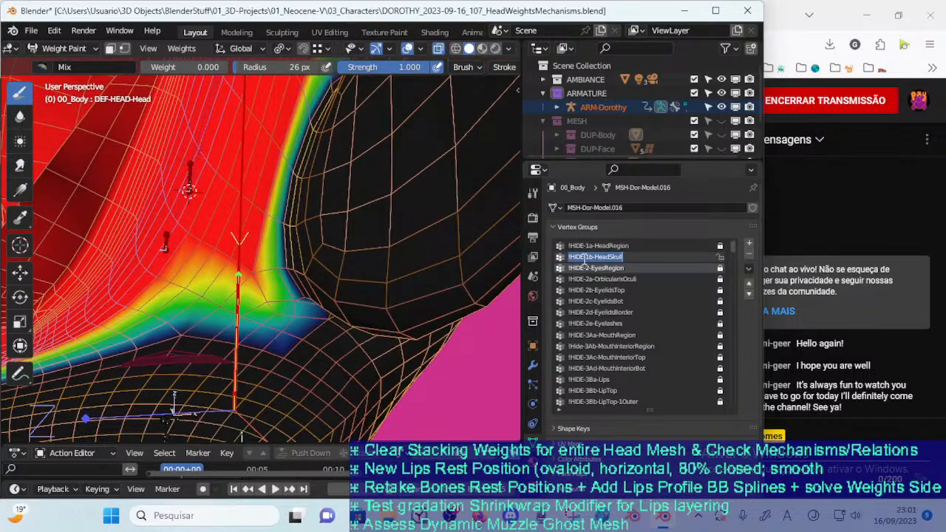
pyautogui.click(584, 269)
pyautogui.click(585, 258)
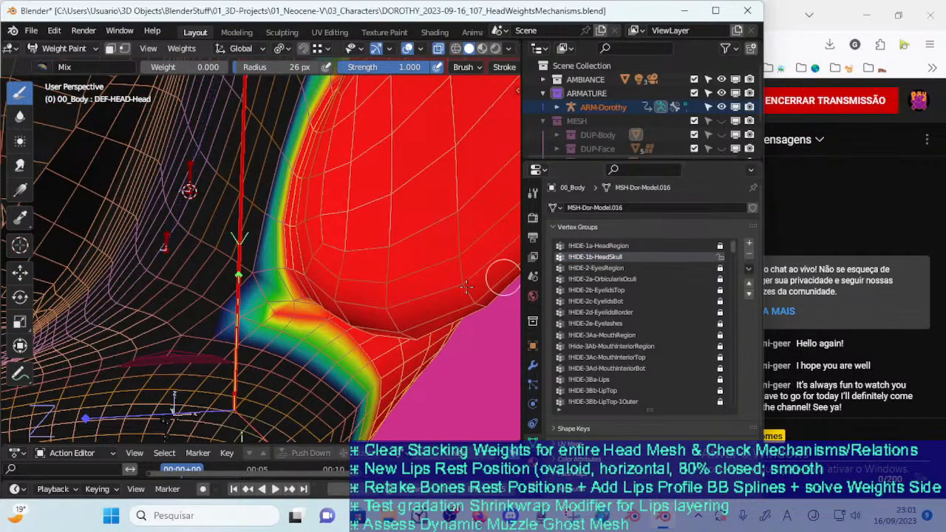
# Try painting weight 0.000 on the skull region's corner below the ear with a 39 px brush, and undo it
pyautogui.press('f')
pyautogui.click(292, 297)
pyautogui.click(291, 297)
pyautogui.hotkey('ctrl', 'z')
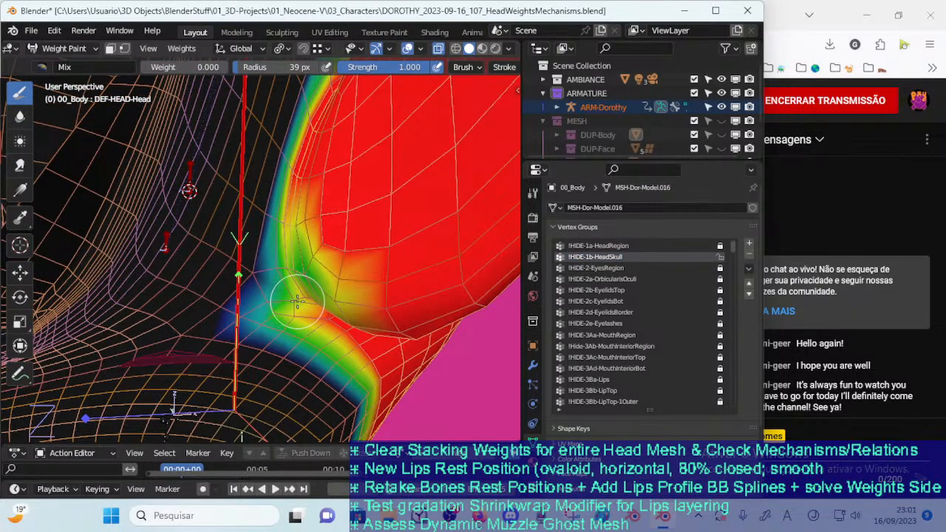
pyautogui.hotkey('ctrl', 'z')
# Turn on the face mask for 00_Body and invert it so the skull faces are the ones included
pyautogui.press('m')
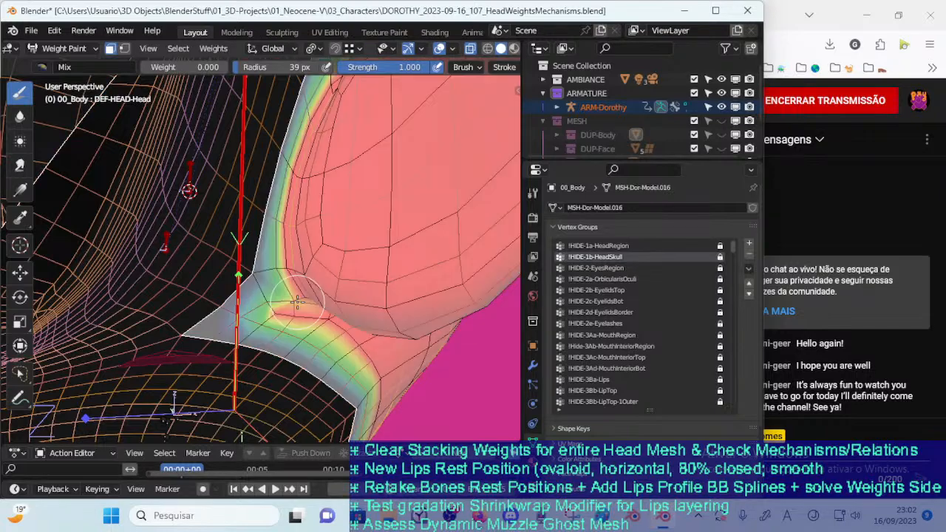
pyautogui.press('m')
pyautogui.click(296, 303)
pyautogui.press('m')
pyautogui.hotkey('ctrl', 'i')
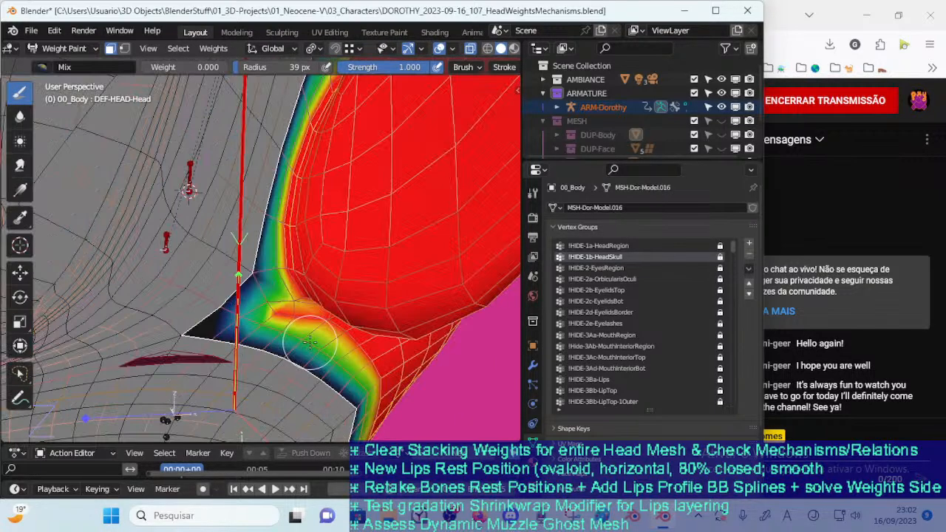
# Examine the skull region's corner below the ear and set the brush weight to 1.000
pyautogui.scroll(-6, 347, 325)
pyautogui.scroll(5, 348, 325)
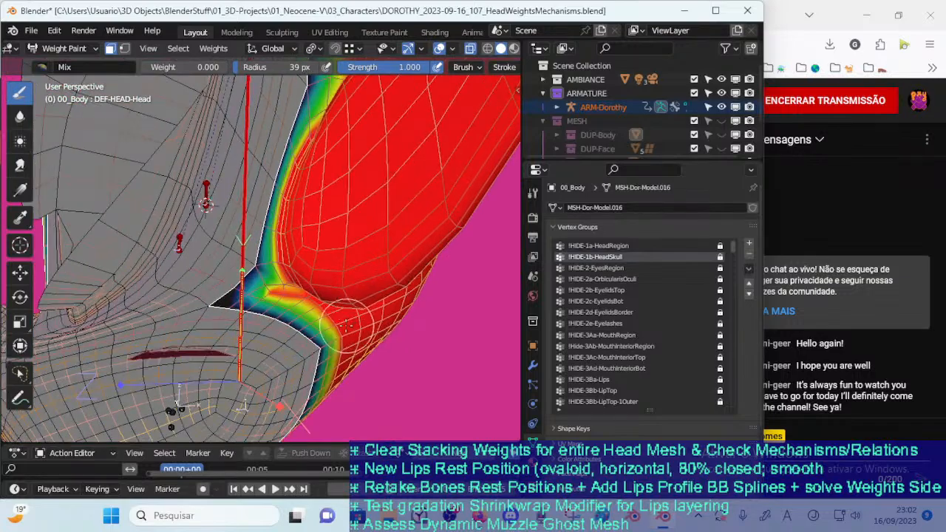
pyautogui.scroll(-5, 187, 355)
pyautogui.moveTo(188, 361); pyautogui.dragTo(207, 328, button='middle')
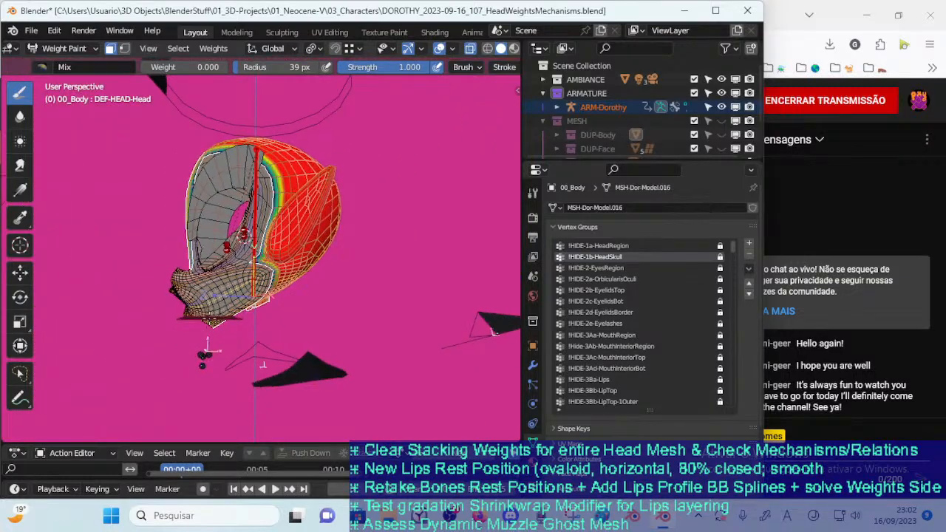
pyautogui.scroll(4, 207, 329)
pyautogui.scroll(4, 207, 317)
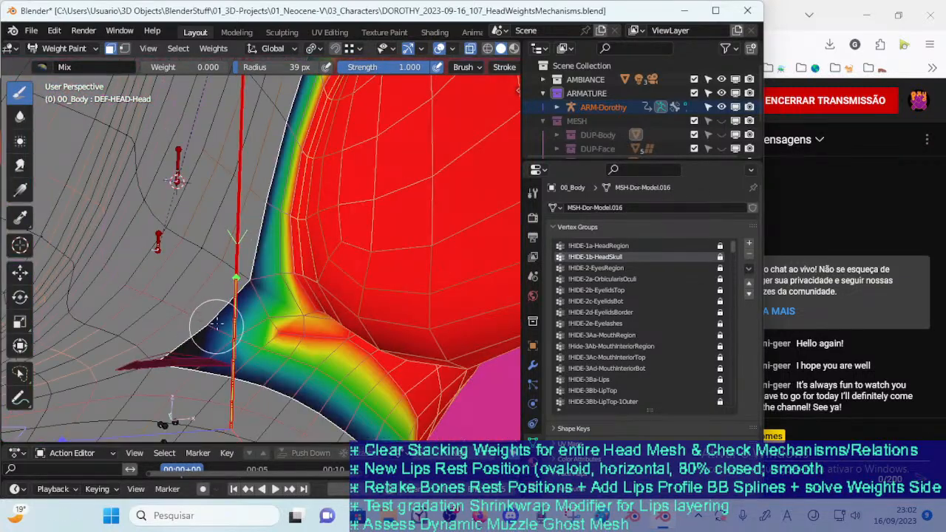
pyautogui.hotkey('ctrl', 'f')
pyautogui.click(156, 187)
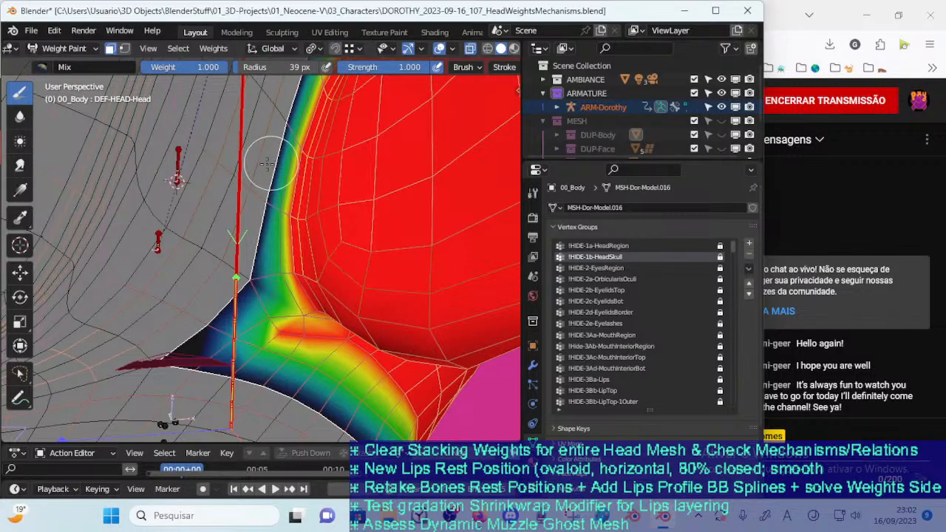
# In Edit Mode, select the vertex at the corner below the ear, unlock !HIDE-1b-HeadSkull, and assign it at weight 1.000
pyautogui.press('Tab')
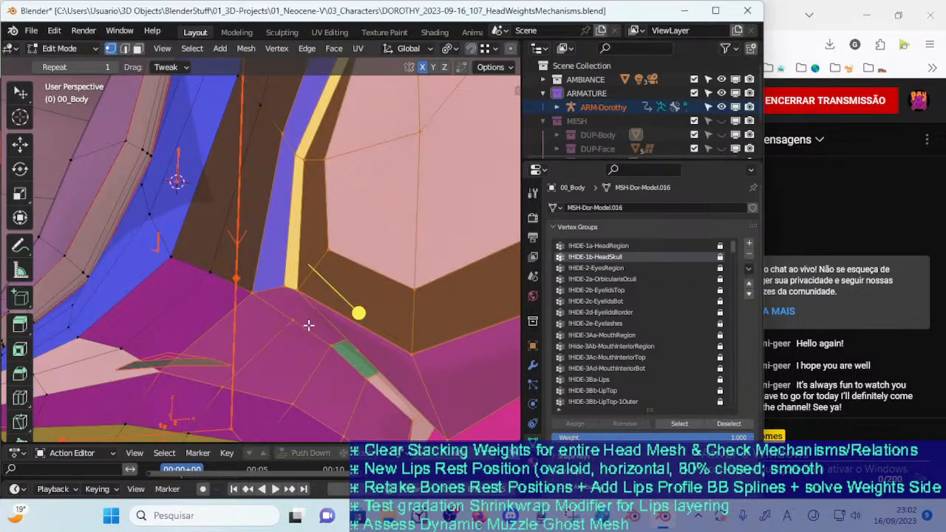
pyautogui.click(295, 323)
pyautogui.moveTo(306, 332); pyautogui.dragTo(327, 316, button='middle')
pyautogui.press('c')
pyautogui.click(276, 297)
pyautogui.click(327, 353)
pyautogui.rightClick(323, 327)
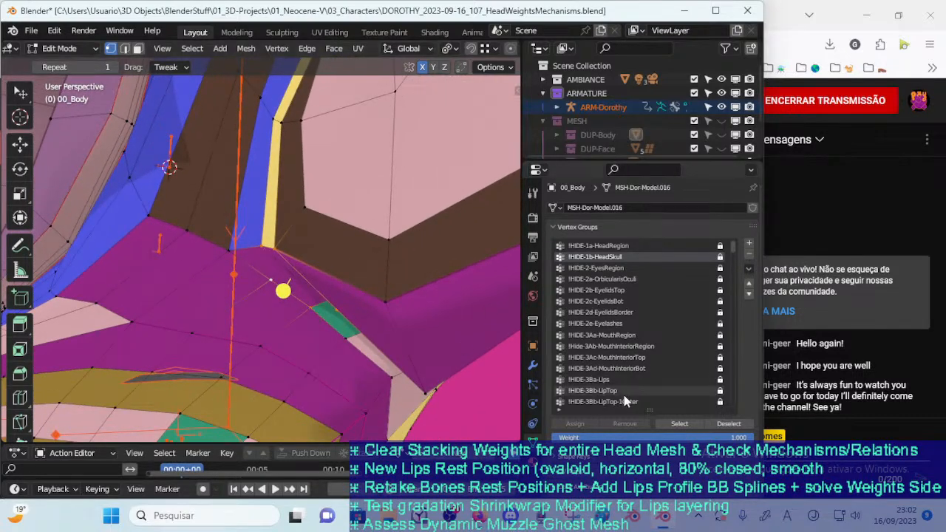
pyautogui.click(720, 256)
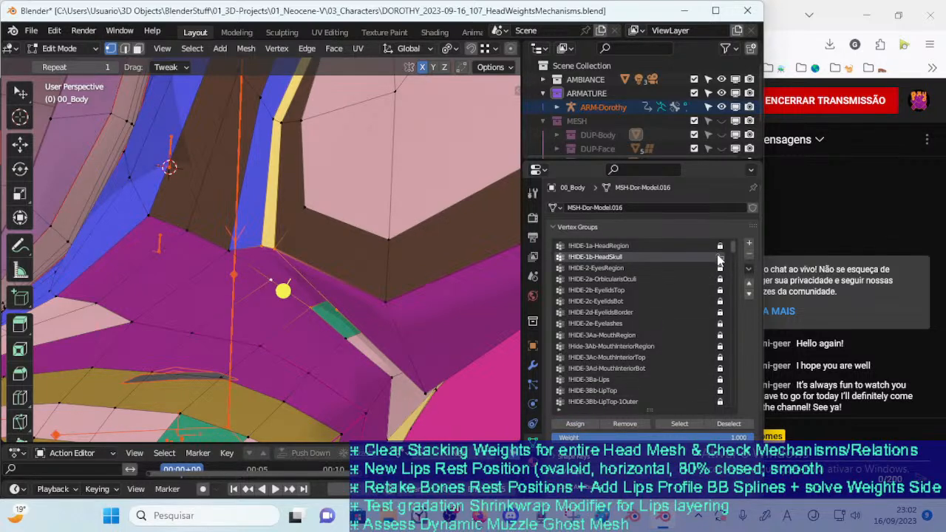
# Return to Weight Paint, turn off the face mask, and check !HIDE-1b-HeadSkull against !HIDE-2-EyesRegion at the corner
pyautogui.press('Tab')
pyautogui.click(298, 298)
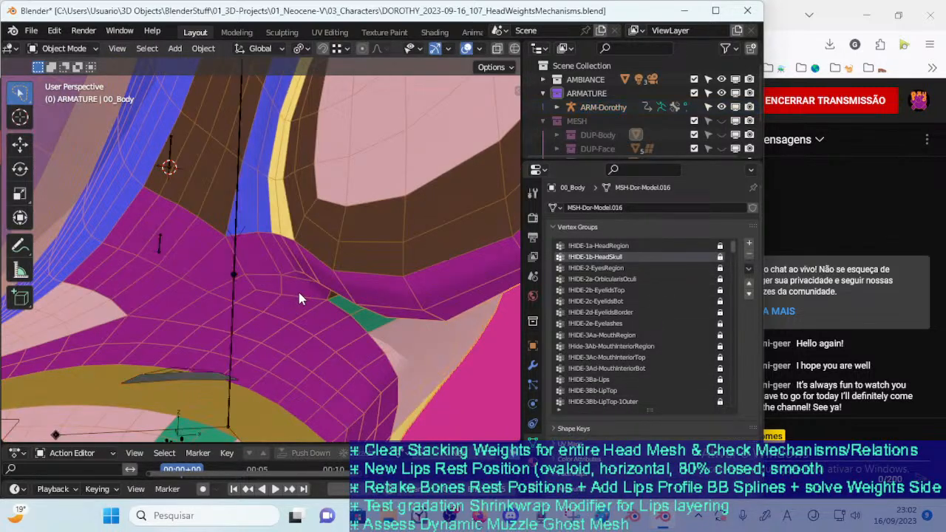
pyautogui.hotkey('ctrl', 'Tab')
pyautogui.press('w')
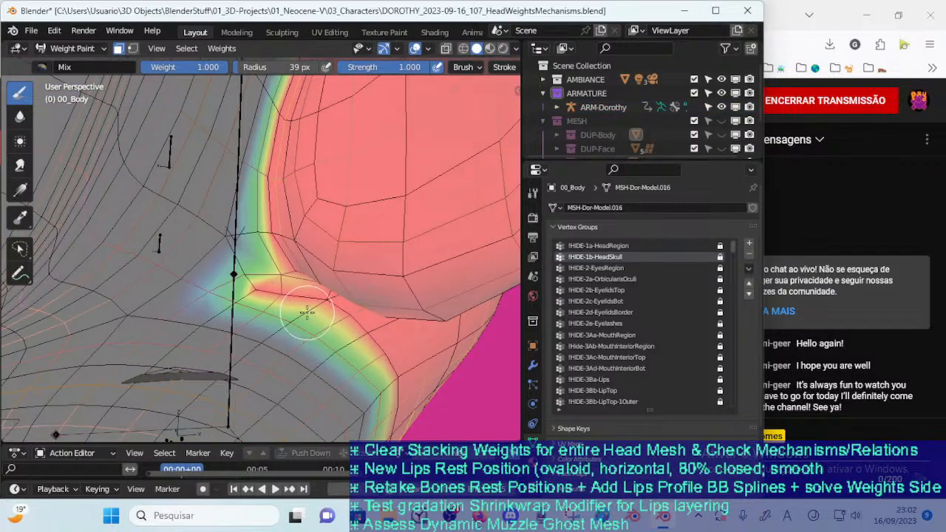
pyautogui.scroll(-2, 303, 318)
pyautogui.moveTo(293, 328)
pyautogui.mouseDown(button='middle')
pyautogui.moveTo(304, 353)
pyautogui.moveTo(296, 352)
pyautogui.moveTo(301, 322)
pyautogui.moveTo(291, 331)
pyautogui.moveTo(304, 338)
pyautogui.mouseUp(button='middle')
pyautogui.press('m')
pyautogui.scroll(3, 301, 334)
pyautogui.click(609, 266)
pyautogui.click(602, 260)
# In Edit Mode, select the vertices around the ear's lower front corner and assign them to the unlocked !HIDE-1b-HeadSkull at weight 1.000
pyautogui.press('Tab')
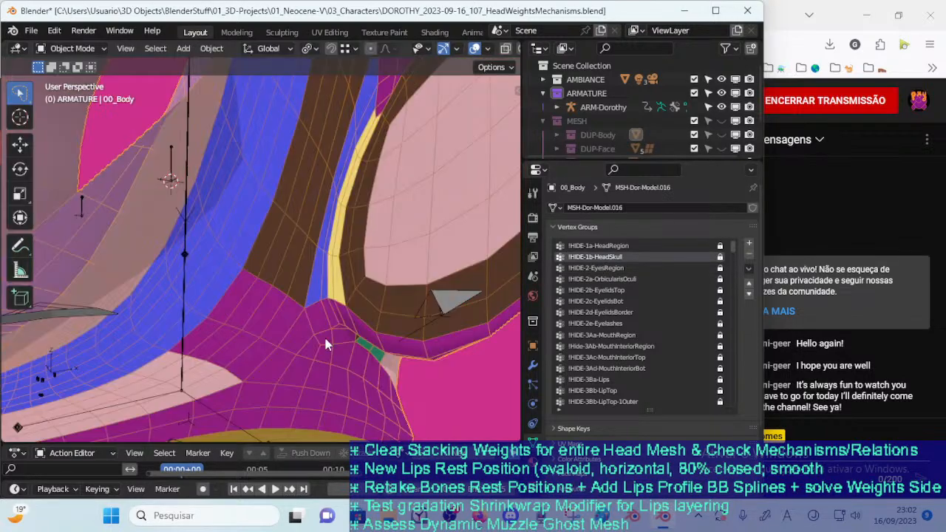
pyautogui.click(325, 335)
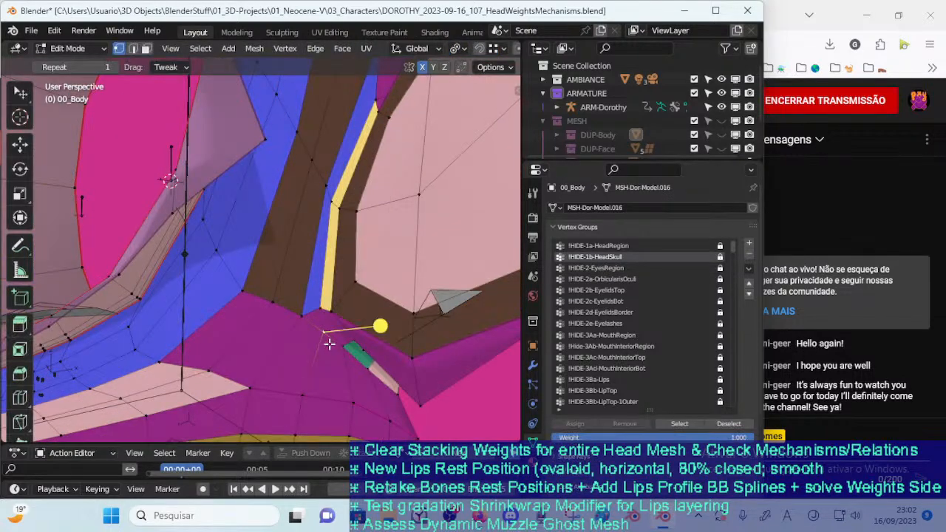
pyautogui.moveTo(330, 332); pyautogui.dragTo(370, 317, button='middle')
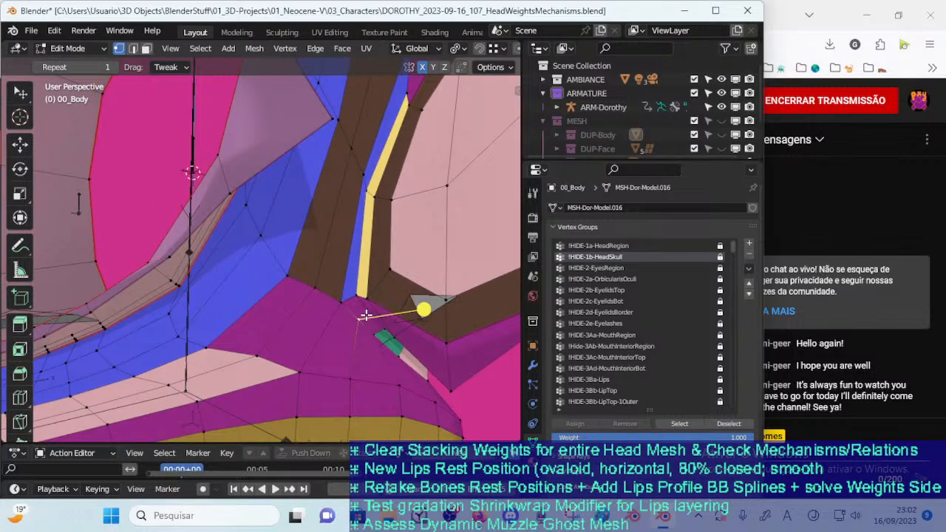
pyautogui.click(389, 345)
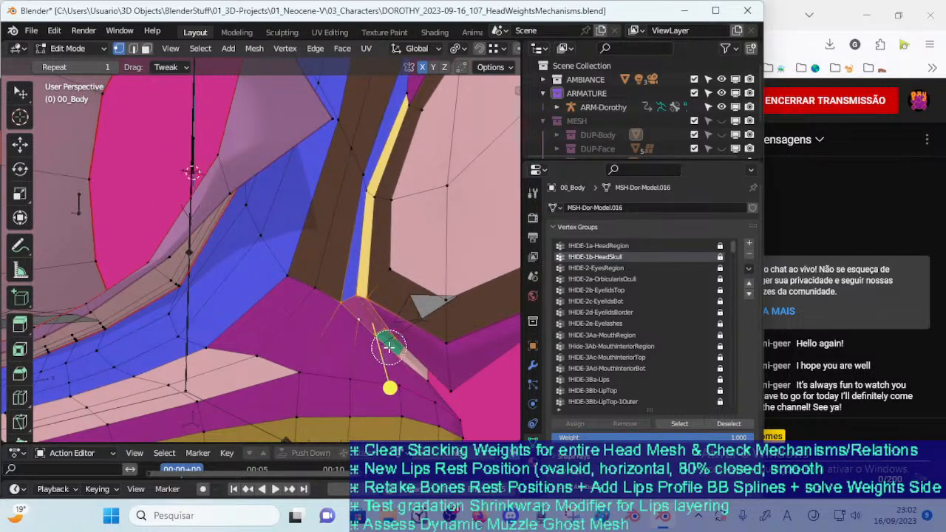
pyautogui.rightClick(360, 338)
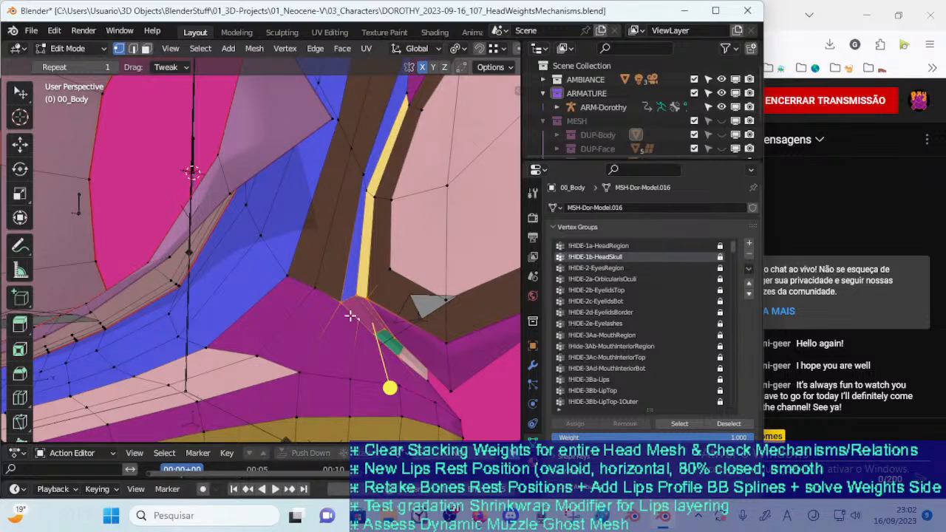
pyautogui.moveTo(353, 303); pyautogui.dragTo(414, 317, button='middle')
pyautogui.click(720, 257)
pyautogui.click(583, 420)
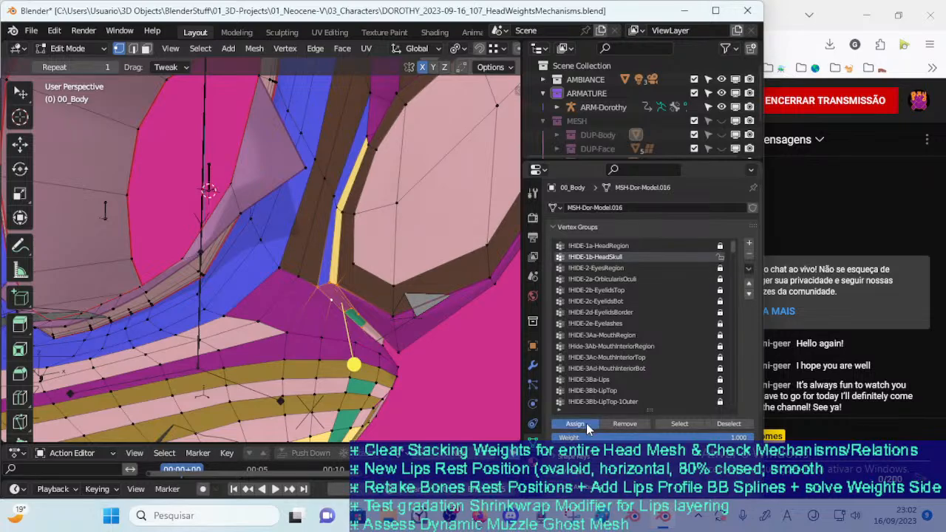
# In Weight Paint, inspect the !HIDE-1b-HeadSkull border around the ear and compare it with !HIDE-2-EyesRegion
pyautogui.hotkey('ctrl', 'Tab')
pyautogui.press('w')
pyautogui.moveTo(345, 312); pyautogui.dragTo(324, 369, button='middle')
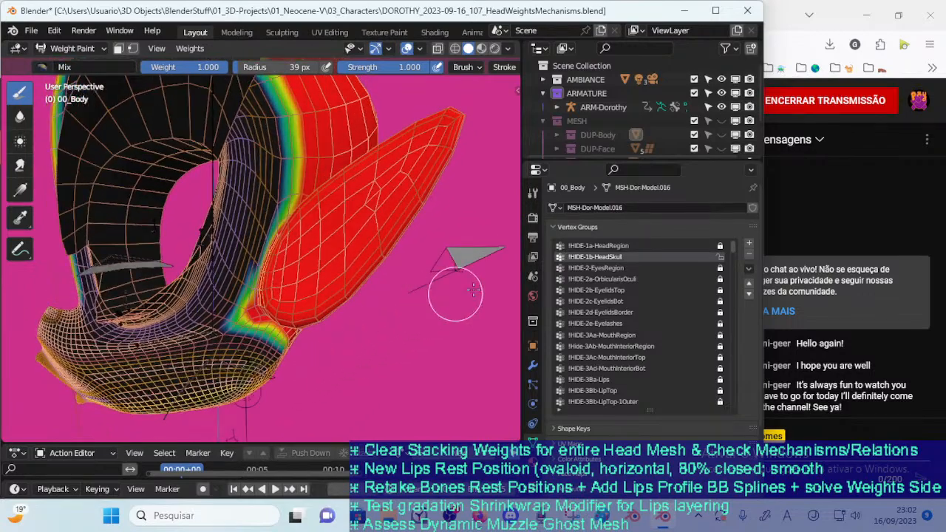
pyautogui.click(620, 268)
pyautogui.click(617, 258)
pyautogui.scroll(3, 331, 362)
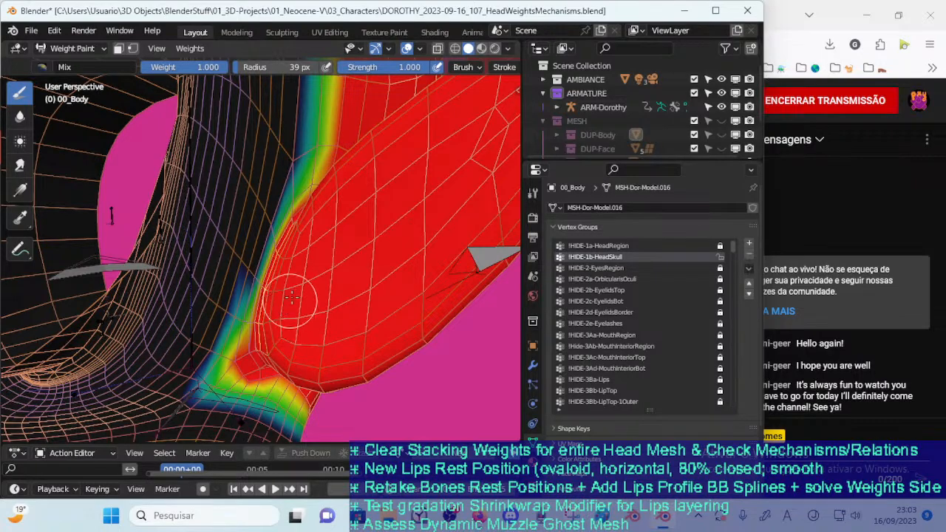
# In Edit Mode, add the vertices along the ear's front edge to the selection and assign them to !HIDE-1b-HeadSkull at weight 1.000
pyautogui.press('Tab')
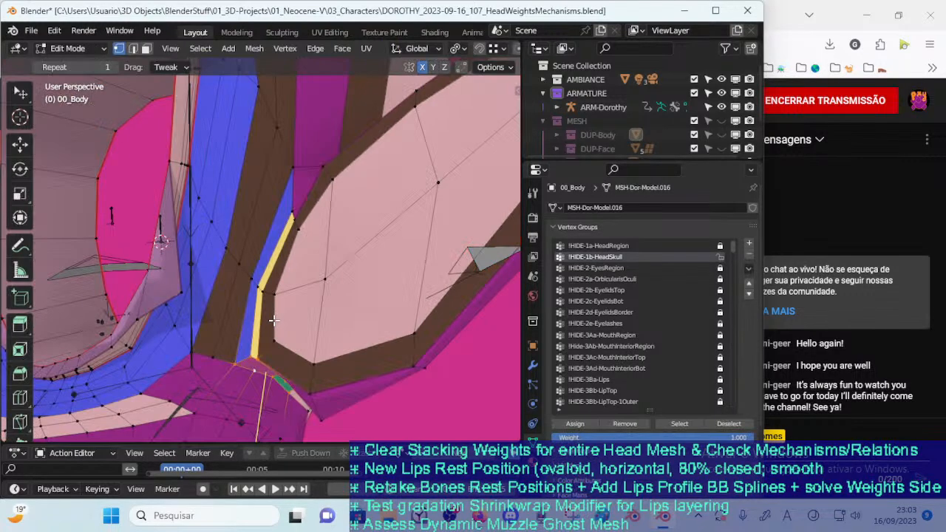
pyautogui.press('Tab')
pyautogui.press('Tab')
pyautogui.moveTo(257, 337); pyautogui.dragTo(262, 335, button='middle')
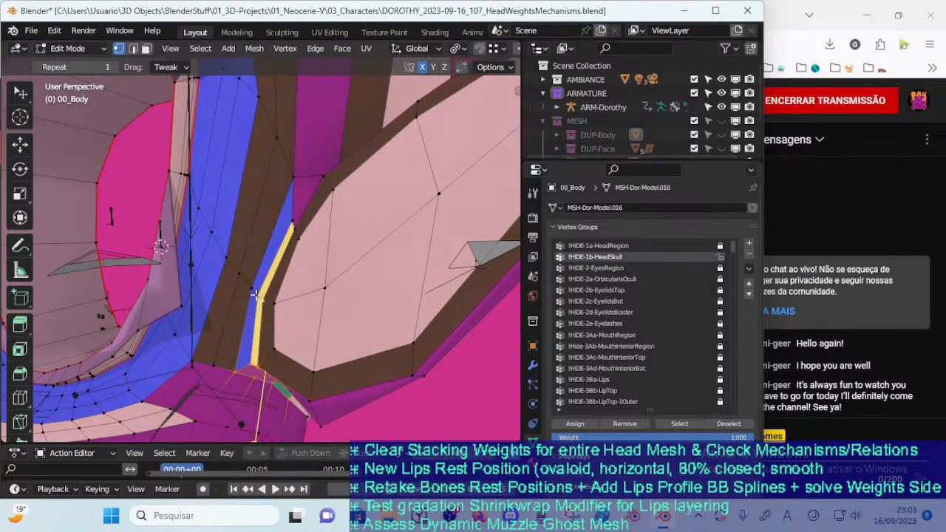
pyautogui.moveTo(251, 286); pyautogui.dragTo(325, 300, button='middle')
pyautogui.hotkey('alt', 'z')
pyautogui.moveTo(363, 271); pyautogui.dragTo(350, 274, button='middle')
pyautogui.moveTo(324, 276); pyautogui.dragTo(340, 242)
pyautogui.hotkey('alt', 'z')
pyautogui.moveTo(332, 295)
pyautogui.mouseDown(button='middle')
pyautogui.moveTo(278, 366)
pyautogui.moveTo(360, 303)
pyautogui.moveTo(344, 281)
pyautogui.moveTo(397, 293)
pyautogui.mouseUp(button='middle')
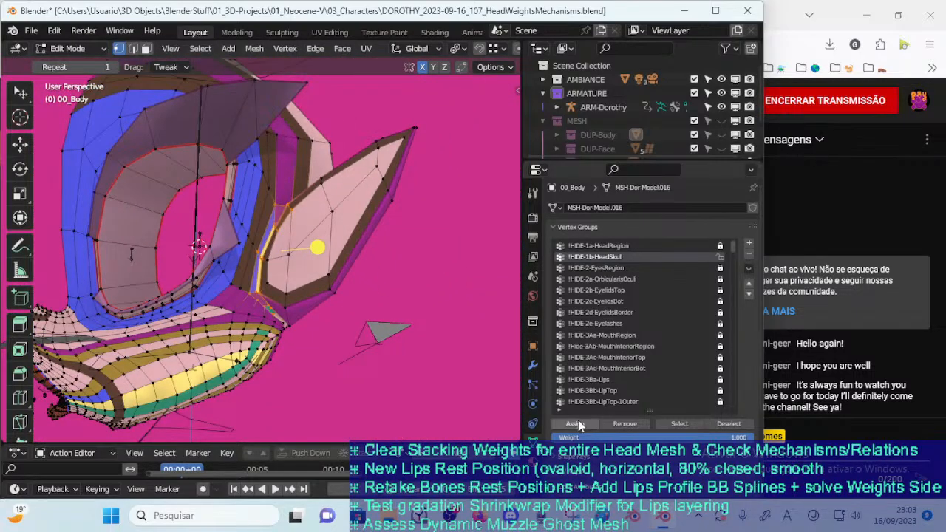
# Examine the !HIDE-1b-HeadSkull weights in Weight Paint around the ear, temple and forehead
pyautogui.hotkey('ctrl', 'Tab')
pyautogui.click(204, 254)
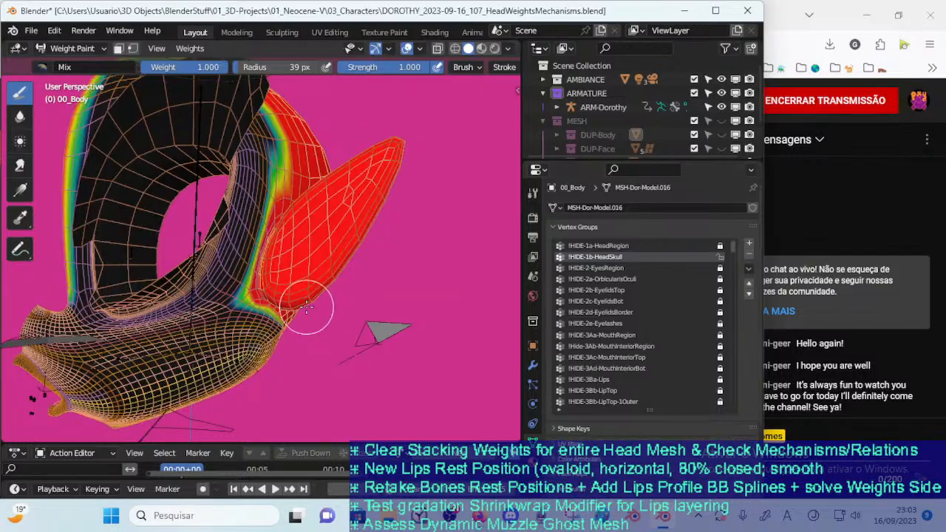
pyautogui.moveTo(306, 303)
pyautogui.mouseDown(button='middle')
pyautogui.moveTo(303, 376)
pyautogui.moveTo(250, 358)
pyautogui.moveTo(256, 347)
pyautogui.moveTo(265, 361)
pyautogui.moveTo(256, 387)
pyautogui.mouseUp(button='middle')
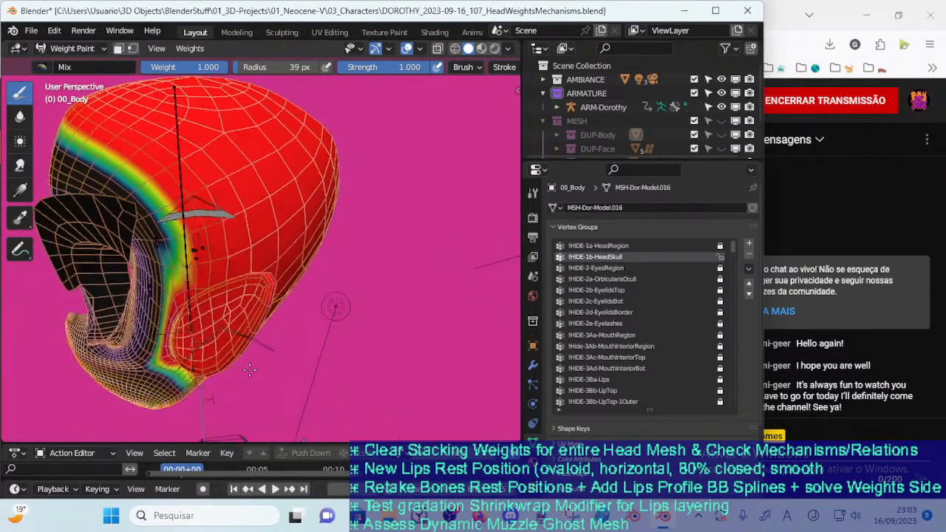
pyautogui.moveTo(256, 342)
pyautogui.mouseDown(button='middle')
pyautogui.moveTo(302, 334)
pyautogui.moveTo(251, 338)
pyautogui.moveTo(262, 314)
pyautogui.moveTo(314, 340)
pyautogui.moveTo(308, 400)
pyautogui.mouseUp(button='middle')
pyautogui.scroll(3, 273, 354)
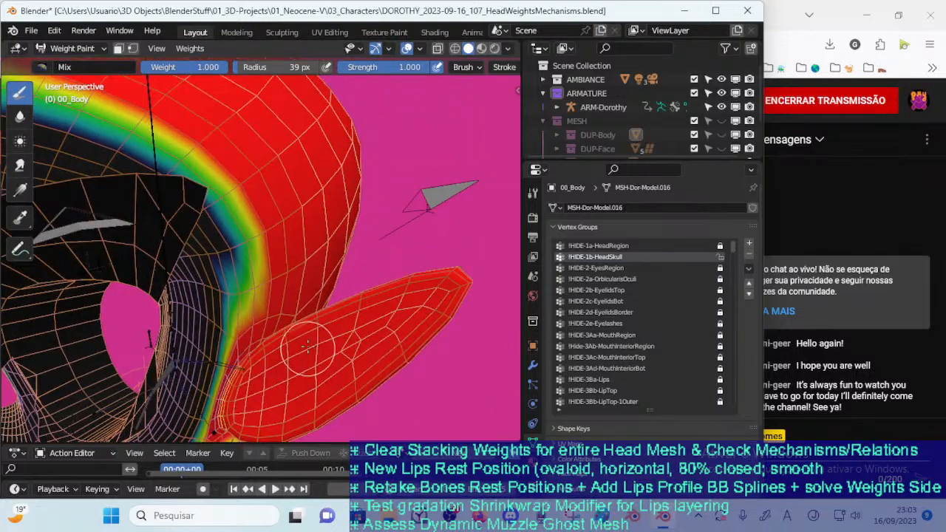
pyautogui.scroll(-4, 302, 363)
pyautogui.moveTo(302, 363)
pyautogui.mouseDown(button='middle')
pyautogui.moveTo(296, 372)
pyautogui.moveTo(330, 342)
pyautogui.mouseUp(button='middle')
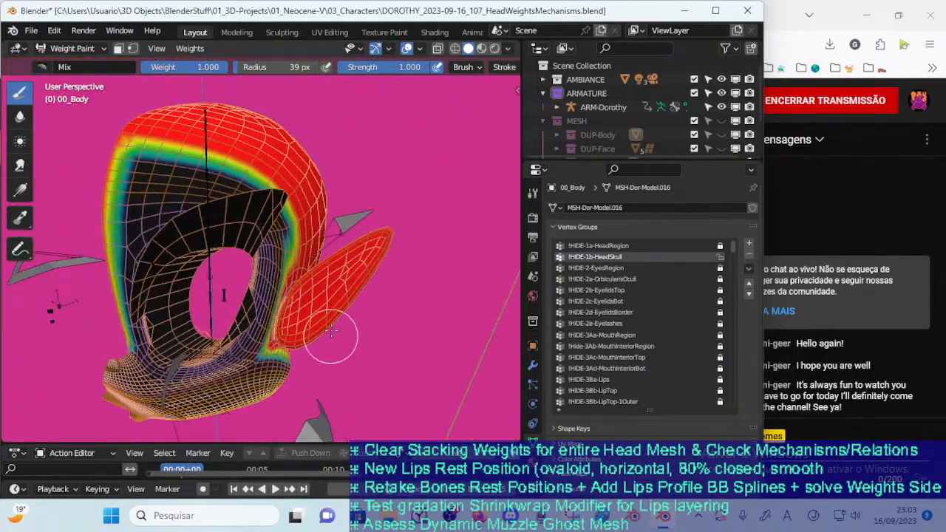
# In Edit Mode, select the edge loops along the forehead bands and ear, and assign their vertices to !HIDE-1b-HeadSkull at weight 1.000
pyautogui.hotkey('ctrl', 'Tab')
pyautogui.click(151, 228)
pyautogui.press('Tab')
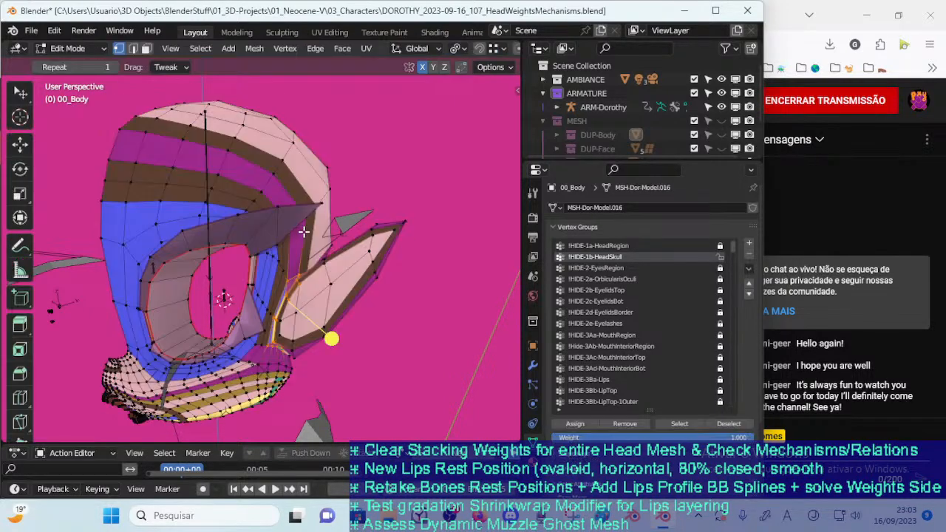
pyautogui.moveTo(293, 235); pyautogui.dragTo(244, 264, button='middle')
pyautogui.press('2')
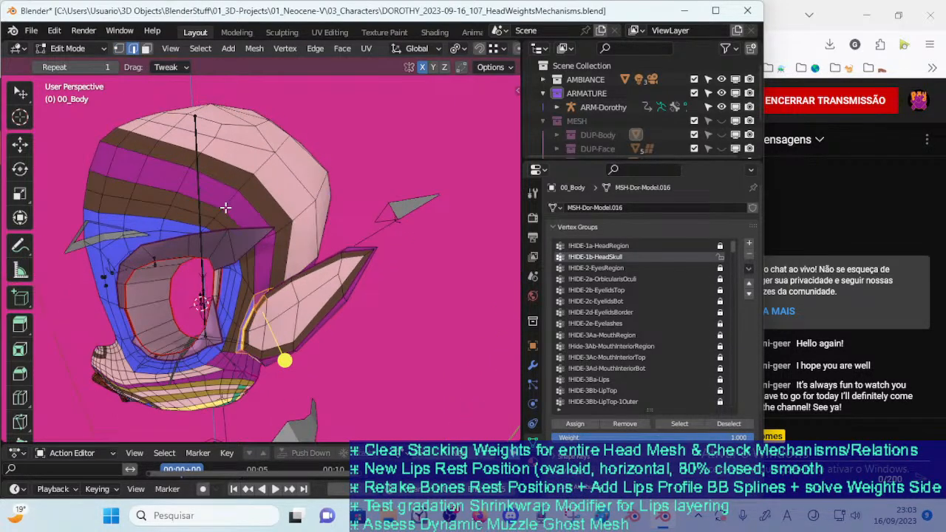
pyautogui.keyDown('alt'); pyautogui.keyDown('shift'); pyautogui.click(213, 204); pyautogui.keyUp('shift'); pyautogui.keyUp('alt')
pyautogui.keyDown('alt'); pyautogui.keyDown('shift'); pyautogui.click(255, 202); pyautogui.keyUp('shift'); pyautogui.keyUp('alt')
pyautogui.keyDown('alt'); pyautogui.keyDown('shift'); pyautogui.click(272, 193); pyautogui.keyUp('shift'); pyautogui.keyUp('alt')
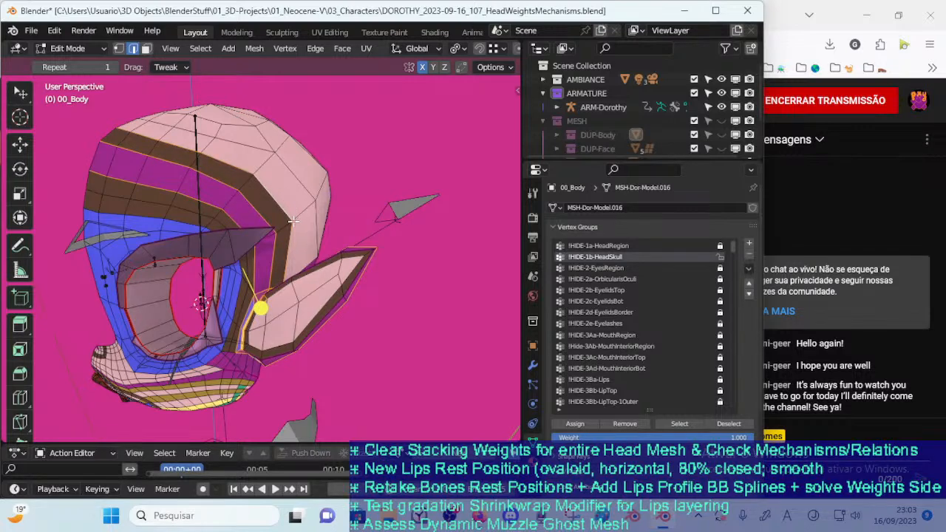
pyautogui.press('1')
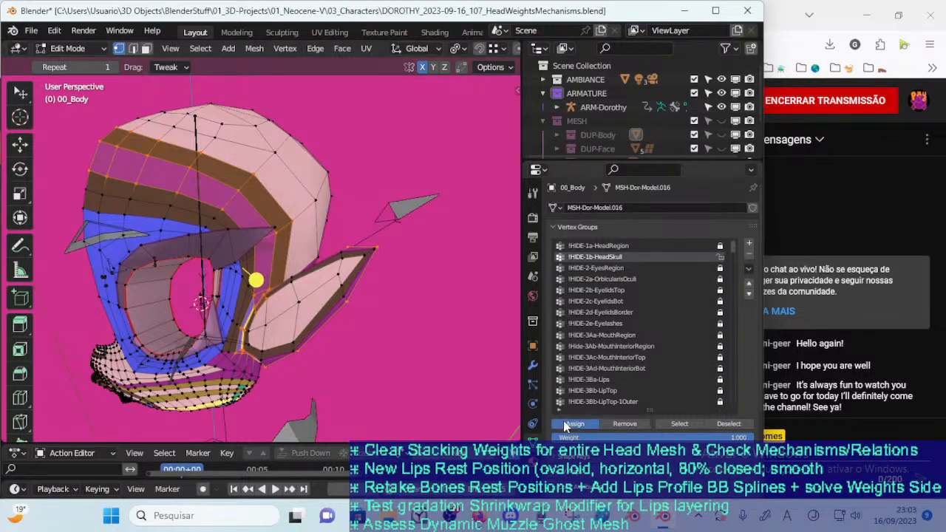
# In Object Mode, inspect the head's colored bands and ARM-Dorothy from several sides, and return 00_Body to Edit Mode
pyautogui.hotkey('ctrl', 'Tab')
pyautogui.click(206, 218)
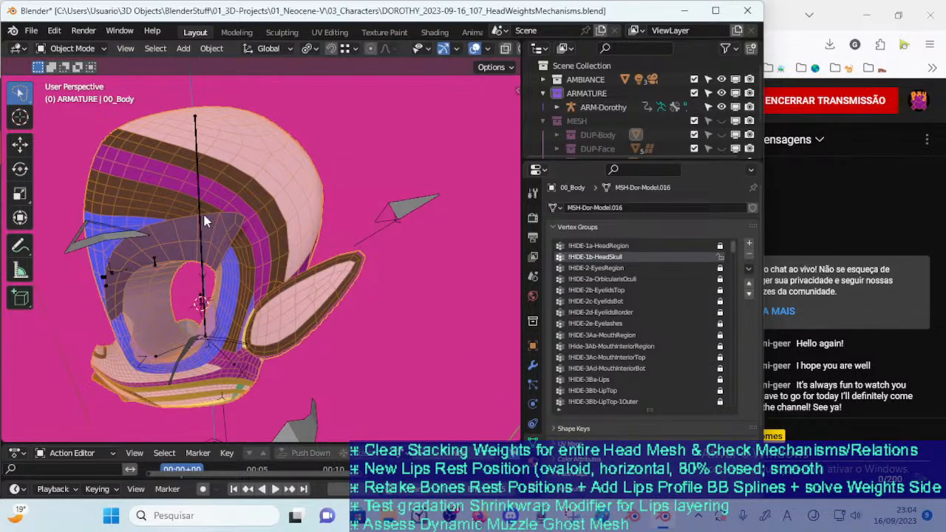
pyautogui.click(201, 262)
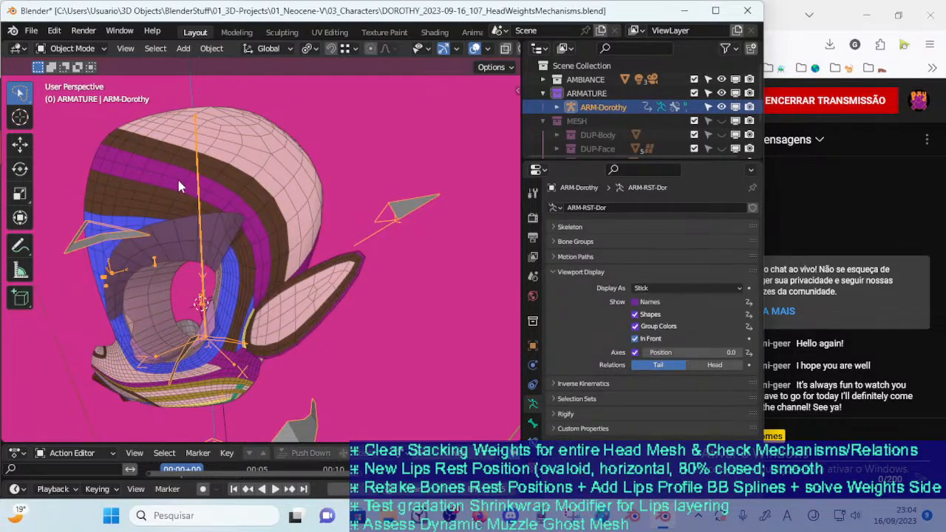
pyautogui.moveTo(191, 194); pyautogui.dragTo(320, 236, button='middle')
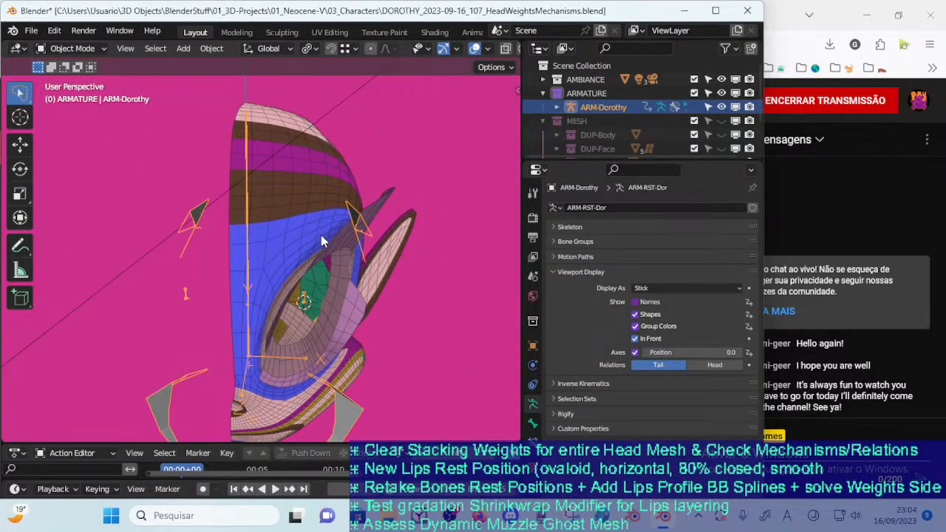
pyautogui.moveTo(307, 284); pyautogui.dragTo(283, 244, button='middle')
pyautogui.moveTo(260, 140); pyautogui.dragTo(210, 224, button='middle')
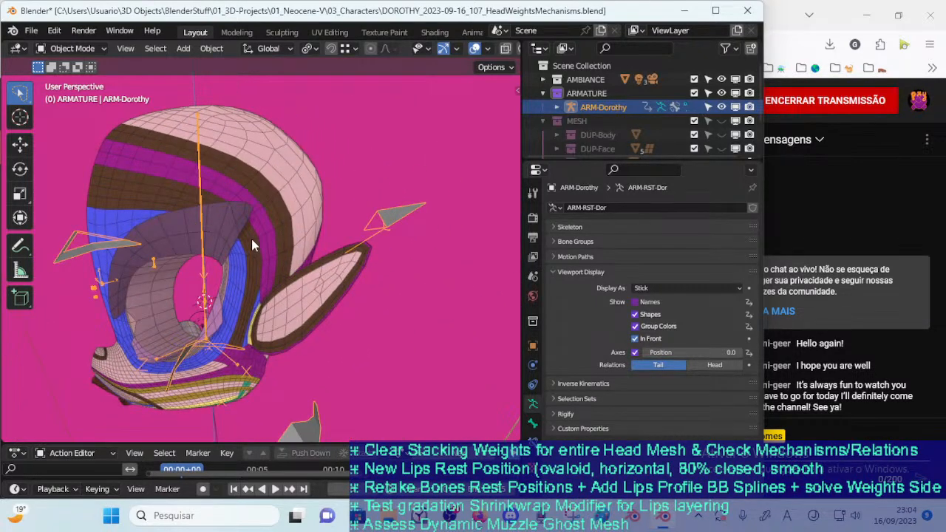
pyautogui.moveTo(252, 247); pyautogui.dragTo(209, 256, button='middle')
pyautogui.click(213, 270)
pyautogui.press('Tab')
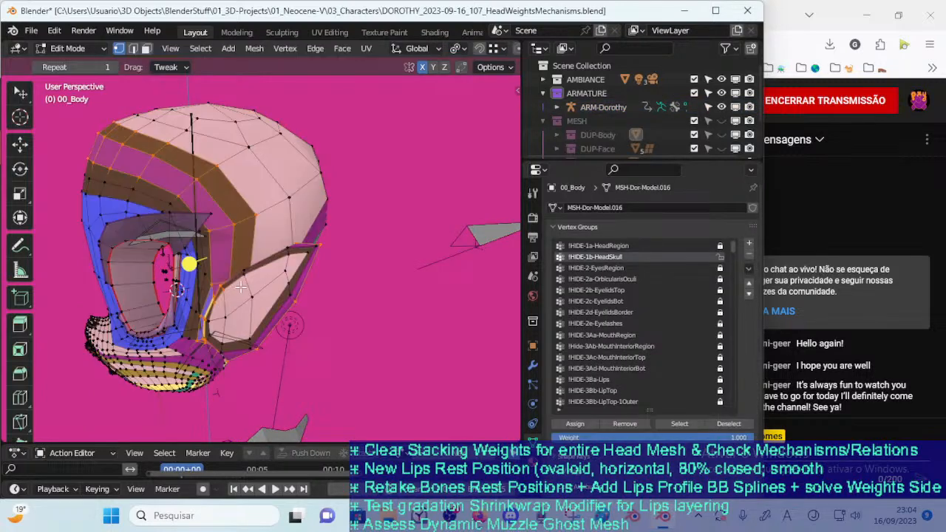
# Select the !HIDE-1b-HeadSkull vertices and examine the group's weights in Weight Paint around the ear, forehead and eye
pyautogui.moveTo(240, 285); pyautogui.dragTo(282, 264, button='middle')
pyautogui.click(339, 332)
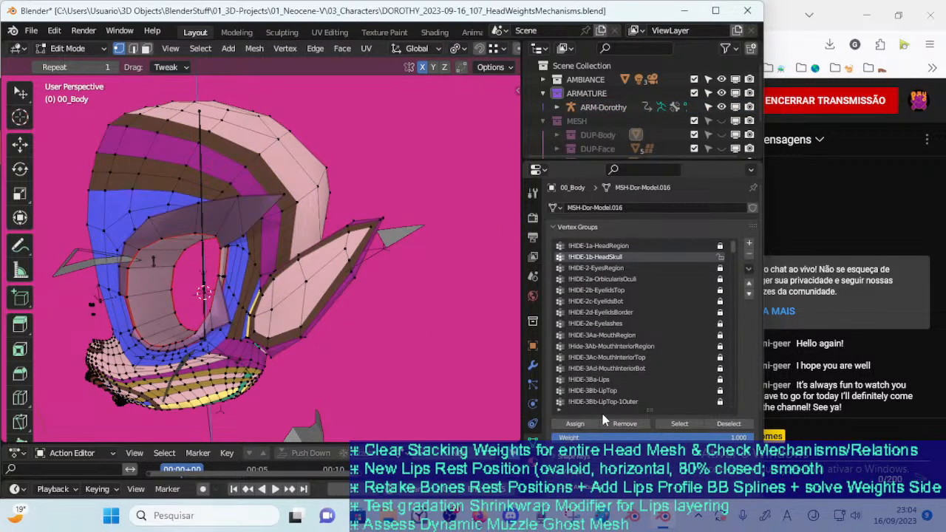
pyautogui.click(676, 424)
pyautogui.click(348, 345)
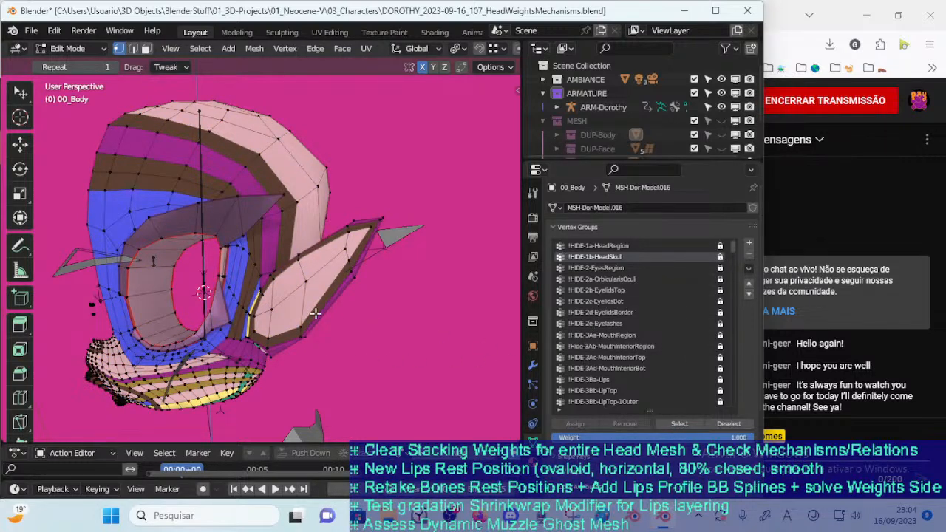
pyautogui.hotkey('ctrl', 'Tab')
pyautogui.press('w')
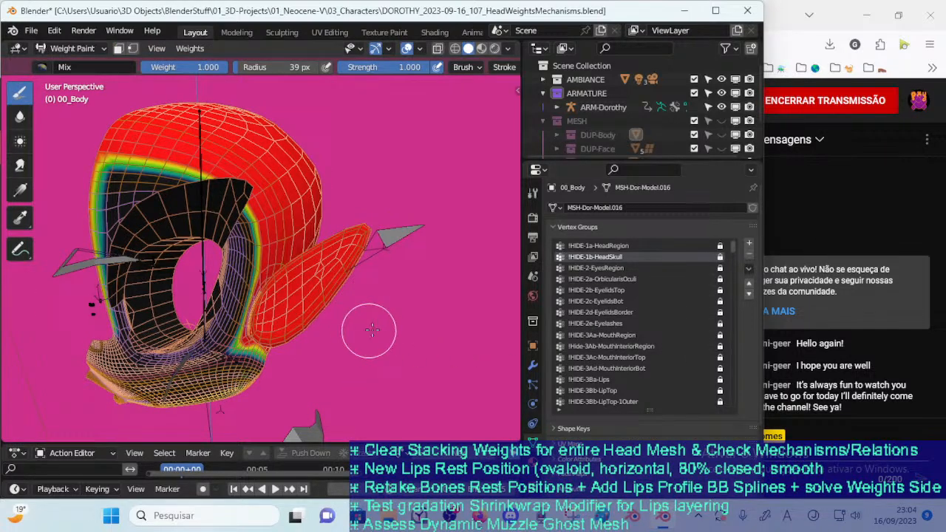
pyautogui.moveTo(370, 343)
pyautogui.mouseDown(button='middle')
pyautogui.moveTo(353, 345)
pyautogui.moveTo(411, 337)
pyautogui.mouseUp(button='middle')
pyautogui.moveTo(298, 201); pyautogui.dragTo(318, 183, button='middle')
pyautogui.moveTo(333, 138); pyautogui.dragTo(316, 140, button='middle')
pyautogui.moveTo(325, 173)
pyautogui.mouseDown(button='middle')
pyautogui.moveTo(244, 171)
pyautogui.moveTo(218, 219)
pyautogui.mouseUp(button='middle')
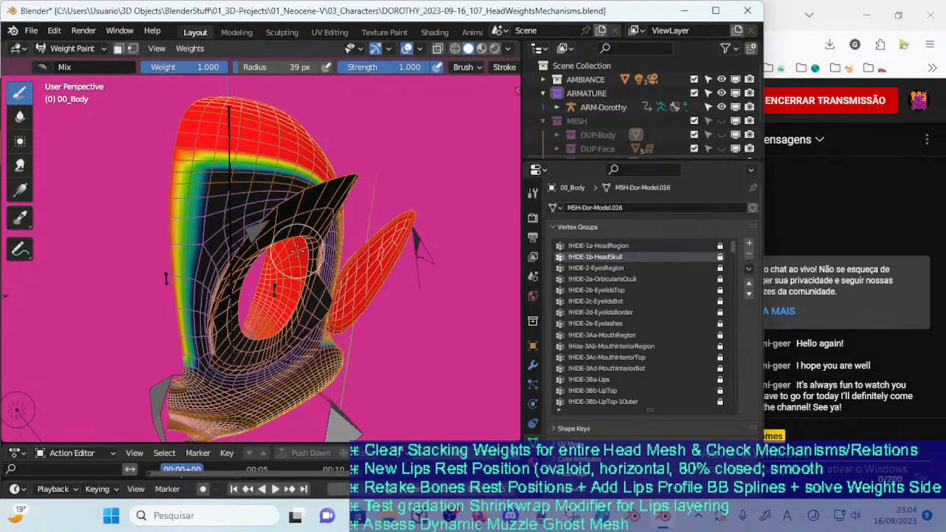
# Compare the head's colored bands in Edit and Object Mode with the !HIDE-1b-HeadSkull weights in Weight Paint
pyautogui.hotkey('ctrl', 'Tab')
pyautogui.press('6')
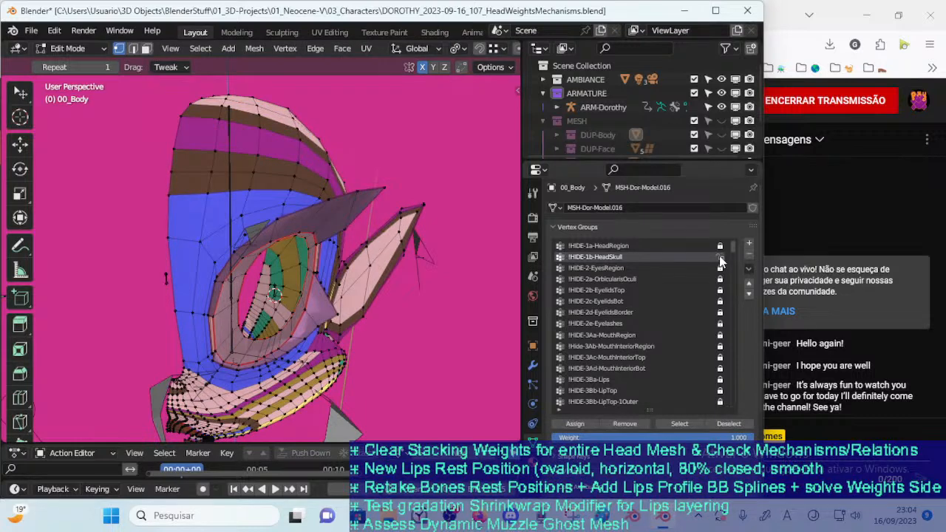
pyautogui.click(661, 422)
pyautogui.hotkey('ctrl', 'Tab')
pyautogui.press('4')
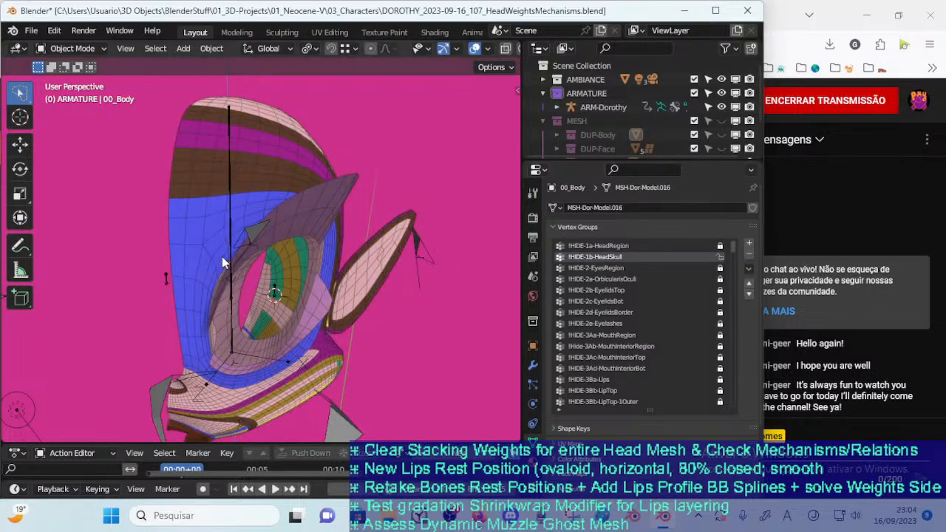
pyautogui.hotkey('ctrl', 'Tab')
pyautogui.press('7')
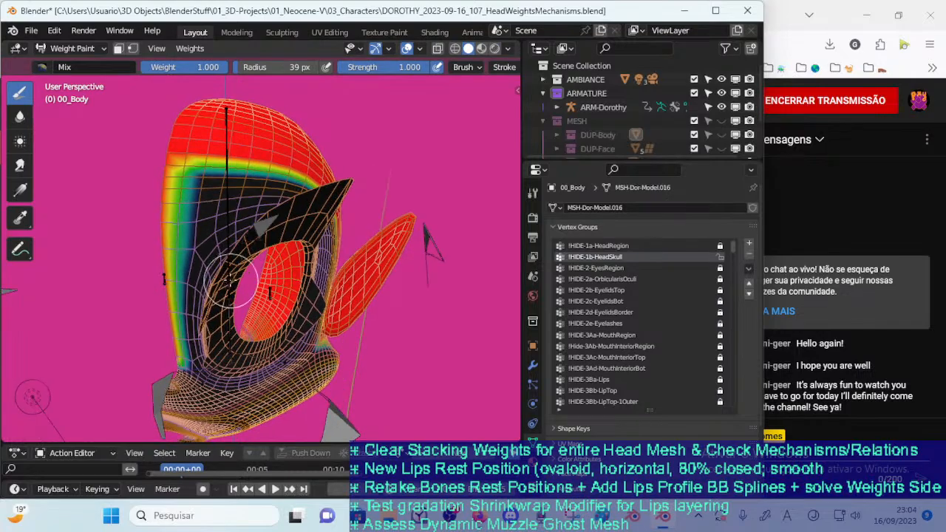
pyautogui.moveTo(227, 293)
pyautogui.mouseDown(button='middle')
pyautogui.moveTo(216, 281)
pyautogui.moveTo(195, 297)
pyautogui.moveTo(234, 291)
pyautogui.mouseUp(button='middle')
# Enable vertex selection display in Weight Paint, set the brush radius to 30 px and paint weight 1.000 on the upper forehead
pyautogui.press('v')
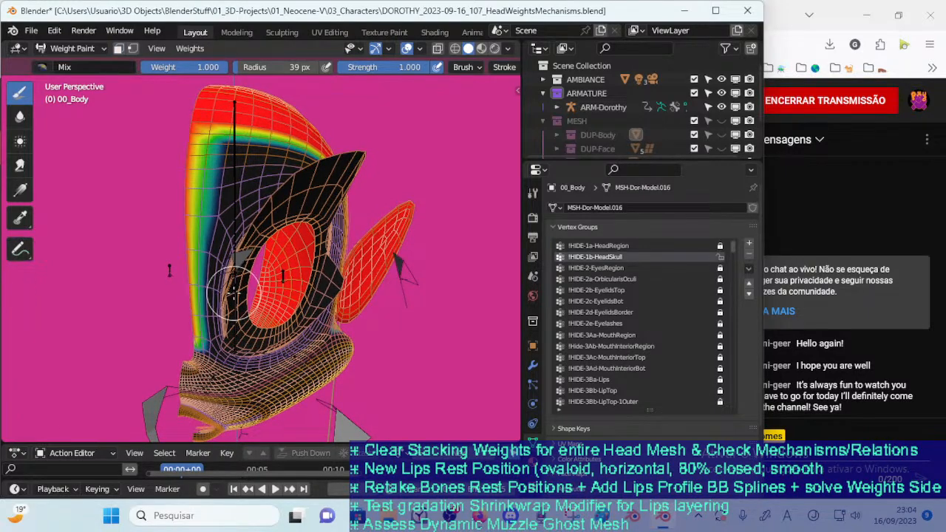
pyautogui.press('v')
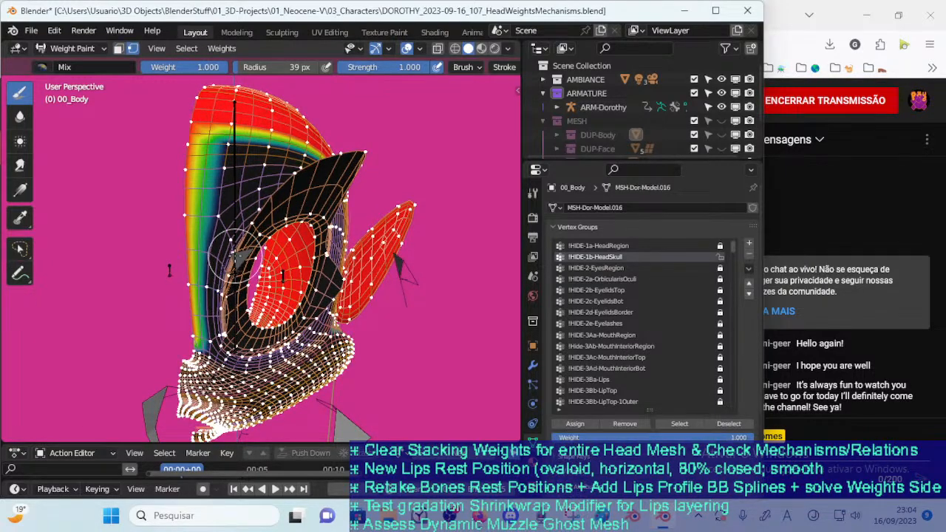
pyautogui.press('f')
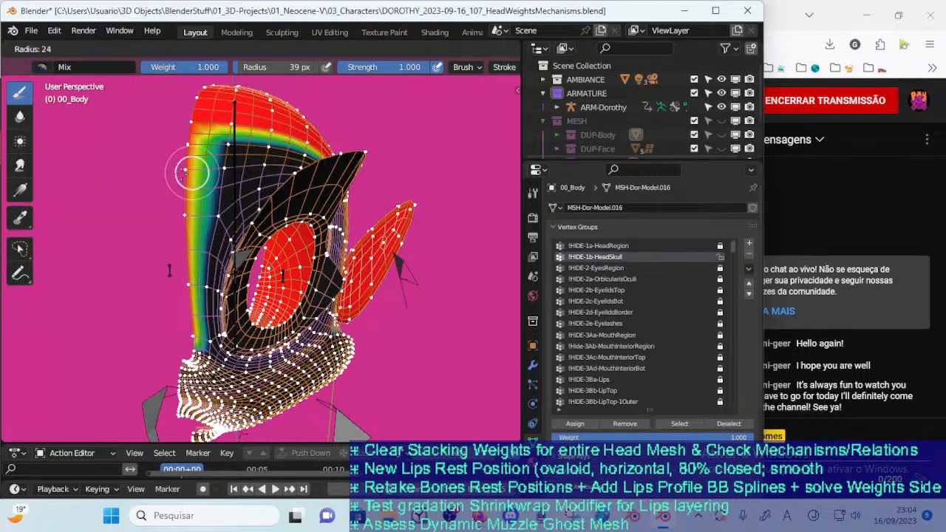
pyautogui.click(269, 151)
pyautogui.press('f')
pyautogui.click(191, 152)
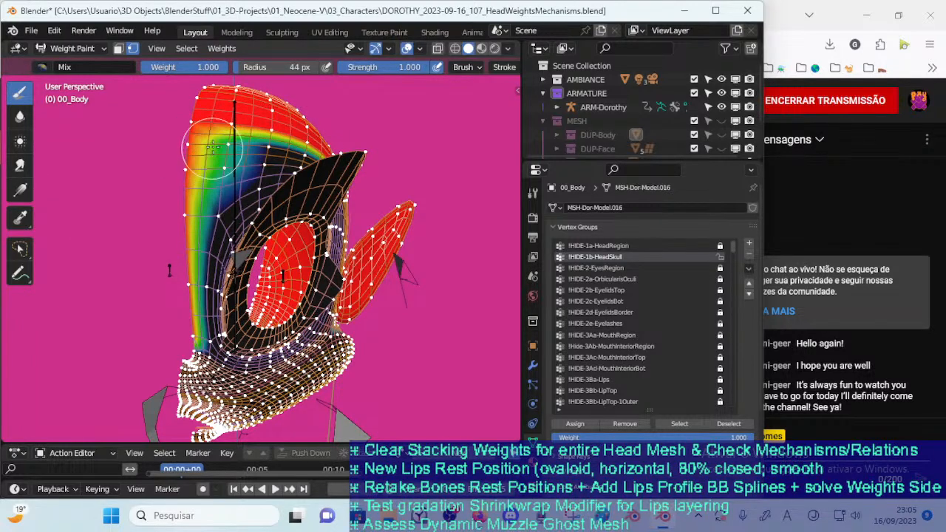
pyautogui.press('f')
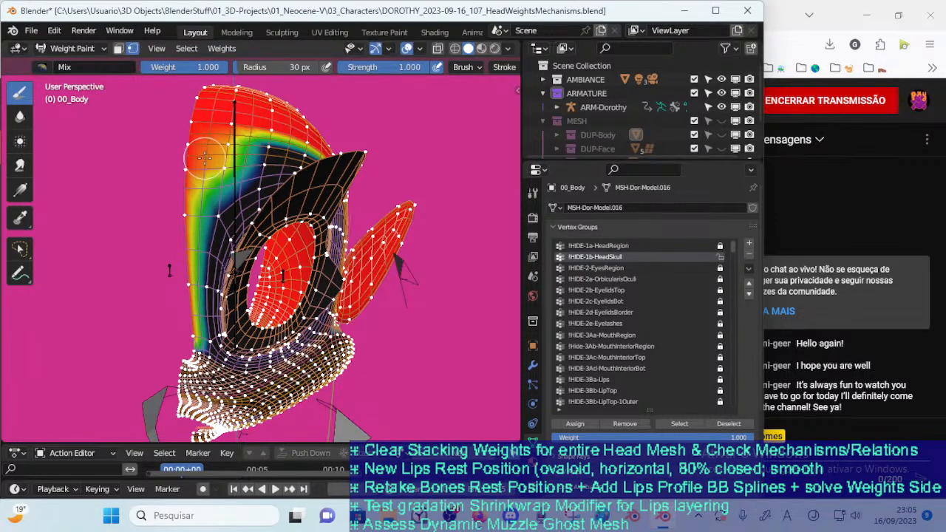
pyautogui.click(220, 161)
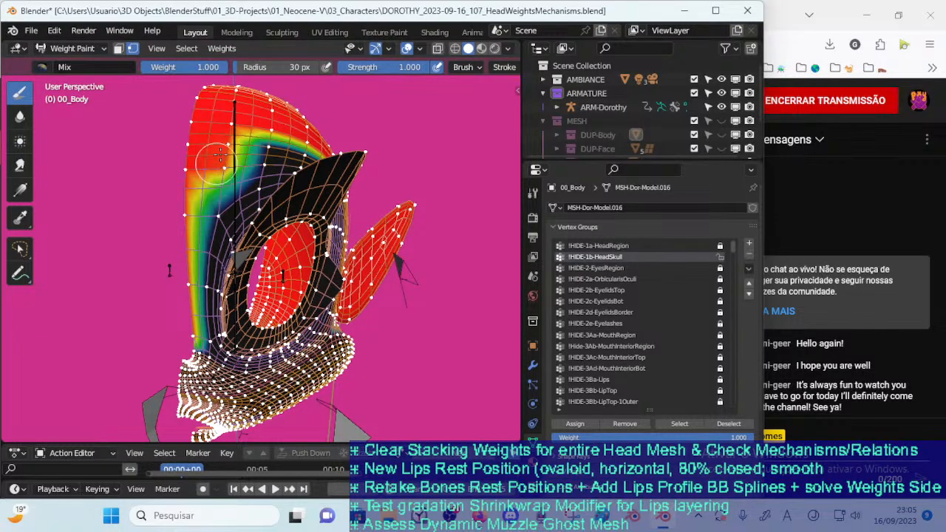
# Paint weight 1.000 down the middle of the forehead between the eyes toward the muzzle for !HIDE-1b-HeadSkull
pyautogui.scroll(1, 211, 168)
pyautogui.moveTo(209, 169)
pyautogui.mouseDown()
pyautogui.moveTo(188, 318)
pyautogui.moveTo(189, 277)
pyautogui.moveTo(184, 295)
pyautogui.mouseUp()
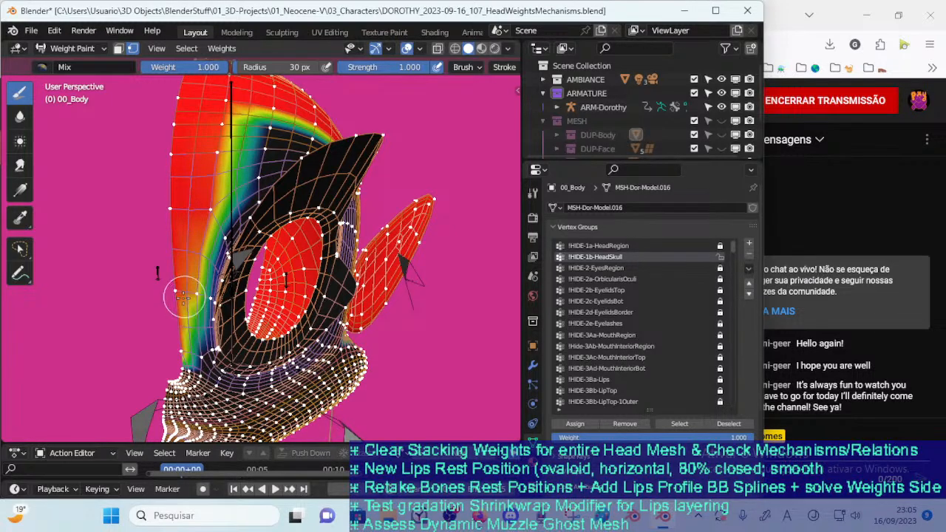
pyautogui.scroll(1, 184, 297)
pyautogui.moveTo(173, 248)
pyautogui.mouseDown()
pyautogui.moveTo(167, 315)
pyautogui.moveTo(161, 306)
pyautogui.mouseUp()
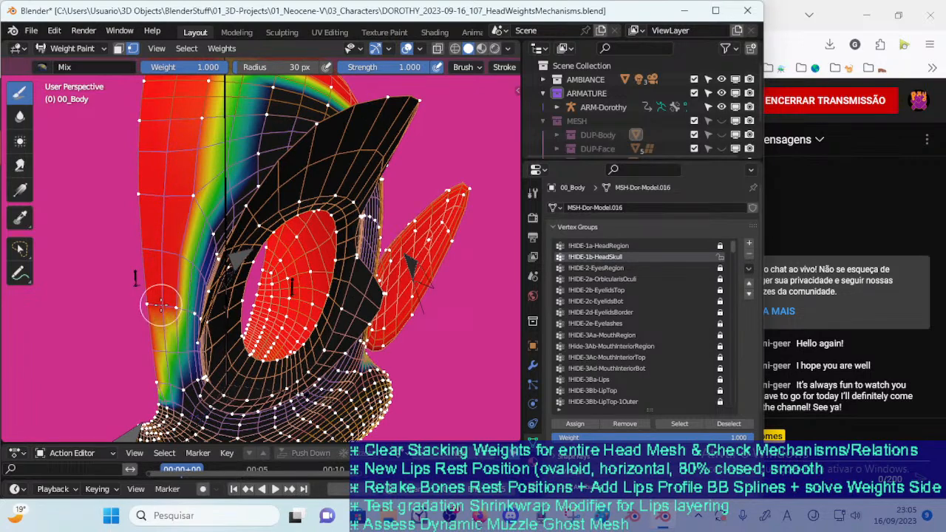
pyautogui.scroll(1, 162, 296)
pyautogui.moveTo(162, 284)
pyautogui.mouseDown(button='middle')
pyautogui.moveTo(165, 271)
pyautogui.moveTo(183, 268)
pyautogui.mouseUp(button='middle')
# Reduce the brush radius to 11 px and paint weight 1.000 at the lower end of the forehead strip above the muzzle
pyautogui.press('f')
pyautogui.click(178, 266)
pyautogui.press('f')
pyautogui.click(177, 254)
pyautogui.moveTo(184, 369)
pyautogui.mouseDown()
pyautogui.moveTo(187, 378)
pyautogui.moveTo(162, 368)
pyautogui.mouseUp()
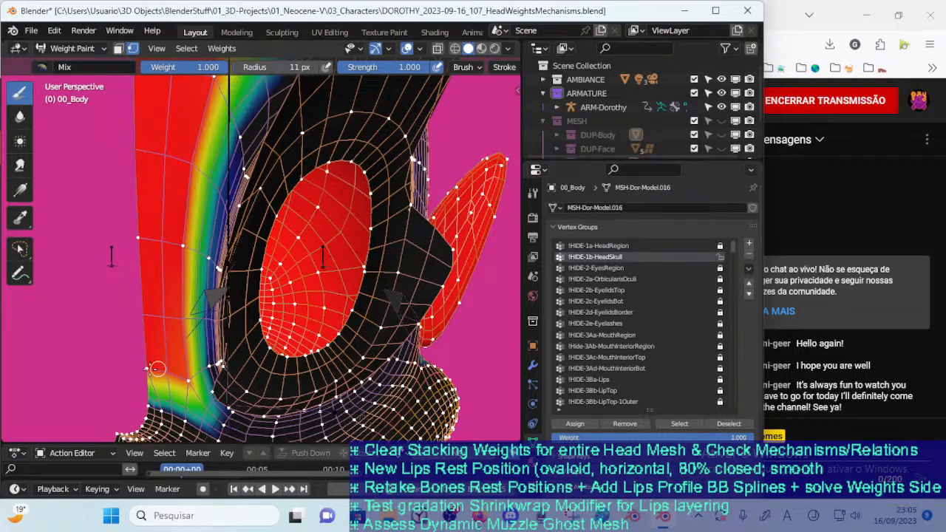
pyautogui.moveTo(171, 291)
pyautogui.mouseDown(button='middle')
pyautogui.moveTo(155, 323)
pyautogui.moveTo(155, 293)
pyautogui.mouseUp(button='middle')
pyautogui.moveTo(107, 255); pyautogui.dragTo(129, 282, button='middle')
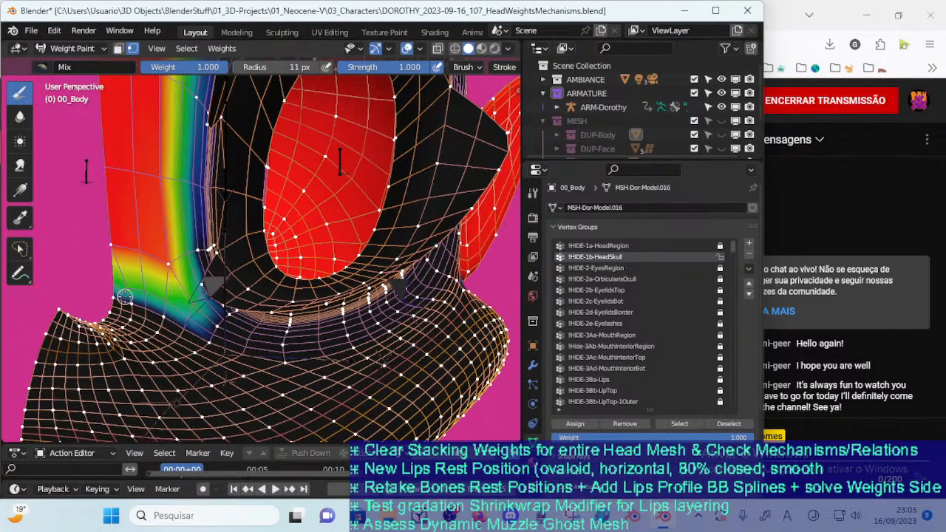
pyautogui.moveTo(120, 297)
pyautogui.mouseDown()
pyautogui.moveTo(146, 309)
pyautogui.moveTo(127, 301)
pyautogui.moveTo(168, 281)
pyautogui.mouseUp()
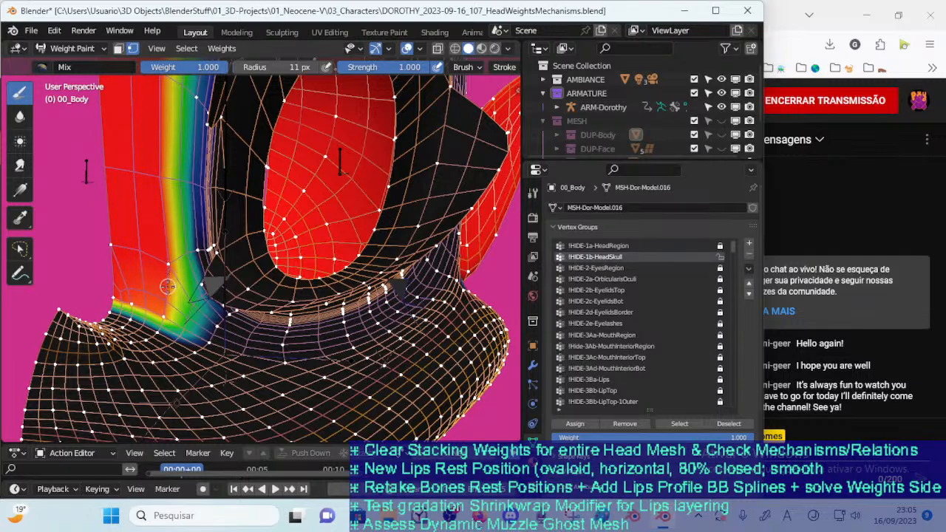
# Inspect the painted forehead strip across the whole head, and return 00_Body to Edit Mode through Object Mode
pyautogui.scroll(-5, 158, 269)
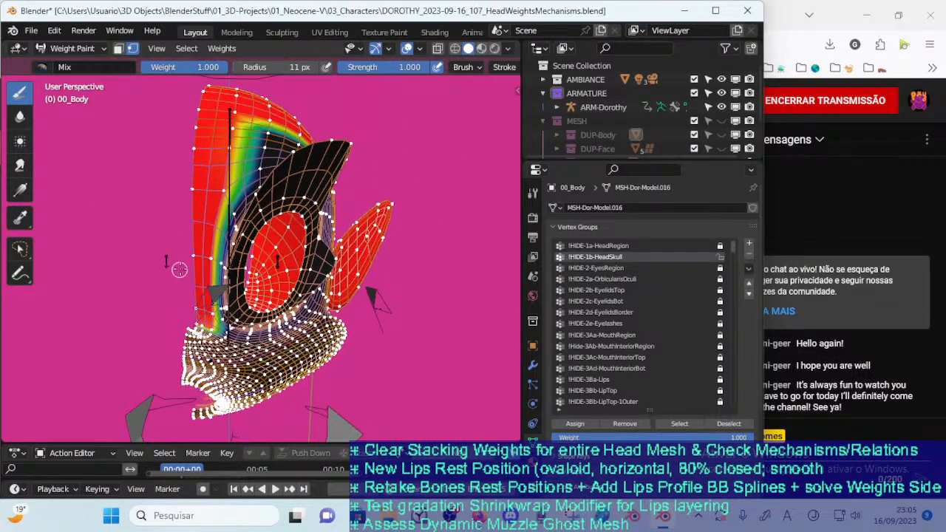
pyautogui.moveTo(207, 242); pyautogui.dragTo(185, 252, button='middle')
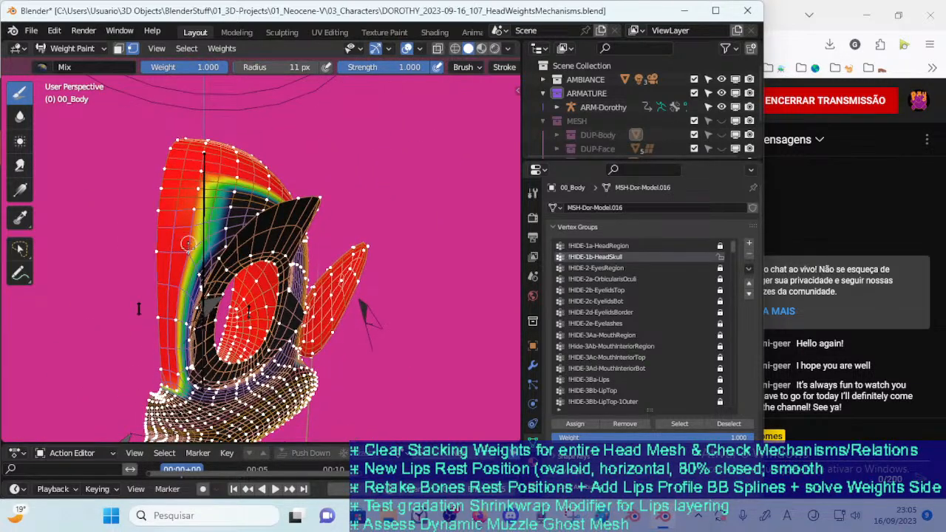
pyautogui.moveTo(194, 189); pyautogui.dragTo(155, 369, button='middle')
pyautogui.moveTo(163, 244); pyautogui.dragTo(148, 296, button='middle')
pyautogui.moveTo(277, 296)
pyautogui.mouseDown(button='middle')
pyautogui.moveTo(275, 307)
pyautogui.moveTo(279, 288)
pyautogui.mouseUp(button='middle')
pyautogui.hotkey('ctrl', 'Tab')
pyautogui.click(258, 300)
pyautogui.press('Tab')
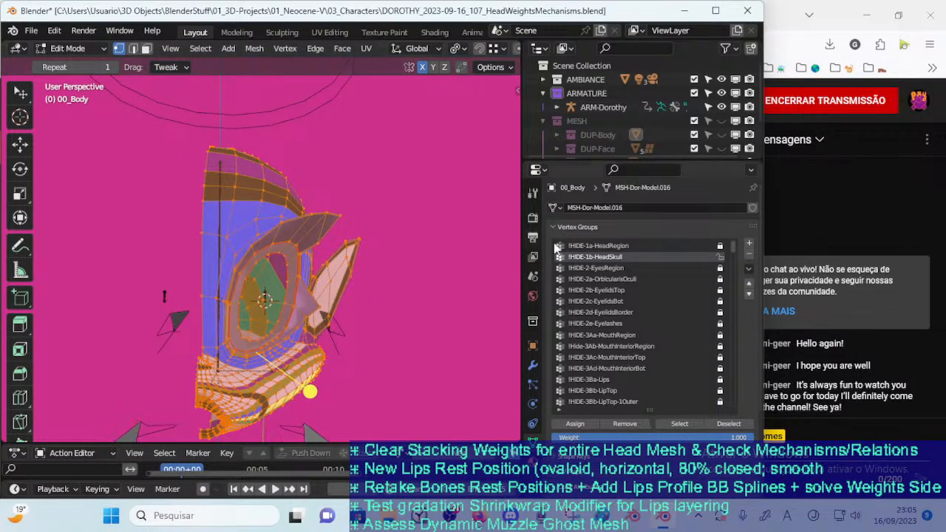
# Clear the vertex selection, select the !HIDE-1b-HeadSkull vertices and check the head in Object and Edit Mode
pyautogui.click(720, 257)
pyautogui.hotkey('alt', 'a')
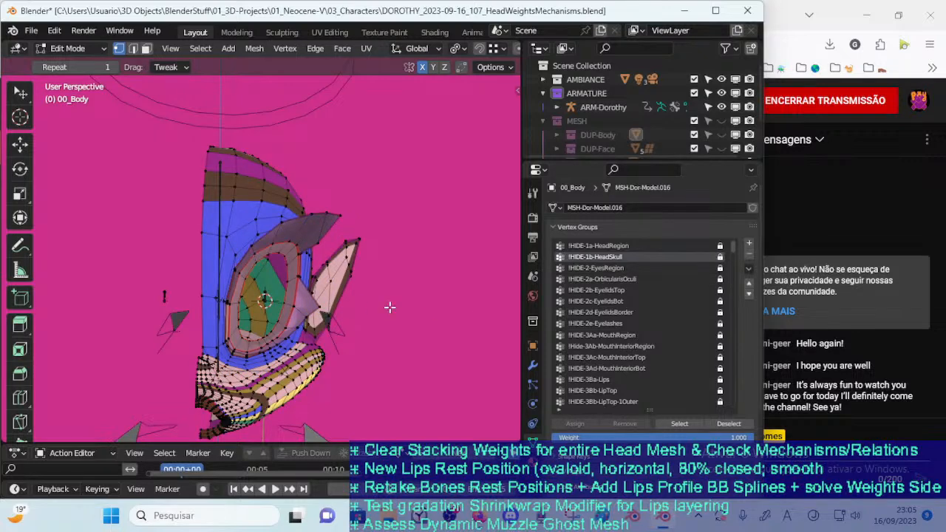
pyautogui.click(663, 424)
pyautogui.moveTo(492, 365); pyautogui.dragTo(351, 346, button='middle')
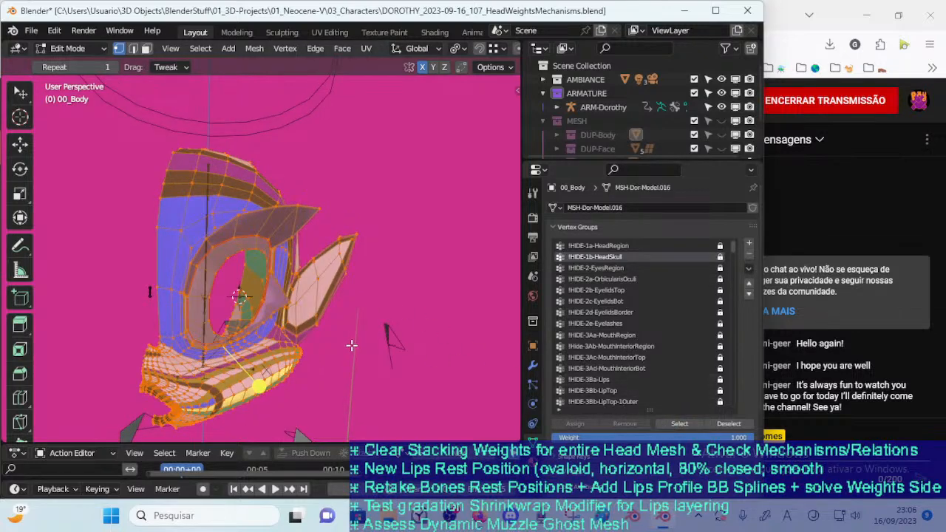
pyautogui.hotkey('ctrl', 'Tab')
pyautogui.click(335, 332)
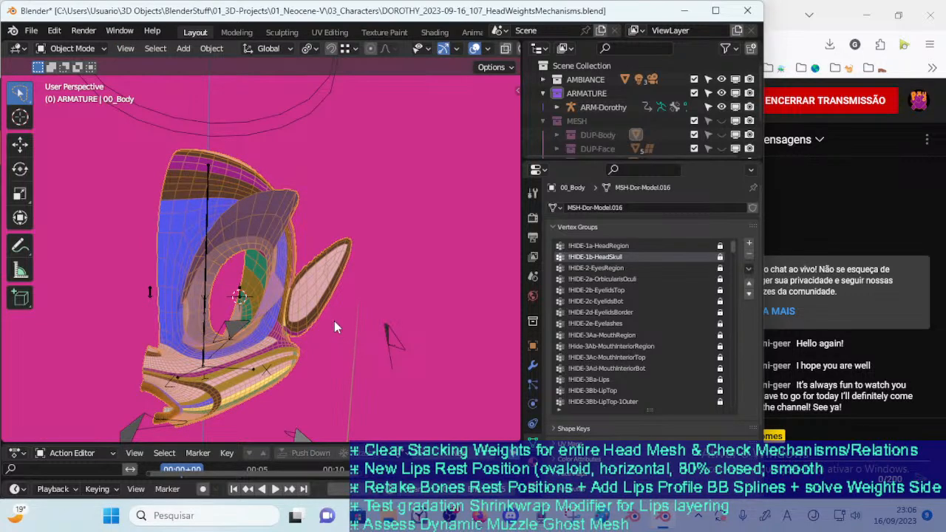
pyautogui.press('Tab')
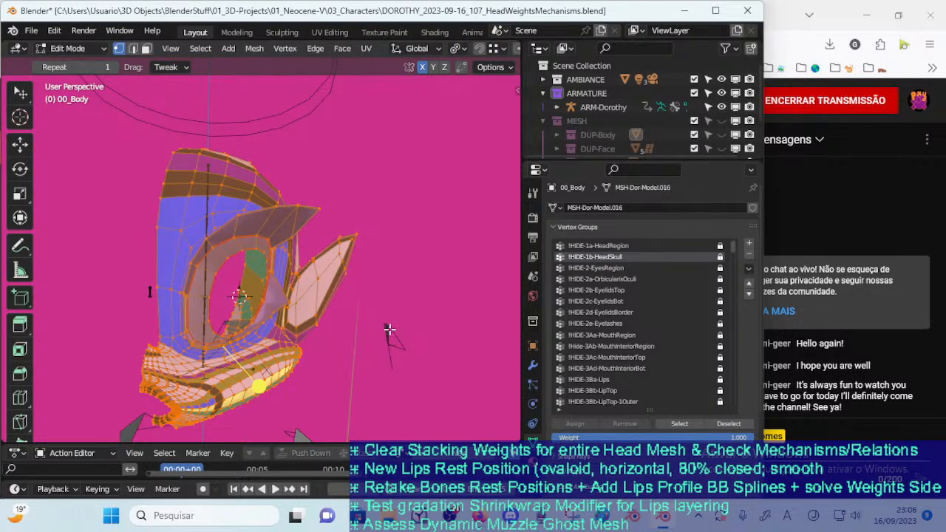
# Deselect everything, check the head in Object Mode, reselect the !HIDE-1b-HeadSkull vertices in Edit Mode and return to Weight Paint
pyautogui.click(634, 256)
pyautogui.hotkey('alt', 'a')
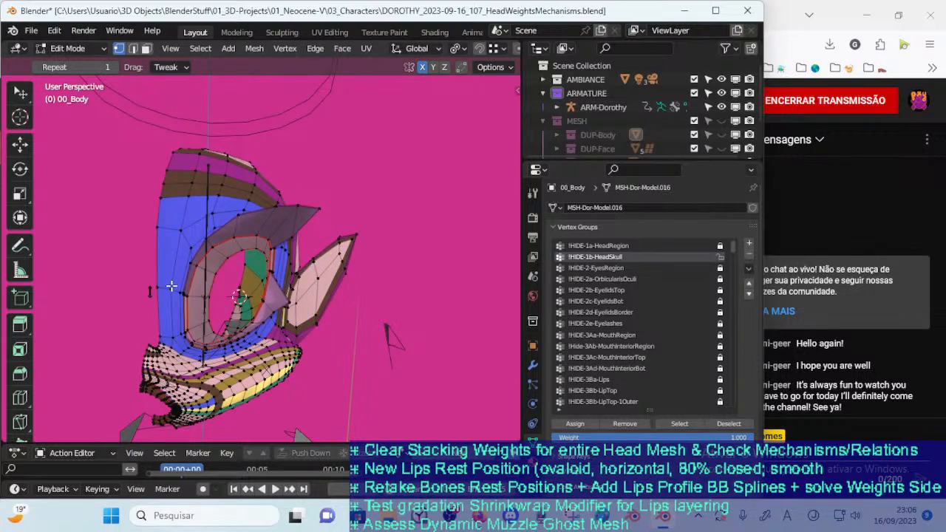
pyautogui.hotkey('ctrl', 'Tab')
pyautogui.press('4')
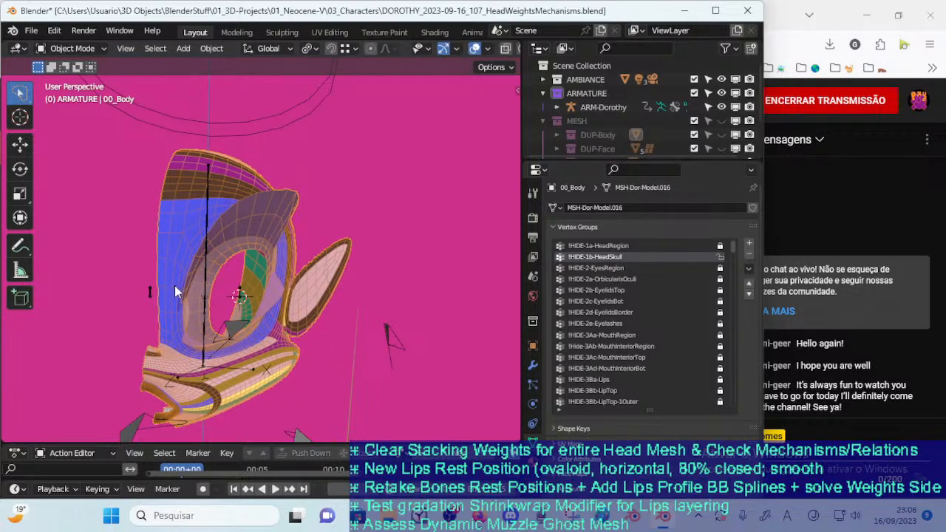
pyautogui.press('Tab')
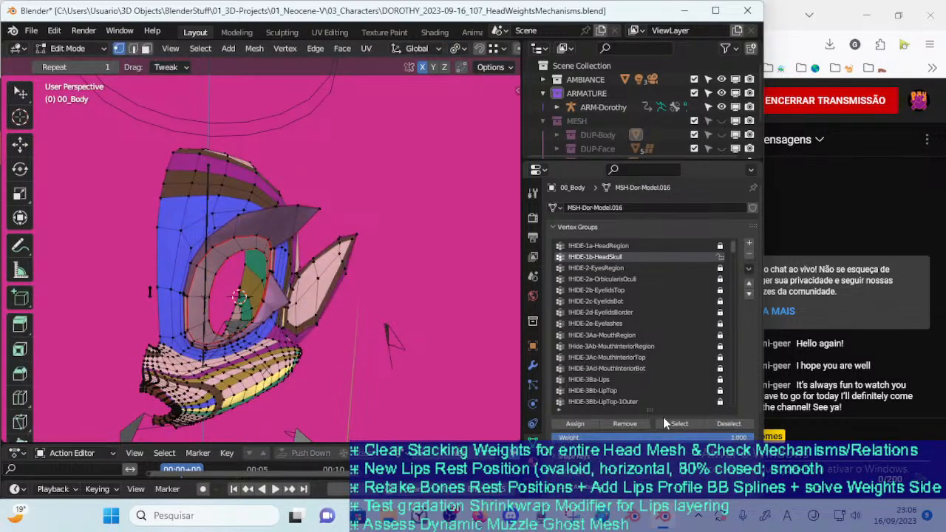
pyautogui.click(674, 423)
pyautogui.hotkey('ctrl', 'Tab')
pyautogui.press('7')
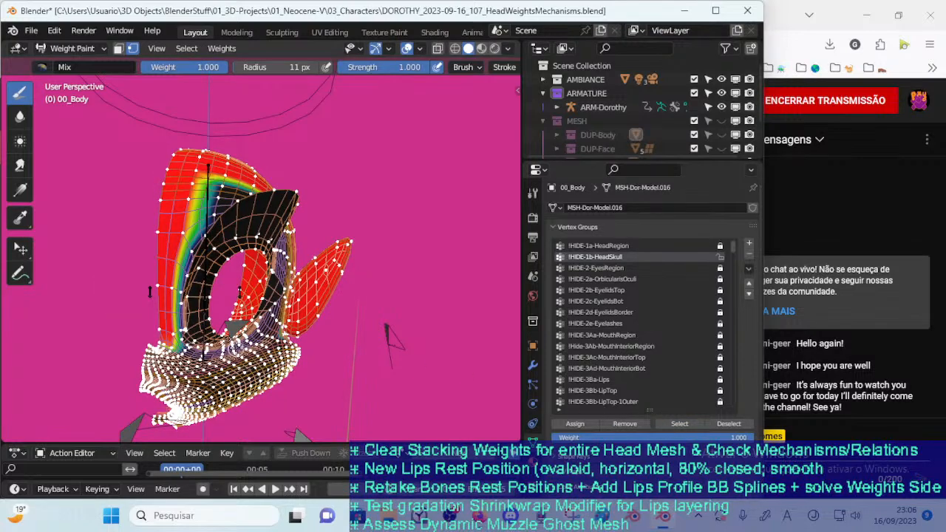
# Reselect the group's vertices in Weight Paint, inspect the head's ear side and underside, and clear the selection
pyautogui.hotkey('alt', 'a')
pyautogui.click(668, 422)
pyautogui.scroll(-1, 330, 360)
pyautogui.moveTo(330, 360); pyautogui.dragTo(280, 358, button='middle')
pyautogui.moveTo(278, 334); pyautogui.dragTo(252, 320, button='middle')
pyautogui.hotkey('alt', 'a')
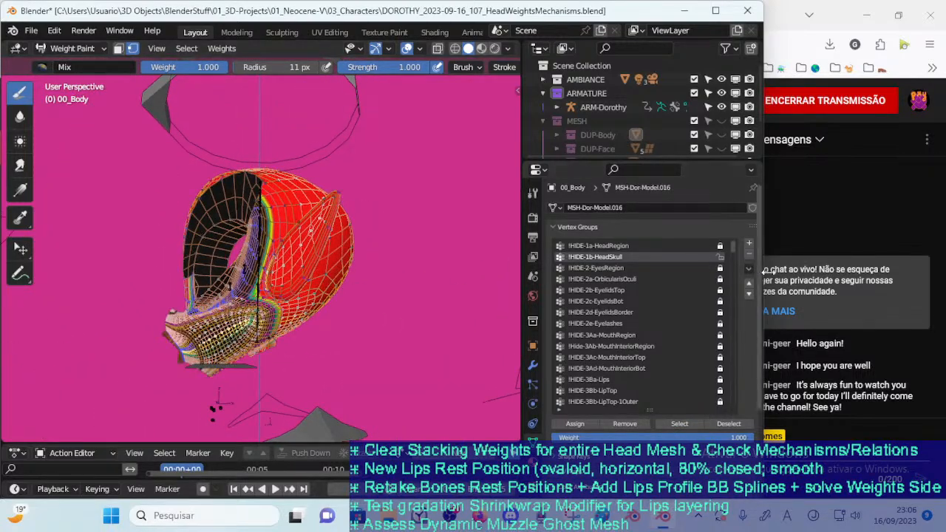
# Look through the vertex group list of 00_Body down to the MOD- groups at its end
pyautogui.moveTo(734, 244); pyautogui.dragTo(686, 423)
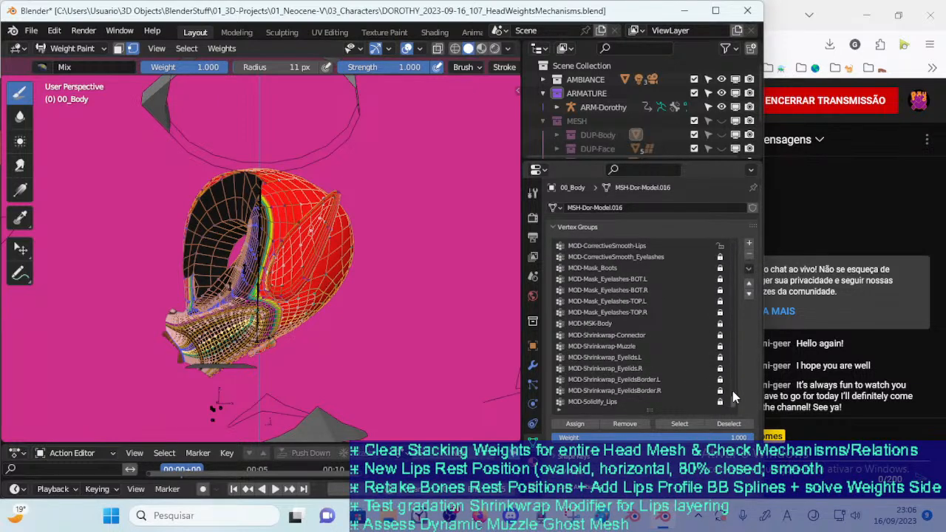
pyautogui.scroll(5, 729, 402)
pyautogui.moveTo(736, 389)
pyautogui.mouseDown()
pyautogui.moveTo(739, 369)
pyautogui.moveTo(732, 393)
pyautogui.moveTo(735, 380)
pyautogui.moveTo(719, 397)
pyautogui.mouseUp()
pyautogui.click(31, 31)
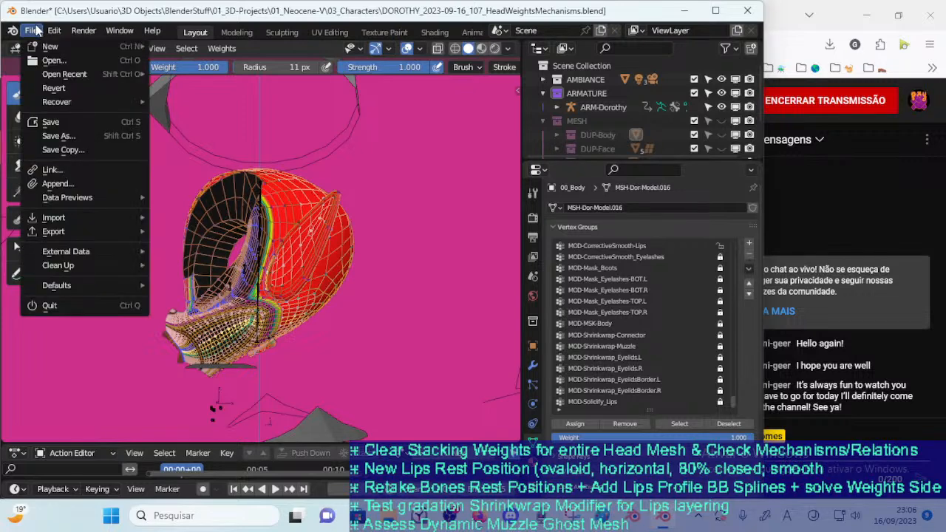
pyautogui.click(53, 62)
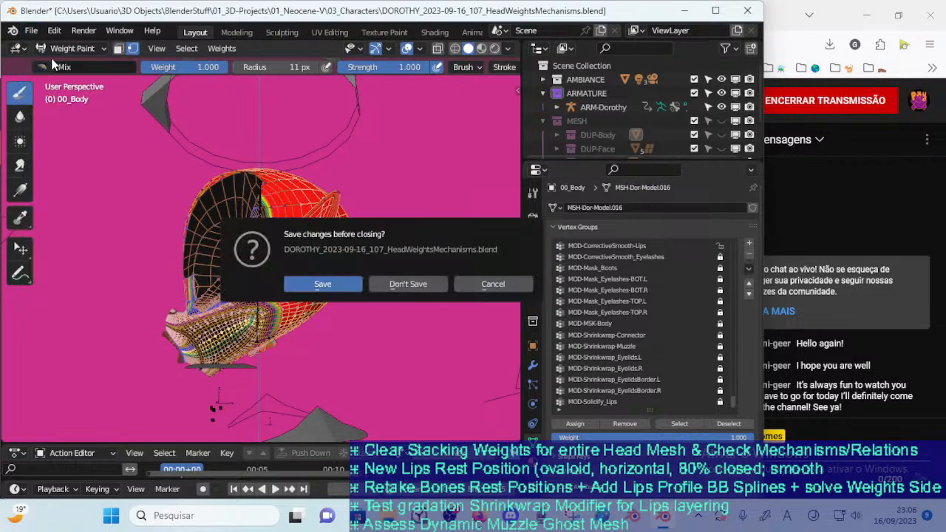
pyautogui.click(31, 31)
pyautogui.click(50, 60)
# Reopen DOROTHY_2023-09-16_107_HeadWeightsMechanisms.blend, discarding the unsaved changes
pyautogui.click(31, 30)
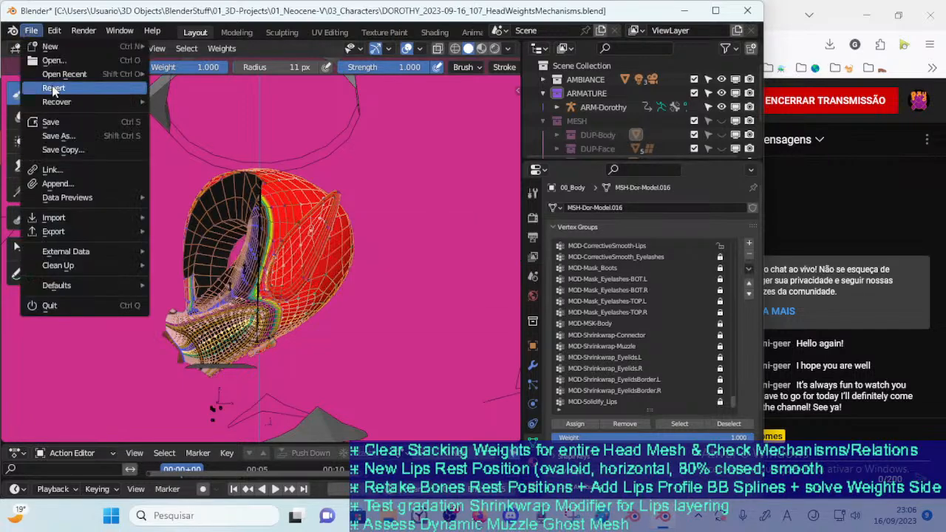
pyautogui.click(44, 137)
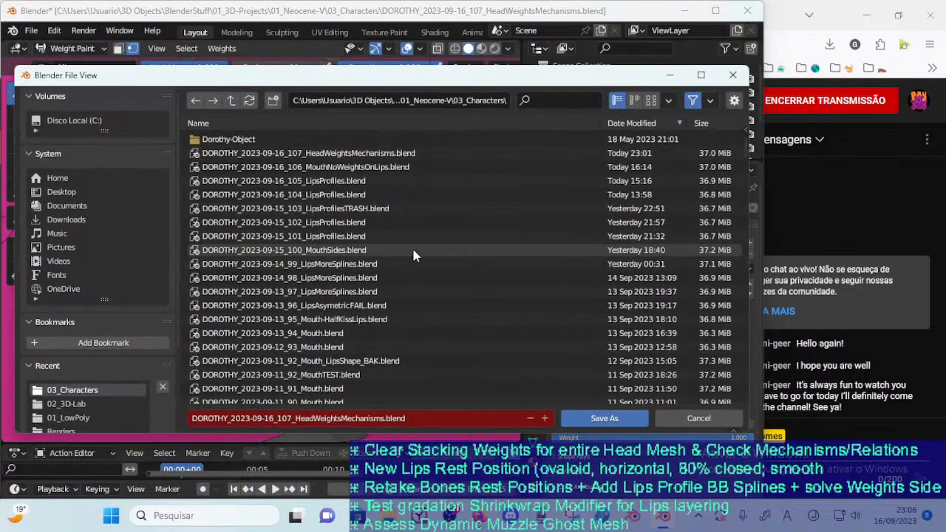
pyautogui.doubleClick(361, 157)
pyautogui.click(31, 30)
pyautogui.click(50, 63)
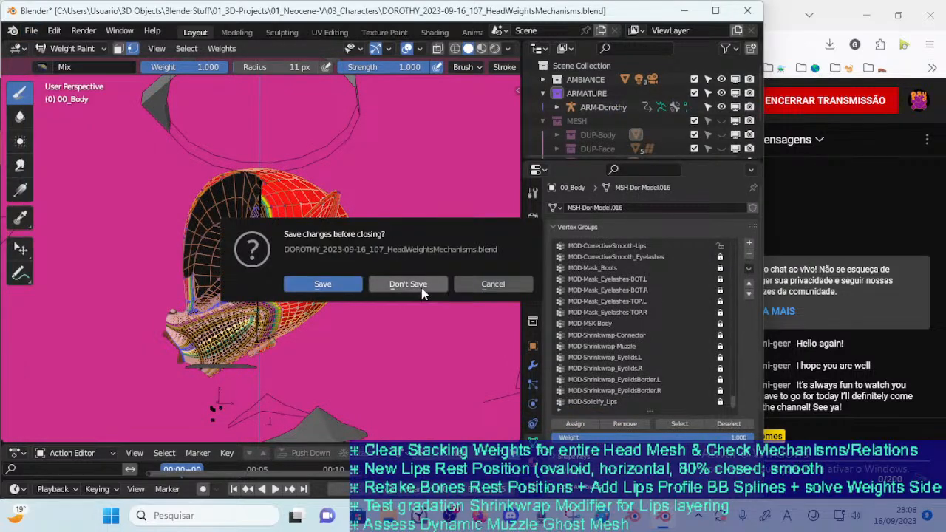
pyautogui.click(421, 287)
pyautogui.doubleClick(297, 154)
pyautogui.moveTo(259, 220); pyautogui.dragTo(268, 223, button='middle')
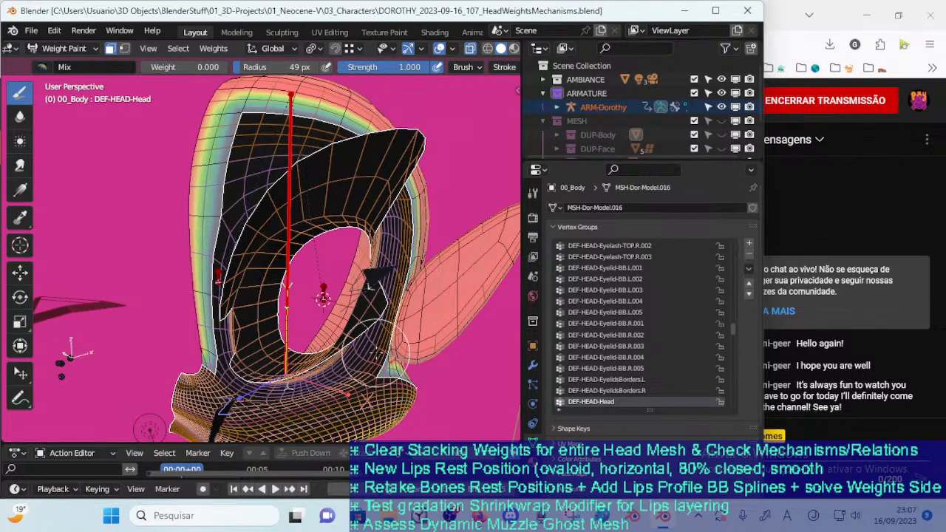
# Make !HIDE-1b-HeadSkull the active vertex group and select its vertices in Edit Mode
pyautogui.press('m')
pyautogui.moveTo(733, 329); pyautogui.dragTo(731, 245)
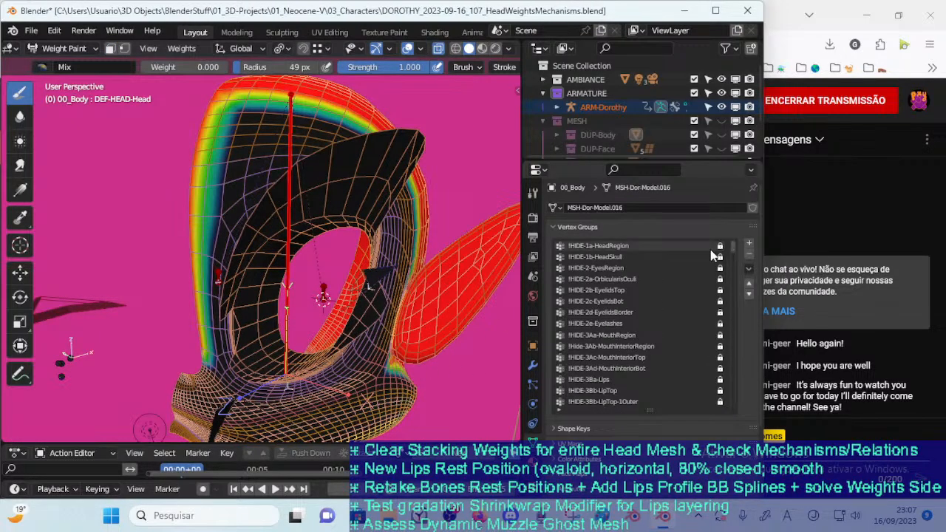
pyautogui.click(607, 256)
pyautogui.hotkey('ctrl', 'Tab')
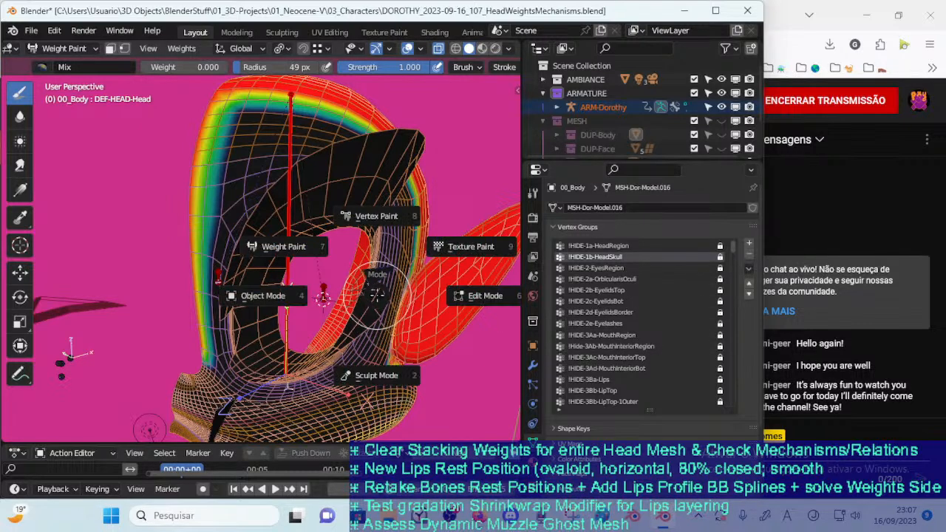
pyautogui.click(432, 296)
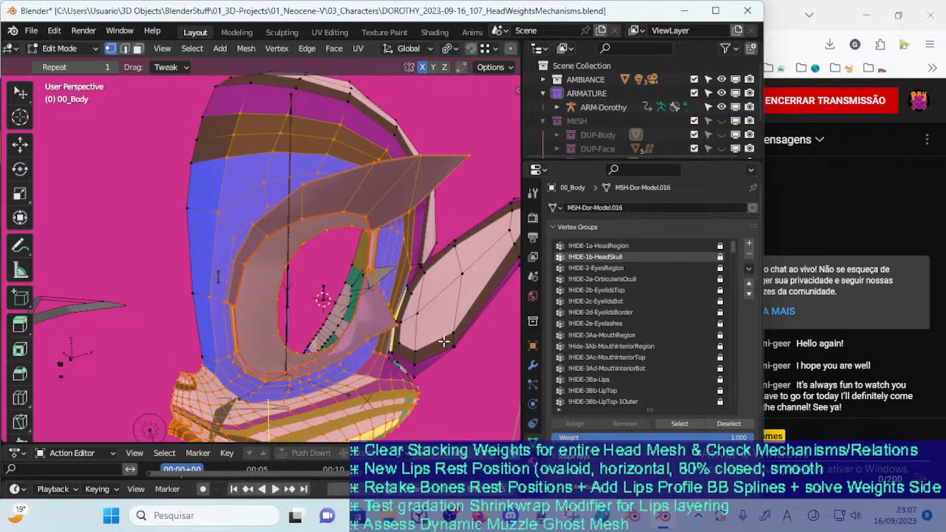
pyautogui.click(668, 422)
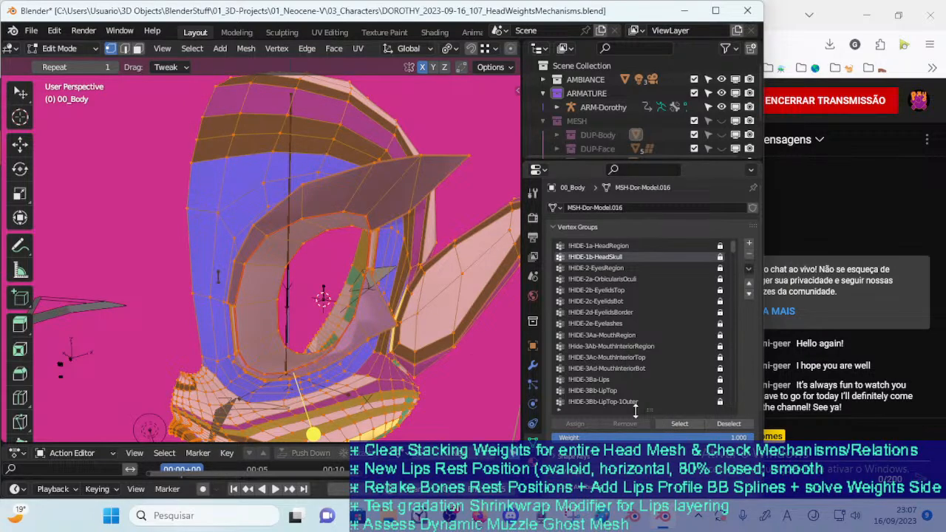
# Clear the vertex selection on 00_Body and return to Weight Paint with !HIDE-1b-HeadSkull active
pyautogui.scroll(-2, 374, 379)
pyautogui.scroll(-1, 373, 378)
pyautogui.moveTo(372, 377); pyautogui.dragTo(383, 360, button='middle')
pyautogui.click(448, 320)
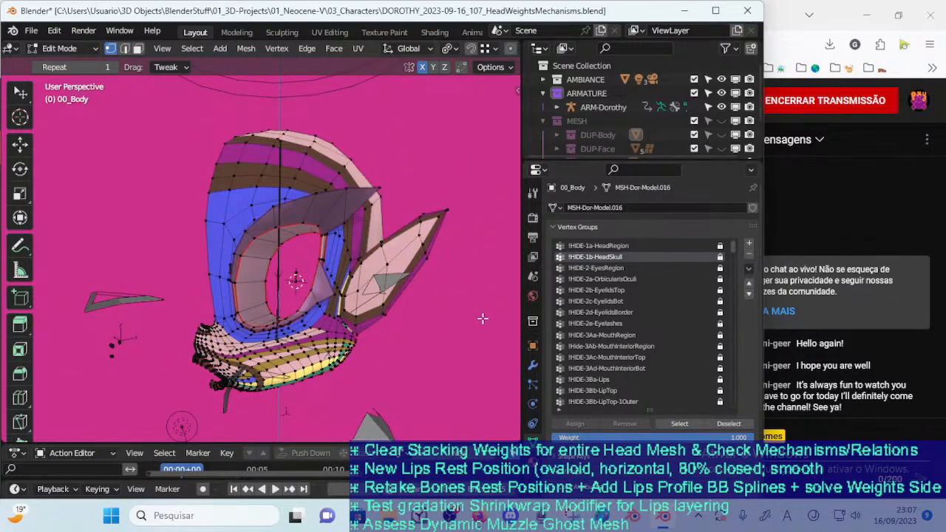
pyautogui.hotkey('ctrl', 'Tab')
pyautogui.press('w')
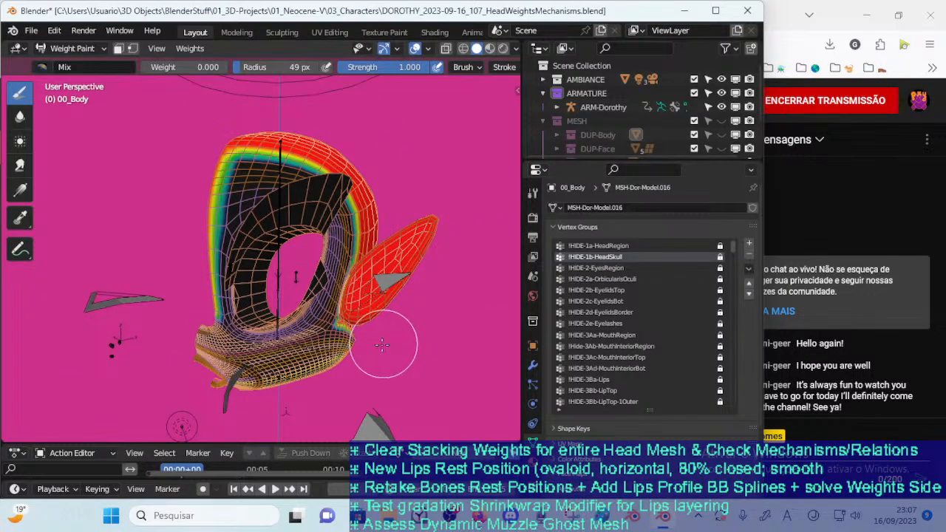
# Inspect the !HIDE-1b-HeadSkull weights around the head and ear, switching briefly to !HIDE-2-EyesRegion for comparison
pyautogui.scroll(1, 371, 341)
pyautogui.press('z')
pyautogui.press('s')
pyautogui.press('m')
pyautogui.press('m')
pyautogui.press('m')
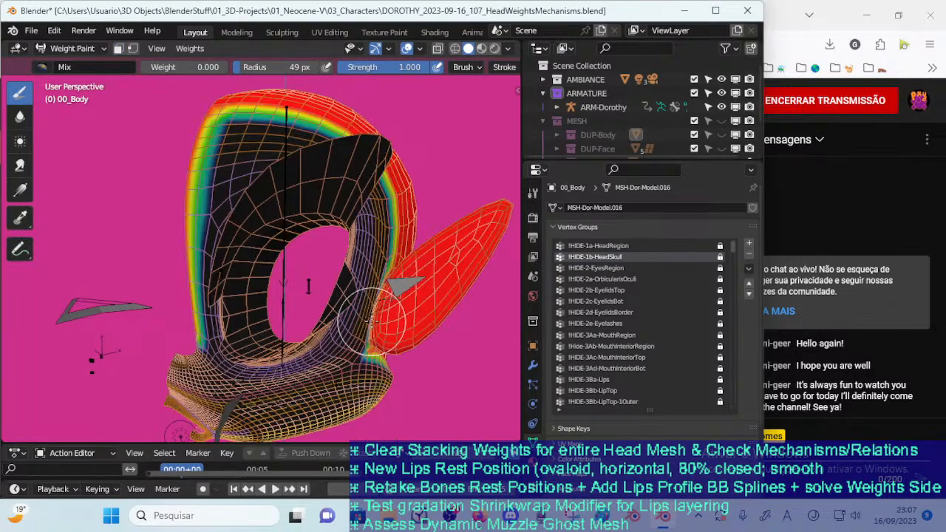
pyautogui.click(583, 269)
pyautogui.click(576, 259)
pyautogui.press('m')
pyautogui.press('m')
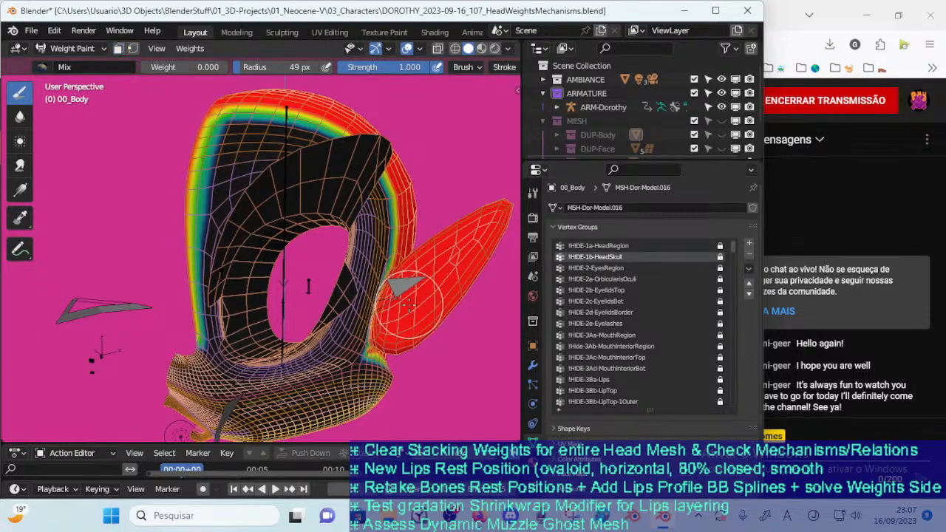
# Go through Object Mode into Edit Mode, select the !HIDE-1a-HeadRegion vertices to check them, and clear the selection
pyautogui.moveTo(408, 305); pyautogui.dragTo(420, 309, button='middle')
pyautogui.hotkey('ctrl', 'Tab')
pyautogui.click(318, 305)
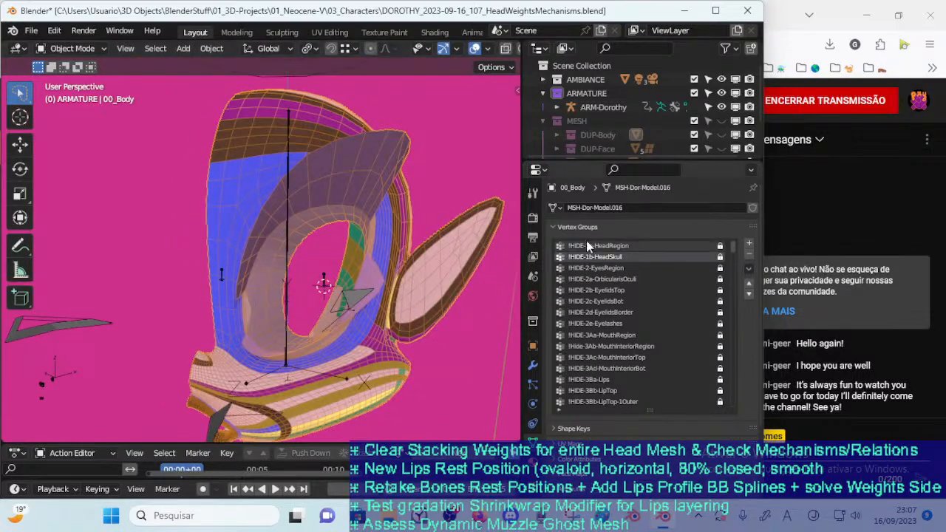
pyautogui.click(589, 247)
pyautogui.press('Tab')
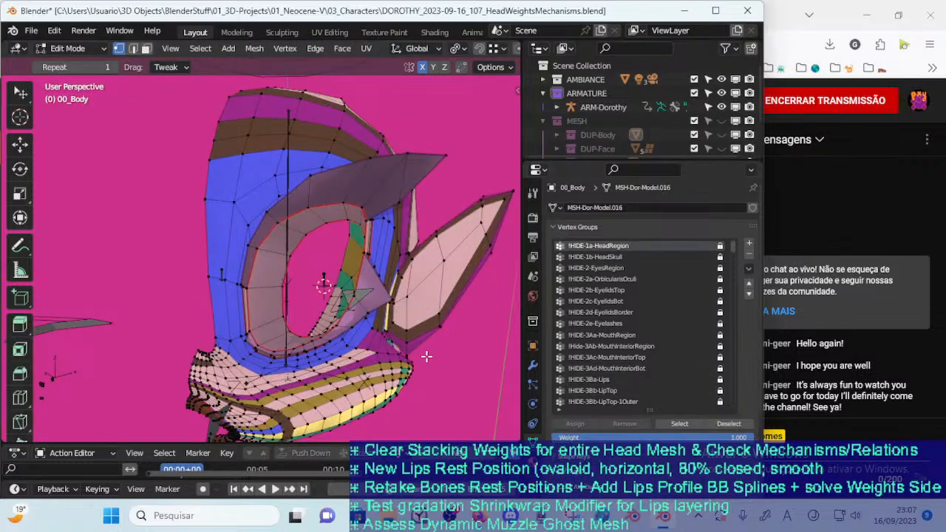
pyautogui.click(680, 424)
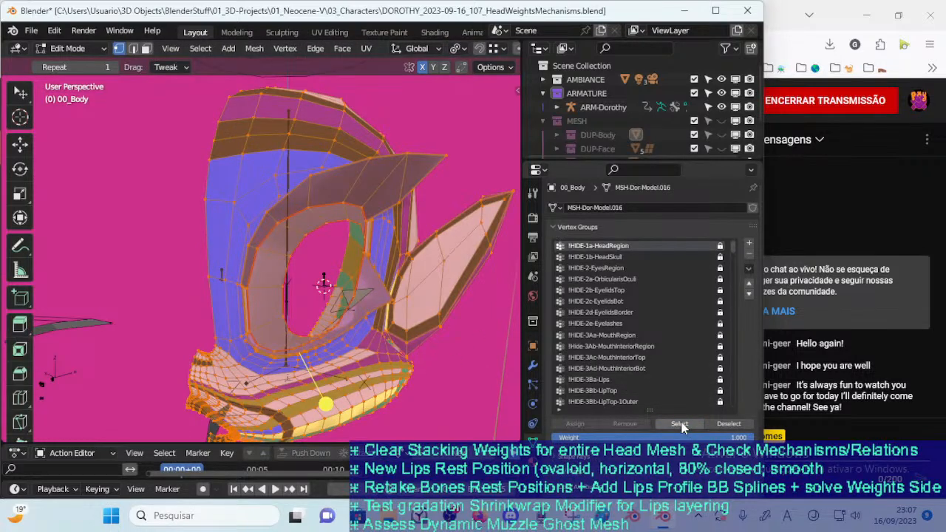
pyautogui.click(448, 326)
pyautogui.scroll(-2, 454, 347)
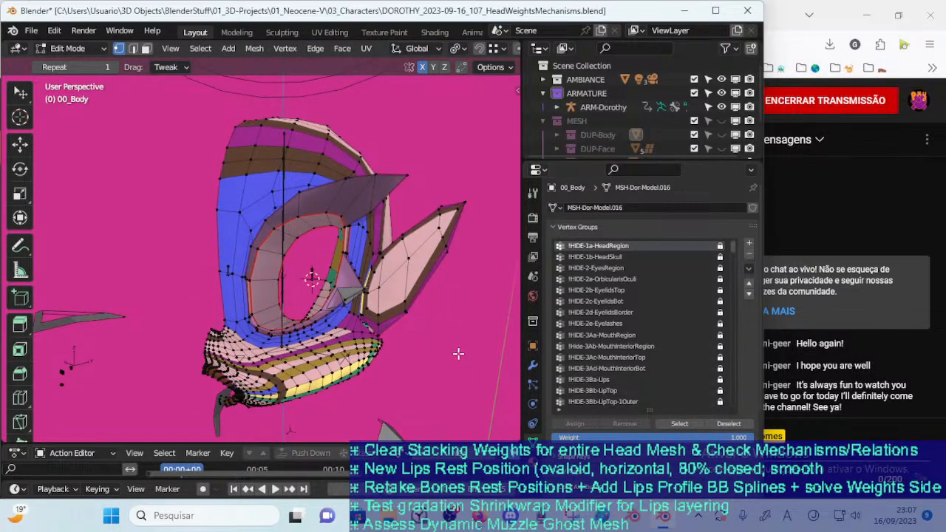
# Check the vertices of !HIDE-2c-EyelidsBot and !HIDE-1a-HeadRegion by selecting each group and clearing the selection
pyautogui.click(620, 300)
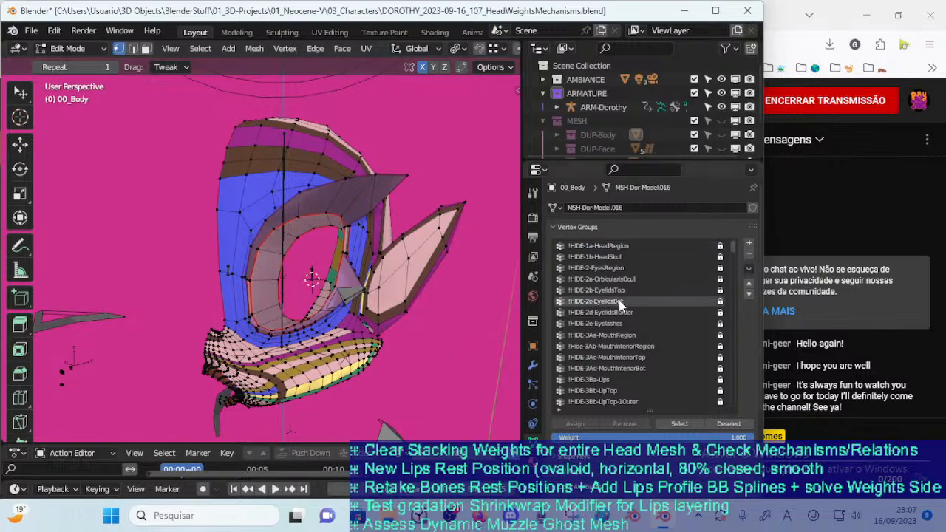
pyautogui.click(674, 425)
pyautogui.moveTo(424, 364); pyautogui.dragTo(418, 361, button='middle')
pyautogui.hotkey('alt', 'a')
pyautogui.click(599, 245)
pyautogui.click(675, 424)
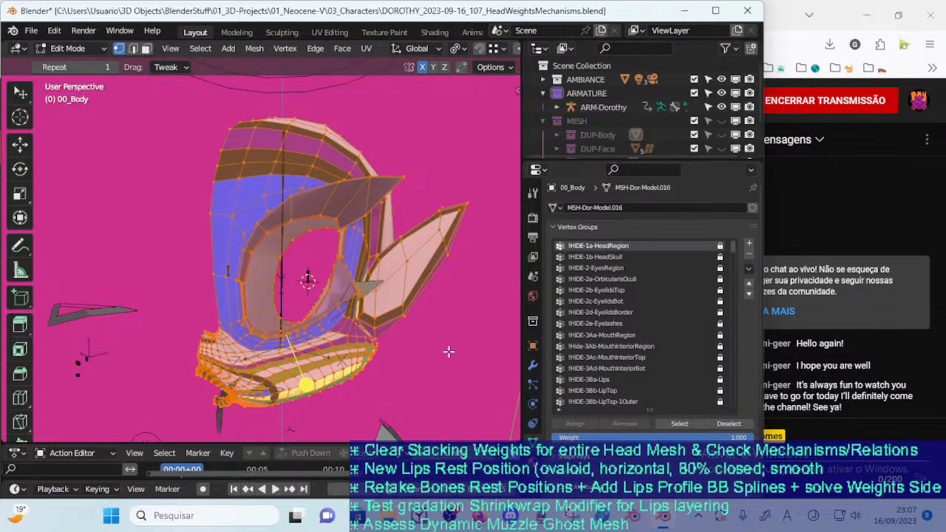
pyautogui.hotkey('alt', 'a')
# Check the vertices of !HIDE-1b-HeadSkull and !HIDE-2-EyesRegion by selecting each group and clearing the selection
pyautogui.click(596, 257)
pyautogui.click(674, 424)
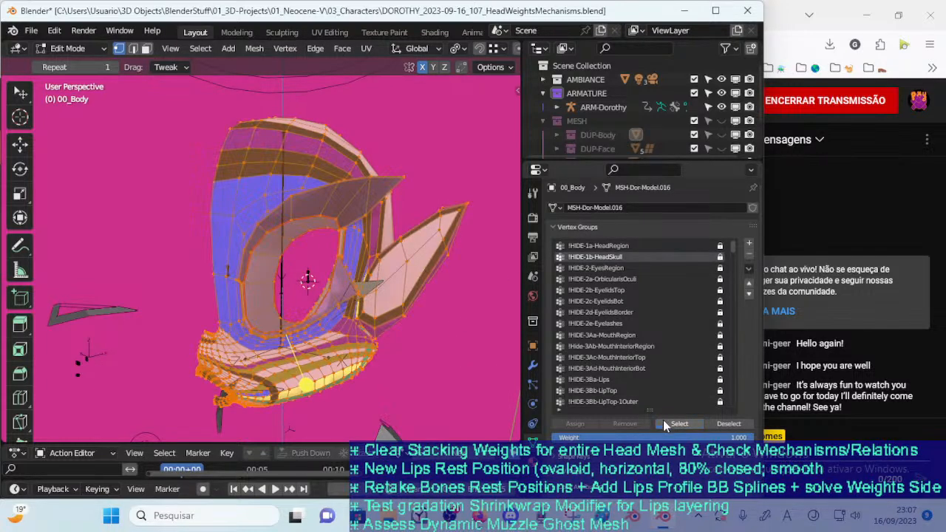
pyautogui.hotkey('alt', 'a')
pyautogui.click(607, 268)
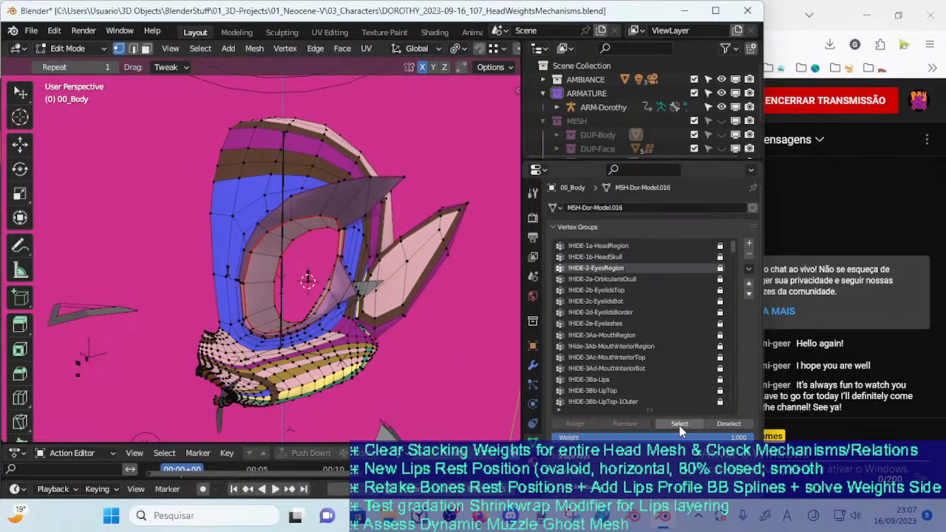
pyautogui.click(679, 423)
pyautogui.moveTo(487, 358); pyautogui.dragTo(425, 339, button='middle')
pyautogui.hotkey('alt', 'a')
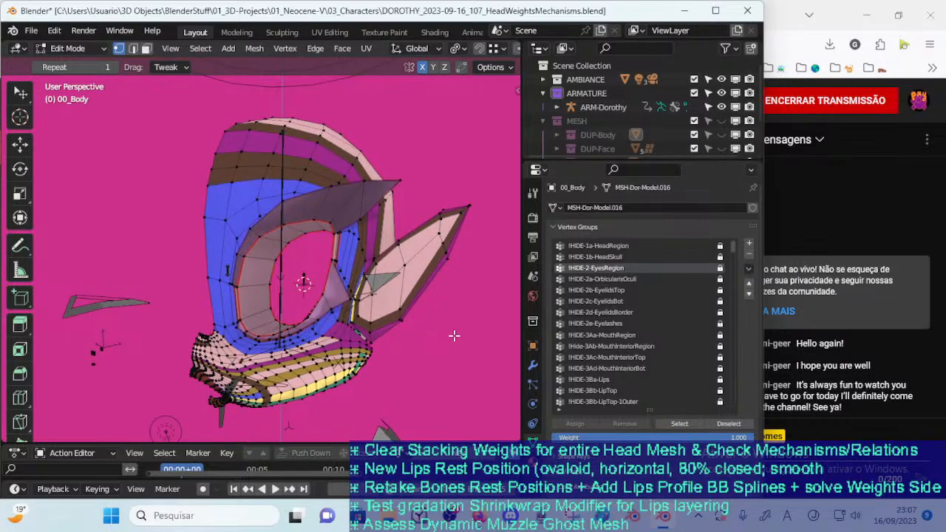
# Make !HIDE-1b-HeadSkull the active vertex group again and show its weights in Weight Paint
pyautogui.click(584, 227)
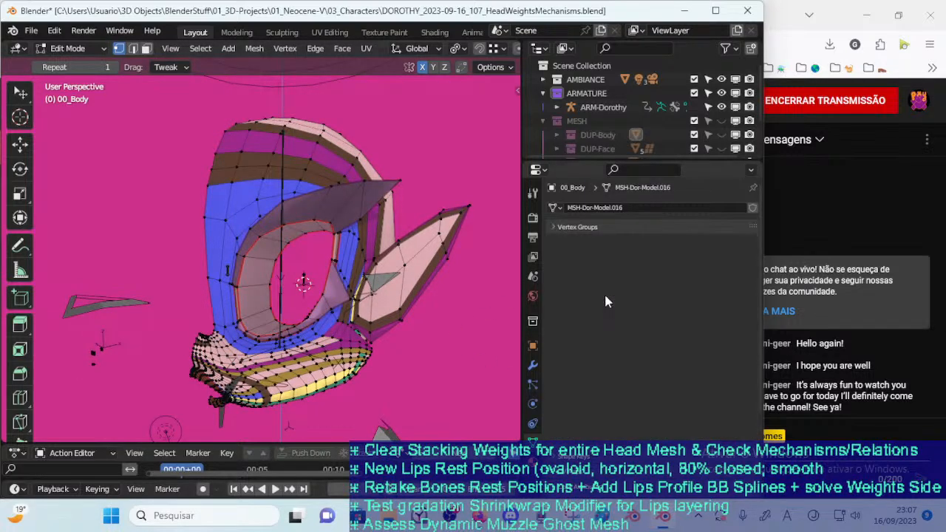
pyautogui.click(573, 227)
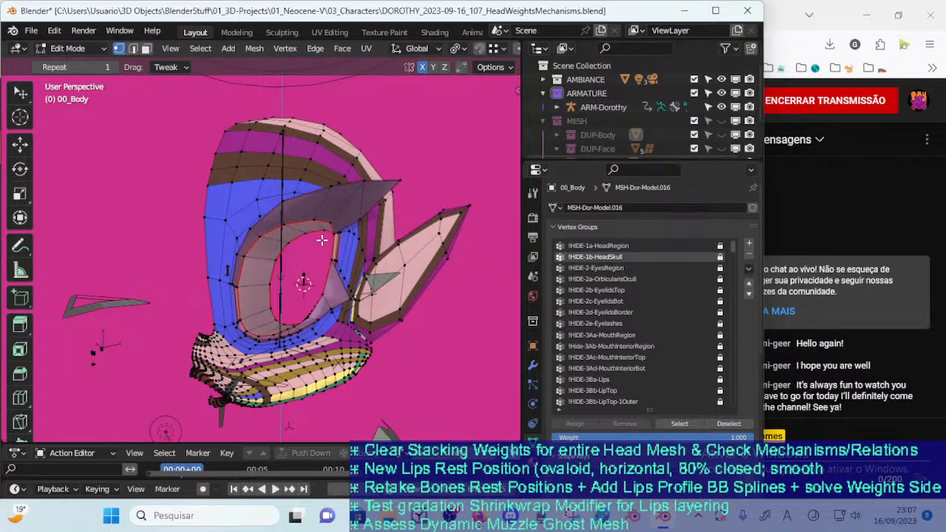
pyautogui.hotkey('ctrl', 'Tab')
pyautogui.click(287, 201)
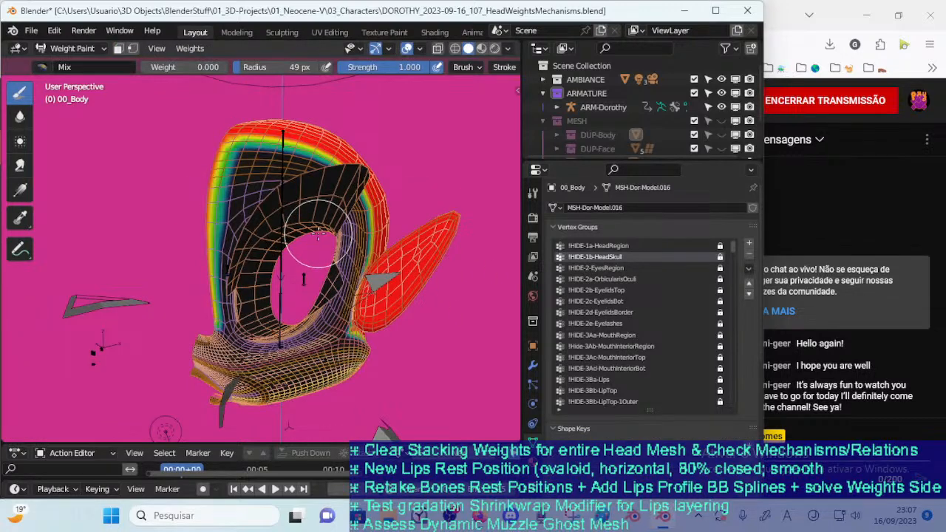
pyautogui.click(189, 48)
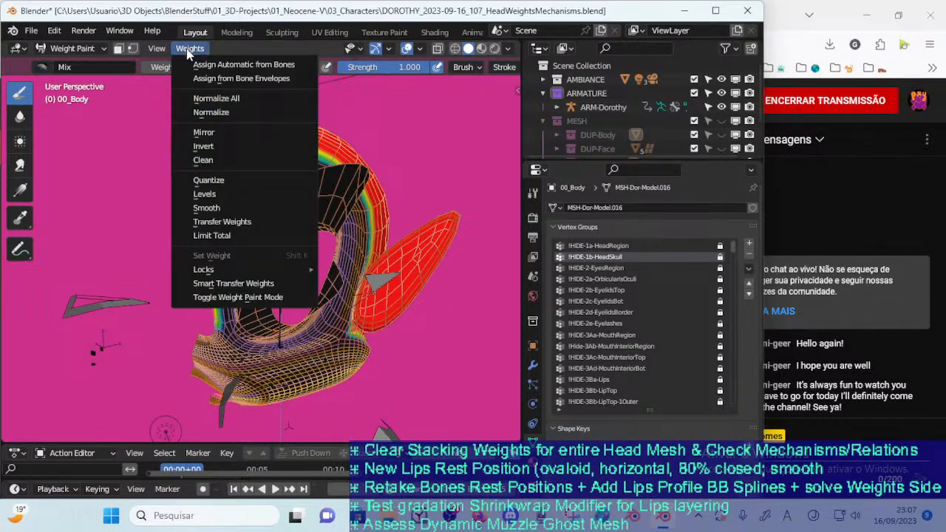
pyautogui.click(190, 49)
pyautogui.click(187, 49)
pyautogui.click(187, 48)
pyautogui.click(187, 48)
pyautogui.click(188, 48)
pyautogui.hotkey('ctrl', 'Tab')
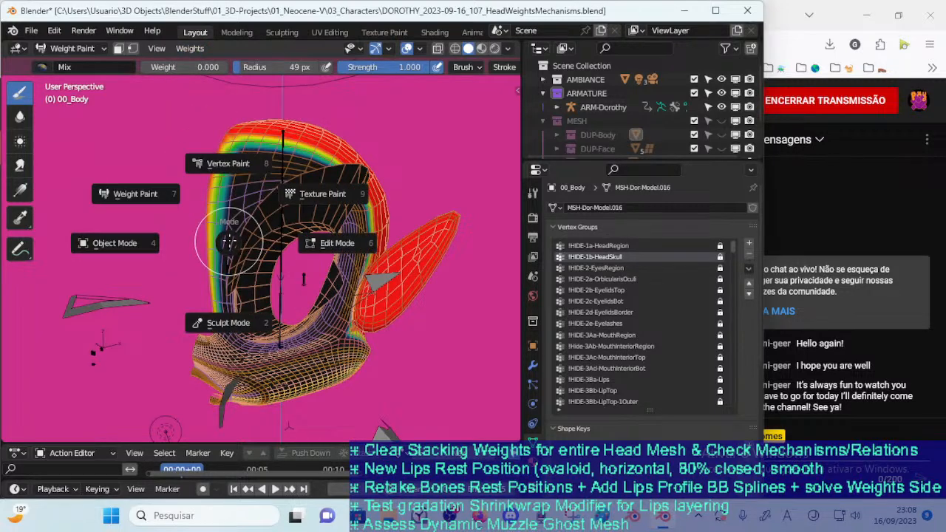
pyautogui.press('Escape')
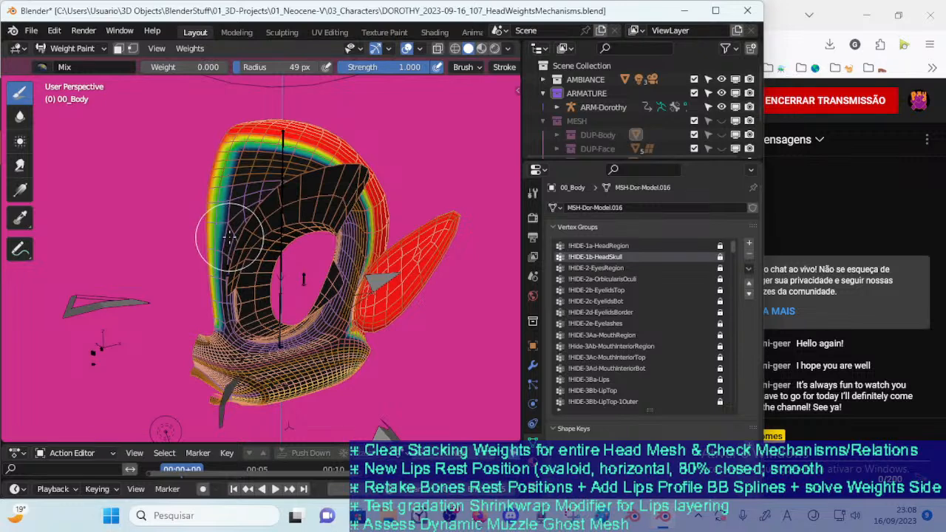
# Switch 00_Body through Object Mode to Edit Mode, reselect the !HIDE-1b-HeadSkull vertices and clear the selection
pyautogui.hotkey('ctrl', 'Tab')
pyautogui.press('o')
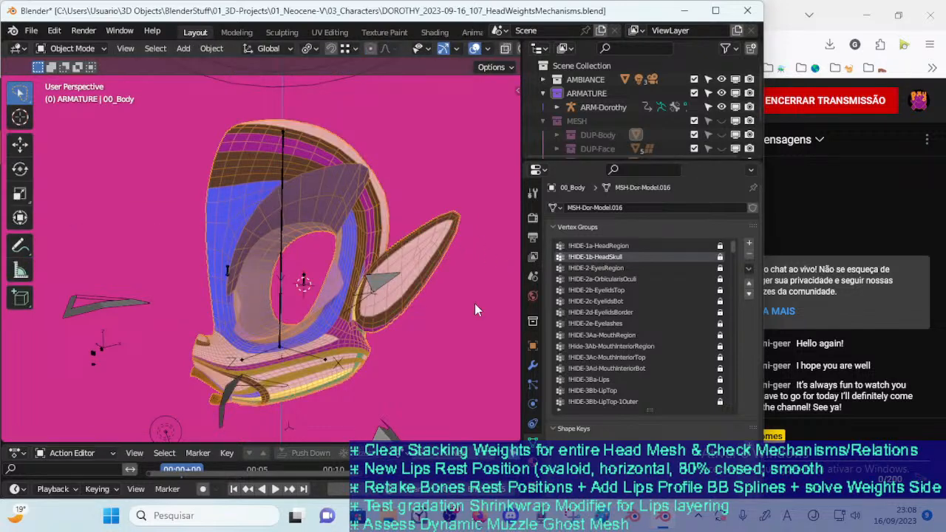
pyautogui.press('Tab')
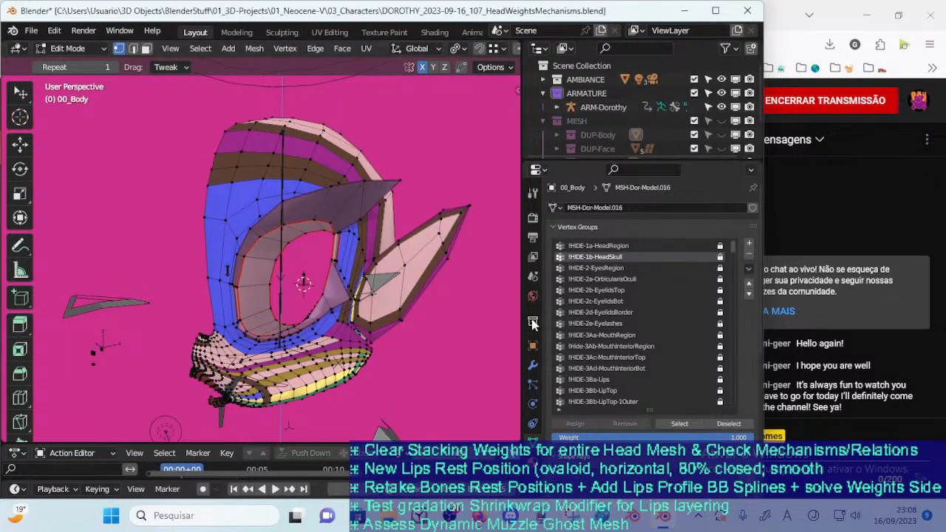
pyautogui.click(677, 426)
pyautogui.hotkey('alt', 'a')
# Try selecting the head's linked vertices with Select Linked delimited by seams, and undo the last selection
pyautogui.click(200, 48)
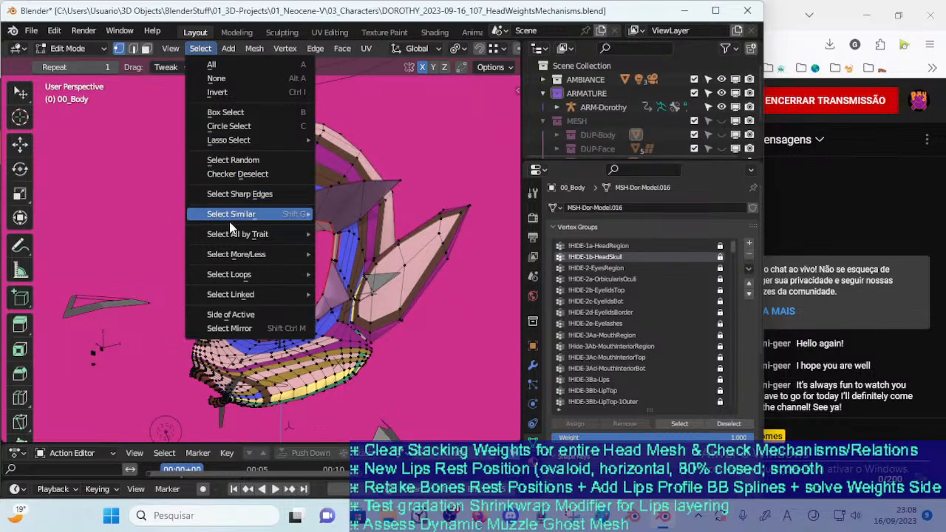
pyautogui.moveTo(218, 299)
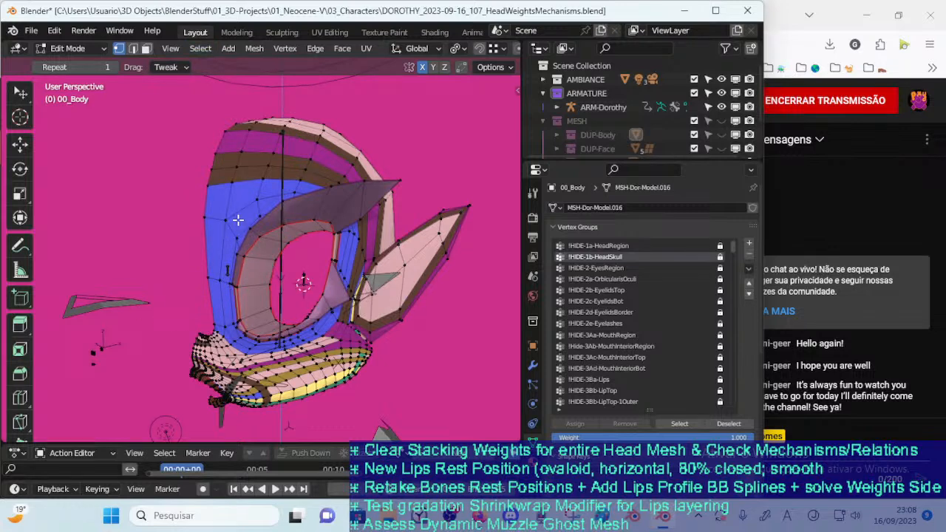
pyautogui.hotkey('ctrl', 'l')
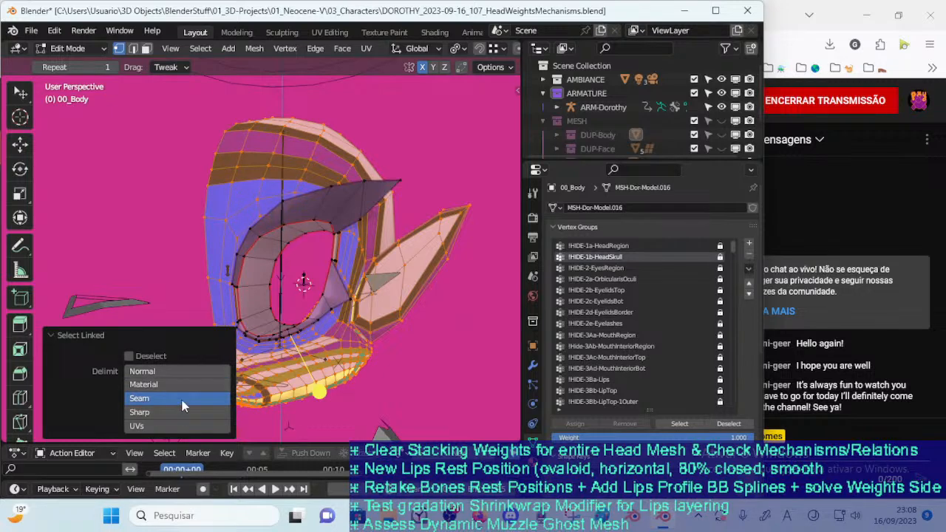
pyautogui.click(459, 310)
pyautogui.moveTo(399, 319); pyautogui.dragTo(325, 339, button='middle')
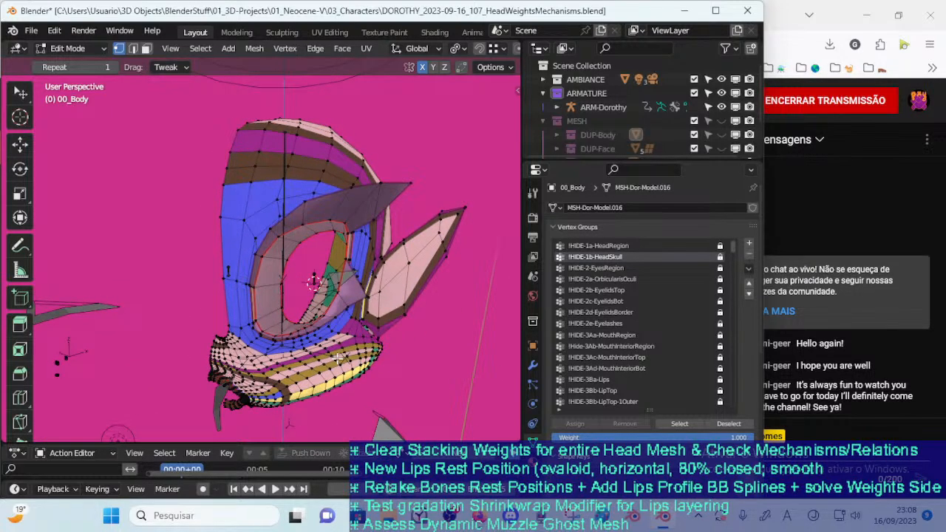
pyautogui.press('l')
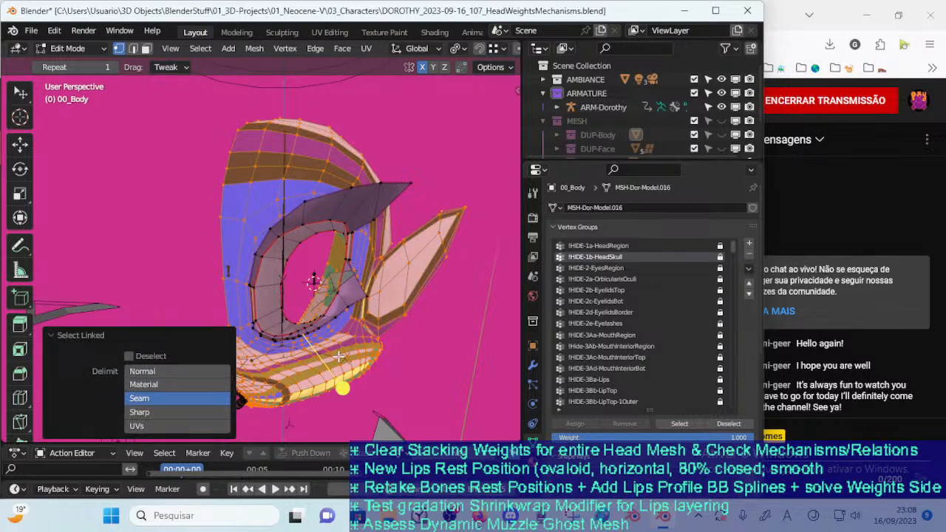
pyautogui.hotkey('ctrl', 'z')
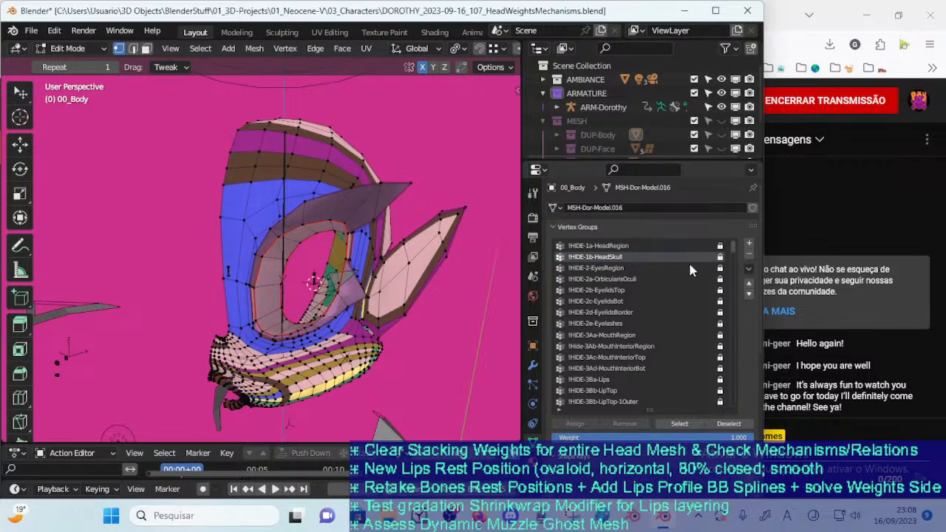
pyautogui.click(749, 269)
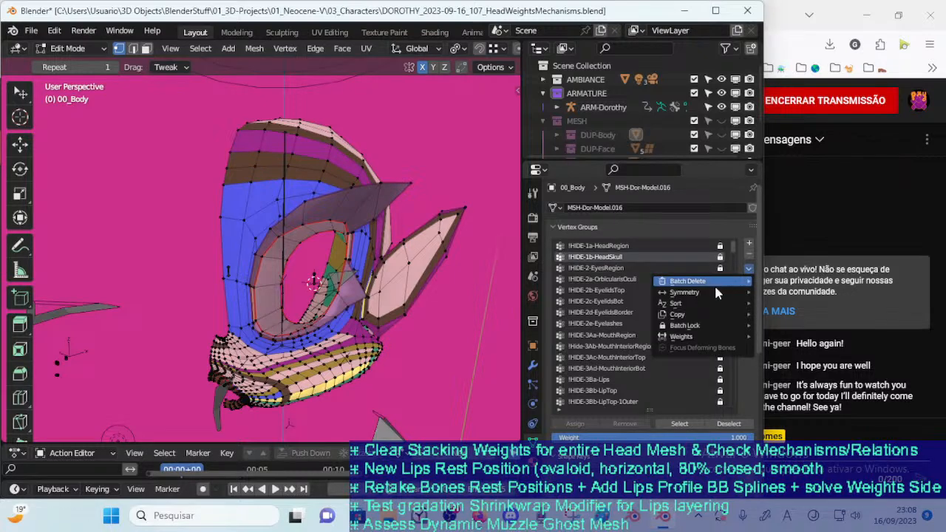
pyautogui.moveTo(664, 340)
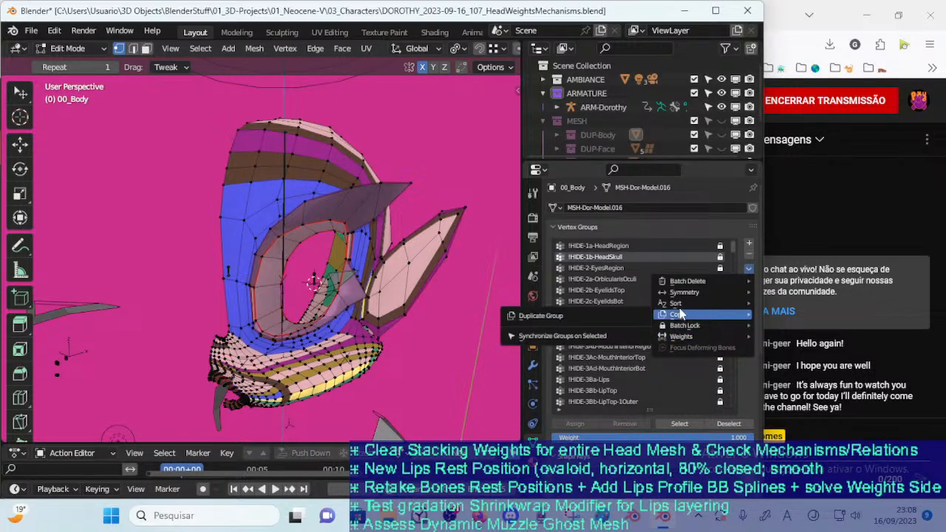
pyautogui.moveTo(699, 292)
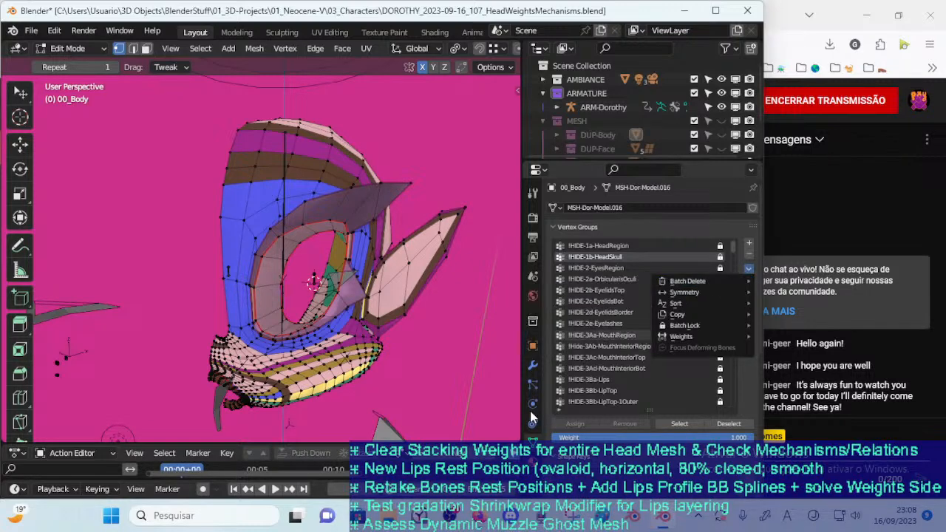
# Select the !HIDE-1b-HeadSkull vertices in Edit Mode and inspect the group's weights around the head in Weight Paint
pyautogui.moveTo(417, 347); pyautogui.dragTo(361, 311, button='middle')
pyautogui.click(677, 424)
pyautogui.moveTo(406, 367); pyautogui.dragTo(397, 323, button='middle')
pyautogui.hotkey('ctrl', 'Tab')
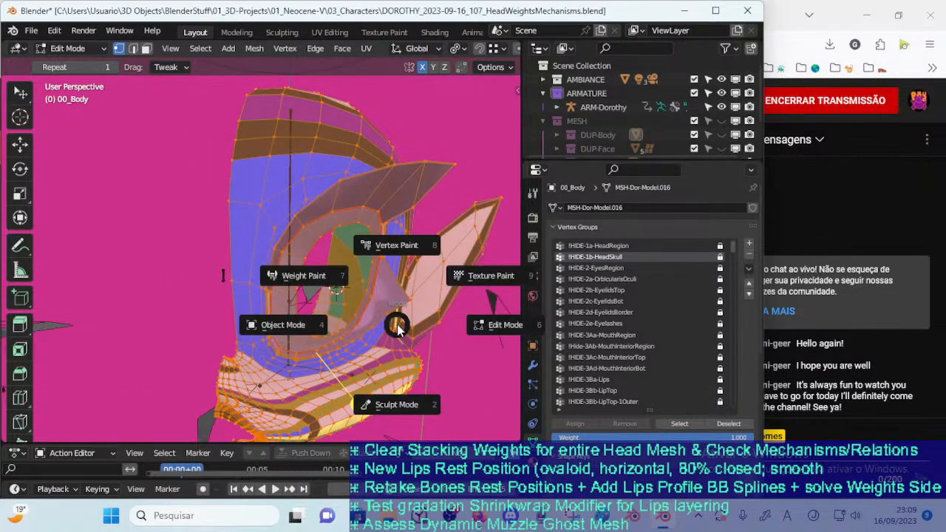
pyautogui.press('7')
pyautogui.moveTo(385, 337); pyautogui.dragTo(336, 342, button='middle')
pyautogui.moveTo(394, 328)
pyautogui.mouseDown(button='middle')
pyautogui.moveTo(409, 386)
pyautogui.moveTo(338, 332)
pyautogui.mouseUp(button='middle')
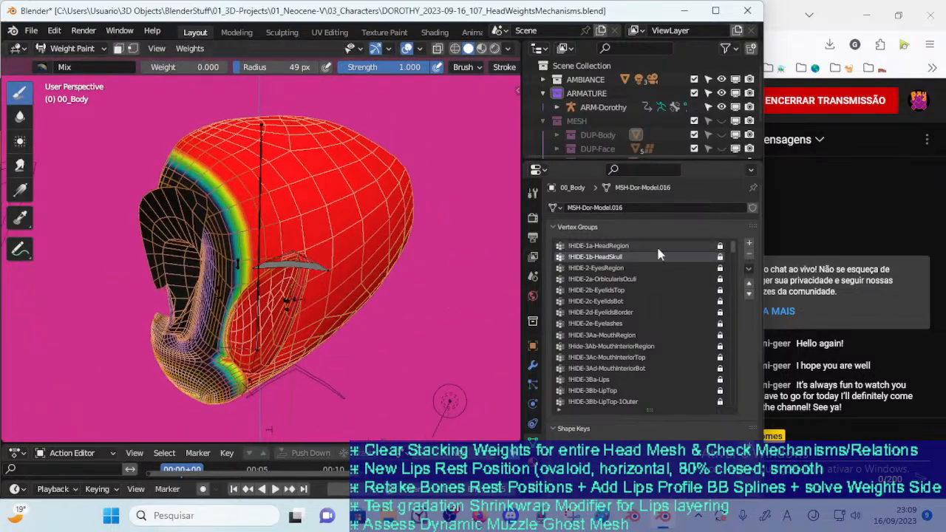
# Add a vertex group named !Hide-1-Headx and sort the vertex groups by name
pyautogui.click(749, 243)
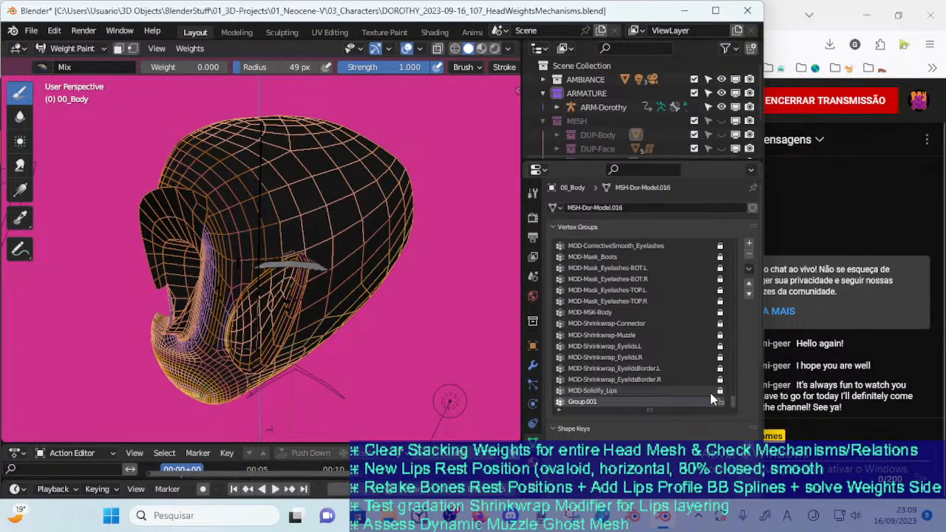
pyautogui.moveTo(506, 340); pyautogui.dragTo(565, 334, button='middle')
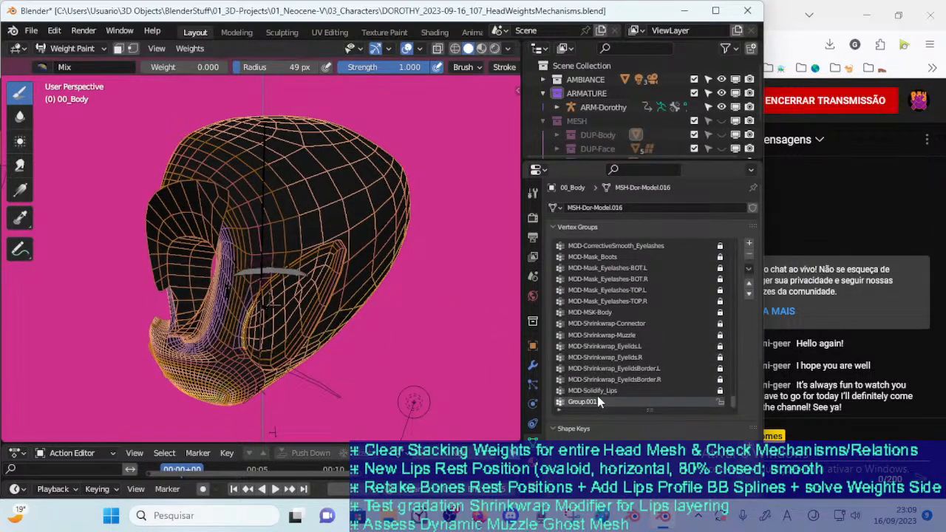
pyautogui.press('BackSpace')
pyautogui.write('x')
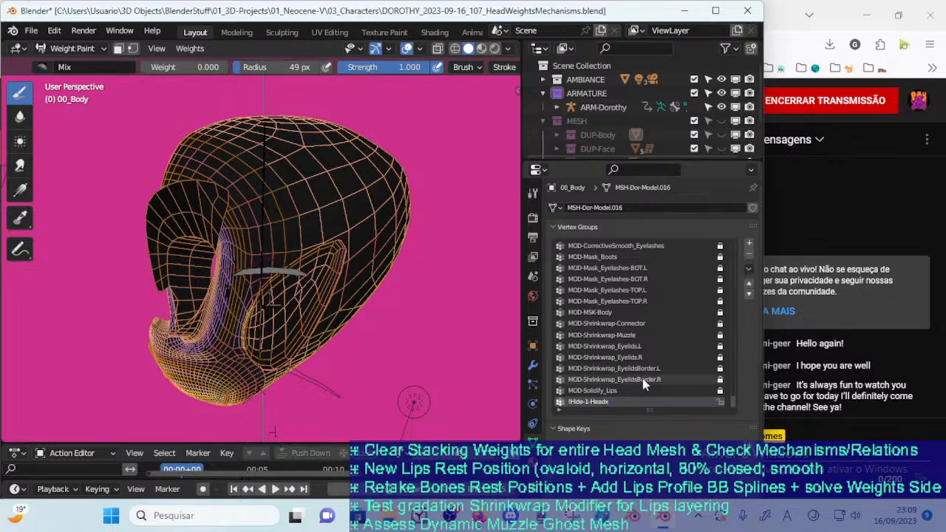
pyautogui.click(749, 269)
pyautogui.click(591, 307)
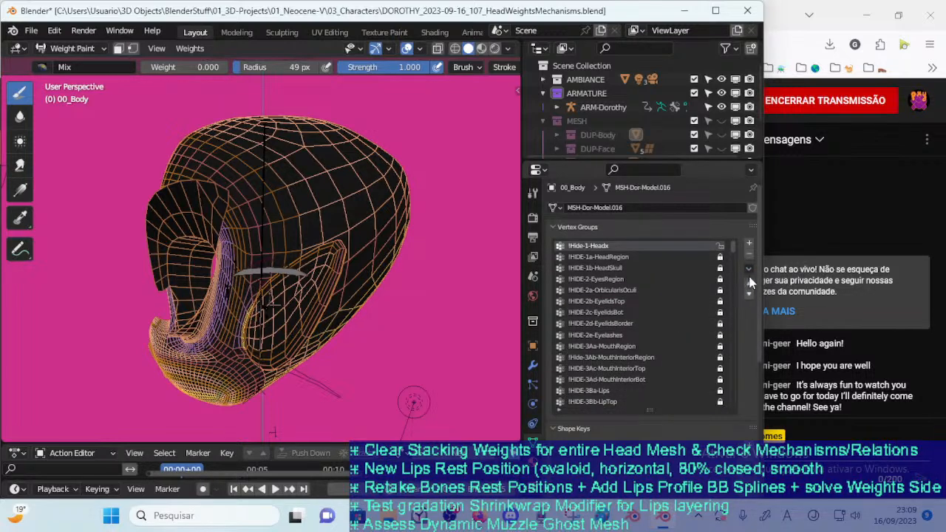
# Rename the new head group to !Hide-1b-Headx and sort the vertex groups by name again
pyautogui.doubleClick(606, 248)
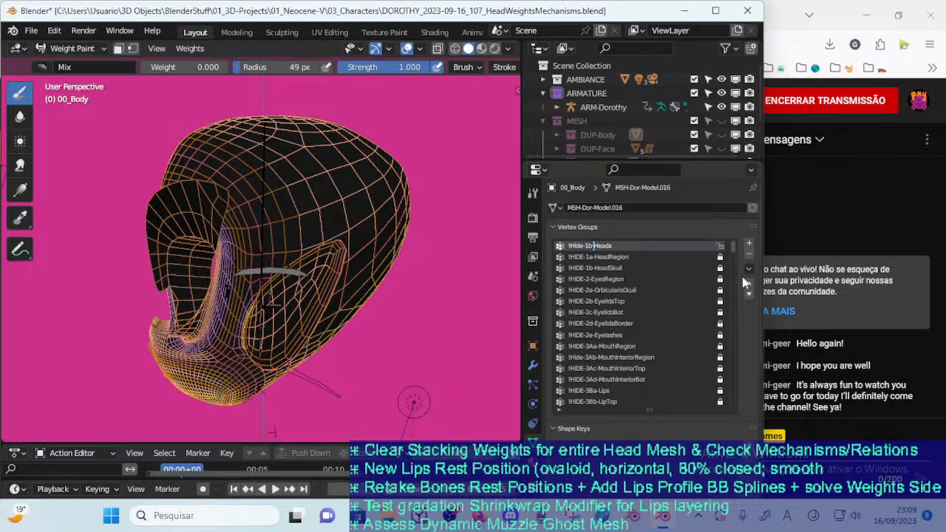
pyautogui.click(749, 269)
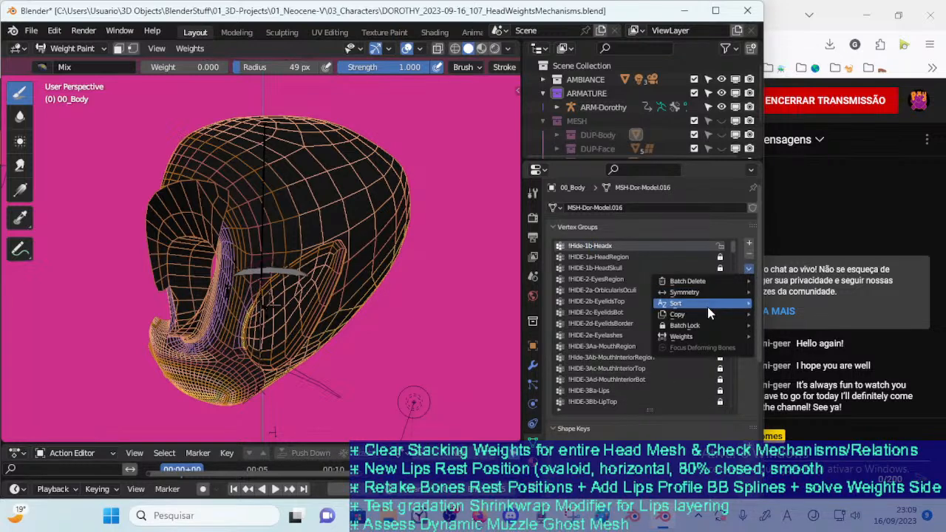
pyautogui.click(640, 305)
# Check the !HIDE-2-EyesRegion weights, select the group's vertices in Edit Mode and clear the selection
pyautogui.click(609, 278)
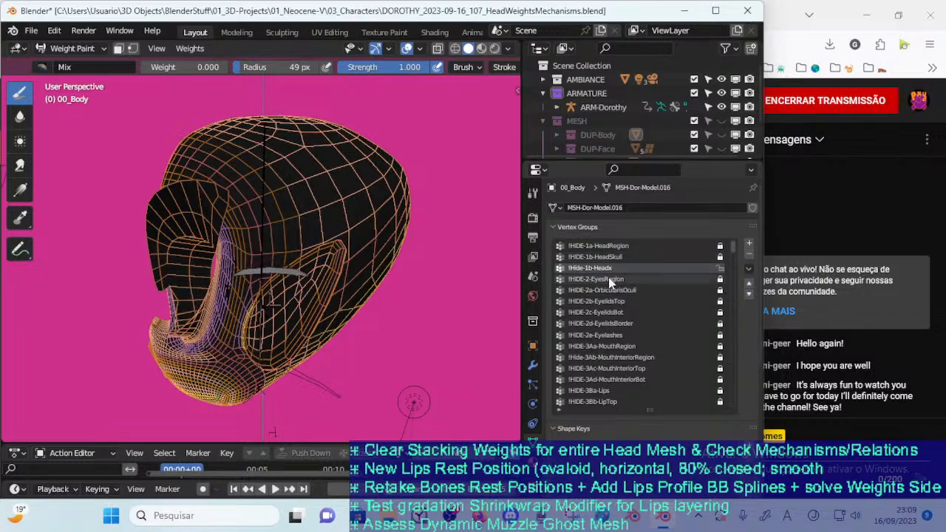
pyautogui.moveTo(381, 402)
pyautogui.mouseDown(button='middle')
pyautogui.moveTo(377, 319)
pyautogui.moveTo(360, 319)
pyautogui.mouseUp(button='middle')
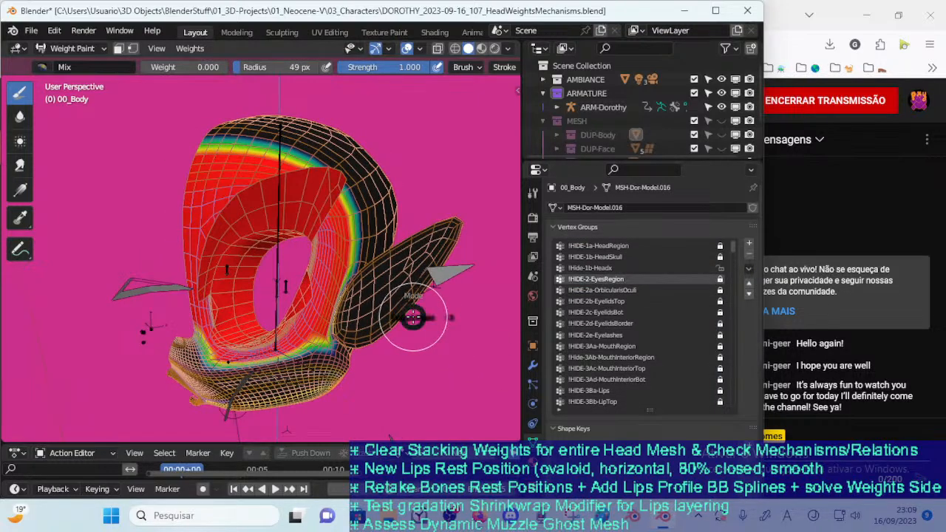
pyautogui.hotkey('ctrl', 'Tab')
pyautogui.press('Tab')
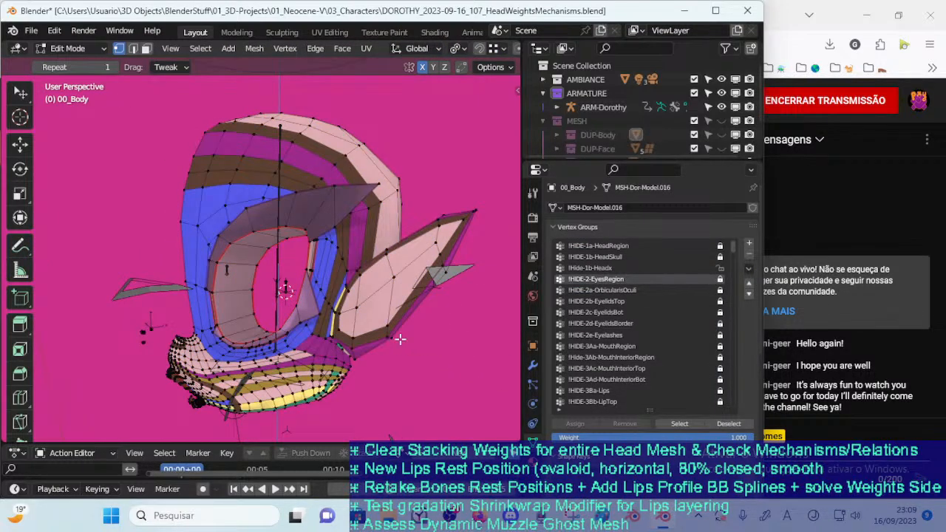
pyautogui.click(674, 424)
pyautogui.moveTo(400, 339); pyautogui.dragTo(395, 330, button='middle')
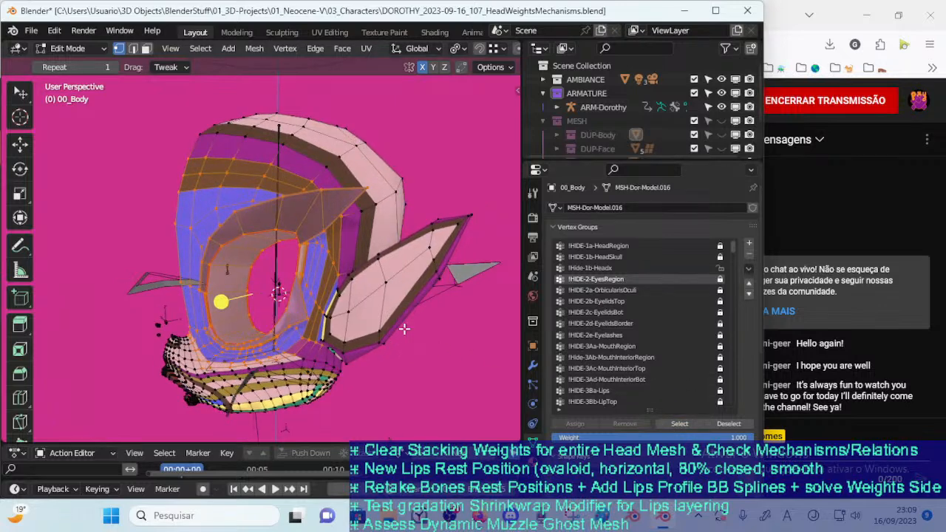
pyautogui.hotkey('alt', 'a')
# Show the !HIDE-1b-HeadSkull weights in Weight Paint and turn on vertex selection masking
pyautogui.click(610, 267)
pyautogui.click(633, 258)
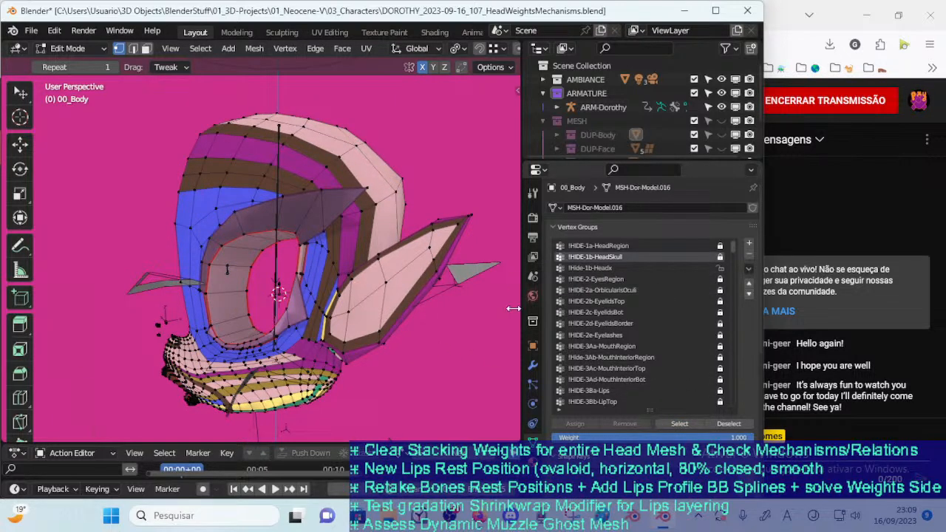
pyautogui.hotkey('ctrl', 'Tab')
pyautogui.click(375, 334)
pyautogui.moveTo(394, 345)
pyautogui.mouseDown(button='middle')
pyautogui.moveTo(393, 367)
pyautogui.moveTo(391, 356)
pyautogui.moveTo(453, 329)
pyautogui.mouseUp(button='middle')
pyautogui.press('v')
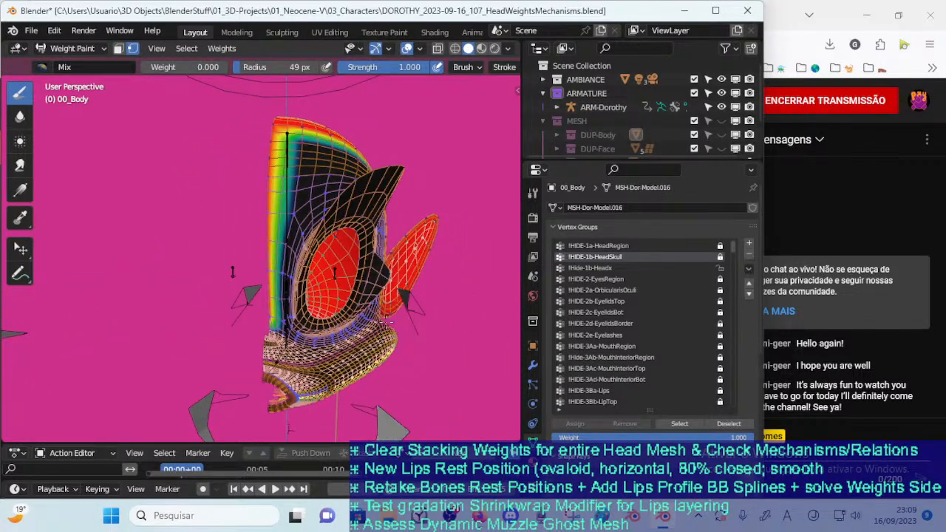
# Circle-select the vertices down the face's centre edge and along the front border of the skull's weighted area
pyautogui.scroll(1, 379, 326)
pyautogui.press('c')
pyautogui.moveTo(324, 324); pyautogui.dragTo(328, 317)
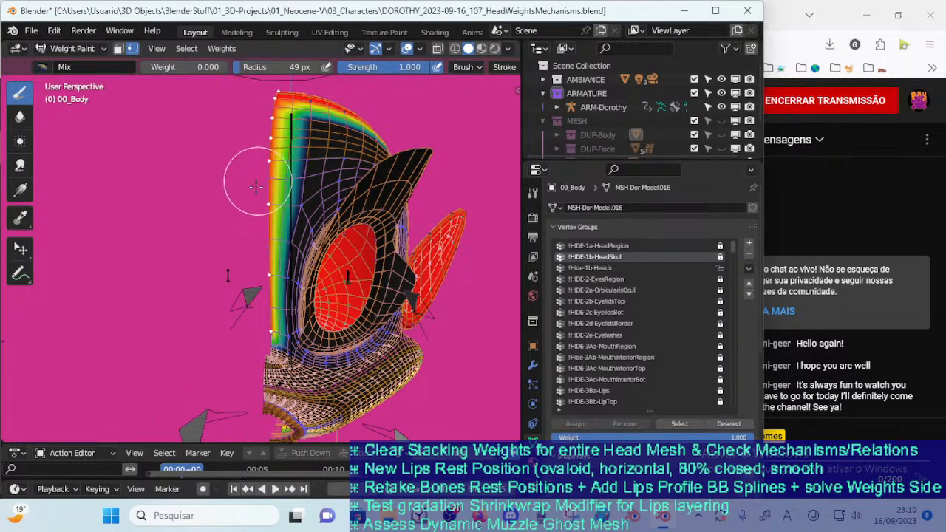
pyautogui.moveTo(263, 185); pyautogui.dragTo(266, 209, button='middle')
pyautogui.moveTo(266, 209)
pyautogui.mouseDown()
pyautogui.moveTo(295, 156)
pyautogui.moveTo(385, 170)
pyautogui.mouseUp()
pyautogui.moveTo(385, 170)
pyautogui.mouseDown(button='middle')
pyautogui.moveTo(325, 198)
pyautogui.moveTo(322, 229)
pyautogui.mouseUp(button='middle')
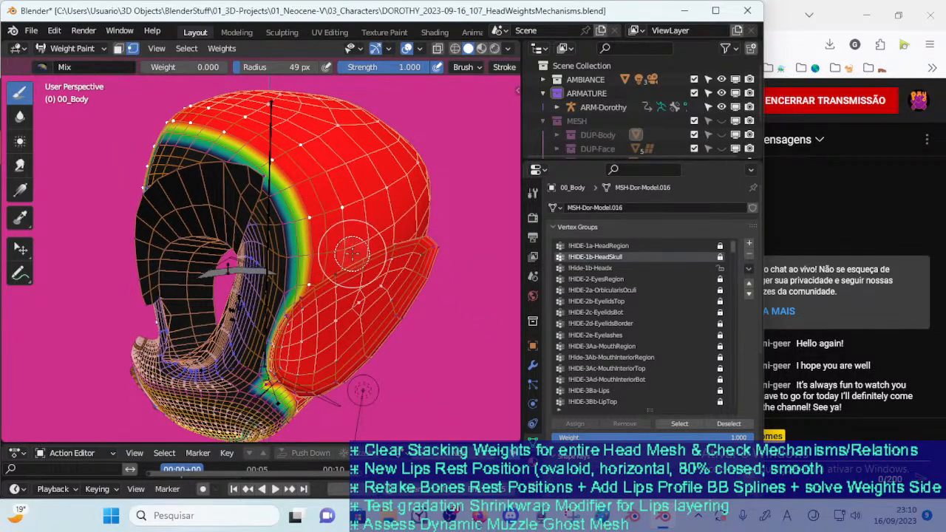
# Extend the circle selection over the open edge under the head and the skull border beside the ear
pyautogui.moveTo(361, 278); pyautogui.dragTo(235, 264, button='middle')
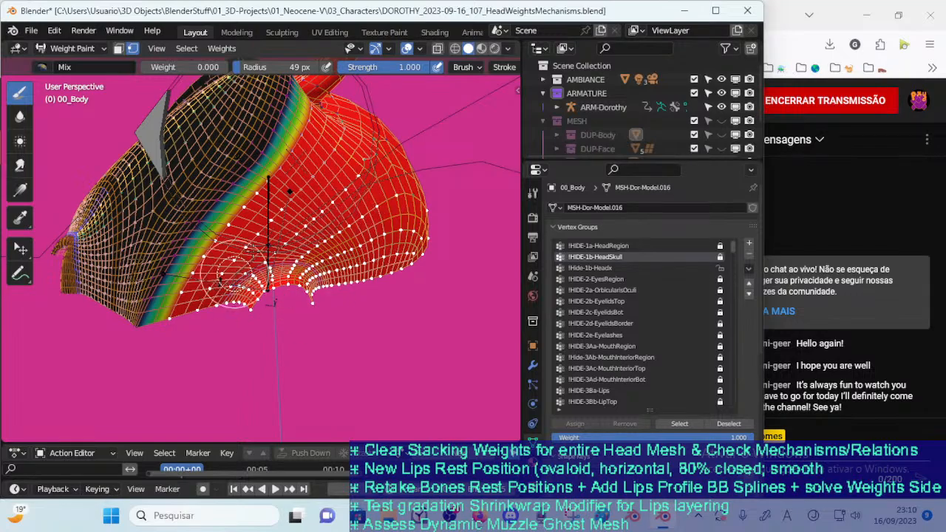
pyautogui.moveTo(285, 236); pyautogui.dragTo(219, 326, button='middle')
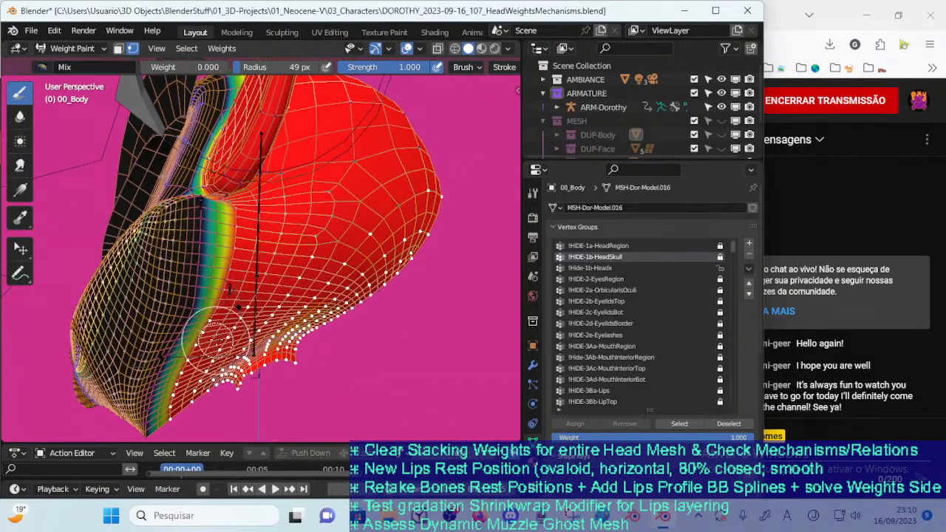
pyautogui.moveTo(242, 266); pyautogui.dragTo(255, 336, button='middle')
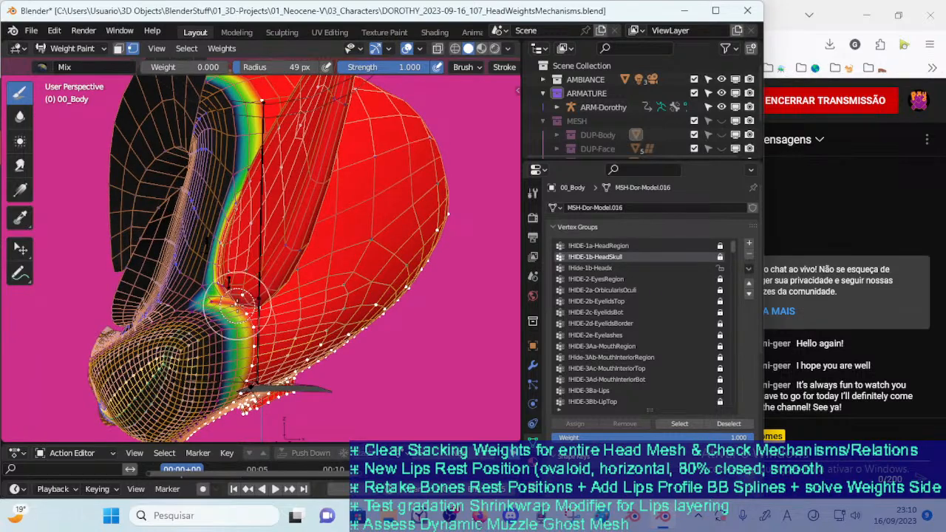
pyautogui.moveTo(252, 278); pyautogui.dragTo(322, 294, button='middle')
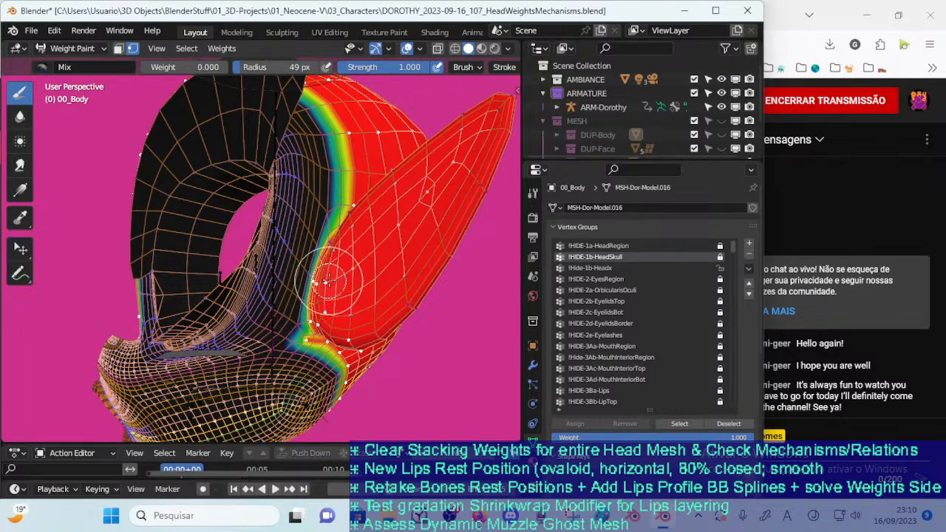
pyautogui.moveTo(364, 237); pyautogui.dragTo(362, 290, button='middle')
pyautogui.rightClick(378, 247)
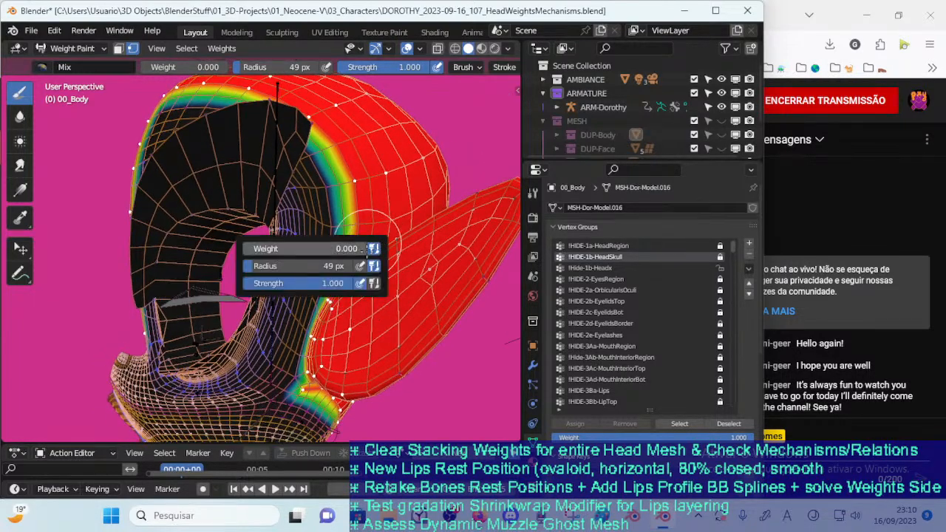
pyautogui.click(425, 209)
# Assign the selected border vertices to !Hide-1b-Headx in Edit Mode, clear the selection and reselect the group's vertices
pyautogui.moveTo(362, 242)
pyautogui.mouseDown(button='middle')
pyautogui.moveTo(301, 253)
pyautogui.moveTo(362, 270)
pyautogui.mouseUp(button='middle')
pyautogui.hotkey('ctrl', 'Tab')
pyautogui.click(354, 267)
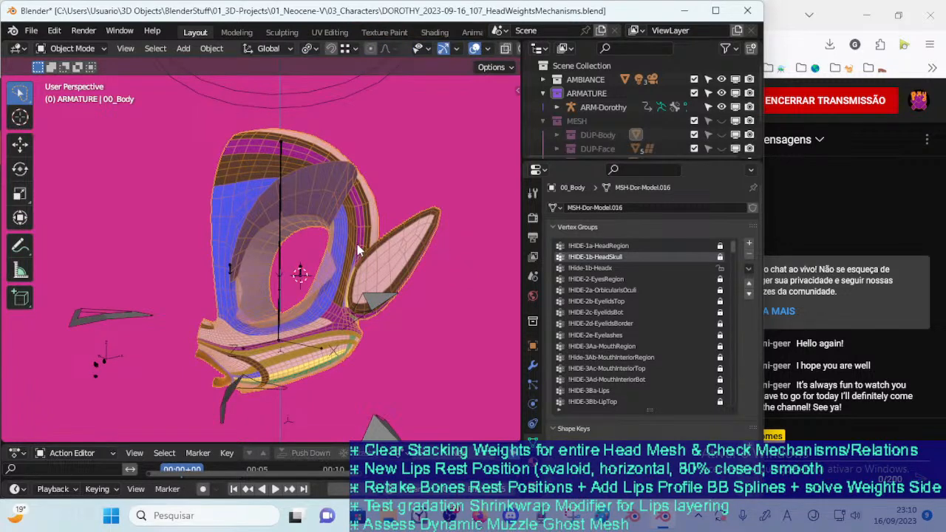
pyautogui.press('Tab')
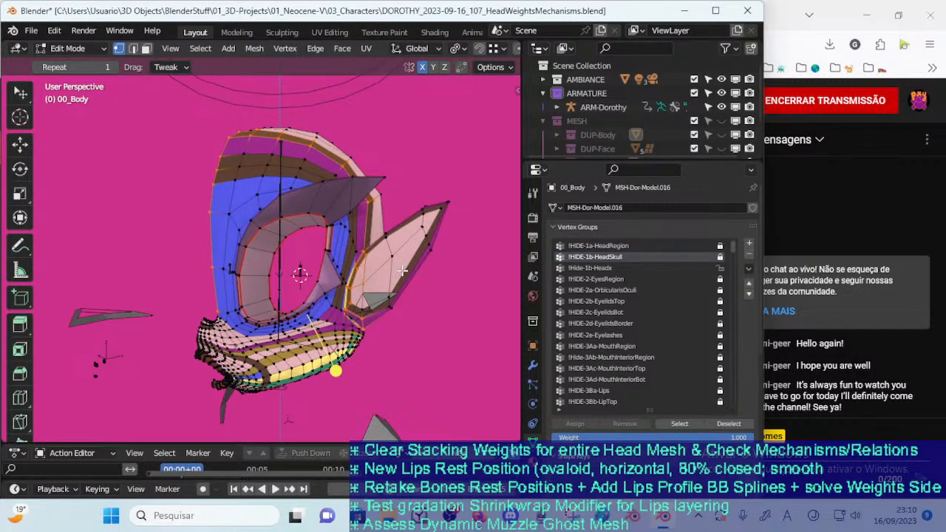
pyautogui.click(601, 268)
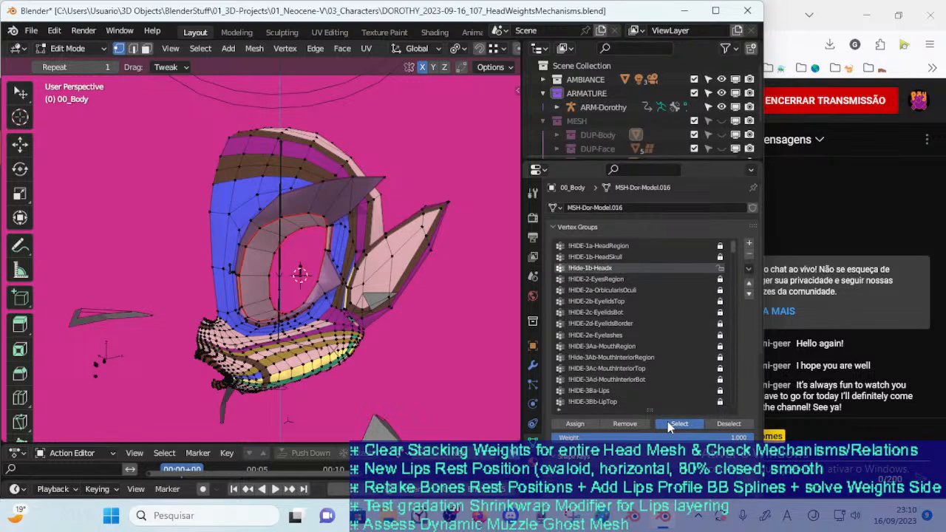
pyautogui.moveTo(405, 311); pyautogui.dragTo(346, 341, button='middle')
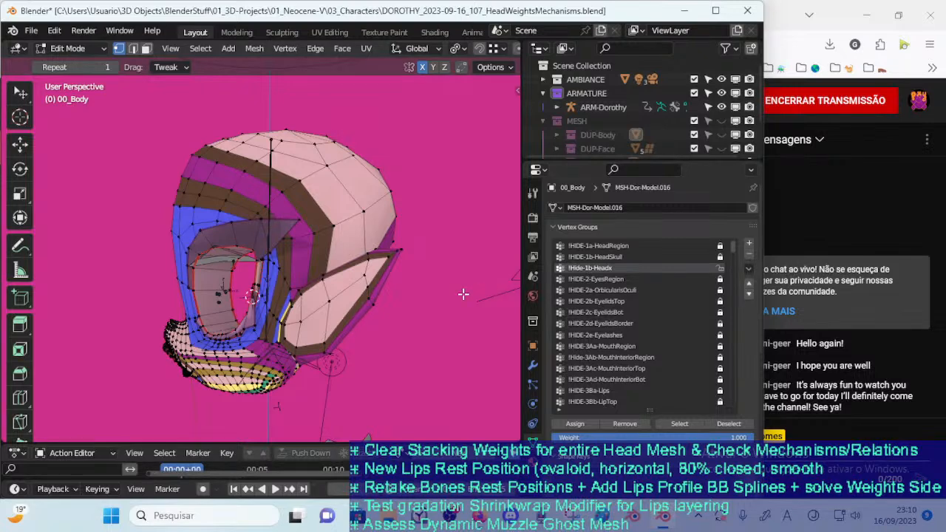
pyautogui.moveTo(394, 306); pyautogui.dragTo(414, 290, button='middle')
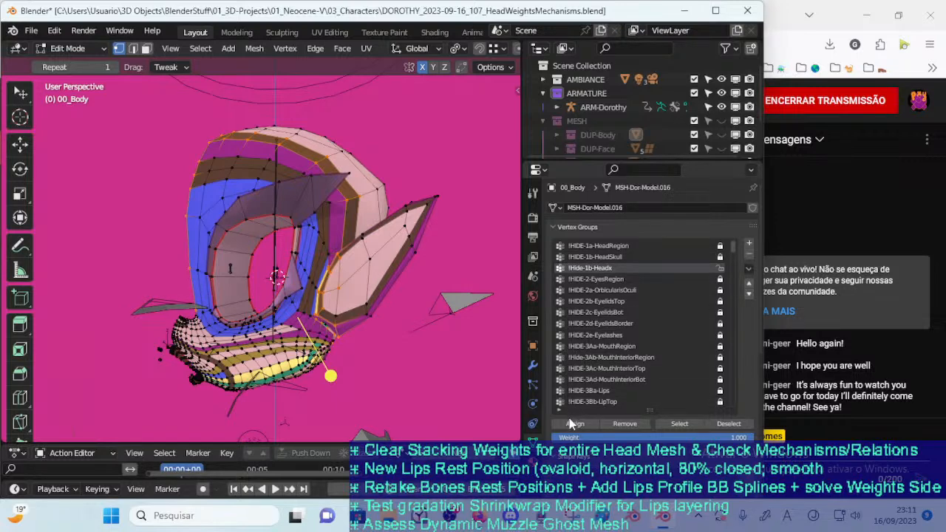
pyautogui.hotkey('alt', 'a')
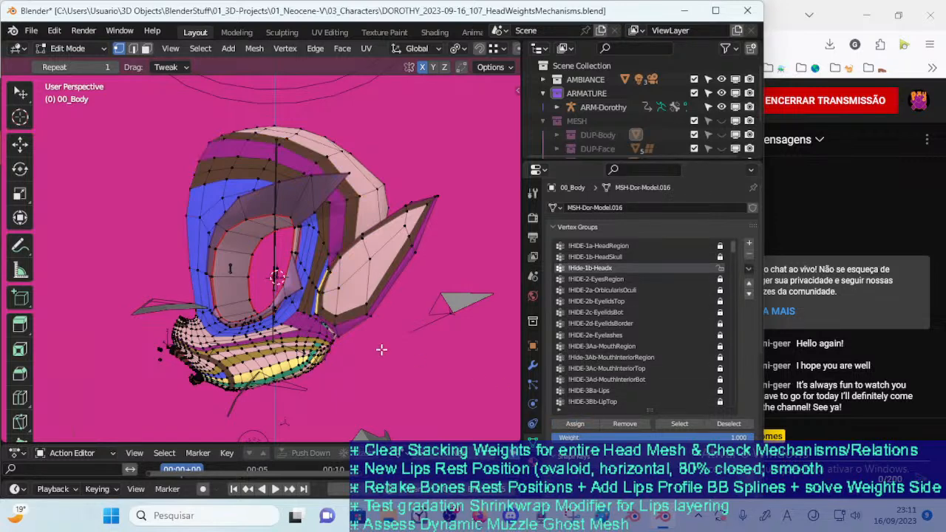
pyautogui.click(669, 423)
# Switch to face selection and add the faces on the cheek's underside and the skull to the selection
pyautogui.moveTo(395, 299); pyautogui.dragTo(275, 247, button='middle')
pyautogui.press('3')
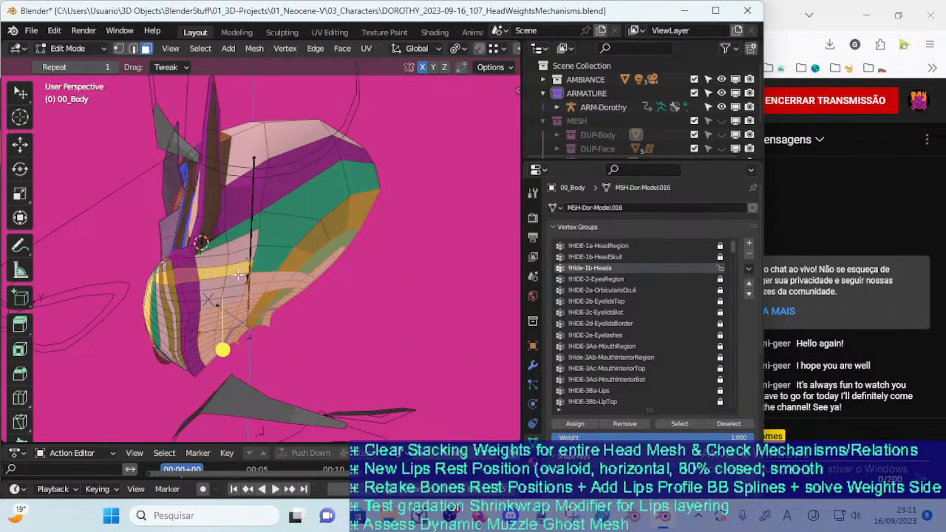
pyautogui.keyDown('alt'); pyautogui.click(242, 277); pyautogui.keyUp('alt')
pyautogui.keyDown('alt'); pyautogui.keyDown('shift'); pyautogui.click(229, 285); pyautogui.keyUp('shift'); pyautogui.keyUp('alt')
pyautogui.keyDown('alt'); pyautogui.keyDown('shift'); pyautogui.click(215, 292); pyautogui.keyUp('shift'); pyautogui.keyUp('alt')
pyautogui.keyDown('alt'); pyautogui.keyDown('shift'); pyautogui.click(285, 247); pyautogui.keyUp('shift'); pyautogui.keyUp('alt')
pyautogui.moveTo(287, 245)
pyautogui.mouseDown(button='middle')
pyautogui.moveTo(283, 262)
pyautogui.moveTo(271, 260)
pyautogui.moveTo(263, 192)
pyautogui.moveTo(295, 227)
pyautogui.mouseUp(button='middle')
pyautogui.keyDown('alt'); pyautogui.keyDown('shift'); pyautogui.click(286, 244); pyautogui.keyUp('shift'); pyautogui.keyUp('alt')
pyautogui.keyDown('shift'); pyautogui.click(298, 236); pyautogui.keyUp('shift')
pyautogui.press('c')
pyautogui.press('c')
pyautogui.press('c')
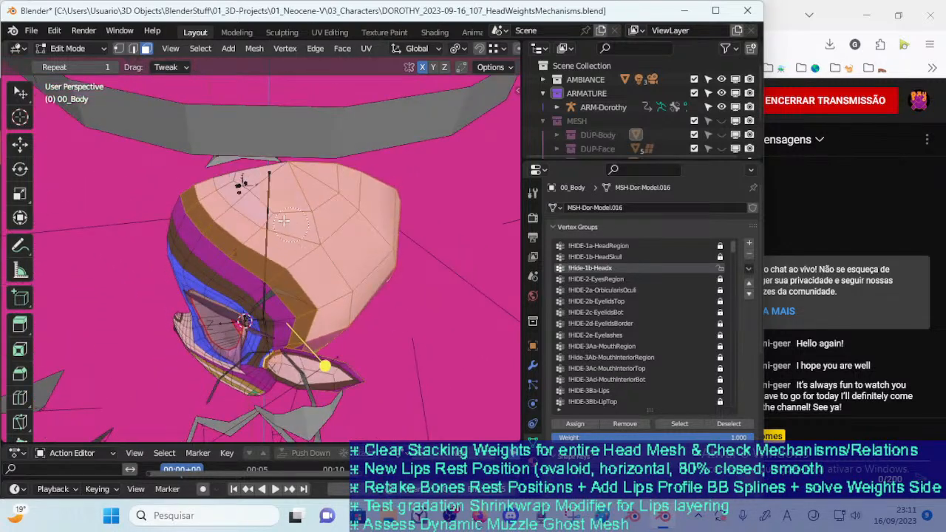
# Extend the circle selection over the skull faces, the strip down the face's centre edge and the ear's faces
pyautogui.moveTo(227, 232)
pyautogui.mouseDown(button='middle')
pyautogui.moveTo(256, 274)
pyautogui.moveTo(215, 225)
pyautogui.mouseUp(button='middle')
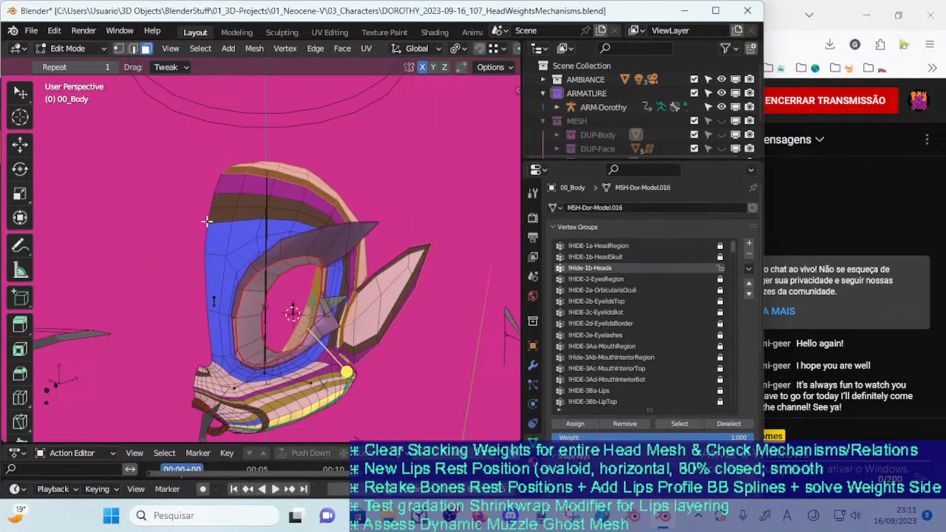
pyautogui.moveTo(215, 174); pyautogui.dragTo(185, 313)
pyautogui.scroll(5, 176, 320)
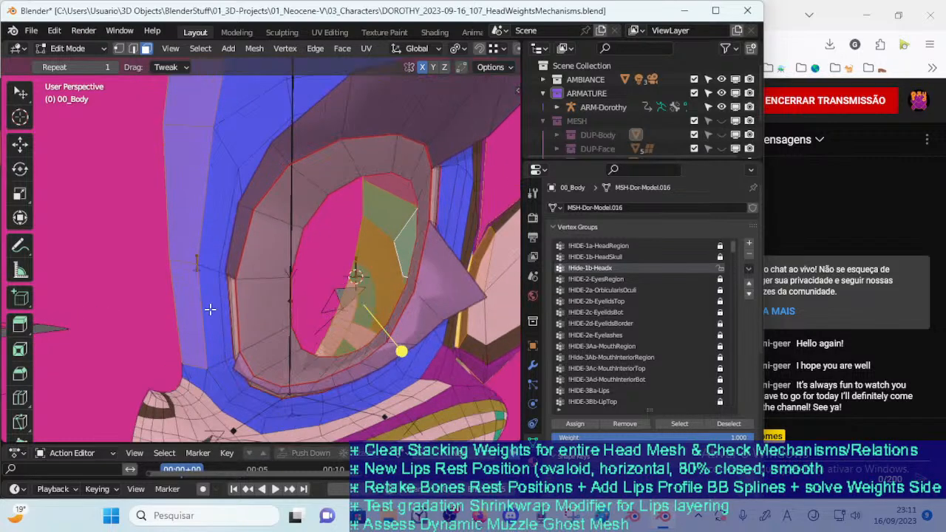
pyautogui.scroll(-4, 191, 338)
pyautogui.moveTo(194, 335); pyautogui.dragTo(318, 333, button='middle')
pyautogui.scroll(3, 281, 248)
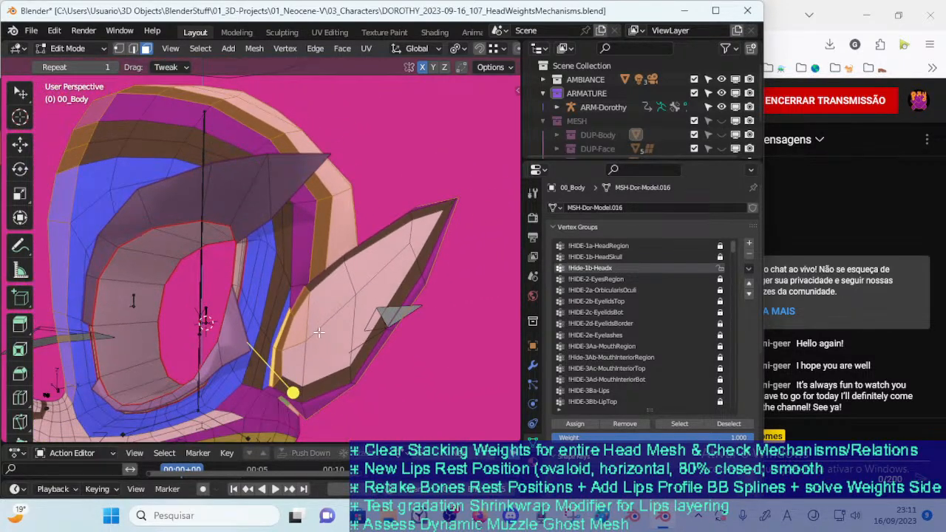
pyautogui.moveTo(314, 377); pyautogui.dragTo(344, 353)
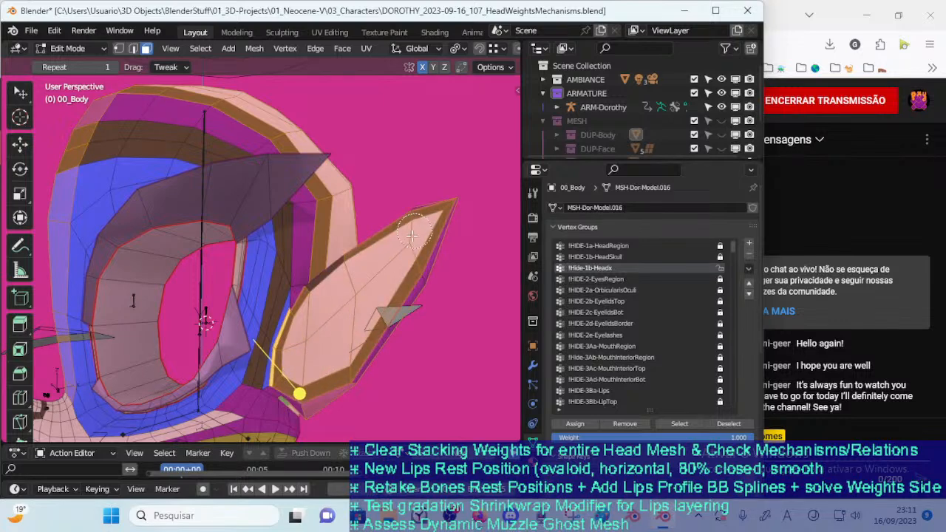
# Switch to vertex selection and remove the vertices around the neck opening's rim from the selection
pyautogui.press('1')
pyautogui.moveTo(384, 266); pyautogui.dragTo(319, 277, button='middle')
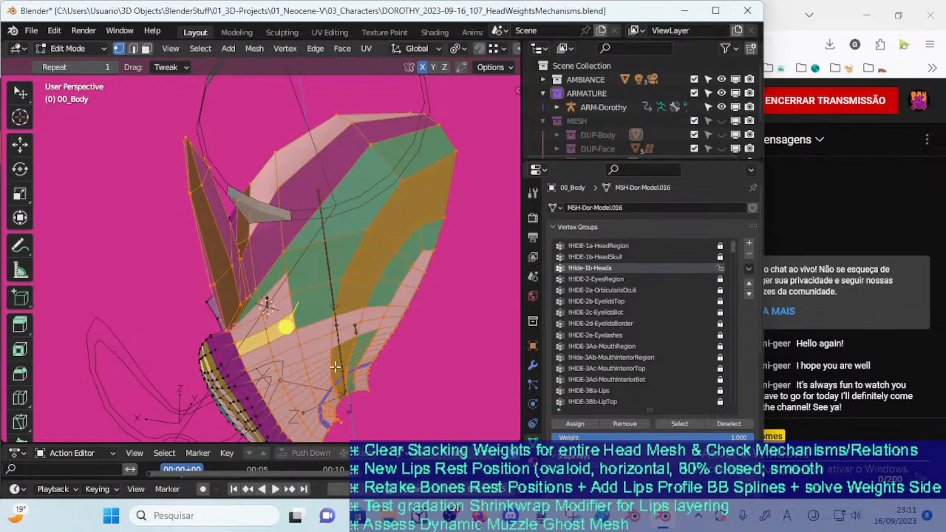
pyautogui.moveTo(334, 338); pyautogui.dragTo(308, 341, button='middle')
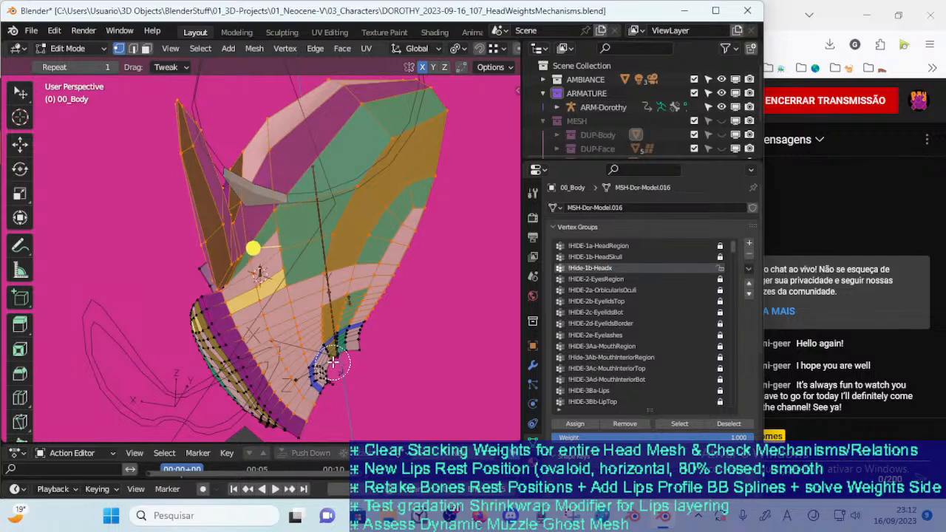
pyautogui.moveTo(337, 348); pyautogui.dragTo(436, 330, button='middle')
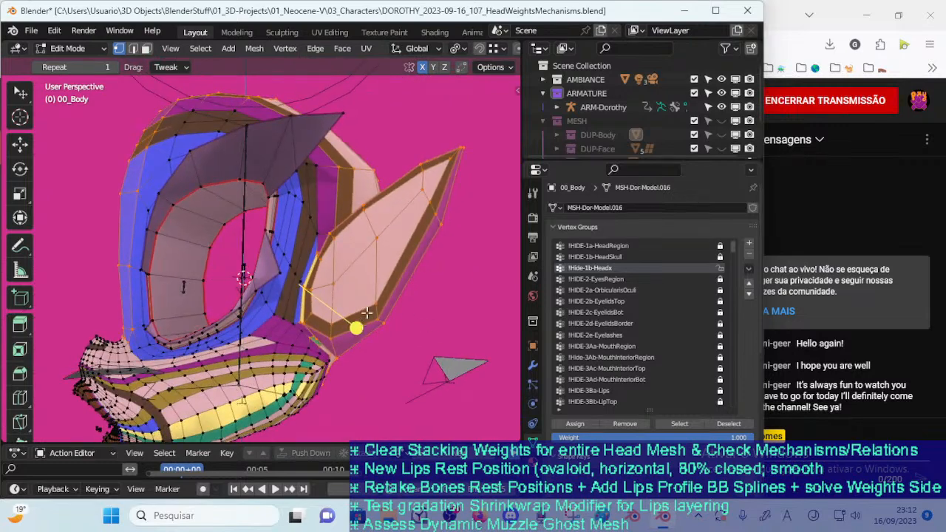
# Refine the circle selection along the ear's base and the adjoining border beside the cheek
pyautogui.scroll(2, 344, 340)
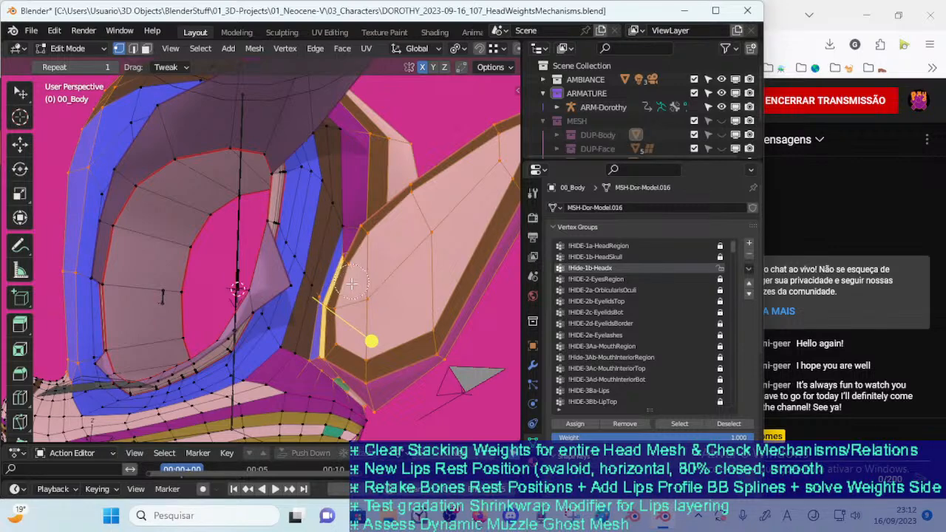
pyautogui.moveTo(356, 285); pyautogui.dragTo(316, 303, button='middle')
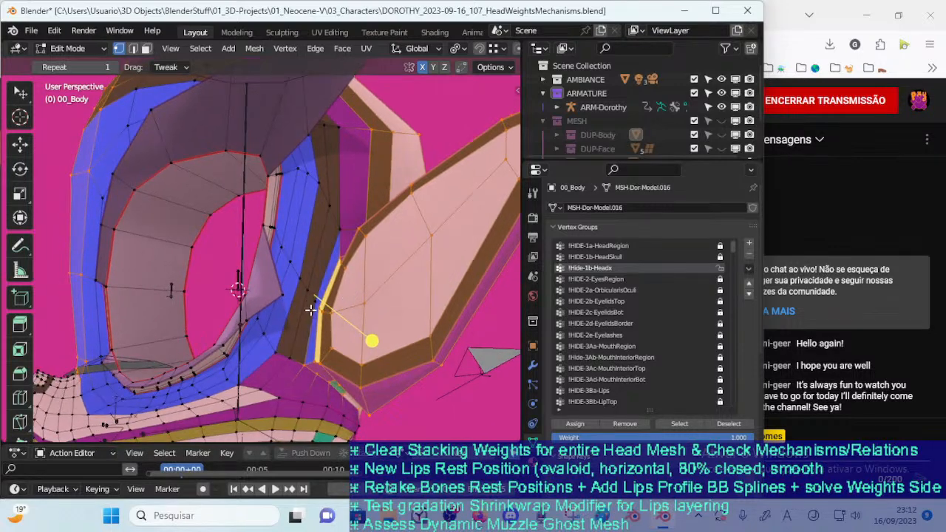
pyautogui.moveTo(316, 354); pyautogui.dragTo(307, 324, button='middle')
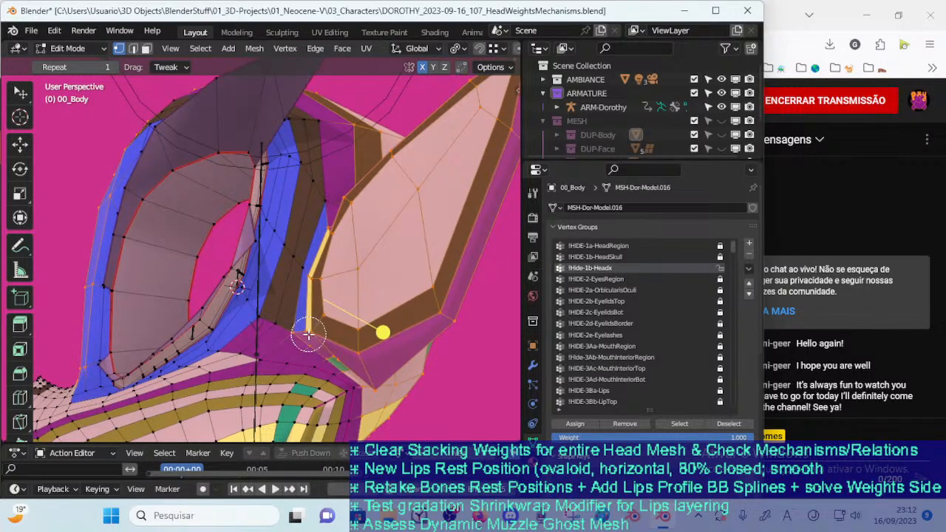
pyautogui.moveTo(330, 213); pyautogui.dragTo(313, 254, button='middle')
# Assign the selected vertices to !Hide-1b-Headx, clear the selection and reselect the group's vertices
pyautogui.keyDown('shift'); pyautogui.click(167, 141); pyautogui.keyUp('shift')
pyautogui.moveTo(176, 246); pyautogui.dragTo(400, 310, button='middle')
pyautogui.scroll(-4, 249, 329)
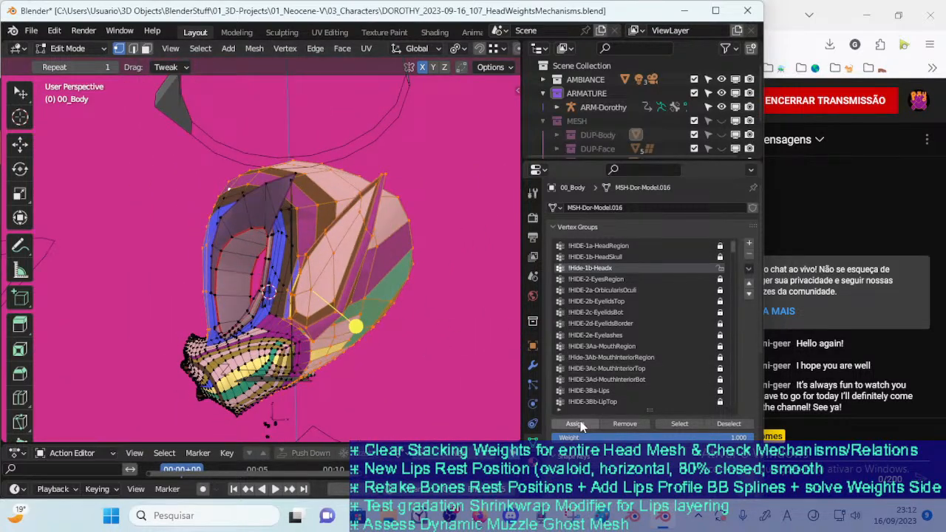
pyautogui.click(414, 345)
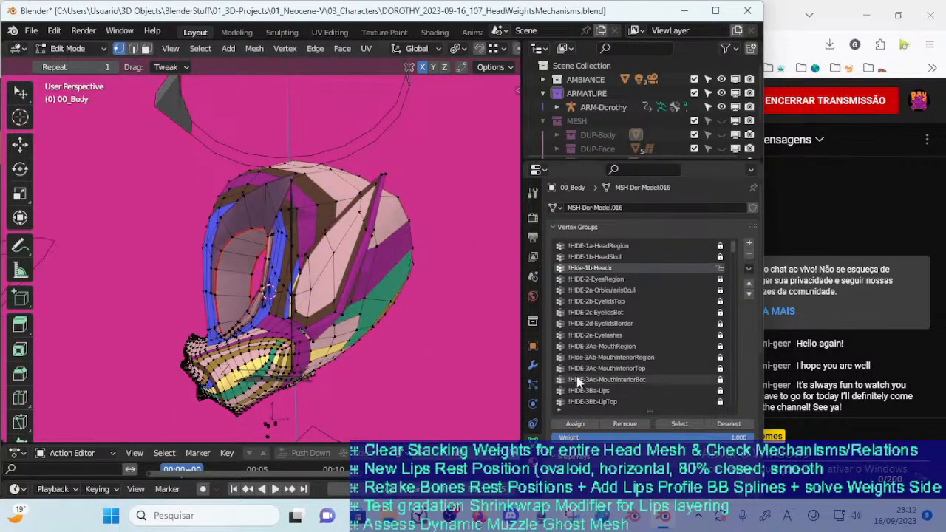
pyautogui.click(668, 427)
# Save the file, inspect the inverted selection, and reselect the vertices of !Hide-1b-Headx
pyautogui.moveTo(355, 357); pyautogui.dragTo(402, 381, button='middle')
pyautogui.hotkey('ctrl', 's')
pyautogui.hotkey('ctrl', 'i')
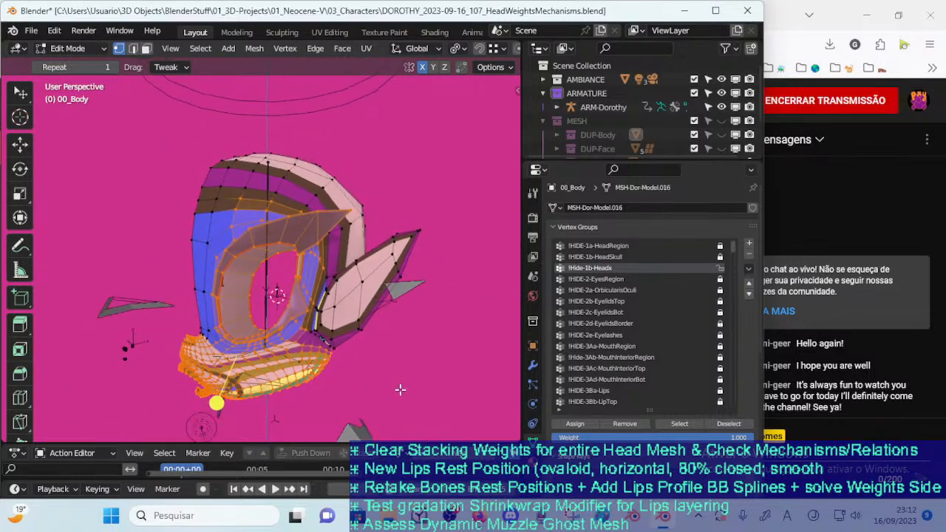
pyautogui.click(398, 378)
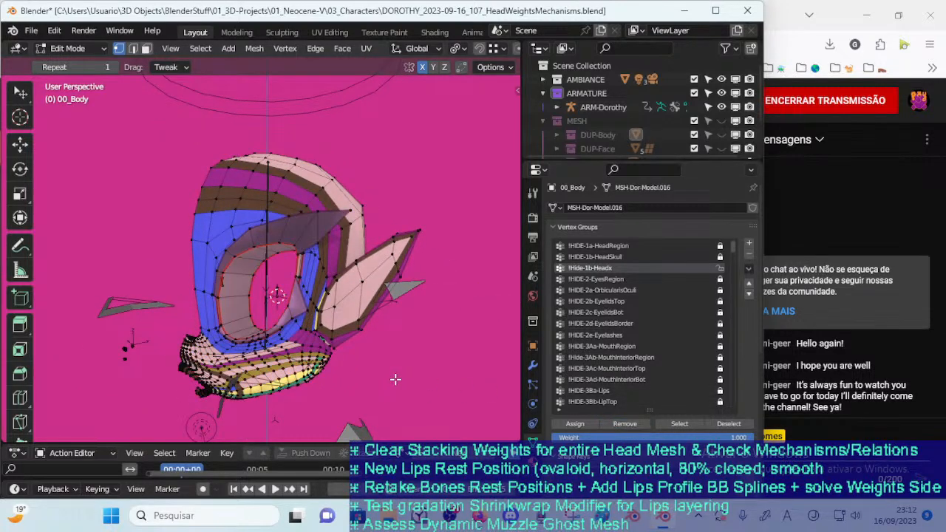
pyautogui.click(677, 424)
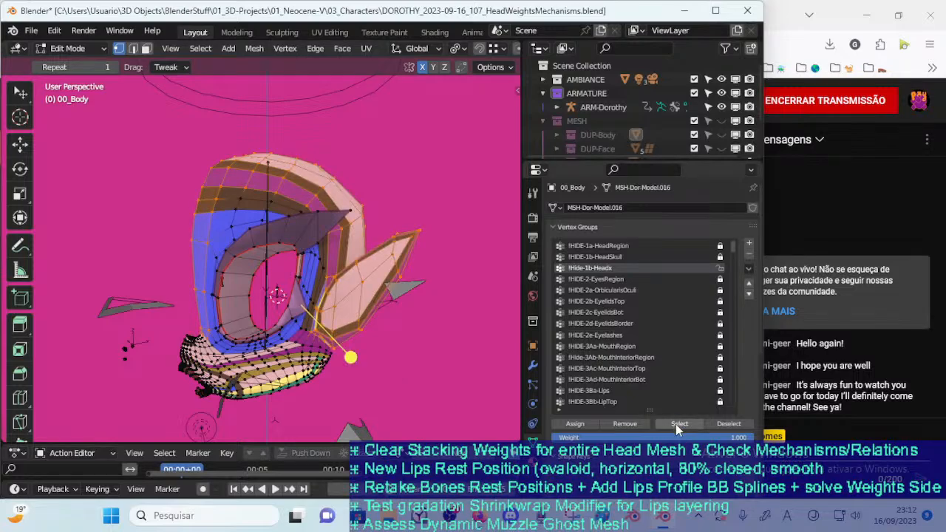
# Inspect the !Hide-1b-Headx weights in Weight Paint mode and return to Edit Mode
pyautogui.moveTo(500, 333); pyautogui.dragTo(342, 319, button='middle')
pyautogui.press('w')
pyautogui.moveTo(346, 323)
pyautogui.mouseDown(button='middle')
pyautogui.moveTo(344, 314)
pyautogui.moveTo(377, 322)
pyautogui.moveTo(174, 307)
pyautogui.moveTo(355, 326)
pyautogui.mouseUp(button='middle')
pyautogui.moveTo(308, 308)
pyautogui.mouseDown(button='middle')
pyautogui.moveTo(285, 303)
pyautogui.moveTo(318, 300)
pyautogui.moveTo(289, 330)
pyautogui.moveTo(291, 314)
pyautogui.mouseUp(button='middle')
pyautogui.press('v')
pyautogui.press('v')
pyautogui.press('m')
pyautogui.press('m')
pyautogui.hotkey('ctrl', 'Tab')
pyautogui.click(181, 315)
pyautogui.press('Tab')
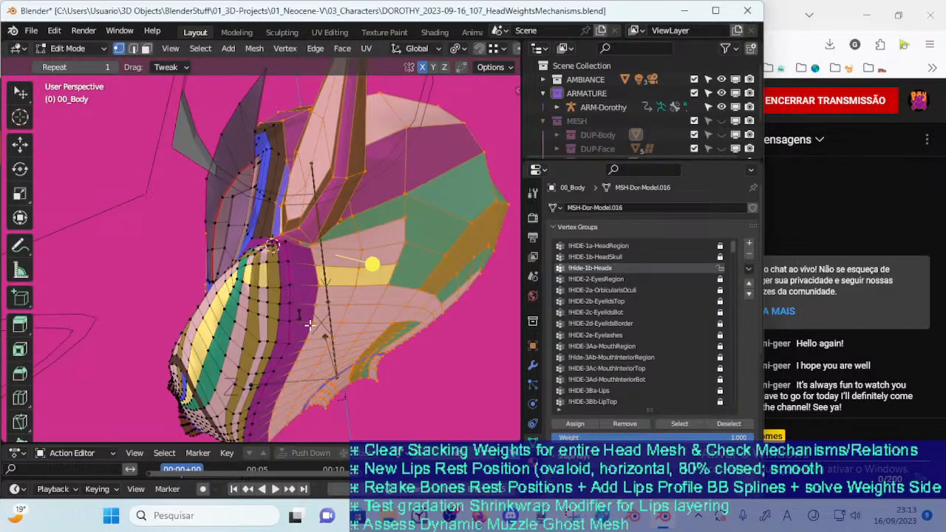
# Add the purple border vertices behind the muzzle to !Hide-1b-Headx, lock the group and save the file
pyautogui.moveTo(329, 336)
pyautogui.mouseDown(button='middle')
pyautogui.moveTo(275, 352)
pyautogui.moveTo(292, 348)
pyautogui.moveTo(323, 363)
pyautogui.moveTo(346, 312)
pyautogui.moveTo(316, 335)
pyautogui.mouseUp(button='middle')
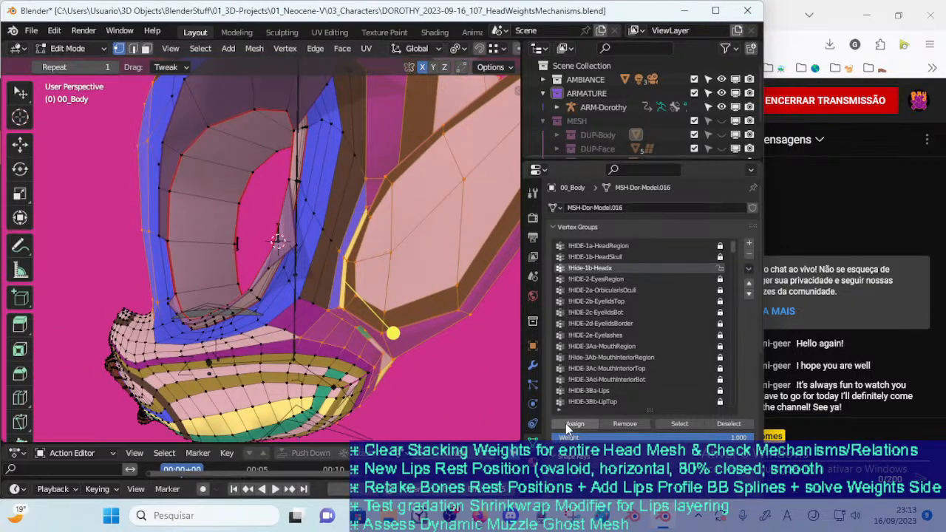
pyautogui.click(720, 268)
pyautogui.moveTo(317, 279); pyautogui.dragTo(316, 346, button='middle')
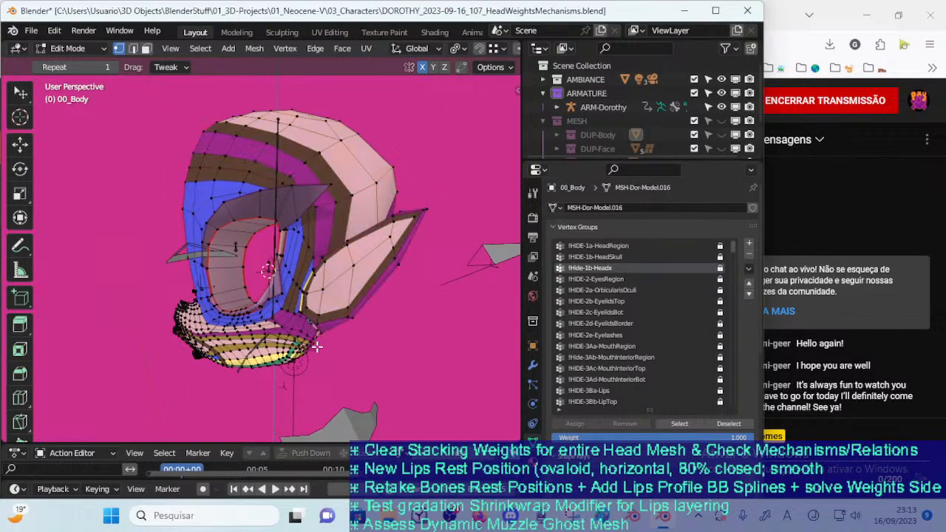
pyautogui.hotkey('ctrl', 's')
pyautogui.moveTo(304, 318); pyautogui.dragTo(366, 345, button='middle')
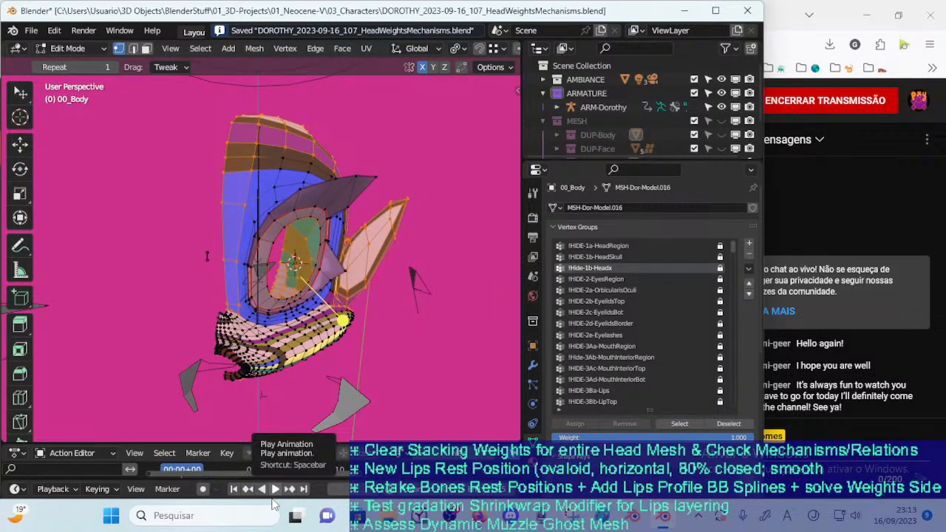
# Compare the weights of !HIDE-1b-HeadSkull and !Hide-1b-Headx in Weight Paint mode from several angles
pyautogui.hotkey('ctrl', 'Tab')
pyautogui.click(260, 229)
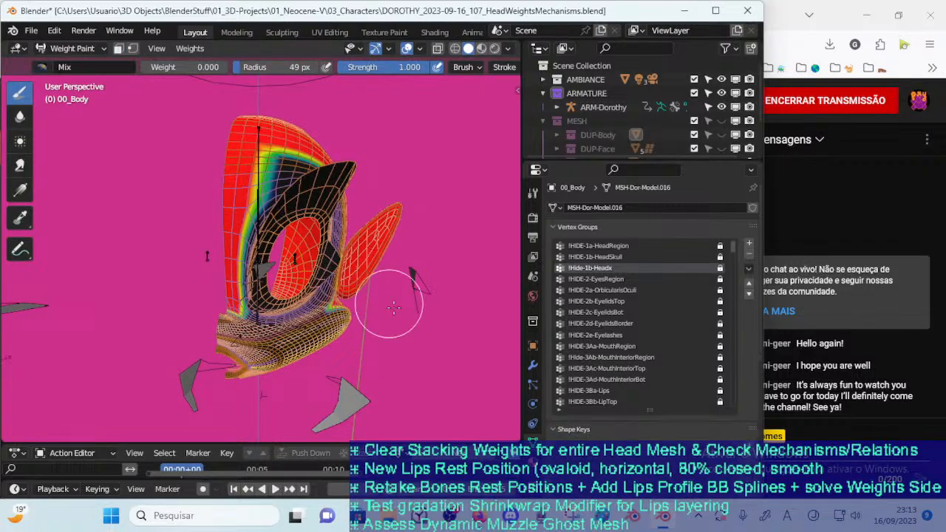
pyautogui.moveTo(373, 267); pyautogui.dragTo(337, 264, button='middle')
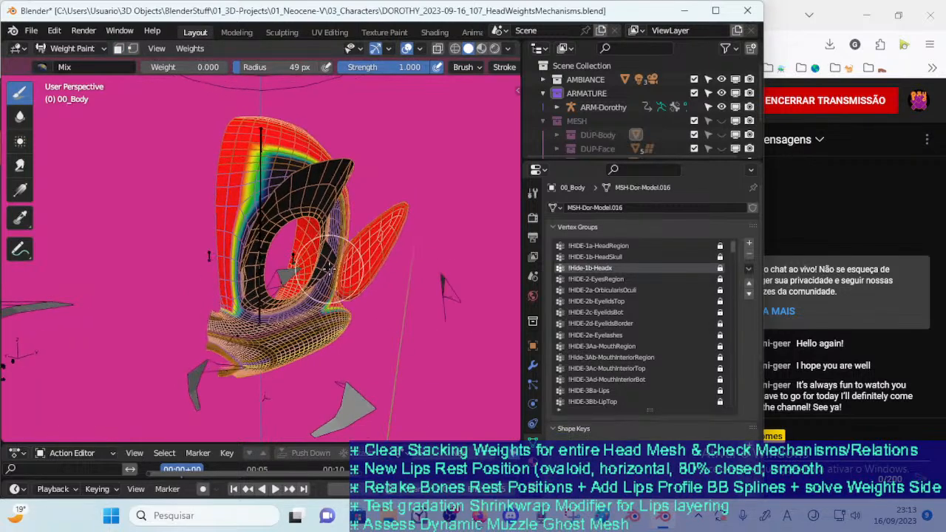
pyautogui.click(605, 257)
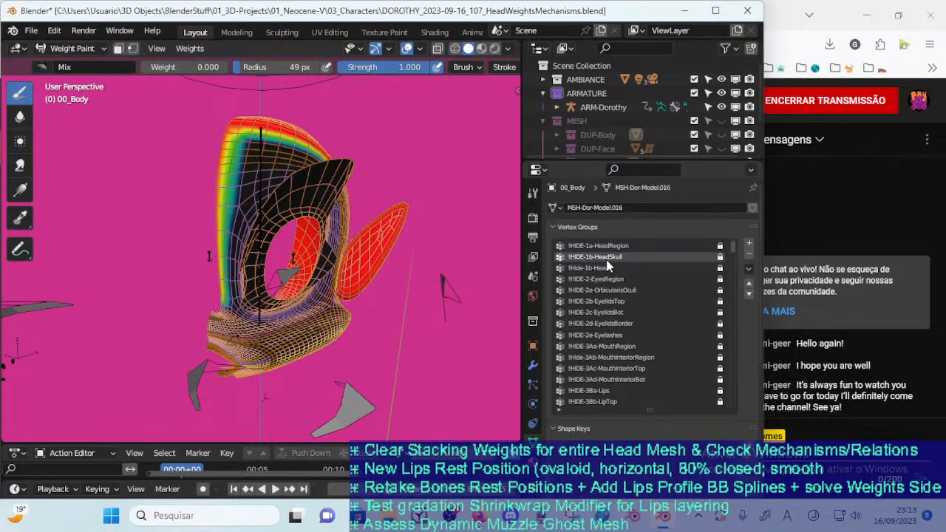
pyautogui.moveTo(386, 253); pyautogui.dragTo(281, 170, button='middle')
pyautogui.click(586, 268)
pyautogui.click(610, 258)
pyautogui.click(608, 267)
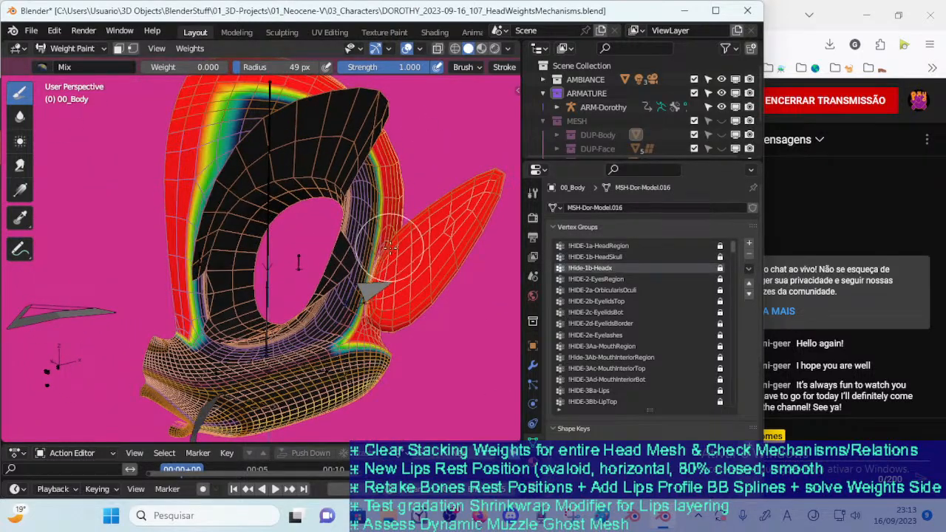
pyautogui.click(614, 257)
pyautogui.moveTo(244, 244); pyautogui.dragTo(368, 273, button='middle')
# Return to Edit Mode and compare the vertices belonging to !HIDE-1b-HeadSkull and !Hide-1b-Headx by selecting each group
pyautogui.hotkey('ctrl', 'Tab')
pyautogui.click(378, 275)
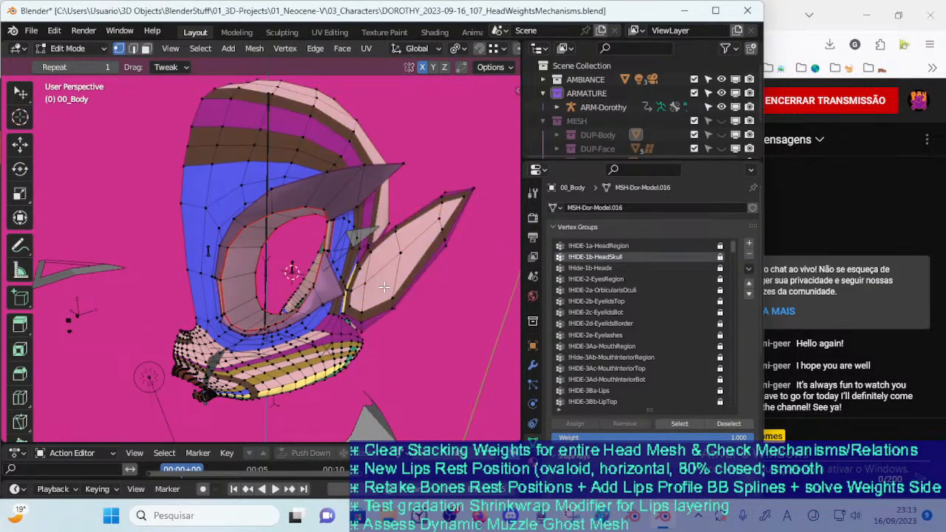
pyautogui.click(674, 424)
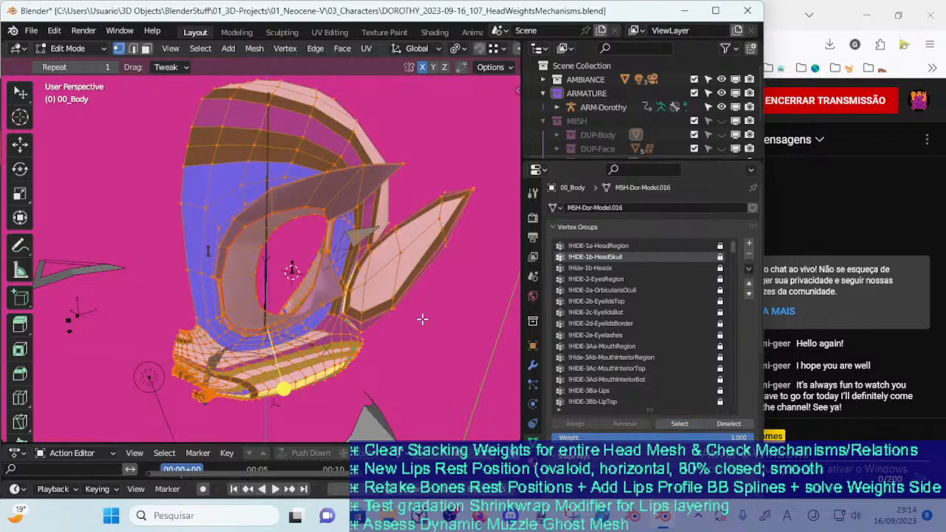
pyautogui.click(422, 318)
pyautogui.click(591, 267)
pyautogui.click(678, 426)
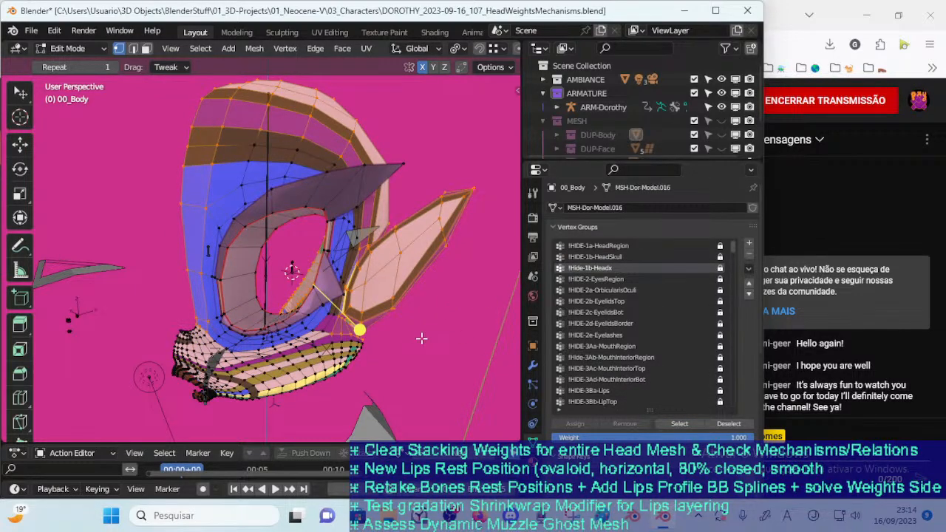
# Select the blue strip and the faces inside the neck opening, then remove them from the unlocked !Hide-1b-Headx group
pyautogui.moveTo(377, 315); pyautogui.dragTo(249, 258, button='middle')
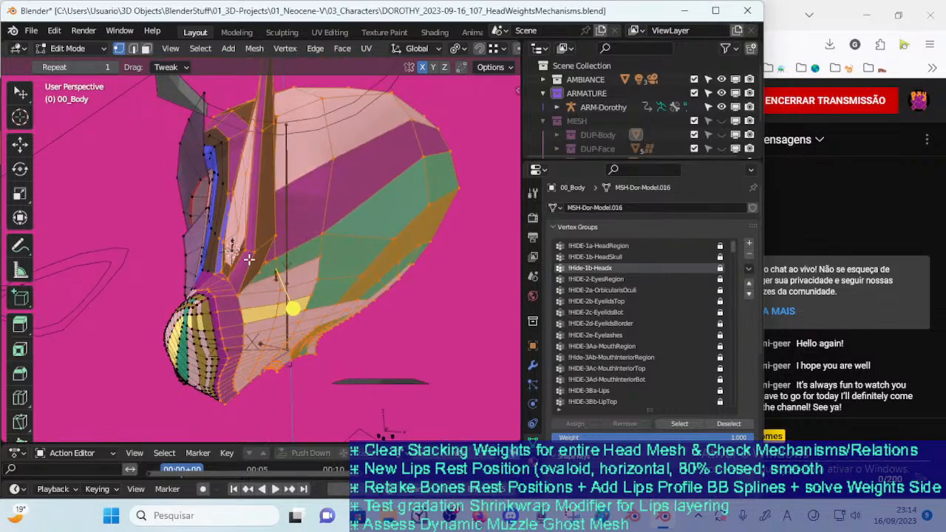
pyautogui.scroll(3, 247, 295)
pyautogui.keyDown('shift'); pyautogui.moveTo(246, 295); pyautogui.dragTo(242, 267, button='middle'); pyautogui.keyUp('shift')
pyautogui.hotkey('alt', 'a')
pyautogui.press('3')
pyautogui.click(203, 288)
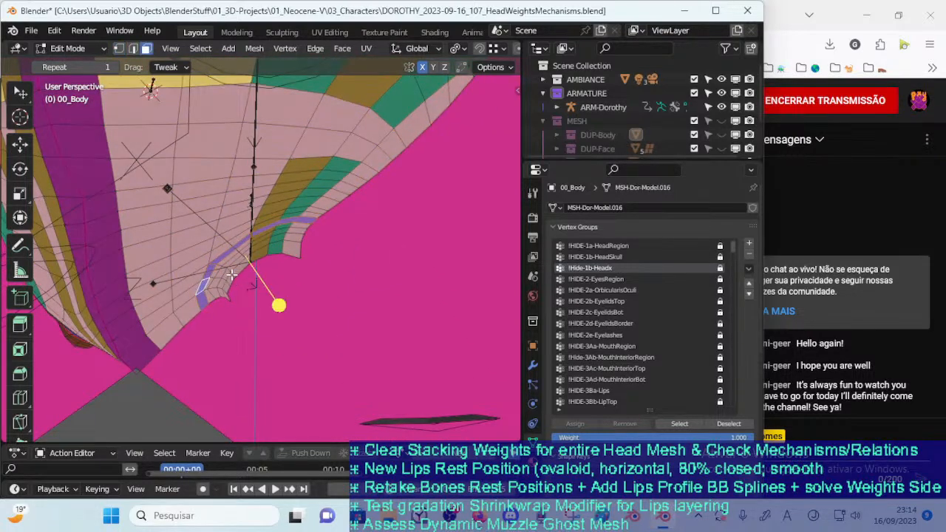
pyautogui.click(231, 272)
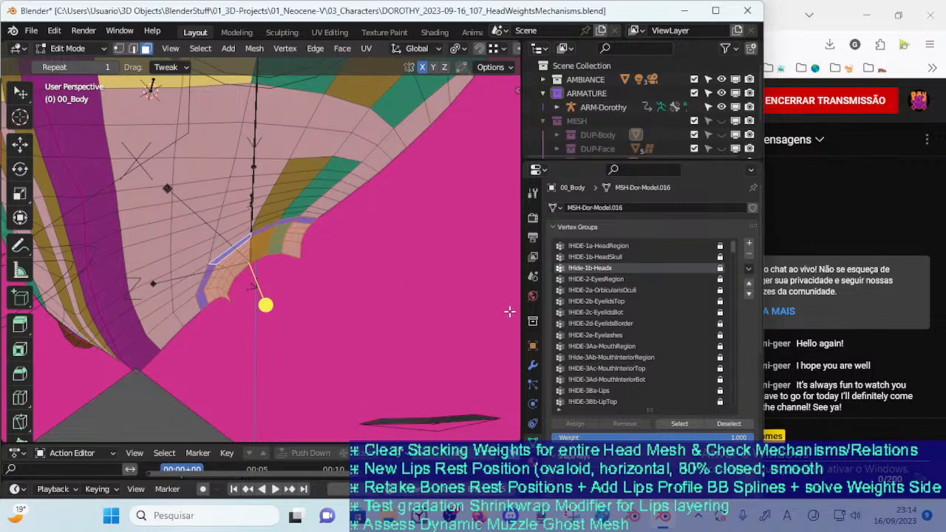
pyautogui.click(718, 268)
pyautogui.click(621, 424)
pyautogui.click(349, 303)
# Reselect the !Hide-1b-Headx faces and circle-select the missing faces bordering the blue neck strip
pyautogui.scroll(-3, 349, 303)
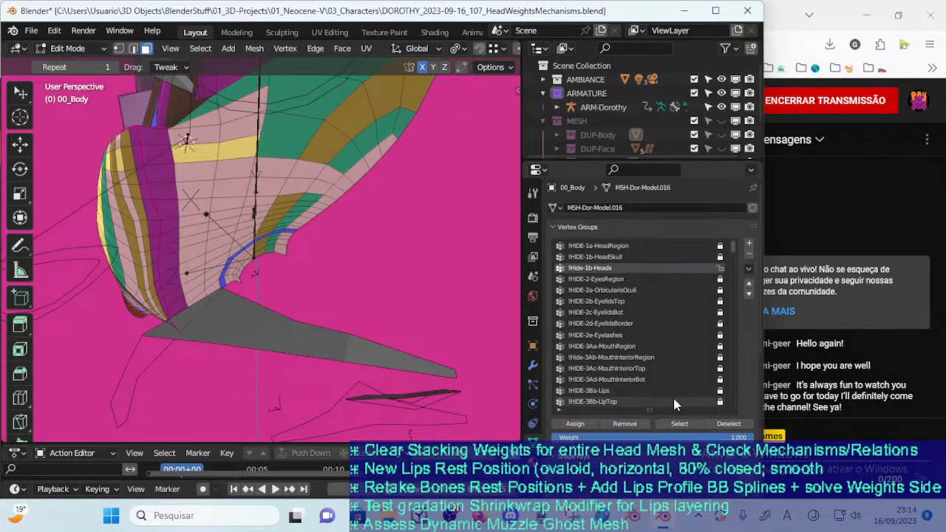
pyautogui.scroll(4, 359, 258)
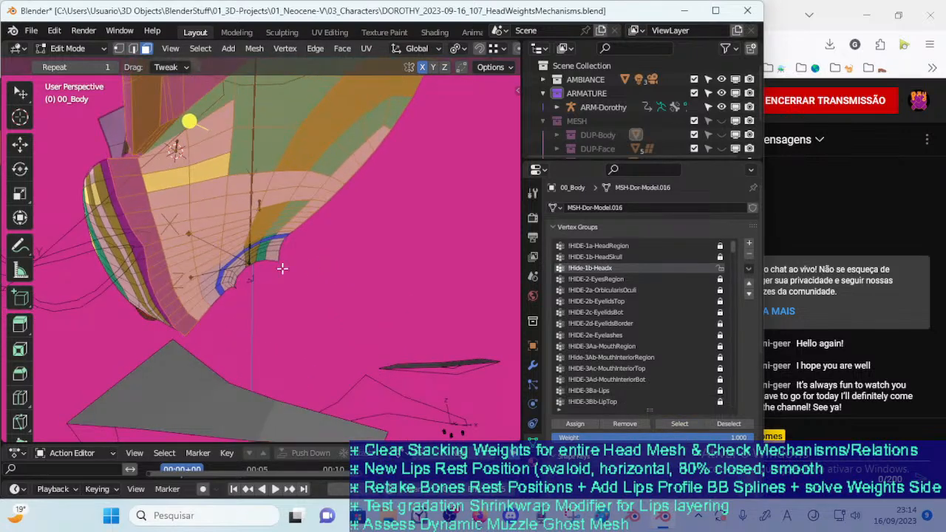
pyautogui.moveTo(221, 279)
pyautogui.mouseDown(button='middle')
pyautogui.moveTo(189, 257)
pyautogui.moveTo(252, 295)
pyautogui.moveTo(235, 289)
pyautogui.mouseUp(button='middle')
pyautogui.scroll(3, 230, 278)
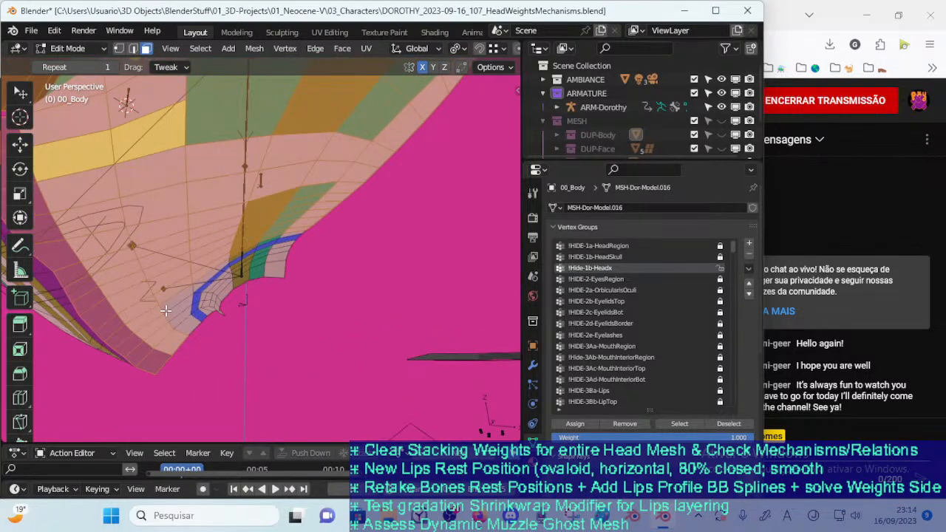
pyautogui.moveTo(167, 298); pyautogui.dragTo(140, 296, button='middle')
pyautogui.press('c')
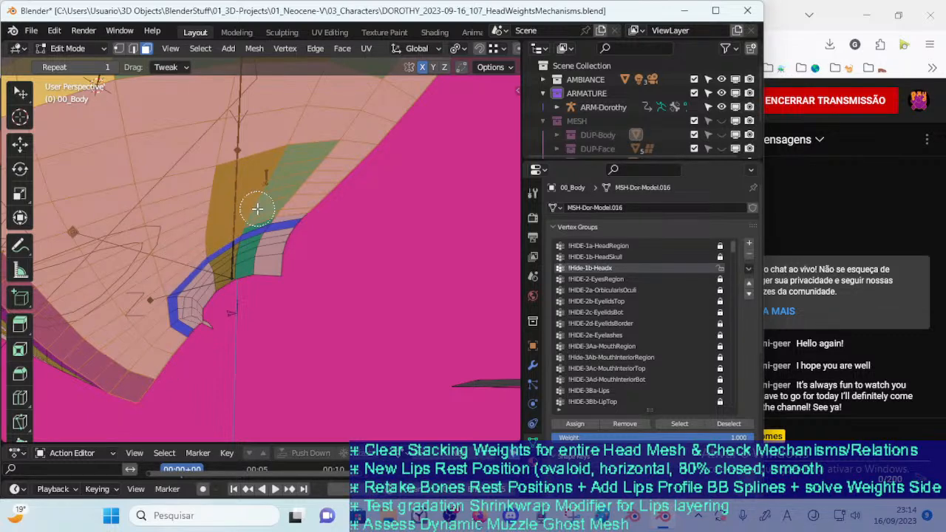
pyautogui.moveTo(275, 207); pyautogui.dragTo(306, 232, button='middle')
# Reselect the faces of !Hide-1b-Headx and check the group's coverage around the head
pyautogui.moveTo(414, 259); pyautogui.dragTo(367, 319, button='middle')
pyautogui.hotkey('alt', 'a')
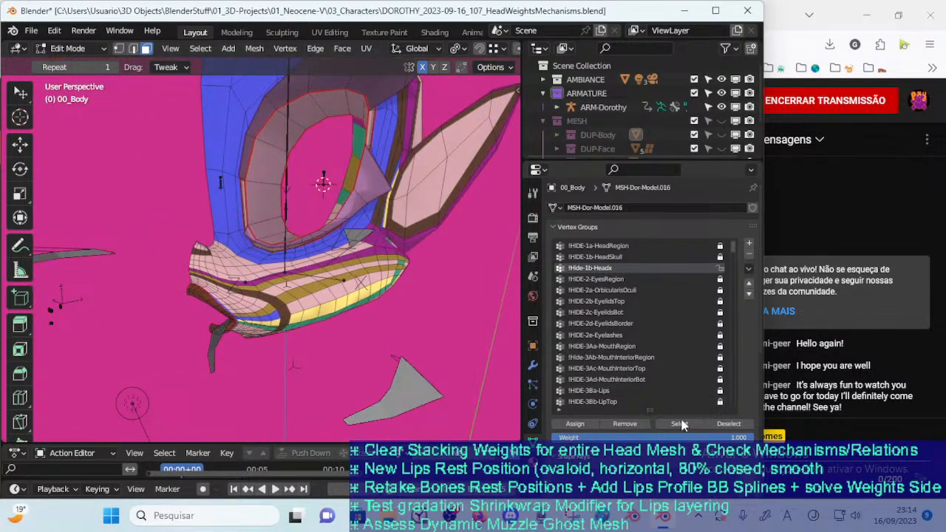
pyautogui.click(682, 423)
pyautogui.moveTo(453, 286); pyautogui.dragTo(419, 285, button='middle')
# Delete the old !HIDE-1b-HeadSkull vertex group and rename !Hide-1b-Headx as !Hide-1b-HeadSkull
pyautogui.click(584, 258)
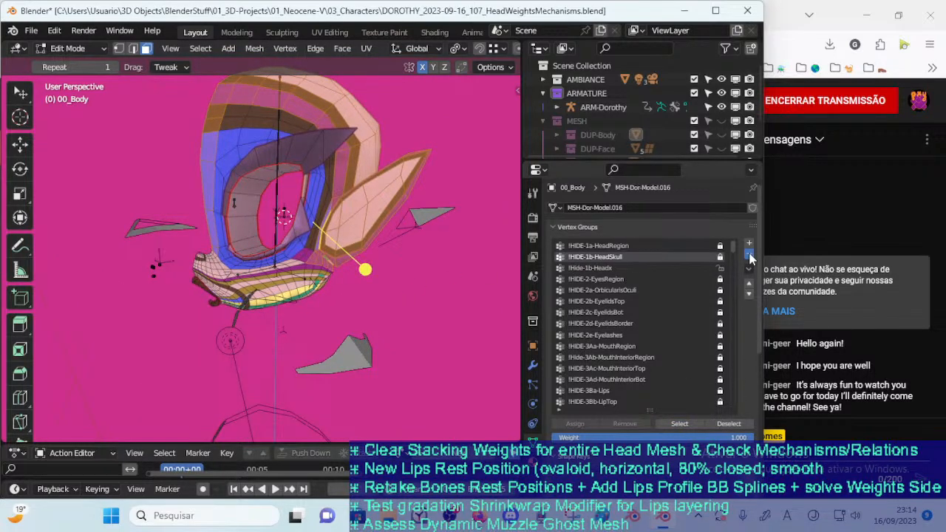
pyautogui.click(749, 254)
pyautogui.doubleClick(616, 256)
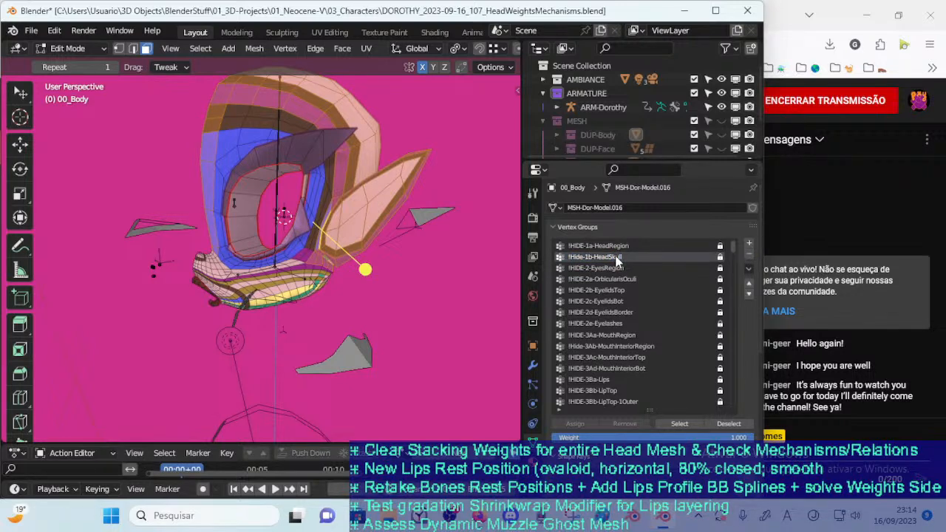
# Switch 00_Body back to Object Mode and select the ARM-Dorothy armature
pyautogui.click(402, 261)
pyautogui.moveTo(402, 261)
pyautogui.mouseDown(button='middle')
pyautogui.moveTo(367, 272)
pyautogui.moveTo(333, 251)
pyautogui.moveTo(318, 370)
pyautogui.moveTo(343, 301)
pyautogui.moveTo(339, 262)
pyautogui.moveTo(293, 288)
pyautogui.moveTo(377, 274)
pyautogui.mouseUp(button='middle')
pyautogui.hotkey('ctrl', 'Tab')
pyautogui.press('4')
pyautogui.moveTo(309, 258); pyautogui.dragTo(392, 278, button='middle')
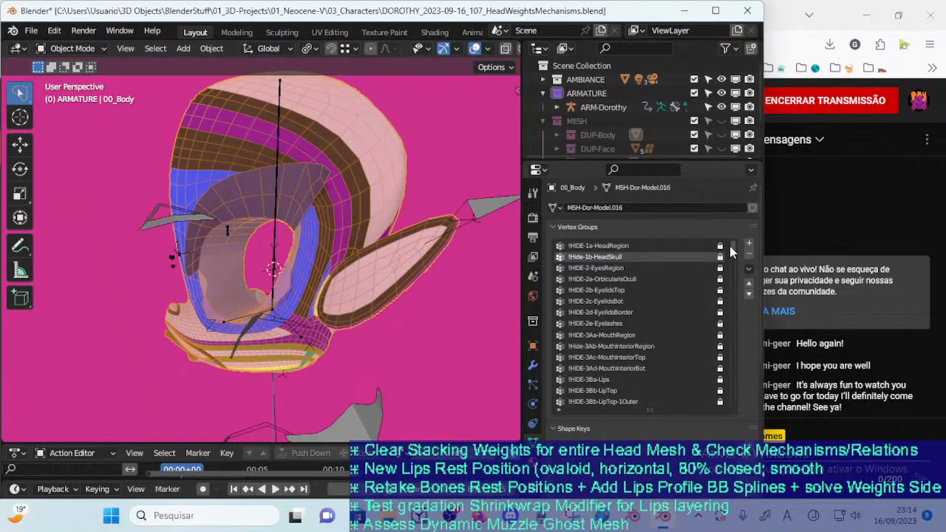
pyautogui.click(447, 248)
pyautogui.press('n')
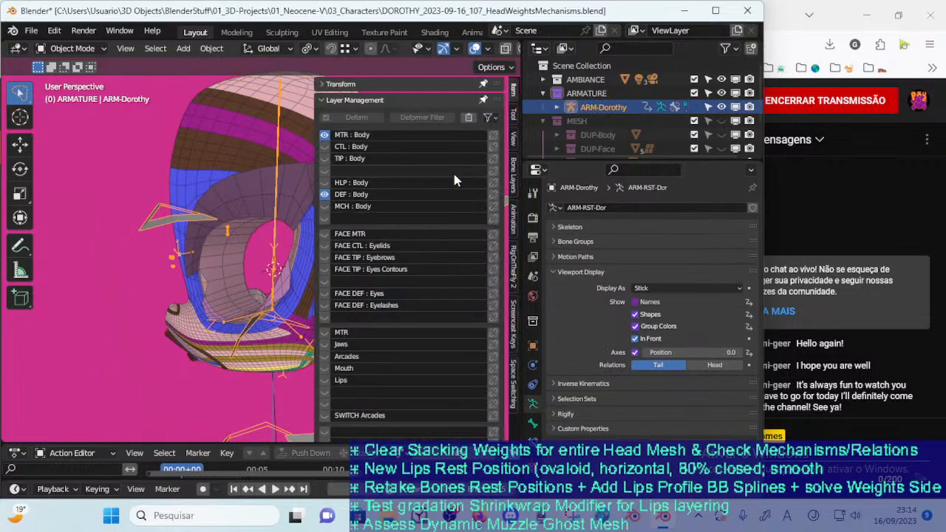
pyautogui.click(325, 136)
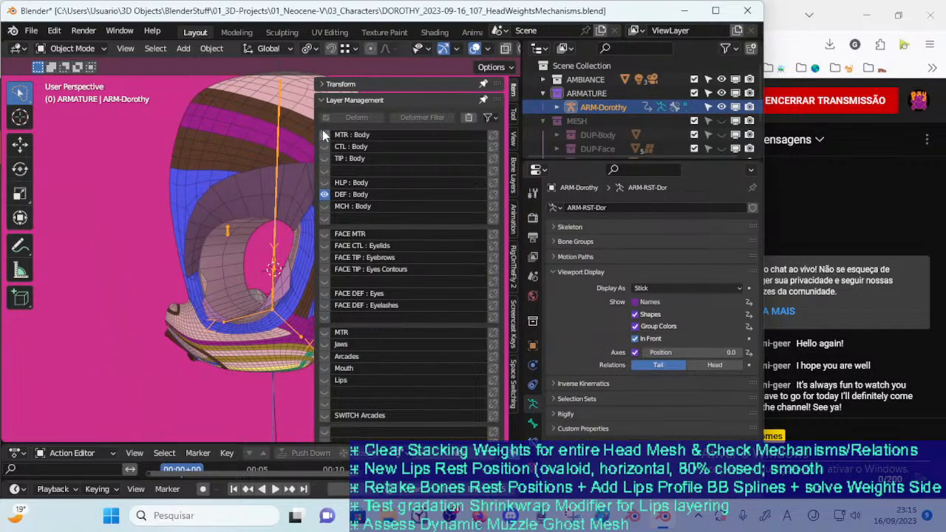
pyautogui.click(326, 135)
pyautogui.press('n')
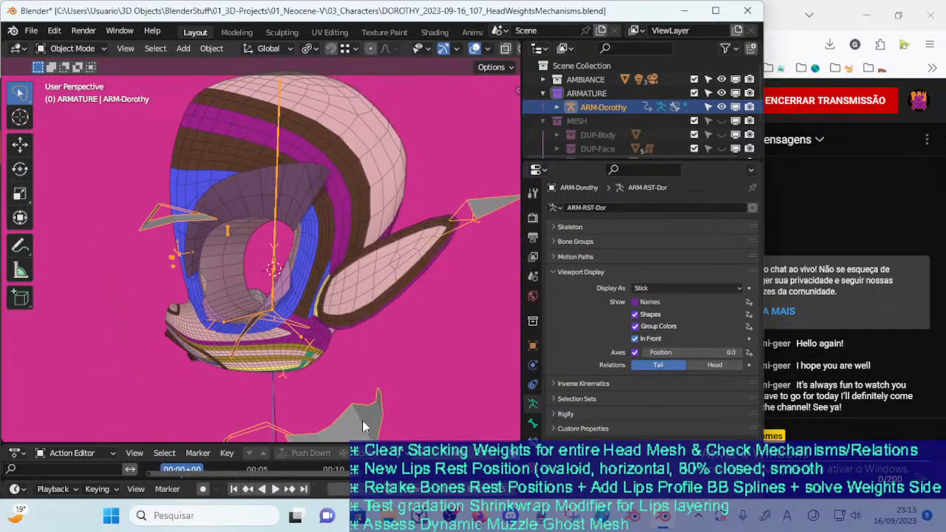
# Put ARM-Dorothy in Pose Mode, reveal its hidden bones and hide the MTR : Body bone layer
pyautogui.hotkey('ctrl', 'Tab')
pyautogui.hotkey('alt', 'h')
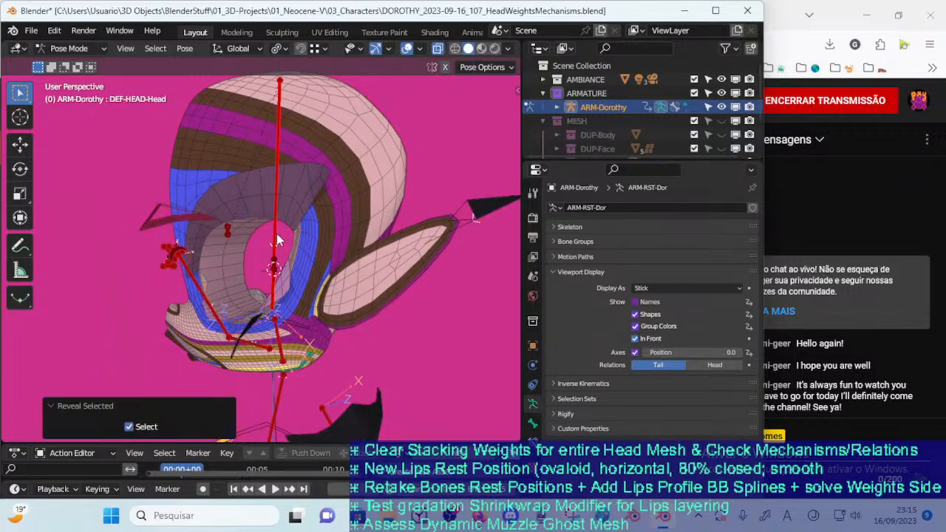
pyautogui.click(278, 240)
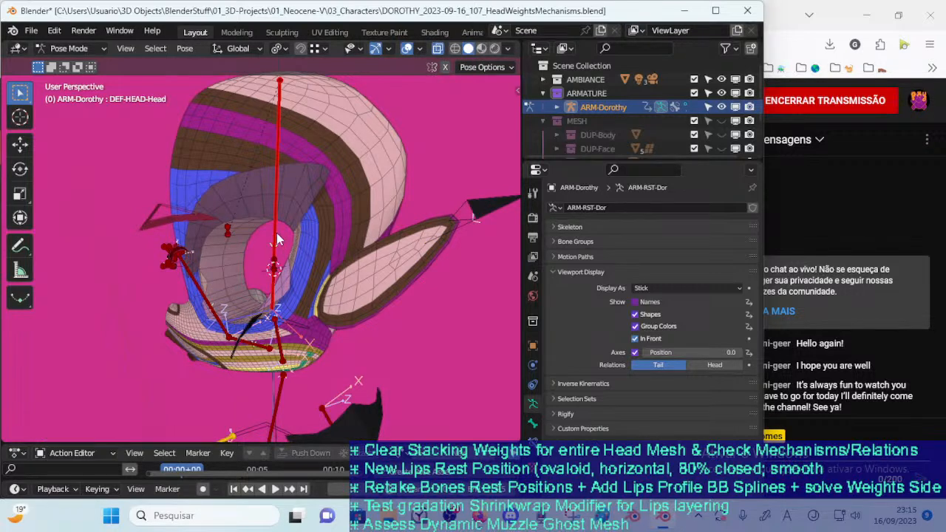
pyautogui.press('n')
pyautogui.click(324, 136)
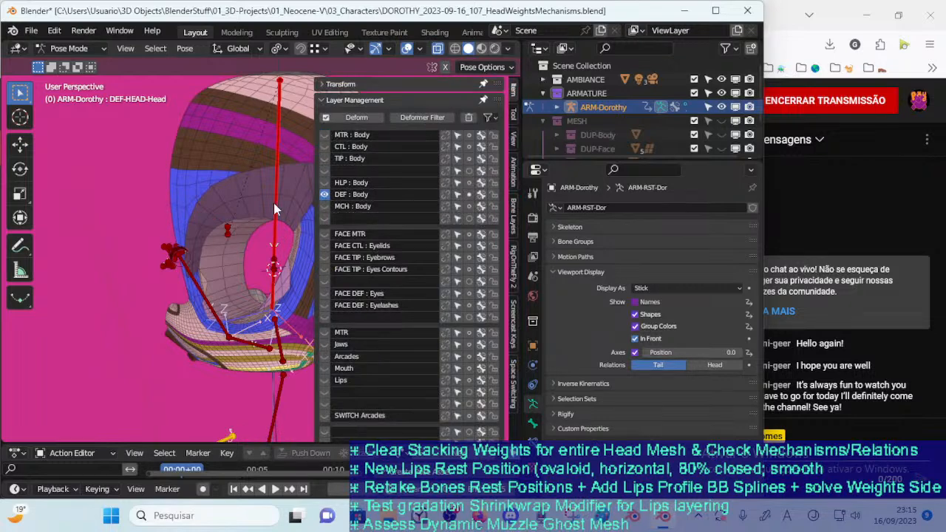
pyautogui.press('n')
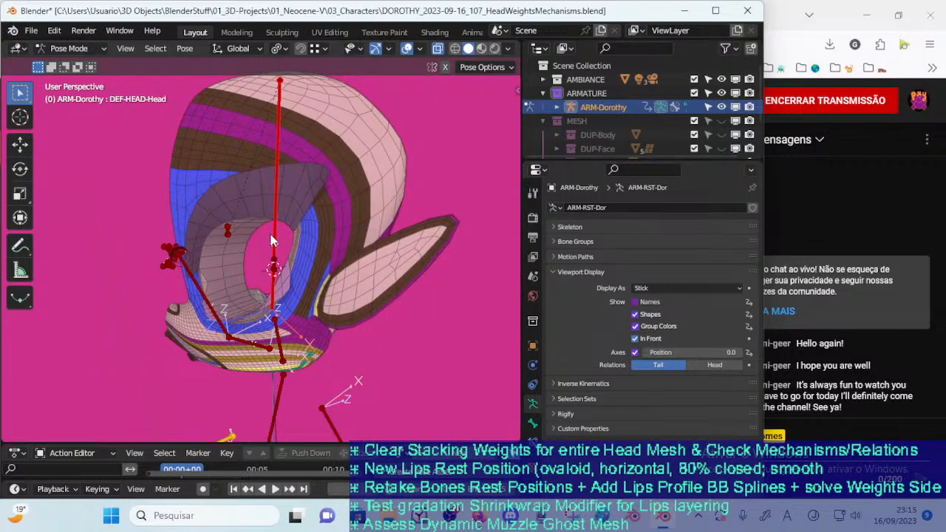
# Hide every bone except DEF-HEAD-Head and return the armature to Object Mode
pyautogui.press('h')
pyautogui.hotkey('ctrl', 'z')
pyautogui.hotkey('shift', 'h')
pyautogui.click(289, 253)
pyautogui.hotkey('ctrl', 'Tab')
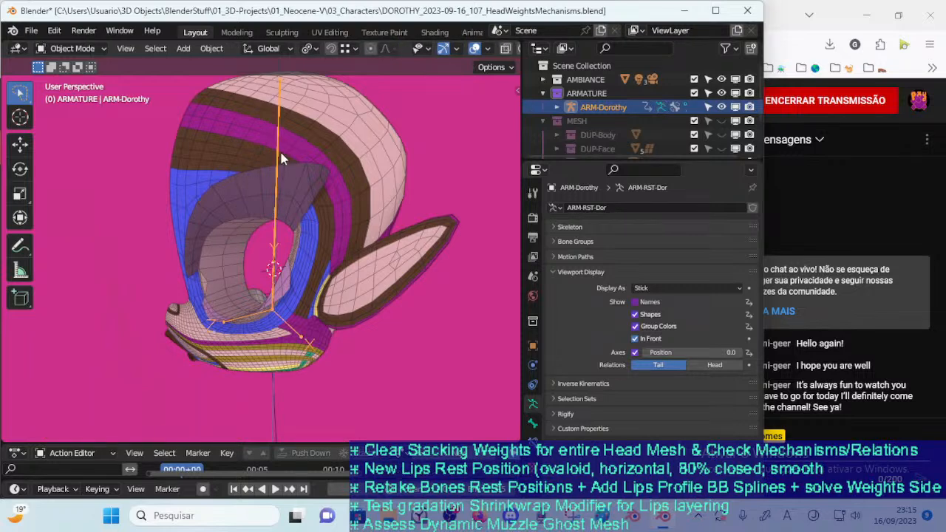
# Open 00_Body in Edit Mode and select the faces of the !Hide-1b-HeadSkull group
pyautogui.click(344, 160)
pyautogui.press('Tab')
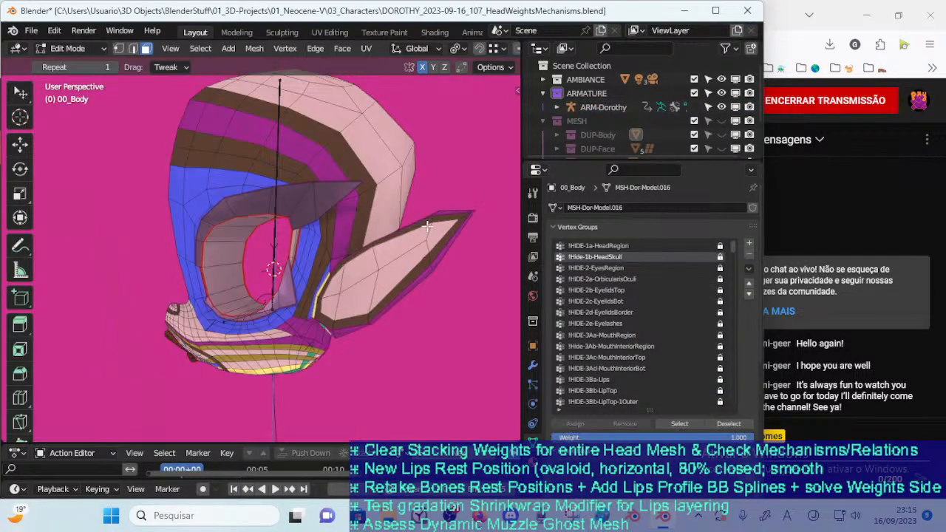
pyautogui.click(679, 424)
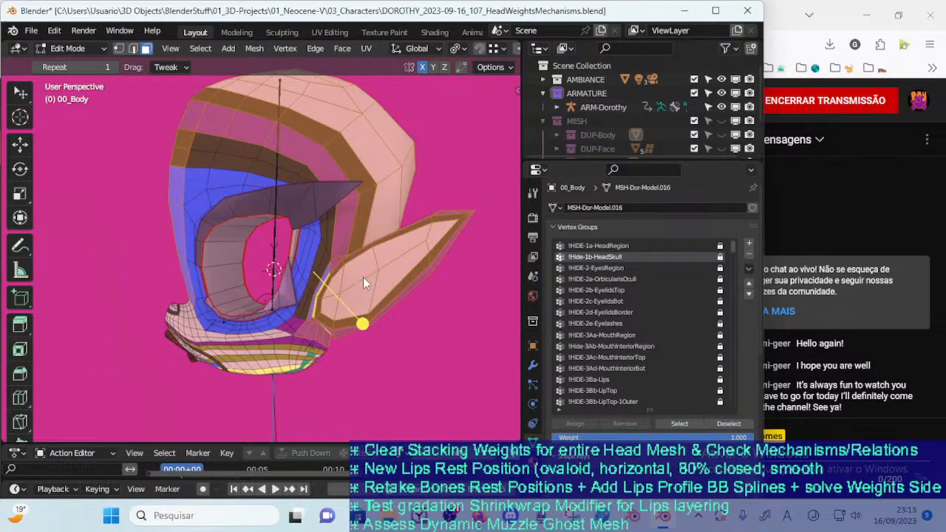
# Leave Edit Mode, select ARM-Dorothy together with 00_Body and enter Weight Paint mode
pyautogui.press('Tab')
pyautogui.click(289, 139)
pyautogui.keyDown('shift'); pyautogui.click(325, 139); pyautogui.keyUp('shift')
pyautogui.hotkey('ctrl', 'Tab')
pyautogui.press('w')
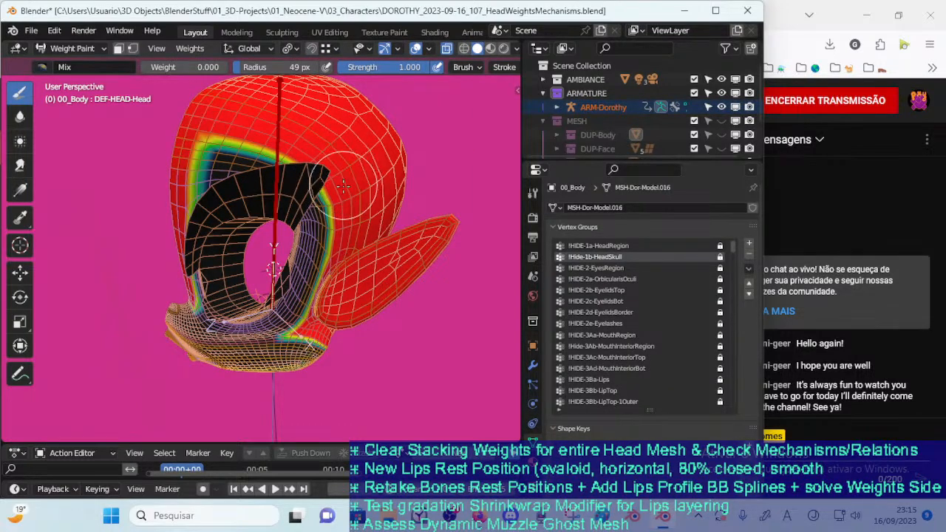
# Make DEF-HEAD-Head the active weight group and turn on the face selection mask for the skull faces
pyautogui.press('m')
pyautogui.press('m')
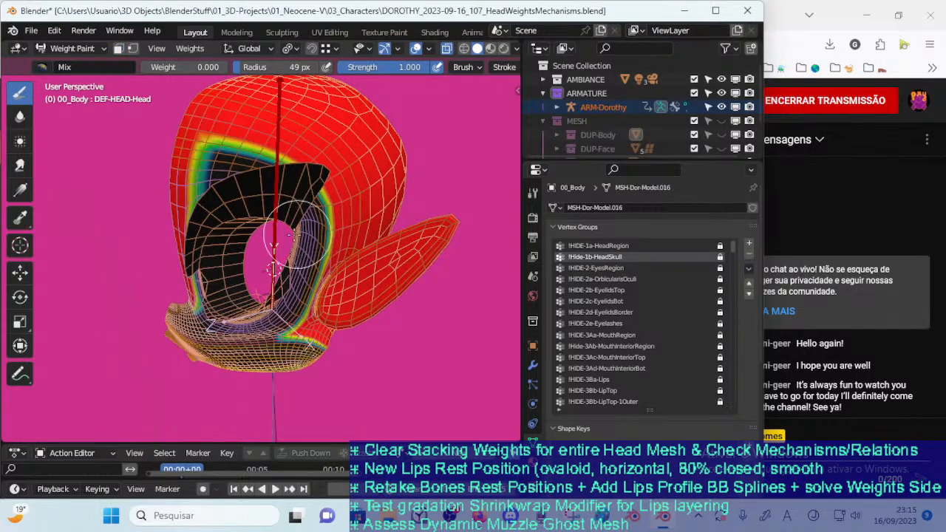
pyautogui.keyDown('ctrl'); pyautogui.click(275, 244); pyautogui.keyUp('ctrl')
pyautogui.press('m')
pyautogui.moveTo(303, 234)
pyautogui.mouseDown(button='middle')
pyautogui.moveTo(349, 250)
pyautogui.moveTo(358, 233)
pyautogui.moveTo(345, 233)
pyautogui.moveTo(340, 399)
pyautogui.mouseUp(button='middle')
pyautogui.press('m')
pyautogui.press('m')
pyautogui.press('m')
pyautogui.press('m')
pyautogui.moveTo(292, 215)
pyautogui.mouseDown(button='middle')
pyautogui.moveTo(259, 193)
pyautogui.moveTo(269, 206)
pyautogui.moveTo(244, 223)
pyautogui.moveTo(266, 265)
pyautogui.mouseUp(button='middle')
pyautogui.press('m')
pyautogui.press('m')
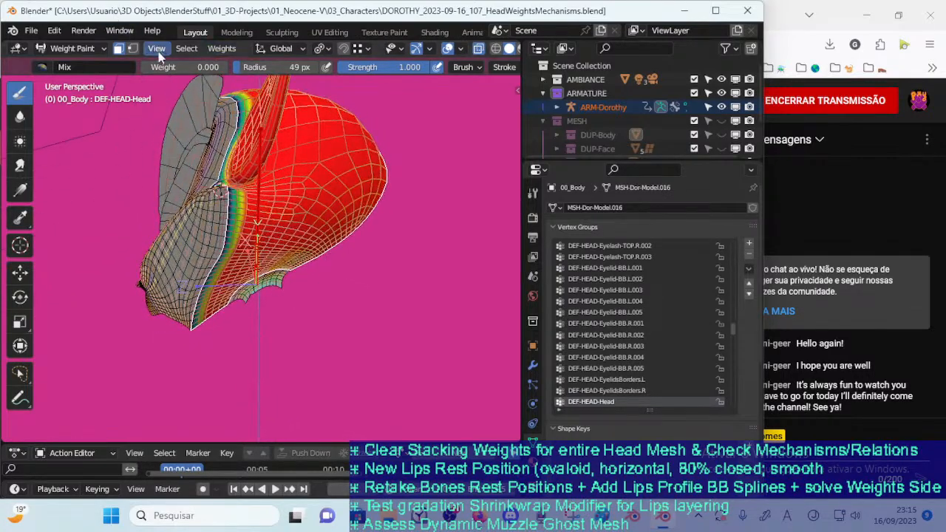
# Set the brush weight to 1.000 and fill the masked skull faces of DEF-HEAD-Head with it
pyautogui.moveTo(167, 68); pyautogui.dragTo(225, 68)
pyautogui.moveTo(181, 185)
pyautogui.mouseDown(button='middle')
pyautogui.moveTo(266, 226)
pyautogui.moveTo(196, 207)
pyautogui.moveTo(207, 190)
pyautogui.mouseUp(button='middle')
pyautogui.hotkey('shift', 'k')
pyautogui.scroll(2, 232, 274)
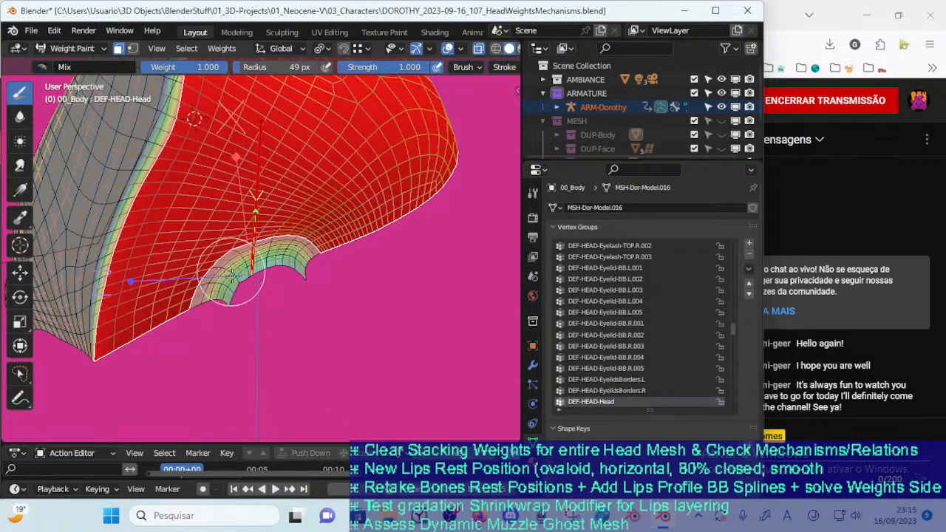
# Invert the face mask, blur the DEF-HEAD-Head weights along the neck edge with a 33 px Blur brush, and invert the mask back
pyautogui.hotkey('ctrl', 'i')
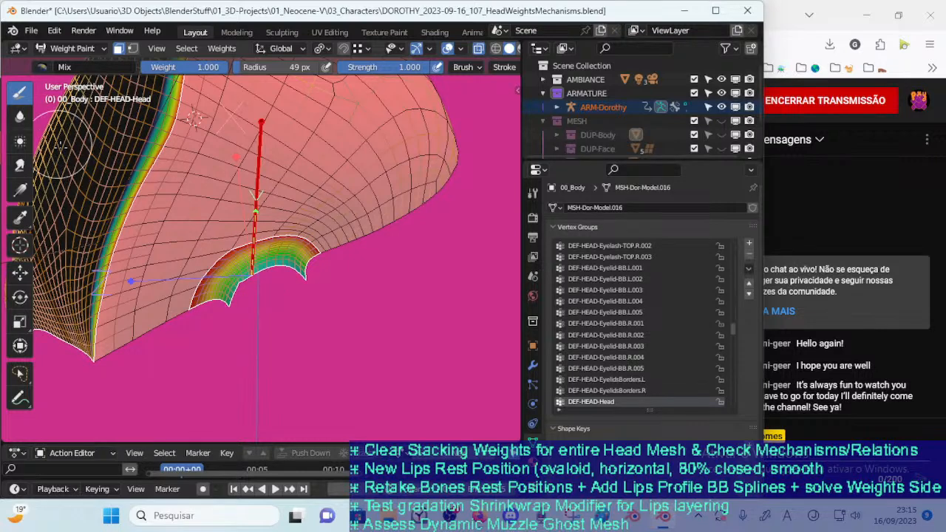
pyautogui.click(20, 116)
pyautogui.press('f')
pyautogui.click(186, 303)
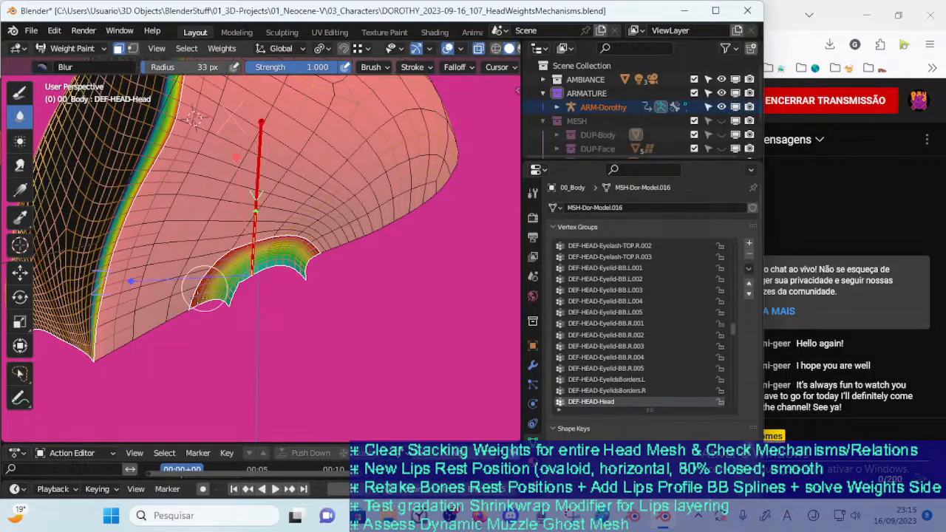
pyautogui.moveTo(186, 302); pyautogui.dragTo(214, 328, button='middle')
pyautogui.hotkey('ctrl', 'i')
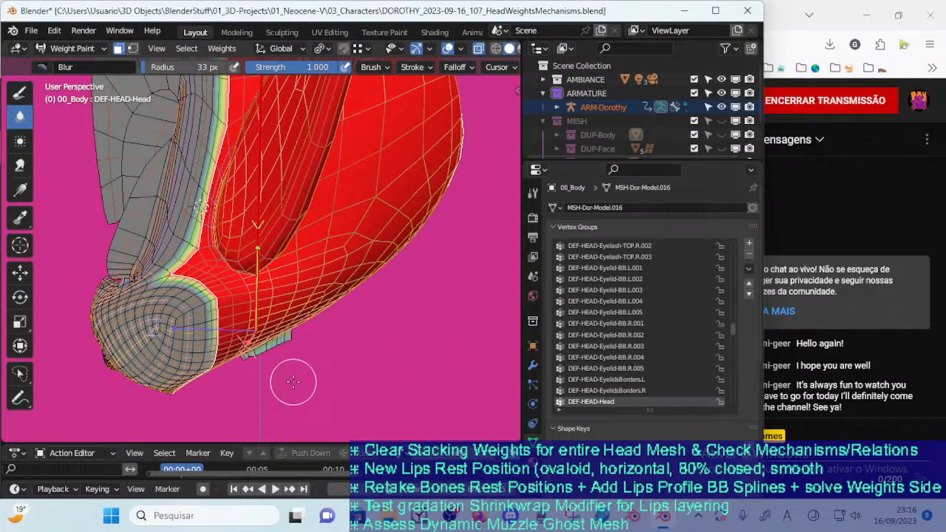
# Inspect the DEF-HEAD-Head weight transition around the face opening and muzzle from several angles, and save the file
pyautogui.scroll(-4, 298, 300)
pyautogui.moveTo(298, 300); pyautogui.dragTo(365, 335, button='middle')
pyautogui.scroll(3, 365, 335)
pyautogui.moveTo(273, 333)
pyautogui.mouseDown(button='middle')
pyautogui.moveTo(255, 352)
pyautogui.moveTo(261, 361)
pyautogui.moveTo(265, 349)
pyautogui.mouseUp(button='middle')
pyautogui.moveTo(307, 239)
pyautogui.mouseDown(button='middle')
pyautogui.moveTo(272, 314)
pyautogui.moveTo(266, 277)
pyautogui.mouseUp(button='middle')
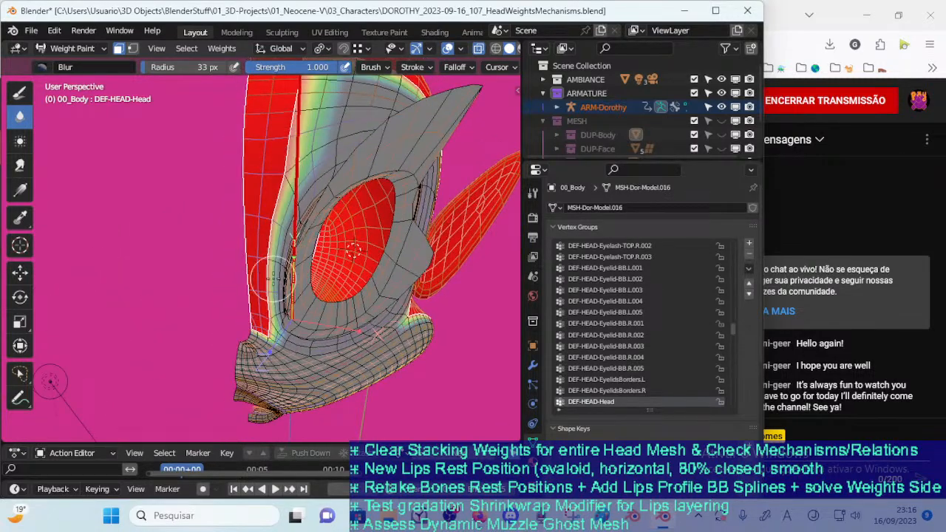
pyautogui.hotkey('ctrl', 'i')
pyautogui.hotkey('ctrl', 'i')
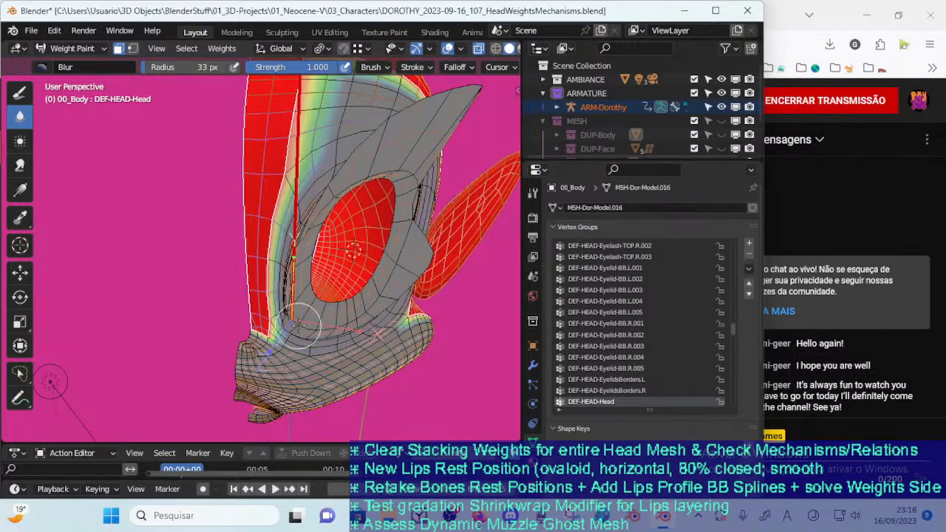
pyautogui.moveTo(397, 430); pyautogui.dragTo(270, 403, button='middle')
pyautogui.moveTo(293, 298); pyautogui.dragTo(266, 334, button='middle')
pyautogui.hotkey('ctrl', 's')
# Invert the face mask, reduce the Blur radius to 21 px and blur the weights where the skull edge meets the muzzle
pyautogui.scroll(-3, 310, 317)
pyautogui.hotkey('ctrl', 'i')
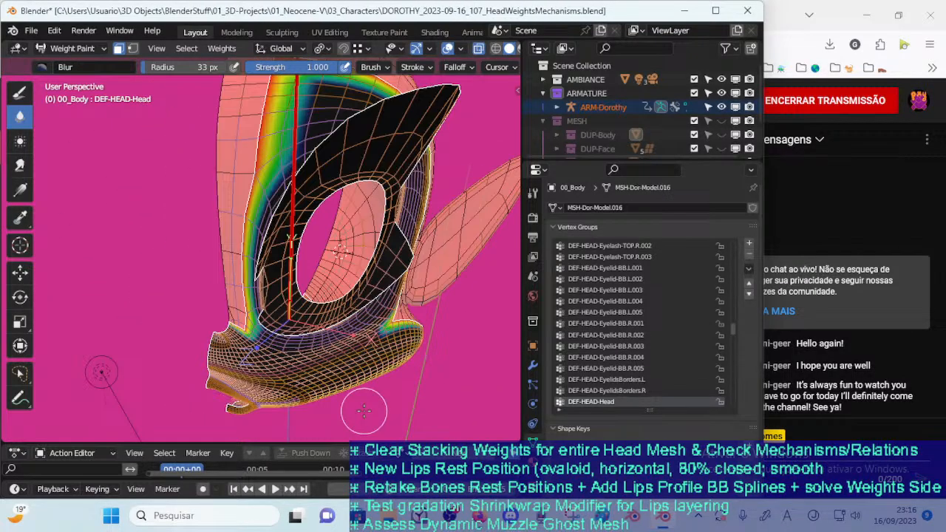
pyautogui.scroll(5, 232, 348)
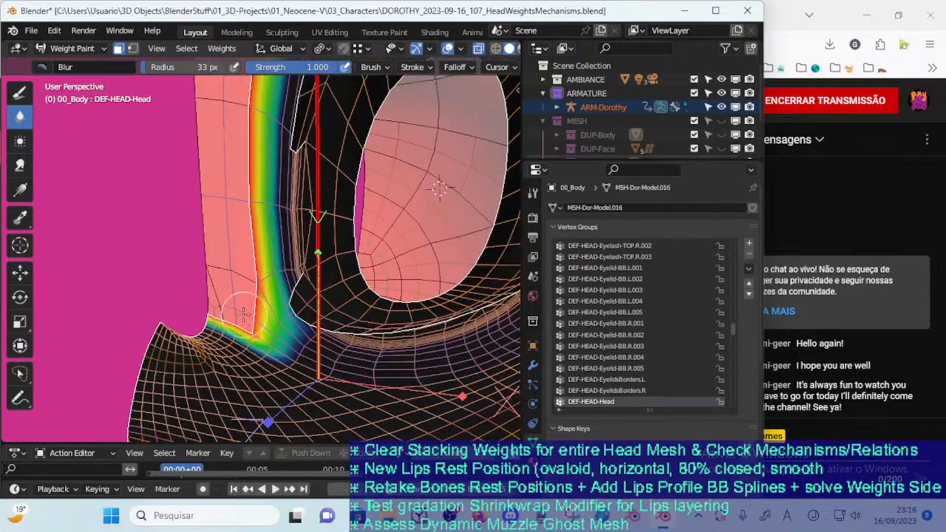
pyautogui.press('f')
pyautogui.click(237, 314)
pyautogui.moveTo(238, 313)
pyautogui.mouseDown(button='middle')
pyautogui.moveTo(298, 302)
pyautogui.moveTo(250, 304)
pyautogui.moveTo(286, 325)
pyautogui.moveTo(274, 334)
pyautogui.moveTo(231, 329)
pyautogui.moveTo(269, 334)
pyautogui.mouseUp(button='middle')
# Examine the DEF-HEAD-Head weights around the face opening and muzzle with the vertex selection mask switched on and off
pyautogui.scroll(-4, 297, 301)
pyautogui.press('v')
pyautogui.moveTo(156, 375); pyautogui.dragTo(169, 353, button='middle')
pyautogui.press('v')
pyautogui.moveTo(295, 287); pyautogui.dragTo(284, 353, button='middle')
pyautogui.press('v')
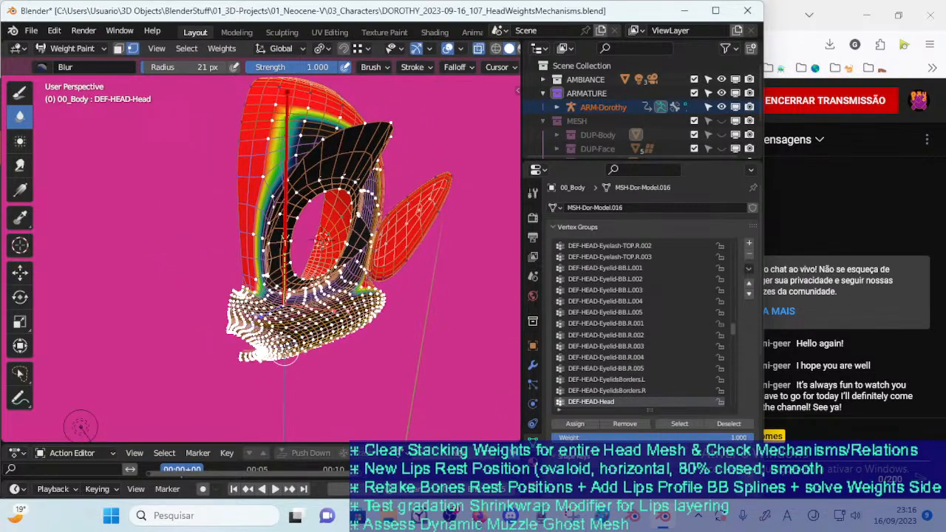
pyautogui.press('v')
pyautogui.moveTo(276, 324); pyautogui.dragTo(284, 288, button='middle')
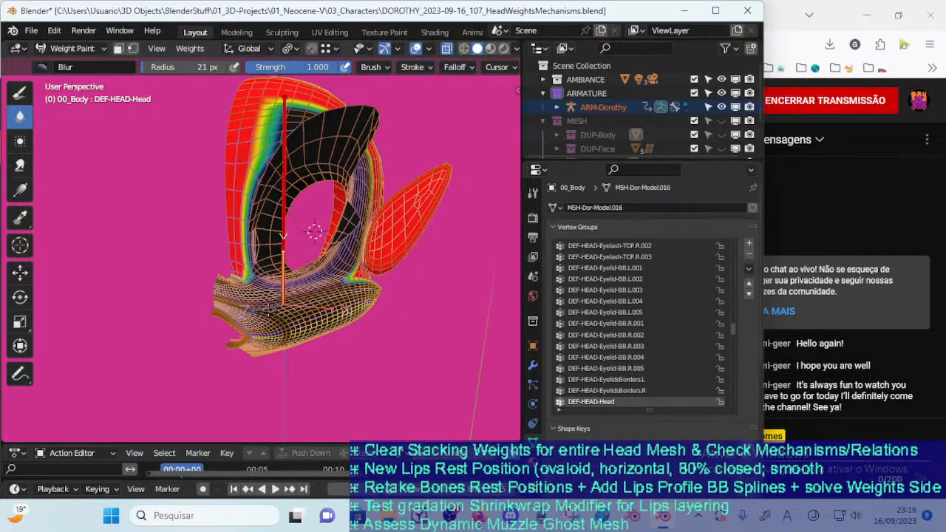
pyautogui.scroll(2, 284, 288)
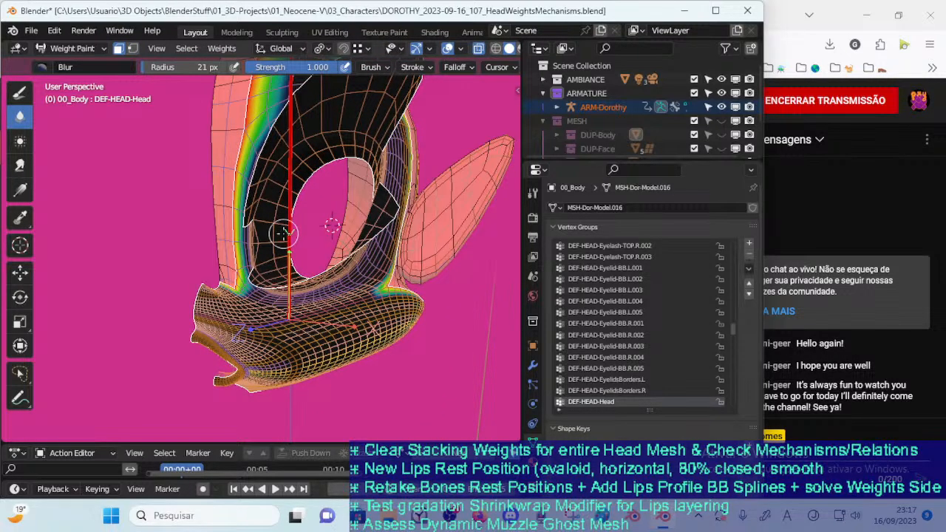
# Check the DEF-HEAD-Head falloff along the forehead and muzzle border by toggling and inverting the face mask
pyautogui.press('m')
pyautogui.hotkey('ctrl', 'l')
pyautogui.press('m')
pyautogui.moveTo(286, 232)
pyautogui.mouseDown(button='middle')
pyautogui.moveTo(292, 274)
pyautogui.moveTo(285, 263)
pyautogui.moveTo(275, 283)
pyautogui.moveTo(299, 249)
pyautogui.moveTo(370, 260)
pyautogui.moveTo(352, 274)
pyautogui.moveTo(281, 279)
pyautogui.moveTo(251, 300)
pyautogui.mouseUp(button='middle')
pyautogui.press('m')
pyautogui.press('m')
pyautogui.press('m')
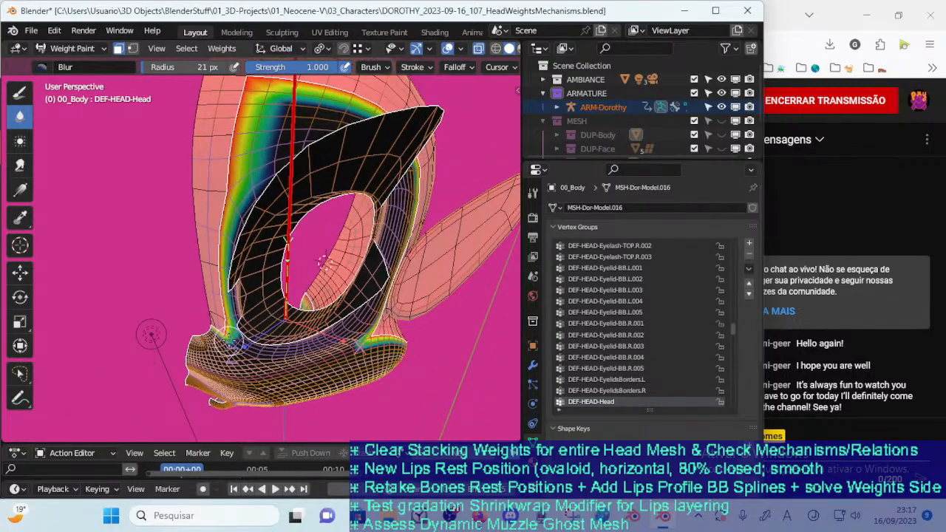
pyautogui.press('m')
pyautogui.press('m')
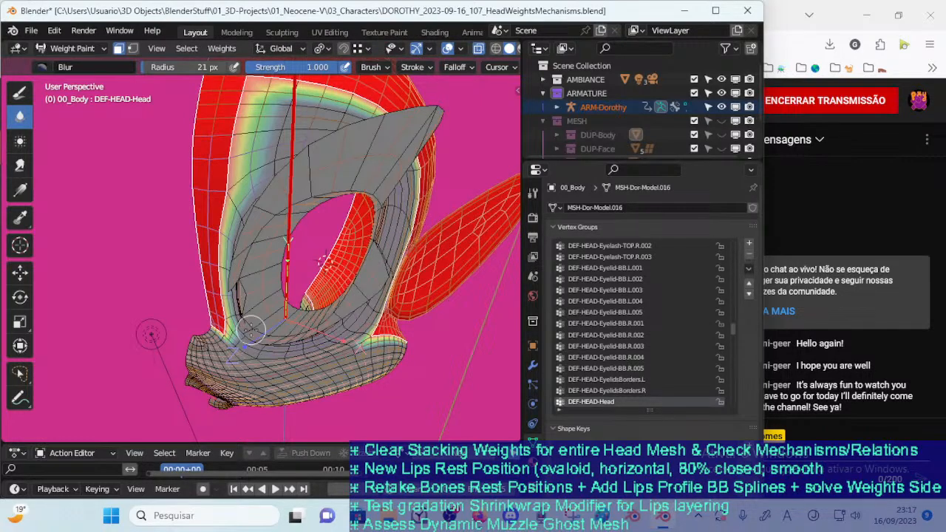
pyautogui.hotkey('ctrl', 'i')
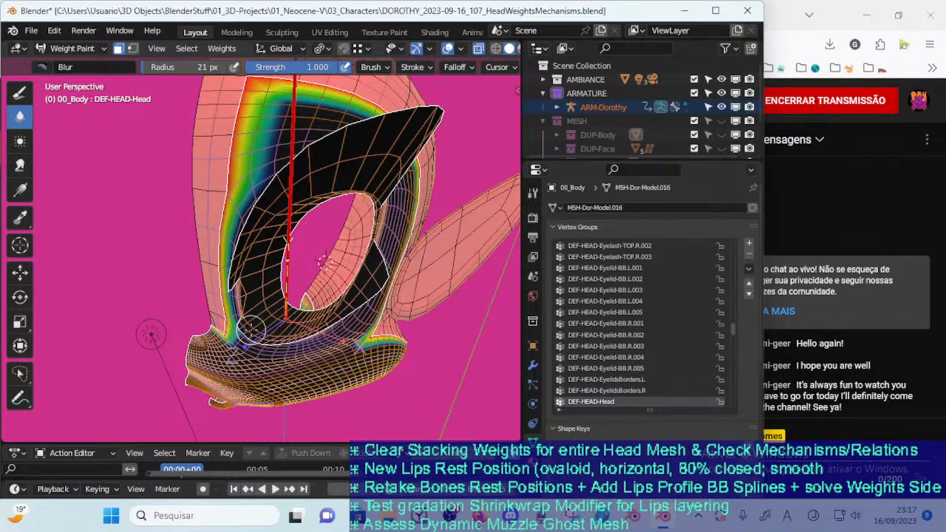
pyautogui.moveTo(151, 335); pyautogui.dragTo(336, 329, button='middle')
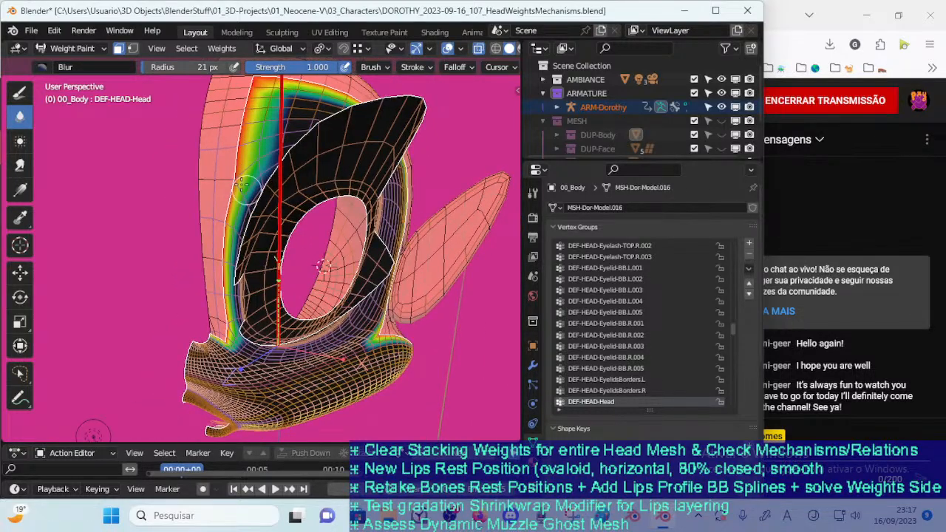
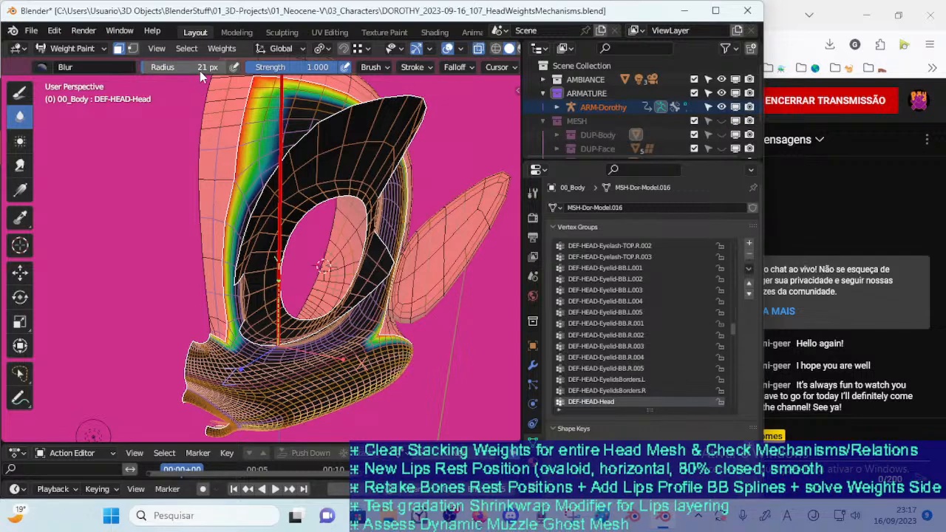
# Fill the selected face region with weight 0 in the DEF-HEAD-Head group using the Mix brush
pyautogui.click(27, 85)
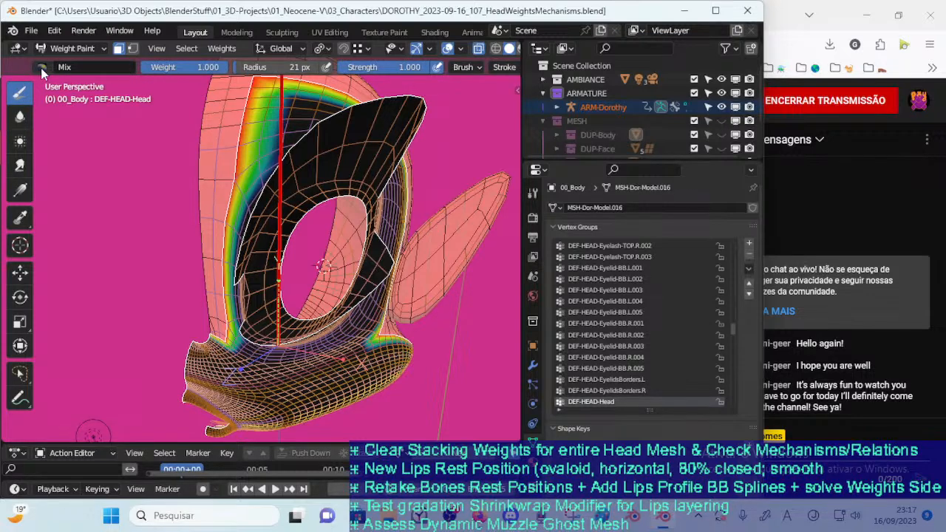
pyautogui.moveTo(178, 67); pyautogui.dragTo(74, 74)
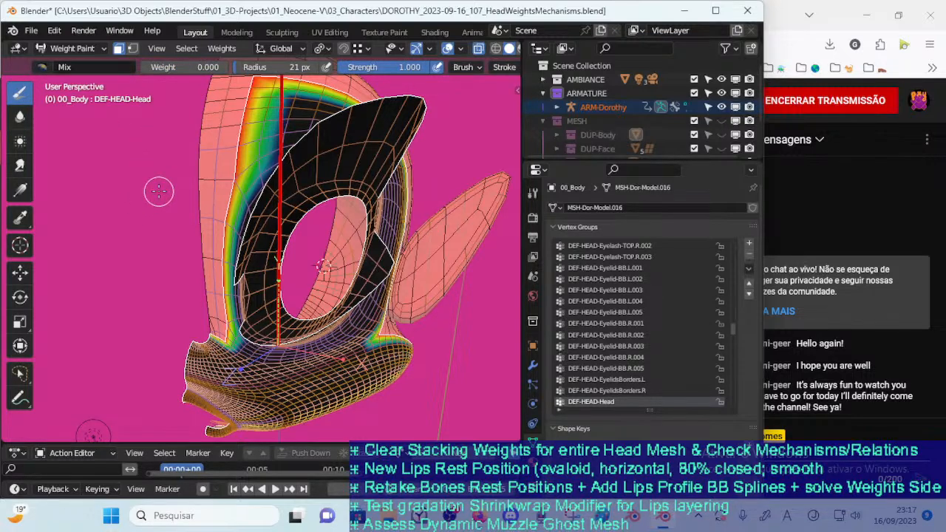
pyautogui.hotkey('shift', 'k')
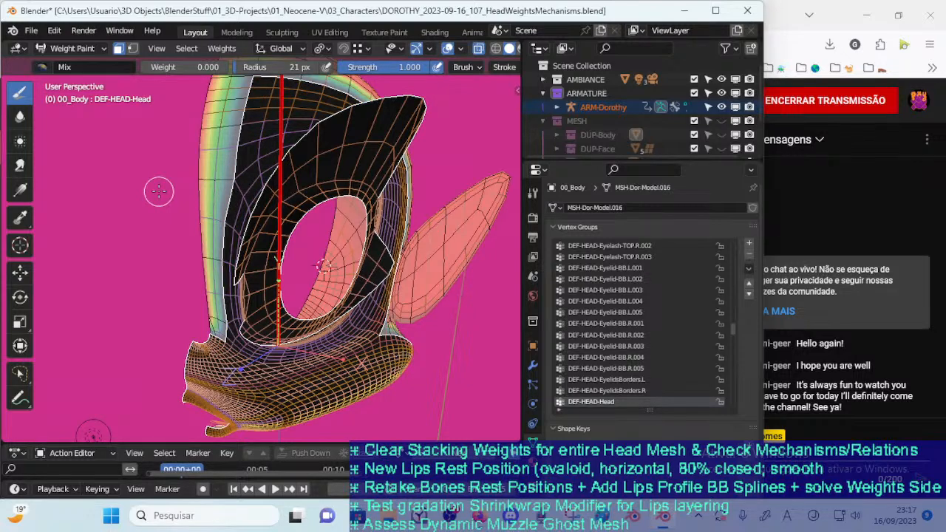
pyautogui.press('ctrl+KP_Add')
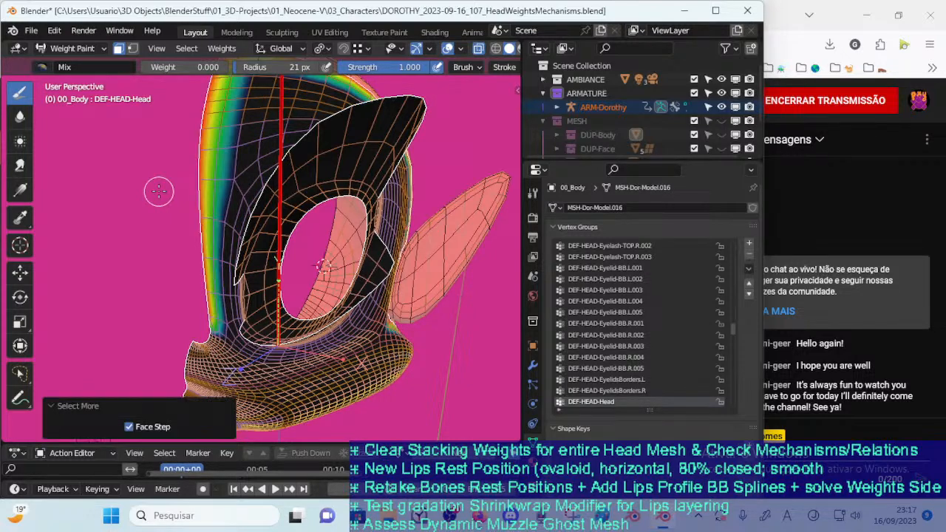
pyautogui.press('ctrl+KP_Subtract')
pyautogui.press('ctrl+KP_Subtract')
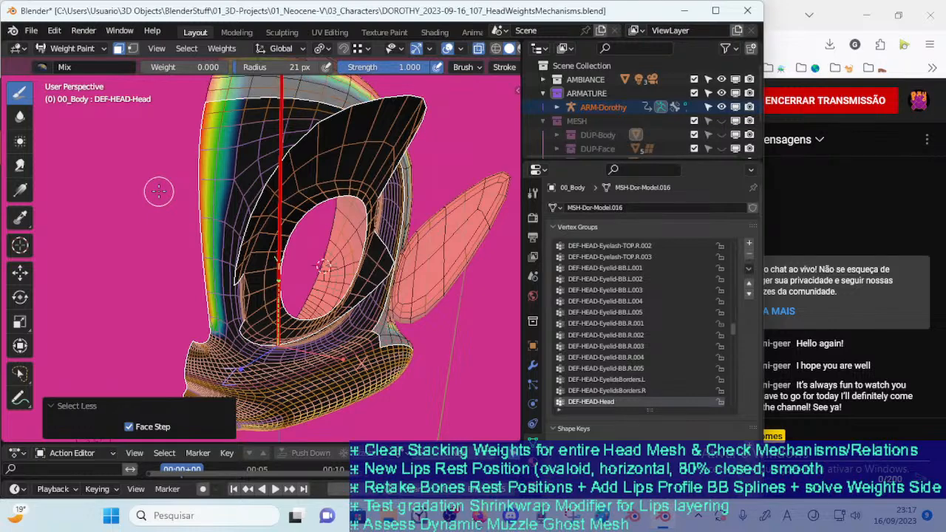
pyautogui.hotkey('ctrl', 'z')
pyautogui.hotkey('ctrl', 'z')
pyautogui.hotkey('ctrl', 'z')
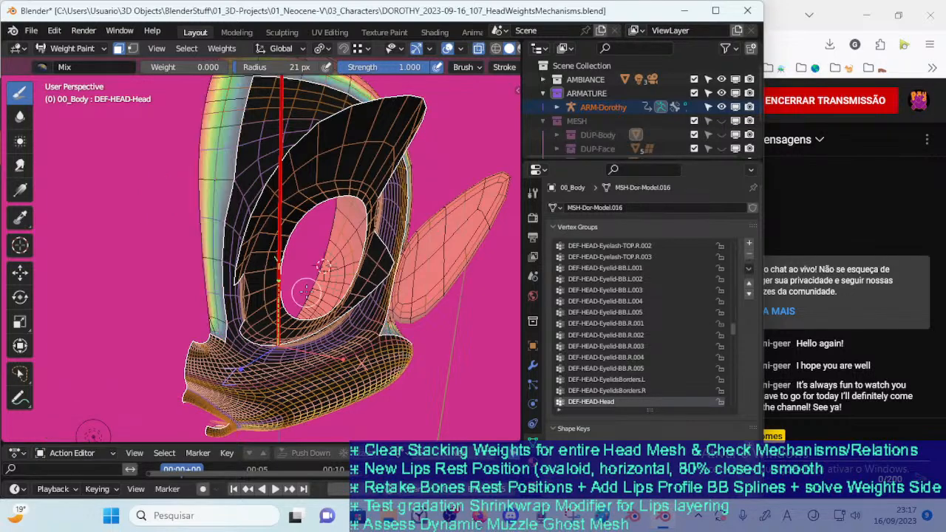
# Invert the masked vertex selection and inspect the head weights around the eye opening
pyautogui.moveTo(325, 299)
pyautogui.mouseDown(button='middle')
pyautogui.moveTo(257, 312)
pyautogui.moveTo(323, 303)
pyautogui.moveTo(308, 307)
pyautogui.mouseUp(button='middle')
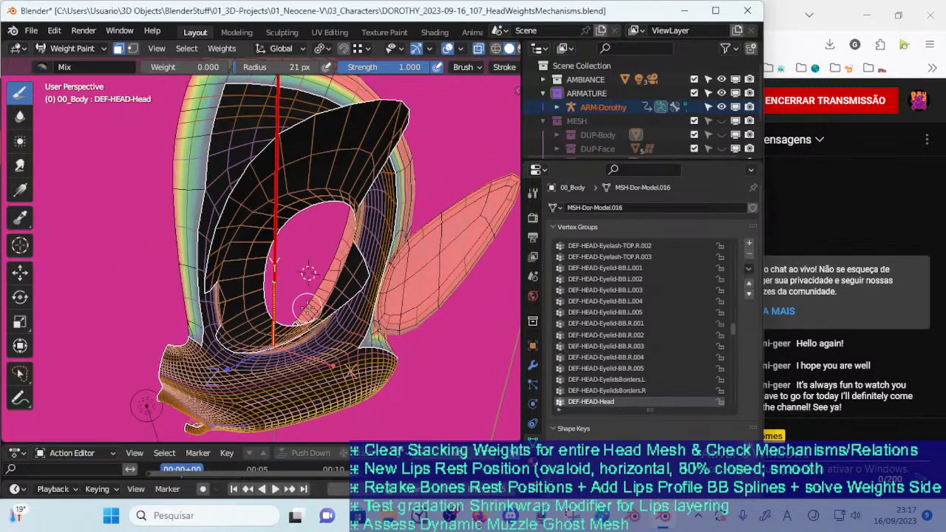
pyautogui.moveTo(305, 309); pyautogui.dragTo(337, 307, button='middle')
pyautogui.hotkey('alt', 'z')
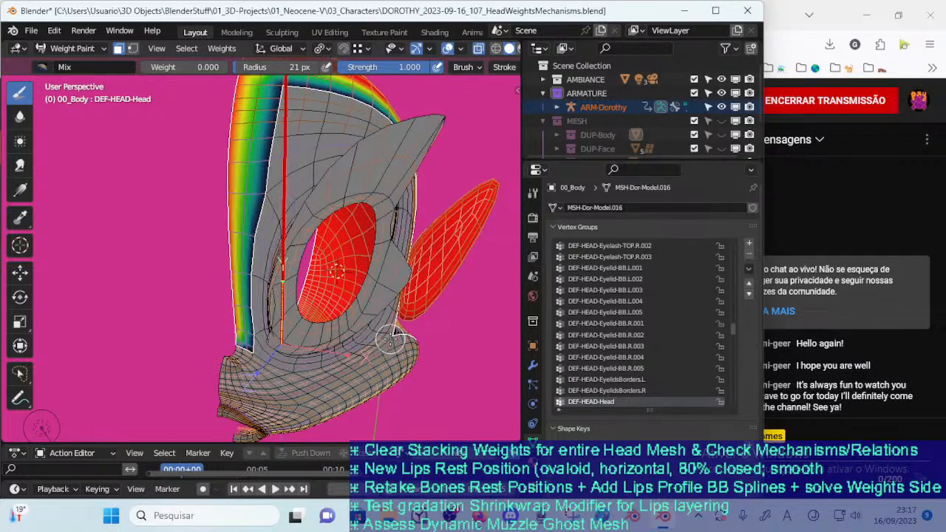
pyautogui.moveTo(394, 340); pyautogui.dragTo(256, 325, button='middle')
pyautogui.moveTo(305, 361); pyautogui.dragTo(381, 326, button='middle')
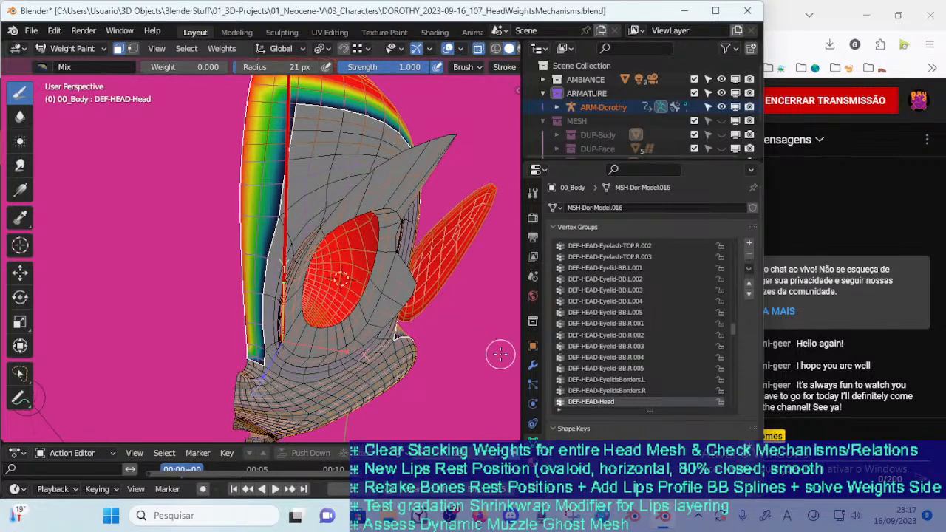
pyautogui.press('ctrl+KP_Add')
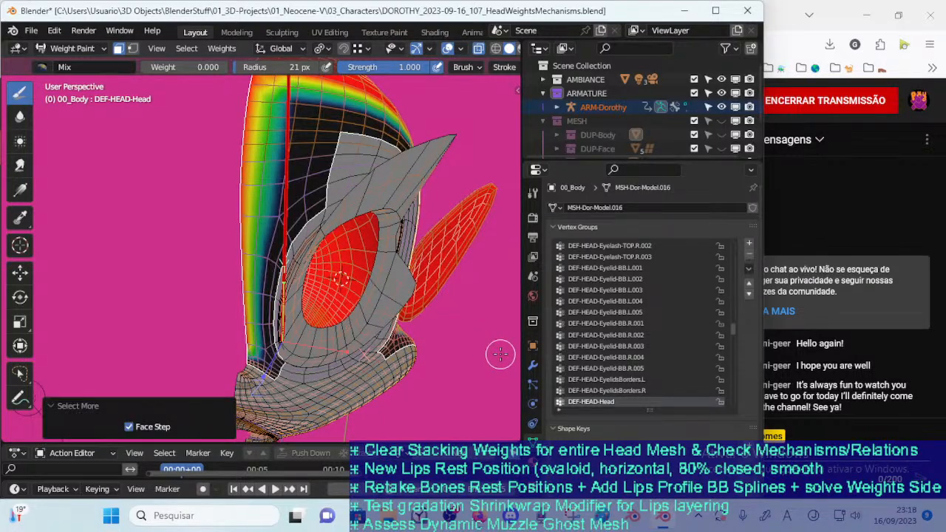
pyautogui.hotkey('ctrl', 'i')
pyautogui.moveTo(345, 425); pyautogui.dragTo(86, 364, button='middle')
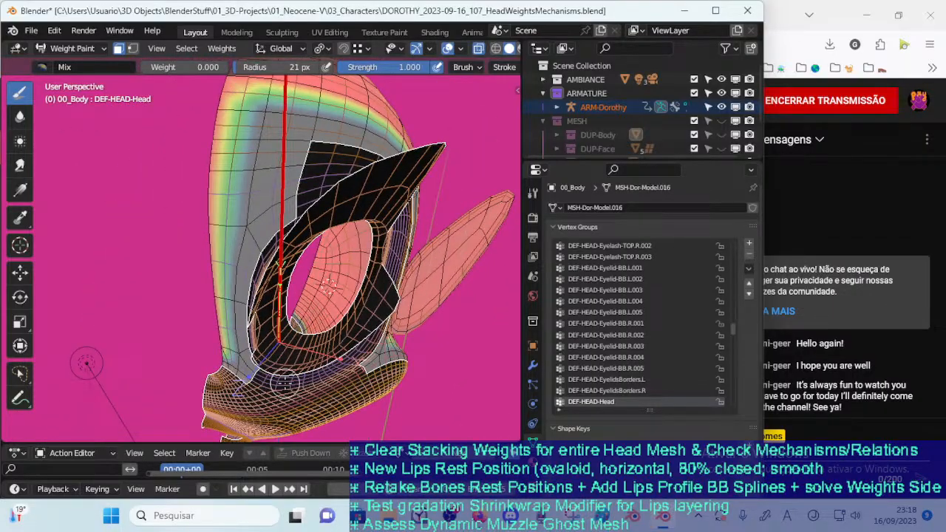
pyautogui.hotkey('ctrl', 'i')
pyautogui.hotkey('ctrl', 'i')
pyautogui.hotkey('ctrl', 'i')
pyautogui.hotkey('ctrl', 'i')
pyautogui.moveTo(87, 364); pyautogui.dragTo(57, 386, button='middle')
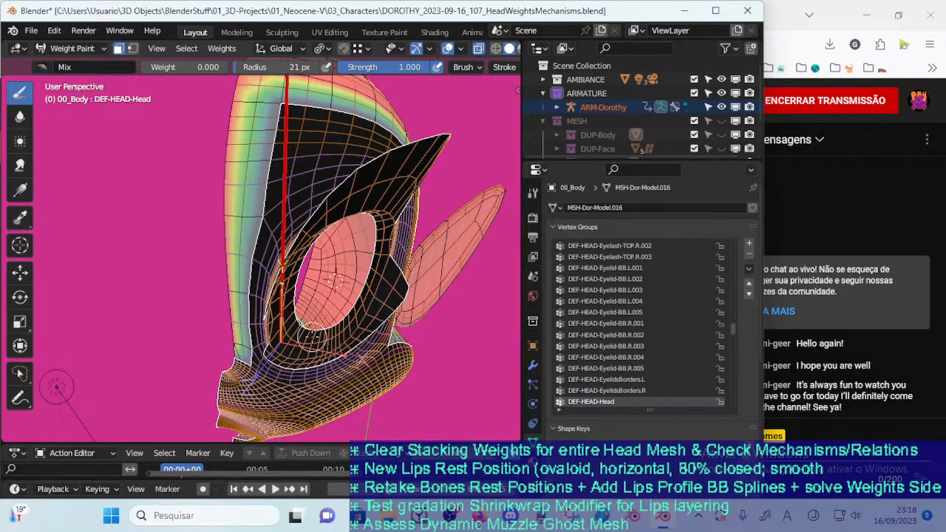
pyautogui.press('ctrl+KP_Add')
pyautogui.moveTo(57, 386); pyautogui.dragTo(155, 268, button='middle')
pyautogui.moveTo(303, 334); pyautogui.dragTo(307, 338, button='middle')
pyautogui.press('ctrl+KP_Subtract')
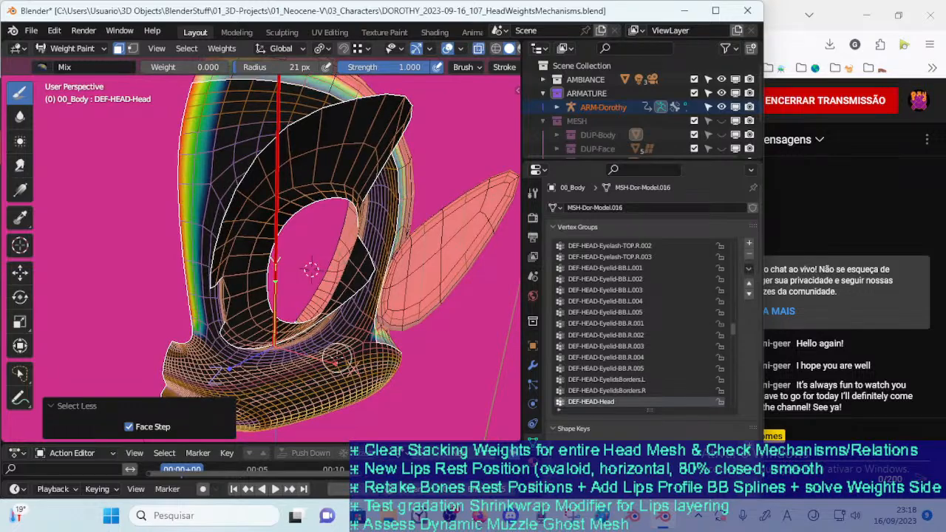
pyautogui.hotkey('ctrl', 'z')
pyautogui.hotkey('ctrl', 'z')
# Invert the masked selection to the outer head and ears and fill it with weight 1
pyautogui.moveTo(309, 291)
pyautogui.mouseDown(button='middle')
pyautogui.moveTo(252, 287)
pyautogui.moveTo(145, 255)
pyautogui.moveTo(101, 290)
pyautogui.moveTo(257, 295)
pyautogui.moveTo(224, 303)
pyautogui.moveTo(271, 397)
pyautogui.moveTo(280, 327)
pyautogui.moveTo(365, 362)
pyautogui.moveTo(288, 330)
pyautogui.mouseUp(button='middle')
pyautogui.hotkey('ctrl', 'i')
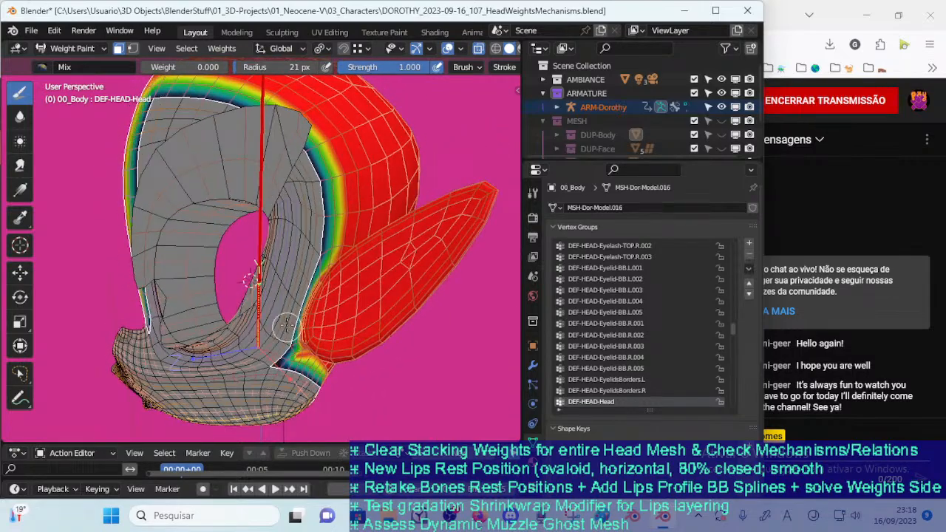
pyautogui.moveTo(278, 292); pyautogui.dragTo(385, 280, button='middle')
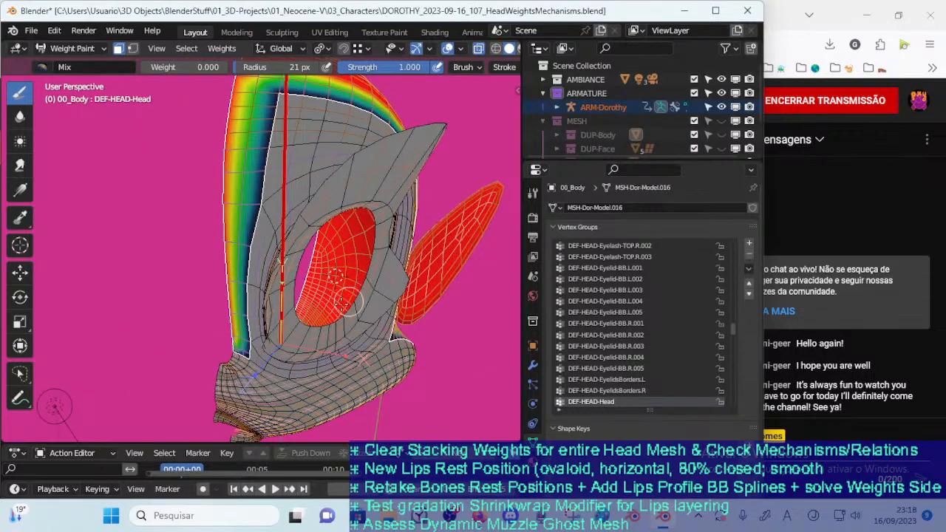
pyautogui.moveTo(179, 70); pyautogui.dragTo(266, 76)
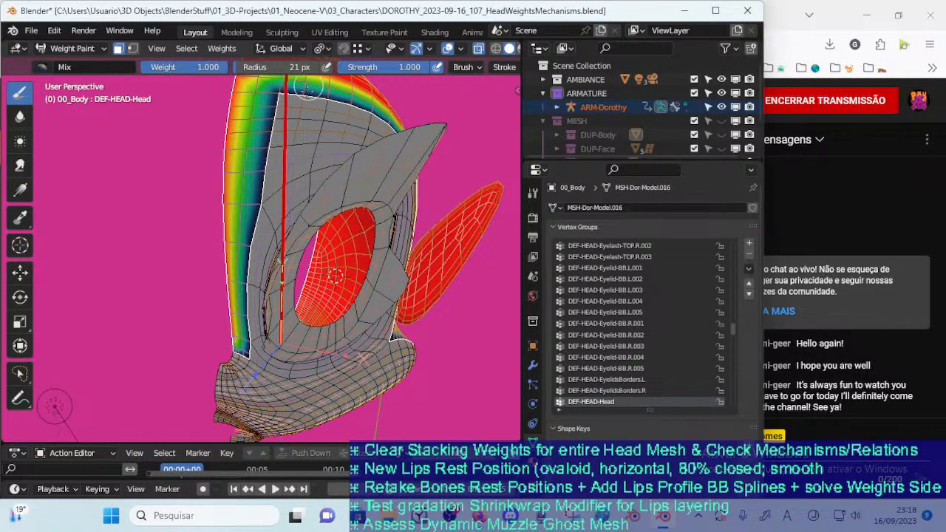
pyautogui.hotkey('shift', 'k')
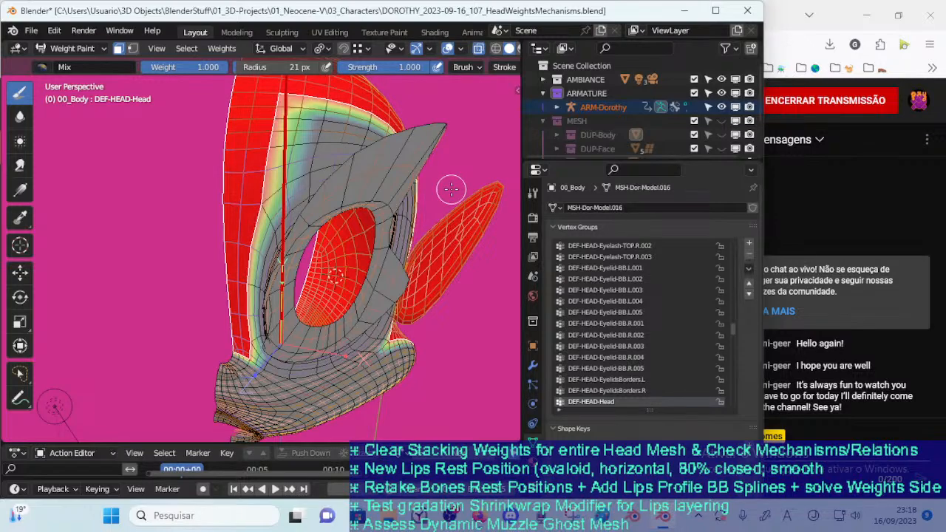
# Invert the masked selection back to the face and inspect the DEF-HEAD-Head weight gradient where the eye region meets the muzzle
pyautogui.moveTo(286, 274); pyautogui.dragTo(273, 273, button='middle')
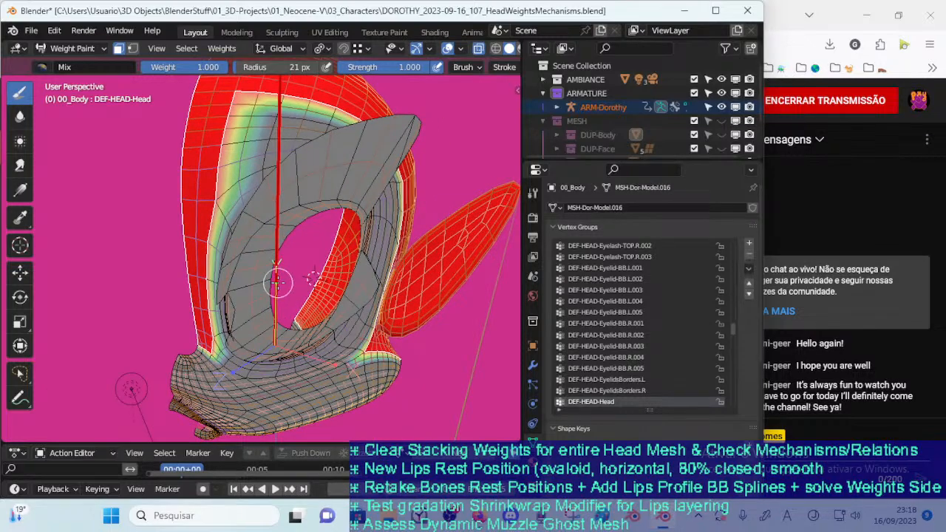
pyautogui.hotkey('ctrl', 'Tab')
pyautogui.hotkey('alt', 'a')
pyautogui.click(277, 282)
pyautogui.click(313, 290)
pyautogui.click(278, 292)
pyautogui.keyDown('shift'); pyautogui.click(353, 340); pyautogui.keyUp('shift')
pyautogui.hotkey('ctrl', 'Tab')
pyautogui.click(326, 342)
pyautogui.moveTo(272, 354); pyautogui.dragTo(284, 310, button='middle')
pyautogui.hotkey('ctrl', 'i')
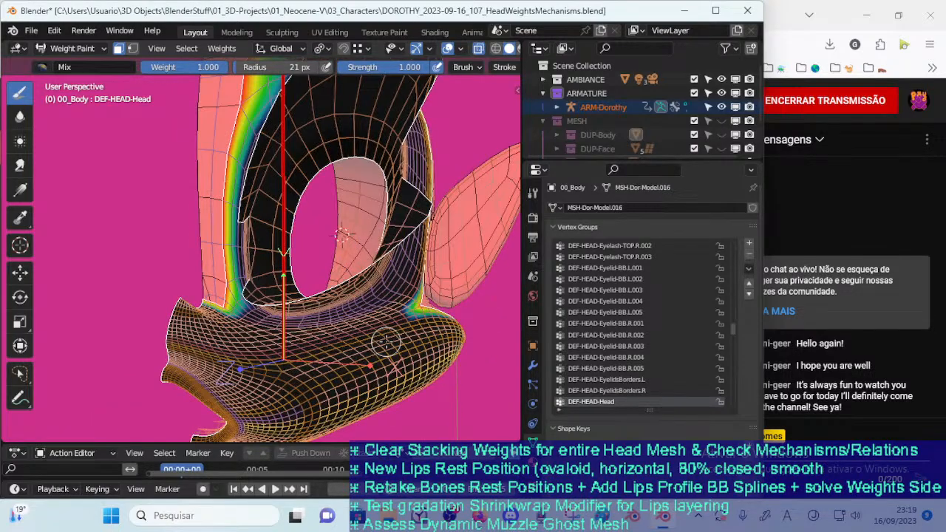
pyautogui.scroll(4, 385, 342)
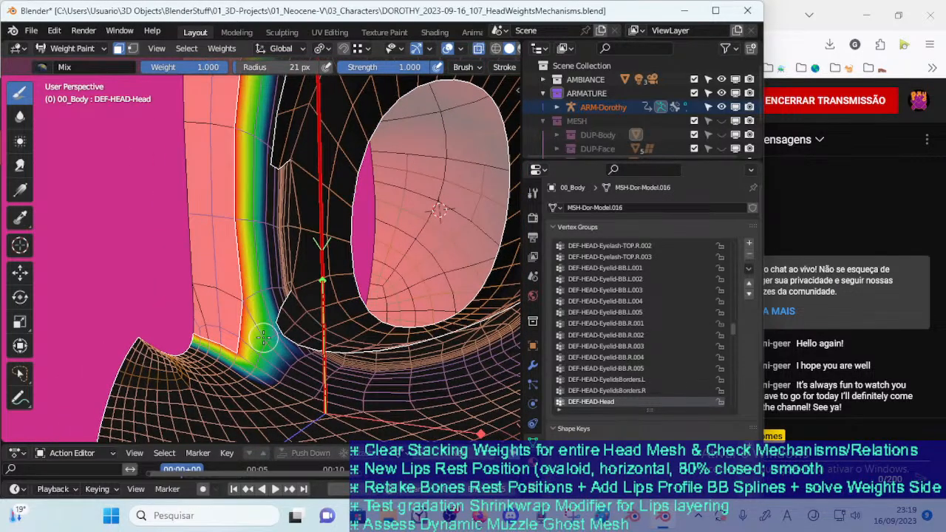
pyautogui.moveTo(267, 326)
pyautogui.mouseDown(button='middle')
pyautogui.moveTo(257, 368)
pyautogui.moveTo(222, 391)
pyautogui.moveTo(272, 352)
pyautogui.mouseUp(button='middle')
pyautogui.scroll(-4, 215, 396)
# Leave Weight Paint mode and open the 00_Body mesh in Edit Mode
pyautogui.hotkey('ctrl', 'Tab')
pyautogui.click(251, 346)
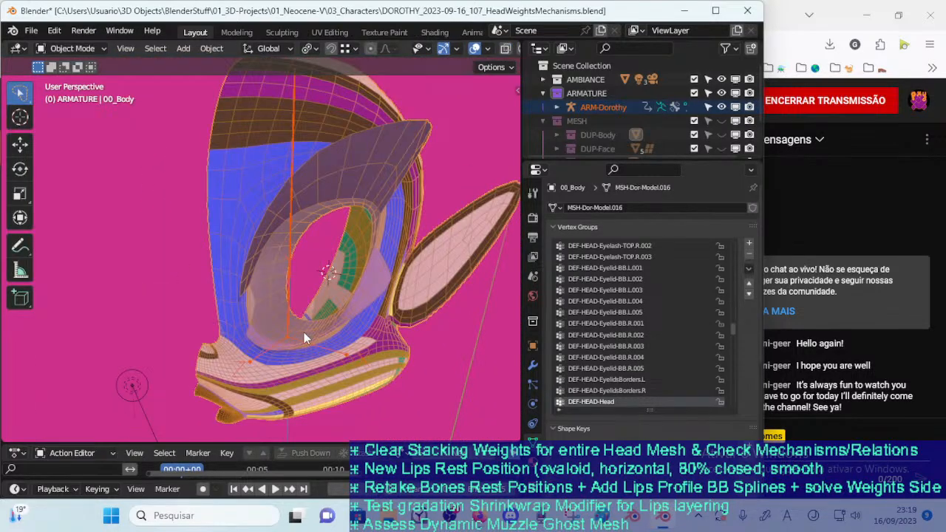
pyautogui.click(304, 338)
pyautogui.press('Tab')
pyautogui.press('Tab')
pyautogui.press('Tab')
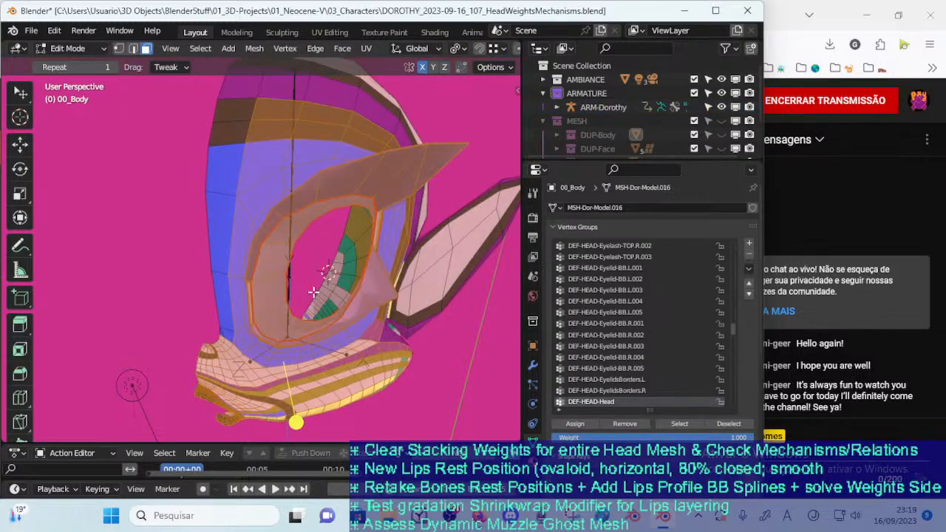
# Clear the selection and hide the linked upper and lower eyelash pieces, delimited by seam
pyautogui.hotkey('alt', 'a')
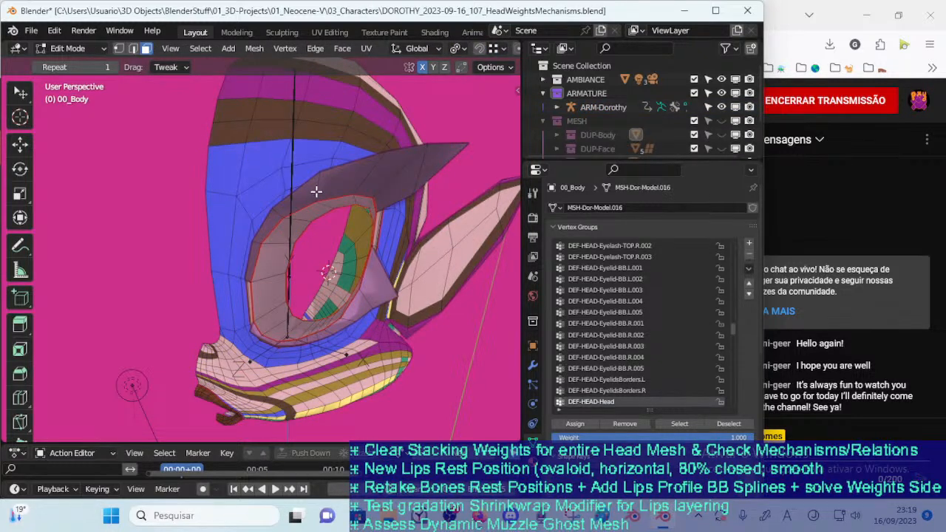
pyautogui.hotkey('ctrl', 'l')
pyautogui.press('l')
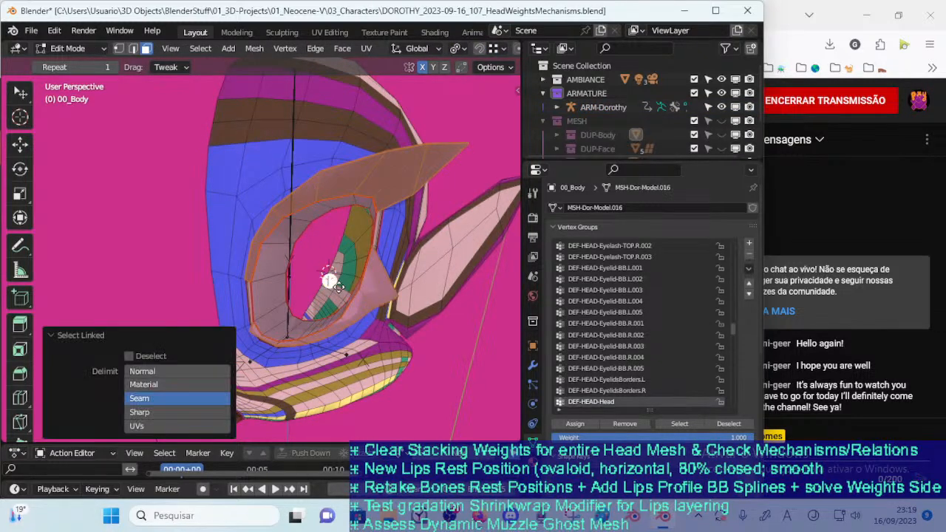
pyautogui.press('h')
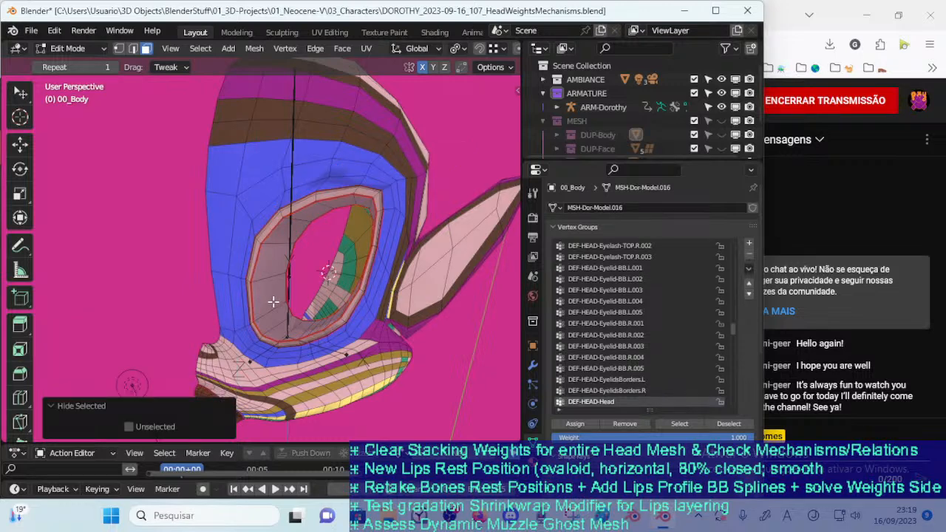
# Hide the linked eyelid ring and the thin border strip around the eye opening
pyautogui.press('l')
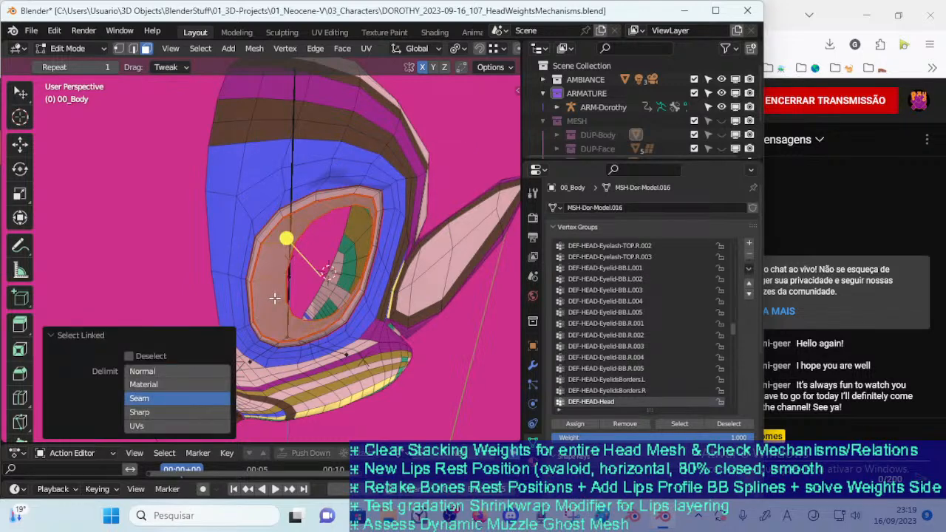
pyautogui.press('h')
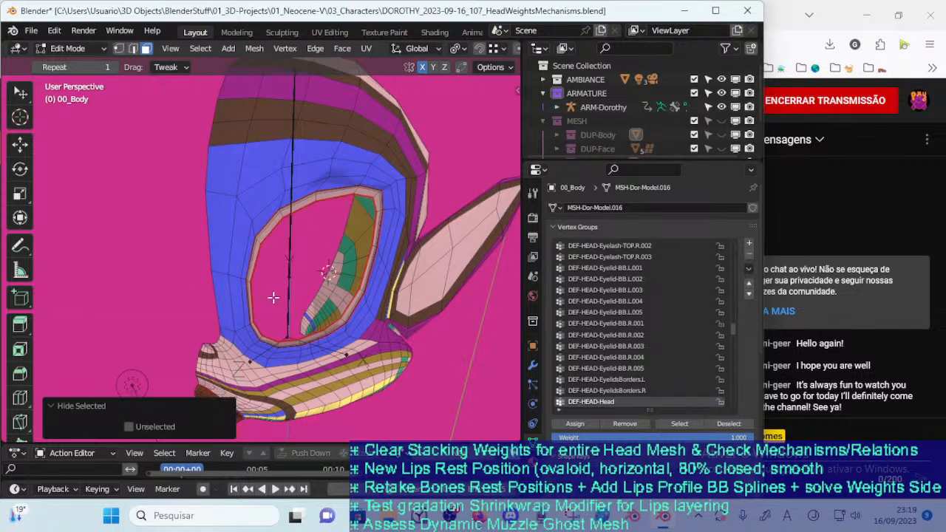
pyautogui.scroll(3, 275, 296)
pyautogui.press('l')
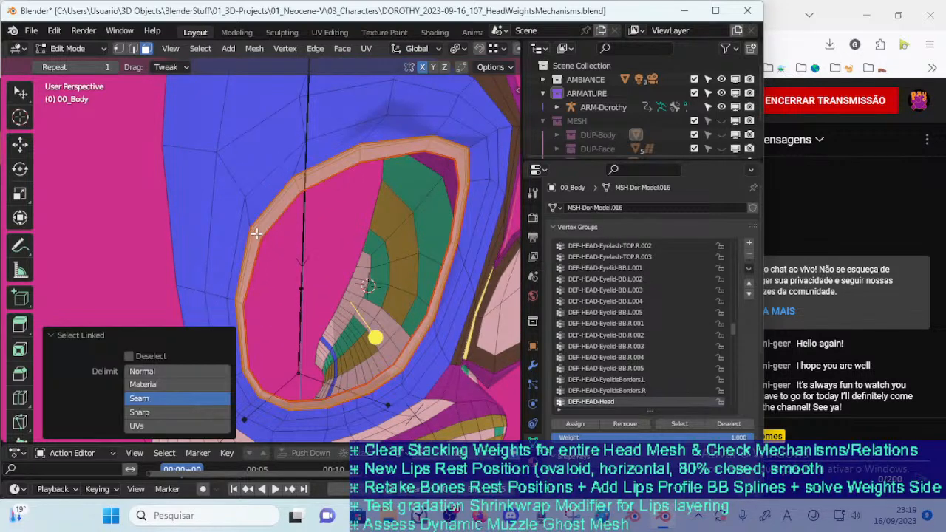
pyautogui.press('h')
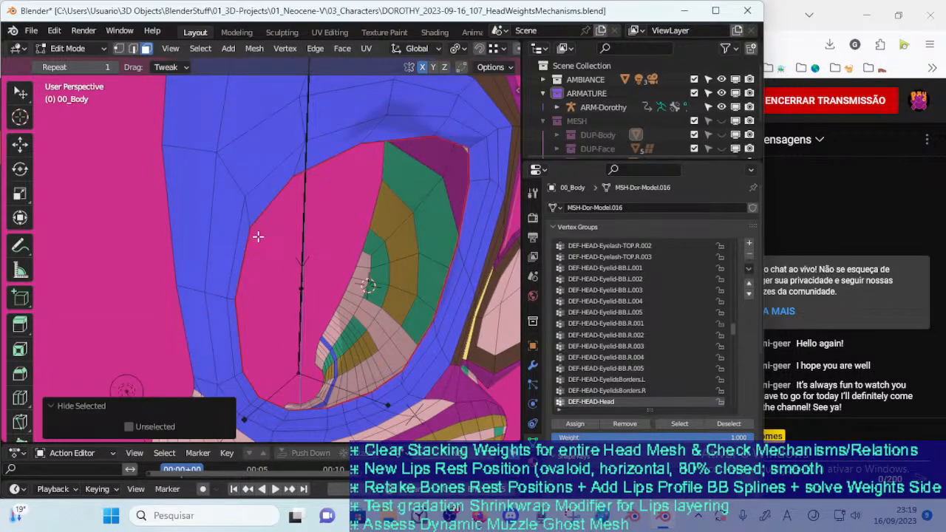
pyautogui.scroll(-6, 268, 237)
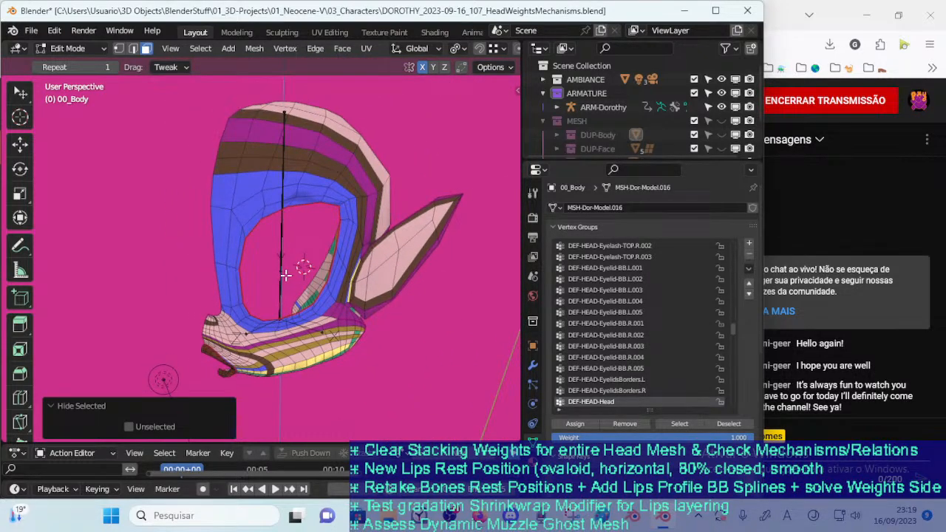
# Select the geometry of the !Hide-1b-HeadSkull vertex group and invert the selection to the rest of the head
pyautogui.moveTo(733, 331); pyautogui.dragTo(740, 230)
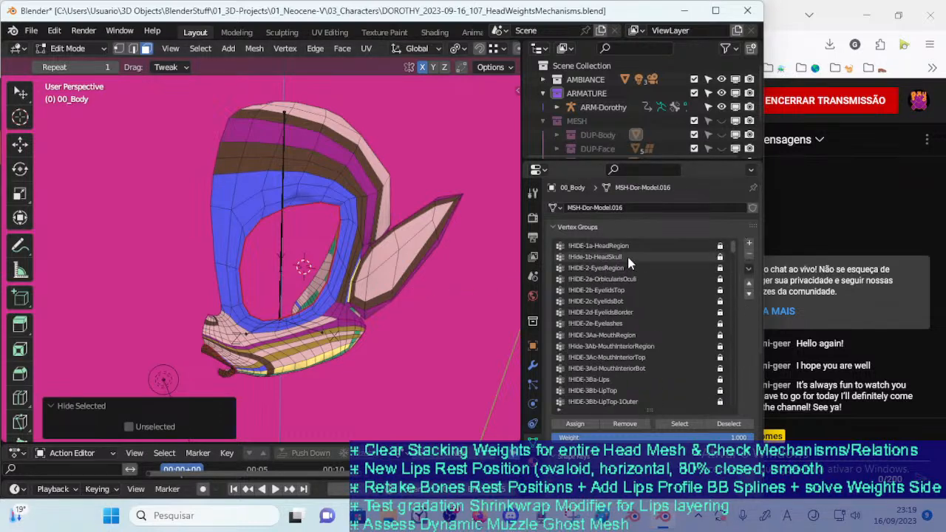
pyautogui.click(598, 257)
pyautogui.click(679, 423)
pyautogui.scroll(1, 343, 326)
pyautogui.scroll(2, 343, 326)
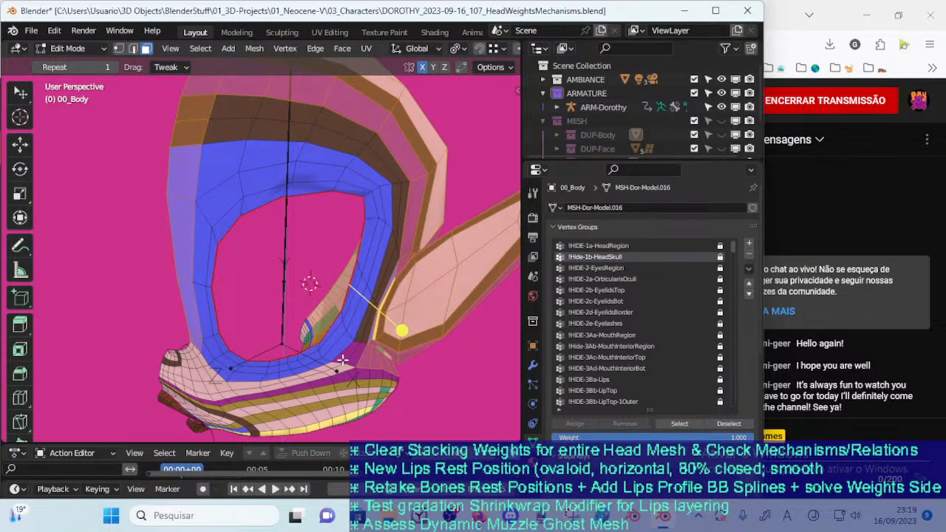
pyautogui.hotkey('ctrl', 'i')
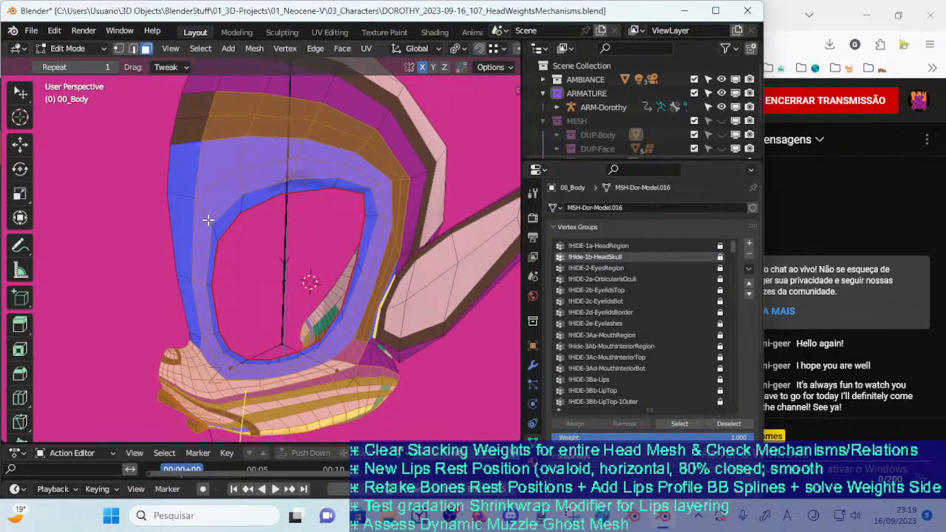
# Switch to vertex selection and extend the selection to the inner vertex loop around the eye opening, leaving out its border
pyautogui.press('1')
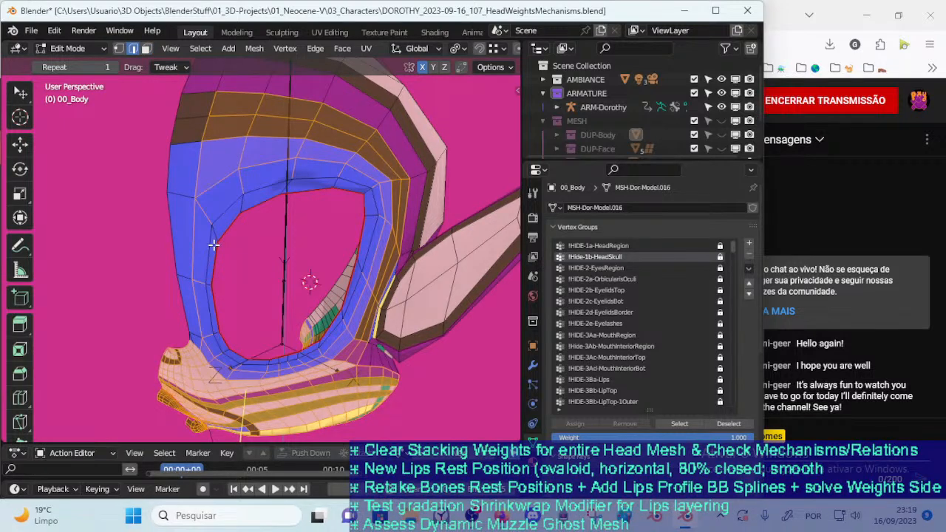
pyautogui.moveTo(218, 245); pyautogui.dragTo(246, 232, button='middle')
pyautogui.moveTo(264, 277)
pyautogui.mouseDown(button='middle')
pyautogui.moveTo(236, 296)
pyautogui.moveTo(250, 312)
pyautogui.moveTo(268, 313)
pyautogui.moveTo(256, 293)
pyautogui.mouseUp(button='middle')
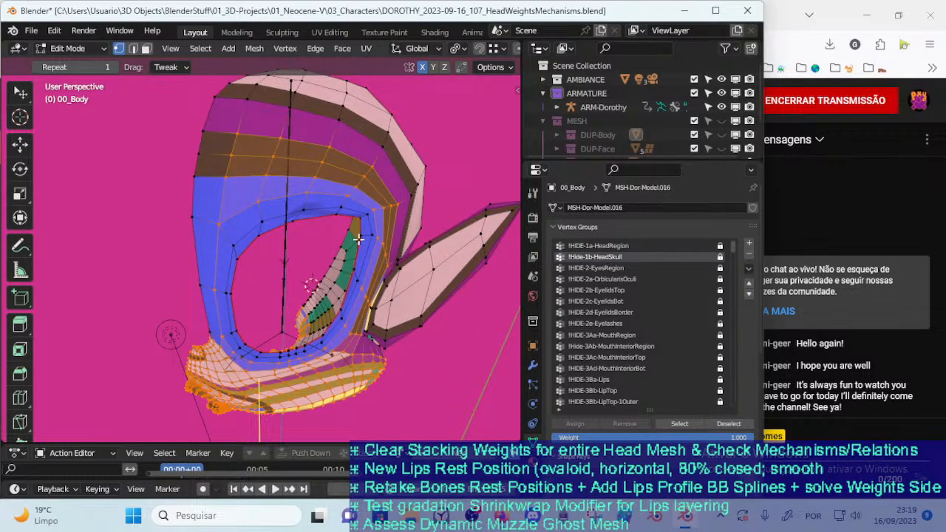
pyautogui.moveTo(360, 239); pyautogui.dragTo(341, 267, button='middle')
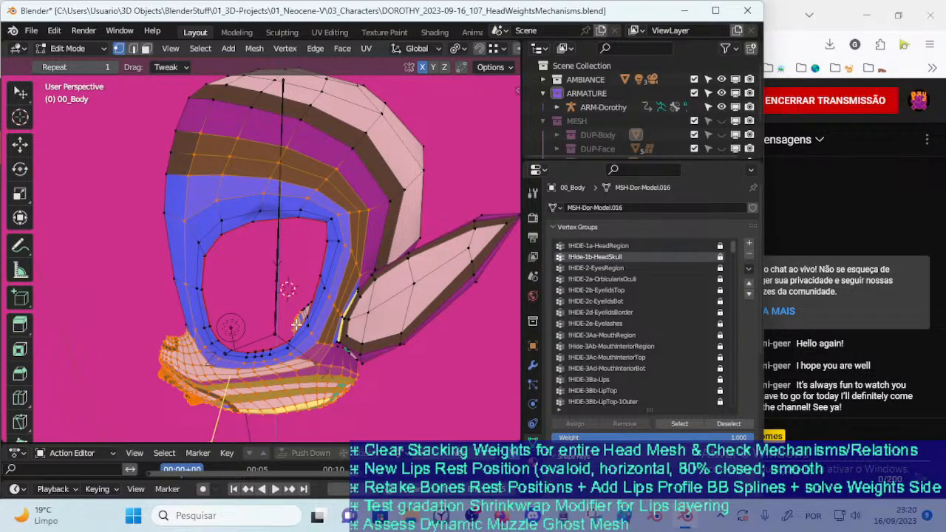
pyautogui.moveTo(310, 328); pyautogui.dragTo(315, 297, button='middle')
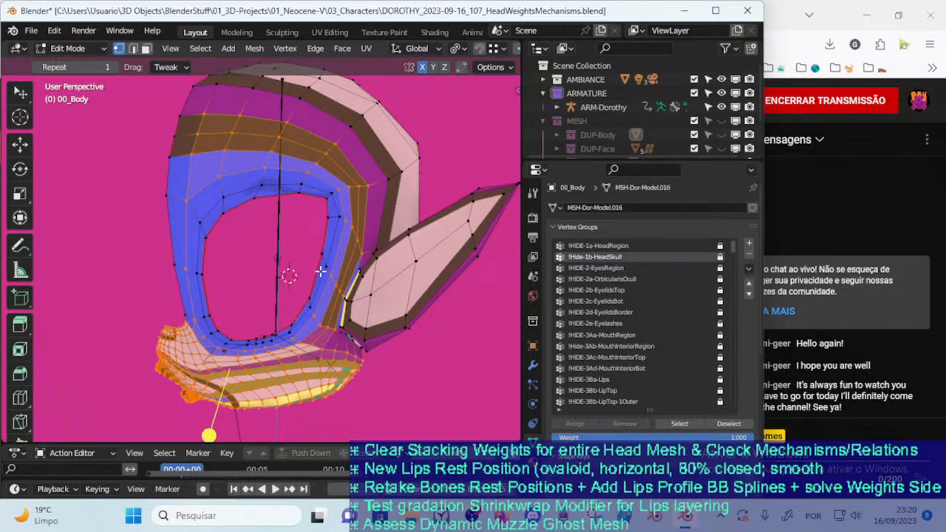
pyautogui.moveTo(322, 277)
pyautogui.mouseDown(button='middle')
pyautogui.moveTo(350, 283)
pyautogui.moveTo(334, 290)
pyautogui.moveTo(338, 275)
pyautogui.mouseUp(button='middle')
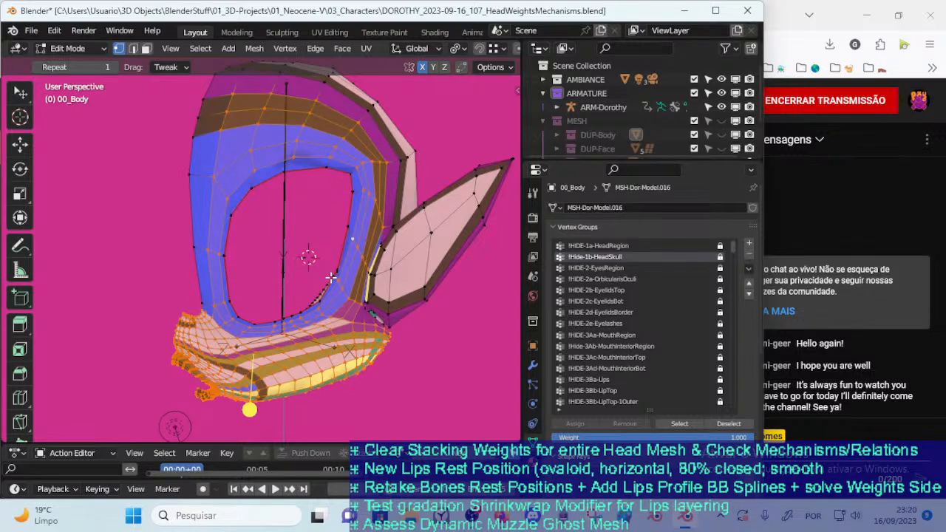
pyautogui.keyDown('alt'); pyautogui.keyDown('shift'); pyautogui.click(331, 277); pyautogui.keyUp('shift'); pyautogui.keyUp('alt')
pyautogui.moveTo(224, 298); pyautogui.dragTo(309, 309, button='middle')
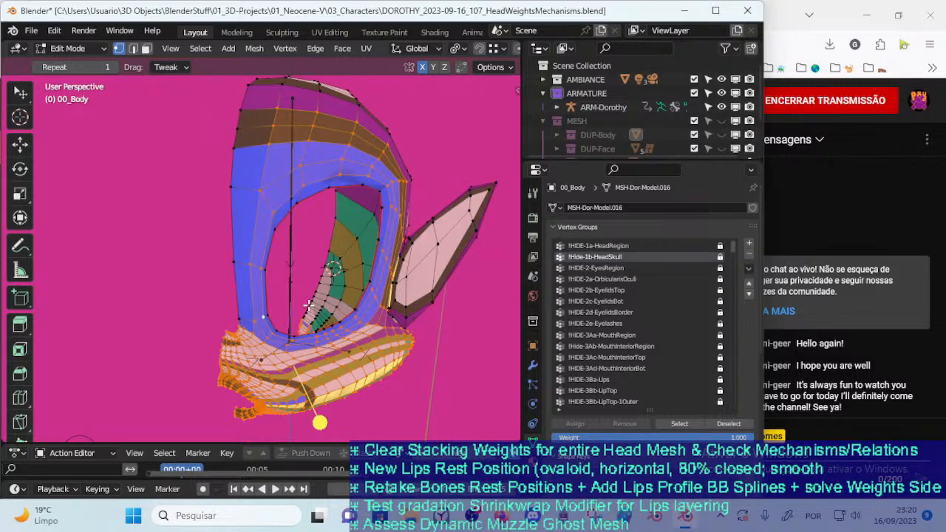
# Return to Object Mode, select the ARM-Dorothy armature with the body, and put 00_Body into Weight Paint mode
pyautogui.hotkey('ctrl', 'Tab')
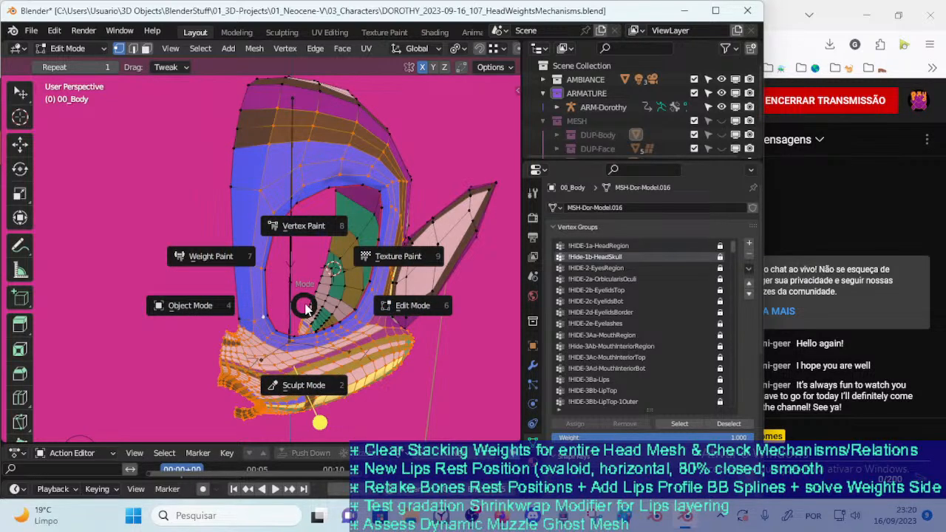
pyautogui.press('o')
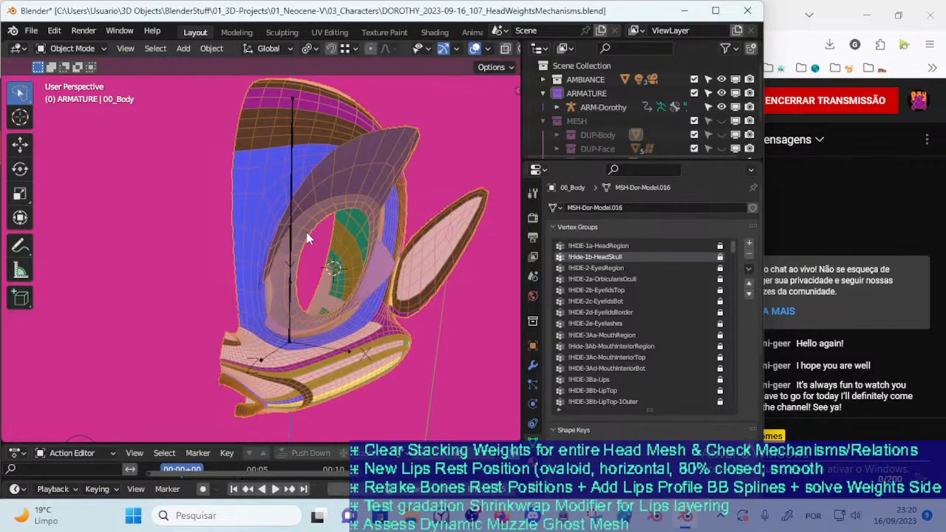
pyautogui.click(290, 245)
pyautogui.keyDown('shift'); pyautogui.click(260, 236); pyautogui.keyUp('shift')
pyautogui.hotkey('ctrl', 'Tab')
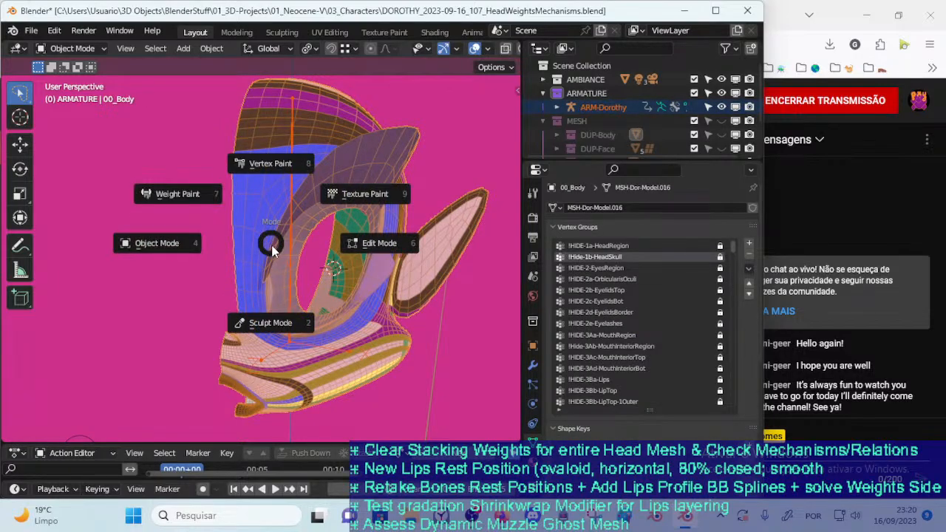
pyautogui.press('w')
pyautogui.scroll(1, 299, 286)
pyautogui.moveTo(298, 286)
pyautogui.mouseDown(button='middle')
pyautogui.moveTo(298, 274)
pyautogui.moveTo(278, 281)
pyautogui.moveTo(311, 304)
pyautogui.mouseUp(button='middle')
pyautogui.scroll(1, 293, 268)
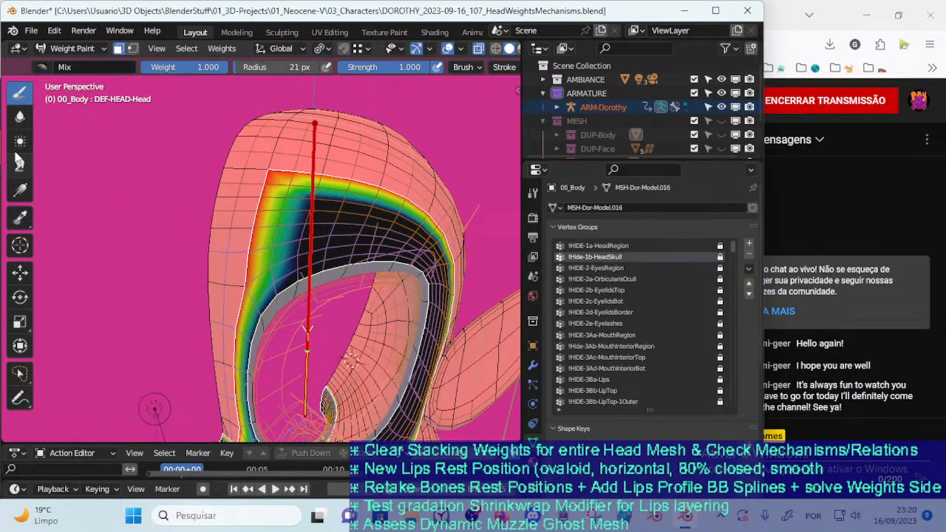
# Choose the Blur brush, set its radius to 63 px, and try to blur the DEF-HEAD-Head weights at the forehead edge
pyautogui.click(20, 117)
pyautogui.press('f')
pyautogui.click(270, 244)
pyautogui.moveTo(273, 263); pyautogui.dragTo(254, 256, button='middle')
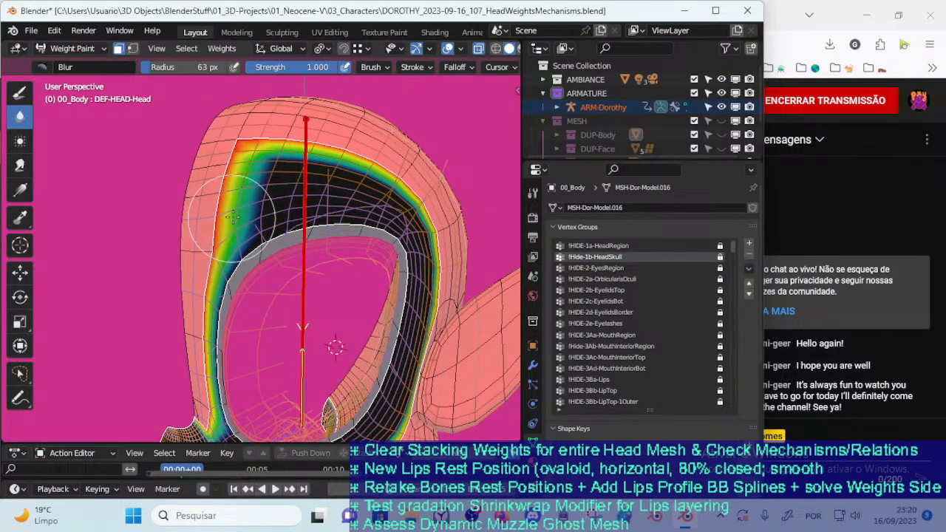
pyautogui.click(252, 220)
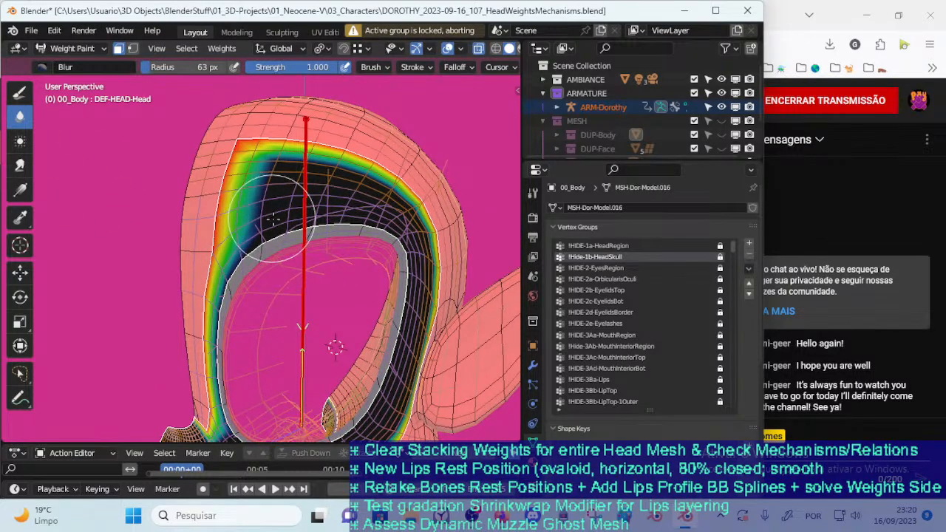
# Toggle the paint mask off and back on, and unlock the active DEF-HEAD-Head vertex group
pyautogui.scroll(-3, 402, 290)
pyautogui.moveTo(389, 297)
pyautogui.mouseDown(button='middle')
pyautogui.moveTo(397, 310)
pyautogui.moveTo(402, 304)
pyautogui.mouseUp(button='middle')
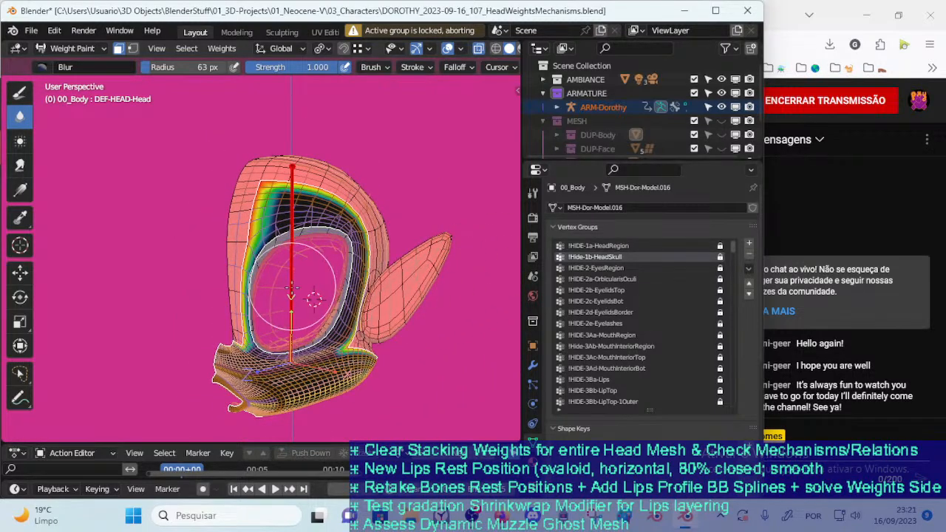
pyautogui.press('m')
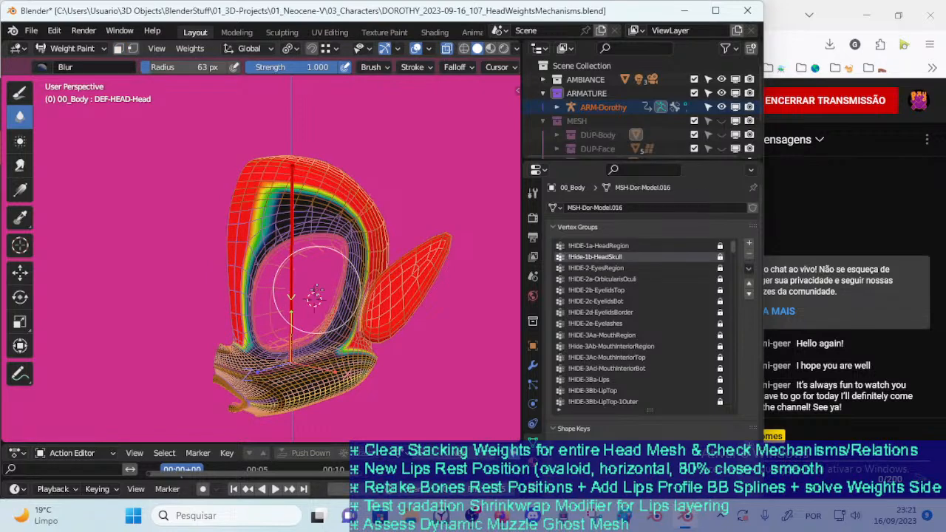
pyautogui.press('m')
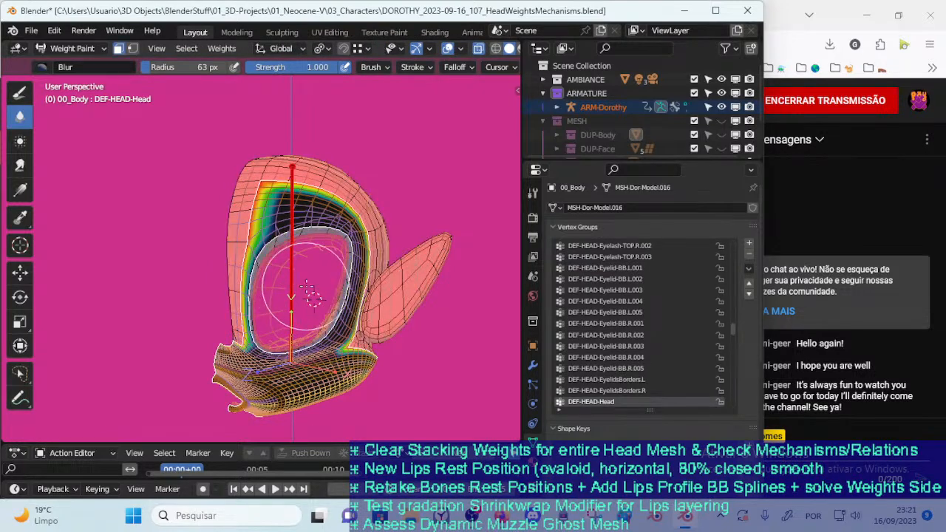
# Blur the DEF-HEAD-Head weights across the forehead and brow boundary with a 48 px brush
pyautogui.scroll(3, 305, 286)
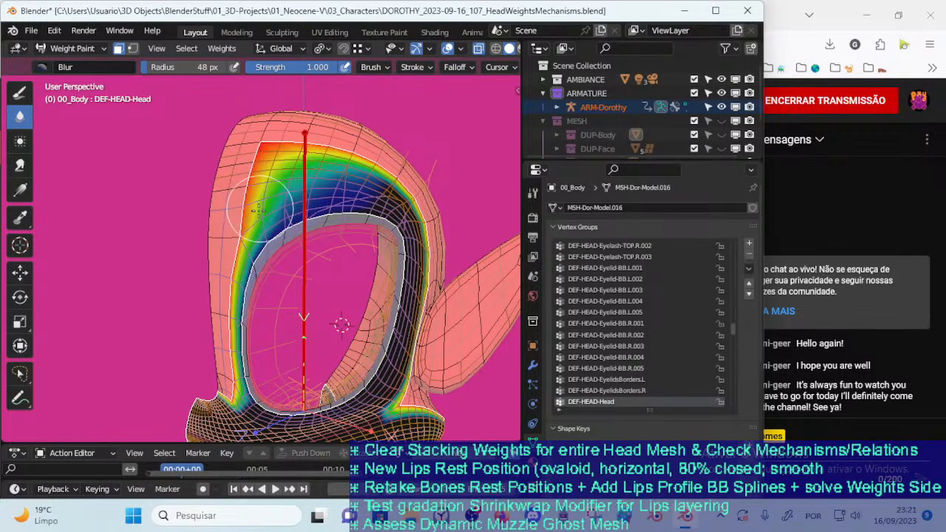
pyautogui.moveTo(250, 225)
pyautogui.mouseDown()
pyautogui.moveTo(238, 259)
pyautogui.moveTo(262, 168)
pyautogui.mouseUp()
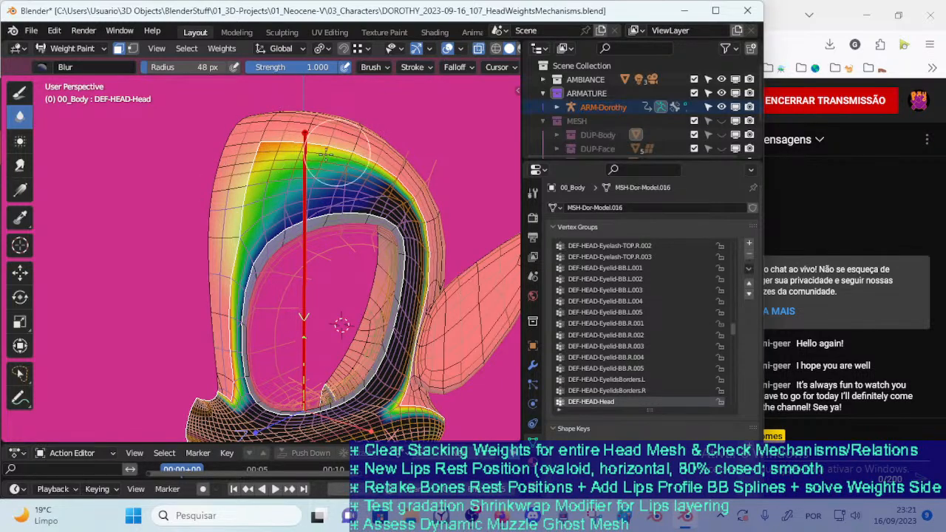
pyautogui.moveTo(377, 164); pyautogui.dragTo(324, 165, button='middle')
pyautogui.moveTo(323, 165)
pyautogui.mouseDown()
pyautogui.moveTo(356, 177)
pyautogui.moveTo(280, 159)
pyautogui.moveTo(266, 166)
pyautogui.moveTo(348, 196)
pyautogui.moveTo(277, 211)
pyautogui.moveTo(201, 257)
pyautogui.moveTo(366, 214)
pyautogui.moveTo(381, 251)
pyautogui.moveTo(374, 196)
pyautogui.moveTo(359, 329)
pyautogui.moveTo(360, 262)
pyautogui.moveTo(370, 252)
pyautogui.moveTo(373, 285)
pyautogui.moveTo(361, 274)
pyautogui.moveTo(359, 296)
pyautogui.mouseUp()
pyautogui.moveTo(360, 296); pyautogui.dragTo(327, 296, button='middle')
# Reduce the Blur radius to 38 px and soften the weights along the narrow strip between the eye opening and nose bridge
pyautogui.press('f')
pyautogui.click(295, 333)
pyautogui.moveTo(296, 335); pyautogui.dragTo(330, 315, button='middle')
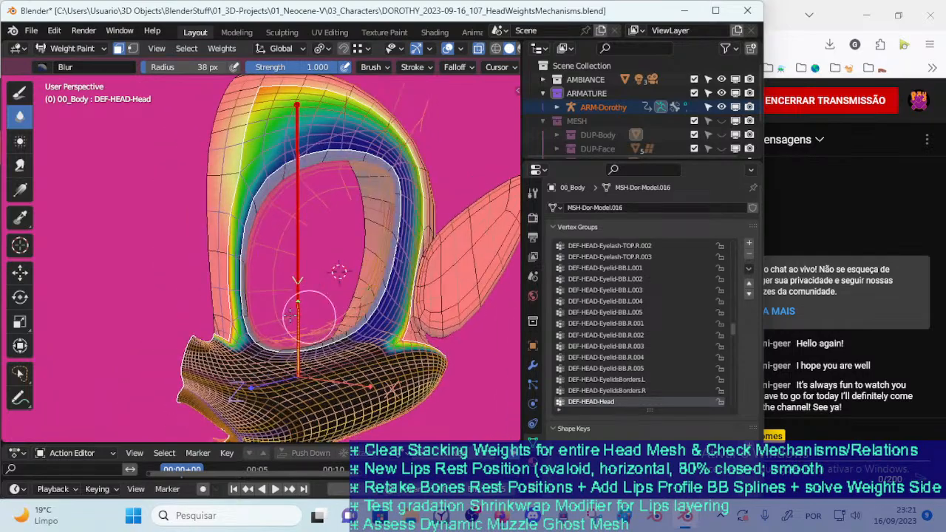
pyautogui.scroll(2, 269, 327)
pyautogui.moveTo(269, 327)
pyautogui.mouseDown(button='middle')
pyautogui.moveTo(255, 292)
pyautogui.moveTo(281, 262)
pyautogui.mouseUp(button='middle')
pyautogui.scroll(1, 281, 263)
pyautogui.moveTo(265, 261)
pyautogui.mouseDown()
pyautogui.moveTo(255, 277)
pyautogui.moveTo(264, 274)
pyautogui.mouseUp()
pyautogui.moveTo(268, 269); pyautogui.dragTo(251, 285, button='middle')
pyautogui.moveTo(225, 316); pyautogui.dragTo(219, 316)
pyautogui.scroll(-3, 210, 215)
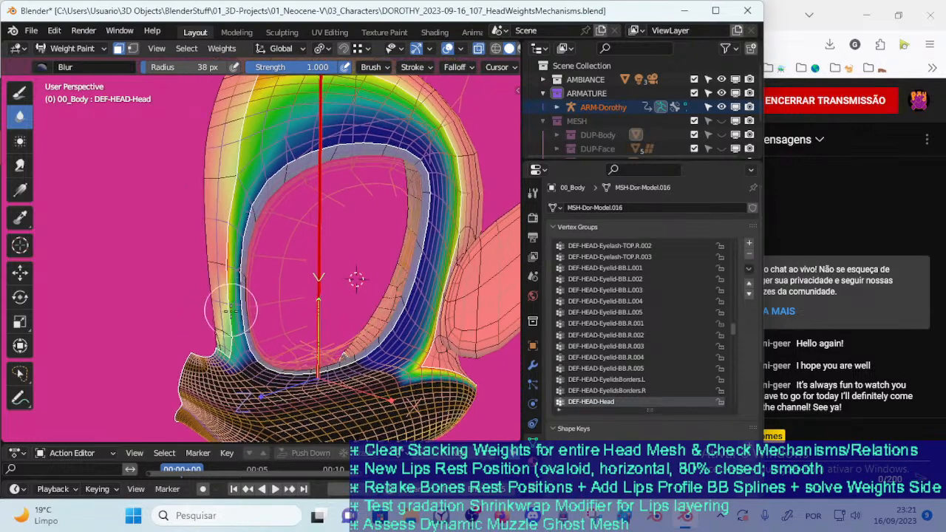
pyautogui.keyDown('shift'); pyautogui.moveTo(234, 244); pyautogui.dragTo(224, 314, button='middle'); pyautogui.keyUp('shift')
# Enlarge the Blur radius to 65 px and smooth the weight gradient above the eye opening and behind it toward the ear
pyautogui.press('f')
pyautogui.click(240, 313)
pyautogui.moveTo(226, 260)
pyautogui.mouseDown()
pyautogui.moveTo(243, 190)
pyautogui.moveTo(240, 220)
pyautogui.moveTo(260, 185)
pyautogui.moveTo(339, 185)
pyautogui.moveTo(317, 210)
pyautogui.moveTo(418, 211)
pyautogui.moveTo(440, 238)
pyautogui.moveTo(415, 231)
pyautogui.moveTo(420, 260)
pyautogui.mouseUp()
pyautogui.moveTo(420, 260); pyautogui.dragTo(368, 250, button='middle')
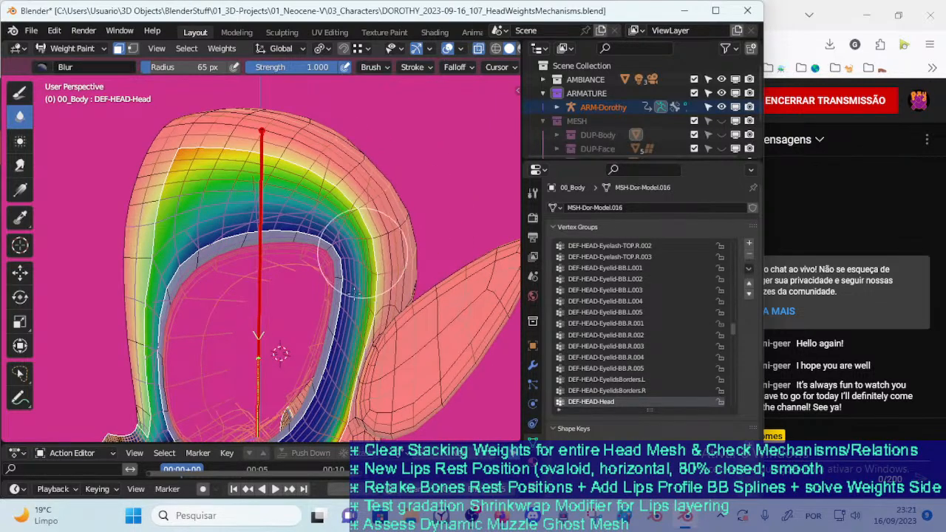
pyautogui.scroll(-2, 337, 293)
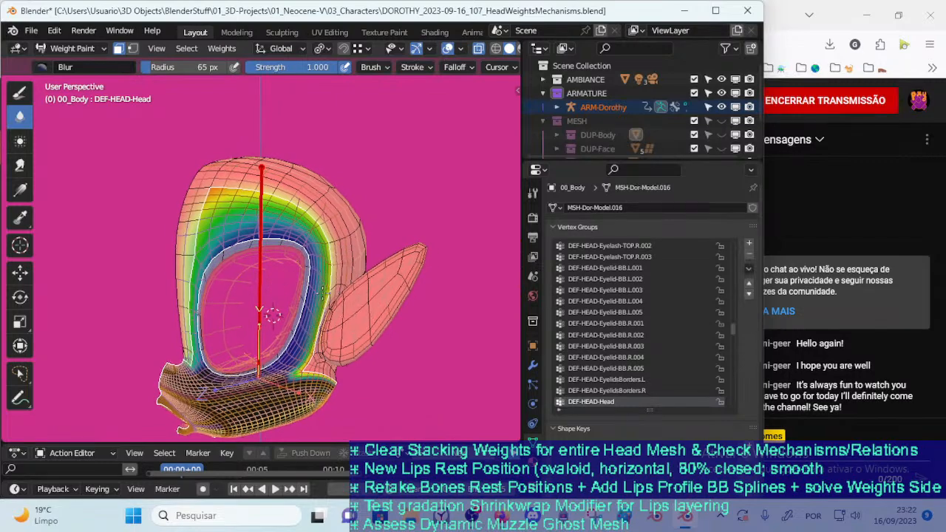
pyautogui.scroll(3, 296, 288)
pyautogui.keyDown('shift'); pyautogui.moveTo(297, 287); pyautogui.dragTo(292, 241, button='middle'); pyautogui.keyUp('shift')
pyautogui.keyDown('shift'); pyautogui.moveTo(334, 295); pyautogui.dragTo(247, 234, button='middle'); pyautogui.keyUp('shift')
# Set the Blur radius to 35 px and soften the weight boundary from the rear cheek down along the lower jaw edge
pyautogui.press('f')
pyautogui.click(283, 233)
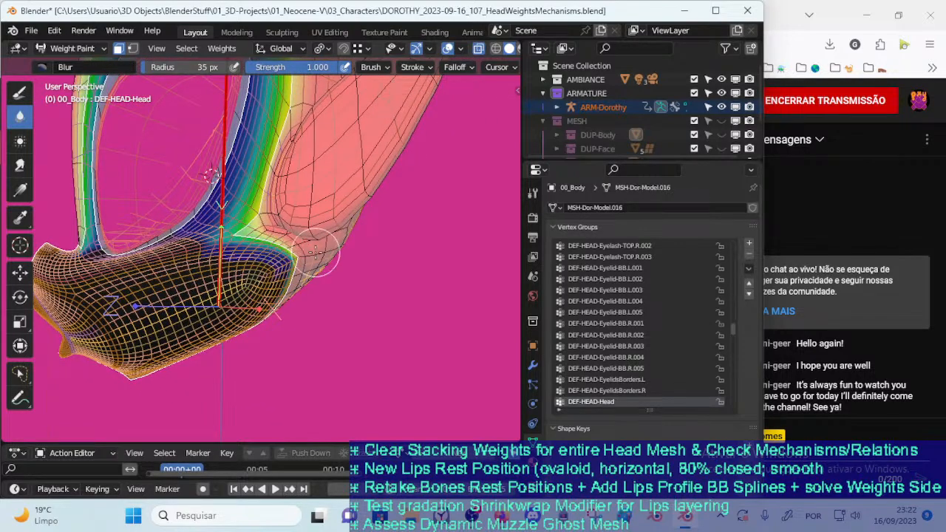
pyautogui.moveTo(297, 245); pyautogui.dragTo(259, 228, button='middle')
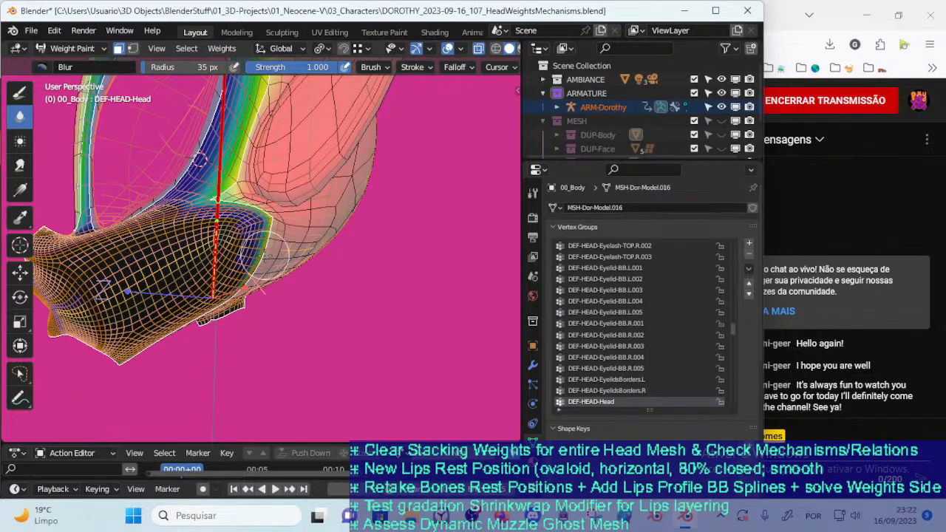
pyautogui.moveTo(259, 266); pyautogui.dragTo(279, 207, button='middle')
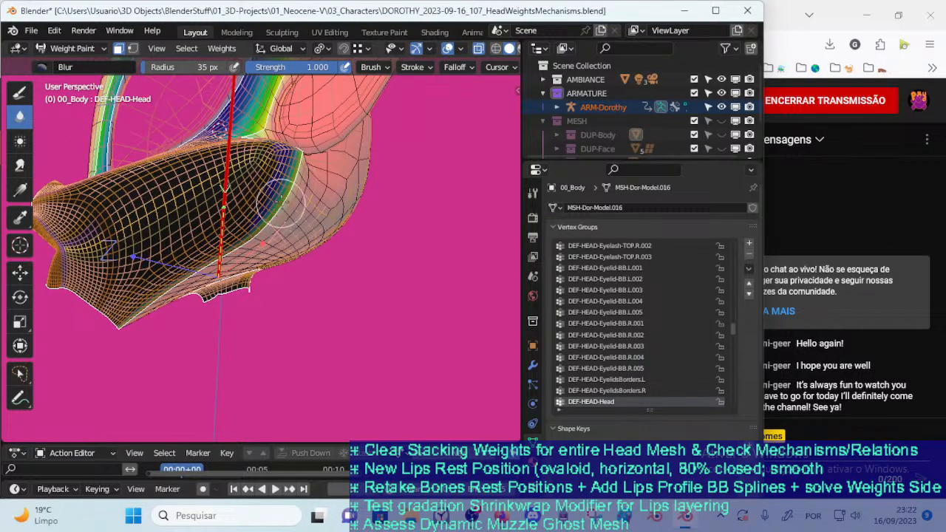
pyautogui.moveTo(199, 263); pyautogui.dragTo(253, 258, button='middle')
pyautogui.moveTo(231, 284)
pyautogui.mouseDown()
pyautogui.moveTo(152, 338)
pyautogui.moveTo(180, 314)
pyautogui.moveTo(155, 344)
pyautogui.moveTo(204, 313)
pyautogui.mouseUp()
pyautogui.moveTo(284, 257)
pyautogui.mouseDown()
pyautogui.moveTo(348, 220)
pyautogui.moveTo(303, 244)
pyautogui.mouseUp()
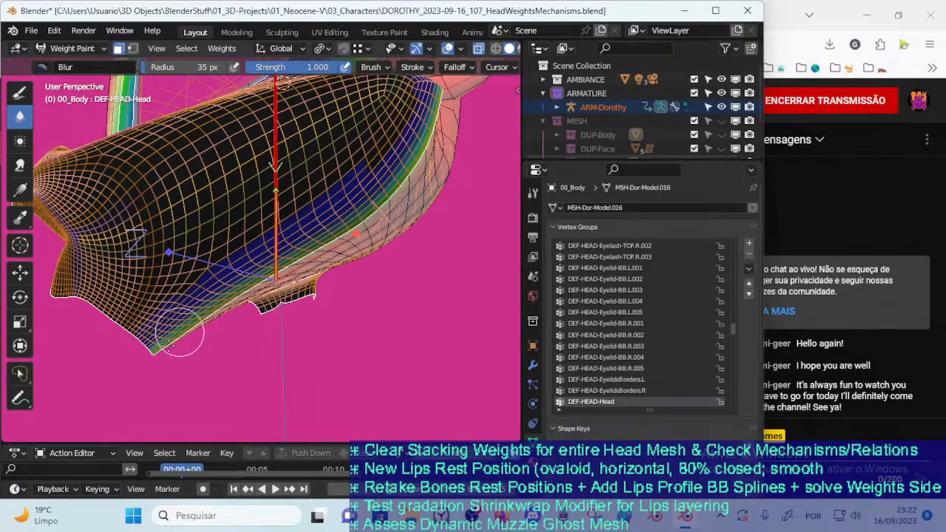
pyautogui.moveTo(164, 349)
pyautogui.mouseDown(button='middle')
pyautogui.moveTo(249, 274)
pyautogui.moveTo(219, 284)
pyautogui.mouseUp(button='middle')
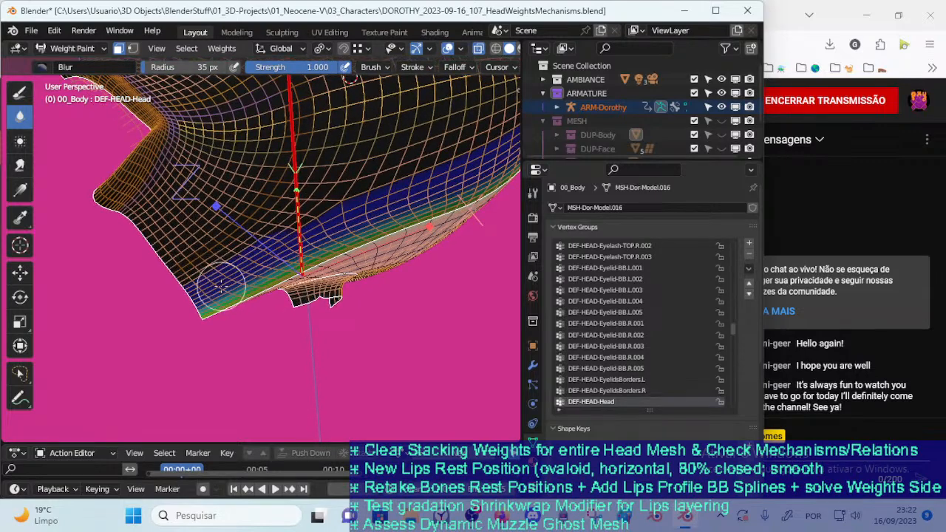
pyautogui.click(20, 165)
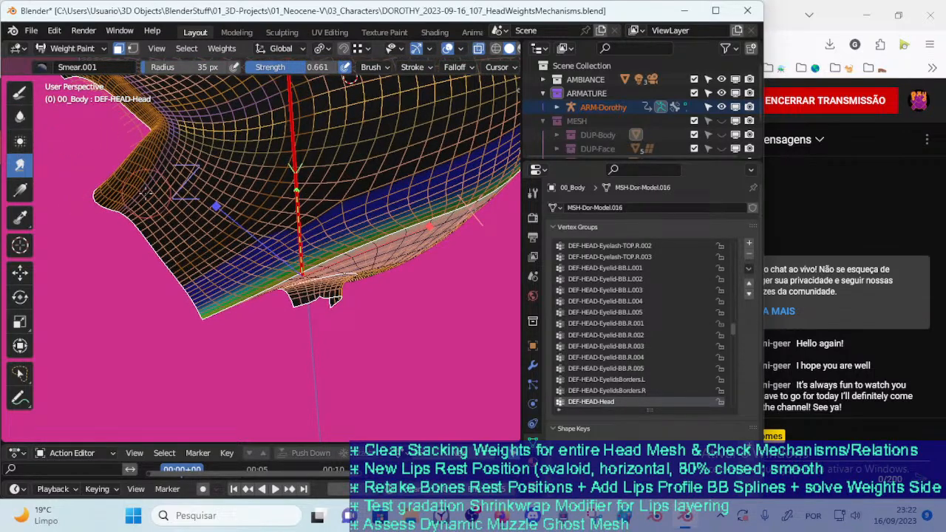
pyautogui.click(25, 92)
pyautogui.click(42, 67)
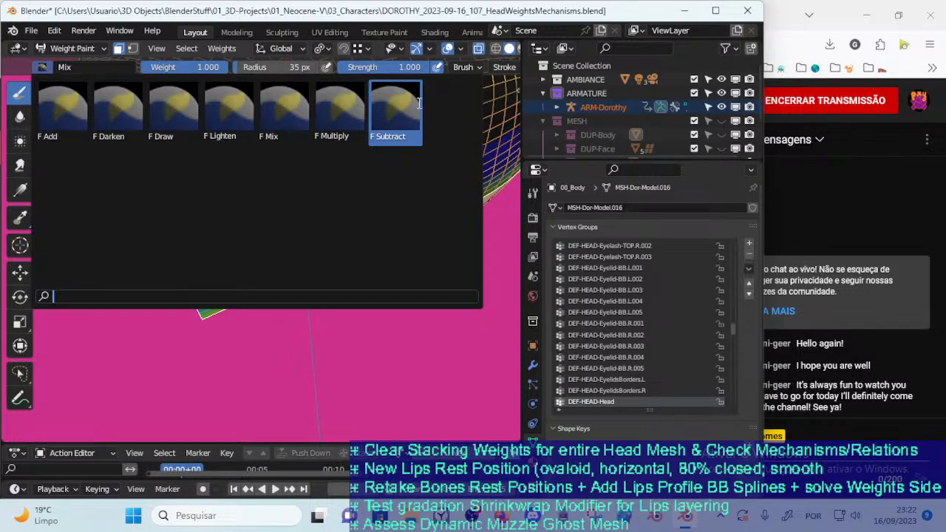
pyautogui.click(394, 110)
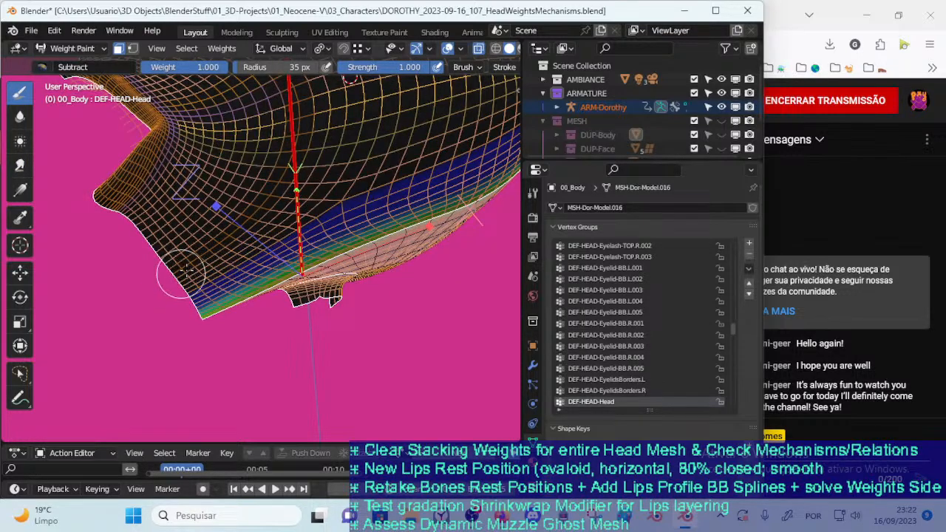
pyautogui.click(19, 117)
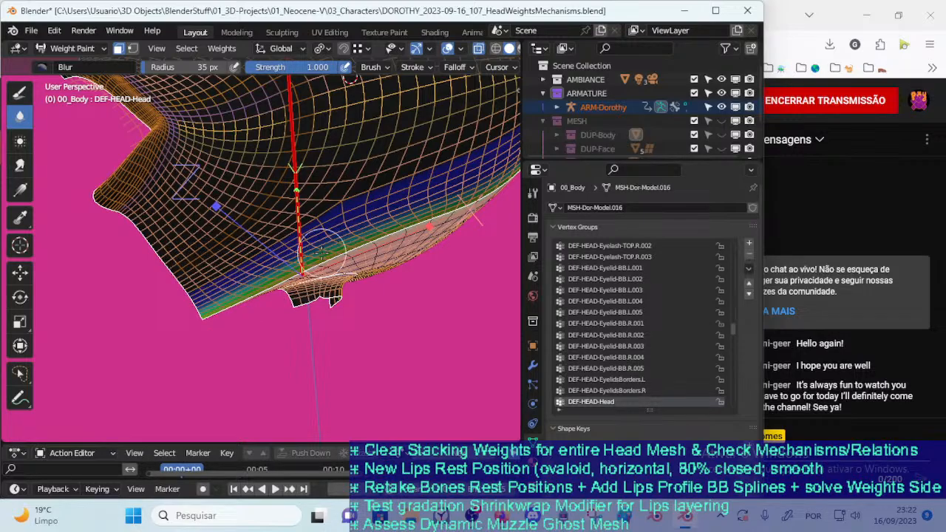
# Blur the DEF-HEAD-Head weights further along the underside of the jaw and up the rear cheek boundary
pyautogui.moveTo(362, 231); pyautogui.dragTo(204, 298, button='middle')
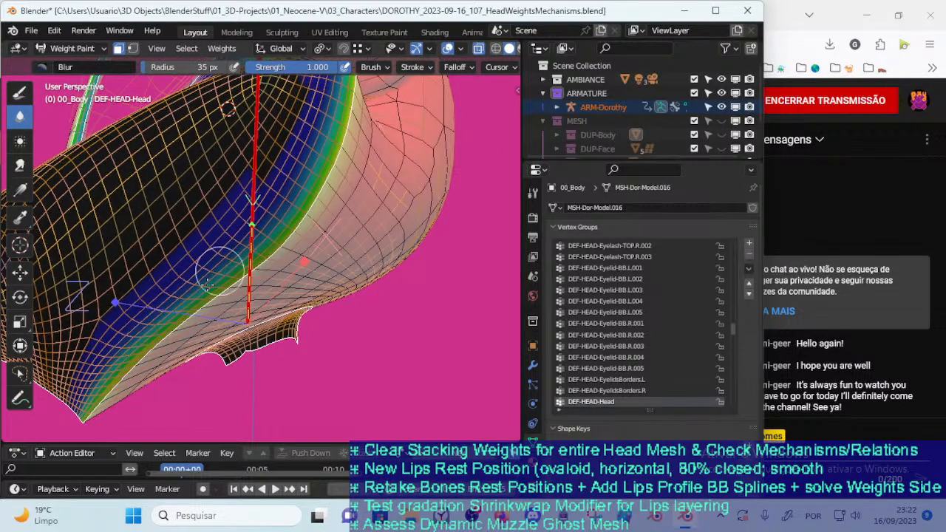
pyautogui.moveTo(273, 278); pyautogui.dragTo(268, 286, button='middle')
pyautogui.moveTo(284, 319); pyautogui.dragTo(238, 297, button='middle')
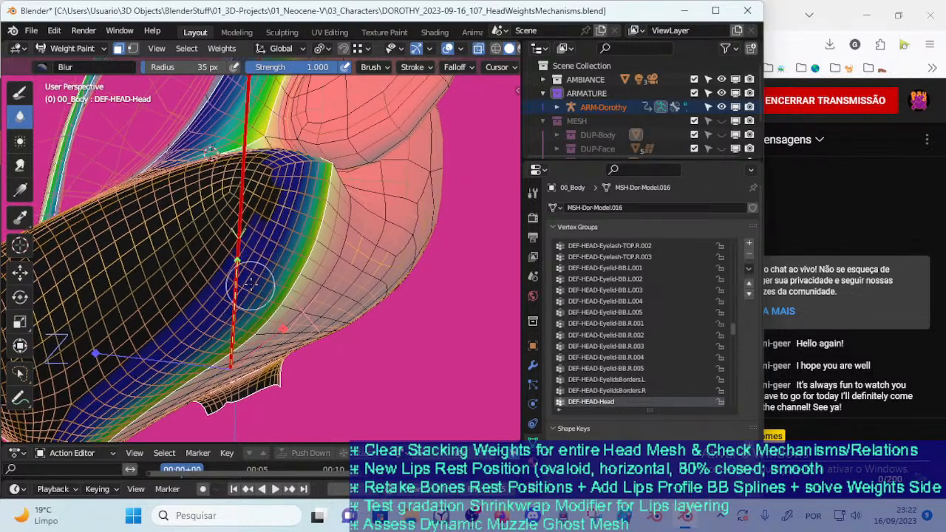
pyautogui.moveTo(278, 222)
pyautogui.mouseDown(button='middle')
pyautogui.moveTo(238, 333)
pyautogui.moveTo(272, 314)
pyautogui.mouseUp(button='middle')
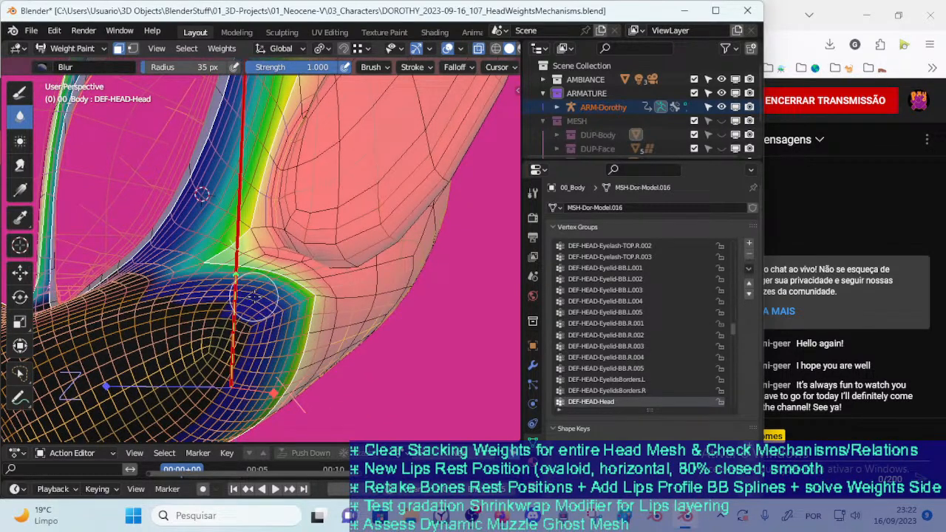
# Smooth the weights at the cheek corner below the ear, between the rear of the eye opening and the jaw
pyautogui.moveTo(209, 289)
pyautogui.mouseDown()
pyautogui.moveTo(175, 296)
pyautogui.moveTo(237, 279)
pyautogui.mouseUp()
pyautogui.moveTo(229, 275); pyautogui.dragTo(276, 294, button='middle')
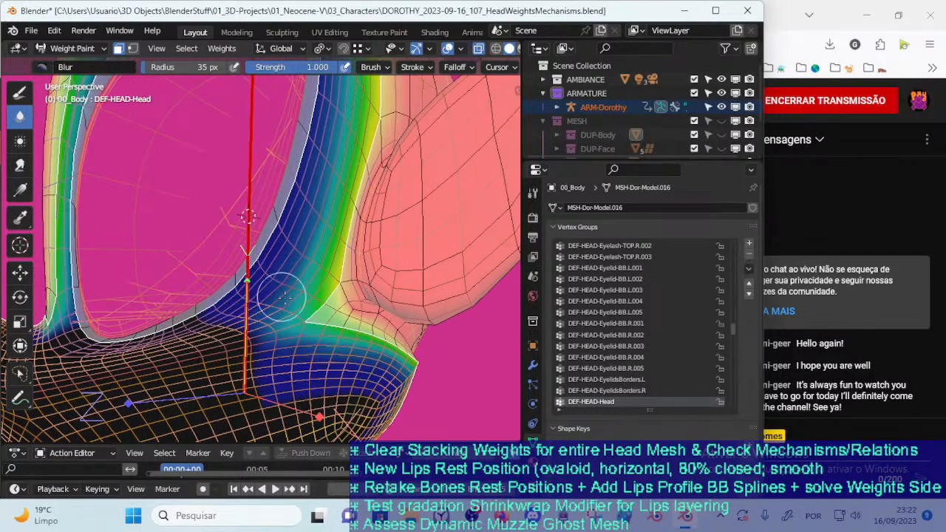
pyautogui.moveTo(252, 288); pyautogui.dragTo(314, 255)
pyautogui.moveTo(307, 307); pyautogui.dragTo(413, 360)
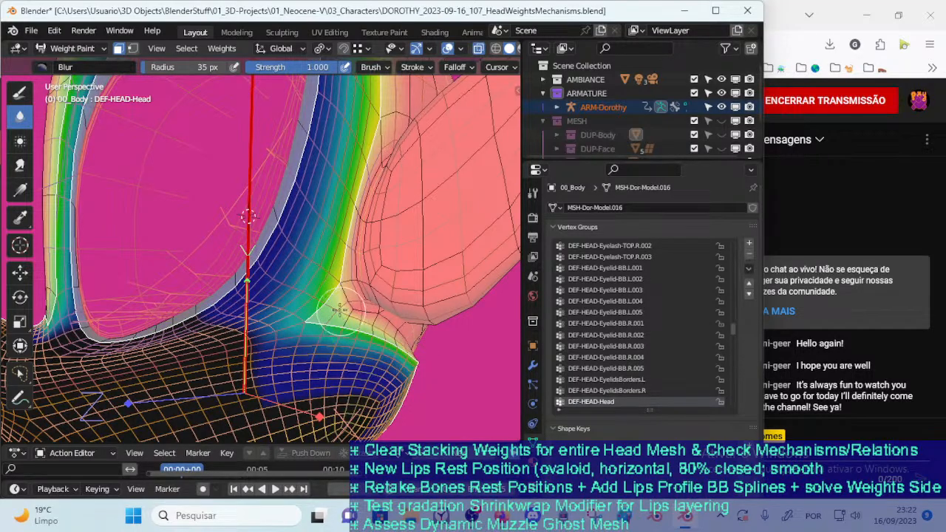
# Switch the Draw brush to Mix and paint weight 1.000 onto the selected strip at the neck opening, using a 46 px radius
pyautogui.moveTo(342, 316); pyautogui.dragTo(300, 283, button='middle')
pyautogui.moveTo(248, 334); pyautogui.dragTo(168, 378, button='middle')
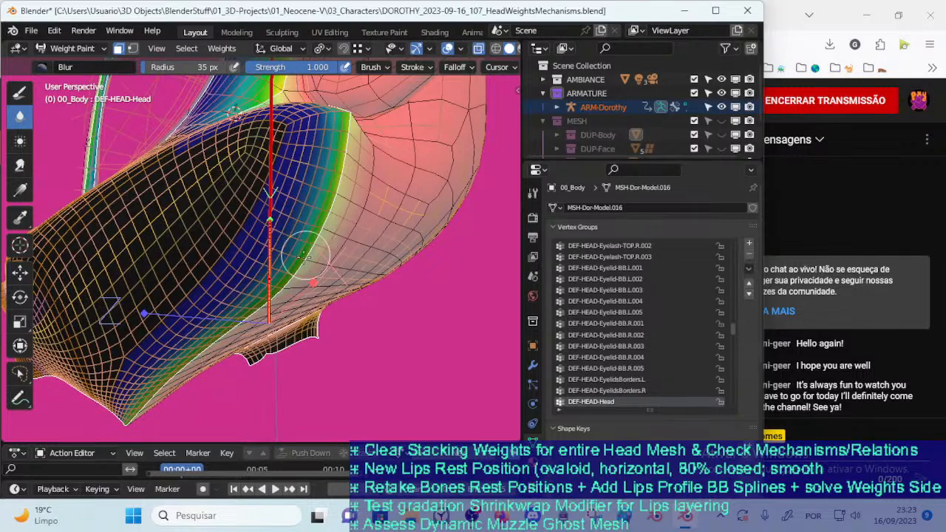
pyautogui.moveTo(299, 257)
pyautogui.mouseDown(button='middle')
pyautogui.moveTo(277, 239)
pyautogui.moveTo(277, 262)
pyautogui.mouseUp(button='middle')
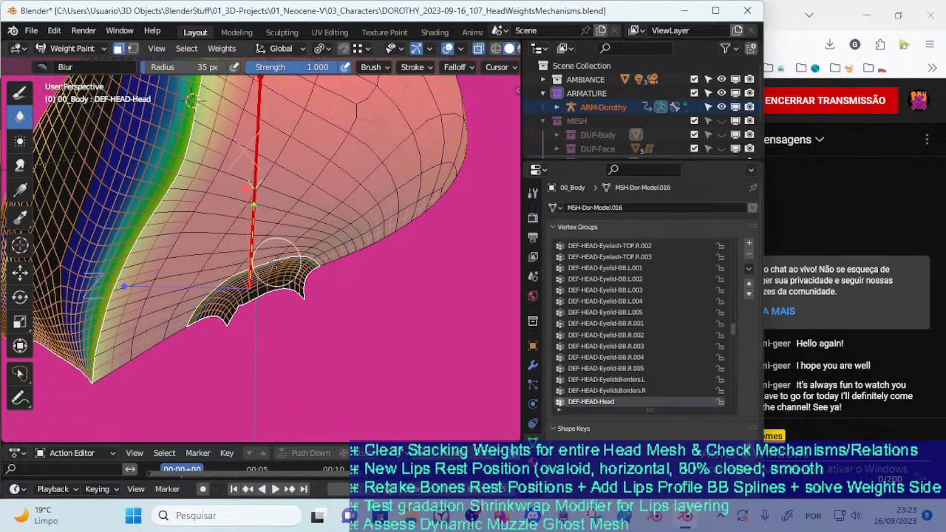
pyautogui.hotkey('ctrl', 'i')
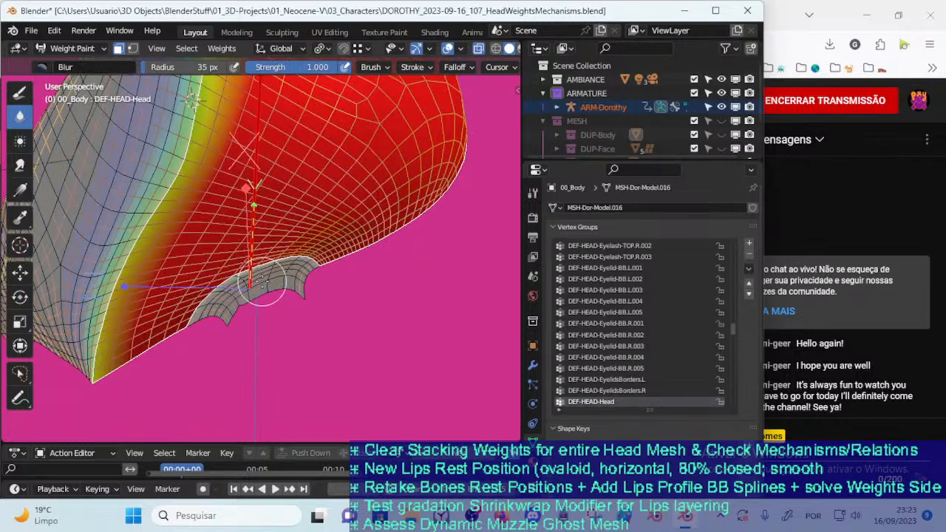
pyautogui.hotkey('ctrl', 'i')
pyautogui.click(20, 93)
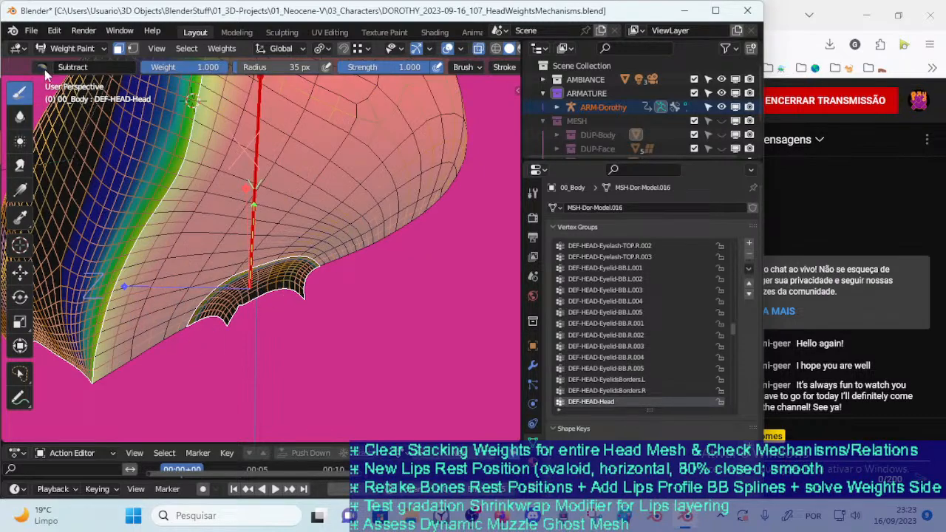
pyautogui.click(42, 70)
pyautogui.click(275, 120)
pyautogui.hotkey('ctrl', 'f')
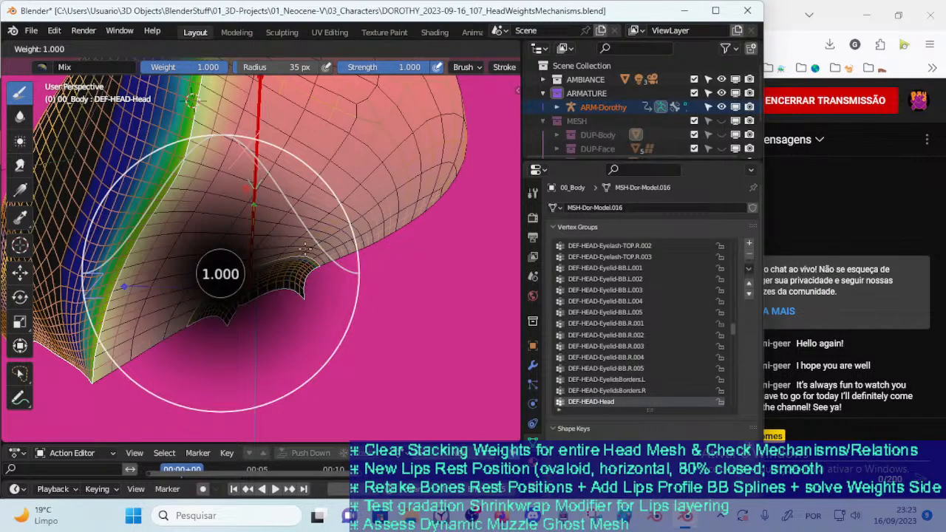
pyautogui.press('Escape')
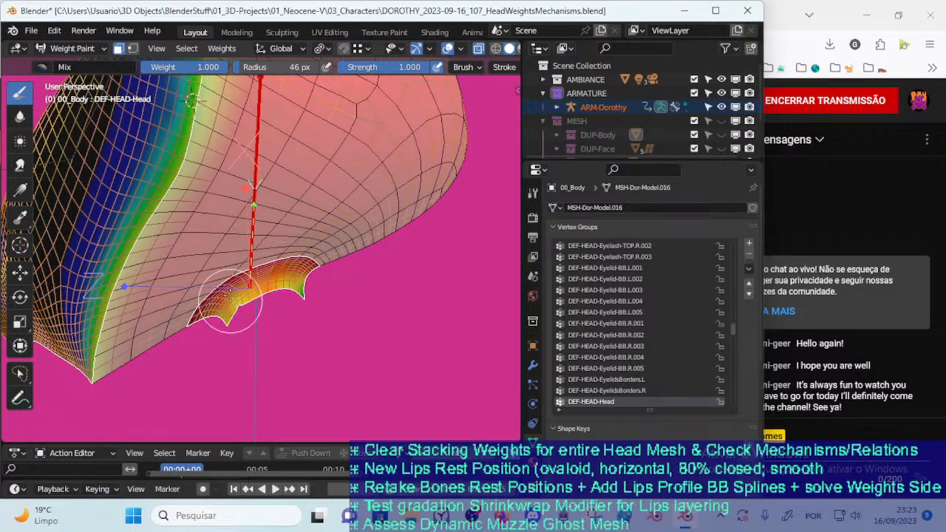
# Blur the DEF-HEAD-Head weights across the neck-opening strip so they fade toward its lower rim
pyautogui.click(20, 116)
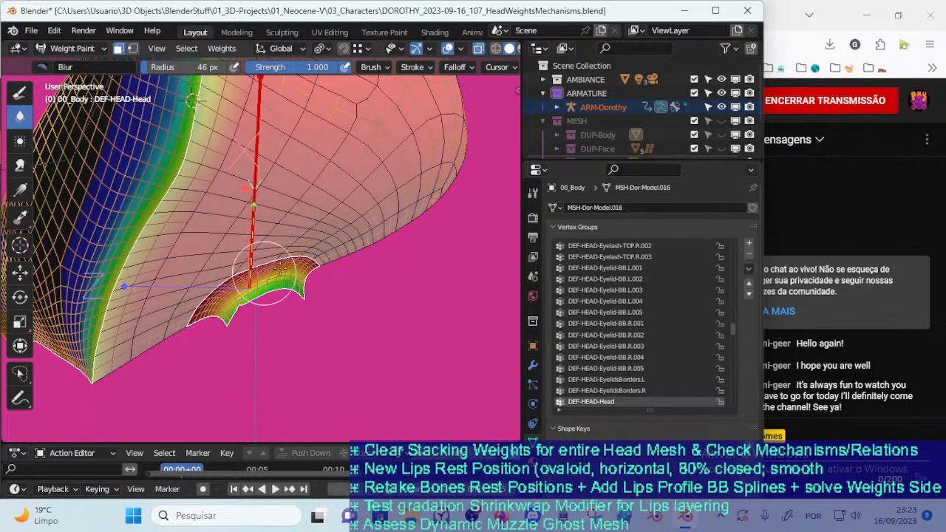
pyautogui.moveTo(222, 288); pyautogui.dragTo(216, 289, button='middle')
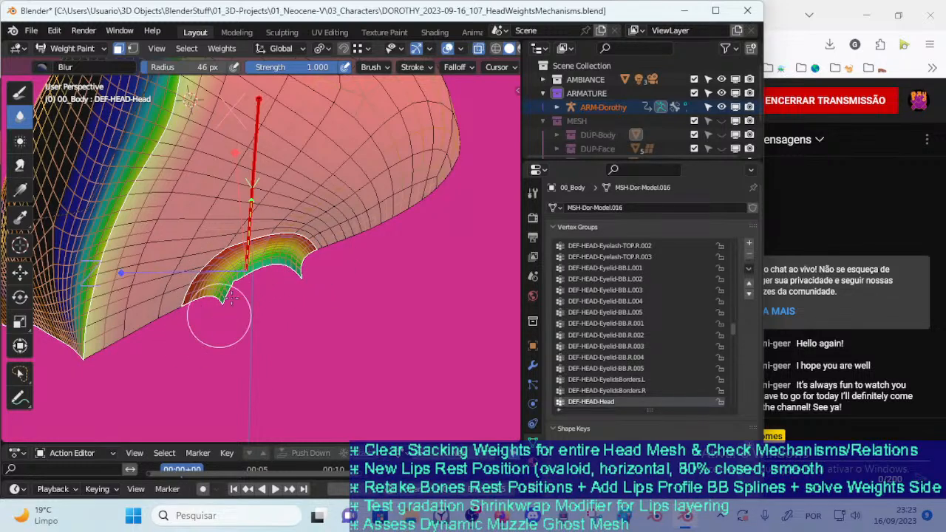
pyautogui.moveTo(236, 284)
pyautogui.mouseDown(button='middle')
pyautogui.moveTo(207, 253)
pyautogui.moveTo(305, 296)
pyautogui.moveTo(286, 296)
pyautogui.mouseUp(button='middle')
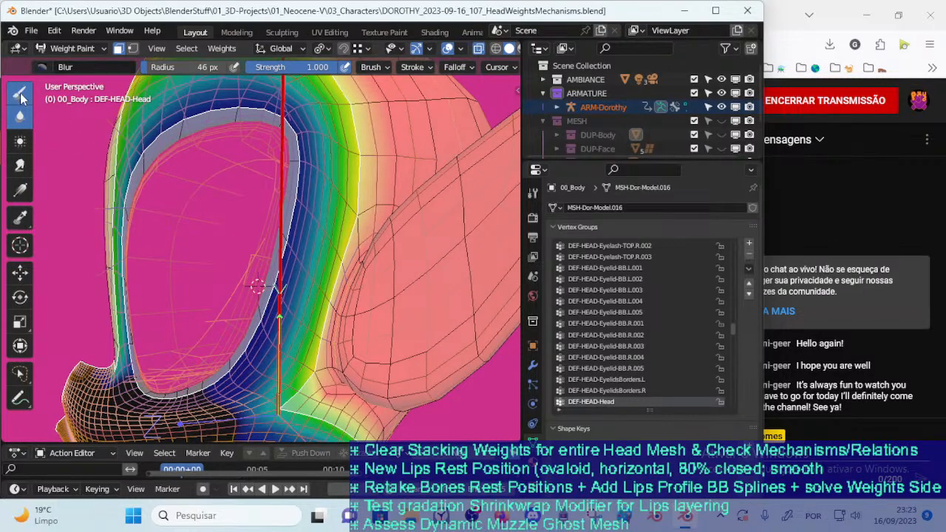
# Paint full DEF-HEAD-Head weight with the Mix brush along the rear border of the eye region, beside the ear
pyautogui.click(20, 93)
pyautogui.moveTo(286, 333)
pyautogui.mouseDown(button='middle')
pyautogui.moveTo(249, 313)
pyautogui.moveTo(312, 302)
pyautogui.moveTo(314, 314)
pyautogui.mouseUp(button='middle')
pyautogui.hotkey('ctrl', 's')
pyautogui.keyDown('ctrl'); pyautogui.click(361, 319); pyautogui.keyUp('ctrl')
pyautogui.moveTo(340, 318); pyautogui.dragTo(326, 344)
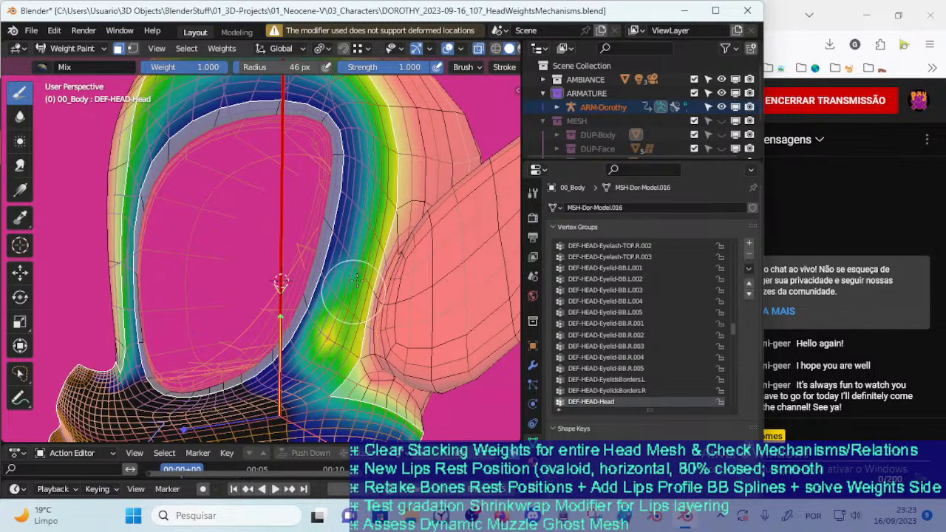
pyautogui.moveTo(355, 358); pyautogui.dragTo(370, 300)
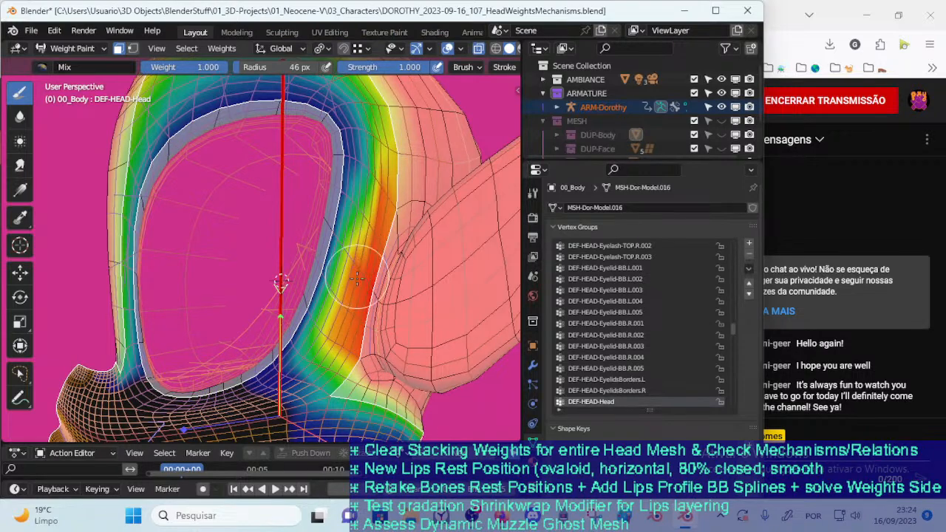
pyautogui.moveTo(380, 214); pyautogui.dragTo(341, 275, button='middle')
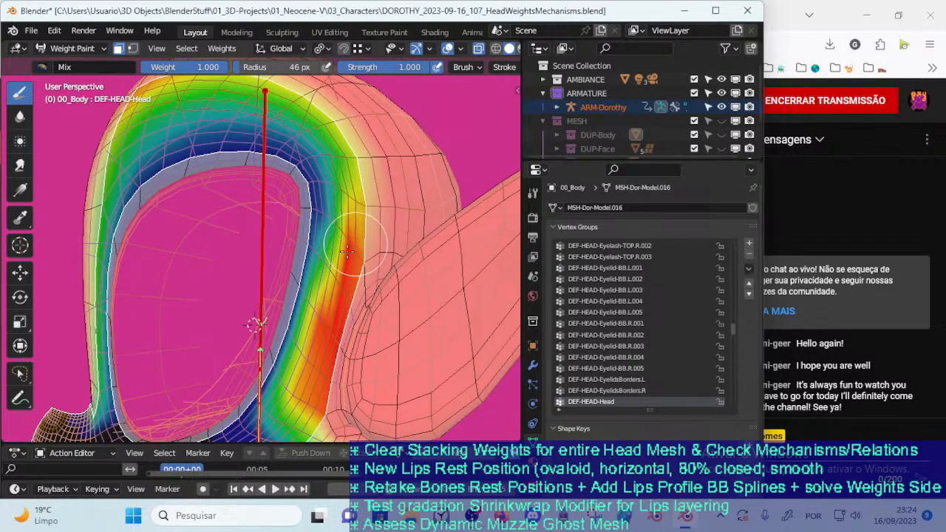
pyautogui.moveTo(356, 200); pyautogui.dragTo(350, 195)
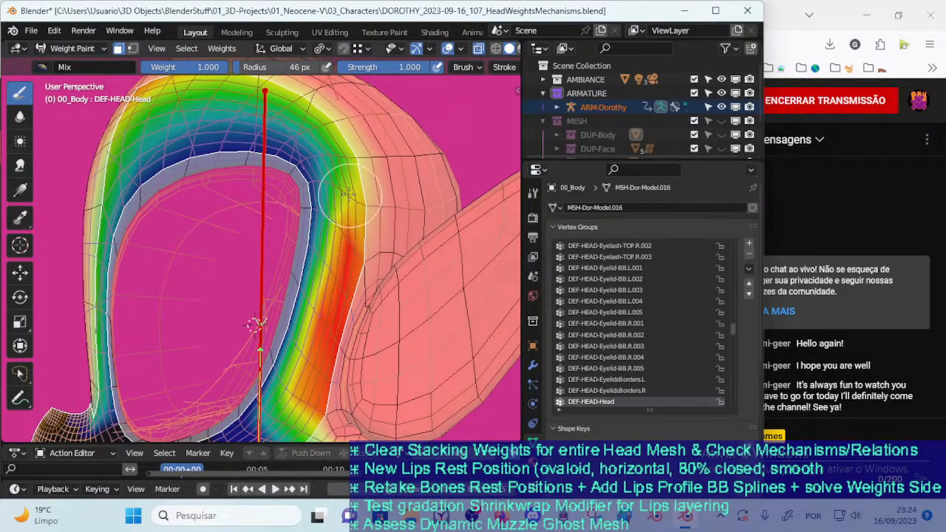
pyautogui.moveTo(314, 170)
pyautogui.mouseDown()
pyautogui.moveTo(307, 175)
pyautogui.moveTo(350, 239)
pyautogui.mouseUp()
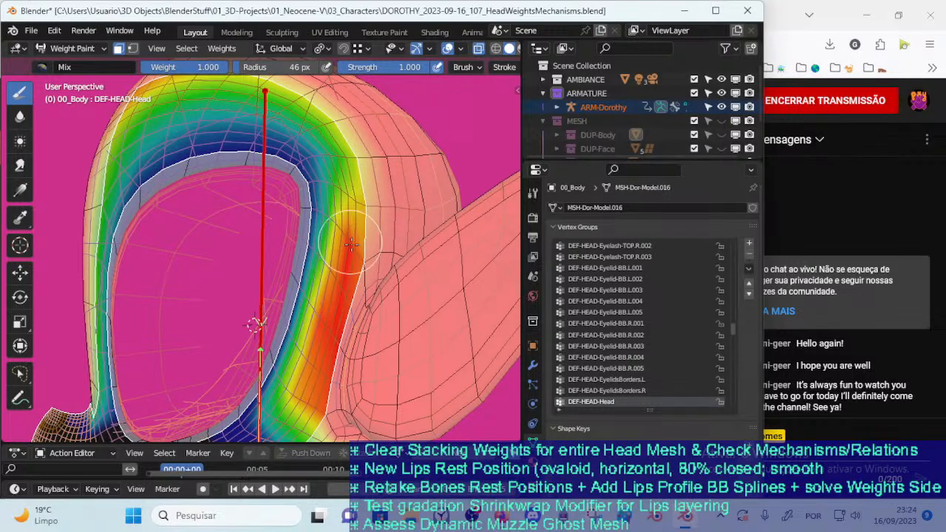
# Enlarge the Mix brush radius to 75 px and strengthen the weight band behind the eye opening, extending it upward
pyautogui.press('f')
pyautogui.click(411, 224)
pyautogui.moveTo(370, 209)
pyautogui.mouseDown()
pyautogui.moveTo(368, 178)
pyautogui.moveTo(345, 268)
pyautogui.moveTo(358, 230)
pyautogui.moveTo(354, 162)
pyautogui.moveTo(362, 200)
pyautogui.moveTo(333, 311)
pyautogui.moveTo(327, 255)
pyautogui.mouseUp()
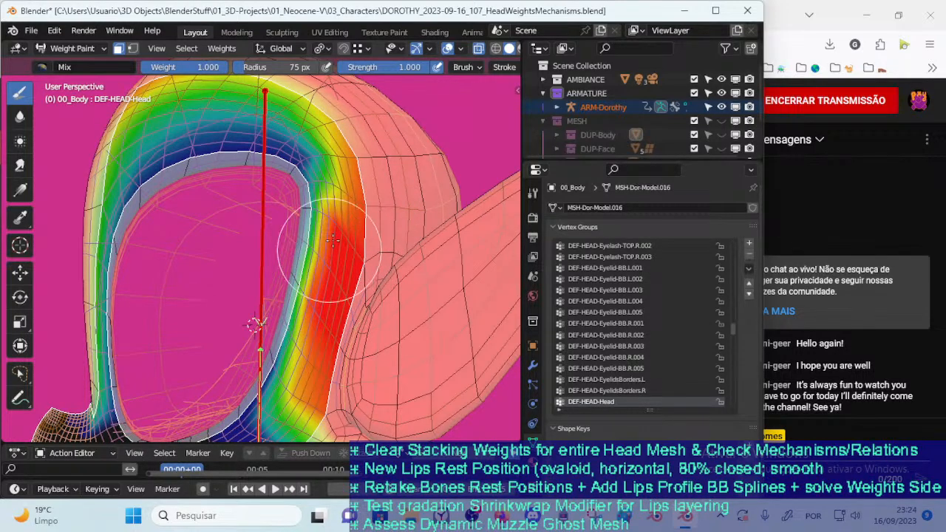
pyautogui.moveTo(326, 255); pyautogui.dragTo(304, 295, button='middle')
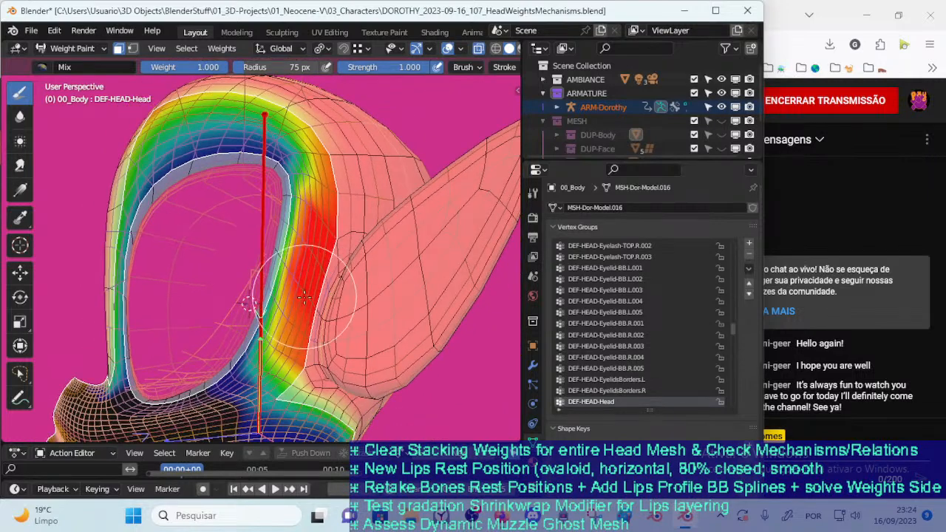
pyautogui.moveTo(311, 299)
pyautogui.mouseDown()
pyautogui.moveTo(296, 365)
pyautogui.moveTo(290, 371)
pyautogui.moveTo(280, 362)
pyautogui.moveTo(283, 379)
pyautogui.moveTo(272, 389)
pyautogui.moveTo(262, 351)
pyautogui.moveTo(319, 214)
pyautogui.mouseUp()
# Reduce the Mix brush radius to 27 px and fill in the full-weight band beside the ear down to its lower end
pyautogui.press('f')
pyautogui.click(277, 329)
pyautogui.press('f')
pyautogui.click(292, 363)
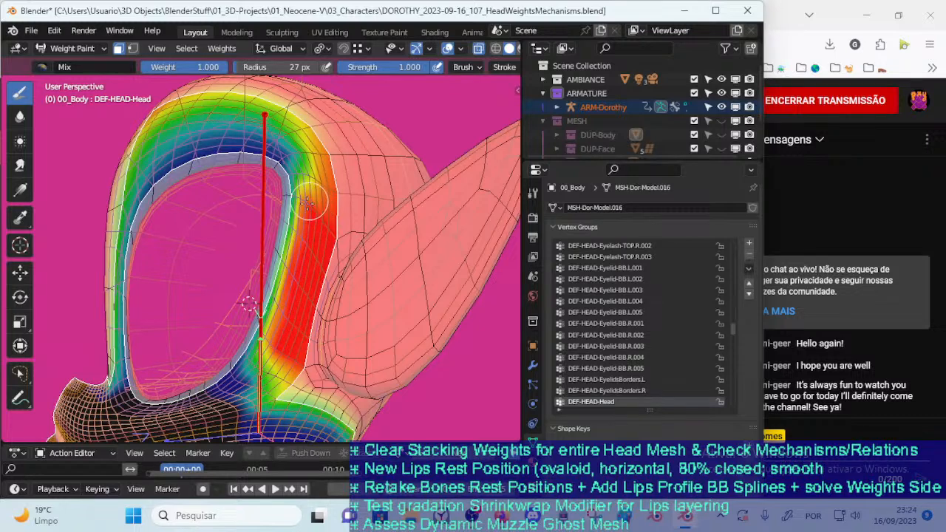
# Blur the painted band into a smooth gradient toward the rear edge of the eye opening, finishing with a 37 px radius
pyautogui.click(20, 116)
pyautogui.moveTo(243, 264)
pyautogui.mouseDown()
pyautogui.moveTo(243, 318)
pyautogui.moveTo(260, 341)
pyautogui.moveTo(292, 196)
pyautogui.moveTo(290, 180)
pyautogui.moveTo(274, 171)
pyautogui.mouseUp()
pyautogui.press('f')
pyautogui.click(221, 141)
pyautogui.moveTo(253, 133)
pyautogui.mouseDown()
pyautogui.moveTo(235, 129)
pyautogui.moveTo(303, 148)
pyautogui.moveTo(296, 144)
pyautogui.moveTo(300, 173)
pyautogui.moveTo(279, 255)
pyautogui.moveTo(303, 222)
pyautogui.moveTo(313, 146)
pyautogui.moveTo(266, 328)
pyautogui.moveTo(263, 317)
pyautogui.moveTo(278, 401)
pyautogui.moveTo(262, 310)
pyautogui.moveTo(334, 152)
pyautogui.moveTo(314, 130)
pyautogui.moveTo(286, 262)
pyautogui.moveTo(288, 399)
pyautogui.moveTo(275, 280)
pyautogui.moveTo(270, 355)
pyautogui.moveTo(278, 364)
pyautogui.moveTo(275, 326)
pyautogui.moveTo(317, 145)
pyautogui.moveTo(309, 219)
pyautogui.moveTo(279, 323)
pyautogui.mouseUp()
pyautogui.press('f')
pyautogui.click(274, 194)
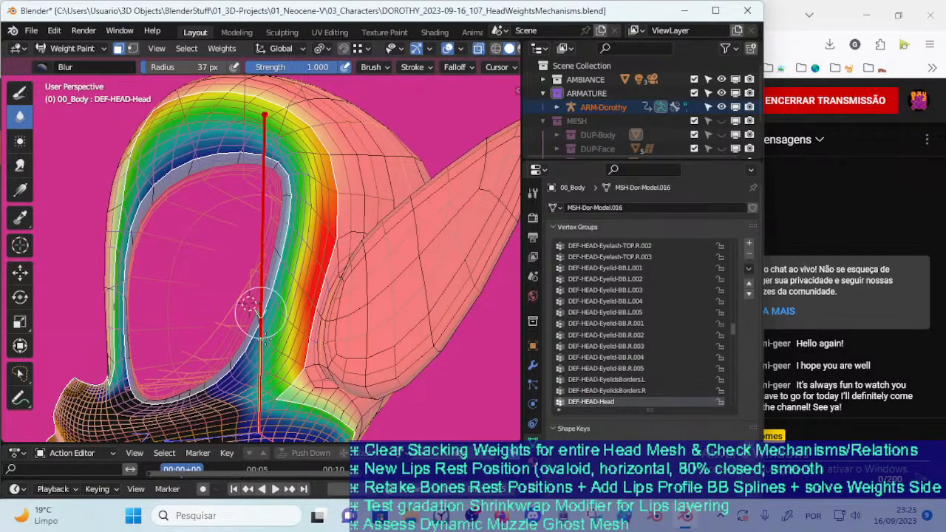
pyautogui.moveTo(299, 219)
pyautogui.mouseDown()
pyautogui.moveTo(303, 141)
pyautogui.moveTo(281, 266)
pyautogui.mouseUp()
pyautogui.moveTo(281, 274)
pyautogui.mouseDown(button='middle')
pyautogui.moveTo(284, 291)
pyautogui.moveTo(344, 325)
pyautogui.moveTo(274, 296)
pyautogui.moveTo(285, 314)
pyautogui.moveTo(280, 307)
pyautogui.mouseUp(button='middle')
# Smooth the weights behind and above the eye opening with the 37 px Blur brush
pyautogui.scroll(-2, 346, 327)
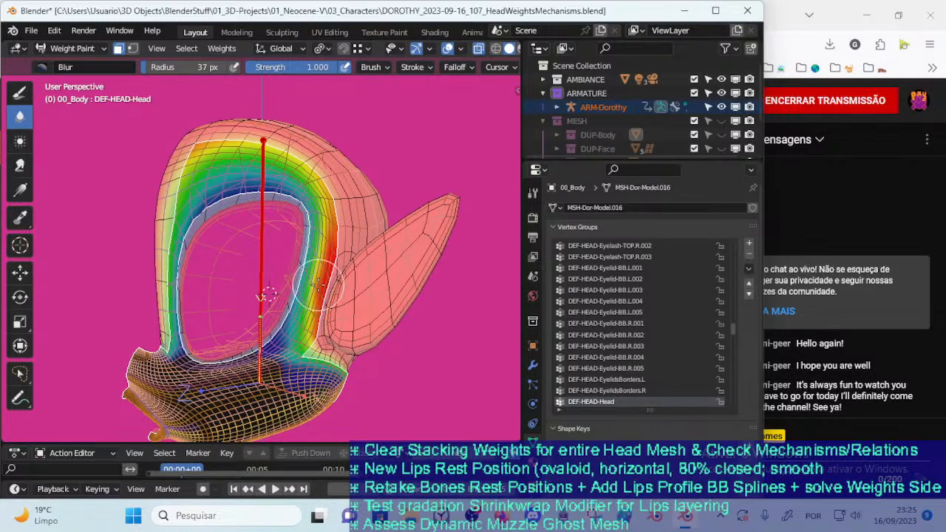
pyautogui.moveTo(313, 256)
pyautogui.mouseDown()
pyautogui.moveTo(305, 285)
pyautogui.moveTo(312, 257)
pyautogui.mouseUp()
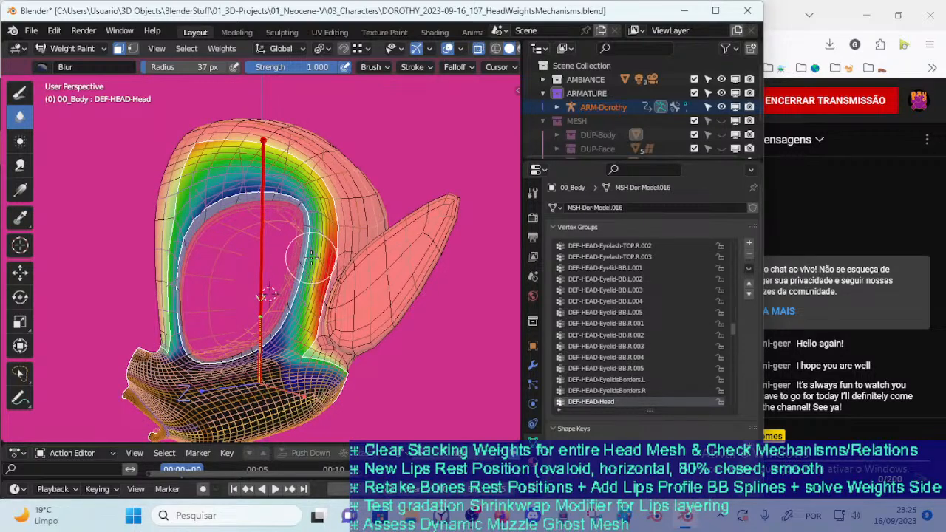
pyautogui.moveTo(311, 260)
pyautogui.mouseDown(button='middle')
pyautogui.moveTo(277, 281)
pyautogui.moveTo(297, 269)
pyautogui.moveTo(289, 288)
pyautogui.moveTo(281, 281)
pyautogui.moveTo(357, 282)
pyautogui.moveTo(339, 158)
pyautogui.moveTo(274, 306)
pyautogui.moveTo(305, 133)
pyautogui.mouseUp(button='middle')
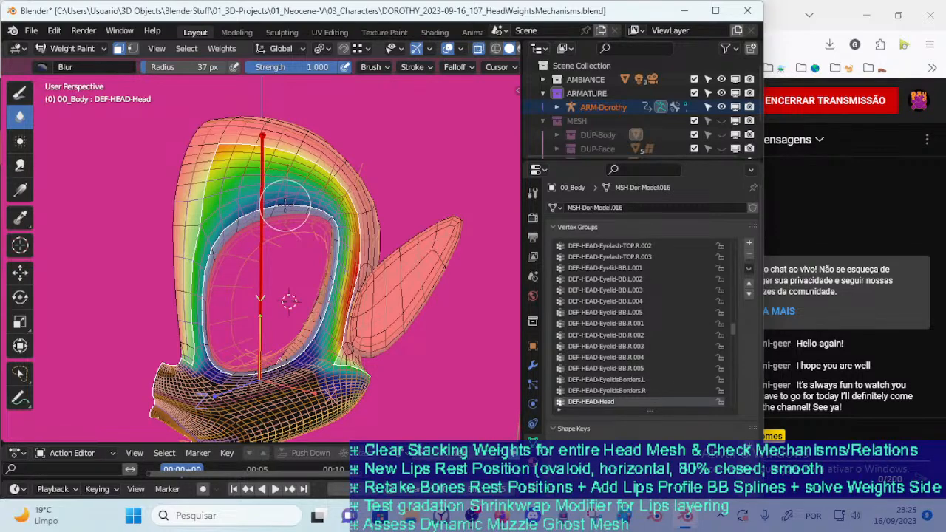
pyautogui.moveTo(274, 212)
pyautogui.mouseDown(button='middle')
pyautogui.moveTo(241, 240)
pyautogui.moveTo(243, 359)
pyautogui.mouseUp(button='middle')
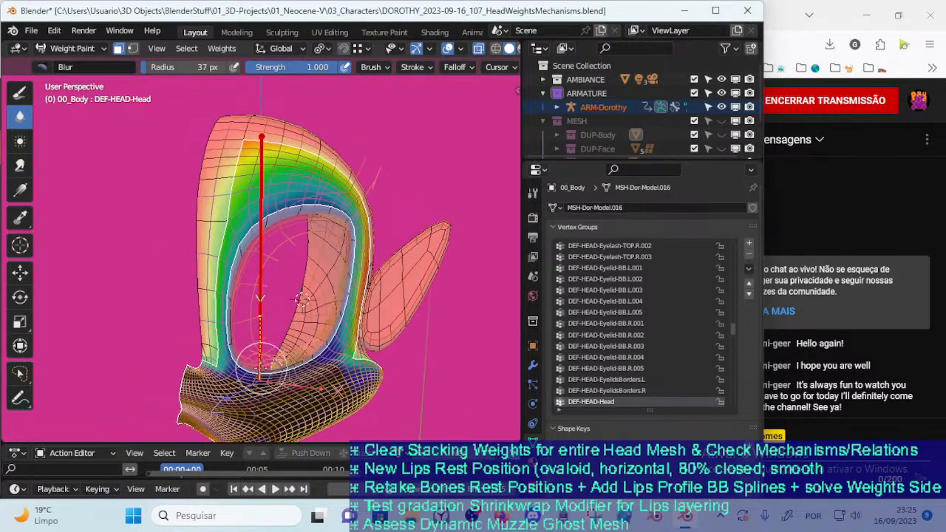
# Set the Blur radius to 24 px and soften the weights beneath the front corner of the eye opening
pyautogui.moveTo(303, 380); pyautogui.dragTo(306, 377, button='middle')
pyautogui.scroll(1, 306, 373)
pyautogui.keyDown('shift'); pyautogui.moveTo(302, 335); pyautogui.dragTo(298, 260, button='middle'); pyautogui.keyUp('shift')
pyautogui.scroll(2, 299, 259)
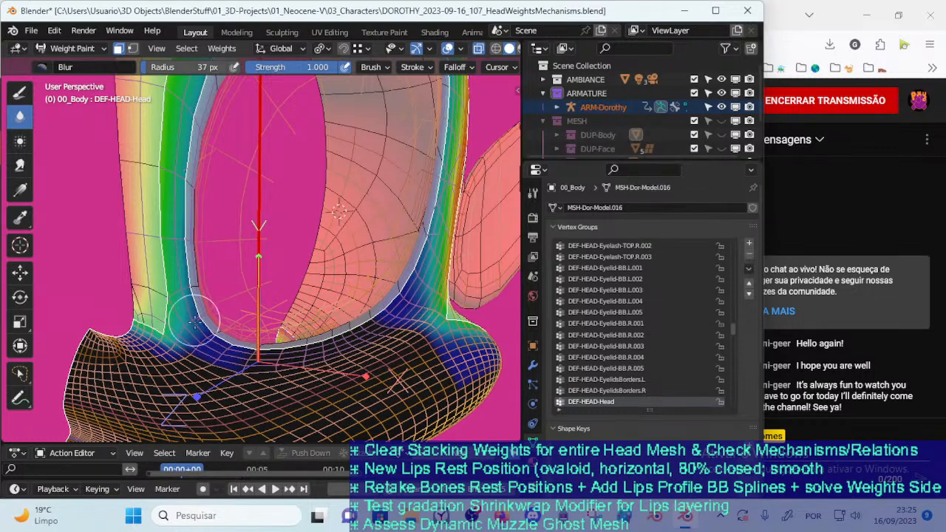
pyautogui.press('f')
pyautogui.click(201, 354)
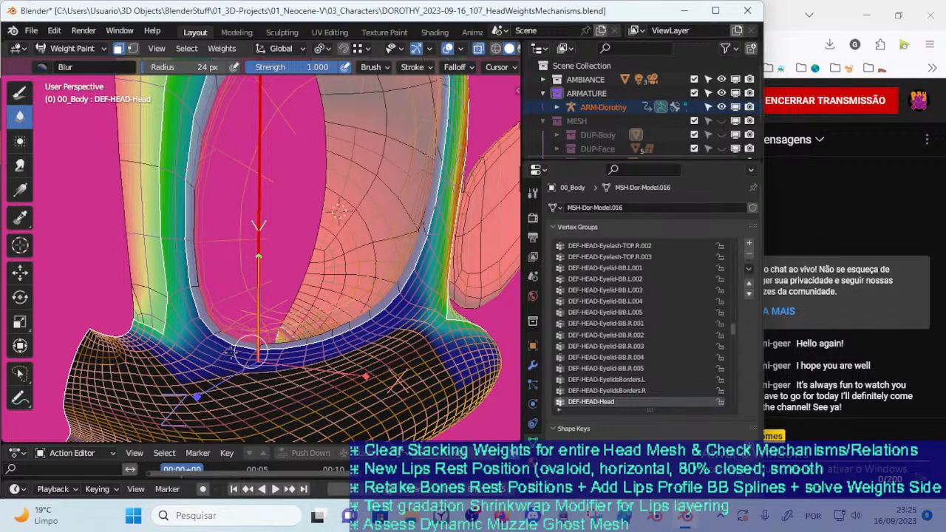
# Set the Blur radius to 53 px and blur the weights along the lower edge of the eye opening
pyautogui.moveTo(349, 320); pyautogui.dragTo(353, 306)
pyautogui.scroll(-3, 349, 300)
pyautogui.moveTo(349, 299)
pyautogui.mouseDown(button='middle')
pyautogui.moveTo(280, 304)
pyautogui.moveTo(235, 325)
pyautogui.moveTo(204, 305)
pyautogui.moveTo(260, 316)
pyautogui.moveTo(316, 303)
pyautogui.moveTo(337, 314)
pyautogui.moveTo(332, 321)
pyautogui.moveTo(322, 310)
pyautogui.moveTo(281, 316)
pyautogui.moveTo(261, 301)
pyautogui.moveTo(329, 304)
pyautogui.mouseUp(button='middle')
pyautogui.press('f')
pyautogui.click(319, 306)
pyautogui.press('f')
pyautogui.click(334, 310)
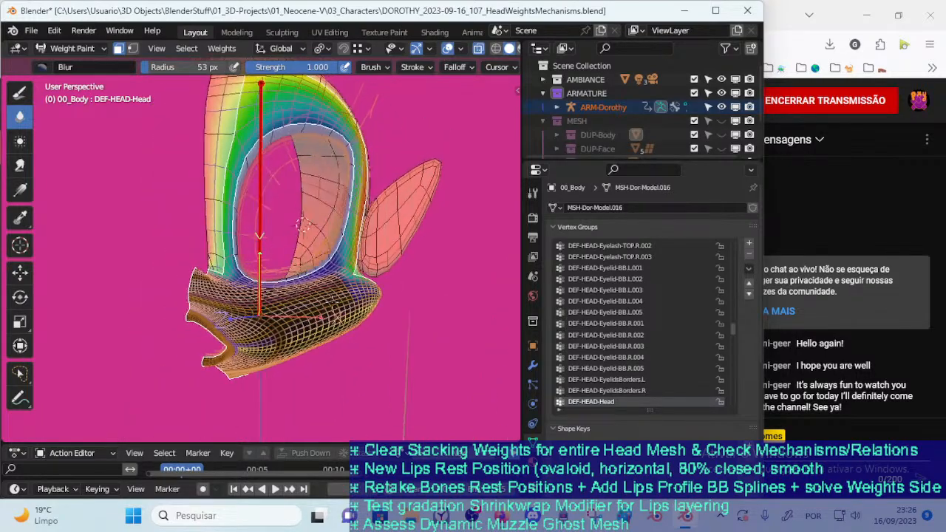
pyautogui.scroll(5, 306, 304)
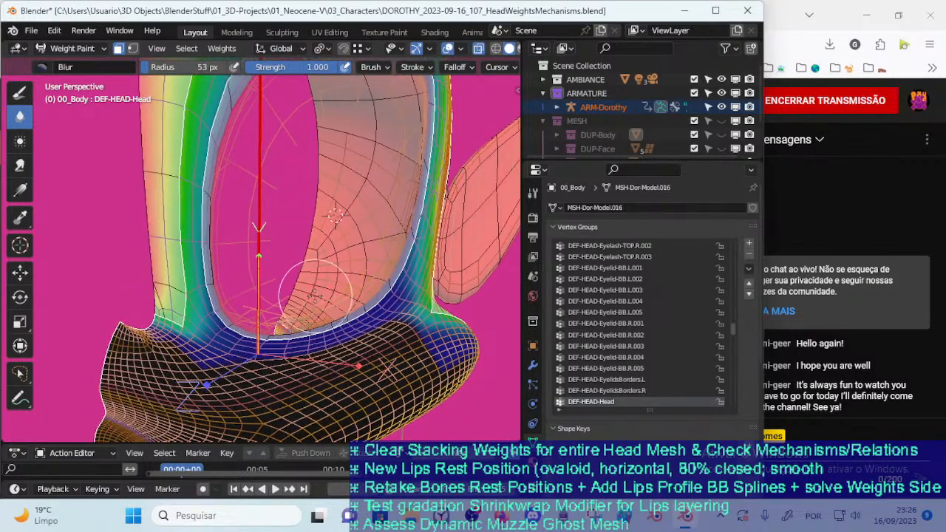
# Reduce the Blur radius to 19 px and refine the weight transition just below the eye opening's front corner
pyautogui.scroll(-3, 313, 299)
pyautogui.moveTo(313, 299); pyautogui.dragTo(248, 372, button='middle')
pyautogui.press('f')
pyautogui.click(285, 329)
pyautogui.press('f')
pyautogui.click(234, 374)
pyautogui.scroll(5, 244, 363)
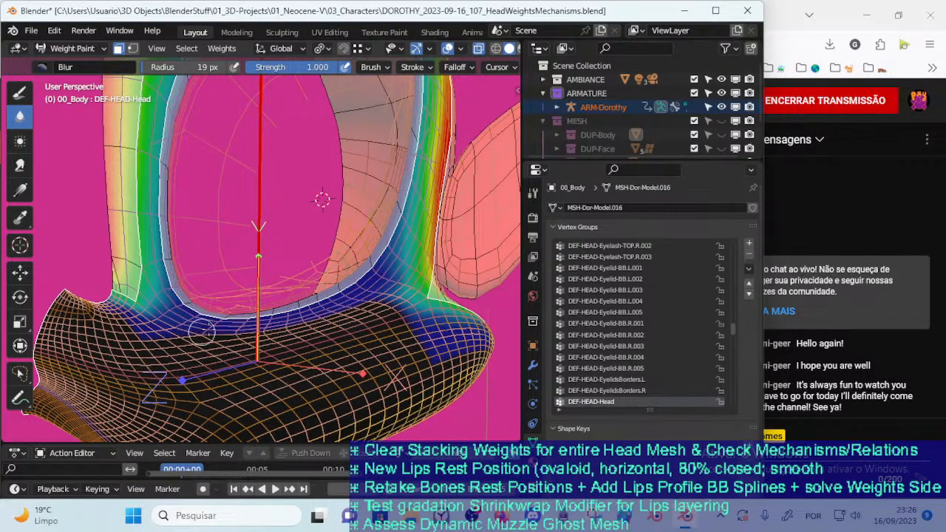
# Set the Blur radius to 12 px and spread low weights onto the upper muzzle below the front of the eye
pyautogui.press('f')
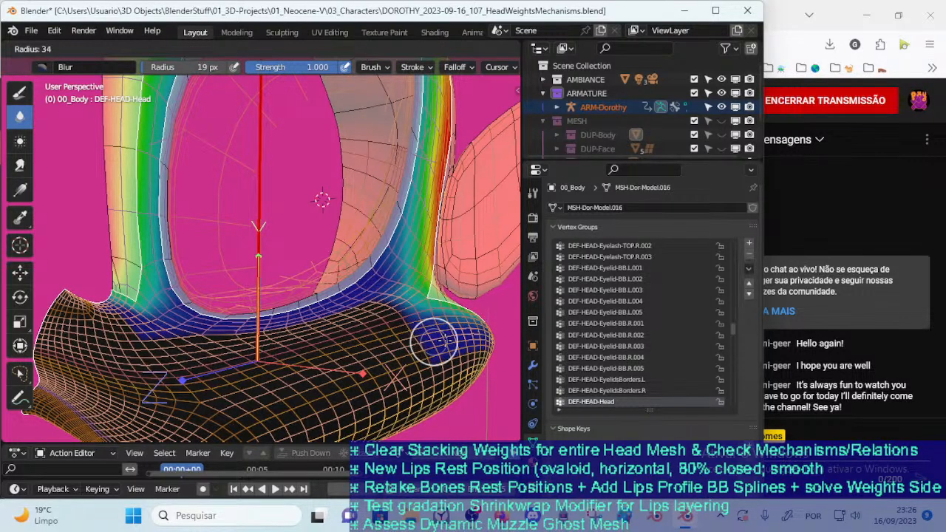
pyautogui.click(436, 343)
pyautogui.moveTo(384, 348)
pyautogui.mouseDown(button='middle')
pyautogui.moveTo(373, 337)
pyautogui.moveTo(471, 298)
pyautogui.mouseUp(button='middle')
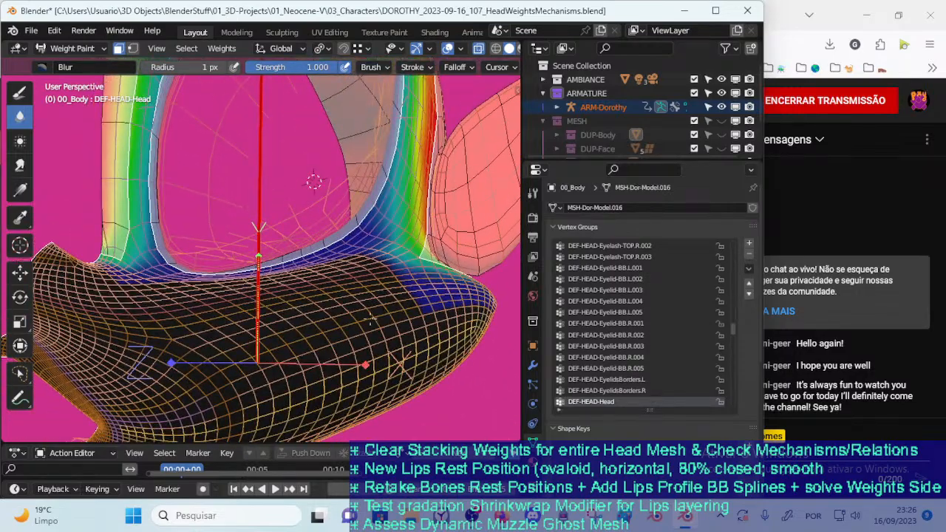
pyautogui.moveTo(217, 359); pyautogui.dragTo(272, 345, button='middle')
pyautogui.scroll(-2, 221, 356)
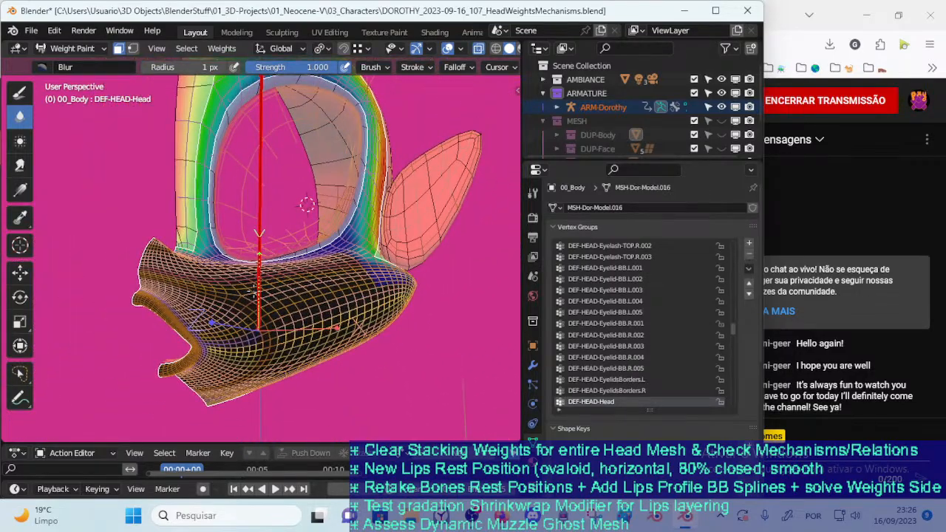
pyautogui.moveTo(245, 277)
pyautogui.mouseDown(button='middle')
pyautogui.moveTo(261, 312)
pyautogui.moveTo(221, 311)
pyautogui.mouseUp(button='middle')
pyautogui.scroll(1, 225, 314)
pyautogui.press('f')
pyautogui.click(217, 307)
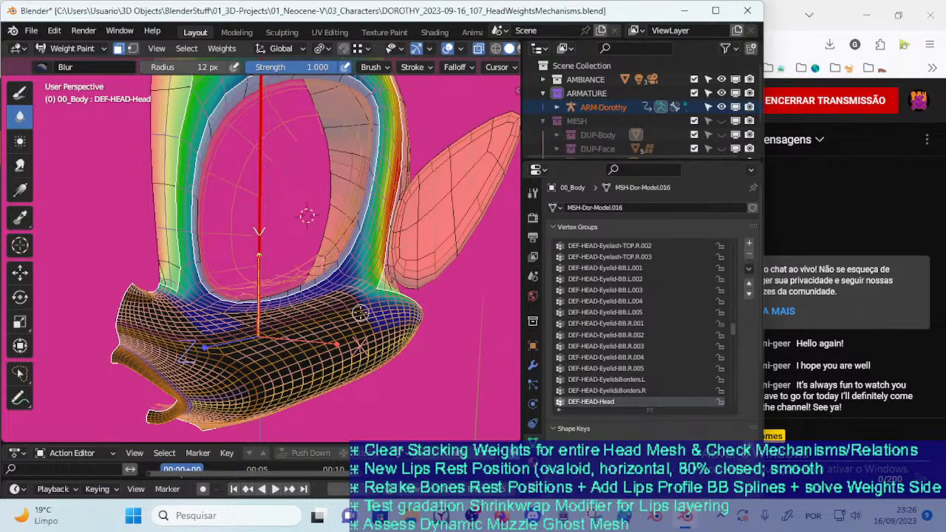
# Enlarge the Blur radius to 29 px and smooth the weights on the upper cheek behind and below the eye opening
pyautogui.moveTo(357, 314)
pyautogui.mouseDown(button='middle')
pyautogui.moveTo(311, 313)
pyautogui.moveTo(289, 282)
pyautogui.moveTo(365, 297)
pyautogui.moveTo(348, 308)
pyautogui.mouseUp(button='middle')
pyautogui.press('f')
pyautogui.click(378, 296)
pyautogui.moveTo(336, 341)
pyautogui.mouseDown(button='middle')
pyautogui.moveTo(323, 338)
pyautogui.moveTo(288, 285)
pyautogui.moveTo(305, 318)
pyautogui.mouseUp(button='middle')
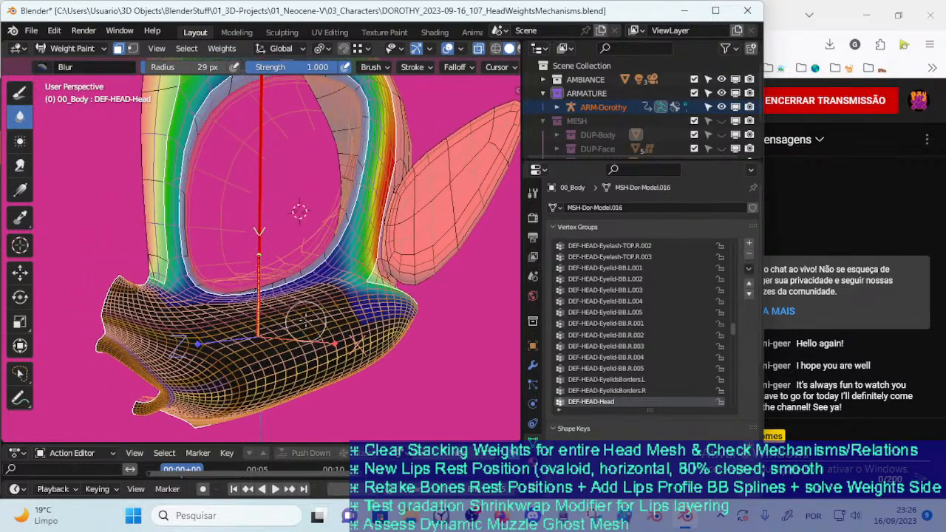
# Set the Blur radius to 20 px and extend the low weights from the upper muzzle back across the cheek
pyautogui.press('f')
pyautogui.click(191, 302)
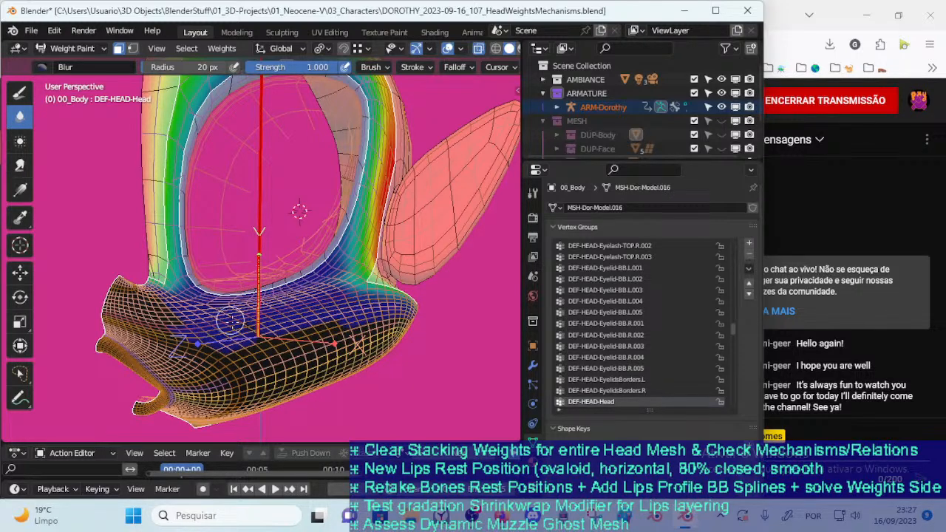
pyautogui.moveTo(279, 313)
pyautogui.mouseDown(button='middle')
pyautogui.moveTo(322, 313)
pyautogui.moveTo(300, 317)
pyautogui.mouseUp(button='middle')
# Set the Blur radius to 34 px and smooth the low weights across the upper muzzle and cheek below the eye opening
pyautogui.press('f')
pyautogui.click(333, 313)
pyautogui.moveTo(241, 314); pyautogui.dragTo(248, 332, button='middle')
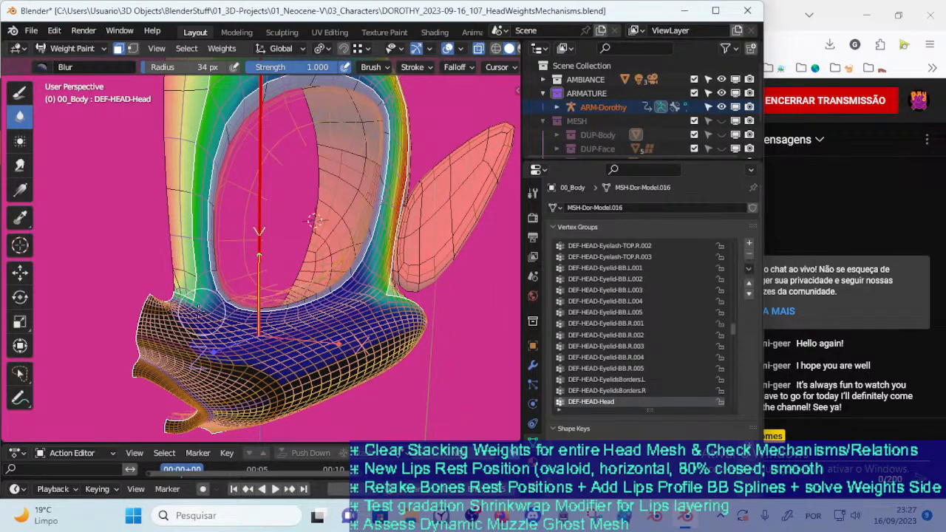
pyautogui.moveTo(136, 345)
pyautogui.mouseDown(button='middle')
pyautogui.moveTo(89, 394)
pyautogui.moveTo(181, 315)
pyautogui.moveTo(173, 296)
pyautogui.mouseUp(button='middle')
pyautogui.moveTo(111, 284); pyautogui.dragTo(116, 274)
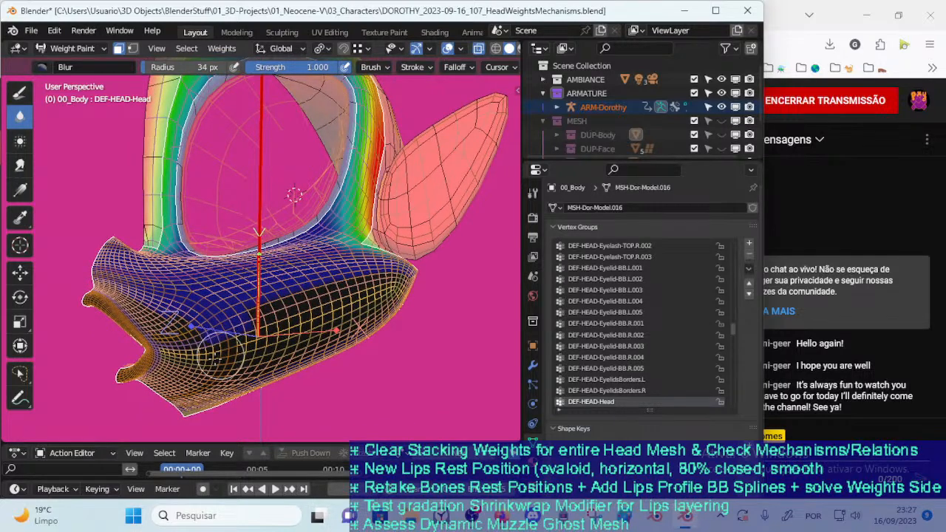
# Reduce the Blur radius to 19 px and extend the low weights along the side of the muzzle
pyautogui.moveTo(218, 316)
pyautogui.mouseDown(button='middle')
pyautogui.moveTo(218, 333)
pyautogui.moveTo(231, 261)
pyautogui.mouseUp(button='middle')
pyautogui.scroll(2, 232, 260)
pyautogui.press('f')
pyautogui.click(194, 256)
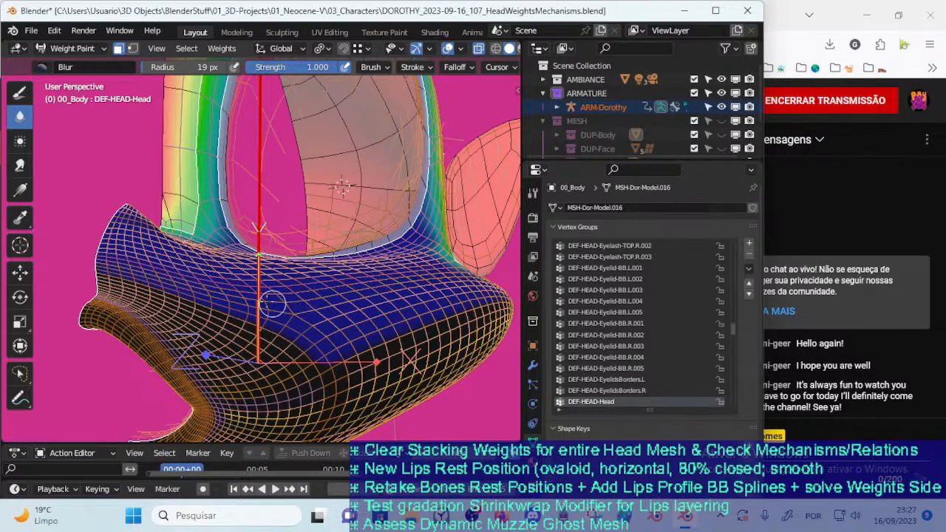
pyautogui.press('f')
pyautogui.click(192, 253)
pyautogui.moveTo(190, 252); pyautogui.dragTo(120, 332, button='middle')
# Enlarge the Blur radius to 67 px and spread low weights across the unweighted lower cheek toward the muzzle
pyautogui.press('f')
pyautogui.click(141, 334)
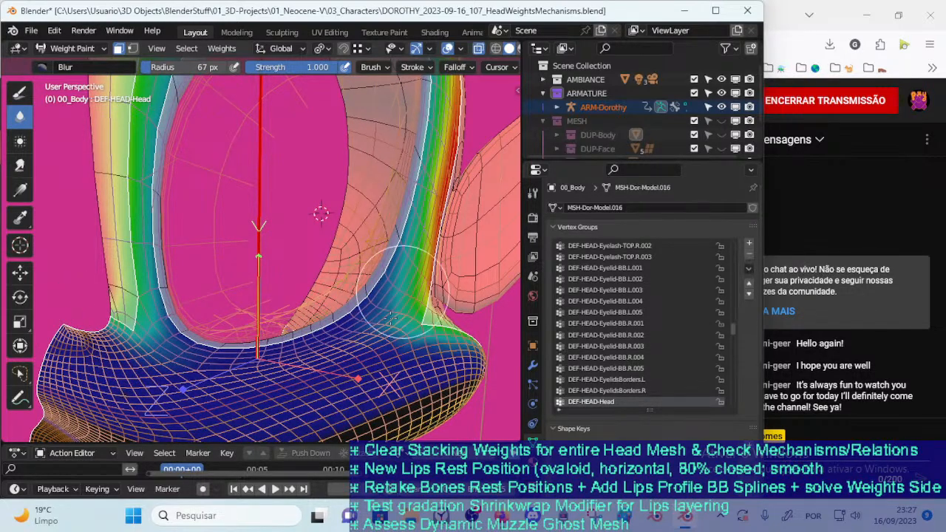
pyautogui.scroll(2, 387, 304)
pyautogui.scroll(-2, 388, 305)
pyautogui.moveTo(355, 367); pyautogui.dragTo(343, 291, button='middle')
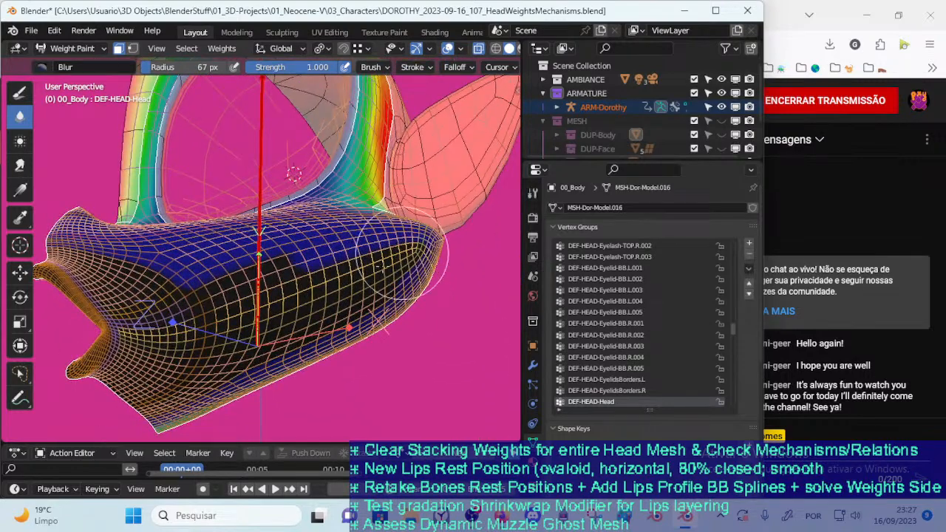
pyautogui.moveTo(389, 257)
pyautogui.mouseDown()
pyautogui.moveTo(381, 272)
pyautogui.moveTo(238, 295)
pyautogui.mouseUp()
# Set the Blur radius to 44 px and even out the weights on the lower cheek
pyautogui.press('f')
pyautogui.click(239, 298)
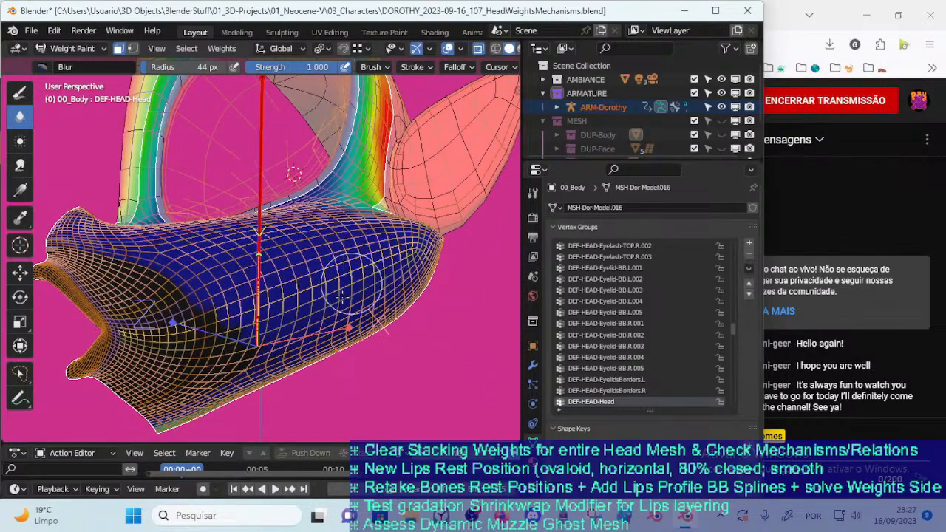
pyautogui.moveTo(389, 269); pyautogui.dragTo(369, 235, button='middle')
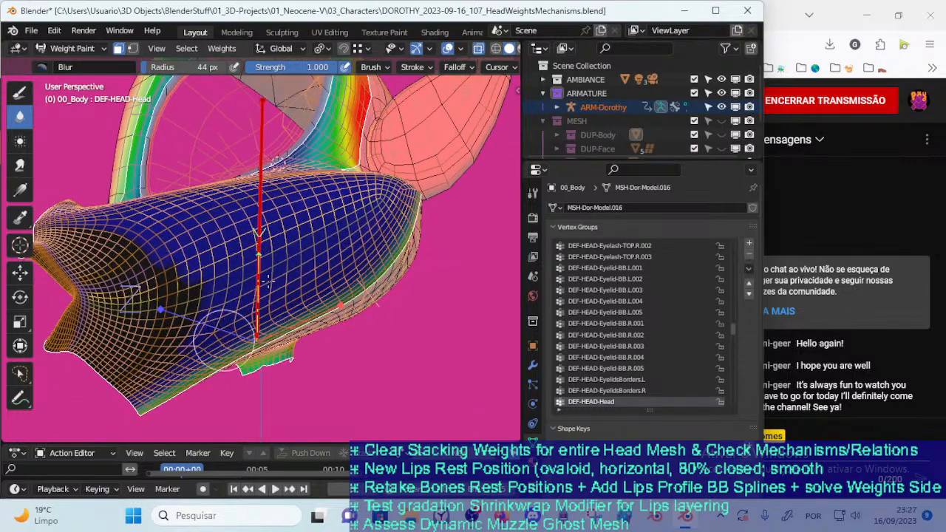
# Set the Blur radius to 39 px and blend the weights along the jaw's lower edge into the muzzle
pyautogui.press('f')
pyautogui.click(411, 223)
pyautogui.moveTo(408, 225); pyautogui.dragTo(330, 303, button='middle')
pyautogui.press('f')
pyautogui.click(276, 311)
pyautogui.moveTo(382, 316); pyautogui.dragTo(385, 223, button='middle')
pyautogui.moveTo(266, 322); pyautogui.dragTo(293, 291, button='middle')
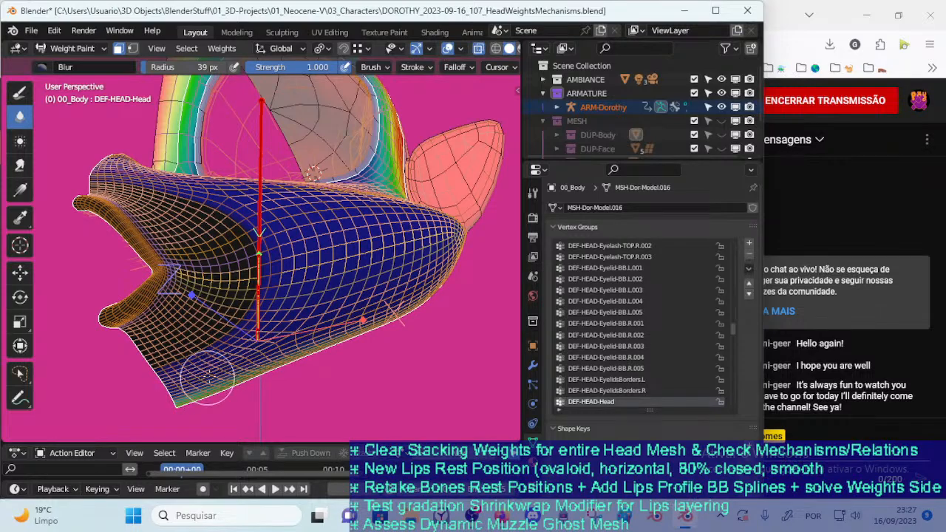
# Check the blended head weights from several angles and save the file
pyautogui.moveTo(248, 361)
pyautogui.mouseDown(button='middle')
pyautogui.moveTo(268, 347)
pyautogui.moveTo(279, 381)
pyautogui.mouseUp(button='middle')
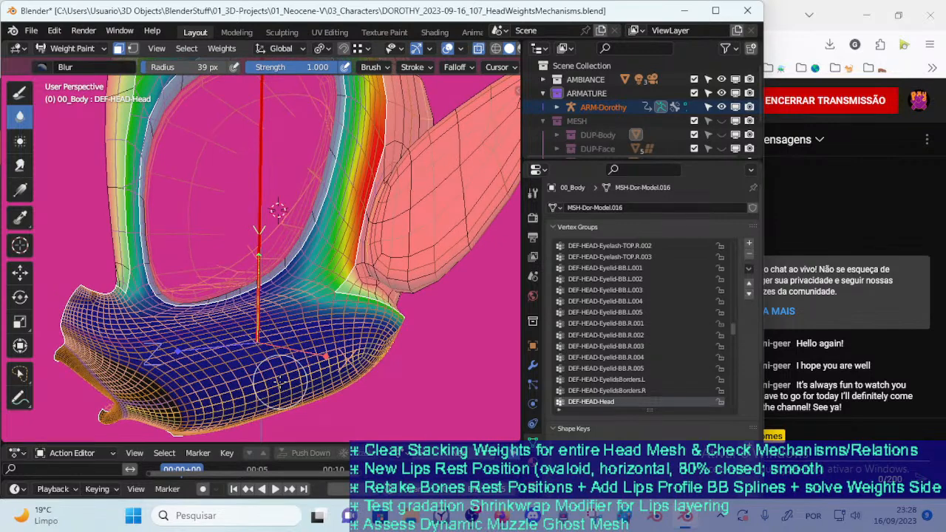
pyautogui.scroll(-4, 278, 250)
pyautogui.moveTo(285, 240); pyautogui.dragTo(239, 318, button='middle')
pyautogui.moveTo(249, 388); pyautogui.dragTo(294, 277, button='middle')
pyautogui.hotkey('ctrl', 's')
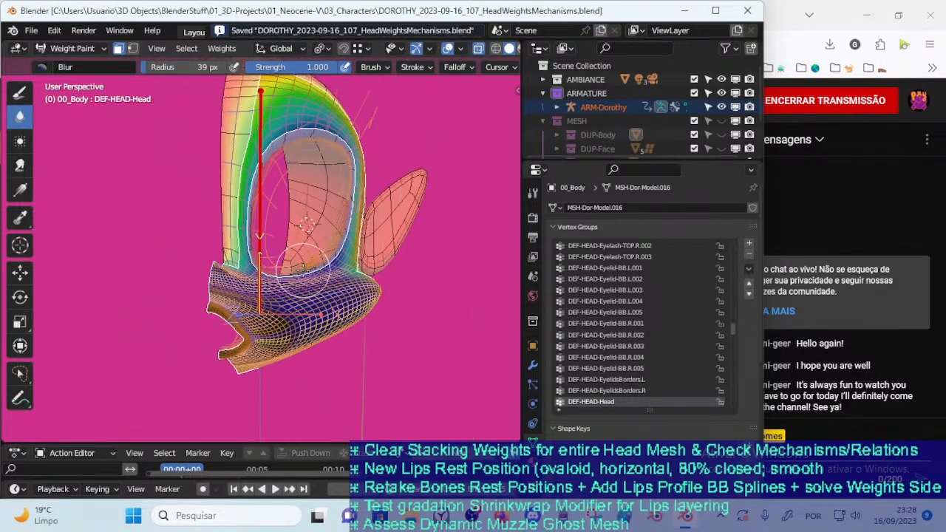
# Turn off the selection masking for weight painting and return to Object Mode
pyautogui.press('m')
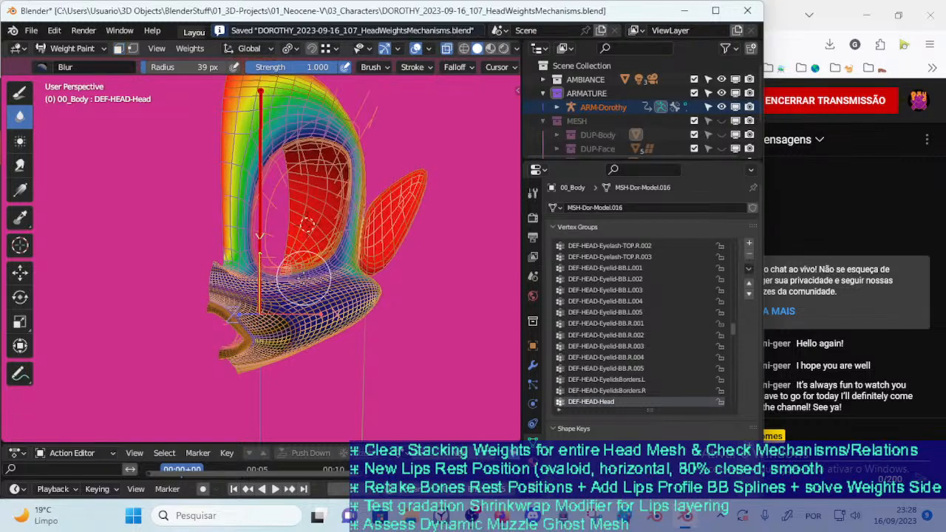
pyautogui.hotkey('ctrl', 'Tab')
pyautogui.click(131, 277)
pyautogui.moveTo(318, 293); pyautogui.dragTo(273, 250, button='middle')
# Select ARM-Dorothy, show its MTR : Body and CTL : Body bone layers, and hide DEF : Body
pyautogui.press('n')
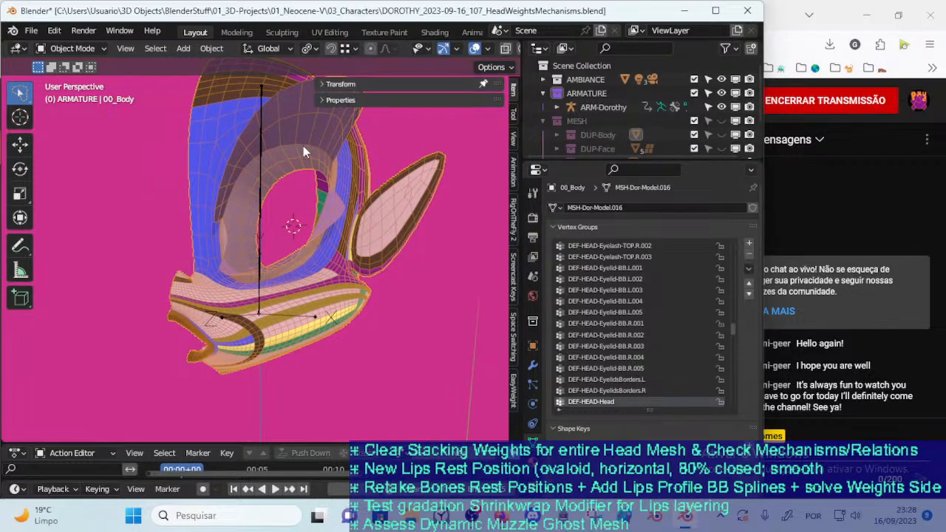
pyautogui.click(259, 223)
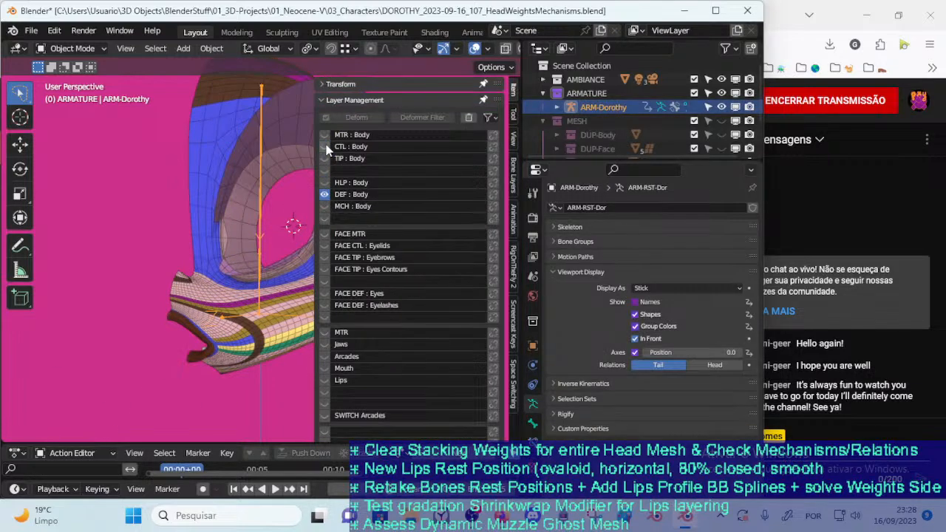
pyautogui.moveTo(326, 146); pyautogui.dragTo(325, 135)
pyautogui.click(325, 192)
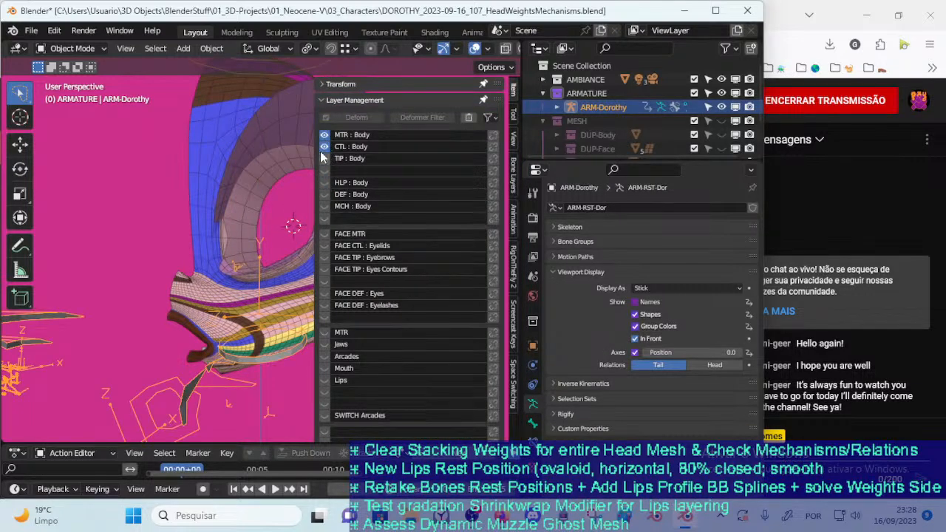
pyautogui.press('n')
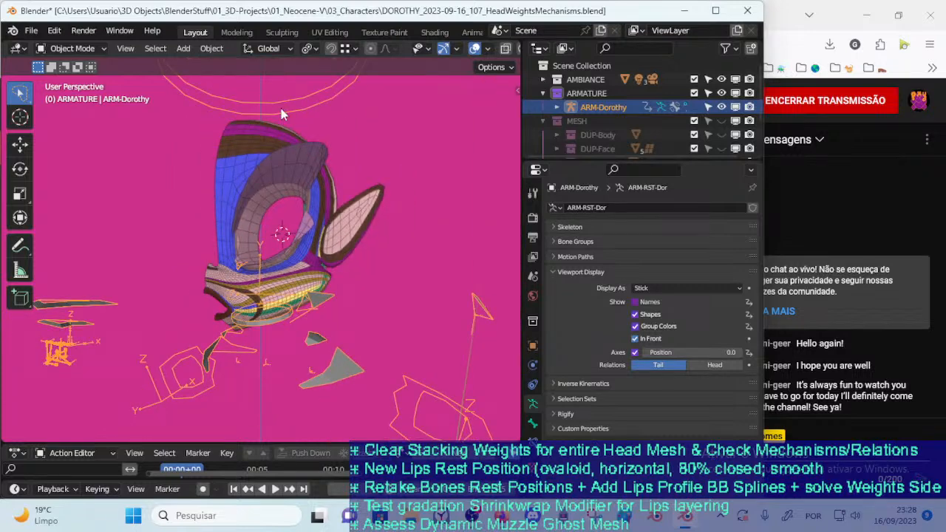
pyautogui.moveTo(292, 117); pyautogui.dragTo(292, 126, button='middle')
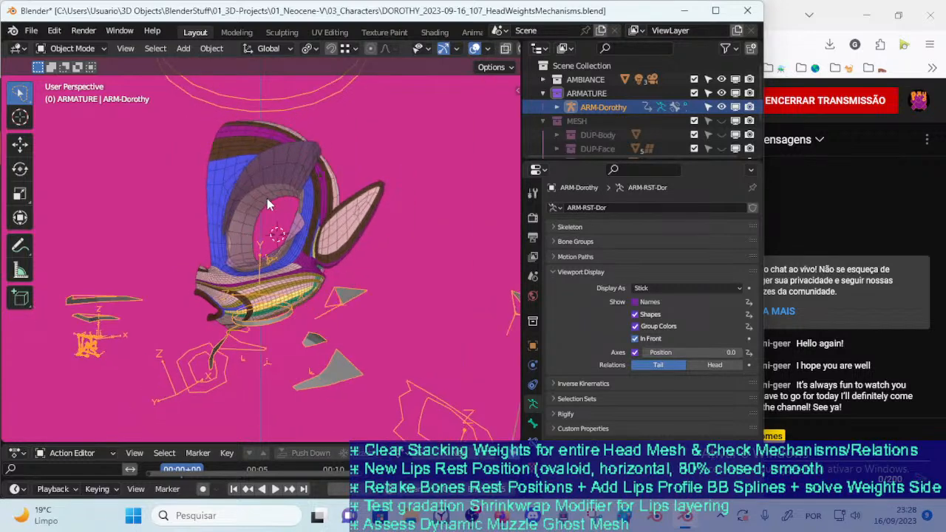
# Trackball-rotate the MTR-Head bone by 28.6° and 80.8° in Pose Mode, then select 00_Body in Object Mode
pyautogui.hotkey('ctrl', 'Tab')
pyautogui.click(300, 101)
pyautogui.press('r')
pyautogui.press('r')
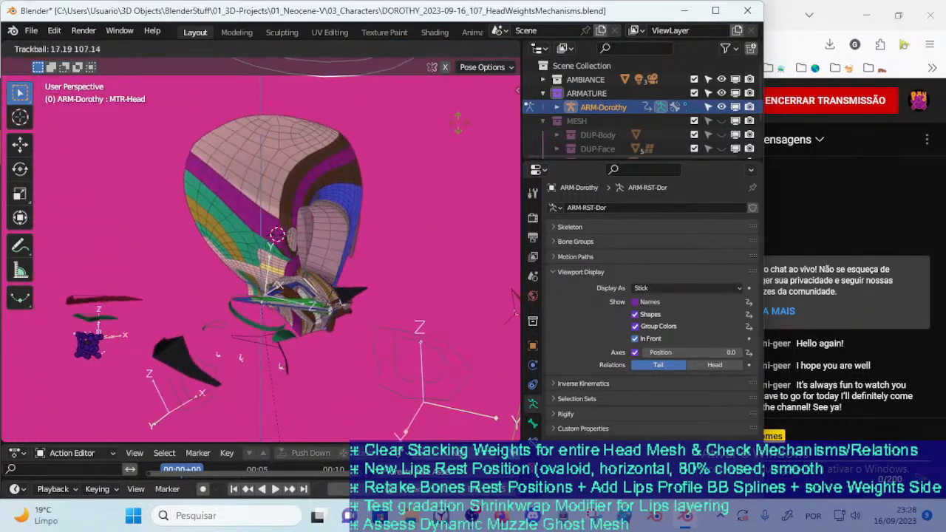
pyautogui.click(396, 147)
pyautogui.moveTo(315, 226); pyautogui.dragTo(313, 251, button='middle')
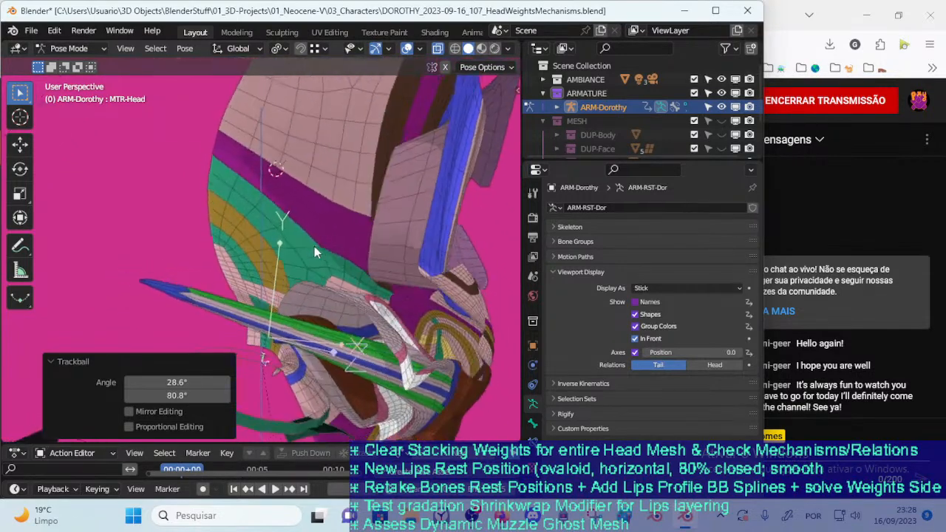
pyautogui.press('r')
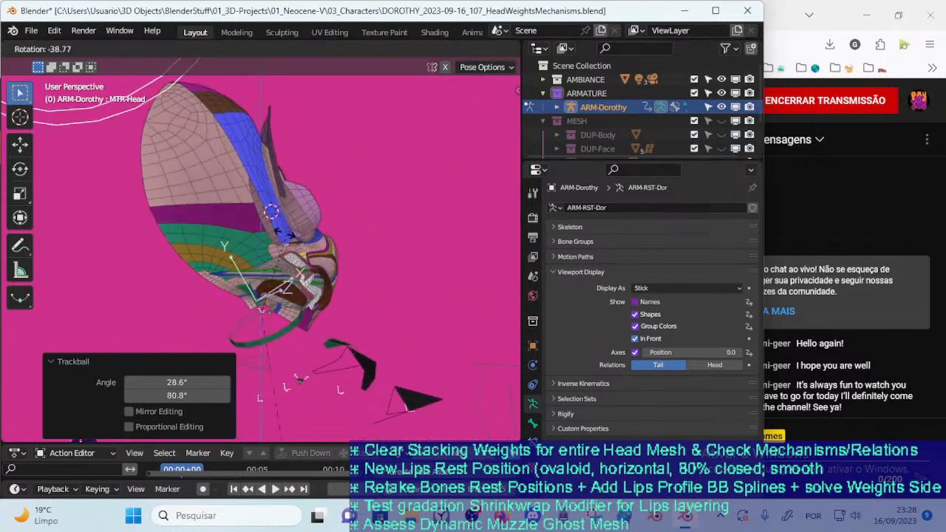
pyautogui.click(318, 265)
pyautogui.hotkey('ctrl', 'Tab')
pyautogui.click(276, 266)
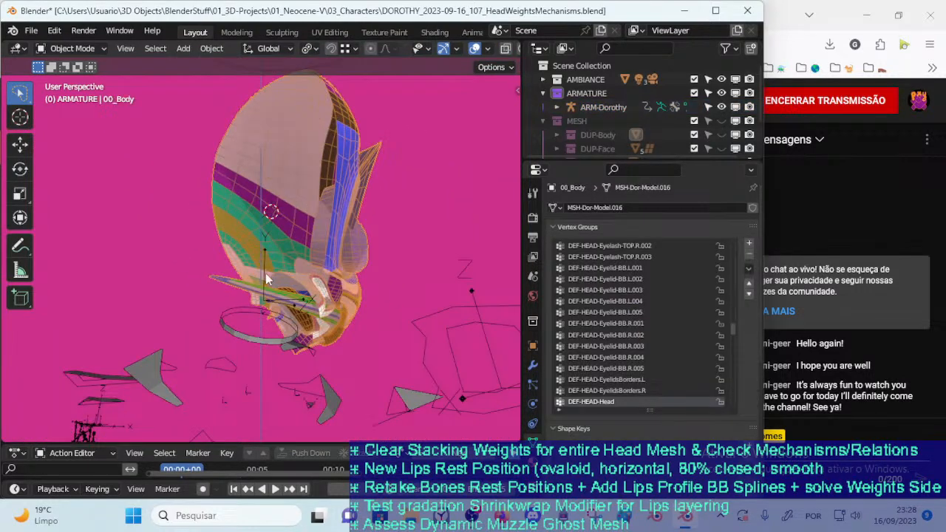
pyautogui.scroll(-3, 239, 290)
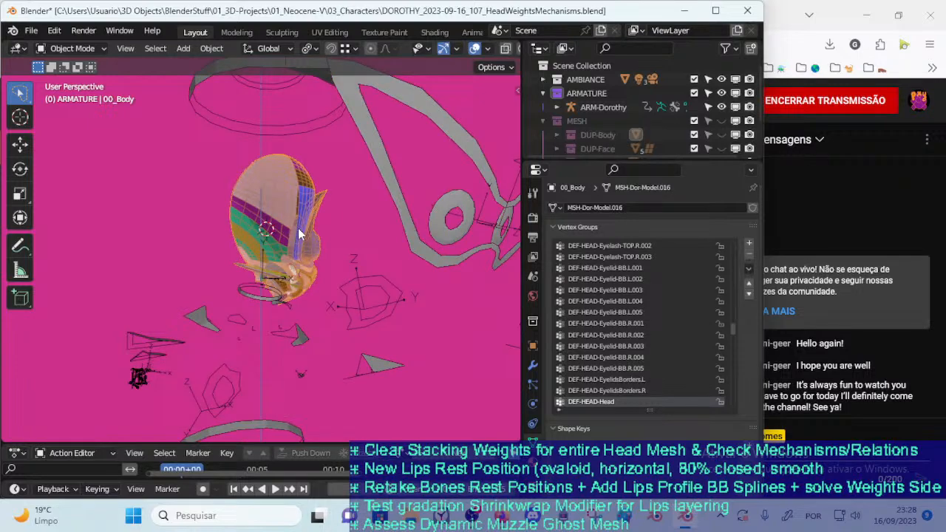
pyautogui.keyDown('shift'); pyautogui.click(300, 235); pyautogui.keyUp('shift')
pyautogui.hotkey('ctrl', 'Tab')
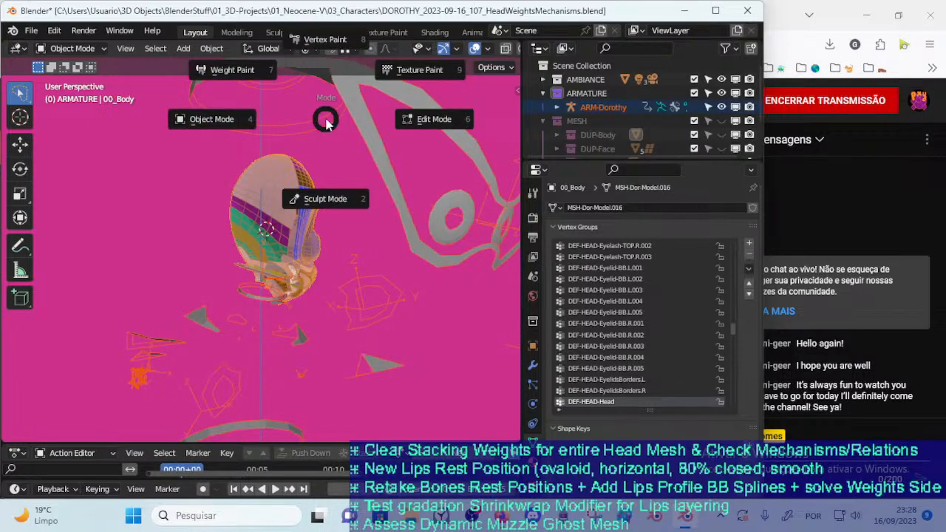
pyautogui.press('Escape')
pyautogui.click(326, 120)
pyautogui.hotkey('ctrl', 'Tab')
pyautogui.moveTo(327, 124); pyautogui.dragTo(388, 290, button='middle')
pyautogui.scroll(3, 319, 166)
pyautogui.scroll(3, 384, 287)
pyautogui.hotkey('ctrl', 'Tab')
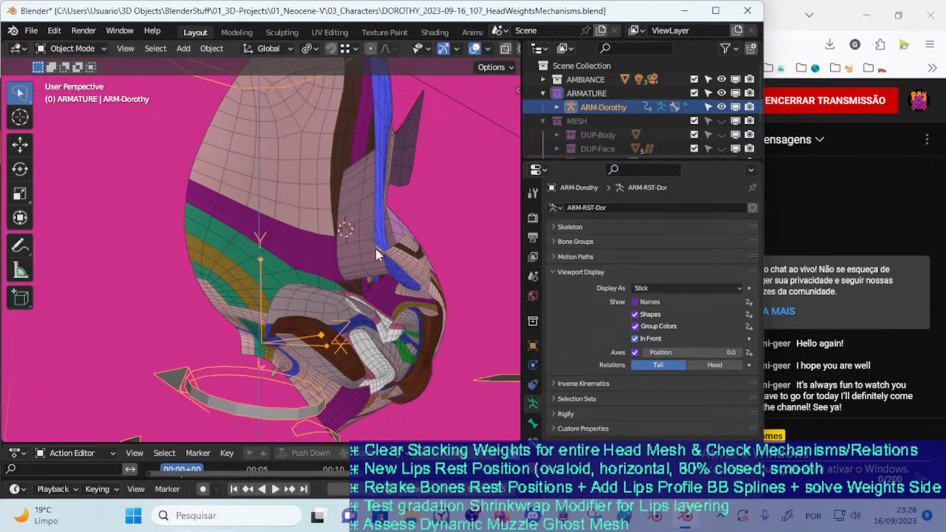
pyautogui.click(376, 248)
pyautogui.scroll(-3, 374, 247)
pyautogui.press('n')
pyautogui.click(332, 86)
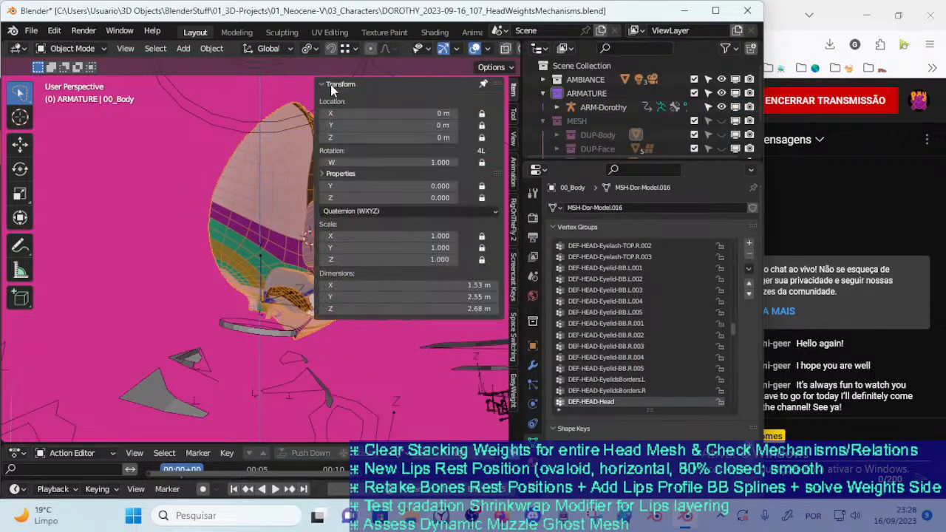
pyautogui.click(333, 85)
# Select ARM-Dorothy and show its DEF : Body bone layer
pyautogui.scroll(2, 317, 241)
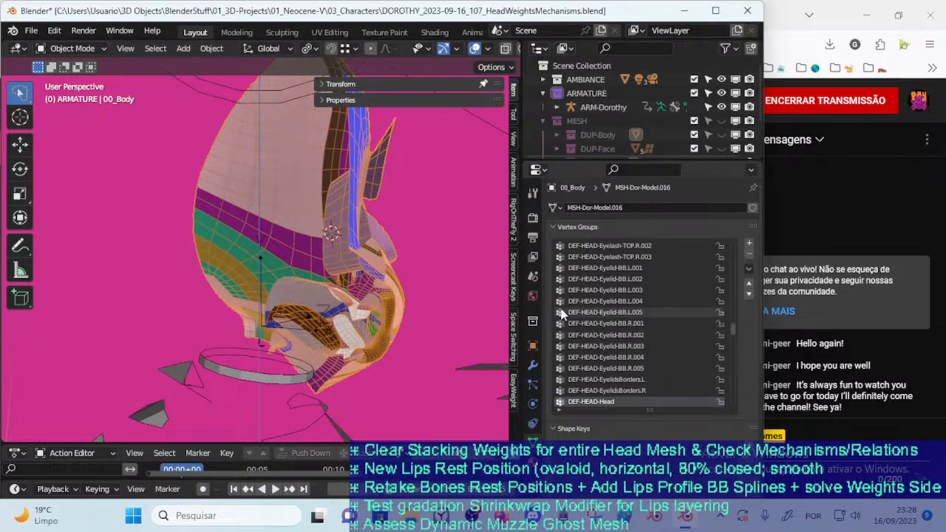
pyautogui.scroll(-2, 349, 238)
pyautogui.click(251, 318)
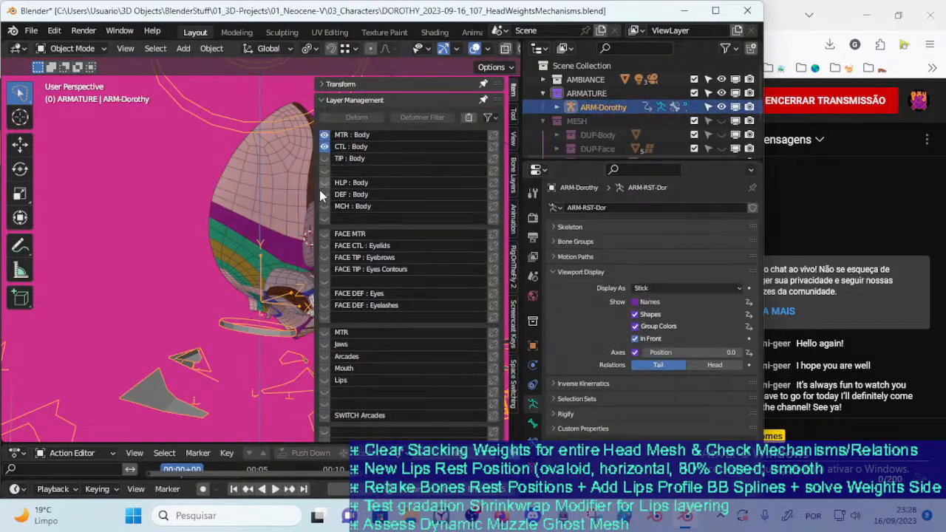
pyautogui.press('n')
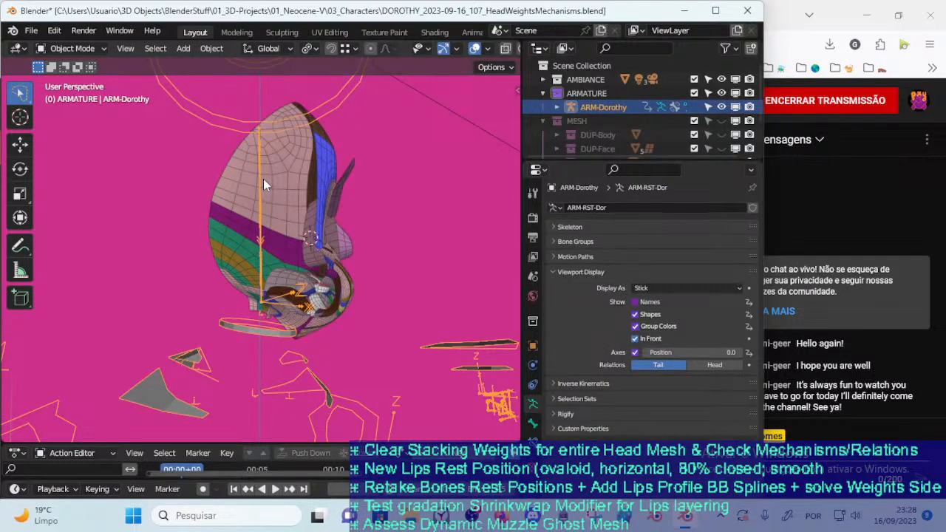
# Inspect the DEF-HEAD-Head weights of 00_Body on the posed head in Weight Paint mode and return to Object Mode
pyautogui.click(282, 201)
pyautogui.hotkey('ctrl', 'Tab')
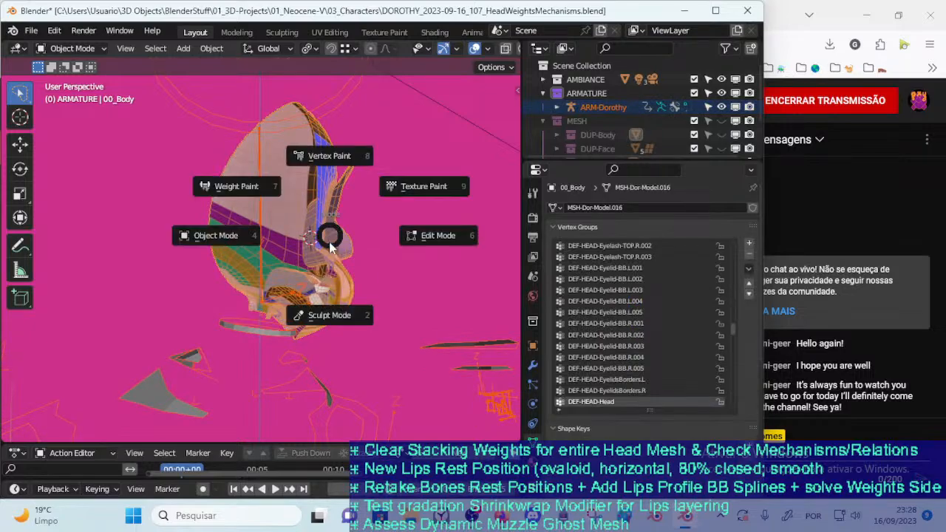
pyautogui.click(237, 184)
pyautogui.keyDown('ctrl'); pyautogui.click(263, 235); pyautogui.keyUp('ctrl')
pyautogui.moveTo(270, 236)
pyautogui.mouseDown(button='middle')
pyautogui.moveTo(244, 244)
pyautogui.moveTo(281, 246)
pyautogui.mouseUp(button='middle')
pyautogui.hotkey('ctrl', 'Tab')
pyautogui.click(368, 320)
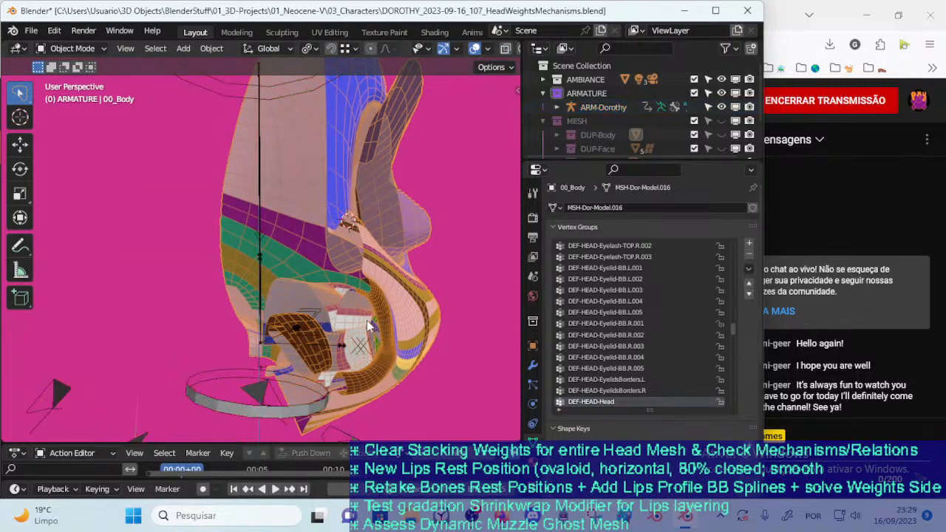
# Reveal the hidden parts and clear the selection
pyautogui.hotkey('alt', 'h')
pyautogui.hotkey('alt', 'a')
pyautogui.hotkey('ctrl', 'Tab')
pyautogui.click(244, 296)
# Select ARM-Dorothy with 00_Body and examine the weights around the muzzle and mouth interior in Weight Paint mode
pyautogui.click(259, 173)
pyautogui.keyDown('shift'); pyautogui.click(280, 184); pyautogui.keyUp('shift')
pyautogui.hotkey('ctrl', 'Tab')
pyautogui.click(229, 147)
pyautogui.moveTo(259, 181)
pyautogui.mouseDown(button='middle')
pyautogui.moveTo(340, 237)
pyautogui.moveTo(289, 201)
pyautogui.mouseUp(button='middle')
pyautogui.moveTo(224, 190); pyautogui.dragTo(315, 221, button='middle')
pyautogui.moveTo(383, 266)
pyautogui.keyDown('shift'); pyautogui.mouseDown(button='middle')
pyautogui.moveTo(329, 199)
pyautogui.moveTo(289, 220)
pyautogui.moveTo(305, 236)
pyautogui.moveTo(147, 238)
pyautogui.moveTo(140, 250)
pyautogui.mouseUp(button='middle'); pyautogui.keyUp('shift')
pyautogui.scroll(3, 329, 211)
pyautogui.moveTo(339, 284); pyautogui.dragTo(322, 276, button='middle')
pyautogui.hotkey('ctrl', 'Tab')
pyautogui.click(205, 272)
pyautogui.scroll(1, 321, 279)
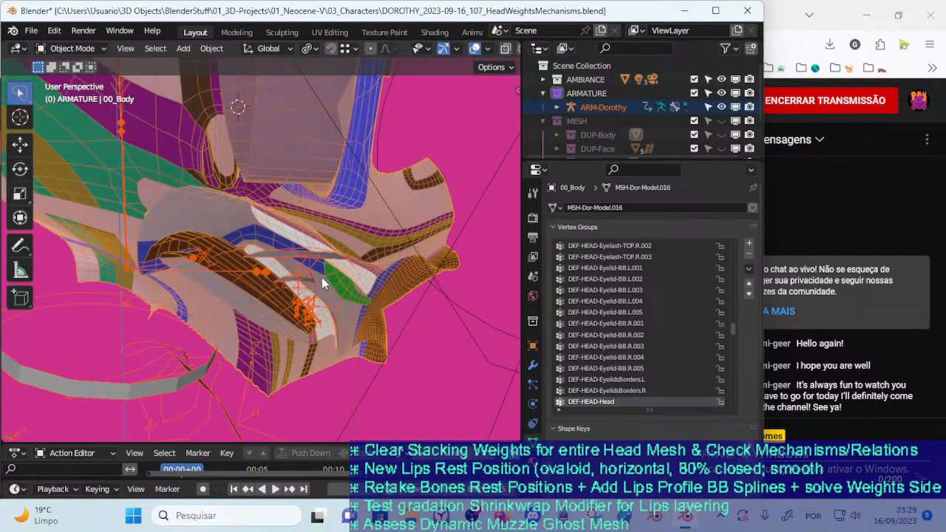
# Enter Edit Mode on 00_Body alone and select the vertices of the !Hide-3Ab-MouthInteriorRegion group
pyautogui.click(384, 283)
pyautogui.click(317, 255)
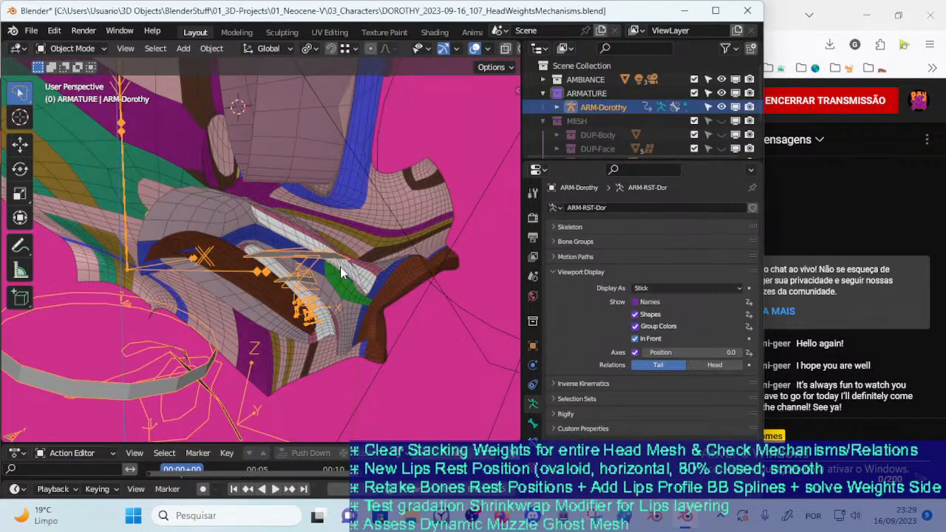
pyautogui.click(381, 269)
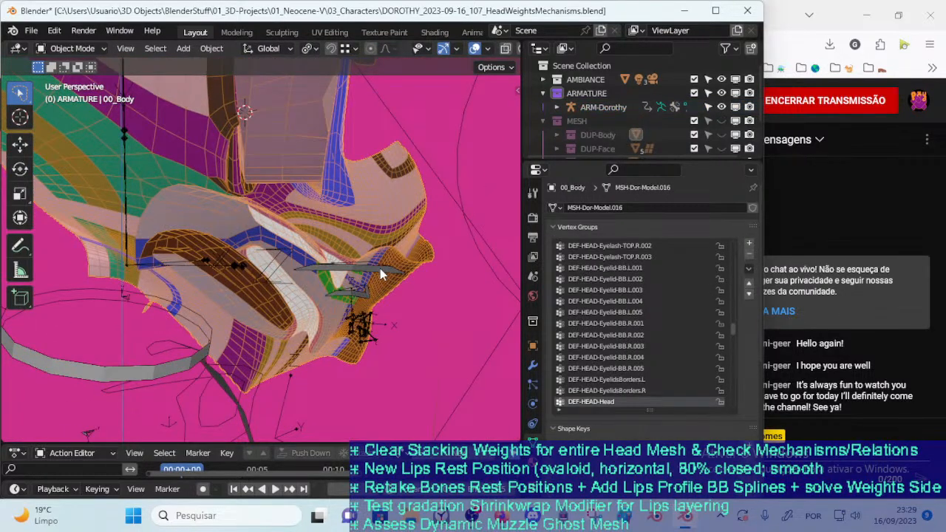
pyautogui.press('Tab')
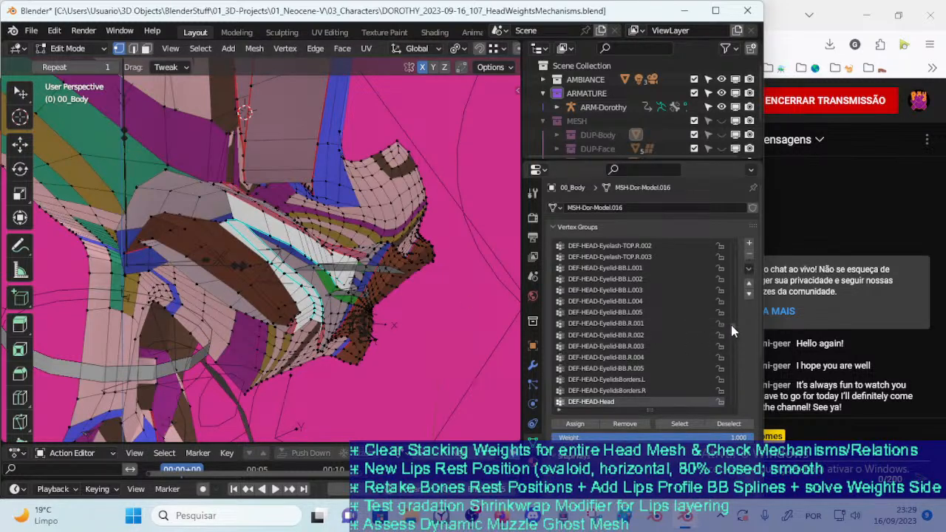
pyautogui.moveTo(734, 325); pyautogui.dragTo(719, 263)
pyautogui.click(644, 347)
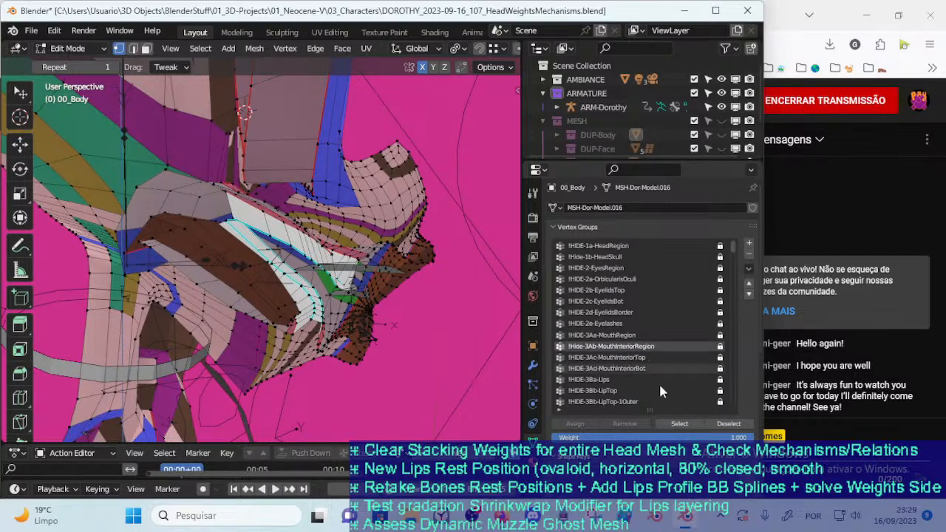
pyautogui.click(683, 424)
pyautogui.moveTo(446, 334); pyautogui.dragTo(383, 318, button='middle')
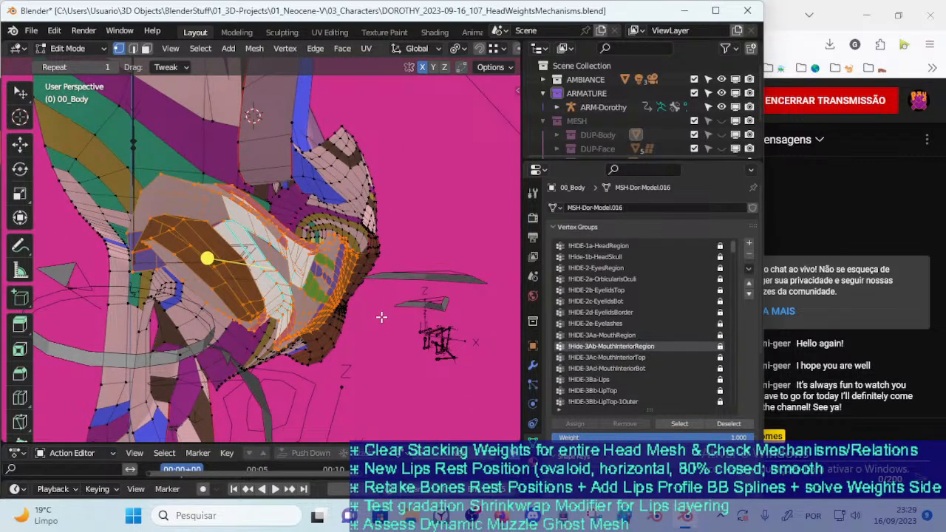
# Isolate the selected mouth interior of 00_Body by hiding all unselected geometry, and return to Object Mode
pyautogui.moveTo(373, 293); pyautogui.dragTo(338, 285, button='middle')
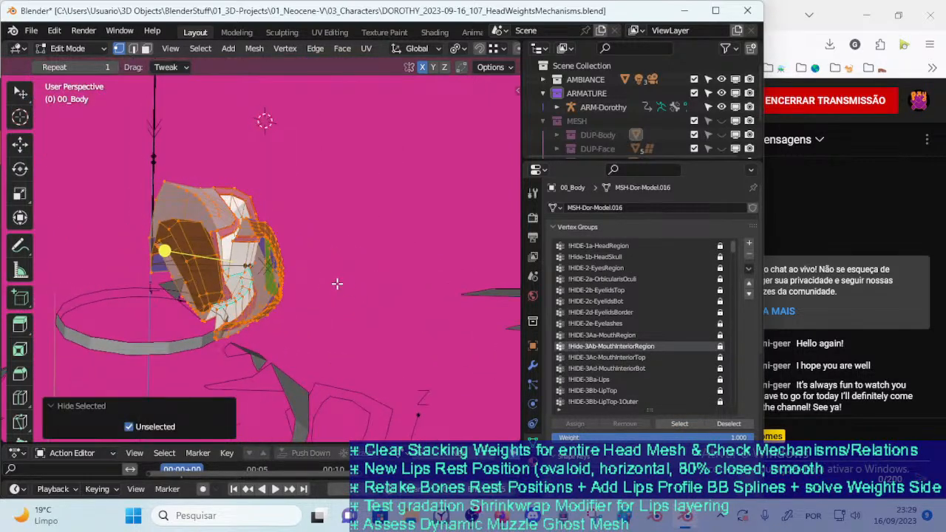
pyautogui.scroll(-1, 335, 283)
pyautogui.press('Tab')
pyautogui.scroll(-2, 333, 277)
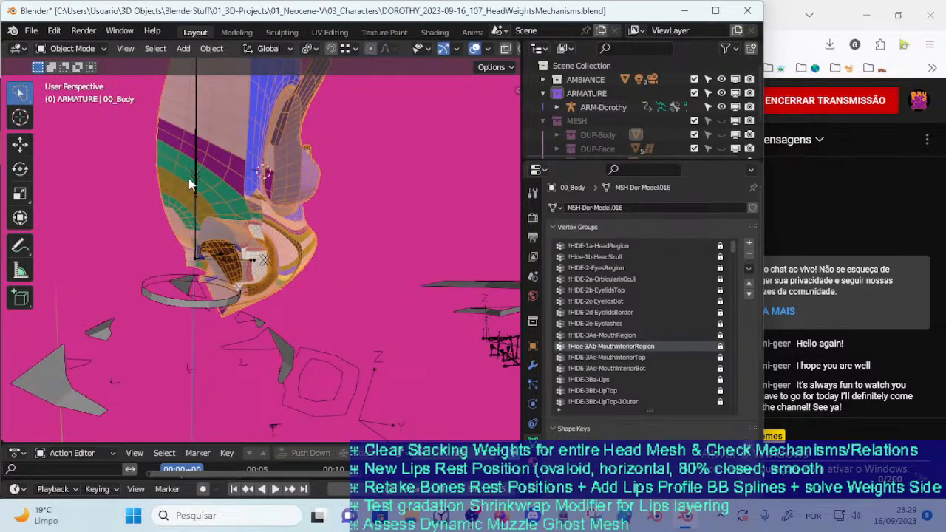
# Select ARM-Dorothy together with 00_Body, enter Weight Paint mode and make the DEF-HEAD-Head bone active
pyautogui.click(196, 197)
pyautogui.keyDown('shift'); pyautogui.click(257, 198); pyautogui.keyUp('shift')
pyautogui.hotkey('ctrl', 'Tab')
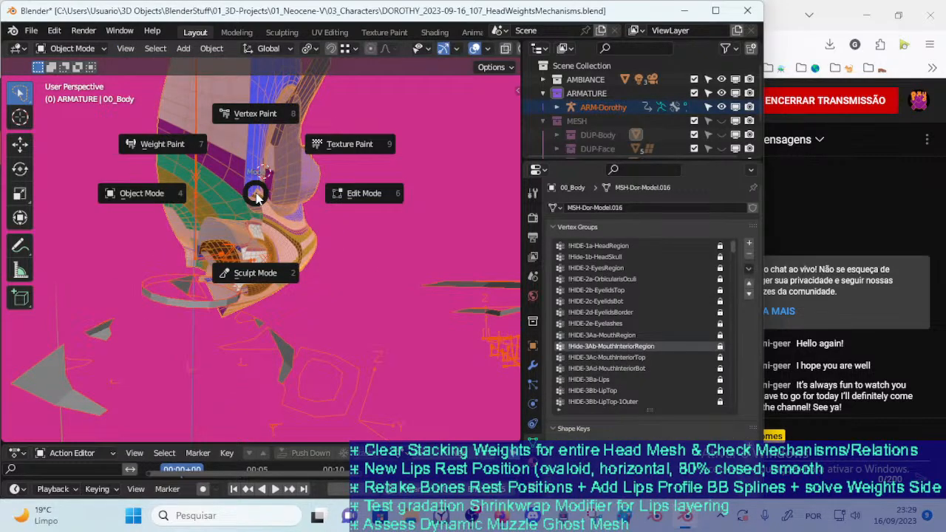
pyautogui.click(159, 146)
pyautogui.moveTo(275, 281); pyautogui.dragTo(234, 270, button='middle')
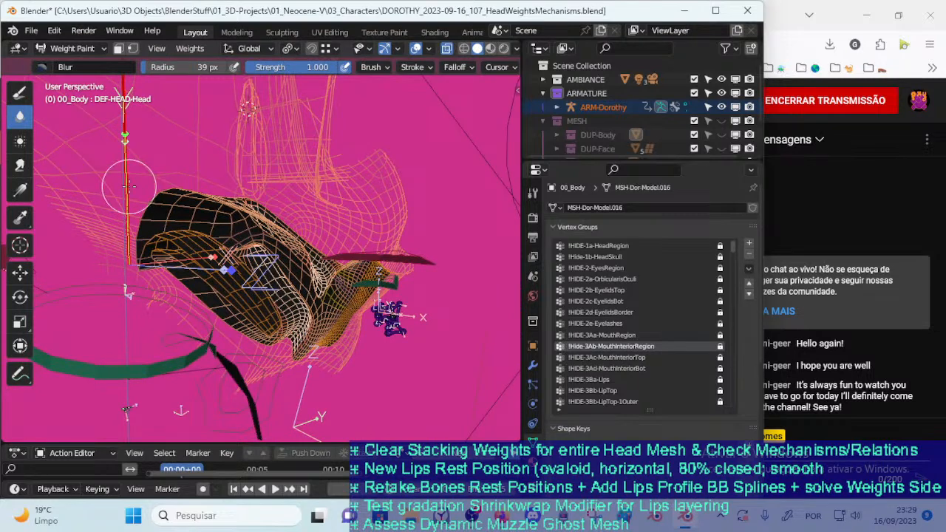
pyautogui.keyDown('ctrl'); pyautogui.click(128, 187); pyautogui.keyUp('ctrl')
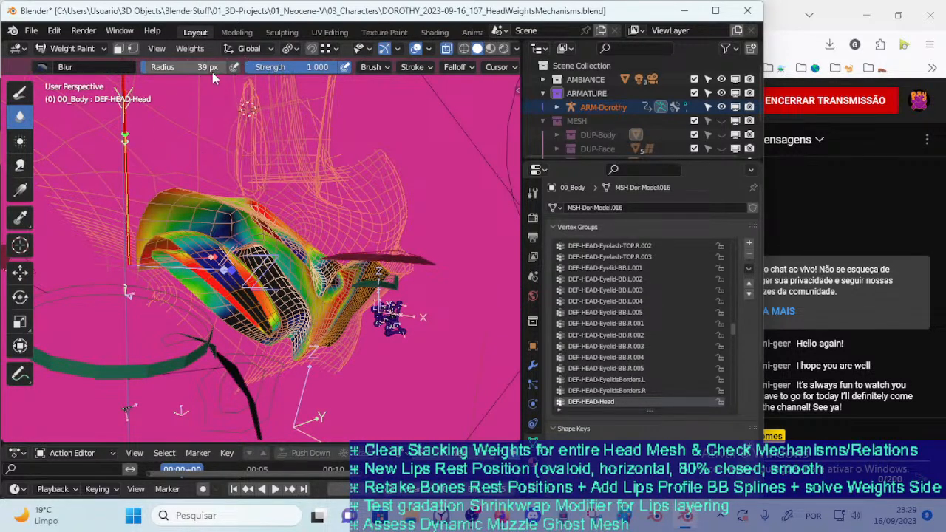
# Fill the masked mouth interior with a DEF-HEAD-Head weight of 0.000 using the Mix brush, and return to Object Mode
pyautogui.click(20, 91)
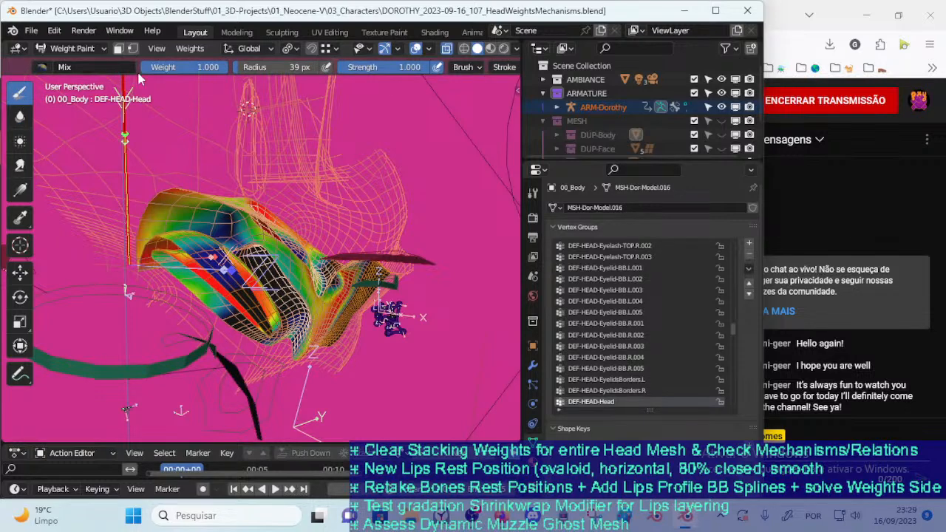
pyautogui.moveTo(207, 71); pyautogui.dragTo(141, 71)
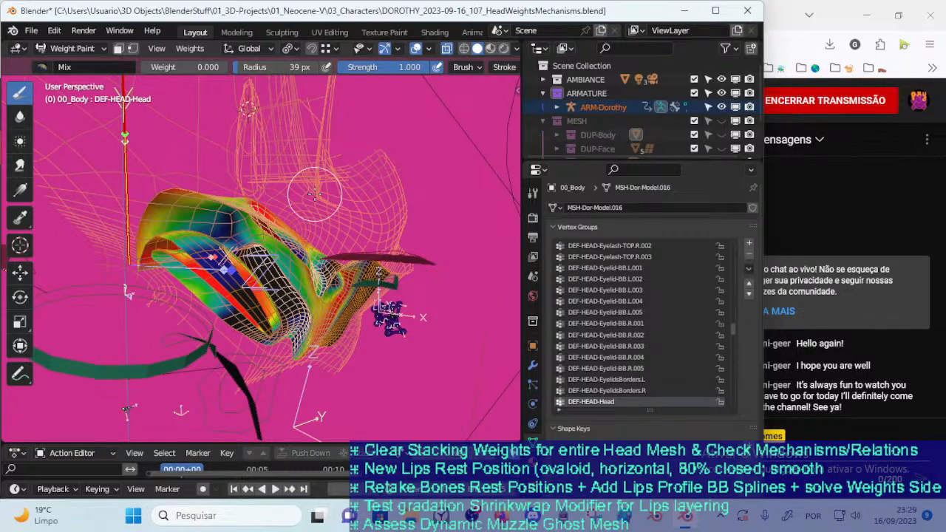
pyautogui.press('m')
pyautogui.hotkey('shift', 'k')
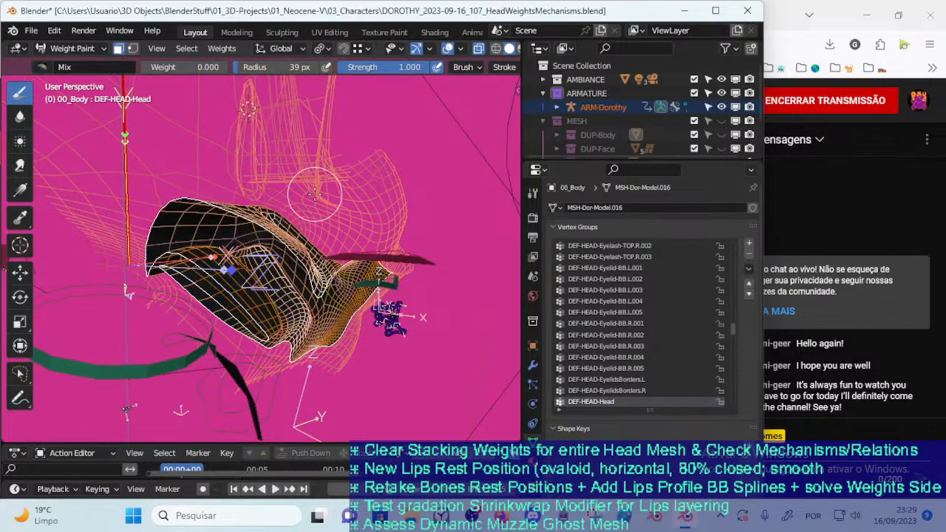
pyautogui.moveTo(418, 240)
pyautogui.mouseDown(button='middle')
pyautogui.moveTo(427, 236)
pyautogui.moveTo(414, 217)
pyautogui.moveTo(333, 210)
pyautogui.moveTo(302, 330)
pyautogui.mouseUp(button='middle')
pyautogui.hotkey('ctrl', 'Tab')
pyautogui.click(333, 218)
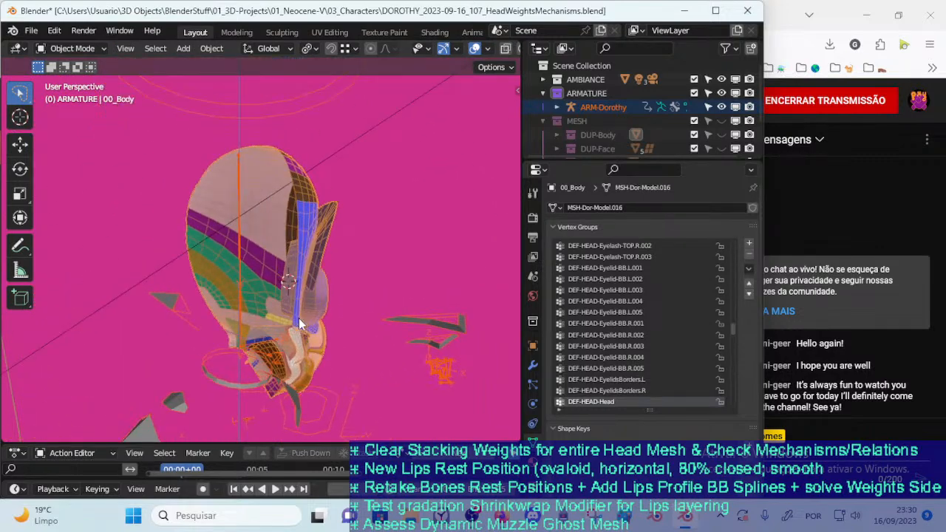
# Put ARM-Dorothy in Pose Mode and test the head deformation with trackball rotations of MTR-Head
pyautogui.click(260, 107)
pyautogui.hotkey('ctrl', 'Tab')
pyautogui.click(272, 109)
pyautogui.press('r')
pyautogui.press('r')
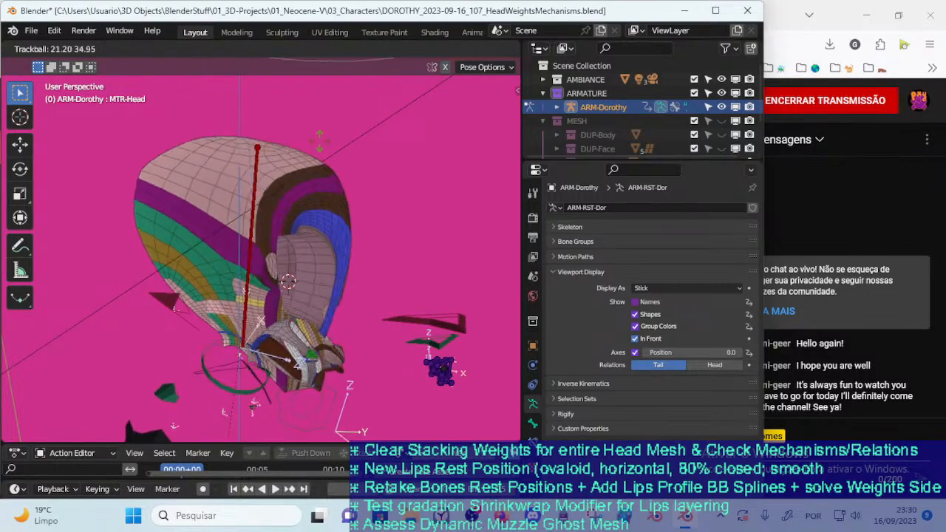
pyautogui.click(356, 188)
pyautogui.moveTo(356, 188); pyautogui.dragTo(221, 201, button='middle')
pyautogui.press('r')
# Test more MTR-Head rotations from various viewing angles to check the muzzle and mouth interior, and undo the test pose
pyautogui.press('r')
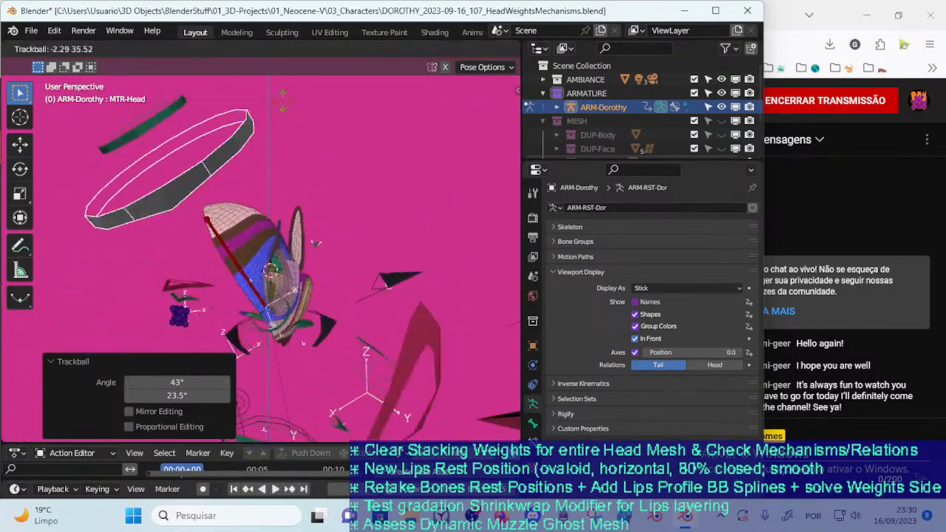
pyautogui.click(281, 147)
pyautogui.press('r')
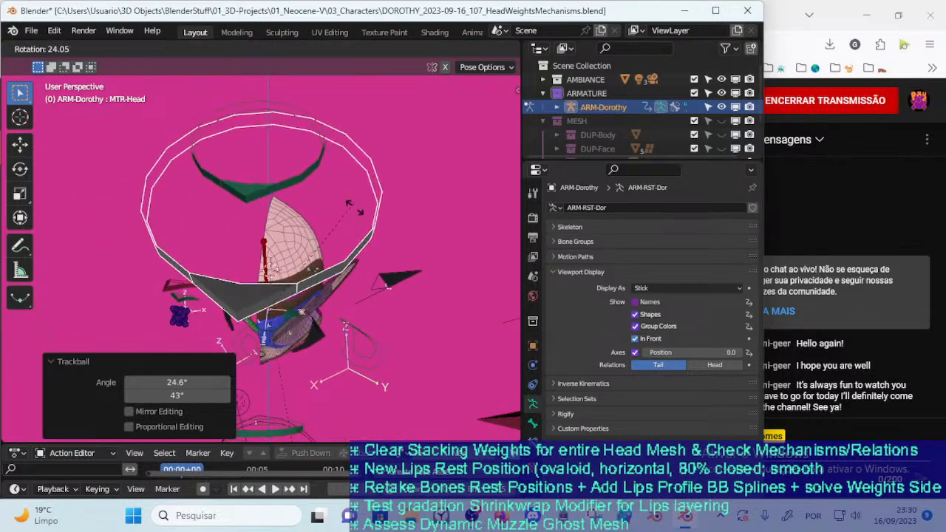
pyautogui.press('r')
pyautogui.click(229, 210)
pyautogui.moveTo(229, 211); pyautogui.dragTo(296, 176, button='middle')
pyautogui.press('r')
pyautogui.click(260, 213)
pyautogui.moveTo(261, 216); pyautogui.dragTo(355, 198, button='middle')
pyautogui.press('r')
pyautogui.click(315, 141)
pyautogui.moveTo(317, 146); pyautogui.dragTo(372, 185, button='middle')
pyautogui.press('r')
pyautogui.click(358, 114)
pyautogui.moveTo(358, 113); pyautogui.dragTo(201, 144, button='middle')
pyautogui.press('r')
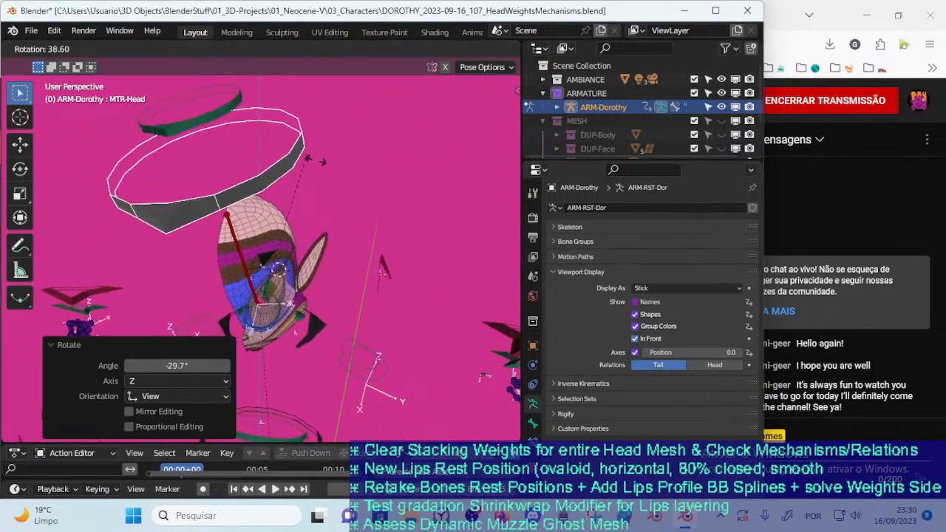
pyautogui.click(301, 241)
pyautogui.moveTo(303, 241); pyautogui.dragTo(342, 161, button='middle')
pyautogui.press('r')
pyautogui.click(348, 199)
pyautogui.moveTo(347, 199); pyautogui.dragTo(318, 155, button='middle')
pyautogui.press('r')
pyautogui.click(346, 175)
pyautogui.press('r')
pyautogui.press('r')
pyautogui.click(337, 121)
pyautogui.moveTo(269, 182); pyautogui.dragTo(318, 154, button='middle')
pyautogui.press('r')
pyautogui.click(323, 154)
pyautogui.moveTo(281, 183)
pyautogui.mouseDown(button='middle')
pyautogui.moveTo(310, 179)
pyautogui.moveTo(367, 191)
pyautogui.moveTo(378, 218)
pyautogui.moveTo(299, 211)
pyautogui.moveTo(273, 198)
pyautogui.mouseUp(button='middle')
pyautogui.press('r')
pyautogui.click(354, 214)
pyautogui.scroll(2, 341, 236)
pyautogui.press('r')
pyautogui.click(304, 196)
pyautogui.scroll(-2, 274, 200)
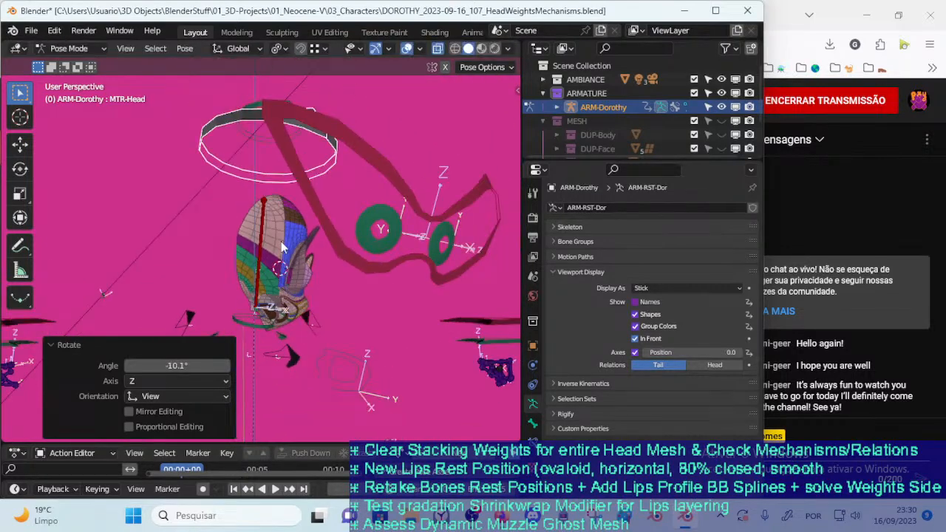
pyautogui.moveTo(282, 243); pyautogui.dragTo(252, 243, button='middle')
pyautogui.press('r')
pyautogui.click(283, 170)
pyautogui.scroll(3, 283, 169)
pyautogui.moveTo(283, 171); pyautogui.dragTo(249, 220, button='middle')
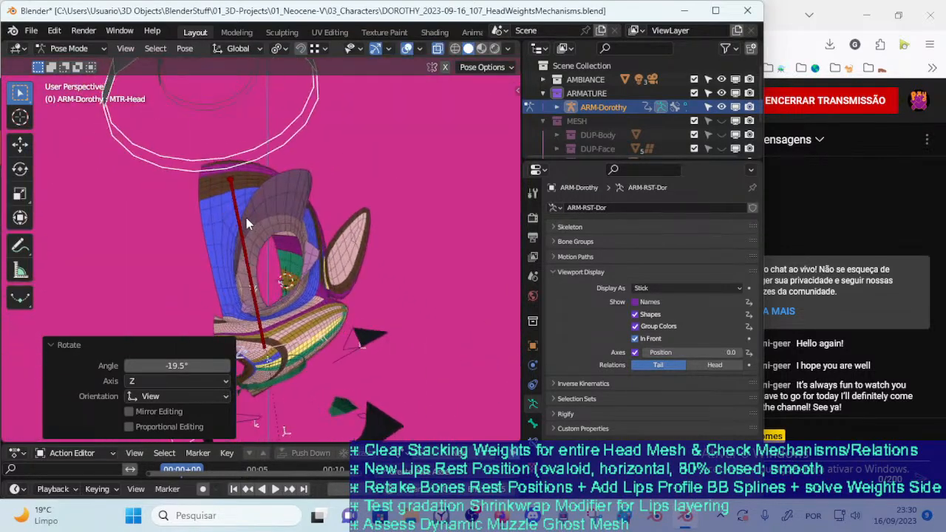
pyautogui.hotkey('ctrl', 'z')
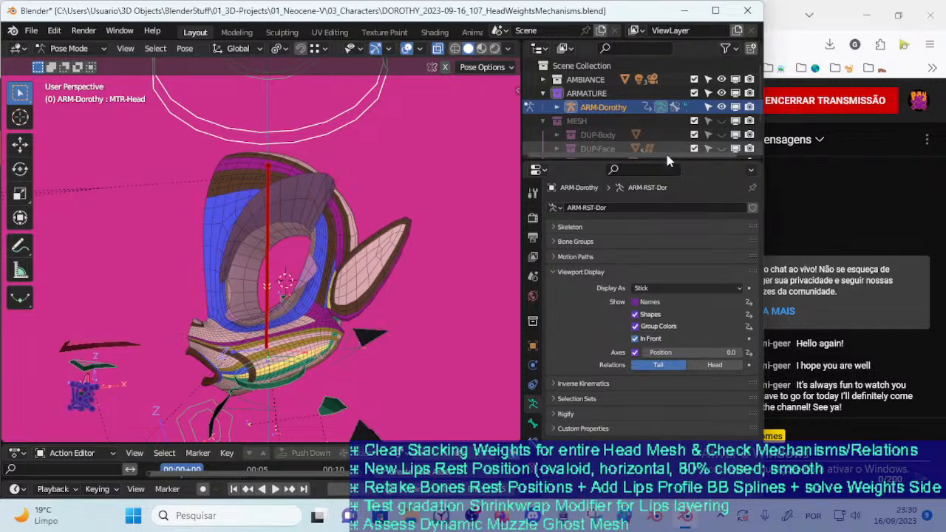
# Return to Object Mode with 00_Body selected and save the file
pyautogui.moveTo(666, 154); pyautogui.dragTo(667, 235)
pyautogui.moveTo(436, 236); pyautogui.dragTo(357, 283, button='middle')
pyautogui.hotkey('ctrl', 'Tab')
pyautogui.scroll(5, 309, 261)
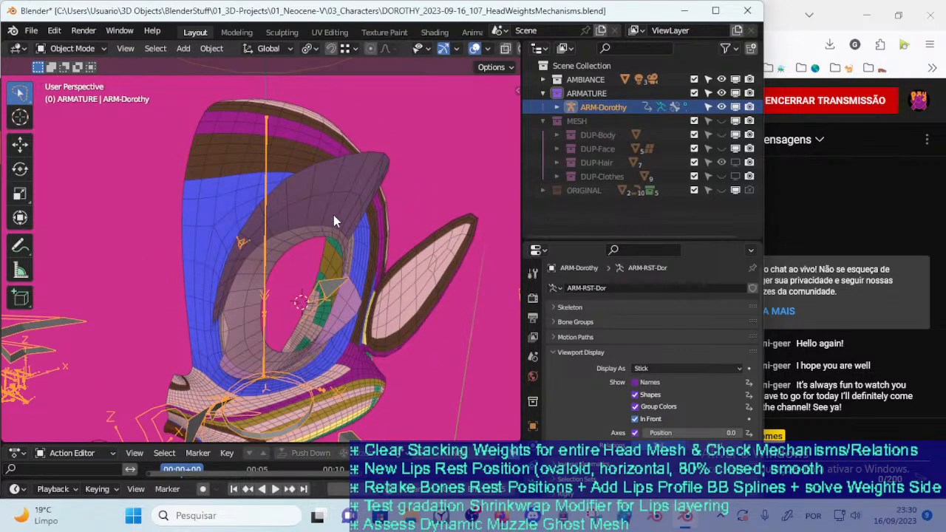
pyautogui.click(334, 225)
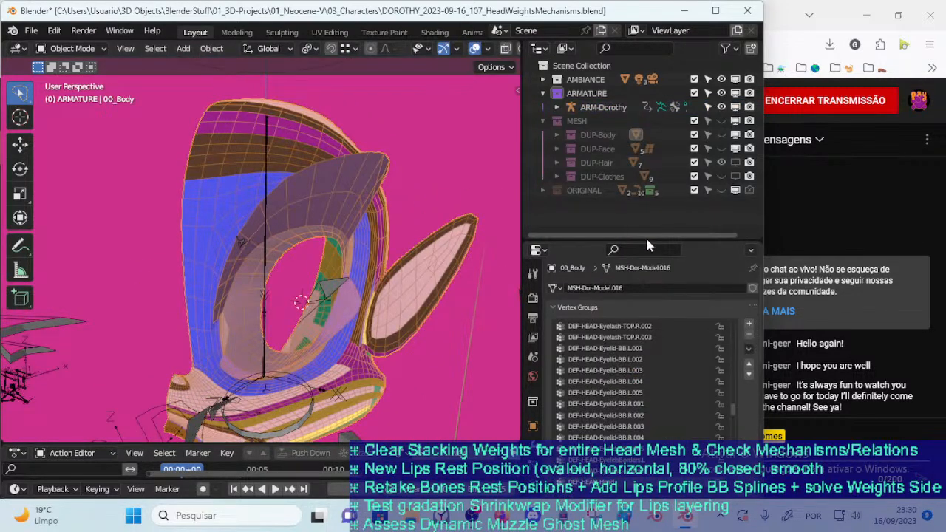
pyautogui.moveTo(645, 241); pyautogui.dragTo(646, 304)
pyautogui.hotkey('ctrl', 's')
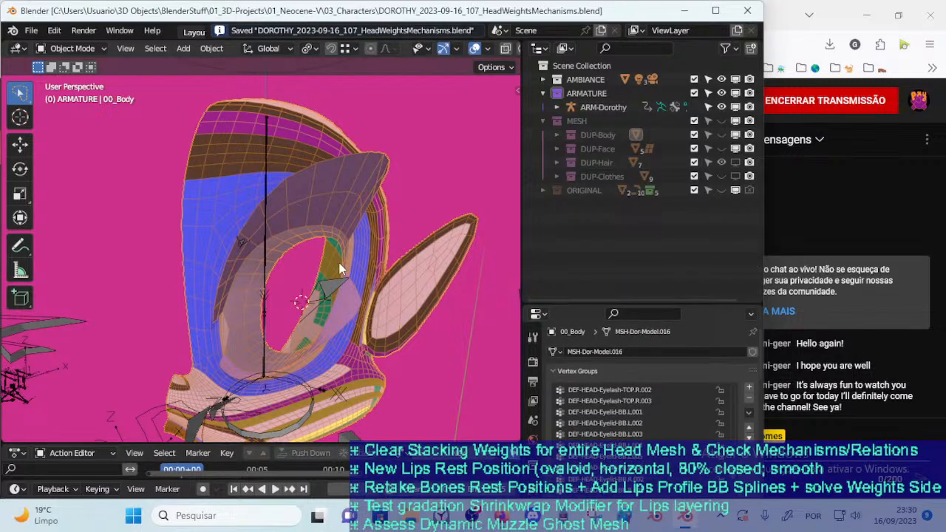
# Make the MESH collection visible with its DUP-Body, DUP-Face and DUP-Hair collections
pyautogui.click(720, 133)
pyautogui.click(722, 120)
pyautogui.click(722, 148)
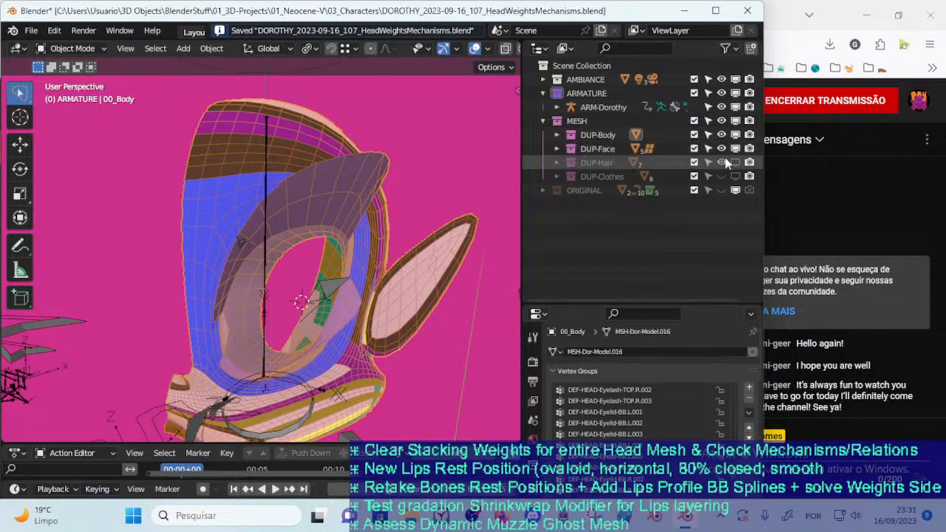
pyautogui.click(736, 163)
pyautogui.scroll(-2, 256, 152)
pyautogui.moveTo(256, 153); pyautogui.dragTo(304, 174, button='middle')
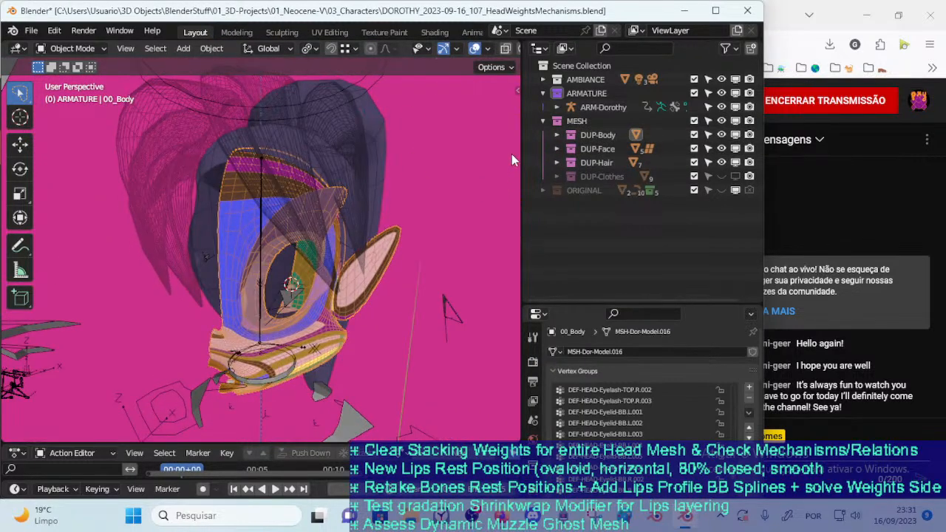
# Enable 01a_Eyebrows, 02b_EyeSurface.L and 02b_EyeSurface.R in the viewport and switch to Material Preview shading
pyautogui.click(558, 148)
pyautogui.moveTo(736, 163); pyautogui.dragTo(736, 190)
pyautogui.scroll(-3, 458, 48)
pyautogui.click(481, 49)
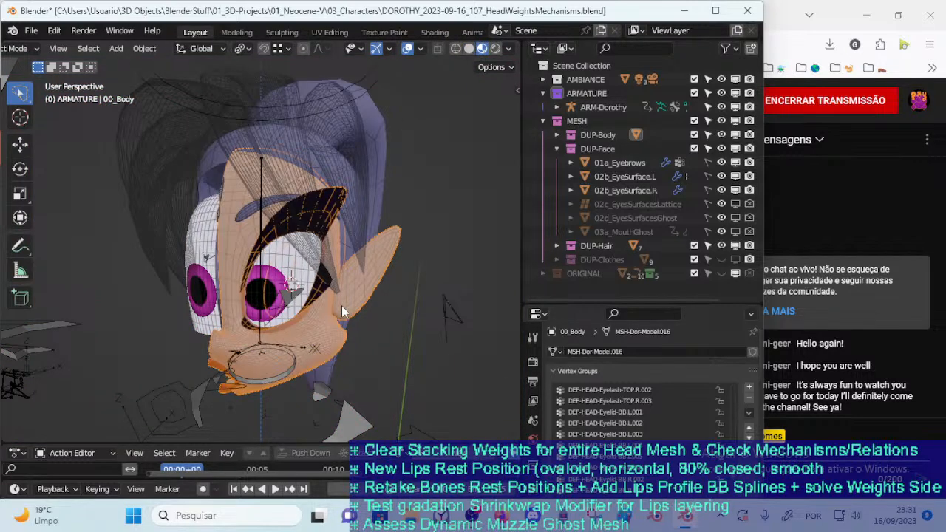
pyautogui.scroll(-3, 488, 405)
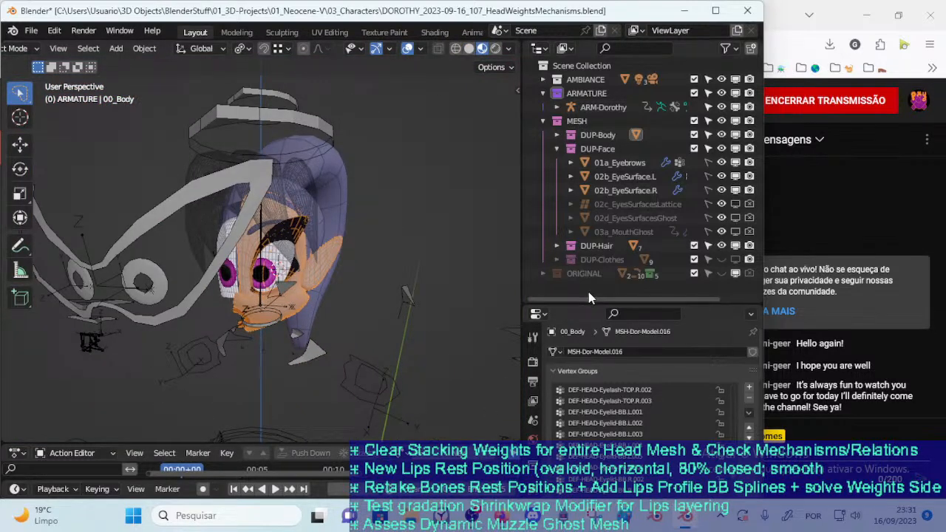
# Enable the viewport display of the Mirror modifier on 00_Body
pyautogui.moveTo(589, 305); pyautogui.dragTo(587, 196)
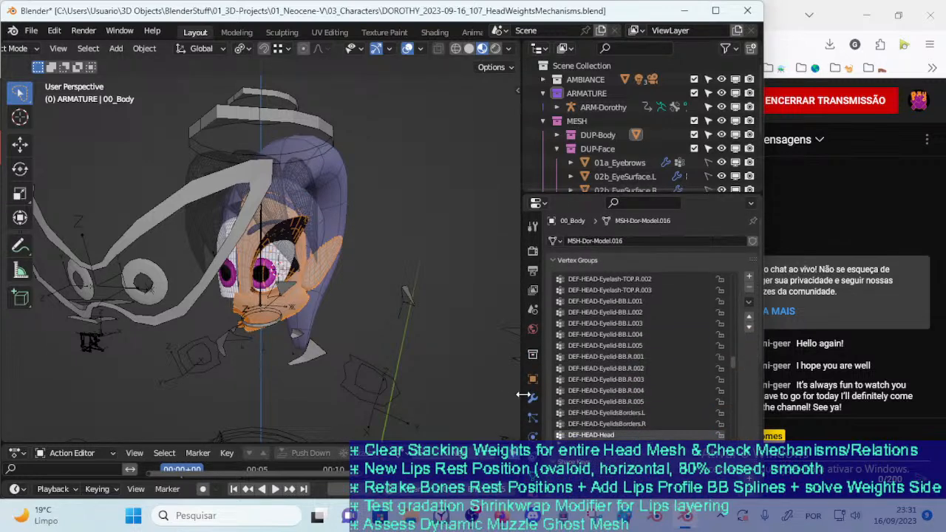
pyautogui.click(532, 399)
pyautogui.click(702, 259)
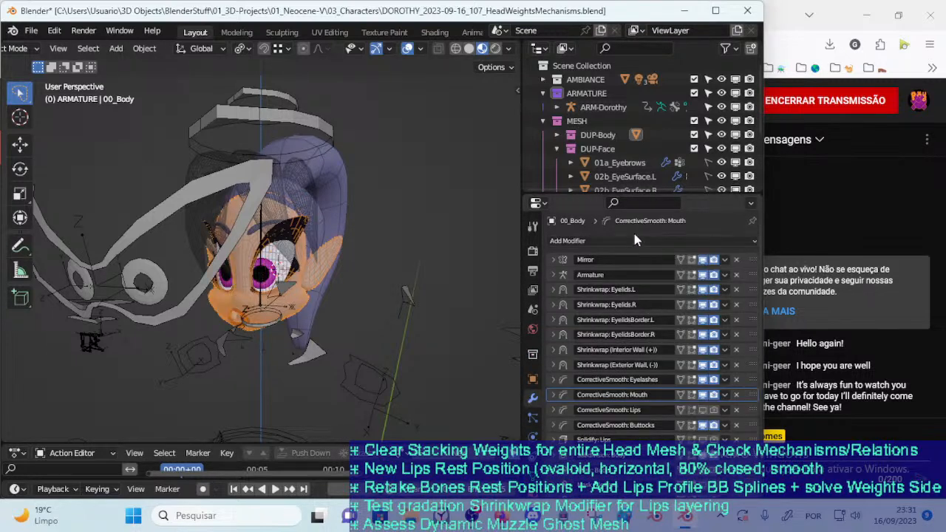
pyautogui.moveTo(613, 198); pyautogui.dragTo(614, 287)
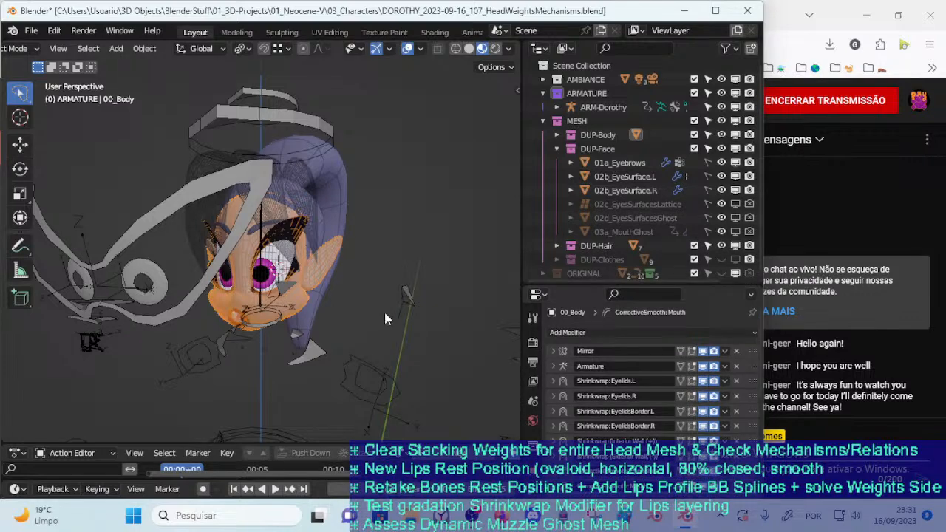
pyautogui.scroll(6, 371, 315)
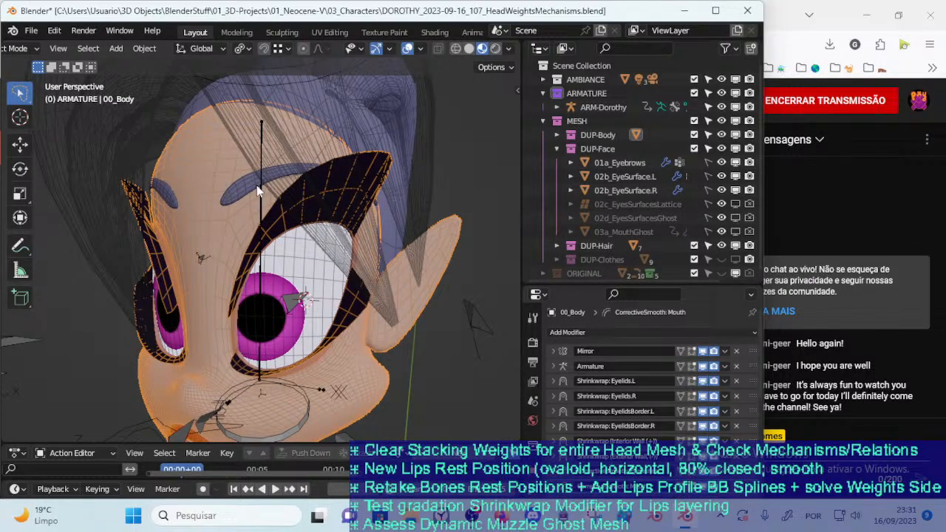
pyautogui.moveTo(283, 258)
pyautogui.mouseDown(button='middle')
pyautogui.moveTo(298, 293)
pyautogui.moveTo(319, 262)
pyautogui.moveTo(275, 273)
pyautogui.mouseUp(button='middle')
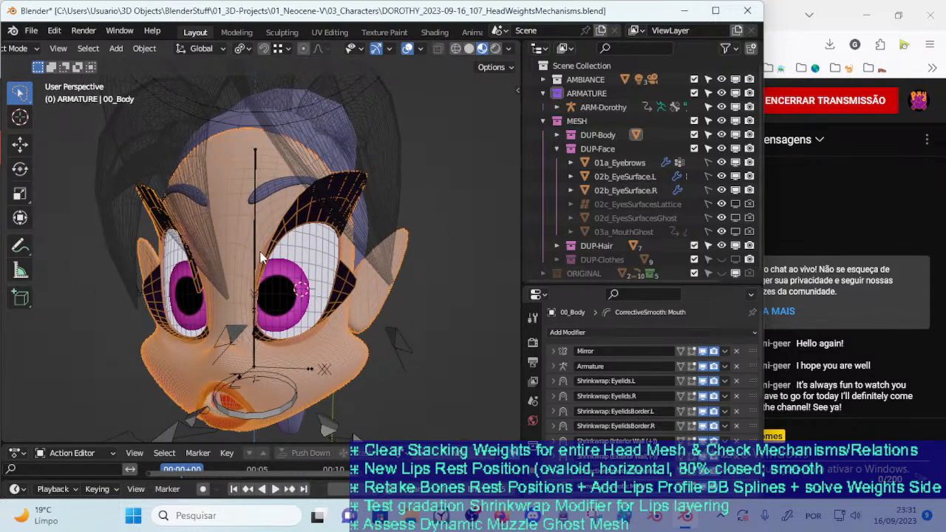
# Examine the complete face, hair and armature controls from several angles, and clear the selection
pyautogui.click(257, 253)
pyautogui.scroll(-3, 266, 241)
pyautogui.scroll(3, 333, 116)
pyautogui.moveTo(332, 117); pyautogui.dragTo(293, 171, button='middle')
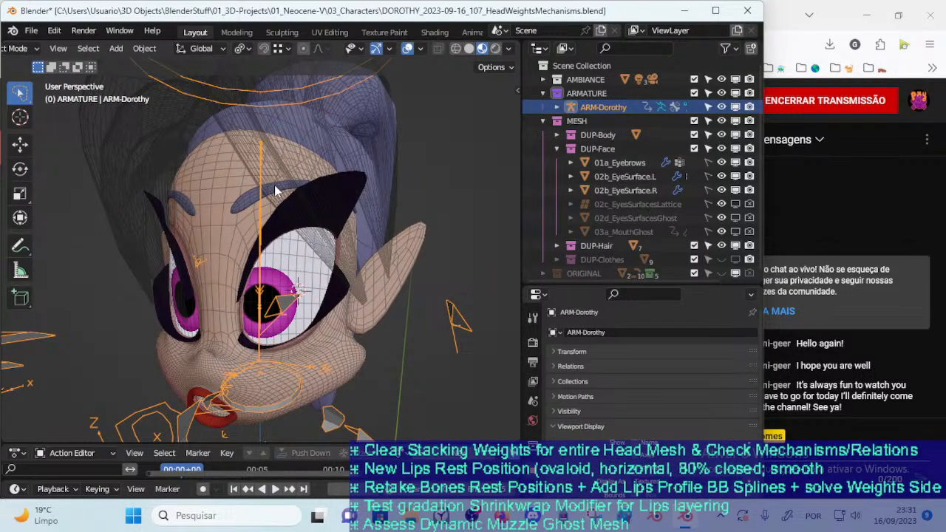
pyautogui.scroll(-1, 314, 103)
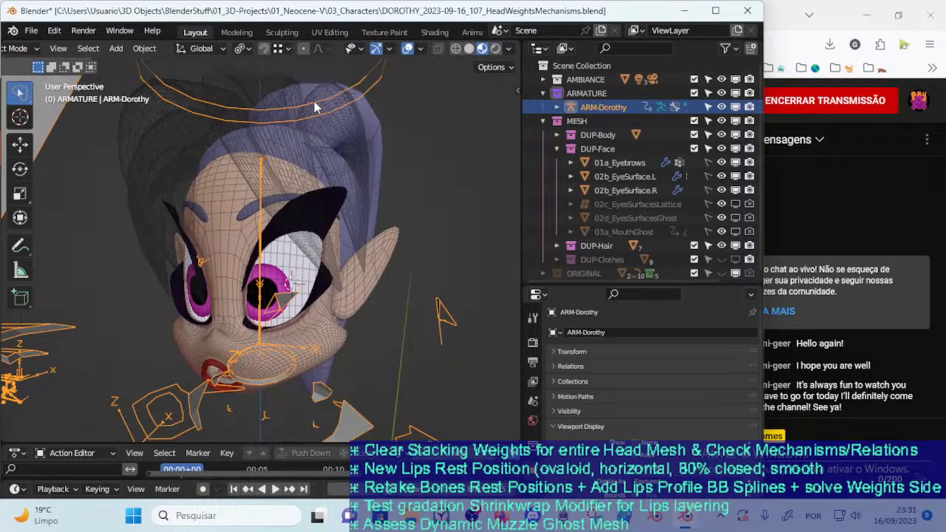
pyautogui.click(225, 178)
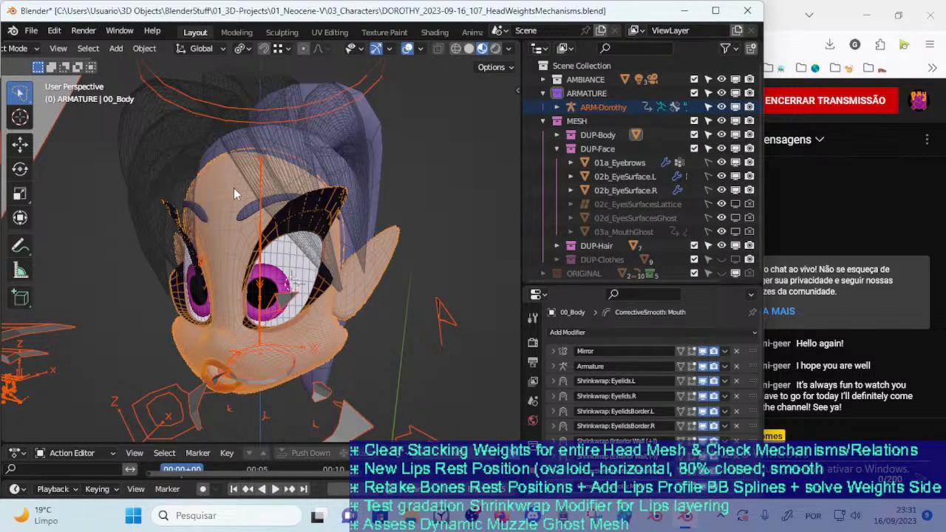
pyautogui.moveTo(354, 161); pyautogui.dragTo(328, 125, button='middle')
pyautogui.click(349, 128)
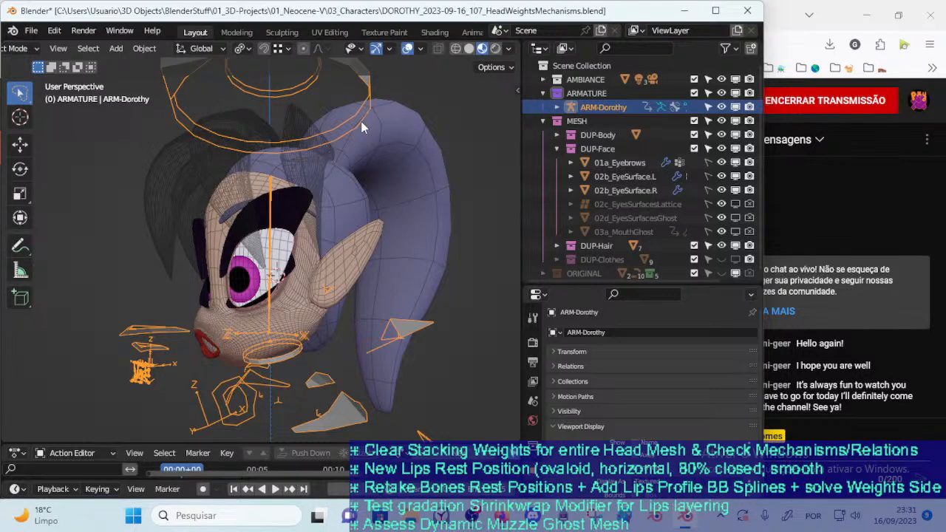
pyautogui.scroll(3, 345, 143)
pyautogui.click(331, 108)
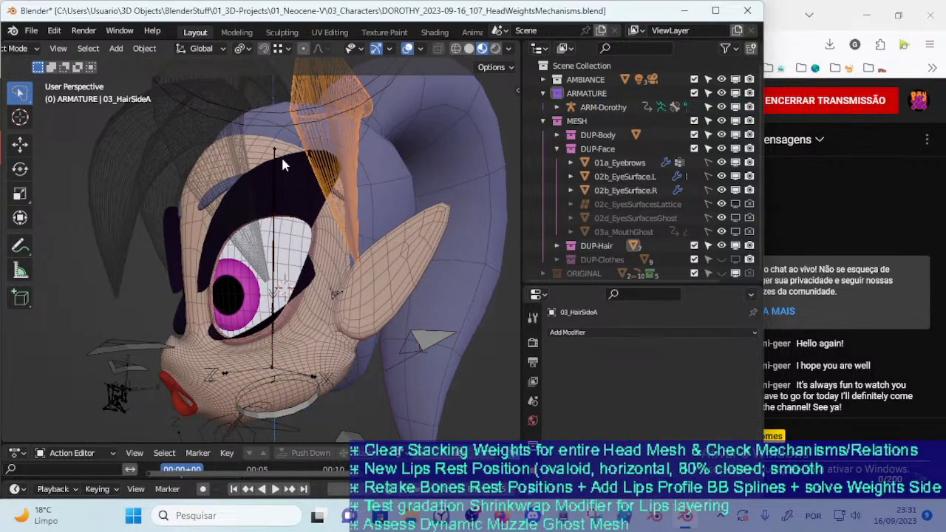
pyautogui.click(383, 94)
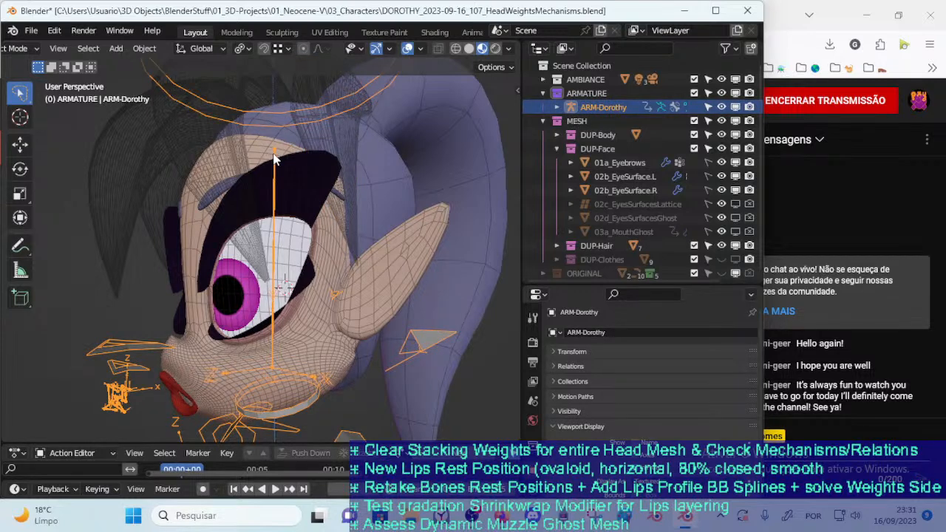
pyautogui.scroll(-1, 274, 155)
pyautogui.hotkey('alt', 'a')
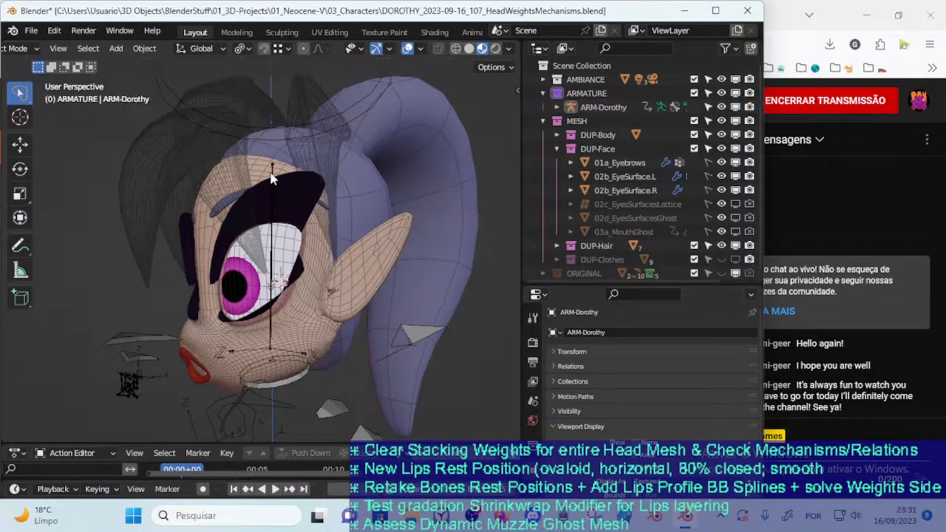
# Select the ARM-Dorothy armature and save the file
pyautogui.click(362, 113)
pyautogui.hotkey('ctrl', 's')
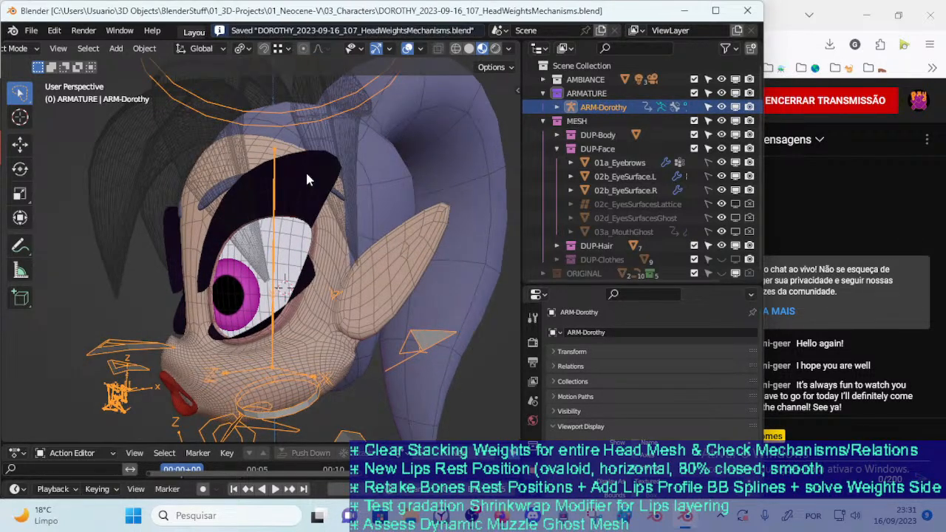
# Examine the head, eyes, mouth and hair around the selected armature from several angles and distances
pyautogui.moveTo(197, 219); pyautogui.dragTo(218, 342, button='middle')
pyautogui.scroll(3, 266, 340)
pyautogui.scroll(-3, 218, 342)
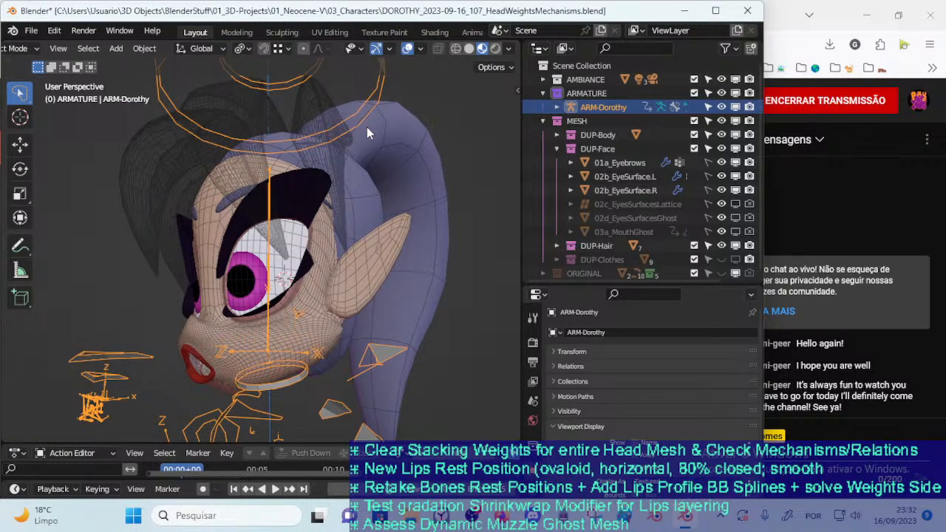
pyautogui.moveTo(272, 314); pyautogui.dragTo(261, 340, button='middle')
pyautogui.scroll(2, 261, 340)
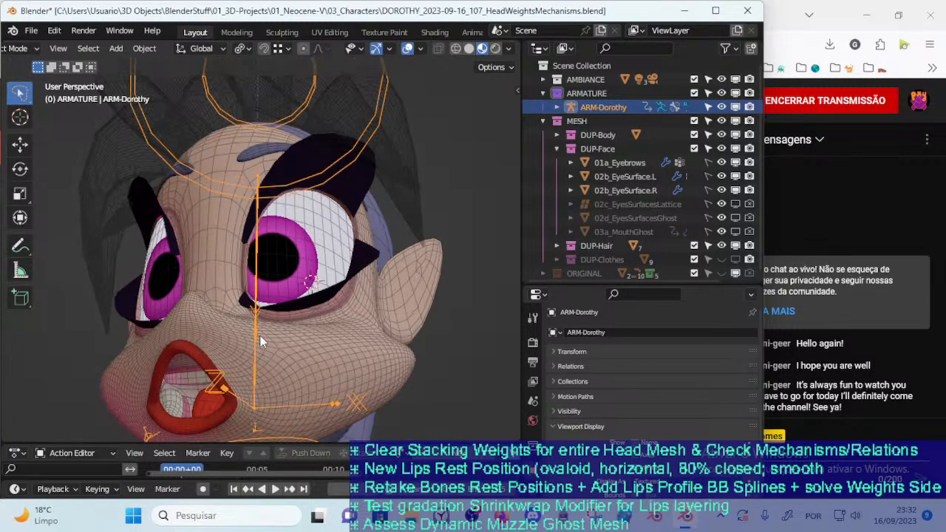
pyautogui.moveTo(238, 288)
pyautogui.mouseDown(button='middle')
pyautogui.moveTo(227, 279)
pyautogui.moveTo(357, 297)
pyautogui.moveTo(343, 291)
pyautogui.moveTo(291, 309)
pyautogui.moveTo(239, 291)
pyautogui.mouseUp(button='middle')
pyautogui.scroll(-4, 291, 309)
pyautogui.moveTo(267, 262); pyautogui.dragTo(279, 122, button='middle')
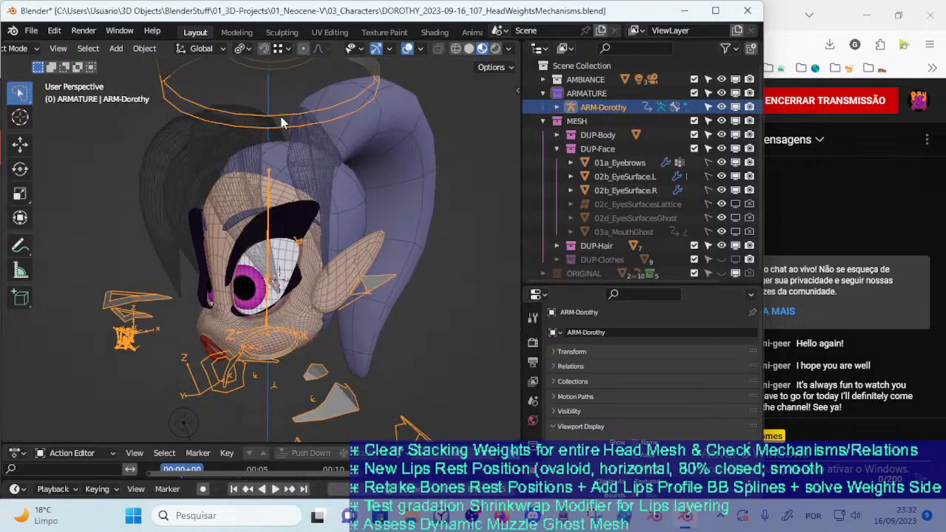
pyautogui.scroll(1, 266, 256)
pyautogui.moveTo(266, 256); pyautogui.dragTo(349, 120, button='middle')
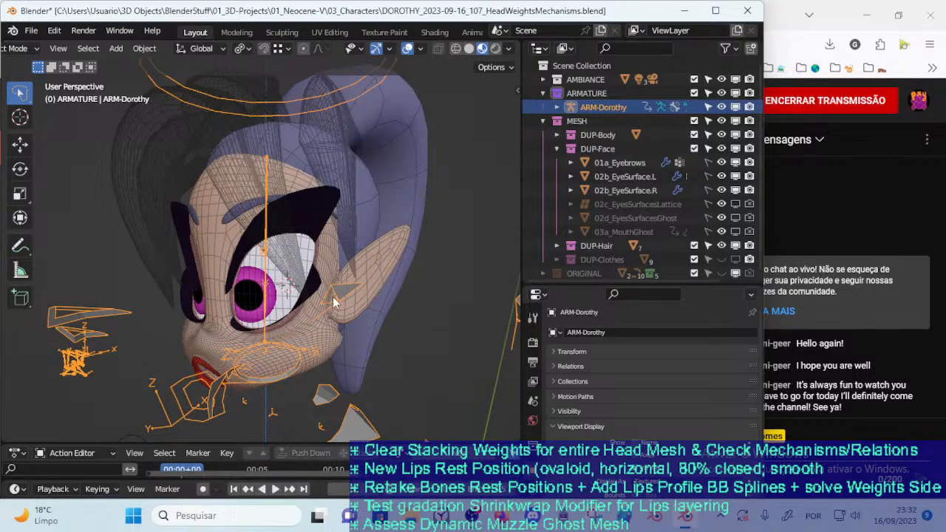
# Switch the armature to Pose Mode and test a free trackball rotation of the MTR-Head bone, leaving the pose unapplied
pyautogui.press('n')
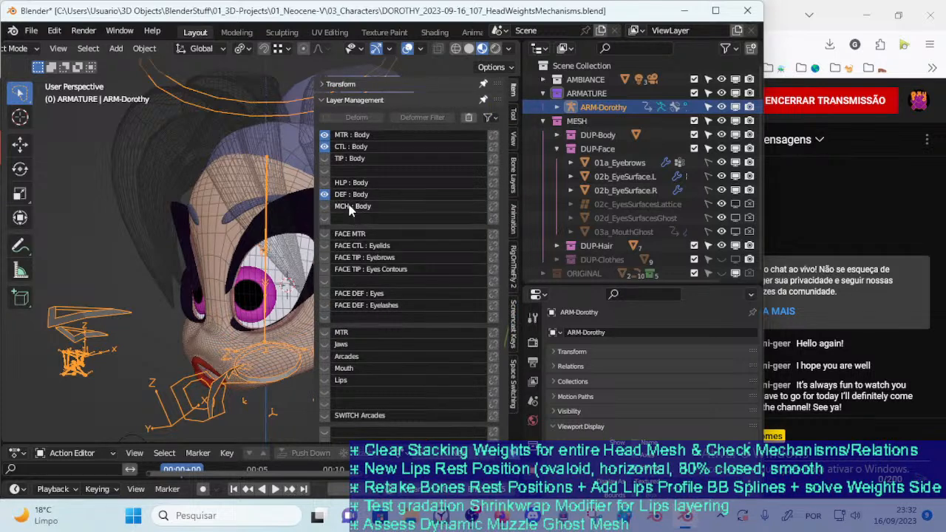
pyautogui.hotkey('ctrl', 'Tab')
pyautogui.click(298, 115)
pyautogui.press('r')
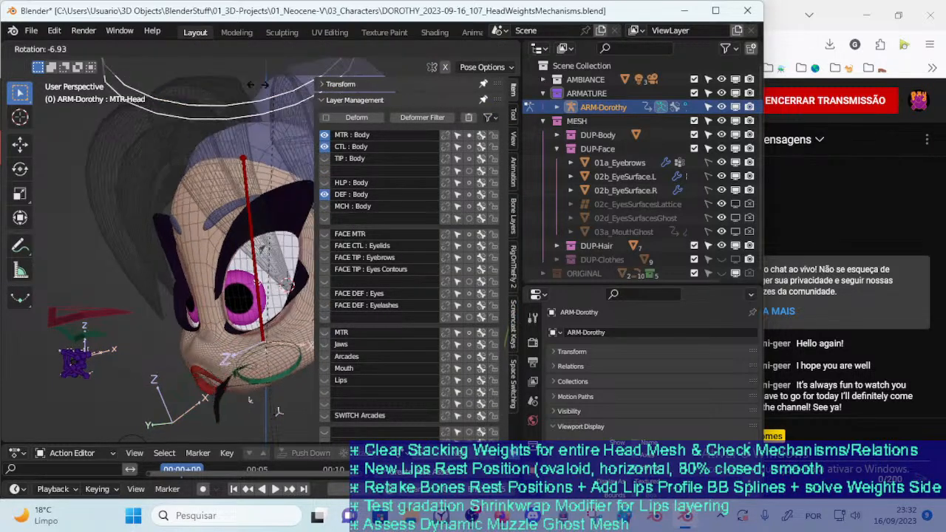
pyautogui.press('r')
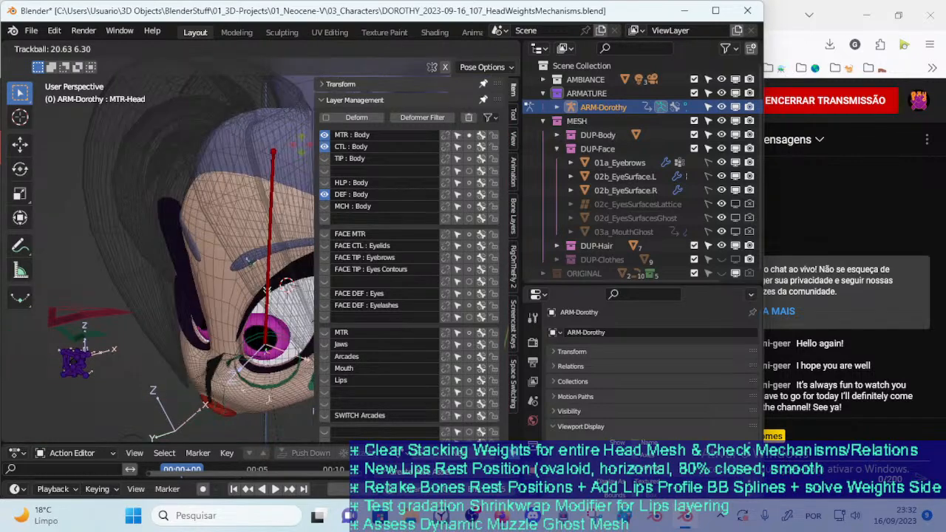
pyautogui.click(290, 133)
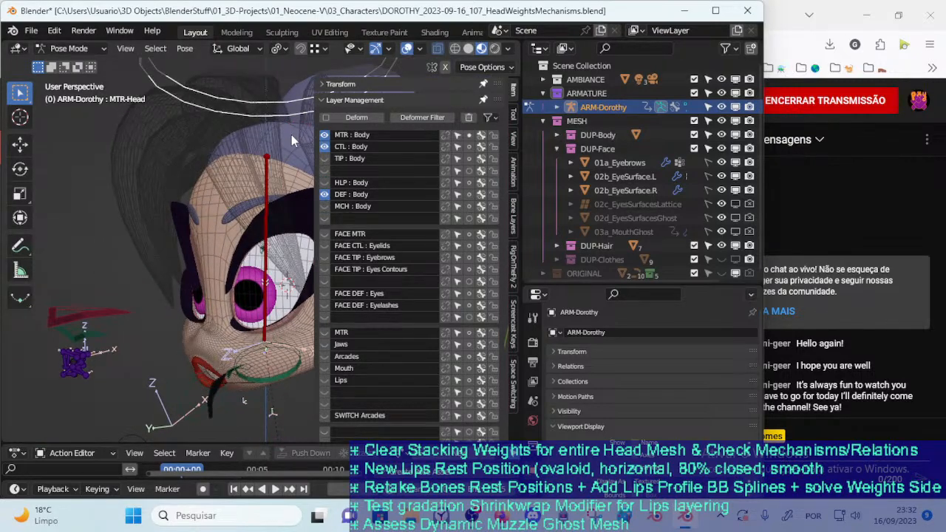
# Hide the body bone layers and show the face bone layers from FACE MTR through FACE DEF : Eyelashes and the unnamed one below
pyautogui.click(325, 147)
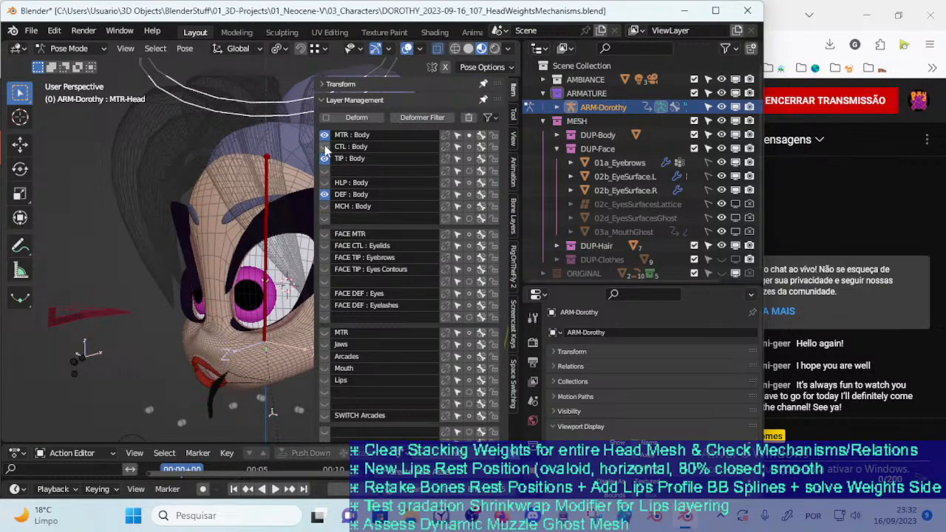
pyautogui.click(325, 135)
pyautogui.moveTo(323, 234); pyautogui.dragTo(323, 312)
pyautogui.click(325, 194)
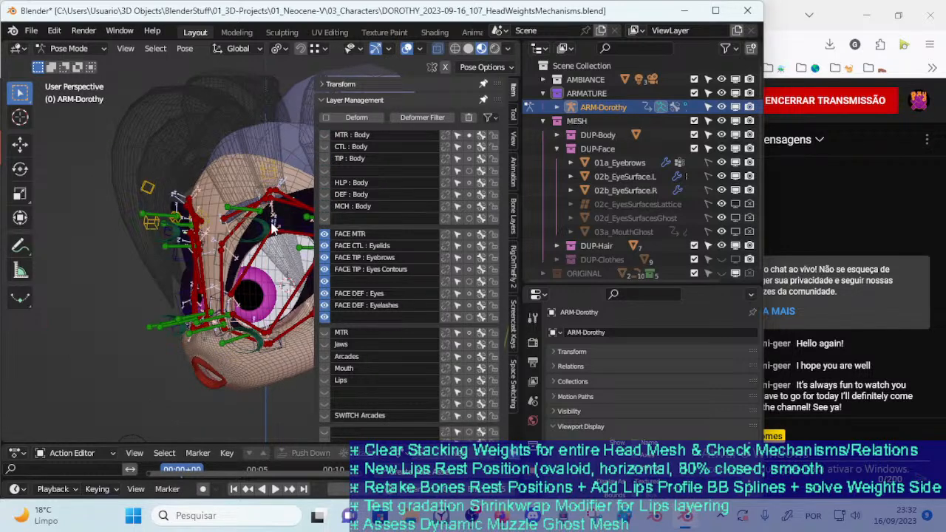
pyautogui.click(325, 195)
pyautogui.click(325, 194)
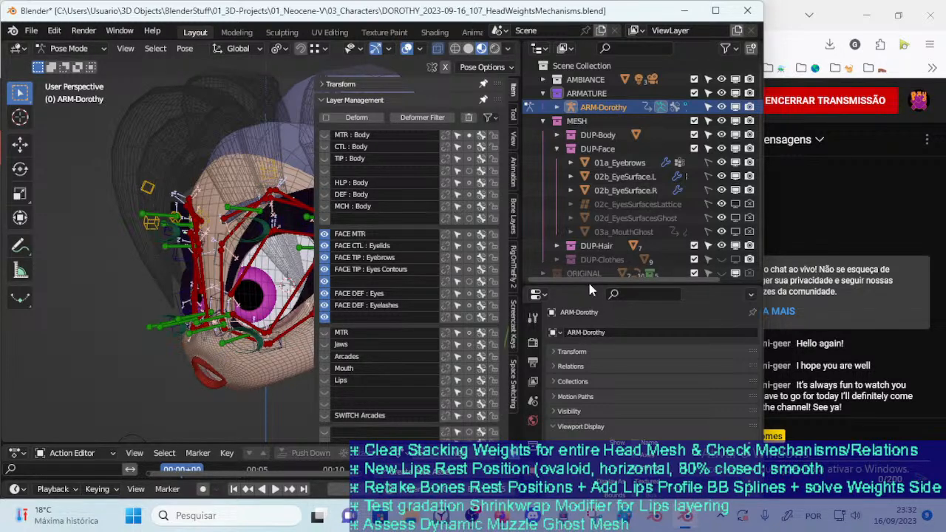
# Set the armature's viewport display type to B-Bone and save the file
pyautogui.moveTo(588, 282); pyautogui.dragTo(584, 202)
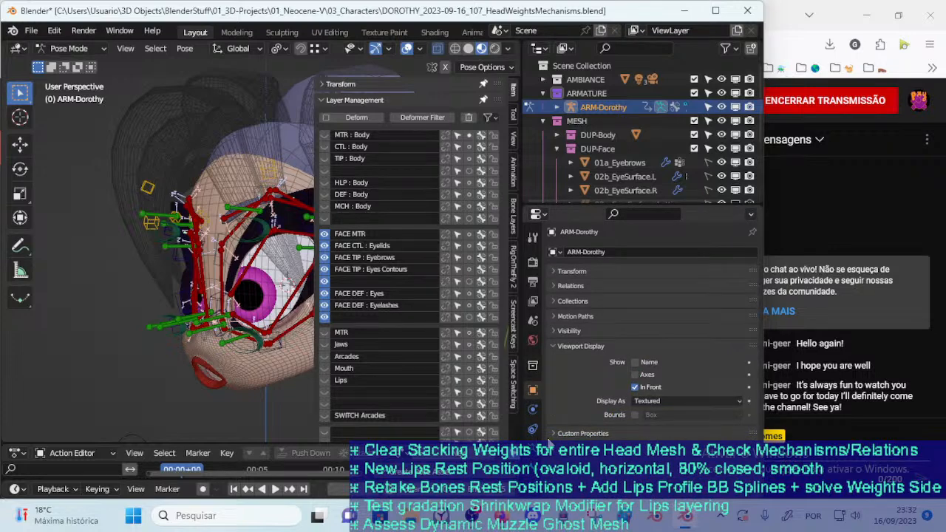
pyautogui.click(533, 444)
pyautogui.click(675, 333)
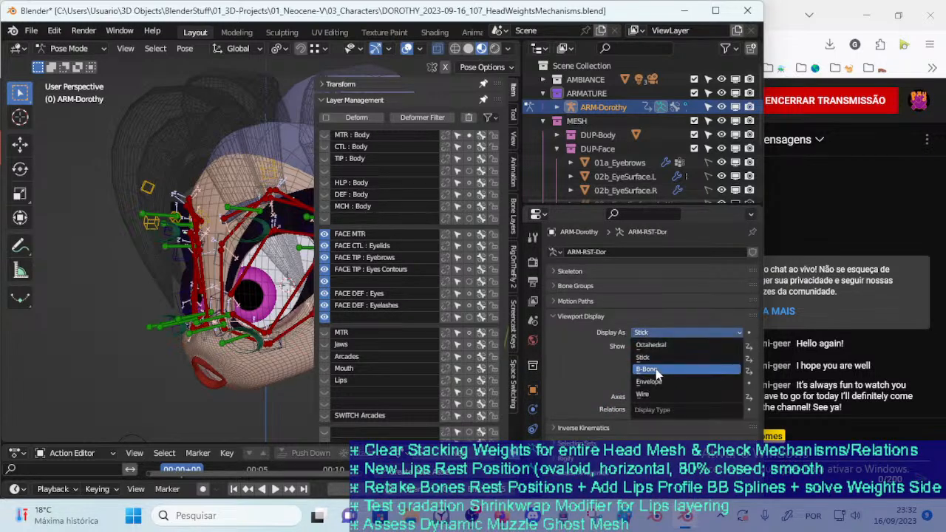
pyautogui.click(656, 368)
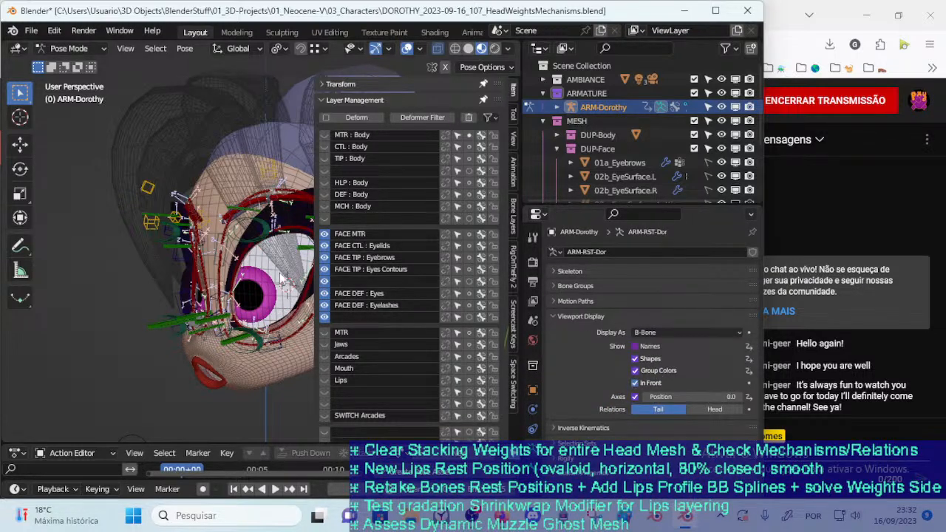
pyautogui.press('n')
pyautogui.scroll(4, 322, 273)
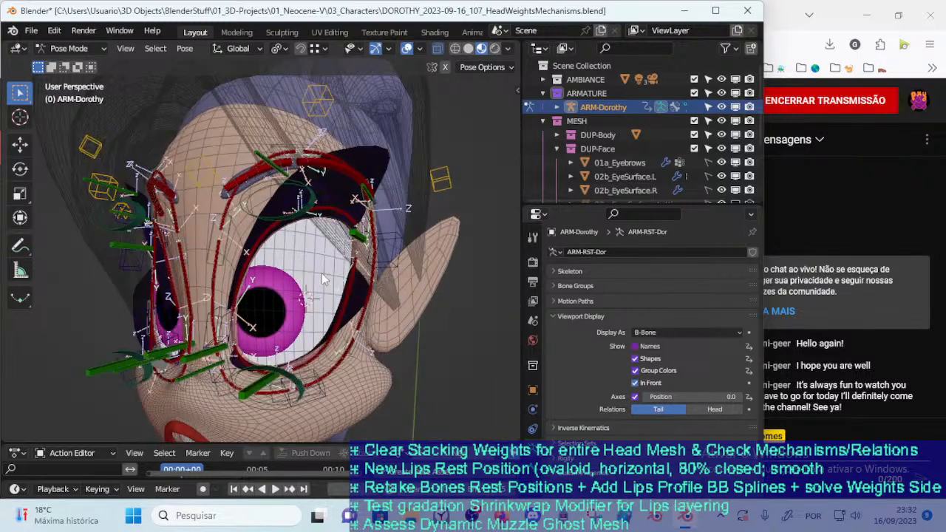
pyautogui.scroll(1, 327, 274)
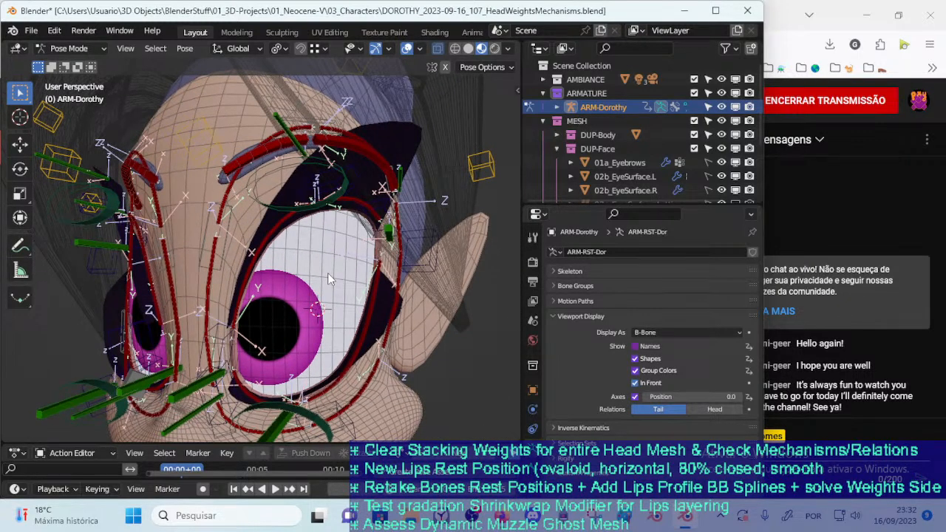
pyautogui.hotkey('ctrl', 's')
pyautogui.moveTo(337, 215); pyautogui.dragTo(304, 296, button='middle')
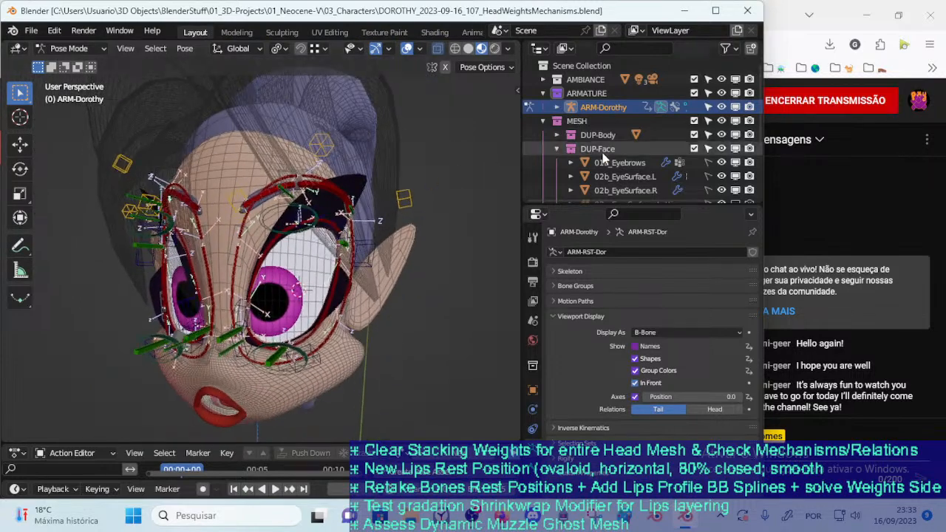
# Hide 01a_Eyebrows, the FACE DEF : Eyelashes bone layer and the unnamed layer below it, and save the file
pyautogui.moveTo(665, 206); pyautogui.dragTo(669, 272)
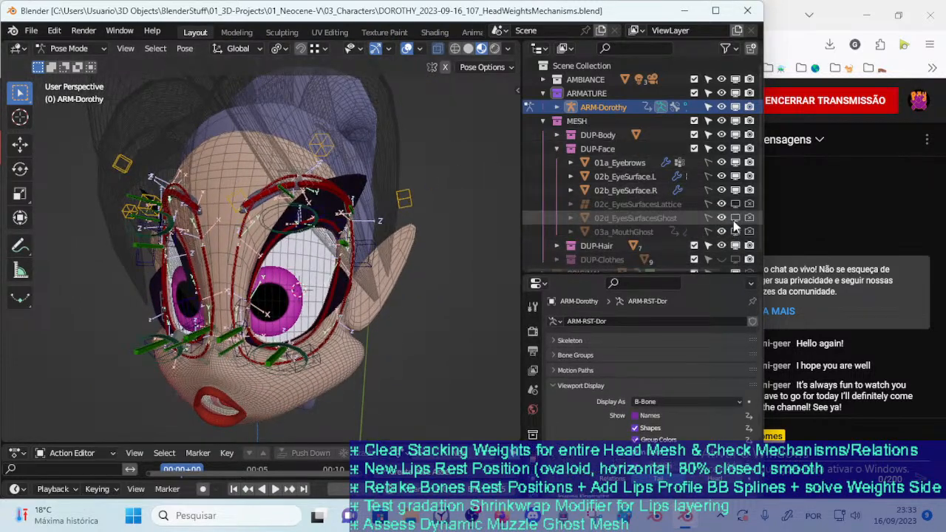
pyautogui.click(735, 163)
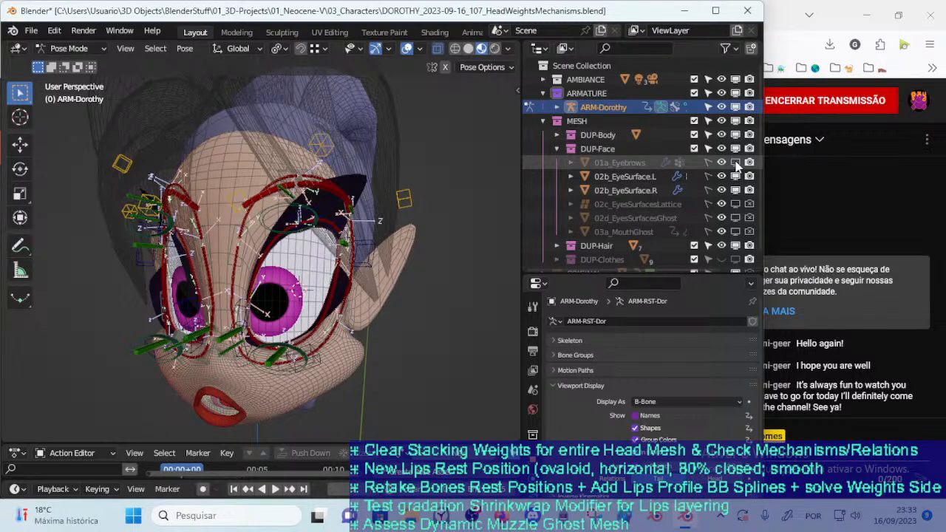
pyautogui.press('n')
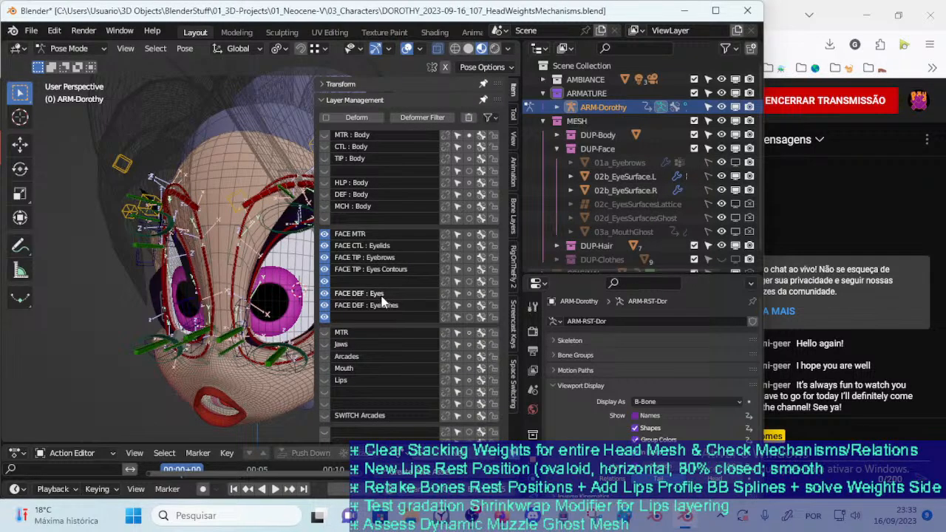
pyautogui.click(324, 316)
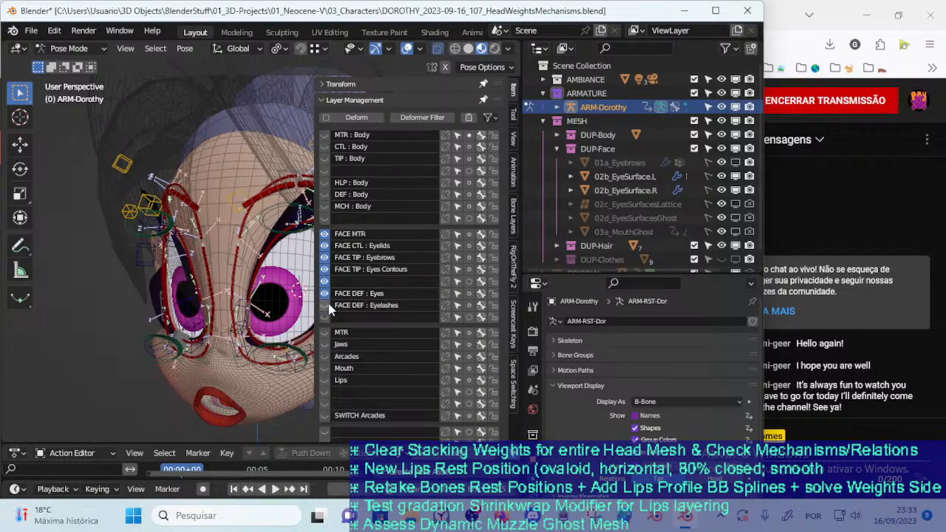
pyautogui.press('n')
pyautogui.scroll(2, 342, 254)
pyautogui.scroll(1, 340, 254)
pyautogui.hotkey('ctrl', 's')
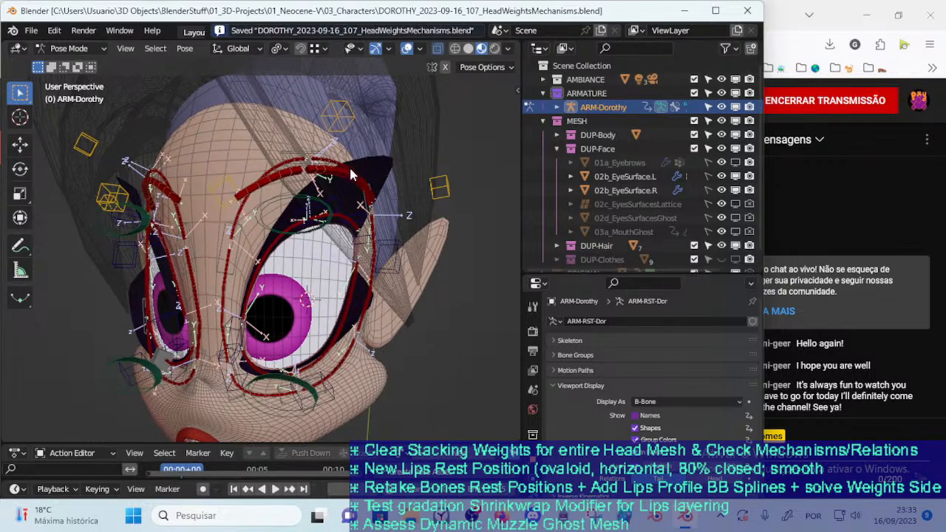
# Return to Object Mode and reselect the armature after briefly selecting the 00_Body mesh
pyautogui.hotkey('ctrl', 'Tab')
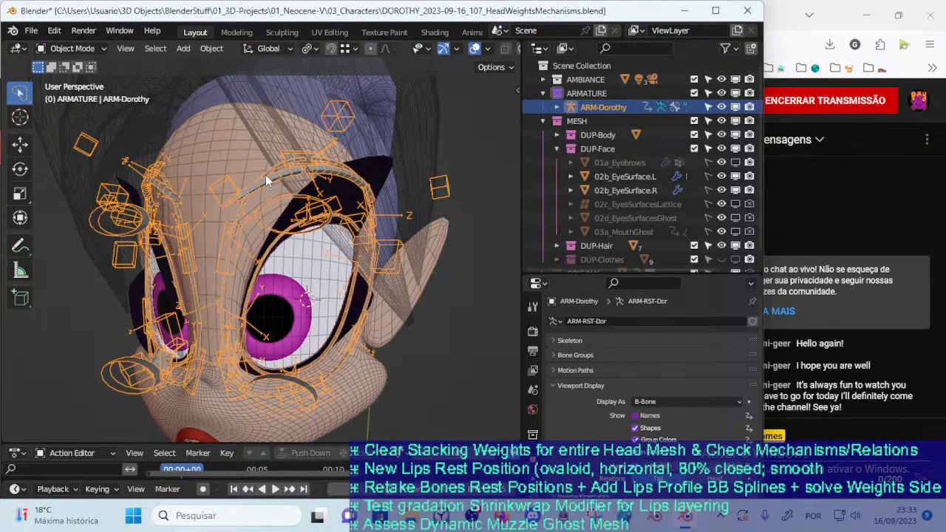
pyautogui.click(249, 161)
pyautogui.scroll(1, 274, 210)
pyautogui.moveTo(274, 209); pyautogui.dragTo(264, 236, button='middle')
pyautogui.press('n')
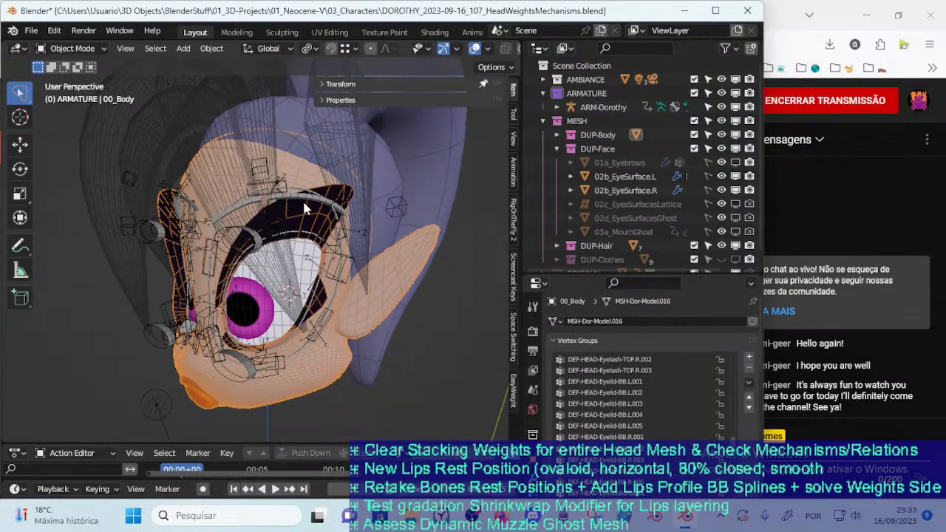
pyautogui.click(300, 198)
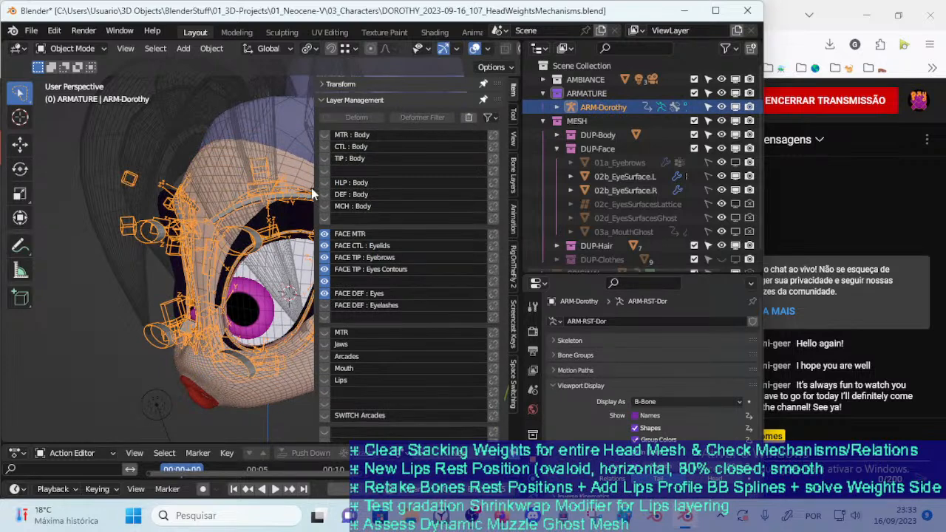
pyautogui.press('n')
# Enable 01a_Eyebrows in the viewport, make it selectable, and save the file
pyautogui.click(736, 162)
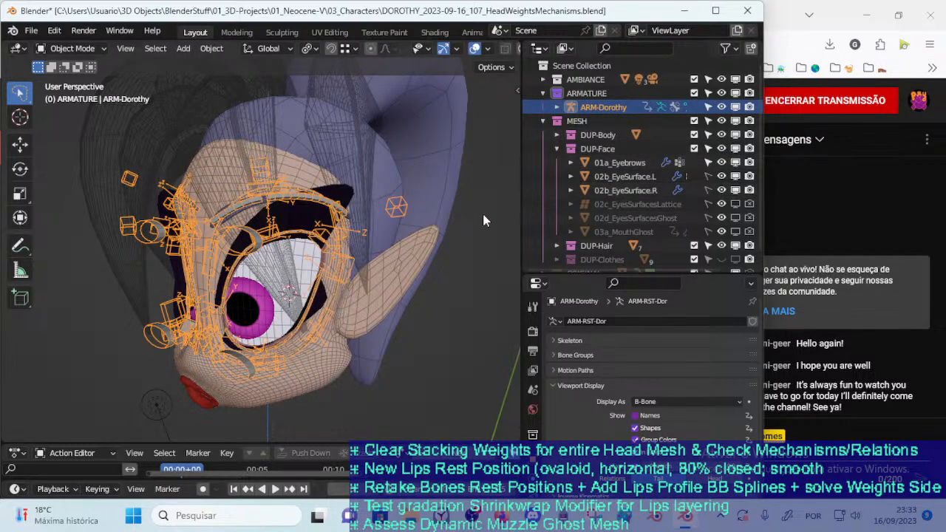
pyautogui.press('n')
pyautogui.press('n')
pyautogui.hotkey('ctrl', 's')
# Select the 01a_Eyebrows mesh
pyautogui.moveTo(299, 198); pyautogui.dragTo(337, 212, button='middle')
pyautogui.click(337, 216)
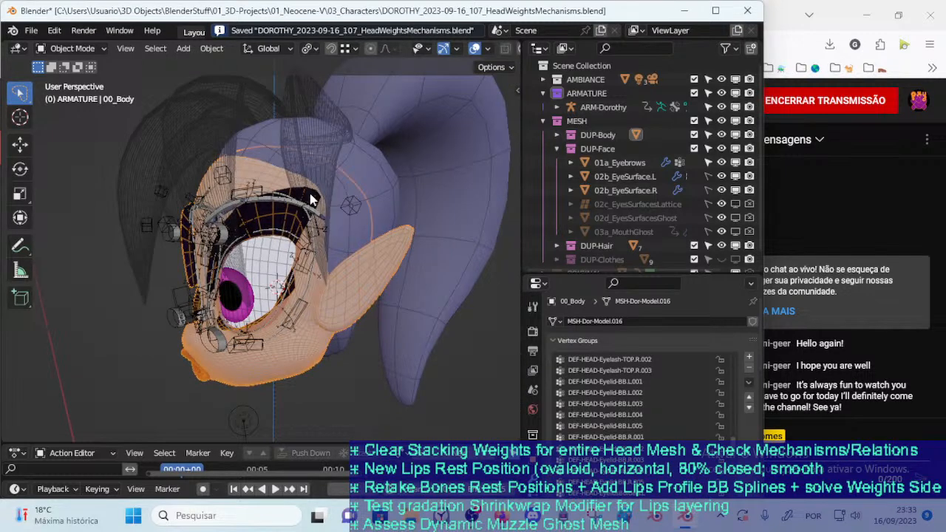
pyautogui.click(337, 213)
pyautogui.click(311, 210)
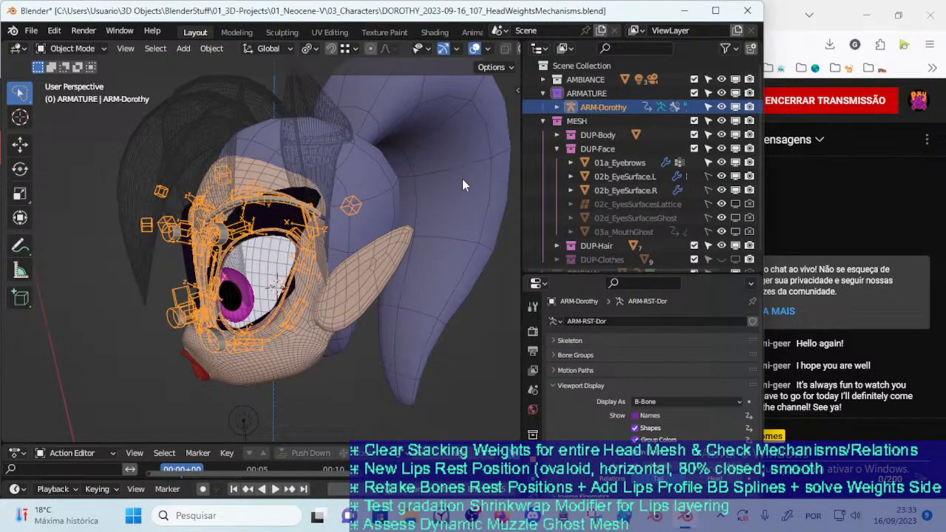
pyautogui.click(619, 162)
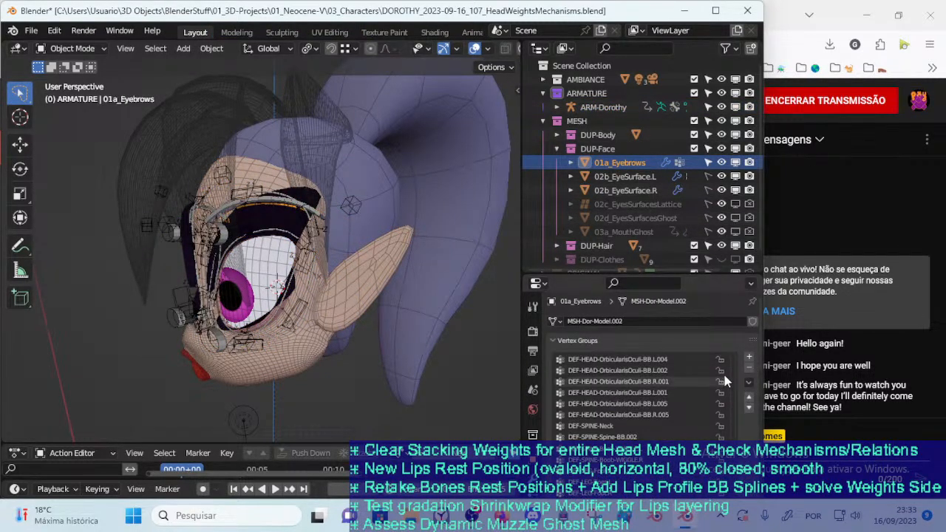
pyautogui.moveTo(360, 263); pyautogui.dragTo(383, 216, button='middle')
# Select the armature and show its DEF : Body bone layer
pyautogui.press('n')
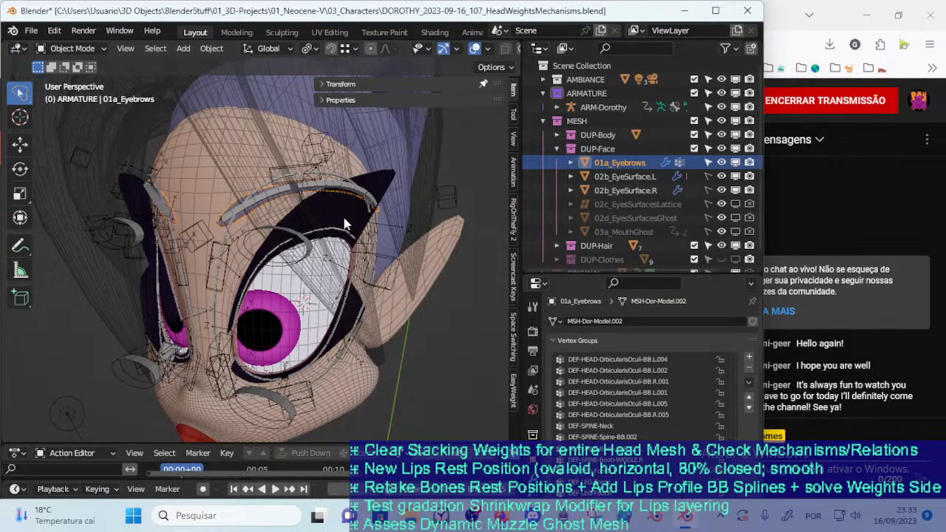
pyautogui.click(266, 192)
pyautogui.click(324, 194)
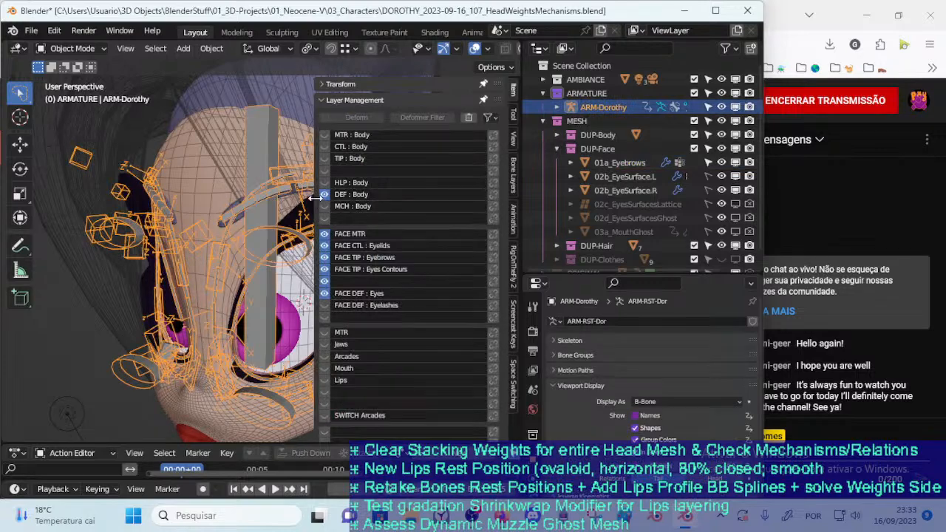
pyautogui.press('n')
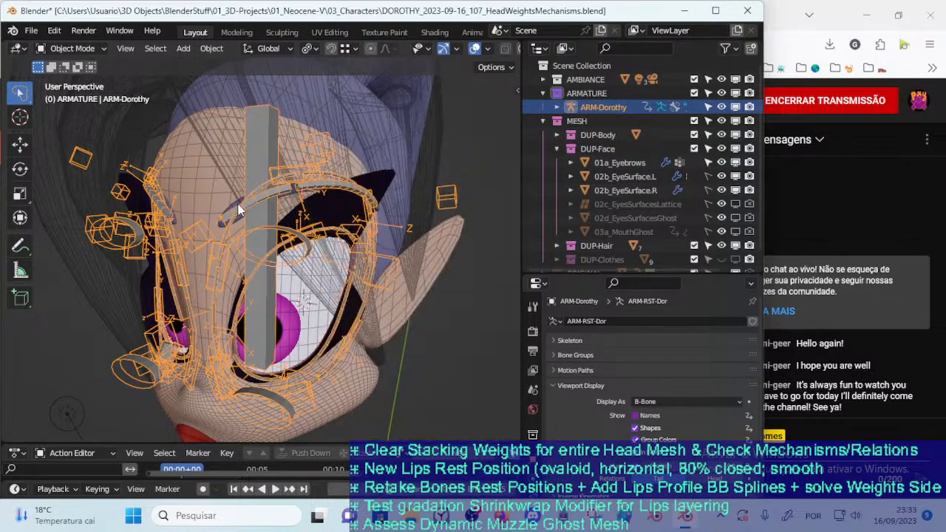
# Add the 01a_Eyebrows mesh to the armature selection as the active object
pyautogui.moveTo(222, 200); pyautogui.dragTo(256, 207, button='middle')
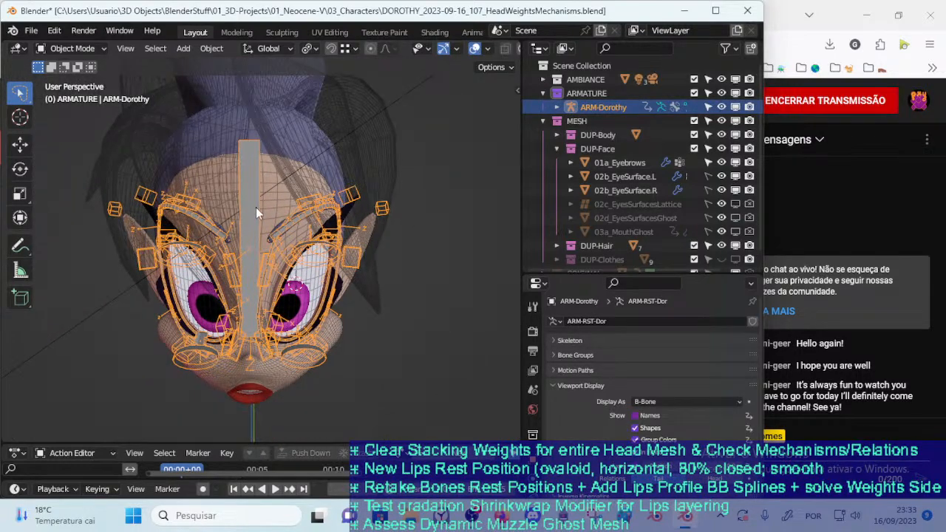
pyautogui.keyDown('ctrl'); pyautogui.moveTo(273, 240); pyautogui.dragTo(320, 232, button='middle'); pyautogui.keyUp('ctrl')
pyautogui.keyDown('shift'); pyautogui.click(285, 219); pyautogui.keyUp('shift')
pyautogui.click(273, 236)
pyautogui.keyDown('shift'); pyautogui.click(323, 240); pyautogui.keyUp('shift')
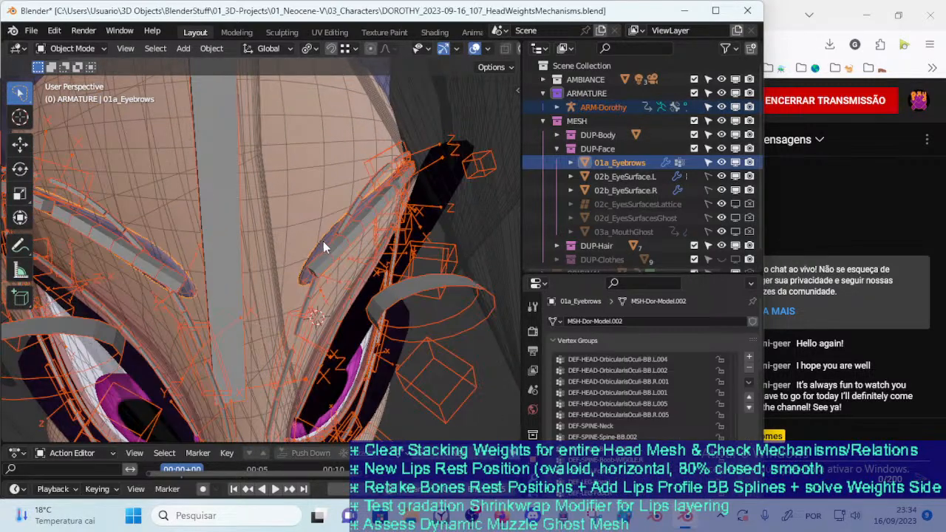
# Examine the 01a_Eyebrows weights of DEF-HEAD-Head and DEF-HEAD-Eyebrow-BB.L.001 in Weight Paint mode, and return to Object Mode
pyautogui.hotkey('ctrl', 'Tab')
pyautogui.click(350, 226)
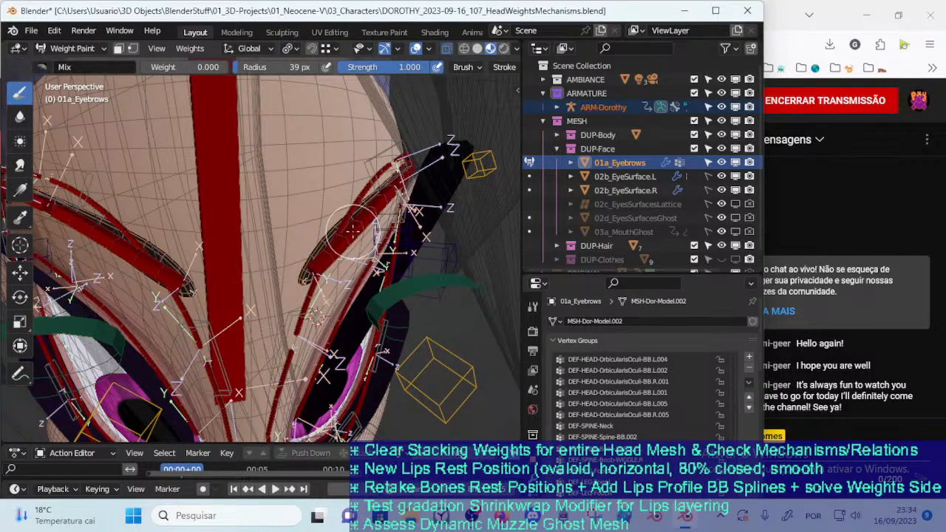
pyautogui.moveTo(330, 242); pyautogui.dragTo(244, 259, button='middle')
pyautogui.keyDown('ctrl'); pyautogui.click(231, 256); pyautogui.keyUp('ctrl')
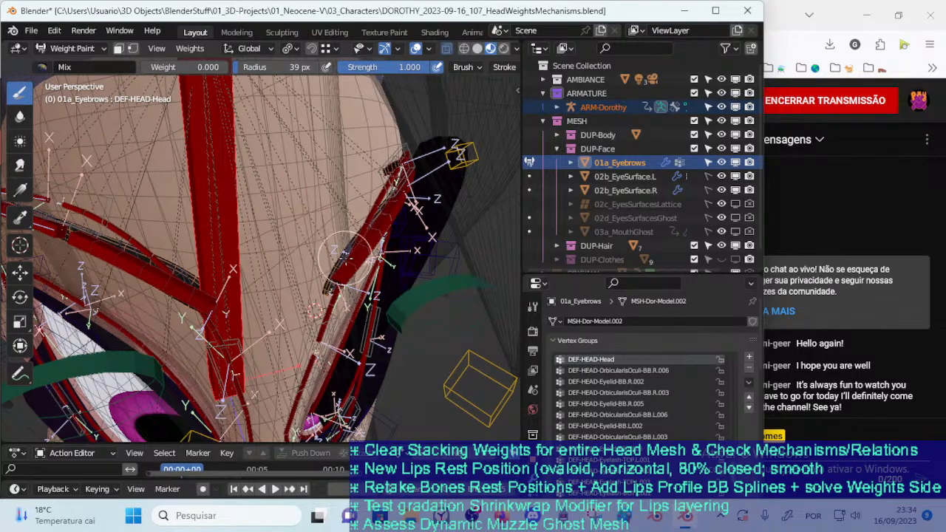
pyautogui.keyDown('ctrl'); pyautogui.click(343, 254); pyautogui.keyUp('ctrl')
pyautogui.moveTo(314, 259); pyautogui.dragTo(323, 251, button='middle')
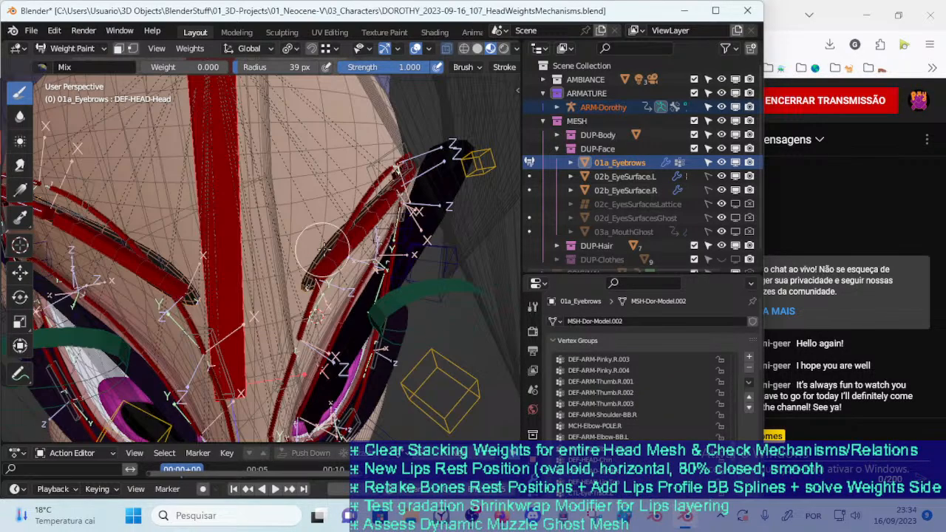
pyautogui.keyDown('ctrl'); pyautogui.click(217, 248); pyautogui.keyUp('ctrl')
pyautogui.moveTo(217, 248); pyautogui.dragTo(298, 244, button='middle')
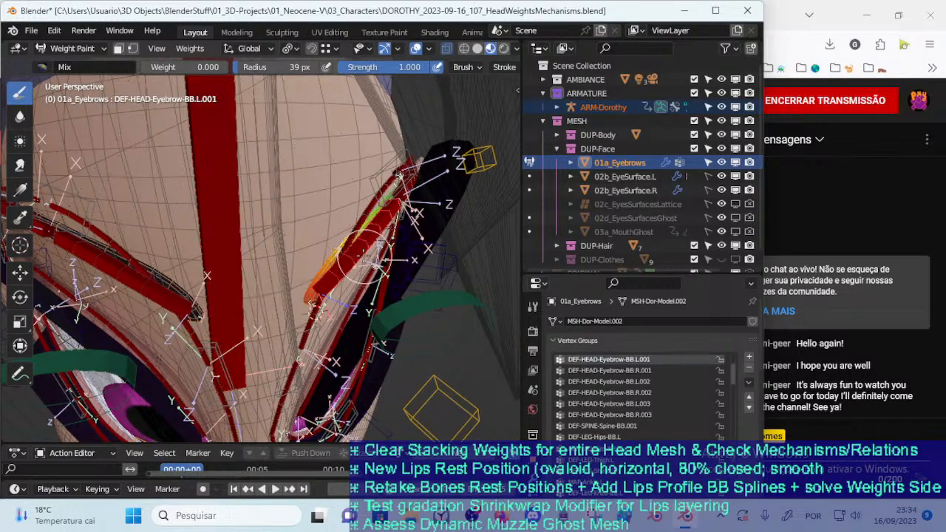
pyautogui.scroll(-2, 326, 250)
pyautogui.moveTo(326, 250)
pyautogui.mouseDown(button='middle')
pyautogui.moveTo(309, 216)
pyautogui.moveTo(285, 217)
pyautogui.mouseUp(button='middle')
pyautogui.hotkey('ctrl', 'Tab')
pyautogui.press('4')
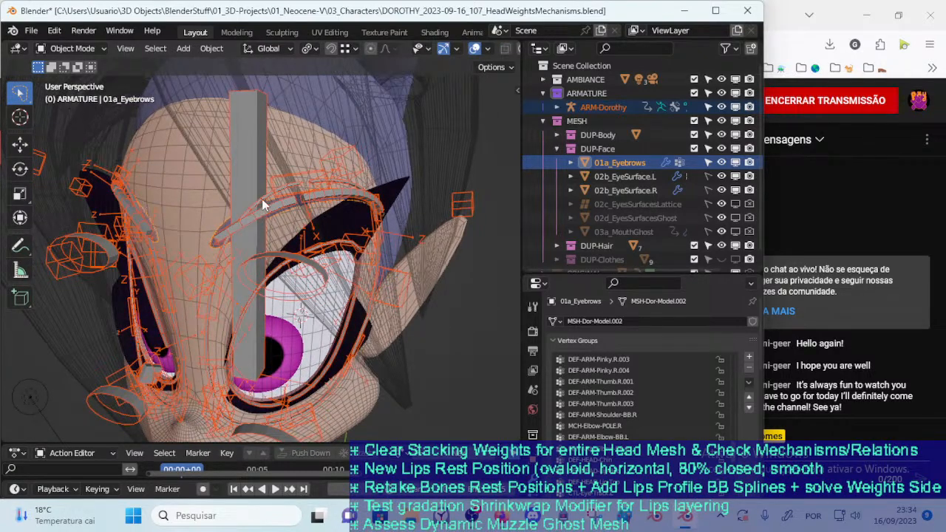
# Select the armature with 00_Body as the active object and enter Weight Paint mode
pyautogui.click(267, 263)
pyautogui.moveTo(280, 251); pyautogui.dragTo(252, 254, button='middle')
pyautogui.keyDown('shift'); pyautogui.click(222, 202); pyautogui.keyUp('shift')
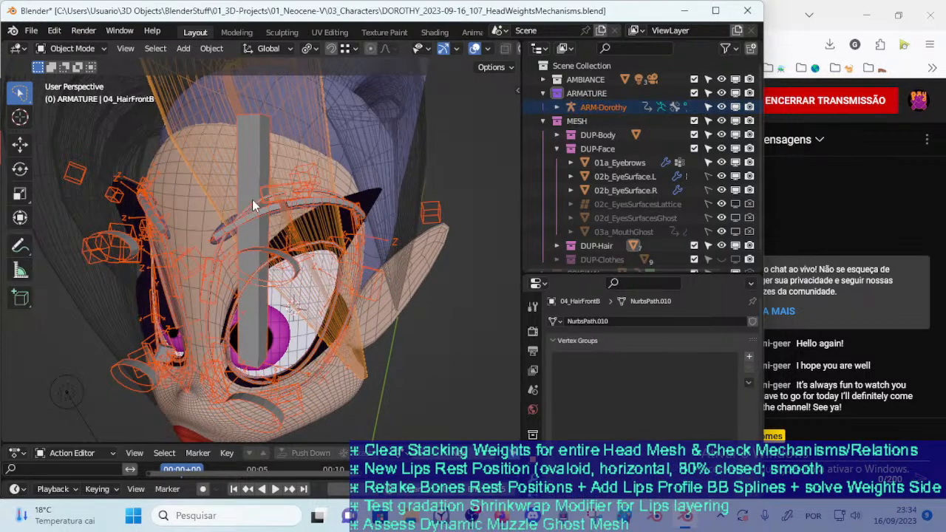
pyautogui.click(260, 241)
pyautogui.keyDown('shift'); pyautogui.click(200, 222); pyautogui.keyUp('shift')
pyautogui.hotkey('ctrl', 'Tab')
pyautogui.press('w')
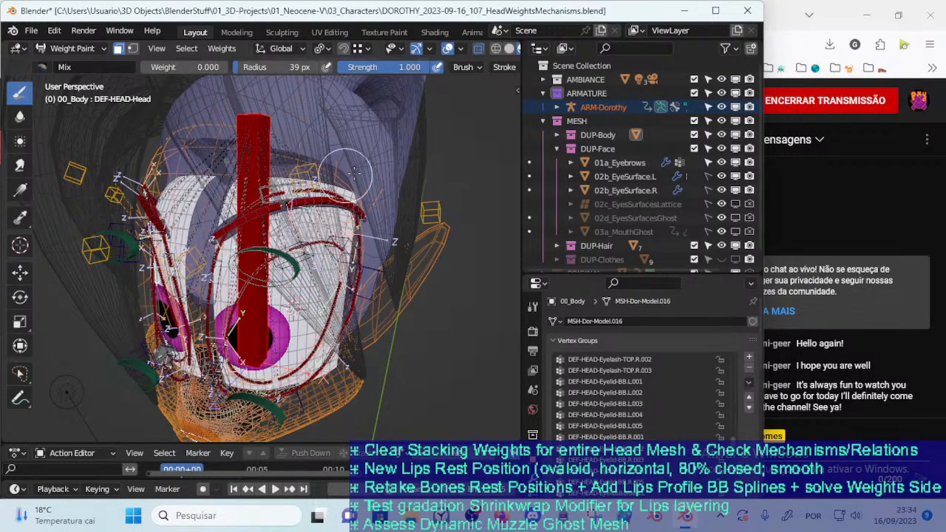
# Collapse the DUP-Face collection and disable DUP-Hair in the viewport, keeping DUP-Face enabled
pyautogui.click(557, 148)
pyautogui.click(732, 162)
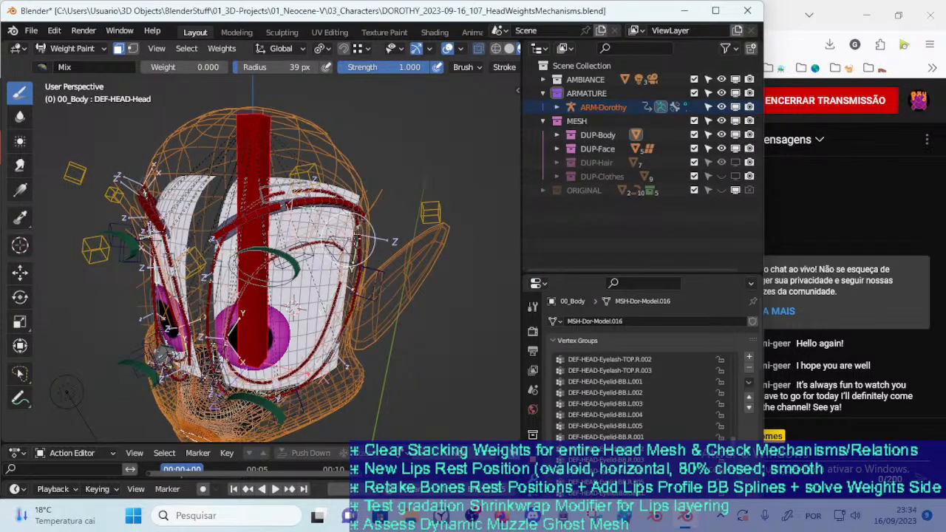
pyautogui.moveTo(346, 242); pyautogui.dragTo(417, 237, button='middle')
pyautogui.click(735, 162)
pyautogui.click(735, 149)
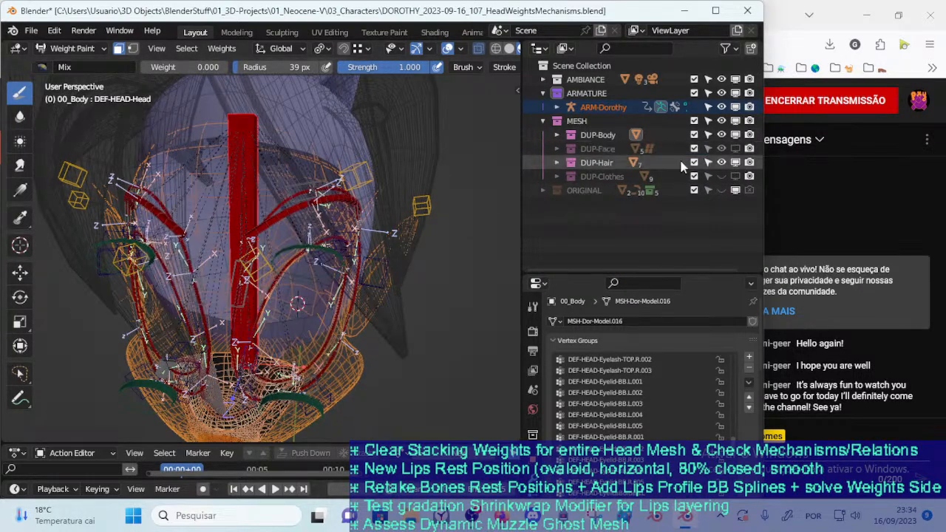
pyautogui.click(736, 149)
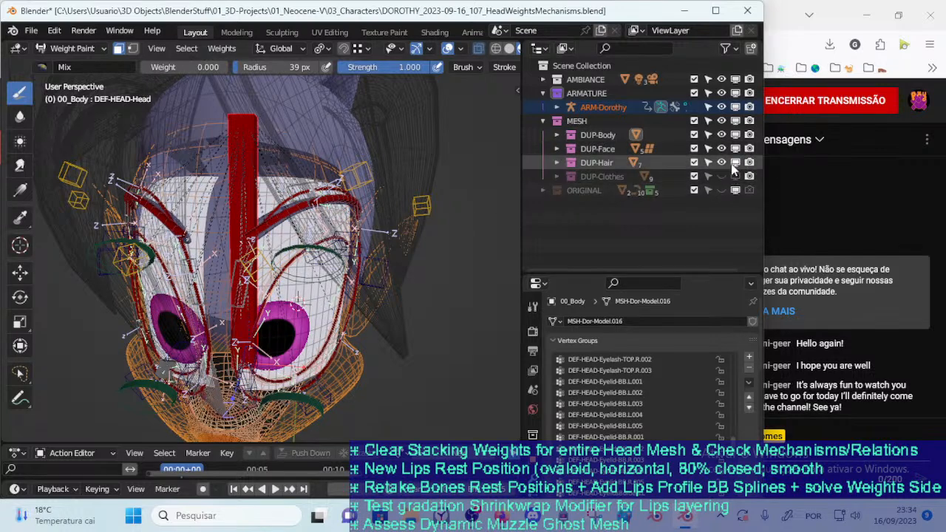
pyautogui.click(736, 163)
pyautogui.click(736, 162)
pyautogui.click(735, 163)
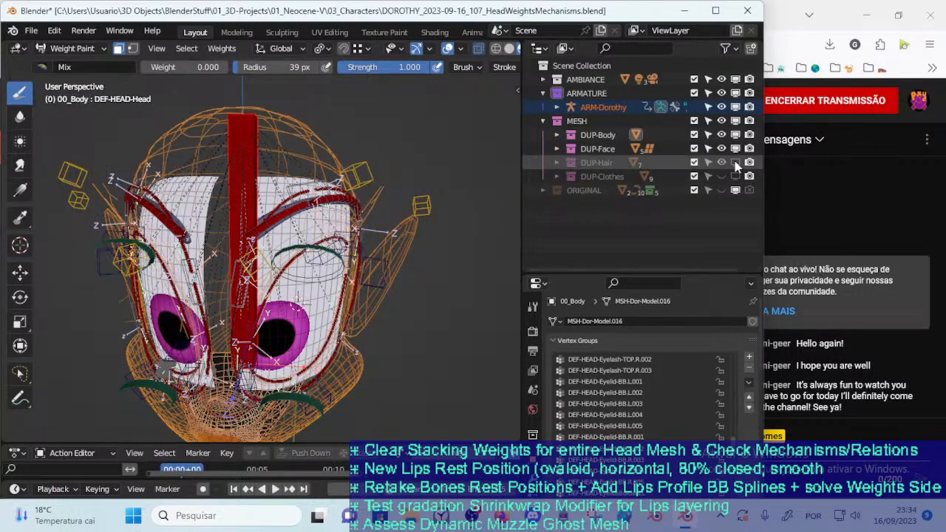
pyautogui.click(736, 162)
pyautogui.click(735, 163)
# Return to Object Mode and check the bald head with the viewport overlays temporarily off
pyautogui.hotkey('ctrl', 'Tab')
pyautogui.click(204, 249)
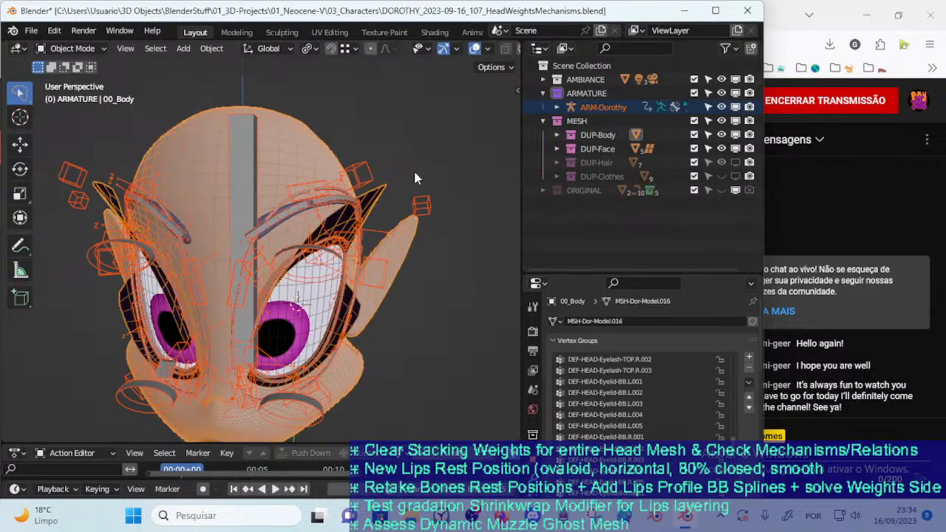
pyautogui.click(475, 49)
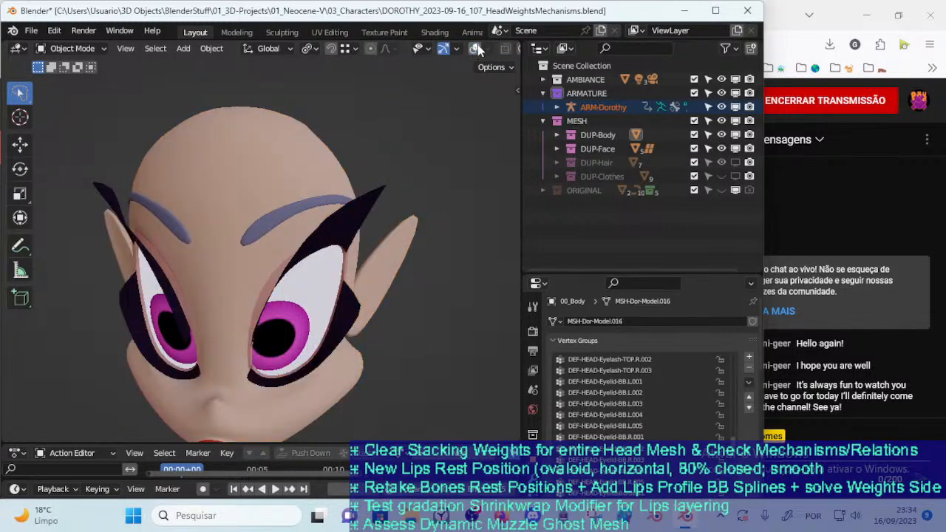
pyautogui.click(475, 48)
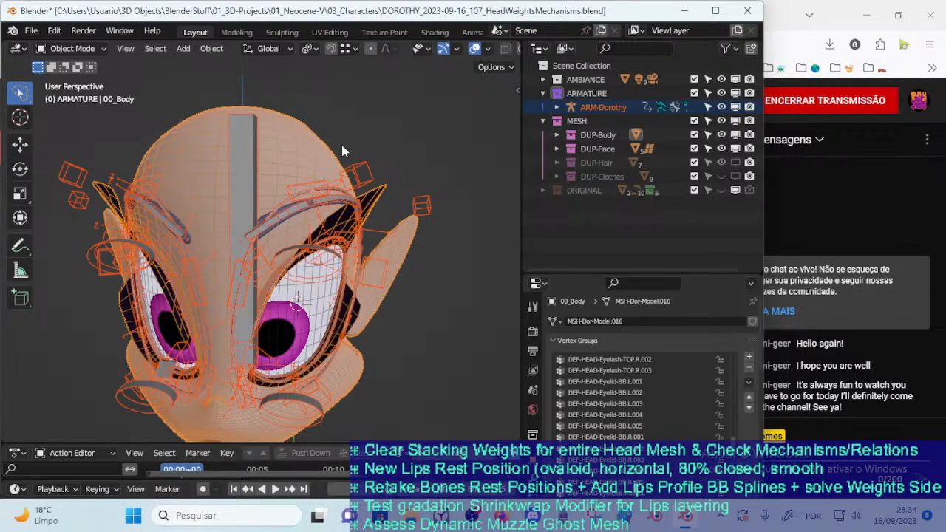
# Select the armature plus 00_Body, recheck the body mesh in Weight Paint mode, and return to Object Mode
pyautogui.click(257, 191)
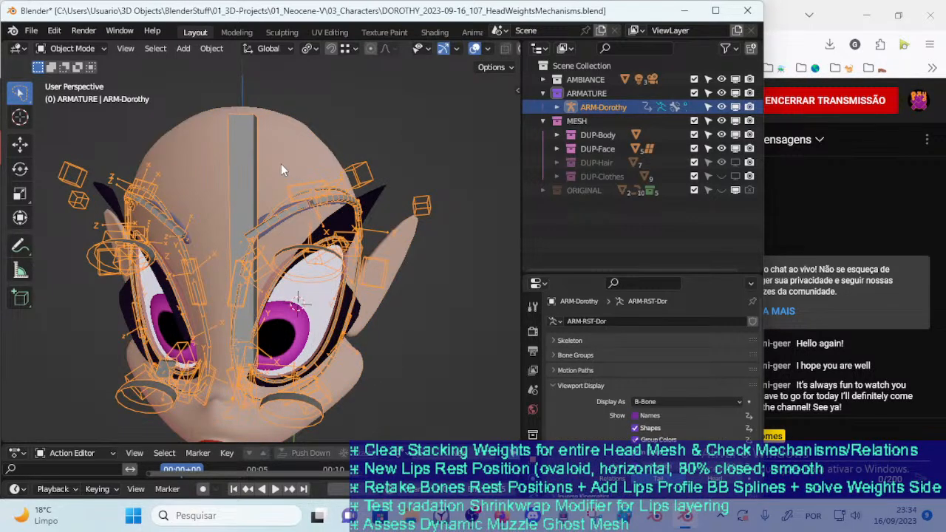
pyautogui.keyDown('shift'); pyautogui.click(282, 165); pyautogui.keyUp('shift')
pyautogui.hotkey('ctrl', 'Tab')
pyautogui.press('w')
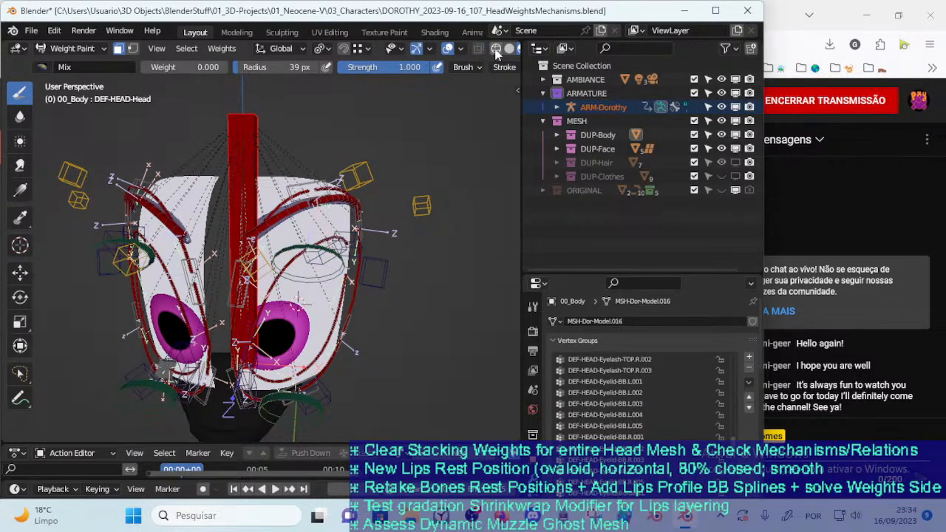
pyautogui.scroll(-3, 495, 53)
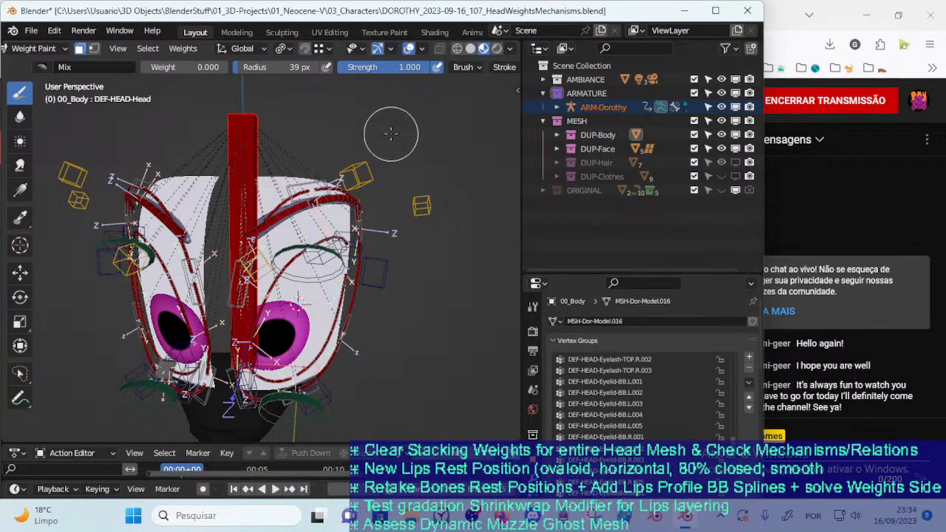
pyautogui.hotkey('ctrl', 'Tab')
pyautogui.click(304, 166)
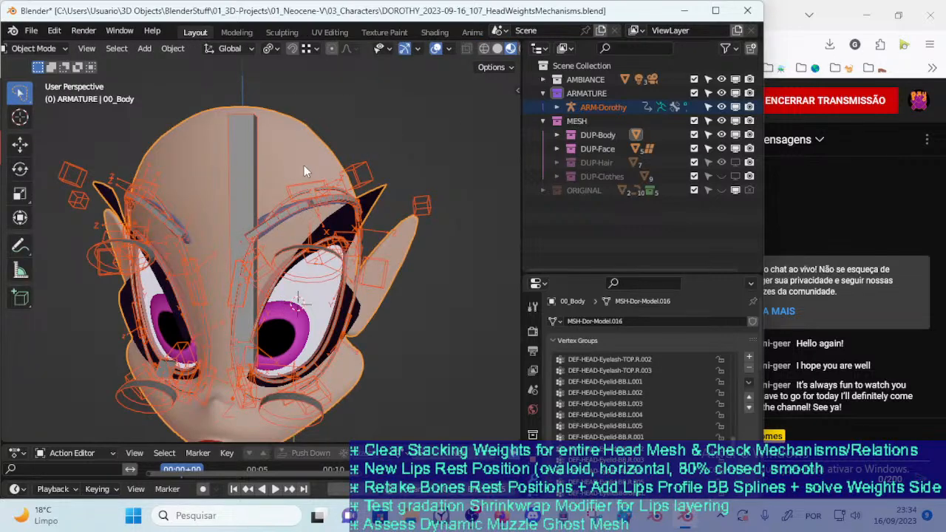
# Reveal all hidden geometry of 00_Body in Edit Mode, return to Object Mode, and save the file
pyautogui.press('Tab')
pyautogui.hotkey('alt', 'h')
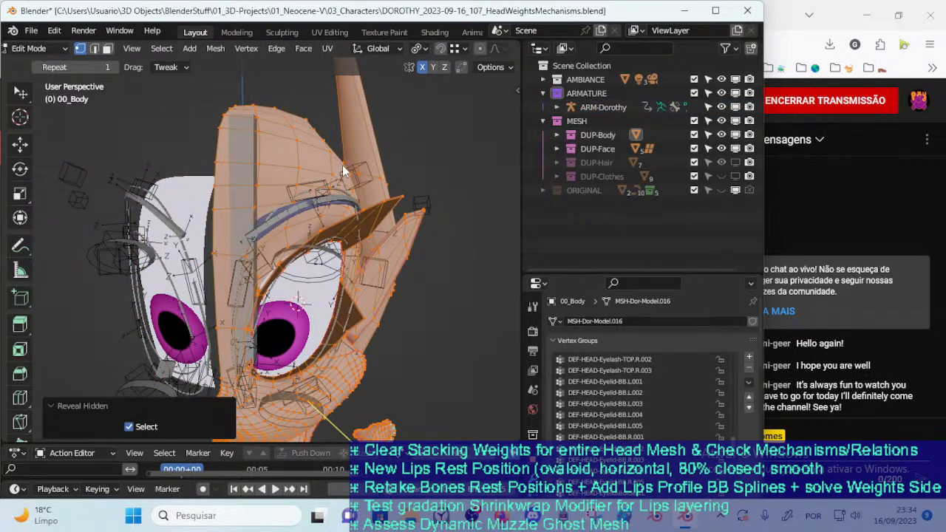
pyautogui.press('Tab')
pyautogui.moveTo(343, 164); pyautogui.dragTo(312, 146, button='middle')
pyautogui.scroll(2, 311, 147)
pyautogui.moveTo(364, 205); pyautogui.dragTo(286, 235, button='middle')
pyautogui.hotkey('ctrl', 's')
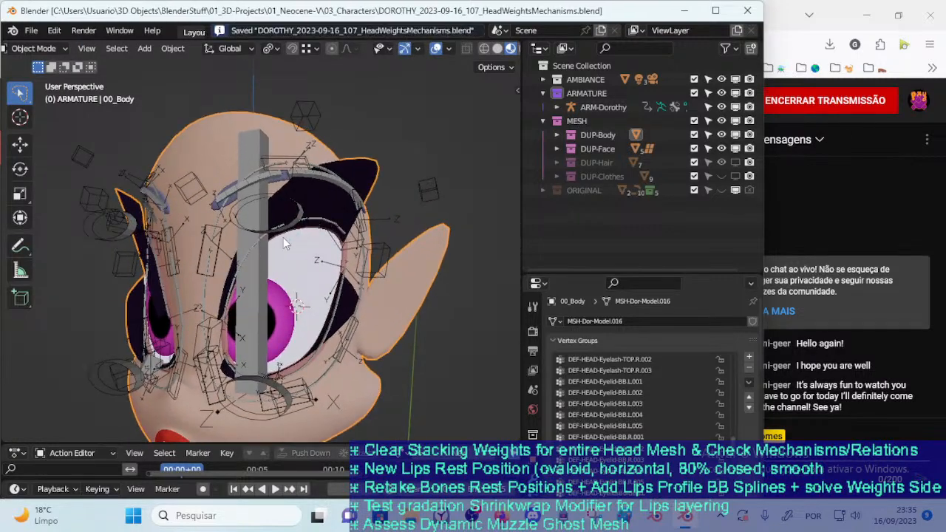
# Put the ARM-Dorothy armature in Pose Mode and hide its DEF : Body bone layer
pyautogui.click(246, 260)
pyautogui.hotkey('ctrl', 'Tab')
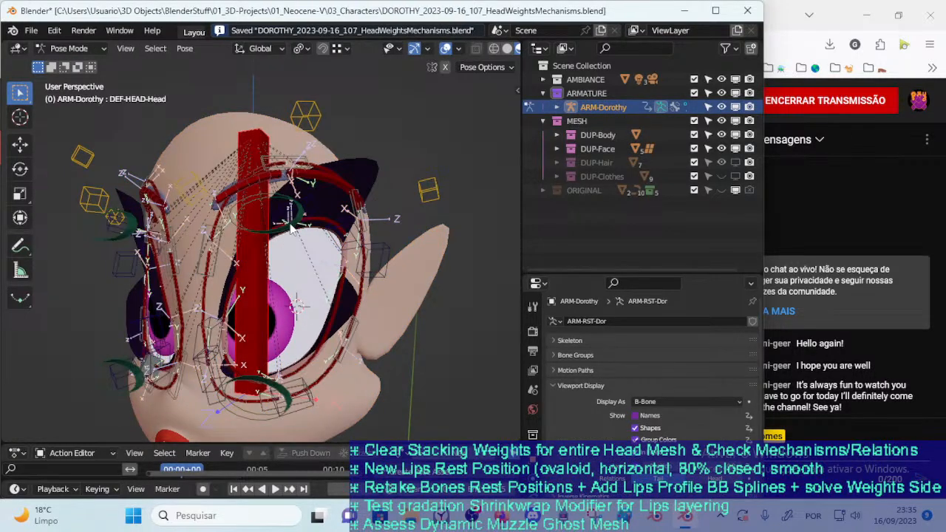
pyautogui.moveTo(296, 230); pyautogui.dragTo(313, 236, button='middle')
pyautogui.press('n')
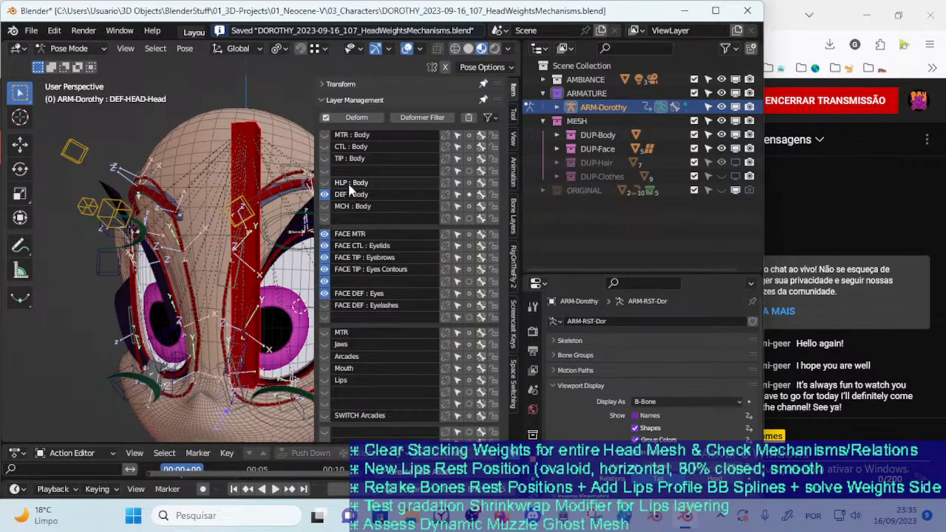
pyautogui.click(324, 194)
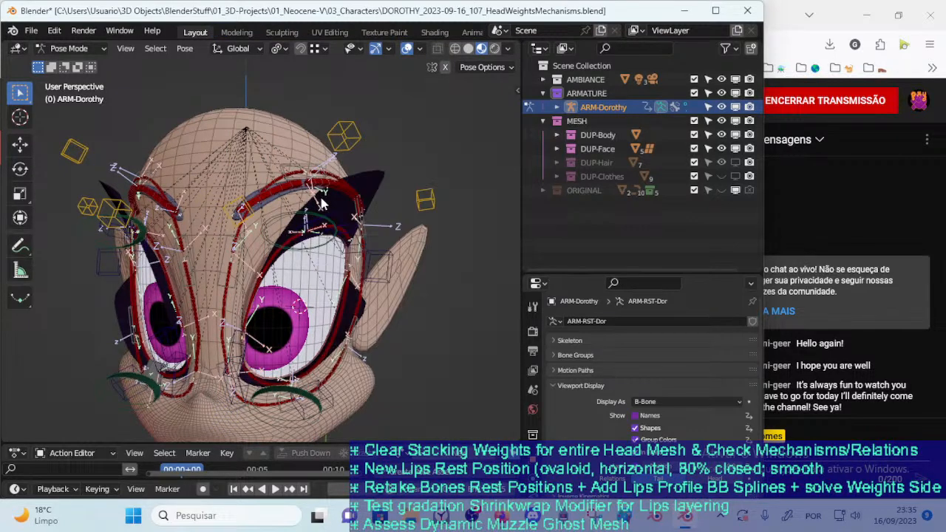
# Hide the remaining face bone layers so only FACE TIP : Eyebrows stays shown
pyautogui.moveTo(272, 252); pyautogui.dragTo(294, 252, button='middle')
pyautogui.click(326, 294)
pyautogui.click(326, 294)
pyautogui.moveTo(324, 295); pyautogui.dragTo(326, 246)
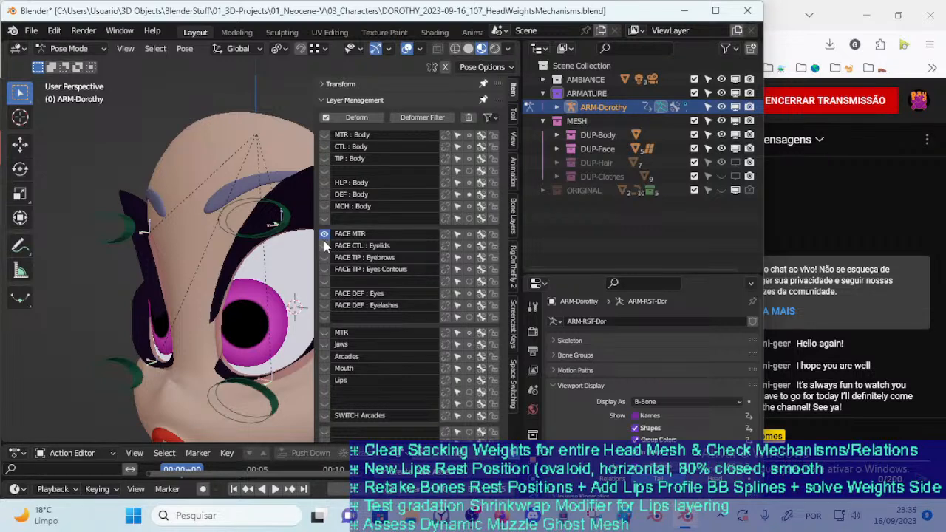
pyautogui.click(323, 270)
pyautogui.click(324, 269)
pyautogui.click(323, 257)
pyautogui.click(324, 234)
pyautogui.press('n')
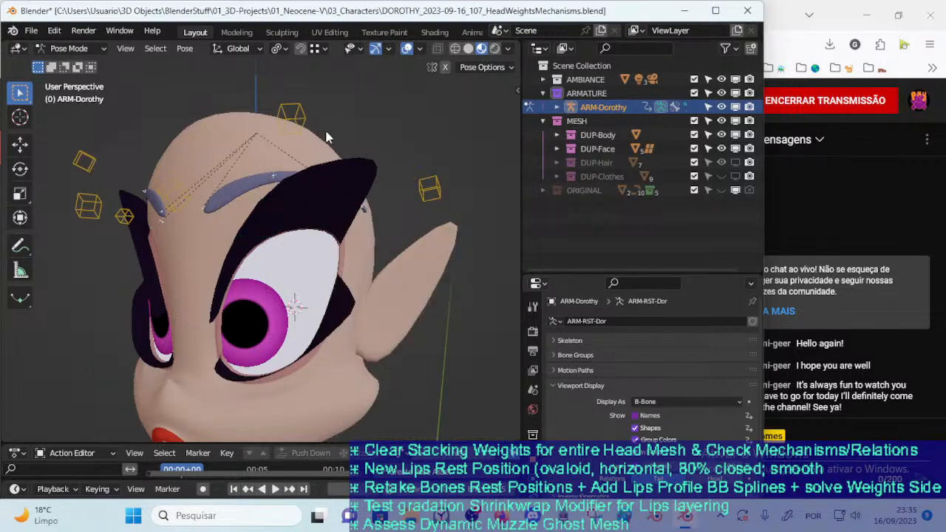
# Test the middle handler of the character's left eyebrow by moving it from different view angles
pyautogui.press('g')
pyautogui.click(306, 105)
pyautogui.moveTo(307, 148); pyautogui.dragTo(246, 204, button='middle')
pyautogui.press('g')
pyautogui.click(301, 150)
# Test the outer handler of the character's left eyebrow by moving and rotating it
pyautogui.click(418, 212)
pyautogui.press('g')
pyautogui.click(402, 226)
pyautogui.moveTo(402, 226); pyautogui.dragTo(387, 206, button='middle')
pyautogui.press('r')
pyautogui.click(388, 243)
pyautogui.press('g')
pyautogui.click(350, 245)
pyautogui.press('g')
pyautogui.click(329, 220)
pyautogui.press('g')
pyautogui.click(372, 203)
# Test-move the inner eyebrow handler and CTL_Eyebrow-BB-Handler.L.002 on the character's left side
pyautogui.click(205, 227)
pyautogui.press('g')
pyautogui.click(224, 240)
pyautogui.click(341, 83)
pyautogui.press('g')
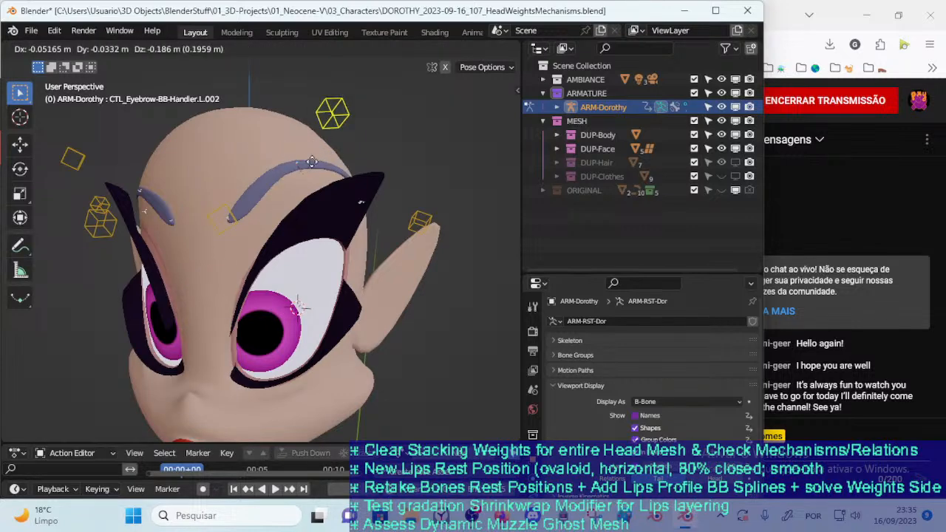
pyautogui.click(298, 180)
pyautogui.moveTo(299, 180); pyautogui.dragTo(325, 194, button='middle')
pyautogui.press('g')
pyautogui.click(298, 181)
# Move and rotate CTL_Eyebrow-BB-Handler.L.001 to test how the inner end of the eyebrow deforms
pyautogui.click(296, 204)
pyautogui.press('g')
pyautogui.click(285, 206)
pyautogui.press('r')
pyautogui.click(296, 172)
pyautogui.press('g')
pyautogui.click(316, 179)
# Clear the location and rotation of all eyebrow controls
pyautogui.press('a')
pyautogui.hotkey('alt', 'g')
pyautogui.hotkey('alt', 'r')
# Show only the FACE TIP : Eyes Contours bone layer, hiding the Eyebrows and Eyelids layers
pyautogui.press('n')
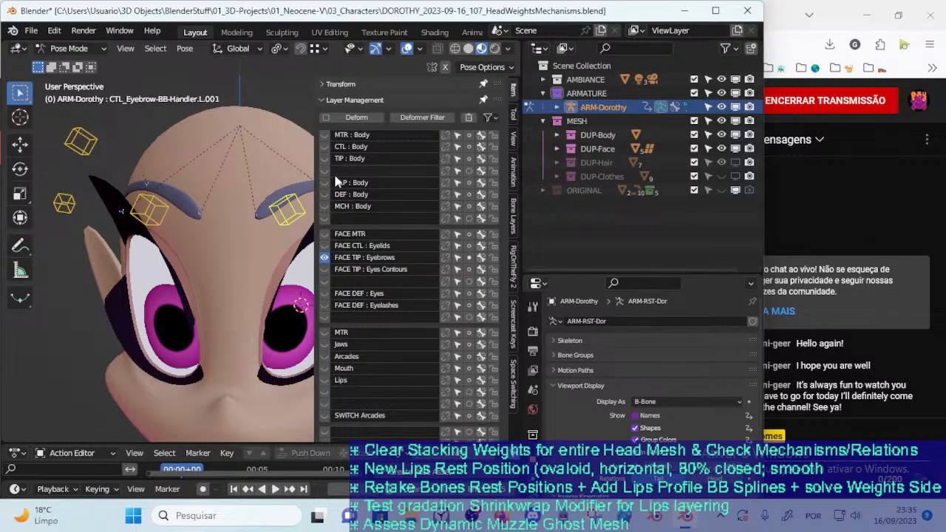
pyautogui.click(325, 246)
pyautogui.click(325, 257)
pyautogui.click(325, 257)
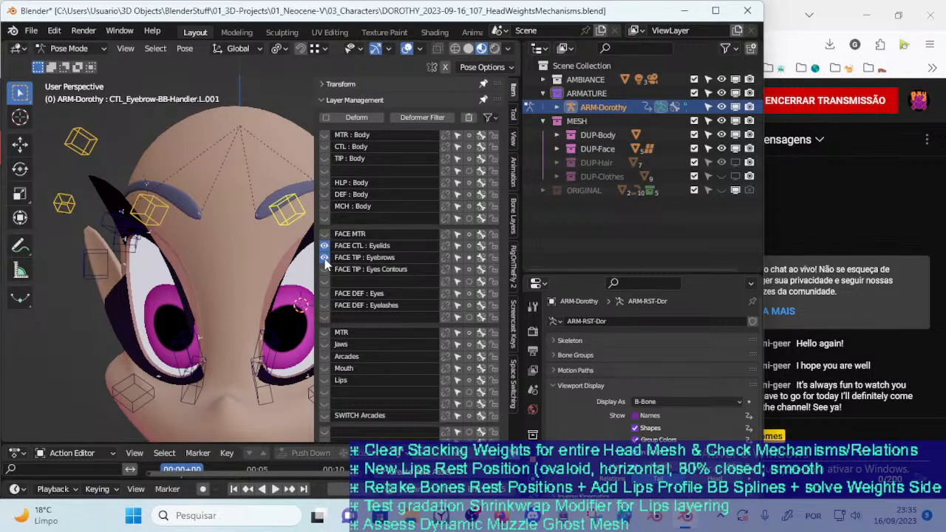
pyautogui.click(324, 257)
pyautogui.click(324, 257)
pyautogui.click(325, 270)
pyautogui.click(325, 258)
pyautogui.click(324, 247)
pyautogui.press('n')
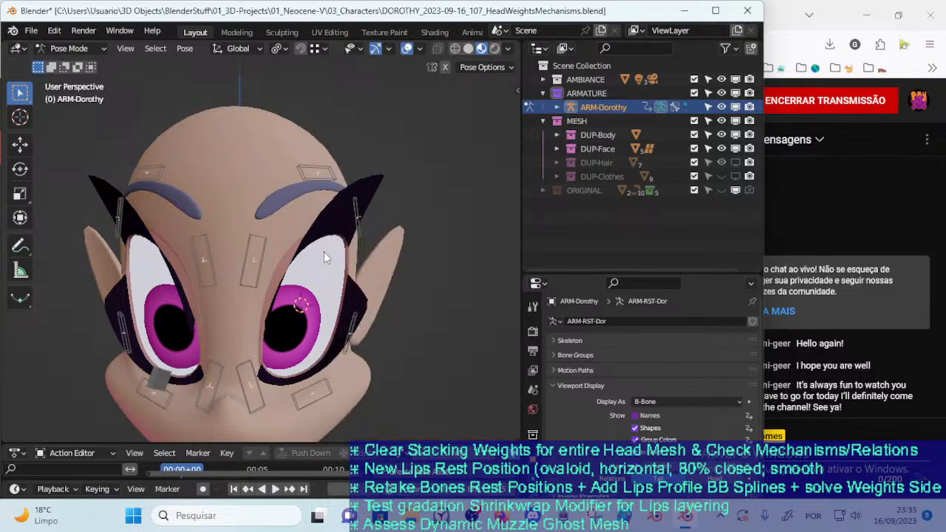
# Move CTL-OrbicularisOculi-BBH.L.006 below the left eye by about 0.017, -0.006 and 0.038 m in X, Y and Z
pyautogui.moveTo(324, 252); pyautogui.dragTo(324, 239, button='middle')
pyautogui.click(249, 270)
pyautogui.moveTo(249, 270); pyautogui.dragTo(288, 318, button='middle')
pyautogui.click(289, 359)
pyautogui.press('g')
pyautogui.click(292, 353)
pyautogui.moveTo(292, 352); pyautogui.dragTo(313, 287, button='middle')
# Turn on the wireframe display over the meshes in the viewport
pyautogui.press('n')
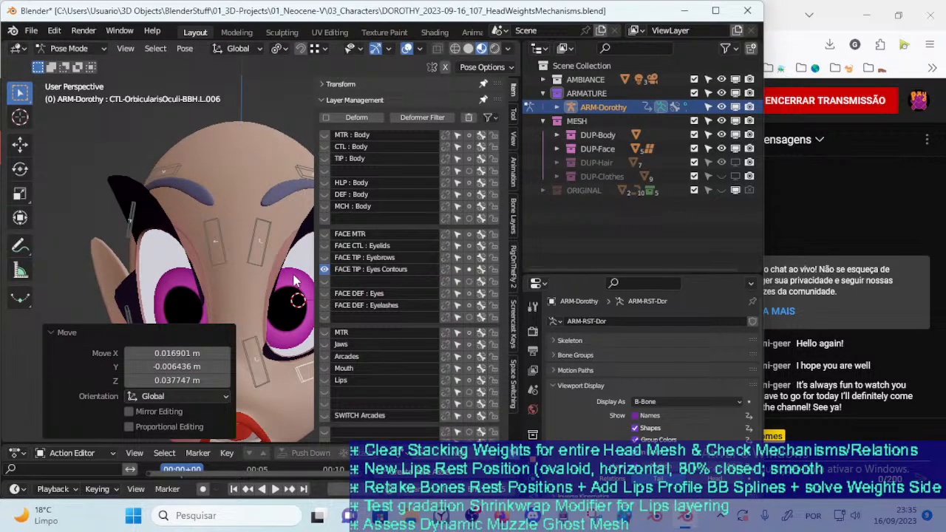
pyautogui.hotkey('alt', 'w')
pyautogui.click(99, 334)
pyautogui.press('n')
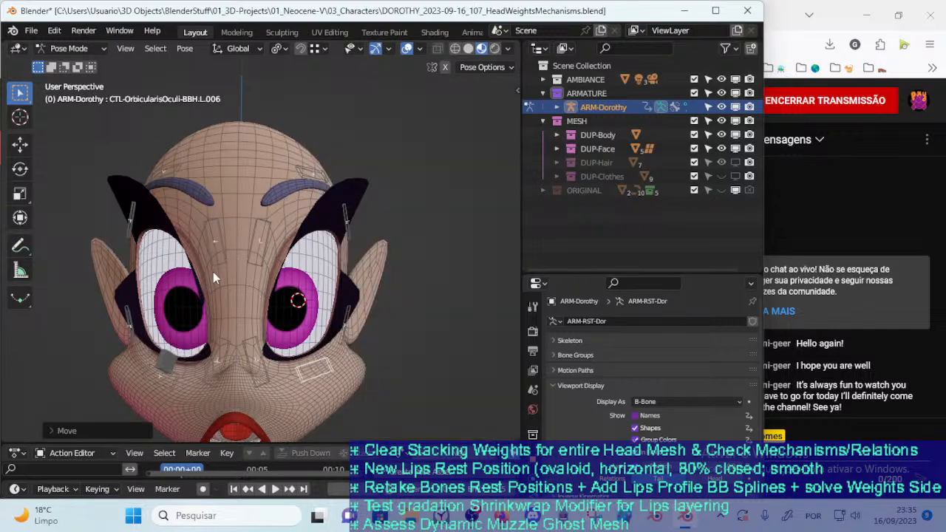
# Move the upper inner eye contour control CTL-OrbicularisOculi-BBH.L.002 repeatedly to test the brow and nose bridge deformation
pyautogui.click(258, 233)
pyautogui.press('g')
pyautogui.click(278, 205)
pyautogui.moveTo(278, 205); pyautogui.dragTo(256, 216, button='middle')
pyautogui.press('g')
pyautogui.click(264, 202)
pyautogui.press('g')
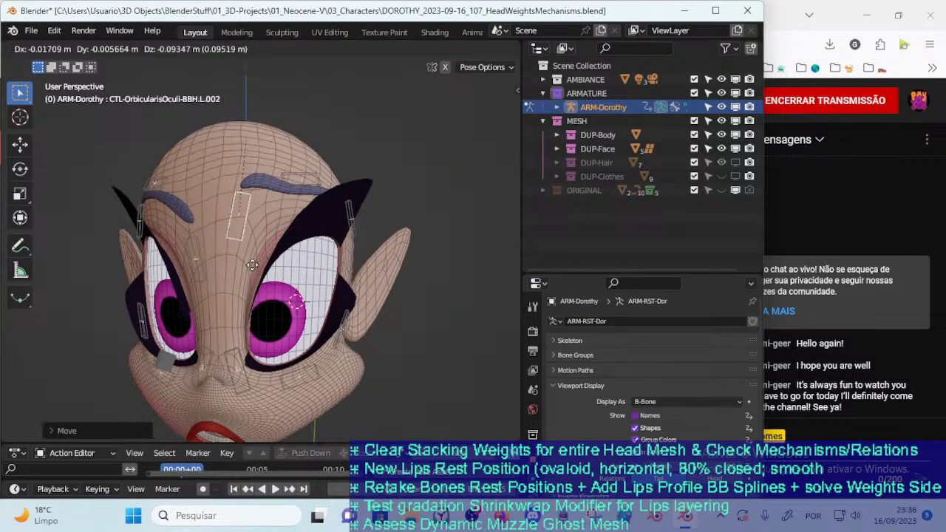
pyautogui.click(252, 267)
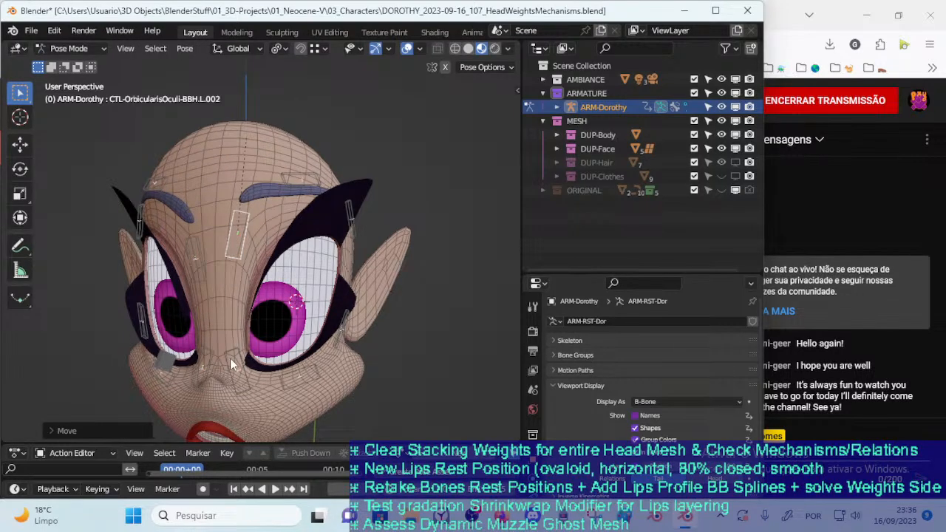
# Move the lower inner and lower middle contour controls of the character's left eye to test the cheek deformation
pyautogui.click(231, 358)
pyautogui.press('g')
pyautogui.click(233, 349)
pyautogui.click(289, 380)
pyautogui.press('g')
pyautogui.click(294, 363)
pyautogui.moveTo(295, 362); pyautogui.dragTo(274, 318, button='middle')
pyautogui.press('g')
pyautogui.click(286, 314)
pyautogui.press('g')
pyautogui.click(285, 333)
# Move the lower outer contour control of the character's left eye
pyautogui.click(339, 327)
pyautogui.press('g')
pyautogui.click(345, 292)
pyautogui.moveTo(348, 280); pyautogui.dragTo(348, 222, button='middle')
# Move the upper outer eye contour control CTL-OrbicularisOculi-BBH.L.004 to test the temple deformation
pyautogui.click(346, 220)
pyautogui.press('g')
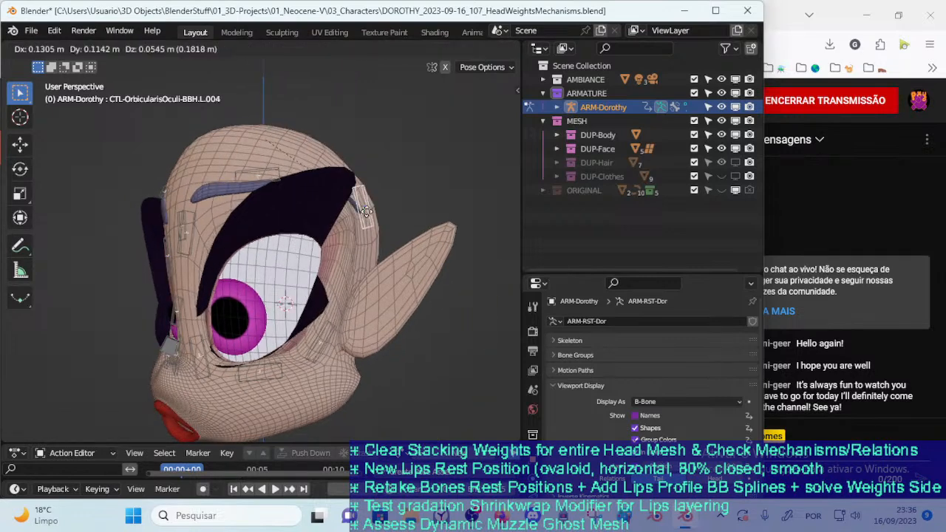
pyautogui.click(357, 239)
pyautogui.moveTo(357, 244)
pyautogui.mouseDown(button='middle')
pyautogui.moveTo(362, 266)
pyautogui.moveTo(359, 256)
pyautogui.mouseUp(button='middle')
pyautogui.press('g')
pyautogui.click(355, 225)
# Move the upper middle eye contour control CTL-OrbicularisOculi-BBH.L.003 repeatedly and check the brow arch deformation from several angles
pyautogui.click(264, 190)
pyautogui.press('g')
pyautogui.click(267, 144)
pyautogui.moveTo(268, 143); pyautogui.dragTo(355, 184, button='middle')
pyautogui.press('g')
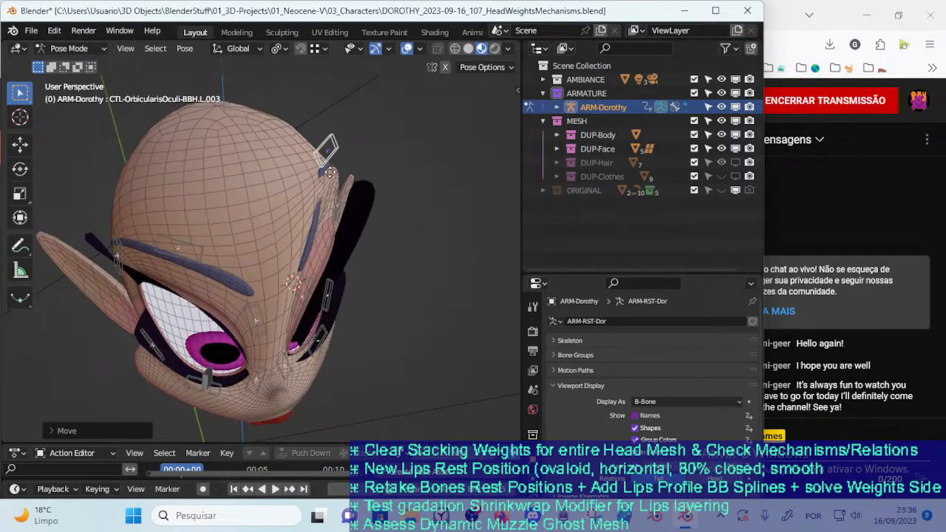
pyautogui.press('g')
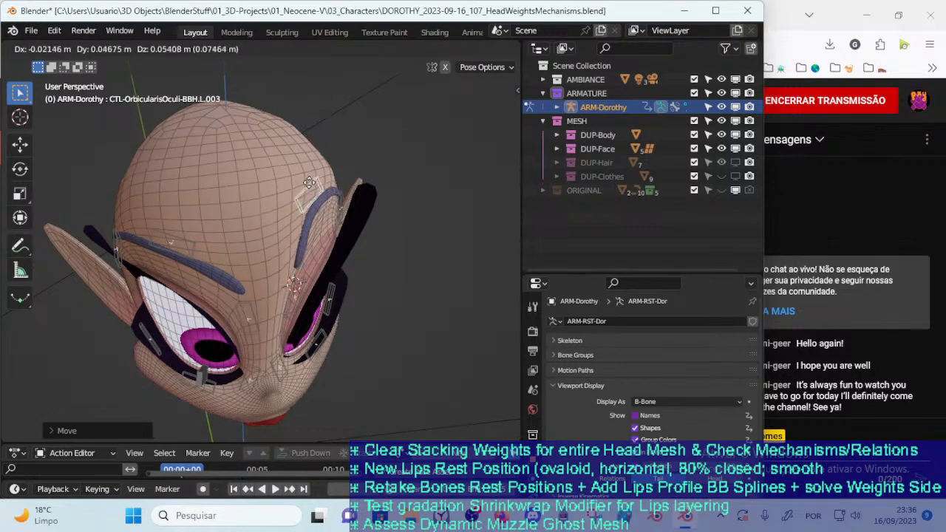
pyautogui.click(325, 204)
pyautogui.moveTo(325, 205); pyautogui.dragTo(359, 190, button='middle')
pyautogui.click(361, 155)
pyautogui.moveTo(360, 155); pyautogui.dragTo(254, 269, button='middle')
pyautogui.click(330, 180)
# Raise the upper inner control CTL-OrbicularisOculi-BBH.L.002 and reposition the upper middle control CTL-OrbicularisOculi-BBH.L.003 to test the raised brow
pyautogui.click(254, 268)
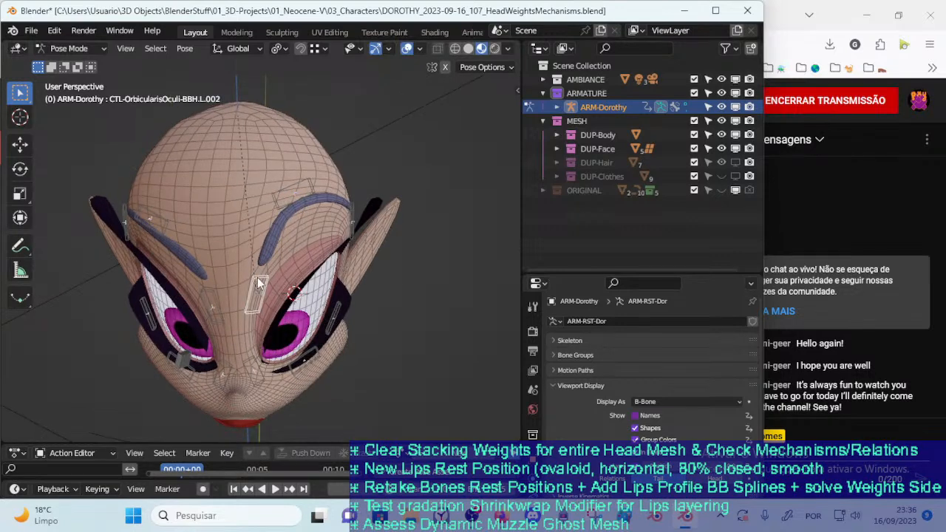
pyautogui.press('g')
pyautogui.click(298, 195)
pyautogui.press('g')
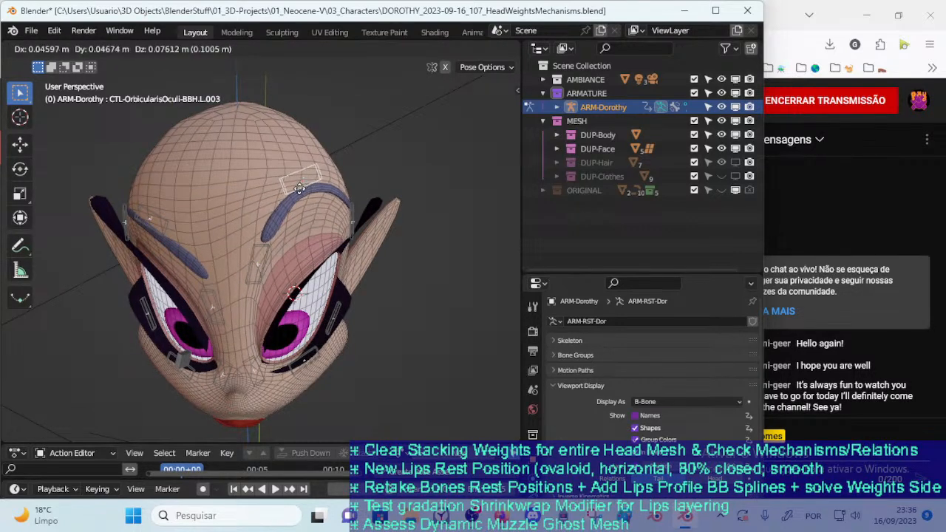
pyautogui.moveTo(306, 206); pyautogui.dragTo(317, 180, button='middle')
pyautogui.press('g')
pyautogui.click(313, 214)
pyautogui.moveTo(313, 213); pyautogui.dragTo(312, 216, button='middle')
pyautogui.press('g')
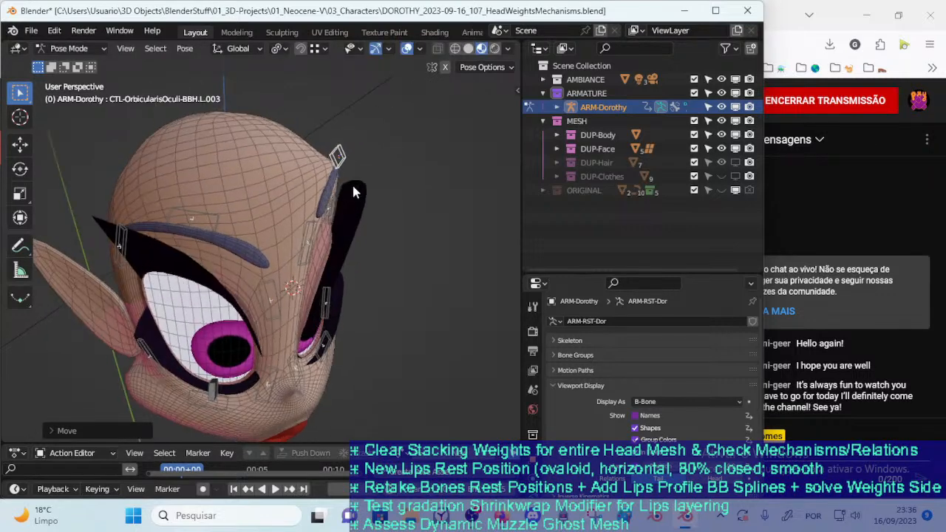
pyautogui.click(289, 236)
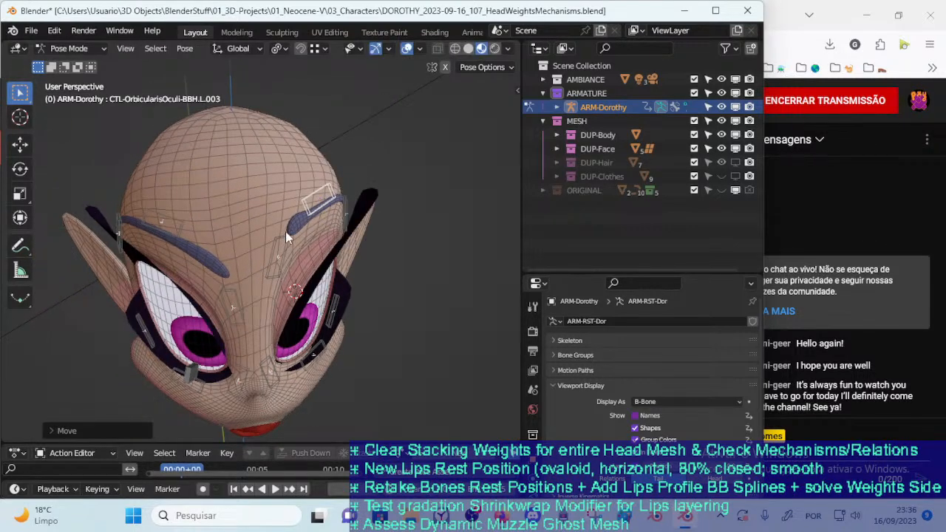
# Lower the upper inner contour control of the character's left eye and readjust the upper middle control above the brow
pyautogui.click(266, 294)
pyautogui.press('x')
pyautogui.click(333, 202)
pyautogui.moveTo(333, 203); pyautogui.dragTo(308, 216, button='middle')
pyautogui.press('g')
pyautogui.click(343, 170)
pyautogui.click(318, 195)
pyautogui.press('g')
pyautogui.click(316, 179)
pyautogui.press('g')
pyautogui.click(274, 198)
# Rotate and shift the upper middle control CTL-OrbicularisOculi-BBH.L.003 repeatedly to test how twisting it bends the eyebrow
pyautogui.press('r')
pyautogui.click(338, 188)
pyautogui.press('g')
pyautogui.click(334, 204)
pyautogui.press('r')
pyautogui.click(333, 184)
pyautogui.press('g')
pyautogui.click(336, 212)
pyautogui.press('r')
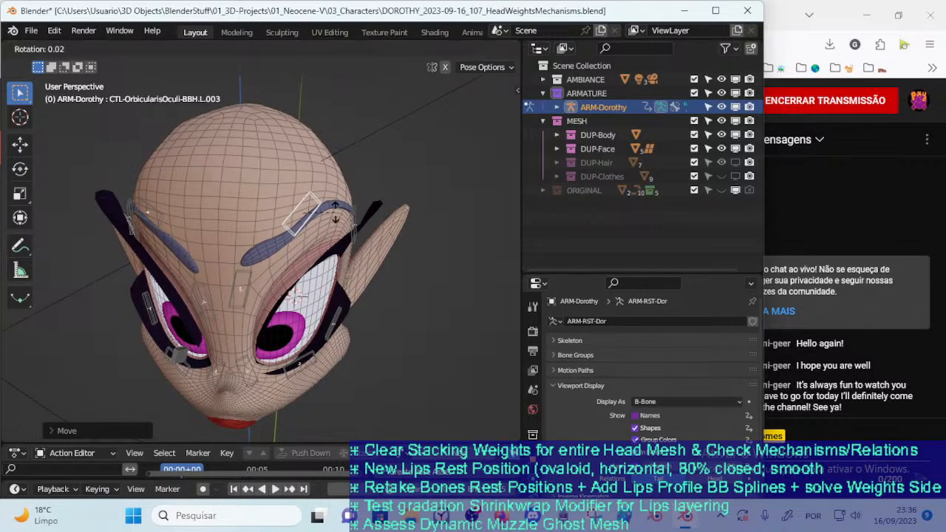
pyautogui.click(331, 209)
pyautogui.press('r')
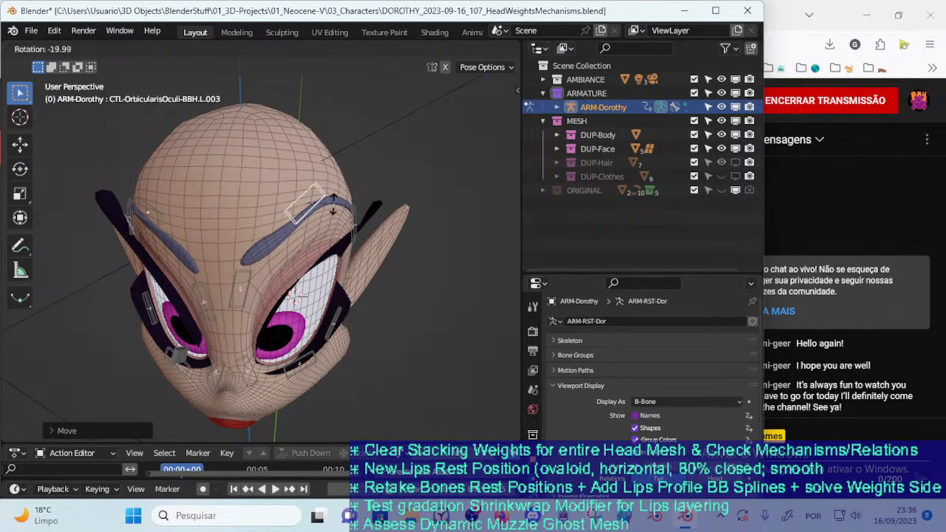
pyautogui.press('r')
pyautogui.click(314, 221)
pyautogui.press('g')
pyautogui.click(326, 220)
pyautogui.press('r')
pyautogui.click(329, 219)
pyautogui.press('r')
pyautogui.click(324, 222)
# Move the upper inner control CTL-OrbicularisOculi-BBH.L.002 sideways to test the inner brow and nose bridge deformation
pyautogui.moveTo(322, 223); pyautogui.dragTo(286, 248, button='middle')
pyautogui.press('g')
pyautogui.click(264, 286)
pyautogui.click(255, 291)
pyautogui.press('g')
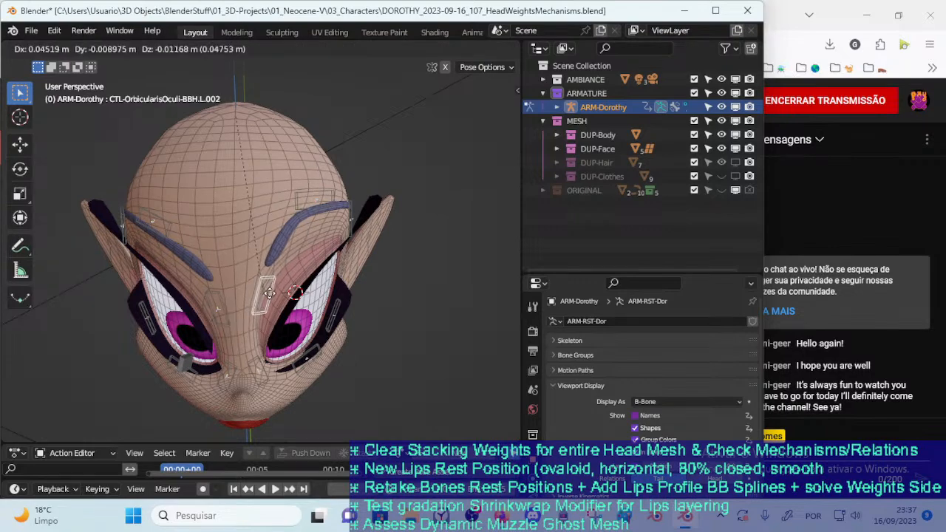
pyautogui.click(262, 297)
# Reposition the upper middle and upper outer contour controls of the character's left eye
pyautogui.click(314, 216)
pyautogui.moveTo(317, 218); pyautogui.dragTo(318, 188, button='middle')
pyautogui.press('g')
pyautogui.click(294, 204)
pyautogui.click(349, 217)
pyautogui.press('g')
pyautogui.click(325, 234)
# Move the upper inner control CTL-OrbicularisOculi-BBH.L.002 and check the inner brow from the character's left side
pyautogui.moveTo(272, 233); pyautogui.dragTo(316, 236, button='middle')
pyautogui.click(239, 258)
pyautogui.press('g')
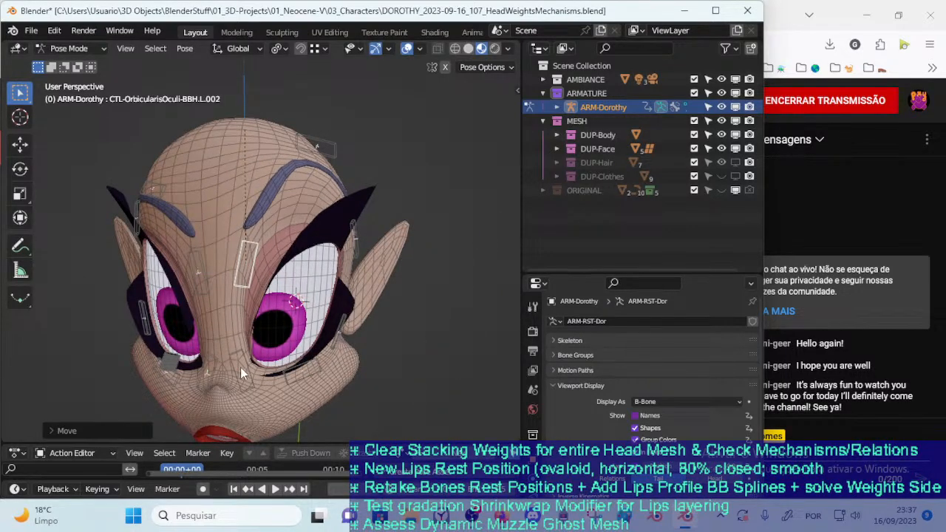
# Move the lower contour controls of the character's left eye to test the cheek deformation
pyautogui.click(240, 368)
pyautogui.press('g')
pyautogui.click(305, 370)
pyautogui.moveTo(305, 366); pyautogui.dragTo(355, 273, button='middle')
pyautogui.press('g')
pyautogui.click(279, 287)
pyautogui.click(330, 333)
# Move the upper outer contour control of the character's left eye to test the temple area
pyautogui.click(339, 239)
pyautogui.press('g')
pyautogui.click(331, 251)
pyautogui.press('g')
pyautogui.click(329, 244)
# Move the upper middle control CTL-OrbicularisOculi-BBH.L.003 up and down and check the brow from the character's other side
pyautogui.click(290, 153)
pyautogui.press('g')
pyautogui.click(287, 195)
pyautogui.click(292, 122)
pyautogui.moveTo(297, 193); pyautogui.dragTo(401, 191, button='middle')
pyautogui.press('g')
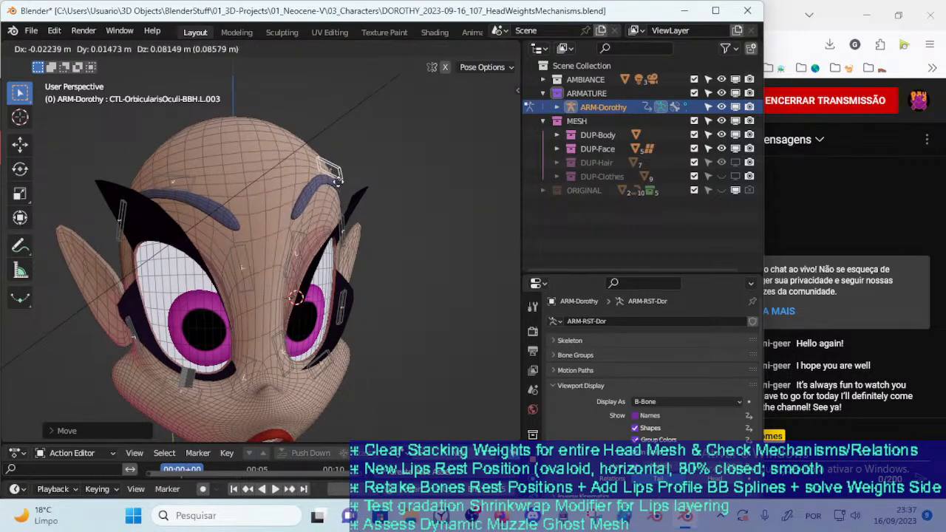
pyautogui.click(337, 142)
# Move and rotate the upper middle control CTL-OrbicularisOculi-BBH.L.003, ending with it lifted high on the forehead
pyautogui.moveTo(307, 173); pyautogui.dragTo(279, 207, button='middle')
pyautogui.press('g')
pyautogui.click(350, 186)
pyautogui.press('g')
pyautogui.click(327, 214)
pyautogui.press('r')
pyautogui.click(342, 199)
pyautogui.press('g')
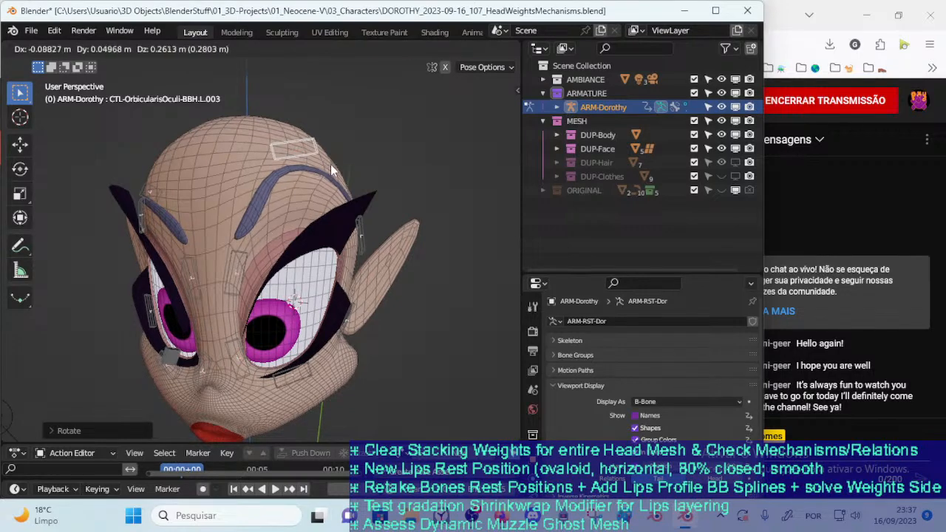
pyautogui.click(330, 165)
# Lower and readjust the upper middle control CTL-OrbicularisOculi-BBH.L.003 while comparing the brow from both sides of the face
pyautogui.moveTo(331, 208); pyautogui.dragTo(223, 217, button='middle')
pyautogui.press('g')
pyautogui.click(226, 177)
pyautogui.moveTo(255, 173); pyautogui.dragTo(335, 165, button='middle')
pyautogui.press('g')
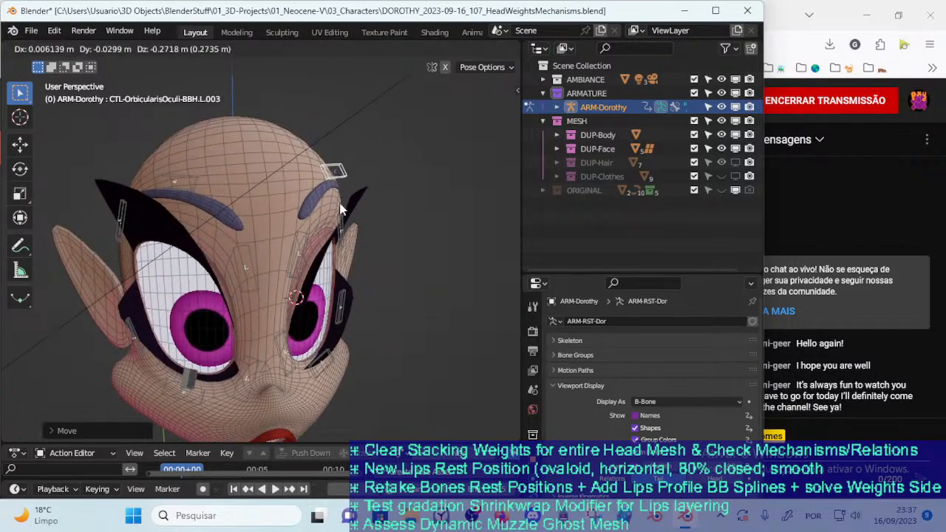
pyautogui.click(332, 176)
pyautogui.moveTo(335, 177)
pyautogui.mouseDown(button='middle')
pyautogui.moveTo(277, 203)
pyautogui.moveTo(311, 154)
pyautogui.moveTo(377, 161)
pyautogui.moveTo(334, 169)
pyautogui.mouseUp(button='middle')
pyautogui.press('g')
pyautogui.click(339, 222)
# Raise the upper inner control CTL-OrbicularisOculi-BBH.L.002 high onto the forehead and readjust the brow controls
pyautogui.click(308, 268)
pyautogui.moveTo(307, 268); pyautogui.dragTo(284, 189, button='middle')
pyautogui.press('g')
pyautogui.click(294, 205)
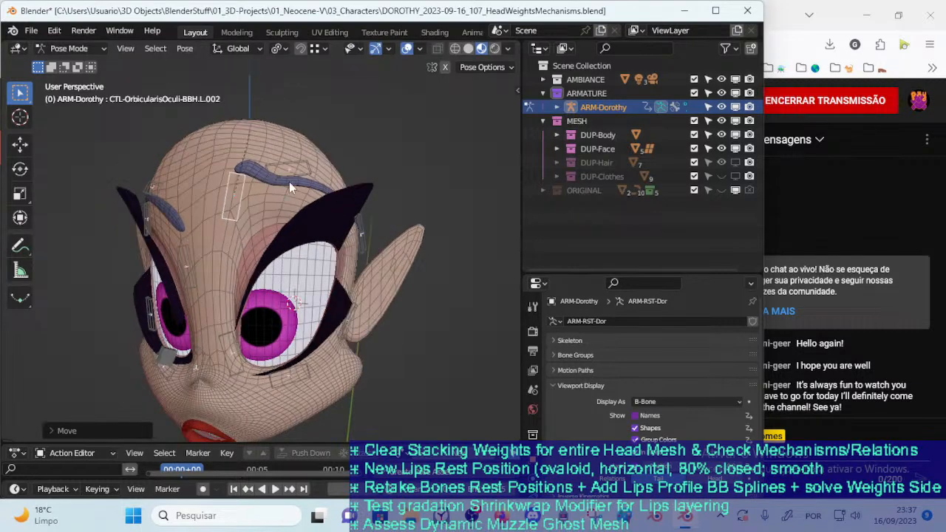
pyautogui.press('g')
pyautogui.click(298, 180)
pyautogui.press('g')
pyautogui.click(300, 209)
# Clear the location of all visible face controls and show only the FACE CTL : Eyelids bone layer
pyautogui.press('a')
pyautogui.hotkey('alt', 'g')
pyautogui.press('n')
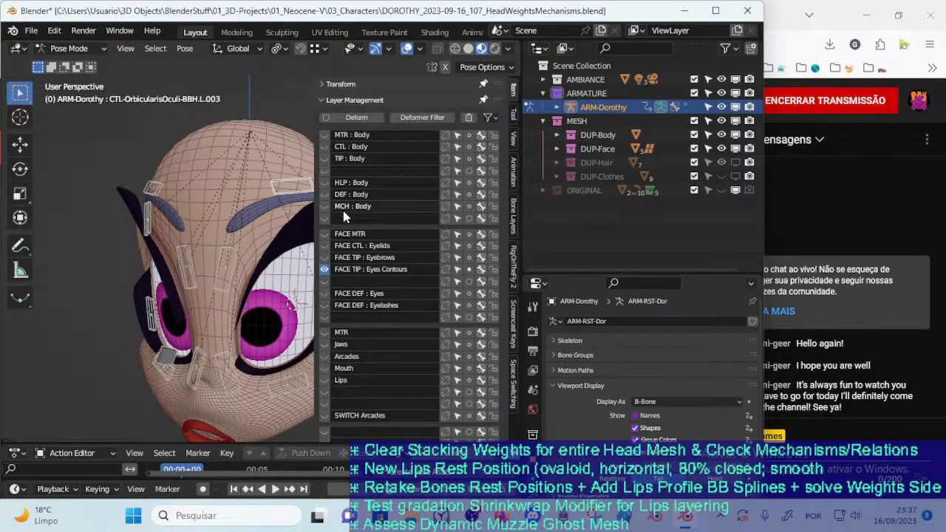
pyautogui.click(224, 237)
pyautogui.press('g')
pyautogui.press('Escape')
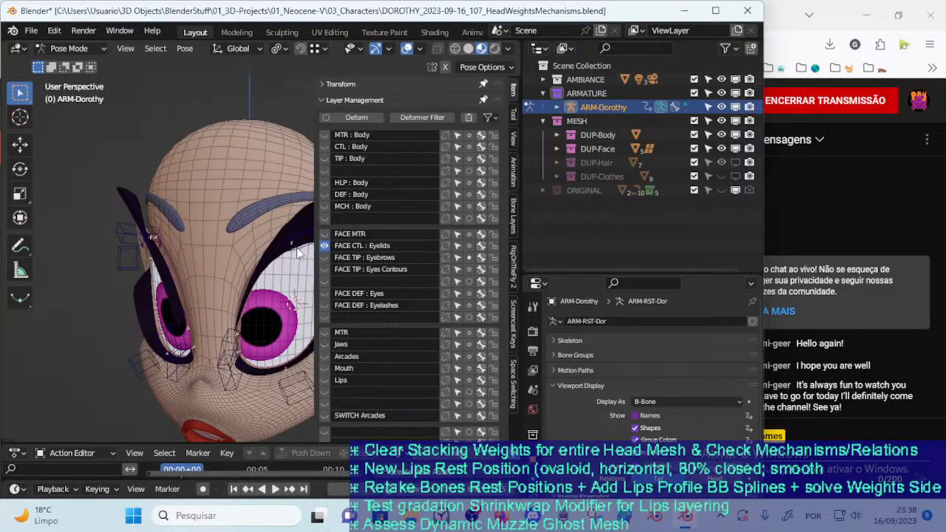
pyautogui.press('n')
# Lower the upper eyelid control CTL_Eyelid-BBH.L.005 to half-close the character's left eye, and reopen the bone layer list
pyautogui.click(299, 243)
pyautogui.moveTo(300, 244)
pyautogui.mouseDown(button='middle')
pyautogui.moveTo(288, 311)
pyautogui.moveTo(303, 273)
pyautogui.moveTo(299, 240)
pyautogui.mouseUp(button='middle')
pyautogui.press('g')
pyautogui.click(286, 266)
pyautogui.press('g')
pyautogui.click(287, 314)
pyautogui.scroll(2, 311, 247)
pyautogui.press('n')
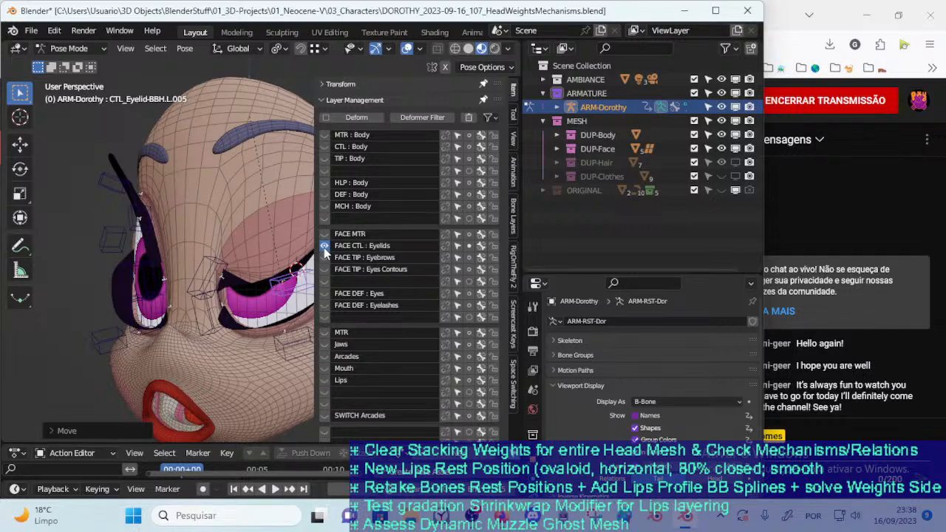
# Show the FACE DEF : Eyes bone layer together with the eyelid controls and close the bone layer list
pyautogui.click(325, 295)
pyautogui.click(325, 295)
pyautogui.click(325, 294)
pyautogui.press('n')
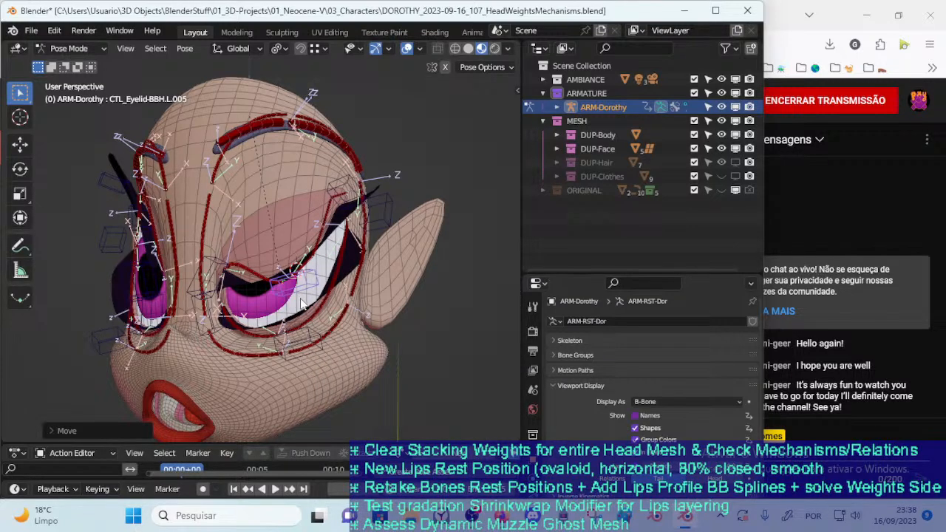
# Lower the upper middle control CTL_Eyelid-BBH.L.005 to nearly close the eye, then rotate and move the upper inner control CTL_Eyelid-BBH.L.004
pyautogui.press('g')
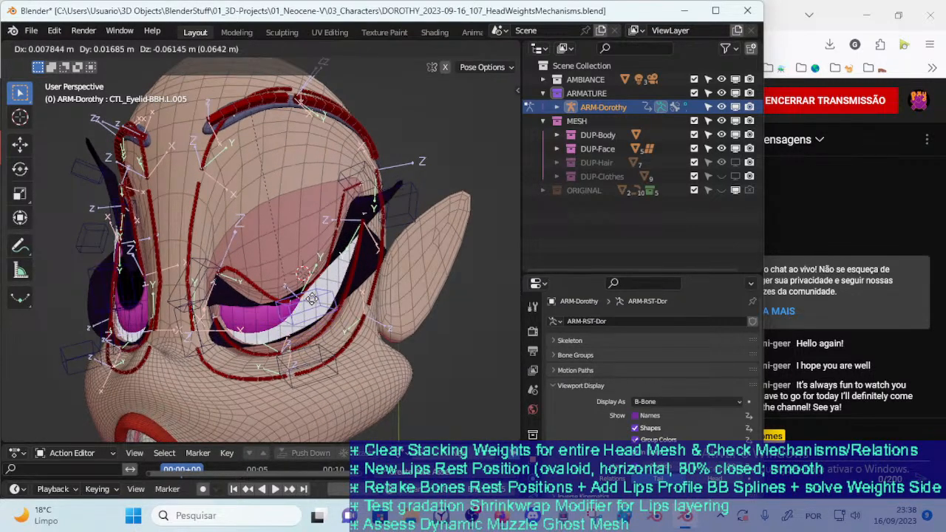
pyautogui.click(255, 296)
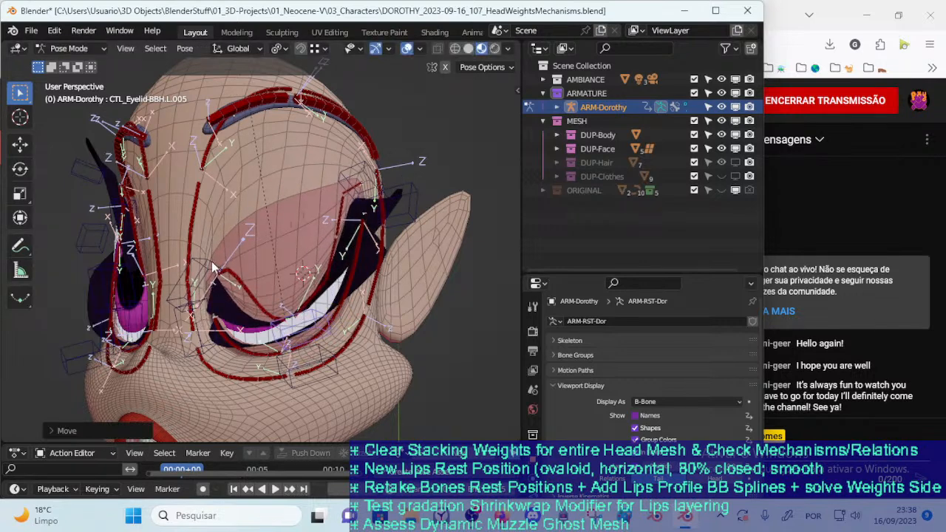
pyautogui.click(215, 266)
pyautogui.press('r')
pyautogui.click(233, 300)
pyautogui.press('r')
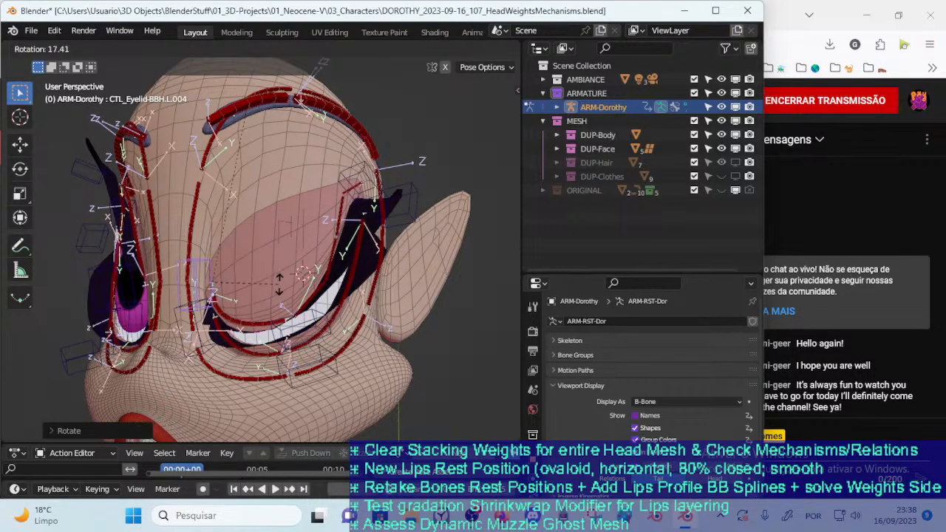
pyautogui.press('g')
pyautogui.click(302, 321)
# Raise the upper middle control CTL_Eyelid-BBH.L.005 above the iris and lower it again to half-close the eye
pyautogui.click(310, 332)
pyautogui.press('g')
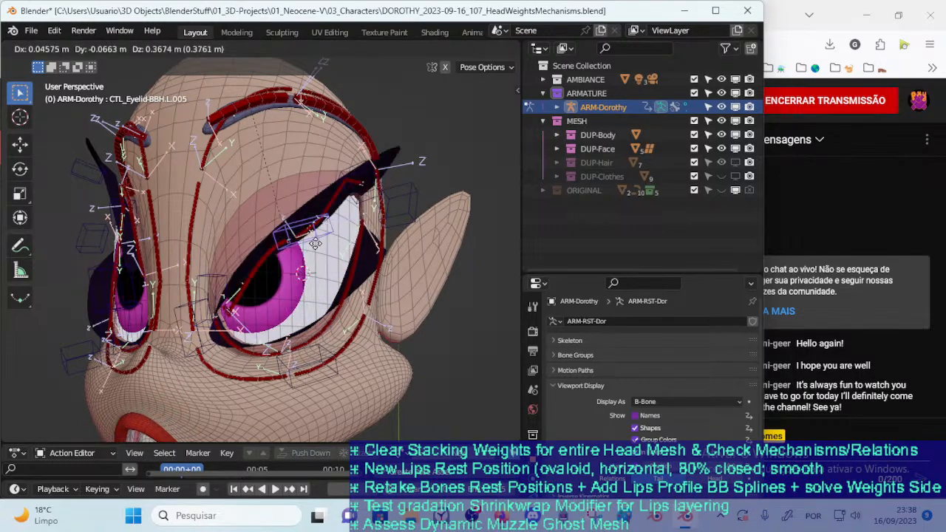
pyautogui.click(324, 292)
pyautogui.press('g')
pyautogui.click(316, 287)
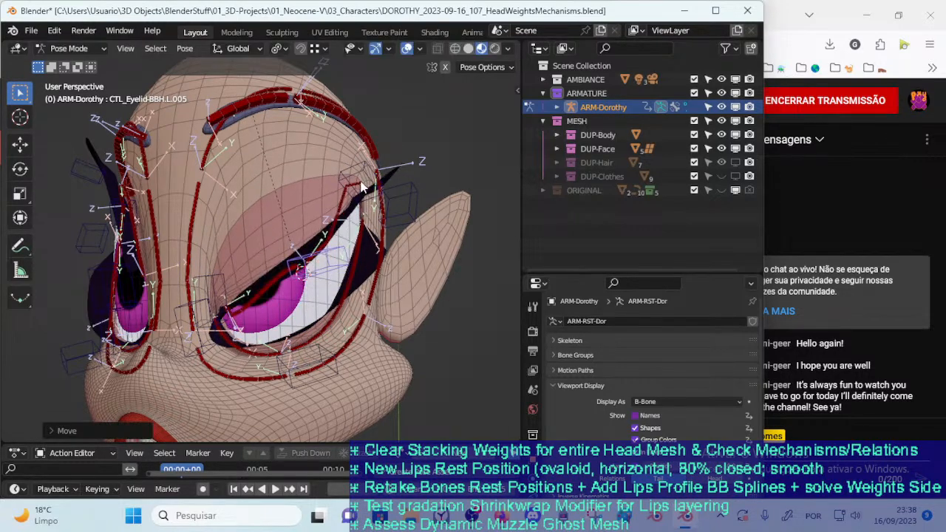
# Rotate the upper outer control CTL_Eyelid-BBH.L.006 and move it down at the eye's outer corner
pyautogui.click(361, 182)
pyautogui.moveTo(384, 207); pyautogui.dragTo(362, 220, button='middle')
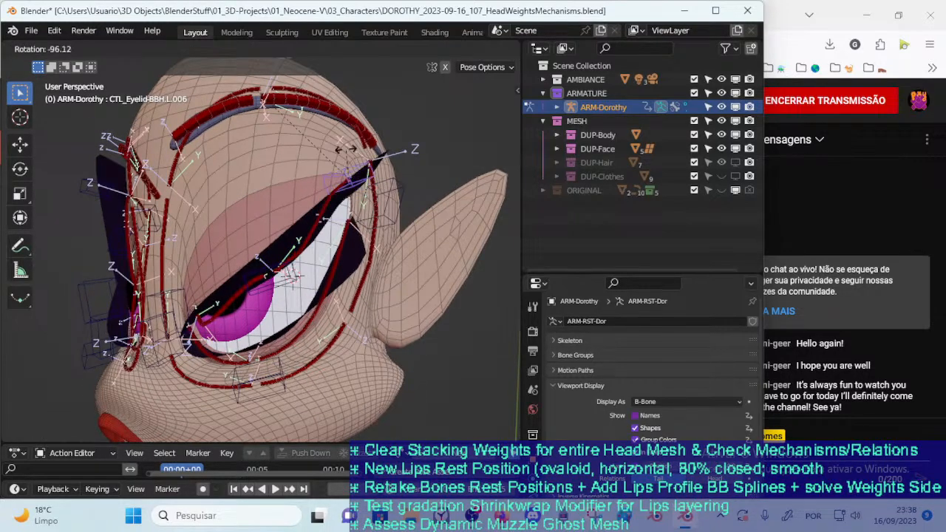
pyautogui.click(334, 169)
pyautogui.press('g')
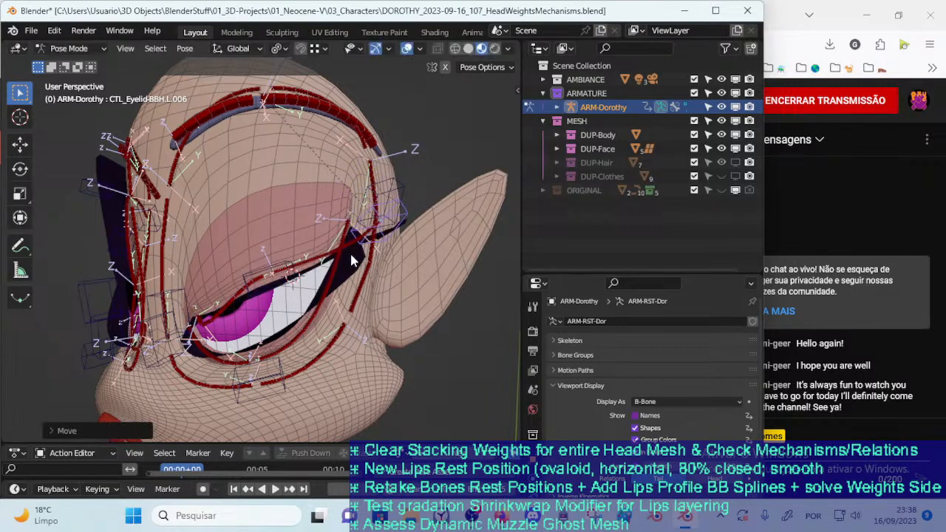
# Open the eye with the upper middle control CTL_Eyelid-BBH.L.005 and readjust its height from a more frontal view
pyautogui.click(275, 262)
pyautogui.press('g')
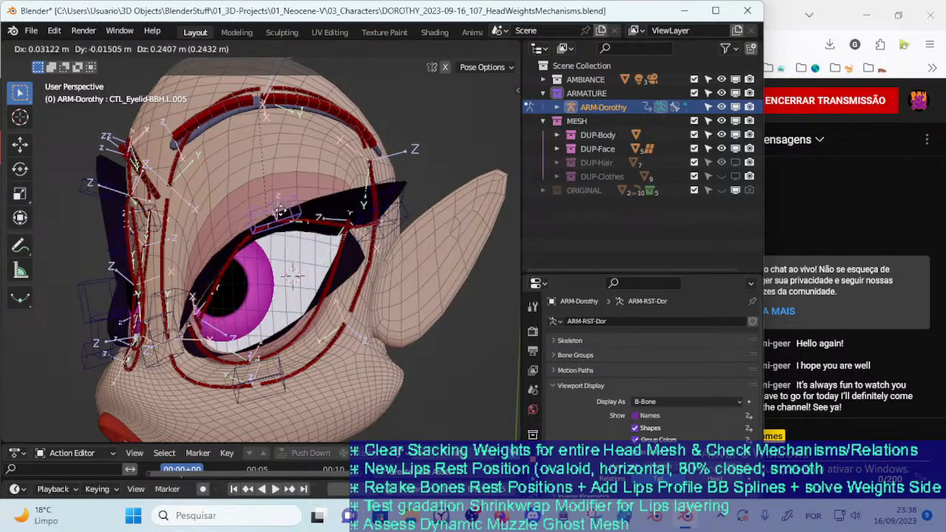
pyautogui.click(278, 303)
pyautogui.moveTo(278, 303); pyautogui.dragTo(315, 231, button='middle')
pyautogui.press('g')
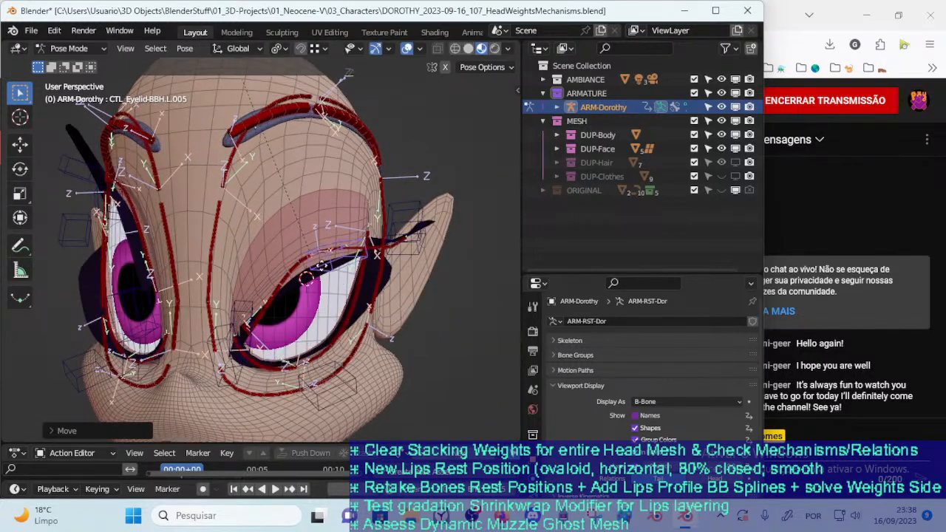
pyautogui.click(324, 239)
# Raise the upper inner control CTL_Eyelid-BBH.L.004, then raise the upper middle control CTL_Eyelid-BBH.L.005 to open the eye
pyautogui.click(260, 240)
pyautogui.press('g')
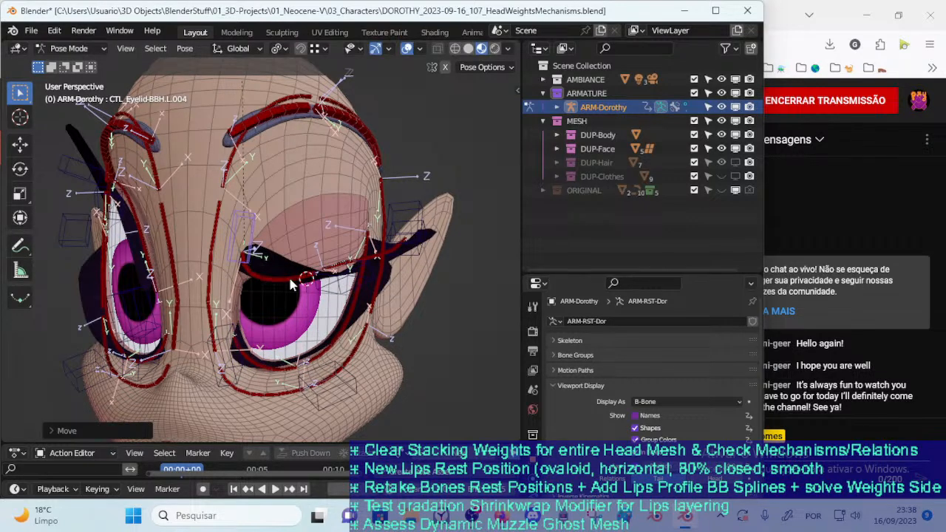
pyautogui.click(336, 283)
pyautogui.press('g')
pyautogui.click(348, 236)
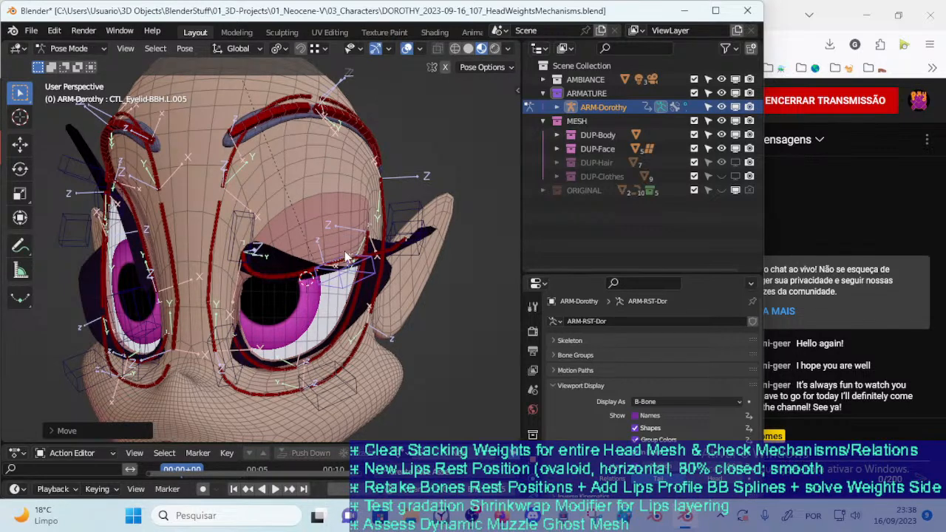
pyautogui.press('g')
pyautogui.click(331, 226)
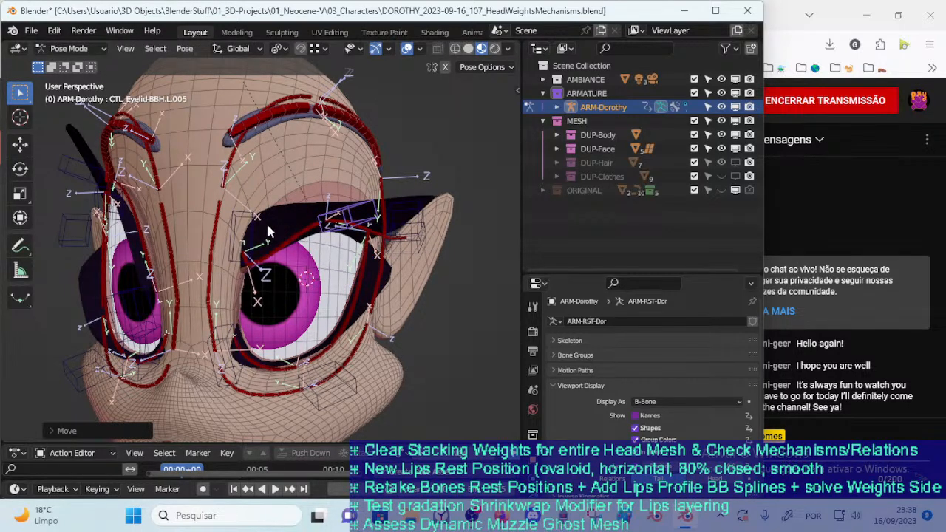
# Bring the upper inner control CTL_Eyelid-BBH.L.004 down toward the inner corner while lowering the upper middle control CTL_Eyelid-BBH.L.005
pyautogui.press('g')
pyautogui.click(255, 264)
pyautogui.click(362, 205)
pyautogui.press('g')
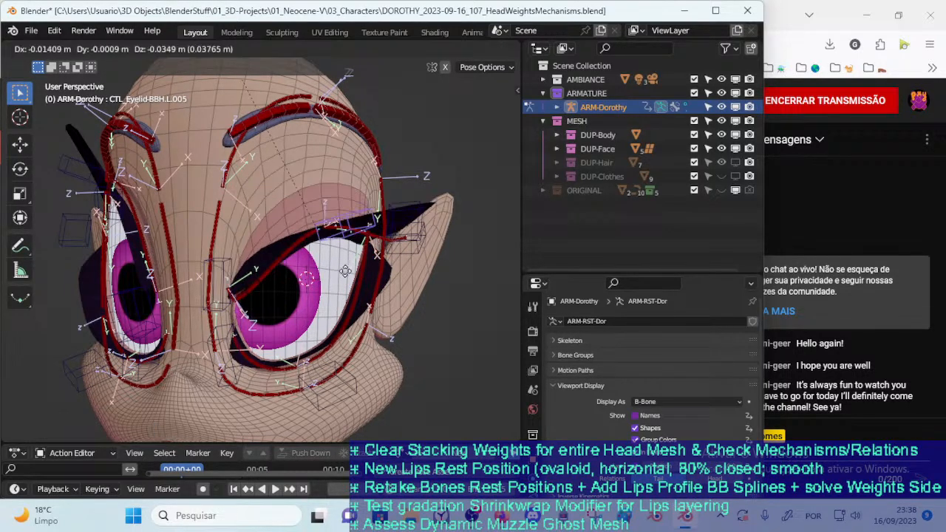
pyautogui.click(349, 238)
pyautogui.click(226, 265)
pyautogui.press('g')
pyautogui.click(262, 247)
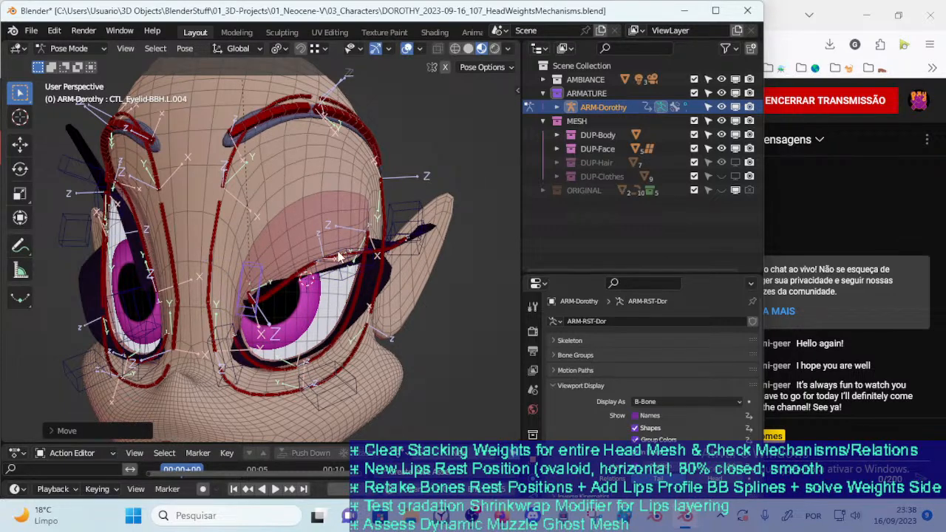
# Move the upper middle control CTL_Eyelid-BBH.L.005 up and down, checking the lid's bend from the front and the side
pyautogui.press('g')
pyautogui.click(366, 219)
pyautogui.moveTo(365, 219); pyautogui.dragTo(305, 228, button='middle')
pyautogui.press('g')
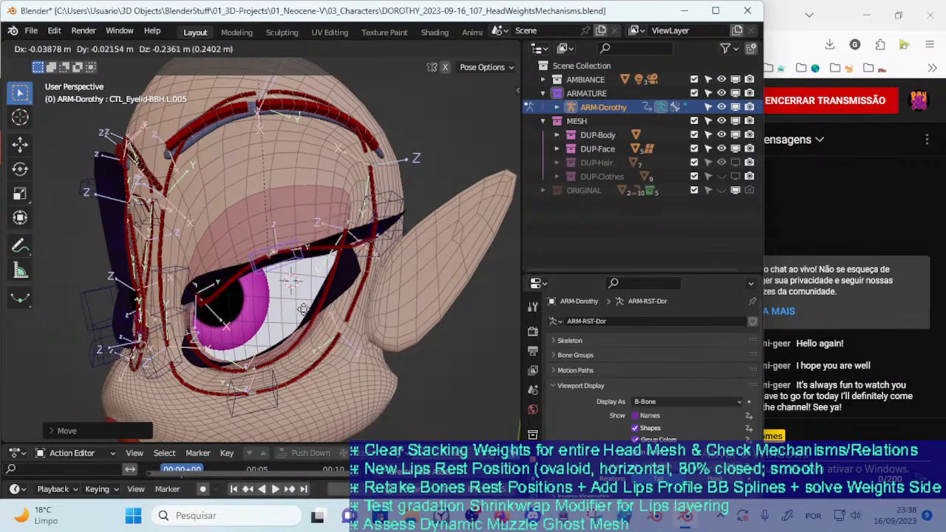
pyautogui.click(303, 306)
pyautogui.press('g')
pyautogui.click(277, 253)
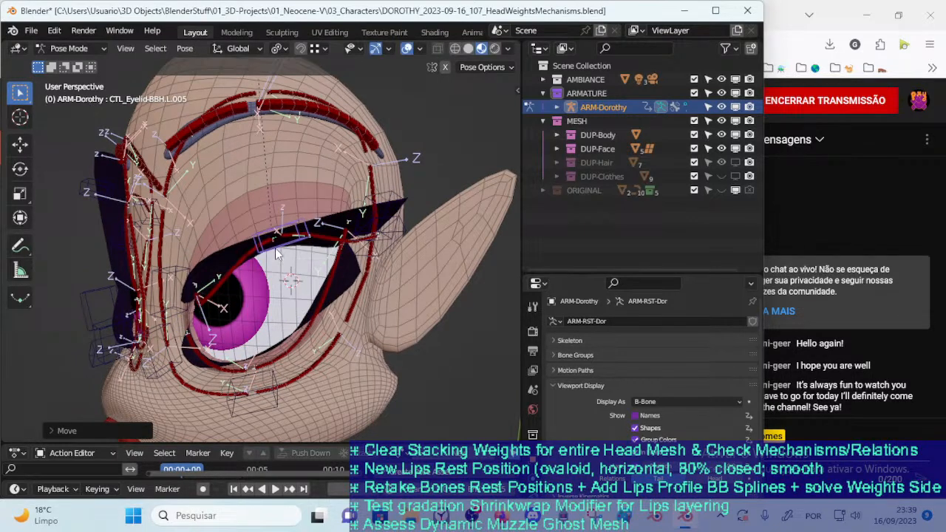
# Lower the upper middle control CTL_Eyelid-BBH.L.005 until the eye is almost closed, then raise it in side view
pyautogui.press('g')
pyautogui.click(280, 315)
pyautogui.press('g')
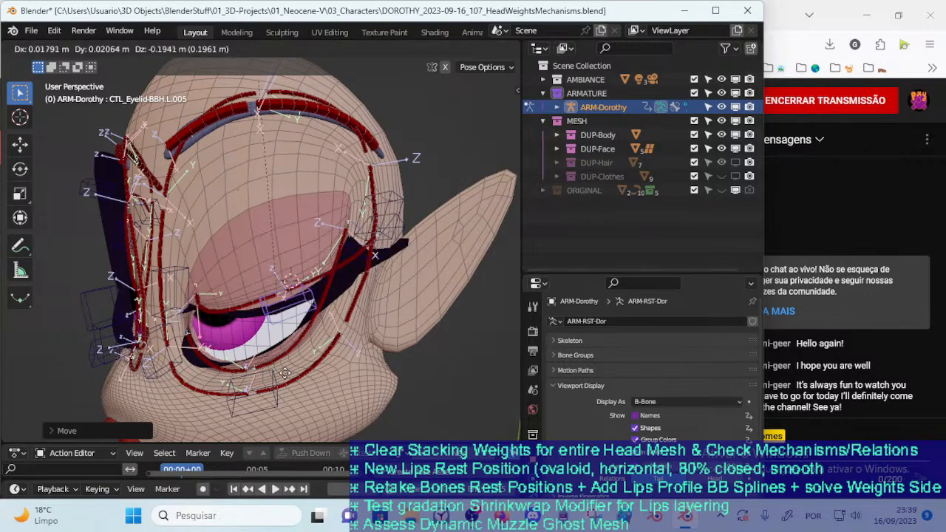
pyautogui.click(283, 354)
pyautogui.moveTo(283, 352); pyautogui.dragTo(270, 313, button='middle')
pyautogui.press('g')
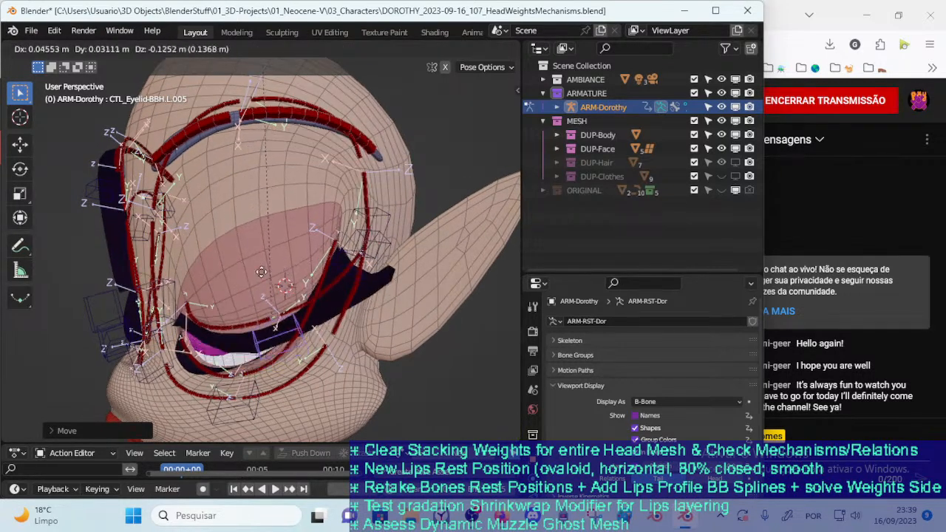
pyautogui.click(277, 194)
# Raise and readjust the upper middle control CTL_Eyelid-BBH.L.005 in a frontal view with the eye wide open
pyautogui.moveTo(284, 268); pyautogui.dragTo(337, 250, button='middle')
pyautogui.press('g')
pyautogui.click(342, 216)
pyautogui.press('g')
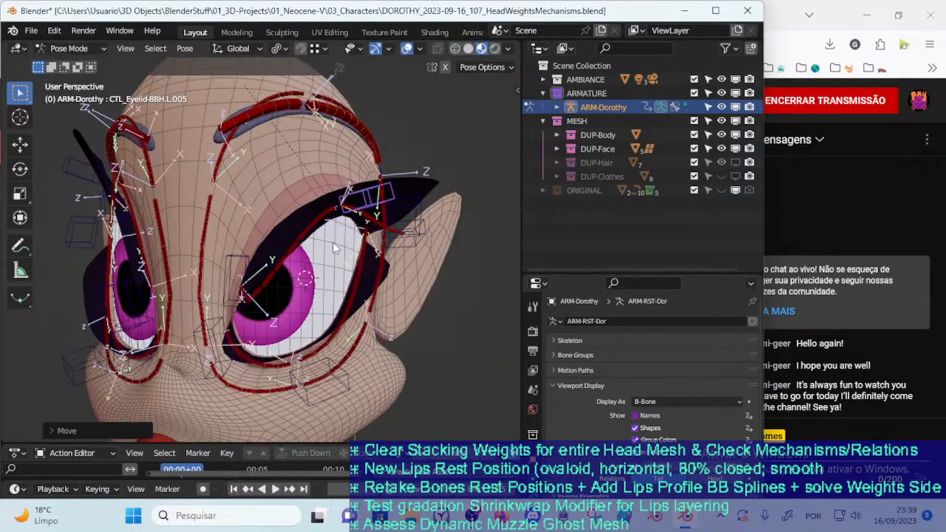
pyautogui.click(340, 227)
# Move the lower outer control CTL_Eyelid-BBH.L.001, and raise the upper outer control CTL_Eyelid-BBH.L.006 at the eye's outer corner
pyautogui.moveTo(340, 227); pyautogui.dragTo(360, 219, button='middle')
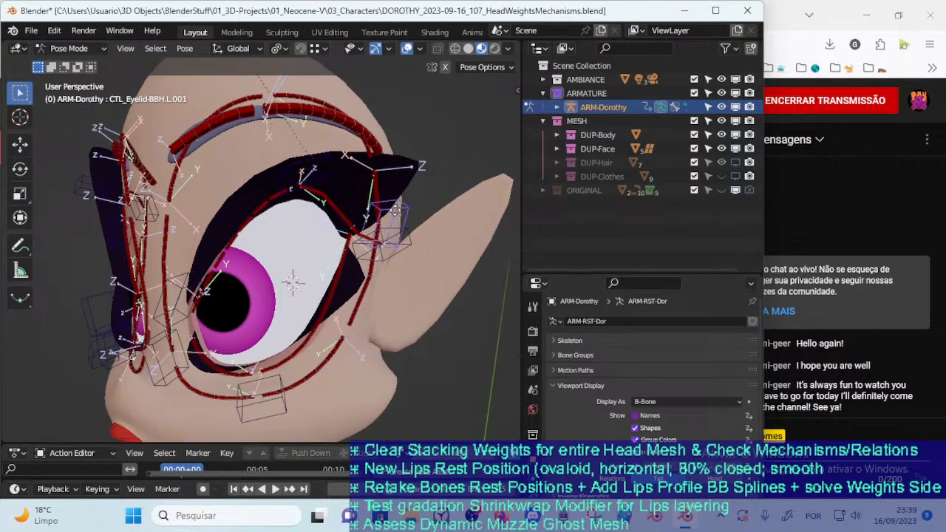
pyautogui.press('g')
pyautogui.click(385, 250)
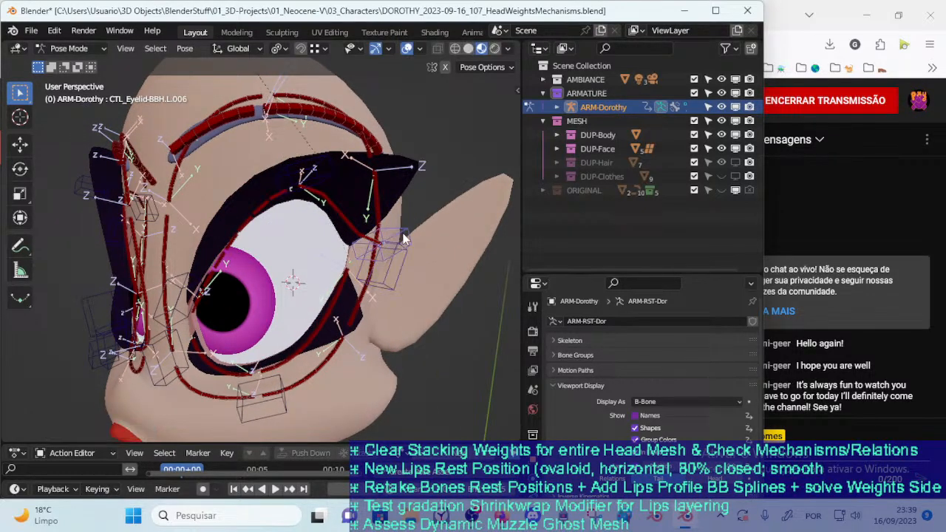
pyautogui.click(403, 238)
pyautogui.press('g')
pyautogui.click(400, 212)
# Flatten the upper eyelid line by repositioning its middle and inner controls
pyautogui.click(320, 203)
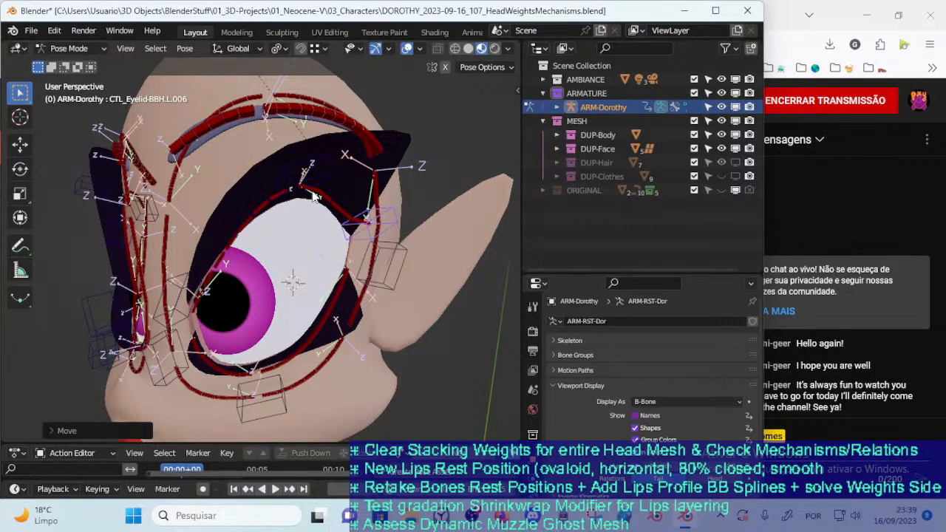
pyautogui.moveTo(293, 233); pyautogui.dragTo(255, 259, button='middle')
pyautogui.press('g')
pyautogui.click(235, 279)
pyautogui.moveTo(235, 280); pyautogui.dragTo(230, 233)
pyautogui.moveTo(309, 301); pyautogui.dragTo(303, 222)
# Raise the lower middle control CTL_Eyelid-BBH.L.002 over the eye and readjust the lower inner control CTL_Eyelid-BBH.L.003
pyautogui.click(313, 382)
pyautogui.press('g')
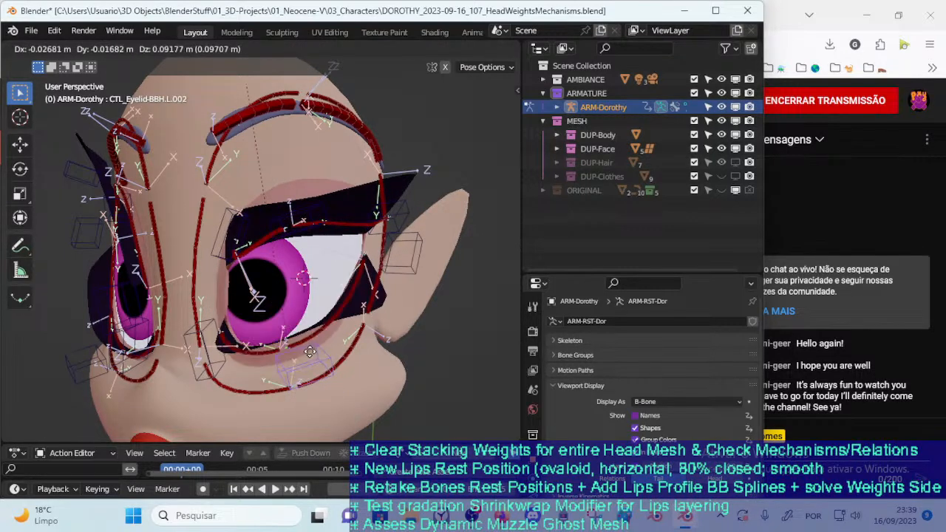
pyautogui.click(313, 360)
pyautogui.moveTo(212, 328); pyautogui.dragTo(227, 300)
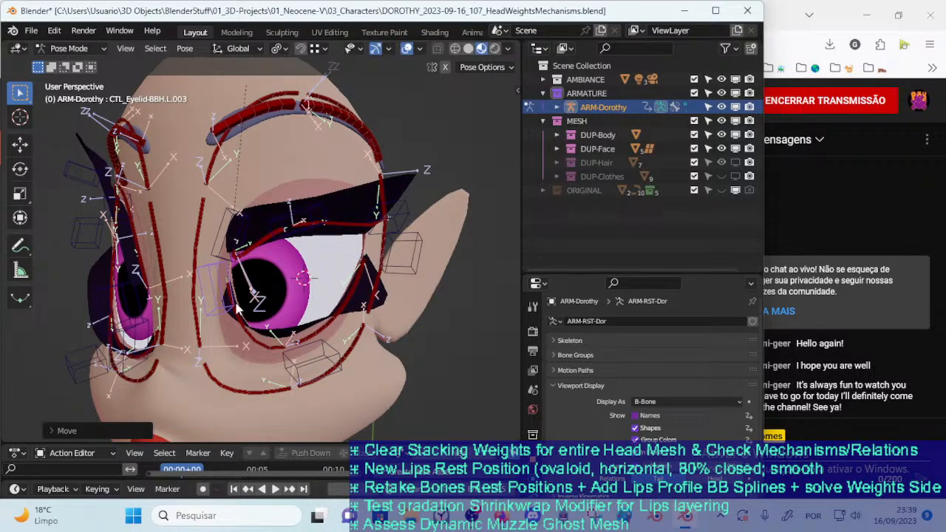
pyautogui.click(241, 344)
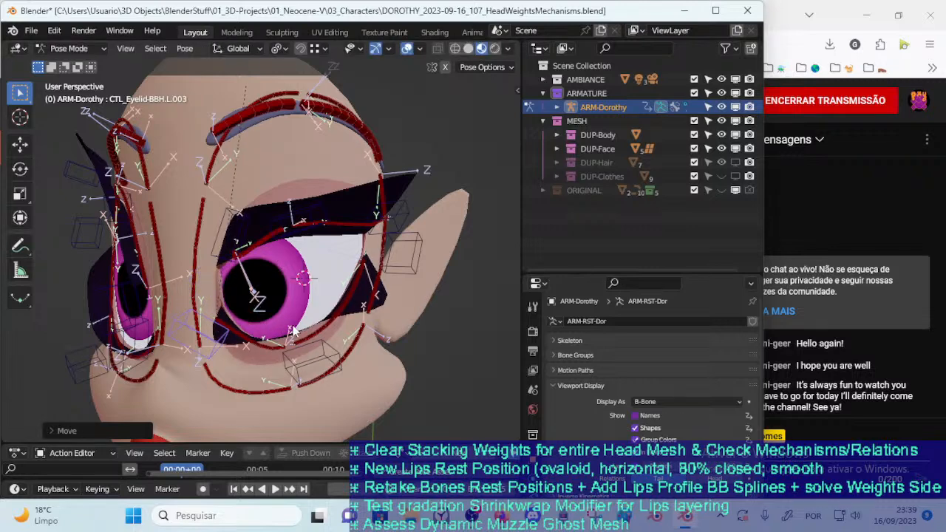
pyautogui.click(308, 356)
pyautogui.press('g')
pyautogui.click(312, 337)
# Move the lower outer control CTL_Eyelid-BBH.L.001 inward and readjust it from the side of the face
pyautogui.click(390, 264)
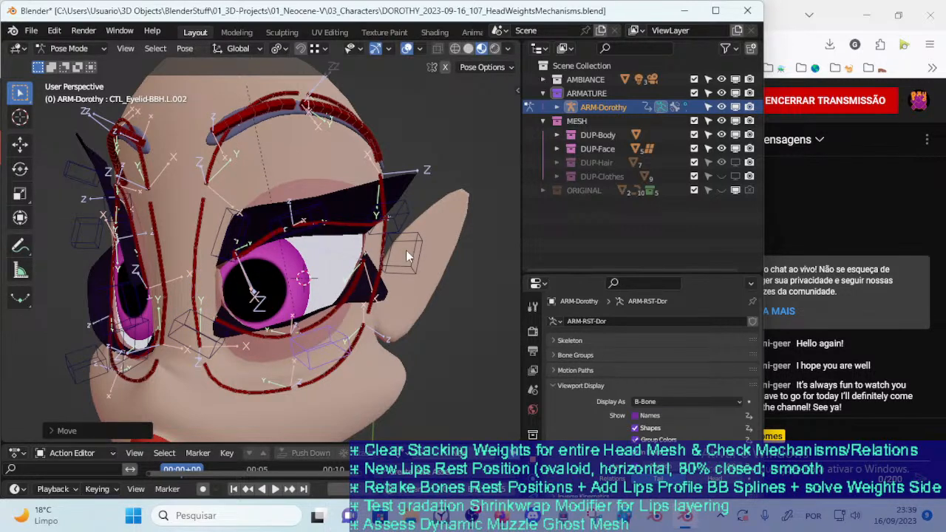
pyautogui.press('g')
pyautogui.moveTo(364, 269); pyautogui.dragTo(340, 260, button='middle')
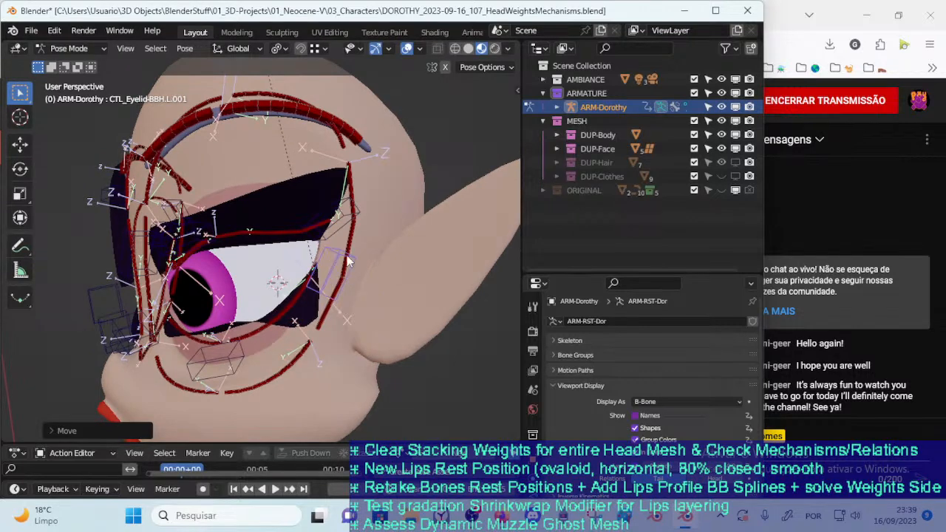
pyautogui.press('g')
pyautogui.click(328, 260)
# Nudge the lower middle eyelid control slightly upward from a three-quarter view
pyautogui.moveTo(297, 311); pyautogui.dragTo(330, 319, button='middle')
pyautogui.click(272, 350)
pyautogui.press('g')
pyautogui.click(276, 337)
# Lower the upper middle control CTL_Eyelid-BBH.L.005 down to the raised lower lid and bring it back up
pyautogui.moveTo(278, 336); pyautogui.dragTo(321, 307, button='middle')
pyautogui.press('g')
pyautogui.click(312, 260)
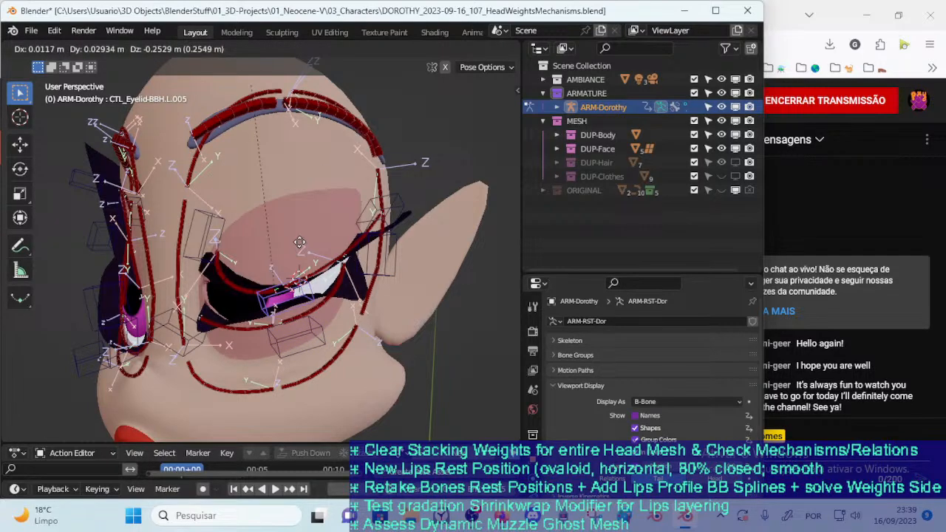
pyautogui.click(301, 217)
pyautogui.moveTo(301, 217); pyautogui.dragTo(310, 259, button='middle')
pyautogui.press('g')
pyautogui.click(369, 241)
pyautogui.press('g')
pyautogui.click(314, 214)
# Rotate the upper inner control CTL_Eyelid-BBH.L.004 and move it across the inner part of the eye
pyautogui.click(219, 253)
pyautogui.press('r')
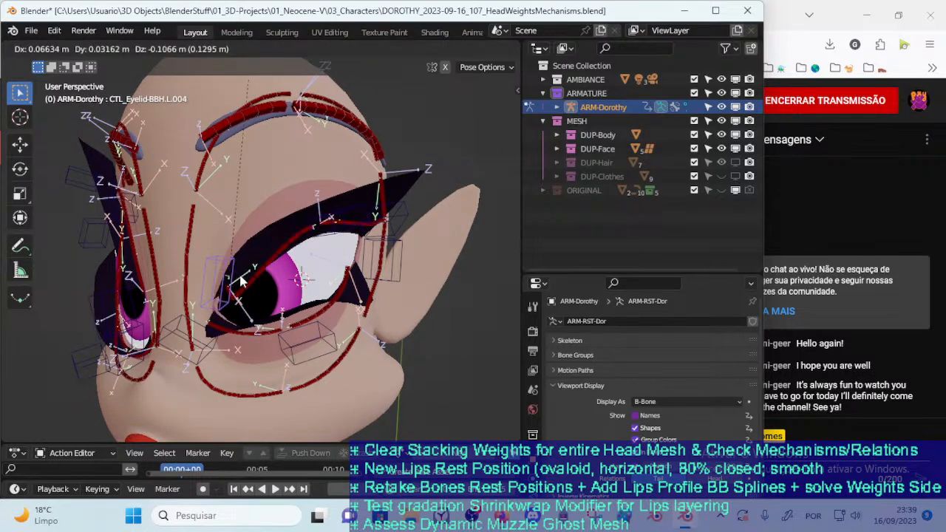
pyautogui.press('g')
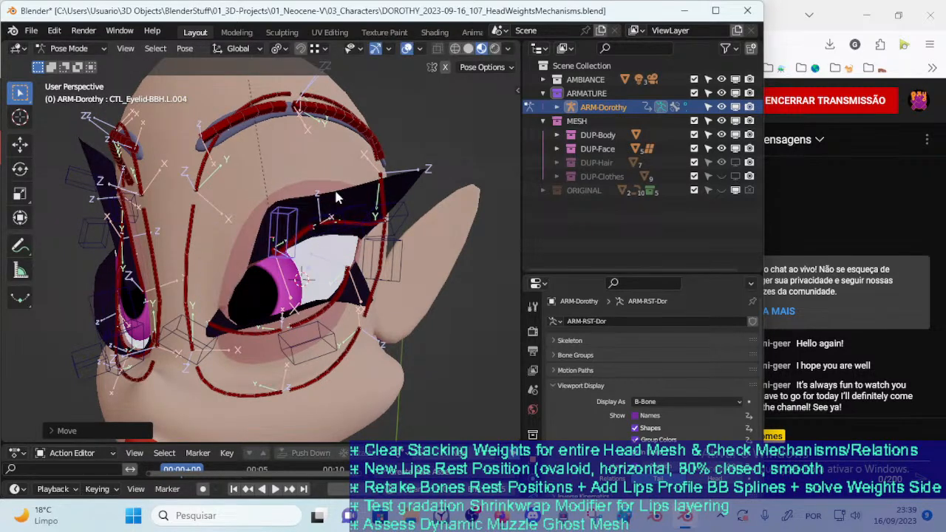
pyautogui.click(332, 209)
# Raise the upper middle control CTL_Eyelid-BBH.L.005 to open the eye wide, and undo the last control change
pyautogui.click(347, 214)
pyautogui.press('g')
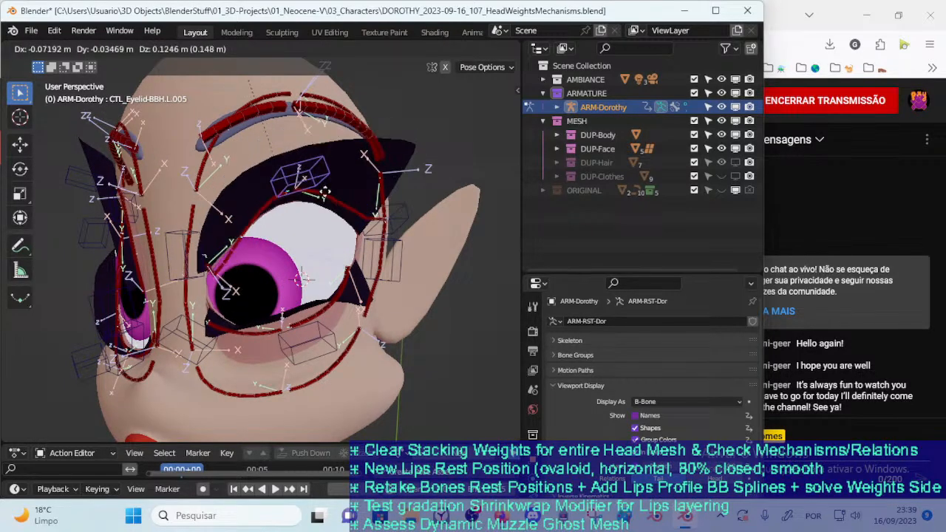
pyautogui.click(318, 226)
pyautogui.moveTo(303, 270); pyautogui.dragTo(325, 257, button='middle')
pyautogui.hotkey('ctrl', 'z')
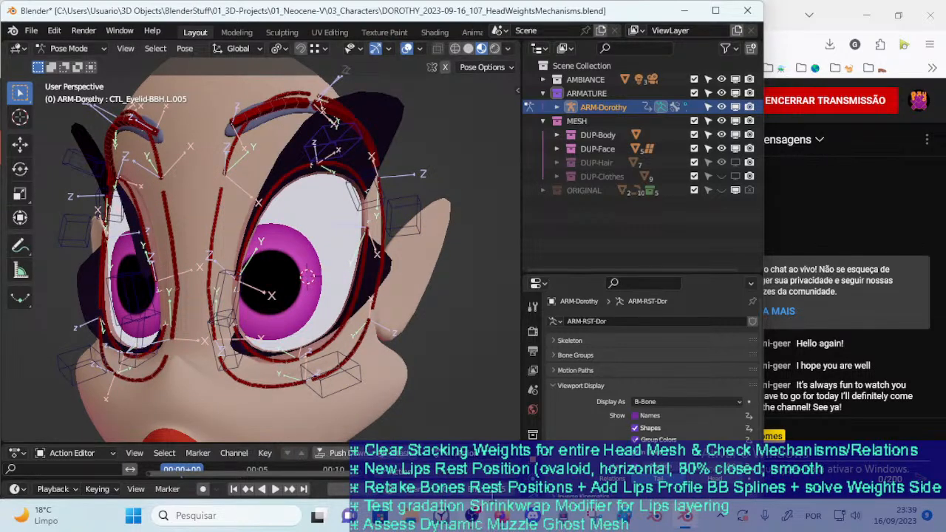
# Turn the mesh wireframe back on, inspect the face from the front and side, and reopen the bone layer list
pyautogui.moveTo(339, 364); pyautogui.dragTo(343, 219, button='middle')
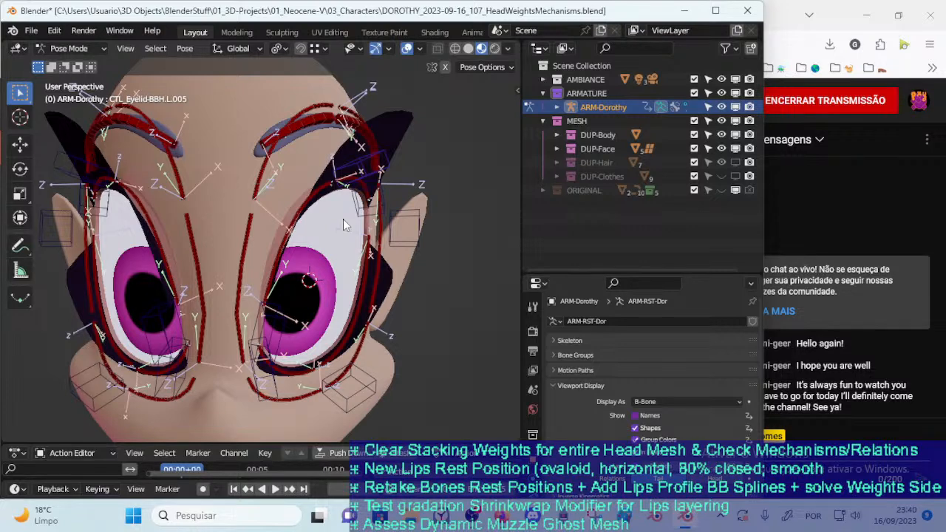
pyautogui.hotkey('shift', 'z')
pyautogui.moveTo(343, 219); pyautogui.dragTo(343, 274, button='middle')
pyautogui.scroll(-3, 260, 221)
pyautogui.scroll(4, 280, 269)
pyautogui.scroll(-2, 280, 269)
pyautogui.scroll(-1, 329, 248)
pyautogui.press('n')
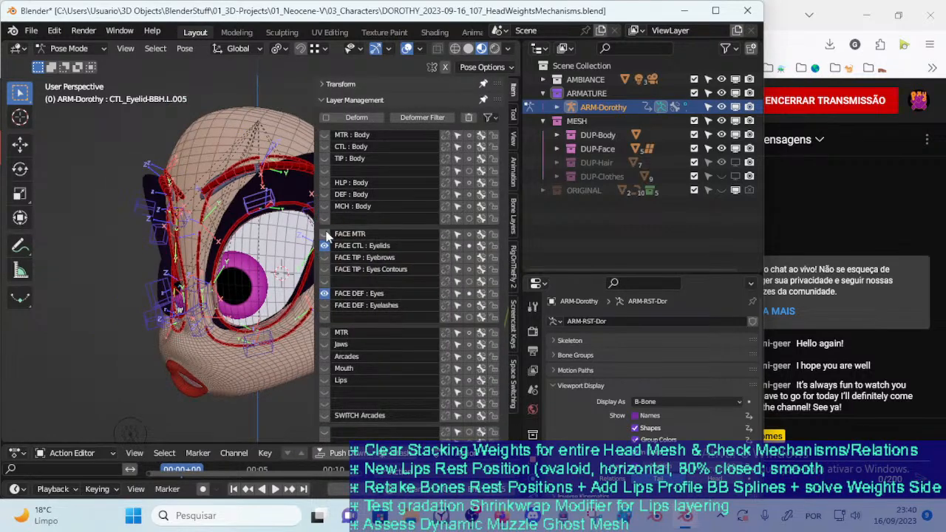
# Close the bone layer list and move the upper eye contour control CTL-EyeContour-Top.L down over the eye and back up
pyautogui.press('n')
pyautogui.click(250, 198)
pyautogui.moveTo(250, 198); pyautogui.dragTo(287, 197, button='middle')
pyautogui.press('g')
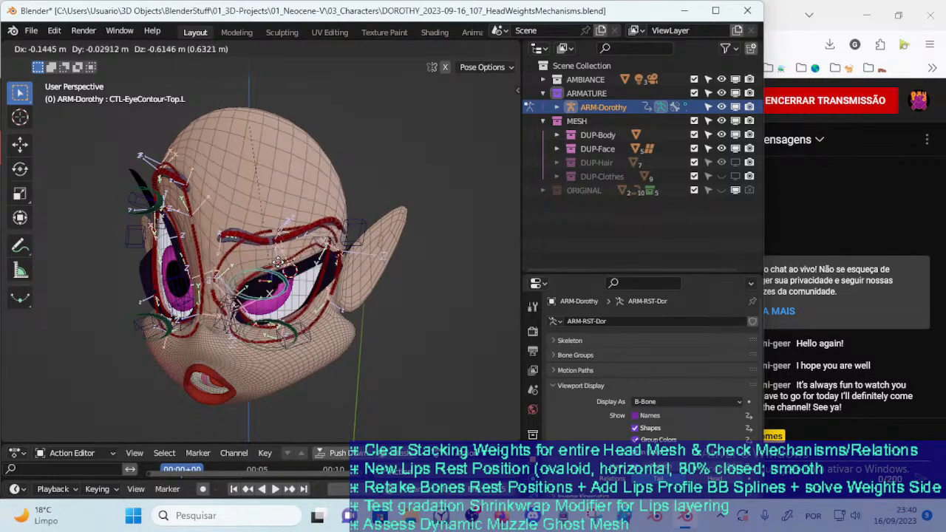
pyautogui.click(281, 198)
# Raise the lower eye contour control CTL-EyeContour-Bot.L over the eye and move it again from another angle
pyautogui.click(285, 296)
pyautogui.press('g')
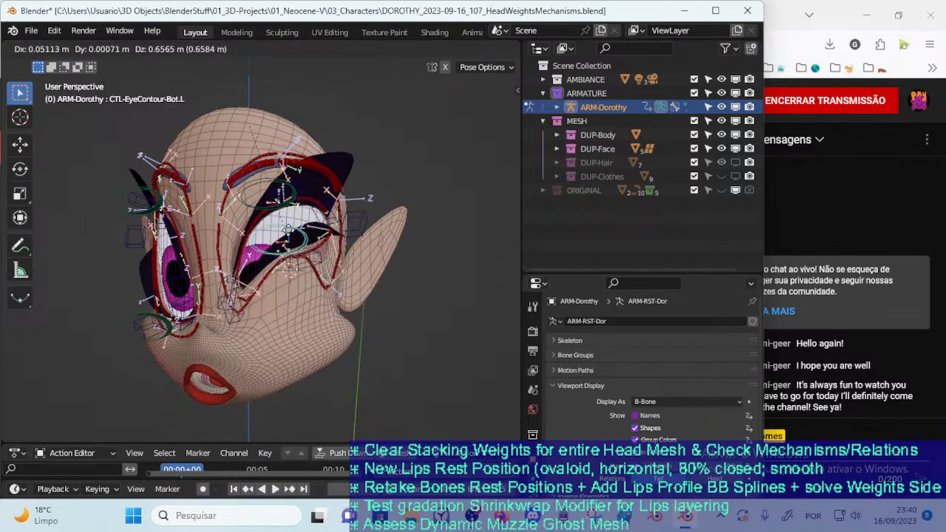
pyautogui.click(278, 299)
pyautogui.moveTo(278, 298); pyautogui.dragTo(296, 242, button='middle')
pyautogui.press('g')
# Move the lower middle eyelid control CTL_Eyelid-BBH.L.002 and readjust it against the raised lower eye contour
pyautogui.click(306, 300)
pyautogui.press('g')
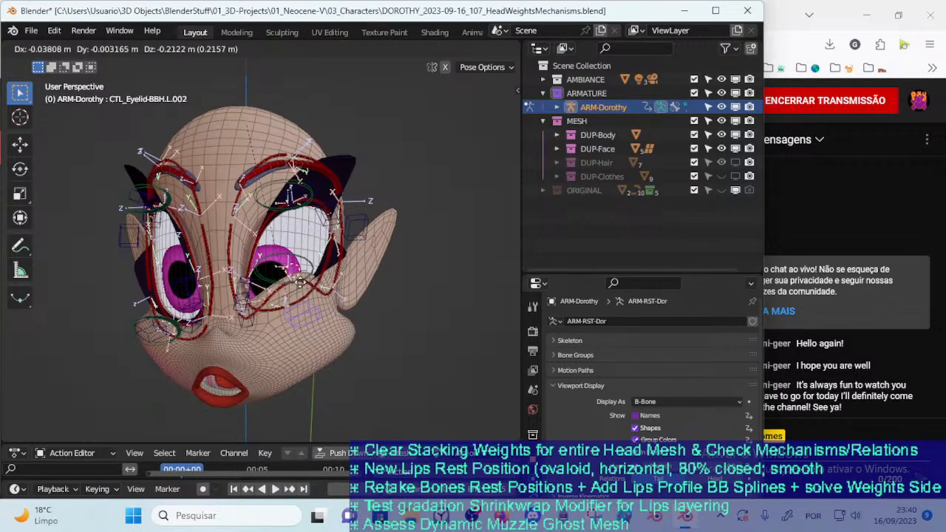
pyautogui.click(300, 295)
pyautogui.click(315, 278)
pyautogui.moveTo(315, 278); pyautogui.dragTo(302, 280, button='middle')
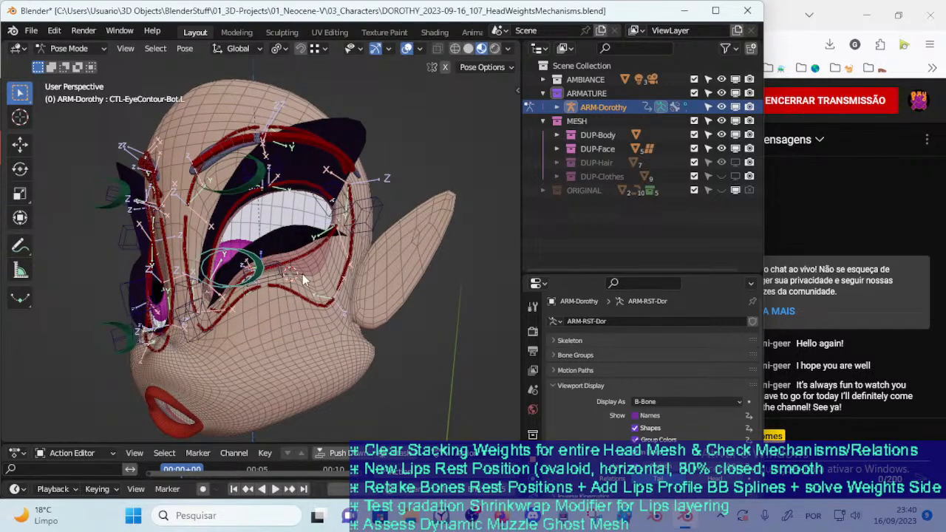
pyautogui.click(290, 273)
pyautogui.click(290, 273)
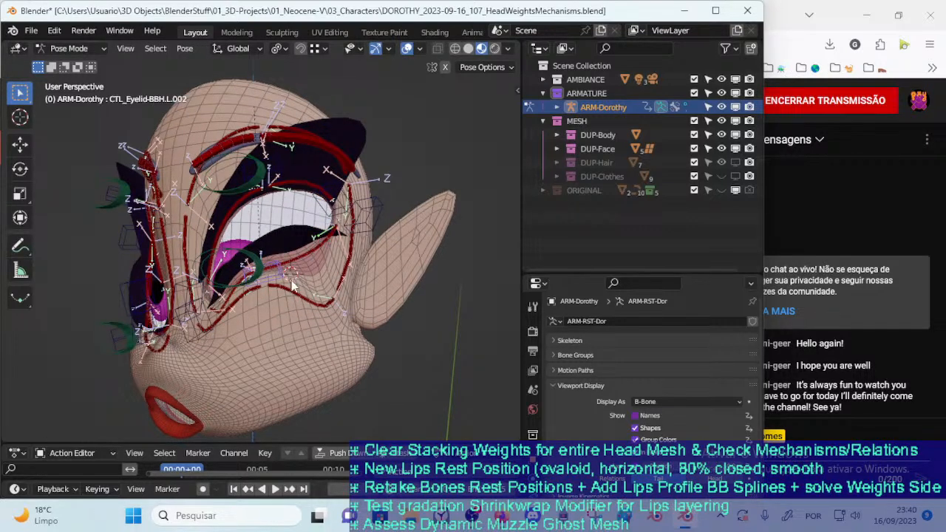
pyautogui.press('g')
pyautogui.click(285, 296)
# Select the deform bone DEF-HEAD-OrbicularisOculi-BB.L.006 and show the FACE TIP : Eyebrows and FACE TIP : Eyes Contours bone layers
pyautogui.scroll(3, 285, 296)
pyautogui.click(266, 315)
pyautogui.moveTo(266, 315); pyautogui.dragTo(299, 287, button='middle')
pyautogui.press('n')
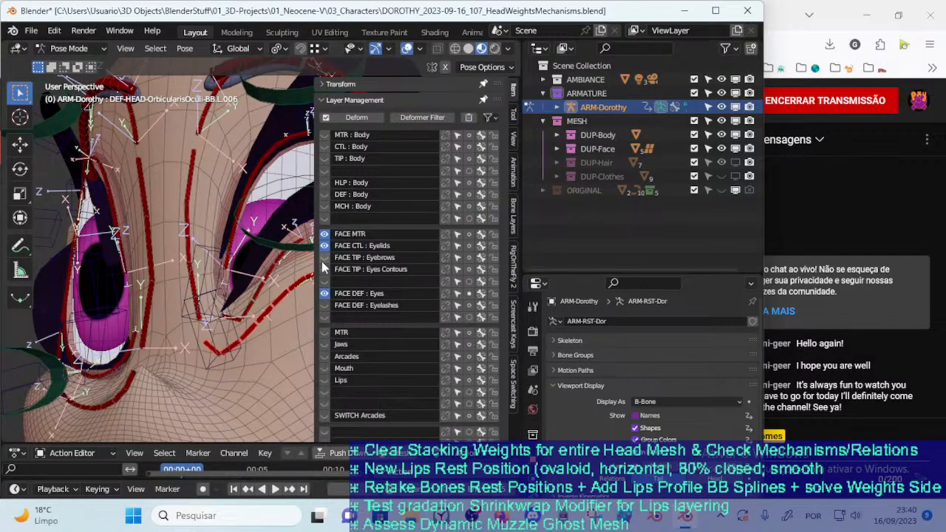
pyautogui.click(325, 258)
pyautogui.click(325, 269)
pyautogui.press('n')
# Move the eye contour handles below the character's left eye down to reshape the lower orbital curve
pyautogui.moveTo(318, 271); pyautogui.dragTo(298, 273, button='middle')
pyautogui.click(321, 274)
pyautogui.press('g')
pyautogui.click(331, 328)
pyautogui.moveTo(331, 328)
pyautogui.mouseDown(button='middle')
pyautogui.moveTo(283, 335)
pyautogui.moveTo(318, 330)
pyautogui.mouseUp(button='middle')
pyautogui.scroll(-2, 283, 335)
pyautogui.press('g')
pyautogui.click(313, 315)
# Lower CTL-EyeContour-Bot.L and adjust the lower eyelid control CTL_Eyelid-BBH.L.002 to reopen the lower lid
pyautogui.click(273, 264)
pyautogui.press('g')
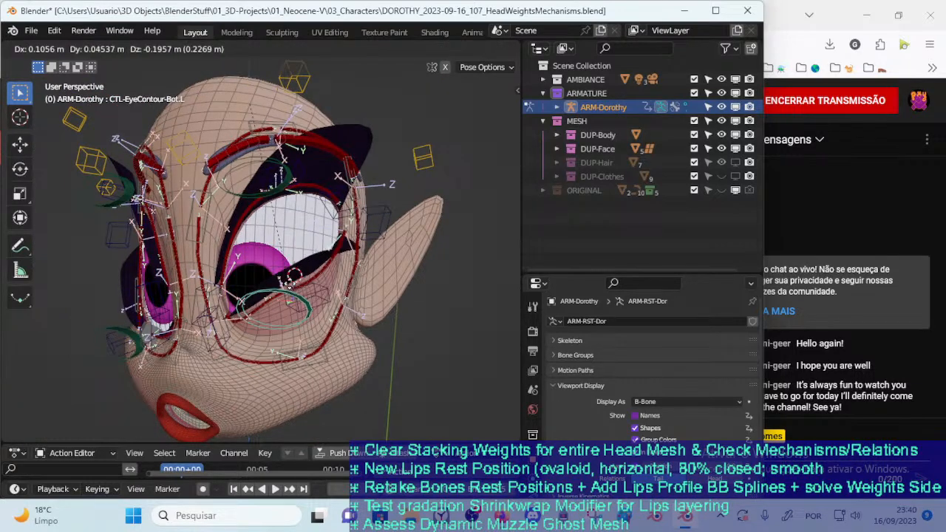
pyautogui.click(312, 277)
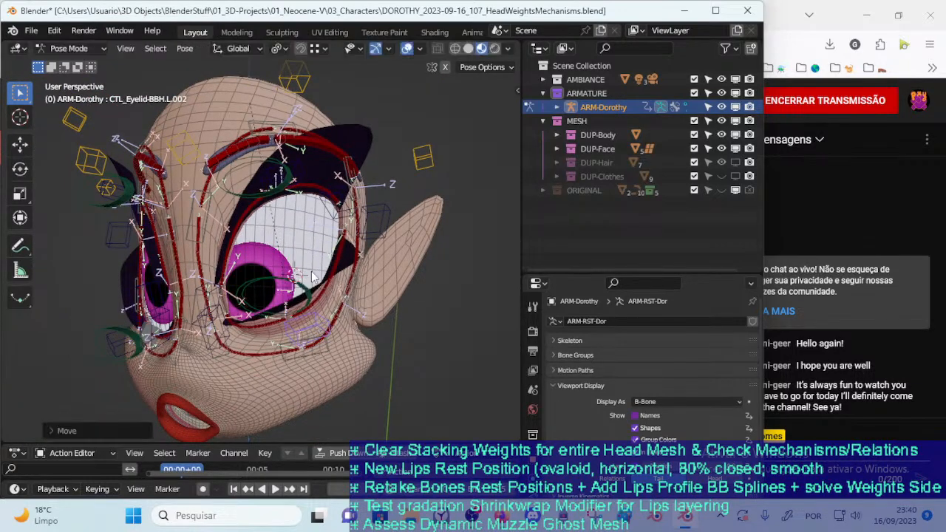
# Move the upper eye contour control CTL-EyeContour-Top.L down over the eye and back up, repeating from a more frontal view
pyautogui.click(290, 180)
pyautogui.press('g')
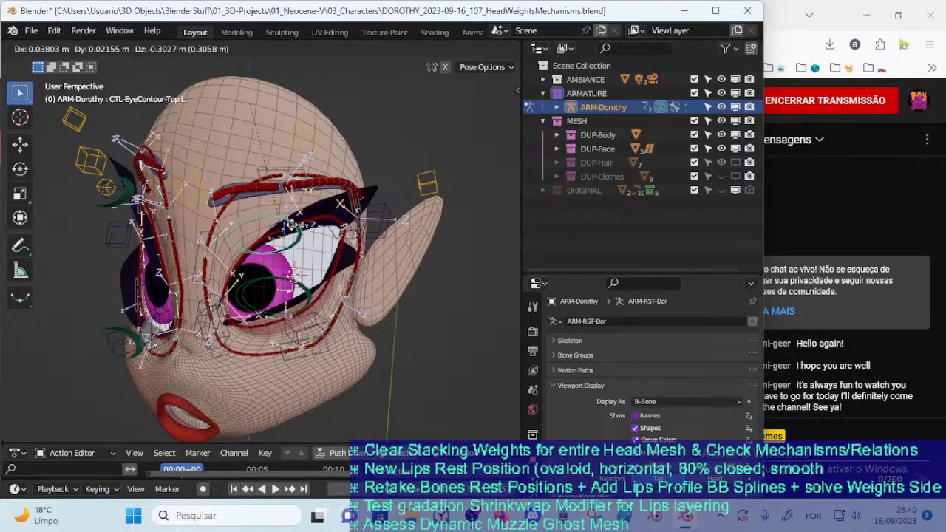
pyautogui.click(294, 177)
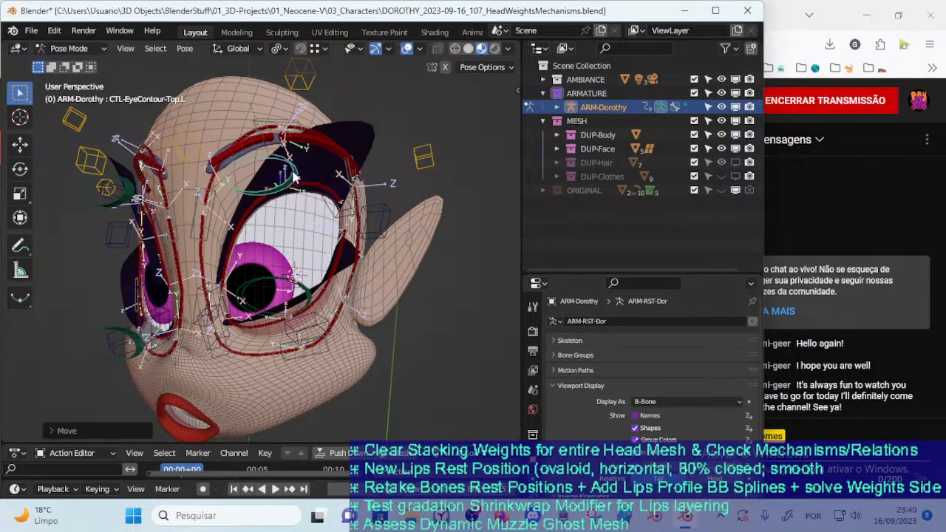
pyautogui.moveTo(295, 178); pyautogui.dragTo(288, 222, button='middle')
pyautogui.press('g')
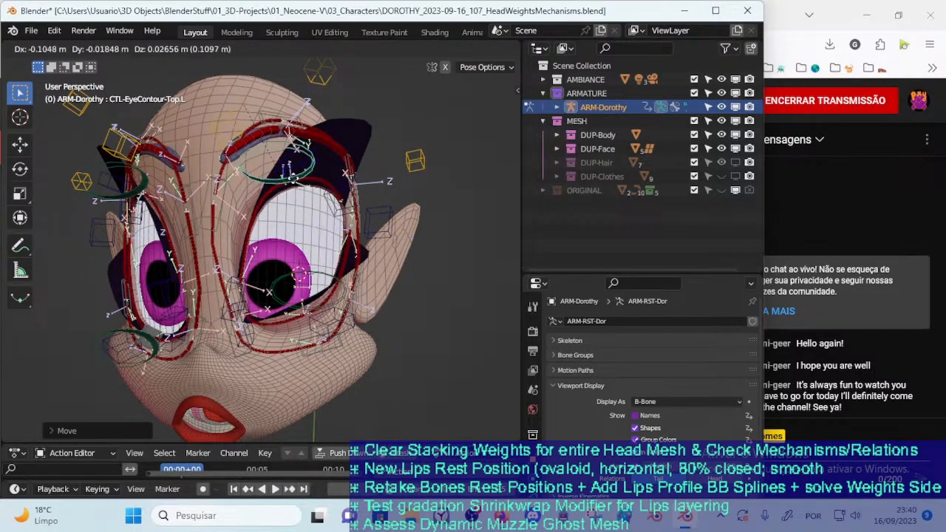
pyautogui.click(292, 193)
# Shift the upper orbital control CTL-OrbicularisOculi-BBH.L.003 outward and lower CTL-EyeContour-Top.L to half-close the eye
pyautogui.press('g')
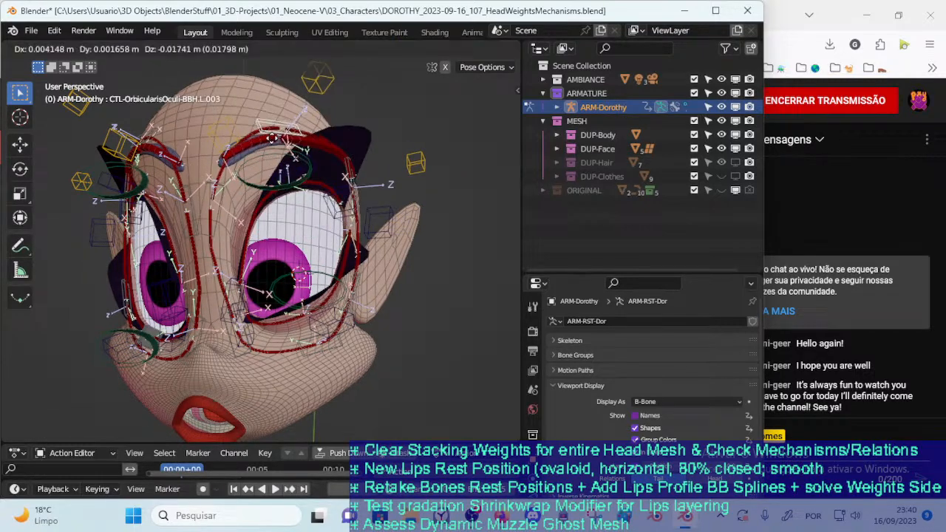
pyautogui.click(290, 173)
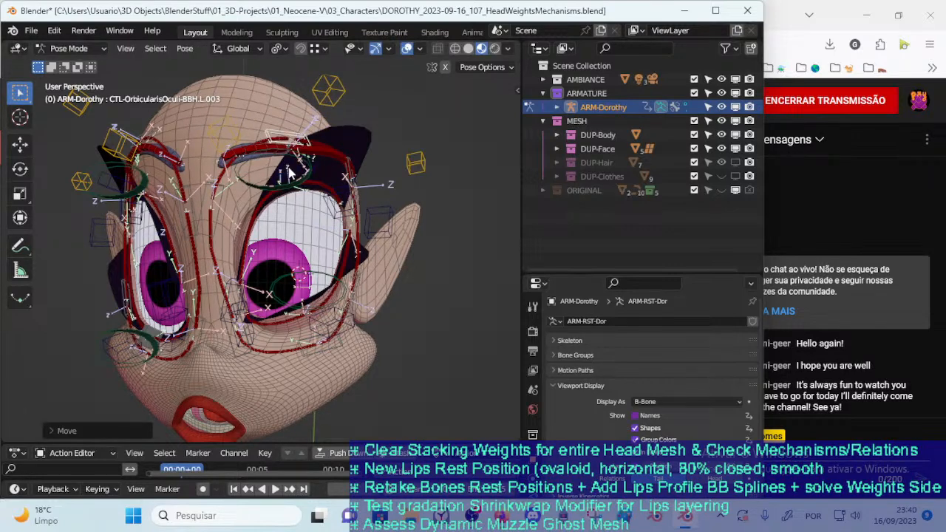
pyautogui.click(297, 190)
pyautogui.press('g')
pyautogui.click(305, 190)
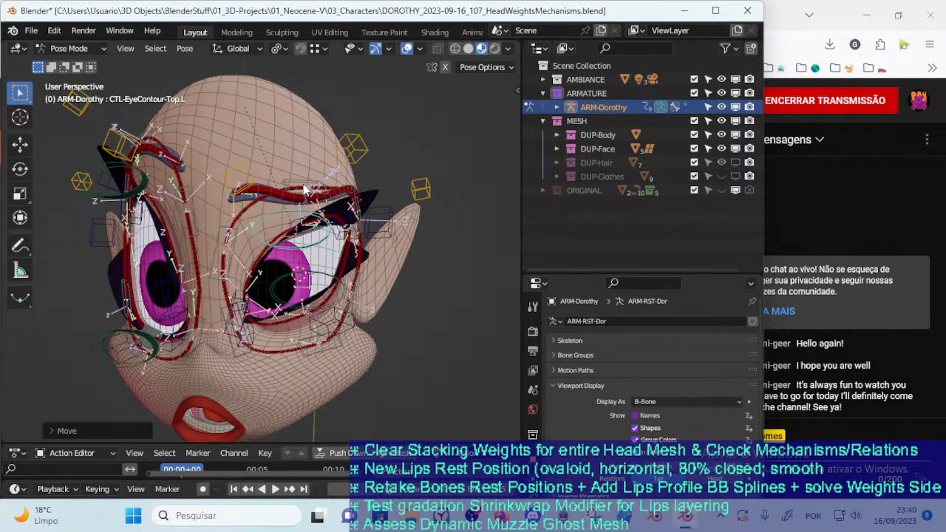
# Raise the upper orbital control CTL-OrbicularisOculi-BBH.L.003 to arch the eyebrow above the lowered lid
pyautogui.rightClick(304, 150)
pyautogui.click(300, 183)
pyautogui.press('g')
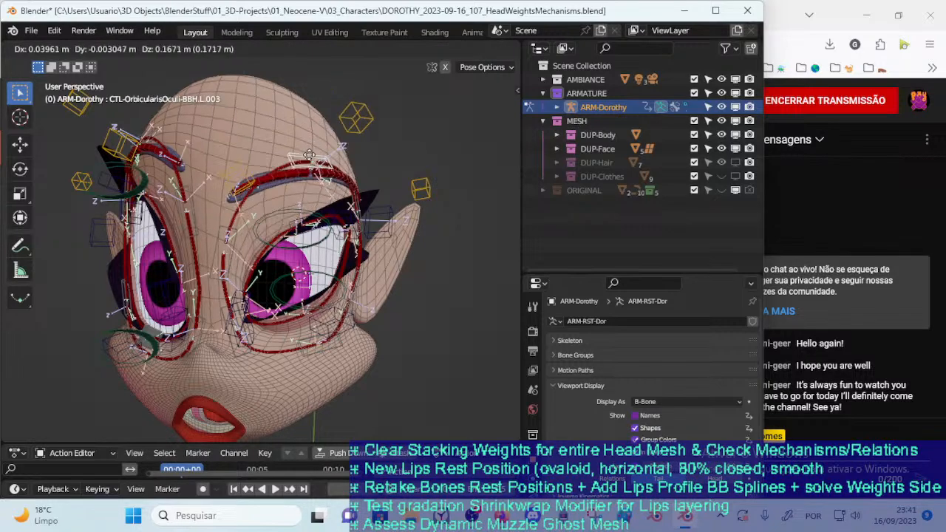
pyautogui.click(304, 136)
pyautogui.moveTo(304, 138); pyautogui.dragTo(365, 244, button='middle')
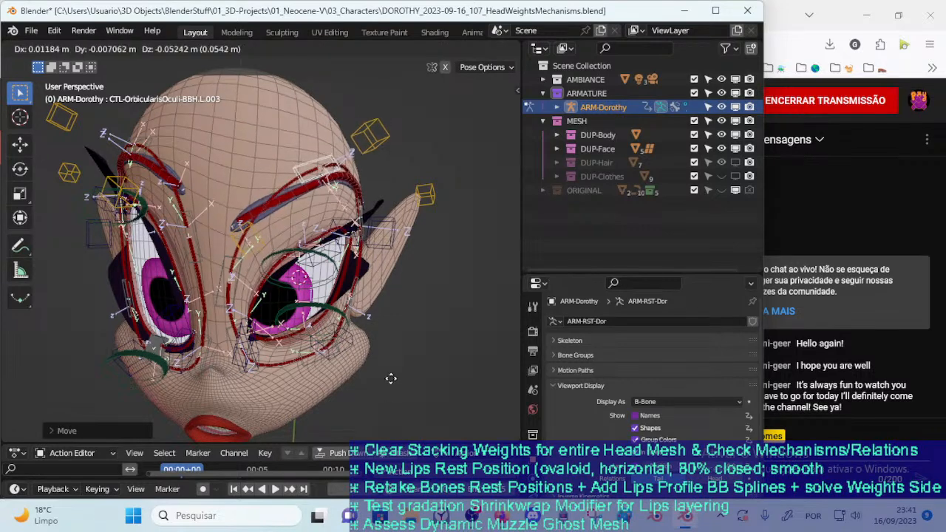
pyautogui.click(393, 65)
# Rotate CTL-OrbicularisOculi-BBH.L.003 and move it up and down to test how the brow arch bends
pyautogui.press('r')
pyautogui.click(387, 176)
pyautogui.press('g')
pyautogui.click(396, 127)
pyautogui.press('g')
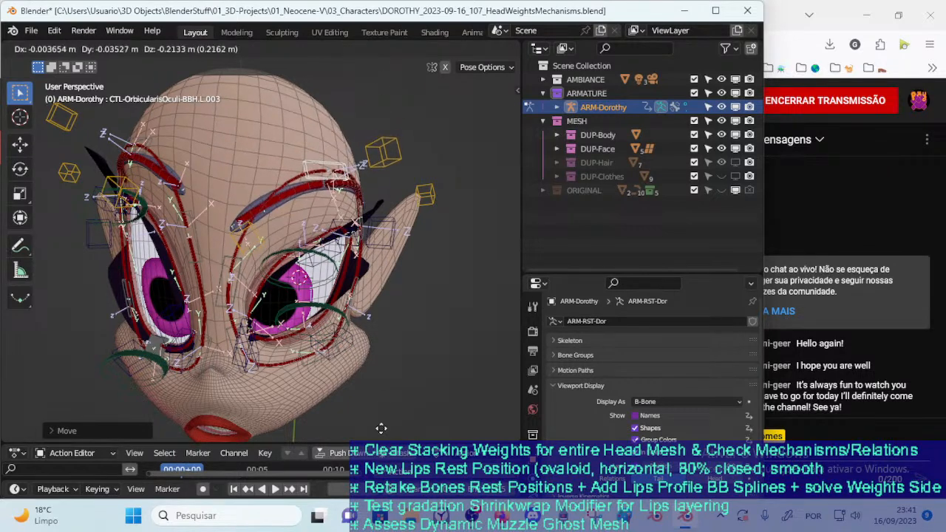
pyautogui.click(381, 164)
pyautogui.press('g')
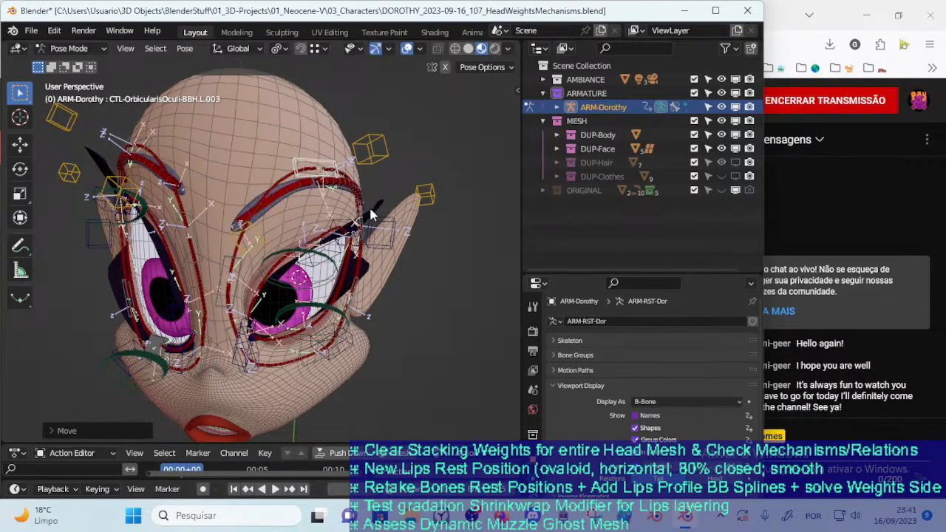
pyautogui.click(368, 204)
# Reposition CTL-OrbicularisOculi-BBH.L.003 several times from a turned view, leaving the brow arched high above the eye
pyautogui.moveTo(365, 237); pyautogui.dragTo(354, 219, button='middle')
pyautogui.press('g')
pyautogui.click(391, 246)
pyautogui.press('g')
pyautogui.click(358, 191)
pyautogui.press('g')
pyautogui.click(349, 206)
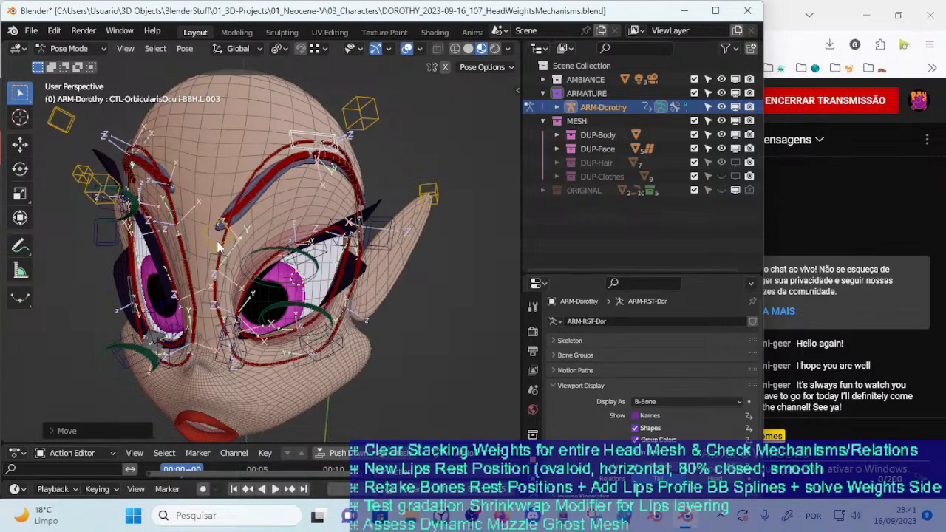
# Try raising the inner eyebrow handle CTL_Eyebrow-BB-Handler.L.001, and stretch CTL-OrbicularisOculi-BBH.L.003 far above the head and back
pyautogui.click(246, 173)
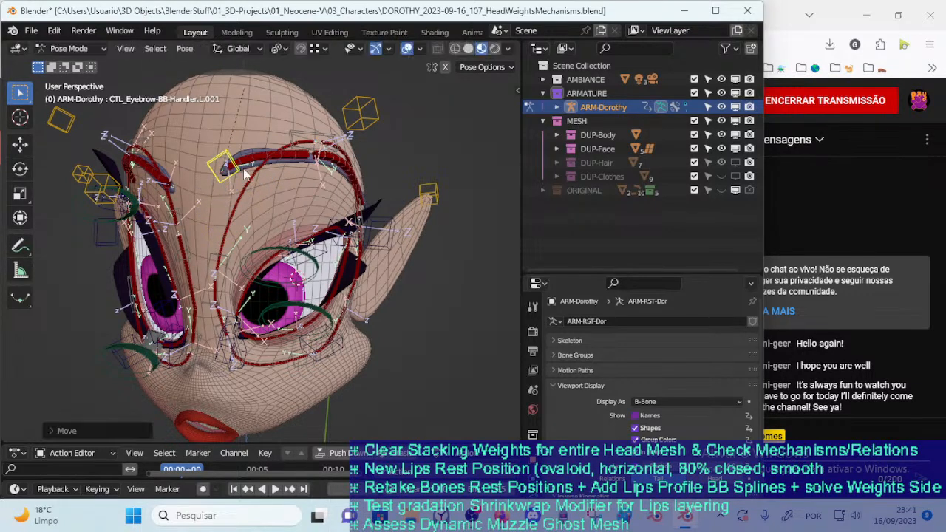
pyautogui.click(316, 135)
pyautogui.moveTo(316, 136); pyautogui.dragTo(309, 202, button='middle')
pyautogui.press('g')
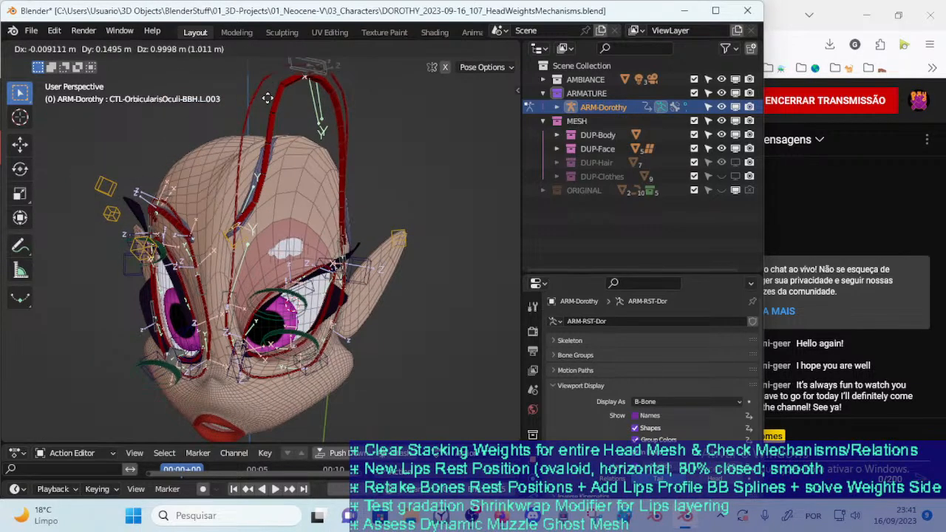
pyautogui.click(271, 193)
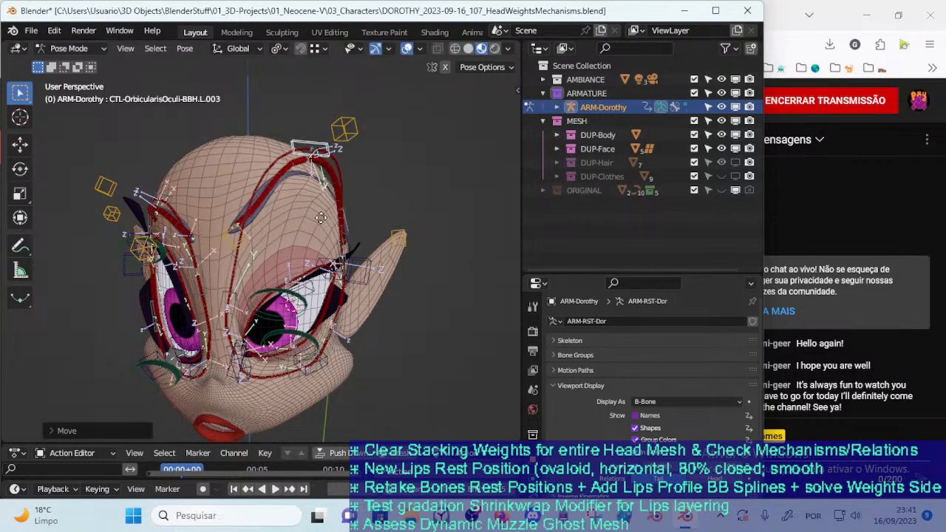
# Lower CTL-OrbicularisOculi-BBH.L.003 to bend the outer brow toward the eyelid and examine the brow bones up close
pyautogui.press('g')
pyautogui.press('g')
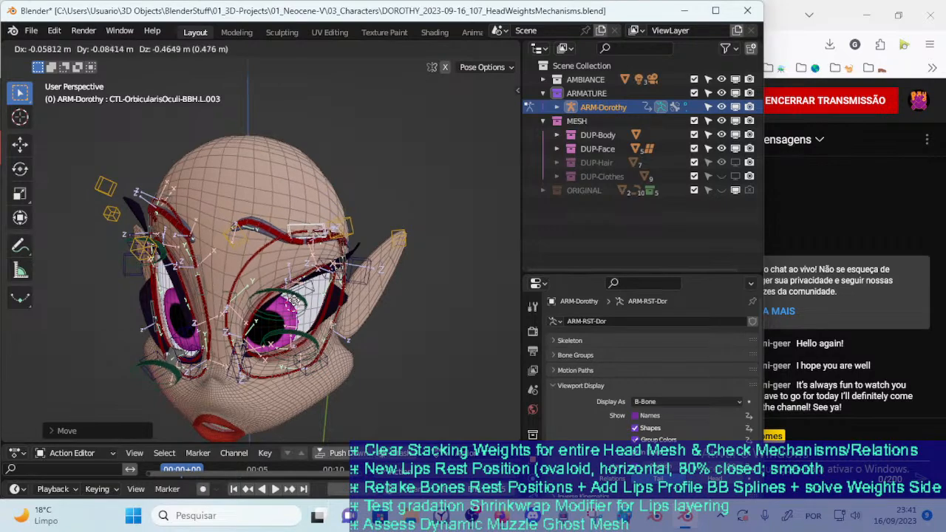
pyautogui.click(301, 264)
pyautogui.scroll(3, 319, 272)
pyautogui.scroll(8, 319, 273)
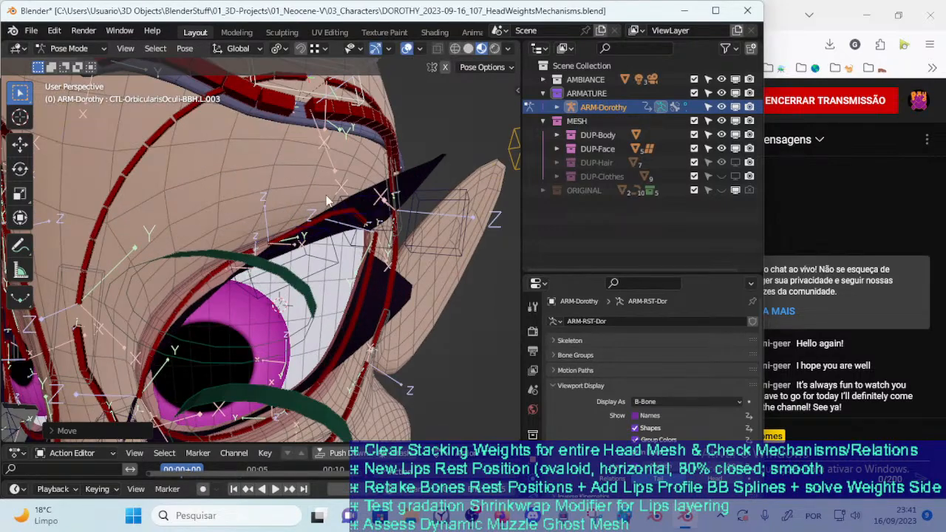
pyautogui.scroll(-5, 338, 276)
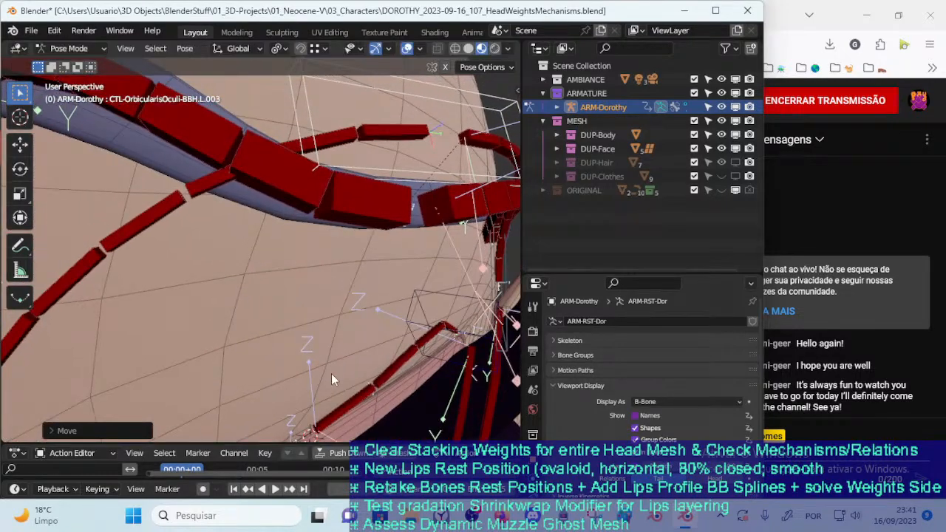
# Nudge CTL-OrbicularisOculi-BBH.L.003 in close-up to check the spacing between the brow and upper eyelid
pyautogui.press('g')
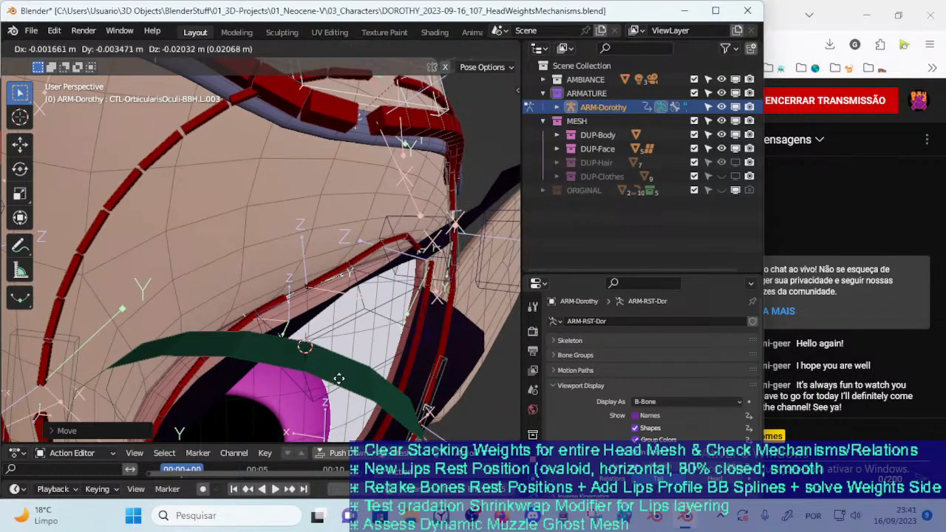
pyautogui.click(348, 296)
pyautogui.scroll(-4, 344, 323)
pyautogui.press('g')
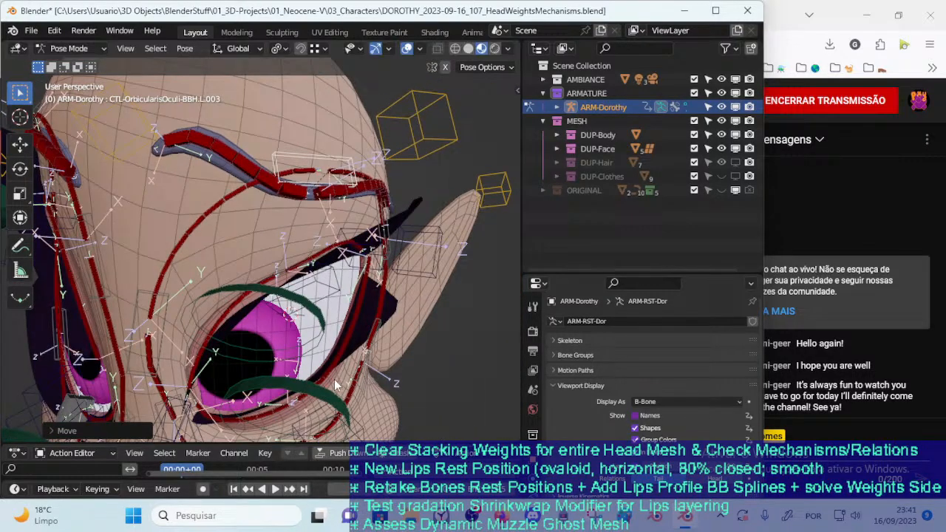
pyautogui.click(332, 374)
# Restore all the face controls to their rest pose and face the head frontally
pyautogui.scroll(-6, 331, 374)
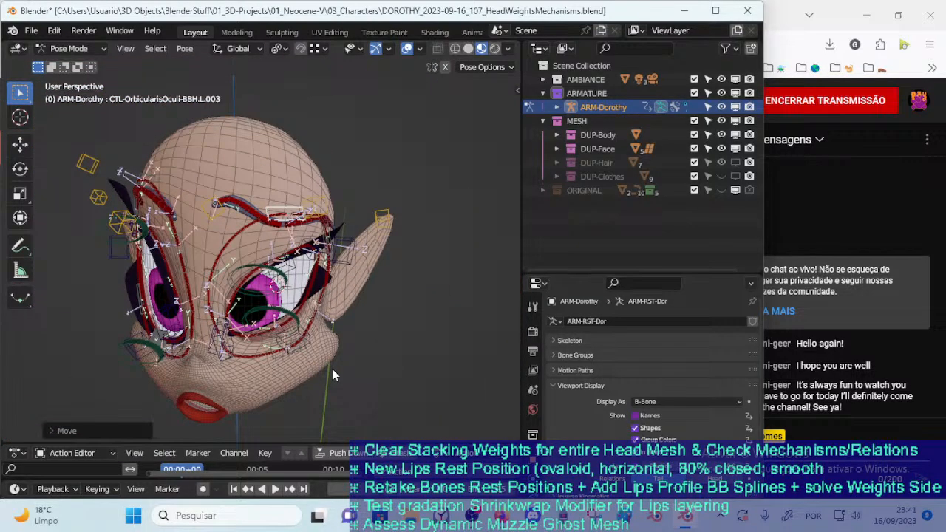
pyautogui.moveTo(310, 293); pyautogui.dragTo(328, 242, button='middle')
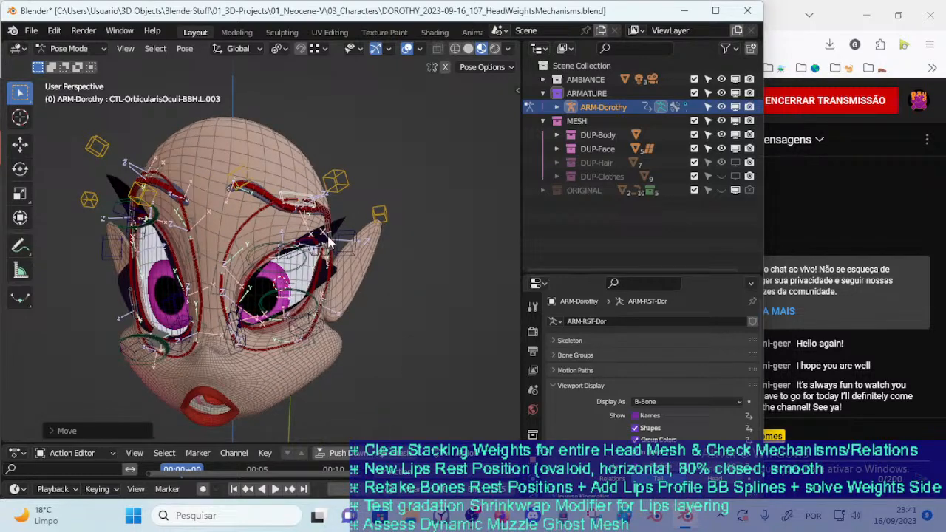
pyautogui.hotkey('ctrl', 'z')
pyautogui.moveTo(310, 276); pyautogui.dragTo(322, 260, button='middle')
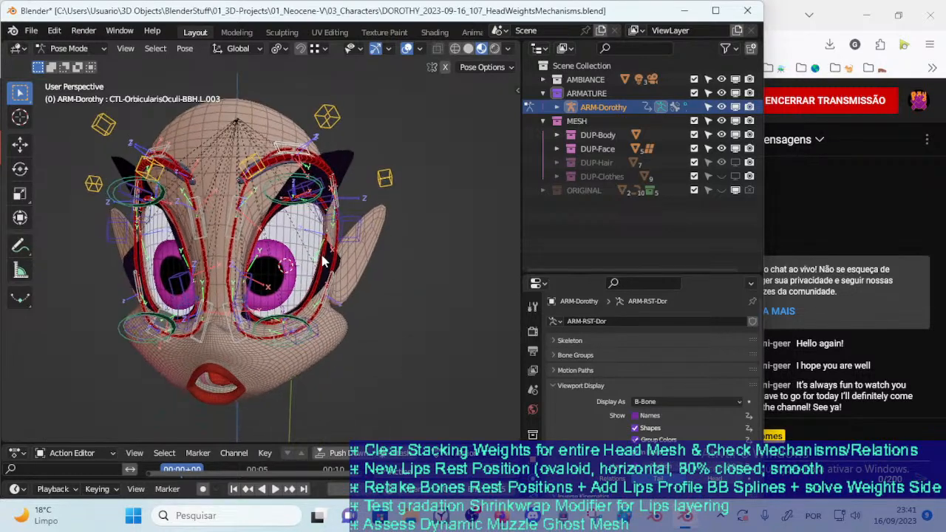
# Try raising the lower eye contour control CTL-EyeContour-Bot.L from its rest position
pyautogui.click(290, 327)
pyautogui.rightClick(270, 320)
pyautogui.click(270, 319)
pyautogui.press('g')
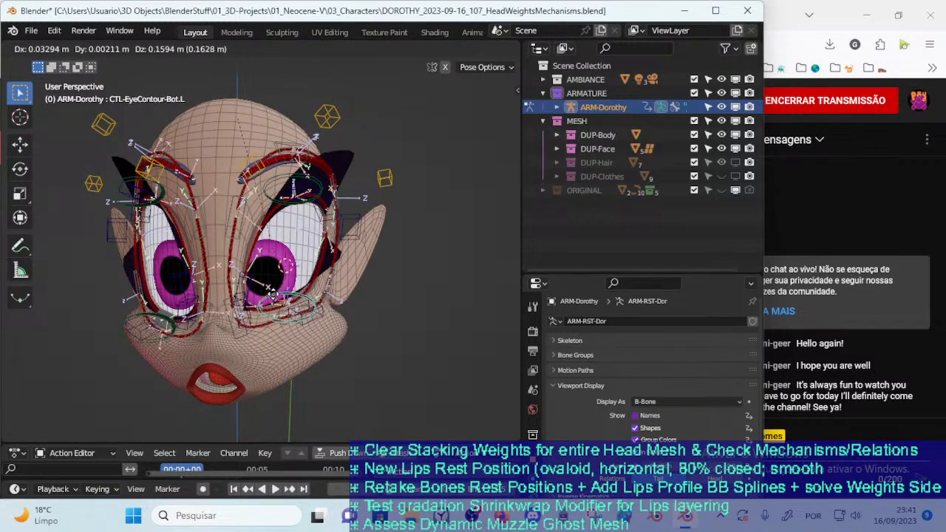
pyautogui.rightClick(273, 294)
# Hide the face control, tip and deform bone layers, and show all the body bone layers
pyautogui.press('n')
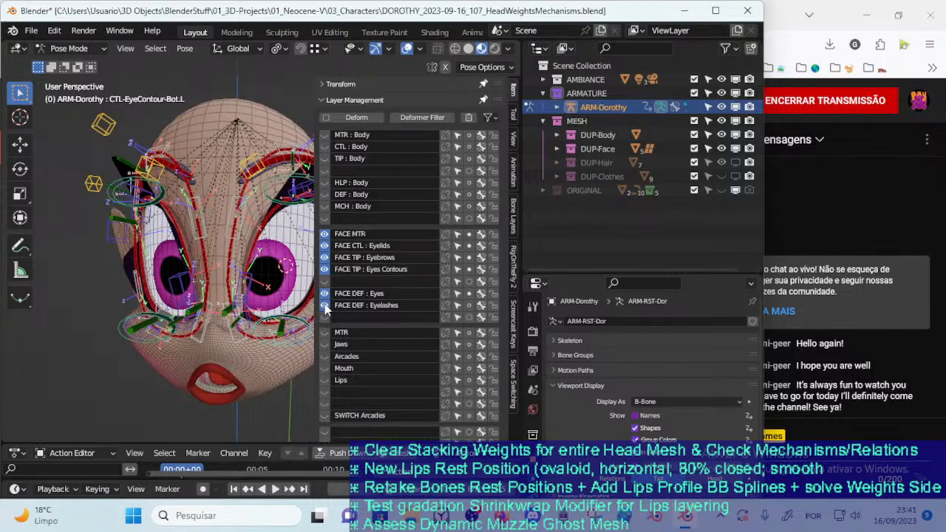
pyautogui.moveTo(325, 294); pyautogui.dragTo(325, 257)
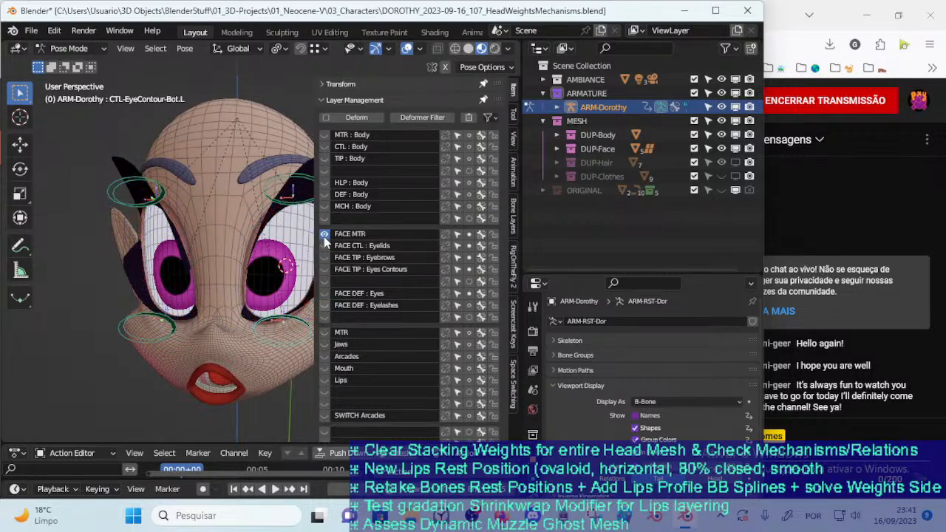
pyautogui.moveTo(324, 159); pyautogui.dragTo(323, 227)
pyautogui.click(324, 207)
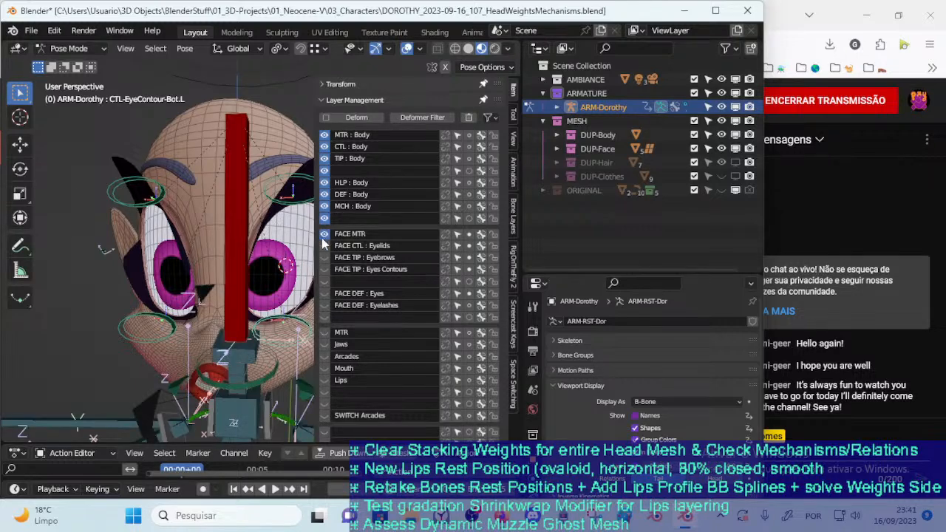
# Inspect the body bones around the head, hide the FACE MTR layer and reopen the bone layer list
pyautogui.press('n')
pyautogui.moveTo(247, 245); pyautogui.dragTo(289, 263, button='middle')
pyautogui.press('n')
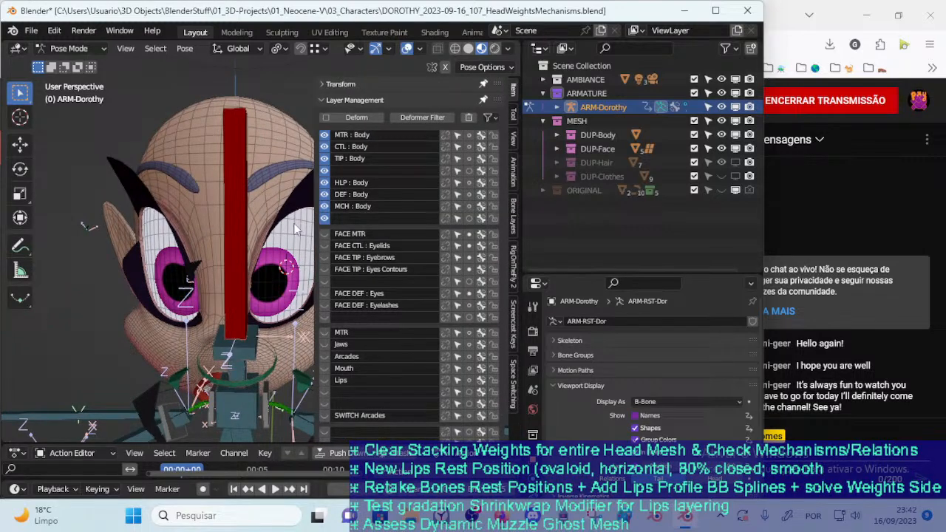
# Hide the body bone layers, leaving only the MTR : Body layer shown
pyautogui.moveTo(255, 235); pyautogui.dragTo(274, 231, button='middle')
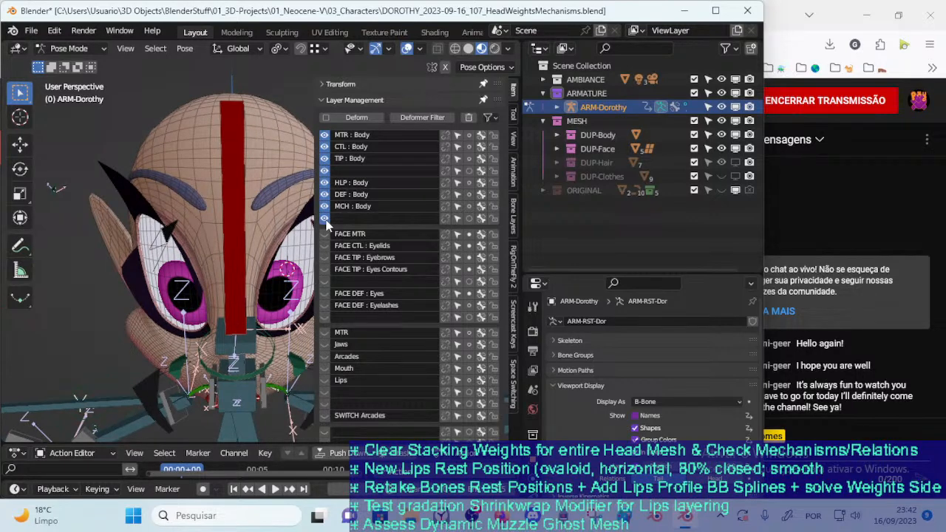
pyautogui.moveTo(326, 206); pyautogui.dragTo(327, 142)
pyautogui.moveTo(288, 175); pyautogui.dragTo(289, 148, button='middle')
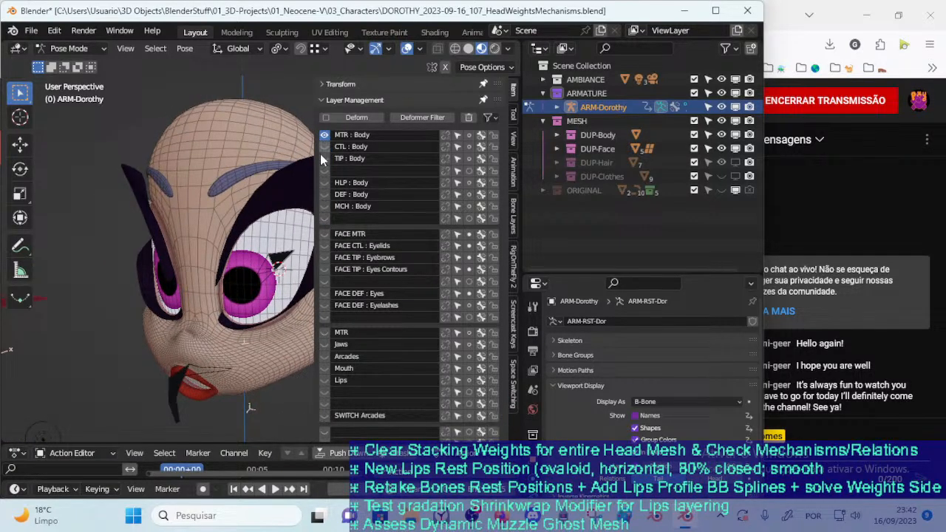
# Leave Pose Mode for Object Mode, select the 00_Body mesh and show its object properties
pyautogui.hotkey('ctrl', 'Tab')
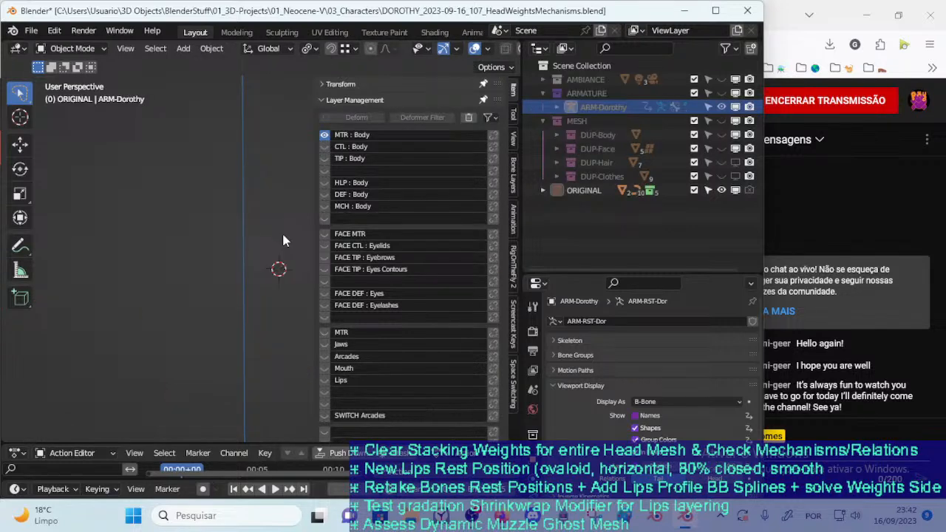
pyautogui.click(283, 234)
pyautogui.hotkey('ctrl', 'Tab')
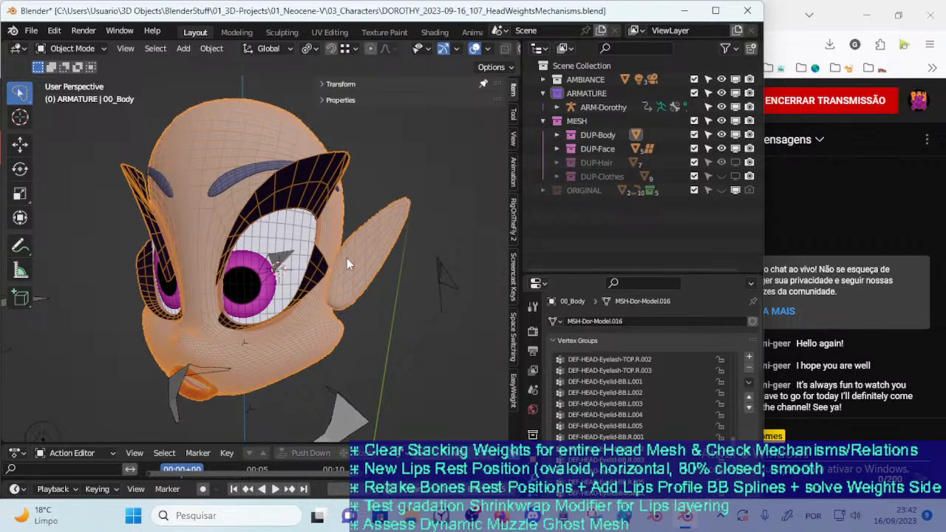
pyautogui.scroll(2, 378, 250)
pyautogui.moveTo(308, 270); pyautogui.dragTo(336, 275, button='middle')
pyautogui.hotkey('alt', 'a')
pyautogui.click(267, 138)
pyautogui.click(296, 260)
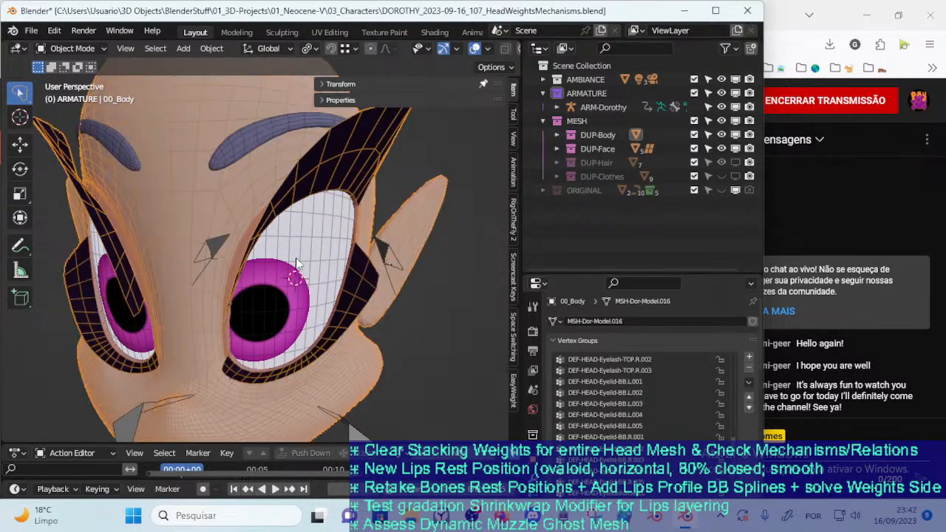
pyautogui.click(531, 468)
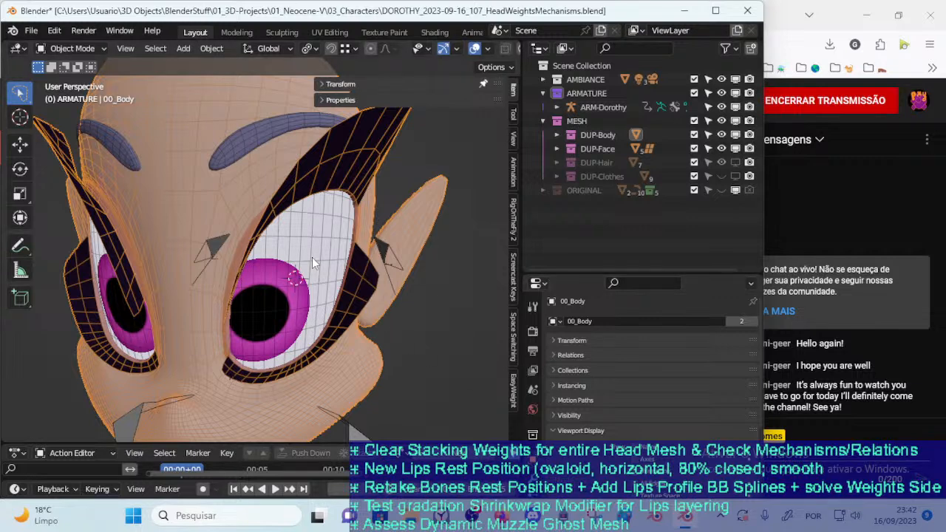
# Show the DUP-Hair collection in the viewport and expand the DUP-Face collection
pyautogui.click(736, 162)
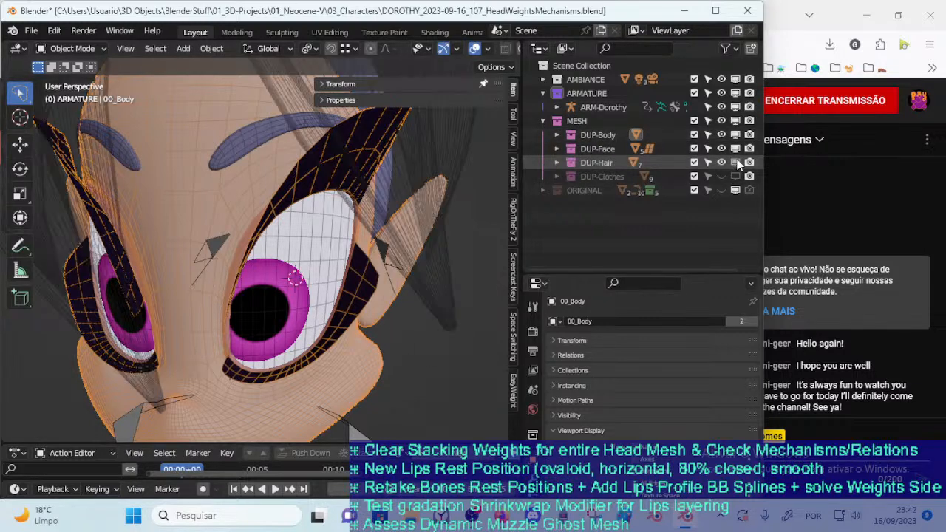
pyautogui.click(565, 148)
pyautogui.click(556, 149)
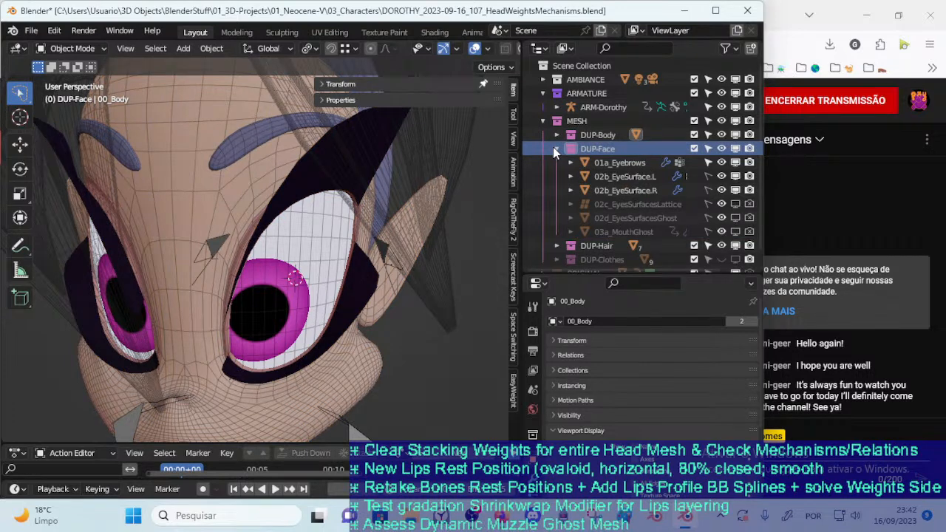
# Select 02b_EyeSurface.L and expand its Relations properties
pyautogui.click(625, 176)
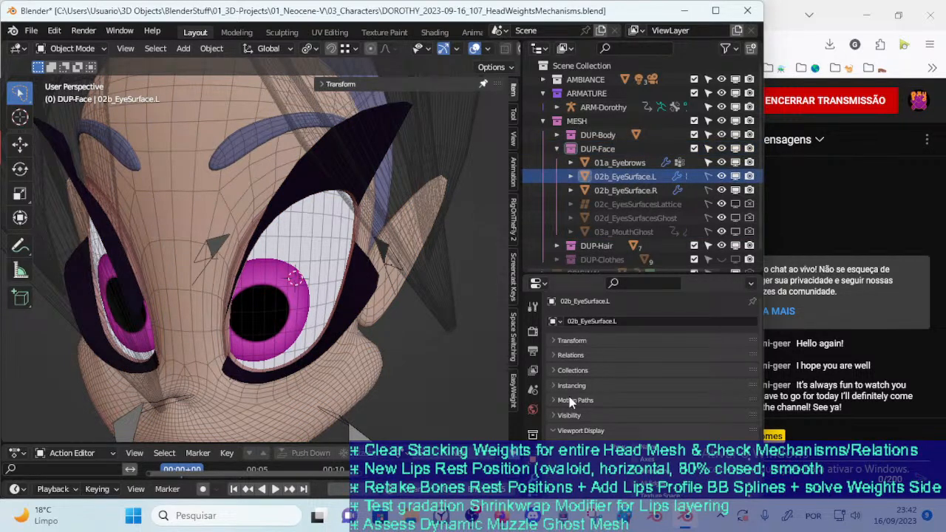
pyautogui.scroll(-3, 579, 402)
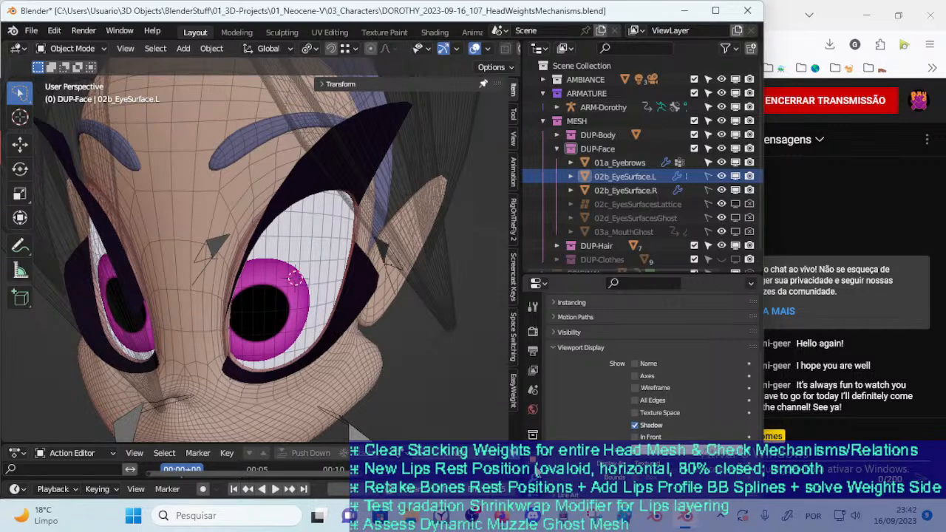
pyautogui.scroll(3, 573, 360)
pyautogui.click(571, 356)
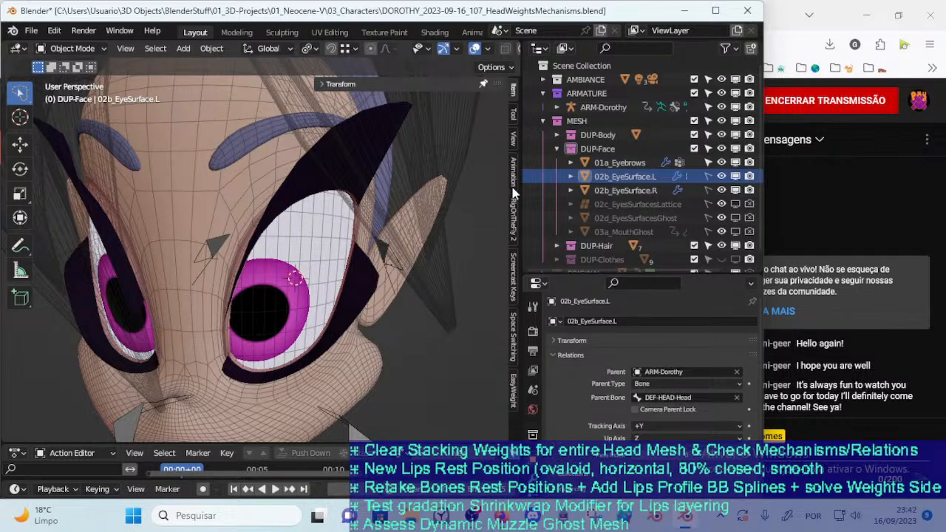
# Compare the parent relations of 02b_EyeSurface.R, 02b_EyeSurface.L, 01a_Eyebrows and 02c_EyesSurfacesLattice
pyautogui.click(606, 190)
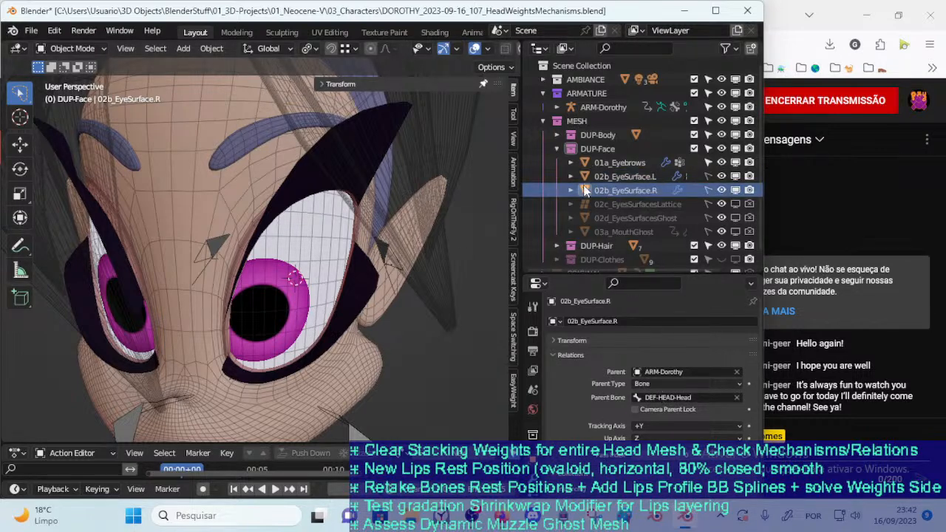
pyautogui.click(621, 177)
pyautogui.click(609, 163)
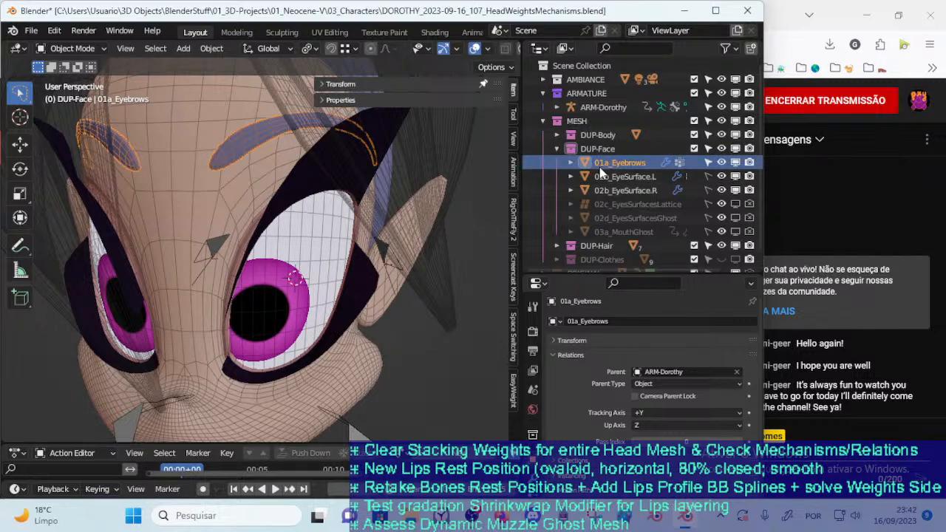
pyautogui.click(612, 177)
pyautogui.click(615, 192)
pyautogui.click(622, 205)
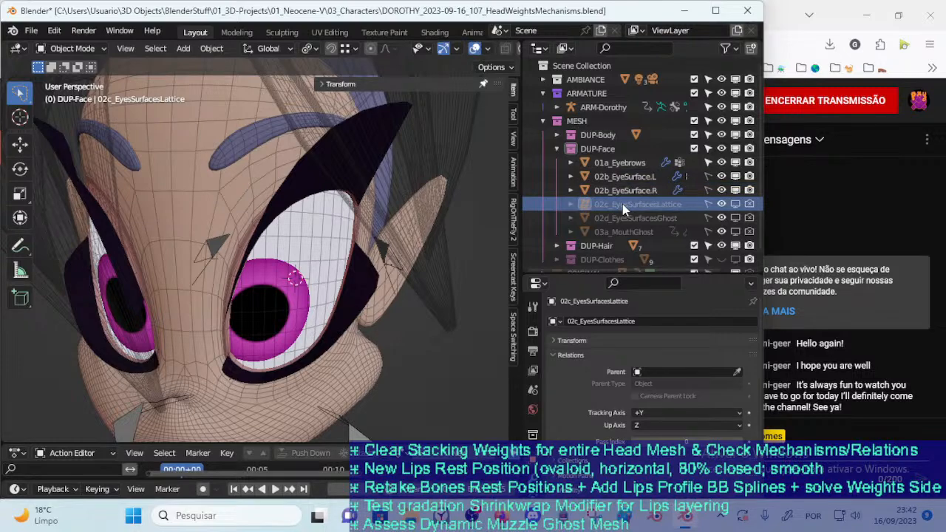
# Check the parent relations of the 00_Body mesh against those of 02c_EyesSurfacesLattice
pyautogui.scroll(-4, 329, 240)
pyautogui.moveTo(329, 239); pyautogui.dragTo(297, 272, button='middle')
pyautogui.scroll(-2, 265, 247)
pyautogui.scroll(4, 297, 272)
pyautogui.scroll(-1, 295, 272)
pyautogui.click(272, 280)
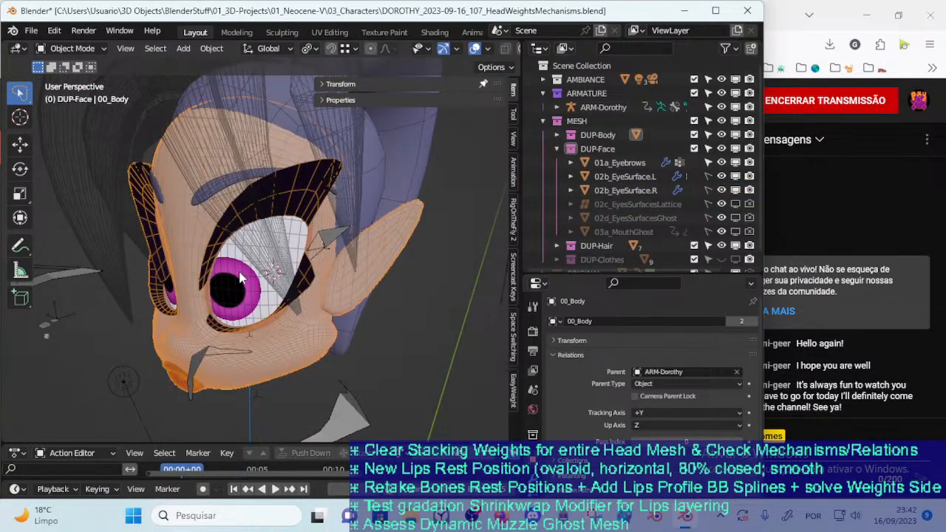
pyautogui.scroll(3, 249, 280)
pyautogui.click(633, 204)
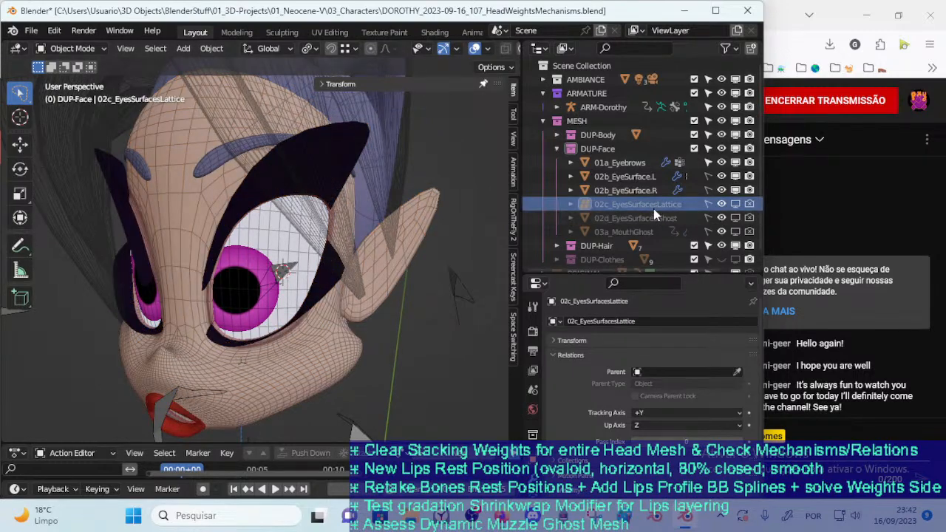
# Open the 00_Body mesh in Edit Mode and examine how the eye surfaces sit behind the eye openings
pyautogui.scroll(-3, 391, 212)
pyautogui.moveTo(391, 212); pyautogui.dragTo(240, 215, button='middle')
pyautogui.scroll(2, 348, 210)
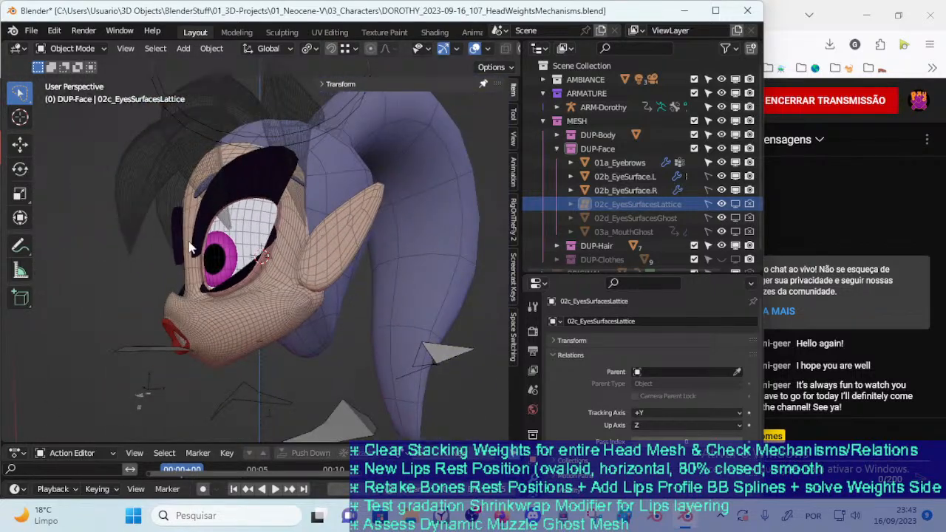
pyautogui.scroll(5, 225, 251)
pyautogui.click(253, 261)
pyautogui.moveTo(235, 271); pyautogui.dragTo(268, 273, button='middle')
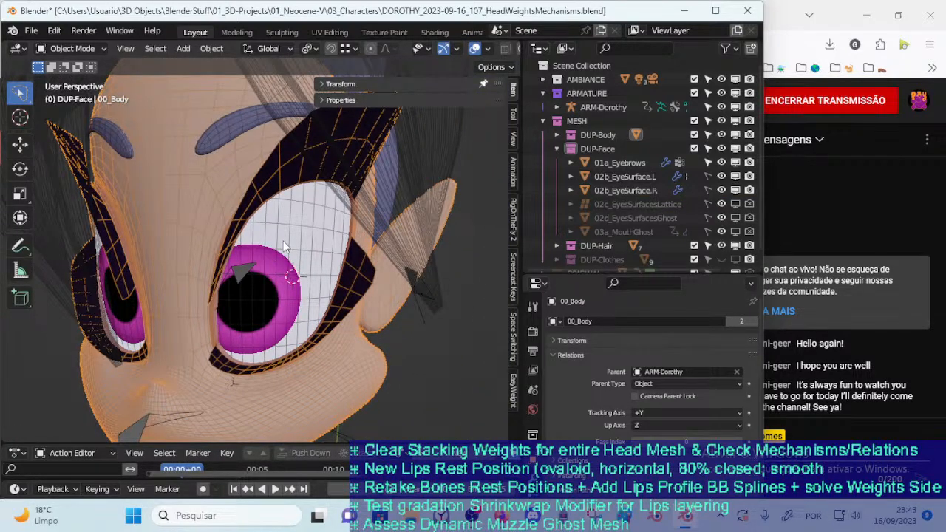
pyautogui.press('Tab')
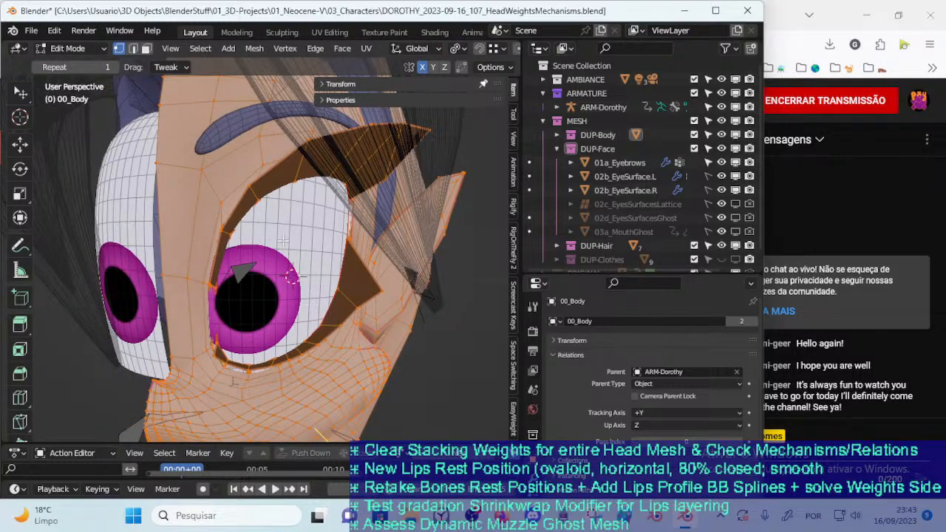
pyautogui.moveTo(283, 240); pyautogui.dragTo(316, 259, button='middle')
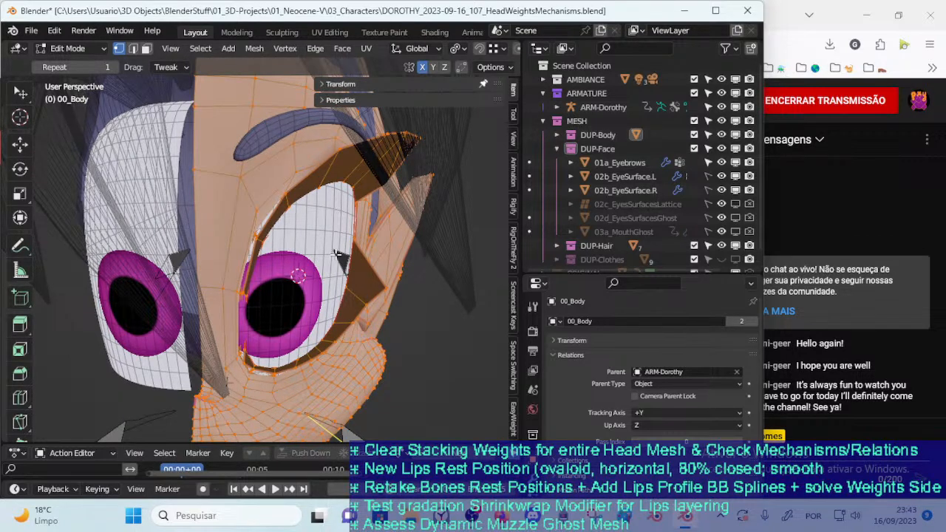
pyautogui.moveTo(336, 255); pyautogui.dragTo(384, 250, button='middle')
# Highlight 02c_EyesSurfacesLattice in the object list, hide the viewport sidebar and save the file
pyautogui.click(655, 204)
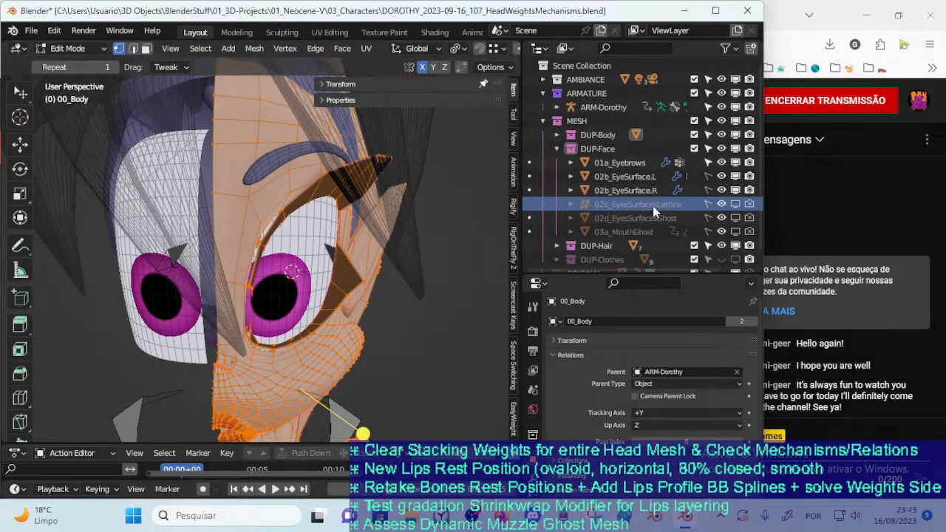
pyautogui.hotkey('ctrl', 's')
pyautogui.press('n')
pyautogui.moveTo(365, 129); pyautogui.dragTo(192, 266, button='middle')
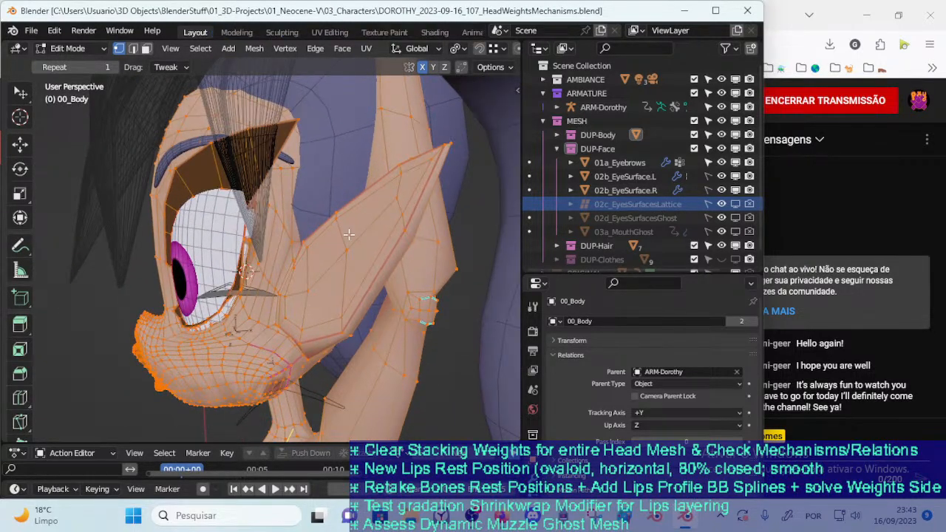
pyautogui.click(685, 206)
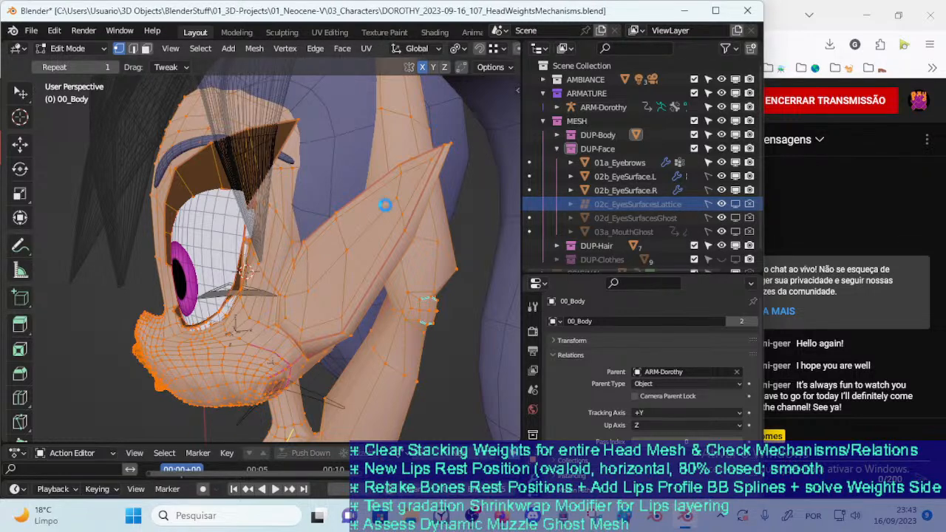
pyautogui.hotkey('ctrl', 's')
# Return 00_Body to Object Mode and check the parent relations of 02d_EyesSurfacesGhost
pyautogui.click(736, 218)
pyautogui.click(736, 218)
pyautogui.scroll(-4, 228, 236)
pyautogui.scroll(3, 255, 233)
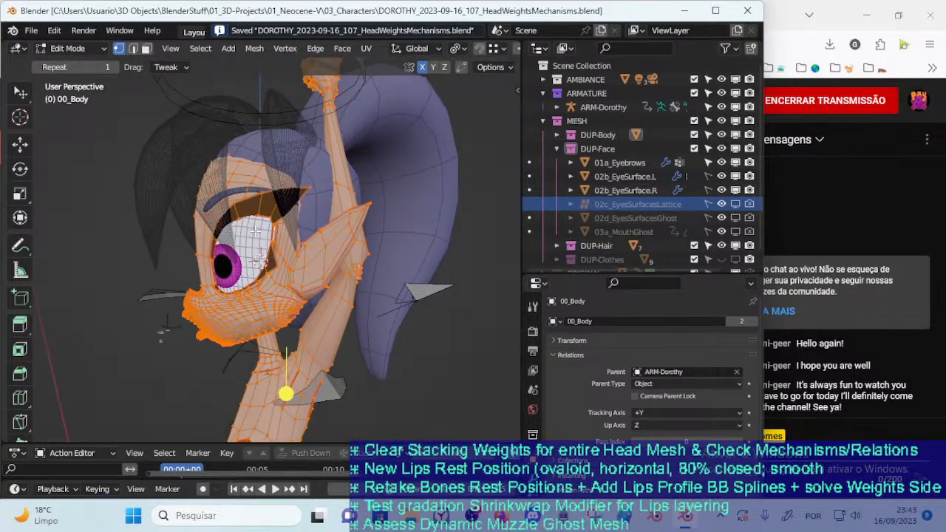
pyautogui.press('Tab')
pyautogui.scroll(3, 258, 237)
pyautogui.click(651, 217)
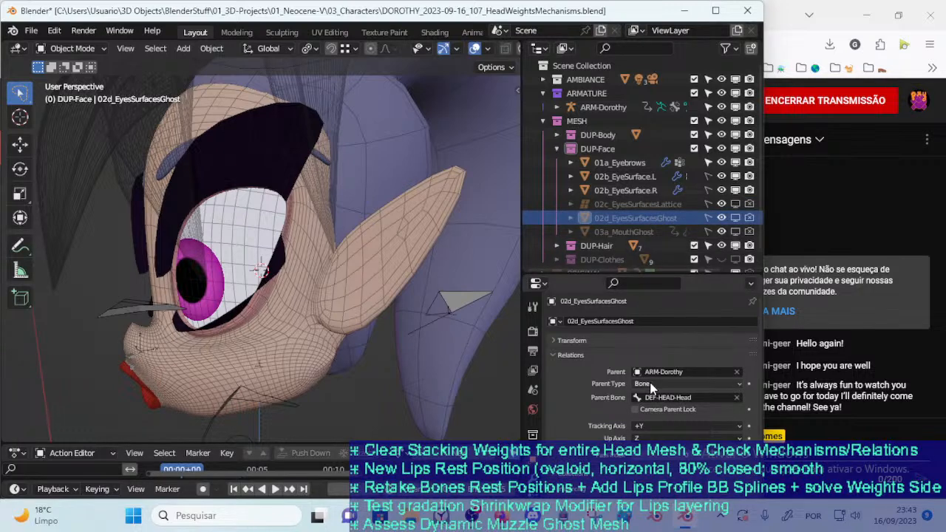
pyautogui.moveTo(480, 296); pyautogui.dragTo(314, 264, button='middle')
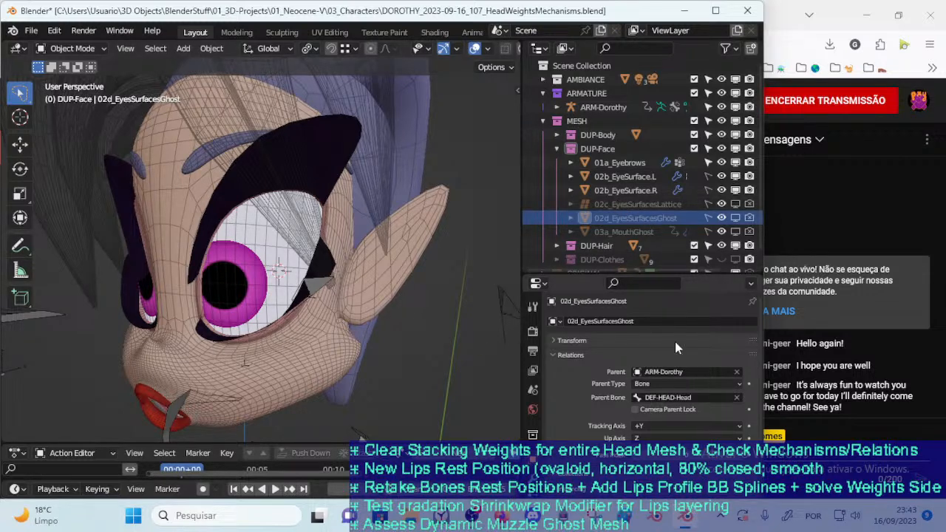
# Show 03a_MouthGhost in the viewport, leaving 02c_EyesSurfacesLattice and 02d_EyesSurfacesGhost hidden
pyautogui.click(736, 232)
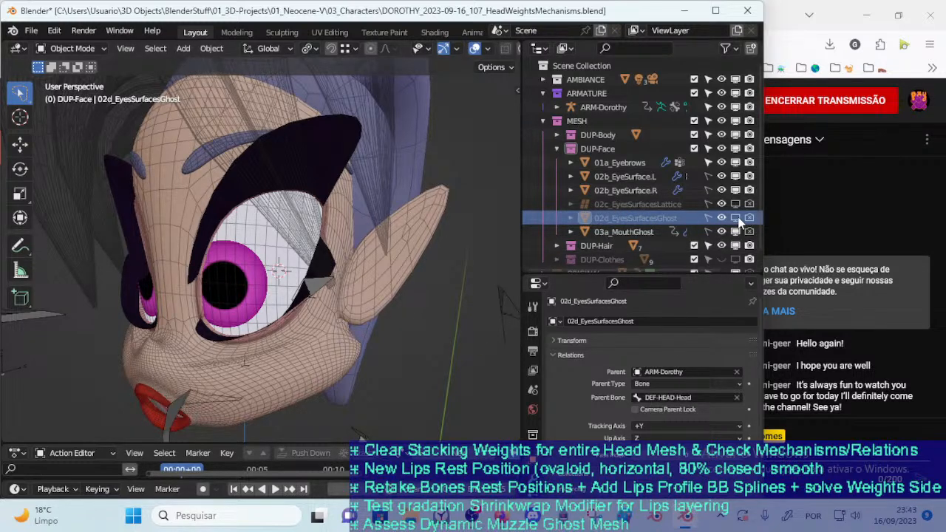
pyautogui.click(736, 217)
pyautogui.click(737, 205)
pyautogui.click(735, 218)
pyautogui.click(736, 206)
# Select the 00_Body mesh and examine the mouth ghost around the lips and cheeks up close
pyautogui.moveTo(279, 257)
pyautogui.mouseDown(button='middle')
pyautogui.moveTo(319, 252)
pyautogui.moveTo(336, 308)
pyautogui.moveTo(280, 325)
pyautogui.moveTo(281, 268)
pyautogui.mouseUp(button='middle')
pyautogui.click(282, 268)
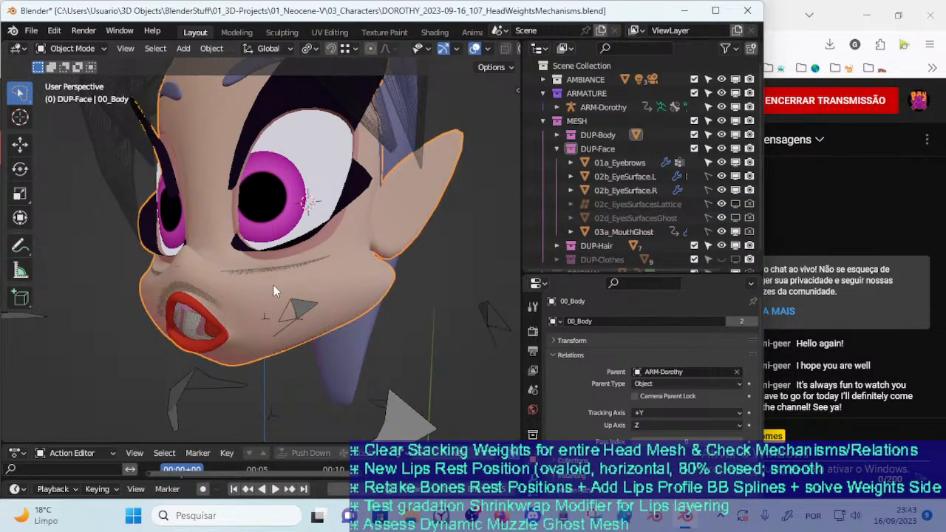
pyautogui.scroll(2, 251, 307)
pyautogui.moveTo(181, 318); pyautogui.dragTo(215, 302, button='middle')
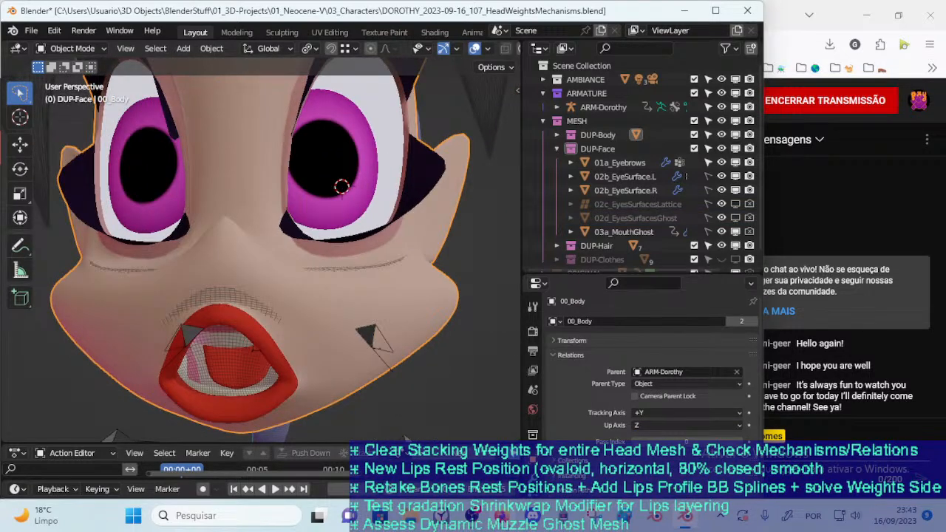
# Glance at the live stream page in the browser, return to Blender and save the file
pyautogui.click(500, 515)
pyautogui.moveTo(483, 510)
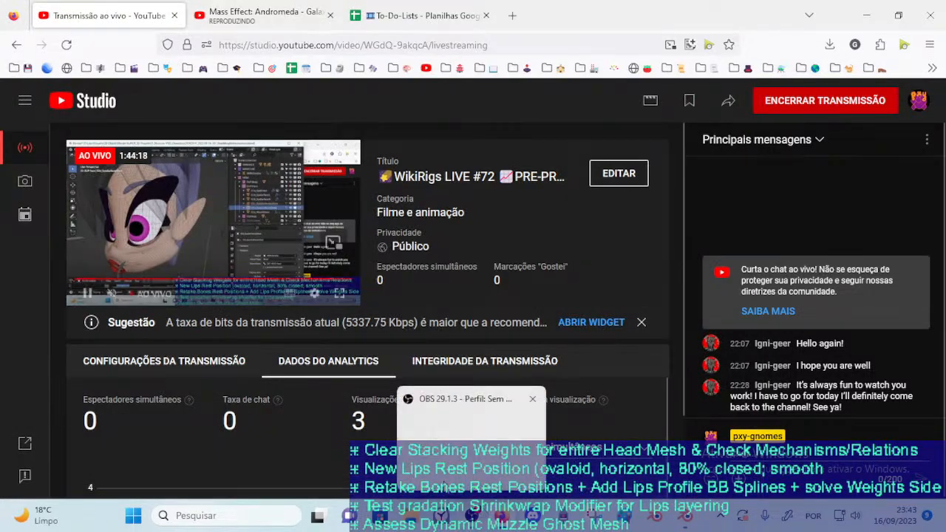
pyautogui.hotkey('alt', 'Tab')
pyautogui.moveTo(395, 337); pyautogui.dragTo(280, 321, button='middle')
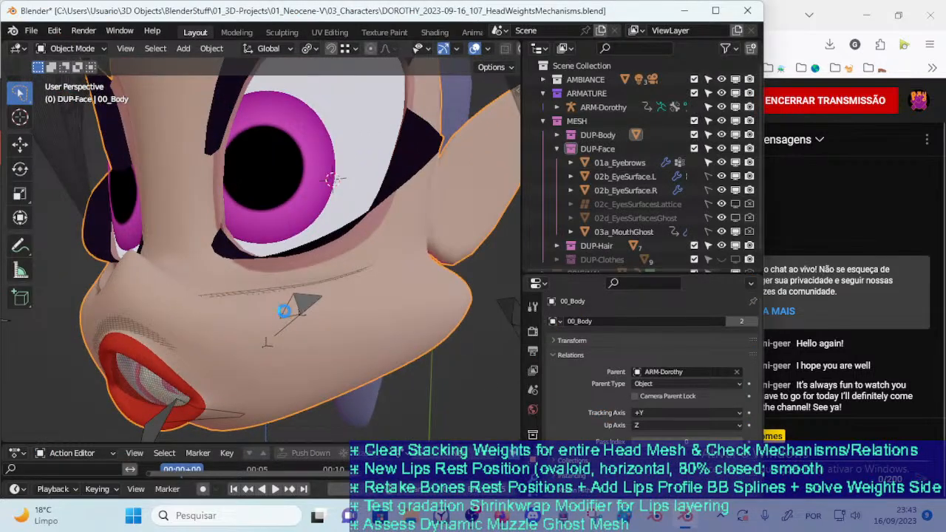
pyautogui.hotkey('ctrl', 's')
# Switch to the browser and mark the task about clearing the head mesh's stacking weights as done with a check-mark emoji in the stream's to-do list
pyautogui.hotkey('alt', 'Tab')
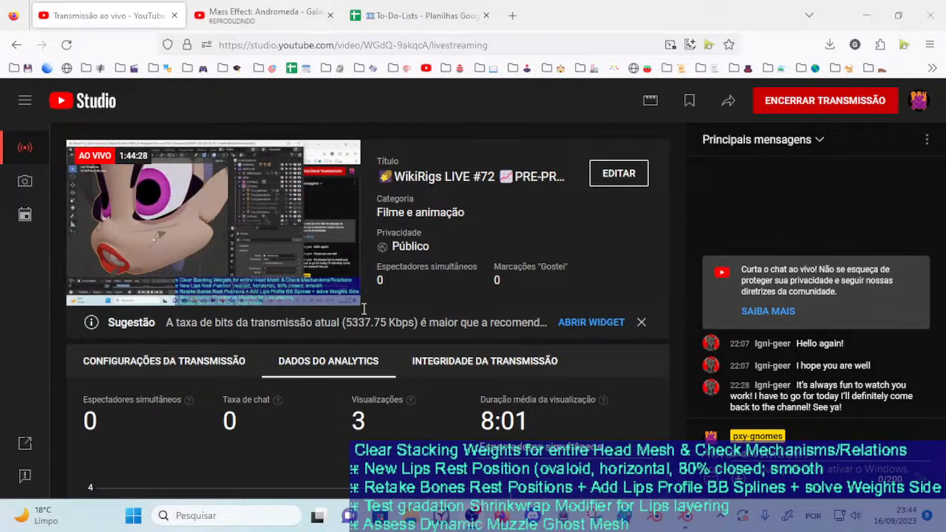
pyautogui.press('super+period')
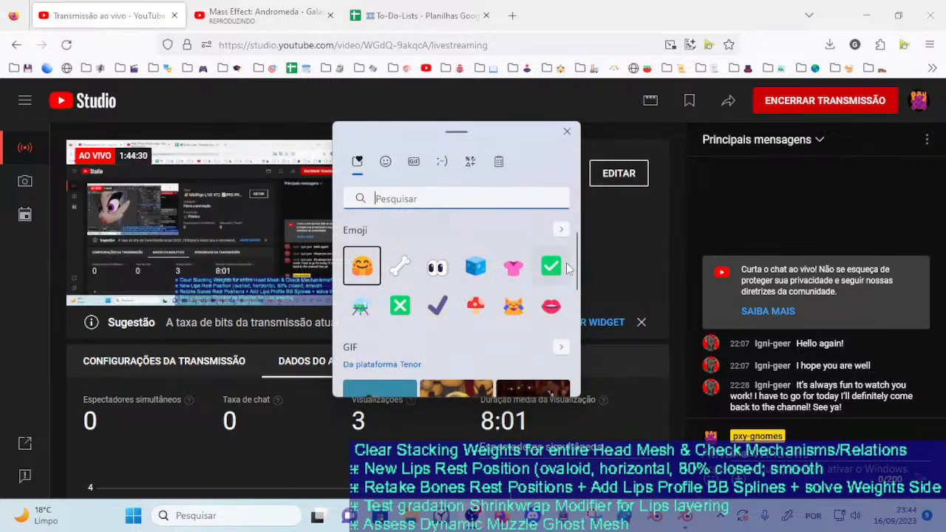
pyautogui.click(603, 312)
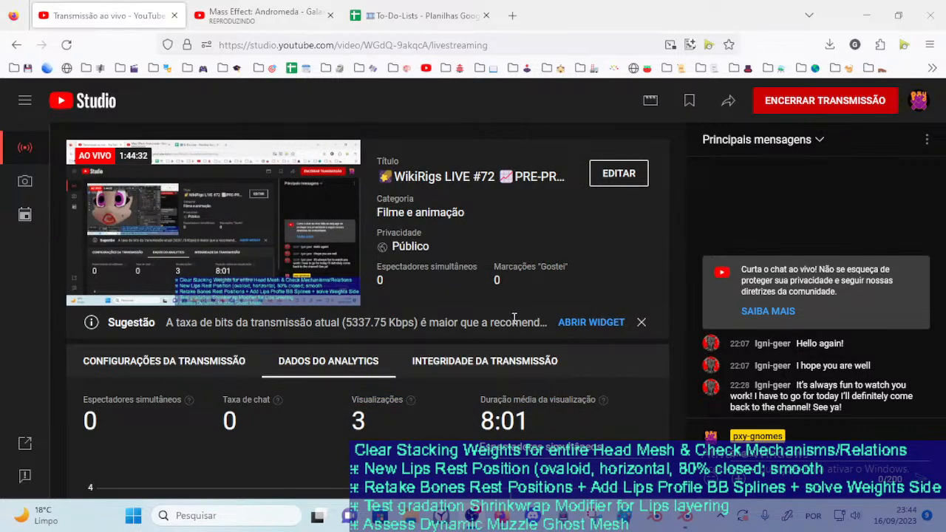
pyautogui.press('super+period')
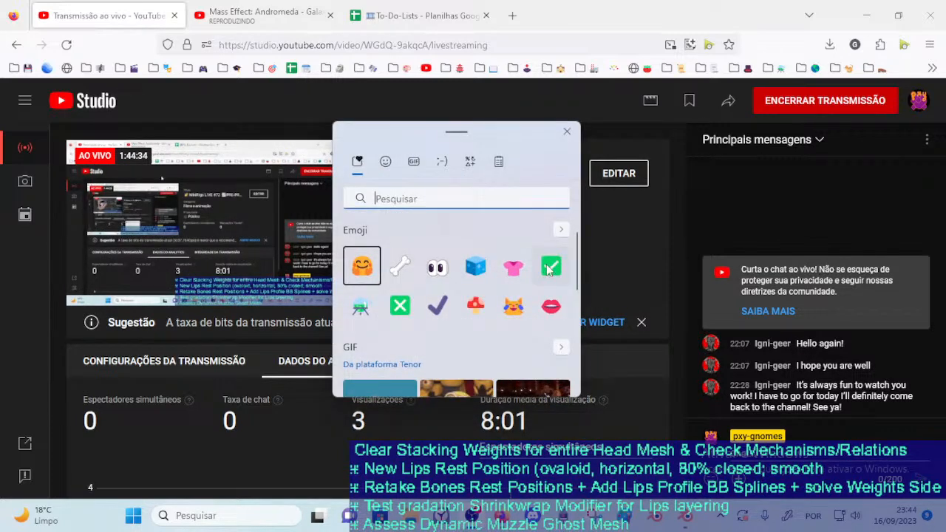
pyautogui.press('Right')
pyautogui.press('Right')
pyautogui.press('Right')
pyautogui.press('Right')
pyautogui.press('Right')
pyautogui.press('Return')
pyautogui.press('Escape')
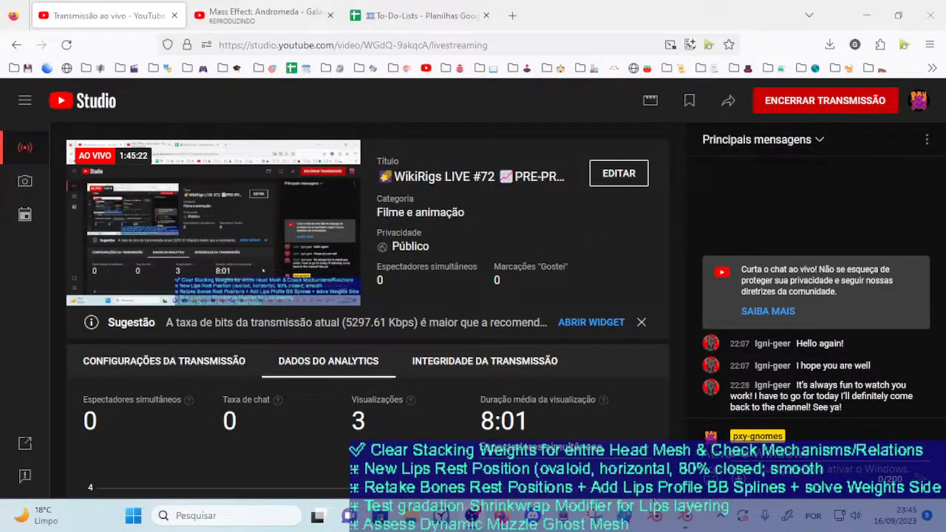
# Return to Blender, show the end of 00_Body's vertex group list in an enlarged properties area, and save the file
pyautogui.click(678, 517)
pyautogui.hotkey('ctrl', 's')
pyautogui.moveTo(298, 308); pyautogui.dragTo(284, 242, button='middle')
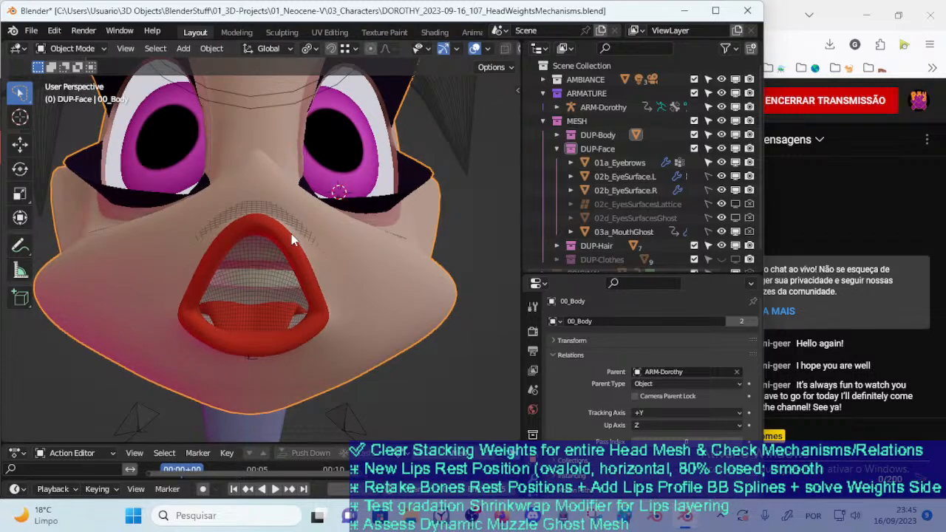
pyautogui.hotkey('ctrl', 'Tab')
pyautogui.moveTo(598, 272); pyautogui.dragTo(612, 187)
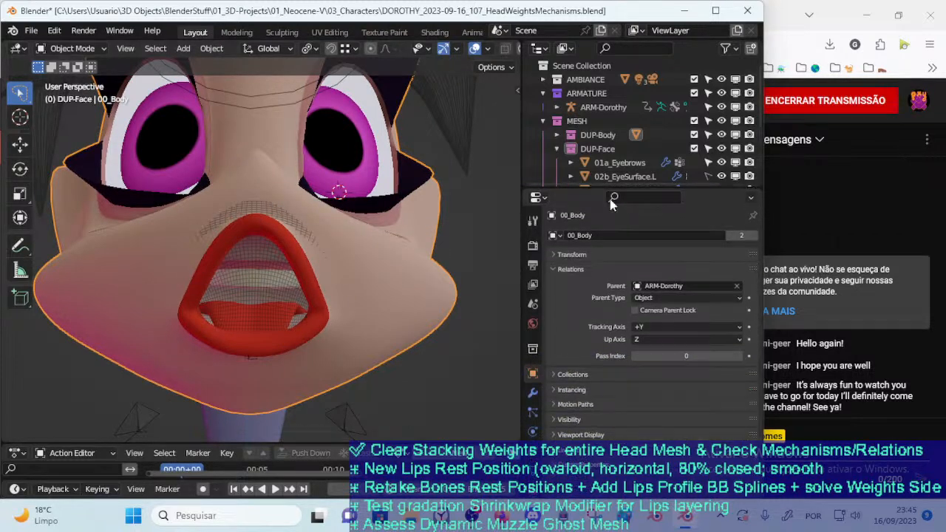
pyautogui.click(534, 472)
pyautogui.scroll(-4, 623, 342)
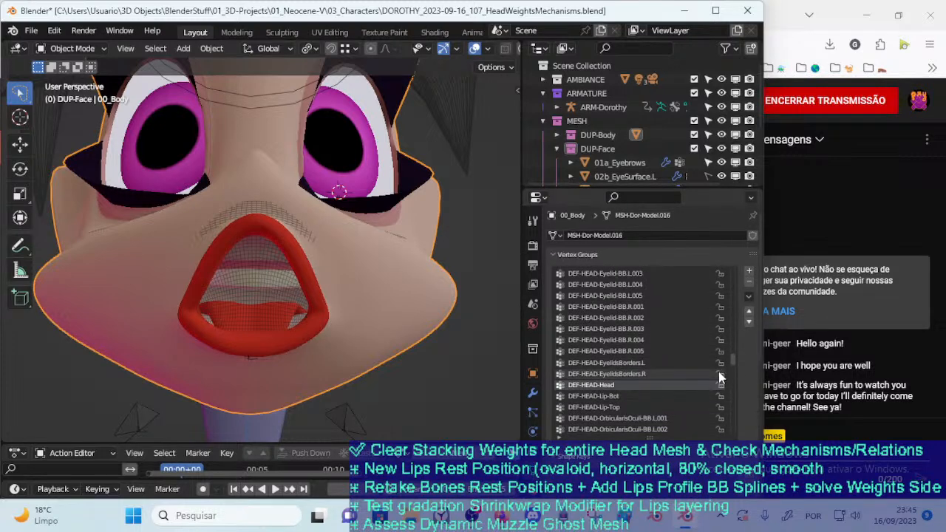
pyautogui.moveTo(733, 358); pyautogui.dragTo(721, 448)
pyautogui.hotkey('ctrl', 's')
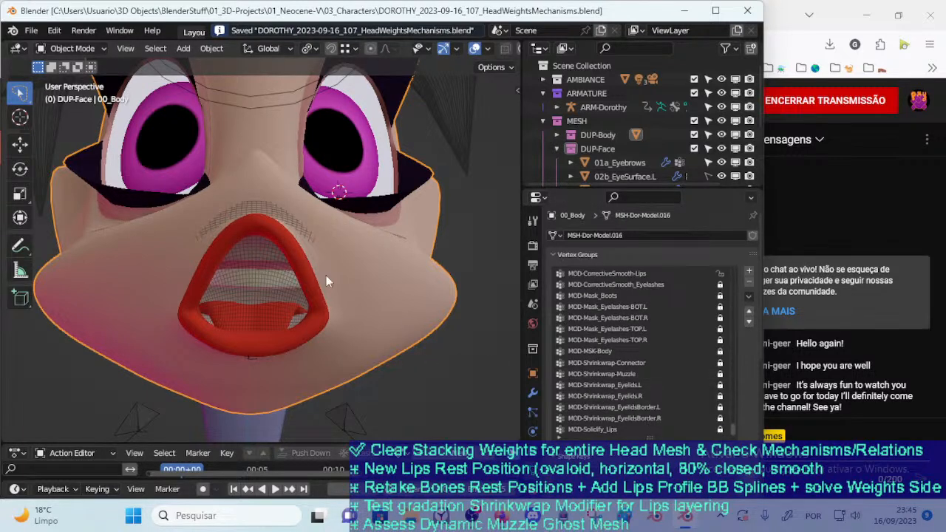
# Make MOD-Shrinkwrap-Muzzle the active vertex group of 00_Body and view the muzzle from the side
pyautogui.click(611, 374)
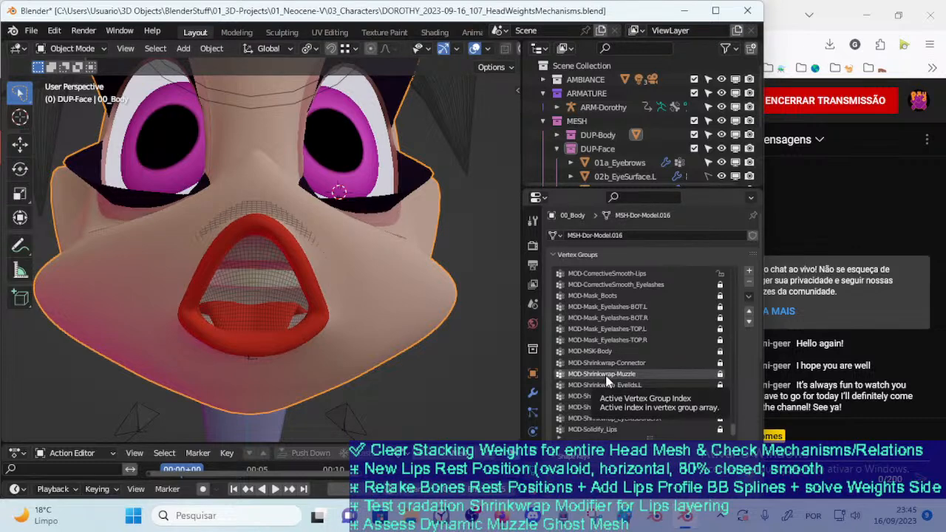
pyautogui.hotkey('ctrl', 'Tab')
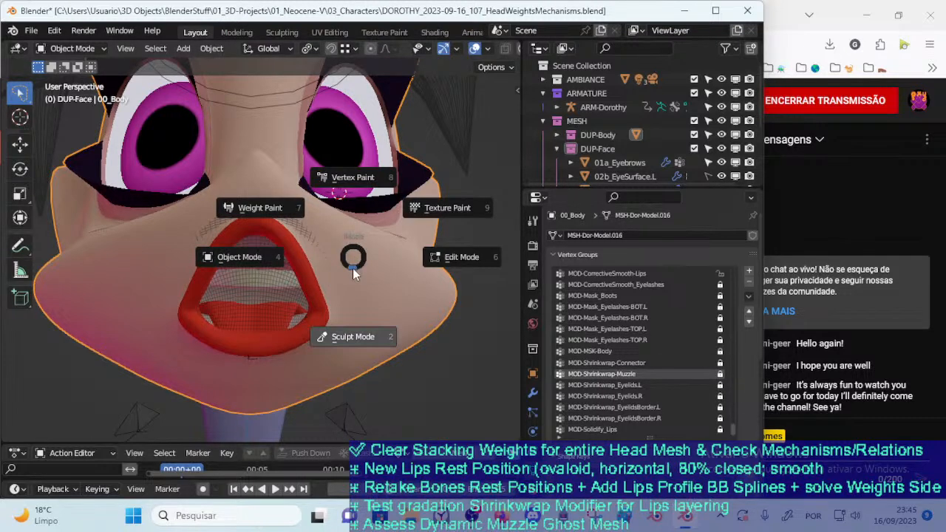
pyautogui.click(255, 205)
pyautogui.moveTo(255, 205); pyautogui.dragTo(307, 300, button='middle')
pyautogui.hotkey('ctrl', 'Tab')
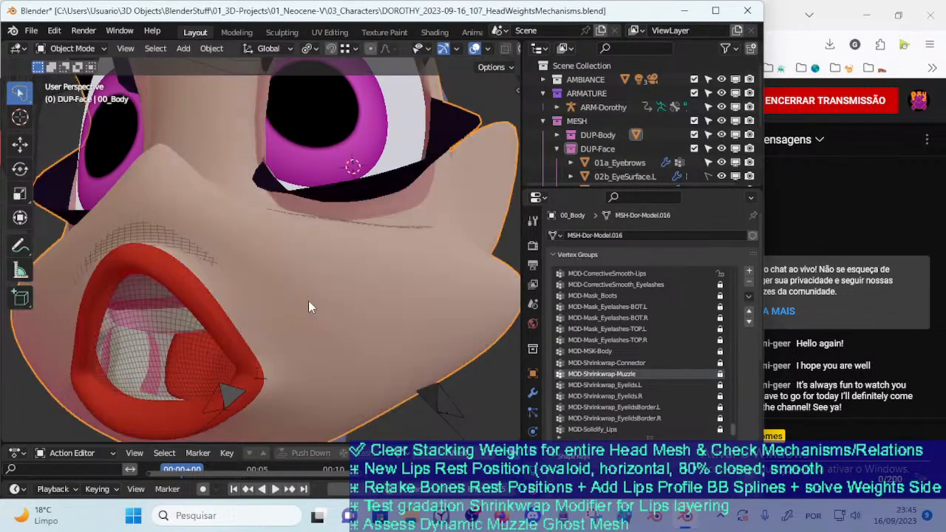
# In Edit Mode, select only the vertices assigned to MOD-Shrinkwrap-Muzzle and save the file
pyautogui.press('Tab')
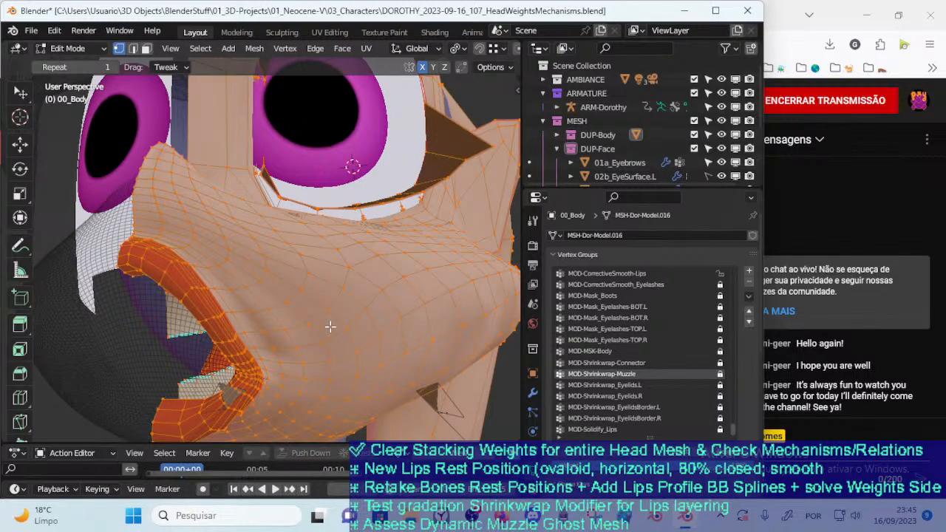
pyautogui.hotkey('alt', 'a')
pyautogui.scroll(-1, 330, 326)
pyautogui.click(671, 459)
pyautogui.moveTo(388, 350); pyautogui.dragTo(305, 369, button='middle')
pyautogui.hotkey('alt', 'a')
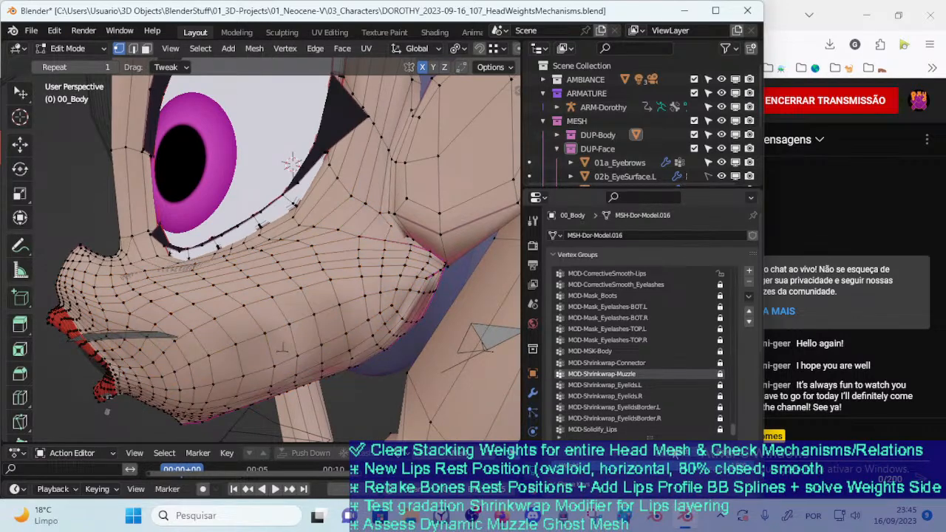
pyautogui.click(673, 453)
pyautogui.moveTo(286, 335); pyautogui.dragTo(327, 334, button='middle')
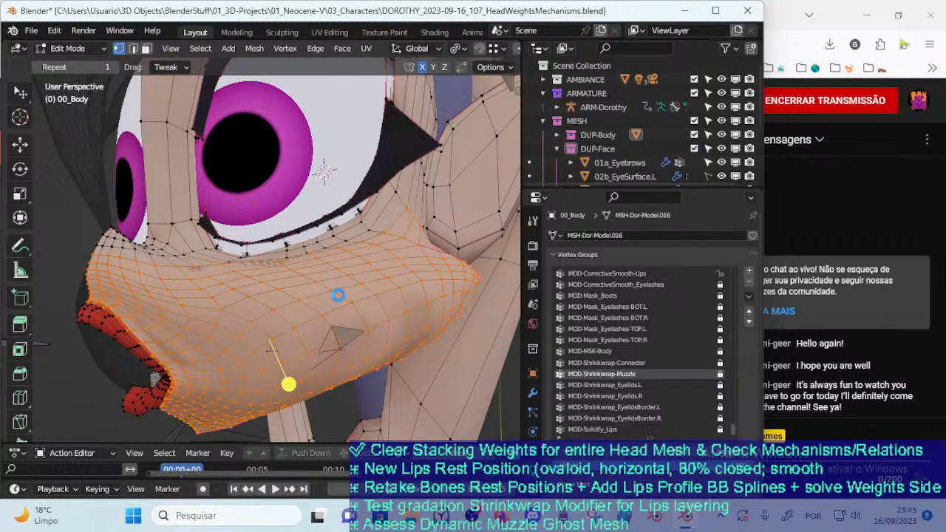
pyautogui.hotkey('ctrl', 's')
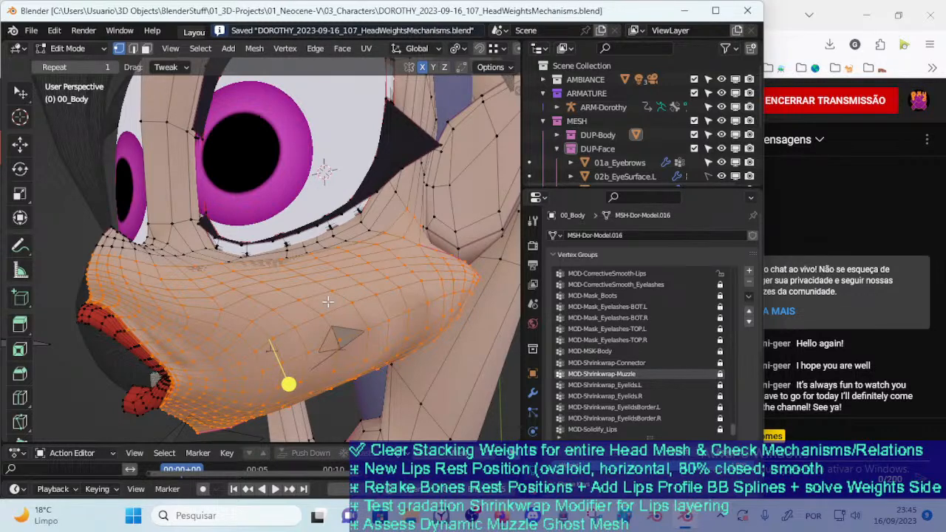
# Clear the selection and reselect the MOD-Shrinkwrap-Muzzle vertices to examine how far the group extends over the muzzle
pyautogui.hotkey('alt', 'a')
pyautogui.click(674, 453)
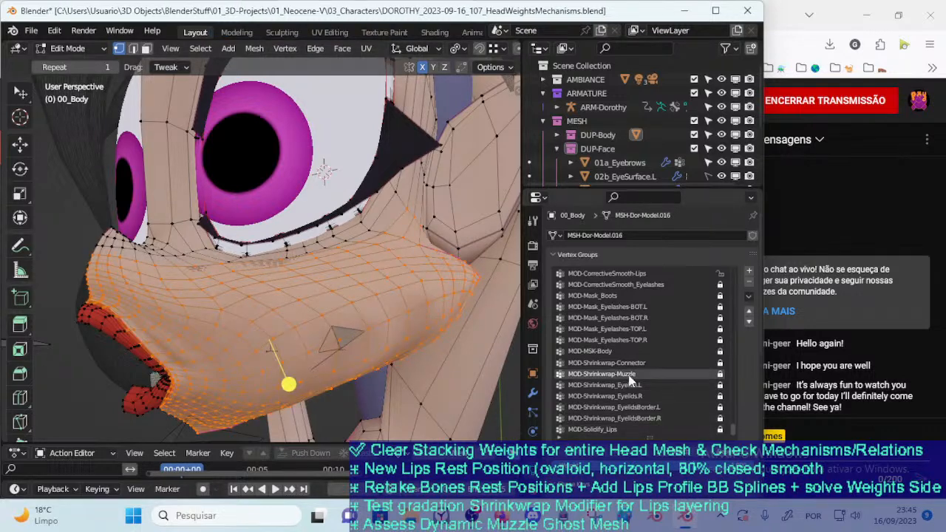
pyautogui.press('a')
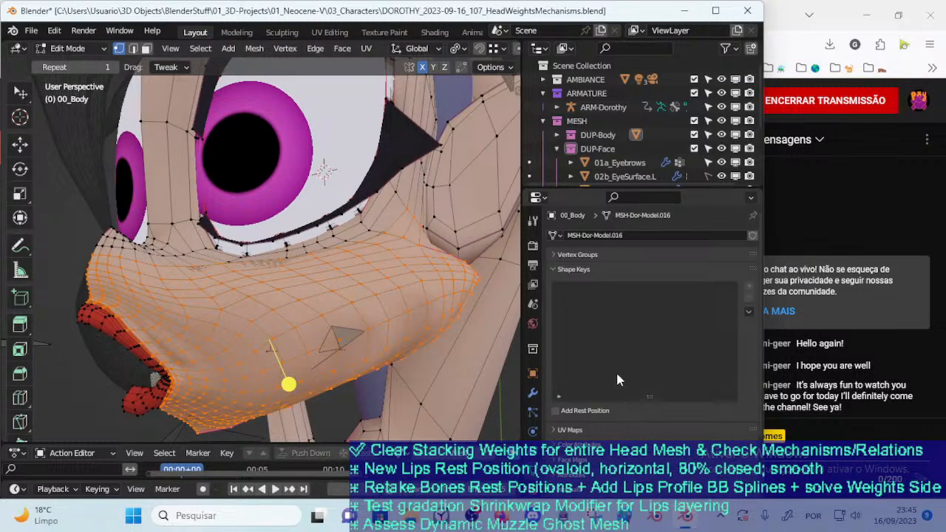
pyautogui.click(566, 253)
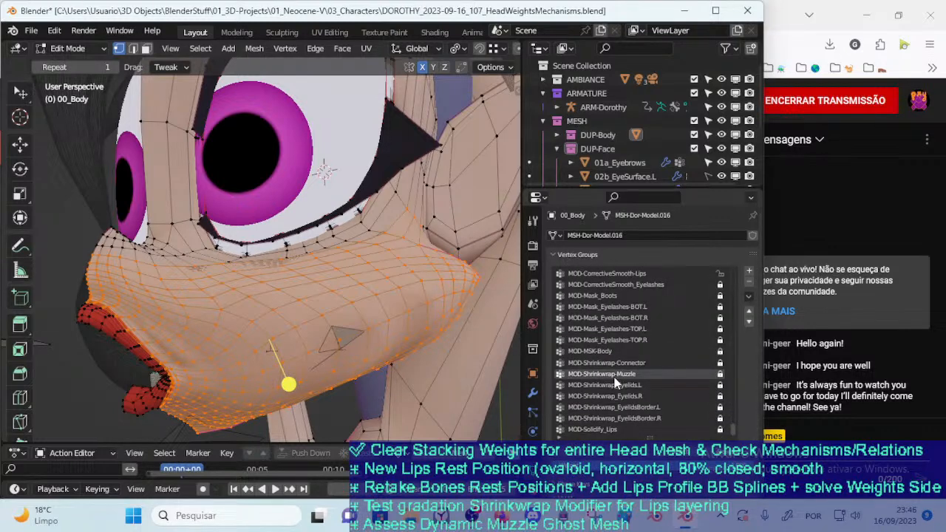
pyautogui.hotkey('alt', 'a')
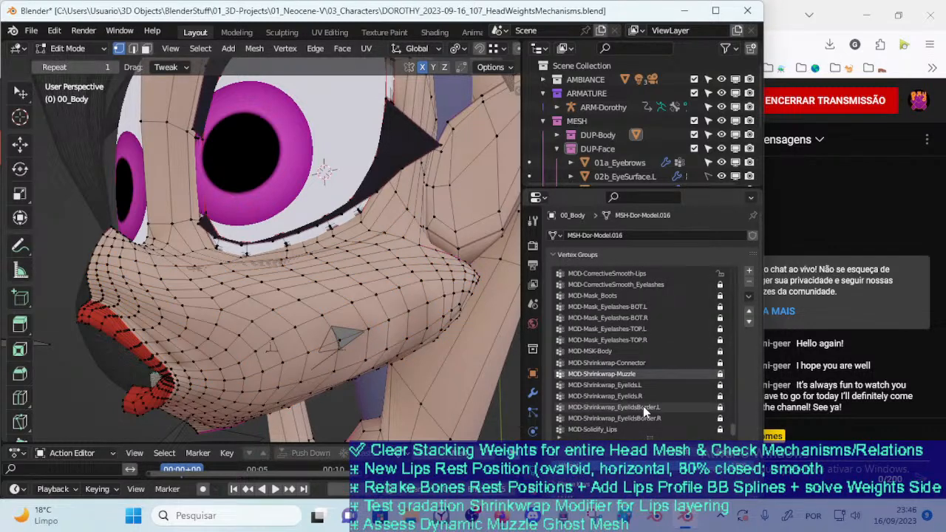
pyautogui.click(662, 447)
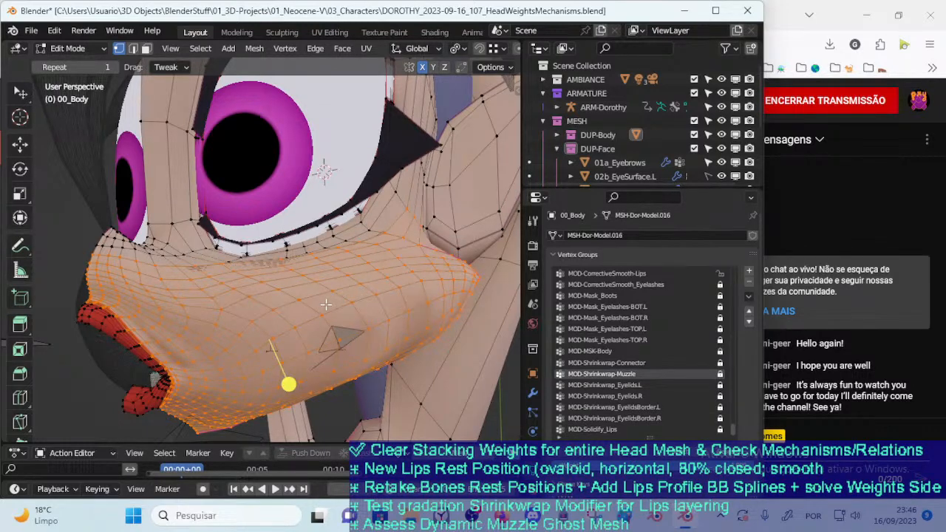
# Display the MOD-Shrinkwrap-Muzzle weights in Weight Paint mode with vertex selection masking turned off
pyautogui.hotkey('ctrl', 'Tab')
pyautogui.press('7')
pyautogui.moveTo(314, 298); pyautogui.dragTo(328, 302, button='middle')
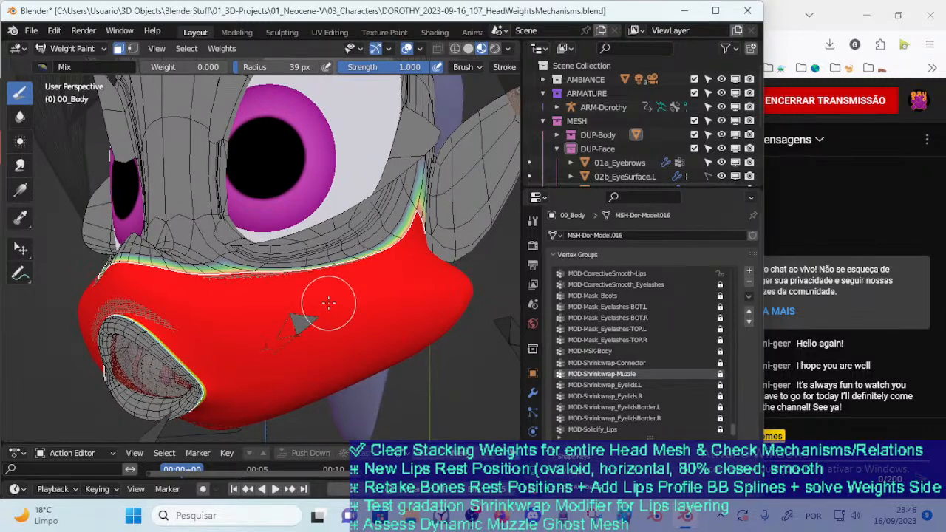
pyautogui.hotkey('ctrl', 'Tab')
pyautogui.press('4')
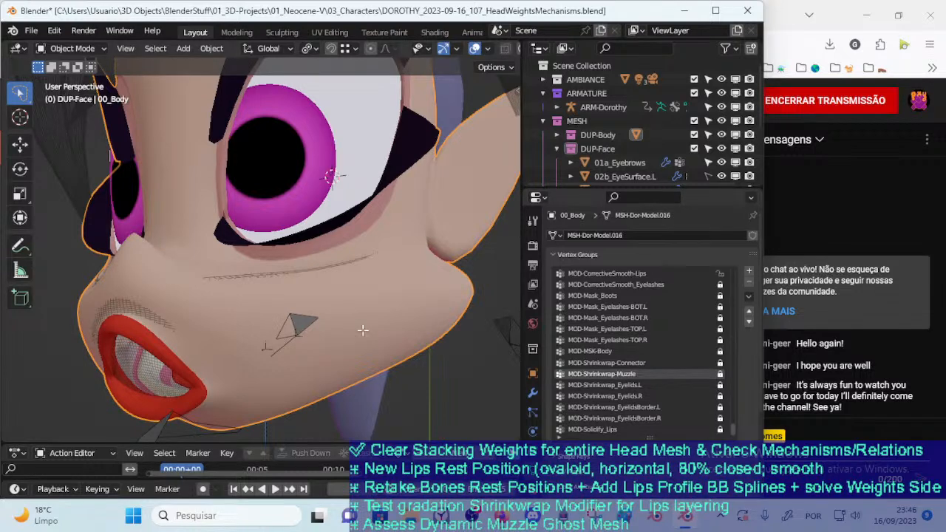
pyautogui.press('Tab')
pyautogui.press('Tab')
pyautogui.hotkey('ctrl', 'Tab')
pyautogui.press('7')
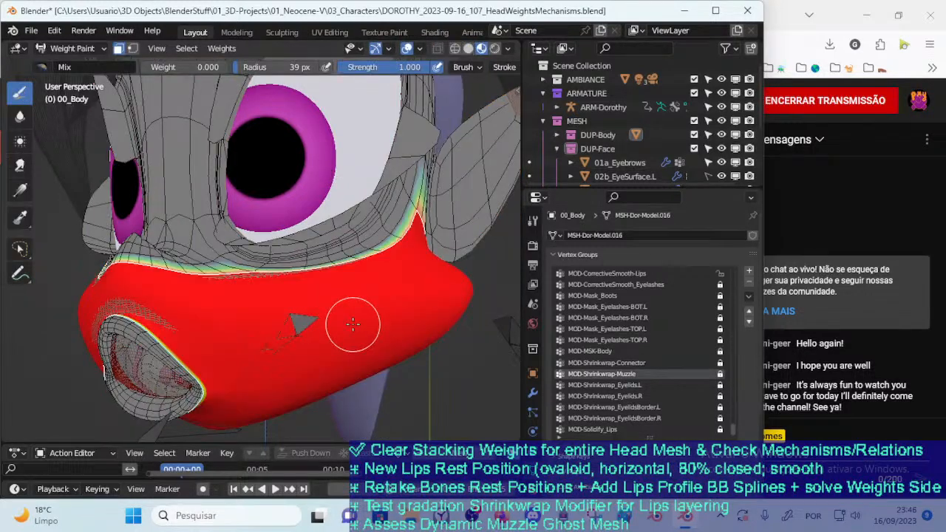
pyautogui.hotkey('ctrl', 'Tab')
pyautogui.press('m')
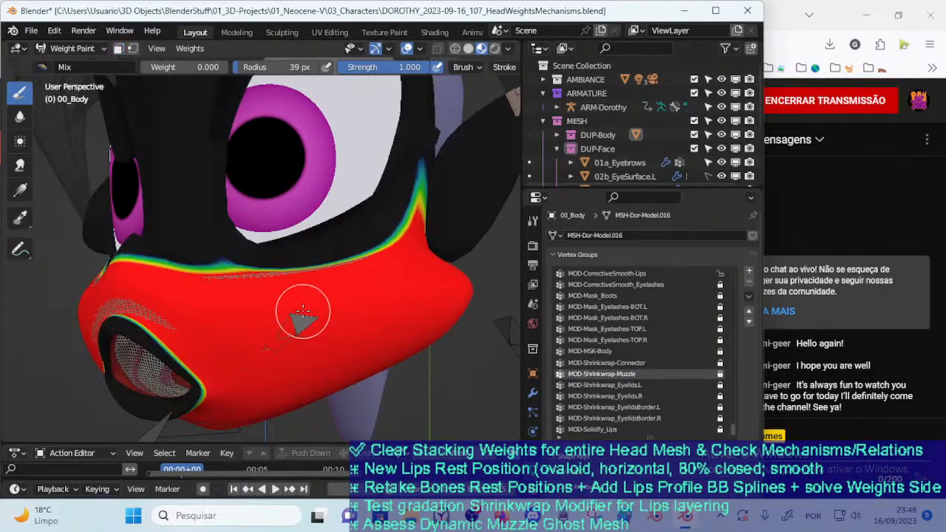
pyautogui.moveTo(299, 309); pyautogui.dragTo(311, 328, button='middle')
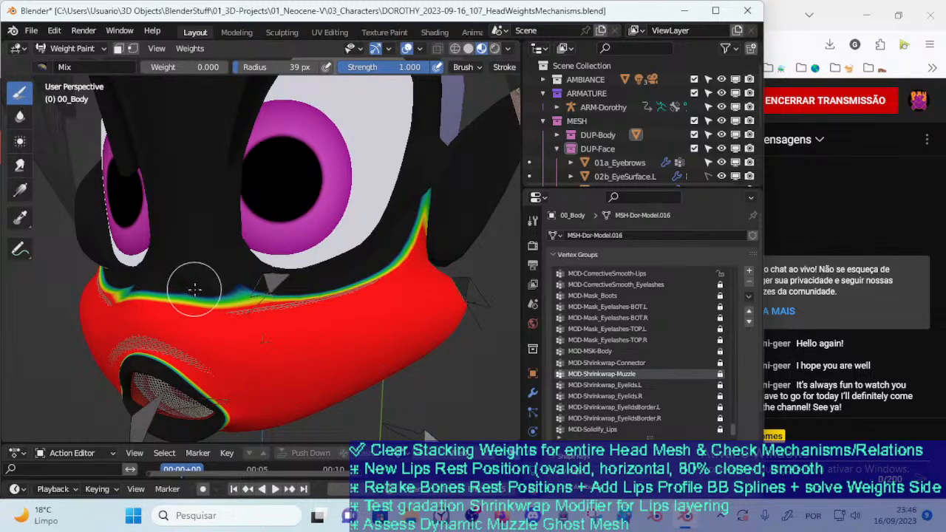
# Set the brush weight to 0.206, unlock MOD-Shrinkwrap-Muzzle, and paint its weights over the nose bridge and upper cheek
pyautogui.click(213, 310)
pyautogui.hotkey('ctrl', 'f')
pyautogui.click(193, 203)
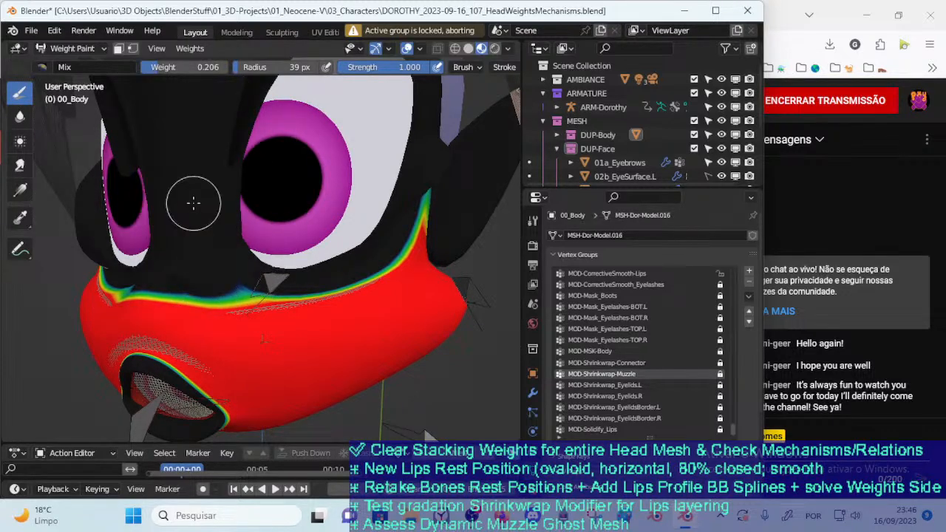
pyautogui.click(721, 375)
pyautogui.moveTo(285, 295)
pyautogui.mouseDown()
pyautogui.moveTo(244, 289)
pyautogui.moveTo(226, 264)
pyautogui.moveTo(249, 300)
pyautogui.moveTo(223, 281)
pyautogui.mouseUp()
pyautogui.moveTo(223, 280); pyautogui.dragTo(215, 285, button='middle')
pyautogui.rightClick(215, 286)
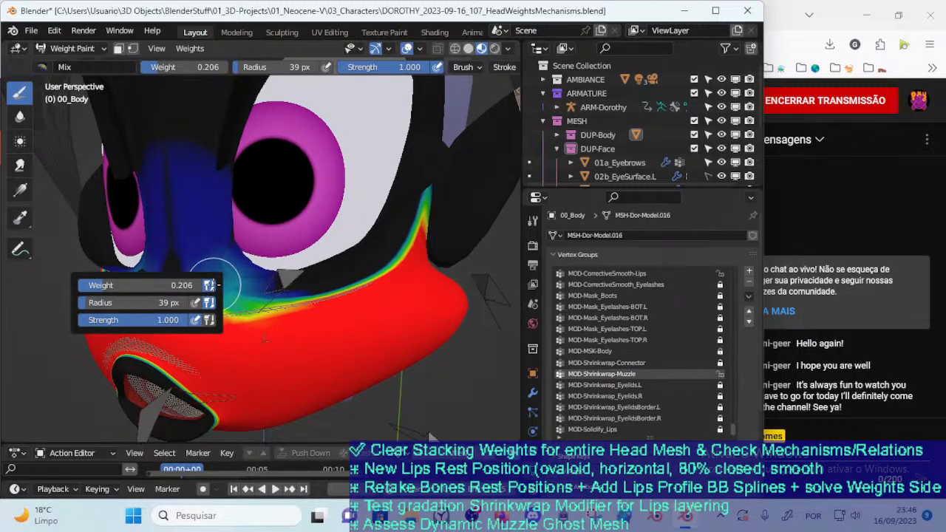
pyautogui.moveTo(304, 318); pyautogui.dragTo(259, 304)
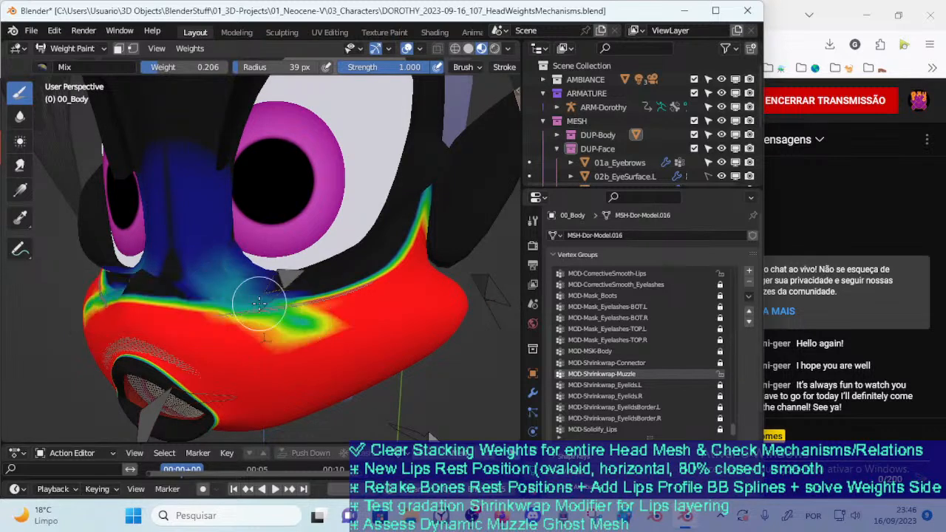
# Go back to Edit Mode and select the MOD-Shrinkwrap-Muzzle vertices to check the group's coverage around the painted nose bridge
pyautogui.rightClick(218, 273)
pyautogui.hotkey('ctrl', 'Tab')
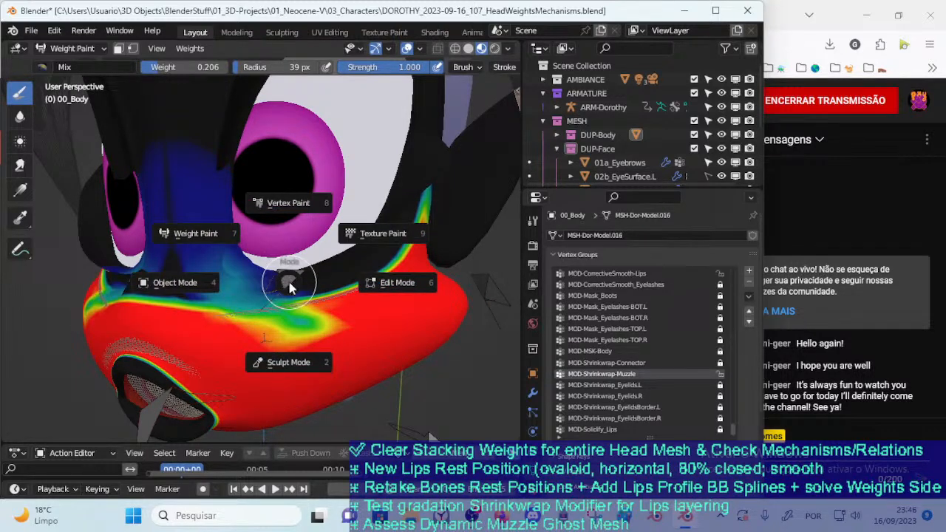
pyautogui.click(194, 281)
pyautogui.press('Tab')
pyautogui.hotkey('alt', 'a')
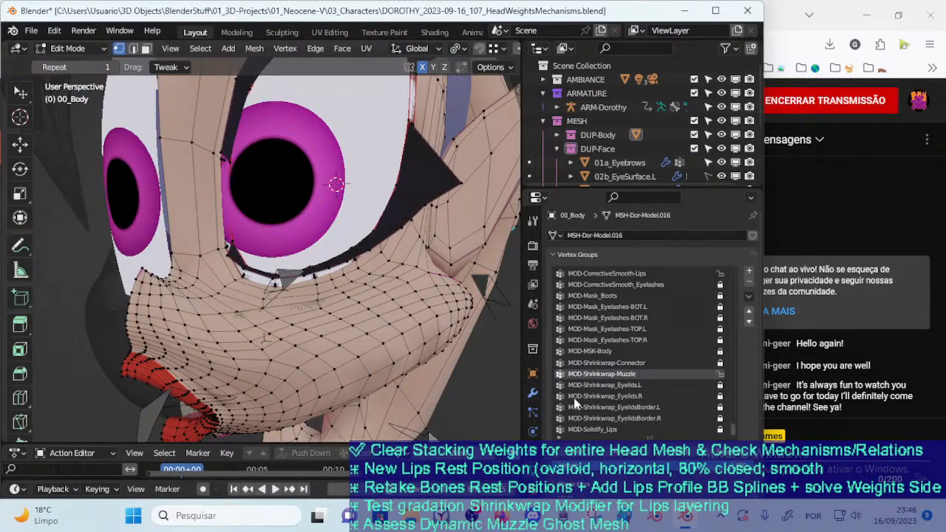
pyautogui.click(683, 455)
pyautogui.moveTo(339, 314); pyautogui.dragTo(347, 311, button='middle')
pyautogui.moveTo(270, 278); pyautogui.dragTo(235, 279, button='middle')
pyautogui.hotkey('alt', 'a')
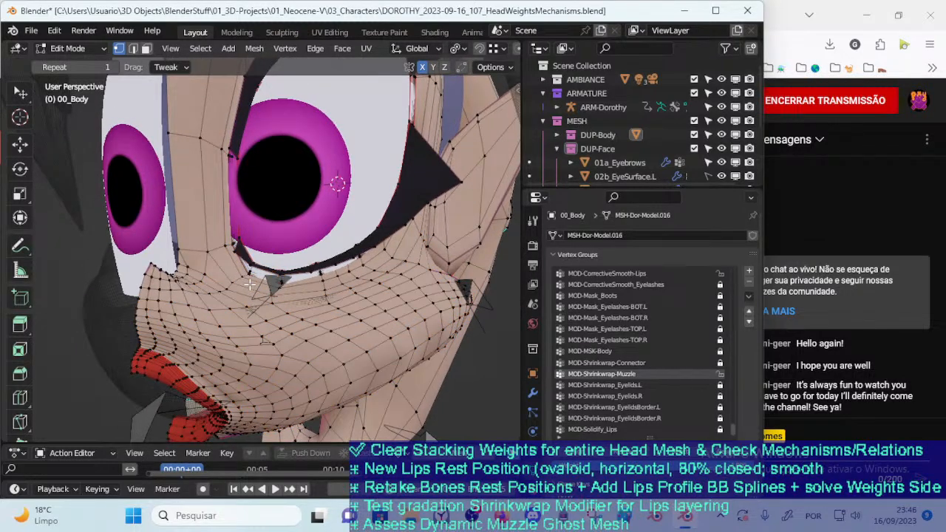
pyautogui.click(680, 457)
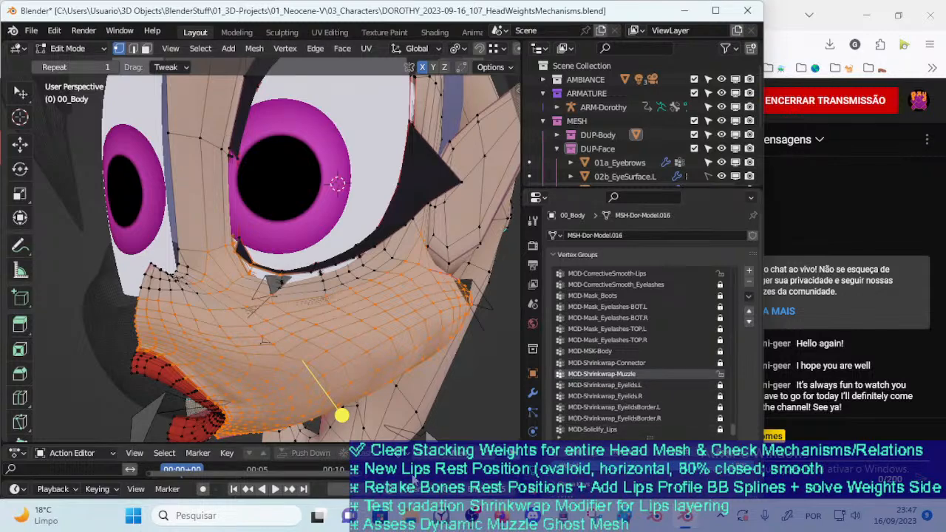
# Switch to the browser and open the To-Do-Lists spreadsheet with the Dorothy Rig tasks
pyautogui.click(502, 526)
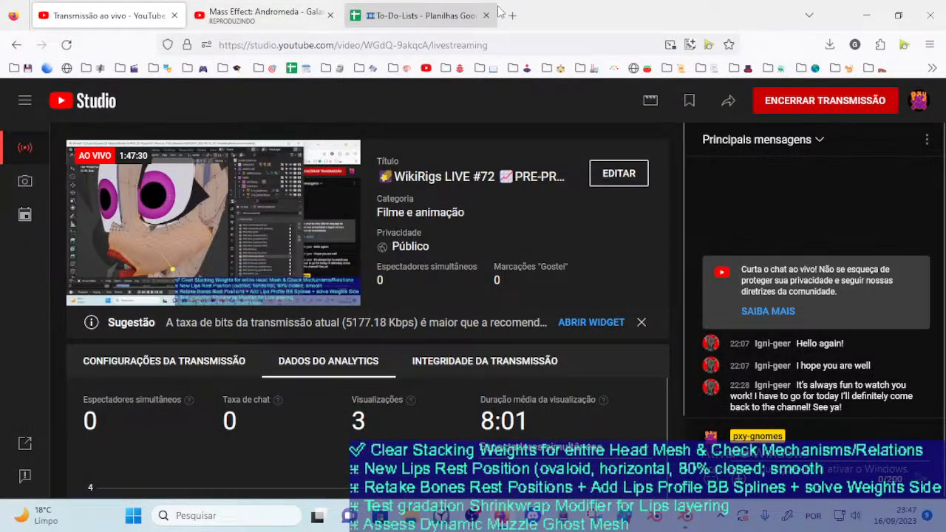
pyautogui.click(436, 12)
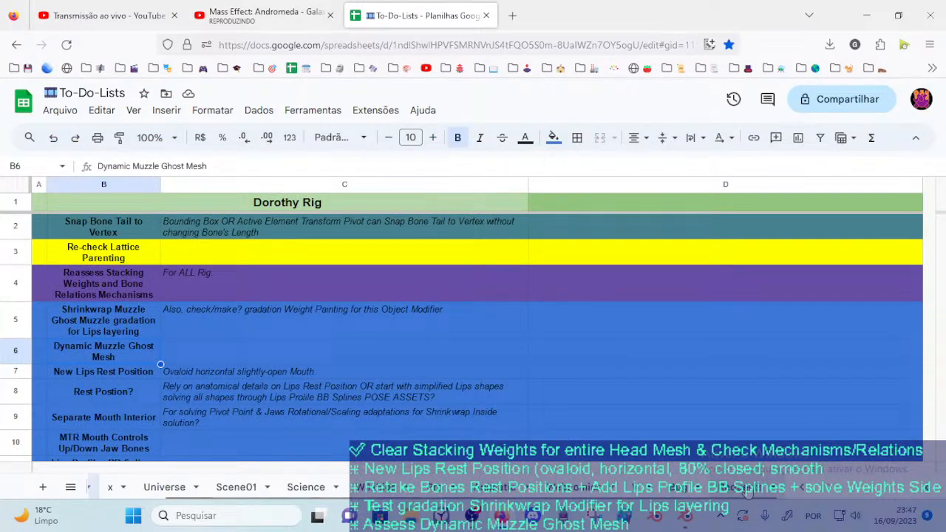
# Open the sheet listing Blender issues and enter "Vertex Groups coming from Deform Bones" in cell A8
pyautogui.click(689, 492)
pyautogui.scroll(-3, 134, 314)
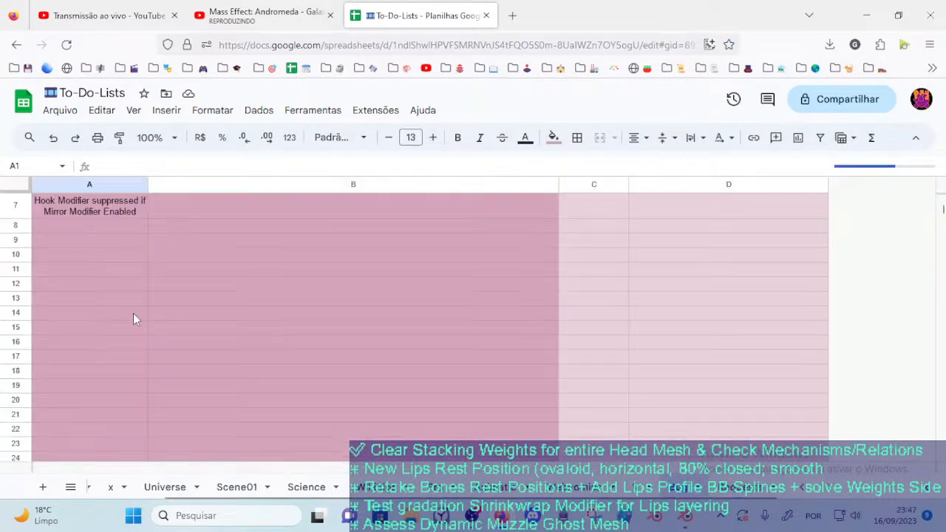
pyautogui.scroll(2, 126, 314)
pyautogui.click(82, 315)
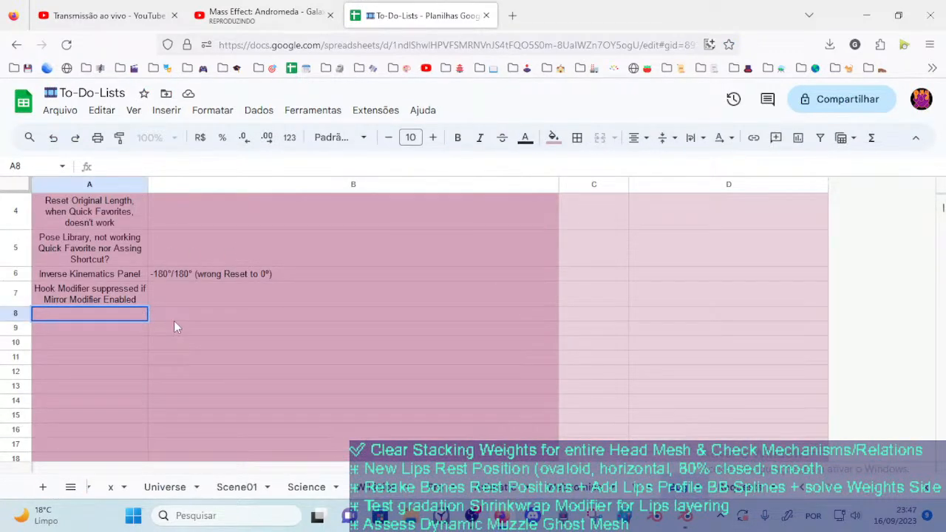
pyautogui.write('Vertex Groups')
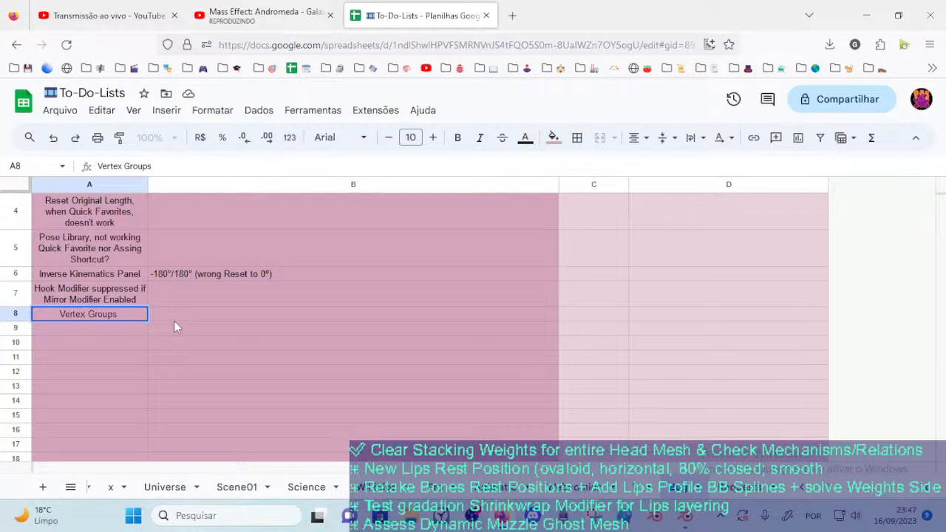
pyautogui.write(' f coming')
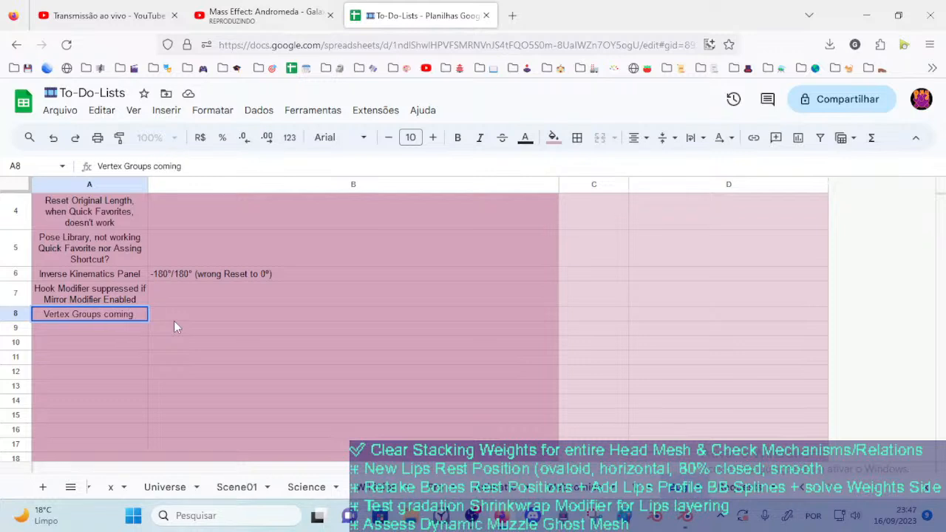
pyautogui.write(' from Aeform Bones')
# Describe the issue in cell B8 as "... do not recognize Assignment (as Edit Mode Vertex Groups Panel)"
pyautogui.click(173, 321)
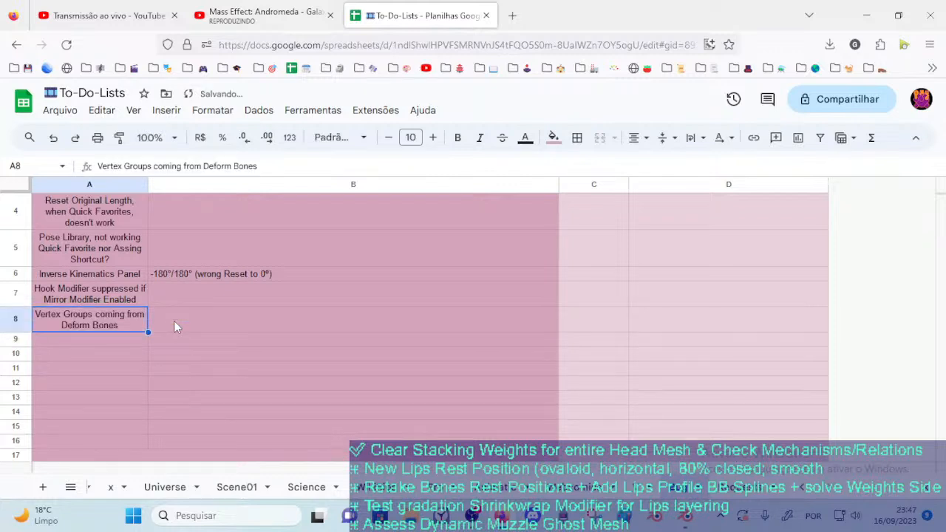
pyautogui.write('... do no')
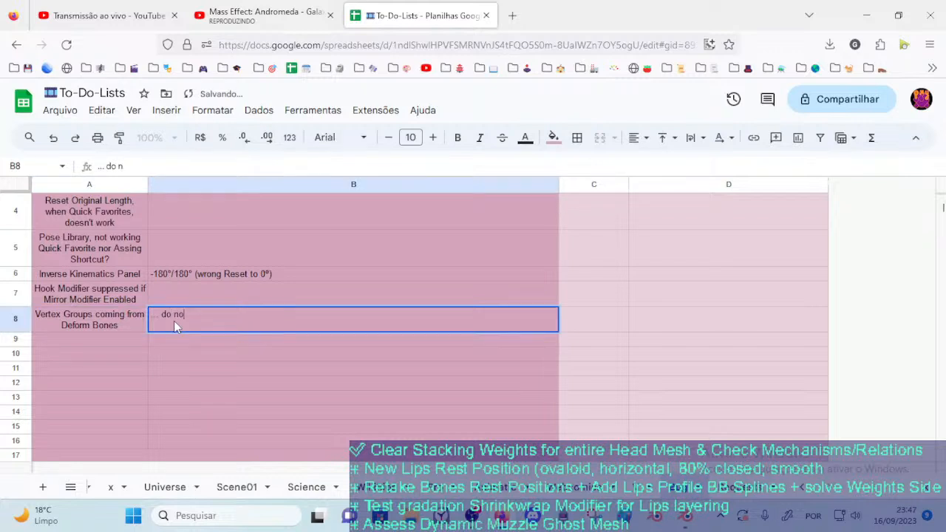
pyautogui.write('t recognize')
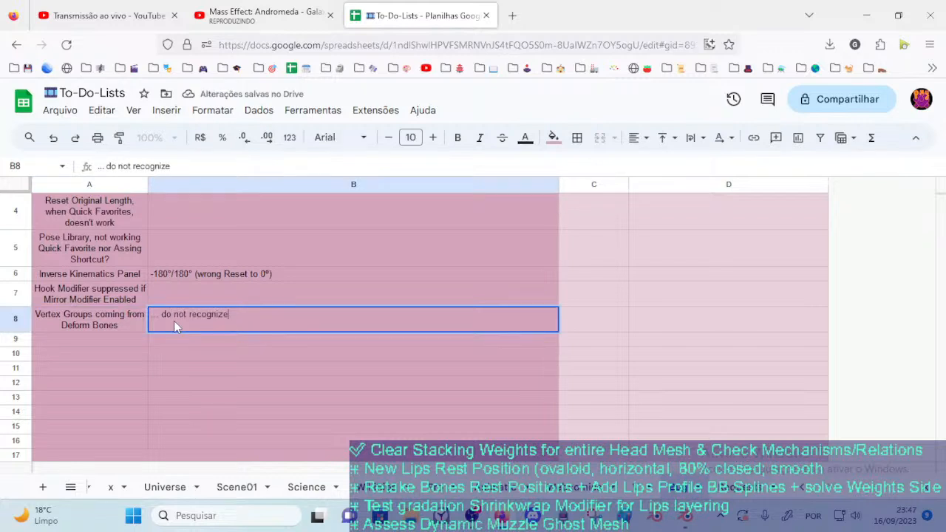
pyautogui.write(' Ass')
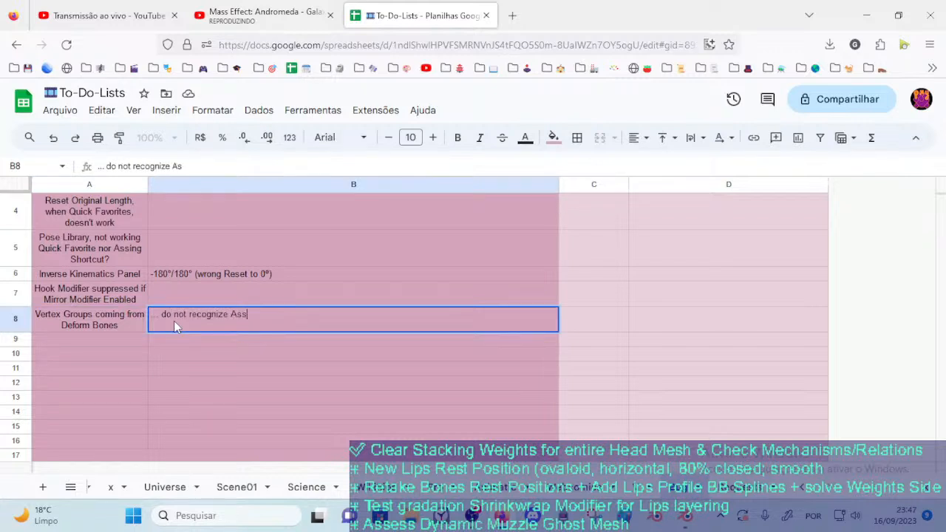
pyautogui.write('ignment t')
pyautogui.press('BackSpace')
pyautogui.write('f')
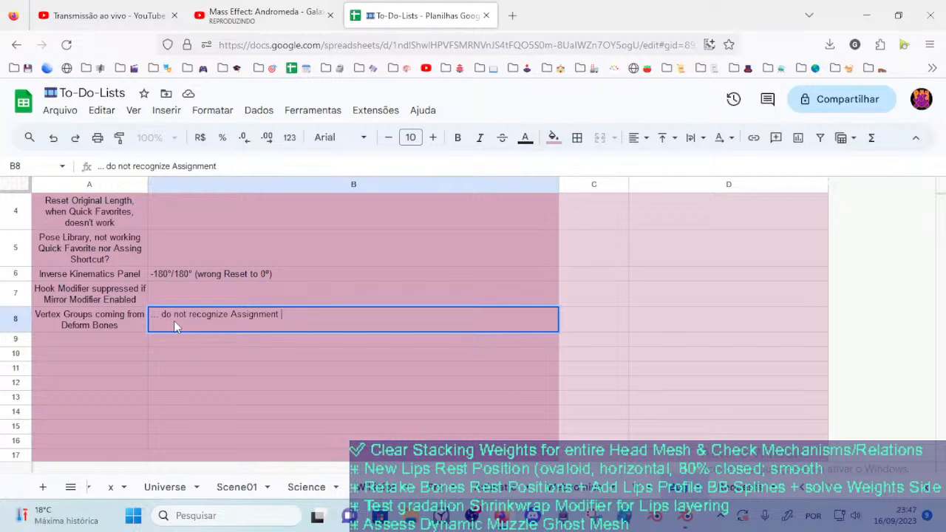
pyautogui.write('(as Edit ')
pyautogui.write('Mode')
pyautogui.write(' Vertex Groups')
pyautogui.write(' Panel)')
pyautogui.press('Return')
# Reword the parenthesis in cell B8 to "(done in Edit Mode in Vertex Groups Panel)"
pyautogui.press('Up')
pyautogui.press('F2')
pyautogui.hotkey('ctrl', 'Left')
pyautogui.hotkey('ctrl', 'Left')
pyautogui.hotkey('ctrl', 'Left')
pyautogui.hotkey('ctrl', 'Left')
pyautogui.press('Left')
pyautogui.press('BackSpace')
pyautogui.press('BackSpace')
pyautogui.write('done in')
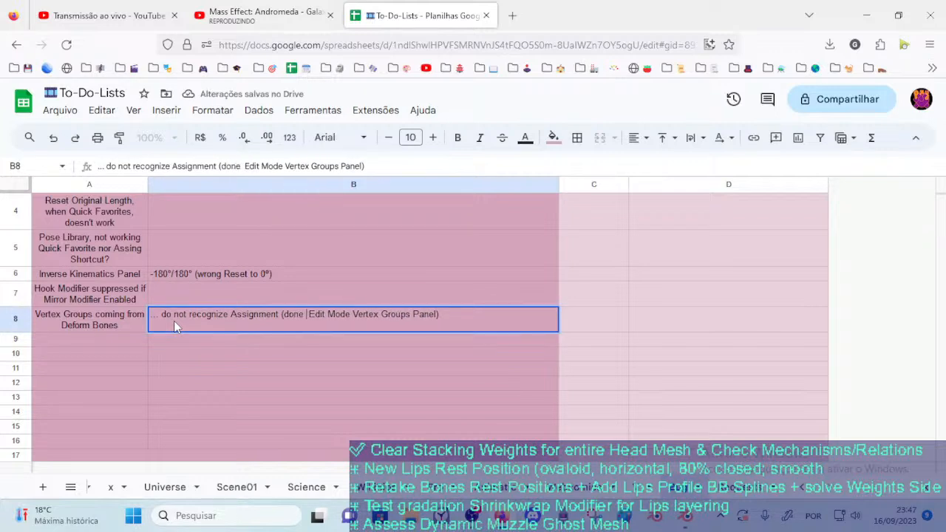
pyautogui.hotkey('ctrl', 'Right')
pyautogui.hotkey('ctrl', 'Right')
pyautogui.write('in')
pyautogui.press('Return')
pyautogui.press('Up')
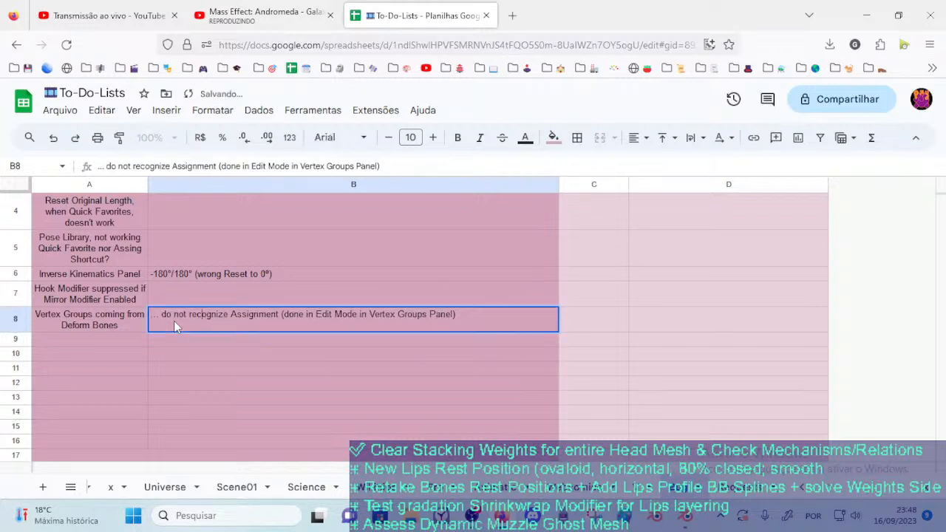
pyautogui.write('; ')
pyautogui.write('a')
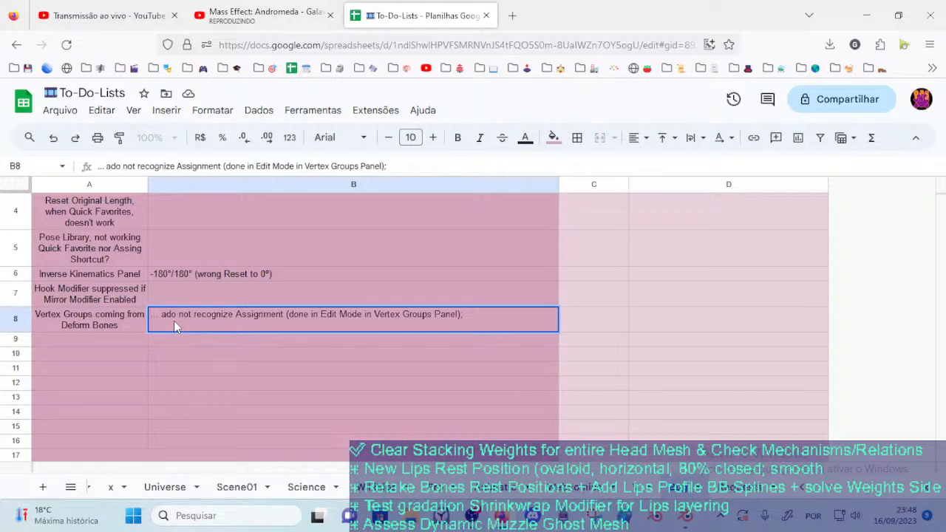
pyautogui.press('BackSpace')
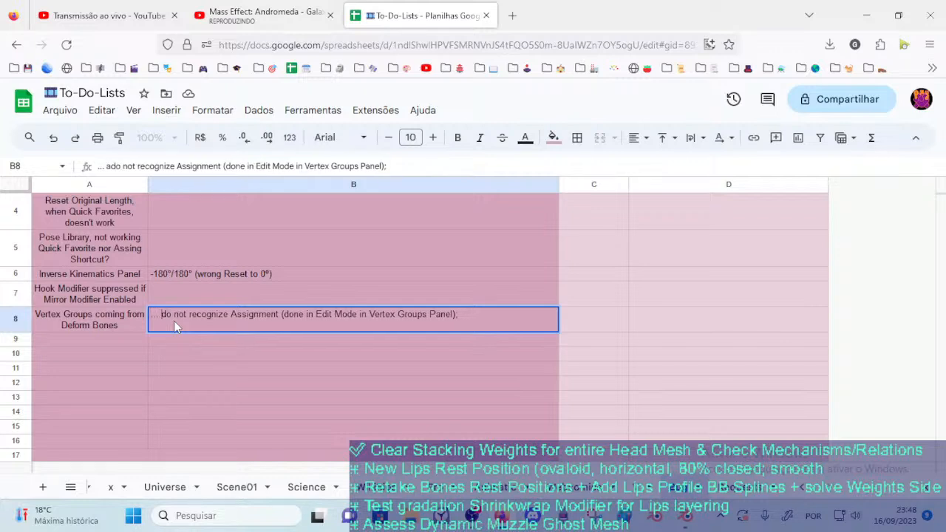
pyautogui.press('BackSpace')
pyautogui.press('BackSpace')
pyautogui.write(': they')
pyautogui.press('BackSpace')
pyautogui.press('BackSpace')
pyautogui.press('BackSpace')
pyautogui.press('BackSpace')
pyautogui.press('BackSpace')
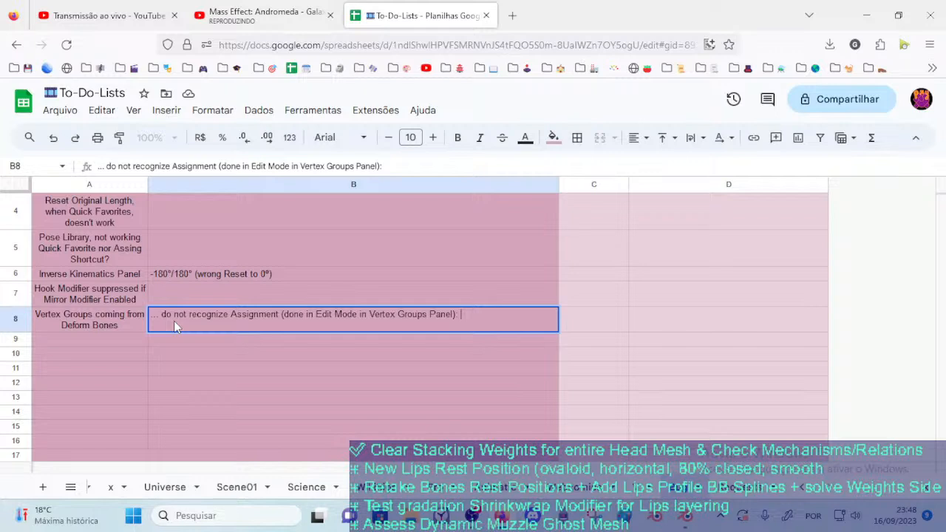
# Append "Normal Vertex Groups will get Assigned Vertices even from Weight Paint Mode." as a second sentence to the note in cell B8
pyautogui.write('Normal')
pyautogui.write(' Vertex Grou')
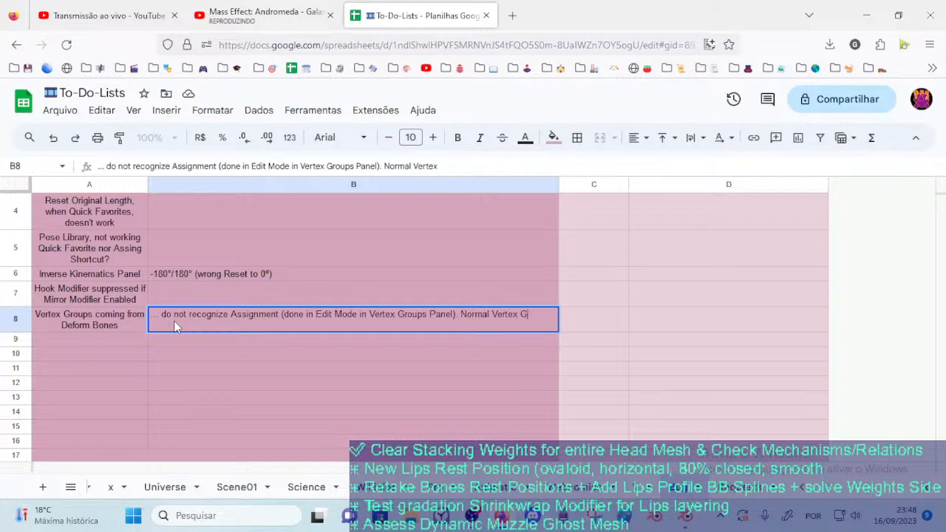
pyautogui.write('ps will')
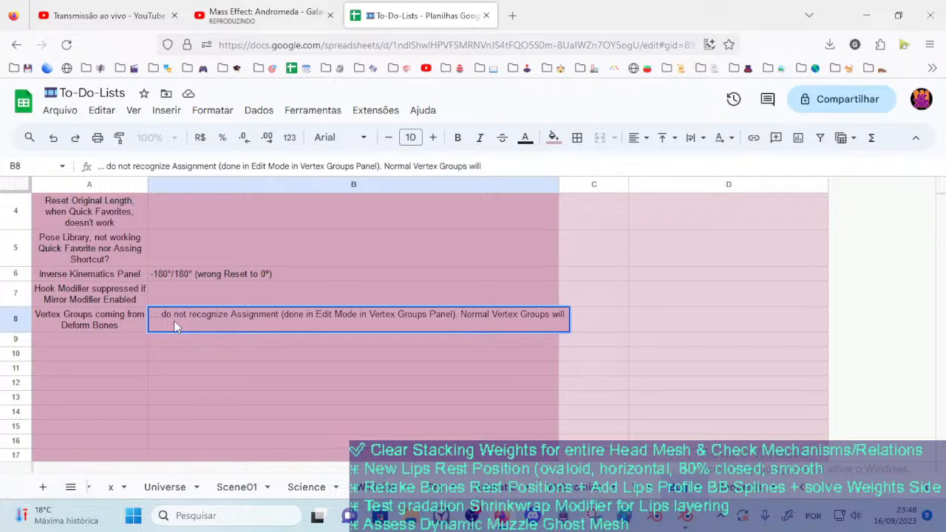
pyautogui.write(' get Assigned')
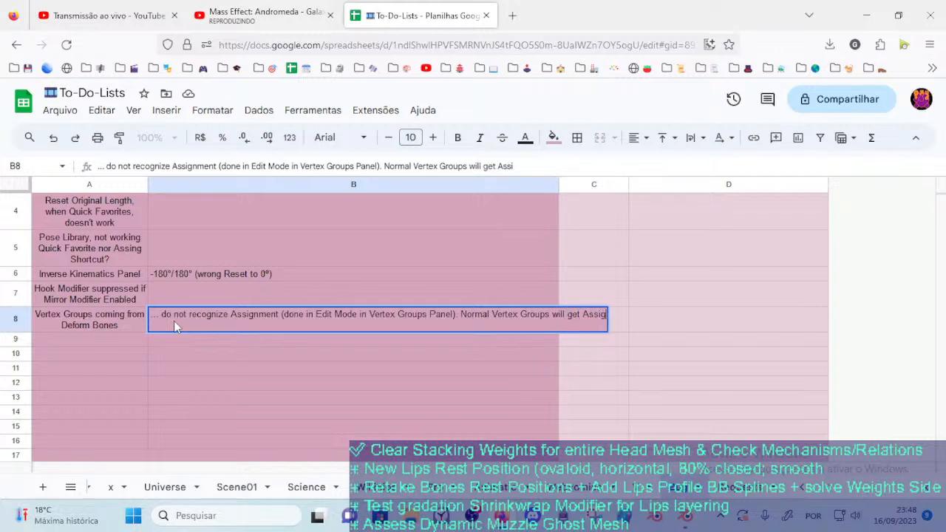
pyautogui.write(' Vertices')
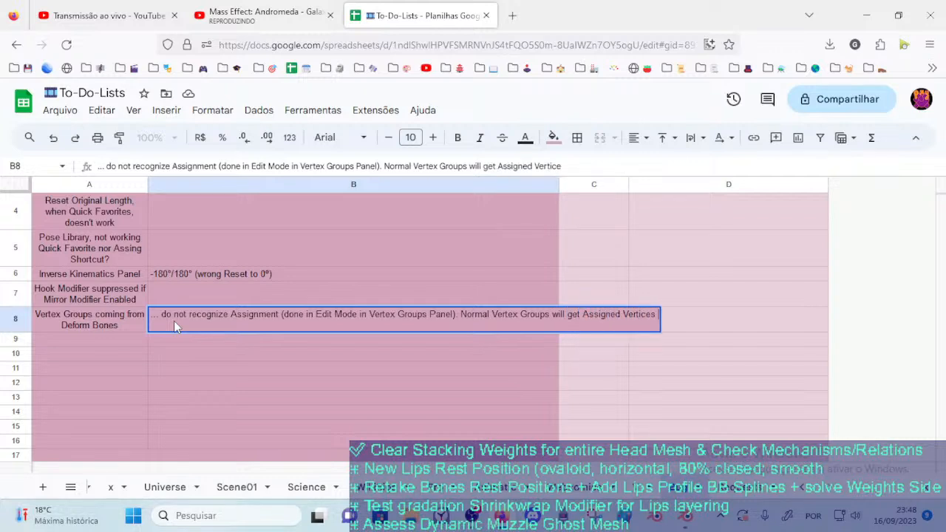
pyautogui.write(' even from')
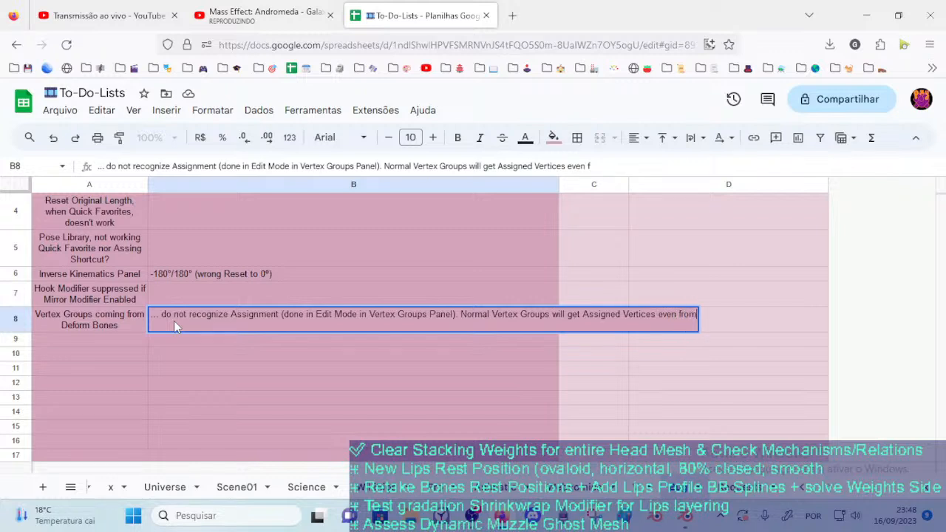
pyautogui.write(' Weight P')
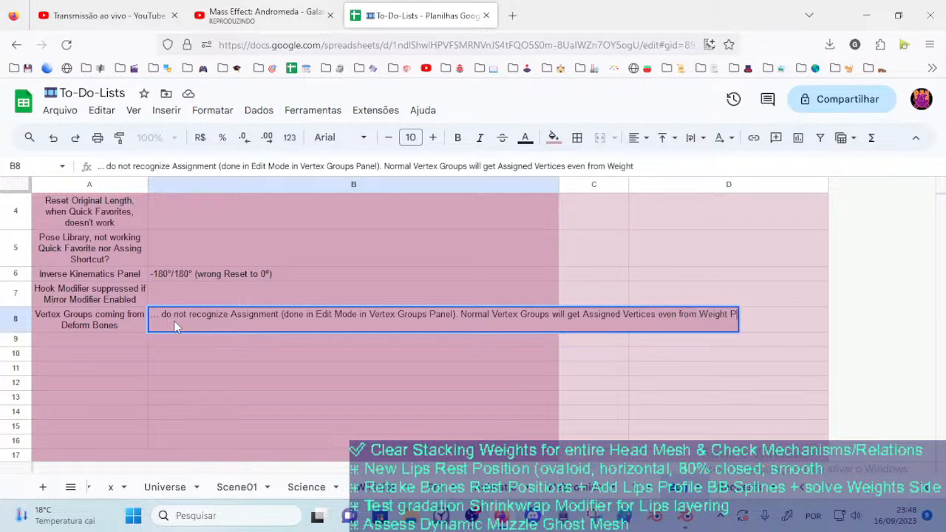
pyautogui.write('aint Mode')
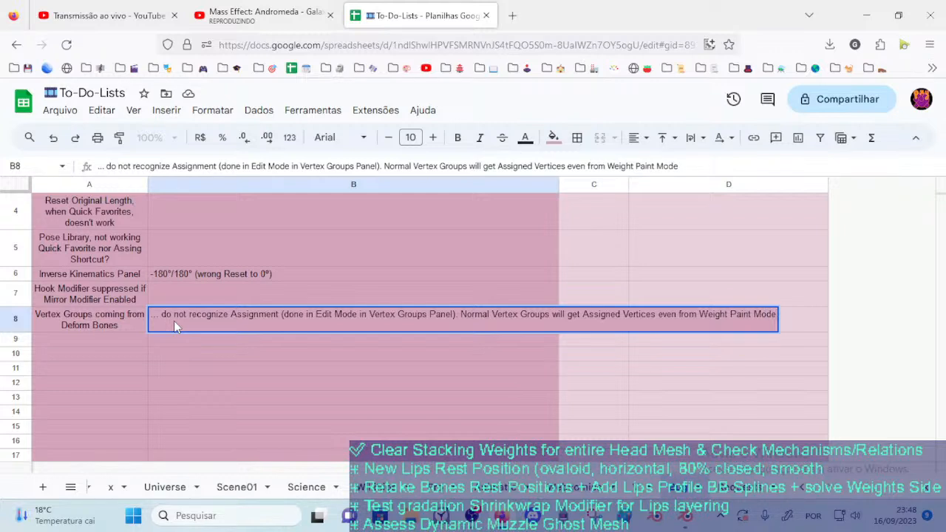
pyautogui.press('Return')
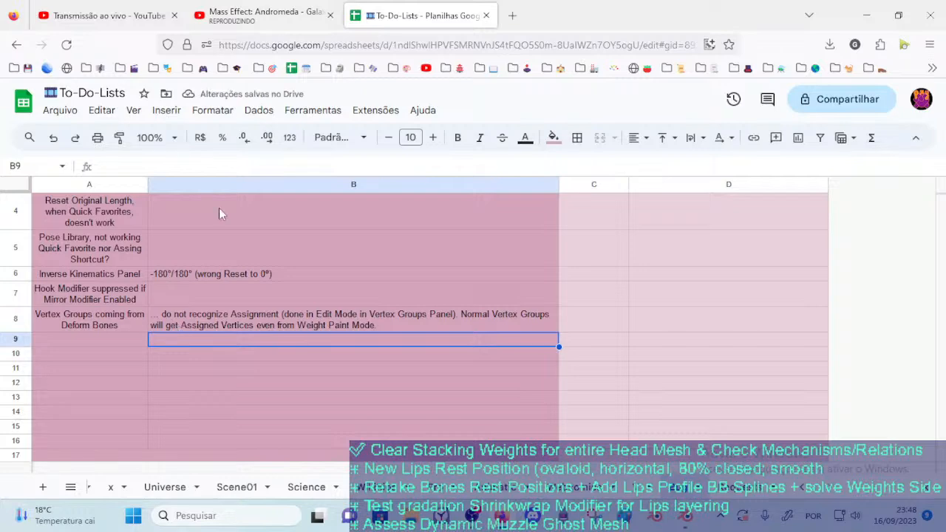
# Close the To-Do-Lists spreadsheet and return to Blender to look over the selected muzzle vertices
pyautogui.click(486, 16)
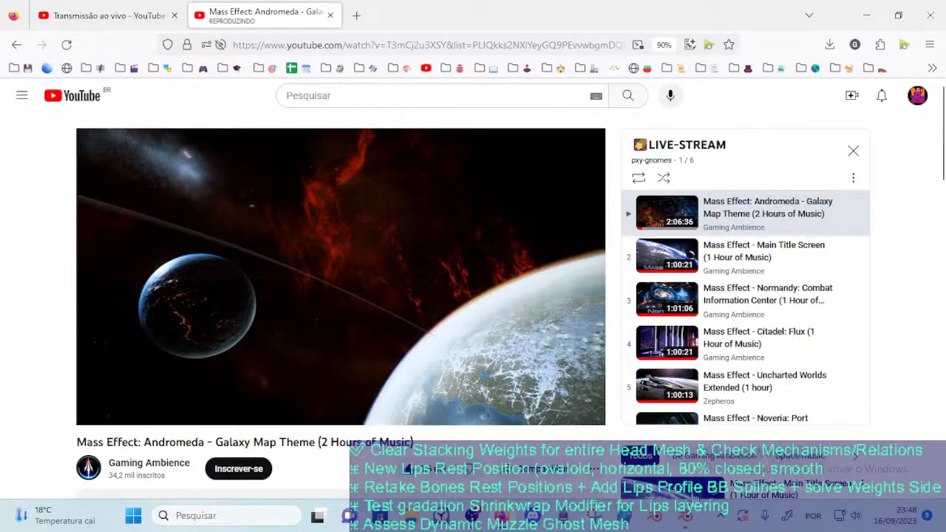
pyautogui.hotkey('alt', 'Tab')
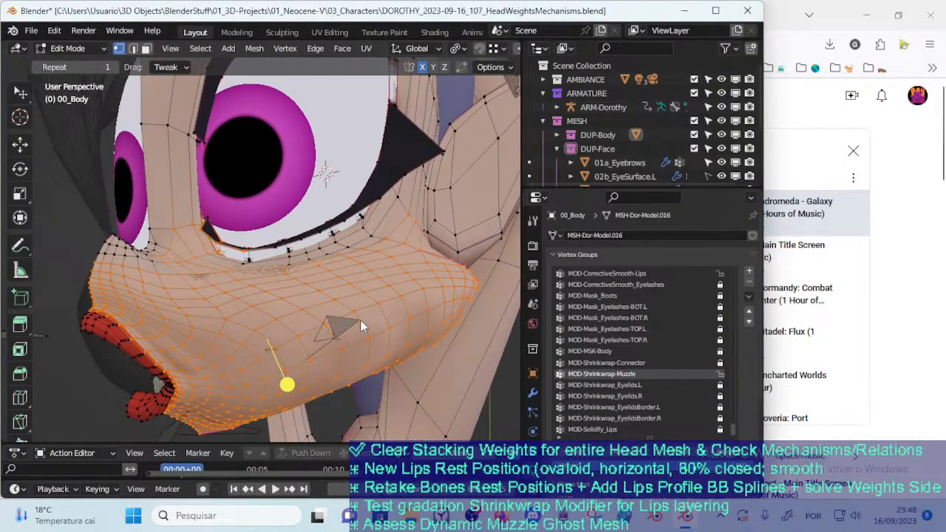
pyautogui.moveTo(364, 331); pyautogui.dragTo(309, 321, button='middle')
pyautogui.scroll(2, 347, 295)
pyautogui.scroll(-1, 324, 315)
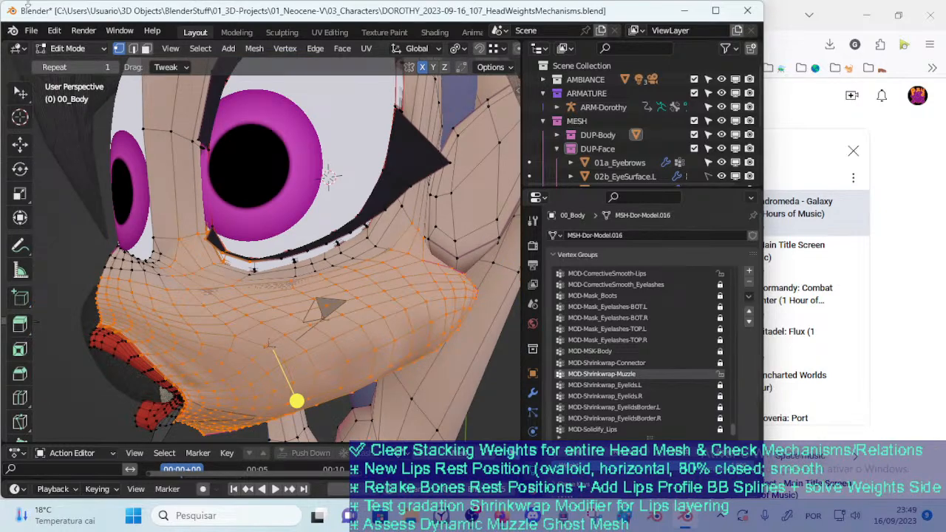
# Reopen DOROTHY_2023-09-16_107_HeadWeightsMechanisms.blend without saving the current changes
pyautogui.click(31, 30)
pyautogui.click(58, 60)
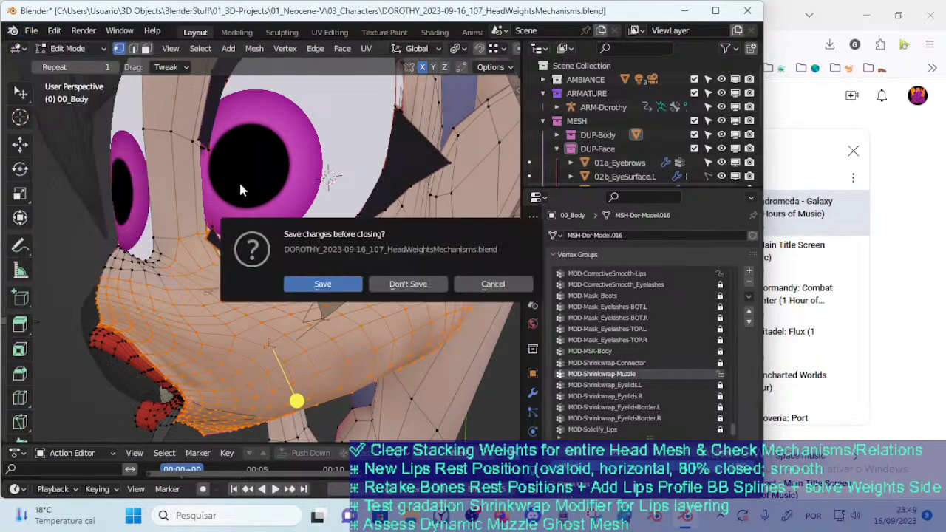
pyautogui.click(409, 282)
pyautogui.doubleClick(293, 155)
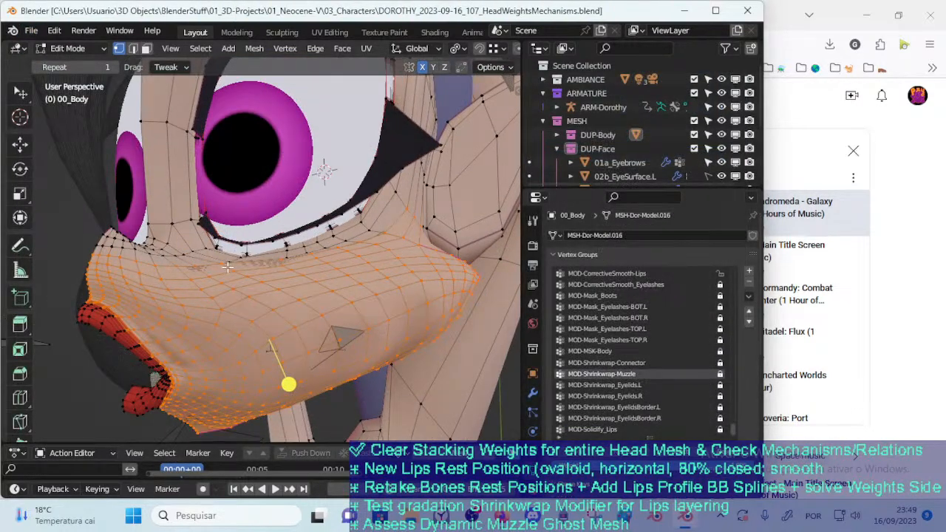
# Deselect all muzzle vertices and switch 00_Body to Object Mode to view the face and open mouth
pyautogui.scroll(2, 226, 265)
pyautogui.hotkey('alt', 'a')
pyautogui.click(657, 453)
pyautogui.moveTo(258, 322)
pyautogui.mouseDown(button='middle')
pyautogui.moveTo(274, 320)
pyautogui.moveTo(249, 338)
pyautogui.moveTo(307, 313)
pyautogui.moveTo(274, 321)
pyautogui.mouseUp(button='middle')
pyautogui.hotkey('ctrl', 'Tab')
pyautogui.press('7')
pyautogui.hotkey('ctrl', 'Tab')
pyautogui.press('4')
pyautogui.press('Tab')
pyautogui.press('Tab')
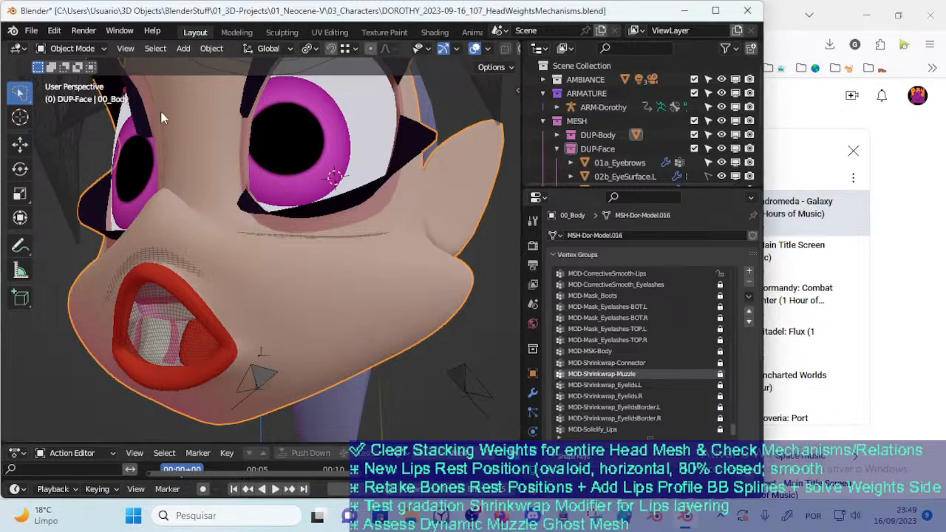
# Open MouthKirby.blend from the 02_3D-Lab folder without saving the Dorothy file
pyautogui.click(31, 31)
pyautogui.click(45, 302)
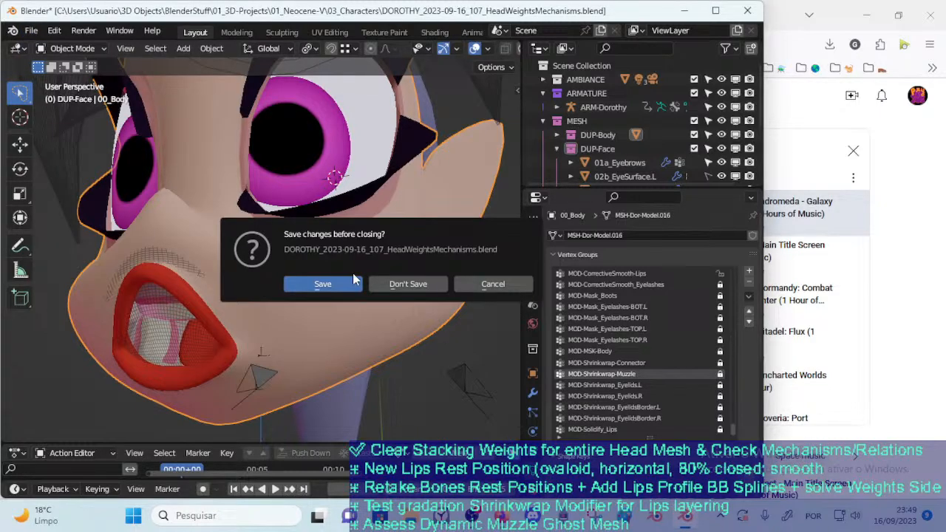
pyautogui.click(402, 285)
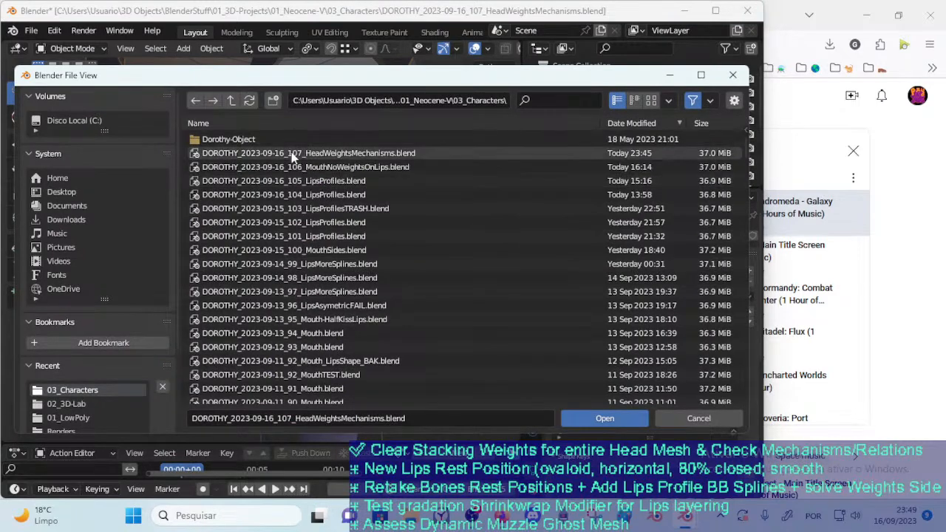
pyautogui.click(89, 404)
pyautogui.doubleClick(248, 193)
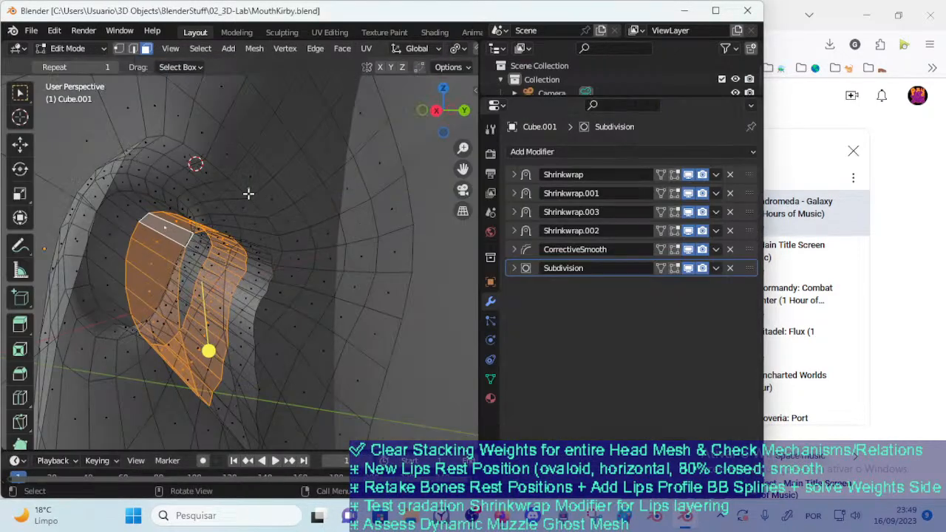
# Deselect all faces of Cube.001 and expand its four Shrinkwrap modifiers to review their snap modes, offsets and vertex groups
pyautogui.moveTo(346, 278); pyautogui.dragTo(369, 308, button='middle')
pyautogui.hotkey('alt', 'a')
pyautogui.scroll(1, 360, 260)
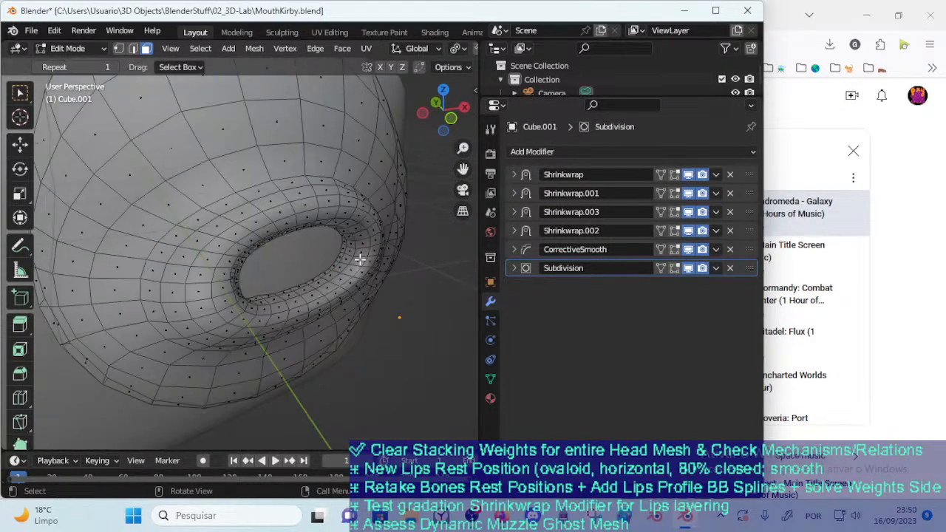
pyautogui.click(515, 232)
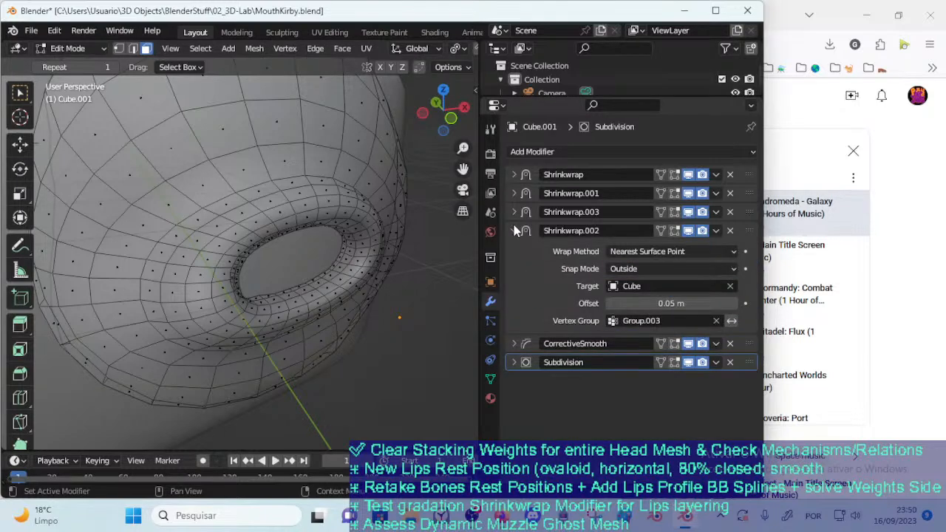
pyautogui.click(514, 212)
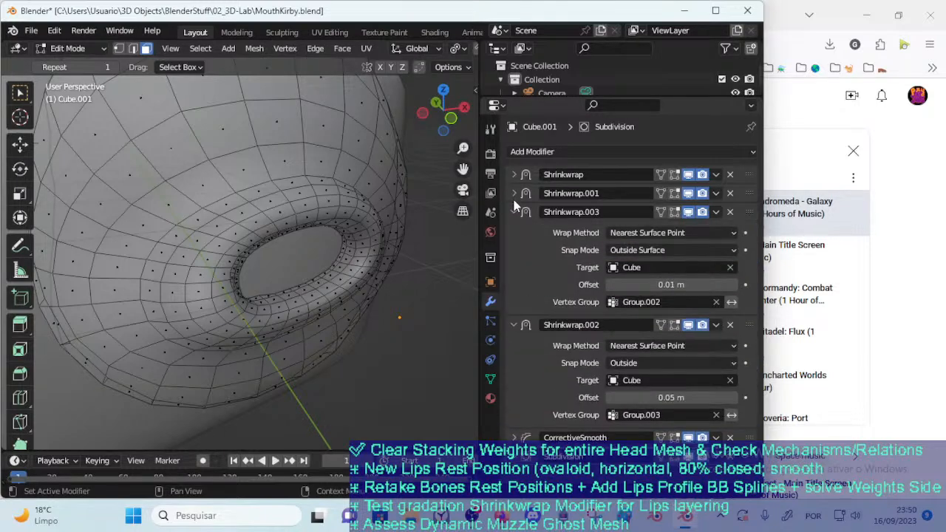
pyautogui.click(514, 193)
pyautogui.click(515, 174)
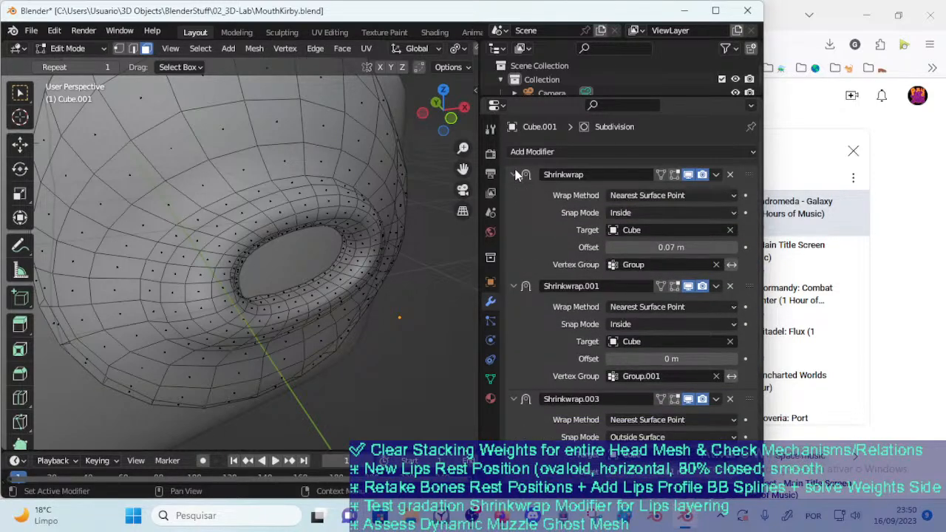
# Switch Cube.001 from Edit Mode to Object Mode to view the mouth piece wrapped on the Cube
pyautogui.scroll(-3, 332, 274)
pyautogui.hotkey('ctrl', 'Tab')
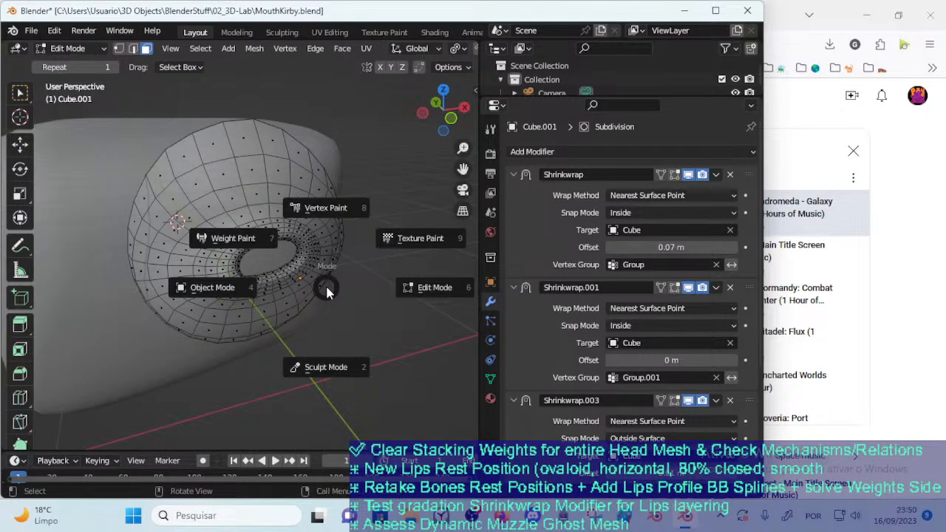
pyautogui.click(312, 297)
pyautogui.moveTo(319, 337); pyautogui.dragTo(297, 314, button='middle')
pyautogui.keyDown('shift'); pyautogui.moveTo(209, 304); pyautogui.dragTo(333, 287, button='middle'); pyautogui.keyUp('shift')
pyautogui.moveTo(332, 287); pyautogui.dragTo(316, 311, button='middle')
pyautogui.scroll(-1, 317, 311)
# Select Cube.001 and examine from the side how it sits on the front of the Cube
pyautogui.click(273, 213)
pyautogui.moveTo(273, 213); pyautogui.dragTo(156, 218, button='middle')
pyautogui.click(251, 225)
pyautogui.moveTo(218, 225); pyautogui.dragTo(224, 207, button='middle')
pyautogui.scroll(-4, 221, 208)
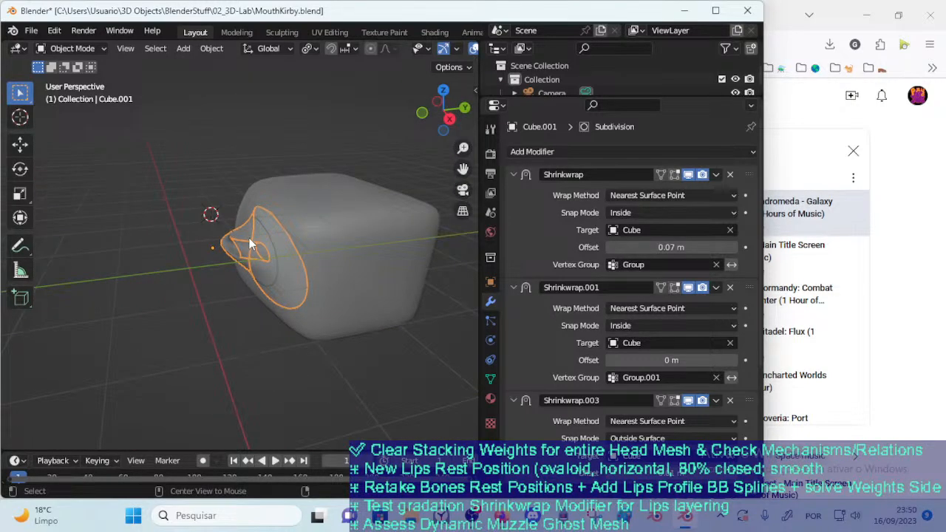
pyautogui.moveTo(262, 268); pyautogui.dragTo(253, 270, button='middle')
pyautogui.hotkey('ctrl', 'Tab')
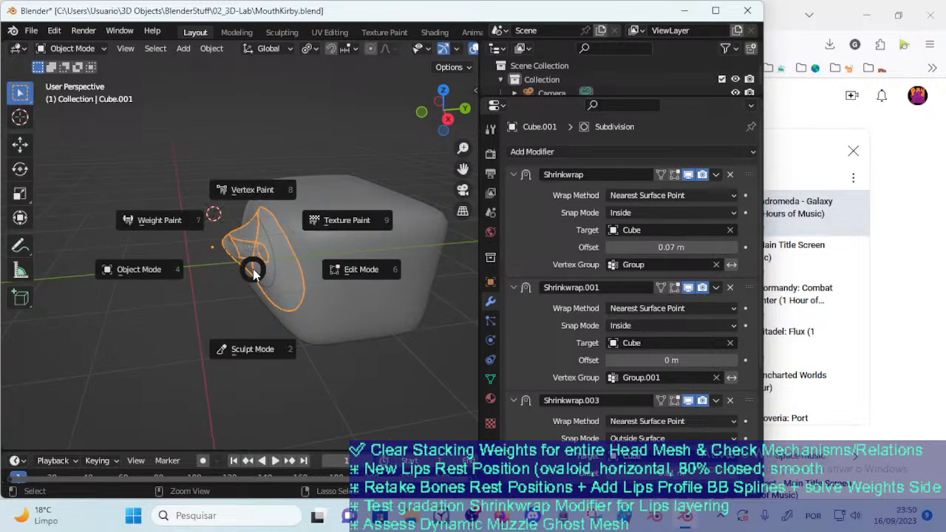
pyautogui.press('Escape')
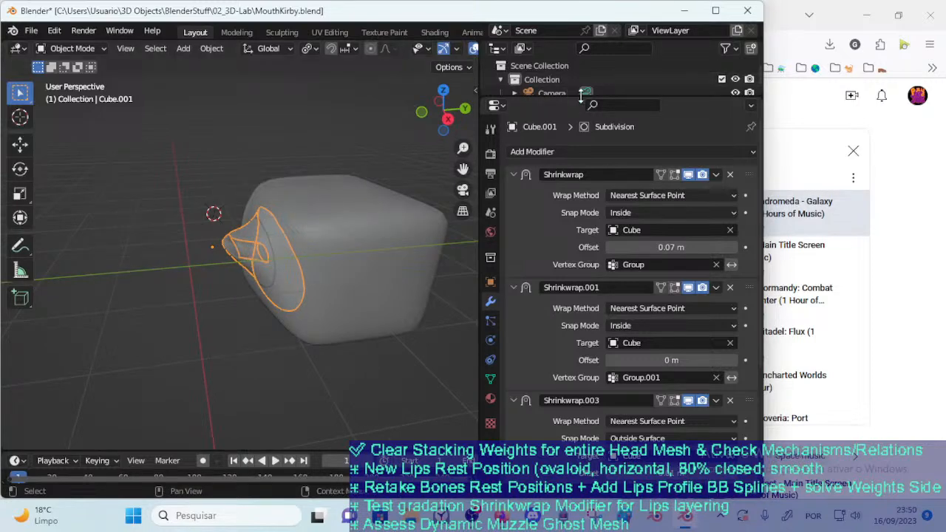
# Enlarge the object list and try pulling Cube.001 away from the Cube, then cancel the move
pyautogui.moveTo(577, 99); pyautogui.dragTo(577, 158)
pyautogui.moveTo(331, 200); pyautogui.dragTo(280, 220, button='middle')
pyautogui.click(244, 243)
pyautogui.click(244, 243)
pyautogui.press('g')
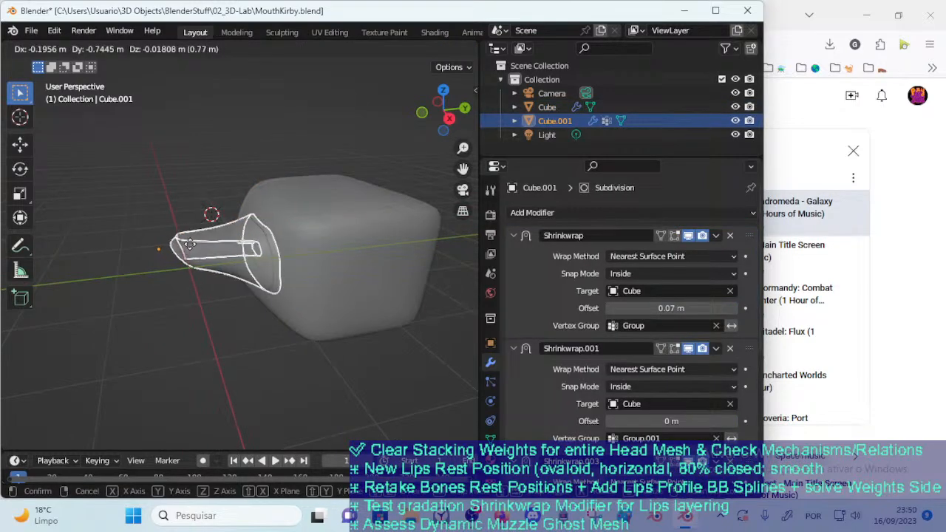
pyautogui.rightClick(214, 265)
# Move Cube.001 sideways across the front of the Cube to test how its Shrinkwrap layers follow
pyautogui.scroll(2, 214, 265)
pyautogui.hotkey('alt', 'z')
pyautogui.moveTo(214, 269); pyautogui.dragTo(347, 260, button='middle')
pyautogui.moveTo(249, 244); pyautogui.dragTo(176, 284, button='middle')
pyautogui.press('g')
pyautogui.click(165, 283)
pyautogui.press('g')
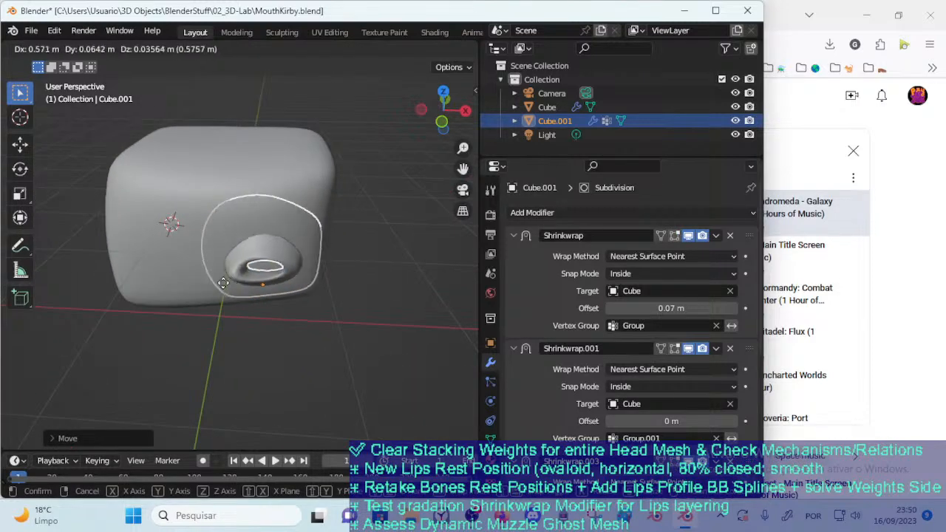
pyautogui.click(326, 273)
# Alternately rotate and move Cube.001 over the Cube's surface to test the Shrinkwrap at different angles and positions
pyautogui.press('r')
pyautogui.moveTo(331, 274); pyautogui.dragTo(316, 320, button='middle')
pyautogui.click(305, 320)
pyautogui.press('r')
pyautogui.click(248, 265)
pyautogui.press('g')
pyautogui.click(225, 296)
pyautogui.moveTo(226, 297); pyautogui.dragTo(280, 277, button='middle')
pyautogui.press('r')
pyautogui.click(295, 297)
pyautogui.press('g')
pyautogui.click(213, 307)
pyautogui.press('r')
pyautogui.moveTo(211, 306); pyautogui.dragTo(299, 206, button='middle')
pyautogui.click(282, 308)
pyautogui.press('g')
pyautogui.click(246, 356)
pyautogui.press('r')
pyautogui.click(265, 292)
pyautogui.press('g')
pyautogui.click(229, 311)
pyautogui.moveTo(227, 313); pyautogui.dragTo(210, 339, button='middle')
pyautogui.press('r')
pyautogui.click(205, 362)
pyautogui.press('g')
pyautogui.click(323, 284)
# Pull Cube.001 outward from the Cube and push it back toward the surface
pyautogui.press('g')
pyautogui.moveTo(289, 294); pyautogui.dragTo(309, 248, button='middle')
pyautogui.click(292, 272)
pyautogui.press('g')
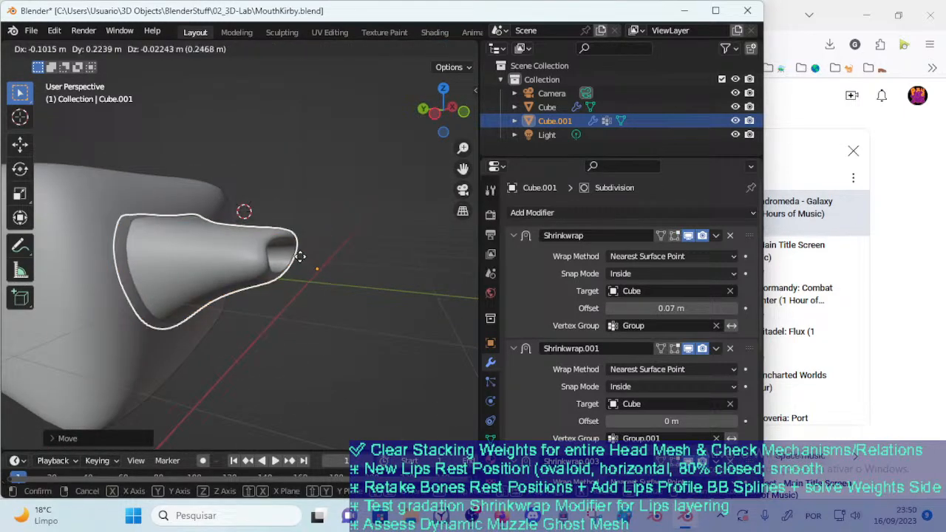
pyautogui.click(196, 280)
pyautogui.moveTo(196, 280); pyautogui.dragTo(148, 310, button='middle')
pyautogui.scroll(-4, 425, 50)
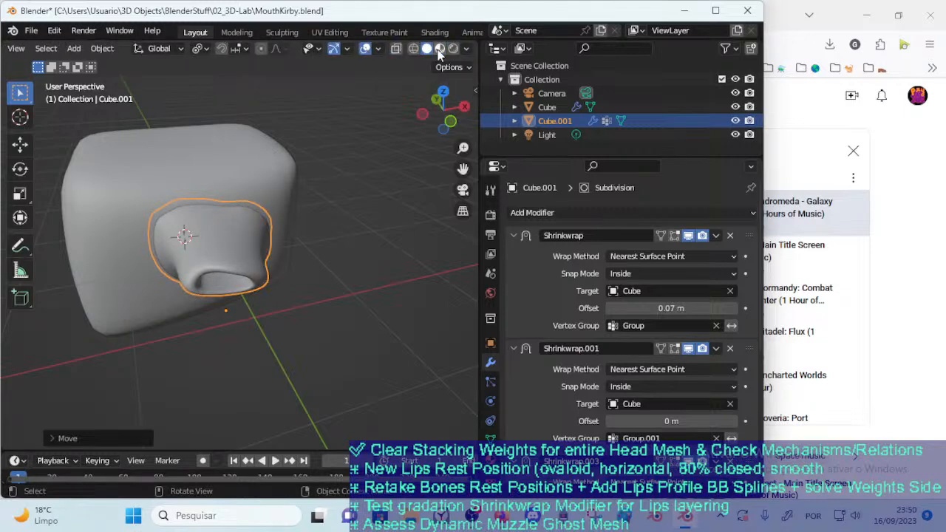
# Set the viewport shading to Material Preview, push Cube.001 toward the Cube and deselect it
pyautogui.click(439, 50)
pyautogui.moveTo(86, 263); pyautogui.dragTo(199, 255, button='middle')
pyautogui.press('g')
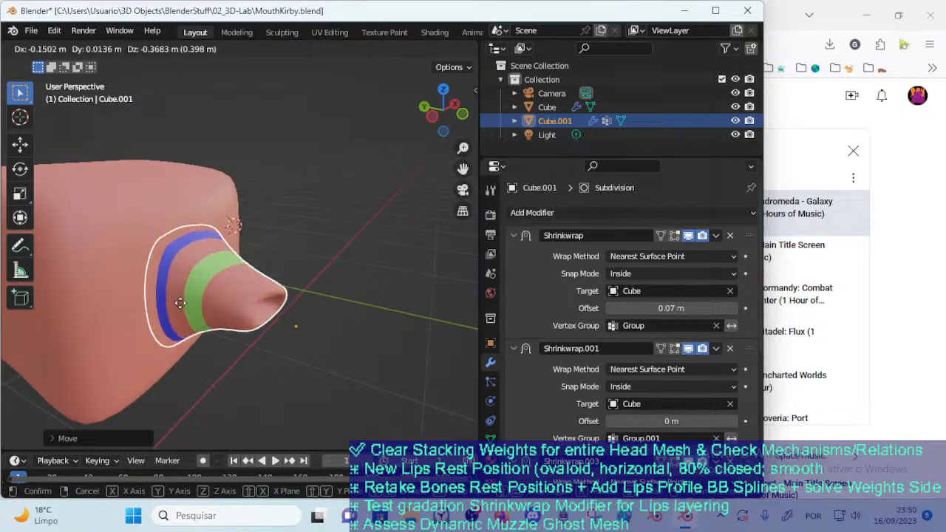
pyautogui.click(165, 300)
pyautogui.hotkey('alt', 'a')
pyautogui.moveTo(226, 290); pyautogui.dragTo(287, 279, button='middle')
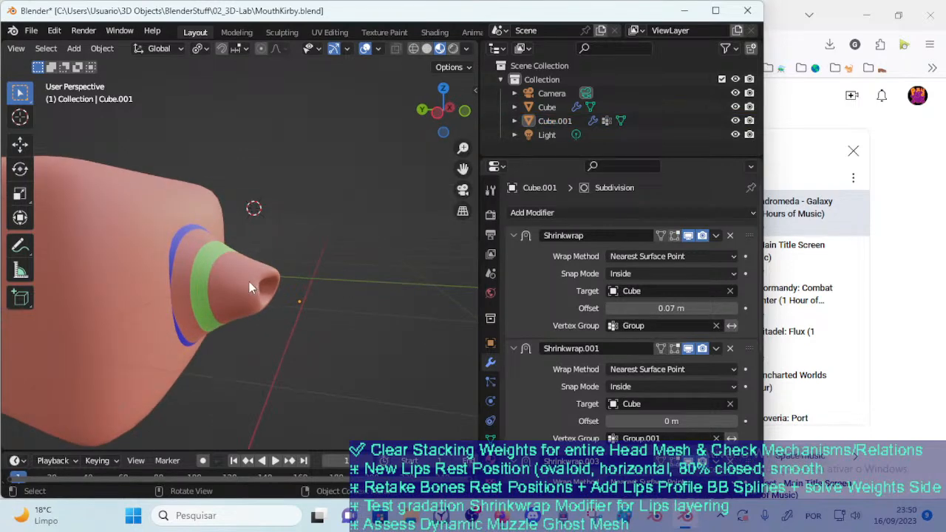
# Select Cube.001 again and move it outward from the Cube to stretch the coloured bands
pyautogui.click(251, 282)
pyautogui.press('g')
pyautogui.click(295, 260)
pyautogui.click(313, 332)
pyautogui.moveTo(313, 333); pyautogui.dragTo(291, 384, button='middle')
pyautogui.click(257, 298)
pyautogui.press('g')
pyautogui.click(356, 346)
# Push Cube.001 back into the Cube so the blue band sinks into the surface, and deselect it
pyautogui.moveTo(285, 350); pyautogui.dragTo(239, 325, button='middle')
pyautogui.scroll(4, 271, 298)
pyautogui.click(269, 425)
pyautogui.click(367, 325)
pyautogui.press('g')
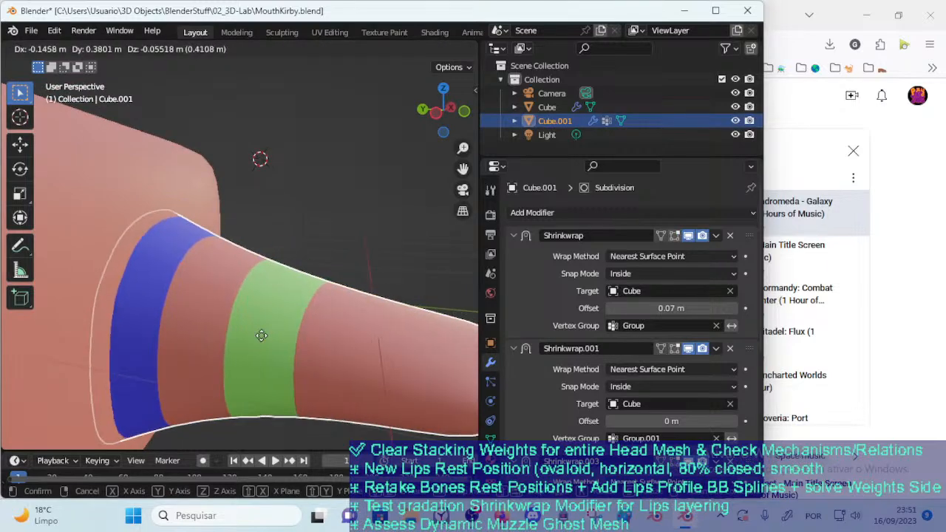
pyautogui.click(94, 297)
pyautogui.click(361, 314)
pyautogui.scroll(-3, 362, 314)
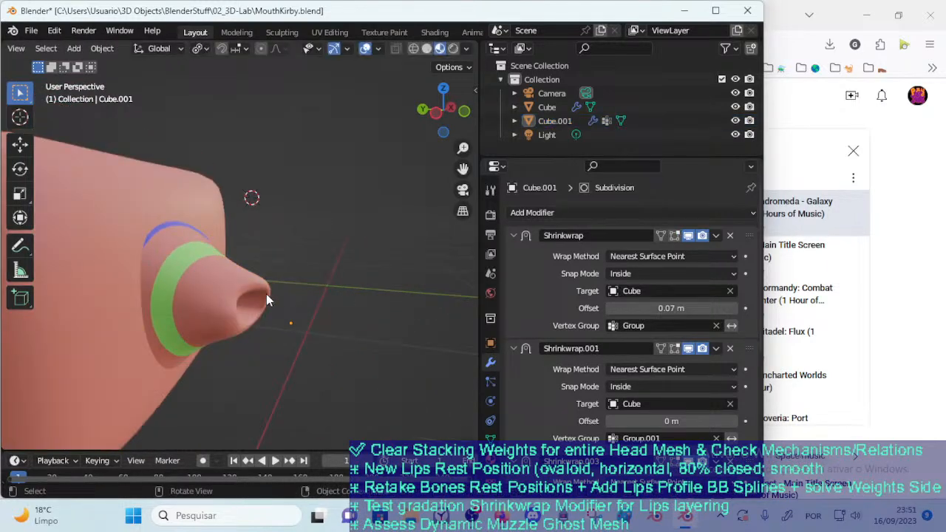
# Pull Cube.001 out of the Cube and examine the blue and green bands at close range
pyautogui.click(255, 310)
pyautogui.press('g')
pyautogui.click(327, 325)
pyautogui.moveTo(325, 325); pyautogui.dragTo(310, 352, button='middle')
pyautogui.moveTo(280, 323); pyautogui.dragTo(335, 338, button='middle')
pyautogui.scroll(4, 335, 338)
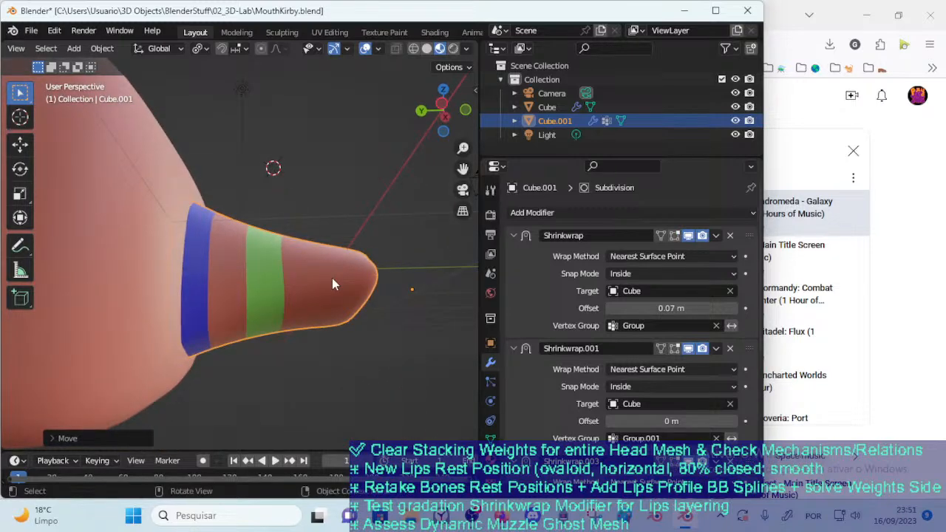
pyautogui.scroll(2, 331, 284)
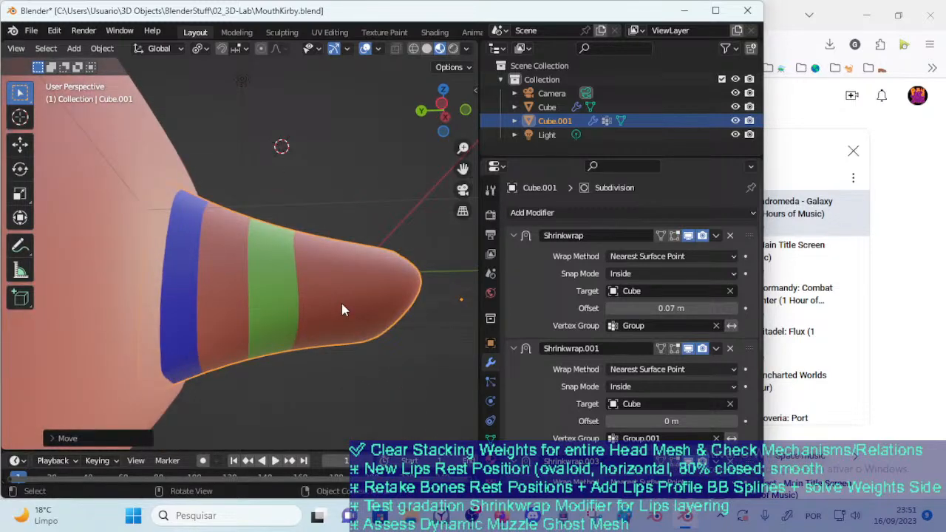
pyautogui.moveTo(360, 241); pyautogui.dragTo(278, 306, button='middle')
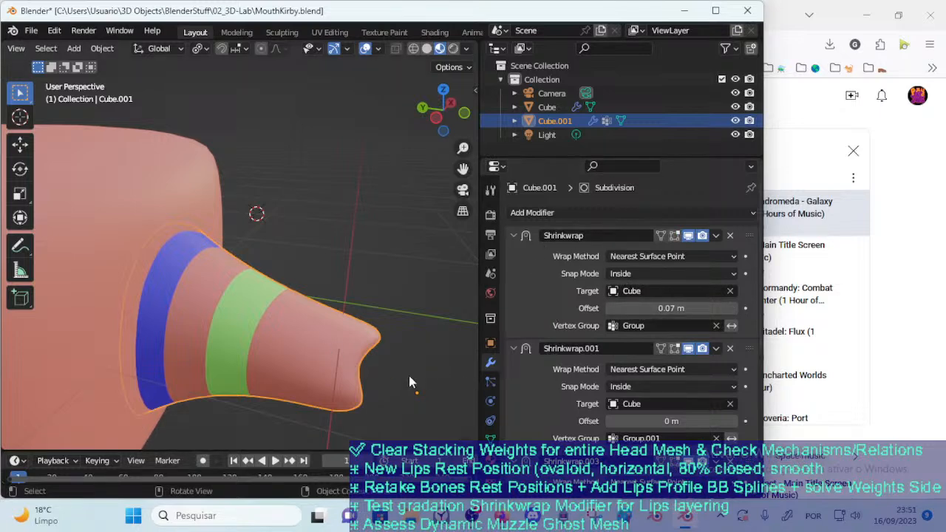
# Enter Edit Mode on Cube.001, display its vertex groups and enlarge their list
pyautogui.press('Tab')
pyautogui.click(490, 438)
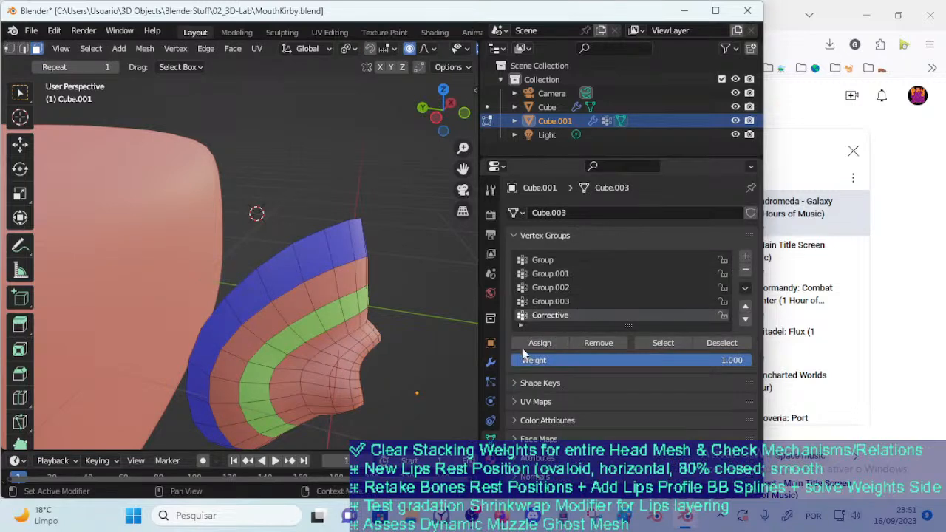
pyautogui.moveTo(626, 159); pyautogui.dragTo(627, 111)
pyautogui.moveTo(628, 270); pyautogui.dragTo(628, 353)
# Highlight the faces belonging to Group, Group.001 and Group.002 in turn, then clear the selection
pyautogui.click(566, 207)
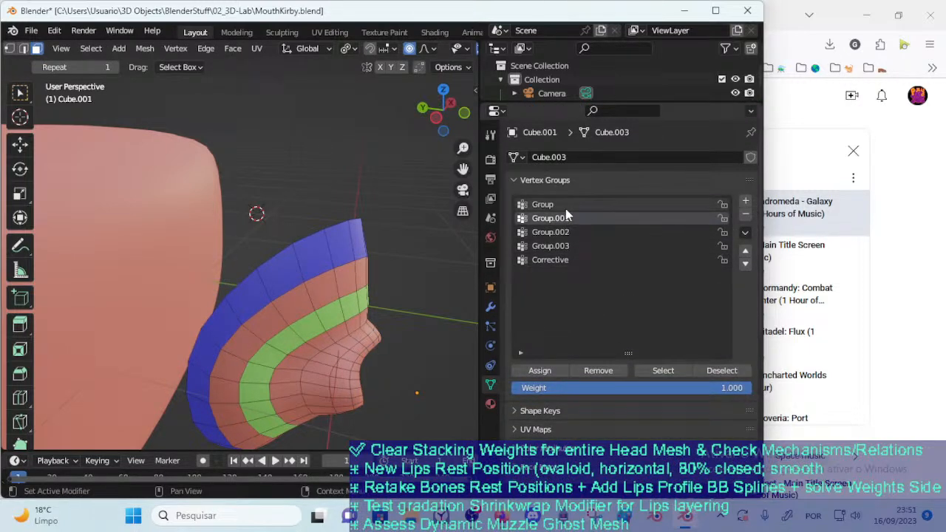
pyautogui.click(657, 372)
pyautogui.click(587, 231)
pyautogui.click(584, 219)
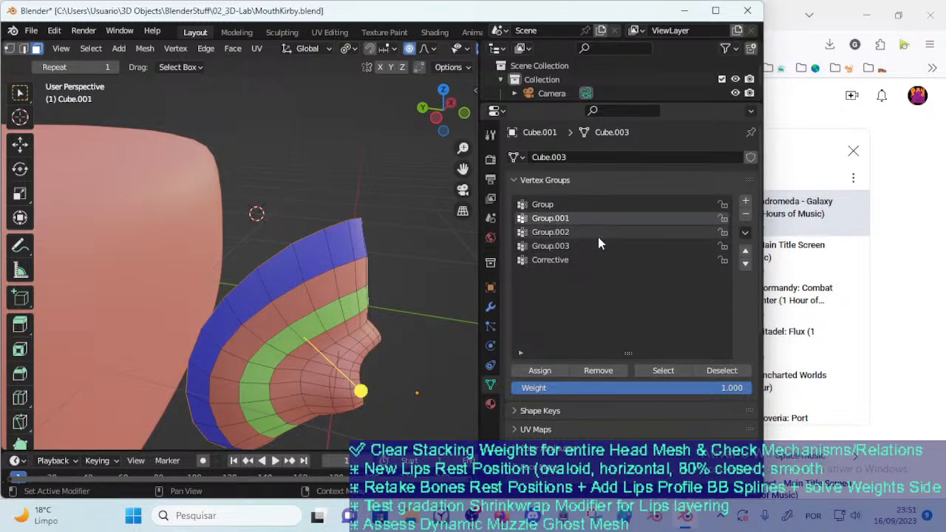
pyautogui.click(661, 372)
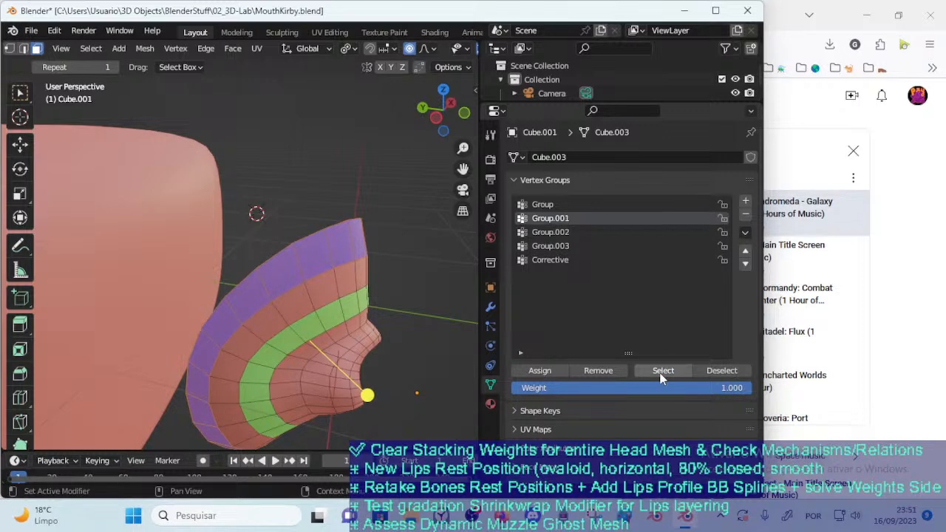
pyautogui.click(584, 232)
pyautogui.click(649, 374)
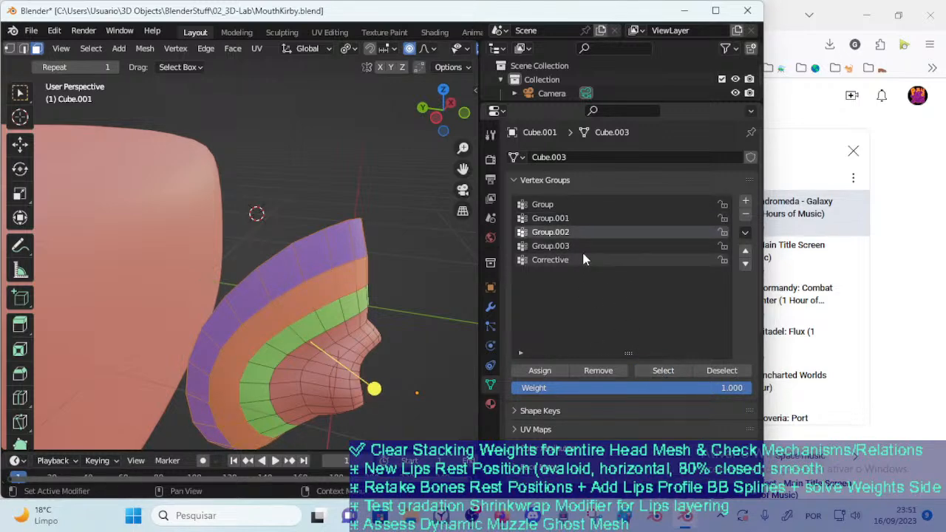
pyautogui.click(446, 247)
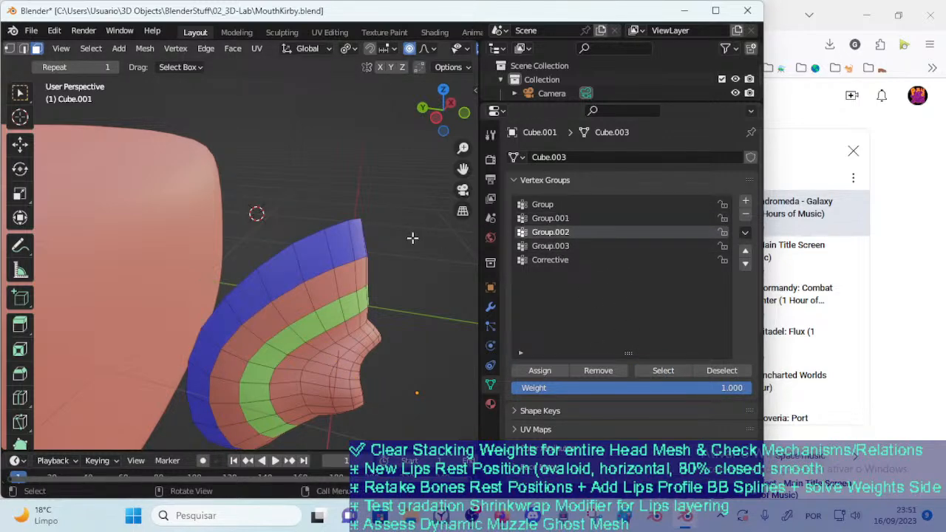
# Switch to vertex selection and check the vertices of Group.001, Group.002 and Group.003, ending with nothing selected
pyautogui.press('1')
pyautogui.click(550, 219)
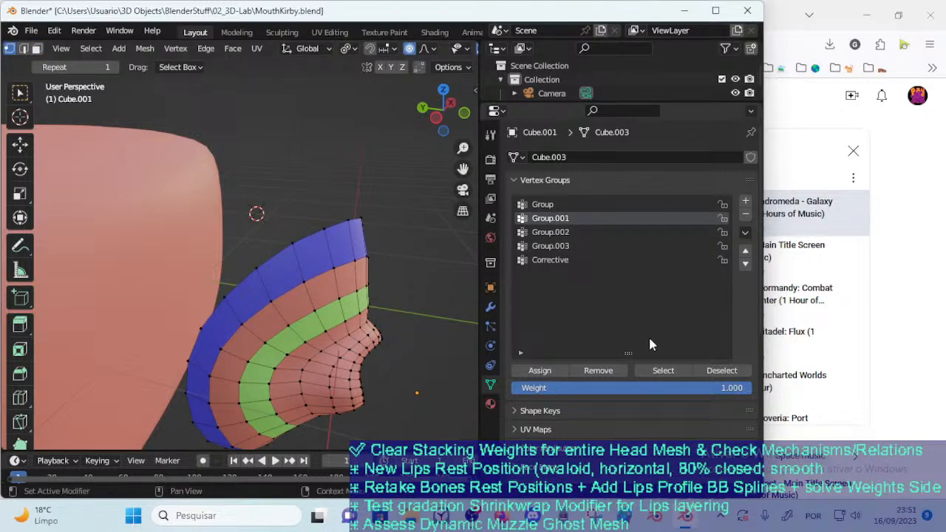
pyautogui.click(558, 232)
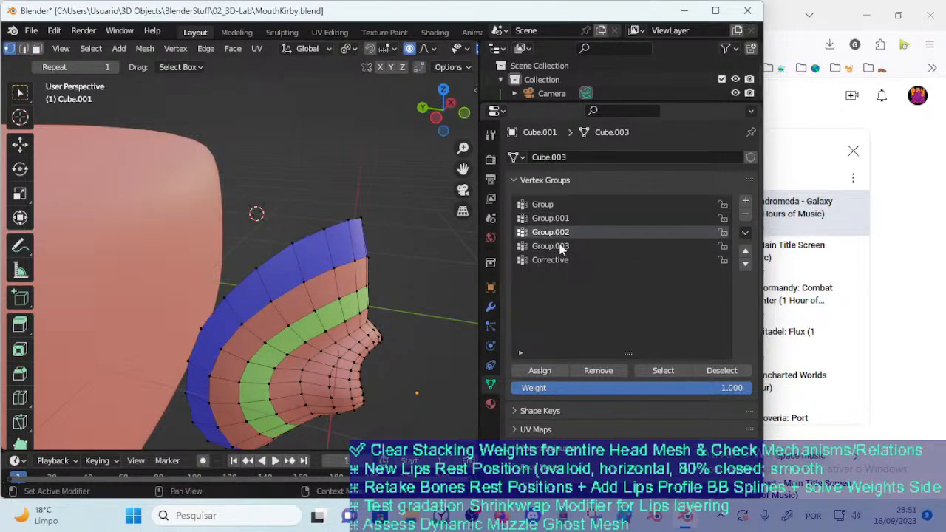
pyautogui.click(550, 245)
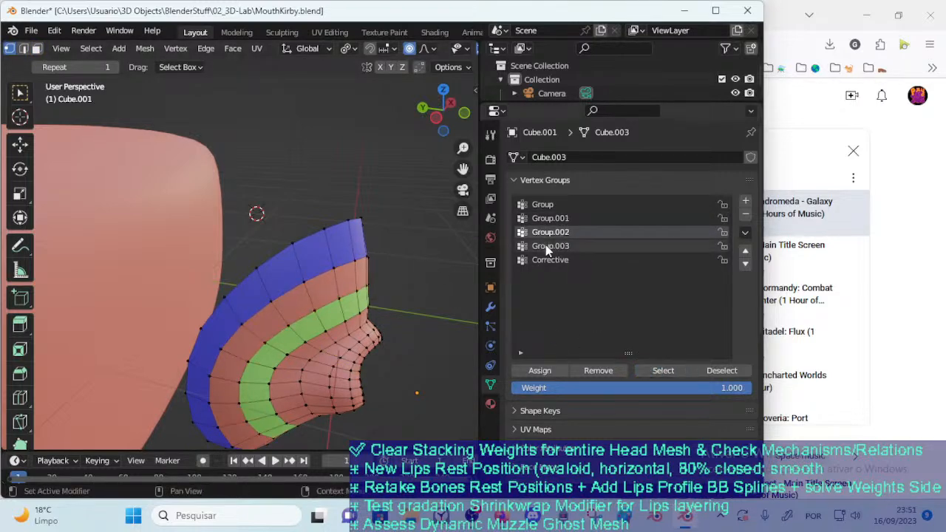
pyautogui.click(663, 370)
pyautogui.click(425, 274)
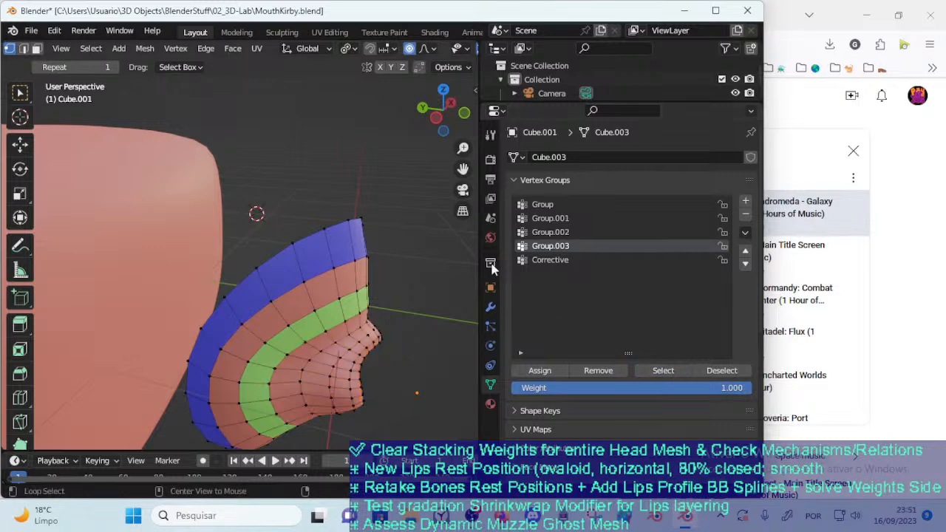
# Highlight the vertices of the Corrective group twice, deselecting everything after each check
pyautogui.click(555, 232)
pyautogui.click(592, 260)
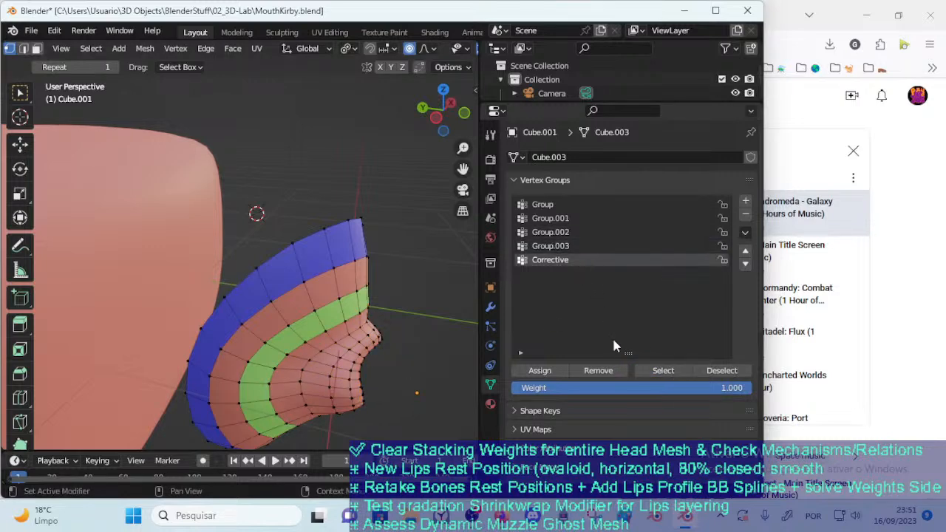
pyautogui.click(663, 370)
pyautogui.hotkey('alt', 'a')
pyautogui.click(654, 371)
pyautogui.hotkey('alt', 'a')
# Compare the vertices of Group.003 and Group.002 by selecting each group separately, then deselect all
pyautogui.click(555, 246)
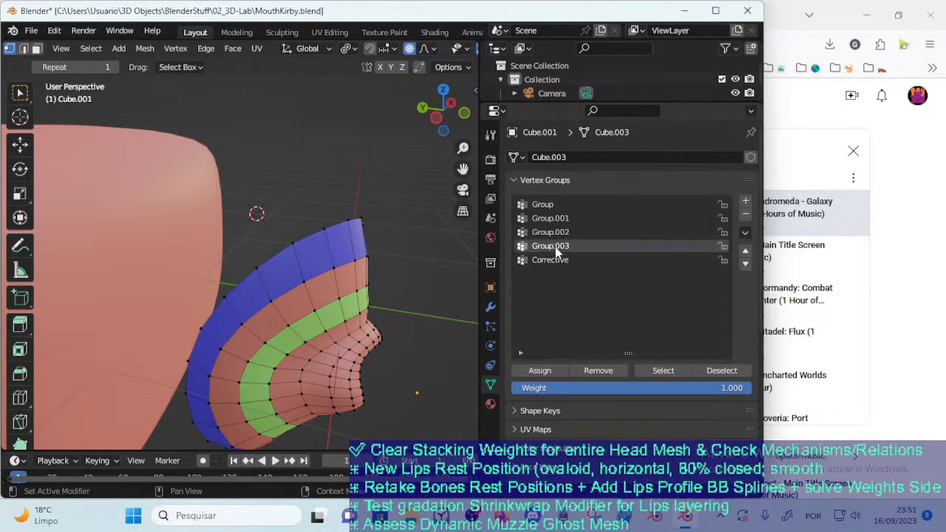
pyautogui.click(663, 374)
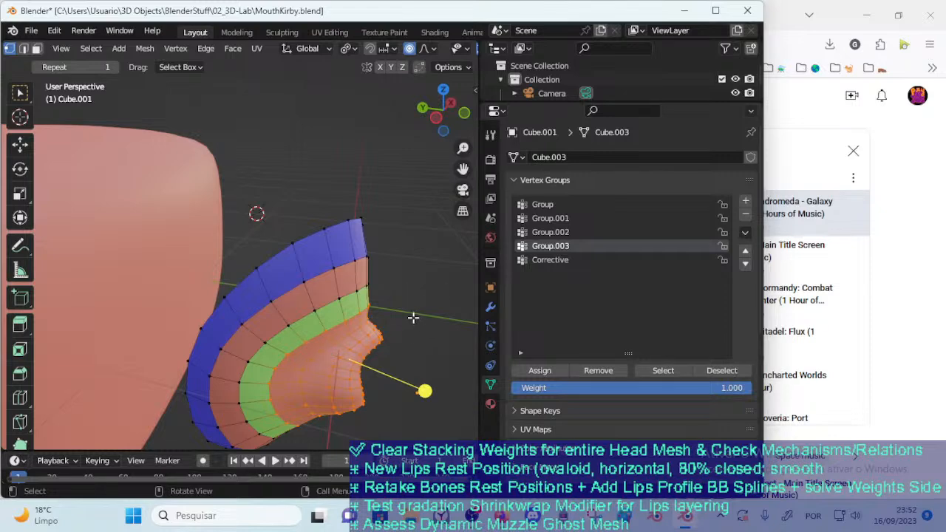
pyautogui.hotkey('alt', 'a')
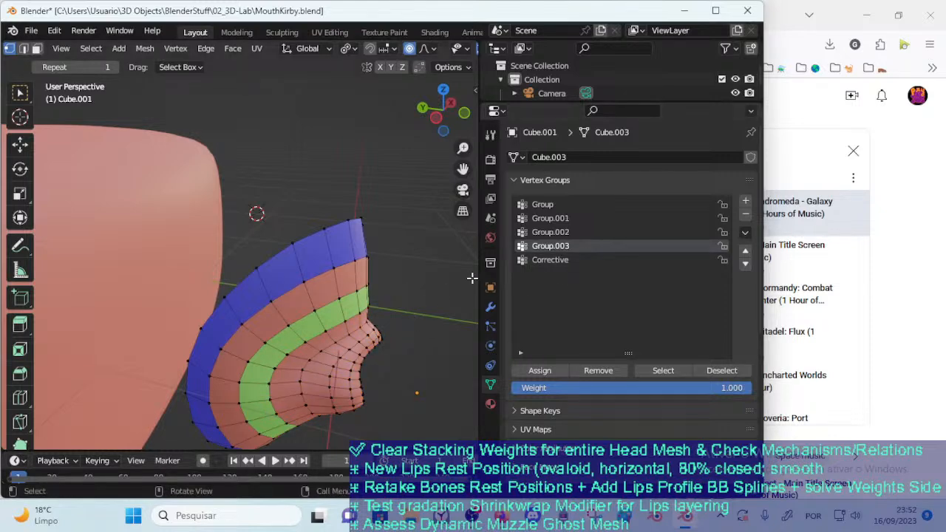
pyautogui.click(556, 234)
pyautogui.click(663, 371)
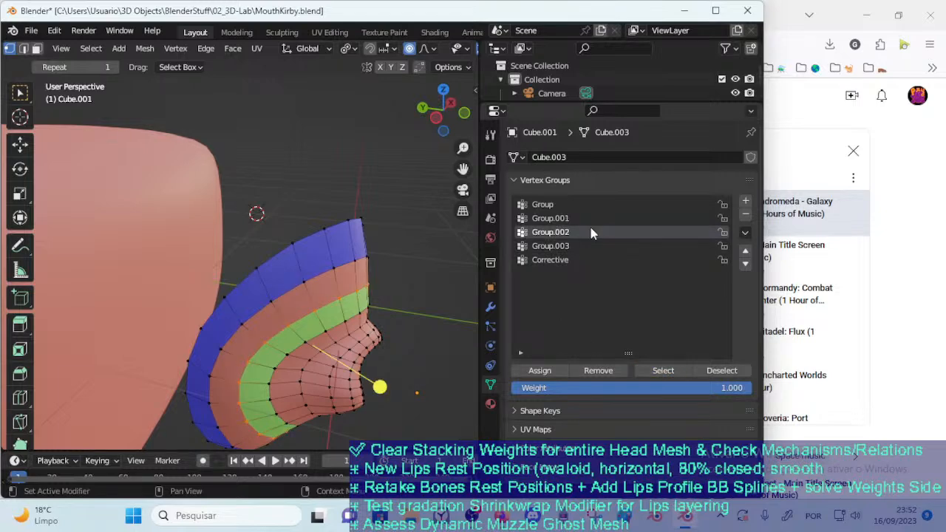
pyautogui.click(584, 247)
pyautogui.hotkey('alt', 'a')
# Review which vertex group, snap mode and offset each of Cube.001's four Shrinkwrap modifiers uses
pyautogui.click(490, 305)
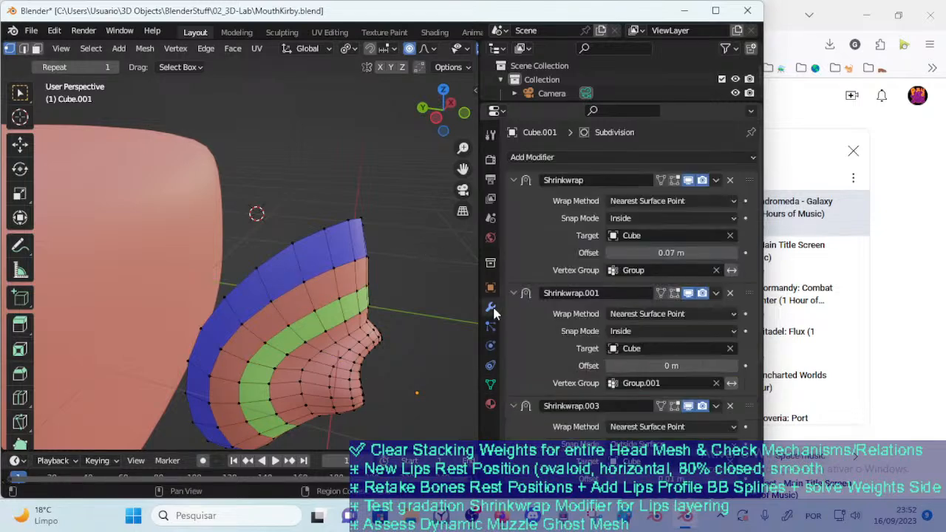
pyautogui.scroll(-6, 601, 312)
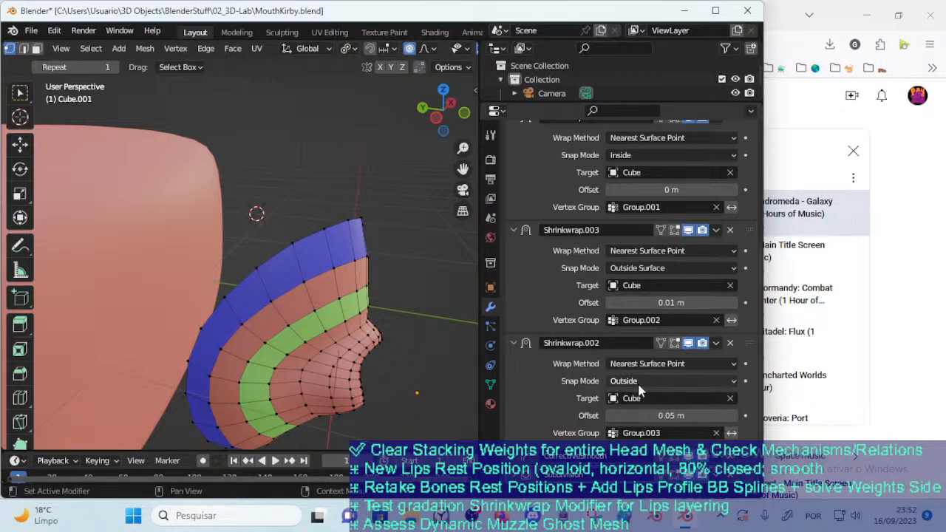
pyautogui.scroll(6, 639, 380)
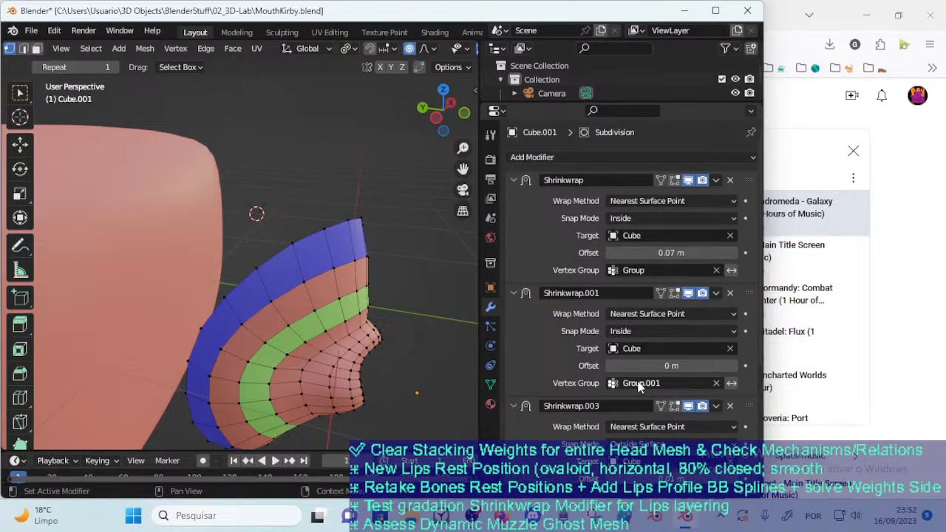
# Switch Cube.001 to Weight Paint mode and check the weights of Group.002, Group.001 and Group
pyautogui.hotkey('ctrl', 'Tab')
pyautogui.click(289, 287)
pyautogui.press('Tab')
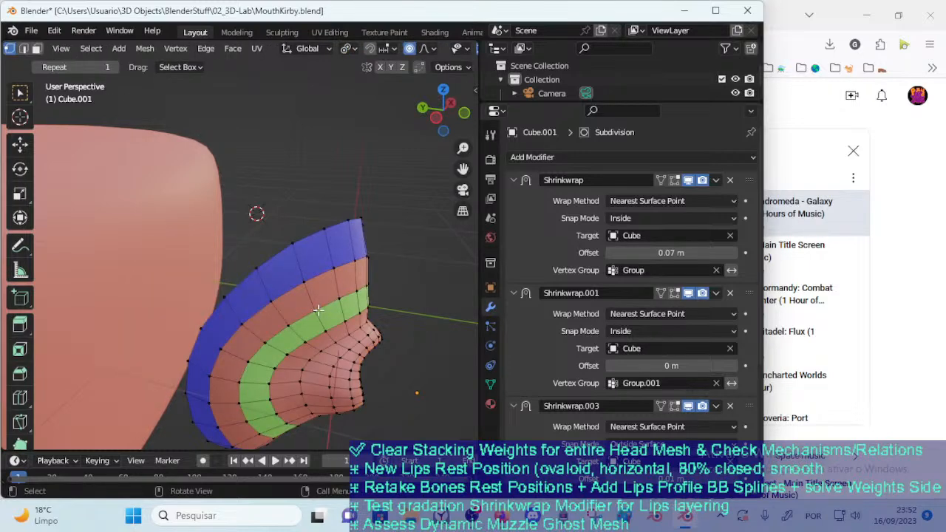
pyautogui.hotkey('ctrl', 'Tab')
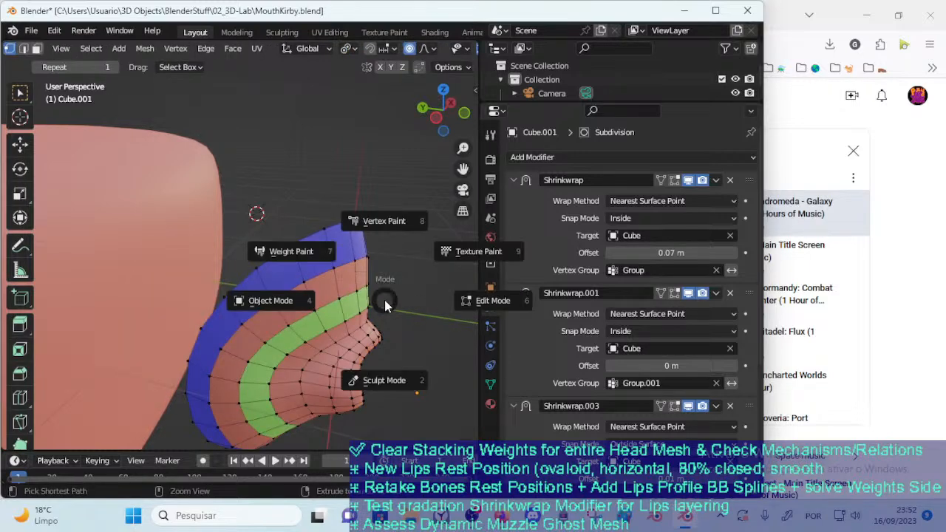
pyautogui.click(373, 289)
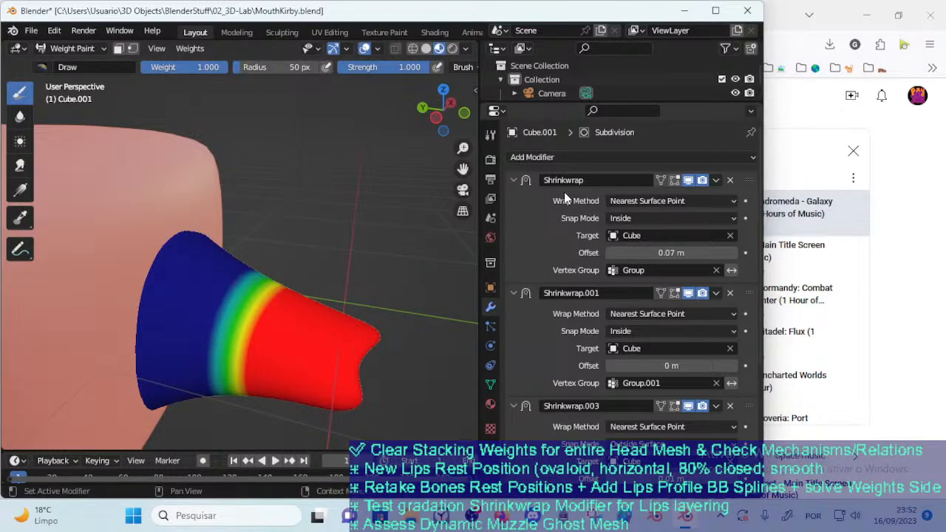
pyautogui.click(490, 384)
pyautogui.click(551, 232)
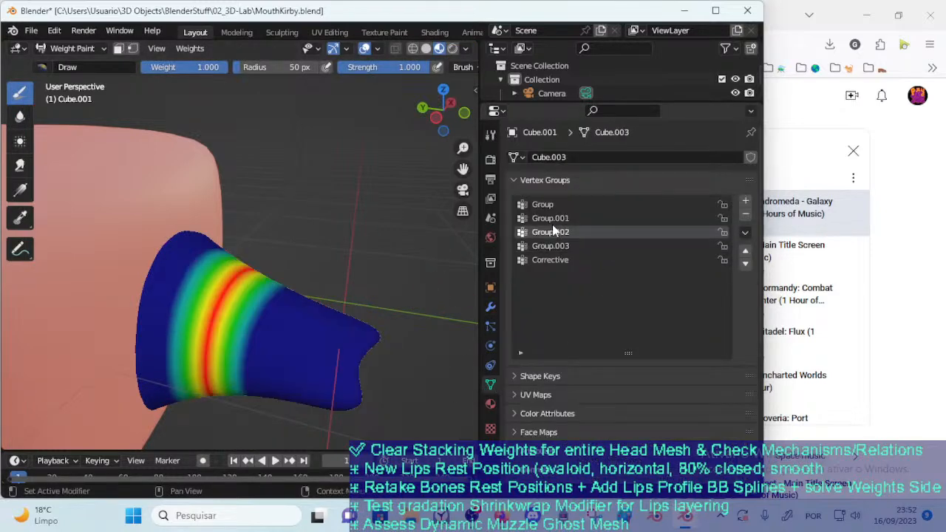
pyautogui.click(559, 218)
pyautogui.click(558, 204)
pyautogui.click(560, 218)
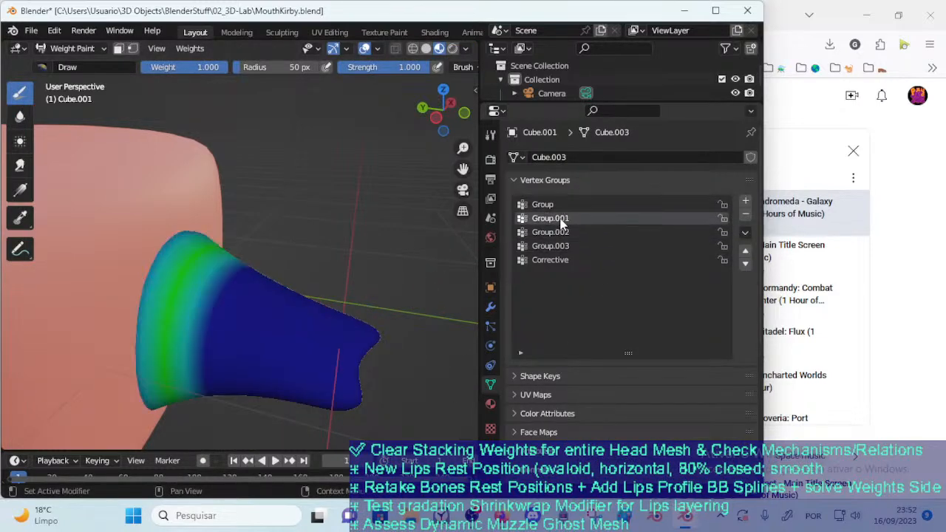
# Compare the painted weights of Group.003 and Corrective with those of Group.002, Group.001 and Group
pyautogui.click(557, 245)
pyautogui.click(556, 259)
pyautogui.click(555, 247)
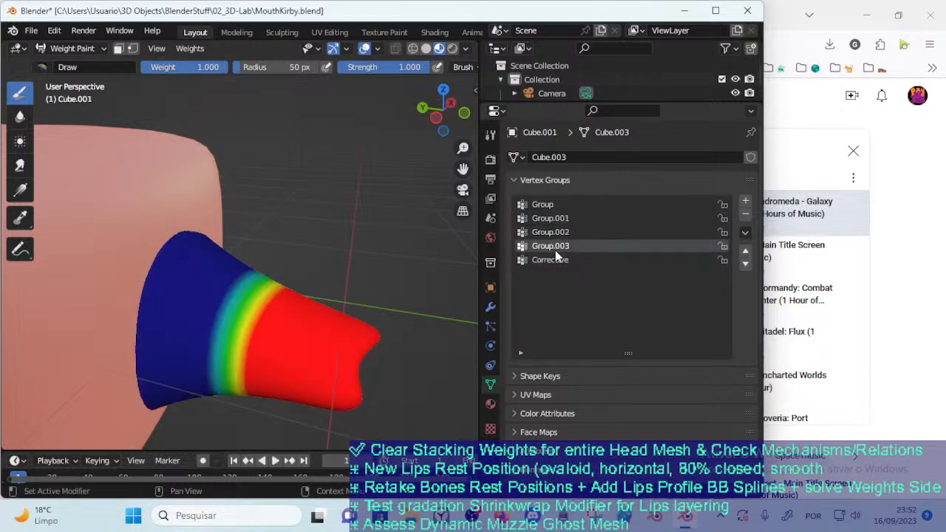
pyautogui.click(550, 233)
pyautogui.click(547, 218)
pyautogui.click(545, 205)
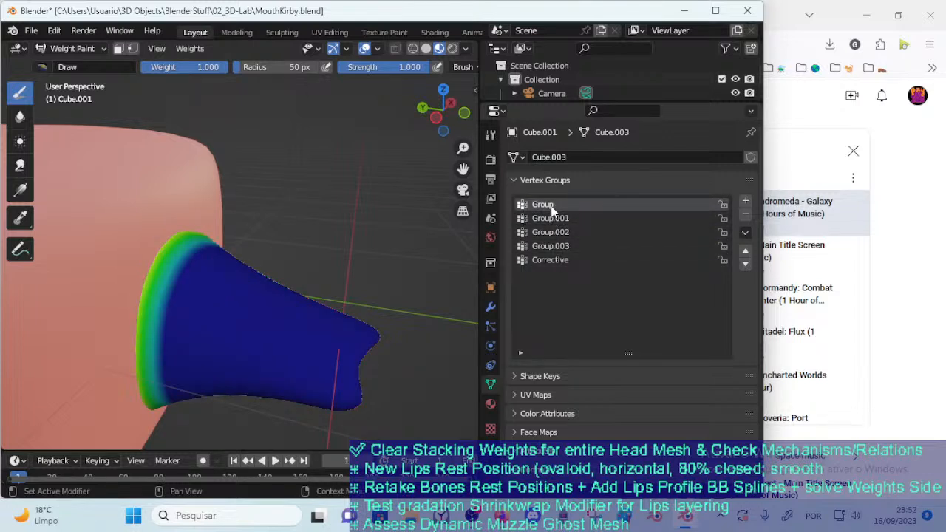
# Return Cube.001 to Object Mode and delete all four of its Shrinkwrap modifiers
pyautogui.hotkey('ctrl', 'Tab')
pyautogui.click(202, 258)
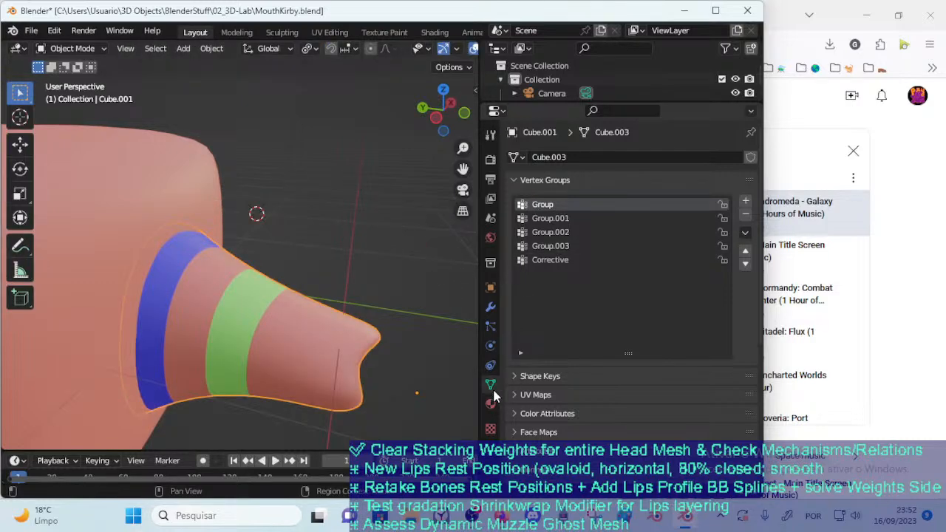
pyautogui.click(490, 307)
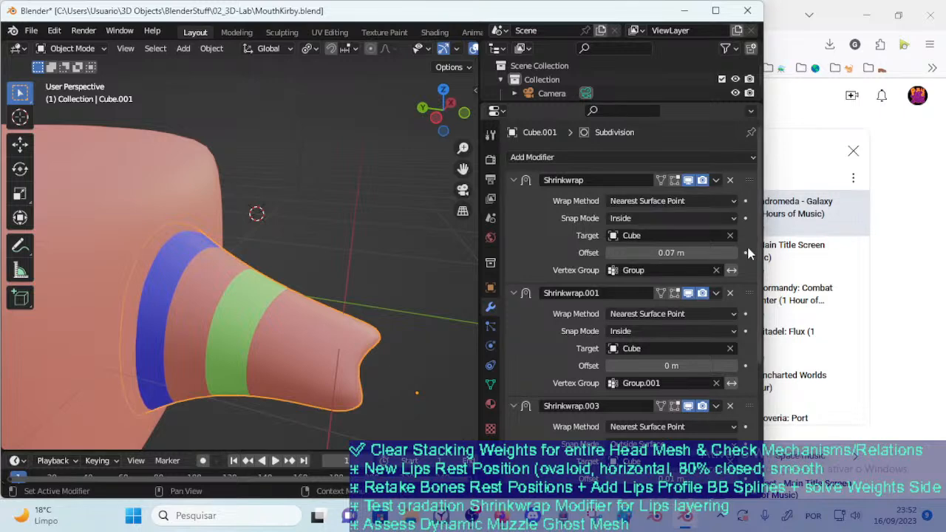
pyautogui.click(731, 181)
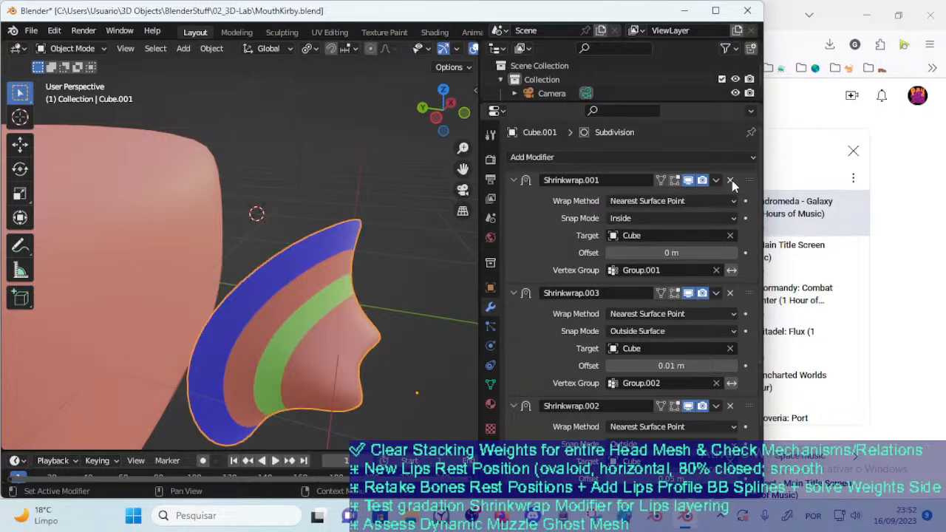
pyautogui.click(731, 181)
pyautogui.click(730, 182)
pyautogui.click(730, 181)
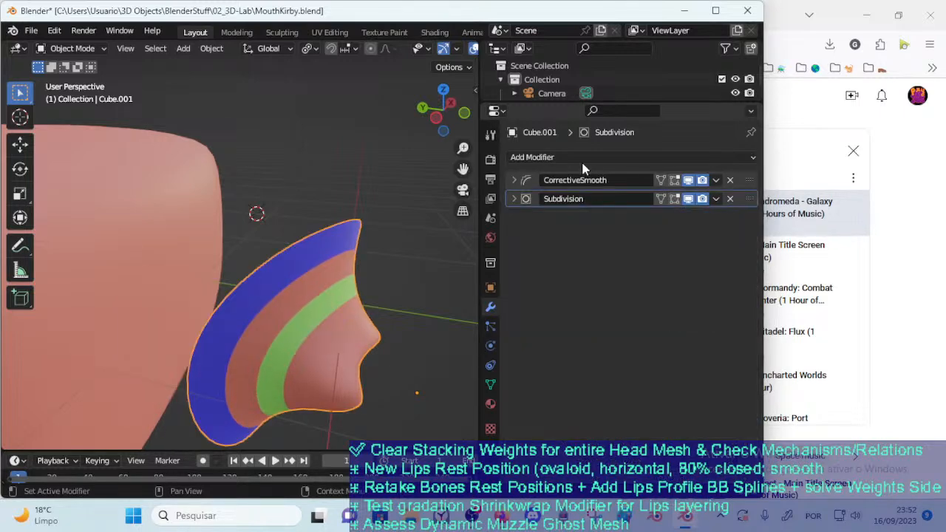
# Disable the CorrectiveSmooth and Subdivision modifiers, and add a new Shrinkwrap modifier at the start of the stack
pyautogui.click(688, 180)
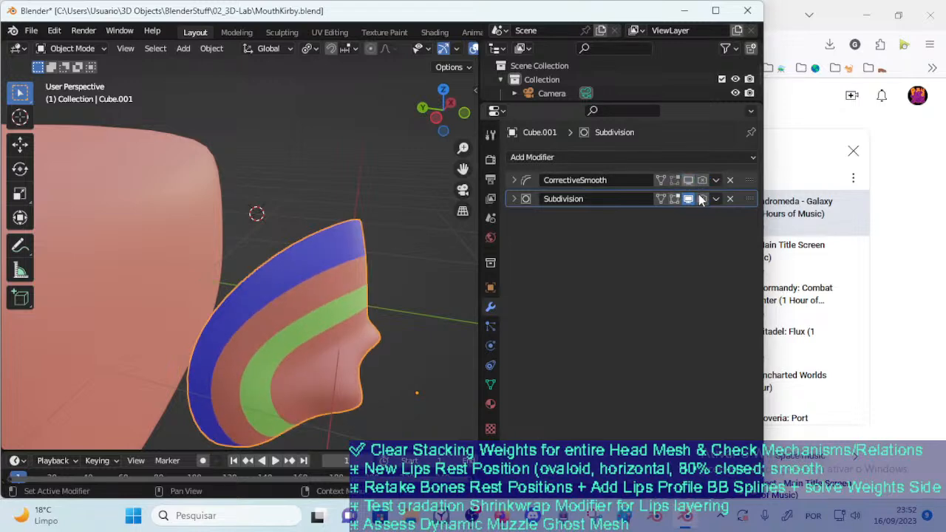
pyautogui.click(626, 158)
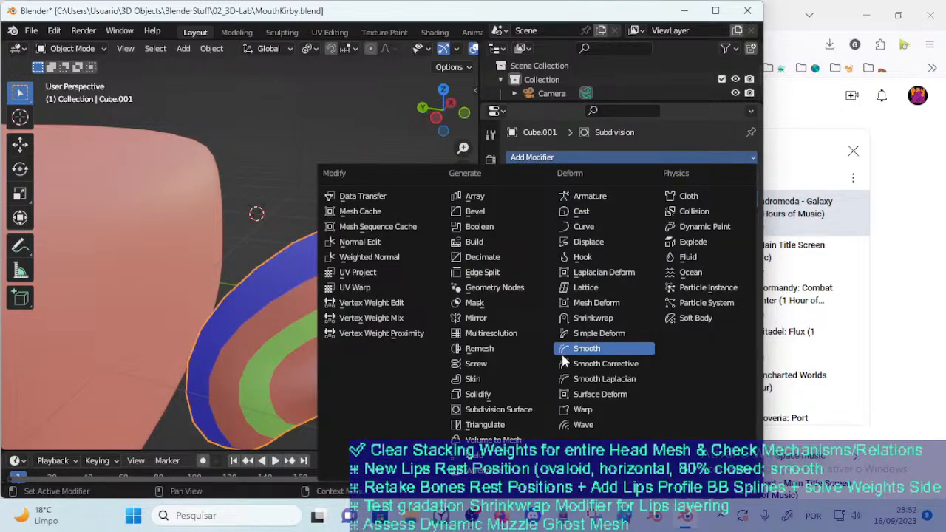
pyautogui.click(584, 318)
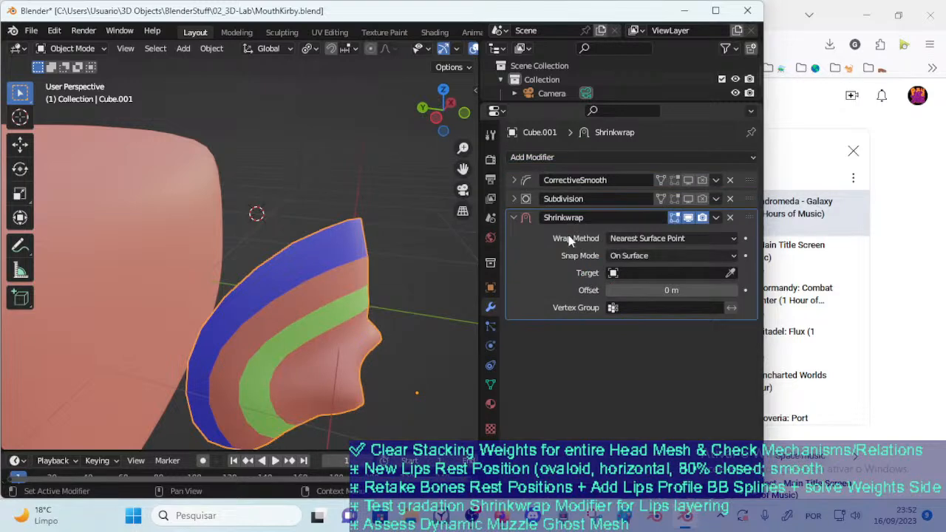
pyautogui.moveTo(751, 217); pyautogui.dragTo(755, 177)
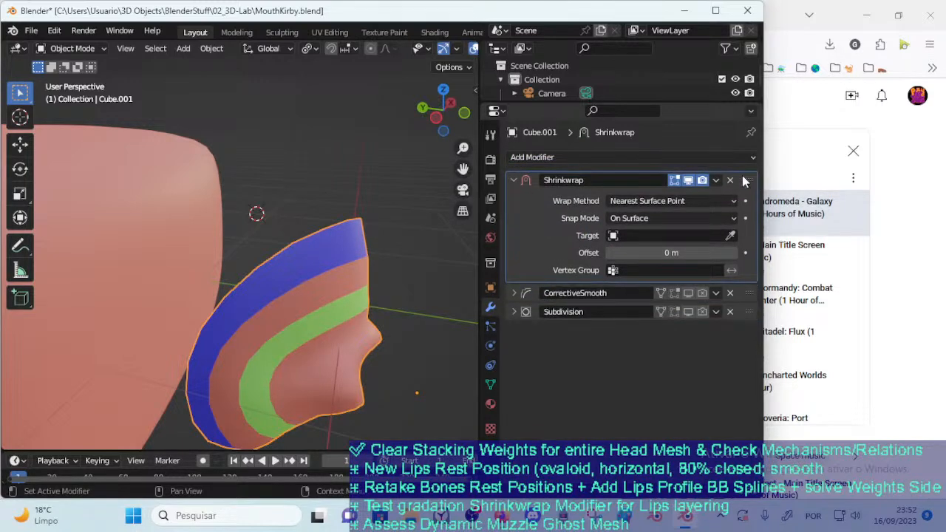
# In Edit Mode, add a vertex group to Cube.001 and name it MOD-Shrinkwrap-Layered
pyautogui.hotkey('ctrl', 'Tab')
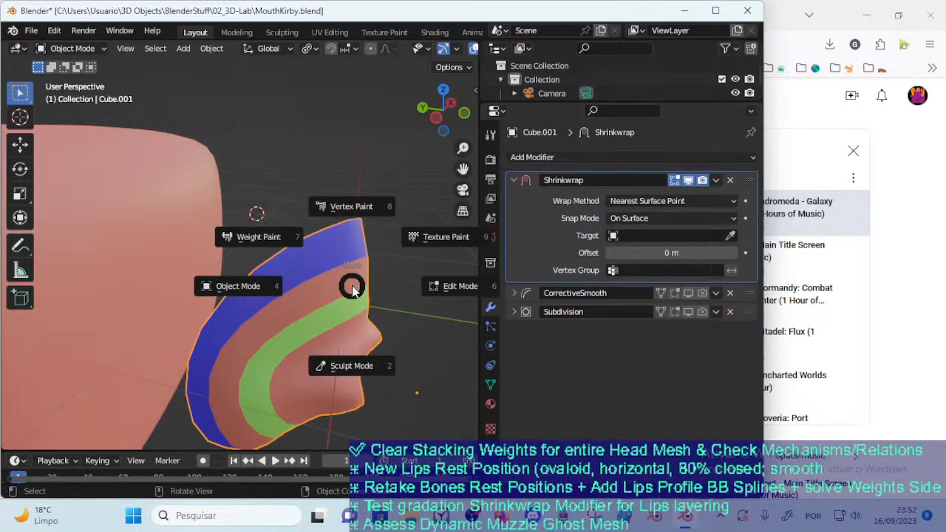
pyautogui.press('w')
pyautogui.hotkey('ctrl', 'Tab')
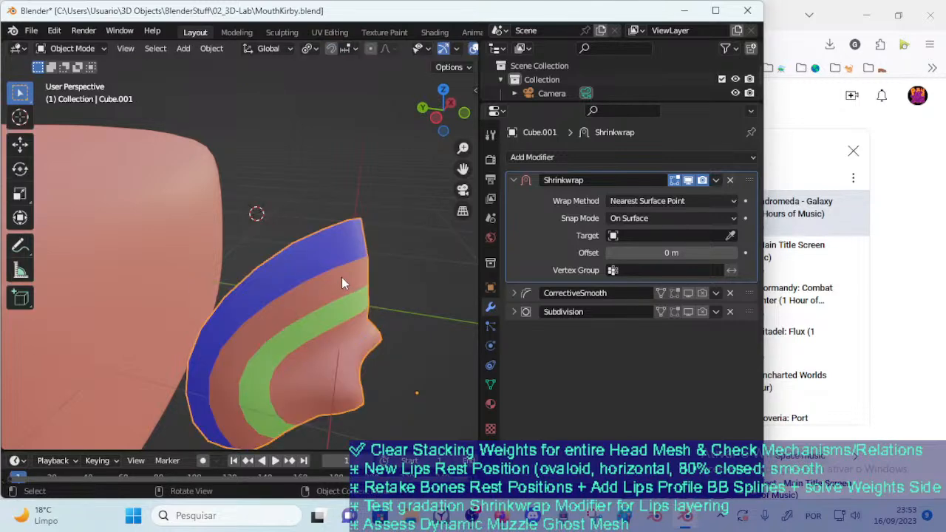
pyautogui.press('Tab')
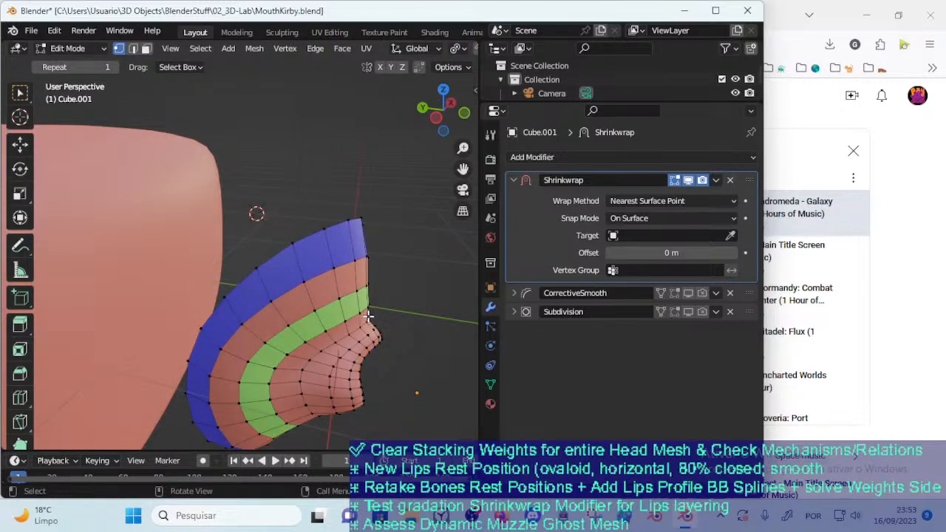
pyautogui.click(491, 384)
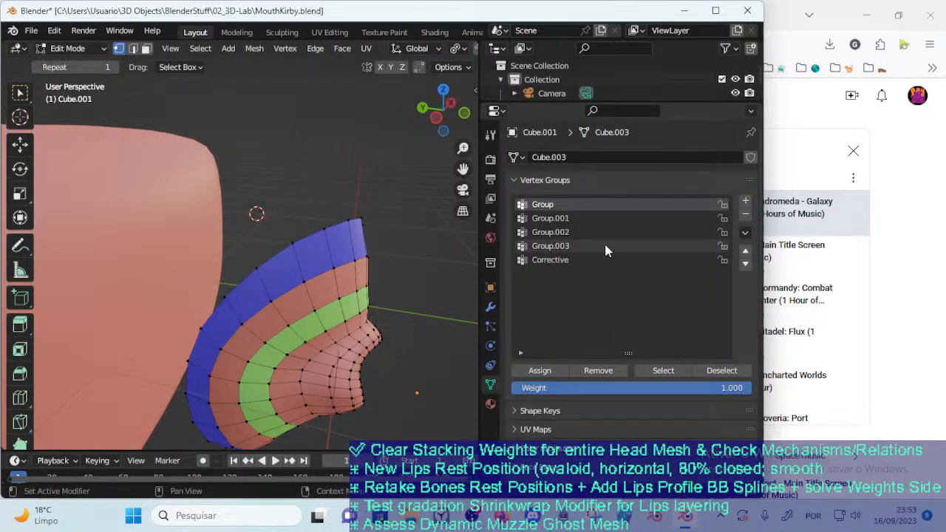
pyautogui.click(748, 203)
pyautogui.doubleClick(552, 273)
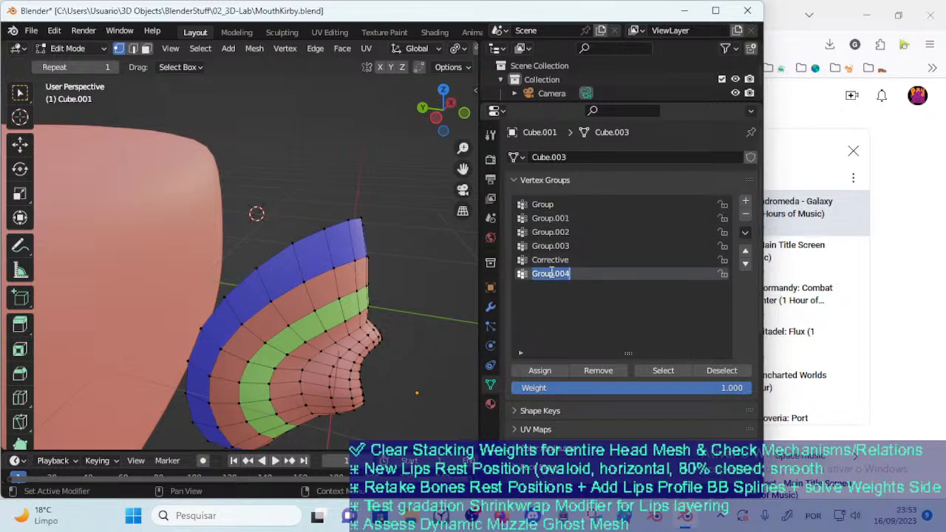
pyautogui.write('Layered Vertex Group')
pyautogui.hotkey('ctrl', 'a')
pyautogui.write('MOD')
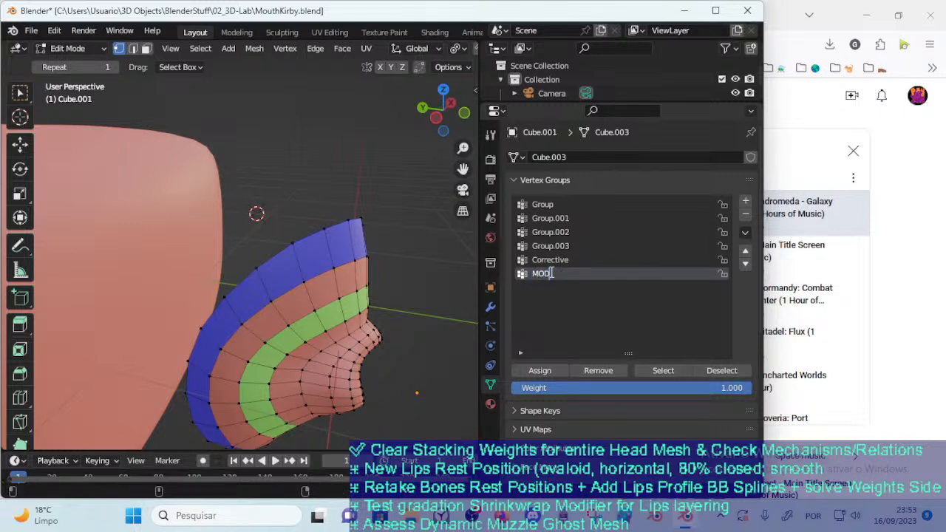
pyautogui.write('_Shrinkwrap_Laye')
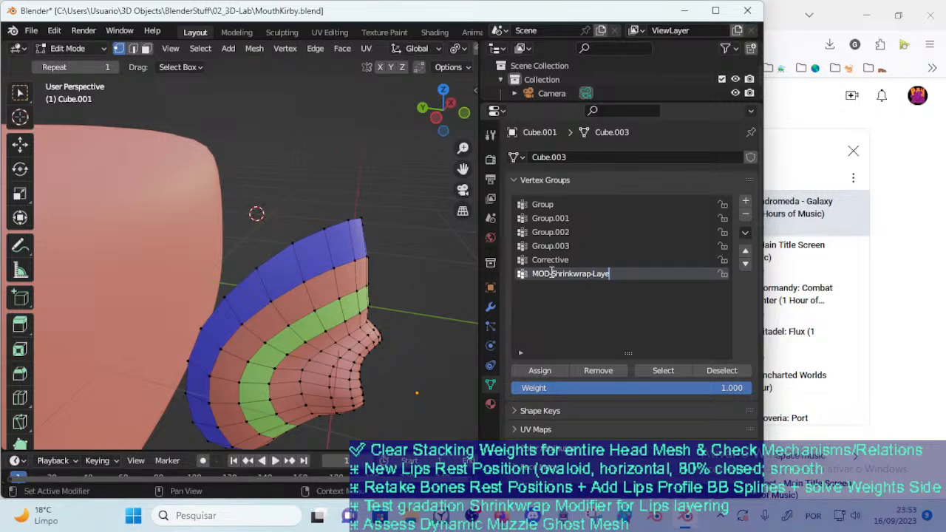
pyautogui.doubleClick(552, 275)
pyautogui.press('End')
pyautogui.hotkey('ctrl', 'Tab')
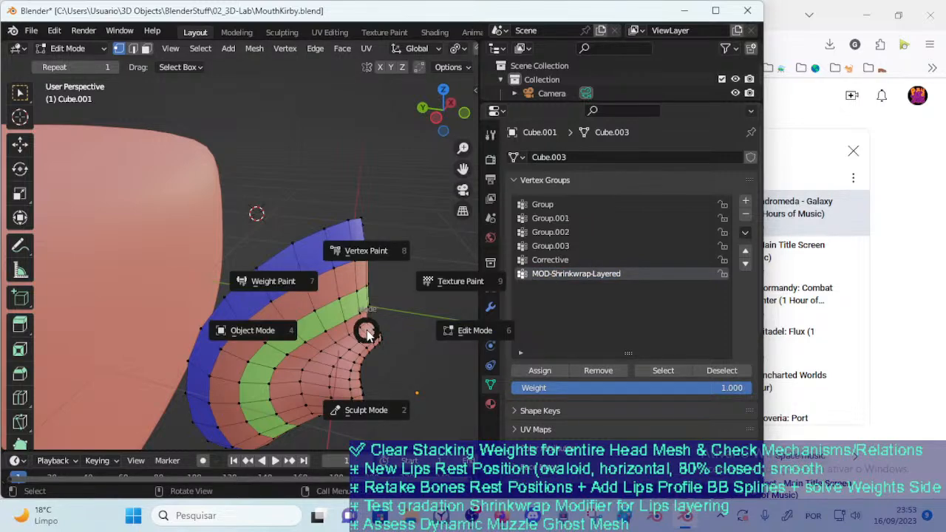
pyautogui.press('w')
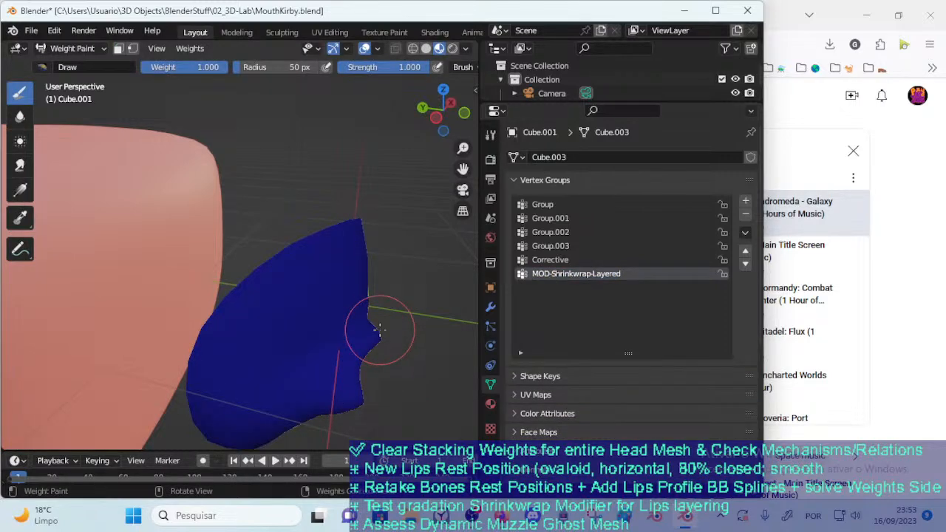
pyautogui.keyDown('ctrl'); pyautogui.moveTo(360, 349); pyautogui.dragTo(362, 357, button='middle'); pyautogui.keyUp('ctrl')
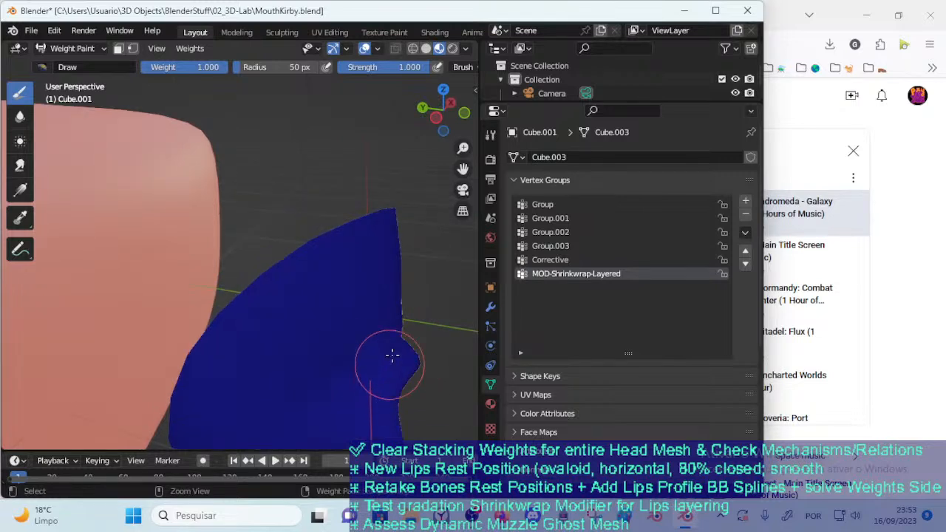
pyautogui.moveTo(380, 328); pyautogui.dragTo(344, 342, button='middle')
pyautogui.hotkey('ctrl', 'Tab')
pyautogui.click(337, 313)
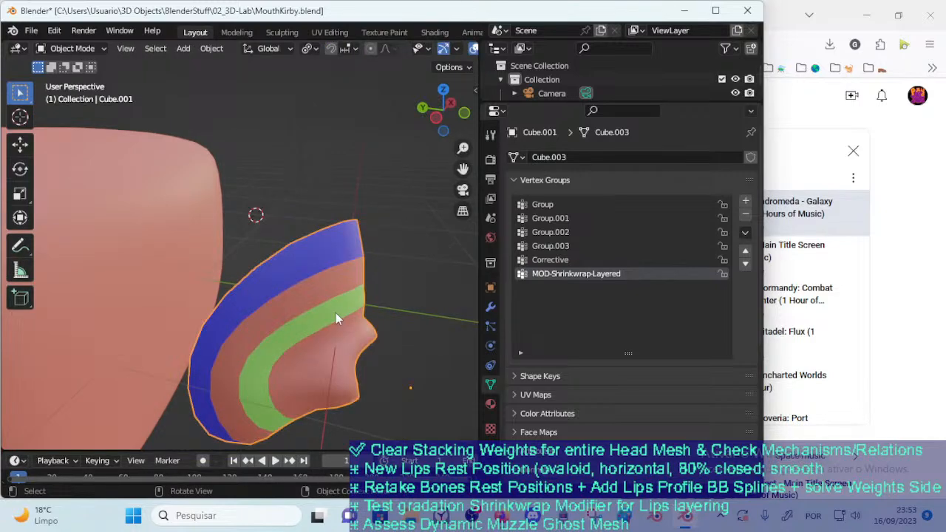
# Select the mouth mesh's outer edge loop and fill it with weight 1.000 in MOD-Shrinkwrap-Layered, using vertex selection masking
pyautogui.press('Tab')
pyautogui.keyDown('alt'); pyautogui.click(305, 241); pyautogui.keyUp('alt')
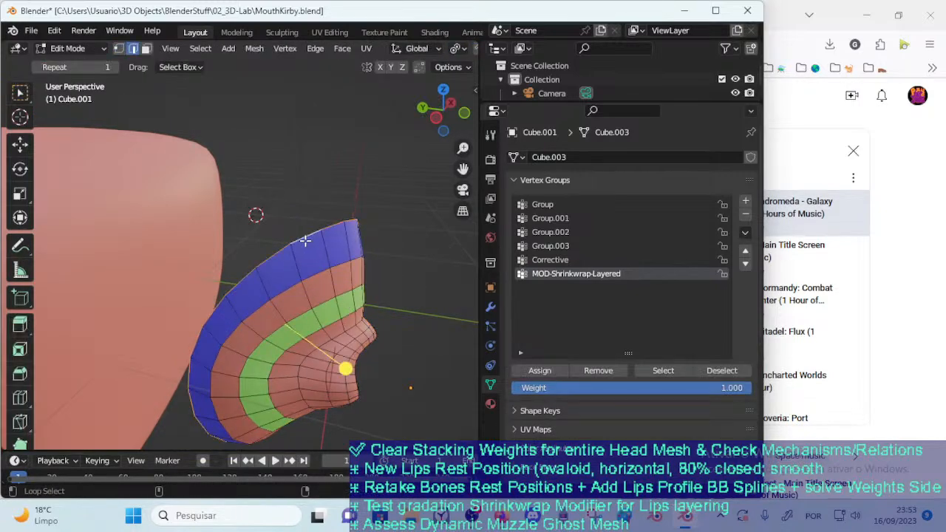
pyautogui.hotkey('ctrl', 'Tab')
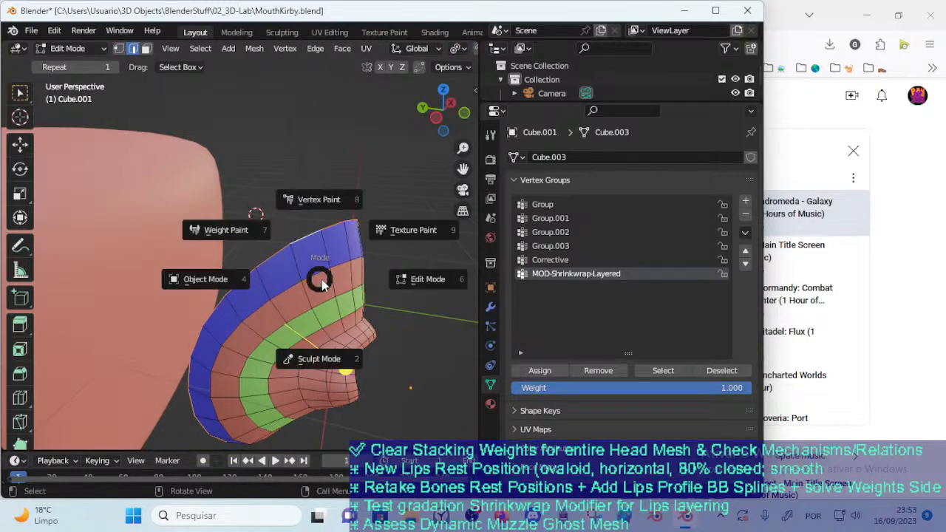
pyautogui.press('7')
pyautogui.press('Tab')
pyautogui.press('Tab')
pyautogui.press('v')
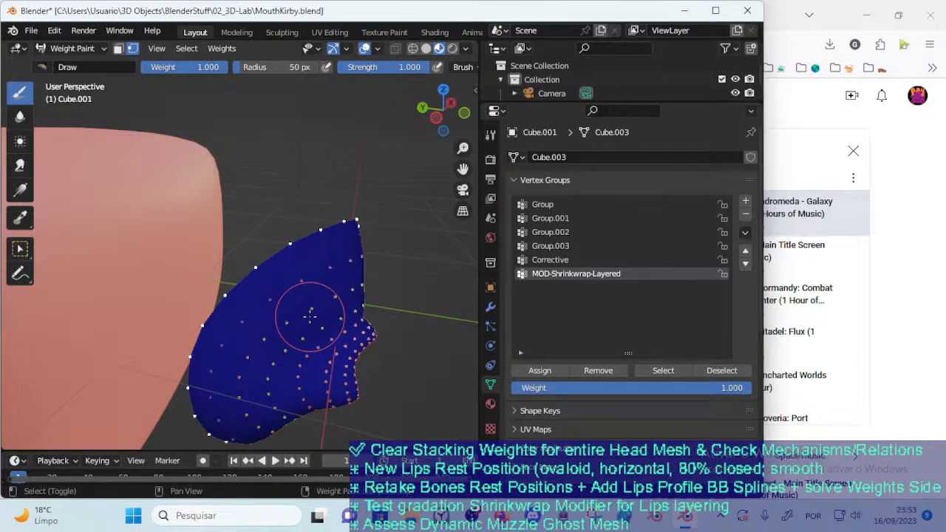
pyautogui.hotkey('shift', 'k')
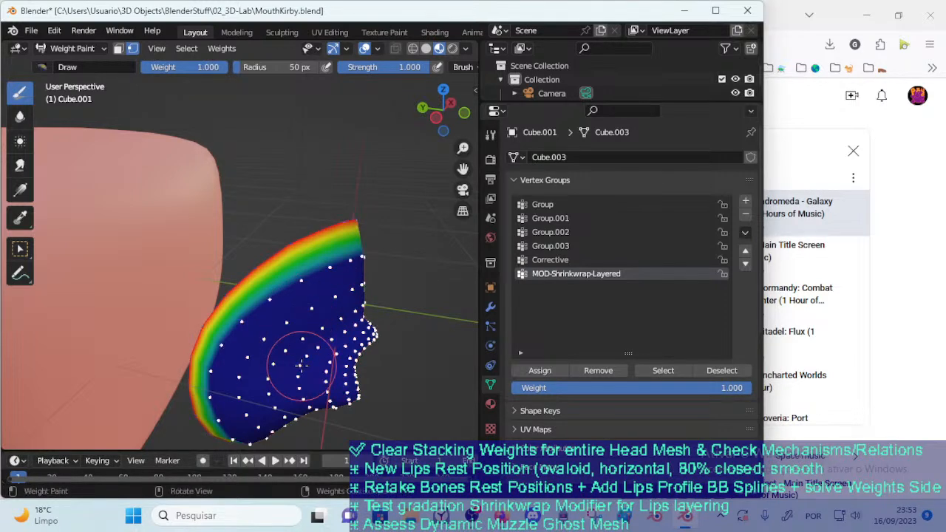
# Smear the full weight from the outer rim inward over the remaining masked vertices, enlarging the brush to 198 px
pyautogui.moveTo(299, 362); pyautogui.dragTo(291, 314, button='middle')
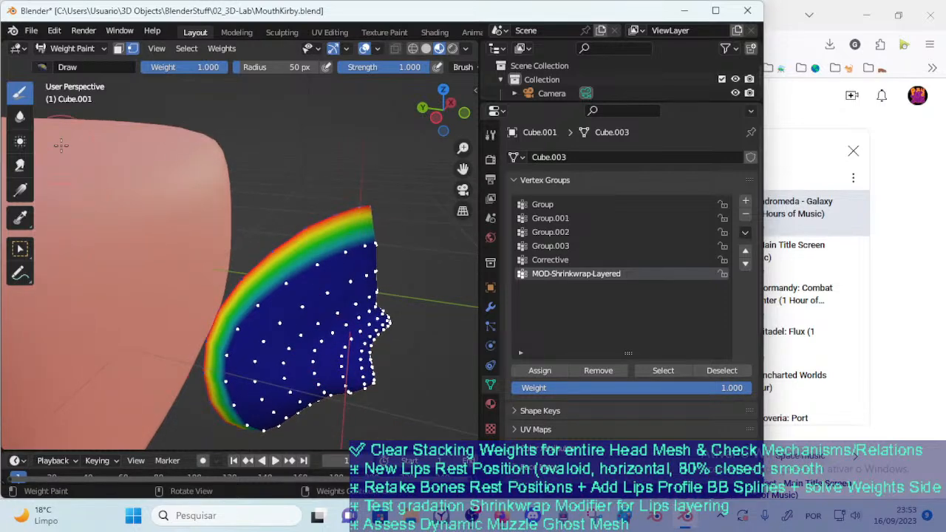
pyautogui.click(21, 164)
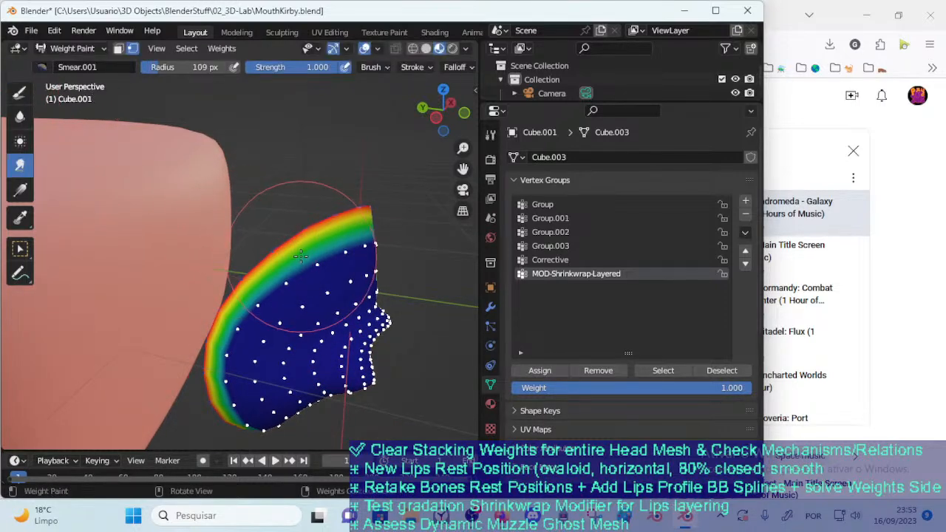
pyautogui.moveTo(317, 260)
pyautogui.mouseDown()
pyautogui.moveTo(310, 255)
pyautogui.moveTo(266, 303)
pyautogui.moveTo(244, 312)
pyautogui.moveTo(233, 336)
pyautogui.moveTo(237, 370)
pyautogui.moveTo(275, 402)
pyautogui.mouseUp()
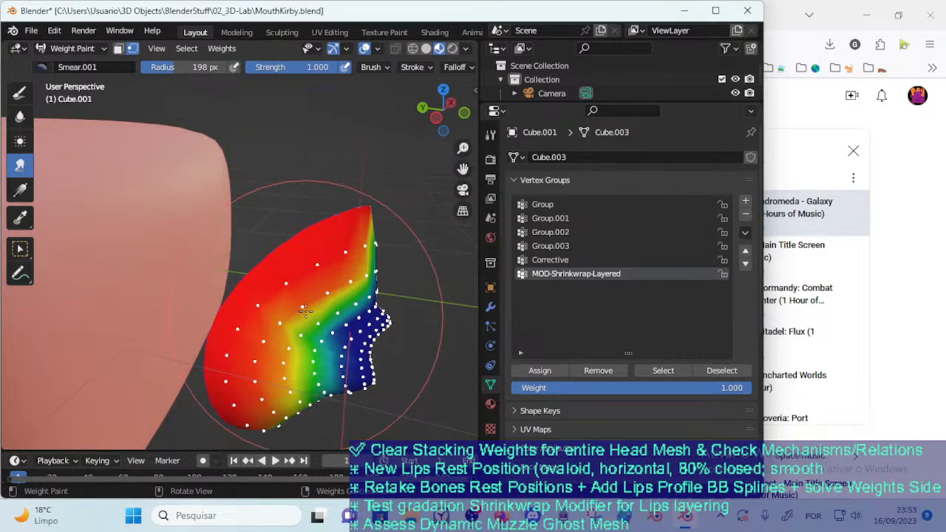
# Blur the smeared weights into a softer gradient with a 110 px brush, and switch back to the Draw brush
pyautogui.click(20, 116)
pyautogui.press('f')
pyautogui.click(247, 362)
pyautogui.moveTo(278, 378)
pyautogui.mouseDown()
pyautogui.moveTo(284, 348)
pyautogui.moveTo(271, 397)
pyautogui.moveTo(253, 384)
pyautogui.moveTo(292, 356)
pyautogui.moveTo(298, 370)
pyautogui.moveTo(306, 330)
pyautogui.moveTo(318, 333)
pyautogui.mouseUp()
pyautogui.moveTo(337, 316)
pyautogui.mouseDown(button='middle')
pyautogui.moveTo(373, 271)
pyautogui.moveTo(220, 274)
pyautogui.mouseUp(button='middle')
pyautogui.moveTo(220, 274)
pyautogui.mouseDown()
pyautogui.moveTo(282, 307)
pyautogui.moveTo(261, 245)
pyautogui.mouseUp()
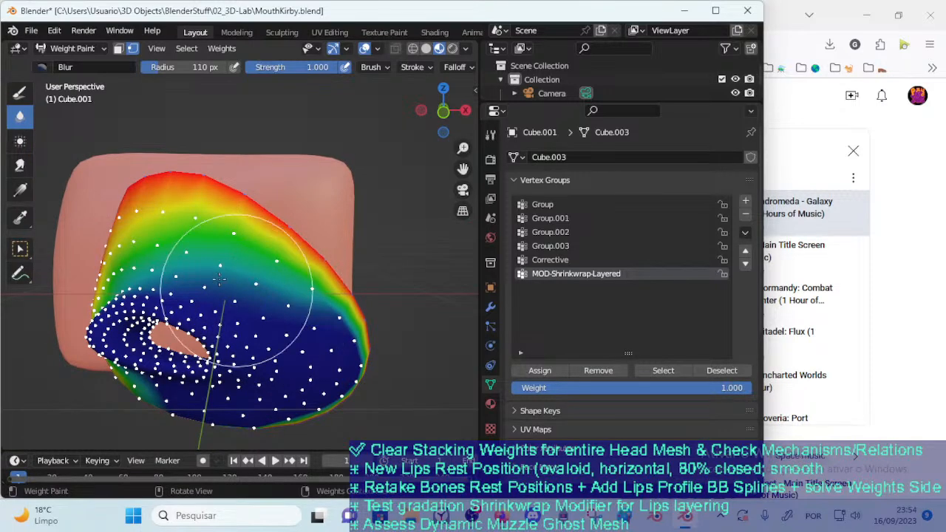
pyautogui.click(19, 93)
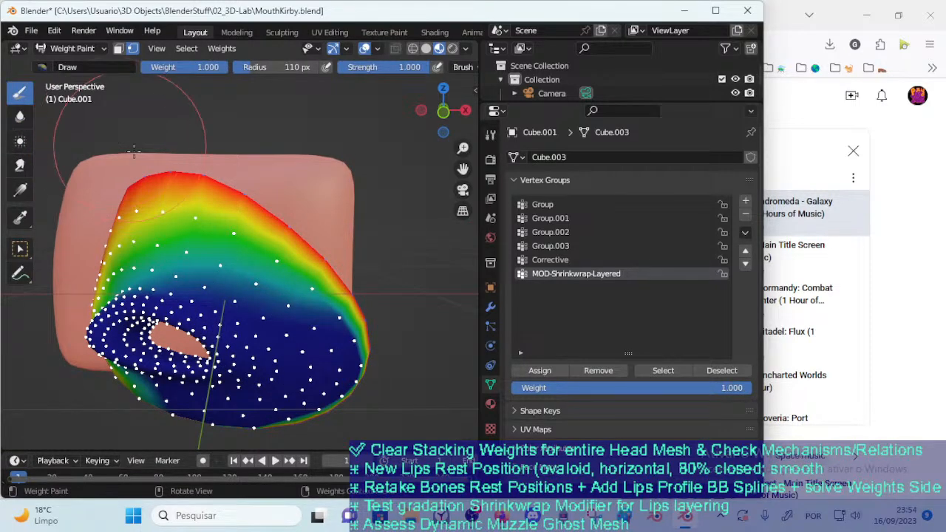
# Smear the rim's weight farther inward around the whole mouth mesh using a 295 px brush
pyautogui.click(19, 165)
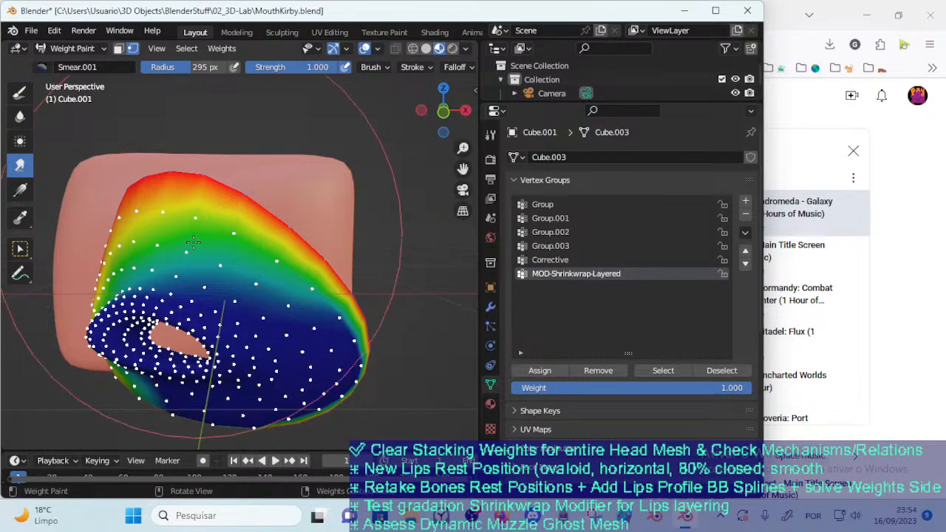
pyautogui.moveTo(243, 203); pyautogui.dragTo(244, 219)
pyautogui.moveTo(244, 219); pyautogui.dragTo(250, 361, button='middle')
pyautogui.moveTo(268, 346); pyautogui.dragTo(250, 337)
pyautogui.moveTo(261, 284); pyautogui.dragTo(239, 275)
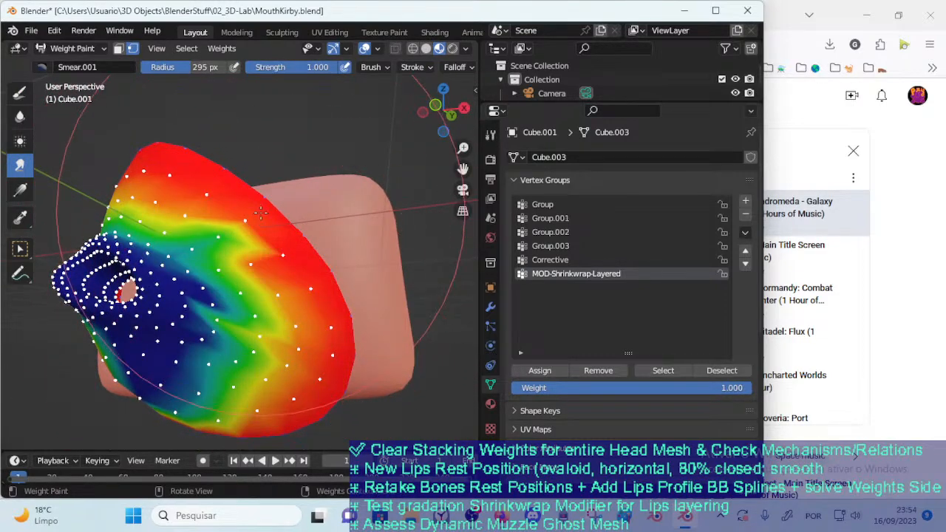
pyautogui.moveTo(252, 284); pyautogui.dragTo(279, 256, button='middle')
pyautogui.moveTo(263, 395); pyautogui.dragTo(224, 326)
pyautogui.moveTo(146, 370); pyautogui.dragTo(139, 320)
pyautogui.moveTo(111, 373); pyautogui.dragTo(126, 308)
pyautogui.moveTo(104, 259)
pyautogui.mouseDown(button='middle')
pyautogui.moveTo(51, 133)
pyautogui.moveTo(211, 317)
pyautogui.moveTo(158, 348)
pyautogui.moveTo(242, 333)
pyautogui.moveTo(236, 328)
pyautogui.mouseUp(button='middle')
# Blur the smeared weights around the mouth mesh with an 85 px brush into an even rim-to-opening gradient
pyautogui.click(20, 116)
pyautogui.press('f')
pyautogui.click(201, 278)
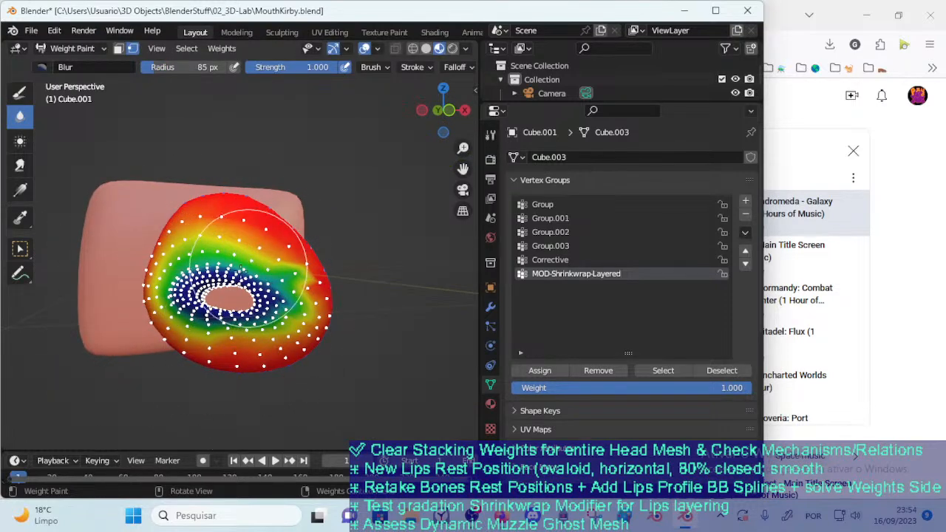
pyautogui.moveTo(228, 288); pyautogui.dragTo(259, 300, button='middle')
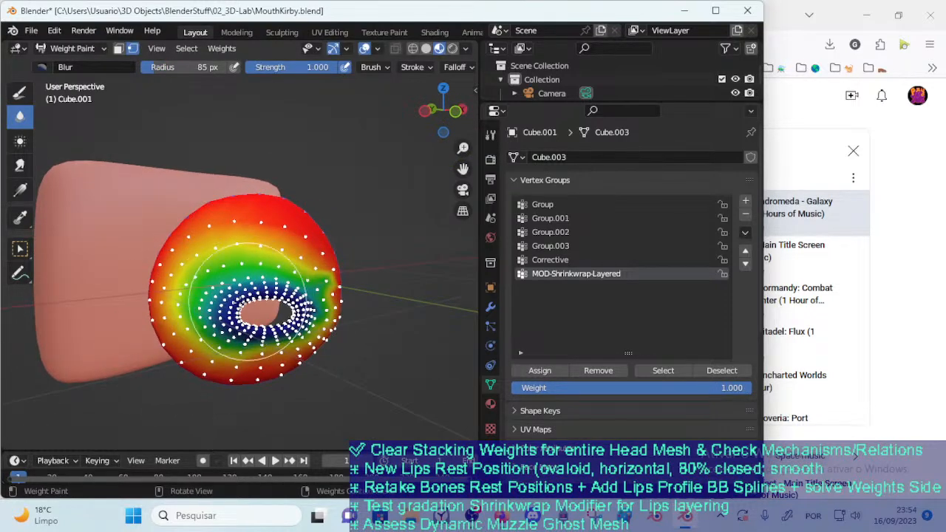
pyautogui.moveTo(244, 253); pyautogui.dragTo(275, 257, button='middle')
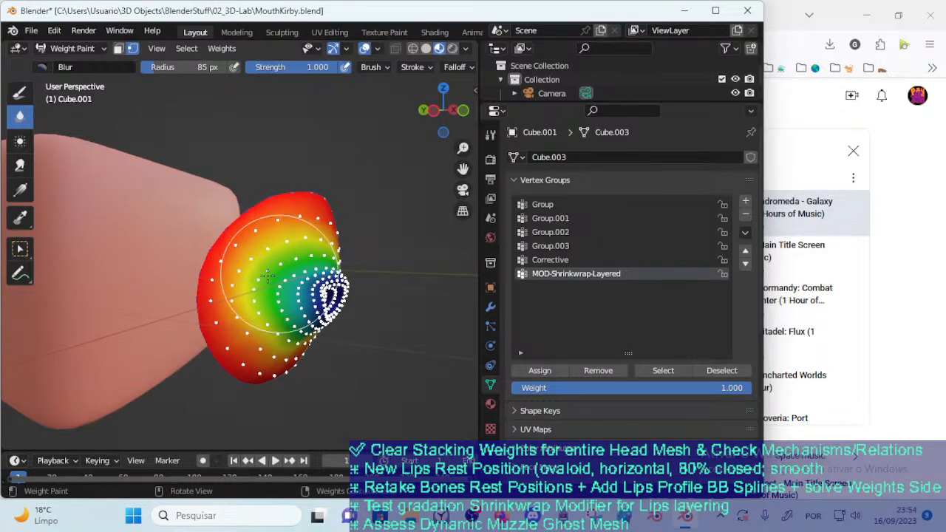
pyautogui.moveTo(281, 295); pyautogui.dragTo(191, 290, button='middle')
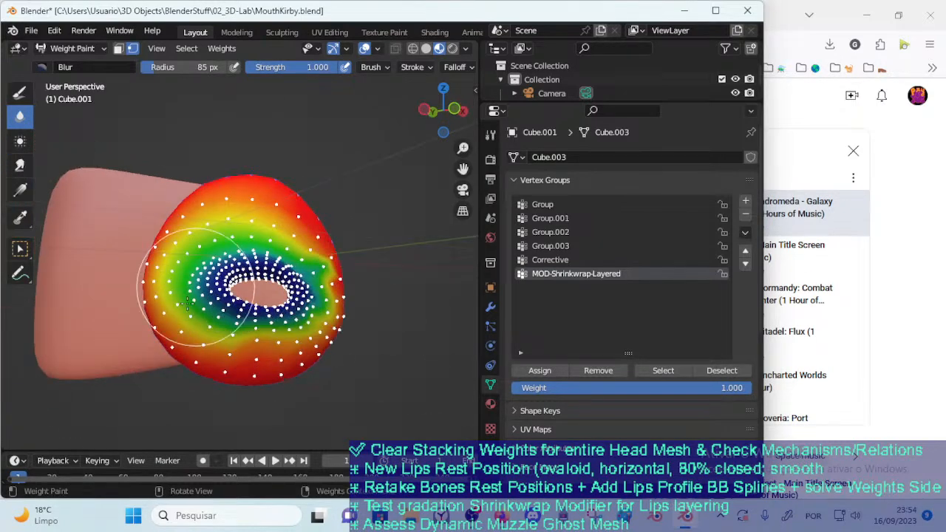
pyautogui.moveTo(230, 337); pyautogui.dragTo(282, 324, button='middle')
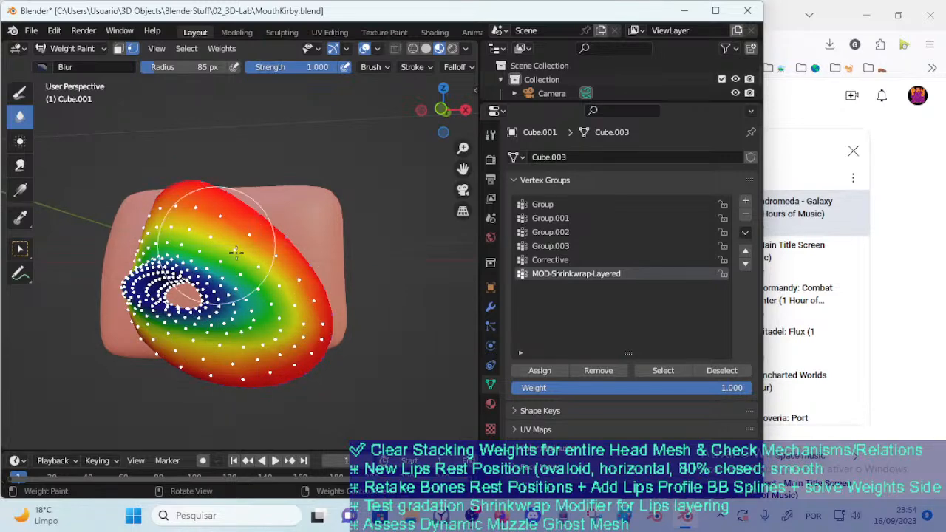
pyautogui.moveTo(294, 311); pyautogui.dragTo(268, 275, button='middle')
pyautogui.moveTo(220, 248); pyautogui.dragTo(314, 259, button='middle')
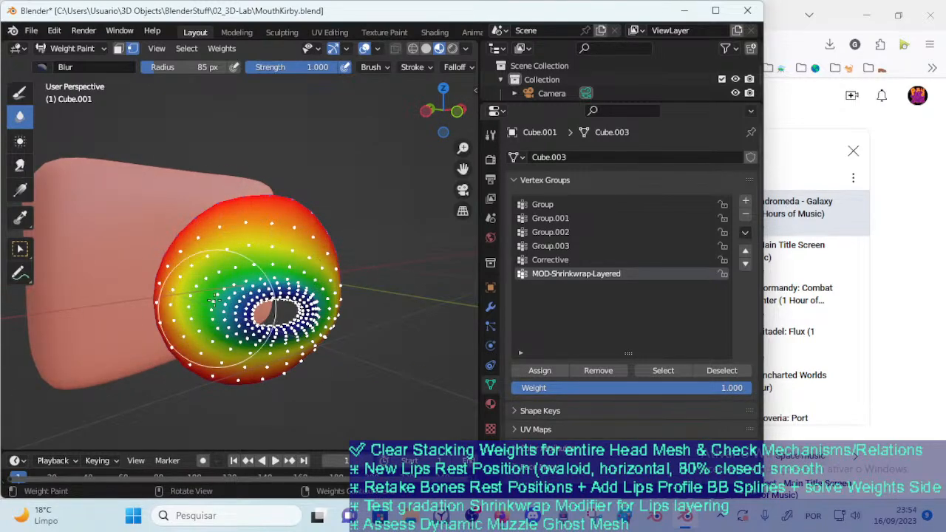
pyautogui.moveTo(289, 281); pyautogui.dragTo(225, 297, button='middle')
pyautogui.moveTo(285, 349); pyautogui.dragTo(201, 275, button='middle')
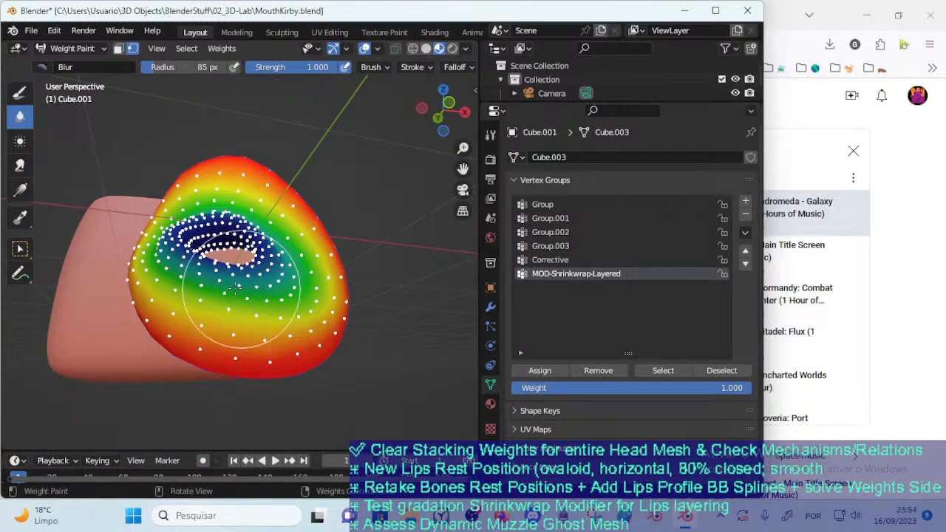
pyautogui.moveTo(251, 290)
pyautogui.mouseDown(button='middle')
pyautogui.moveTo(270, 325)
pyautogui.moveTo(232, 392)
pyautogui.moveTo(292, 347)
pyautogui.moveTo(233, 256)
pyautogui.moveTo(269, 319)
pyautogui.mouseUp(button='middle')
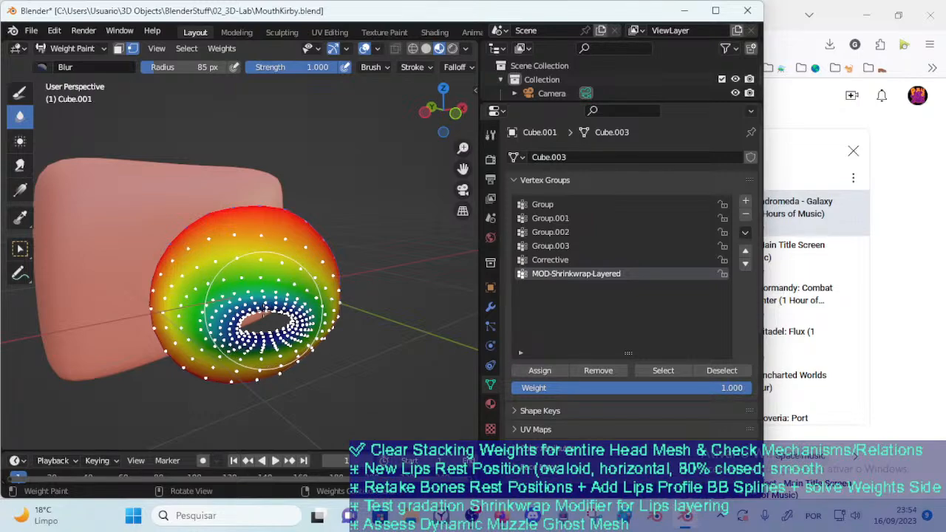
pyautogui.moveTo(264, 306)
pyautogui.mouseDown(button='middle')
pyautogui.moveTo(295, 317)
pyautogui.moveTo(315, 275)
pyautogui.moveTo(300, 283)
pyautogui.mouseUp(button='middle')
# Take Cube.001 out of Weight Paint and return it to Object Mode
pyautogui.hotkey('ctrl', 'Tab')
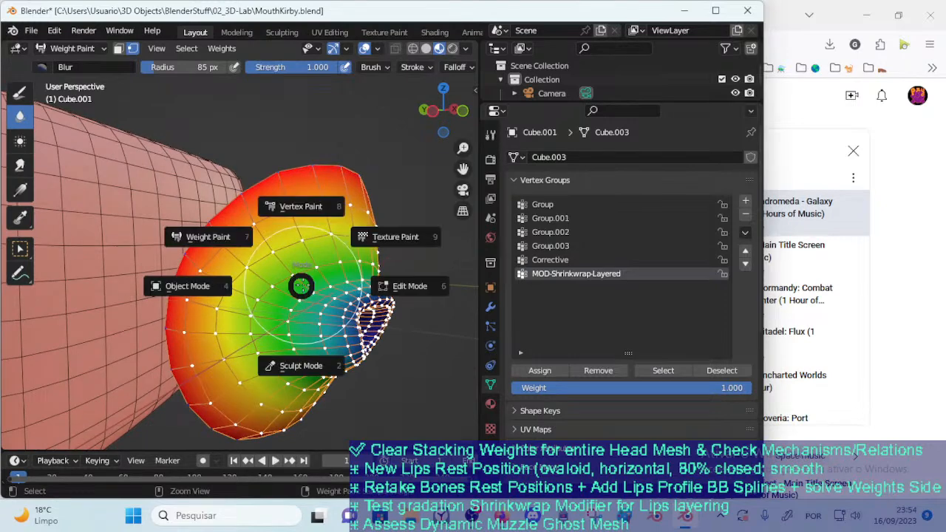
pyautogui.hotkey('ctrl', 'Tab')
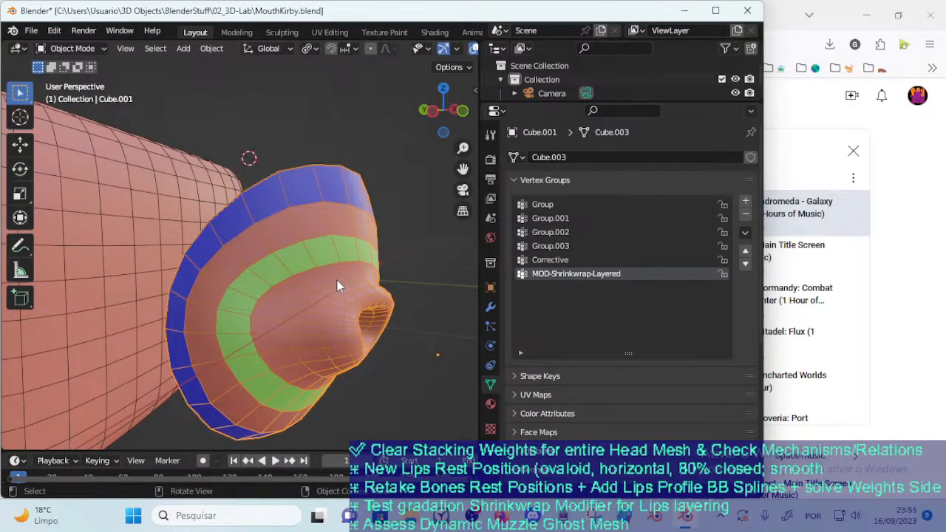
pyautogui.press('Tab')
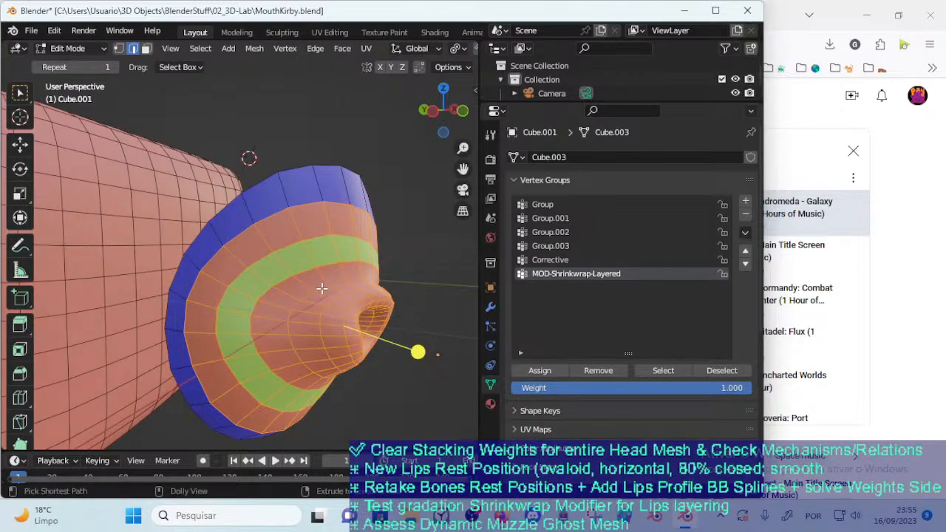
pyautogui.press('Tab')
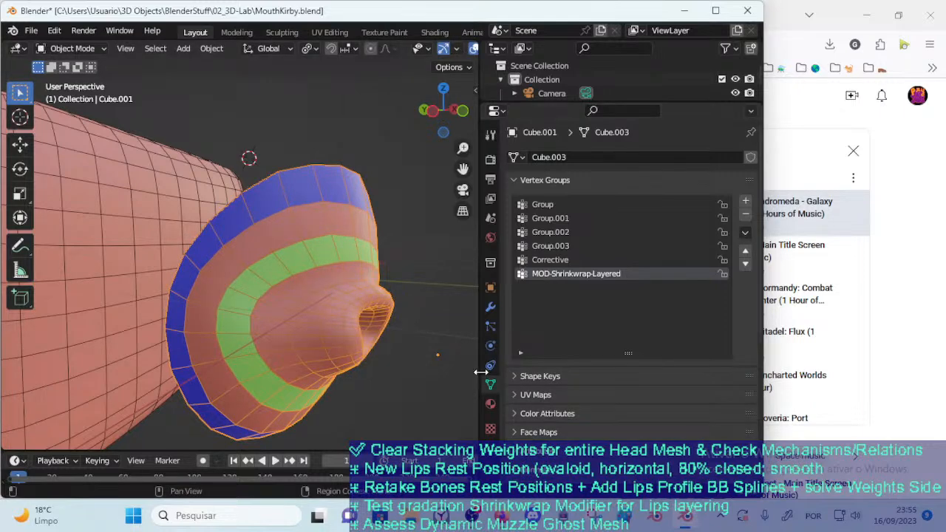
# Set the Shrinkwrap modifier's target to Cube and its vertex group to MOD-Shrinkwrap-Layered
pyautogui.click(491, 308)
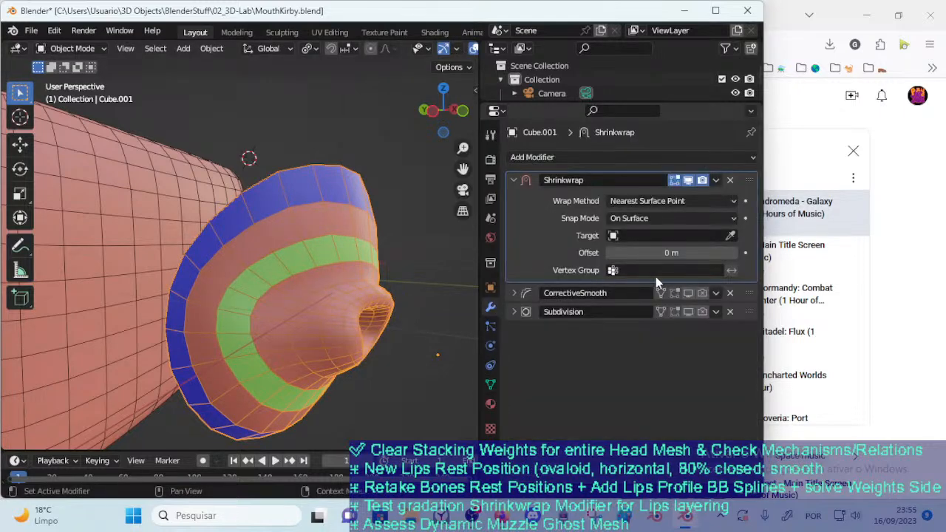
pyautogui.click(688, 312)
pyautogui.click(688, 312)
pyautogui.click(709, 235)
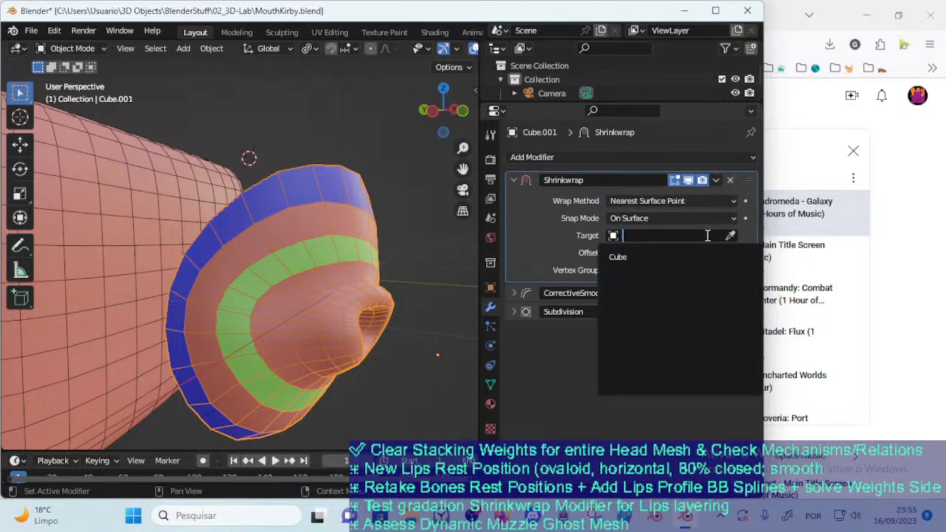
pyautogui.press('Escape')
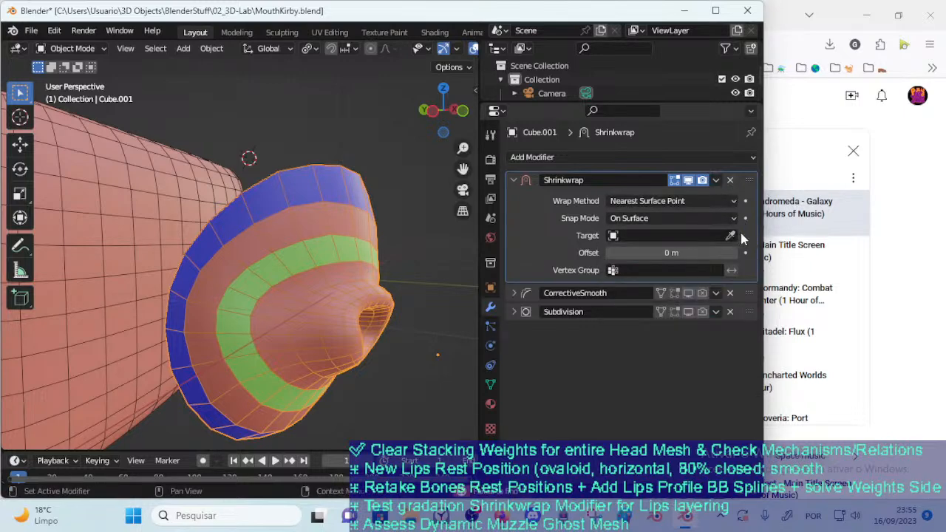
pyautogui.click(730, 236)
pyautogui.click(233, 263)
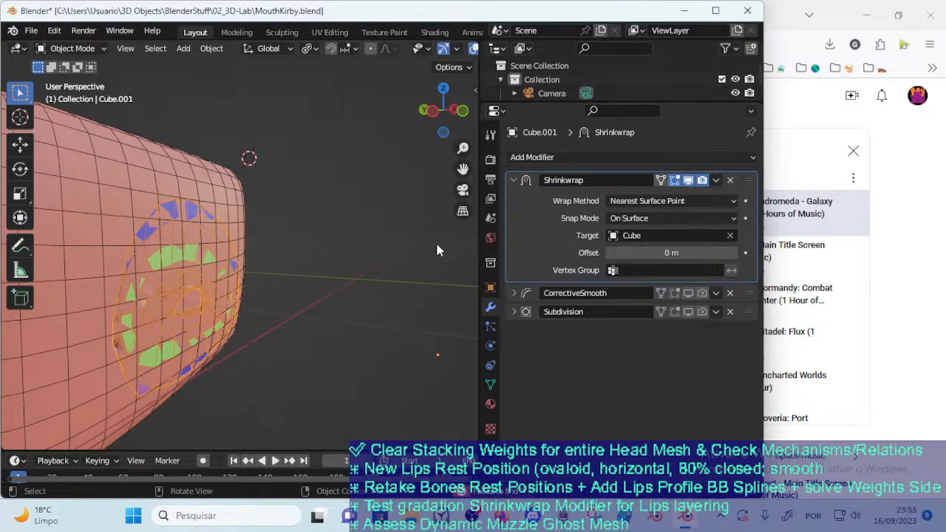
pyautogui.click(641, 271)
pyautogui.click(625, 361)
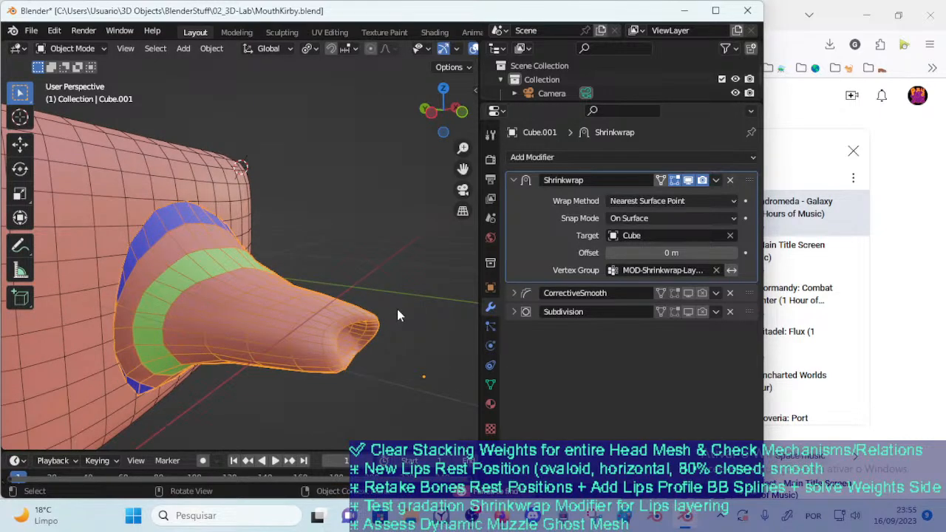
# Compare inverted and normal vertex group influence on the Shrinkwrap, leaving the inversion off
pyautogui.click(732, 271)
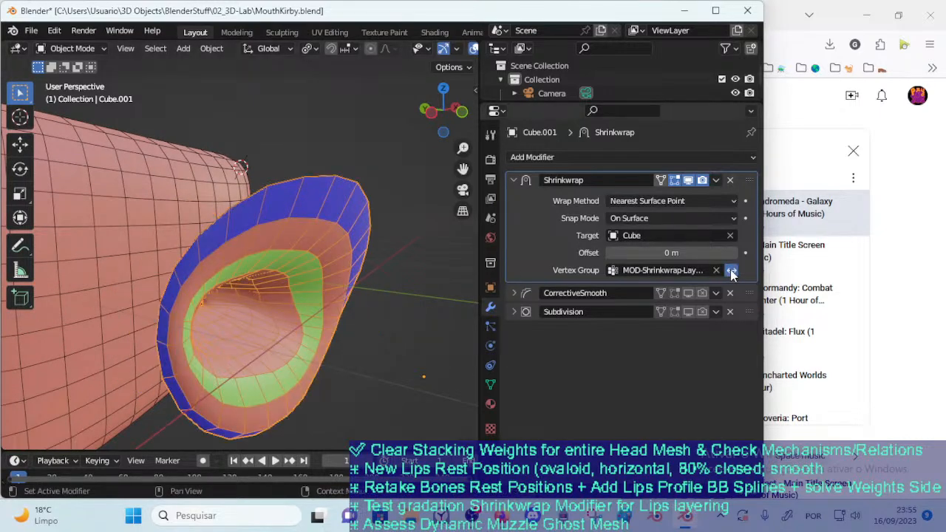
pyautogui.moveTo(332, 309)
pyautogui.mouseDown(button='middle')
pyautogui.moveTo(282, 369)
pyautogui.moveTo(336, 382)
pyautogui.moveTo(332, 306)
pyautogui.mouseUp(button='middle')
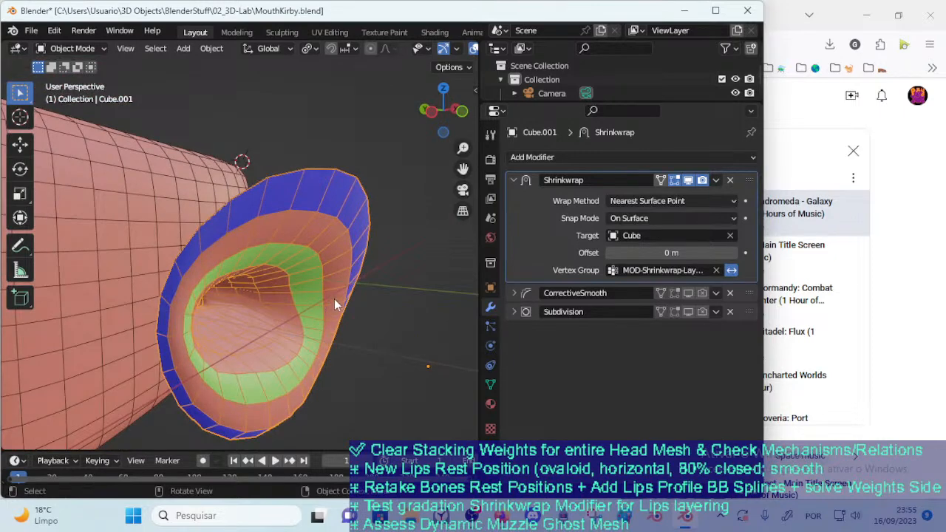
pyautogui.click(732, 271)
pyautogui.click(732, 270)
pyautogui.click(733, 271)
pyautogui.click(732, 270)
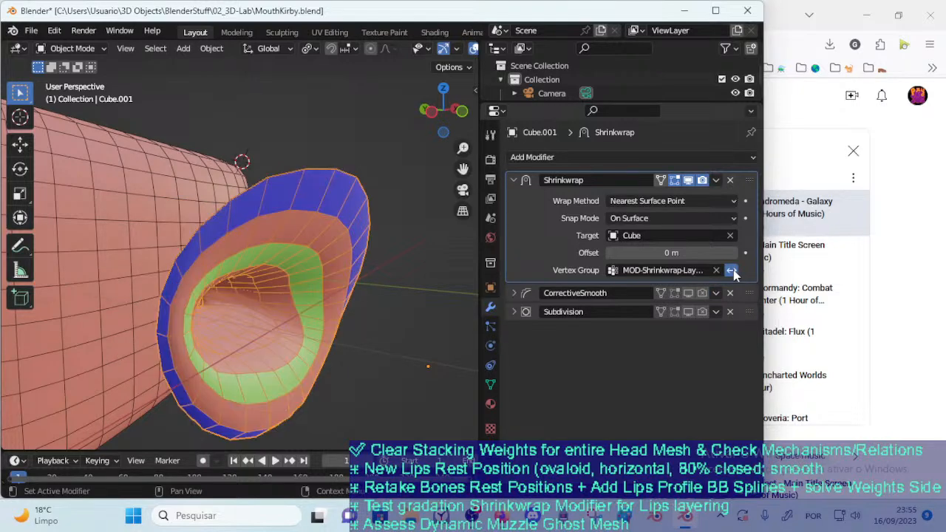
pyautogui.click(733, 271)
pyautogui.click(733, 270)
pyautogui.click(733, 271)
pyautogui.click(732, 271)
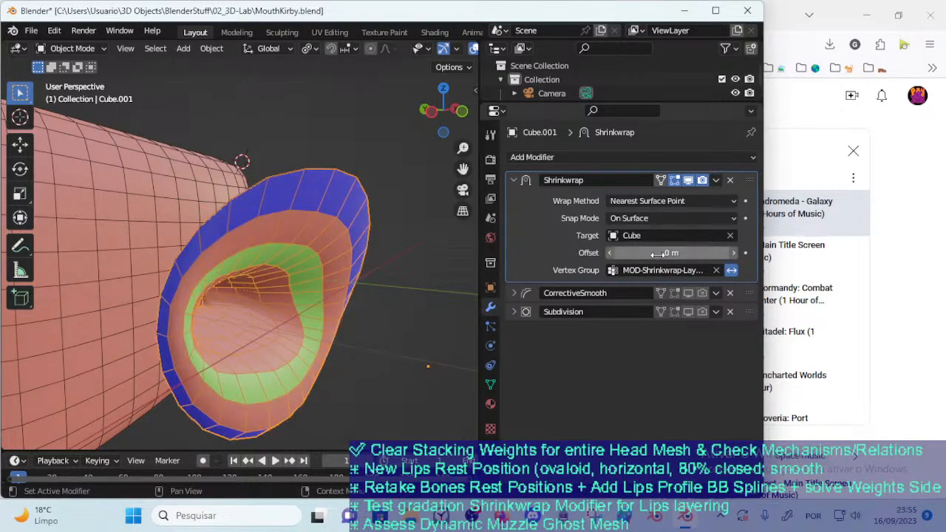
pyautogui.click(732, 271)
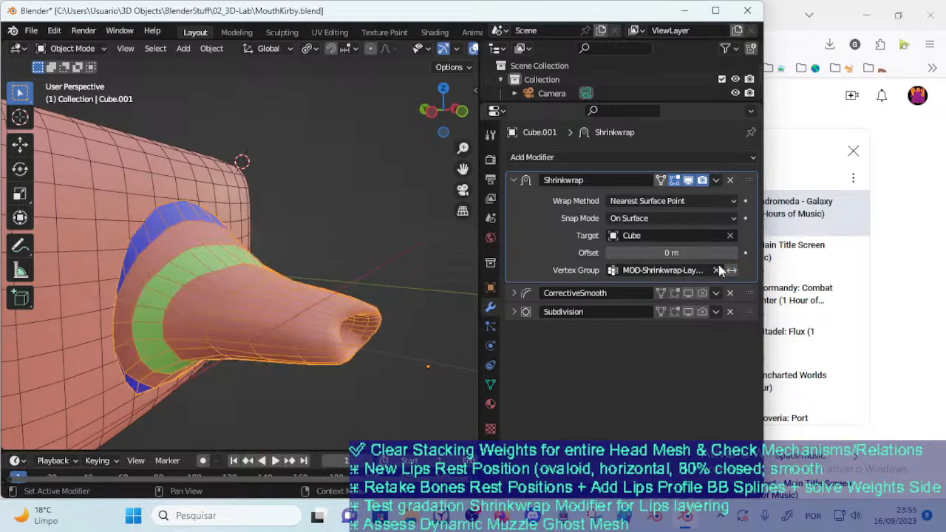
# Move the mouth mesh along the Y axis against Cube to test the gradient Shrinkwrap
pyautogui.press('g')
pyautogui.press('y')
pyautogui.click(306, 304)
pyautogui.moveTo(305, 313); pyautogui.dragTo(324, 310, button='middle')
pyautogui.press('g')
pyautogui.press('y')
pyautogui.click(221, 285)
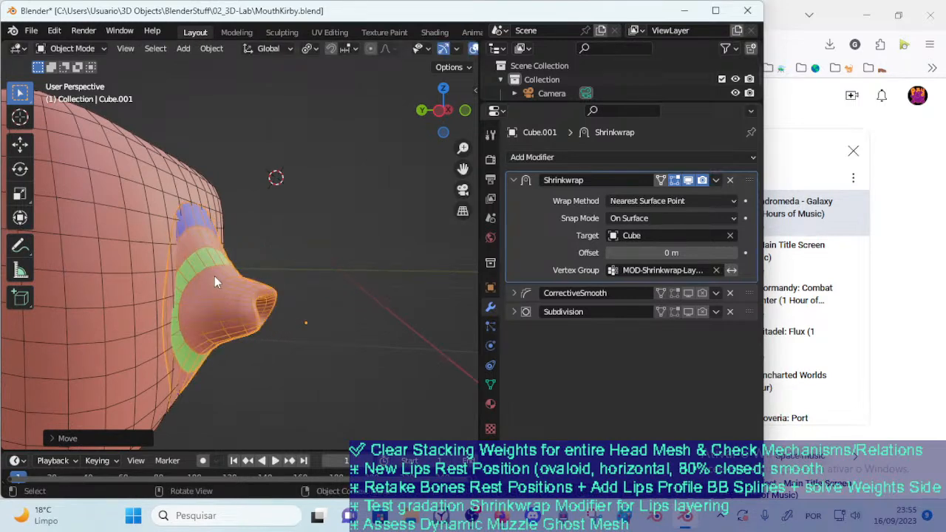
# Move the mouth mesh freely off and along Cube's surface, and check the mesh briefly in Edit Mode
pyautogui.press('g')
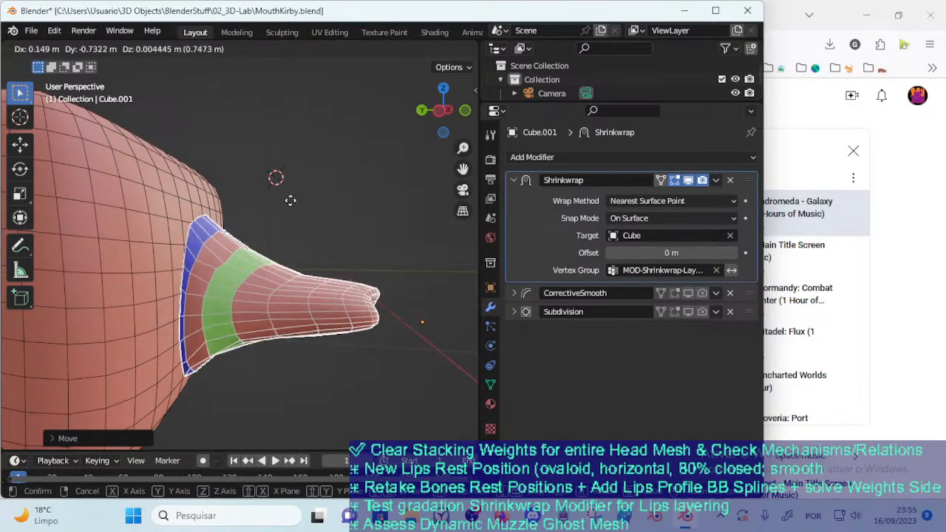
pyautogui.click(362, 201)
pyautogui.press('g')
pyautogui.moveTo(252, 263); pyautogui.dragTo(324, 282, button='middle')
pyautogui.click(116, 272)
pyautogui.press('Tab')
pyautogui.moveTo(331, 230); pyautogui.dragTo(328, 299, button='middle')
pyautogui.press('Tab')
# Reposition the mouth mesh several more times around Cube, testing the Shrinkwrap deformation from different angles
pyautogui.press('g')
pyautogui.click(224, 274)
pyautogui.press('g')
pyautogui.click(282, 259)
pyautogui.moveTo(282, 259); pyautogui.dragTo(325, 284, button='middle')
pyautogui.press('g')
pyautogui.click(302, 312)
pyautogui.press('g')
pyautogui.click(259, 277)
pyautogui.press('g')
pyautogui.click(358, 295)
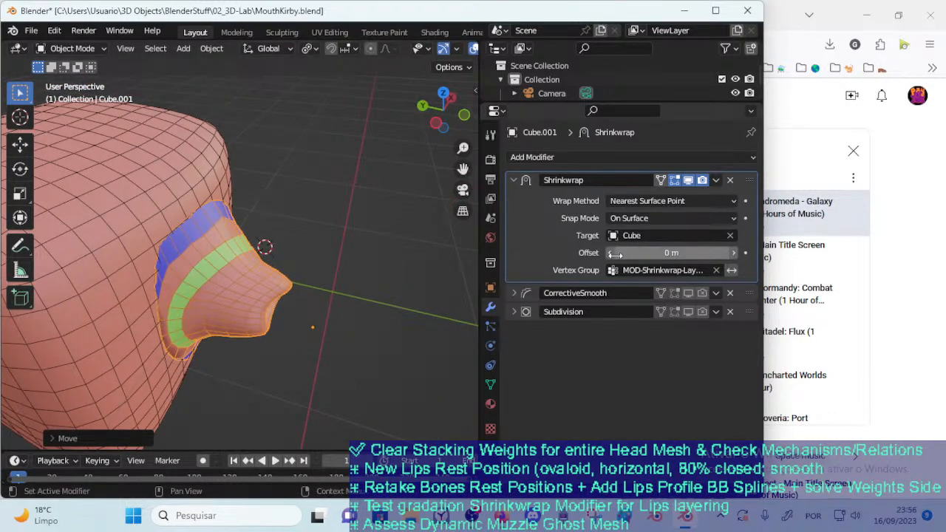
# Set the Shrinkwrap's snap mode to Inside and its offset to 0.08 m, and shift the mouth mesh to test it
pyautogui.click(639, 218)
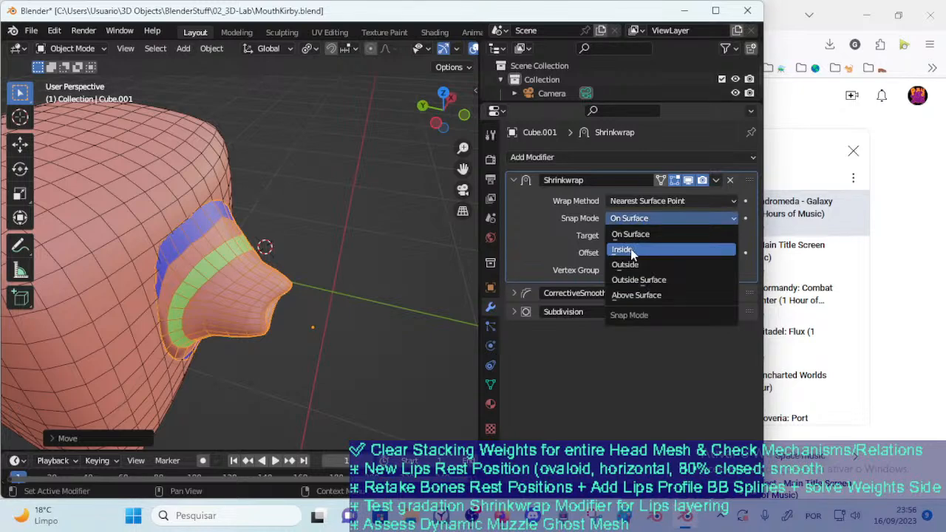
pyautogui.click(633, 252)
pyautogui.click(737, 256)
pyautogui.click(736, 256)
pyautogui.click(737, 256)
pyautogui.click(736, 255)
pyautogui.click(736, 256)
pyautogui.click(736, 256)
pyautogui.click(737, 255)
pyautogui.click(736, 255)
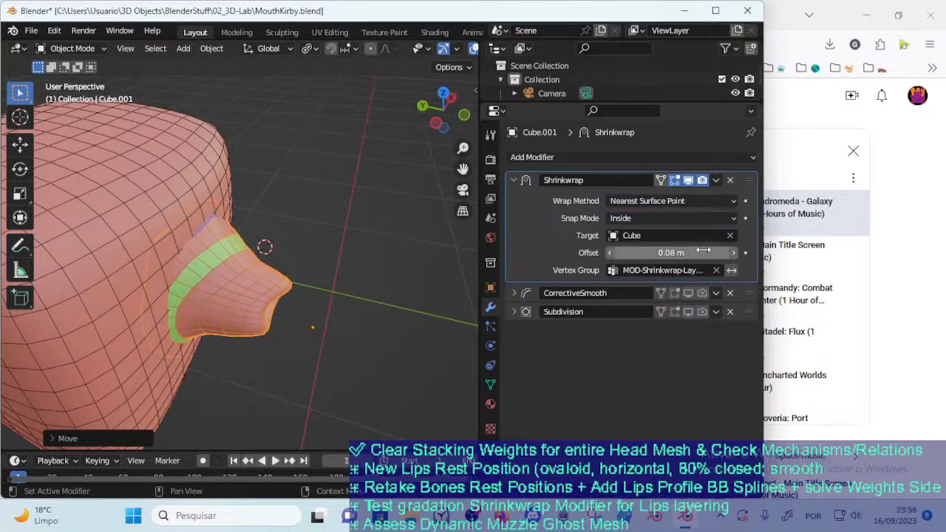
pyautogui.press('g')
pyautogui.click(220, 314)
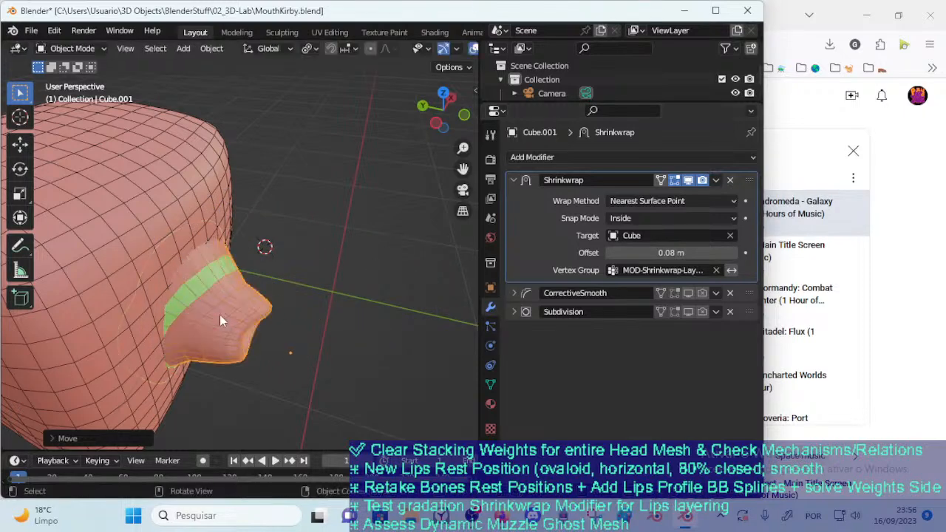
# Enable CorrectiveSmooth and Subdivision for viewport and render, and pull the mouth mesh outward from Cube to test them
pyautogui.click(689, 294)
pyautogui.click(700, 294)
pyautogui.click(688, 311)
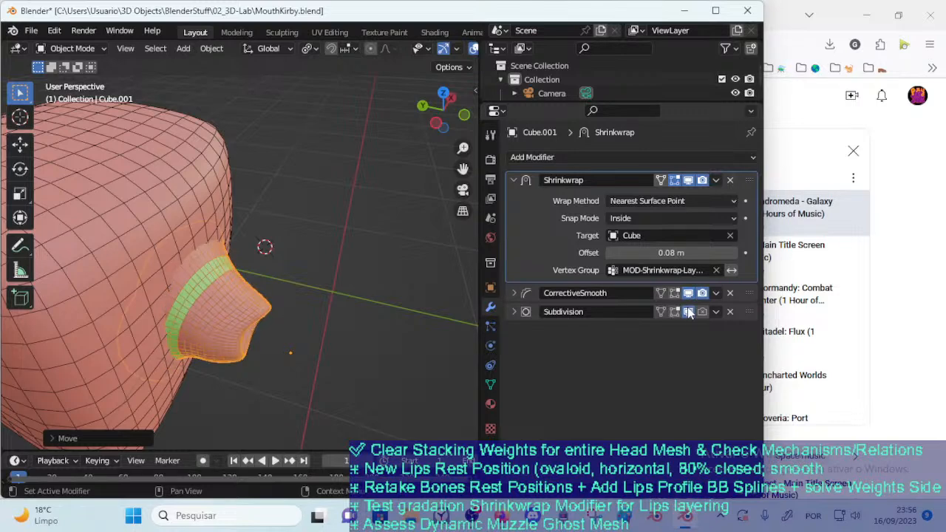
pyautogui.press('g')
pyautogui.click(346, 305)
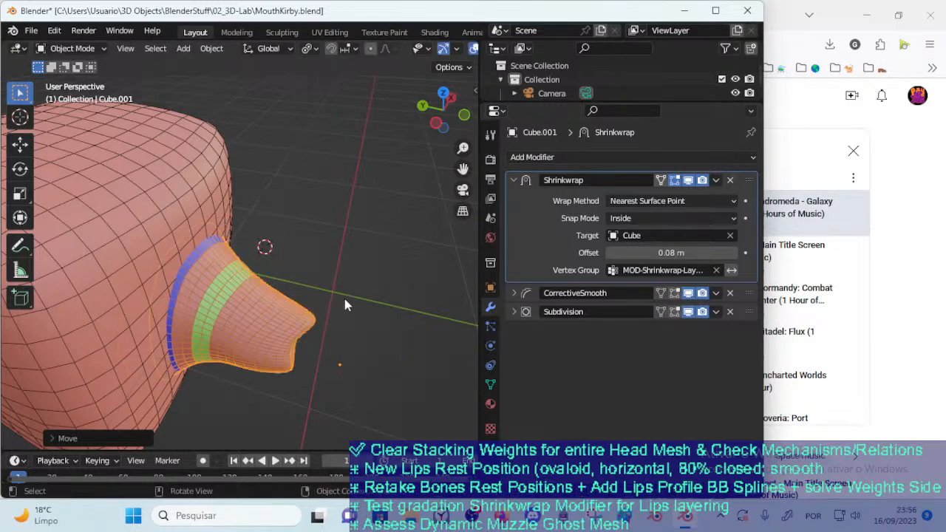
pyautogui.moveTo(750, 308)
pyautogui.mouseDown()
pyautogui.moveTo(762, 310)
pyautogui.moveTo(762, 290)
pyautogui.moveTo(760, 325)
pyautogui.moveTo(760, 312)
pyautogui.mouseUp()
pyautogui.press('g')
pyautogui.click(386, 307)
pyautogui.moveTo(386, 307); pyautogui.dragTo(299, 305, button='middle')
pyautogui.moveTo(238, 303); pyautogui.dragTo(342, 299, button='middle')
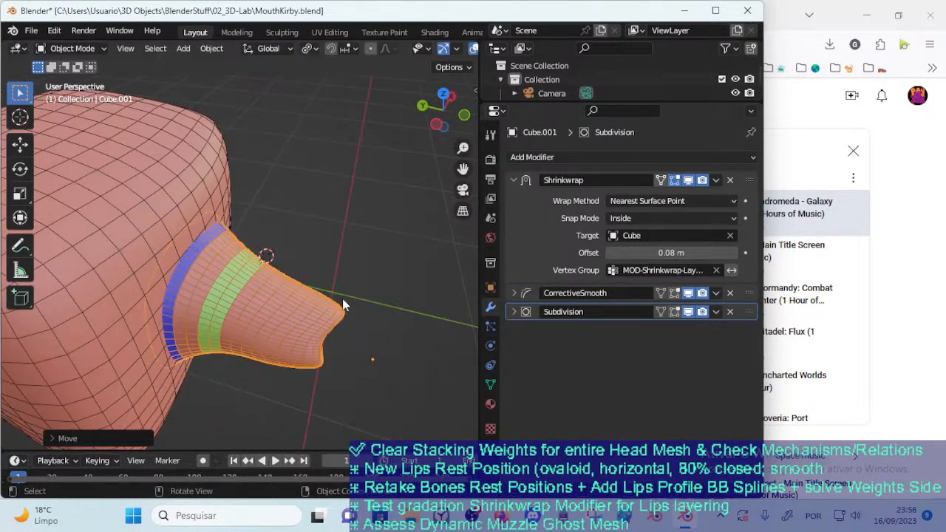
# Select Cube and delete its Boolean modifier
pyautogui.click(152, 252)
pyautogui.click(270, 293)
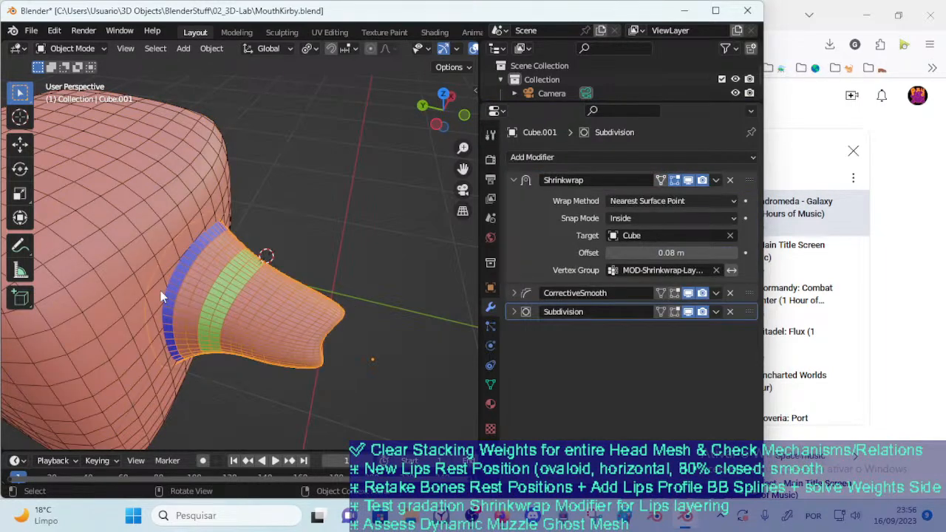
pyautogui.click(127, 303)
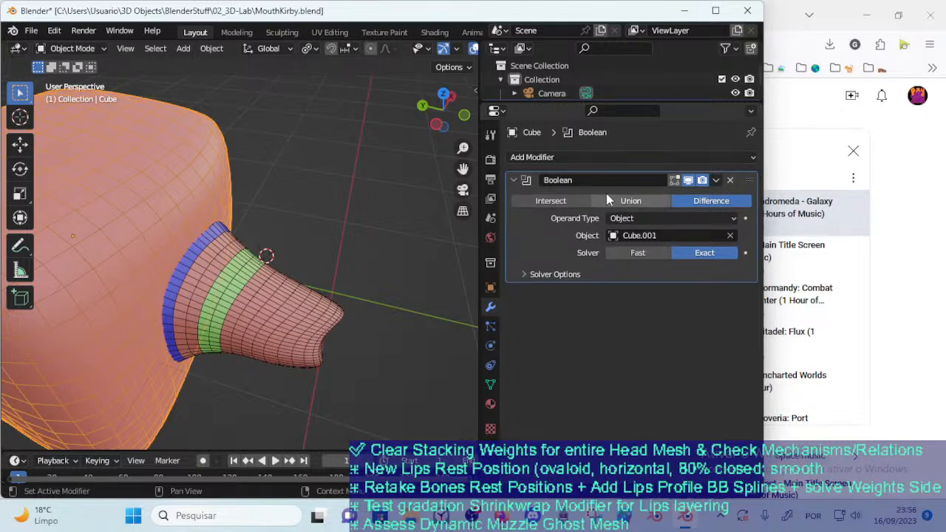
pyautogui.click(325, 323)
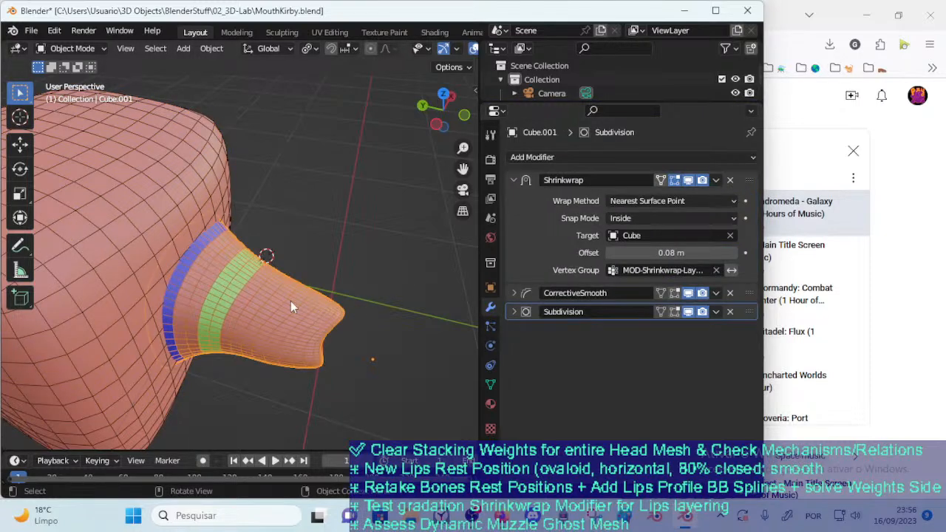
pyautogui.click(171, 205)
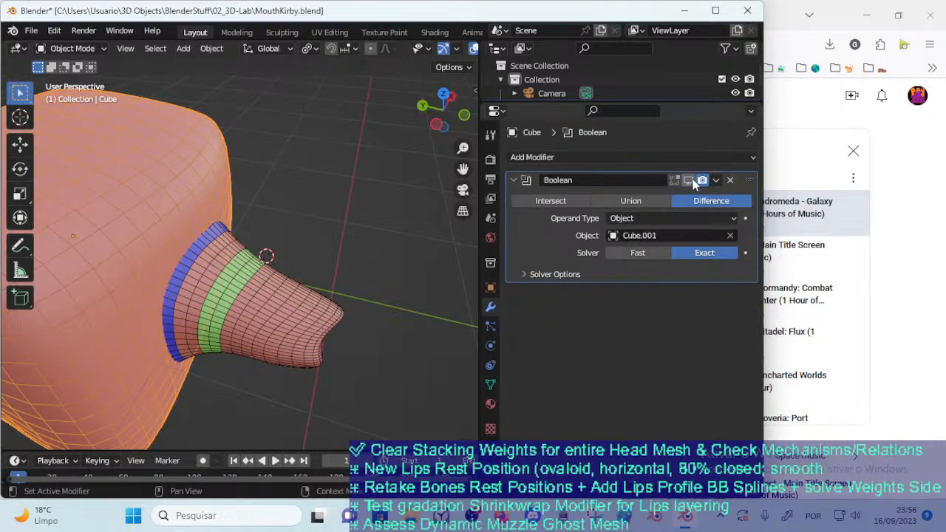
pyautogui.click(730, 180)
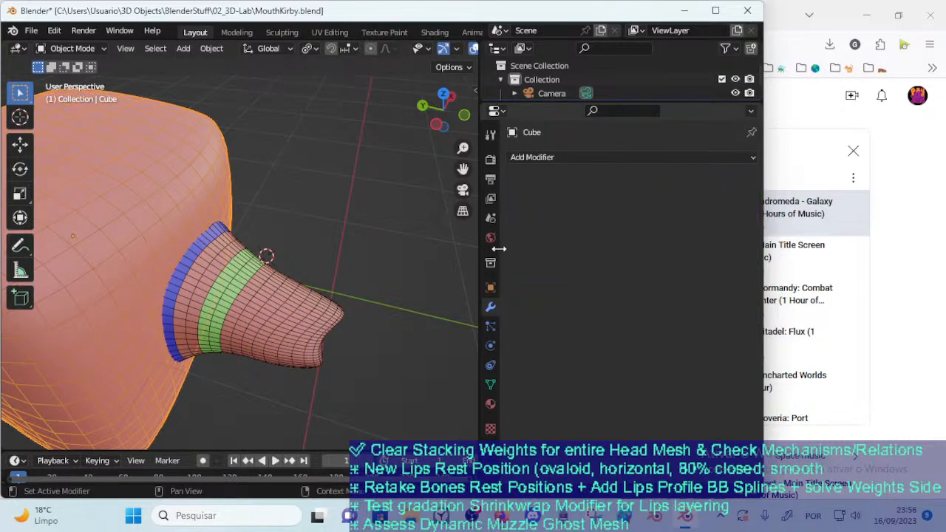
# Select the mouth mesh Cube.001 and open the choice of modifiers to add
pyautogui.click(242, 302)
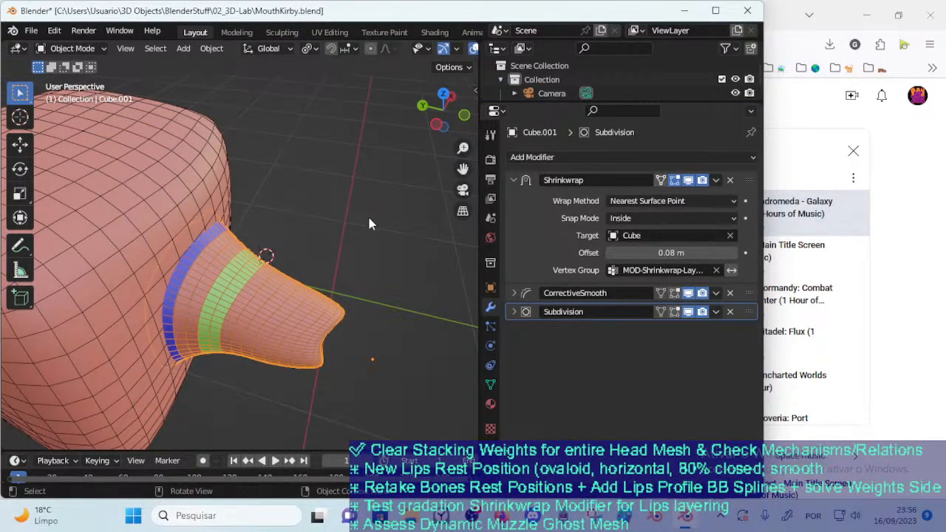
pyautogui.click(561, 156)
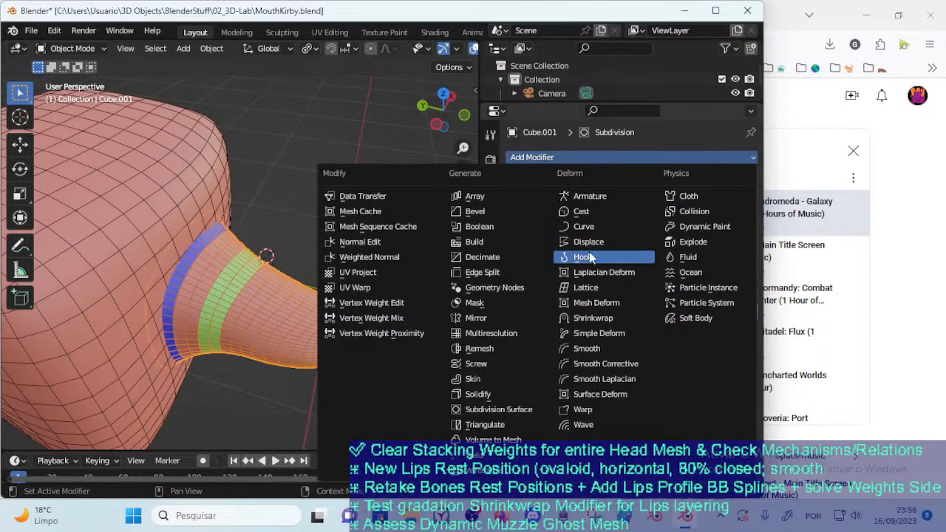
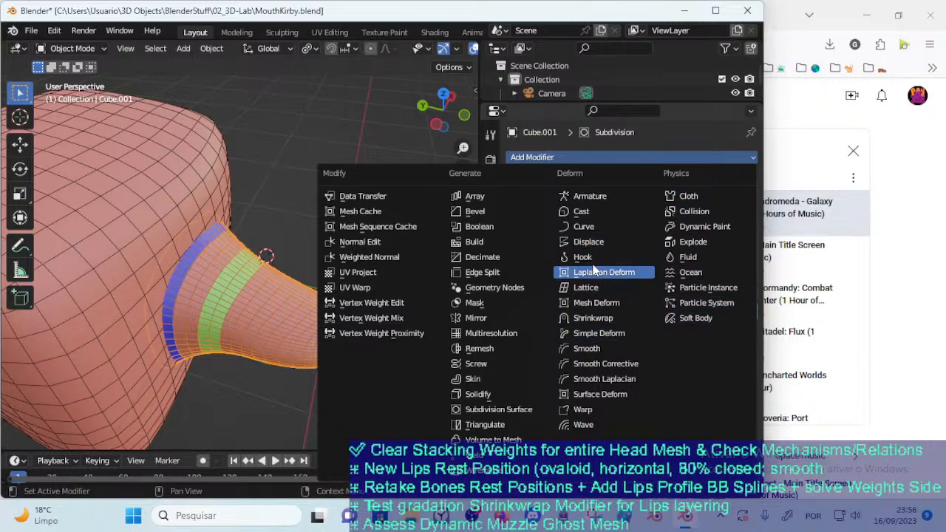
# Add a Boolean modifier to the mouth mesh, set to Union with Cube as its object
pyautogui.click(505, 227)
pyautogui.moveTo(338, 337); pyautogui.dragTo(379, 334, button='middle')
pyautogui.moveTo(441, 319)
pyautogui.mouseDown(button='middle')
pyautogui.moveTo(373, 347)
pyautogui.moveTo(401, 338)
pyautogui.moveTo(396, 322)
pyautogui.moveTo(439, 317)
pyautogui.mouseUp(button='middle')
pyautogui.click(610, 351)
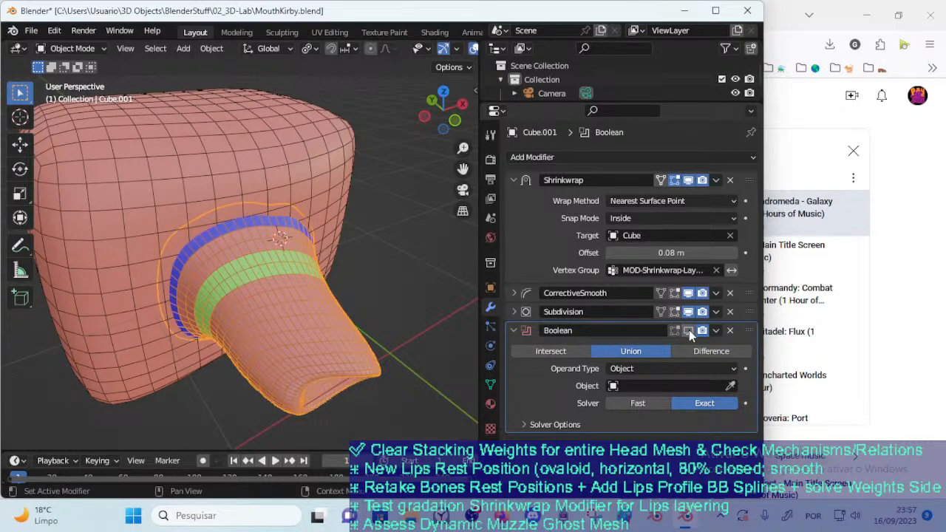
pyautogui.moveTo(341, 327)
pyautogui.mouseDown(button='middle')
pyautogui.moveTo(362, 335)
pyautogui.moveTo(353, 334)
pyautogui.mouseUp(button='middle')
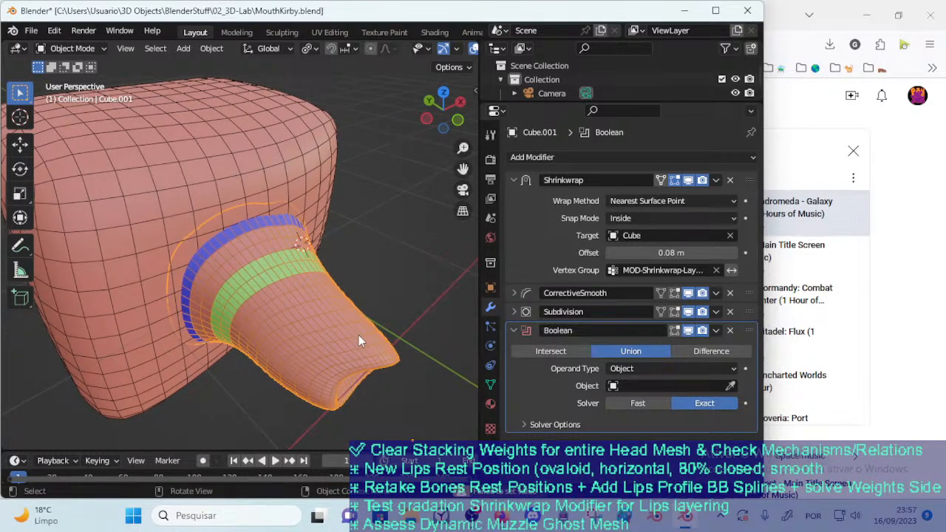
pyautogui.click(682, 386)
pyautogui.click(656, 242)
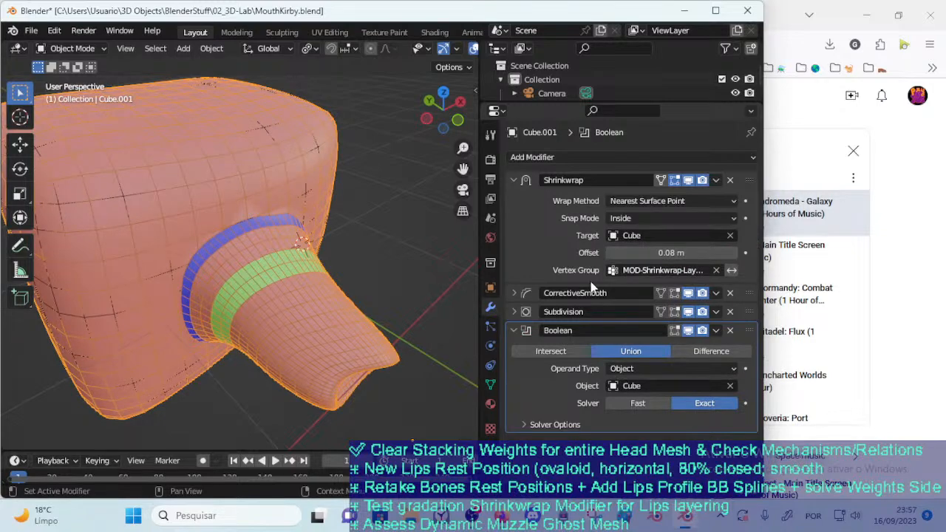
# Move the mouth mesh into and out of Cube's surface to test the Boolean union
pyautogui.moveTo(349, 349); pyautogui.dragTo(318, 365, button='middle')
pyautogui.press('g')
pyautogui.click(361, 298)
pyautogui.press('g')
pyautogui.click(296, 336)
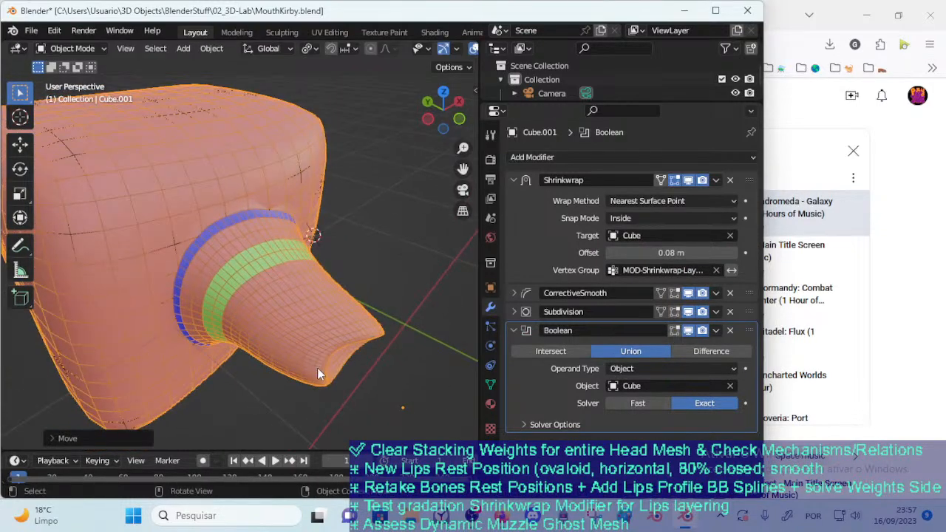
pyautogui.scroll(4, 319, 362)
pyautogui.press('g')
pyautogui.moveTo(340, 324); pyautogui.dragTo(333, 304, button='middle')
pyautogui.press('g')
pyautogui.click(368, 313)
pyautogui.press('g')
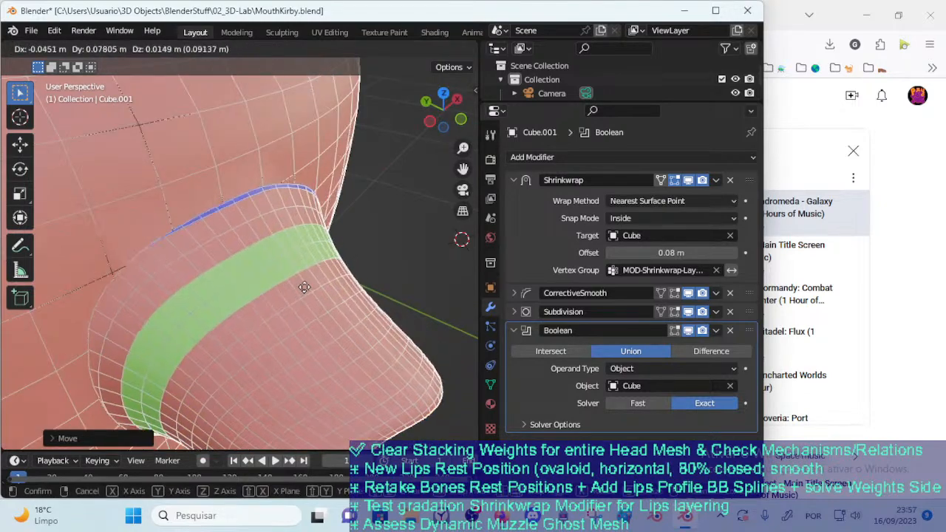
pyautogui.click(261, 270)
pyautogui.click(413, 272)
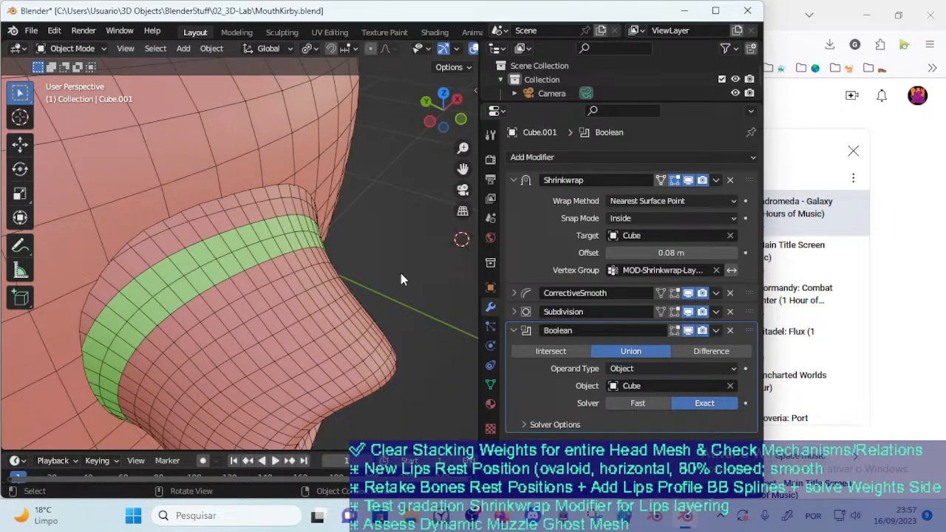
# Hide the wireframe and reorder the stack so CorrectiveSmooth and Subdivision come after the Boolean
pyautogui.hotkey('ctrl', 'w')
pyautogui.moveTo(382, 277); pyautogui.dragTo(374, 323, button='middle')
pyautogui.scroll(-1, 375, 323)
pyautogui.moveTo(748, 311); pyautogui.dragTo(719, 427)
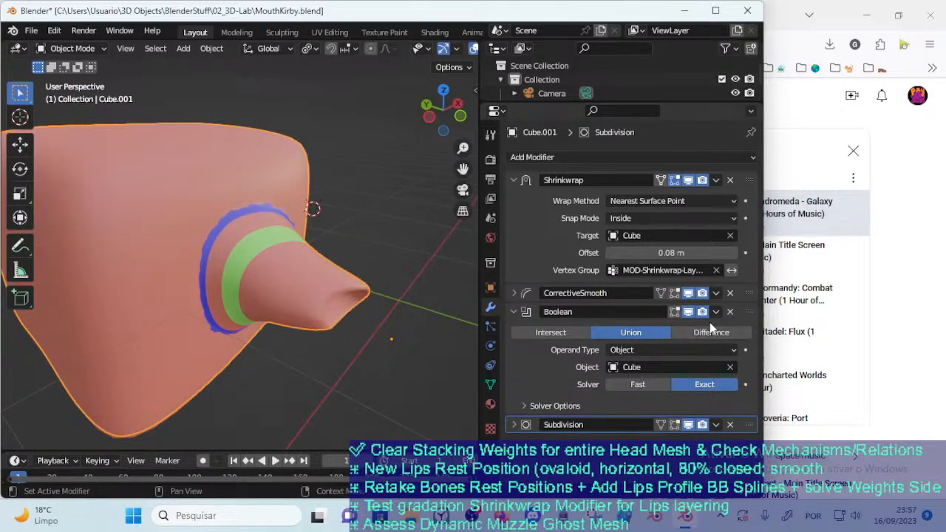
pyautogui.moveTo(749, 298); pyautogui.dragTo(721, 408)
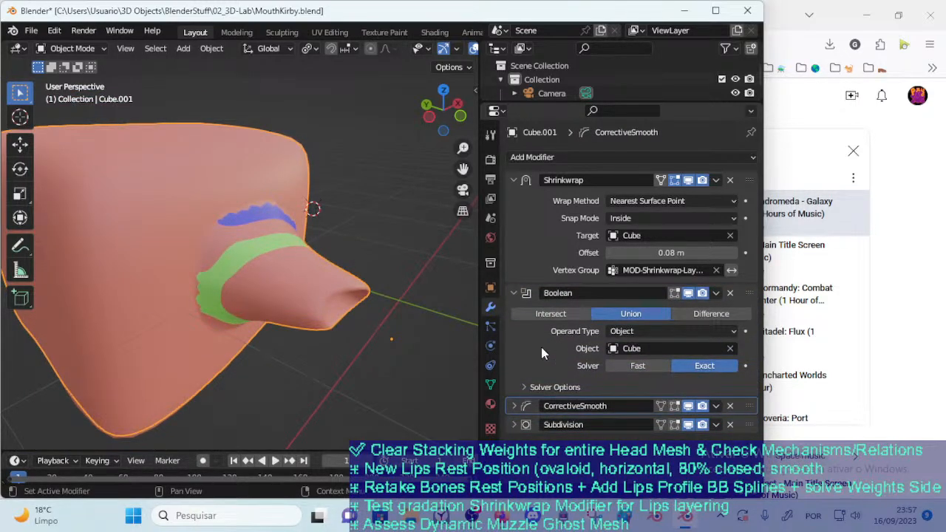
# Shift the mouth mesh around Cube's surface from several angles to test smoothing applied after the Boolean
pyautogui.press('g')
pyautogui.click(405, 292)
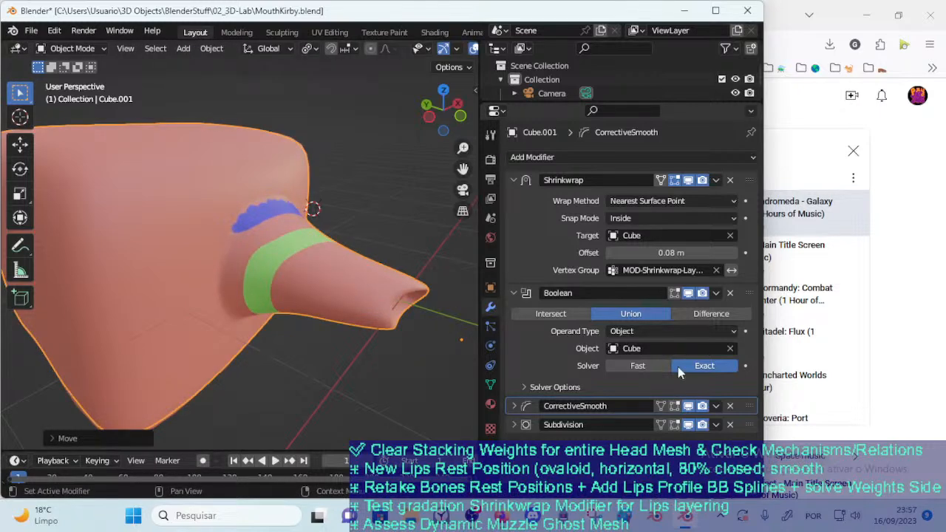
pyautogui.moveTo(748, 425)
pyautogui.mouseDown()
pyautogui.moveTo(751, 406)
pyautogui.moveTo(749, 424)
pyautogui.mouseUp()
pyautogui.press('g')
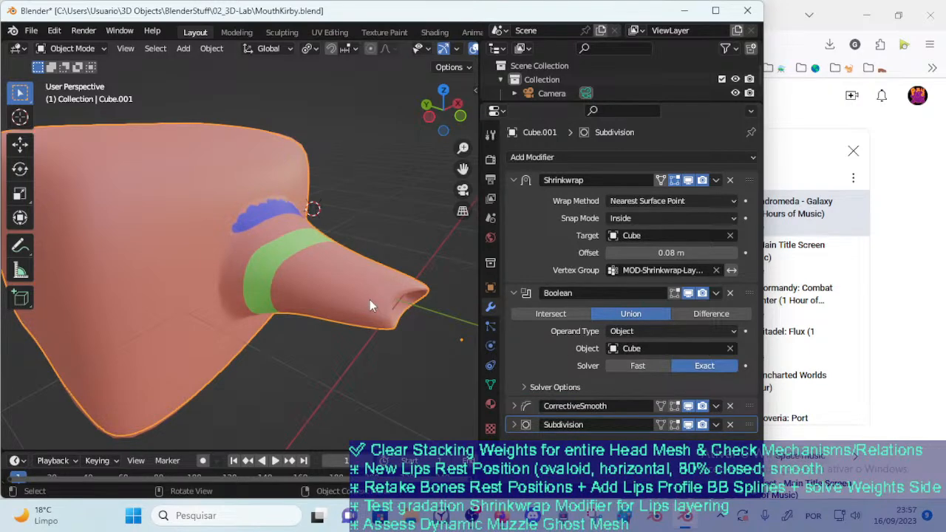
pyautogui.click(268, 341)
pyautogui.moveTo(268, 342); pyautogui.dragTo(299, 334, button='middle')
pyautogui.press('g')
pyautogui.click(313, 260)
pyautogui.moveTo(313, 261); pyautogui.dragTo(395, 270, button='middle')
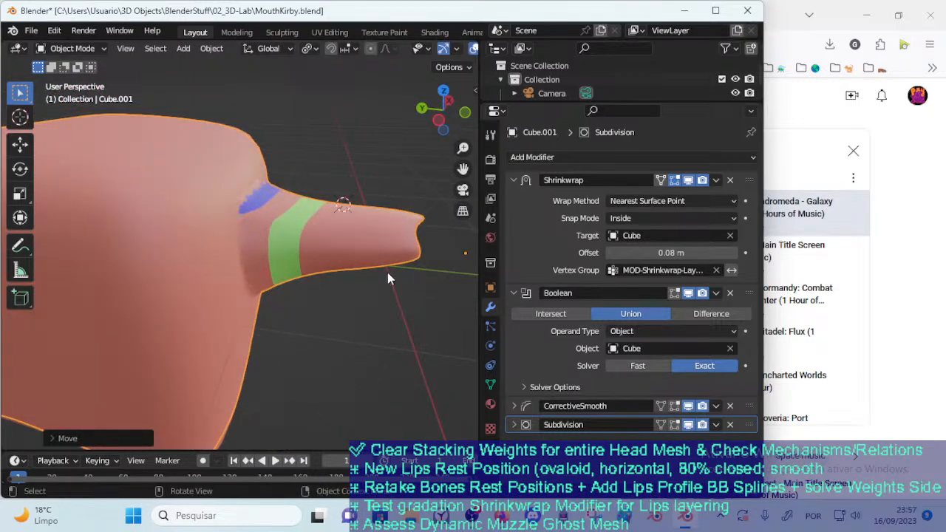
pyautogui.press('g')
pyautogui.click(342, 256)
pyautogui.press('g')
pyautogui.click(336, 345)
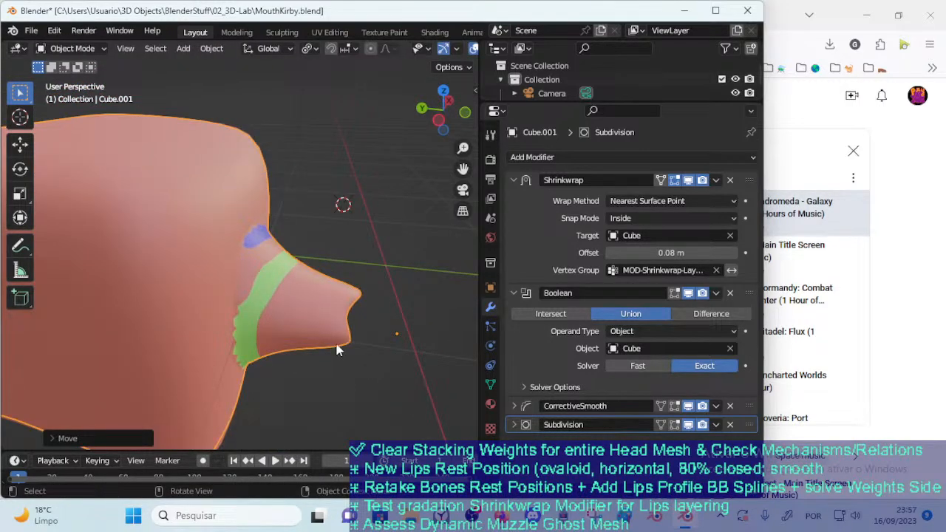
pyautogui.moveTo(337, 345); pyautogui.dragTo(301, 306, button='middle')
pyautogui.press('g')
pyautogui.click(335, 280)
pyautogui.moveTo(334, 279); pyautogui.dragTo(299, 290, button='middle')
pyautogui.press('g')
pyautogui.click(294, 334)
# Show the wireframe and move the mouth mesh to check the topology along the joint with Cube
pyautogui.hotkey('shift', 'z')
pyautogui.moveTo(302, 326); pyautogui.dragTo(366, 290, button='middle')
pyautogui.press('g')
pyautogui.click(318, 309)
pyautogui.scroll(2, 337, 307)
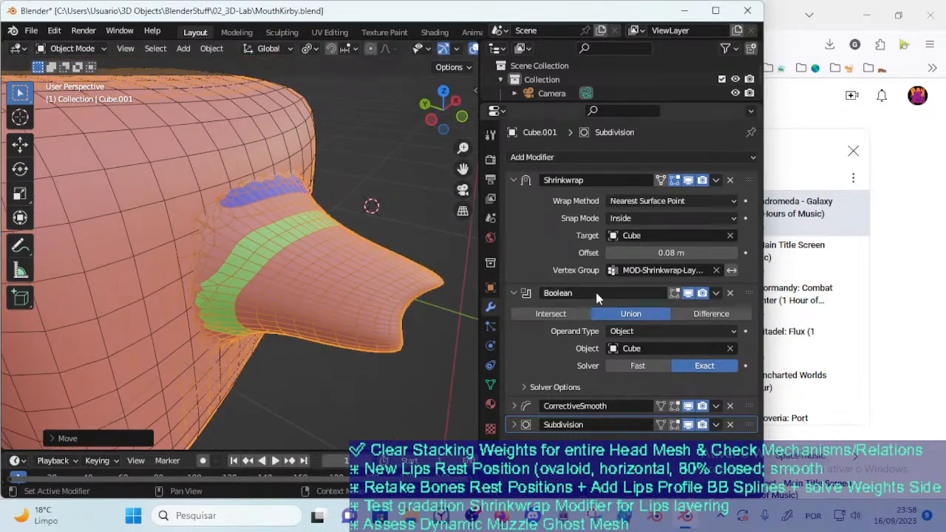
# Try the Boolean's Difference operation while moving the mouth mesh against Cube
pyautogui.click(695, 315)
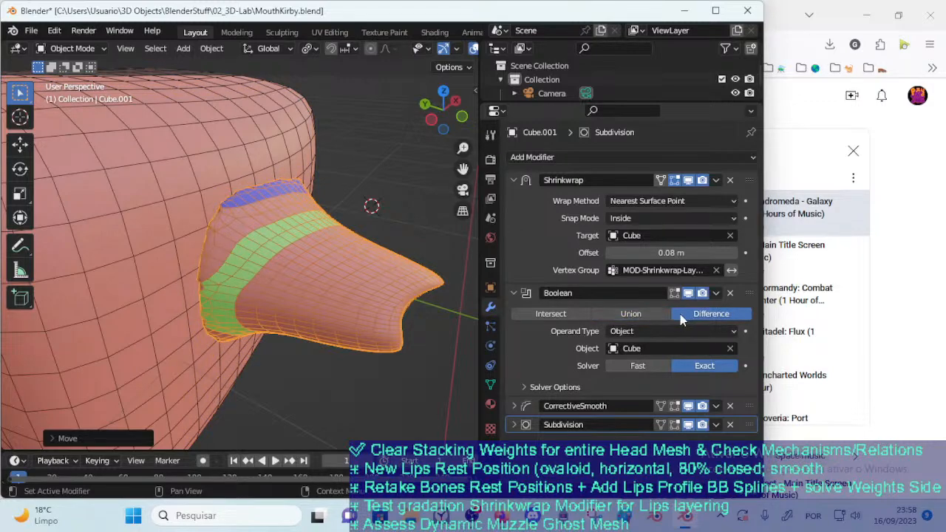
pyautogui.press('g')
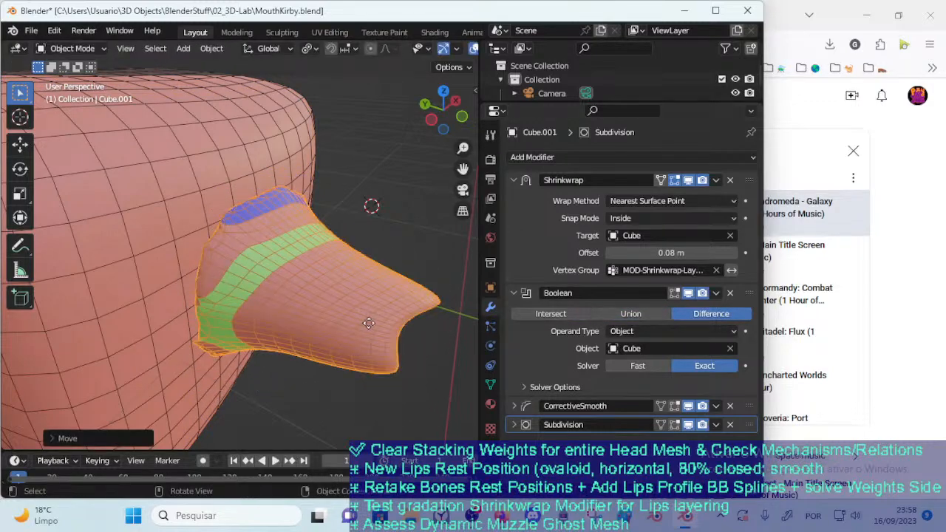
pyautogui.click(320, 316)
pyautogui.moveTo(320, 316); pyautogui.dragTo(356, 292, button='middle')
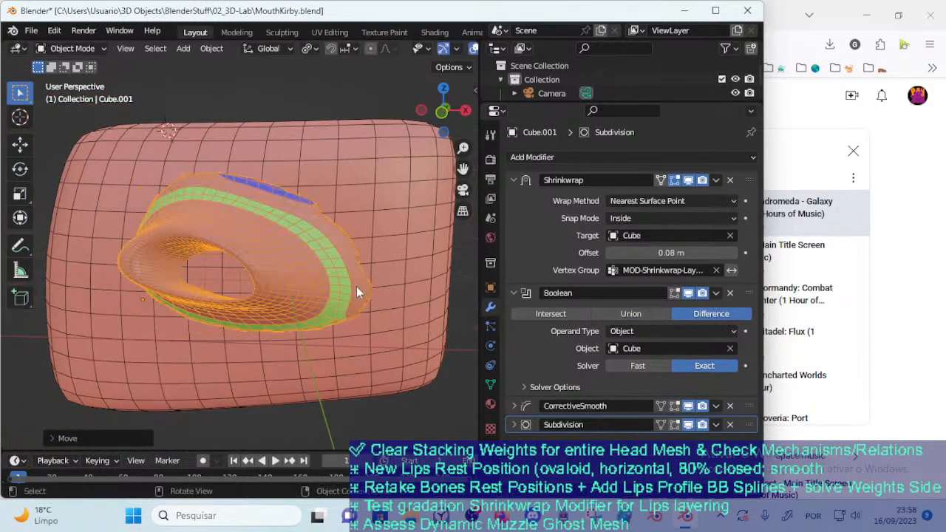
# Compare the Boolean's Intersect, Union and Difference operations on the mouth mesh
pyautogui.click(567, 315)
pyautogui.moveTo(427, 329); pyautogui.dragTo(362, 325, button='middle')
pyautogui.press('g')
pyautogui.press('Escape')
pyautogui.click(607, 314)
pyautogui.scroll(-3, 302, 317)
pyautogui.moveTo(302, 317); pyautogui.dragTo(265, 297, button='middle')
pyautogui.click(696, 317)
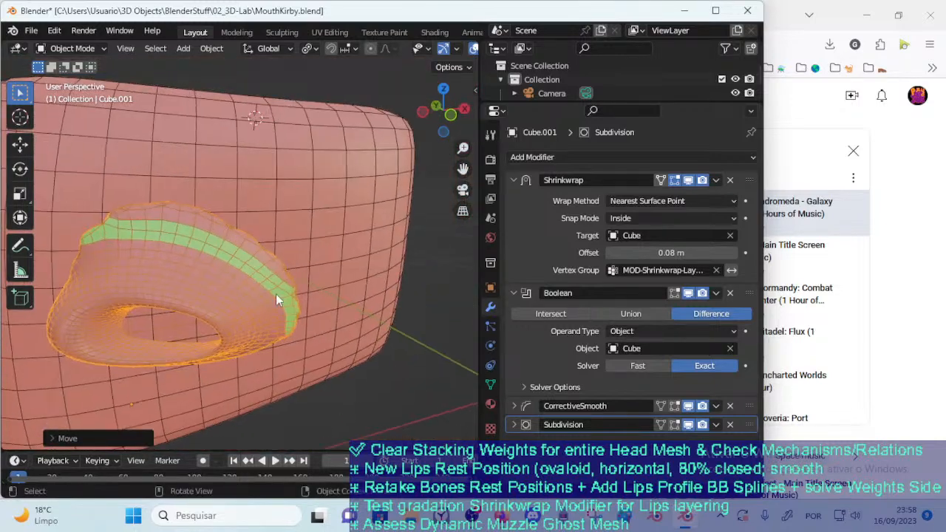
# Set the Boolean operation to Union and move the mouth mesh across Cube's front to test it
pyautogui.click(608, 314)
pyautogui.moveTo(278, 370); pyautogui.dragTo(285, 318, button='middle')
pyautogui.scroll(-2, 272, 362)
pyautogui.moveTo(272, 363); pyautogui.dragTo(249, 353, button='middle')
pyautogui.press('g')
pyautogui.click(328, 325)
pyautogui.press('g')
pyautogui.click(236, 360)
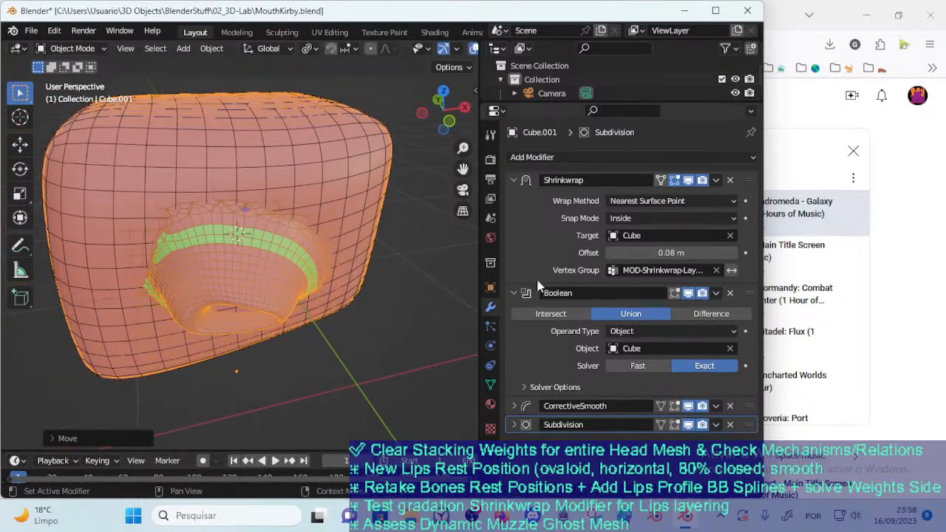
# Keep the Boolean on Union, set its solver to Fast, and move the mouth mesh to test the response
pyautogui.click(569, 318)
pyautogui.click(609, 317)
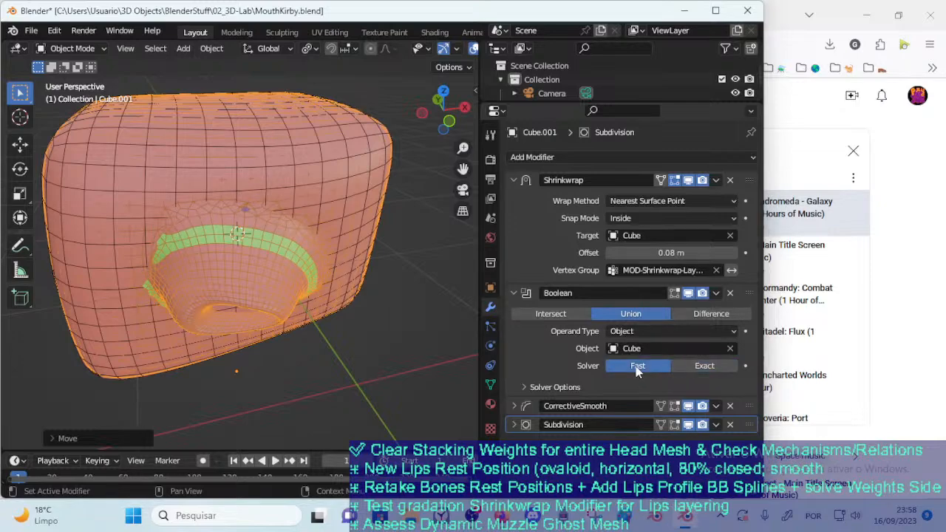
pyautogui.press('g')
pyautogui.moveTo(215, 356); pyautogui.dragTo(257, 274, button='middle')
pyautogui.click(247, 286)
pyautogui.press('g')
pyautogui.click(292, 287)
pyautogui.moveTo(303, 300); pyautogui.dragTo(294, 254, button='middle')
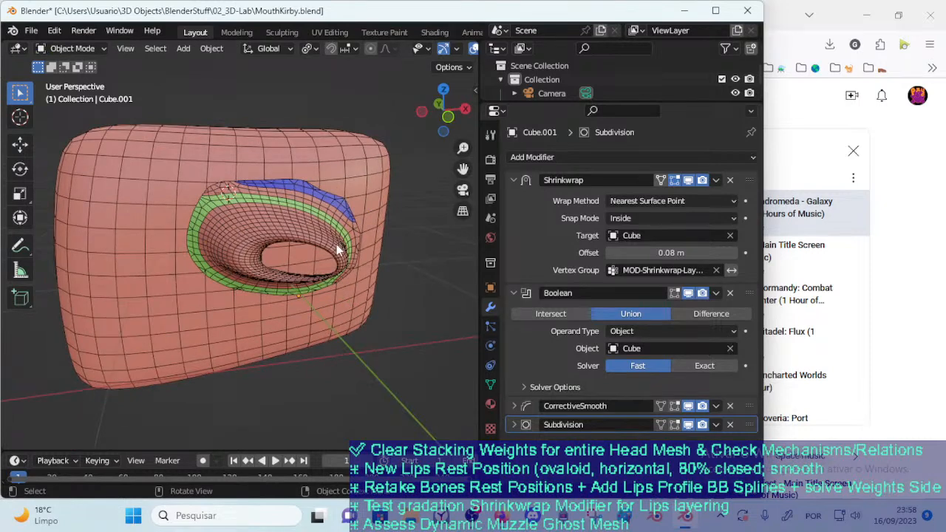
# Hide the wireframe and shift the mouth mesh to check the joint's shading with the Fast solver
pyautogui.moveTo(283, 290); pyautogui.dragTo(287, 268, button='middle')
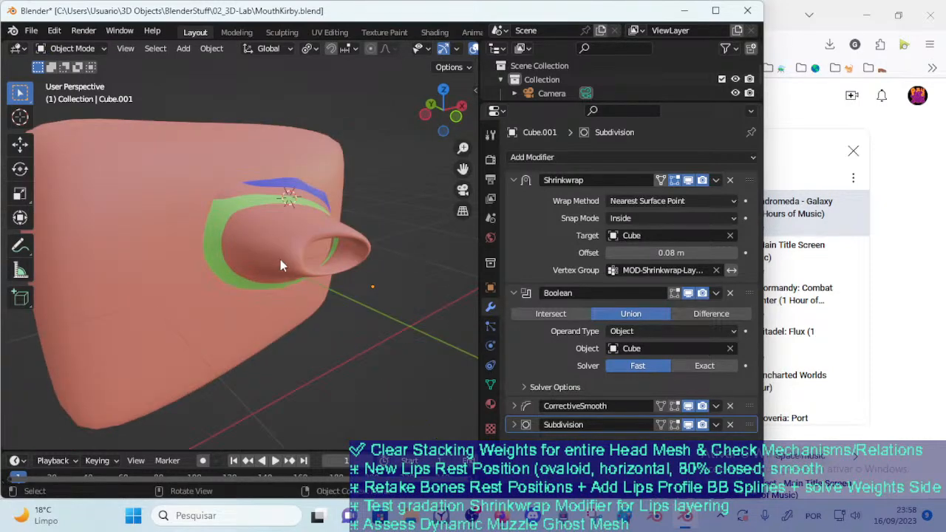
pyautogui.press('g')
pyautogui.click(262, 339)
pyautogui.scroll(3, 294, 320)
pyautogui.moveTo(294, 319); pyautogui.dragTo(302, 320, button='middle')
pyautogui.press('g')
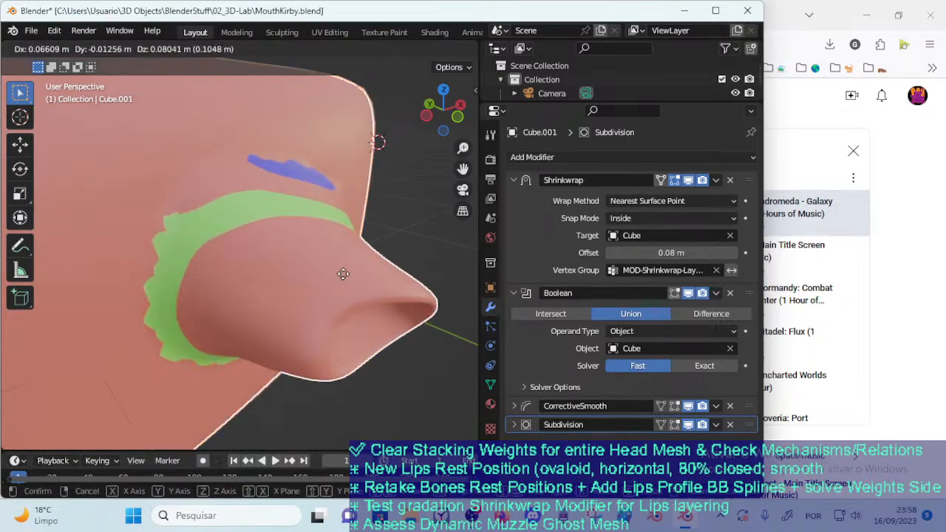
pyautogui.click(340, 287)
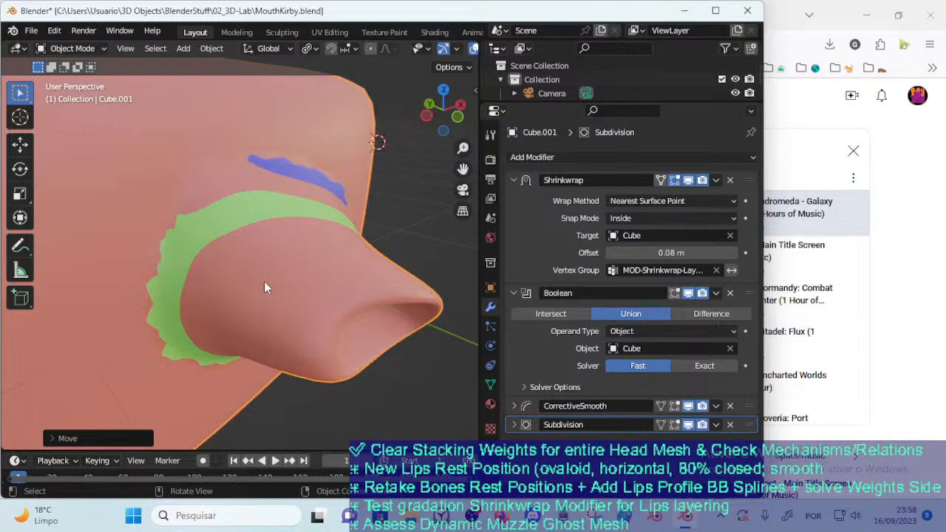
# Assign Material.002 to all faces of the mouth mesh and return to Object Mode
pyautogui.press('Tab')
pyautogui.moveTo(306, 288)
pyautogui.mouseDown(button='middle')
pyautogui.moveTo(258, 325)
pyautogui.moveTo(313, 281)
pyautogui.moveTo(310, 273)
pyautogui.mouseUp(button='middle')
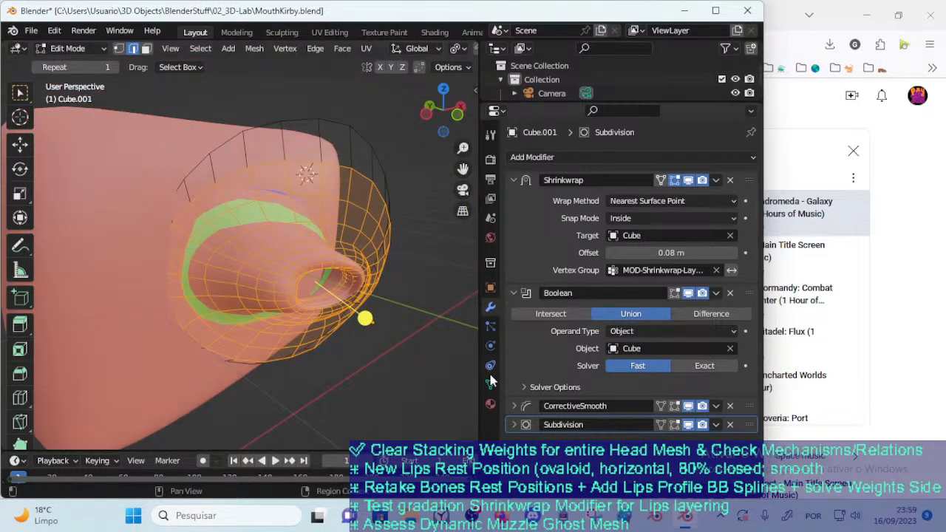
pyautogui.press('a')
pyautogui.click(526, 421)
pyautogui.click(491, 403)
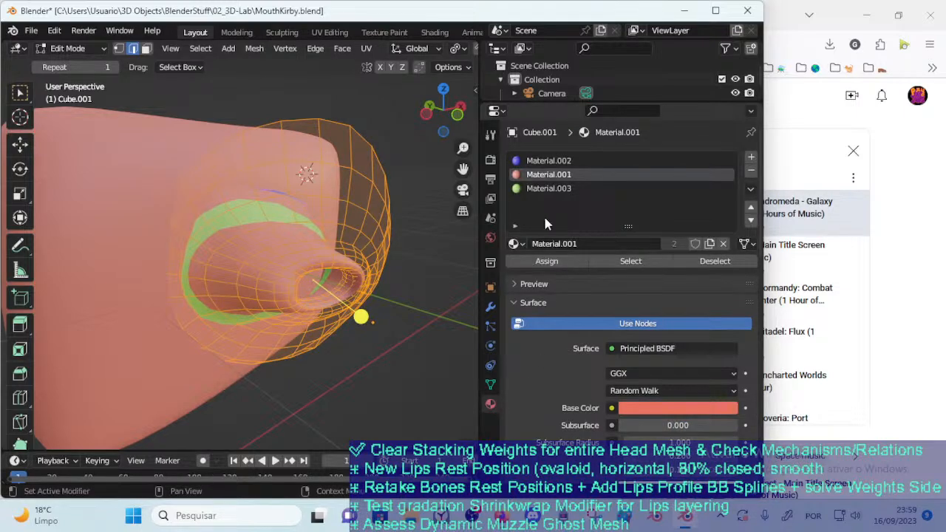
pyautogui.click(556, 162)
pyautogui.click(549, 264)
pyautogui.hotkey('ctrl', 'Tab')
pyautogui.click(192, 221)
# Add Material.002 in a new material slot on Cube and assign it to all of Cube's faces
pyautogui.click(152, 196)
pyautogui.press('Tab')
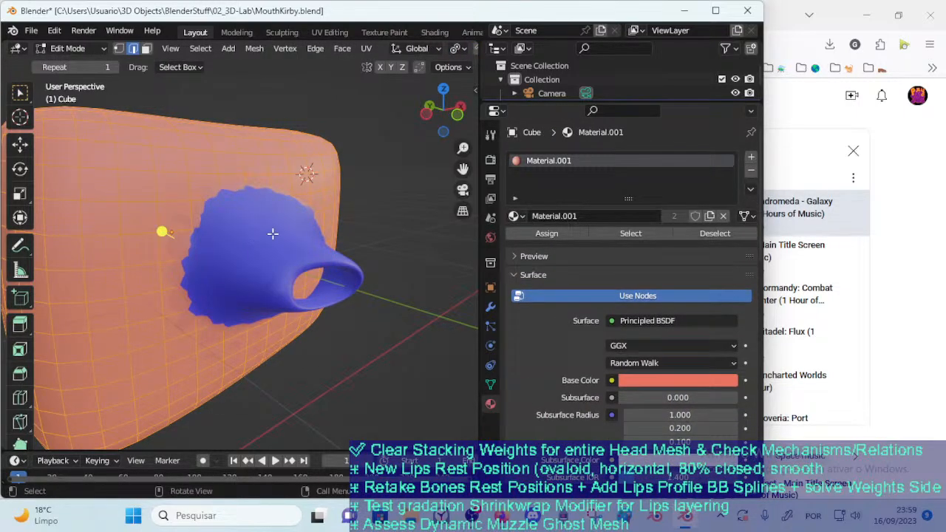
pyautogui.click(751, 160)
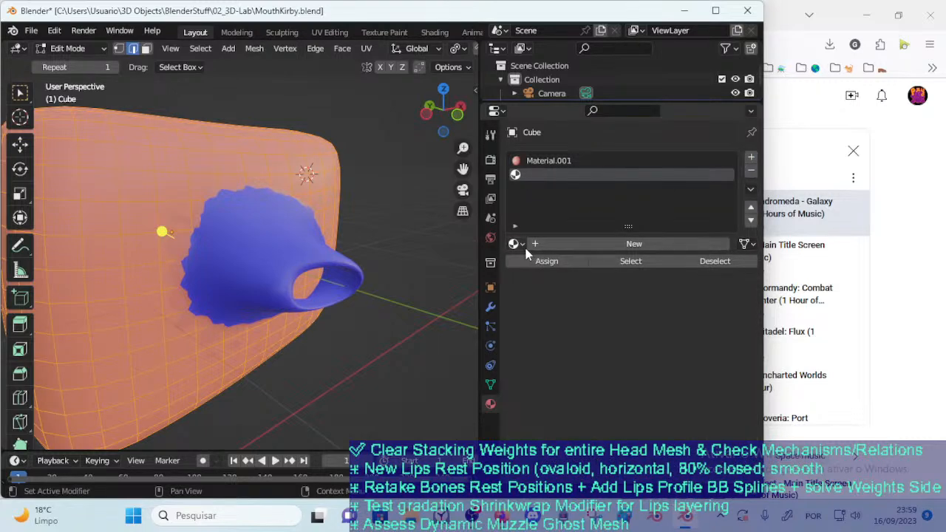
pyautogui.click(513, 244)
pyautogui.click(570, 289)
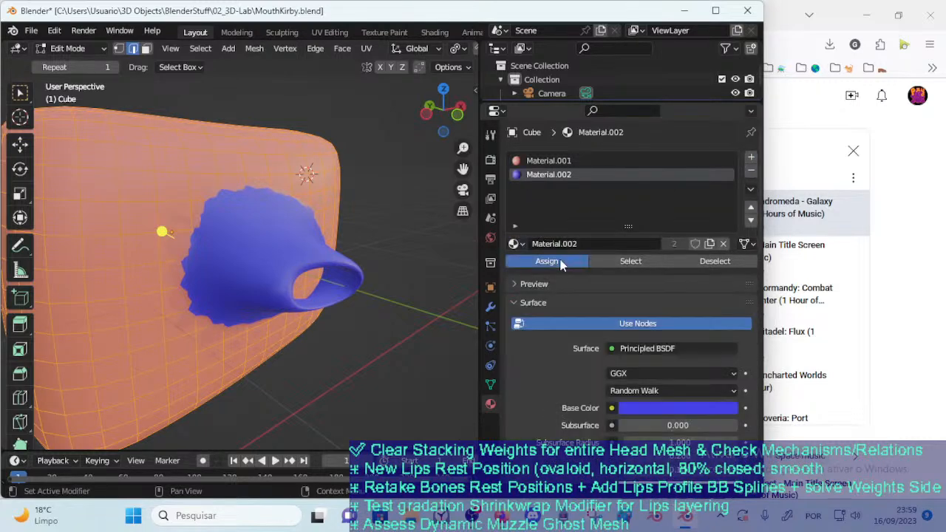
pyautogui.click(561, 264)
pyautogui.press('Tab')
# Select the mouth mesh and move it over Cube to test the blend with matching materials
pyautogui.click(270, 264)
pyautogui.moveTo(331, 236); pyautogui.dragTo(219, 258, button='middle')
pyautogui.press('g')
pyautogui.click(241, 280)
pyautogui.press('g')
pyautogui.click(190, 305)
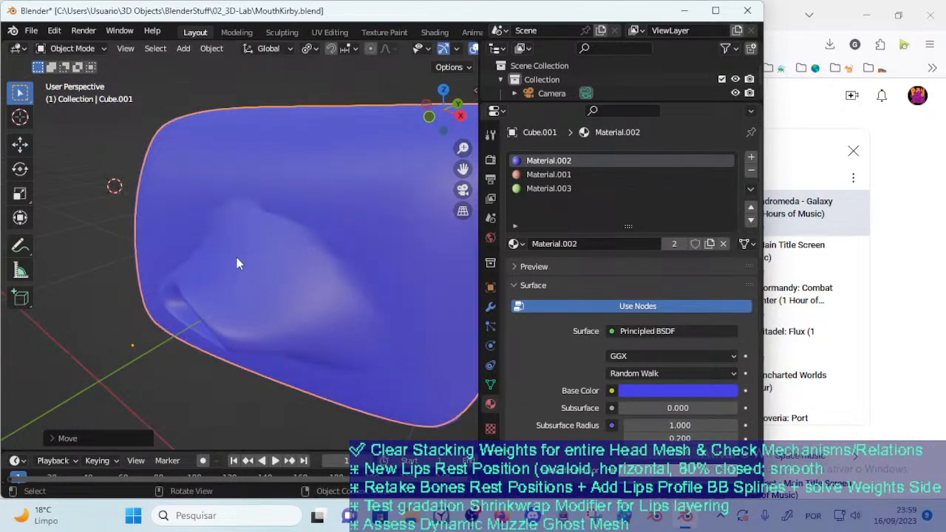
pyautogui.click(329, 241)
pyautogui.moveTo(330, 241); pyautogui.dragTo(343, 257, button='middle')
pyautogui.hotkey('ctrl', 'Tab')
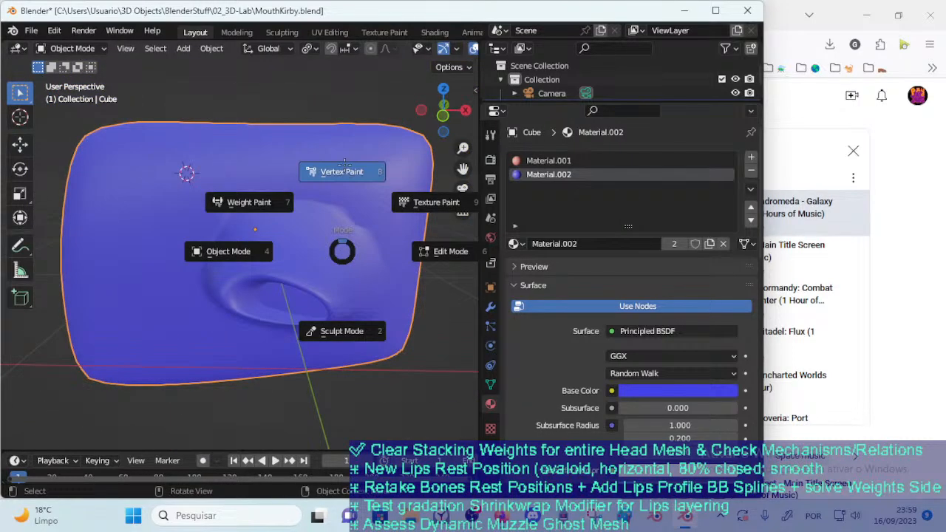
pyautogui.click(340, 168)
pyautogui.hotkey('ctrl', 'Tab')
pyautogui.click(216, 191)
pyautogui.click(305, 242)
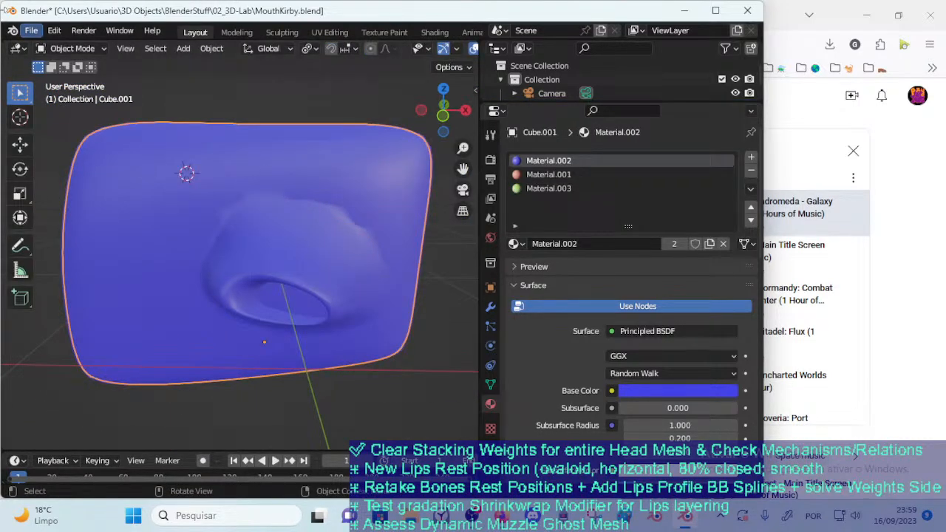
# Save a copy of the file as MouthKirby2.blend in the 02_3D-Lab folder
pyautogui.click(31, 30)
pyautogui.click(77, 135)
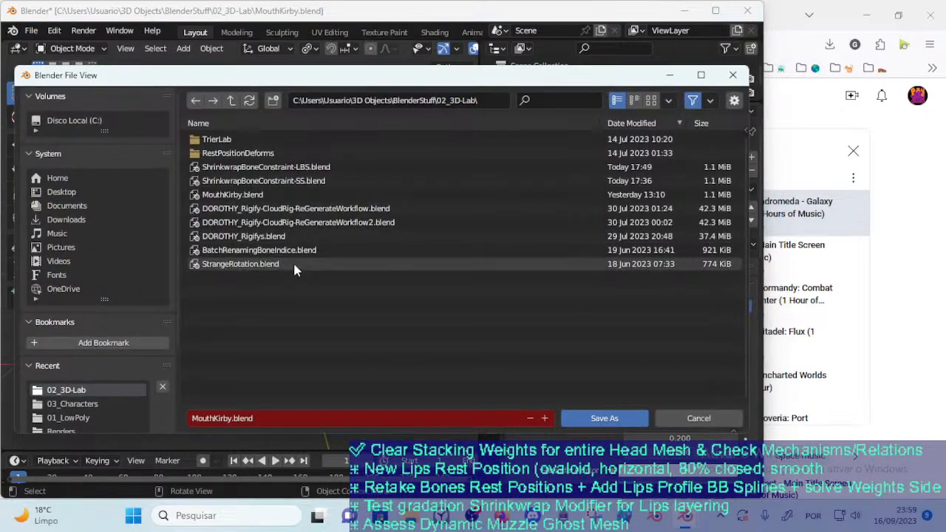
pyautogui.click(286, 264)
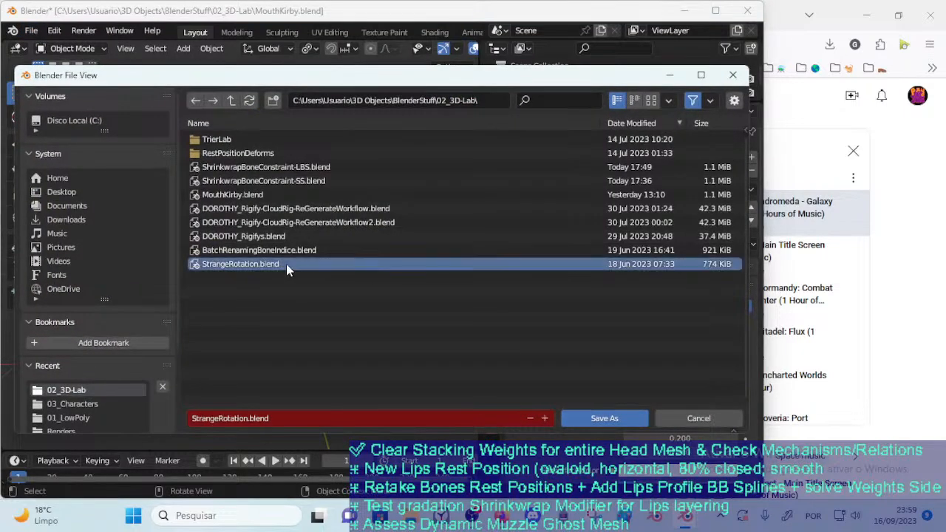
pyautogui.click(251, 195)
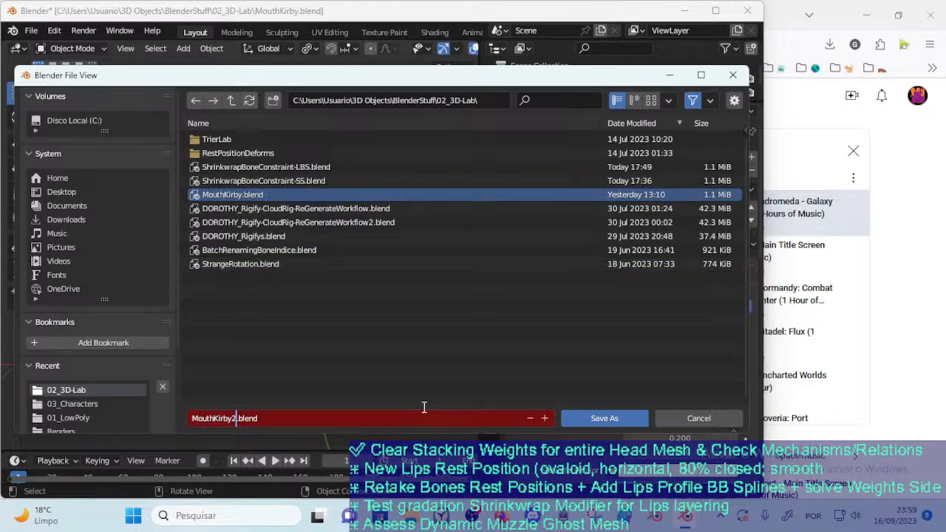
pyautogui.press('Return')
# Check the mouth mesh's topology in Edit Mode, and move the object across Cube's surface in Object Mode to test the blend
pyautogui.press('Tab')
pyautogui.moveTo(274, 250); pyautogui.dragTo(350, 283, button='middle')
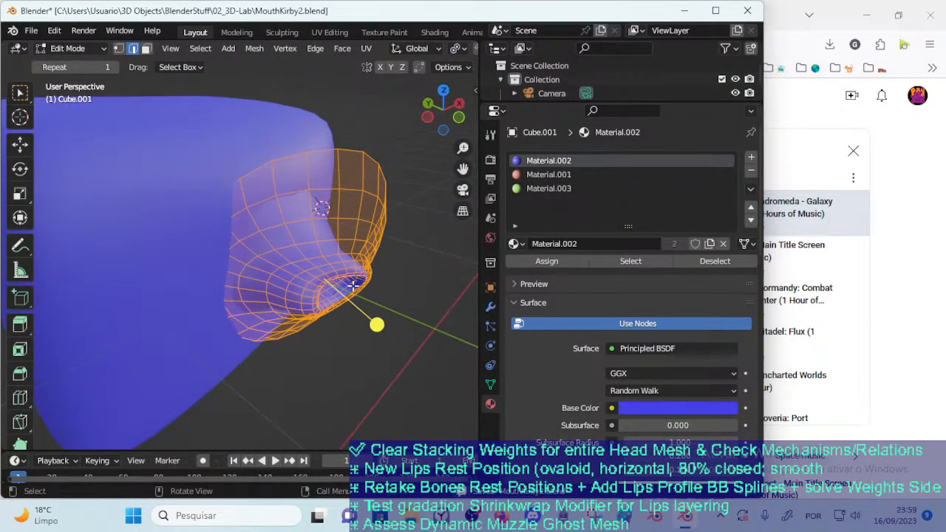
pyautogui.press('Tab')
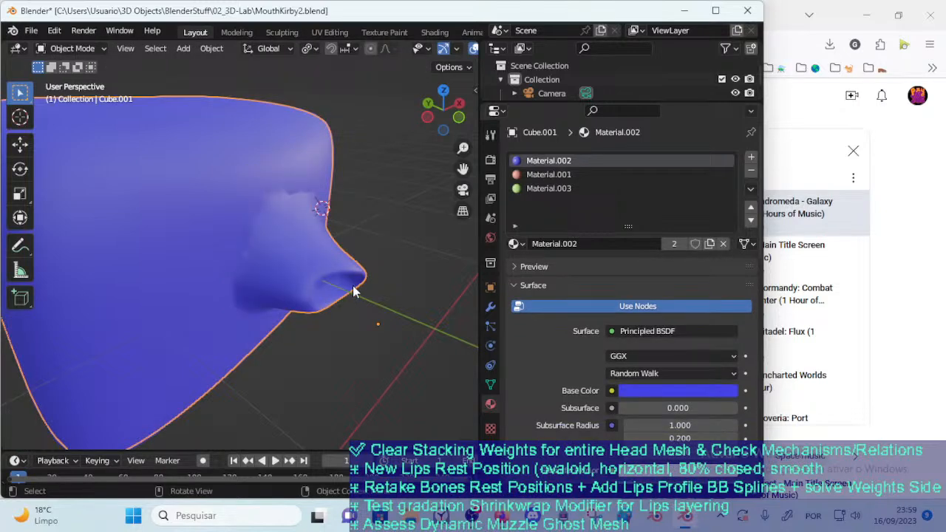
pyautogui.press('g')
pyautogui.click(239, 306)
pyautogui.moveTo(239, 306); pyautogui.dragTo(298, 323, button='middle')
pyautogui.moveTo(344, 304); pyautogui.dragTo(357, 224, button='middle')
pyautogui.hotkey('ctrl', 'Tab')
pyautogui.click(280, 219)
pyautogui.hotkey('ctrl', 'Tab')
pyautogui.click(250, 247)
pyautogui.moveTo(252, 249); pyautogui.dragTo(250, 286, button='middle')
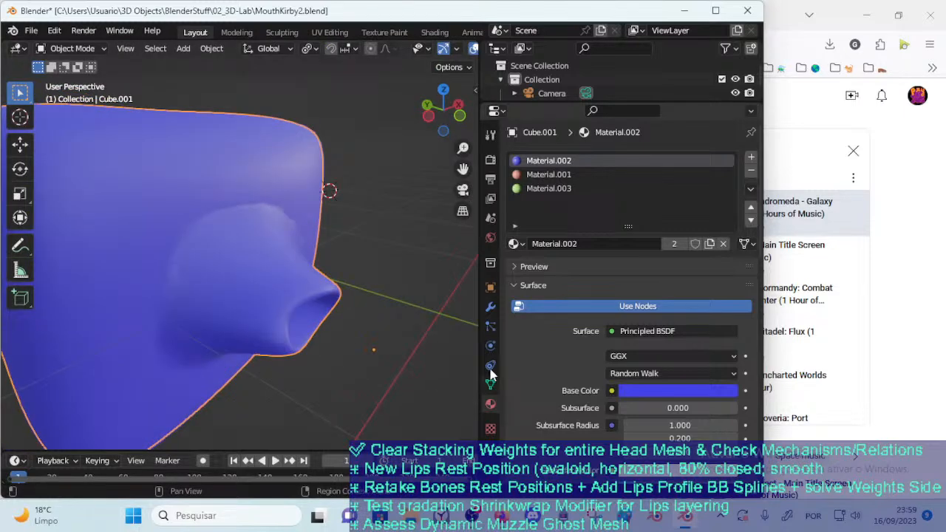
# Show the mouth mesh's modifier stack and collapse the Shrinkwrap and Boolean settings
pyautogui.click(491, 308)
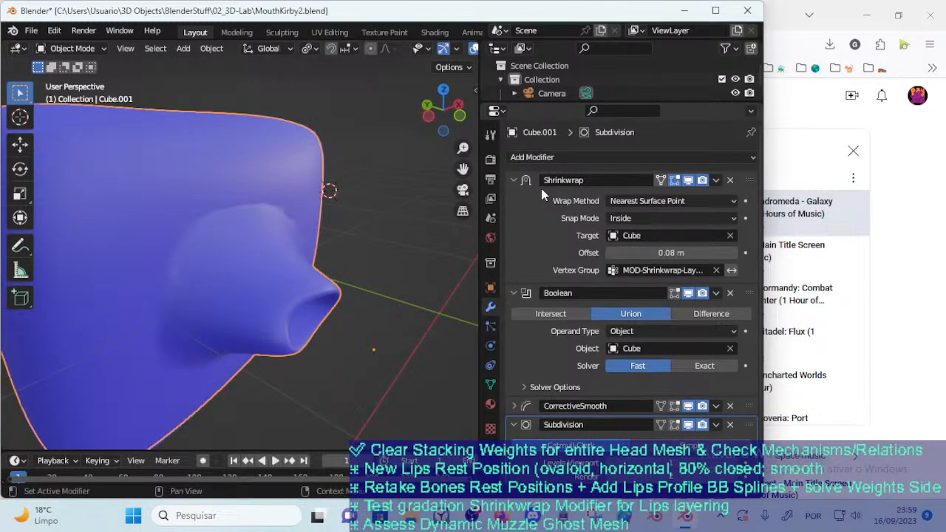
pyautogui.click(514, 180)
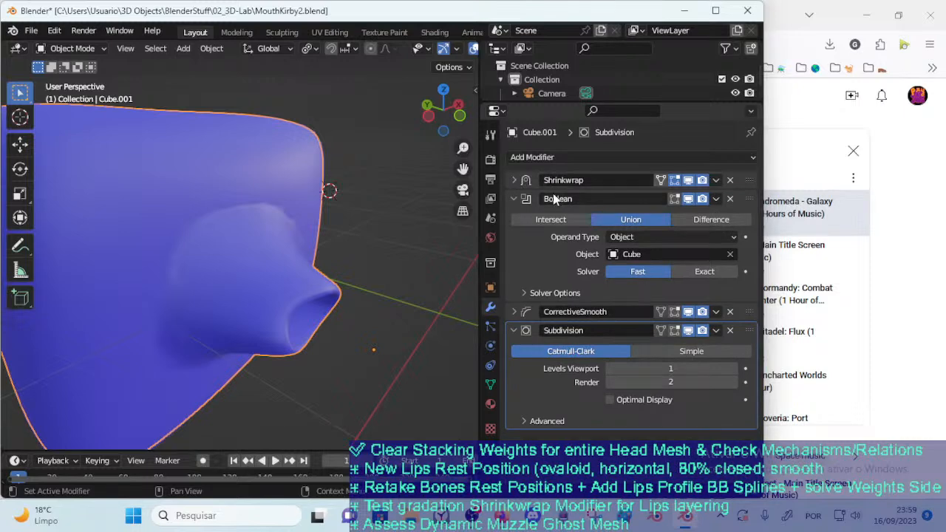
pyautogui.click(522, 200)
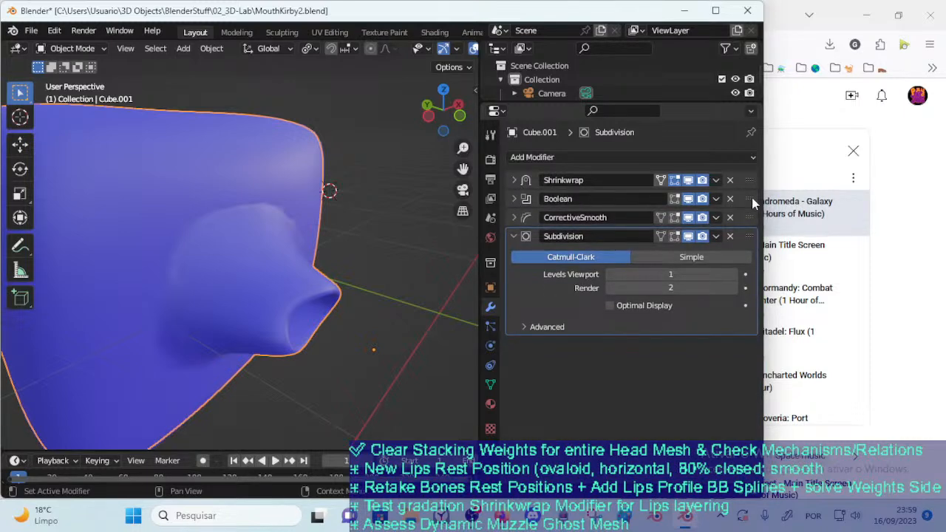
# Try Boolean above Shrinkwrap in the modifier stack and move the mouth mesh around Cube to test the blend
pyautogui.moveTo(751, 198); pyautogui.dragTo(751, 179)
pyautogui.moveTo(376, 218); pyautogui.dragTo(295, 281, button='middle')
pyautogui.press('g')
pyautogui.click(272, 285)
pyautogui.press('g')
pyautogui.click(297, 263)
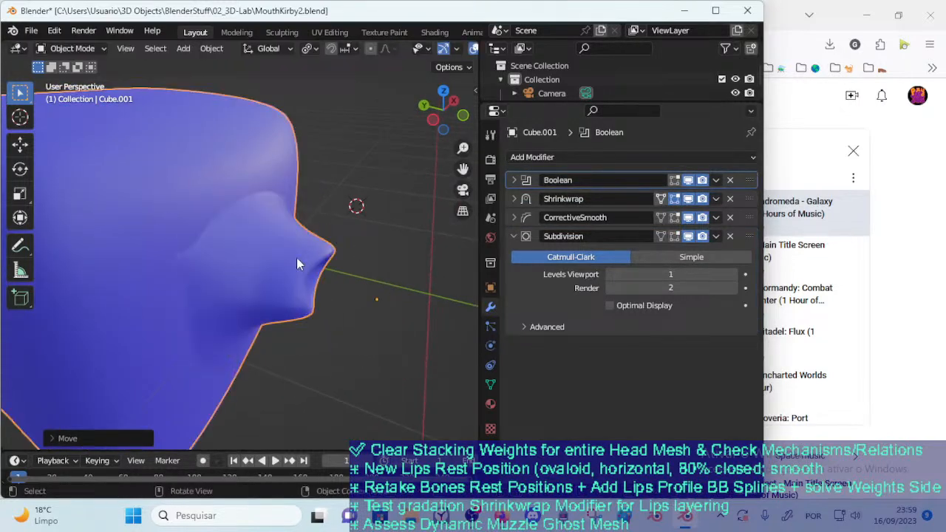
pyautogui.press('g')
pyautogui.click(313, 276)
pyautogui.press('g')
pyautogui.click(344, 332)
pyautogui.press('g')
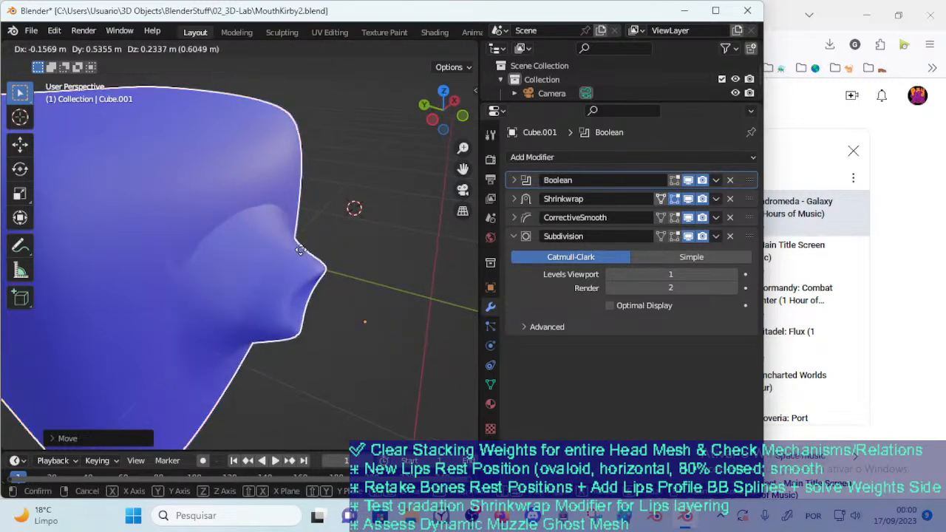
pyautogui.click(336, 281)
# Put Boolean back below Shrinkwrap and reposition the mouth mesh on Cube to compare the blend
pyautogui.moveTo(744, 180); pyautogui.dragTo(747, 199)
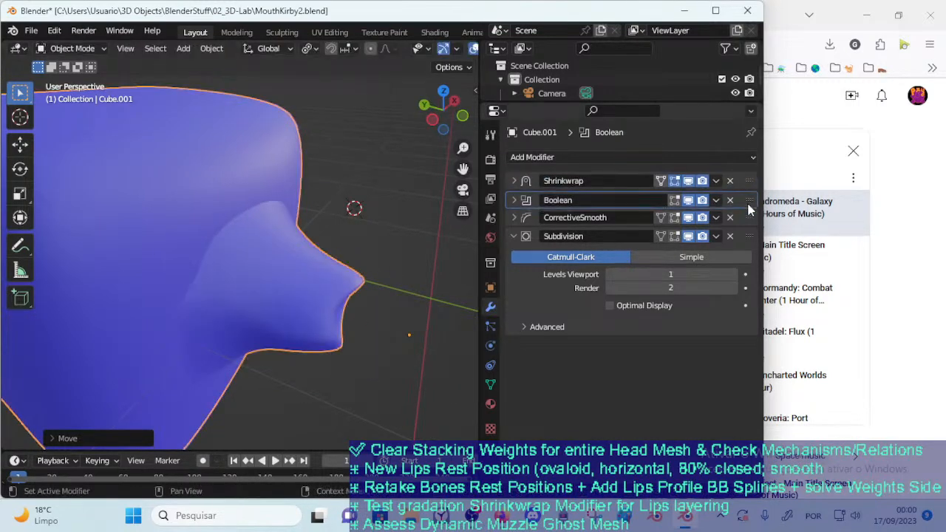
pyautogui.press('g')
pyautogui.click(226, 242)
pyautogui.press('g')
pyautogui.click(343, 305)
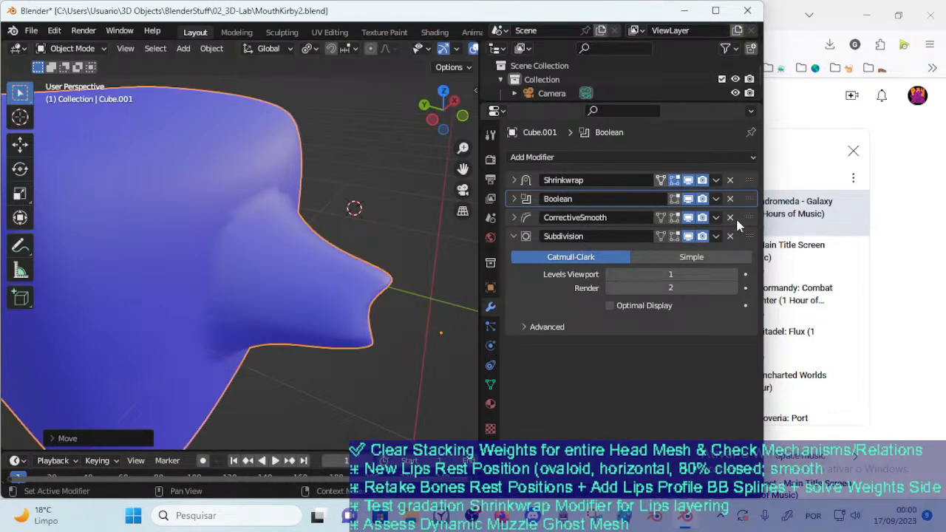
# Set the Subdivision modifier's render level to 1, keep Catmull-Clark, and place it at the start of the modifier stack
pyautogui.click(611, 288)
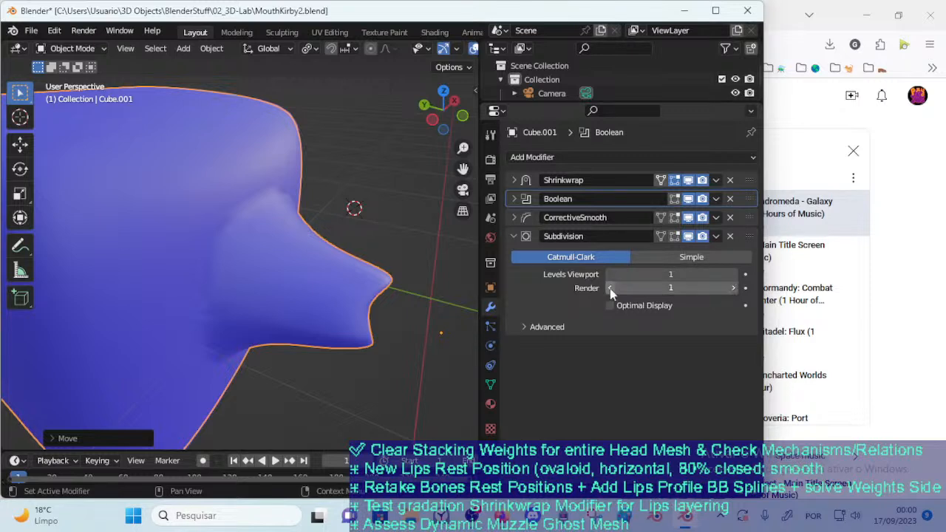
pyautogui.click(632, 255)
pyautogui.click(584, 261)
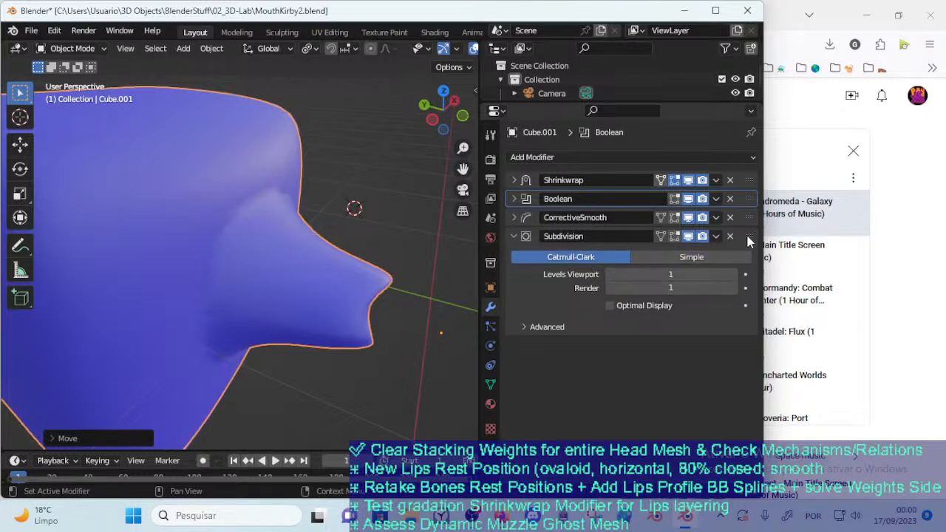
pyautogui.moveTo(747, 235); pyautogui.dragTo(751, 174)
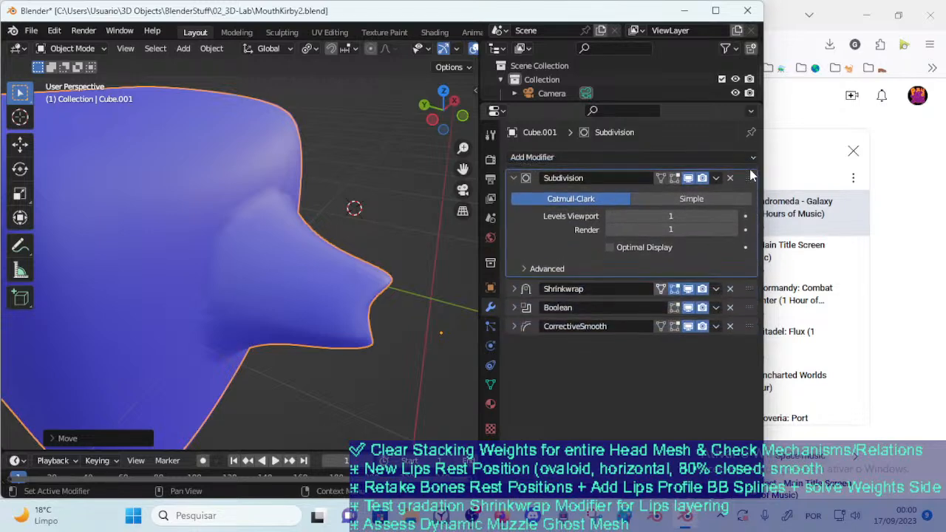
# Duplicate the Subdivision modifier, place the copy between Boolean and CorrectiveSmooth, and move the mouth mesh to test it
pyautogui.hotkey('shift', 'd')
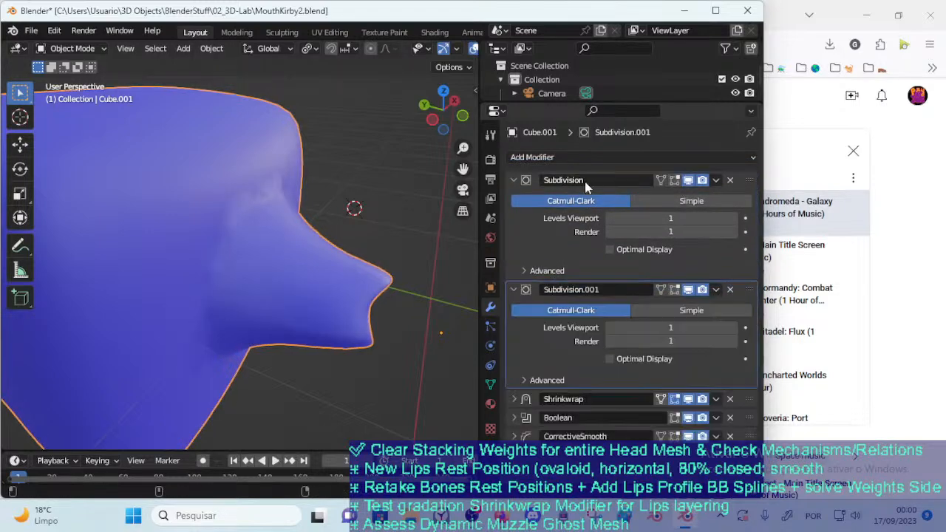
pyautogui.moveTo(753, 288); pyautogui.dragTo(780, 354)
pyautogui.moveTo(391, 260); pyautogui.dragTo(340, 238, button='middle')
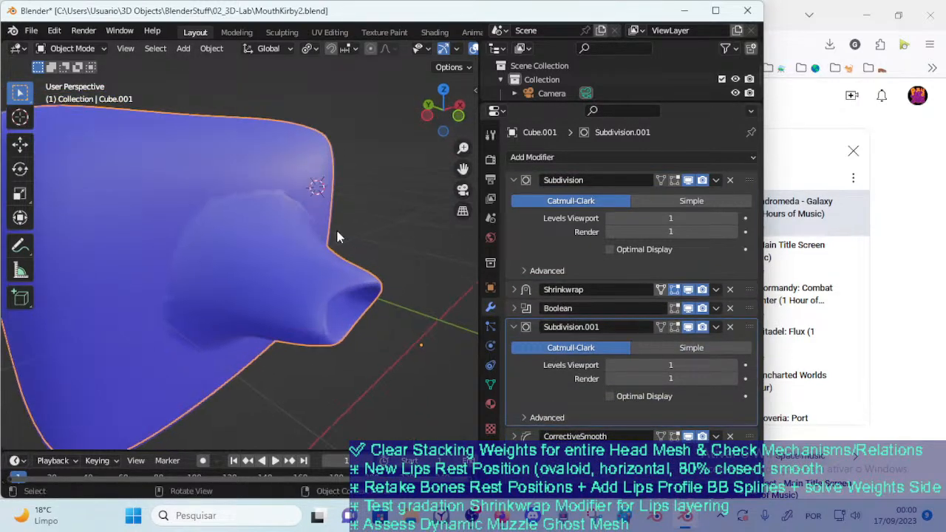
pyautogui.press('g')
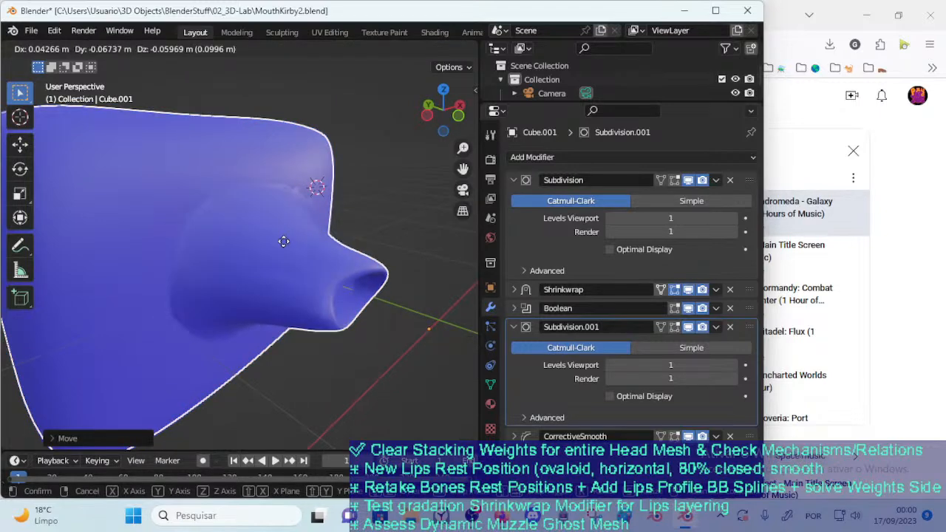
pyautogui.click(391, 269)
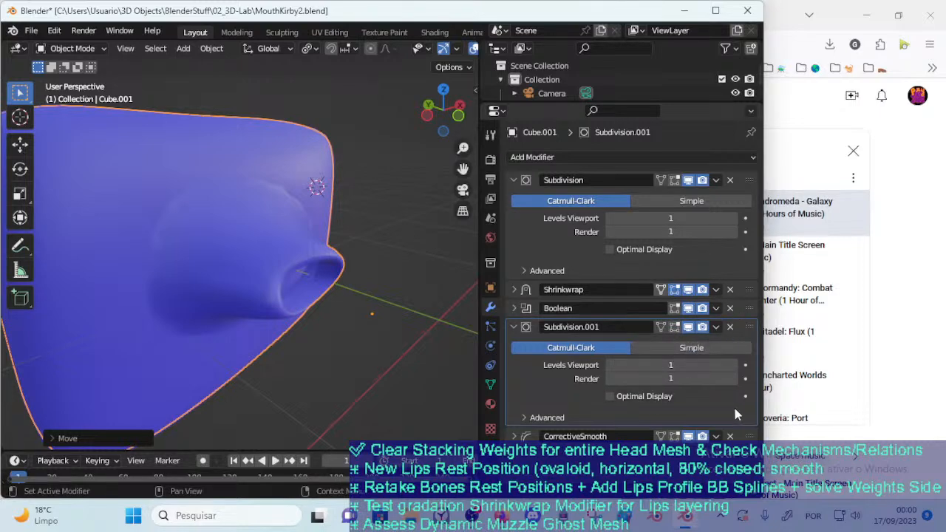
# Remove the duplicate Subdivision modifier and move the mouth mesh over Cube to test the blend with a single Subdivision
pyautogui.click(731, 327)
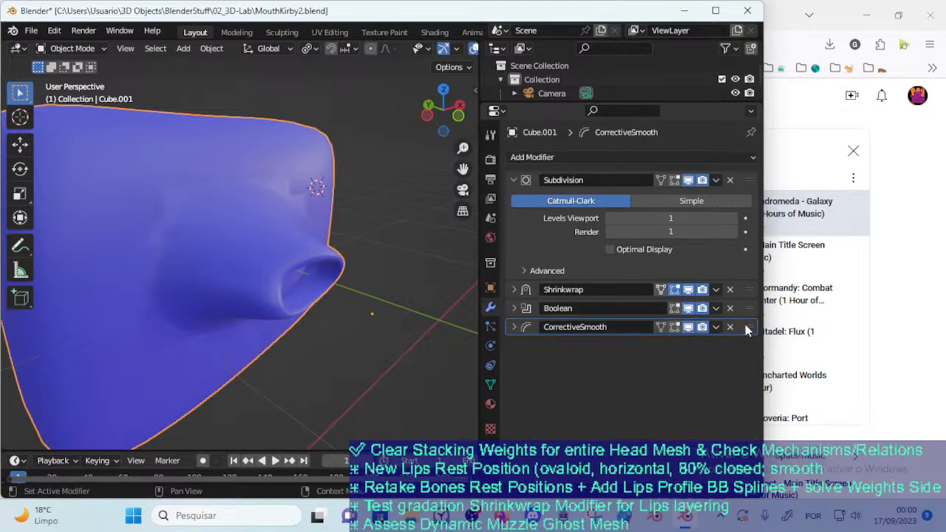
pyautogui.moveTo(175, 280); pyautogui.dragTo(252, 304, button='middle')
pyautogui.press('g')
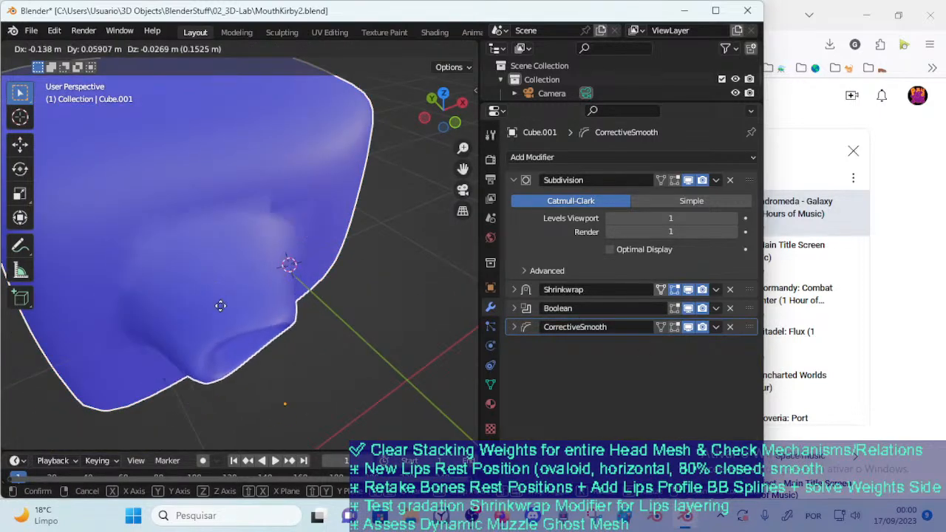
pyautogui.click(313, 249)
pyautogui.press('g')
pyautogui.moveTo(315, 249); pyautogui.dragTo(279, 285, button='middle')
pyautogui.click(210, 274)
pyautogui.press('g')
pyautogui.click(291, 317)
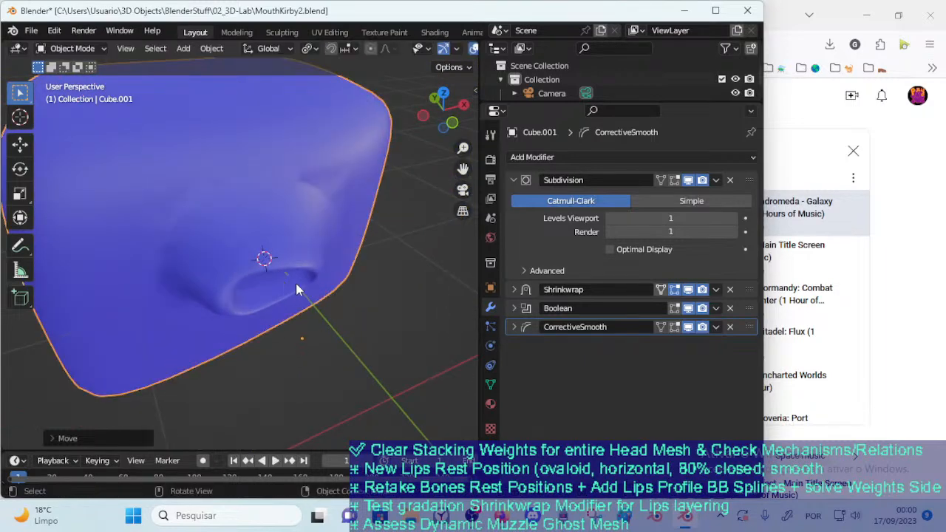
# Try Subdivision between Boolean and CorrectiveSmooth, moving the mouth mesh over Cube and checking the blend from several angles
pyautogui.moveTo(748, 181); pyautogui.dragTo(750, 247)
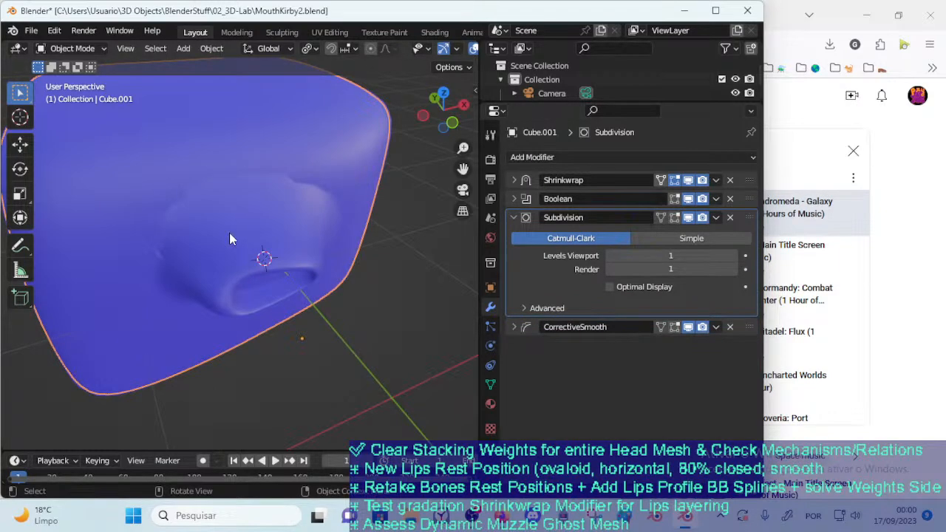
pyautogui.press('g')
pyautogui.click(264, 281)
pyautogui.moveTo(193, 296); pyautogui.dragTo(257, 271, button='middle')
pyautogui.press('g')
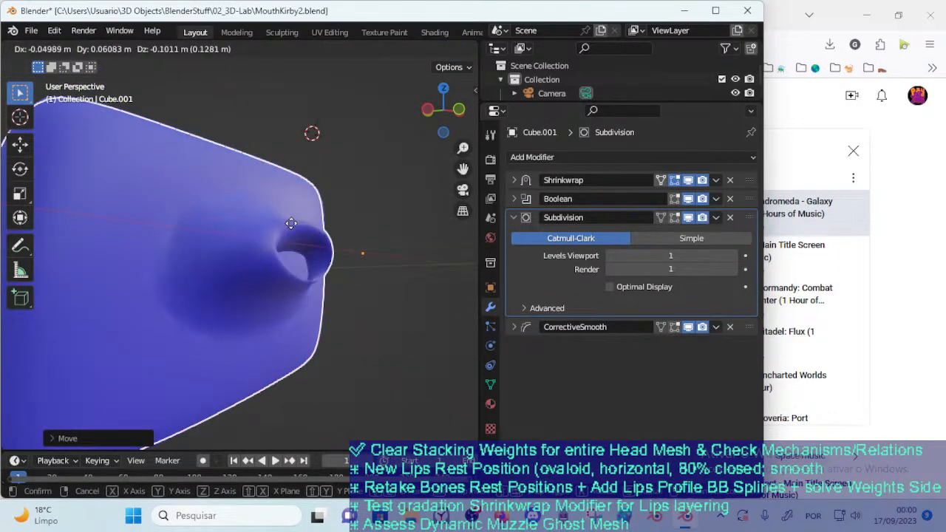
pyautogui.click(248, 299)
pyautogui.moveTo(355, 266); pyautogui.dragTo(287, 245, button='middle')
pyautogui.press('g')
pyautogui.click(226, 282)
# Try Subdivision after CorrectiveSmooth at the end of the stack and move the mouth mesh to test the blend
pyautogui.moveTo(752, 218); pyautogui.dragTo(723, 343)
pyautogui.press('g')
pyautogui.click(382, 264)
pyautogui.moveTo(377, 266); pyautogui.dragTo(298, 239, button='middle')
pyautogui.press('g')
pyautogui.click(241, 256)
# Return Subdivision to the start of the stack and move the mouth mesh across Cube's front to test the blend
pyautogui.moveTo(752, 236); pyautogui.dragTo(751, 179)
pyautogui.press('g')
pyautogui.click(229, 215)
pyautogui.moveTo(222, 217); pyautogui.dragTo(277, 214, button='middle')
pyautogui.press('g')
pyautogui.click(287, 220)
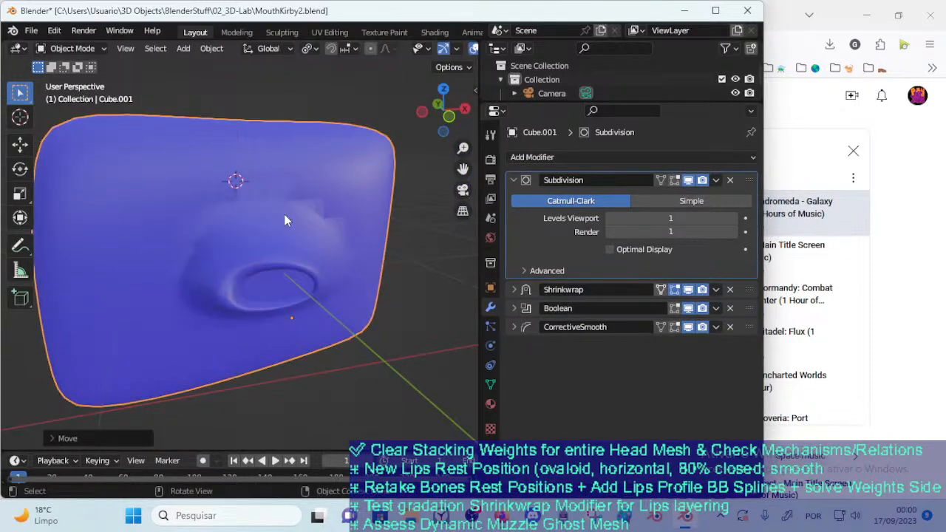
pyautogui.press('g')
pyautogui.click(354, 191)
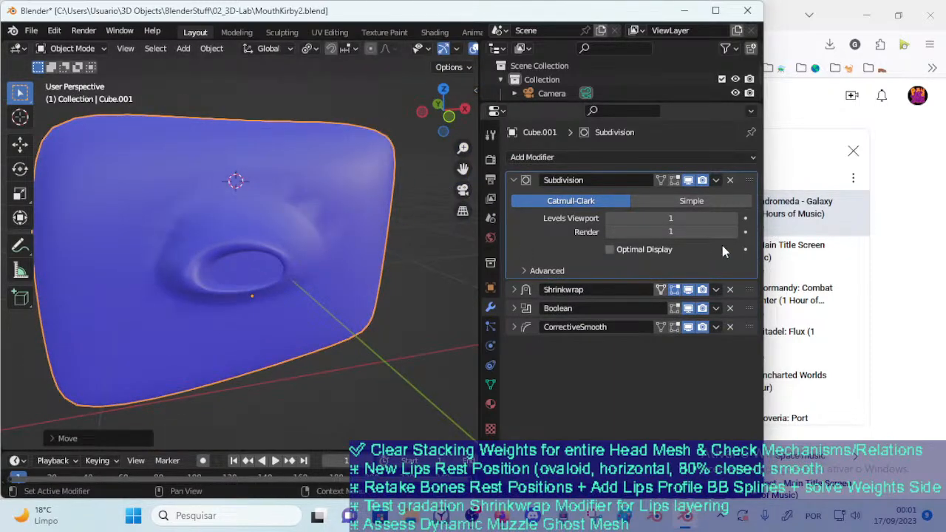
# Try Subdivision between Shrinkwrap and Boolean and move the mouth mesh over Cube to test the blend
pyautogui.moveTo(752, 184); pyautogui.dragTo(765, 203)
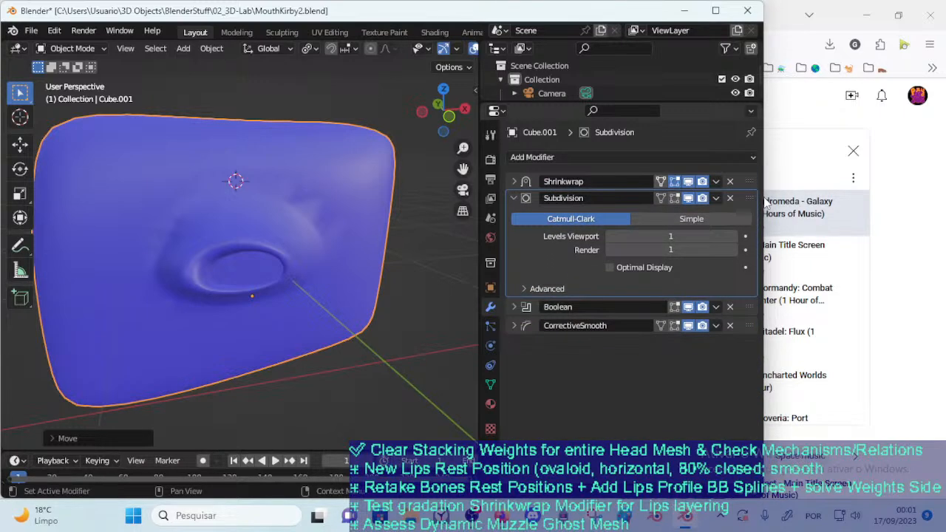
pyautogui.press('g')
pyautogui.click(337, 309)
pyautogui.moveTo(330, 314); pyautogui.dragTo(278, 375, button='middle')
pyautogui.press('g')
pyautogui.click(258, 362)
pyautogui.moveTo(317, 299); pyautogui.dragTo(322, 316, button='middle')
# Place Subdivision below Boolean again and move the mouth mesh around to compare the blend
pyautogui.moveTo(750, 199); pyautogui.dragTo(778, 212)
pyautogui.press('g')
pyautogui.click(307, 270)
pyautogui.moveTo(302, 266); pyautogui.dragTo(317, 241, button='middle')
pyautogui.press('g')
pyautogui.click(318, 277)
pyautogui.press('g')
pyautogui.click(379, 188)
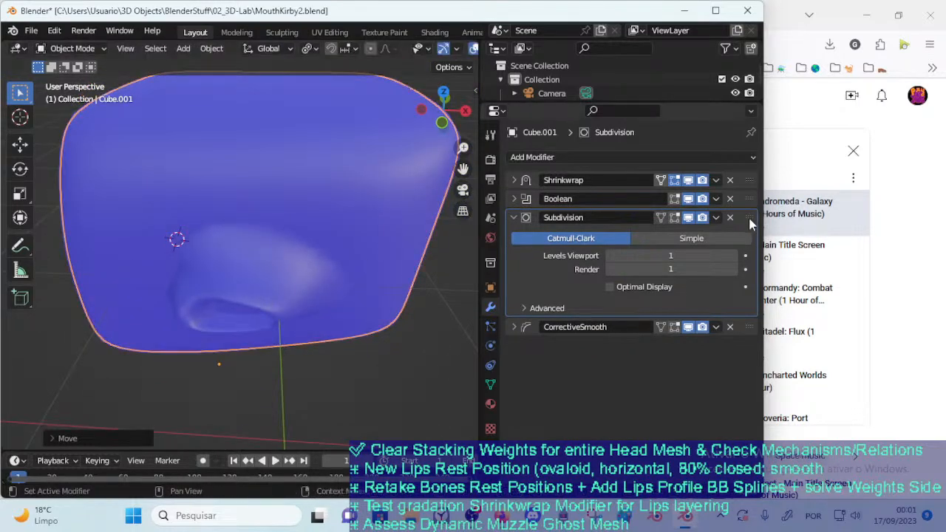
# Move Subdivision back between Shrinkwrap and Boolean, and reposition the mouth mesh on Cube to check the blend
pyautogui.moveTo(750, 223); pyautogui.dragTo(745, 197)
pyautogui.moveTo(385, 215); pyautogui.dragTo(306, 212, button='middle')
pyautogui.press('g')
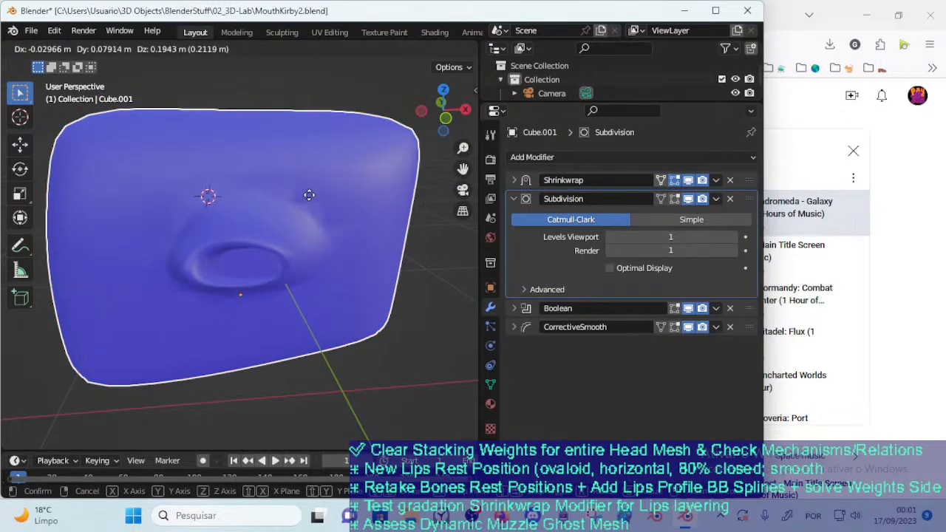
pyautogui.click(328, 249)
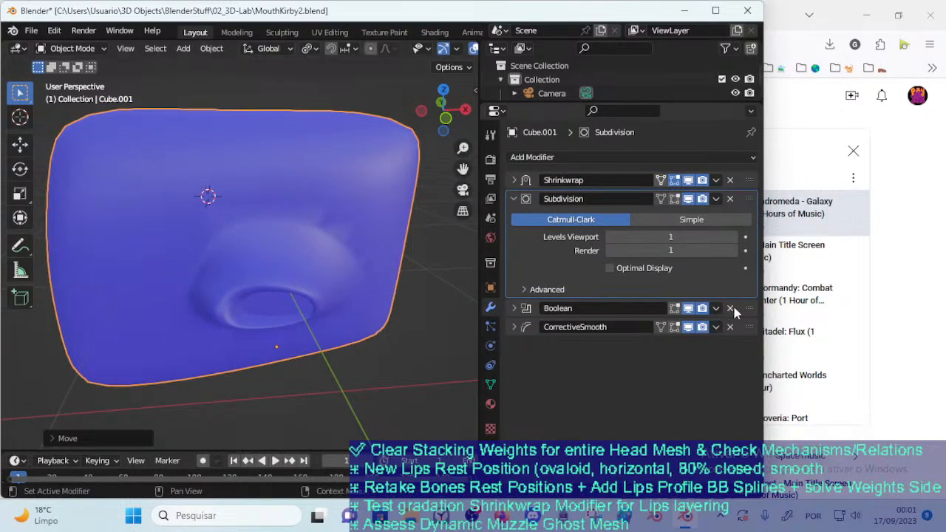
pyautogui.moveTo(270, 260); pyautogui.dragTo(333, 222, button='middle')
pyautogui.press('g')
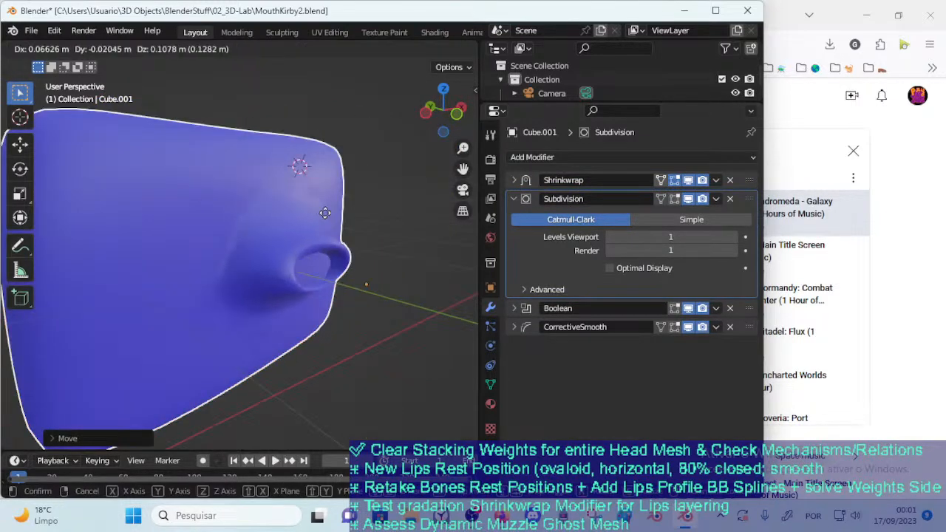
pyautogui.click(275, 221)
# Rotate the mouth mesh and move it to the lower part of Cube to test the blend in a new pose
pyautogui.moveTo(270, 244); pyautogui.dragTo(309, 266, button='middle')
pyautogui.press('r')
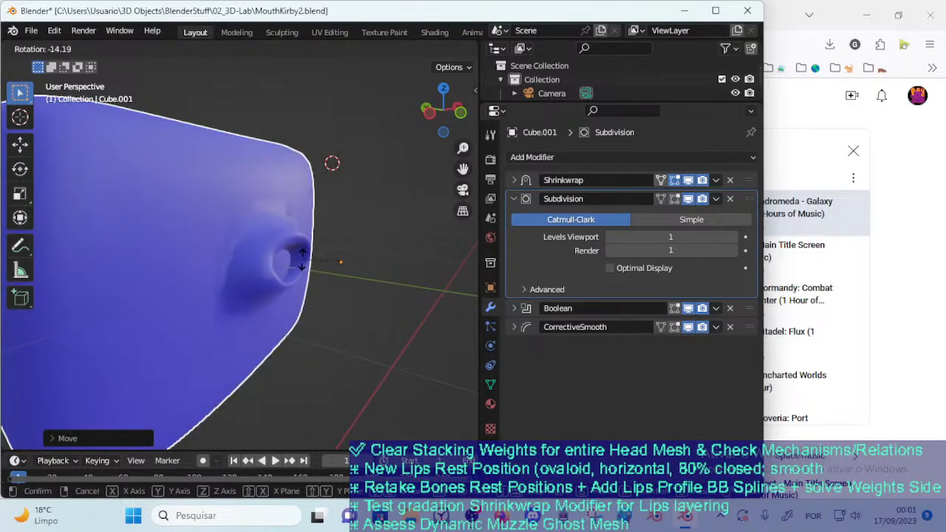
pyautogui.click(306, 268)
pyautogui.press('g')
pyautogui.click(263, 351)
pyautogui.moveTo(263, 354); pyautogui.dragTo(241, 321, button='middle')
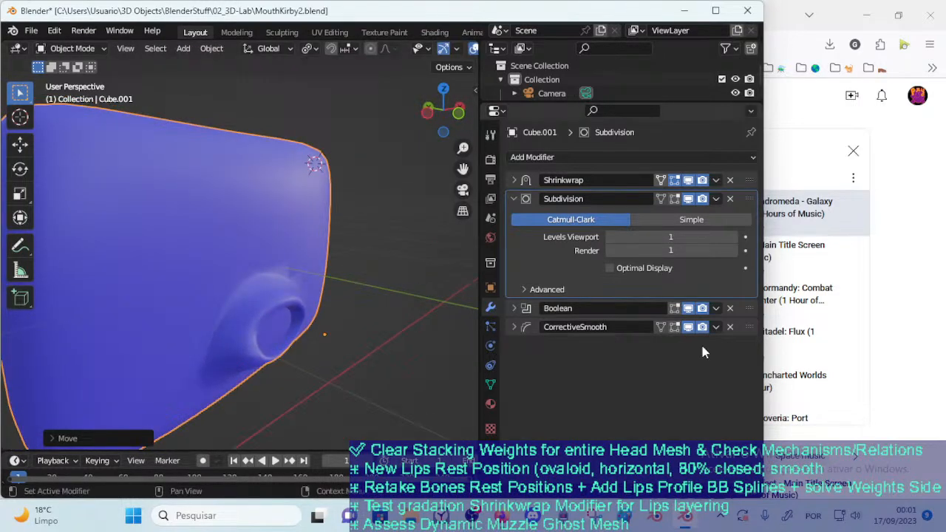
# Try CorrectiveSmooth above Boolean and move the mouth mesh over Cube to test the blend
pyautogui.moveTo(749, 328); pyautogui.dragTo(751, 301)
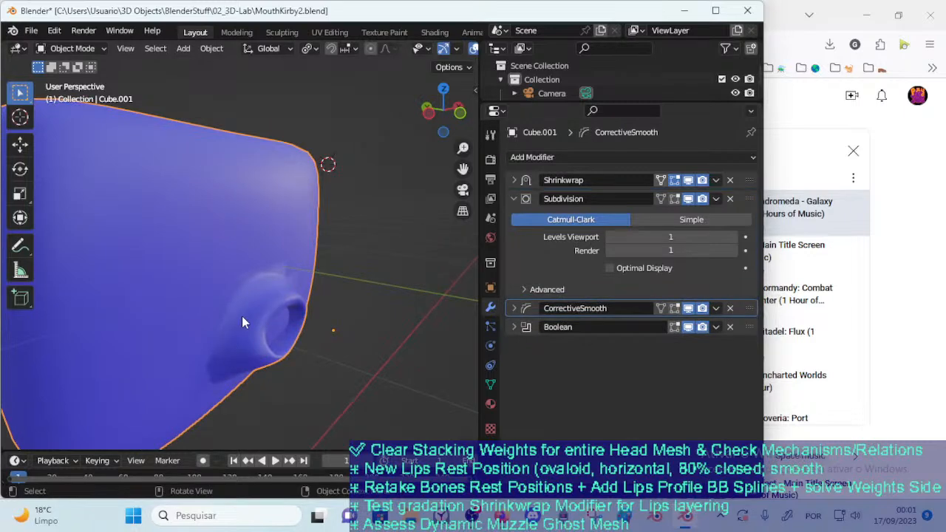
pyautogui.press('g')
pyautogui.click(251, 236)
pyautogui.moveTo(265, 238); pyautogui.dragTo(276, 271, button='middle')
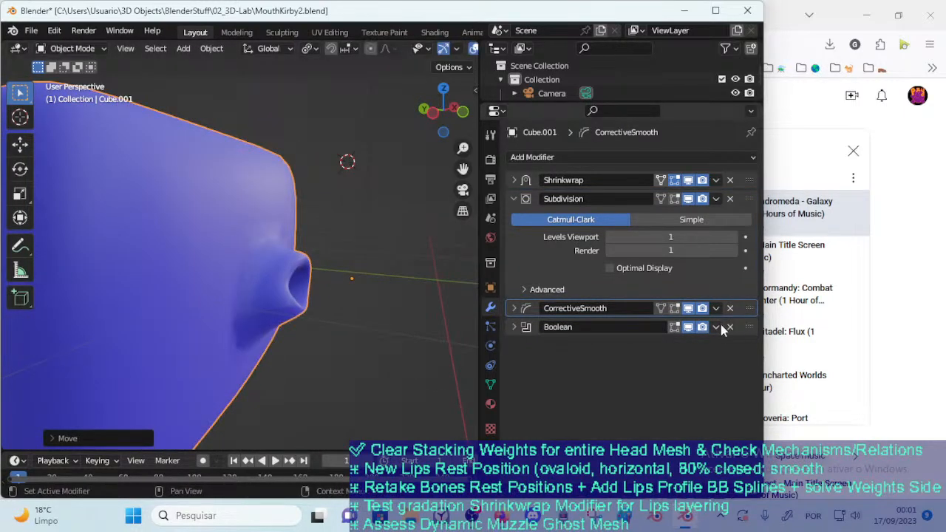
# Put Boolean back above CorrectiveSmooth, check the mouth blend from another angle, and make Subdivision the active modifier
pyautogui.moveTo(745, 329); pyautogui.dragTo(743, 272)
pyautogui.moveTo(391, 326); pyautogui.dragTo(267, 327, button='middle')
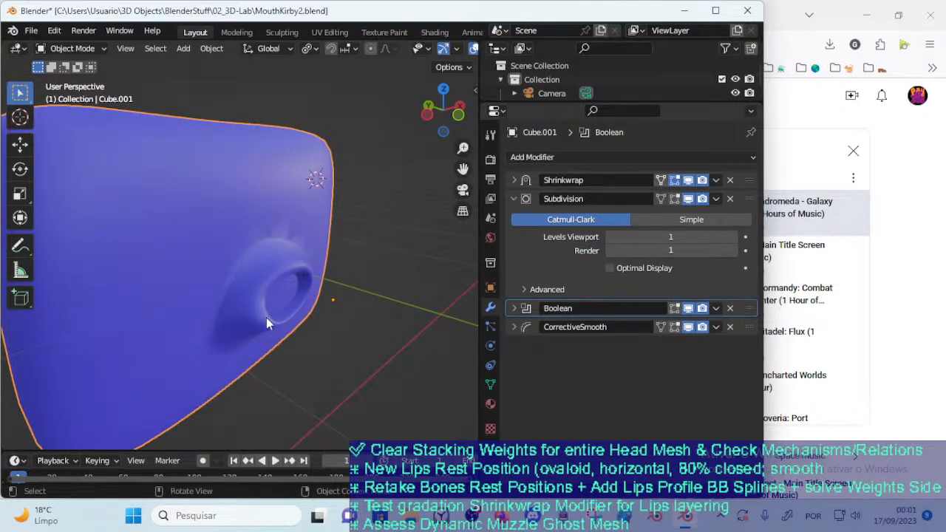
pyautogui.click(743, 204)
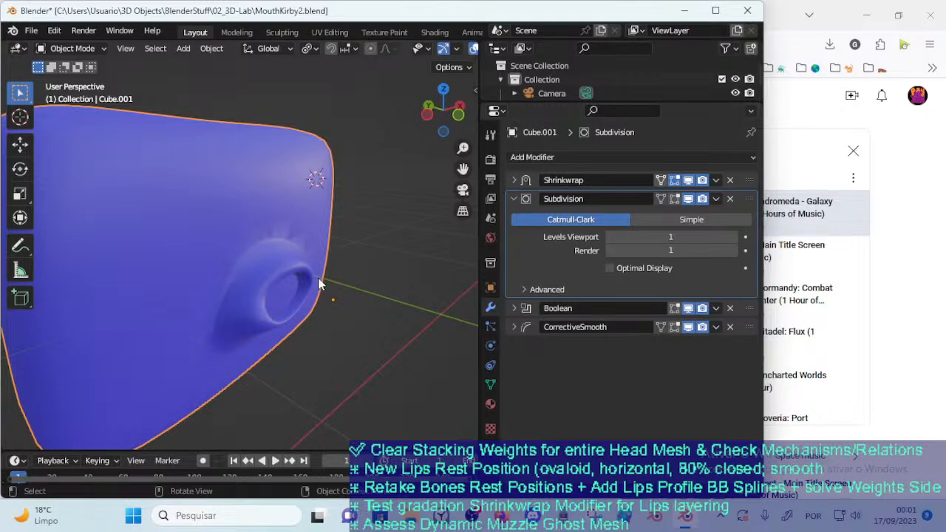
# Move the mouth mesh to several spots on Cube's front and lower edge to test the Shrinkwrap, Subdivision, Boolean, CorrectiveSmooth order
pyautogui.moveTo(323, 278); pyautogui.dragTo(272, 284, button='middle')
pyautogui.press('g')
pyautogui.click(227, 308)
pyautogui.moveTo(228, 308); pyautogui.dragTo(164, 289, button='middle')
pyautogui.press('g')
pyautogui.click(178, 314)
pyautogui.moveTo(251, 318); pyautogui.dragTo(174, 347, button='middle')
pyautogui.press('g')
pyautogui.click(101, 369)
pyautogui.moveTo(102, 368); pyautogui.dragTo(337, 358, button='middle')
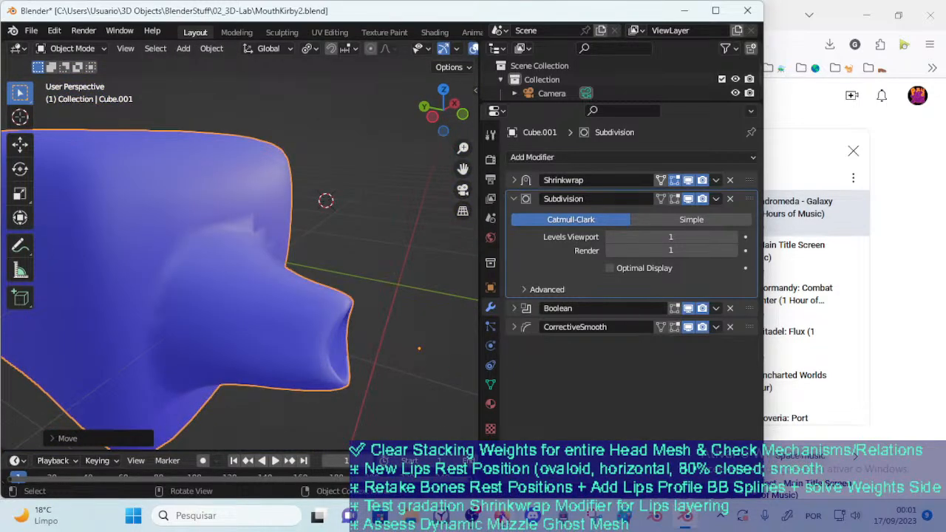
# Switch to the browser to check the YouTube Studio livestream page and chat, and return to Blender
pyautogui.hotkey('alt', 'Tab')
pyautogui.click(148, 12)
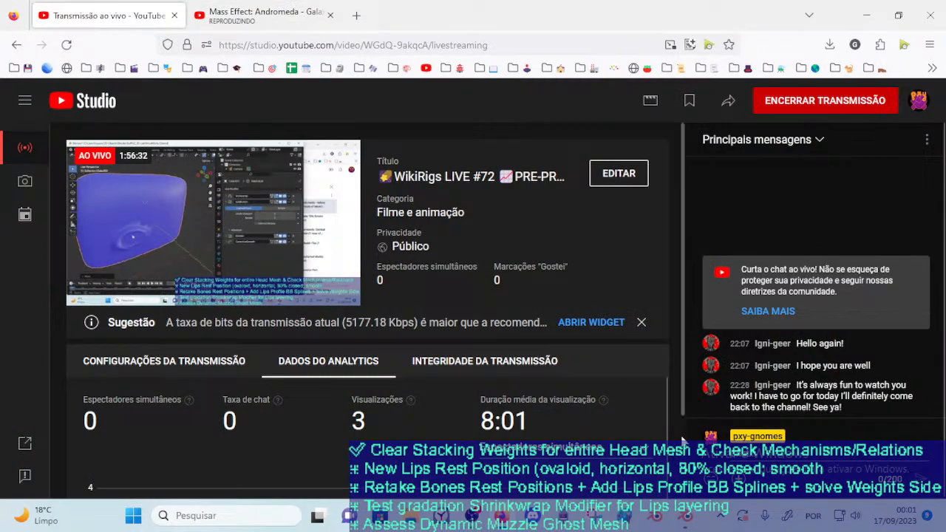
pyautogui.click(686, 521)
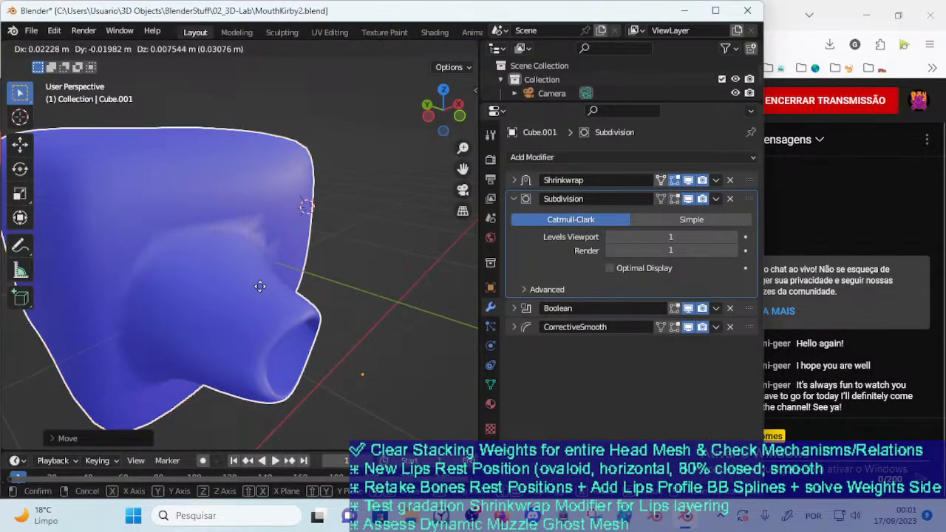
# Move and rotate the mouth mesh, placing it near the middle of Cube's front face to test the blend
pyautogui.press('g')
pyautogui.click(313, 315)
pyautogui.moveTo(312, 314); pyautogui.dragTo(256, 283, button='middle')
pyautogui.scroll(-5, 324, 272)
pyautogui.press('g')
pyautogui.click(362, 258)
pyautogui.press('r')
pyautogui.click(295, 314)
pyautogui.moveTo(270, 314); pyautogui.dragTo(354, 309, button='middle')
pyautogui.press('g')
pyautogui.click(271, 285)
pyautogui.press('g')
pyautogui.click(274, 306)
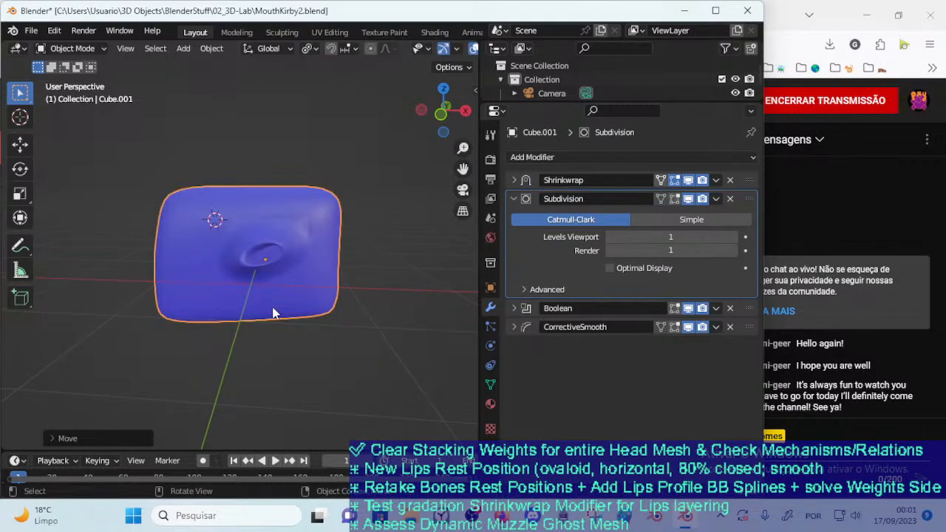
# Examine the mouth blend up close and review the Shrinkwrap modifier's settings
pyautogui.scroll(2, 282, 298)
pyautogui.moveTo(282, 297); pyautogui.dragTo(331, 306, button='middle')
pyautogui.click(319, 249)
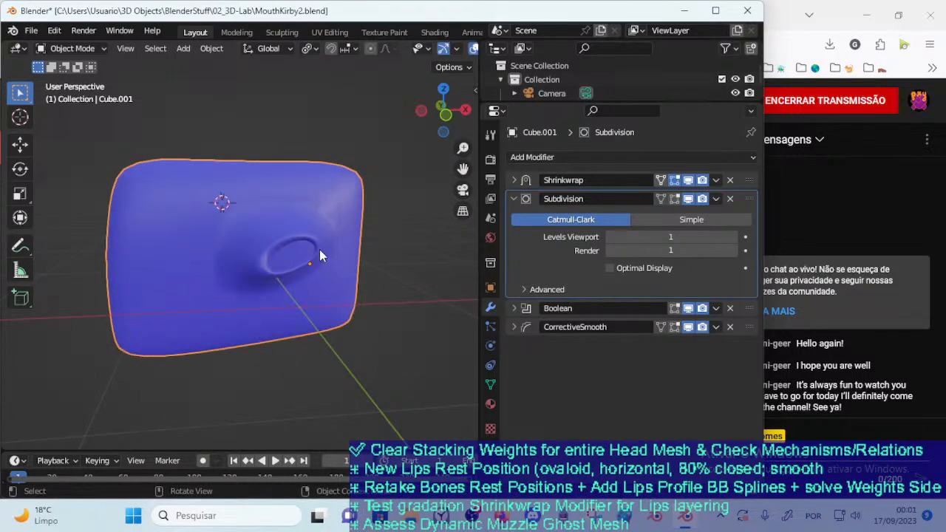
pyautogui.scroll(1, 321, 246)
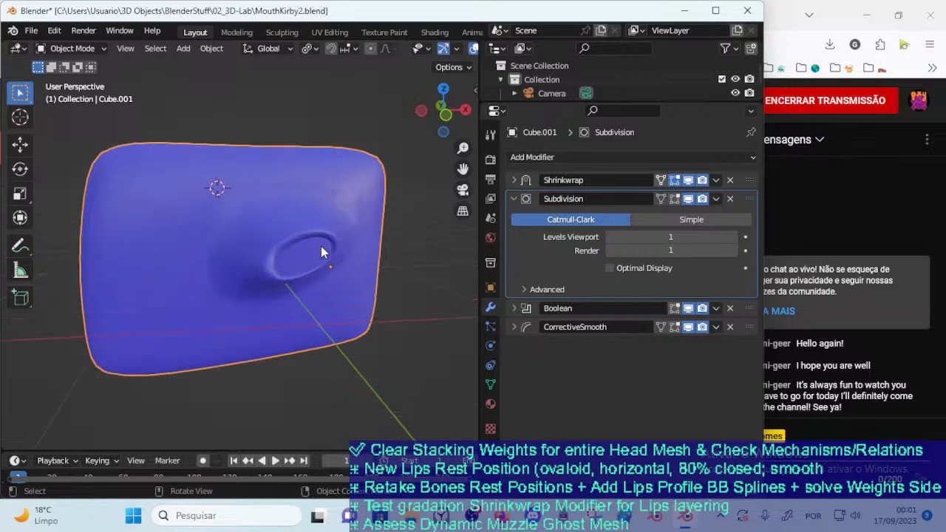
pyautogui.click(513, 181)
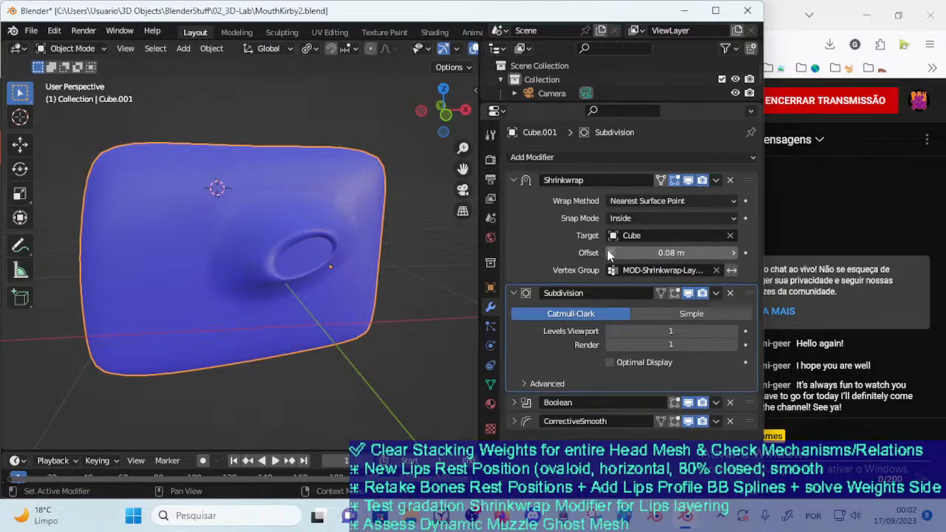
pyautogui.click(514, 181)
# Compare the mouth mesh in Edit Mode and Object Mode from the side to inspect its geometry against the blended result
pyautogui.press('Tab')
pyautogui.moveTo(291, 169); pyautogui.dragTo(272, 261, button='middle')
pyautogui.press('Tab')
pyautogui.press('Tab')
pyautogui.press('Tab')
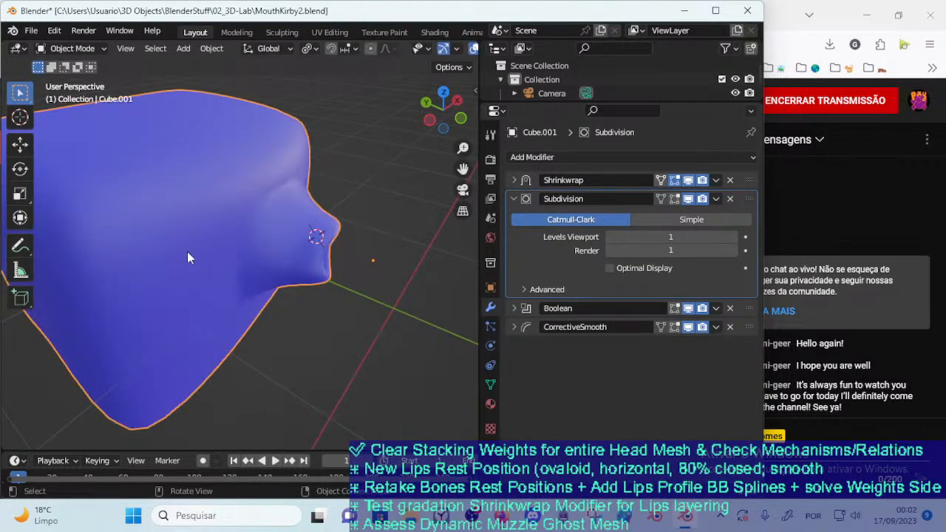
pyautogui.press('Tab')
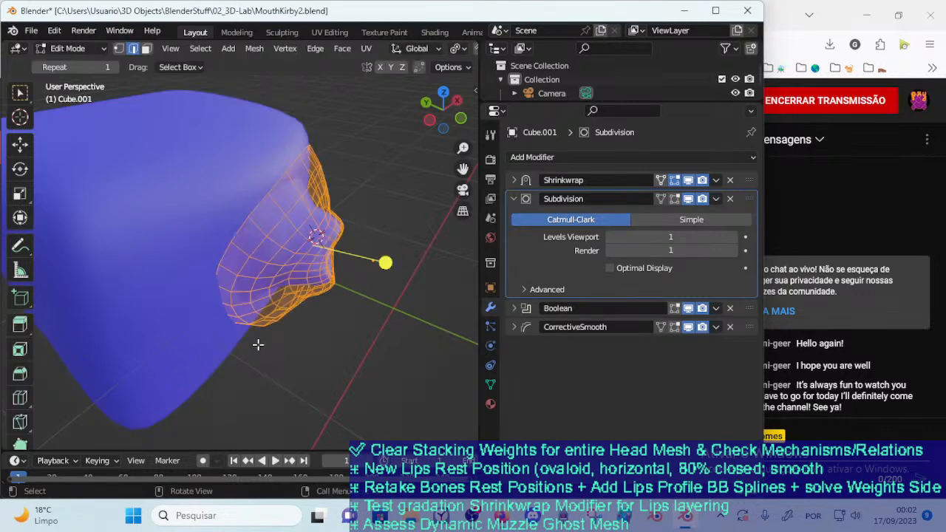
pyautogui.moveTo(255, 336); pyautogui.dragTo(333, 317, button='middle')
pyautogui.press('Tab')
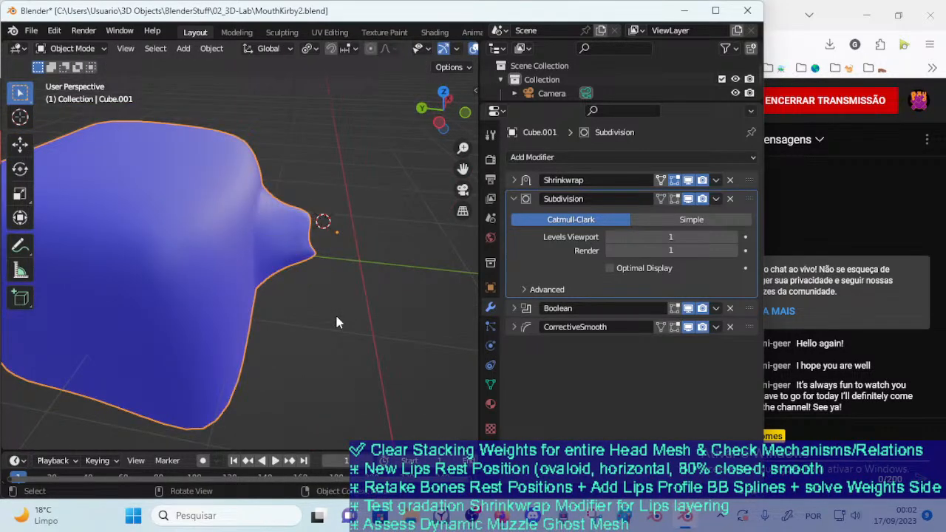
pyautogui.press('Tab')
pyautogui.press('Tab')
# Turn off the mouth mesh's Boolean in the viewport and bring Cube into Edit Mode
pyautogui.click(513, 308)
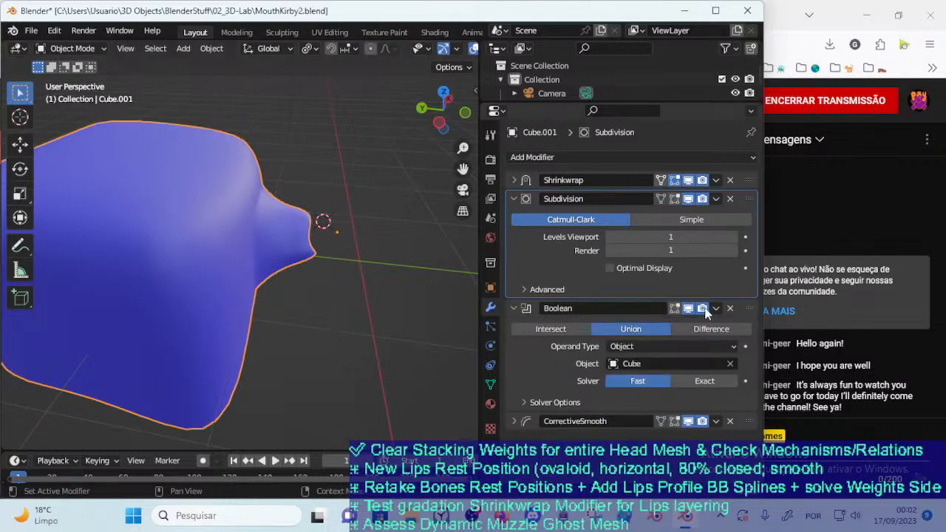
pyautogui.click(198, 306)
pyautogui.press('Tab')
pyautogui.moveTo(207, 321); pyautogui.dragTo(221, 313, button='middle')
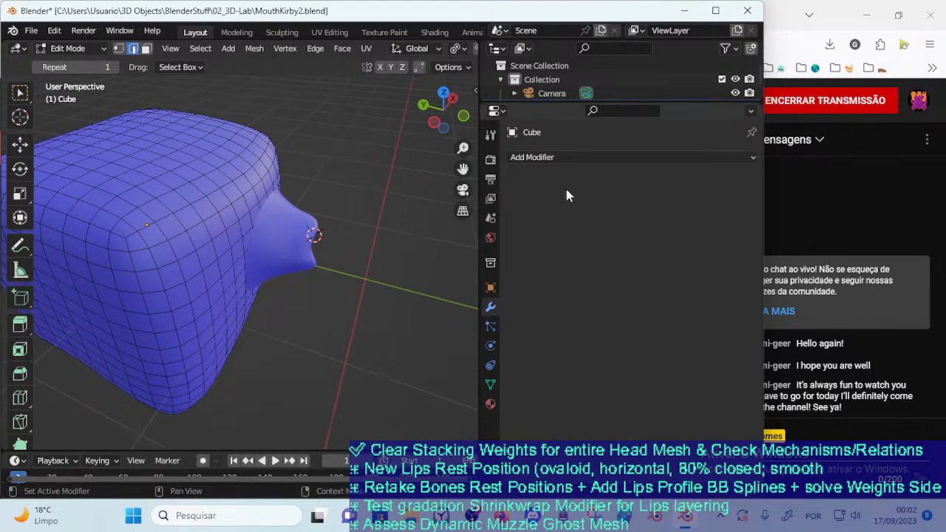
# Add a Subdivision modifier to Cube with Render level 1, Optimal Display and Edit Mode display off, and return to Object Mode
pyautogui.click(564, 156)
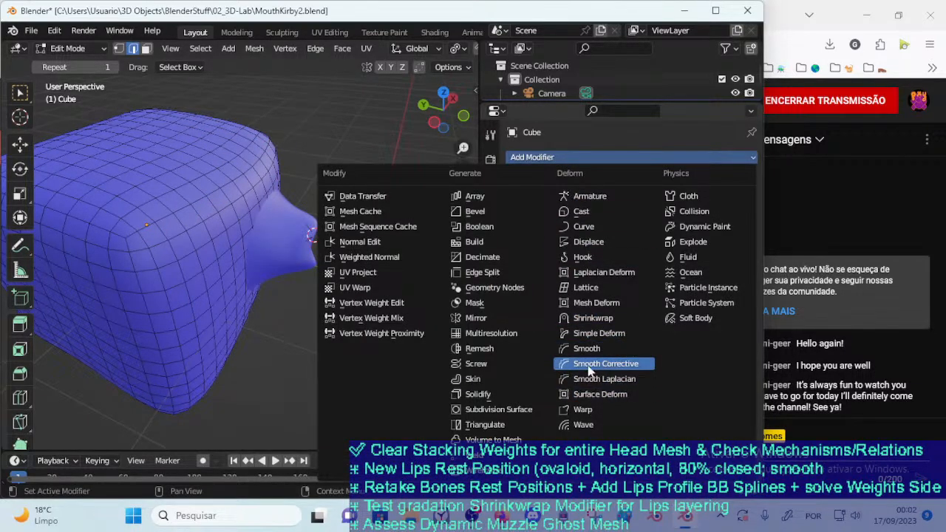
pyautogui.click(529, 409)
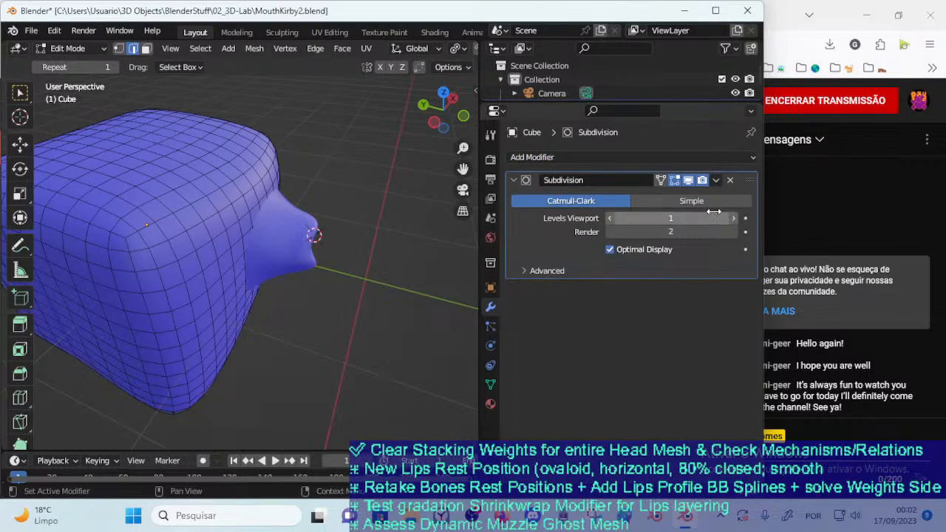
pyautogui.click(611, 232)
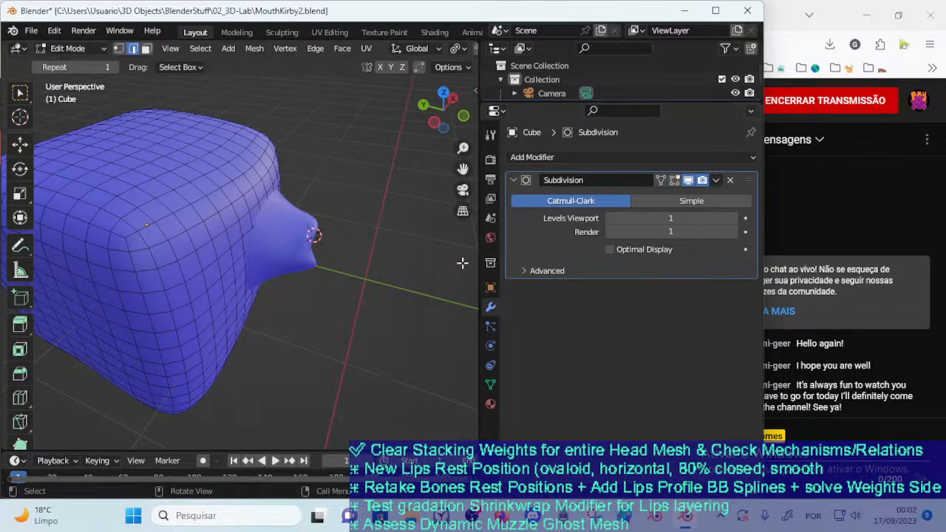
pyautogui.click(350, 252)
pyautogui.moveTo(264, 247); pyautogui.dragTo(248, 246, button='middle')
pyautogui.press('Tab')
pyautogui.press('Tab')
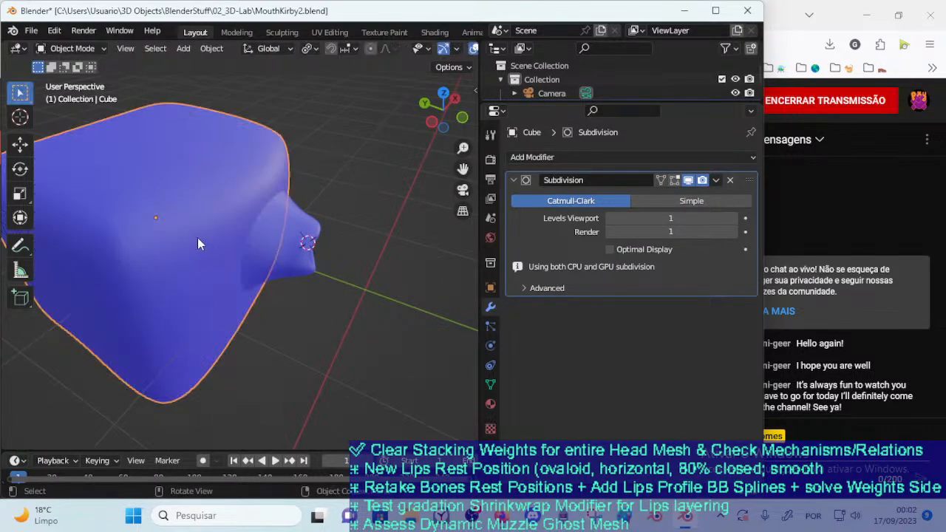
# Show the mouth mesh's Boolean in the viewport again and move the mouth over the subdivided Cube
pyautogui.click(314, 260)
pyautogui.moveTo(333, 264); pyautogui.dragTo(290, 263, button='middle')
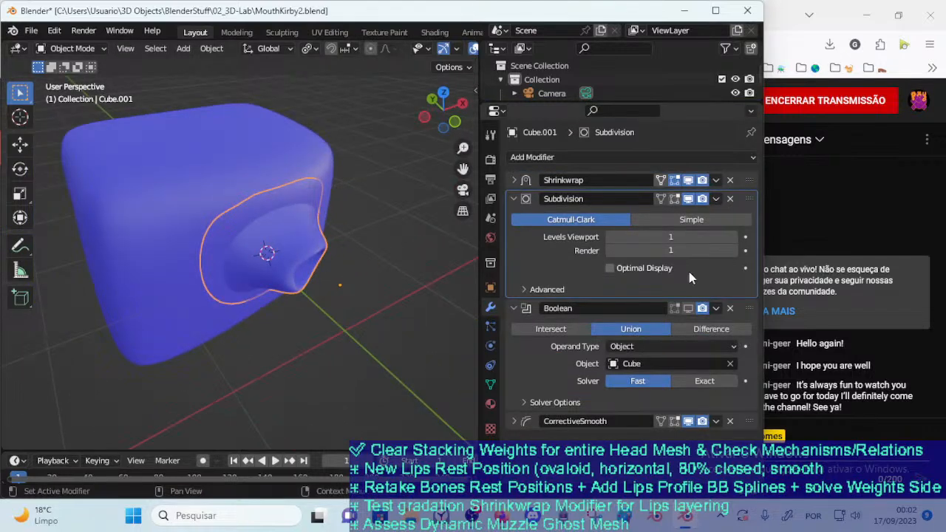
pyautogui.click(688, 309)
pyautogui.press('g')
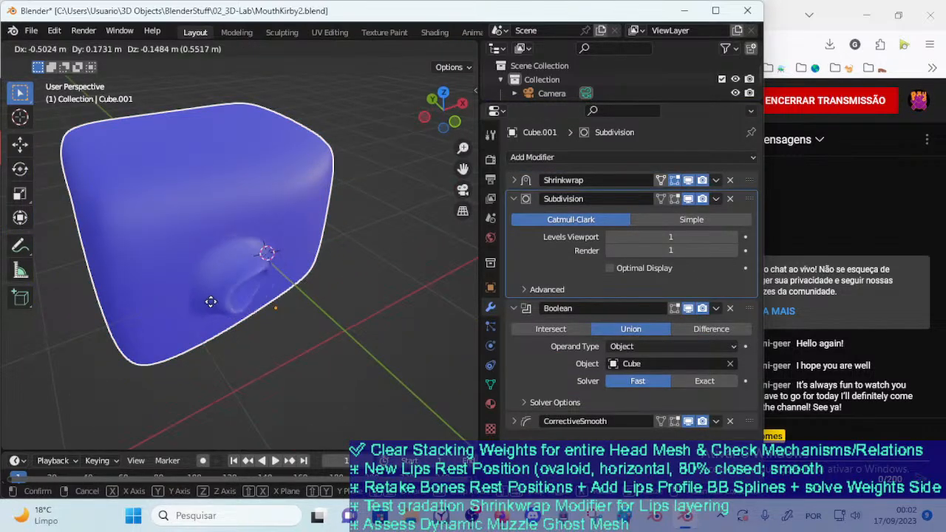
pyautogui.click(247, 279)
pyautogui.press('g')
pyautogui.moveTo(249, 279); pyautogui.dragTo(297, 289, button='middle')
pyautogui.click(355, 264)
# Rotate the mouth mesh and reposition it on Cube's front face to check the blend with the subdivided Cube
pyautogui.press('r')
pyautogui.click(262, 320)
pyautogui.moveTo(262, 320); pyautogui.dragTo(295, 257, button='middle')
pyautogui.press('g')
pyautogui.click(251, 259)
pyautogui.press('g')
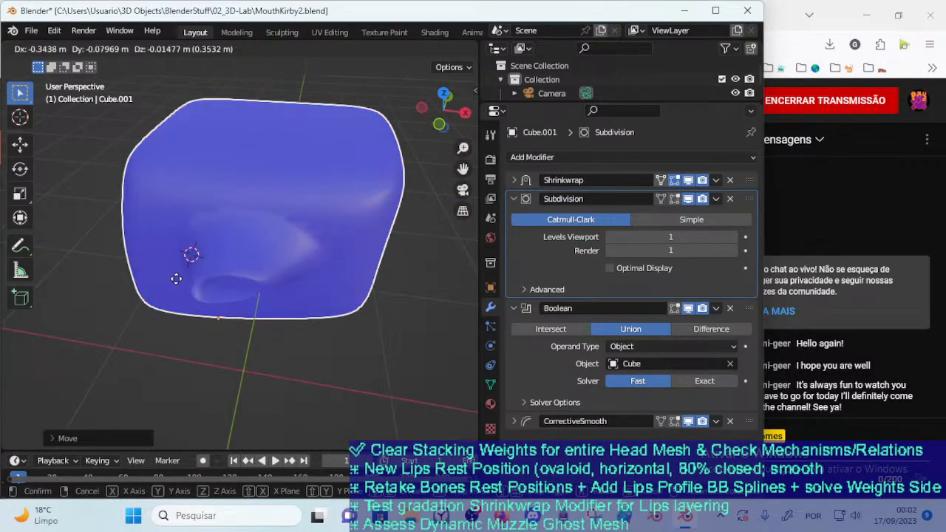
pyautogui.click(292, 239)
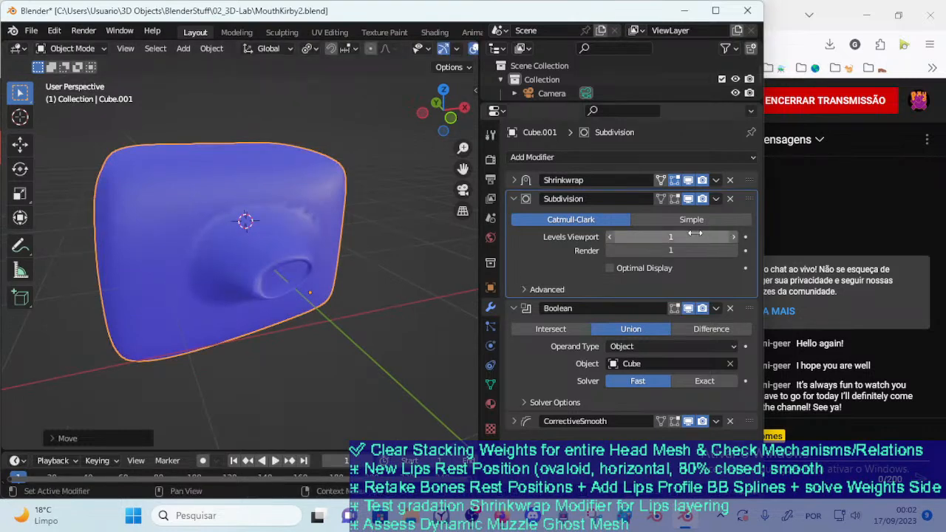
# Set the mouth mesh's Subdivision viewport level to 2, and move and rotate the mouth on Cube to test the blend
pyautogui.click(732, 238)
pyautogui.press('g')
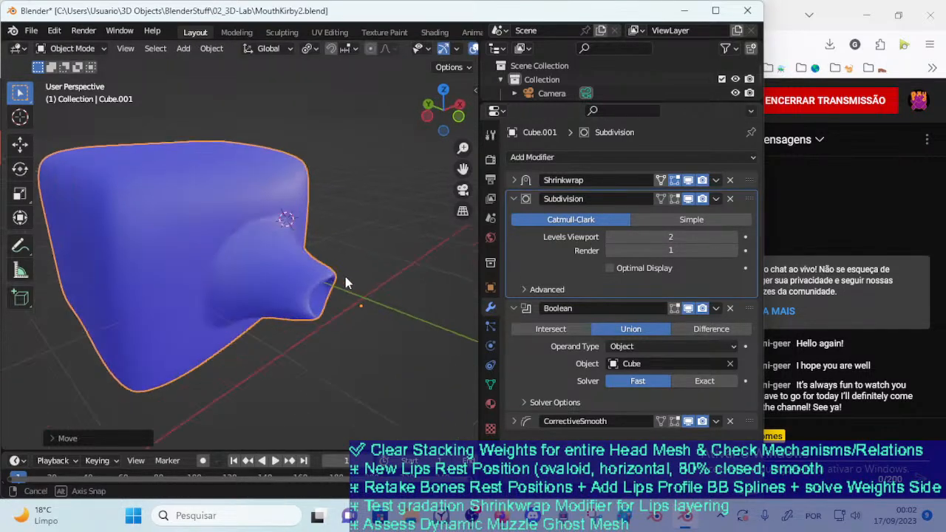
pyautogui.click(311, 251)
pyautogui.moveTo(310, 251); pyautogui.dragTo(195, 259, button='middle')
pyautogui.press('g')
pyautogui.click(192, 209)
pyautogui.press('r')
pyautogui.click(203, 300)
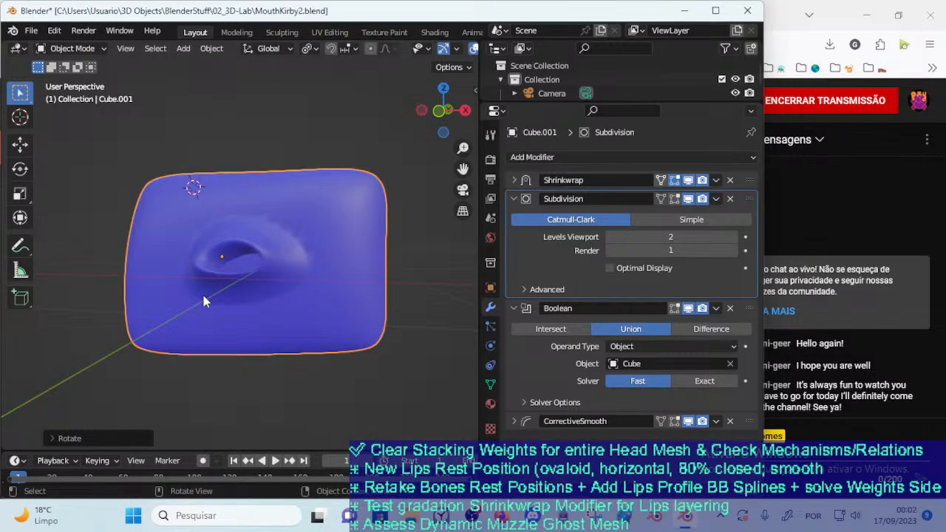
# Slide the mouth mesh across Cube's front face and sink it closer to the surface to test the denser blend
pyautogui.moveTo(203, 299); pyautogui.dragTo(325, 311, button='middle')
pyautogui.press('g')
pyautogui.click(287, 282)
pyautogui.click(354, 264)
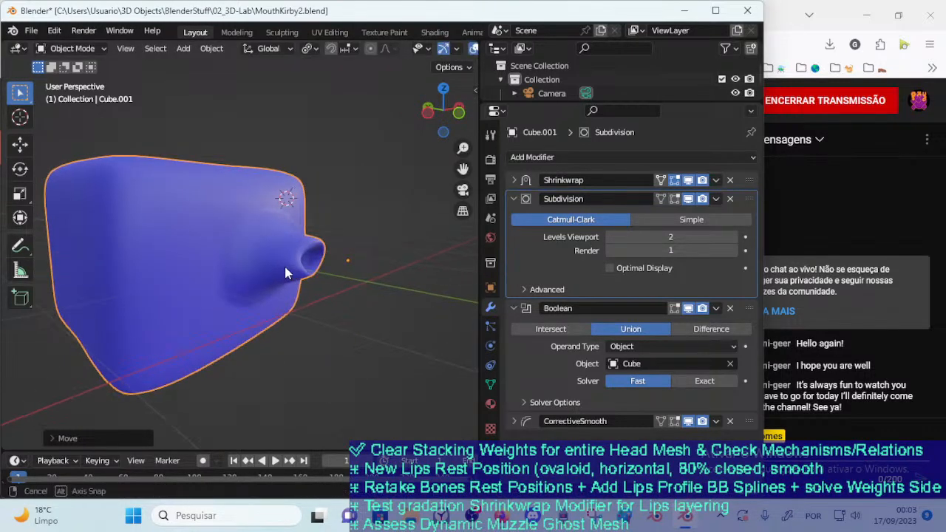
pyautogui.moveTo(288, 267); pyautogui.dragTo(271, 268, button='middle')
pyautogui.scroll(1, 234, 281)
pyautogui.press('g')
pyautogui.click(200, 303)
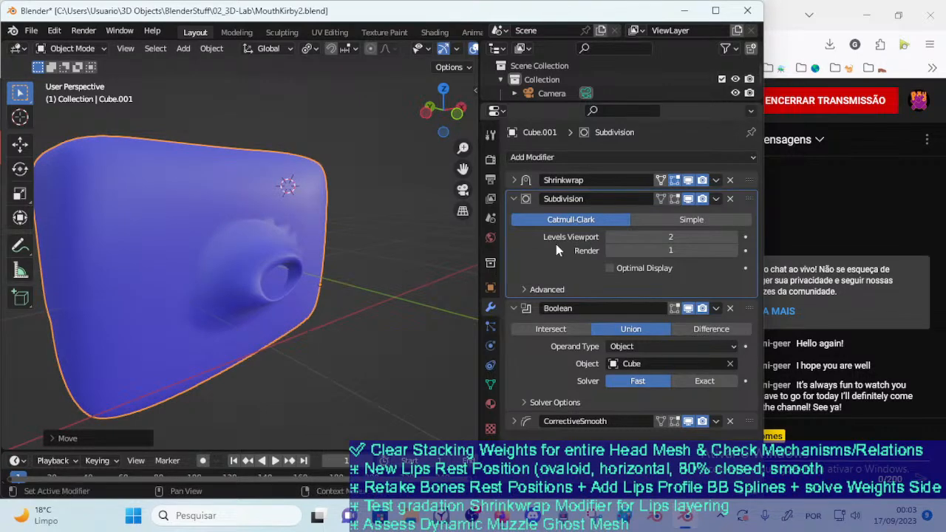
# Compare the mouth with its Boolean shown and hidden in the viewport, leaving the Boolean hidden
pyautogui.click(688, 309)
pyautogui.click(689, 309)
pyautogui.click(688, 309)
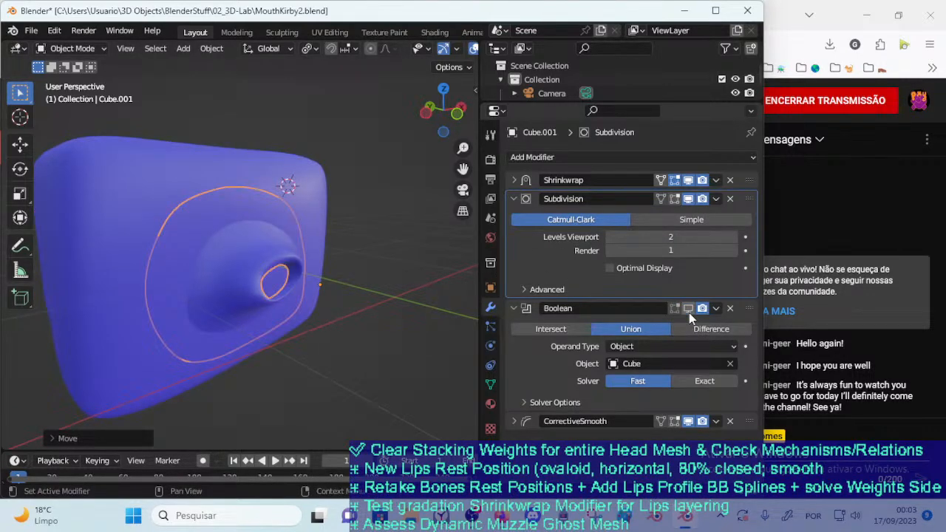
pyautogui.click(688, 309)
pyautogui.click(688, 309)
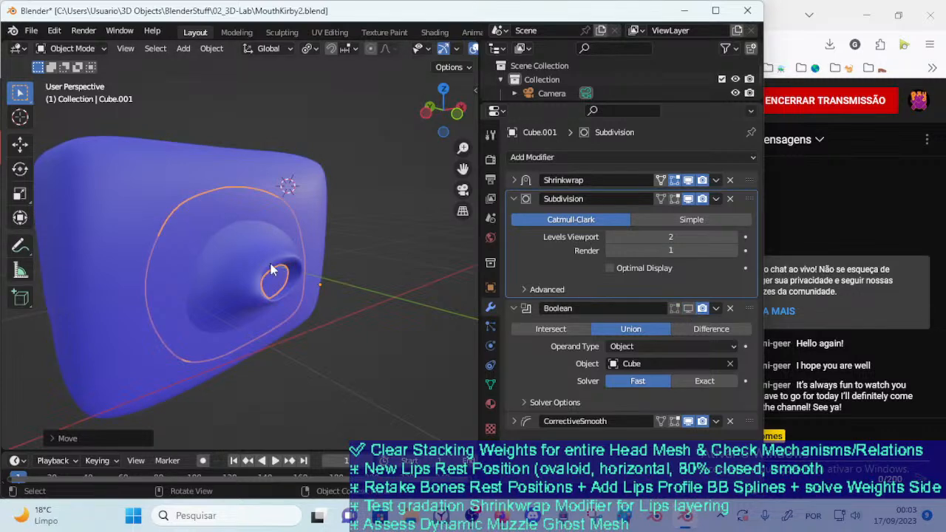
# Move the mouth mesh over Cube with the Boolean hidden, and turn the Boolean's viewport display back on
pyautogui.press('g')
pyautogui.click(300, 329)
pyautogui.moveTo(318, 319); pyautogui.dragTo(341, 318, button='middle')
pyautogui.press('g')
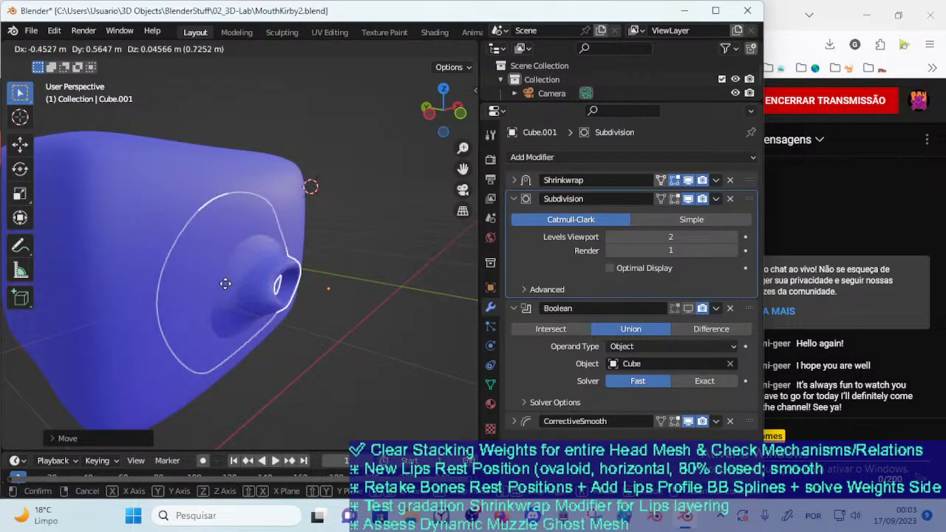
pyautogui.click(230, 307)
pyautogui.moveTo(231, 307); pyautogui.dragTo(221, 270, button='middle')
pyautogui.press('g')
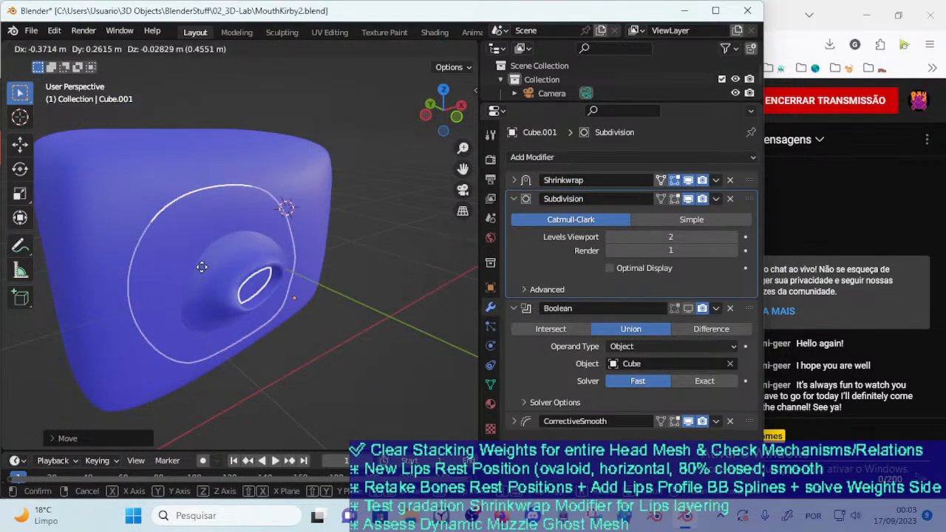
pyautogui.click(288, 267)
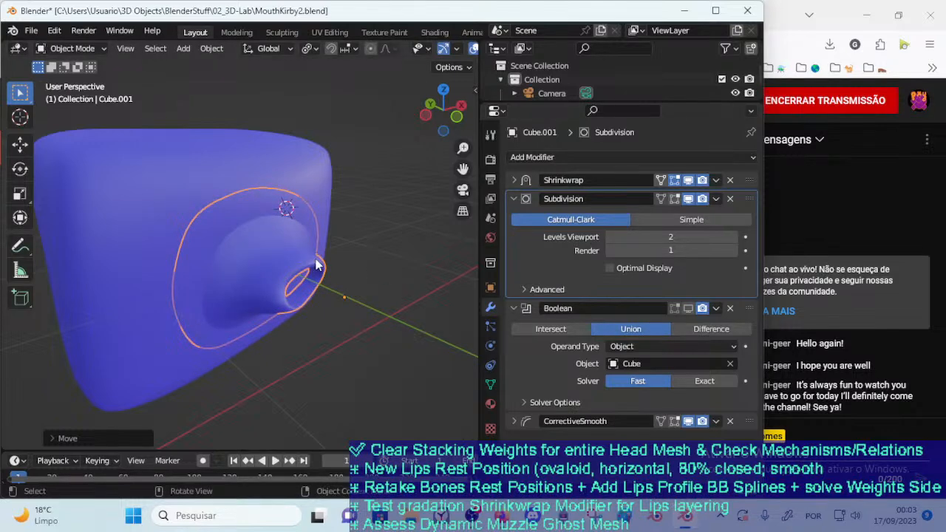
pyautogui.click(690, 310)
pyautogui.moveTo(281, 265); pyautogui.dragTo(294, 294, button='middle')
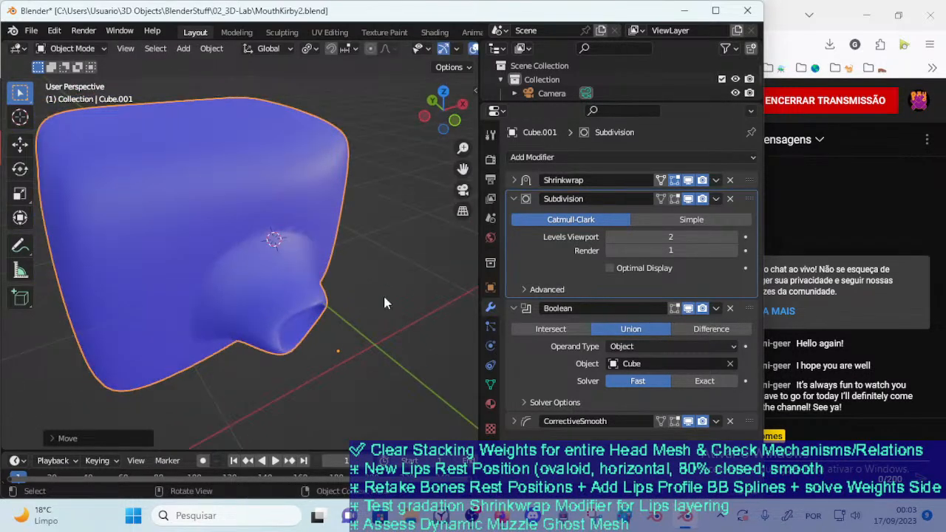
# Change the mouth mesh's Boolean operation to Difference and move the mouth on Cube to test the result
pyautogui.click(683, 329)
pyautogui.click(220, 306)
pyautogui.press('g')
pyautogui.click(244, 310)
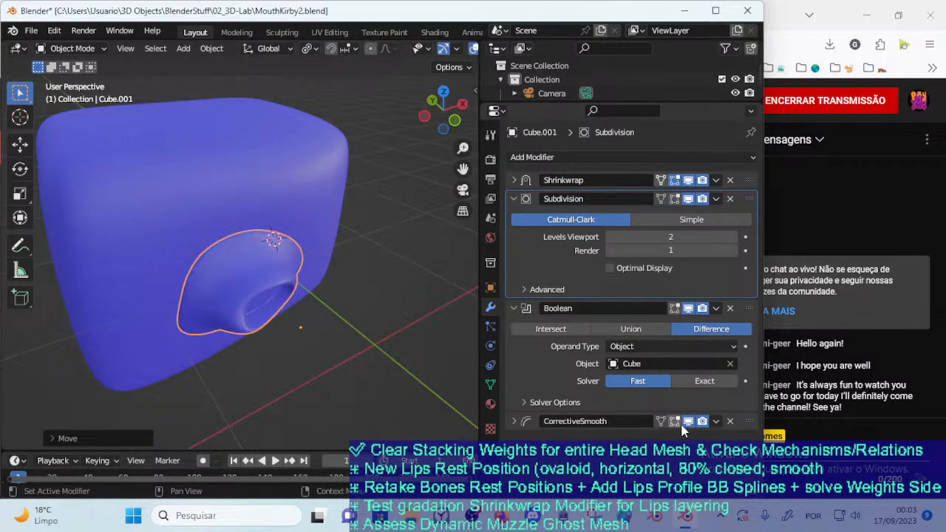
# Expand the CorrectiveSmooth settings on the mouth mesh and set Repeat to 2
pyautogui.click(541, 421)
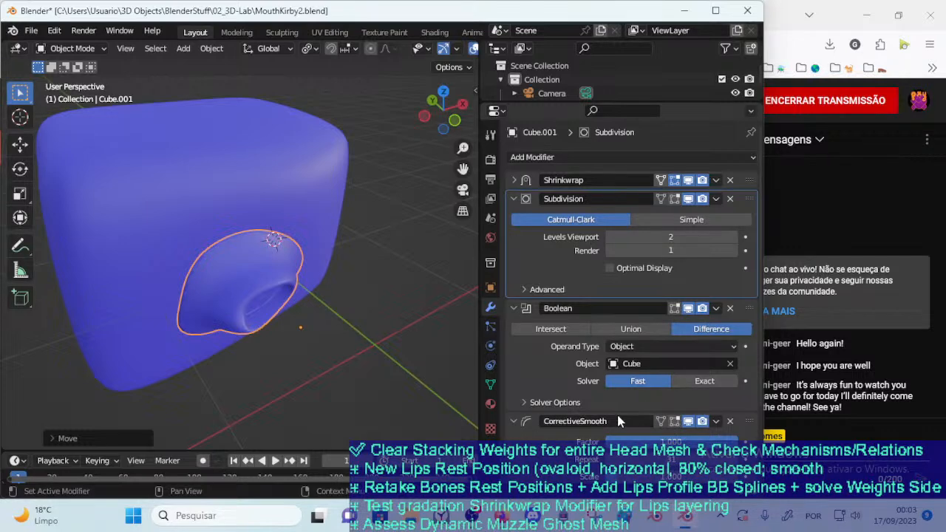
pyautogui.scroll(-3, 615, 413)
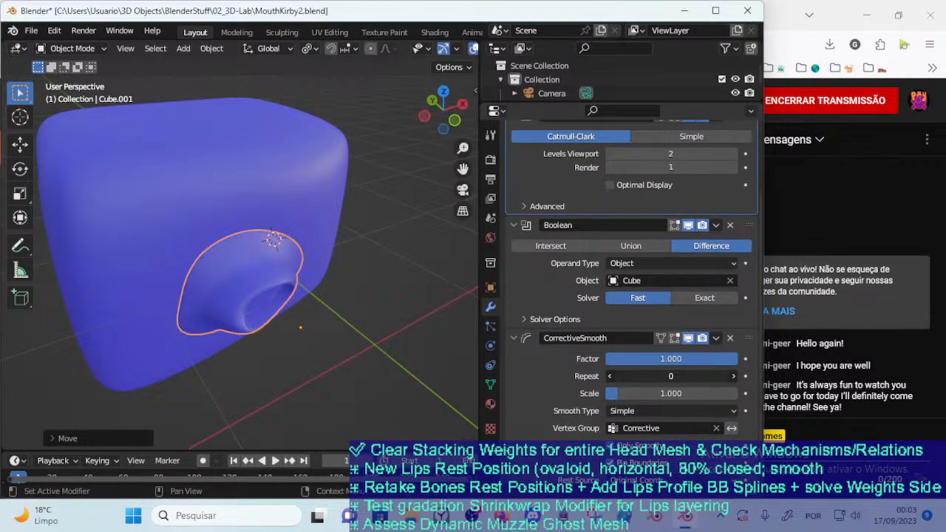
pyautogui.click(734, 377)
pyautogui.click(735, 377)
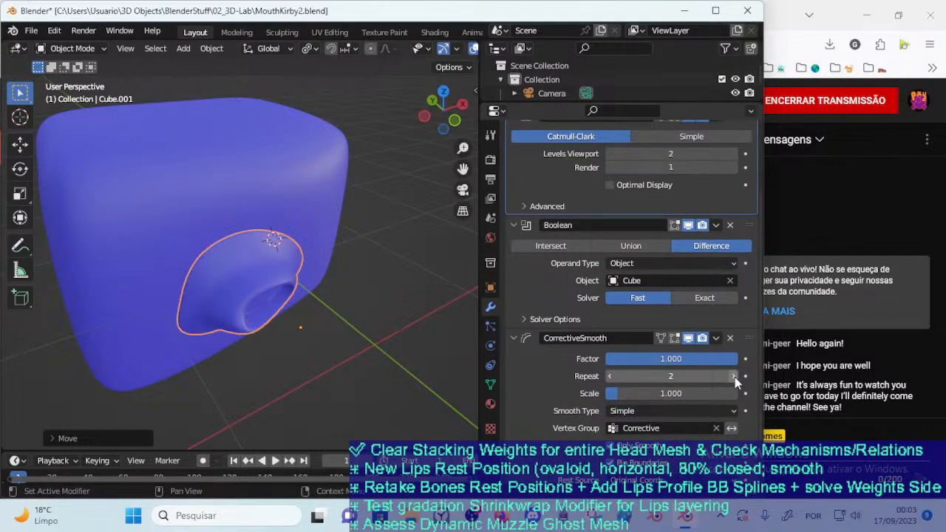
pyautogui.click(606, 450)
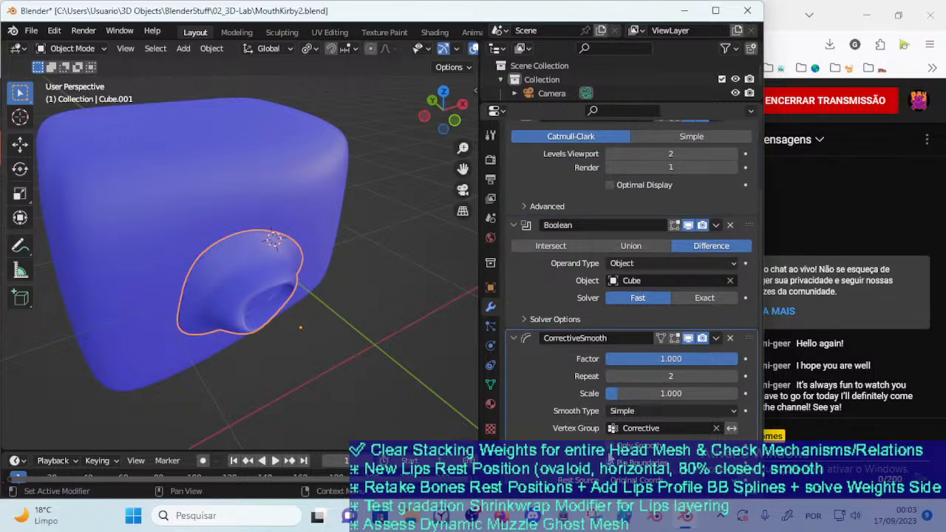
# Set the mouth mesh's CorrectiveSmooth Repeat to 14 and its Scale to 1
pyautogui.moveTo(665, 376); pyautogui.dragTo(747, 376)
pyautogui.moveTo(643, 376)
pyautogui.mouseDown()
pyautogui.moveTo(676, 376)
pyautogui.moveTo(643, 376)
pyautogui.moveTo(649, 389)
pyautogui.mouseUp()
pyautogui.scroll(-1, 654, 390)
pyautogui.click(648, 386)
pyautogui.write('1')
pyautogui.press('Return')
# Check the CorrectiveSmooth's Rest Source options and keep Corrective as its vertex group
pyautogui.click(651, 472)
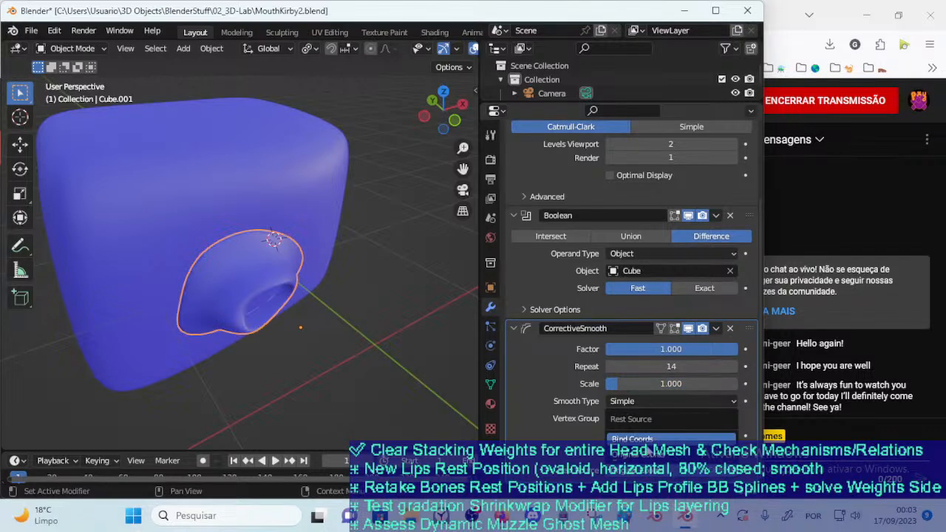
pyautogui.click(647, 439)
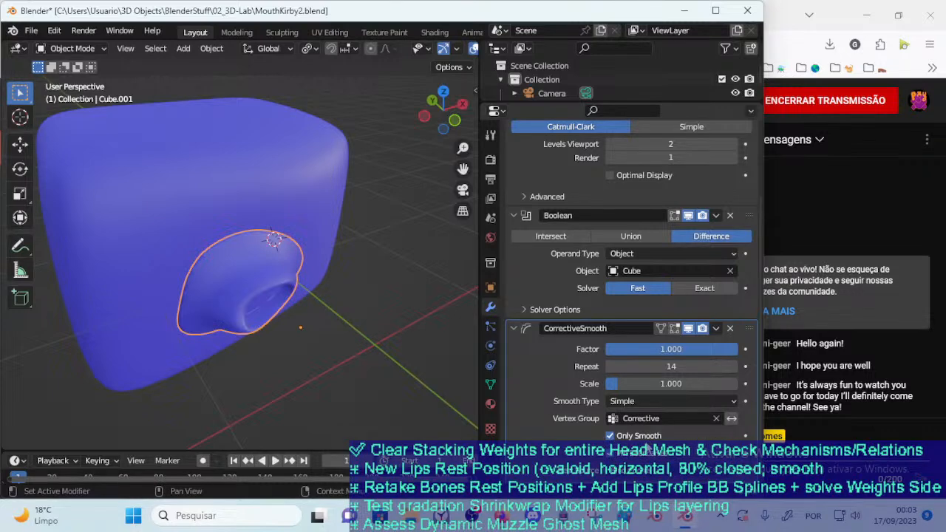
pyautogui.click(643, 418)
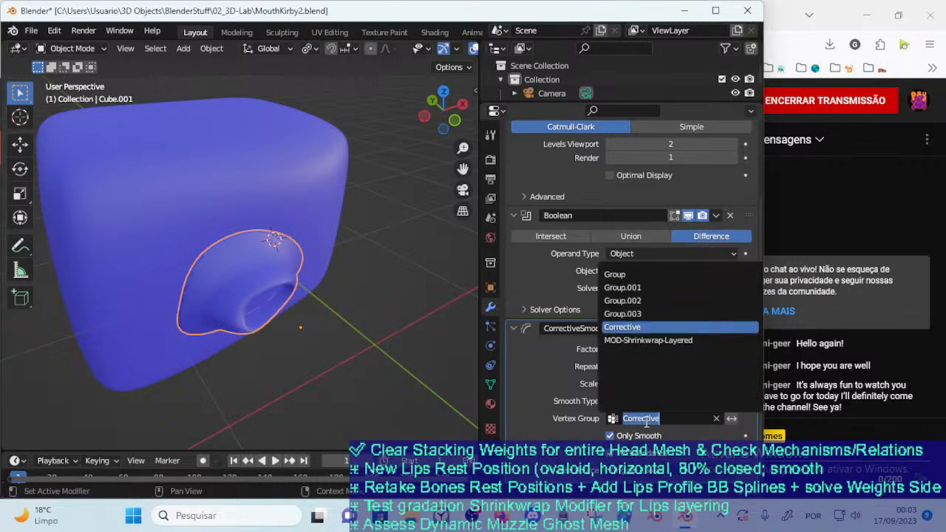
pyautogui.click(639, 333)
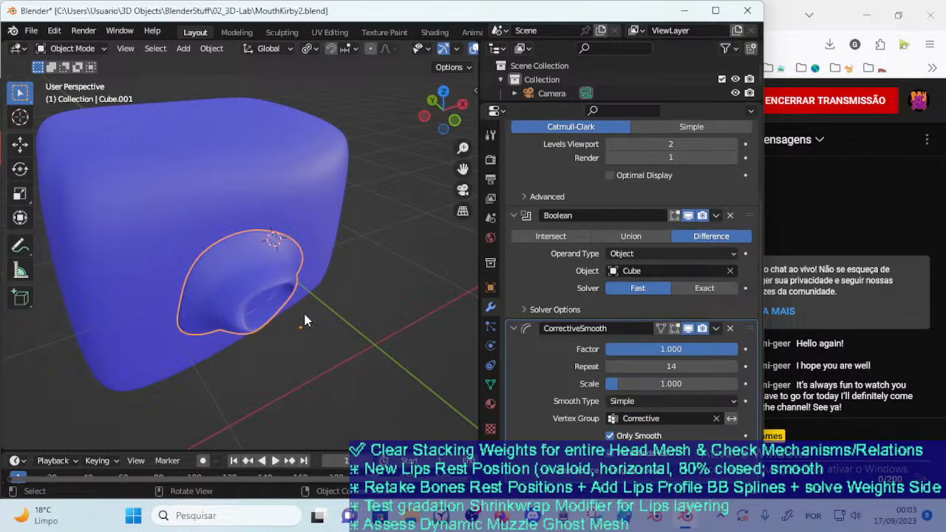
# Display the MOD-Shrinkwrap-Layered group's weights on the mouth mesh in Weight Paint mode
pyautogui.press('Tab')
pyautogui.moveTo(310, 332); pyautogui.dragTo(310, 286, button='middle')
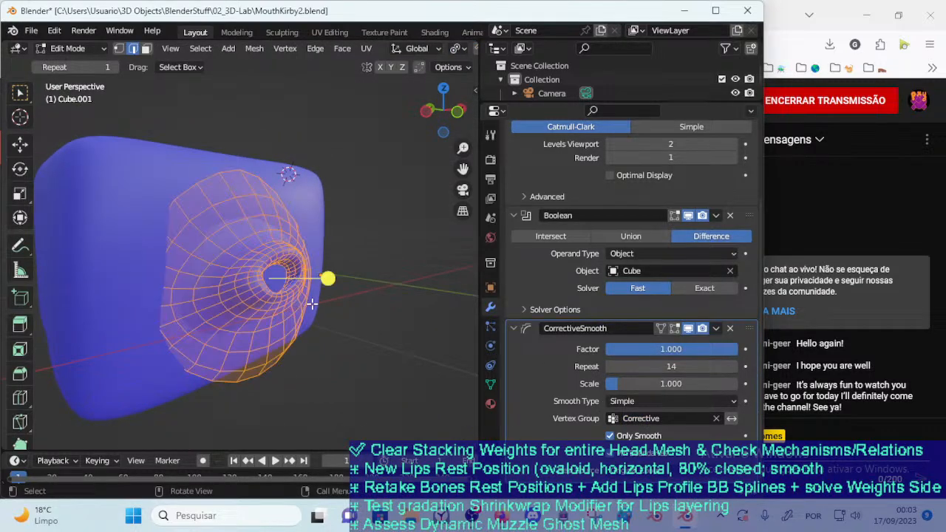
pyautogui.click(490, 384)
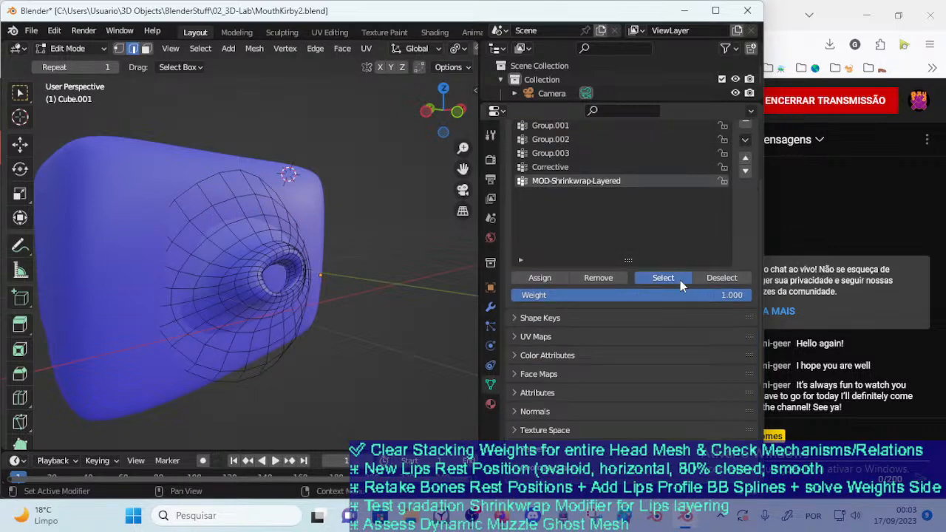
pyautogui.click(680, 280)
pyautogui.moveTo(392, 296); pyautogui.dragTo(373, 270, button='middle')
pyautogui.hotkey('ctrl', 'Tab')
pyautogui.click(268, 220)
pyautogui.moveTo(348, 348)
pyautogui.mouseDown(button='middle')
pyautogui.moveTo(310, 325)
pyautogui.moveTo(318, 302)
pyautogui.mouseUp(button='middle')
pyautogui.click(681, 278)
pyautogui.moveTo(360, 252); pyautogui.dragTo(357, 300, button='middle')
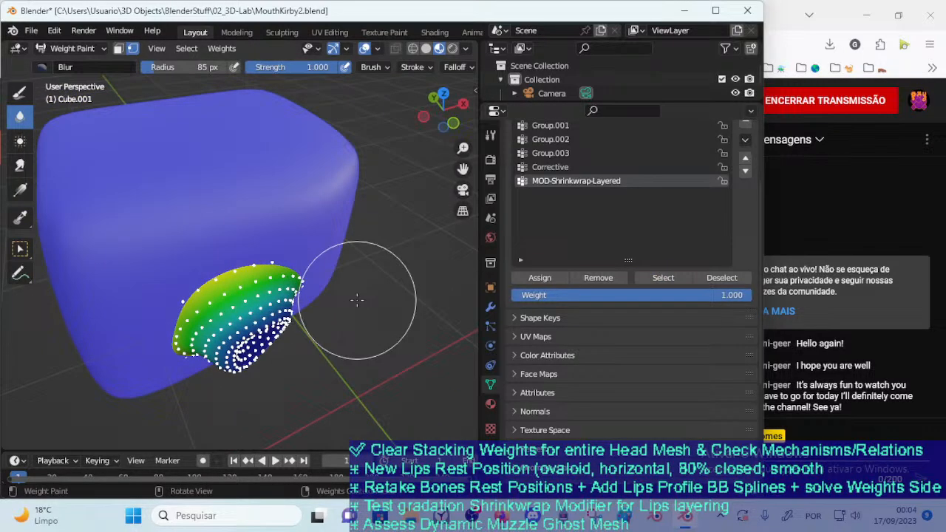
# Try filling the MOD-Shrinkwrap-Layered group with weight 1.000 over the whole mouth mesh using the Draw brush, and undo it
pyautogui.hotkey('shift', 'h')
pyautogui.hotkey('ctrl', 'z')
pyautogui.moveTo(306, 320); pyautogui.dragTo(444, 255, button='middle')
pyautogui.scroll(7, 317, 338)
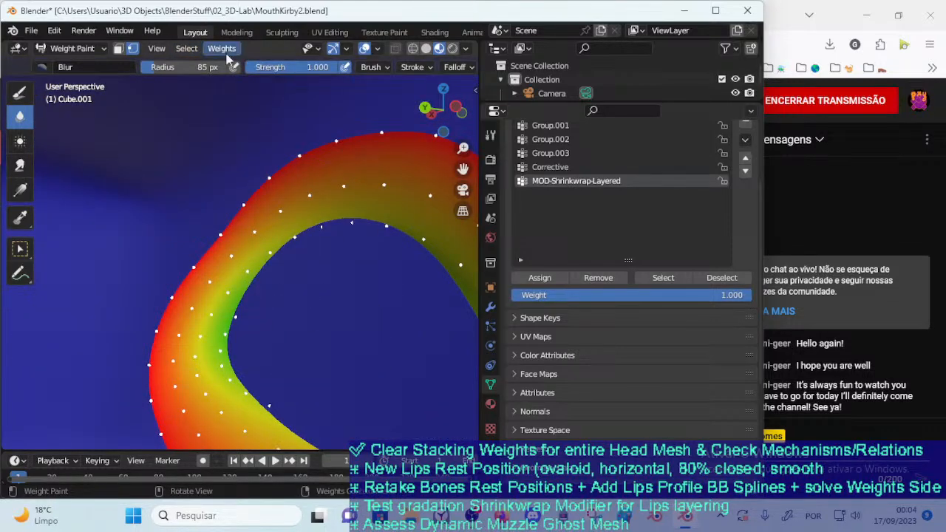
pyautogui.click(21, 92)
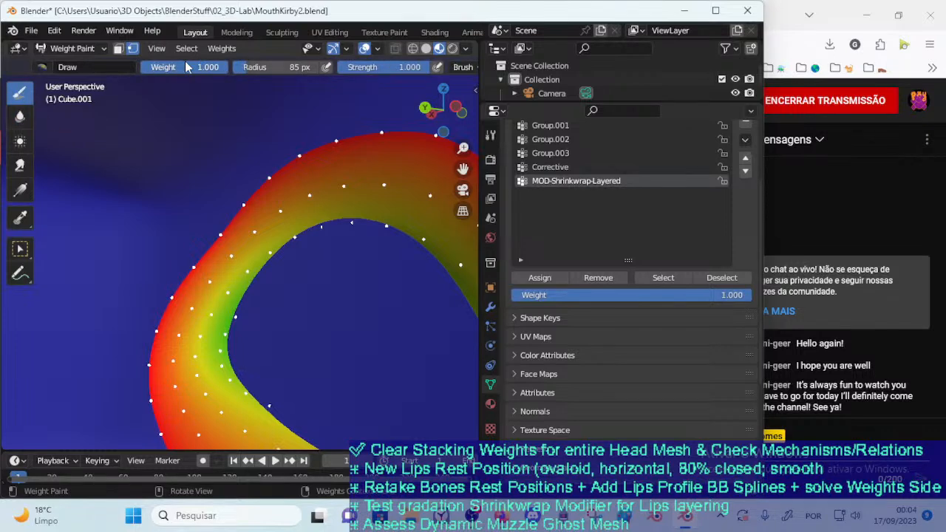
pyautogui.hotkey('shift', 'k')
pyautogui.moveTo(319, 271); pyautogui.dragTo(196, 299, button='middle')
pyautogui.scroll(-2, 244, 309)
pyautogui.moveTo(274, 318); pyautogui.dragTo(256, 338, button='middle')
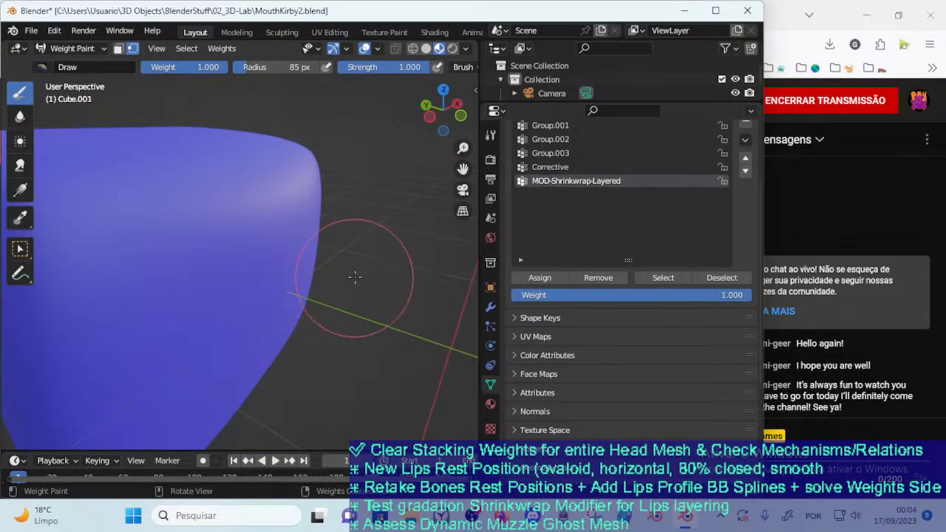
pyautogui.hotkey('ctrl', 'z')
# Fill the Corrective vertex group with weight 1.000 across the whole mouth mesh and return to Object Mode
pyautogui.moveTo(176, 298); pyautogui.dragTo(200, 284, button='middle')
pyautogui.scroll(2, 620, 174)
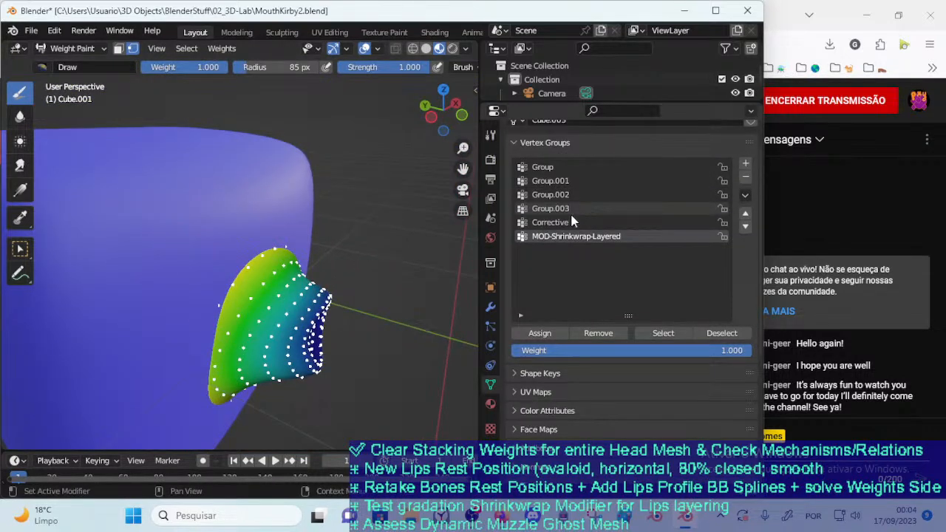
pyautogui.click(575, 221)
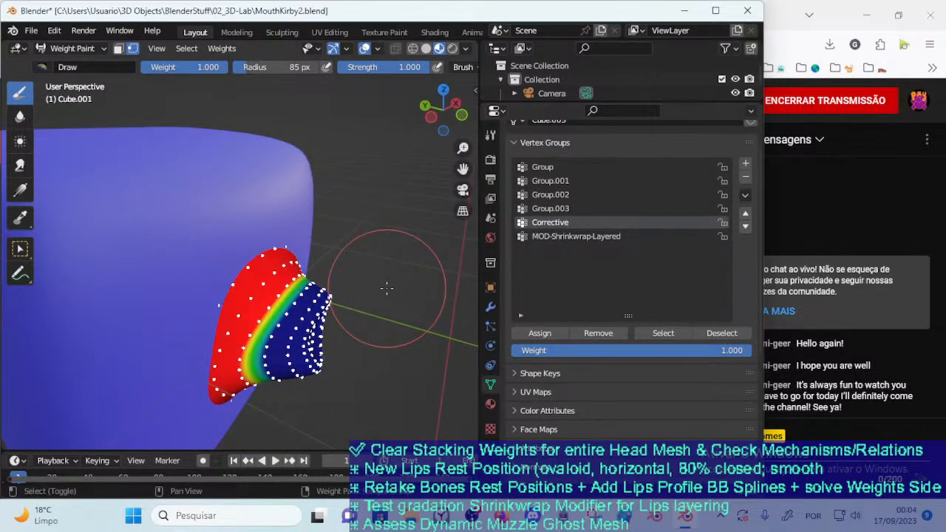
pyautogui.hotkey('shift', 'k')
pyautogui.hotkey('ctrl', 'Tab')
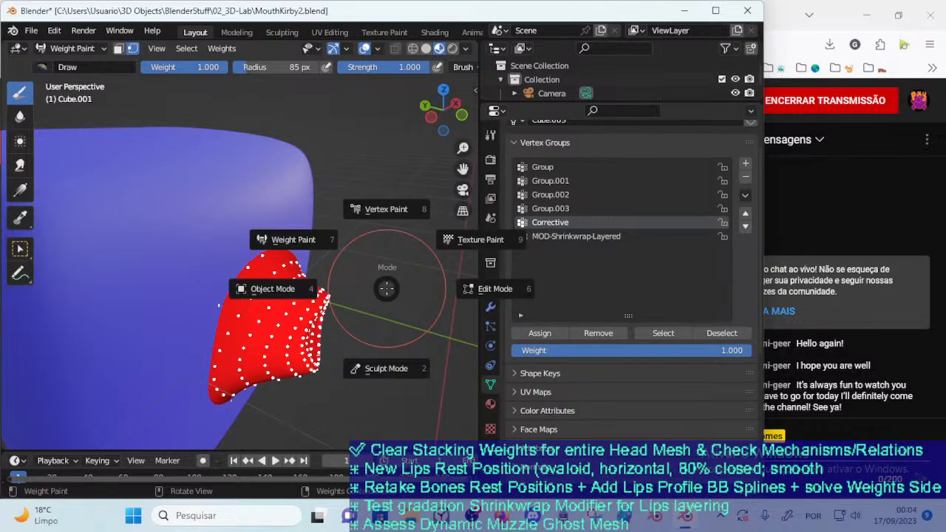
pyautogui.click(249, 288)
# Inspect the mouth mesh's vertices in Edit Mode and its Corrective weights in Weight Paint mode, ending in Object Mode
pyautogui.moveTo(357, 323)
pyautogui.mouseDown(button='middle')
pyautogui.moveTo(254, 339)
pyautogui.moveTo(338, 323)
pyautogui.moveTo(365, 348)
pyautogui.moveTo(446, 298)
pyautogui.mouseUp(button='middle')
pyautogui.press('Tab')
pyautogui.press('Tab')
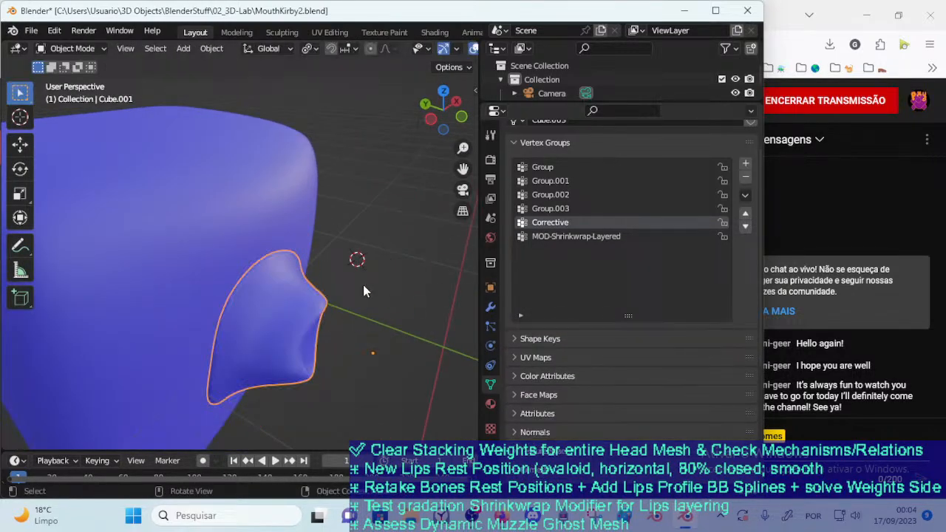
pyautogui.press('Tab')
pyautogui.hotkey('alt', 'a')
pyautogui.press('1')
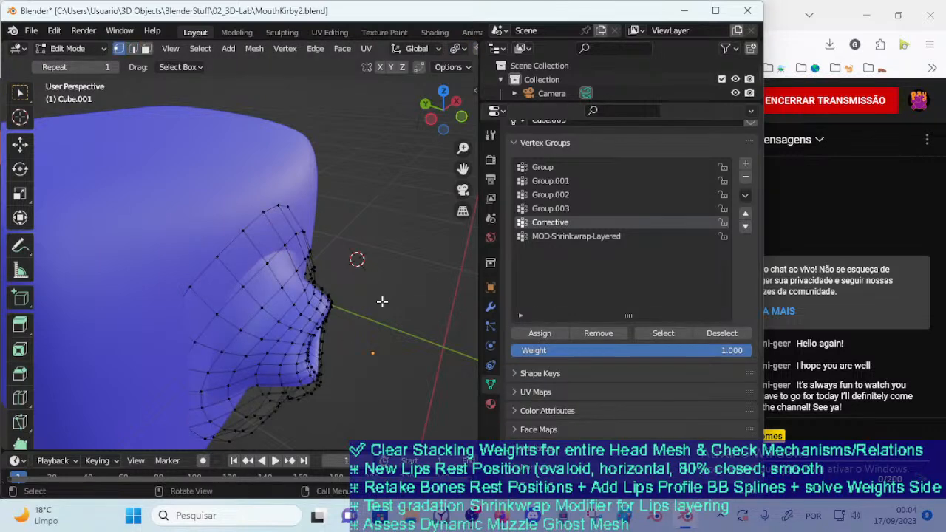
pyautogui.hotkey('ctrl', 'Tab')
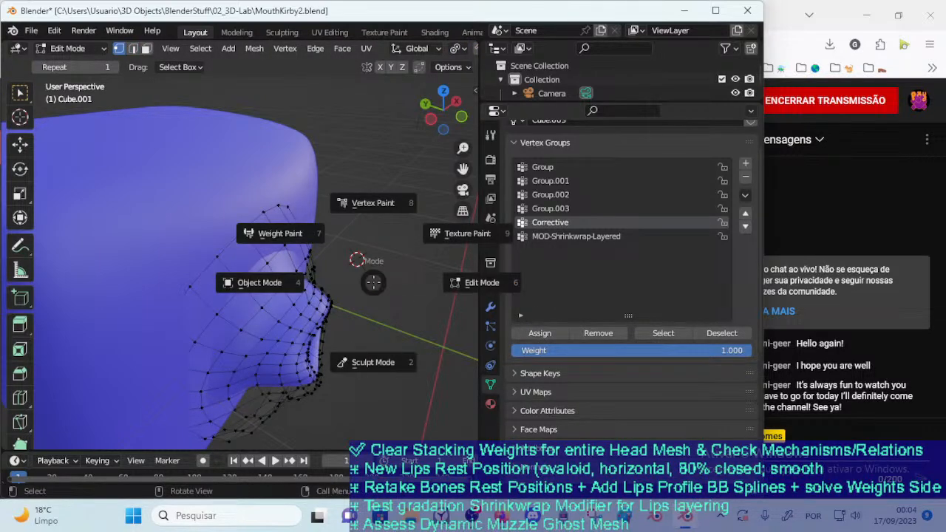
pyautogui.press('w')
pyautogui.moveTo(373, 283)
pyautogui.mouseDown(button='middle')
pyautogui.moveTo(344, 286)
pyautogui.moveTo(423, 249)
pyautogui.moveTo(327, 327)
pyautogui.moveTo(224, 258)
pyautogui.moveTo(272, 294)
pyautogui.mouseUp(button='middle')
pyautogui.hotkey('ctrl', 'Tab')
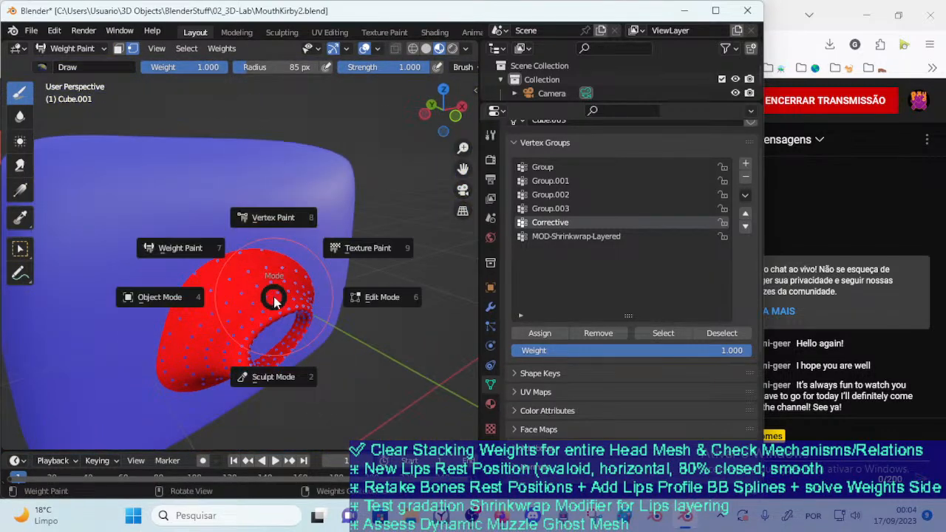
pyautogui.press('o')
# Set the mouth mesh's Subdivision viewport level to 1 and move the mouth over Cube to test the blend
pyautogui.click(490, 307)
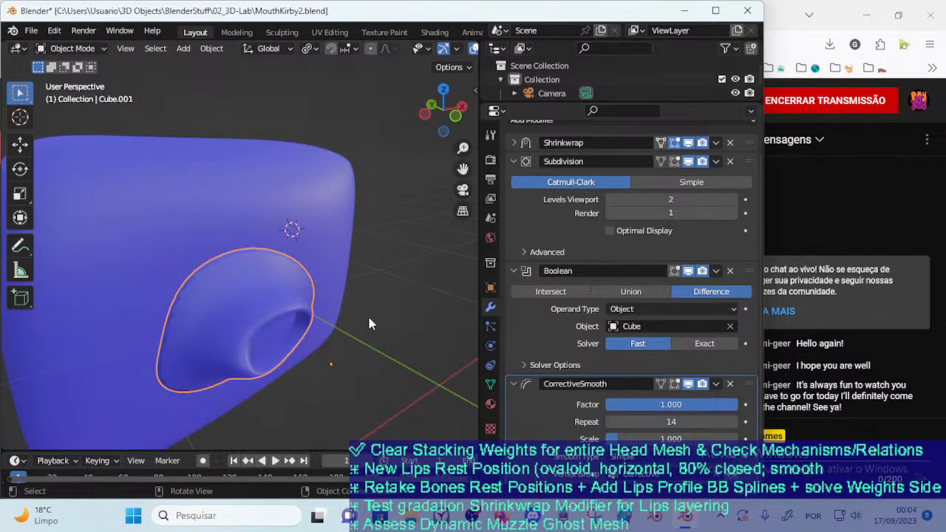
pyautogui.scroll(-3, 342, 325)
pyautogui.click(610, 198)
pyautogui.moveTo(295, 277); pyautogui.dragTo(455, 292, button='middle')
pyautogui.press('g')
pyautogui.click(294, 305)
pyautogui.press('g')
pyautogui.click(245, 323)
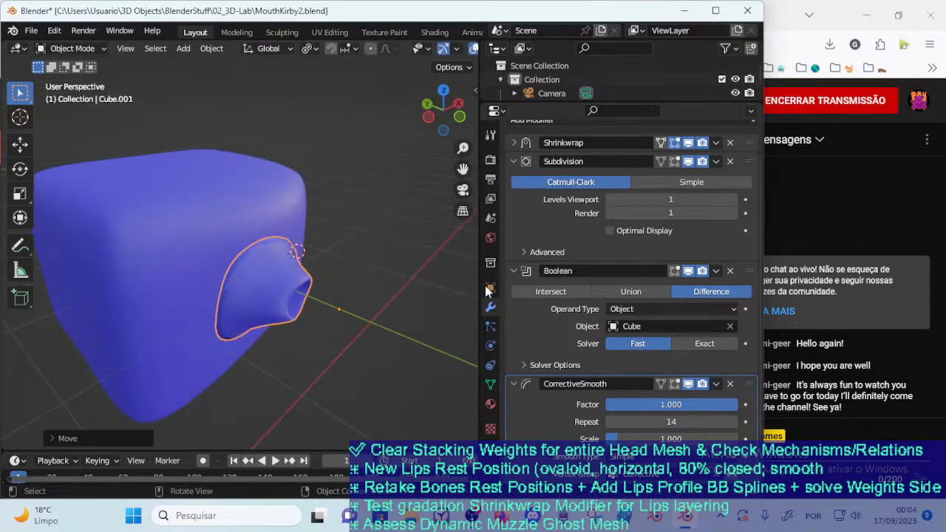
# Try the Boolean ahead of Subdivision while moving the mouth, and restore Subdivision above the Boolean
pyautogui.click(514, 144)
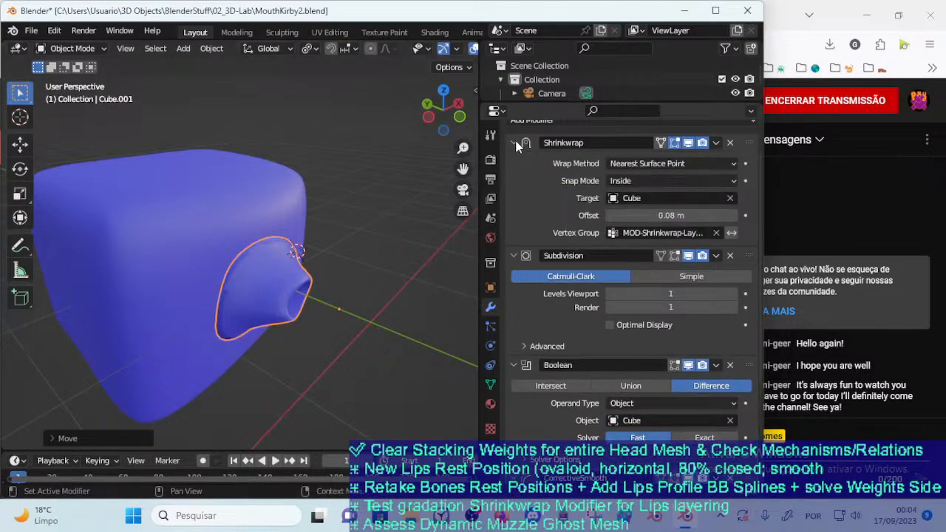
pyautogui.click(514, 143)
pyautogui.click(514, 162)
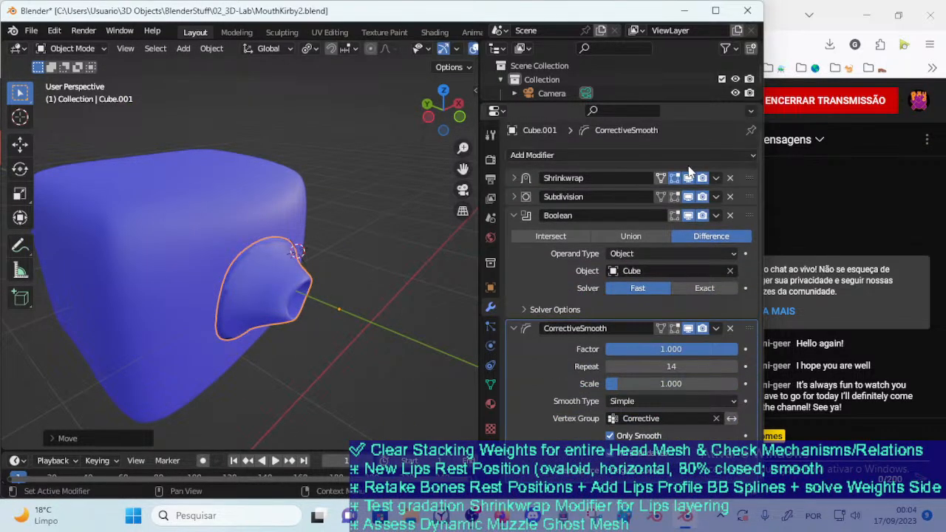
pyautogui.moveTo(748, 196)
pyautogui.mouseDown()
pyautogui.moveTo(746, 168)
pyautogui.moveTo(740, 210)
pyautogui.moveTo(748, 194)
pyautogui.mouseUp()
pyautogui.press('g')
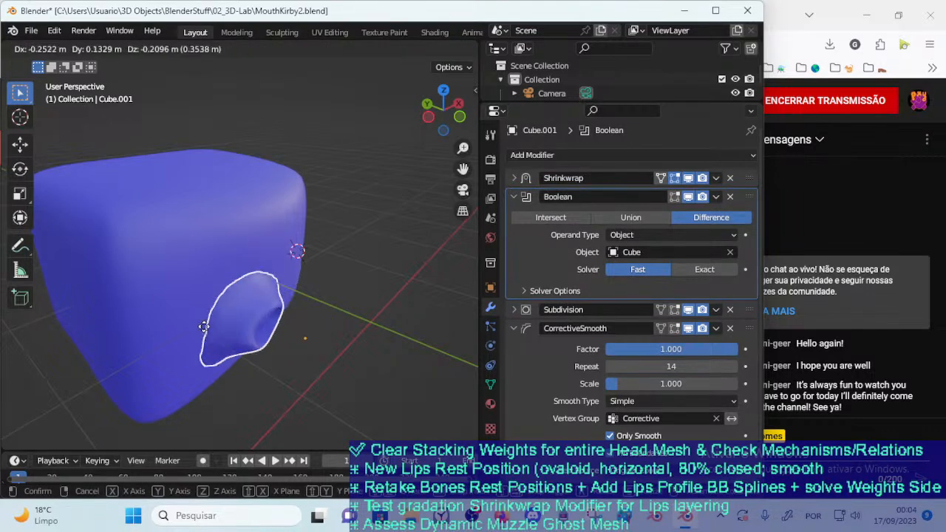
pyautogui.click(216, 320)
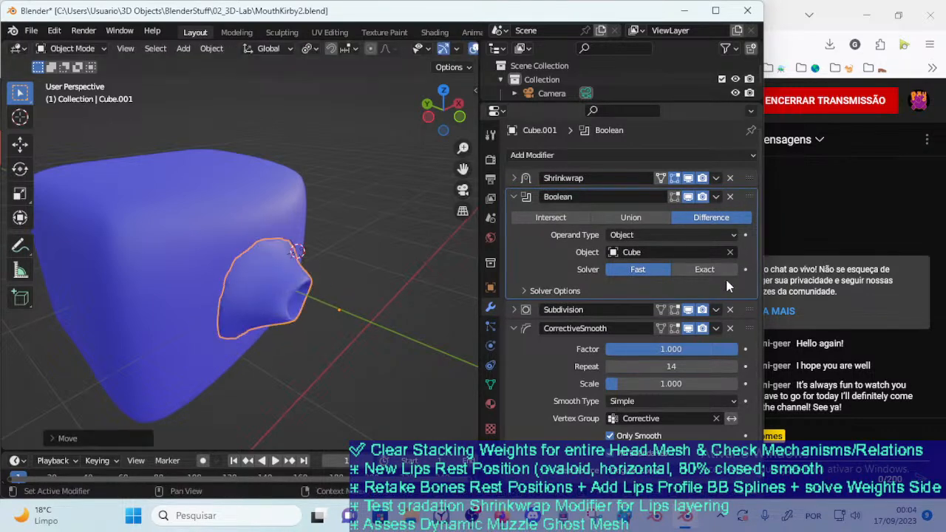
pyautogui.moveTo(747, 309); pyautogui.dragTo(749, 196)
# Place CorrectiveSmooth above the Boolean in the mouth mesh's modifier stack and move the mouth on Cube to test it
pyautogui.click(512, 327)
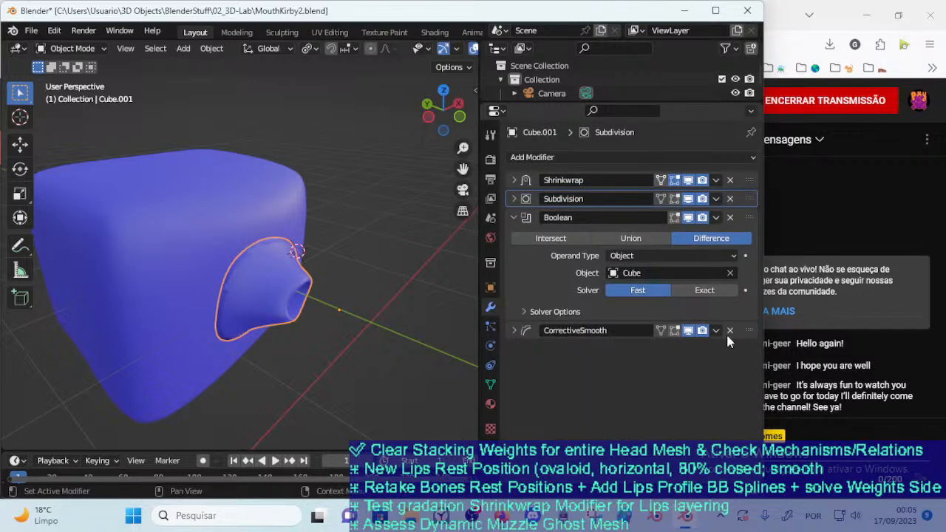
pyautogui.moveTo(750, 333); pyautogui.dragTo(749, 217)
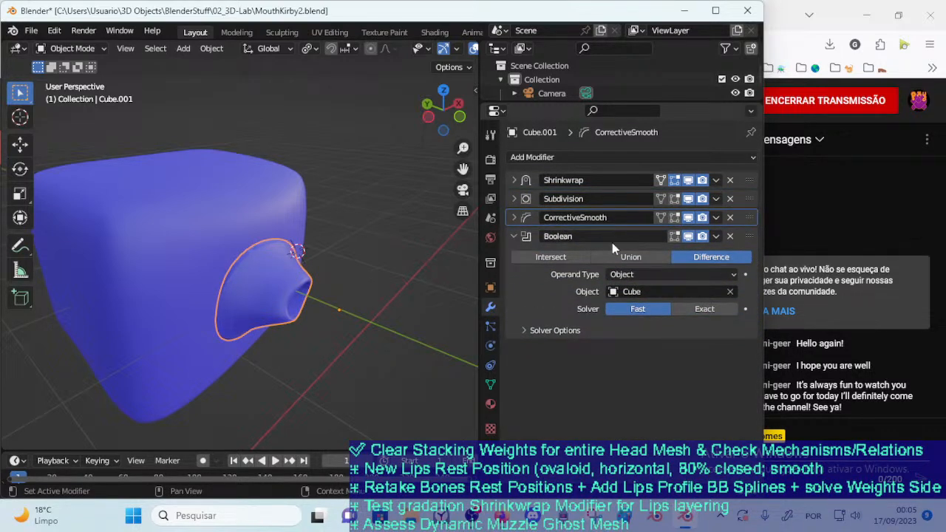
pyautogui.press('g')
pyautogui.click(301, 334)
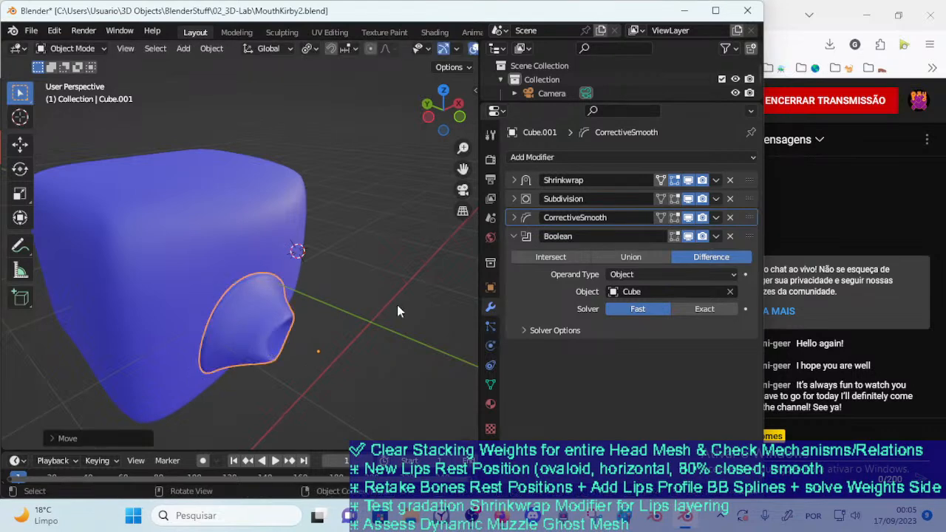
# Set the CorrectiveSmooth's Repeat to 80, Scale to 1.155 and Factor to 0.440
pyautogui.click(515, 217)
pyautogui.moveTo(672, 255)
pyautogui.mouseDown()
pyautogui.moveTo(628, 256)
pyautogui.moveTo(686, 256)
pyautogui.mouseUp()
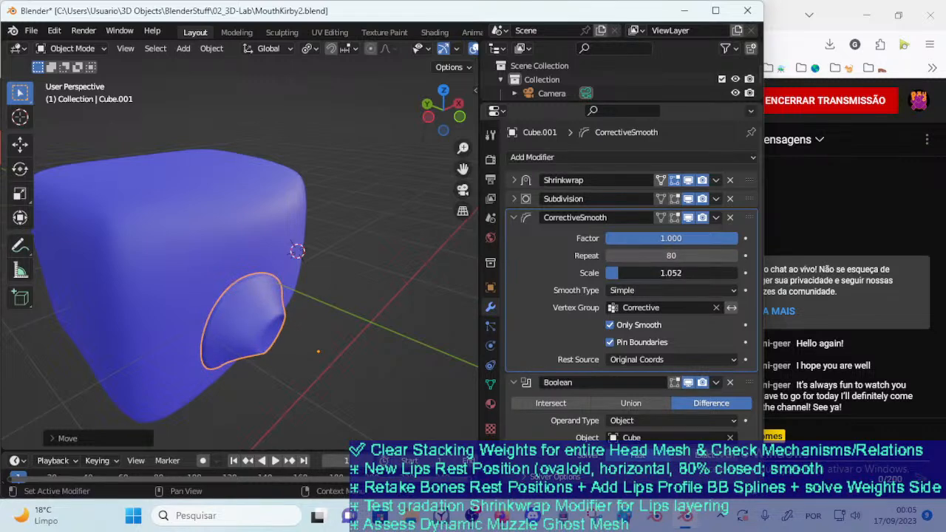
pyautogui.moveTo(620, 273); pyautogui.dragTo(620, 273)
pyautogui.moveTo(619, 237); pyautogui.dragTo(546, 237)
# Compare Only Smooth and Pin Boundaries on and off, leaving Only Smooth enabled and Pin Boundaries disabled
pyautogui.click(624, 326)
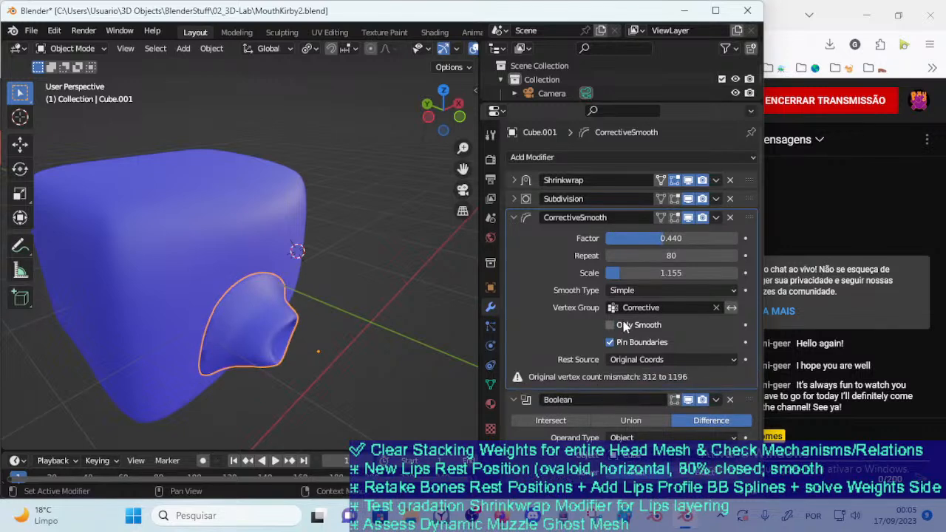
pyautogui.click(623, 326)
pyautogui.click(623, 326)
pyautogui.click(623, 325)
pyautogui.click(620, 341)
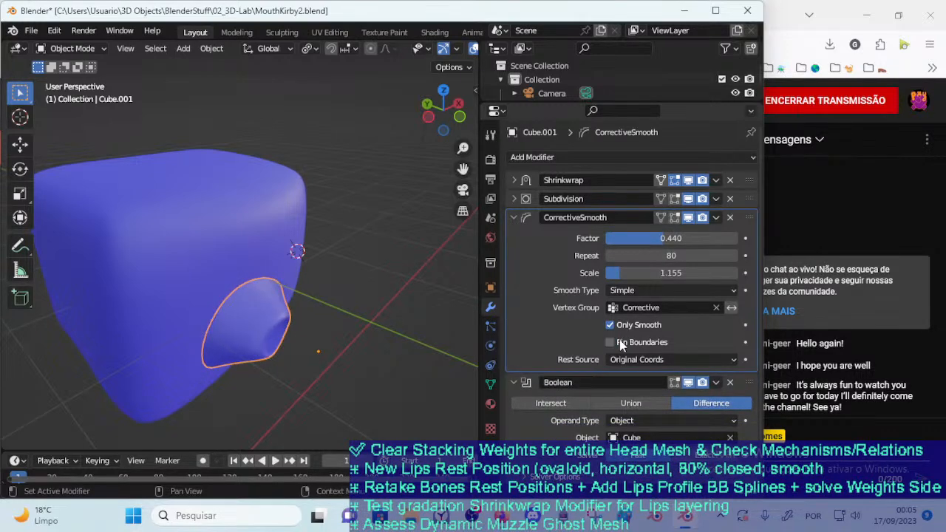
pyautogui.click(625, 327)
pyautogui.click(630, 326)
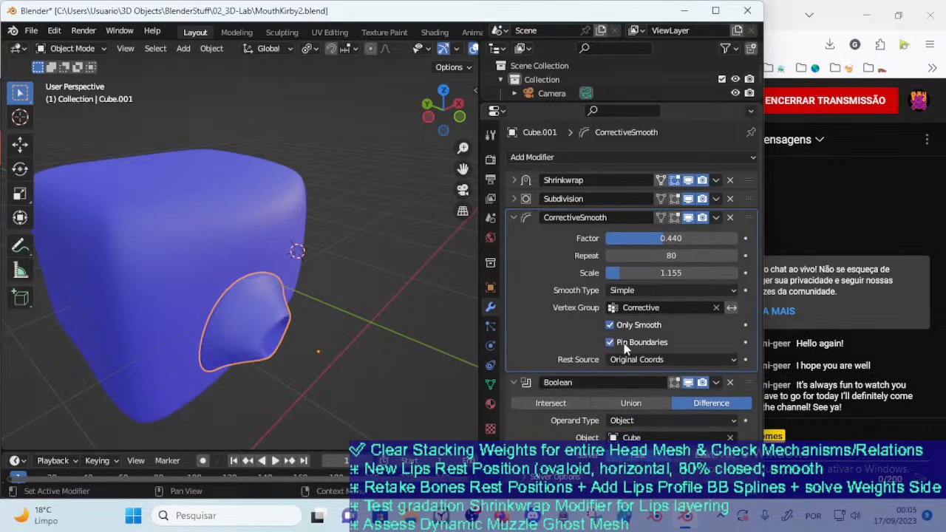
pyautogui.click(624, 343)
# Move the mouth around Cube's surface and view the blend with Pin Boundaries disabled
pyautogui.press('g')
pyautogui.click(301, 299)
pyautogui.click(374, 335)
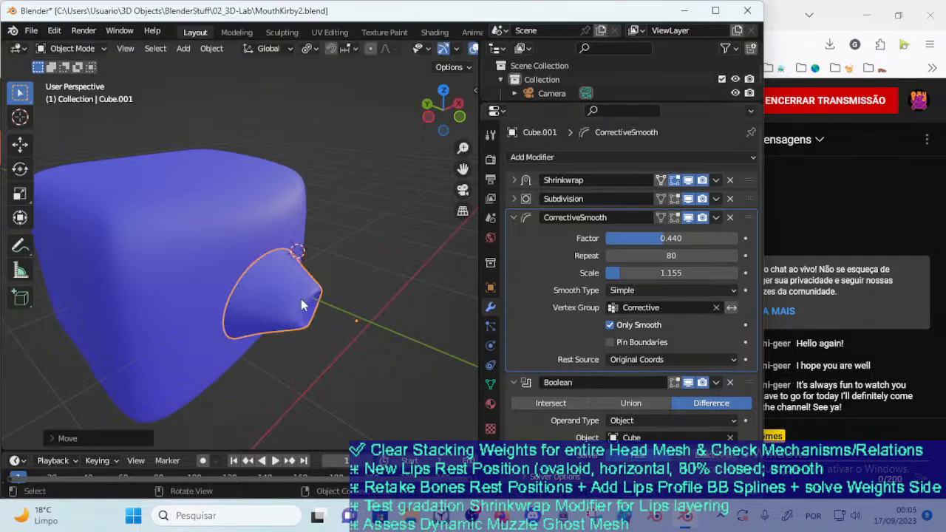
pyautogui.moveTo(374, 335); pyautogui.dragTo(366, 269, button='middle')
pyautogui.click(230, 287)
pyautogui.moveTo(230, 287); pyautogui.dragTo(281, 321, button='middle')
pyautogui.press('g')
pyautogui.click(241, 326)
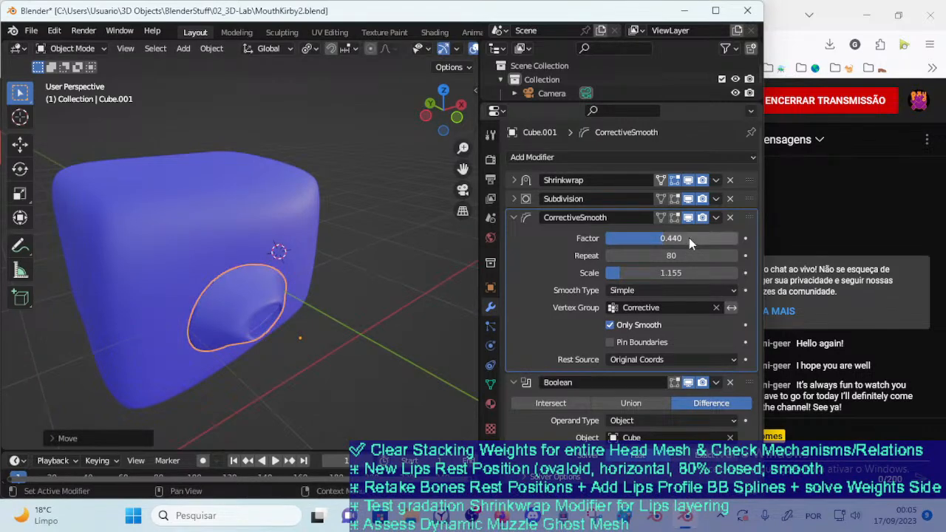
# Set CorrectiveSmooth to Factor 1.000, Repeat 43 and Pin Boundaries on, test by moving the mouth, and collapse its settings
pyautogui.moveTo(657, 256); pyautogui.dragTo(740, 238)
pyautogui.press('g')
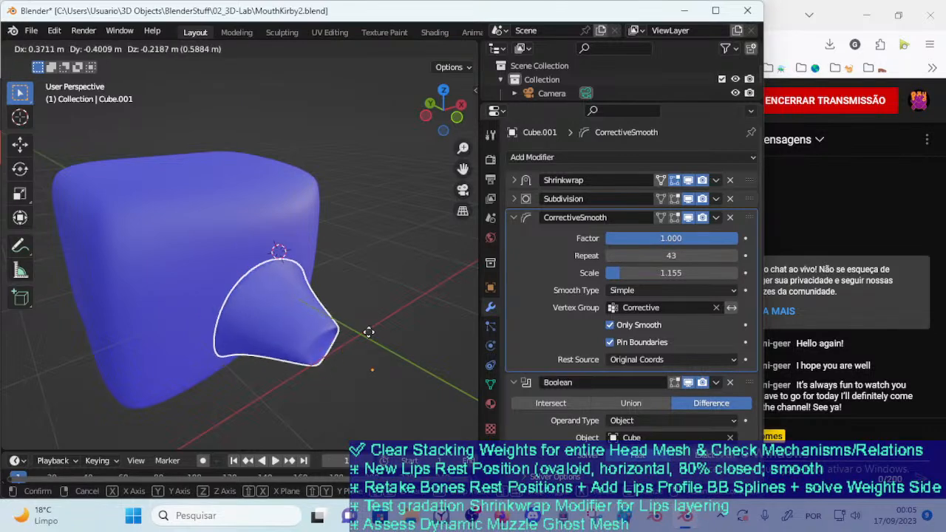
pyautogui.click(297, 323)
pyautogui.click(296, 252)
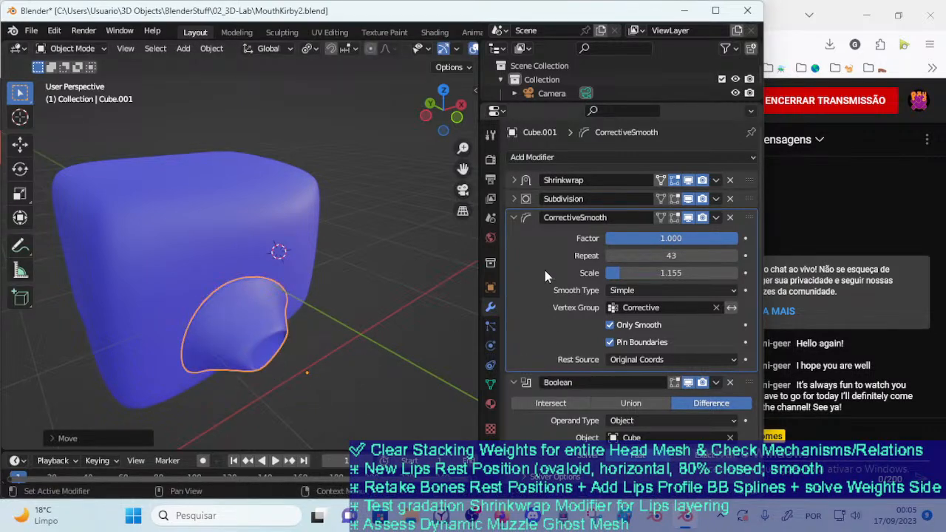
pyautogui.click(514, 217)
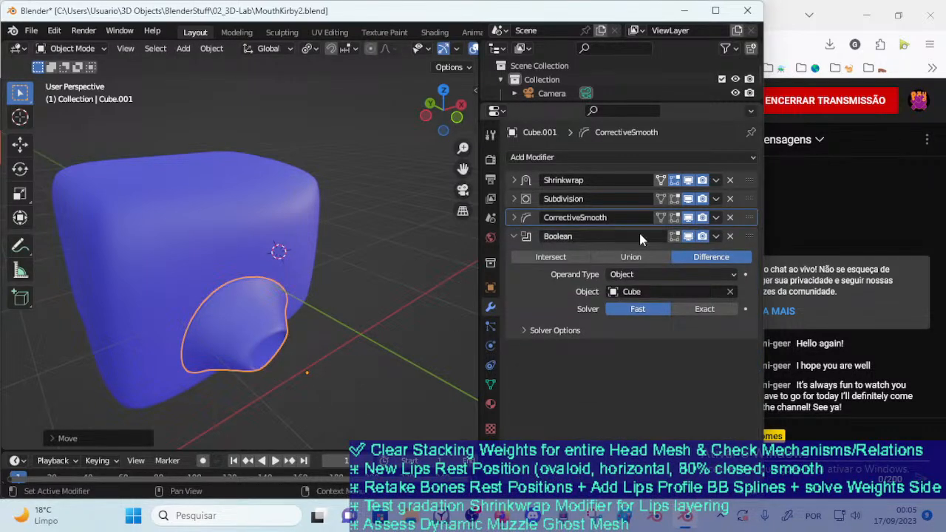
# Try Subdivision below CorrectiveSmooth in the mouth's modifier stack and test the blend by moving the mouth against Cube
pyautogui.click(509, 235)
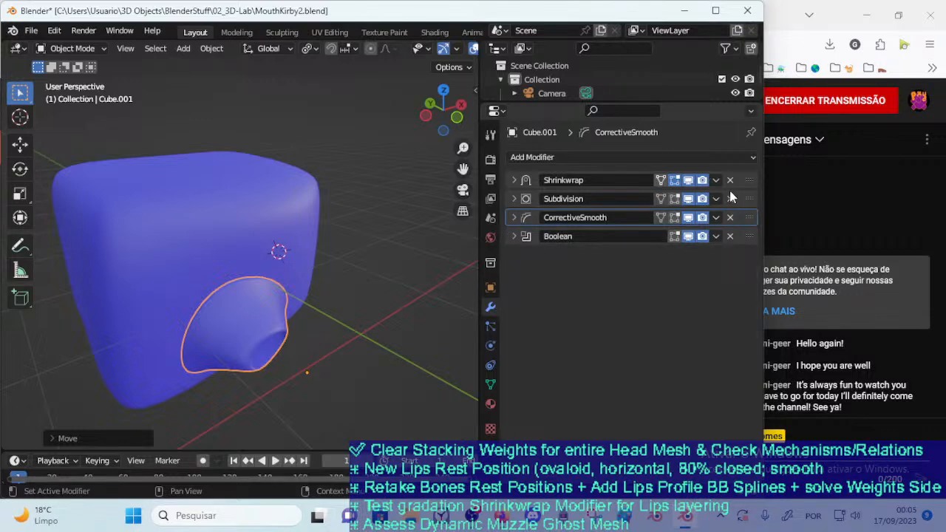
pyautogui.moveTo(750, 199); pyautogui.dragTo(750, 219)
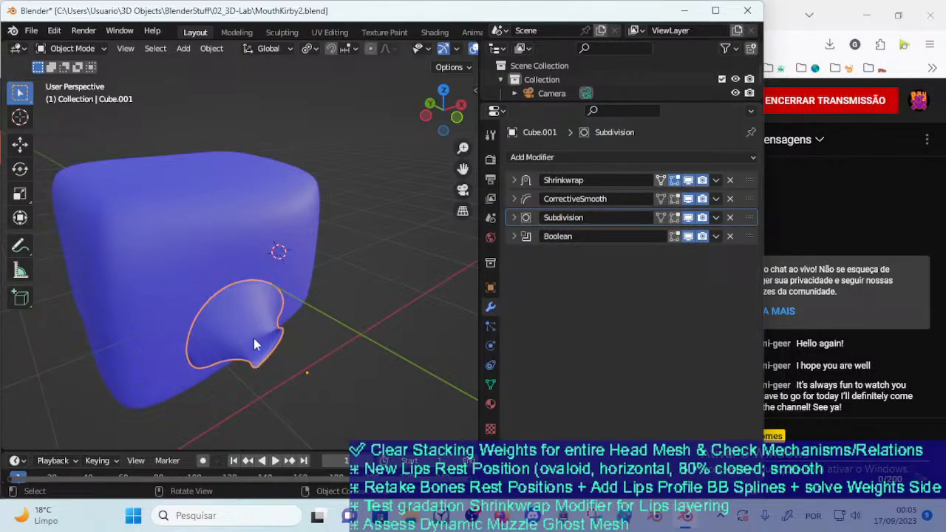
pyautogui.moveTo(242, 334); pyautogui.dragTo(258, 324, button='middle')
pyautogui.press('g')
pyautogui.click(344, 244)
pyautogui.press('g')
pyautogui.click(302, 309)
pyautogui.scroll(3, 371, 284)
pyautogui.moveTo(228, 293); pyautogui.dragTo(260, 287, button='middle')
pyautogui.press('g')
pyautogui.click(275, 216)
pyautogui.click(363, 316)
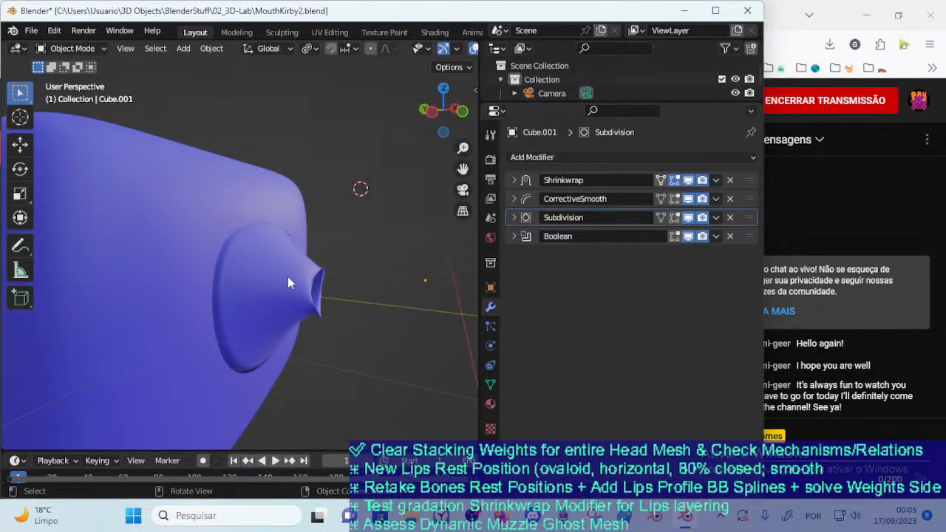
# Pull the mouth out from Cube's sides and examine the seam with CorrectiveSmooth above Subdivision
pyautogui.click(289, 277)
pyautogui.press('g')
pyautogui.click(369, 294)
pyautogui.click(389, 331)
pyautogui.moveTo(389, 331); pyautogui.dragTo(283, 319, button='middle')
pyautogui.click(207, 260)
pyautogui.press('g')
pyautogui.click(138, 300)
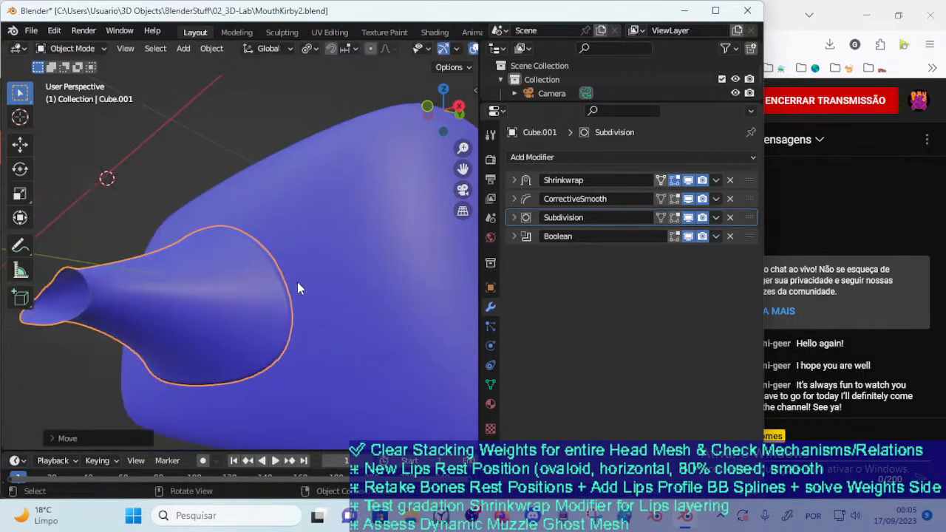
pyautogui.click(296, 286)
pyautogui.click(179, 175)
pyautogui.moveTo(160, 215); pyautogui.dragTo(180, 295, button='middle')
pyautogui.click(210, 308)
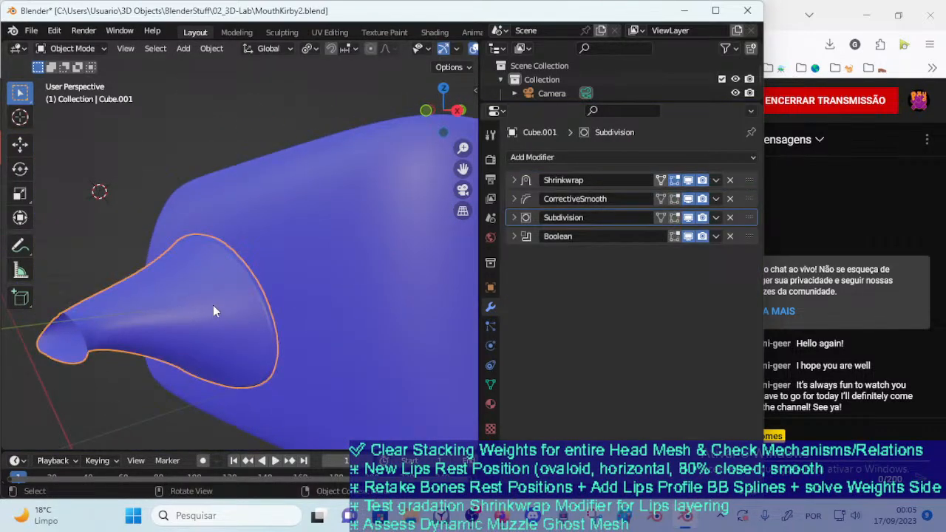
# Compare Cube's Subdivision on and off and in Simple mode, leaving it enabled with Catmull-Clark
pyautogui.moveTo(157, 250); pyautogui.dragTo(316, 283, button='middle')
pyautogui.click(316, 283)
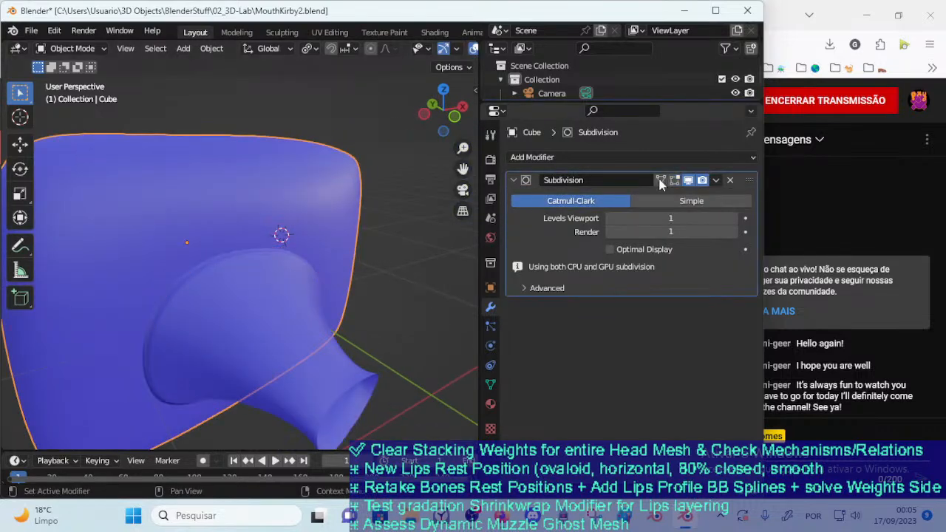
pyautogui.click(687, 181)
pyautogui.click(688, 180)
pyautogui.click(648, 199)
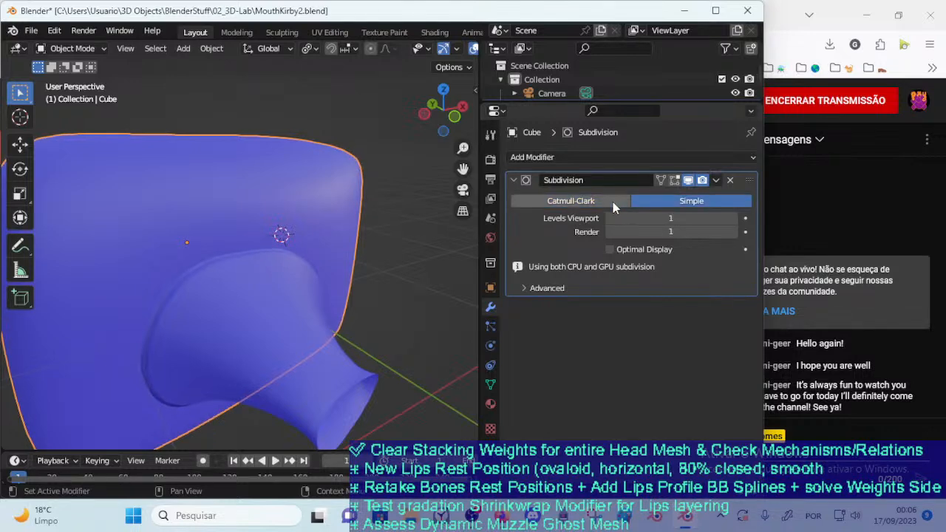
pyautogui.click(619, 205)
# Select the mouth and move it up and down Cube's front to test how its rim follows the surface
pyautogui.click(349, 368)
pyautogui.press('g')
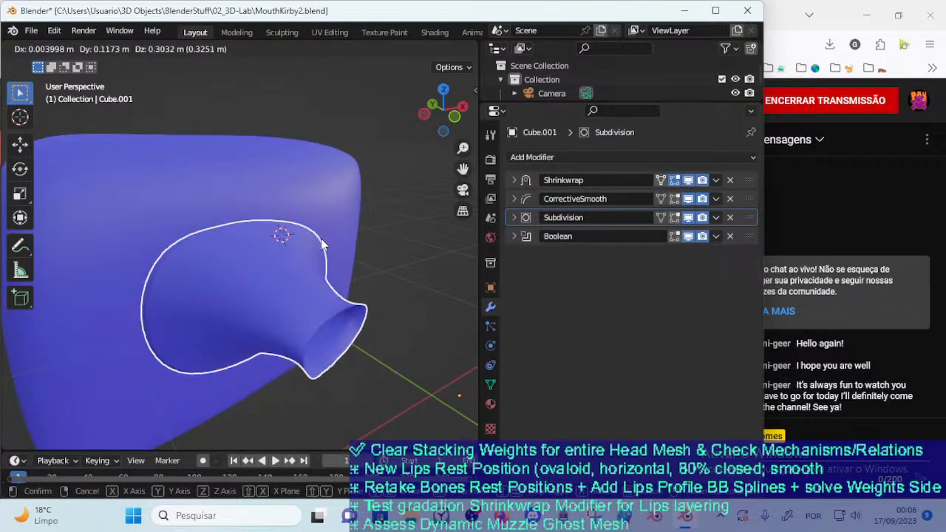
pyautogui.click(319, 238)
pyautogui.moveTo(320, 238); pyautogui.dragTo(358, 224, button='middle')
pyautogui.press('g')
pyautogui.click(351, 119)
pyautogui.press('g')
pyautogui.click(299, 157)
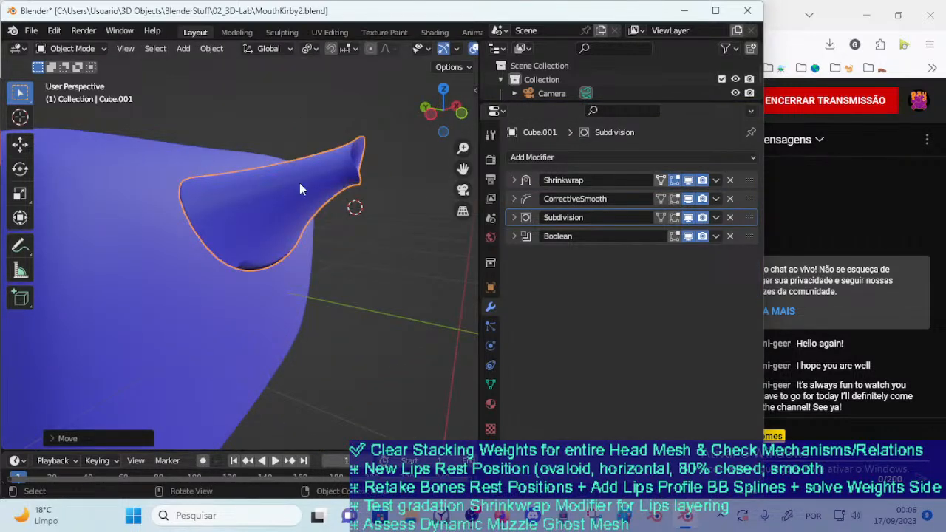
pyautogui.press('g')
pyautogui.click(297, 296)
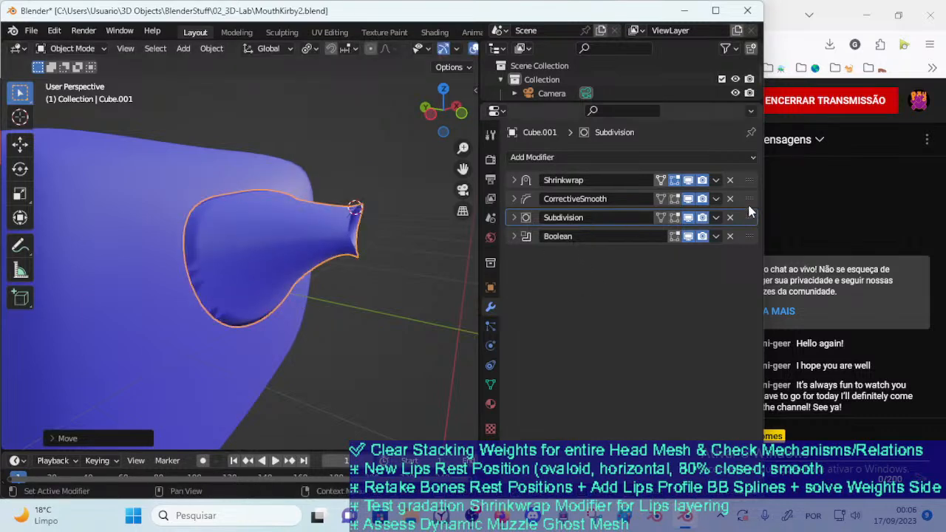
# Try CorrectiveSmooth after Boolean at the end of the mouth's stack and test it by moving the mouth
pyautogui.moveTo(750, 200); pyautogui.dragTo(749, 237)
pyautogui.press('g')
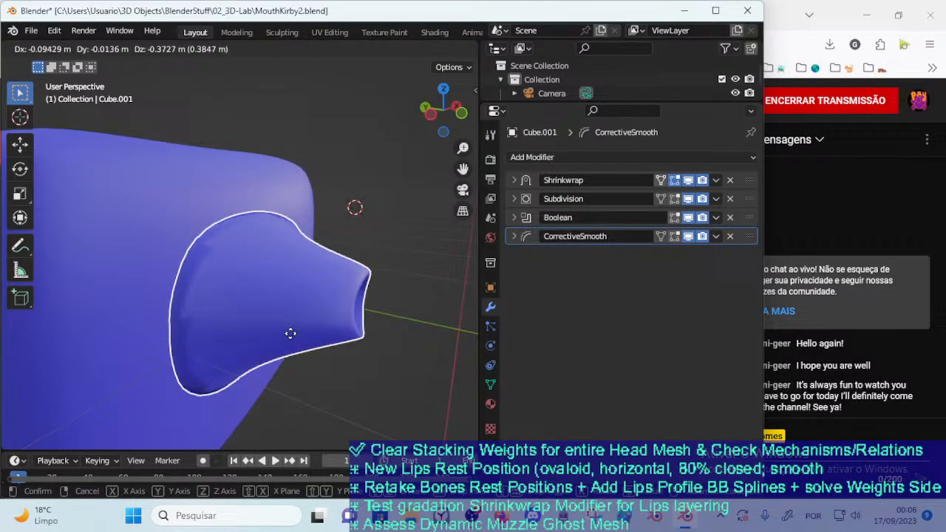
pyautogui.click(286, 347)
pyautogui.moveTo(284, 351); pyautogui.dragTo(295, 293, button='middle')
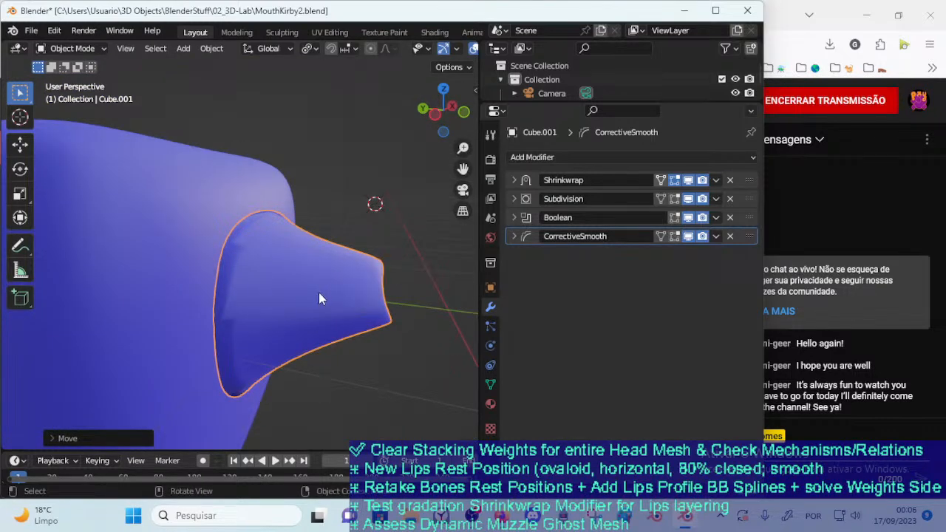
# Reopen MouthKirby2.blend without saving the current changes
pyautogui.click(31, 31)
pyautogui.click(74, 62)
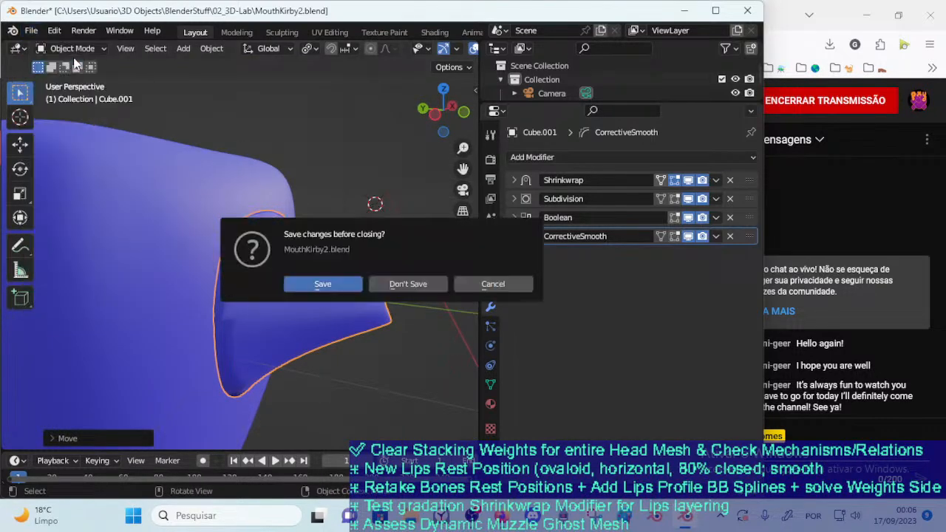
pyautogui.click(435, 282)
pyautogui.doubleClick(307, 167)
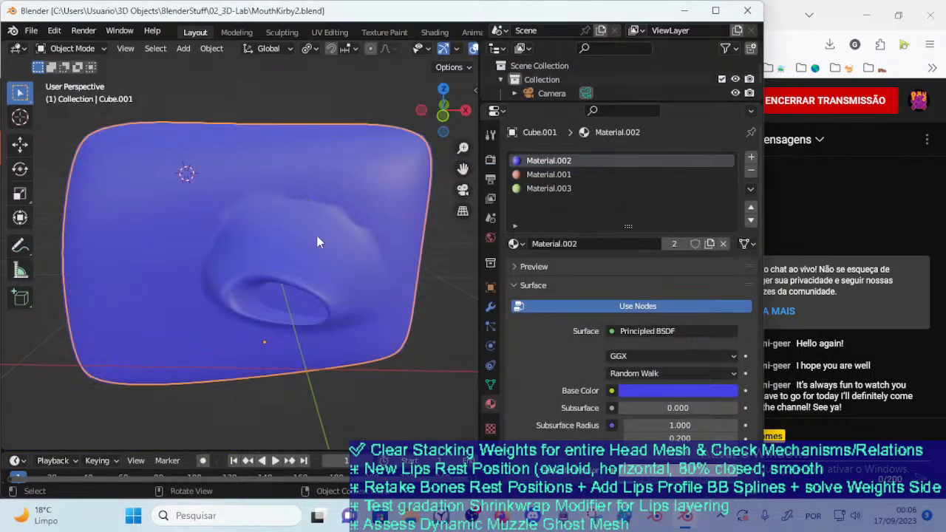
# Reposition the mouth on Cube's front, display its modifiers and collapse all of their settings
pyautogui.moveTo(212, 246); pyautogui.dragTo(311, 247, button='middle')
pyautogui.press('g')
pyautogui.click(265, 299)
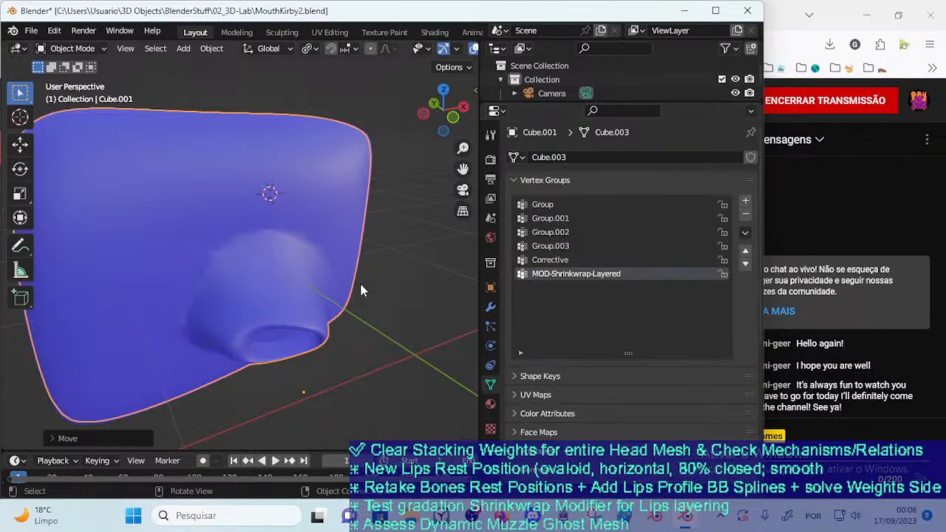
pyautogui.press('g')
pyautogui.click(296, 209)
pyautogui.click(491, 306)
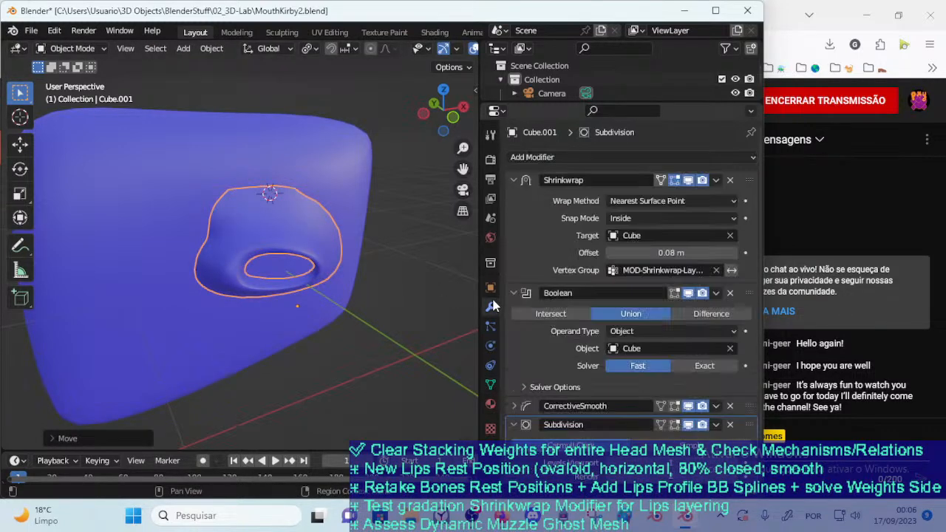
pyautogui.moveTo(318, 245); pyautogui.dragTo(485, 198, button='middle')
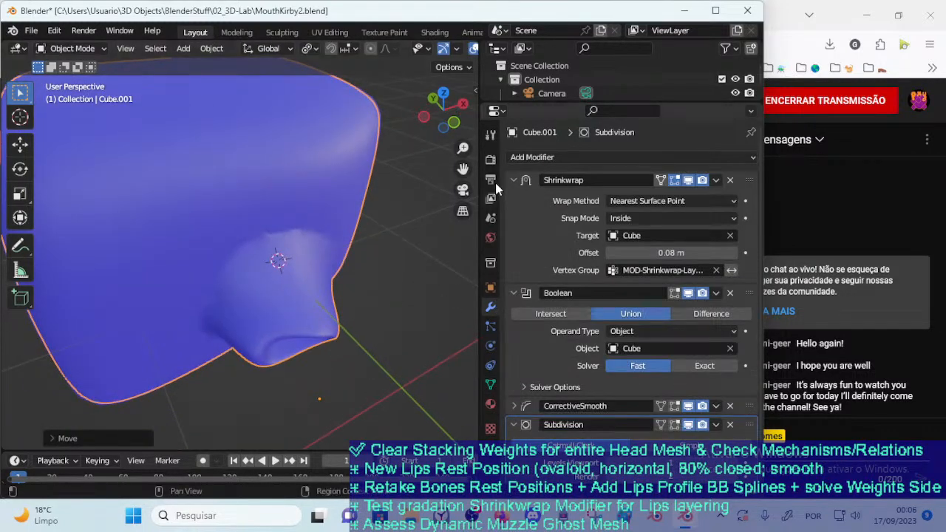
pyautogui.moveTo(513, 180); pyautogui.dragTo(515, 303)
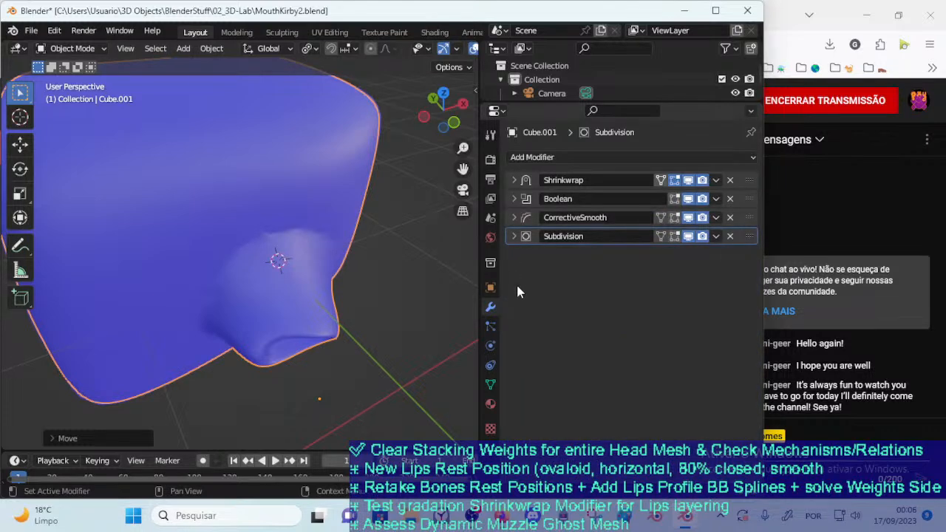
# Move the mouth around Cube to examine the blend with the file's Shrinkwrap, Boolean, CorrectiveSmooth, Subdivision order
pyautogui.click(305, 320)
pyautogui.moveTo(306, 320); pyautogui.dragTo(364, 284, button='middle')
pyautogui.press('g')
pyautogui.click(340, 247)
pyautogui.moveTo(340, 246); pyautogui.dragTo(259, 295, button='middle')
pyautogui.press('g')
pyautogui.click(126, 257)
pyautogui.moveTo(126, 258); pyautogui.dragTo(274, 296, button='middle')
pyautogui.press('g')
pyautogui.click(392, 242)
pyautogui.press('g')
pyautogui.click(323, 317)
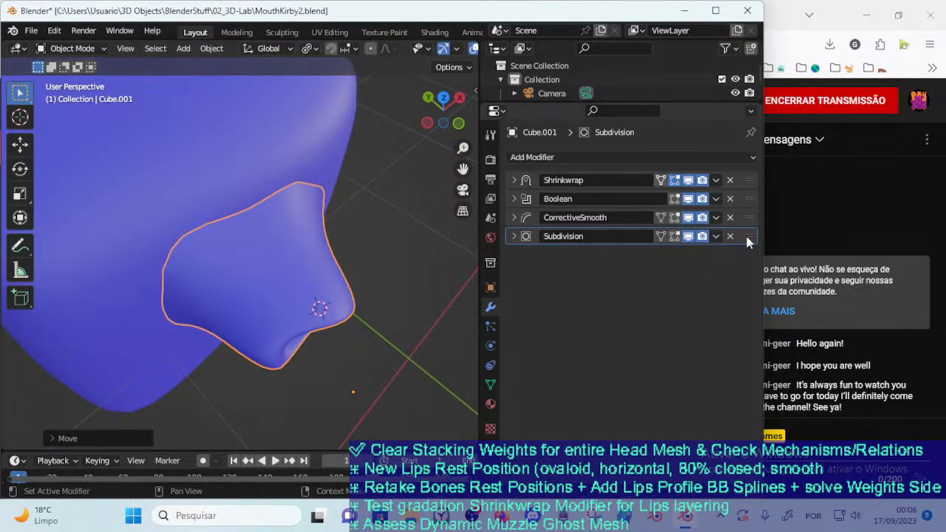
# Reorder the mouth's modifiers to Shrinkwrap, Subdivision, CorrectiveSmooth, Boolean, testing with a small move of the mouth
pyautogui.moveTo(749, 236); pyautogui.dragTo(749, 199)
pyautogui.moveTo(331, 313); pyautogui.dragTo(314, 233, button='middle')
pyautogui.press('g')
pyautogui.click(303, 238)
pyautogui.moveTo(751, 235)
pyautogui.mouseDown()
pyautogui.moveTo(745, 206)
pyautogui.moveTo(748, 217)
pyautogui.mouseUp()
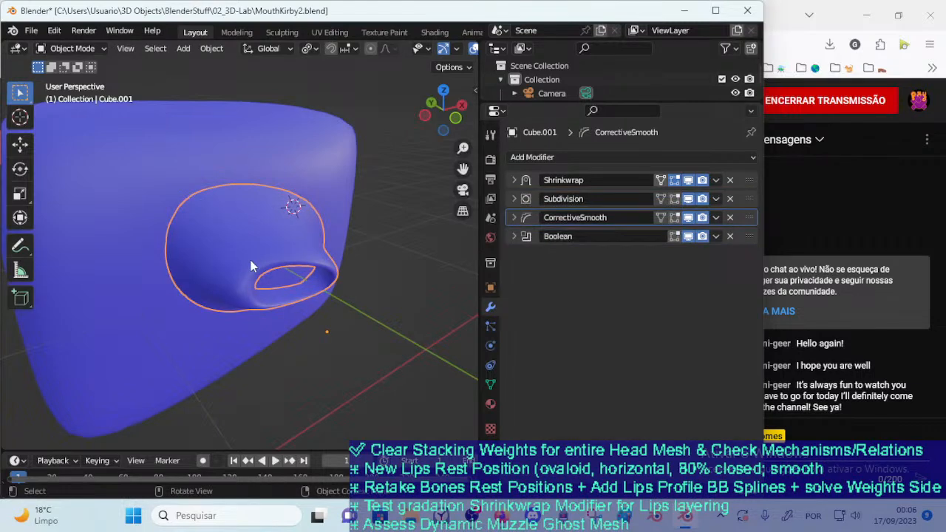
# Pull the mouth out of Cube and push it back in to examine the union with the reordered stack
pyautogui.moveTo(336, 367)
pyautogui.mouseDown(button='middle')
pyautogui.moveTo(368, 368)
pyautogui.moveTo(339, 371)
pyautogui.moveTo(354, 371)
pyautogui.mouseUp(button='middle')
pyautogui.press('g')
pyautogui.click(332, 344)
pyautogui.press('g')
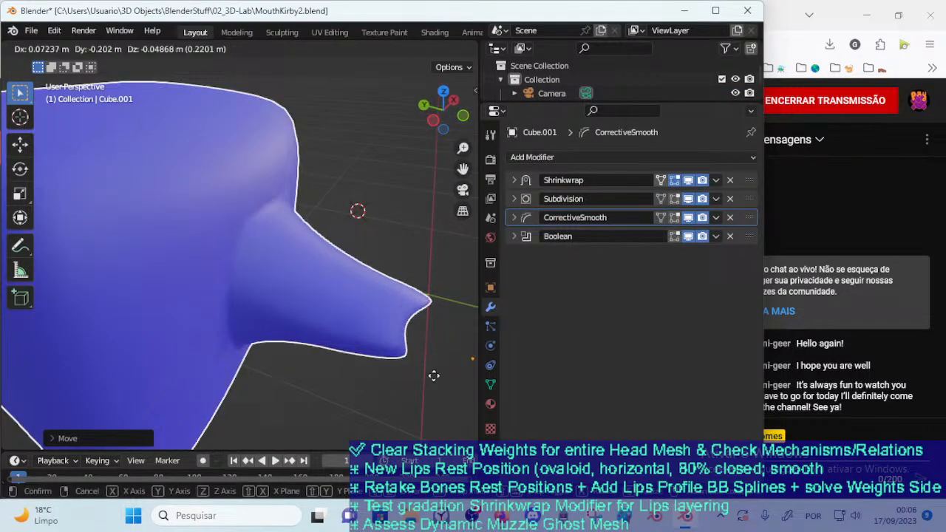
pyautogui.click(449, 391)
pyautogui.press('g')
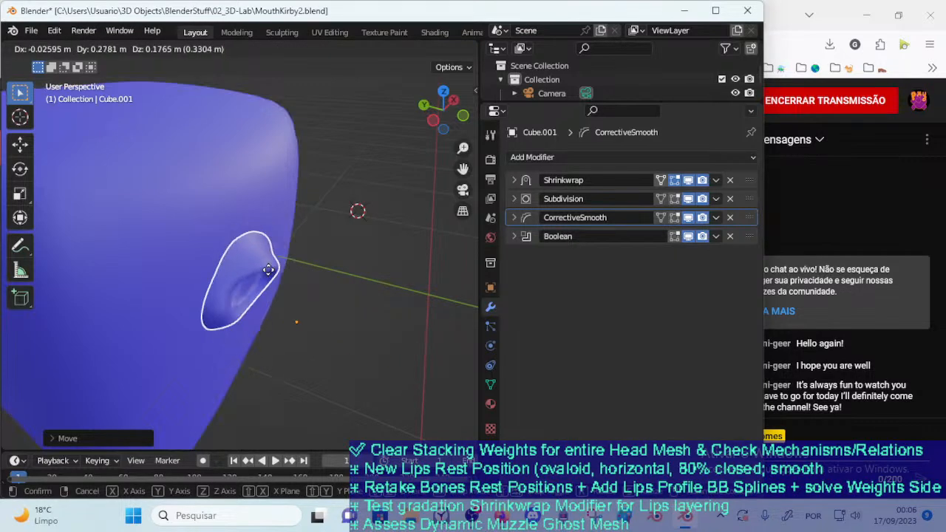
pyautogui.click(349, 295)
pyautogui.click(376, 382)
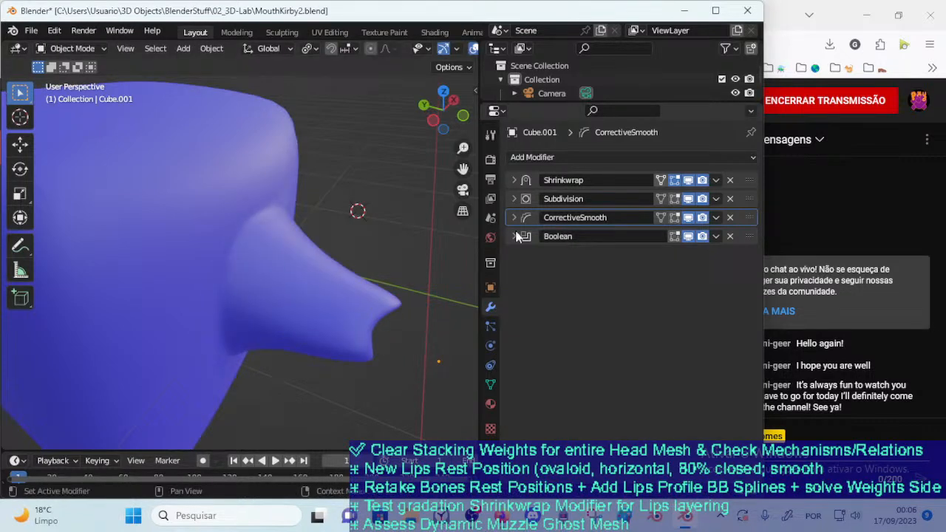
pyautogui.click(383, 320)
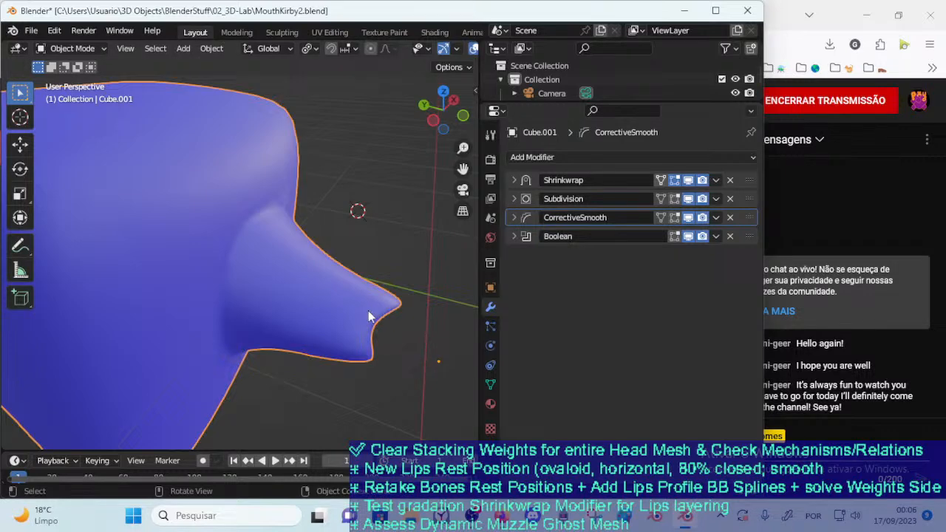
pyautogui.press('g')
pyautogui.click(317, 303)
pyautogui.scroll(-2, 318, 305)
pyautogui.moveTo(317, 304); pyautogui.dragTo(341, 302, button='middle')
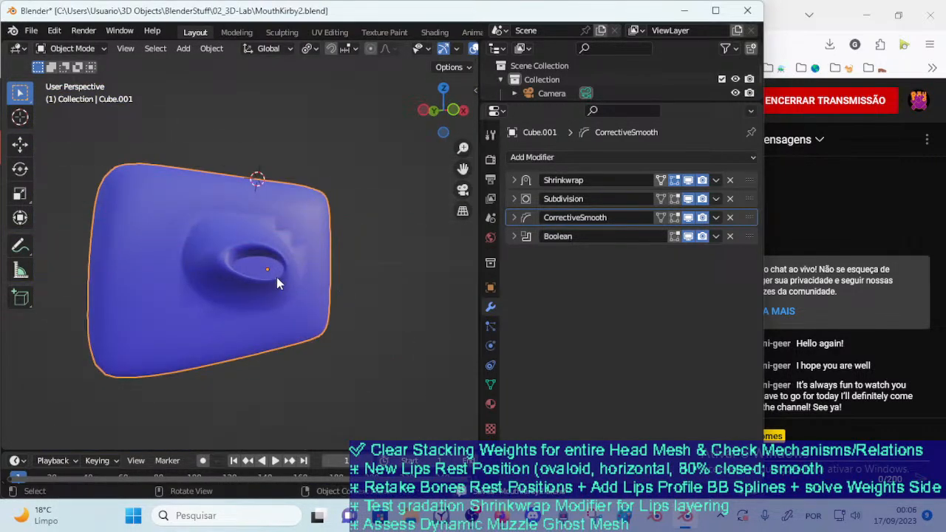
# Move the mouth between Cube's lower front corners and view the blend from several angles
pyautogui.moveTo(277, 312); pyautogui.dragTo(314, 352, button='middle')
pyautogui.press('g')
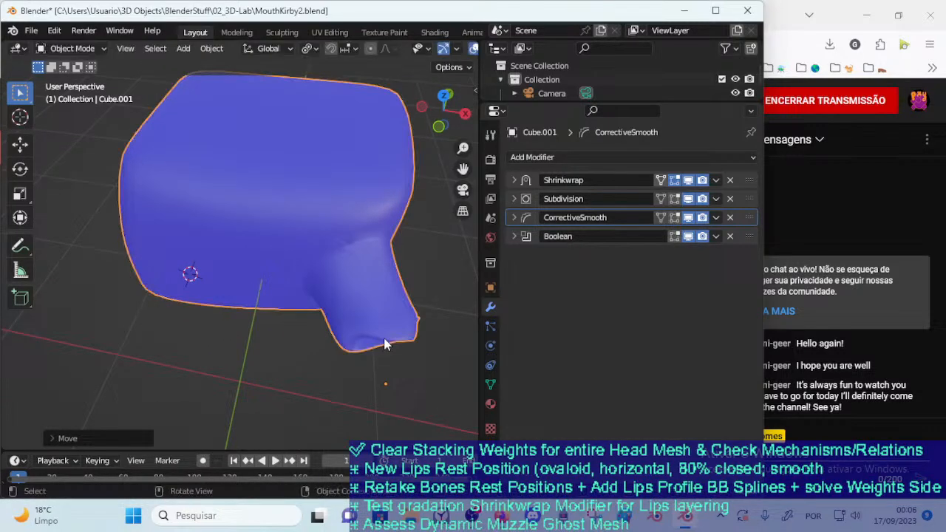
pyautogui.click(384, 342)
pyautogui.moveTo(384, 343); pyautogui.dragTo(318, 365, button='middle')
pyautogui.press('g')
pyautogui.click(382, 368)
pyautogui.press('g')
pyautogui.click(231, 337)
pyautogui.moveTo(231, 337); pyautogui.dragTo(299, 358, button='middle')
pyautogui.press('g')
pyautogui.click(152, 358)
pyautogui.moveTo(152, 358); pyautogui.dragTo(239, 353, button='middle')
pyautogui.press('g')
pyautogui.click(320, 354)
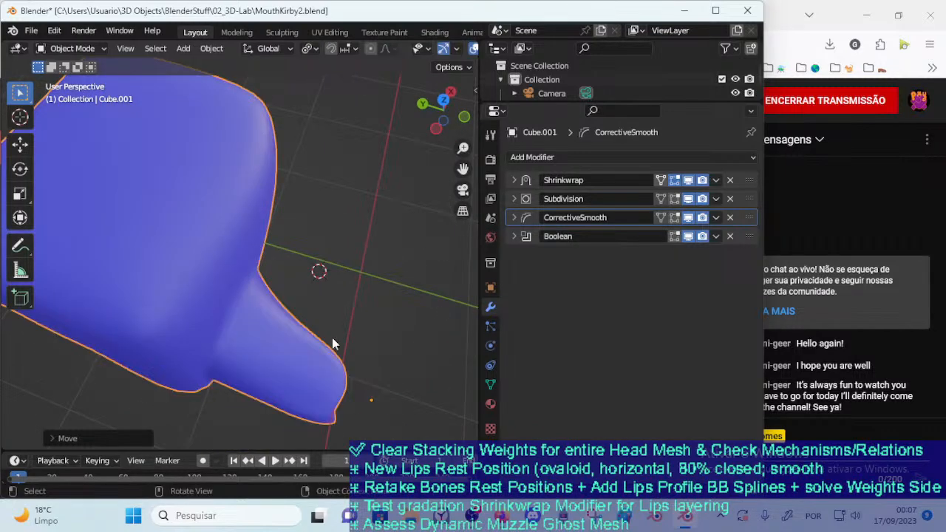
# Shift the mouth along Cube's edges and faces to check the smoothing around its base
pyautogui.moveTo(321, 354); pyautogui.dragTo(286, 354, button='middle')
pyautogui.press('g')
pyautogui.click(399, 287)
pyautogui.moveTo(400, 286); pyautogui.dragTo(218, 232, button='middle')
pyautogui.press('g')
pyautogui.click(272, 365)
pyautogui.moveTo(271, 365); pyautogui.dragTo(353, 312, button='middle')
pyautogui.press('g')
pyautogui.click(440, 257)
# Rotate the mouth about the Z axis and move it against Cube's side
pyautogui.moveTo(409, 269); pyautogui.dragTo(356, 364, button='middle')
pyautogui.press('r')
pyautogui.press('z')
pyautogui.click(338, 336)
pyautogui.press('g')
pyautogui.click(363, 323)
pyautogui.press('g')
pyautogui.click(302, 363)
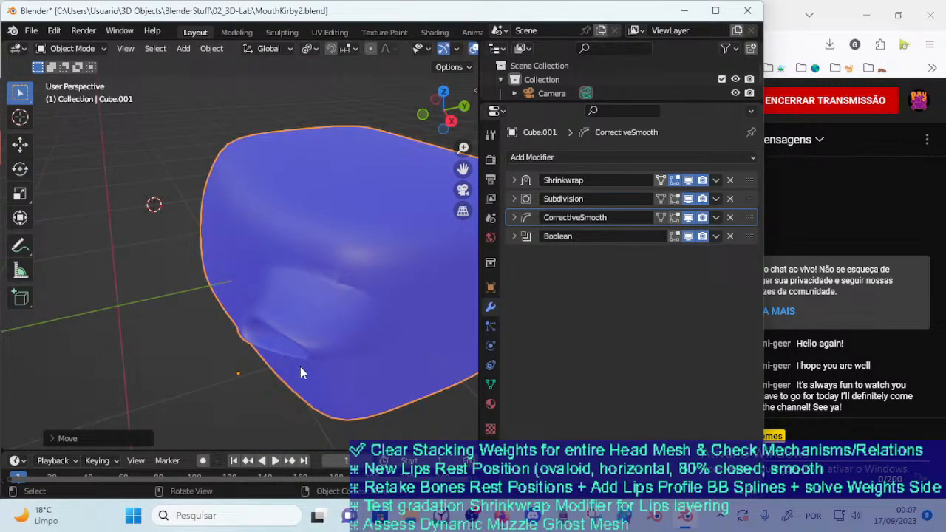
# Move the mouth to Cube's opposite front corner and turn it about the Z axis
pyautogui.moveTo(300, 363); pyautogui.dragTo(361, 361, button='middle')
pyautogui.press('g')
pyautogui.click(277, 355)
pyautogui.moveTo(276, 355); pyautogui.dragTo(314, 359, button='middle')
pyautogui.press('g')
pyautogui.click(222, 377)
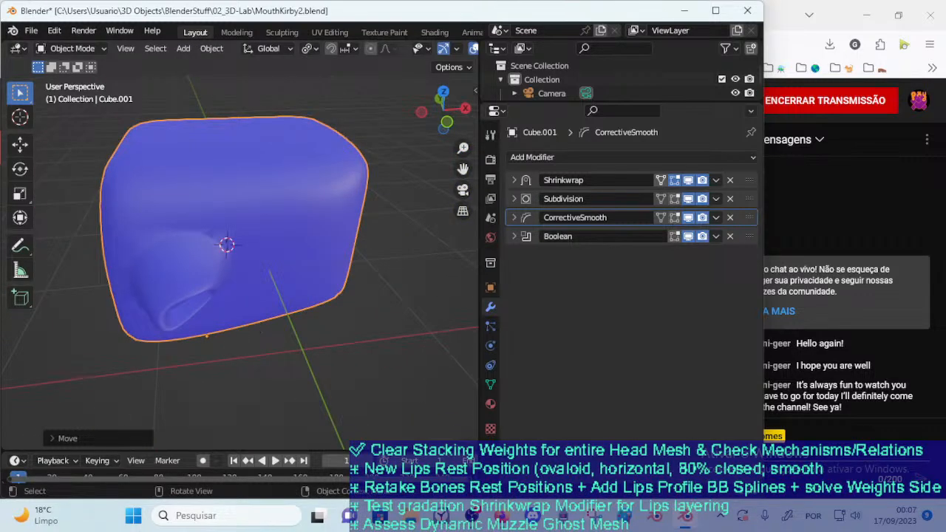
pyautogui.press('r')
pyautogui.press('z')
pyautogui.click(223, 349)
# Carry the mouth across Cube's front to the other corner and rotate it about the Z axis again
pyautogui.press('g')
pyautogui.click(157, 334)
pyautogui.moveTo(157, 334); pyautogui.dragTo(227, 346, button='middle')
pyautogui.press('g')
pyautogui.click(129, 359)
pyautogui.press('g')
pyautogui.click(455, 253)
pyautogui.moveTo(368, 296); pyautogui.dragTo(328, 324, button='middle')
pyautogui.press('r')
pyautogui.press('z')
pyautogui.click(330, 288)
# Pull the mouth outward at Cube's corner and adjust its rotation about the Z axis
pyautogui.press('g')
pyautogui.click(397, 252)
pyautogui.moveTo(398, 252); pyautogui.dragTo(344, 298, button='middle')
pyautogui.press('r')
pyautogui.press('z')
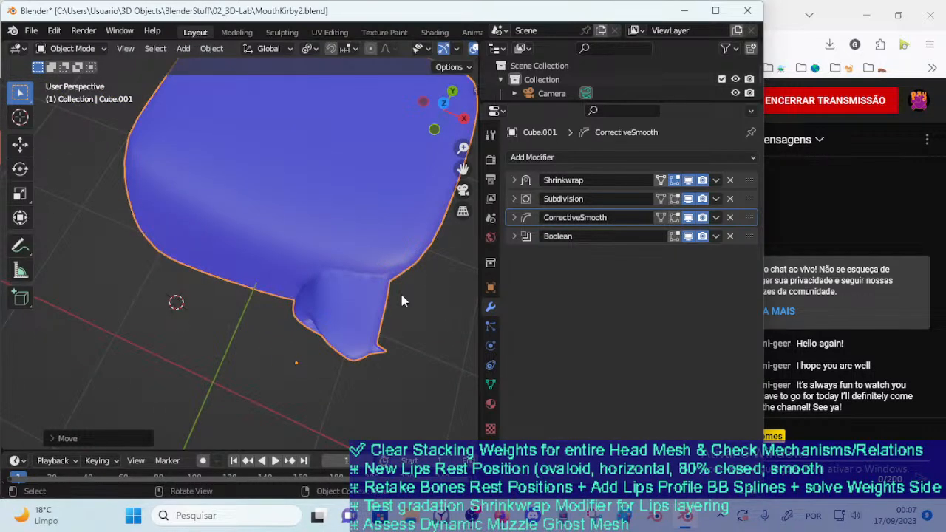
pyautogui.click(356, 334)
# Reposition the mouth on Cube's front face and examine how it joins the surface
pyautogui.moveTo(357, 334); pyautogui.dragTo(280, 185, button='middle')
pyautogui.press('g')
pyautogui.click(300, 193)
pyautogui.press('g')
pyautogui.click(300, 224)
pyautogui.moveTo(312, 230); pyautogui.dragTo(316, 316, button='middle')
pyautogui.scroll(-3, 411, 46)
# Render the blended mouth from the camera view, inspect the image and close the render window
pyautogui.scroll(-1, 348, 135)
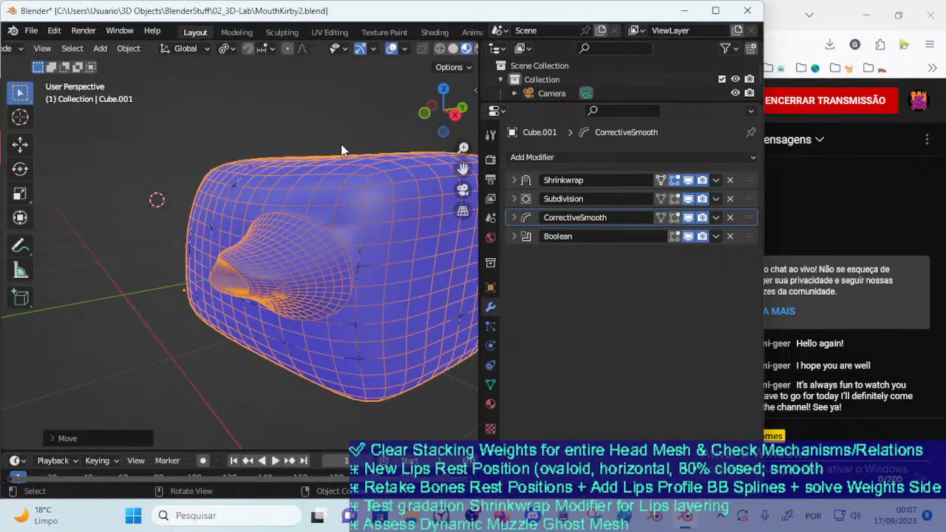
pyautogui.press('KP_0')
pyautogui.scroll(-3, 339, 145)
pyautogui.scroll(-1, 252, 264)
pyautogui.scroll(1, 249, 262)
pyautogui.press('F12')
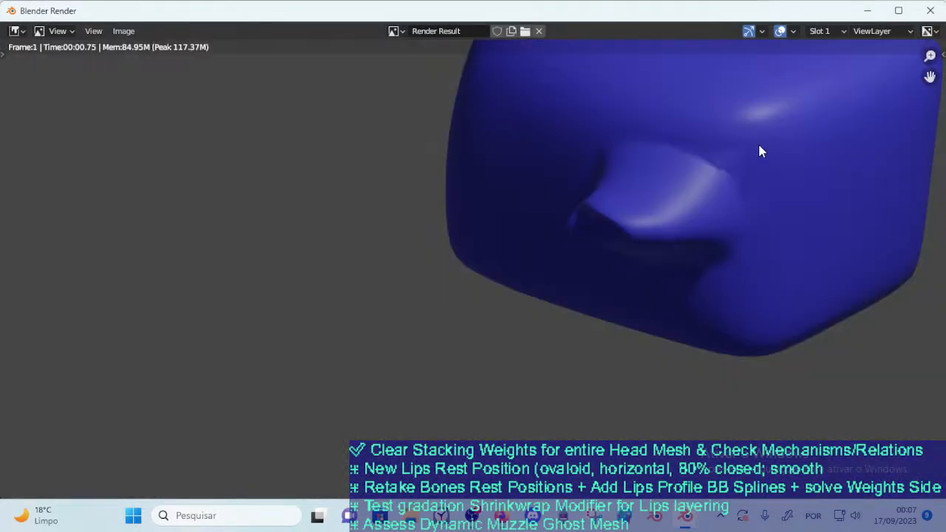
pyautogui.click(930, 11)
# Move the mouth up along Cube's front face, render it from the camera view and close the render window
pyautogui.moveTo(326, 236); pyautogui.dragTo(251, 267, button='middle')
pyautogui.scroll(3, 230, 308)
pyautogui.press('KP_0')
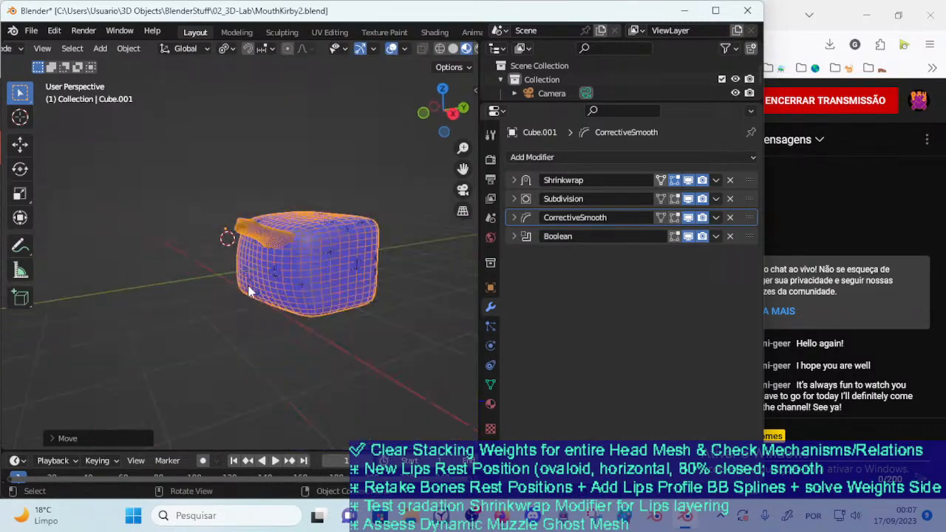
pyautogui.scroll(4, 276, 265)
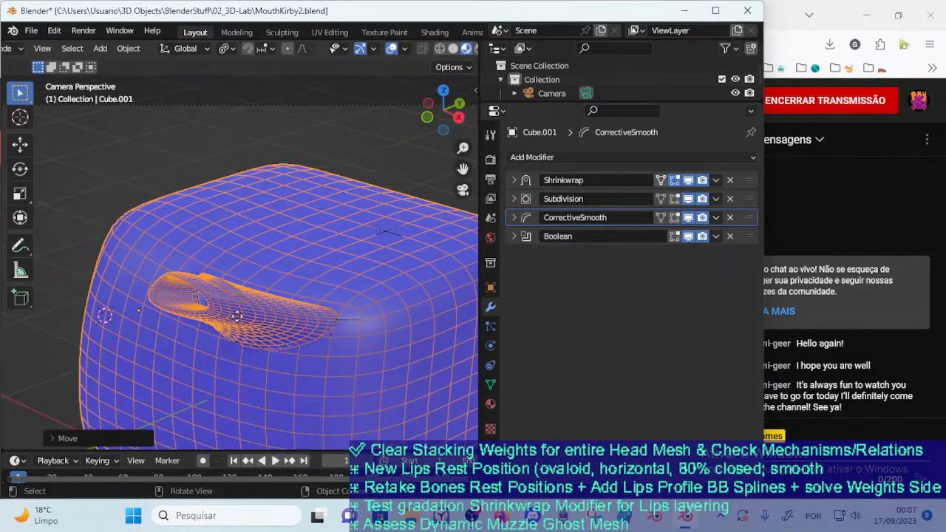
pyautogui.press('g')
pyautogui.click(334, 336)
pyautogui.press('F12')
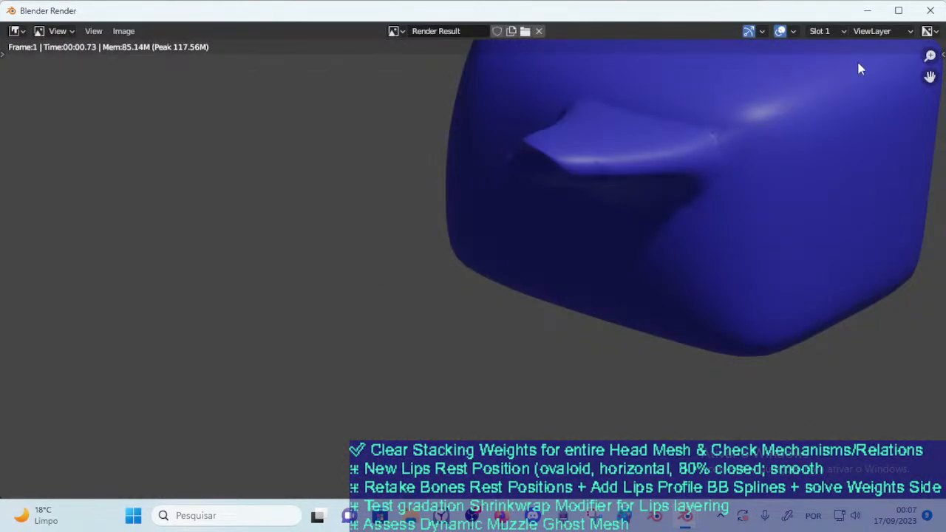
pyautogui.click(940, 13)
# Reorder Cube.001's modifier stack so that CorrectiveSmooth comes after Boolean
pyautogui.moveTo(355, 255); pyautogui.dragTo(246, 320, button='middle')
pyautogui.scroll(5, 316, 263)
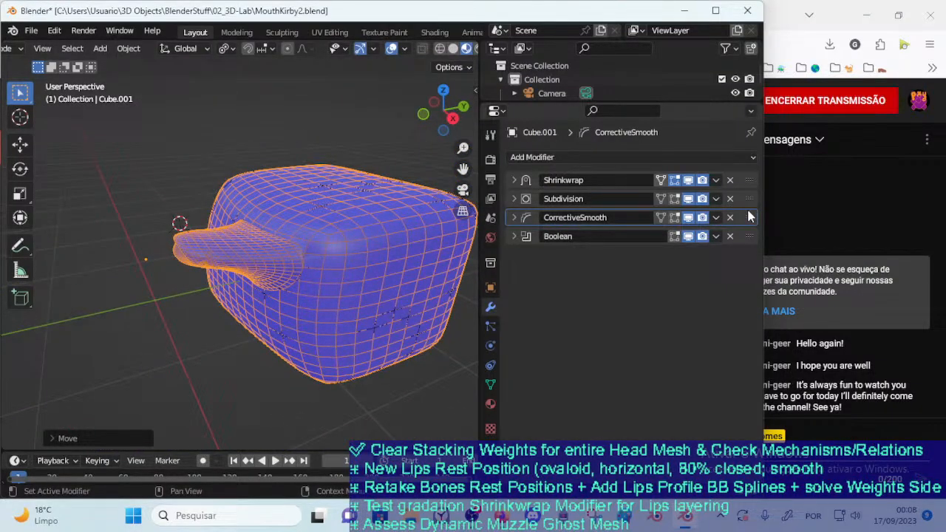
pyautogui.moveTo(750, 217); pyautogui.dragTo(756, 253)
pyautogui.click(263, 344)
# Lower the mouth on Cube's front and render the blend with CorrectiveSmooth last in the stack
pyautogui.click(268, 261)
pyautogui.press('g')
pyautogui.click(226, 275)
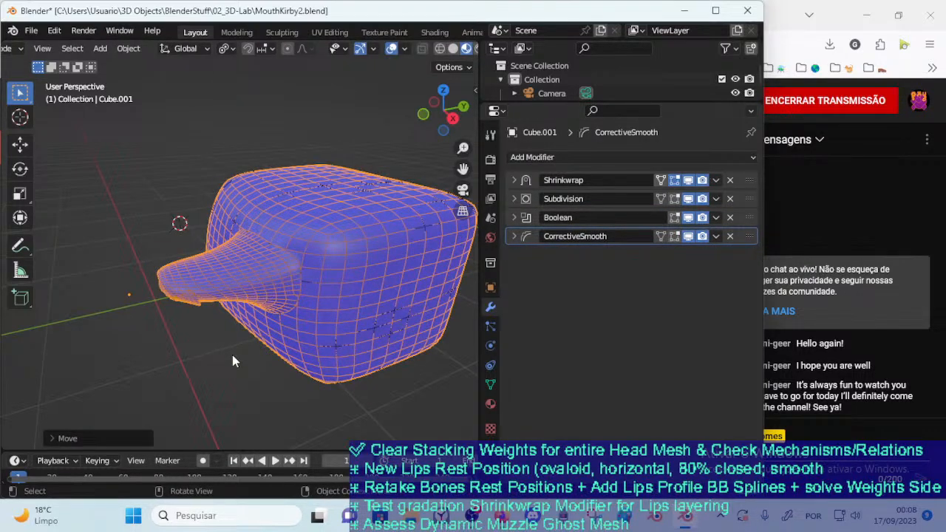
pyautogui.press('F12')
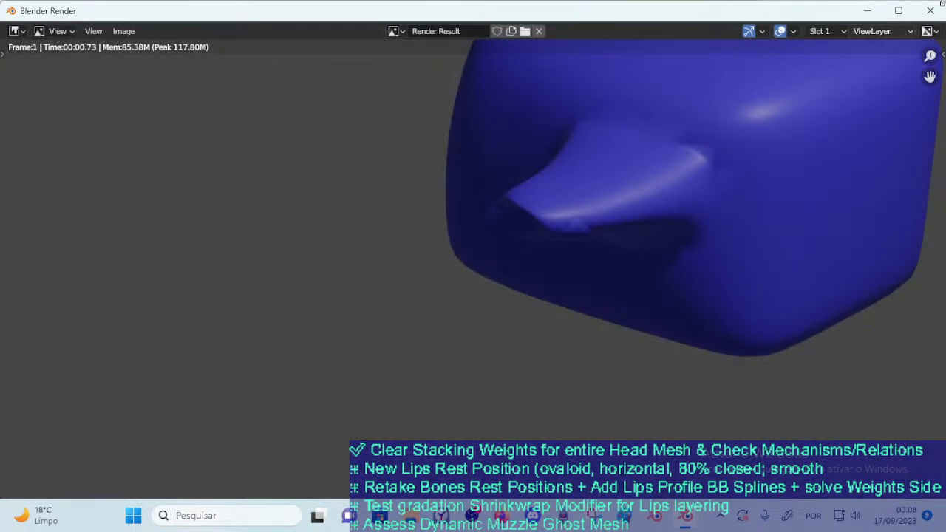
pyautogui.click(931, 10)
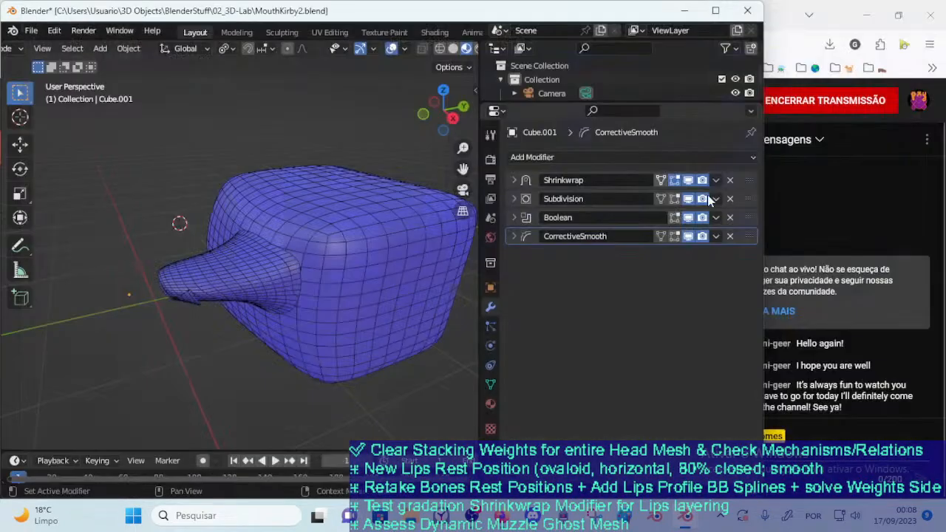
# Duplicate CorrectiveSmooth, placing the copy between Subdivision and Boolean, and render the mouth slightly lower on Cube
pyautogui.hotkey('shift', 'd')
pyautogui.moveTo(753, 251); pyautogui.dragTo(629, 213)
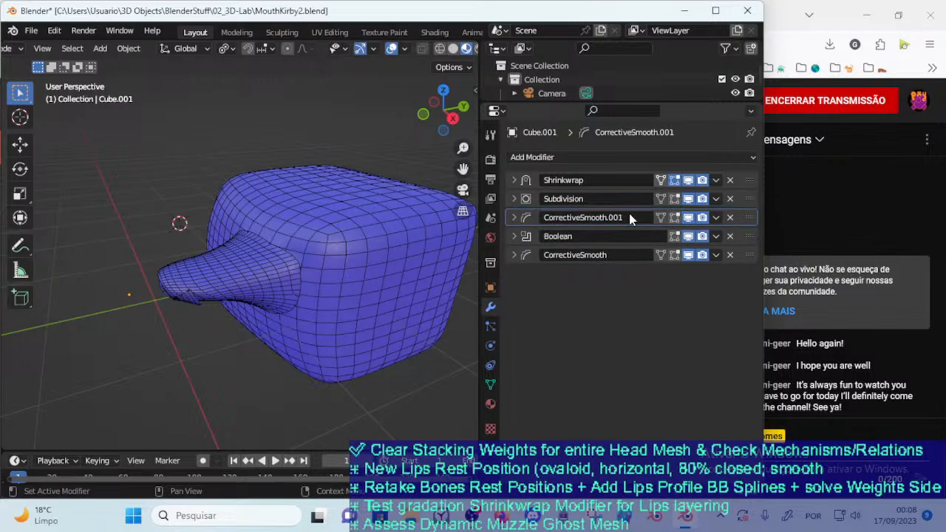
pyautogui.click(226, 348)
pyautogui.click(219, 390)
pyautogui.press('F12')
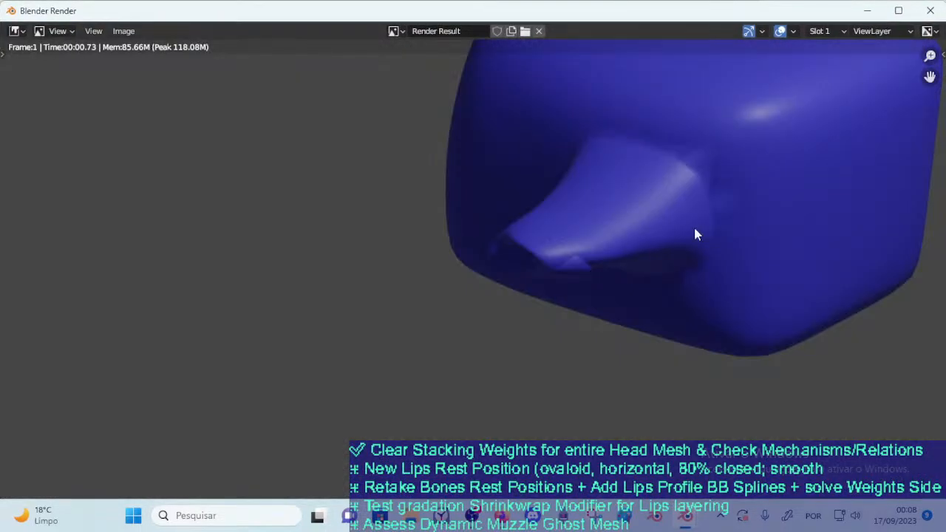
pyautogui.click(940, 15)
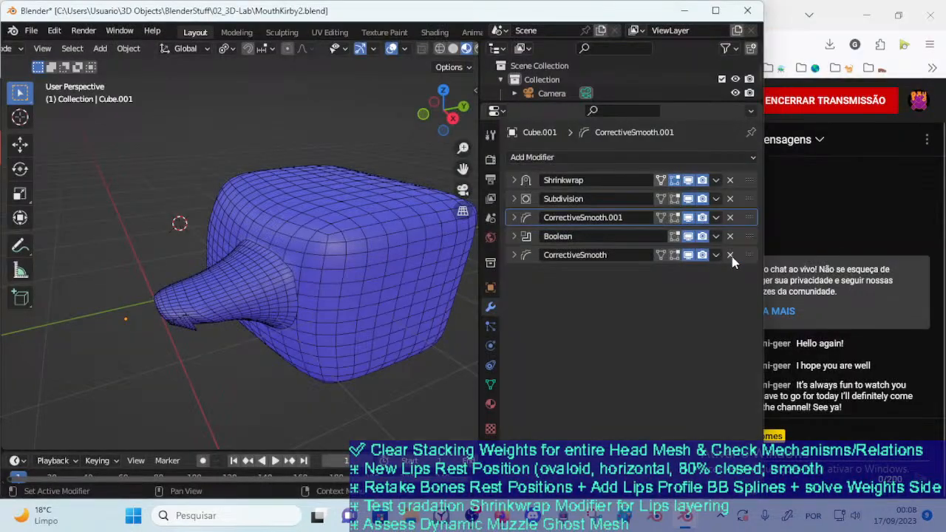
# Keep only CorrectiveSmooth.001, placed after Boolean, and pull the mouth farther out from Cube
pyautogui.click(730, 255)
pyautogui.moveTo(743, 217); pyautogui.dragTo(746, 248)
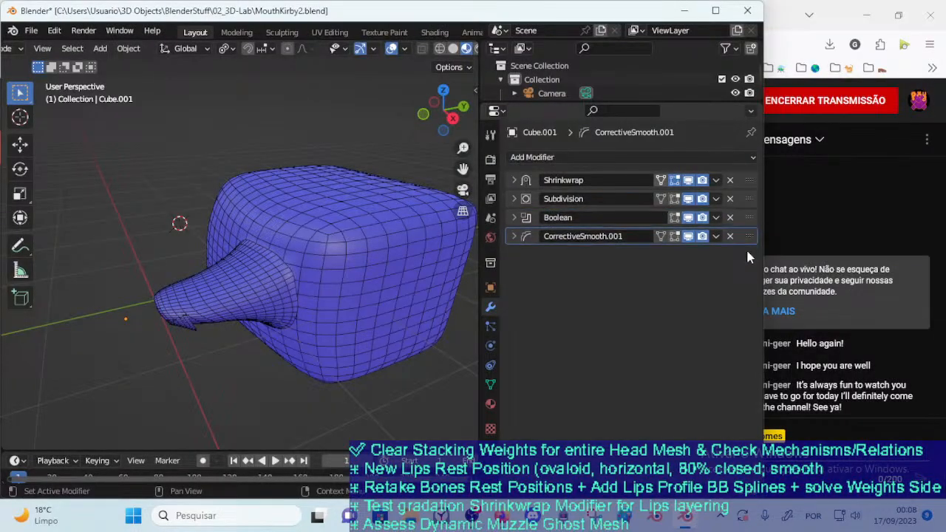
pyautogui.moveTo(399, 252); pyautogui.dragTo(355, 253, button='middle')
pyautogui.moveTo(221, 297); pyautogui.dragTo(196, 320)
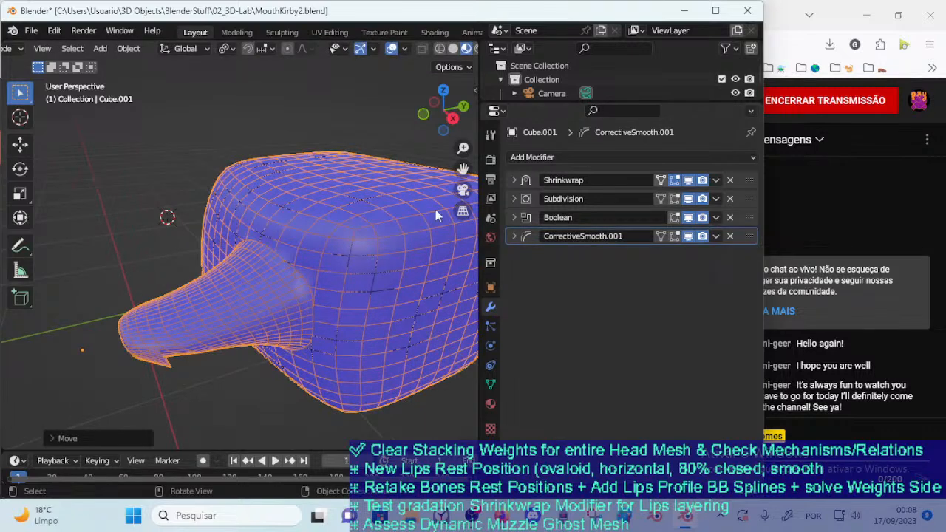
pyautogui.hotkey('ctrl', 'z')
# Set the mouth's Subdivision modifier to viewport level 3 and render level 1
pyautogui.click(516, 198)
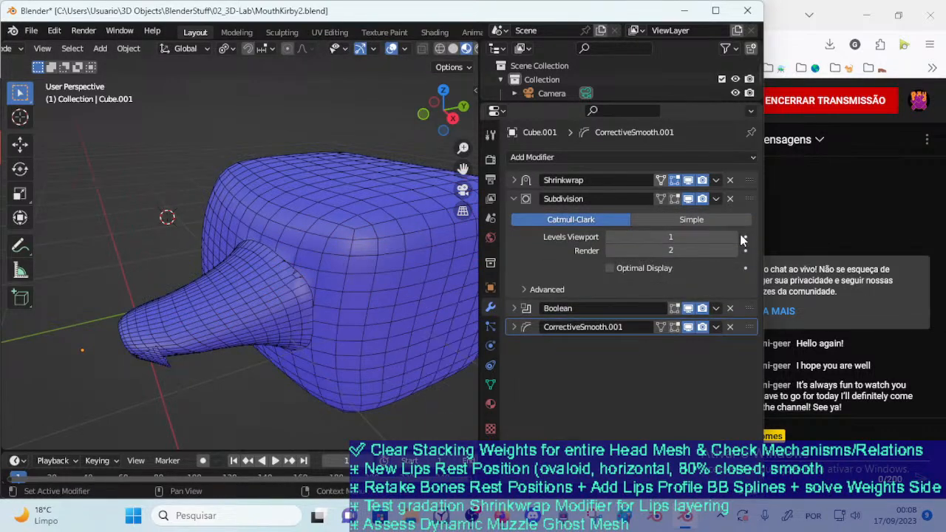
pyautogui.click(733, 238)
pyautogui.click(608, 250)
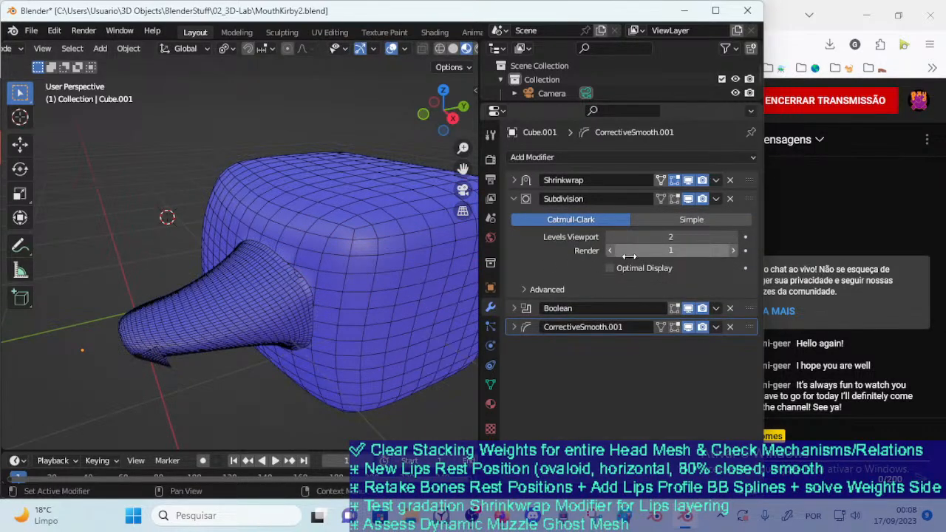
pyautogui.click(614, 237)
pyautogui.write('3')
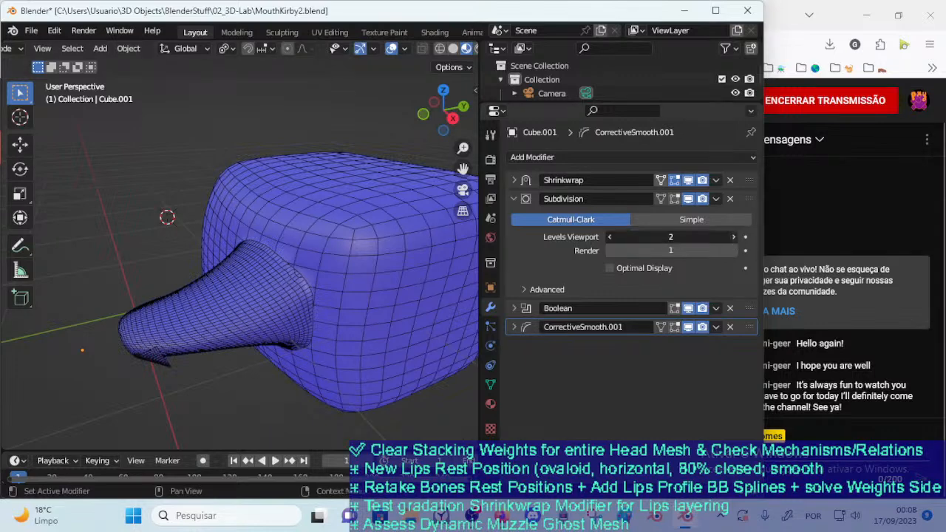
pyautogui.press('Return')
# Add a Subdivision Surface modifier to Cube and set its viewport level to 3
pyautogui.click(314, 237)
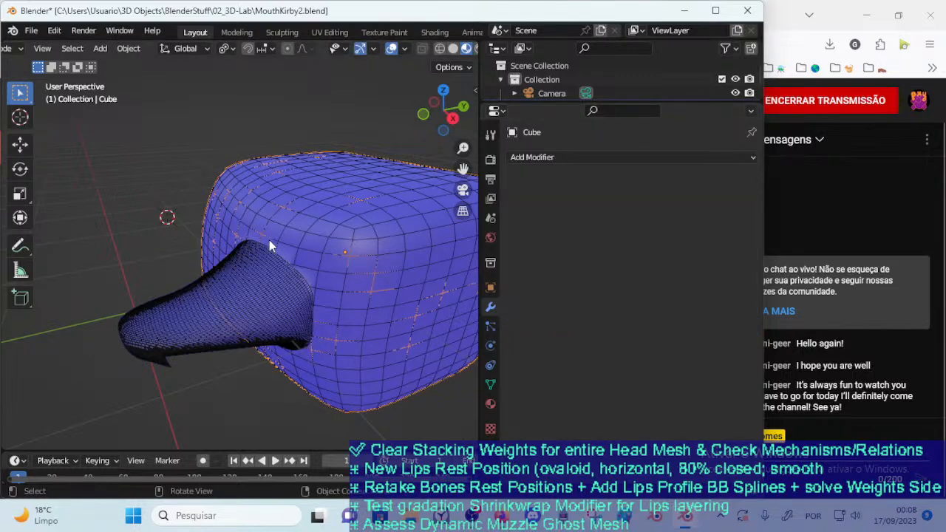
pyautogui.click(532, 157)
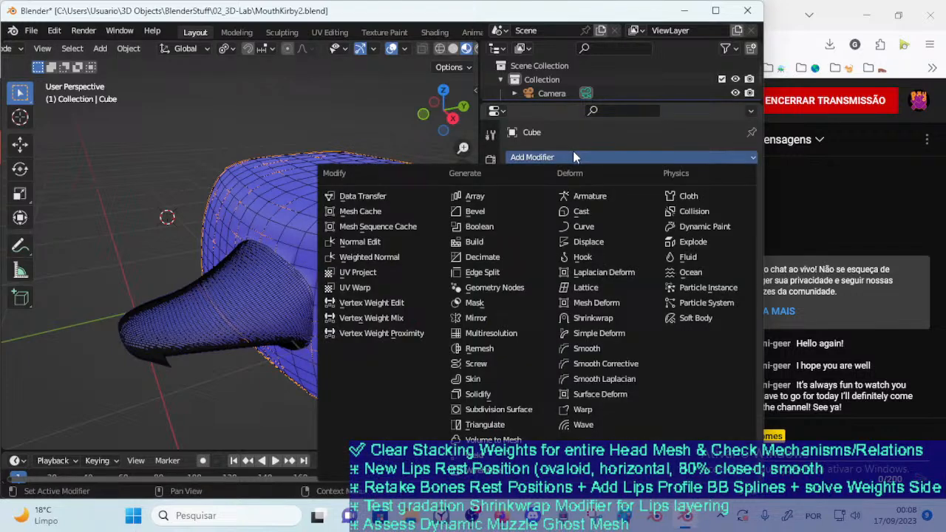
pyautogui.click(505, 411)
pyautogui.click(735, 217)
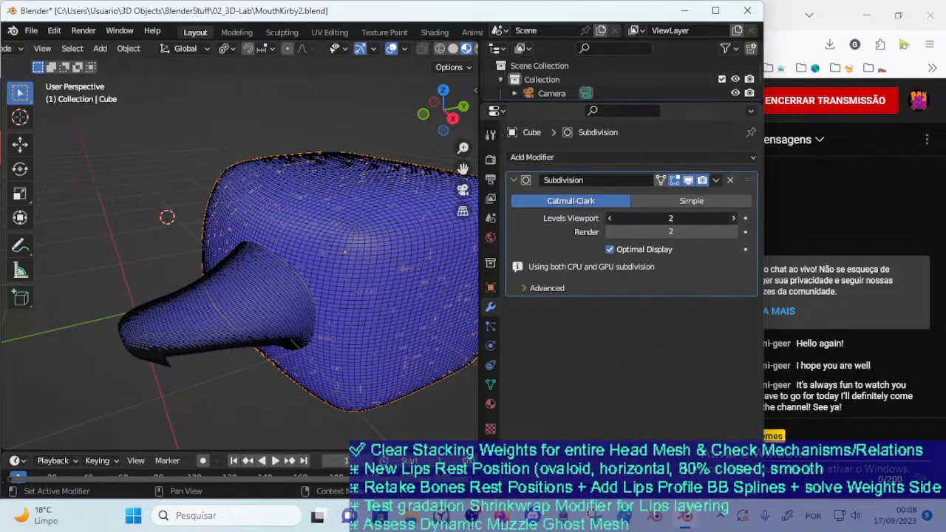
pyautogui.click(734, 216)
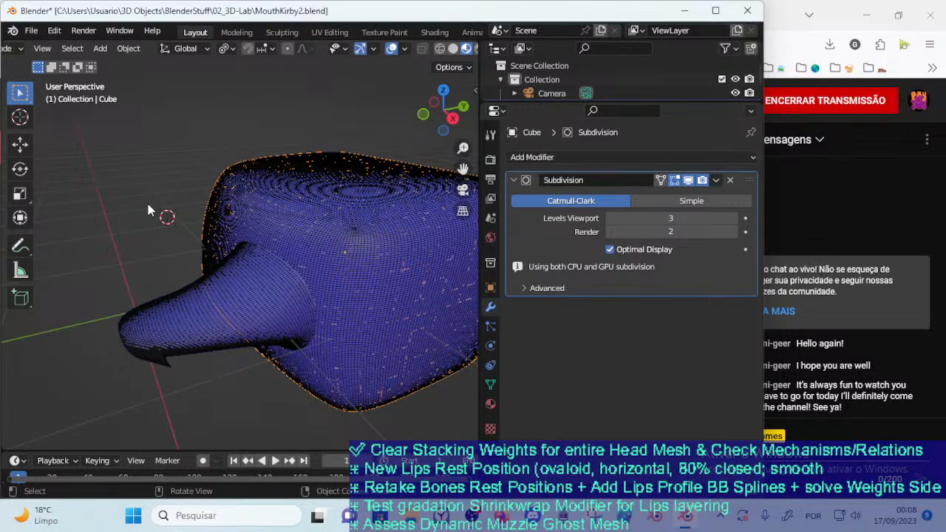
# Nudge the mouth slightly outward and render its blend with the subdivided Cube
pyautogui.click(213, 291)
pyautogui.press('g')
pyautogui.click(138, 235)
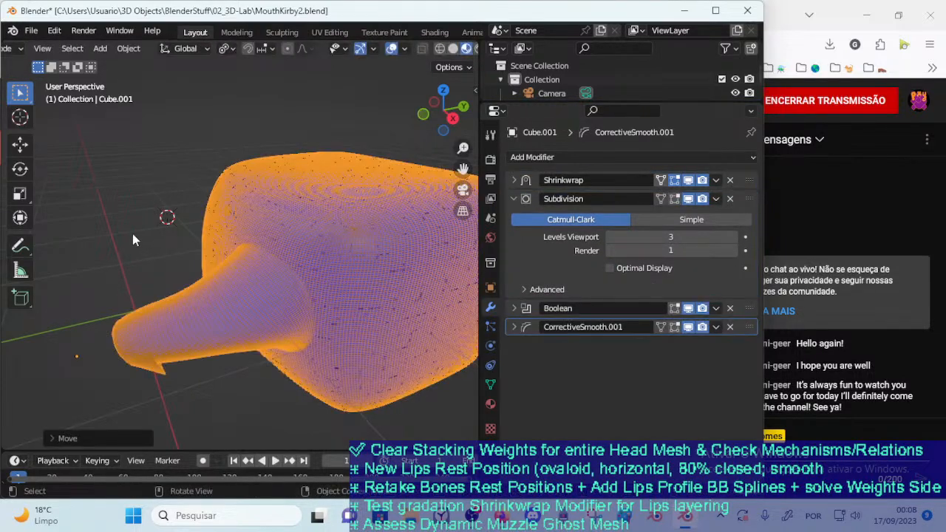
pyautogui.press('F12')
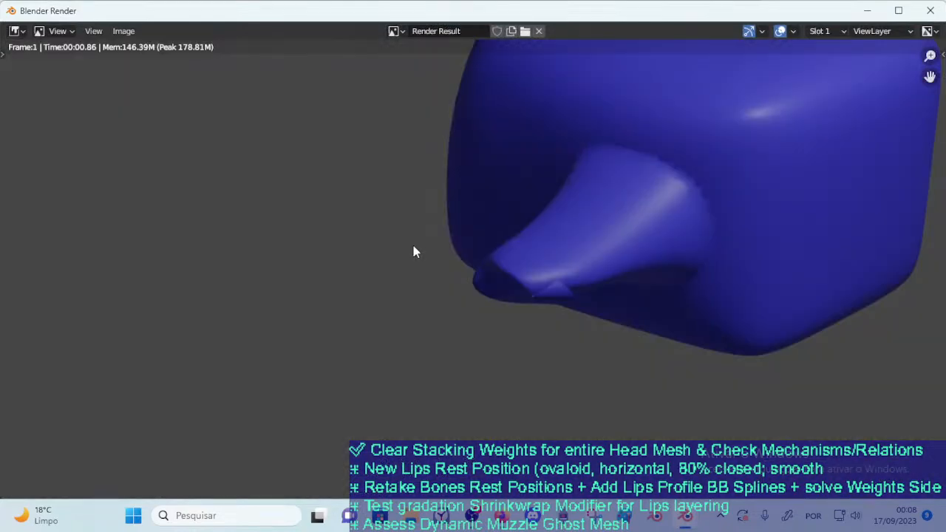
pyautogui.click(930, 10)
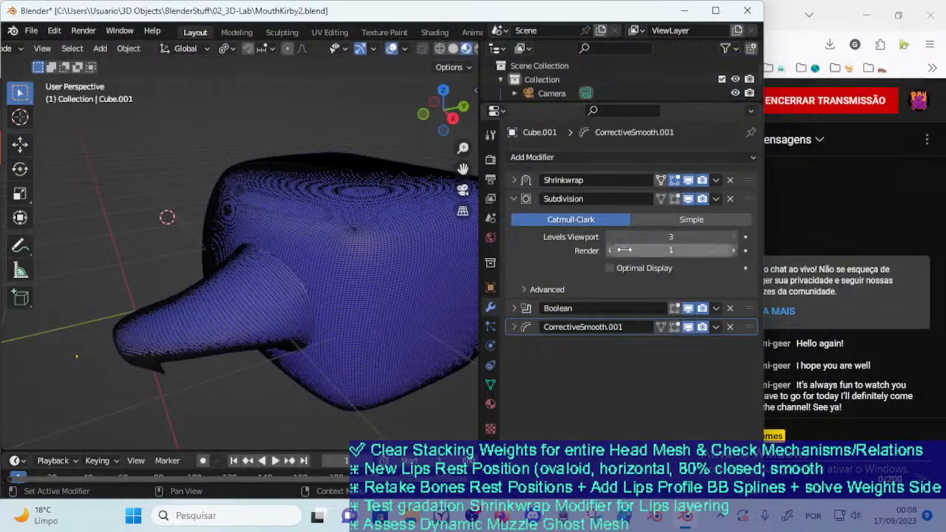
# Set the mouth's Subdivision modifier to level 2 for both viewport and render
pyautogui.click(610, 236)
pyautogui.click(610, 237)
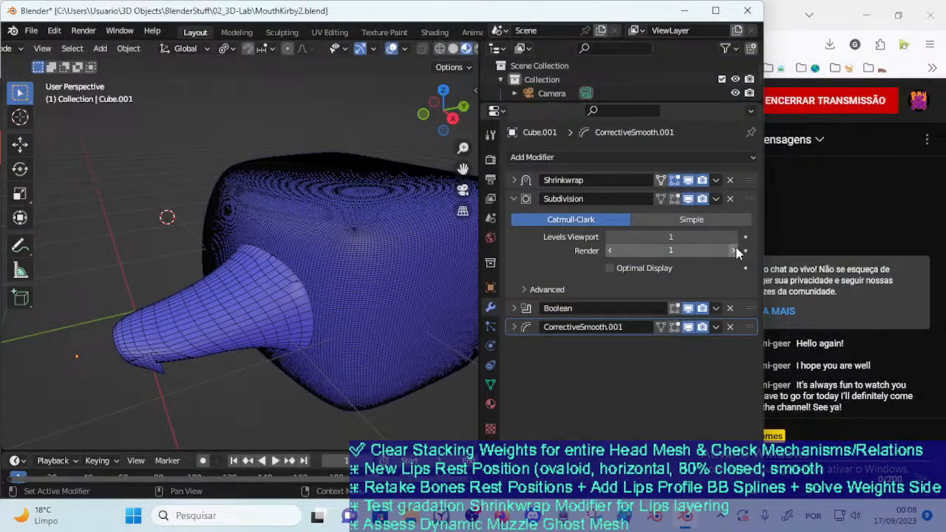
pyautogui.click(734, 251)
pyautogui.click(734, 236)
# Turn off the mouth's Boolean in the viewport and set Cube's Subdivision viewport level to 2
pyautogui.click(222, 281)
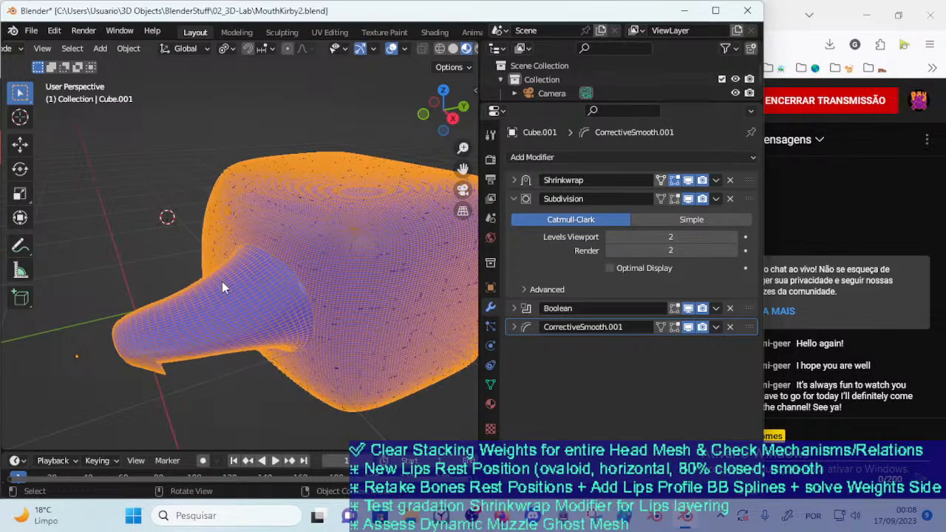
pyautogui.keyDown('shift'); pyautogui.click(293, 259); pyautogui.keyUp('shift')
pyautogui.click(369, 249)
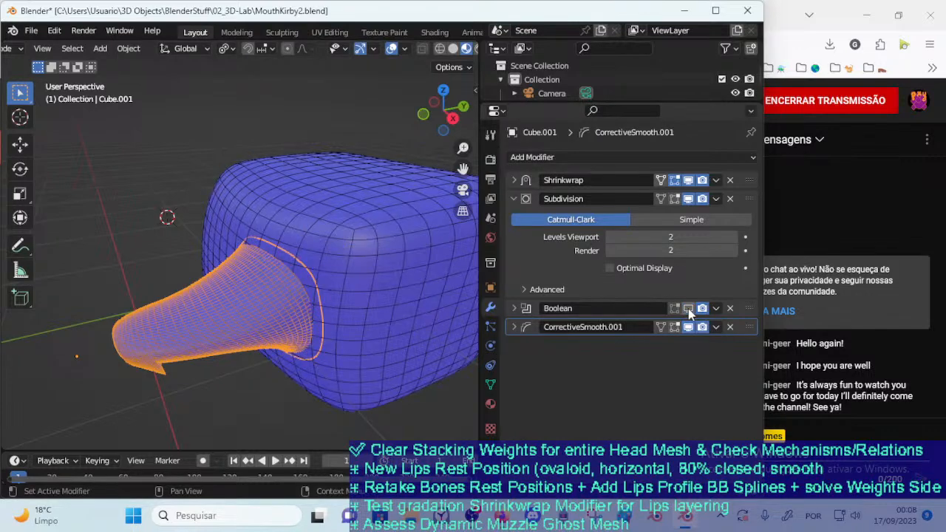
pyautogui.click(358, 264)
pyautogui.click(609, 218)
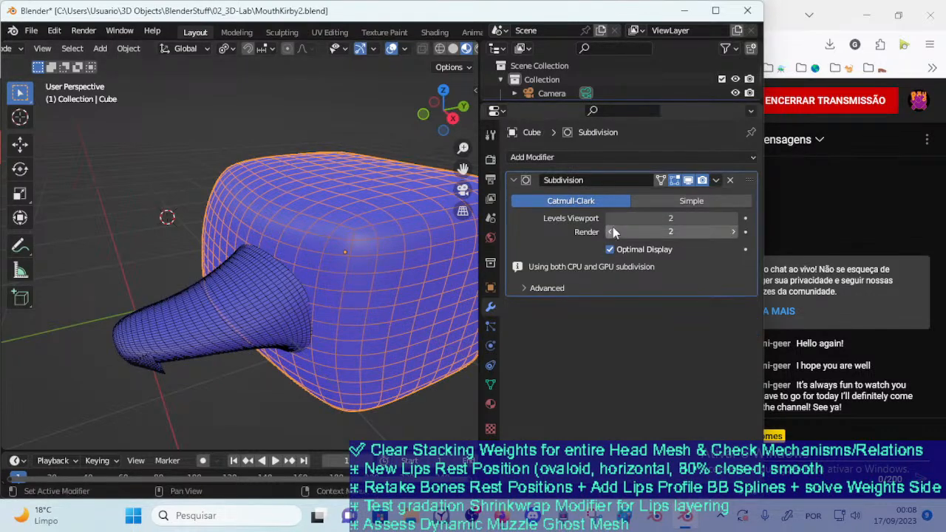
# Expand the advanced options of Cube's Subdivision modifier and check a render with matching levels
pyautogui.click(547, 288)
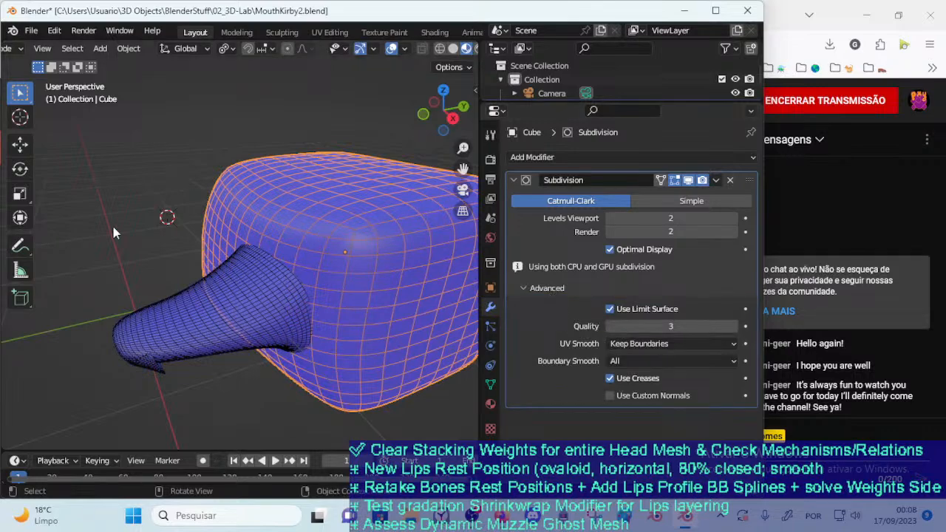
pyautogui.press('F12')
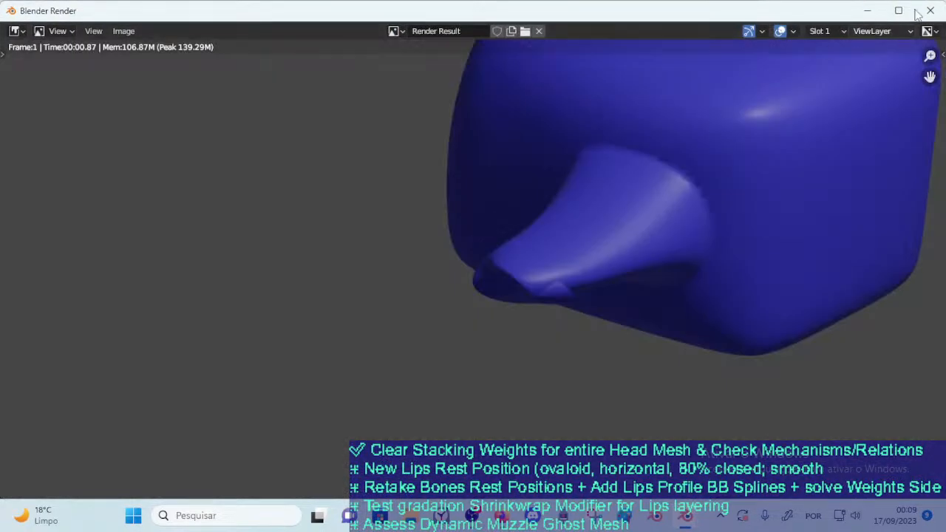
pyautogui.click(930, 10)
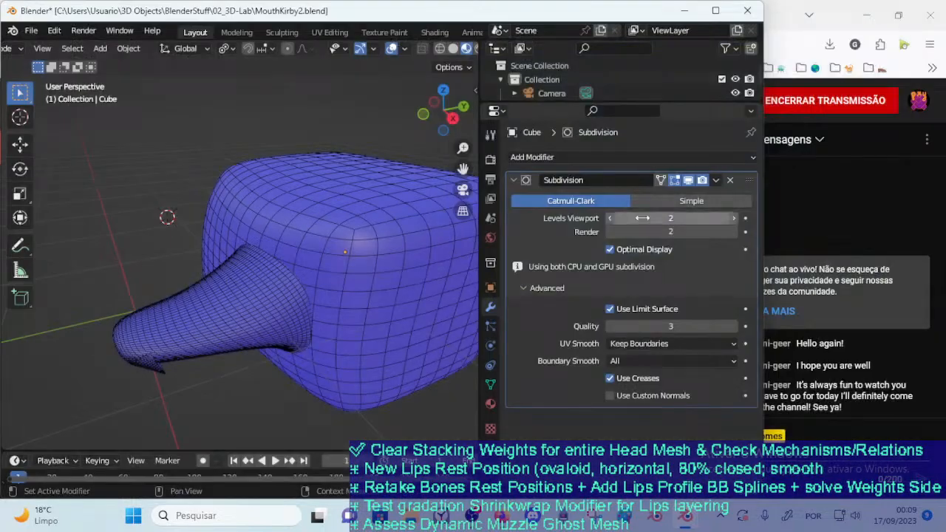
# Set Cube's Subdivision viewport and render levels to 1 and turn off Optimal Display
pyautogui.click(610, 231)
pyautogui.click(609, 221)
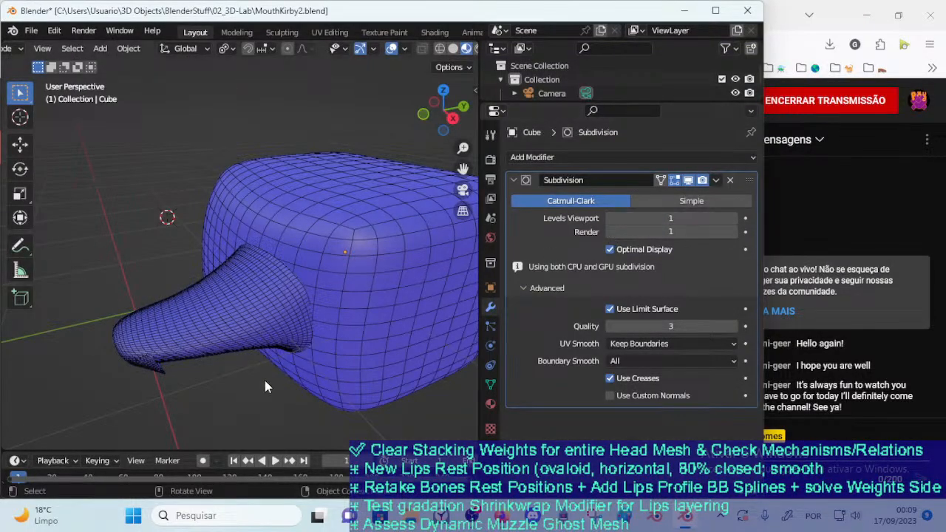
pyautogui.click(610, 309)
pyautogui.click(610, 309)
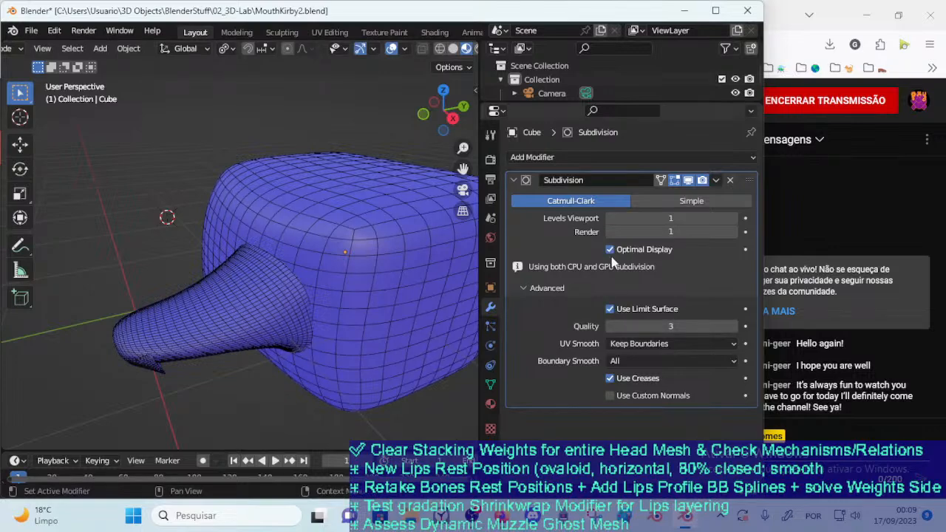
pyautogui.click(610, 249)
pyautogui.hotkey('ctrl', 'Tab')
pyautogui.press('Escape')
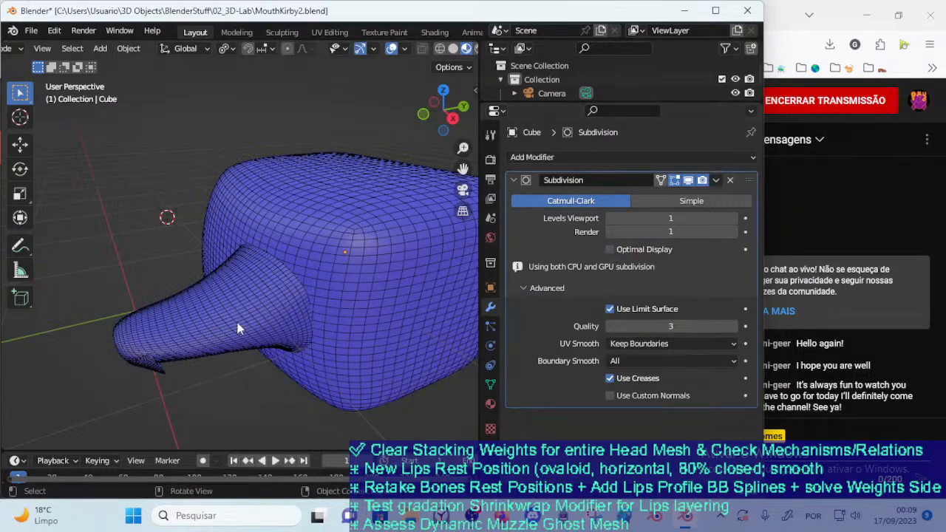
# Reposition the mouth on Cube's front face and turn its Boolean back on in the viewport
pyautogui.click(237, 323)
pyautogui.press('g')
pyautogui.click(203, 289)
pyautogui.moveTo(204, 289); pyautogui.dragTo(244, 289, button='middle')
pyautogui.press('g')
pyautogui.click(481, 287)
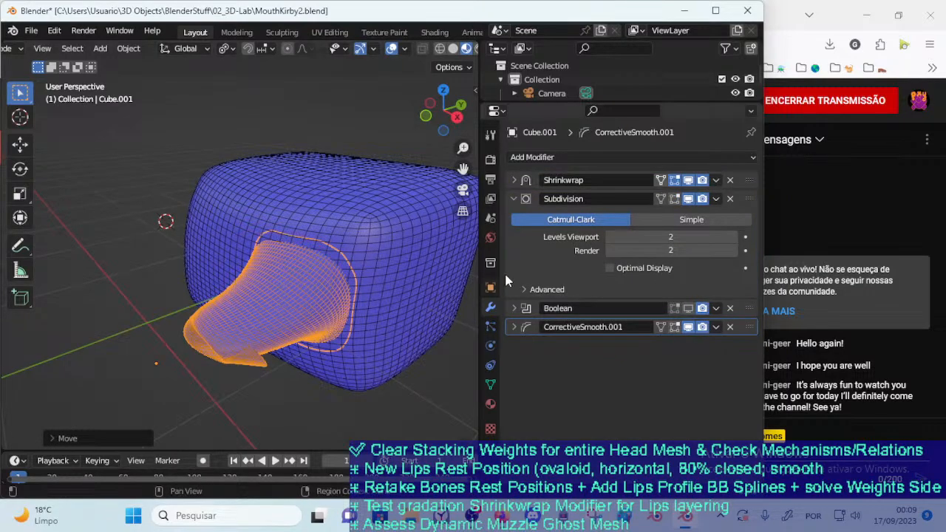
pyautogui.click(692, 308)
# Render the mouth blended into Cube at Subdivision level 1 and close the render window
pyautogui.moveTo(354, 320); pyautogui.dragTo(200, 343, button='middle')
pyautogui.click(201, 337)
pyautogui.press('F12')
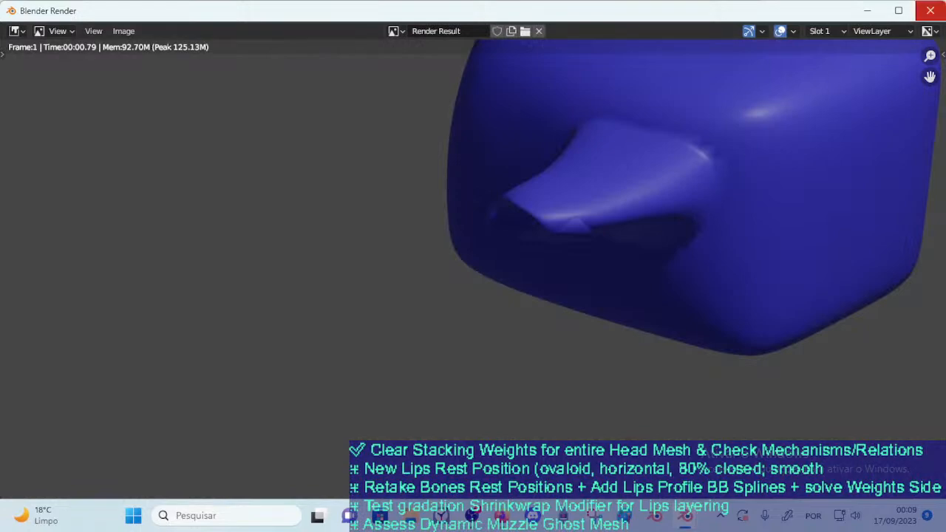
pyautogui.click(930, 11)
# Move the mouth again on Cube's front face and examine the join from the side
pyautogui.moveTo(227, 282); pyautogui.dragTo(310, 360, button='middle')
pyautogui.click(278, 267)
pyautogui.press('g')
pyautogui.click(291, 258)
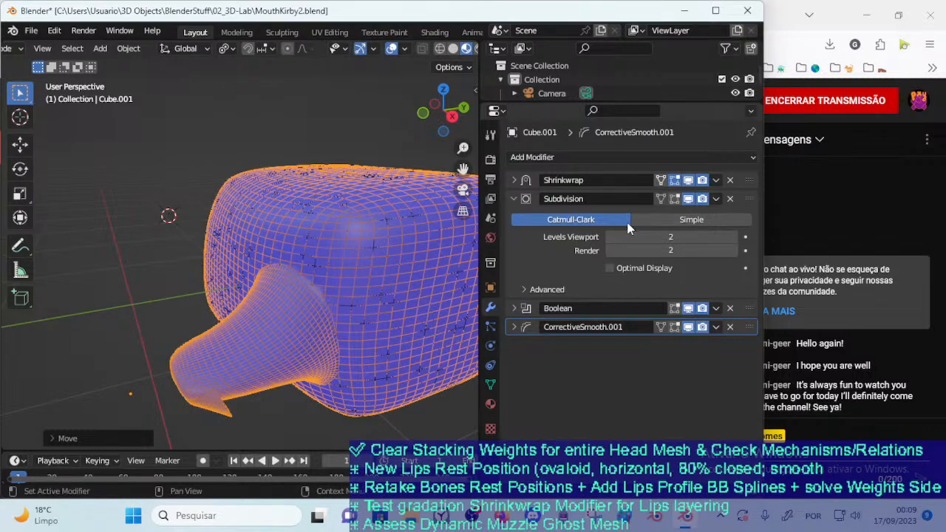
# Duplicate the mouth's Subdivision modifier and place the copy directly below its Boolean modifier
pyautogui.click(733, 237)
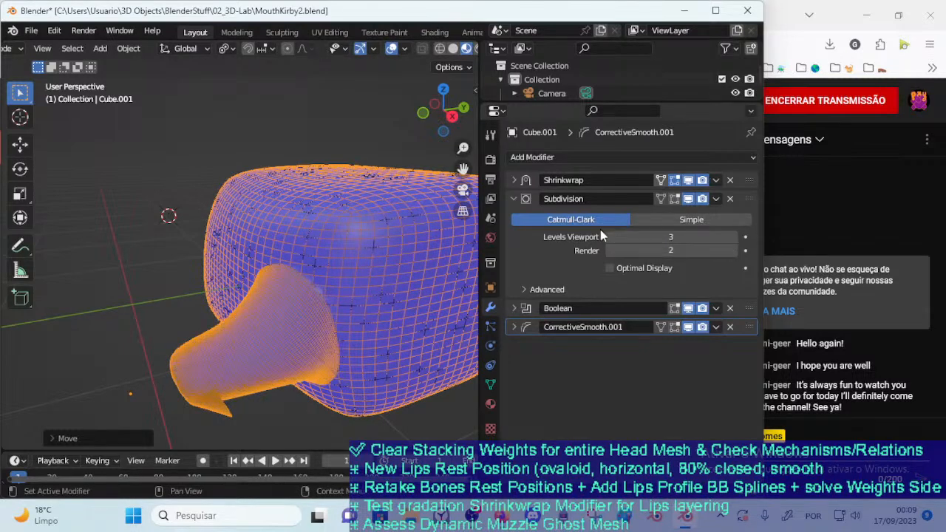
pyautogui.click(609, 236)
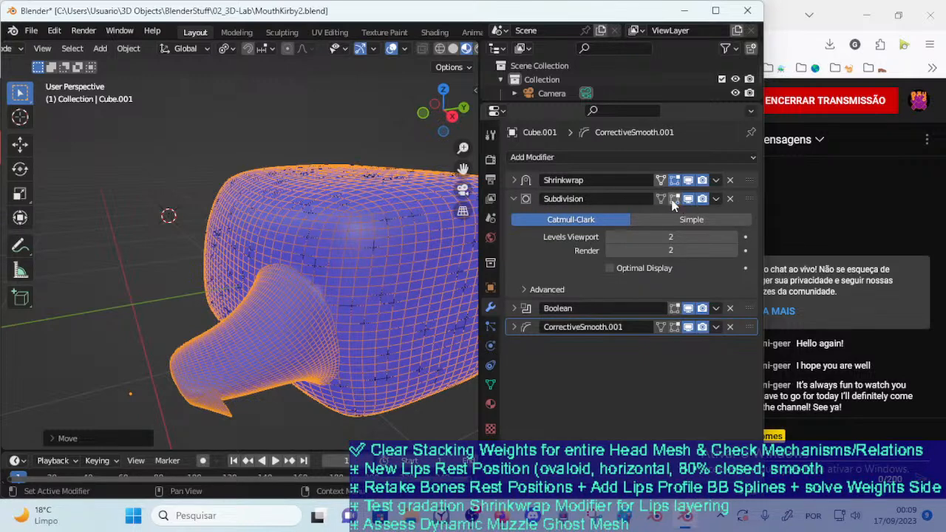
pyautogui.click(526, 201)
pyautogui.hotkey('shift', 'd')
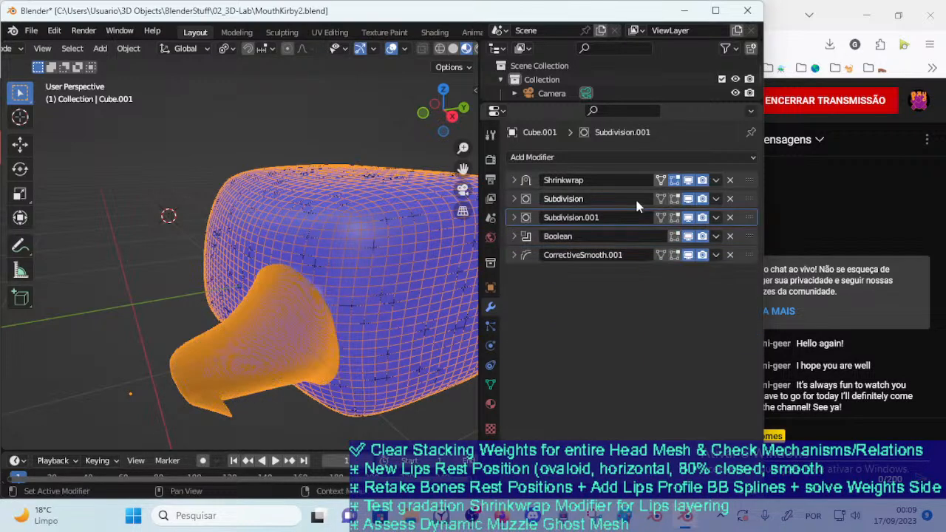
pyautogui.moveTo(755, 221); pyautogui.dragTo(756, 240)
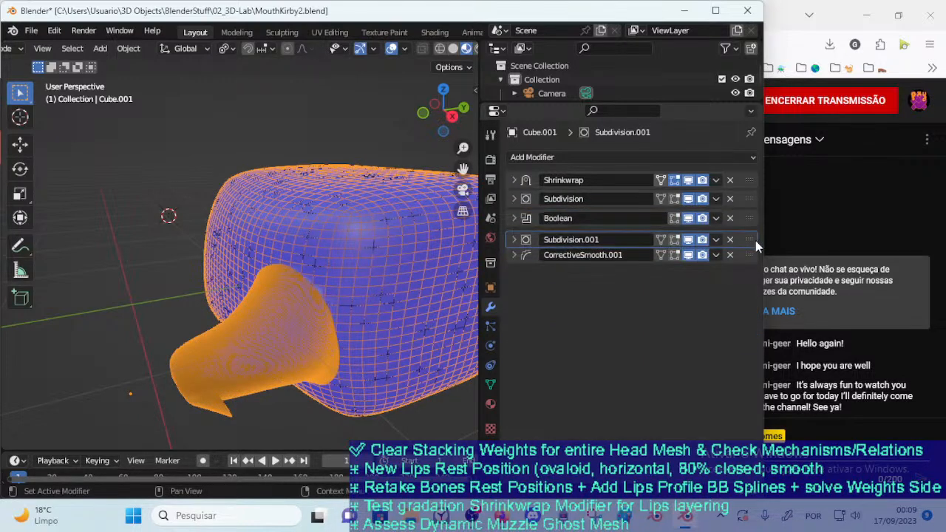
# Set the viewport and render levels of both of the mouth's Subdivision modifiers to 1
pyautogui.click(514, 236)
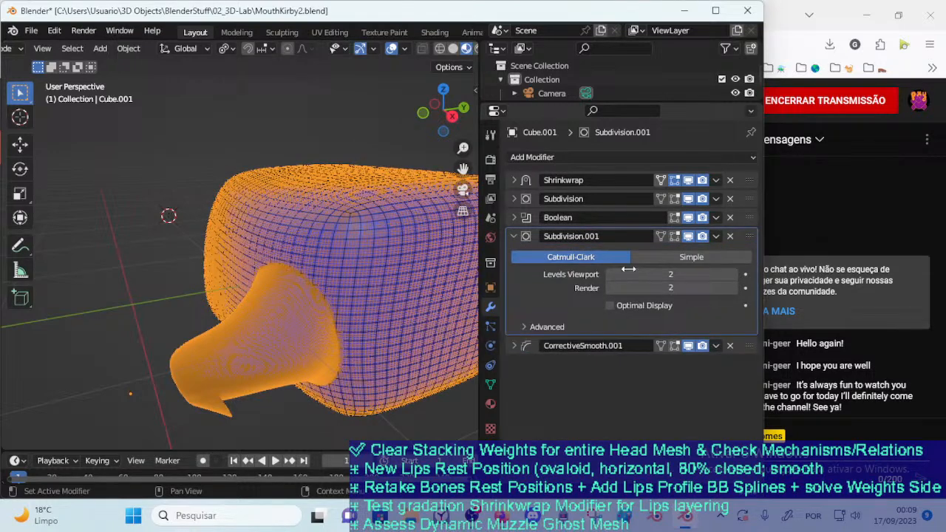
pyautogui.write('1')
pyautogui.press('Return')
pyautogui.click(609, 273)
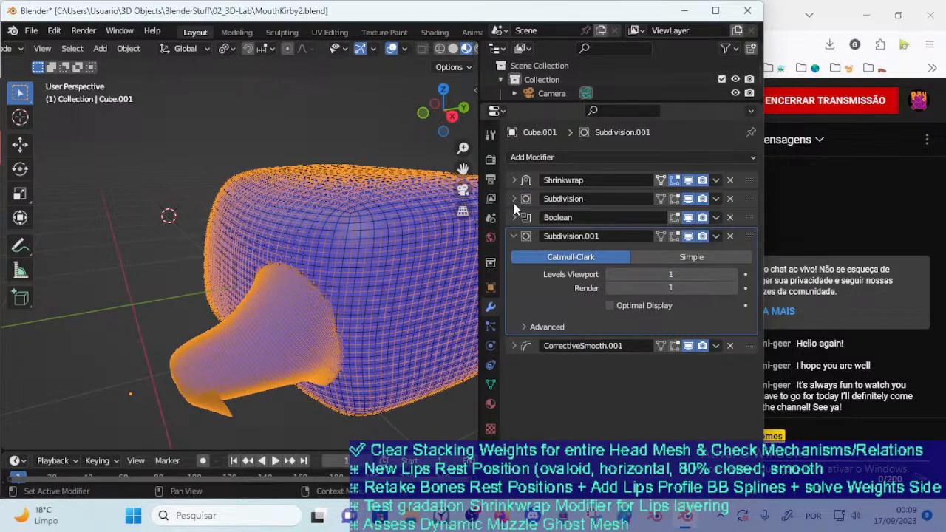
pyautogui.click(514, 200)
pyautogui.click(609, 237)
pyautogui.click(609, 250)
# Reposition the mouth higher on Cube's front face with both Subdivision modifiers active
pyautogui.click(207, 263)
pyautogui.moveTo(207, 263); pyautogui.dragTo(264, 319, button='middle')
pyautogui.click(263, 332)
pyautogui.press('g')
pyautogui.click(231, 277)
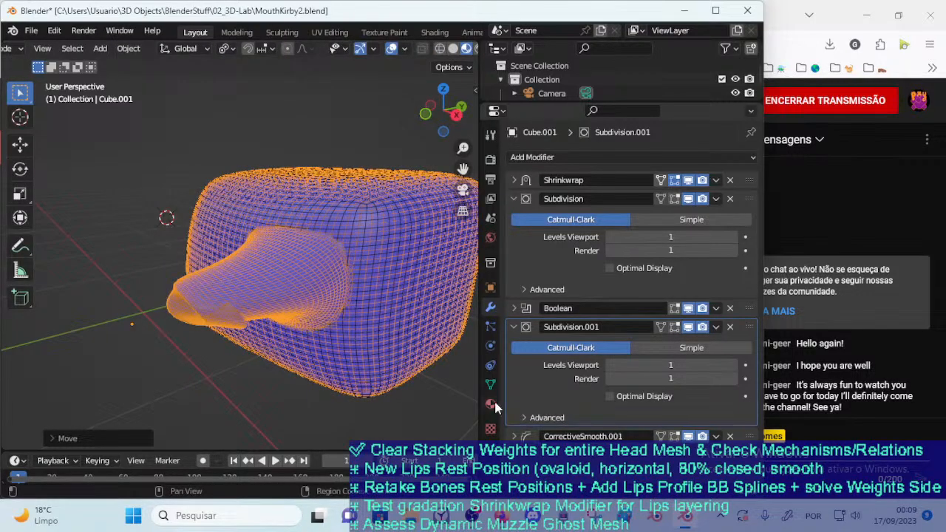
# Collapse both Subdivision modifiers, render the mouth blended into Cube, and close the render window
pyautogui.click(514, 328)
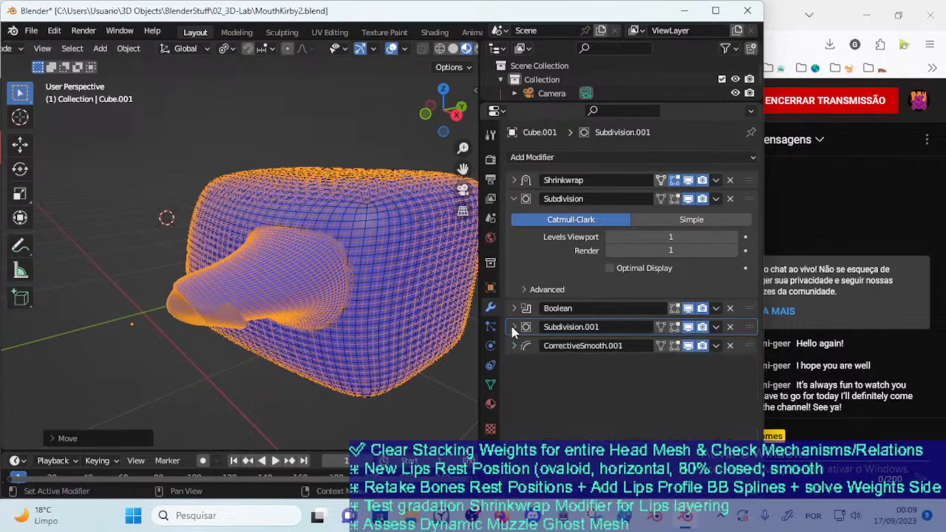
pyautogui.click(509, 198)
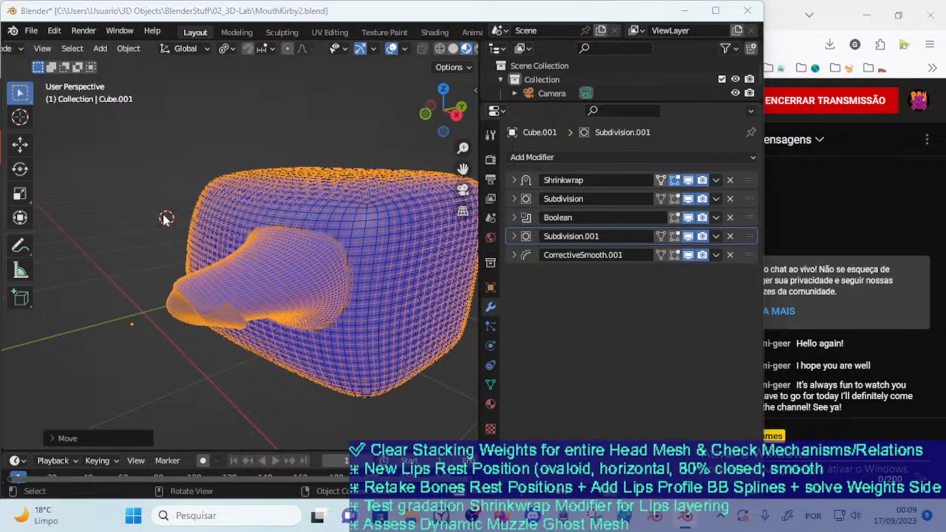
pyautogui.press('F12')
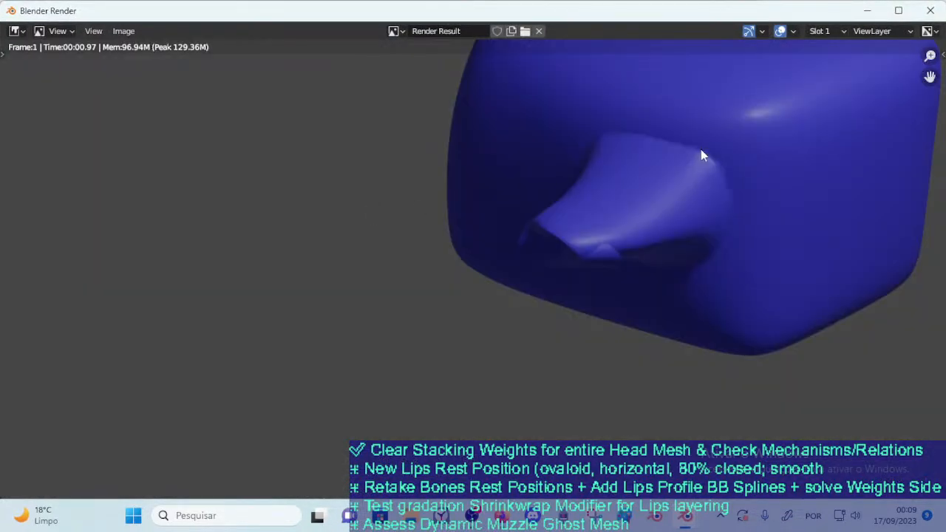
pyautogui.click(934, 9)
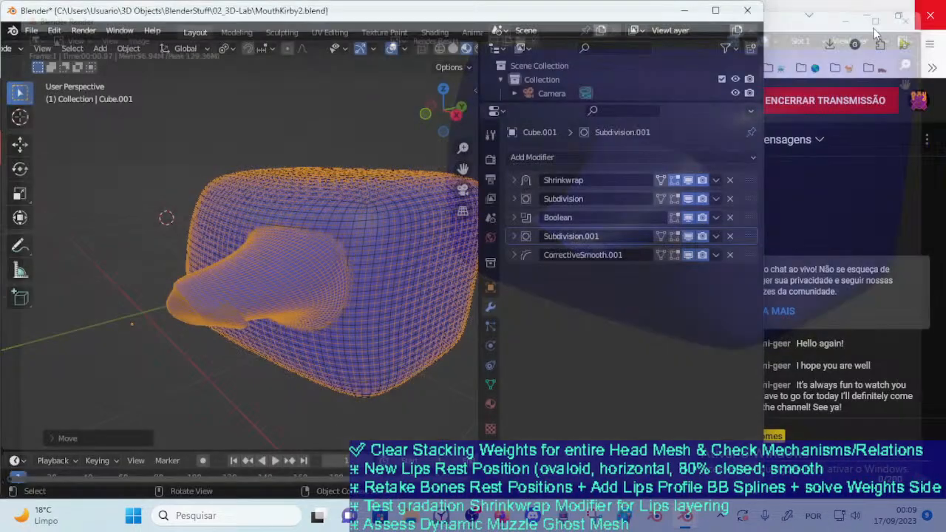
# Open DOROTHY_2023-09-16_107_HeadWeightsMechanisms.blend from the 03_Characters folder without saving MouthKirby2
pyautogui.moveTo(205, 264); pyautogui.dragTo(248, 273, button='middle')
pyautogui.click(31, 30)
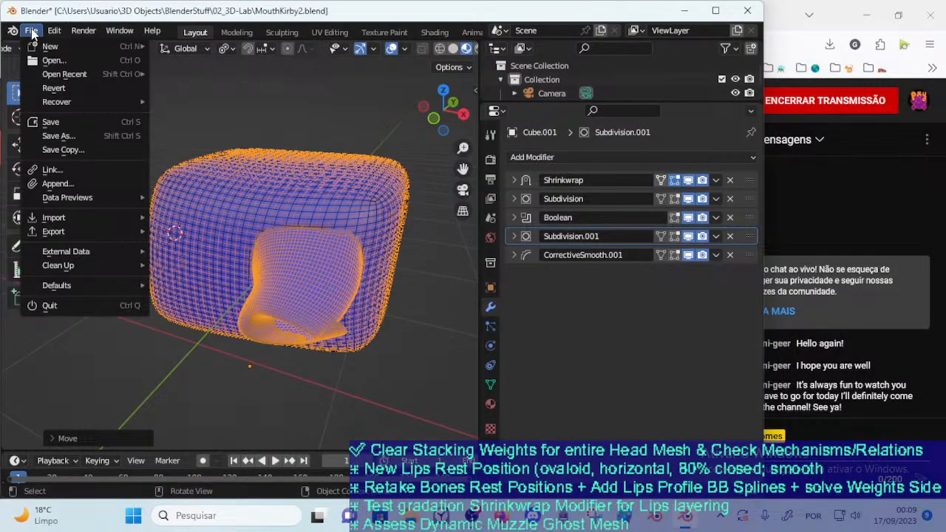
pyautogui.hotkey('ctrl', 'q')
pyautogui.click(405, 288)
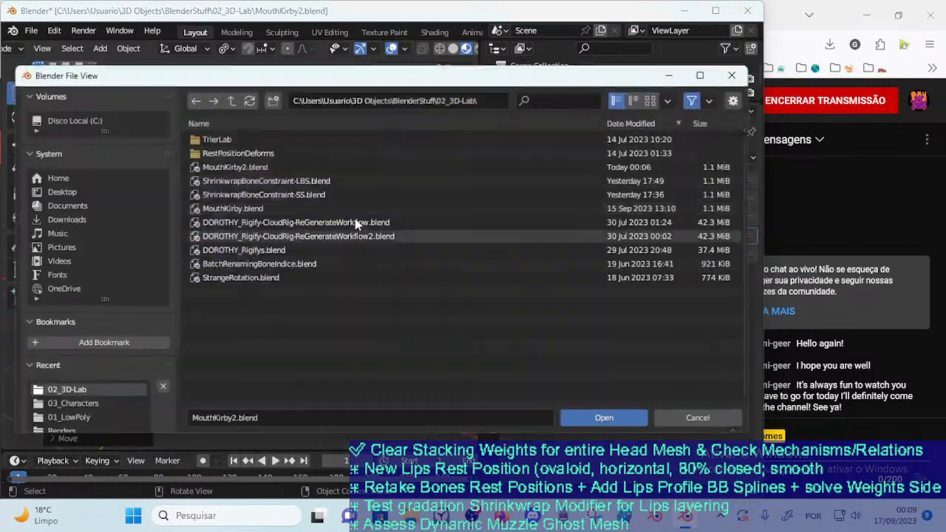
pyautogui.click(67, 403)
pyautogui.doubleClick(292, 153)
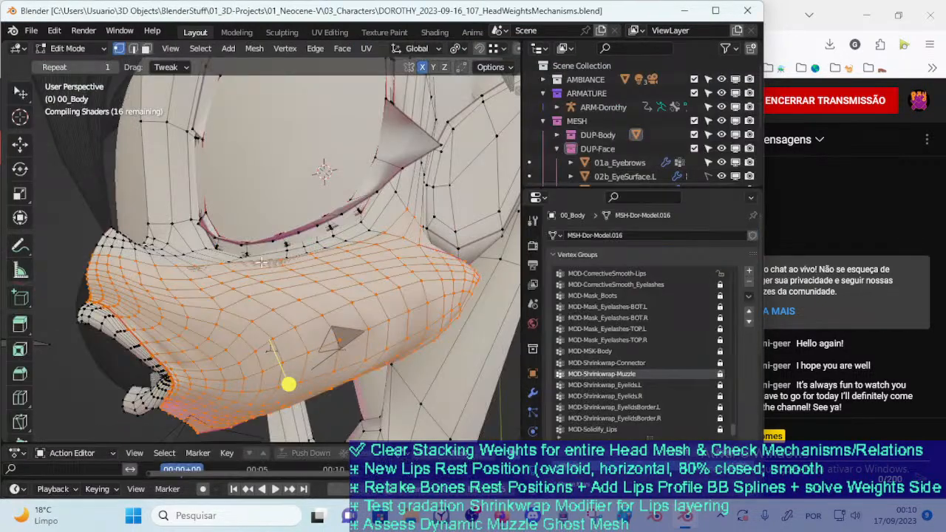
# Mark "Test gradation Shrinkwrap Modifier for Lips layering" as done in the checklist and switch back to Blender
pyautogui.moveTo(239, 276)
pyautogui.mouseDown(button='middle')
pyautogui.moveTo(295, 276)
pyautogui.moveTo(226, 281)
pyautogui.moveTo(267, 271)
pyautogui.mouseUp(button='middle')
pyautogui.scroll(2, 226, 281)
pyautogui.scroll(-2, 224, 275)
pyautogui.hotkey('alt', 'Tab')
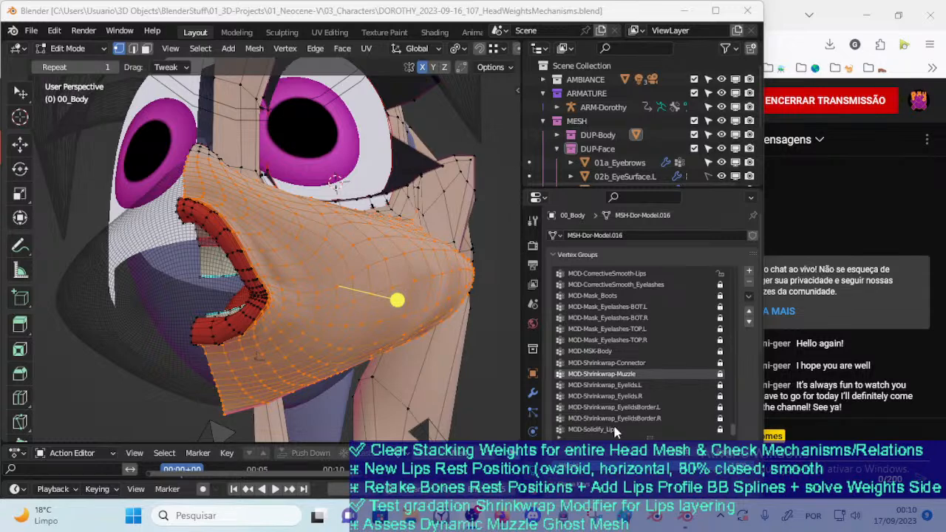
pyautogui.click(689, 525)
# Deselect all of 00_Body's vertices and make MOD-Shrinkwrap-Connector the active vertex group
pyautogui.moveTo(322, 291)
pyautogui.mouseDown(button='middle')
pyautogui.moveTo(298, 298)
pyautogui.moveTo(354, 268)
pyautogui.moveTo(332, 292)
pyautogui.mouseUp(button='middle')
pyautogui.scroll(4, 308, 292)
pyautogui.scroll(-3, 332, 293)
pyautogui.hotkey('alt', 'a')
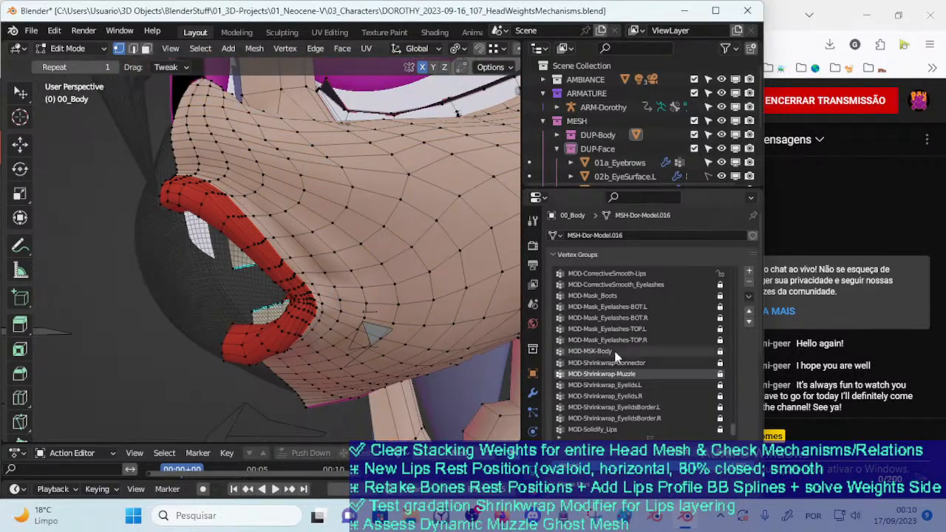
pyautogui.scroll(2, 651, 385)
pyautogui.scroll(-3, 651, 382)
pyautogui.scroll(6, 647, 375)
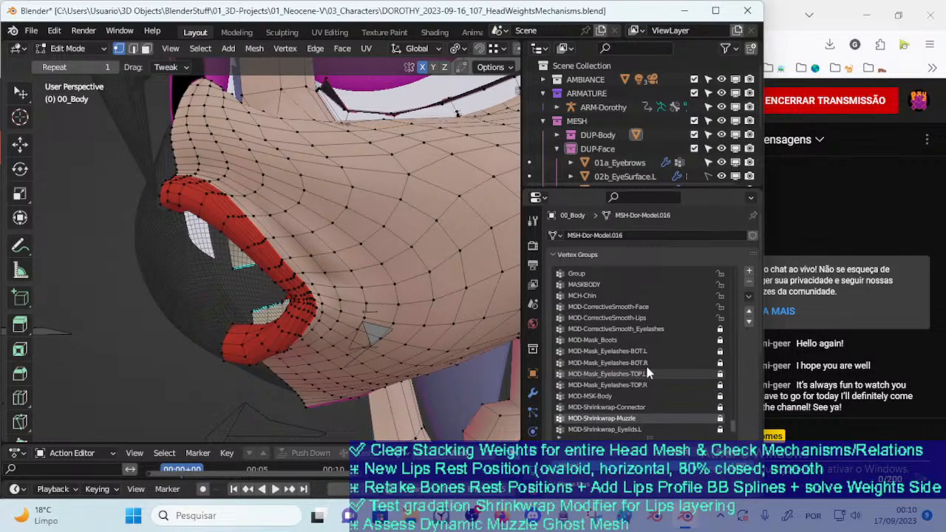
pyautogui.scroll(3, 650, 359)
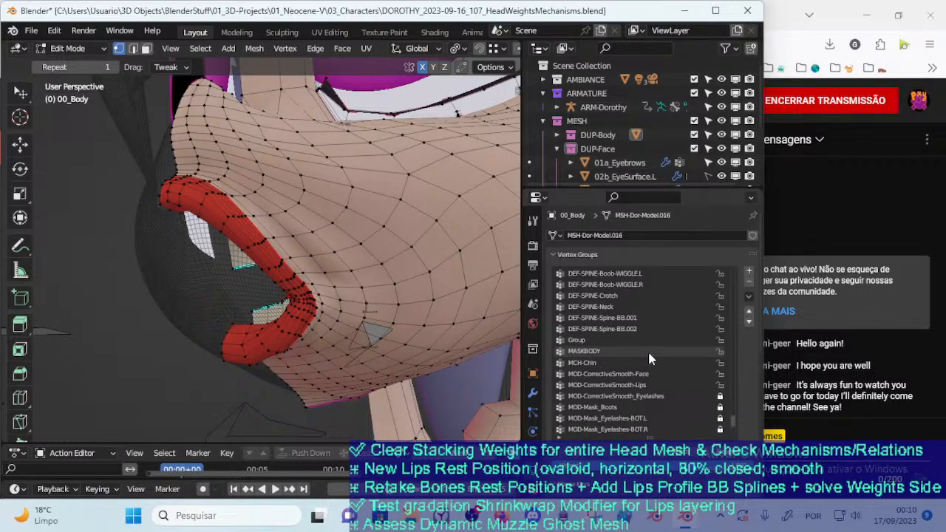
pyautogui.scroll(-8, 630, 385)
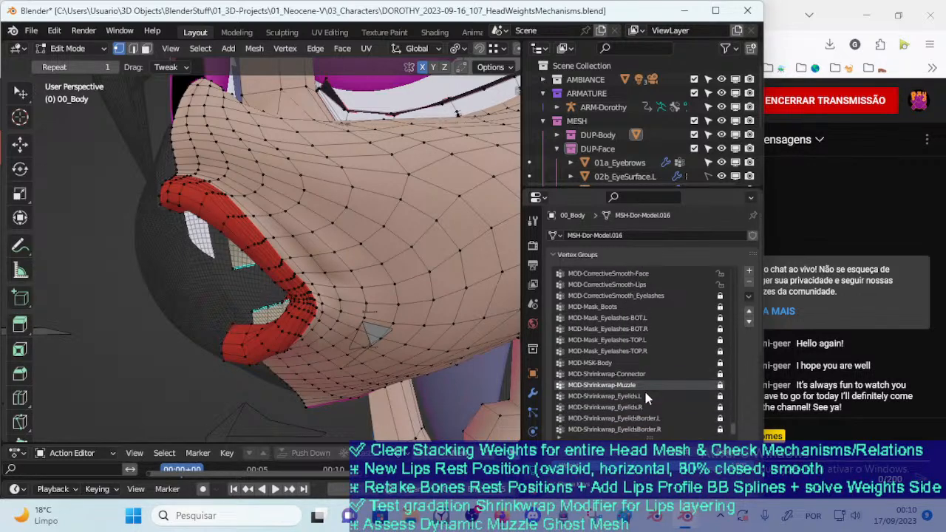
pyautogui.click(641, 362)
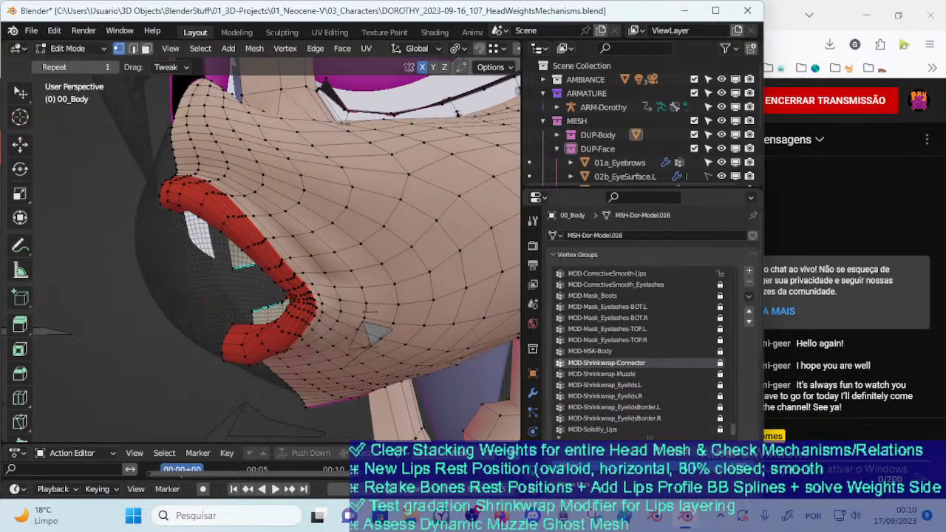
# Select the edge loop on the inner mouth lining just behind the red lips
pyautogui.moveTo(351, 281); pyautogui.dragTo(329, 277, button='middle')
pyautogui.scroll(3, 310, 296)
pyautogui.press('2')
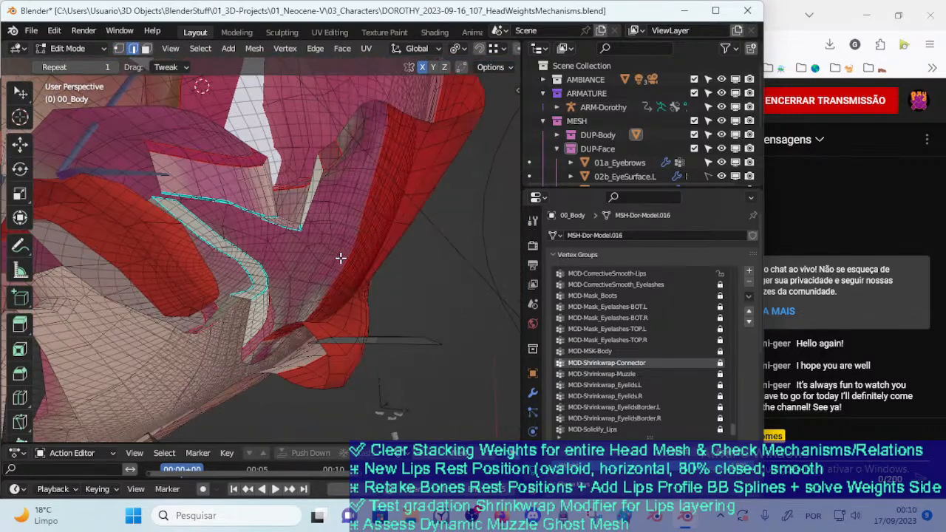
pyautogui.keyDown('alt'); pyautogui.click(351, 193); pyautogui.keyUp('alt')
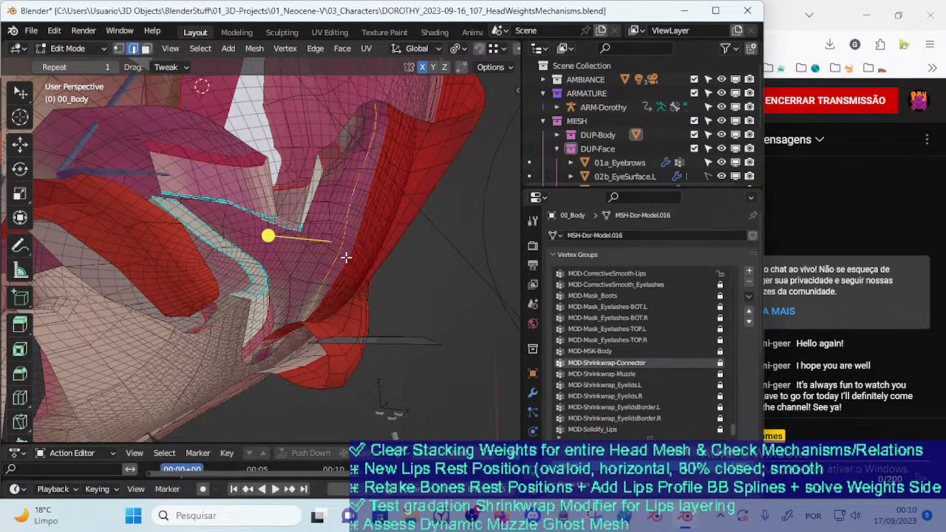
pyautogui.moveTo(354, 254); pyautogui.dragTo(313, 269, button='middle')
pyautogui.doubleClick(620, 362)
pyautogui.click(618, 362)
pyautogui.write('Mo')
pyautogui.press('BackSpace')
pyautogui.press('BackSpace')
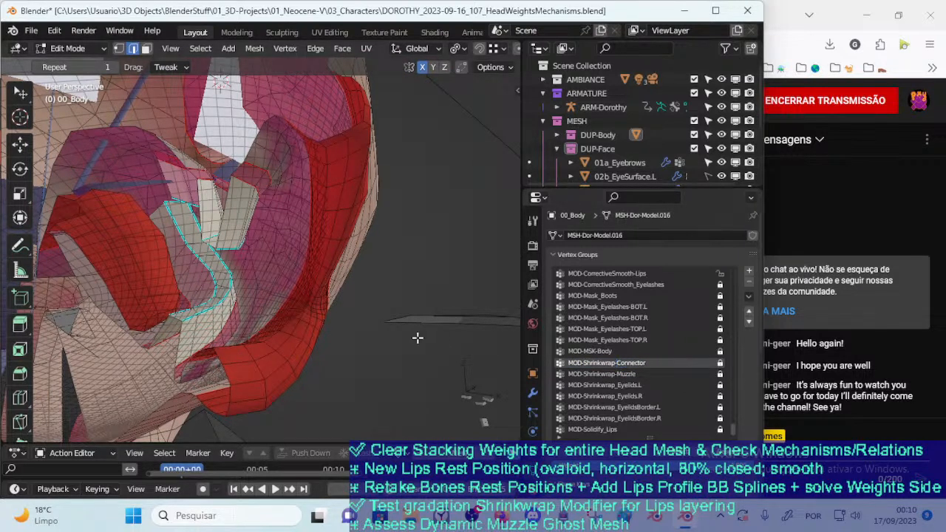
# Select the vertices assigned to 00_Body's MOD-Shrinkwrap-Muzzle vertex group in vertex select mode
pyautogui.click(633, 375)
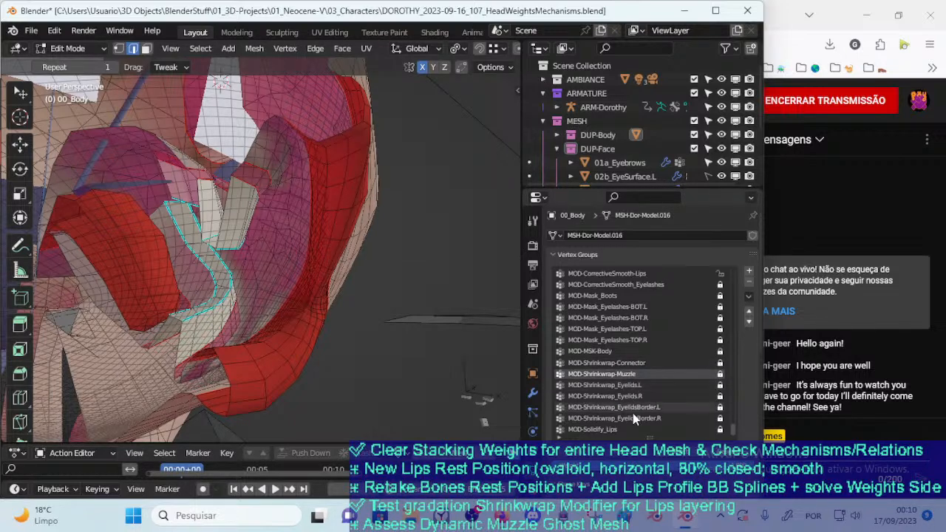
pyautogui.click(676, 458)
pyautogui.moveTo(397, 357); pyautogui.dragTo(236, 337, button='middle')
pyautogui.press('1')
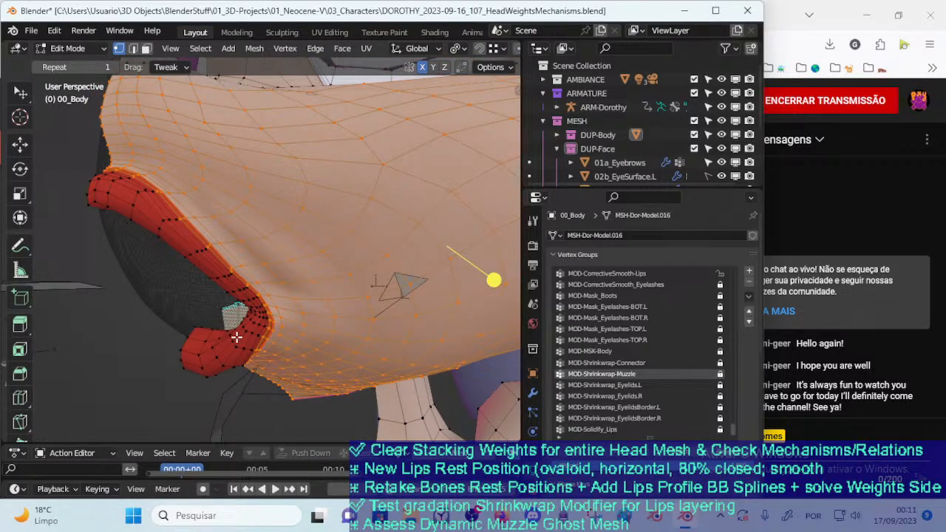
# Examine the selected muzzle area against the lips and the dark ghost muzzle mesh from several angles
pyautogui.moveTo(236, 337); pyautogui.dragTo(235, 337, button='middle')
pyautogui.moveTo(266, 305); pyautogui.dragTo(357, 296, button='middle')
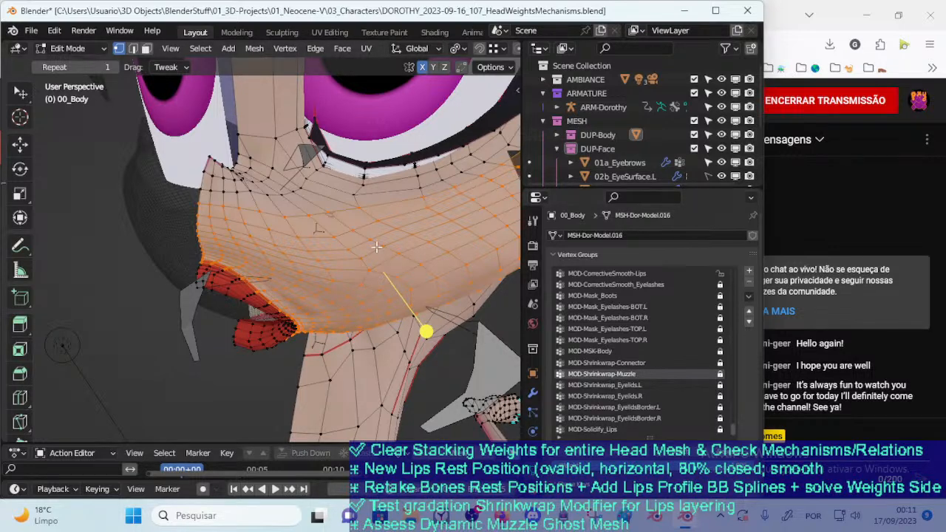
pyautogui.moveTo(310, 211); pyautogui.dragTo(247, 227, button='middle')
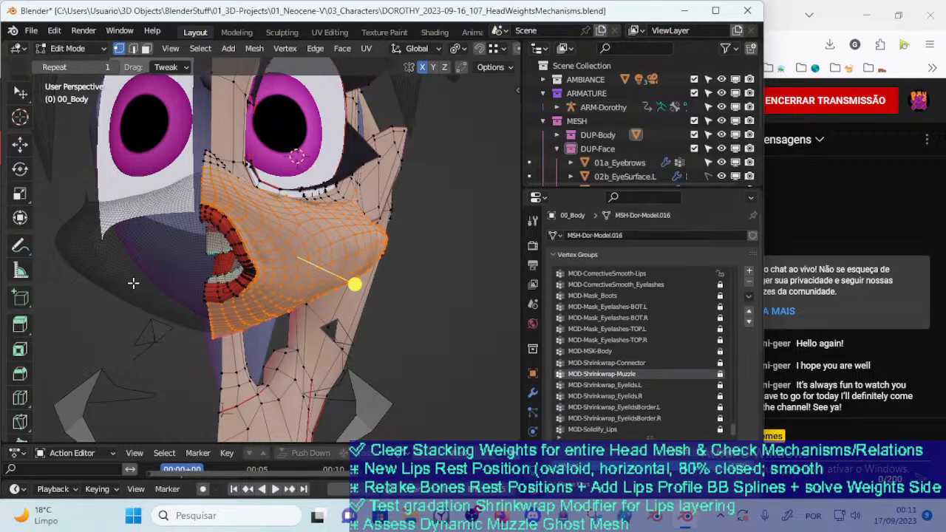
pyautogui.moveTo(109, 264); pyautogui.dragTo(277, 290, button='middle')
pyautogui.moveTo(215, 267); pyautogui.dragTo(61, 258, button='middle')
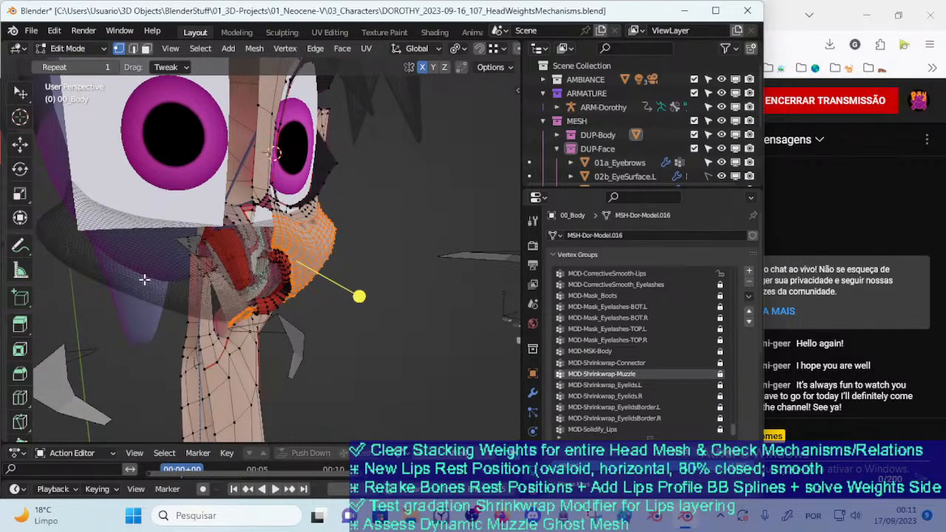
pyautogui.moveTo(142, 279); pyautogui.dragTo(105, 240, button='middle')
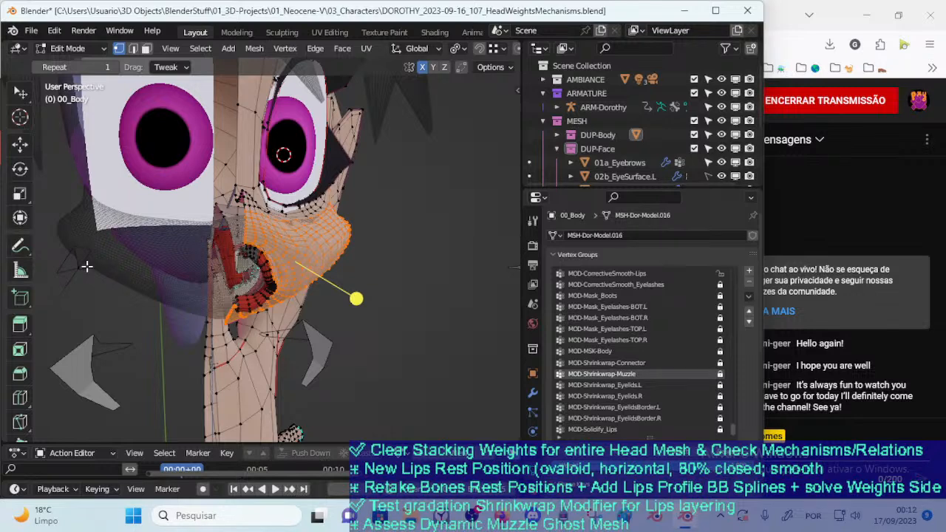
# Inspect the muzzle's inner side and the lips in profile and from above against the ghost mesh surface
pyautogui.moveTo(77, 238); pyautogui.dragTo(193, 270, button='middle')
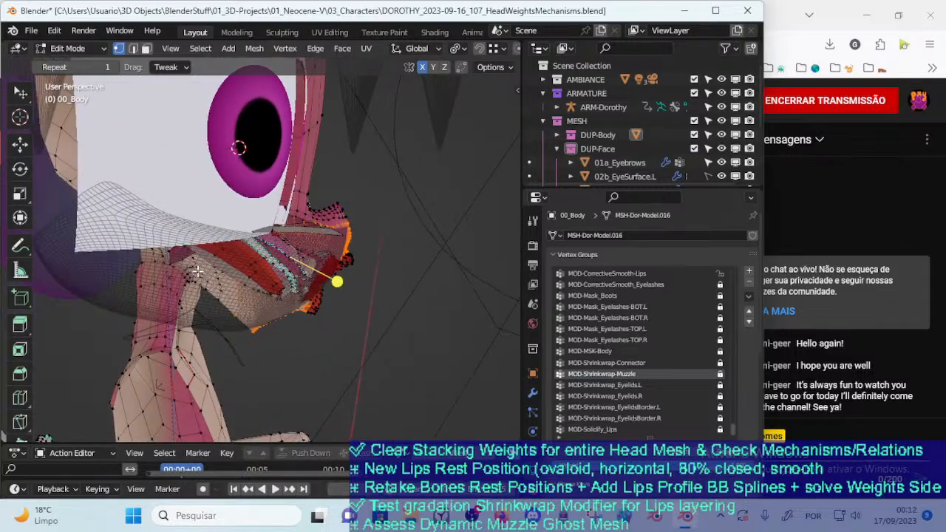
pyautogui.moveTo(192, 302); pyautogui.dragTo(357, 261, button='middle')
pyautogui.moveTo(362, 303); pyautogui.dragTo(341, 317, button='middle')
pyautogui.moveTo(387, 287); pyautogui.dragTo(319, 320, button='middle')
pyautogui.moveTo(361, 277); pyautogui.dragTo(365, 289, button='middle')
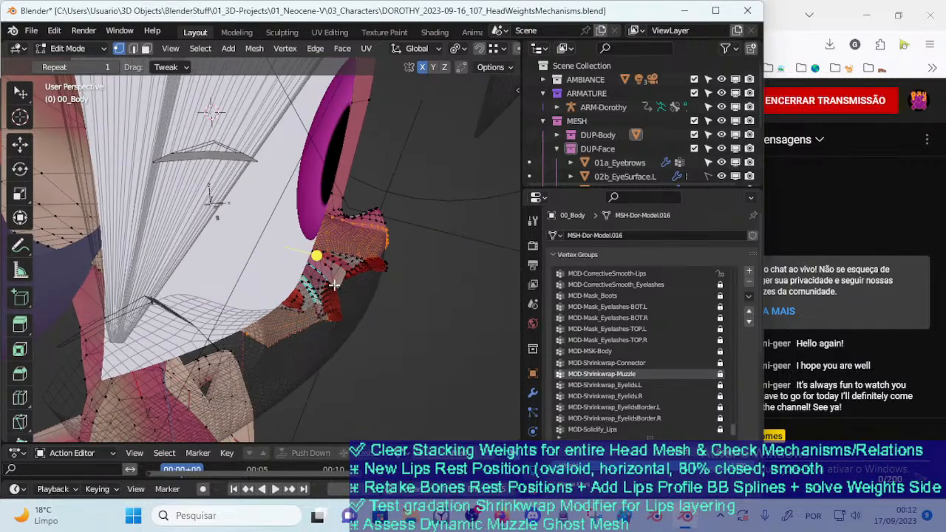
pyautogui.moveTo(408, 327); pyautogui.dragTo(357, 306, button='middle')
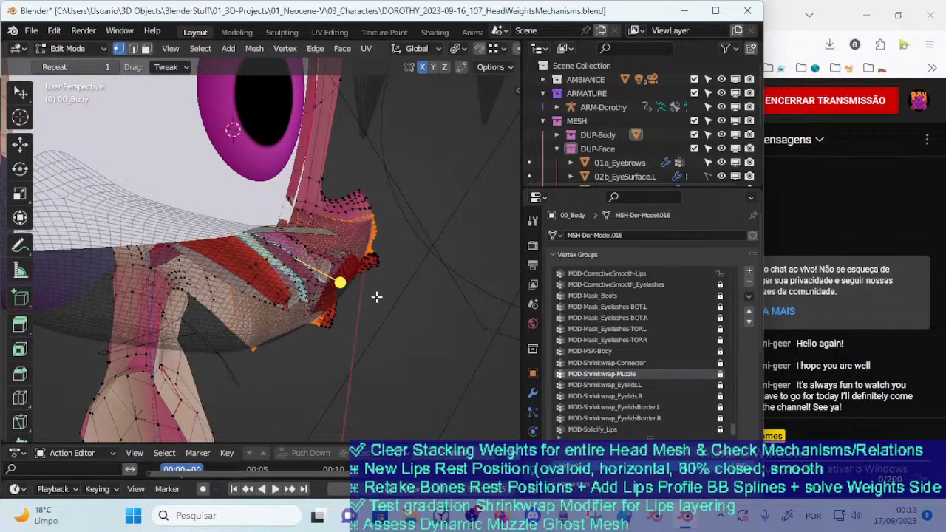
pyautogui.moveTo(285, 224); pyautogui.dragTo(359, 302, button='middle')
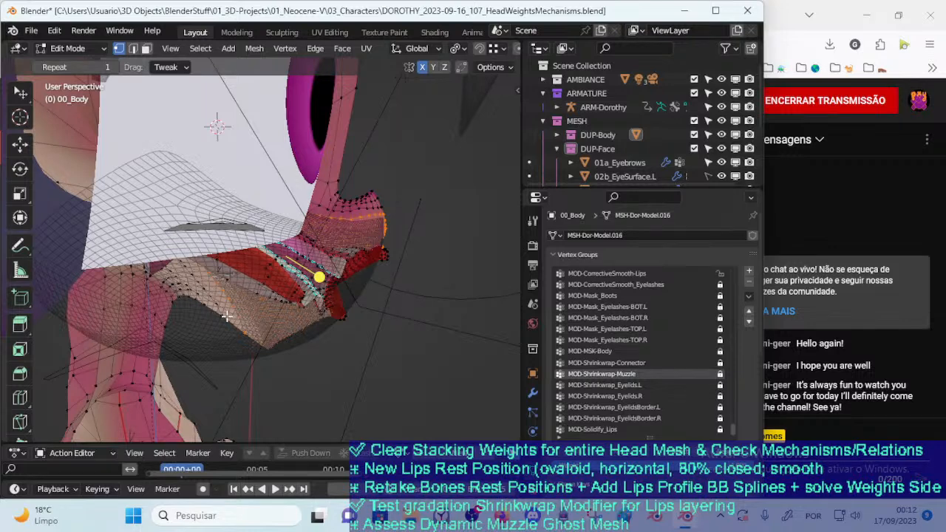
# Show 00_Body's modifiers in a wider properties area and review the Shrinkwrap (Interior Wall (+)) settings
pyautogui.click(533, 393)
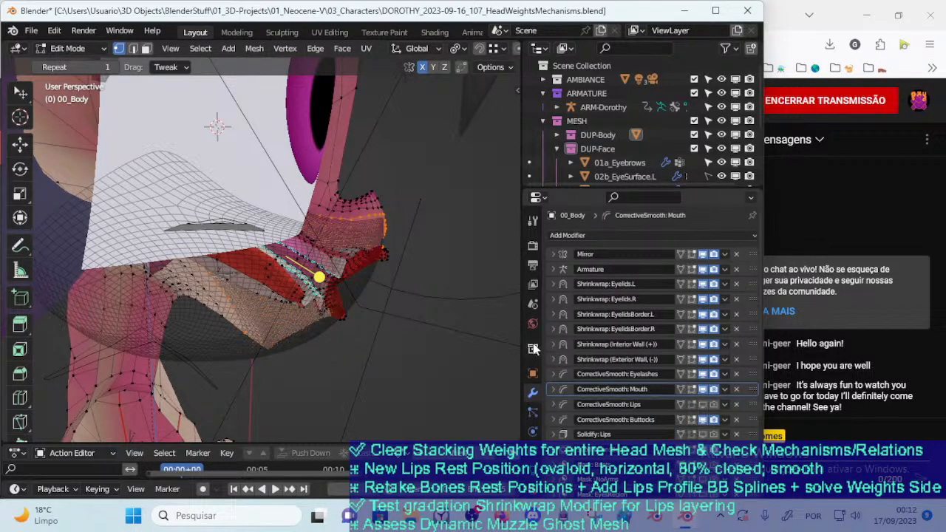
pyautogui.moveTo(520, 339); pyautogui.dragTo(473, 350)
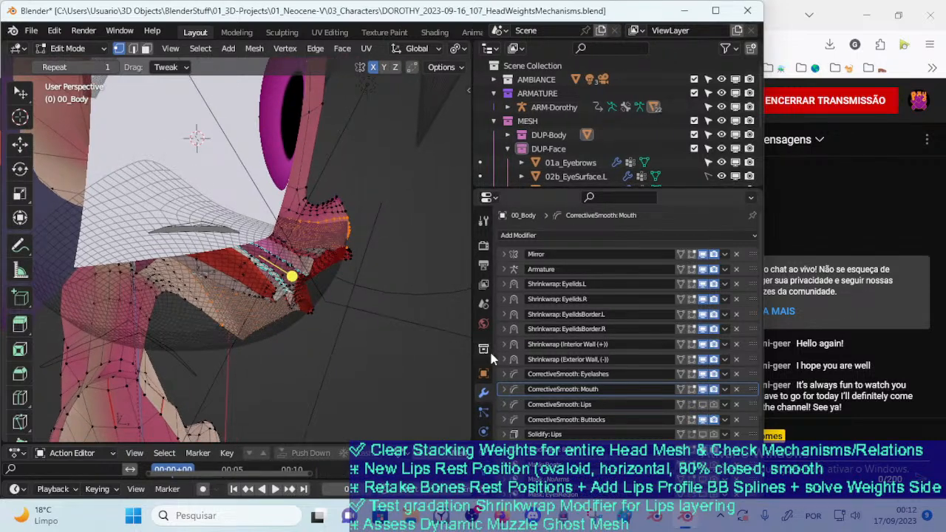
pyautogui.click(504, 343)
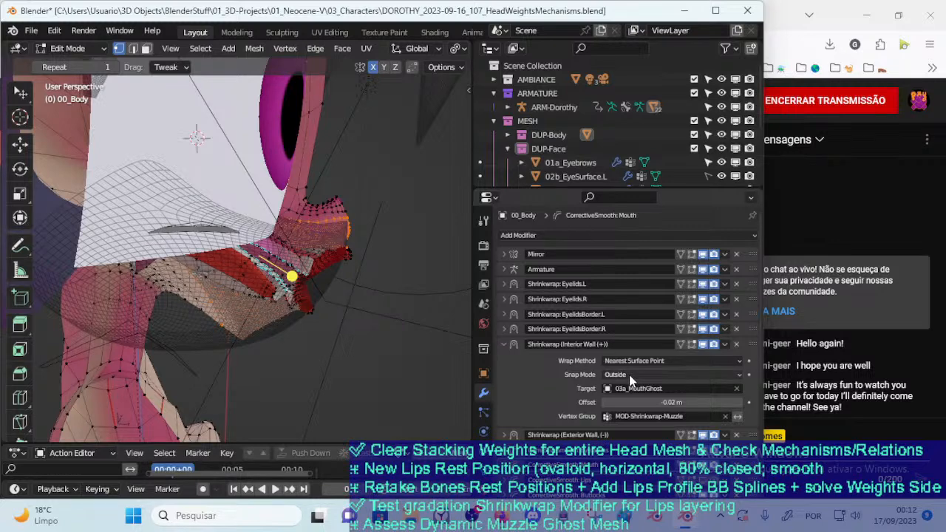
pyautogui.click(503, 344)
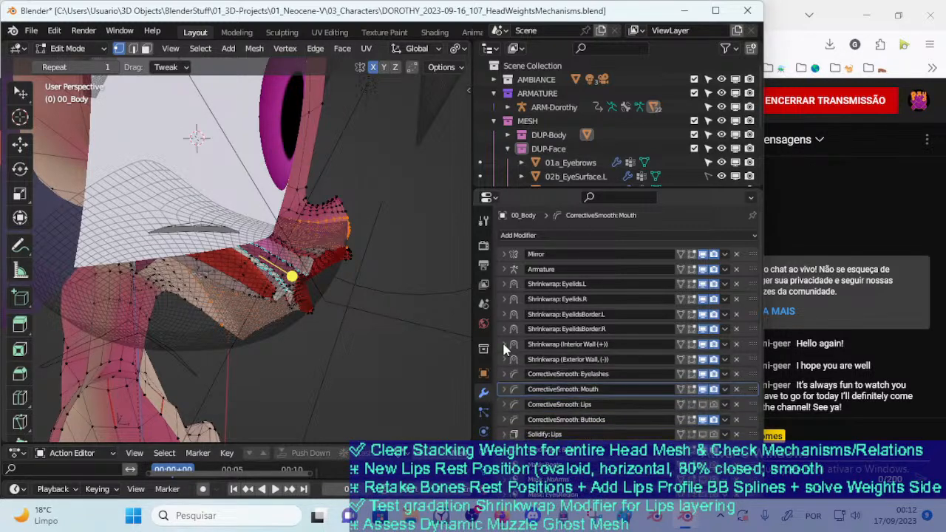
# Compare the snap mode, target and vertex group of the Exterior Wall Shrinkwrap modifier with those of the Interior Wall one
pyautogui.click(499, 359)
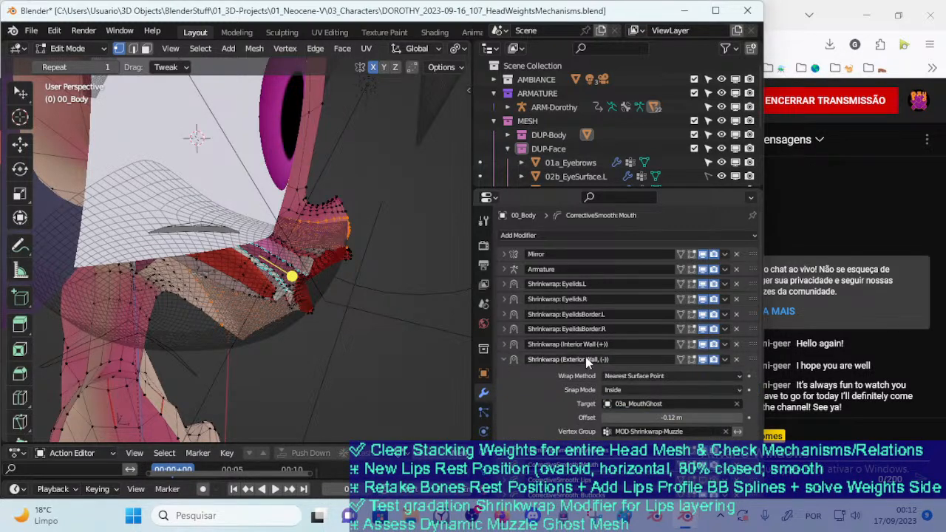
pyautogui.click(504, 345)
pyautogui.click(505, 345)
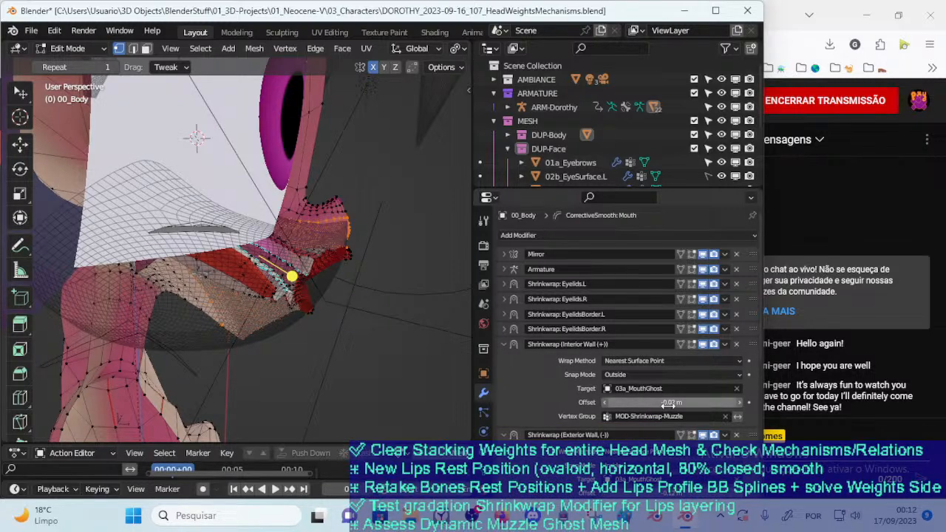
pyautogui.click(505, 344)
pyautogui.click(505, 345)
pyautogui.click(505, 344)
pyautogui.click(505, 344)
# Review the Exterior Wall Shrinkwrap modifier's offset and vertex group, and leave both wall modifiers collapsed
pyautogui.click(503, 344)
pyautogui.click(503, 360)
pyautogui.click(503, 359)
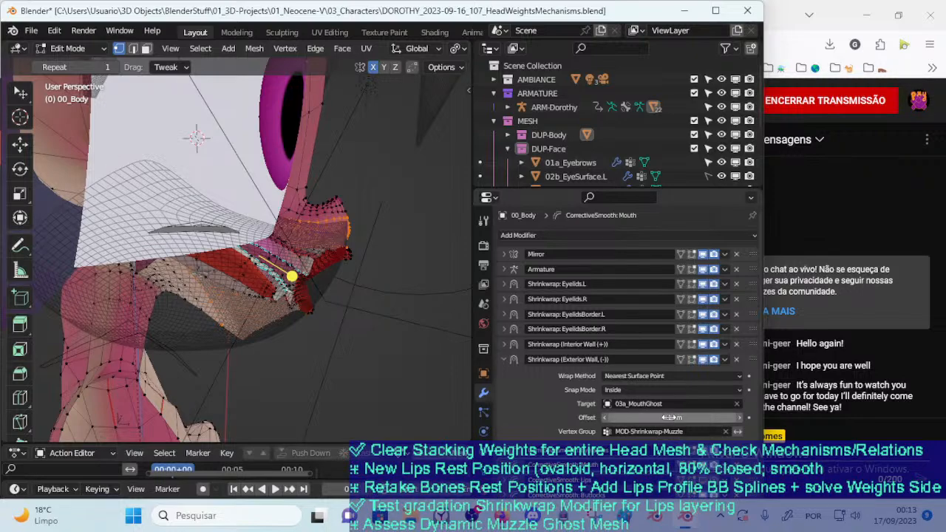
pyautogui.moveTo(382, 292); pyautogui.dragTo(316, 277, button='middle')
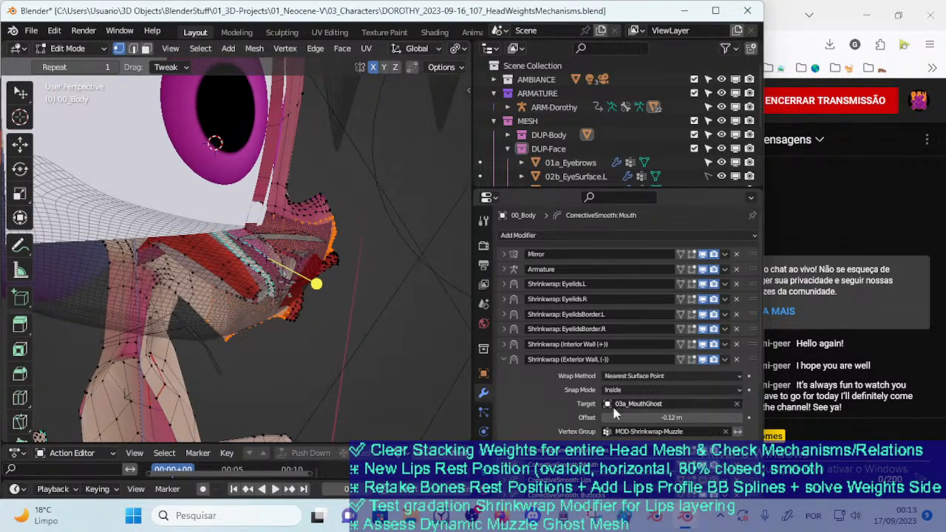
pyautogui.click(506, 345)
pyautogui.click(506, 345)
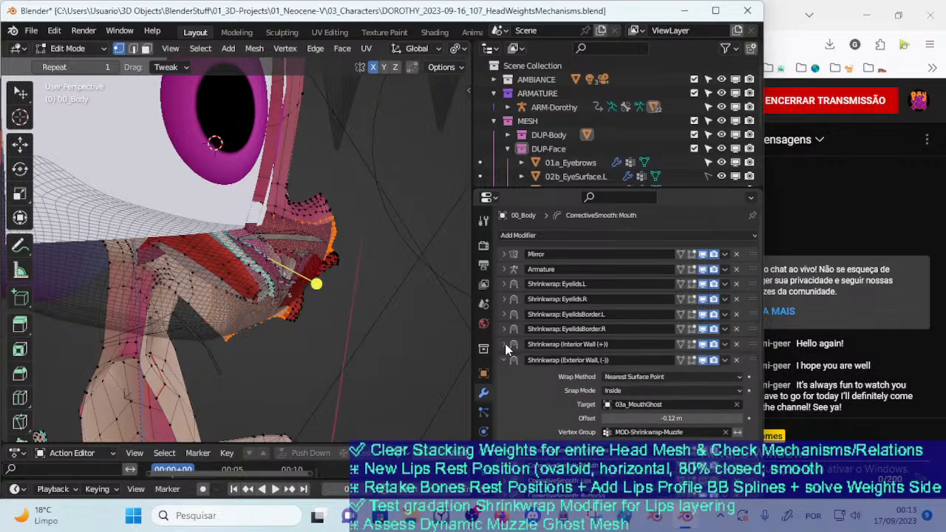
pyautogui.click(506, 360)
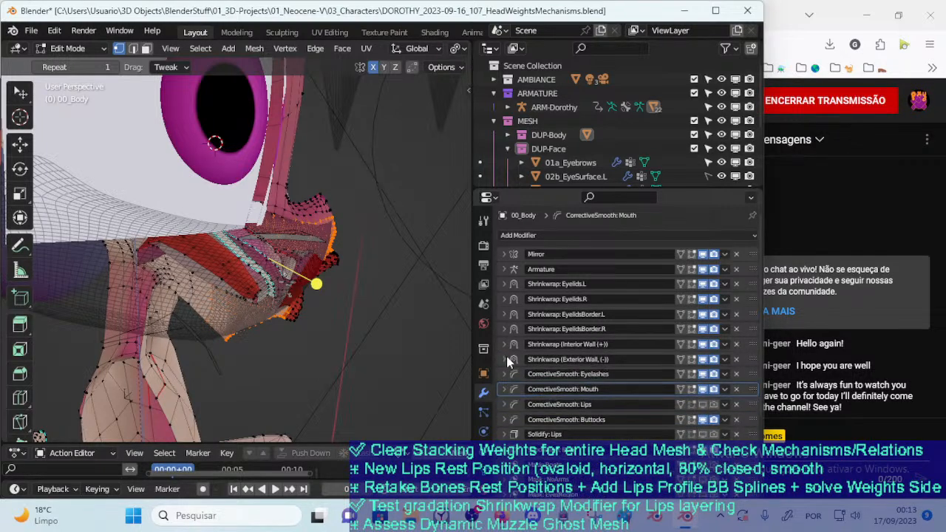
# Examine the selected muzzle half from below, the front and the side, comparing its outline with the dark ghost mesh
pyautogui.moveTo(380, 290); pyautogui.dragTo(375, 223, button='middle')
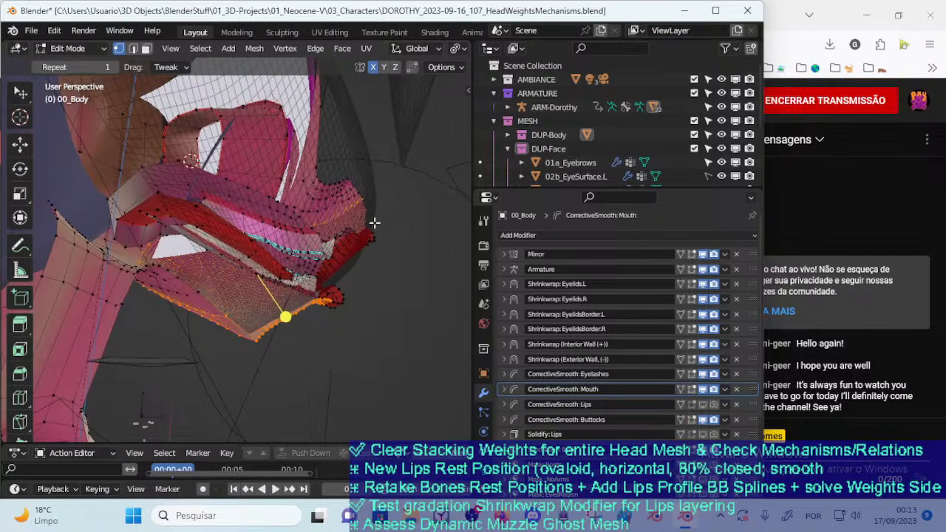
pyautogui.moveTo(312, 280); pyautogui.dragTo(323, 318, button='middle')
pyautogui.press('n')
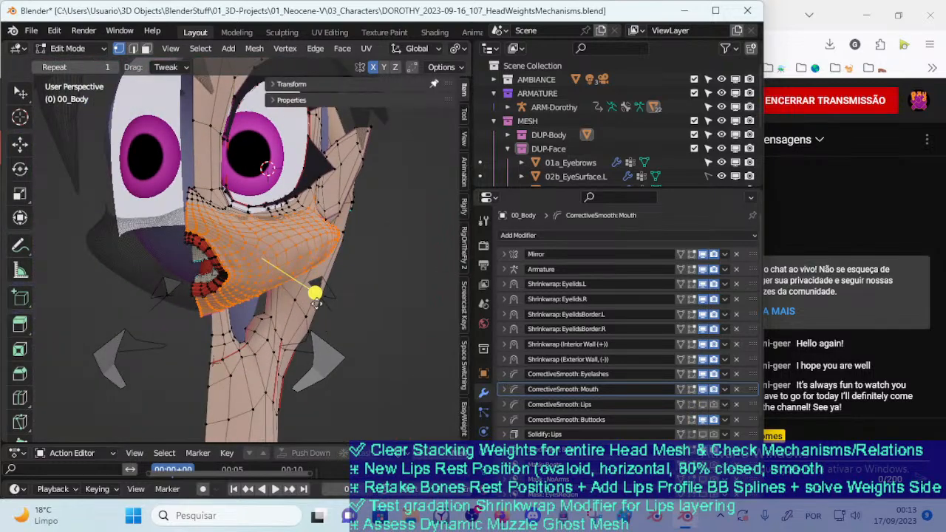
pyautogui.press('n')
pyautogui.moveTo(260, 258); pyautogui.dragTo(68, 261, button='middle')
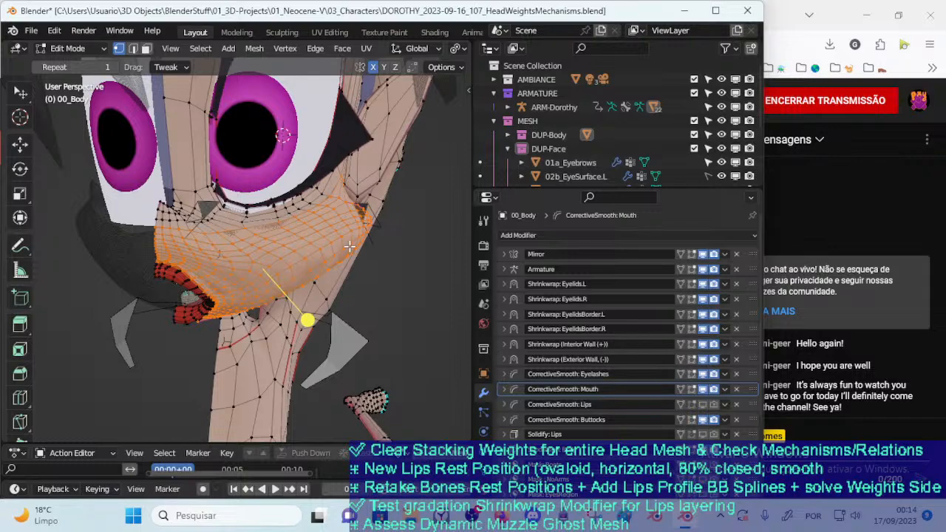
pyautogui.moveTo(299, 162); pyautogui.dragTo(136, 269, button='middle')
pyautogui.moveTo(78, 258); pyautogui.dragTo(149, 305, button='middle')
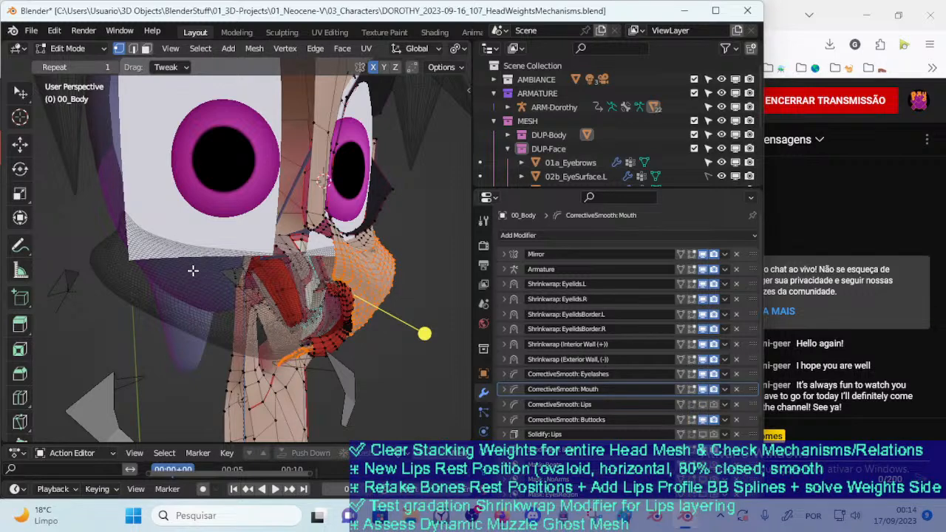
pyautogui.moveTo(239, 302); pyautogui.dragTo(251, 319, button='middle')
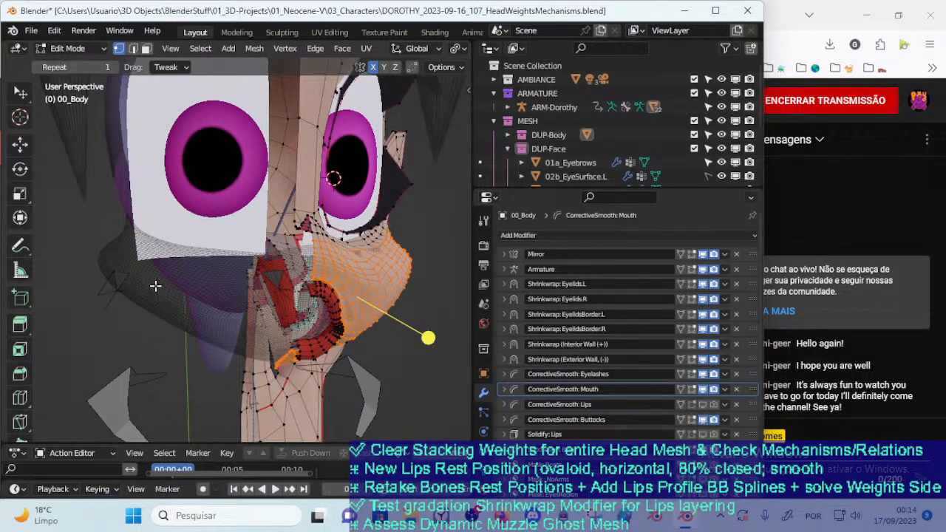
pyautogui.moveTo(180, 292); pyautogui.dragTo(327, 305, button='middle')
pyautogui.moveTo(170, 274); pyautogui.dragTo(163, 240, button='middle')
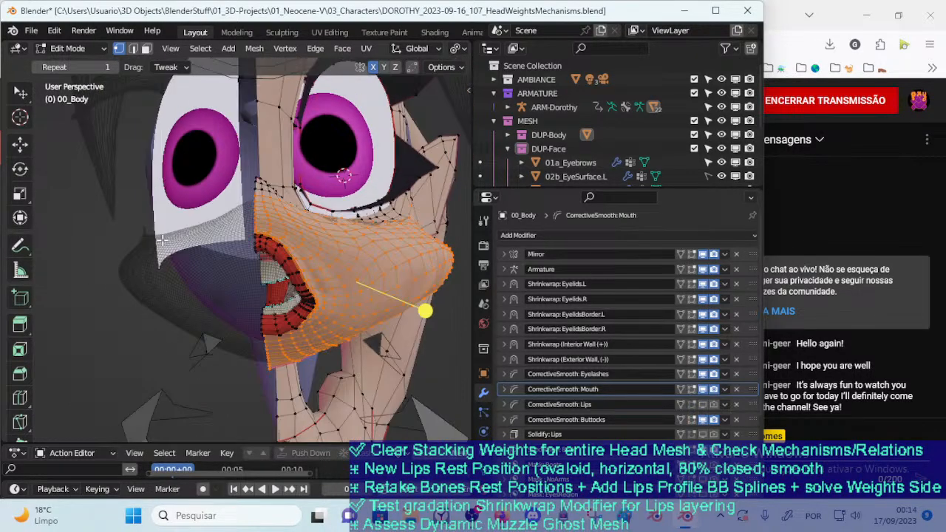
pyautogui.moveTo(185, 278); pyautogui.dragTo(130, 294, button='middle')
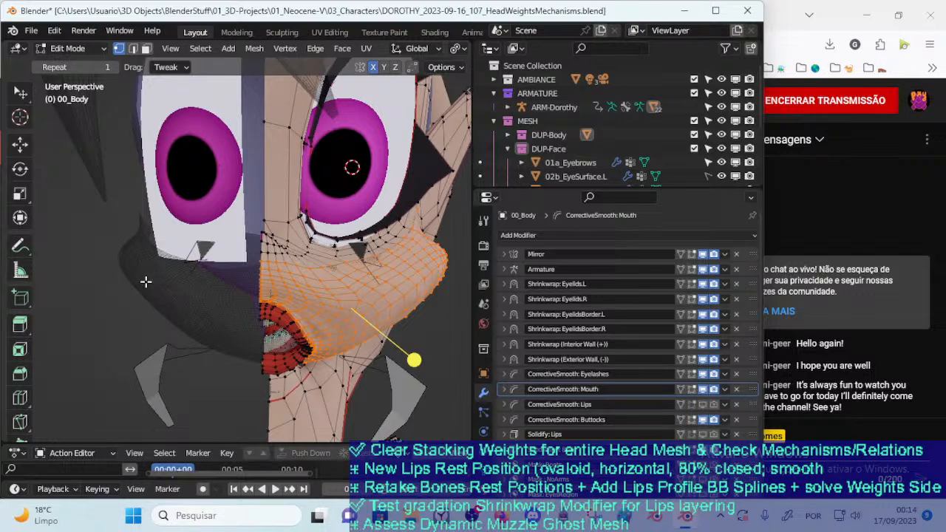
pyautogui.moveTo(175, 281); pyautogui.dragTo(199, 288, button='middle')
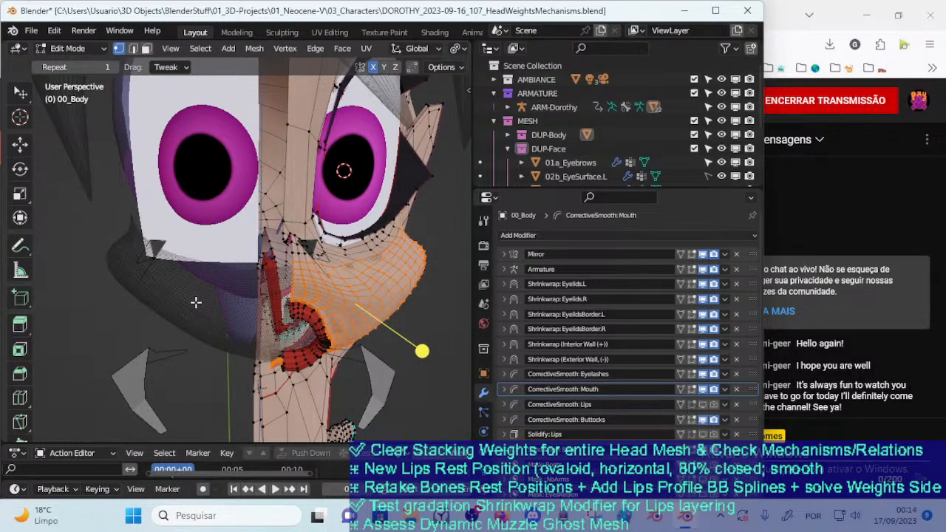
# Check how the lips and mouth opening meet the muzzle, switching 00_Body out of and back into Edit Mode
pyautogui.moveTo(194, 307); pyautogui.dragTo(169, 286, button='middle')
pyautogui.hotkey('ctrl', 'Tab')
pyautogui.press('Tab')
pyautogui.moveTo(174, 281); pyautogui.dragTo(255, 311, button='middle')
pyautogui.press('Tab')
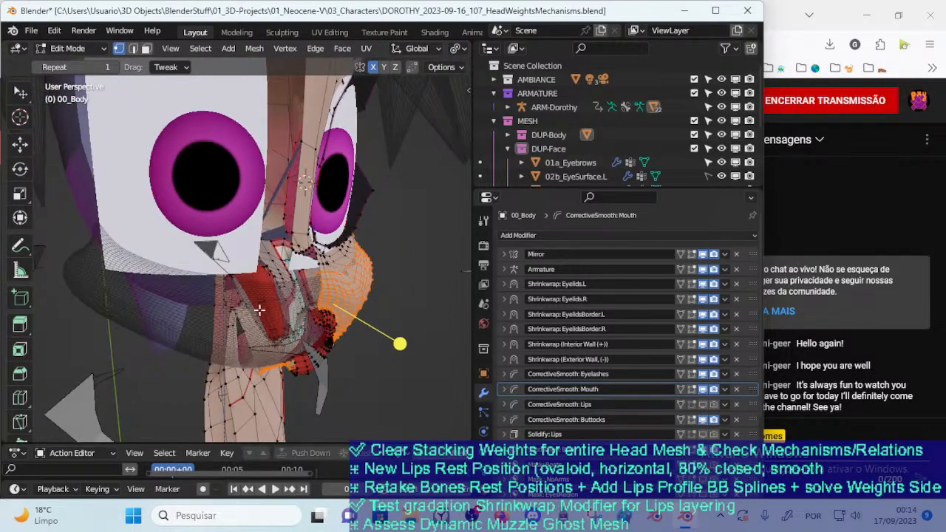
pyautogui.moveTo(322, 344); pyautogui.dragTo(251, 312, button='middle')
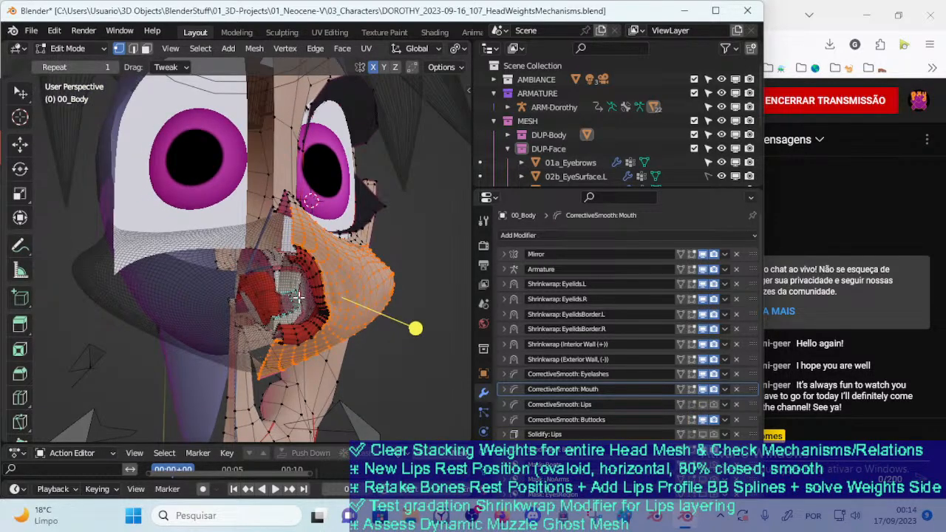
pyautogui.moveTo(177, 275); pyautogui.dragTo(246, 339, button='middle')
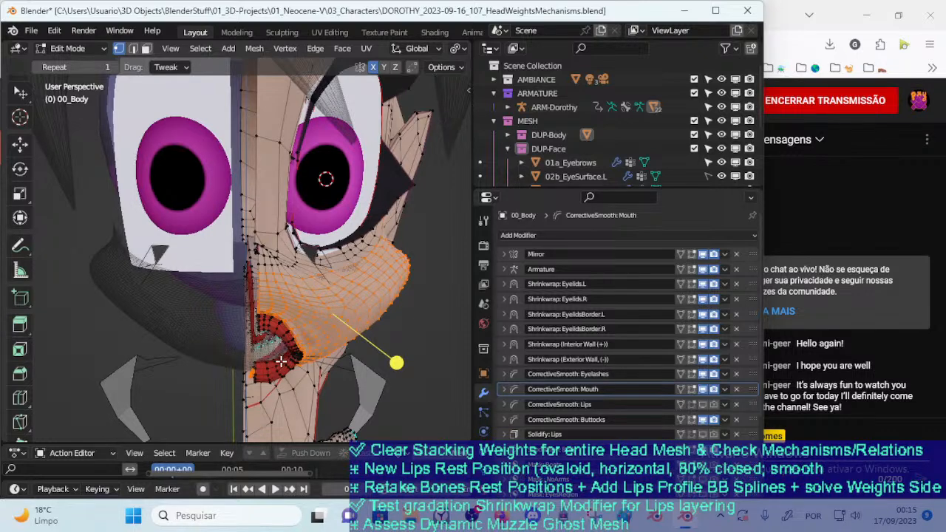
pyautogui.moveTo(263, 321); pyautogui.dragTo(376, 268, button='middle')
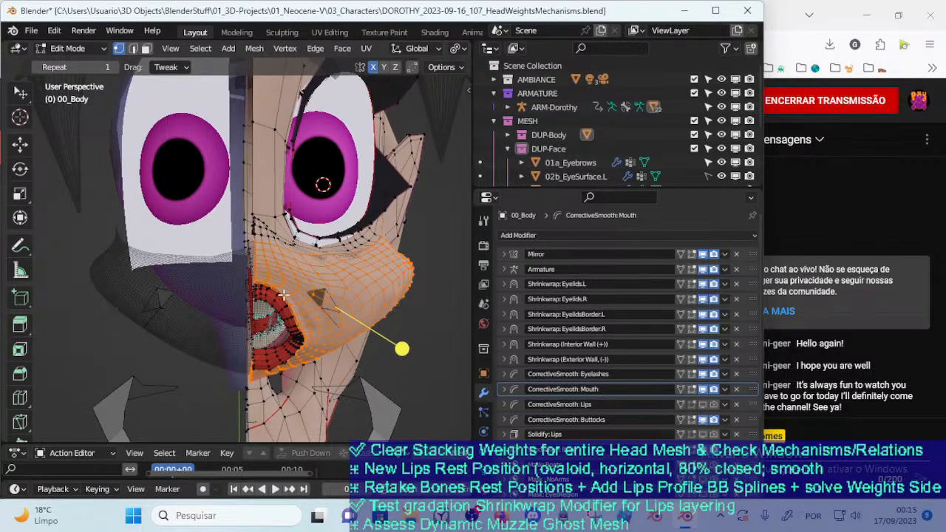
pyautogui.moveTo(285, 294); pyautogui.dragTo(295, 332, button='middle')
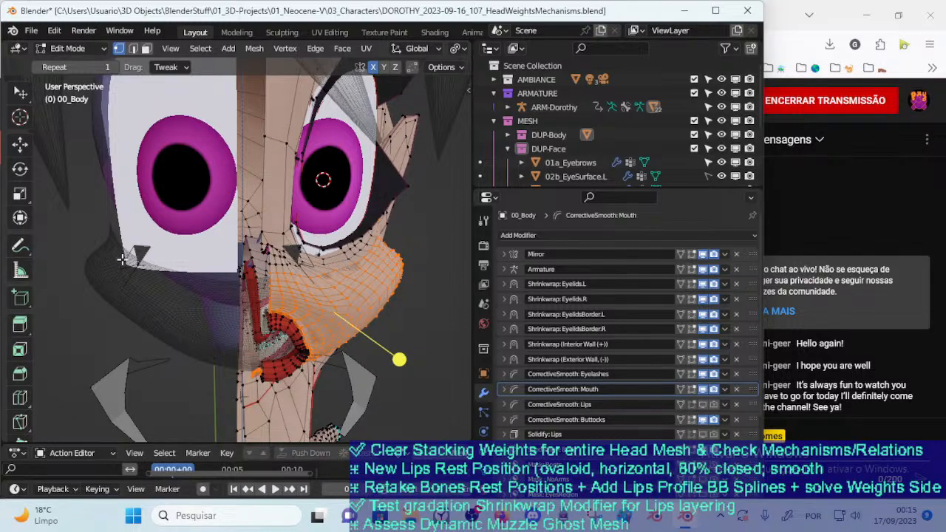
# Study the gap between the mouth interior, the red lips and the selected muzzle wall from oblique and front views
pyautogui.moveTo(164, 320); pyautogui.dragTo(315, 344, button='middle')
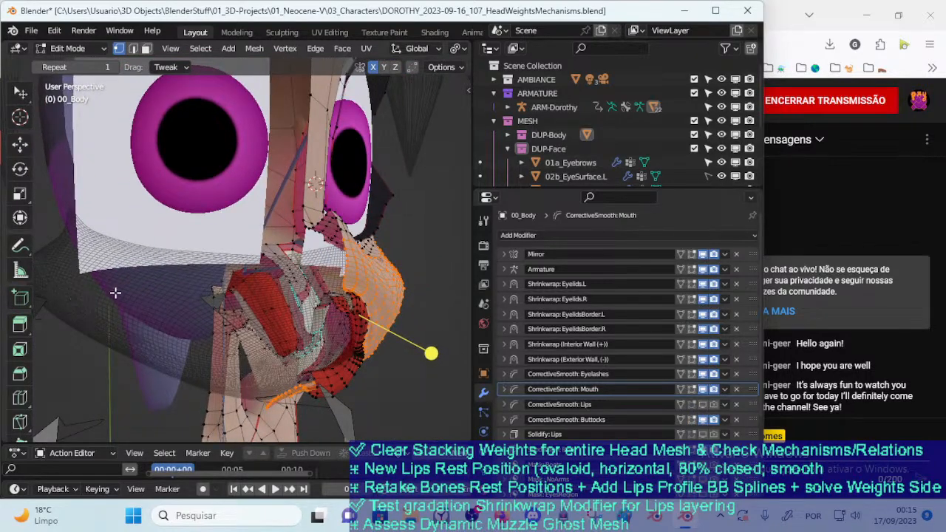
pyautogui.moveTo(245, 325); pyautogui.dragTo(232, 330, button='middle')
pyautogui.moveTo(389, 279); pyautogui.dragTo(359, 287, button='middle')
pyautogui.moveTo(296, 305); pyautogui.dragTo(307, 310, button='middle')
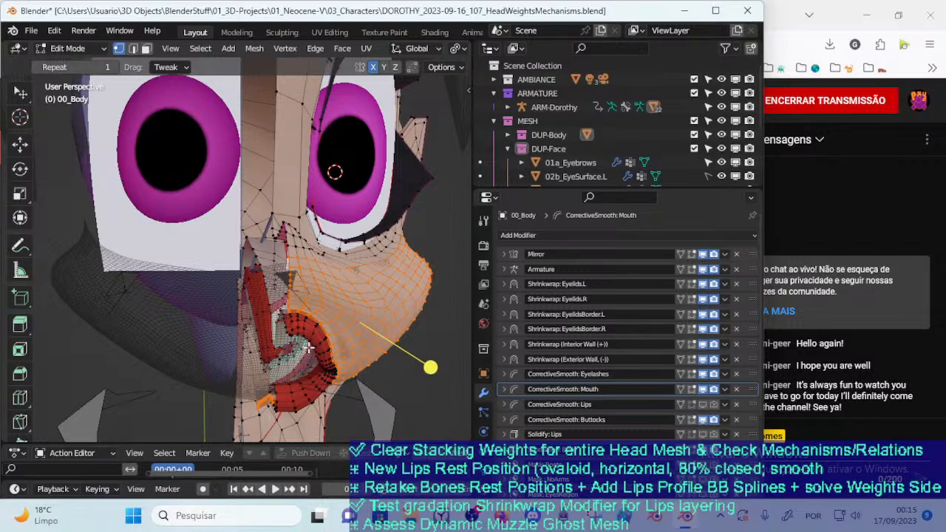
pyautogui.moveTo(309, 346); pyautogui.dragTo(328, 321, button='middle')
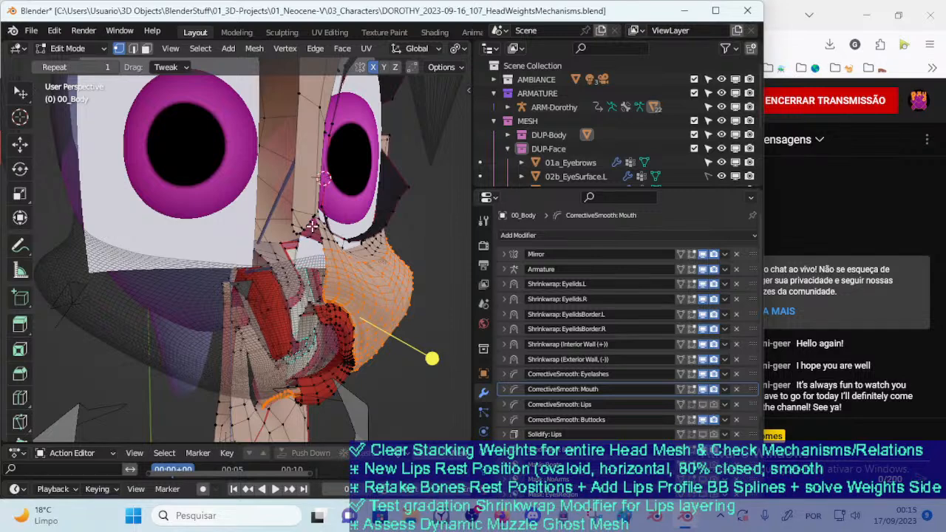
pyautogui.moveTo(357, 295); pyautogui.dragTo(277, 312, button='middle')
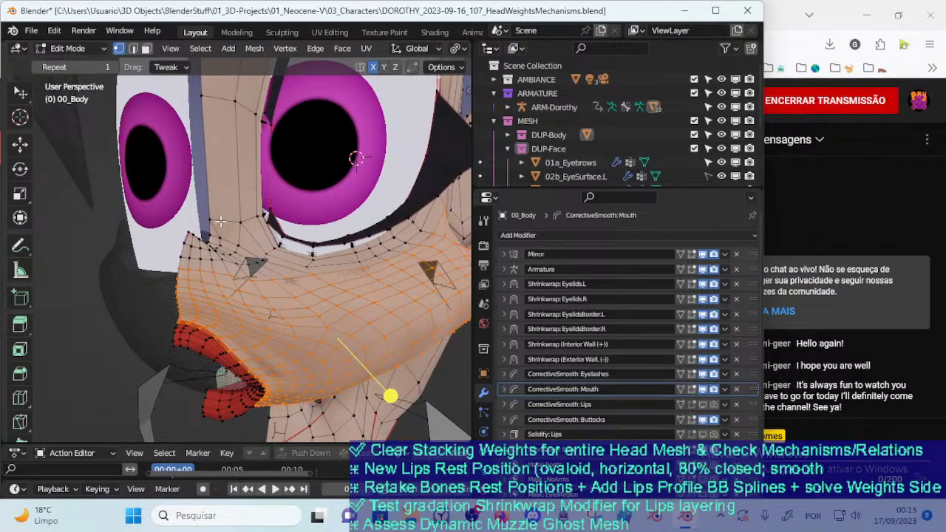
pyautogui.moveTo(212, 268); pyautogui.dragTo(264, 283, button='middle')
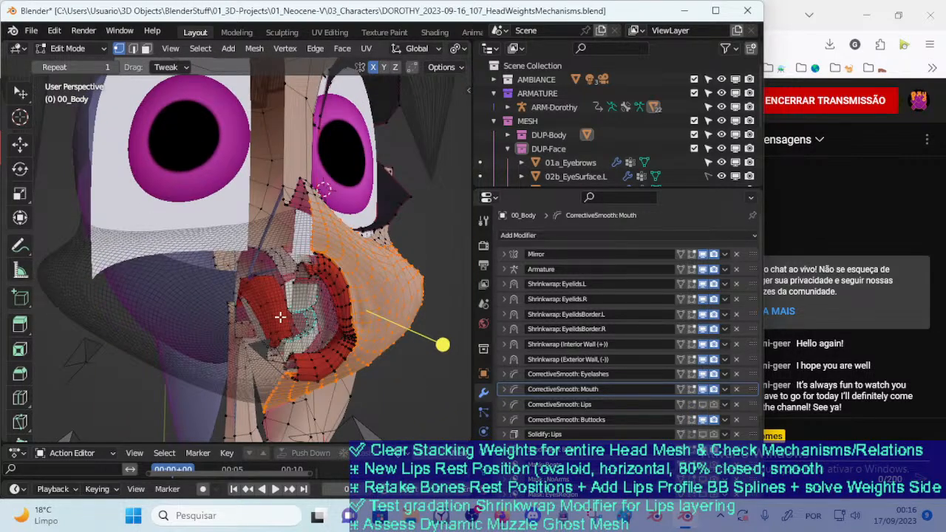
pyautogui.moveTo(274, 308); pyautogui.dragTo(290, 322, button='middle')
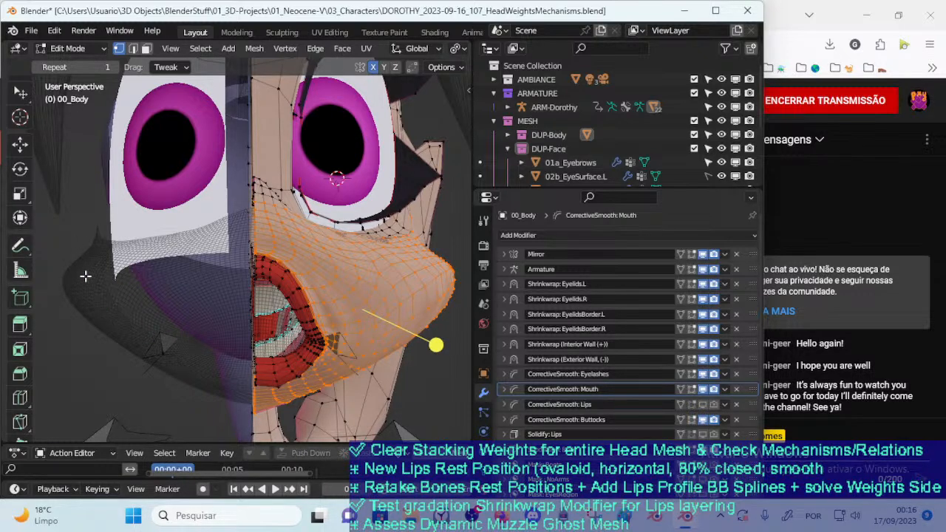
pyautogui.moveTo(252, 270); pyautogui.dragTo(340, 303, button='middle')
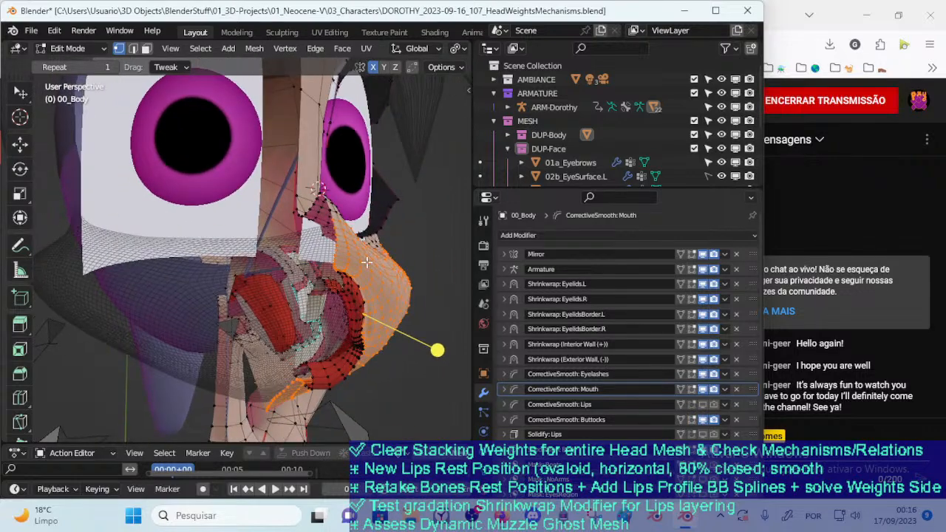
# Inspect the mouth interior, lips and muzzle wall from several angles, and return 00_Body to Object Mode
pyautogui.moveTo(354, 268); pyautogui.dragTo(387, 218, button='middle')
pyautogui.moveTo(351, 258); pyautogui.dragTo(331, 264, button='middle')
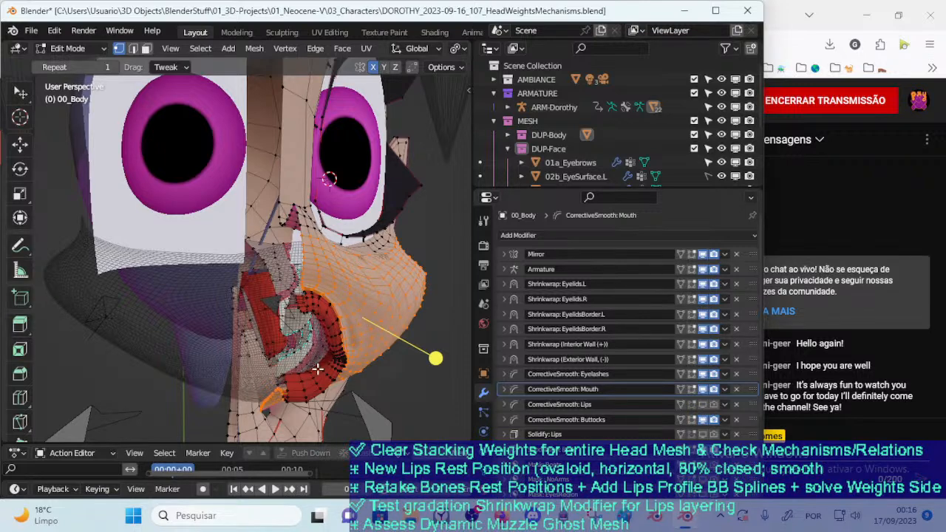
pyautogui.moveTo(332, 311); pyautogui.dragTo(318, 352, button='middle')
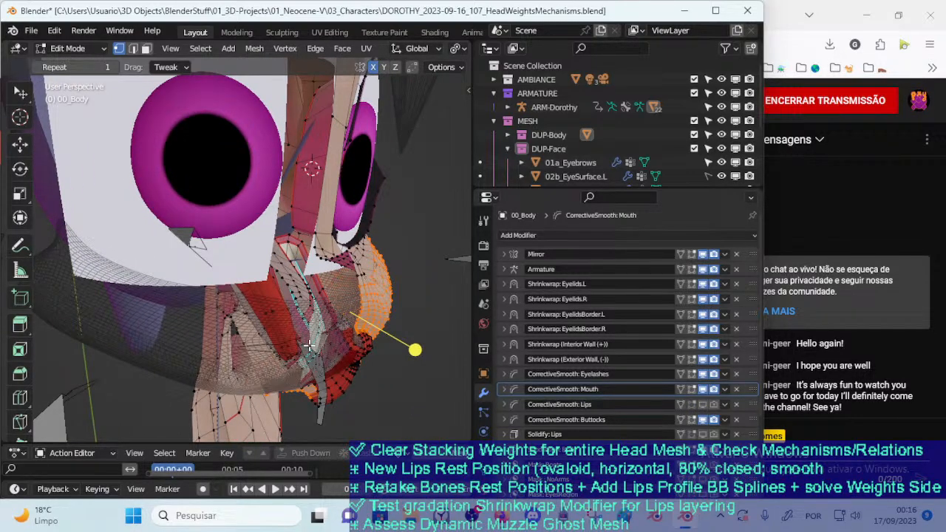
pyautogui.moveTo(315, 328); pyautogui.dragTo(350, 266, button='middle')
pyautogui.hotkey('ctrl', 'Tab')
pyautogui.press('Escape')
pyautogui.hotkey('ctrl', 'Tab')
pyautogui.press('4')
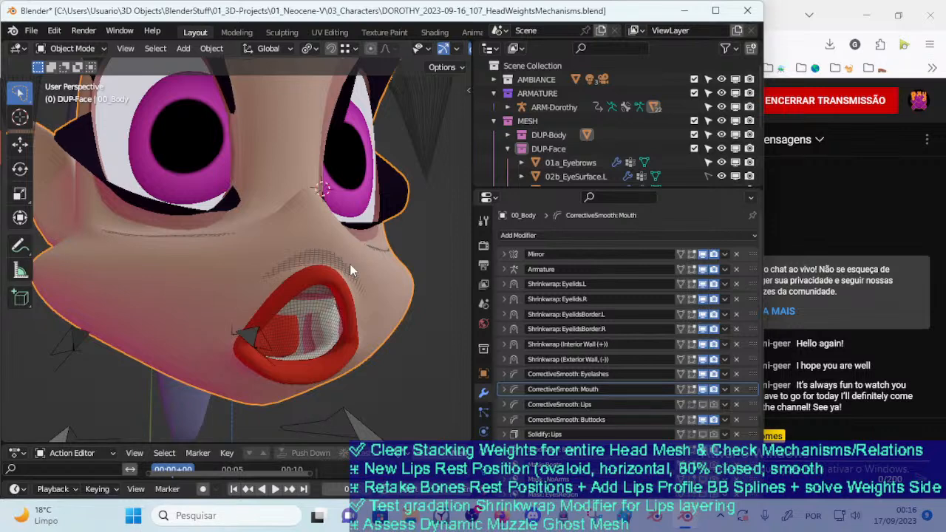
# Save the file, and save a new version as DOROTHY_2023-09-17_108_BooleanTest.blend
pyautogui.click(31, 31)
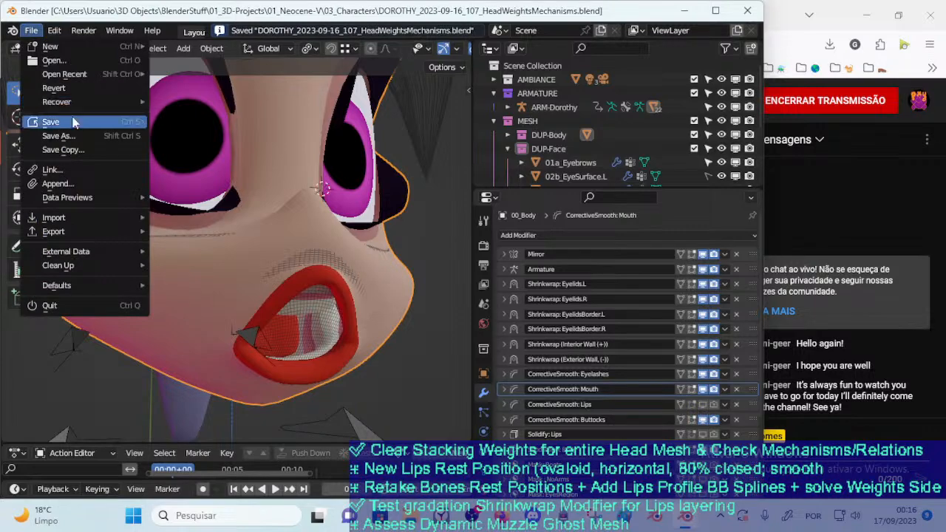
pyautogui.click(65, 135)
pyautogui.hotkey('ctrl', 'shift', 's')
pyautogui.click(285, 418)
pyautogui.click(285, 418)
pyautogui.press('Delete')
pyautogui.write('8')
pyautogui.hotkey('shift', 'End')
pyautogui.hotkey('ctrl', 'shift', 'Left')
pyautogui.write('BooleanTest')
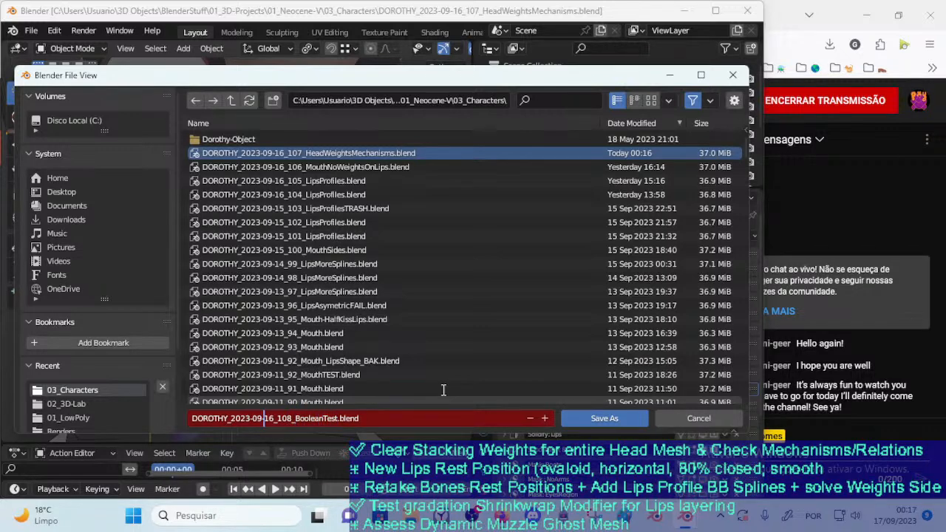
pyautogui.press('Delete')
pyautogui.write('7')
pyautogui.press('Return')
# Put 00_Body into Edit Mode with face selection and deselect the whole mesh
pyautogui.moveTo(347, 194); pyautogui.dragTo(229, 303, button='middle')
pyautogui.click(258, 295)
pyautogui.click(216, 310)
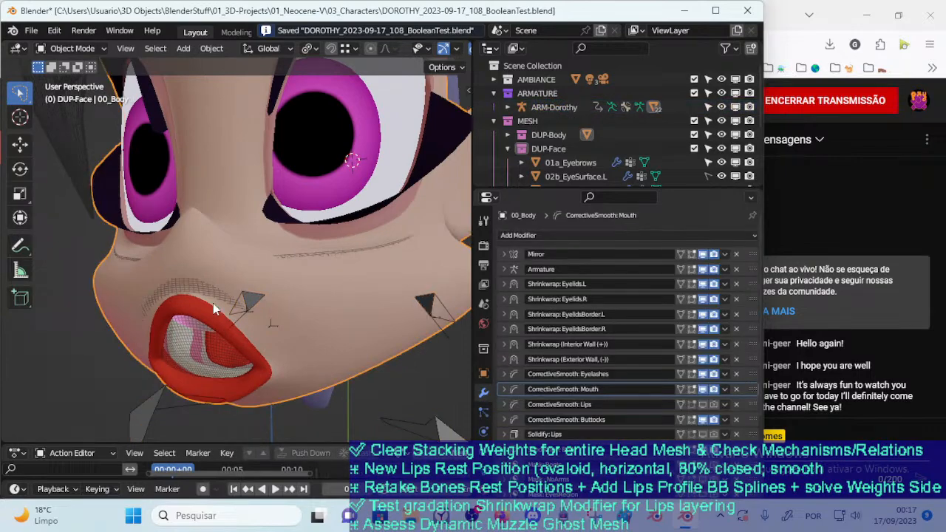
pyautogui.moveTo(250, 333); pyautogui.dragTo(289, 295, button='middle')
pyautogui.press('Tab')
pyautogui.scroll(4, 289, 295)
pyautogui.scroll(-2, 290, 295)
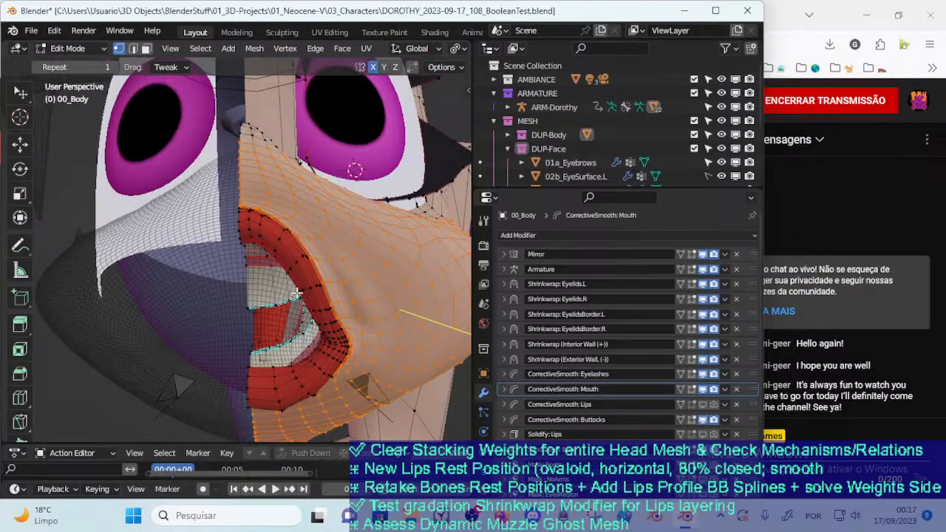
pyautogui.moveTo(307, 284); pyautogui.dragTo(215, 272, button='middle')
pyautogui.press('3')
pyautogui.scroll(2, 159, 307)
pyautogui.hotkey('alt', 'a')
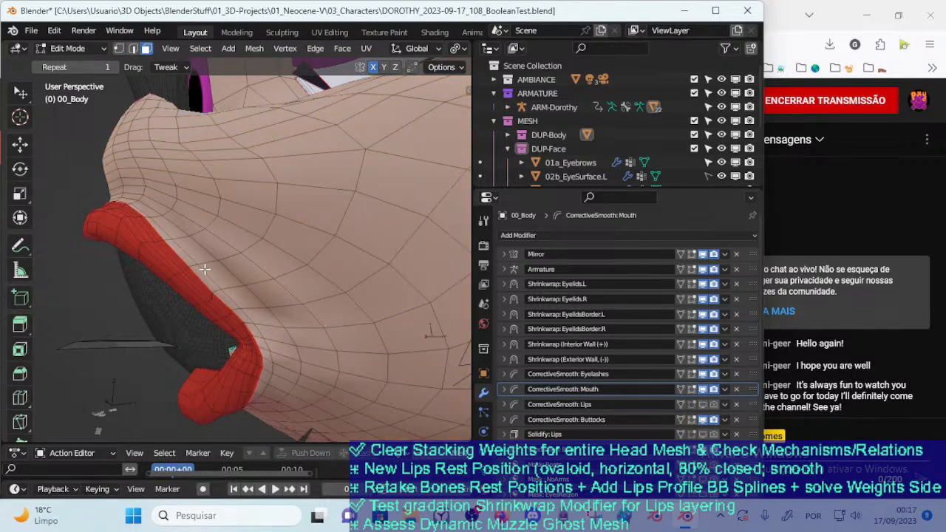
# Try selecting the face loop that borders the outer edge of the red lips
pyautogui.scroll(-2, 207, 269)
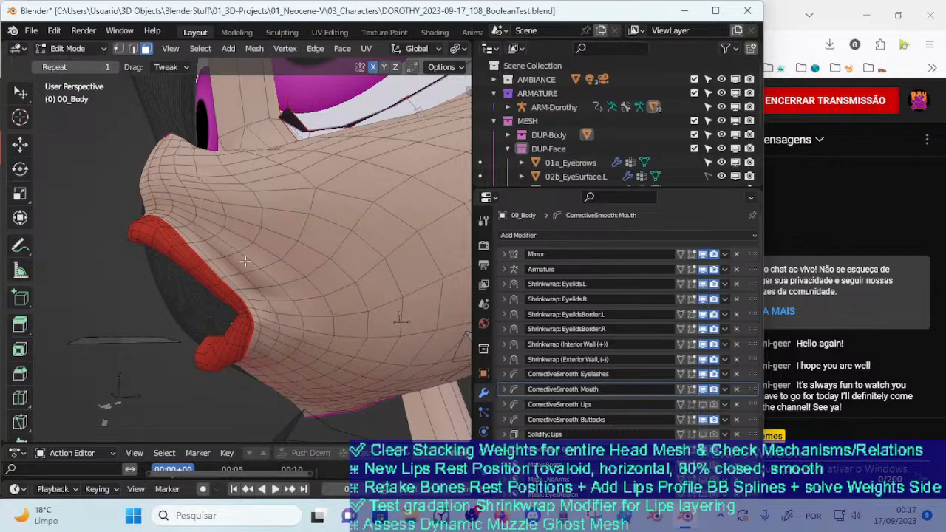
pyautogui.keyDown('alt'); pyautogui.click(205, 260); pyautogui.keyUp('alt')
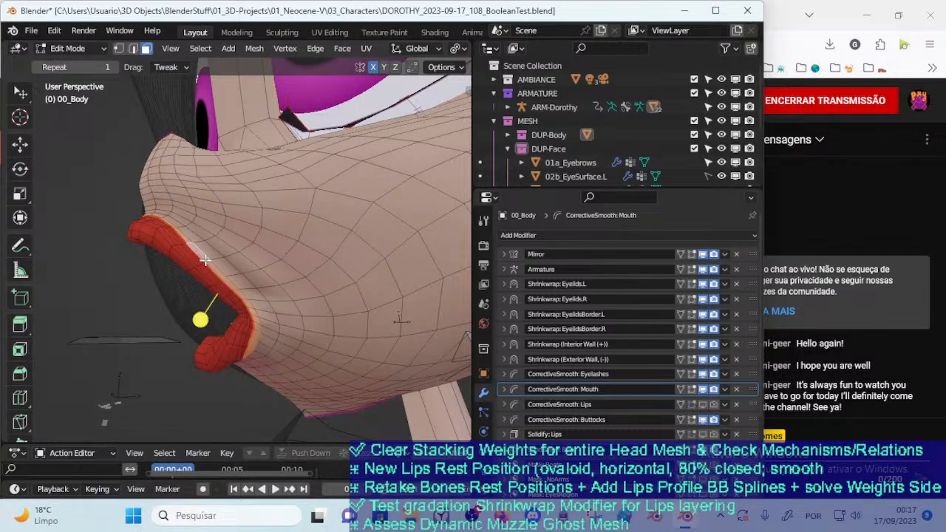
pyautogui.scroll(2, 208, 267)
pyautogui.hotkey('alt', 'a')
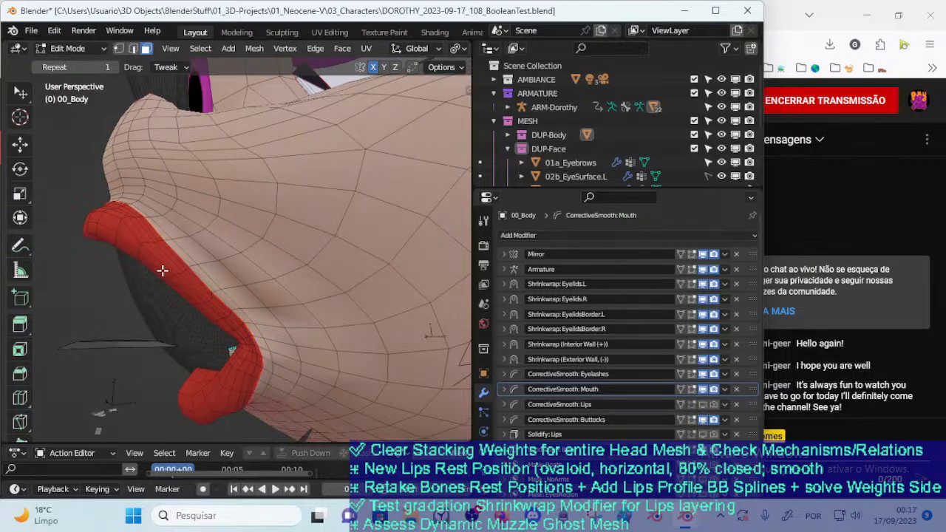
# Try selecting the face loops that cross the inner lip wall, seen from inside the mouth
pyautogui.moveTo(154, 272); pyautogui.dragTo(314, 233, button='middle')
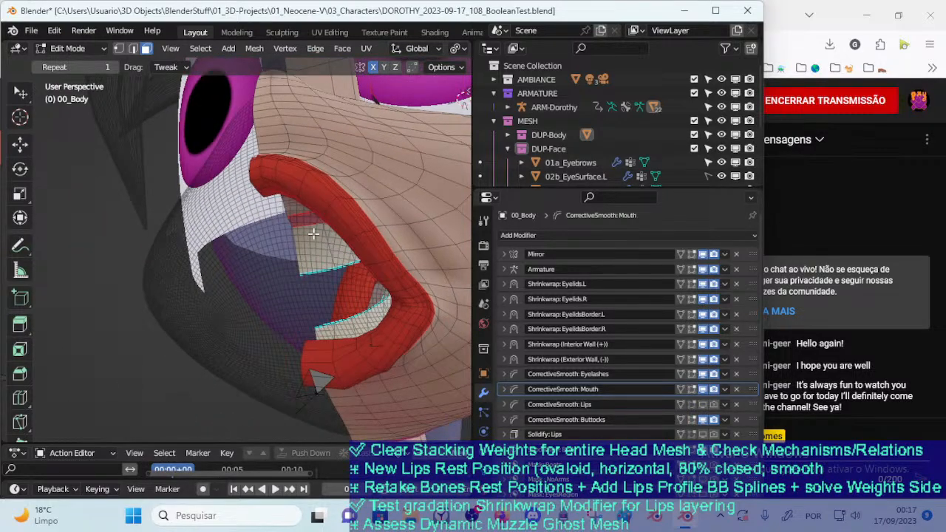
pyautogui.scroll(5, 326, 236)
pyautogui.scroll(1, 329, 301)
pyautogui.scroll(2, 333, 329)
pyautogui.scroll(5, 264, 311)
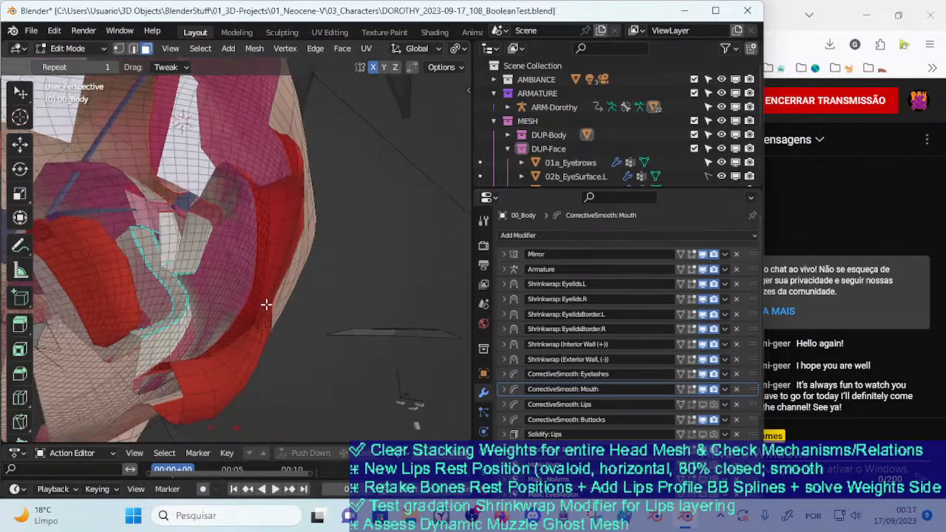
pyautogui.moveTo(259, 313); pyautogui.dragTo(323, 292, button='middle')
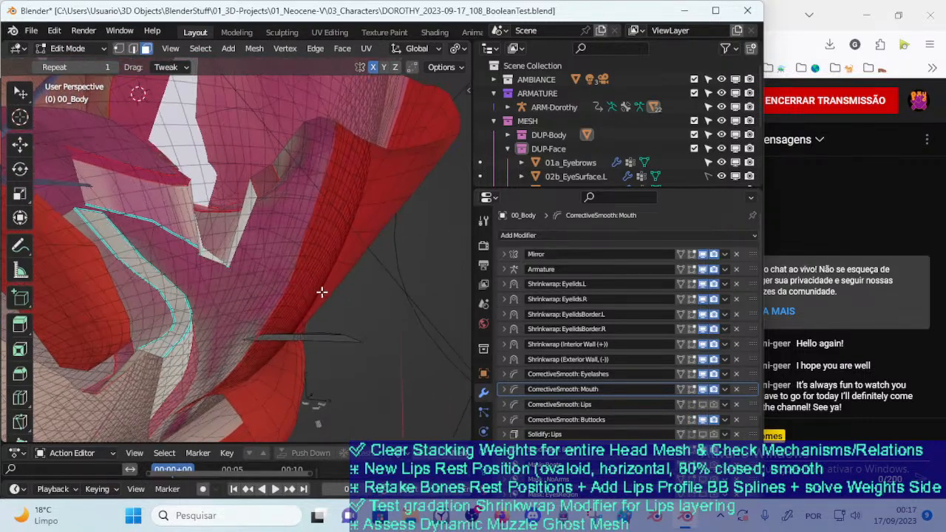
pyautogui.click(308, 259)
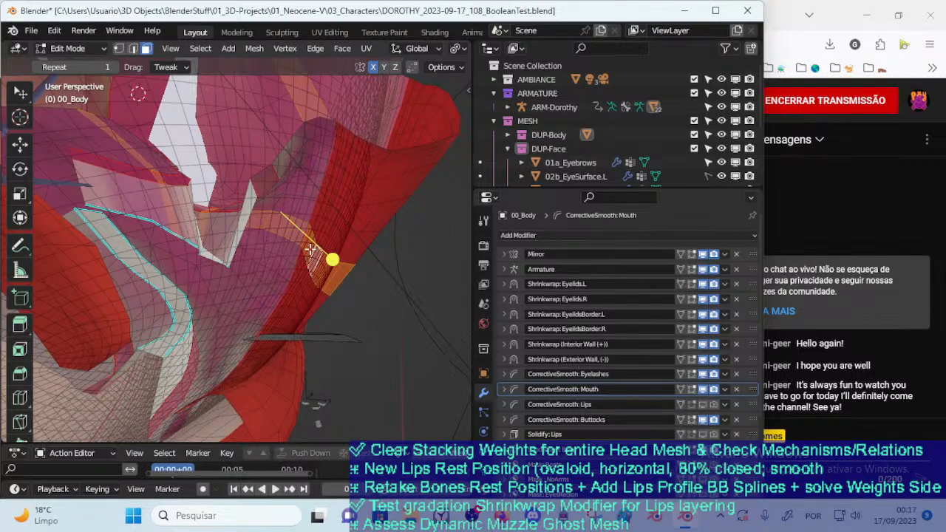
pyautogui.hotkey('ctrl', 'z')
pyautogui.keyDown('alt'); pyautogui.click(319, 215); pyautogui.keyUp('alt')
pyautogui.hotkey('ctrl', 'z')
pyautogui.keyDown('alt'); pyautogui.click(330, 184); pyautogui.keyUp('alt')
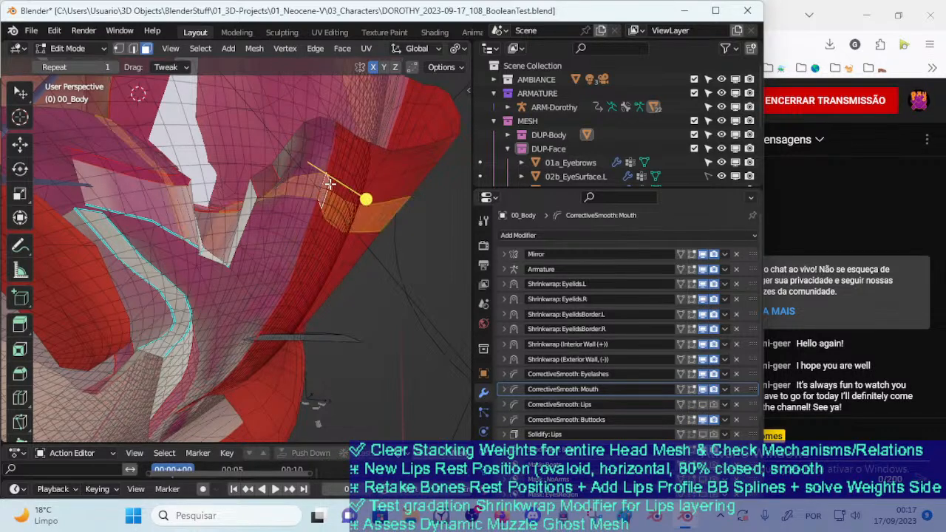
pyautogui.hotkey('ctrl', 'z')
# Try selecting the lengthwise face loop where the inner lip wall meets the mouth interior
pyautogui.keyDown('alt'); pyautogui.click(346, 144); pyautogui.keyUp('alt')
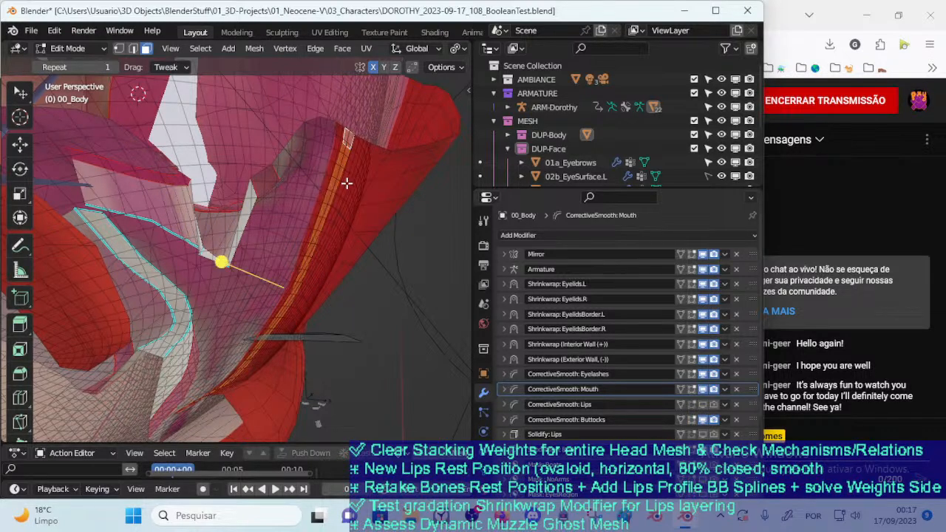
pyautogui.hotkey('ctrl', 'z')
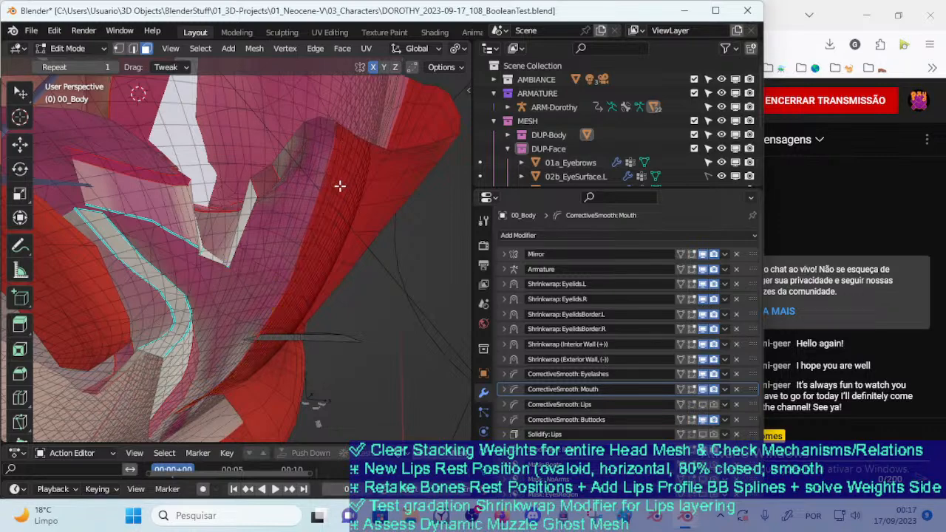
pyautogui.keyDown('alt'); pyautogui.click(332, 160); pyautogui.keyUp('alt')
pyautogui.hotkey('ctrl', 'z')
pyautogui.moveTo(332, 188); pyautogui.dragTo(327, 276, button='middle')
# Make !Hide-3Ab-MouthInteriorRegion the active vertex group of 00_Body
pyautogui.click(484, 471)
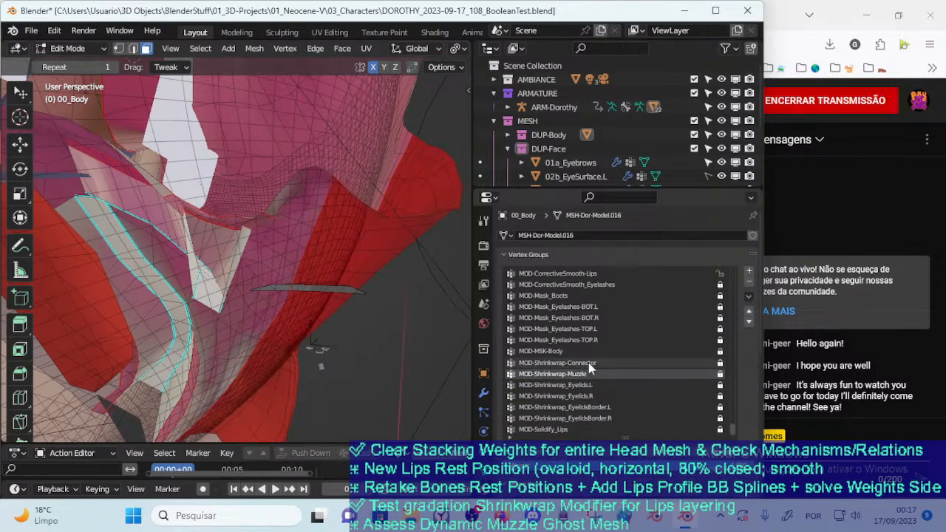
pyautogui.press('a')
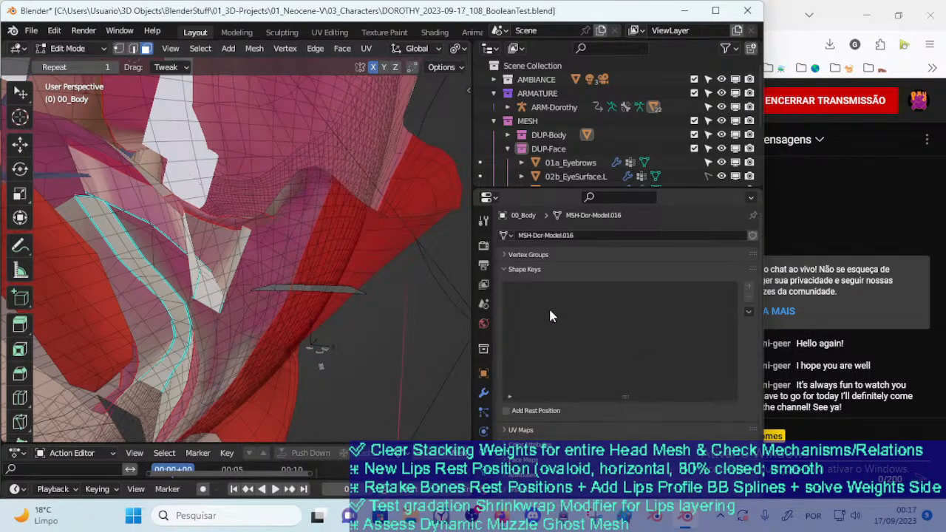
pyautogui.click(528, 254)
pyautogui.scroll(3, 603, 367)
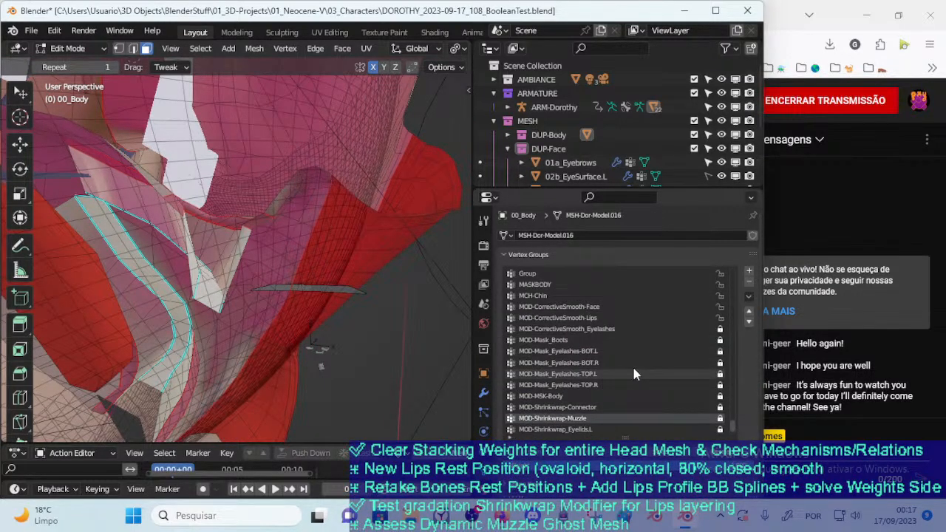
pyautogui.moveTo(733, 426); pyautogui.dragTo(726, 266)
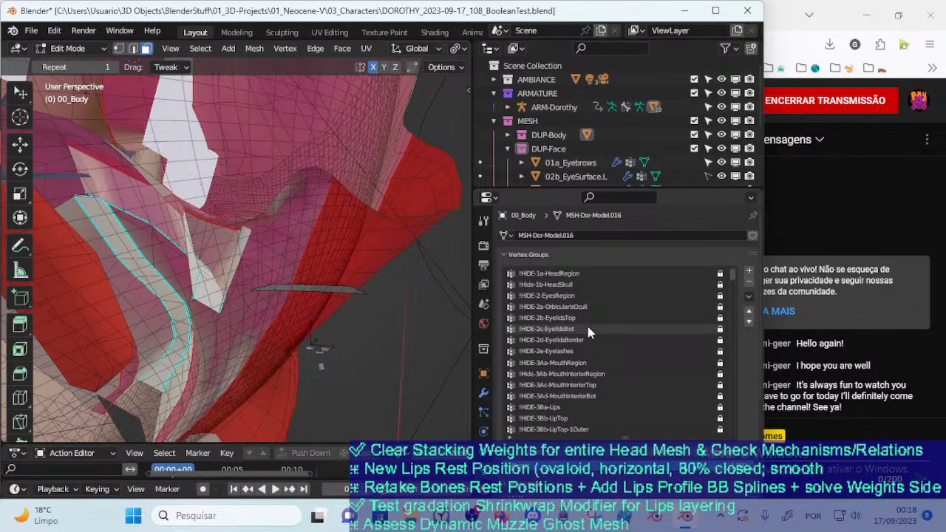
pyautogui.click(587, 374)
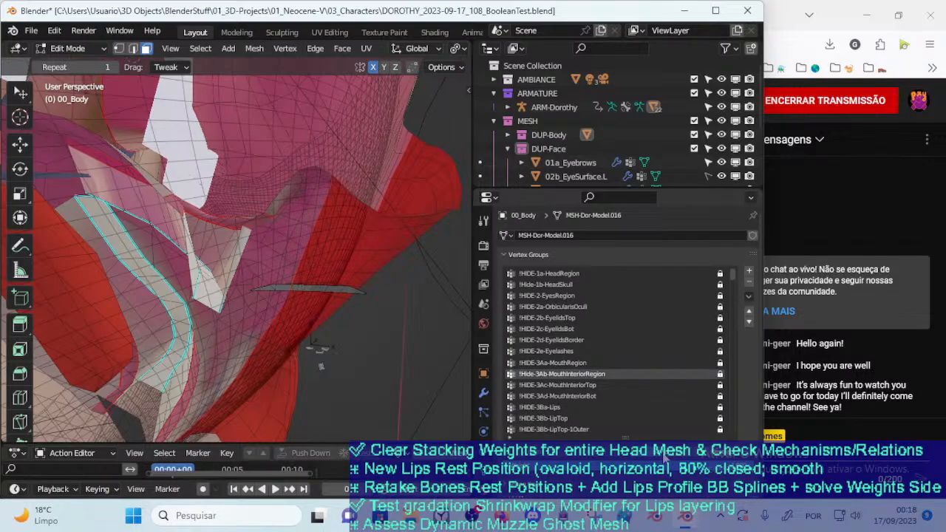
# Select the mouth interior faces through the active vertex group, hiding and revealing them to check their extent
pyautogui.click(664, 459)
pyautogui.scroll(-1, 326, 325)
pyautogui.press('h')
pyautogui.moveTo(324, 325)
pyautogui.mouseDown(button='middle')
pyautogui.moveTo(308, 310)
pyautogui.moveTo(312, 328)
pyautogui.mouseUp(button='middle')
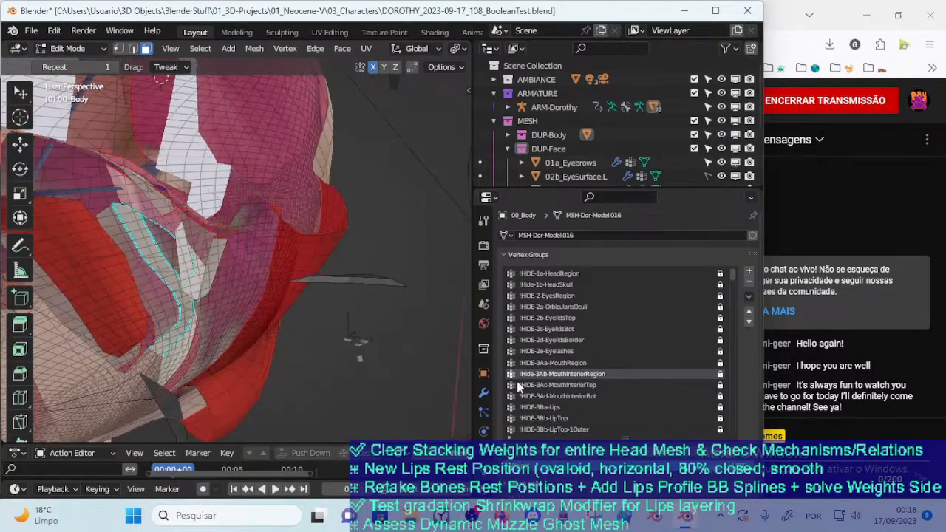
pyautogui.click(668, 456)
pyautogui.scroll(2, 276, 303)
pyautogui.moveTo(281, 300); pyautogui.dragTo(302, 297, button='middle')
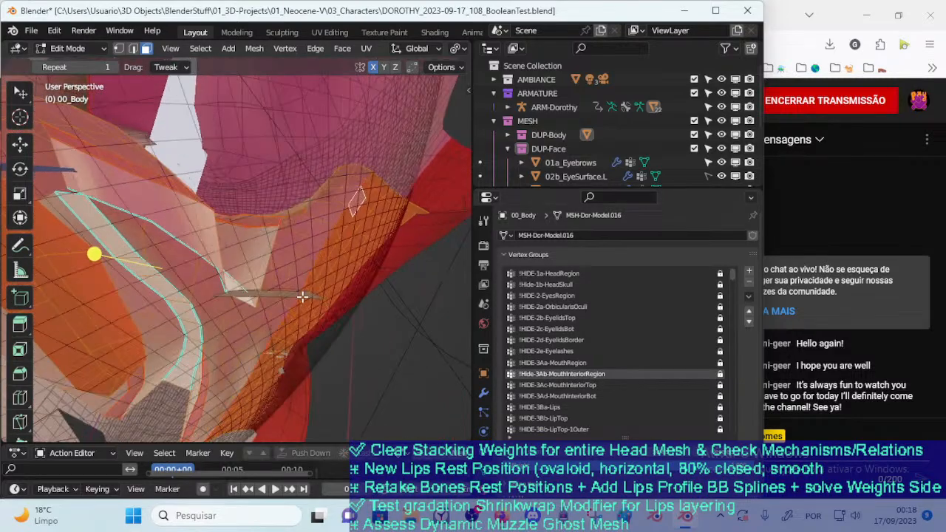
pyautogui.press('h')
pyautogui.moveTo(440, 376); pyautogui.dragTo(409, 378, button='middle')
pyautogui.hotkey('alt', 'h')
pyautogui.moveTo(377, 329)
pyautogui.mouseDown(button='middle')
pyautogui.moveTo(356, 330)
pyautogui.moveTo(366, 325)
pyautogui.mouseUp(button='middle')
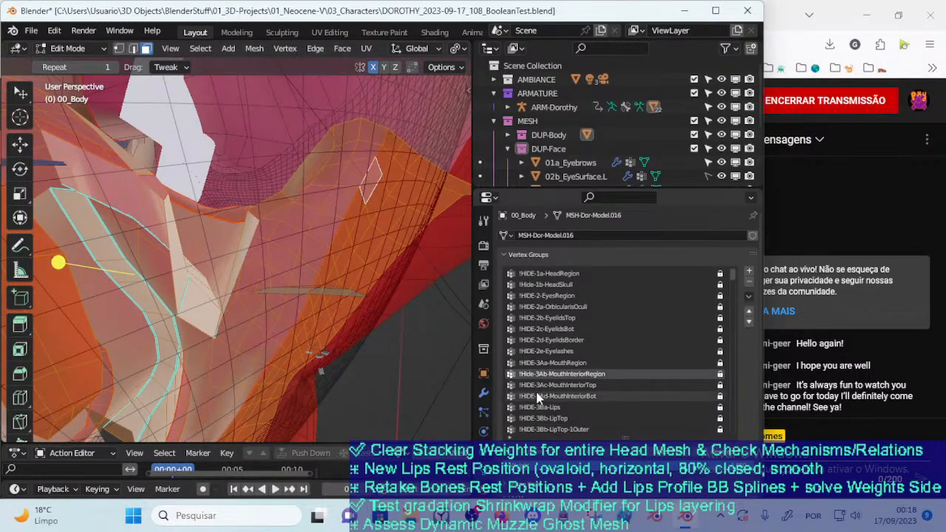
# Hide the selected mouth interior faces and set the viewport shading to Solid
pyautogui.moveTo(363, 243); pyautogui.dragTo(412, 54, button='middle')
pyautogui.press('h')
pyautogui.scroll(-5, 429, 48)
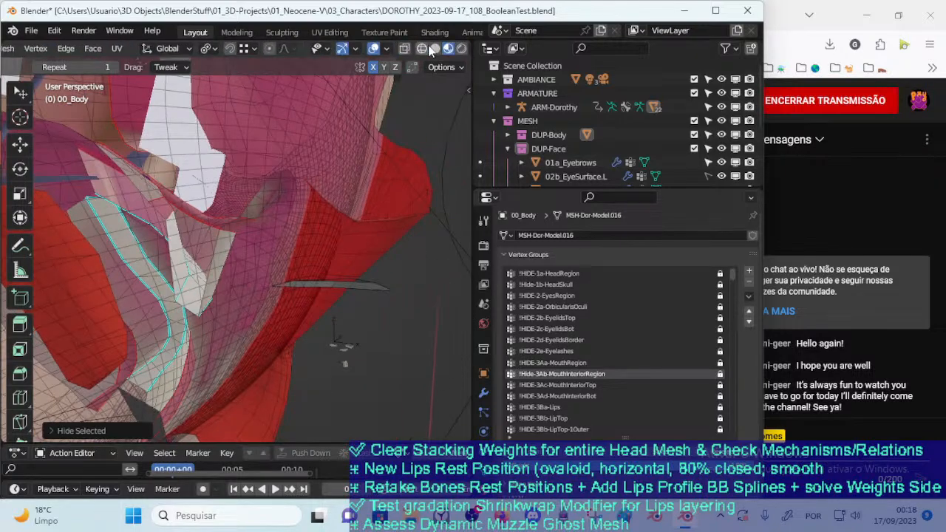
pyautogui.click(422, 49)
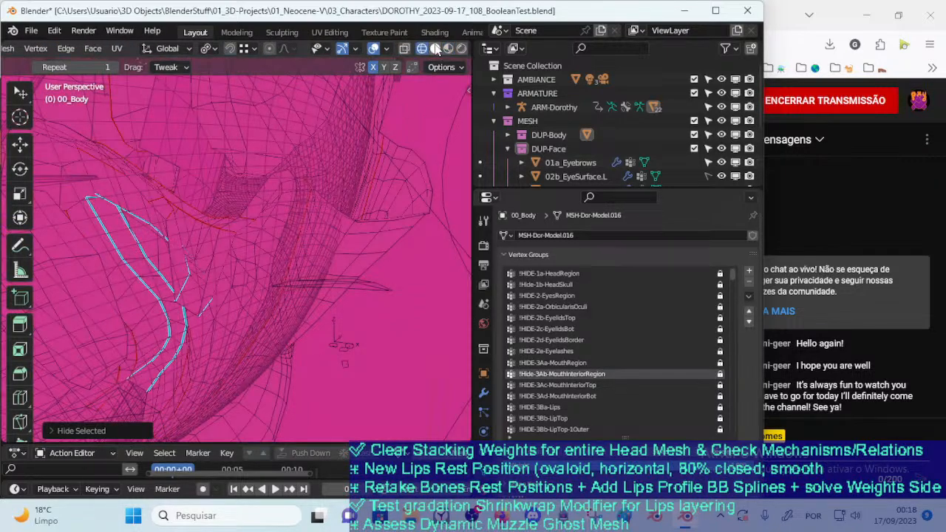
pyautogui.click(435, 48)
pyautogui.moveTo(342, 181); pyautogui.dragTo(348, 179, button='middle')
# Select the linked faces of the brown lip wall, hide them, and reveal all hidden geometry
pyautogui.scroll(1, 369, 275)
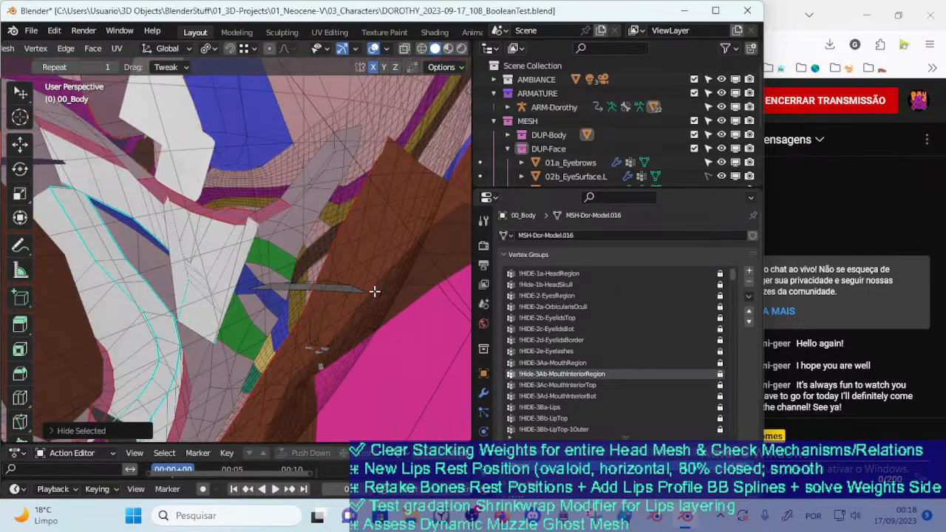
pyautogui.scroll(1, 362, 285)
pyautogui.press('l')
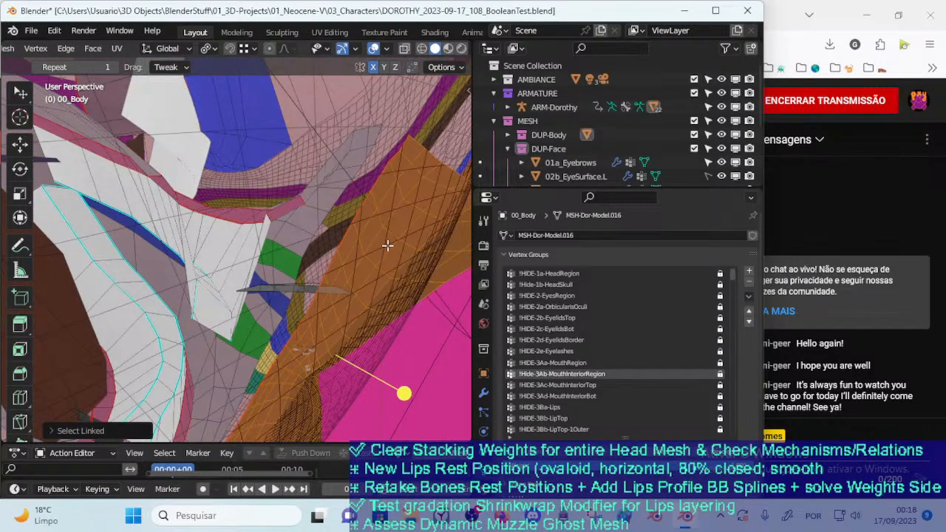
pyautogui.scroll(-1, 382, 251)
pyautogui.scroll(-1, 325, 265)
pyautogui.scroll(1, 307, 270)
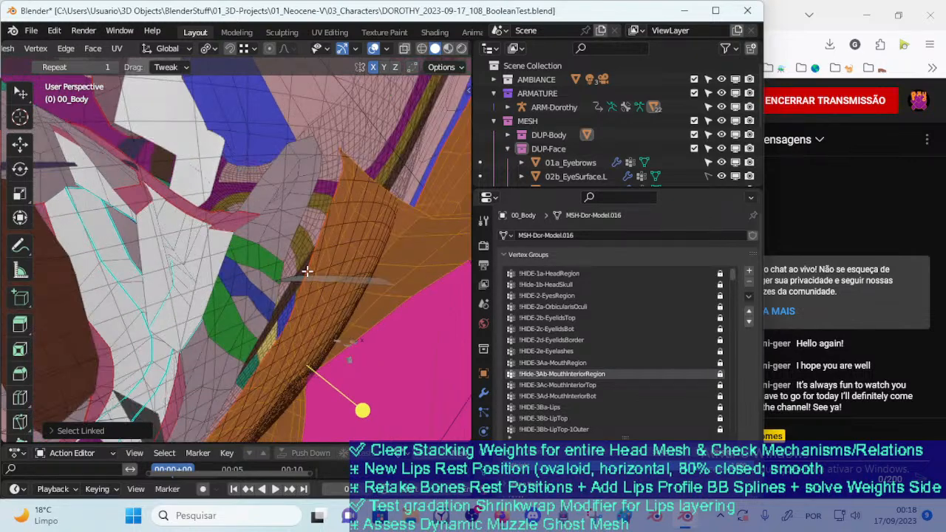
pyautogui.press('h')
pyautogui.hotkey('alt', 'h')
pyautogui.moveTo(379, 354); pyautogui.dragTo(343, 319, button='middle')
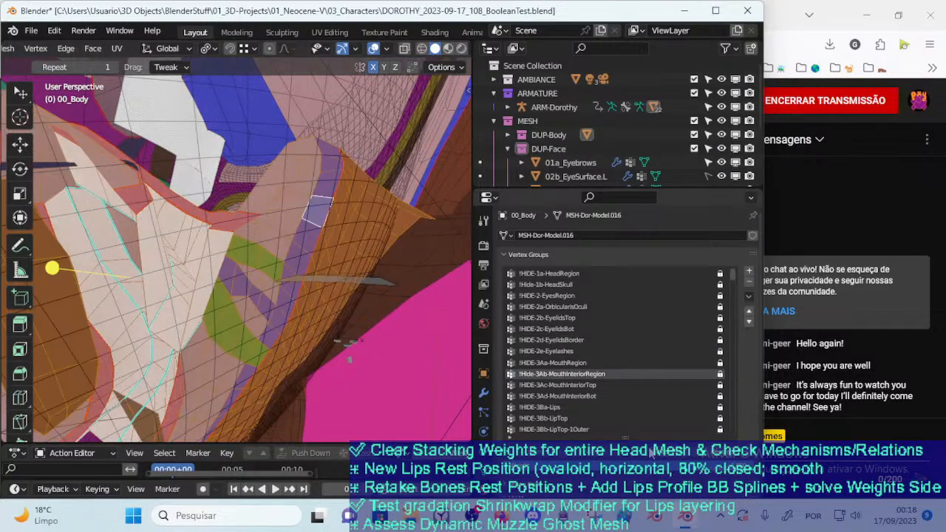
# Remove the brown lip wall faces from the mouth interior selection and switch to vertex selection
pyautogui.moveTo(364, 255)
pyautogui.mouseDown(button='middle')
pyautogui.moveTo(348, 247)
pyautogui.moveTo(337, 216)
pyautogui.mouseUp(button='middle')
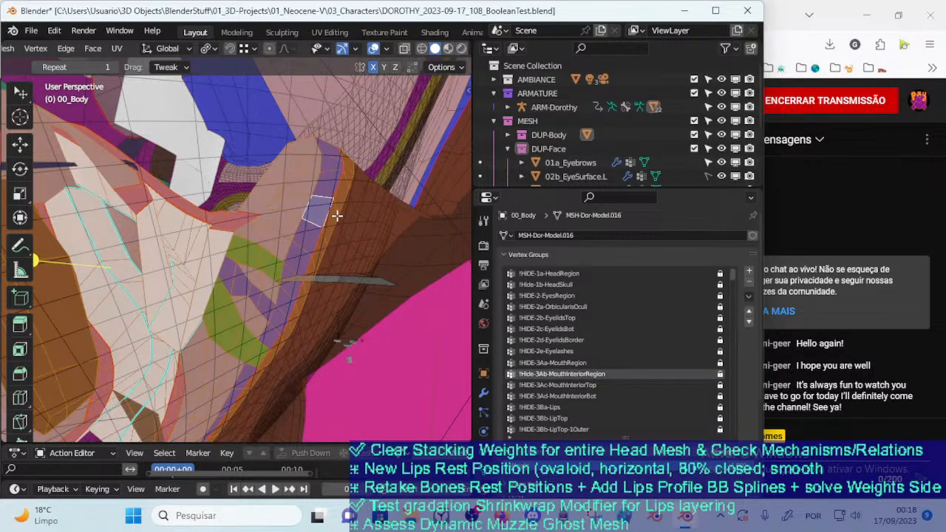
pyautogui.keyDown('alt'); pyautogui.keyDown('shift'); pyautogui.click(336, 214); pyautogui.keyUp('shift'); pyautogui.keyUp('alt')
pyautogui.press('1')
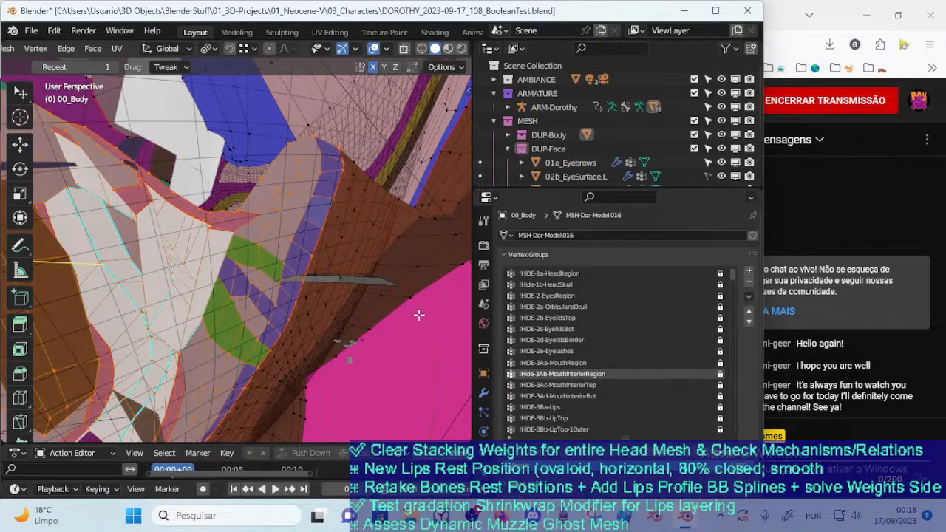
pyautogui.scroll(-10, 370, 280)
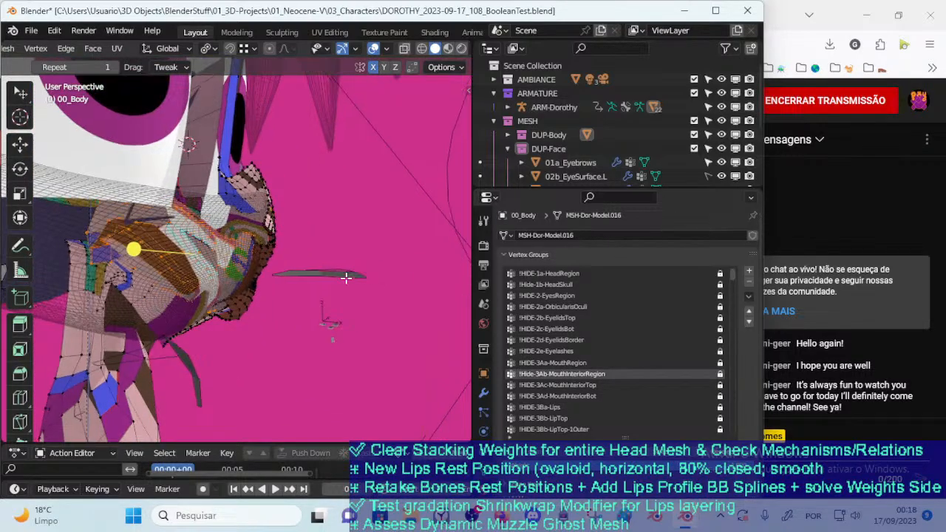
# Unlock the !Hide-3Ab-MouthInteriorRegion vertex group, remove everything outside the mouth interior from it by inverting the selection, and reselect the group
pyautogui.moveTo(267, 275); pyautogui.dragTo(302, 281, button='middle')
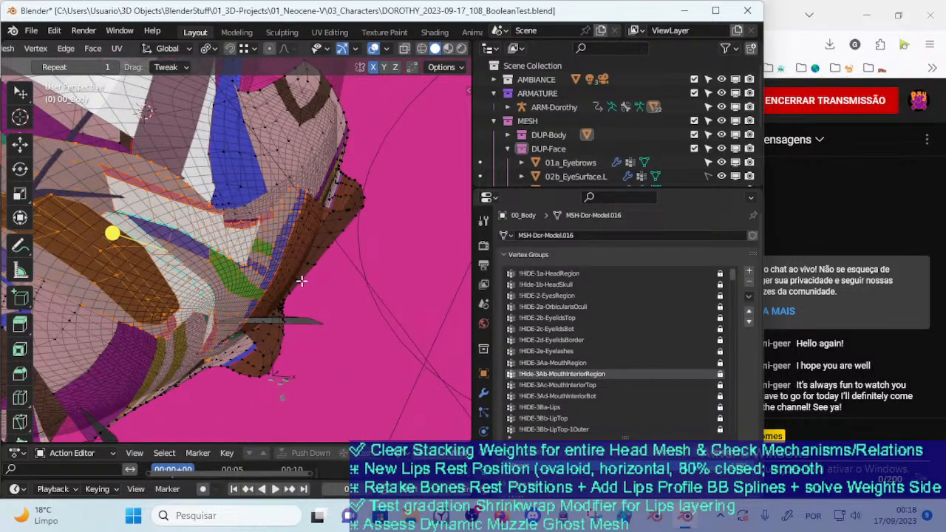
pyautogui.hotkey('ctrl', 'i')
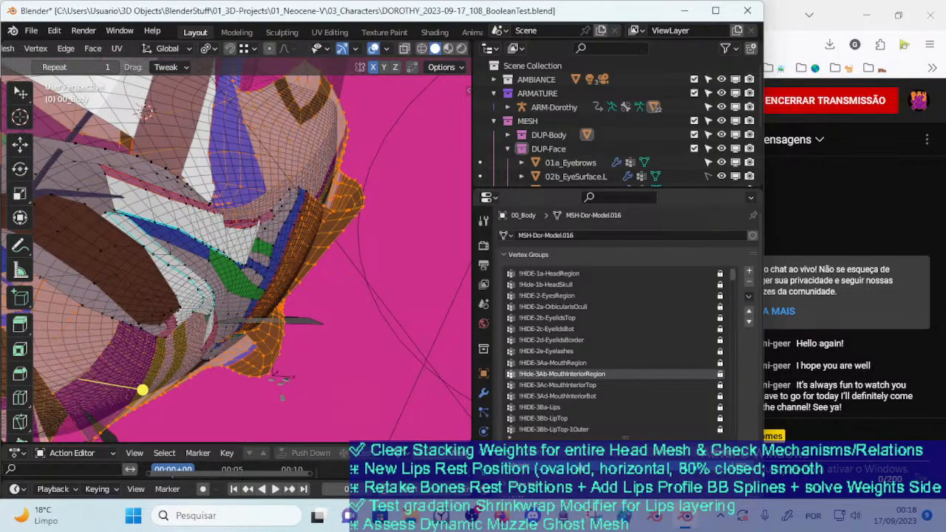
pyautogui.click(720, 374)
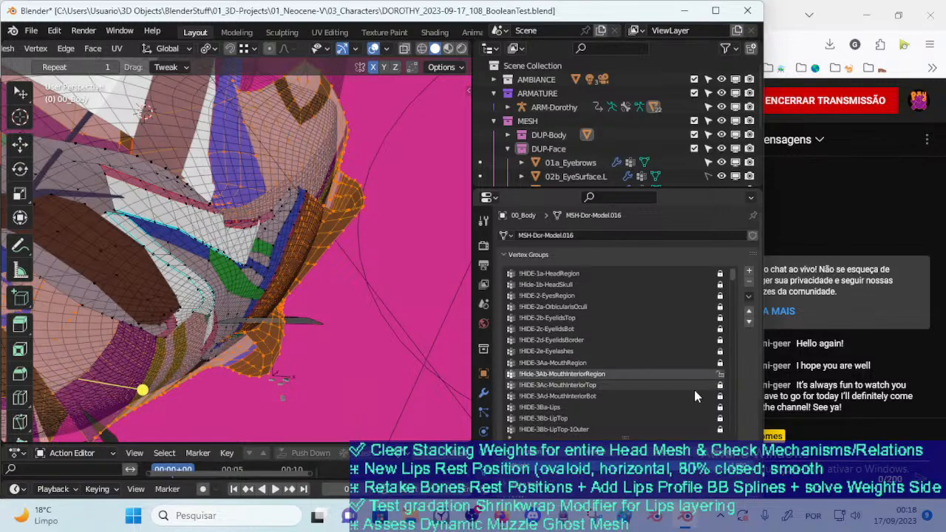
pyautogui.scroll(3, 372, 330)
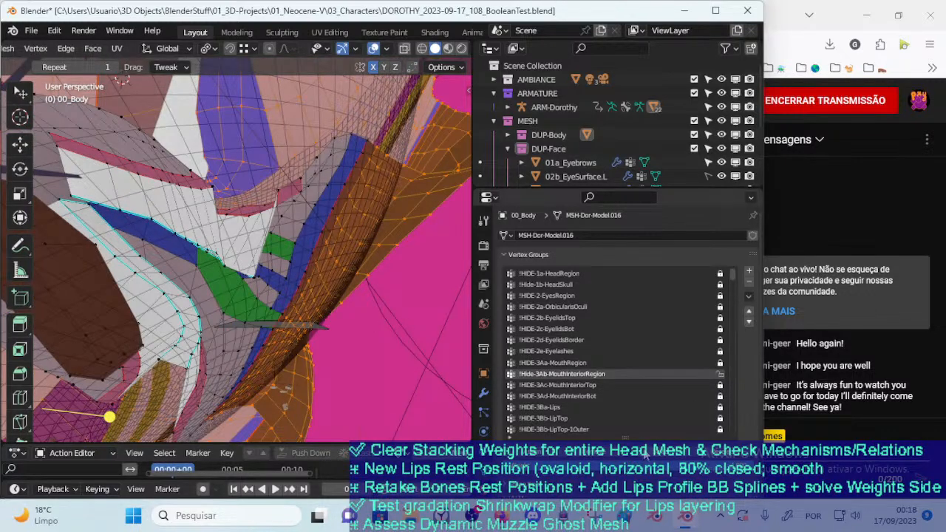
pyautogui.hotkey('alt', 'a')
pyautogui.click(674, 458)
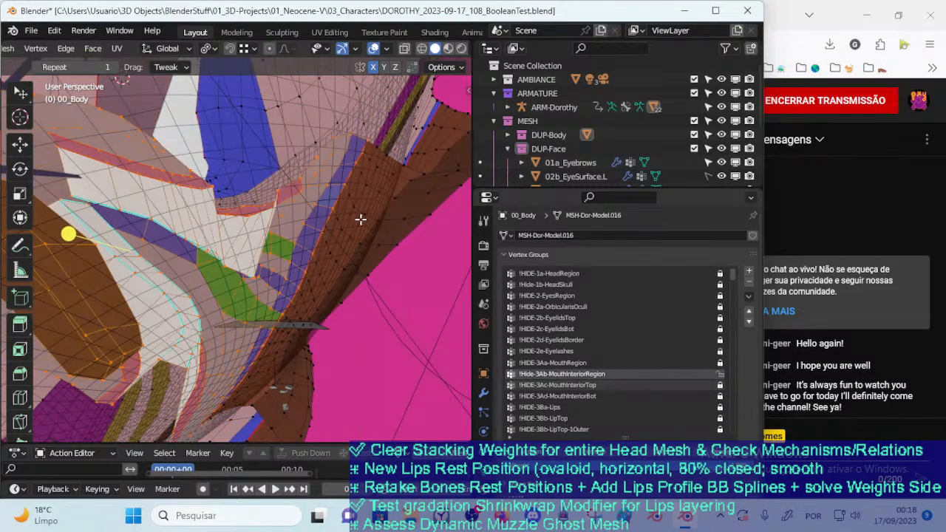
# Try hiding the selected mouth interior faces, and undo the hide
pyautogui.press('h')
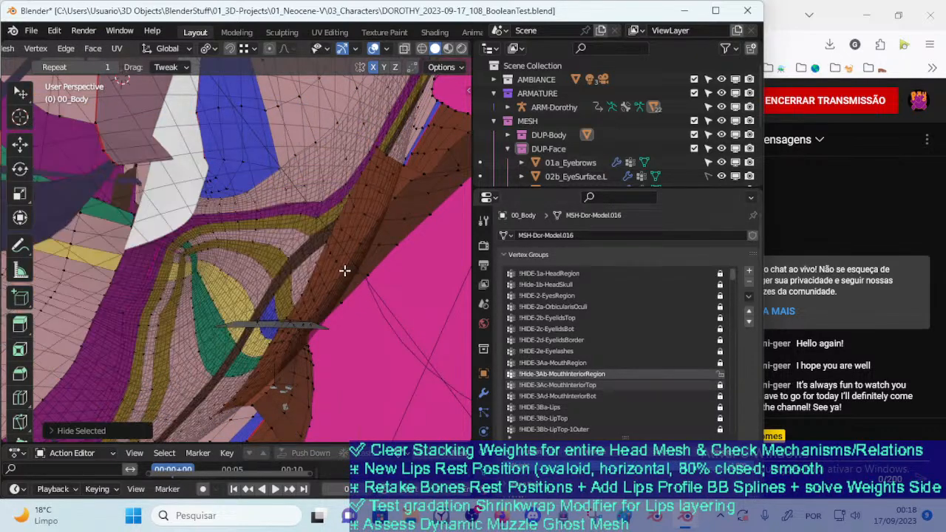
pyautogui.hotkey('ctrl', 'z')
pyautogui.hotkey('ctrl', 'z')
# Remove the edge loop bordering the brown lip wall from the mouth interior vertex group and reselect the group
pyautogui.press('2')
pyautogui.keyDown('alt'); pyautogui.click(326, 225); pyautogui.keyUp('alt')
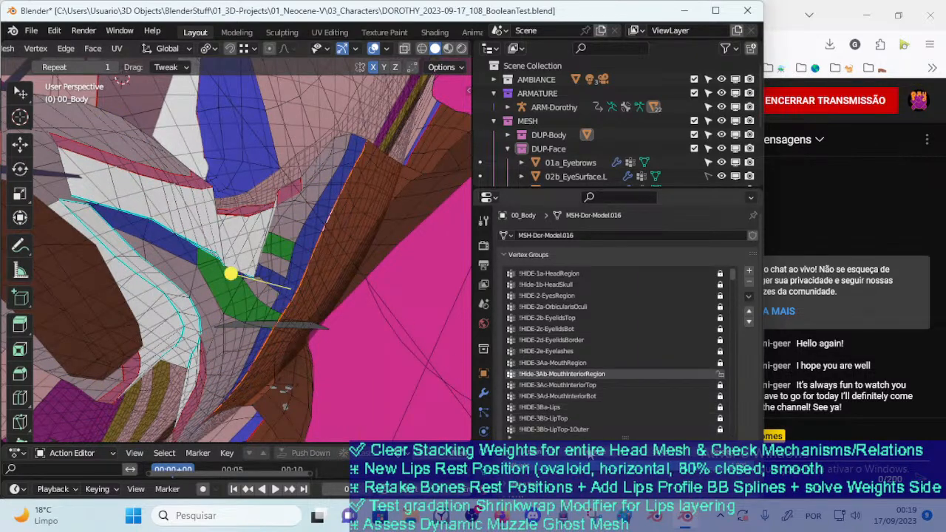
pyautogui.hotkey('alt', 'a')
pyautogui.click(671, 456)
pyautogui.moveTo(353, 291); pyautogui.dragTo(408, 330, button='middle')
# Hide the mouth interior geometry in vertex selection mode, return to Object Mode, and save the BooleanTest file
pyautogui.press('1')
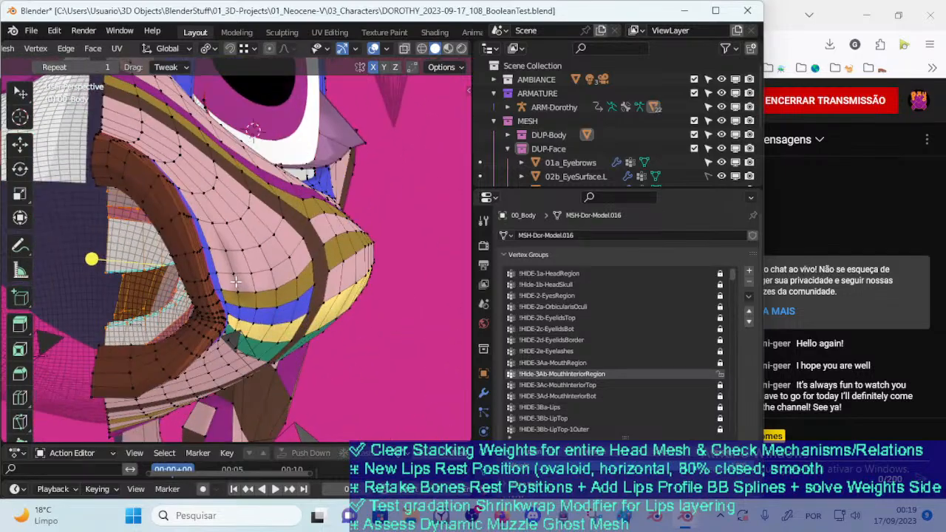
pyautogui.moveTo(288, 260); pyautogui.dragTo(241, 278, button='middle')
pyautogui.hotkey('ctrl', 's')
pyautogui.press('h')
pyautogui.hotkey('ctrl', 'Tab')
pyautogui.click(303, 267)
pyautogui.moveTo(224, 227); pyautogui.dragTo(288, 207, button='middle')
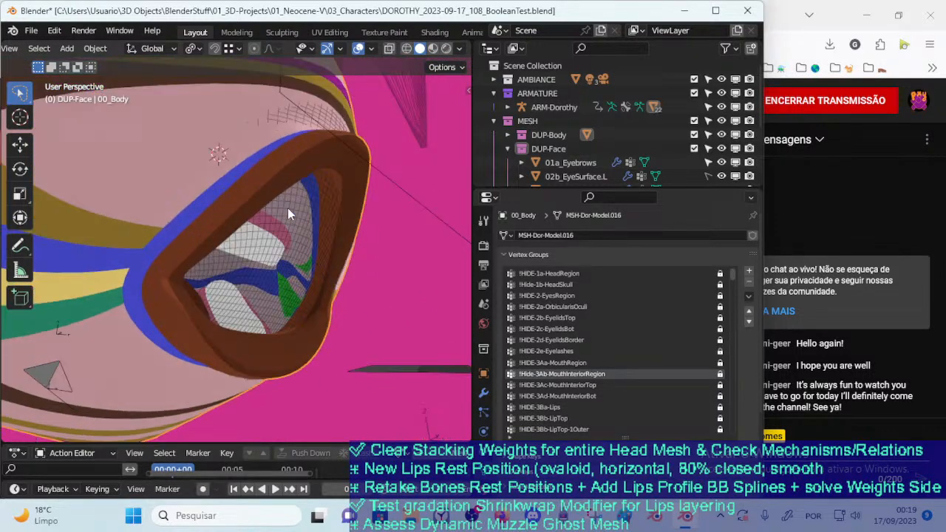
pyautogui.hotkey('ctrl', 's')
pyautogui.moveTo(243, 132); pyautogui.dragTo(357, 238, button='middle')
pyautogui.click(362, 204)
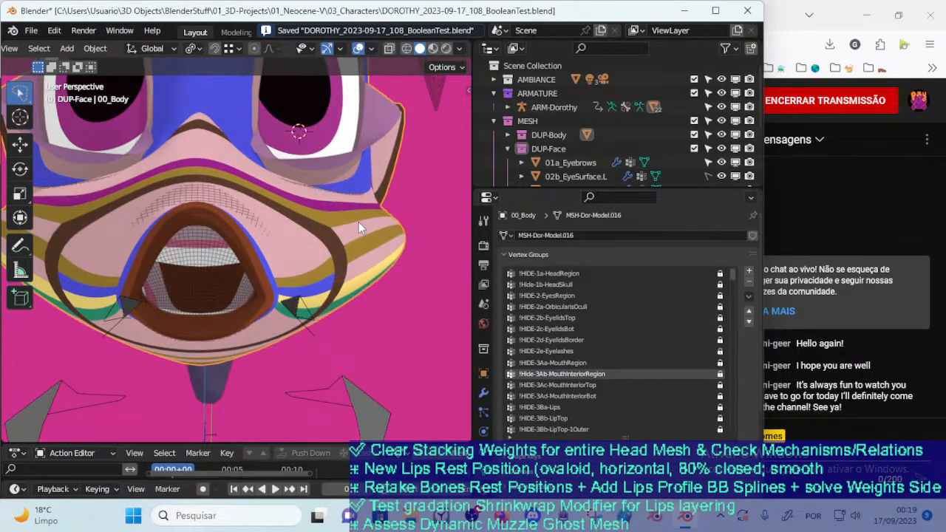
# Enter Edit Mode on the body mesh to work on the brown lip wall
pyautogui.press('Tab')
pyautogui.moveTo(291, 228)
pyautogui.mouseDown(button='middle')
pyautogui.moveTo(348, 224)
pyautogui.moveTo(304, 219)
pyautogui.mouseUp(button='middle')
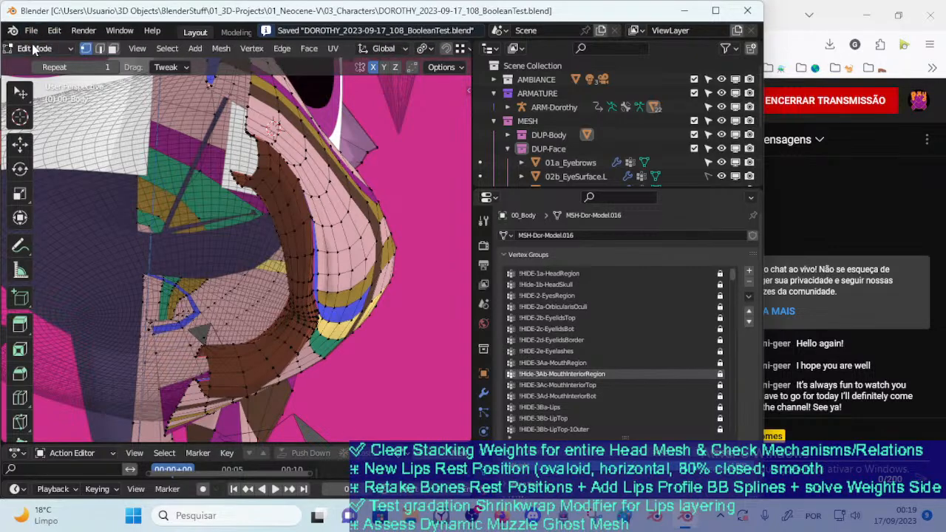
pyautogui.moveTo(285, 209); pyautogui.dragTo(219, 214, button='middle')
pyautogui.scroll(2, 179, 237)
pyautogui.moveTo(179, 237); pyautogui.dragTo(152, 240, button='middle')
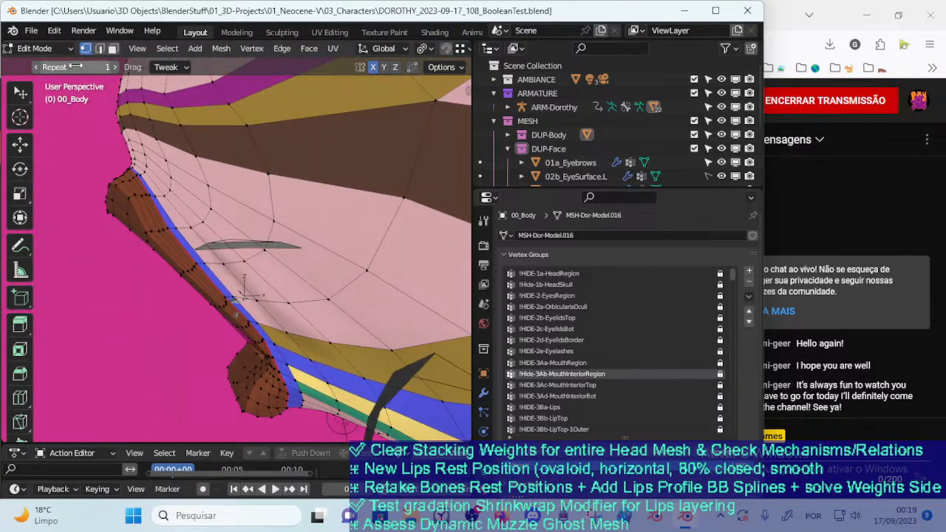
pyautogui.click(31, 30)
pyautogui.click(38, 33)
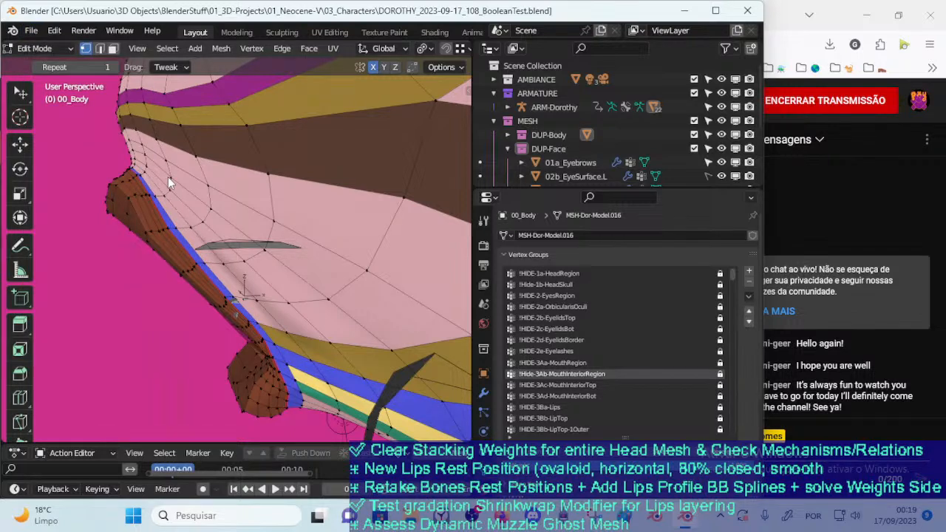
# Try to select the brown lip wall through its face loops
pyautogui.scroll(1, 152, 230)
pyautogui.keyDown('alt'); pyautogui.click(144, 221); pyautogui.keyUp('alt')
pyautogui.keyDown('alt'); pyautogui.keyDown('shift'); pyautogui.click(135, 224); pyautogui.keyUp('shift'); pyautogui.keyUp('alt')
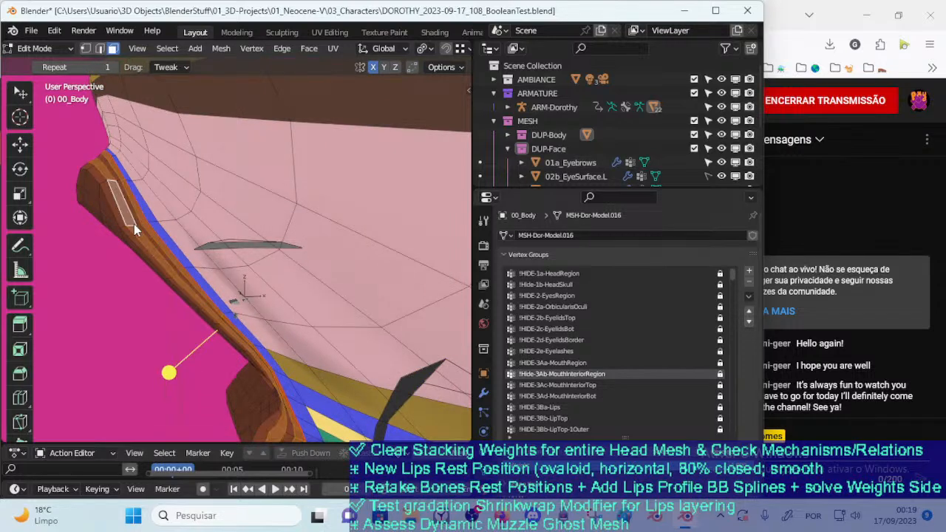
pyautogui.keyDown('shift'); pyautogui.click(136, 223); pyautogui.keyUp('shift')
pyautogui.keyDown('alt'); pyautogui.keyDown('shift'); pyautogui.click(138, 223); pyautogui.keyUp('shift'); pyautogui.keyUp('alt')
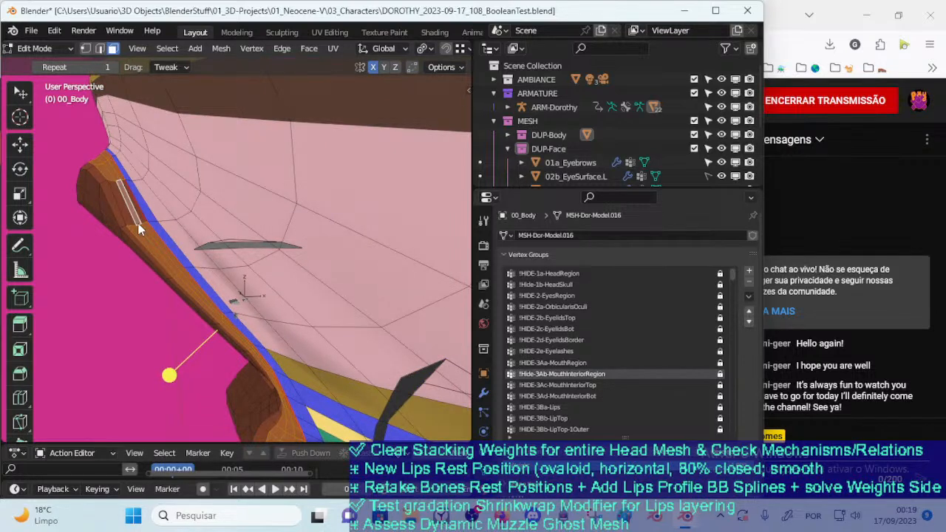
pyautogui.hotkey('alt', 'a')
pyautogui.keyDown('alt'); pyautogui.click(142, 221); pyautogui.keyUp('alt')
pyautogui.keyDown('alt'); pyautogui.keyDown('shift'); pyautogui.click(135, 222); pyautogui.keyUp('shift'); pyautogui.keyUp('alt')
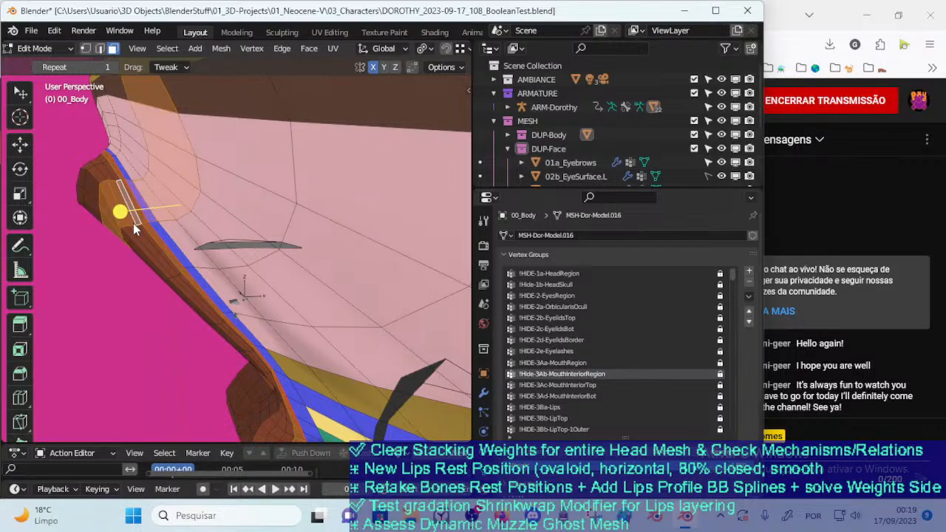
# Clear the selection, select faces on the inner brown lip wall, and grow the selection until it covers the whole brown lip surface
pyautogui.moveTo(135, 223); pyautogui.dragTo(343, 231, button='middle')
pyautogui.hotkey('alt', 'a')
pyautogui.keyDown('alt'); pyautogui.click(330, 204); pyautogui.keyUp('alt')
pyautogui.press('ctrl+KP_Add')
pyautogui.press('ctrl+KP_Add')
pyautogui.press('ctrl+KP_Add')
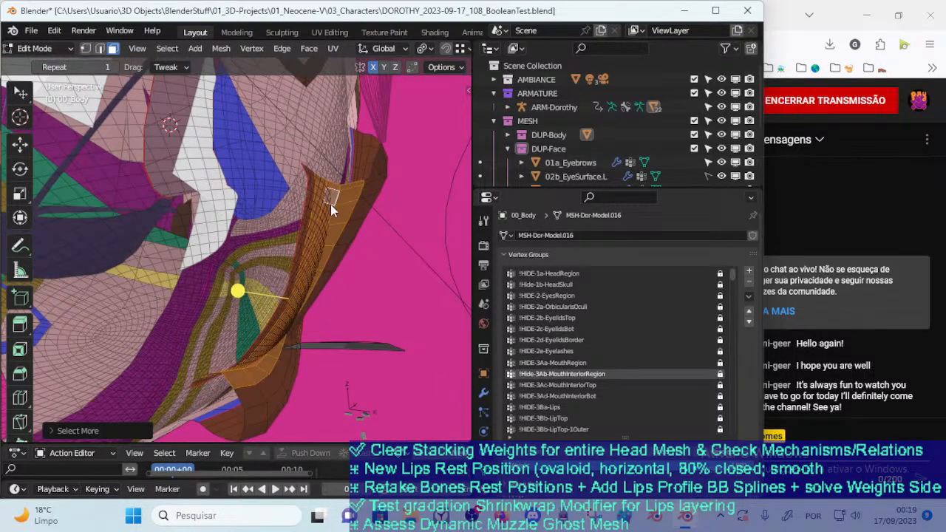
pyautogui.press('ctrl+KP_Add')
pyautogui.press('ctrl+KP_Add')
pyautogui.press('ctrl+KP_Add')
pyautogui.press('ctrl+KP_Add')
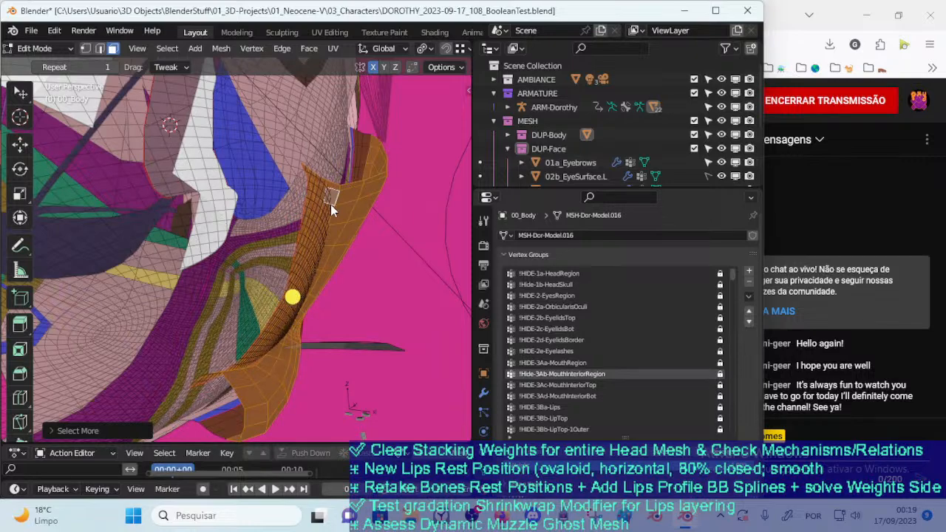
pyautogui.press('ctrl+KP_Add')
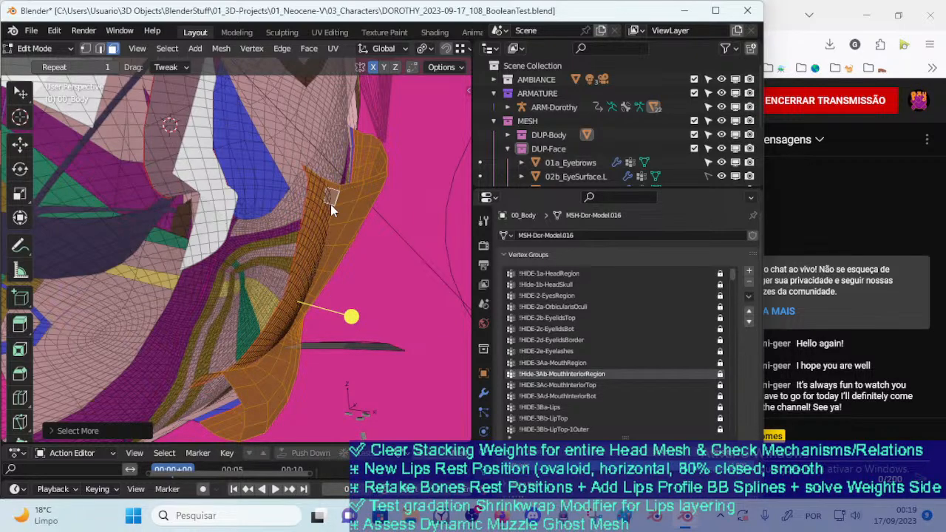
# Grow the selection to include the blue strip around the lips and separate the selected faces into a new mesh
pyautogui.moveTo(374, 130); pyautogui.dragTo(190, 206, button='middle')
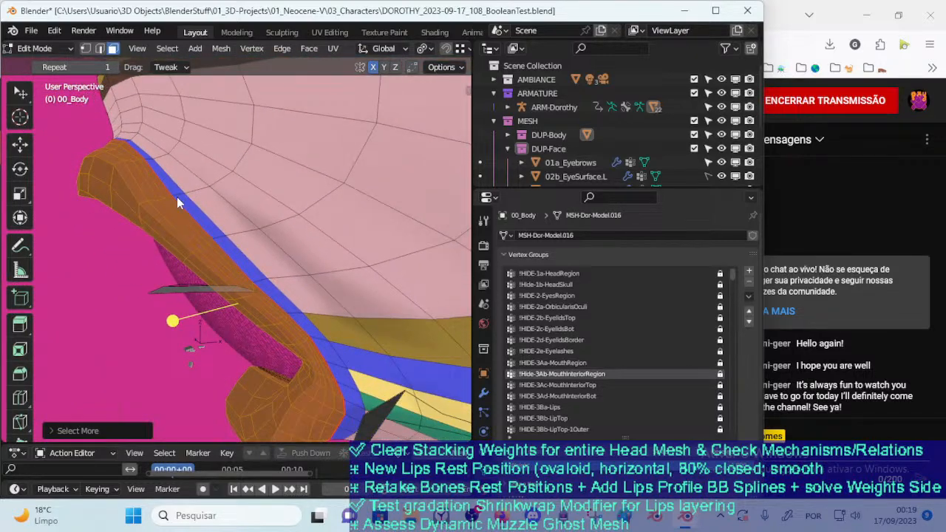
pyautogui.scroll(-2, 179, 199)
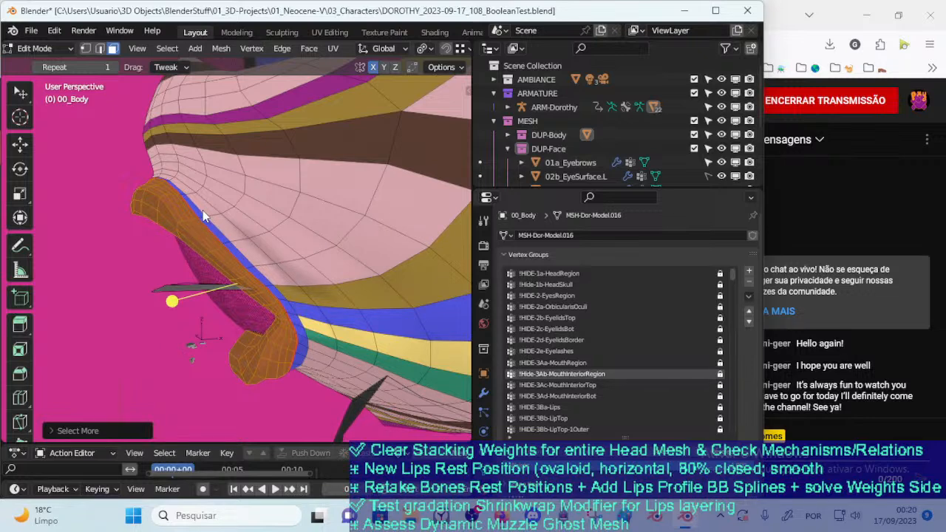
pyautogui.press('ctrl+KP_Add')
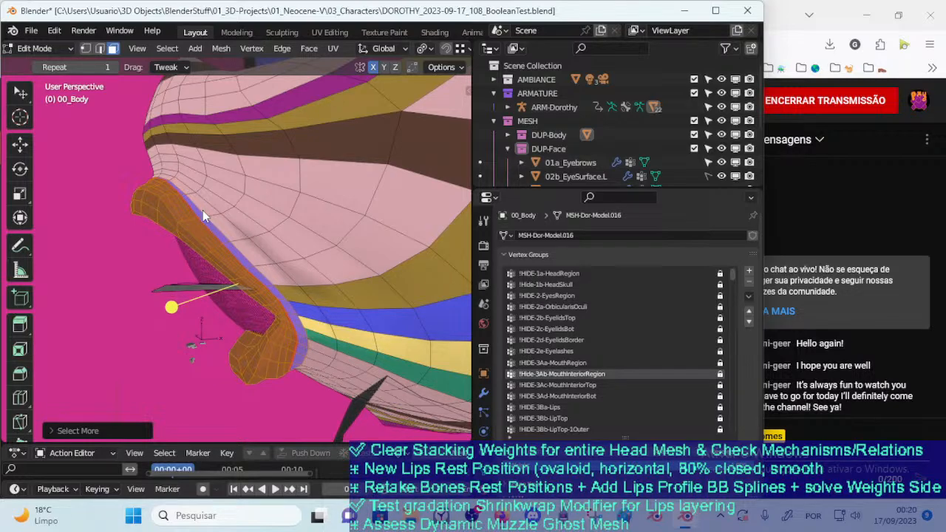
pyautogui.moveTo(219, 253); pyautogui.dragTo(234, 287, button='middle')
pyautogui.moveTo(333, 218); pyautogui.dragTo(230, 274, button='middle')
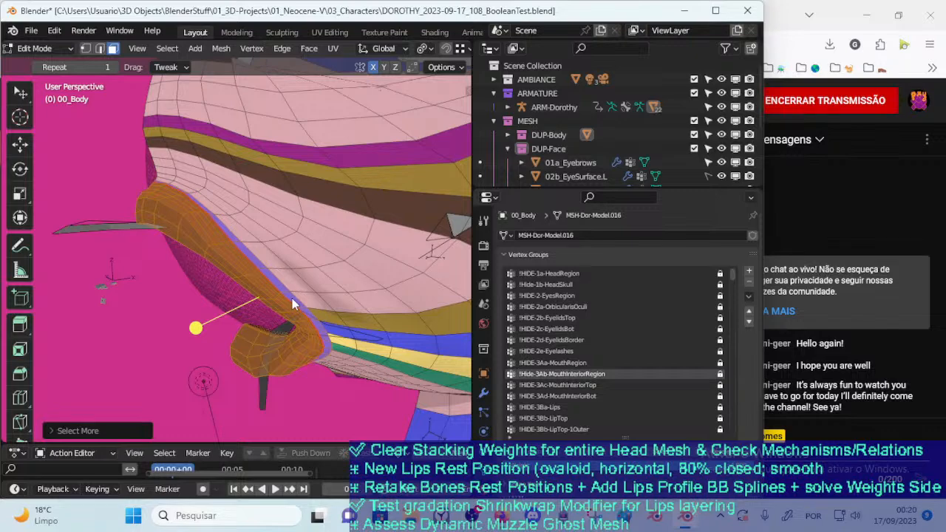
pyautogui.press('p')
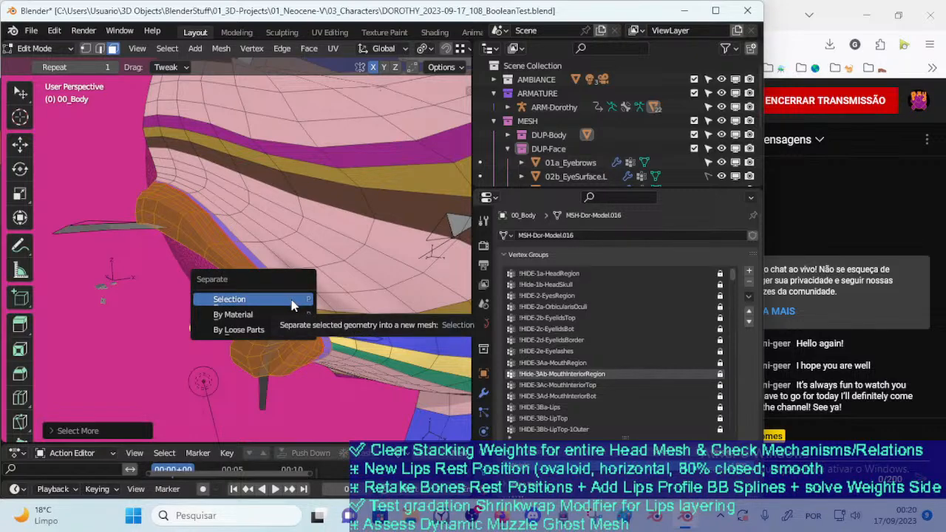
pyautogui.click(292, 305)
# Return to Object Mode, select the separated lips mesh, and try moving it
pyautogui.moveTo(292, 306); pyautogui.dragTo(310, 255, button='middle')
pyautogui.hotkey('ctrl', 'Tab')
pyautogui.press('o')
pyautogui.click(305, 227)
pyautogui.press('g')
pyautogui.click(263, 305)
pyautogui.moveTo(309, 270); pyautogui.dragTo(329, 263, button='middle')
pyautogui.click(329, 262)
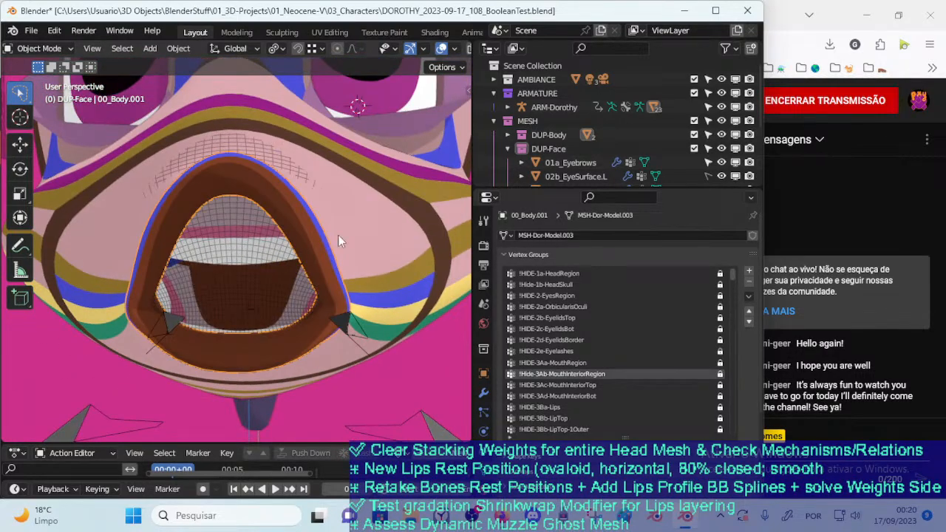
# Examine the separated lips' modifier stack, including the settings of Shrinkwrap (Interior Wall (+))
pyautogui.click(483, 392)
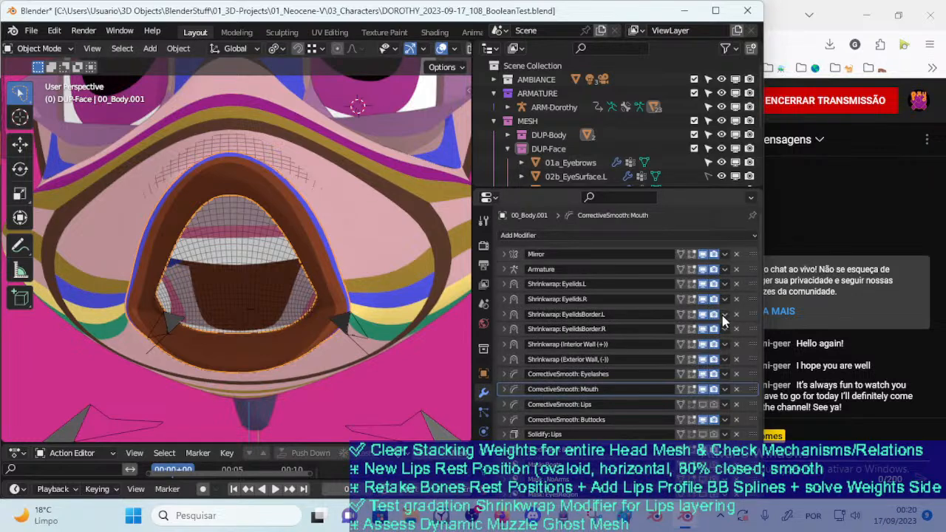
pyautogui.click(505, 344)
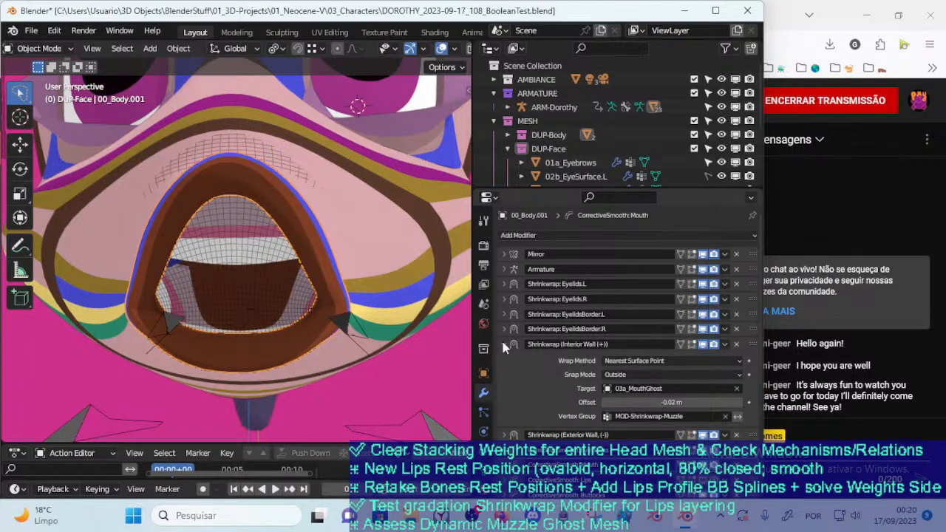
pyautogui.click(503, 345)
pyautogui.click(499, 349)
pyautogui.click(500, 352)
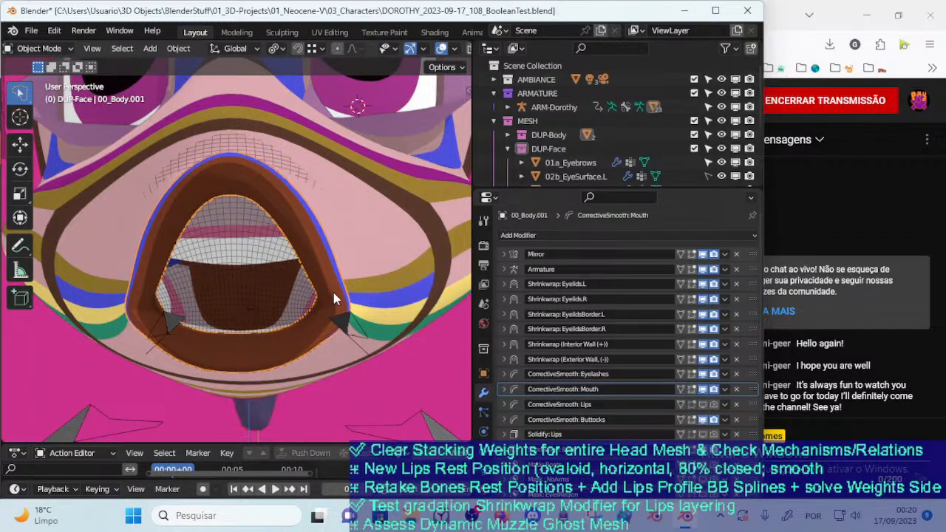
# Select the ARM-Dorothy armature and display its Lips bone layer and the MTR layer listed above Jaws
pyautogui.scroll(-3, 329, 300)
pyautogui.moveTo(329, 299); pyautogui.dragTo(244, 314, button='middle')
pyautogui.scroll(3, 240, 316)
pyautogui.press('n')
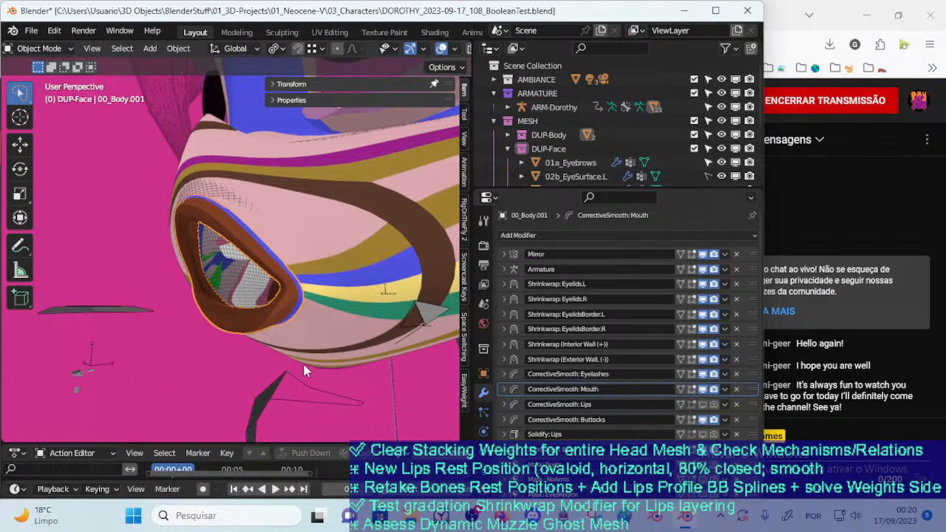
pyautogui.click(293, 376)
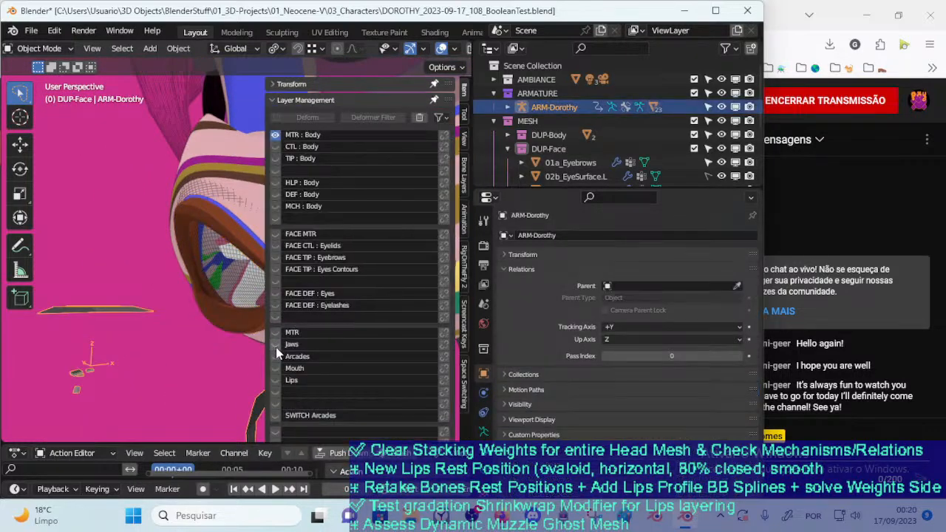
pyautogui.click(276, 368)
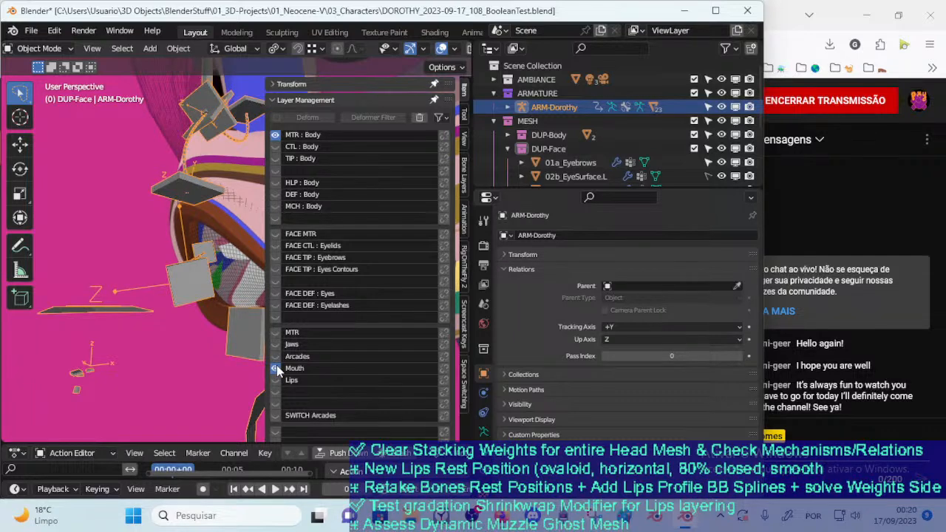
pyautogui.press('n')
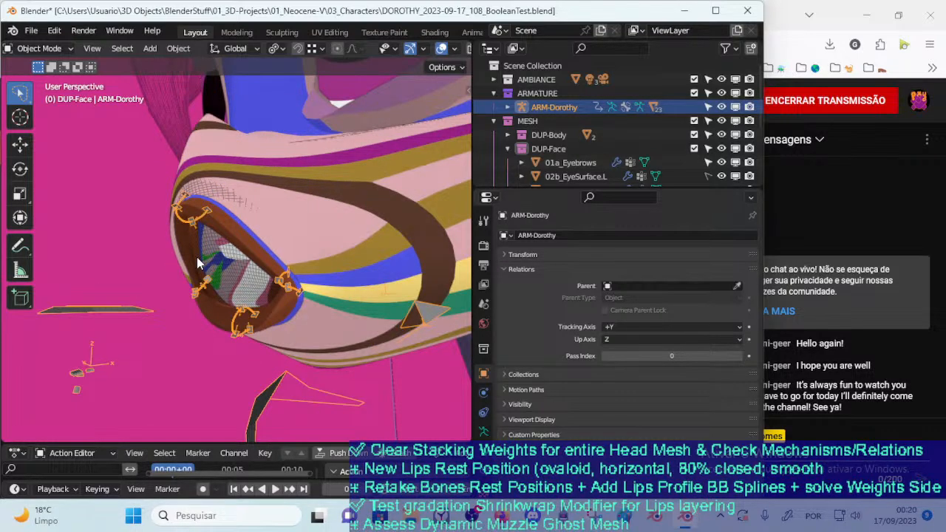
pyautogui.scroll(3, 177, 206)
pyautogui.press('n')
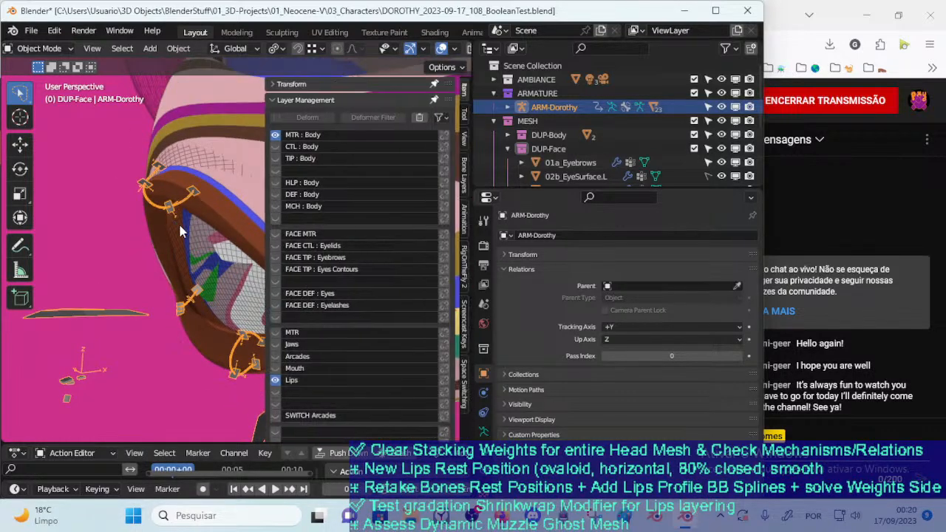
pyautogui.scroll(-3, 169, 220)
pyautogui.click(275, 356)
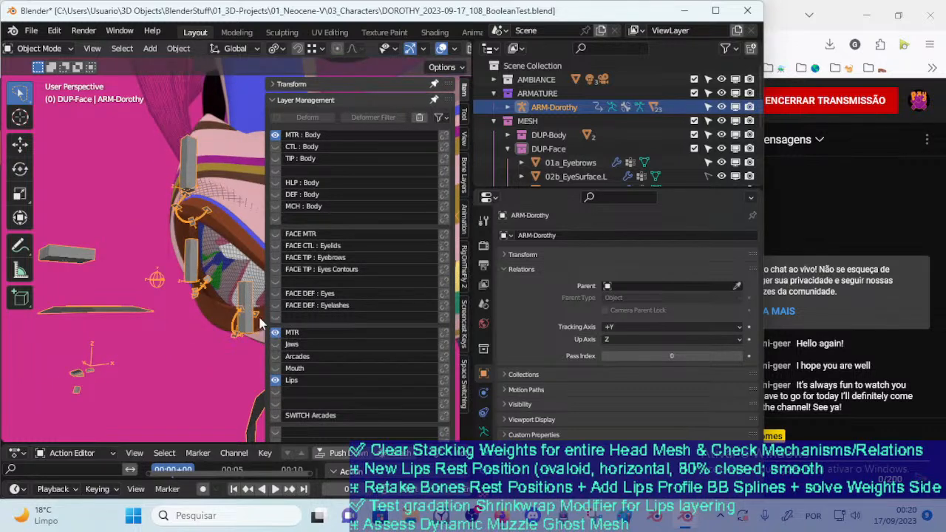
pyautogui.press('n')
# In Pose Mode, try moving the TWK-LipsUp, TWK-LipsSide.R and TWK-LipsDown bones to test how the separated lips deform
pyautogui.hotkey('ctrl', 'Tab')
pyautogui.click(187, 174)
pyautogui.press('g')
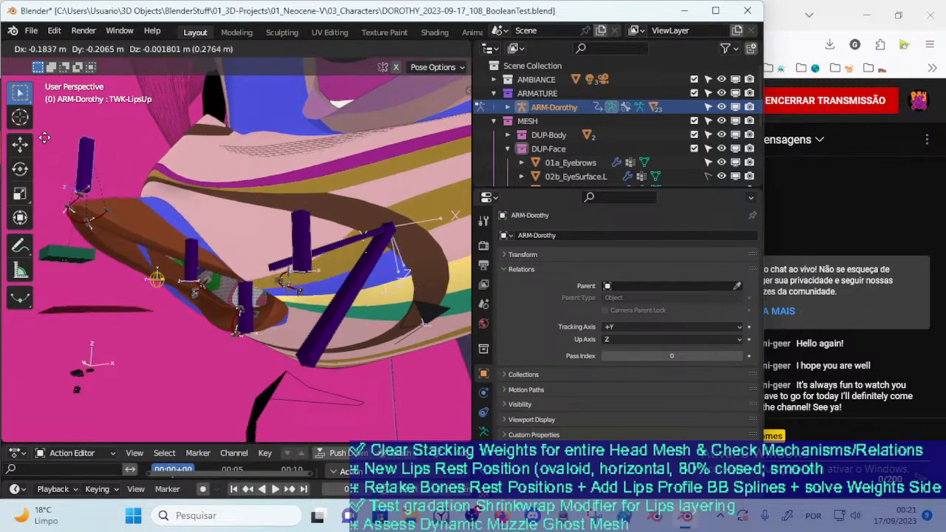
pyautogui.rightClick(81, 124)
pyautogui.scroll(2, 173, 230)
pyautogui.click(173, 229)
pyautogui.press('g')
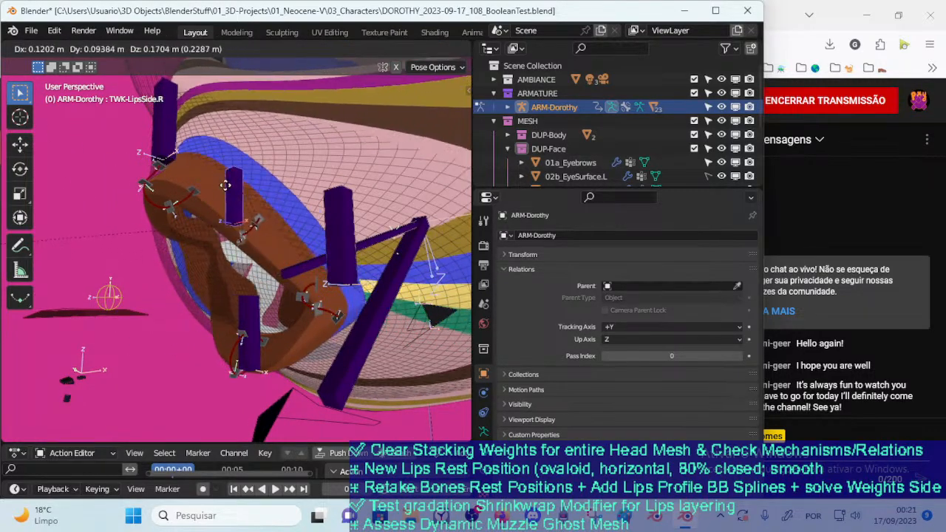
pyautogui.rightClick(243, 235)
pyautogui.click(253, 309)
pyautogui.press('g')
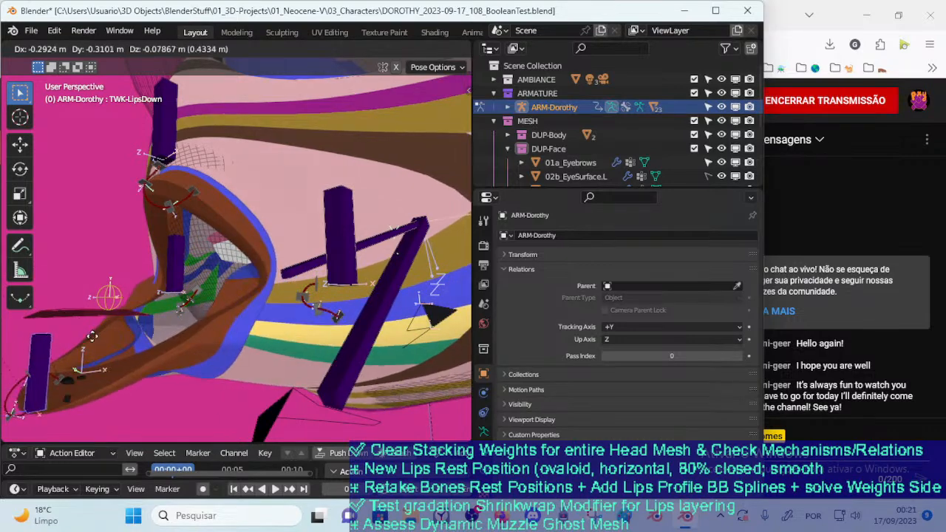
pyautogui.rightClick(236, 295)
# From another angle, try moving TWK-LipsUp and TWK-LipsSide.R again, plus the CTL-LipUpProfile-BBH.003 bone
pyautogui.moveTo(298, 273); pyautogui.dragTo(354, 286, button='middle')
pyautogui.click(189, 129)
pyautogui.press('g')
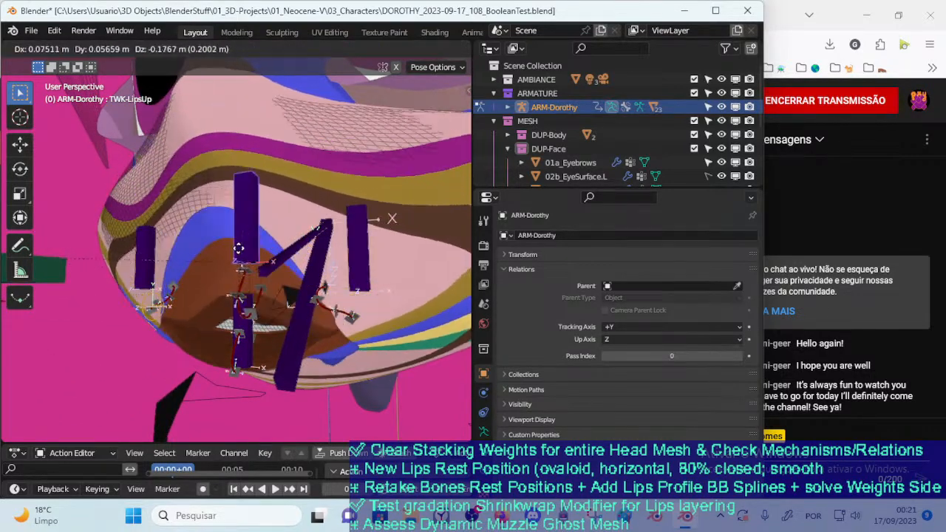
pyautogui.rightClick(201, 207)
pyautogui.click(148, 238)
pyautogui.press('g')
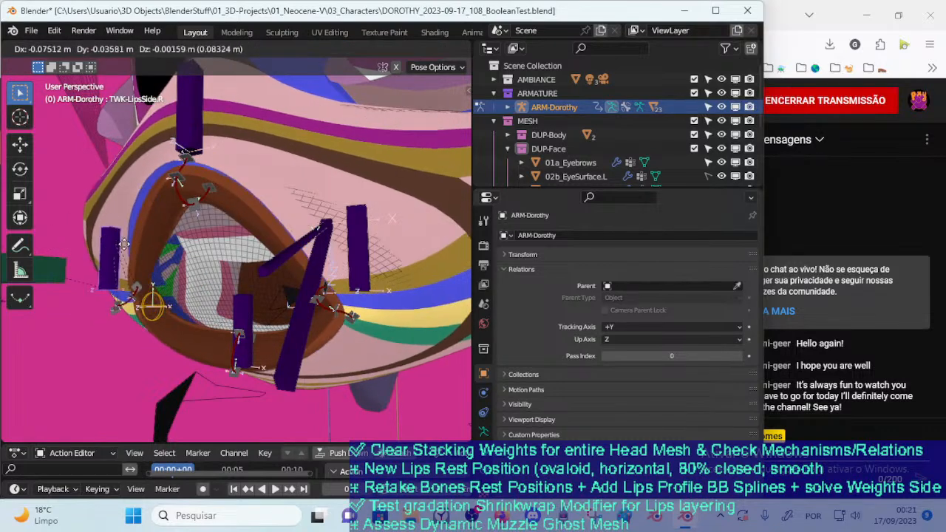
pyautogui.rightClick(140, 244)
pyautogui.click(196, 222)
pyautogui.press('g')
pyautogui.press('Escape')
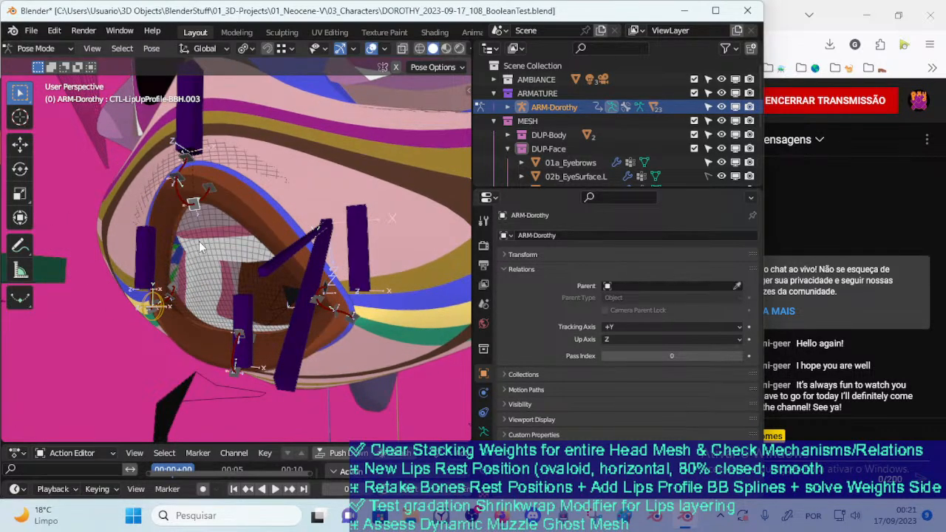
# Return to Object Mode, select the separated lips mesh, and delete its four Eyelids and EyelidsBorder Shrinkwrap modifiers
pyautogui.hotkey('ctrl', 'Tab')
pyautogui.click(257, 214)
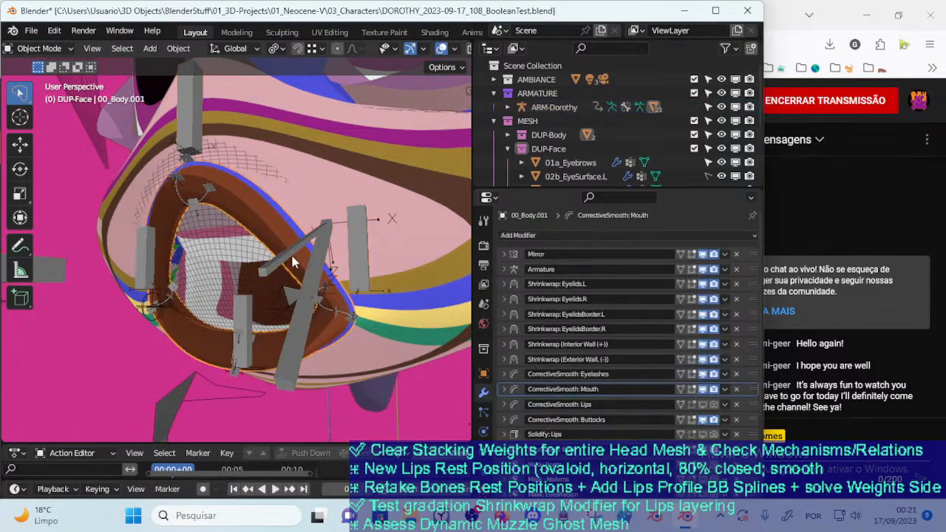
pyautogui.press('g')
pyautogui.click(244, 250)
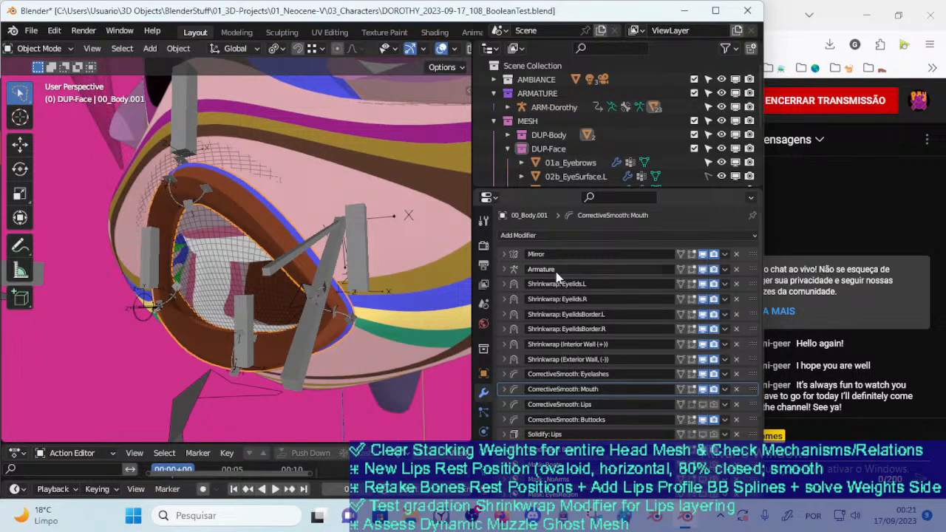
pyautogui.click(737, 287)
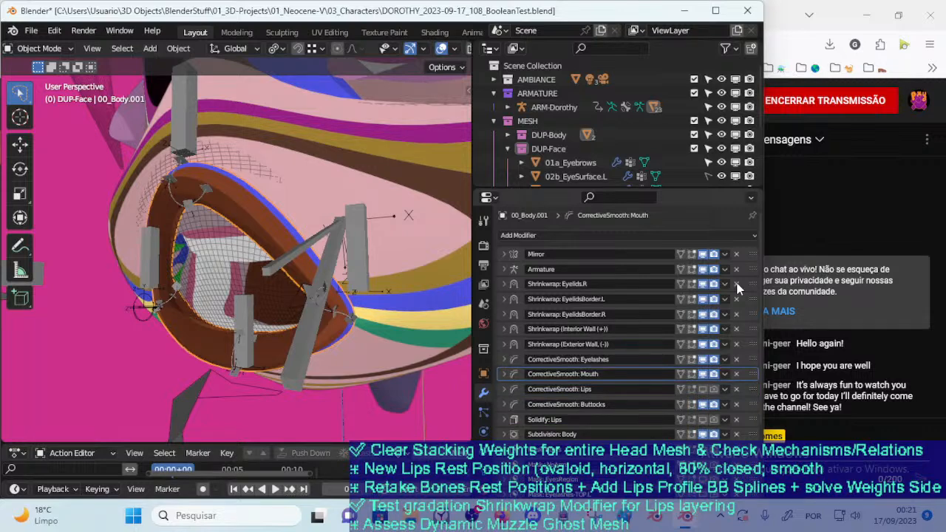
pyautogui.click(737, 286)
pyautogui.click(737, 287)
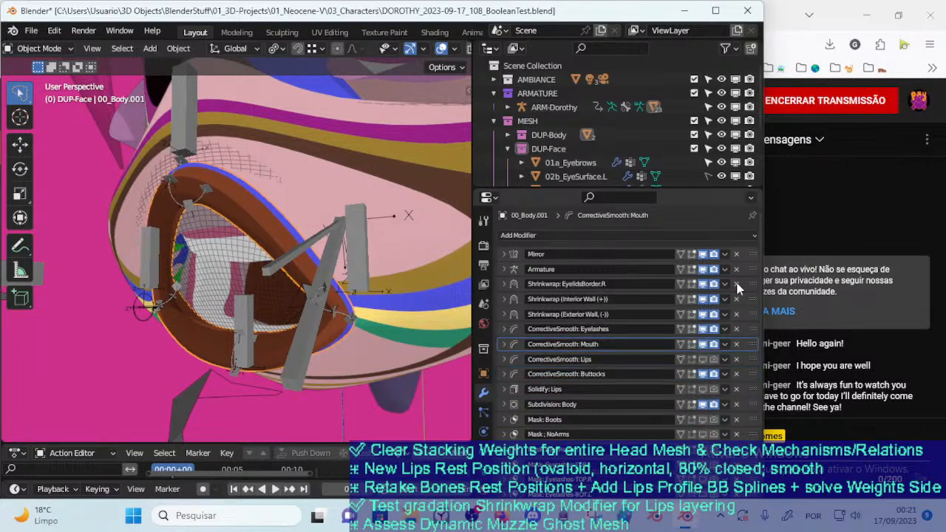
pyautogui.click(737, 287)
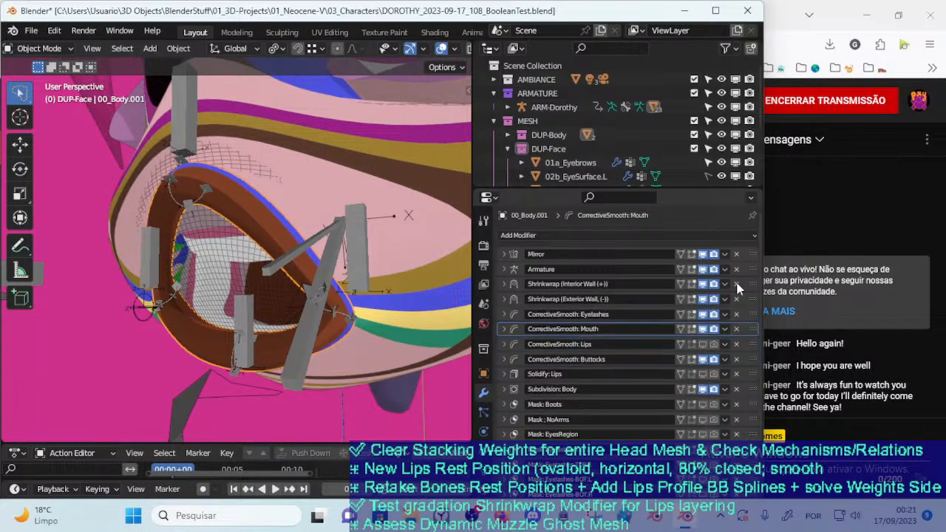
# Disable the Shrinkwrap (Interior Wall (+)) and Shrinkwrap (Exterior Wall, (-)) modifiers for rendering on the lips mesh
pyautogui.click(504, 299)
pyautogui.click(503, 298)
pyautogui.click(503, 284)
pyautogui.click(504, 284)
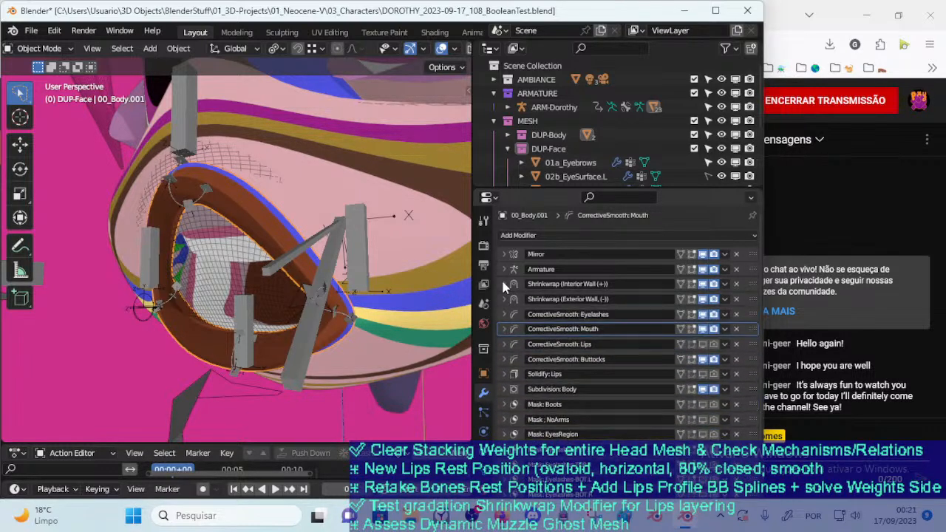
pyautogui.click(703, 285)
pyautogui.click(703, 299)
pyautogui.click(713, 284)
pyautogui.click(714, 299)
# Select the ARM-Dorothy armature and, in Pose Mode, move the TWK-LipsUp and TWK-LipsDown bones outward from the face
pyautogui.click(185, 142)
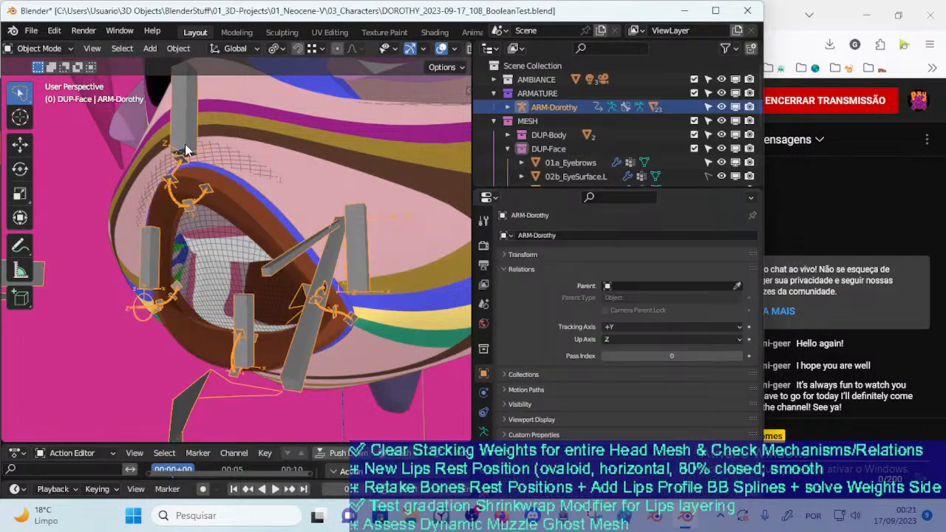
pyautogui.hotkey('ctrl', 'Tab')
pyautogui.click(184, 122)
pyautogui.press('g')
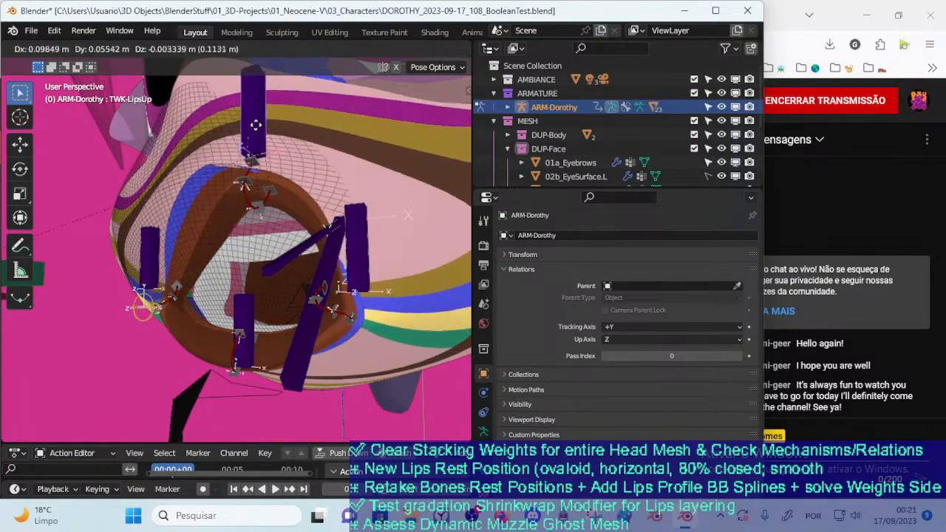
pyautogui.click(125, 185)
pyautogui.click(240, 306)
pyautogui.press('g')
pyautogui.click(154, 364)
pyautogui.click(308, 348)
pyautogui.press('g')
pyautogui.rightClick(320, 341)
pyautogui.moveTo(320, 341); pyautogui.dragTo(294, 337, button='middle')
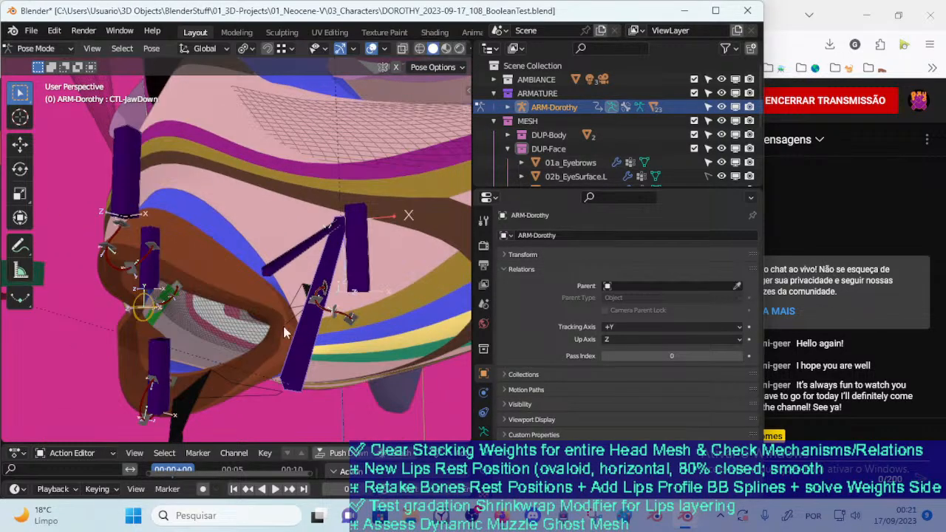
# Return to Object Mode, select the lips mesh, and turn off viewport display for both wall Shrinkwrap modifiers after comparing their effect
pyautogui.hotkey('ctrl', 'Tab')
pyautogui.click(230, 245)
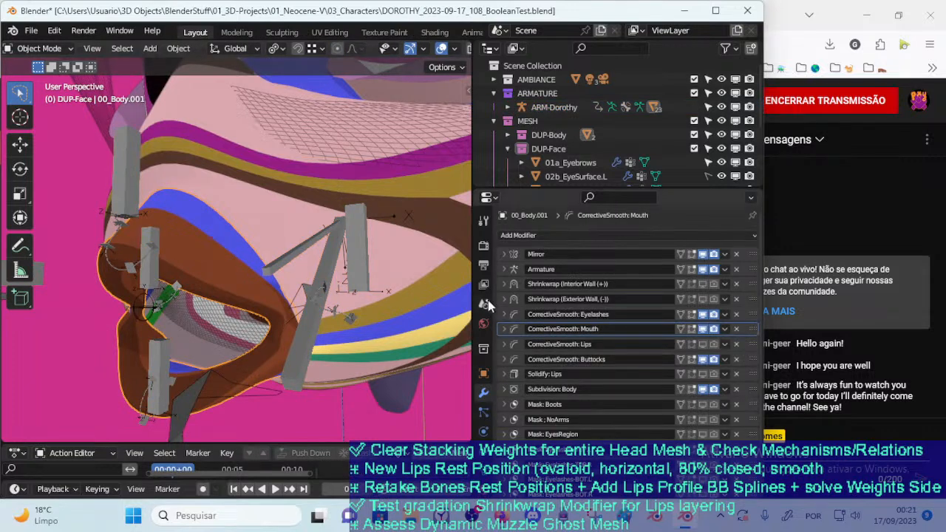
pyautogui.click(700, 285)
pyautogui.click(702, 298)
pyautogui.click(701, 285)
pyautogui.click(703, 299)
pyautogui.click(706, 284)
pyautogui.click(703, 298)
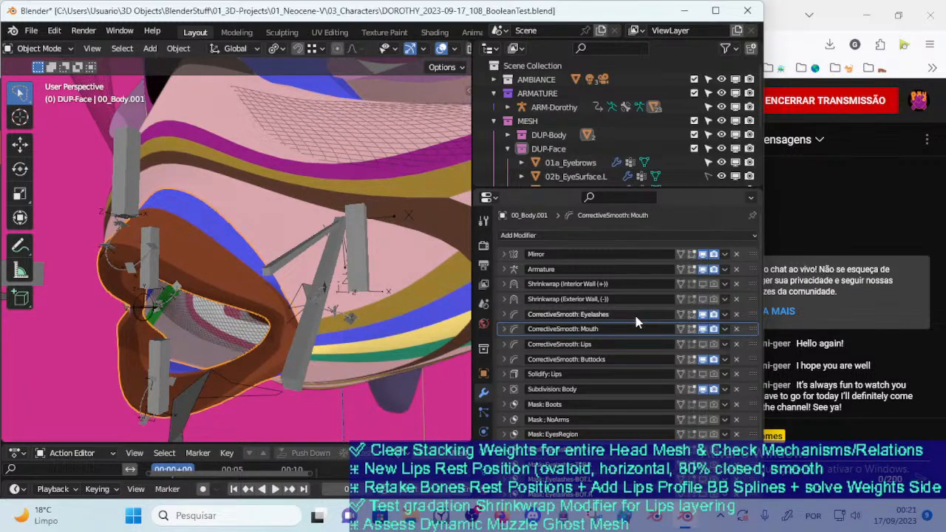
# Delete the CorrectiveSmooth: Eyelashes modifier and compare the lips with CorrectiveSmooth: Mouth off and on
pyautogui.click(736, 314)
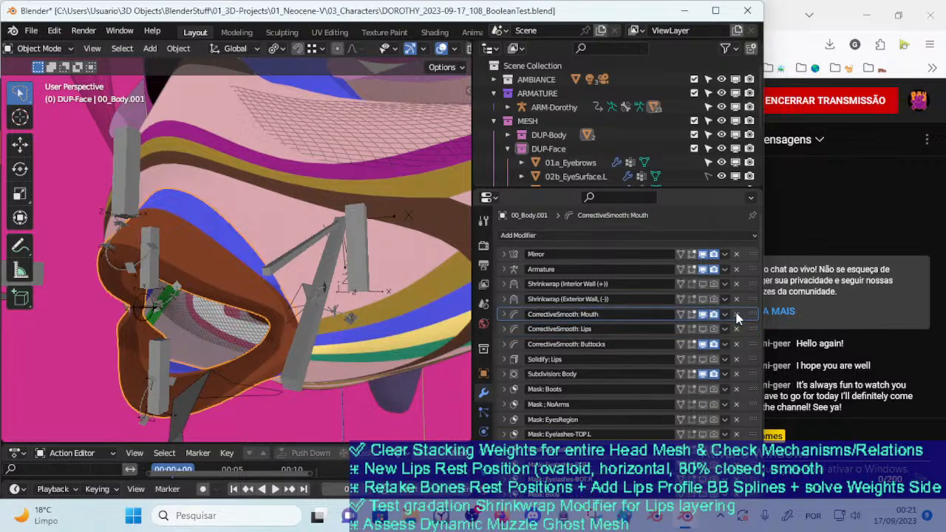
pyautogui.click(704, 314)
pyautogui.click(705, 314)
pyautogui.click(705, 314)
pyautogui.click(705, 314)
pyautogui.click(504, 314)
pyautogui.click(503, 314)
# Check the effect and settings of CorrectiveSmooth: Lips, and delete the CorrectiveSmooth: Lips and CorrectiveSmooth: Buttocks modifiers
pyautogui.click(703, 329)
pyautogui.click(703, 330)
pyautogui.click(703, 330)
pyautogui.click(703, 330)
pyautogui.click(703, 330)
pyautogui.click(703, 330)
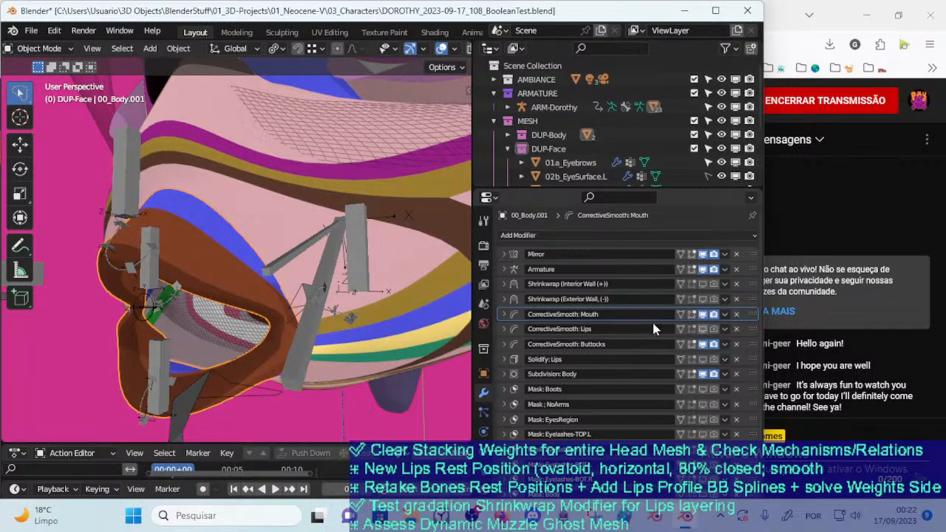
pyautogui.click(505, 329)
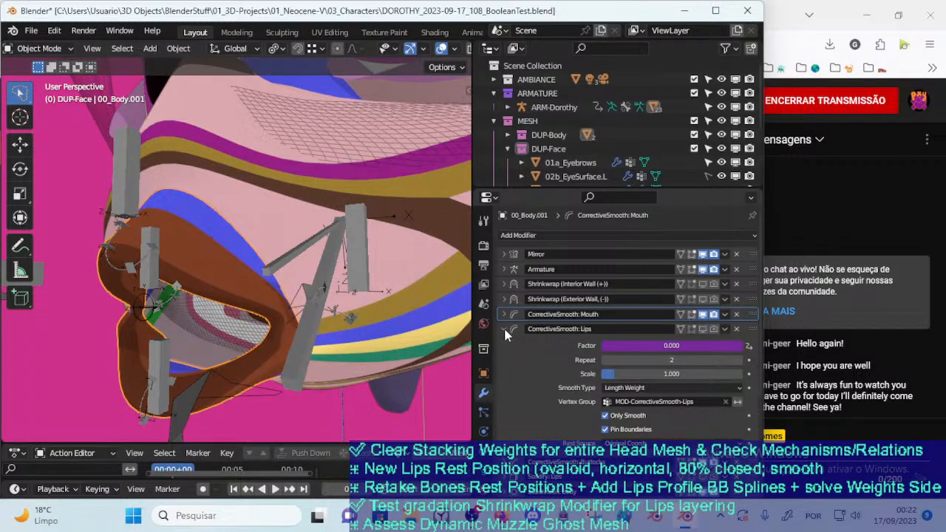
pyautogui.click(505, 331)
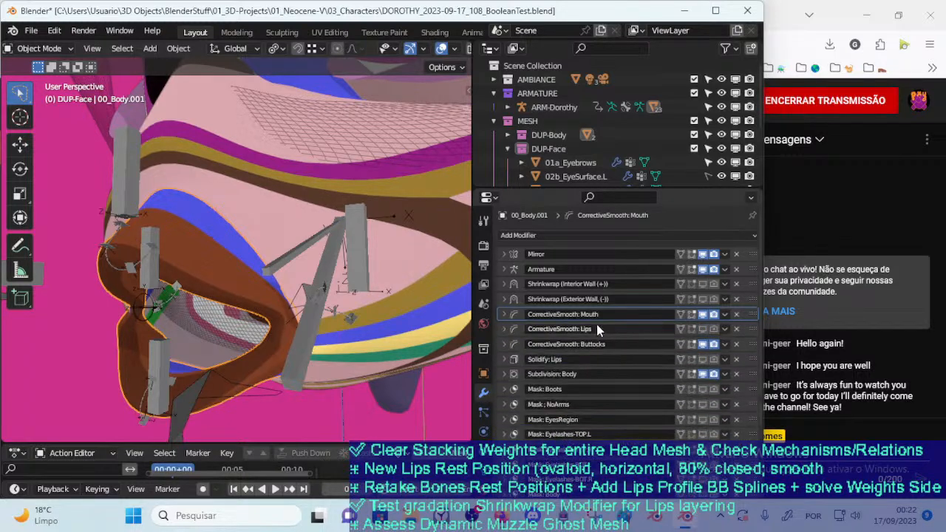
pyautogui.click(736, 329)
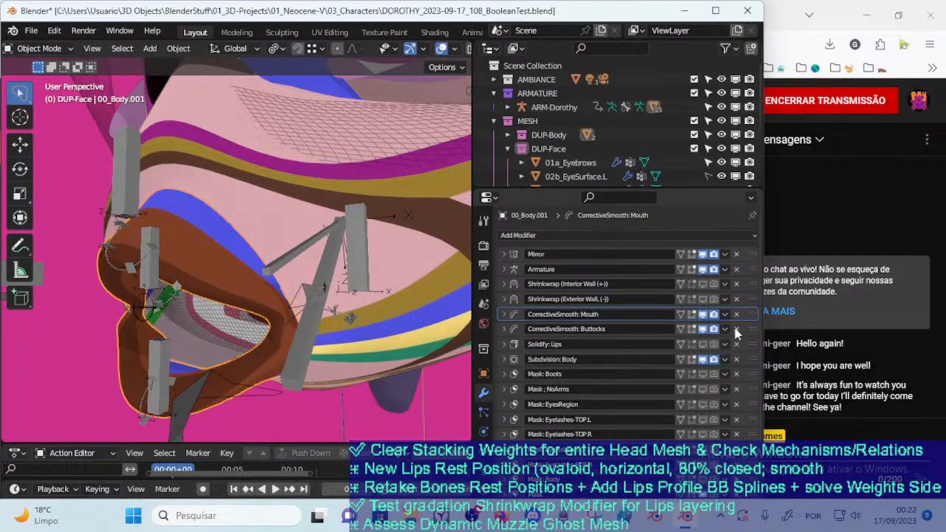
pyautogui.click(736, 329)
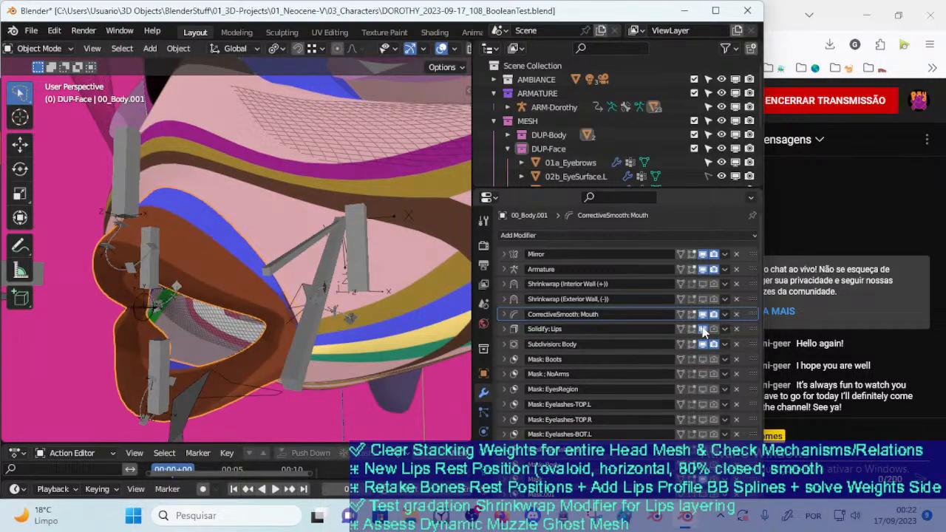
# Compare the lips with the Solidify: Lips and Subdivision: Body modifiers switched off and on
pyautogui.click(703, 329)
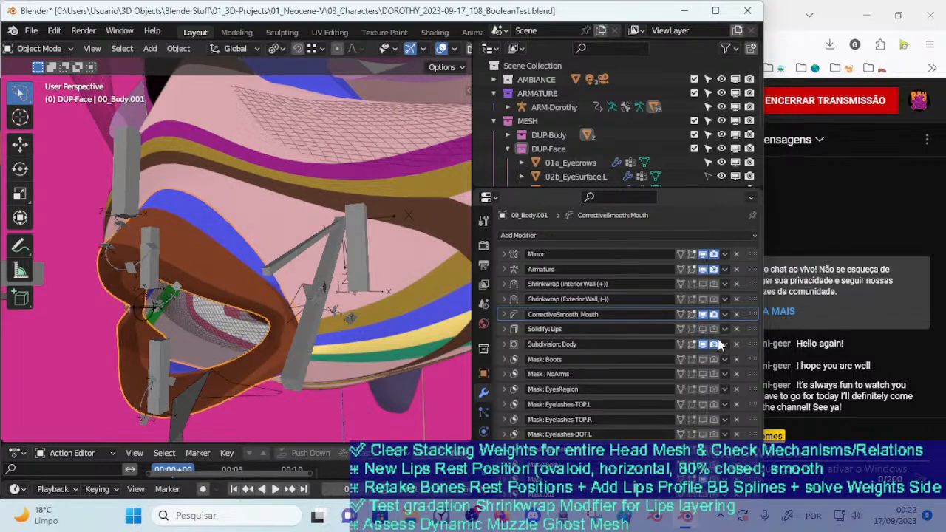
pyautogui.click(704, 343)
pyautogui.click(704, 343)
pyautogui.click(704, 343)
pyautogui.click(704, 343)
pyautogui.click(713, 343)
pyautogui.click(704, 343)
pyautogui.click(705, 344)
# Delete all the Mask modifiers below Subdivision: Body from the lips mesh
pyautogui.click(737, 360)
pyautogui.click(736, 360)
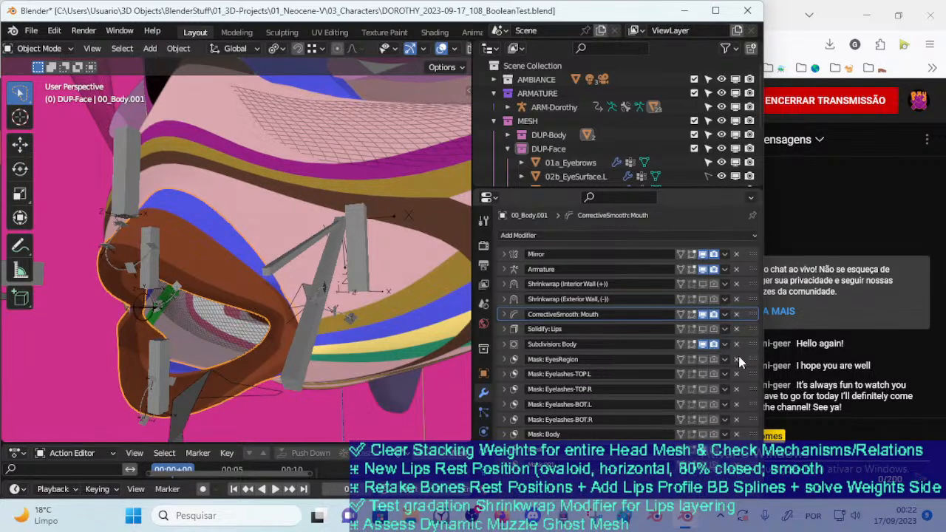
pyautogui.click(738, 358)
pyautogui.click(738, 358)
pyautogui.click(739, 358)
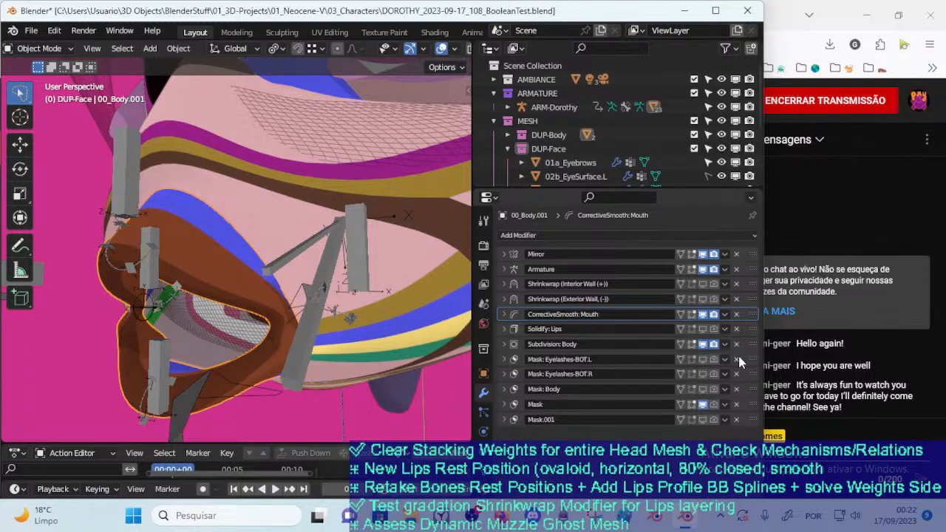
pyautogui.click(739, 357)
pyautogui.click(738, 358)
pyautogui.click(739, 358)
pyautogui.click(737, 360)
pyautogui.click(737, 359)
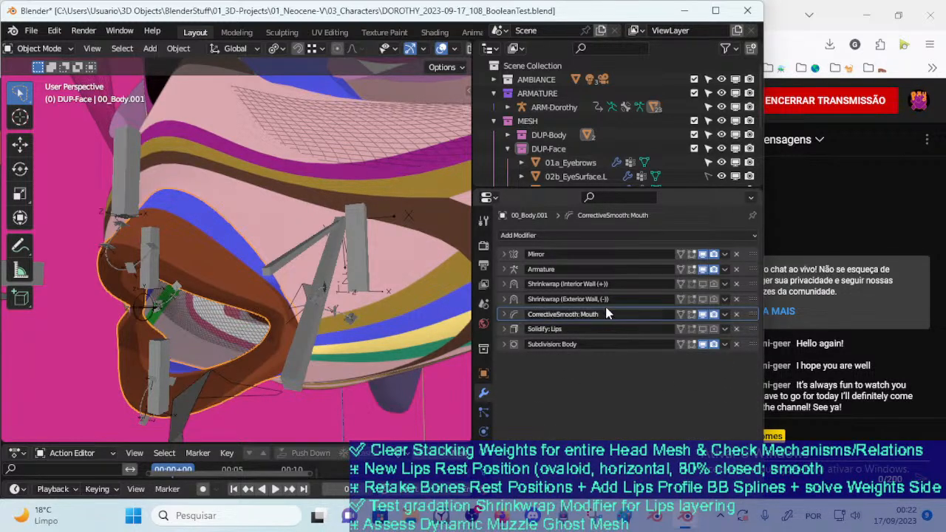
# Check the lips mesh's transform values
pyautogui.click(576, 237)
pyautogui.moveTo(435, 277); pyautogui.dragTo(324, 305, button='middle')
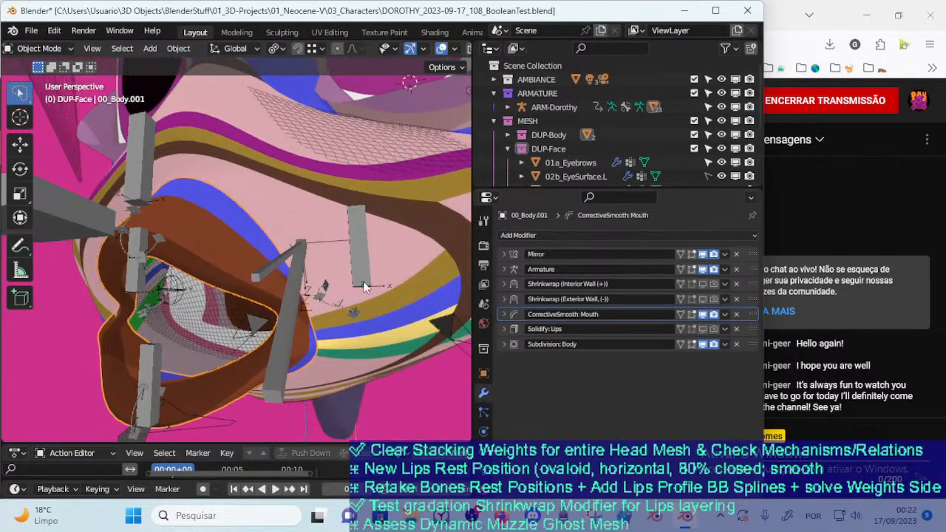
pyautogui.press('n')
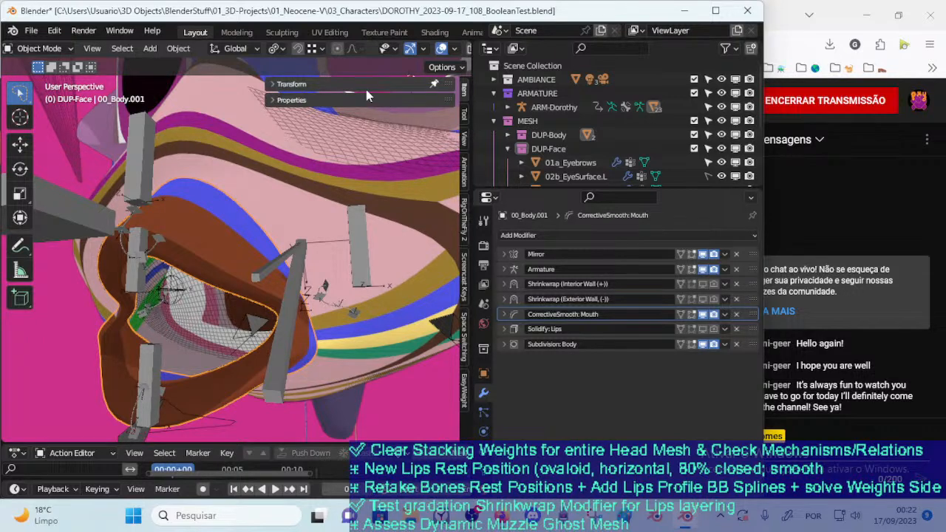
pyautogui.click(313, 85)
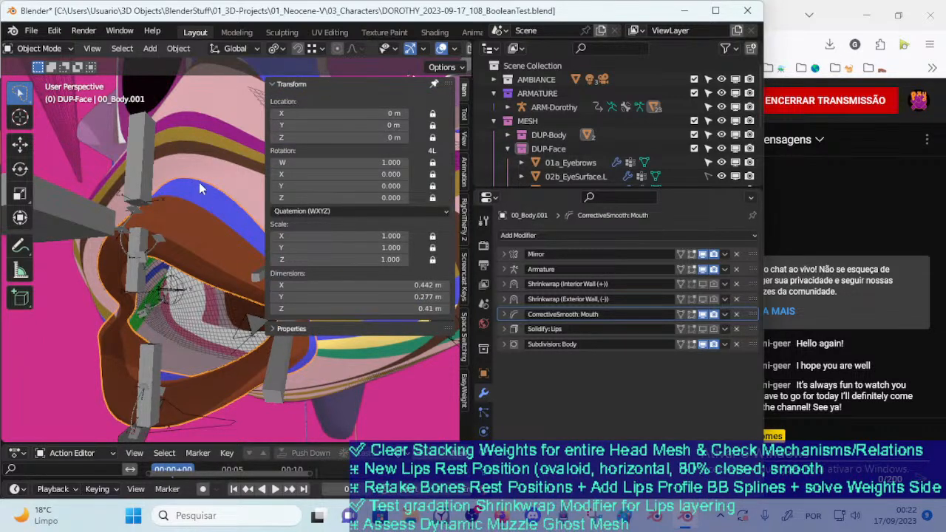
pyautogui.press('n')
# Select the ARM-Dorothy armature, enter Pose Mode, and try moving the CTL-LipsRoll bone
pyautogui.scroll(-1, 194, 177)
pyautogui.click(163, 168)
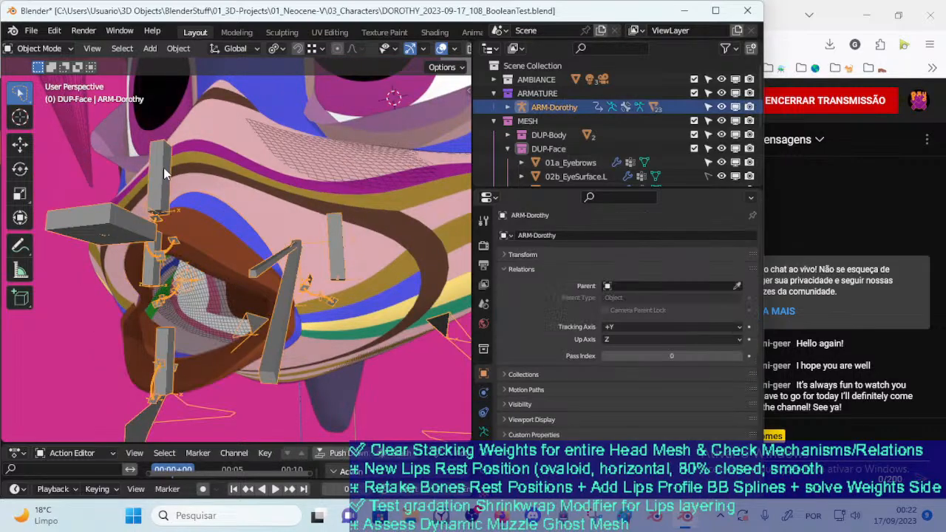
pyautogui.hotkey('ctrl', 'Tab')
pyautogui.press('g')
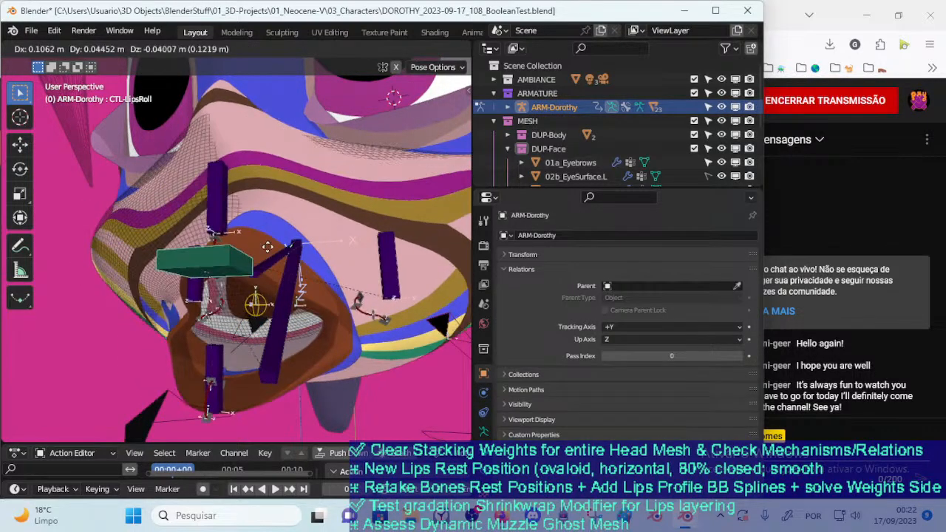
pyautogui.click(280, 256)
pyautogui.press('g')
pyautogui.click(253, 261)
# Try moving the TWK-LipsSide.R and TWK-LipsSide.L bones to test the lip corners
pyautogui.click(148, 265)
pyautogui.press('g')
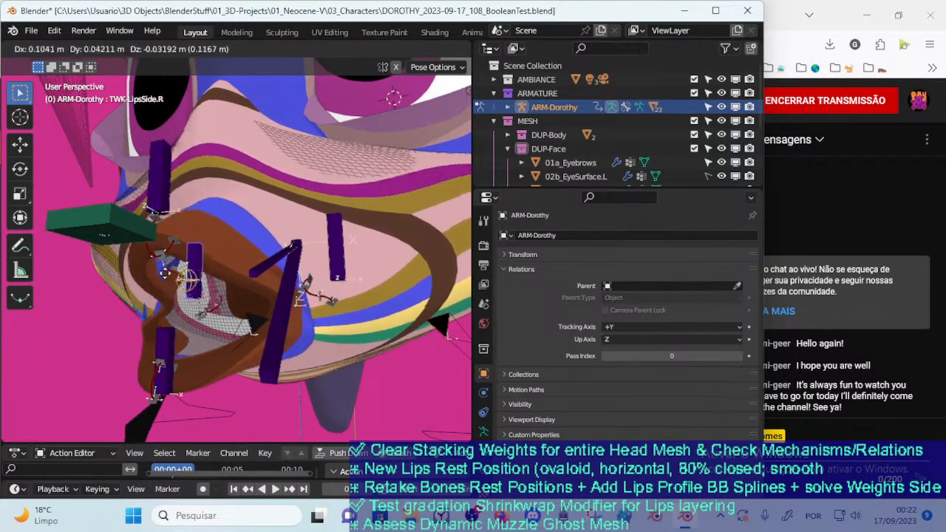
pyautogui.click(170, 274)
pyautogui.moveTo(170, 273); pyautogui.dragTo(390, 218, button='middle')
pyautogui.press('g')
pyautogui.click(219, 267)
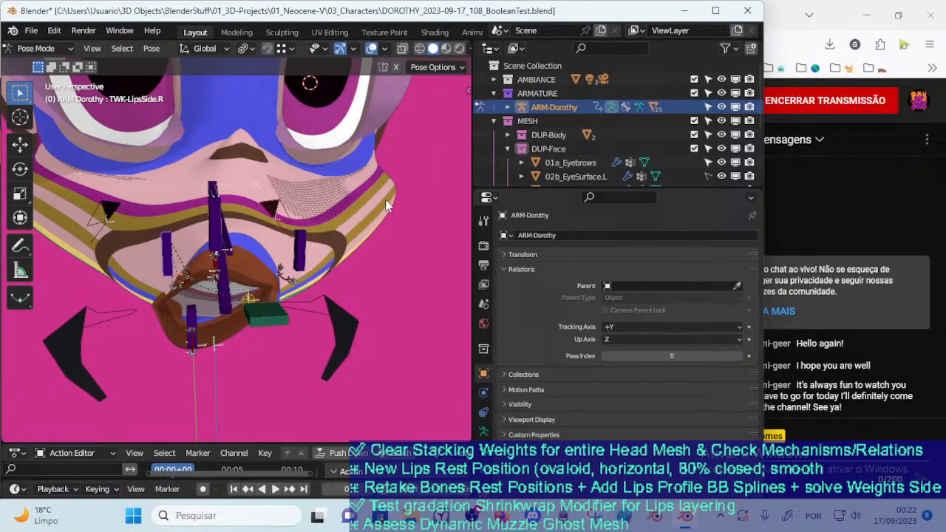
pyautogui.moveTo(362, 192); pyautogui.dragTo(321, 255, button='middle')
pyautogui.click(306, 254)
pyautogui.press('g')
pyautogui.rightClick(277, 265)
# Display the armature's Mouth bone layer and collapse the transform values
pyautogui.press('n')
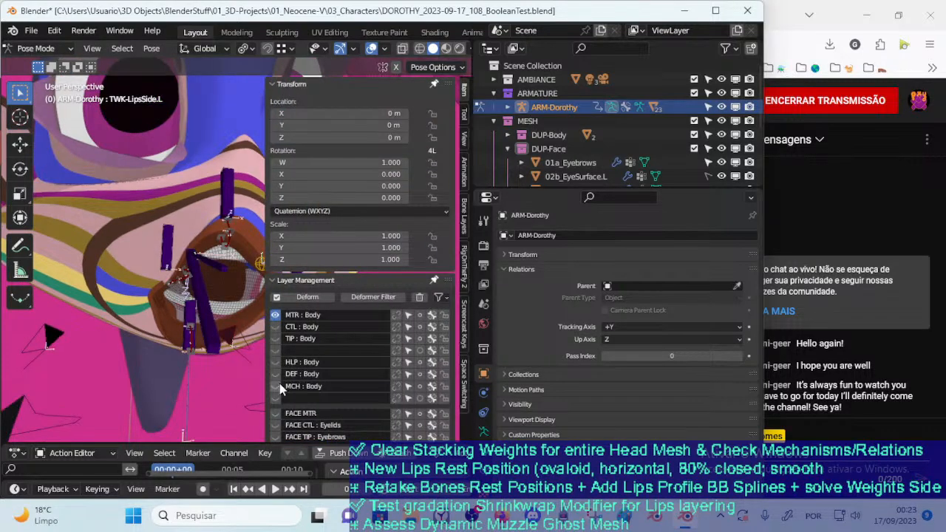
pyautogui.scroll(-4, 306, 341)
pyautogui.scroll(-3, 325, 215)
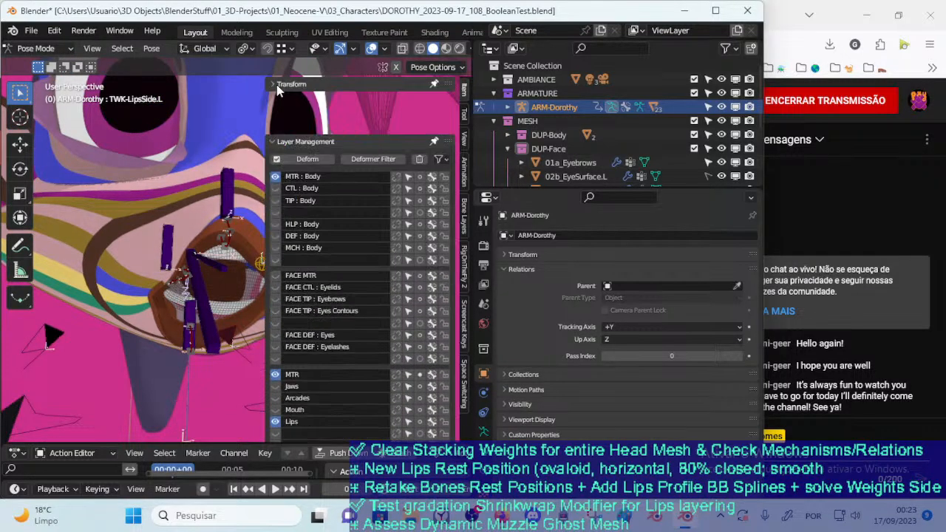
pyautogui.click(274, 368)
pyautogui.press('n')
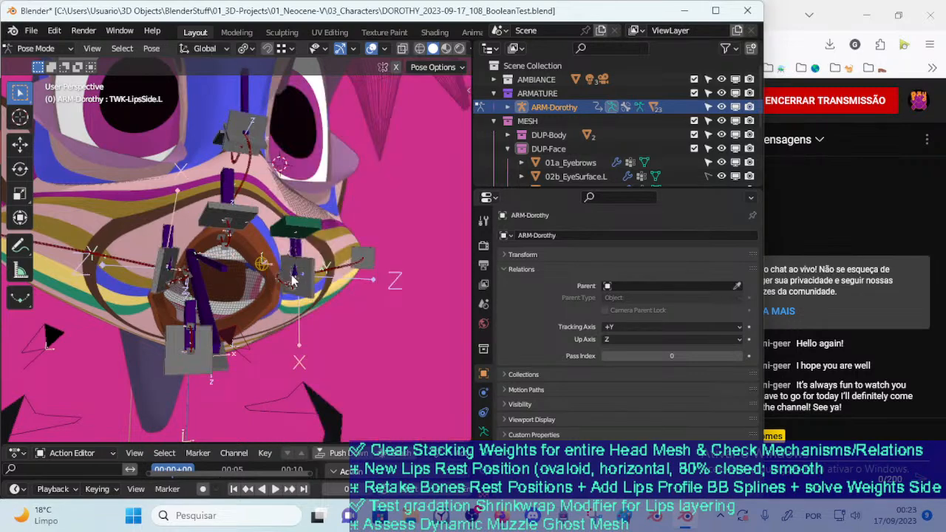
# Try moving the CTL-MouthSide-BBH.L.002 bone to test how the outer left mouth side deforms
pyautogui.moveTo(216, 294); pyautogui.dragTo(262, 281, button='middle')
pyautogui.click(410, 240)
pyautogui.press('g')
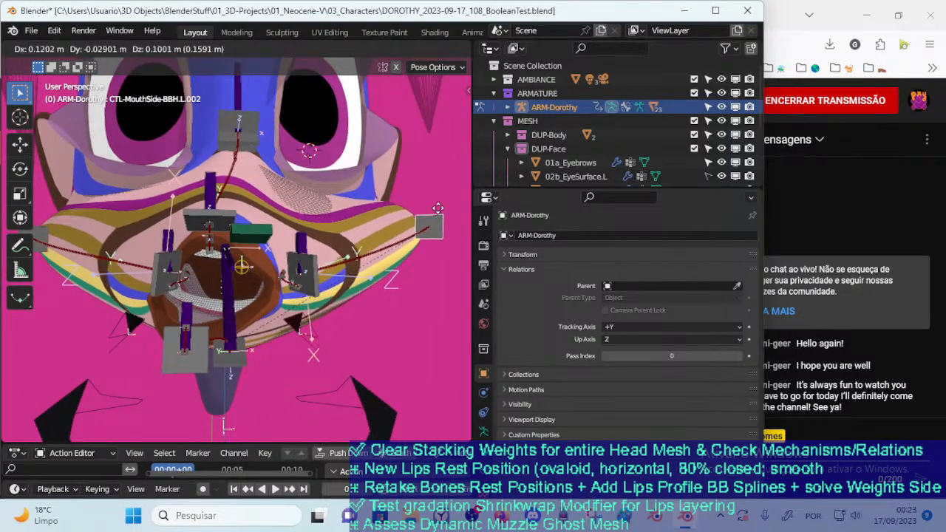
pyautogui.click(439, 219)
pyautogui.moveTo(416, 288); pyautogui.dragTo(425, 325, button='middle')
pyautogui.press('g')
pyautogui.click(429, 246)
pyautogui.moveTo(428, 245); pyautogui.dragTo(332, 261, button='middle')
pyautogui.press('g')
pyautogui.click(432, 239)
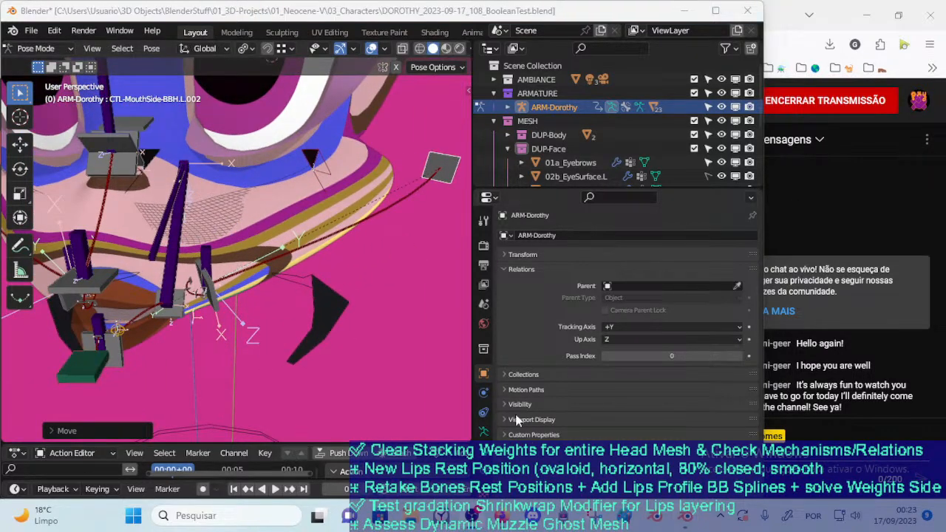
pyautogui.hotkey('alt', 'Tab')
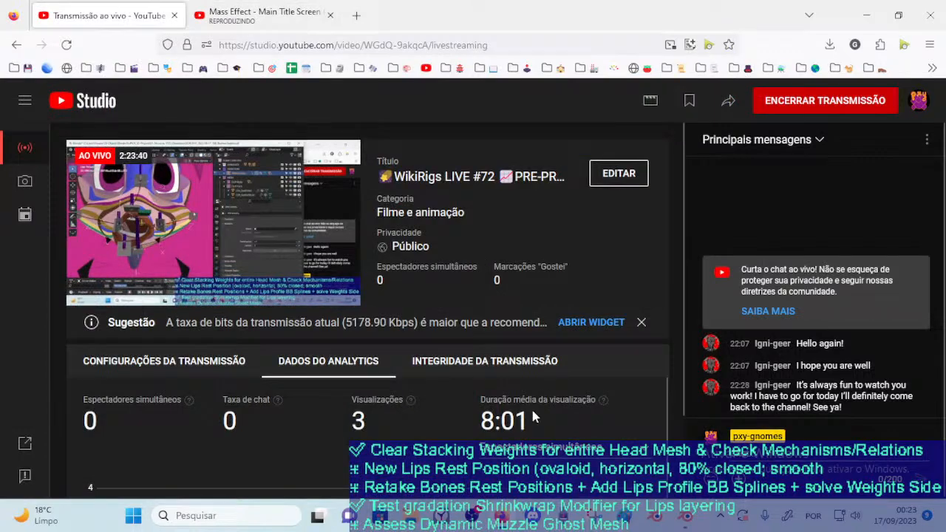
pyautogui.click(686, 522)
# Try moving the CTL-MouthSide-BBH.L.001 bone outward from the left lip corner
pyautogui.moveTo(250, 274); pyautogui.dragTo(270, 235, button='middle')
pyautogui.click(213, 294)
pyautogui.moveTo(215, 294); pyautogui.dragTo(207, 309, button='middle')
pyautogui.press('g')
pyautogui.click(301, 299)
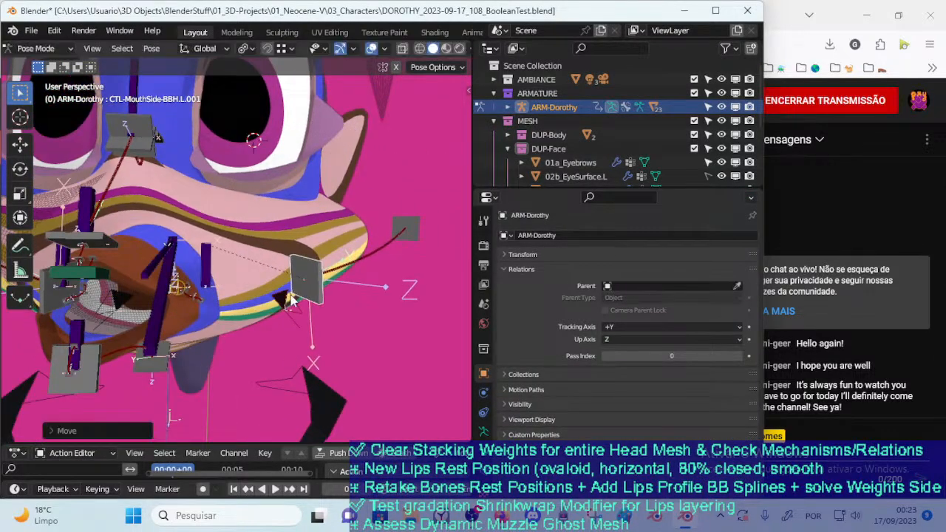
pyautogui.moveTo(301, 299); pyautogui.dragTo(338, 366, button='middle')
pyautogui.press('g')
pyautogui.click(312, 309)
pyautogui.press('g')
pyautogui.moveTo(312, 309); pyautogui.dragTo(272, 320, button='middle')
pyautogui.click(280, 294)
pyautogui.press('g')
pyautogui.click(246, 260)
pyautogui.press('n')
pyautogui.press('n')
# Try further displacements of the CTL-MouthSide-BBH.L.001 bone around the left lip corner while inspecting the mouth from the front
pyautogui.click(243, 332)
pyautogui.moveTo(243, 333); pyautogui.dragTo(251, 336, button='middle')
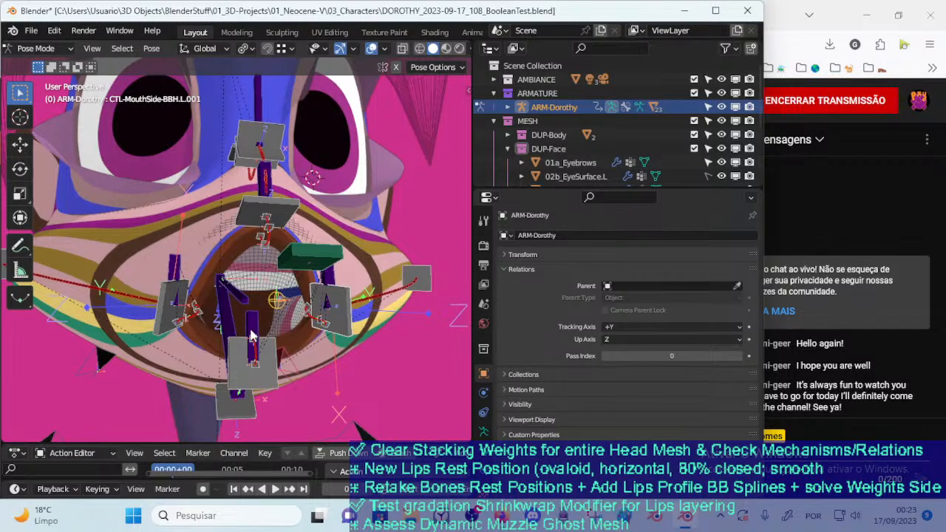
pyautogui.press('g')
pyautogui.rightClick(373, 325)
pyautogui.moveTo(374, 325); pyautogui.dragTo(333, 340, button='middle')
pyautogui.press('g')
pyautogui.click(323, 337)
pyautogui.press('g')
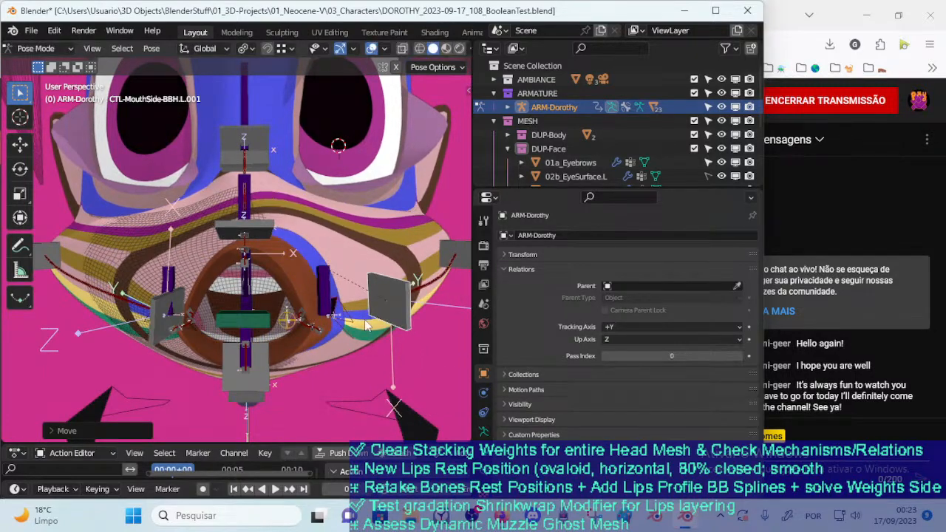
pyautogui.moveTo(348, 336); pyautogui.dragTo(398, 343, button='middle')
pyautogui.rightClick(402, 342)
pyautogui.press('g')
pyautogui.rightClick(311, 363)
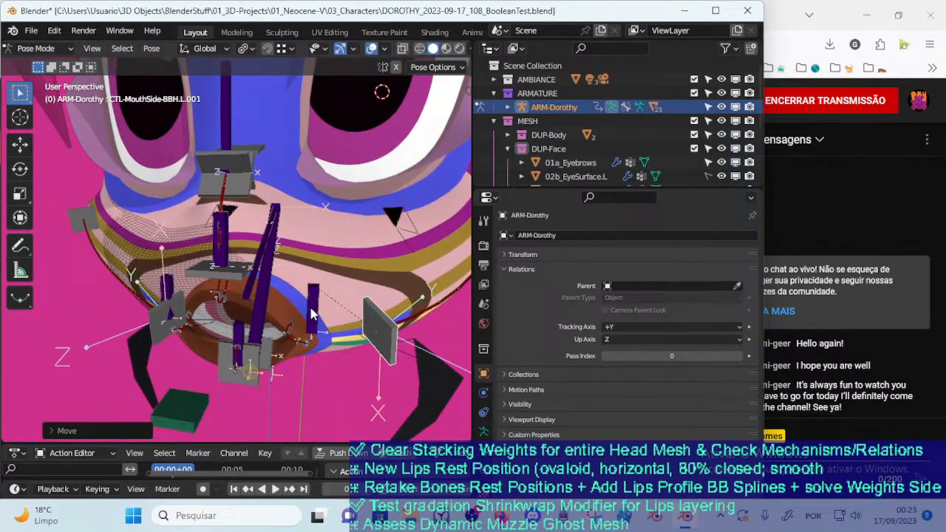
# Try moving the TWK-LipsSide.L bone together with CTL-MouthSide-BBH.L.001 to compare their effects on the lip corner
pyautogui.click(311, 309)
pyautogui.press('g')
pyautogui.click(297, 322)
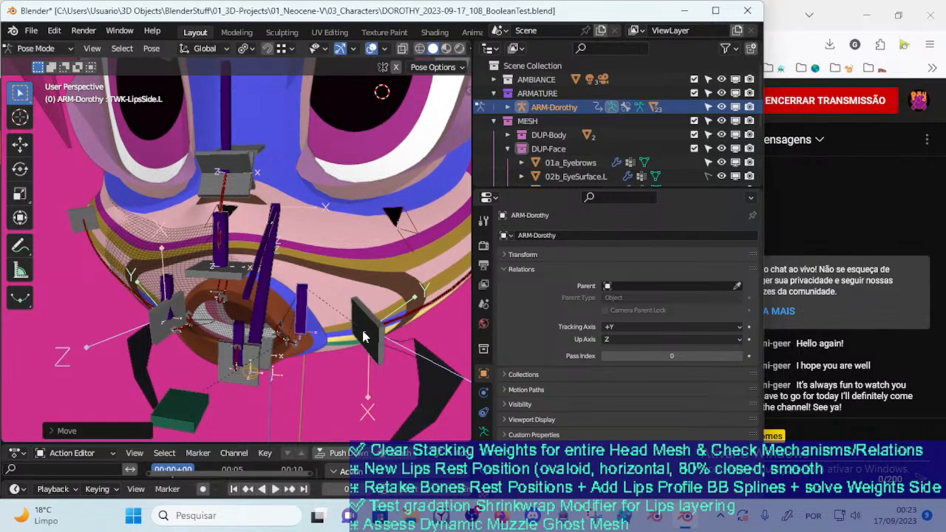
pyautogui.click(364, 357)
pyautogui.press('g')
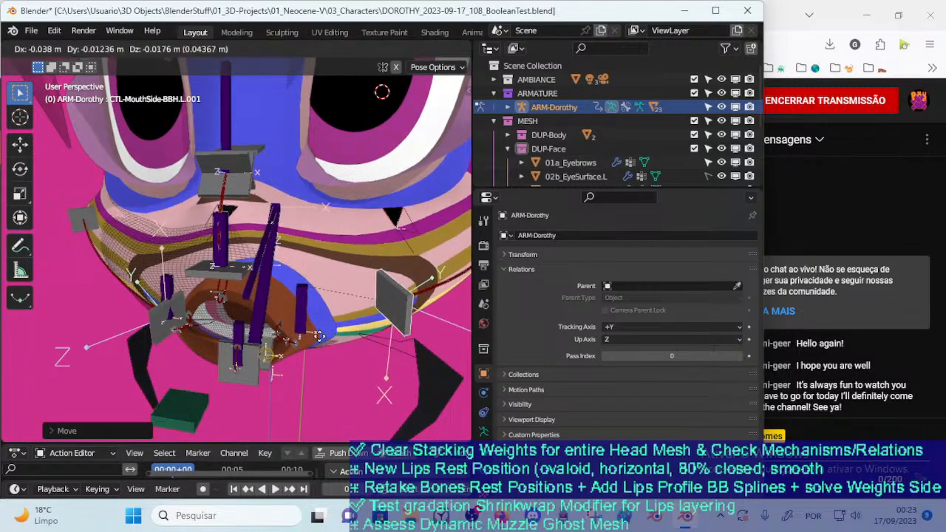
pyautogui.click(317, 334)
pyautogui.moveTo(317, 334); pyautogui.dragTo(331, 330, button='middle')
pyautogui.press('g')
pyautogui.click(392, 349)
pyautogui.moveTo(392, 349); pyautogui.dragTo(377, 325, button='middle')
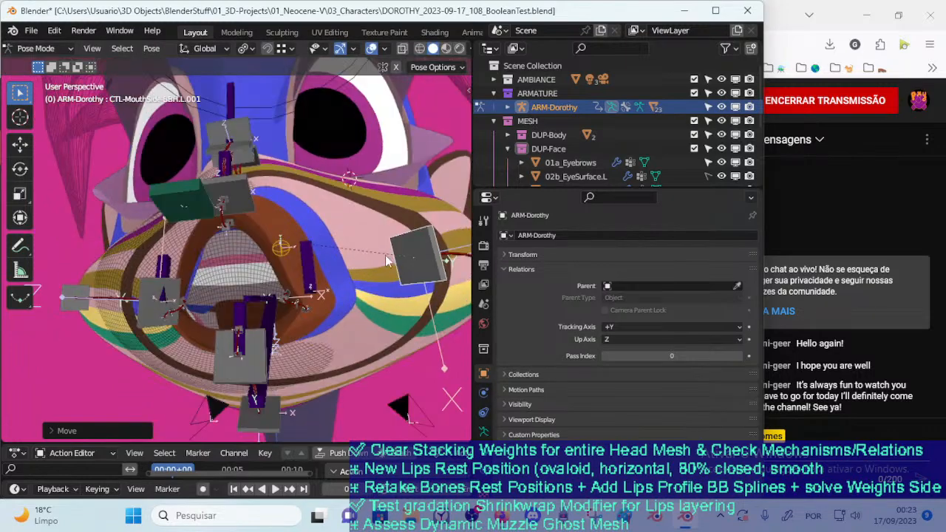
pyautogui.press('g')
pyautogui.click(320, 303)
pyautogui.press('g')
pyautogui.click(322, 297)
# Try moving the TWK-LipsSide.R bone toward the mouth center and the TWK-LipsUp bone sideways
pyautogui.moveTo(323, 297); pyautogui.dragTo(228, 358, button='middle')
pyautogui.press('g')
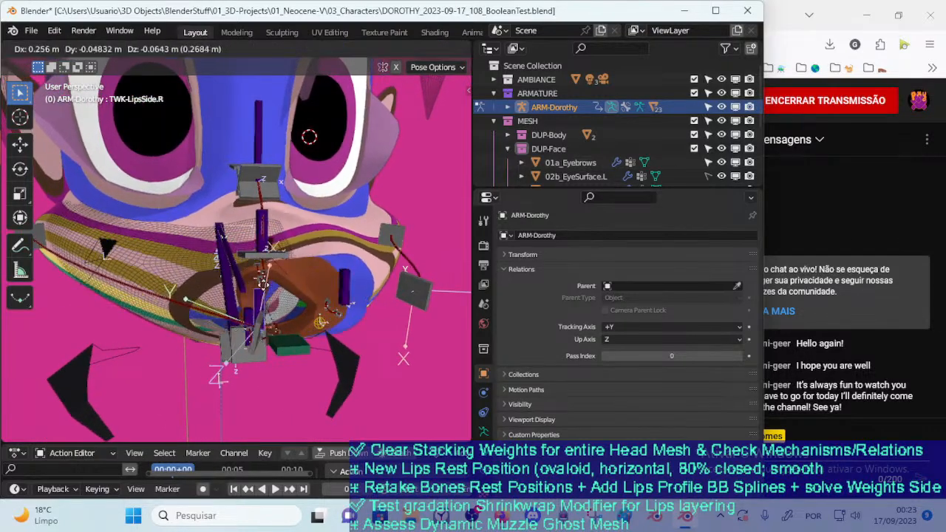
pyautogui.click(245, 298)
pyautogui.click(268, 230)
pyautogui.press('g')
pyautogui.click(370, 237)
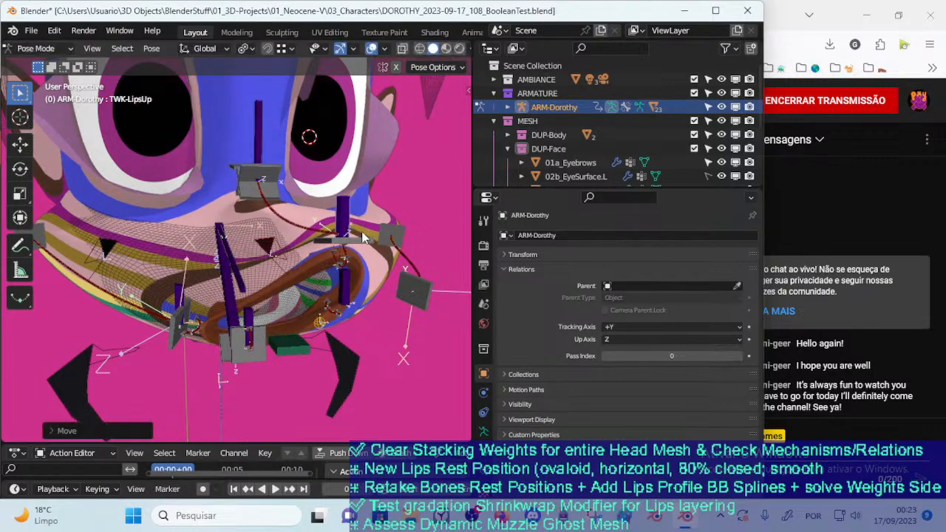
pyautogui.moveTo(369, 236); pyautogui.dragTo(304, 196, button='middle')
pyautogui.press('g')
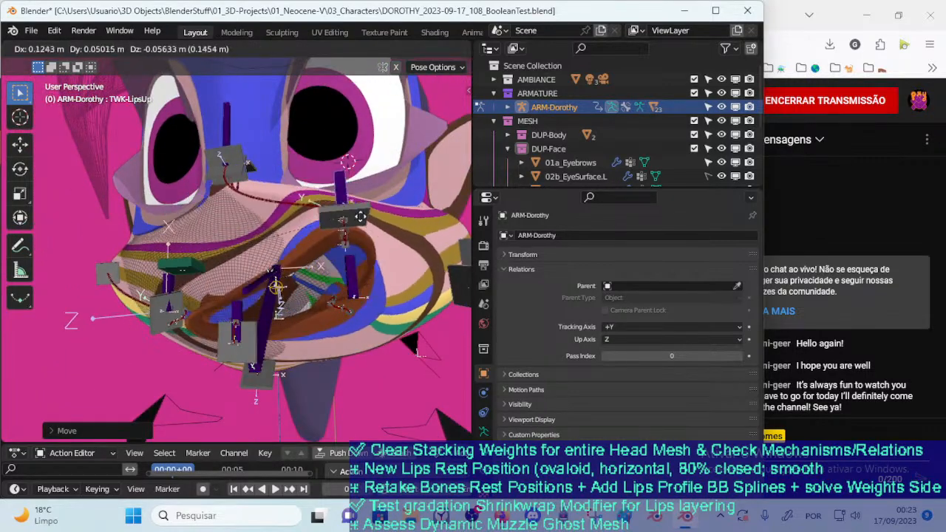
pyautogui.click(299, 238)
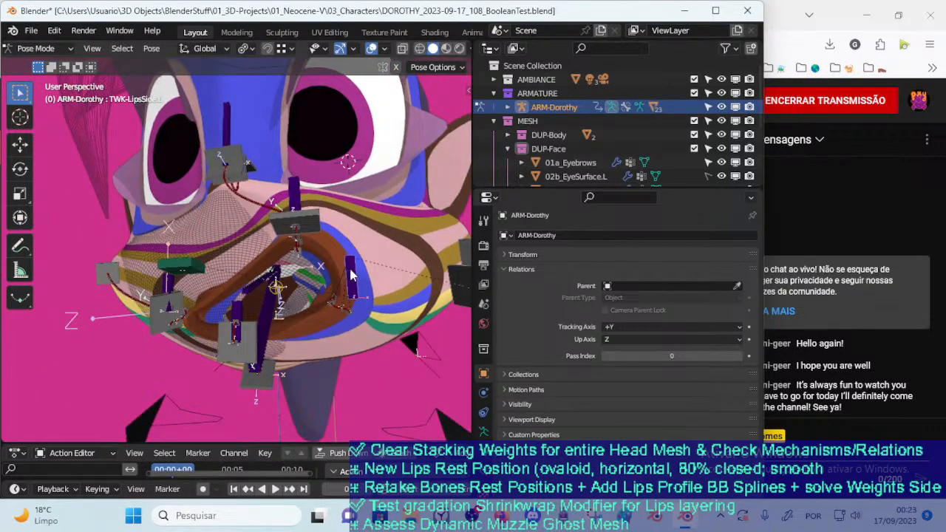
# Try moving the TWK-LipsSide.L bone and the lower lip tweak bone to stretch the mouth opening
pyautogui.press('g')
pyautogui.click(339, 304)
pyautogui.click(237, 319)
pyautogui.press('g')
pyautogui.click(303, 326)
pyautogui.press('g')
pyautogui.click(247, 294)
# Try shifting the TWK-LipsSide.R bone outward and back toward the lips
pyautogui.moveTo(247, 295); pyautogui.dragTo(294, 309, button='middle')
pyautogui.press('g')
pyautogui.click(238, 307)
pyautogui.press('g')
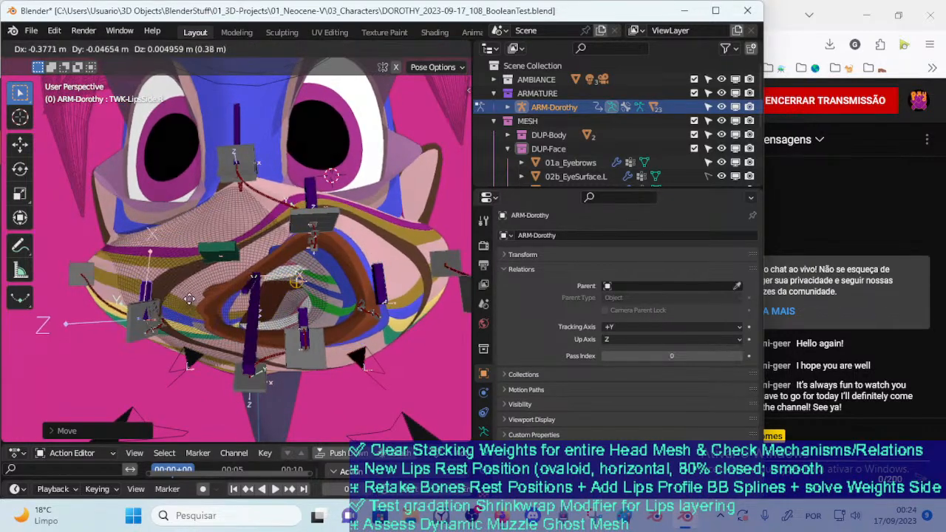
# Try moving the TWK-LipsUp and CTL-MouthVertical-BBH.003 bones to test the upper lip
pyautogui.click(316, 195)
pyautogui.press('g')
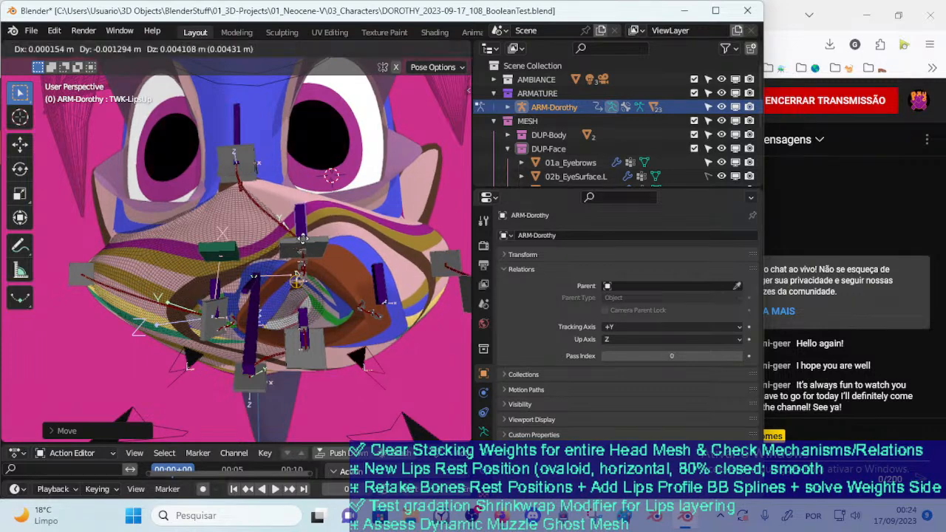
pyautogui.click(302, 237)
pyautogui.click(304, 234)
pyautogui.press('g')
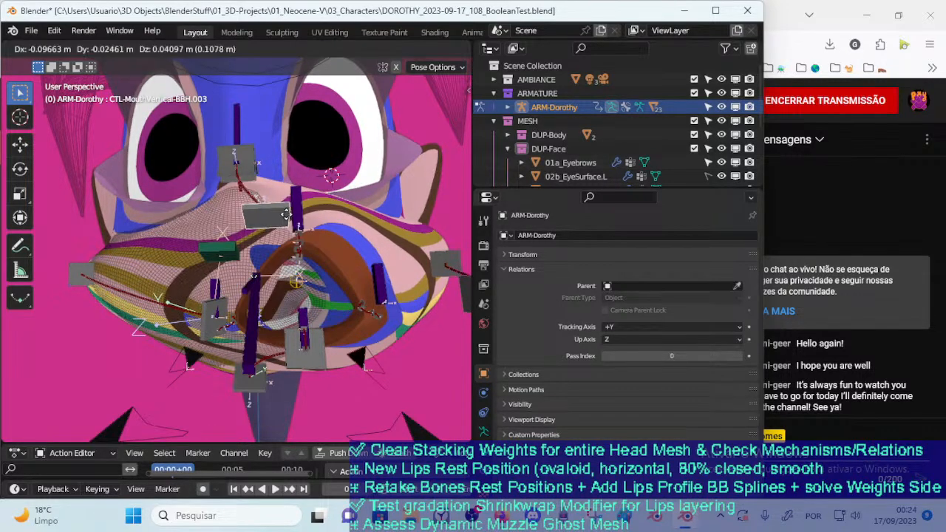
# Try moving the TWK-LipsSide.L bone inward and the lower lip tweak bone upward
pyautogui.moveTo(372, 272); pyautogui.dragTo(353, 255)
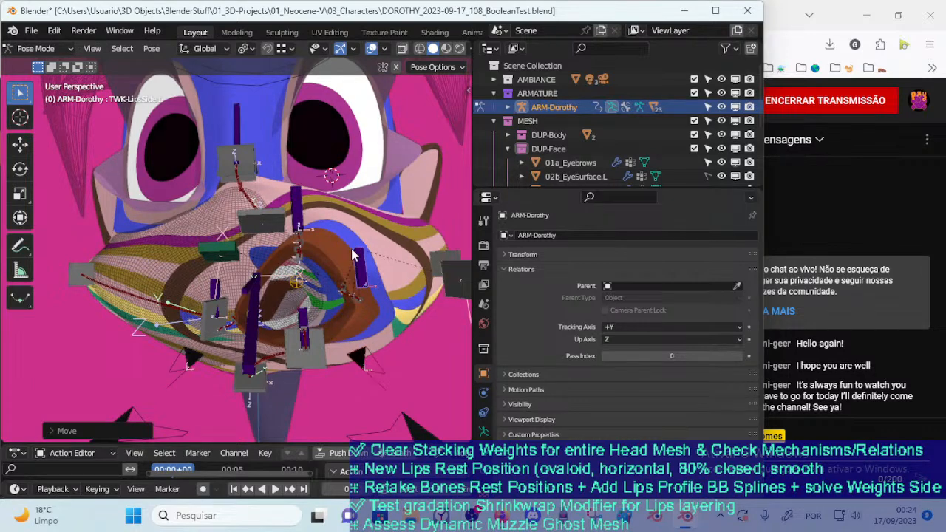
pyautogui.click(323, 340)
pyautogui.press('g')
pyautogui.click(308, 320)
pyautogui.press('g')
pyautogui.click(300, 276)
# Try moving the TWK-LipsSide.L bone repeatedly to raise the left lip corner
pyautogui.click(366, 262)
pyautogui.press('g')
pyautogui.click(366, 276)
pyautogui.press('g')
pyautogui.click(360, 275)
pyautogui.press('g')
pyautogui.click(344, 251)
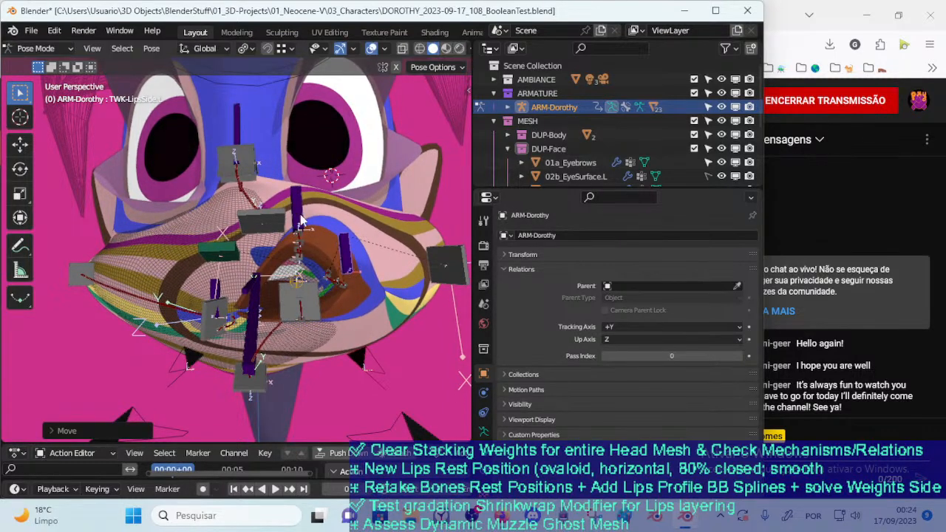
pyautogui.press('g')
pyautogui.click(362, 262)
pyautogui.press('g')
pyautogui.click(360, 251)
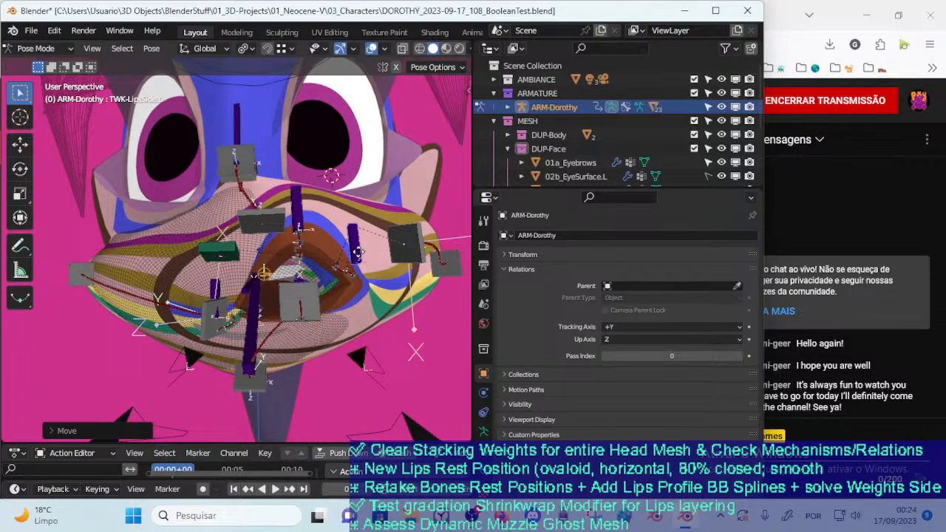
# Try lowering the left lip corner and repositioning the CTL-MouthSide-BBH.L.001 bone
pyautogui.press('g')
pyautogui.click(372, 277)
pyautogui.press('g')
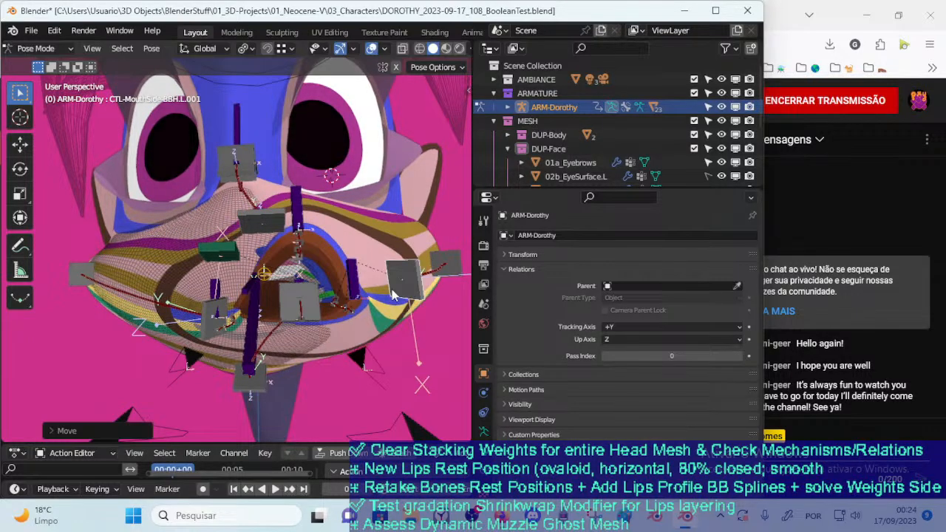
pyautogui.click(375, 294)
pyautogui.press('g')
pyautogui.click(380, 281)
pyautogui.press('g')
pyautogui.click(351, 294)
# Try moving the TWK-LipsSide.L bone up and down while viewing the mouth from the side
pyautogui.moveTo(351, 294); pyautogui.dragTo(315, 369, button='middle')
pyautogui.press('g')
pyautogui.click(302, 328)
pyautogui.moveTo(302, 327); pyautogui.dragTo(293, 294, button='middle')
pyautogui.press('g')
pyautogui.click(269, 240)
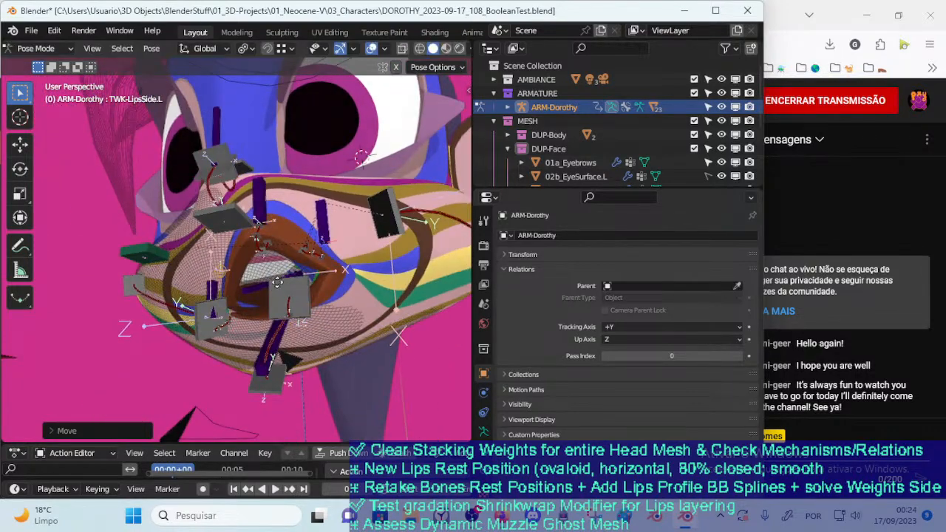
pyautogui.press('g')
pyautogui.click(279, 298)
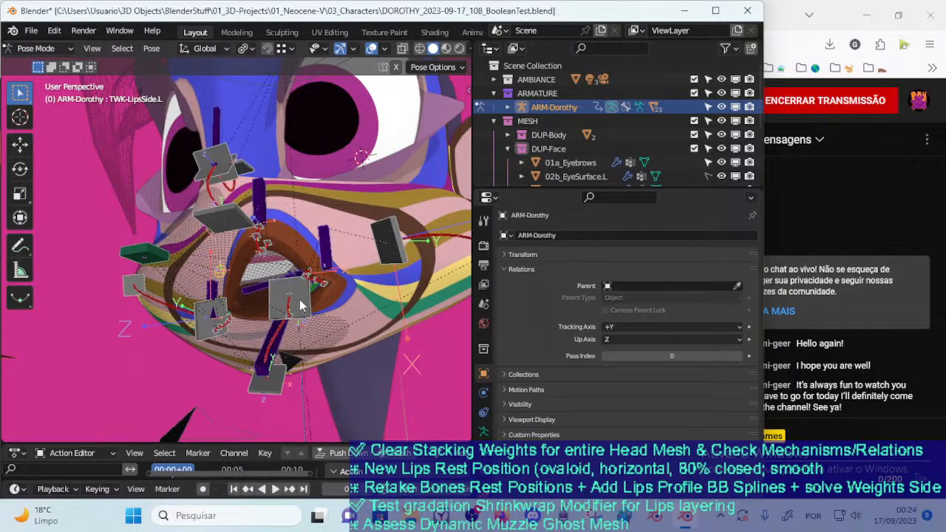
# Restore the mouth bones' rest pose and check the 00_Body.001 lips mesh's transform values in Object Mode
pyautogui.hotkey('ctrl', 'z')
pyautogui.click(279, 290)
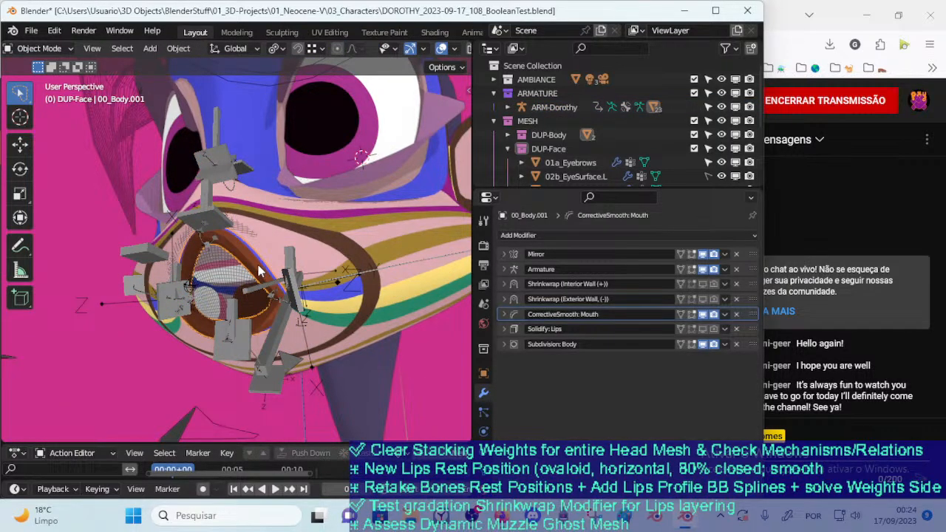
pyautogui.press('n')
pyautogui.click(290, 84)
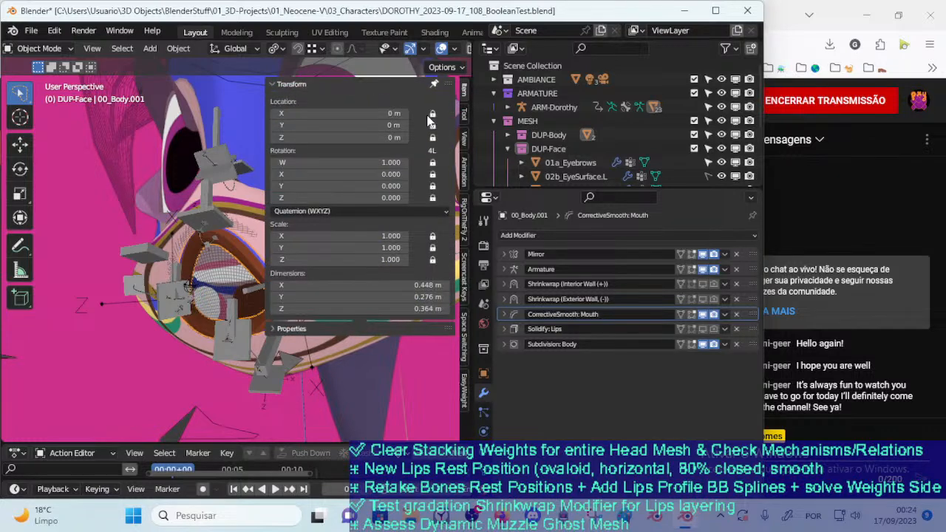
pyautogui.press('n')
# Check the 00_Body mesh's transform values for comparison with the lips mesh
pyautogui.click(325, 331)
pyautogui.press('n')
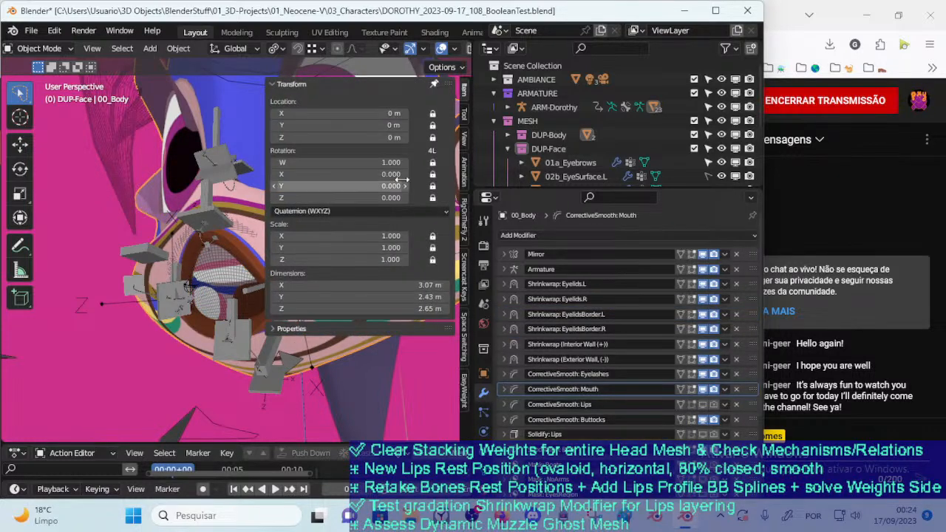
pyautogui.press('n')
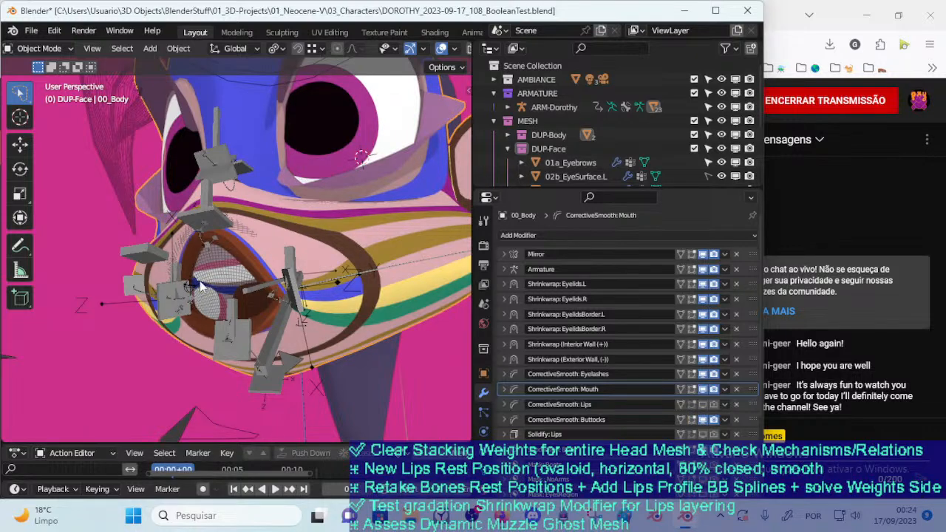
pyautogui.moveTo(219, 283); pyautogui.dragTo(238, 288, button='middle')
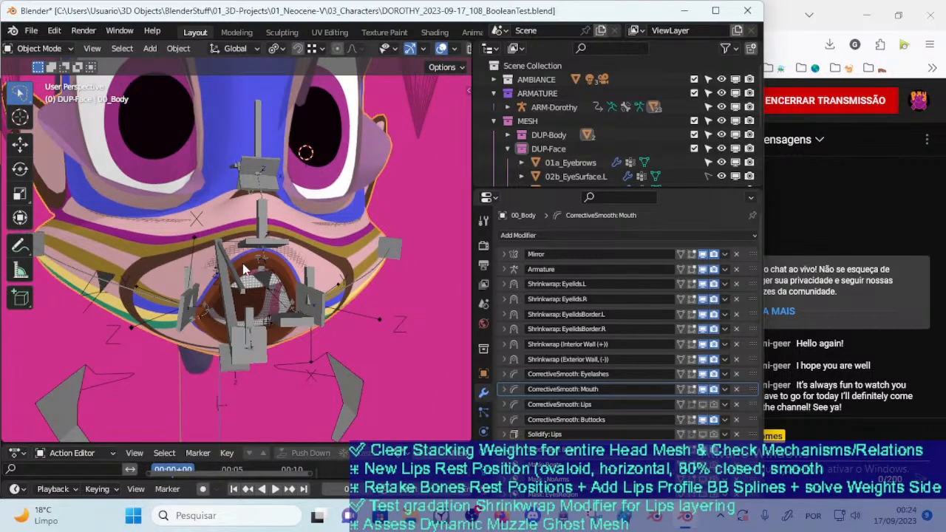
pyautogui.click(258, 335)
pyautogui.press('n')
pyautogui.press('n')
# Try moving the 00_Body.001 lips mesh as an object away from and around the mouth
pyautogui.moveTo(262, 284); pyautogui.dragTo(205, 270, button='middle')
pyautogui.click(238, 274)
pyautogui.click(245, 257)
pyautogui.press('g')
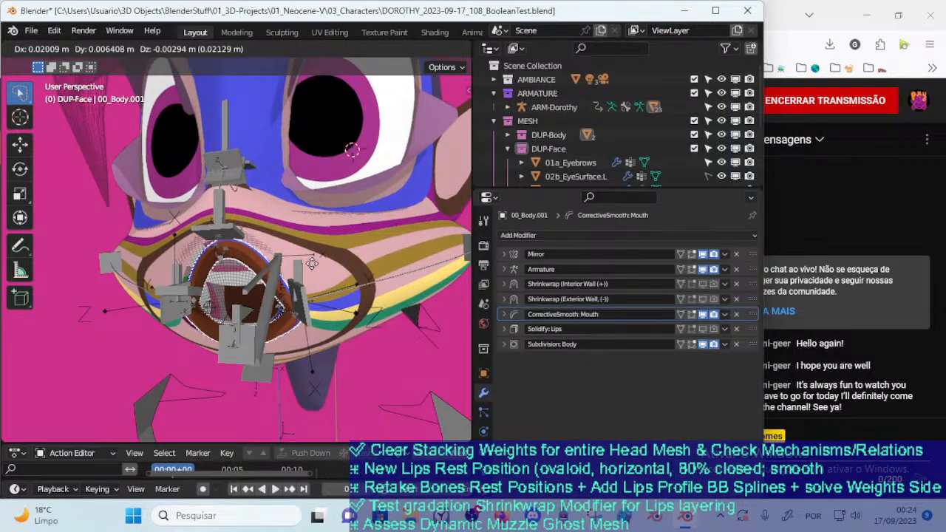
pyautogui.click(402, 263)
pyautogui.moveTo(401, 262); pyautogui.dragTo(314, 341, button='middle')
pyautogui.press('g')
pyautogui.click(400, 349)
pyautogui.press('g')
pyautogui.click(284, 338)
pyautogui.press('g')
pyautogui.click(318, 317)
pyautogui.press('g')
pyautogui.click(304, 334)
pyautogui.press('g')
pyautogui.click(224, 343)
# Try rotating the 00_Body.001 lips mesh about the Z axis and moving it again
pyautogui.press('r')
pyautogui.press('z')
pyautogui.click(307, 324)
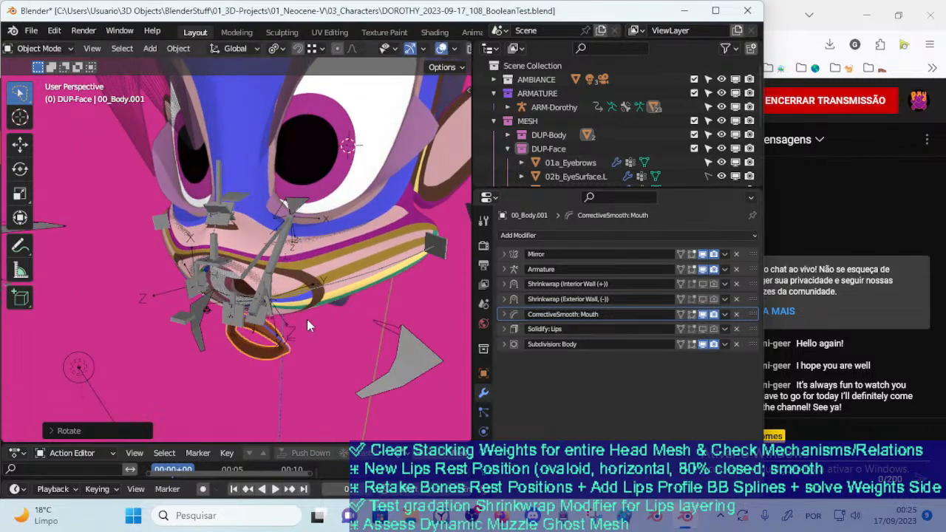
pyautogui.press('g')
pyautogui.click(379, 281)
pyautogui.press('g')
pyautogui.click(308, 308)
pyautogui.press('g')
pyautogui.moveTo(308, 308); pyautogui.dragTo(264, 311, button='middle')
pyautogui.click(266, 322)
pyautogui.press('g')
pyautogui.click(164, 286)
pyautogui.press('g')
pyautogui.click(161, 286)
# Undo the test transforms so the lips mesh sits back in the mouth opening
pyautogui.press('a')
pyautogui.click(246, 306)
pyautogui.scroll(-2, 247, 306)
pyautogui.scroll(2, 310, 304)
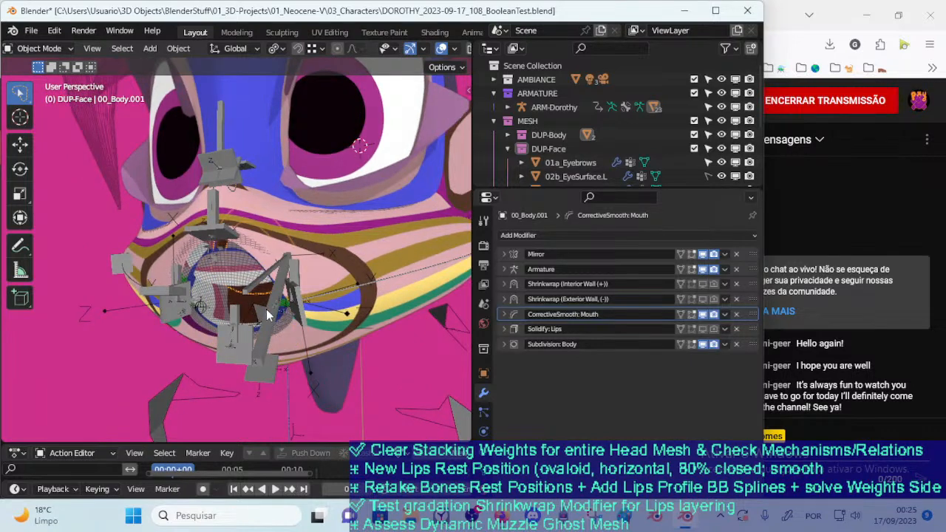
pyautogui.hotkey('ctrl', 'z')
pyautogui.hotkey('ctrl', 'shift', 'z')
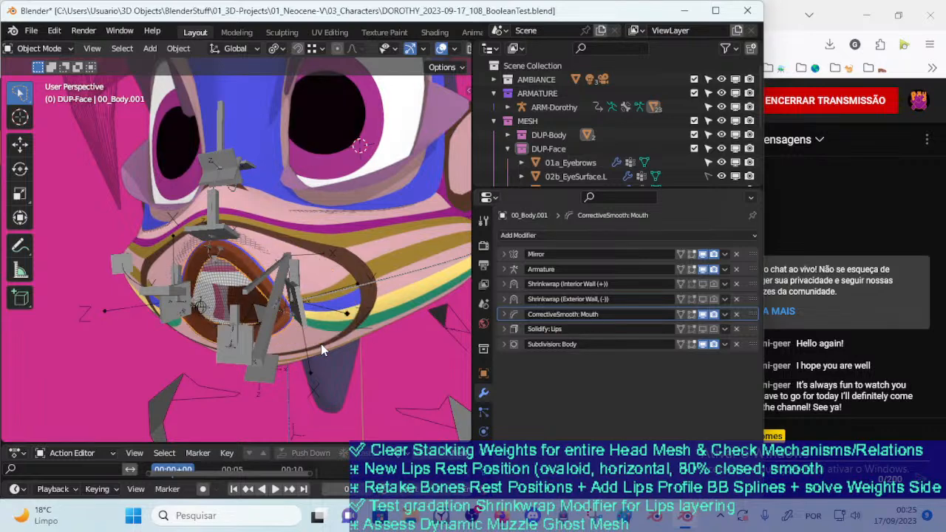
# Try moving the 00_Body.001 lips mesh before and after showing its two Shrinkwrap modifiers in the viewport
pyautogui.press('g')
pyautogui.click(340, 310)
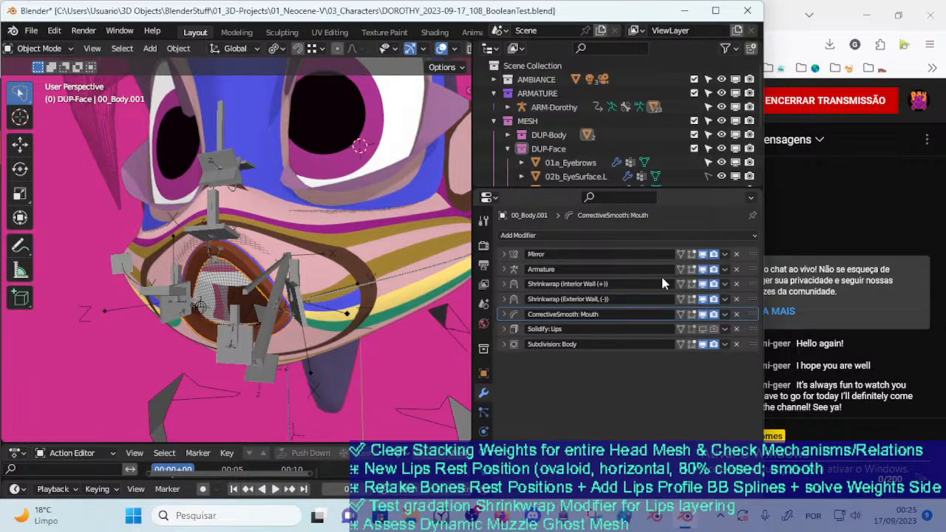
pyautogui.press('g')
pyautogui.rightClick(331, 282)
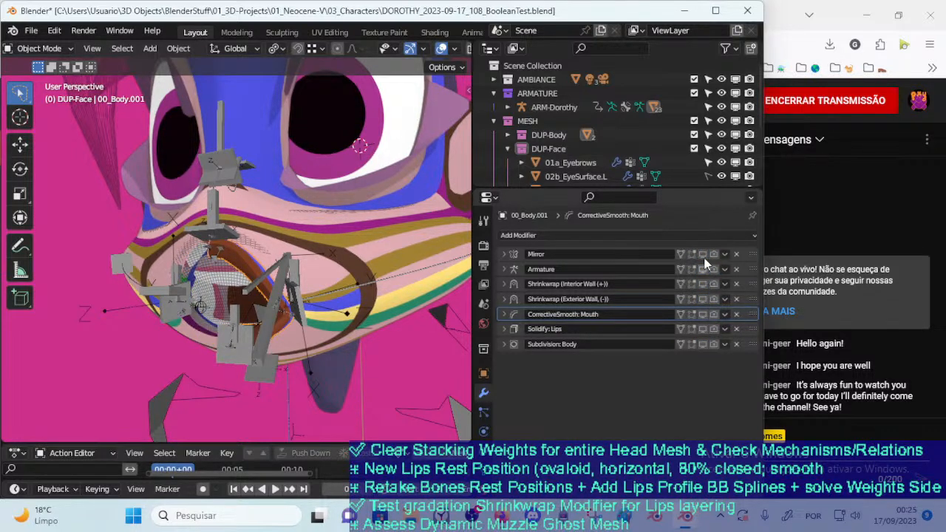
# Try moving the lips mesh around the mouth from several angles with only its Mirror modifier shown
pyautogui.press('g')
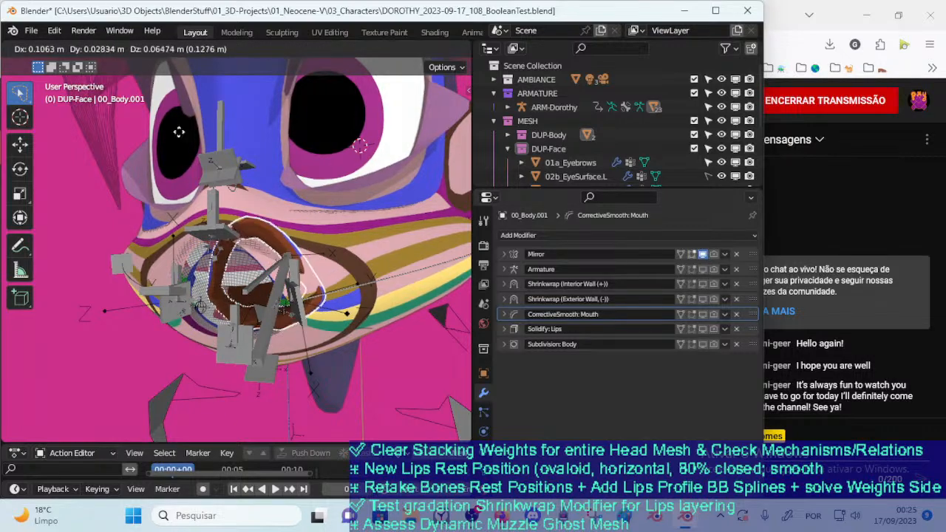
pyautogui.rightClick(248, 287)
pyautogui.moveTo(238, 278); pyautogui.dragTo(317, 267, button='middle')
pyautogui.press('g')
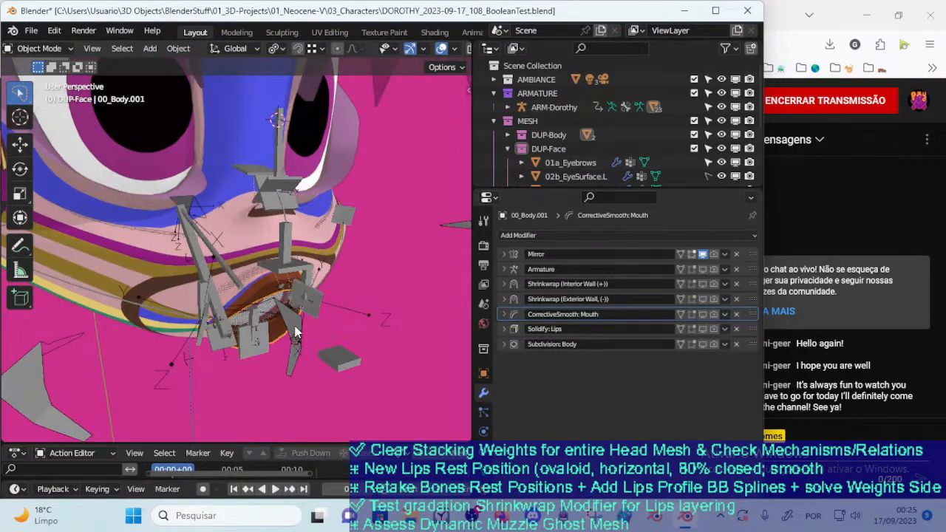
pyautogui.rightClick(327, 314)
pyautogui.moveTo(327, 315); pyautogui.dragTo(237, 258, button='middle')
pyautogui.rightClick(269, 328)
pyautogui.press('g')
pyautogui.rightClick(260, 326)
pyautogui.press('g')
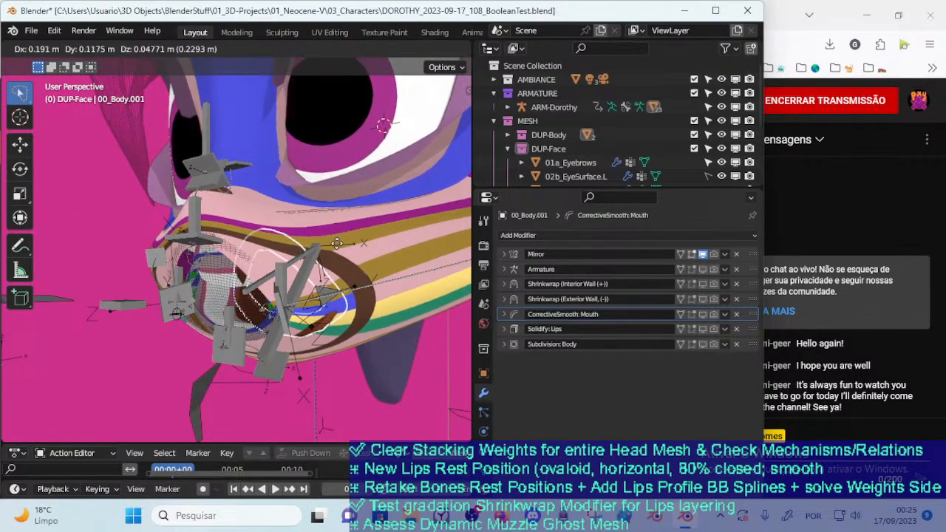
pyautogui.rightClick(338, 255)
pyautogui.moveTo(338, 255); pyautogui.dragTo(279, 260, button='middle')
# Try moving the lips mesh back along the muzzle and out of the mouth opening in a side view
pyautogui.press('g')
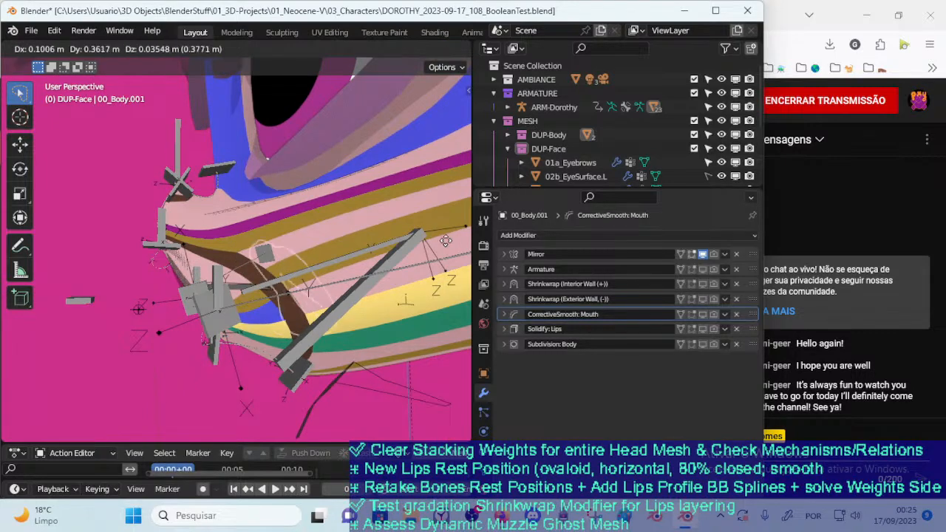
pyautogui.press('g')
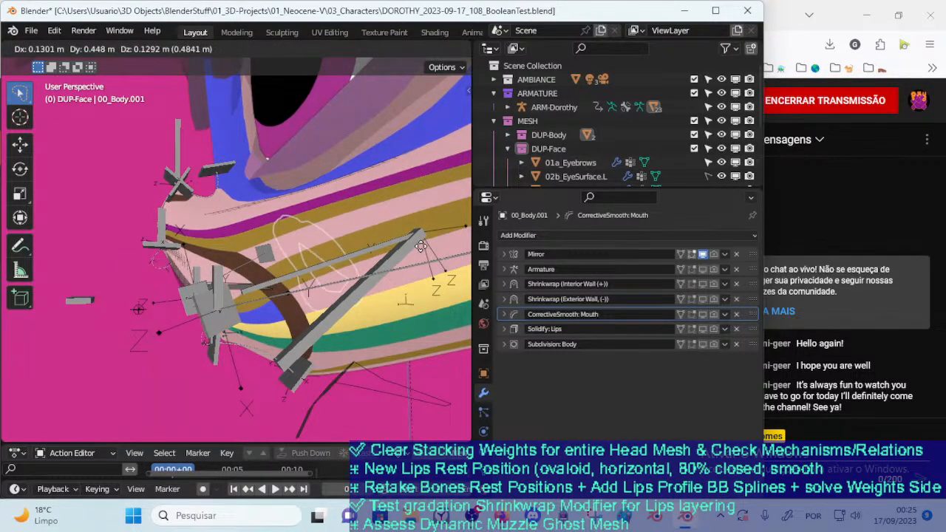
pyautogui.click(246, 319)
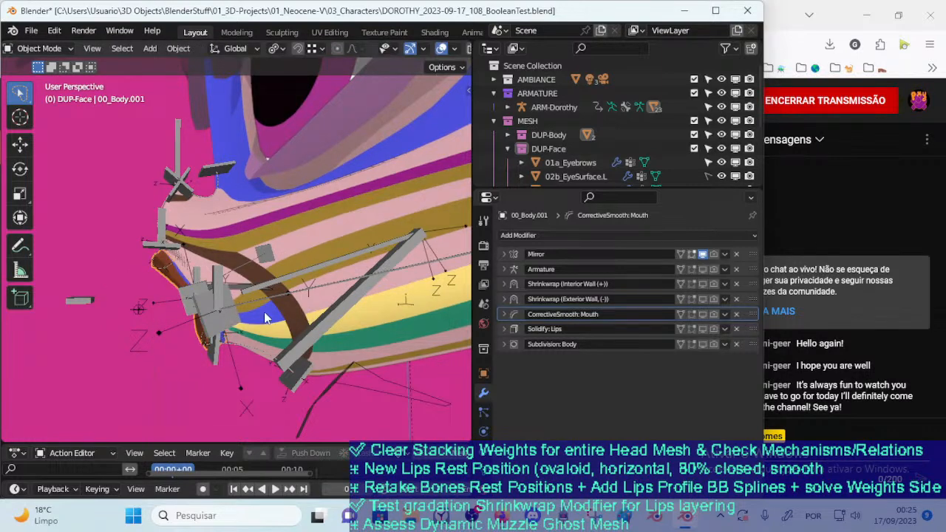
pyautogui.press('g')
pyautogui.rightClick(228, 321)
pyautogui.press('g')
pyautogui.click(179, 342)
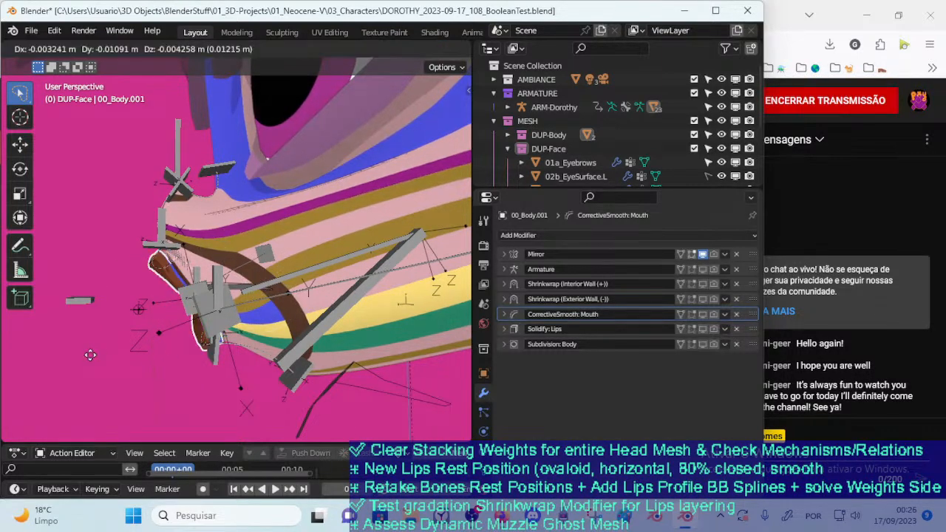
pyautogui.rightClick(228, 305)
# Try moving the lips mesh as seen from the front, and toggle the Mirror modifier's viewport display off and on
pyautogui.moveTo(228, 306); pyautogui.dragTo(340, 275, button='middle')
pyautogui.press('g')
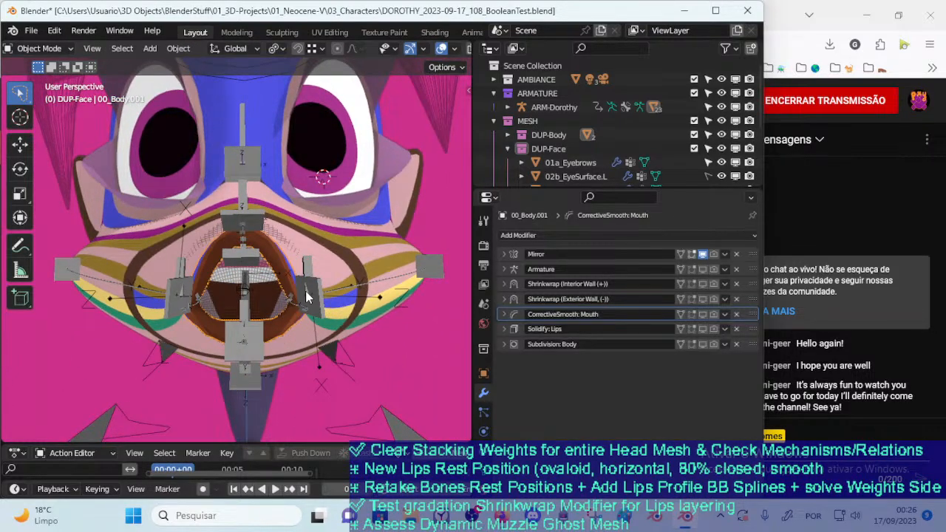
pyautogui.scroll(2, 305, 292)
pyautogui.rightClick(311, 313)
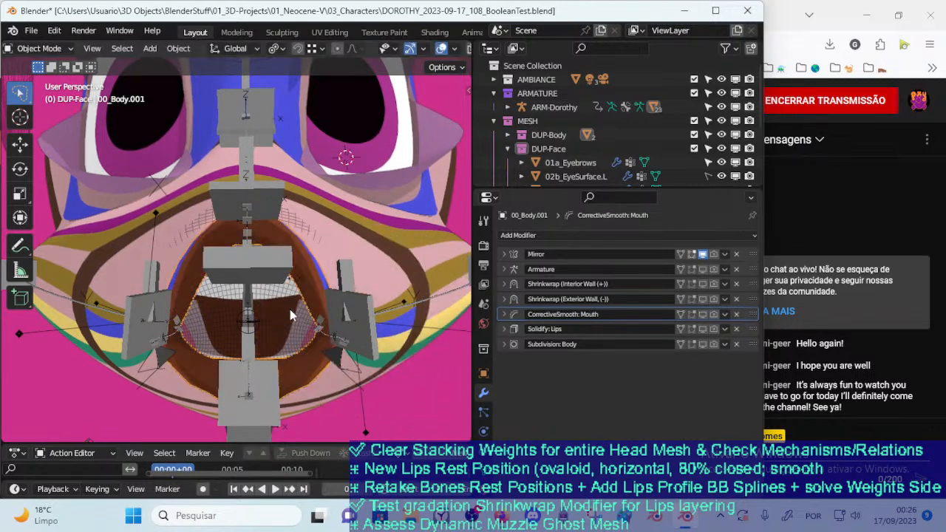
pyautogui.scroll(-1, 301, 290)
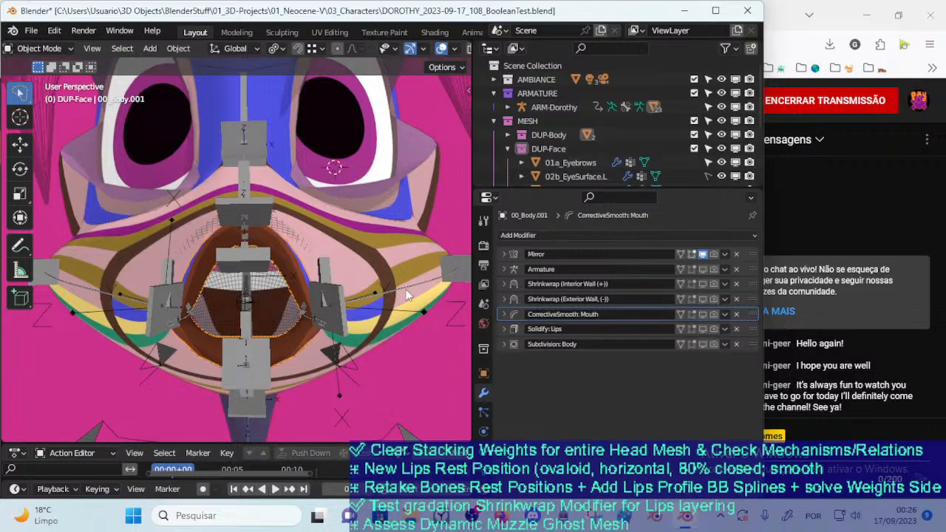
pyautogui.click(703, 255)
pyautogui.click(704, 254)
# Add a new Shrinkwrap modifier to the end of the lips mesh's modifier stack
pyautogui.click(611, 236)
pyautogui.click(533, 235)
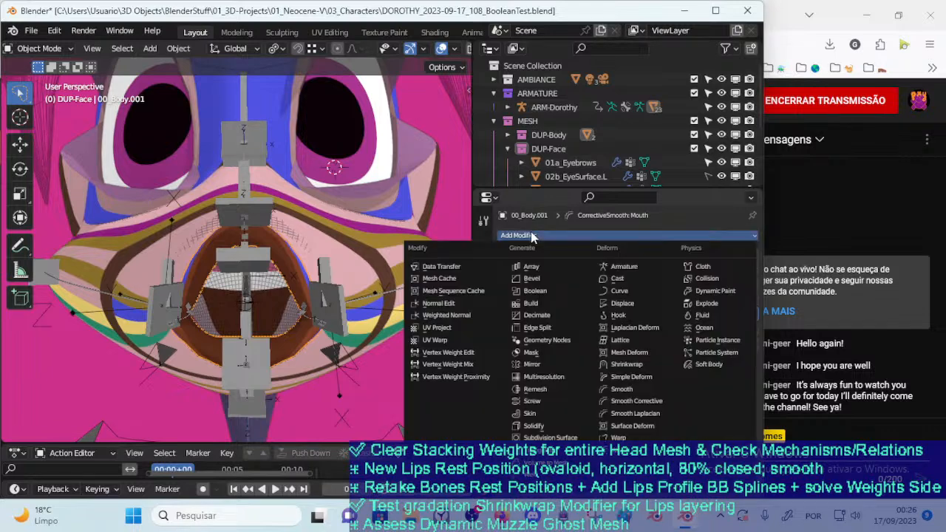
pyautogui.click(534, 236)
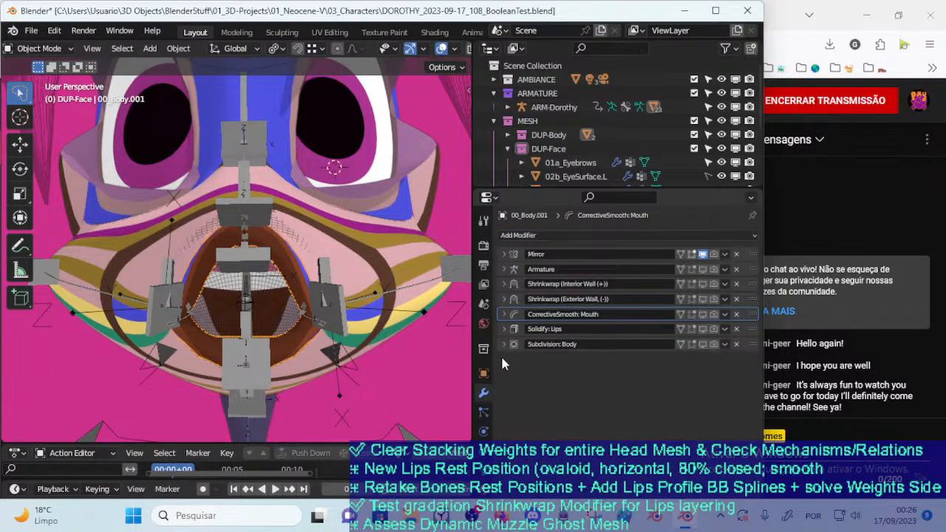
pyautogui.click(550, 236)
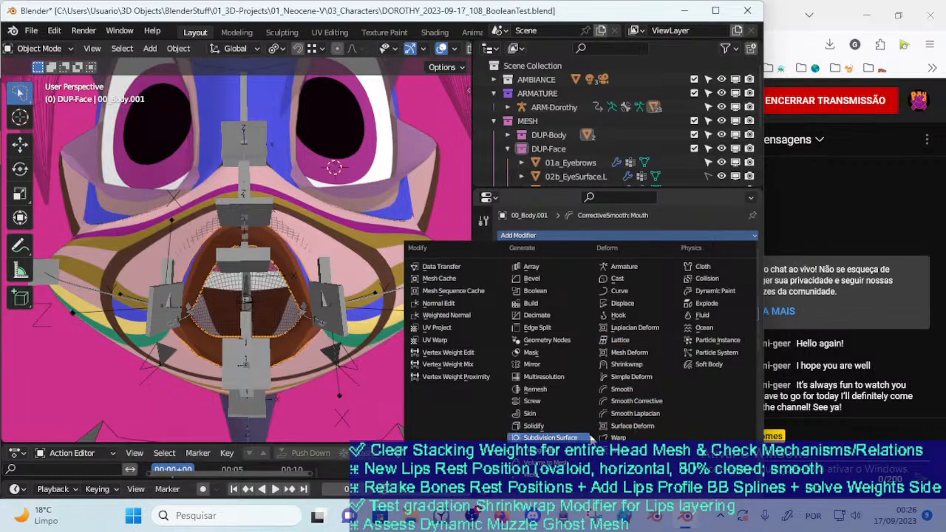
pyautogui.click(626, 363)
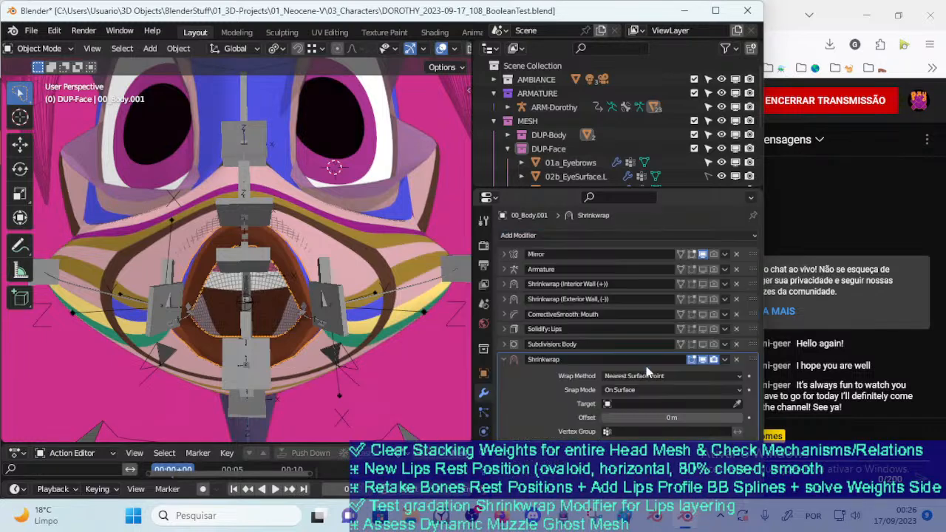
# Enter Edit Mode on the lips mesh with vertex selection, viewing its edge against the muzzle
pyautogui.press('Tab')
pyautogui.moveTo(289, 273); pyautogui.dragTo(221, 319, button='middle')
pyautogui.press('1')
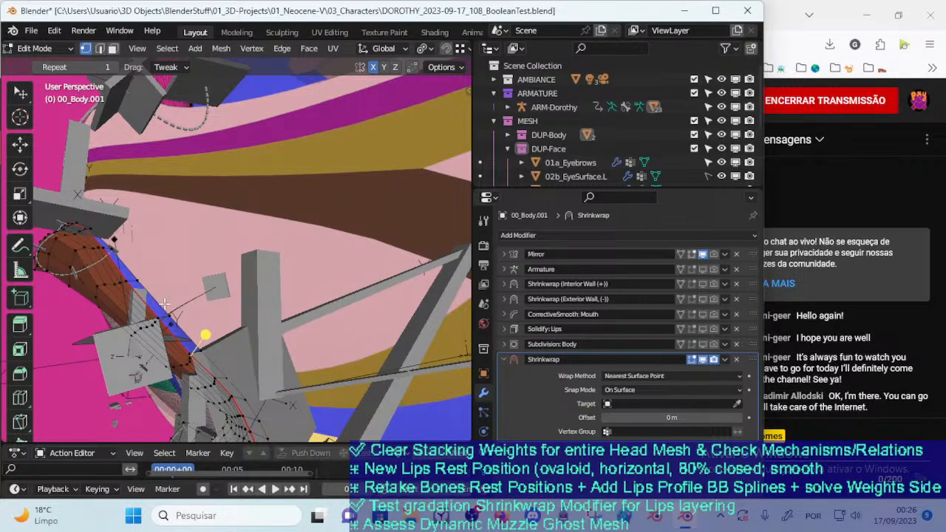
# Switch to the YouTube Studio page to read the live chat, and return to Blender
pyautogui.click(838, 452)
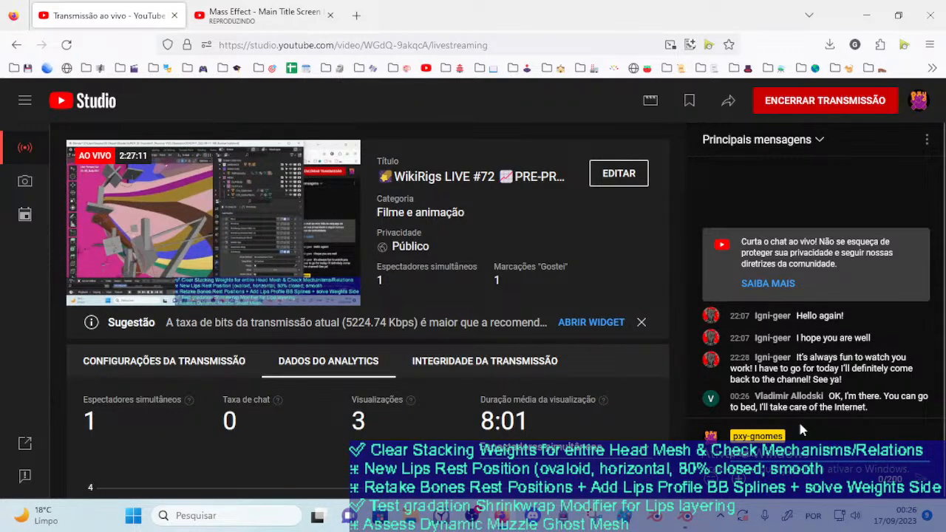
pyautogui.click(685, 515)
# Select the outermost edge loop of the lips mesh where it borders the muzzle
pyautogui.moveTo(239, 289); pyautogui.dragTo(263, 289, button='middle')
pyautogui.keyDown('alt'); pyautogui.click(304, 242); pyautogui.keyUp('alt')
pyautogui.press('1')
pyautogui.scroll(4, 300, 249)
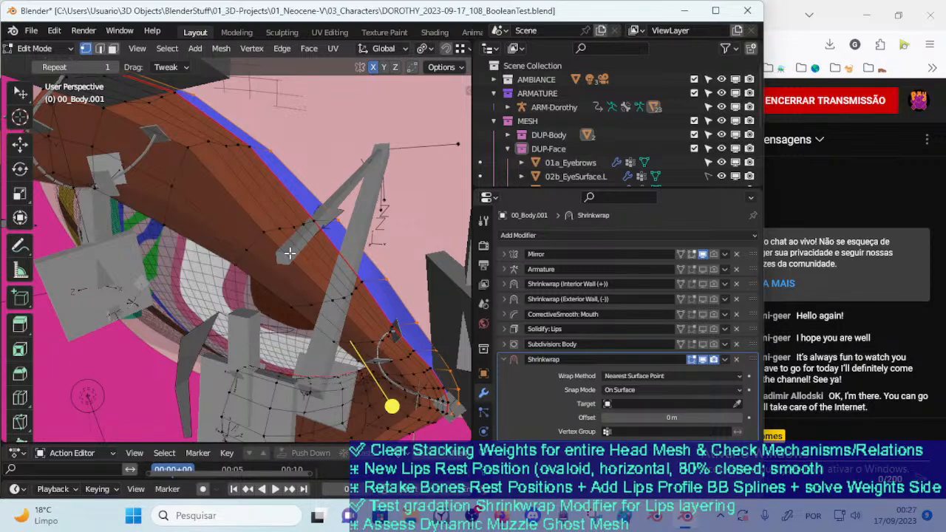
pyautogui.moveTo(300, 180); pyautogui.dragTo(277, 250, button='middle')
pyautogui.press('2')
pyautogui.press('1')
pyautogui.keyDown('alt'); pyautogui.click(286, 236); pyautogui.keyUp('alt')
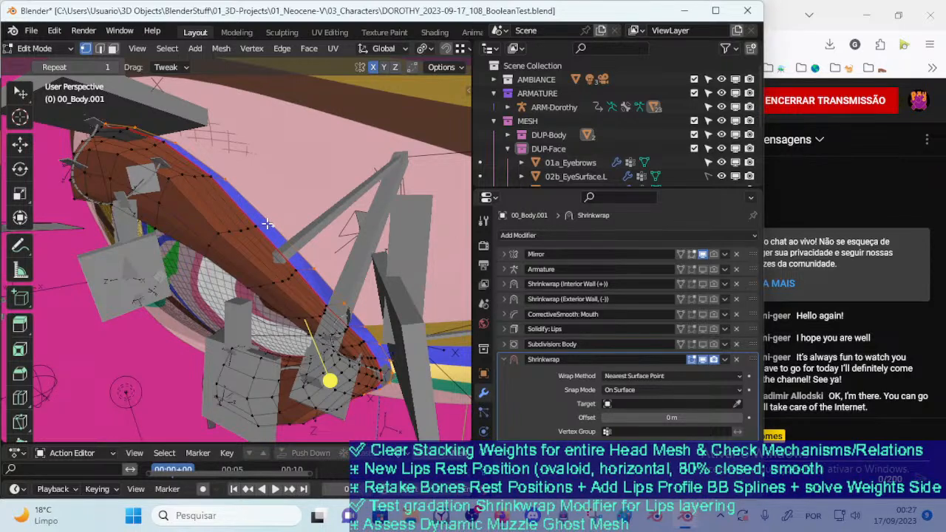
pyautogui.moveTo(267, 223); pyautogui.dragTo(288, 219, button='middle')
pyautogui.keyDown('alt'); pyautogui.click(278, 192); pyautogui.keyUp('alt')
pyautogui.keyDown('alt'); pyautogui.click(270, 200); pyautogui.keyUp('alt')
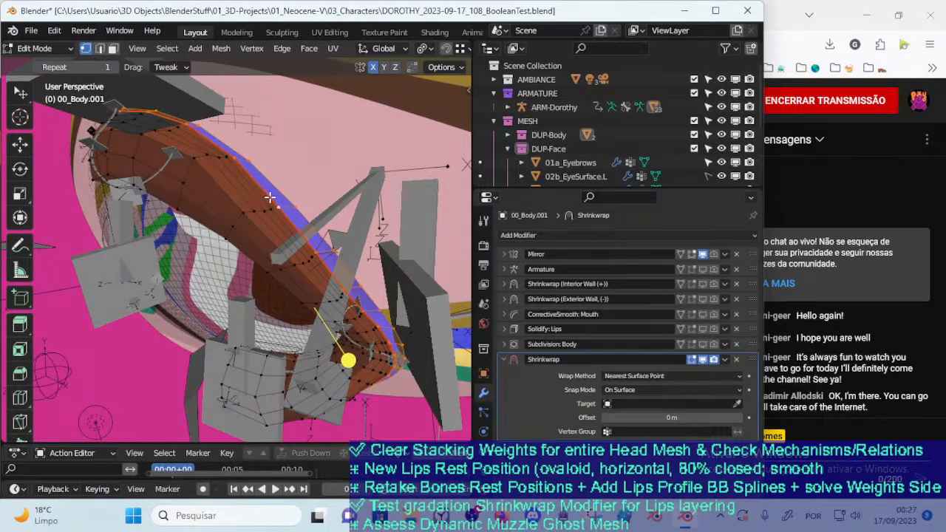
pyautogui.keyDown('alt'); pyautogui.click(307, 210); pyautogui.keyUp('alt')
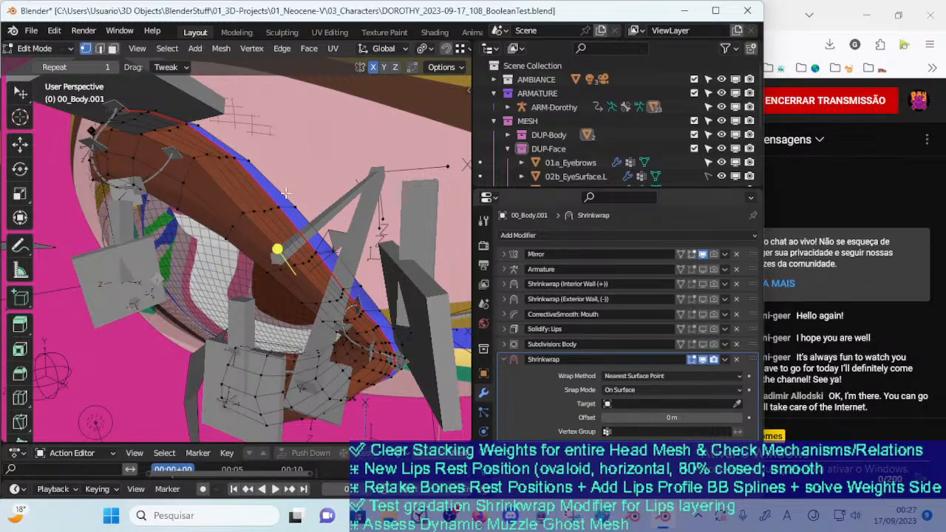
pyautogui.keyDown('alt'); pyautogui.click(264, 180); pyautogui.keyUp('alt')
# Add a new vertex group to the lips mesh and assign the selected outer border loop to it
pyautogui.click(484, 470)
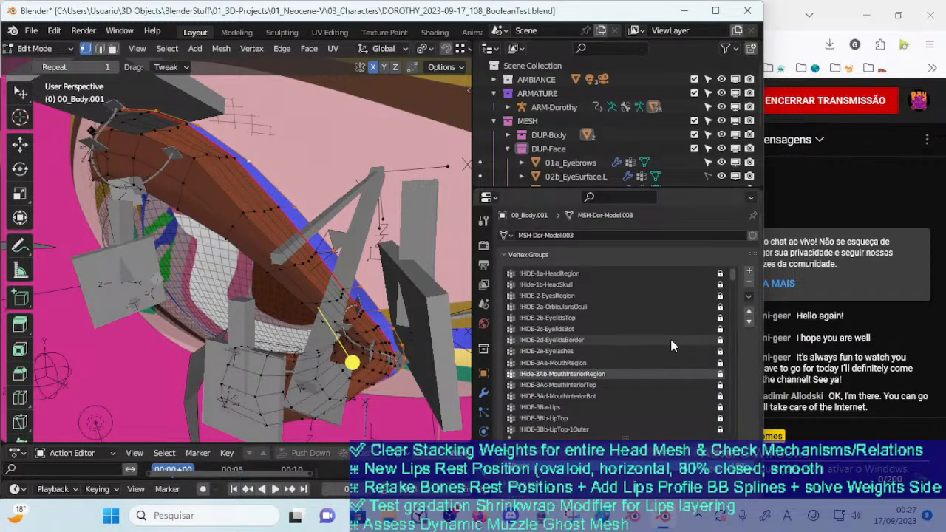
pyautogui.click(749, 272)
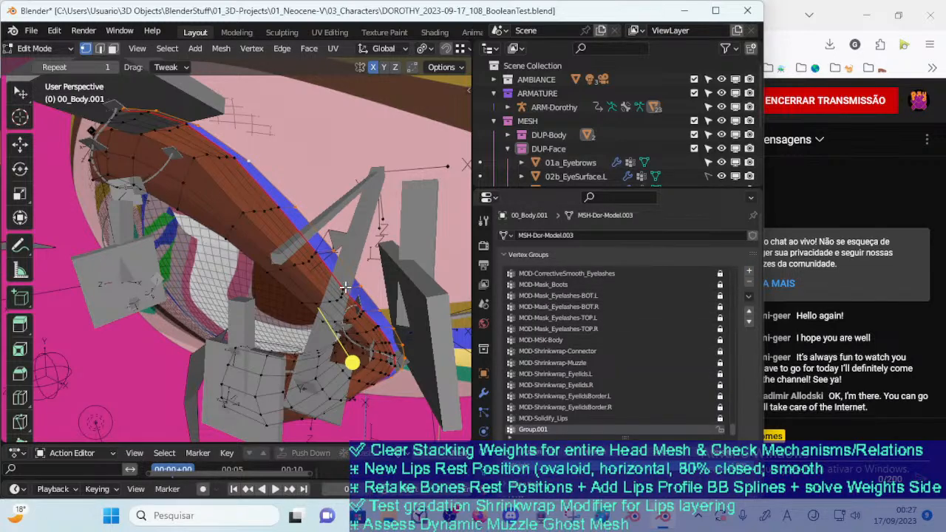
pyautogui.moveTo(246, 252); pyautogui.dragTo(264, 230, button='middle')
pyautogui.moveTo(322, 257); pyautogui.dragTo(315, 241, button='middle')
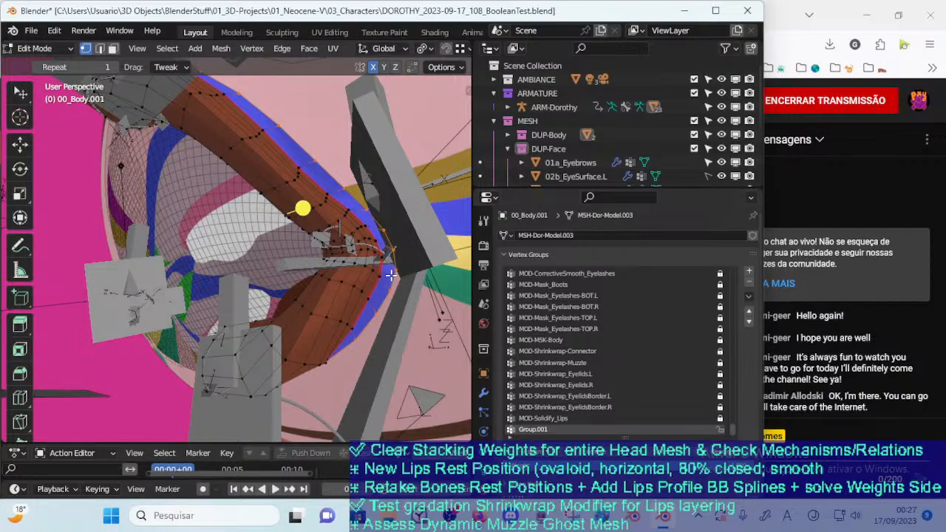
# Switch the lips mesh to Weight Paint mode and enable the face selection mask
pyautogui.hotkey('ctrl', 'Tab')
pyautogui.click(333, 232)
pyautogui.moveTo(352, 293)
pyautogui.mouseDown(button='middle')
pyautogui.moveTo(304, 280)
pyautogui.moveTo(314, 282)
pyautogui.mouseUp(button='middle')
pyautogui.press('m')
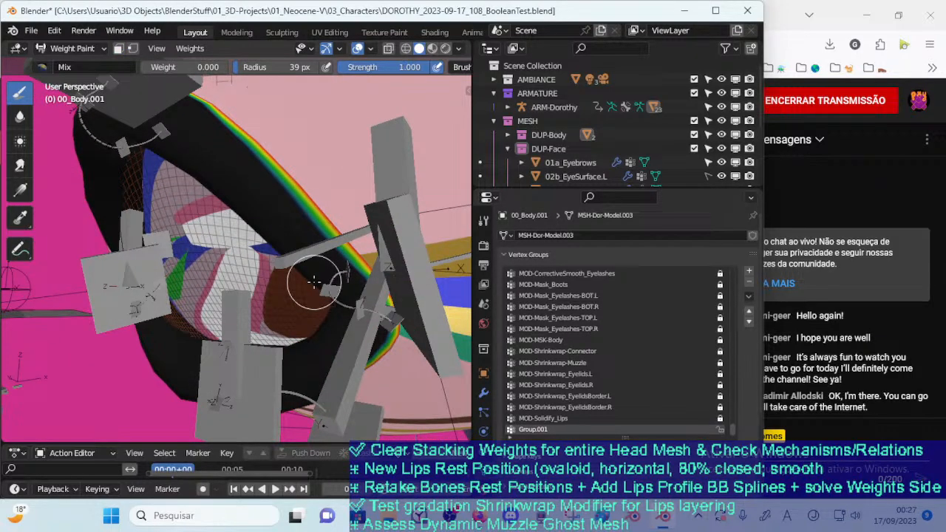
pyautogui.press('m')
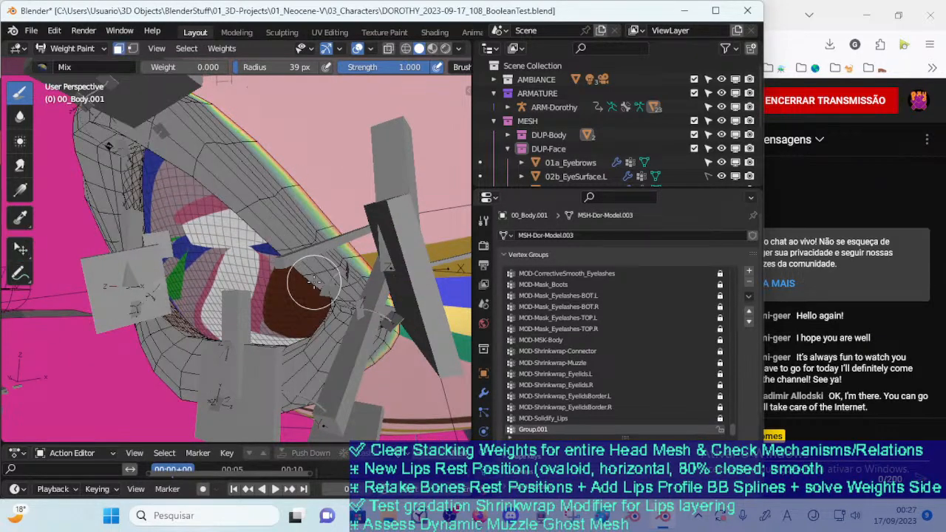
pyautogui.scroll(1, 314, 283)
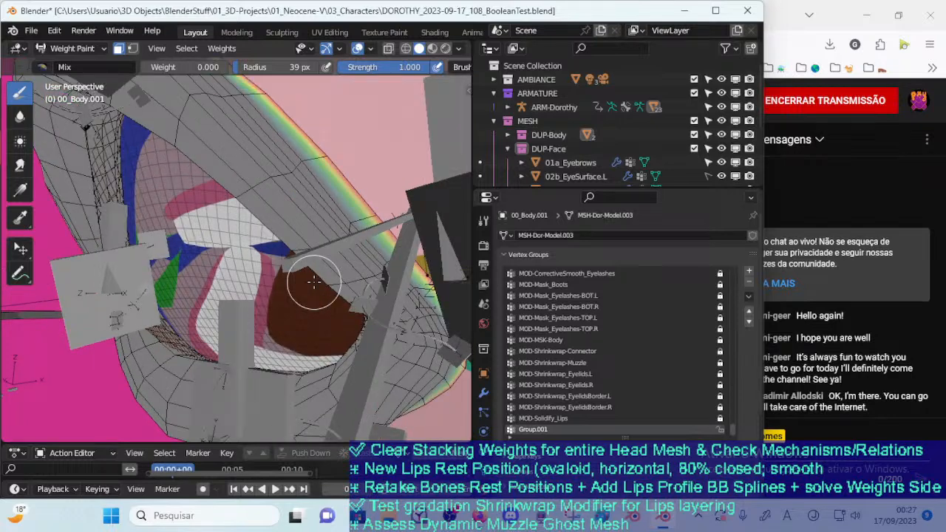
# Mask all lip faces except the outermost ring by growing, shrinking and inverting the face selection
pyautogui.press('ctrl+KP_Add')
pyautogui.press('ctrl+KP_Add')
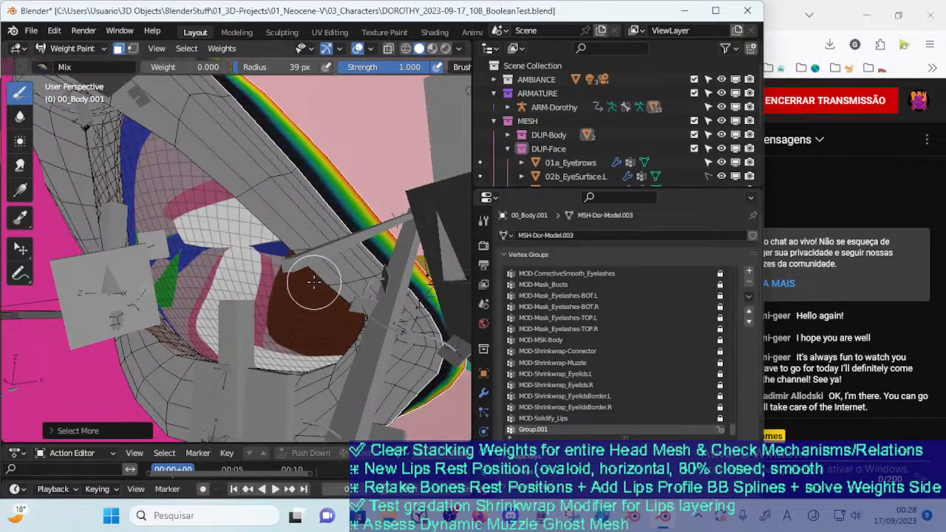
pyautogui.hotkey('ctrl', 'i')
pyautogui.hotkey('ctrl', 'i')
pyautogui.press('ctrl+KP_Subtract')
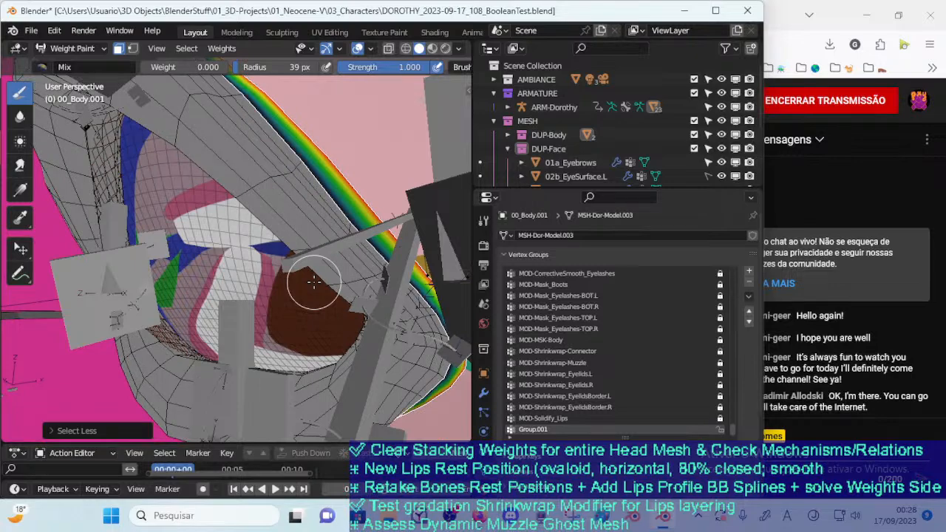
pyautogui.hotkey('ctrl', 'i')
pyautogui.scroll(-4, 314, 282)
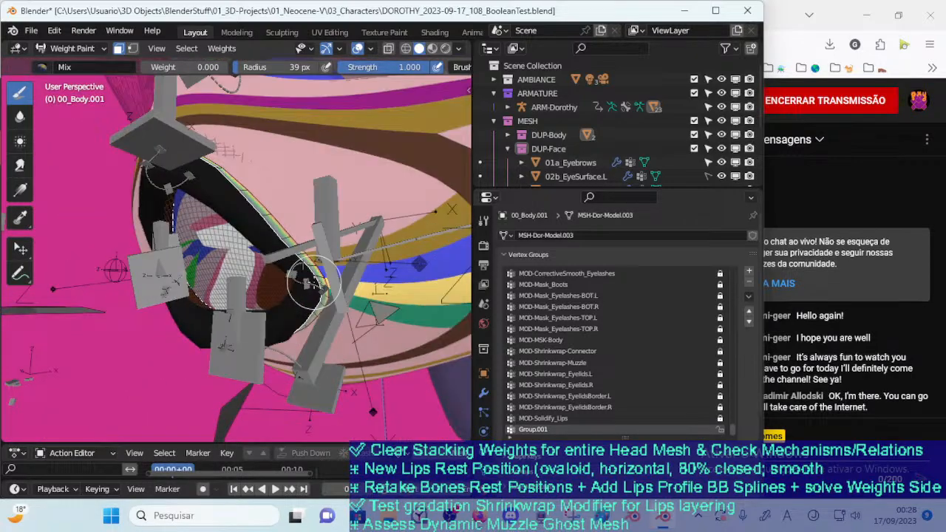
# Hide the ARM-Dorothy armature and return the lips mesh to Weight Paint mode
pyautogui.scroll(3, 263, 272)
pyautogui.moveTo(242, 273)
pyautogui.mouseDown(button='middle')
pyautogui.moveTo(266, 272)
pyautogui.moveTo(271, 244)
pyautogui.moveTo(268, 257)
pyautogui.mouseUp(button='middle')
pyautogui.moveTo(268, 258); pyautogui.dragTo(265, 251)
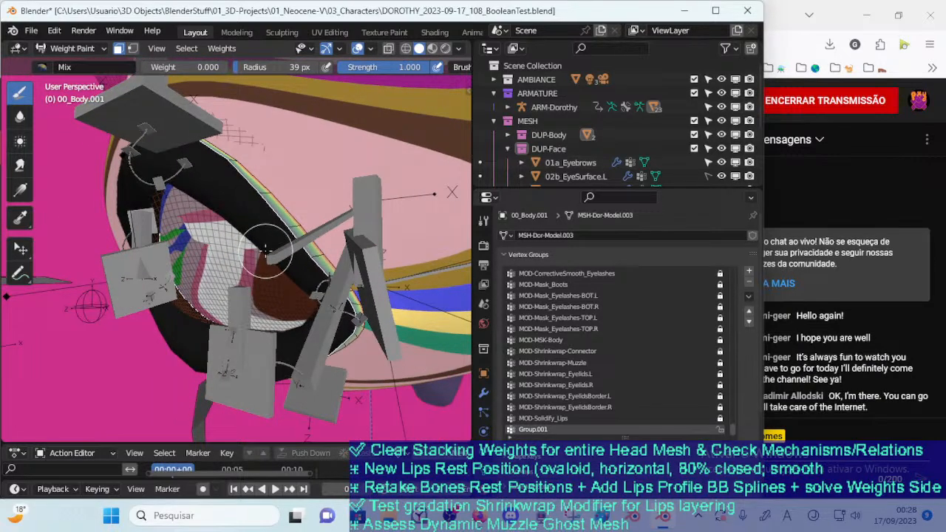
pyautogui.hotkey('ctrl', 'Tab')
pyautogui.moveTo(265, 251)
pyautogui.mouseDown(button='middle')
pyautogui.moveTo(338, 305)
pyautogui.moveTo(355, 250)
pyautogui.moveTo(348, 290)
pyautogui.mouseUp(button='middle')
pyautogui.scroll(5, 332, 303)
pyautogui.hotkey('ctrl', 'Tab')
pyautogui.click(256, 234)
pyautogui.moveTo(256, 235)
pyautogui.mouseDown(button='middle')
pyautogui.moveTo(378, 304)
pyautogui.moveTo(334, 311)
pyautogui.mouseUp(button='middle')
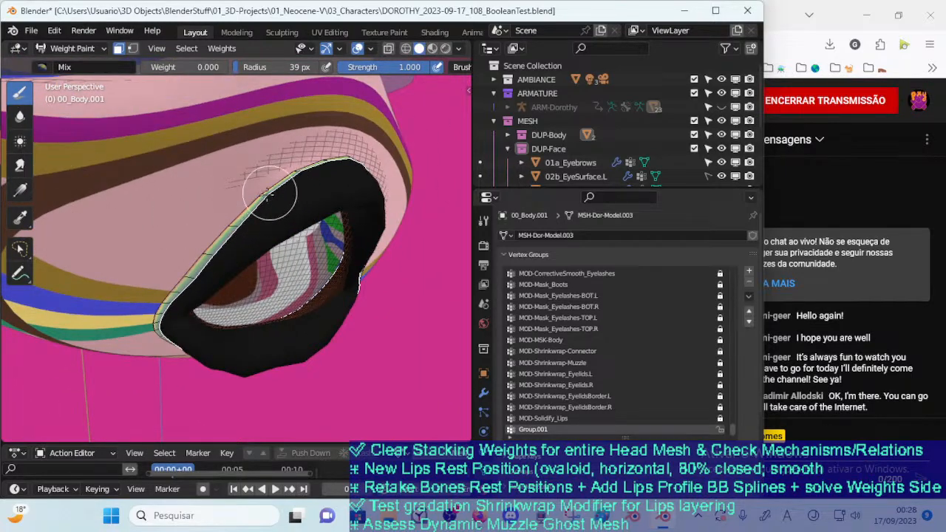
# Set the brush weight to 1.000 and try the Blur brush on the lip border, with its radius enlarged to 60 px
pyautogui.hotkey('ctrl', 'f')
pyautogui.click(353, 182)
pyautogui.hotkey('ctrl', 'f')
pyautogui.click(299, 194)
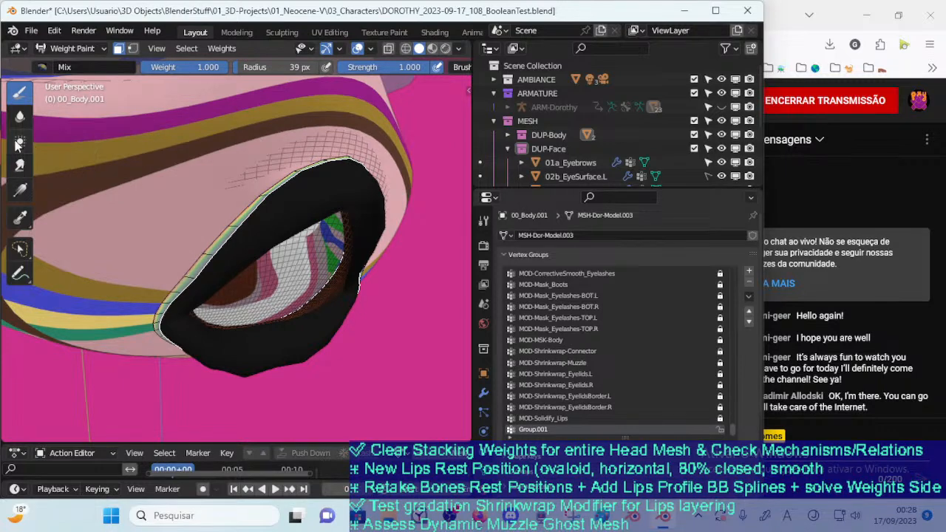
pyautogui.click(20, 116)
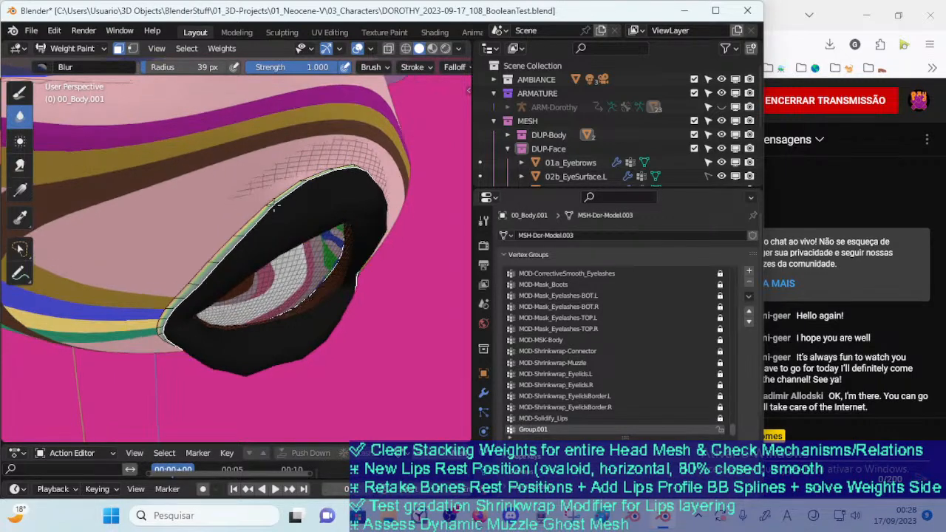
pyautogui.moveTo(291, 205)
pyautogui.mouseDown(button='middle')
pyautogui.moveTo(304, 192)
pyautogui.moveTo(303, 210)
pyautogui.mouseUp(button='middle')
pyautogui.press('f')
pyautogui.click(305, 194)
# Return to the Draw brush, invert the face mask on the lips, and change it to vertex selection masking
pyautogui.click(27, 97)
pyautogui.hotkey('ctrl', 'i')
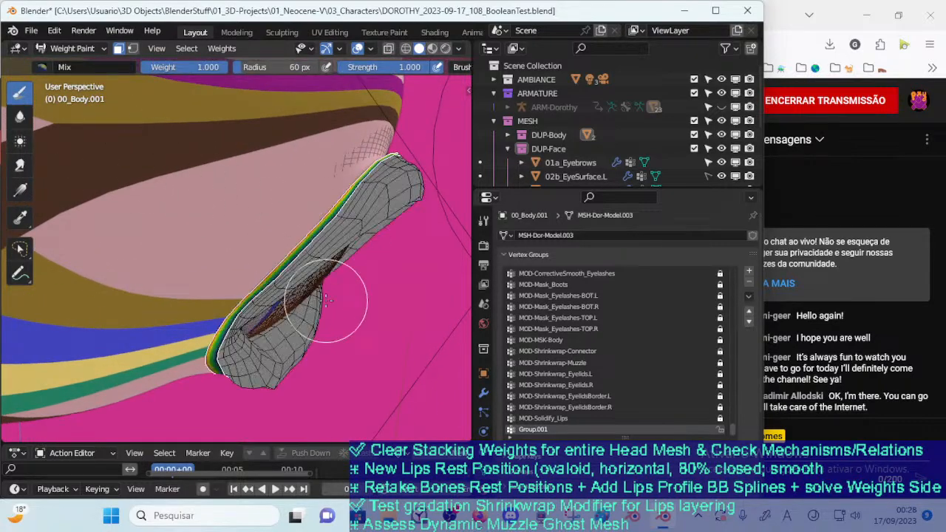
pyautogui.moveTo(326, 301)
pyautogui.keyDown('ctrl'); pyautogui.mouseDown(button='middle')
pyautogui.moveTo(306, 408)
pyautogui.moveTo(305, 331)
pyautogui.moveTo(301, 338)
pyautogui.mouseUp(button='middle'); pyautogui.keyUp('ctrl')
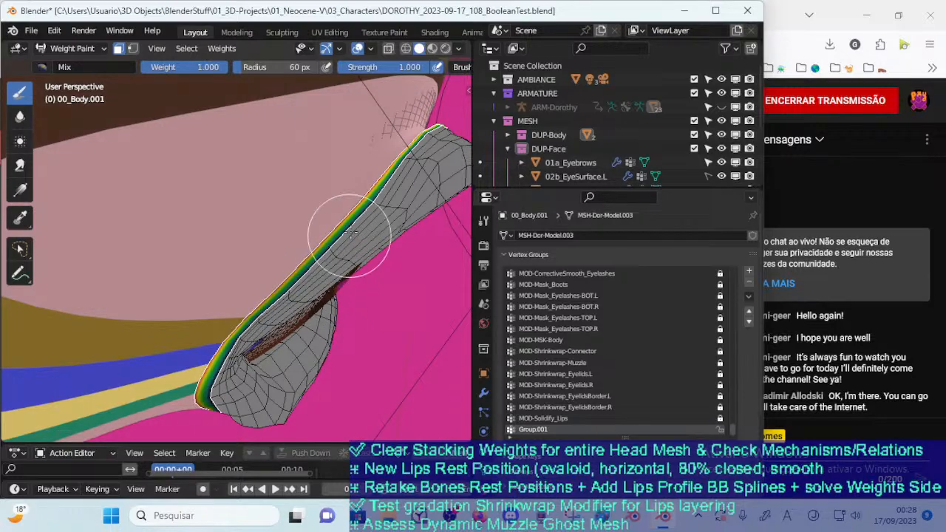
pyautogui.moveTo(330, 255)
pyautogui.mouseDown(button='middle')
pyautogui.moveTo(297, 244)
pyautogui.moveTo(340, 268)
pyautogui.mouseUp(button='middle')
pyautogui.press('v')
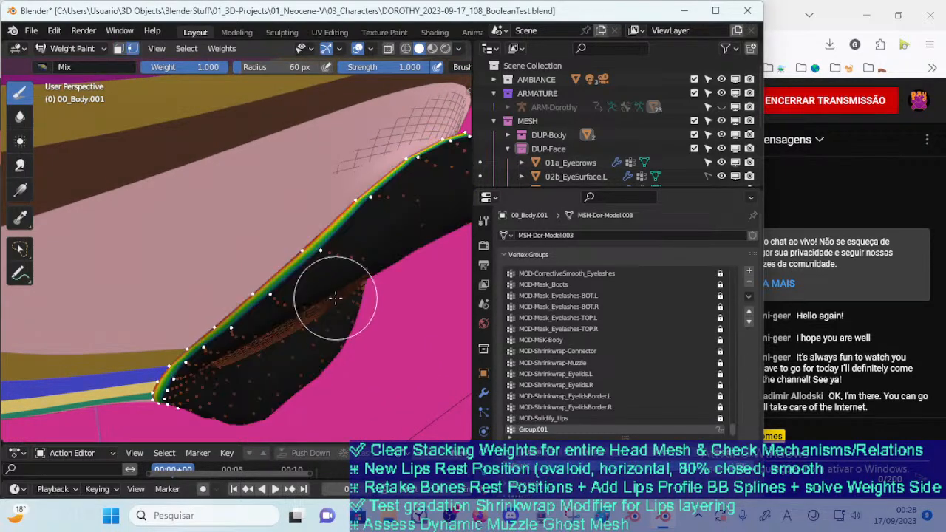
pyautogui.moveTo(327, 299); pyautogui.dragTo(308, 285, button='middle')
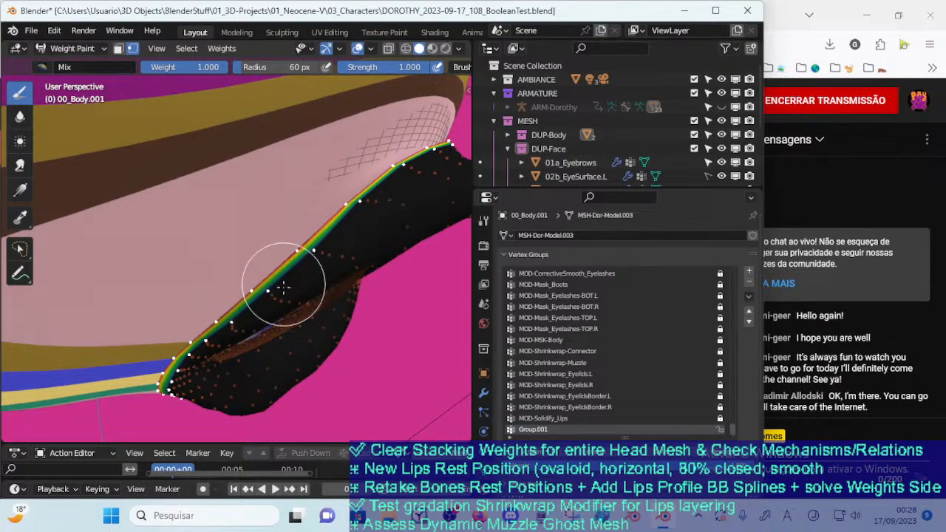
pyautogui.moveTo(266, 300); pyautogui.dragTo(316, 274, button='middle')
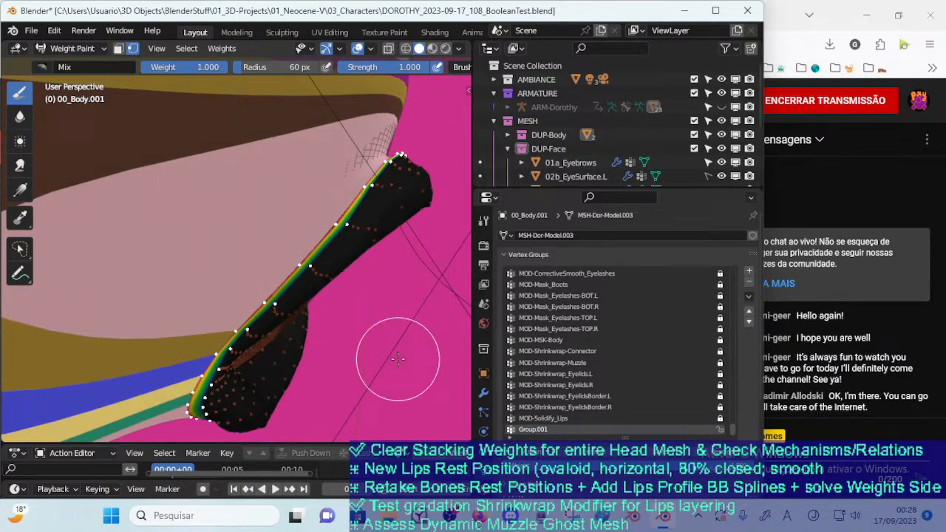
# Fill the masked outer ring of the lips with weight 1.000 and reduce the vertex mask to the outermost loop
pyautogui.hotkey('shift', 'k')
pyautogui.hotkey('ctrl', 'z')
pyautogui.hotkey('shift', 'k')
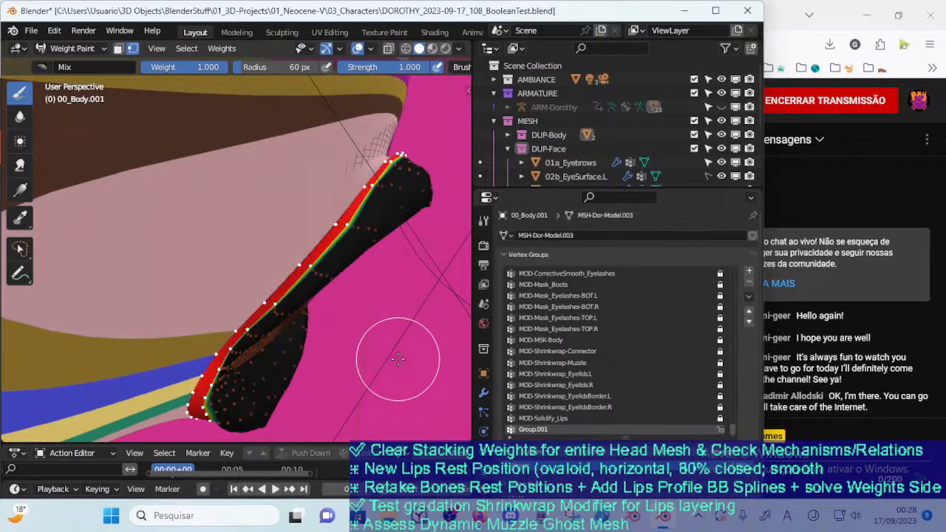
pyautogui.press('ctrl+KP_Subtract')
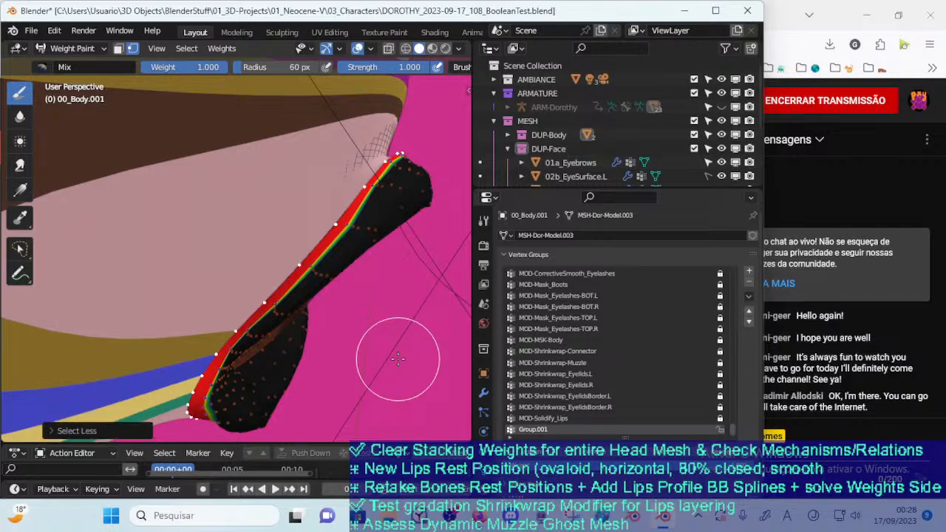
pyautogui.hotkey('shift', 'k')
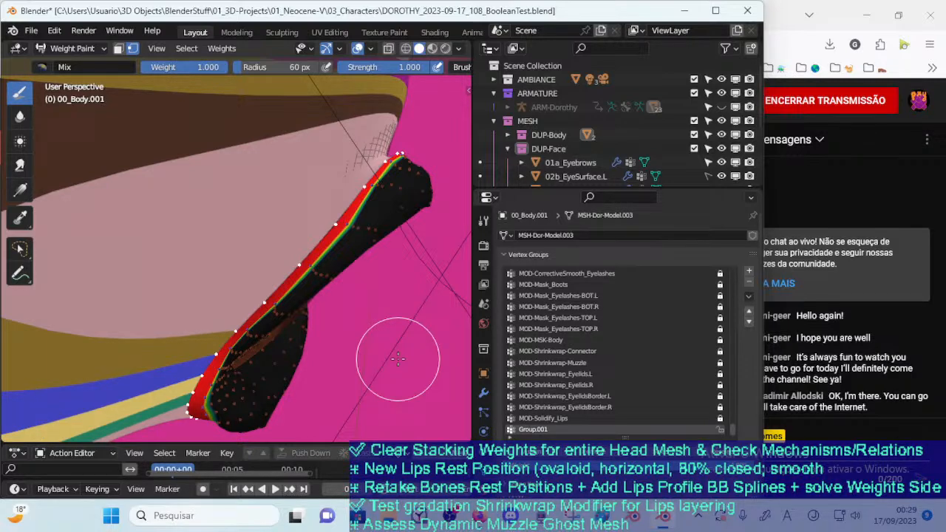
# Invert the vertex mask and blur the border weights inward along the sides of the lips with the Blur brush
pyautogui.hotkey('ctrl', 'i')
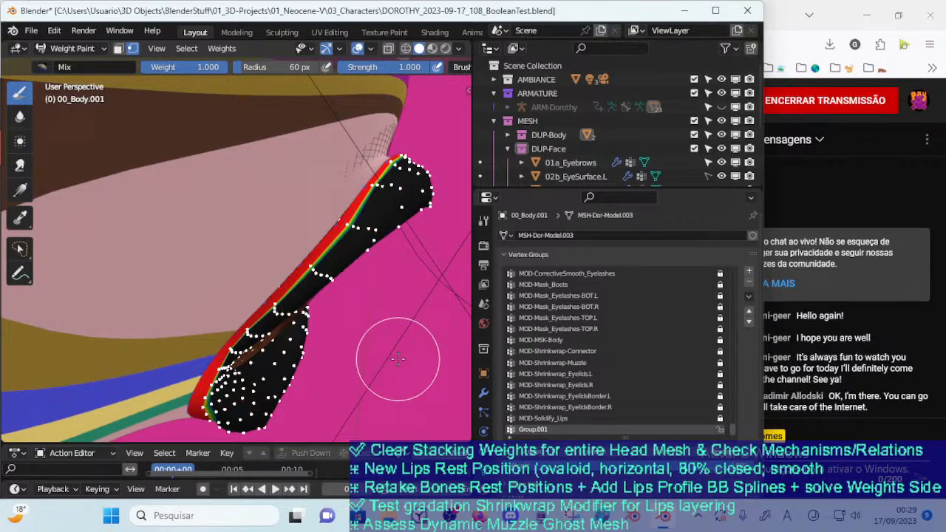
pyautogui.click(20, 116)
pyautogui.moveTo(328, 266); pyautogui.dragTo(375, 183)
pyautogui.moveTo(375, 183)
pyautogui.mouseDown(button='middle')
pyautogui.moveTo(350, 199)
pyautogui.moveTo(338, 264)
pyautogui.moveTo(244, 227)
pyautogui.mouseUp(button='middle')
pyautogui.moveTo(244, 227)
pyautogui.mouseDown()
pyautogui.moveTo(322, 233)
pyautogui.moveTo(208, 195)
pyautogui.moveTo(355, 218)
pyautogui.mouseUp()
pyautogui.moveTo(355, 218); pyautogui.dragTo(251, 222, button='middle')
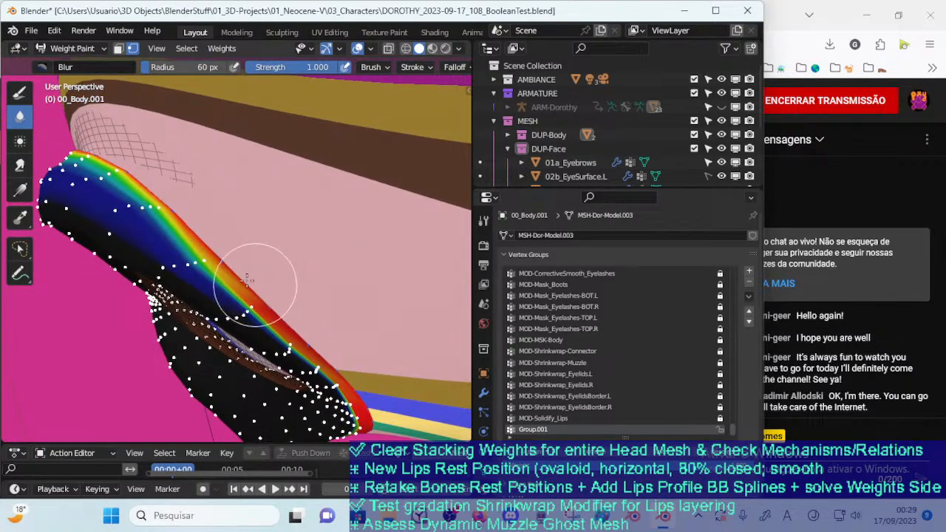
pyautogui.moveTo(226, 274); pyautogui.dragTo(227, 269, button='middle')
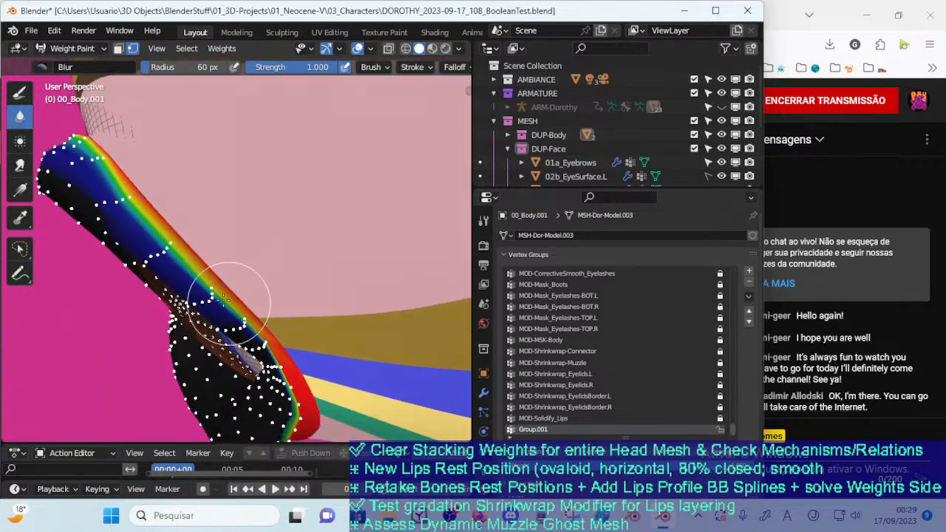
pyautogui.moveTo(240, 314)
pyautogui.mouseDown(button='middle')
pyautogui.moveTo(211, 263)
pyautogui.moveTo(222, 251)
pyautogui.mouseUp(button='middle')
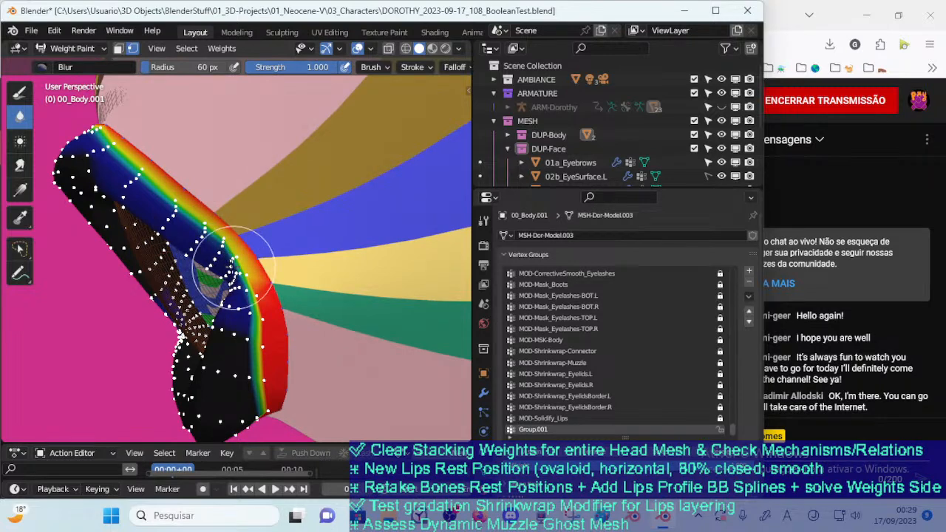
pyautogui.moveTo(242, 353); pyautogui.dragTo(238, 201, button='middle')
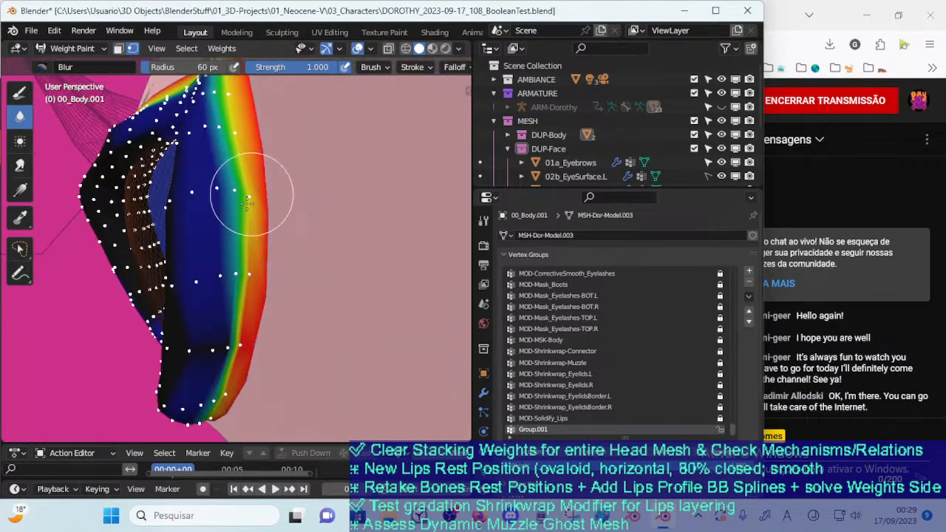
# Blur the border weights around the rest of the lips, including both mouth corners and the front
pyautogui.moveTo(222, 285); pyautogui.dragTo(296, 232, button='middle')
pyautogui.moveTo(285, 309)
pyautogui.mouseDown(button='middle')
pyautogui.moveTo(259, 333)
pyautogui.moveTo(285, 288)
pyautogui.moveTo(251, 306)
pyautogui.moveTo(214, 348)
pyautogui.mouseUp(button='middle')
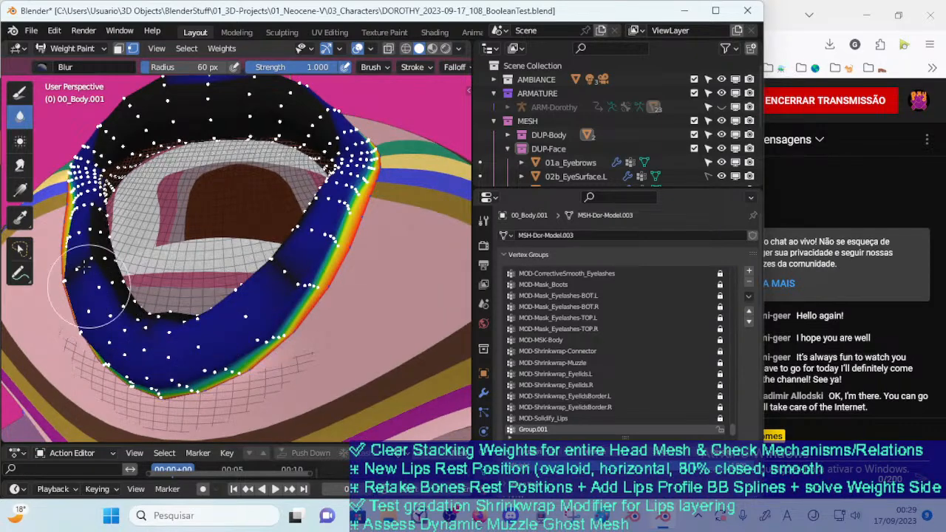
pyautogui.moveTo(101, 137); pyautogui.dragTo(136, 215, button='middle')
pyautogui.scroll(-2, 136, 214)
pyautogui.moveTo(171, 153)
pyautogui.mouseDown()
pyautogui.moveTo(200, 148)
pyautogui.moveTo(169, 169)
pyautogui.mouseUp()
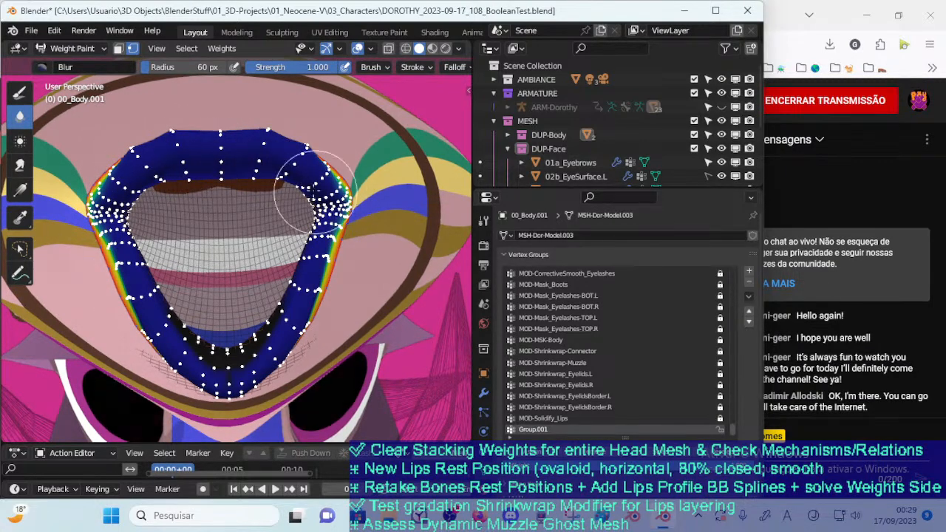
pyautogui.moveTo(221, 362)
pyautogui.mouseDown(button='middle')
pyautogui.moveTo(238, 301)
pyautogui.moveTo(255, 281)
pyautogui.mouseUp(button='middle')
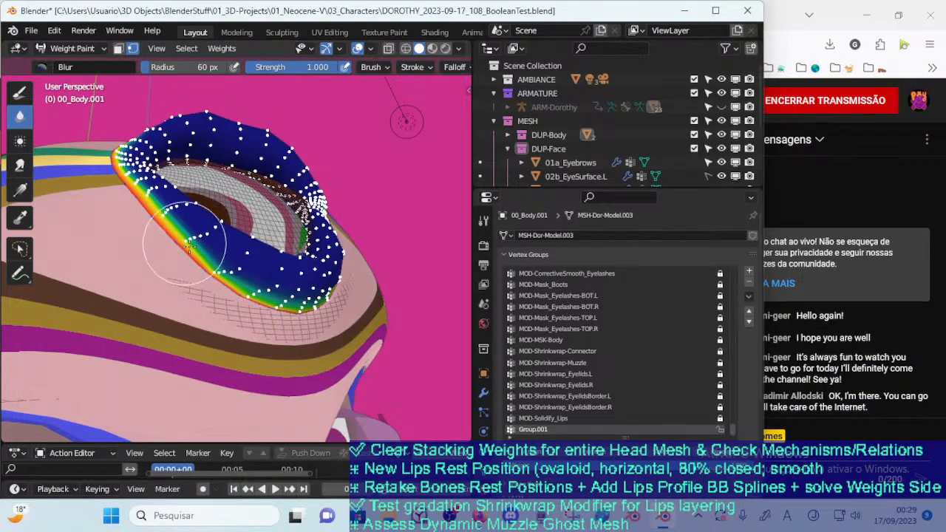
pyautogui.moveTo(185, 262); pyautogui.dragTo(250, 318, button='middle')
pyautogui.moveTo(207, 266)
pyautogui.mouseDown(button='middle')
pyautogui.moveTo(196, 292)
pyautogui.moveTo(209, 257)
pyautogui.moveTo(248, 240)
pyautogui.moveTo(199, 270)
pyautogui.moveTo(240, 348)
pyautogui.moveTo(190, 275)
pyautogui.moveTo(249, 264)
pyautogui.moveTo(220, 285)
pyautogui.moveTo(248, 267)
pyautogui.moveTo(265, 272)
pyautogui.mouseUp(button='middle')
# Return the lips mesh to Object Mode and examine its open edge inside the mouth
pyautogui.hotkey('ctrl', 'Tab')
pyautogui.click(211, 277)
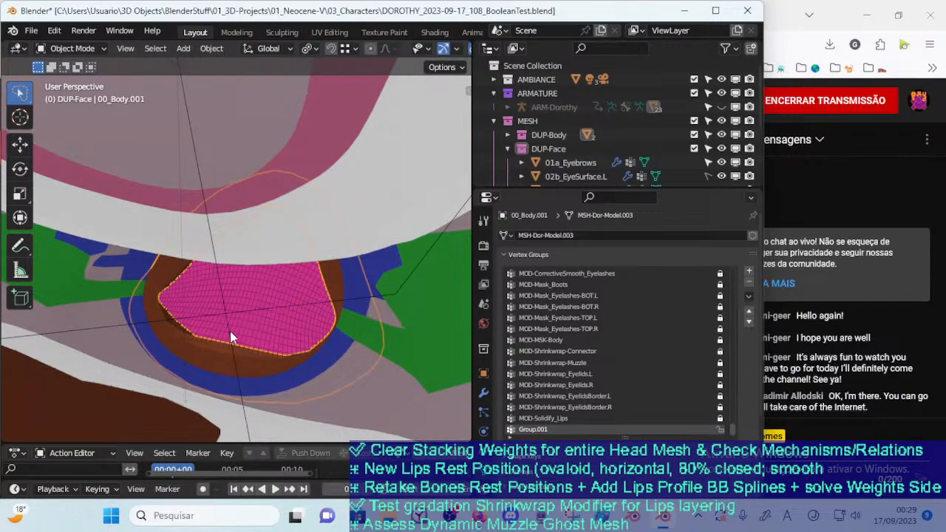
pyautogui.moveTo(228, 350); pyautogui.dragTo(258, 282, button='middle')
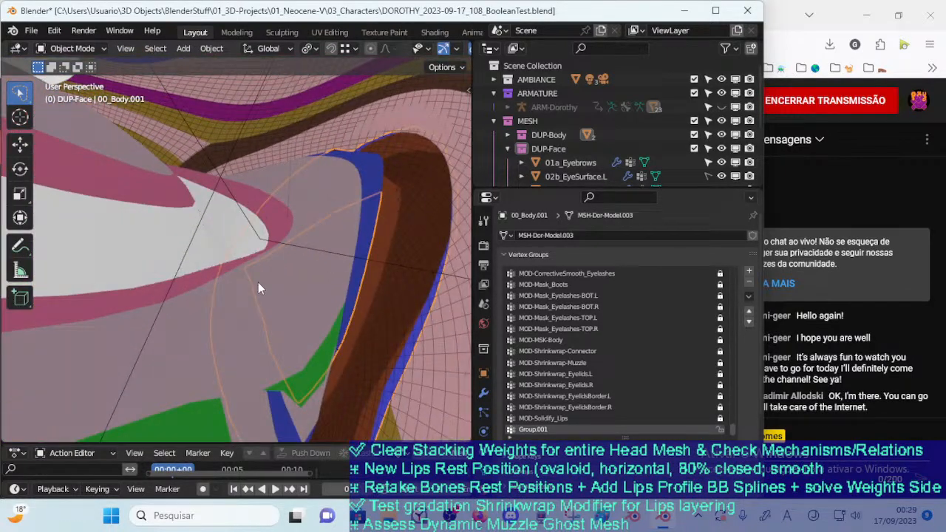
pyautogui.click(259, 283)
pyautogui.press('Tab')
pyautogui.moveTo(321, 285); pyautogui.dragTo(377, 238, button='middle')
pyautogui.press('Tab')
pyautogui.click(377, 242)
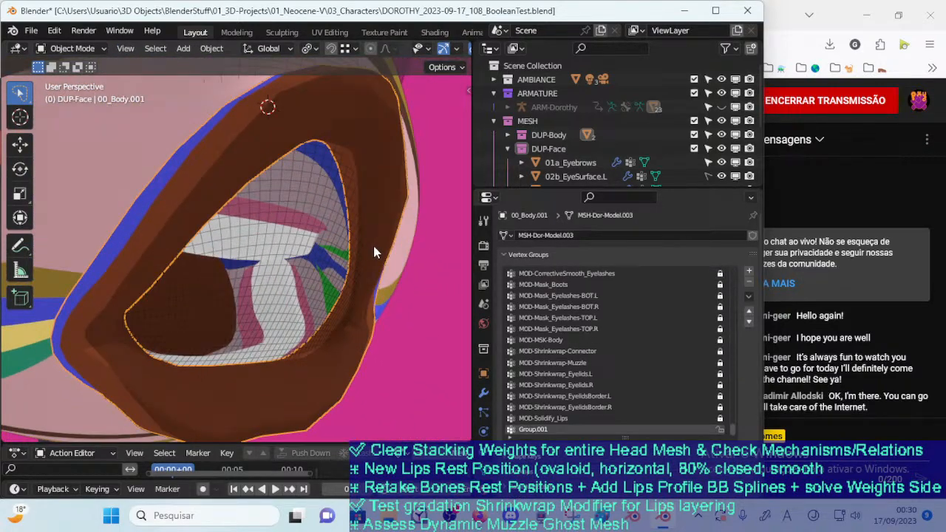
pyautogui.press('Tab')
pyautogui.moveTo(375, 299); pyautogui.dragTo(355, 283, button='middle')
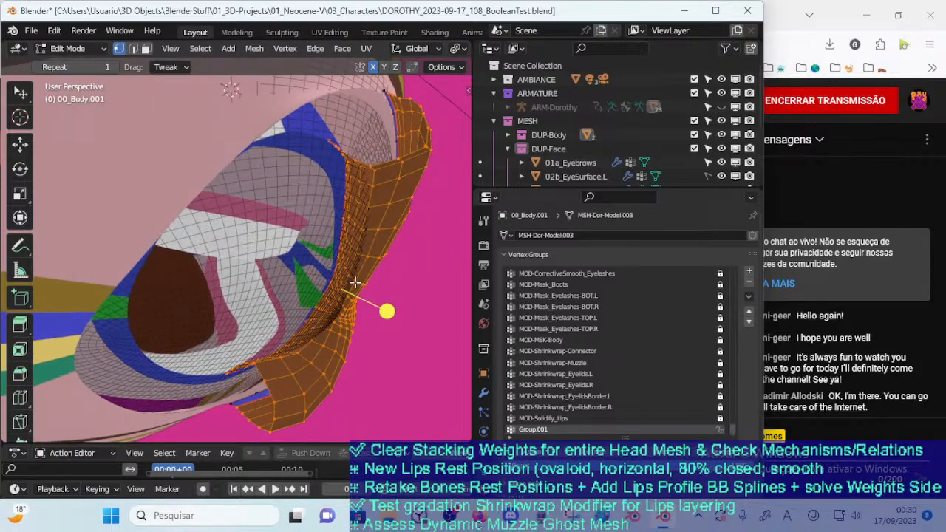
pyautogui.press('h')
pyautogui.hotkey('ctrl', 'z')
pyautogui.hotkey('ctrl', 'Tab')
pyautogui.click(243, 281)
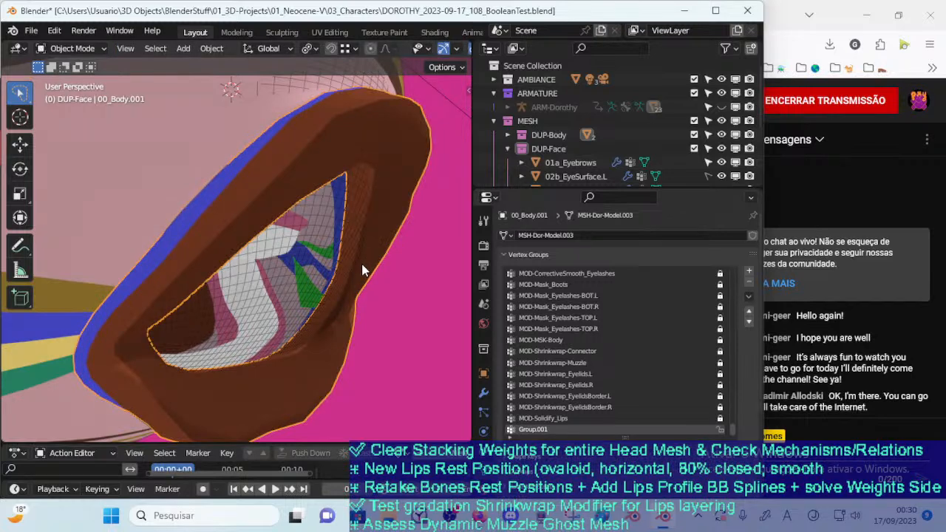
# Isolate the lips by hiding all unselected objects and open the lips mesh in Edit Mode
pyautogui.hotkey('shift', 'h')
pyautogui.press('Tab')
pyautogui.moveTo(370, 263); pyautogui.dragTo(293, 323, button='middle')
pyautogui.scroll(-2, 310, 296)
pyautogui.scroll(5, 293, 322)
# Select the lips' inner border edge loop and fill it with weight 1.000 in Weight Paint mode
pyautogui.hotkey('ctrl', 'Tab')
pyautogui.click(210, 272)
pyautogui.press('Tab')
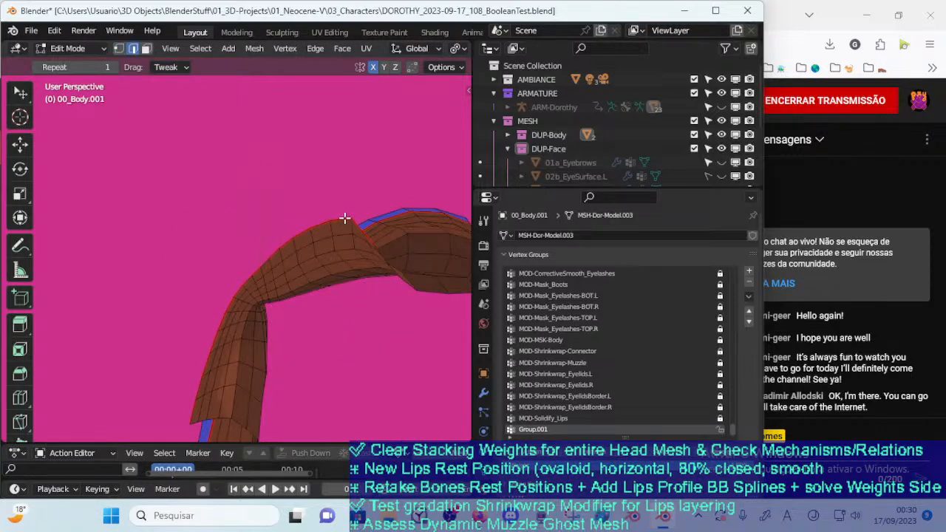
pyautogui.keyDown('alt'); pyautogui.click(343, 214); pyautogui.keyUp('alt')
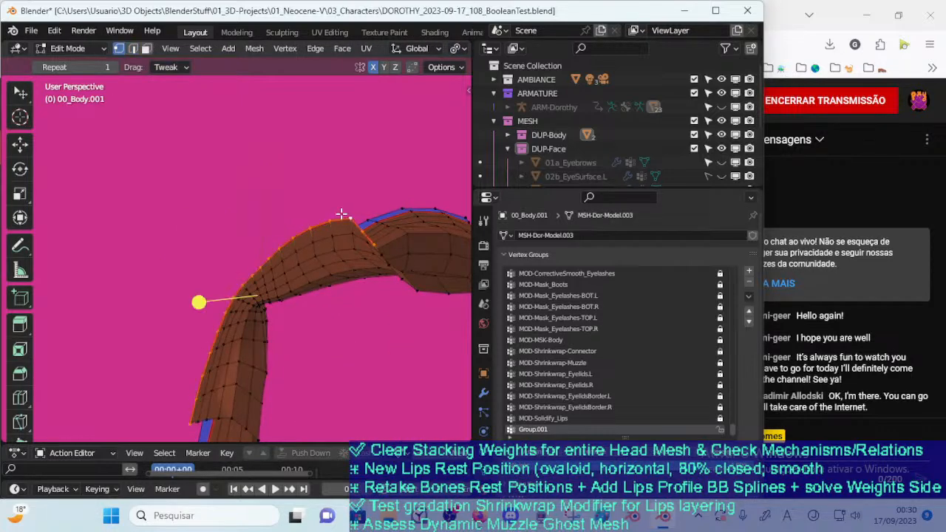
pyautogui.hotkey('ctrl', 'Tab')
pyautogui.click(303, 268)
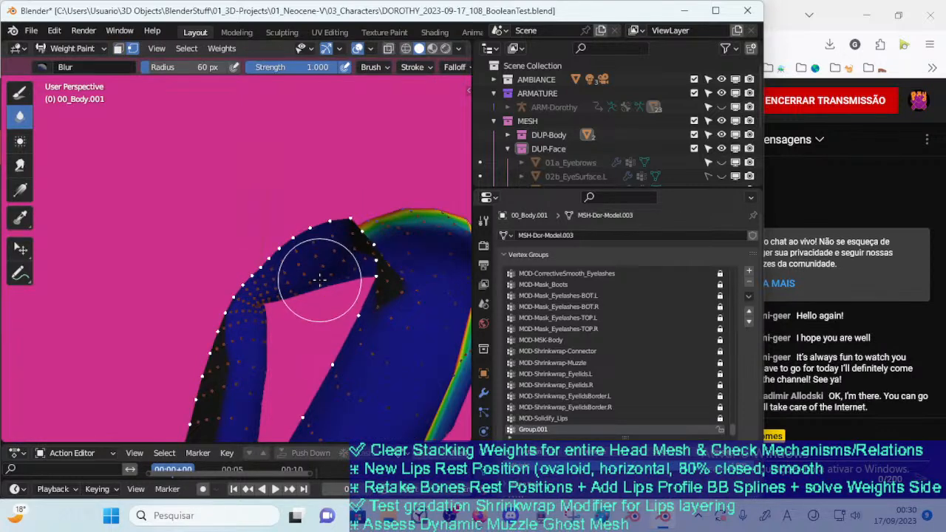
pyautogui.click(20, 93)
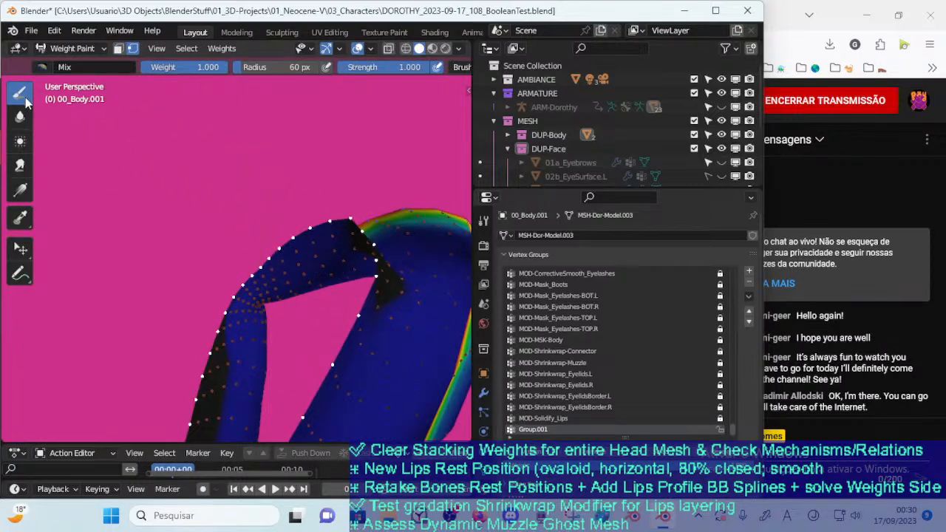
pyautogui.hotkey('shift', 'k')
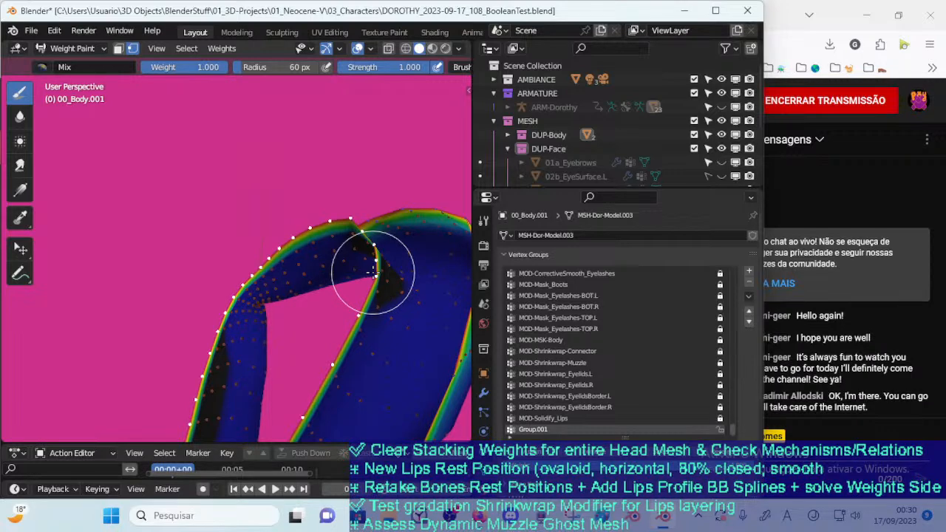
# Expand the vertex mask from the inner border loop to include the neighbouring loop
pyautogui.hotkey('ctrl', 'i')
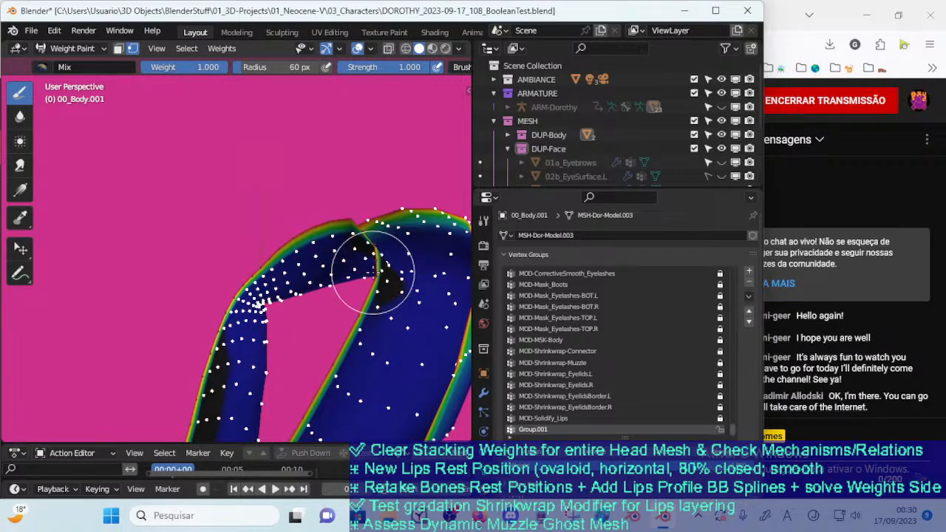
pyautogui.press('ctrl+KP_Subtract')
pyautogui.hotkey('ctrl', 'z')
pyautogui.hotkey('ctrl', 'i')
pyautogui.press('ctrl+KP_Add')
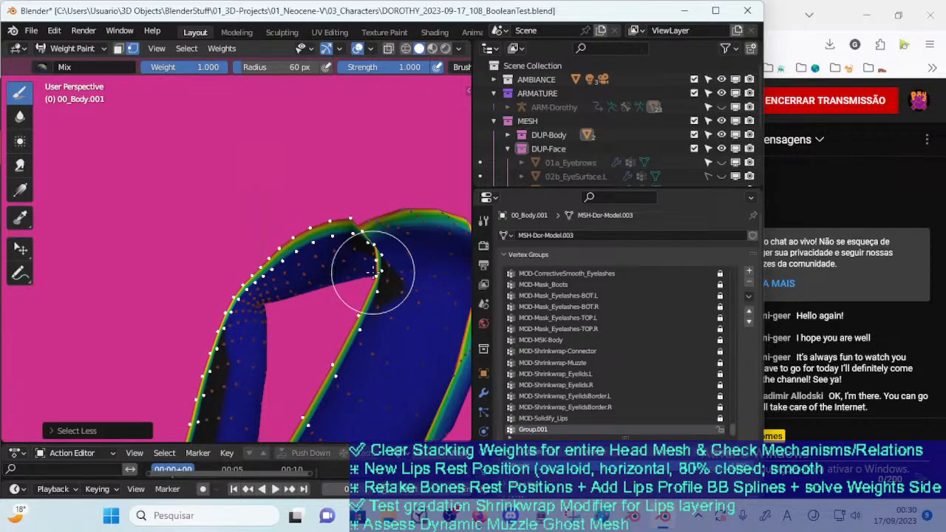
# Blur the weights within the masked inner border loops using the 60 px Blur brush
pyautogui.moveTo(278, 319); pyautogui.dragTo(267, 255, button='middle')
pyautogui.click(20, 116)
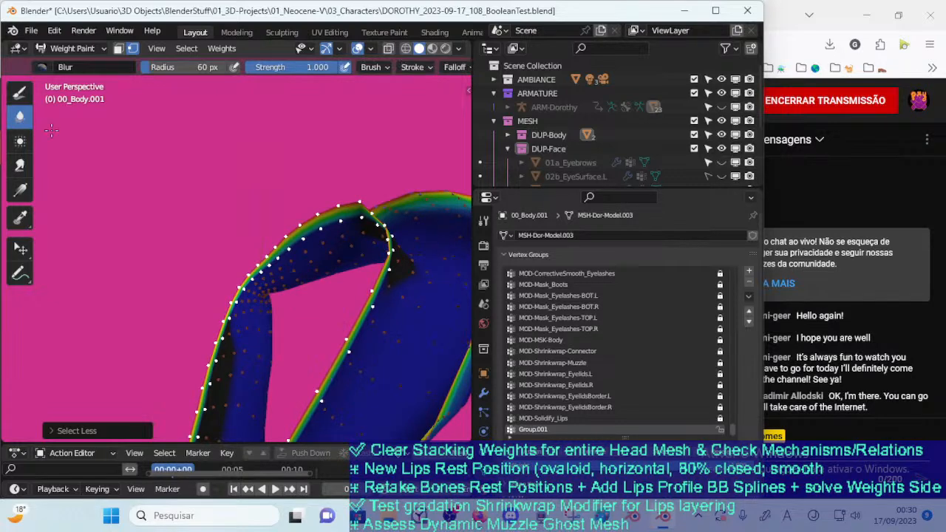
pyautogui.moveTo(310, 254); pyautogui.dragTo(345, 234)
pyautogui.moveTo(344, 234); pyautogui.dragTo(359, 235, button='middle')
pyautogui.moveTo(358, 235)
pyautogui.mouseDown()
pyautogui.moveTo(380, 264)
pyautogui.moveTo(325, 232)
pyautogui.moveTo(266, 254)
pyautogui.moveTo(228, 329)
pyautogui.moveTo(224, 368)
pyautogui.mouseUp()
pyautogui.moveTo(251, 308); pyautogui.dragTo(259, 238, button='middle')
pyautogui.moveTo(224, 284); pyautogui.dragTo(222, 431)
pyautogui.moveTo(253, 289); pyautogui.dragTo(258, 248, button='middle')
pyautogui.moveTo(220, 374)
pyautogui.mouseDown()
pyautogui.moveTo(243, 404)
pyautogui.moveTo(212, 410)
pyautogui.mouseUp()
pyautogui.moveTo(375, 211)
pyautogui.mouseDown(button='middle')
pyautogui.moveTo(365, 233)
pyautogui.moveTo(323, 198)
pyautogui.mouseUp(button='middle')
pyautogui.moveTo(454, 200)
pyautogui.mouseDown(button='middle')
pyautogui.moveTo(422, 249)
pyautogui.moveTo(425, 358)
pyautogui.mouseUp(button='middle')
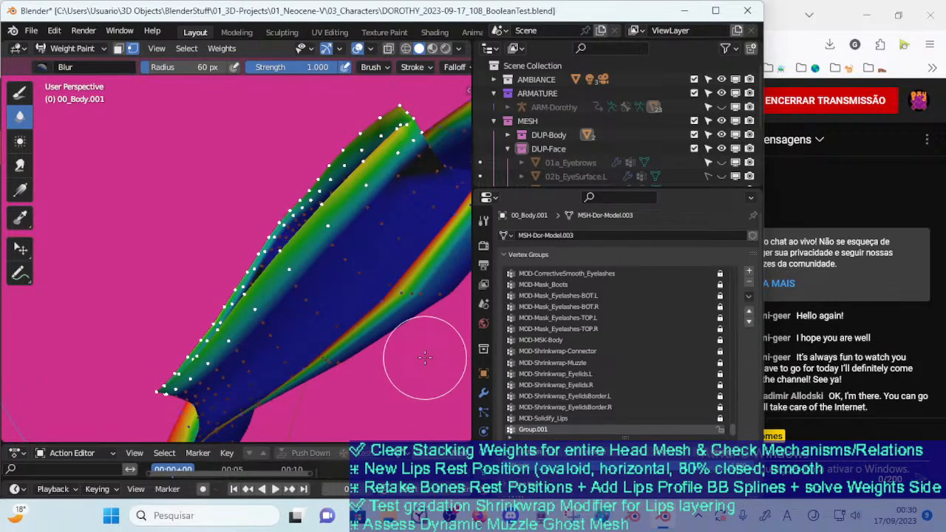
# Invert the vertex mask, reduce the Blur brush radius to 26 px, and soften the weights around the whole lip ring
pyautogui.hotkey('ctrl', 'i')
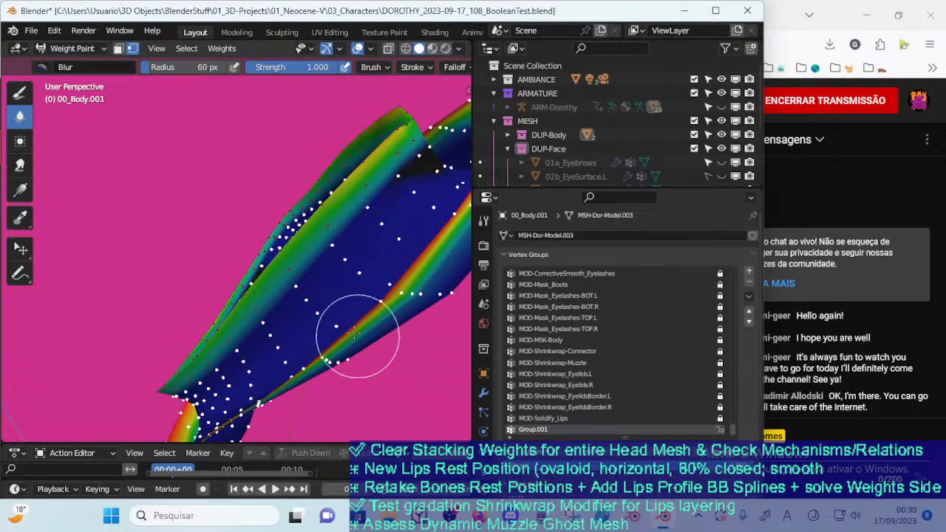
pyautogui.moveTo(359, 327)
pyautogui.mouseDown(button='middle')
pyautogui.moveTo(355, 395)
pyautogui.moveTo(382, 284)
pyautogui.mouseUp(button='middle')
pyautogui.press('f')
pyautogui.click(331, 237)
pyautogui.moveTo(352, 225)
pyautogui.mouseDown(button='middle')
pyautogui.moveTo(326, 278)
pyautogui.moveTo(285, 317)
pyautogui.moveTo(344, 257)
pyautogui.moveTo(249, 300)
pyautogui.moveTo(258, 310)
pyautogui.moveTo(219, 234)
pyautogui.moveTo(347, 232)
pyautogui.moveTo(242, 244)
pyautogui.mouseUp(button='middle')
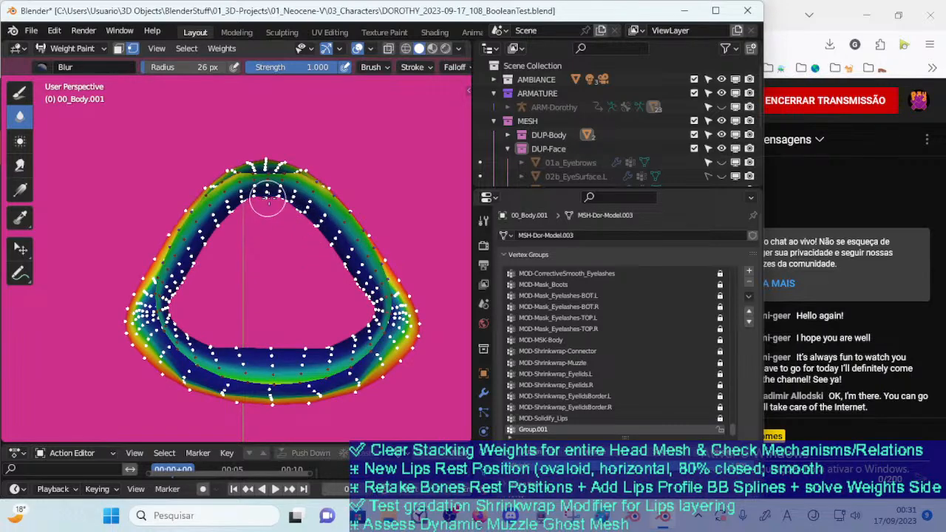
pyautogui.moveTo(256, 200)
pyautogui.mouseDown(button='middle')
pyautogui.moveTo(360, 201)
pyautogui.moveTo(366, 214)
pyautogui.moveTo(355, 248)
pyautogui.moveTo(318, 285)
pyautogui.moveTo(259, 300)
pyautogui.mouseUp(button='middle')
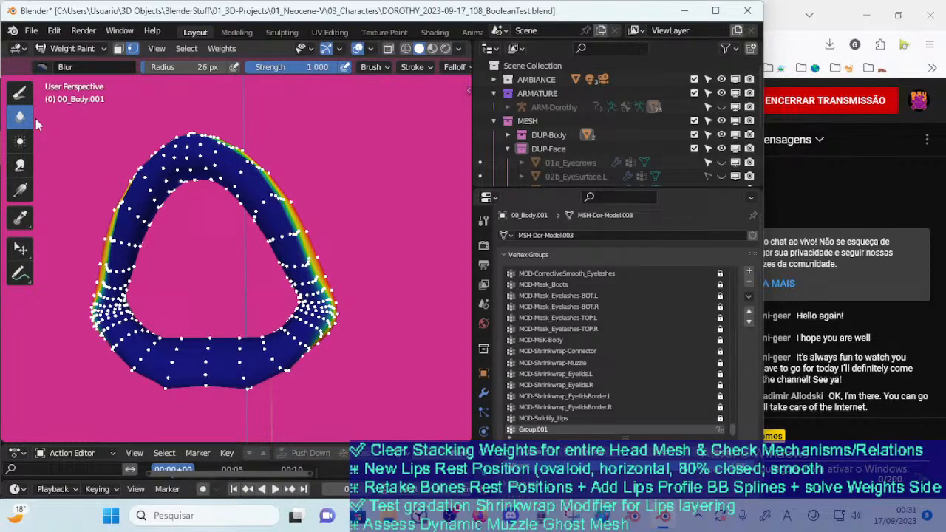
# Switch to the Draw brush and sample the vertex group weights on the masked lip ring
pyautogui.hotkey('shift', 'space')
pyautogui.press('d')
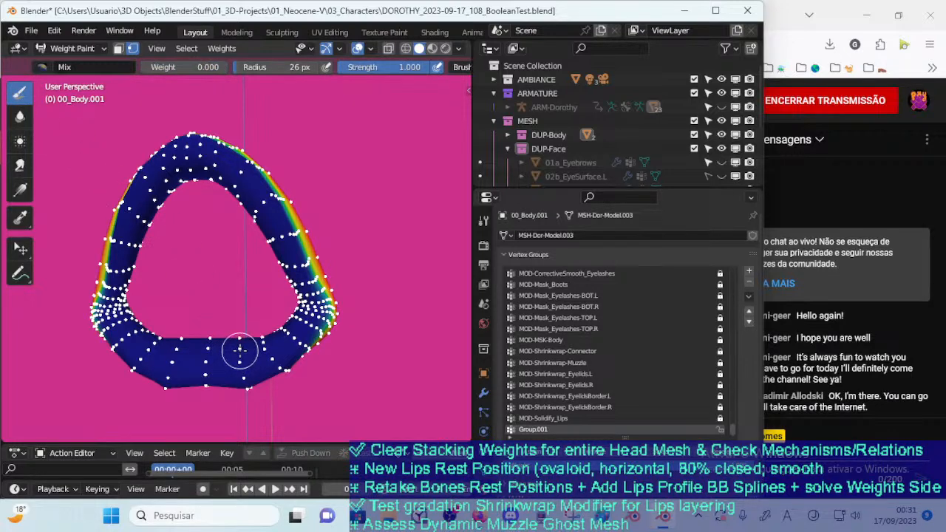
pyautogui.hotkey('shift', 'x')
pyautogui.hotkey('shift', 'x')
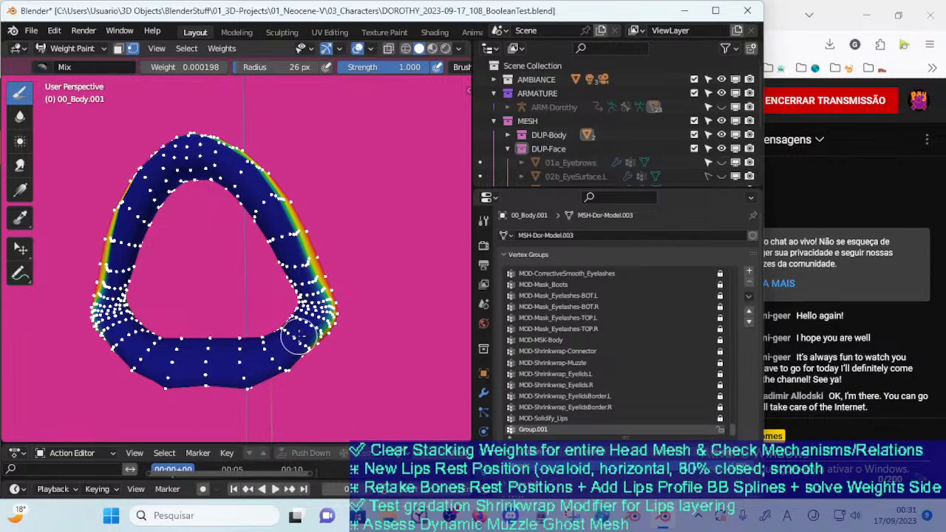
pyautogui.keyDown('ctrl'); pyautogui.click(275, 230); pyautogui.keyUp('ctrl')
pyautogui.moveTo(285, 252); pyautogui.dragTo(246, 274, button='middle')
# Return to Object Mode and unhide all hidden objects around the separated lips mesh
pyautogui.hotkey('ctrl', 'Tab')
pyautogui.click(259, 265)
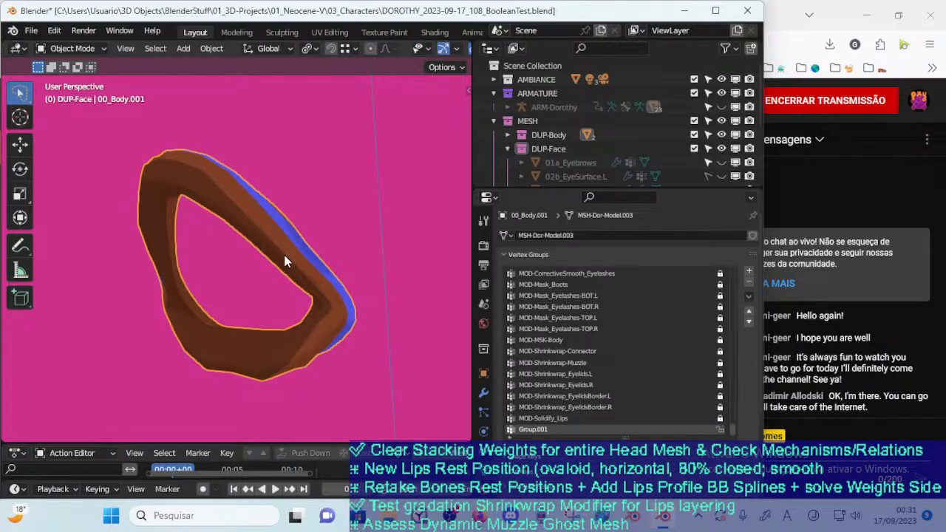
pyautogui.hotkey('alt', 'h')
pyautogui.click(275, 254)
pyautogui.scroll(-1, 249, 298)
pyautogui.moveTo(249, 298); pyautogui.dragTo(292, 355, button='middle')
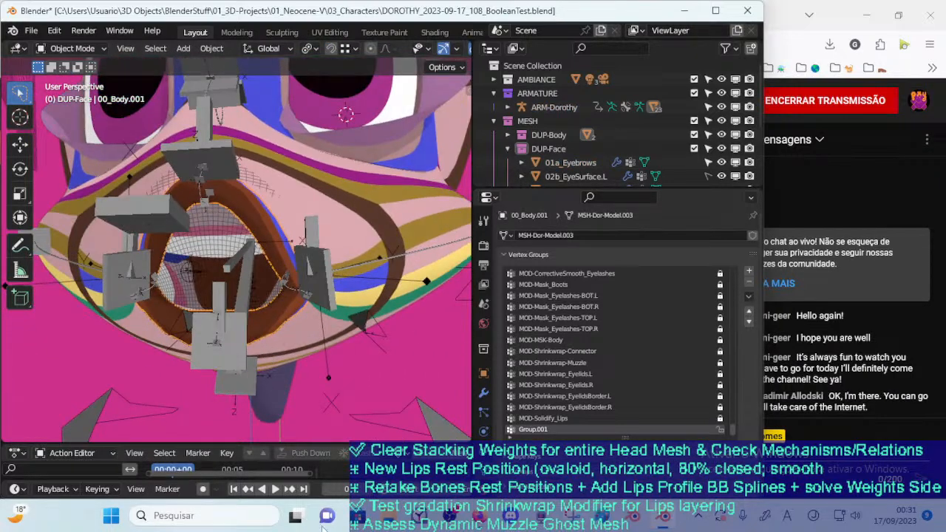
# Disable the separated lips mesh's new Shrinkwrap modifier in edit mode, viewport and render
pyautogui.moveTo(303, 231)
pyautogui.mouseDown(button='middle')
pyautogui.moveTo(229, 226)
pyautogui.moveTo(294, 225)
pyautogui.mouseUp(button='middle')
pyautogui.moveTo(282, 184); pyautogui.dragTo(262, 189, button='middle')
pyautogui.click(272, 256)
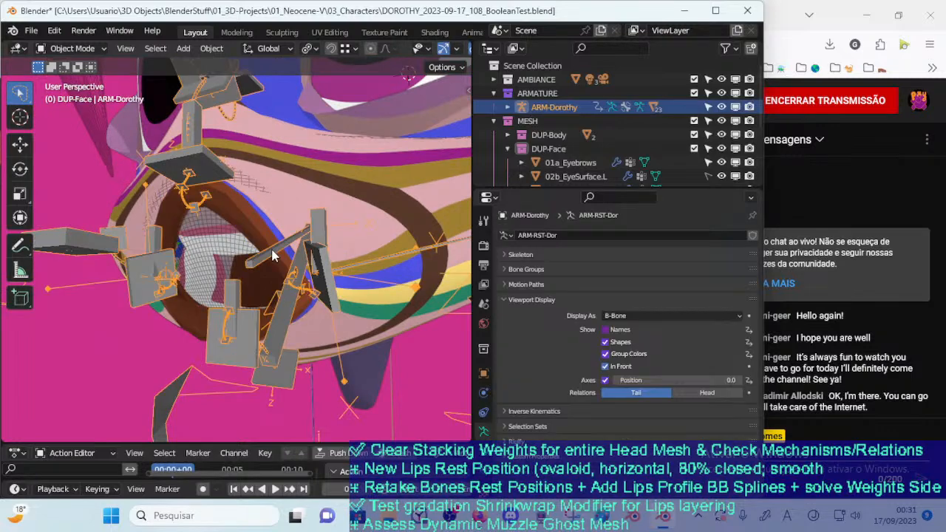
pyautogui.click(252, 220)
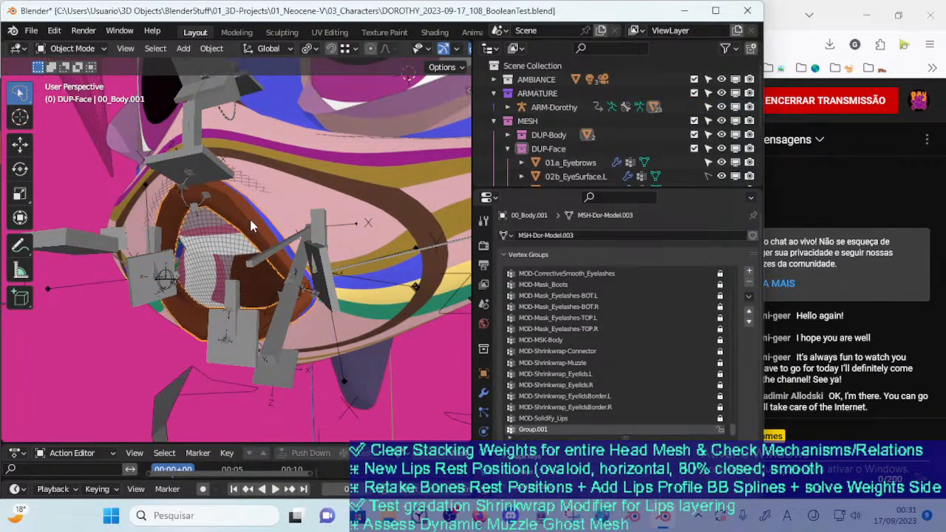
pyautogui.moveTo(262, 261); pyautogui.dragTo(312, 258, button='middle')
pyautogui.click(484, 394)
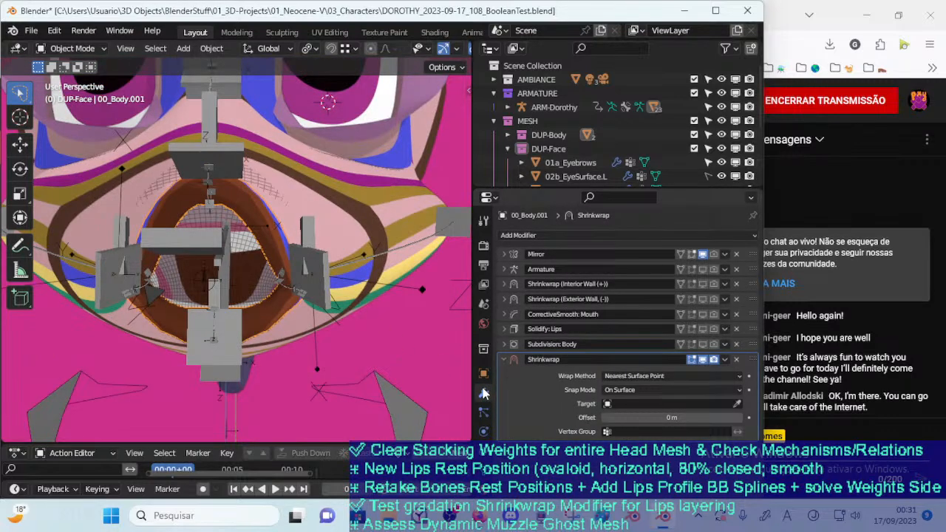
pyautogui.click(714, 360)
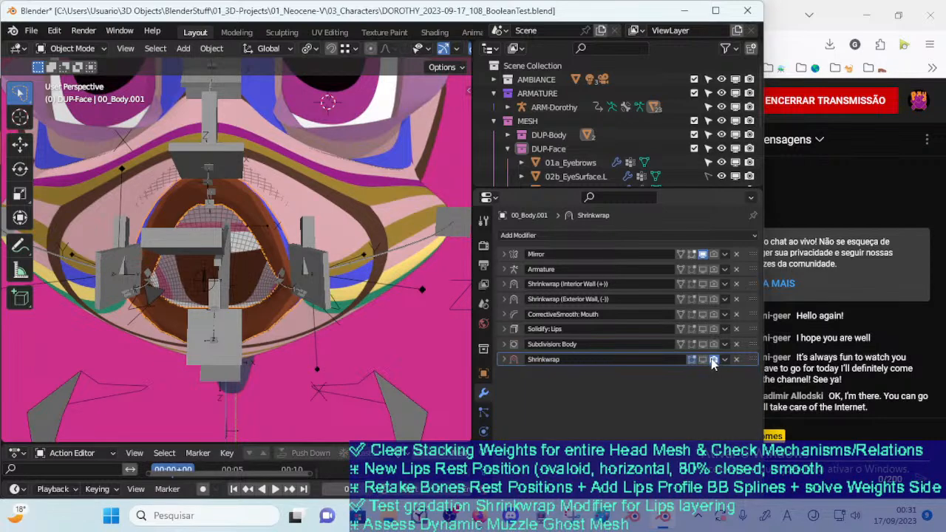
pyautogui.press('a')
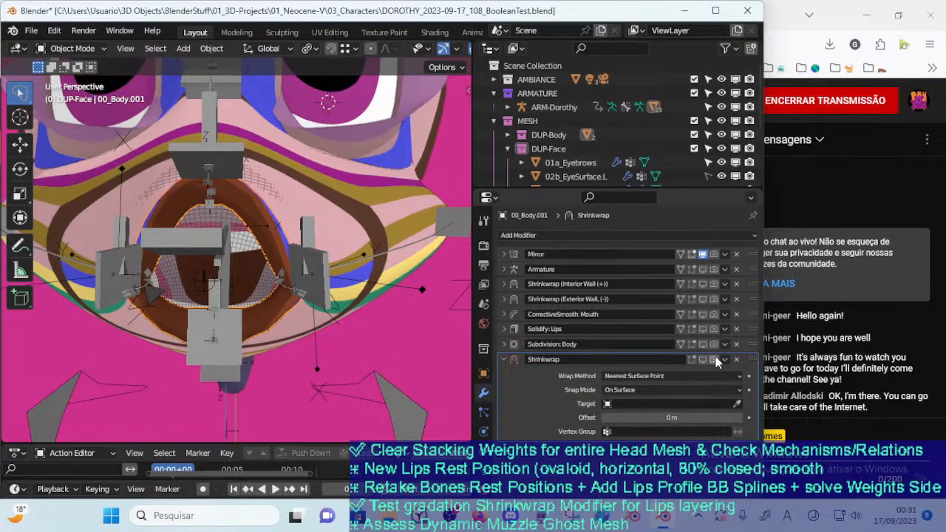
# Save the current Blender file
pyautogui.moveTo(284, 210); pyautogui.dragTo(263, 219, button='middle')
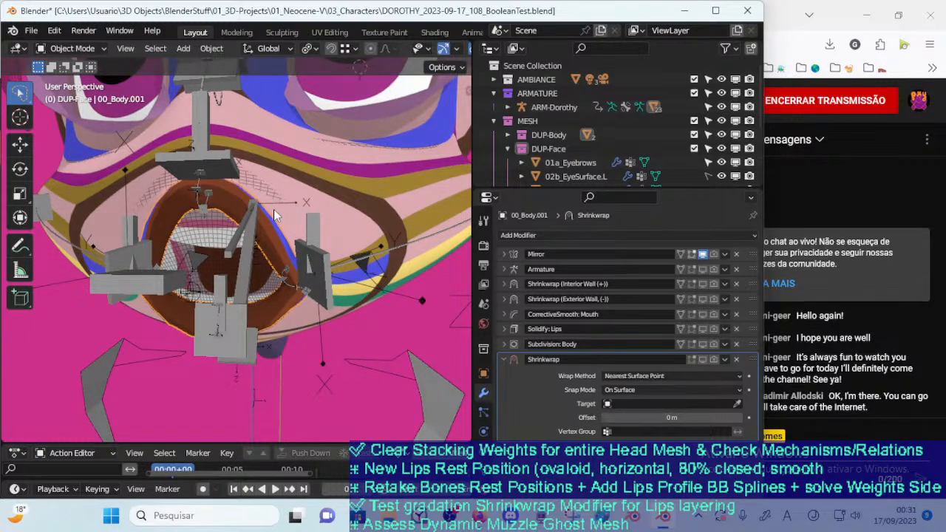
pyautogui.moveTo(275, 216); pyautogui.dragTo(295, 207, button='middle')
pyautogui.hotkey('ctrl', 's')
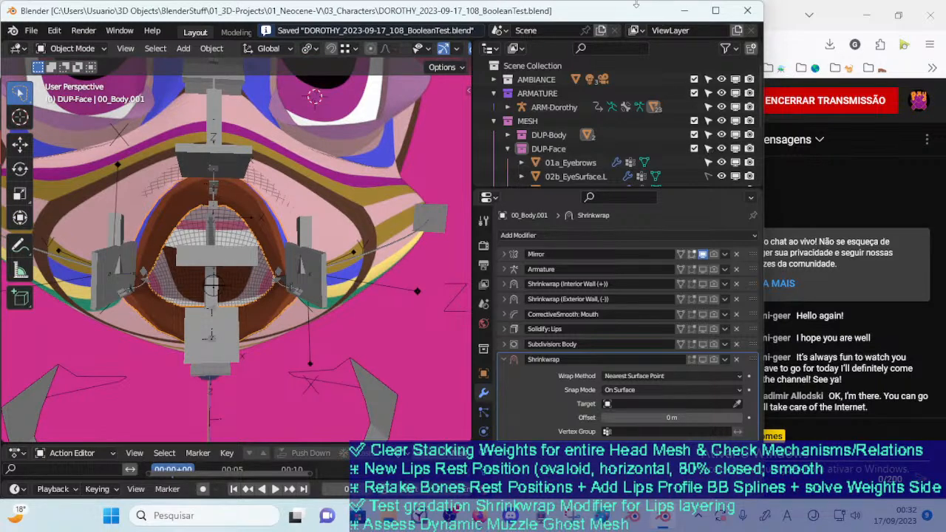
# Restart Blender and reopen DOROTHY_2023-09-17_108_BooleanTest.blend from the 03_Characters folder
pyautogui.click(747, 10)
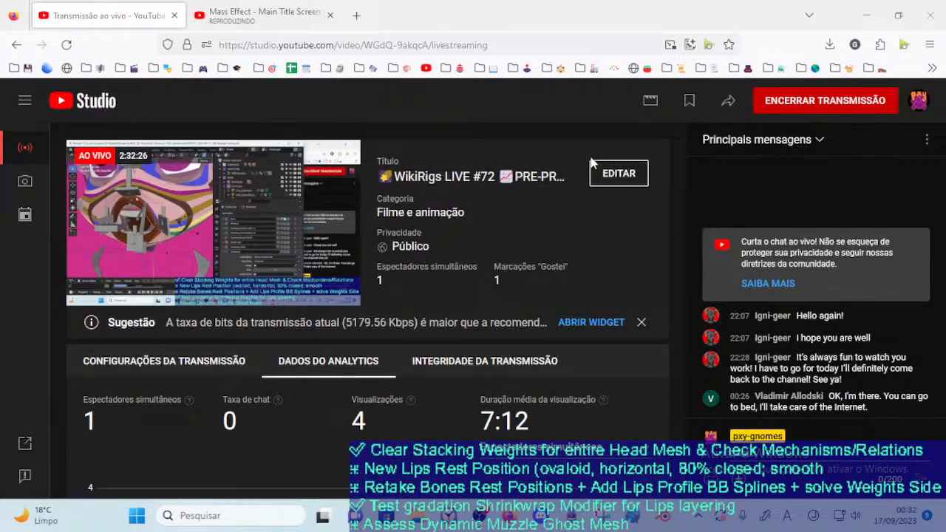
pyautogui.click(664, 522)
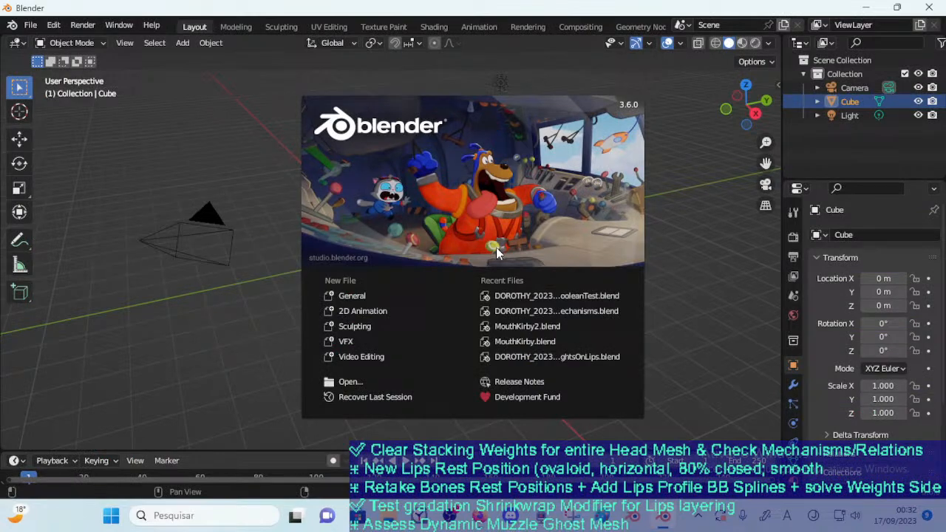
pyautogui.click(247, 141)
pyautogui.moveTo(248, 141); pyautogui.dragTo(222, 185, button='middle')
pyautogui.click(31, 24)
pyautogui.click(45, 55)
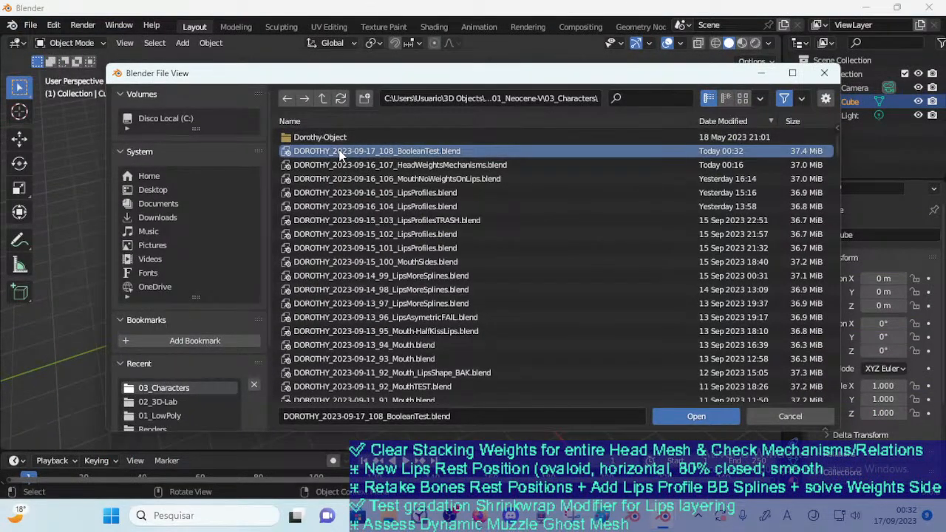
pyautogui.doubleClick(318, 153)
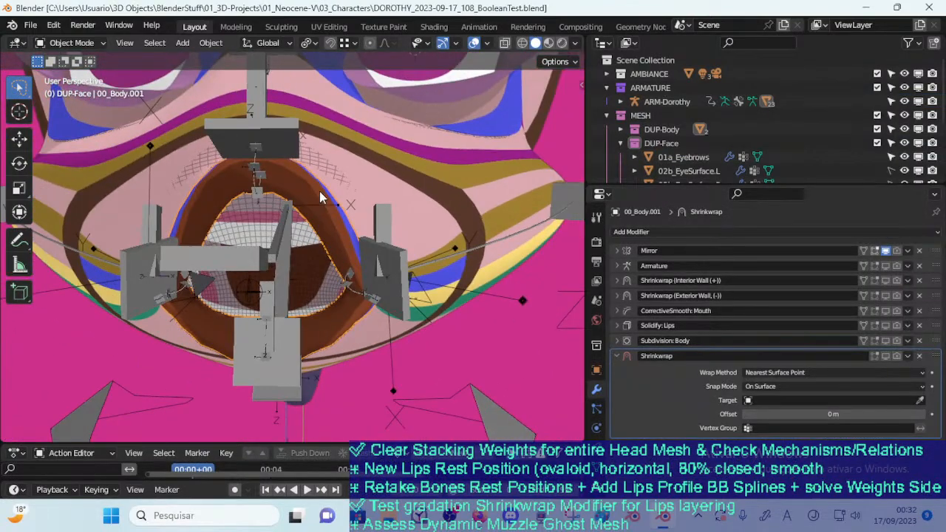
pyautogui.moveTo(320, 197)
pyautogui.mouseDown(button='middle')
pyautogui.moveTo(303, 213)
pyautogui.moveTo(318, 206)
pyautogui.mouseUp(button='middle')
pyautogui.press('Tab')
pyautogui.scroll(-2, 316, 210)
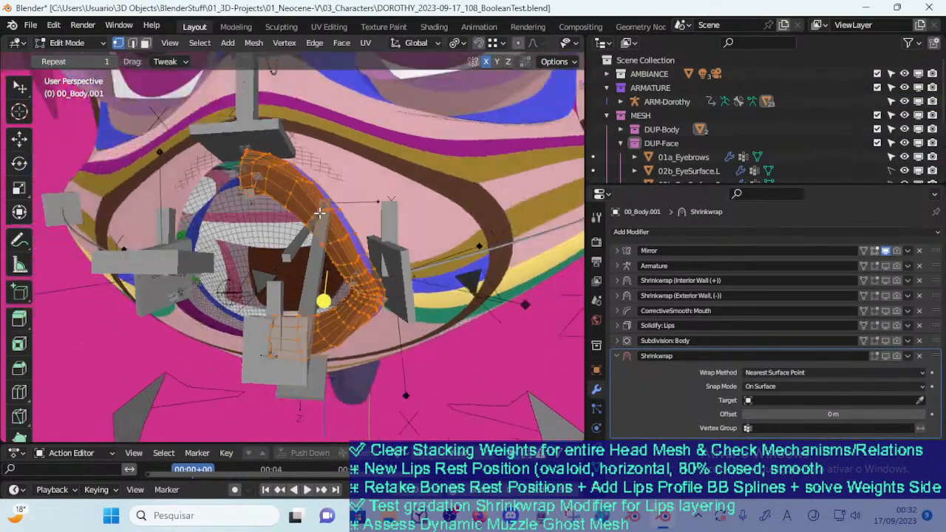
pyautogui.press('Tab')
pyautogui.moveTo(321, 253); pyautogui.dragTo(278, 257, button='middle')
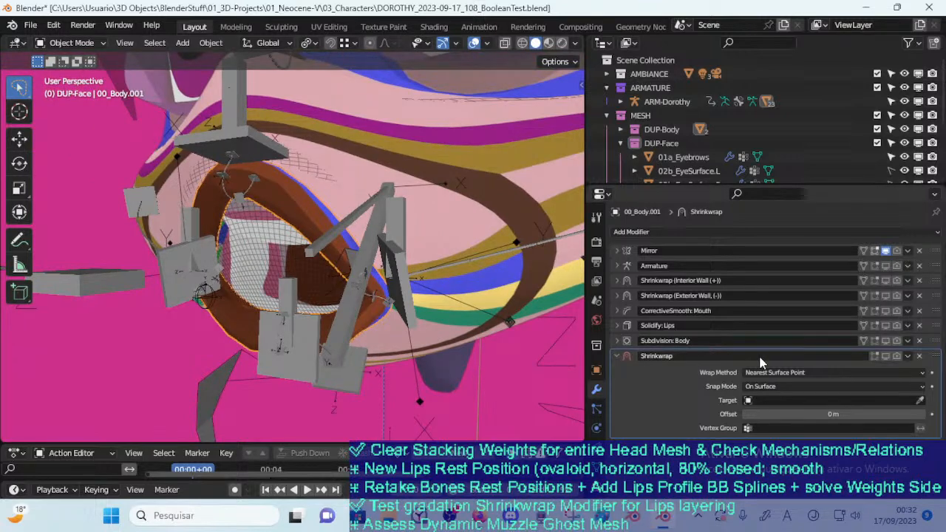
# Move the Shrinkwrap modifier directly below Armature, enable both for viewport and render, and set the Shrinkwrap target to 00_Body
pyautogui.moveTo(934, 359); pyautogui.dragTo(917, 286)
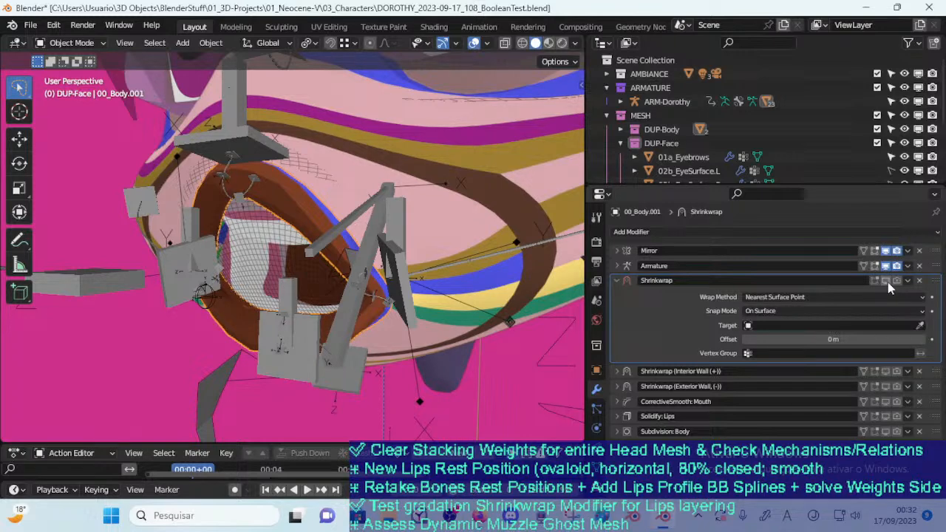
pyautogui.click(920, 326)
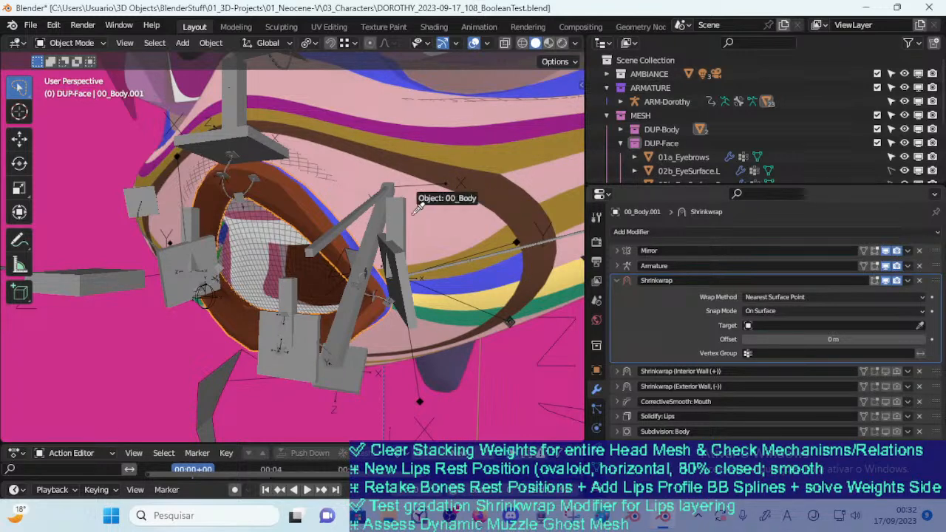
pyautogui.click(424, 224)
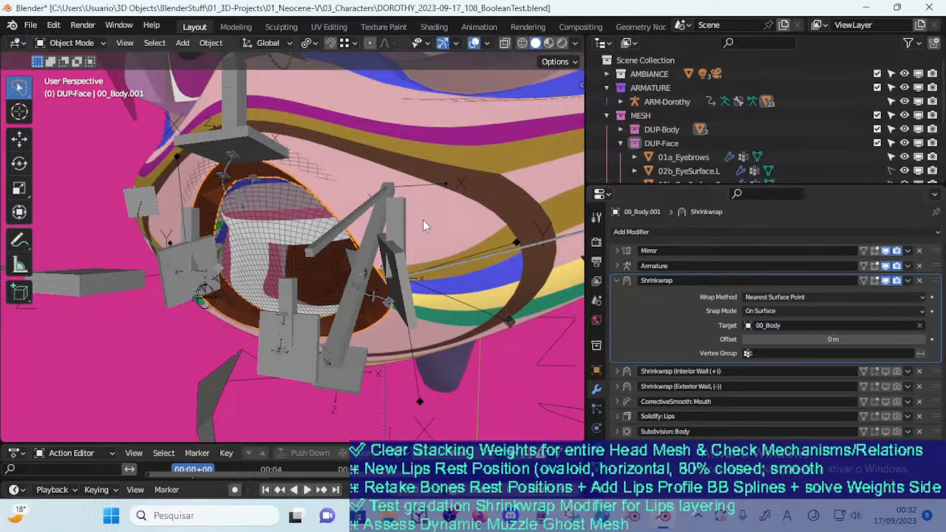
# Look up the lip border weight group in the lips mesh's vertex group list
pyautogui.click(805, 354)
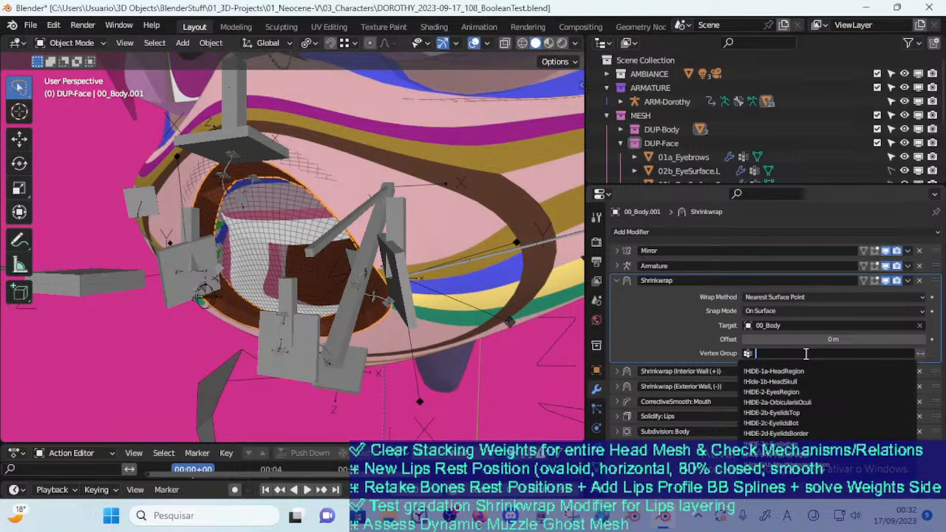
pyautogui.click(629, 309)
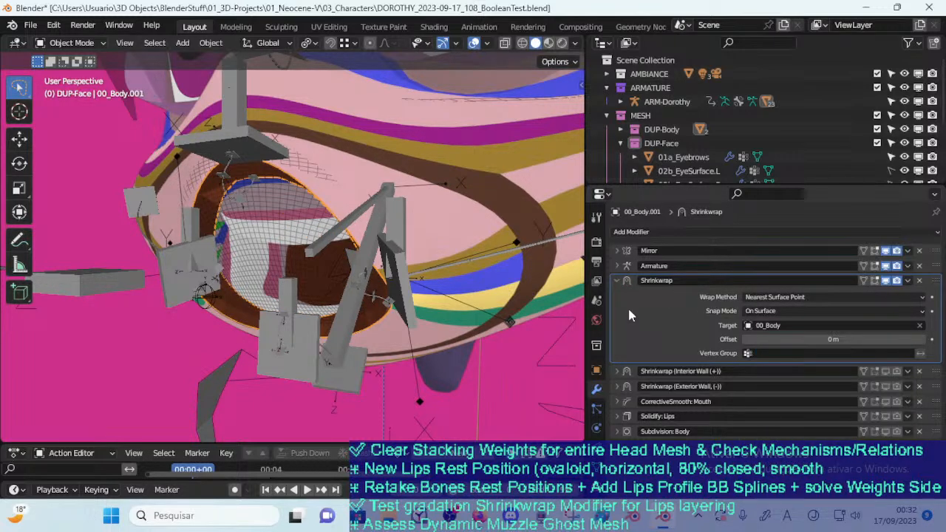
pyautogui.click(596, 463)
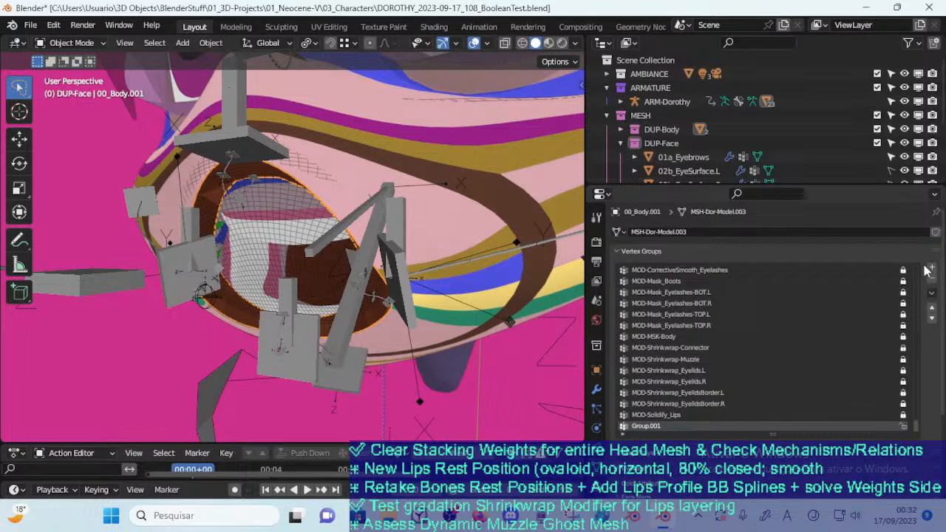
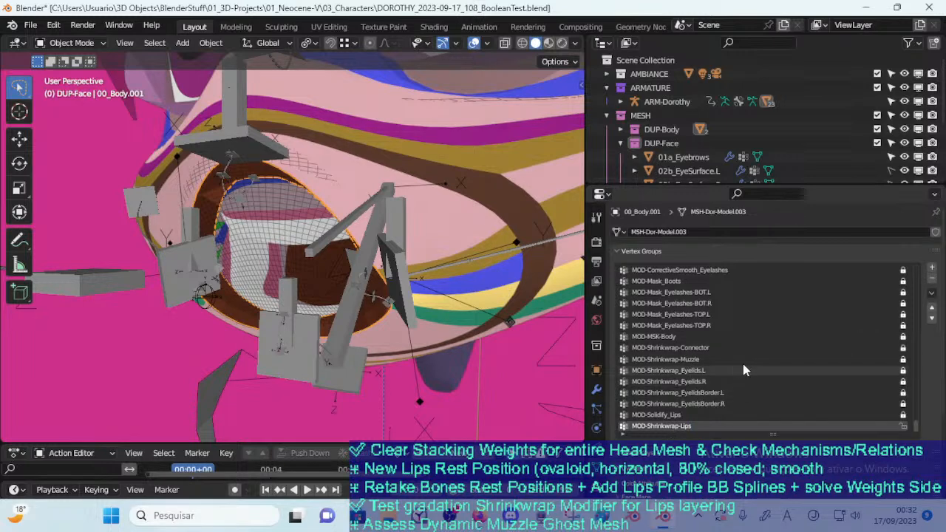
# Sort the vertex groups of the 00_Body.001 lips mesh by name
pyautogui.click(933, 294)
pyautogui.moveTo(849, 328)
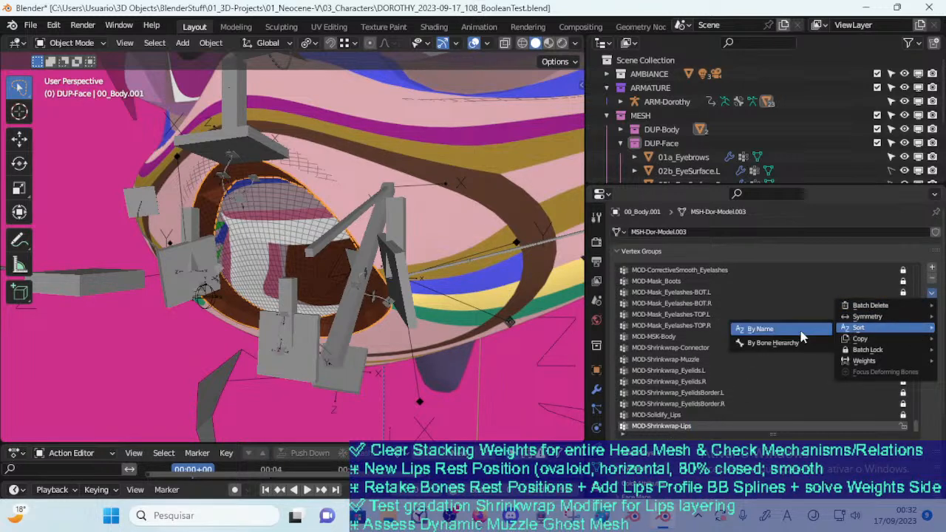
pyautogui.click(798, 328)
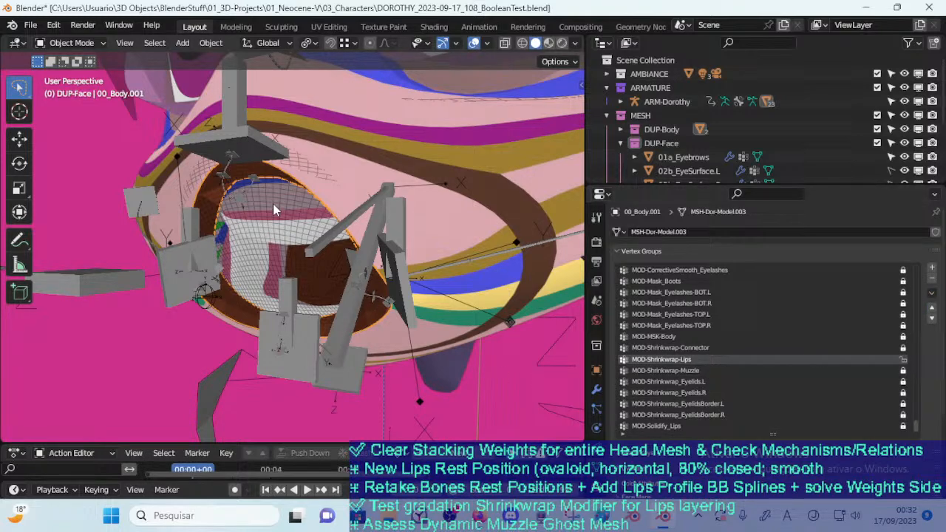
# Examine the mouth area from several angles with the 00_Body mesh selected, comparing Material Preview and Solid shading
pyautogui.click(317, 220)
pyautogui.moveTo(435, 210); pyautogui.dragTo(307, 190, button='middle')
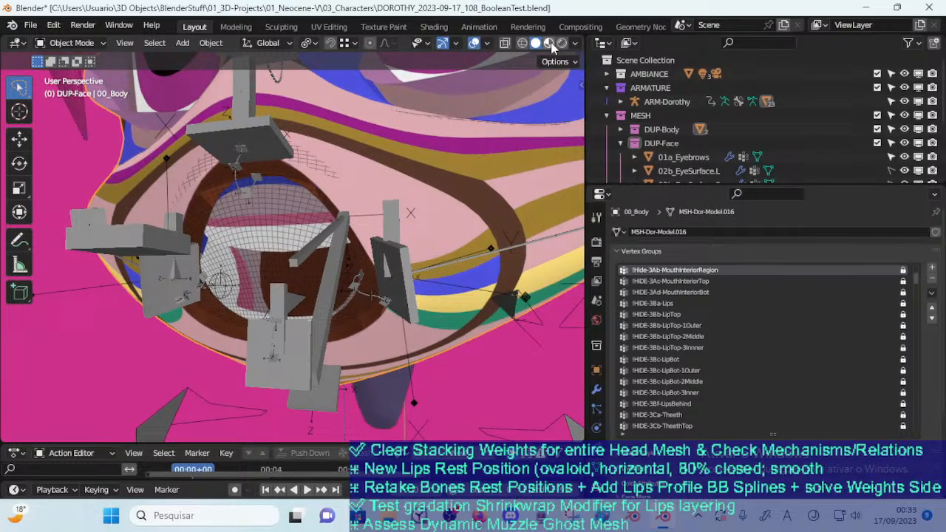
pyautogui.click(549, 43)
pyautogui.moveTo(414, 156)
pyautogui.mouseDown(button='middle')
pyautogui.moveTo(357, 170)
pyautogui.moveTo(464, 144)
pyautogui.moveTo(492, 96)
pyautogui.mouseUp(button='middle')
pyautogui.click(535, 43)
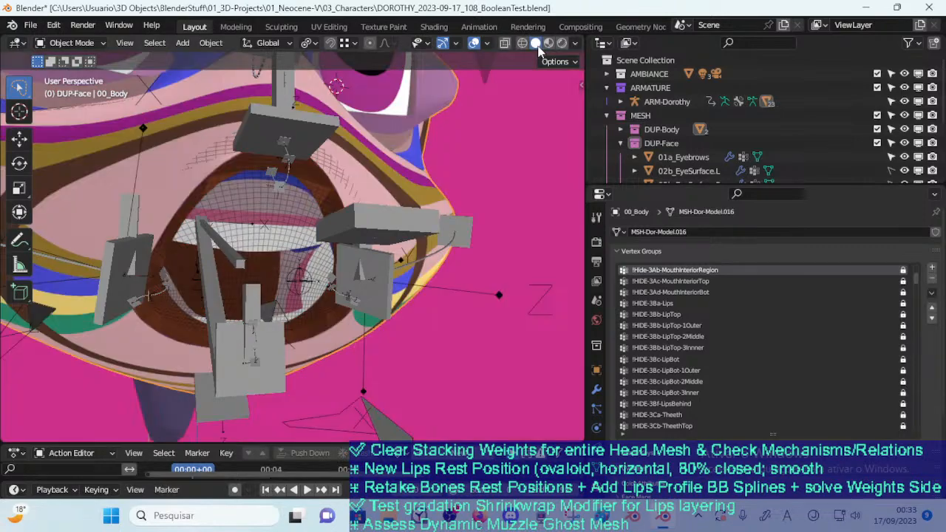
pyautogui.moveTo(358, 169); pyautogui.dragTo(341, 183, button='middle')
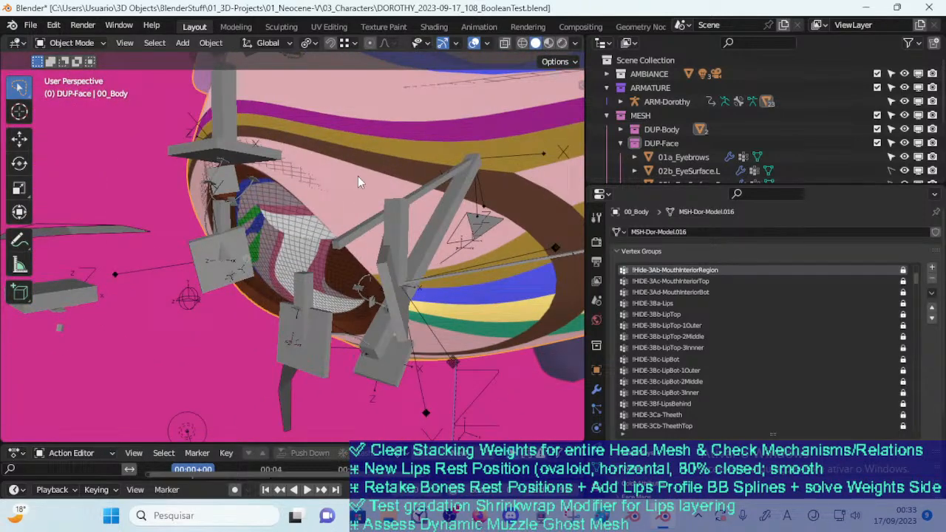
pyautogui.click(246, 155)
pyautogui.moveTo(247, 156); pyautogui.dragTo(322, 182, button='middle')
pyautogui.click(349, 179)
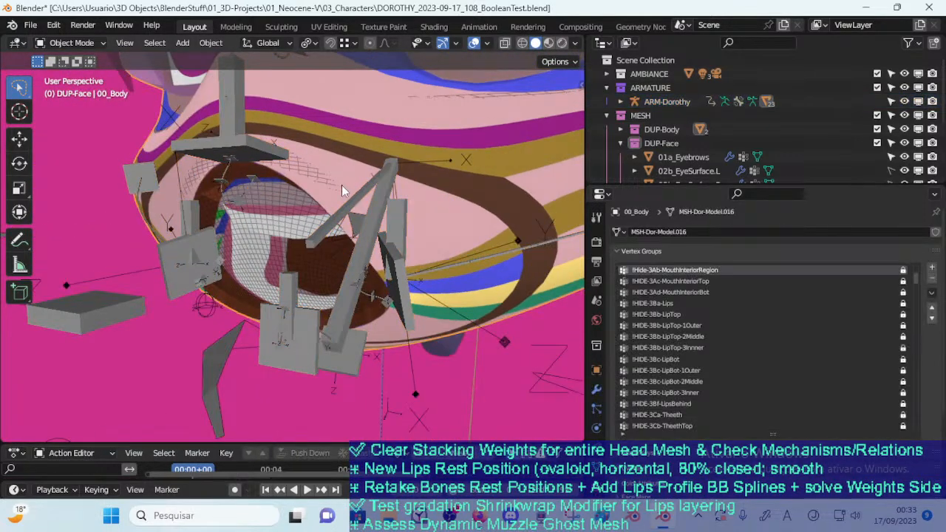
# Assign the MOD-Shrinkwrap-Lips vertex group to the Shrinkwrap modifier that targets 00_Body on the 00_Body.001 lips mesh
pyautogui.click(259, 179)
pyautogui.click(260, 171)
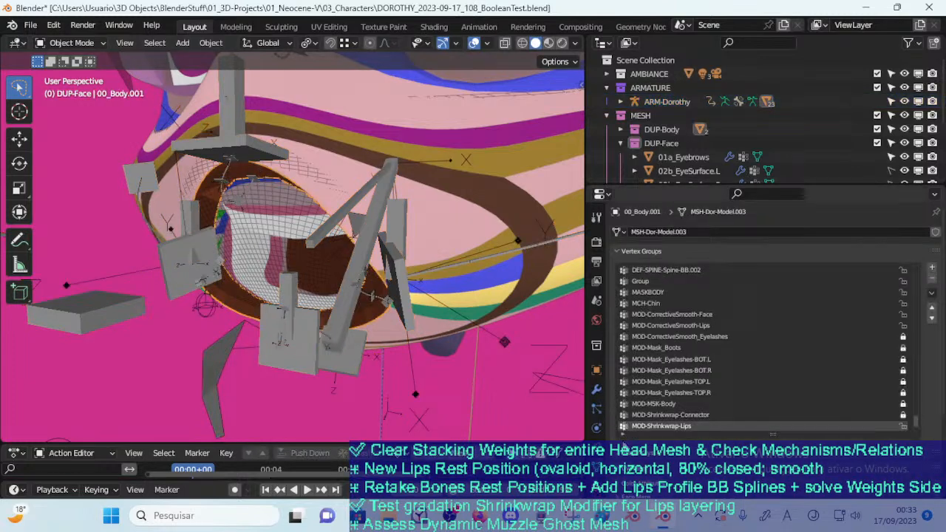
pyautogui.click(598, 390)
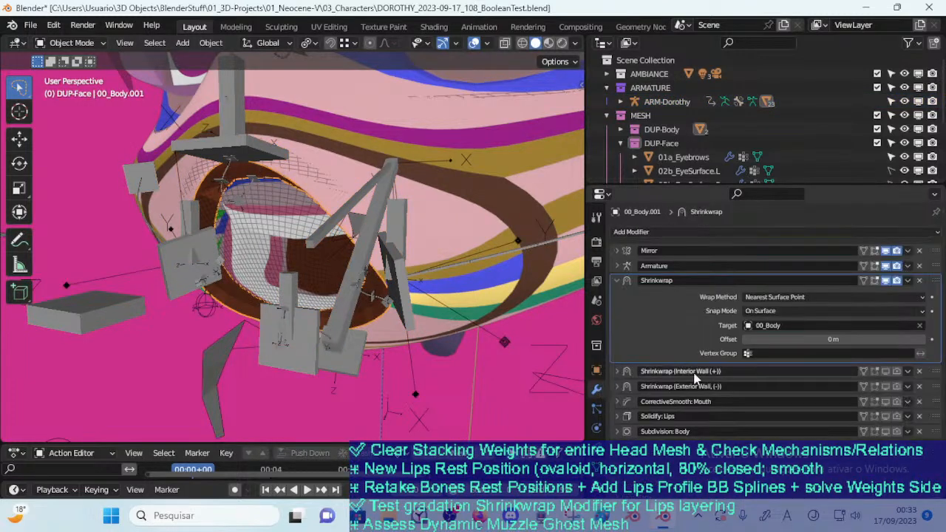
pyautogui.click(897, 353)
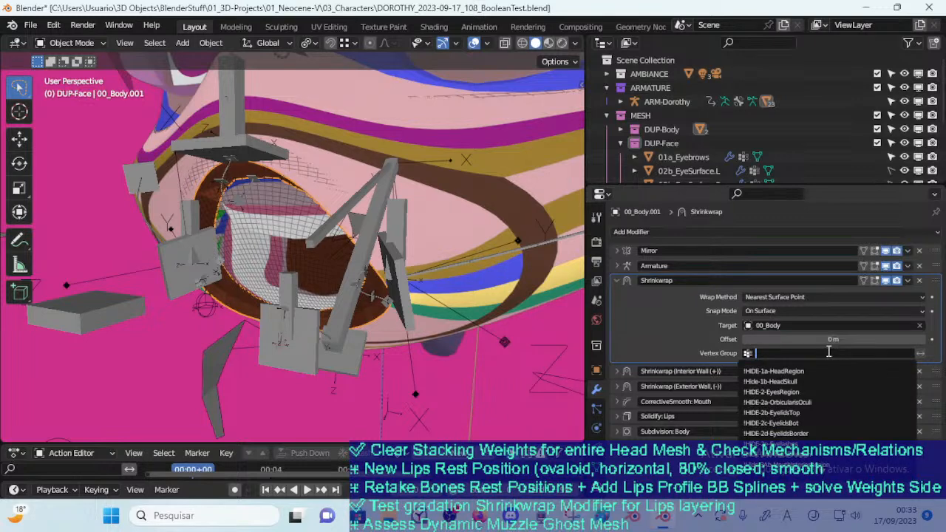
pyautogui.write('Lips')
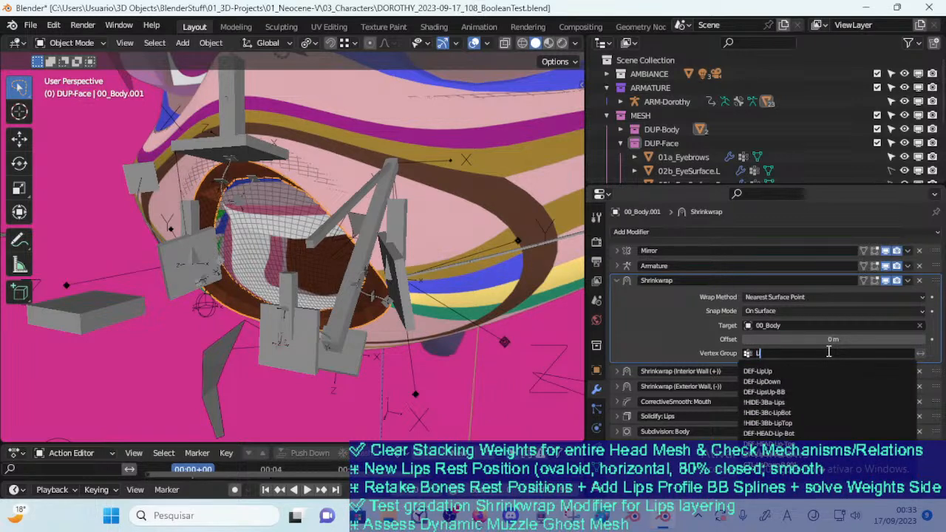
pyautogui.write('MOD')
pyautogui.press('BackSpace')
pyautogui.press('BackSpace')
pyautogui.press('BackSpace')
pyautogui.write('Shrink')
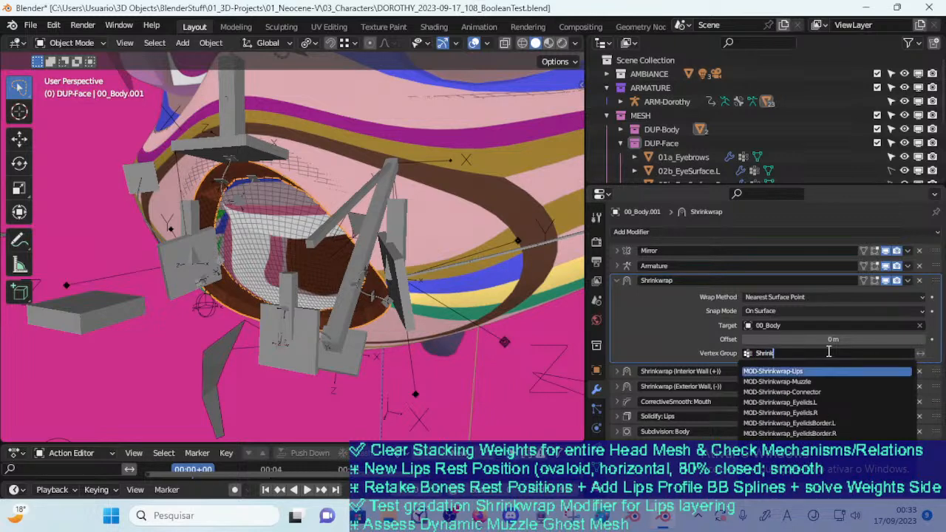
pyautogui.press('Return')
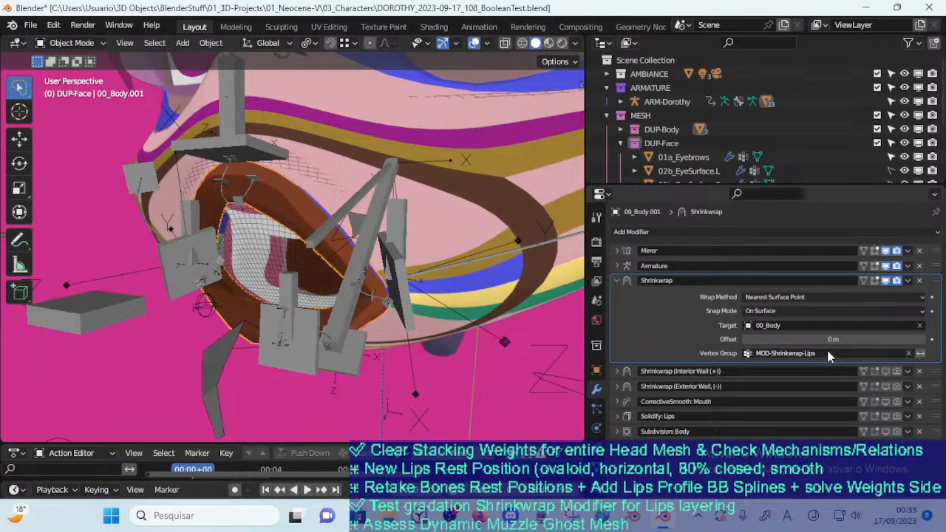
# Try a Shrinkwrap offset of 0.02 m and inspect the lips from the side
pyautogui.click(920, 353)
pyautogui.click(922, 341)
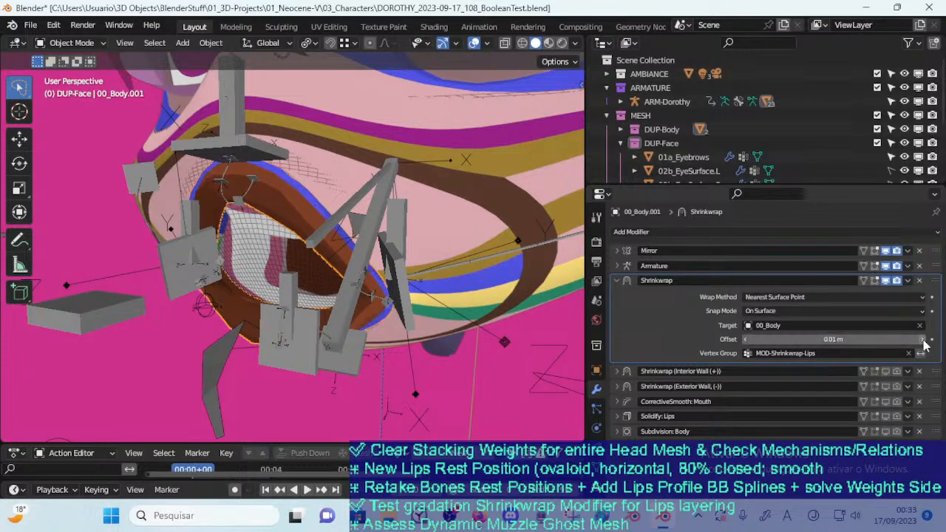
pyautogui.click(921, 341)
pyautogui.moveTo(373, 241); pyautogui.dragTo(480, 281, button='middle')
# Lower the Shrinkwrap offset to -0.03 m, check the lips from the other side, and readjust it to -0.02 m
pyautogui.click(747, 340)
pyautogui.click(746, 340)
pyautogui.click(746, 340)
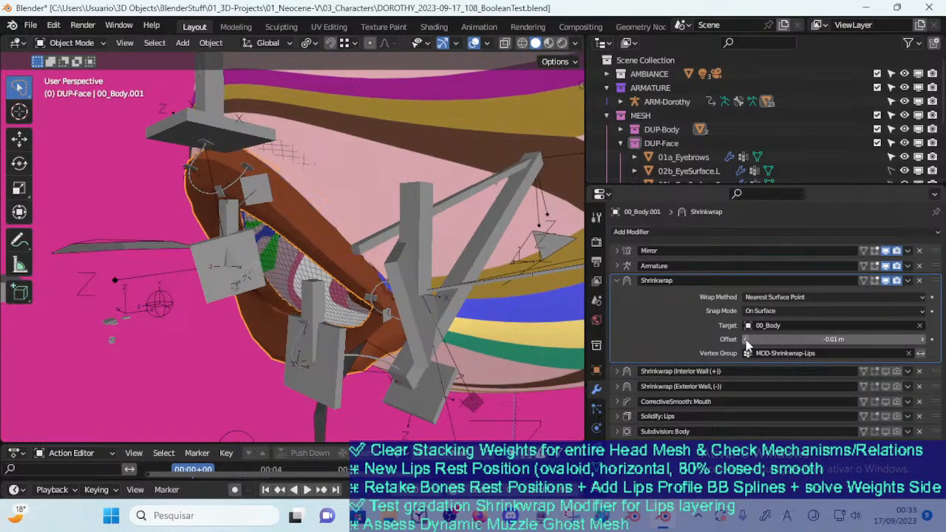
pyautogui.click(747, 340)
pyautogui.click(747, 340)
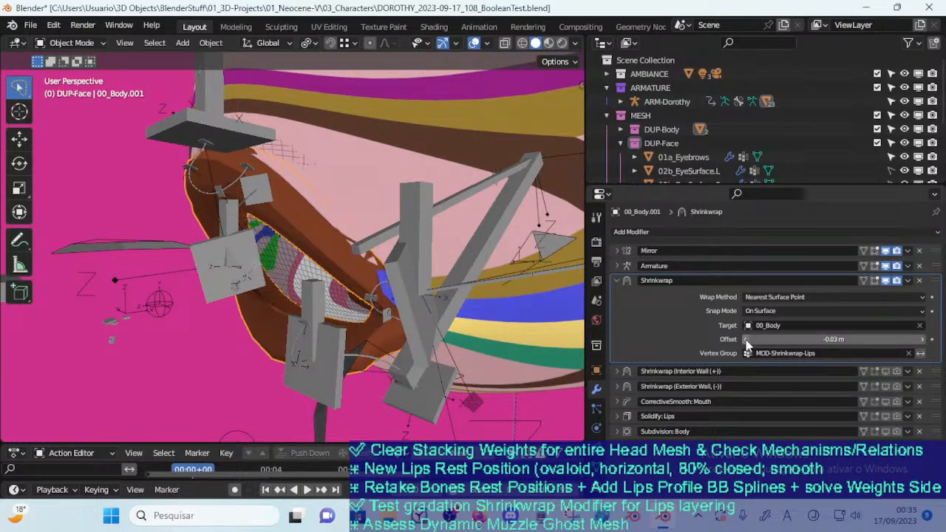
pyautogui.moveTo(437, 284)
pyautogui.mouseDown(button='middle')
pyautogui.moveTo(458, 291)
pyautogui.moveTo(534, 265)
pyautogui.mouseUp(button='middle')
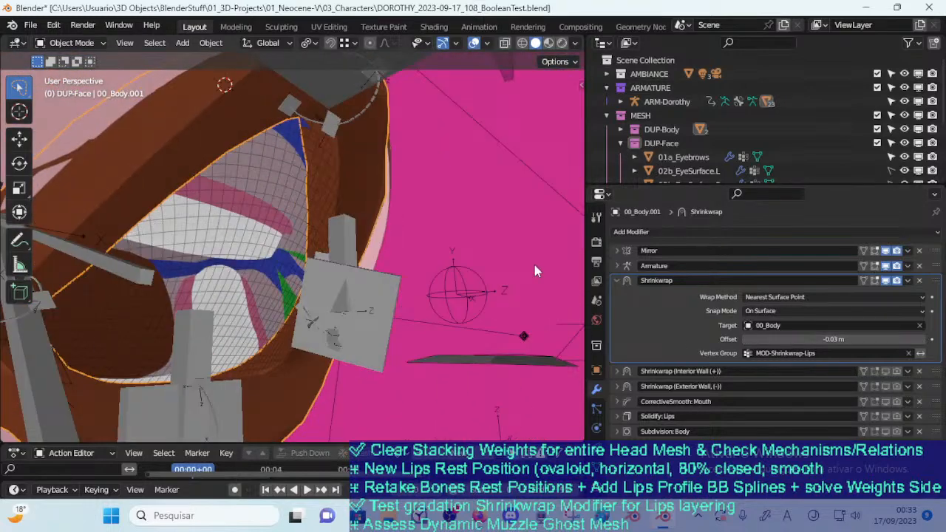
pyautogui.moveTo(394, 277); pyautogui.dragTo(409, 287, button='middle')
pyautogui.click(920, 339)
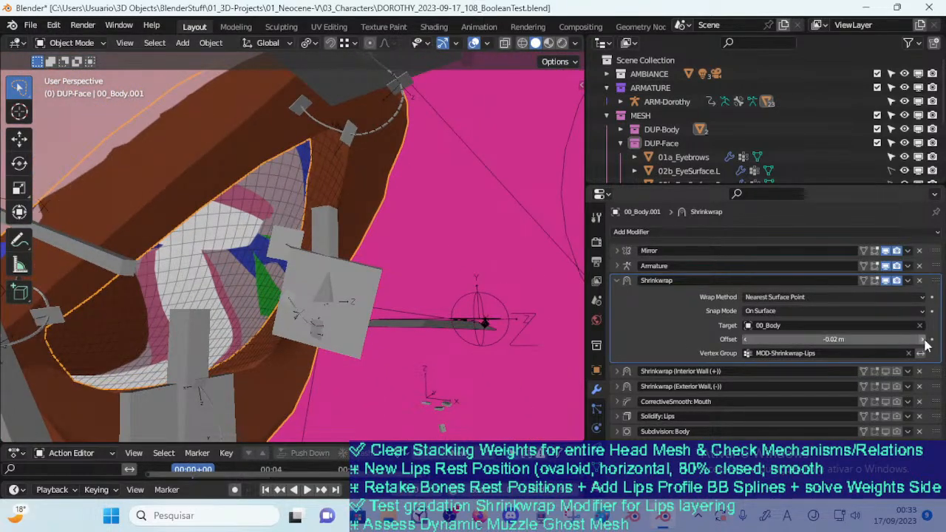
# Try the Inside snap mode on the lips Shrinkwrap with offsets of 0.02 m and -0.2 m
pyautogui.click(795, 311)
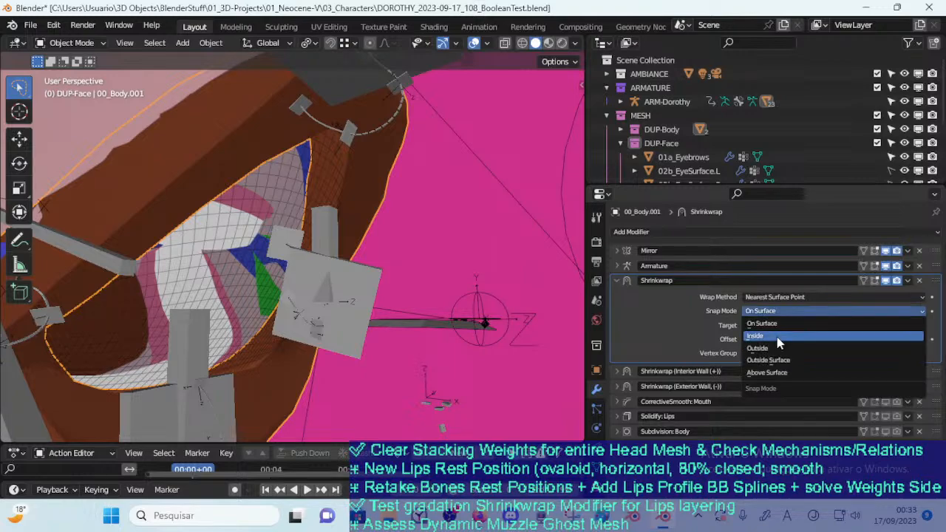
pyautogui.click(779, 335)
pyautogui.moveTo(553, 299); pyautogui.dragTo(351, 284, button='middle')
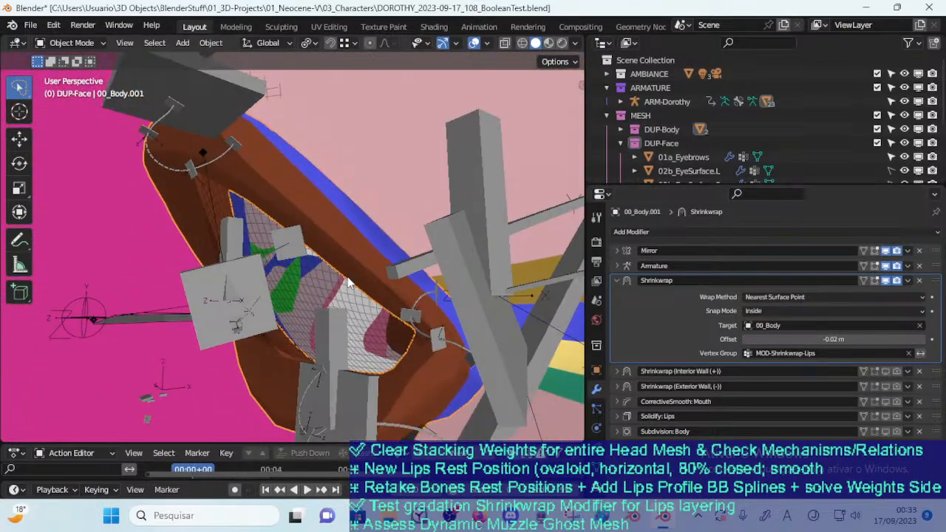
pyautogui.click(921, 340)
pyautogui.click(922, 340)
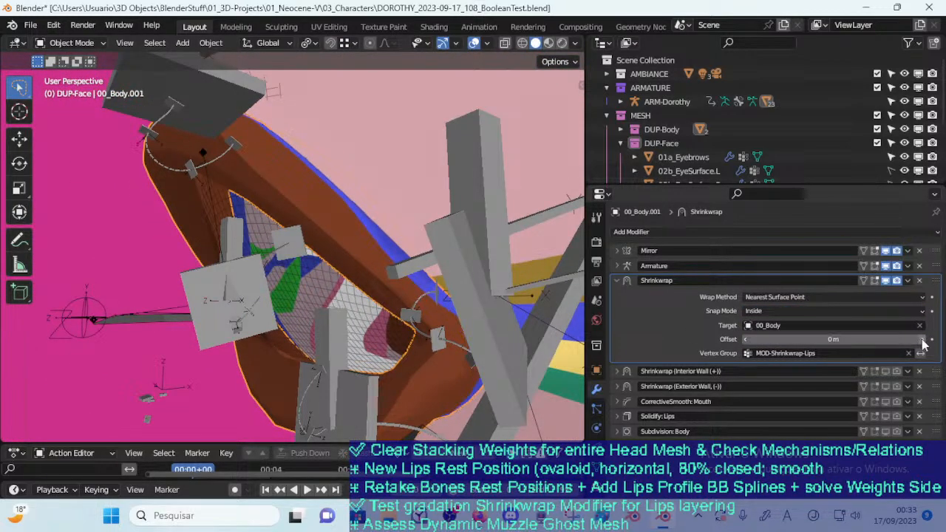
pyautogui.click(922, 342)
pyautogui.click(923, 341)
pyautogui.scroll(-1, 567, 251)
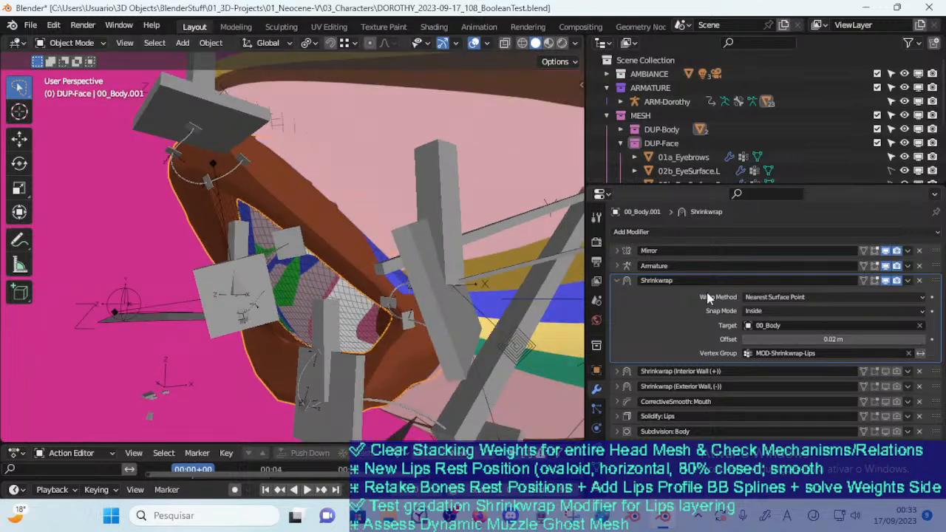
pyautogui.moveTo(834, 340)
pyautogui.mouseDown()
pyautogui.moveTo(848, 340)
pyautogui.moveTo(832, 340)
pyautogui.mouseUp()
# Set the Shrinkwrap snap mode to Outside with an offset of -0.05 m and inspect the lips' contact with the face
pyautogui.click(794, 311)
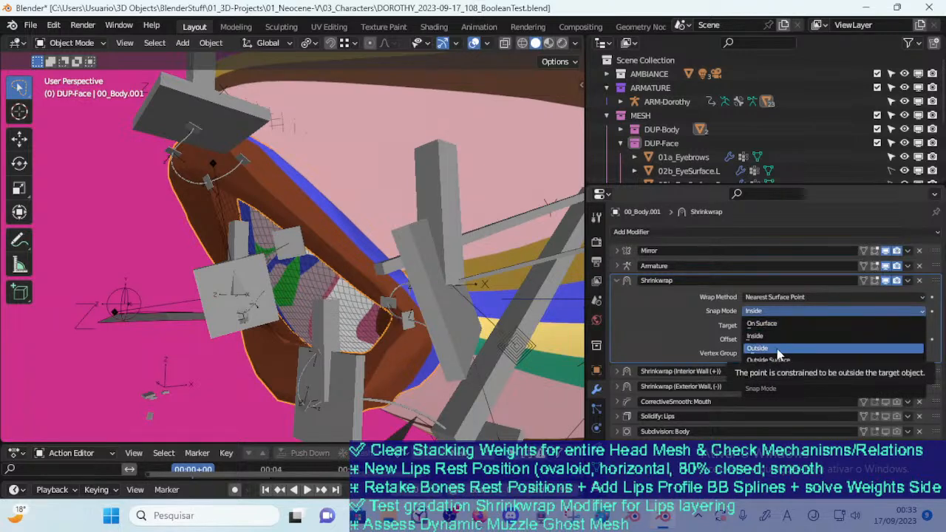
pyautogui.click(776, 350)
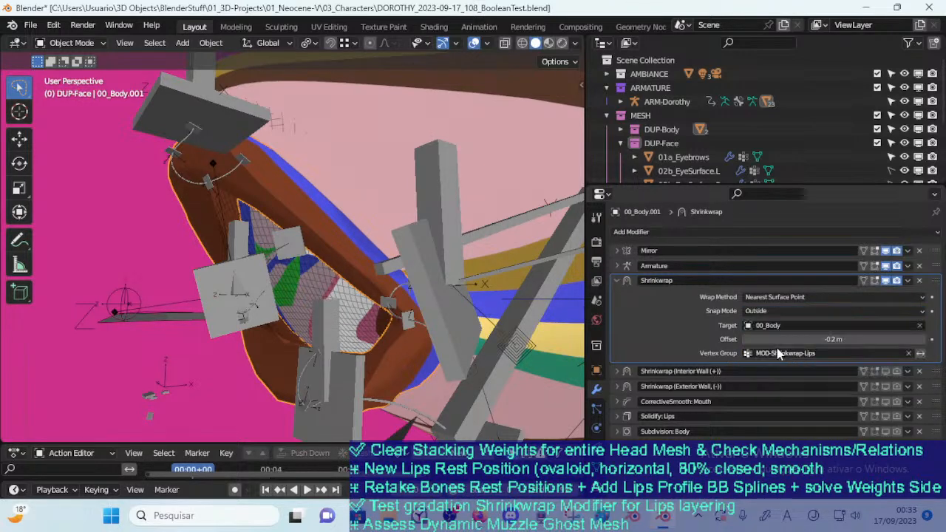
pyautogui.moveTo(767, 339)
pyautogui.mouseDown()
pyautogui.moveTo(775, 341)
pyautogui.moveTo(763, 342)
pyautogui.mouseUp()
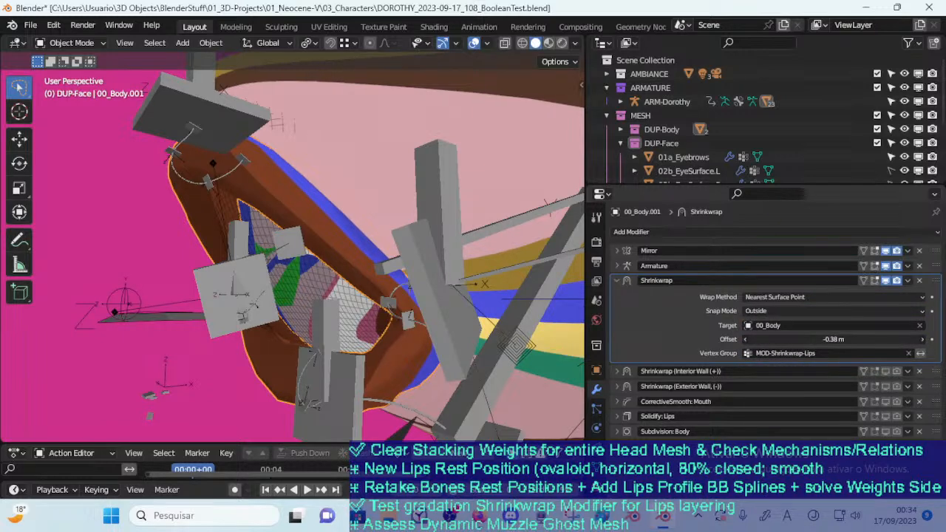
pyautogui.moveTo(828, 339); pyautogui.dragTo(802, 341)
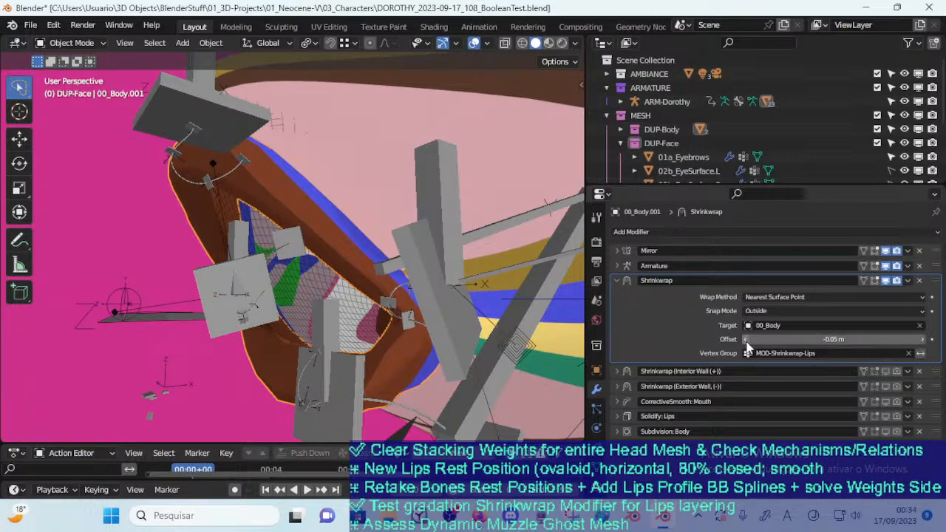
pyautogui.moveTo(446, 317); pyautogui.dragTo(362, 320, button='middle')
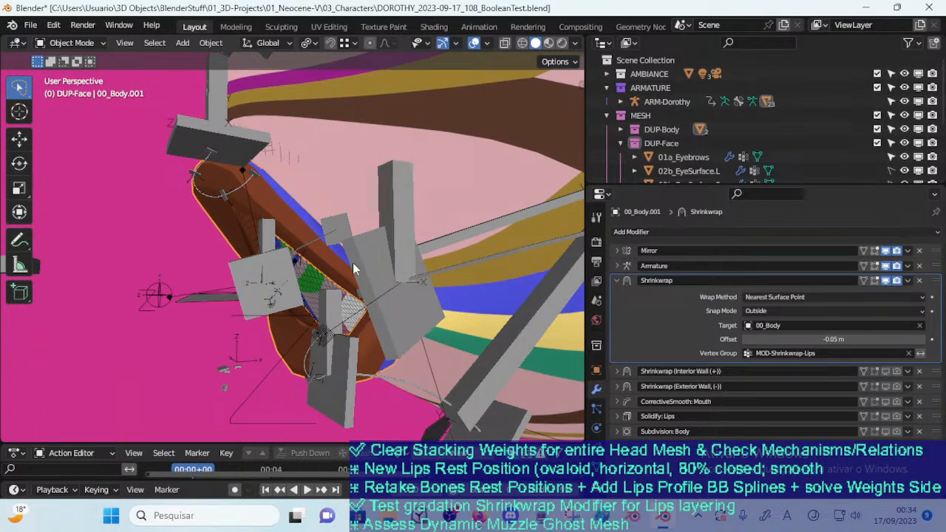
pyautogui.moveTo(360, 266); pyautogui.dragTo(375, 271, button='middle')
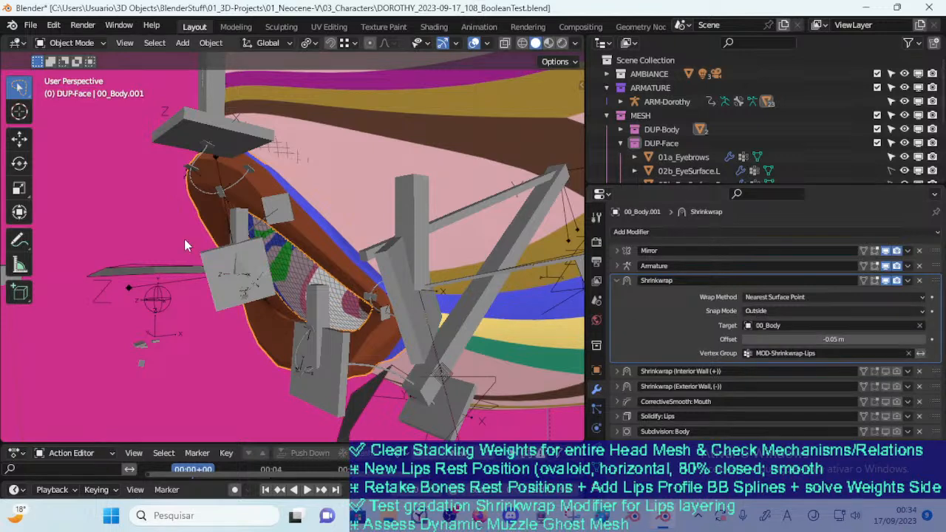
pyautogui.moveTo(262, 219); pyautogui.dragTo(341, 220, button='middle')
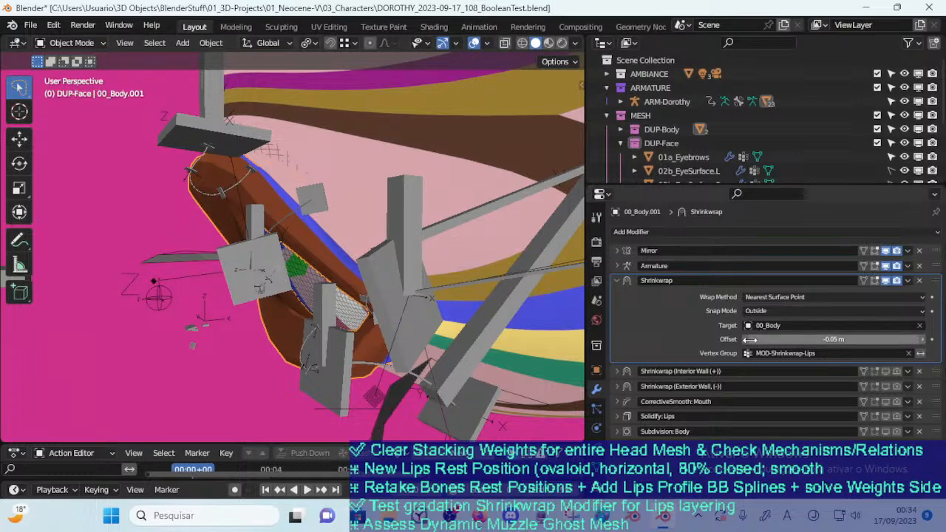
# Raise the Shrinkwrap offset gradually to 0.07 m and inspect the lips in profile
pyautogui.click(924, 339)
pyautogui.click(924, 339)
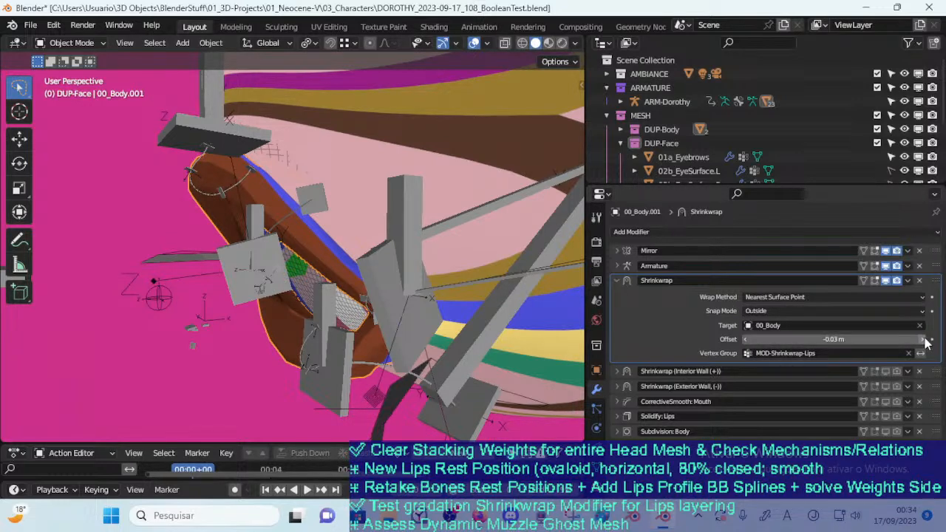
pyautogui.click(925, 339)
pyautogui.click(924, 339)
pyautogui.click(924, 339)
pyautogui.click(925, 340)
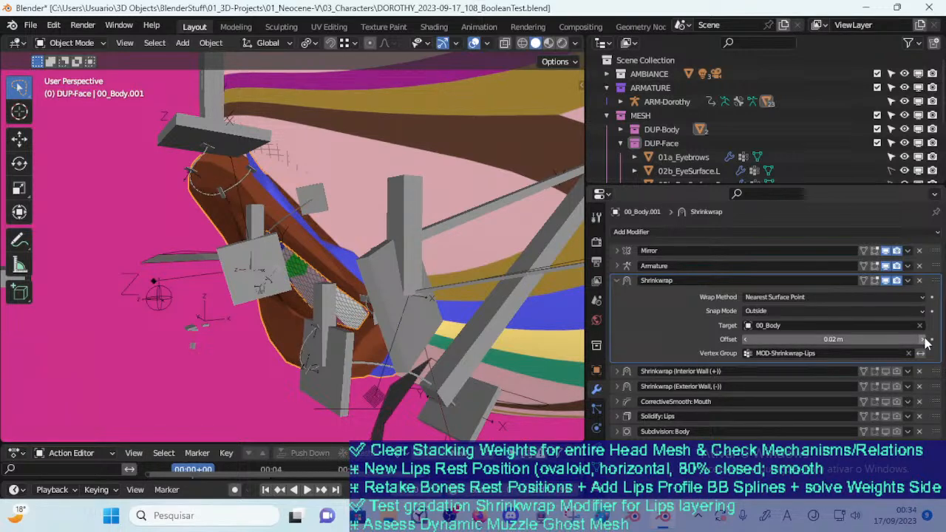
pyautogui.click(925, 339)
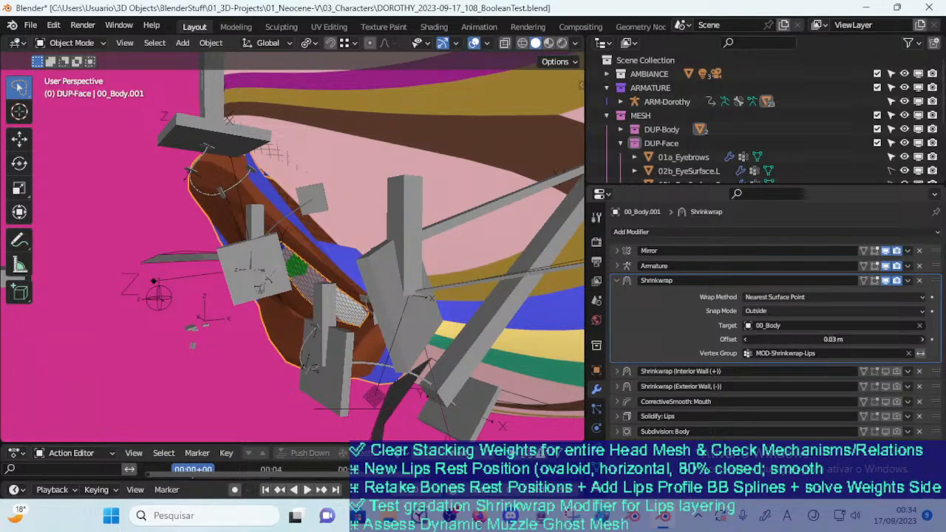
pyautogui.click(925, 339)
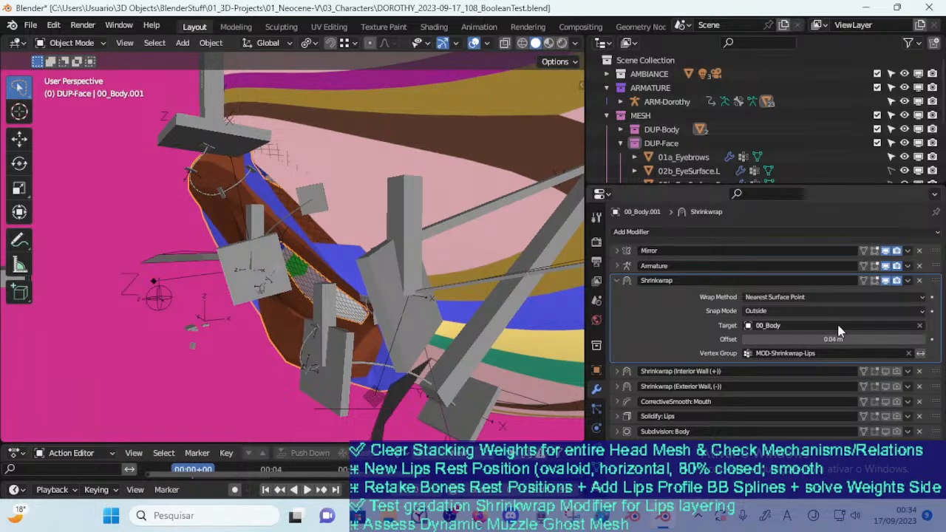
pyautogui.click(925, 339)
pyautogui.click(925, 339)
pyautogui.click(925, 339)
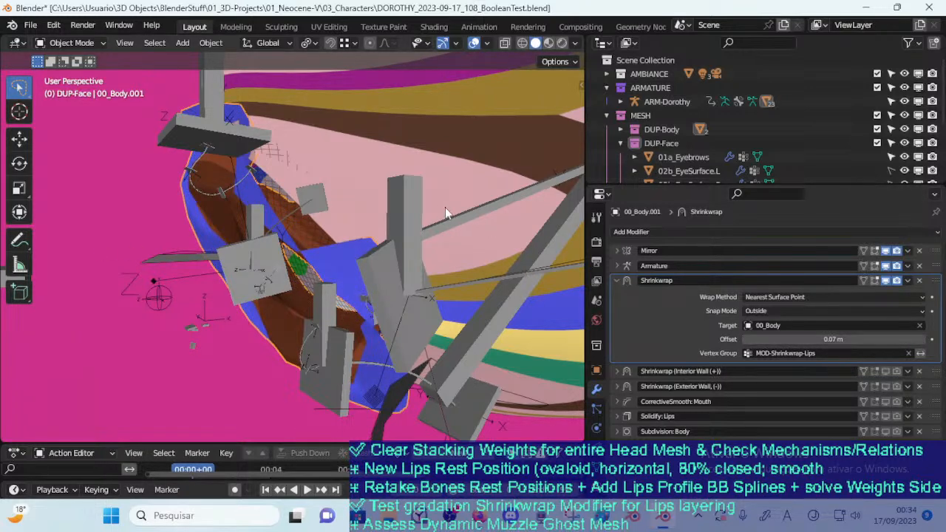
pyautogui.moveTo(472, 174); pyautogui.dragTo(329, 299, button='middle')
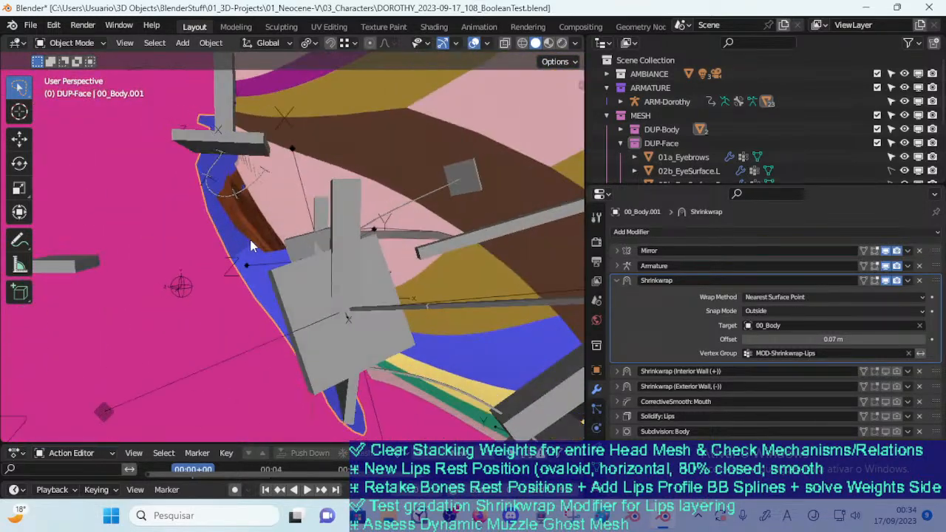
# Reduce the Shrinkwrap offset to 0.02 m while checking the lips in profile
pyautogui.click(745, 339)
pyautogui.moveTo(357, 156); pyautogui.dragTo(455, 237, button='middle')
pyautogui.click(743, 336)
pyautogui.click(743, 336)
pyautogui.click(743, 336)
pyautogui.click(743, 337)
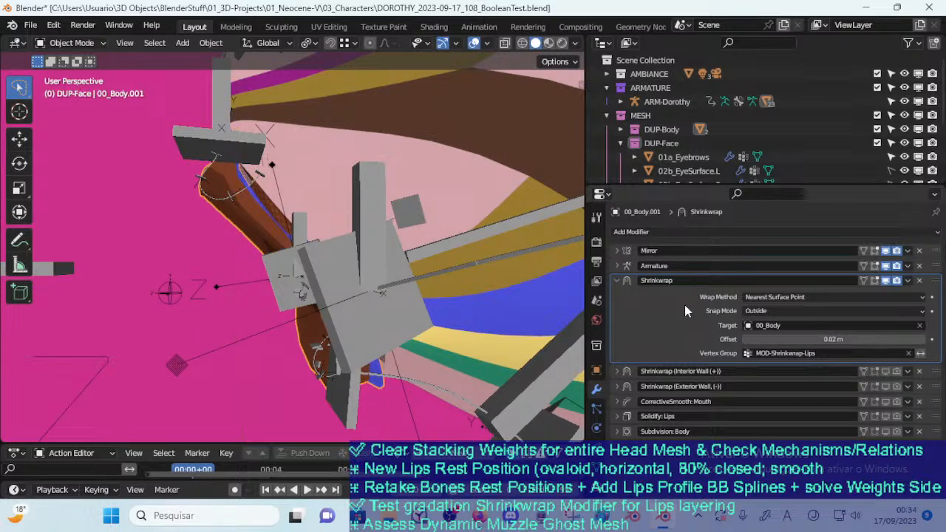
# Set the lips Shrinkwrap target to 03a_MouthGhost and inspect the lips around the open mouth
pyautogui.click(823, 326)
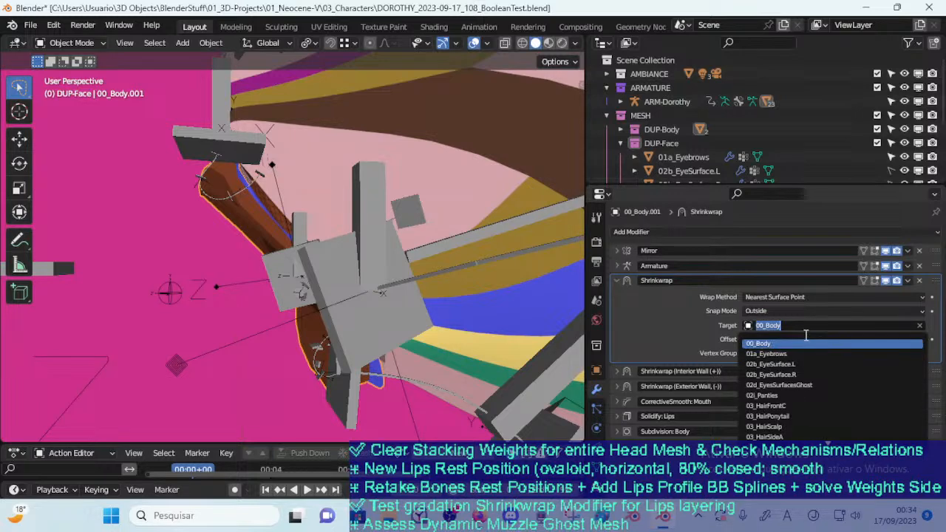
pyautogui.write('Ghost')
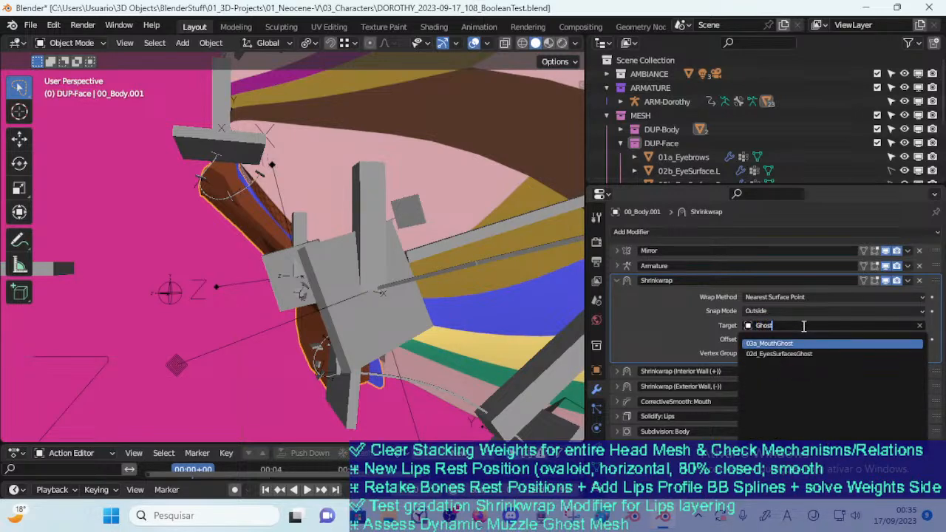
pyautogui.press('Return')
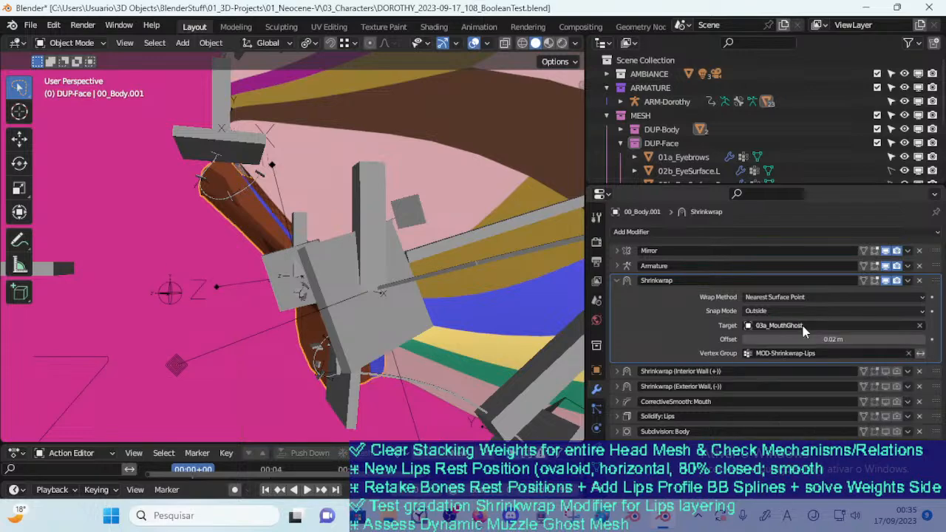
pyautogui.moveTo(433, 245); pyautogui.dragTo(357, 264, button='middle')
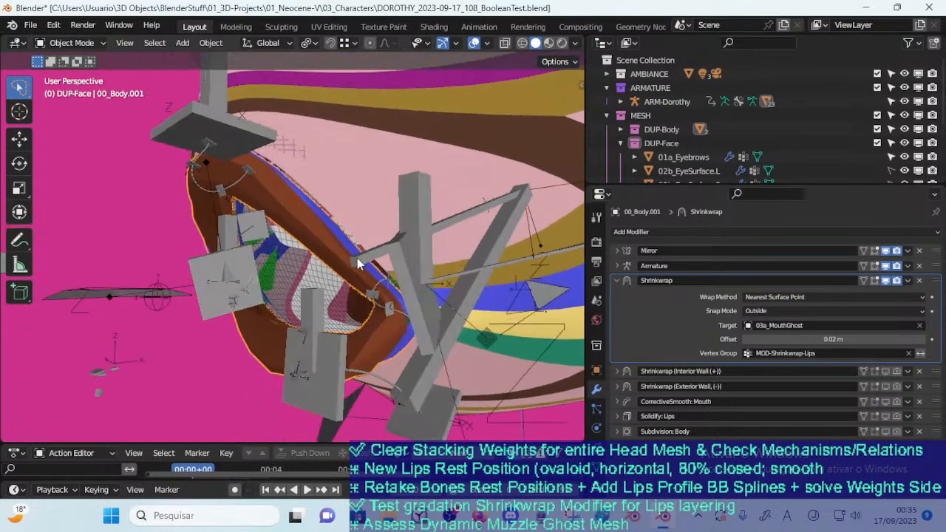
# Lower the lips Shrinkwrap offset stepwise to -0.04 m
pyautogui.click(922, 340)
pyautogui.click(923, 340)
pyautogui.click(746, 340)
pyautogui.click(746, 340)
pyautogui.click(746, 340)
pyautogui.click(746, 340)
pyautogui.click(746, 340)
pyautogui.click(746, 340)
pyautogui.click(745, 340)
pyautogui.click(746, 340)
# Move the lips mesh out over the cheek to test the Shrinkwrap against the mouth ghost
pyautogui.moveTo(444, 240); pyautogui.dragTo(297, 207, button='middle')
pyautogui.press('g')
pyautogui.click(396, 230)
pyautogui.moveTo(395, 229); pyautogui.dragTo(396, 283, button='middle')
pyautogui.press('g')
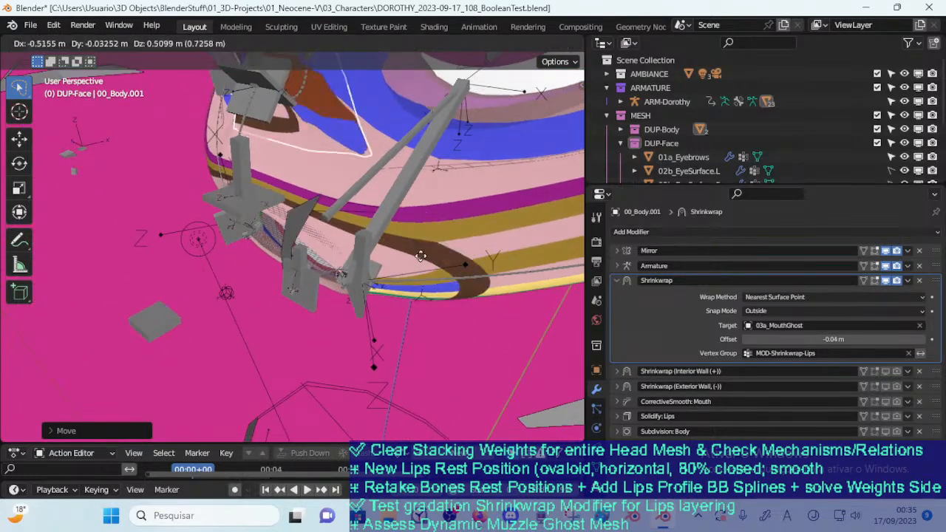
pyautogui.click(328, 294)
pyautogui.press('g')
pyautogui.click(359, 274)
pyautogui.moveTo(358, 274); pyautogui.dragTo(349, 252, button='middle')
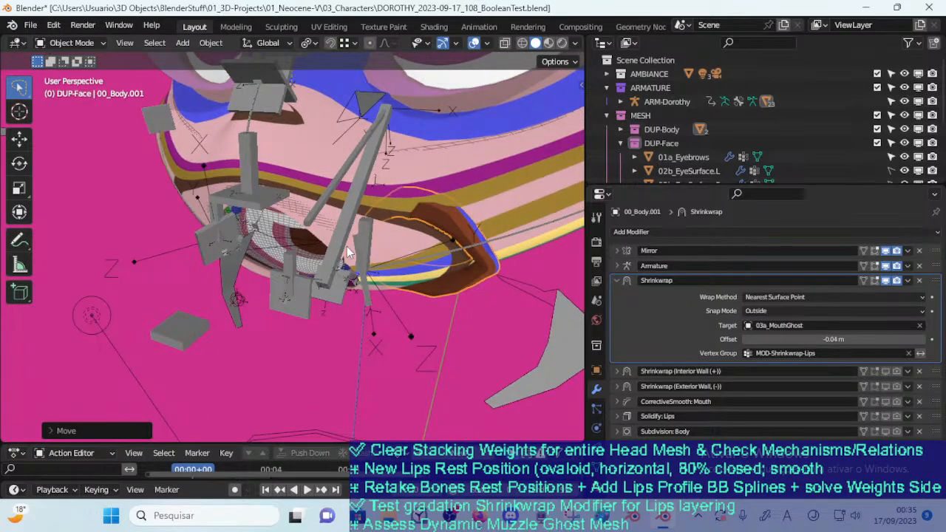
# Move the lips back across the mouth opening to test the wrap, and reset them to their rest position
pyautogui.click(349, 252)
pyautogui.press('g')
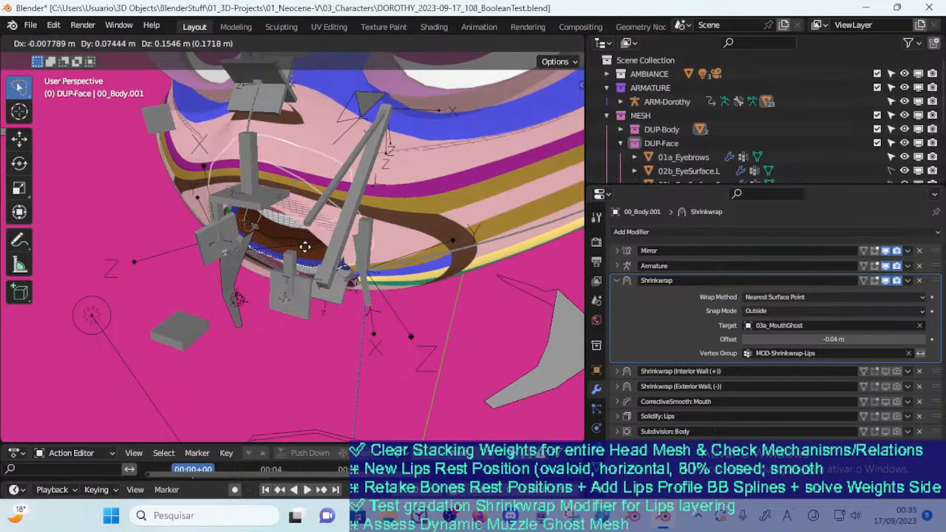
pyautogui.click(310, 260)
pyautogui.moveTo(311, 261); pyautogui.dragTo(340, 306, button='middle')
pyautogui.press('g')
pyautogui.click(288, 234)
pyautogui.press('g')
pyautogui.rightClick(263, 235)
pyautogui.press('g')
pyautogui.rightClick(326, 272)
pyautogui.press('a')
pyautogui.hotkey('alt', 'a')
pyautogui.moveTo(301, 330); pyautogui.dragTo(293, 311, button='middle')
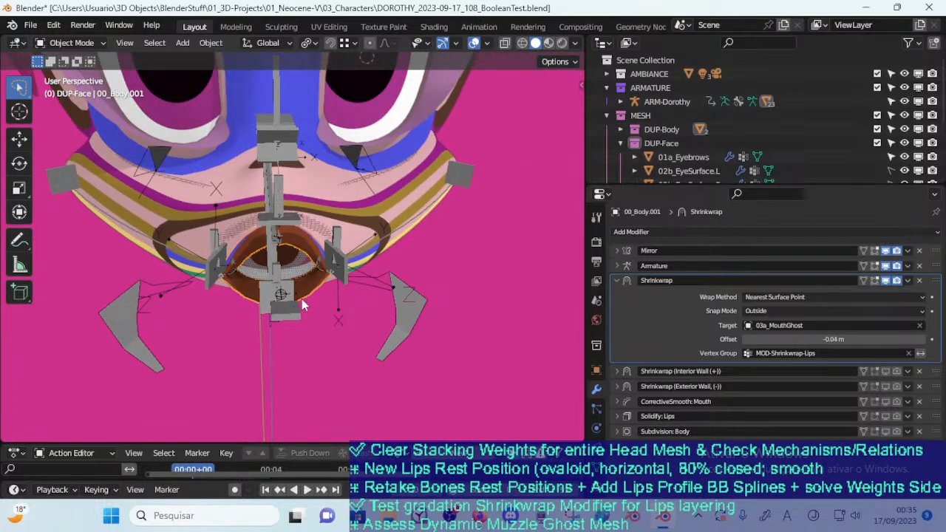
# Try small moves of the lips away from the mouth while inspecting the wrap from the side and front
pyautogui.moveTo(301, 262); pyautogui.dragTo(352, 298, button='middle')
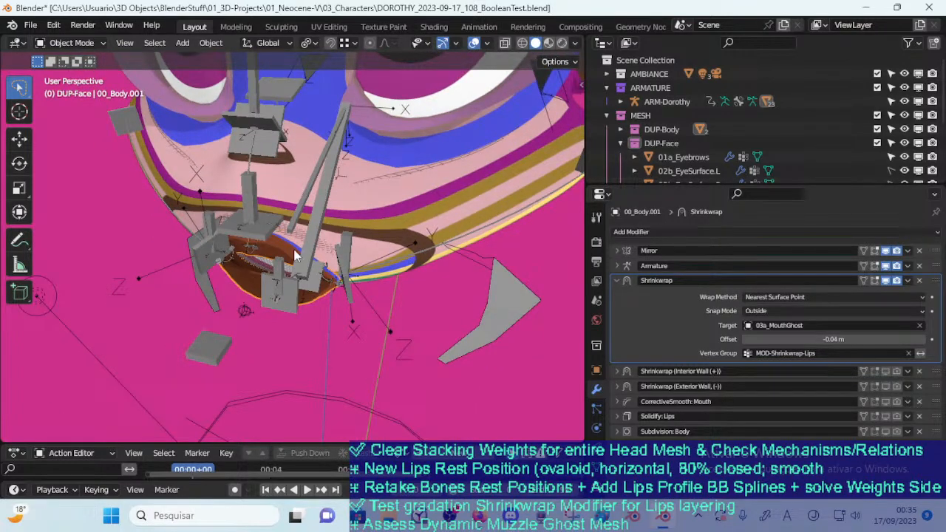
pyautogui.press('g')
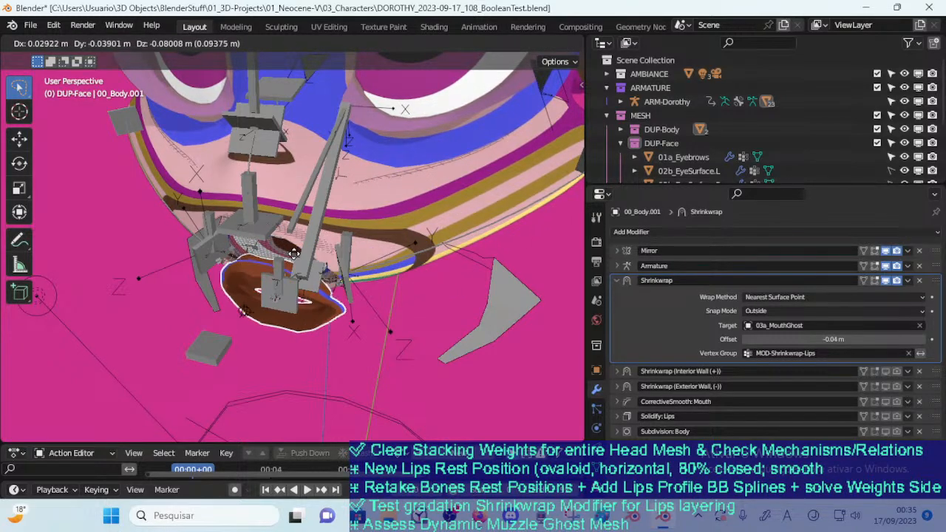
pyautogui.rightClick(295, 255)
pyautogui.moveTo(298, 271); pyautogui.dragTo(330, 182, button='middle')
pyautogui.scroll(1, 340, 249)
pyautogui.press('g')
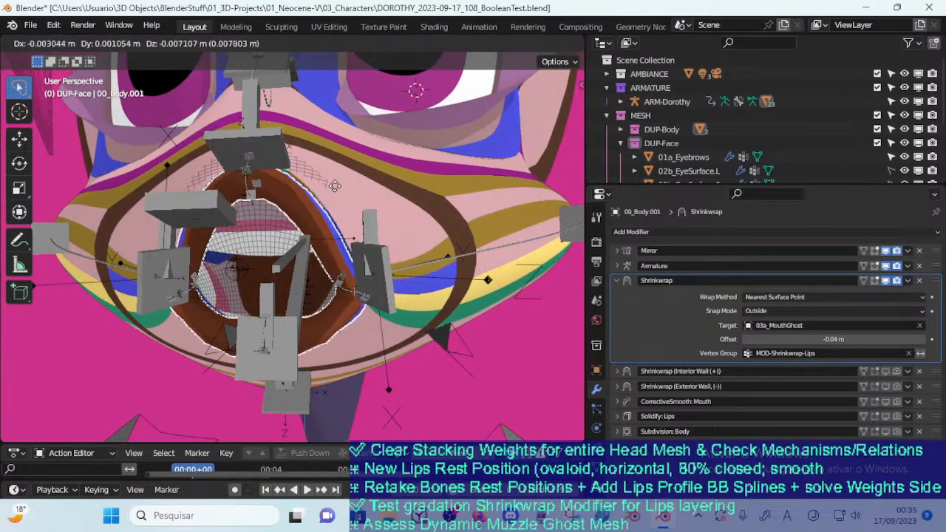
pyautogui.rightClick(504, 168)
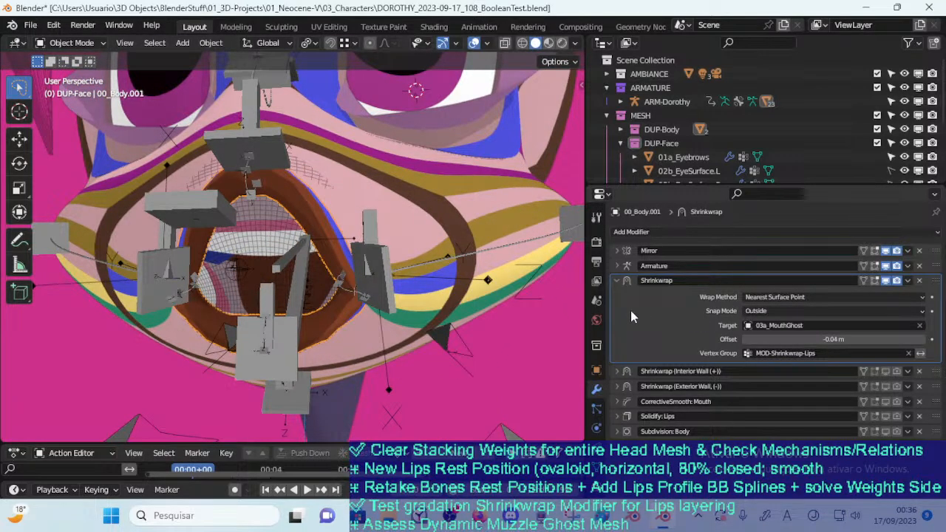
# Delete the Interior Wall and Exterior Wall Shrinkwrap modifiers from the lips mesh
pyautogui.click(919, 371)
pyautogui.click(919, 371)
# Enable viewport display of the CorrectiveSmooth: Mouth, Solidify: Lips and Subdivision: Body modifiers, and save the file
pyautogui.click(887, 372)
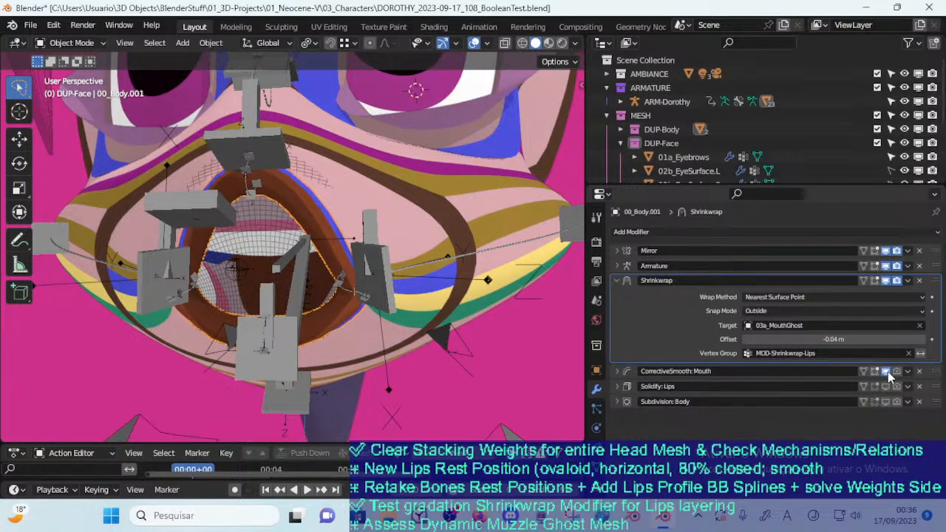
pyautogui.click(887, 387)
pyautogui.click(887, 403)
pyautogui.moveTo(377, 282); pyautogui.dragTo(335, 287, button='middle')
pyautogui.hotkey('ctrl', 's')
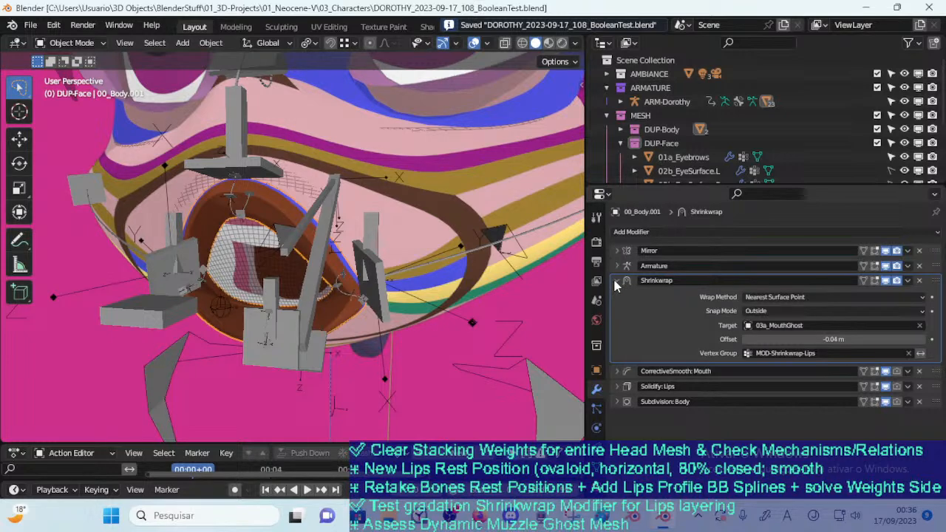
# Set the lips Shrinkwrap target to 00_Body
pyautogui.click(616, 281)
pyautogui.click(619, 280)
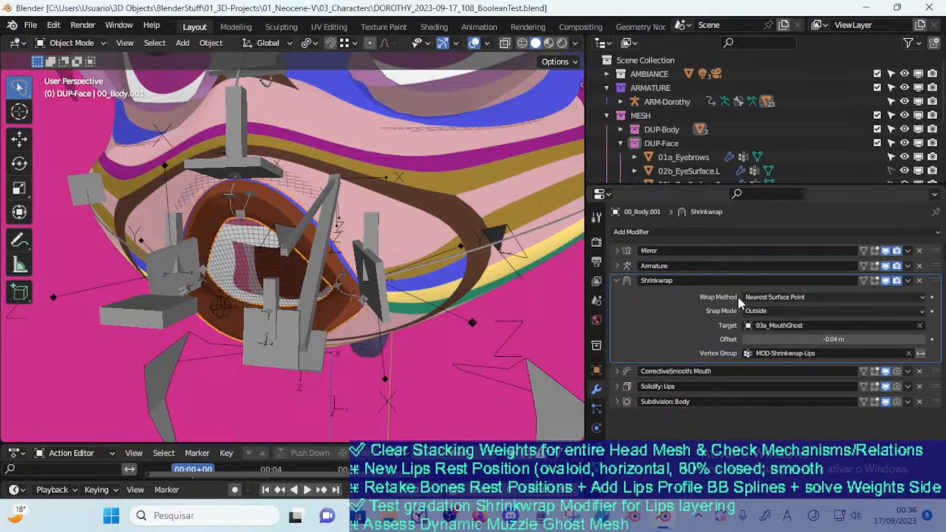
pyautogui.click(828, 325)
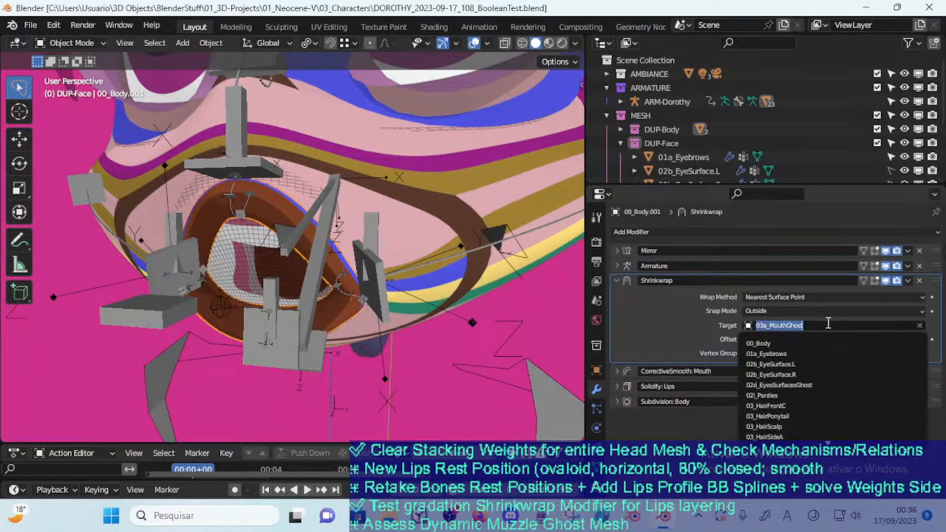
pyautogui.click(783, 343)
# Move the lips over the mouth and cheek to test how they wrap to the body mesh
pyautogui.moveTo(403, 252); pyautogui.dragTo(309, 226, button='middle')
pyautogui.click(286, 213)
pyautogui.press('g')
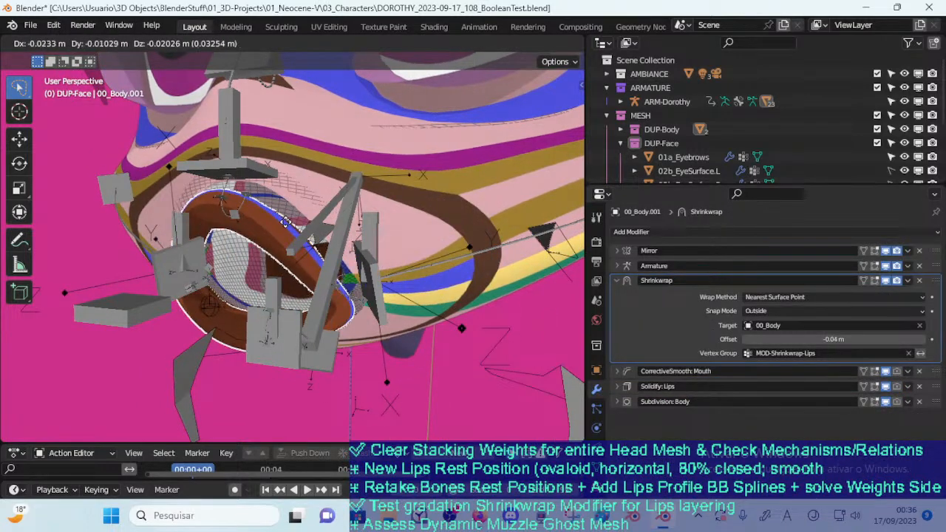
pyautogui.click(285, 223)
pyautogui.moveTo(285, 223); pyautogui.dragTo(236, 231, button='middle')
pyautogui.press('g')
pyautogui.click(249, 230)
pyautogui.press('g')
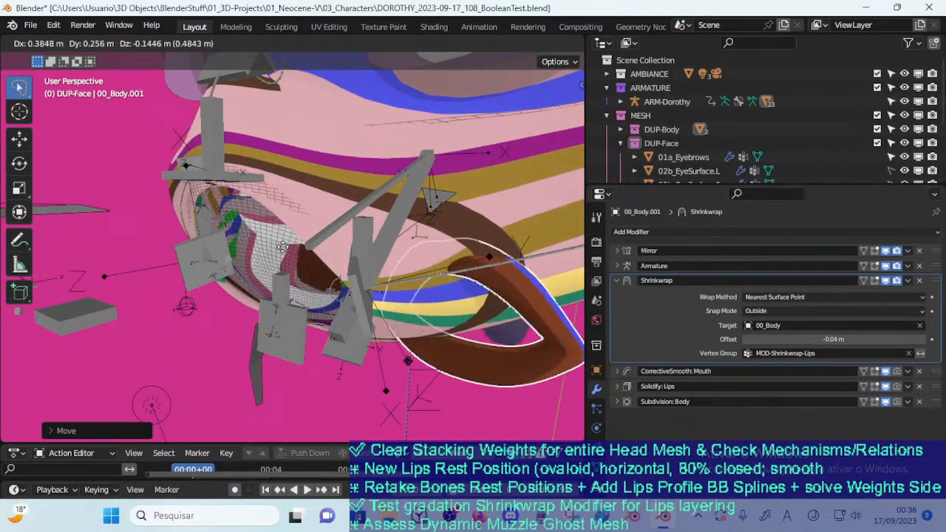
pyautogui.rightClick(263, 248)
# Try moving and rotating the lips over the cheek with the current pivot
pyautogui.moveTo(243, 248); pyautogui.dragTo(307, 249, button='middle')
pyautogui.press('g')
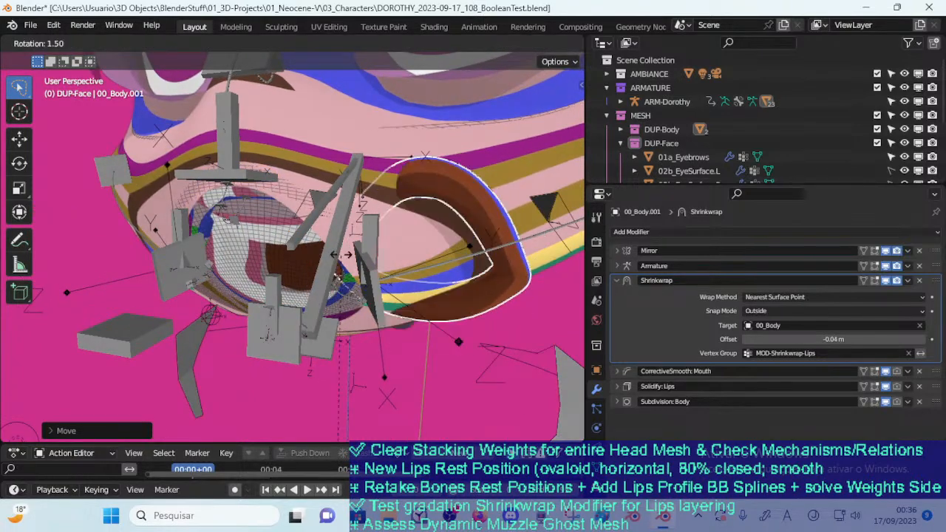
pyautogui.rightClick(309, 257)
pyautogui.scroll(-1, 307, 257)
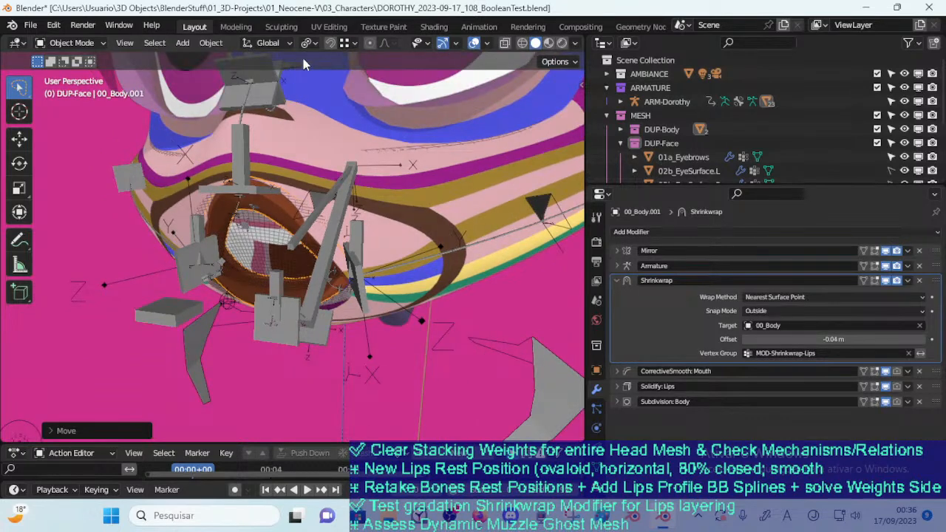
# Set the transform pivot point to Bounding Box Center and try moving and rotating the lips beside the mouth
pyautogui.moveTo(317, 148); pyautogui.dragTo(313, 176, button='middle')
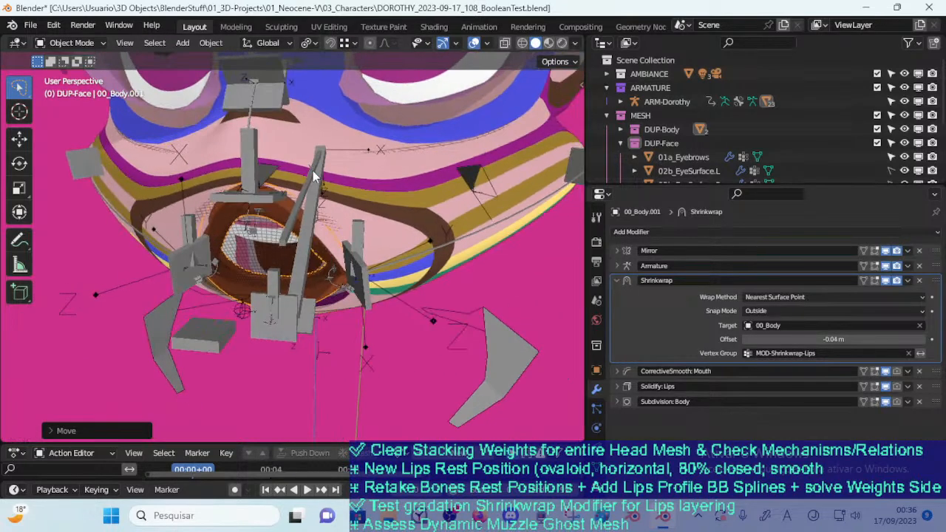
pyautogui.click(306, 43)
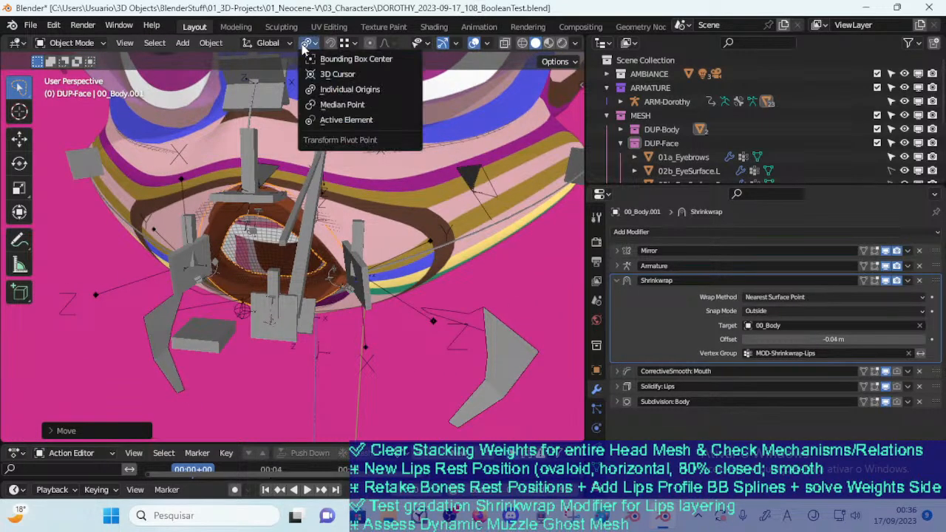
pyautogui.click(336, 63)
pyautogui.press('g')
pyautogui.press('r')
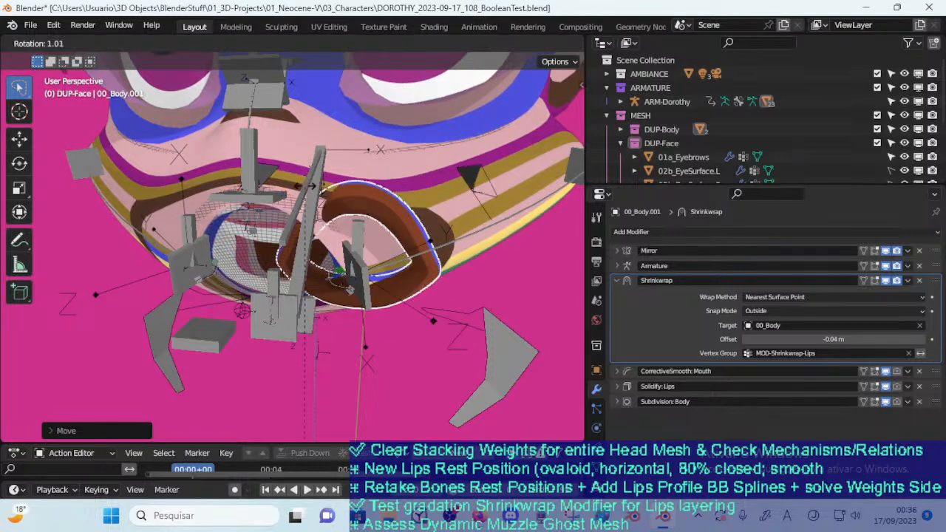
pyautogui.click(310, 200)
pyautogui.press('a')
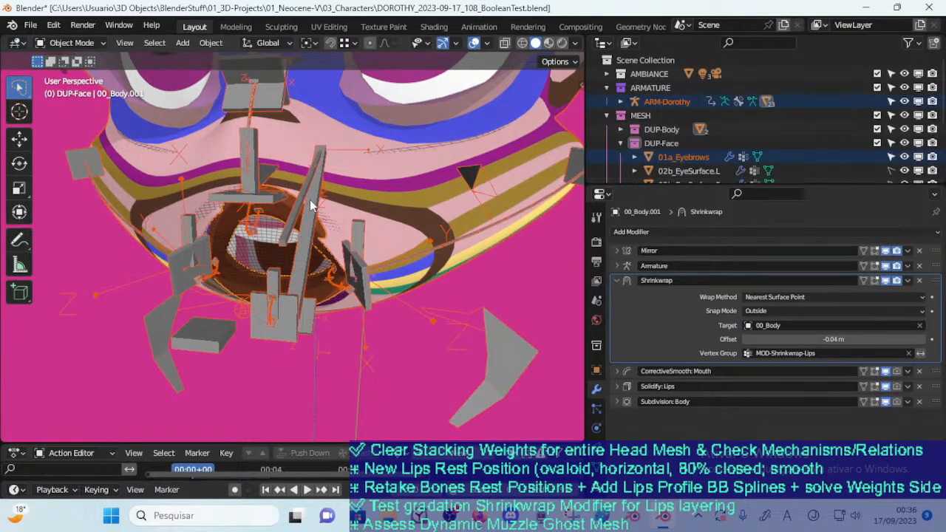
pyautogui.click(319, 224)
# Set the transform pivot point to Individual Origins and view the lips from below
pyautogui.moveTo(363, 237); pyautogui.dragTo(335, 104, button='middle')
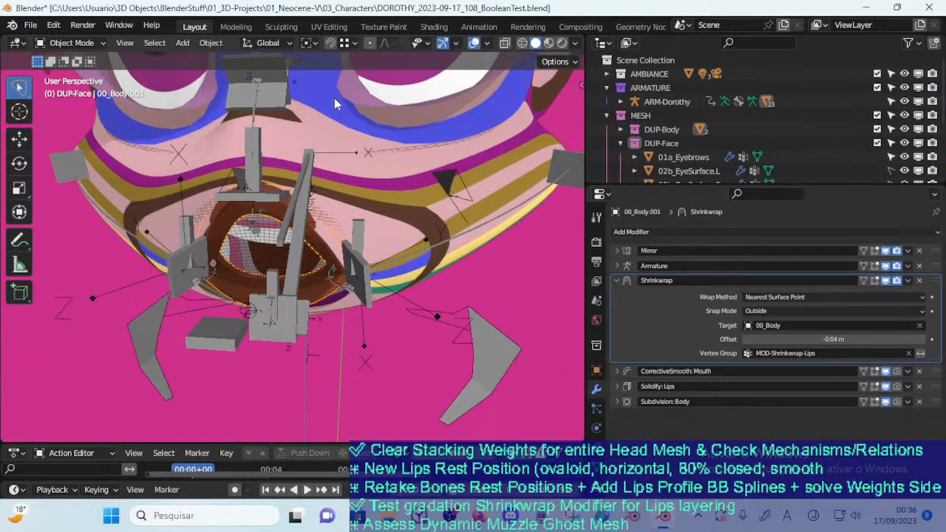
pyautogui.click(307, 42)
pyautogui.click(325, 91)
pyautogui.moveTo(314, 178); pyautogui.dragTo(280, 218, button='middle')
pyautogui.moveTo(272, 255); pyautogui.dragTo(334, 208, button='middle')
# Set the transform pivot point to 3D Cursor and rotate the lips around the cursor
pyautogui.click(308, 43)
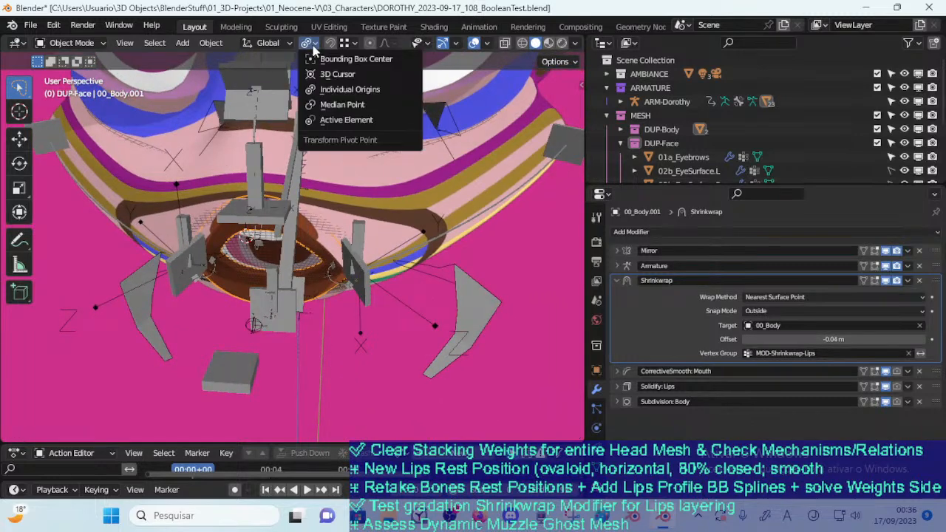
pyautogui.click(334, 74)
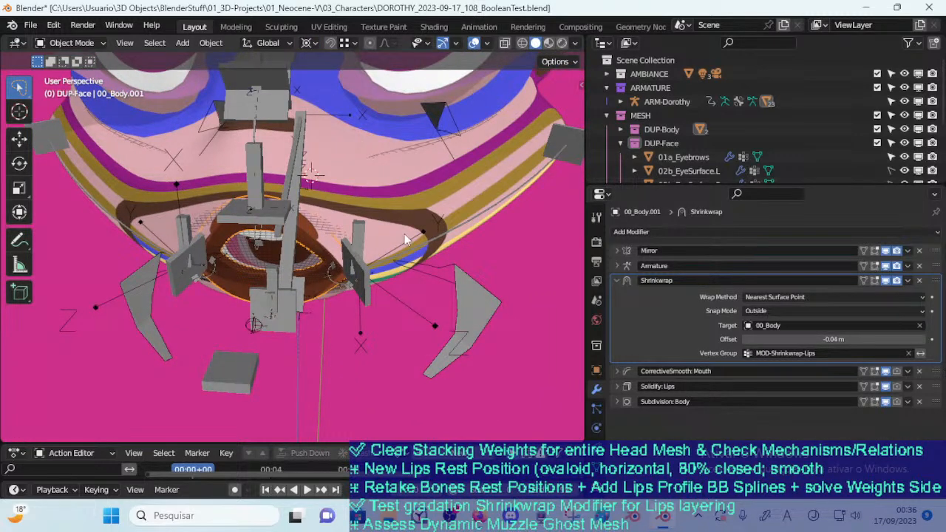
pyautogui.press('r')
pyautogui.press('Escape')
pyautogui.press('r')
pyautogui.click(331, 224)
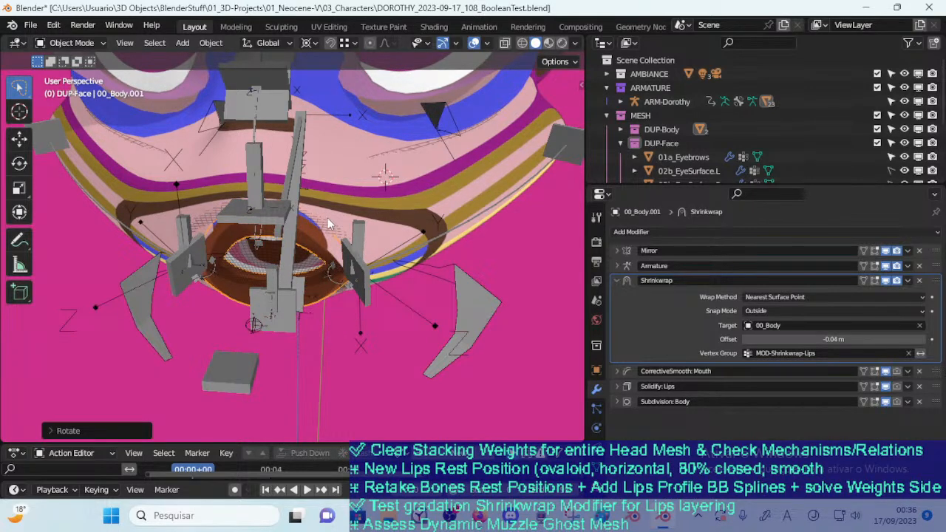
pyautogui.press('r')
pyautogui.click(425, 222)
# Move the lips onto the cheek and rotate them slightly to test their wrap on the curved surface
pyautogui.press('g')
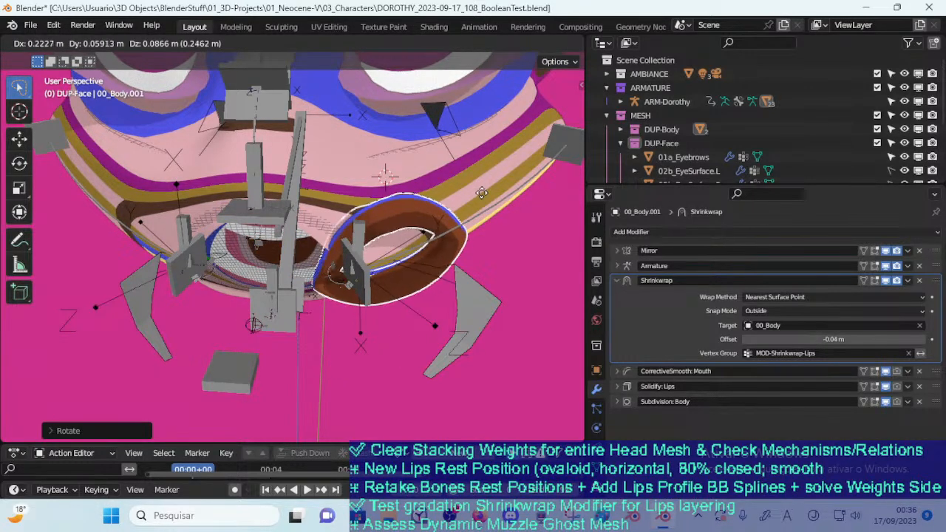
pyautogui.click(443, 227)
pyautogui.press('r')
pyautogui.click(440, 213)
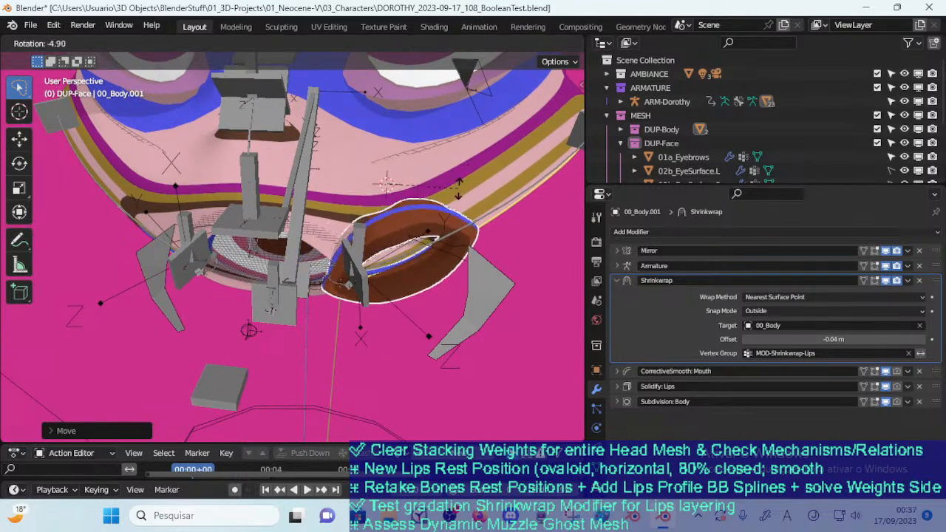
pyautogui.press('g')
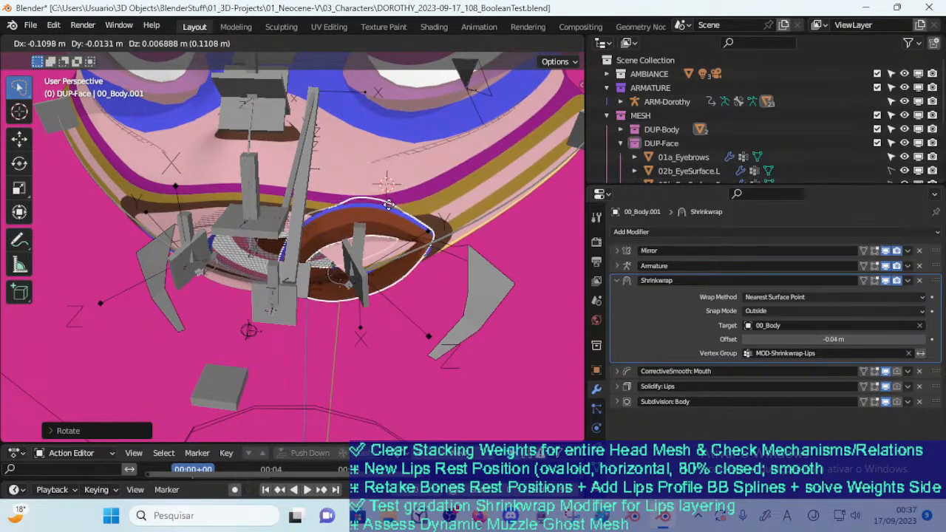
pyautogui.rightClick(390, 219)
# Clear the location and rotation of the lips mesh to return it to the mouth
pyautogui.press('a')
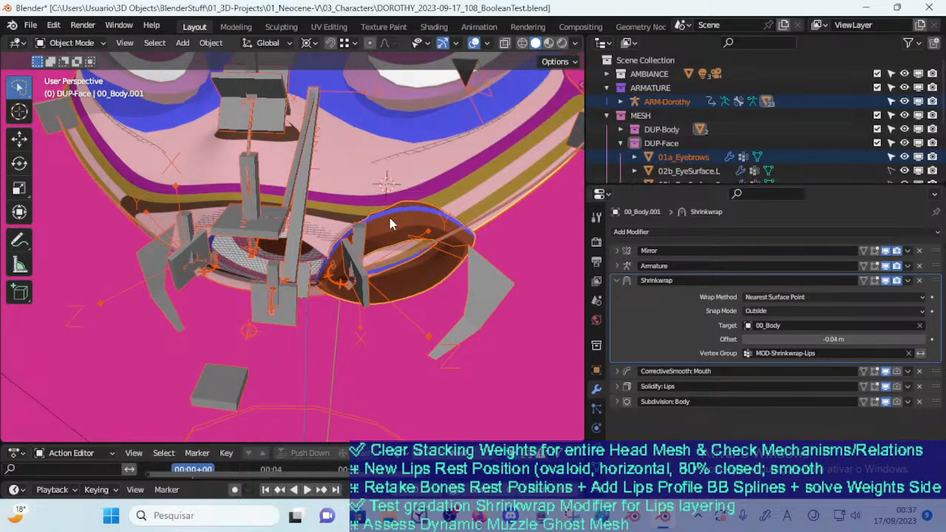
pyautogui.click(389, 225)
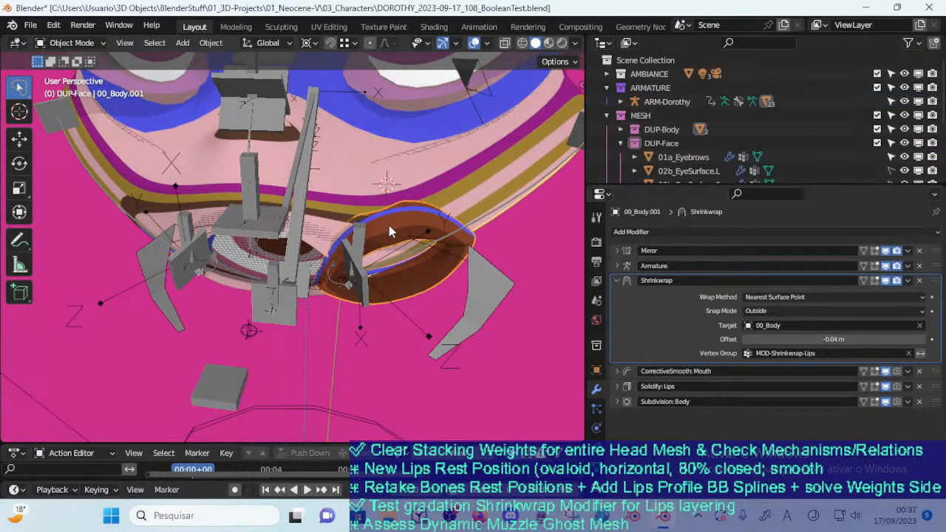
pyautogui.hotkey('alt', 'g')
pyautogui.hotkey('alt', 'r')
pyautogui.moveTo(362, 207); pyautogui.dragTo(307, 233, button='middle')
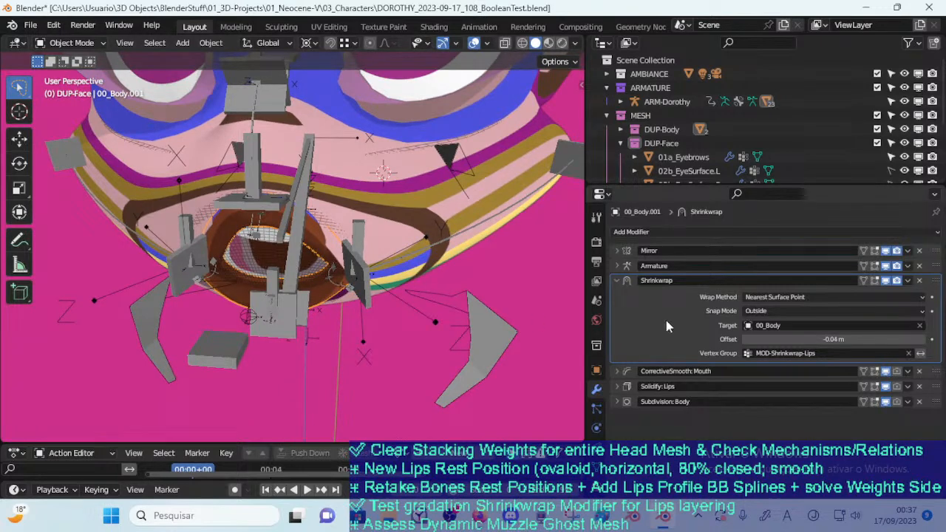
# Set the Shrinkwrap modifier's offset to -0.22 m and test its effect by moving the lips over the cheek
pyautogui.click(745, 341)
pyautogui.click(745, 342)
pyautogui.click(745, 342)
pyautogui.click(745, 342)
pyautogui.click(745, 342)
pyautogui.click(745, 342)
pyautogui.click(745, 342)
pyautogui.click(745, 343)
pyautogui.click(745, 343)
pyautogui.click(745, 343)
pyautogui.click(745, 342)
pyautogui.click(745, 343)
pyautogui.click(746, 342)
pyautogui.click(745, 342)
pyautogui.click(745, 342)
pyautogui.click(745, 342)
pyautogui.press('g')
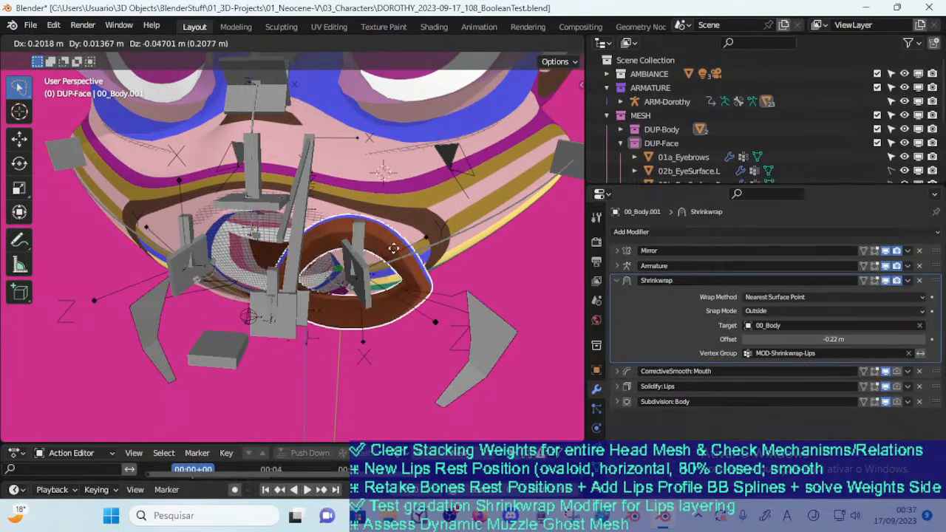
pyautogui.rightClick(311, 244)
# Select the outer edge loop of the lips mesh at the mouth corner, then scale and move it outward
pyautogui.press('Tab')
pyautogui.moveTo(297, 270); pyautogui.dragTo(366, 259, button='middle')
pyautogui.press('Tab')
pyautogui.press('Tab')
pyautogui.moveTo(300, 337); pyautogui.dragTo(298, 318, button='middle')
pyautogui.hotkey('alt', 'a')
pyautogui.press('a')
pyautogui.hotkey('alt', 'a')
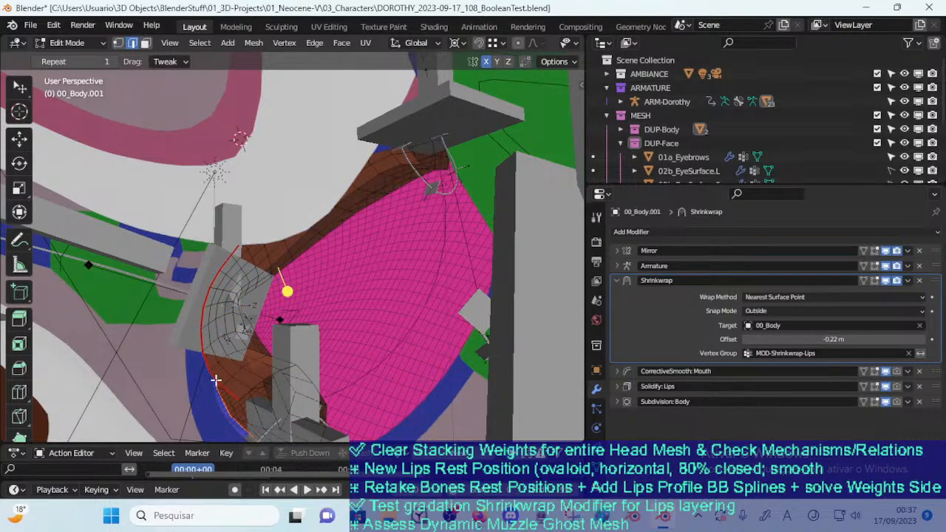
pyautogui.keyDown('alt'); pyautogui.click(204, 358); pyautogui.keyUp('alt')
pyautogui.moveTo(270, 367)
pyautogui.mouseDown(button='middle')
pyautogui.moveTo(247, 374)
pyautogui.moveTo(275, 364)
pyautogui.mouseUp(button='middle')
pyautogui.press('s')
pyautogui.click(327, 357)
pyautogui.press('g')
pyautogui.click(307, 348)
pyautogui.press('s')
pyautogui.click(362, 336)
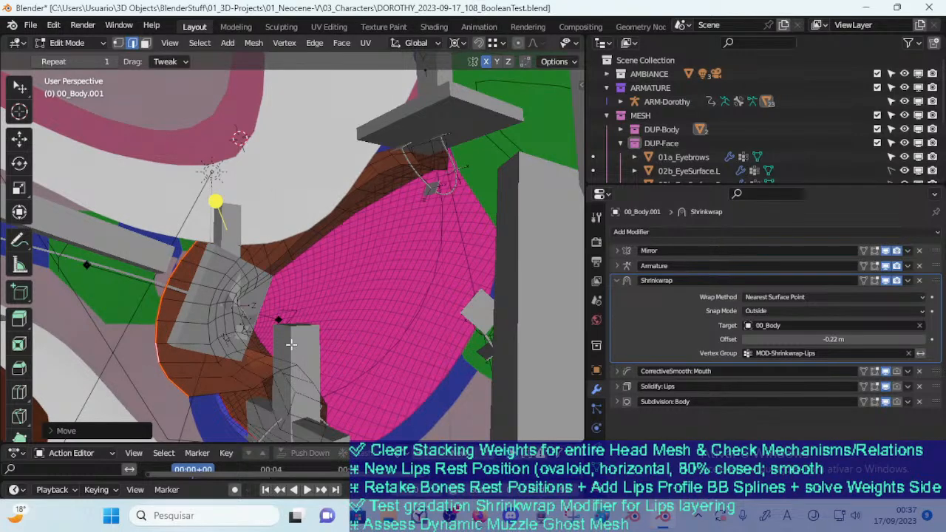
# Scale and move the edge loop next to the lips' outer border so it follows the widened border
pyautogui.press('s')
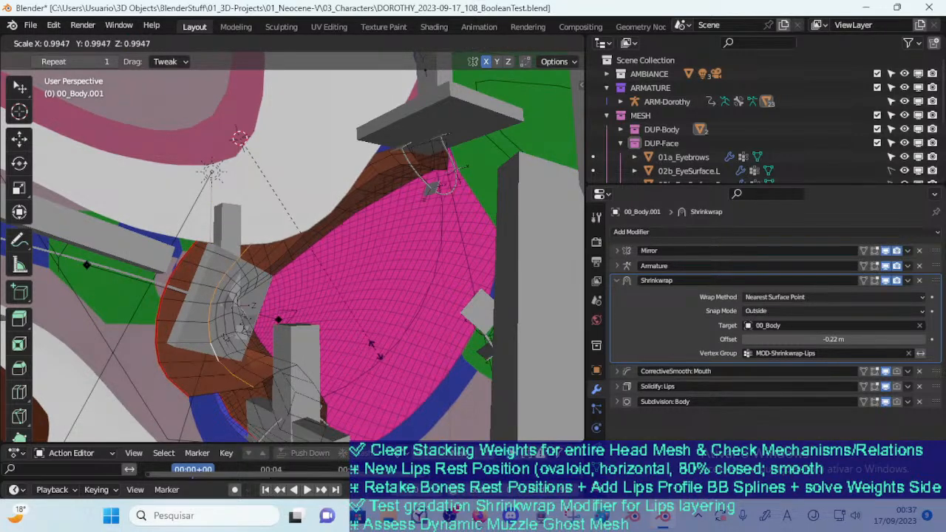
pyautogui.click(372, 342)
pyautogui.press('g')
pyautogui.click(373, 338)
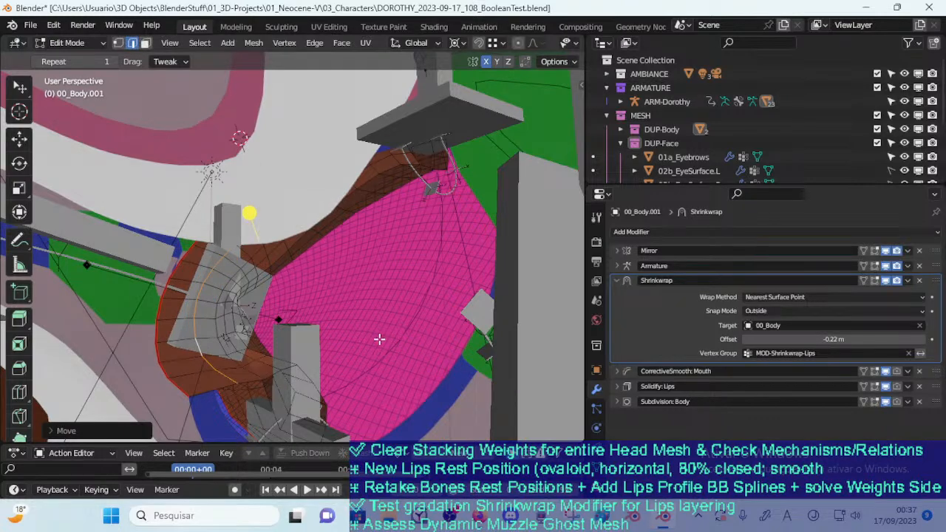
# Test the reshaped lips in Object Mode by moving them against the face
pyautogui.press('Tab')
pyautogui.moveTo(372, 330); pyautogui.dragTo(328, 275, button='middle')
pyautogui.scroll(-2, 285, 337)
pyautogui.press('g')
pyautogui.click(317, 258)
pyautogui.press('Tab')
# Inspect the lip border at the mouth corner in Edit Mode and undo the last change
pyautogui.press('Tab')
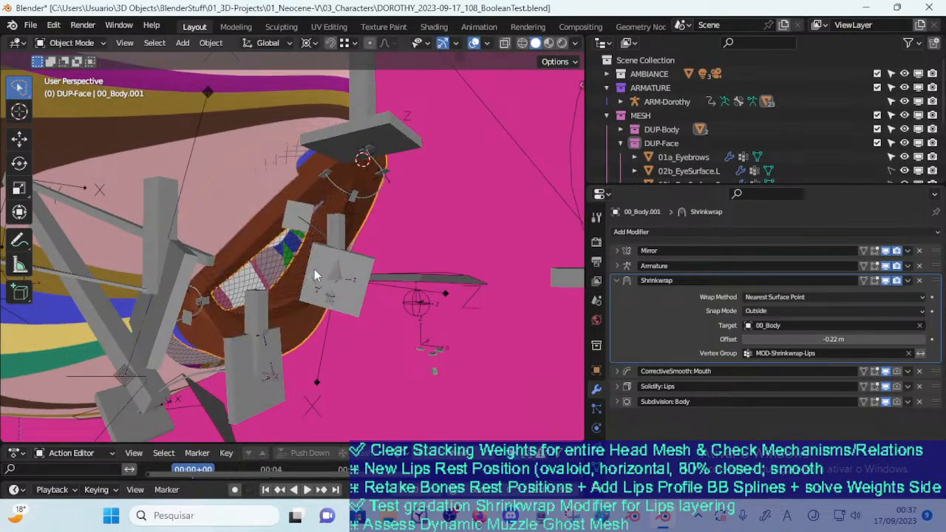
pyautogui.press('Tab')
pyautogui.press('Tab')
pyautogui.press('Tab')
pyautogui.moveTo(236, 284); pyautogui.dragTo(359, 303, button='middle')
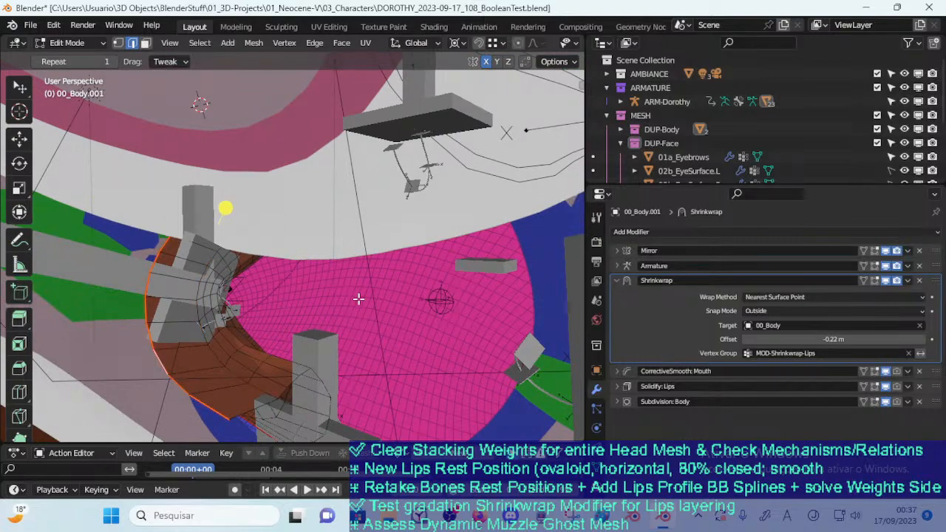
pyautogui.hotkey('ctrl', 'z')
pyautogui.moveTo(438, 327); pyautogui.dragTo(326, 305, button='middle')
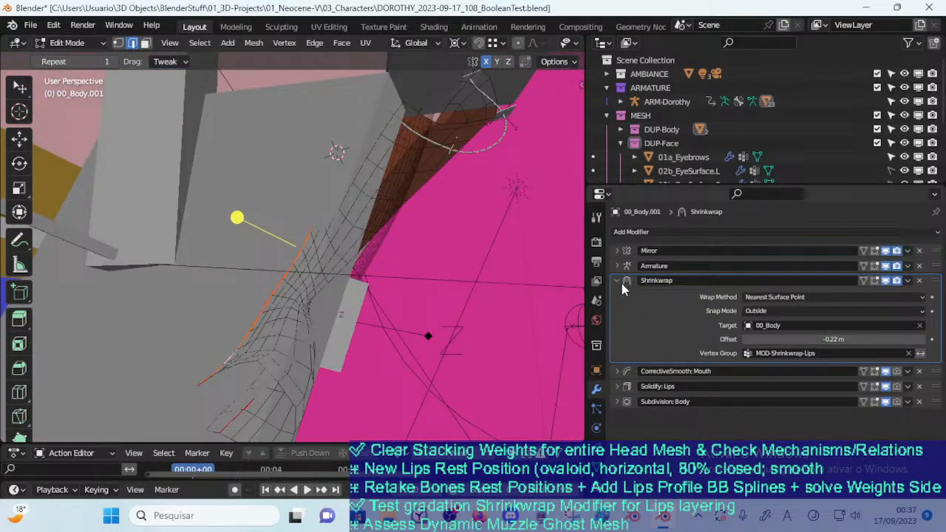
# Change the Shrinkwrap modifier's target object to 03a_MouthGhost
pyautogui.click(776, 324)
pyautogui.write('g')
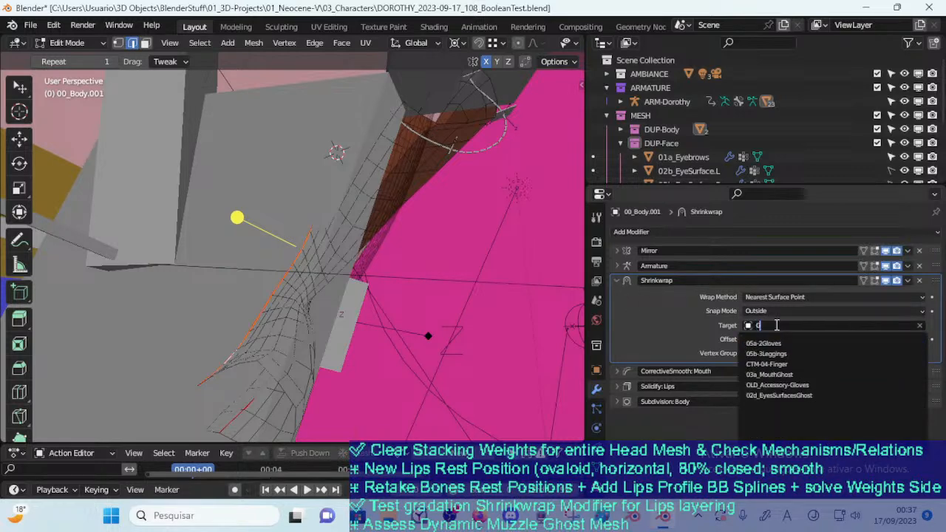
pyautogui.write('host')
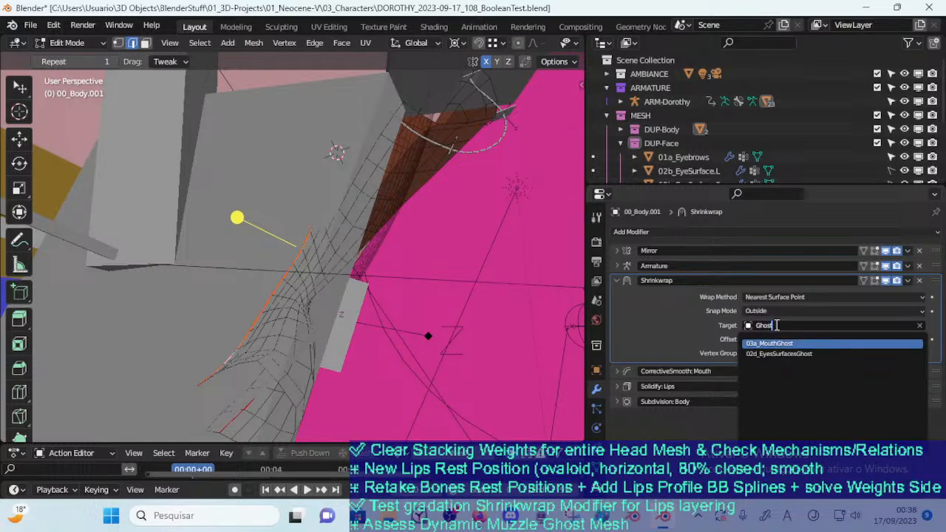
pyautogui.press('Return')
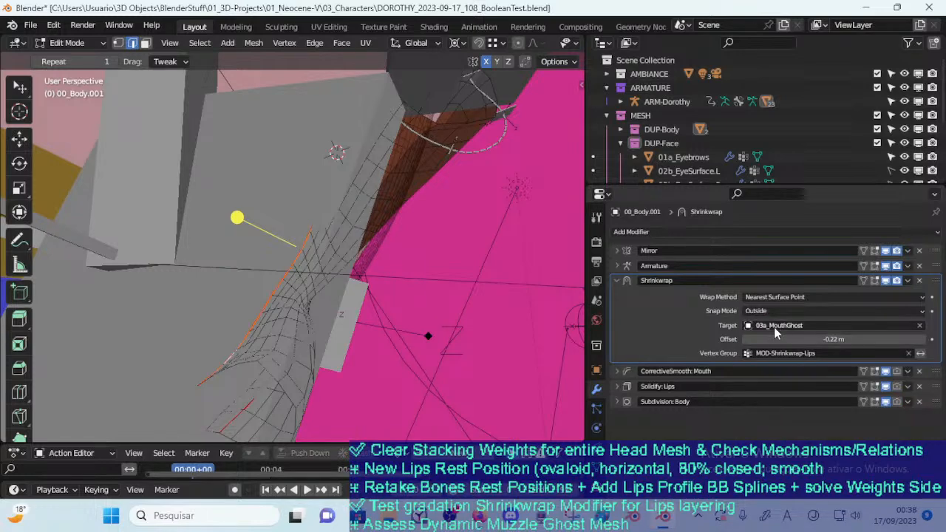
# Test the lips against the new target by moving them away from the mouth in Object Mode, then cancel the move
pyautogui.scroll(-5, 157, 287)
pyautogui.hotkey('ctrl', 'Tab')
pyautogui.click(204, 220)
pyautogui.press('g')
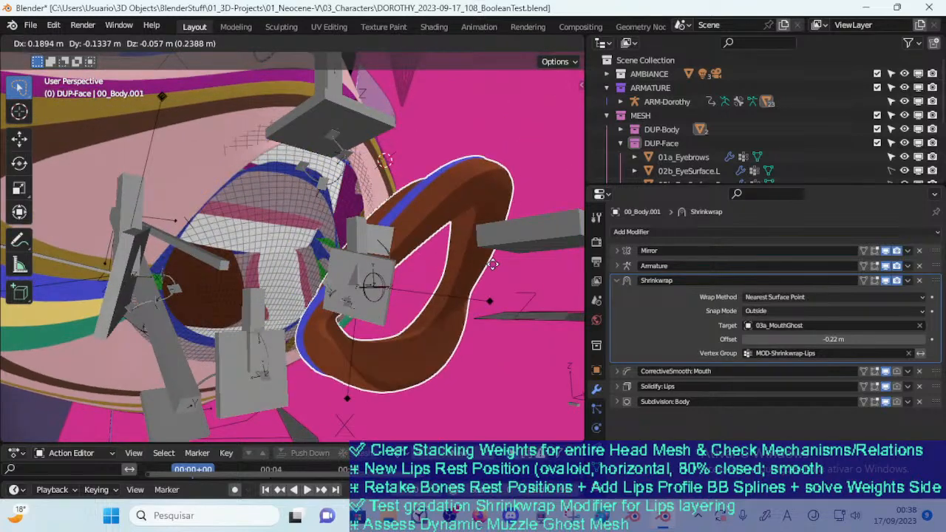
pyautogui.press('Escape')
pyautogui.moveTo(355, 251); pyautogui.dragTo(333, 244, button='middle')
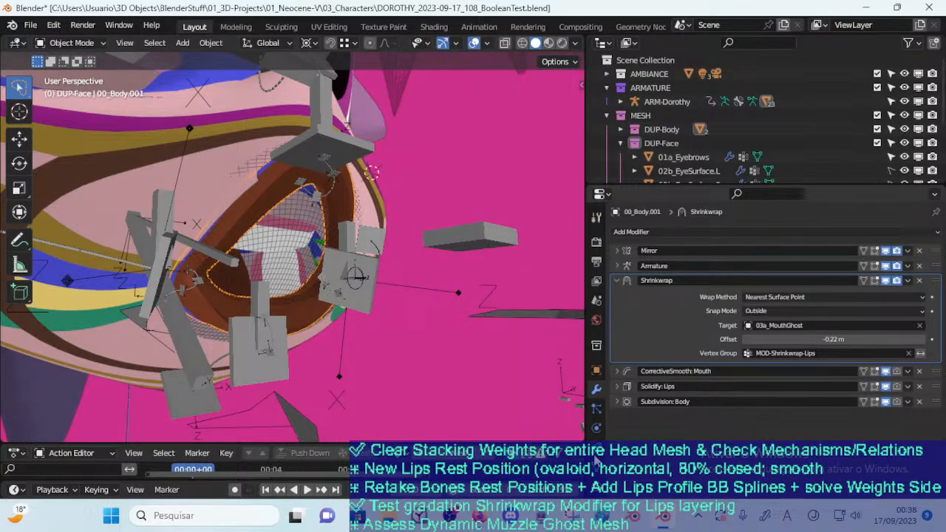
# Display the mesh's vertex groups and isolate the lips mesh in Local View for editing
pyautogui.click(596, 467)
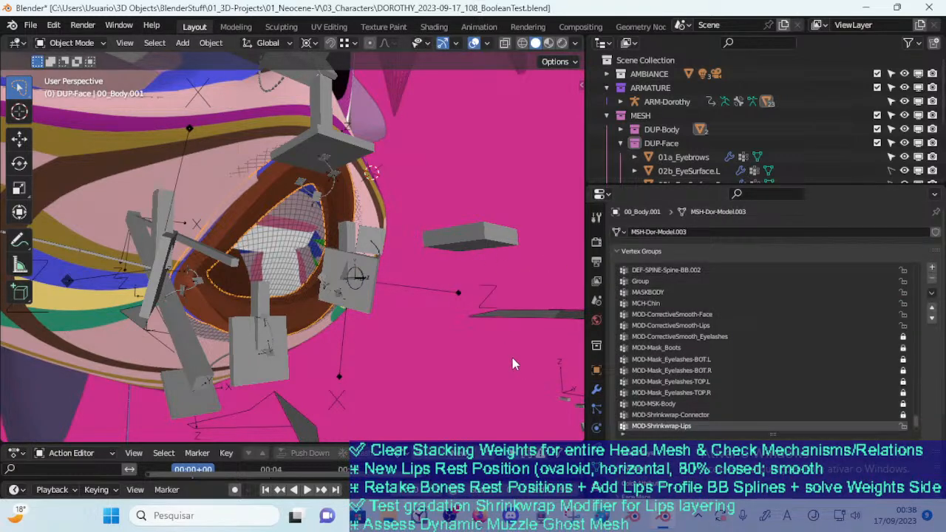
pyautogui.hotkey('ctrl', 'Tab')
pyautogui.click(302, 243)
pyautogui.moveTo(302, 243)
pyautogui.mouseDown(button='middle')
pyautogui.moveTo(494, 290)
pyautogui.moveTo(414, 324)
pyautogui.moveTo(422, 289)
pyautogui.moveTo(392, 266)
pyautogui.moveTo(330, 281)
pyautogui.moveTo(333, 256)
pyautogui.moveTo(345, 254)
pyautogui.moveTo(335, 213)
pyautogui.moveTo(370, 181)
pyautogui.moveTo(255, 261)
pyautogui.moveTo(337, 196)
pyautogui.moveTo(355, 218)
pyautogui.moveTo(134, 319)
pyautogui.moveTo(243, 304)
pyautogui.moveTo(268, 265)
pyautogui.moveTo(157, 231)
pyautogui.moveTo(237, 261)
pyautogui.moveTo(324, 217)
pyautogui.mouseUp(button='middle')
pyautogui.press('a')
pyautogui.scroll(3, 324, 268)
pyautogui.hotkey('ctrl', 'Tab')
pyautogui.press('Tab')
pyautogui.press('Tab')
pyautogui.press('KP_Divide')
pyautogui.press('Tab')
# Select the lips' border loop in vertex selection mode, clear the selection and expand the vertex groups list
pyautogui.moveTo(254, 255); pyautogui.dragTo(275, 193, button='middle')
pyautogui.keyDown('alt'); pyautogui.click(273, 187); pyautogui.keyUp('alt')
pyautogui.press('1')
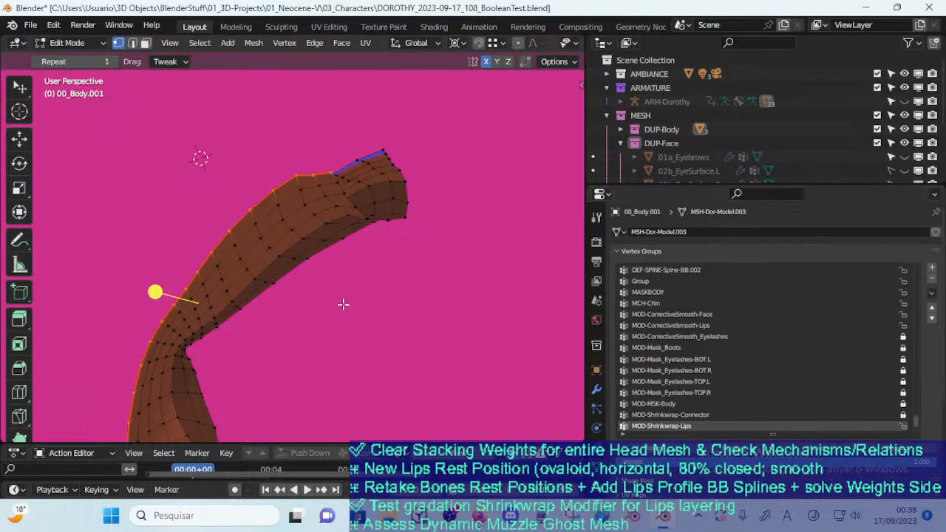
pyautogui.moveTo(363, 316); pyautogui.dragTo(319, 323, button='middle')
pyautogui.hotkey('alt', 'a')
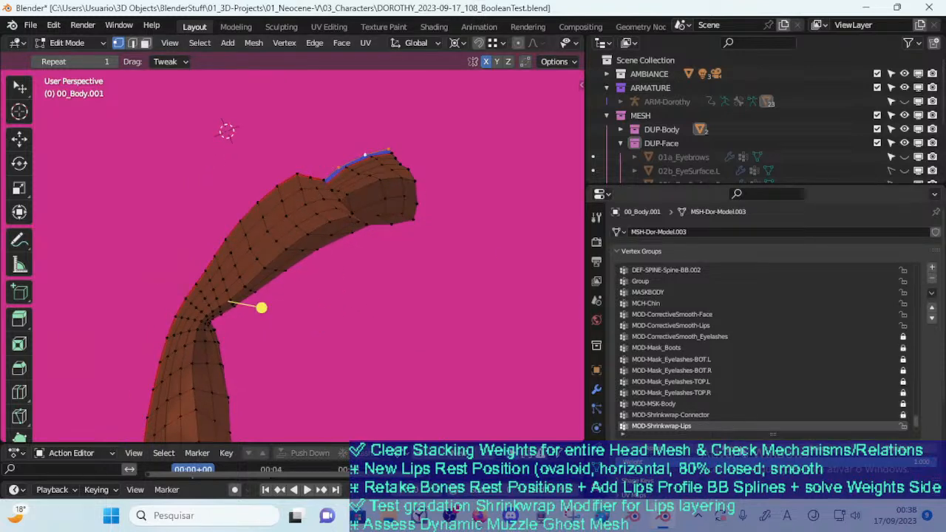
pyautogui.press('a')
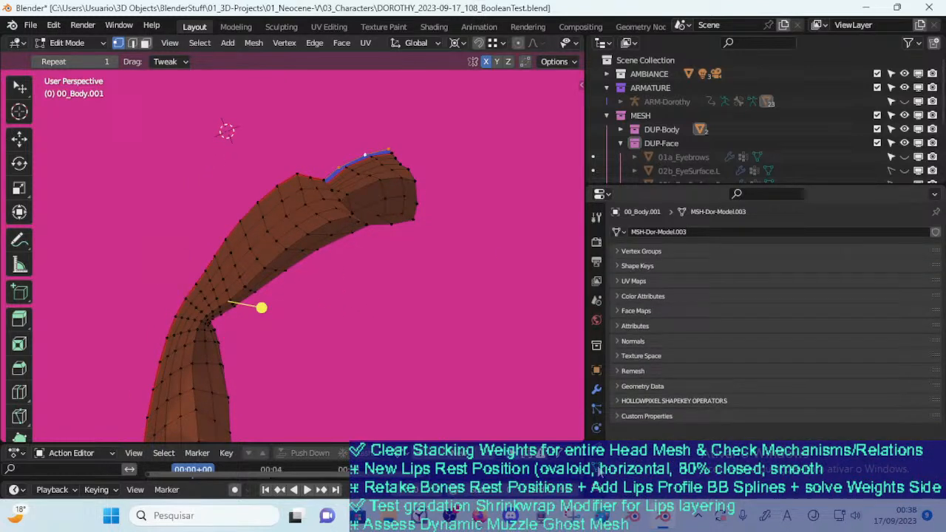
pyautogui.click(632, 252)
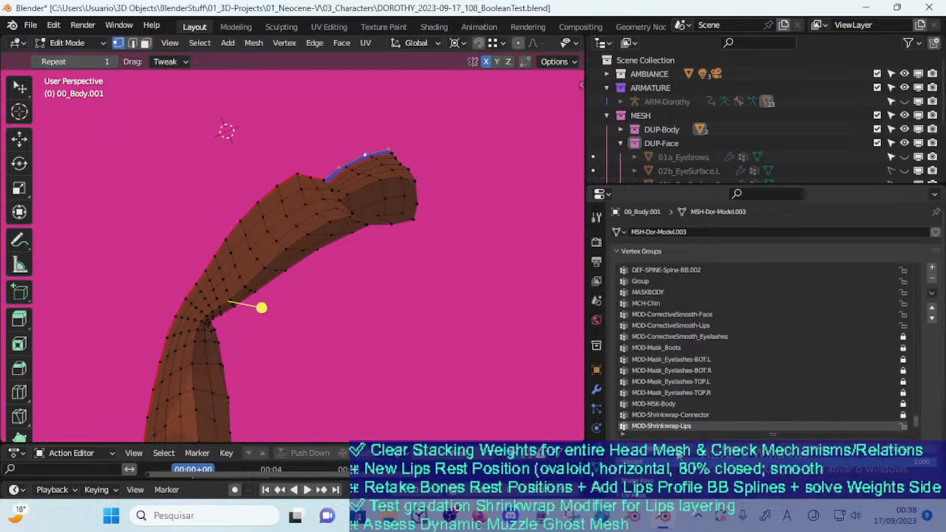
# Select the edge loops just inside the lips' outer border and give them a MOD-Shrinkwrap-Lips weight of 0.800
pyautogui.moveTo(353, 230); pyautogui.dragTo(351, 261, button='middle')
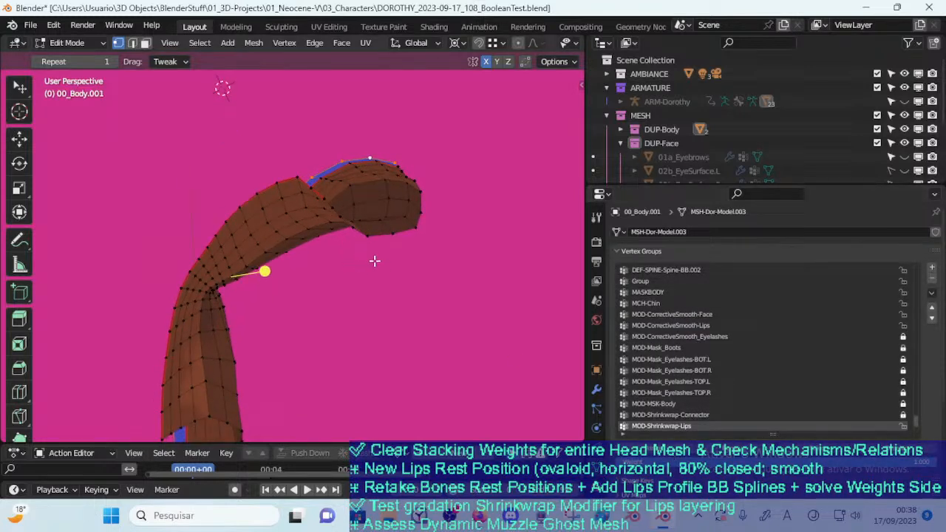
pyautogui.moveTo(327, 192); pyautogui.dragTo(289, 257, button='middle')
pyautogui.keyDown('alt'); pyautogui.click(282, 254); pyautogui.keyUp('alt')
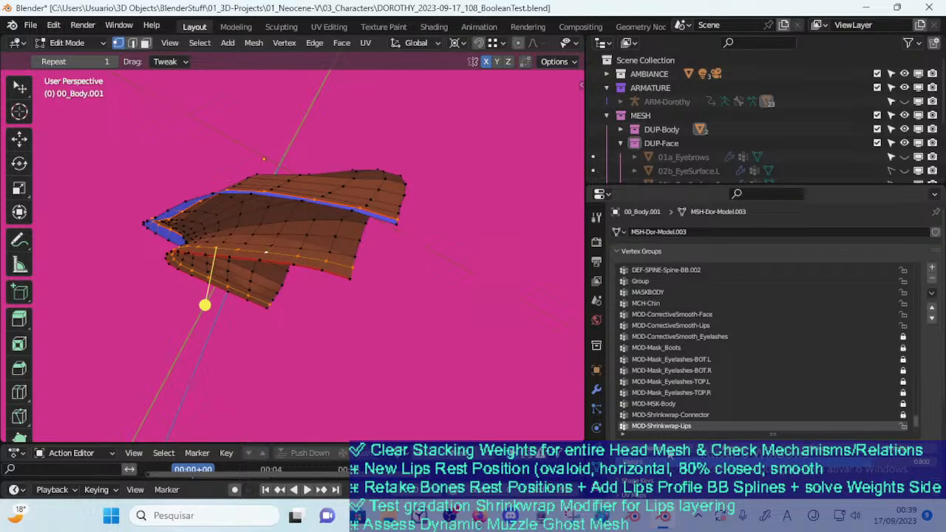
# Select the next edge loop inward on both lips and give it a MOD-Shrinkwrap-Lips weight of 0.600
pyautogui.scroll(1, 358, 289)
pyautogui.hotkey('alt', 'a')
pyautogui.keyDown('alt'); pyautogui.click(323, 255); pyautogui.keyUp('alt')
pyautogui.moveTo(332, 243); pyautogui.dragTo(371, 210, button='middle')
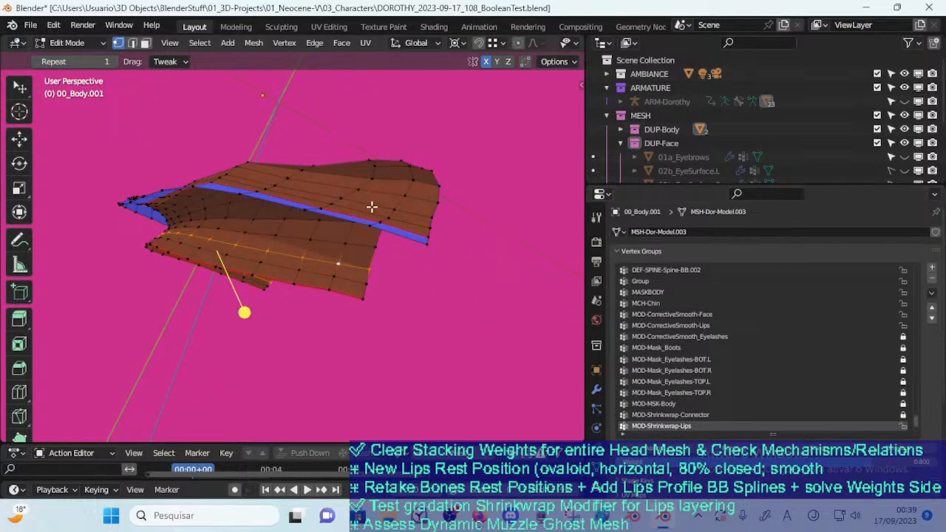
pyautogui.keyDown('alt'); pyautogui.keyDown('shift'); pyautogui.click(371, 204); pyautogui.keyUp('shift'); pyautogui.keyUp('alt')
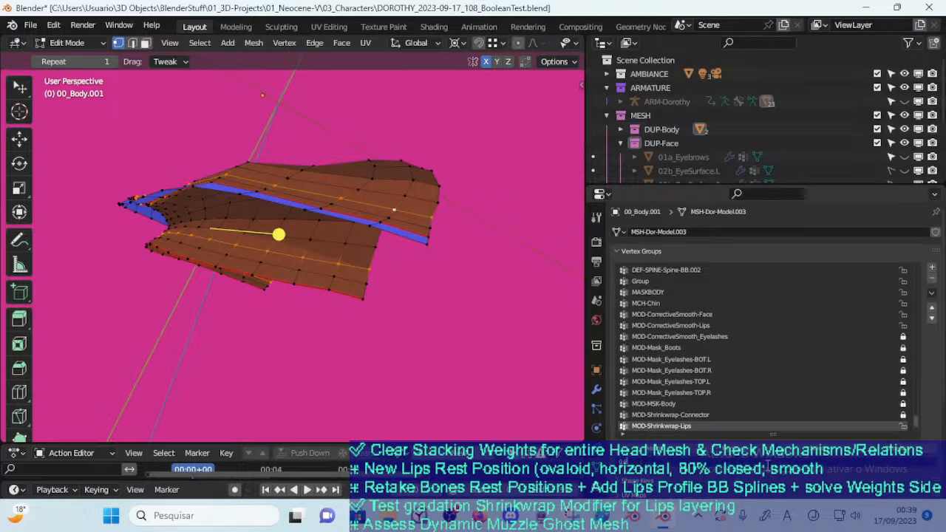
# Select further edge loops on the upper and lower lips to examine how the weight gradient should continue
pyautogui.hotkey('alt', 'a')
pyautogui.keyDown('alt'); pyautogui.click(328, 237); pyautogui.keyUp('alt')
pyautogui.moveTo(330, 230); pyautogui.dragTo(331, 251, button='middle')
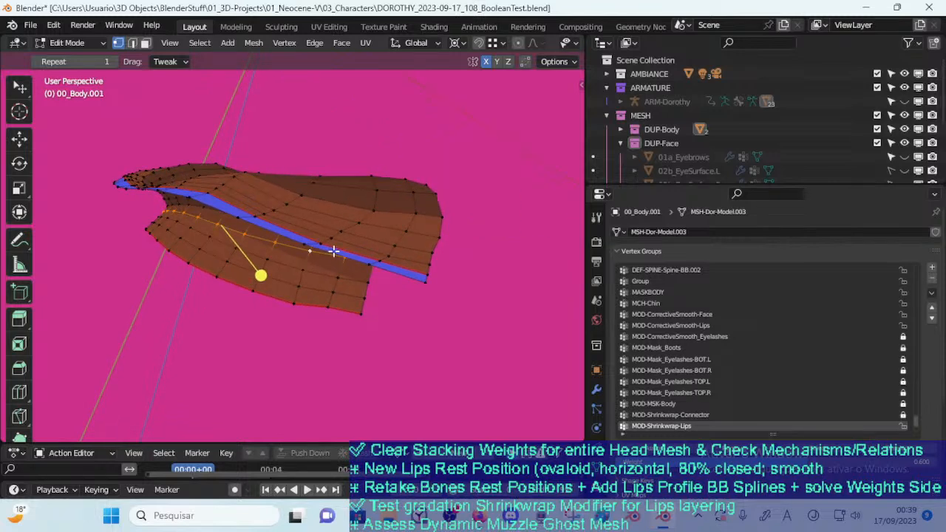
pyautogui.keyDown('alt'); pyautogui.keyDown('shift'); pyautogui.click(360, 224); pyautogui.keyUp('shift'); pyautogui.keyUp('alt')
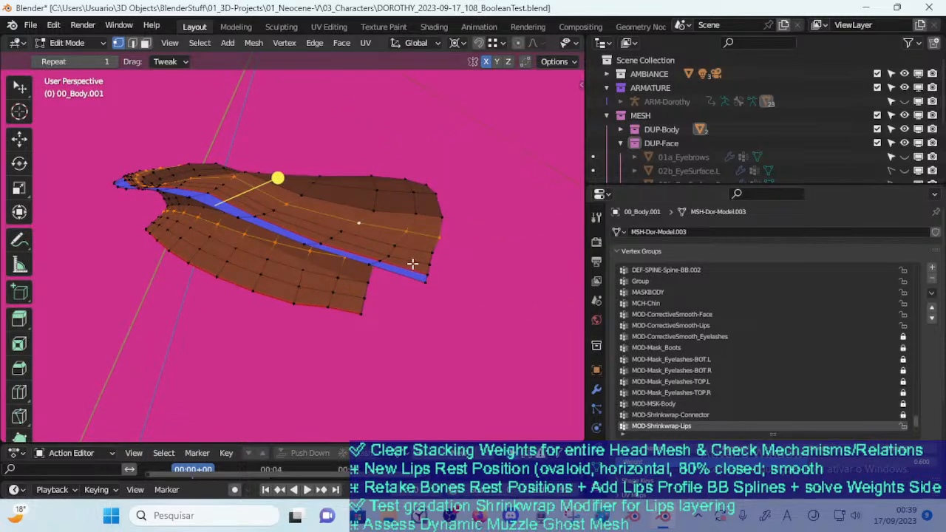
pyautogui.hotkey('alt', 'a')
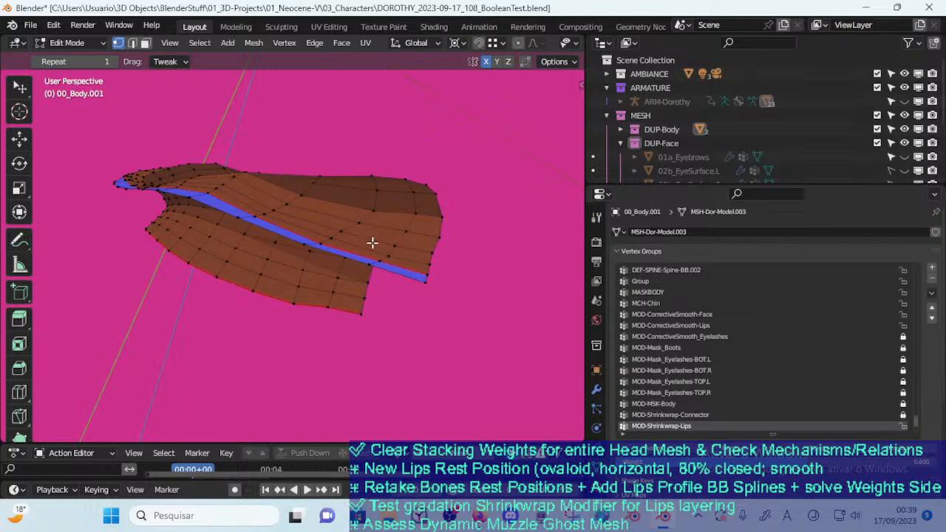
pyautogui.click(381, 261)
pyautogui.keyDown('alt'); pyautogui.click(384, 272); pyautogui.keyUp('alt')
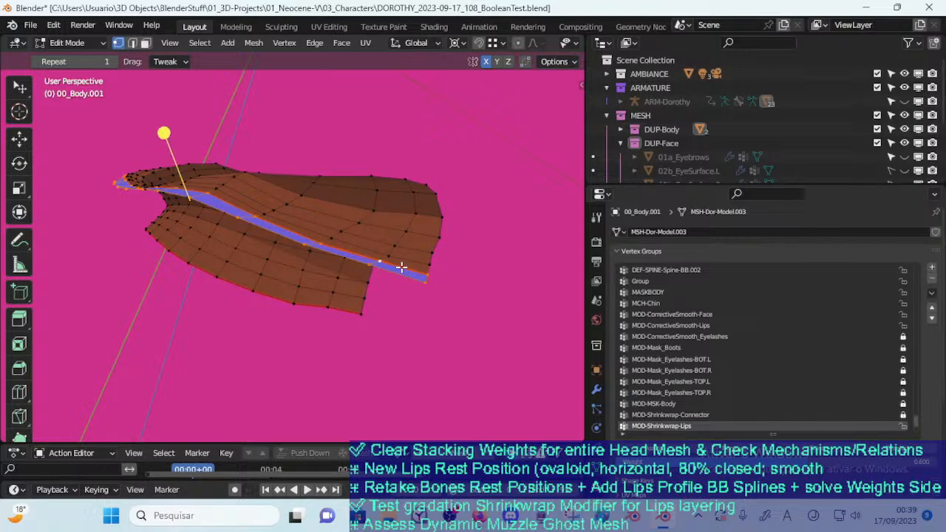
pyautogui.keyDown('alt'); pyautogui.keyDown('shift'); pyautogui.click(404, 261); pyautogui.keyUp('shift'); pyautogui.keyUp('alt')
# View the lips' vertex group weights in Weight Paint mode and return to Object Mode
pyautogui.hotkey('ctrl', 'Tab')
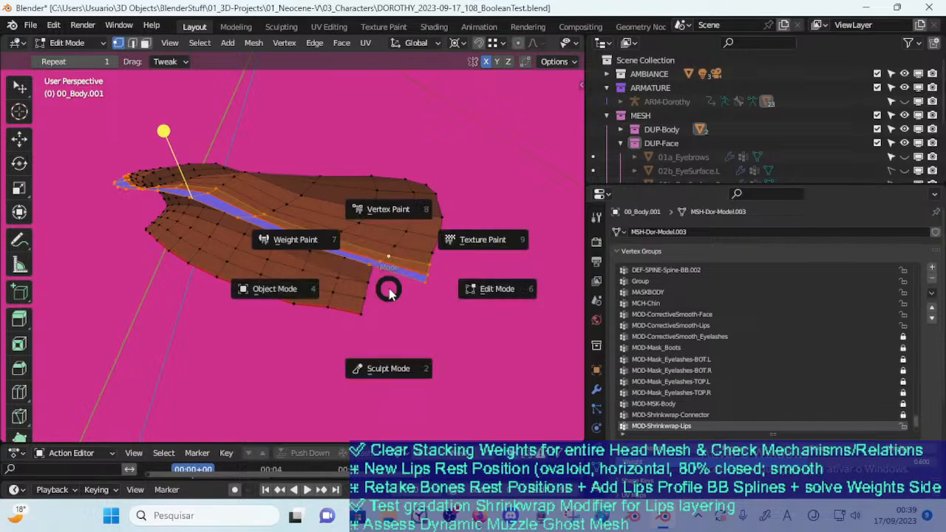
pyautogui.press('w')
pyautogui.moveTo(392, 313)
pyautogui.mouseDown(button='middle')
pyautogui.moveTo(386, 241)
pyautogui.moveTo(387, 292)
pyautogui.mouseUp(button='middle')
pyautogui.hotkey('ctrl', 'Tab')
pyautogui.click(307, 289)
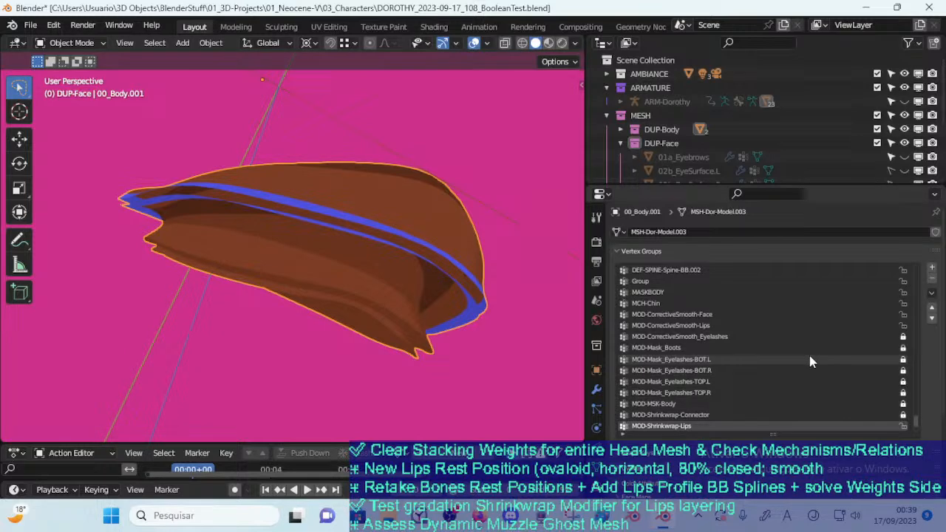
# Disable the Solidify: Lips modifier in the viewport and test-move the isolated lips, cancelling the move
pyautogui.click(596, 389)
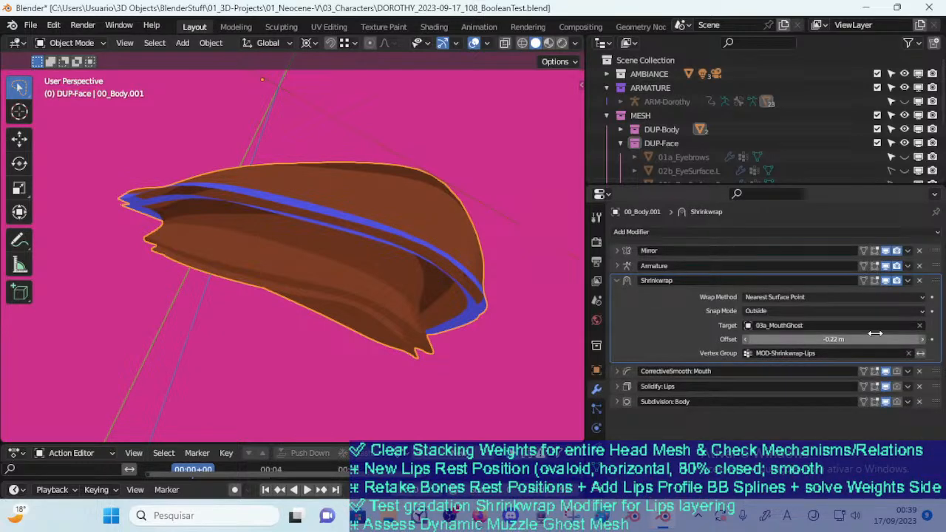
pyautogui.click(616, 281)
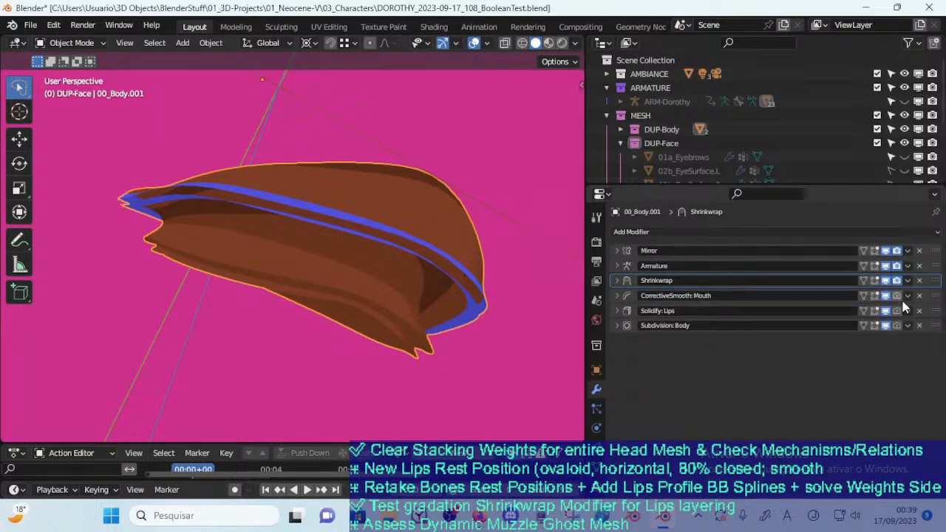
pyautogui.click(886, 310)
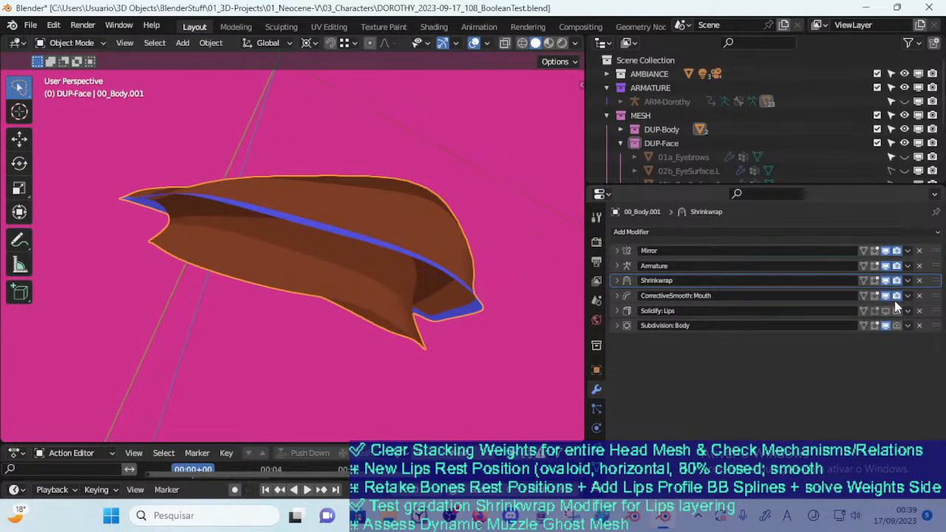
pyautogui.moveTo(376, 293); pyautogui.dragTo(334, 270, button='middle')
pyautogui.press('g')
pyautogui.rightClick(405, 198)
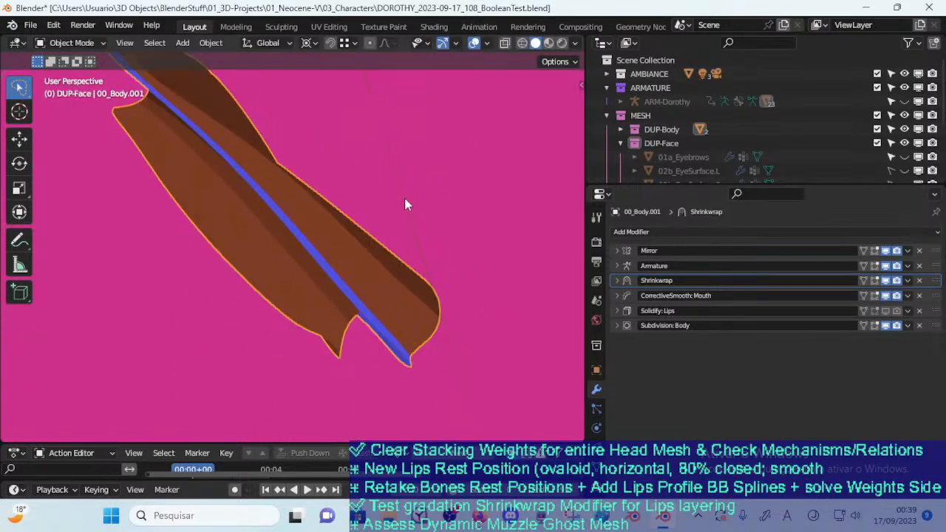
# Reveal the hidden objects, select only the lips mesh and move it to test its wrap around the mouth
pyautogui.hotkey('alt', 'h')
pyautogui.moveTo(326, 256); pyautogui.dragTo(300, 232, button='middle')
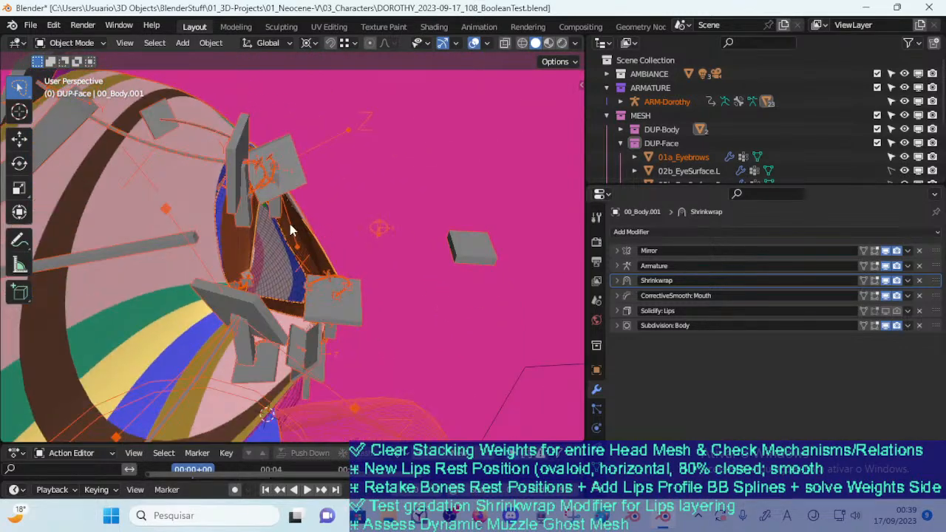
pyautogui.hotkey('alt', 'a')
pyautogui.moveTo(247, 259); pyautogui.dragTo(254, 226, button='middle')
pyautogui.click(253, 224)
pyautogui.press('g')
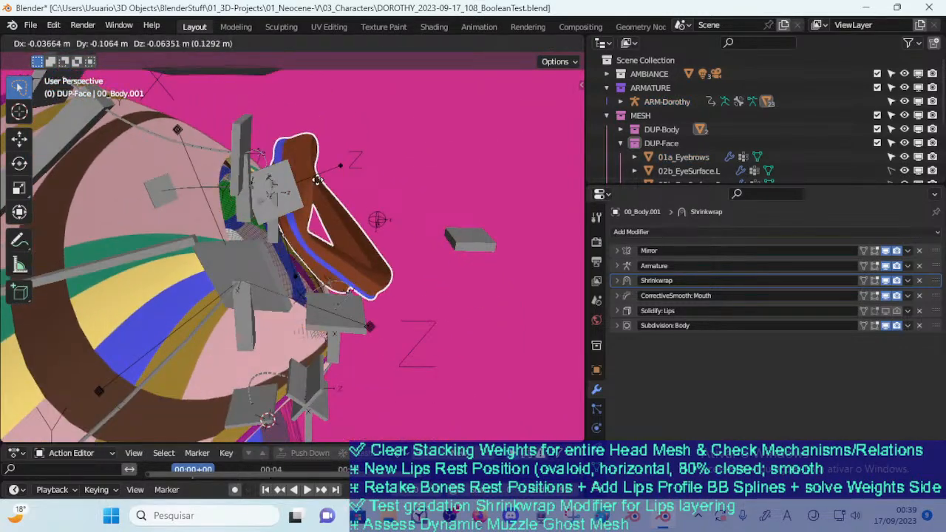
pyautogui.click(251, 219)
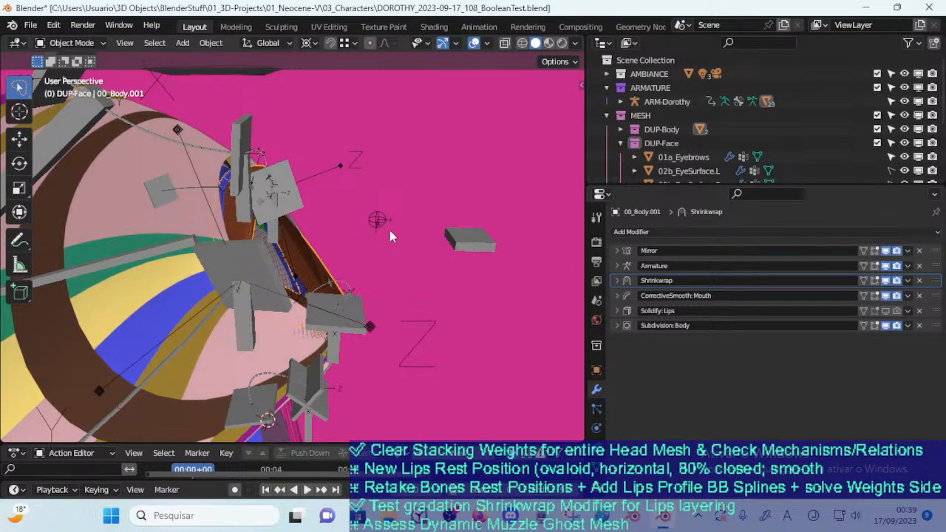
# Select the main body mesh and examine its modifier stack down to the Mask modifiers
pyautogui.moveTo(391, 235); pyautogui.dragTo(223, 228, button='middle')
pyautogui.click(183, 179)
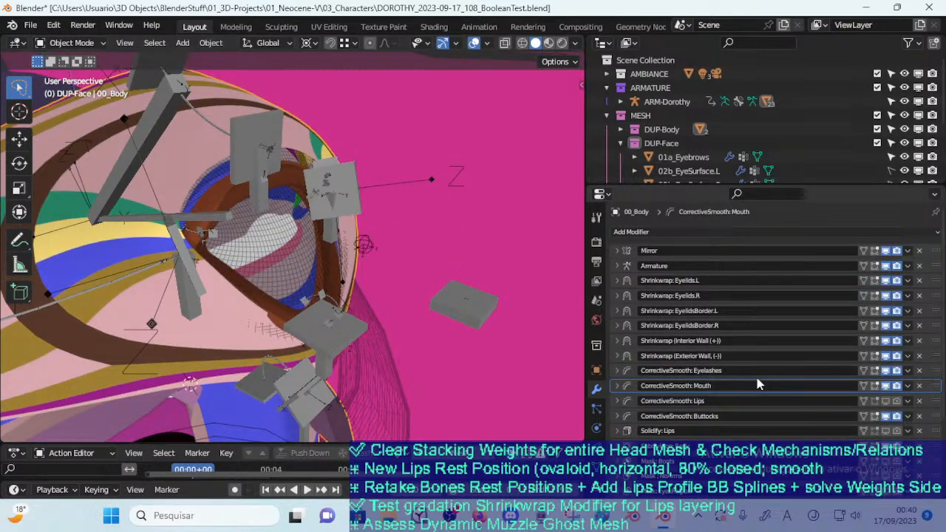
pyautogui.scroll(-3, 756, 375)
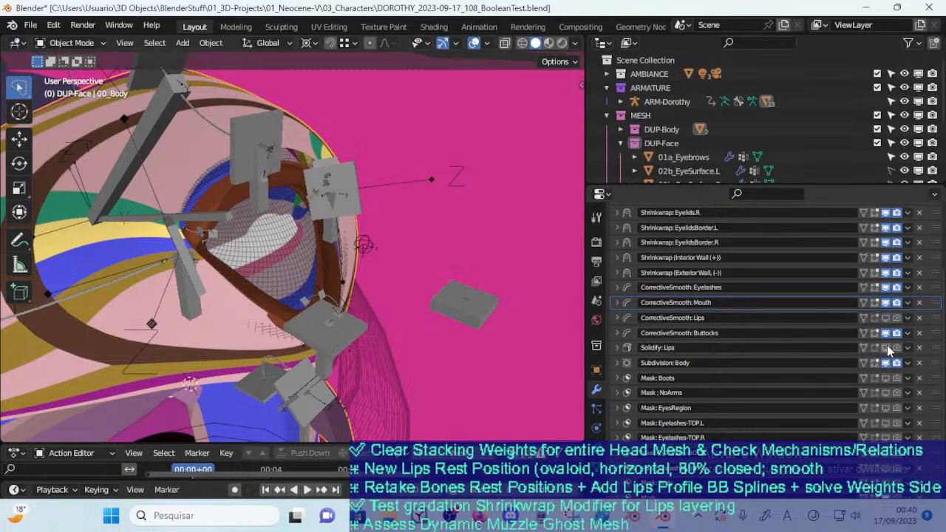
pyautogui.scroll(-1, 846, 378)
# Reselect the separate lips mesh and check the settings of its Armature modifier
pyautogui.moveTo(317, 370); pyautogui.dragTo(288, 201, button='middle')
pyautogui.click(288, 201)
pyautogui.click(220, 167)
pyautogui.click(264, 204)
pyautogui.click(617, 265)
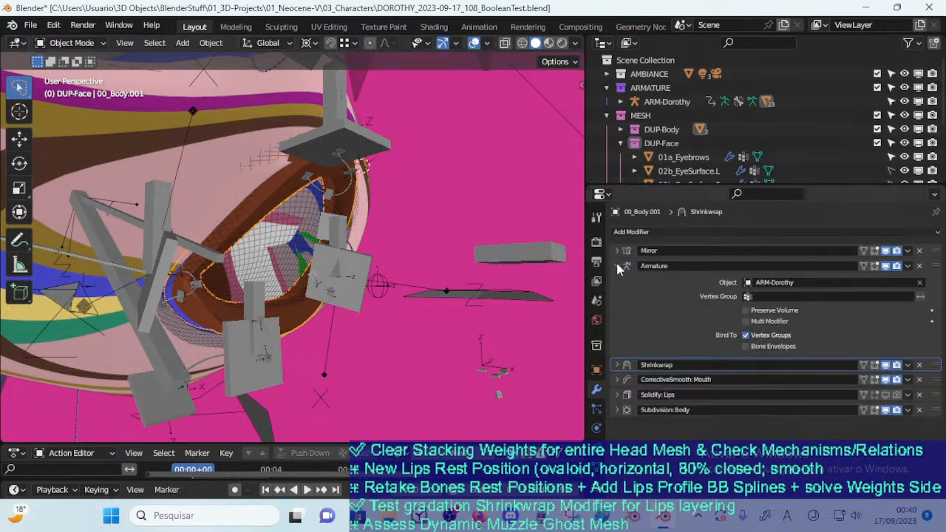
pyautogui.click(617, 266)
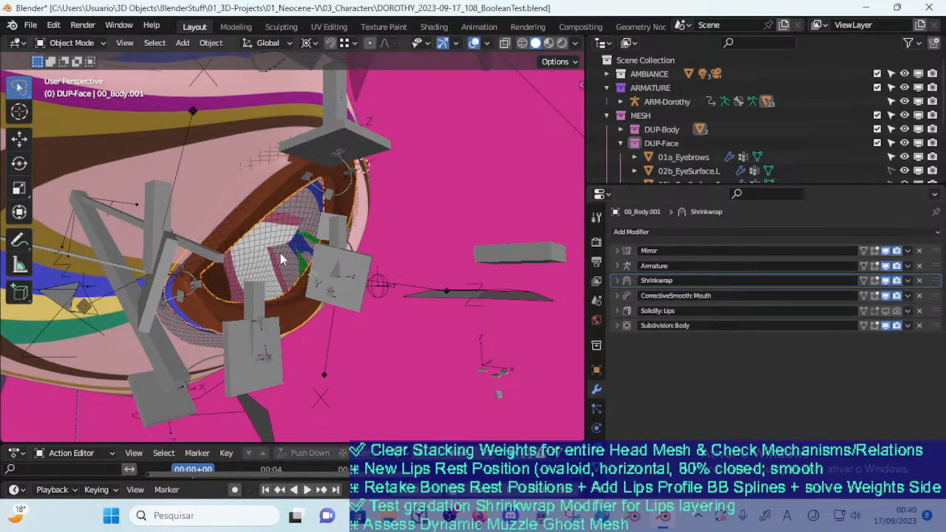
# Test-move the lips away from the mouth, cancelling each move, and show the Shrinkwrap modifier's settings
pyautogui.press('g')
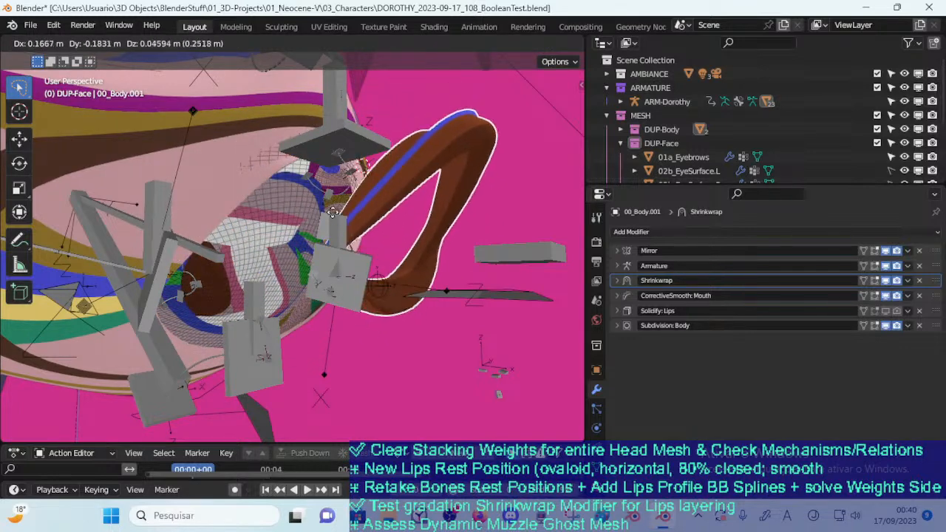
pyautogui.press('Escape')
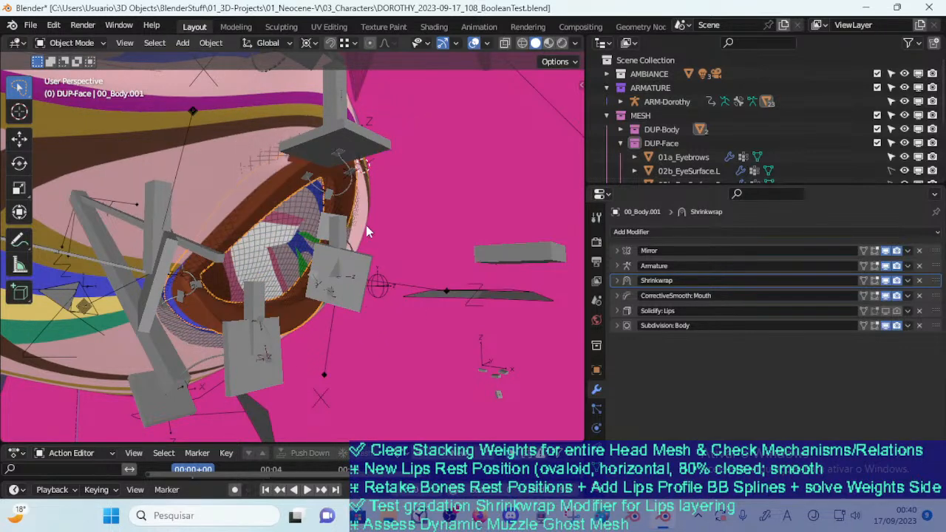
pyautogui.click(618, 281)
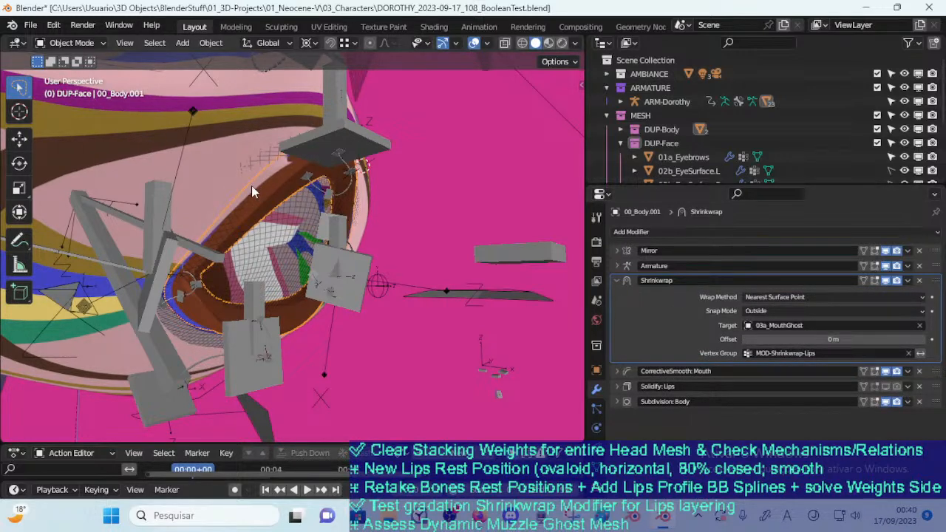
pyautogui.moveTo(273, 222); pyautogui.dragTo(260, 220, button='middle')
pyautogui.press('g')
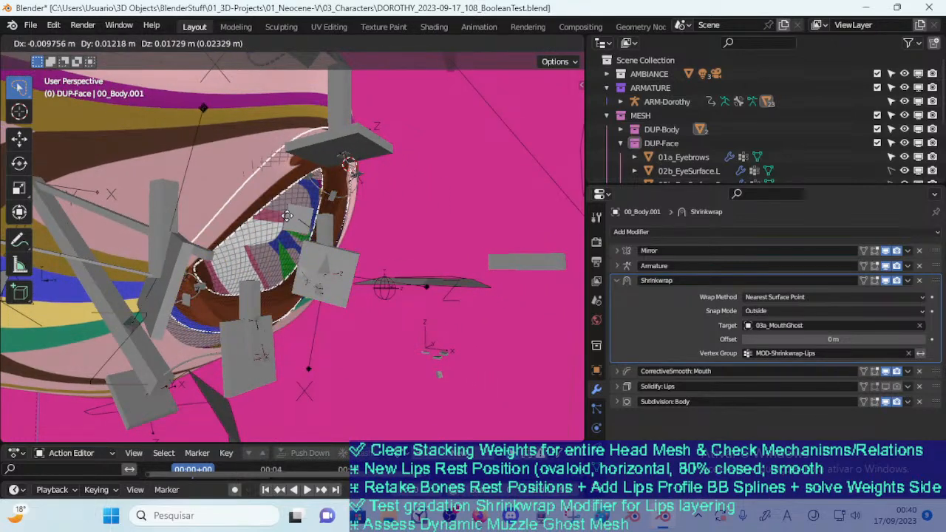
pyautogui.press('Escape')
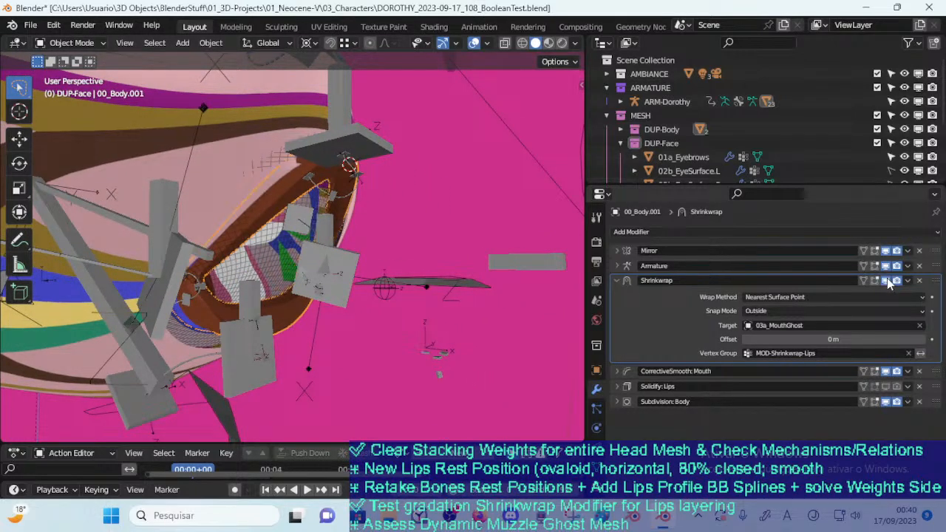
# Disable the lips' Shrinkwrap modifier in the viewport, set its Snap Mode to Inside and test-move the lips, cancelling the move
pyautogui.click(773, 311)
pyautogui.click(782, 337)
pyautogui.press('g')
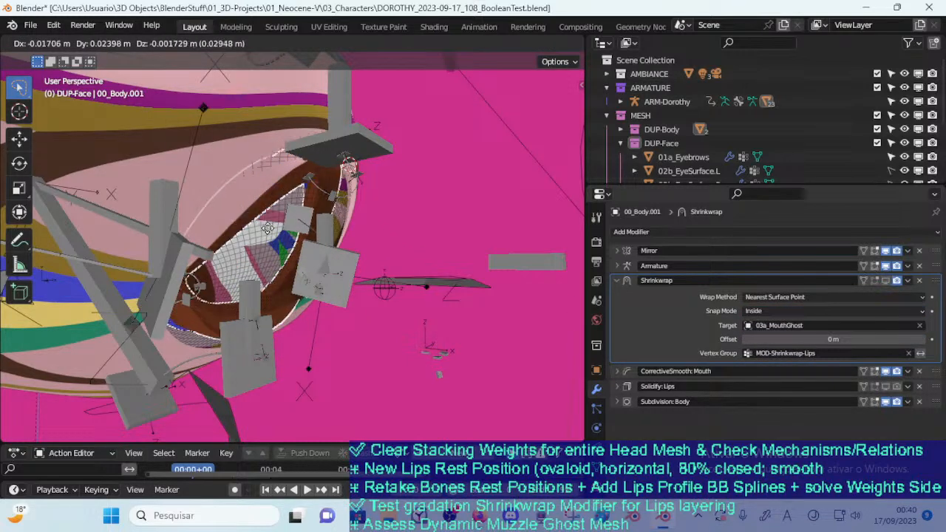
pyautogui.rightClick(269, 231)
# Set the Shrinkwrap Snap Mode to Outside Surface and test-move the lips around the mouth
pyautogui.click(749, 311)
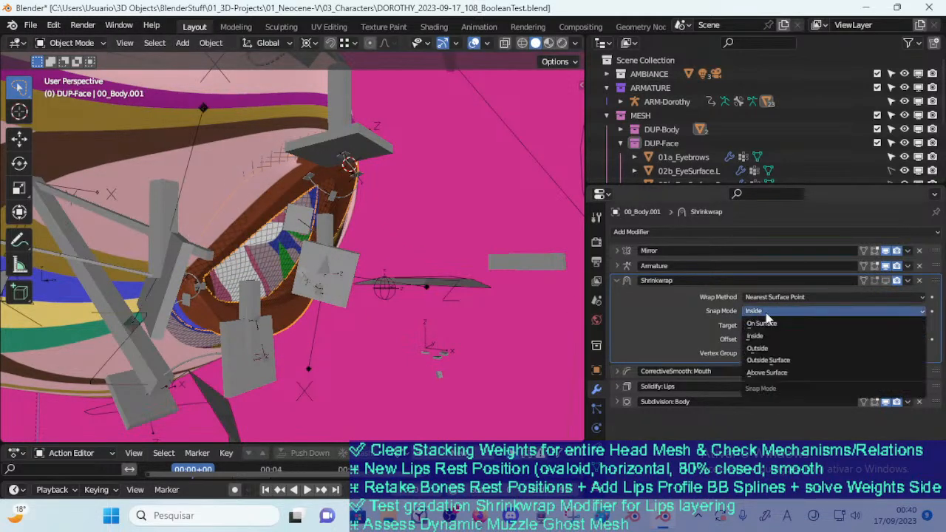
pyautogui.click(776, 360)
pyautogui.press('g')
pyautogui.rightClick(392, 254)
pyautogui.moveTo(392, 253); pyautogui.dragTo(278, 233, button='middle')
pyautogui.press('g')
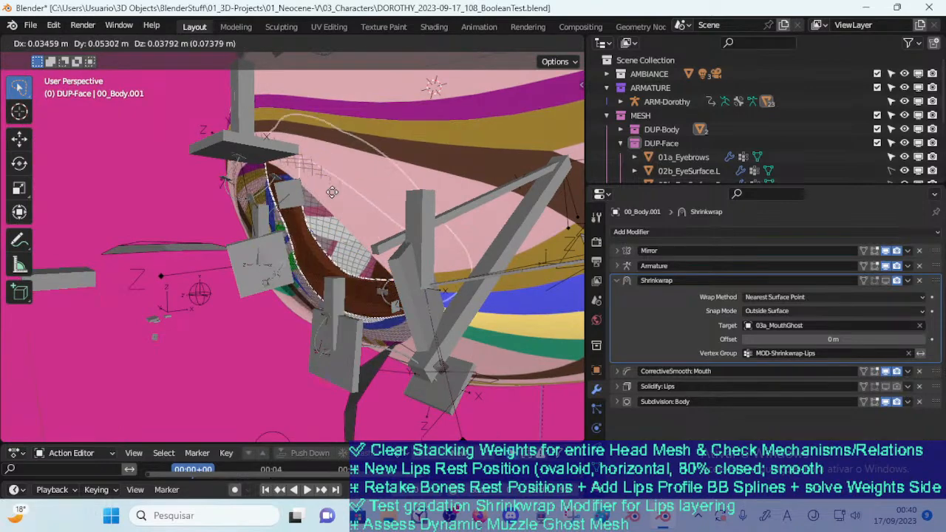
pyautogui.click(273, 230)
# Move the lips repeatedly from both sides of the face, ending in front of the mouth
pyautogui.scroll(4, 274, 230)
pyautogui.press('g')
pyautogui.click(251, 289)
pyautogui.moveTo(252, 290); pyautogui.dragTo(346, 271, button='middle')
pyautogui.press('g')
pyautogui.click(424, 283)
pyautogui.moveTo(424, 283); pyautogui.dragTo(318, 292, button='middle')
pyautogui.press('g')
pyautogui.click(218, 270)
pyautogui.press('g')
pyautogui.moveTo(220, 274); pyautogui.dragTo(344, 310, button='middle')
pyautogui.click(333, 274)
pyautogui.press('g')
pyautogui.click(336, 295)
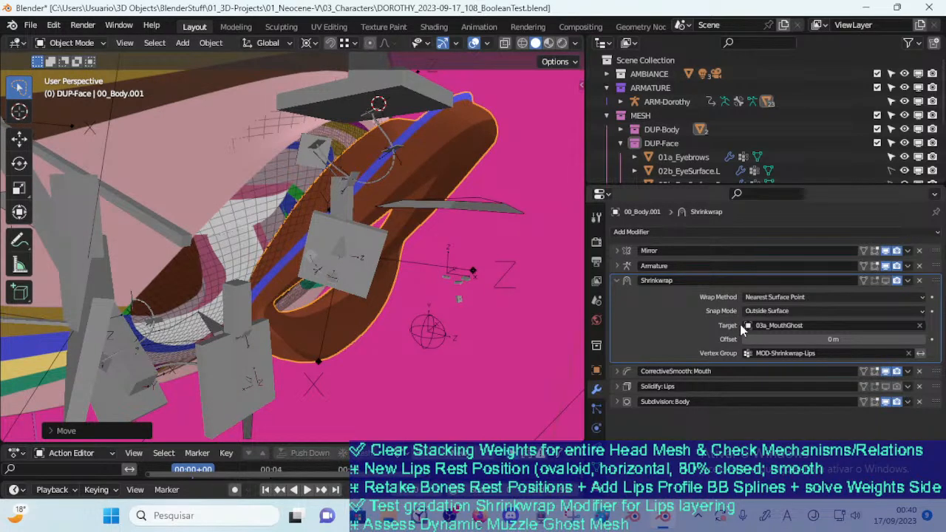
# Re-enable the Shrinkwrap modifier in the viewport, set its Offset to -0.27 m and move the lips to test it
pyautogui.click(884, 284)
pyautogui.moveTo(317, 188); pyautogui.dragTo(349, 193, button='middle')
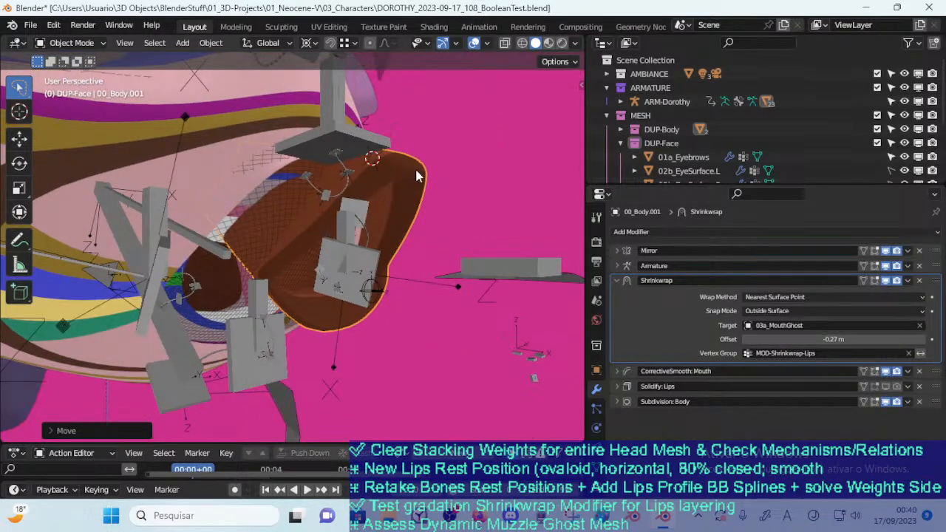
pyautogui.press('g')
pyautogui.click(356, 230)
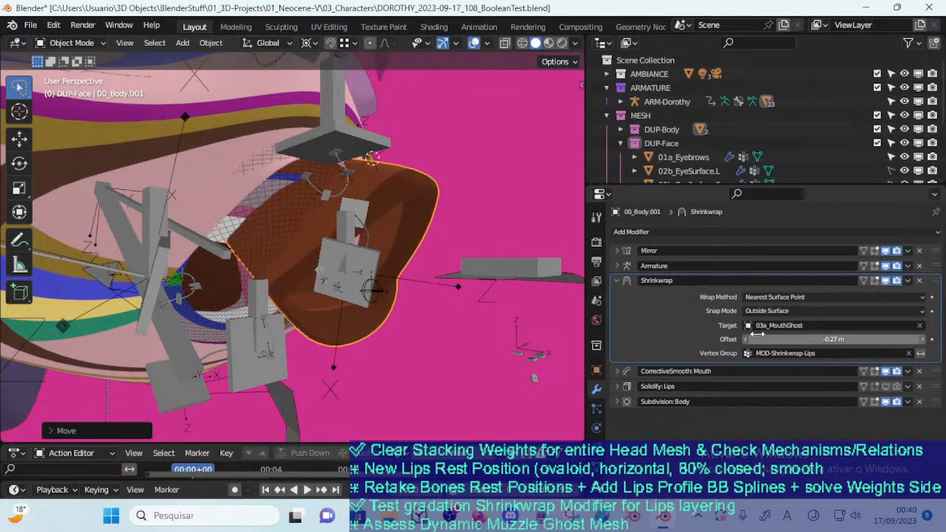
# Set the Shrinkwrap Snap Mode to Outside with a 0 m Offset and test-move the lips around the mouth
pyautogui.click(778, 311)
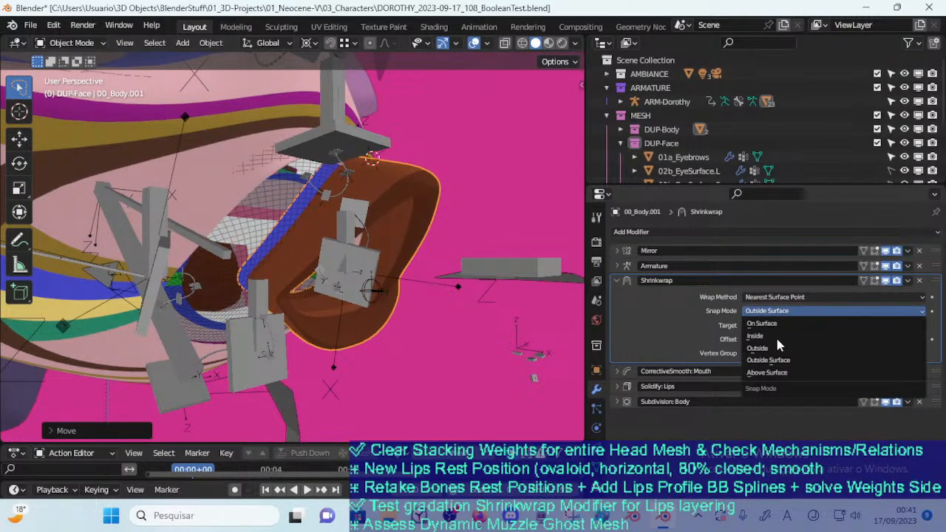
pyautogui.click(778, 348)
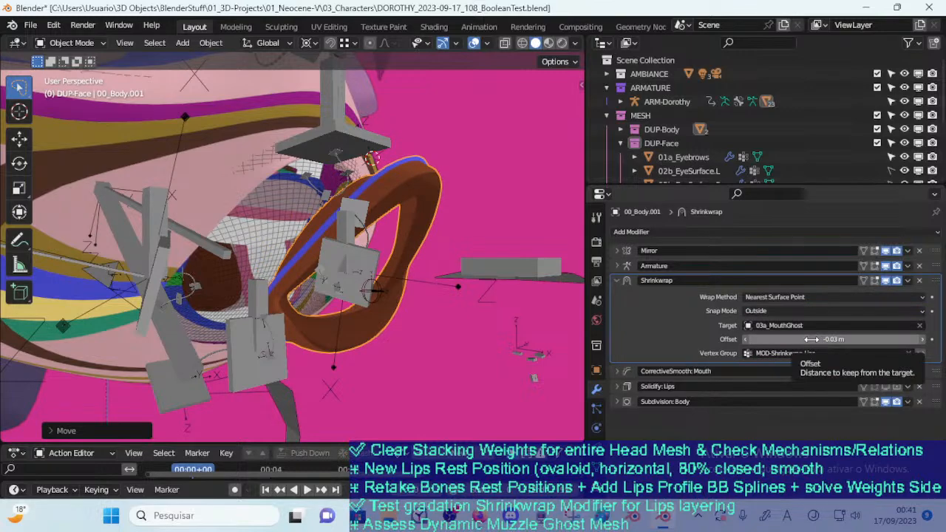
pyautogui.moveTo(250, 223); pyautogui.dragTo(264, 195, button='middle')
pyautogui.press('g')
pyautogui.click(325, 194)
pyautogui.press('g')
pyautogui.click(238, 211)
pyautogui.moveTo(299, 226); pyautogui.dragTo(236, 230, button='middle')
pyautogui.press('g')
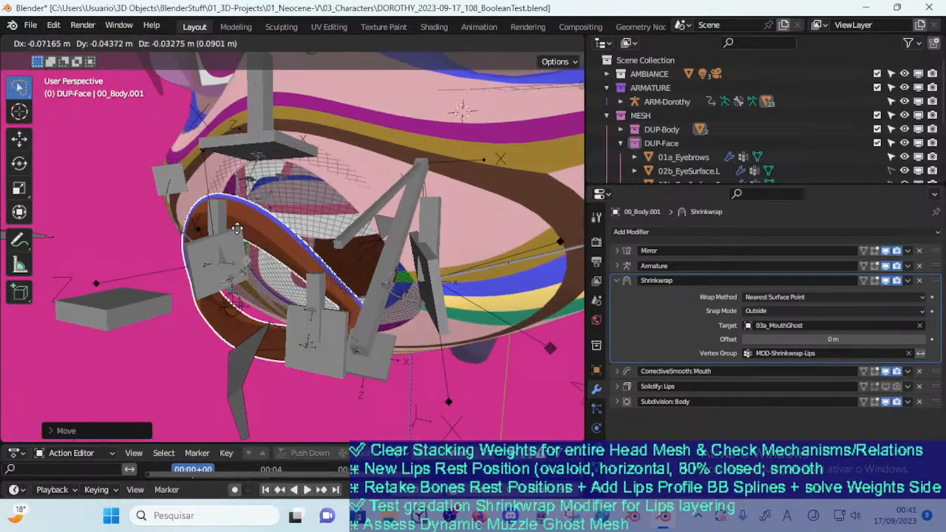
# Move the lips into the side of the muzzle and back out in front of the mouth
pyautogui.moveTo(332, 224); pyautogui.dragTo(256, 245, button='middle')
pyautogui.press('g')
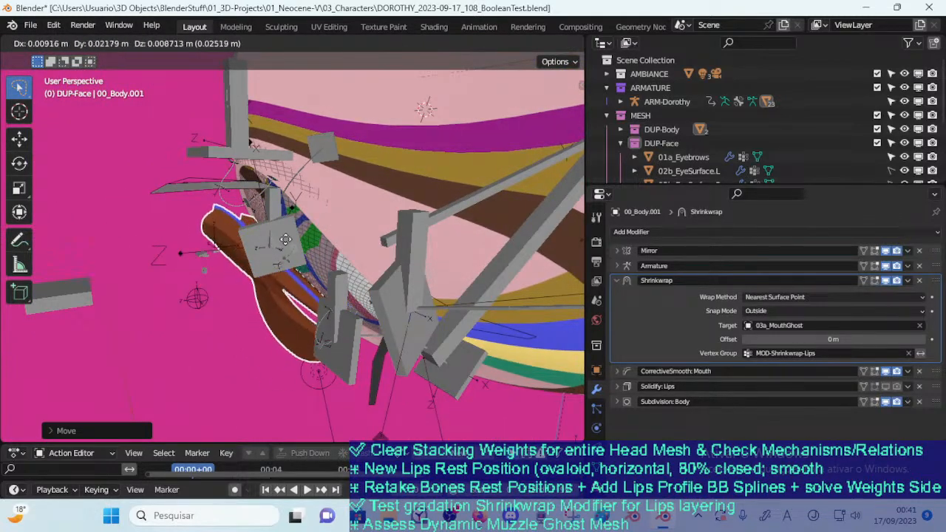
pyautogui.click(331, 191)
pyautogui.moveTo(330, 190); pyautogui.dragTo(289, 265, button='middle')
pyautogui.press('g')
pyautogui.click(408, 253)
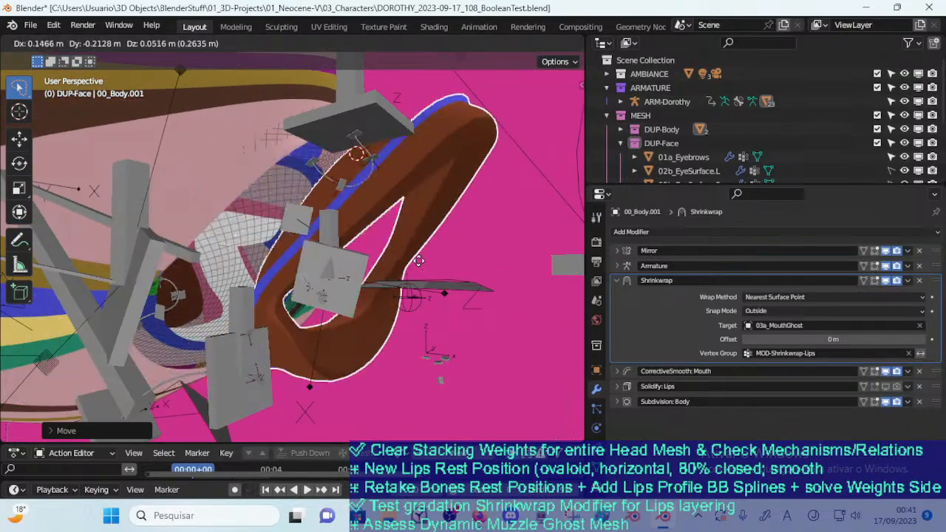
pyautogui.moveTo(408, 253); pyautogui.dragTo(458, 268, button='middle')
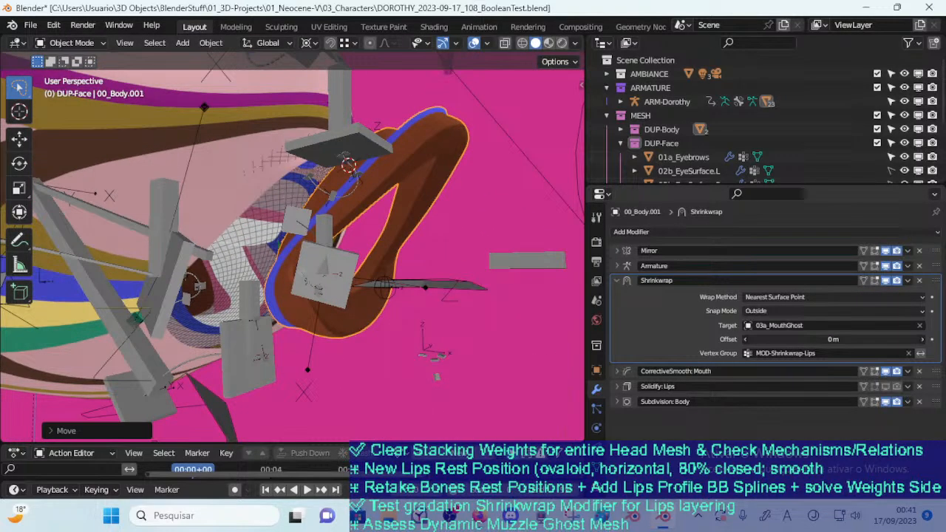
# Set the Shrinkwrap Offset to -0.03 m and test-move the lips in front of the face
pyautogui.moveTo(834, 339); pyautogui.dragTo(810, 340)
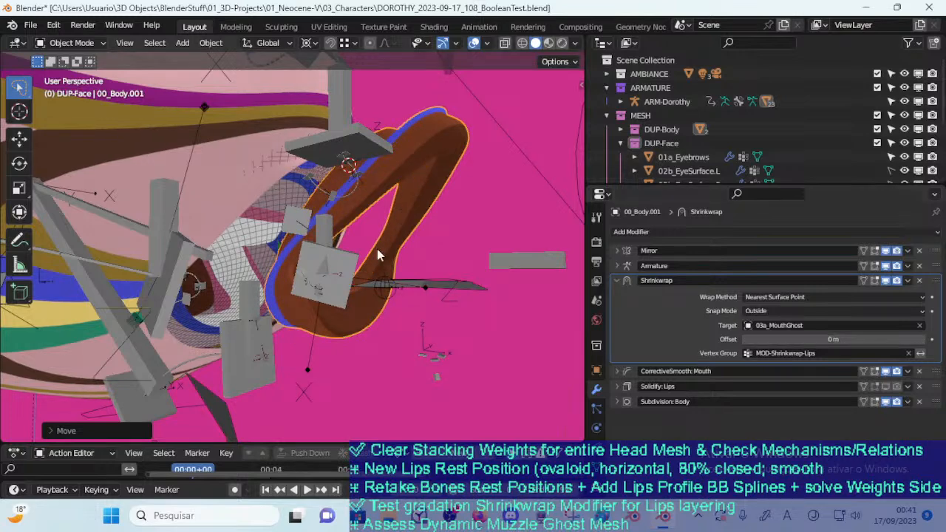
pyautogui.moveTo(447, 280); pyautogui.dragTo(454, 264, button='middle')
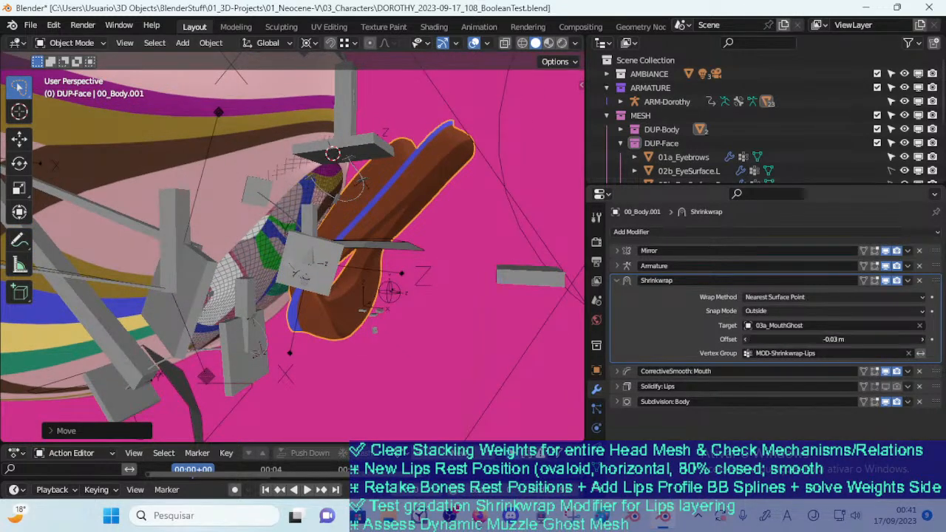
pyautogui.press('g')
pyautogui.click(473, 288)
# Set the Shrinkwrap Offset to 0.04 m and test-move the lips against the face, including along the Y axis
pyautogui.moveTo(833, 339); pyautogui.dragTo(847, 339)
pyautogui.press('g')
pyautogui.click(355, 229)
pyautogui.moveTo(318, 244); pyautogui.dragTo(435, 214, button='middle')
pyautogui.press('g')
pyautogui.moveTo(391, 281); pyautogui.dragTo(305, 256, button='middle')
pyautogui.press('y')
pyautogui.click(378, 269)
pyautogui.press('g')
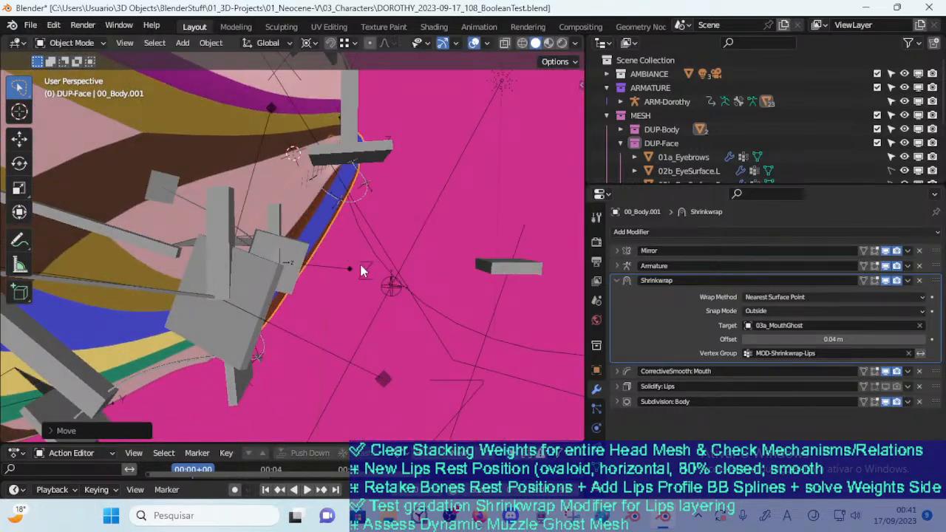
pyautogui.moveTo(362, 270); pyautogui.dragTo(349, 285, button='middle')
pyautogui.press('g')
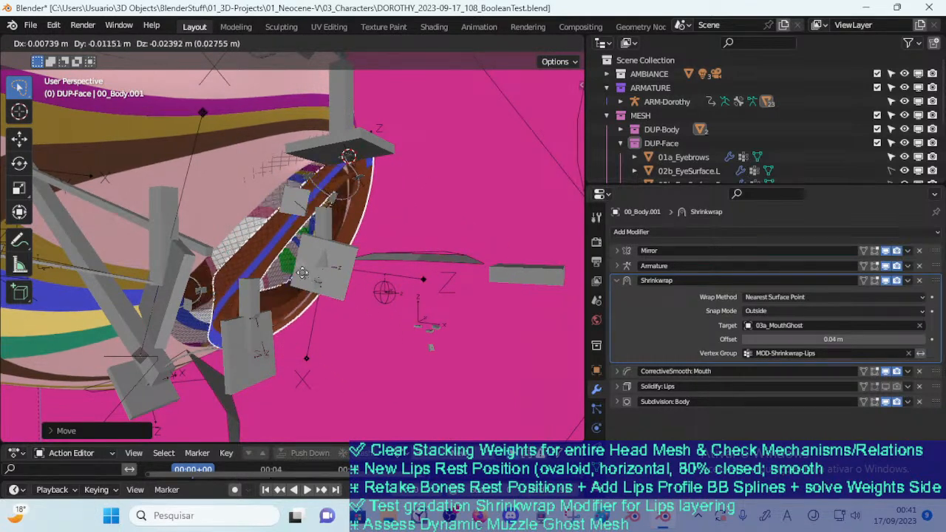
# Set the Shrinkwrap Snap Mode to Inside and test-move the lips away from and back onto the muzzle
pyautogui.click(758, 312)
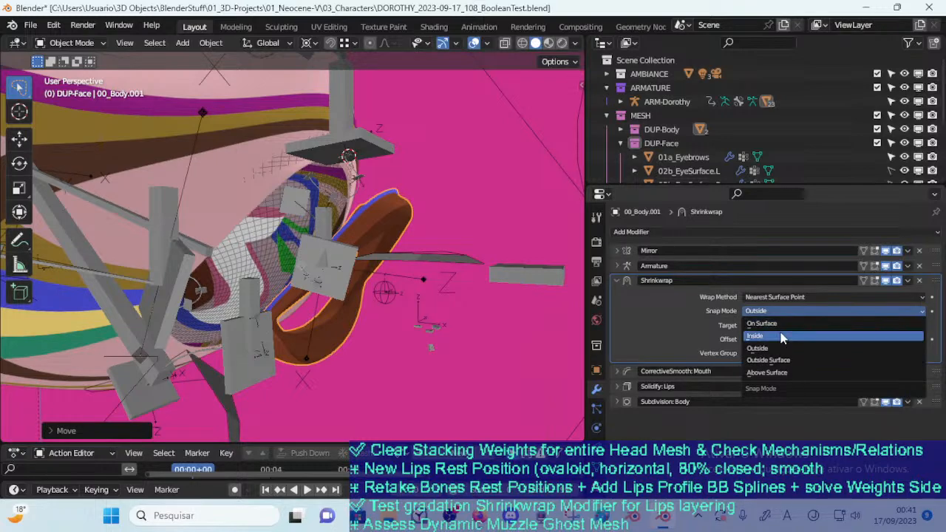
pyautogui.click(782, 337)
pyautogui.press('g')
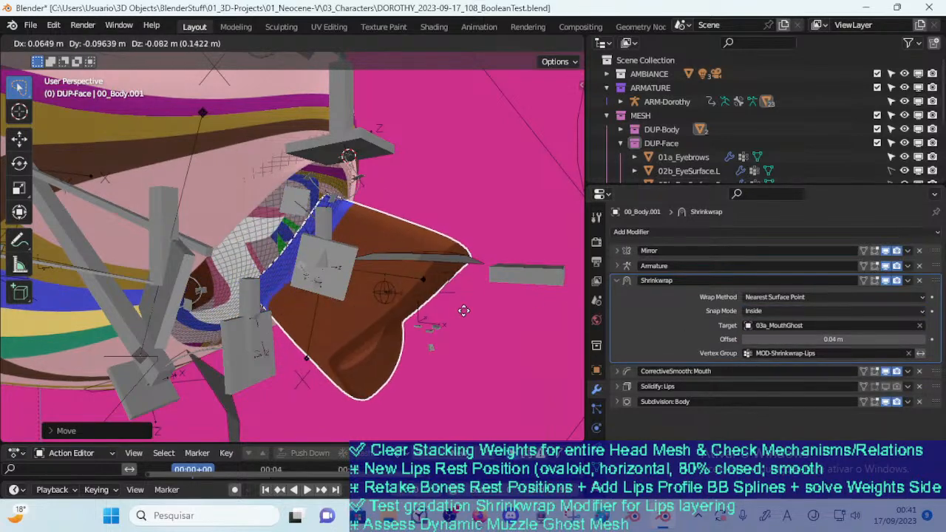
pyautogui.click(461, 312)
pyautogui.moveTo(460, 313); pyautogui.dragTo(486, 303, button='middle')
pyautogui.press('g')
pyautogui.click(375, 253)
pyautogui.moveTo(376, 254); pyautogui.dragTo(349, 283, button='middle')
pyautogui.press('g')
pyautogui.click(388, 247)
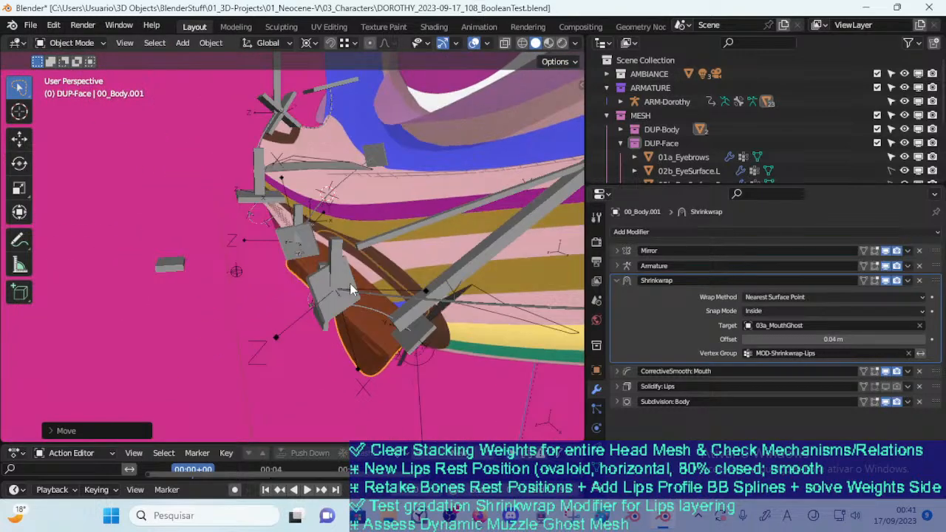
# Move the lips along the side of the muzzle and rotate them slightly to test the Inside snapping
pyautogui.press('g')
pyautogui.click(433, 368)
pyautogui.moveTo(434, 368); pyautogui.dragTo(414, 265, button='middle')
pyautogui.press('g')
pyautogui.click(380, 224)
pyautogui.moveTo(380, 224); pyautogui.dragTo(313, 291, button='middle')
pyautogui.press('g')
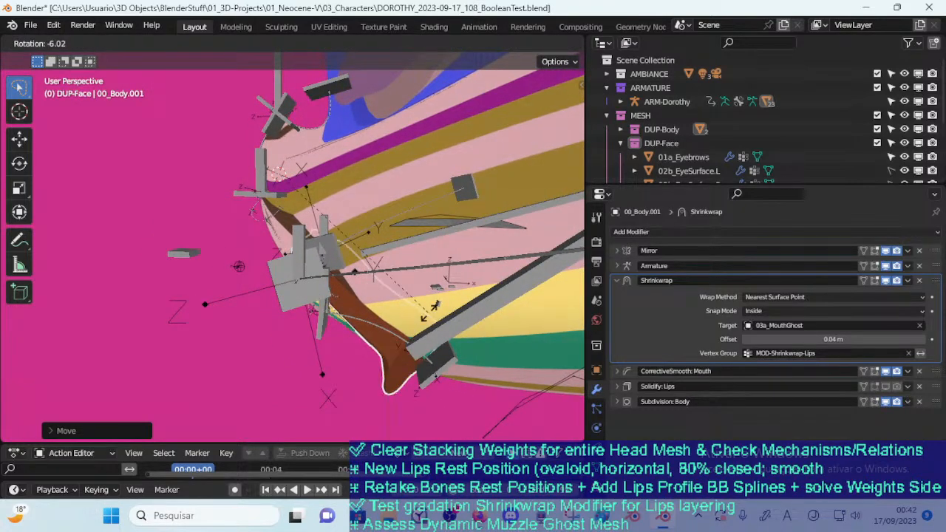
pyautogui.click(429, 311)
# Move the lips out in front of the face and place them back over the mouth opening
pyautogui.press('g')
pyautogui.click(252, 350)
pyautogui.moveTo(252, 349); pyautogui.dragTo(395, 315, button='middle')
pyautogui.press('g')
pyautogui.click(284, 316)
pyautogui.moveTo(284, 316); pyautogui.dragTo(332, 308, button='middle')
pyautogui.press('g')
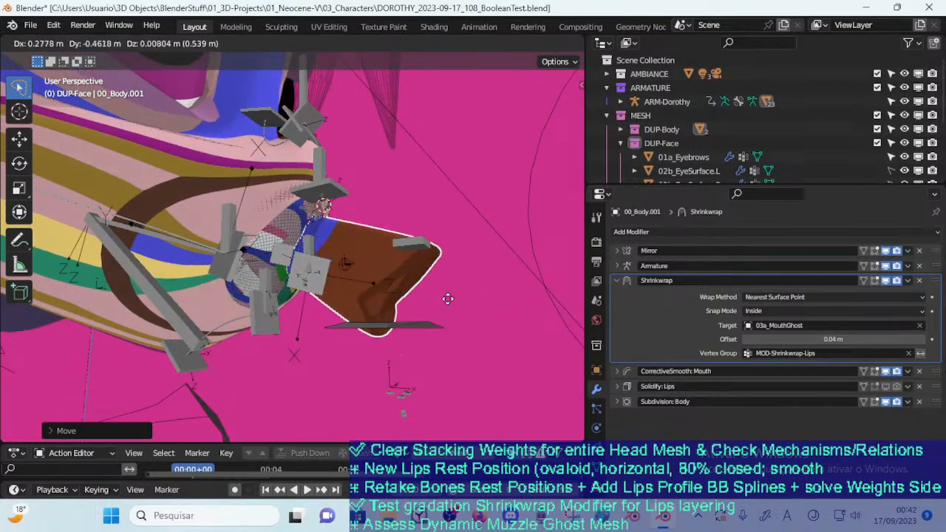
pyautogui.click(386, 281)
pyautogui.moveTo(386, 281); pyautogui.dragTo(332, 304, button='middle')
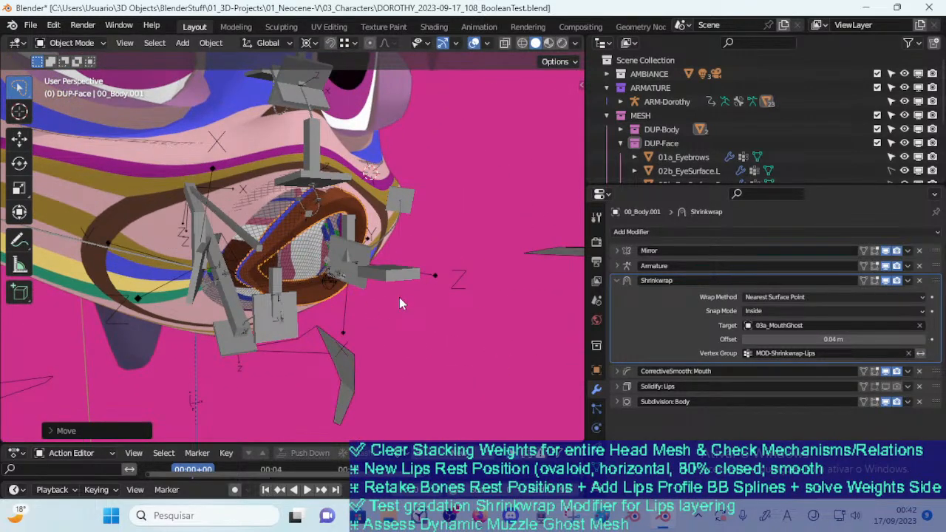
# Switch to Firefox, check the livestream dashboard, resume the Mass Effect music video and return to Blender
pyautogui.click(480, 520)
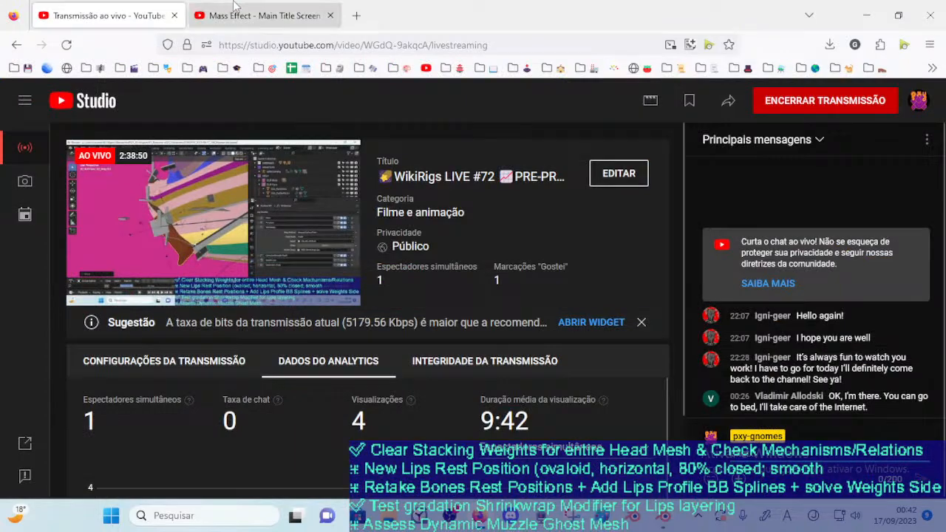
pyautogui.click(228, 6)
pyautogui.click(550, 311)
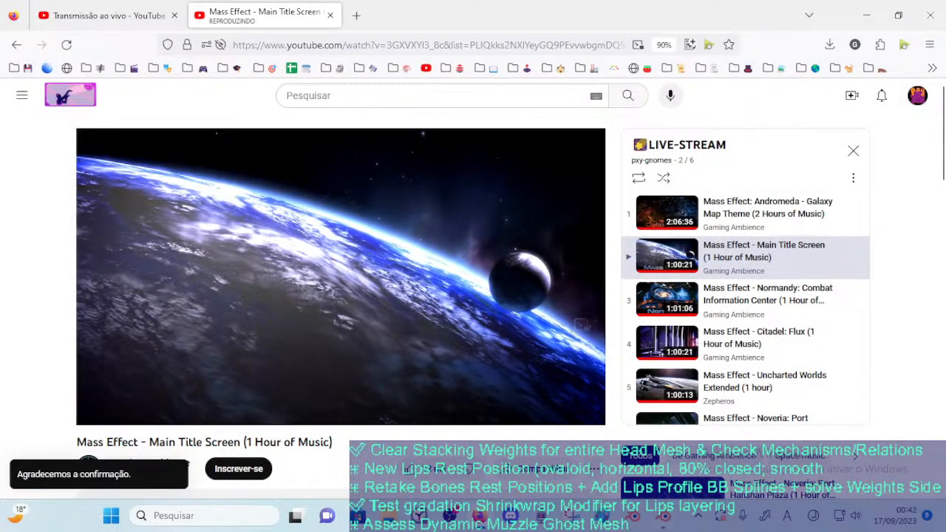
pyautogui.click(666, 519)
# Move the lips onto the side of the muzzle, hide the ARM-Dorothy armature and select the body mesh
pyautogui.moveTo(322, 303); pyautogui.dragTo(354, 313, button='middle')
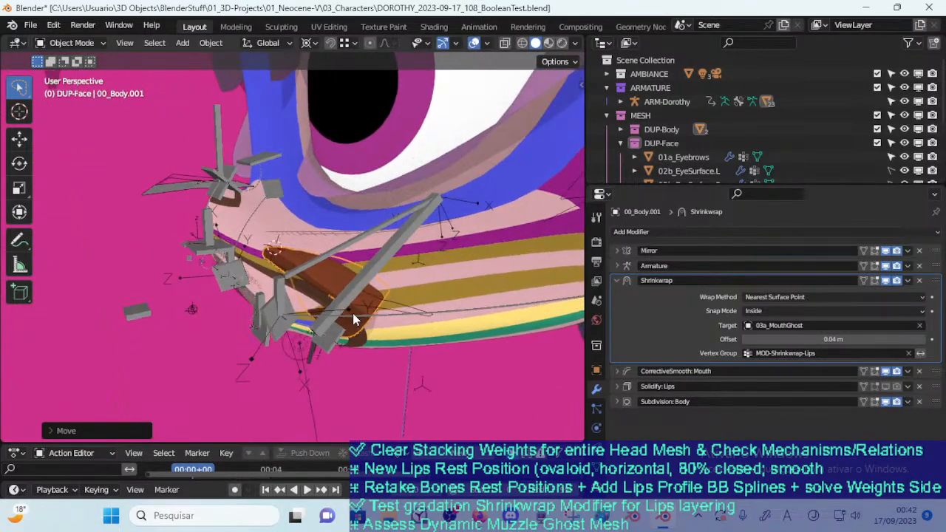
pyautogui.press('g')
pyautogui.click(360, 284)
pyautogui.press('h')
pyautogui.moveTo(360, 292); pyautogui.dragTo(429, 226, button='middle')
pyautogui.click(428, 226)
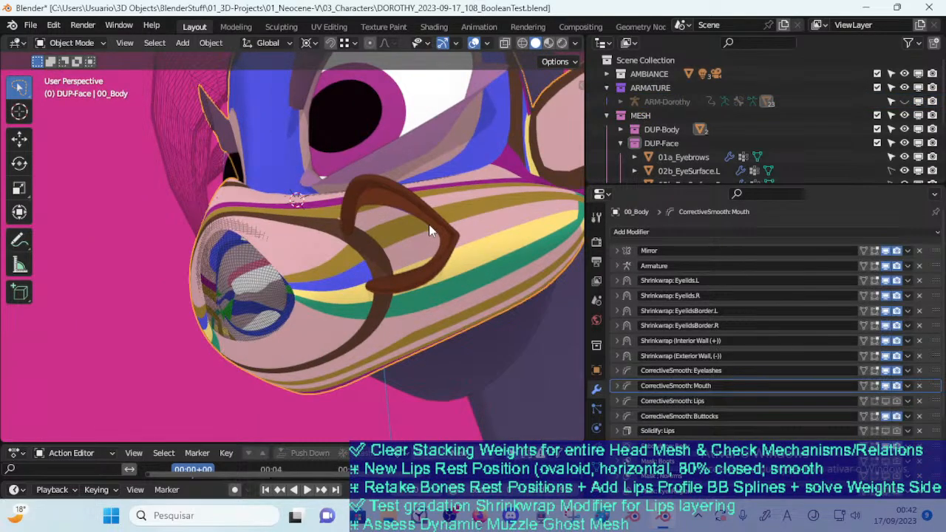
# Select the separate lips mesh and slide it down along the side of the muzzle
pyautogui.click(433, 226)
pyautogui.press('g')
pyautogui.click(472, 279)
pyautogui.moveTo(471, 279); pyautogui.dragTo(387, 304, button='middle')
pyautogui.press('g')
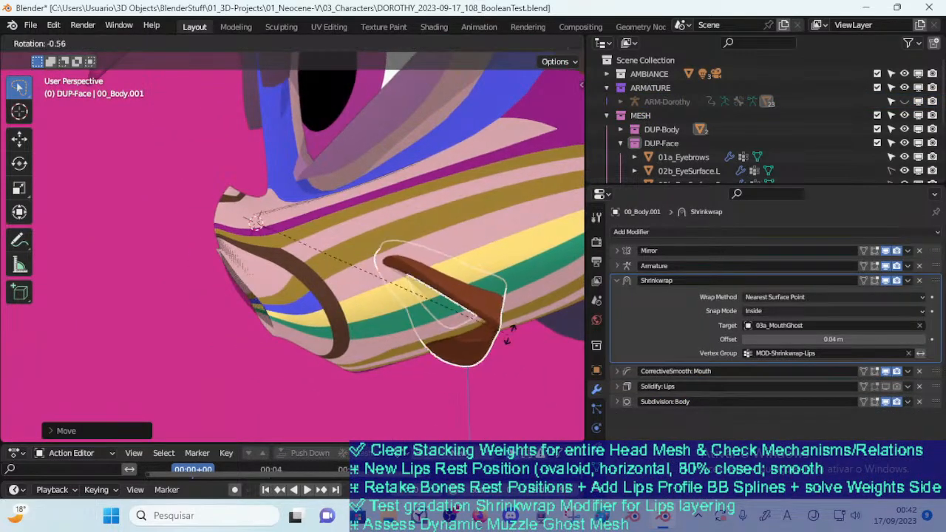
pyautogui.click(455, 381)
# Rotate the lips about the Z axis and reposition them on the side of the muzzle
pyautogui.press('r')
pyautogui.press('z')
pyautogui.click(441, 304)
pyautogui.moveTo(441, 303); pyautogui.dragTo(396, 352, button='middle')
pyautogui.press('g')
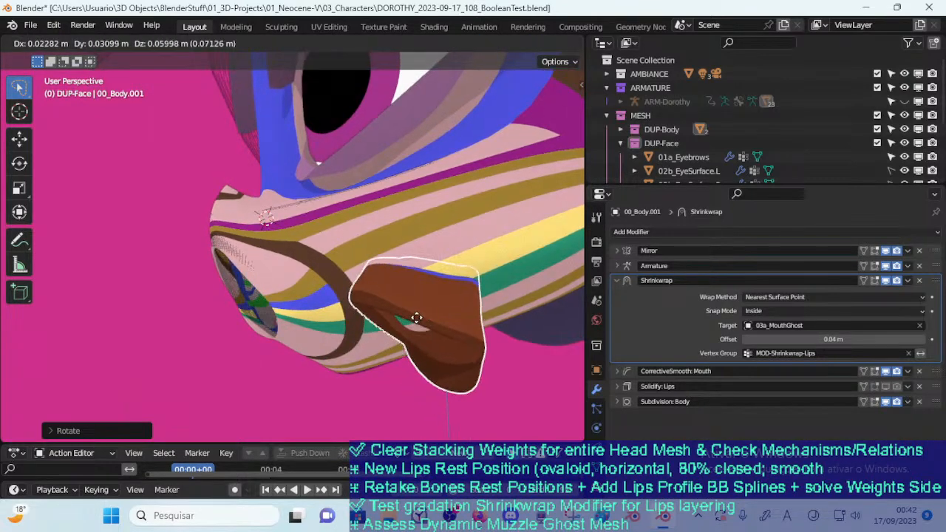
pyautogui.click(425, 311)
pyautogui.moveTo(424, 310); pyautogui.dragTo(443, 238, button='middle')
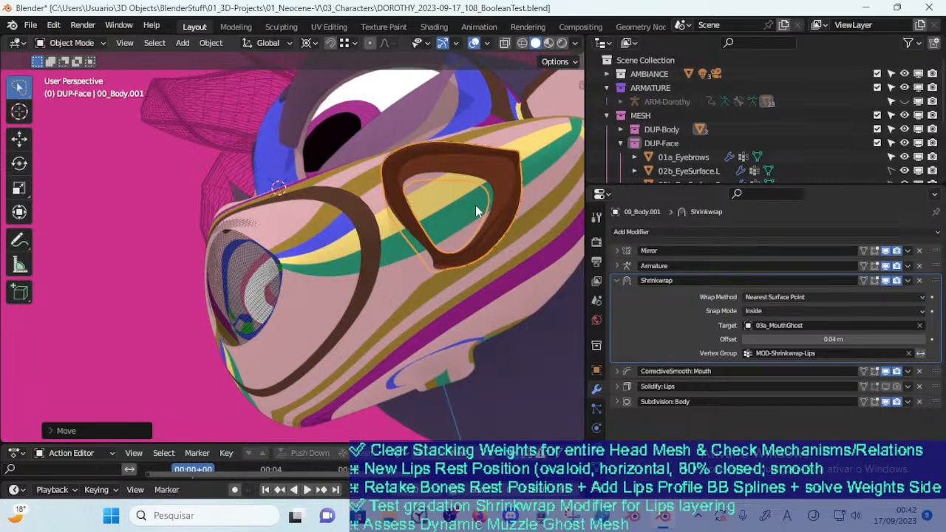
# Switch the viewport to Material Preview shading, and move and rotate the lips on the muzzle's side
pyautogui.click(547, 42)
pyautogui.moveTo(471, 140); pyautogui.dragTo(438, 258, button='middle')
pyautogui.press('g')
pyautogui.click(408, 304)
pyautogui.press('g')
pyautogui.press('r')
pyautogui.click(473, 280)
pyautogui.moveTo(473, 279); pyautogui.dragTo(427, 305, button='middle')
# Slide the lips up and down the side of the muzzle to test how they conform
pyautogui.press('g')
pyautogui.click(446, 202)
pyautogui.press('g')
pyautogui.click(461, 261)
pyautogui.press('g')
pyautogui.click(389, 365)
# Move the lips round towards the front of the muzzle and back onto the cheek
pyautogui.moveTo(389, 365); pyautogui.dragTo(267, 369, button='middle')
pyautogui.press('g')
pyautogui.click(226, 323)
pyautogui.moveTo(226, 324); pyautogui.dragTo(403, 329, button='middle')
pyautogui.press('g')
pyautogui.click(469, 288)
# Shift the lips in small moves along the cheek to check their fit against the surface
pyautogui.press('g')
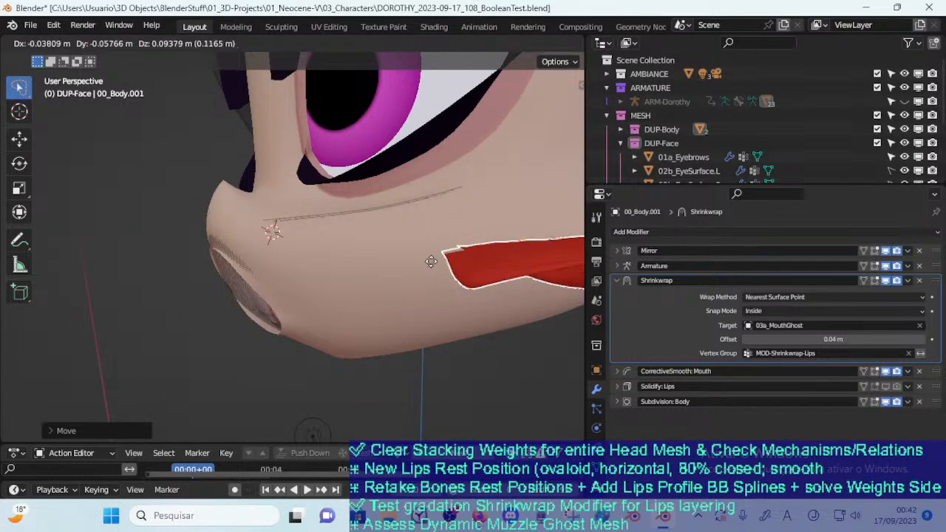
pyautogui.moveTo(428, 276); pyautogui.dragTo(373, 304, button='middle')
pyautogui.press('g')
pyautogui.click(404, 308)
pyautogui.press('g')
pyautogui.click(393, 301)
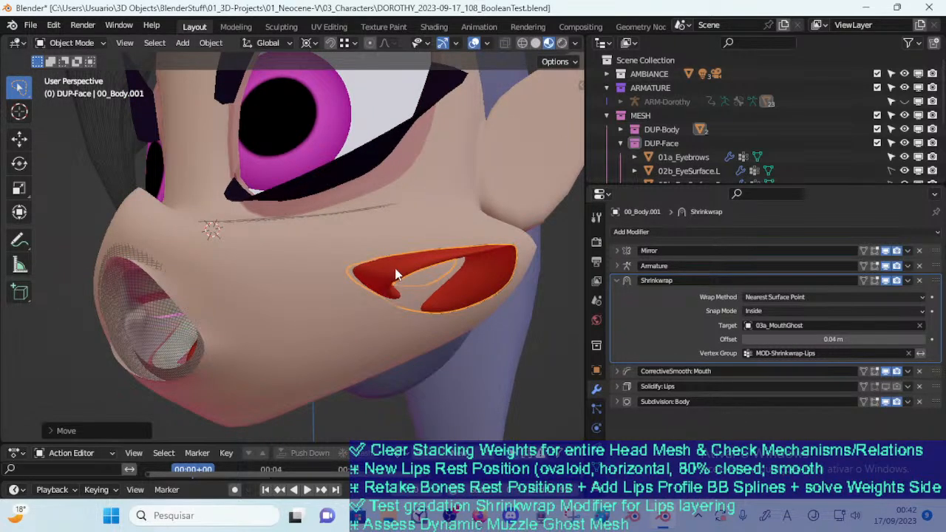
# Slide the lips along the lower cheek towards the front of the muzzle
pyautogui.press('g')
pyautogui.moveTo(419, 261); pyautogui.dragTo(372, 281, button='middle')
pyautogui.press('g')
pyautogui.click(345, 361)
pyautogui.moveTo(344, 361); pyautogui.dragTo(364, 311, button='middle')
pyautogui.press('g')
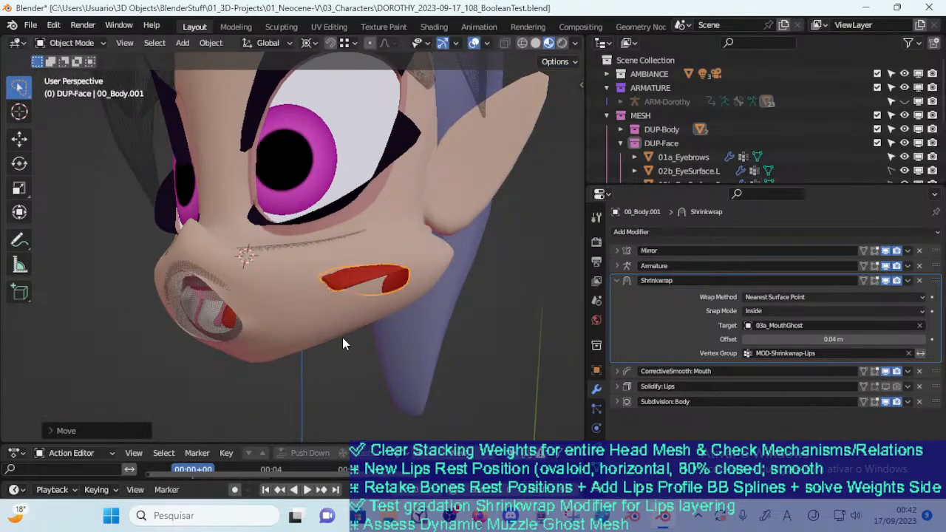
pyautogui.click(294, 324)
# Move the lips up the cheek to sit just beneath the eye
pyautogui.moveTo(294, 324); pyautogui.dragTo(332, 327, button='middle')
pyautogui.press('g')
pyautogui.click(387, 352)
pyautogui.moveTo(387, 353); pyautogui.dragTo(353, 260, button='middle')
pyautogui.press('g')
pyautogui.click(339, 249)
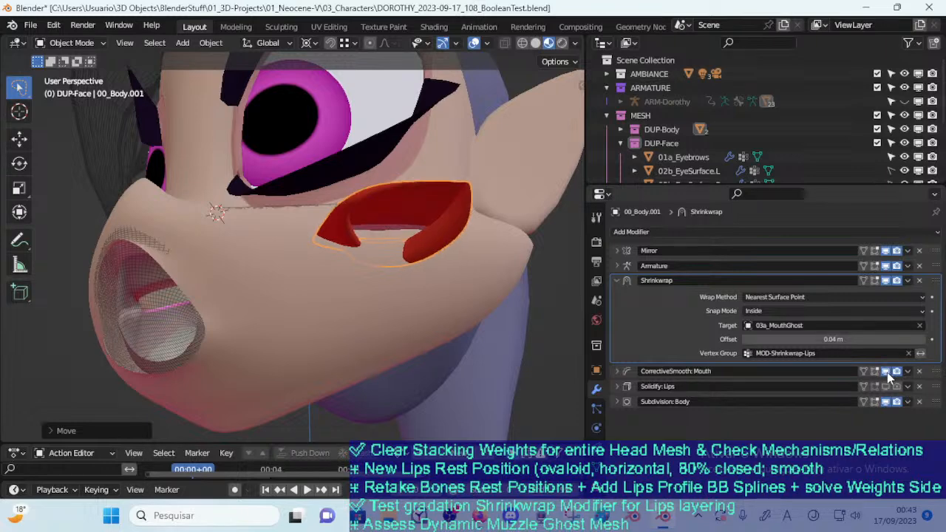
# Move the lips down across the muzzle and back up onto the cheek
pyautogui.press('g')
pyautogui.click(269, 382)
pyautogui.moveTo(268, 383); pyautogui.dragTo(384, 361, button='middle')
pyautogui.press('g')
pyautogui.click(266, 364)
pyautogui.press('g')
pyautogui.click(373, 275)
pyautogui.moveTo(373, 274); pyautogui.dragTo(423, 323, button='middle')
# Move the lips down to the lower edge of the muzzle beside the mouth opening
pyautogui.press('g')
pyautogui.click(427, 314)
pyautogui.press('g')
pyautogui.click(354, 345)
pyautogui.moveTo(354, 345); pyautogui.dragTo(285, 414, button='middle')
pyautogui.press('g')
pyautogui.click(379, 383)
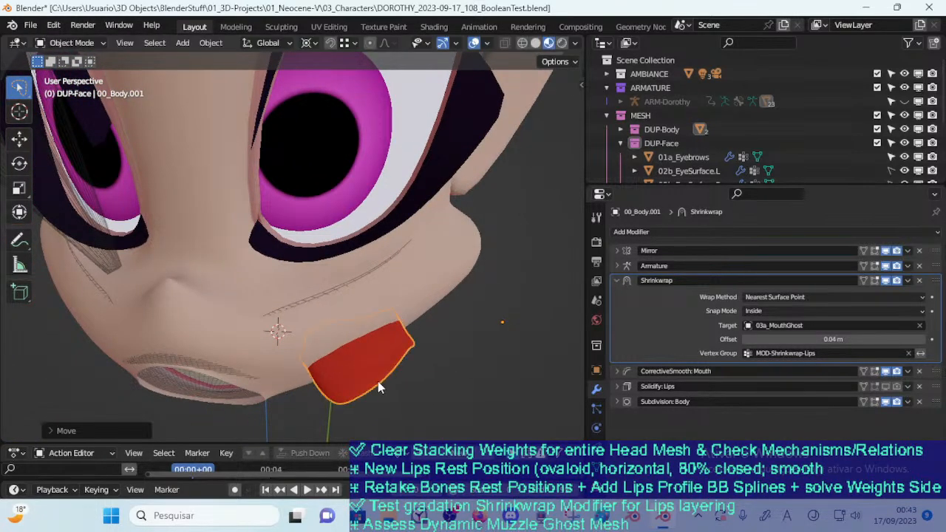
# Lower the lips' Shrinkwrap offset to -0.07 m as a test and raise it to 0.01 m
pyautogui.click(746, 337)
pyautogui.click(747, 337)
pyautogui.click(746, 337)
pyautogui.click(747, 338)
pyautogui.click(746, 337)
pyautogui.click(747, 337)
pyautogui.click(746, 339)
pyautogui.click(746, 339)
pyautogui.click(745, 340)
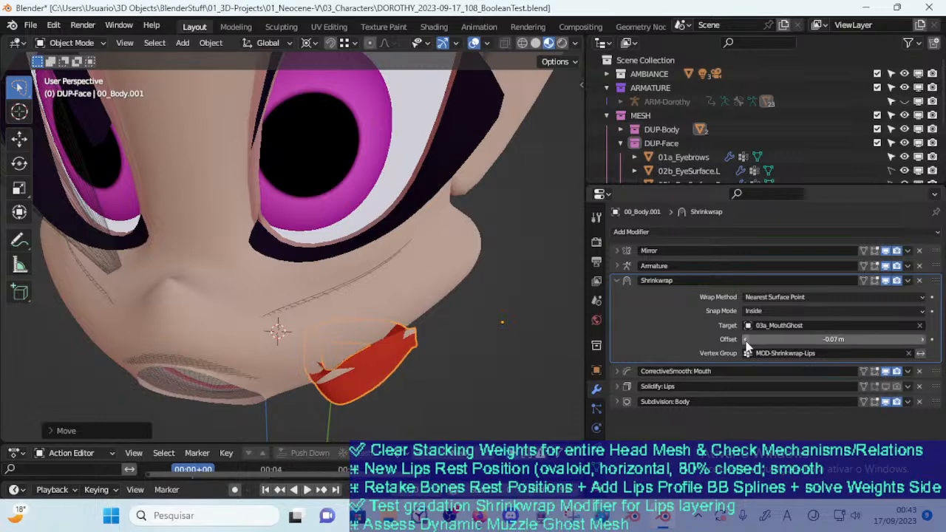
pyautogui.click(922, 339)
pyautogui.click(921, 339)
pyautogui.click(922, 339)
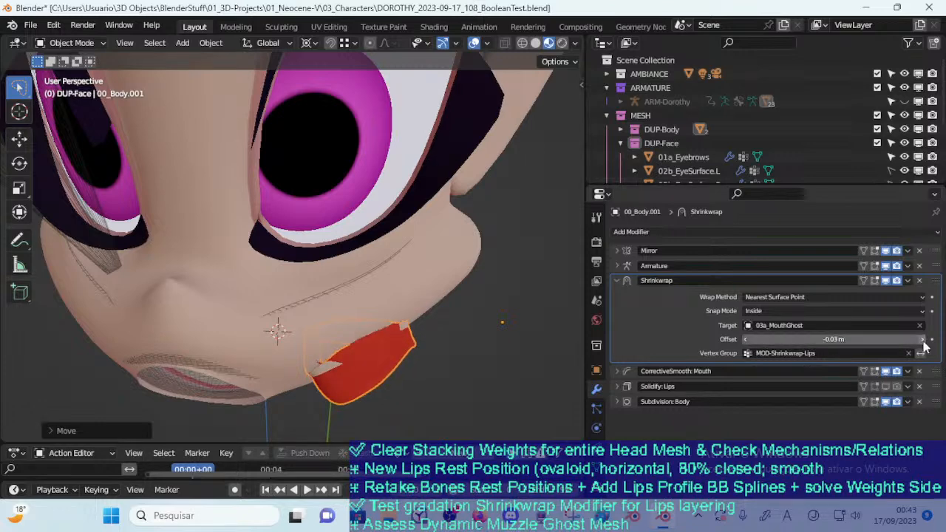
# Move the lips across the cheek below the eye to test the new Shrinkwrap offset
pyautogui.moveTo(494, 395); pyautogui.dragTo(395, 294, button='middle')
pyautogui.press('g')
pyautogui.click(421, 323)
pyautogui.scroll(2, 395, 294)
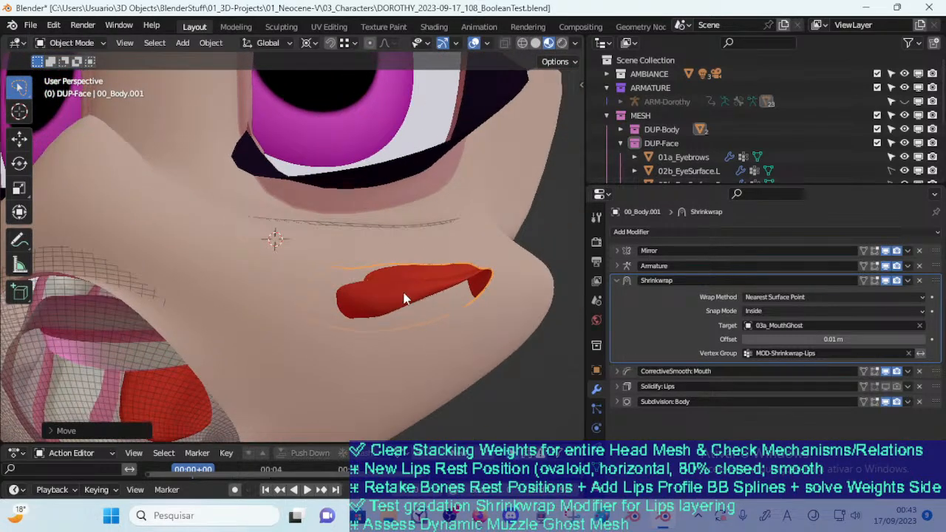
pyautogui.press('g')
pyautogui.click(501, 267)
# Slide the lips round the muzzle and place them over the mouth opening
pyautogui.moveTo(499, 265); pyautogui.dragTo(360, 325, button='middle')
pyautogui.scroll(-3, 442, 314)
pyautogui.press('g')
pyautogui.click(141, 345)
pyautogui.moveTo(141, 345); pyautogui.dragTo(266, 334, button='middle')
pyautogui.press('g')
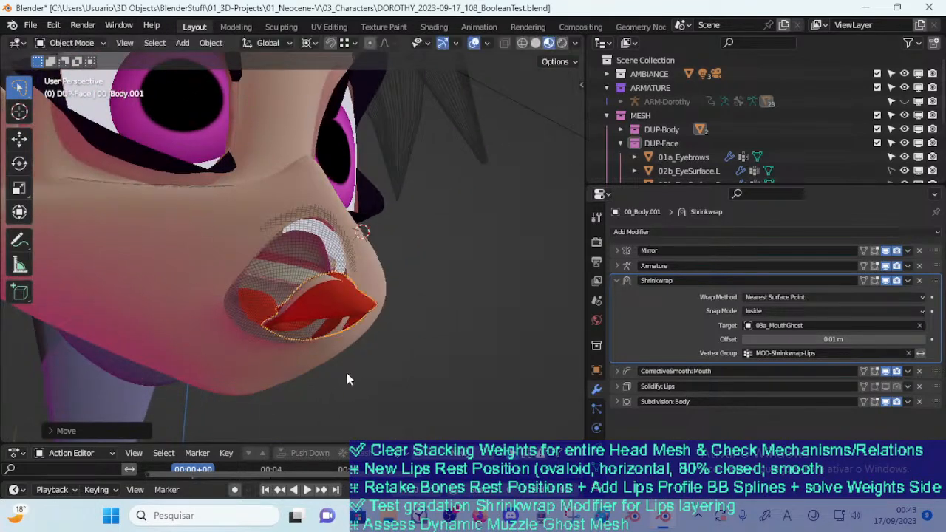
pyautogui.click(348, 379)
pyautogui.moveTo(348, 379); pyautogui.dragTo(361, 384, button='middle')
pyautogui.moveTo(378, 352); pyautogui.dragTo(291, 329, button='middle')
# Move the lips away from the mouth opening and pull them out in front of it
pyautogui.press('g')
pyautogui.click(213, 227)
pyautogui.moveTo(213, 226); pyautogui.dragTo(287, 252, button='middle')
pyautogui.press('g')
pyautogui.click(403, 328)
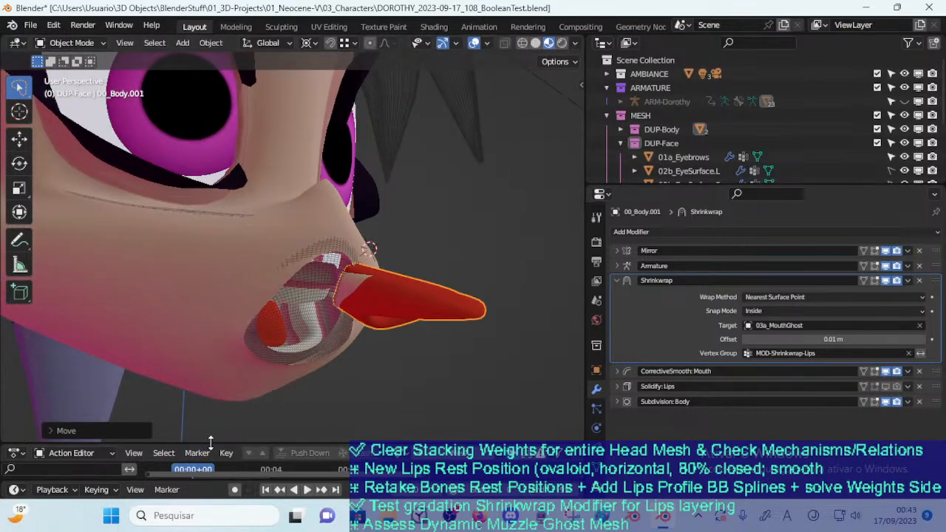
# Try to clear the lips' rotation and move the displaced mesh back towards the face
pyautogui.click(211, 43)
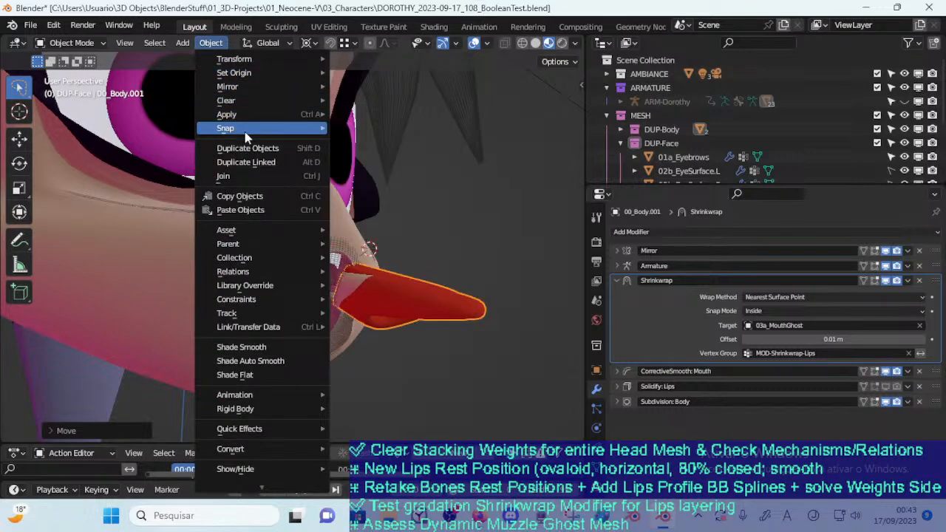
pyautogui.moveTo(252, 103)
pyautogui.click(364, 116)
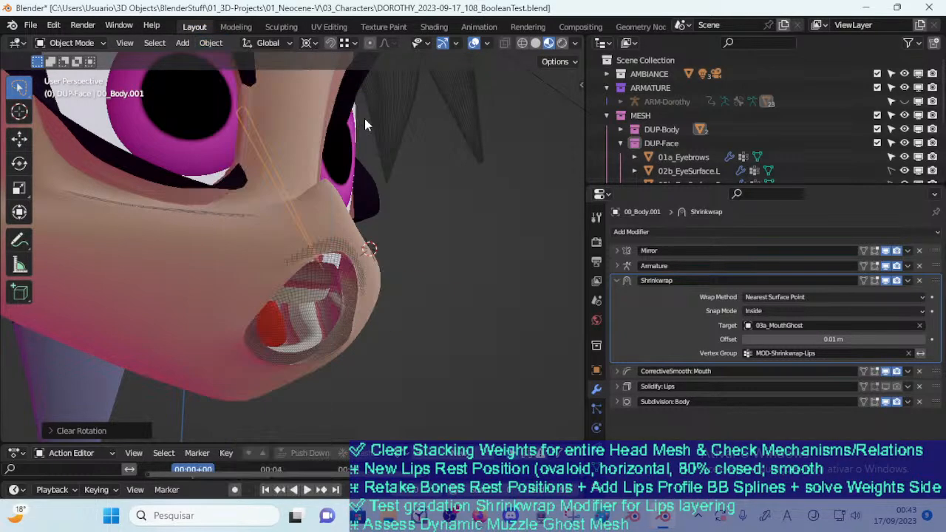
pyautogui.scroll(-3, 383, 195)
pyautogui.moveTo(383, 195); pyautogui.dragTo(193, 276, button='middle')
pyautogui.scroll(-12, 195, 279)
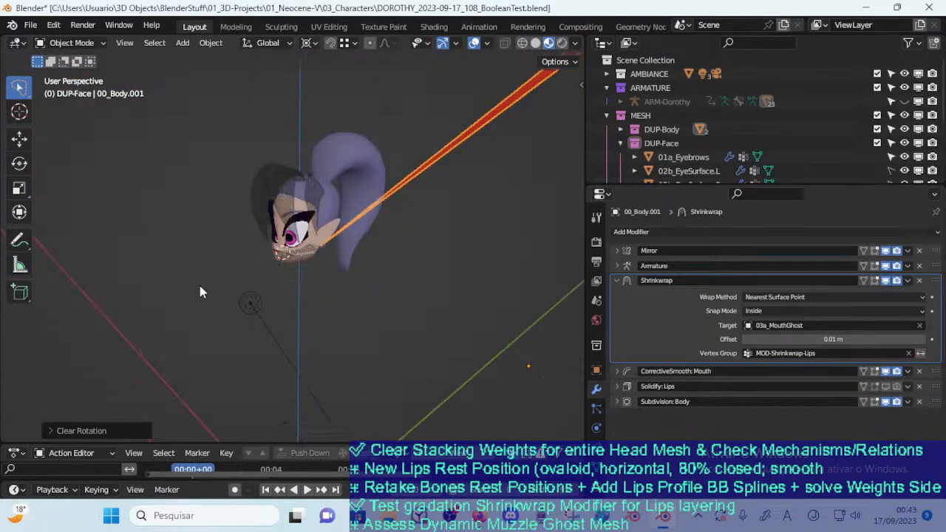
pyautogui.scroll(7, 227, 314)
pyautogui.scroll(6, 271, 260)
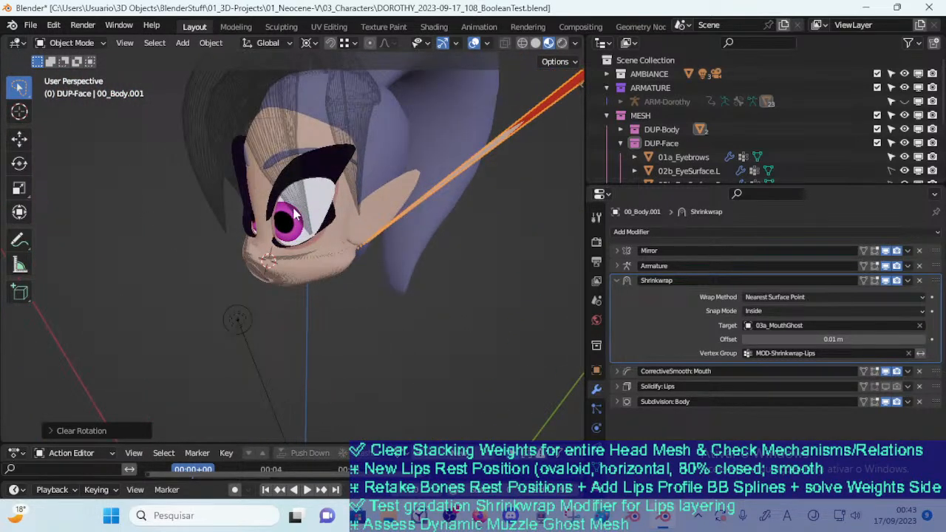
pyautogui.press('g')
pyautogui.click(163, 320)
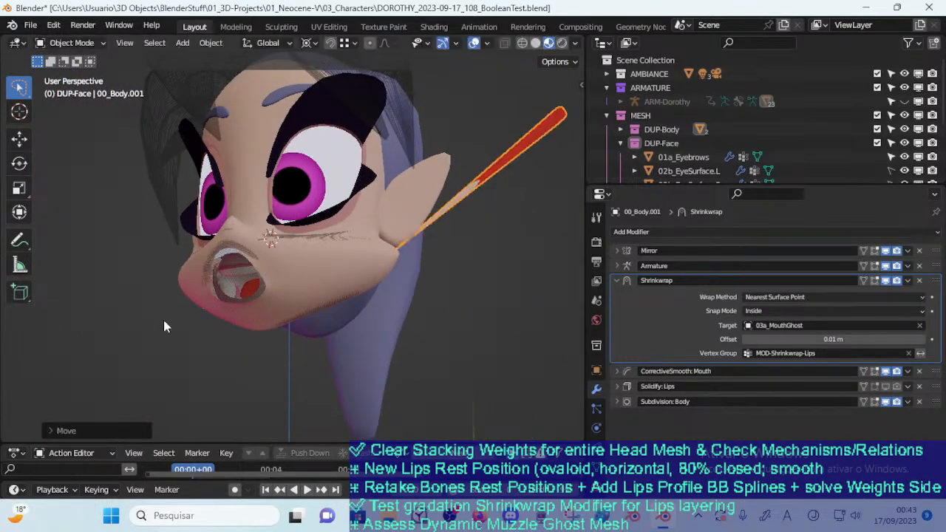
# Move the lips along the muzzle and place them over the upper part of the mouth opening
pyautogui.click(238, 298)
pyautogui.moveTo(231, 291); pyautogui.dragTo(319, 313, button='middle')
pyautogui.scroll(3, 277, 309)
pyautogui.press('g')
pyautogui.click(301, 322)
pyautogui.press('g')
pyautogui.click(384, 304)
pyautogui.moveTo(385, 305); pyautogui.dragTo(272, 269, button='middle')
pyautogui.press('g')
pyautogui.click(269, 250)
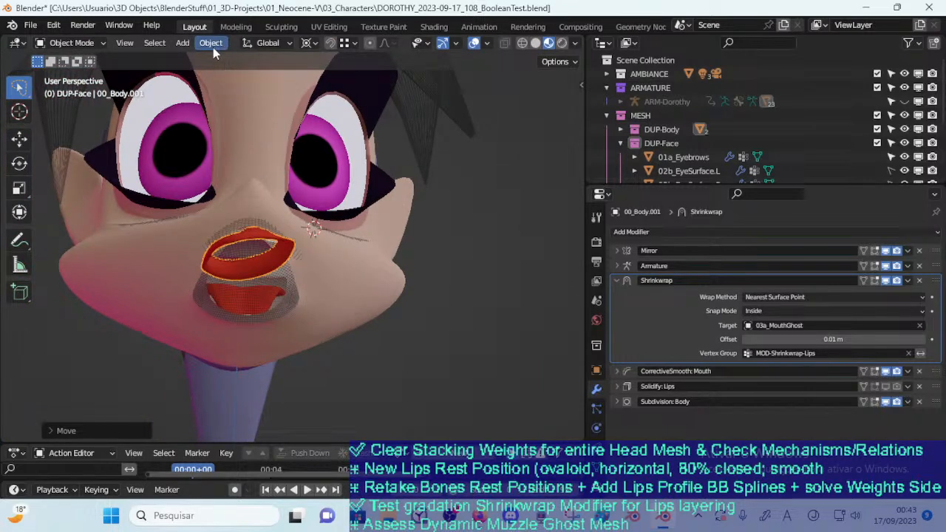
# Move the lips slightly up and outward from the front of the mouth
pyautogui.press('g')
pyautogui.click(245, 177)
pyautogui.moveTo(246, 215); pyautogui.dragTo(298, 239, button='middle')
pyautogui.press('g')
pyautogui.click(285, 161)
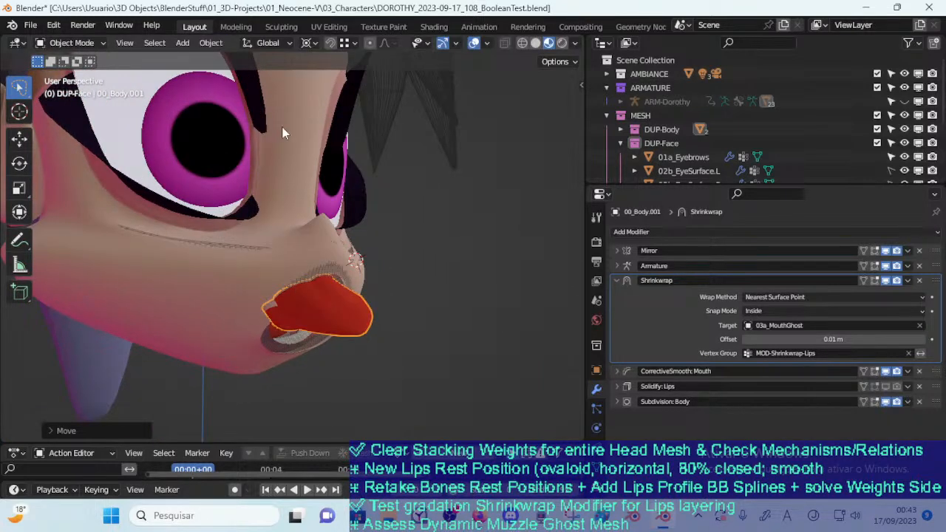
# Try to apply all transforms to the lips object
pyautogui.click(210, 43)
pyautogui.moveTo(240, 119)
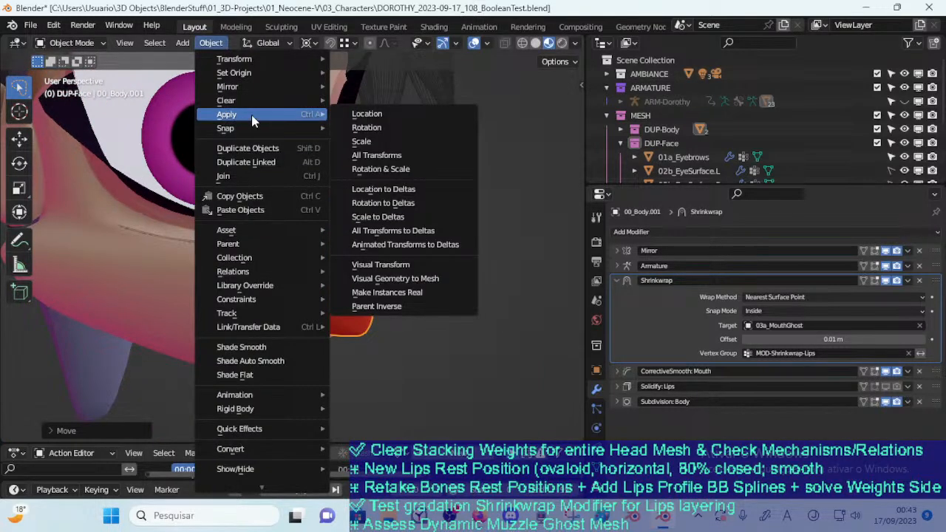
pyautogui.click(363, 152)
pyautogui.moveTo(357, 207); pyautogui.dragTo(326, 201, button='middle')
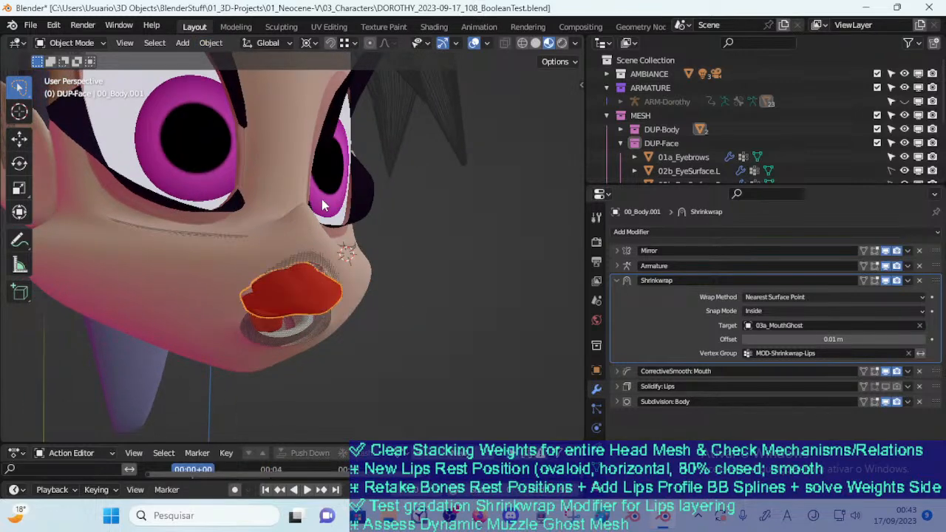
pyautogui.click(214, 44)
pyautogui.click(214, 43)
# Slide the lips around the muzzle between the mouth opening and the cheek
pyautogui.moveTo(350, 316); pyautogui.dragTo(220, 333, button='middle')
pyautogui.press('g')
pyautogui.click(362, 289)
pyautogui.press('g')
pyautogui.click(240, 257)
pyautogui.moveTo(241, 256); pyautogui.dragTo(146, 242, button='middle')
pyautogui.press('g')
pyautogui.click(162, 208)
pyautogui.press('g')
pyautogui.click(218, 343)
# Check the lips geometry in Edit Mode, return to Object Mode and place the lips over the mouth opening
pyautogui.scroll(3, 302, 329)
pyautogui.moveTo(217, 343); pyautogui.dragTo(380, 319, button='middle')
pyautogui.press('Tab')
pyautogui.scroll(-3, 427, 348)
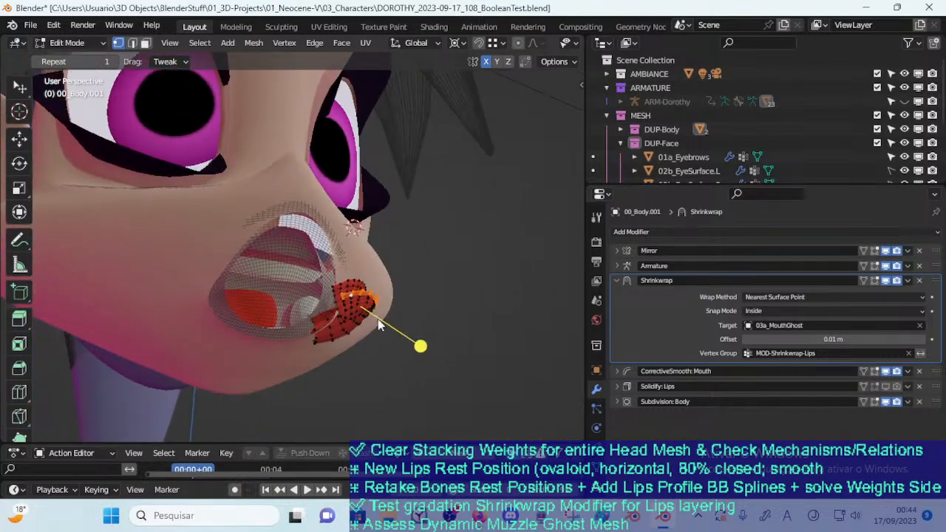
pyautogui.press('Tab')
pyautogui.press('g')
pyautogui.click(354, 291)
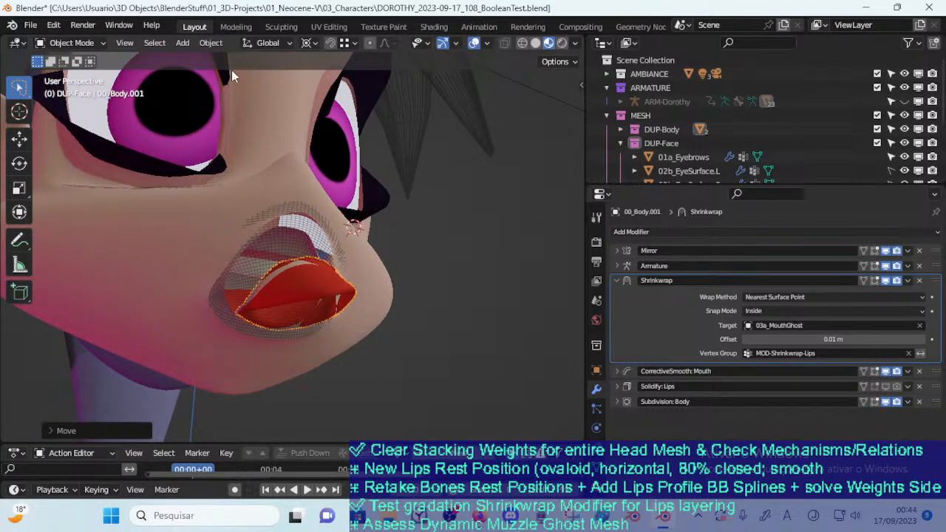
# Show the lips' transform values and enter 0 for the W, X, Y and Z quaternion rotation
pyautogui.press('n')
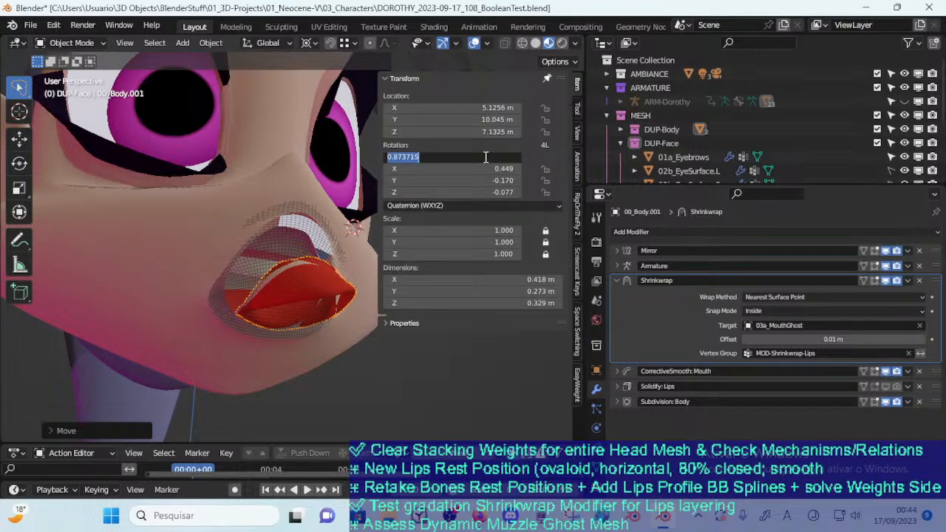
pyautogui.write('0')
pyautogui.press('Return')
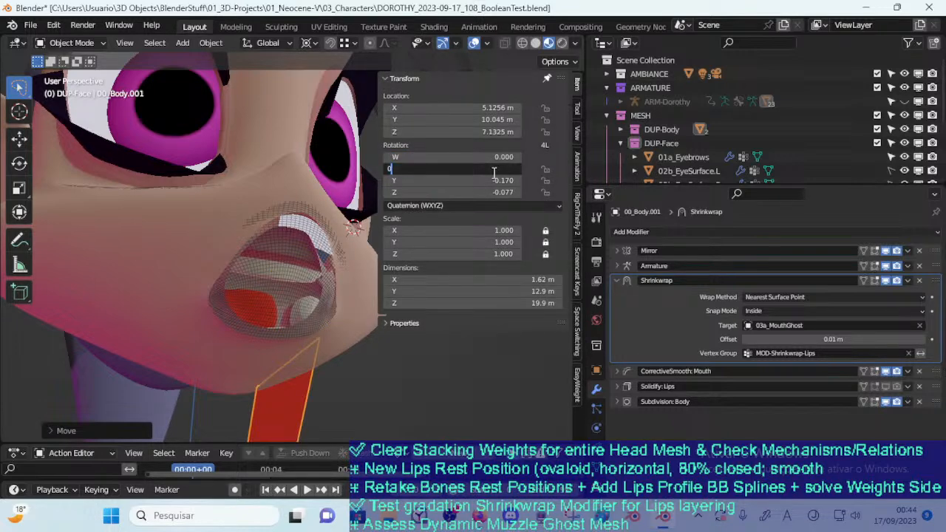
pyautogui.press('Return')
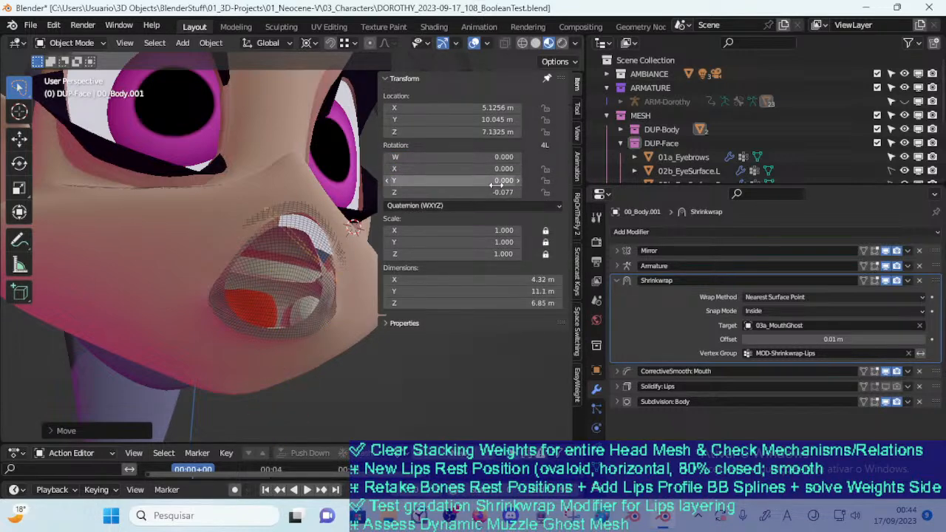
pyautogui.click(503, 192)
pyautogui.write('00')
pyautogui.press('Return')
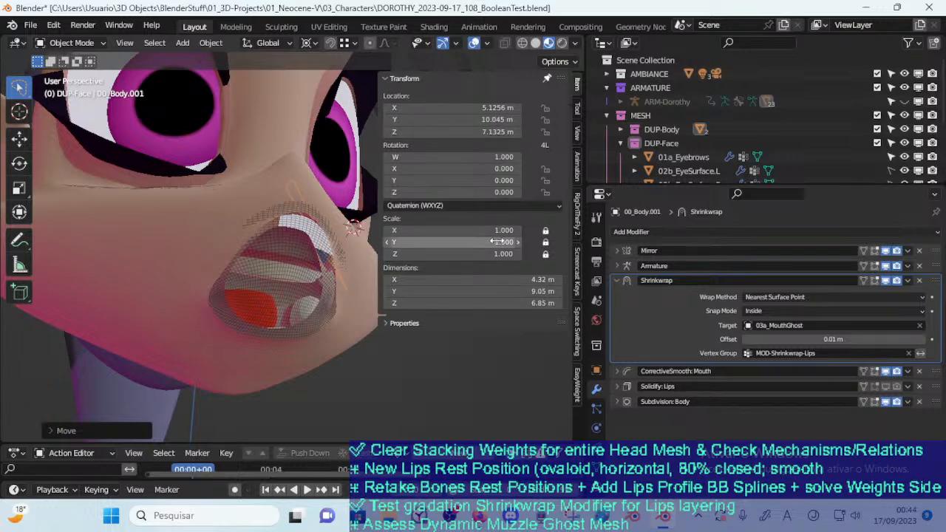
# Reset all location values of the lips to their defaults
pyautogui.scroll(-4, 259, 242)
pyautogui.moveTo(258, 243); pyautogui.dragTo(248, 307, button='middle')
pyautogui.press('BackSpace')
pyautogui.scroll(1, 281, 261)
pyautogui.press('g')
pyautogui.rightClick(307, 269)
# Move the lips off the mouth opening, rotate them slightly and reposition them beside the mouth
pyautogui.scroll(2, 248, 310)
pyautogui.press('g')
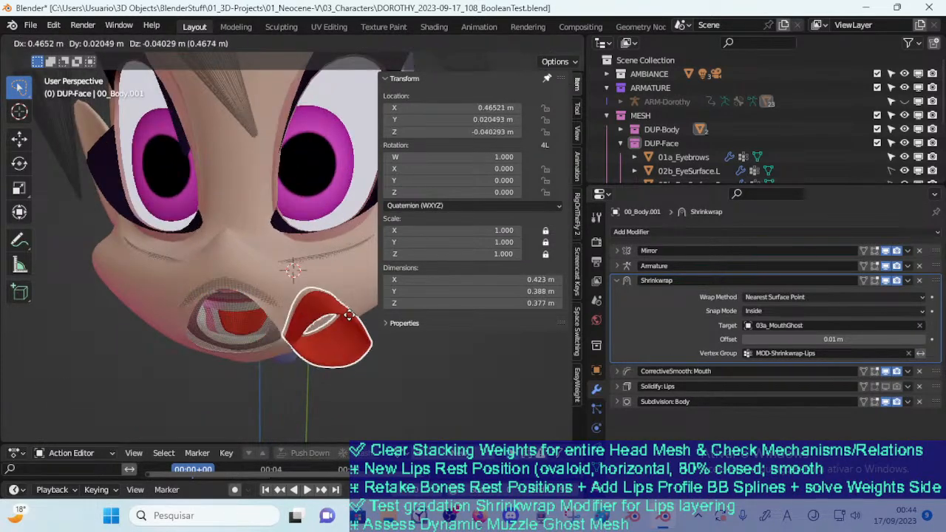
pyautogui.click(324, 297)
pyautogui.moveTo(324, 297)
pyautogui.mouseDown(button='middle')
pyautogui.moveTo(238, 341)
pyautogui.moveTo(331, 294)
pyautogui.mouseUp(button='middle')
pyautogui.press('r')
pyautogui.click(246, 344)
pyautogui.press('g')
pyautogui.click(237, 341)
# Slide the lips across the muzzle to the cheek beside the mouth corner
pyautogui.press('g')
pyautogui.click(314, 276)
pyautogui.press('g')
pyautogui.click(316, 282)
pyautogui.press('g')
pyautogui.click(336, 299)
pyautogui.moveTo(336, 299); pyautogui.dragTo(329, 316, button='middle')
# Select the 00_Body mesh and enter Edit Mode with edge selection at the mouth opening
pyautogui.hotkey('ctrl', 'Tab')
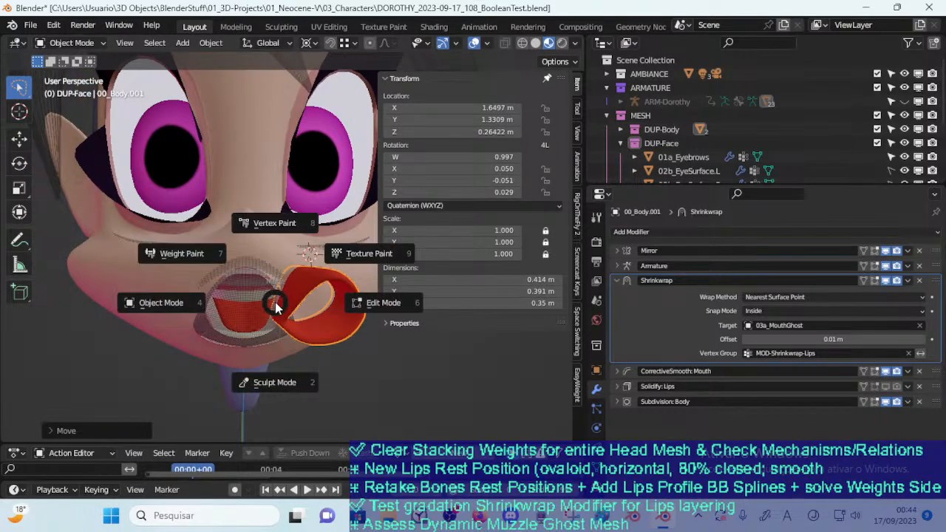
pyautogui.click(239, 309)
pyautogui.press('Tab')
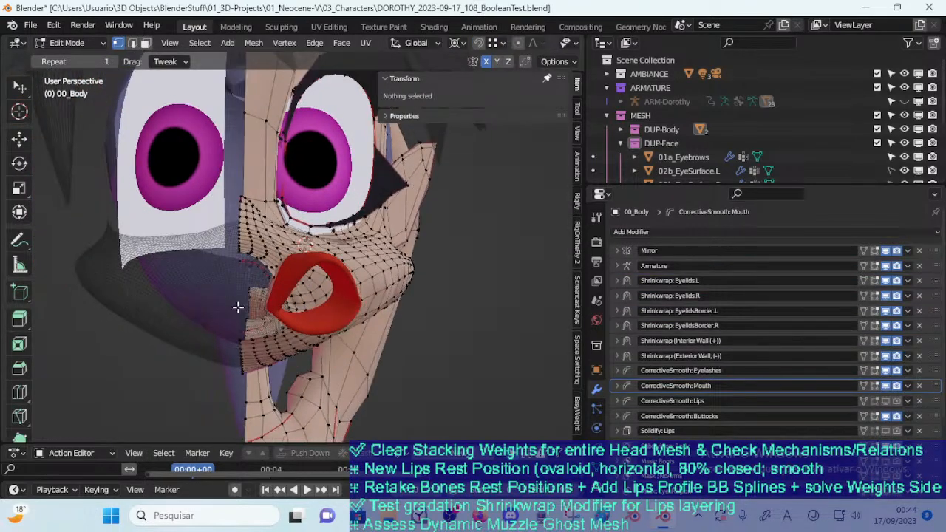
pyautogui.scroll(4, 239, 309)
pyautogui.moveTo(231, 282); pyautogui.dragTo(283, 235, button='middle')
pyautogui.press('2')
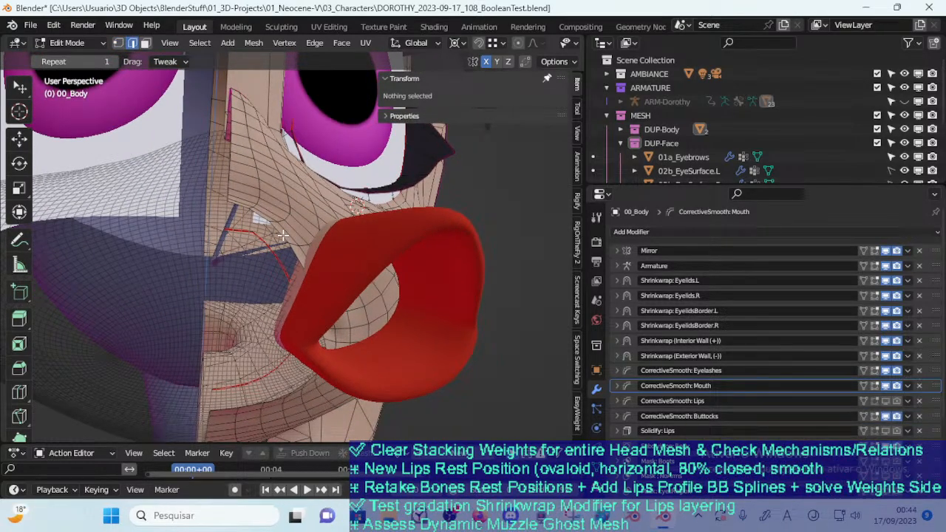
# Try scaling down the mouth opening's border edge loop on the body mesh
pyautogui.keyDown('alt'); pyautogui.click(338, 363); pyautogui.keyUp('alt')
pyautogui.press('s')
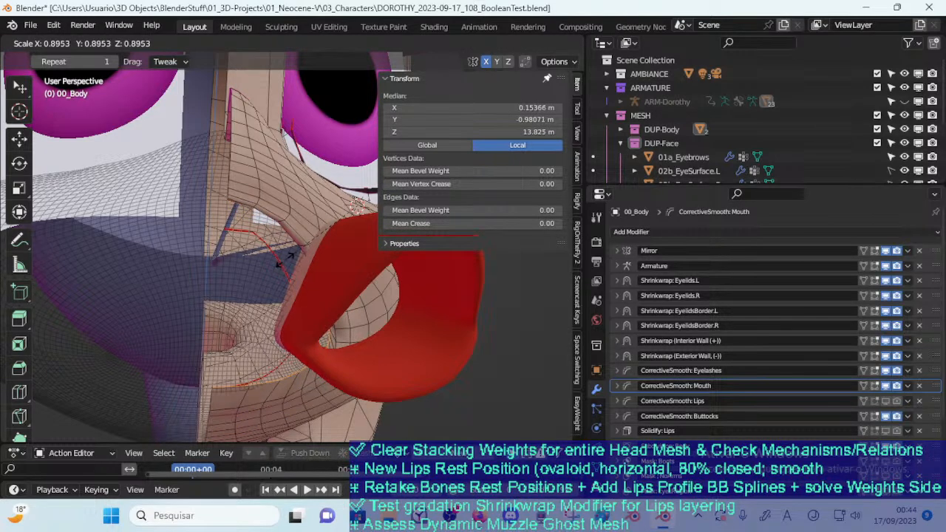
pyautogui.click(282, 266)
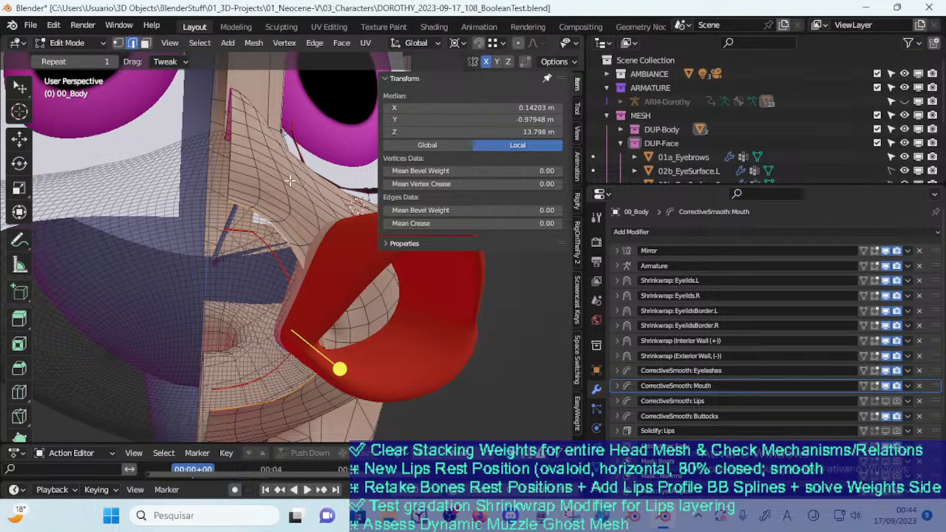
pyautogui.hotkey('alt', 'a')
pyautogui.moveTo(296, 275); pyautogui.dragTo(348, 227, button='middle')
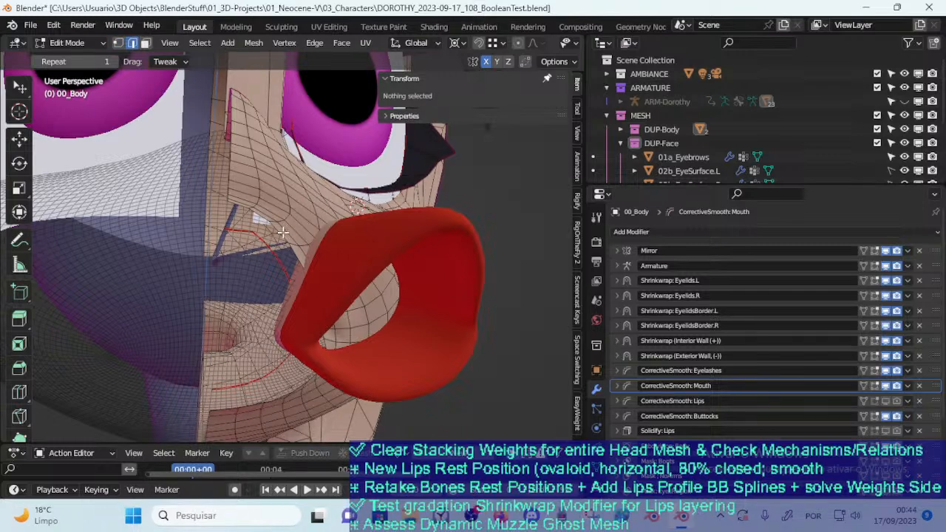
# Try scaling and extruding the mouth opening's border loop, and undo these edits
pyautogui.keyDown('alt'); pyautogui.click(337, 369); pyautogui.keyUp('alt')
pyautogui.press('s')
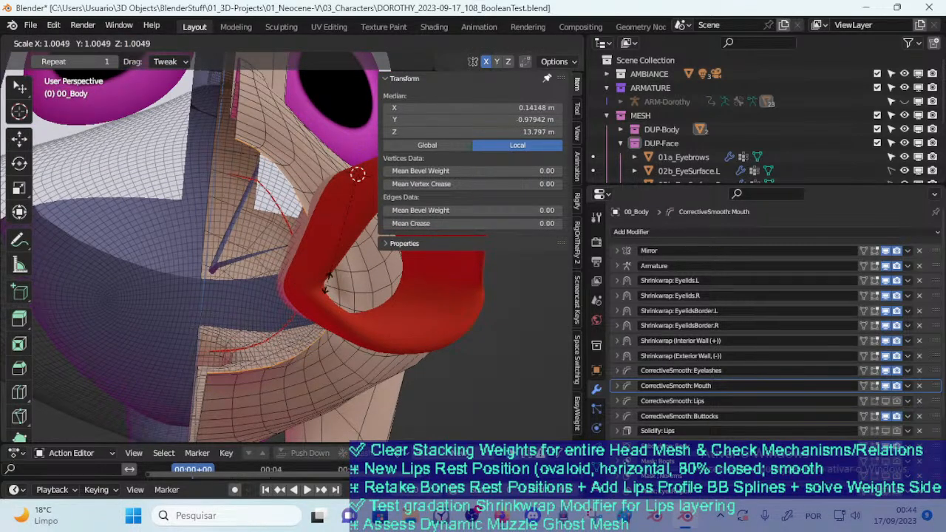
pyautogui.click(326, 284)
pyautogui.press('e')
pyautogui.click(307, 280)
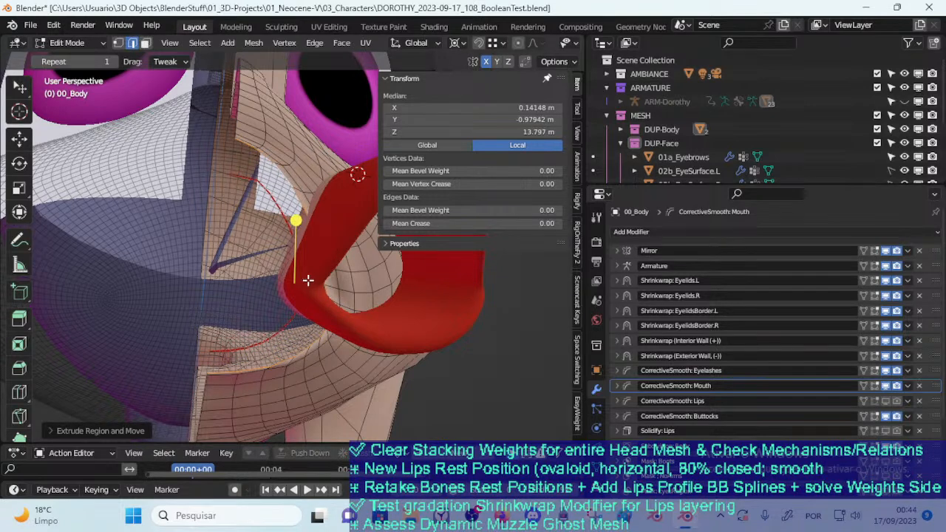
pyautogui.hotkey('ctrl', 'z')
pyautogui.hotkey('ctrl', 'z')
pyautogui.hotkey('ctrl', 'z')
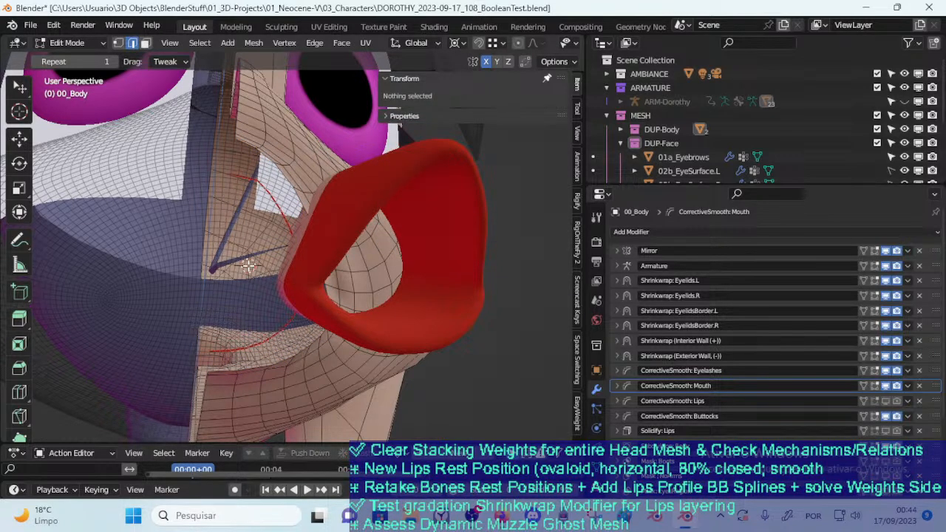
pyautogui.hotkey('ctrl', 'shift', 'z')
pyautogui.hotkey('ctrl', 'z')
# Extrude the mouth's edge loop and scale the new edges
pyautogui.keyDown('alt'); pyautogui.click(287, 180); pyautogui.keyUp('alt')
pyautogui.press('e')
pyautogui.press('s')
pyautogui.click(343, 296)
pyautogui.moveTo(291, 300); pyautogui.dragTo(326, 321, button='middle')
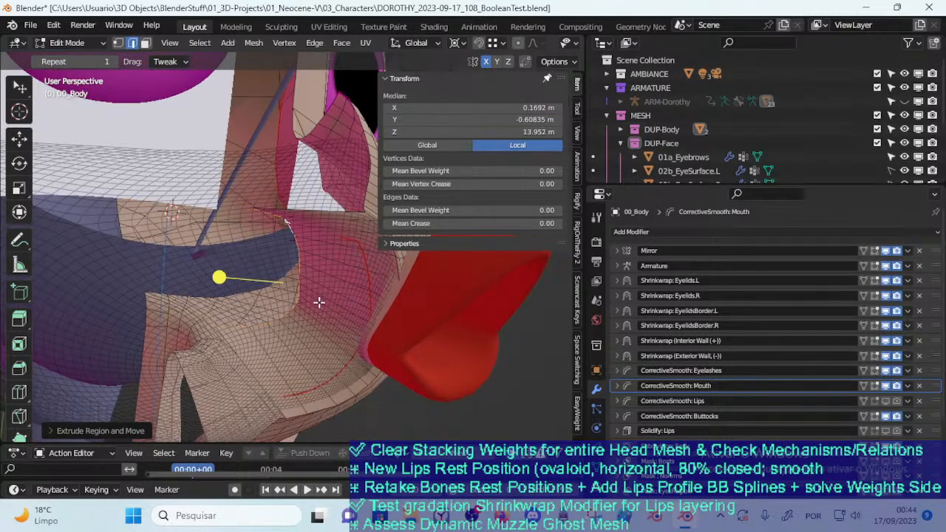
# Move the extruded mouth loop toward the cheek and scale it
pyautogui.press('g')
pyautogui.click(338, 318)
pyautogui.press('s')
pyautogui.click(277, 311)
pyautogui.moveTo(276, 310); pyautogui.dragTo(325, 310, button='middle')
pyautogui.moveTo(343, 299); pyautogui.dragTo(432, 335)
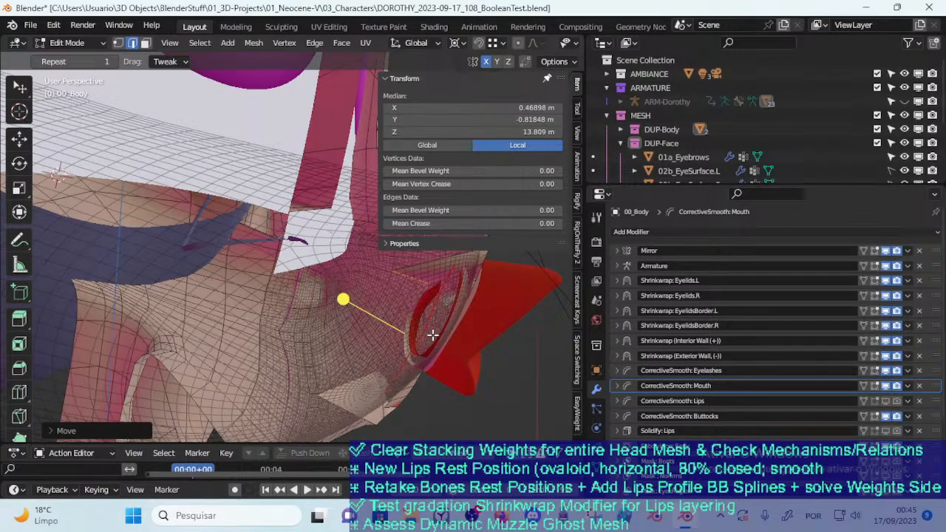
# Resize the extruded loop and move it back toward the front of the muzzle
pyautogui.press('s')
pyautogui.click(393, 334)
pyautogui.moveTo(393, 334); pyautogui.dragTo(249, 309, button='middle')
pyautogui.press('g')
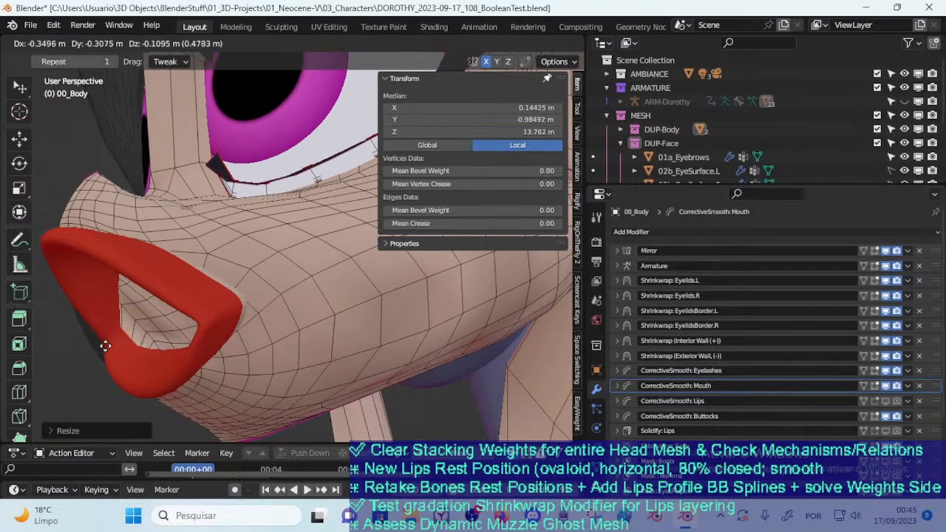
pyautogui.click(104, 346)
pyautogui.moveTo(103, 346); pyautogui.dragTo(296, 312, button='middle')
# Try scaling the mouth border loop repeatedly about the 3D cursor
pyautogui.press('s')
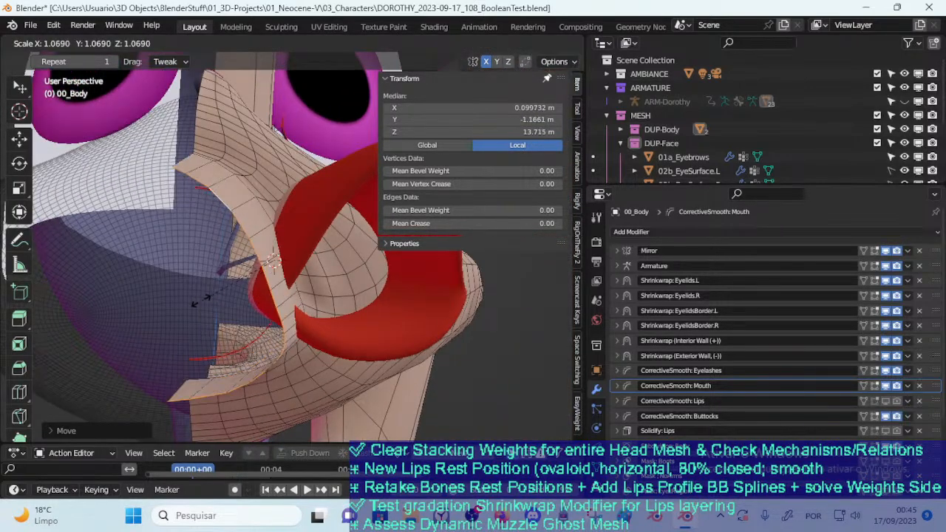
pyautogui.click(203, 296)
pyautogui.moveTo(203, 296); pyautogui.dragTo(226, 295, button='middle')
pyautogui.press('s')
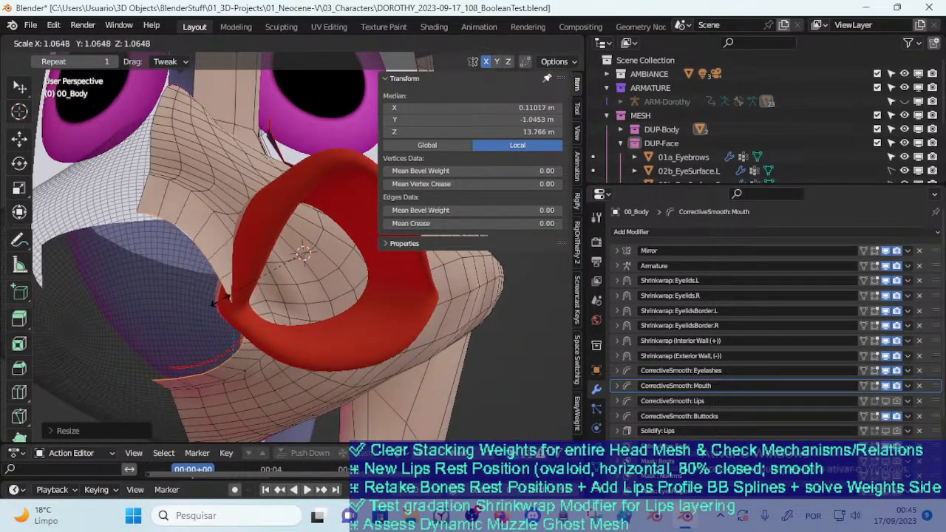
pyautogui.click(223, 301)
pyautogui.press('s')
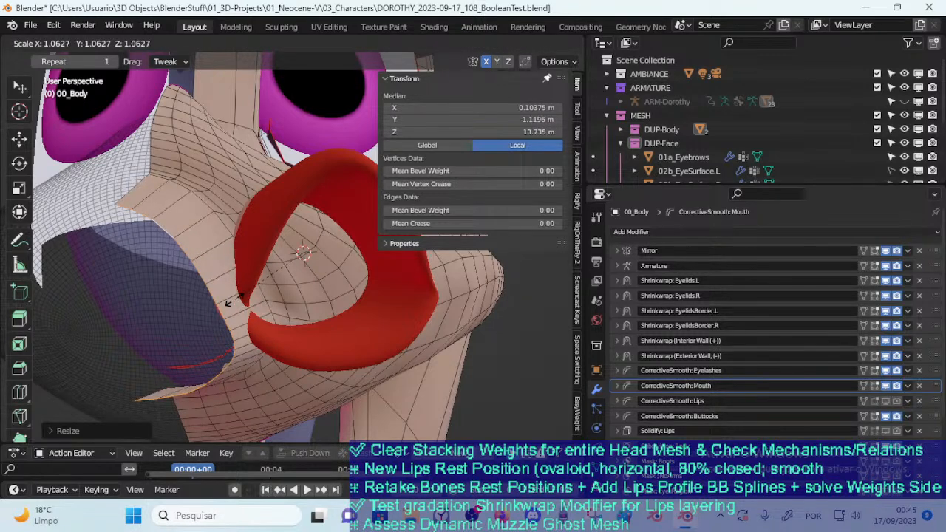
pyautogui.click(244, 298)
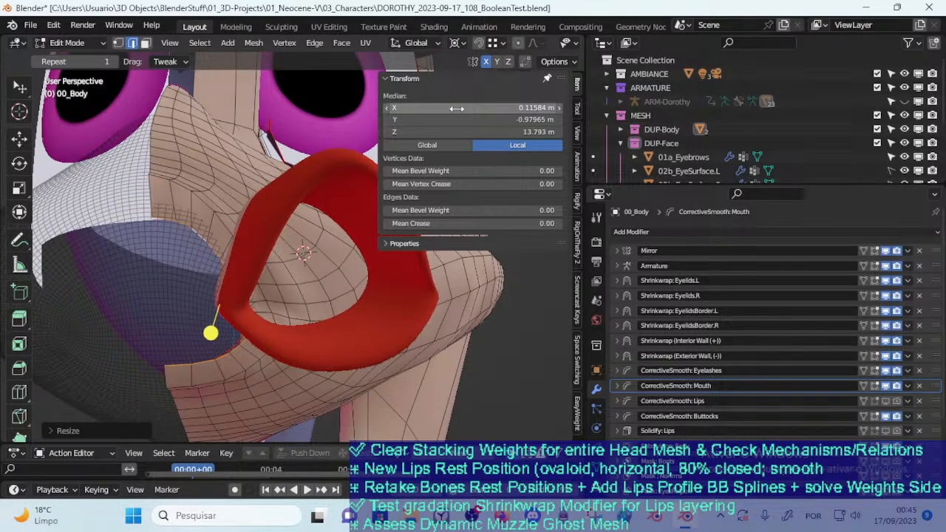
# Set the transform pivot point to Individual Origins and smooth the mouth border vertices
pyautogui.click(457, 43)
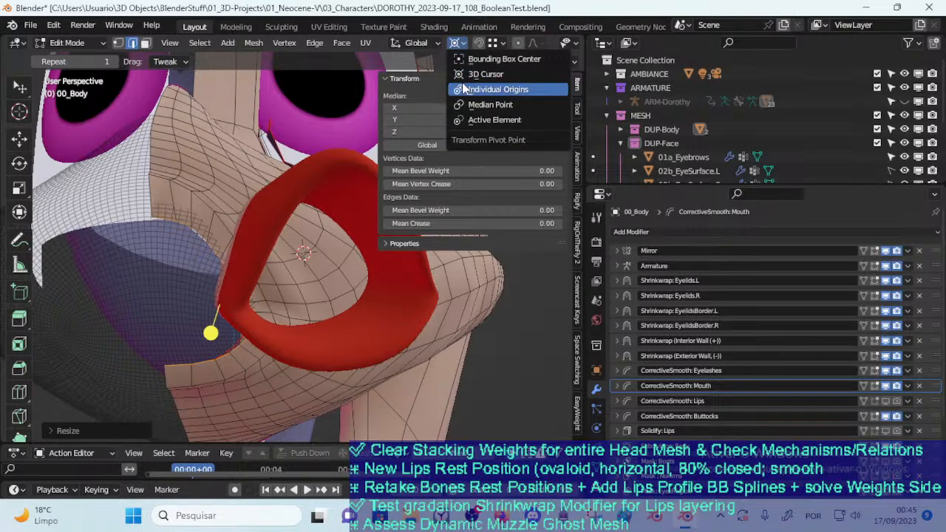
pyautogui.click(488, 87)
pyautogui.moveTo(204, 326); pyautogui.dragTo(244, 336)
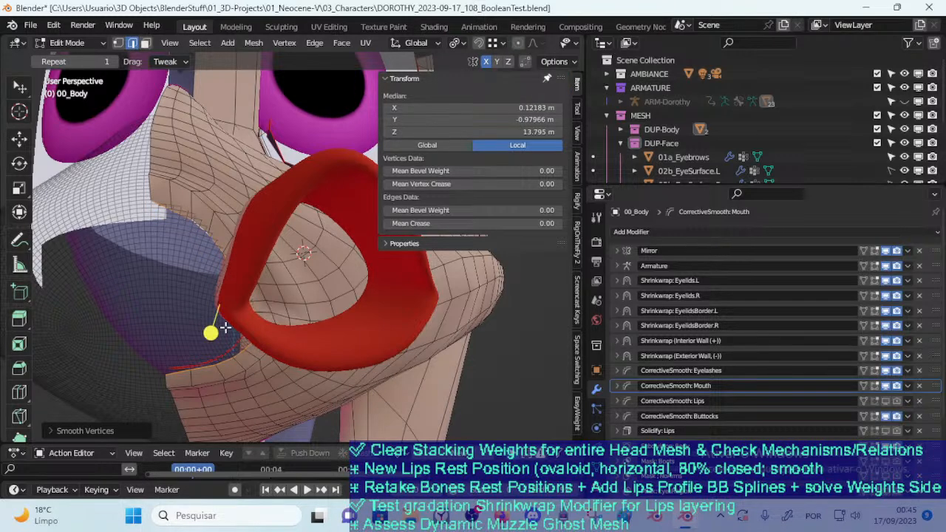
# Scale the mouth border loop along Z and move it forward over the opening
pyautogui.press('s')
pyautogui.press('z')
pyautogui.press('g')
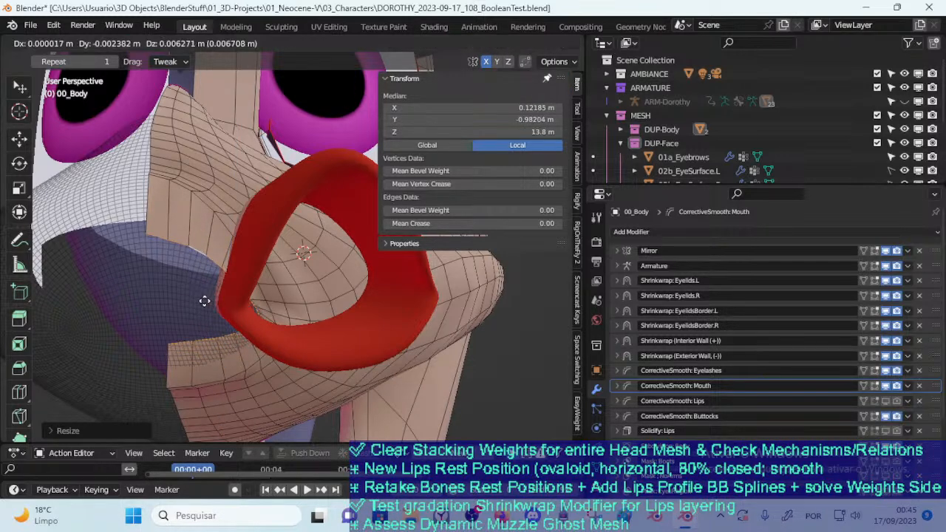
pyautogui.click(209, 308)
pyautogui.moveTo(209, 308)
pyautogui.mouseDown(button='middle')
pyautogui.moveTo(156, 313)
pyautogui.moveTo(207, 313)
pyautogui.mouseUp(button='middle')
pyautogui.press('g')
pyautogui.click(139, 320)
# Scale the border loop inward to narrow the mouth opening and smooth its vertices
pyautogui.press('s')
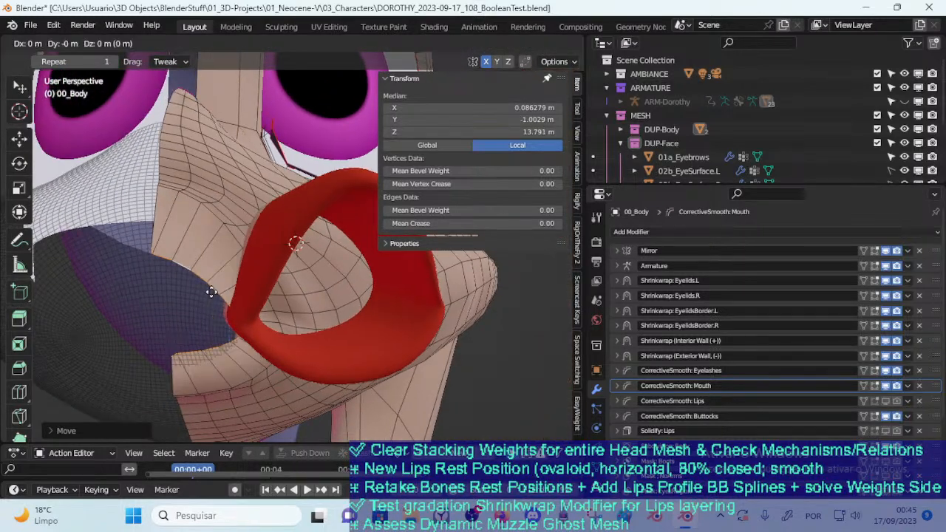
pyautogui.click(196, 311)
pyautogui.press('s')
pyautogui.click(224, 320)
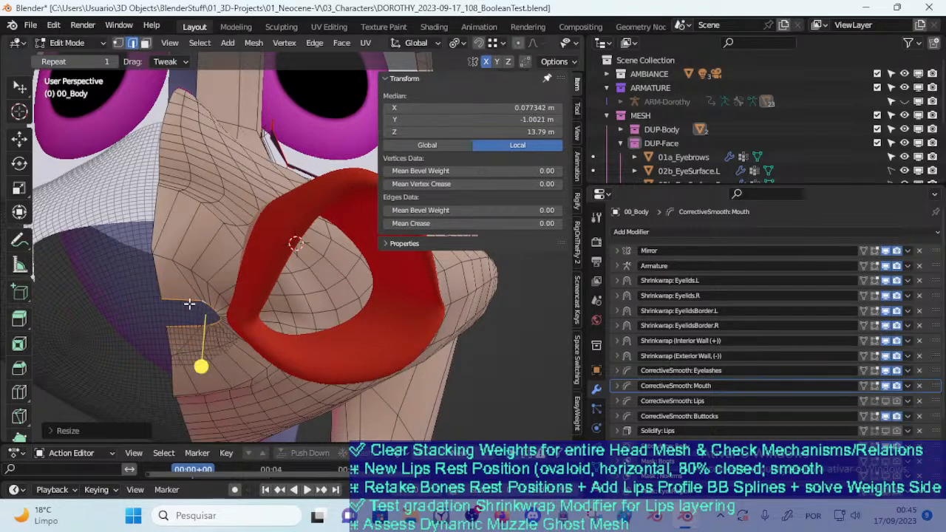
pyautogui.moveTo(202, 362); pyautogui.dragTo(324, 391)
# Select the faces around the mouth opening in face mode, smooth them and clear the selection
pyautogui.press('3')
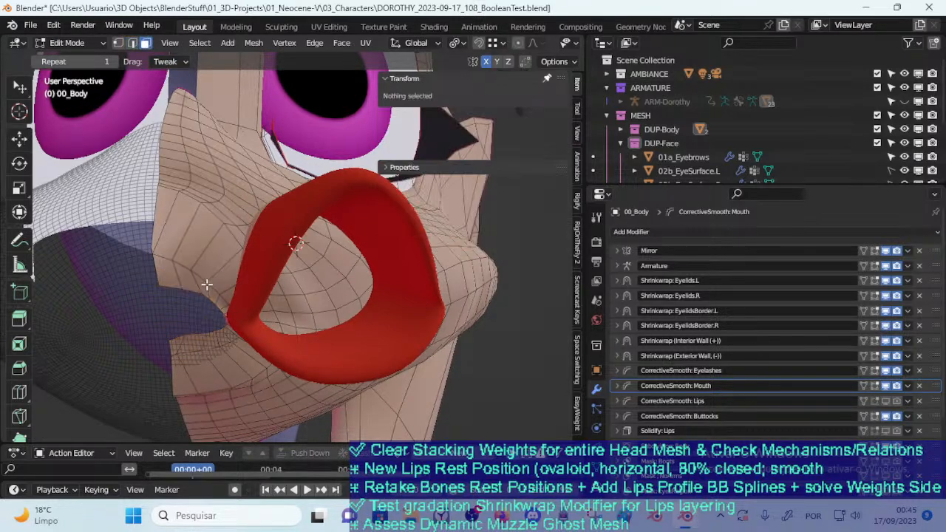
pyautogui.keyDown('alt'); pyautogui.click(198, 282); pyautogui.keyUp('alt')
pyautogui.keyDown('alt'); pyautogui.keyDown('shift'); pyautogui.click(204, 258); pyautogui.keyUp('shift'); pyautogui.keyUp('alt')
pyautogui.moveTo(222, 353); pyautogui.dragTo(370, 374)
pyautogui.hotkey('alt', 'a')
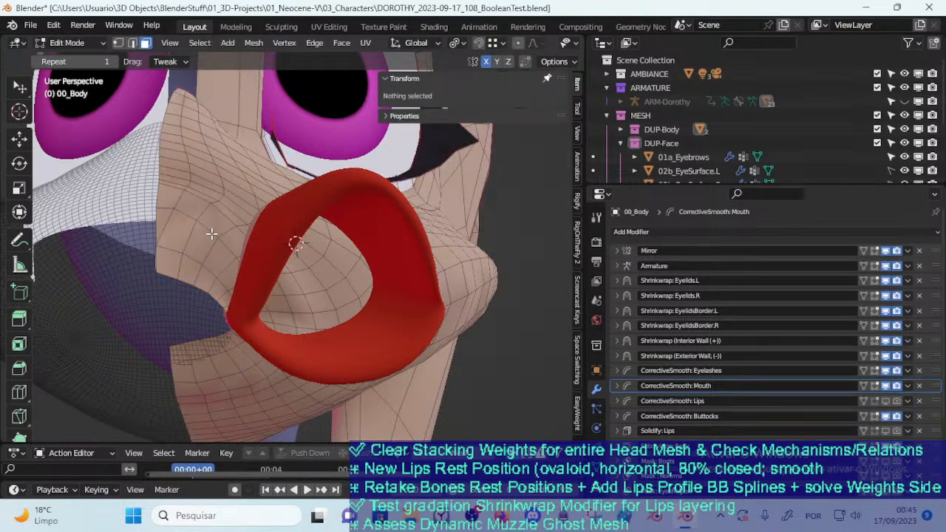
# Smooth the edge loop running around the muzzle outside the mouth opening
pyautogui.keyDown('alt'); pyautogui.click(271, 351); pyautogui.keyUp('alt')
pyautogui.moveTo(272, 347); pyautogui.dragTo(328, 373)
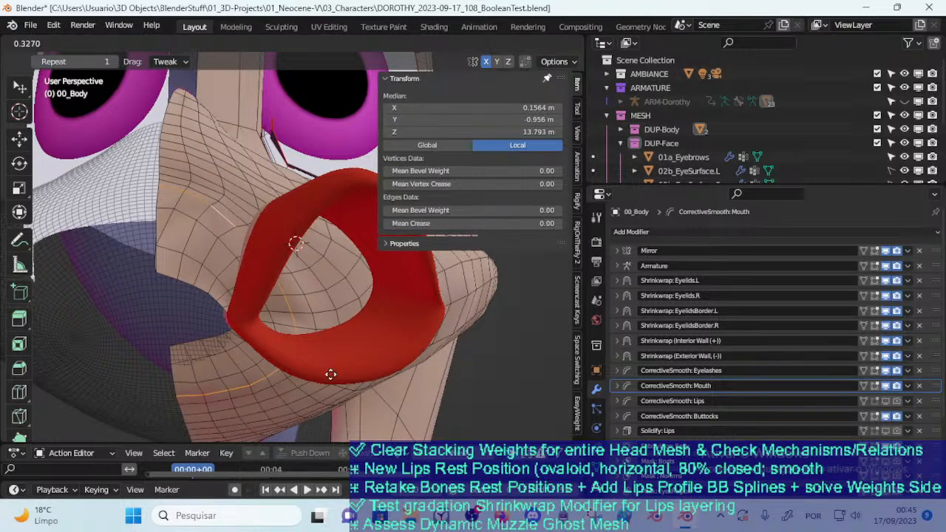
pyautogui.moveTo(442, 384); pyautogui.dragTo(442, 384)
pyautogui.hotkey('alt', 'a')
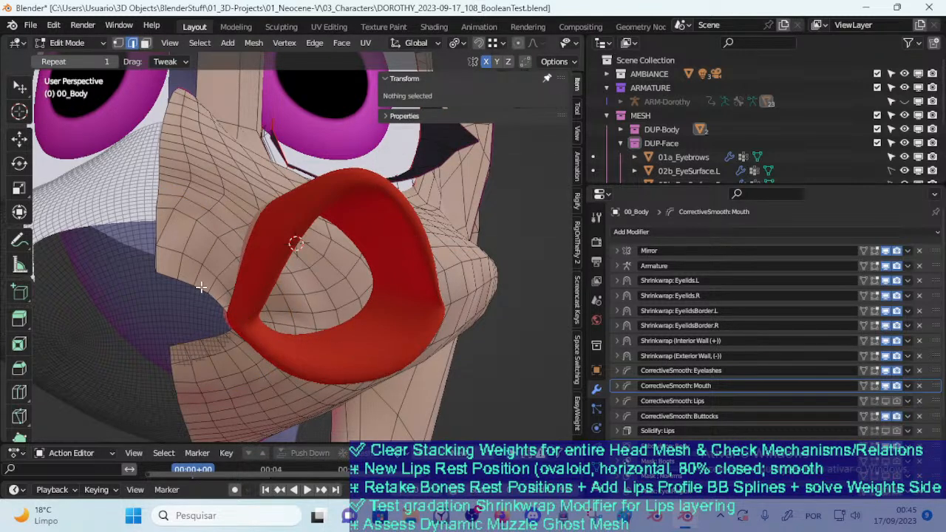
# Extrude the mouth border loop inward until the opening is a narrow slit, and smooth it
pyautogui.keyDown('alt'); pyautogui.click(201, 288); pyautogui.keyUp('alt')
pyautogui.press('s')
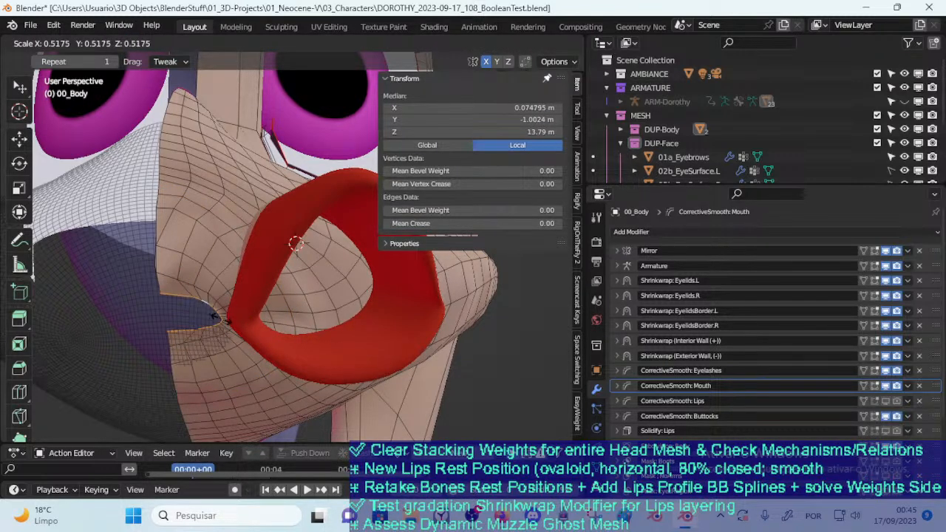
pyautogui.rightClick(208, 325)
pyautogui.moveTo(198, 365); pyautogui.dragTo(247, 372)
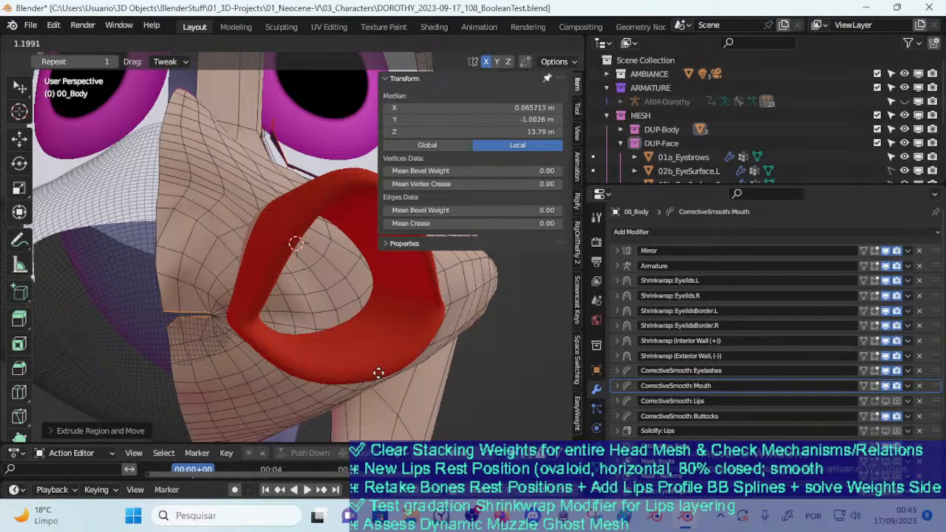
pyautogui.moveTo(403, 363); pyautogui.dragTo(362, 356)
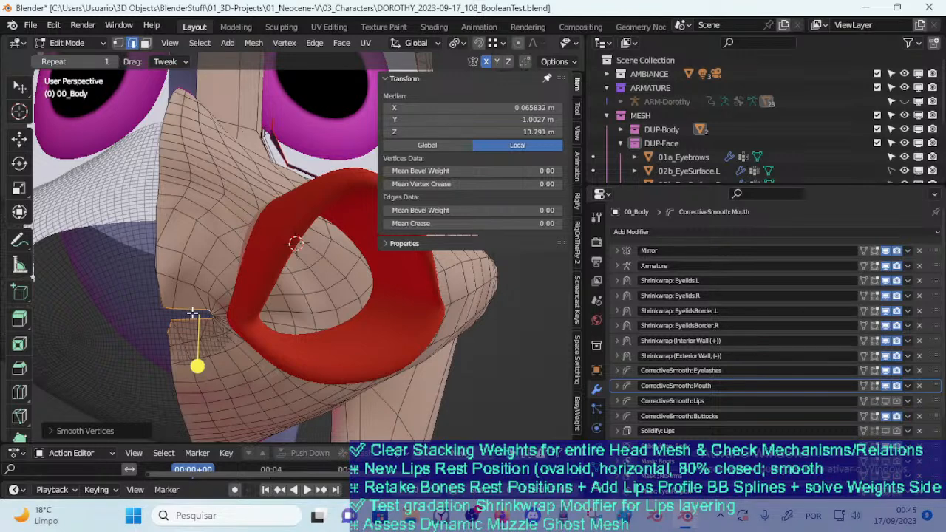
# Try to bridge the edge loops across the narrow mouth slit
pyautogui.hotkey('ctrl', 'e')
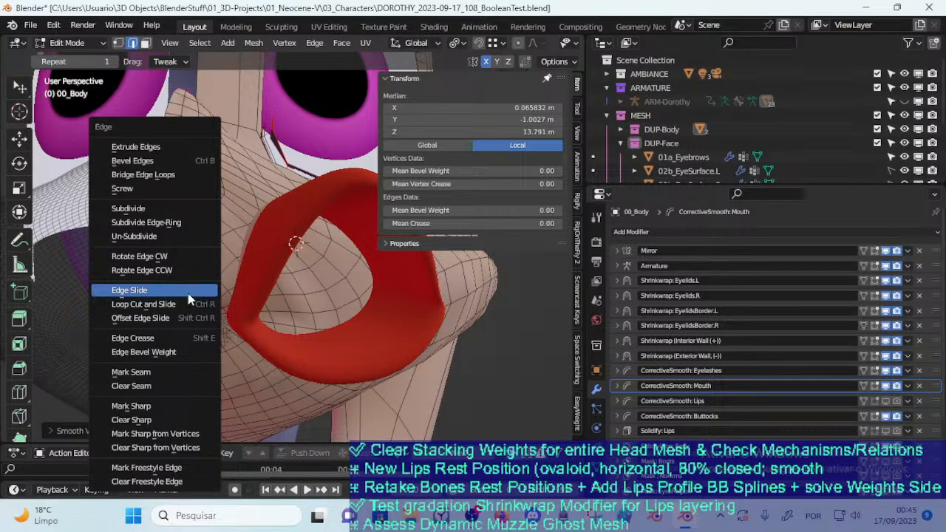
pyautogui.click(158, 178)
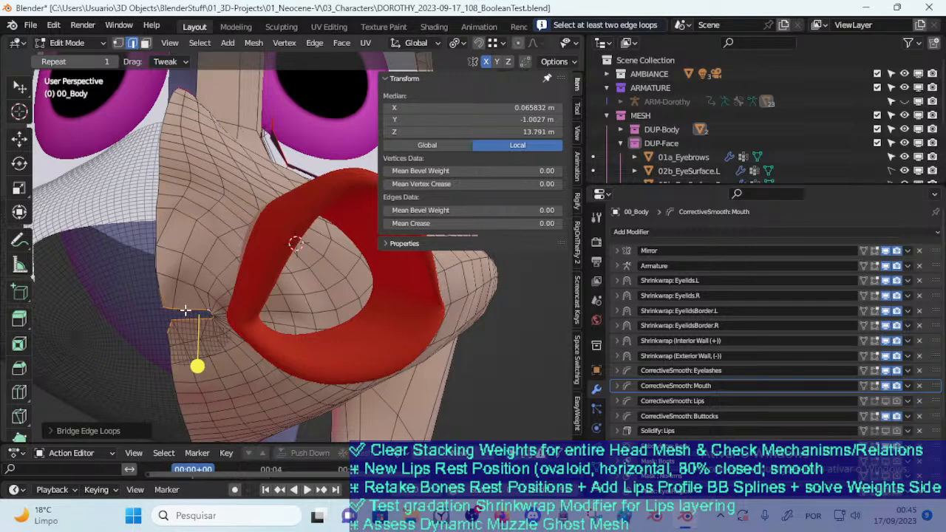
# Select the vertices around the mouth slit in vertex mode and delete only their faces
pyautogui.press('1')
pyautogui.click(170, 331)
pyautogui.press('a')
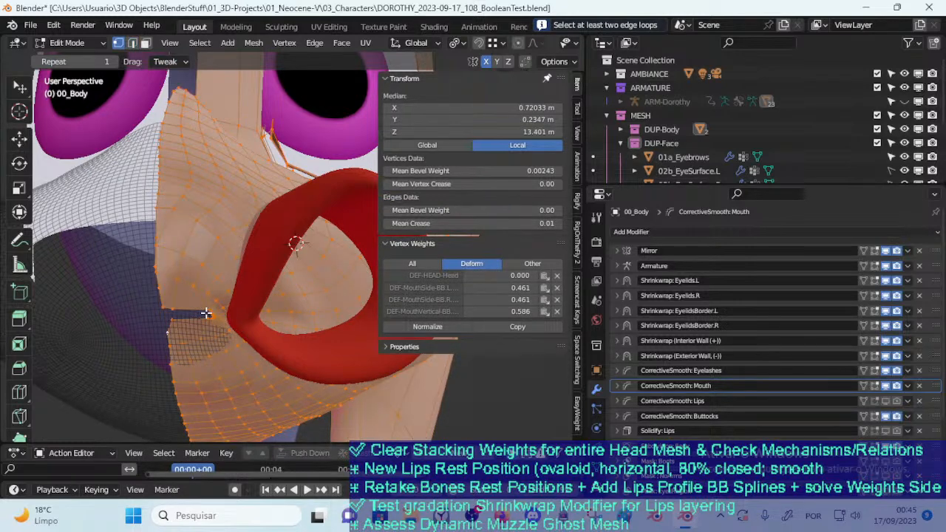
pyautogui.hotkey('alt', 'a')
pyautogui.press('c')
pyautogui.click(212, 313)
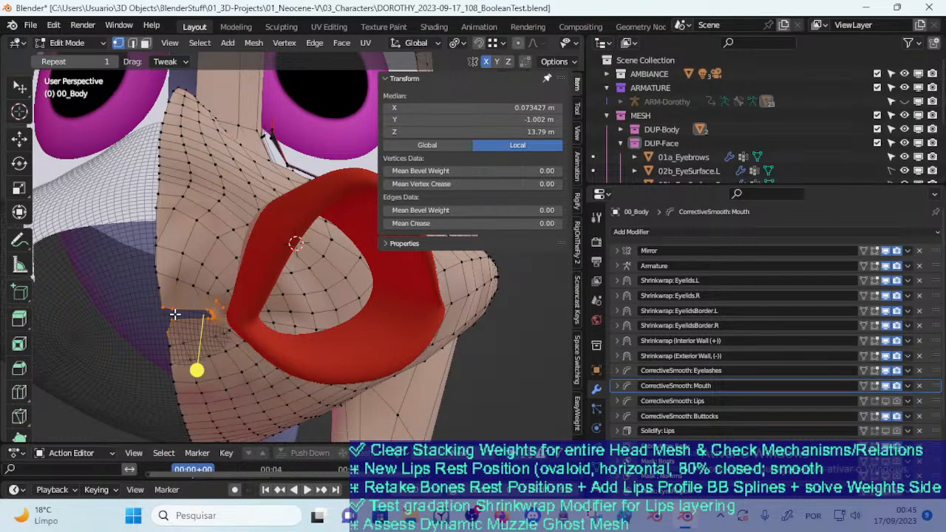
pyautogui.press('x')
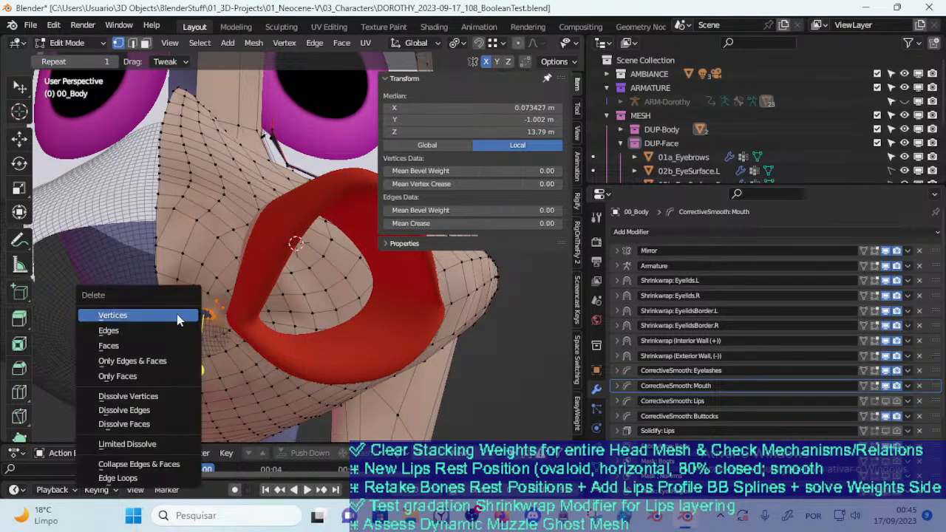
pyautogui.click(159, 372)
# Merge the selected vertices around the mouth slit at their center and reposition the merged vertex
pyautogui.press('m')
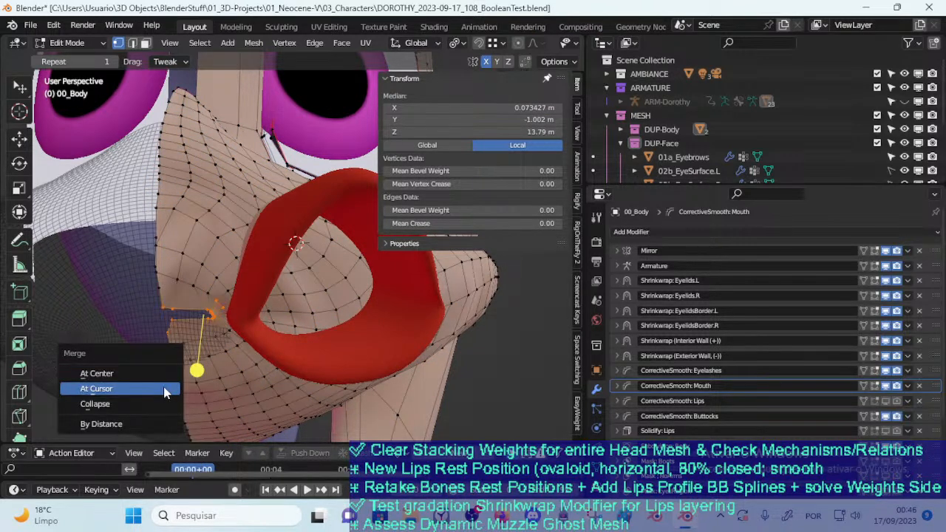
pyautogui.click(165, 388)
pyautogui.hotkey('ctrl', 'z')
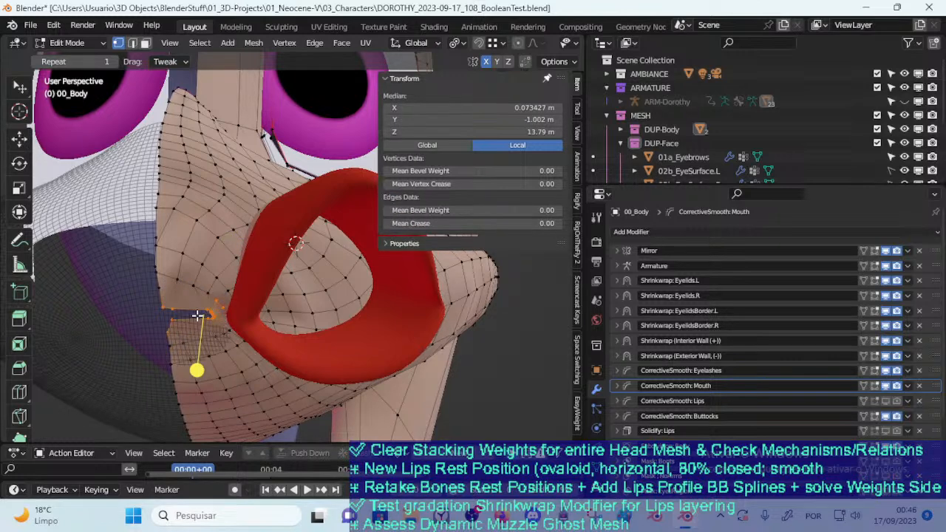
pyautogui.press('m')
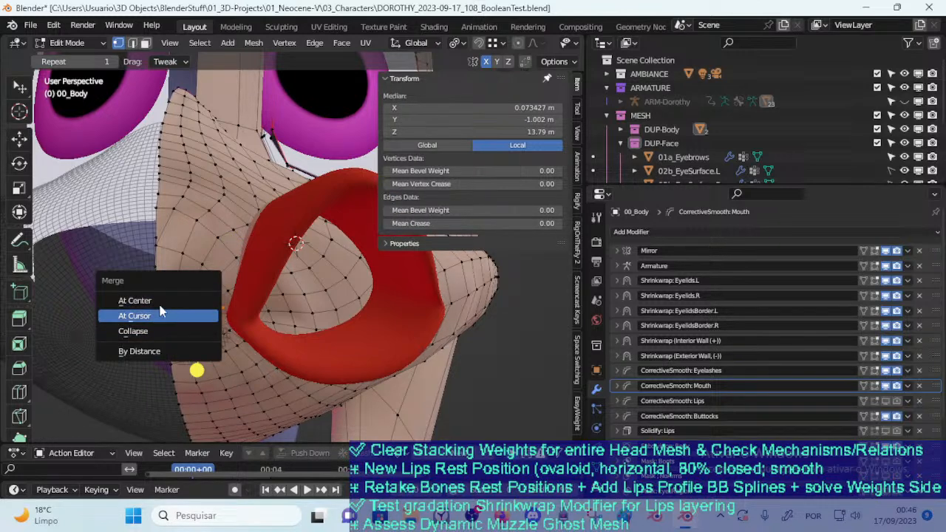
pyautogui.click(168, 302)
pyautogui.press('g')
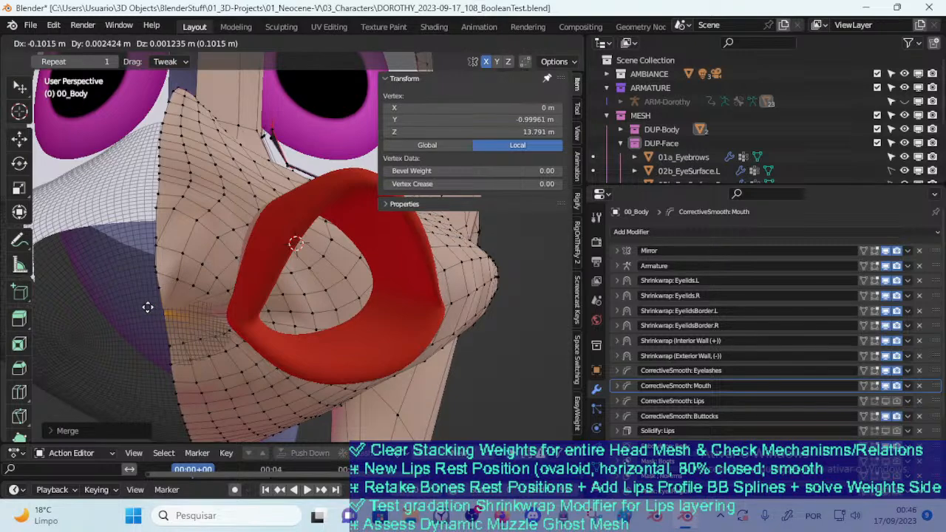
pyautogui.click(166, 310)
# Select vertices along the muzzle's center line and check the closed mouth in Object Mode
pyautogui.click(154, 290)
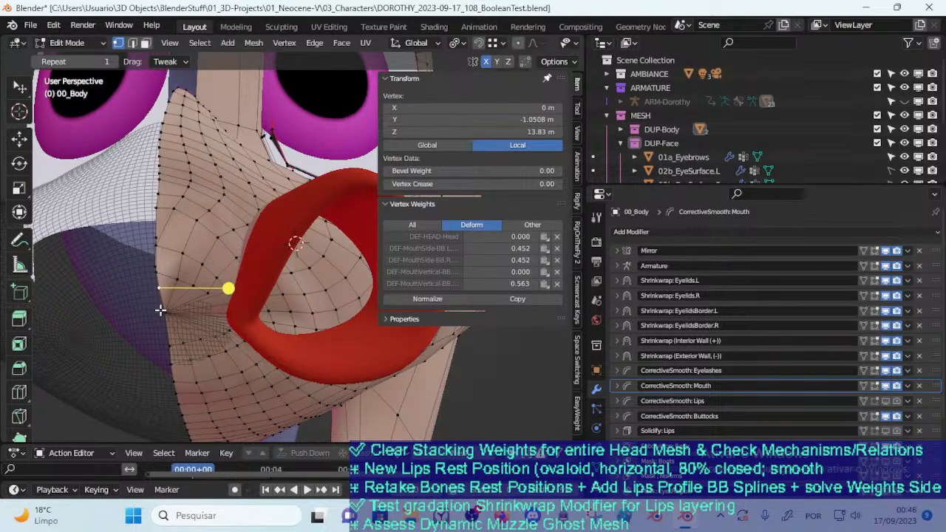
pyautogui.moveTo(160, 310); pyautogui.dragTo(190, 312, button='middle')
pyautogui.moveTo(251, 290); pyautogui.dragTo(174, 311, button='middle')
pyautogui.keyDown('shift'); pyautogui.click(220, 311); pyautogui.keyUp('shift')
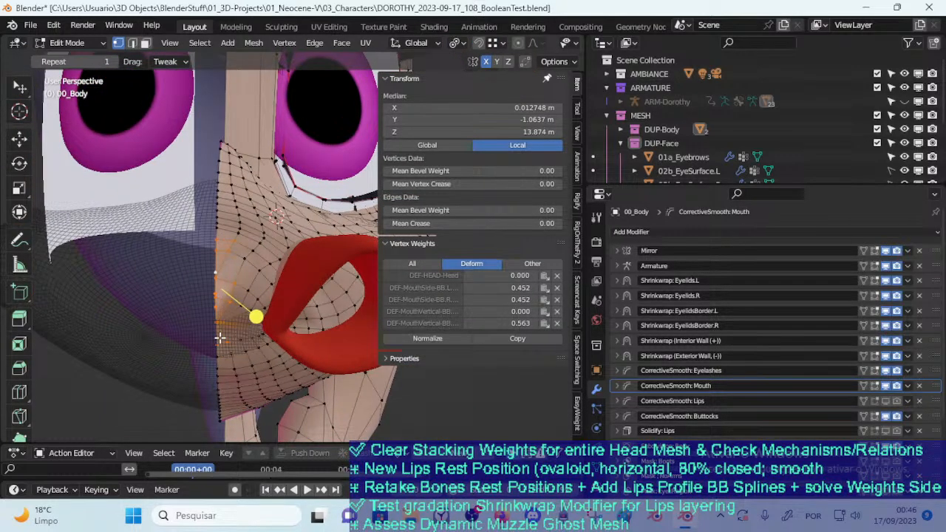
pyautogui.moveTo(220, 338); pyautogui.dragTo(199, 344)
pyautogui.press('Tab')
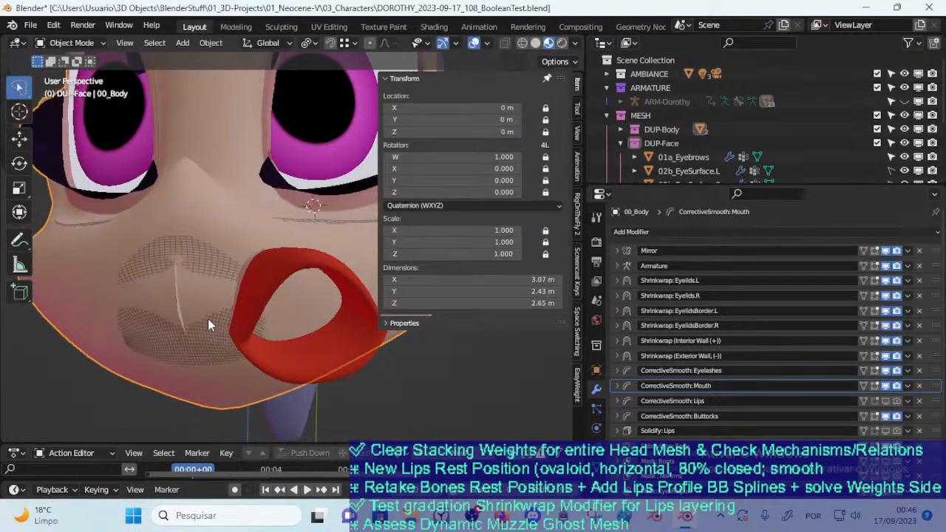
pyautogui.press('Tab')
# Try to delete the selected center-line vertices just above the closed mouth in vertex mode
pyautogui.scroll(3, 195, 323)
pyautogui.press('a')
pyautogui.scroll(-2, 103, 300)
pyautogui.press('2')
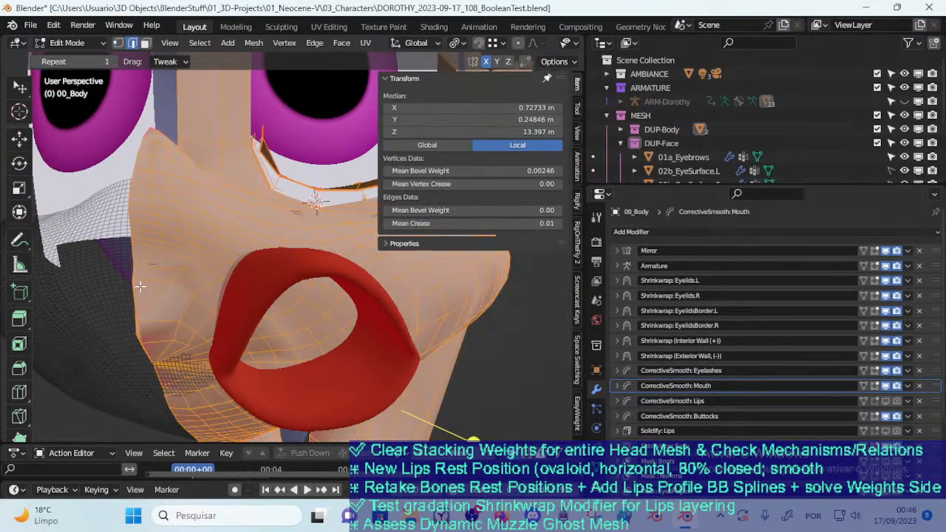
pyautogui.hotkey('alt', 'a')
pyautogui.press('1')
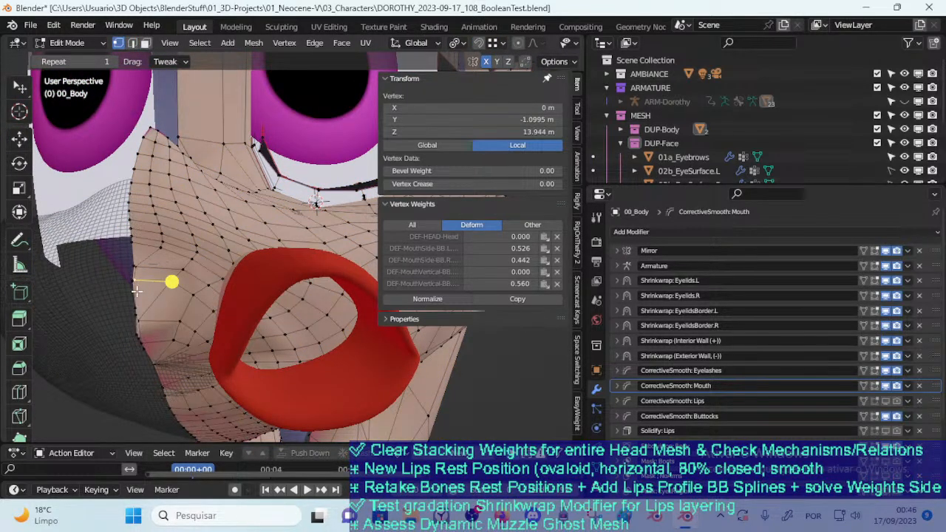
pyautogui.keyDown('shift'); pyautogui.click(137, 293); pyautogui.keyUp('shift')
pyautogui.press('x')
pyautogui.click(128, 289)
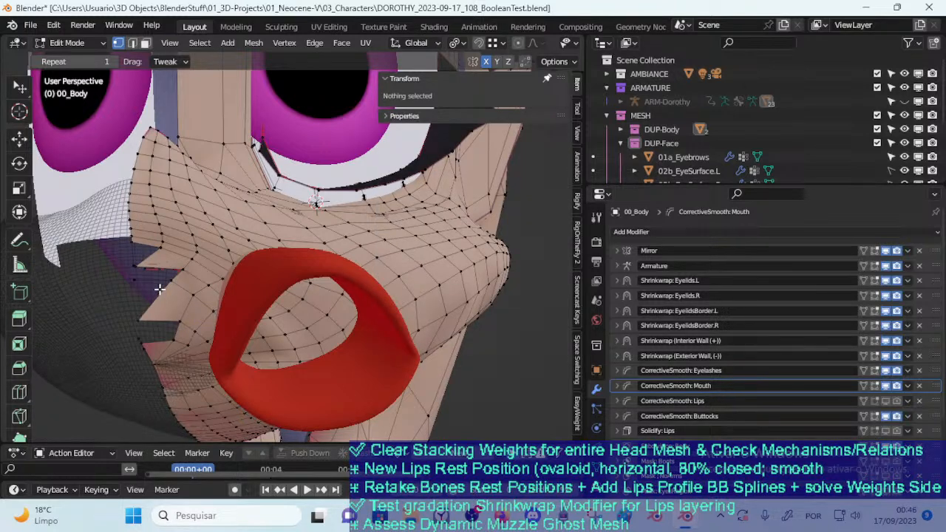
pyautogui.hotkey('ctrl', 'z')
pyautogui.press('x')
pyautogui.click(147, 274)
# Try to delete the faces next to the muzzle's center line around the closed mouth
pyautogui.press('a')
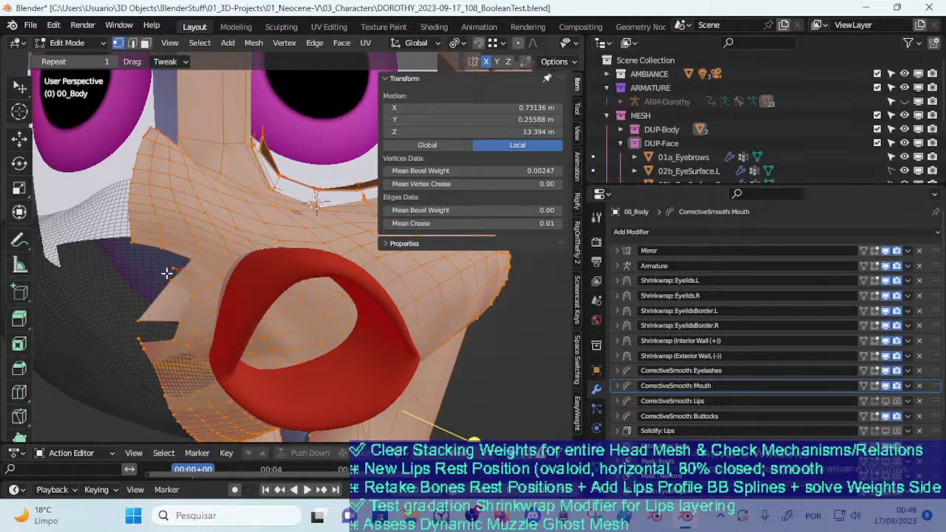
pyautogui.hotkey('alt', 'a')
pyautogui.click(149, 357)
pyautogui.press('x')
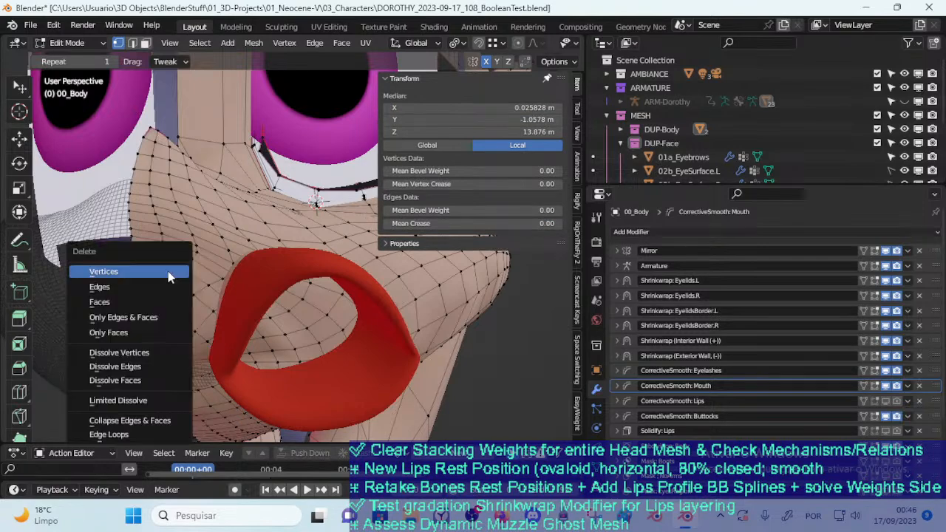
pyautogui.click(162, 302)
pyautogui.hotkey('alt', 'a')
# Try to clear the leftover vertices around the hole above the closed mouth using circle selection
pyautogui.moveTo(164, 286); pyautogui.dragTo(185, 262, button='middle')
pyautogui.click(223, 249)
pyautogui.hotkey('alt', 'a')
pyautogui.press('c')
pyautogui.click(176, 271)
pyautogui.press('x')
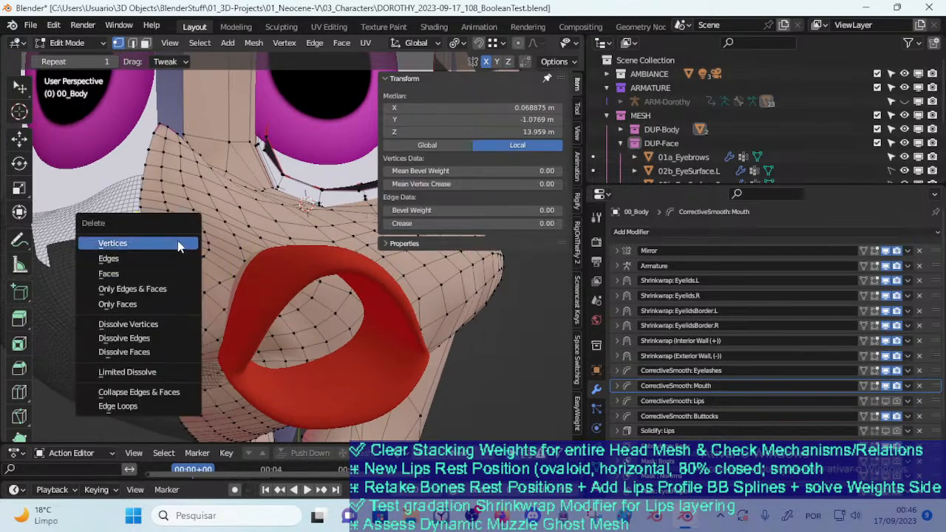
pyautogui.click(177, 245)
pyautogui.click(200, 278)
pyautogui.press('x')
pyautogui.click(194, 275)
pyautogui.moveTo(186, 281); pyautogui.dragTo(148, 303, button='middle')
pyautogui.click(144, 306)
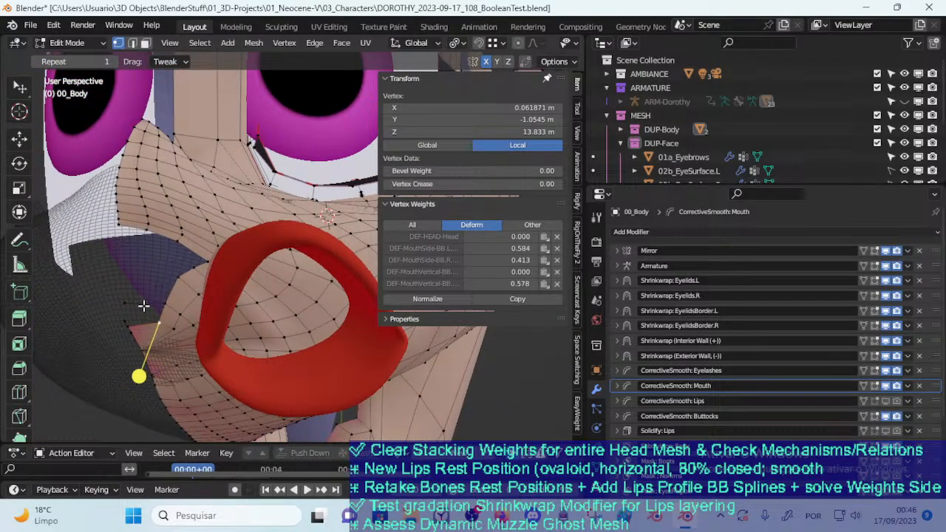
# Undo the deletions around the muzzle's center line
pyautogui.hotkey('ctrl', 'z')
pyautogui.hotkey('ctrl', 'z')
pyautogui.hotkey('ctrl', 'z')
pyautogui.hotkey('ctrl', 'z')
pyautogui.hotkey('ctrl', 'z')
pyautogui.hotkey('ctrl', 'z')
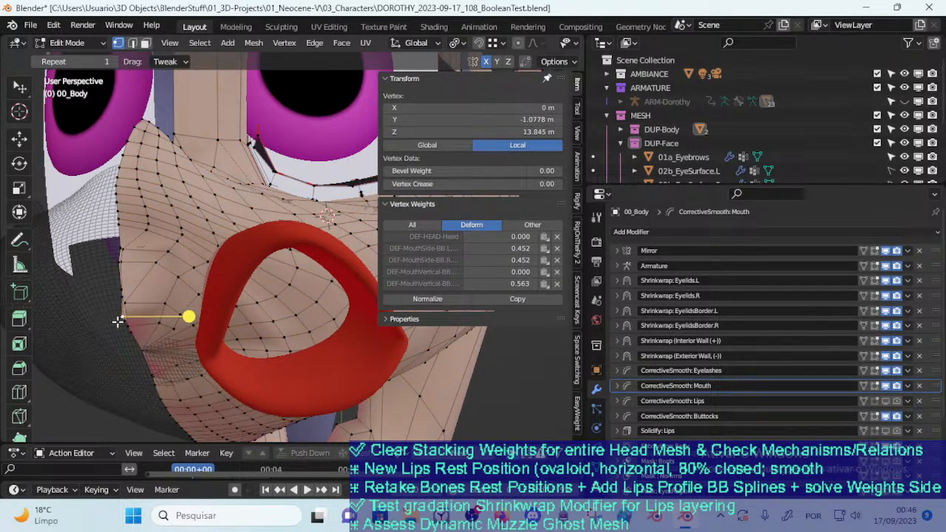
# Dissolve the center-line vertices directly above the closed mouth
pyautogui.keyDown('shift'); pyautogui.click(121, 321); pyautogui.keyUp('shift')
pyautogui.press('x')
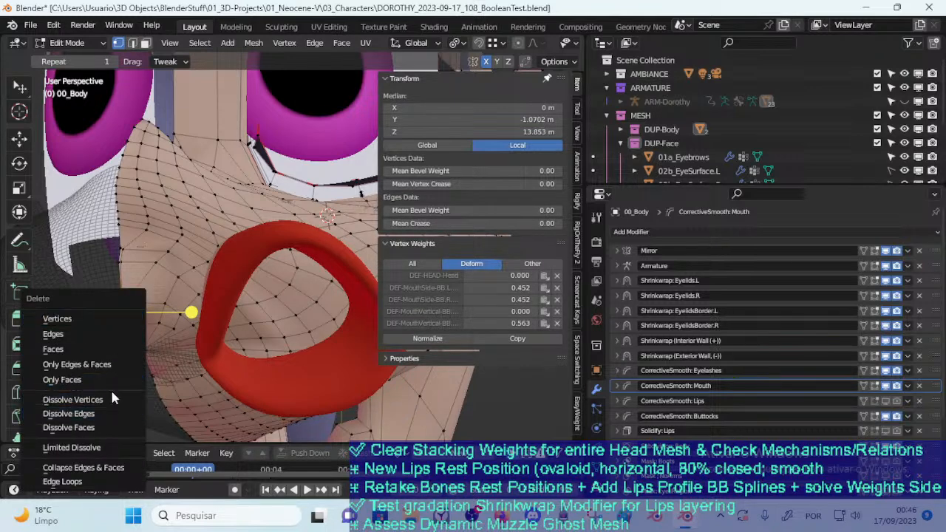
pyautogui.click(73, 399)
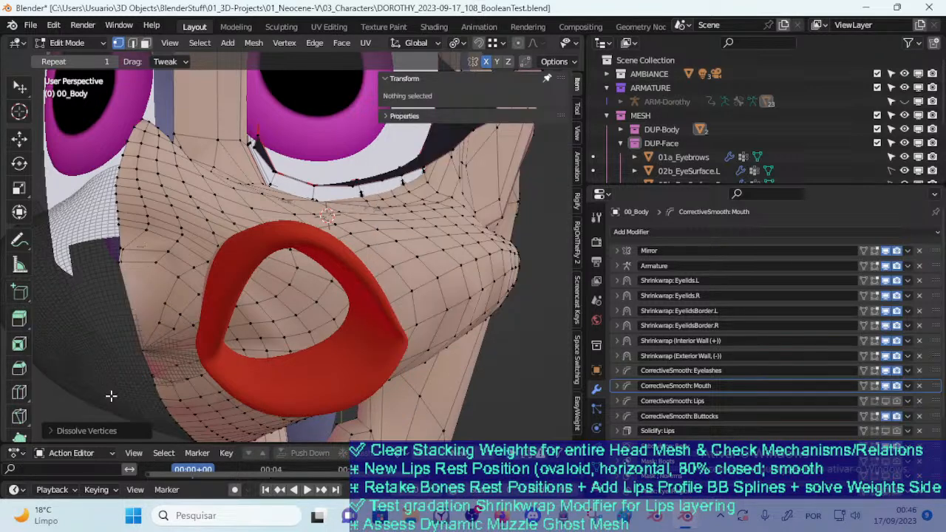
# Slide the vertices of the edge near the muzzle's center line and dissolve the short edge on that line
pyautogui.click(118, 262)
pyautogui.press('2')
pyautogui.click(126, 255)
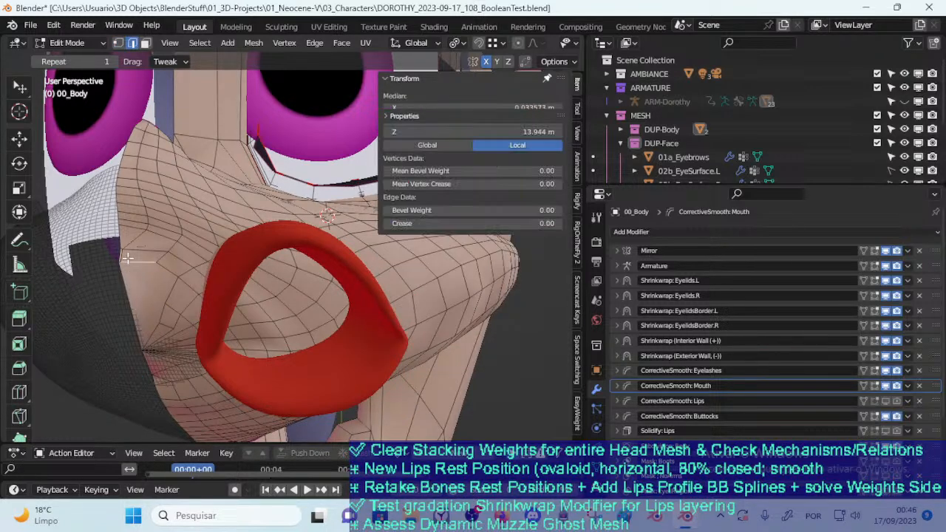
pyautogui.hotkey('shift', 'v')
pyautogui.click(146, 254)
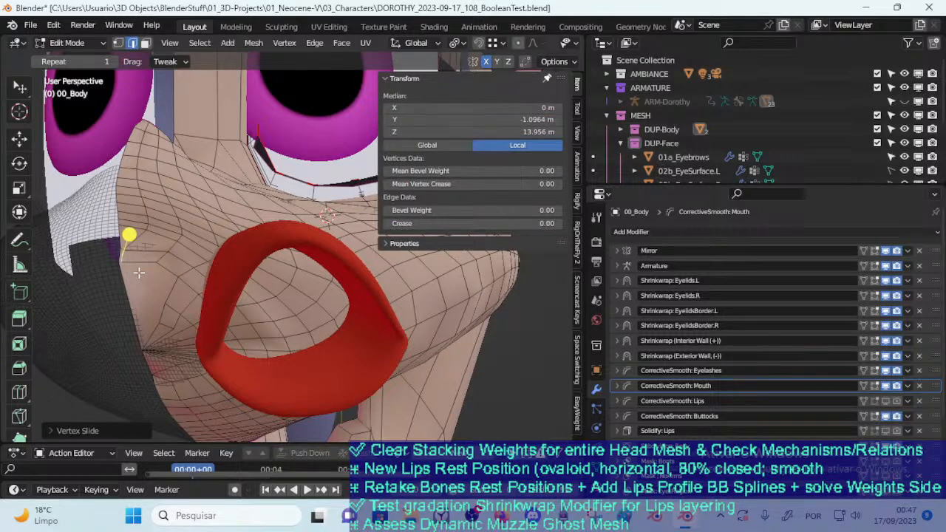
pyautogui.press('x')
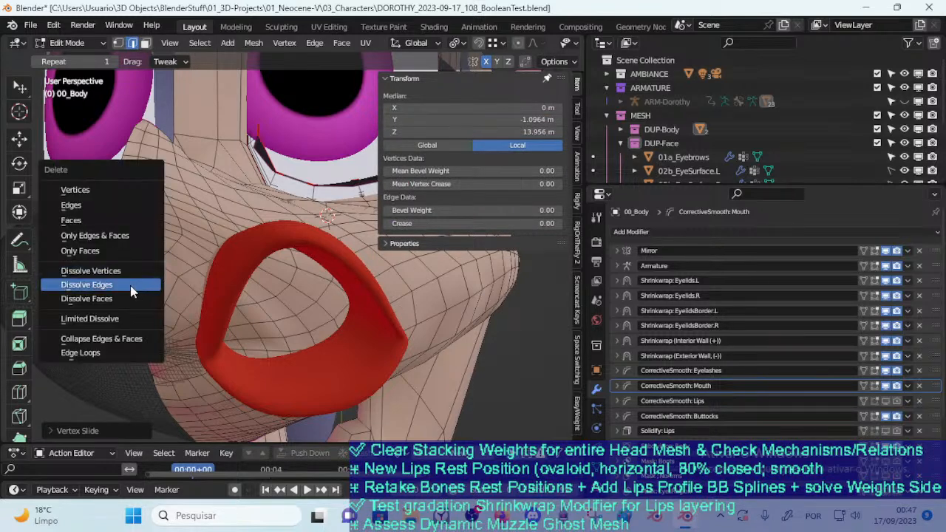
pyautogui.click(130, 292)
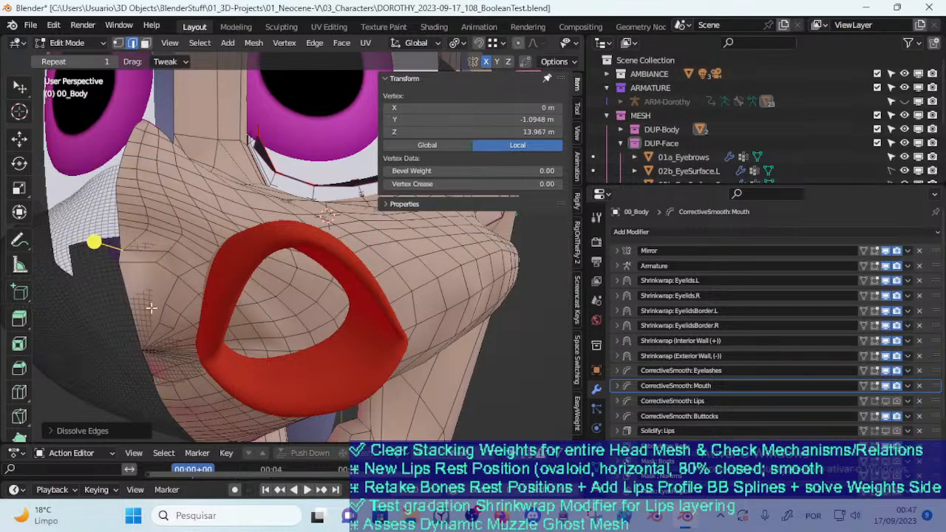
# Inspect the closed muzzle surface of the body mesh in Object Mode from several angles and distances
pyautogui.press('Tab')
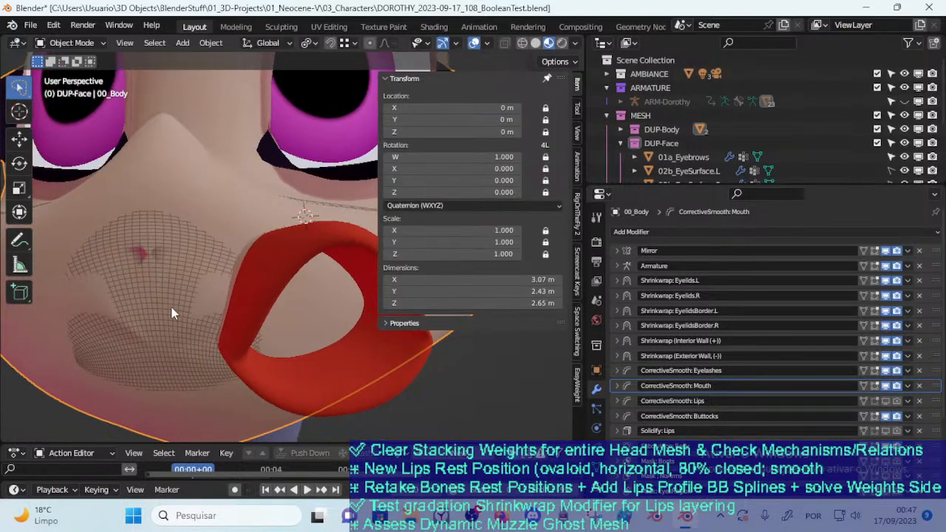
pyautogui.scroll(-2, 170, 325)
pyautogui.moveTo(170, 330); pyautogui.dragTo(293, 289, button='middle')
pyautogui.click(296, 286)
pyautogui.press('Tab')
pyautogui.press('Tab')
pyautogui.click(252, 251)
pyautogui.moveTo(236, 244); pyautogui.dragTo(101, 226, button='middle')
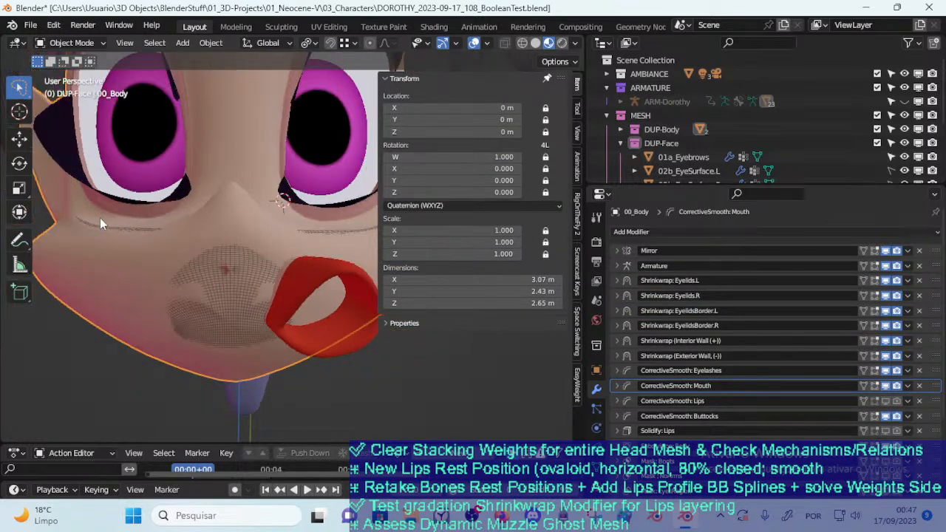
pyautogui.scroll(-5, 770, 143)
pyautogui.scroll(5, 767, 151)
pyautogui.scroll(-5, 732, 139)
# Hide the 03a_MouthGhost mesh, select the body, and switch the viewport to Solid shading
pyautogui.click(687, 127)
pyautogui.press('h')
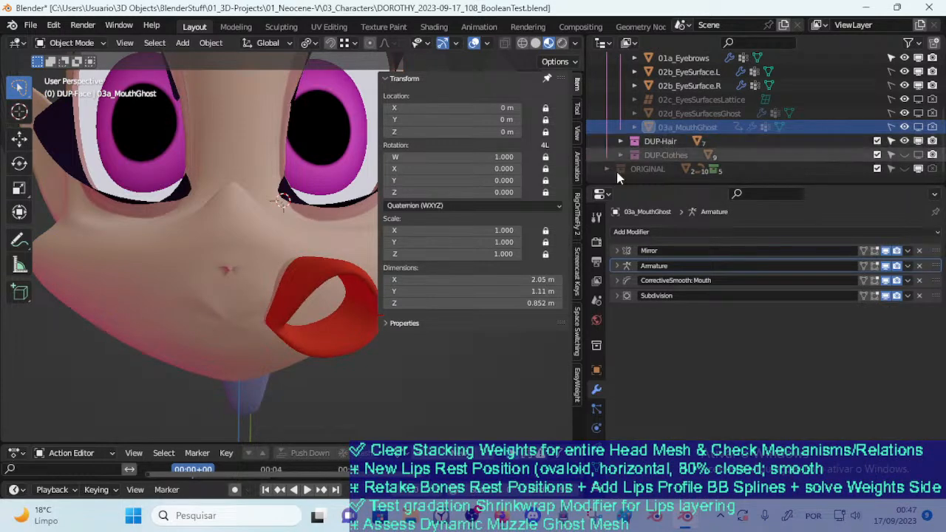
pyautogui.click(255, 266)
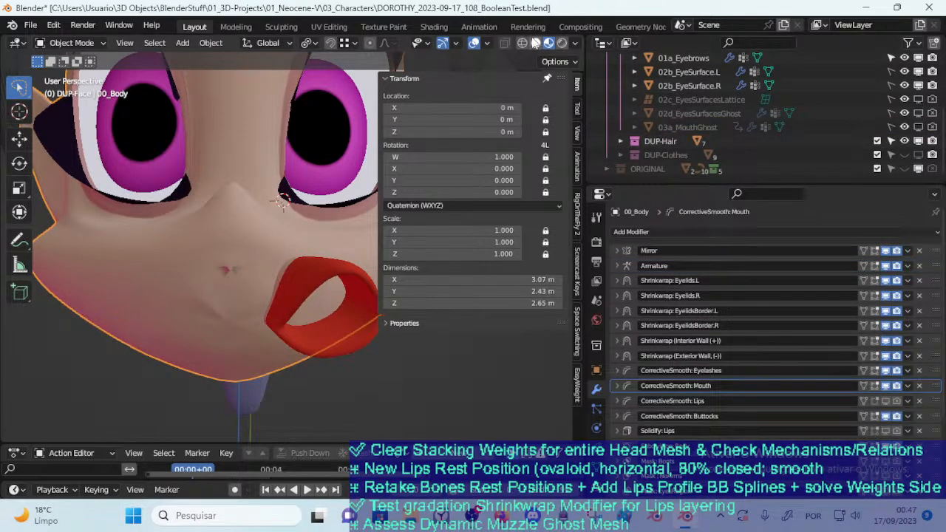
pyautogui.click(536, 42)
pyautogui.moveTo(282, 210)
pyautogui.mouseDown(button='middle')
pyautogui.moveTo(233, 232)
pyautogui.moveTo(185, 273)
pyautogui.moveTo(256, 279)
pyautogui.mouseUp(button='middle')
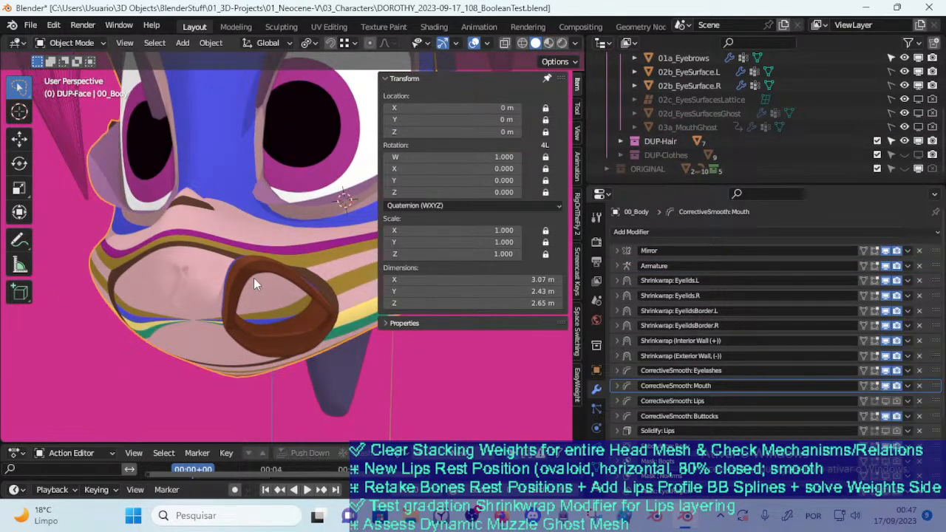
# Move the separate lips mesh onto the middle of the muzzle and set its Shrinkwrap target to 00_Body
pyautogui.click(256, 279)
pyautogui.press('g')
pyautogui.click(238, 294)
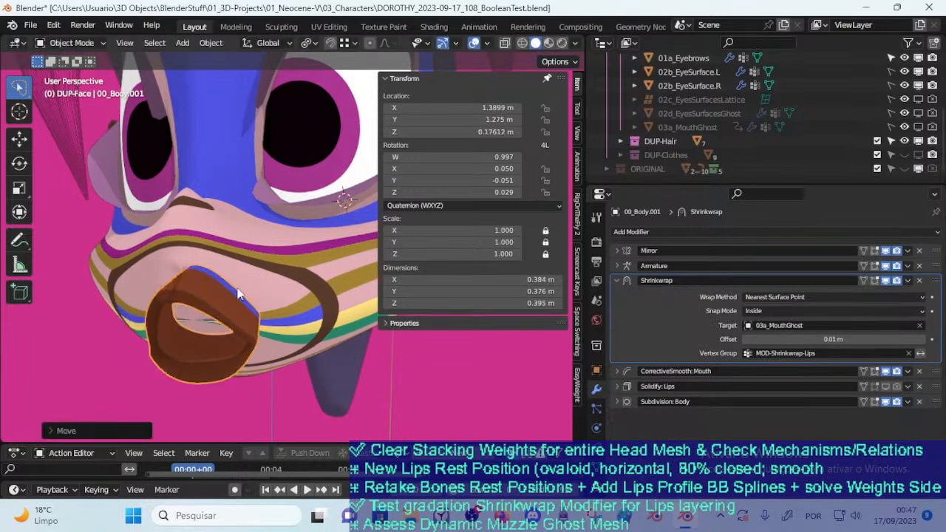
pyautogui.click(795, 325)
pyautogui.click(778, 343)
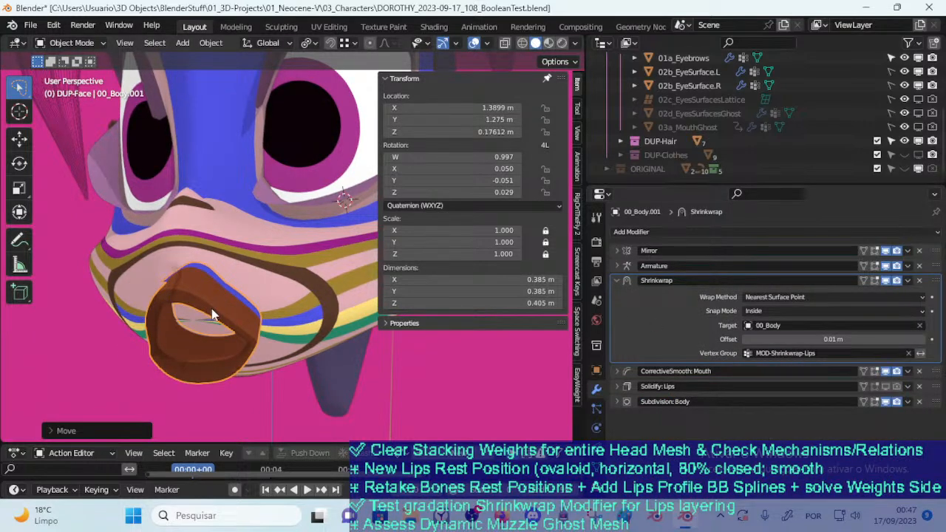
# Move the lips mesh repeatedly across the muzzle to test its Shrinkwrap against 00_Body from different angles
pyautogui.press('g')
pyautogui.click(271, 317)
pyautogui.moveTo(239, 311); pyautogui.dragTo(170, 332, button='middle')
pyautogui.press('g')
pyautogui.click(429, 352)
pyautogui.moveTo(429, 352); pyautogui.dragTo(405, 356, button='middle')
pyautogui.press('g')
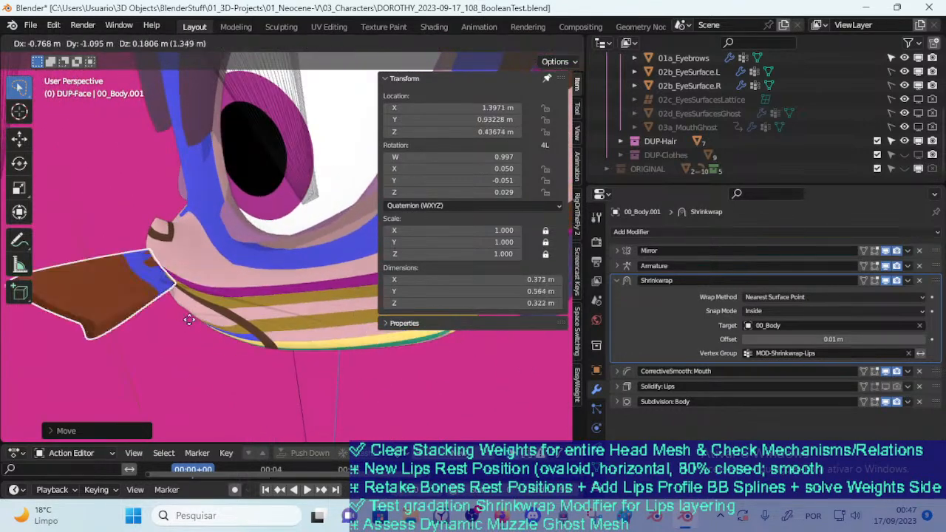
pyautogui.click(210, 323)
pyautogui.moveTo(210, 323); pyautogui.dragTo(278, 225, button='middle')
pyautogui.press('g')
pyautogui.moveTo(242, 287); pyautogui.dragTo(295, 292, button='middle')
pyautogui.click(253, 279)
pyautogui.press('g')
pyautogui.click(260, 306)
# Shift the lips mesh from one side of the mouth area to the other while viewing the face from the front
pyautogui.moveTo(205, 302); pyautogui.dragTo(198, 340, button='middle')
pyautogui.press('g')
pyautogui.click(243, 357)
pyautogui.press('g')
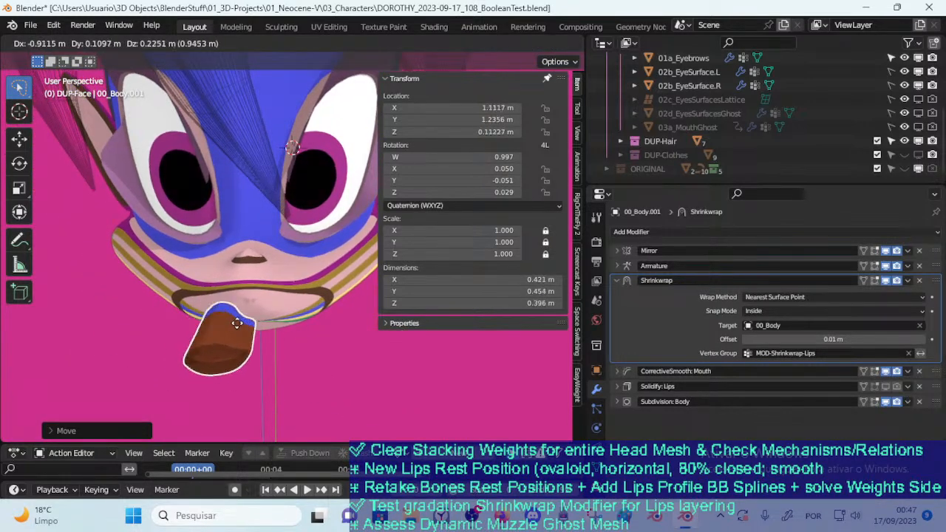
pyautogui.click(252, 323)
pyautogui.press('g')
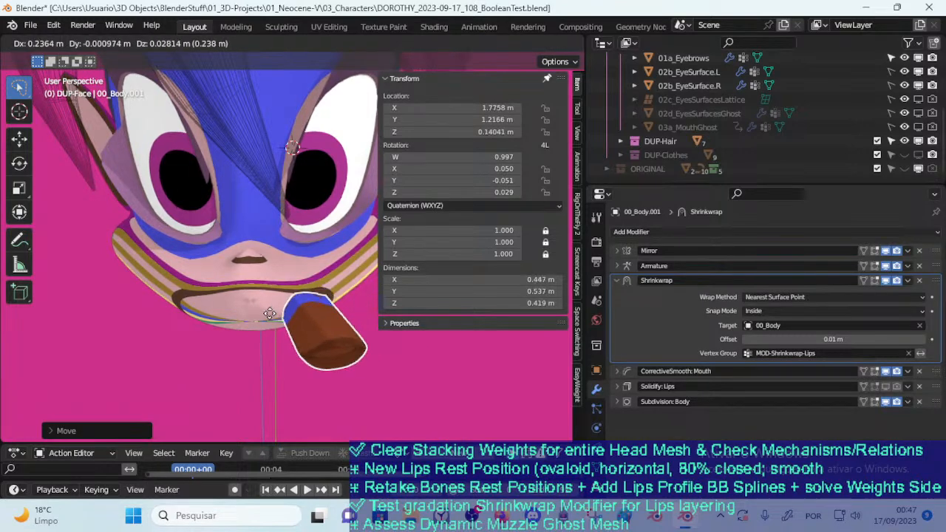
pyautogui.click(273, 319)
pyautogui.moveTo(273, 320); pyautogui.dragTo(268, 303, button='middle')
pyautogui.click(323, 28)
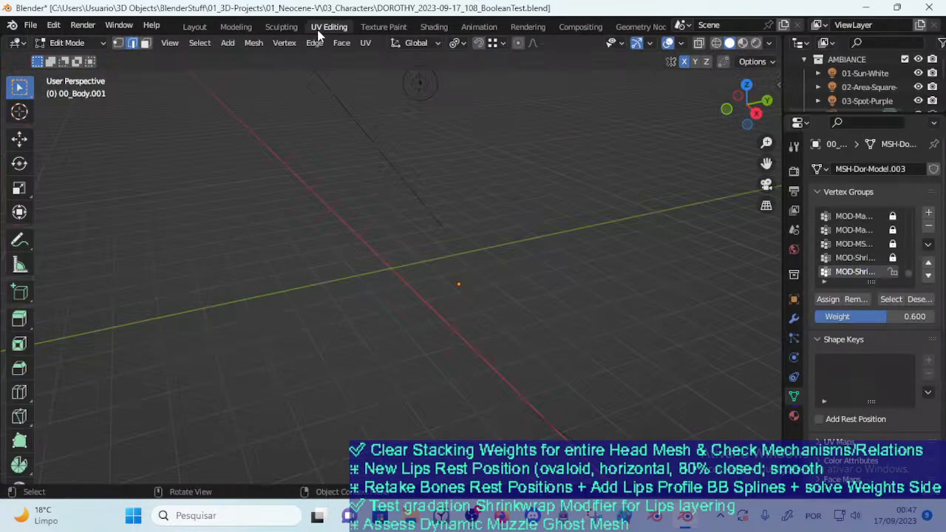
pyautogui.click(194, 28)
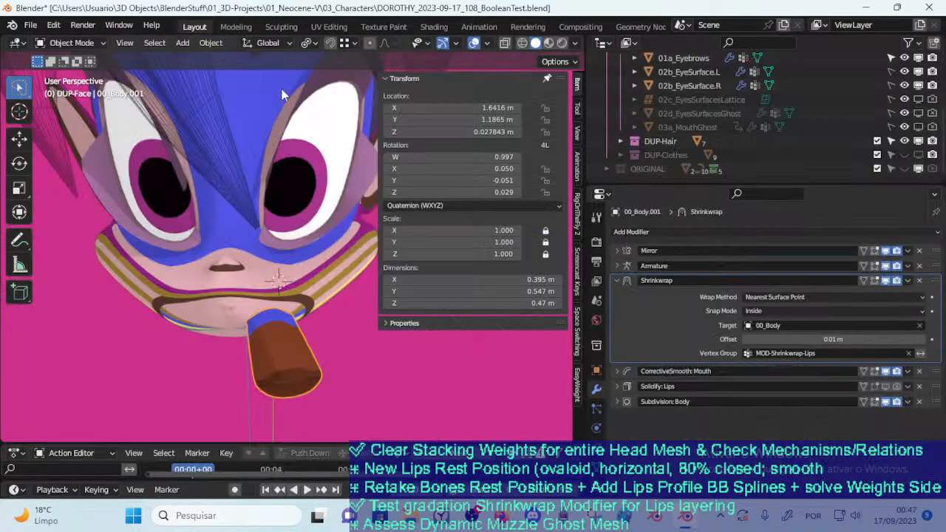
pyautogui.click(332, 43)
pyautogui.click(345, 43)
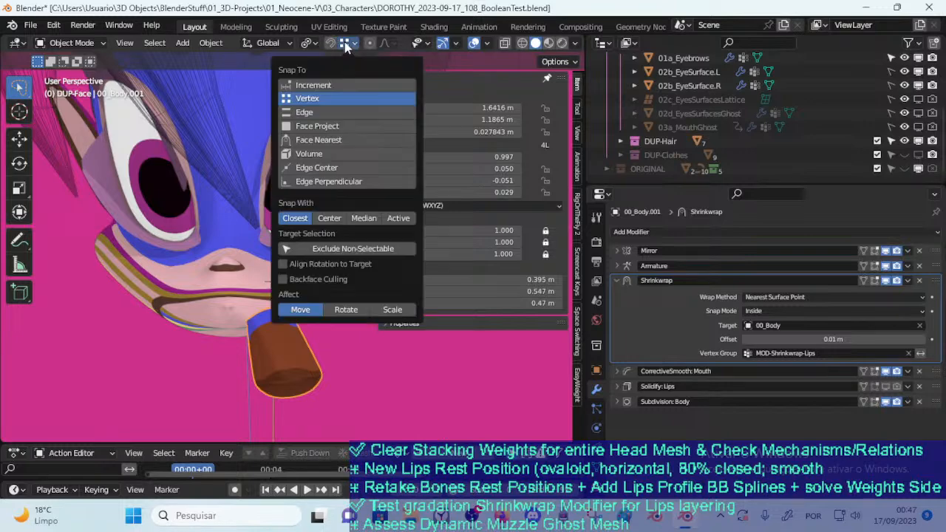
# Set the transform pivot point to 3D Cursor and swing the lips mesh around the cursor across the nose and muzzle
pyautogui.click(308, 43)
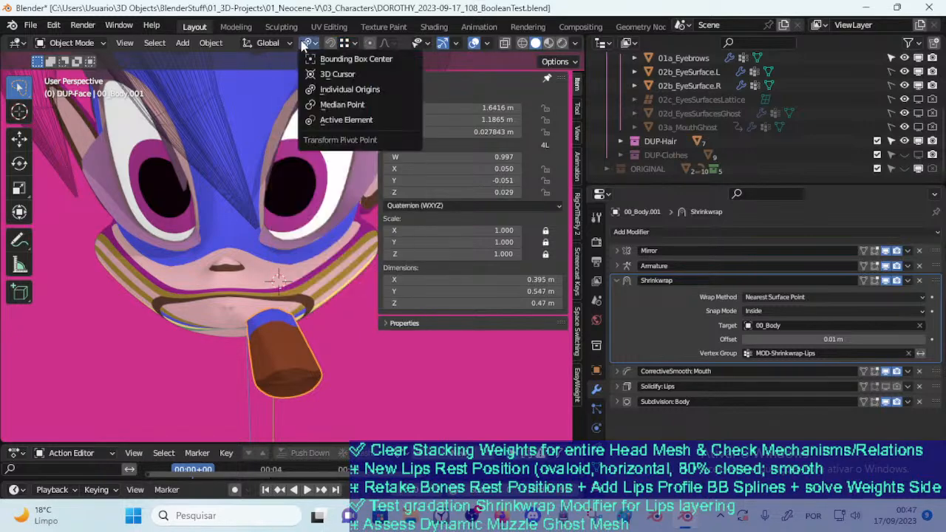
pyautogui.click(324, 76)
pyautogui.press('r')
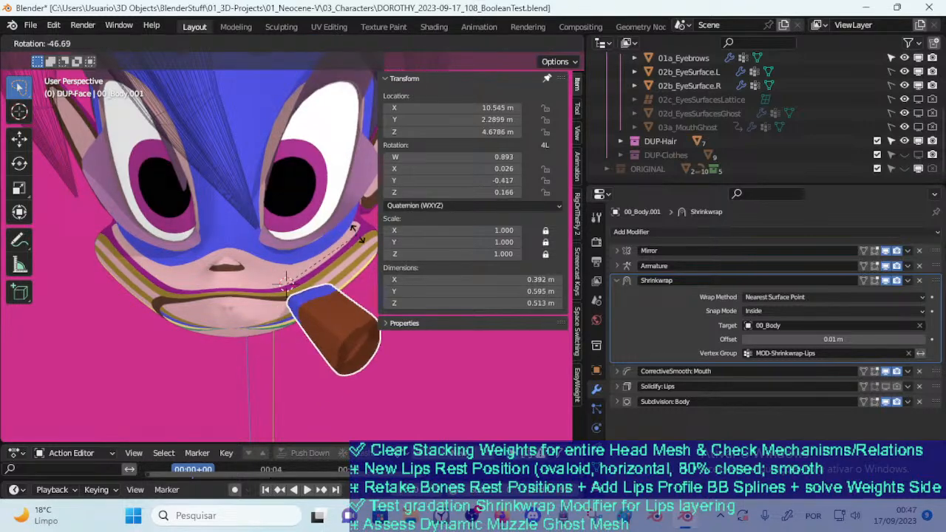
pyautogui.click(308, 270)
pyautogui.press('g')
pyautogui.click(307, 270)
pyautogui.press('r')
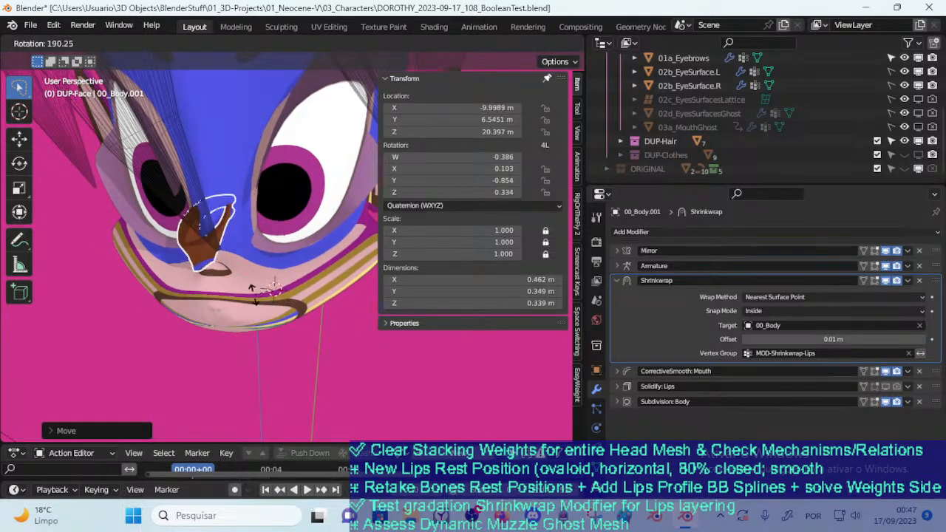
pyautogui.click(181, 297)
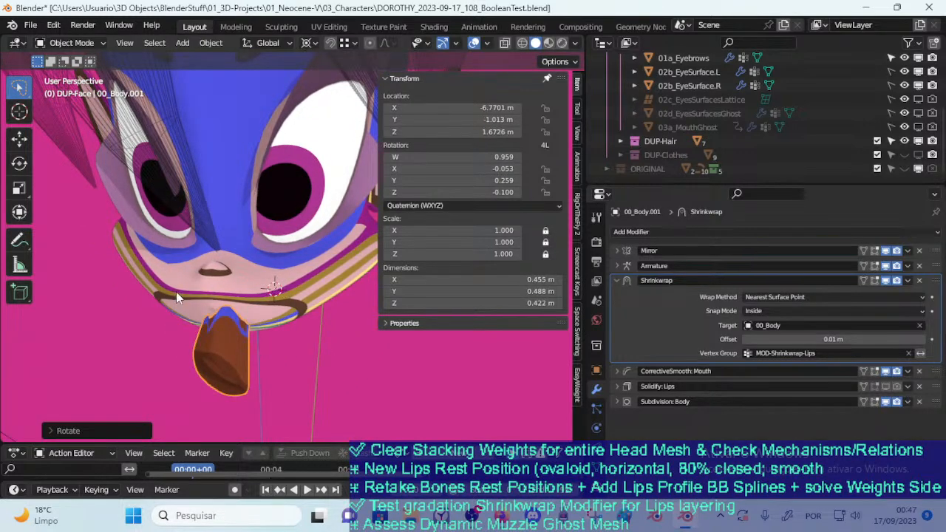
# Rotate the lips mesh around the 3D cursor on the muzzle to test its Shrinkwrap from the front and side
pyautogui.press('r')
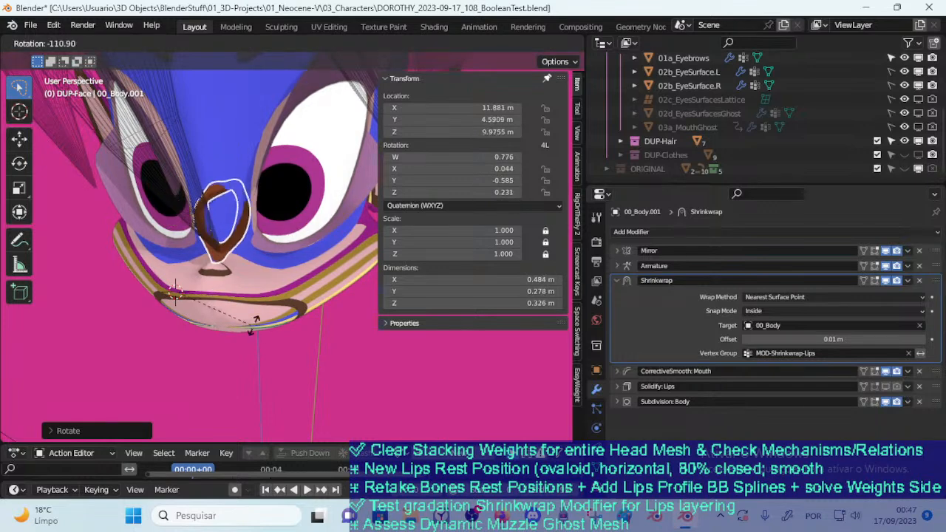
pyautogui.click(291, 303)
pyautogui.moveTo(198, 294); pyautogui.dragTo(253, 257, button='middle')
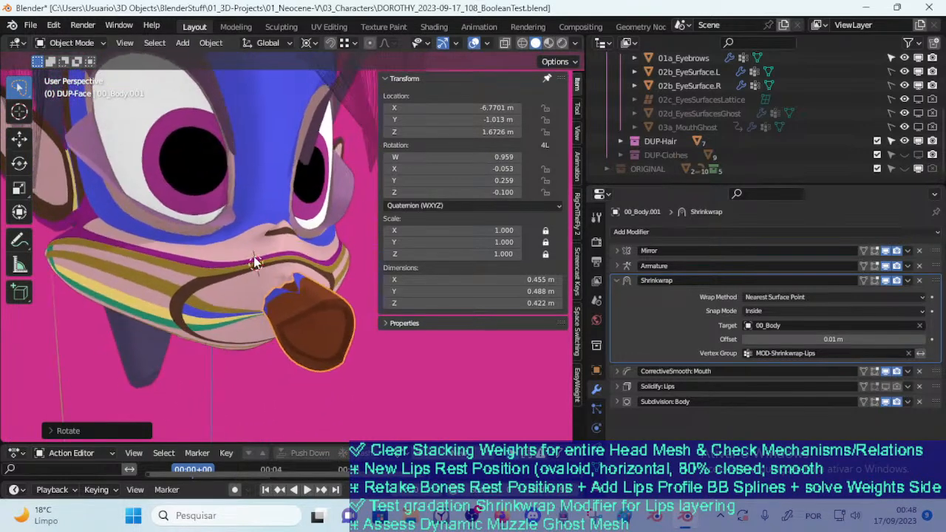
pyautogui.press('r')
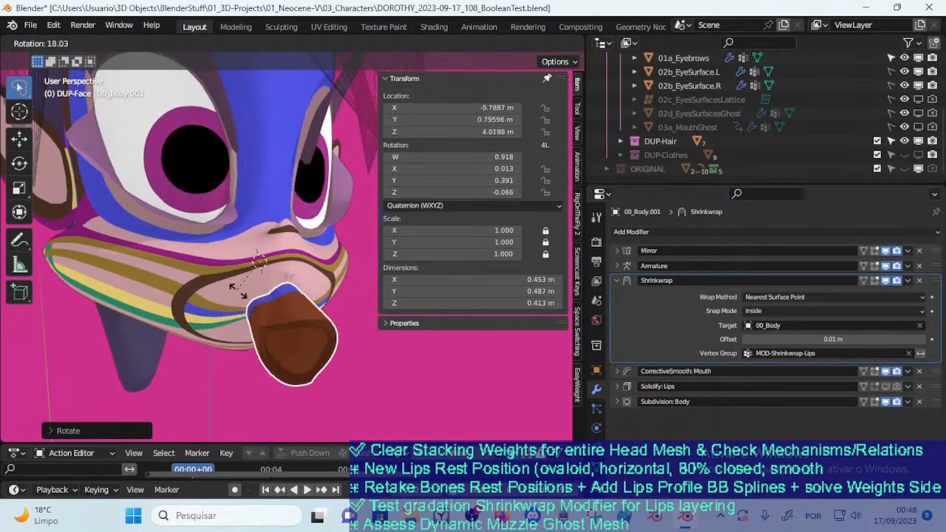
pyautogui.click(296, 303)
pyautogui.moveTo(301, 297); pyautogui.dragTo(203, 317, button='middle')
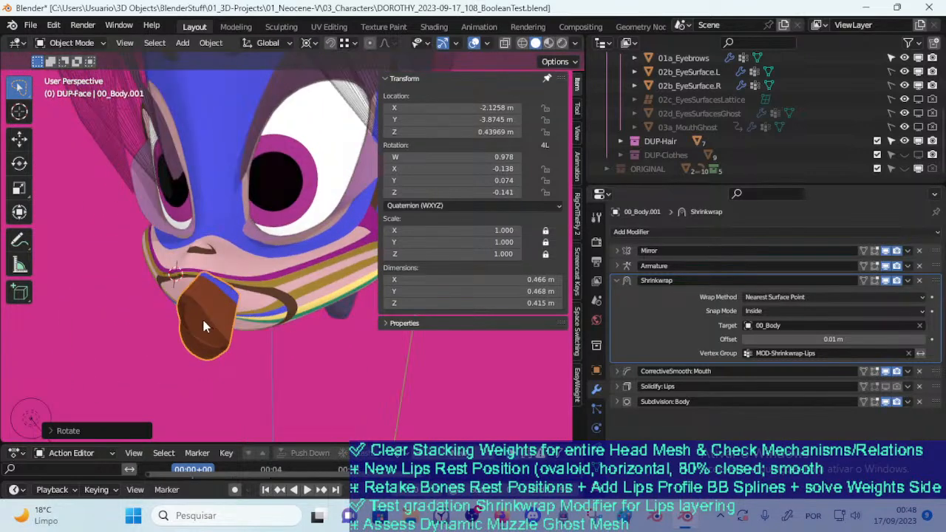
# Move and rotate the lips mesh from the front of the muzzle towards the cheek stripes
pyautogui.press('g')
pyautogui.click(313, 276)
pyautogui.press('r')
pyautogui.click(296, 292)
pyautogui.moveTo(296, 292); pyautogui.dragTo(284, 298, button='middle')
pyautogui.press('r')
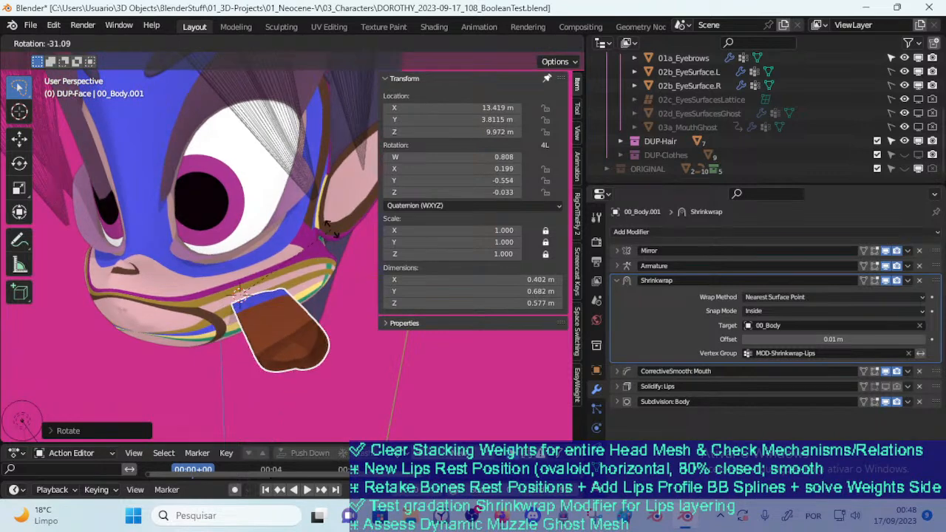
pyautogui.click(297, 265)
pyautogui.moveTo(297, 265); pyautogui.dragTo(262, 314, button='middle')
# Reposition the lips mesh on the cheek and rotate it about the global Y axis around the 3D cursor
pyautogui.press('g')
pyautogui.click(276, 267)
pyautogui.press('g')
pyautogui.click(247, 299)
pyautogui.press('r')
pyautogui.click(274, 320)
pyautogui.press('r')
pyautogui.press('x')
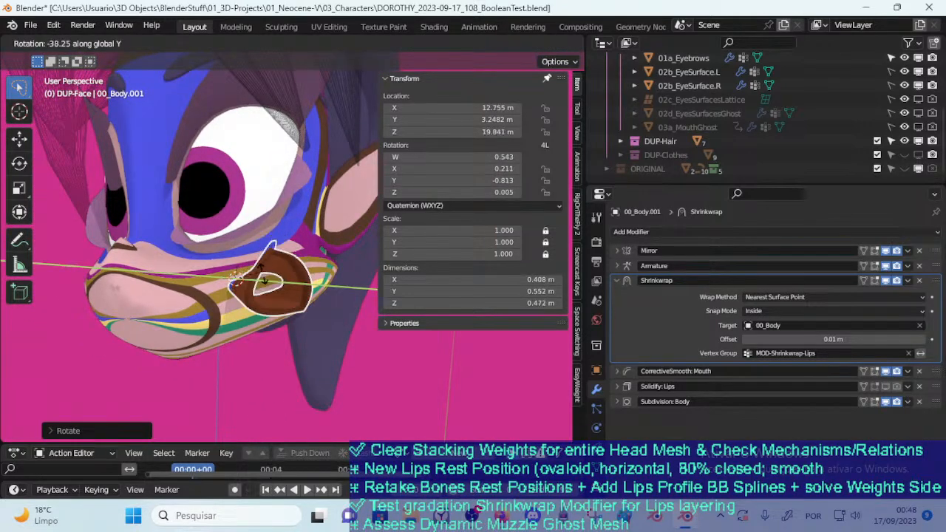
pyautogui.click(260, 303)
# Move the lips mesh from the cheek to the lower jaw beside the mouth corner
pyautogui.press('g')
pyautogui.click(320, 290)
pyautogui.moveTo(320, 291); pyautogui.dragTo(318, 316, button='middle')
pyautogui.press('g')
pyautogui.click(296, 311)
pyautogui.press('g')
pyautogui.click(270, 323)
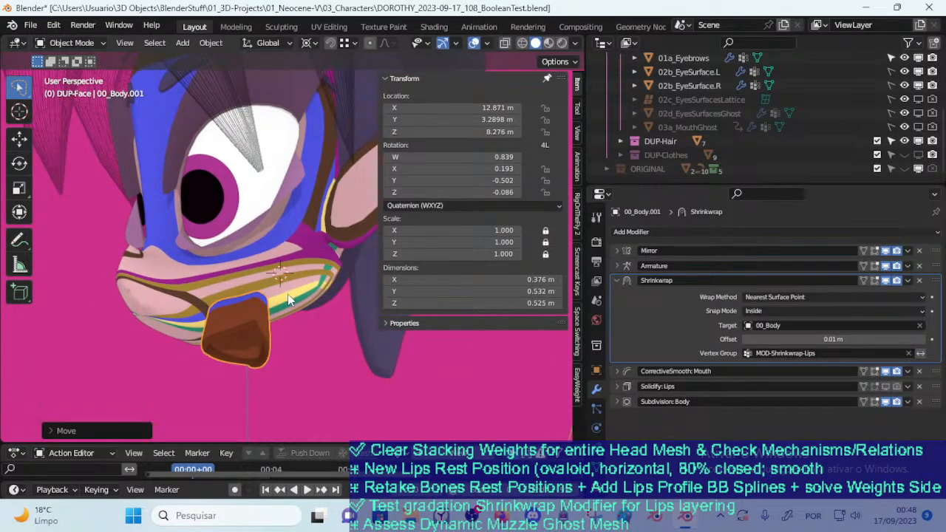
# Swing the lips mesh around the 3D cursor on the cheek and shift it along the striped side of the muzzle
pyautogui.press('r')
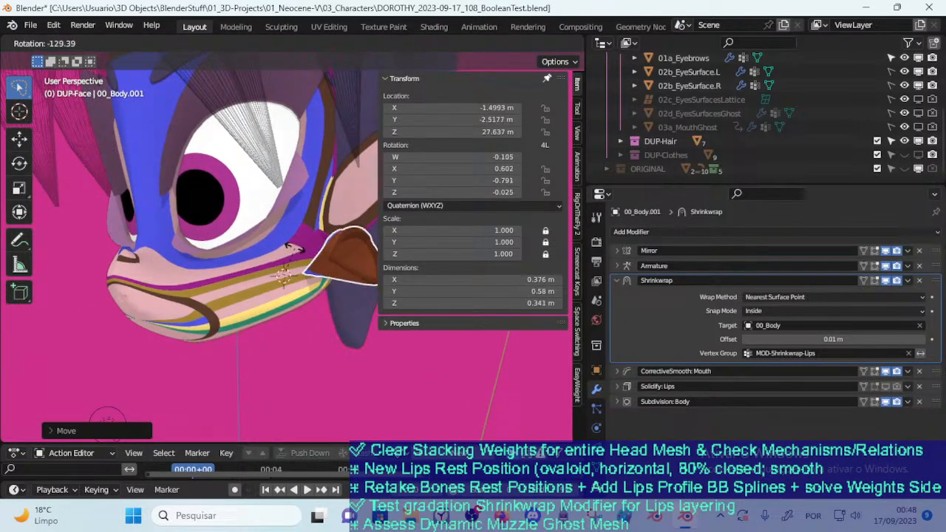
pyautogui.click(296, 266)
pyautogui.press('g')
pyautogui.click(228, 278)
pyautogui.moveTo(228, 278)
pyautogui.mouseDown(button='middle')
pyautogui.moveTo(290, 290)
pyautogui.moveTo(333, 272)
pyautogui.moveTo(221, 290)
pyautogui.mouseUp(button='middle')
pyautogui.press('g')
pyautogui.click(275, 294)
pyautogui.press('g')
pyautogui.click(314, 279)
# Move the lips mesh over the muzzle surface in a closer view and rotate it around the 3D cursor
pyautogui.scroll(2, 219, 302)
pyautogui.press('g')
pyautogui.click(169, 332)
pyautogui.moveTo(169, 332); pyautogui.dragTo(255, 275, button='middle')
pyautogui.press('g')
pyautogui.click(241, 323)
pyautogui.press('r')
pyautogui.click(222, 275)
# Shift the lips mesh, rotate it again around the 3D cursor, and reposition it against the face
pyautogui.press('g')
pyautogui.click(290, 264)
pyautogui.moveTo(290, 265)
pyautogui.mouseDown(button='middle')
pyautogui.moveTo(279, 268)
pyautogui.moveTo(288, 258)
pyautogui.mouseUp(button='middle')
pyautogui.press('r')
pyautogui.click(304, 276)
pyautogui.press('g')
pyautogui.click(302, 324)
# Move the lips mesh onto the mouth corner in a near-frontal view of the face
pyautogui.scroll(-2, 281, 303)
pyautogui.press('g')
pyautogui.click(152, 327)
pyautogui.moveTo(151, 328); pyautogui.dragTo(217, 281, button='middle')
pyautogui.press('g')
pyautogui.click(228, 282)
pyautogui.press('g')
pyautogui.click(256, 296)
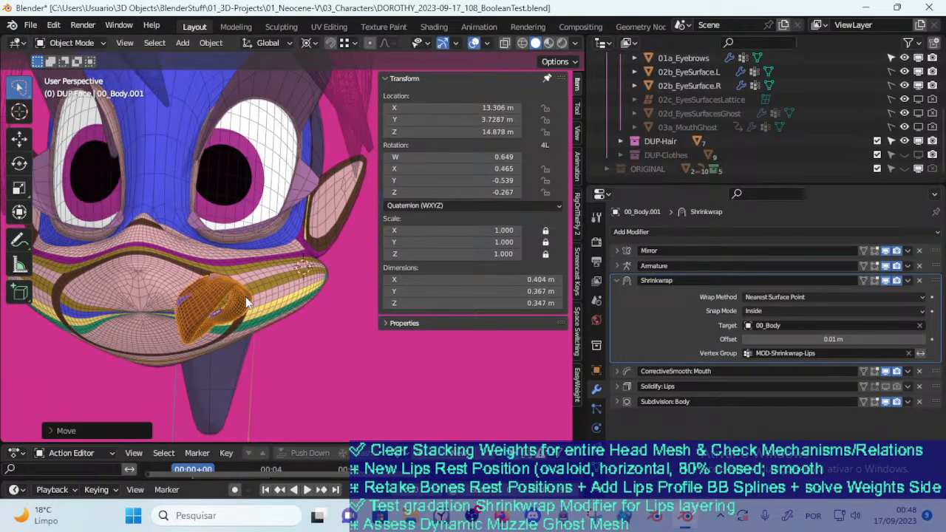
# Slide the lips mesh towards the middle of the muzzle and back to the mouth corner to check its surface contact
pyautogui.press('g')
pyautogui.click(236, 295)
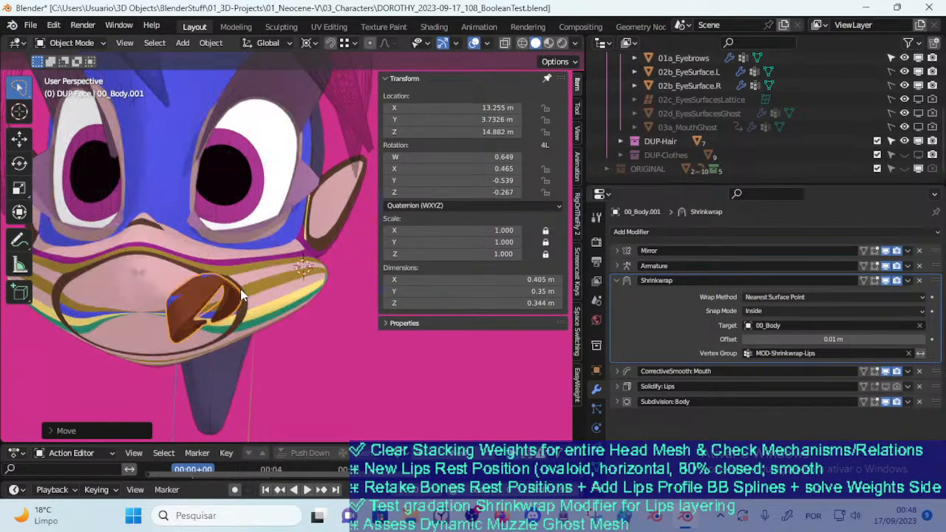
pyautogui.press('g')
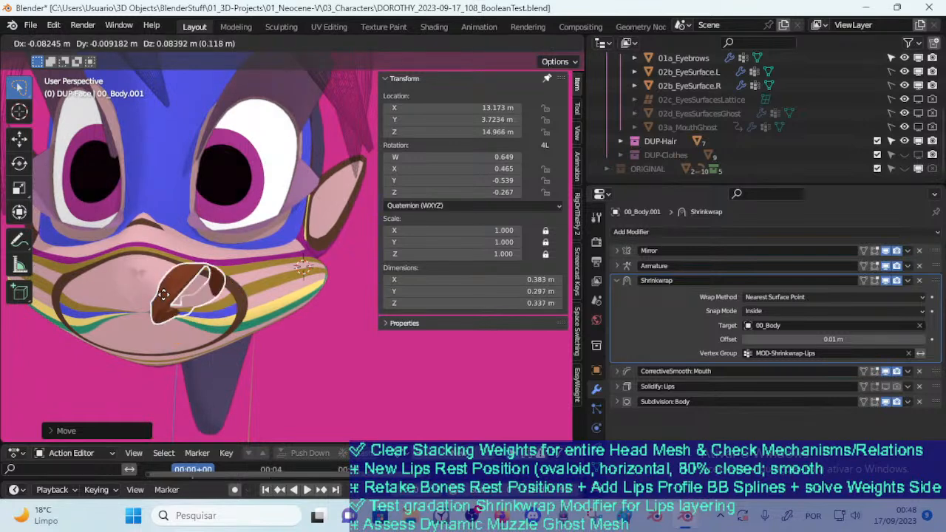
pyautogui.click(162, 294)
pyautogui.scroll(4, 163, 294)
pyautogui.press('g')
pyautogui.click(181, 299)
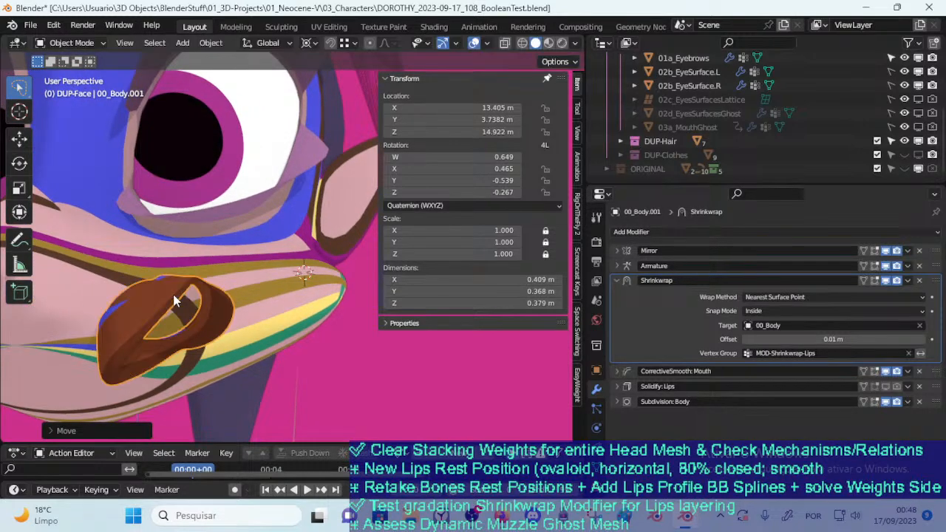
pyautogui.moveTo(181, 300); pyautogui.dragTo(120, 310, button='middle')
pyautogui.press('g')
pyautogui.click(136, 307)
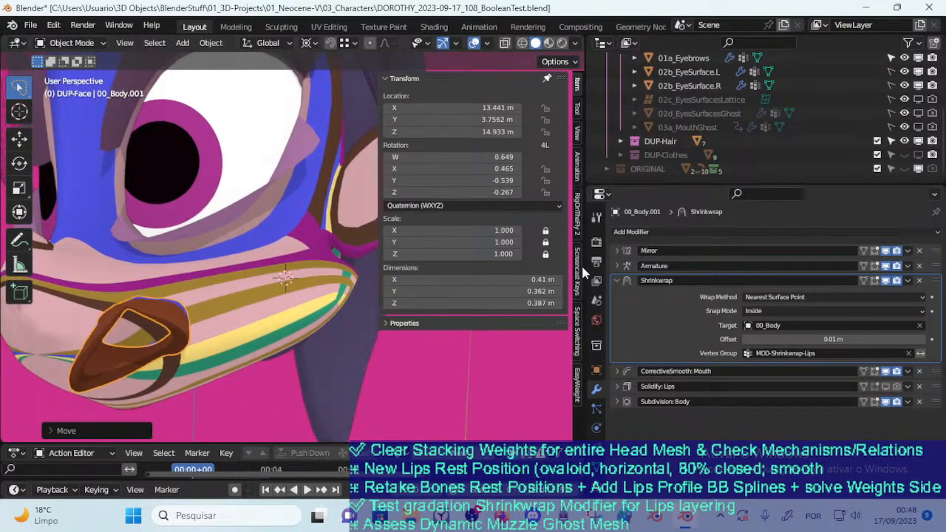
# Collapse the Shrinkwrap settings on the lips mesh and open the choice of modifiers to add
pyautogui.click(618, 280)
pyautogui.click(670, 232)
pyautogui.click(670, 234)
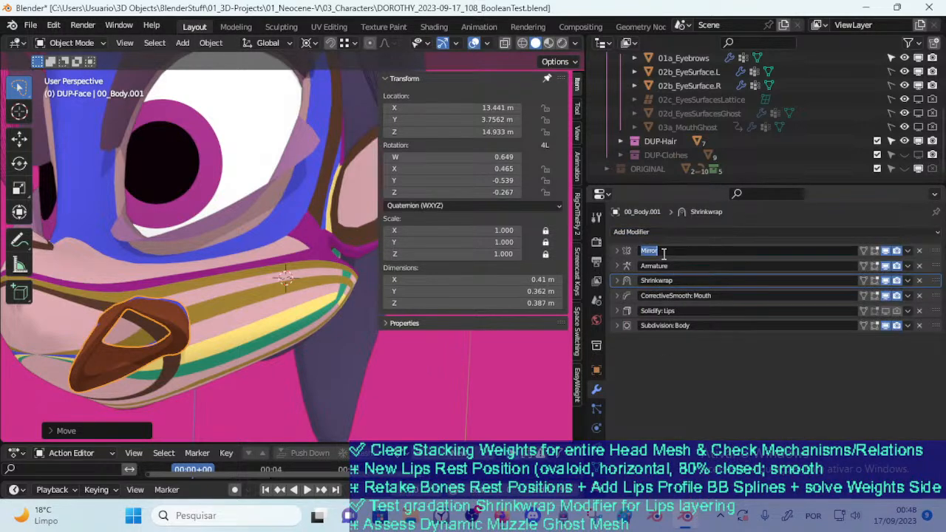
pyautogui.click(662, 232)
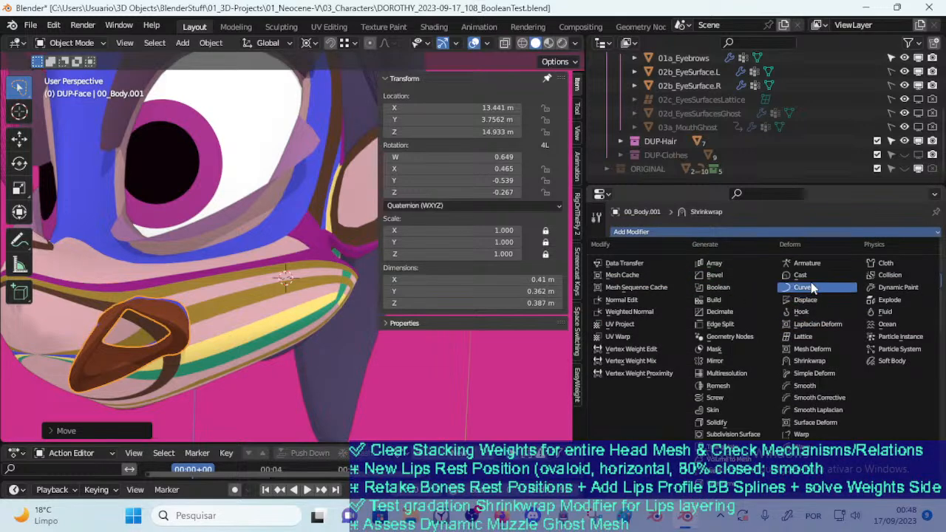
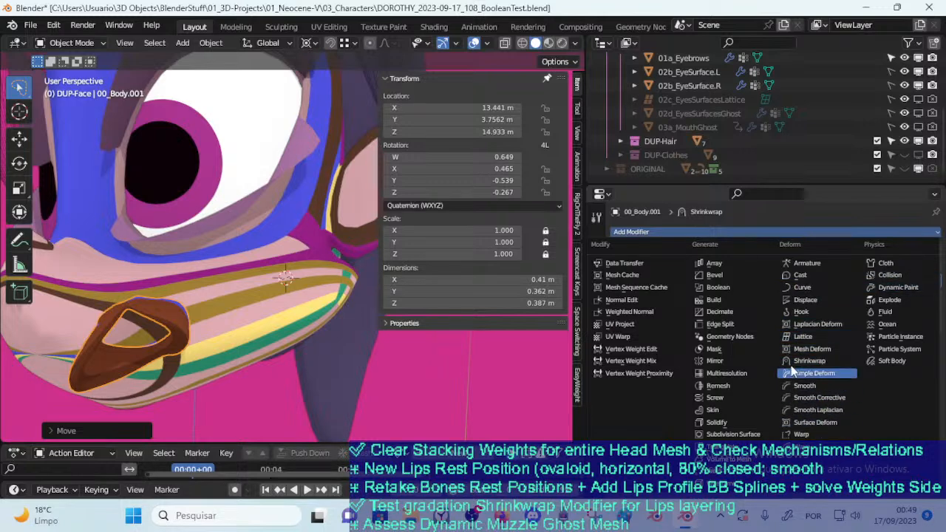
# Add a Boolean modifier to the lips mesh and slide the mesh along the mouth corner
pyautogui.click(728, 288)
pyautogui.moveTo(413, 342); pyautogui.dragTo(266, 327, button='middle')
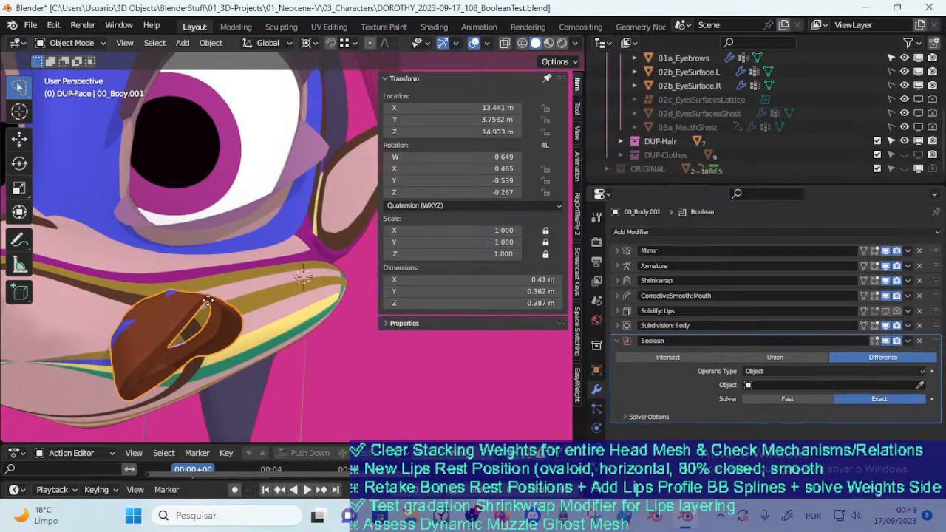
pyautogui.press('g')
pyautogui.click(188, 295)
pyautogui.moveTo(188, 295); pyautogui.dragTo(274, 296, button='middle')
pyautogui.press('g')
pyautogui.click(193, 323)
pyautogui.moveTo(192, 323); pyautogui.dragTo(196, 295, button='middle')
pyautogui.press('g')
pyautogui.click(272, 299)
# Move the lips mesh up and down the cheek, ending over the mouth line near the mouth corner
pyautogui.press('g')
pyautogui.click(201, 257)
pyautogui.press('g')
pyautogui.click(245, 288)
pyautogui.press('g')
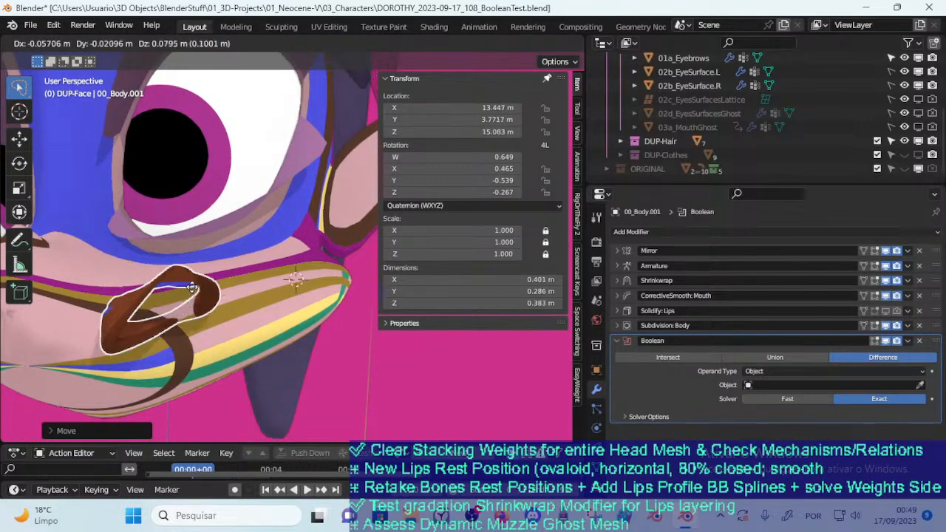
pyautogui.click(250, 315)
pyautogui.press('g')
pyautogui.moveTo(249, 314); pyautogui.dragTo(284, 281, button='middle')
pyautogui.click(215, 291)
pyautogui.press('g')
pyautogui.click(148, 311)
pyautogui.press('g')
pyautogui.click(238, 310)
# Set 00_Body as the operand object of the lips mesh's Boolean modifier
pyautogui.click(915, 385)
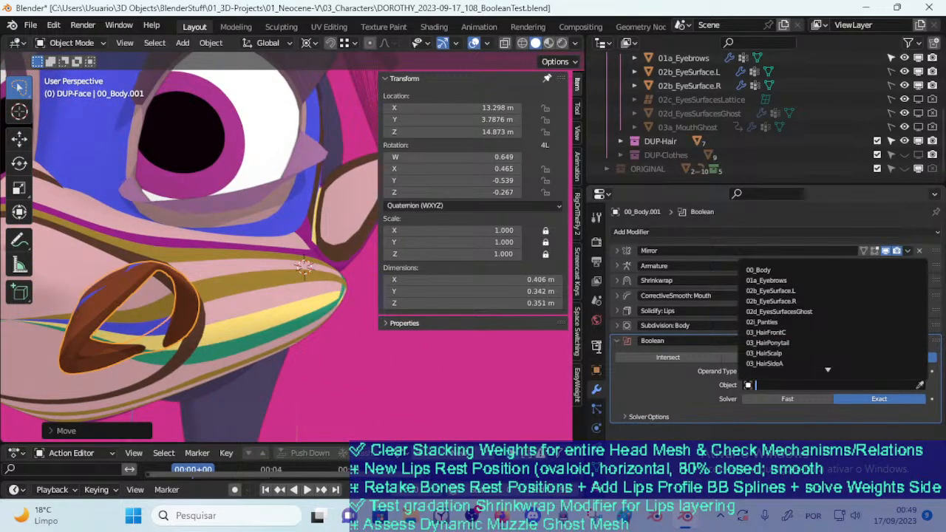
pyautogui.press('Escape')
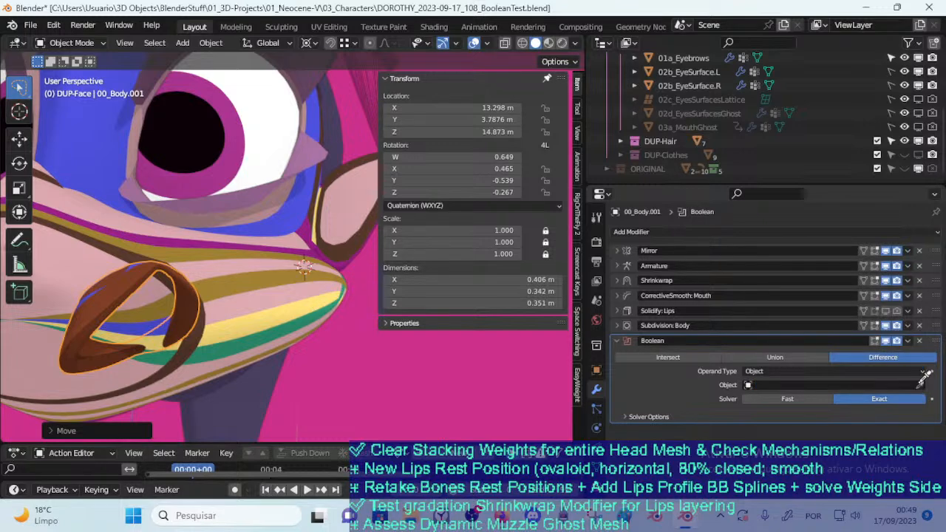
pyautogui.click(226, 277)
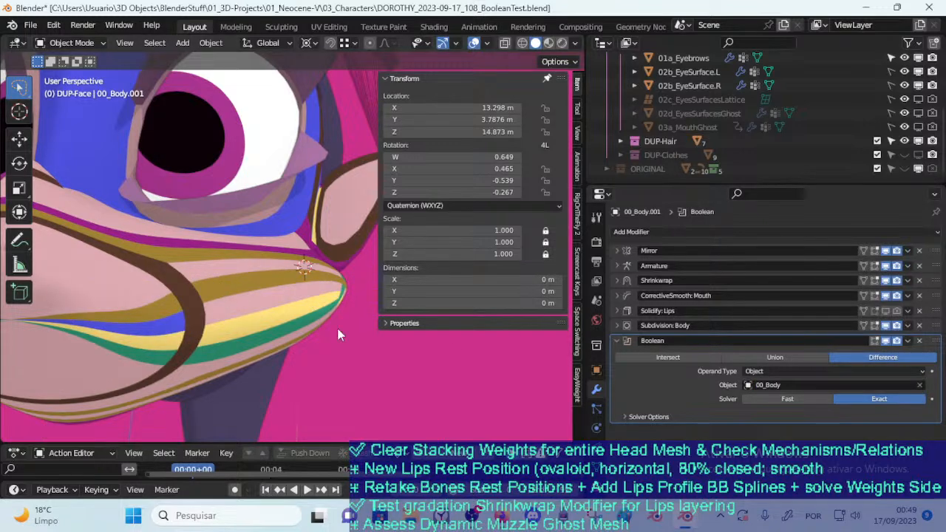
# Set the Boolean operation to Union and pull the lips mesh outward from the mouth corner
pyautogui.click(791, 356)
pyautogui.scroll(-3, 279, 367)
pyautogui.press('g')
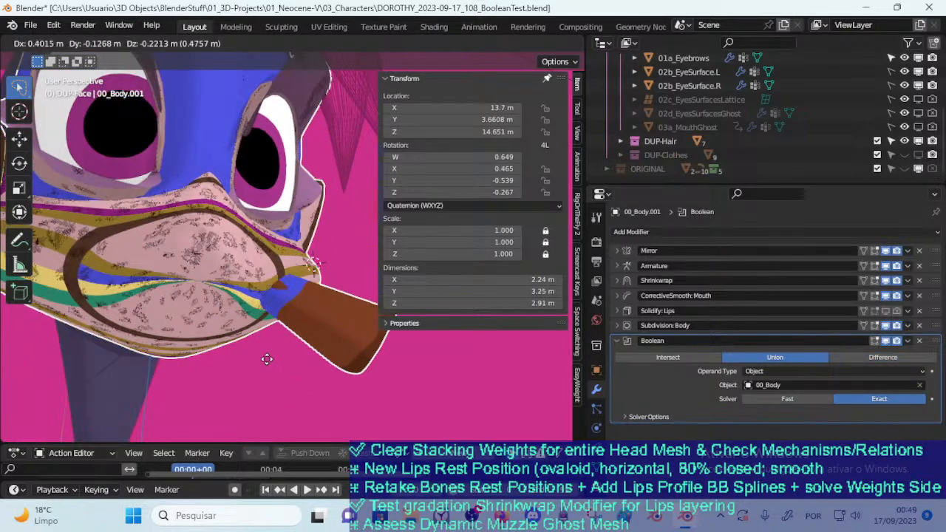
pyautogui.click(247, 335)
# Compare Intersect with Union on the Boolean, and move the lips mesh below the mouth corner with Union active
pyautogui.click(686, 355)
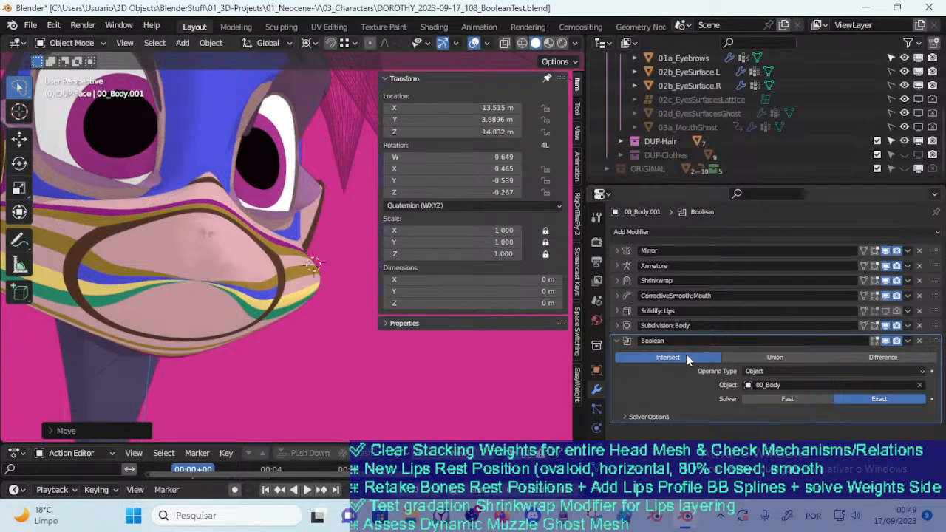
pyautogui.click(742, 355)
pyautogui.press('g')
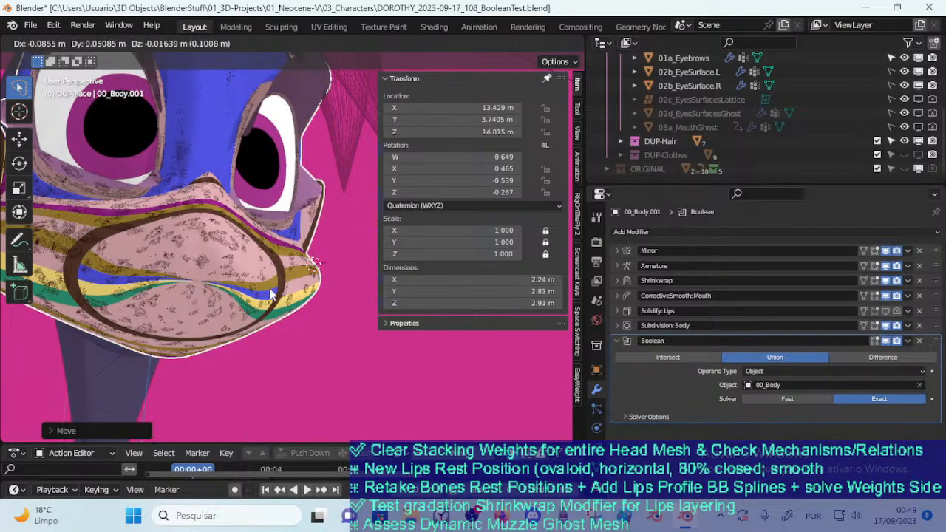
pyautogui.click(263, 298)
pyautogui.moveTo(274, 300); pyautogui.dragTo(254, 316, button='middle')
pyautogui.press('g')
pyautogui.click(191, 330)
pyautogui.press('g')
pyautogui.click(221, 331)
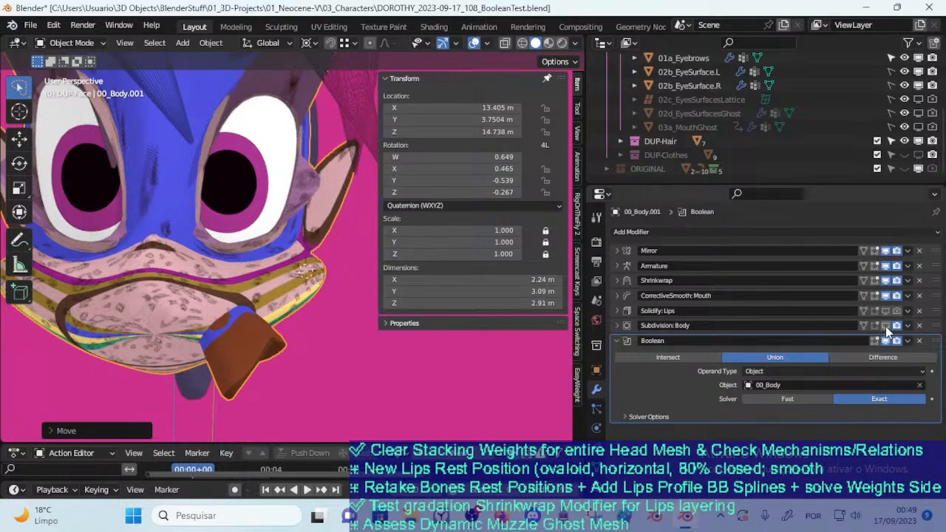
# Turn off CorrectiveSmooth, Solidify and Subdivision on the lips mesh, and hide the Boolean's effect in the viewport
pyautogui.click(886, 281)
pyautogui.click(886, 281)
pyautogui.click(890, 281)
pyautogui.click(890, 281)
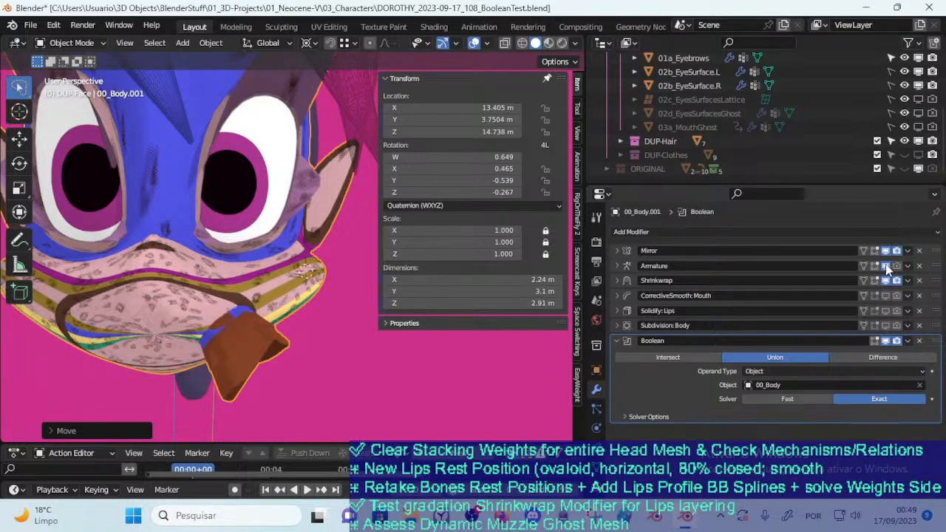
pyautogui.click(886, 265)
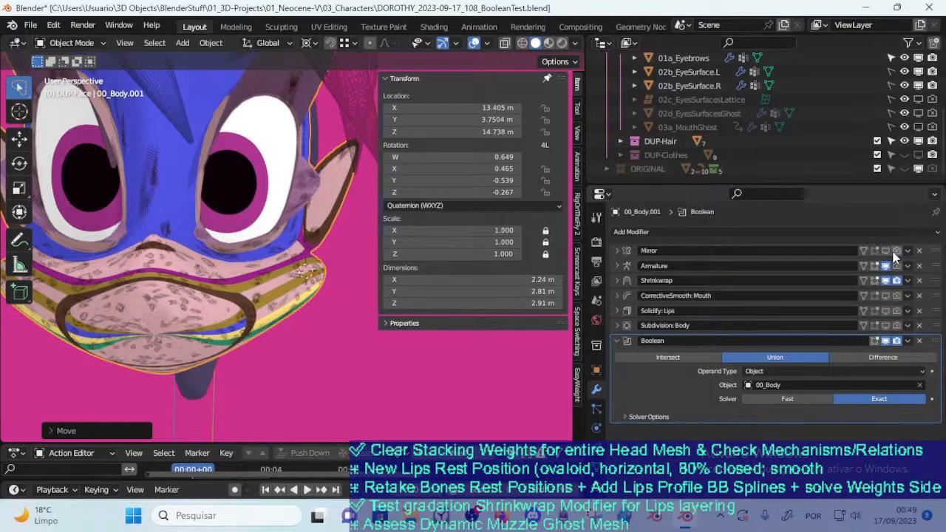
pyautogui.click(887, 265)
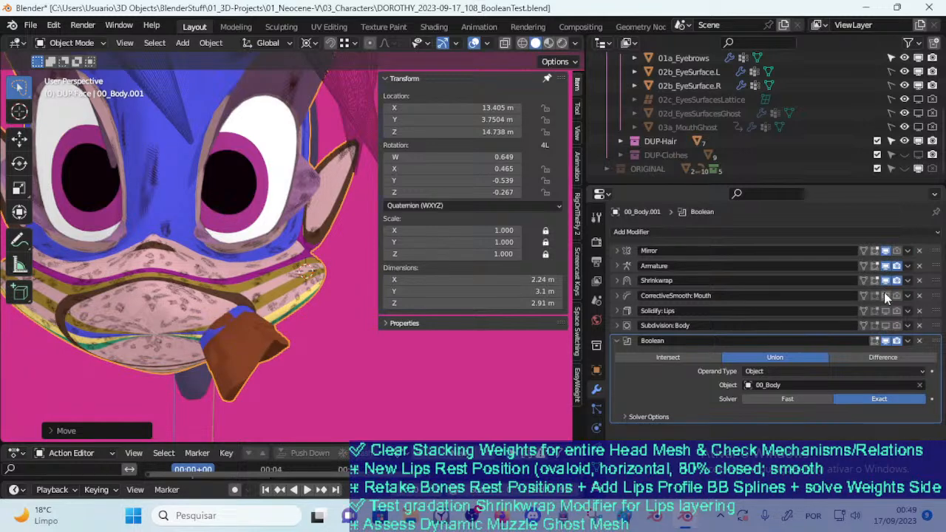
pyautogui.click(887, 340)
pyautogui.click(873, 358)
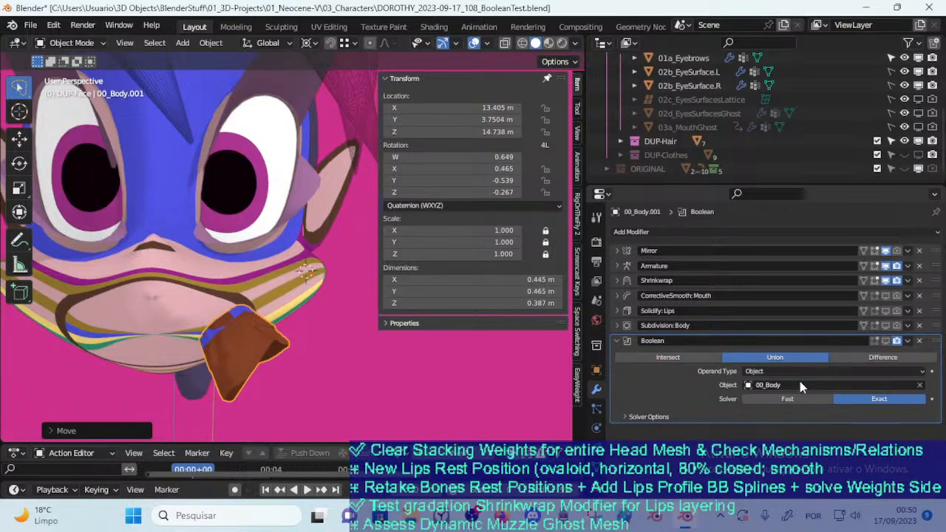
# Set the Boolean solver to Fast and move the lips mesh around the muzzle and mouth corner
pyautogui.press('g')
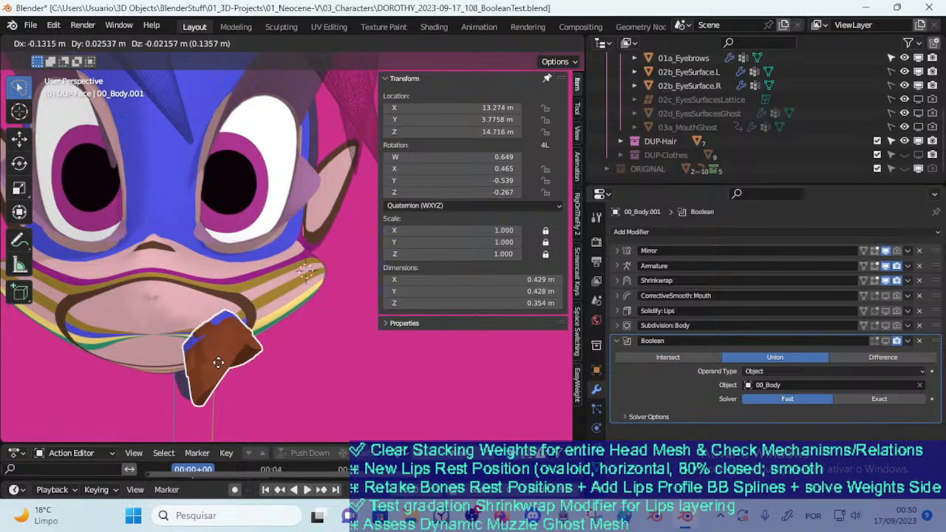
pyautogui.click(183, 372)
pyautogui.moveTo(183, 372); pyautogui.dragTo(178, 321, button='middle')
pyautogui.press('g')
pyautogui.click(233, 260)
pyautogui.press('g')
pyautogui.click(229, 256)
pyautogui.moveTo(229, 257); pyautogui.dragTo(240, 282, button='middle')
pyautogui.press('g')
pyautogui.click(256, 327)
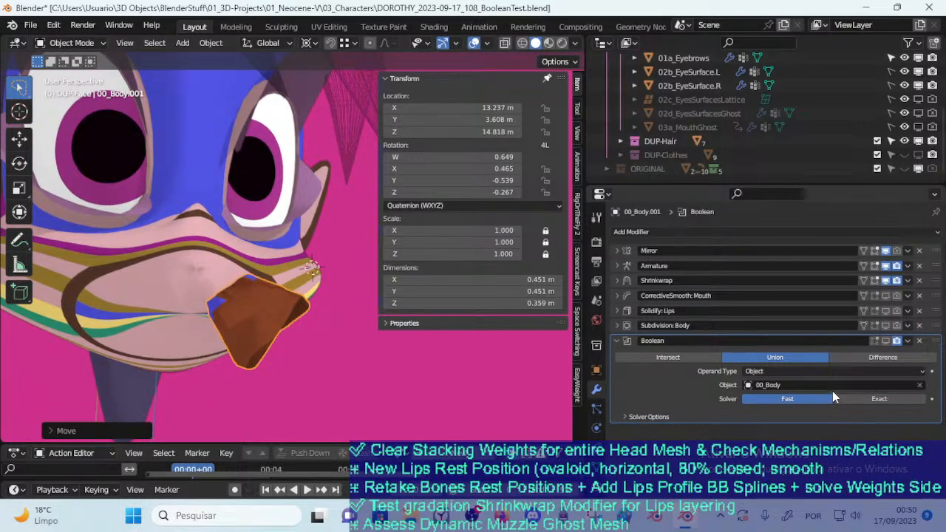
# Set the Boolean operation to Difference and its operand object to 03a_MouthGhost
pyautogui.click(858, 358)
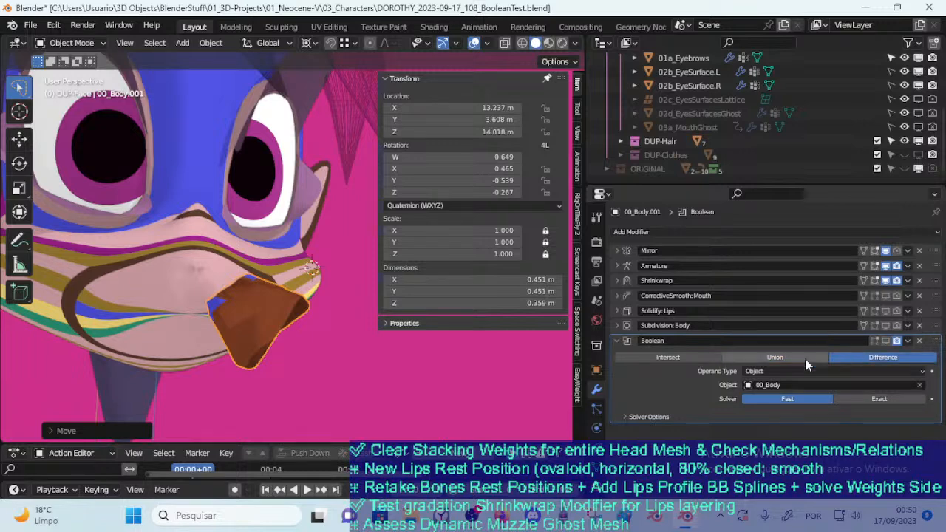
pyautogui.click(763, 387)
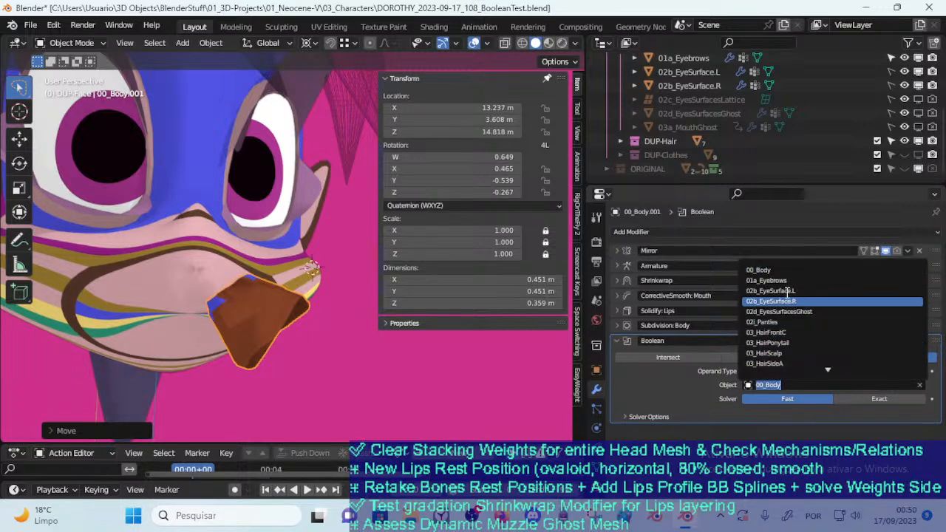
pyautogui.click(775, 383)
pyautogui.write('ghost')
pyautogui.press('Return')
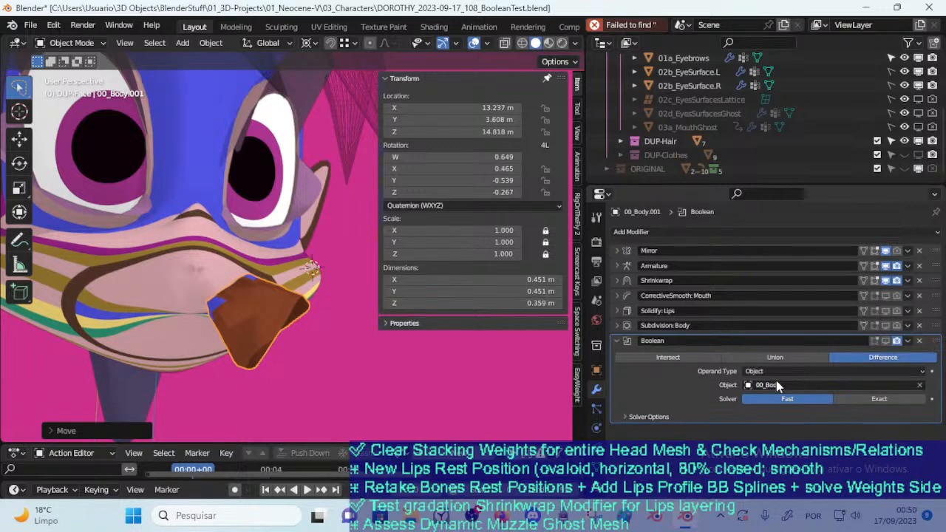
pyautogui.click(776, 386)
pyautogui.write('Ghost')
pyautogui.press('Return')
# Reposition the lips mesh against the mouth corner with the Boolean hidden in the viewport
pyautogui.press('g')
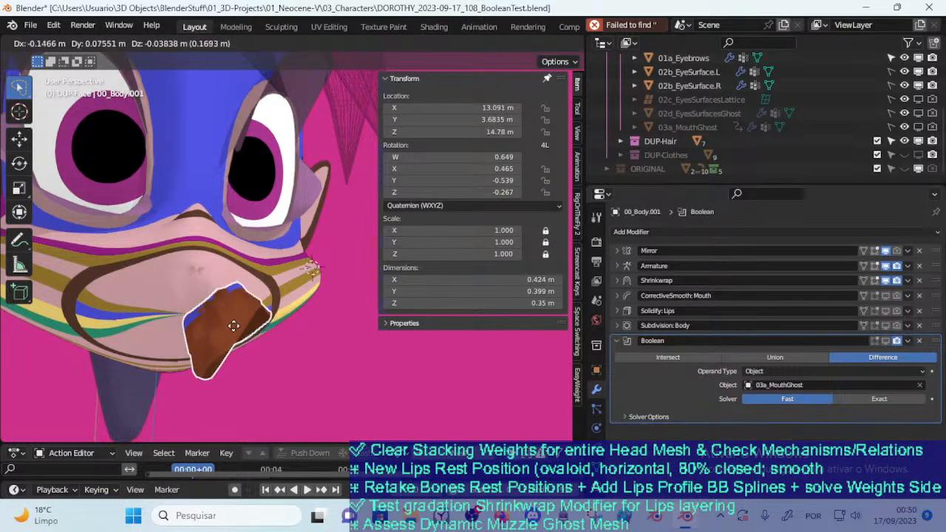
pyautogui.click(220, 314)
pyautogui.press('g')
pyautogui.click(356, 300)
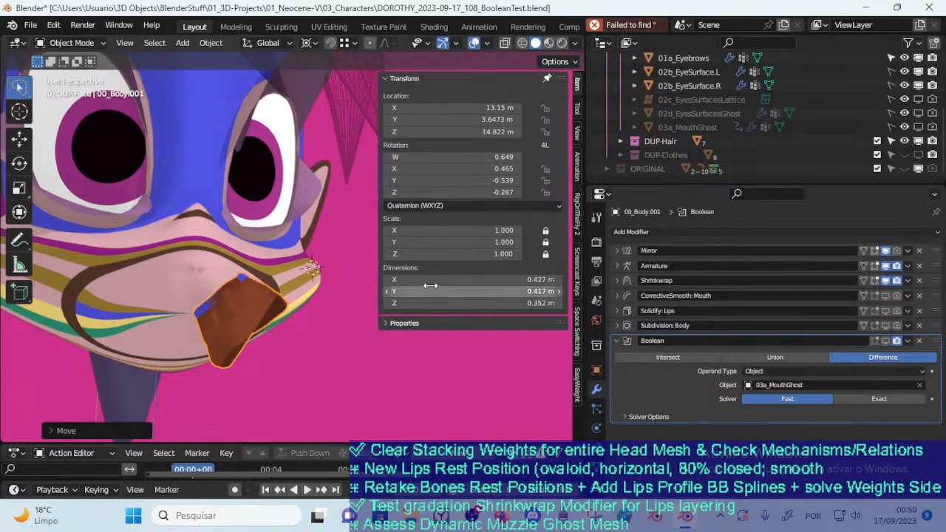
# Set the Boolean to Intersect with its viewport display on, and move the lips mesh across the mouth corner
pyautogui.click(777, 358)
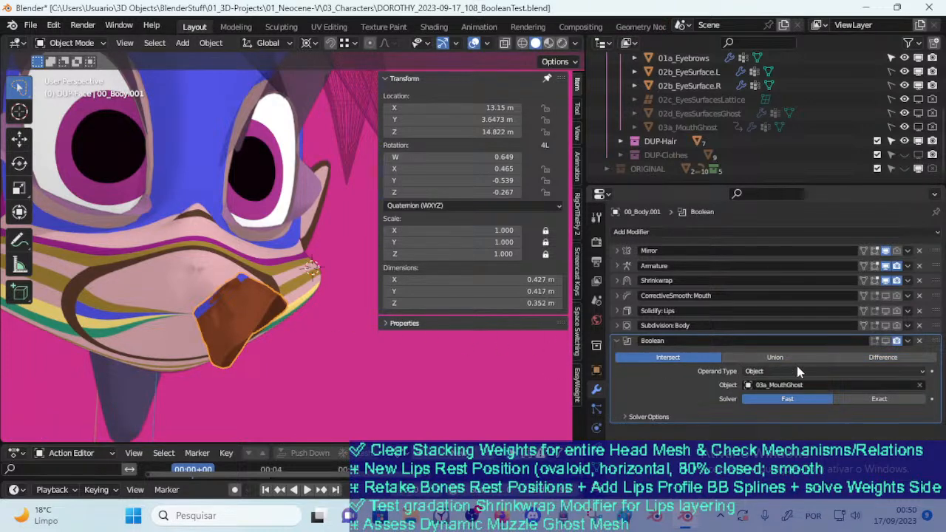
pyautogui.click(886, 341)
pyautogui.press('g')
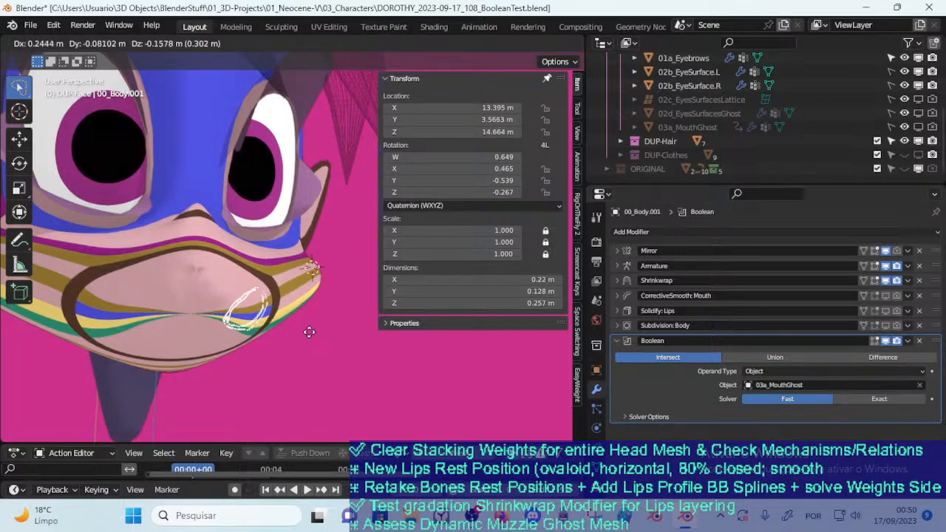
pyautogui.click(310, 350)
# Set the Boolean operation to Union and move the lips mesh across the middle of the muzzle
pyautogui.click(774, 357)
pyautogui.press('g')
pyautogui.click(214, 325)
pyautogui.press('g')
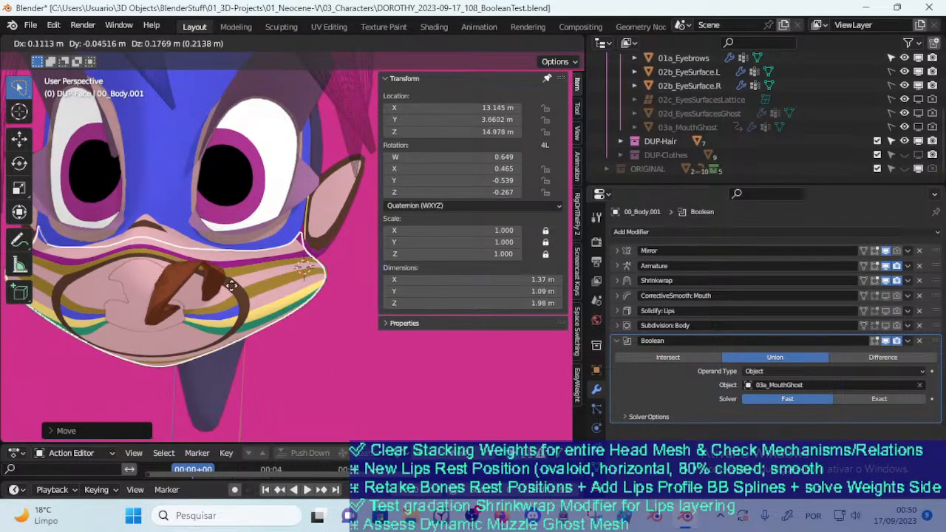
pyautogui.click(273, 327)
# Shift the lips mesh between the outer cheek and the mouth corner to test the Union result
pyautogui.moveTo(273, 322); pyautogui.dragTo(234, 319, button='middle')
pyautogui.press('g')
pyautogui.click(329, 315)
pyautogui.press('g')
pyautogui.click(264, 289)
pyautogui.moveTo(265, 289); pyautogui.dragTo(327, 284, button='middle')
pyautogui.press('g')
pyautogui.click(248, 329)
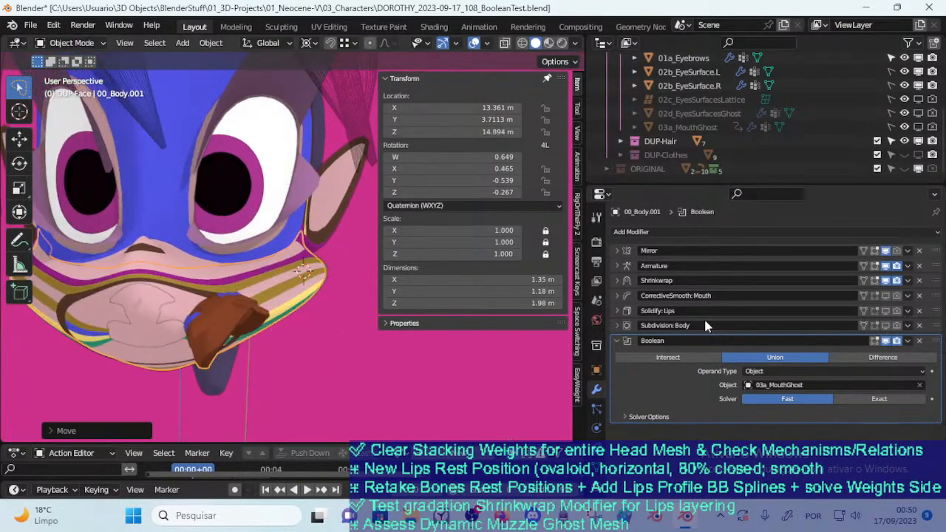
# Set the Boolean operation to Difference and move the lips mesh over the front of the muzzle
pyautogui.click(865, 357)
pyautogui.moveTo(343, 326); pyautogui.dragTo(181, 253, button='middle')
pyautogui.press('g')
pyautogui.click(191, 291)
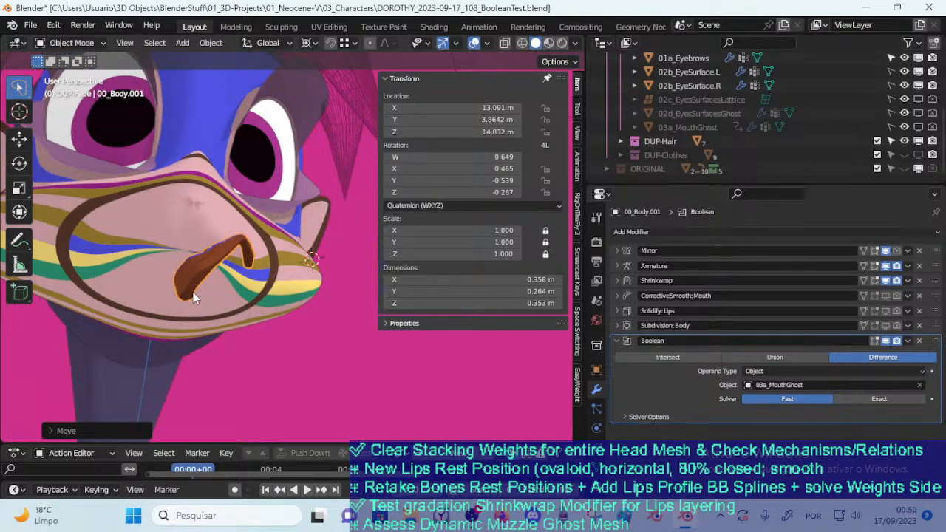
pyautogui.moveTo(192, 291); pyautogui.dragTo(225, 307, button='middle')
pyautogui.press('g')
pyautogui.click(266, 330)
# Move the lips mesh onto the cheek beside the mouth corner to check the Difference result
pyautogui.moveTo(266, 330); pyautogui.dragTo(185, 281, button='middle')
pyautogui.press('g')
pyautogui.click(274, 321)
pyautogui.press('g')
pyautogui.click(237, 247)
# Open MouthKirby2.blend from the 02_3D-Lab folder without saving the changes to the current file
pyautogui.click(34, 25)
pyautogui.click(54, 53)
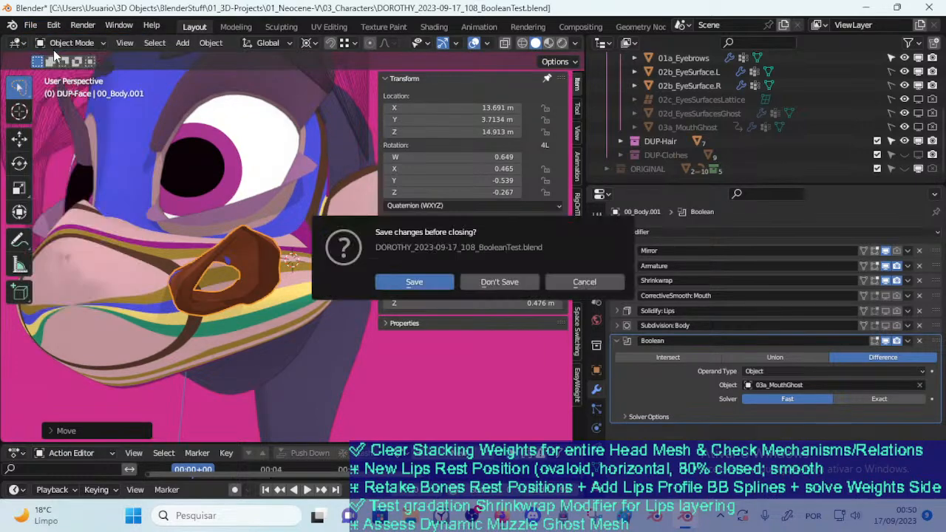
pyautogui.click(496, 290)
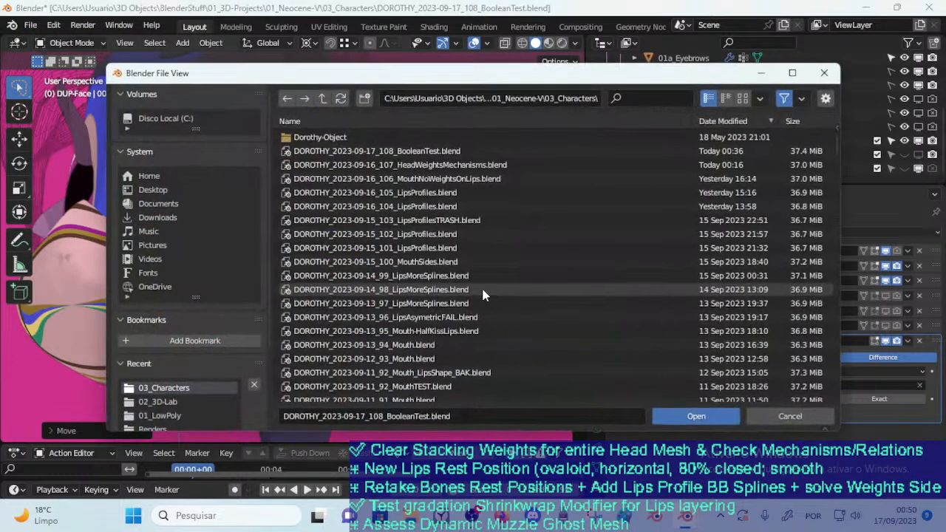
pyautogui.click(165, 402)
pyautogui.doubleClick(321, 165)
# Select the mouth piece on the rounded block and move it up and across the block's front
pyautogui.moveTo(295, 200); pyautogui.dragTo(314, 273, button='middle')
pyautogui.click(314, 274)
pyautogui.moveTo(309, 315); pyautogui.dragTo(322, 283, button='middle')
pyautogui.press('g')
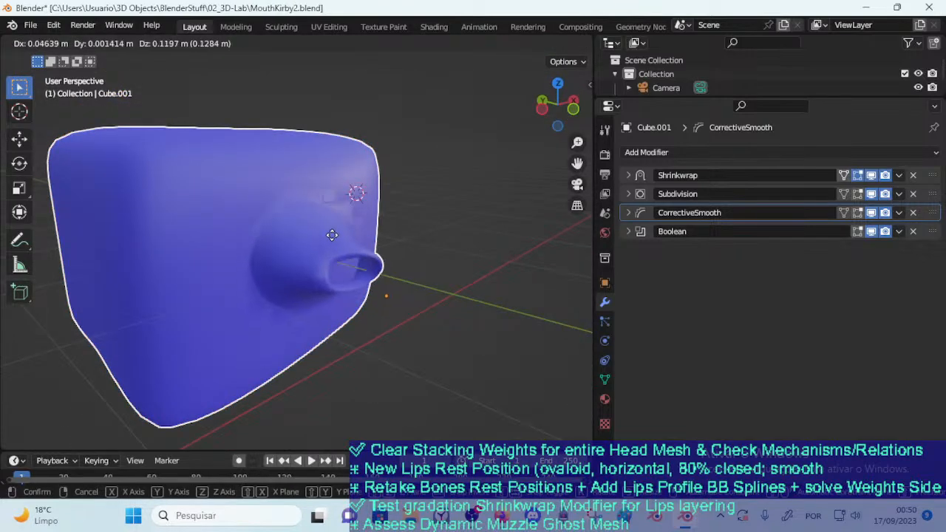
pyautogui.click(363, 215)
pyautogui.moveTo(360, 222); pyautogui.dragTo(285, 296, button='middle')
pyautogui.press('g')
pyautogui.click(210, 292)
# Move the mouth piece to new spots on the block to test how it blends into the surface
pyautogui.moveTo(222, 292); pyautogui.dragTo(286, 248, button='middle')
pyautogui.press('g')
pyautogui.click(270, 315)
pyautogui.press('g')
pyautogui.click(352, 370)
# Slide the mouth piece over the block's upper edge and back down its face
pyautogui.moveTo(302, 323); pyautogui.dragTo(330, 267, button='middle')
pyautogui.press('g')
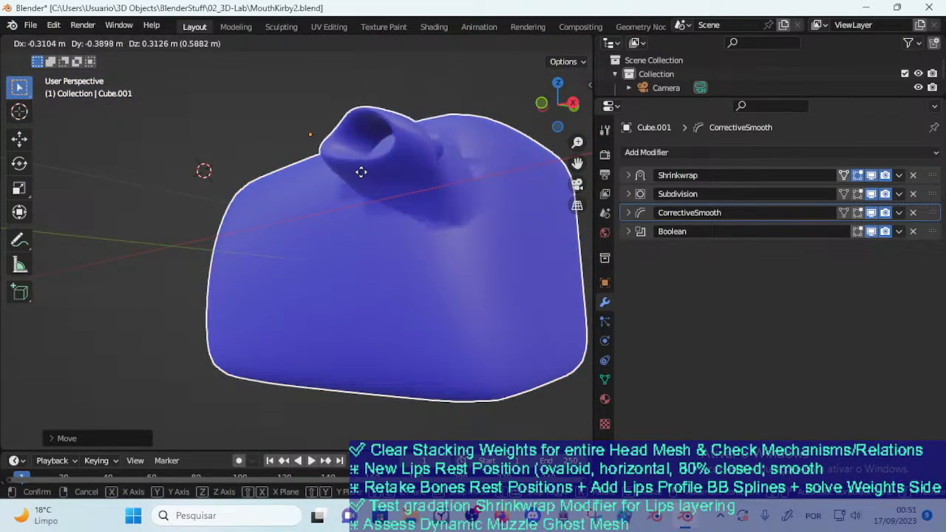
pyautogui.click(291, 243)
pyautogui.moveTo(289, 239); pyautogui.dragTo(385, 272, button='middle')
pyautogui.press('g')
pyautogui.click(292, 274)
# Move the mouth piece from side to side across the block to compare the blending at each position
pyautogui.press('g')
pyautogui.moveTo(292, 275); pyautogui.dragTo(366, 311, button='middle')
pyautogui.click(442, 317)
pyautogui.press('g')
pyautogui.click(254, 324)
pyautogui.press('g')
pyautogui.click(234, 323)
pyautogui.press('g')
pyautogui.click(290, 340)
# Pull the mouth piece outward from the block's lower front and rotate it in the current view
pyautogui.scroll(-2, 272, 303)
pyautogui.moveTo(272, 303); pyautogui.dragTo(229, 348, button='middle')
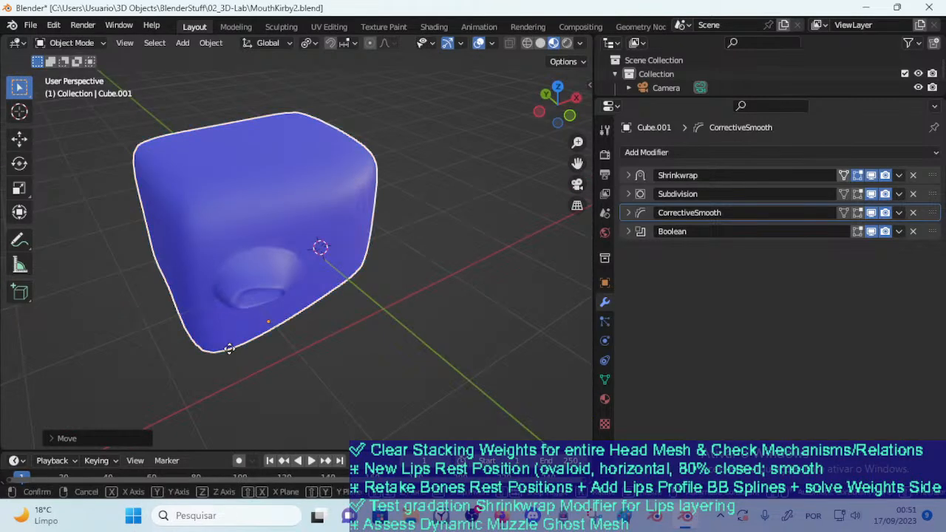
pyautogui.press('g')
pyautogui.click(331, 366)
pyautogui.moveTo(309, 293); pyautogui.dragTo(324, 259, button='middle')
pyautogui.press('r')
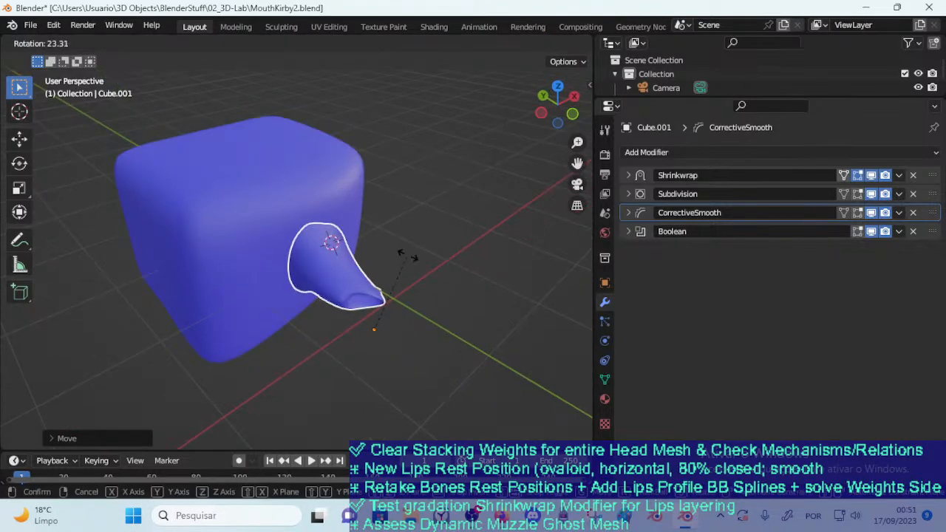
pyautogui.click(346, 238)
# Push the rotated mouth piece back into the block's front and adjust its position in close-up
pyautogui.press('g')
pyautogui.click(283, 239)
pyautogui.press('g')
pyautogui.click(282, 299)
pyautogui.scroll(4, 285, 298)
pyautogui.press('g')
pyautogui.moveTo(286, 298); pyautogui.dragTo(300, 326, button='middle')
pyautogui.click(300, 268)
pyautogui.scroll(3, 291, 292)
pyautogui.press('g')
pyautogui.click(290, 287)
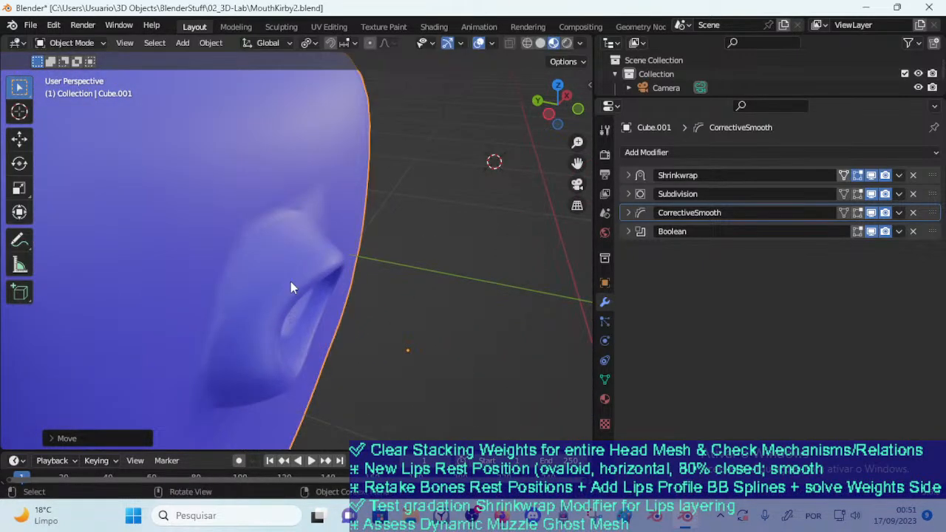
# Pull the mouth piece outward near the block's edge and settle it back into the front face
pyautogui.press('g')
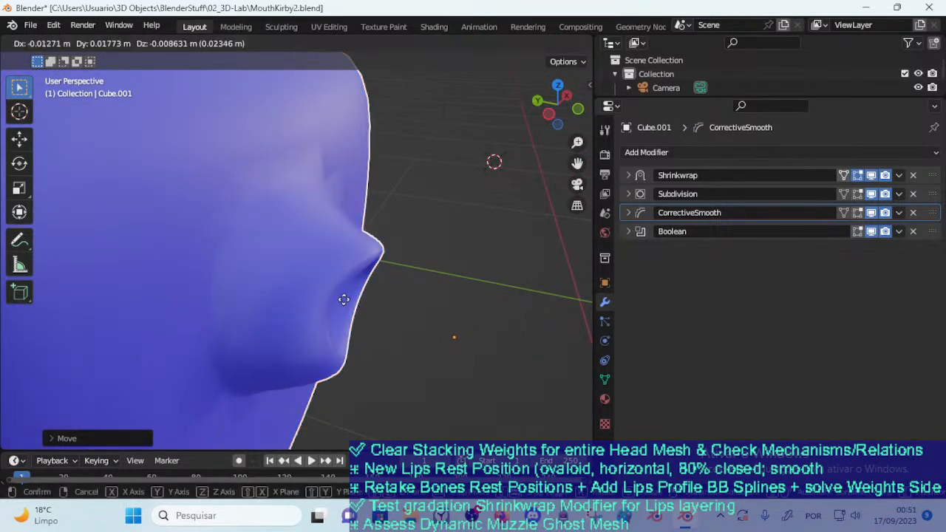
pyautogui.click(357, 319)
pyautogui.moveTo(357, 319); pyautogui.dragTo(391, 289, button='middle')
pyautogui.press('g')
pyautogui.click(277, 301)
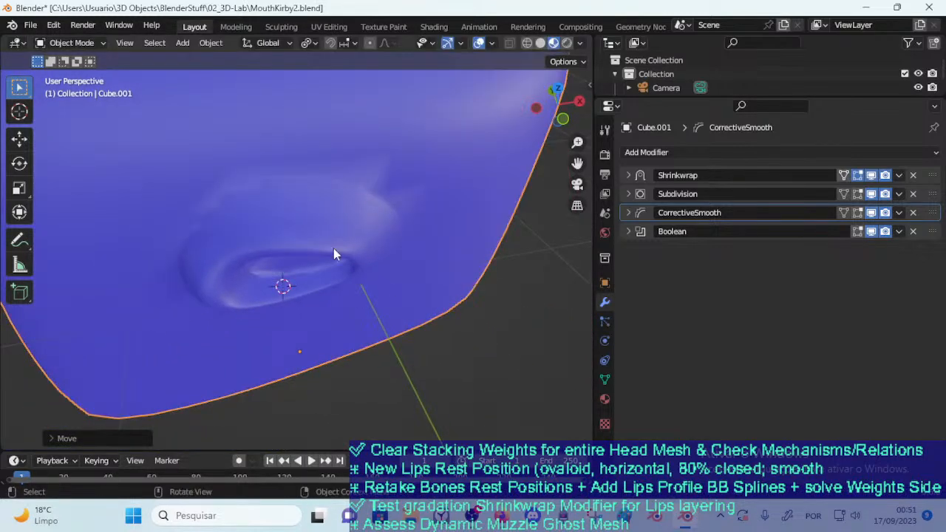
# Reposition the mouth piece on the block's front so its opening faces the viewer
pyautogui.moveTo(309, 252); pyautogui.dragTo(357, 213, button='middle')
pyautogui.press('g')
pyautogui.click(322, 204)
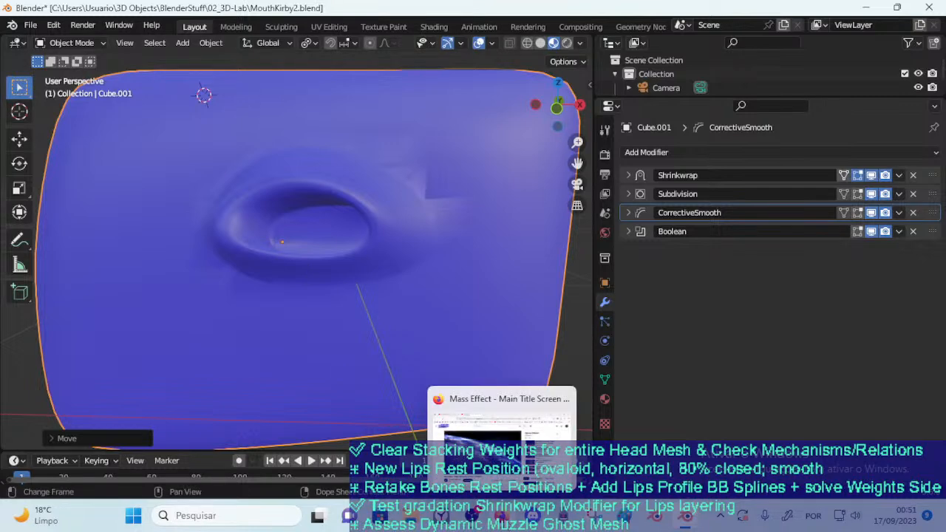
# Switch to Firefox and open the bookmarked video "Kirby Mouth using Boolean + Lattice" in a new tab
pyautogui.click(502, 516)
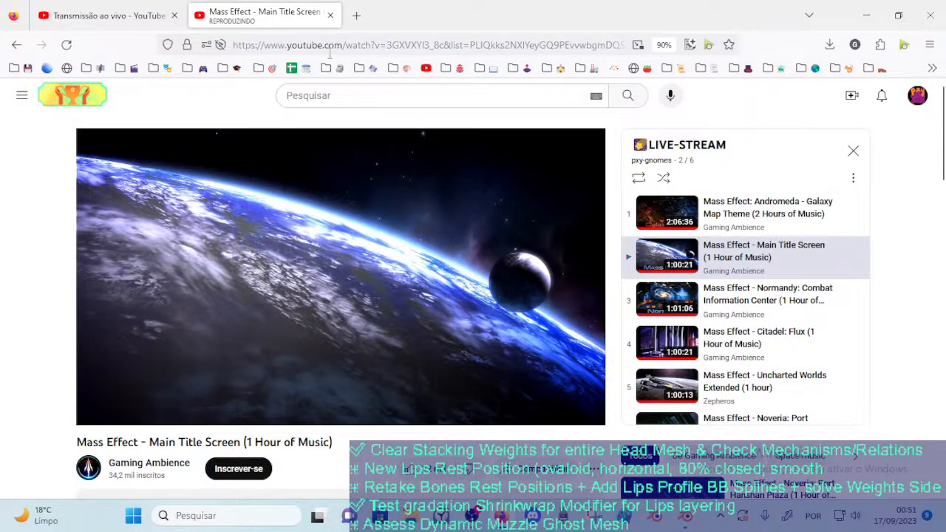
pyautogui.click(356, 16)
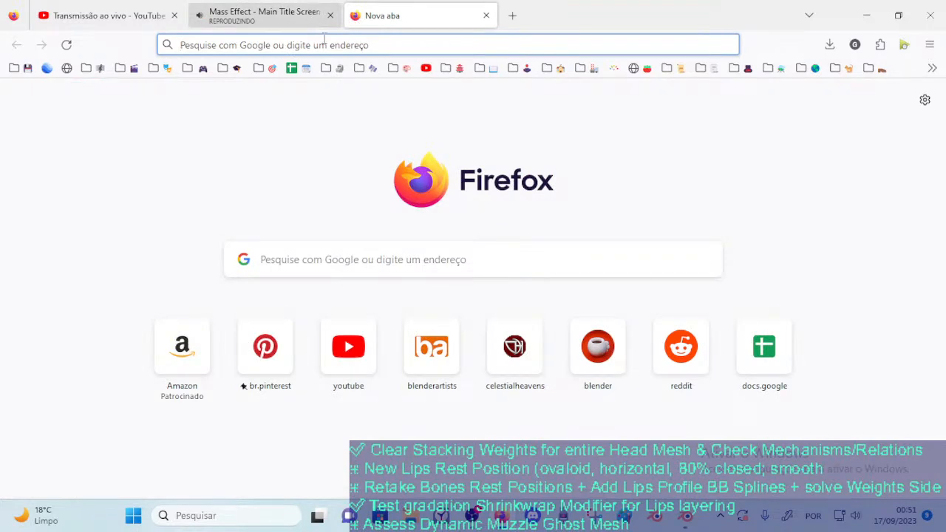
pyautogui.click(339, 47)
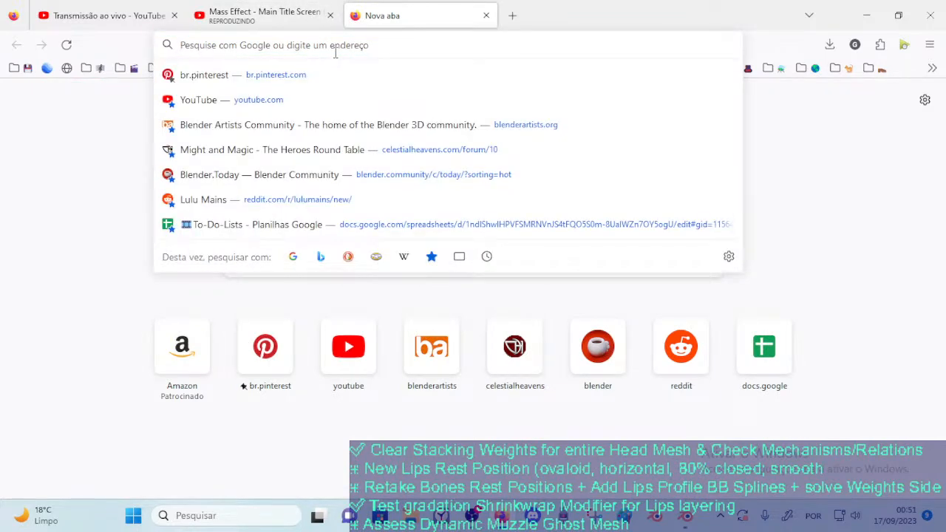
pyautogui.write('*kirby')
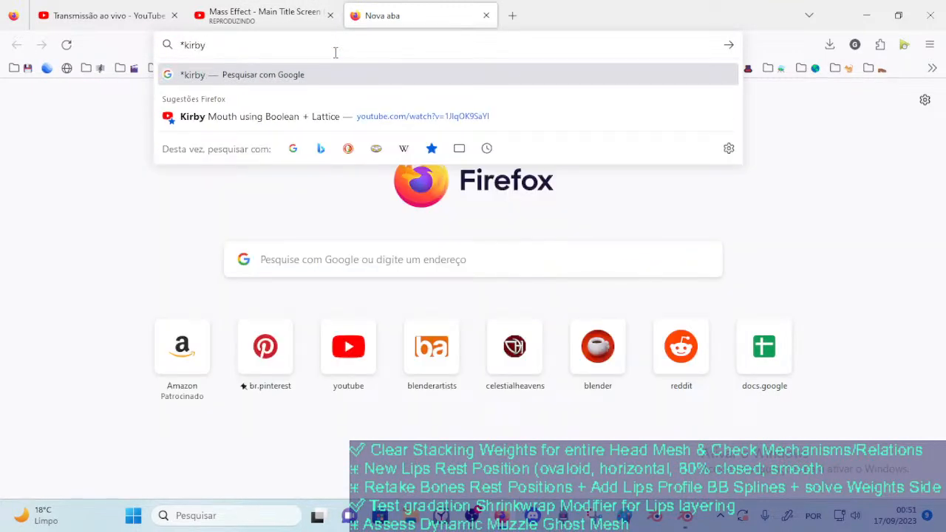
pyautogui.press('Down')
pyautogui.press('Return')
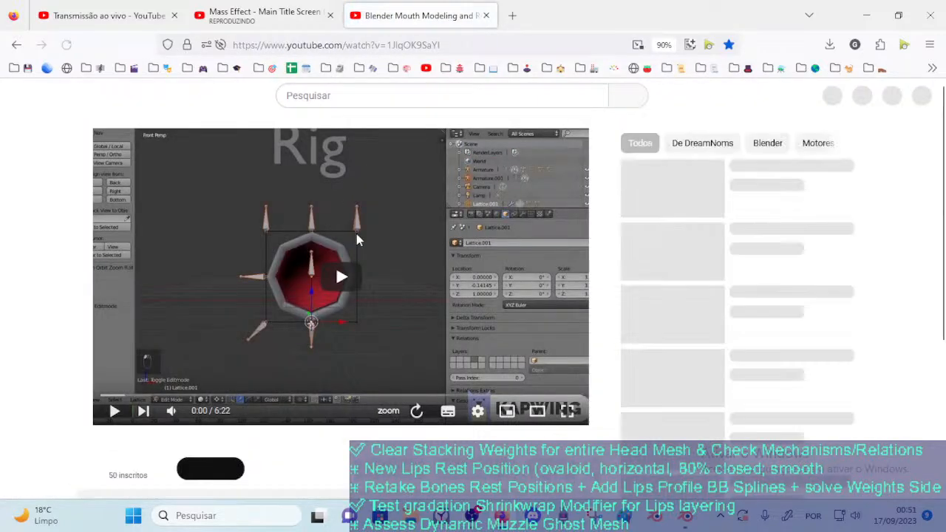
# Set the video player to theater mode, mute it and return it to the beginning
pyautogui.click(537, 412)
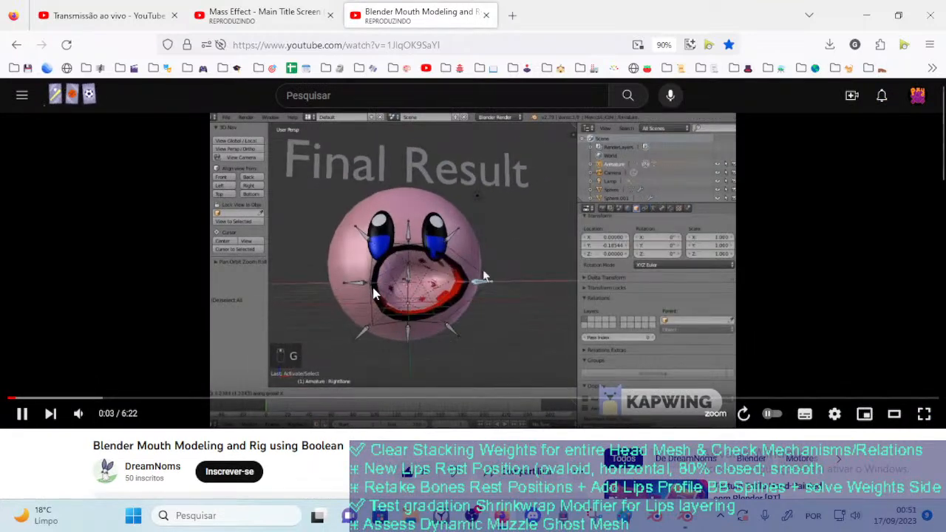
pyautogui.click(78, 414)
pyautogui.click(270, 279)
pyautogui.click(270, 276)
pyautogui.click(85, 352)
pyautogui.click(7, 399)
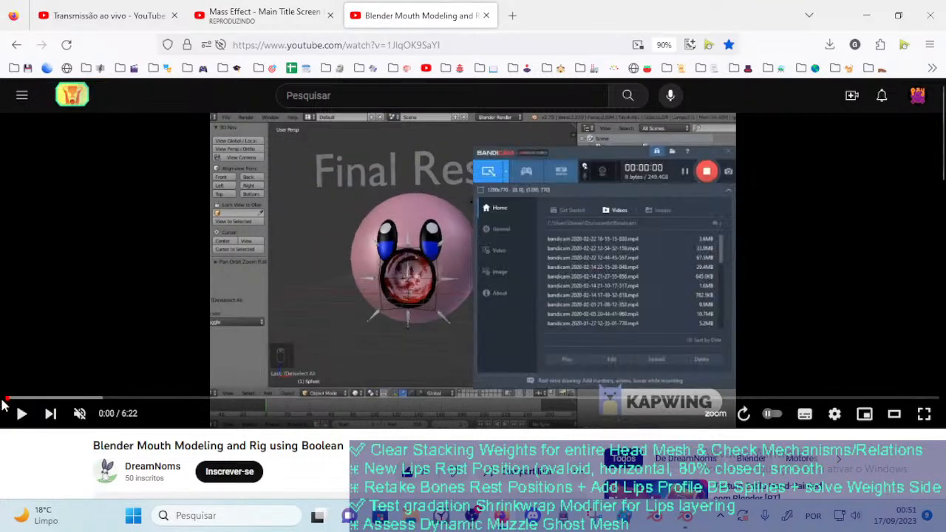
# Play the muted mouth modeling video from its start to review the final result and modeling sections
pyautogui.click(220, 12)
pyautogui.click(417, 15)
pyautogui.click(331, 214)
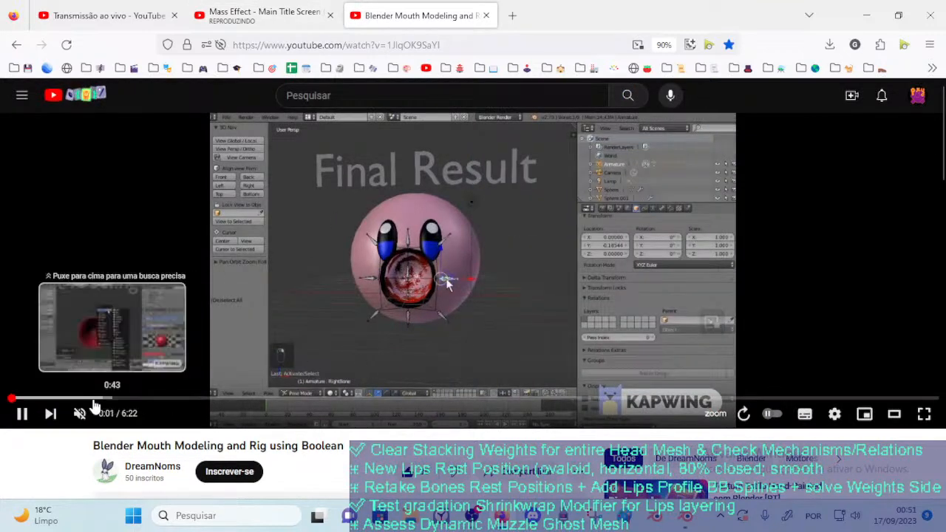
pyautogui.click(10, 399)
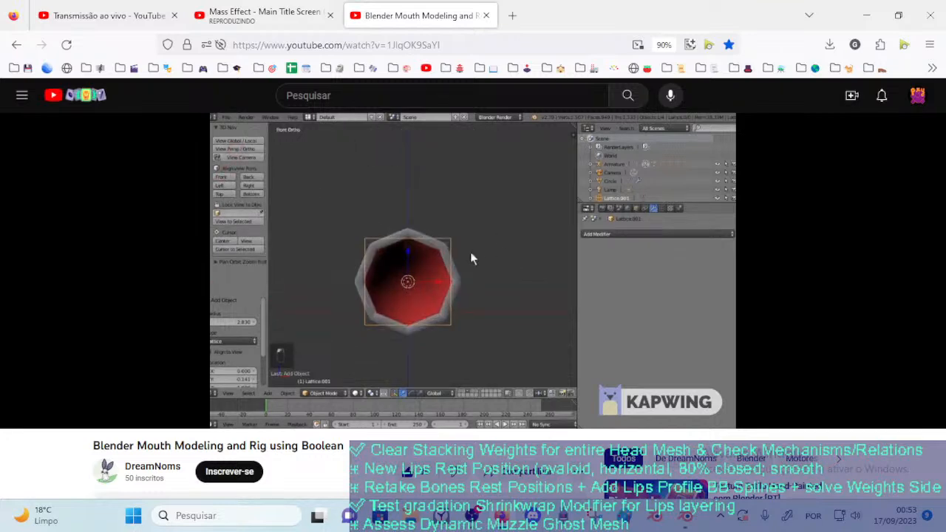
# Rewind the video to about 0:37 to review how the mouth sphere gets its shading and red material
pyautogui.doubleClick(232, 290)
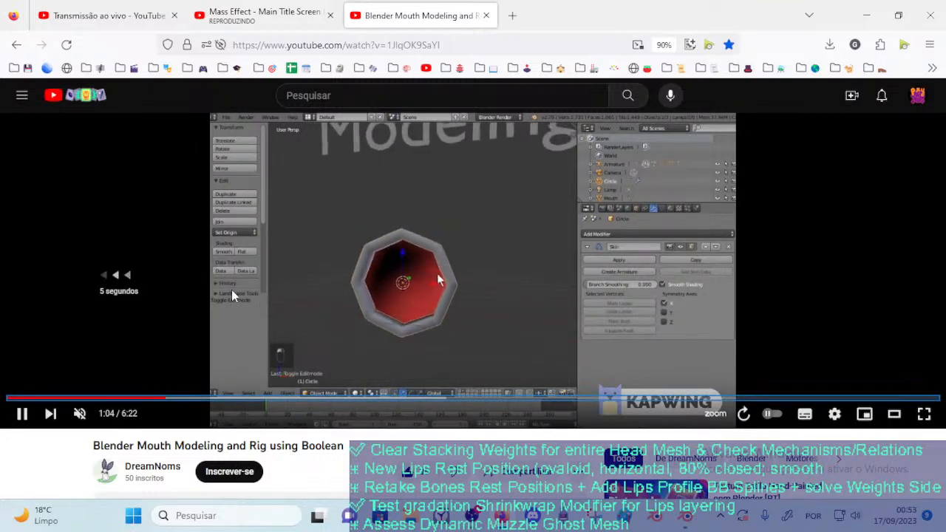
pyautogui.press('Left')
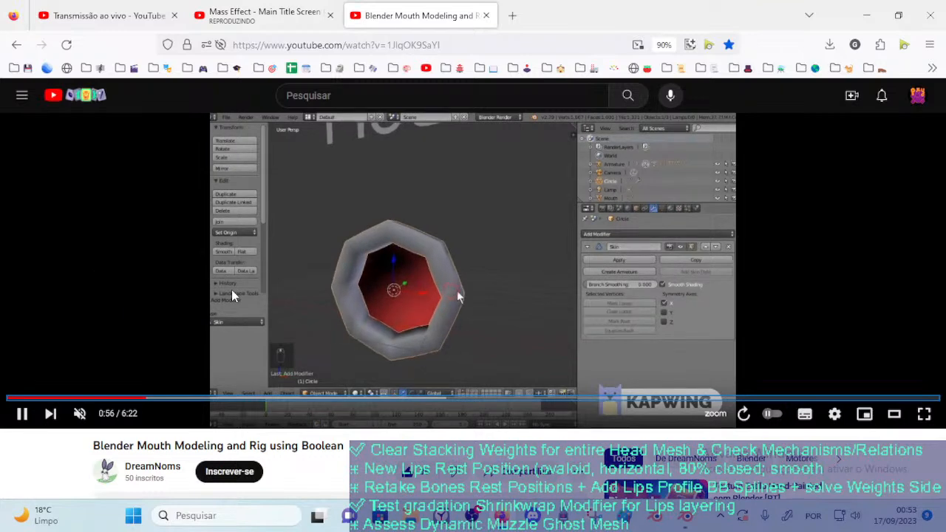
pyautogui.press('Left')
pyautogui.press('Left')
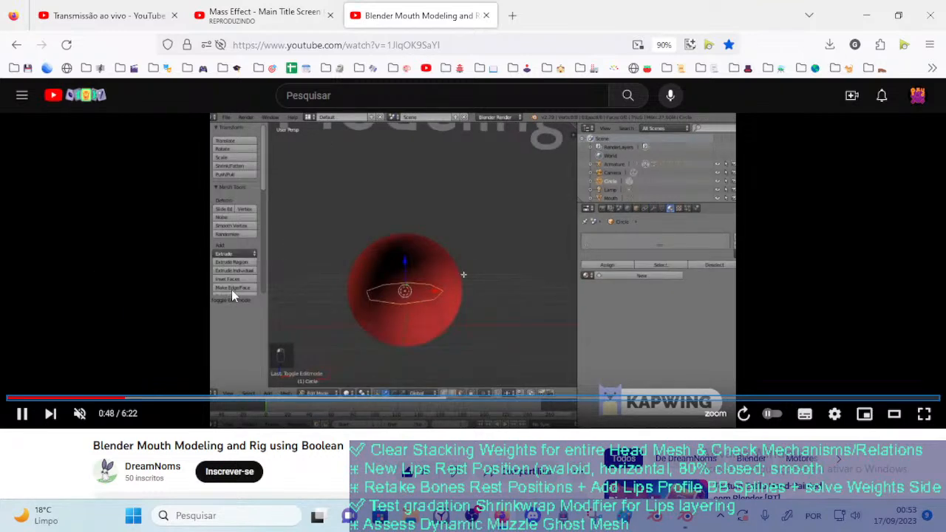
pyautogui.press('Left')
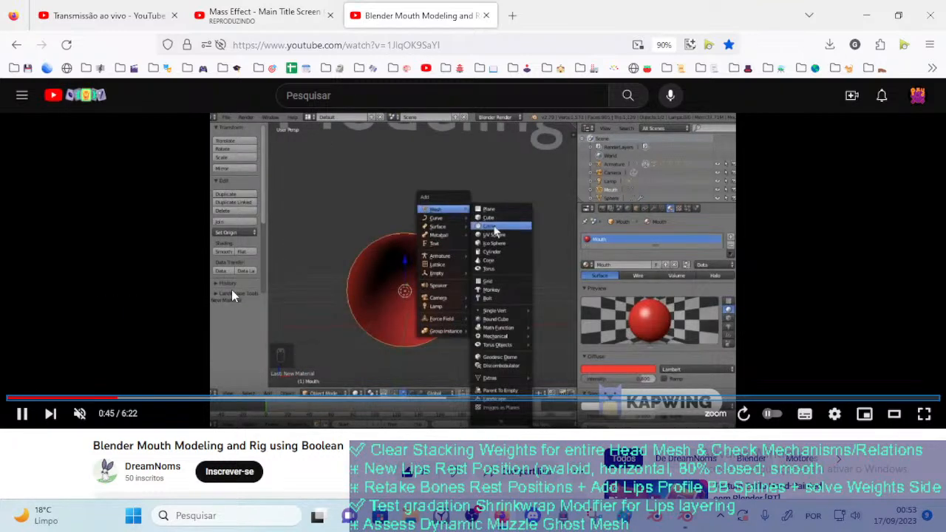
pyautogui.press('Left')
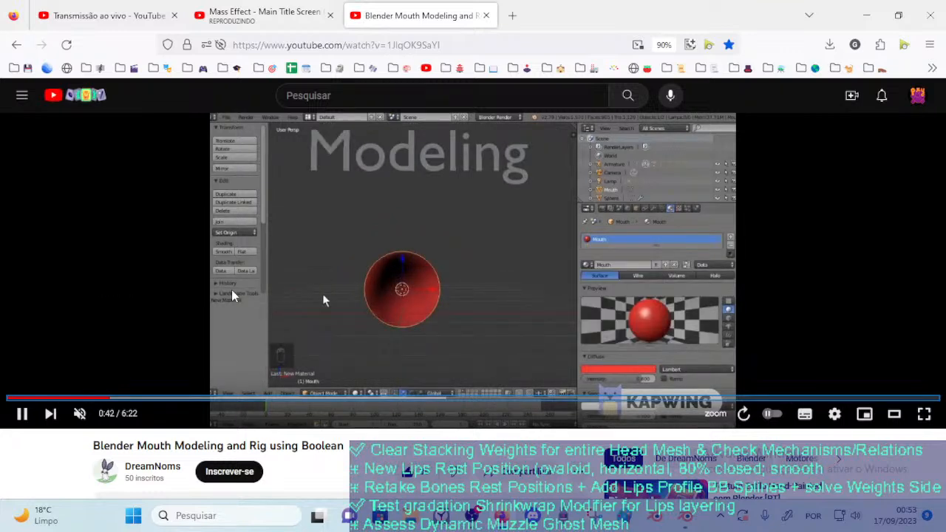
pyautogui.press('Left')
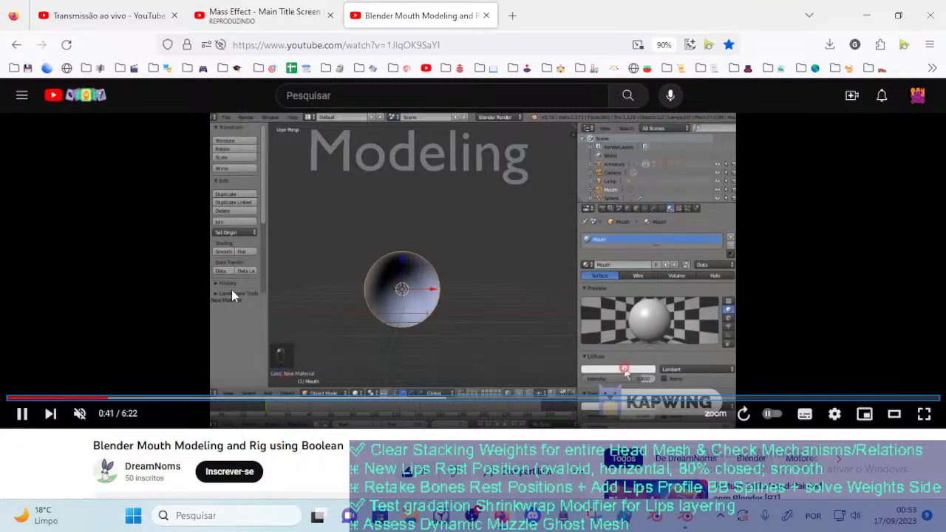
pyautogui.press('Left')
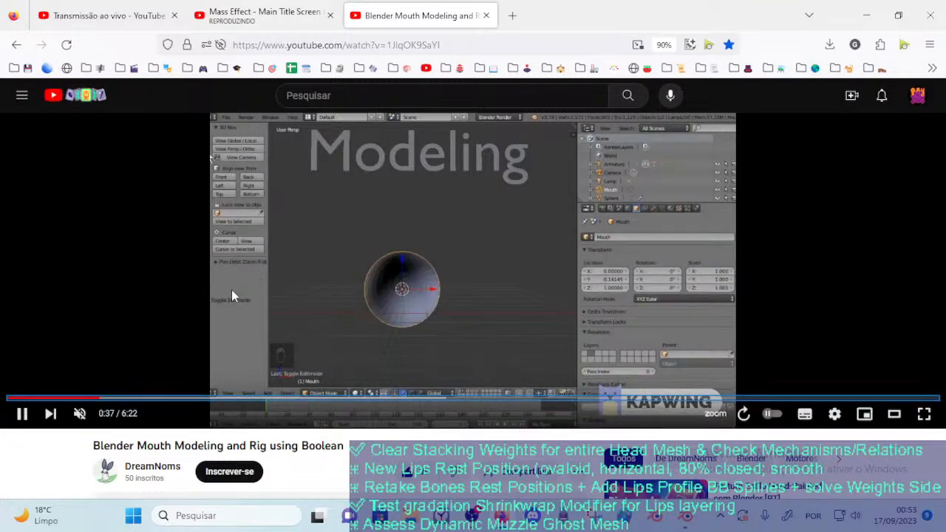
pyautogui.press('Left')
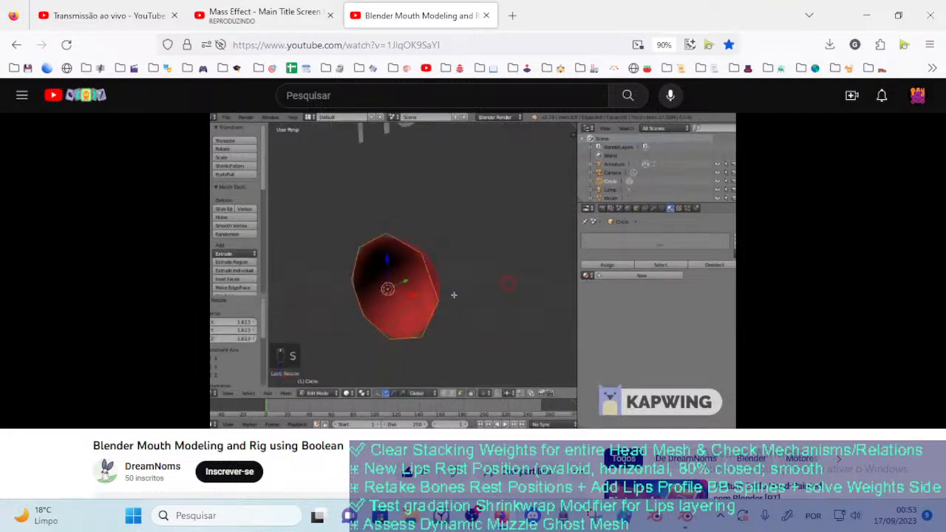
# Rewind the video to about 0:30 to examine how the mouth sphere is rotated and edited
pyautogui.press('Left')
pyautogui.press('Left')
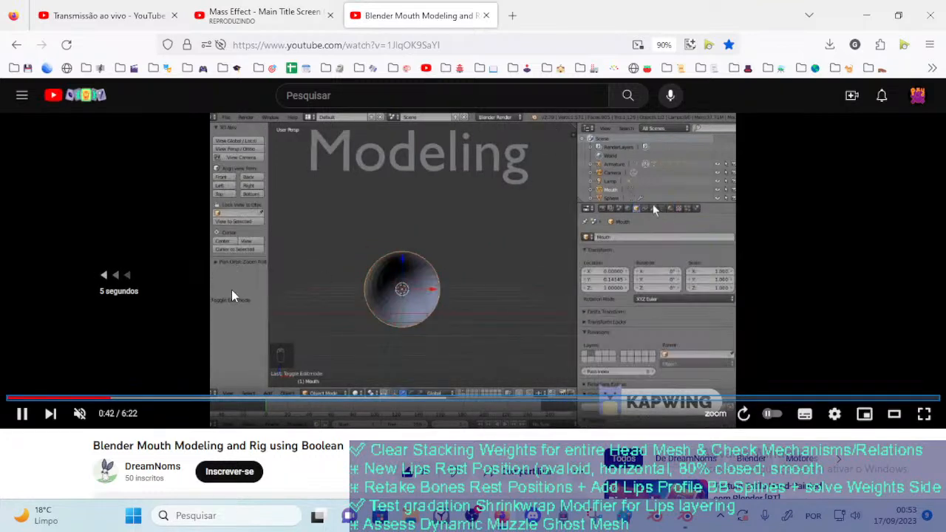
pyautogui.press('Left')
pyautogui.press('Left')
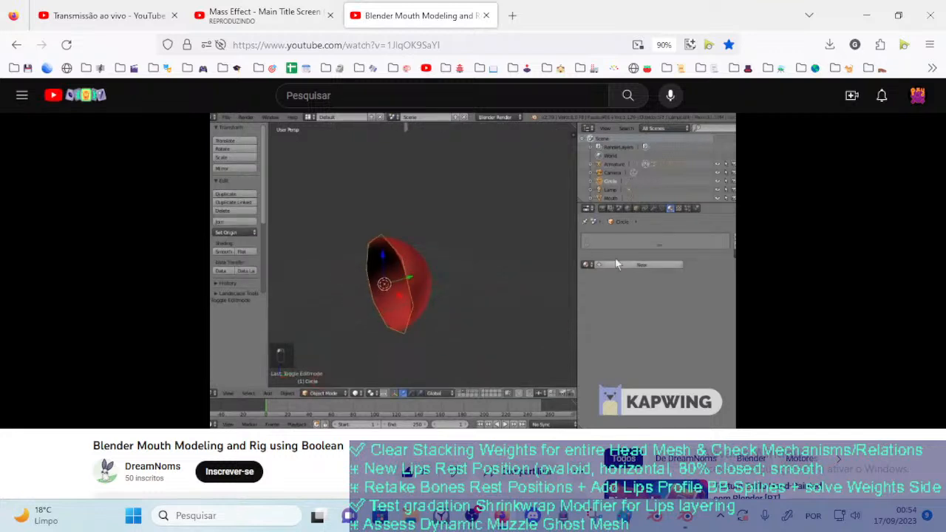
pyautogui.press('Left')
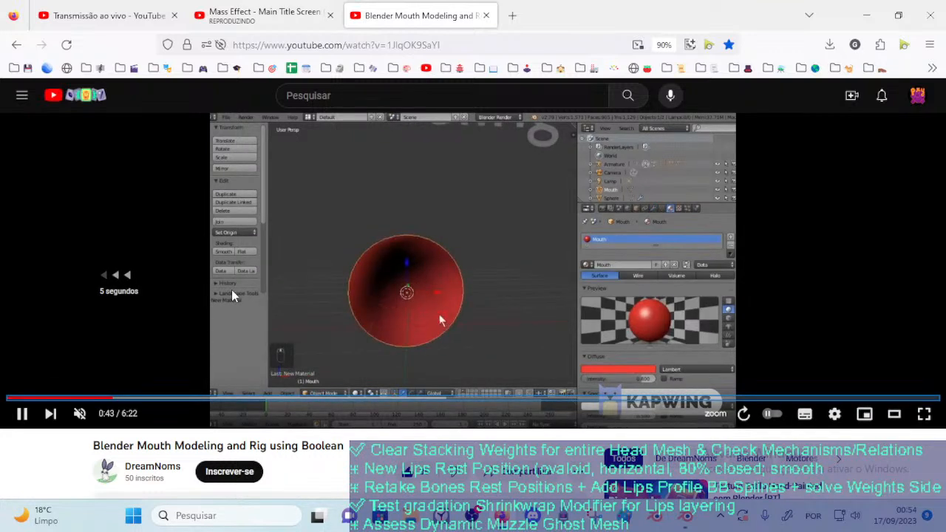
pyautogui.press('Left')
pyautogui.press('Left')
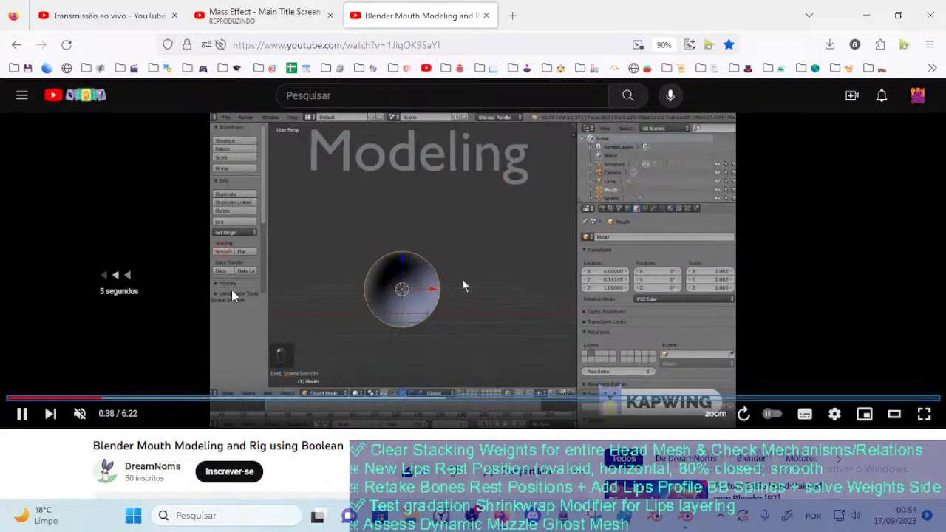
pyautogui.press('Left')
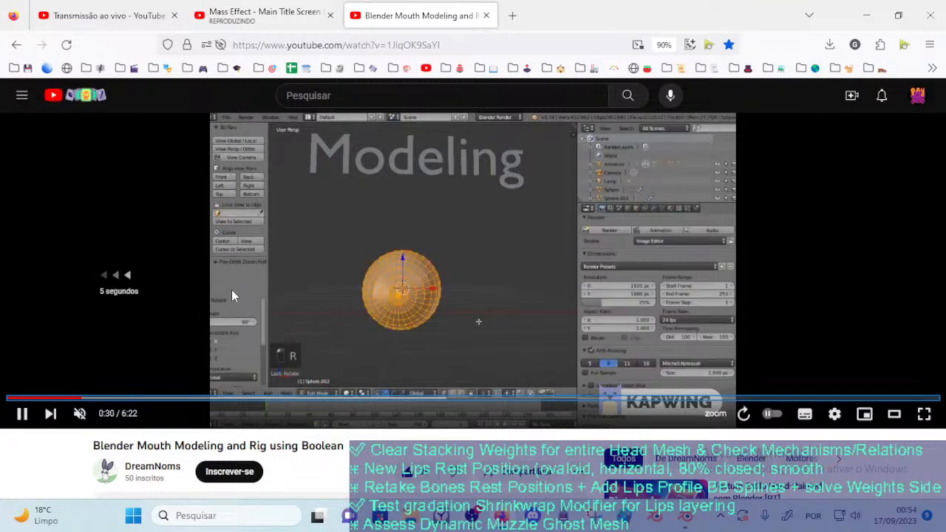
pyautogui.press('Left')
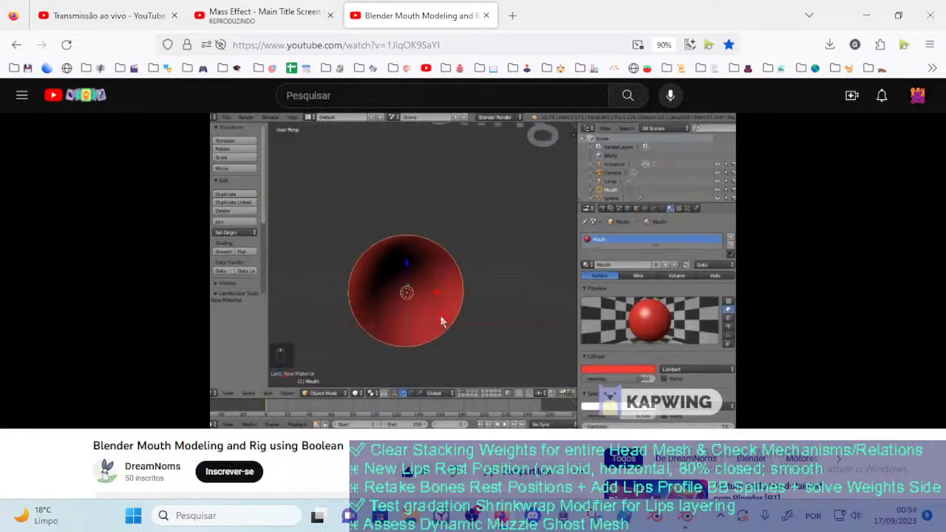
# Replay the mouth sphere's editing from about 0:30 once more and pause the video at 0:36
pyautogui.press('Left')
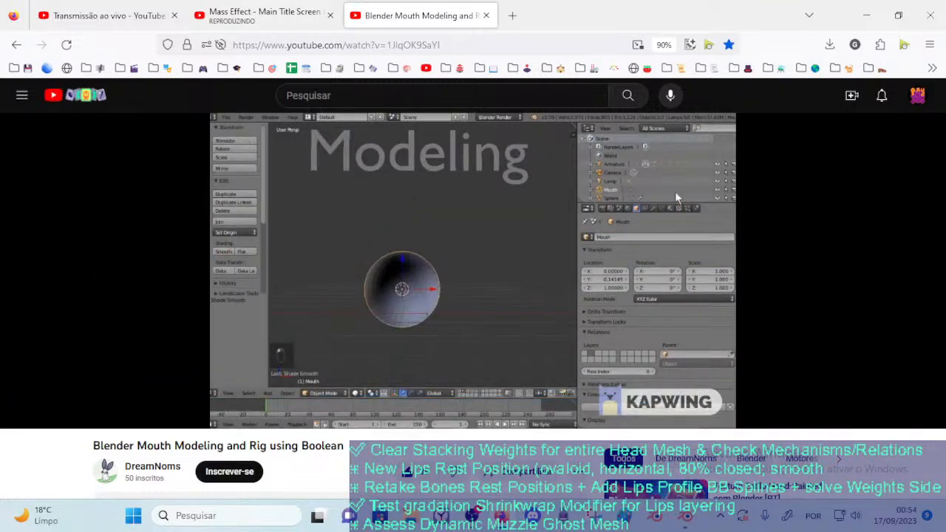
pyautogui.press('Left')
pyautogui.press('Left')
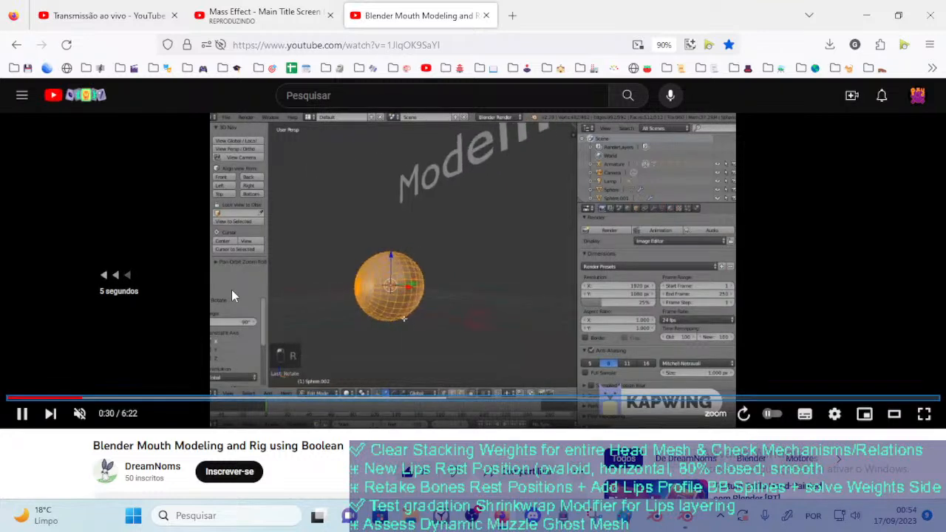
pyautogui.press('Left')
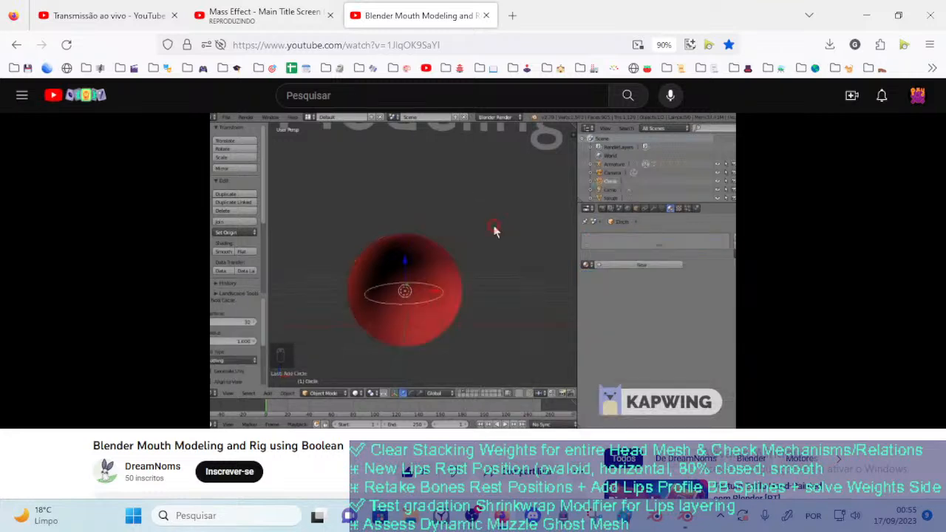
pyautogui.press('Left')
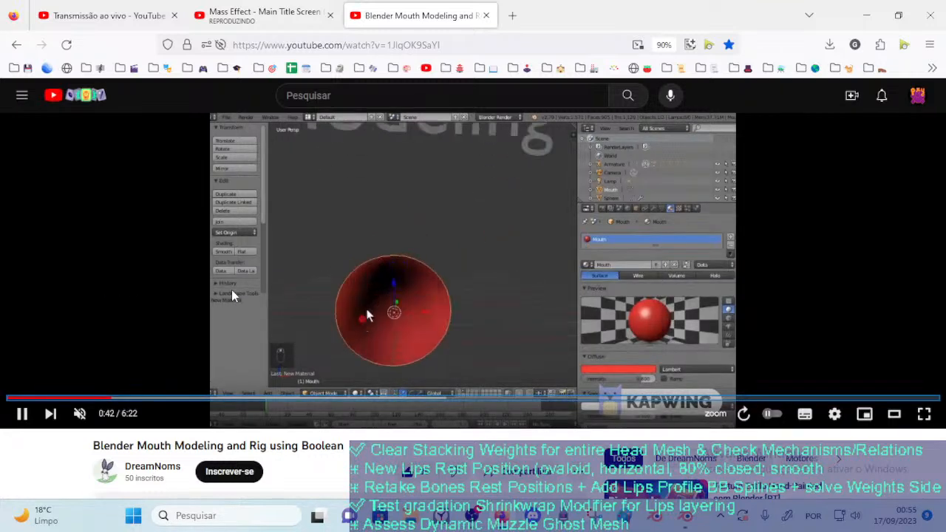
pyautogui.press('Left')
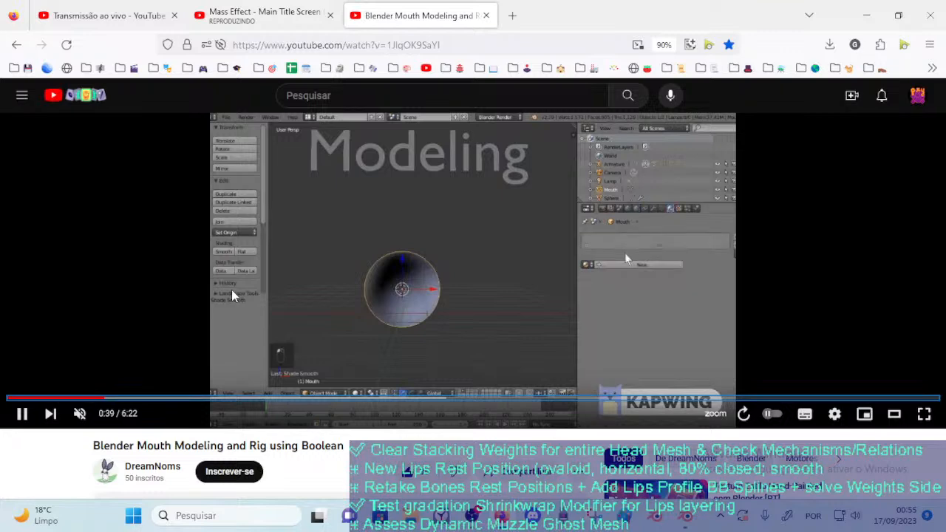
pyautogui.press('Left')
pyautogui.press('Left')
pyautogui.press('Left')
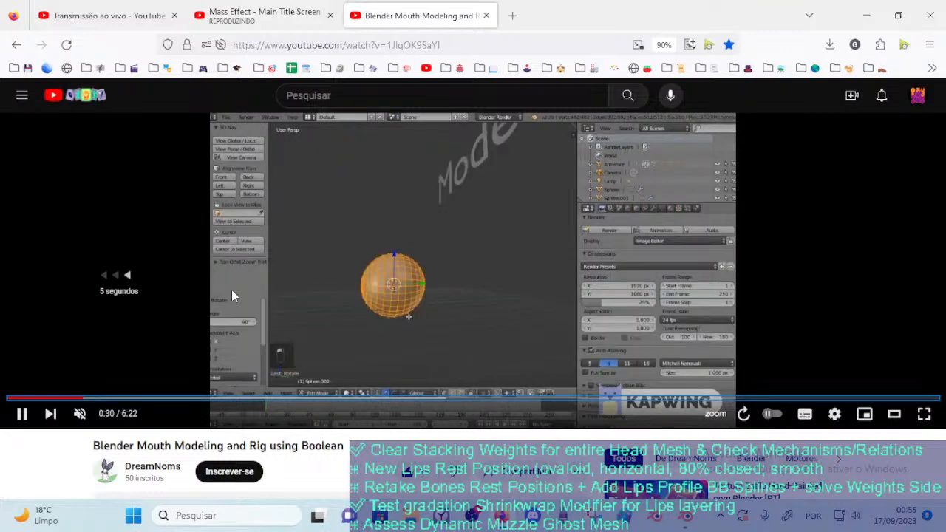
pyautogui.press('Left')
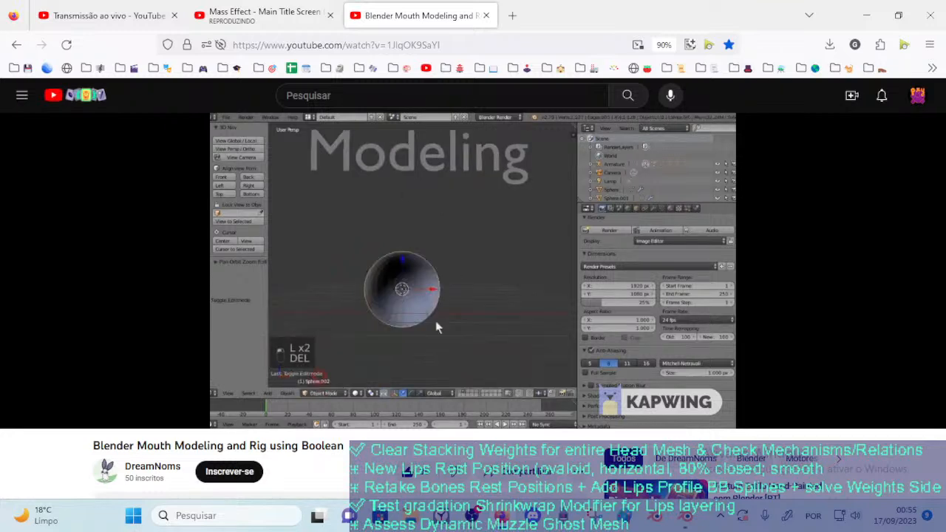
pyautogui.click(288, 267)
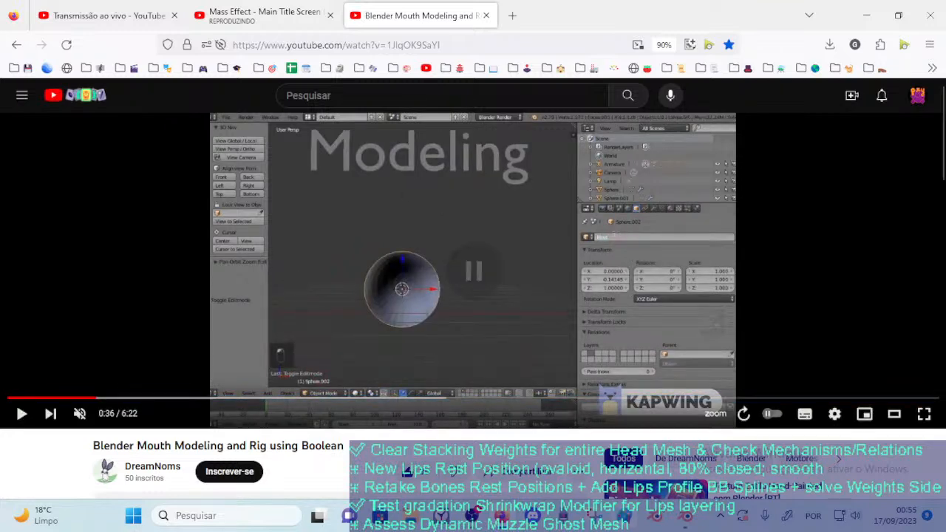
# Switch back to Blender and compare the mouth piece's edit cage with its Boolean result by alternating Edit and Object Mode
pyautogui.click(685, 517)
pyautogui.scroll(-5, 368, 267)
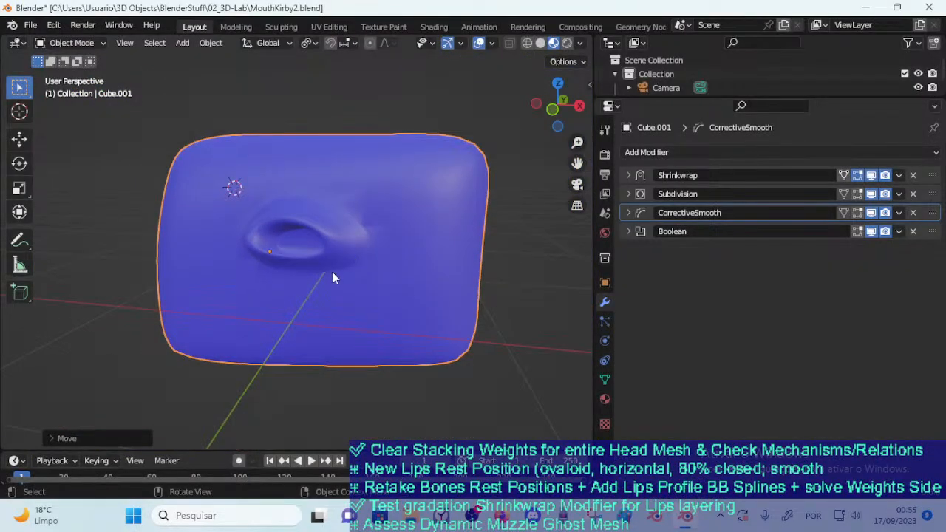
pyautogui.click(30, 25)
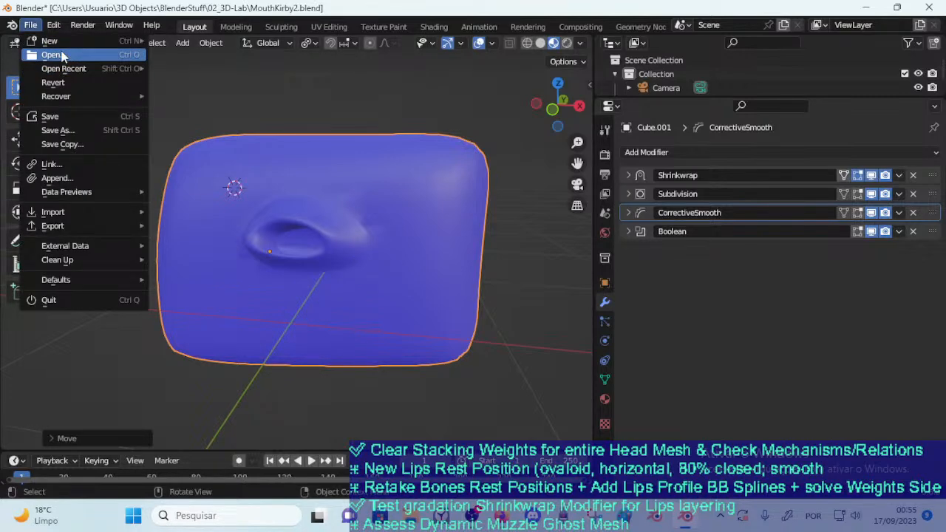
pyautogui.press('Tab')
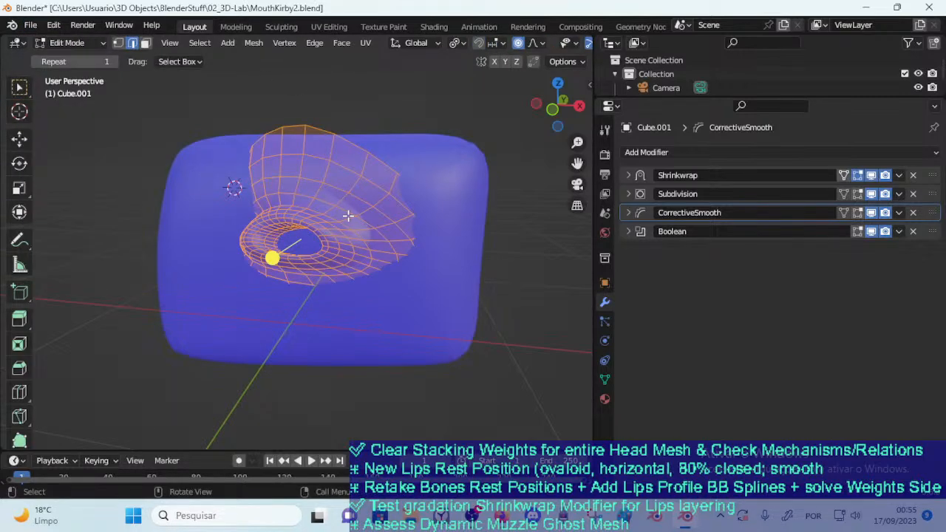
pyautogui.press('Tab')
pyautogui.press('Tab')
pyautogui.press('Tab')
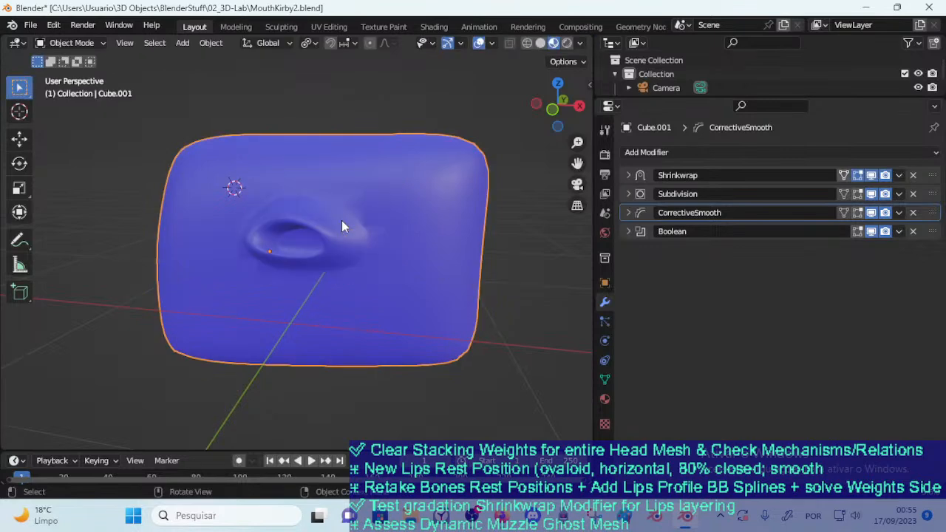
pyautogui.press('Tab')
pyautogui.press('Tab')
pyautogui.press('Tab')
pyautogui.press('Tab')
pyautogui.press('Tab')
pyautogui.press('Tab')
pyautogui.press('Tab')
# Delete the mouth piece in Object Mode, select the remaining block and inspect its mesh
pyautogui.press('Tab')
pyautogui.press('Tab')
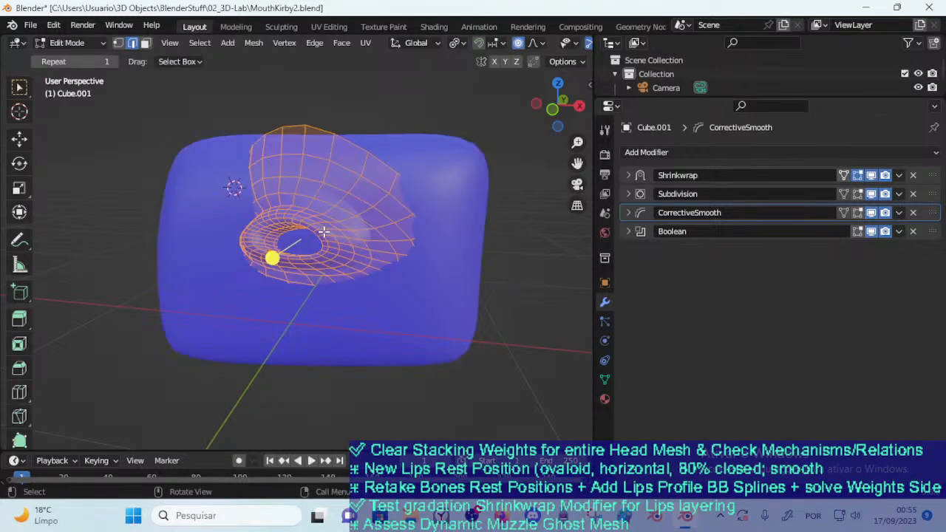
pyautogui.press('Tab')
pyautogui.press('x')
pyautogui.click(328, 224)
pyautogui.moveTo(330, 226); pyautogui.dragTo(287, 249, button='middle')
pyautogui.click(337, 227)
pyautogui.press('Tab')
pyautogui.press('Tab')
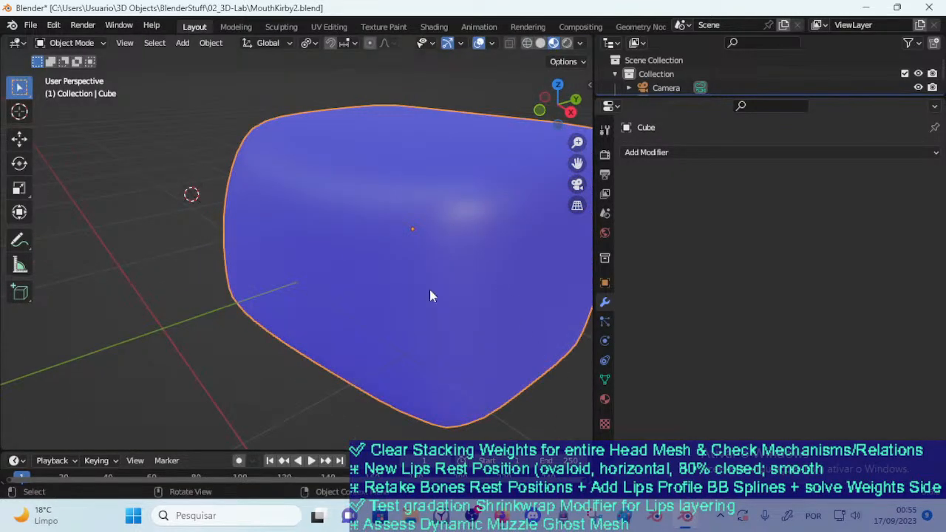
# Add a UV sphere beside the blue block, scale it and enter Edit Mode on it
pyautogui.scroll(-5, 206, 196)
pyautogui.hotkey('shift', 'a')
pyautogui.moveTo(195, 208)
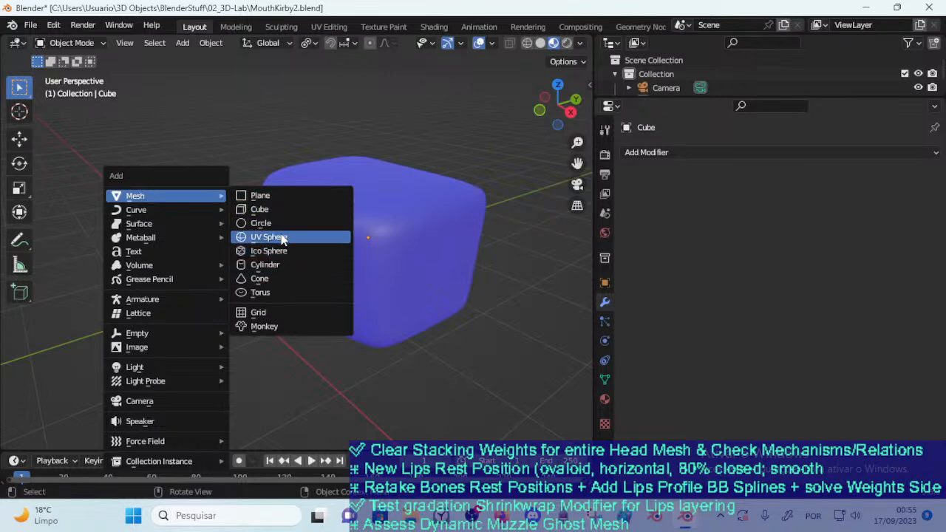
pyautogui.click(266, 238)
pyautogui.press('s')
pyautogui.click(307, 201)
pyautogui.press('Tab')
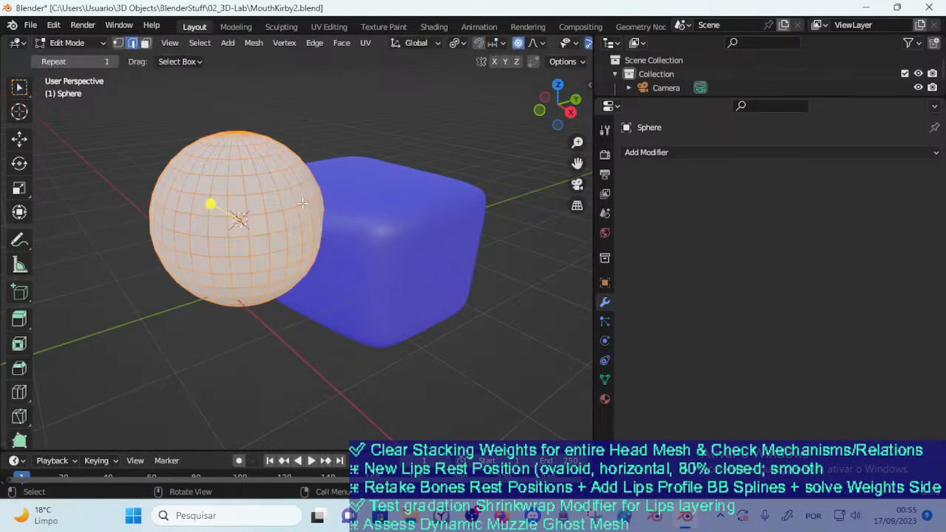
# Delete a horizontal loop of faces around the sphere just above its middle
pyautogui.moveTo(273, 198); pyautogui.dragTo(235, 209, button='middle')
pyautogui.hotkey('ctrl', 'r')
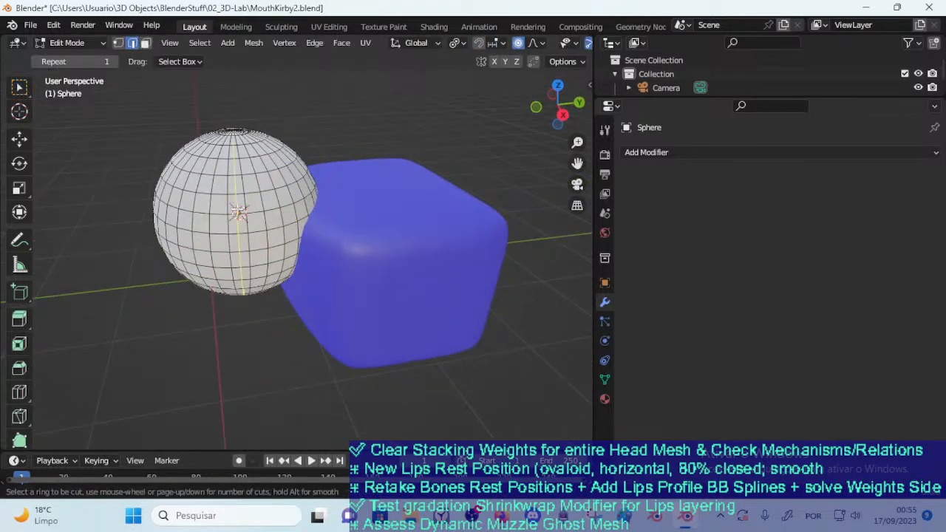
pyautogui.press('Escape')
pyautogui.keyDown('alt'); pyautogui.click(225, 218); pyautogui.keyUp('alt')
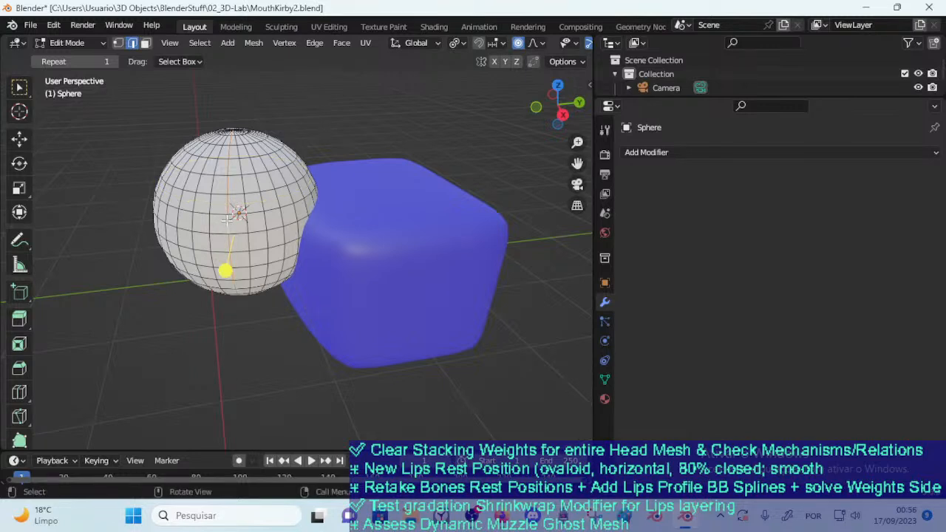
pyautogui.press('3')
pyautogui.keyDown('alt'); pyautogui.click(230, 208); pyautogui.keyUp('alt')
pyautogui.press('x')
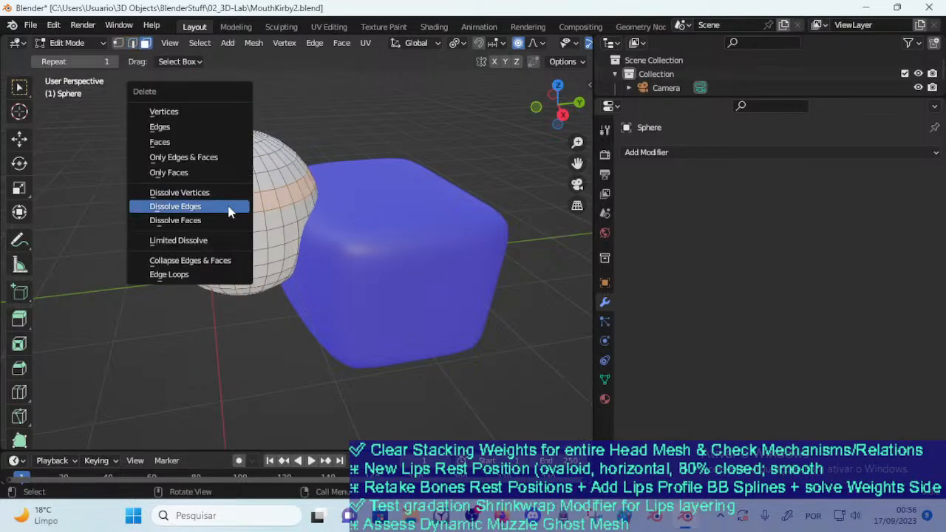
pyautogui.click(218, 142)
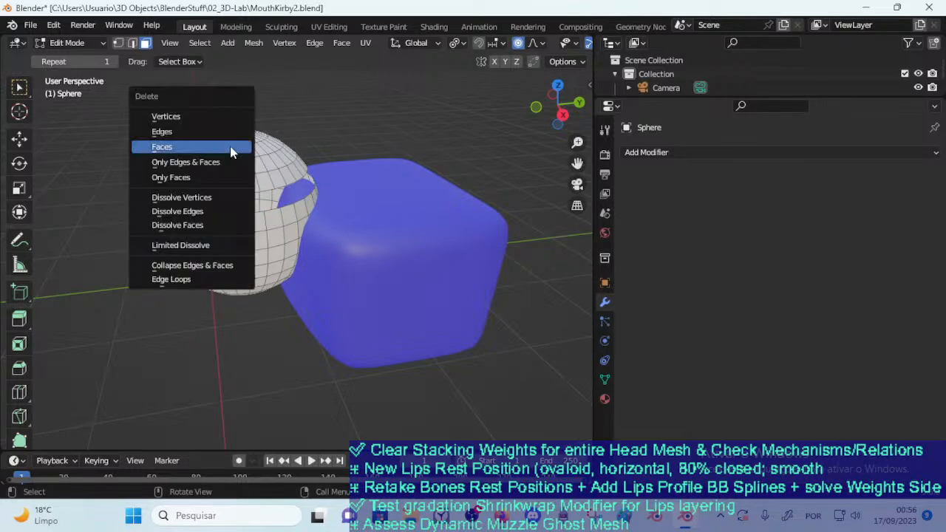
# Select the sphere's separated upper cap as linked geometry and delete its faces
pyautogui.press('l')
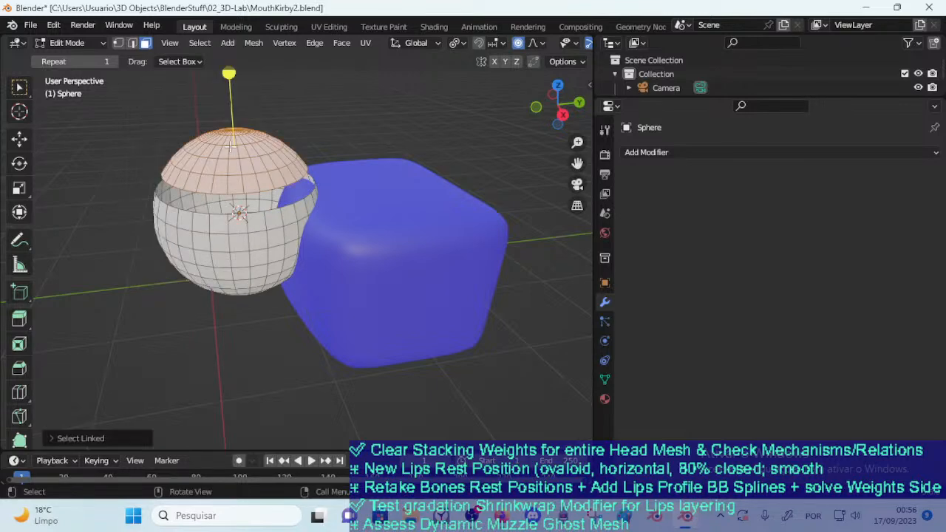
pyautogui.press('x')
pyautogui.click(231, 146)
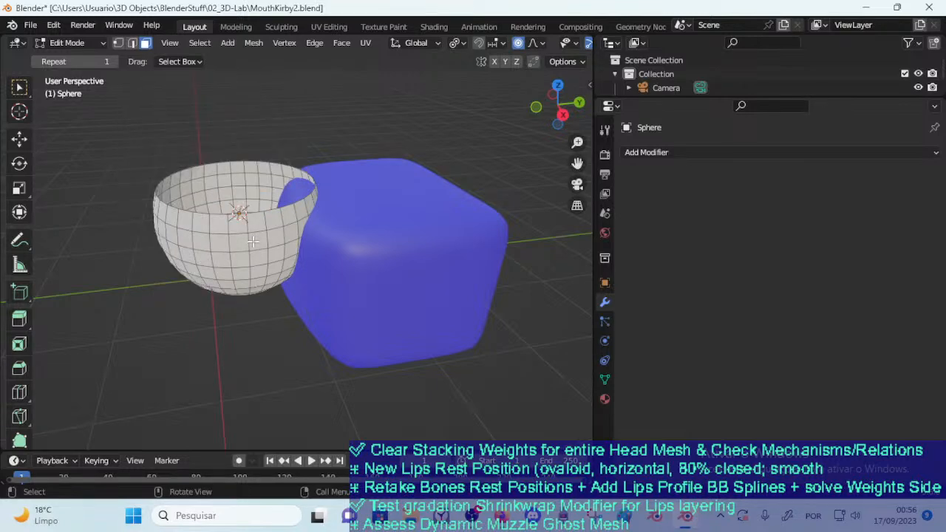
# Select the sphere's remaining band, rotate it upright and scale it into a mouth-sized ring
pyautogui.press('l')
pyautogui.press('r')
pyautogui.click(280, 145)
pyautogui.moveTo(214, 255); pyautogui.dragTo(335, 273, button='middle')
pyautogui.press('s')
pyautogui.click(306, 260)
# Move and rotate the ring toward the block's front face, checking its placement from several sides
pyautogui.press('g')
pyautogui.click(302, 285)
pyautogui.press('r')
pyautogui.click(415, 287)
pyautogui.press('g')
pyautogui.click(419, 271)
pyautogui.moveTo(419, 271); pyautogui.dragTo(389, 267, button='middle')
pyautogui.press('g')
pyautogui.click(364, 257)
# Rotate the ring about Z, position it against the block's front face and return to Object Mode
pyautogui.press('r')
pyautogui.press('z')
pyautogui.click(407, 270)
pyautogui.press('g')
pyautogui.click(408, 270)
pyautogui.moveTo(407, 270); pyautogui.dragTo(419, 288, button='middle')
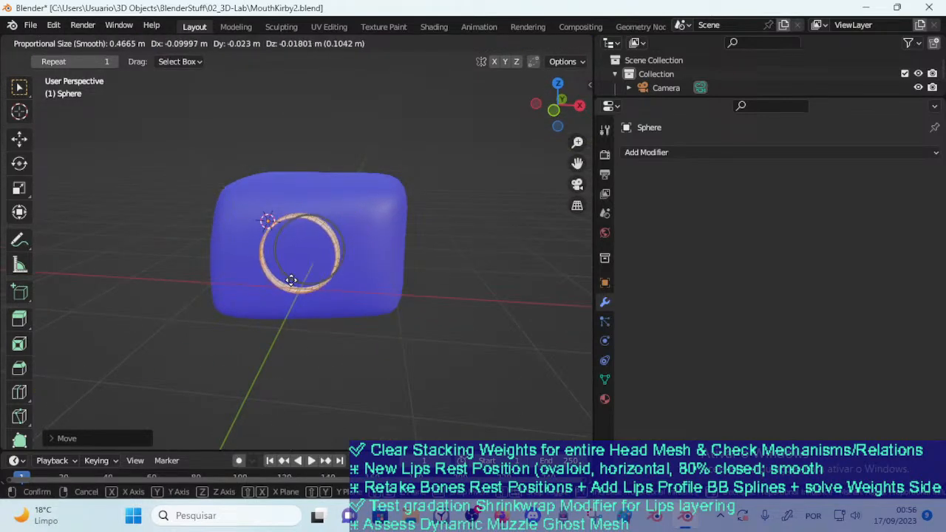
pyautogui.click(295, 252)
pyautogui.moveTo(296, 251); pyautogui.dragTo(267, 311, button='middle')
pyautogui.press('Tab')
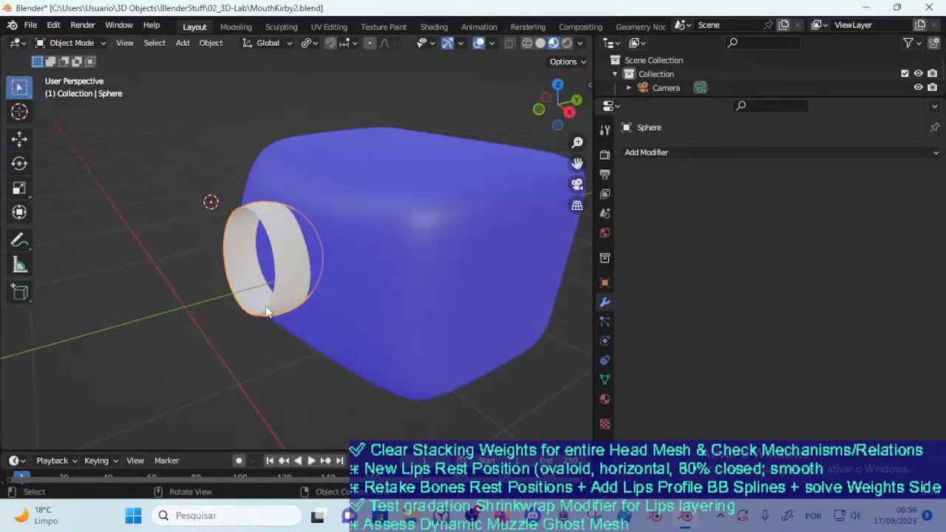
pyautogui.scroll(4, 283, 275)
pyautogui.moveTo(283, 275); pyautogui.dragTo(314, 281, button='middle')
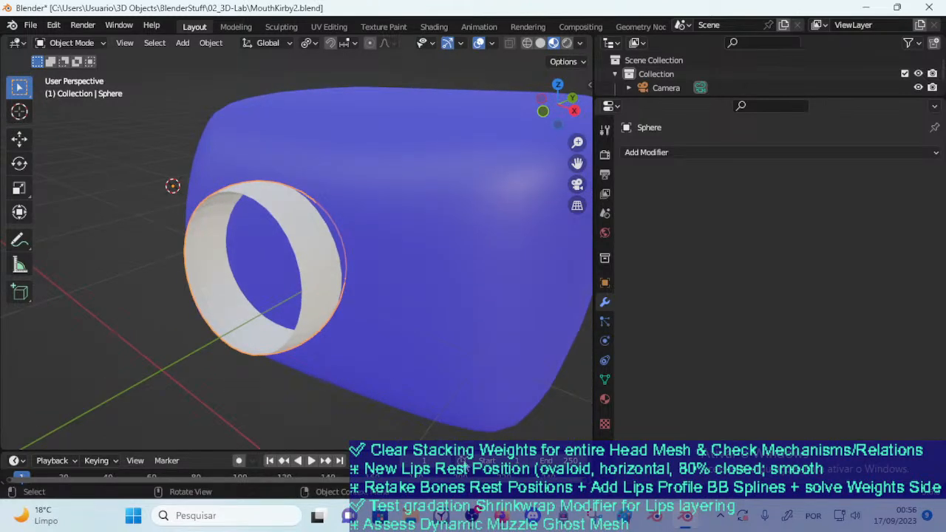
# Switch to the YouTube tutorial in Firefox, examine how the lips circle gets its Skin modifier and pause at 1:03
pyautogui.hotkey('alt', 'Tab')
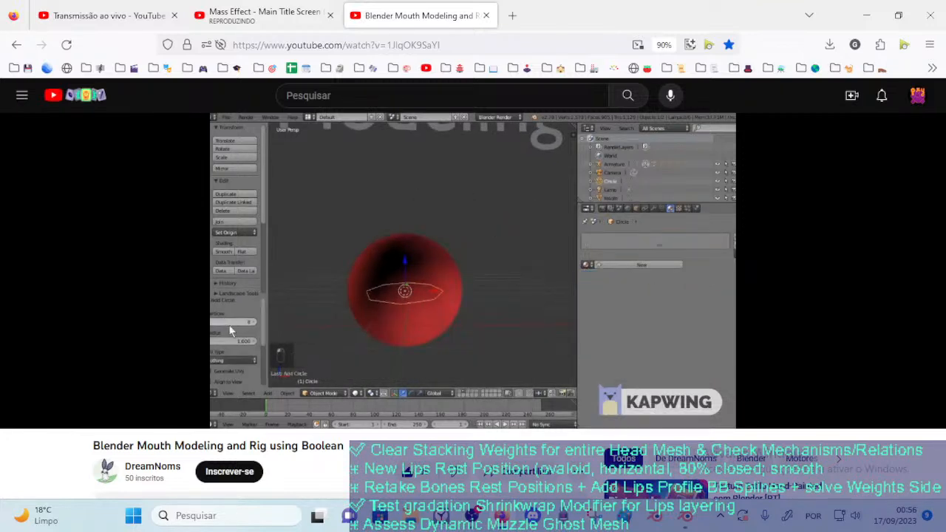
pyautogui.press('Left')
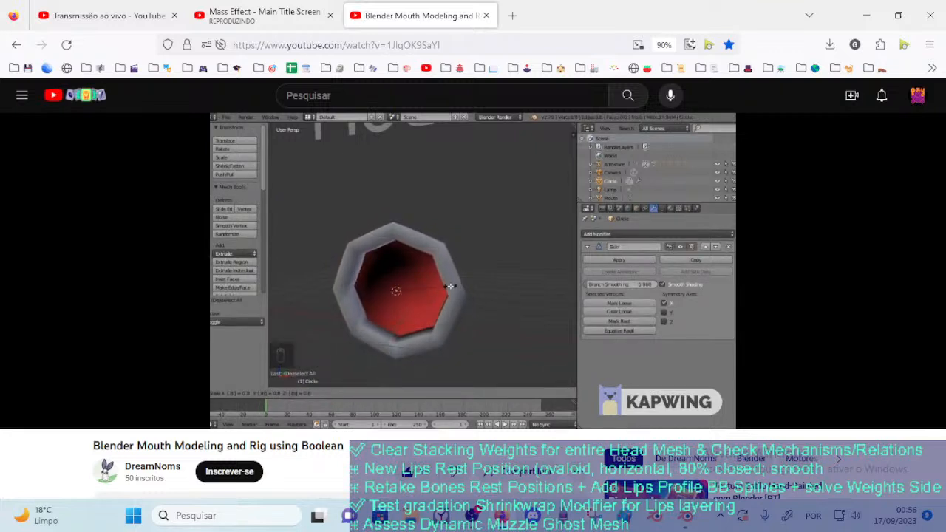
pyautogui.click(472, 261)
# Switch back to Blender and add a Solidify modifier to the ring with a thickness of 0.06 m
pyautogui.hotkey('alt', 'Tab')
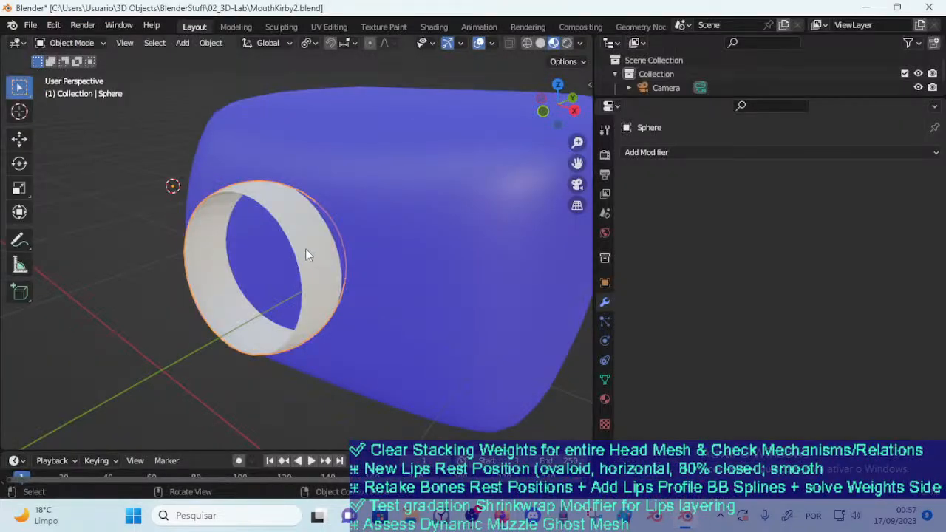
pyautogui.scroll(4, 305, 249)
pyautogui.press('Tab')
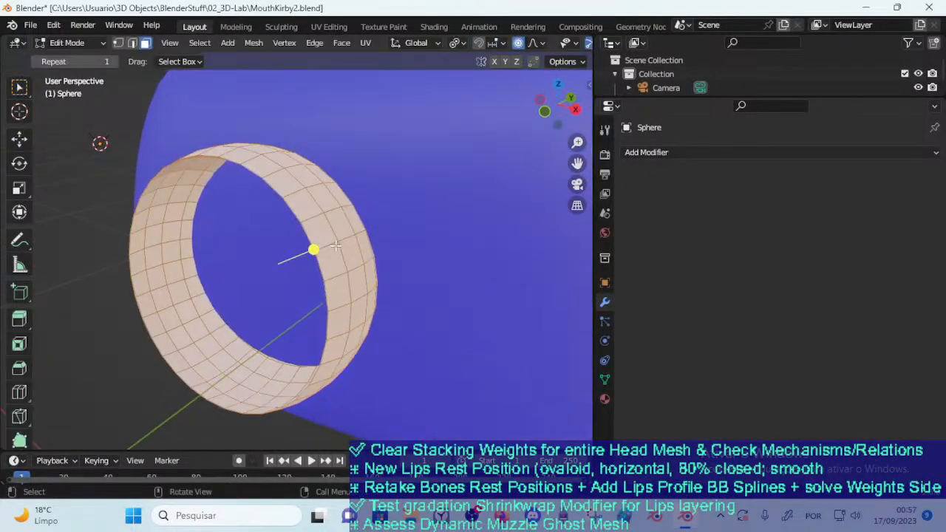
pyautogui.press('Tab')
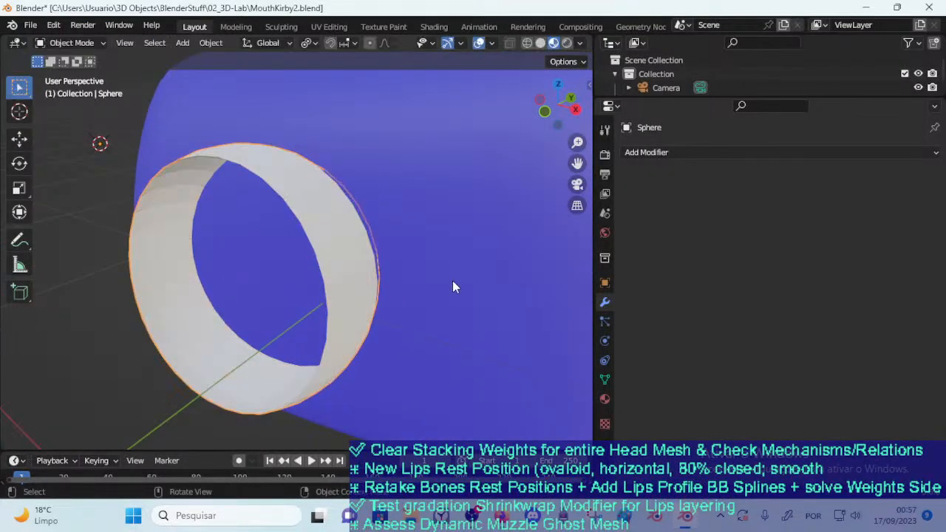
pyautogui.click(649, 152)
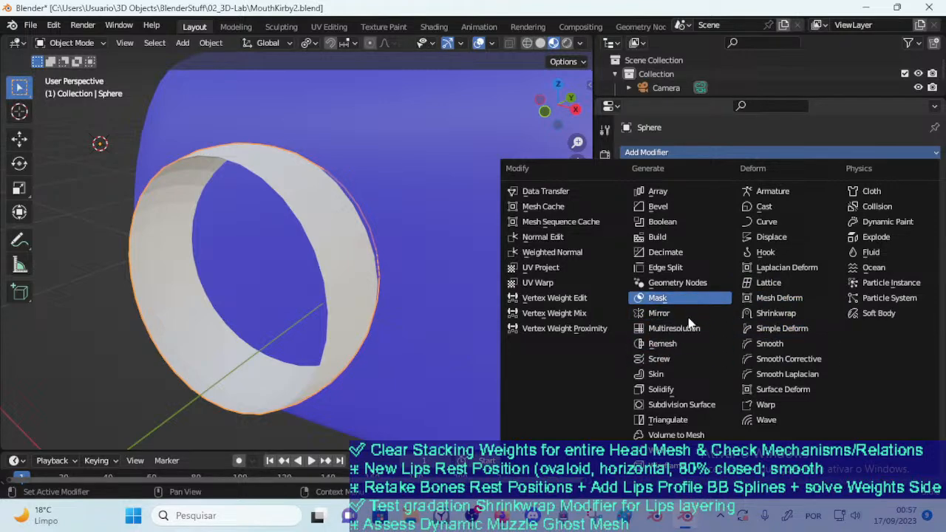
pyautogui.click(686, 389)
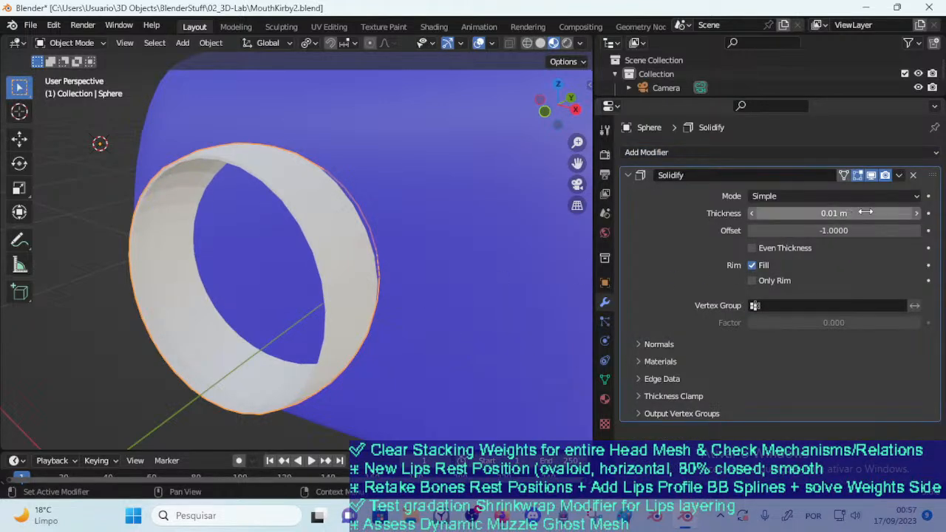
pyautogui.moveTo(821, 214); pyautogui.dragTo(858, 214)
# Compare the ring with and without its Solidify modifier and turn on the wireframe overlay
pyautogui.click(871, 176)
pyautogui.click(871, 176)
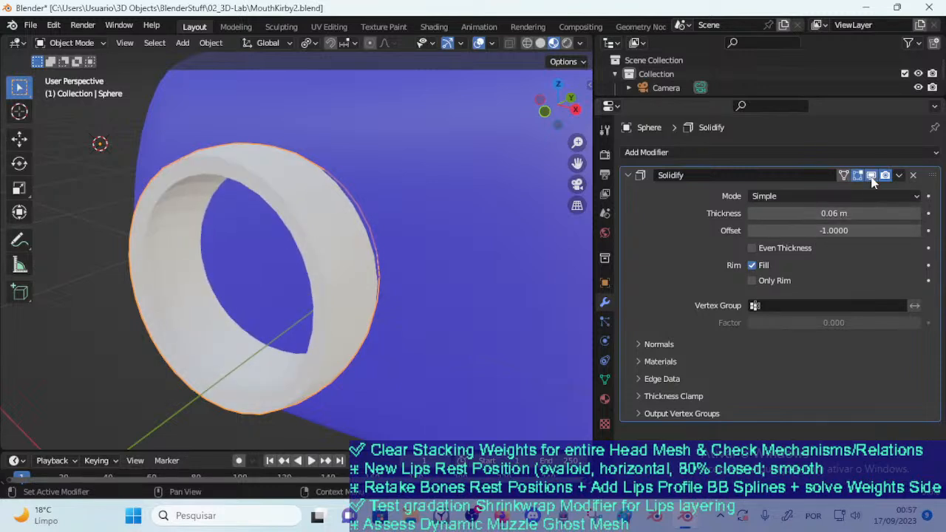
pyautogui.moveTo(819, 229); pyautogui.dragTo(380, 239)
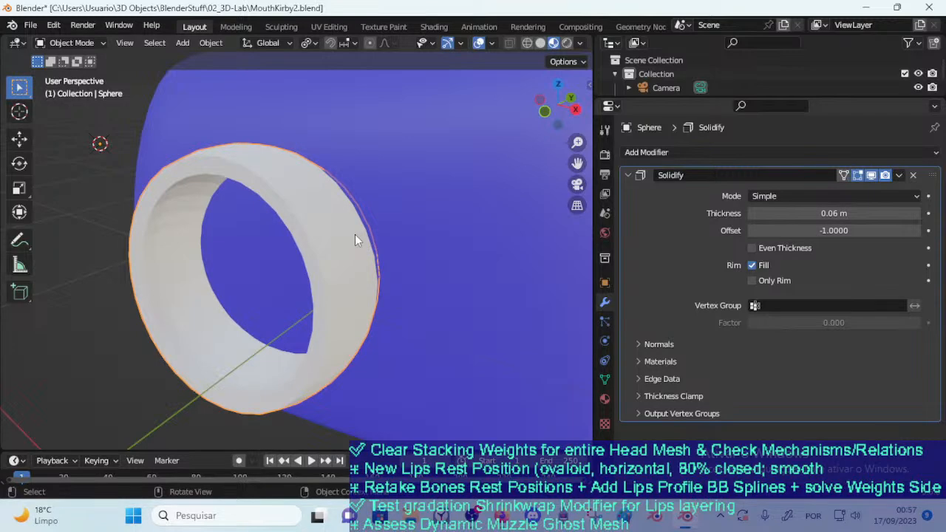
pyautogui.hotkey('shift', 'alt', 'z')
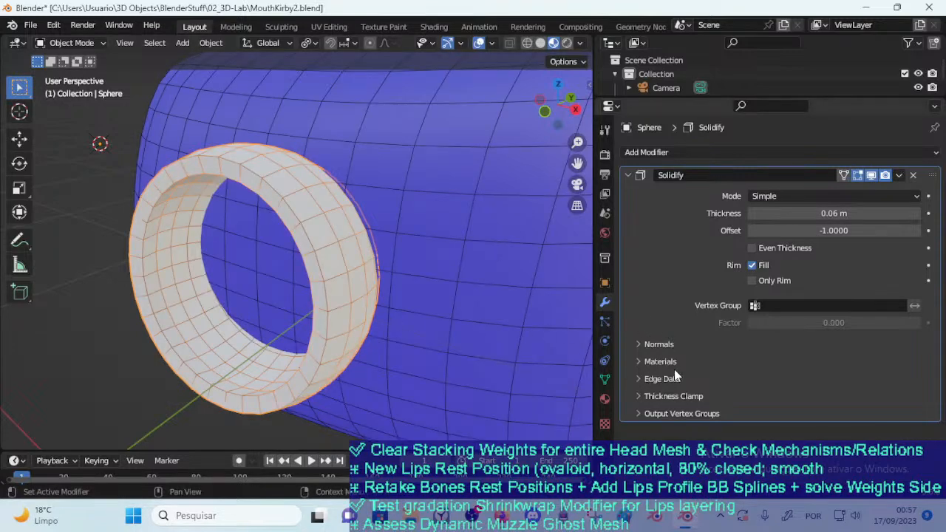
# Give the ring a new material with a light blue base color of hue 0.580 and saturation 0.762
pyautogui.click(605, 400)
pyautogui.click(731, 211)
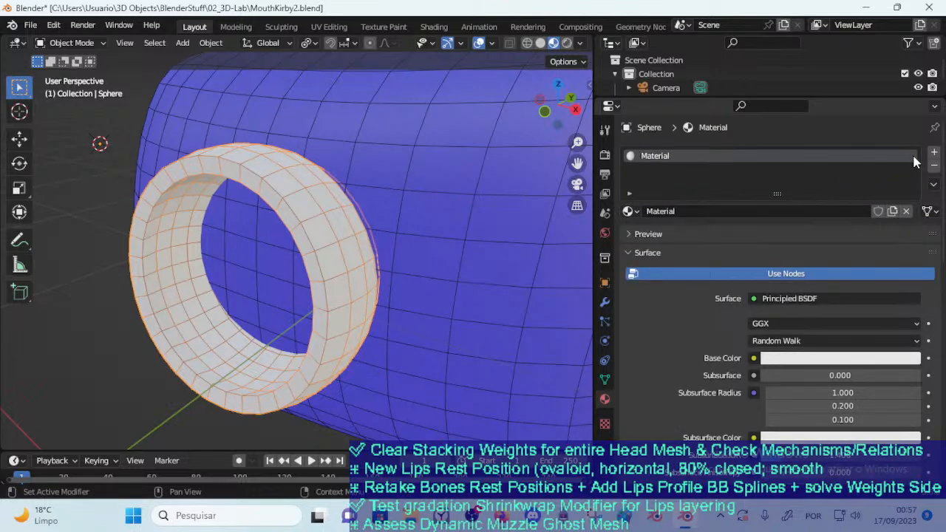
pyautogui.click(786, 365)
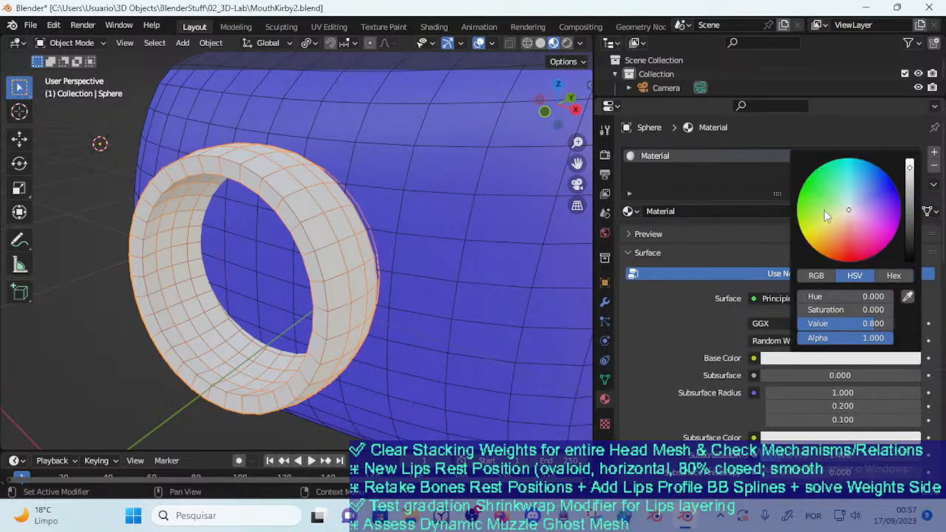
pyautogui.click(814, 212)
pyautogui.moveTo(816, 212); pyautogui.dragTo(858, 186)
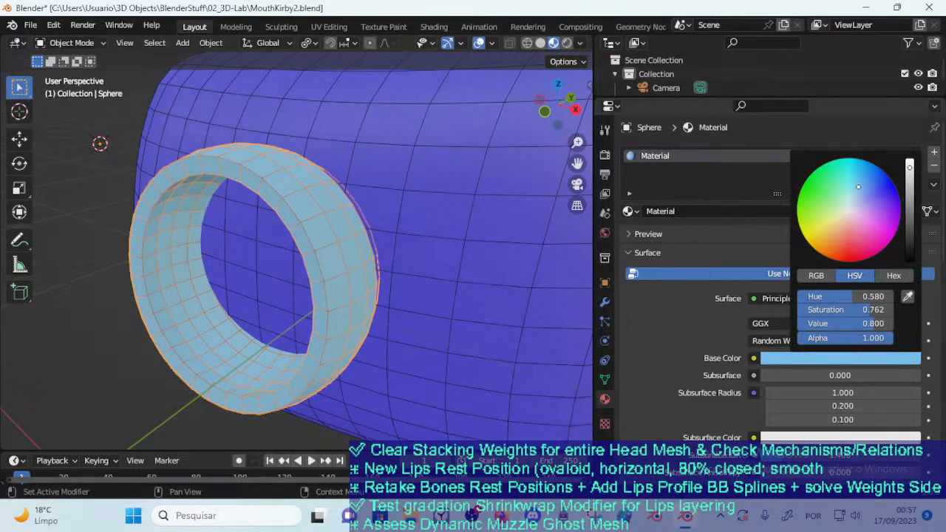
# Check the ring against the block from the side, clear the selection and save the file as MouthKirby3.blend
pyautogui.click(383, 223)
pyautogui.moveTo(388, 227); pyautogui.dragTo(297, 240, button='middle')
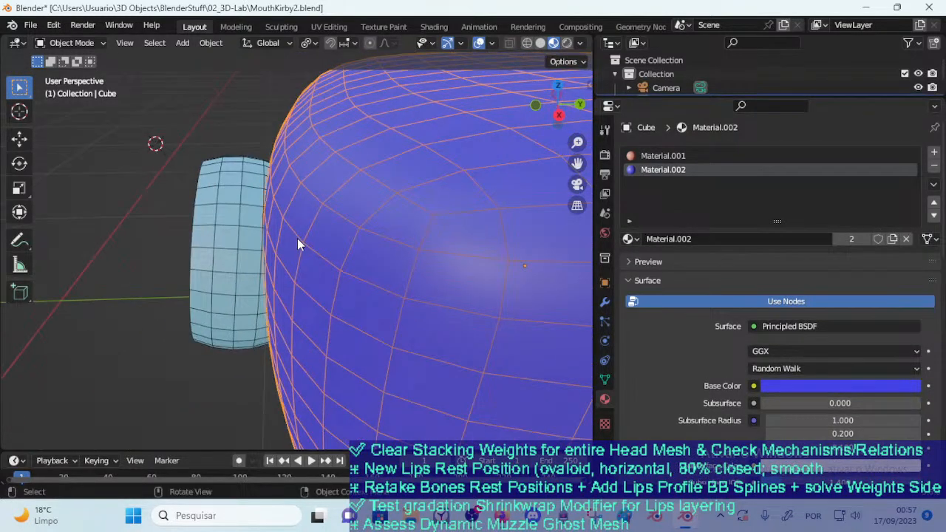
pyautogui.click(159, 169)
pyautogui.click(30, 24)
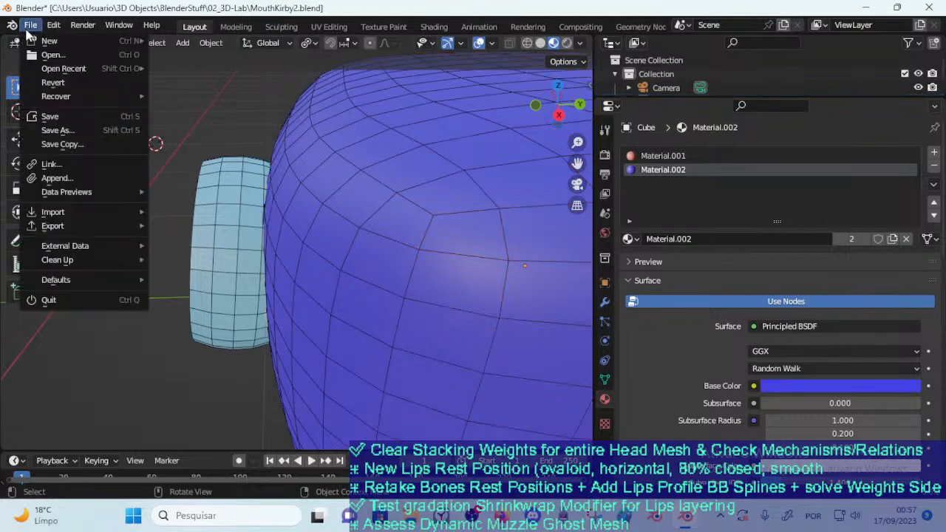
pyautogui.click(41, 116)
pyautogui.click(321, 415)
pyautogui.click(321, 415)
pyautogui.write('3')
pyautogui.press('Return')
pyautogui.moveTo(167, 251); pyautogui.dragTo(215, 257, button='middle')
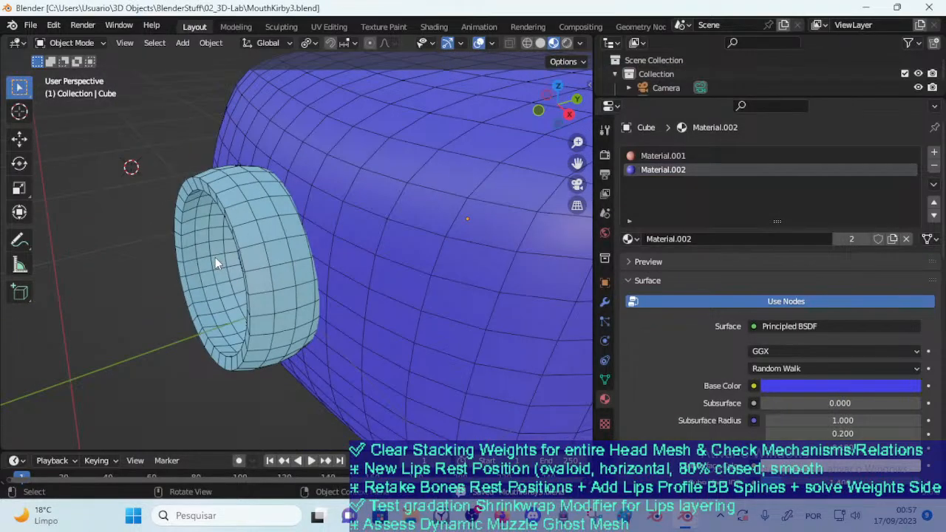
# Switch to the YouTube tutorial, resume it from 1:03 and skip ahead to about 2:11 to examine the lattice and rig setup
pyautogui.hotkey('alt', 'Tab')
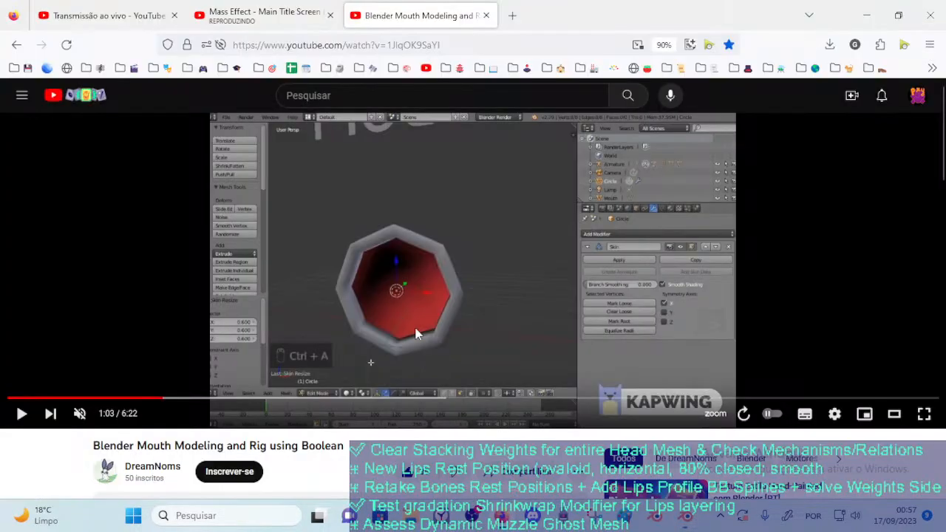
pyautogui.click(442, 259)
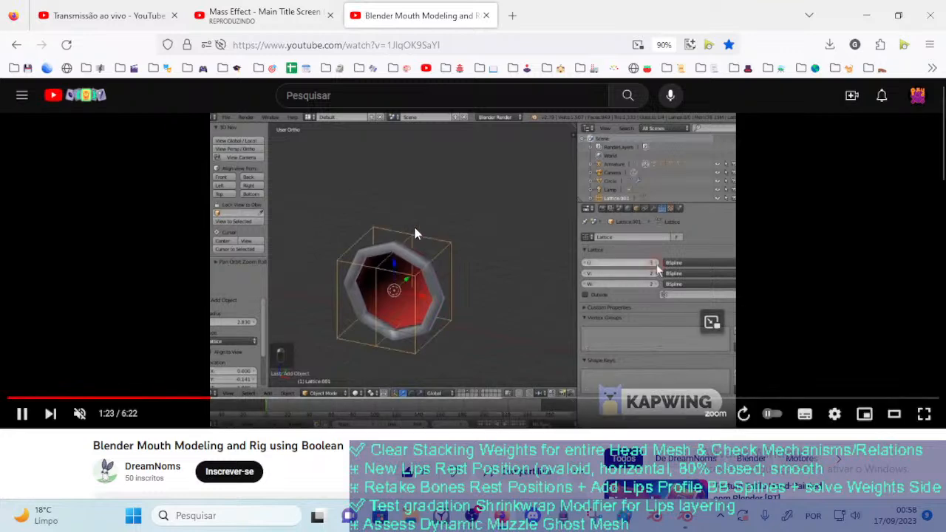
pyautogui.press('Right')
pyautogui.press('Right')
pyautogui.press('Right')
pyautogui.press('Right')
pyautogui.press('Right')
pyautogui.press('Right')
pyautogui.press('Right')
pyautogui.press('Right')
pyautogui.press('Right')
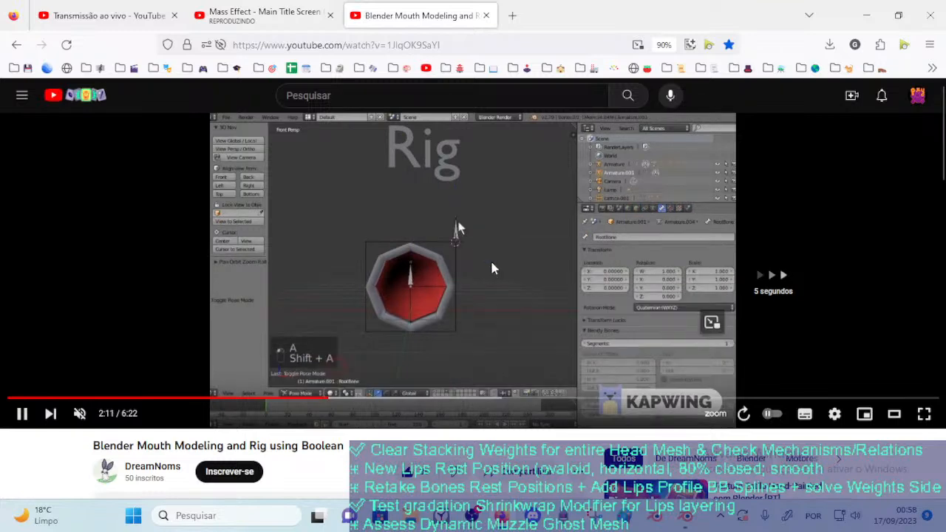
# Skip the video ahead to about 3:05 and pause at 3:07 to examine the bones placed around the mouth lattice
pyautogui.press('Right')
pyautogui.press('Right')
pyautogui.press('Right')
pyautogui.press('Right')
pyautogui.press('Right')
pyautogui.press('Right')
pyautogui.press('Right')
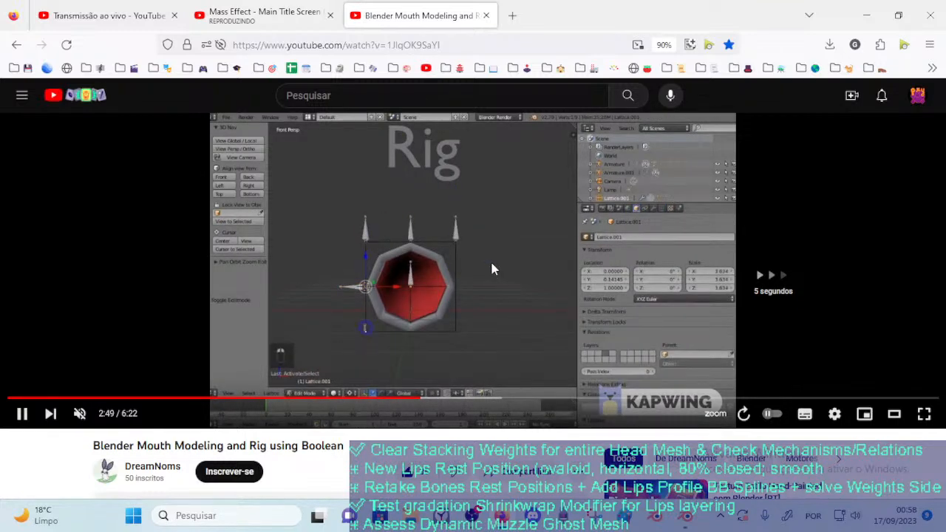
pyautogui.press('Right')
pyautogui.press('Right')
pyautogui.press('Right')
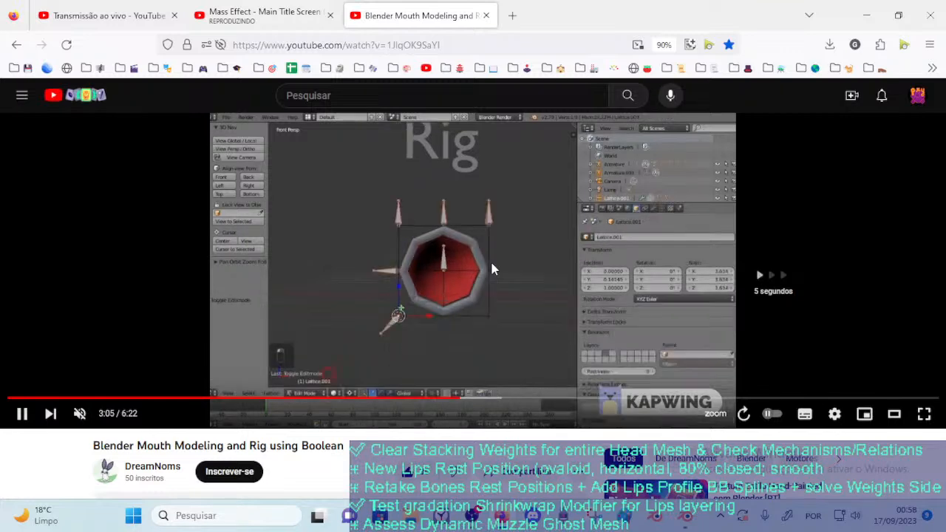
pyautogui.press('space')
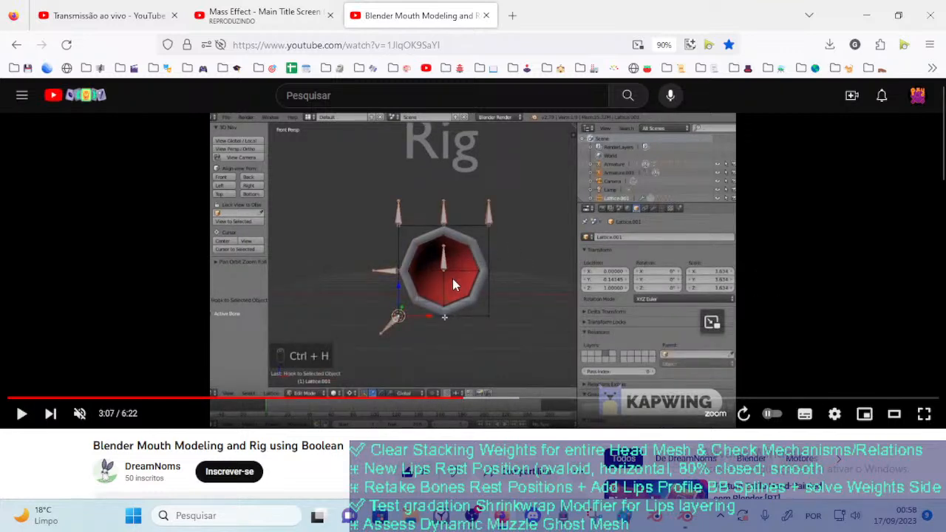
# Advance the paused video to 3:27 to examine how the lower lattice points are hooked to bones
pyautogui.press('Right')
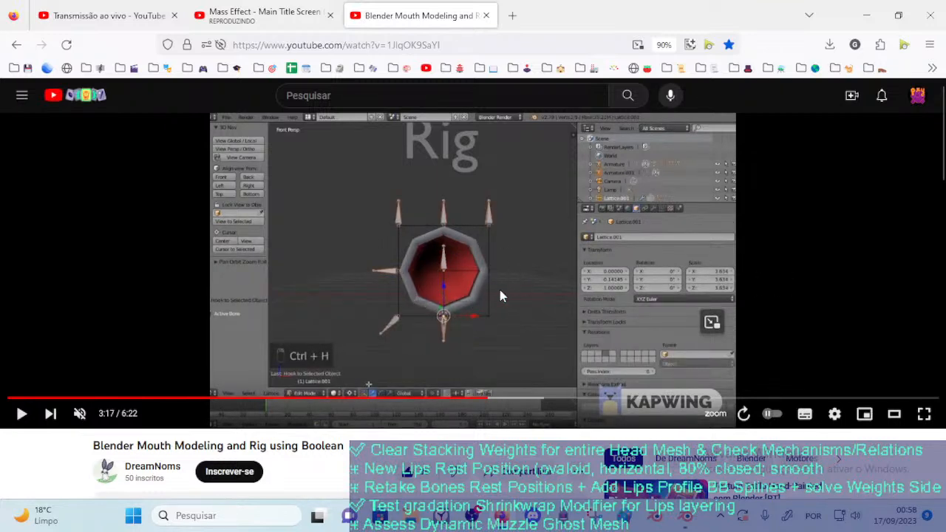
pyautogui.press('Right')
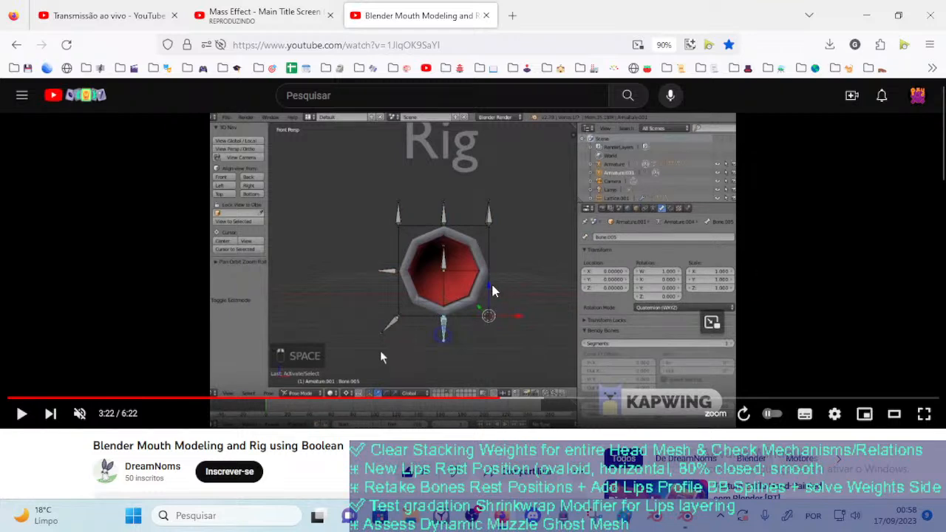
pyautogui.press('Right')
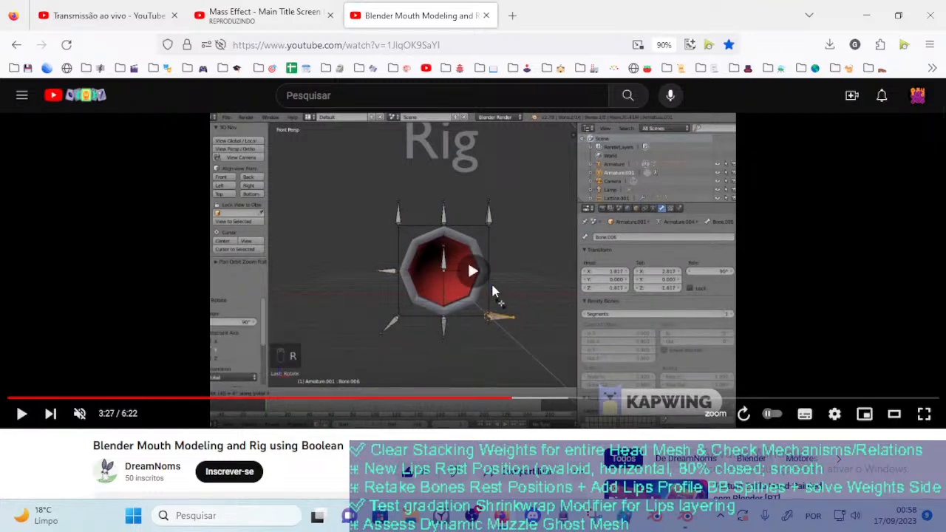
# Resume the tutorial from 3:27 and pause it at 4:47 to examine how moving the side bone deforms the mouth
pyautogui.press('space')
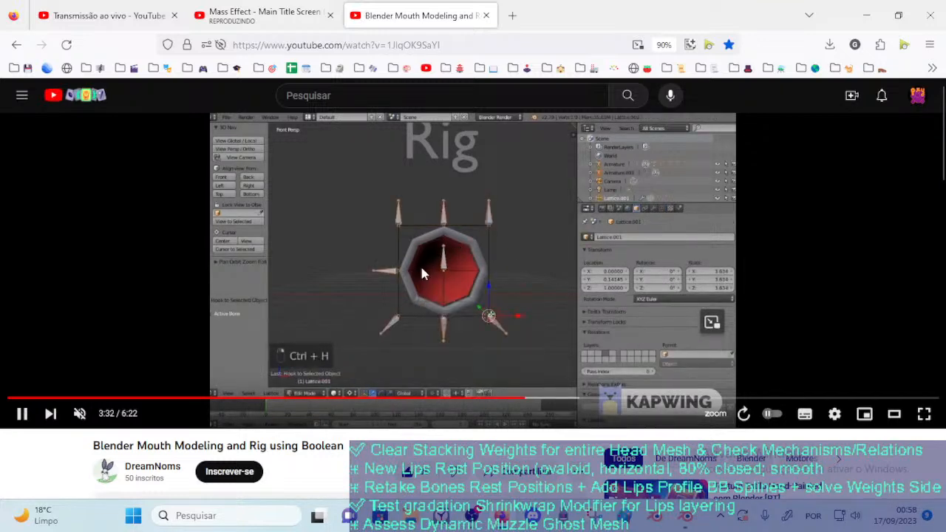
pyautogui.scroll(-2, 422, 267)
pyautogui.scroll(2, 443, 255)
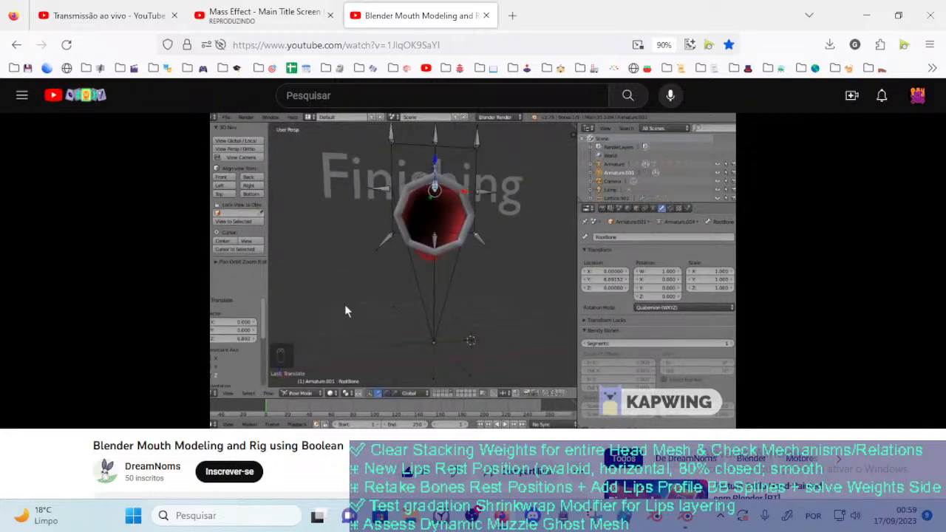
pyautogui.press('Left')
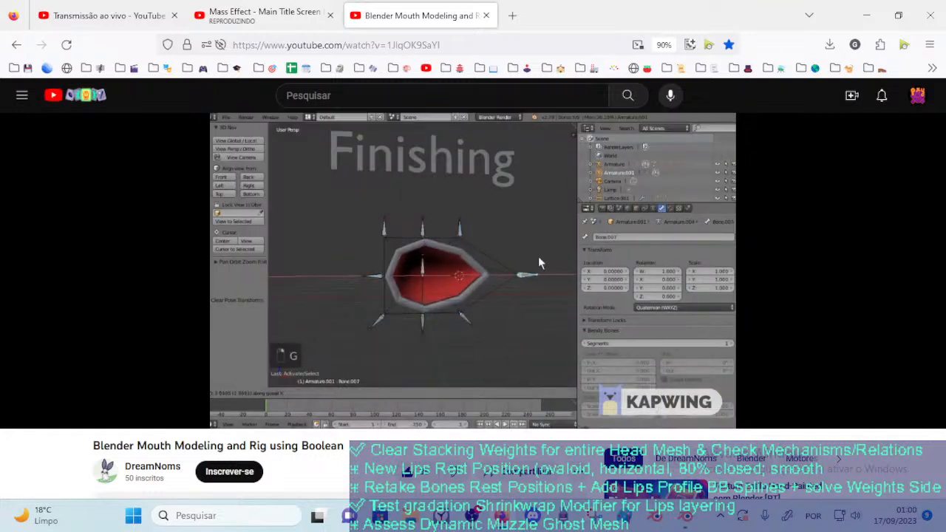
pyautogui.click(554, 290)
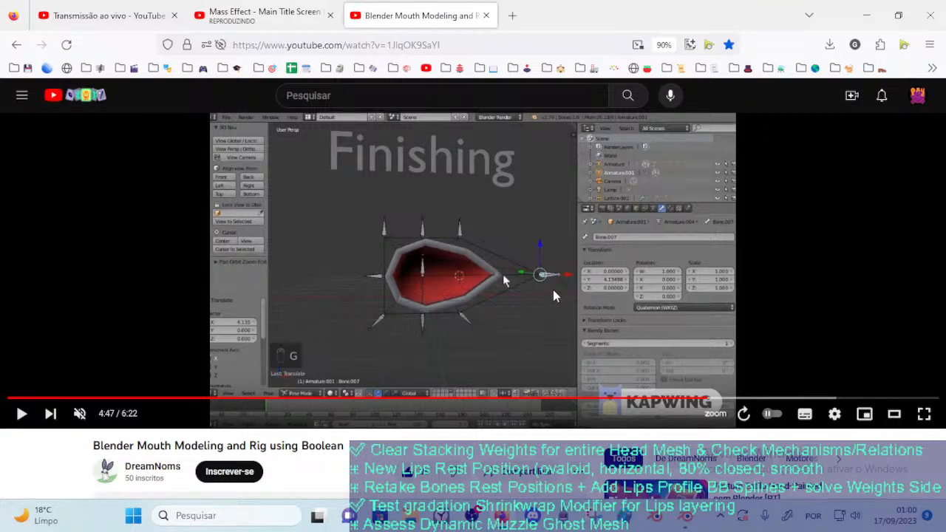
# Play the tutorial on to about 5:23 and step through to 5:26 to examine the cursor snapping before the head sphere is added
pyautogui.click(554, 296)
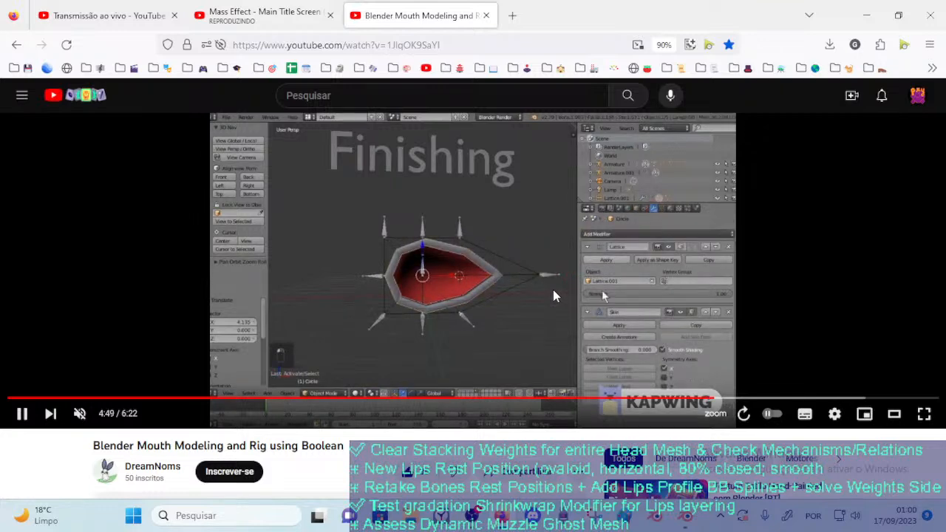
pyautogui.press('Left')
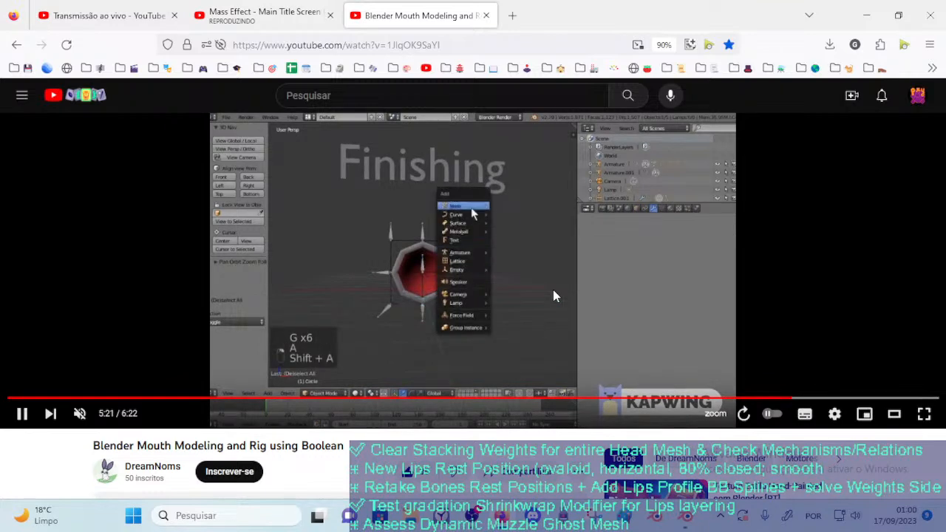
pyautogui.click(556, 296)
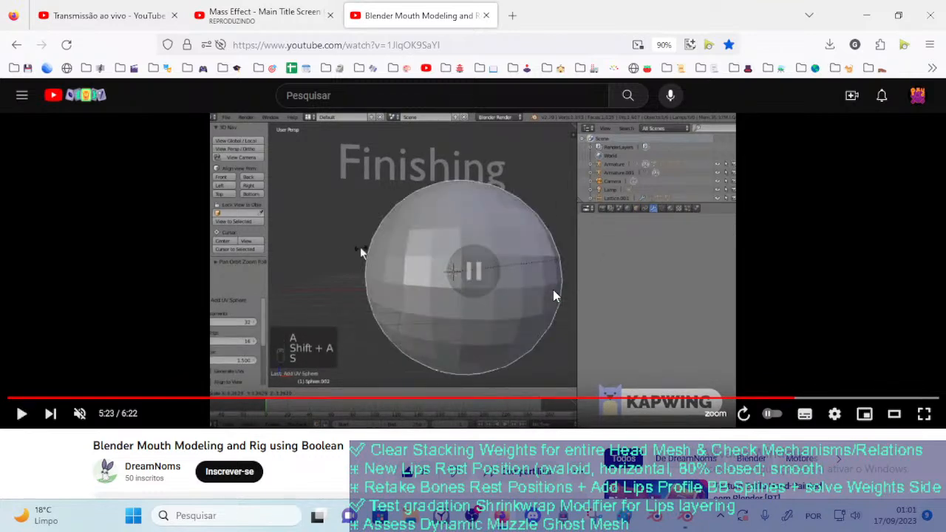
pyautogui.click(556, 295)
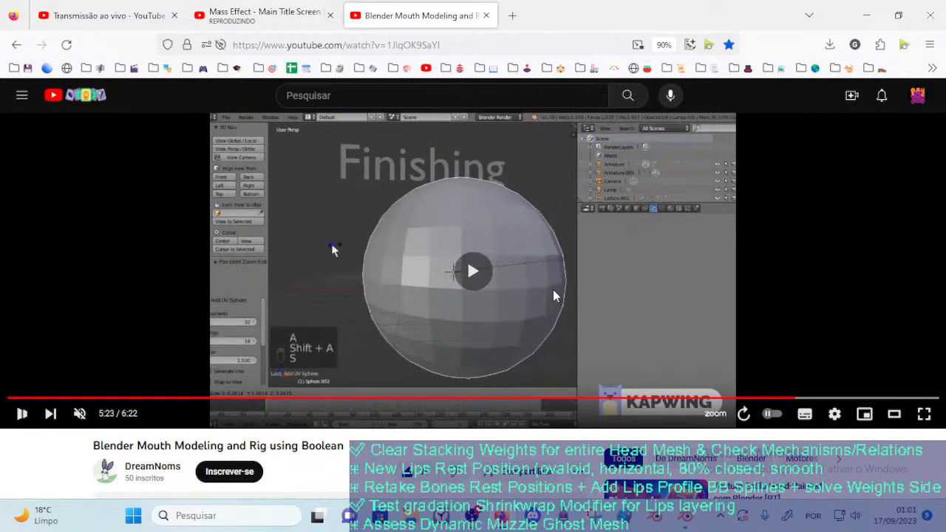
pyautogui.click(556, 296)
pyautogui.click(556, 295)
pyautogui.click(556, 296)
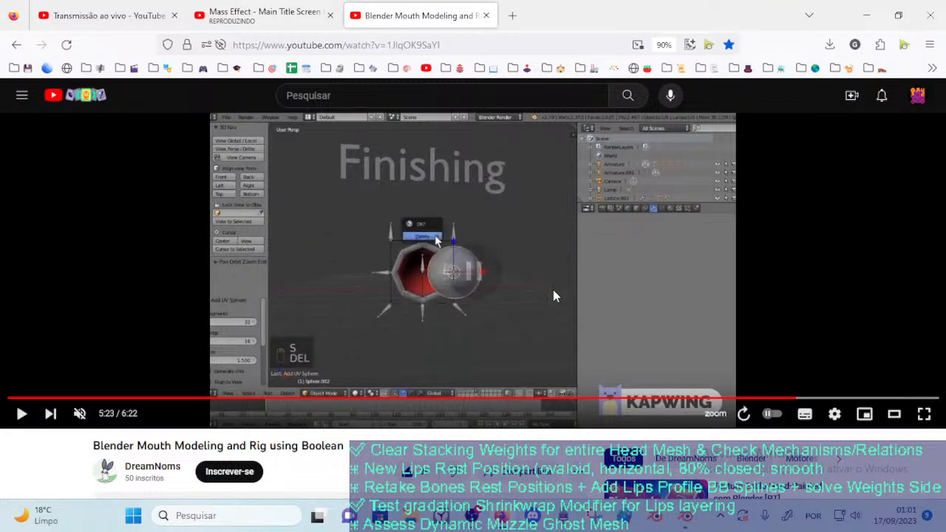
pyautogui.click(556, 296)
pyautogui.click(556, 296)
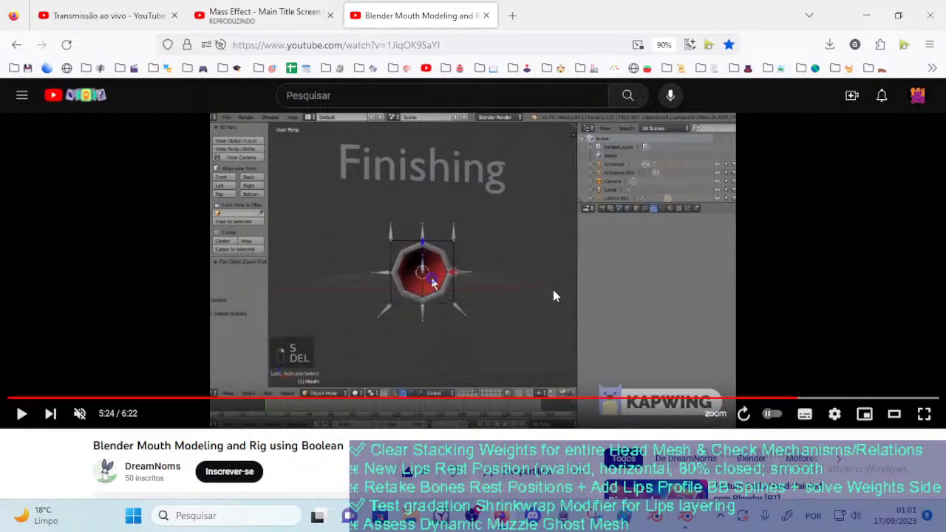
pyautogui.click(556, 296)
pyautogui.click(556, 296)
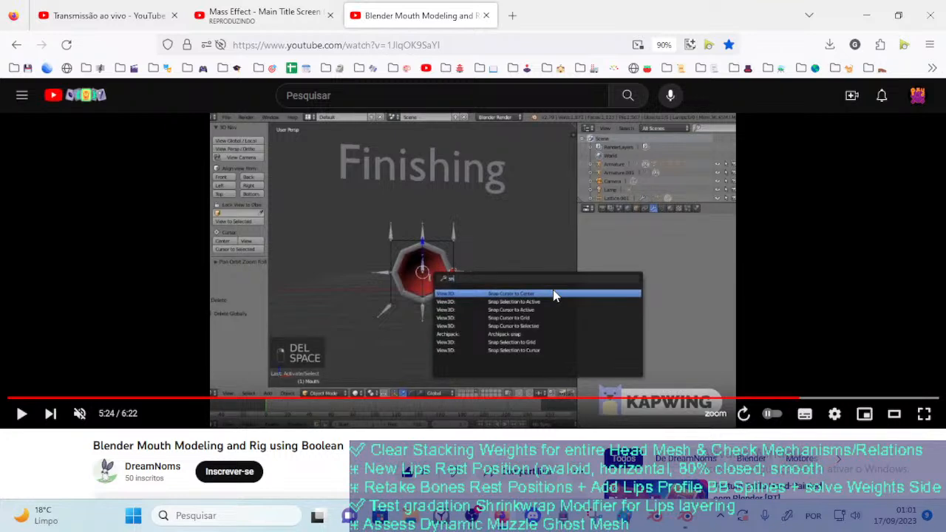
pyautogui.click(555, 295)
pyautogui.click(556, 296)
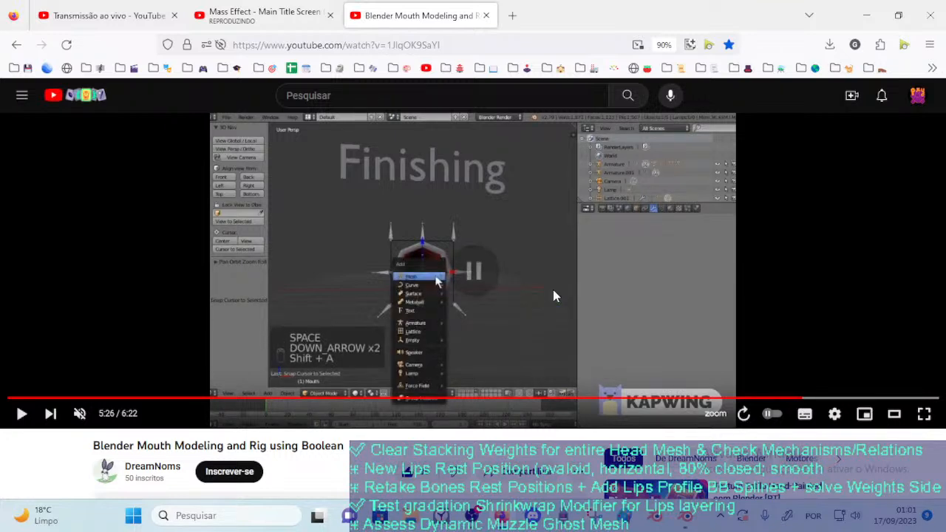
# Continue the tutorial to about 5:37 to examine the Boolean modifier being added to the head sphere
pyautogui.click(556, 296)
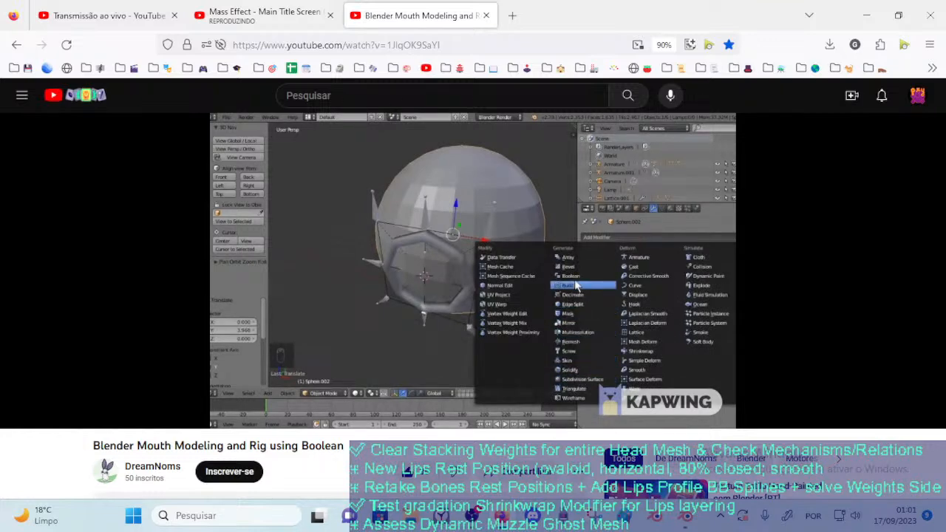
pyautogui.click(554, 295)
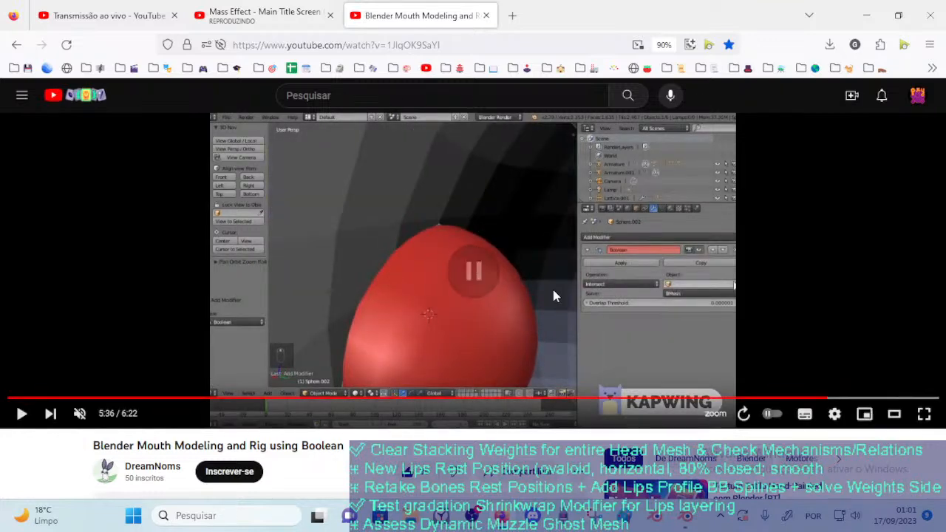
pyautogui.click(556, 296)
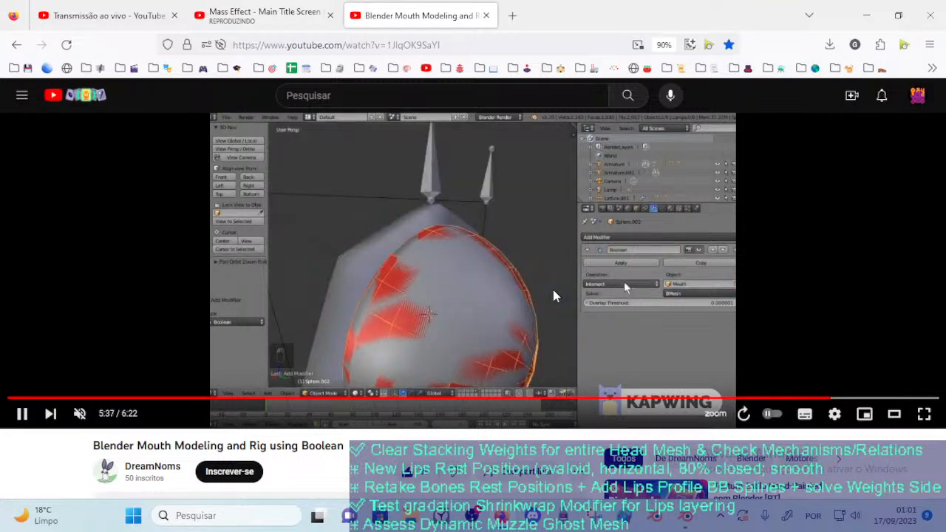
pyautogui.click(556, 295)
# Rewind to 5:33 and step through to 5:37 to examine which object the Boolean modifier targets
pyautogui.press('Left')
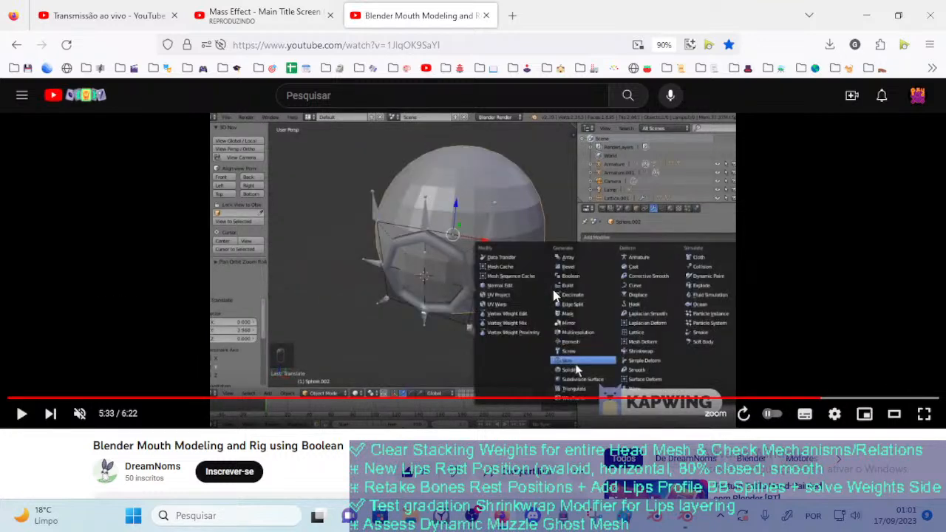
pyautogui.click(555, 294)
pyautogui.click(556, 296)
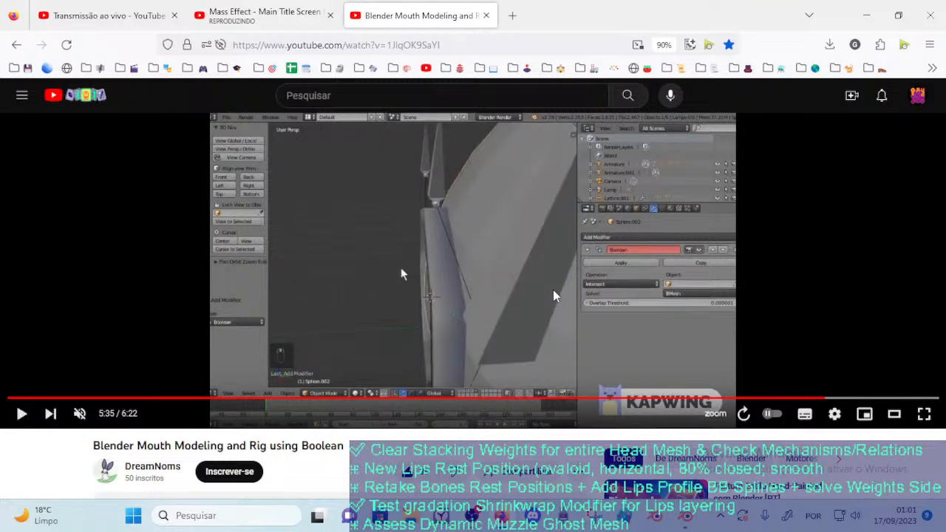
pyautogui.click(556, 295)
pyautogui.click(556, 296)
pyautogui.click(555, 296)
pyautogui.click(556, 295)
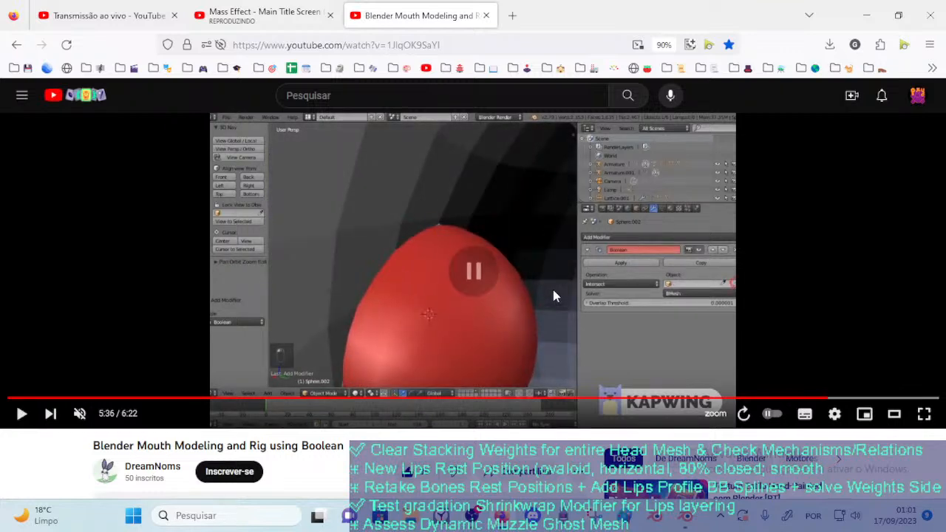
pyautogui.click(556, 295)
pyautogui.click(555, 296)
pyautogui.click(556, 296)
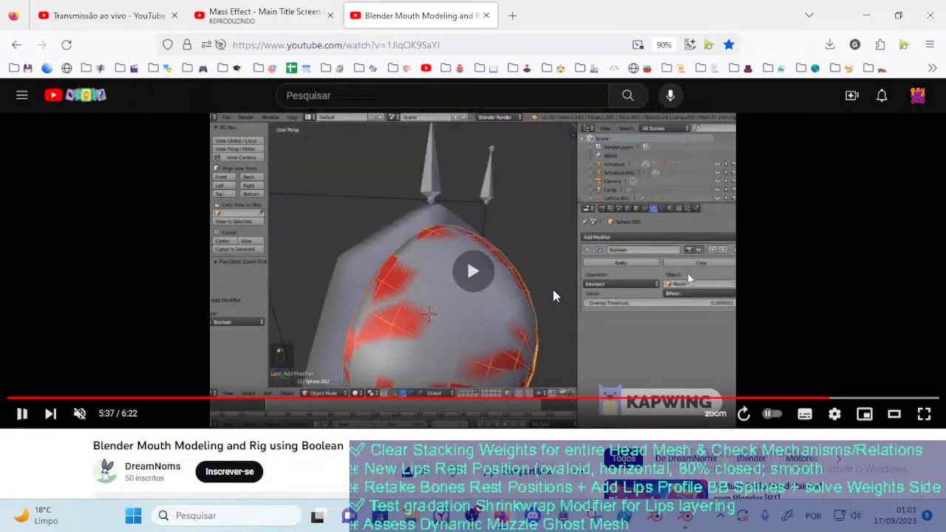
# Replay the section from 5:33 to 5:36 to examine the mouth interior and the modifier's empty object setting
pyautogui.press('Left')
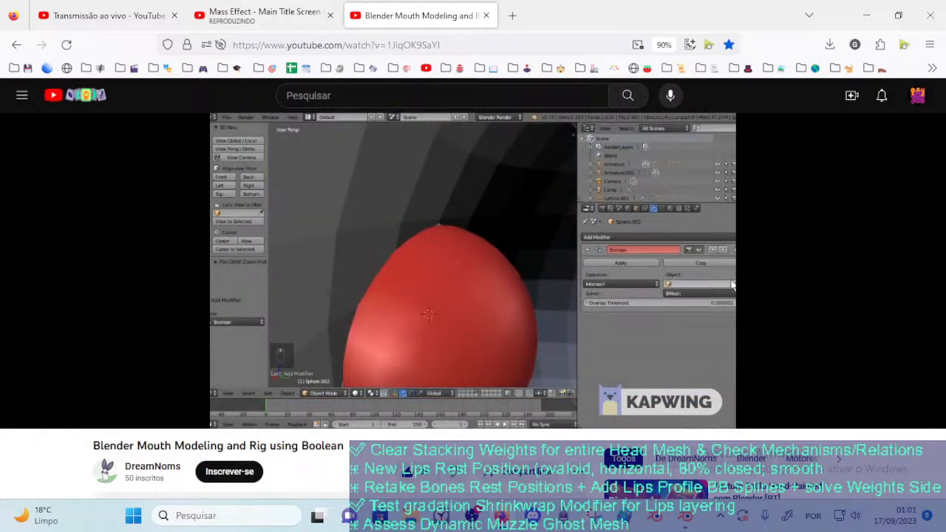
pyautogui.press('Left')
pyautogui.click(556, 296)
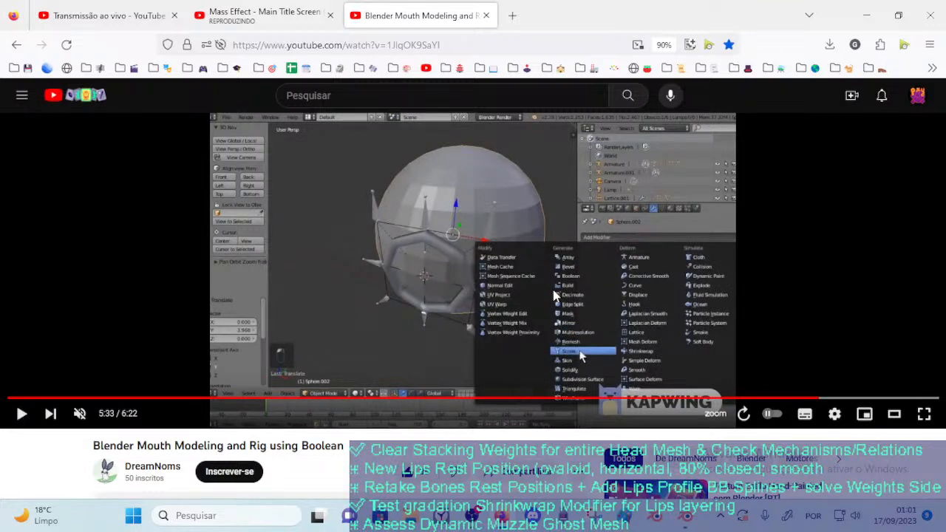
pyautogui.click(556, 296)
pyautogui.press('Left')
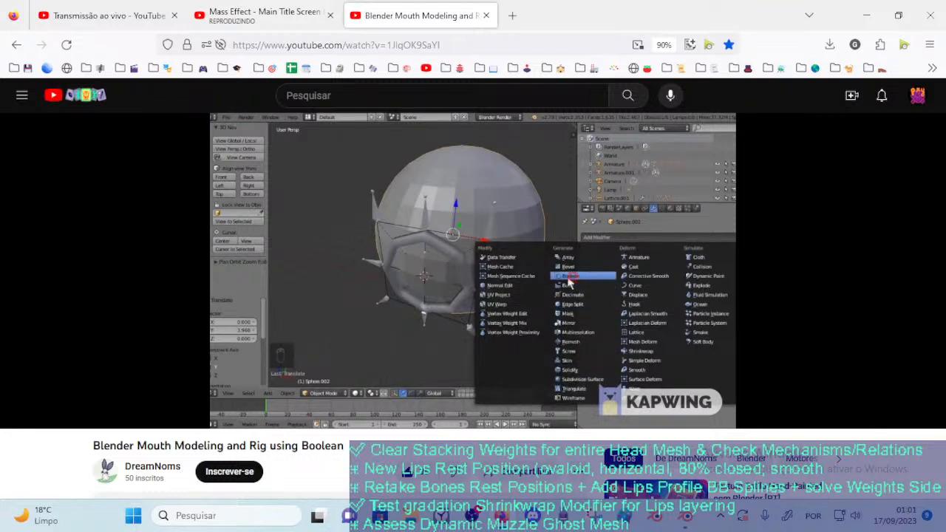
pyautogui.click(556, 295)
pyautogui.click(556, 296)
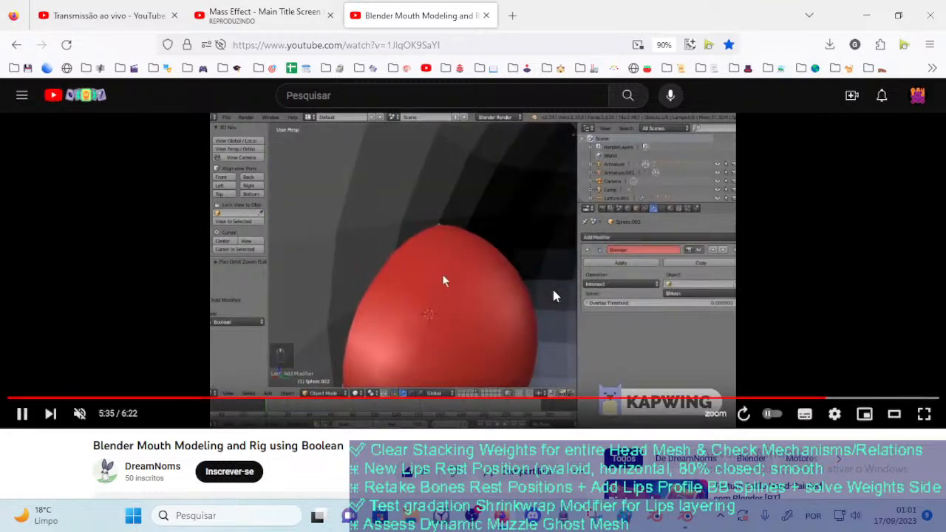
pyautogui.click(556, 296)
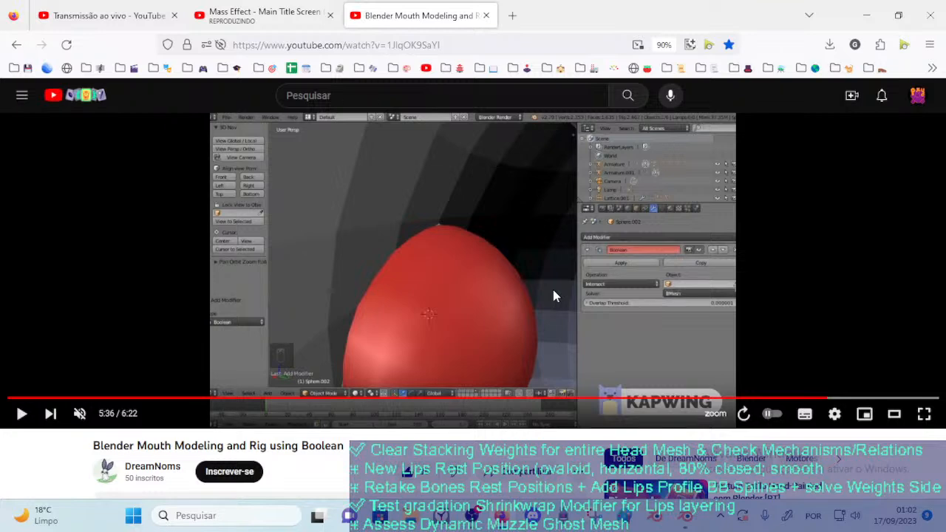
pyautogui.click(555, 296)
# Rewind to about 5:30 and step through to 5:32 to examine how the sphere is positioned behind the mouth ring
pyautogui.press('Left')
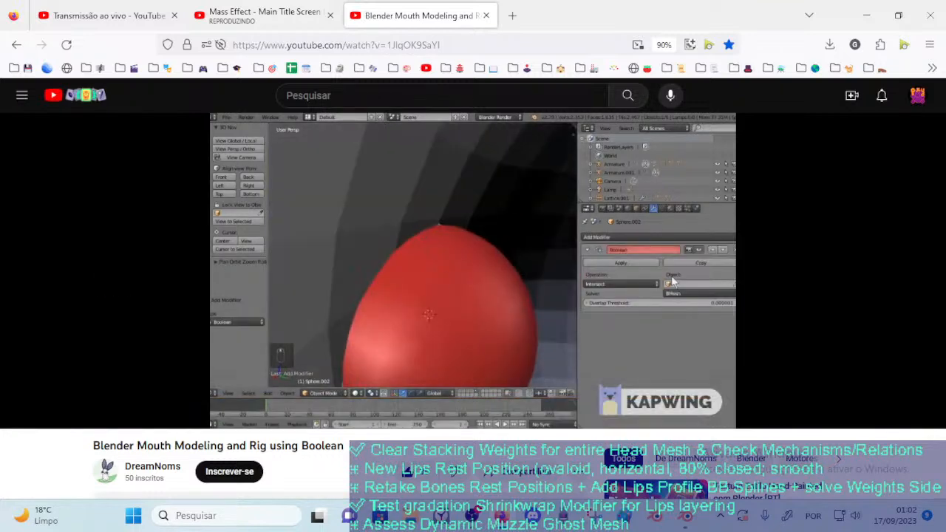
pyautogui.press('Left')
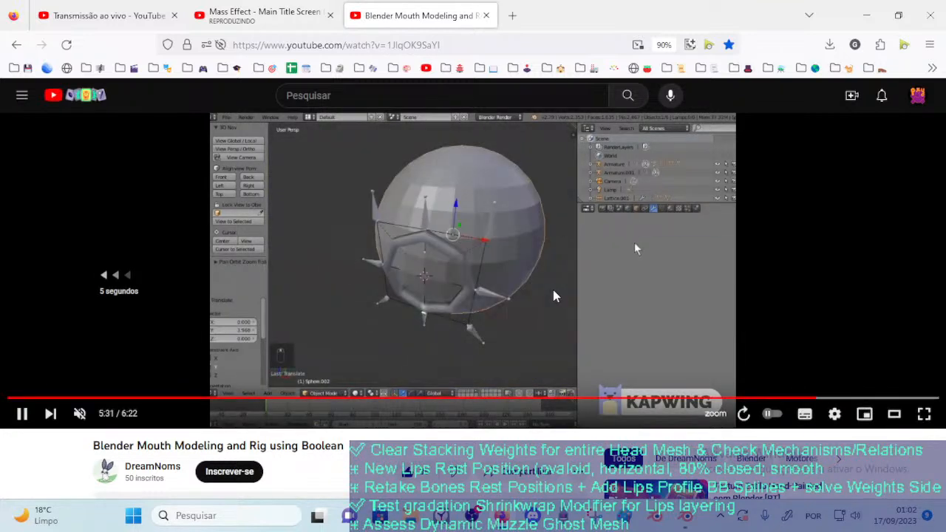
pyautogui.press('Left')
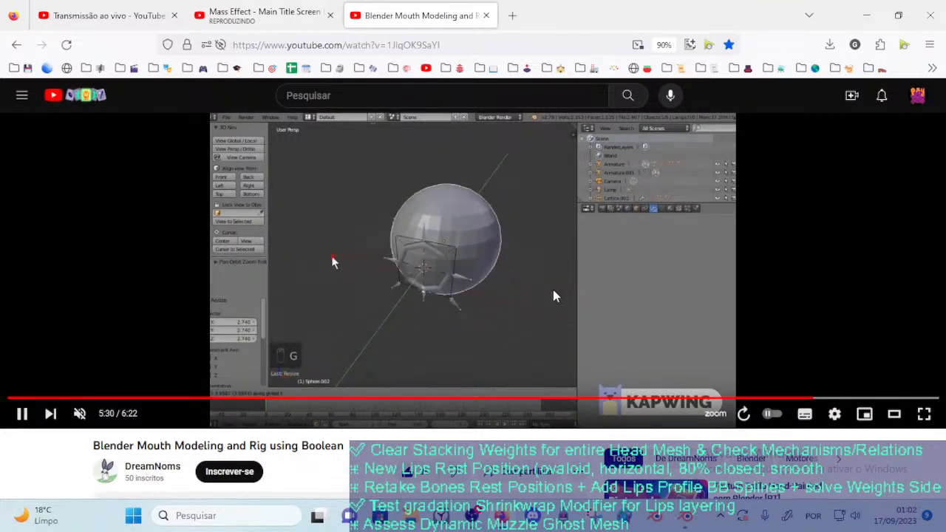
pyautogui.press('space')
pyautogui.press('space')
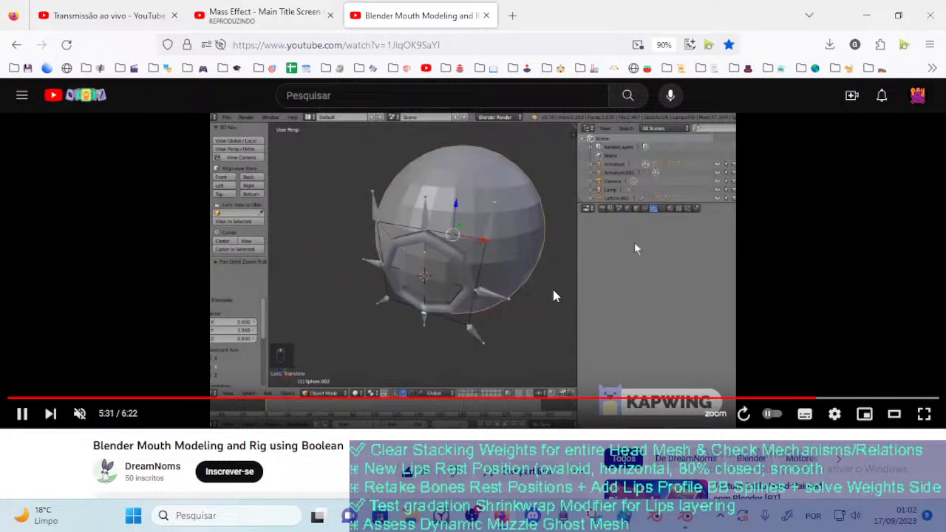
pyautogui.press('space')
pyautogui.press('space')
pyautogui.press('space')
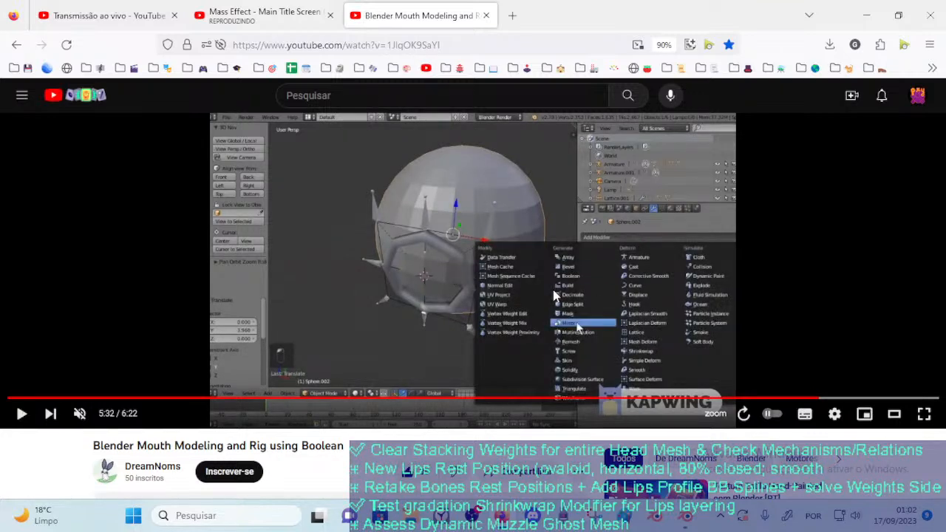
# Step through the tutorial from 5:32 to 5:38 to examine the modifier choice and the Boolean operation options
pyautogui.press('space')
pyautogui.press('space')
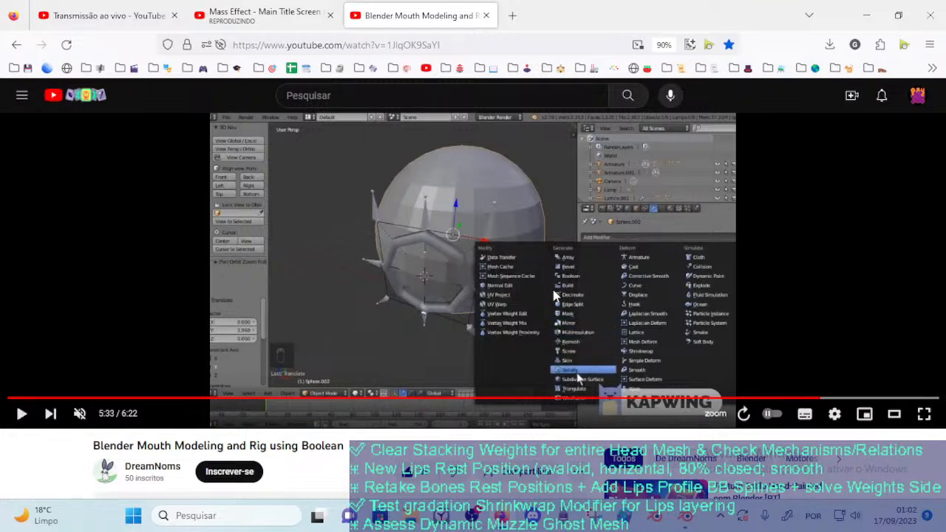
pyautogui.press('space')
pyautogui.press('space')
pyautogui.press('space')
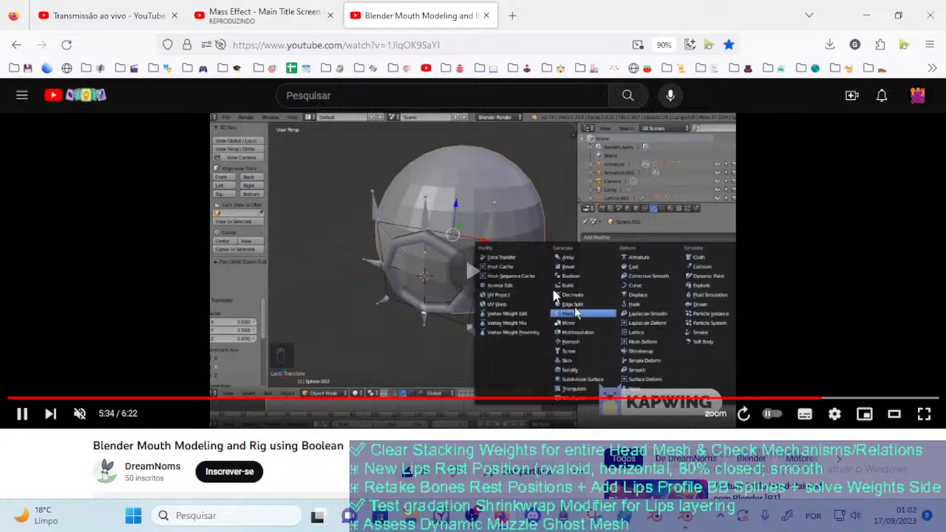
pyautogui.press('space')
pyautogui.press('space')
pyautogui.press('space')
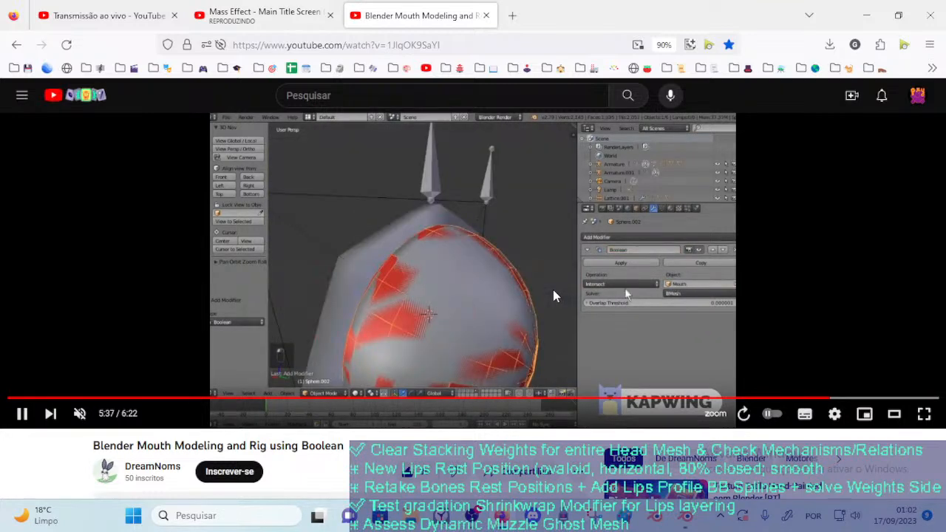
pyautogui.press('space')
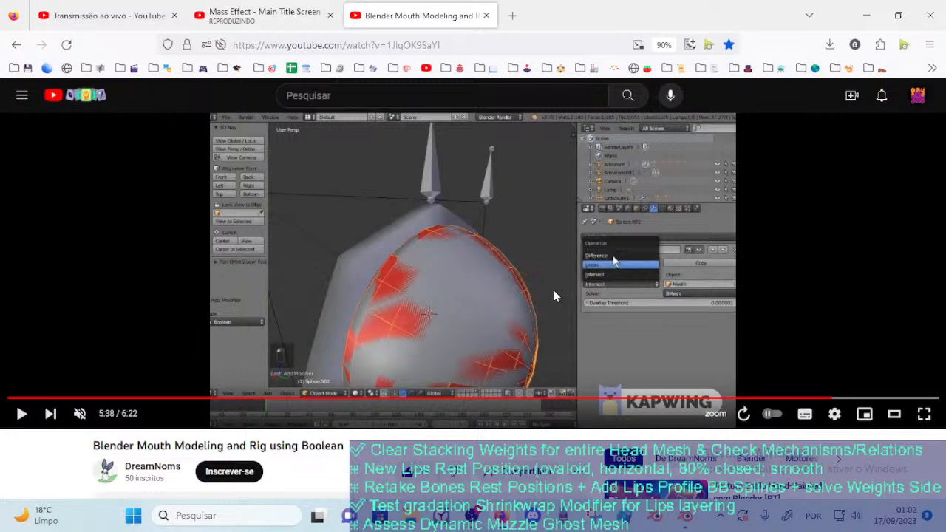
# Rewind the tutorial to about 5:33 and replay the addition of the sphere's Boolean modifier
pyautogui.press('Left')
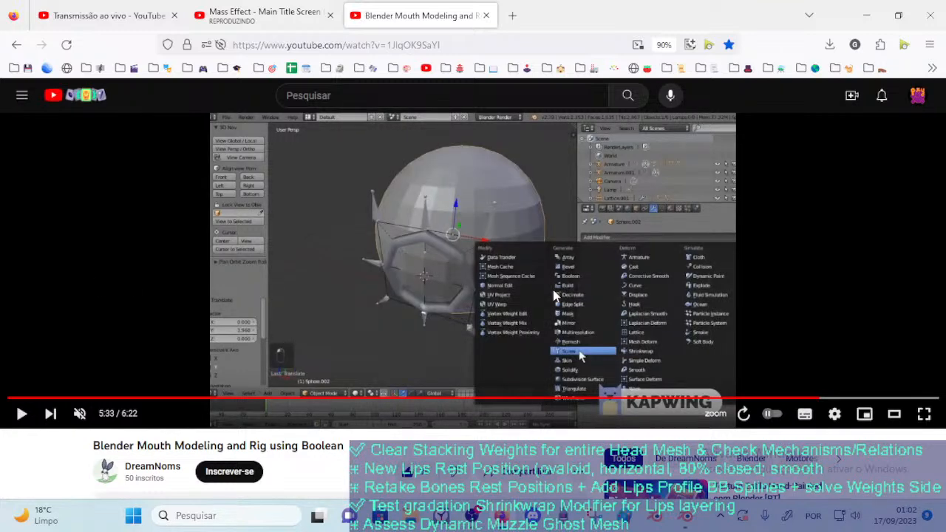
pyautogui.press('Left')
pyautogui.press('space')
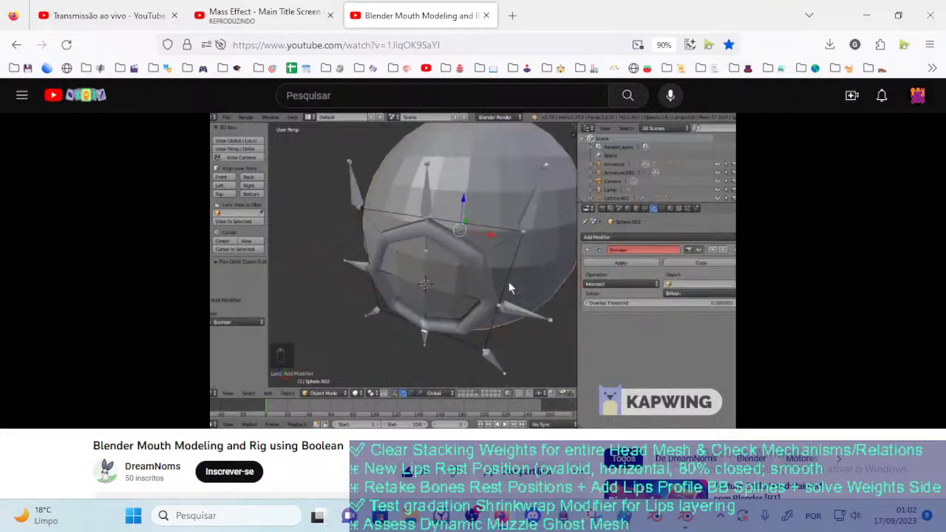
# Pause the tutorial at 5:37 and check the livestream dashboard in YouTube Studio before returning to the video
pyautogui.click(554, 295)
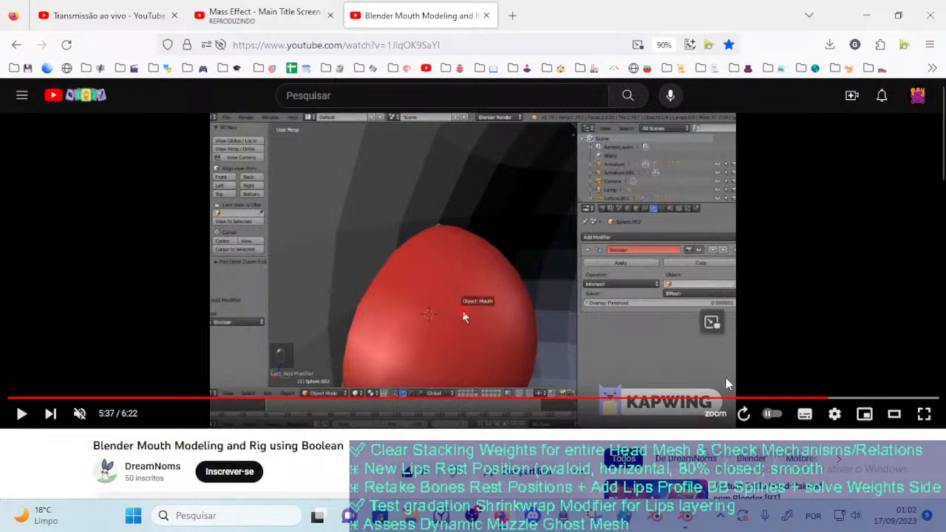
pyautogui.hotkey('alt', 'Tab')
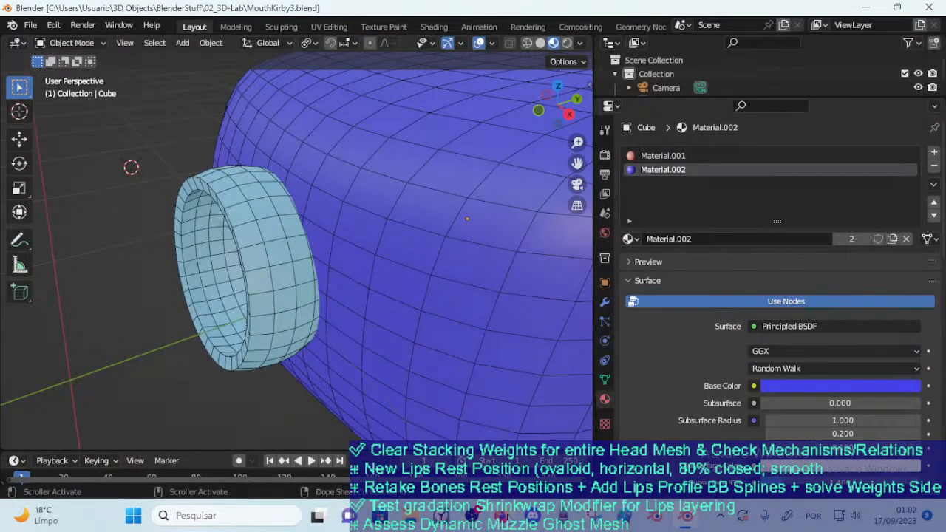
pyautogui.hotkey('alt', 'Tab')
pyautogui.click(155, 8)
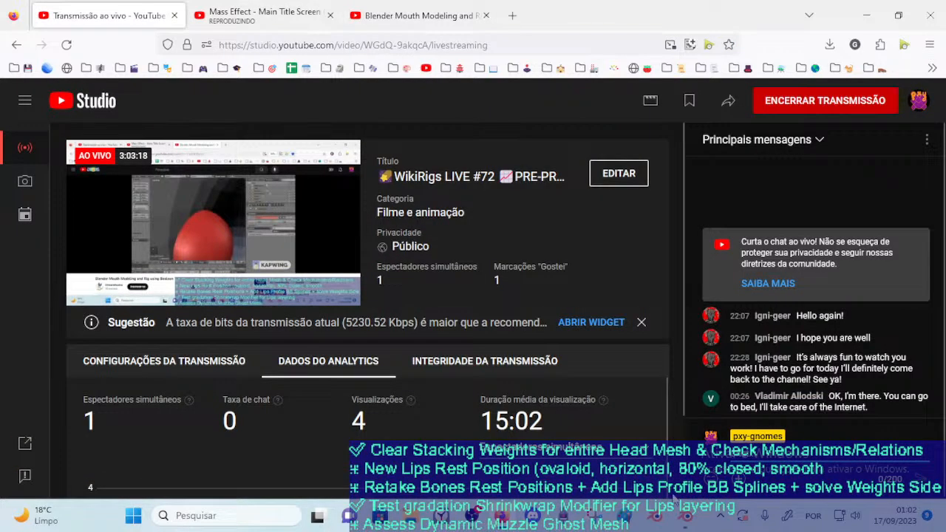
pyautogui.hotkey('alt', 'Tab')
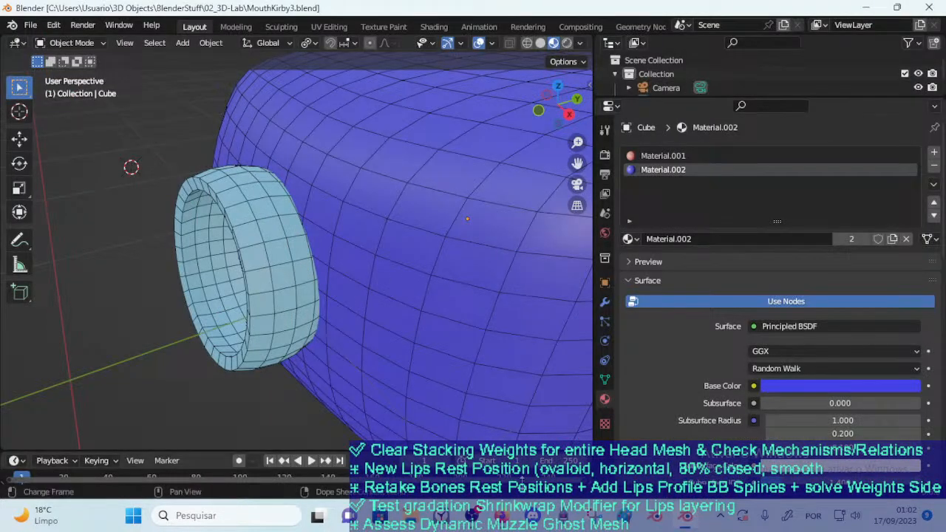
pyautogui.hotkey('alt', 'Tab')
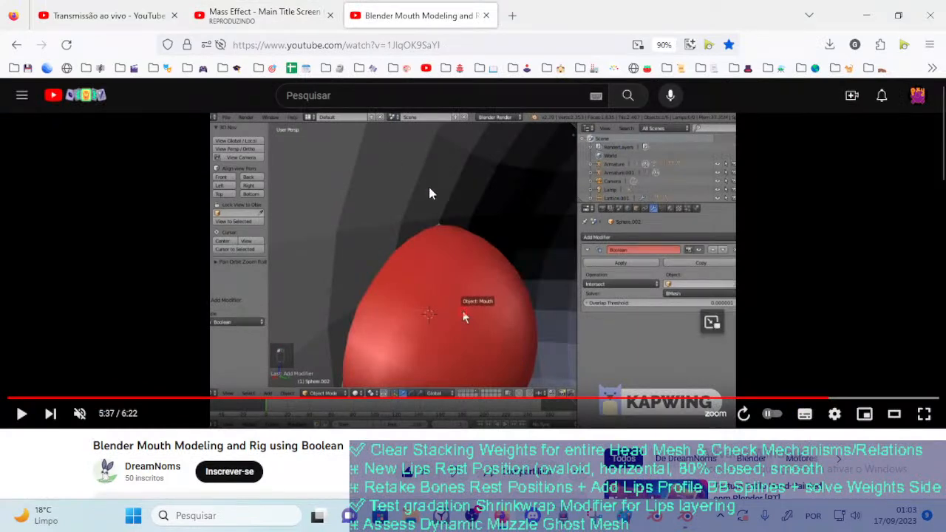
# Step through the tutorial from 5:37 to 5:39 to examine the sphere's Boolean target object and Difference operation
pyautogui.click(453, 222)
pyautogui.click(454, 222)
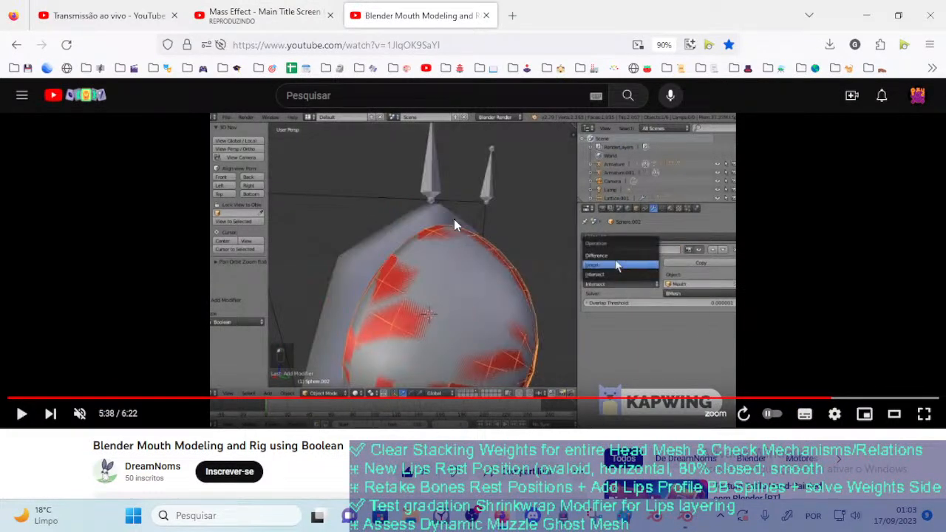
pyautogui.click(454, 222)
pyautogui.click(455, 222)
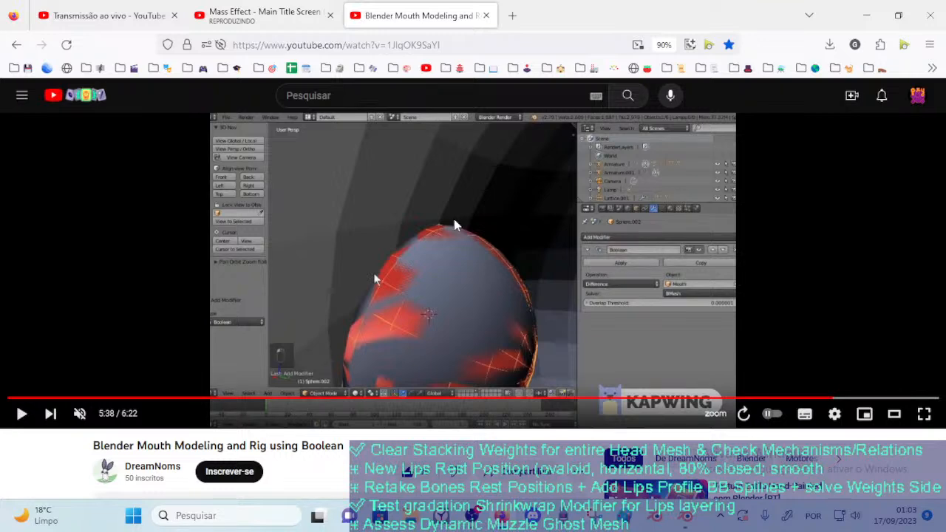
pyautogui.click(454, 219)
pyautogui.click(454, 219)
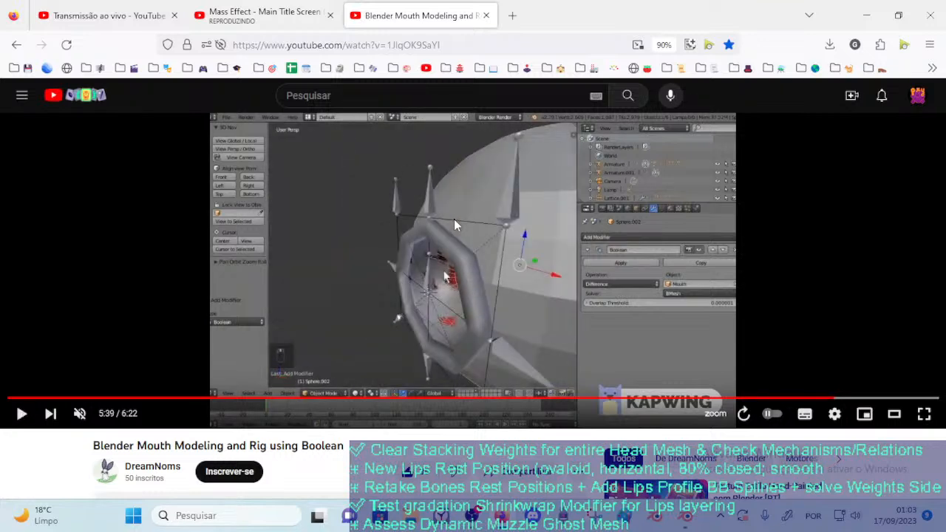
pyautogui.click(454, 219)
pyautogui.click(454, 219)
pyautogui.click(454, 219)
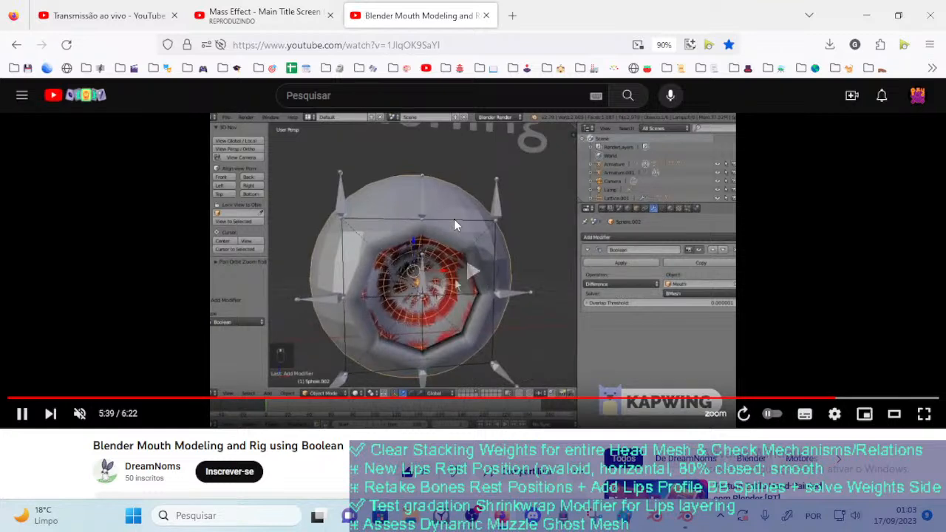
# Step through the tutorial from 5:39 to 5:47 to examine which modifier is added to the mouth object
pyautogui.click(454, 219)
pyautogui.click(454, 219)
pyautogui.click(454, 218)
pyautogui.click(454, 219)
pyautogui.click(454, 218)
pyautogui.click(454, 218)
pyautogui.click(454, 219)
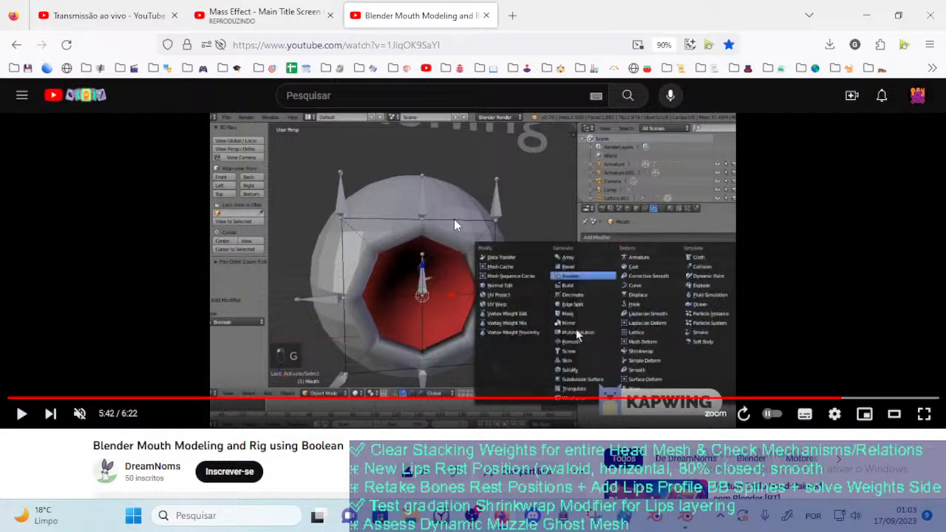
pyautogui.click(454, 218)
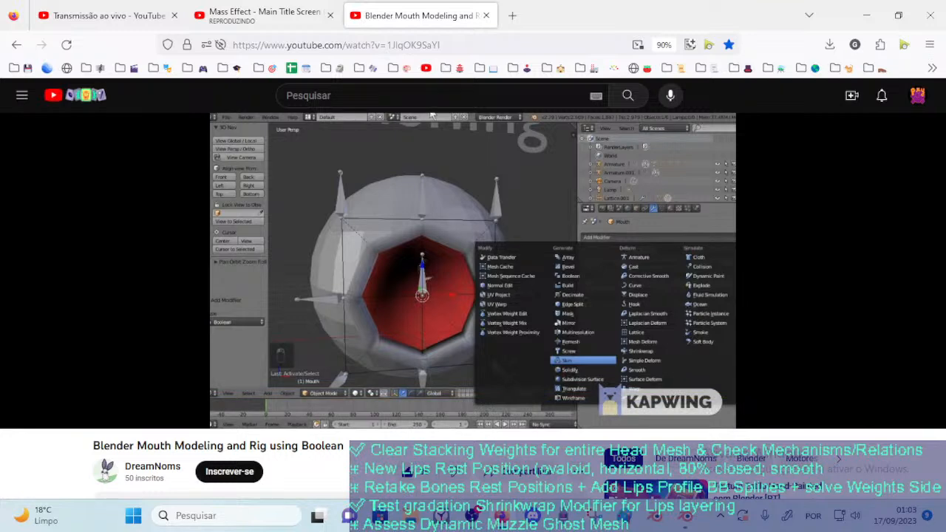
pyautogui.click(454, 219)
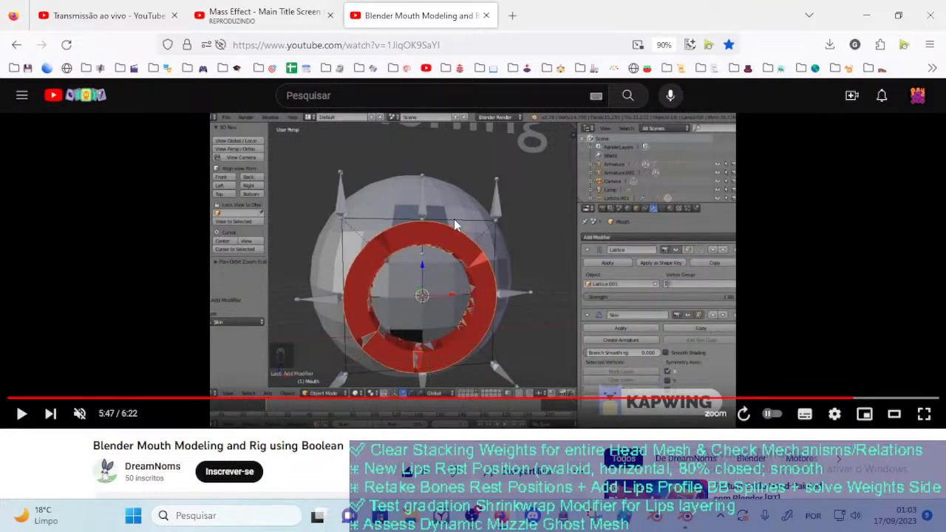
# Step through the tutorial from 5:47 to 5:50 to examine how the mouth's Skin modifier is replaced with Solidify
pyautogui.click(454, 219)
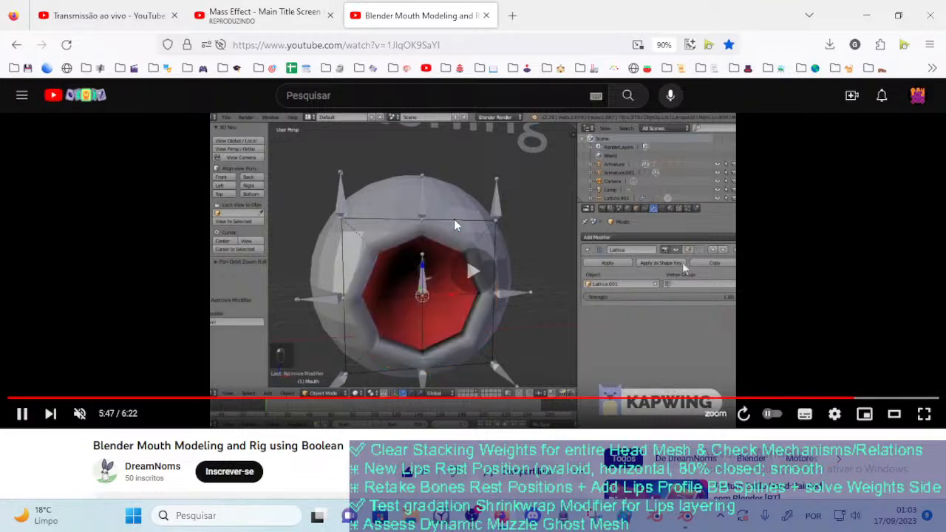
pyautogui.click(454, 218)
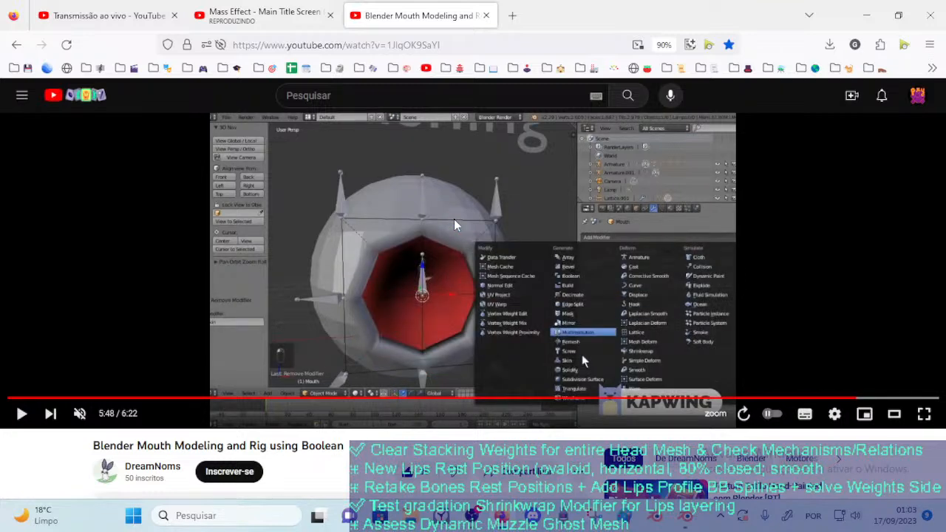
pyautogui.click(454, 219)
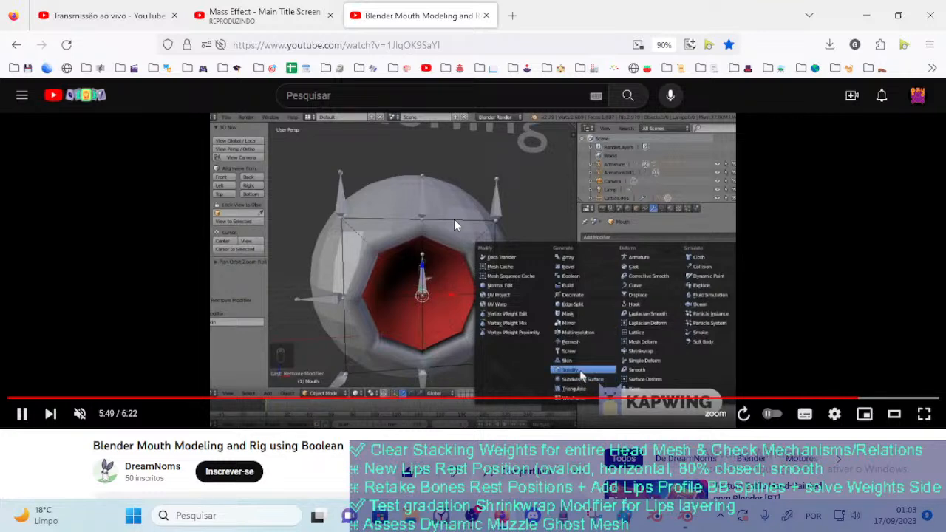
pyautogui.click(454, 219)
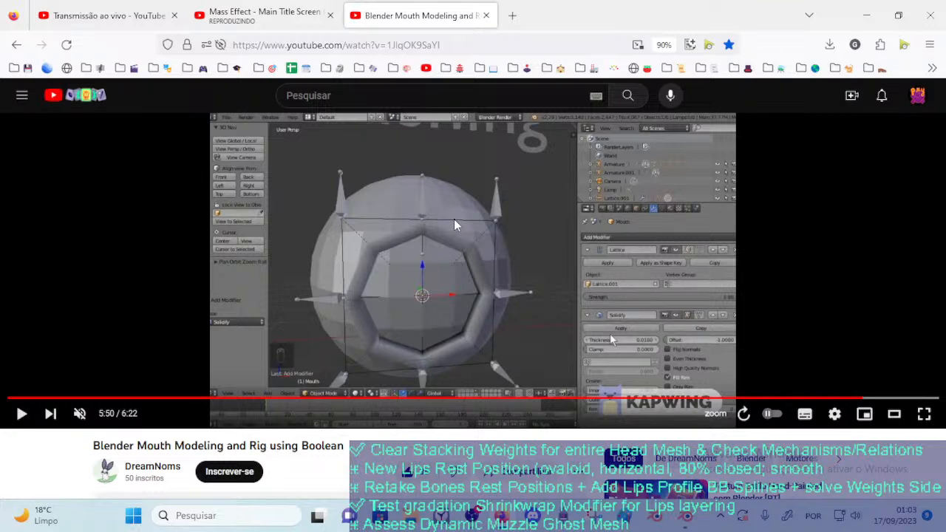
# Step through the tutorial from 5:50 to 5:53 to examine the mouth's Solidify settings and visibility toggles
pyautogui.click(454, 219)
pyautogui.click(454, 219)
pyautogui.click(454, 219)
pyautogui.click(454, 219)
pyautogui.click(454, 219)
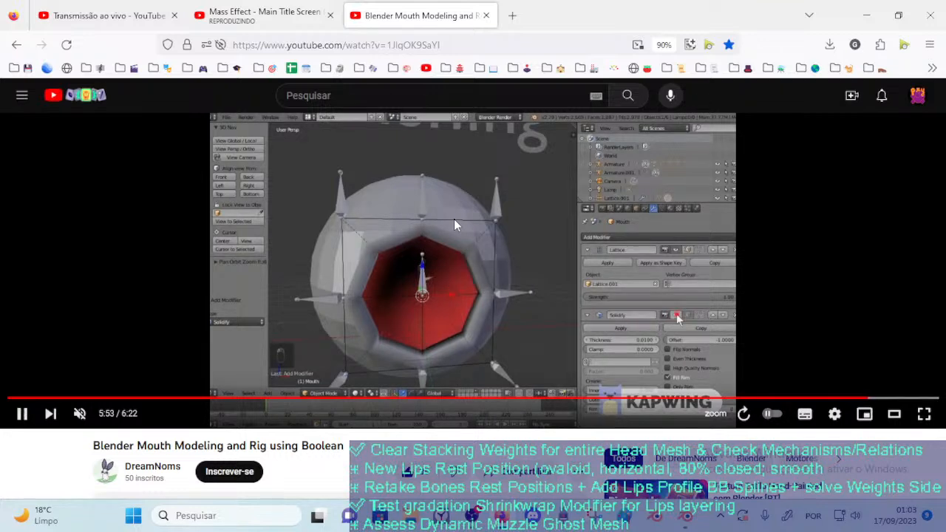
pyautogui.click(454, 219)
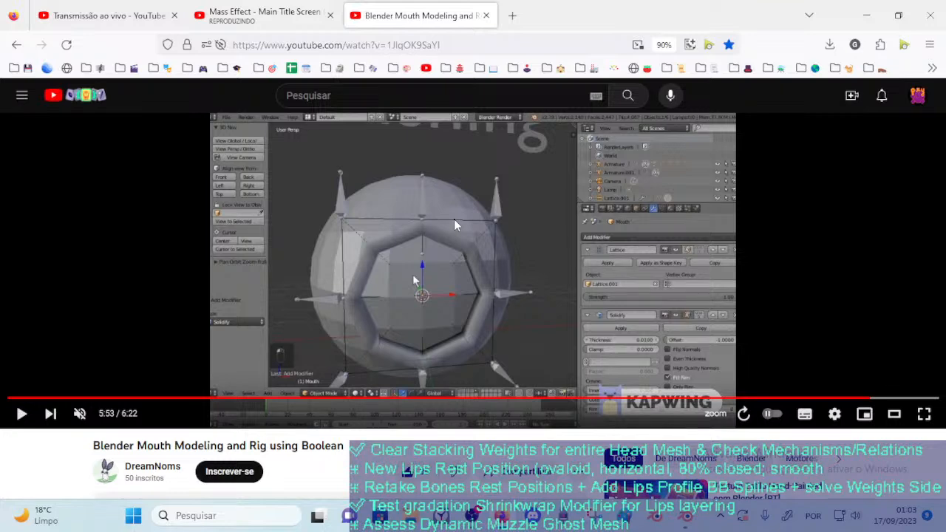
# Play the tutorial onward from 5:53 past 6:00 to examine the mouth's thickness and its cut into the sphere
pyautogui.click(454, 219)
pyautogui.click(453, 219)
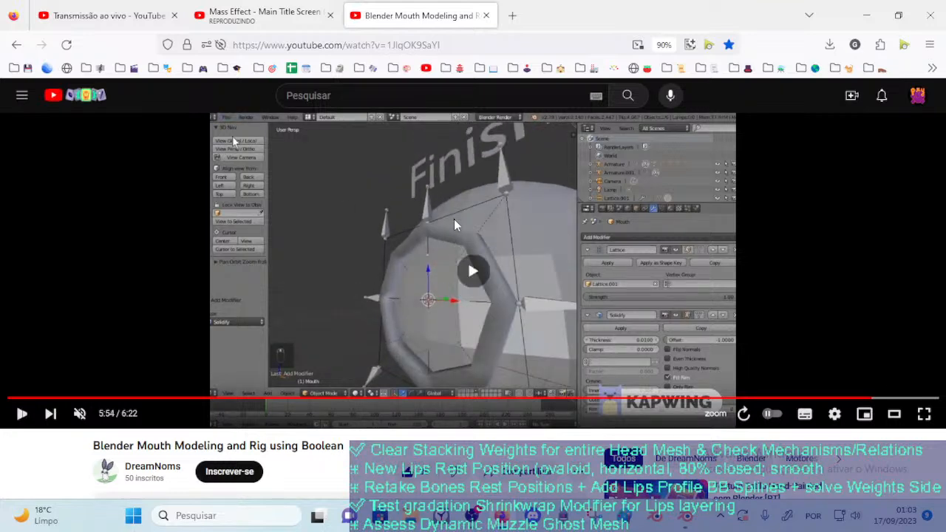
pyautogui.click(453, 219)
pyautogui.click(454, 219)
pyautogui.click(453, 219)
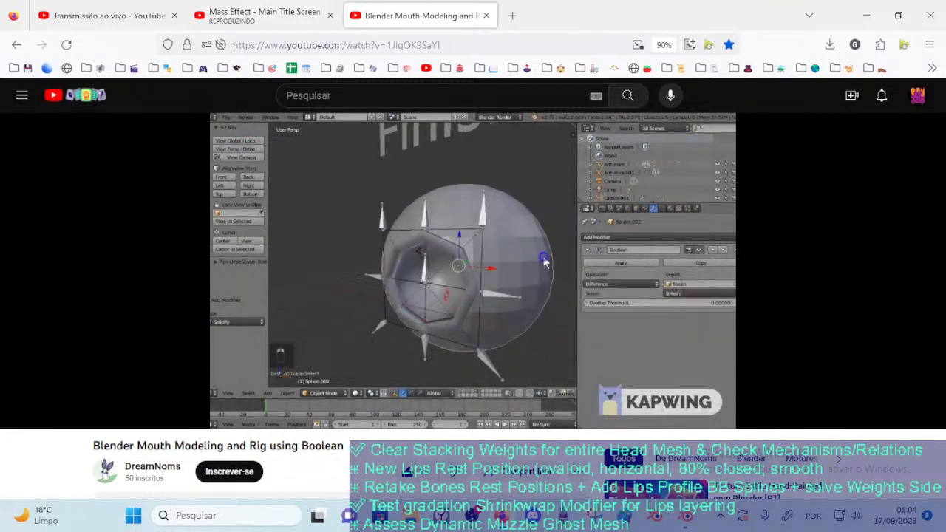
# Rewind the tutorial to before 6:00 and replay up to 6:04 to examine the mouth in local view and its modifier visibility
pyautogui.click(454, 219)
pyautogui.press('Left')
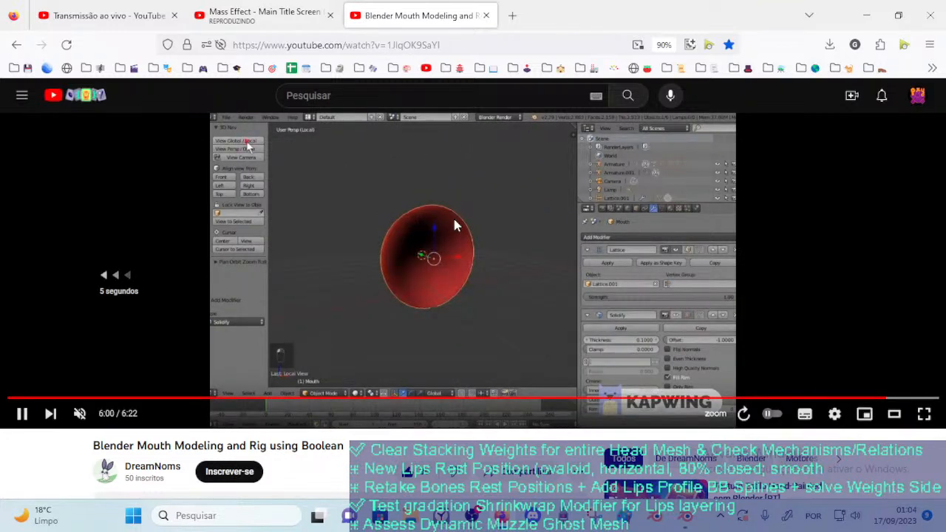
pyautogui.press('Left')
pyautogui.press('space')
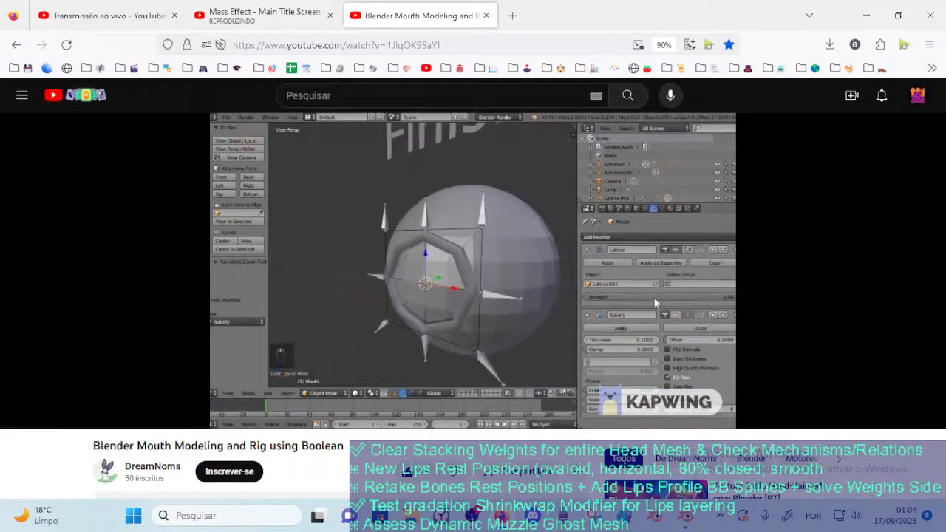
pyautogui.click(457, 225)
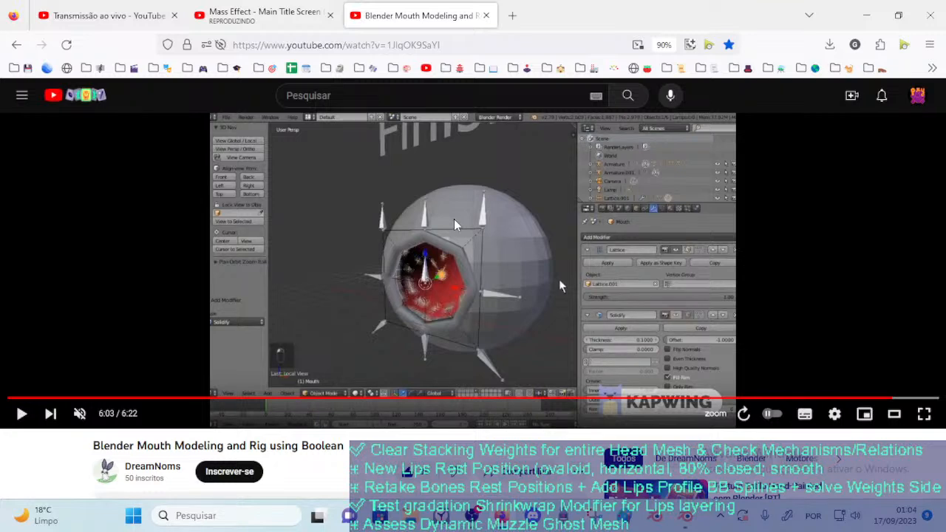
pyautogui.click(454, 219)
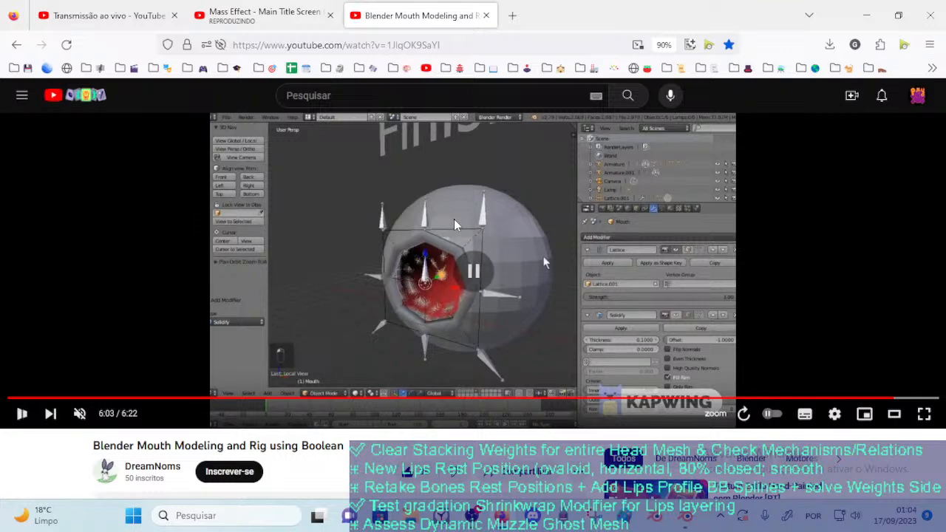
pyautogui.click(454, 220)
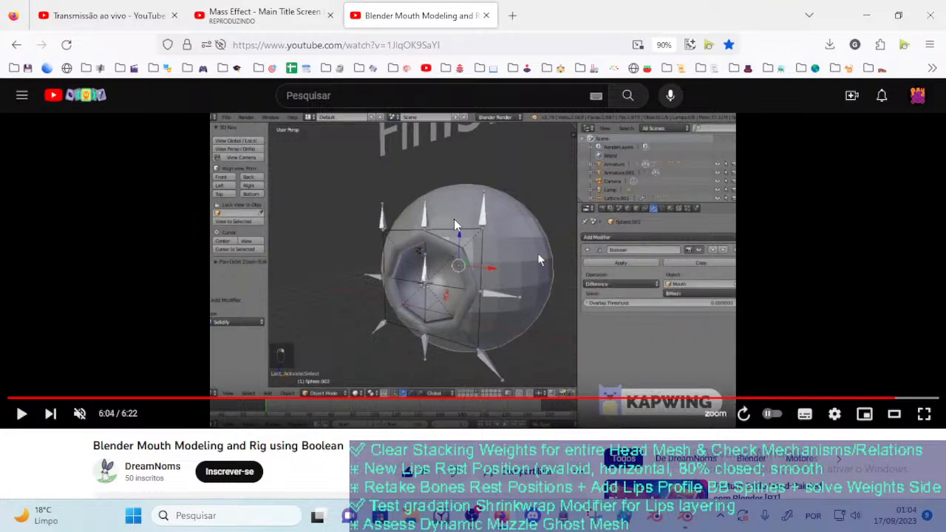
# Rewind the tutorial about five seconds and replay up to 6:04 to examine the sphere's Boolean setup again
pyautogui.click(454, 224)
pyautogui.press('Left')
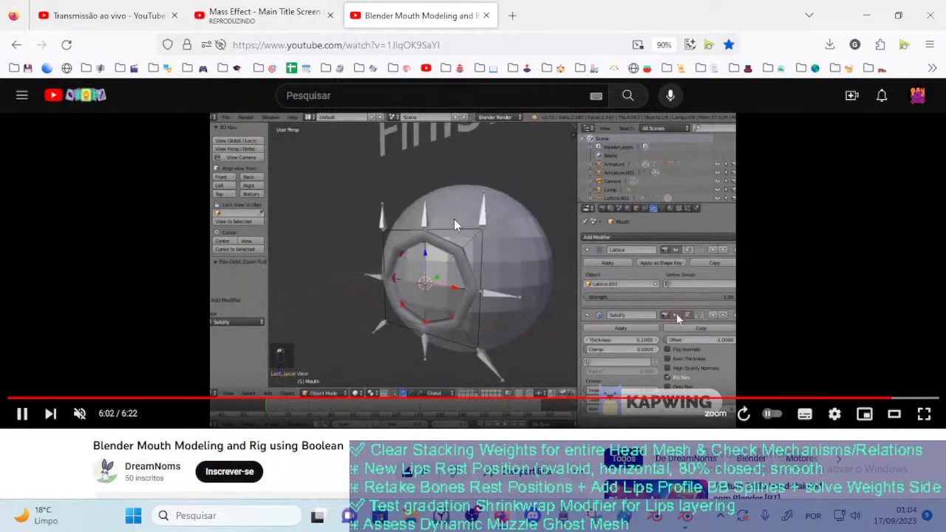
pyautogui.click(455, 223)
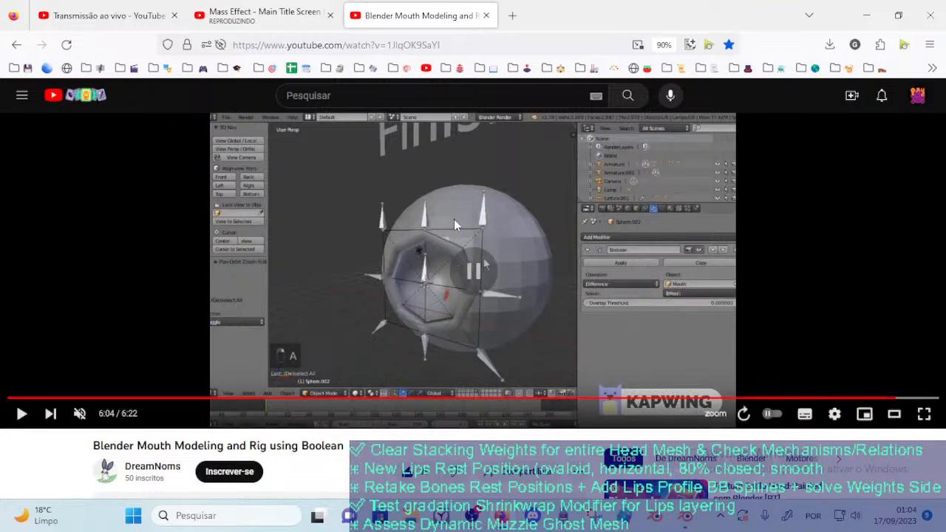
pyautogui.click(455, 224)
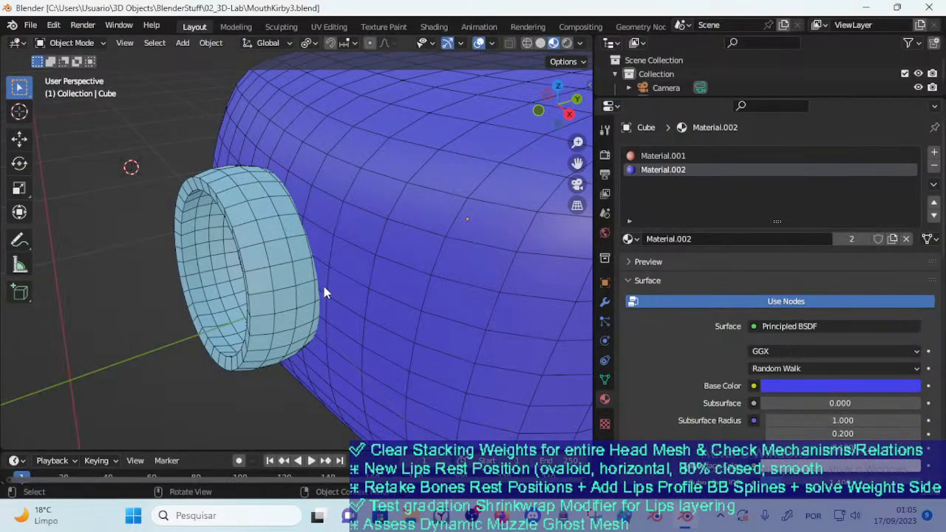
# Select the lips ring in the Blender scene and examine its Solidify modifier settings and the modifiers available to add
pyautogui.moveTo(324, 286); pyautogui.dragTo(320, 242, button='middle')
pyautogui.click(319, 241)
pyautogui.moveTo(423, 182); pyautogui.dragTo(313, 231, button='middle')
pyautogui.click(366, 213)
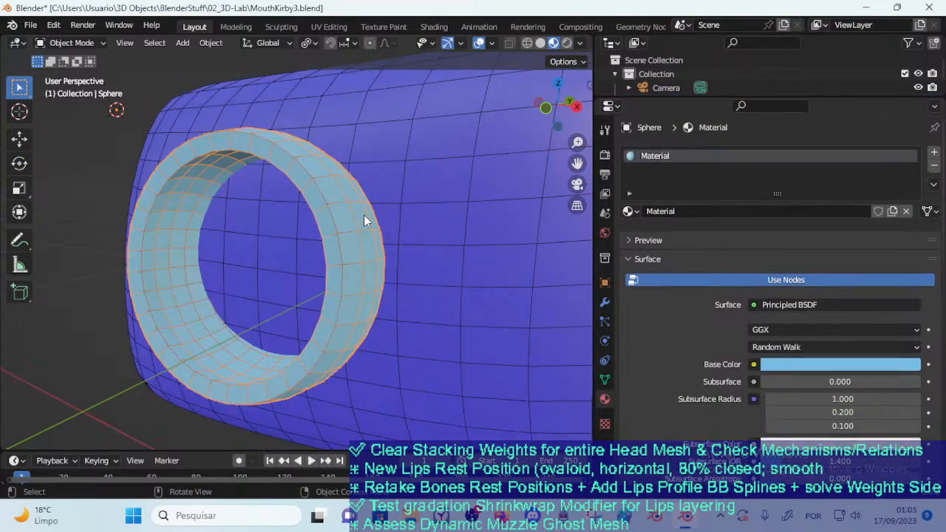
pyautogui.click(604, 302)
pyautogui.moveTo(381, 202); pyautogui.dragTo(343, 256, button='middle')
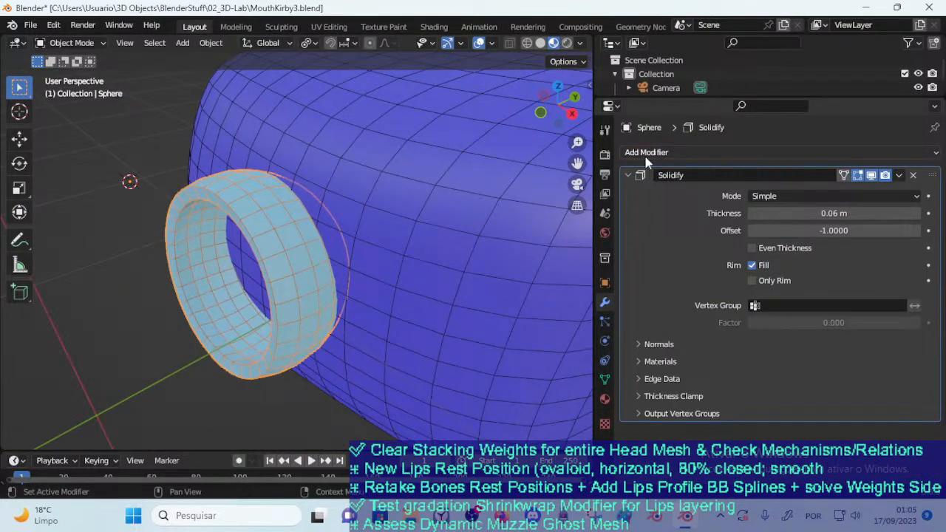
pyautogui.click(439, 185)
pyautogui.click(285, 199)
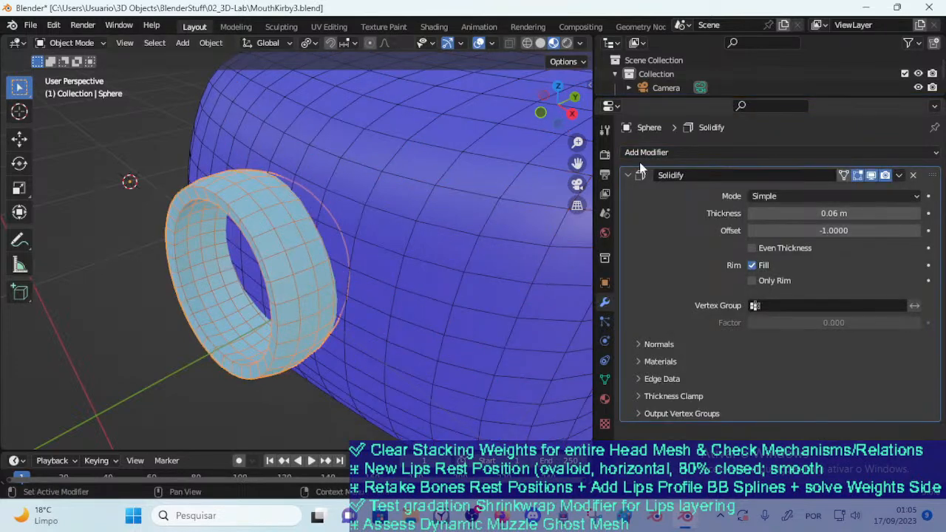
pyautogui.click(662, 154)
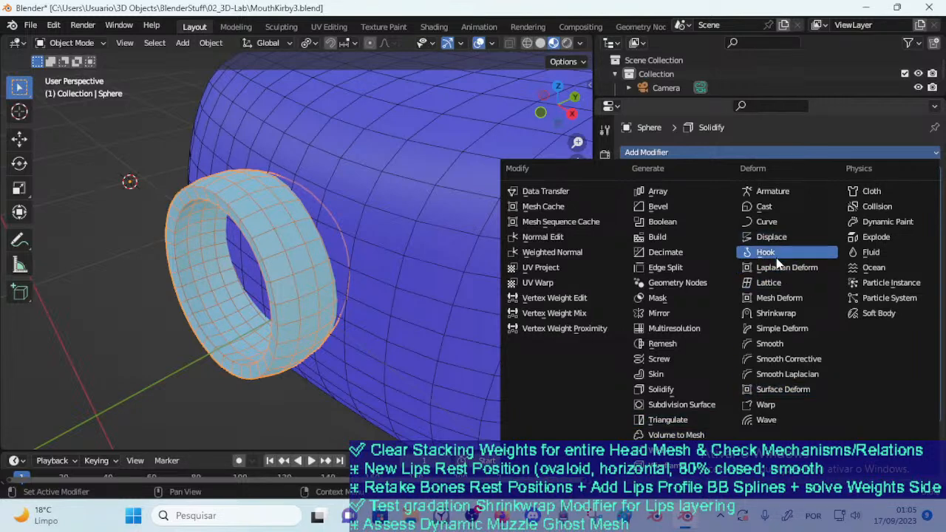
# Add a Boolean modifier to the blue face block
pyautogui.click(407, 213)
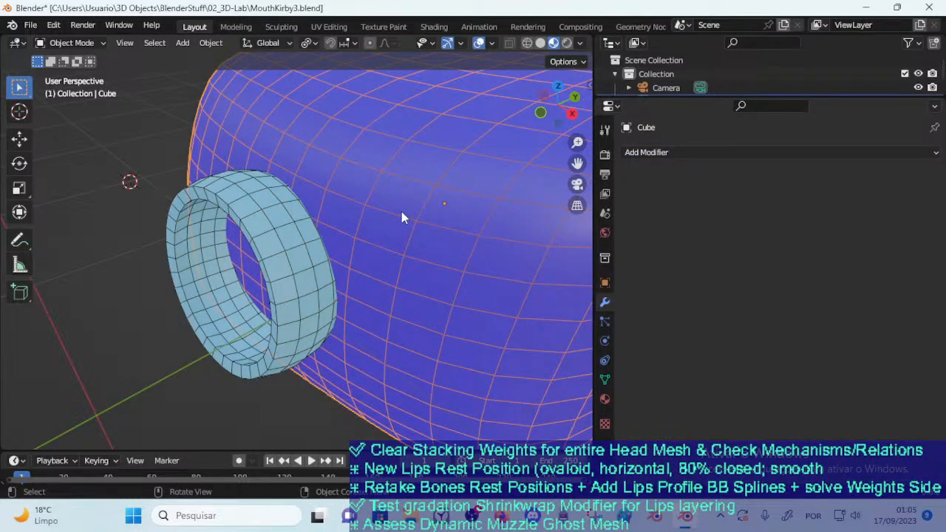
pyautogui.click(684, 152)
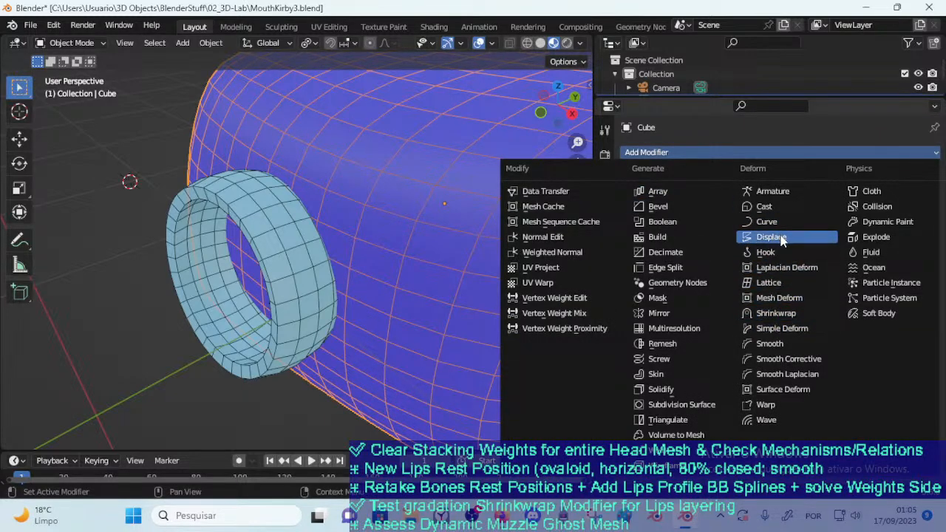
pyautogui.click(660, 221)
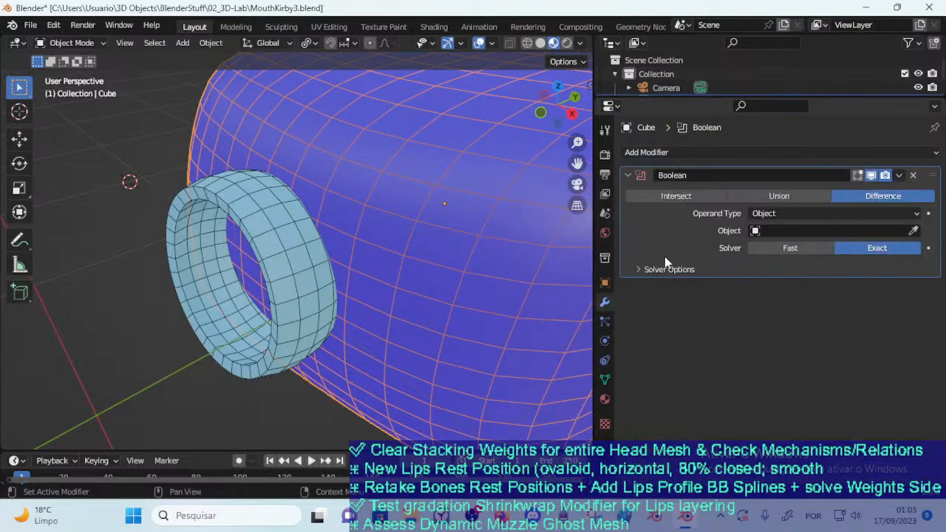
# Set the lips ring as the face block's Boolean operand object and shift the ring against the face to test the cut
pyautogui.click(913, 231)
pyautogui.click(293, 236)
pyautogui.moveTo(331, 254); pyautogui.dragTo(384, 235, button='middle')
pyautogui.click(384, 230)
pyautogui.press('g')
pyautogui.click(350, 204)
pyautogui.press('g')
pyautogui.moveTo(350, 203); pyautogui.dragTo(353, 238, button='middle')
pyautogui.click(329, 247)
pyautogui.press('g')
pyautogui.press('Escape')
pyautogui.scroll(1, 321, 253)
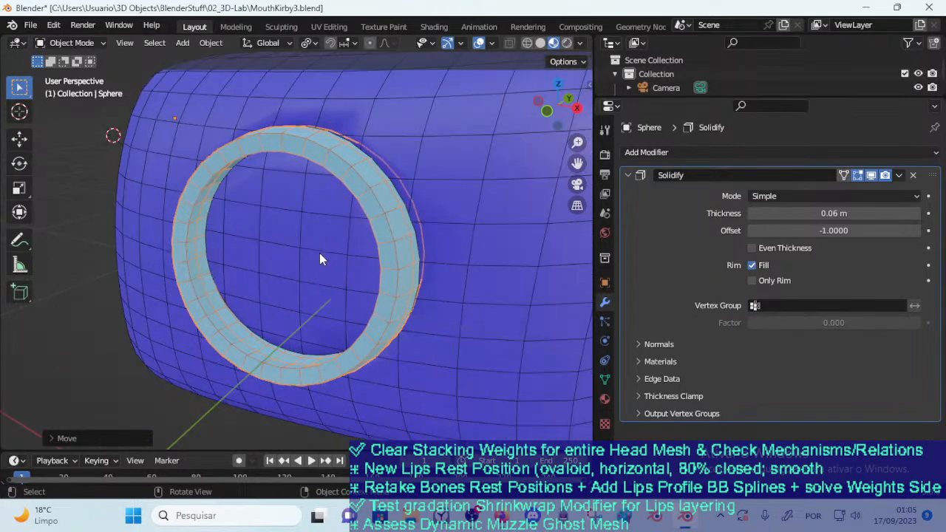
# Move the lips ring repeatedly across the face block's front to check how the Boolean cut follows it
pyautogui.click(358, 257)
pyautogui.click(385, 259)
pyautogui.scroll(-1, 382, 263)
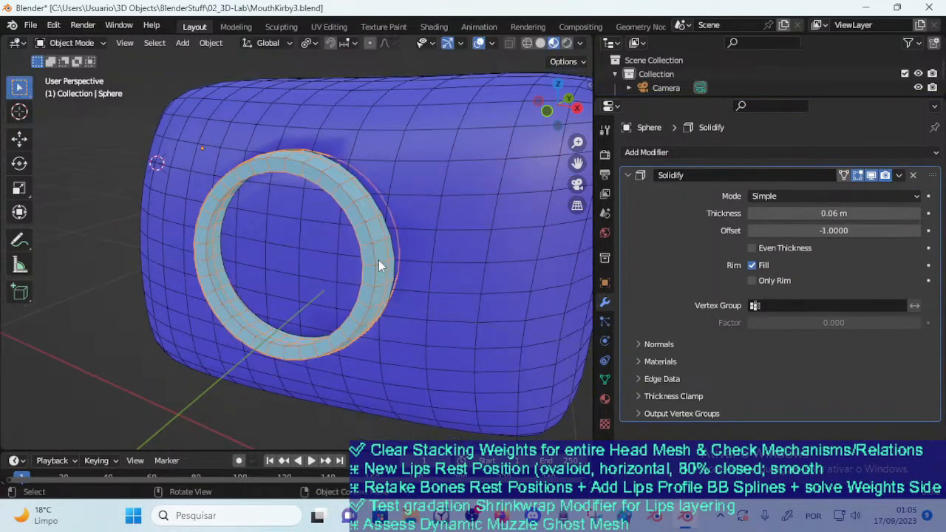
pyautogui.press('g')
pyautogui.click(175, 352)
pyautogui.press('g')
pyautogui.moveTo(174, 352)
pyautogui.mouseDown(button='middle')
pyautogui.moveTo(263, 317)
pyautogui.moveTo(178, 333)
pyautogui.mouseUp(button='middle')
pyautogui.click(234, 311)
pyautogui.press('g')
pyautogui.click(291, 301)
pyautogui.moveTo(304, 300); pyautogui.dragTo(284, 304, button='middle')
pyautogui.press('g')
pyautogui.click(338, 301)
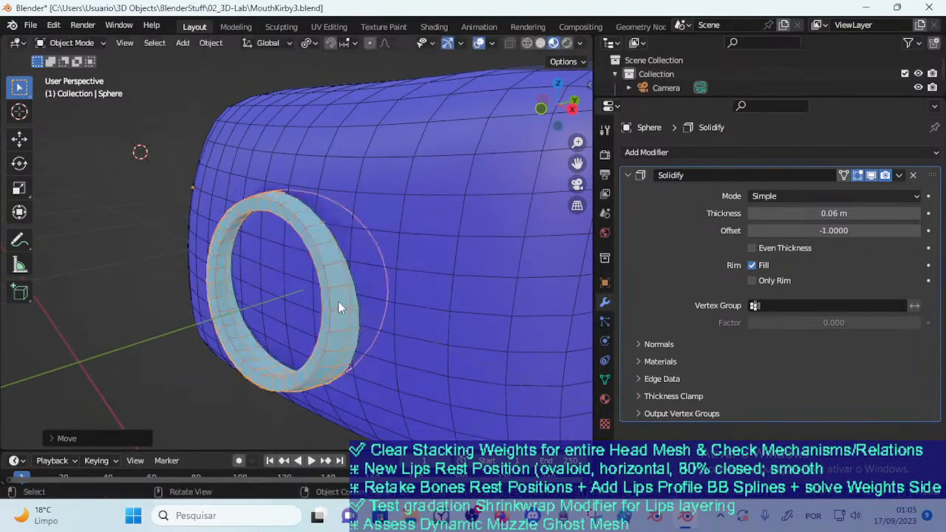
# Try the Collection operand type on the face block's Boolean modifier and restore it to Object
pyautogui.click(442, 278)
pyautogui.click(797, 209)
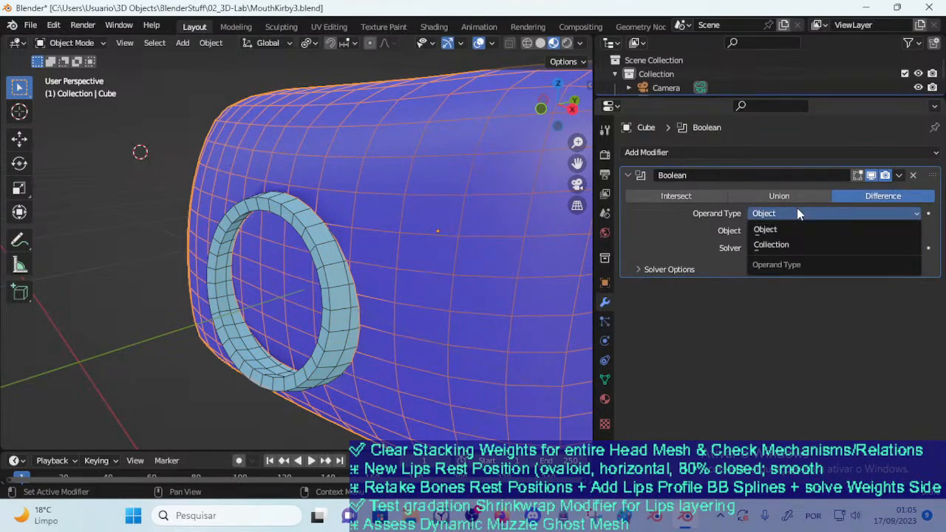
pyautogui.click(788, 245)
pyautogui.click(834, 212)
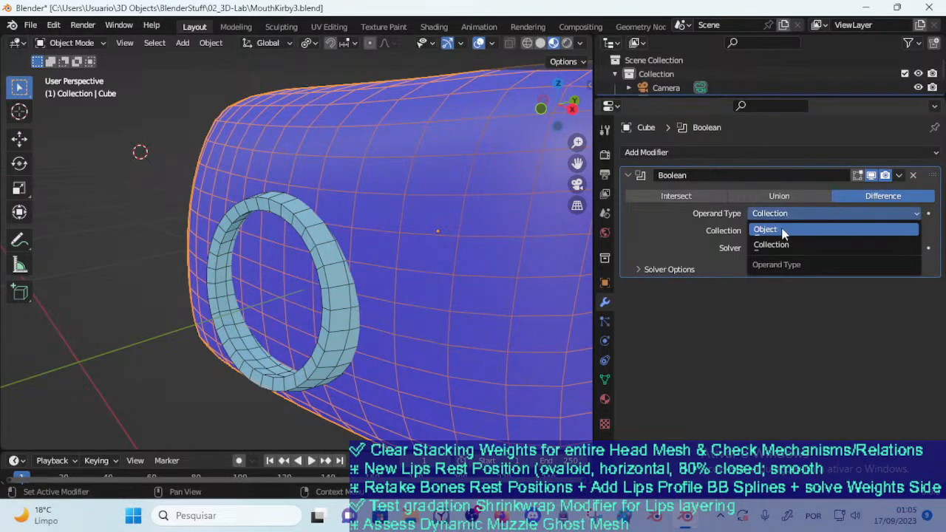
pyautogui.click(765, 230)
# Try the Union and Intersect operations with the Sphere as operand in the face block's Boolean modifier
pyautogui.click(781, 197)
pyautogui.moveTo(384, 263)
pyautogui.mouseDown(button='middle')
pyautogui.moveTo(434, 243)
pyautogui.moveTo(379, 246)
pyautogui.mouseUp(button='middle')
pyautogui.click(665, 195)
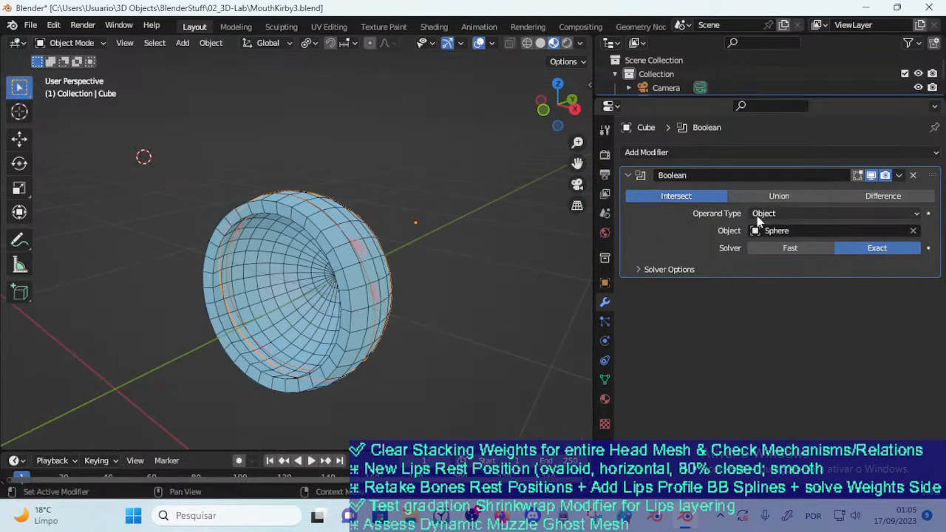
pyautogui.click(782, 229)
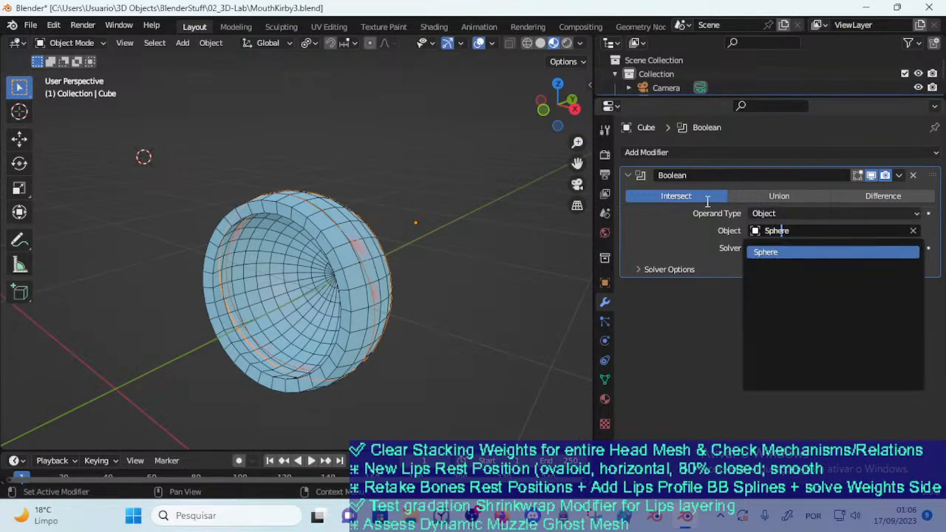
# Expand the Boolean's solver options and try the Transfer material mode before restoring Index Based
pyautogui.click(658, 272)
pyautogui.click(762, 290)
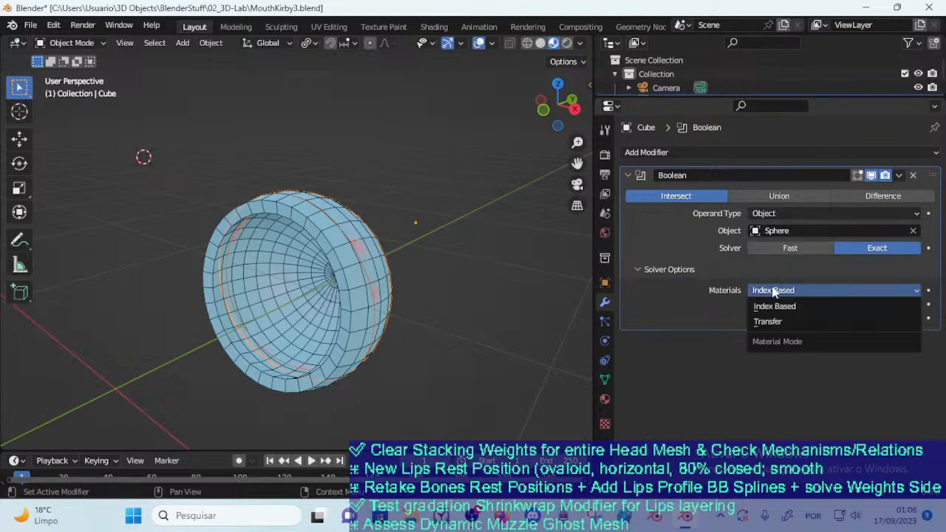
pyautogui.click(769, 321)
pyautogui.click(772, 290)
pyautogui.click(775, 306)
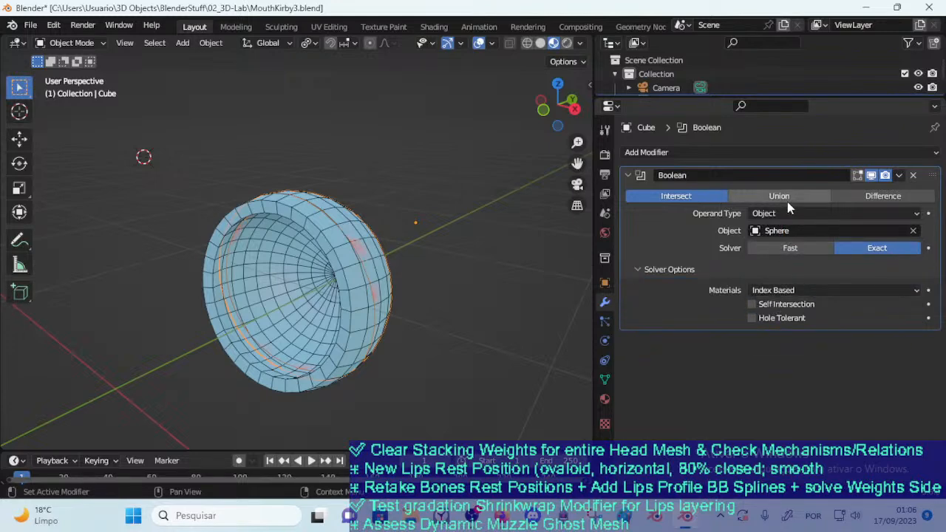
pyautogui.click(760, 289)
pyautogui.click(761, 305)
# Compare the Boolean's Union and Difference operations, leave it on Difference, and shift the lips ring along the face
pyautogui.click(760, 194)
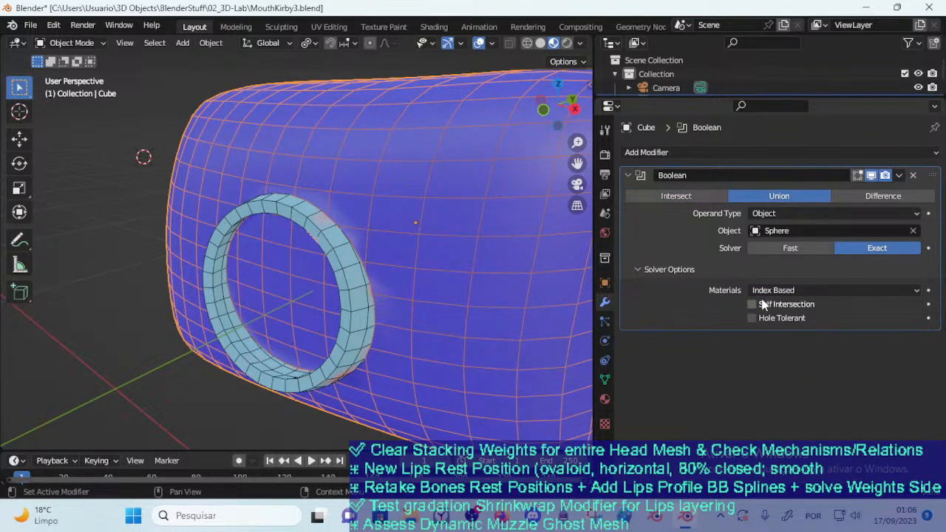
pyautogui.click(853, 198)
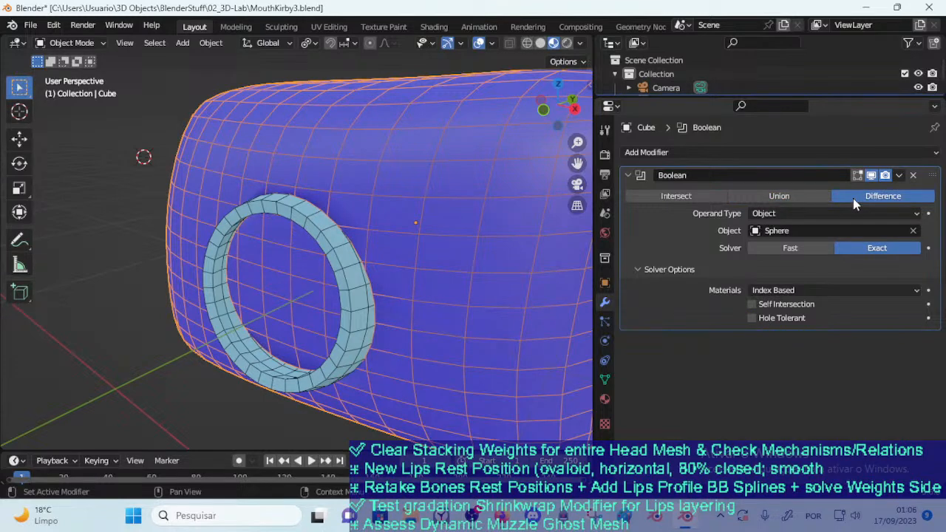
pyautogui.click(346, 254)
pyautogui.press('g')
pyautogui.click(320, 250)
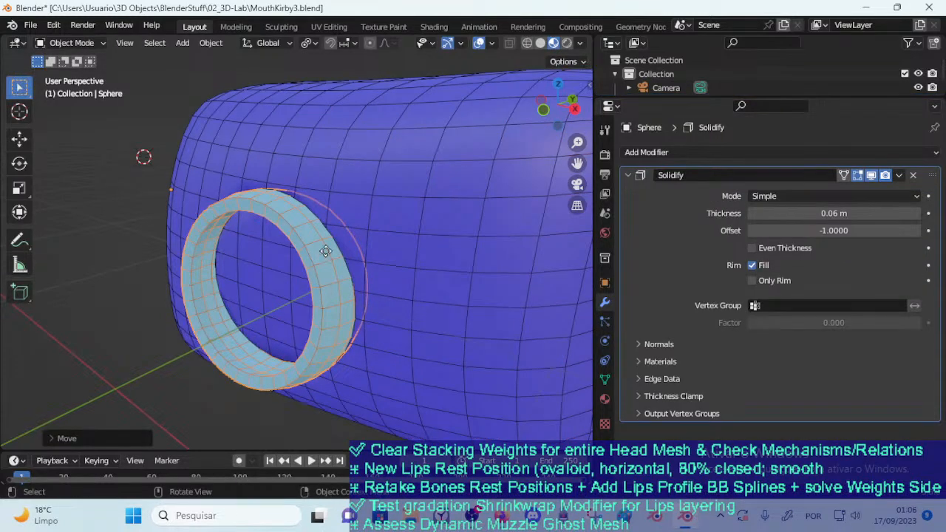
pyautogui.press('g')
pyautogui.click(351, 255)
pyautogui.press('g')
pyautogui.click(353, 259)
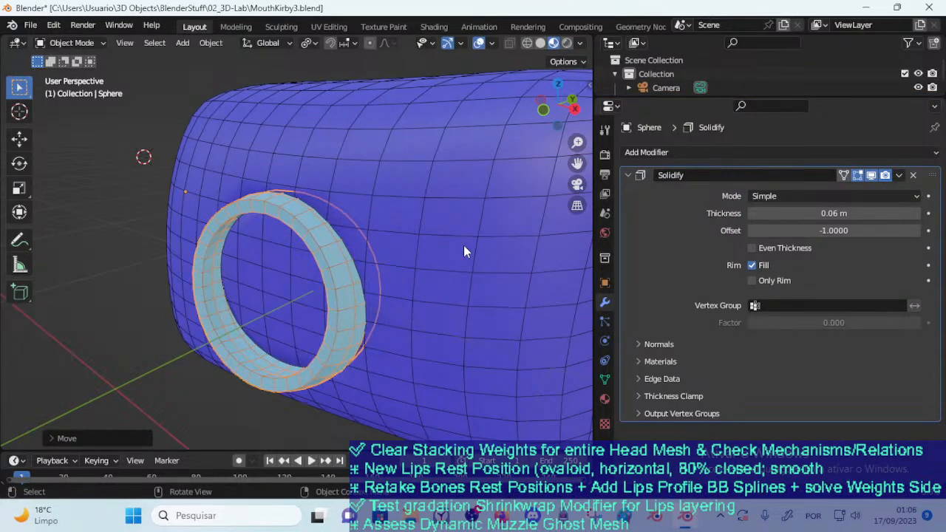
# Move the lips ring higher on the front of the face block and reselect the block
pyautogui.click(400, 259)
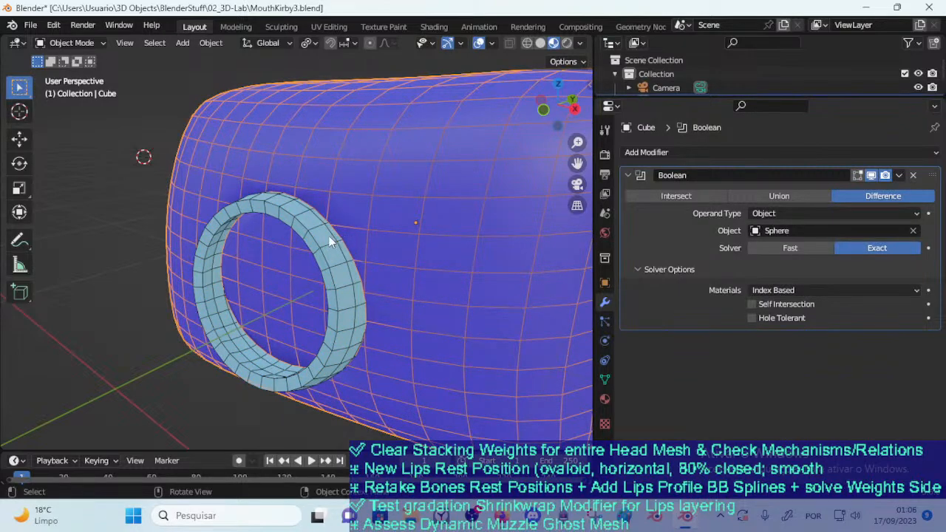
pyautogui.moveTo(330, 235); pyautogui.dragTo(298, 249, button='middle')
pyautogui.press('g')
pyautogui.rightClick(314, 221)
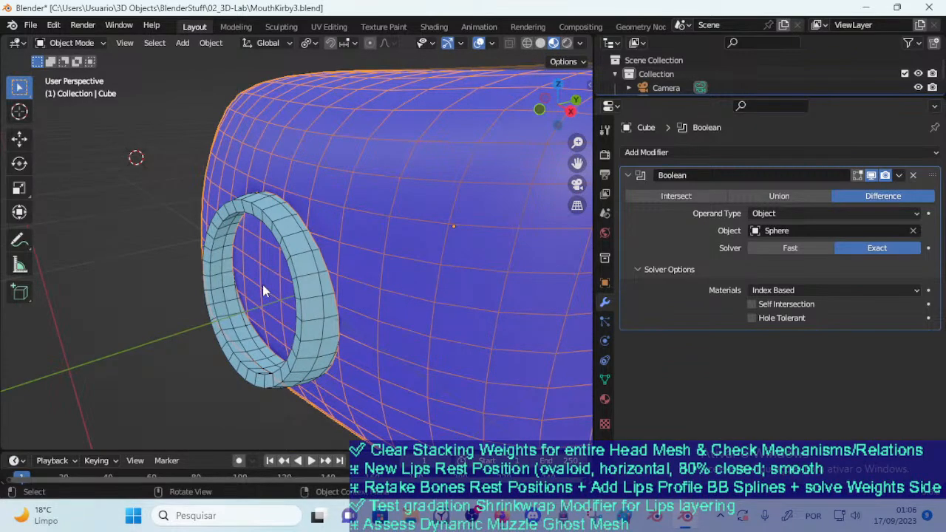
pyautogui.click(306, 309)
pyautogui.press('g')
pyautogui.click(293, 275)
pyautogui.click(369, 260)
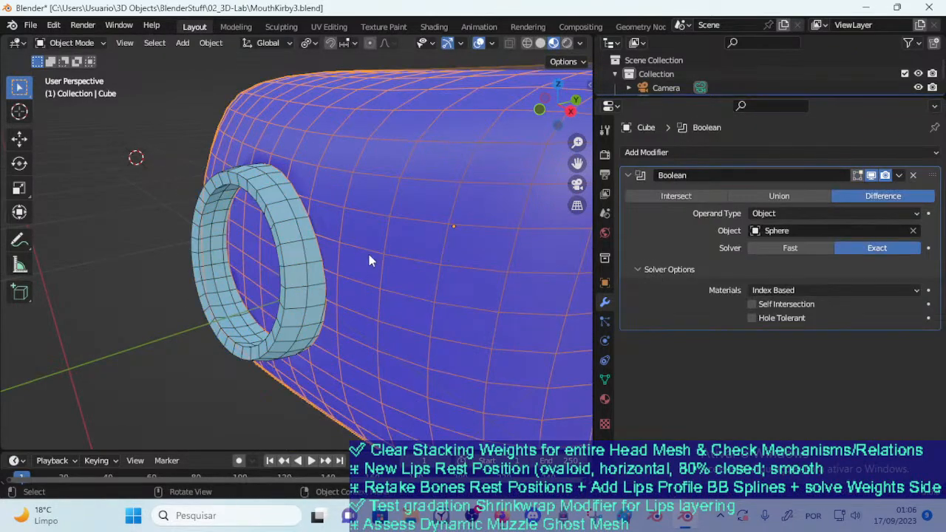
# Set the face block's Boolean operation to Union and shift the block relative to the lips ring
pyautogui.moveTo(369, 260); pyautogui.dragTo(389, 254, button='middle')
pyautogui.click(817, 196)
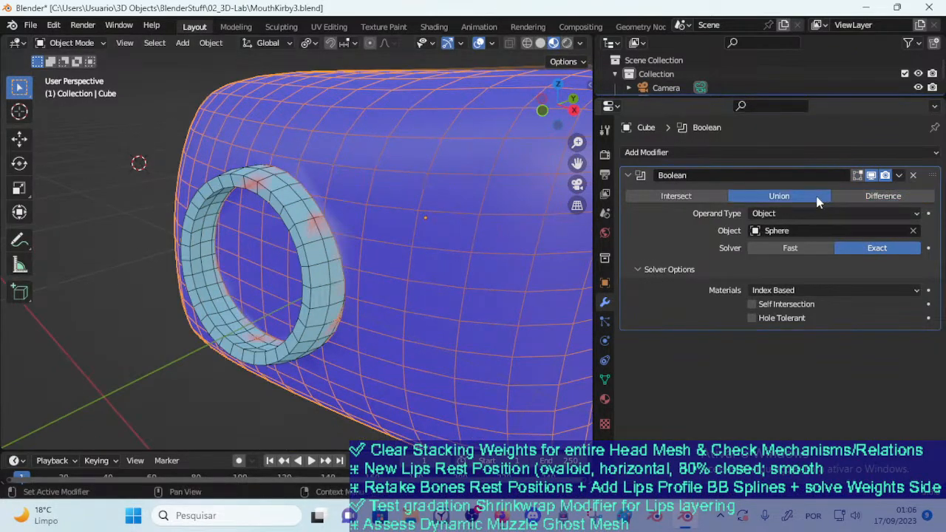
pyautogui.moveTo(307, 239); pyautogui.dragTo(361, 235, button='middle')
pyautogui.press('g')
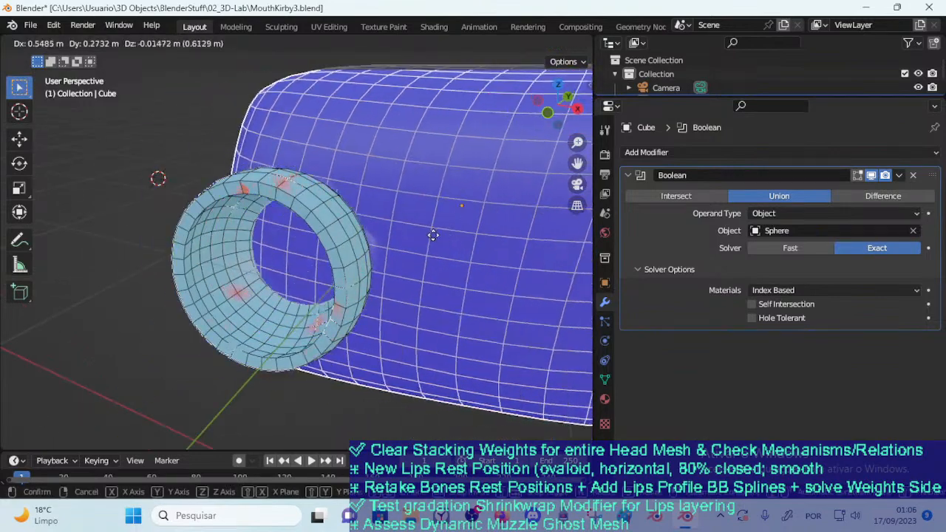
pyautogui.click(323, 269)
# Reposition the lips ring on the face block with the Union active and reselect the block
pyautogui.click(332, 293)
pyautogui.press('g')
pyautogui.click(283, 265)
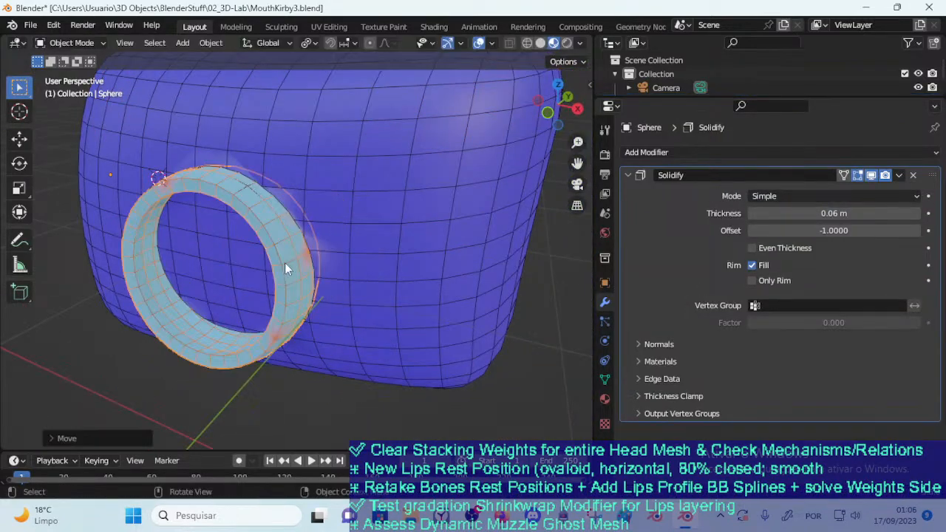
pyautogui.moveTo(283, 265); pyautogui.dragTo(226, 267, button='middle')
pyautogui.press('g')
pyautogui.click(285, 230)
pyautogui.click(323, 212)
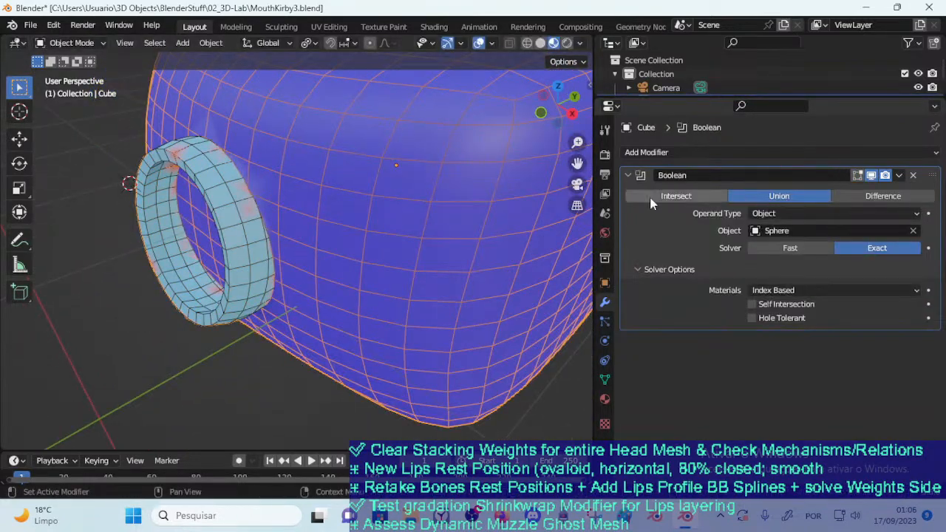
# Toggle the lips ring's Solidify visibility, leaving only its edit-mode display off, and reposition the ring on the face
pyautogui.click(265, 224)
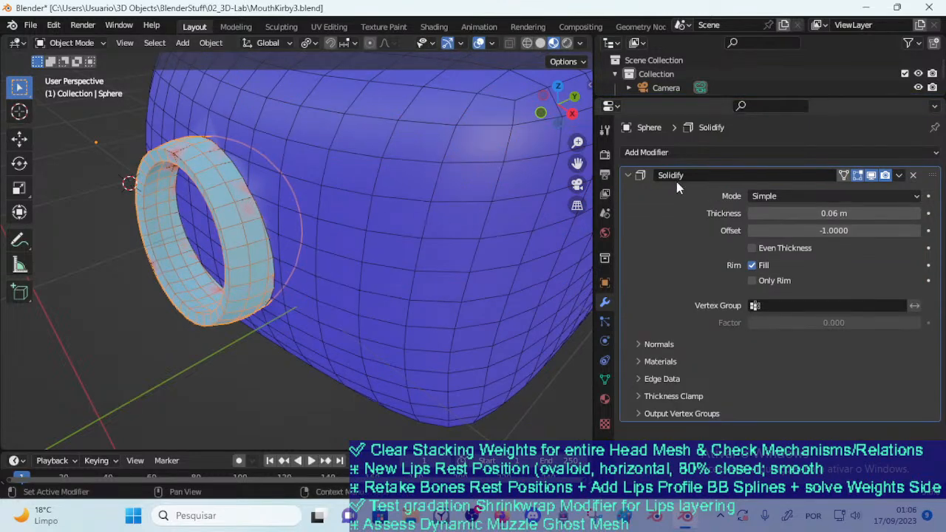
pyautogui.click(871, 176)
pyautogui.moveTo(241, 184); pyautogui.dragTo(275, 225, button='middle')
pyautogui.press('g')
pyautogui.click(310, 197)
pyautogui.moveTo(311, 198); pyautogui.dragTo(251, 214, button='middle')
pyautogui.press('g')
pyautogui.click(238, 215)
pyautogui.click(871, 176)
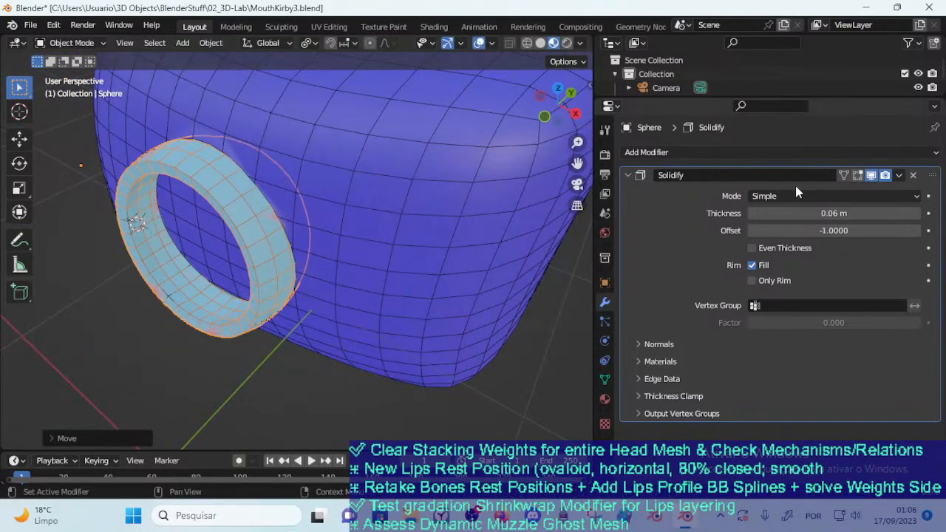
pyautogui.press('g')
pyautogui.click(304, 222)
pyautogui.moveTo(273, 217); pyautogui.dragTo(324, 211, button='middle')
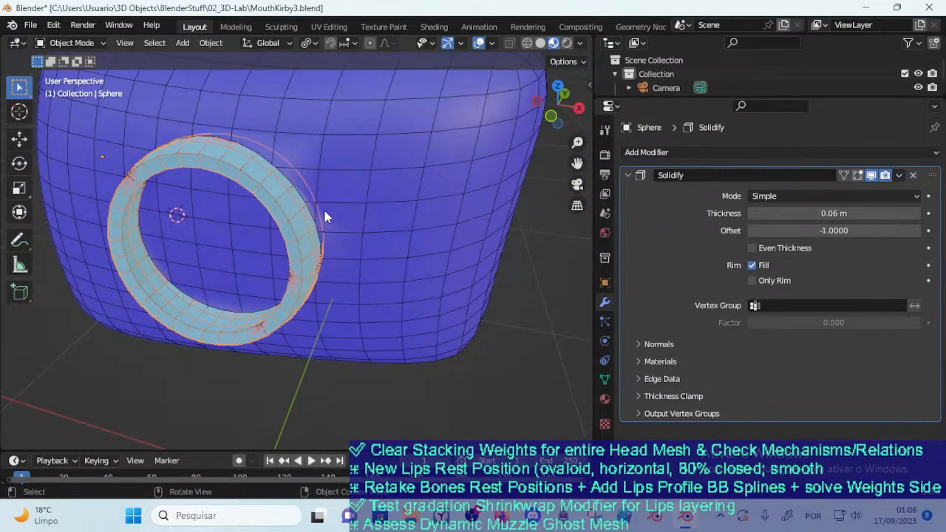
# Select the face block, look through the modifiers available to add, and collapse its Boolean settings
pyautogui.click(413, 203)
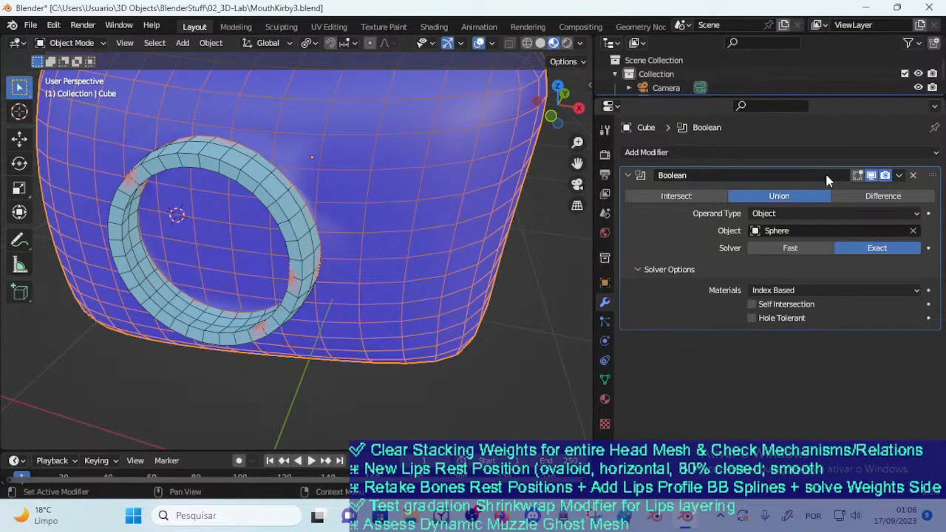
pyautogui.click(751, 154)
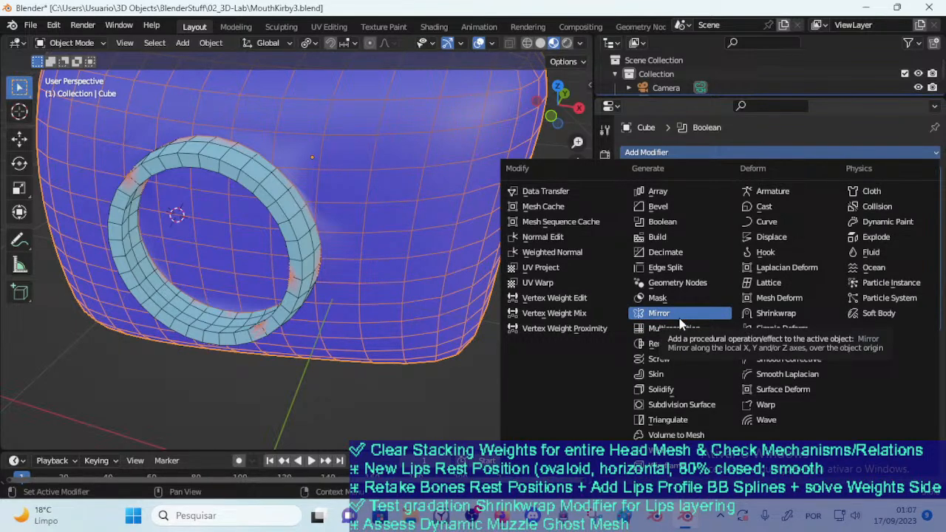
pyautogui.press('Escape')
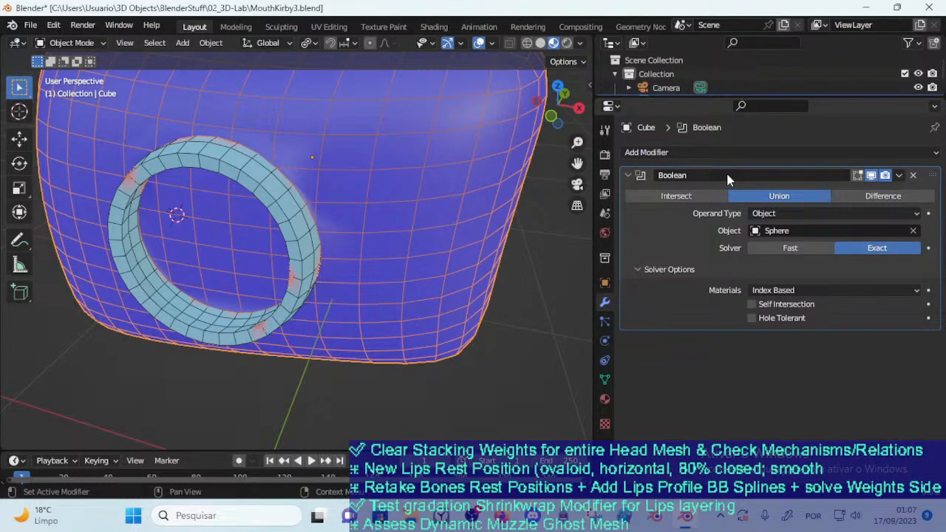
pyautogui.click(702, 176)
pyautogui.click(625, 173)
pyautogui.click(625, 173)
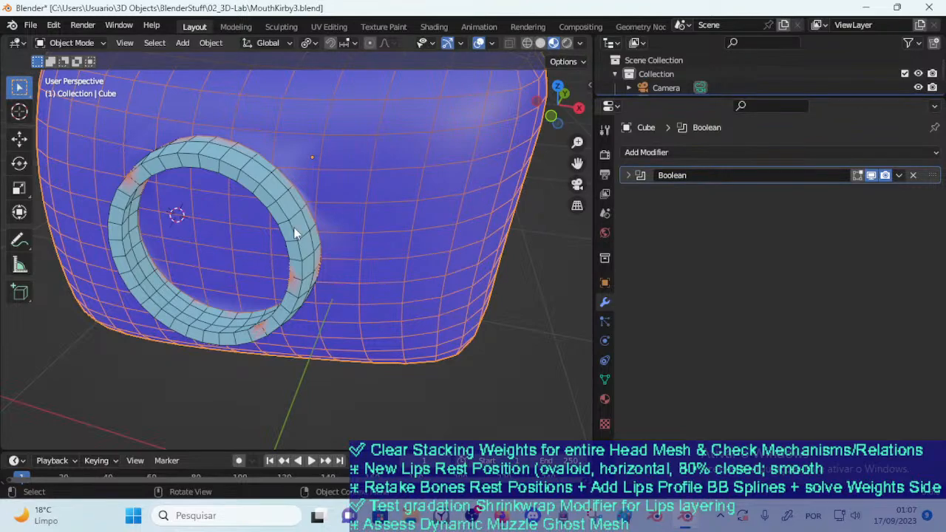
# Add a mesh circle at the 3D cursor near the lips ring
pyautogui.moveTo(296, 228); pyautogui.dragTo(319, 237, button='middle')
pyautogui.scroll(1, 335, 240)
pyautogui.scroll(-4, 321, 241)
pyautogui.hotkey('shift', 'a')
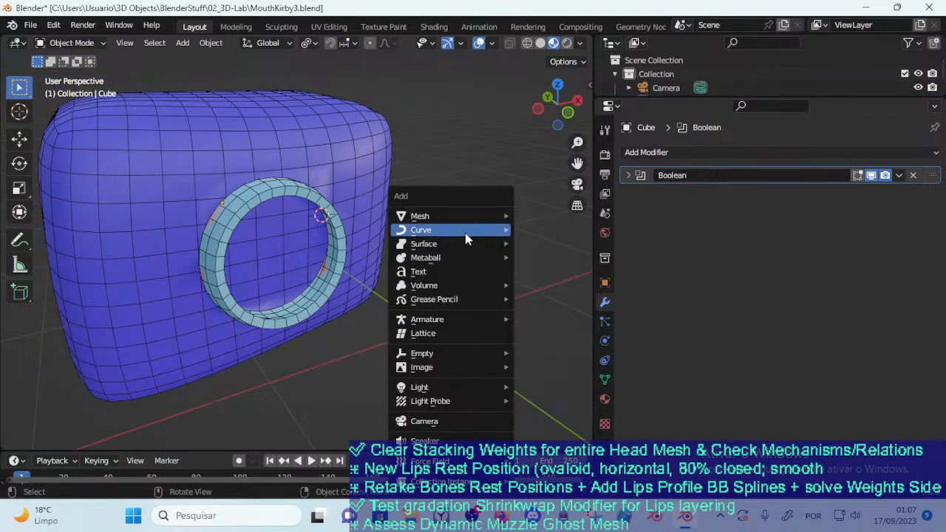
pyautogui.moveTo(466, 246)
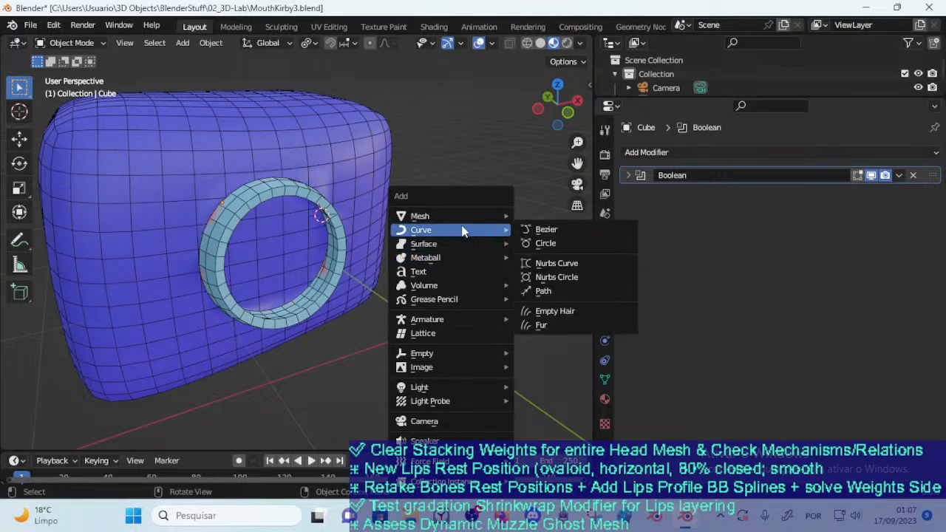
pyautogui.moveTo(481, 216)
pyautogui.click(551, 244)
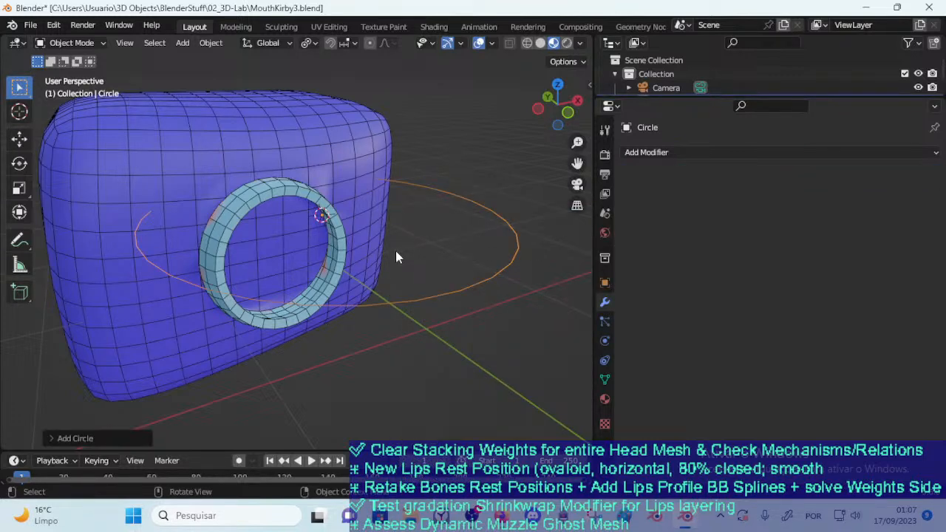
# Try rotating the new circle about the Z axis and scaling it, and delete the circle
pyautogui.press('r')
pyautogui.press('z')
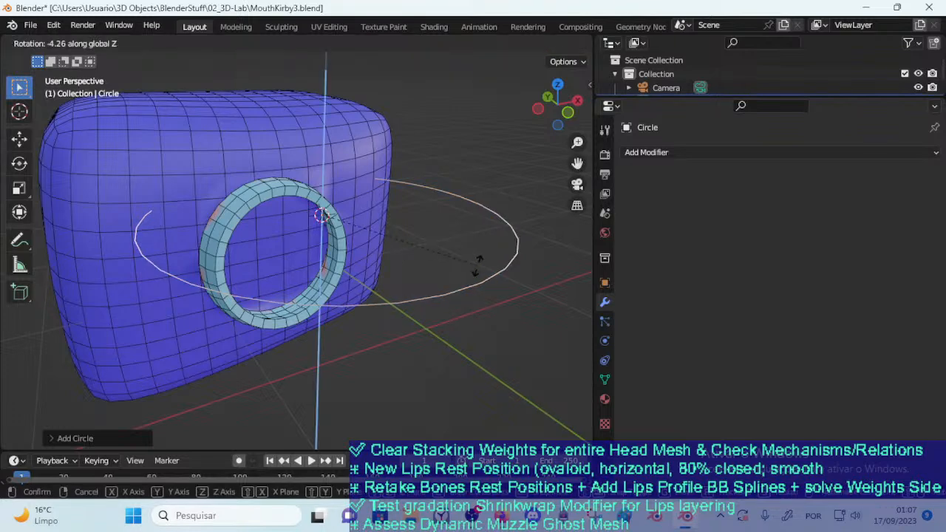
pyautogui.click(465, 292)
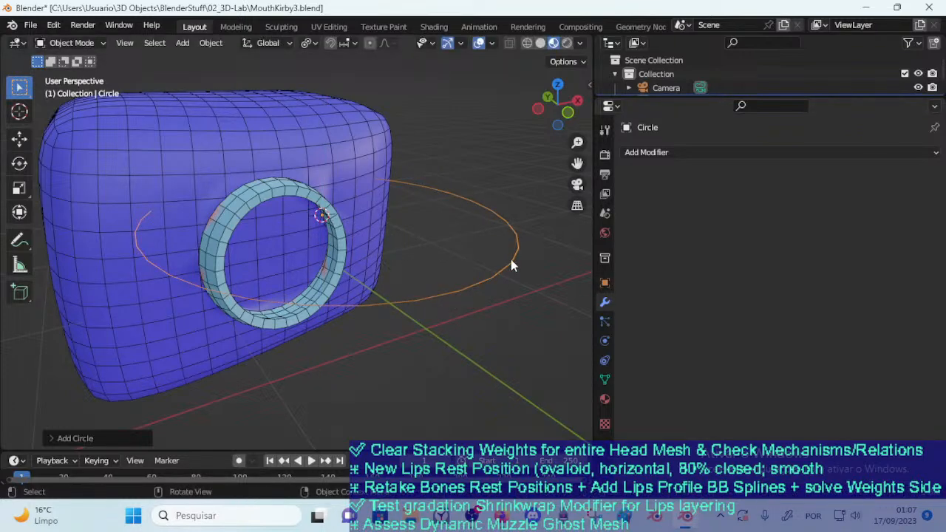
pyautogui.press('s')
pyautogui.click(420, 221)
pyautogui.press('x')
pyautogui.click(433, 249)
# Edit the lips ring's mesh and select the face loop around its outer rim
pyautogui.click(342, 250)
pyautogui.press('Tab')
pyautogui.scroll(3, 336, 244)
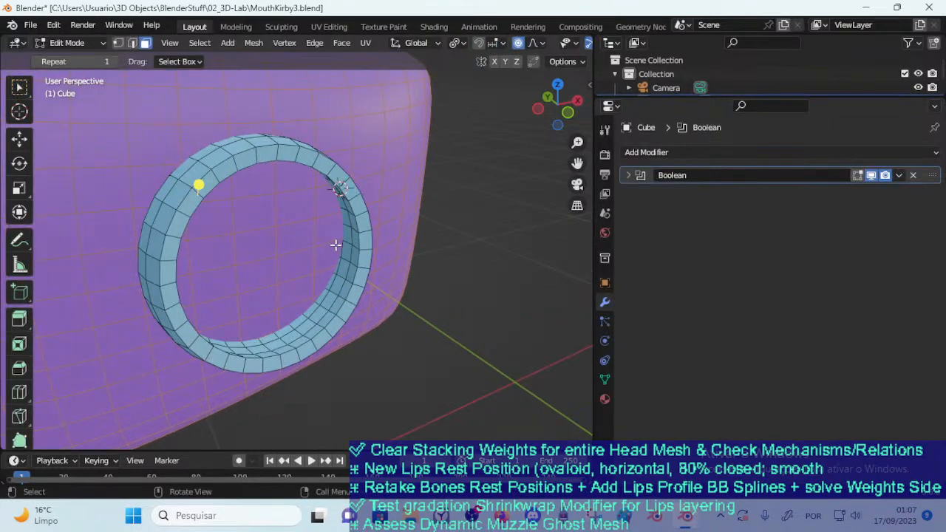
pyautogui.press('Tab')
pyautogui.click(353, 200)
pyautogui.press('Tab')
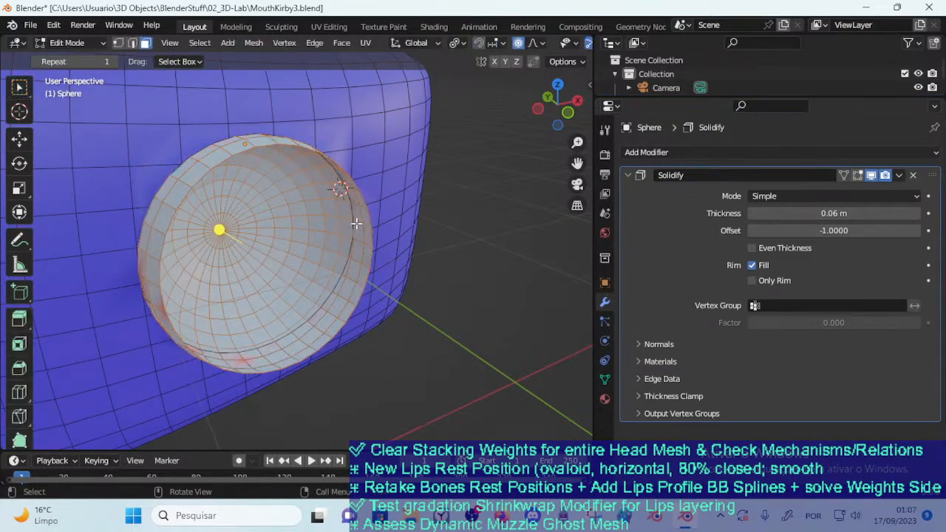
pyautogui.hotkey('alt', 'a')
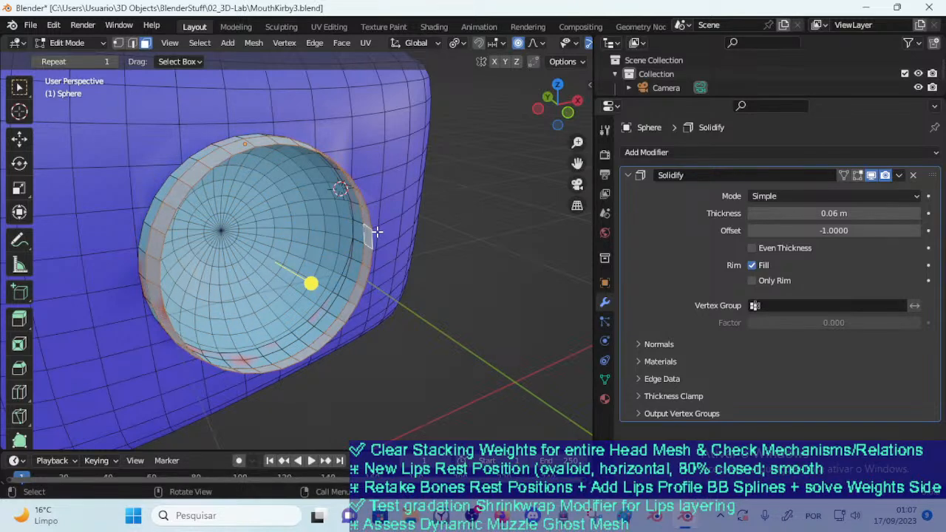
# Duplicate the selected outer rim face loop in place, separate the copy into its own object and return to Object Mode
pyautogui.hotkey('shift', 'd')
pyautogui.press('Escape')
pyautogui.press('p')
pyautogui.click(393, 226)
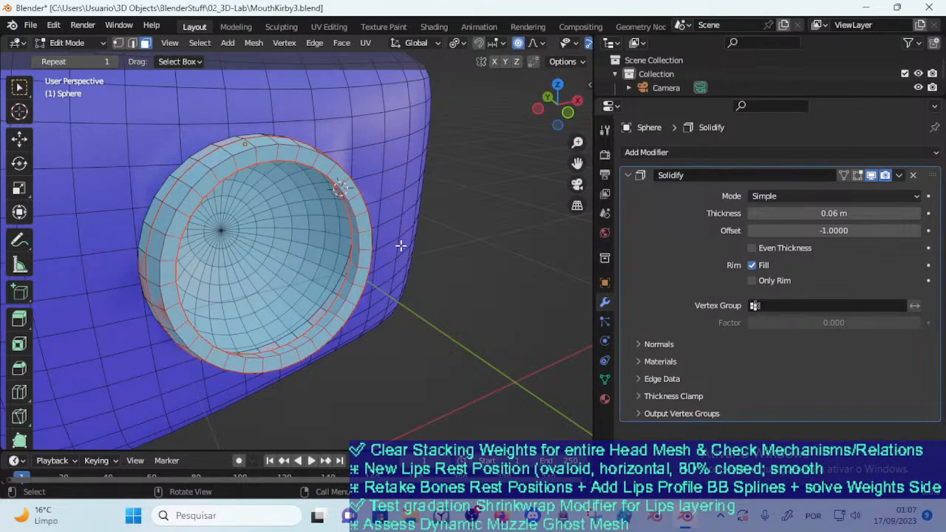
pyautogui.hotkey('ctrl', 'Tab')
pyautogui.click(356, 229)
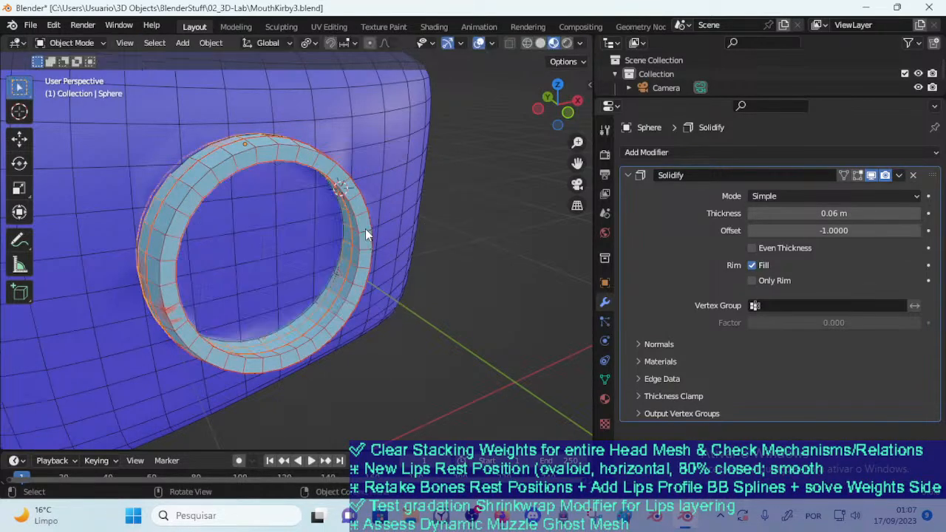
pyautogui.press('g')
pyautogui.rightClick(387, 242)
pyautogui.press('g')
pyautogui.press('y')
pyautogui.rightClick(372, 245)
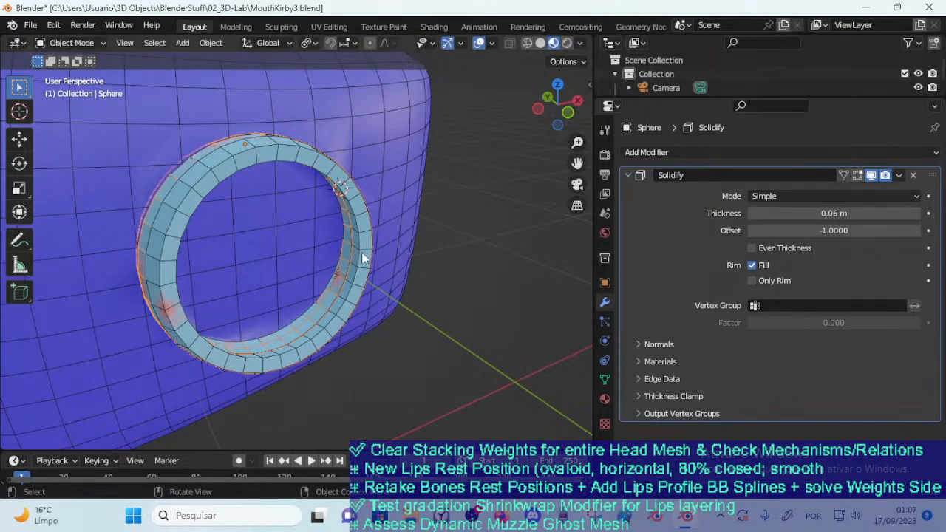
# Select the separated ring Sphere.001 and move it along Y, out in front of the lips ring
pyautogui.keyDown('alt'); pyautogui.click(363, 255); pyautogui.keyUp('alt')
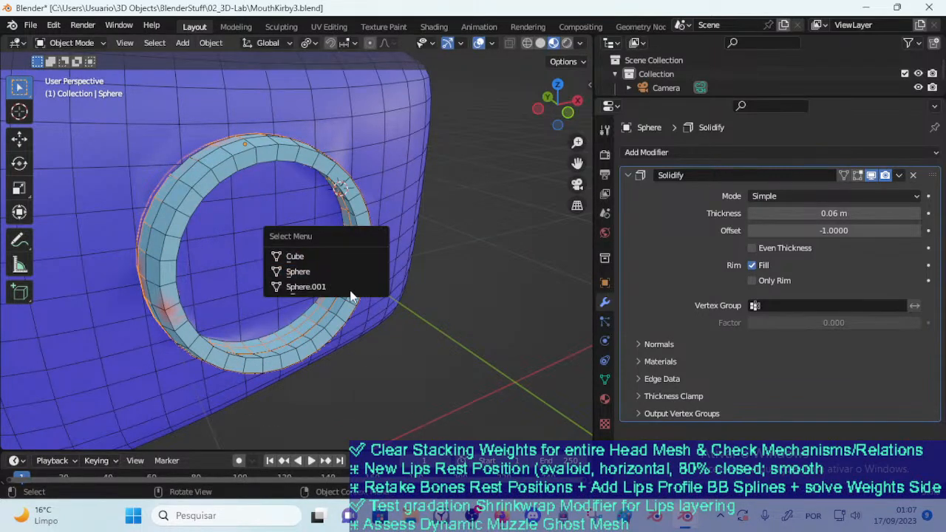
pyautogui.click(350, 288)
pyautogui.press('g')
pyautogui.press('y')
pyautogui.click(390, 297)
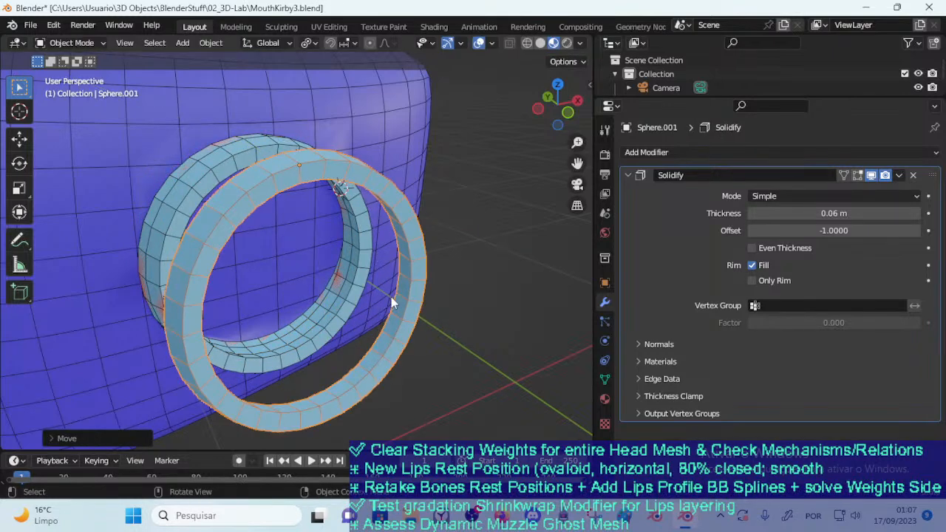
# Edit the separated ring's mesh and fill the edge loops at both open ends with faces to close it into a disc
pyautogui.press('Tab')
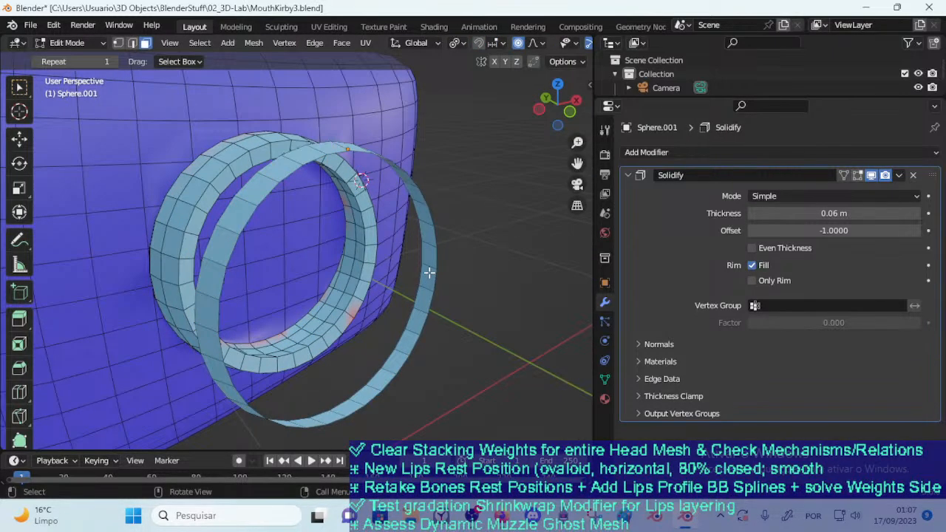
pyautogui.press('2')
pyautogui.keyDown('alt'); pyautogui.click(434, 276); pyautogui.keyUp('alt')
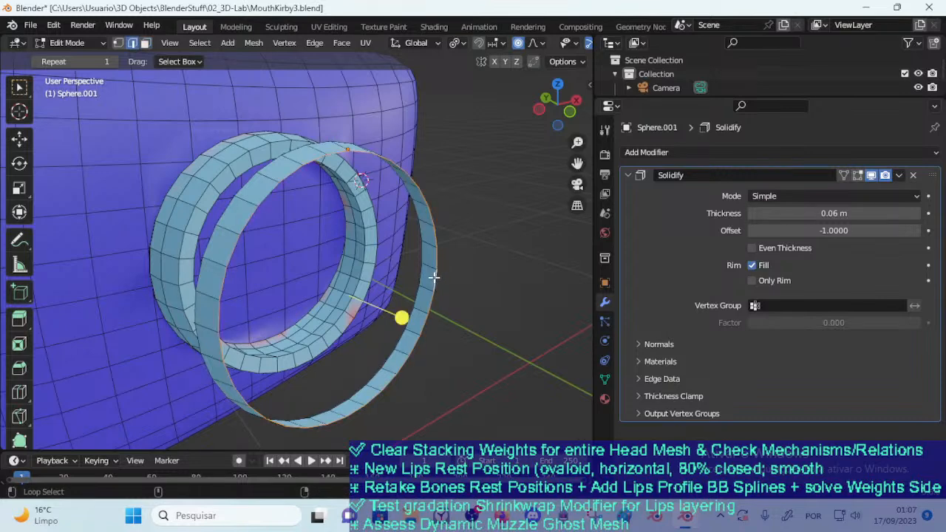
pyautogui.press('f')
pyautogui.moveTo(338, 251); pyautogui.dragTo(474, 279, button='middle')
pyautogui.press('f')
# In Object Mode, move the closed disc along Y into the lips ring and back out in front of it
pyautogui.press('Tab')
pyautogui.press('g')
pyautogui.press('y')
pyautogui.click(365, 260)
pyautogui.press('s')
pyautogui.press('y')
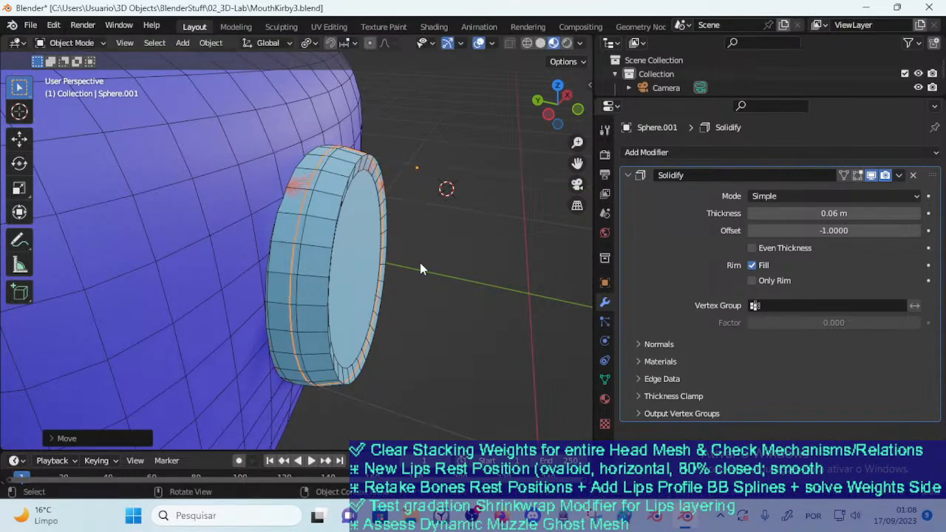
pyautogui.rightClick(419, 263)
pyautogui.scroll(-1, 411, 257)
pyautogui.press('g')
pyautogui.press('y')
pyautogui.click(475, 268)
pyautogui.press('s')
pyautogui.press('z')
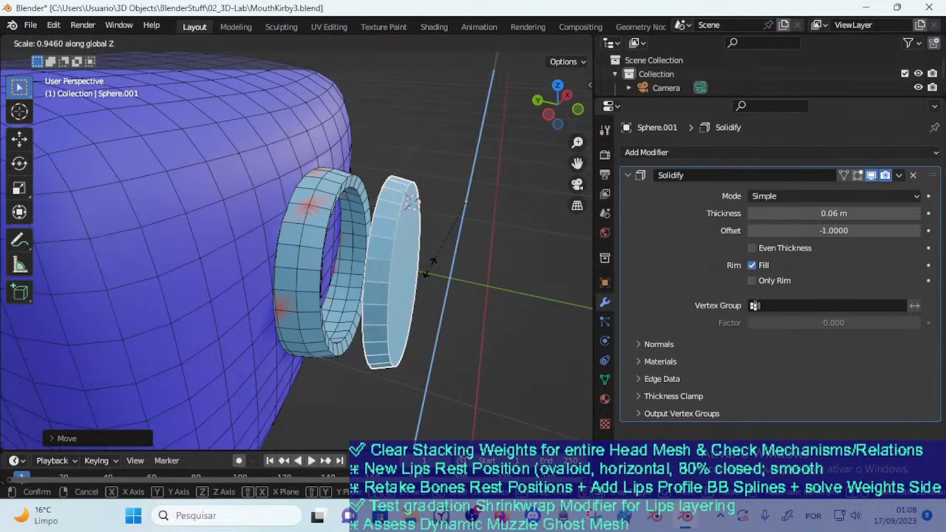
pyautogui.click(431, 265)
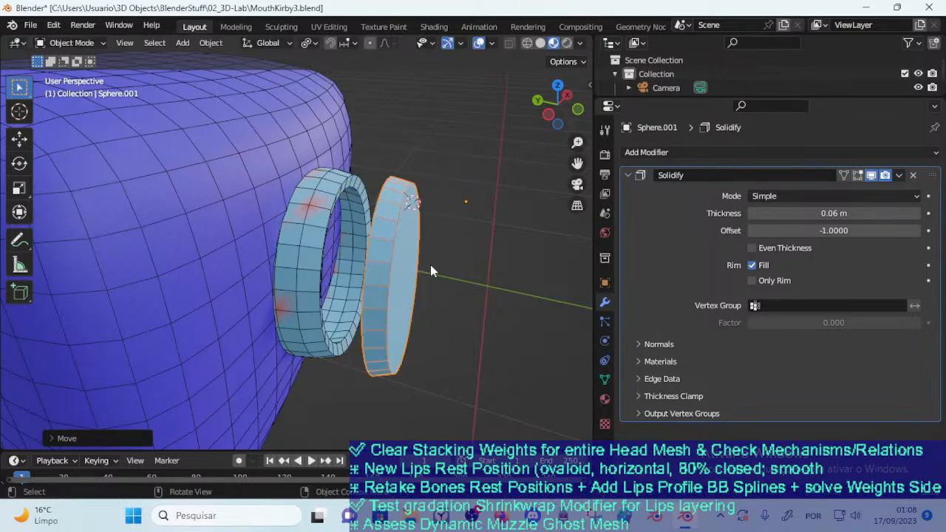
pyautogui.click(426, 264)
pyautogui.click(396, 248)
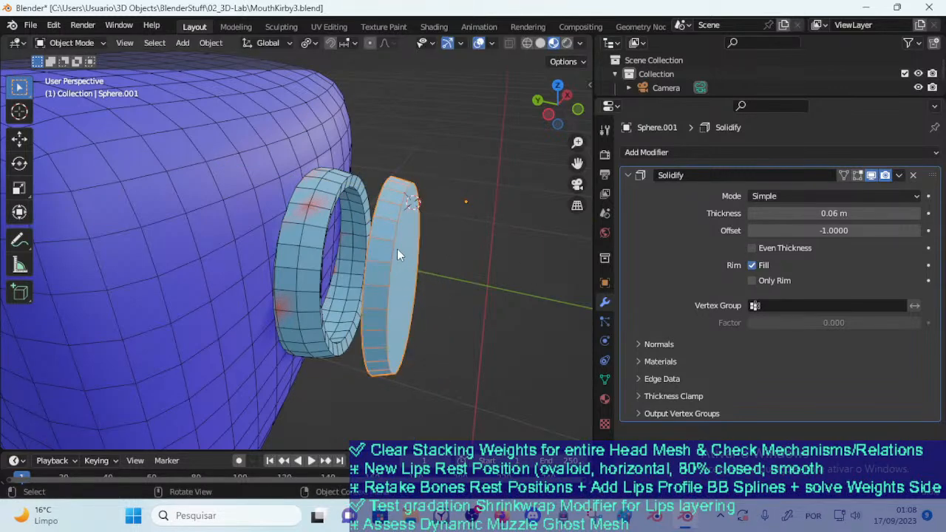
pyautogui.click(397, 250)
pyautogui.click(400, 259)
# Edit the disc's mesh, select its front edge loop and try moving it along Y and scaling it with proportional editing on
pyautogui.press('Tab')
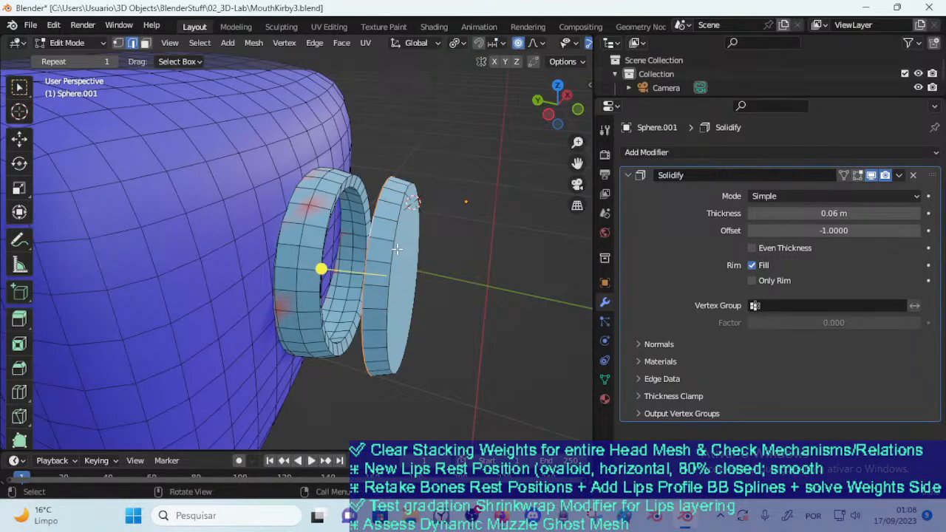
pyautogui.click(395, 249)
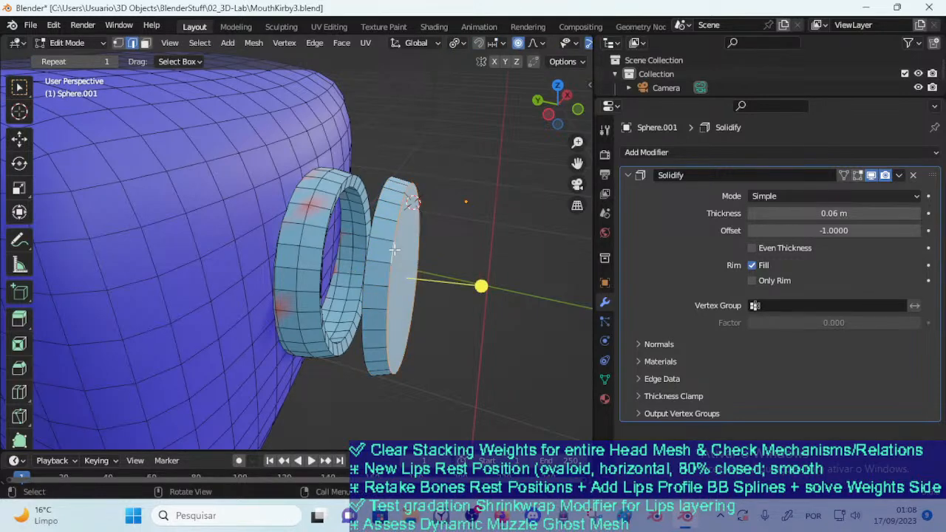
pyautogui.press('g')
pyautogui.press('y')
pyautogui.rightClick(426, 257)
pyautogui.press('s')
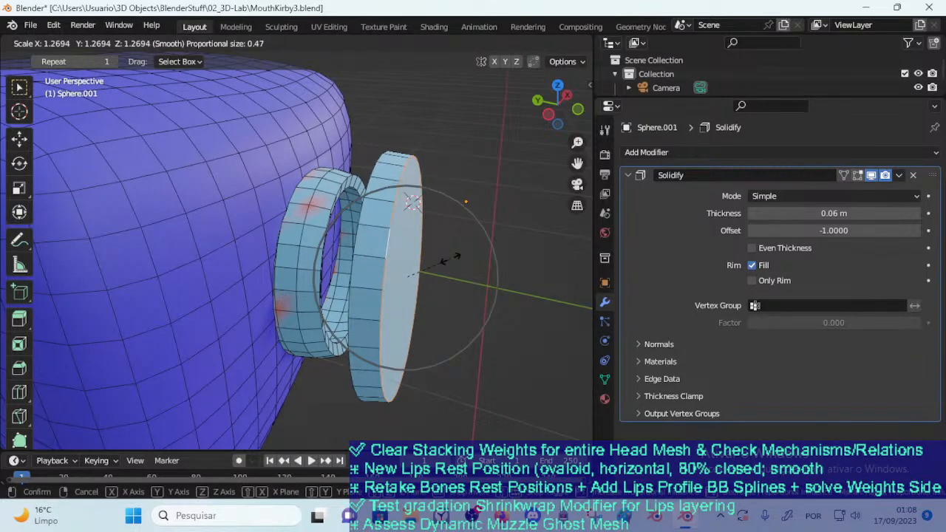
pyautogui.rightClick(460, 263)
pyautogui.keyDown('alt'); pyautogui.click(396, 249); pyautogui.keyUp('alt')
pyautogui.press('g')
pyautogui.press('y')
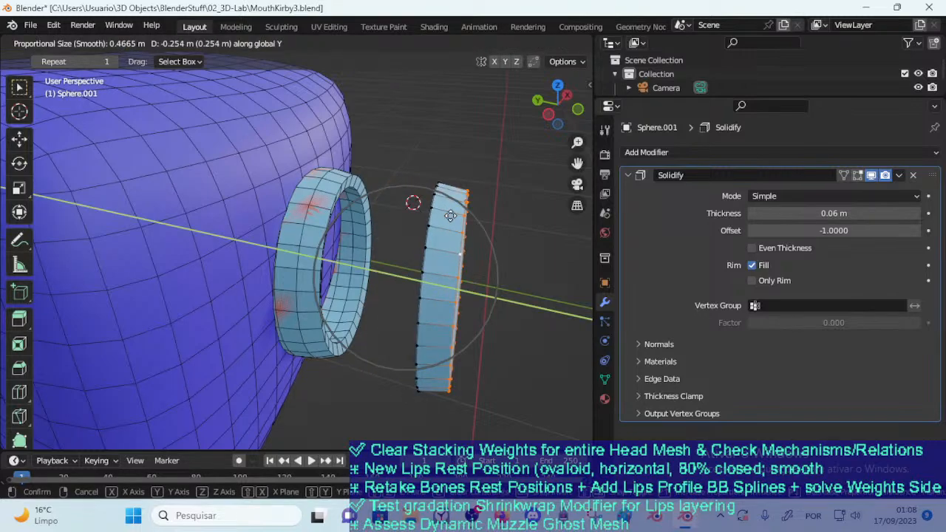
pyautogui.rightClick(431, 232)
# Move the disc's front loop along Y with proportional editing off to thicken the disc
pyautogui.moveTo(431, 232); pyautogui.dragTo(476, 78, button='middle')
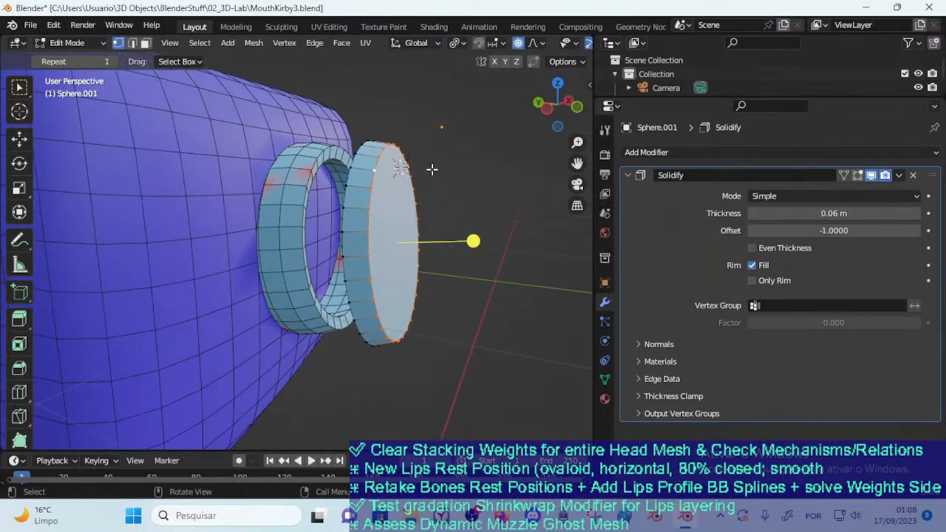
pyautogui.press('g')
pyautogui.press('y')
pyautogui.click(534, 182)
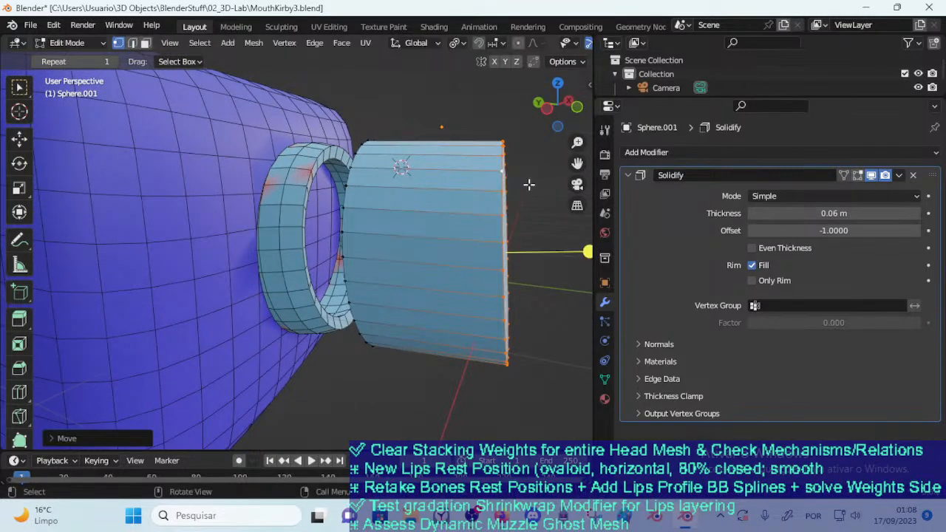
pyautogui.moveTo(534, 182); pyautogui.dragTo(506, 258, button='middle')
pyautogui.press('g')
pyautogui.press('y')
pyautogui.click(440, 251)
# Fine-tune the disc's thickness by pulling its front loop slightly back along Y, and clear the selection
pyautogui.moveTo(432, 242); pyautogui.dragTo(444, 241, button='middle')
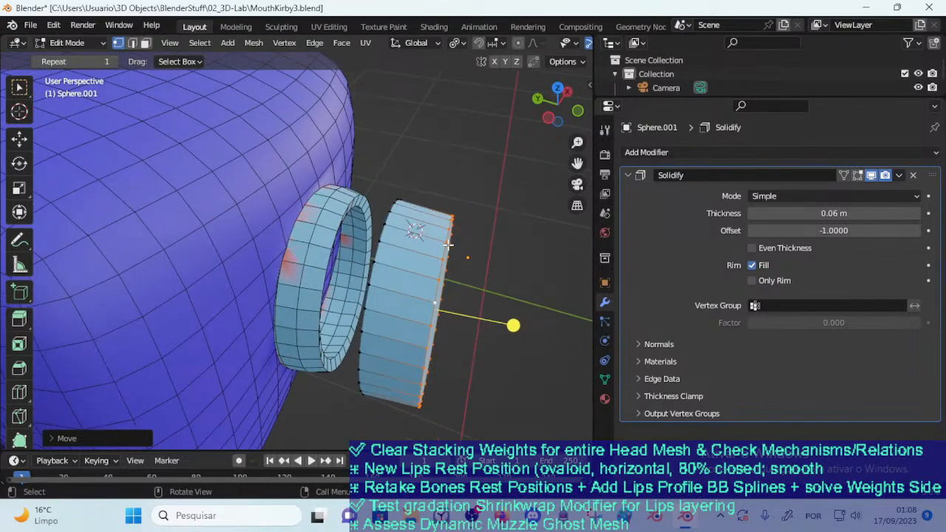
pyautogui.press('g')
pyautogui.press('y')
pyautogui.click(435, 249)
pyautogui.press('g')
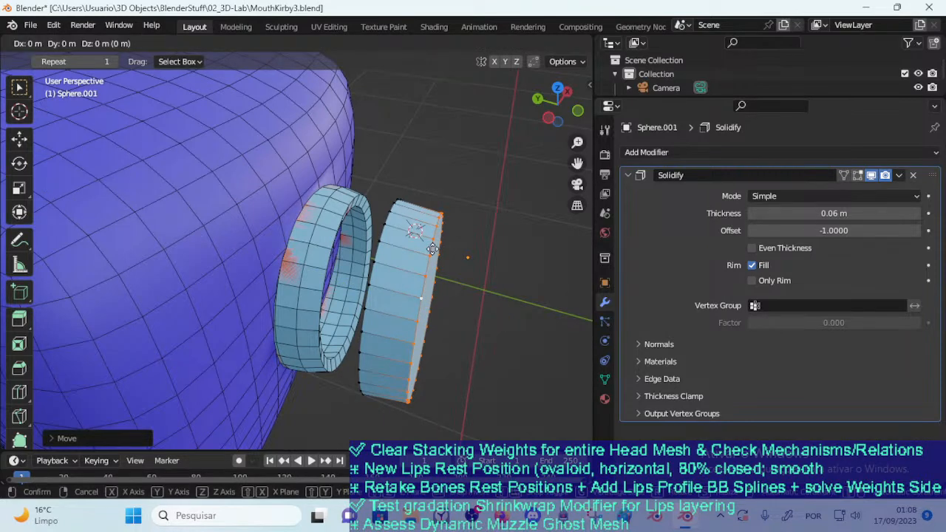
pyautogui.press('y')
pyautogui.click(428, 250)
pyautogui.hotkey('alt', 'a')
pyautogui.hotkey('ctrl', 'Tab')
pyautogui.click(403, 246)
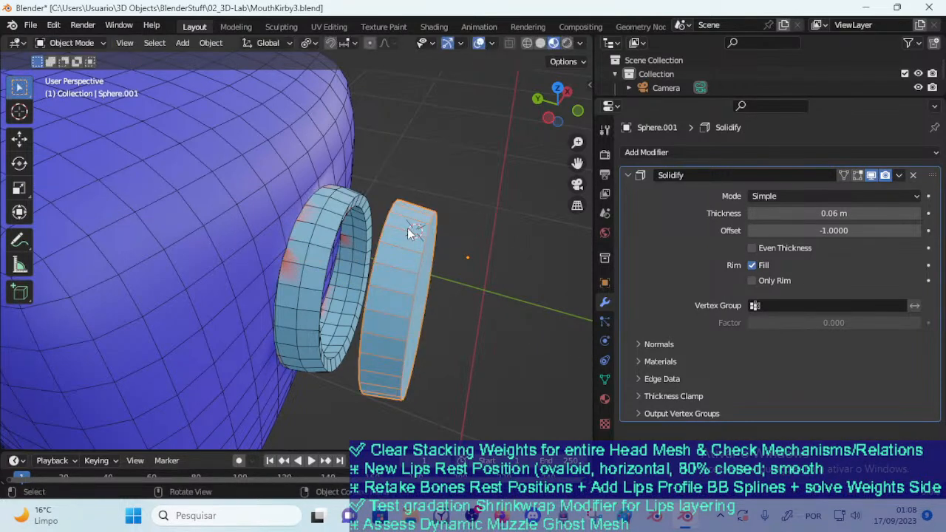
pyautogui.press('s')
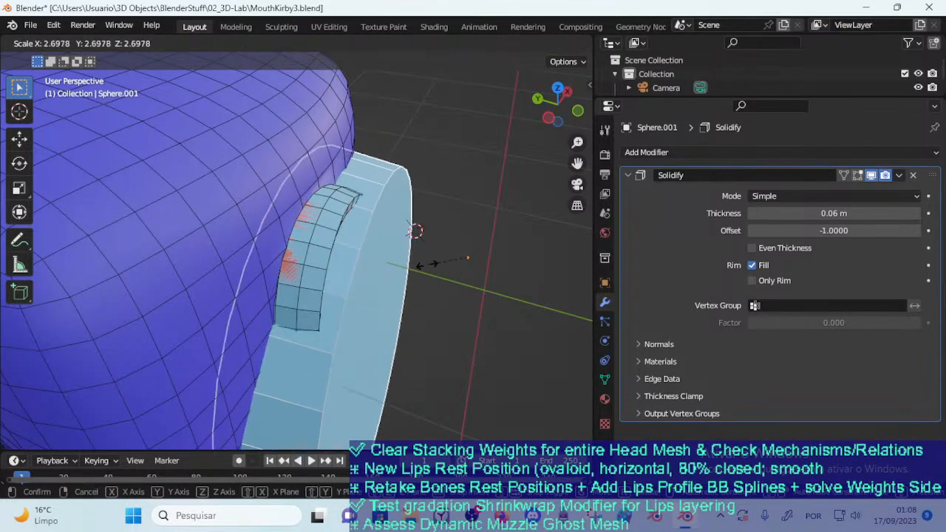
pyautogui.click(467, 248)
pyautogui.scroll(2, 451, 240)
pyautogui.press('Tab')
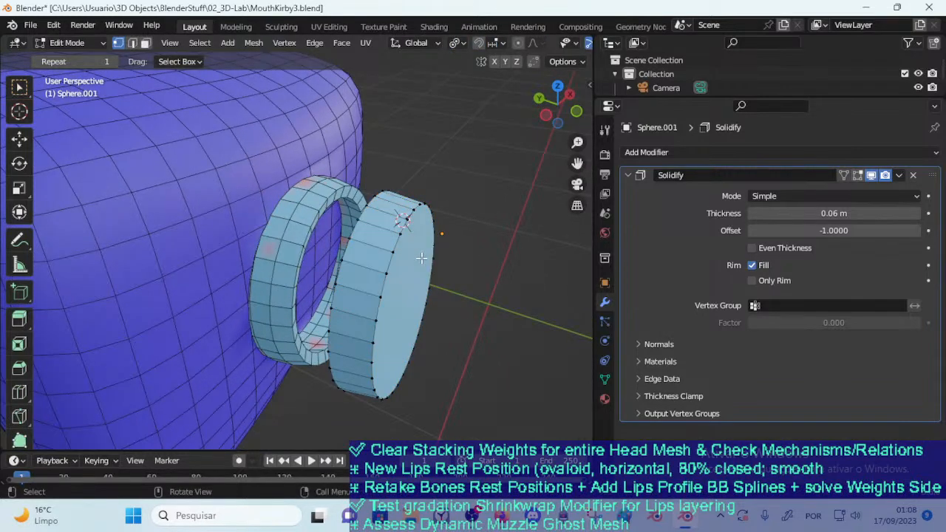
# Select the disc's whole mesh, move it along Y until it sits inside the lips ring, and leave Edit Mode
pyautogui.press('a')
pyautogui.press('g')
pyautogui.press('y')
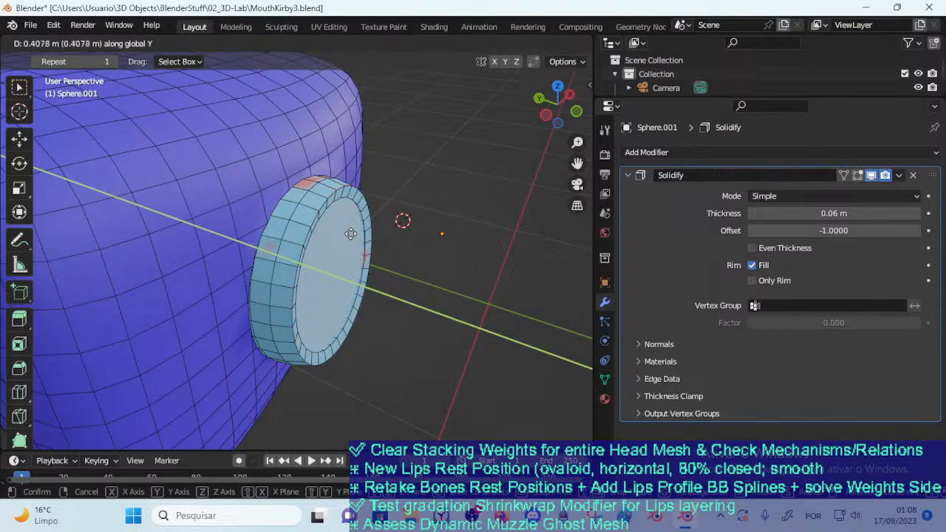
pyautogui.click(338, 232)
pyautogui.moveTo(337, 233); pyautogui.dragTo(310, 215, button='middle')
pyautogui.press('g')
pyautogui.press('y')
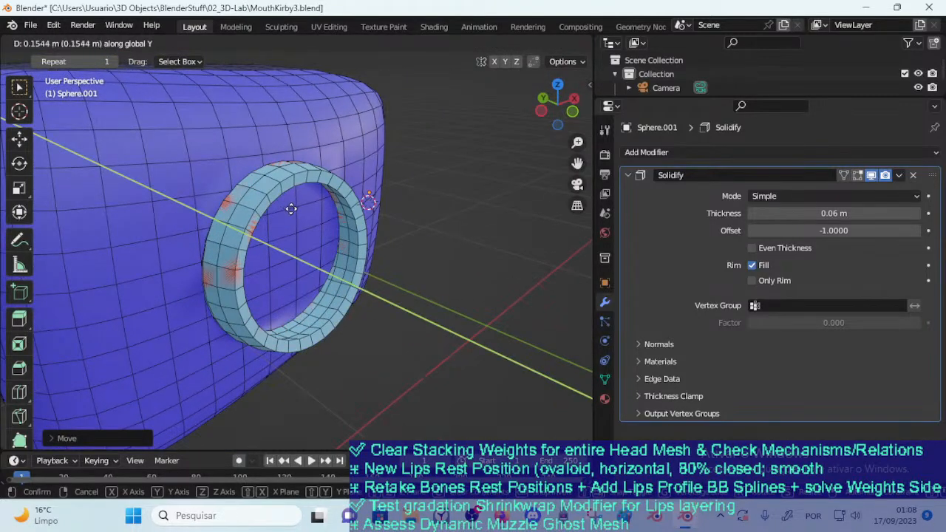
pyautogui.click(304, 215)
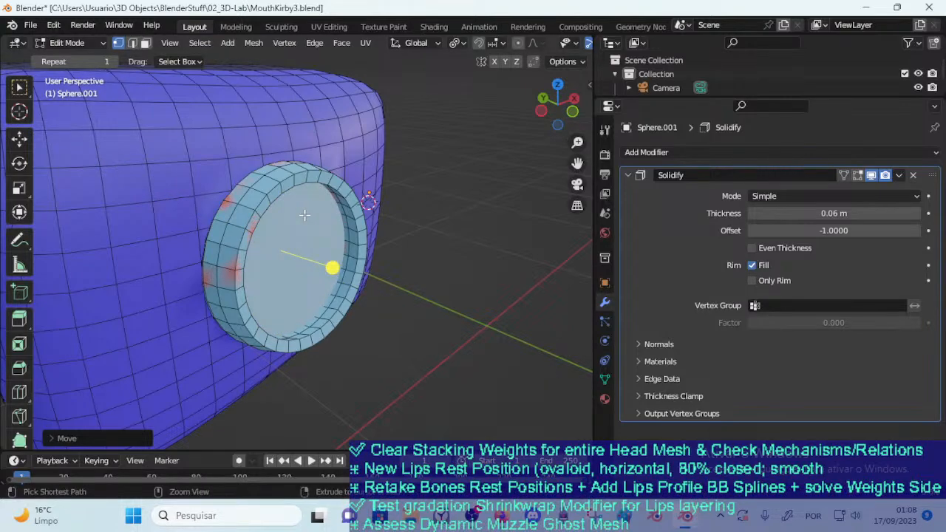
pyautogui.press('Tab')
# Select the face block, toggle its Boolean modifier's viewport display off and on, and expand the modifier's settings
pyautogui.moveTo(305, 226); pyautogui.dragTo(258, 255, button='middle')
pyautogui.moveTo(306, 209); pyautogui.dragTo(338, 192, button='middle')
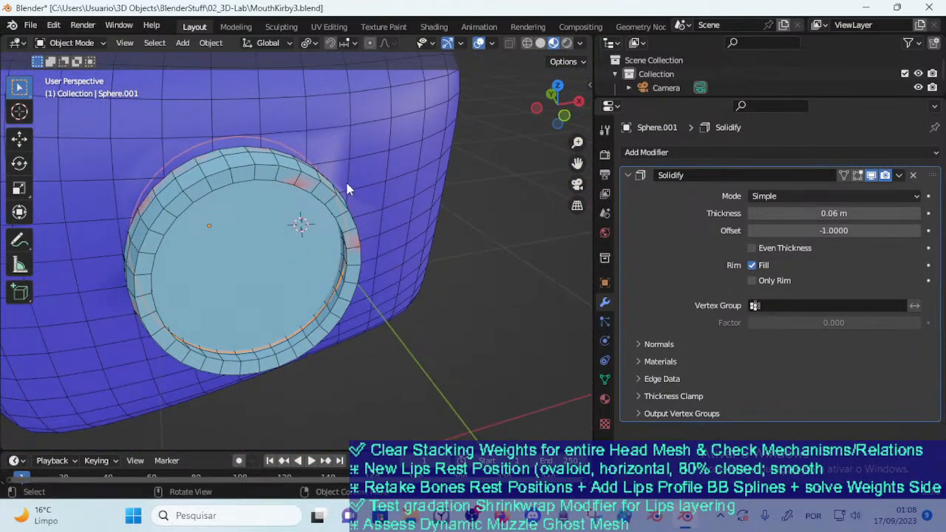
pyautogui.click(366, 159)
pyautogui.moveTo(366, 160); pyautogui.dragTo(369, 221, button='middle')
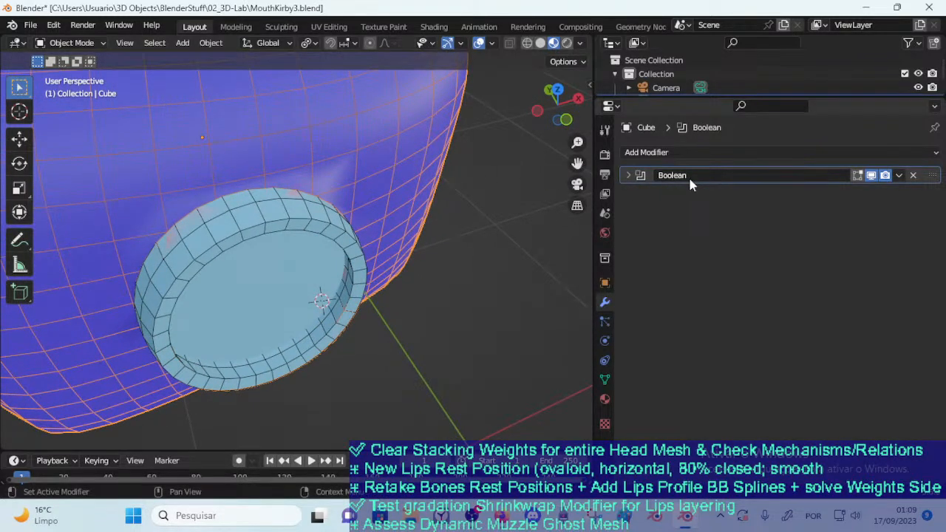
pyautogui.click(873, 176)
pyautogui.click(872, 176)
pyautogui.click(626, 176)
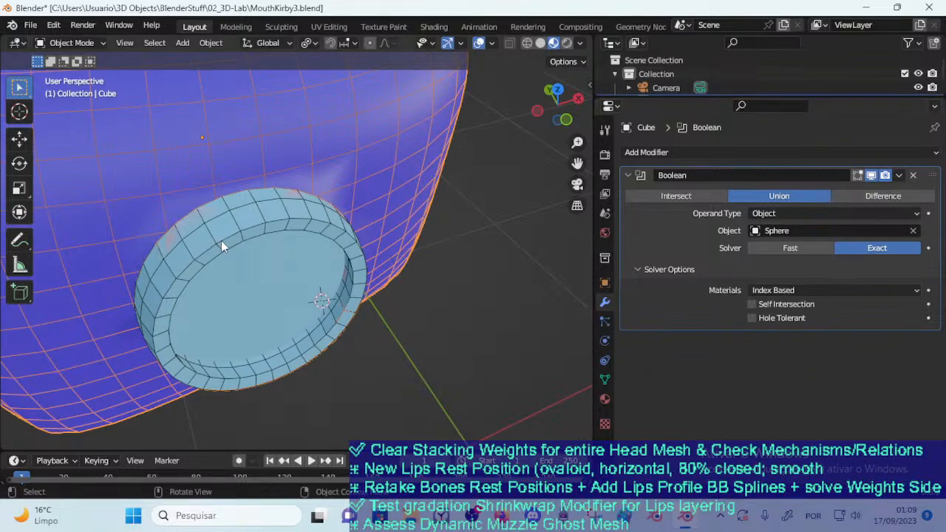
# Add a second Boolean modifier set to Difference to the face block, with the disc Sphere.001 as its object
pyautogui.click(755, 153)
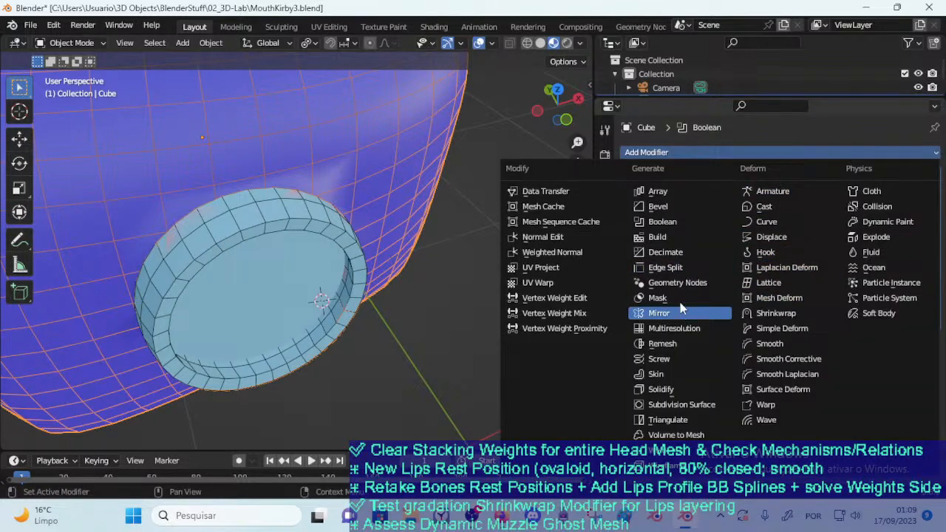
pyautogui.click(665, 223)
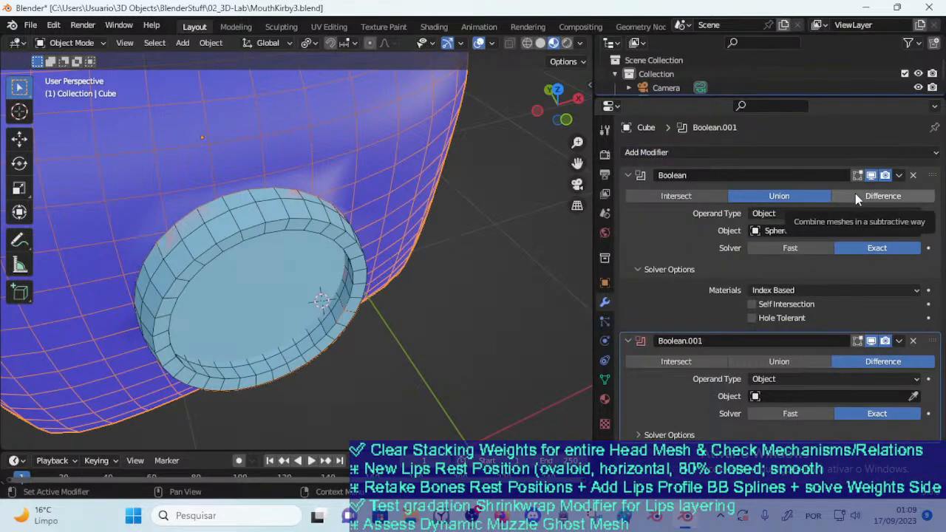
pyautogui.click(914, 397)
pyautogui.click(292, 275)
# Temporarily hide the lips ring to inspect the cut, undo the hiding and try moving the ring
pyautogui.moveTo(292, 275); pyautogui.dragTo(309, 237, button='middle')
pyautogui.click(309, 237)
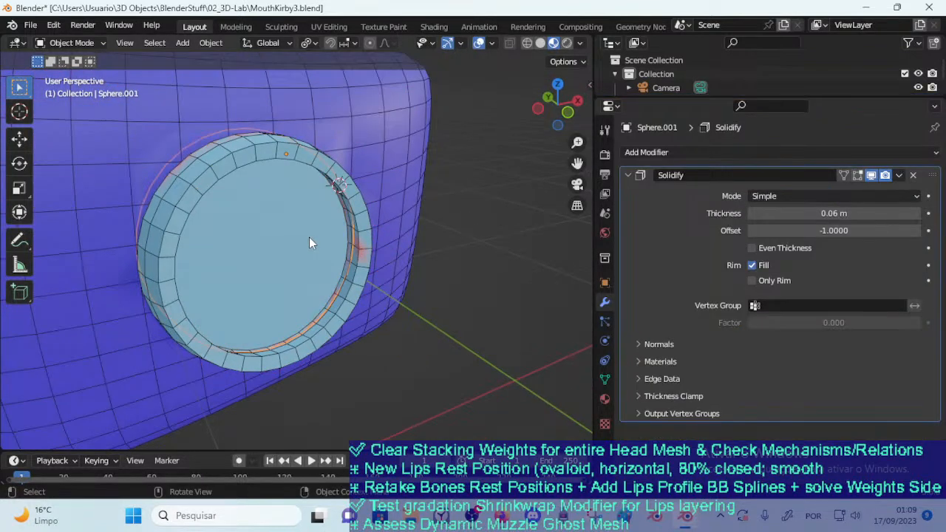
pyautogui.click(360, 190)
pyautogui.press('h')
pyautogui.moveTo(329, 210); pyautogui.dragTo(362, 213, button='middle')
pyautogui.hotkey('ctrl', 'z')
pyautogui.press('g')
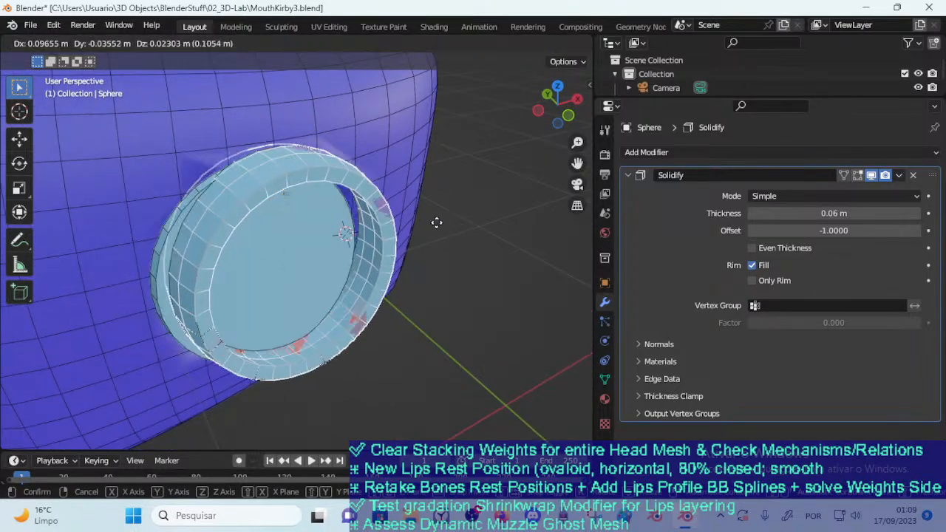
pyautogui.rightClick(461, 223)
# Try moving the disc inside the lips ring to check the Difference cut, and reselect the face block
pyautogui.click(305, 239)
pyautogui.press('g')
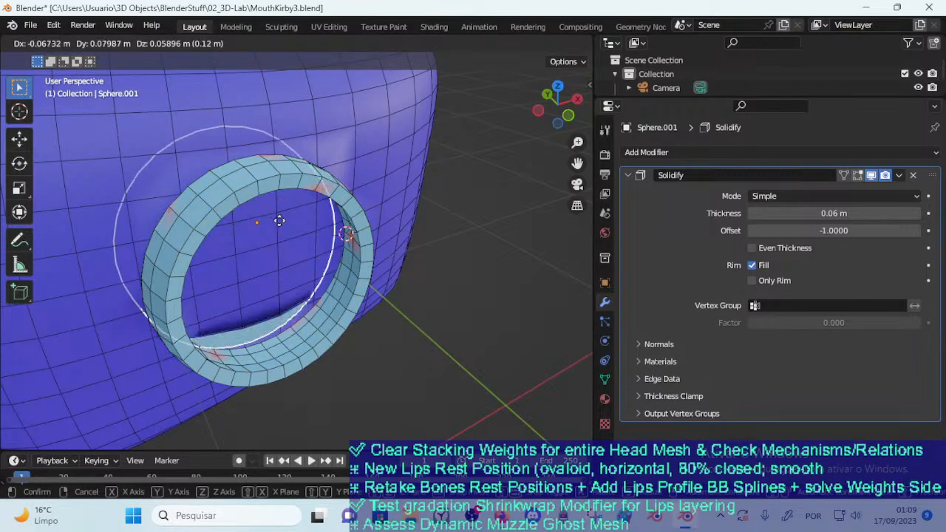
pyautogui.click(278, 237)
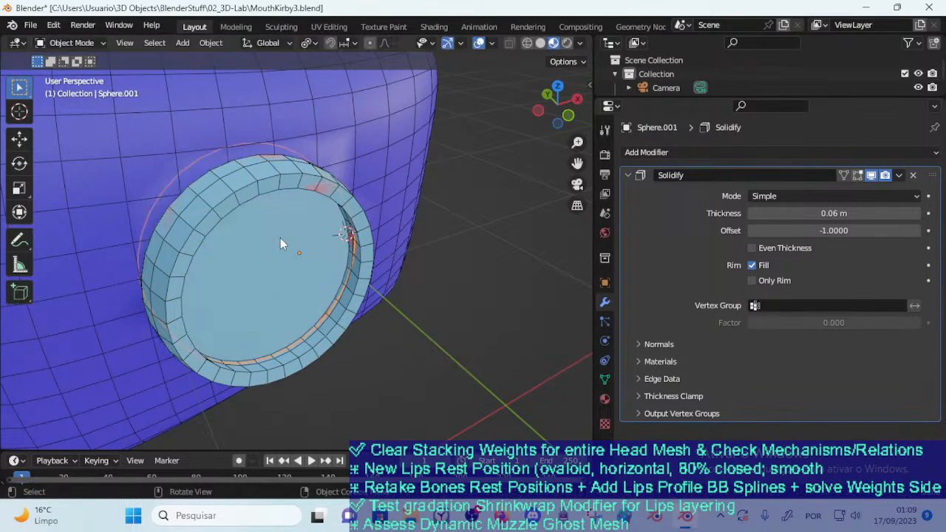
pyautogui.click(320, 229)
pyautogui.click(324, 228)
pyautogui.click(337, 226)
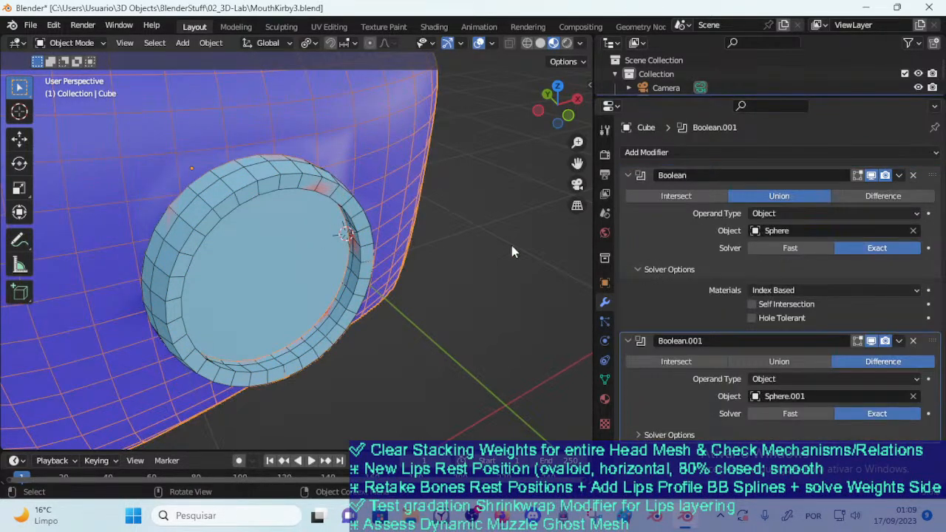
# Compare the Union and Intersect operations on the face block's second Boolean modifier
pyautogui.click(776, 363)
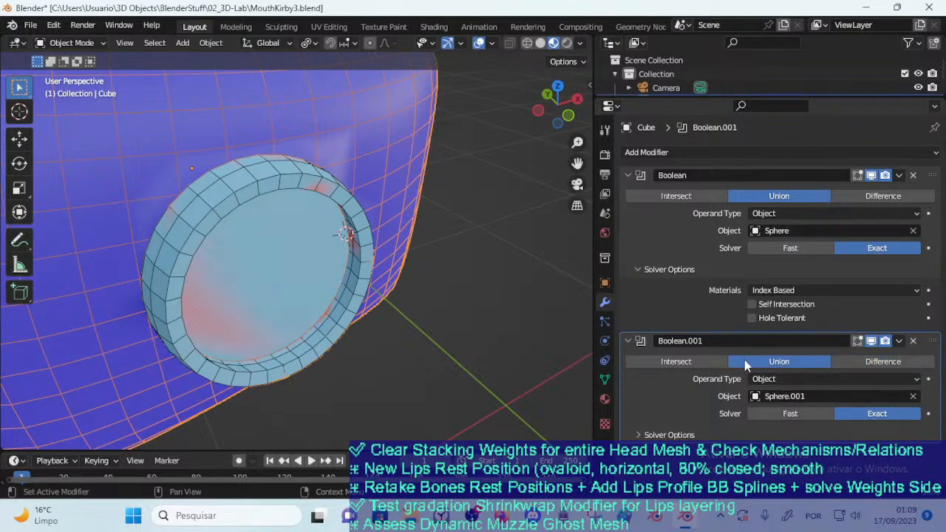
pyautogui.click(718, 363)
pyautogui.moveTo(458, 323); pyautogui.dragTo(469, 325, button='middle')
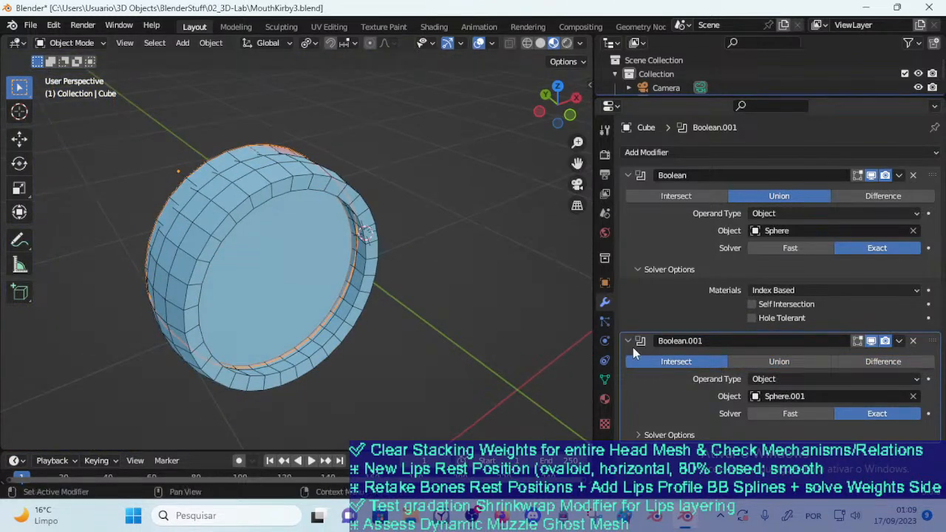
pyautogui.click(788, 363)
pyautogui.click(720, 362)
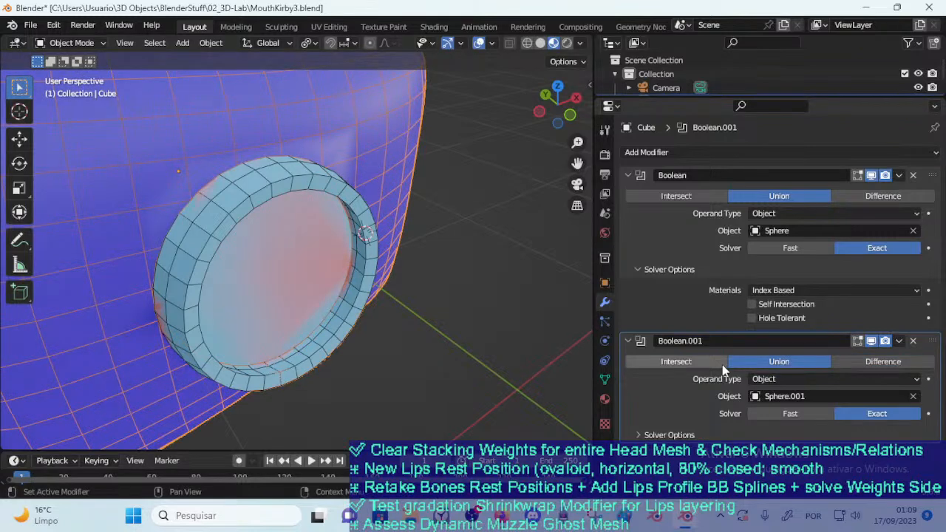
pyautogui.moveTo(934, 345); pyautogui.dragTo(919, 318)
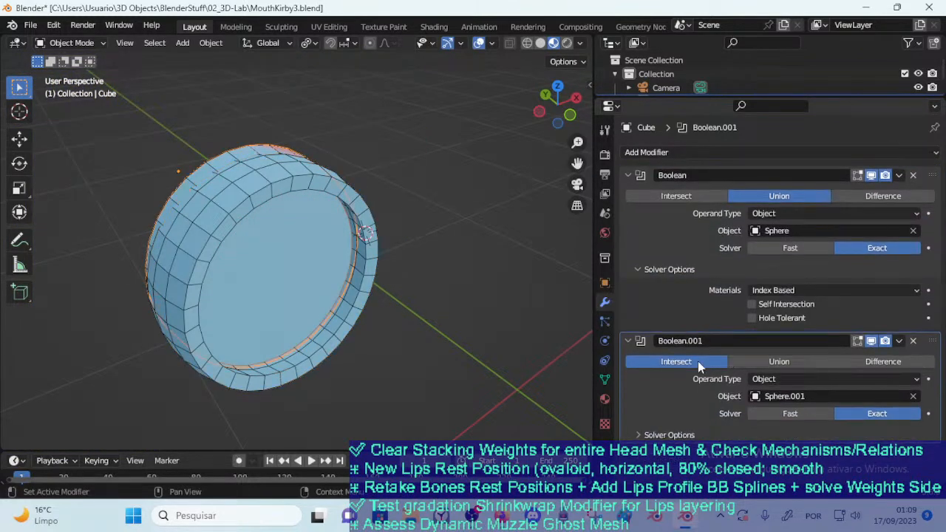
pyautogui.click(750, 360)
pyautogui.click(699, 360)
pyautogui.click(750, 359)
pyautogui.click(710, 363)
pyautogui.click(745, 362)
pyautogui.click(688, 363)
pyautogui.click(751, 366)
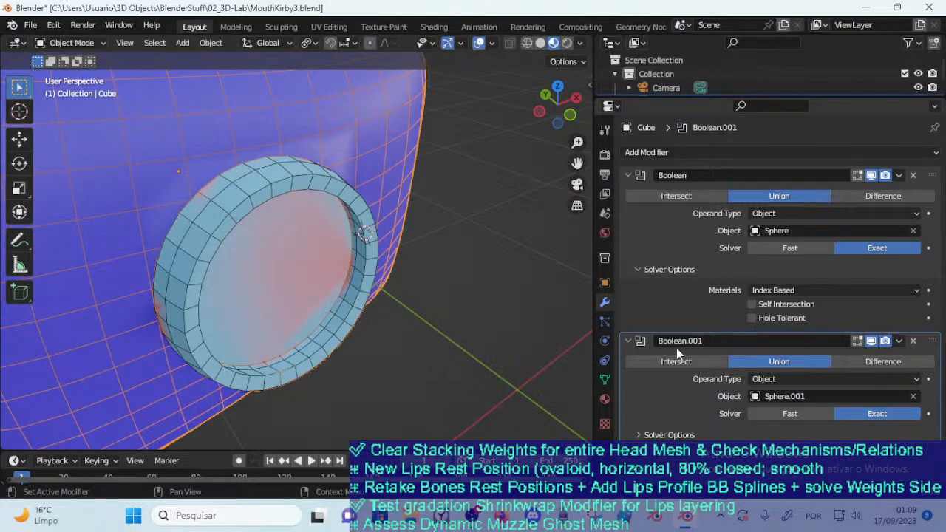
pyautogui.click(676, 362)
pyautogui.moveTo(575, 360); pyautogui.dragTo(274, 244, button='middle')
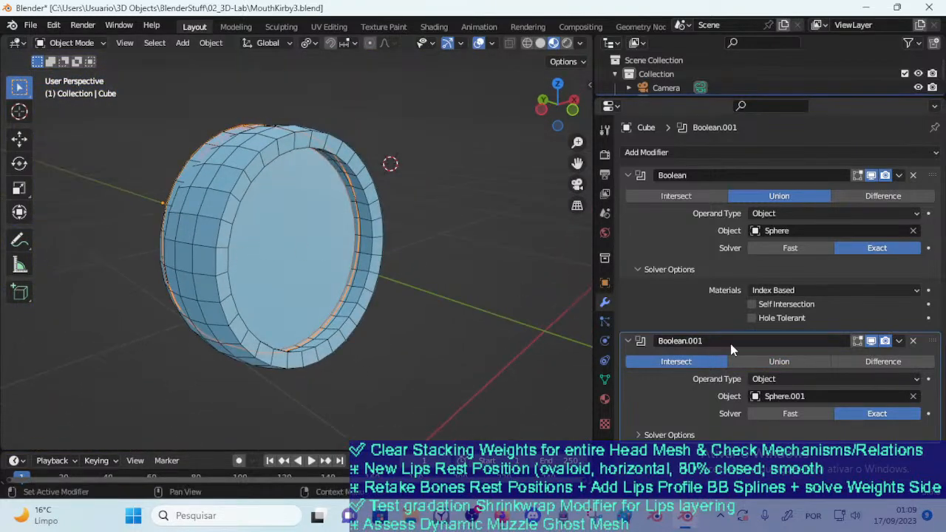
# Remove the second Boolean modifier from the face block and the Solidify modifier from the disc Sphere.001
pyautogui.click(913, 341)
pyautogui.moveTo(538, 292); pyautogui.dragTo(263, 259, button='middle')
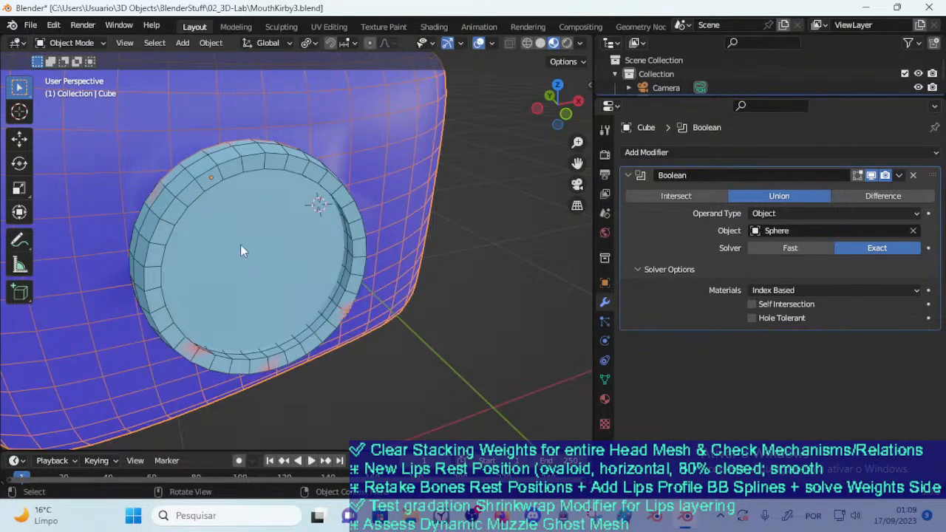
pyautogui.click(271, 235)
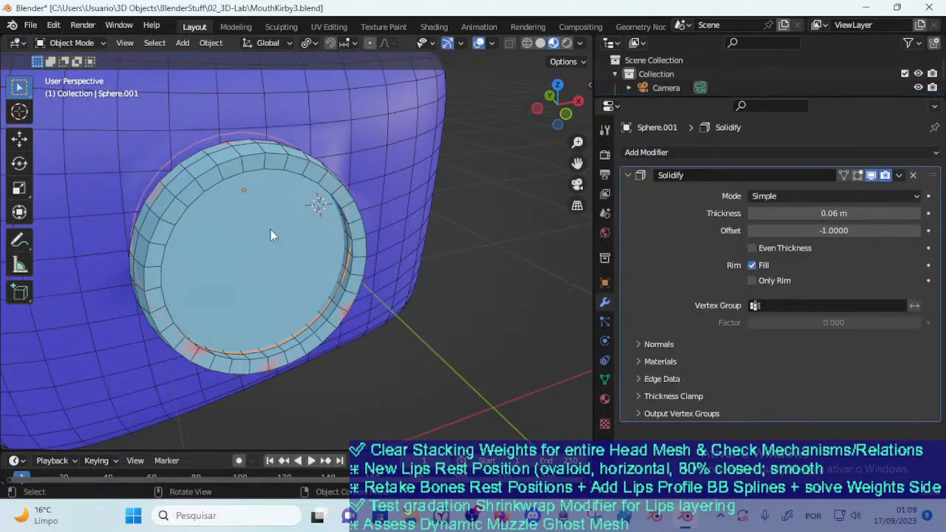
pyautogui.click(912, 176)
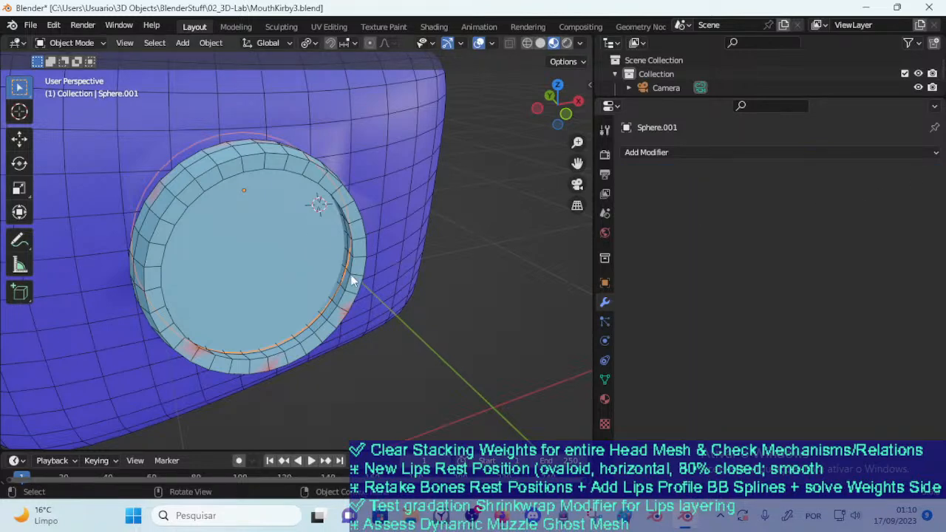
# Try moving the disc inside the lips ring without its Solidify thickness
pyautogui.click(337, 269)
pyautogui.click(302, 254)
pyautogui.press('g')
pyautogui.rightClick(316, 281)
pyautogui.moveTo(314, 280); pyautogui.dragTo(335, 263, button='middle')
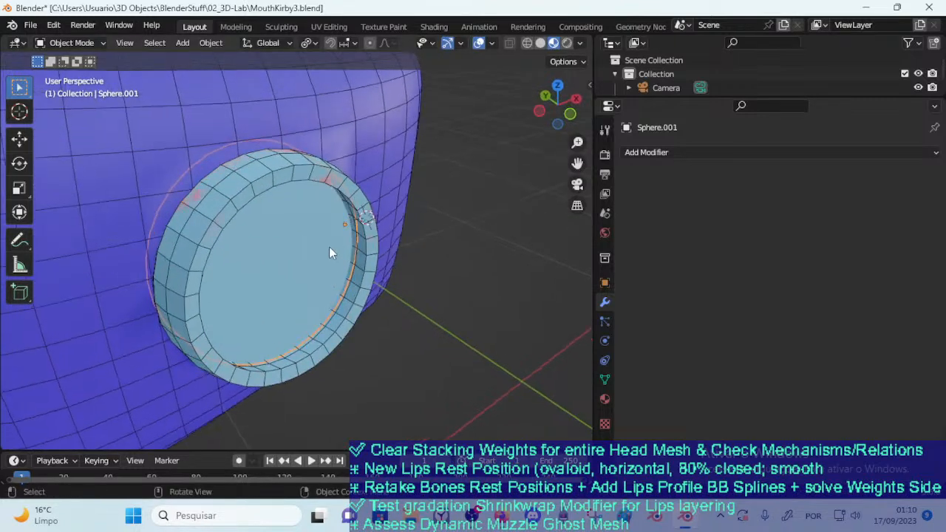
# Add a Boolean modifier to the disc with the face block Cube as its object, trying Union before choosing Intersect
pyautogui.click(695, 153)
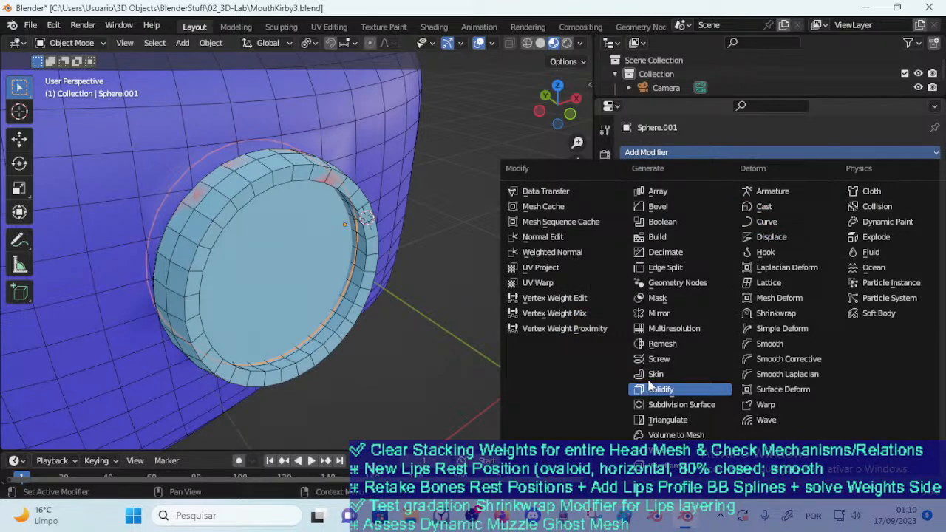
pyautogui.click(660, 221)
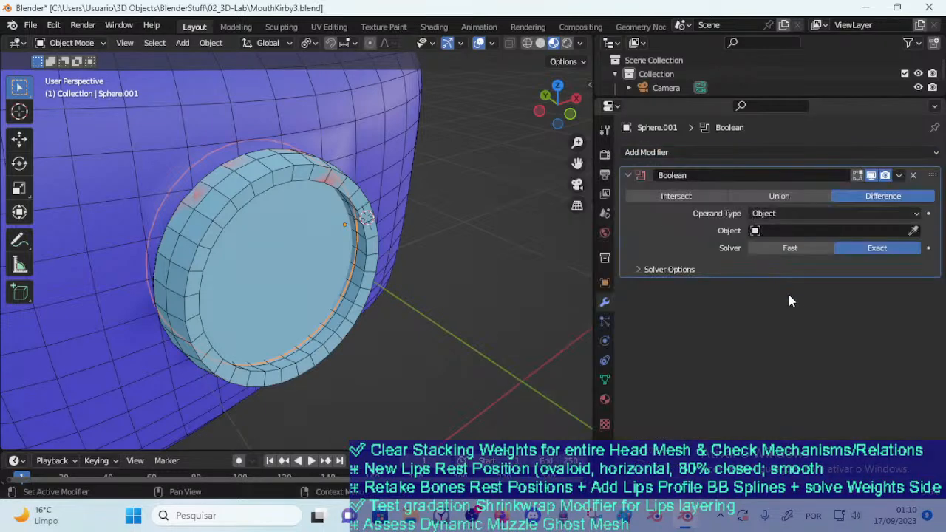
pyautogui.click(914, 231)
pyautogui.click(354, 115)
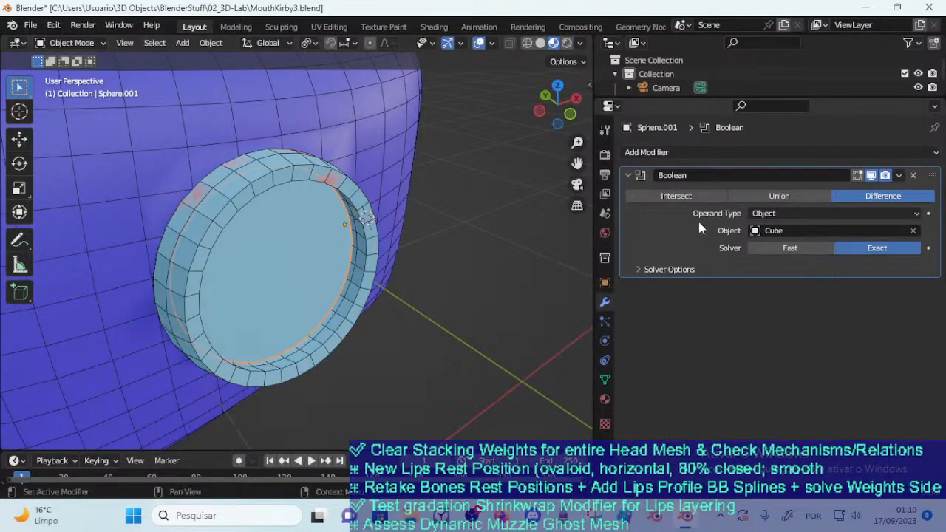
pyautogui.click(778, 194)
pyautogui.click(679, 198)
# Move the disc about 0.04 m in the negative Y direction inside the lips ring and try a further free move
pyautogui.moveTo(296, 237); pyautogui.dragTo(229, 240, button='middle')
pyautogui.press('g')
pyautogui.press('y')
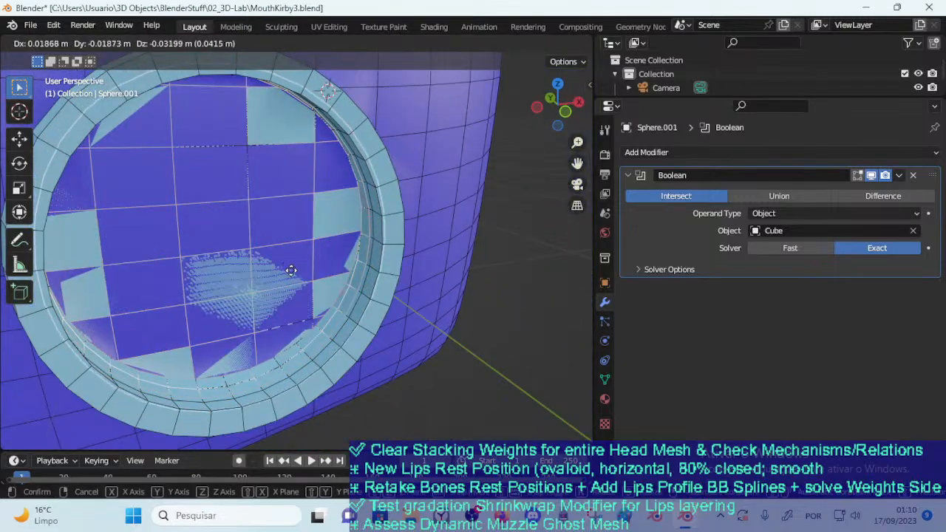
pyautogui.click(337, 273)
pyautogui.moveTo(338, 274); pyautogui.dragTo(279, 290, button='middle')
pyautogui.scroll(-3, 280, 266)
pyautogui.press('g')
pyautogui.click(261, 284)
# Set the disc's Boolean solver to Fast and try moving the disc to check the intersection
pyautogui.click(790, 249)
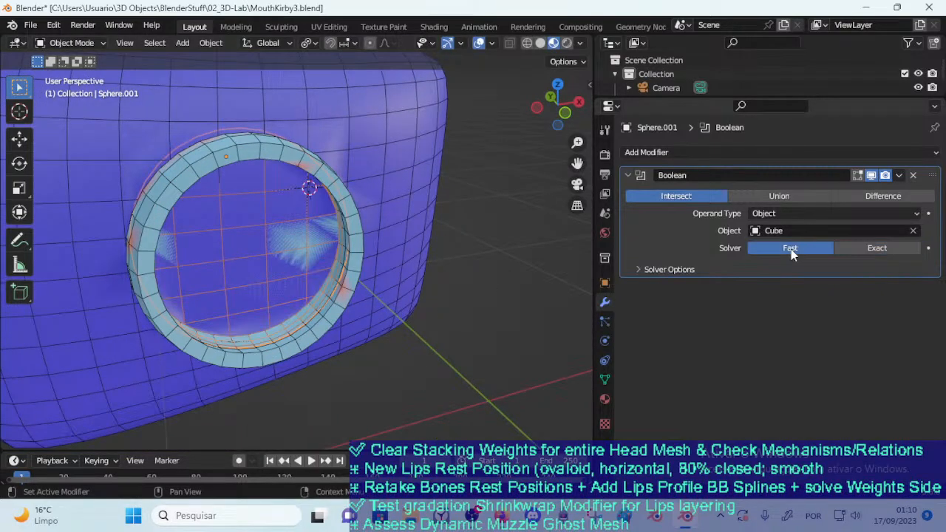
pyautogui.moveTo(231, 250); pyautogui.dragTo(249, 258, button='middle')
pyautogui.press('g')
pyautogui.rightClick(271, 272)
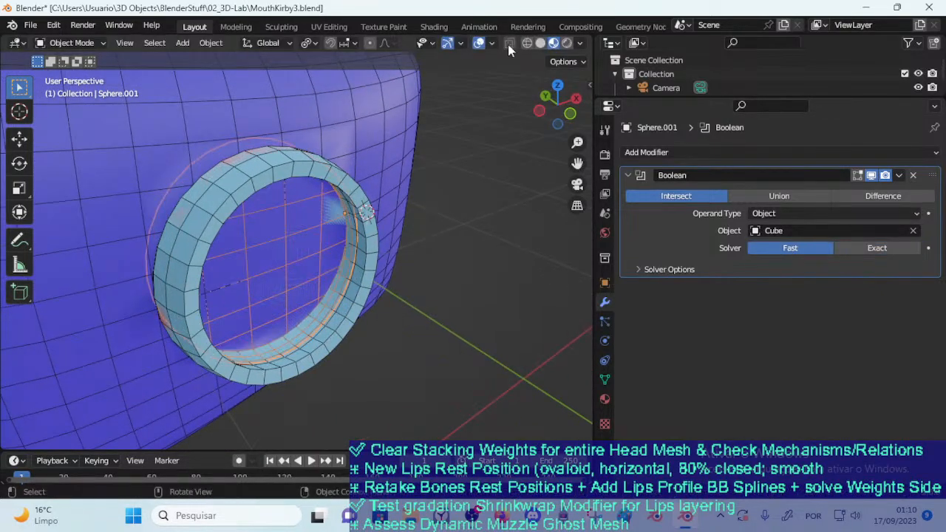
# Switch the viewport to rendered shading to inspect the disc inside the lips ring
pyautogui.click(567, 43)
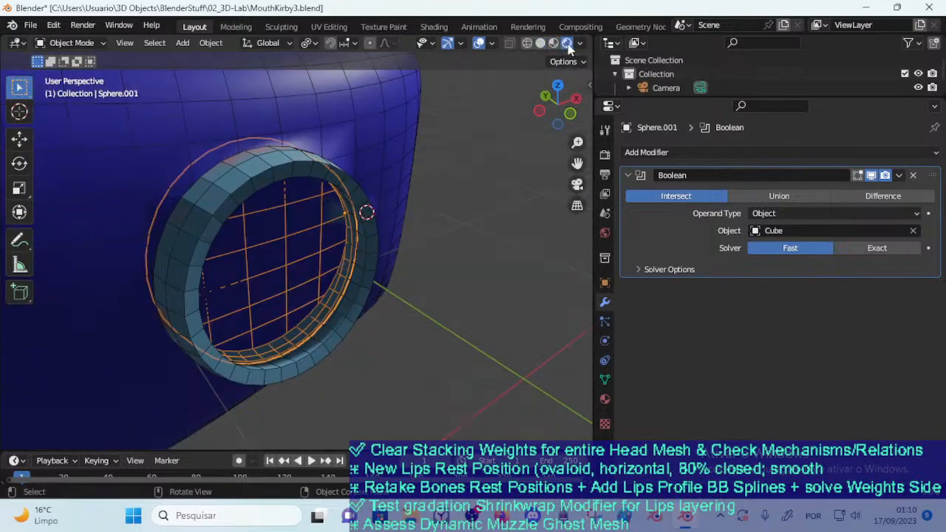
pyautogui.moveTo(407, 143); pyautogui.dragTo(391, 156, button='middle')
pyautogui.hotkey('ctrl', 'Tab')
pyautogui.click(295, 169)
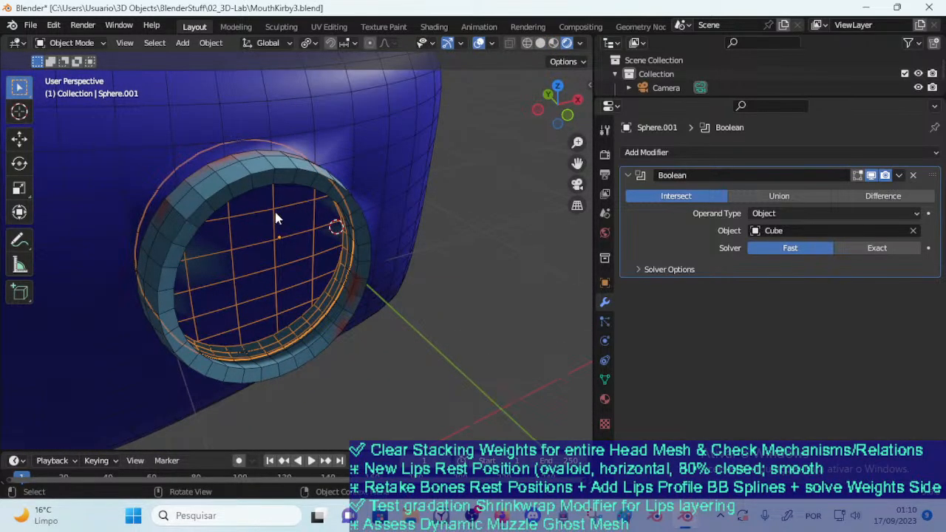
pyautogui.click(299, 210)
pyautogui.click(300, 209)
# Set the disc's Boolean solver to Exact, render a still image of the face block and close the render window
pyautogui.click(875, 249)
pyautogui.press('KP_0')
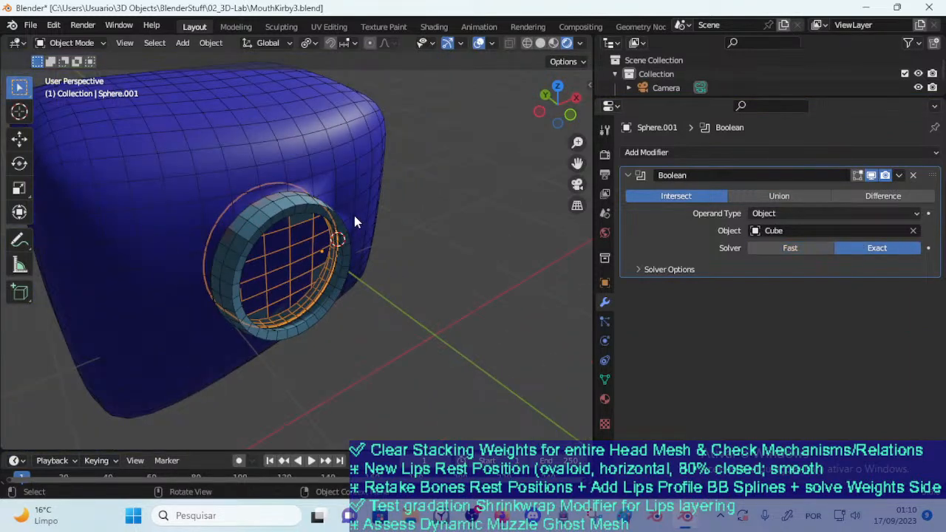
pyautogui.press('KP_0')
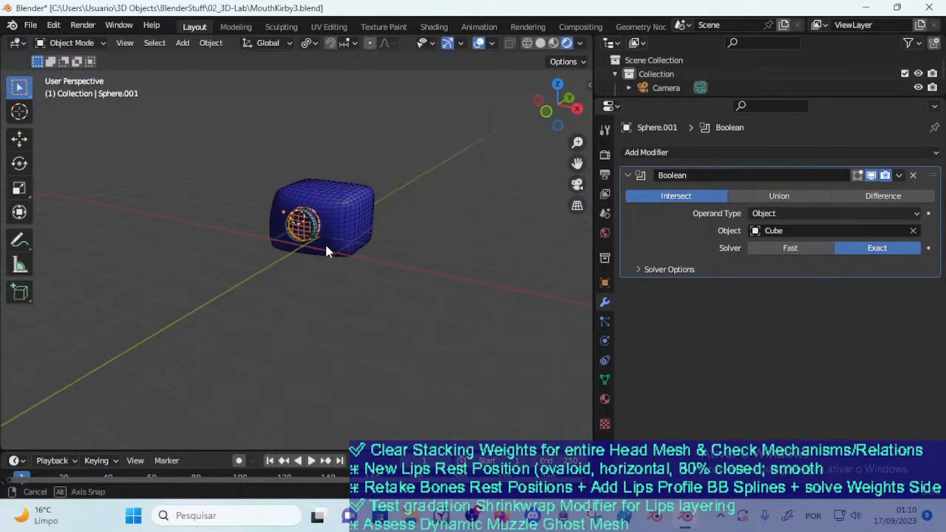
pyautogui.press('KP_0')
pyautogui.press('F12')
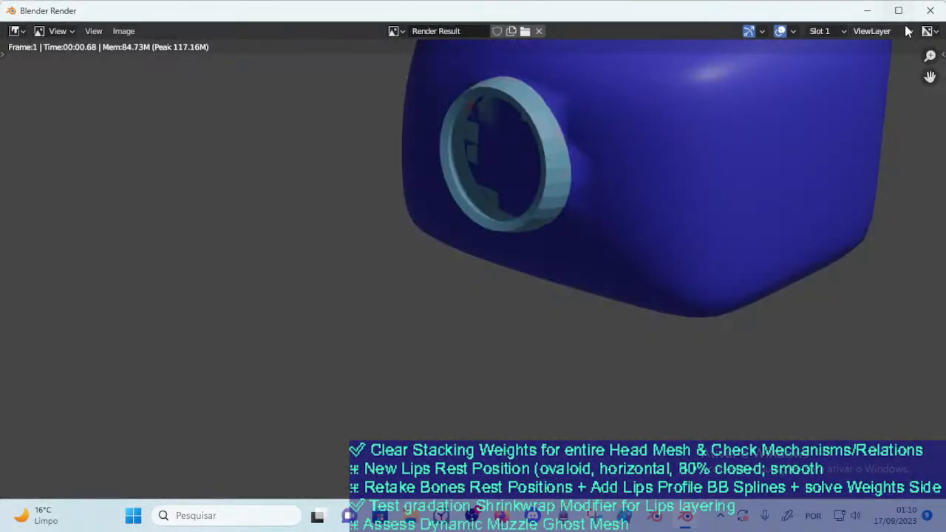
pyautogui.click(931, 10)
pyautogui.scroll(2, 300, 212)
pyautogui.moveTo(298, 212); pyautogui.dragTo(319, 275, button='middle')
pyautogui.scroll(5, 321, 215)
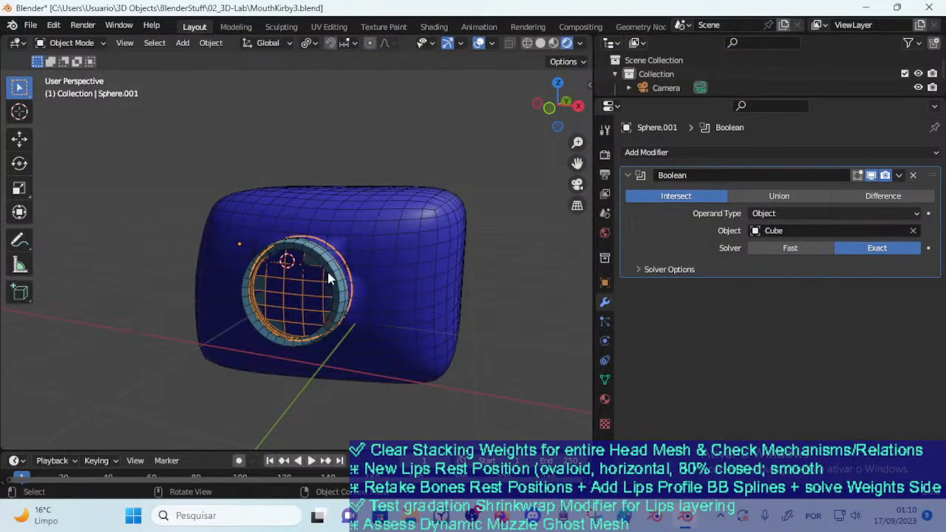
# Try Union and then Difference as the disc's Boolean operation
pyautogui.click(779, 196)
pyautogui.click(873, 196)
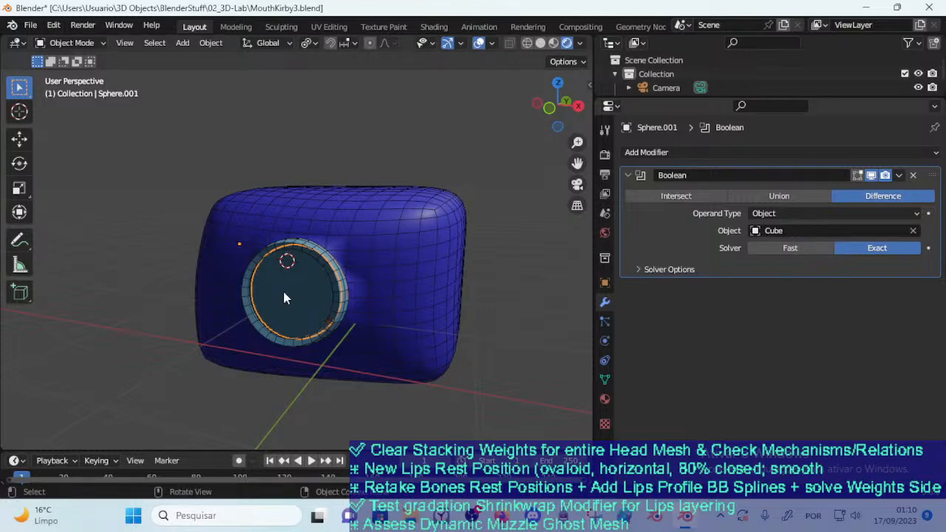
pyautogui.moveTo(290, 282); pyautogui.dragTo(315, 297, button='middle')
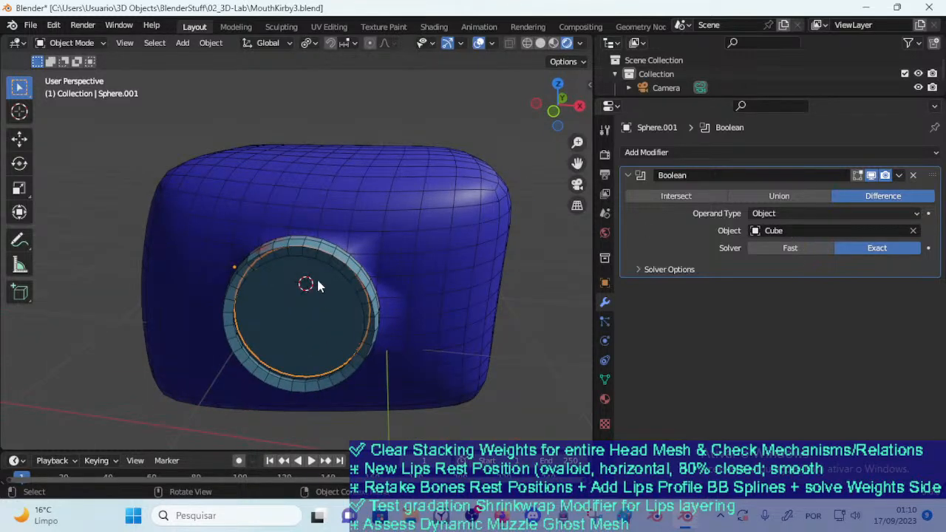
# Try moving the lips ring and then the disc away from the face block to inspect the Difference result
pyautogui.click(398, 211)
pyautogui.click(319, 306)
pyautogui.click(351, 275)
pyautogui.press('g')
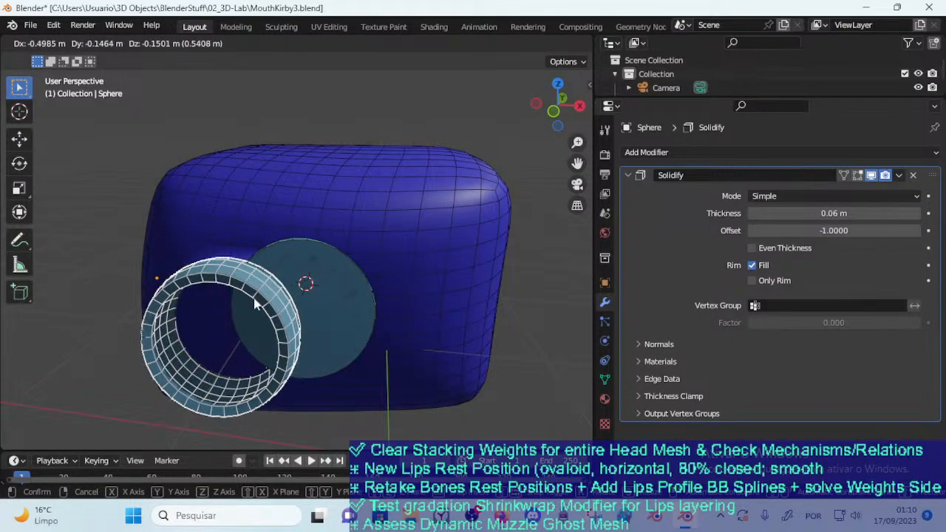
pyautogui.rightClick(254, 299)
pyautogui.click(317, 286)
pyautogui.press('g')
pyautogui.rightClick(235, 327)
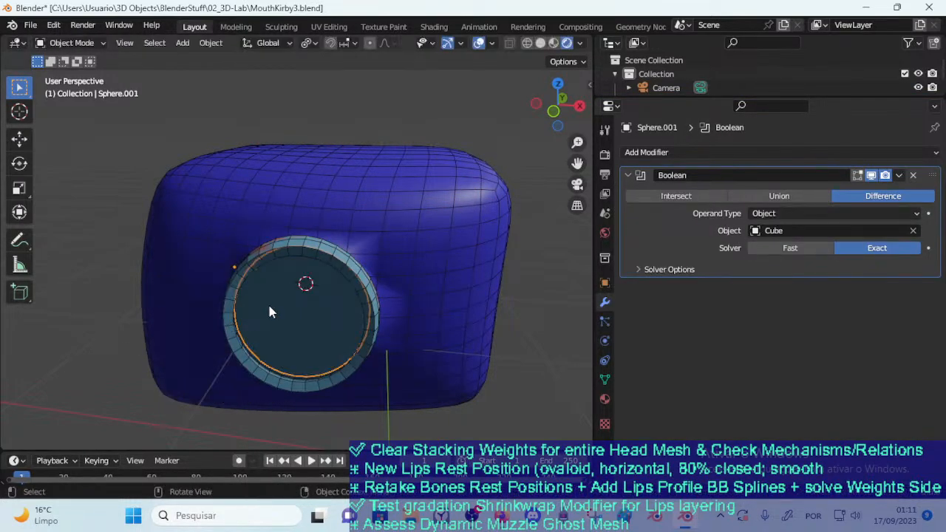
# Move the disc about 0.03 m in the negative Y direction within the lips ring
pyautogui.moveTo(270, 311); pyautogui.dragTo(382, 306, button='middle')
pyautogui.press('g')
pyautogui.press('y')
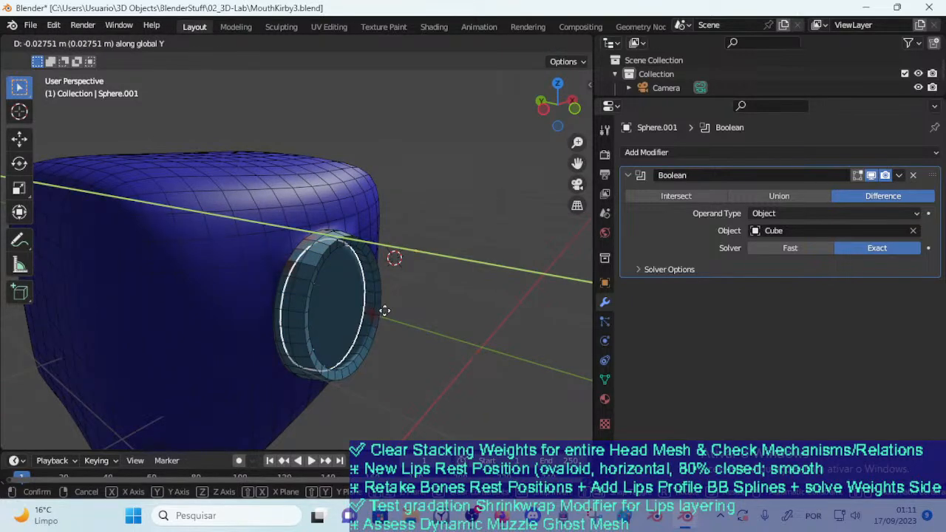
pyautogui.click(382, 311)
pyautogui.moveTo(433, 216); pyautogui.dragTo(340, 240, button='middle')
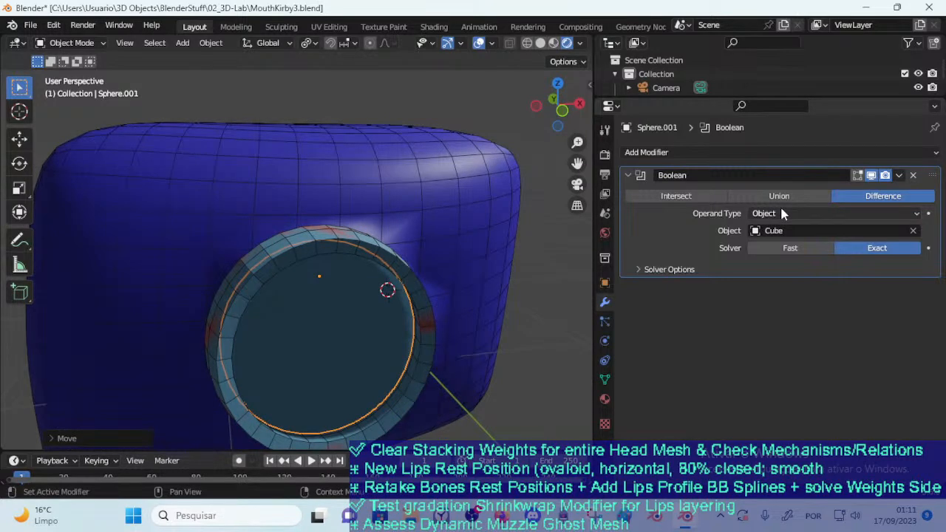
# Set the disc's Boolean to Intersect with Index Based materials and enable Self Intersection and Hole Tolerant, after trying Transfer materials
pyautogui.click(643, 272)
pyautogui.click(835, 290)
pyautogui.click(773, 318)
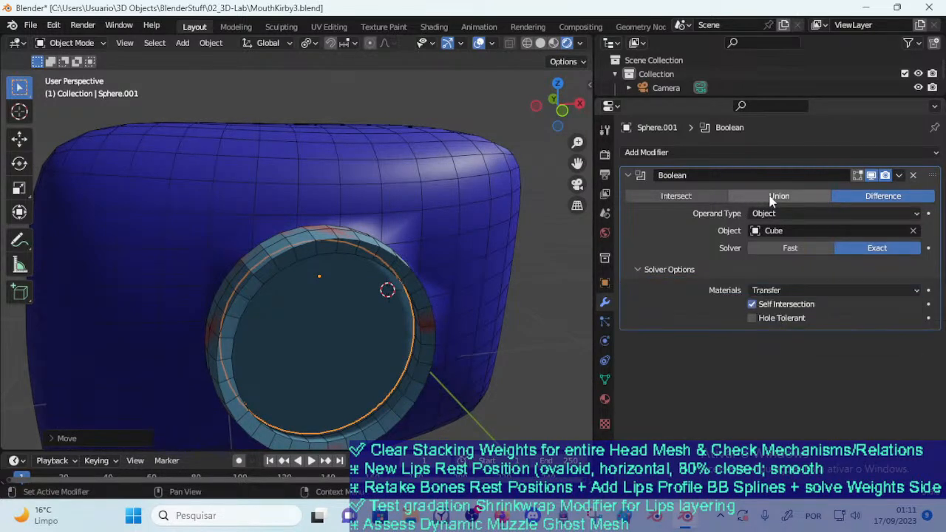
pyautogui.click(777, 196)
pyautogui.click(684, 197)
pyautogui.click(771, 306)
pyautogui.click(772, 289)
pyautogui.click(775, 306)
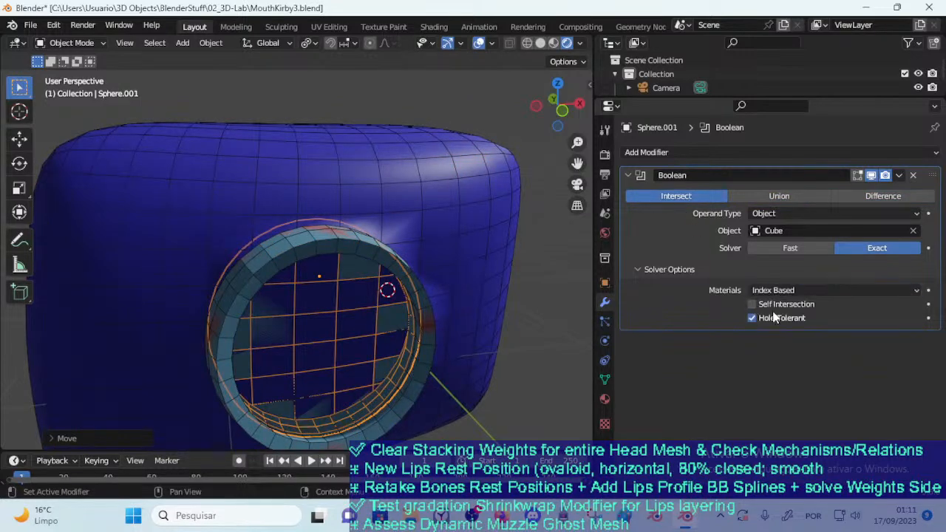
pyautogui.click(777, 307)
pyautogui.moveTo(517, 278); pyautogui.dragTo(335, 266, button='middle')
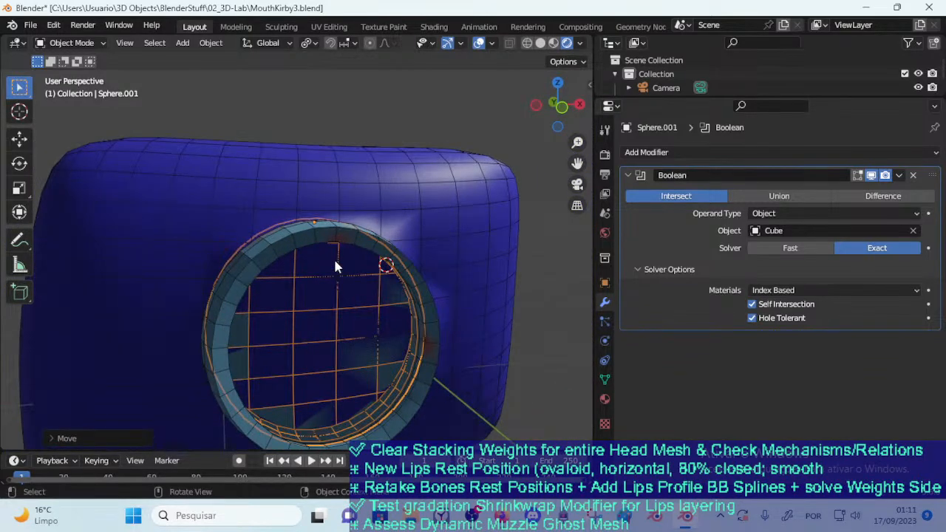
# Try moving the disc within the lips ring to check the Intersect result from several angles
pyautogui.moveTo(396, 183); pyautogui.dragTo(380, 227, button='middle')
pyautogui.hotkey('ctrl', 'Tab')
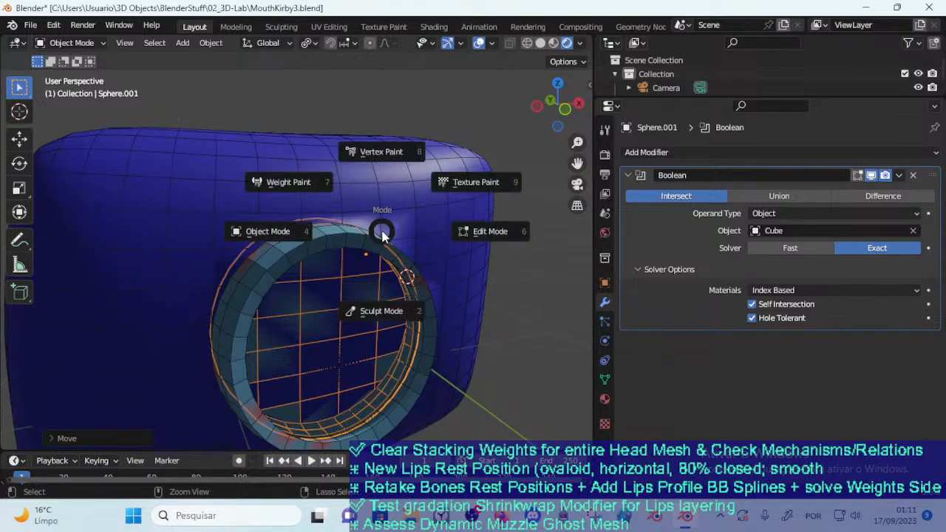
pyautogui.moveTo(353, 326); pyautogui.dragTo(431, 224, button='middle')
pyautogui.press('g')
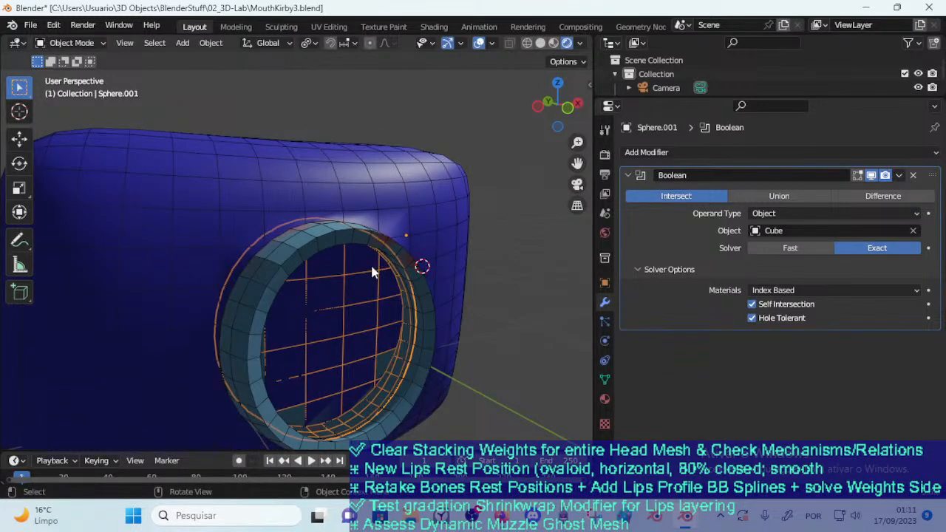
pyautogui.moveTo(344, 274); pyautogui.dragTo(408, 263, button='middle')
pyautogui.click(422, 275)
pyautogui.press('g')
pyautogui.click(367, 287)
pyautogui.press('g')
pyautogui.click(367, 264)
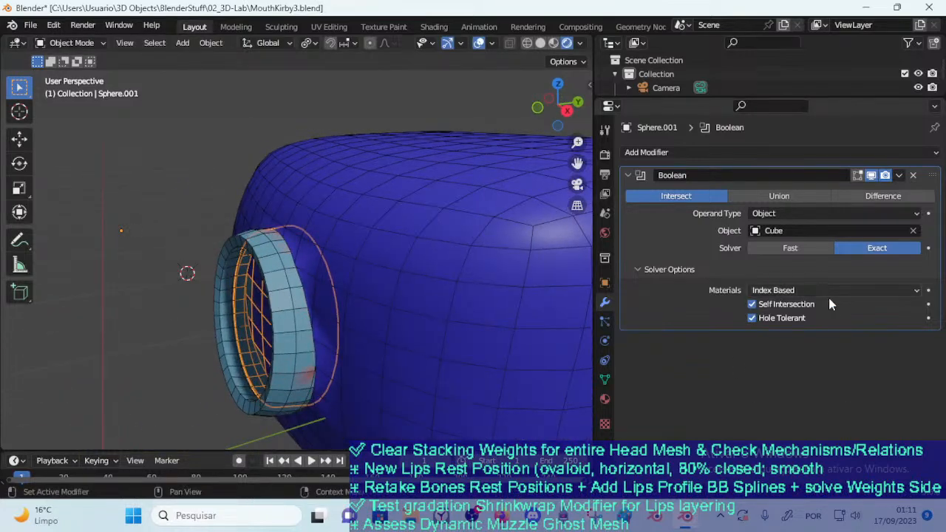
pyautogui.moveTo(270, 288); pyautogui.dragTo(377, 247, button='middle')
pyautogui.moveTo(335, 276); pyautogui.dragTo(355, 251, button='middle')
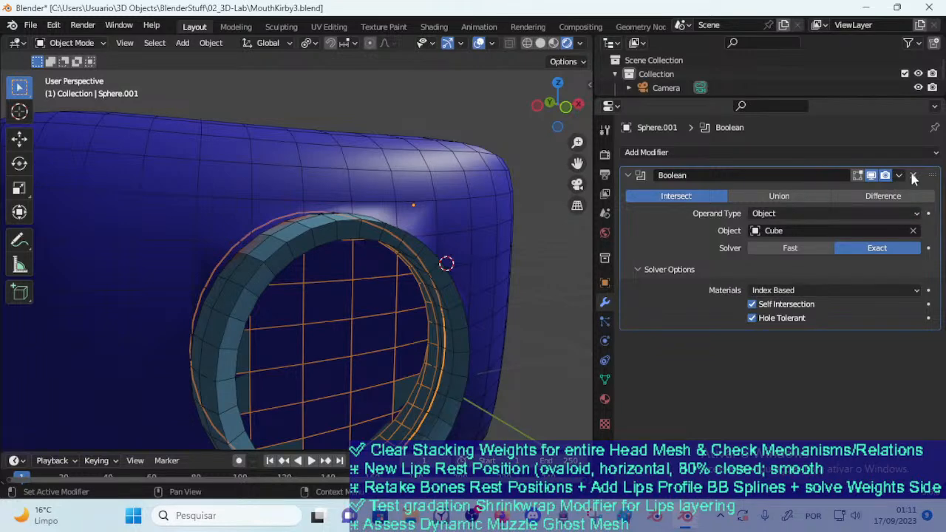
# Remove the Boolean modifier from the disc and start adding another modifier to the face block
pyautogui.click(913, 176)
pyautogui.click(468, 220)
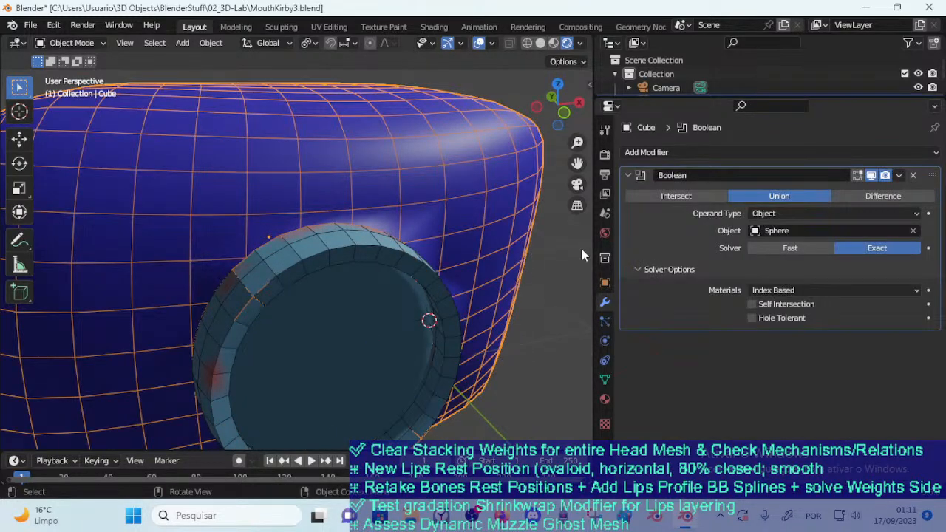
pyautogui.click(647, 152)
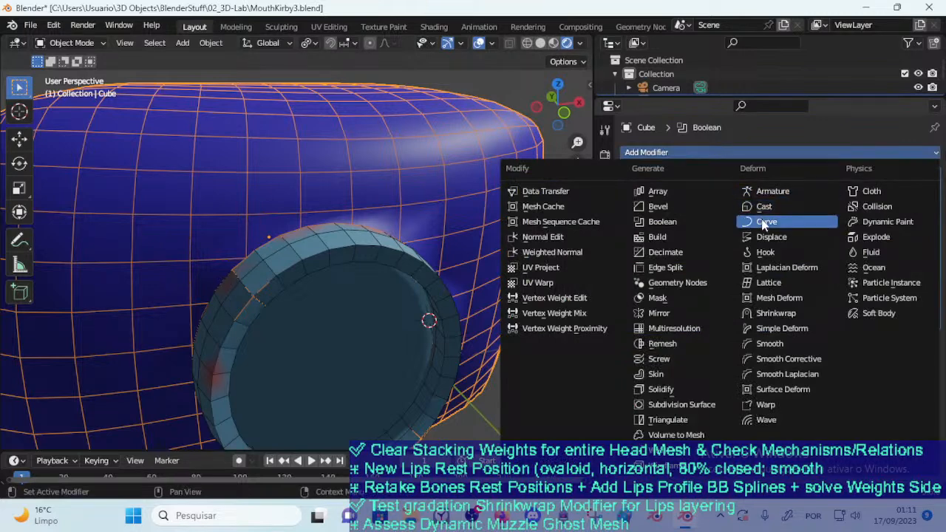
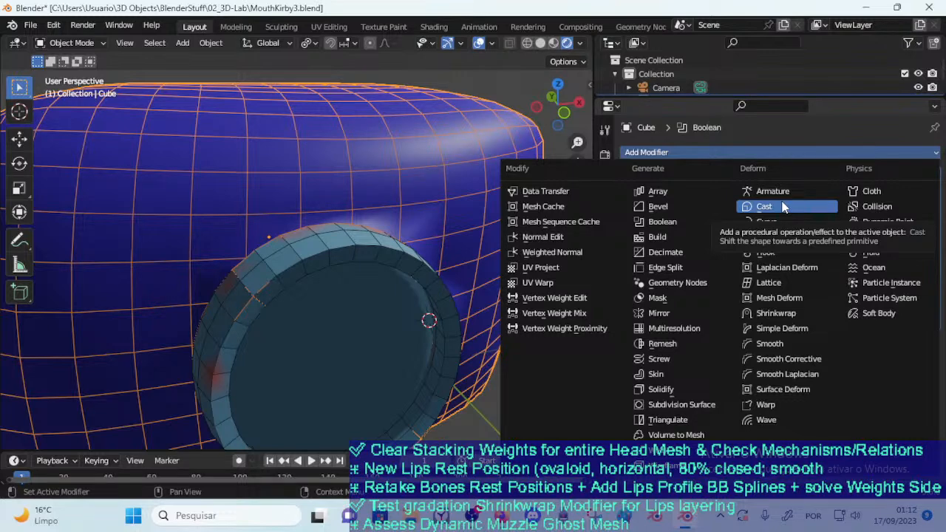
# Try adding a second Boolean modifier to the face block in Difference mode with the disc as its object
pyautogui.click(393, 249)
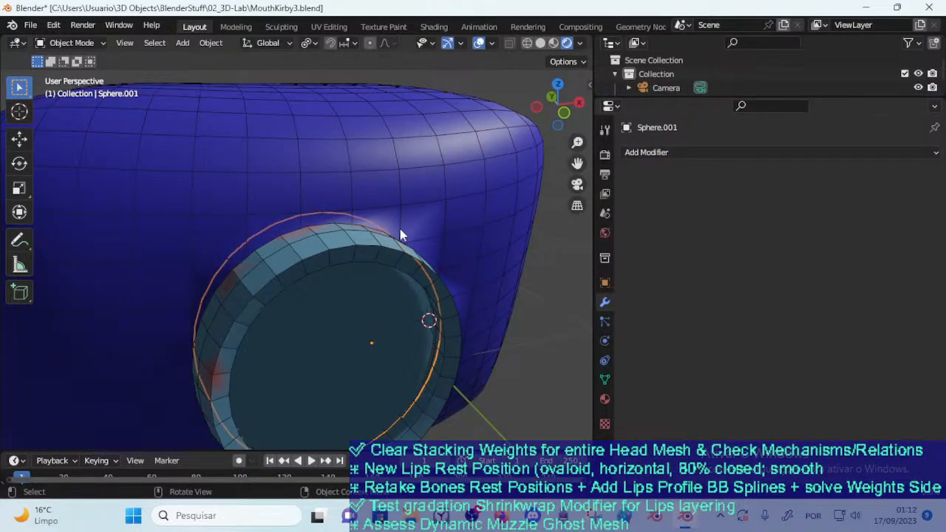
pyautogui.click(400, 191)
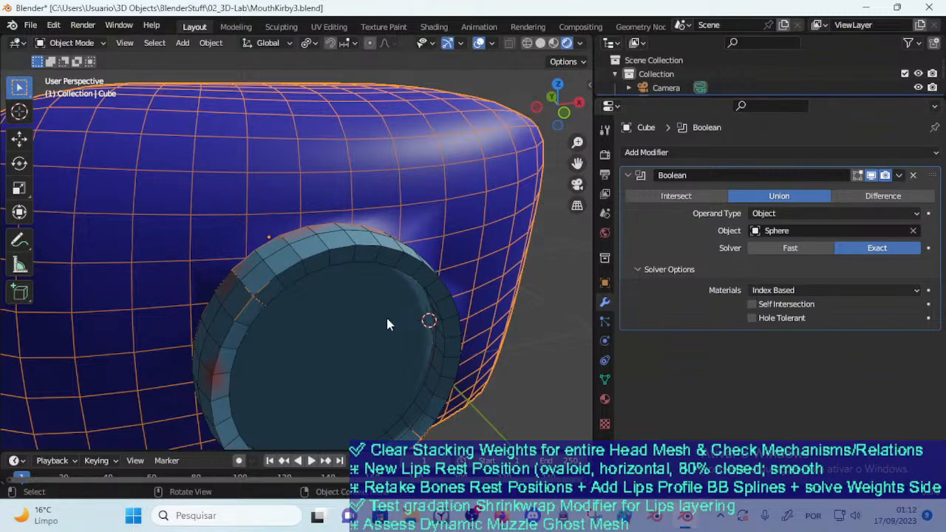
pyautogui.click(898, 175)
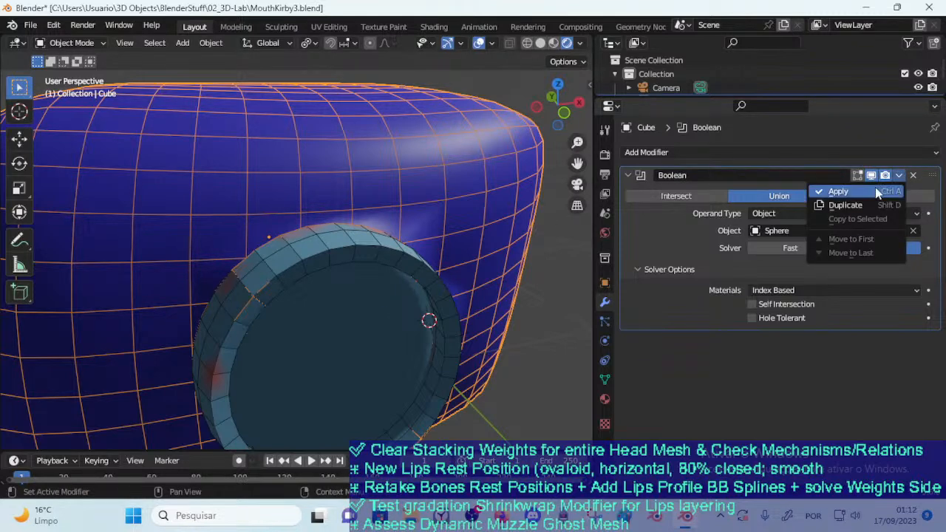
pyautogui.click(662, 152)
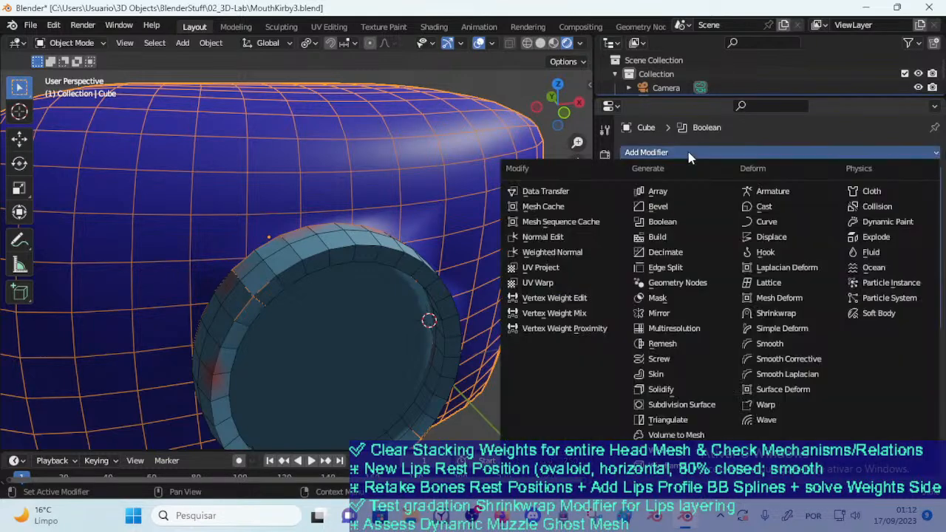
pyautogui.click(681, 221)
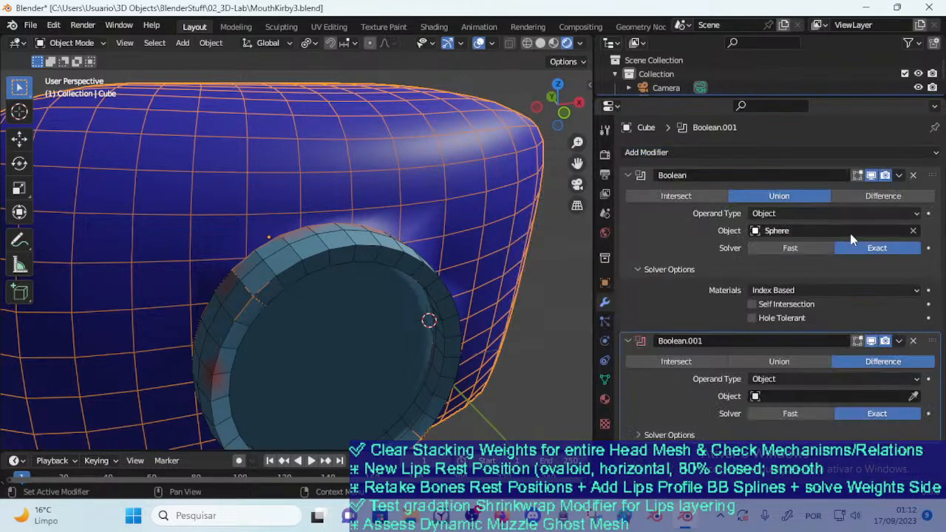
pyautogui.click(913, 396)
pyautogui.click(313, 334)
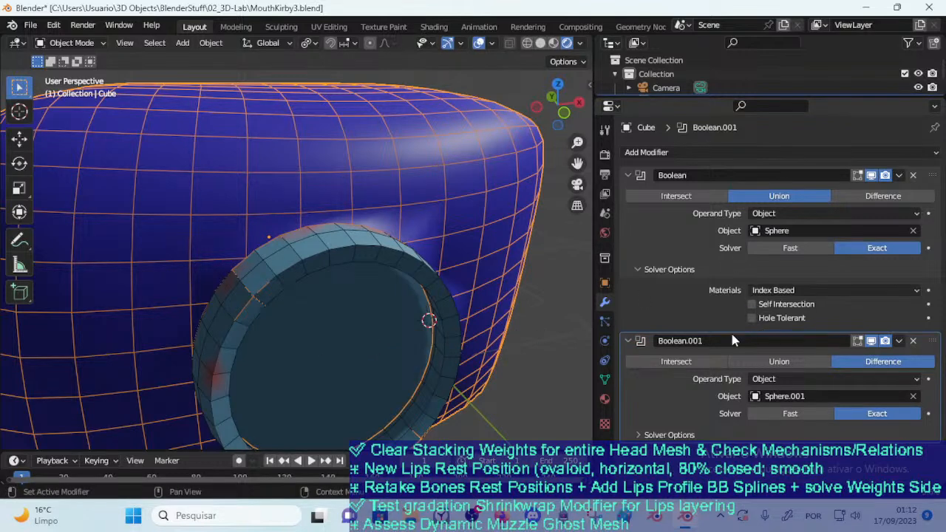
# Try Intersect, the Fast solver and Union on the face block's second Boolean, ending on Difference with the Exact solver
pyautogui.click(688, 361)
pyautogui.moveTo(935, 340); pyautogui.dragTo(745, 344)
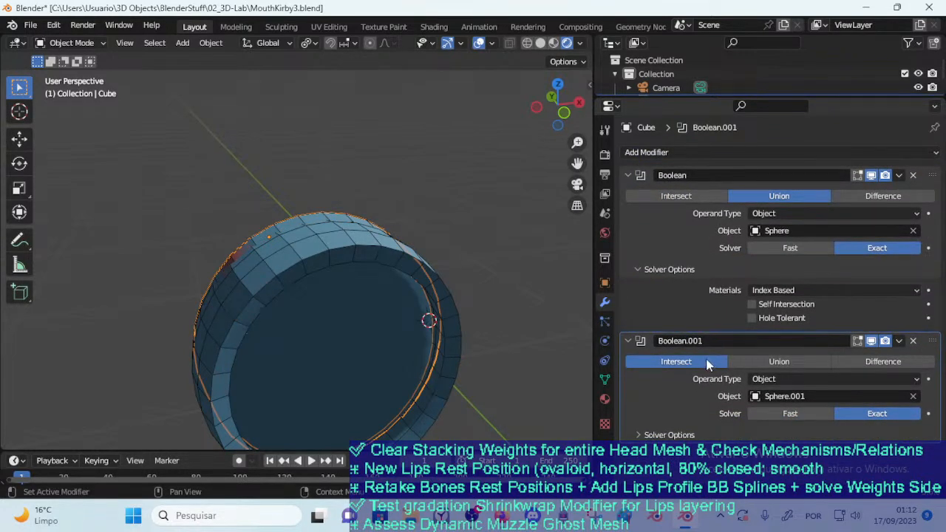
pyautogui.click(780, 413)
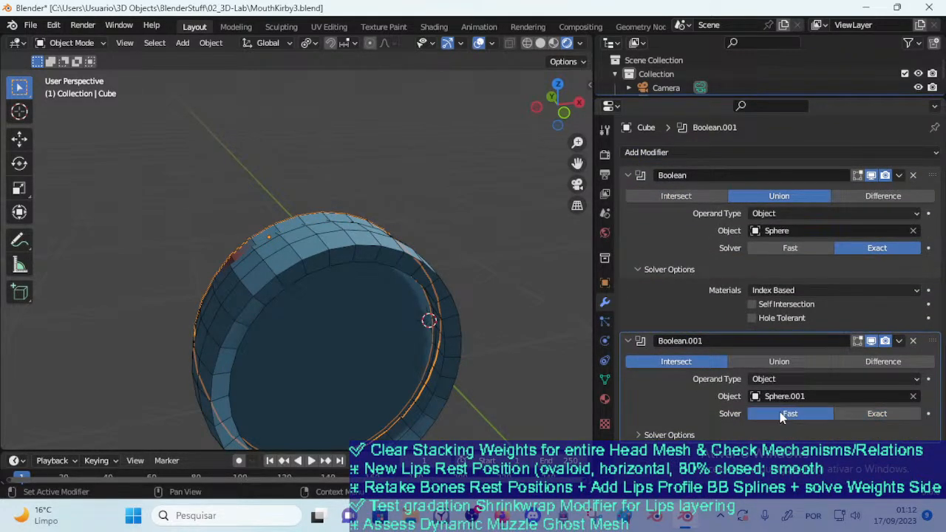
pyautogui.click(862, 408)
pyautogui.click(786, 362)
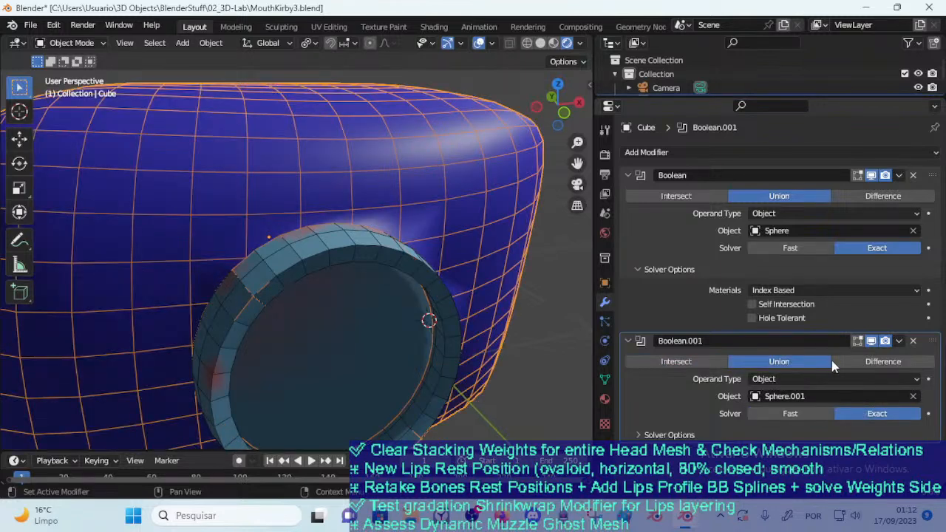
pyautogui.click(870, 362)
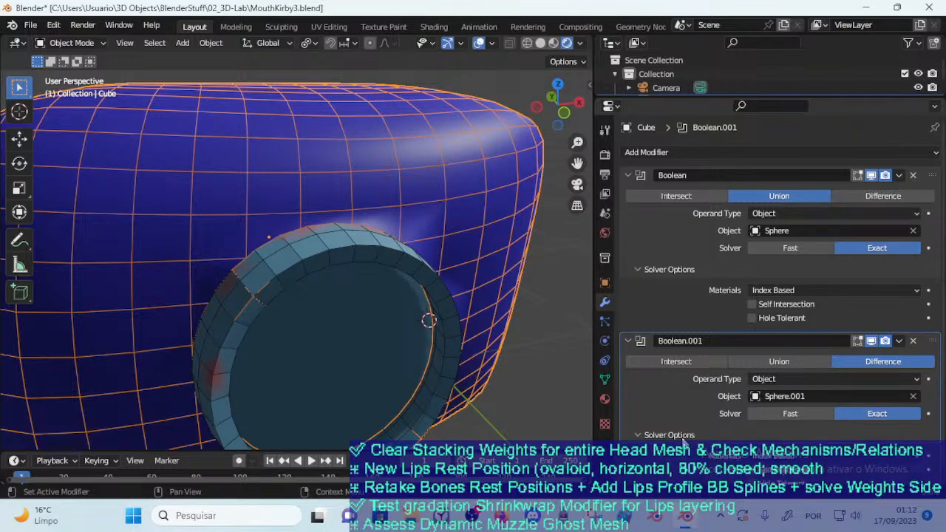
# Move the disc slightly along Y within the lips ring and remove the face block's second Boolean modifier
pyautogui.scroll(-1, 703, 399)
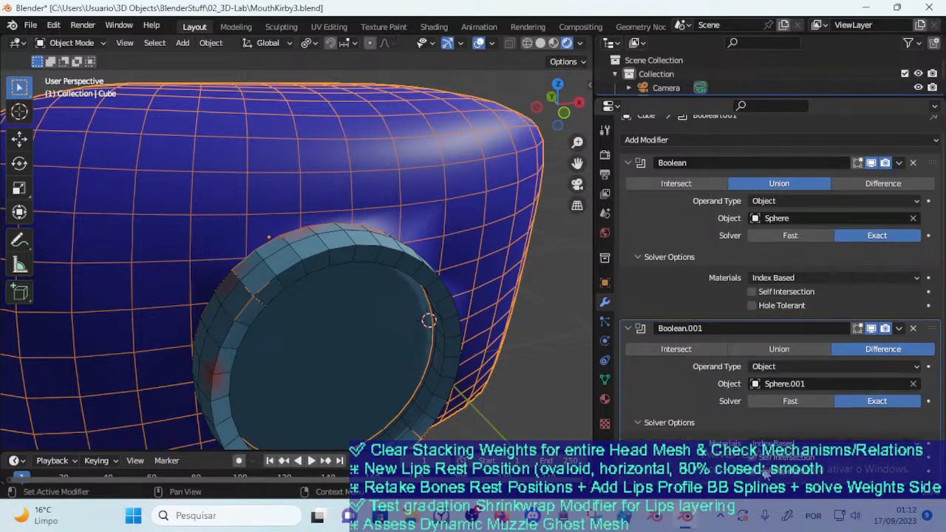
pyautogui.click(340, 318)
pyautogui.press('g')
pyautogui.press('y')
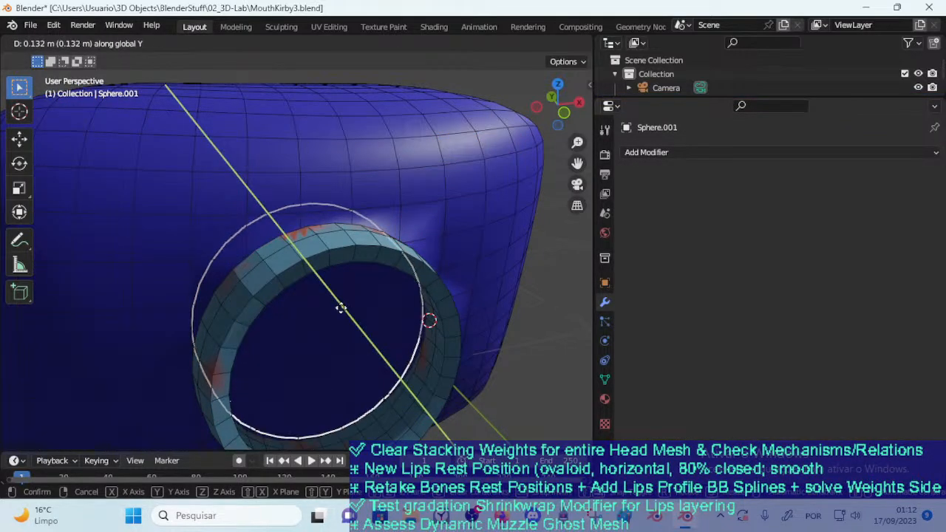
pyautogui.click(350, 320)
pyautogui.click(490, 238)
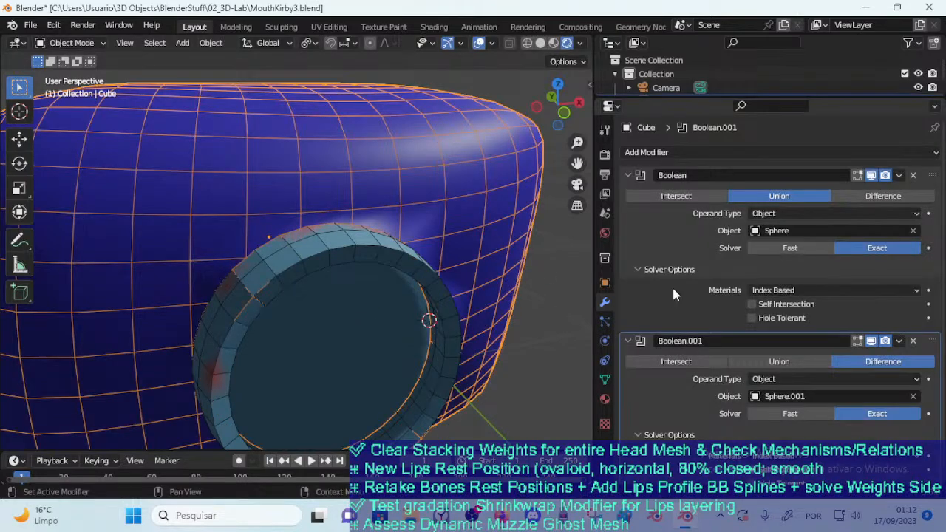
pyautogui.click(914, 341)
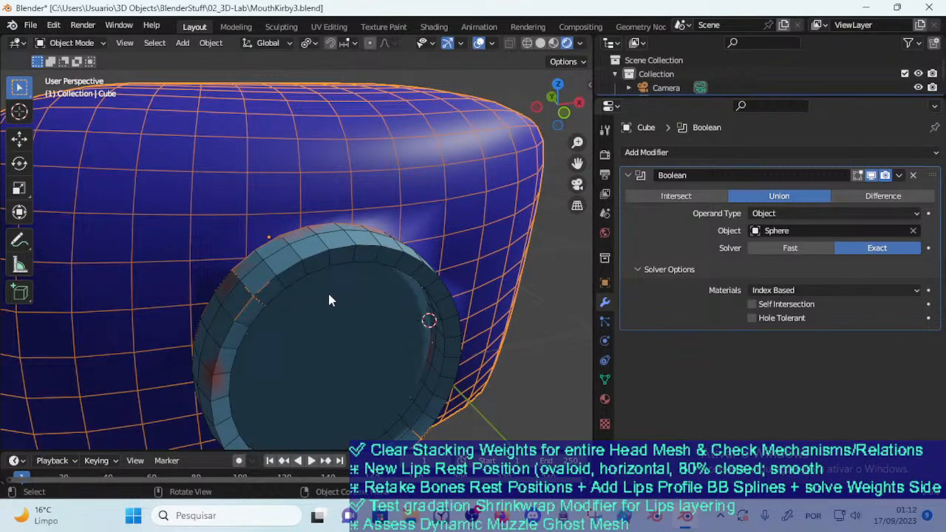
# Add a Boolean modifier to the disc in Difference mode with the face block as its object
pyautogui.click(408, 277)
pyautogui.click(647, 153)
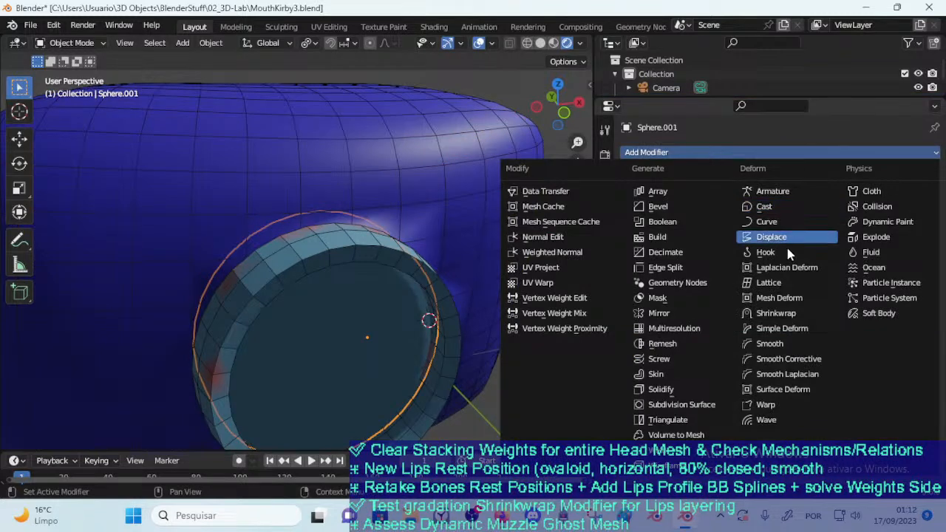
pyautogui.click(662, 222)
pyautogui.click(914, 230)
pyautogui.click(440, 183)
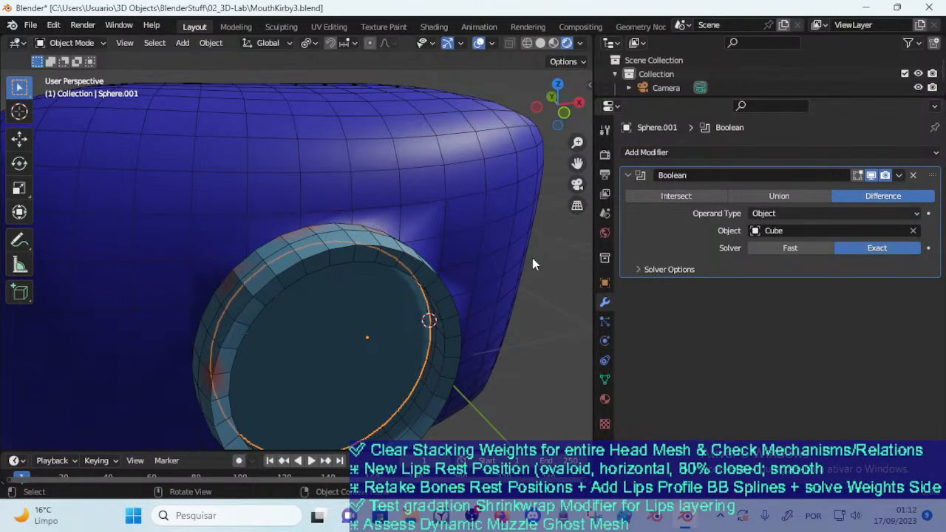
# Try Intersect with Hole Tolerant on the disc's Boolean, toggling Self Intersection, and apply the modifier
pyautogui.click(782, 197)
pyautogui.click(674, 196)
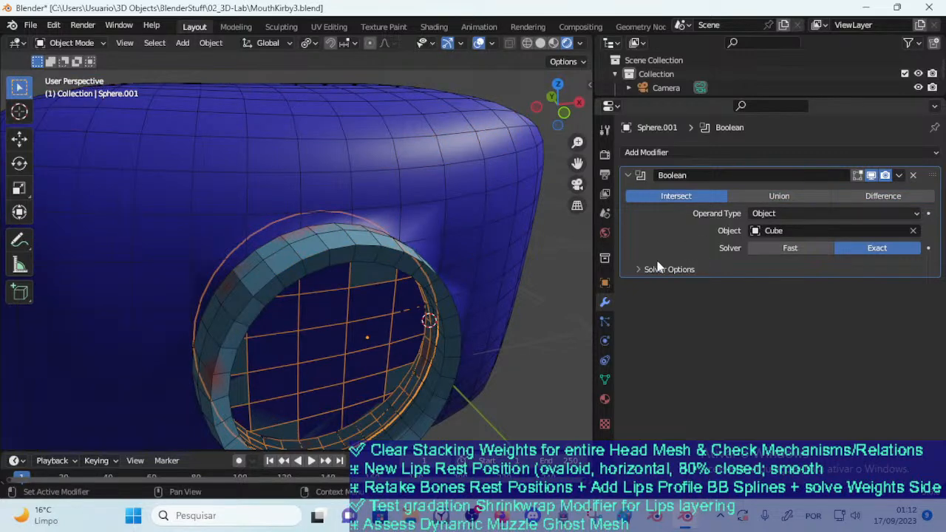
pyautogui.click(705, 269)
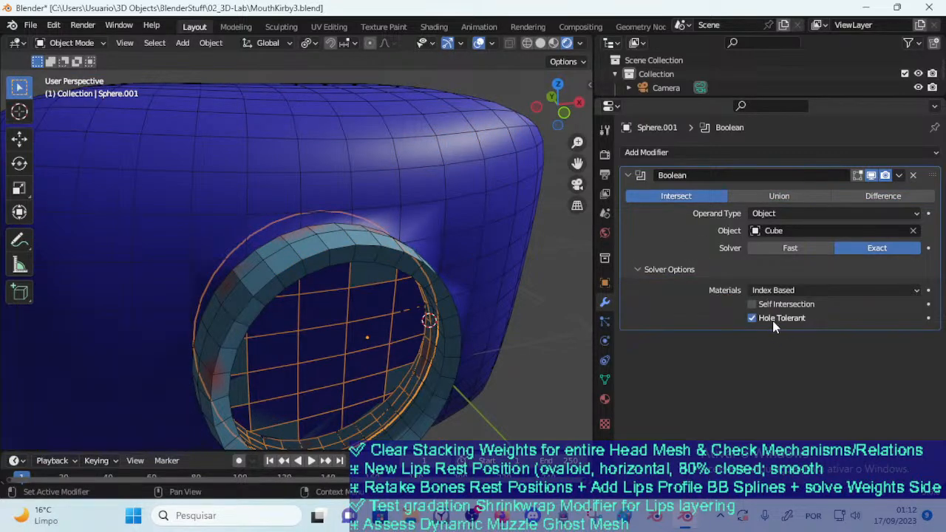
pyautogui.click(770, 309)
pyautogui.click(769, 309)
pyautogui.click(769, 310)
pyautogui.click(768, 308)
pyautogui.click(899, 176)
pyautogui.click(873, 191)
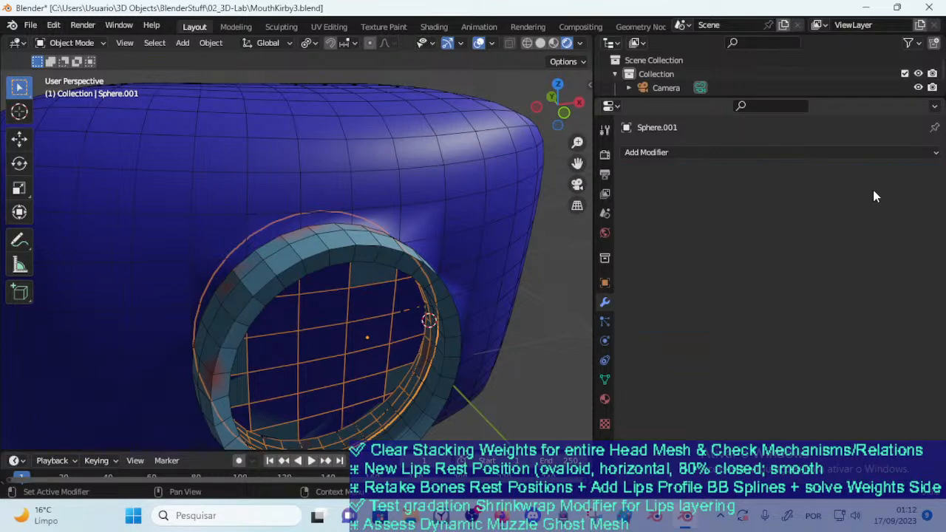
# Try shifting the face block and the disc to inspect the mesh produced by the applied Intersect
pyautogui.click(474, 217)
pyautogui.press('g')
pyautogui.rightClick(460, 165)
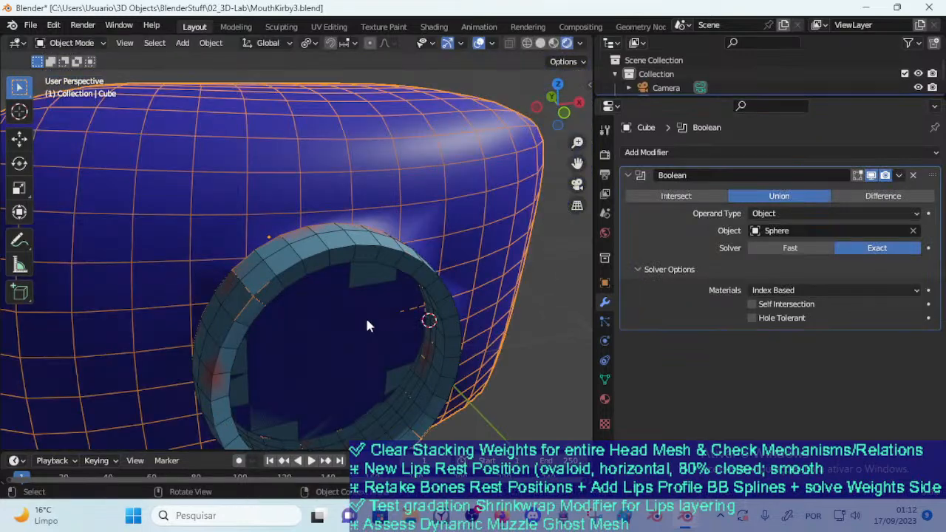
pyautogui.click(366, 316)
pyautogui.press('g')
pyautogui.click(442, 319)
pyautogui.click(348, 323)
pyautogui.press('g')
pyautogui.rightClick(281, 311)
# Try moving the lips ring, and shift the disc about 1 m sideways out of the ring to expose its mesh
pyautogui.click(413, 342)
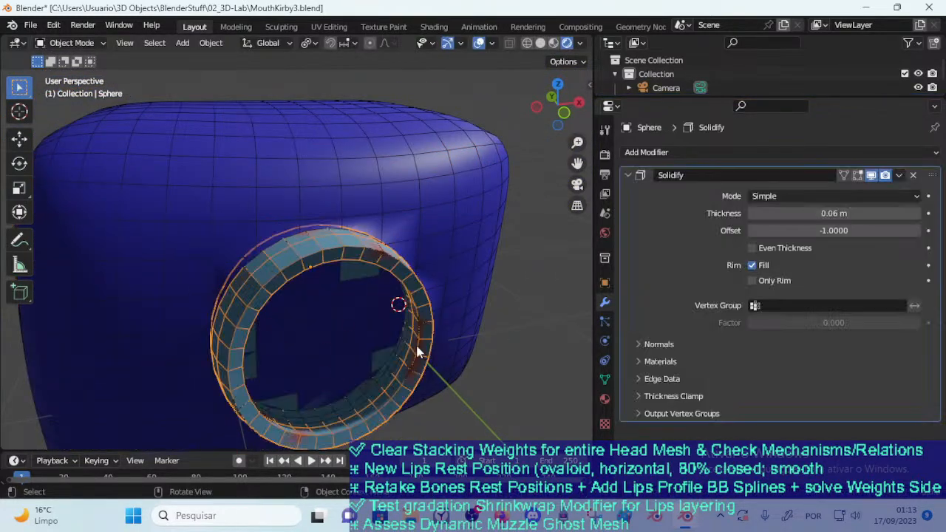
pyautogui.press('g')
pyautogui.rightClick(499, 348)
pyautogui.click(398, 336)
pyautogui.press('g')
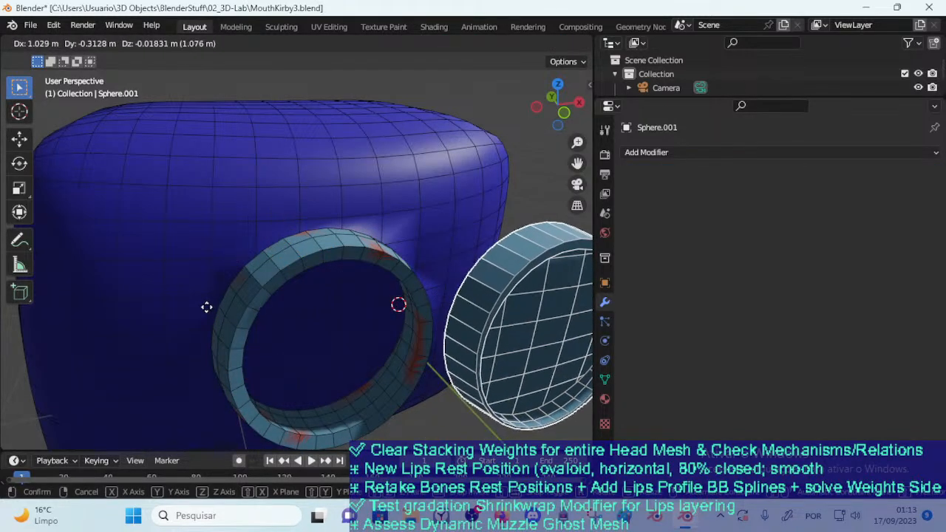
pyautogui.click(342, 340)
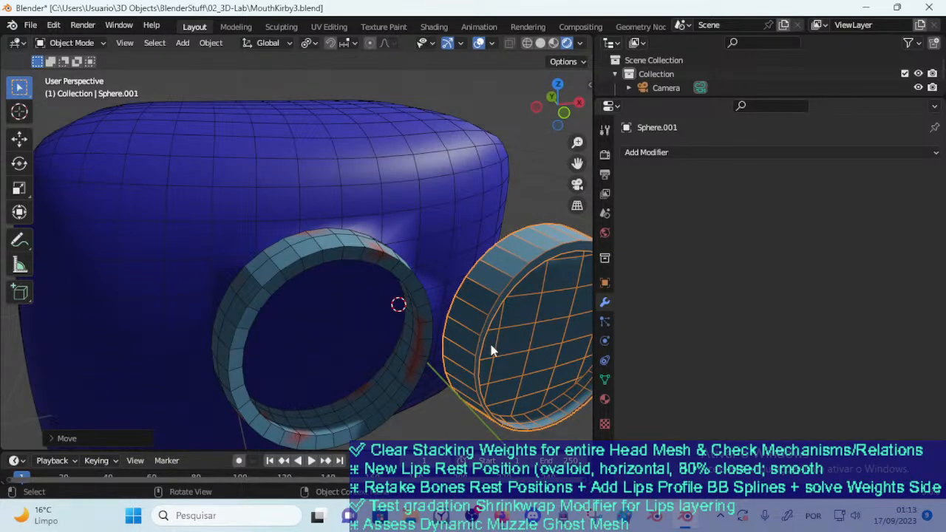
# Undo the disc moves, the applied Boolean and its setting changes, back to Difference mode
pyautogui.hotkey('ctrl', 'z')
pyautogui.hotkey('ctrl', 'z')
pyautogui.click(355, 316)
pyautogui.hotkey('ctrl', 'z')
pyautogui.hotkey('ctrl', 'z')
pyautogui.hotkey('ctrl', 'z')
pyautogui.hotkey('ctrl', 'z')
pyautogui.hotkey('ctrl', 'z')
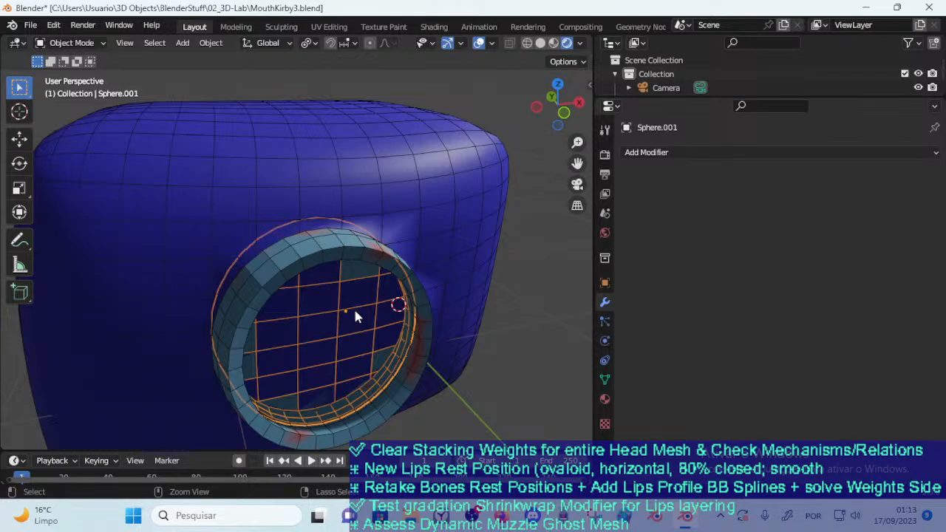
pyautogui.hotkey('ctrl', 'z')
pyautogui.hotkey('ctrl', 'z')
pyautogui.hotkey('ctrl', 'z')
pyautogui.hotkey('ctrl', 'z')
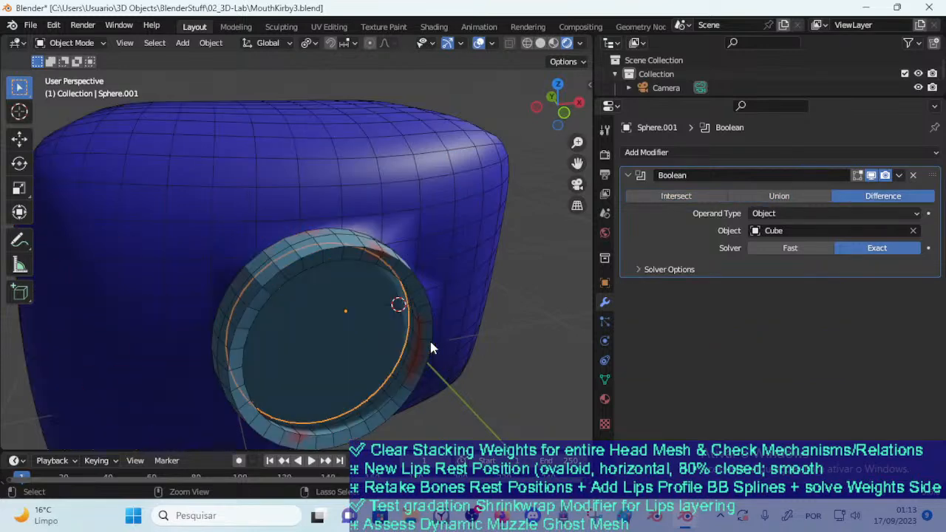
# Examine the disc's original mesh in Edit Mode along with its material and Boolean modifier settings
pyautogui.press('g')
pyautogui.rightClick(413, 276)
pyautogui.click(416, 266)
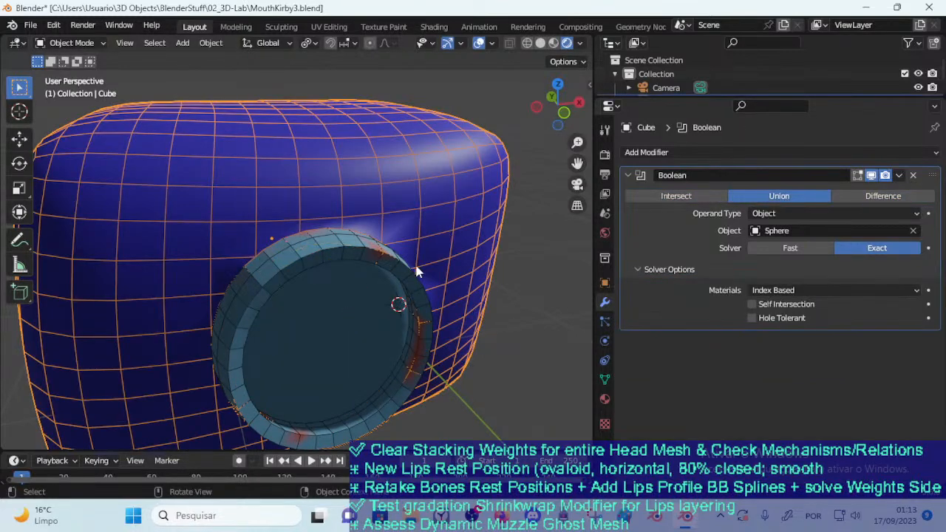
pyautogui.click(372, 325)
pyautogui.moveTo(373, 325); pyautogui.dragTo(414, 325, button='middle')
pyautogui.press('Tab')
pyautogui.press('Tab')
pyautogui.press('Tab')
pyautogui.click(605, 399)
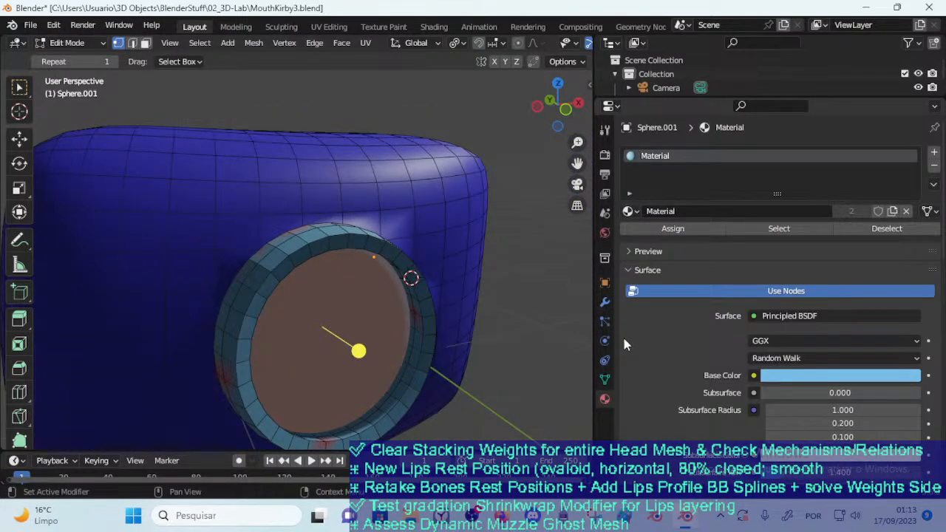
pyautogui.click(604, 305)
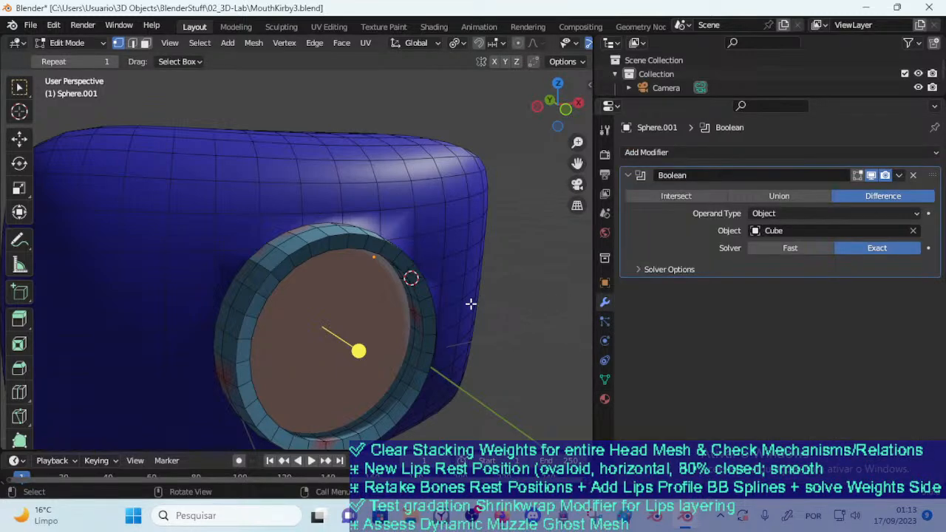
pyautogui.moveTo(499, 281); pyautogui.dragTo(240, 268, button='middle')
pyautogui.press('Tab')
# Try pulling the disc out of the lips ring and placing it back inside to check the live Difference result
pyautogui.scroll(2, 350, 280)
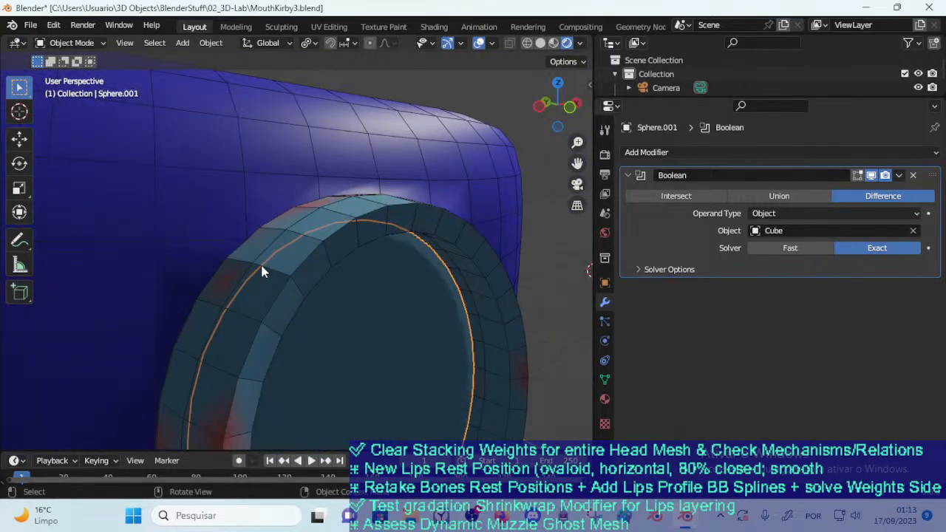
pyautogui.scroll(-2, 240, 268)
pyautogui.press('g')
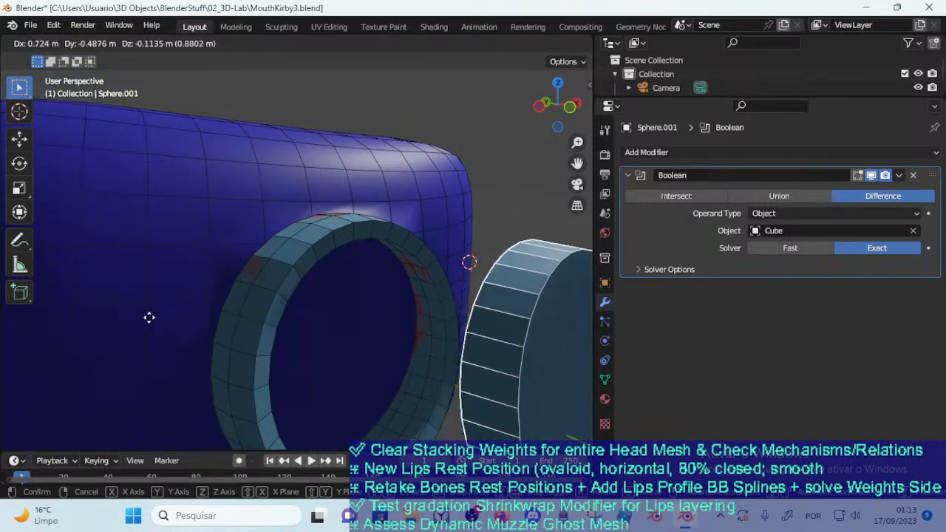
pyautogui.click(113, 286)
pyautogui.moveTo(113, 286); pyautogui.dragTo(287, 294, button='middle')
pyautogui.press('g')
pyautogui.click(344, 320)
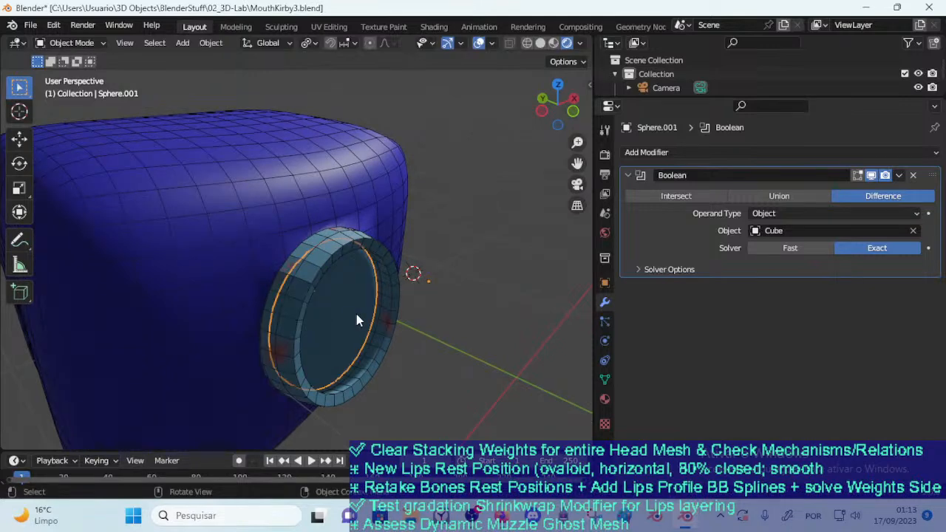
pyautogui.moveTo(373, 296); pyautogui.dragTo(323, 295, button='middle')
pyautogui.scroll(3, 320, 294)
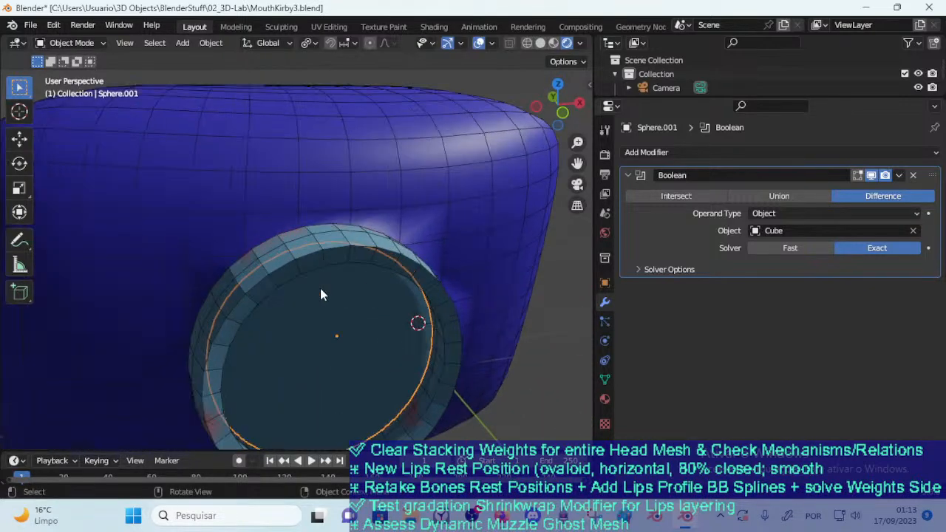
# Move the disc out of the lips ring and place it beside the face block
pyautogui.click(431, 305)
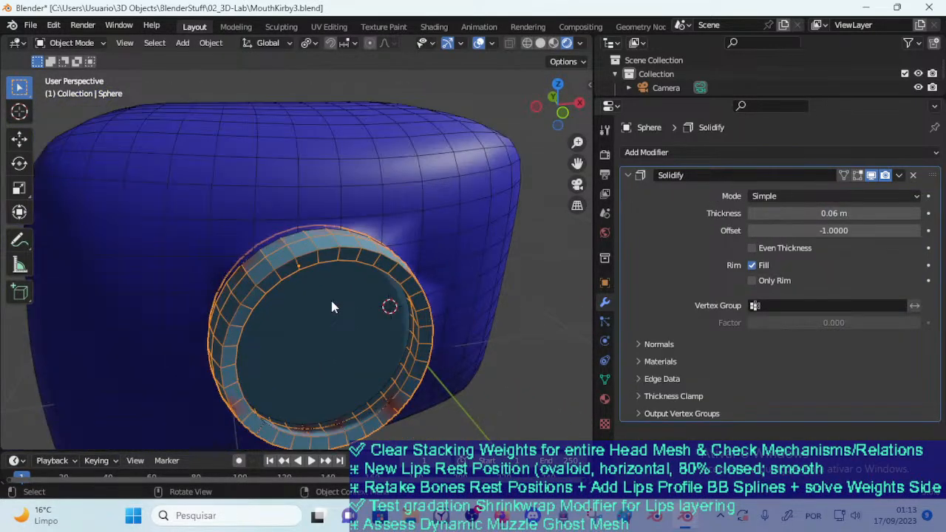
pyautogui.click(332, 306)
pyautogui.press('g')
pyautogui.click(522, 306)
pyautogui.scroll(-4, 463, 314)
pyautogui.press('g')
pyautogui.click(524, 311)
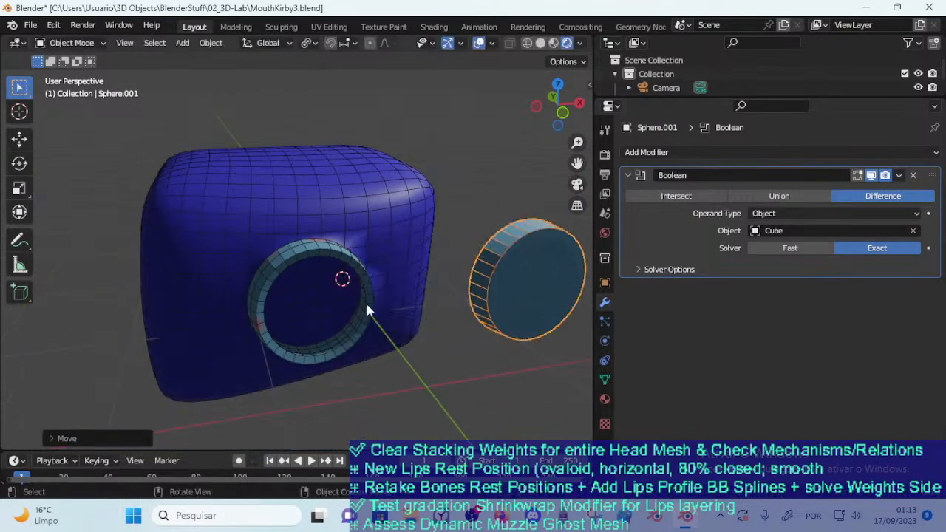
# Select the lips ring and the face block in turn to examine how their meshes join around the mouth
pyautogui.click(342, 266)
pyautogui.moveTo(314, 275); pyautogui.dragTo(333, 247, button='middle')
pyautogui.click(339, 270)
pyautogui.click(373, 226)
pyautogui.click(363, 249)
pyautogui.click(385, 226)
pyautogui.click(298, 303)
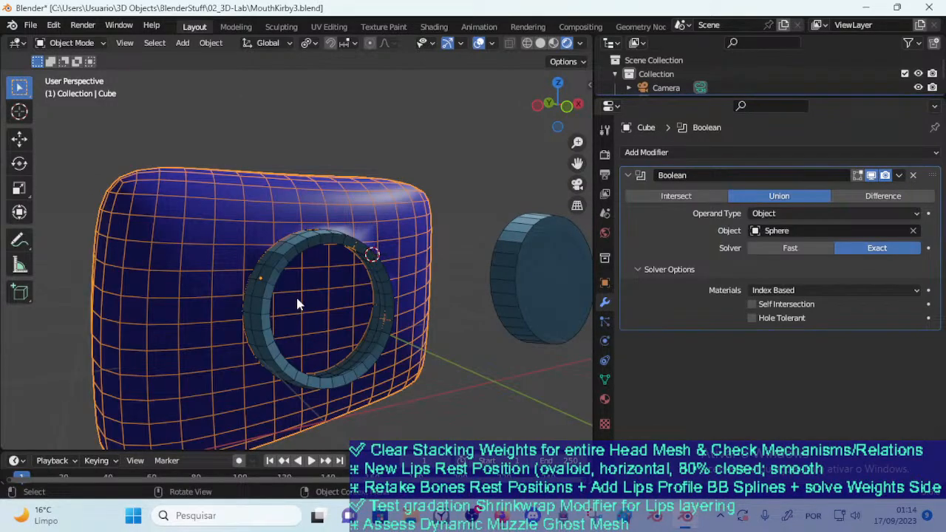
# Switch the face block's Boolean operation with the lips ring from Union to Difference
pyautogui.click(374, 258)
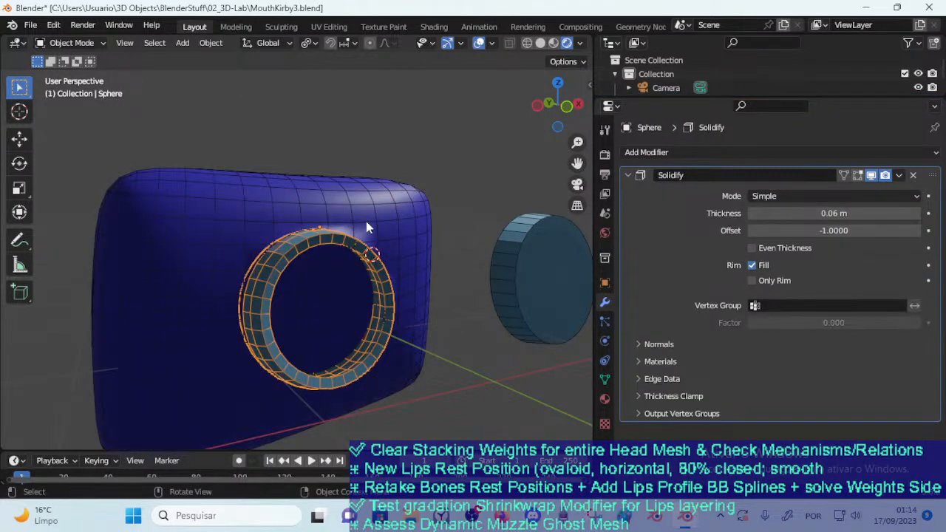
pyautogui.click(366, 221)
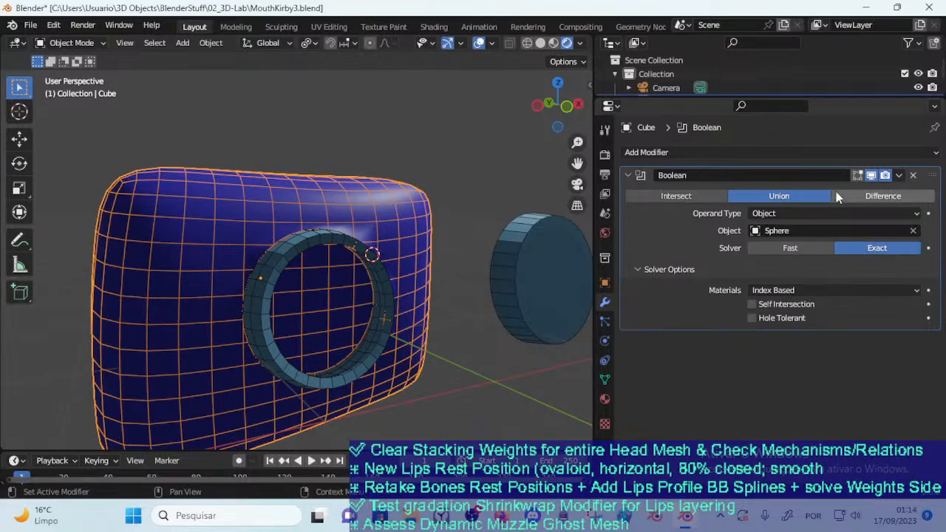
pyautogui.click(858, 196)
pyautogui.moveTo(569, 244); pyautogui.dragTo(323, 292, button='middle')
pyautogui.click(311, 253)
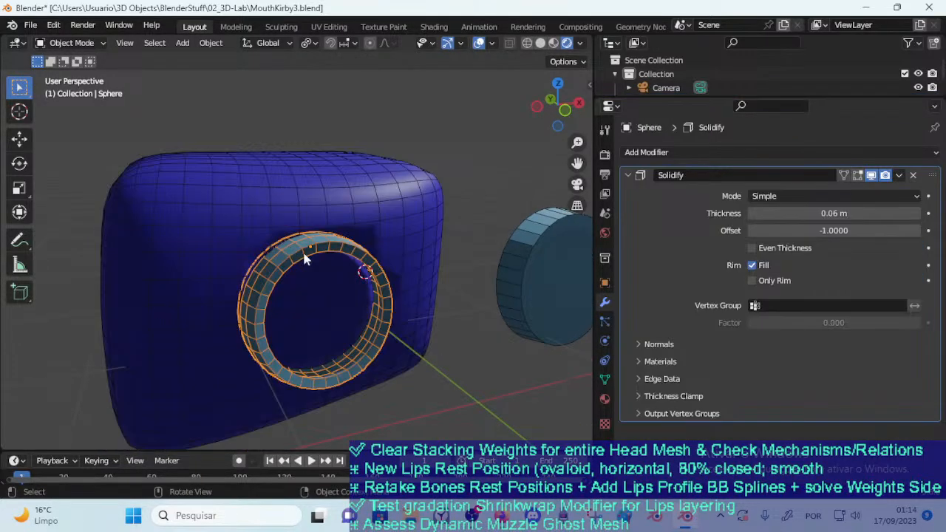
# Try shifting the lips ring in and out of the face block to check the live Difference cut from several angles
pyautogui.press('g')
pyautogui.click(298, 252)
pyautogui.press('g')
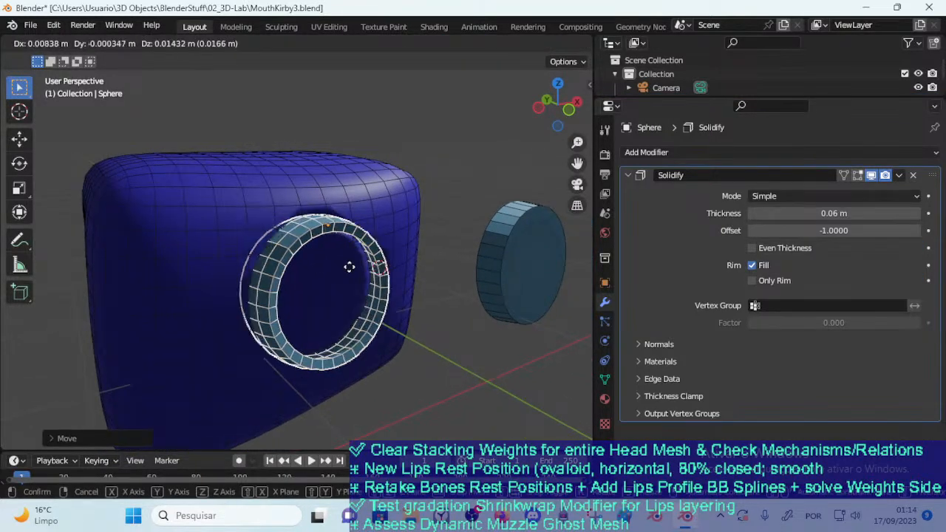
pyautogui.click(350, 284)
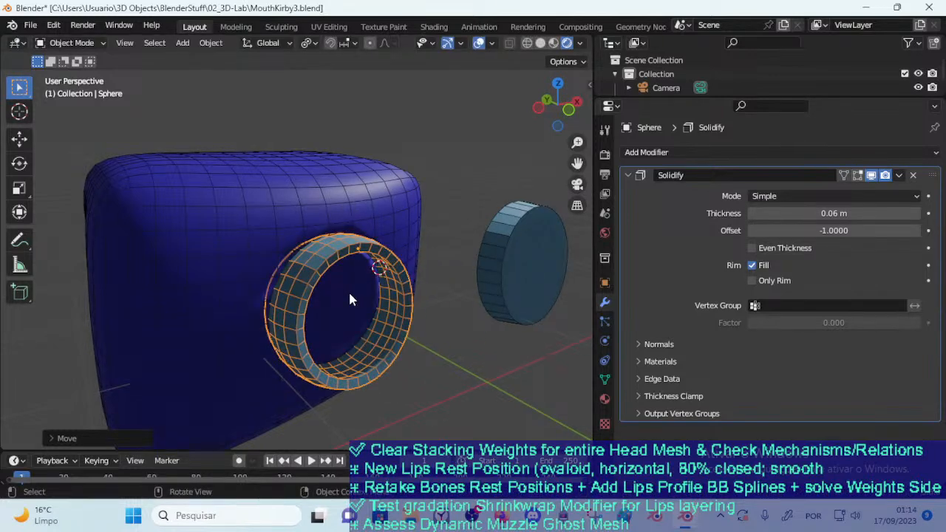
pyautogui.press('g')
pyautogui.click(309, 291)
pyautogui.moveTo(309, 290); pyautogui.dragTo(342, 290, button='middle')
pyautogui.scroll(1, 302, 283)
pyautogui.press('g')
pyautogui.click(289, 277)
pyautogui.press('g')
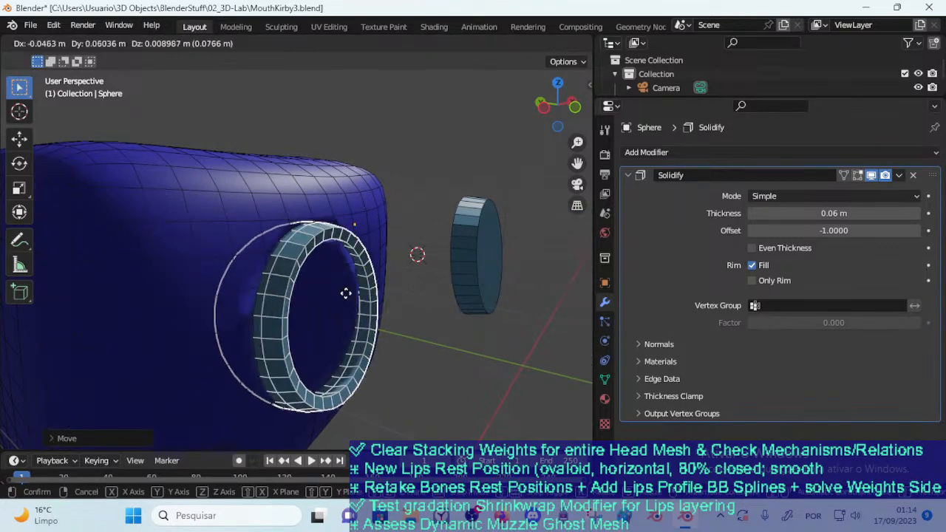
pyautogui.click(351, 291)
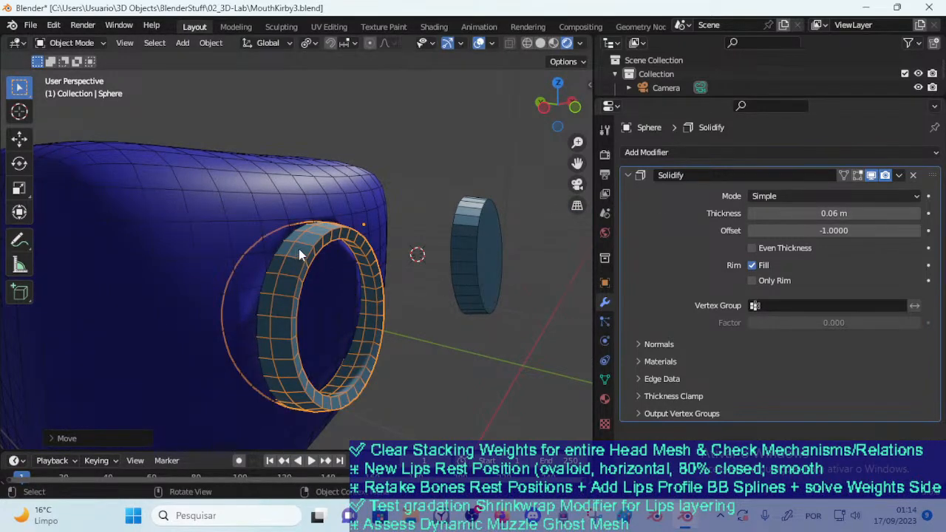
pyautogui.press('g')
pyautogui.click(318, 253)
pyautogui.moveTo(318, 253); pyautogui.dragTo(294, 260, button='middle')
# Add a Cast modifier to the lips ring and remove its Solidify modifier
pyautogui.click(541, 257)
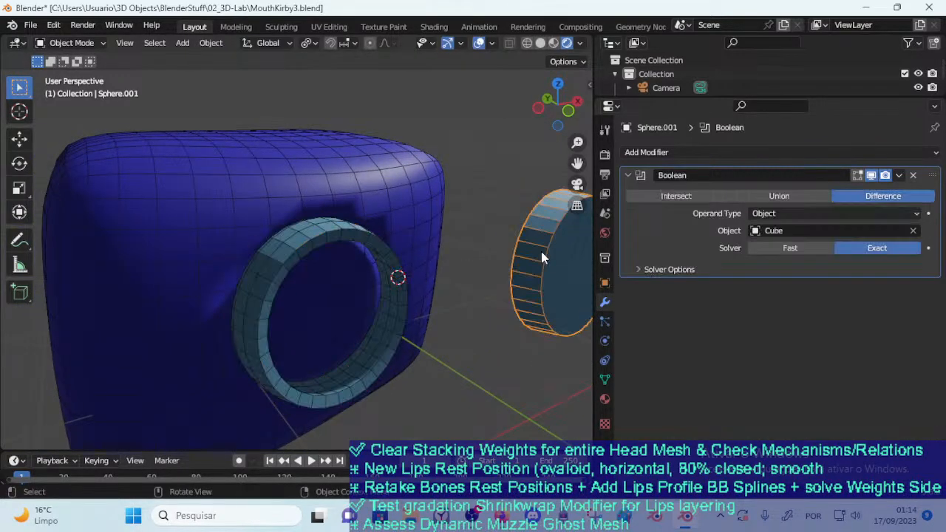
pyautogui.click(331, 227)
pyautogui.click(758, 153)
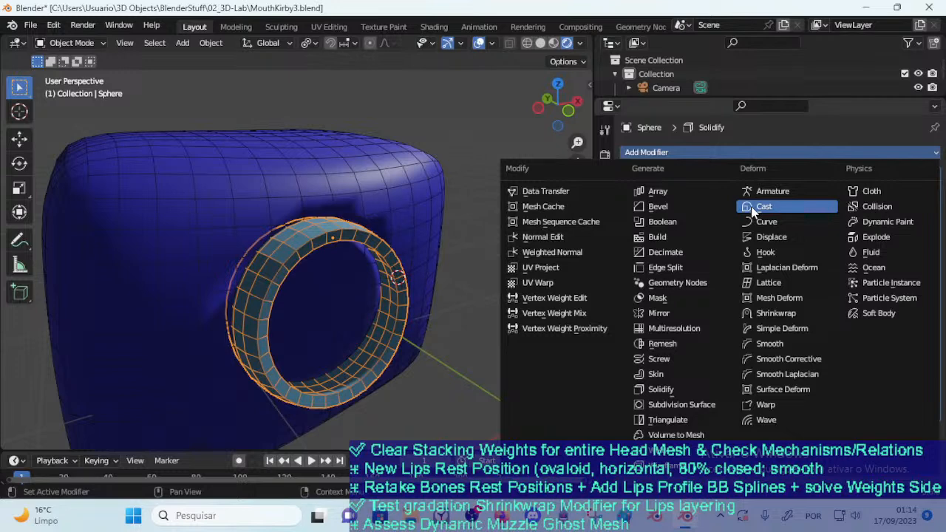
pyautogui.click(751, 209)
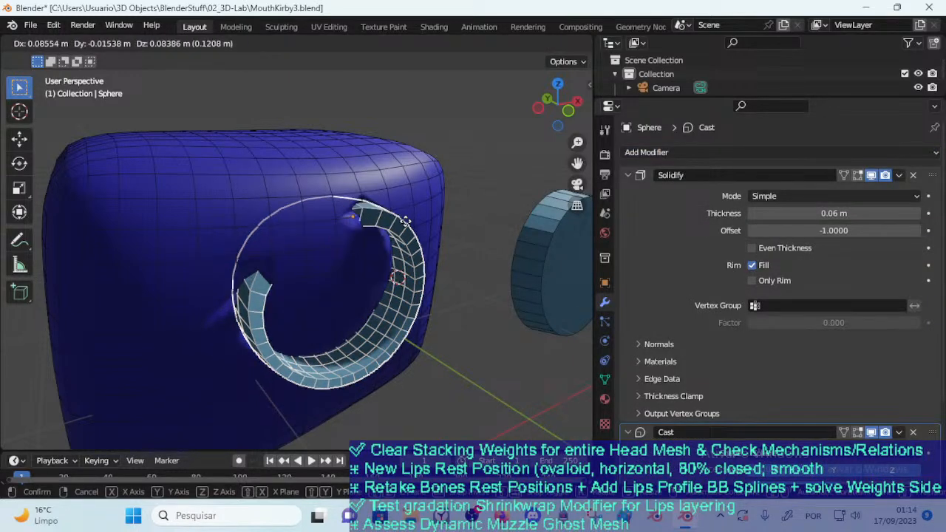
pyautogui.click(913, 175)
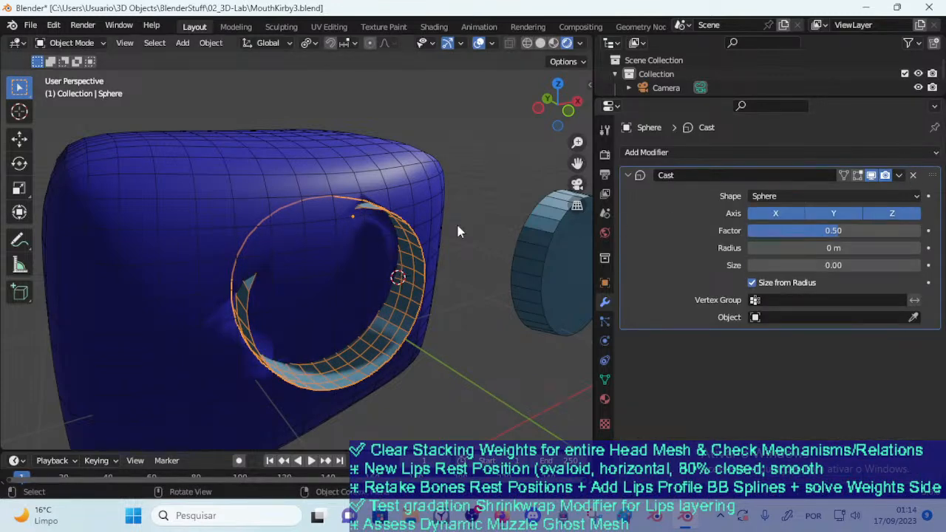
# Move the lips ring out in front of the face block and remove the block's Boolean modifier
pyautogui.press('g')
pyautogui.click(506, 394)
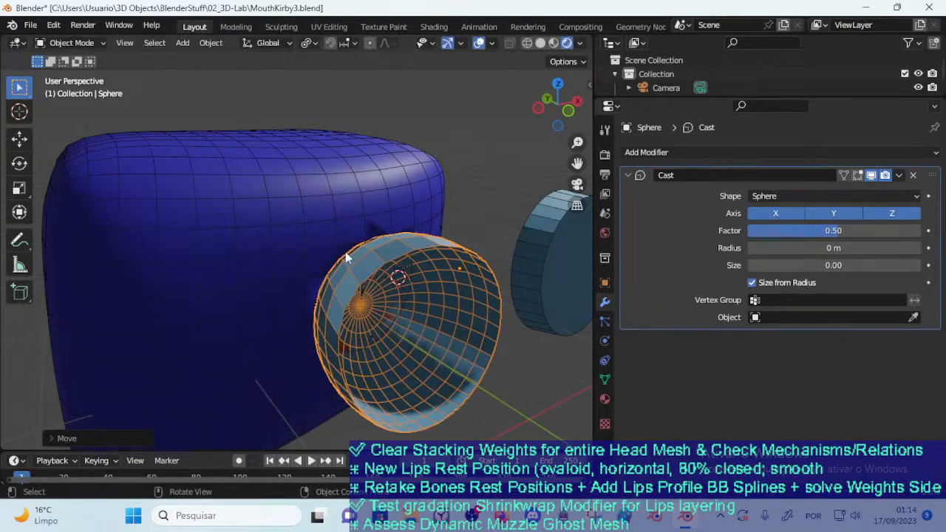
pyautogui.click(336, 240)
pyautogui.click(913, 175)
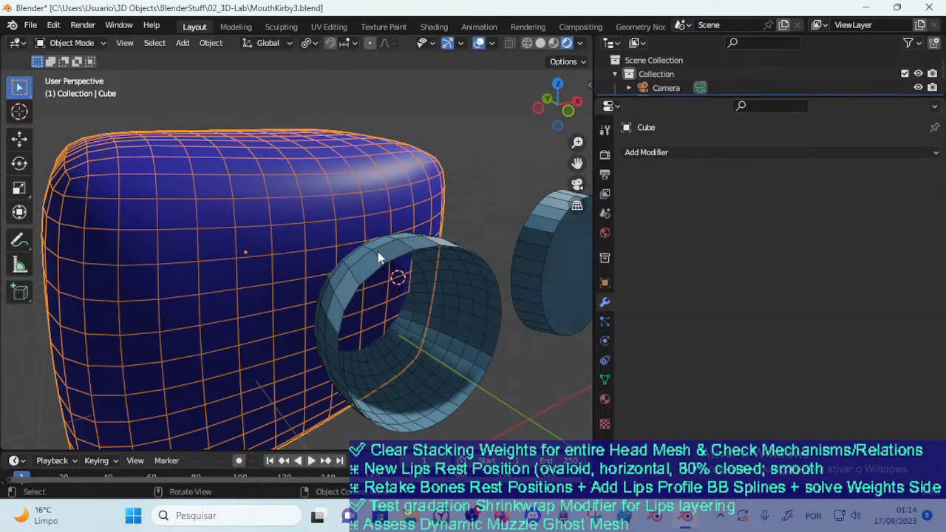
# Move the lips ring back into the front of the face block
pyautogui.click(378, 269)
pyautogui.press('g')
pyautogui.click(301, 235)
pyautogui.press('g')
pyautogui.click(266, 218)
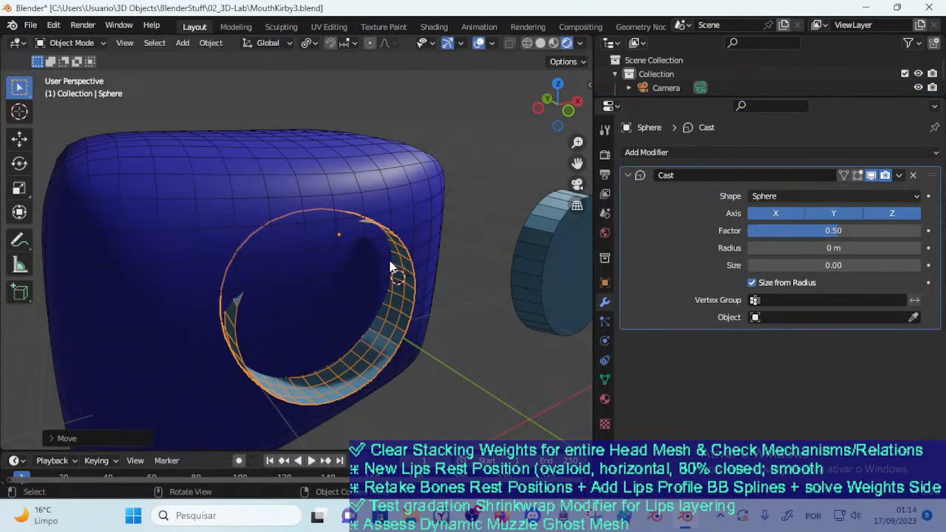
# Remove the Boolean modifier from the separate mouth disc and reselect the lips ring
pyautogui.click(366, 276)
pyautogui.click(392, 231)
pyautogui.click(434, 210)
pyautogui.click(526, 241)
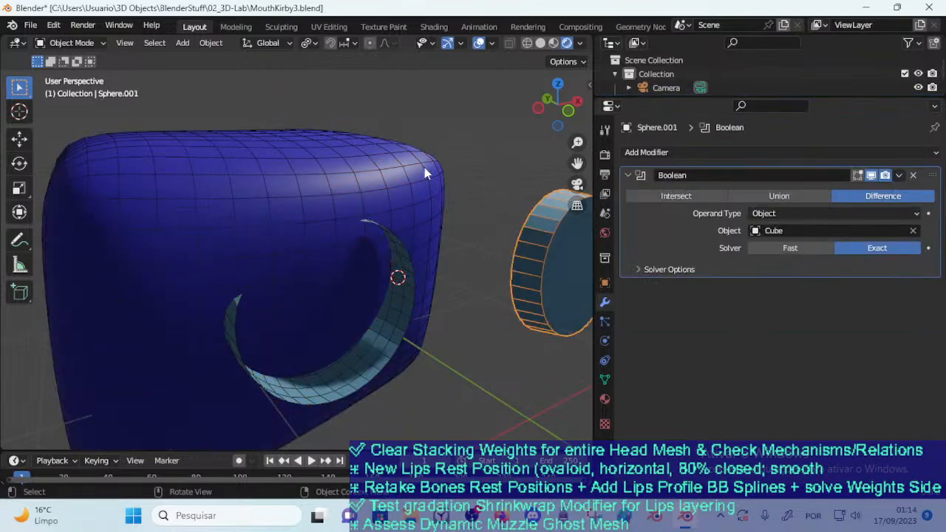
pyautogui.click(914, 177)
pyautogui.click(415, 258)
pyautogui.click(396, 268)
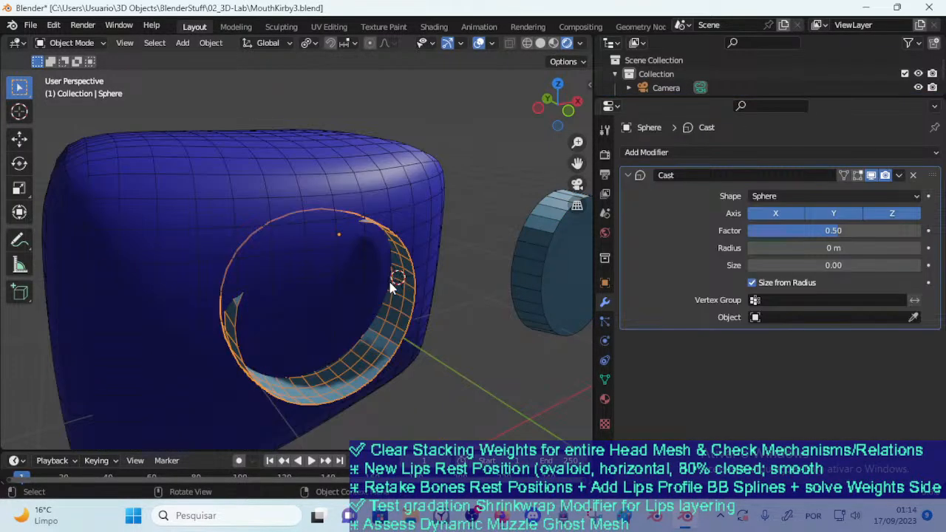
# Reposition and rotate the lips ring on the front of the face block
pyautogui.press('g')
pyautogui.click(464, 320)
pyautogui.press('r')
pyautogui.click(422, 345)
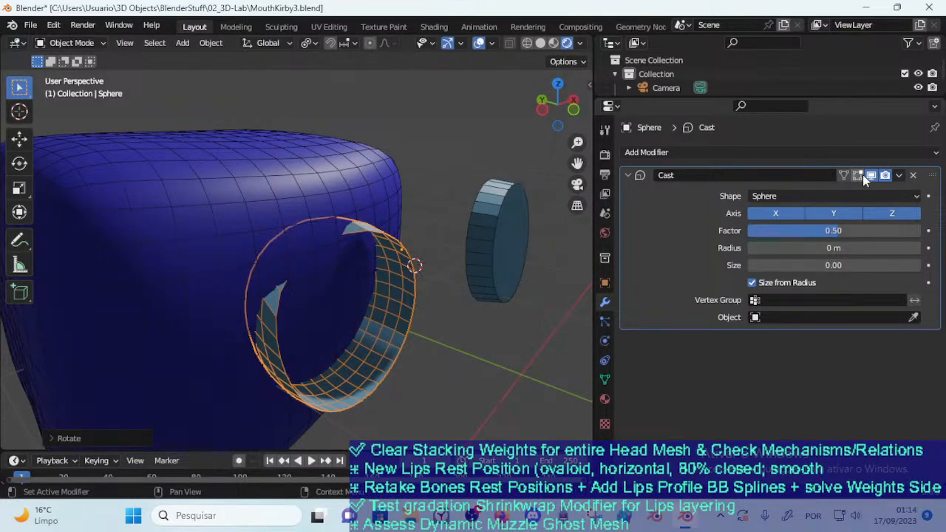
# Try the Cylinder and Cuboid shapes in the ring's Cast modifier and return to Sphere
pyautogui.click(795, 197)
pyautogui.click(788, 225)
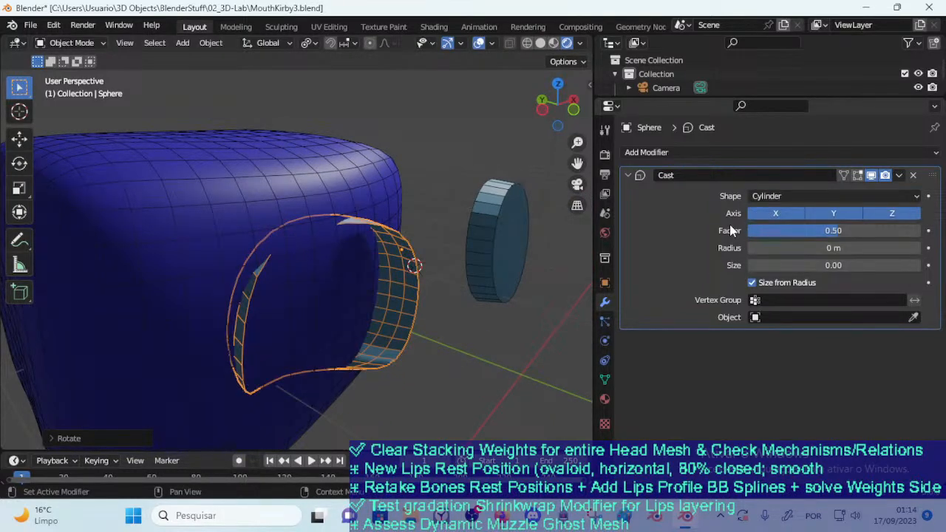
pyautogui.click(772, 197)
pyautogui.click(777, 241)
pyautogui.click(776, 196)
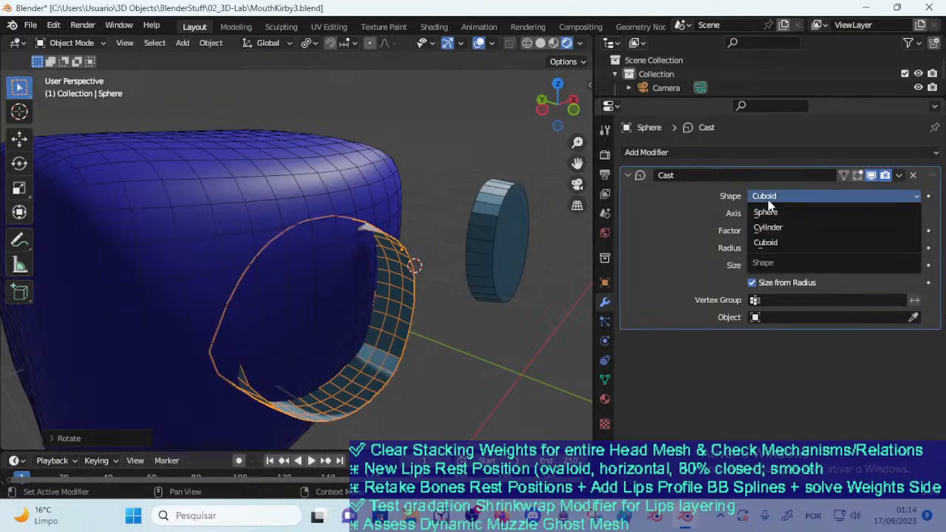
pyautogui.click(778, 213)
# Try limiting the Cast to the X axis with factor 0.26, radius 0.32 m and size 1.05, toggling Size from Radius
pyautogui.click(789, 213)
pyautogui.click(831, 212)
pyautogui.click(892, 213)
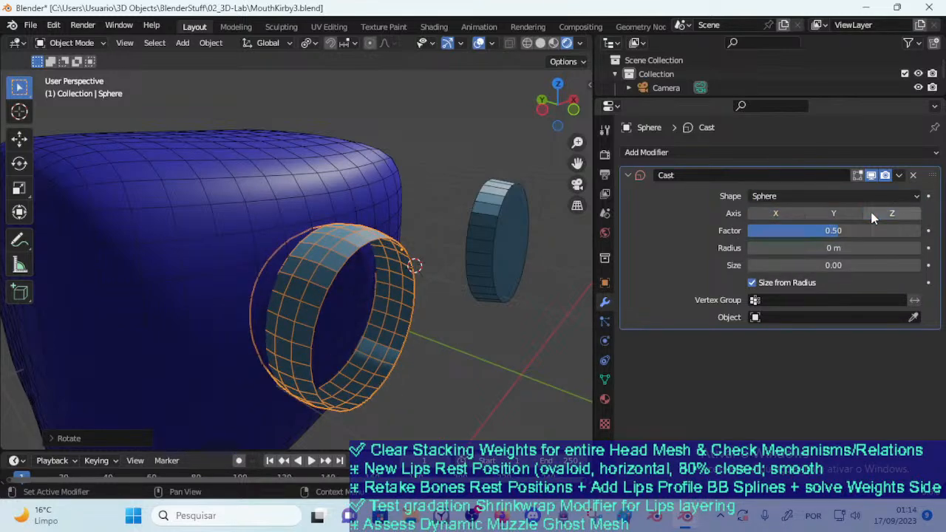
pyautogui.click(834, 213)
pyautogui.click(851, 213)
pyautogui.click(775, 213)
pyautogui.moveTo(833, 230); pyautogui.dragTo(813, 265)
pyautogui.click(760, 284)
pyautogui.click(760, 284)
pyautogui.click(760, 284)
pyautogui.click(760, 284)
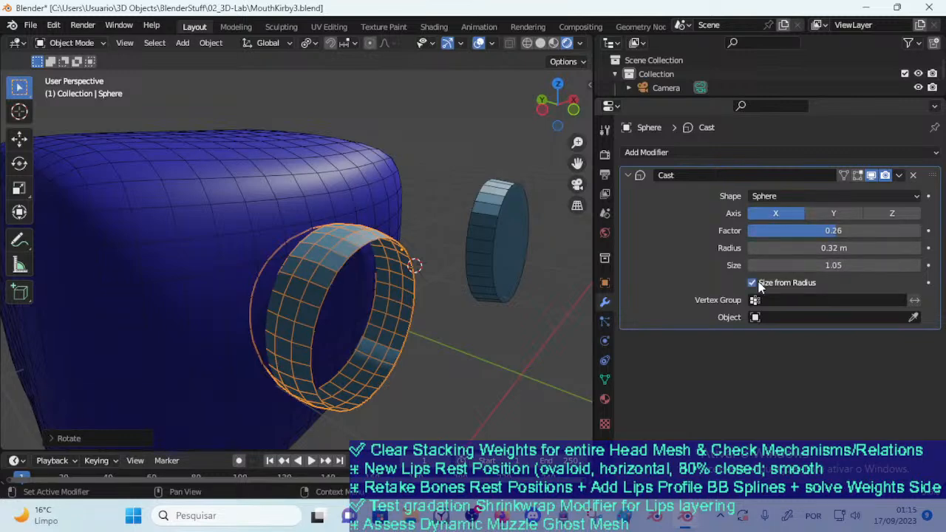
# Remove the Cast modifier from the lips ring and briefly try a Decimate modifier in its place
pyautogui.click(915, 178)
pyautogui.click(706, 152)
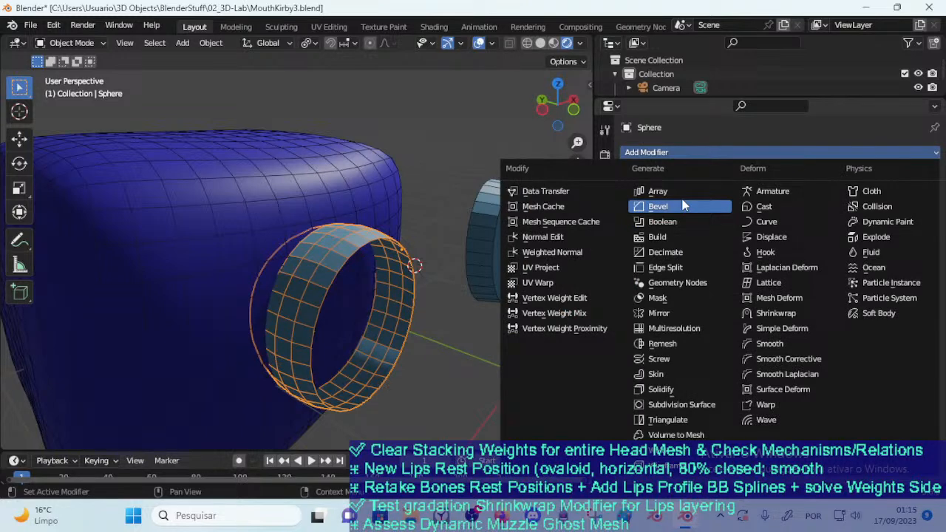
pyautogui.click(679, 254)
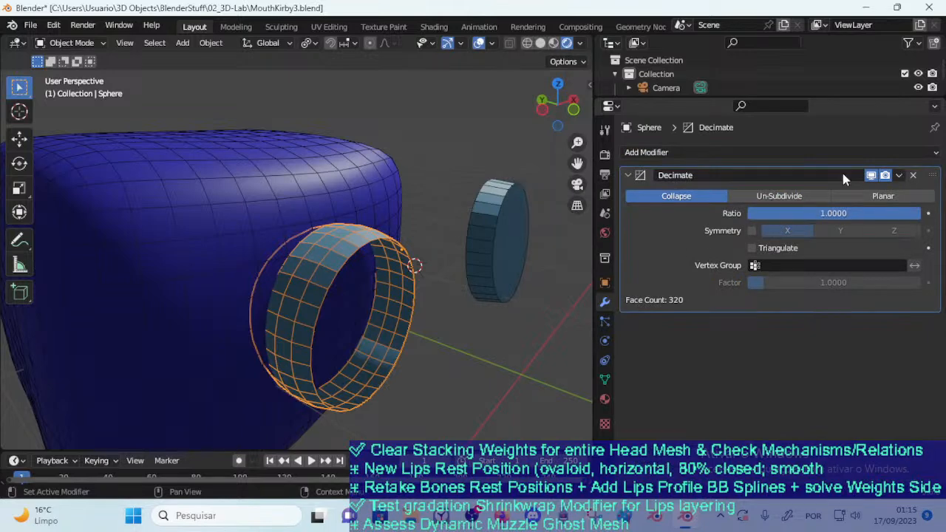
pyautogui.click(913, 176)
# Add a Wireframe modifier to the lips ring with thickness 0.062 m and offset -0.3254
pyautogui.click(722, 152)
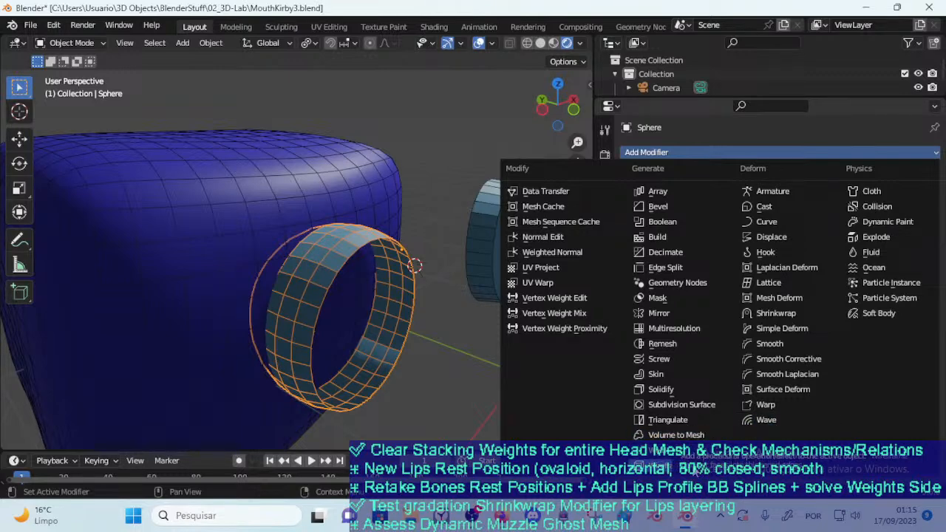
pyautogui.click(662, 465)
pyautogui.moveTo(422, 330); pyautogui.dragTo(331, 290, button='middle')
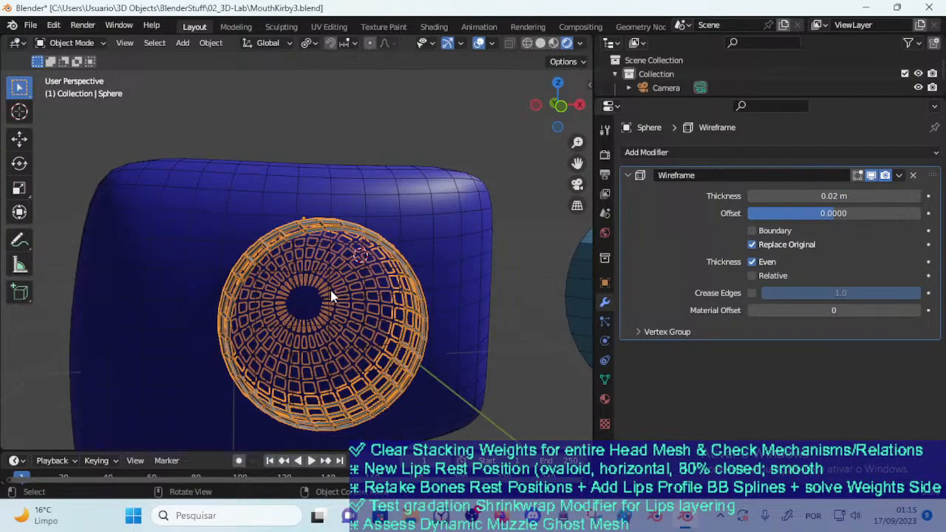
pyautogui.moveTo(331, 290); pyautogui.dragTo(377, 336, button='middle')
pyautogui.moveTo(762, 196); pyautogui.dragTo(740, 213)
# Enable Boundary, toggle Even thickness and disable Replace Original in the ring's Wireframe modifier
pyautogui.click(752, 230)
pyautogui.click(763, 231)
pyautogui.click(764, 231)
pyautogui.click(763, 231)
pyautogui.click(764, 231)
pyautogui.click(763, 230)
pyautogui.click(764, 230)
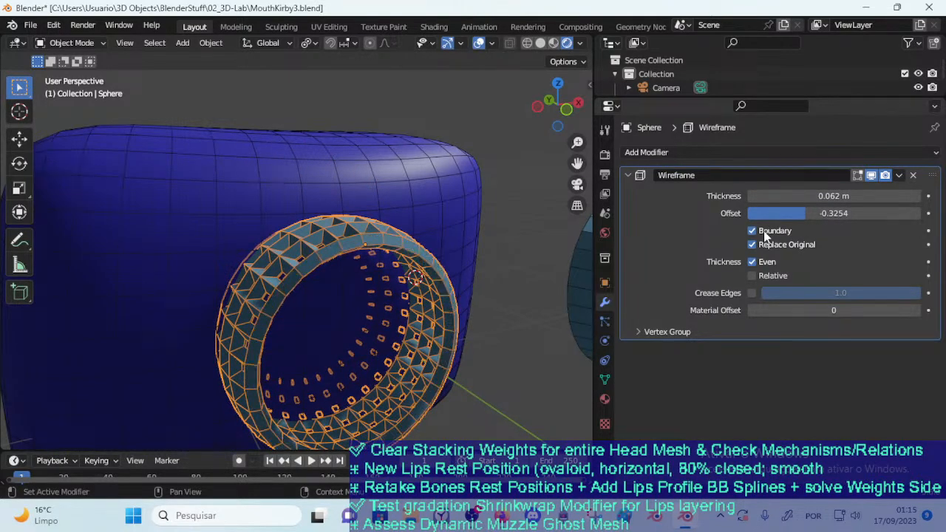
pyautogui.click(753, 262)
pyautogui.click(753, 262)
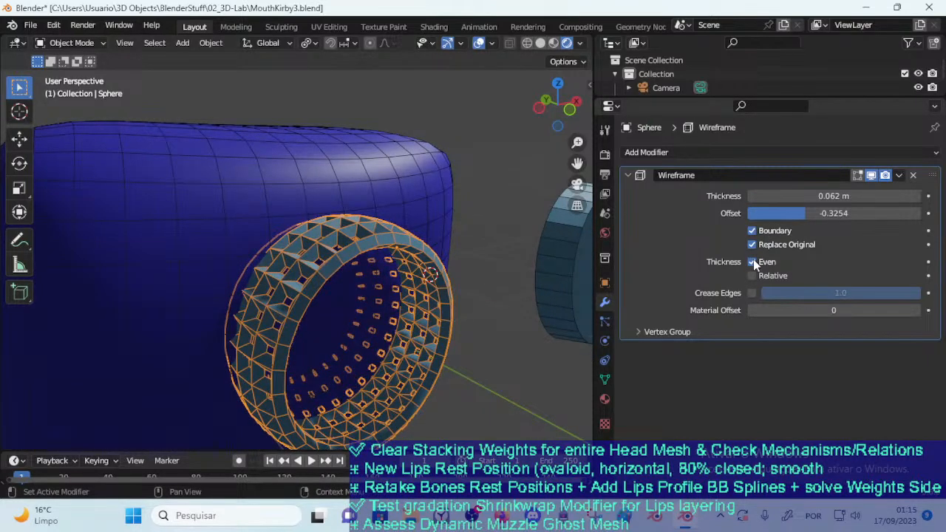
pyautogui.click(755, 243)
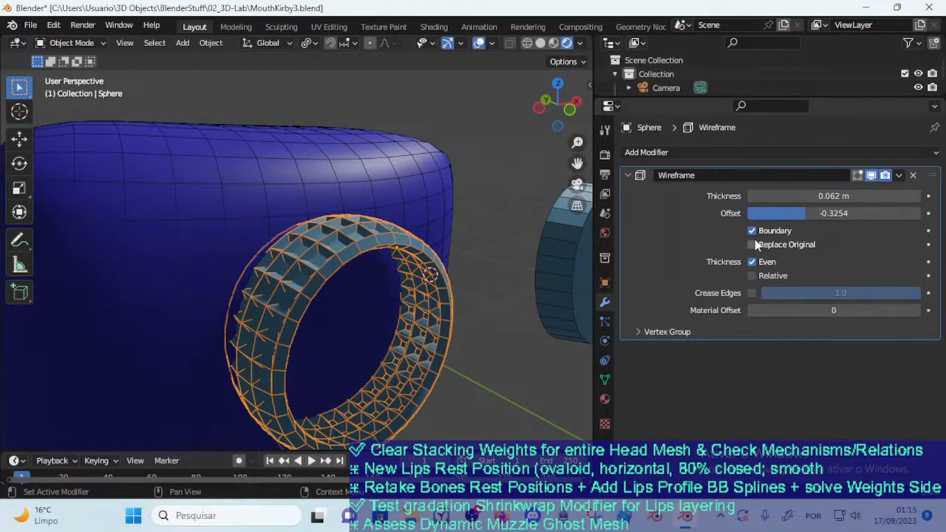
pyautogui.moveTo(562, 259); pyautogui.dragTo(315, 290, button='middle')
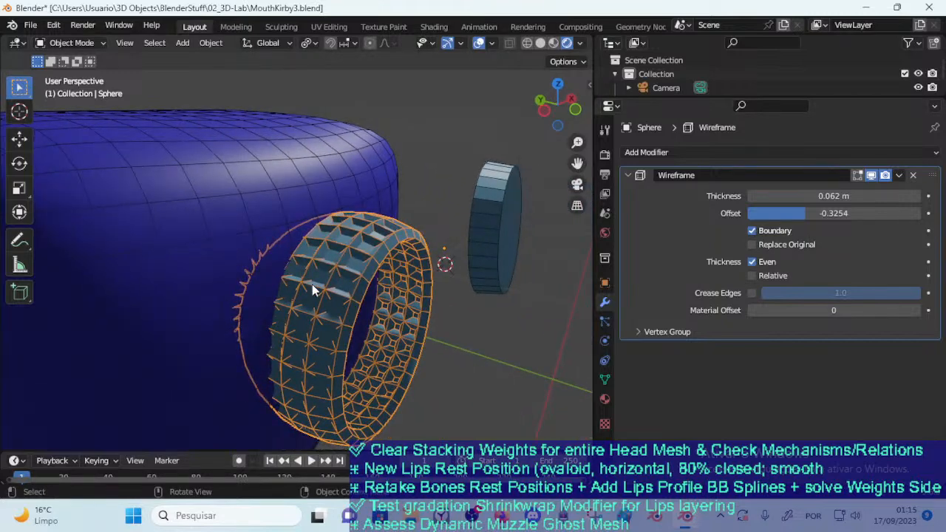
# Enable Crease Edges at 0.4, set the Material Offset to -32 and expand the Wireframe's vertex group settings
pyautogui.moveTo(383, 304); pyautogui.dragTo(484, 247, button='middle')
pyautogui.click(758, 279)
pyautogui.click(758, 278)
pyautogui.click(753, 294)
pyautogui.moveTo(906, 294); pyautogui.dragTo(821, 310)
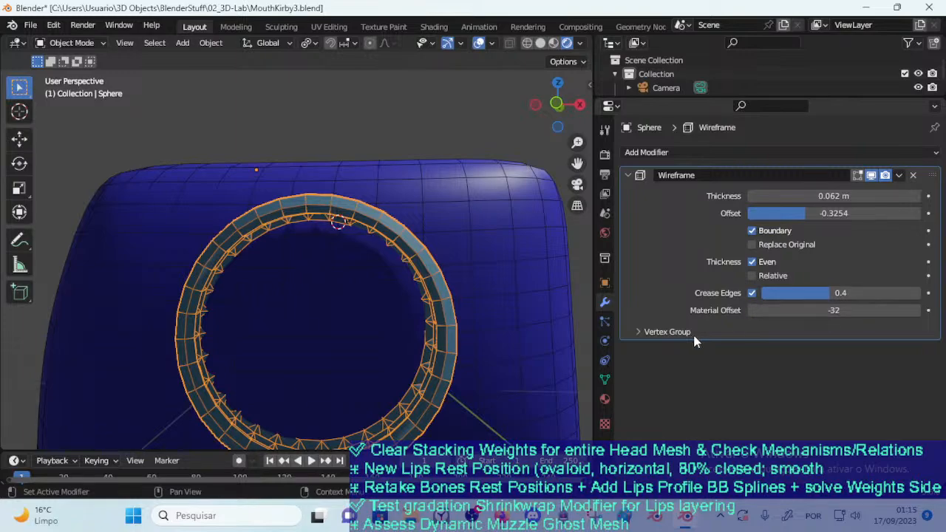
pyautogui.click(673, 333)
pyautogui.moveTo(518, 336); pyautogui.dragTo(401, 314, button='middle')
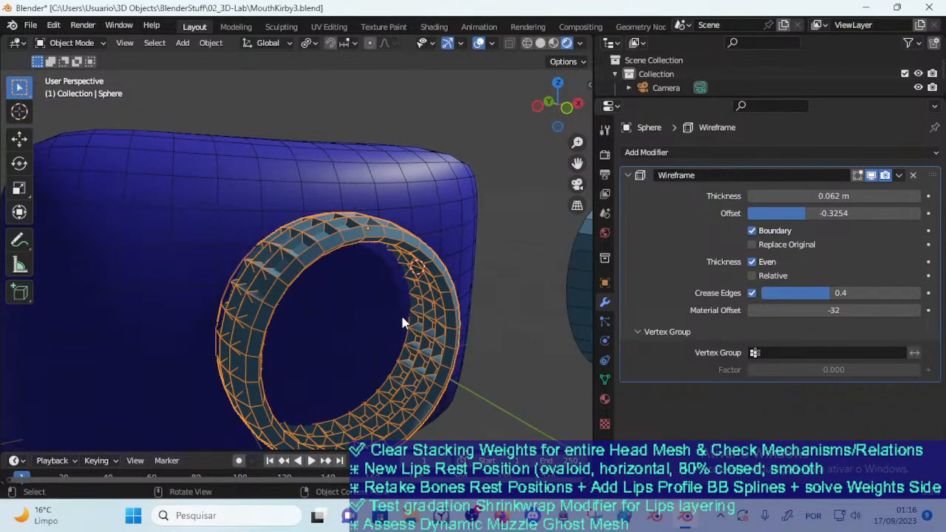
# Replace the ring's Wireframe modifier with a Weld modifier and open the ring's mesh in Edit Mode
pyautogui.click(908, 182)
pyautogui.click(912, 175)
pyautogui.click(813, 152)
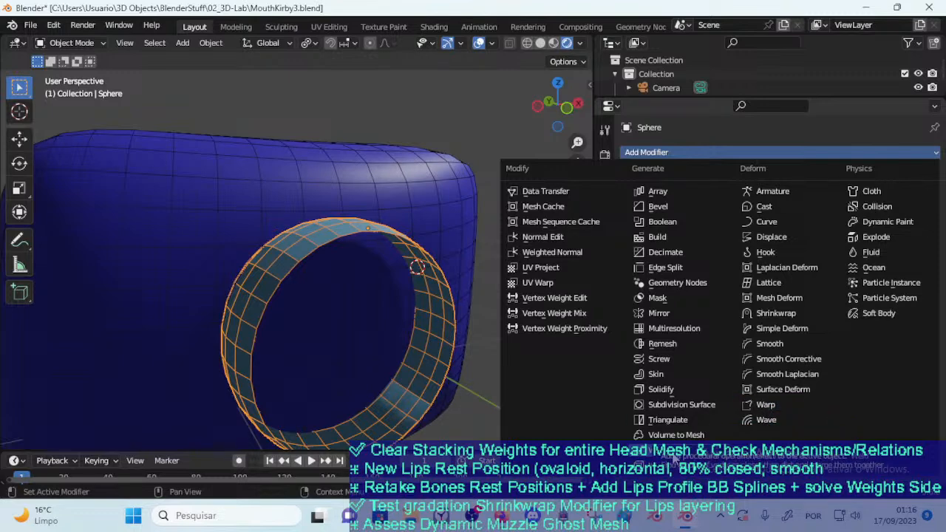
pyautogui.click(673, 455)
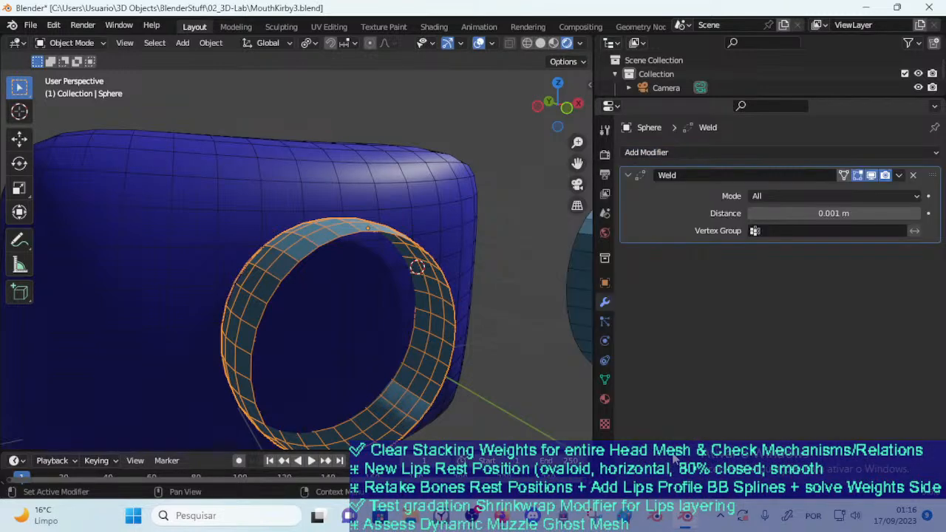
pyautogui.moveTo(422, 342); pyautogui.dragTo(524, 321, button='middle')
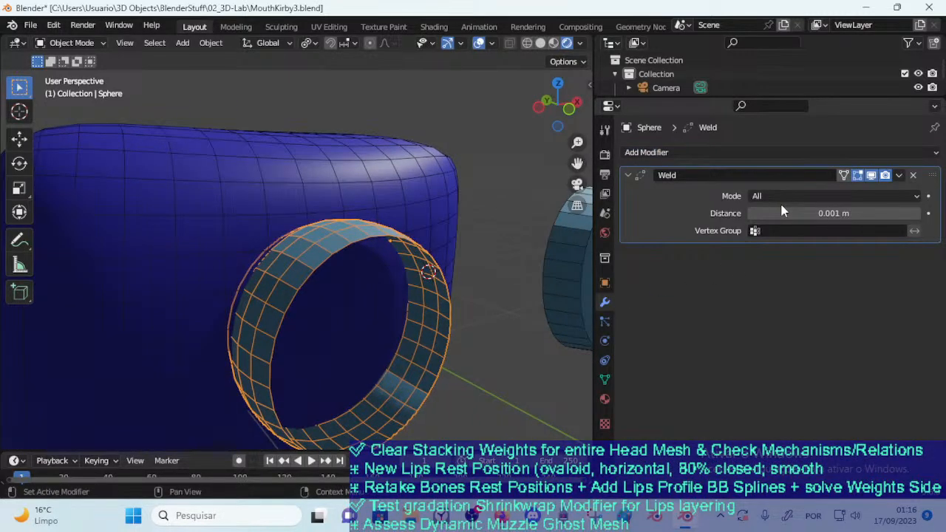
pyautogui.press('Tab')
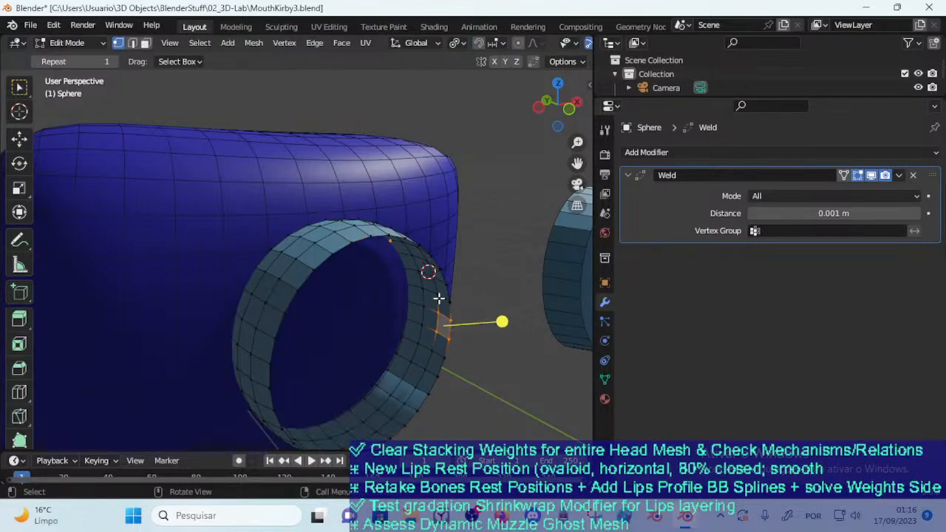
# Check the mode choices of the lips ring's Weld modifier and return the ring to Object Mode
pyautogui.moveTo(409, 315); pyautogui.dragTo(423, 327, button='middle')
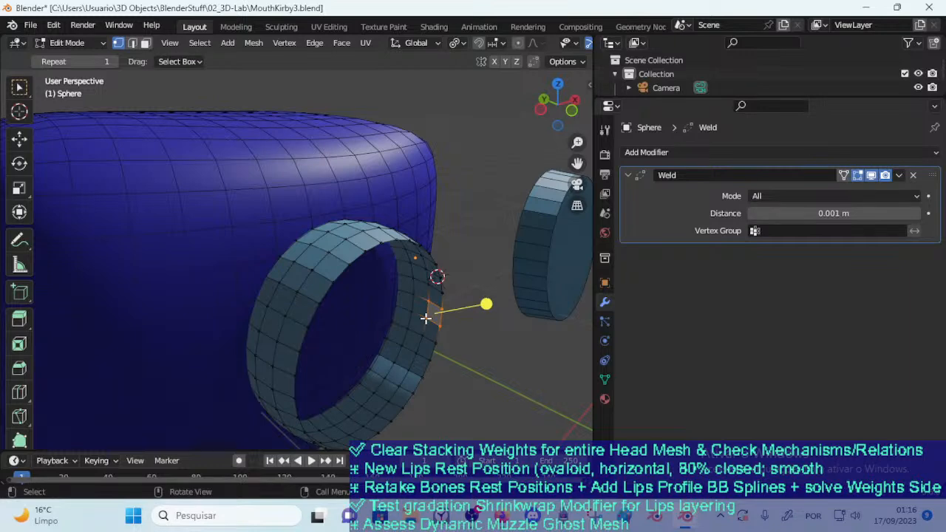
pyautogui.click(760, 197)
pyautogui.click(762, 205)
pyautogui.hotkey('ctrl', 'Tab')
pyautogui.click(370, 164)
pyautogui.scroll(-4, 420, 207)
pyautogui.moveTo(393, 230)
pyautogui.mouseDown(button='middle')
pyautogui.moveTo(372, 243)
pyautogui.moveTo(391, 235)
pyautogui.mouseUp(button='middle')
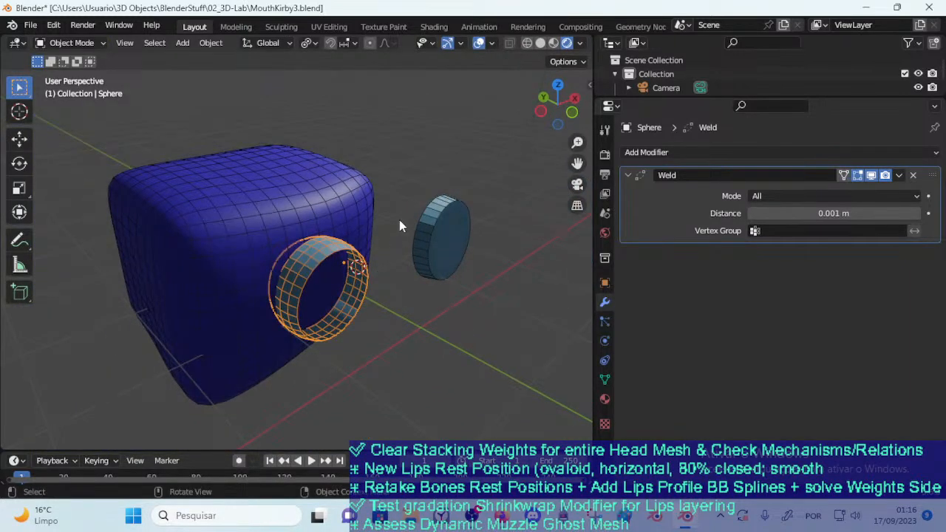
# Discard the unsaved changes and open DOROTHY_2023-09-17_108_BooleanTest.blend from the 03_Characters folder
pyautogui.click(31, 24)
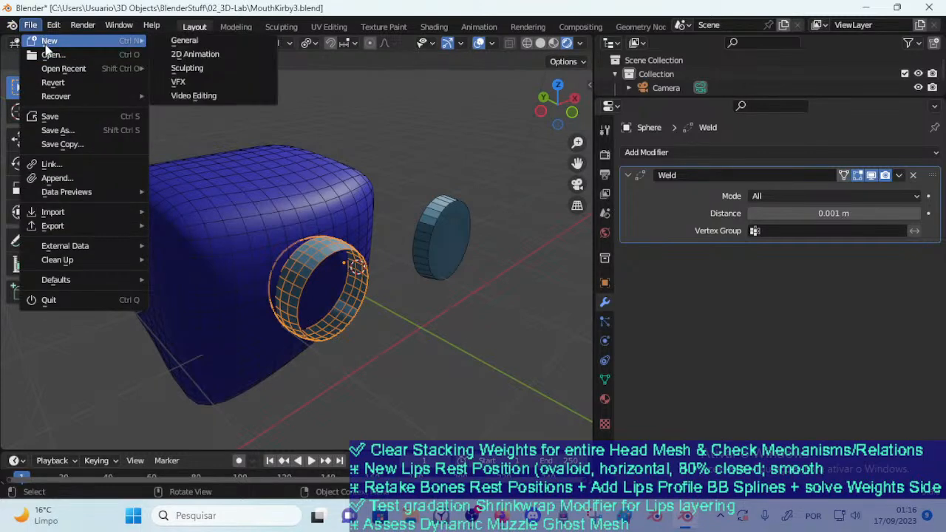
pyautogui.click(47, 43)
pyautogui.click(493, 281)
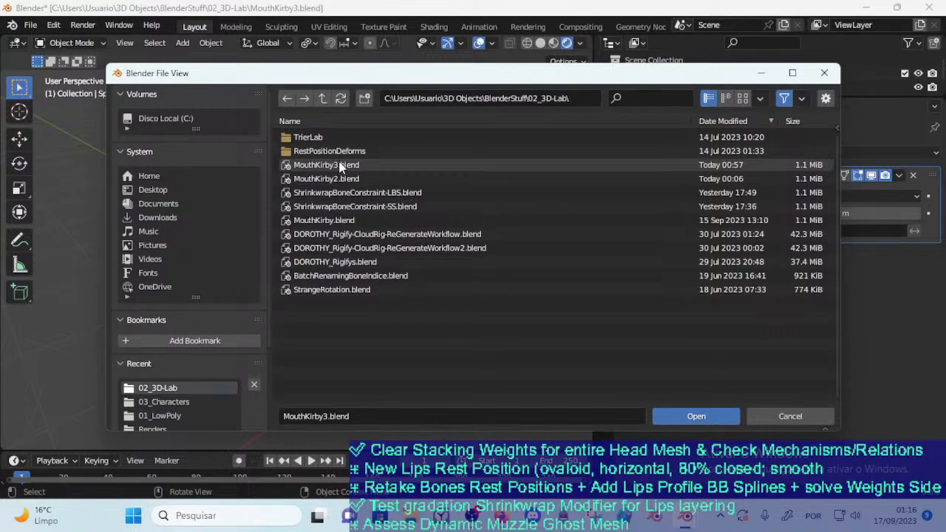
pyautogui.click(176, 401)
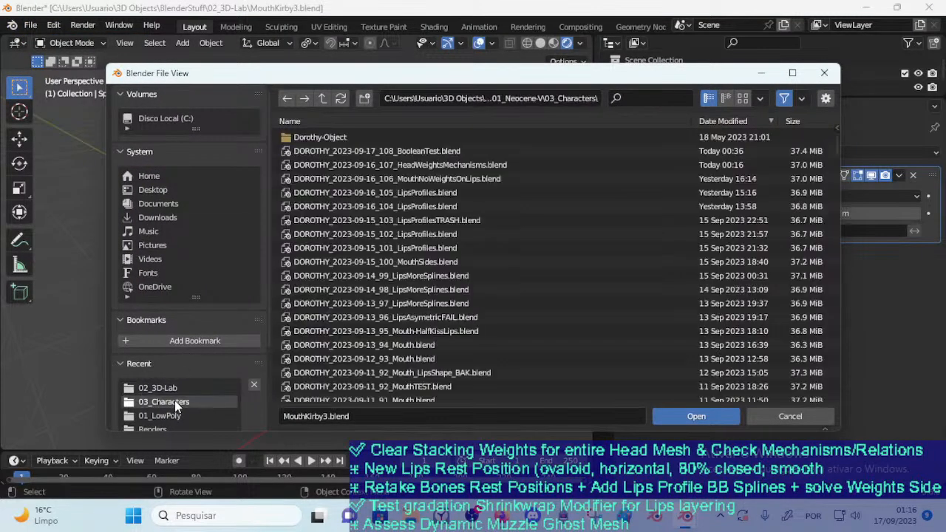
pyautogui.click(372, 153)
pyautogui.doubleClick(372, 153)
pyautogui.moveTo(349, 331); pyautogui.dragTo(318, 285, button='middle')
pyautogui.moveTo(407, 418); pyautogui.dragTo(412, 444, button='middle')
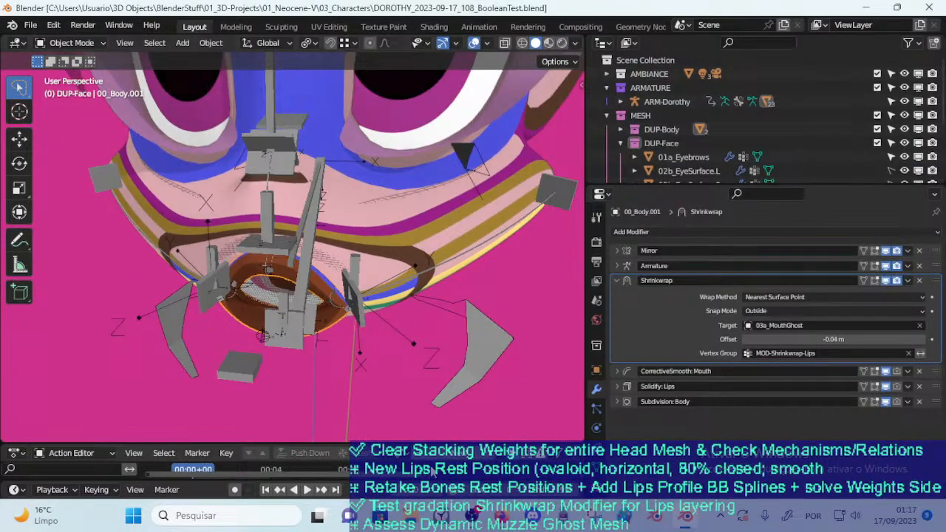
# Switch to Firefox, copy the Lightning Boy Studio channel suggestion from the live-stream chat and search the web for it
pyautogui.click(501, 516)
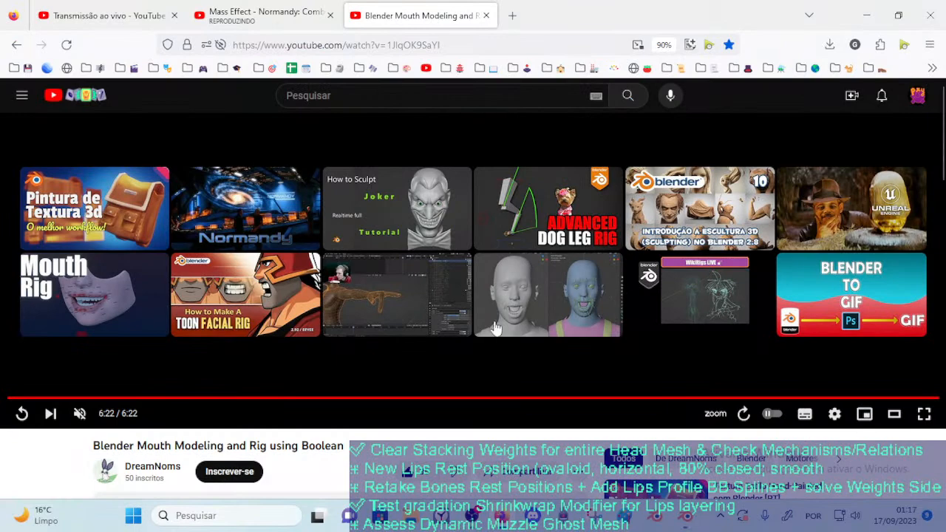
pyautogui.click(268, 6)
pyautogui.click(152, 10)
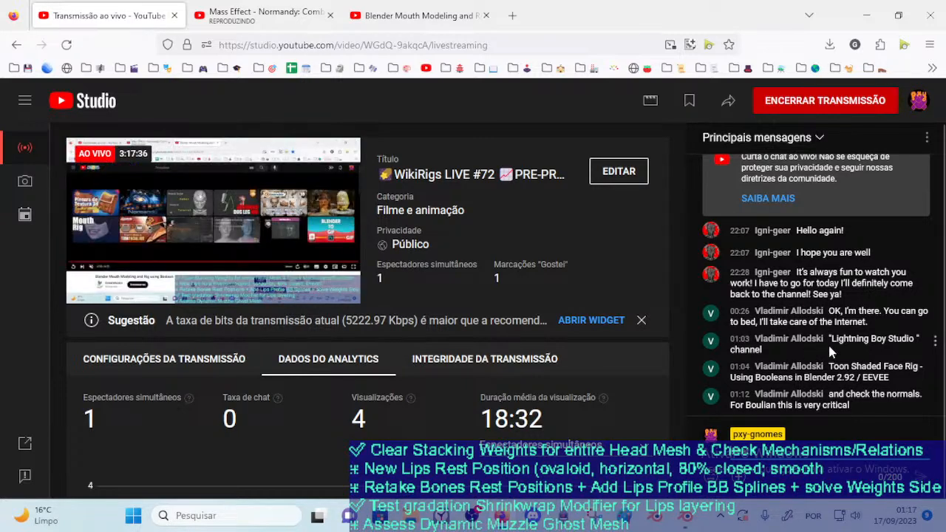
pyautogui.moveTo(832, 339); pyautogui.dragTo(799, 357)
pyautogui.hotkey('ctrl', 'c')
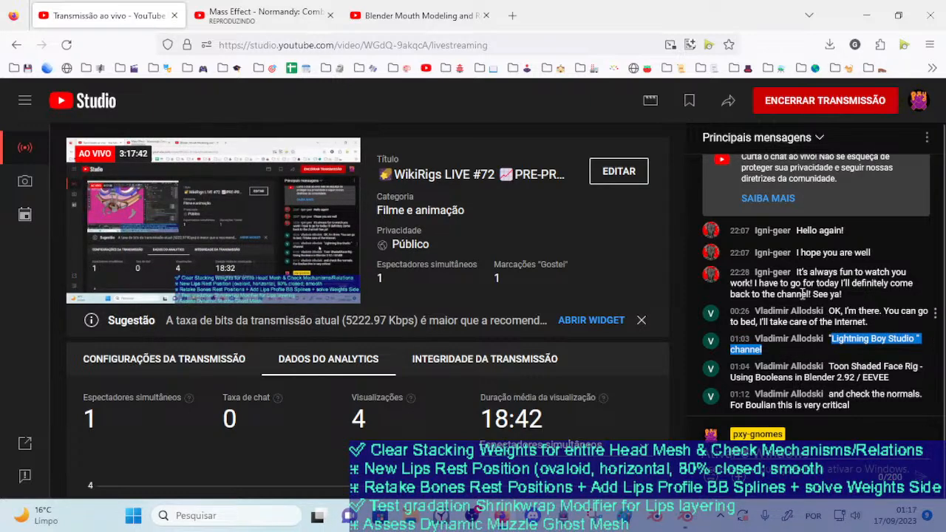
pyautogui.click(511, 16)
pyautogui.hotkey('ctrl', 'v')
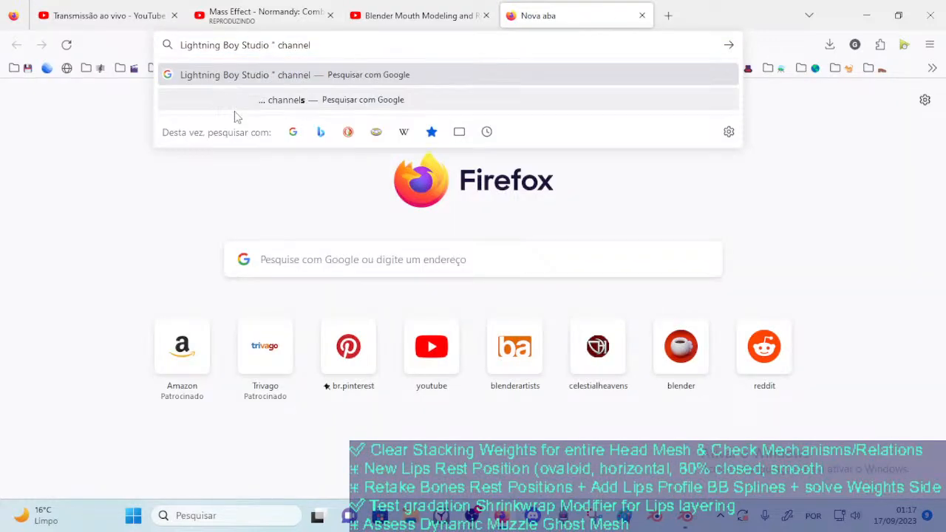
pyautogui.press('Return')
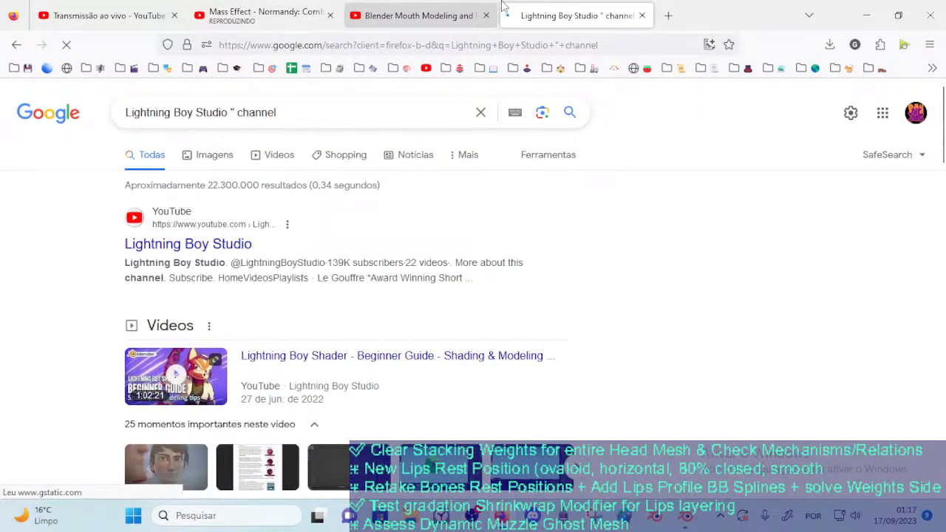
# Open the Lightning Boy Shader - Beginner Guide video from the search results, unmute it and pause it in the intro
pyautogui.click(424, 10)
pyautogui.click(556, 7)
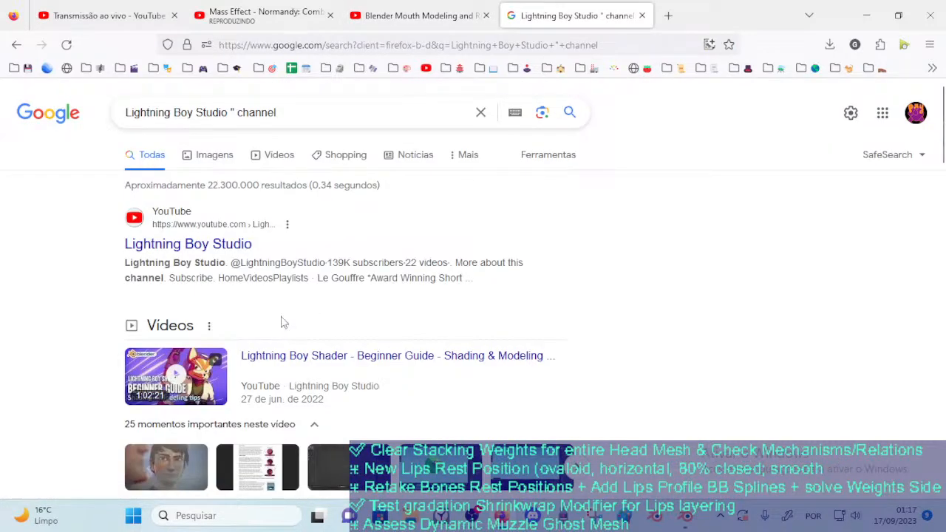
pyautogui.click(407, 353)
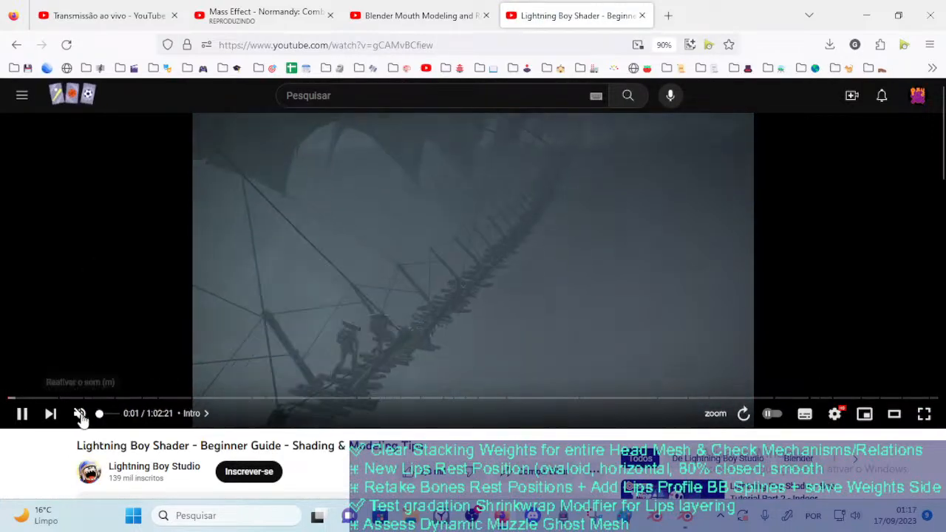
pyautogui.click(79, 413)
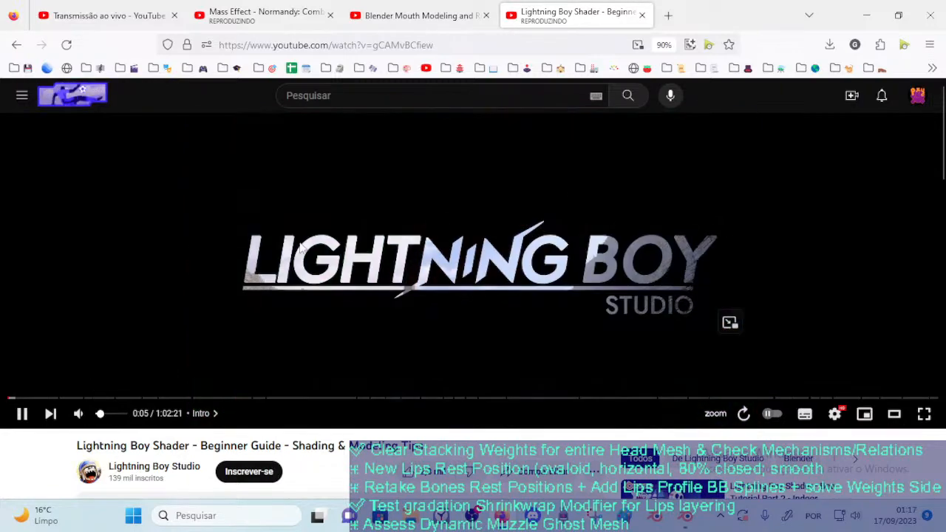
pyautogui.click(294, 258)
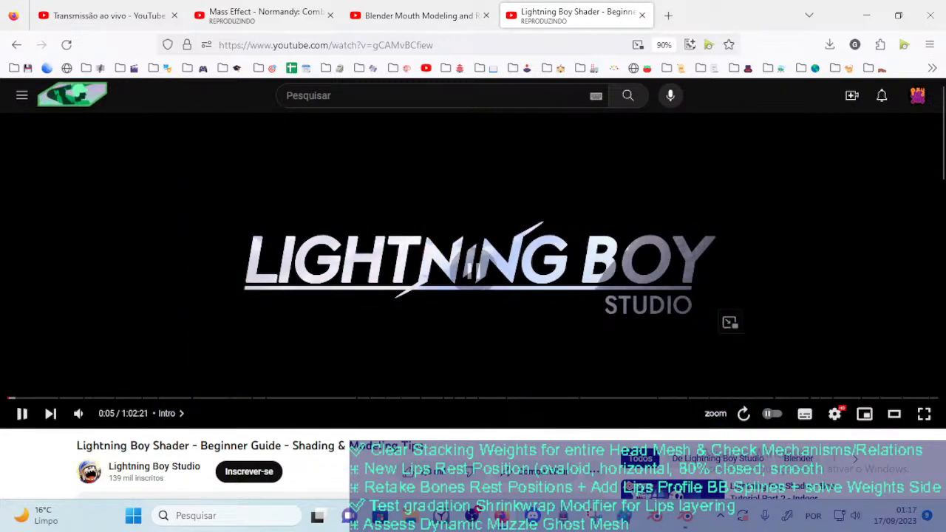
pyautogui.moveTo(503, 516)
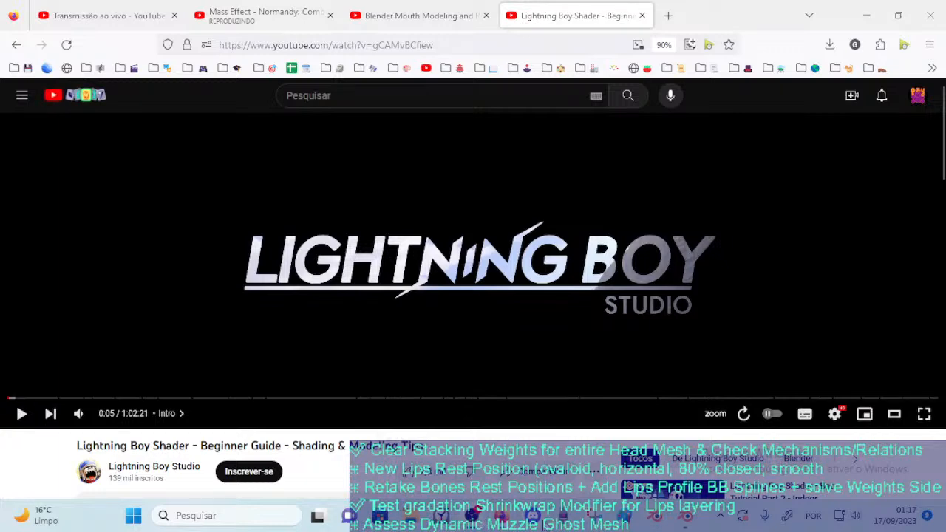
# Copy the title "Toon Shaded Face Rig - Using Booleans in Blender 2.92 / EEVEE" from the chat, search for it and open the video
pyautogui.click(264, 15)
pyautogui.click(103, 15)
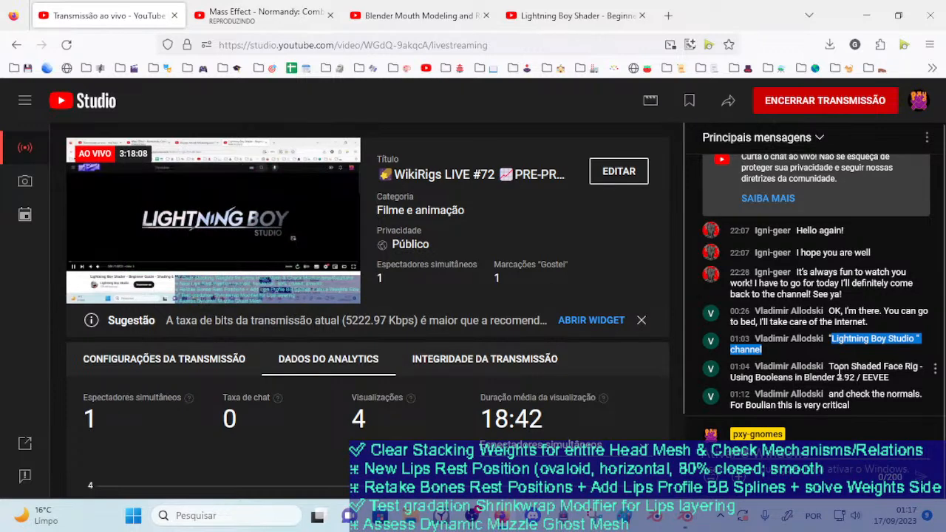
pyautogui.moveTo(829, 366); pyautogui.dragTo(888, 378)
pyautogui.hotkey('ctrl', 'c')
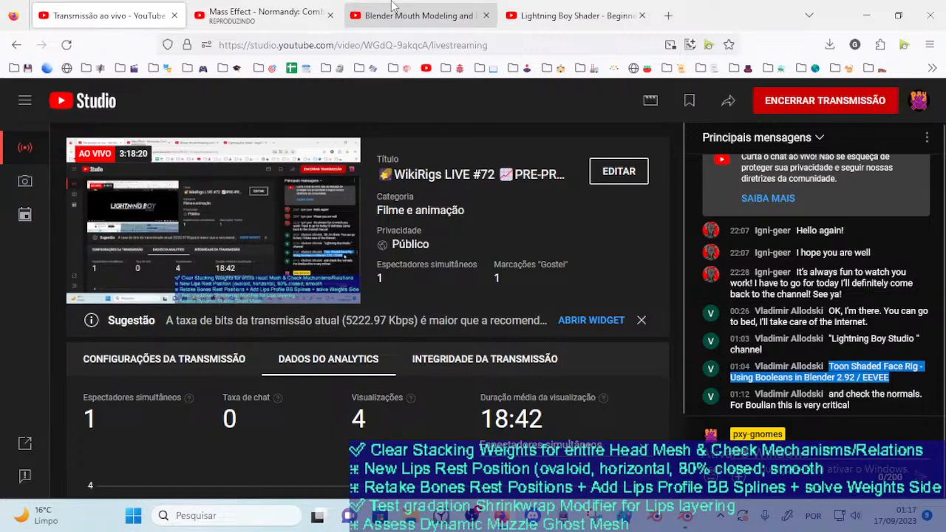
pyautogui.hotkey('ctrl', 't')
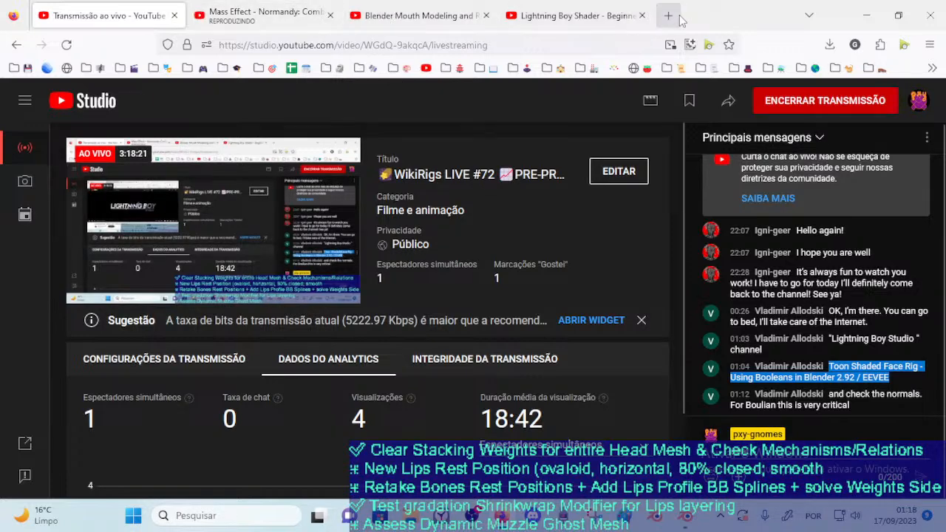
pyautogui.hotkey('ctrl', 'v')
pyautogui.press('Return')
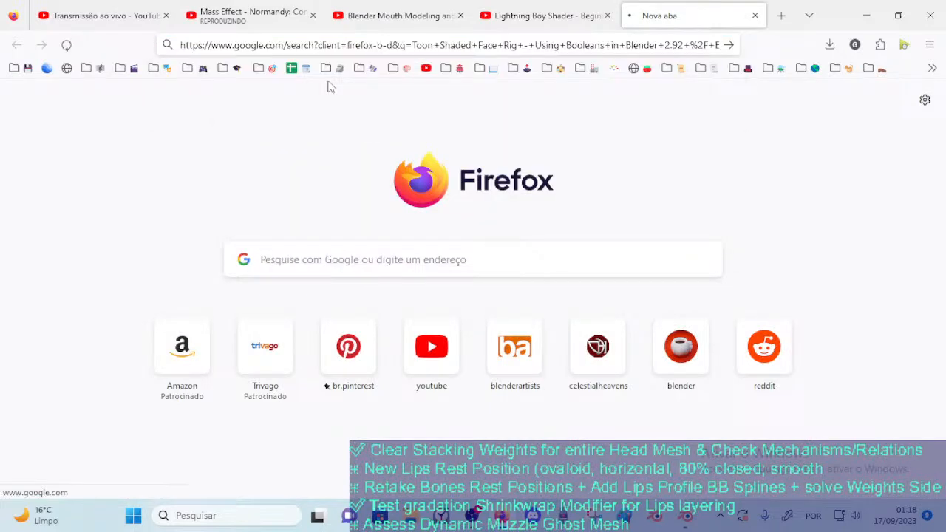
pyautogui.click(303, 249)
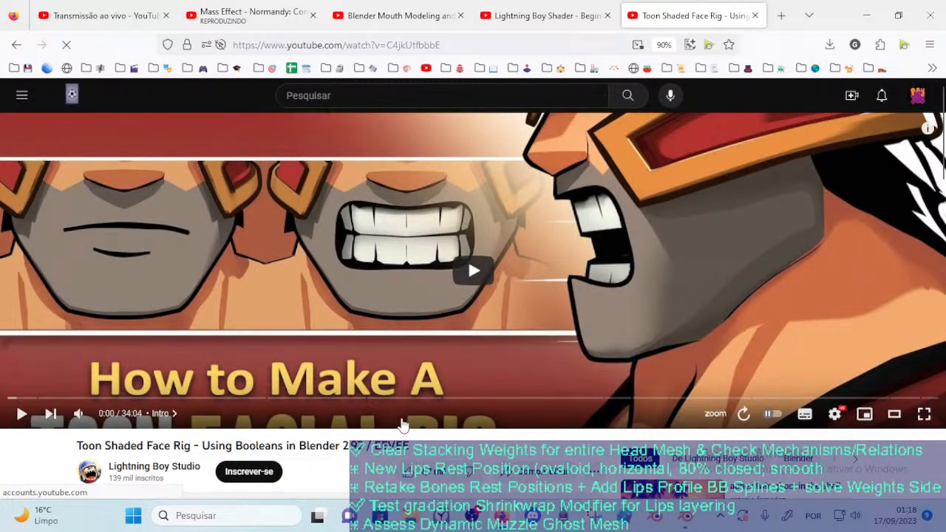
# Play the video, skim its "Mouth Rig - Overview (Boolean Setup)" chapter and pause at 11:04
pyautogui.click(473, 271)
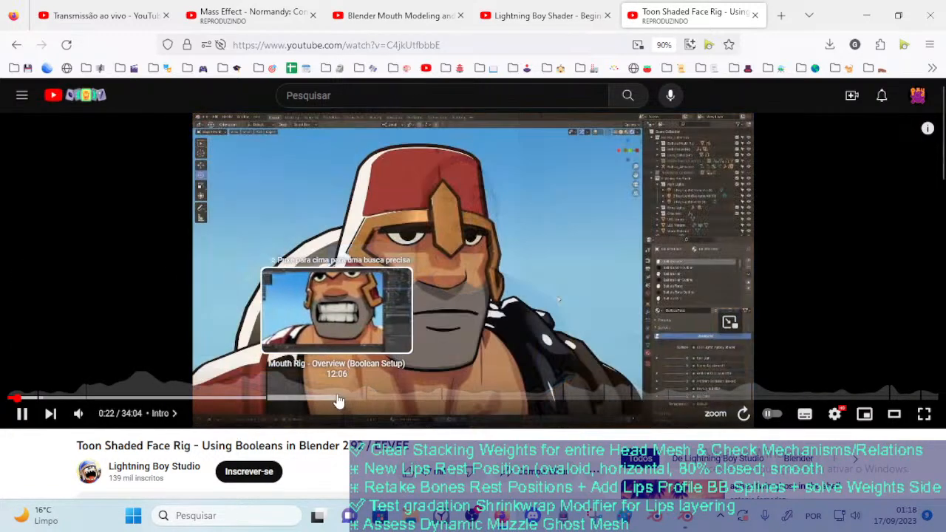
pyautogui.click(337, 400)
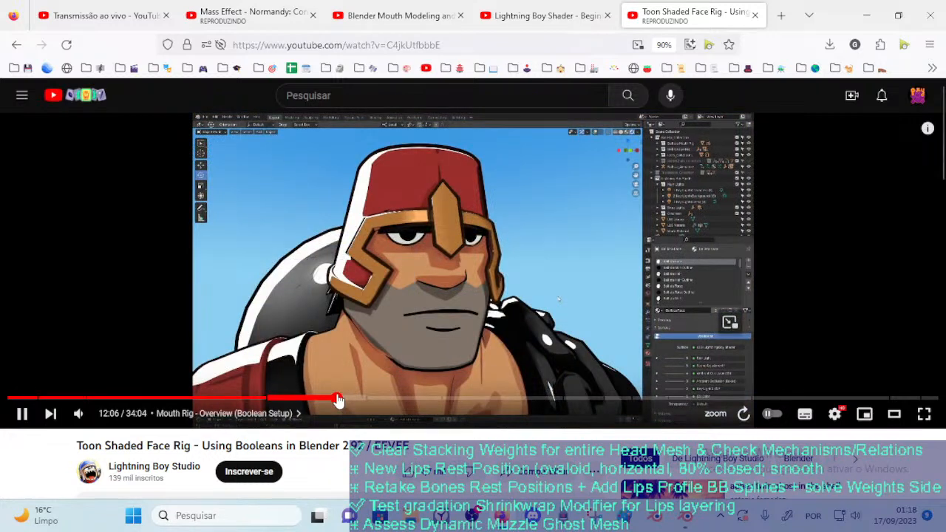
pyautogui.click(286, 401)
pyautogui.click(291, 401)
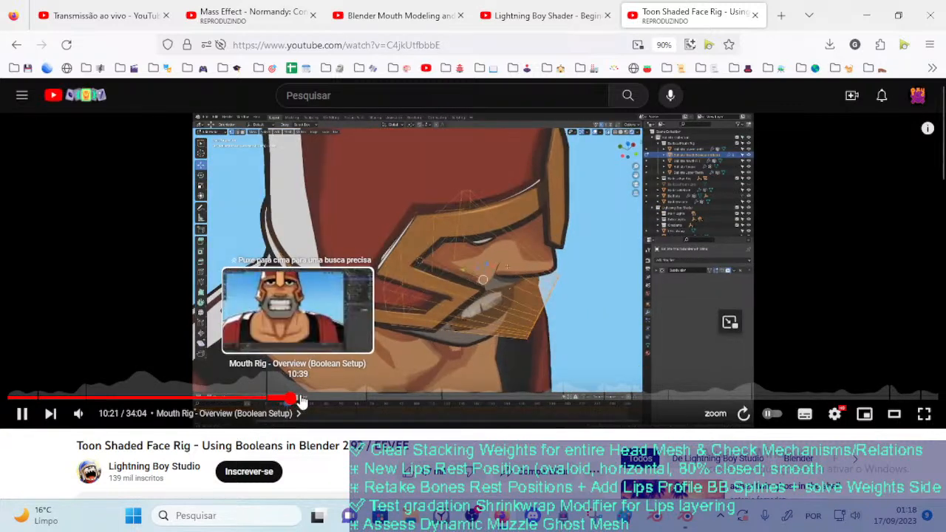
pyautogui.click(303, 399)
pyautogui.click(315, 398)
pyautogui.click(328, 398)
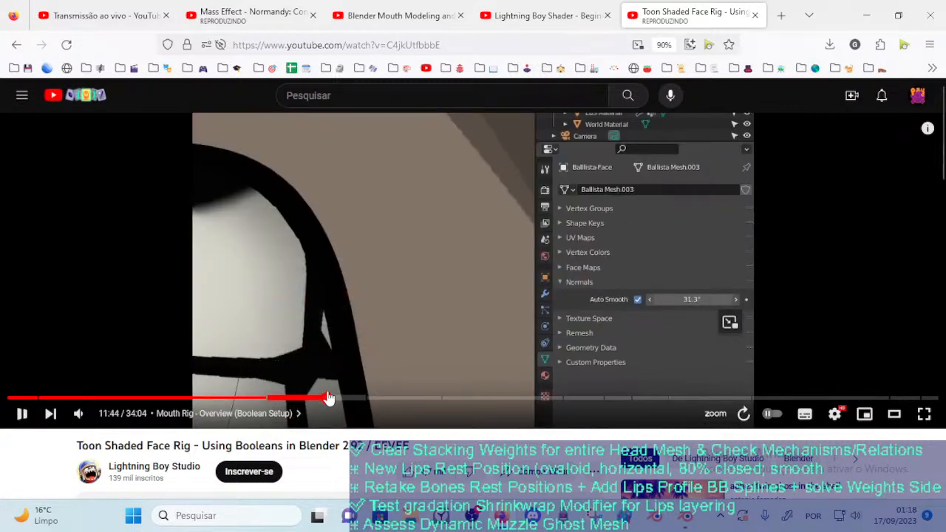
pyautogui.click(318, 400)
pyautogui.click(309, 399)
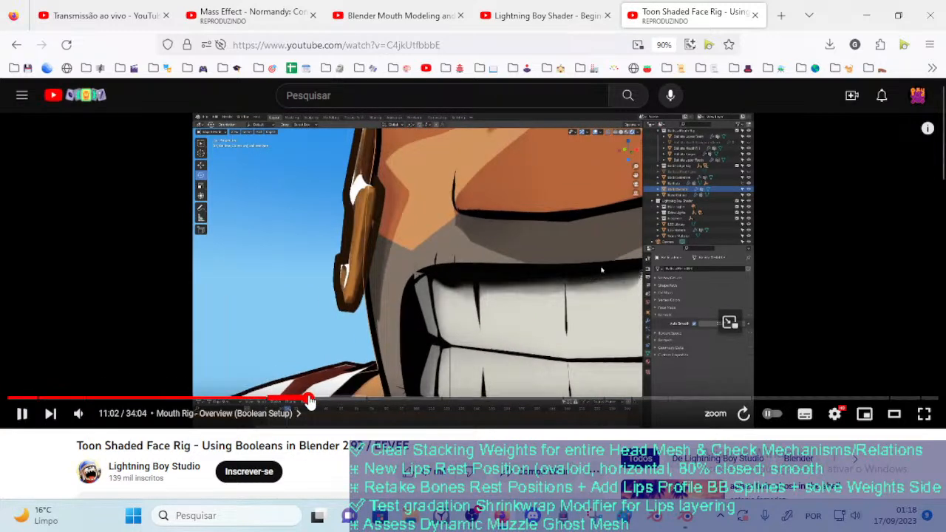
pyautogui.click(510, 275)
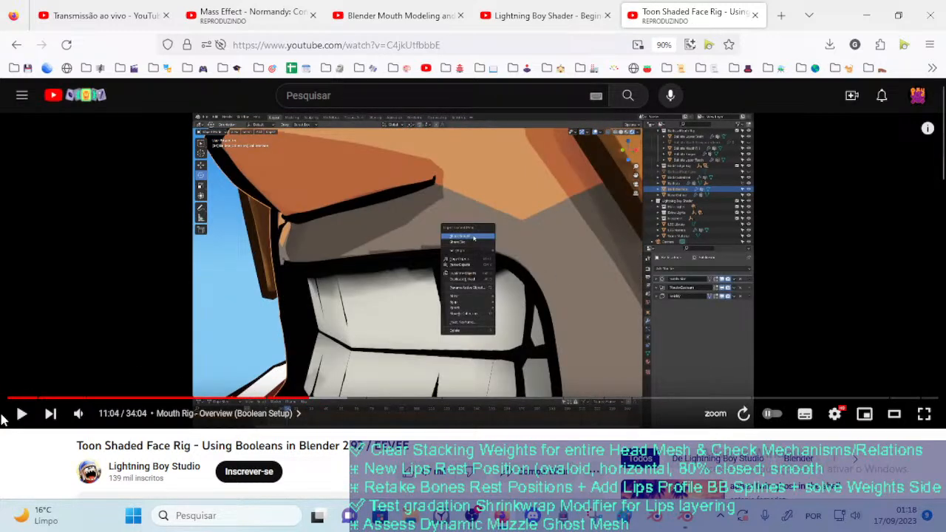
# Rewind the Toon Shaded Face Rig video to its start and close its tab
pyautogui.click(7, 399)
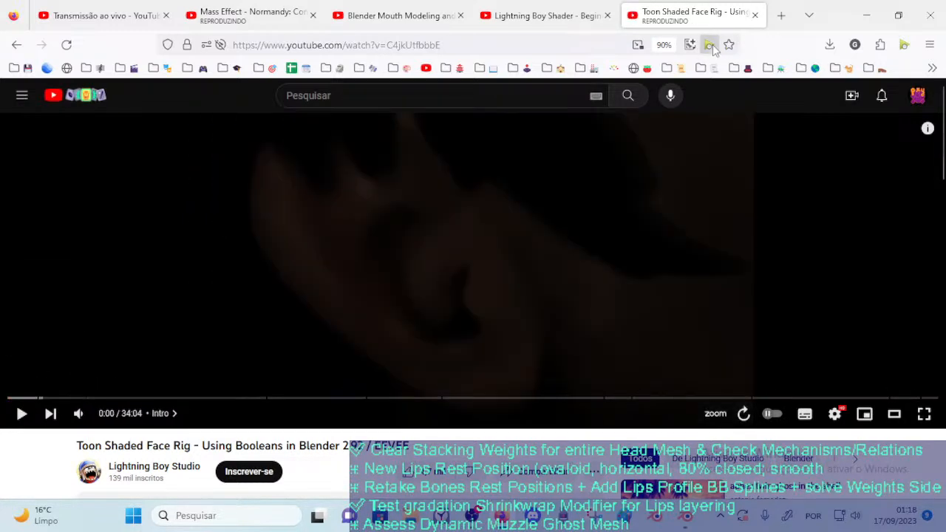
pyautogui.click(710, 45)
pyautogui.click(915, 418)
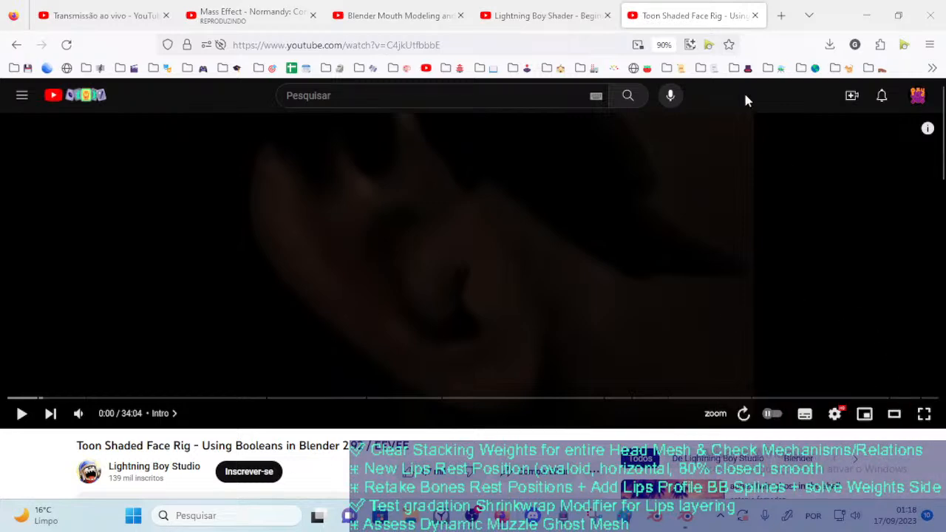
pyautogui.click(757, 15)
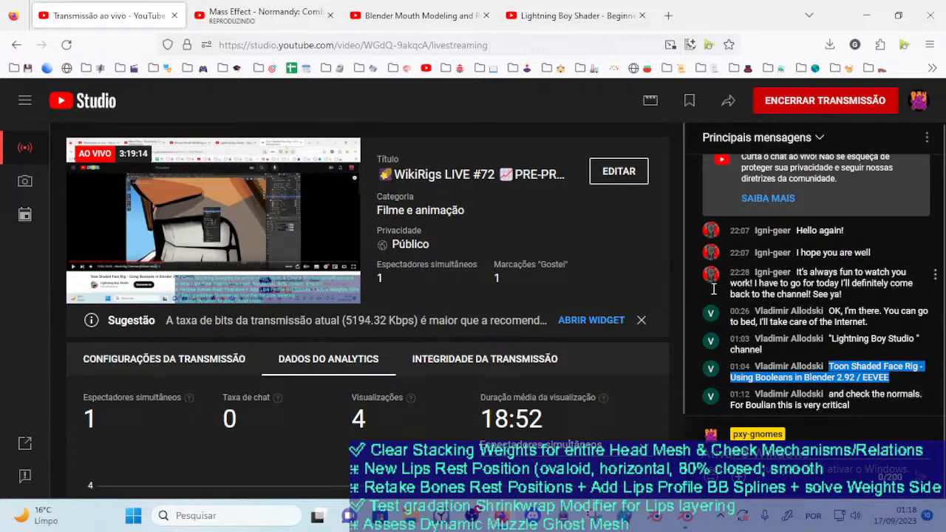
# Close the Blender Mouth Modeling and Lightning Boy Shader video tabs, keeping the live-stream and music tabs open
pyautogui.click(454, 7)
pyautogui.click(487, 14)
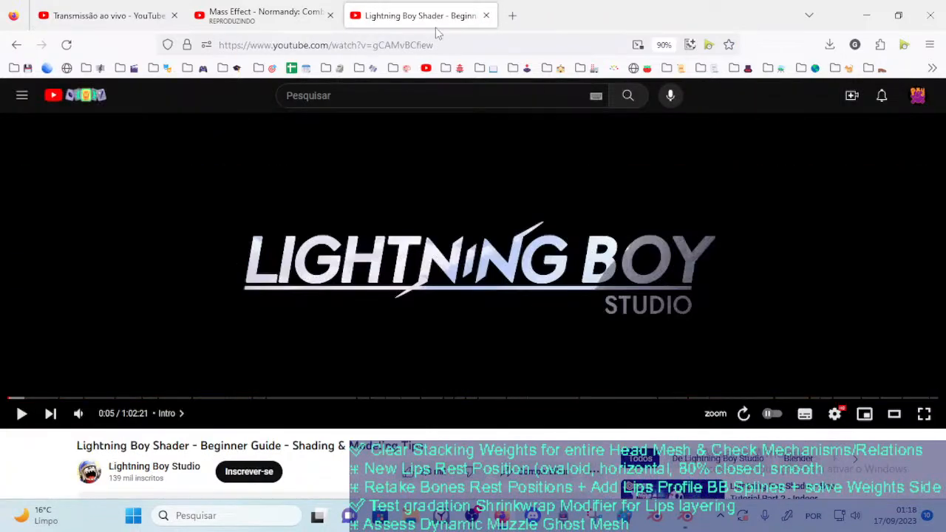
pyautogui.click(288, 6)
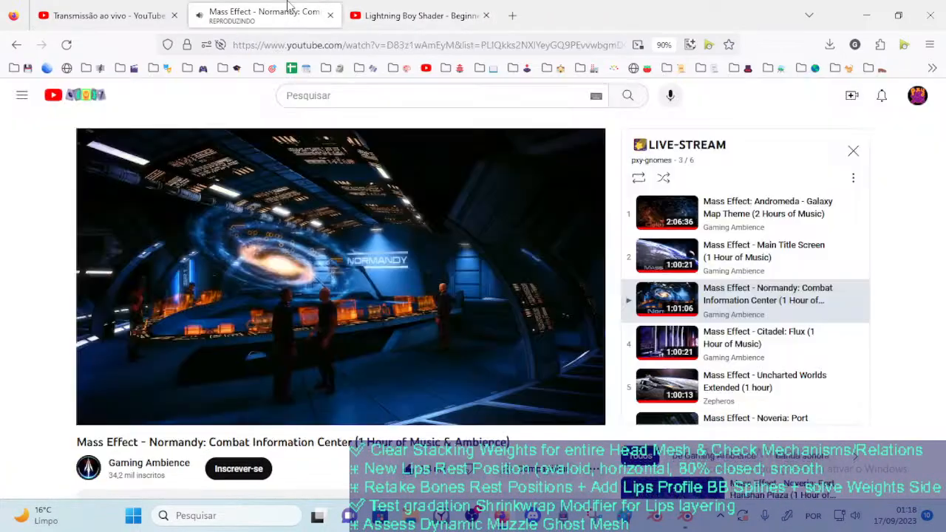
pyautogui.click(418, 8)
pyautogui.click(487, 17)
# Search the web in a new tab for "blender modifier that creates hole in mesh"
pyautogui.click(353, 15)
pyautogui.click(404, 259)
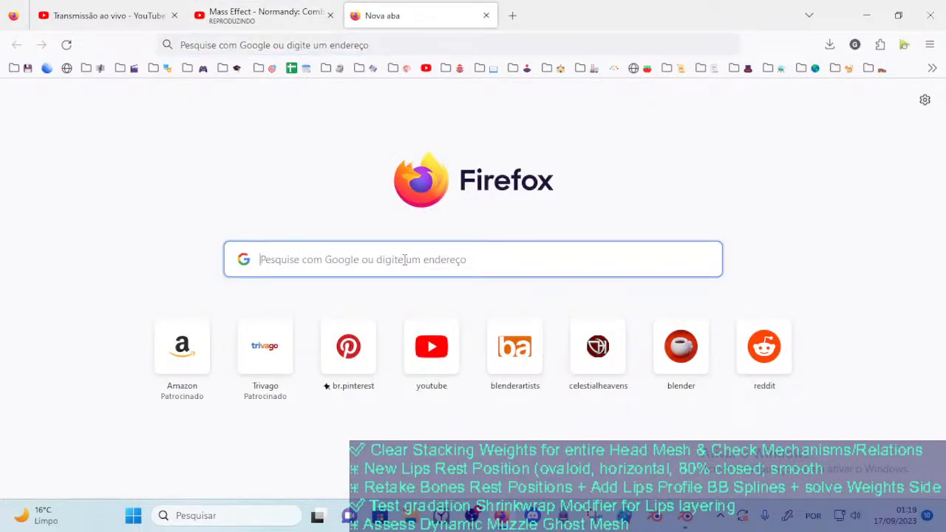
pyautogui.write('how to')
pyautogui.write('blender')
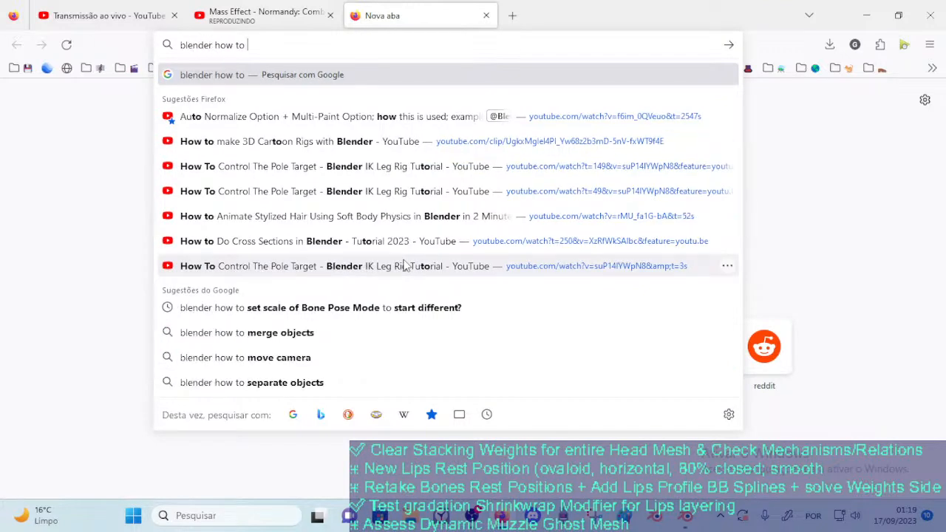
pyautogui.hotkey('ctrl', 'a')
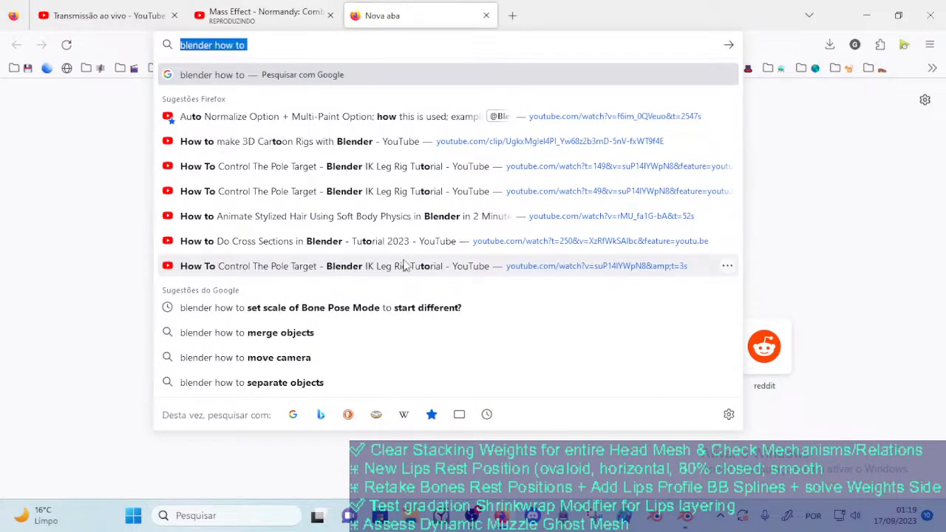
pyautogui.write('blender ')
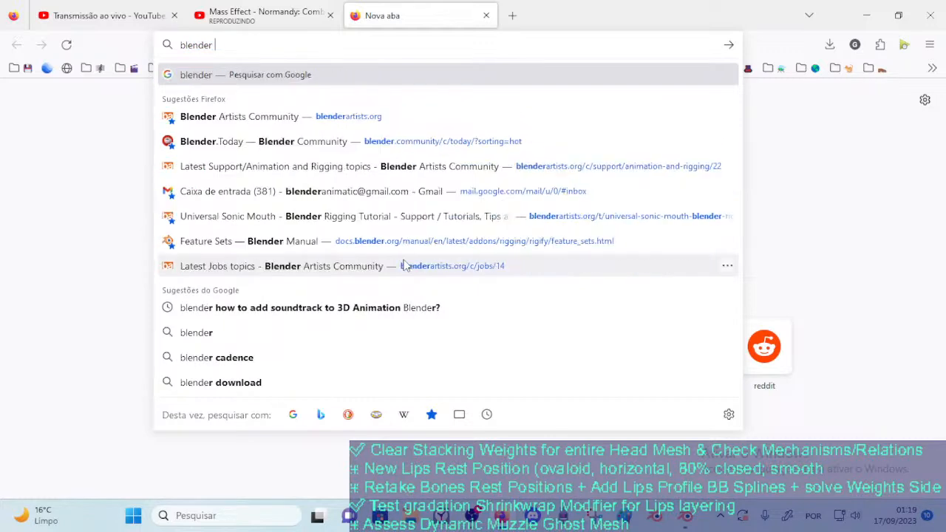
pyautogui.write('modifier t')
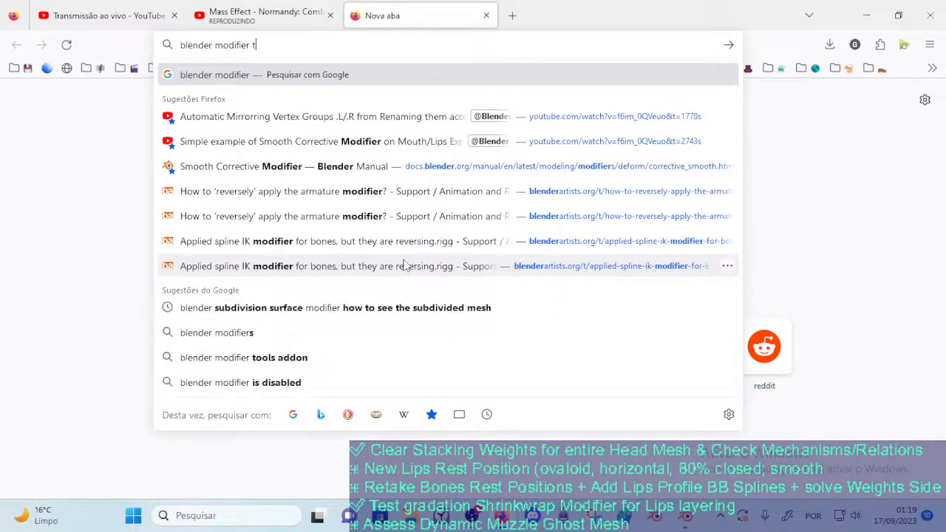
pyautogui.write('hat creates h')
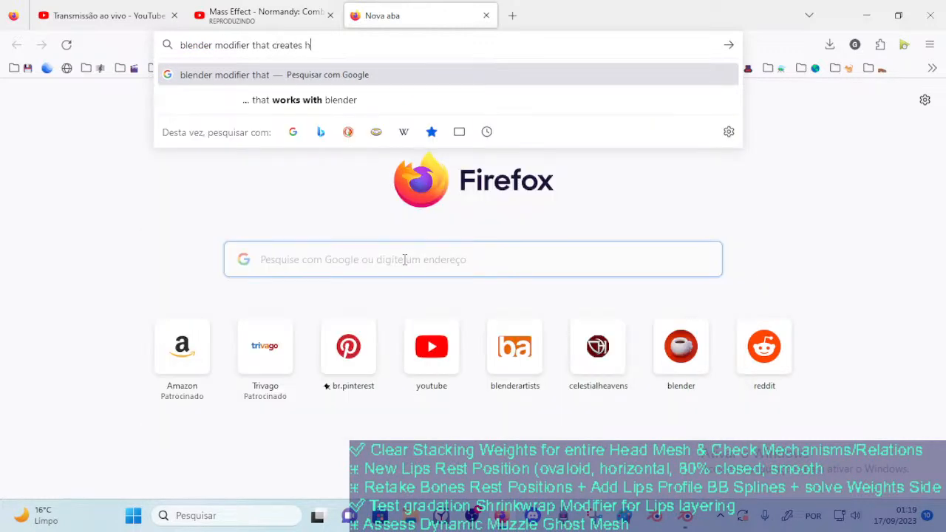
pyautogui.write('ole in mesh')
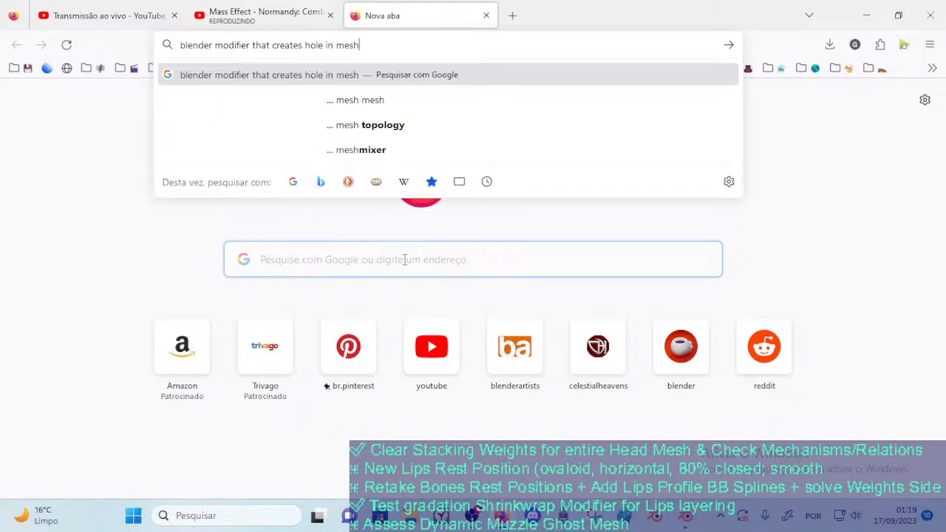
pyautogui.press('Return')
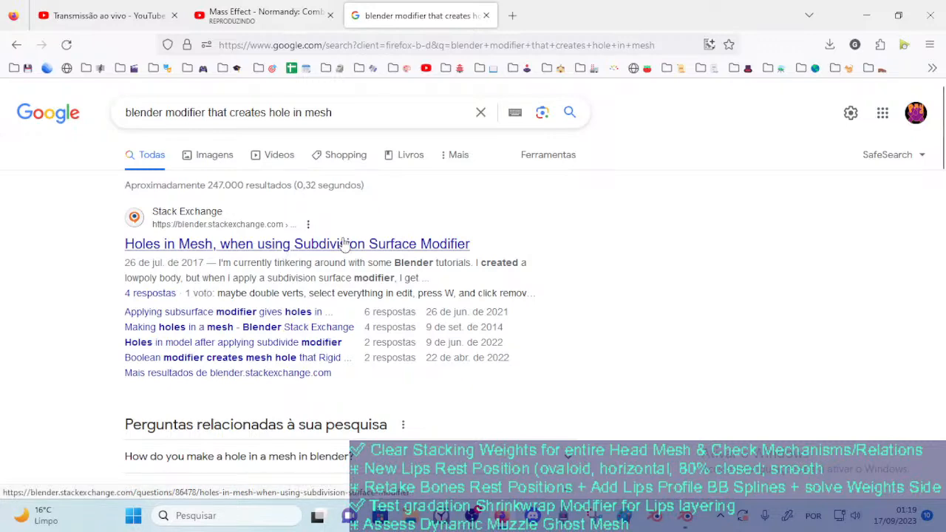
# Browse the search results and open the video "How to make a hole in an object in Blender with Boolean"
pyautogui.scroll(-1, 390, 251)
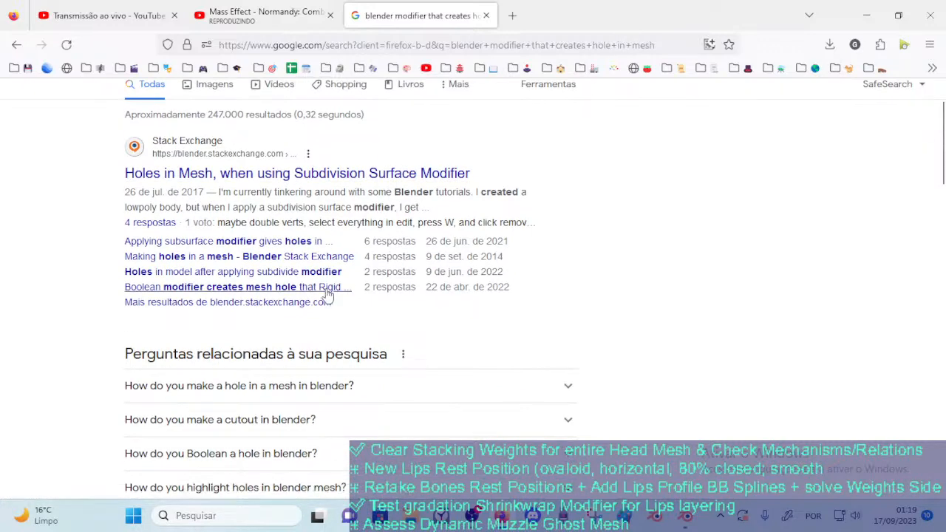
pyautogui.scroll(-2, 326, 295)
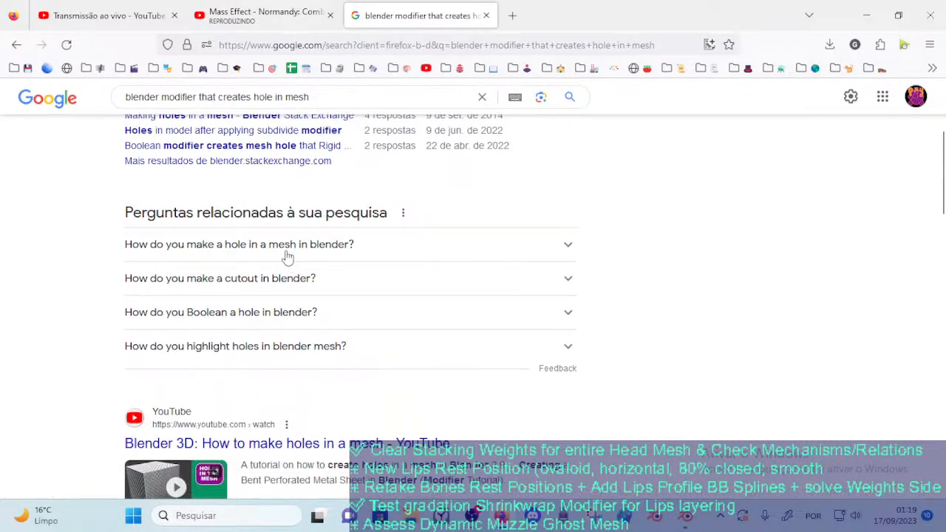
pyautogui.doubleClick(288, 253)
pyautogui.scroll(-4, 288, 259)
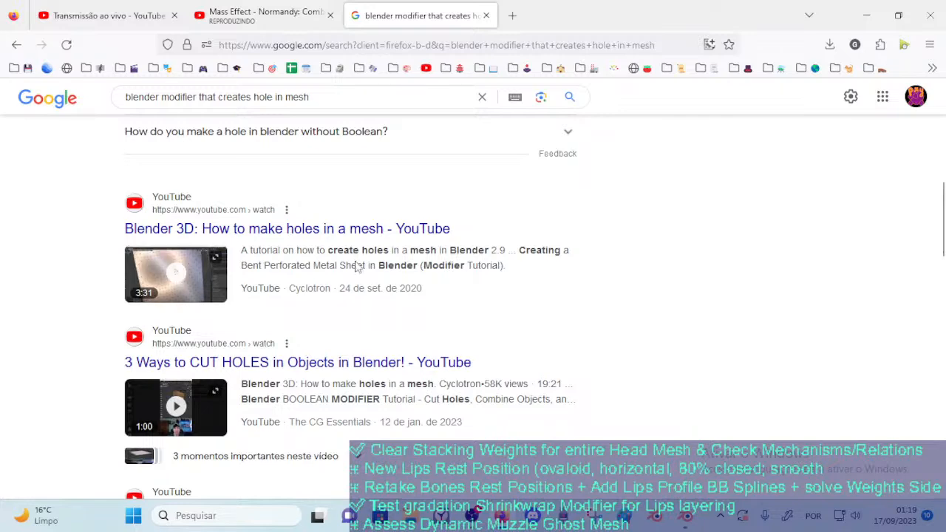
pyautogui.scroll(-3, 365, 303)
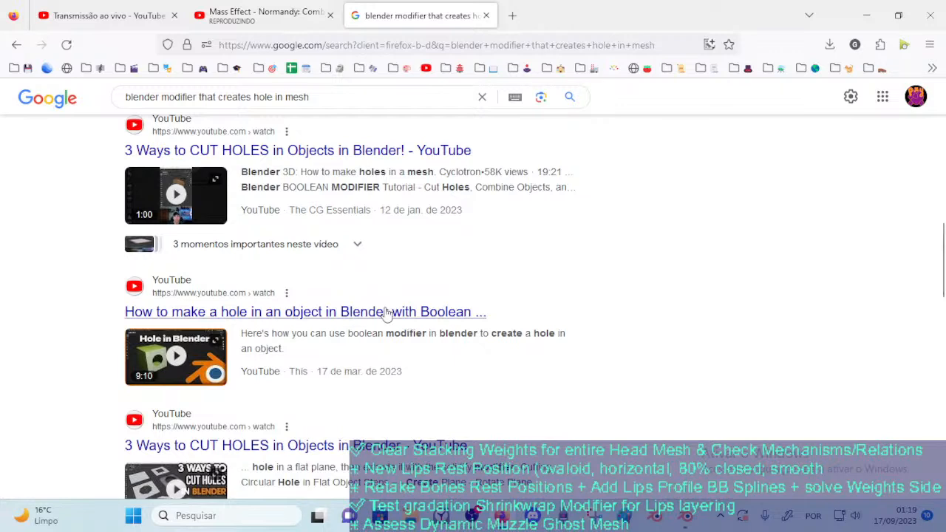
pyautogui.scroll(-1, 384, 313)
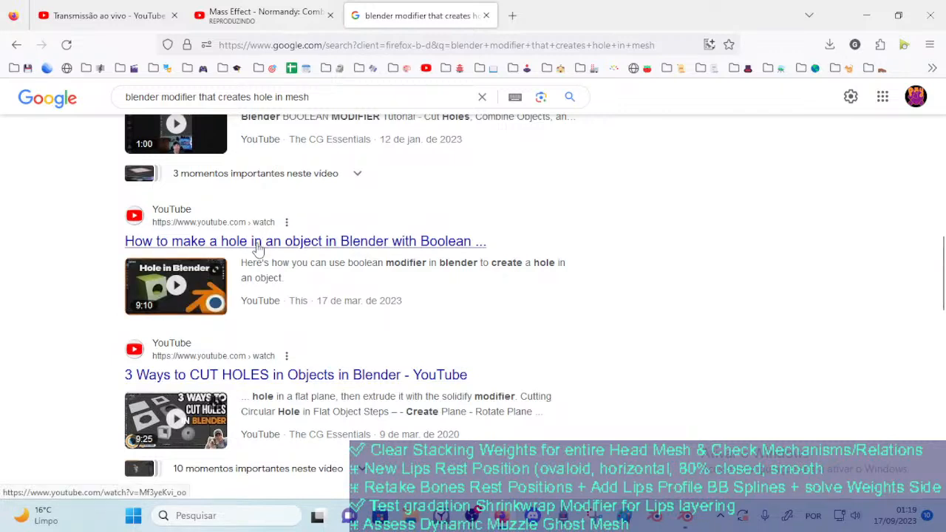
pyautogui.scroll(2, 292, 363)
pyautogui.scroll(-2, 288, 357)
pyautogui.scroll(-4, 288, 357)
pyautogui.scroll(1, 289, 351)
pyautogui.scroll(-2, 289, 346)
pyautogui.scroll(4, 288, 346)
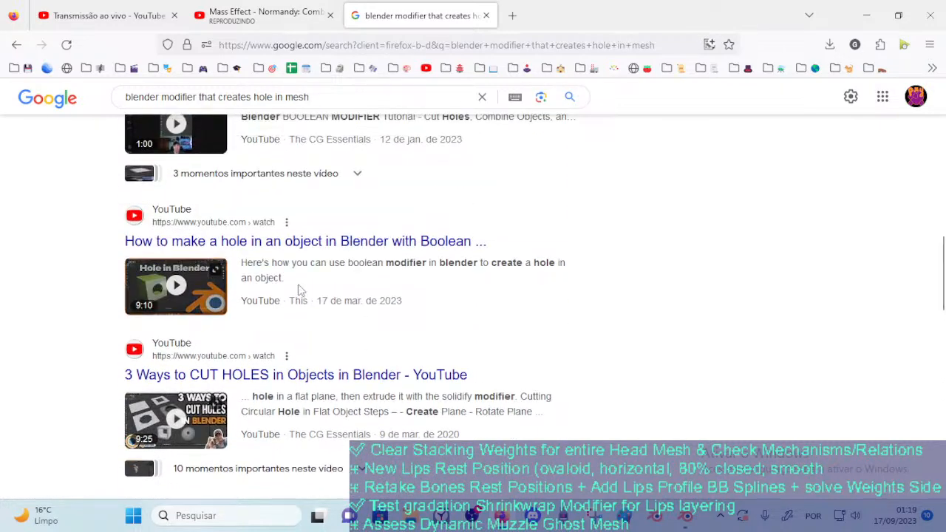
pyautogui.click(311, 241)
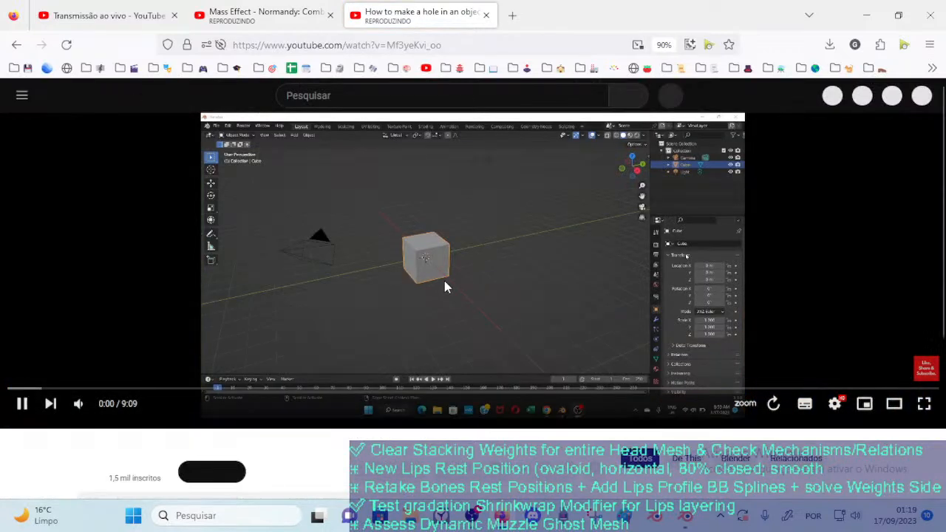
# Play the Boolean hole video, skim ahead through the cube-and-cylinder demonstration and pause at 3:06
pyautogui.click(442, 273)
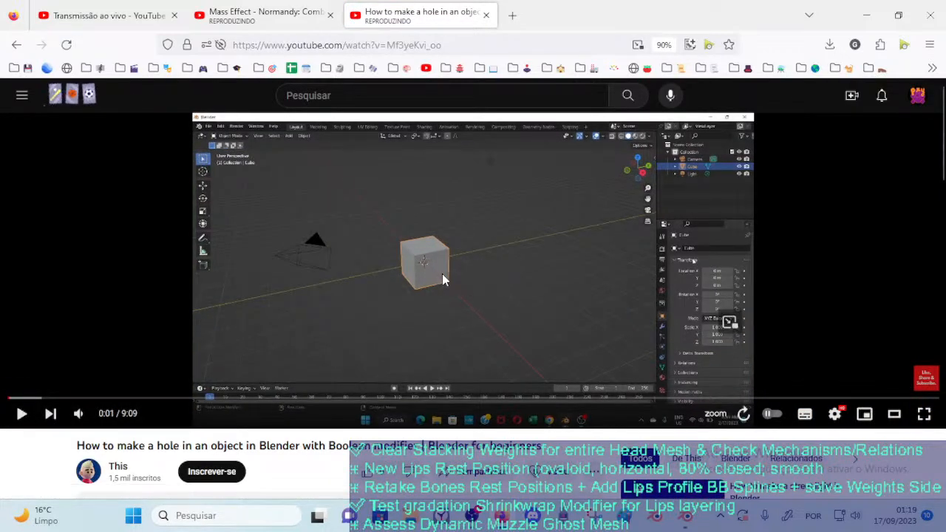
pyautogui.click(442, 274)
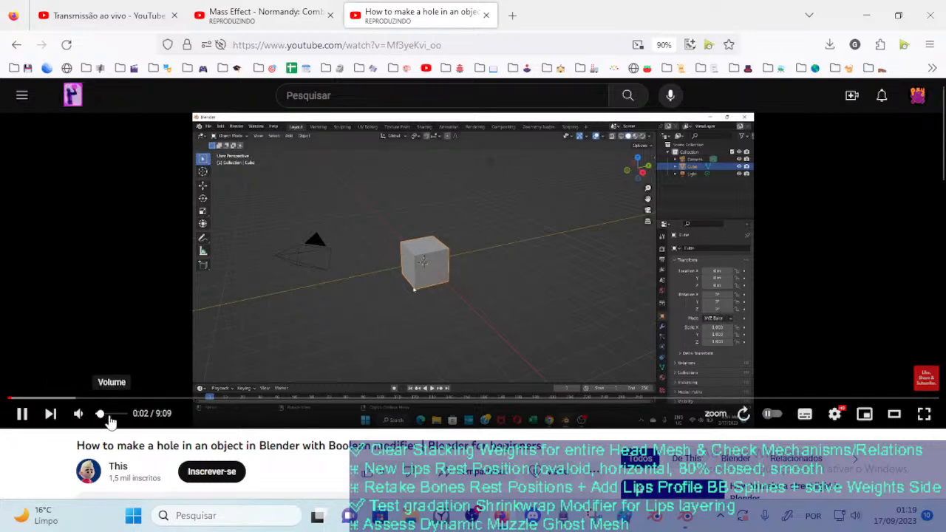
pyautogui.moveTo(22, 399); pyautogui.dragTo(191, 400)
pyautogui.click(224, 399)
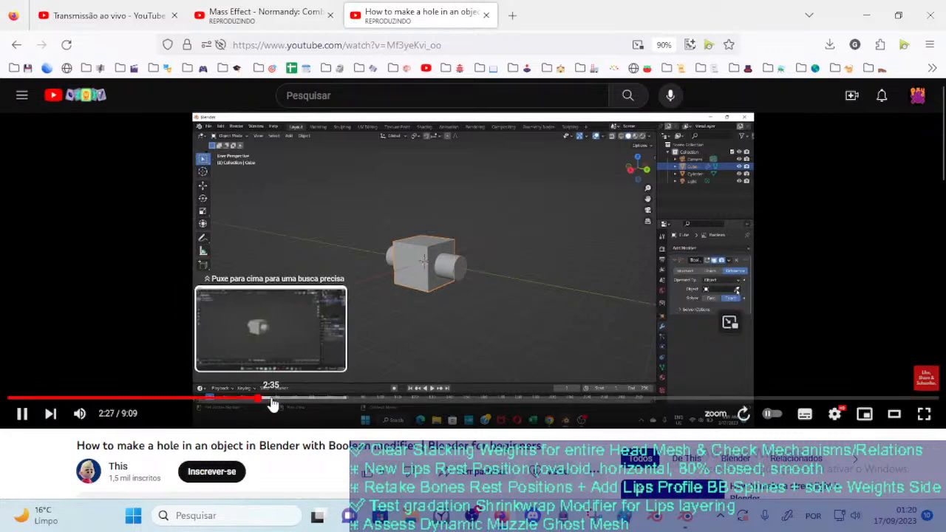
pyautogui.click(273, 400)
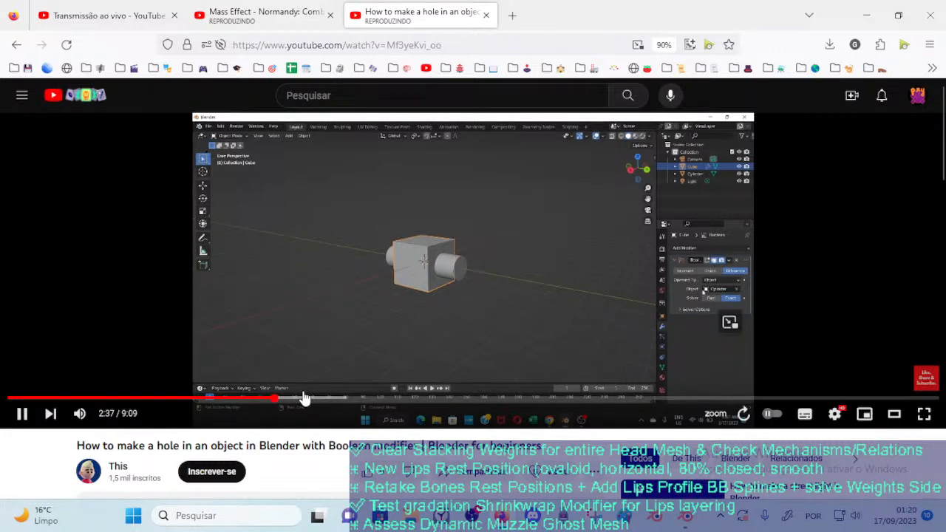
pyautogui.click(311, 399)
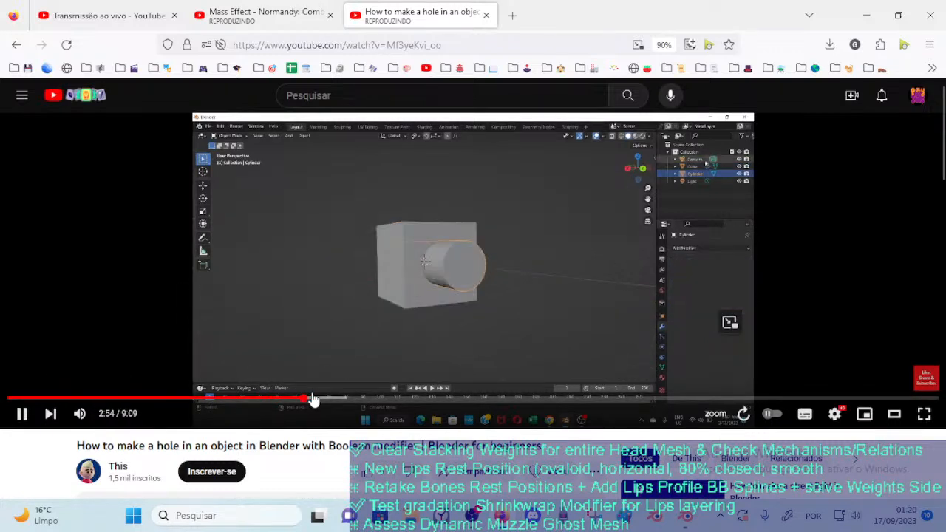
pyautogui.click(316, 400)
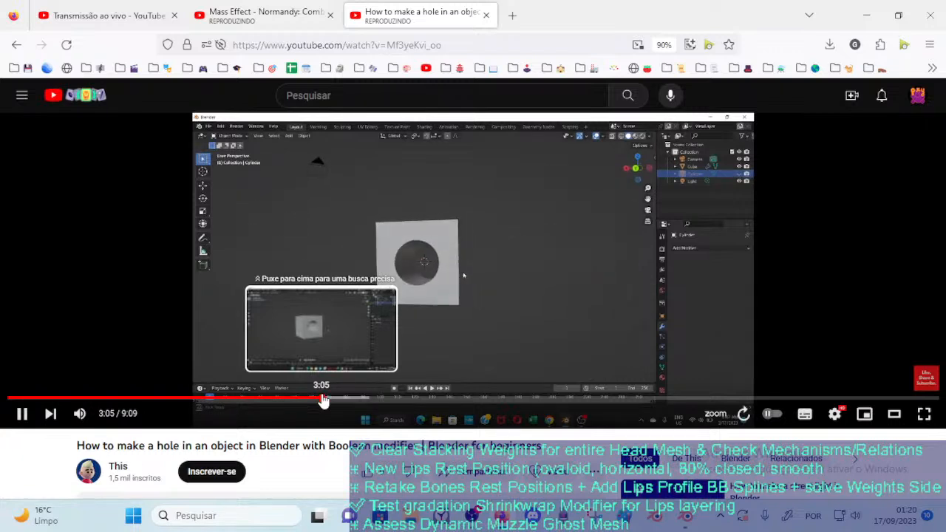
pyautogui.click(540, 232)
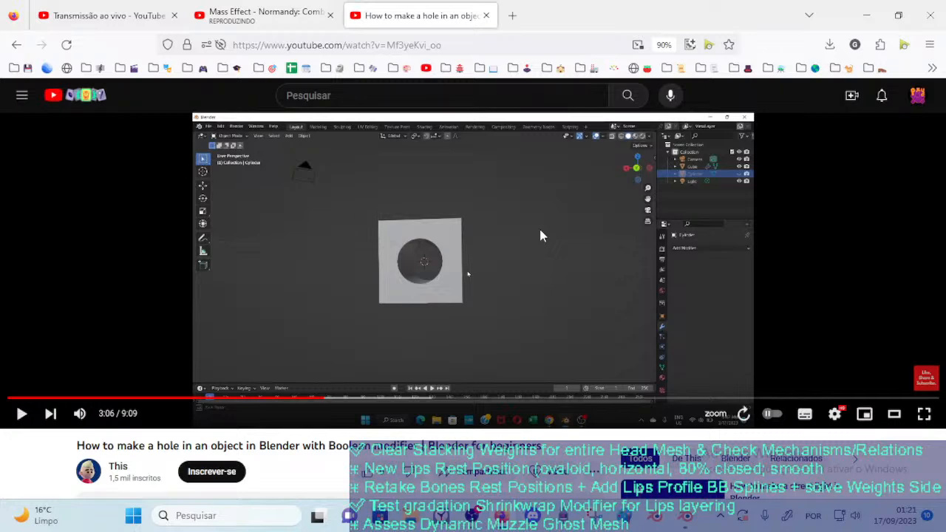
# Switch to Blender and open DOROTHY_2023-09-17_108_BooleanTest.blend from the 03_Characters folder
pyautogui.hotkey('alt', 'Tab')
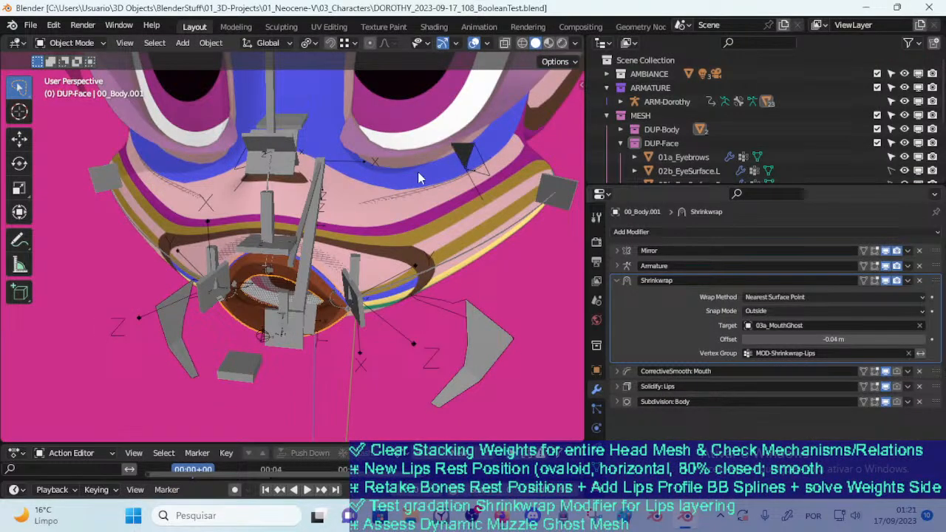
pyautogui.click(31, 25)
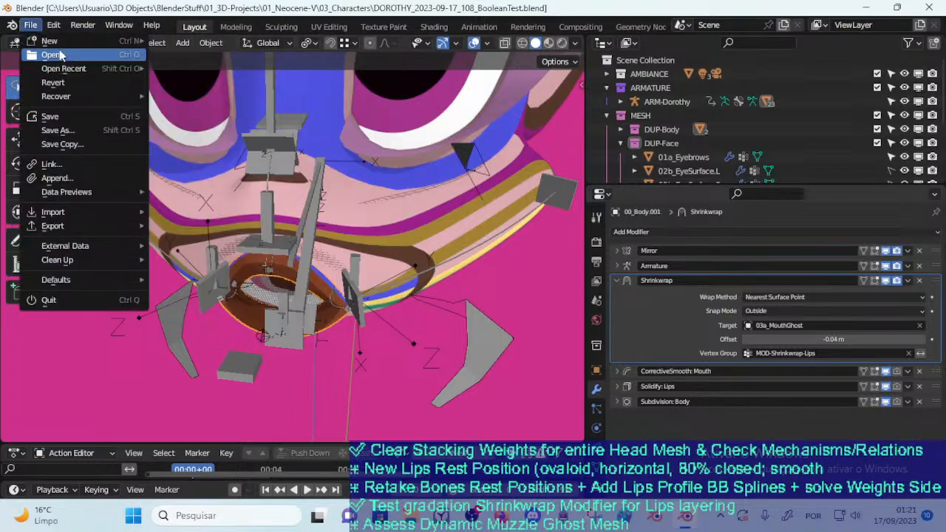
pyautogui.click(53, 55)
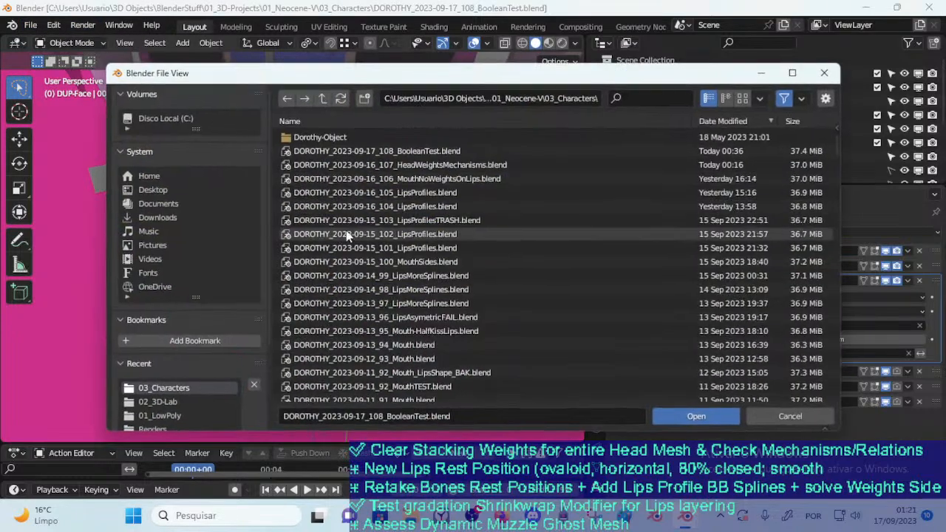
pyautogui.doubleClick(397, 153)
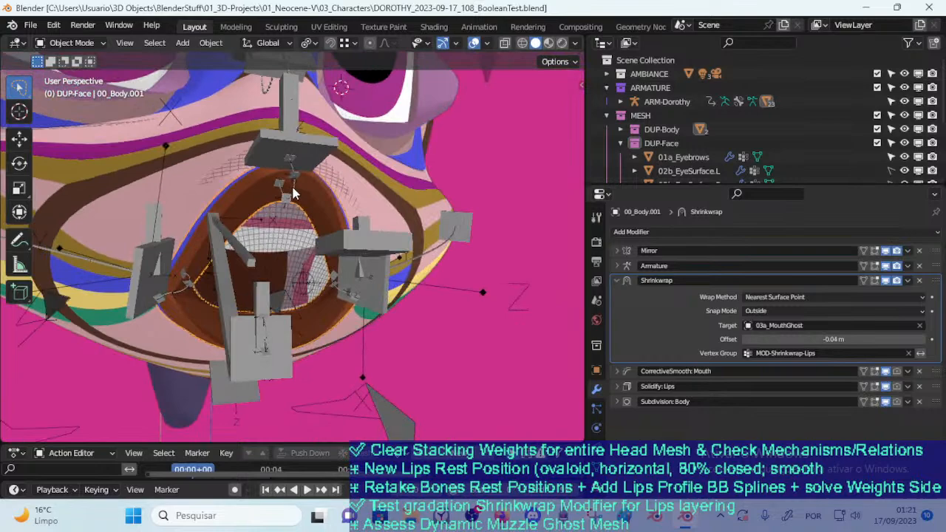
# Inspect the mouth area, checking the ARM-Dorothy armature in Pose Mode and the 00_Body mesh in Edit Mode
pyautogui.moveTo(293, 192); pyautogui.dragTo(273, 255, button='middle')
pyautogui.click(289, 230)
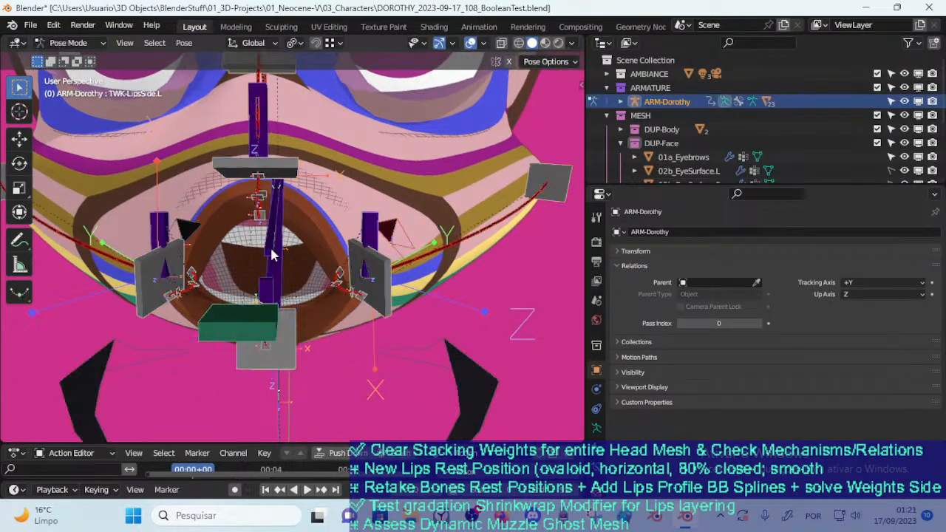
pyautogui.click(309, 257)
pyautogui.moveTo(288, 251); pyautogui.dragTo(363, 196, button='middle')
pyautogui.click(394, 156)
pyautogui.moveTo(381, 151); pyautogui.dragTo(281, 231, button='middle')
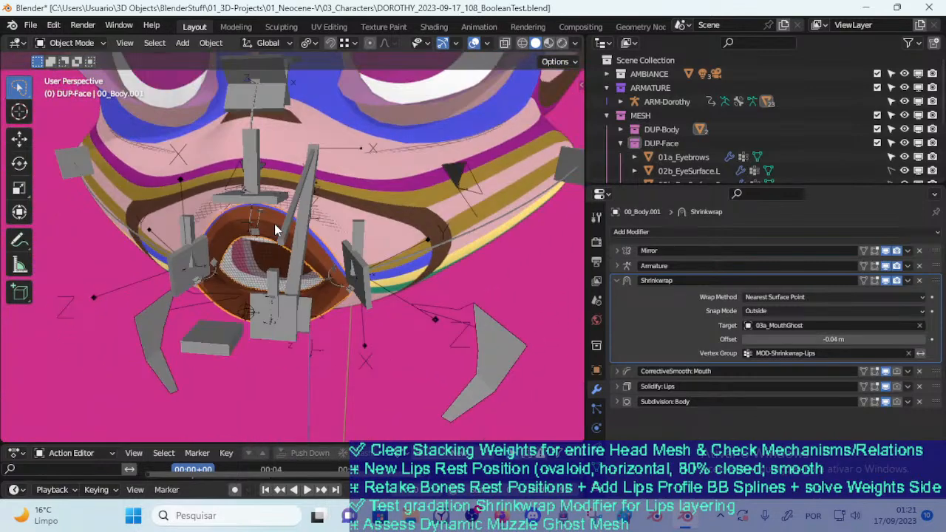
pyautogui.click(317, 247)
pyautogui.press('Tab')
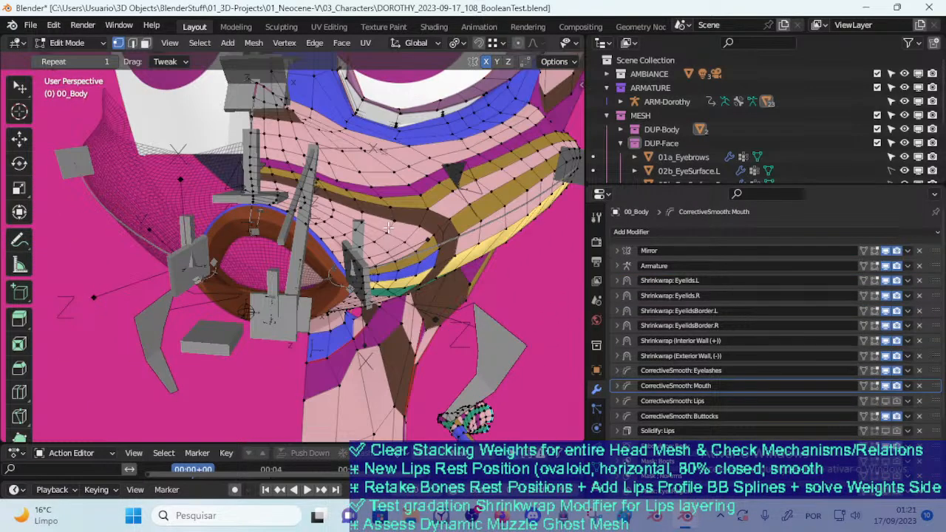
pyautogui.press('Tab')
# Try moving the separate lips object 00_Body.001 away from the mouth opening
pyautogui.click(318, 261)
pyautogui.click(318, 260)
pyautogui.press('g')
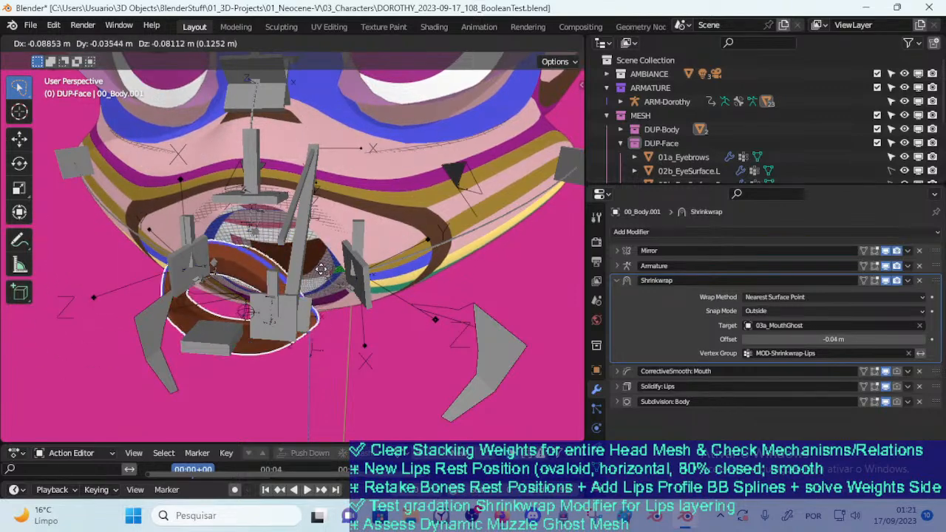
pyautogui.rightClick(334, 272)
# Examine the 00_Body mesh around the mouth opening up close in Edit Mode
pyautogui.moveTo(328, 276); pyautogui.dragTo(376, 238, button='middle')
pyautogui.scroll(3, 350, 269)
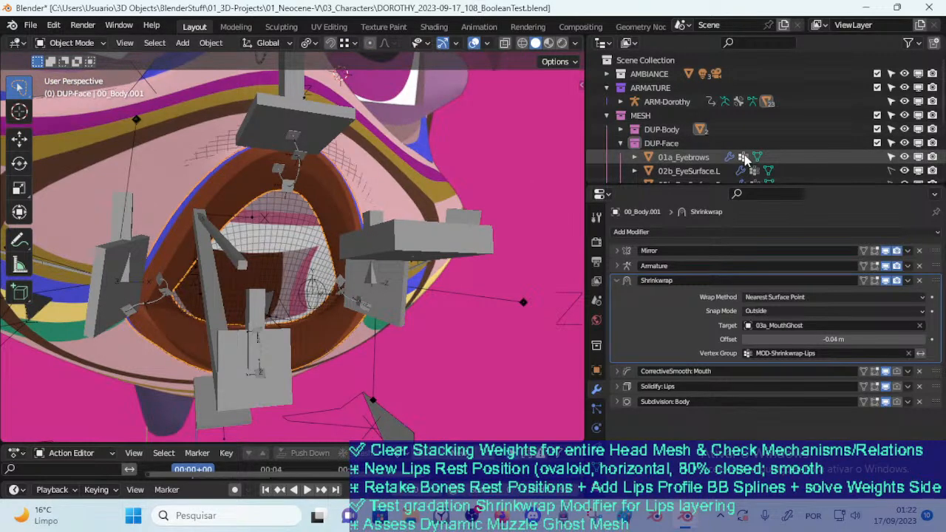
pyautogui.scroll(-5, 742, 156)
pyautogui.click(433, 179)
pyautogui.press('Tab')
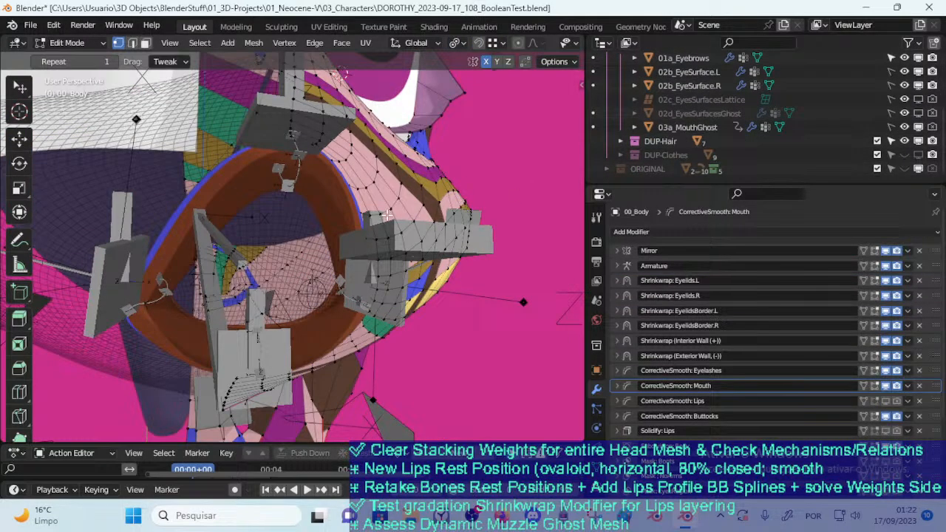
pyautogui.moveTo(383, 215); pyautogui.dragTo(360, 243, button='middle')
pyautogui.press('Tab')
# Try moving and rotating the lips object 00_Body.001 relative to the mouth opening and the head
pyautogui.moveTo(295, 259)
pyautogui.mouseDown(button='middle')
pyautogui.moveTo(333, 252)
pyautogui.moveTo(314, 245)
pyautogui.moveTo(318, 258)
pyautogui.moveTo(300, 270)
pyautogui.mouseUp(button='middle')
pyautogui.click(323, 231)
pyautogui.press('g')
pyautogui.rightClick(329, 233)
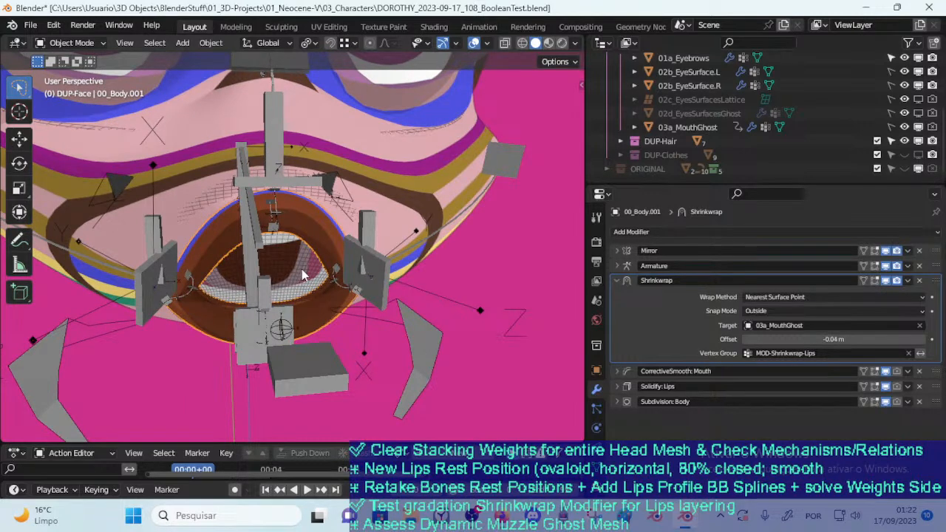
pyautogui.press('g')
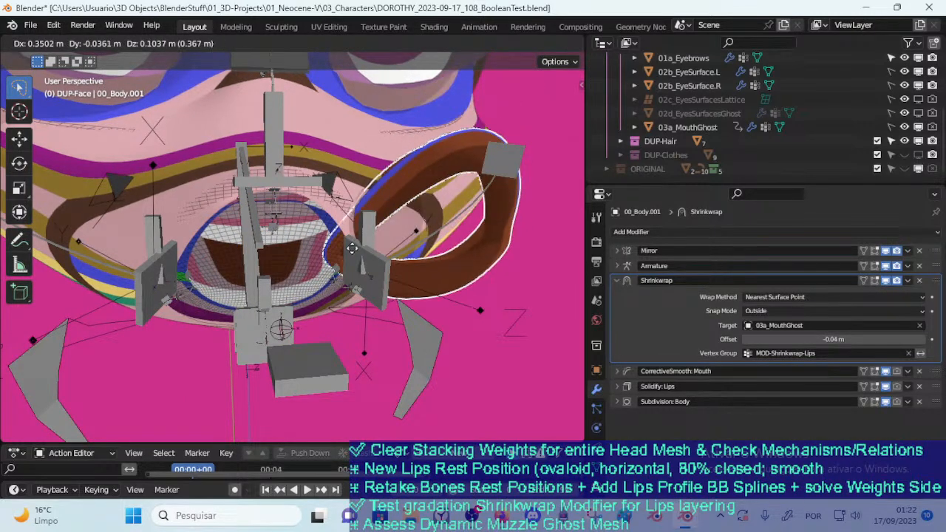
pyautogui.rightClick(340, 251)
pyautogui.moveTo(341, 251); pyautogui.dragTo(328, 195, button='middle')
pyautogui.scroll(3, 268, 247)
pyautogui.press('r')
pyautogui.rightClick(342, 255)
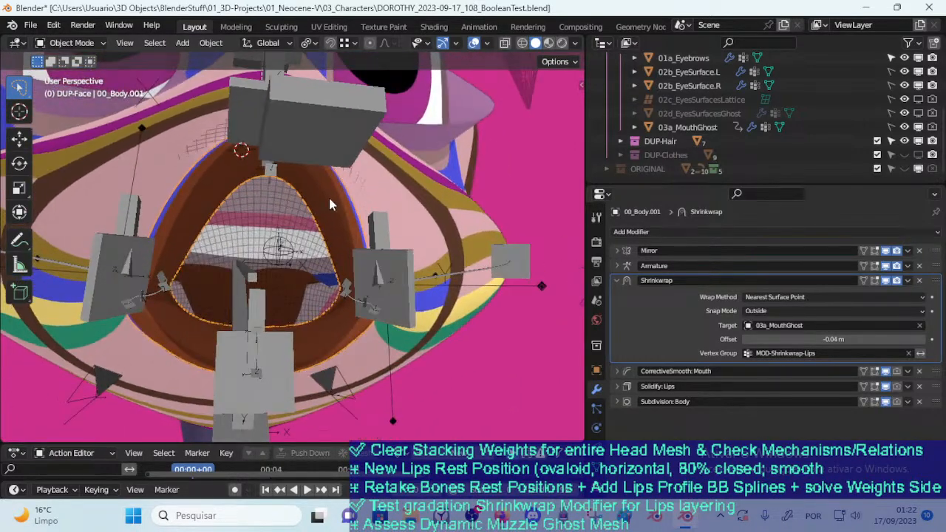
# Examine the separate lips object 00_Body.001 and its seam with the mouth opening from several angles
pyautogui.moveTo(292, 225)
pyautogui.mouseDown(button='middle')
pyautogui.moveTo(306, 238)
pyautogui.moveTo(317, 285)
pyautogui.moveTo(359, 246)
pyautogui.moveTo(293, 225)
pyautogui.moveTo(294, 200)
pyautogui.moveTo(279, 220)
pyautogui.mouseUp(button='middle')
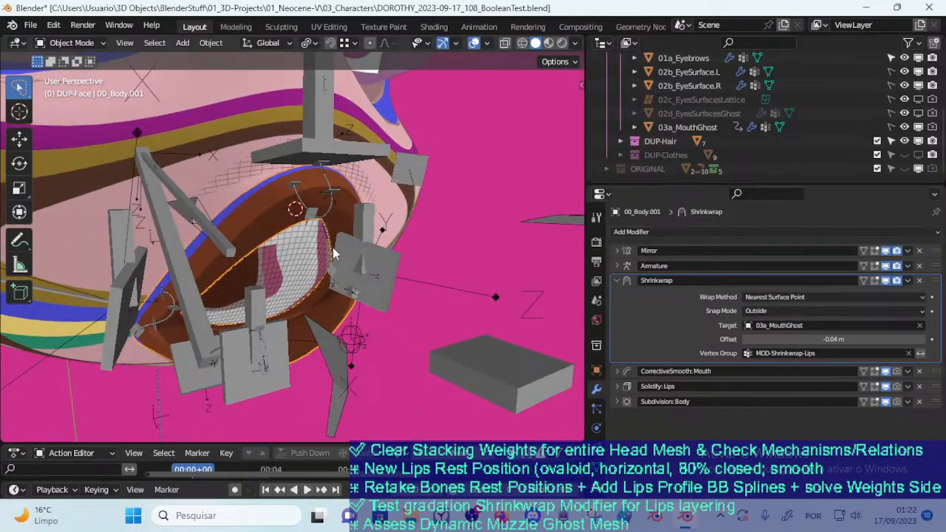
pyautogui.moveTo(331, 244); pyautogui.dragTo(339, 255, button='middle')
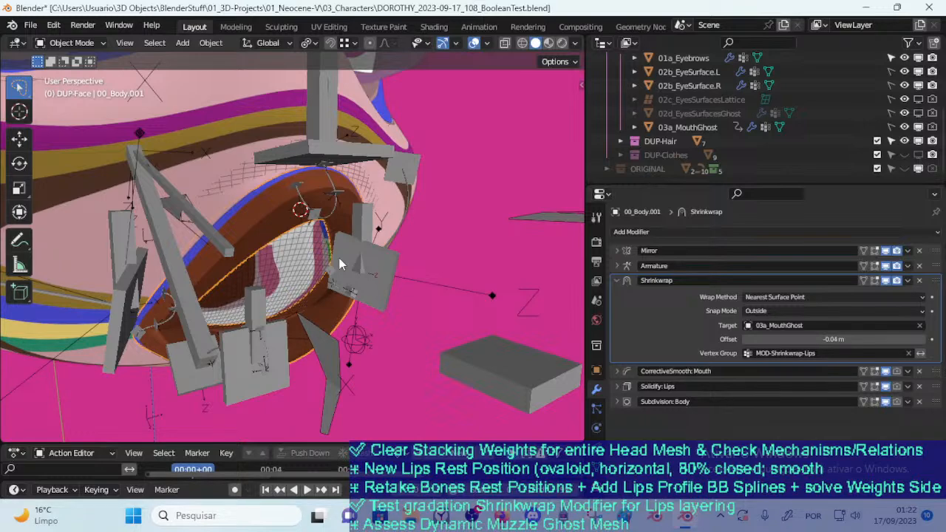
pyautogui.moveTo(340, 258); pyautogui.dragTo(222, 236, button='middle')
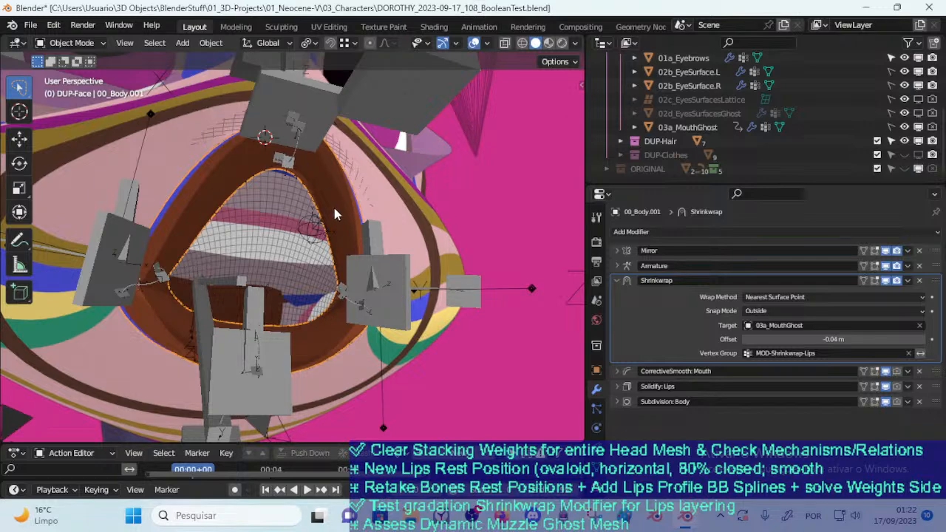
pyautogui.moveTo(297, 313); pyautogui.dragTo(264, 195, button='middle')
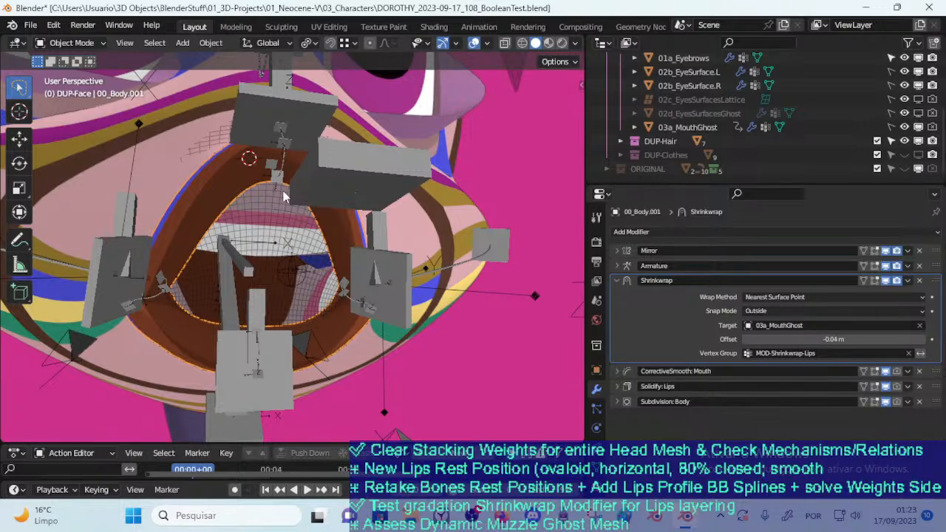
pyautogui.moveTo(192, 282); pyautogui.dragTo(230, 315, button='middle')
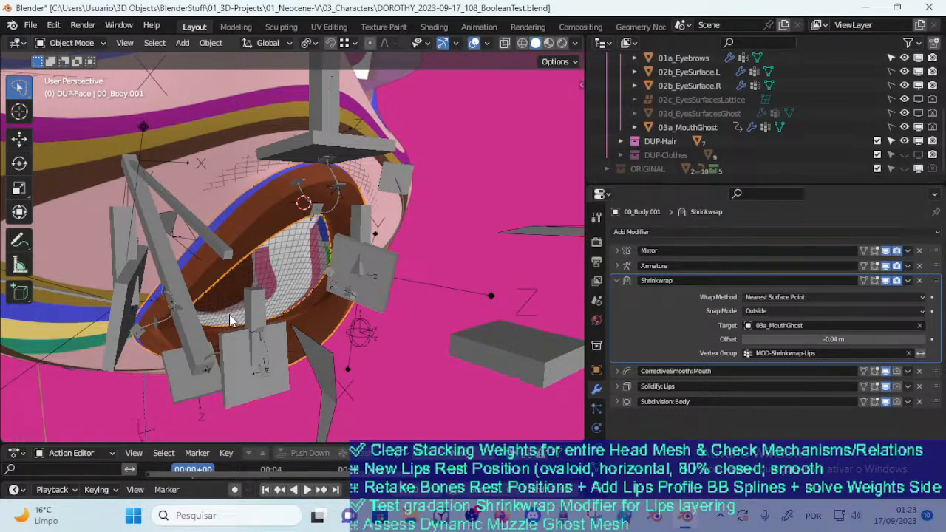
pyautogui.moveTo(252, 296)
pyautogui.mouseDown(button='middle')
pyautogui.moveTo(241, 294)
pyautogui.moveTo(255, 290)
pyautogui.mouseUp(button='middle')
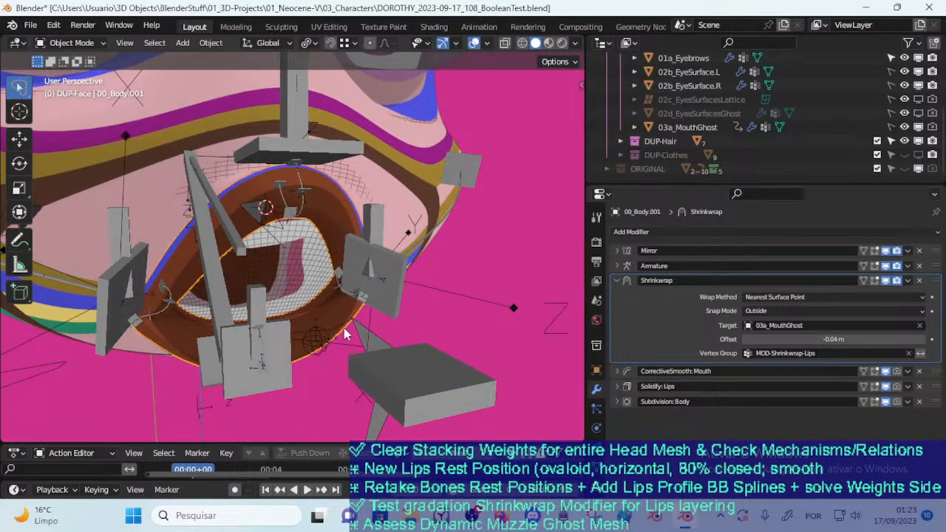
pyautogui.moveTo(326, 260); pyautogui.dragTo(301, 253, button='middle')
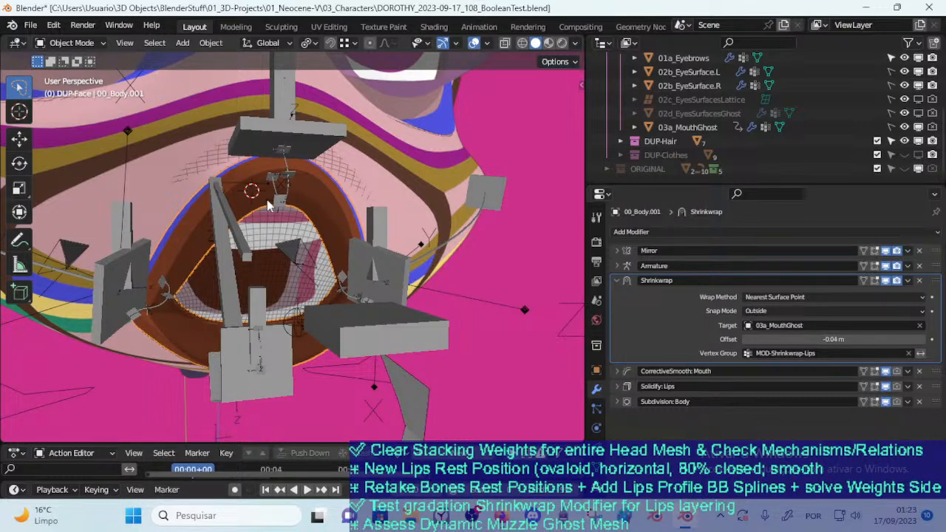
pyautogui.moveTo(290, 180)
pyautogui.mouseDown(button='middle')
pyautogui.moveTo(238, 195)
pyautogui.moveTo(273, 176)
pyautogui.mouseUp(button='middle')
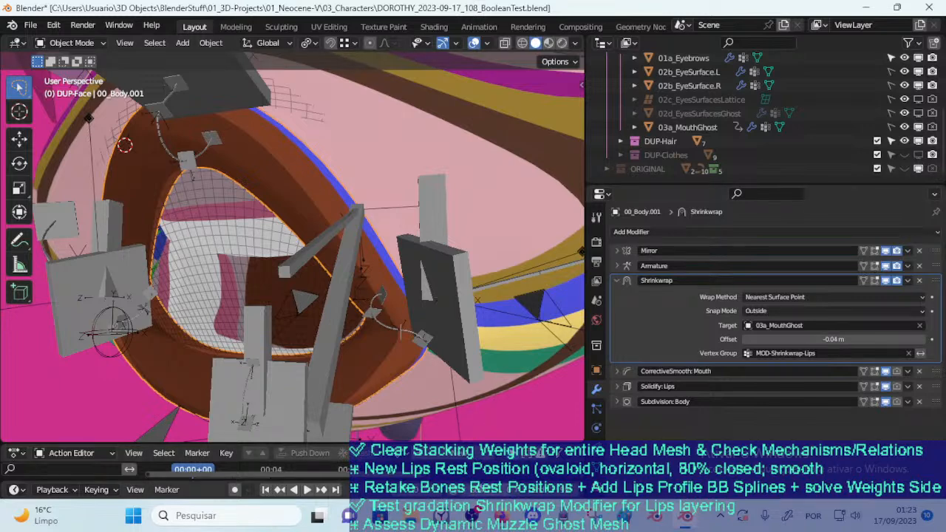
# Switch to Firefox, add the Boolean hole tutorial to the video list, close its page and return to the live stream chat
pyautogui.hotkey('alt', 'Tab')
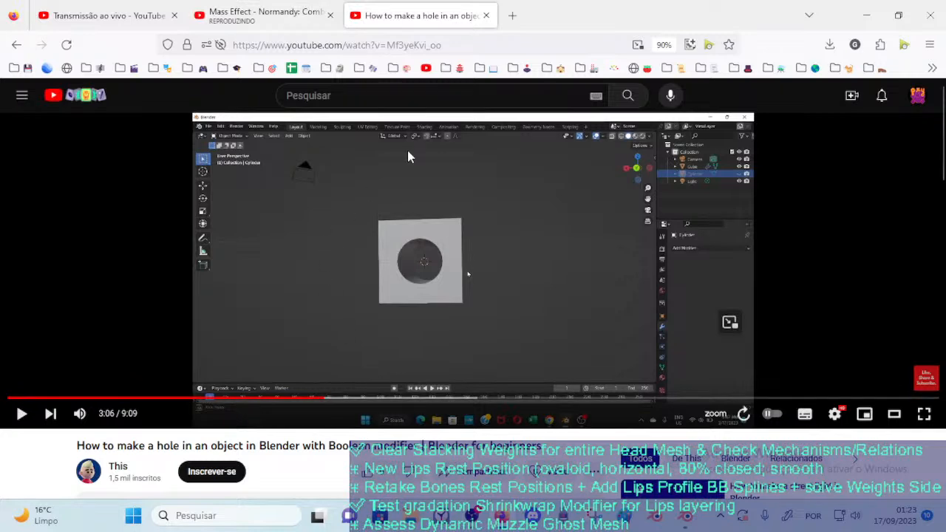
pyautogui.click(709, 46)
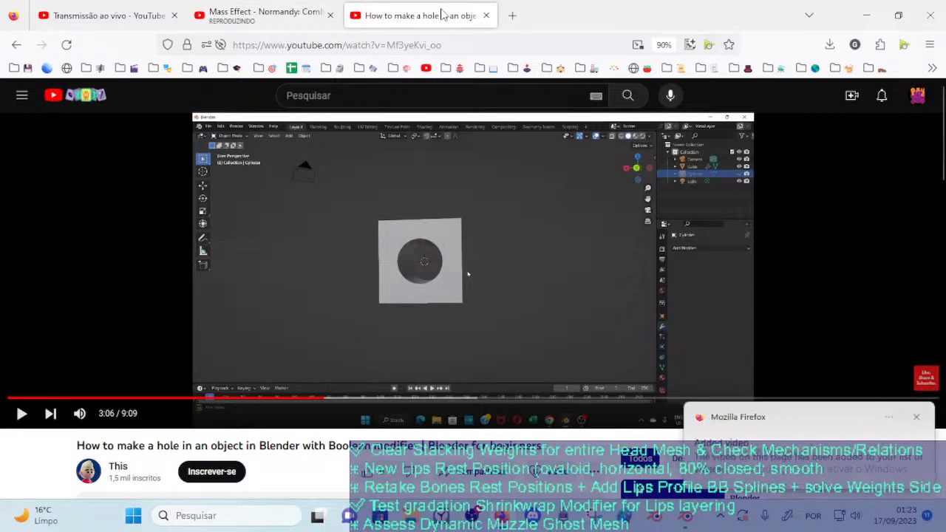
pyautogui.click(486, 15)
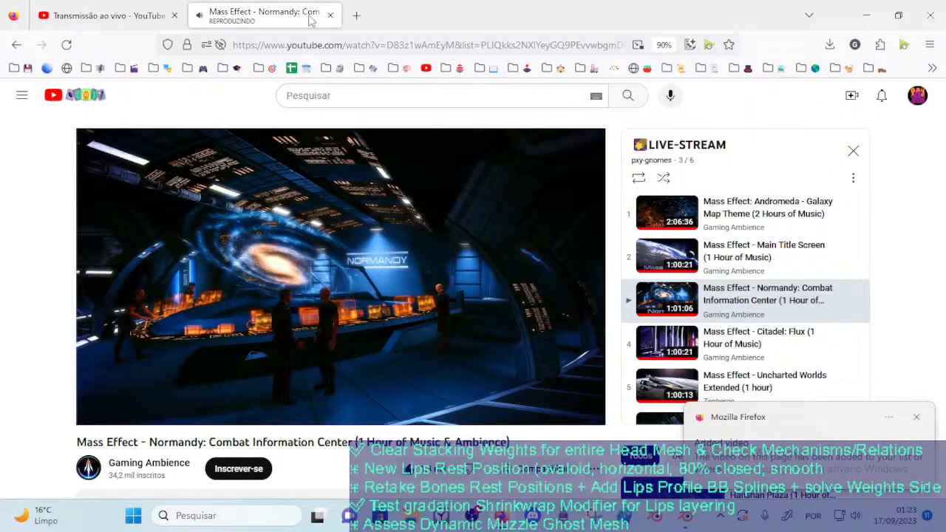
pyautogui.click(126, 7)
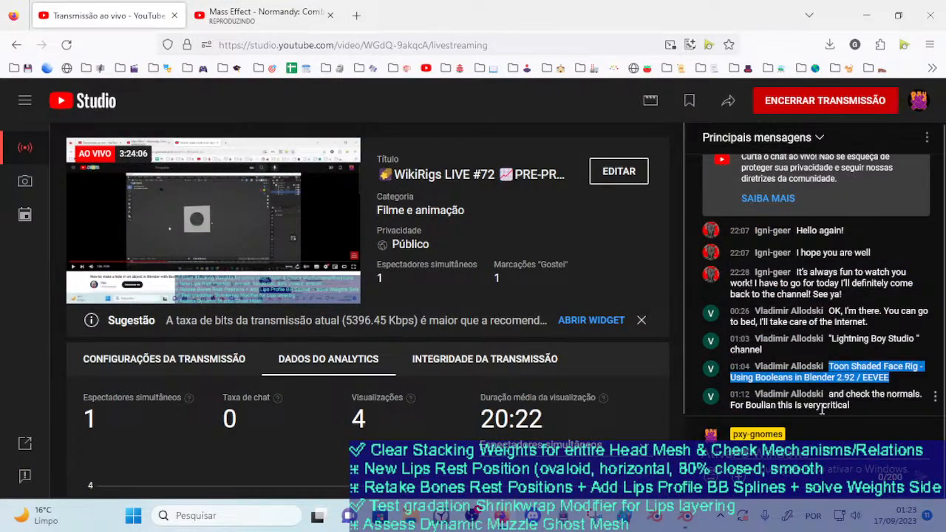
pyautogui.click(822, 409)
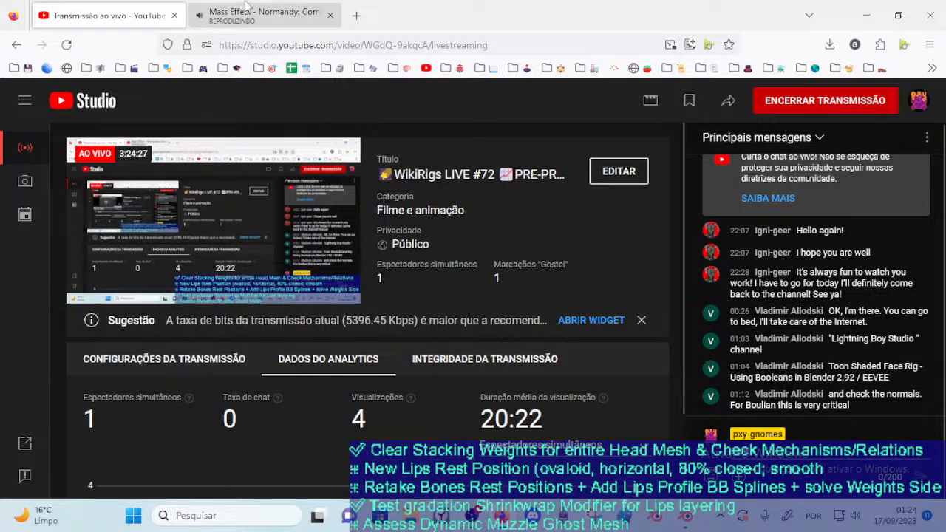
# Open the To-Do-Lists spreadsheet in a new tab and insert a blank row above row 5 of the Dorothy sheet
pyautogui.click(357, 15)
pyautogui.click(290, 68)
pyautogui.click(221, 325)
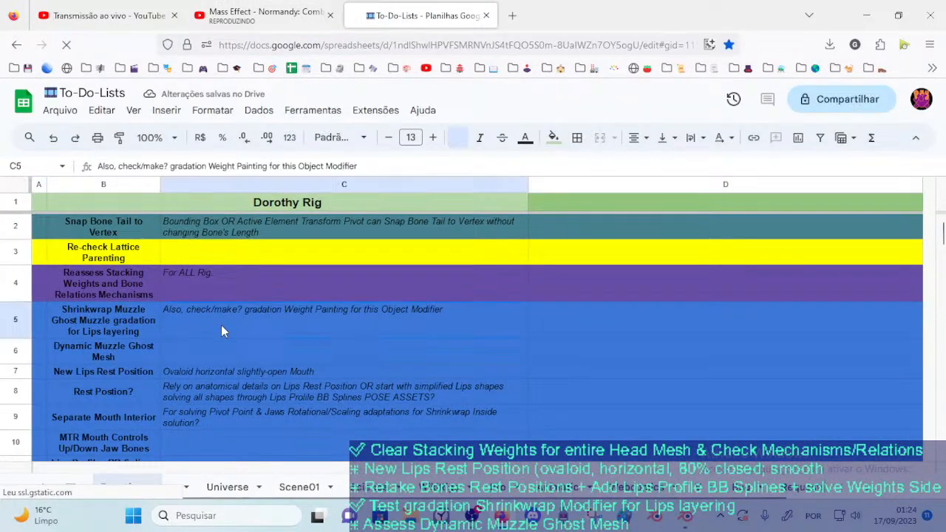
pyautogui.click(13, 321)
pyautogui.rightClick(22, 317)
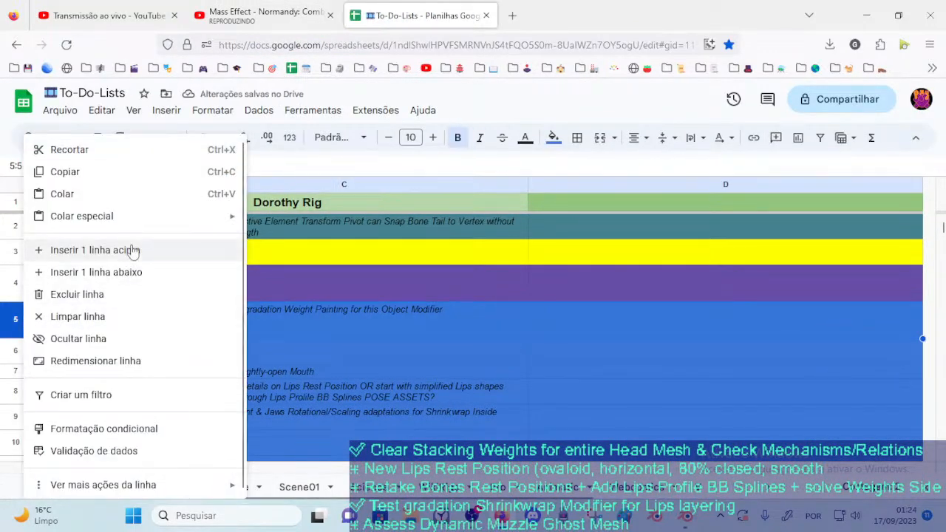
pyautogui.click(127, 250)
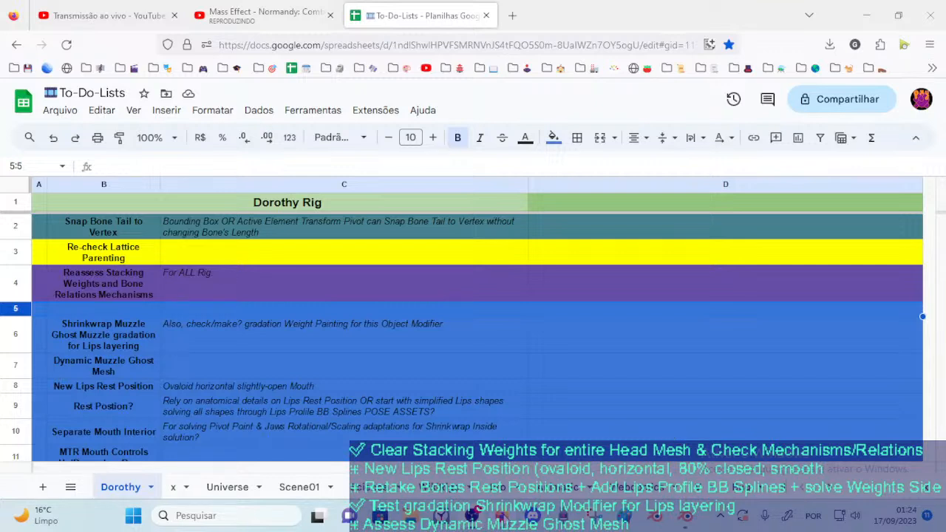
# Switch back to Blender and examine the lips and their profile bones from the side and front
pyautogui.hotkey('ctrl', 'shift', 'Tab')
pyautogui.hotkey('ctrl', 'shift', 'Tab')
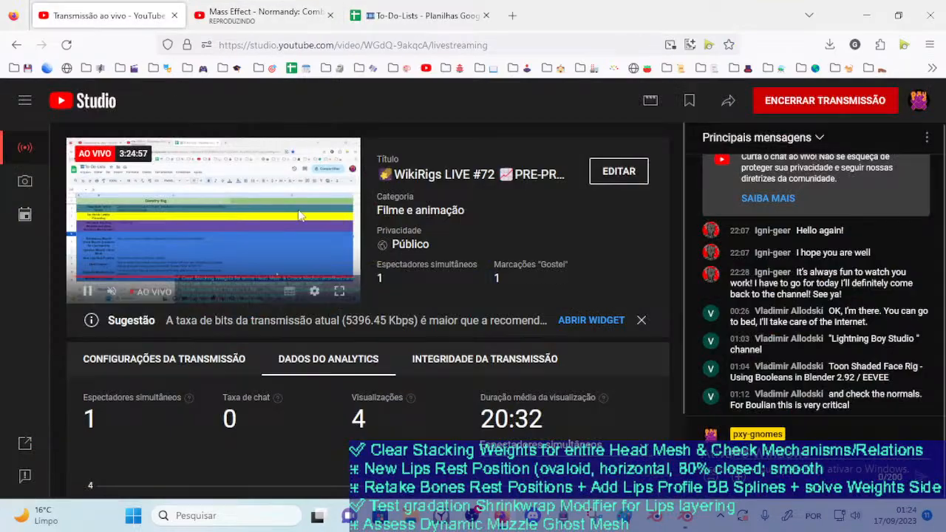
pyautogui.click(686, 521)
pyautogui.moveTo(387, 322); pyautogui.dragTo(423, 135, button='middle')
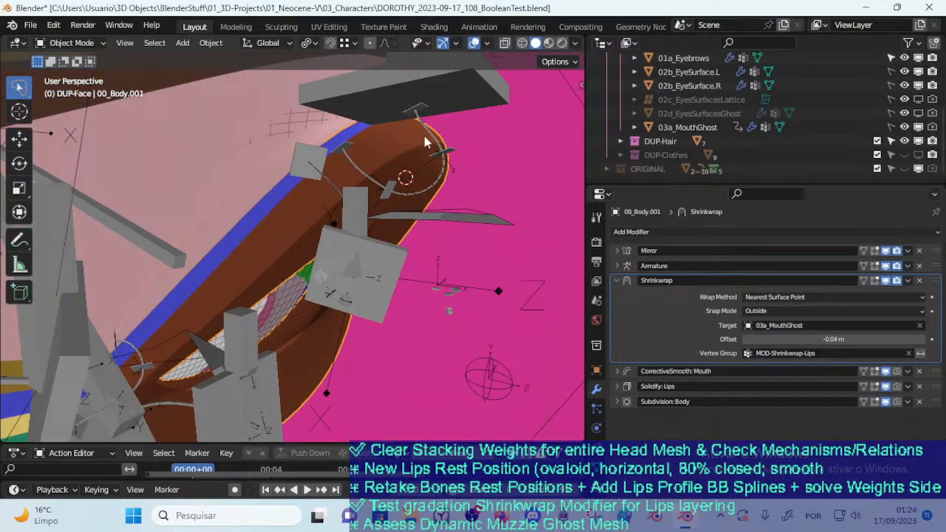
pyautogui.moveTo(409, 216); pyautogui.dragTo(258, 272, button='middle')
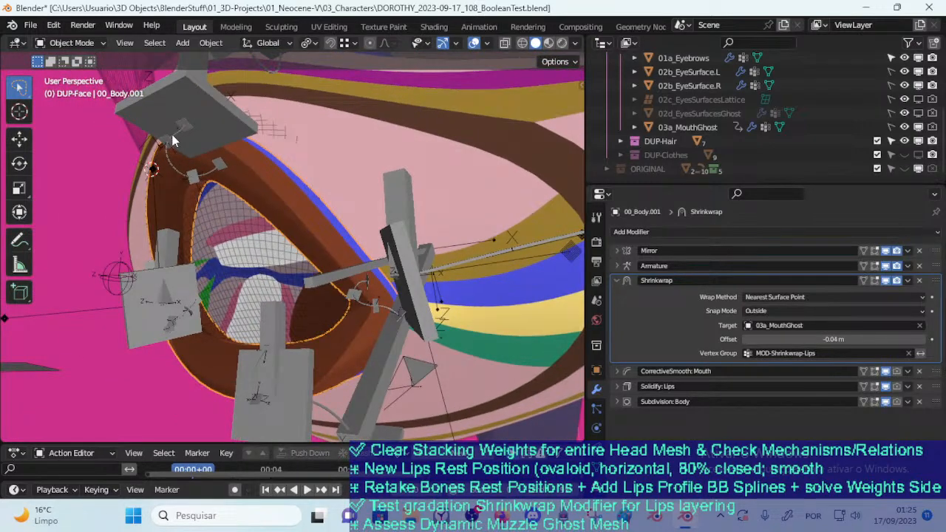
pyautogui.moveTo(179, 181); pyautogui.dragTo(353, 83, button='middle')
pyautogui.moveTo(447, 249); pyautogui.dragTo(359, 279, button='middle')
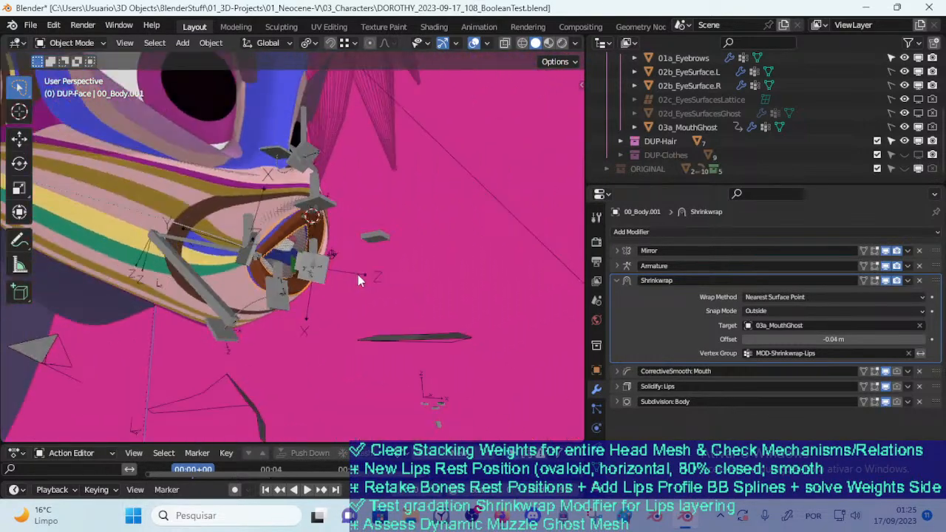
# Put the ARM-Dorothy armature in Pose Mode and try moving and rotating the upper-lip control CTL-LipUpProfile-BBH.001
pyautogui.scroll(9, 348, 262)
pyautogui.hotkey('ctrl', 'Tab')
pyautogui.press('Escape')
pyautogui.click(381, 150)
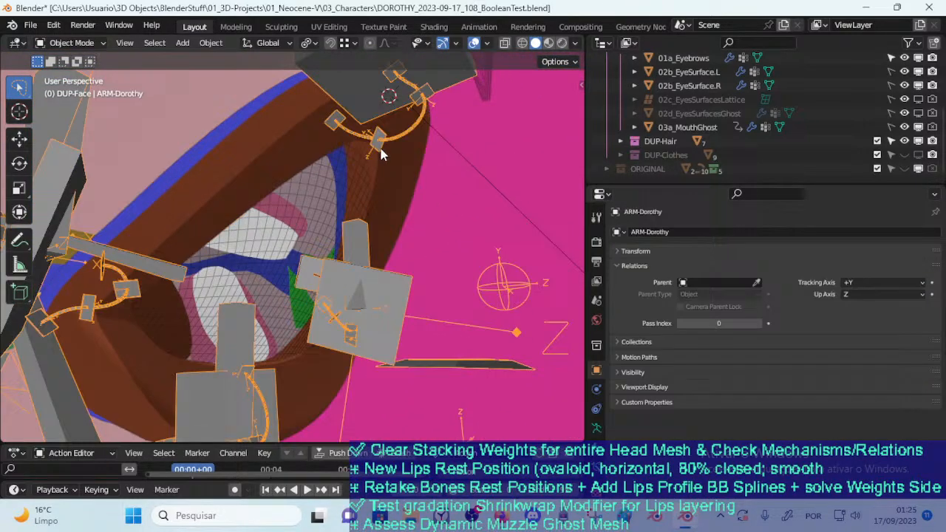
pyautogui.hotkey('ctrl', 'Tab')
pyautogui.moveTo(378, 151); pyautogui.dragTo(424, 182, button='middle')
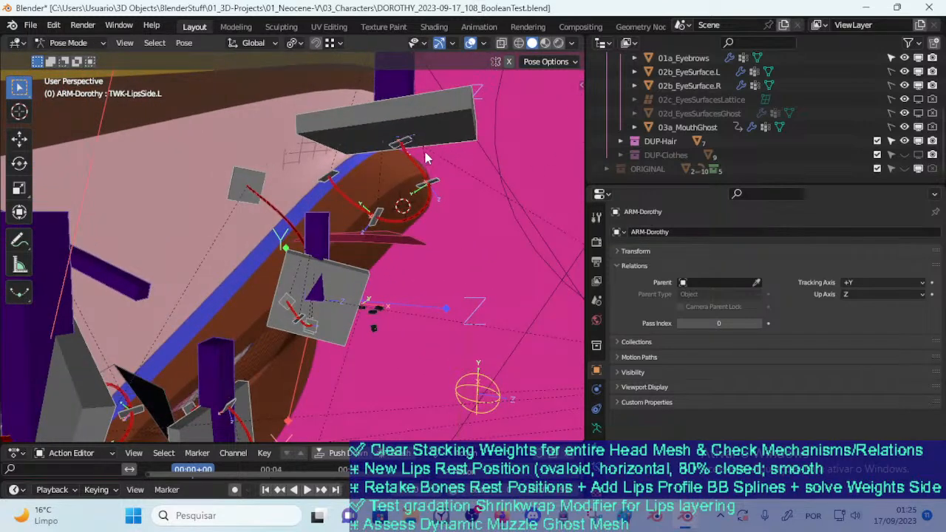
pyautogui.click(399, 145)
pyautogui.press('g')
pyautogui.click(391, 160)
pyautogui.press('r')
pyautogui.click(436, 181)
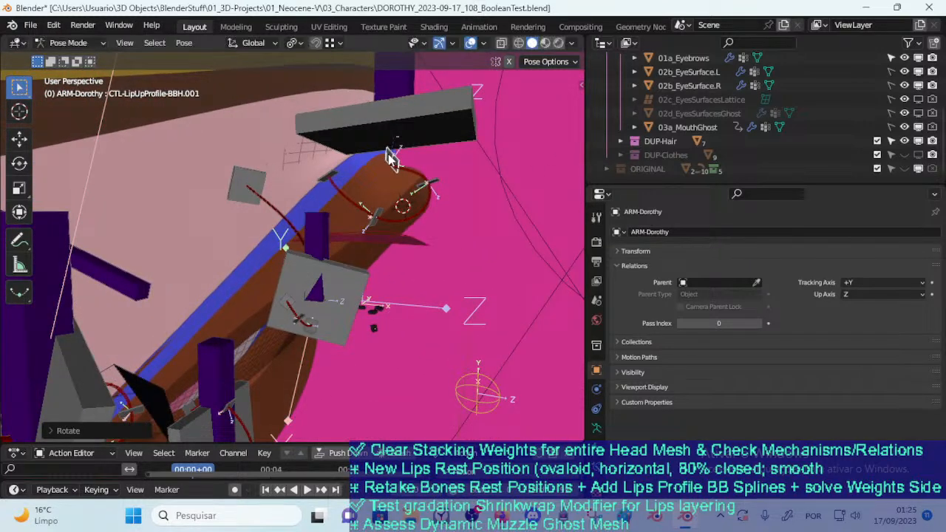
# Try moving and rotating the remaining upper-lip profile controls, including CTL-LipUpProfile-BBH.003 and CTL-LipUpProfile-BBH.004
pyautogui.click(436, 183)
pyautogui.press('g')
pyautogui.click(461, 190)
pyautogui.click(424, 244)
pyautogui.moveTo(392, 240); pyautogui.dragTo(356, 227, button='middle')
pyautogui.click(355, 198)
pyautogui.press('g')
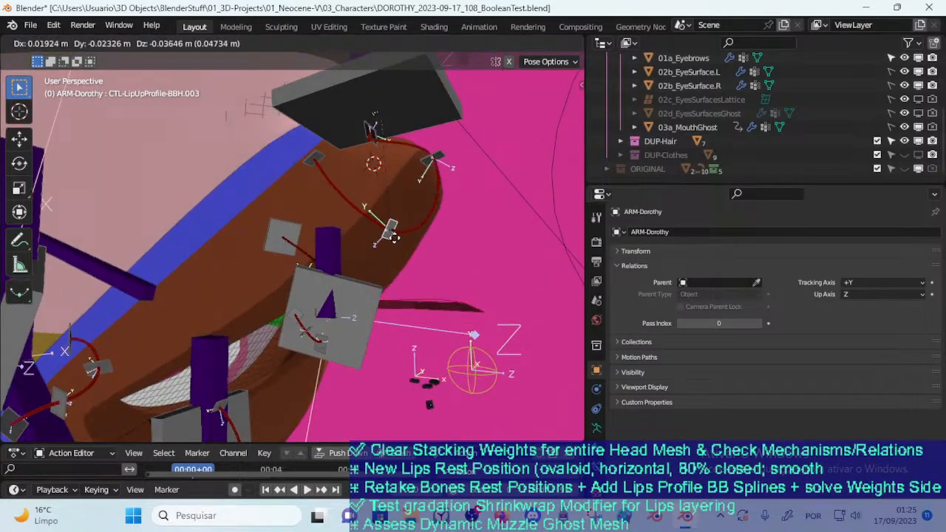
pyautogui.click(405, 236)
pyautogui.press('r')
pyautogui.click(449, 239)
pyautogui.press('g')
pyautogui.click(466, 228)
pyautogui.click(316, 164)
pyautogui.moveTo(285, 216); pyautogui.dragTo(315, 169, button='middle')
pyautogui.press('g')
pyautogui.click(308, 201)
# Try moving the lower-lip controls CTL-LipDownProfile-BBH.002 and .003, and clear the location of all pose bones
pyautogui.moveTo(309, 201); pyautogui.dragTo(281, 290, button='middle')
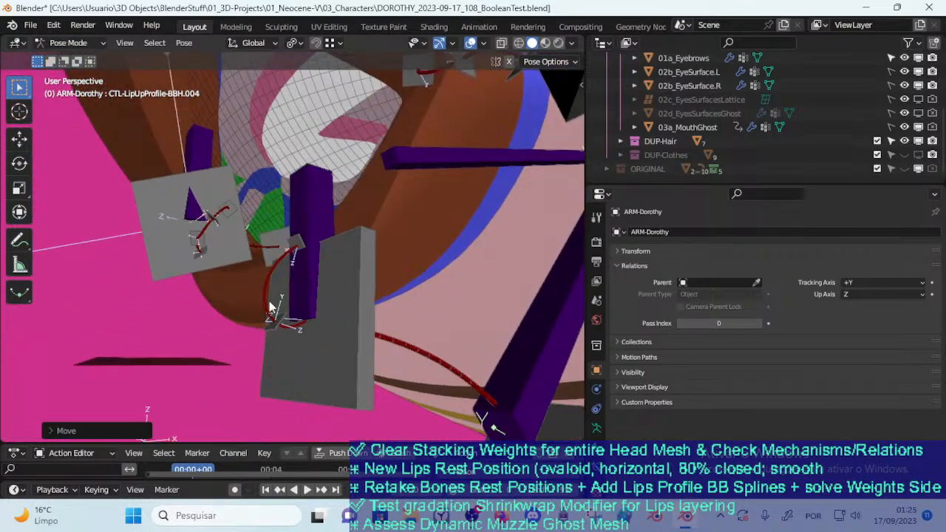
pyautogui.click(269, 323)
pyautogui.press('g')
pyautogui.click(259, 314)
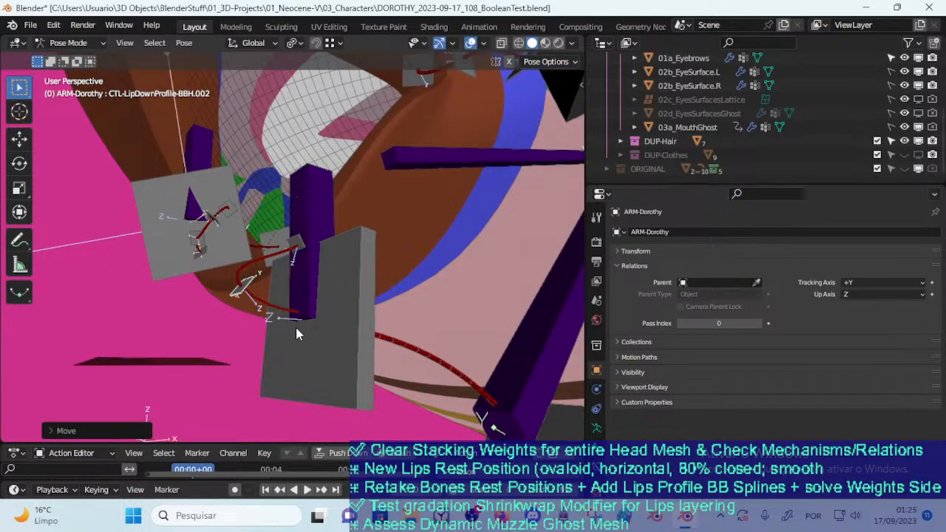
pyautogui.click(296, 256)
pyautogui.click(297, 236)
pyautogui.press('g')
pyautogui.click(271, 220)
pyautogui.press('a')
pyautogui.hotkey('alt', 'g')
pyautogui.moveTo(271, 221); pyautogui.dragTo(292, 332, button='middle')
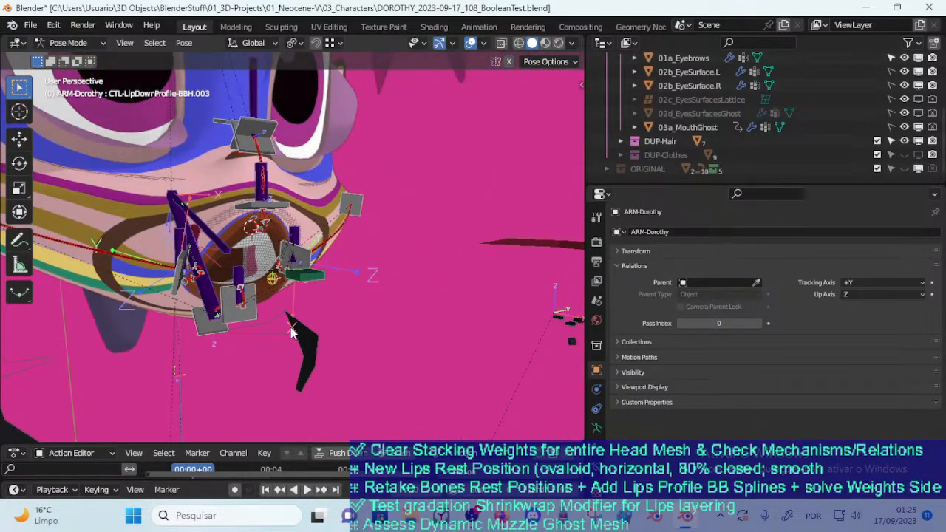
# In Object Mode, move the lips object 00_Body.001 away from the mouth to about X 0.304, Y -0.231, Z 0.033 m
pyautogui.hotkey('ctrl', 'Tab')
pyautogui.click(239, 224)
pyautogui.press('g')
pyautogui.click(379, 229)
pyautogui.moveTo(308, 244); pyautogui.dragTo(398, 246, button='middle')
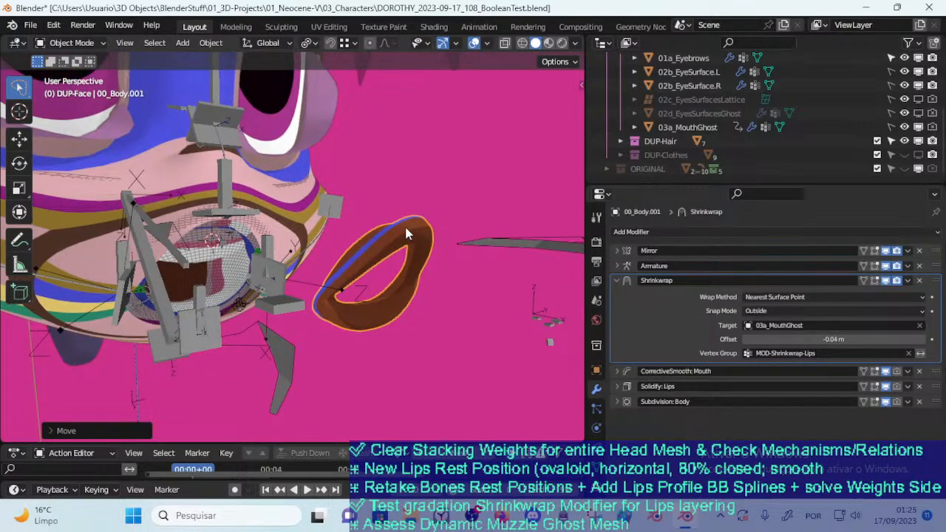
pyautogui.press('n')
# Put ARM-Dorothy back in Pose Mode and apply the ARM-Dorothy pose from the Pose Library
pyautogui.press('n')
pyautogui.moveTo(280, 273); pyautogui.dragTo(396, 214, button='middle')
pyautogui.press('g')
pyautogui.click(351, 278)
pyautogui.press('g')
pyautogui.click(334, 287)
pyautogui.press('n')
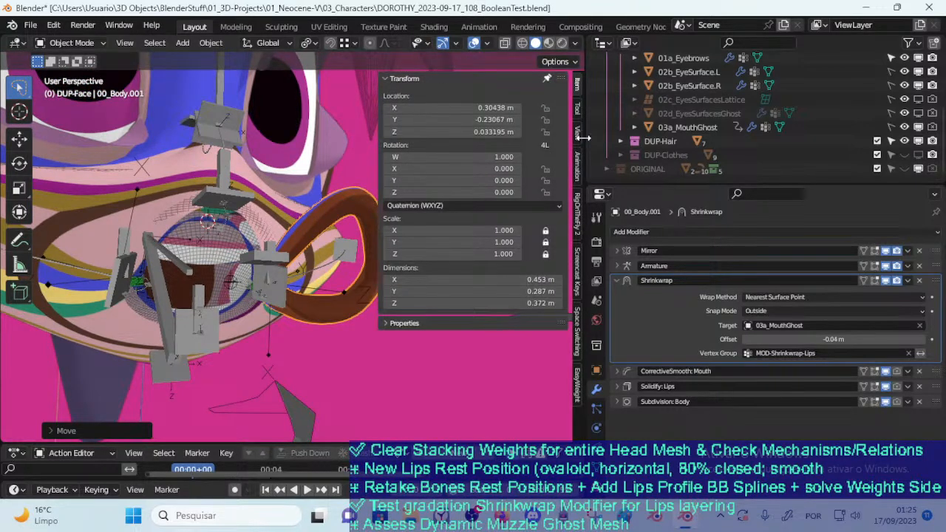
pyautogui.click(578, 162)
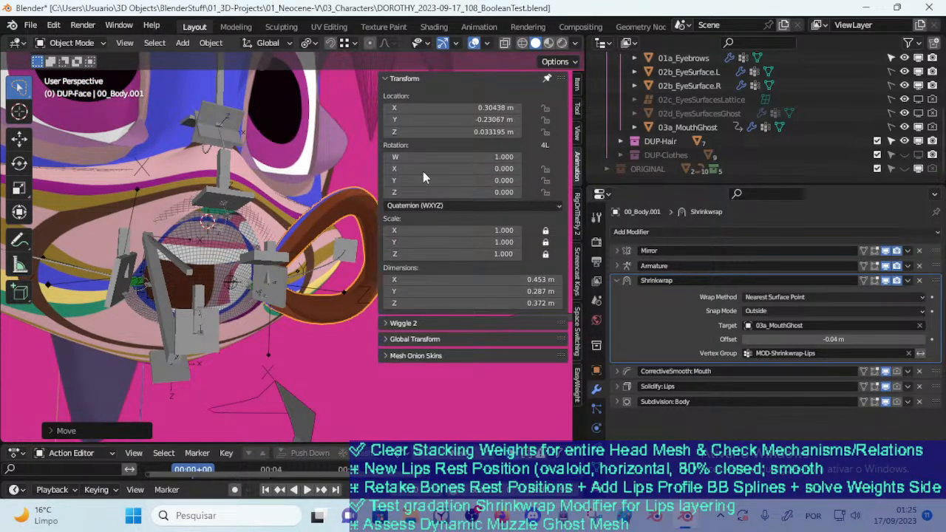
pyautogui.click(403, 79)
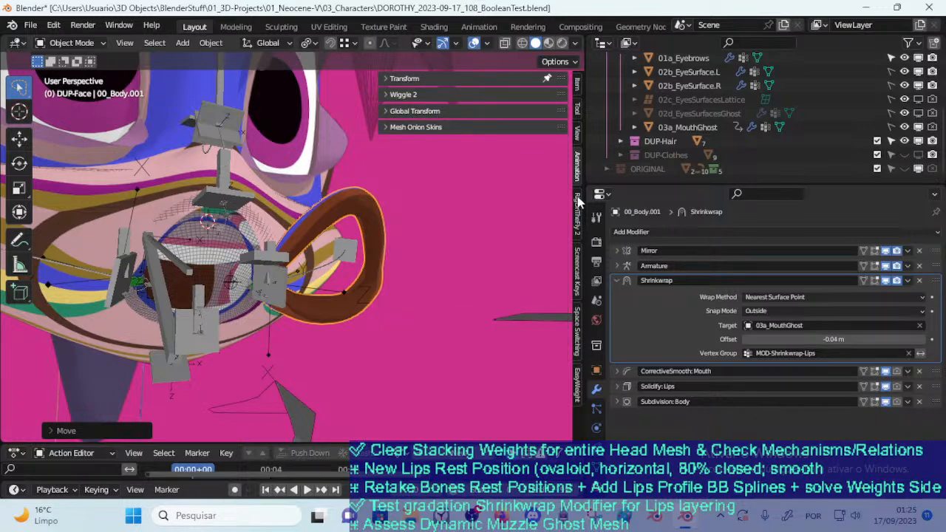
pyautogui.hotkey('ctrl', 'Tab')
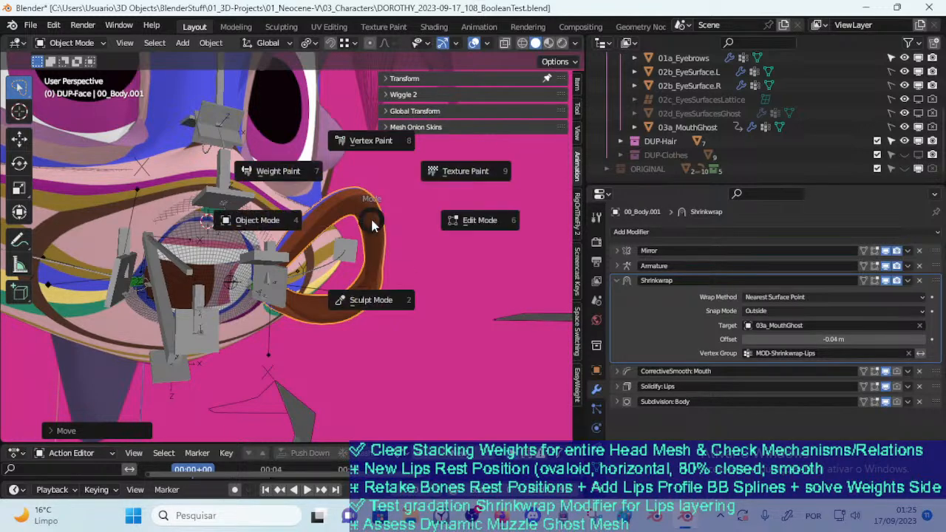
pyautogui.press('Escape')
pyautogui.click(250, 261)
pyautogui.hotkey('ctrl', 'Tab')
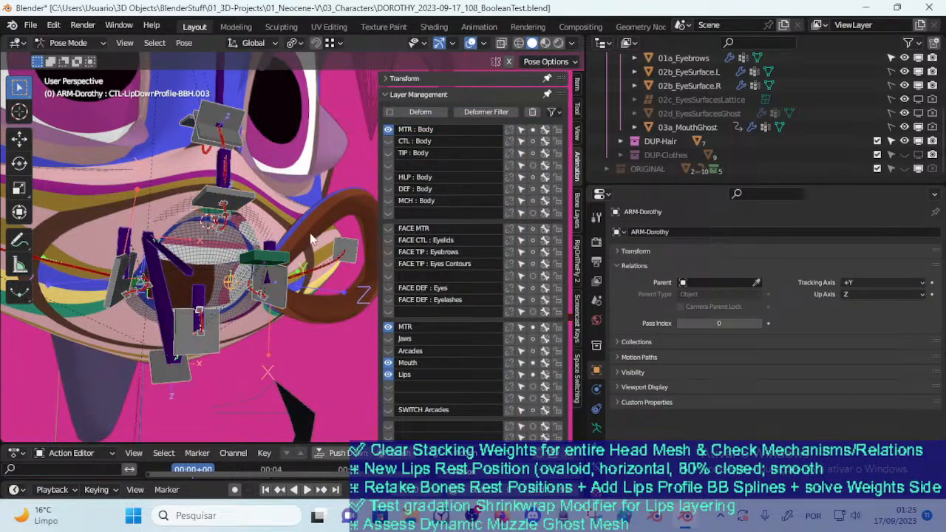
pyautogui.moveTo(316, 233); pyautogui.dragTo(312, 246, button='middle')
pyautogui.click(439, 96)
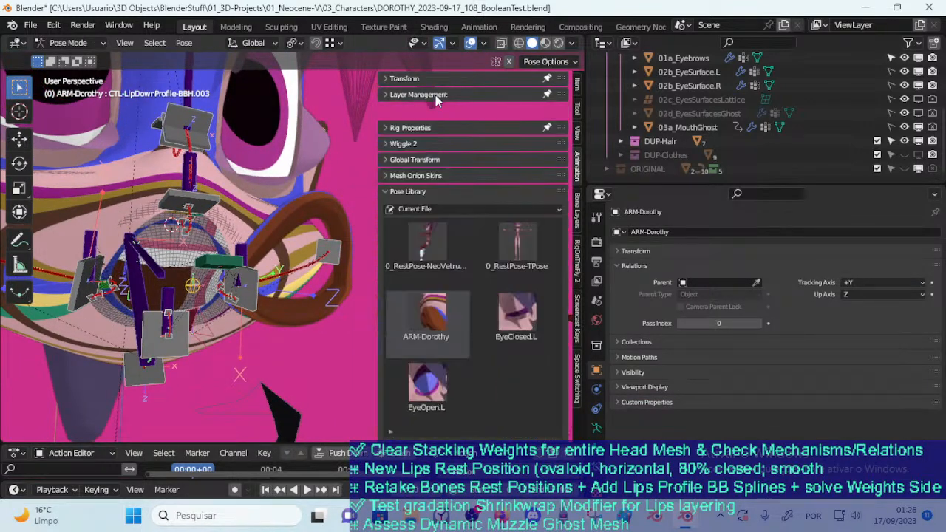
pyautogui.click(448, 290)
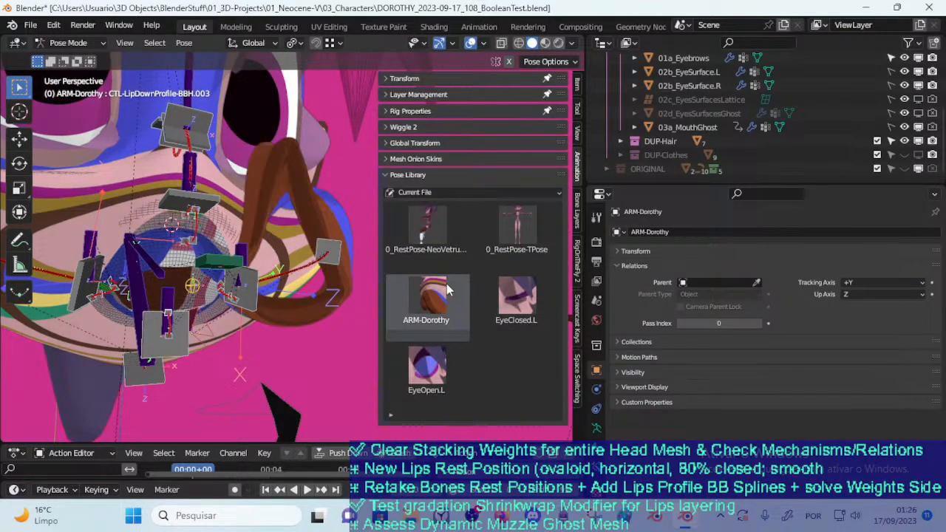
# Repeatedly undo and reapply the ARM-Dorothy pose, comparing how the displaced lips deform with and without it
pyautogui.hotkey('ctrl', 'z')
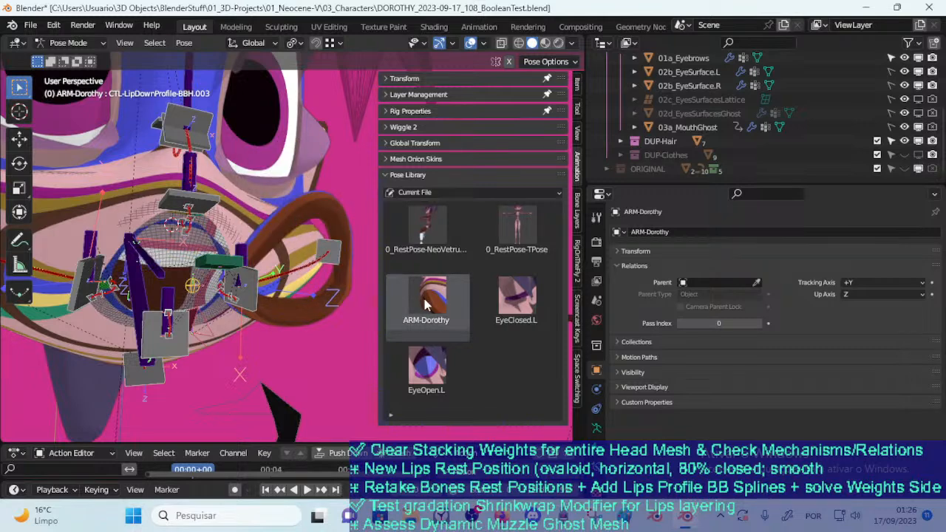
pyautogui.click(424, 300)
pyautogui.hotkey('ctrl', 'z')
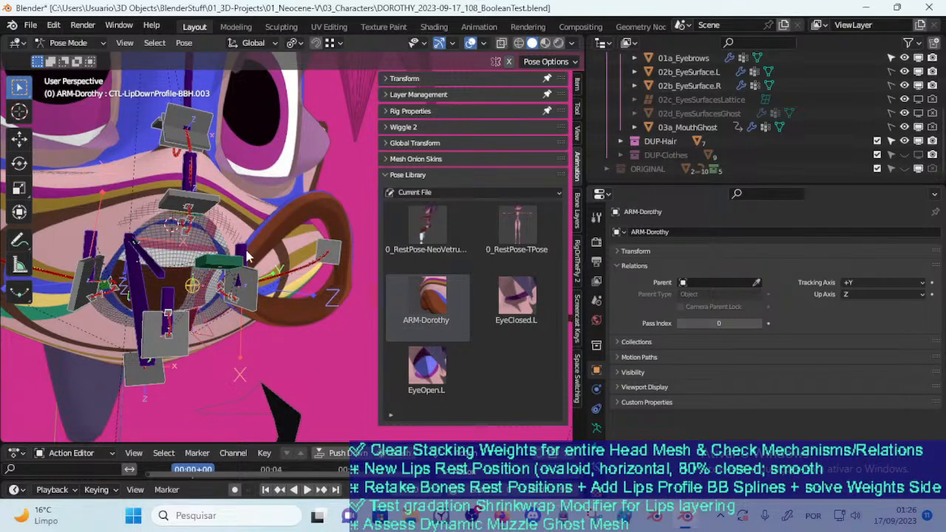
pyautogui.click(442, 318)
pyautogui.moveTo(262, 238)
pyautogui.mouseDown(button='middle')
pyautogui.moveTo(327, 200)
pyautogui.moveTo(334, 178)
pyautogui.moveTo(296, 190)
pyautogui.moveTo(255, 227)
pyautogui.mouseUp(button='middle')
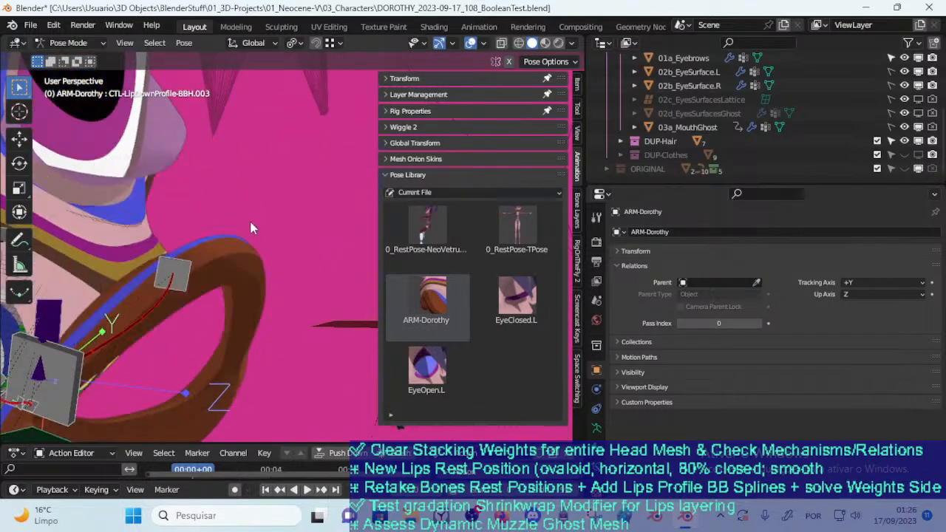
pyautogui.click(411, 324)
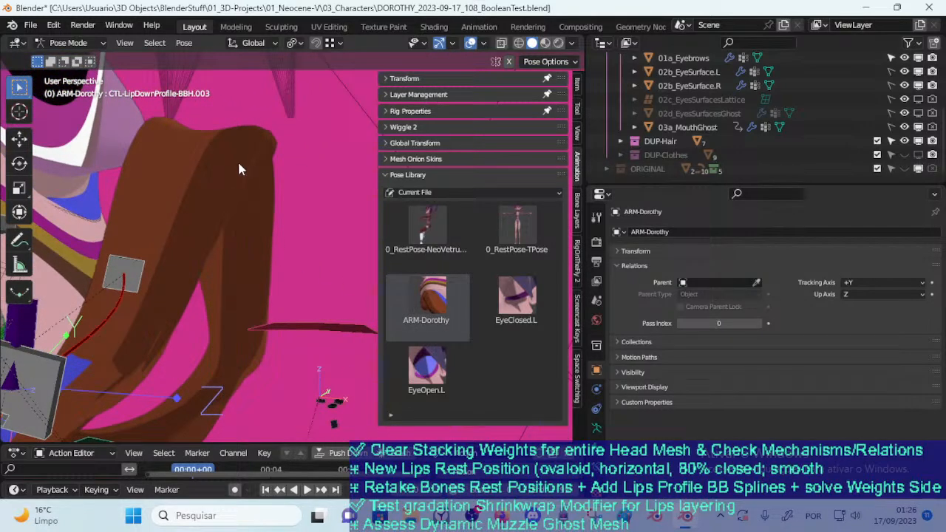
pyautogui.moveTo(242, 184); pyautogui.dragTo(182, 191, button='middle')
pyautogui.moveTo(217, 232); pyautogui.dragTo(385, 284, button='middle')
pyautogui.moveTo(363, 252); pyautogui.dragTo(274, 265, button='middle')
pyautogui.moveTo(351, 312); pyautogui.dragTo(187, 262, button='middle')
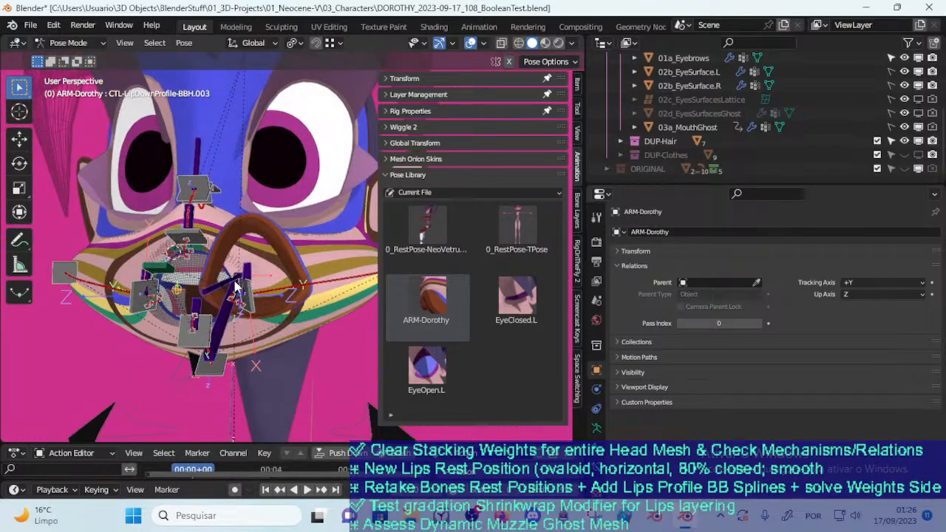
# In Object Mode, try clearing the location of the lips object 00_Body.001, and undo it
pyautogui.hotkey('ctrl', 'Tab')
pyautogui.click(270, 294)
pyautogui.hotkey('alt', 'g')
pyautogui.moveTo(238, 292); pyautogui.dragTo(298, 337, button='middle')
pyautogui.hotkey('ctrl', 'z')
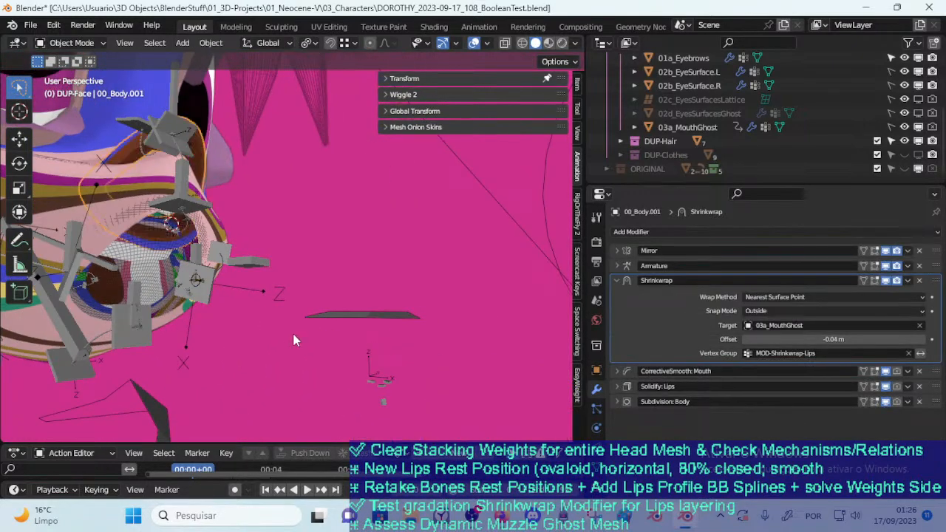
pyautogui.moveTo(170, 176); pyautogui.dragTo(236, 227, button='middle')
pyautogui.hotkey('ctrl', 'z')
# Open DOROTHY_2023-09-16_107_HeadWeightsMechanisms.blend without saving the changes in the current file
pyautogui.click(31, 26)
pyautogui.click(55, 56)
pyautogui.click(484, 284)
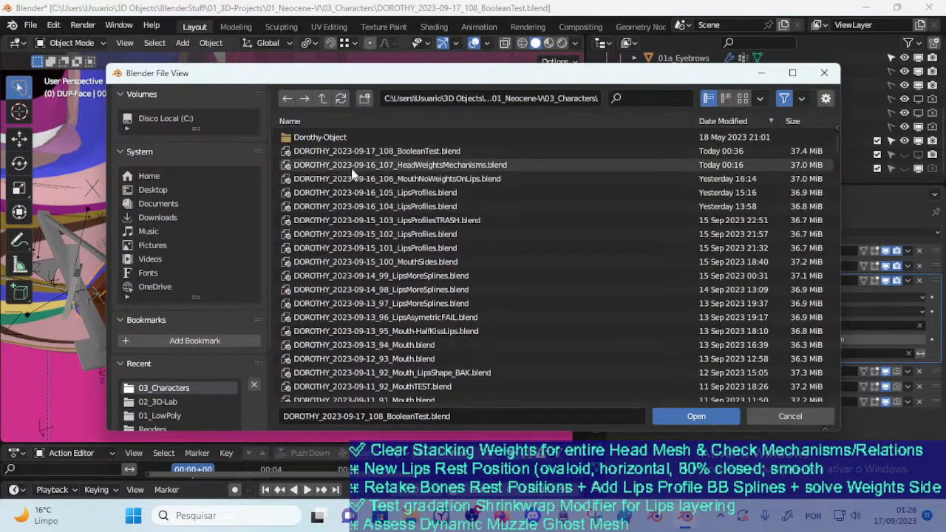
pyautogui.click(355, 167)
pyautogui.doubleClick(355, 168)
# Examine the shape of the mouth and lips in Rendered shading, with and without wireframes
pyautogui.moveTo(329, 267); pyautogui.dragTo(190, 257, button='middle')
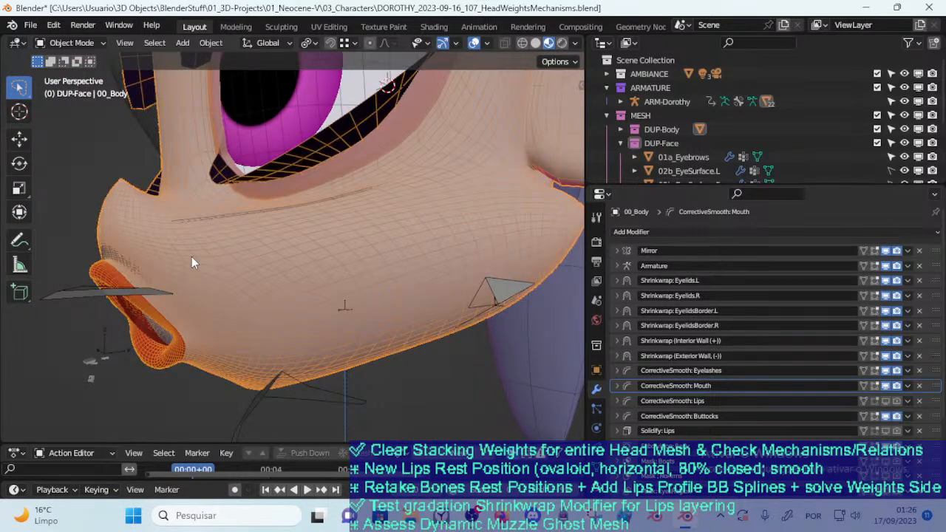
pyautogui.hotkey('shift', 'z')
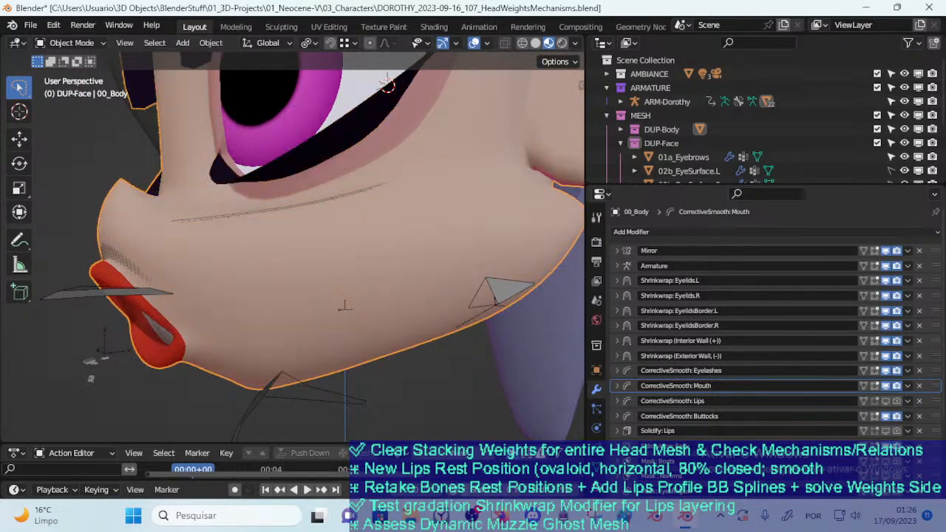
pyautogui.click(473, 514)
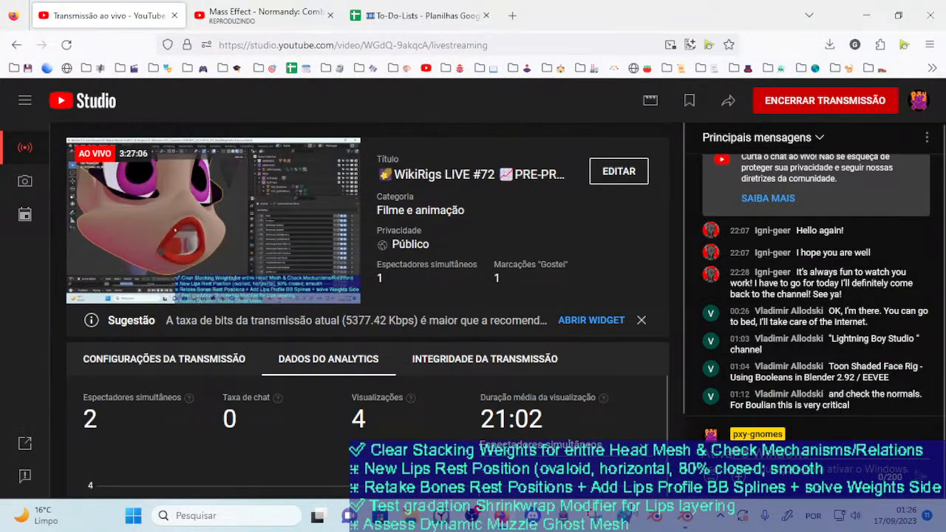
pyautogui.click(684, 516)
pyautogui.moveTo(191, 278); pyautogui.dragTo(318, 291, button='middle')
pyautogui.scroll(2, 318, 298)
pyautogui.click(560, 42)
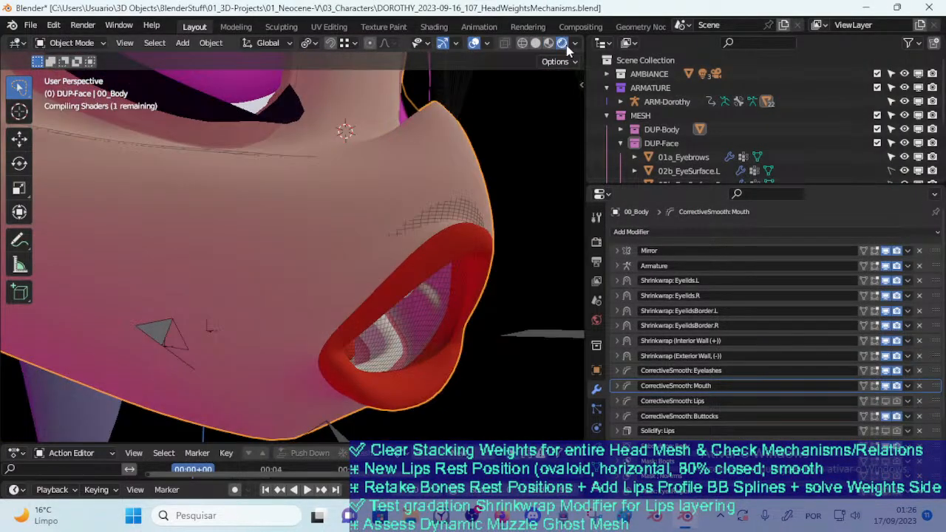
pyautogui.moveTo(514, 117); pyautogui.dragTo(426, 192, button='middle')
pyautogui.hotkey('shift', 'z')
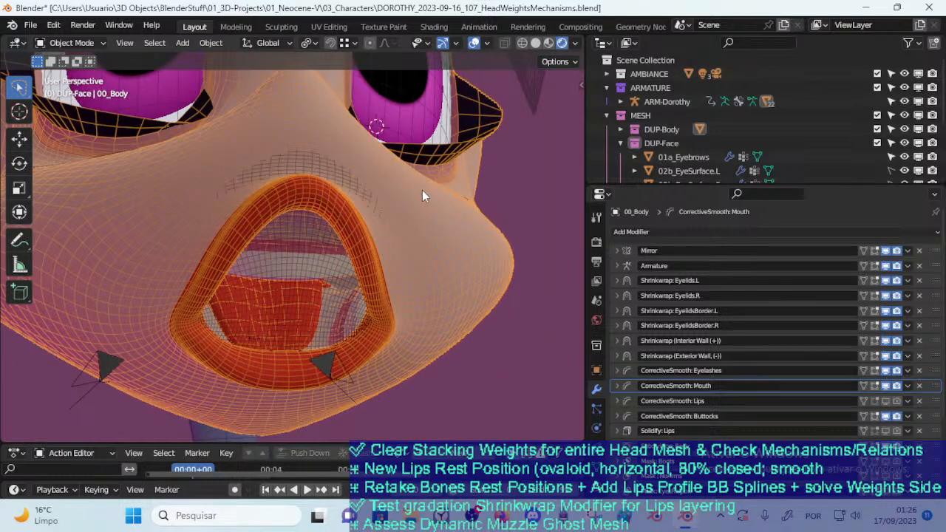
pyautogui.hotkey('shift', 'z')
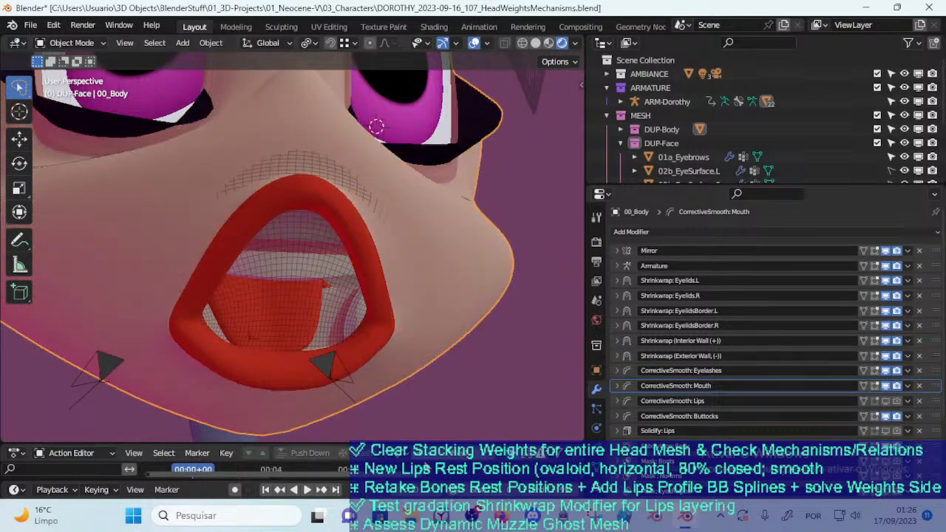
# Switch to the To-Do-Lists spreadsheet in Firefox and start a task title in cell B5 with "Boolean"
pyautogui.hotkey('alt', 'Tab')
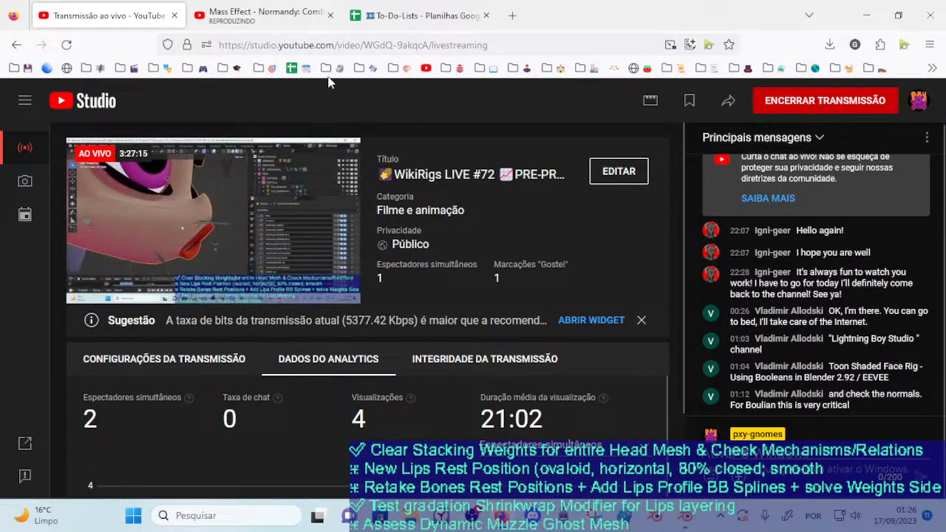
pyautogui.click(277, 6)
pyautogui.click(418, 8)
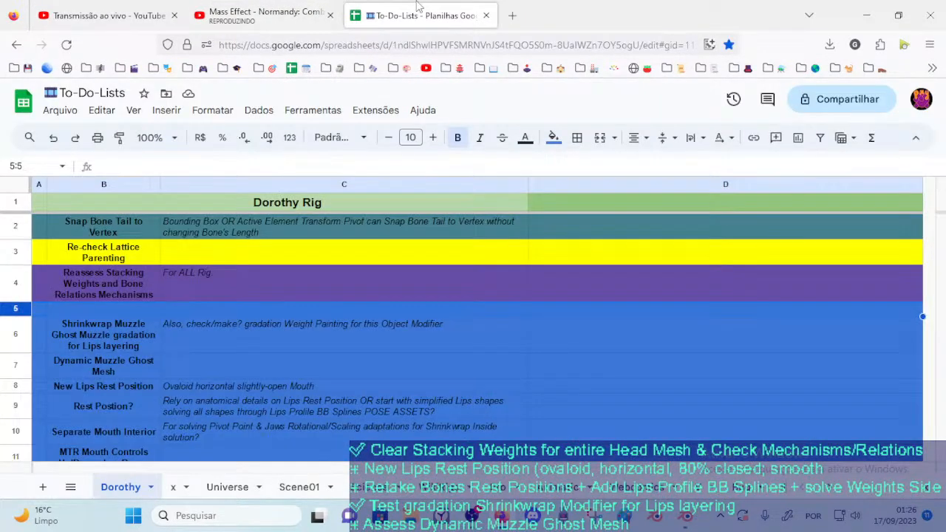
pyautogui.click(224, 300)
pyautogui.click(103, 273)
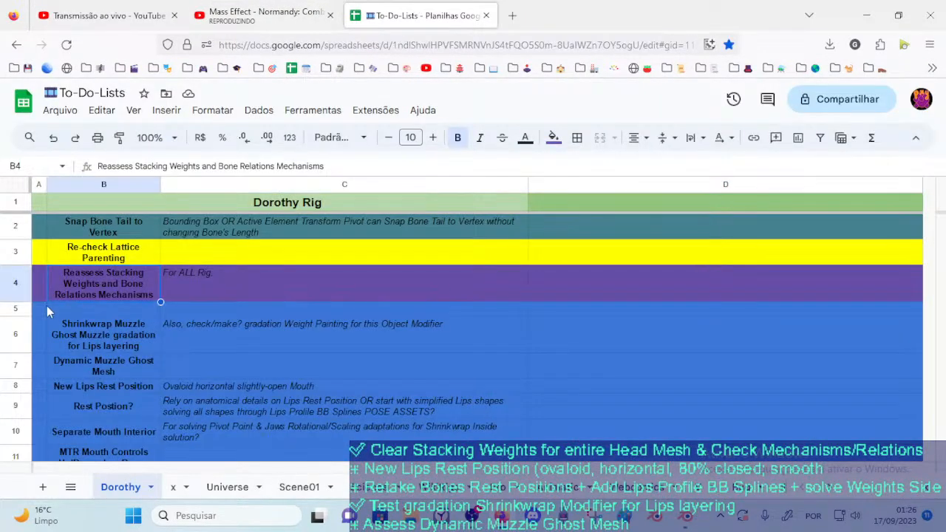
pyautogui.click(57, 314)
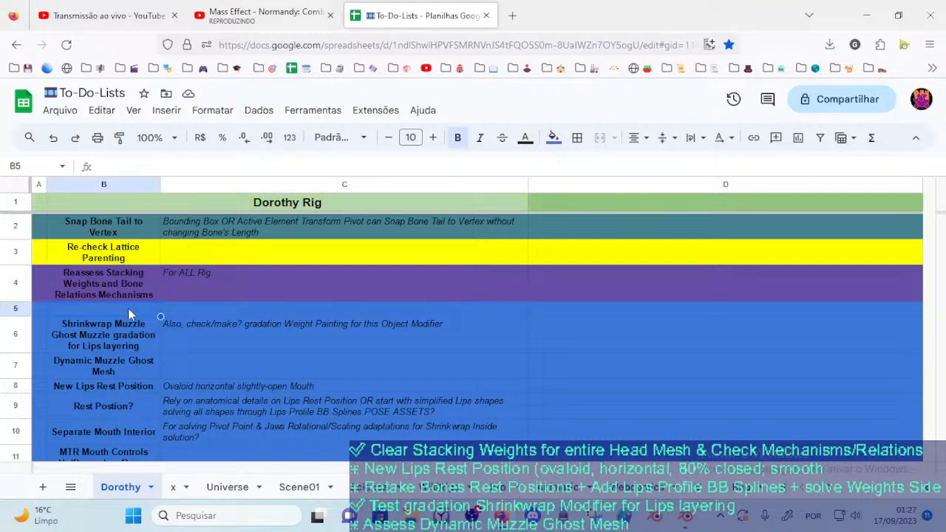
pyautogui.write('Bollean')
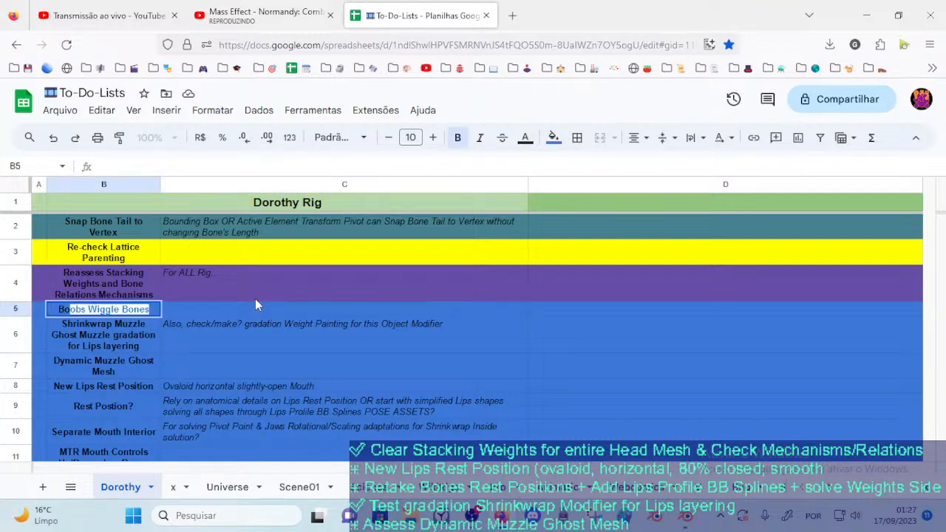
pyautogui.press('BackSpace')
pyautogui.press('BackSpace')
pyautogui.press('BackSpace')
pyautogui.press('BackSpace')
pyautogui.press('BackSpace')
pyautogui.write('olean')
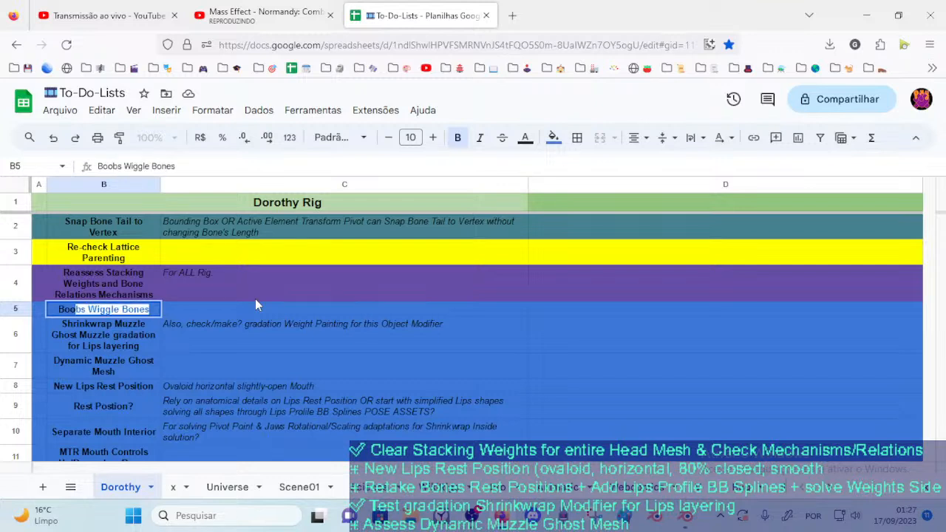
pyautogui.write(' H')
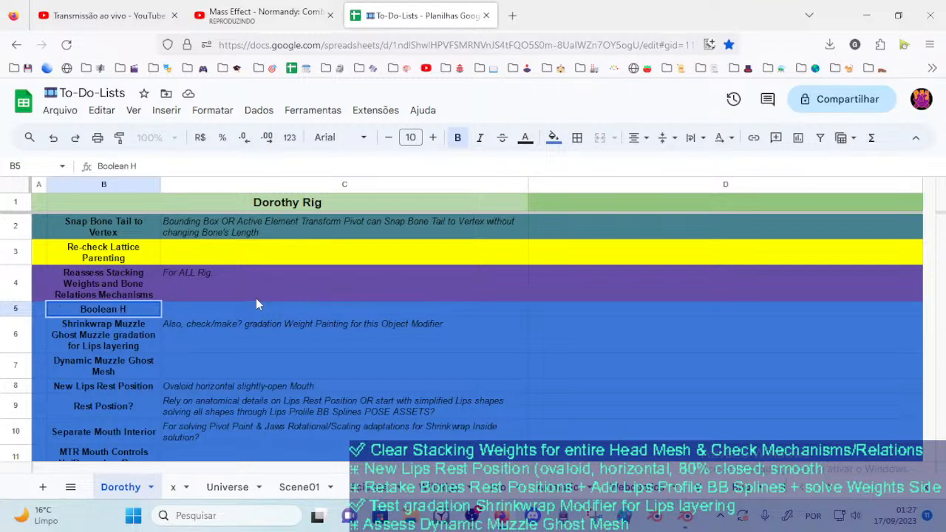
pyautogui.write('ole Profile ')
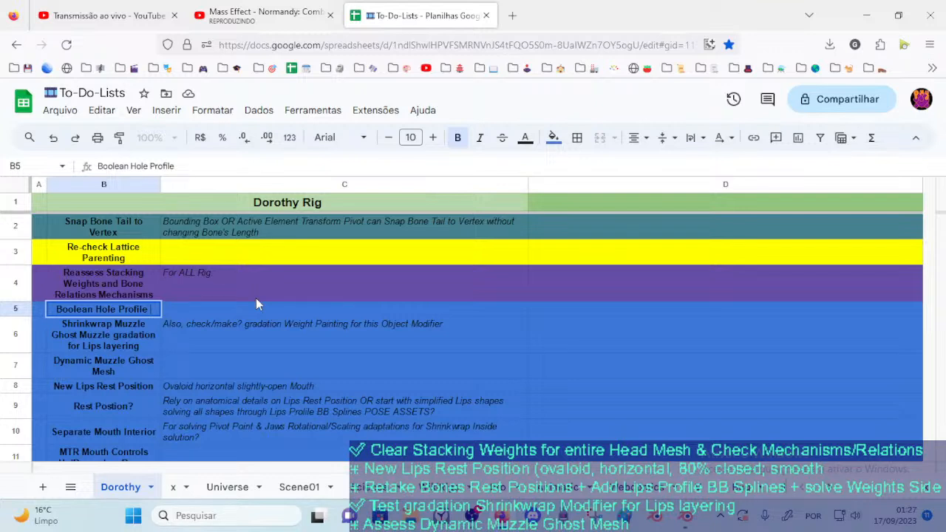
pyautogui.write('Mou')
pyautogui.press('BackSpace')
pyautogui.press('BackSpace')
pyautogui.press('BackSpace')
pyautogui.press('BackSpace')
pyautogui.press('BackSpace')
pyautogui.press('BackSpace')
pyautogui.press('BackSpace')
pyautogui.press('BackSpace')
pyautogui.press('BackSpace')
pyautogui.press('BackSpace')
pyautogui.press('BackSpace')
pyautogui.press('BackSpace')
pyautogui.press('BackSpace')
pyautogui.press('BackSpace')
pyautogui.press('BackSpace')
pyautogui.press('BackSpace')
pyautogui.write('Cy')
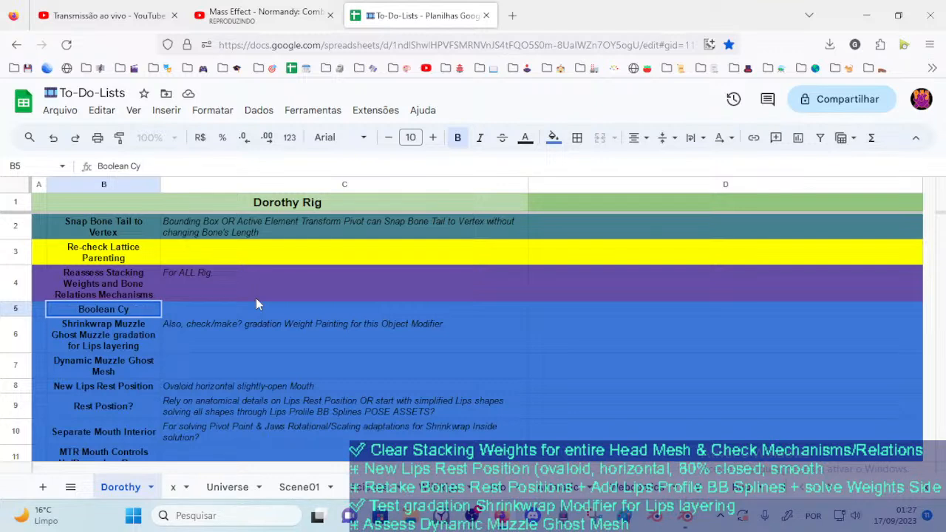
pyautogui.press('BackSpace')
pyautogui.press('BackSpace')
# Continue the task title in B5 so it reads "Boolean MouthHole Cylinder Deform Mesh Object"
pyautogui.write('MouthH')
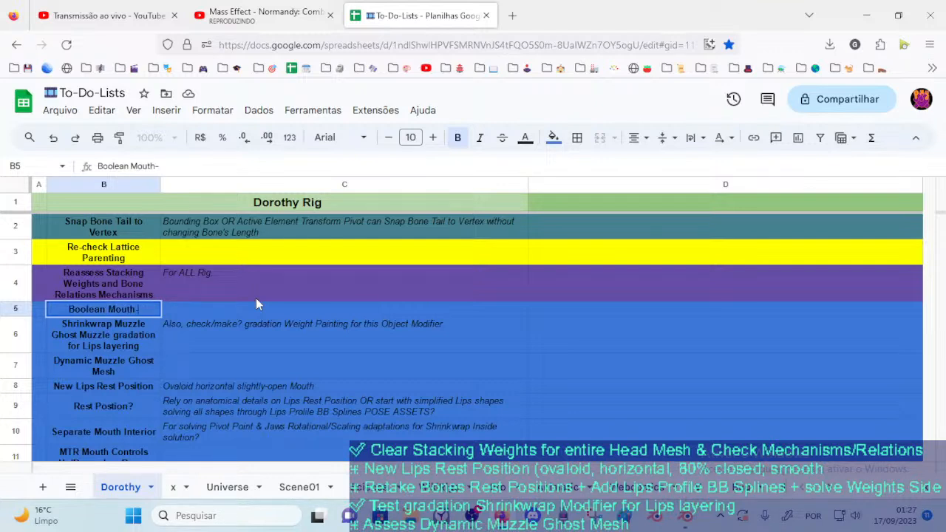
pyautogui.write('ole C')
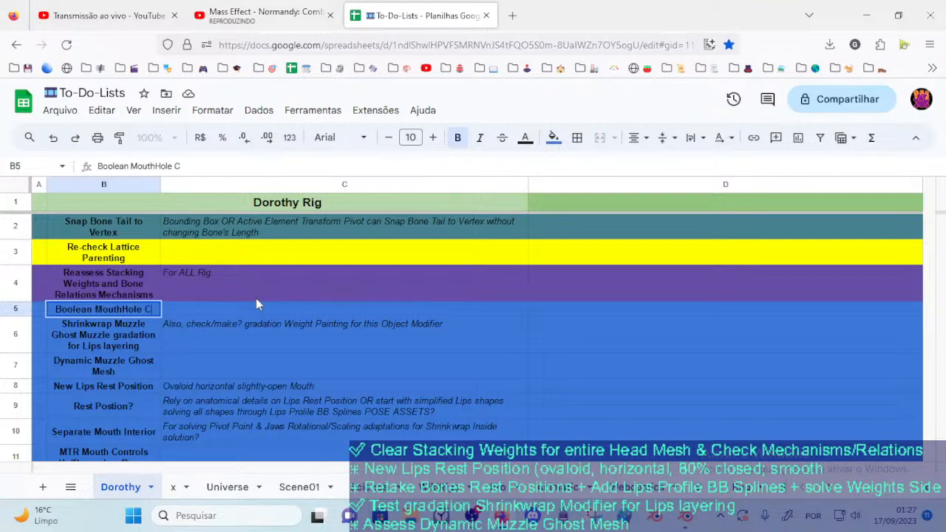
pyautogui.write('ylinde')
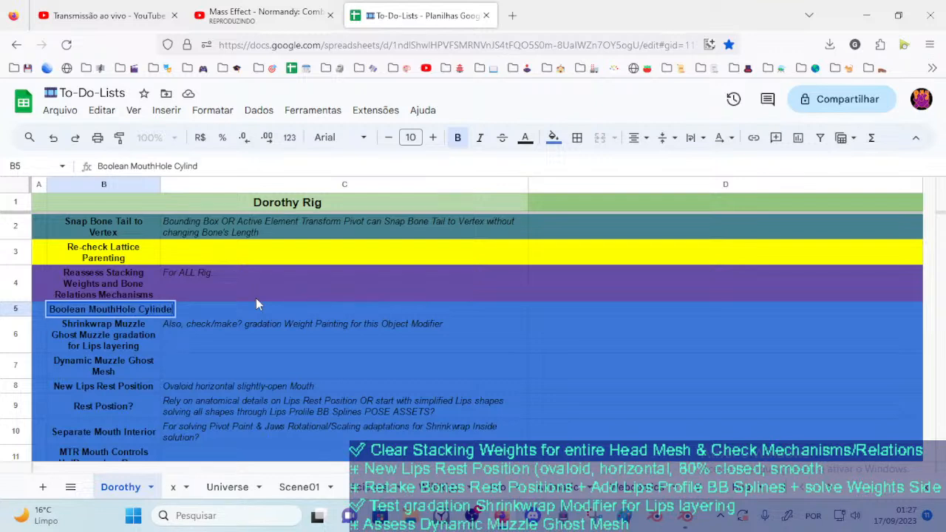
pyautogui.write('r Defo')
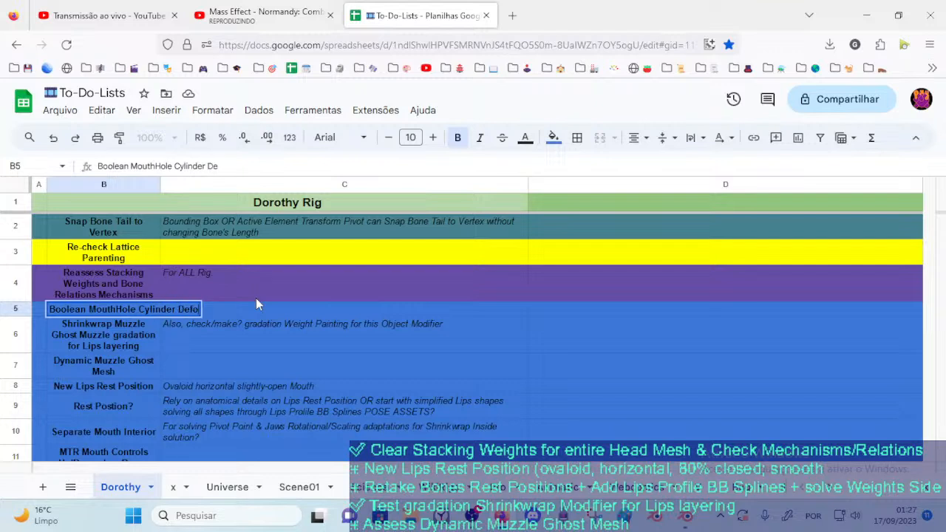
pyautogui.write('rm Mesh')
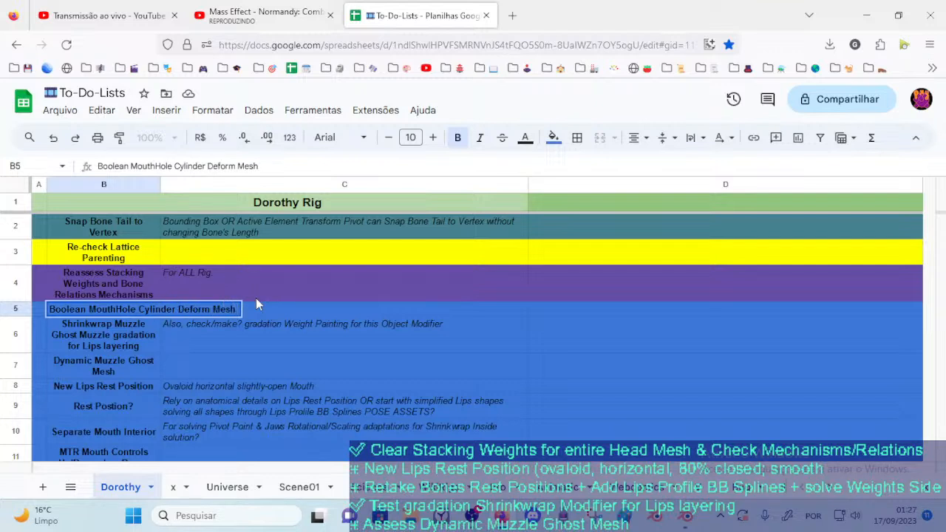
pyautogui.write(' Object shape by ')
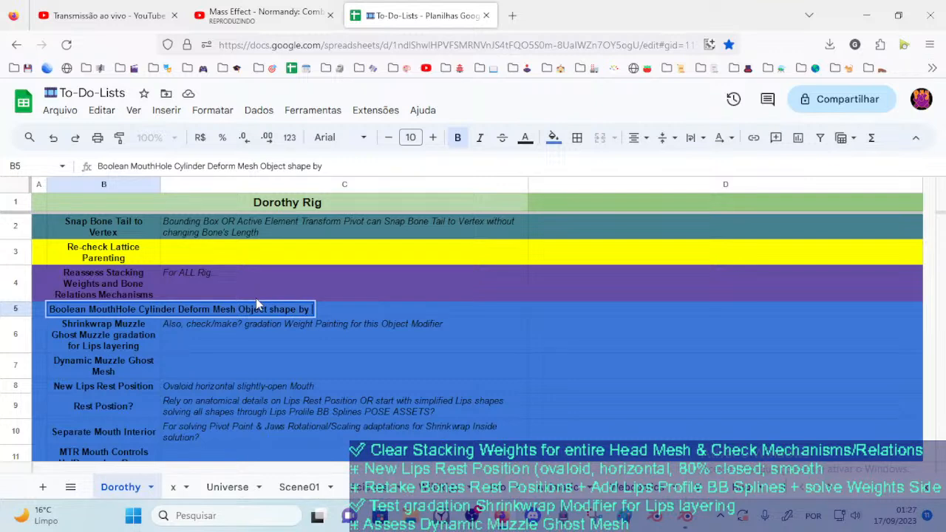
pyautogui.write('Profile ')
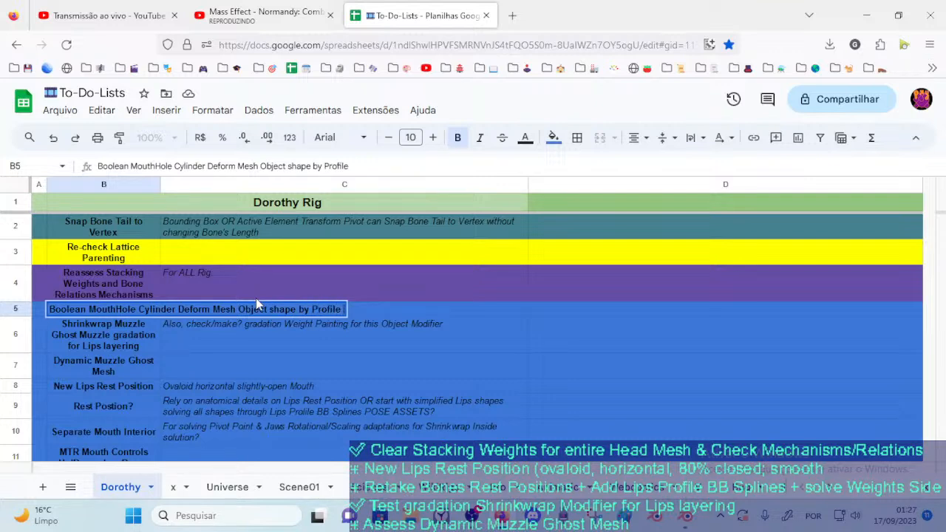
pyautogui.write('Bendy Bone Sp')
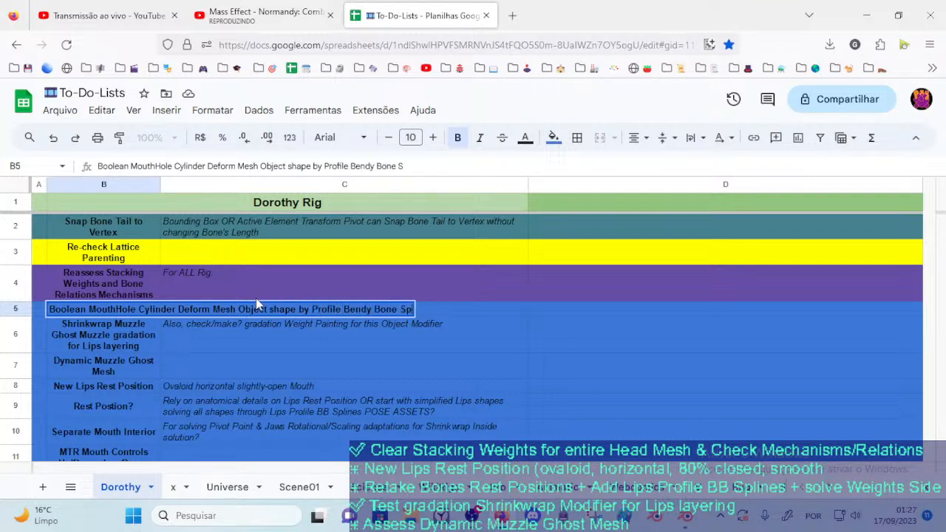
pyautogui.write('lines of the ')
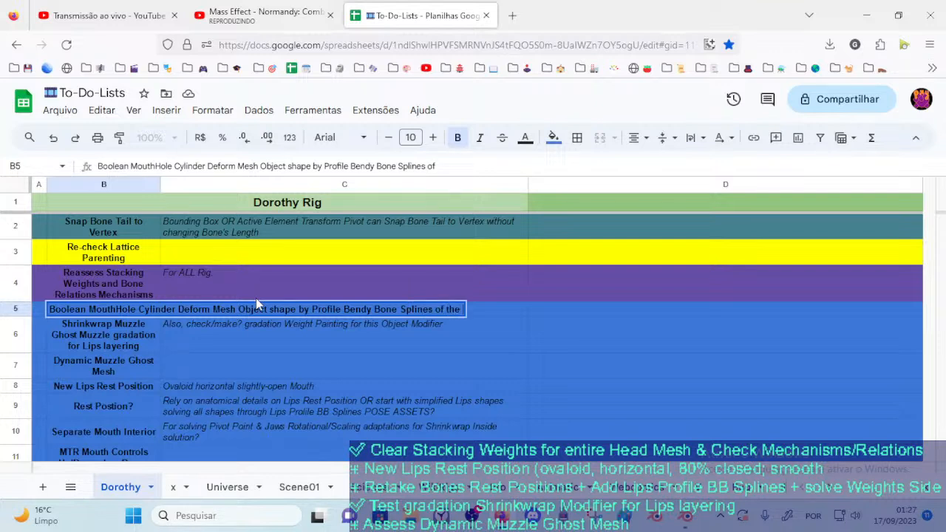
pyautogui.write('Mecah')
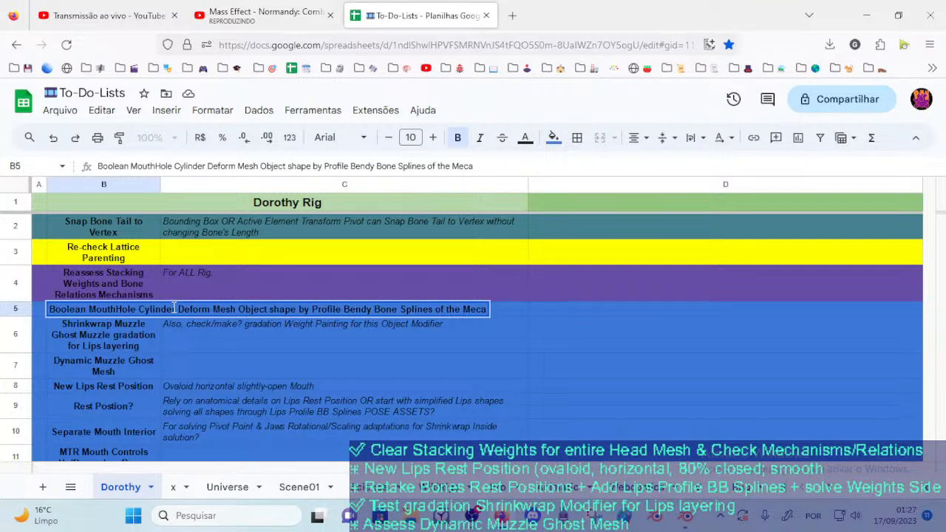
# Move the description out of the B5 task title into C5 and start it with "...shaped by Profile Bendy Bone Splines"
pyautogui.moveTo(269, 309); pyautogui.dragTo(513, 301)
pyautogui.hotkey('ctrl', 'x')
pyautogui.click(278, 339)
pyautogui.doubleClick(199, 315)
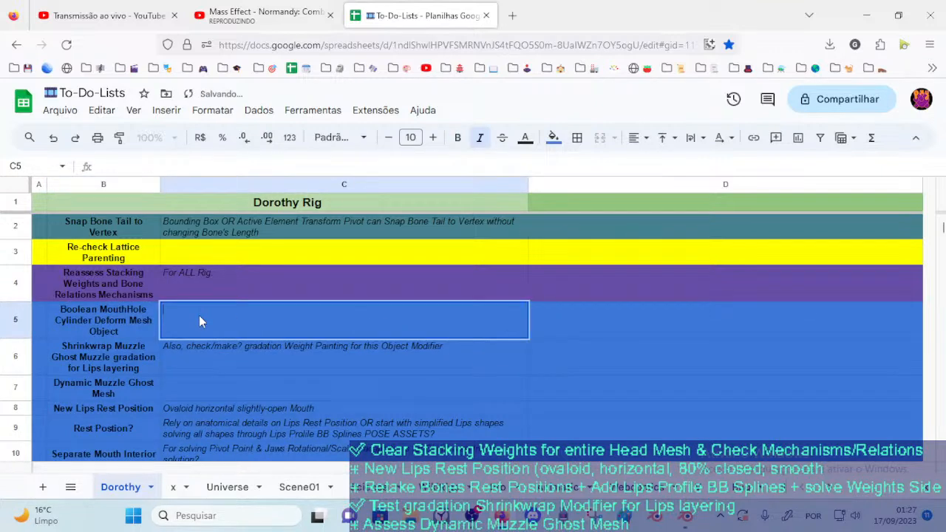
pyautogui.hotkey('ctrl', 'v')
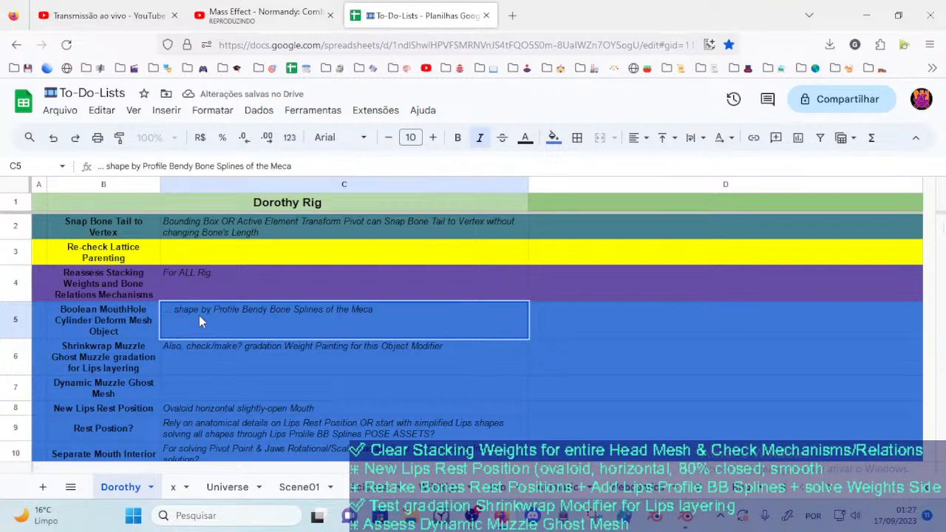
pyautogui.press('BackSpace')
pyautogui.write('d')
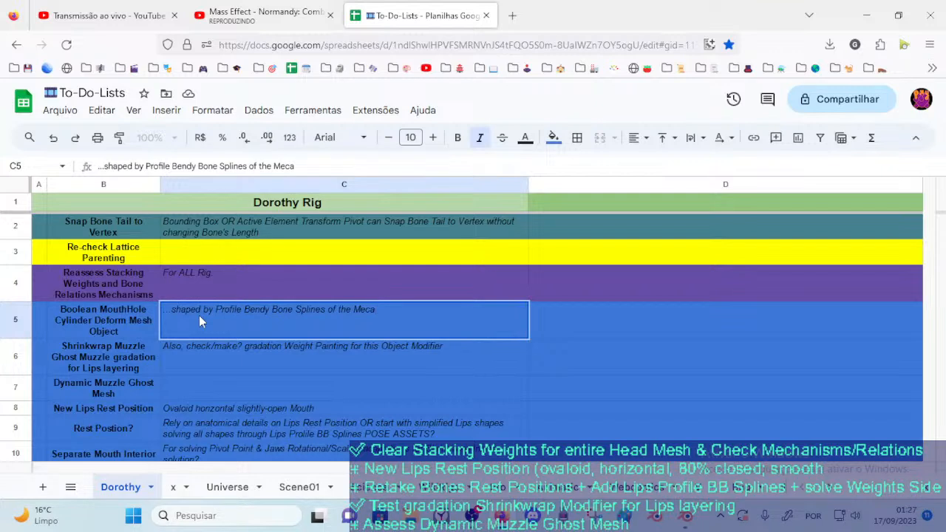
pyautogui.write('anism')
# Complete the C5 description so it ends "of the Lips Mechanism Bones"
pyautogui.write('Lips')
pyautogui.hotkey('shift', 'End')
pyautogui.write('echa')
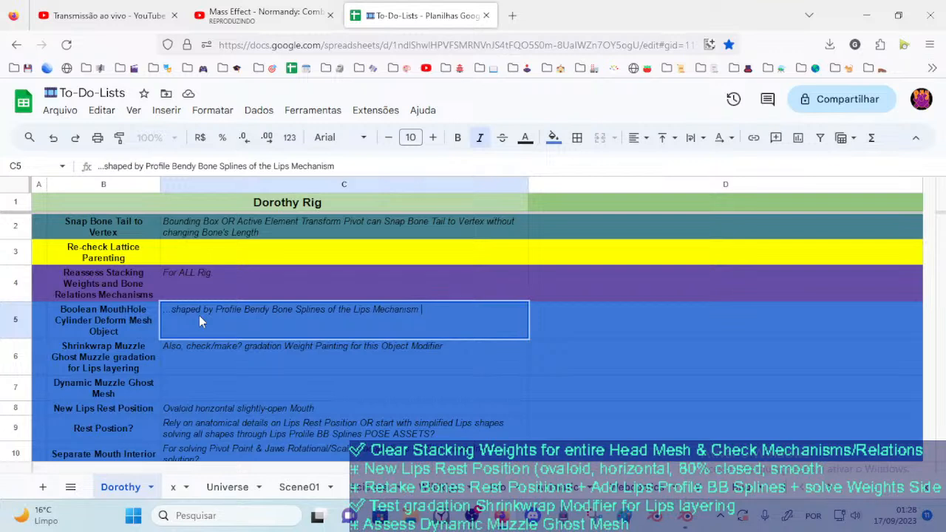
pyautogui.write('nism Bones')
pyautogui.press('Return')
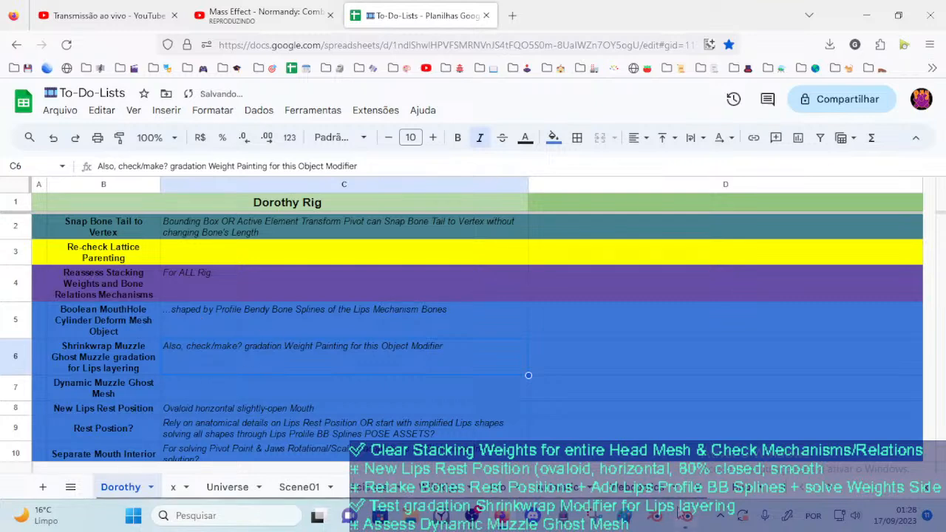
# Switch to Blender, select the ARM-Dorothy armature and show its OLD CTL, OLD TIP and OLD DEF Lips bone layers
pyautogui.click(687, 518)
pyautogui.scroll(-5, 357, 278)
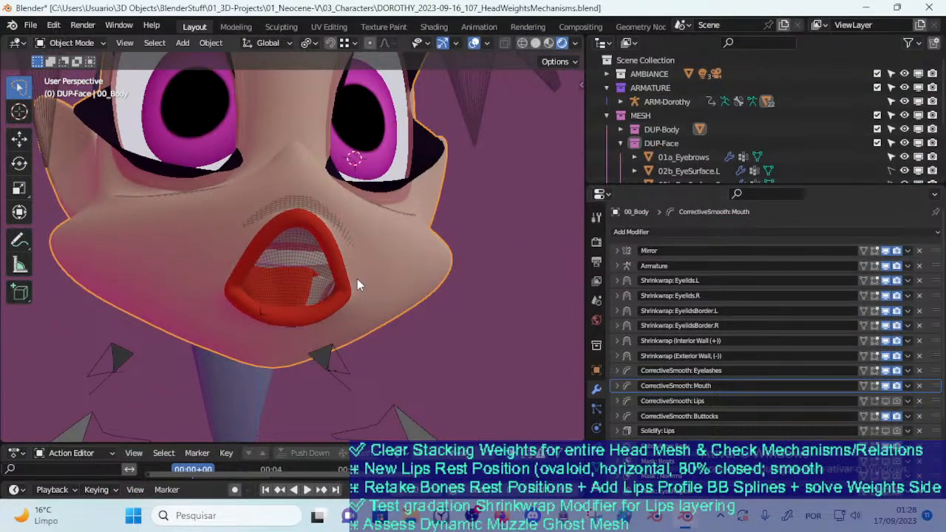
pyautogui.press('n')
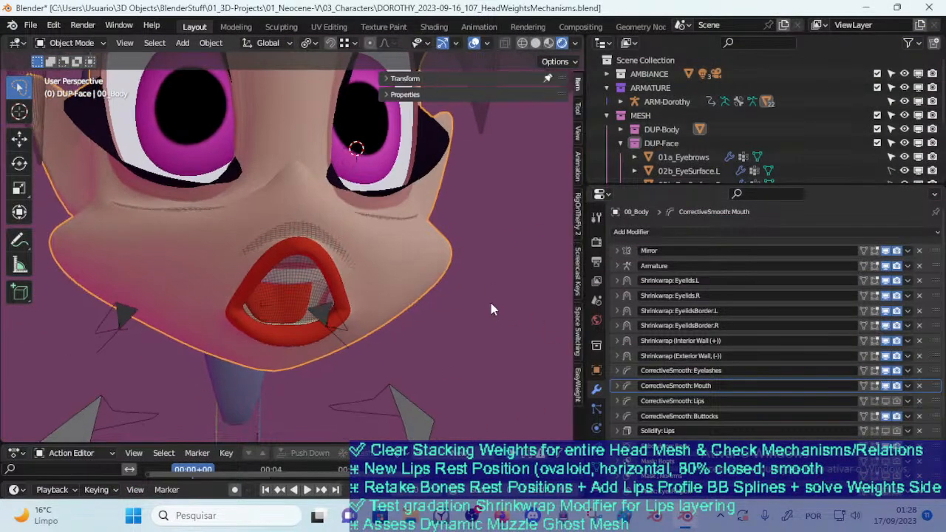
pyautogui.click(404, 79)
pyautogui.press('n')
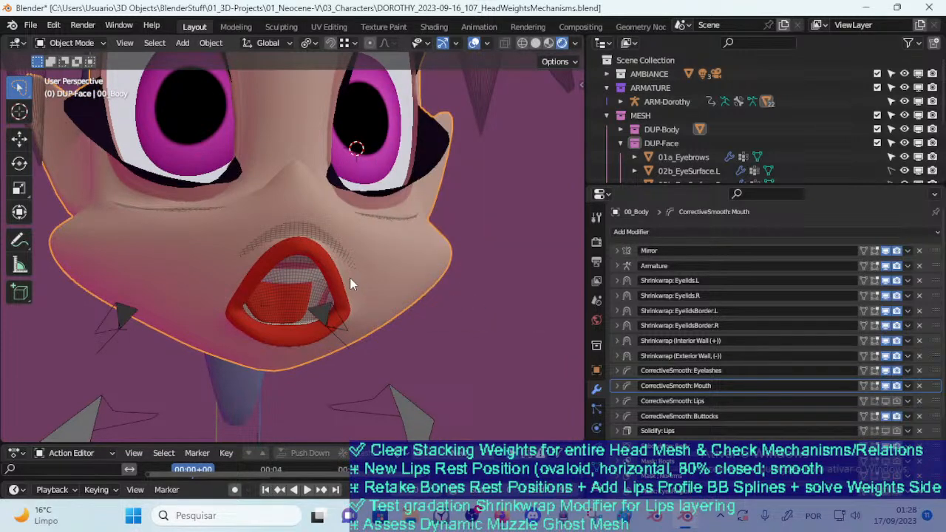
pyautogui.click(405, 401)
pyautogui.press('n')
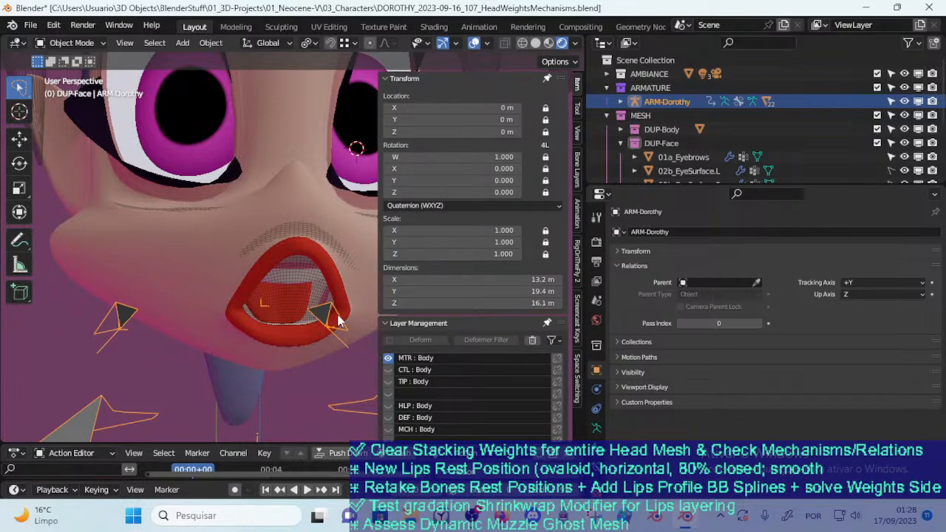
pyautogui.click(427, 79)
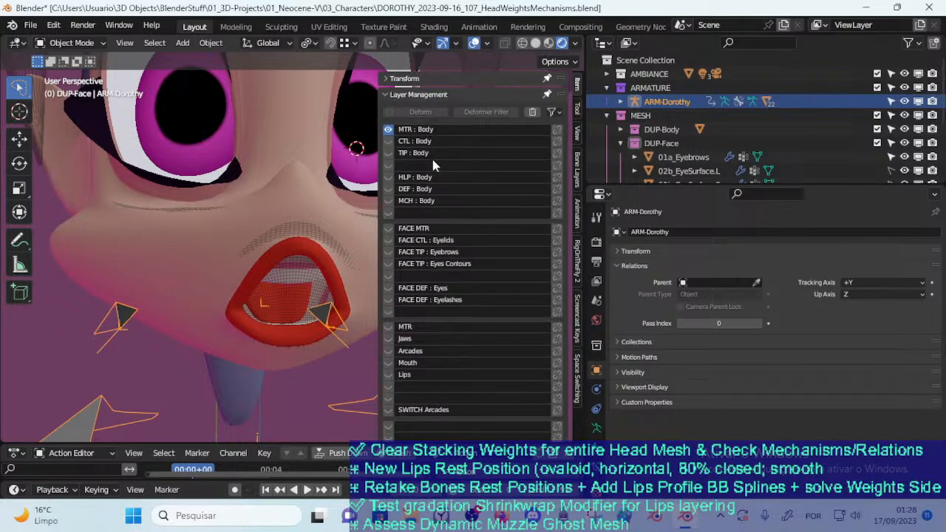
pyautogui.scroll(-5, 431, 262)
pyautogui.click(390, 375)
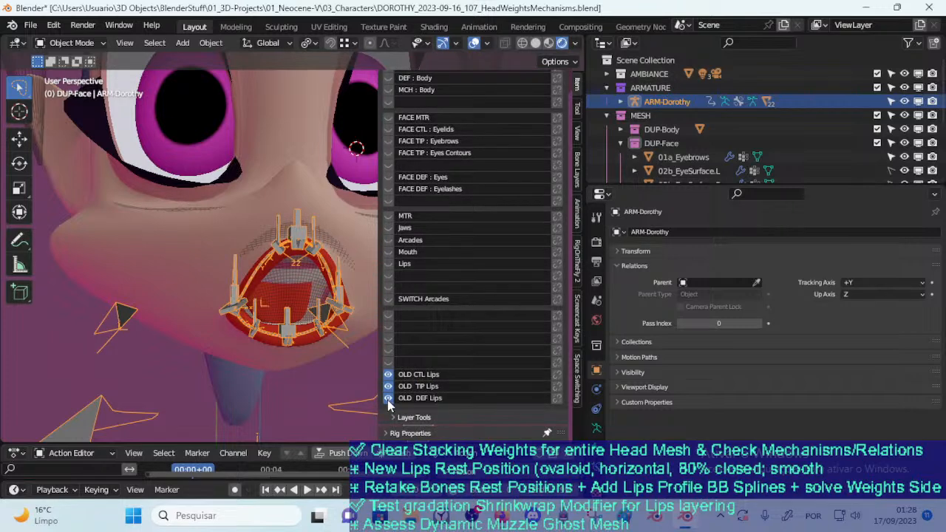
# Put the armature in Pose Mode and try rotating the upper-lip control CTL-LipUp-BBH.L.002
pyautogui.press('n')
pyautogui.scroll(5, 362, 267)
pyautogui.hotkey('ctrl', 'Tab')
pyautogui.click(369, 260)
pyautogui.press('r')
pyautogui.click(383, 247)
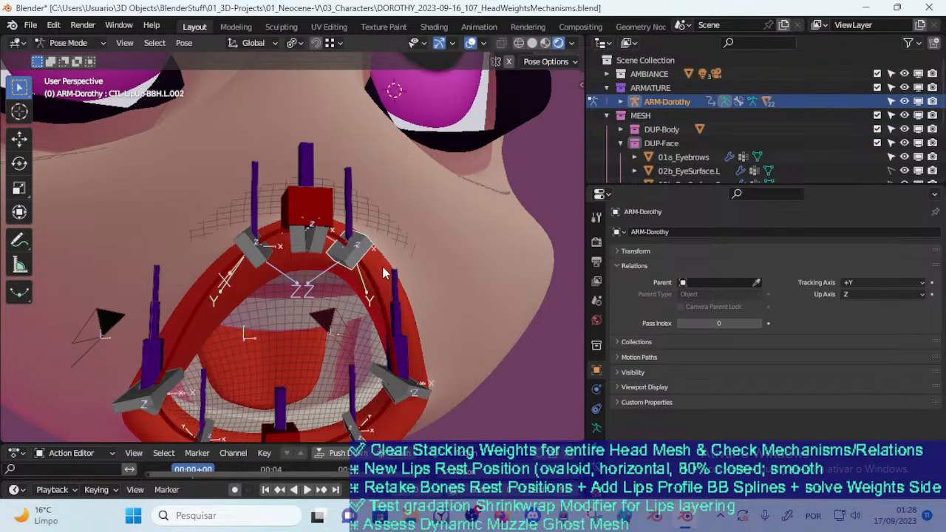
# Try moving and rotating the controls along the character's left upper lip
pyautogui.moveTo(380, 250); pyautogui.dragTo(358, 225, button='middle')
pyautogui.press('g')
pyautogui.rightClick(359, 259)
pyautogui.click(365, 313)
pyautogui.press('g')
pyautogui.rightClick(397, 261)
pyautogui.press('r')
pyautogui.rightClick(445, 205)
# Try moving the upper-lip controls CTL-LipUp-BBH.L.001 and CTL-LipUp-BBH.L.002
pyautogui.click(311, 132)
pyautogui.press('g')
pyautogui.rightClick(321, 164)
pyautogui.moveTo(320, 163); pyautogui.dragTo(305, 198, button='middle')
pyautogui.moveTo(283, 283); pyautogui.dragTo(312, 341, button='middle')
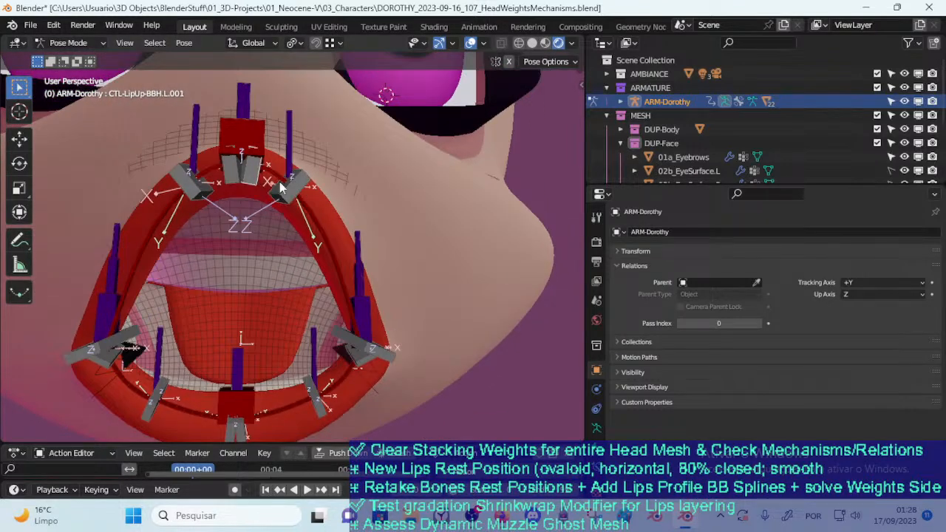
pyautogui.press('g')
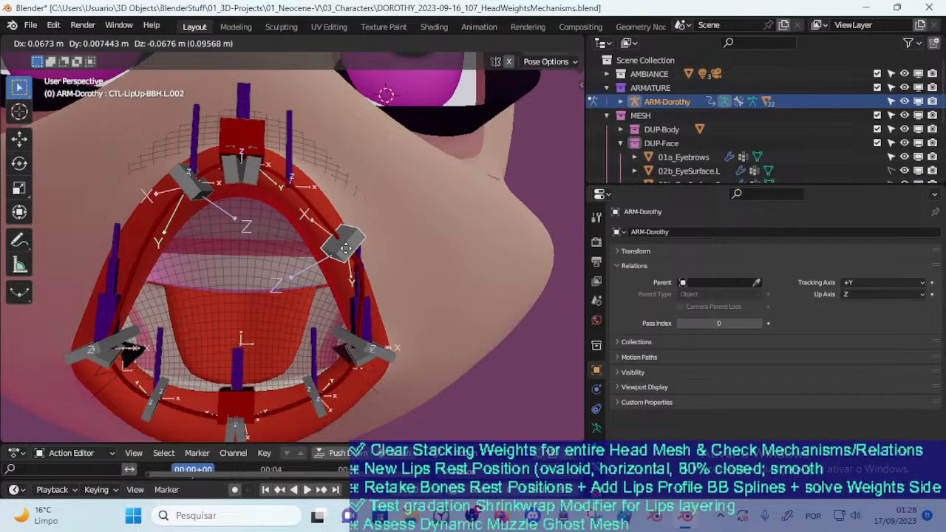
pyautogui.rightClick(349, 245)
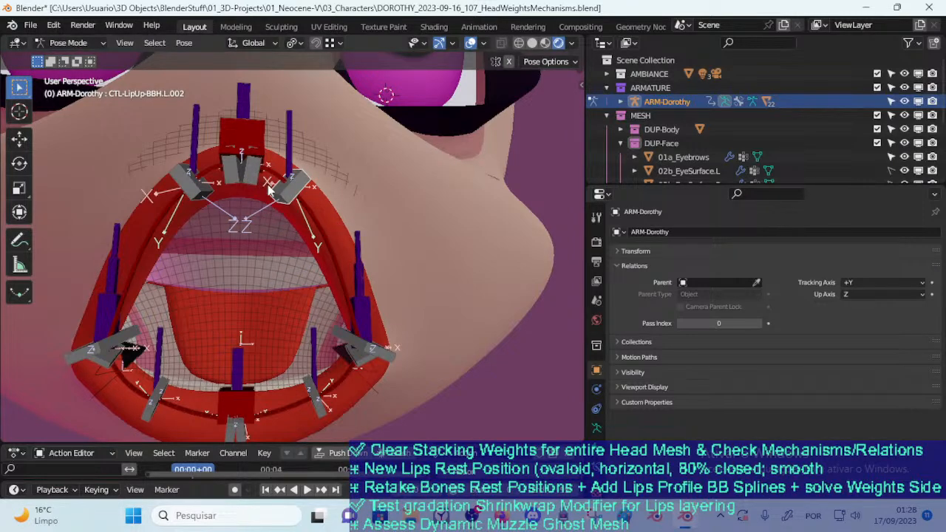
# Move CTL-LipUp-BBH.L.002 outward and down along the upper lip, and select the corner control CTL-LipUp-BBH.L.003
pyautogui.moveTo(269, 171); pyautogui.dragTo(294, 171, button='middle')
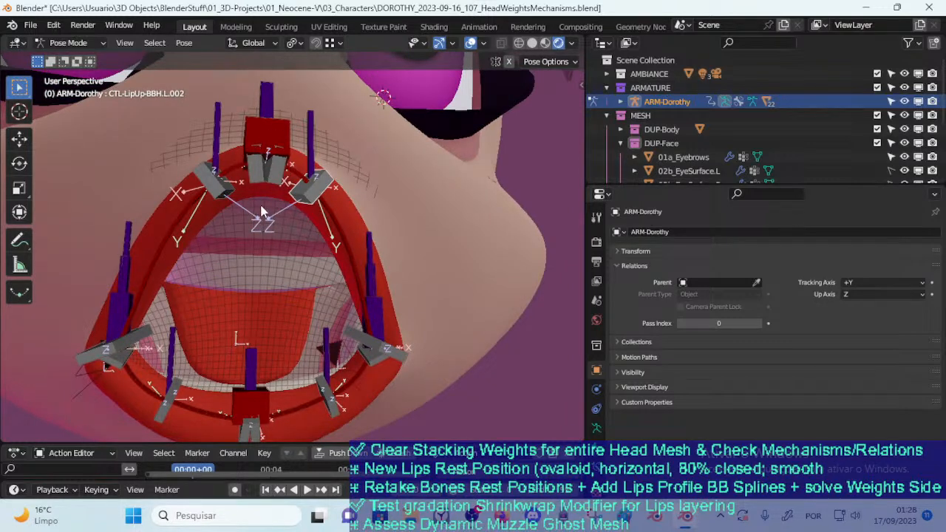
pyautogui.moveTo(261, 195); pyautogui.dragTo(288, 153, button='middle')
pyautogui.moveTo(332, 196); pyautogui.dragTo(359, 203)
pyautogui.moveTo(390, 360); pyautogui.dragTo(388, 351)
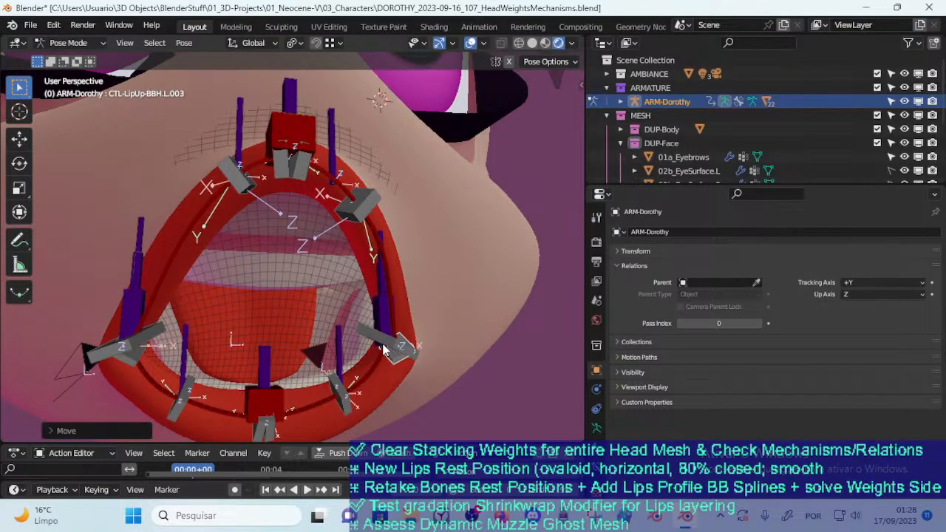
# Move and rotate CTL-LipUp-BBH.L.002 further down along the side of the mouth opening
pyautogui.moveTo(403, 311); pyautogui.dragTo(349, 271, button='middle')
pyautogui.click(395, 283)
pyautogui.press('g')
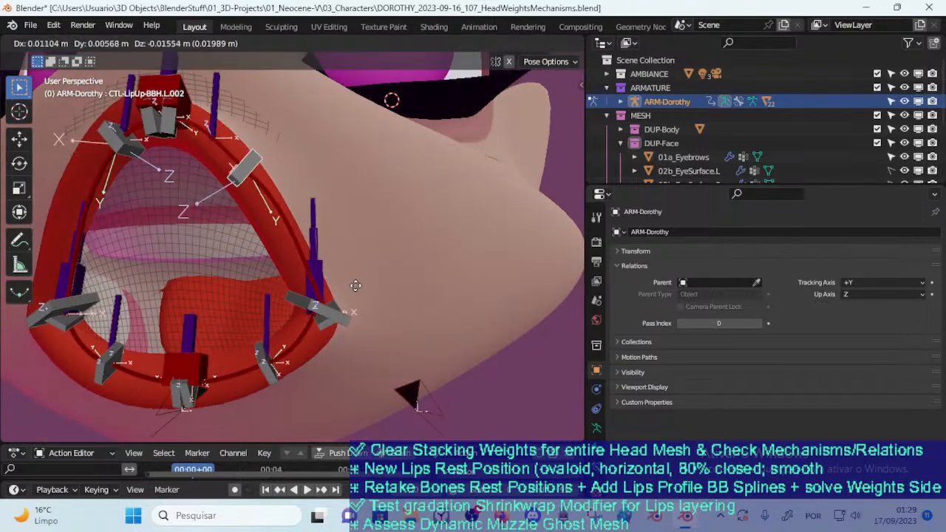
pyautogui.click(333, 222)
pyautogui.press('r')
pyautogui.click(344, 209)
pyautogui.press('g')
pyautogui.click(347, 309)
# Rotate the corner control CTL-LipUp-BBH.L.003 and move it just outside the mouth corner
pyautogui.click(330, 326)
pyautogui.press('r')
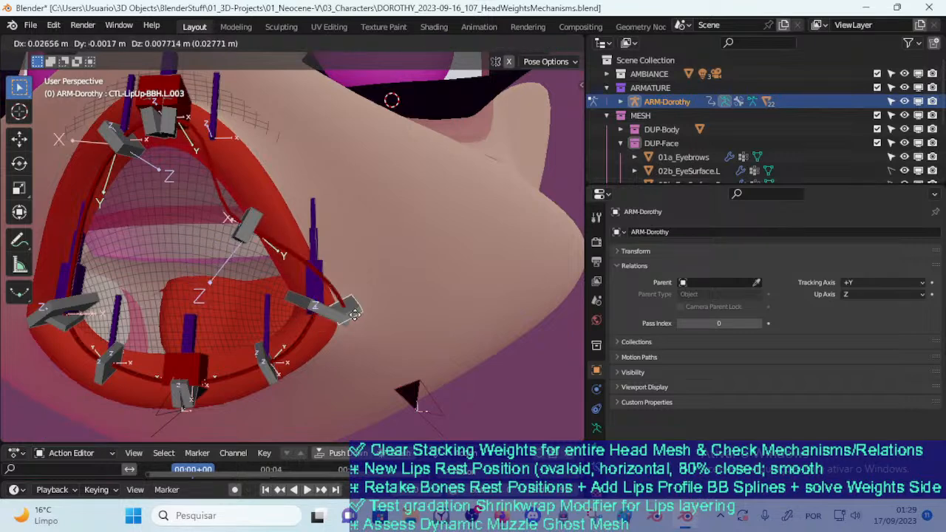
pyautogui.click(348, 329)
pyautogui.press('g')
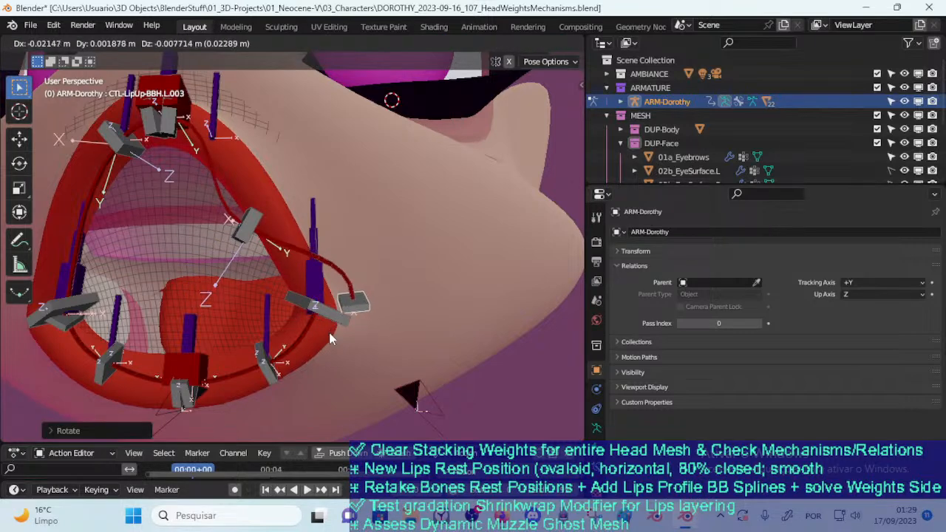
pyautogui.click(335, 335)
# Move CTL-LipUp-BBH.L.002 up and outward onto the cheek to widen the upper-lip curve
pyautogui.click(249, 229)
pyautogui.press('g')
pyautogui.click(290, 182)
pyautogui.press('g')
pyautogui.click(307, 182)
pyautogui.press('g')
pyautogui.click(336, 144)
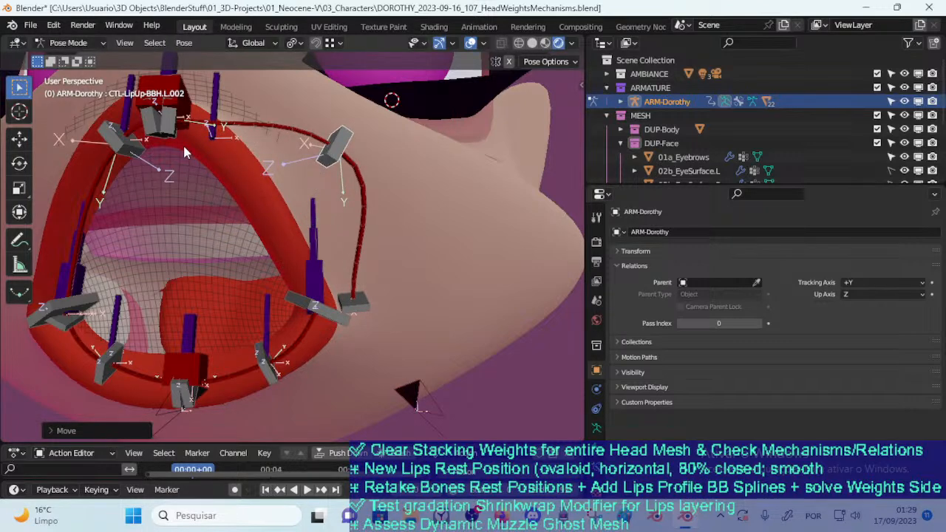
# Move CTL-LipUp-BBH.L.001 below the upper lip's centre and rotate it to redirect the start of the curve
pyautogui.click(169, 138)
pyautogui.press('g')
pyautogui.click(190, 202)
pyautogui.press('r')
pyautogui.click(249, 201)
pyautogui.press('g')
pyautogui.click(252, 191)
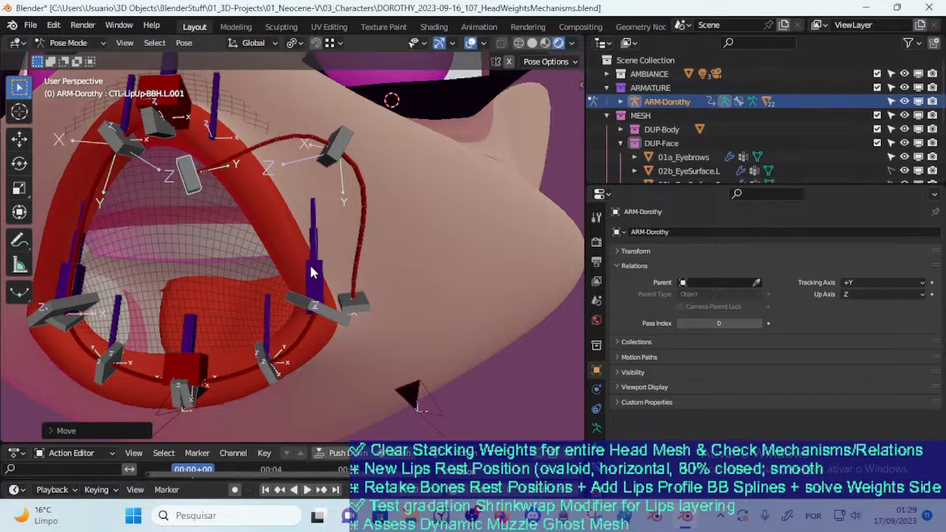
# Move CTL-LipUp-BBH.L.003 back to the mouth corner and rotate it to round the end of the curve
pyautogui.scroll(-2, 310, 272)
pyautogui.click(335, 286)
pyautogui.press('g')
pyautogui.click(327, 306)
pyautogui.press('r')
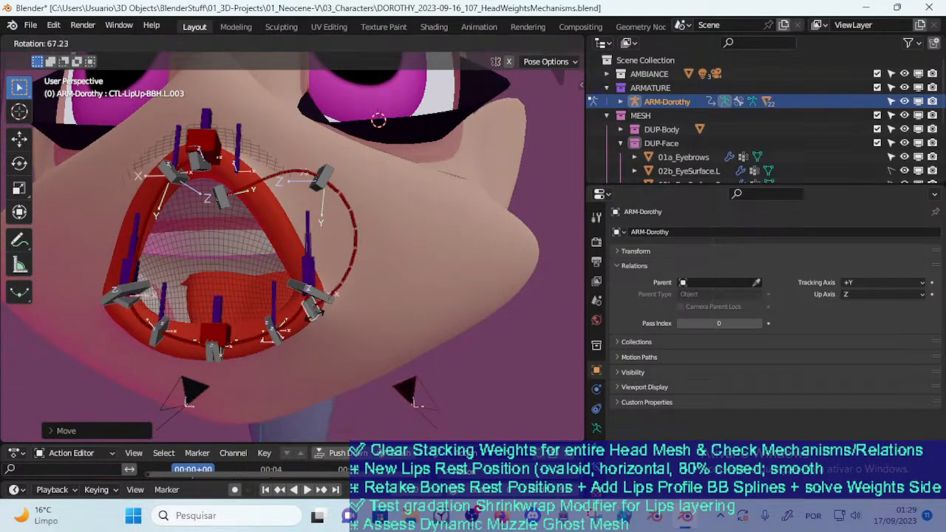
pyautogui.click(312, 292)
# Raise CTL-LipUp-BBH.L.001 beside the upper lip's centre and adjust its position and rotation
pyautogui.moveTo(210, 272); pyautogui.dragTo(267, 317, button='middle')
pyautogui.moveTo(317, 235); pyautogui.dragTo(323, 215, button='middle')
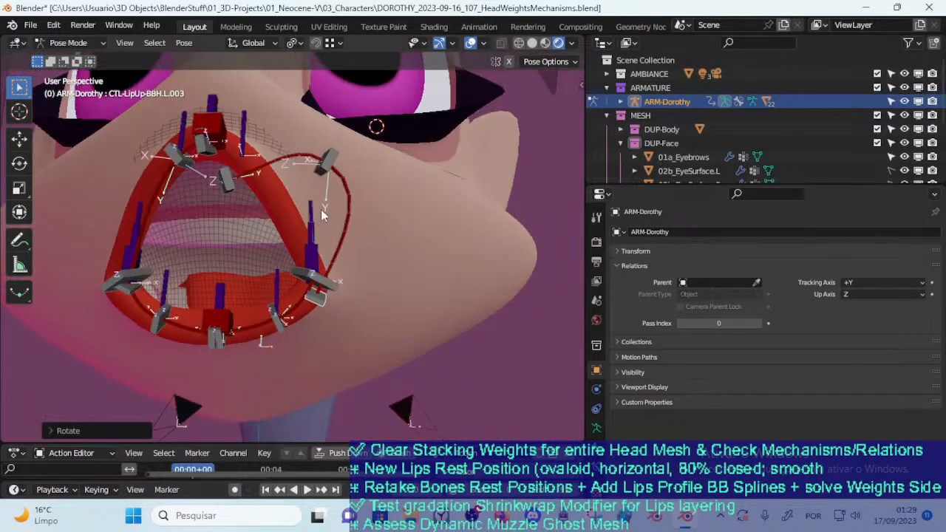
pyautogui.moveTo(198, 267); pyautogui.dragTo(183, 269, button='middle')
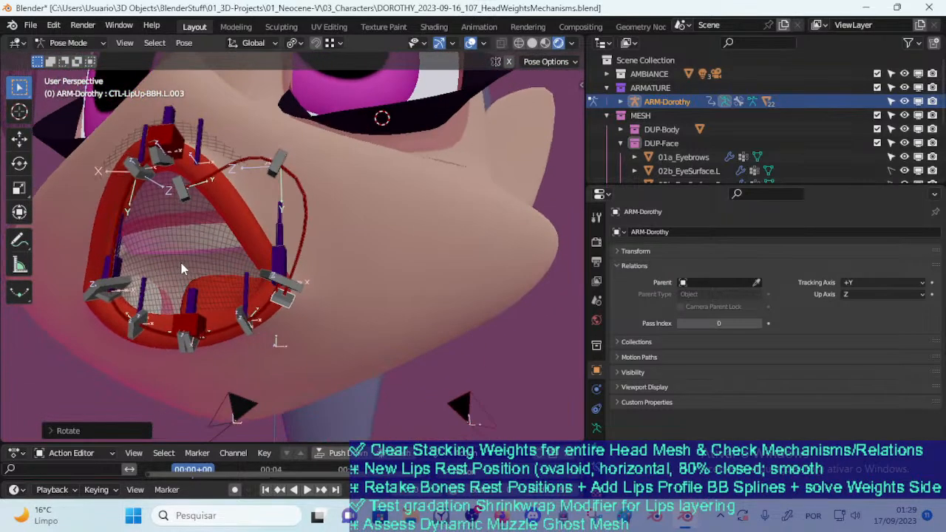
pyautogui.click(183, 199)
pyautogui.press('g')
pyautogui.click(188, 195)
pyautogui.press('r')
pyautogui.click(209, 216)
pyautogui.press('g')
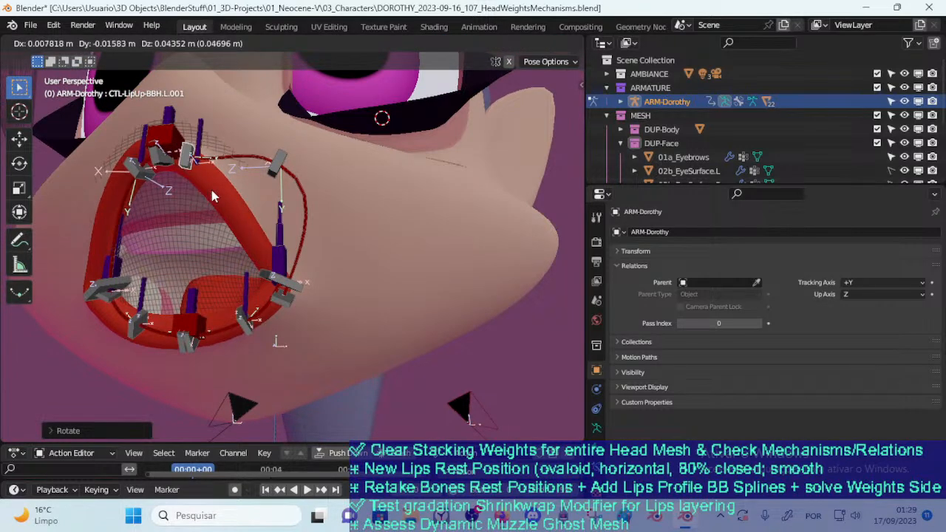
pyautogui.click(204, 204)
pyautogui.press('r')
pyautogui.click(250, 181)
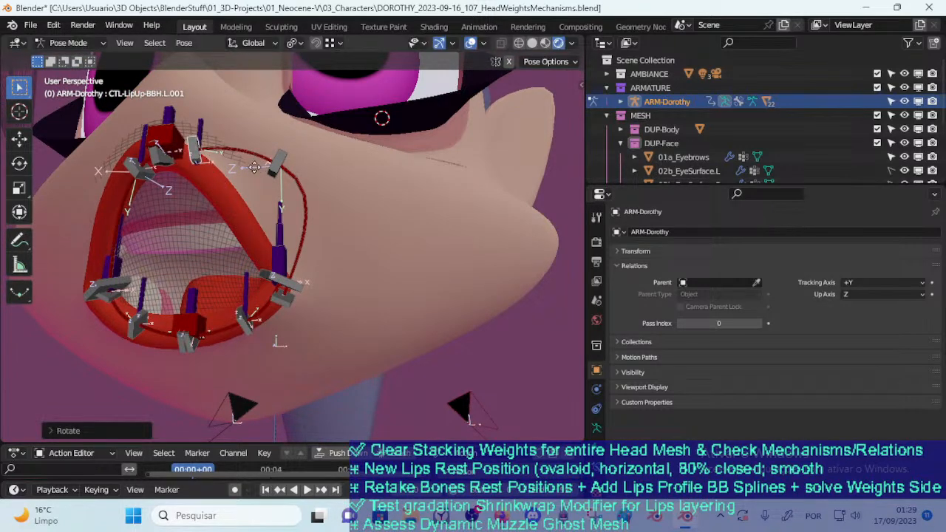
pyautogui.press('g')
pyautogui.click(243, 194)
pyautogui.press('r')
pyautogui.click(279, 177)
# Move CTL-LipUp-BBH.L.002 inward and down from the cheek towards the upper lip
pyautogui.click(275, 172)
pyautogui.press('g')
pyautogui.click(256, 197)
pyautogui.press('g')
pyautogui.click(236, 221)
# Lower CTL-LipUp-BBH.L.001 under the lip's centre and shift CTL-LipUp-BBH.L.002 to the outer lip edge
pyautogui.click(184, 179)
pyautogui.press('g')
pyautogui.click(168, 201)
pyautogui.click(227, 226)
pyautogui.press('g')
pyautogui.click(244, 205)
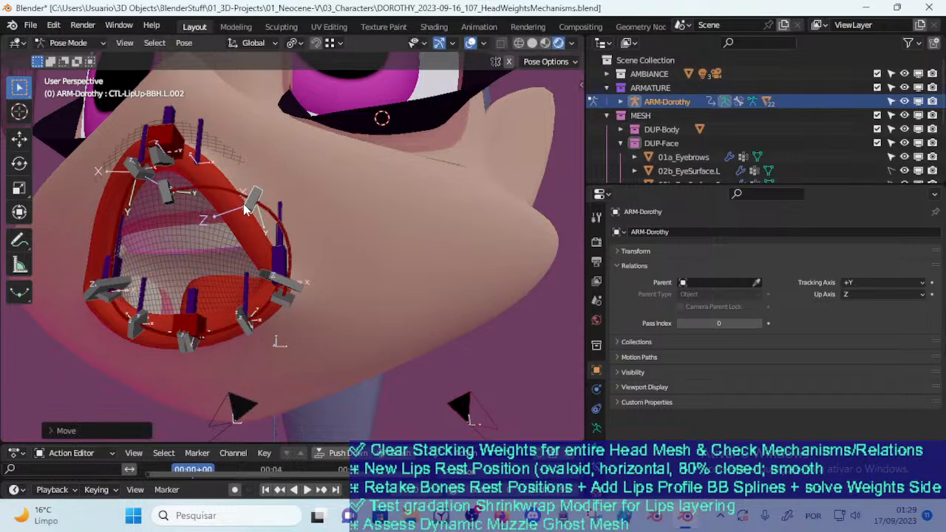
# Lower CTL-LipUp-BBH.L.001 into the middle of the mouth opening and rotate it
pyautogui.click(173, 196)
pyautogui.press('g')
pyautogui.click(179, 249)
pyautogui.moveTo(180, 250); pyautogui.dragTo(254, 253, button='middle')
pyautogui.press('r')
pyautogui.click(255, 250)
# Check the upper- and lower-lip deform bendy bones by selecting them, and slightly reposition CTL-LipUp-BBH.L.002
pyautogui.click(335, 249)
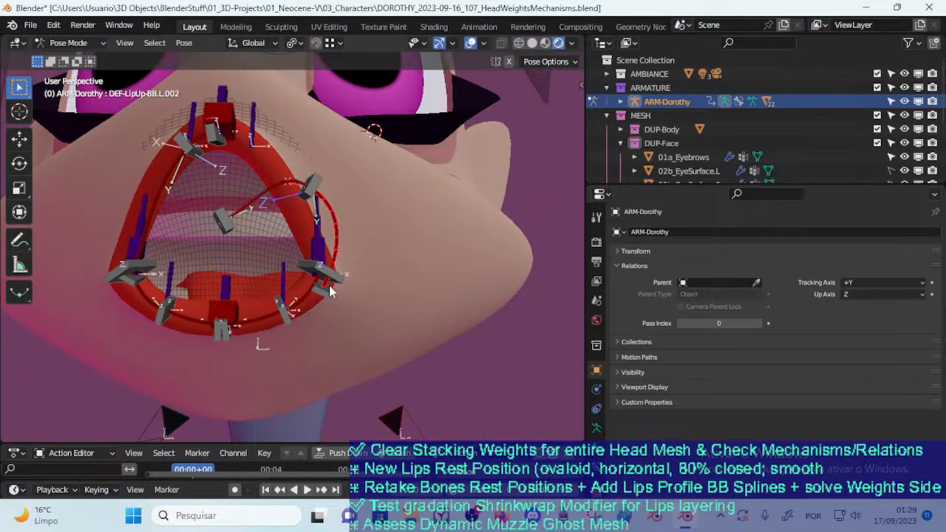
pyautogui.click(266, 319)
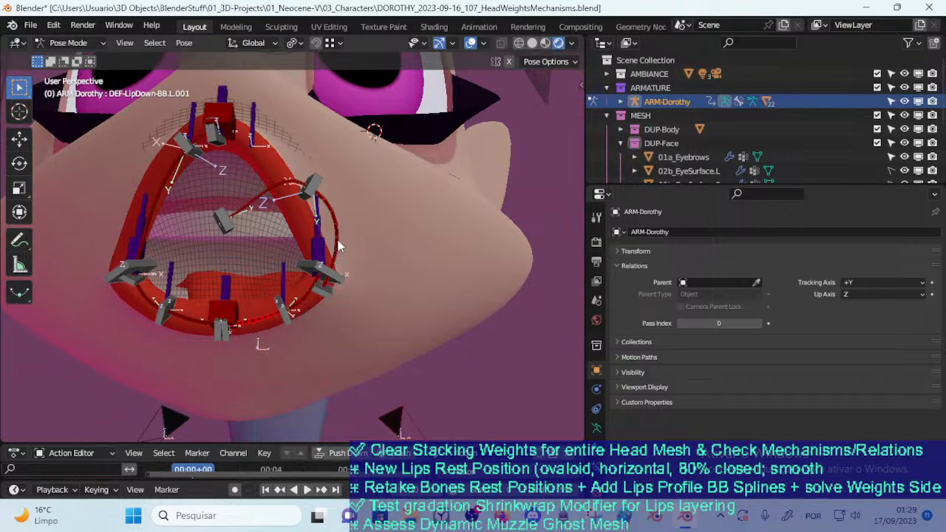
pyautogui.click(229, 226)
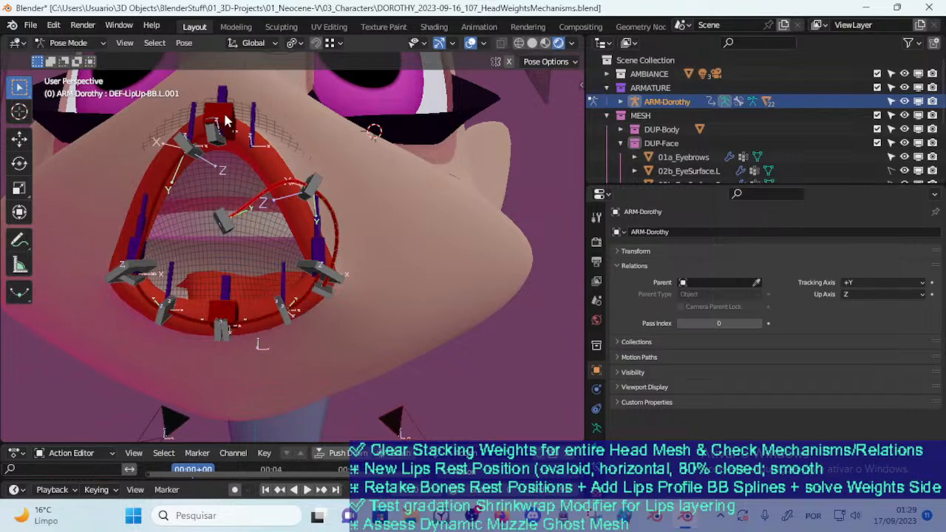
pyautogui.click(315, 189)
pyautogui.press('g')
pyautogui.click(310, 198)
# Rotate CTL-LipUp-BBH.L.001 upright and reposition it in the middle of the mouth opening
pyautogui.click(230, 223)
pyautogui.press('r')
pyautogui.click(241, 256)
pyautogui.press('g')
pyautogui.click(230, 271)
pyautogui.press('g')
pyautogui.click(234, 266)
pyautogui.press('g')
pyautogui.click(259, 227)
# Rotate and reposition CTL-LipUp-BBH.L.002 at the outer lip edge to bend the curve sharply
pyautogui.click(298, 200)
pyautogui.press('r')
pyautogui.click(324, 192)
pyautogui.press('g')
pyautogui.click(334, 217)
pyautogui.press('r')
pyautogui.click(311, 221)
pyautogui.press('g')
pyautogui.click(283, 230)
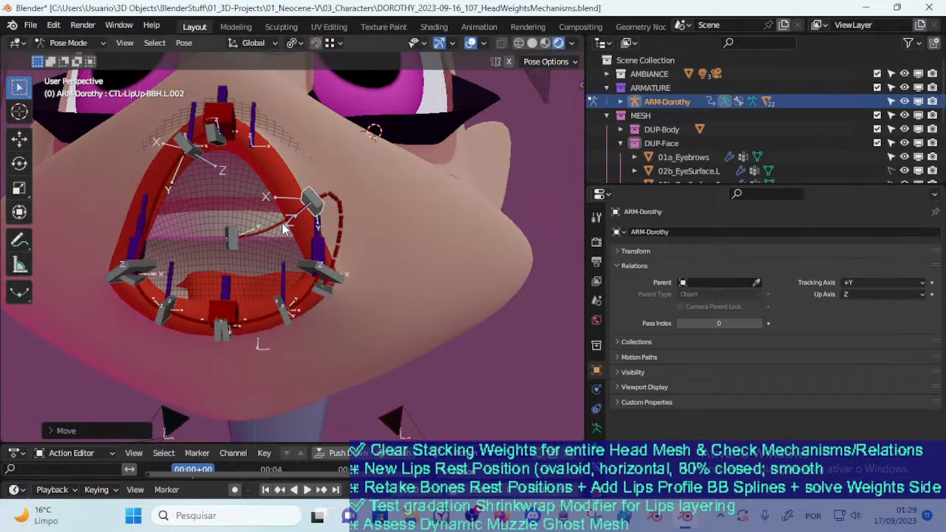
# Move the lower-lip corner control CTL-LipDown-BBH.L.003 outward and raise CTL-LipUp-BBH.L.002 and CTL-LipUp-BBH.L.001
pyautogui.click(336, 271)
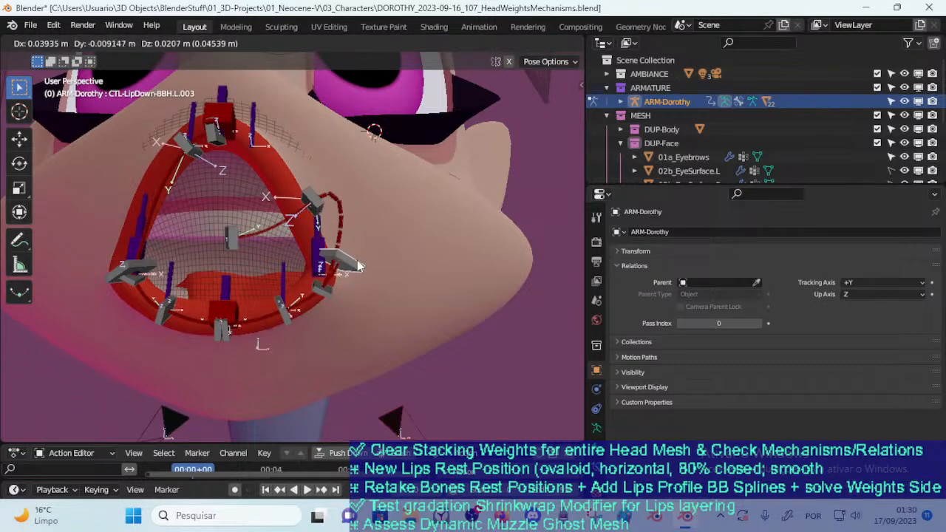
pyautogui.press('g')
pyautogui.click(298, 211)
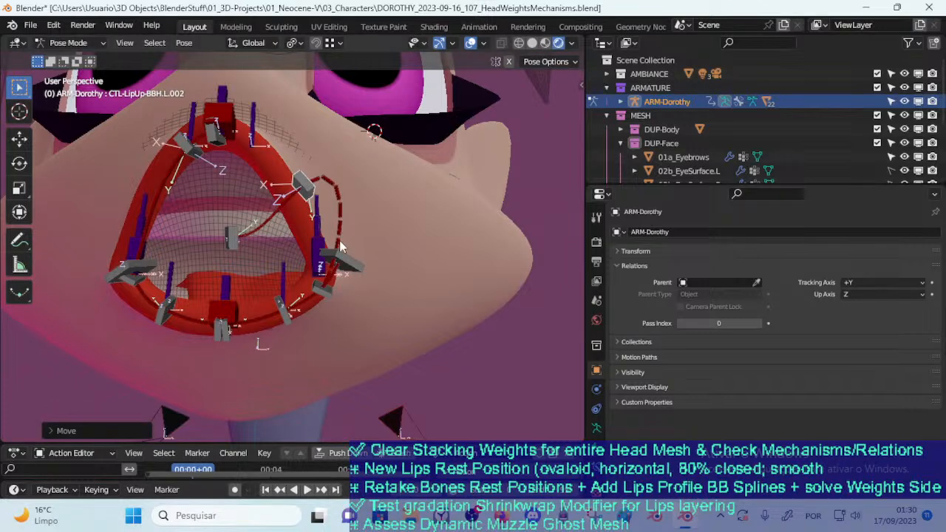
pyautogui.click(227, 244)
pyautogui.press('g')
pyautogui.click(223, 206)
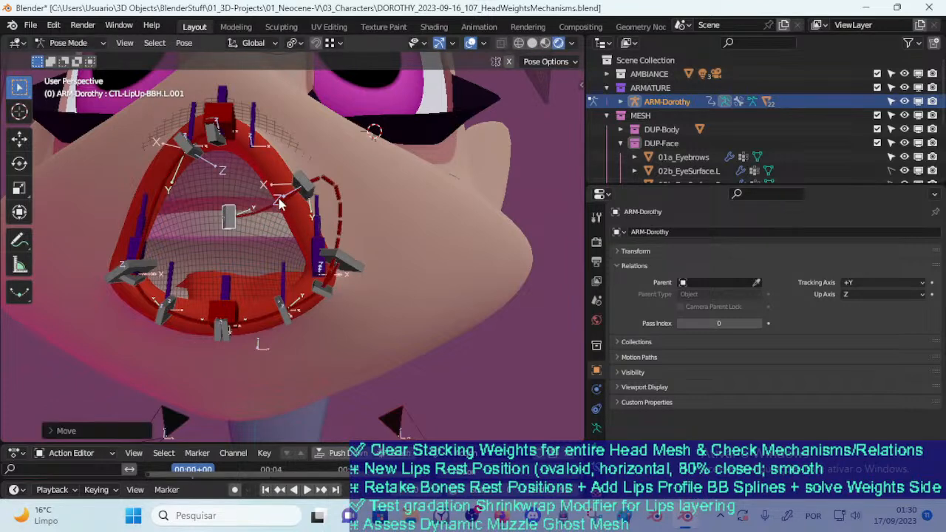
# Rotate the lip-corner control on the character's left side and move it outward onto the cheek, away from the mouth opening
pyautogui.moveTo(279, 214); pyautogui.dragTo(206, 228, button='middle')
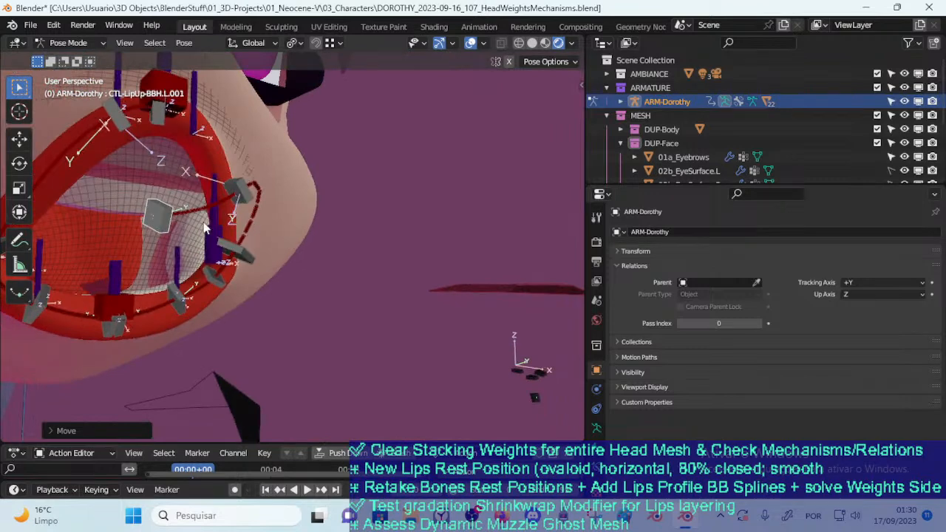
pyautogui.moveTo(273, 211); pyautogui.dragTo(239, 241, button='middle')
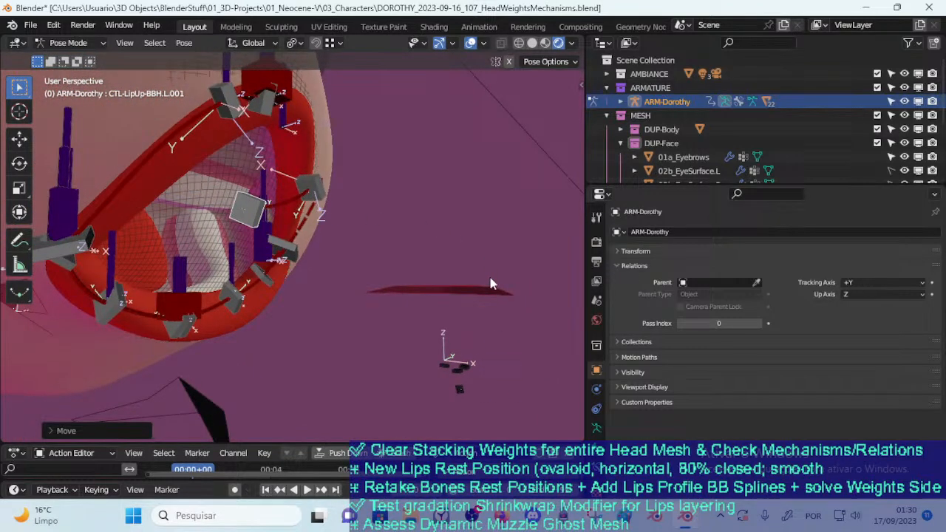
pyautogui.moveTo(338, 212); pyautogui.dragTo(242, 261, button='middle')
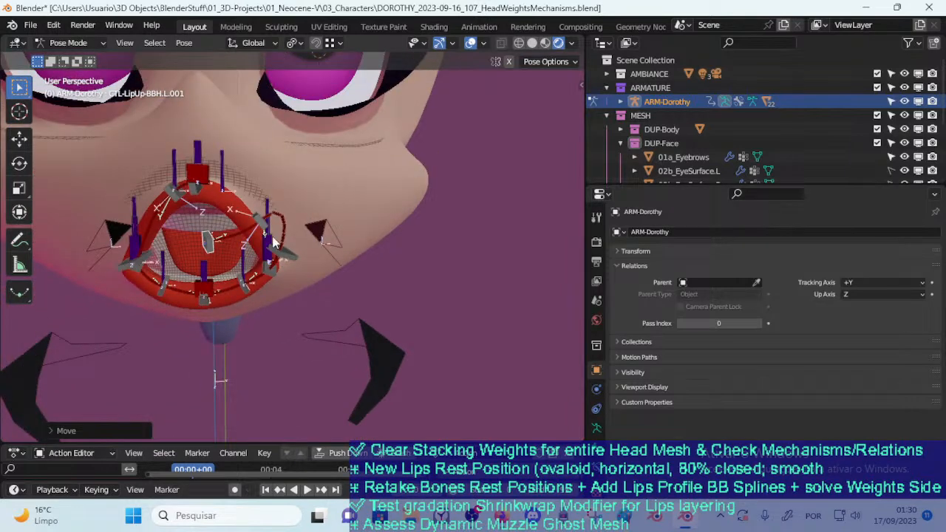
pyautogui.click(259, 220)
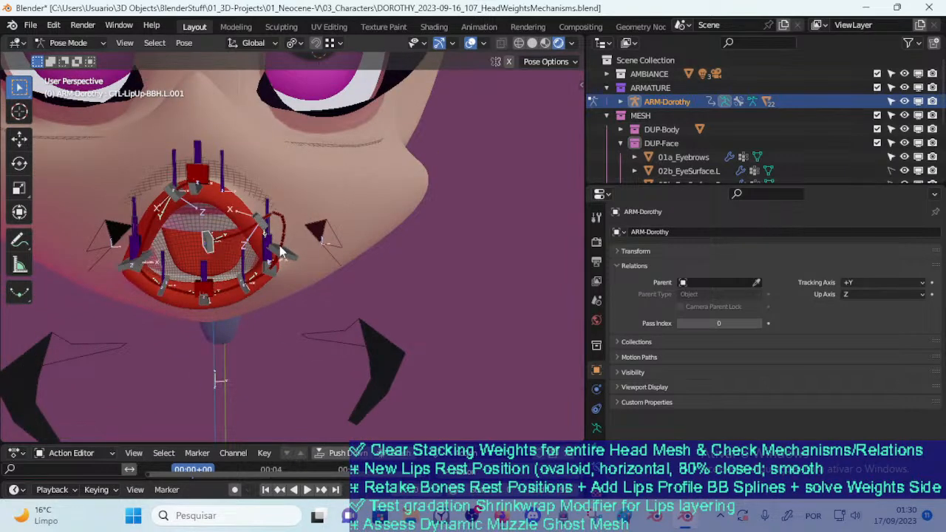
pyautogui.moveTo(267, 257); pyautogui.dragTo(284, 231)
pyautogui.click(287, 233)
pyautogui.press('r')
pyautogui.click(327, 225)
pyautogui.press('g')
pyautogui.click(335, 229)
pyautogui.press('r')
pyautogui.click(329, 247)
pyautogui.press('g')
pyautogui.click(319, 256)
# Rotate CTL-LipUp-BBH.L.001 and move it up toward the top of the mouth opening to reshape the upper-lip curve
pyautogui.click(209, 240)
pyautogui.press('r')
pyautogui.click(242, 235)
pyautogui.press('g')
pyautogui.click(264, 213)
pyautogui.press('r')
pyautogui.click(268, 215)
pyautogui.press('g')
pyautogui.click(273, 217)
# Refine the rotation and position of CTL-LipUp-BBH.L.001 just beneath the upper lip
pyautogui.scroll(4, 267, 222)
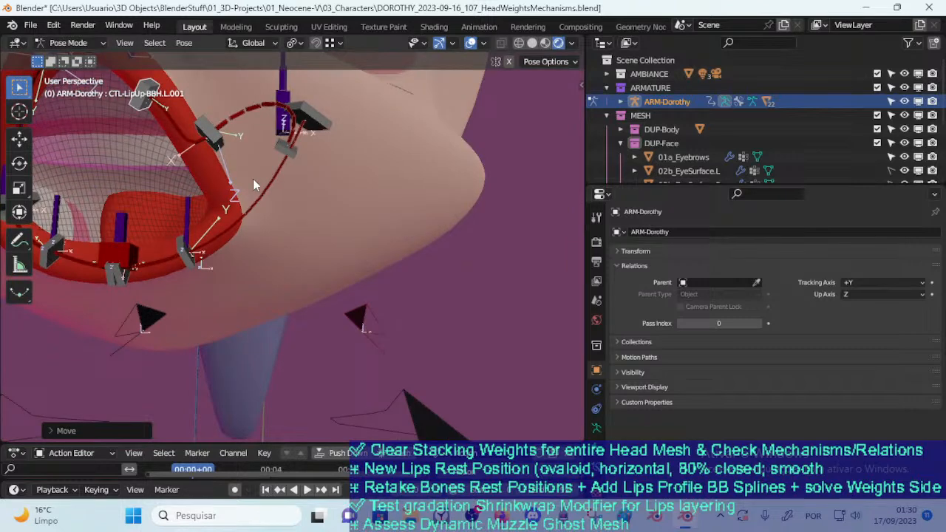
pyautogui.press('r')
pyautogui.click(193, 187)
pyautogui.press('g')
pyautogui.click(193, 187)
# Examine the bent upper-lip curve from the front and sides, and select the bendy bone DEF-LipUp-BB.L.002
pyautogui.scroll(-4, 191, 186)
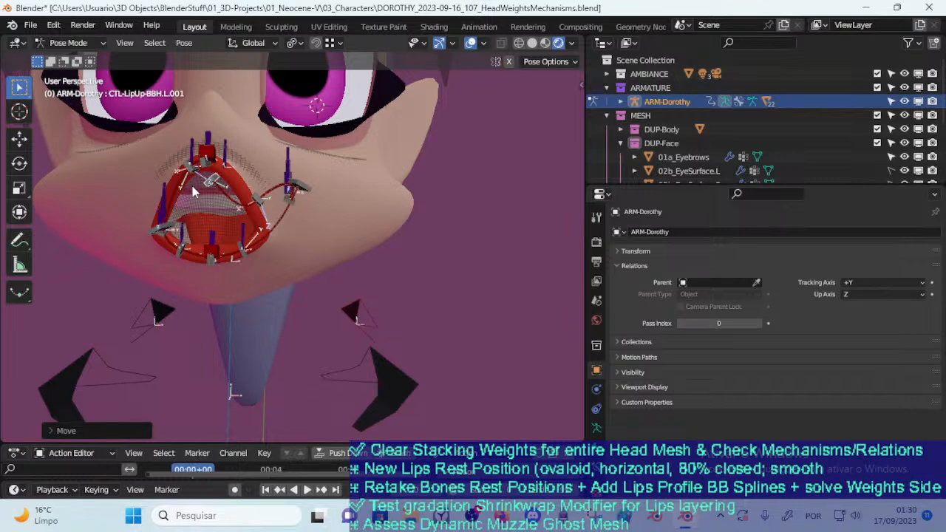
pyautogui.moveTo(169, 230); pyautogui.dragTo(208, 240, button='middle')
pyautogui.scroll(2, 208, 240)
pyautogui.scroll(2, 269, 211)
pyautogui.moveTo(268, 221); pyautogui.dragTo(257, 263, button='middle')
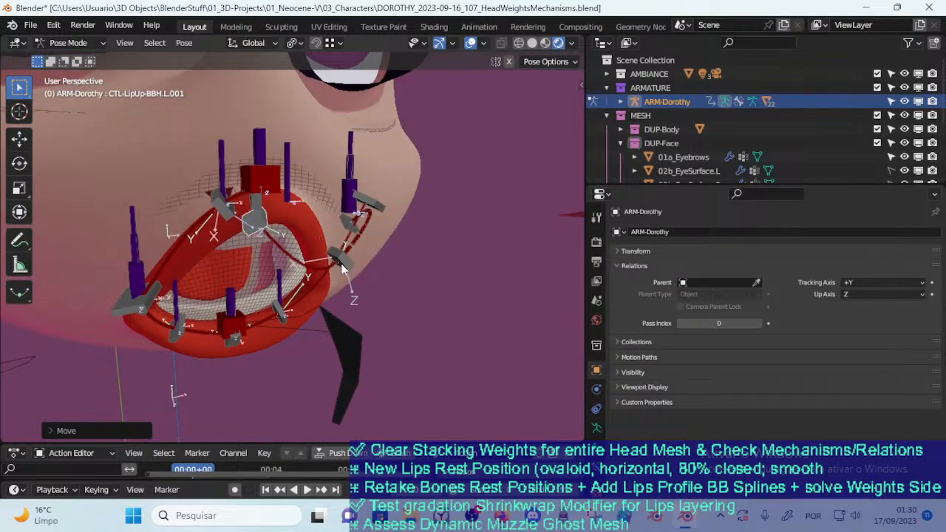
pyautogui.moveTo(292, 304); pyautogui.dragTo(309, 303, button='middle')
pyautogui.scroll(-3, 318, 302)
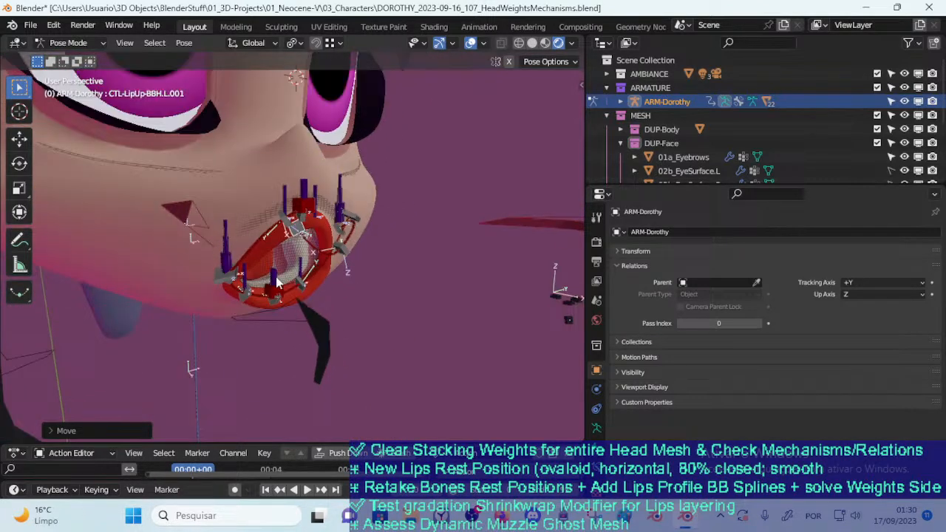
pyautogui.moveTo(281, 275); pyautogui.dragTo(195, 197, button='middle')
pyautogui.click(257, 180)
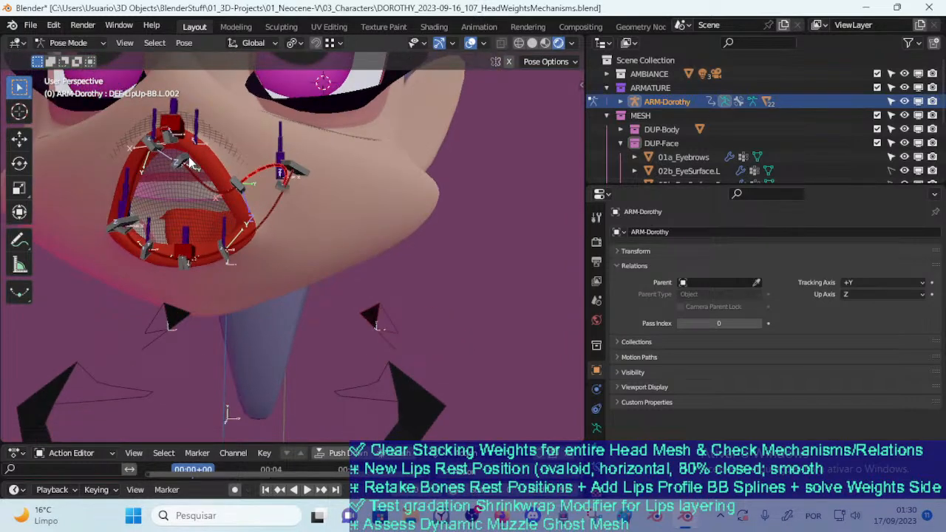
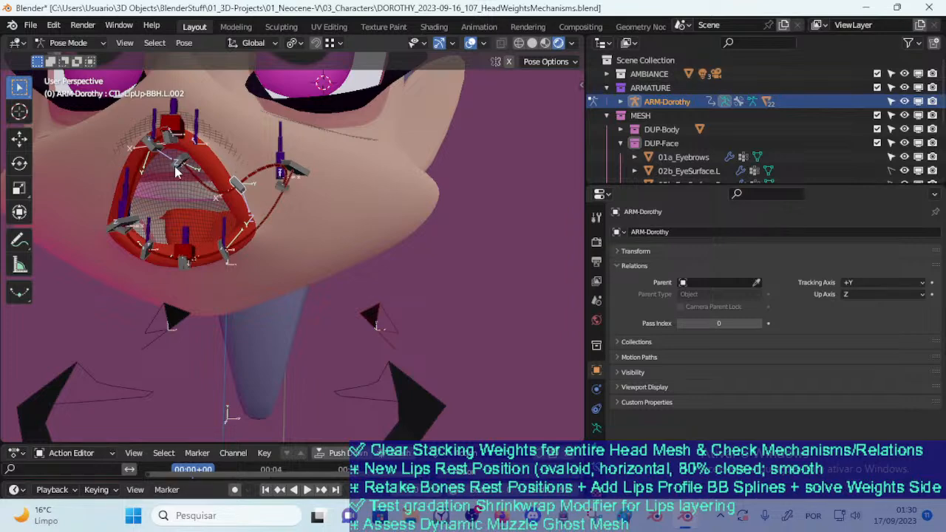
# Examine the upper-lip and corner curves from the front and from below around CTL-LipUp-BBH.L.001
pyautogui.moveTo(175, 169); pyautogui.dragTo(192, 202, button='middle')
pyautogui.moveTo(264, 235); pyautogui.dragTo(198, 272, button='middle')
pyautogui.moveTo(199, 218); pyautogui.dragTo(253, 237, button='middle')
pyautogui.click(268, 227)
pyautogui.click(258, 233)
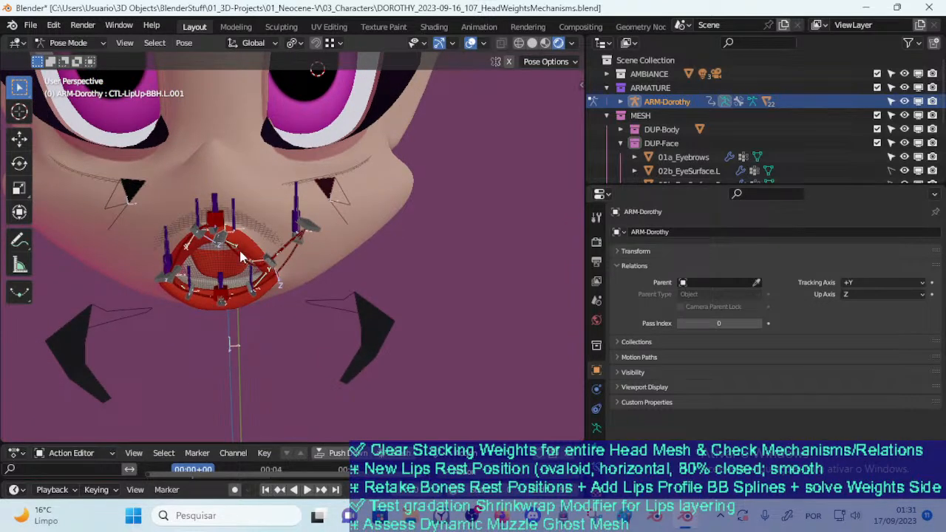
pyautogui.moveTo(212, 223); pyautogui.dragTo(224, 207, button='middle')
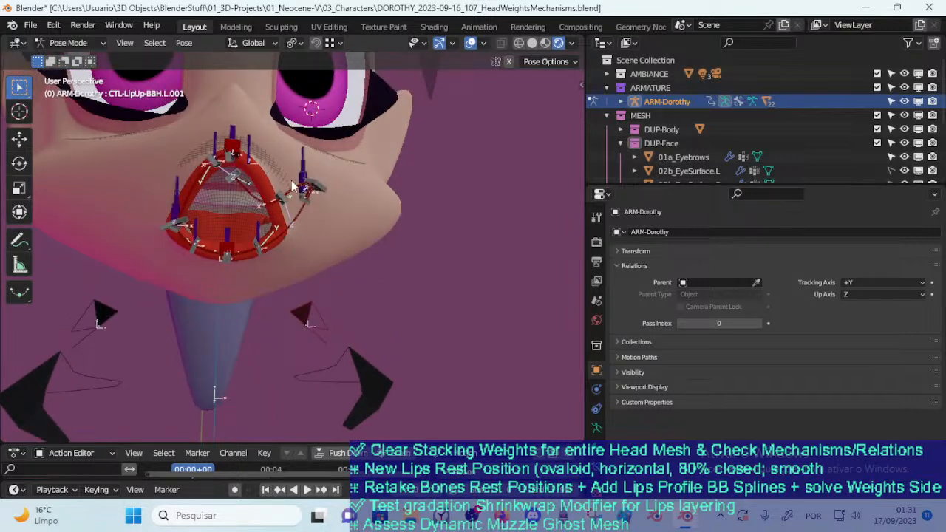
pyautogui.moveTo(295, 220); pyautogui.dragTo(302, 186, button='middle')
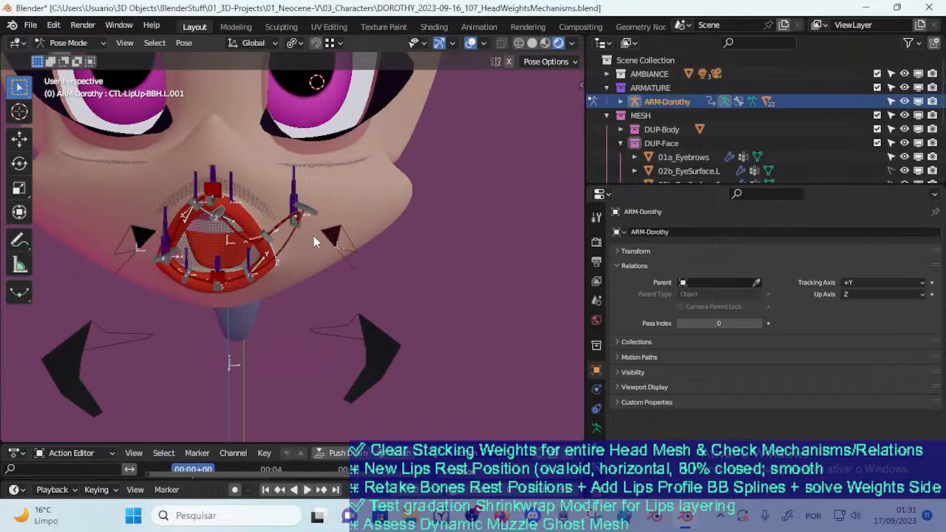
# Reopen DOROTHY_2023-09-16_107_HeadWeightsMechanisms.blend, discarding the unsaved pose changes
pyautogui.click(52, 26)
pyautogui.moveTo(34, 26)
pyautogui.click(50, 57)
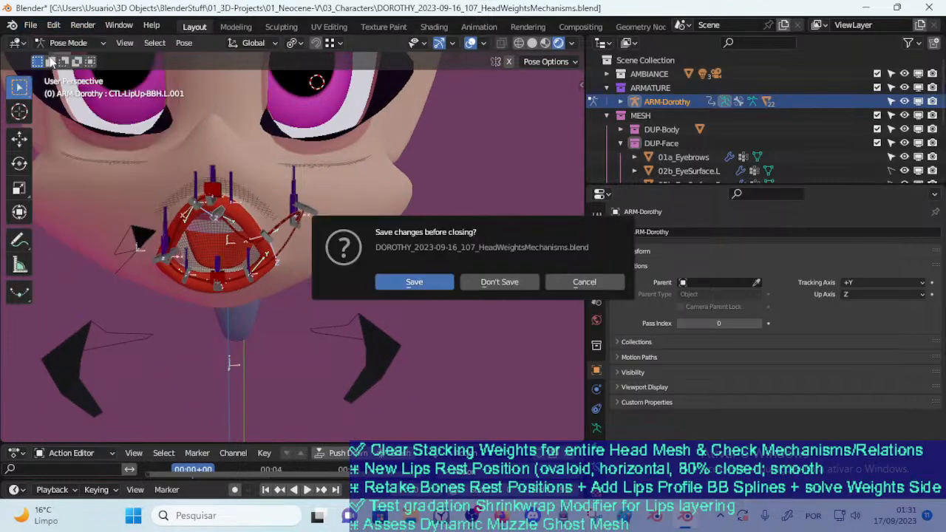
pyautogui.click(487, 281)
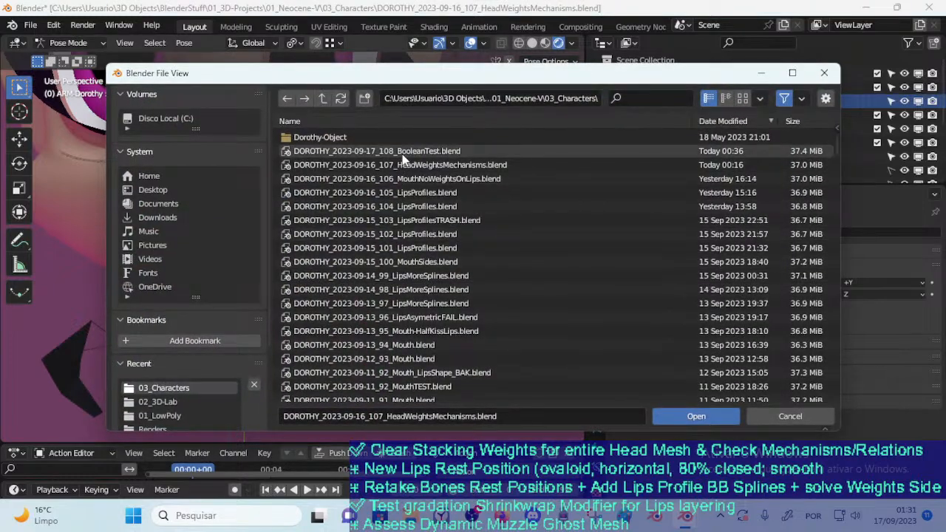
pyautogui.doubleClick(401, 162)
# Frame the face and put the ARM-Dorothy armature in Pose Mode
pyautogui.moveTo(301, 237); pyautogui.dragTo(302, 344, button='middle')
pyautogui.scroll(-4, 305, 343)
pyautogui.click(412, 372)
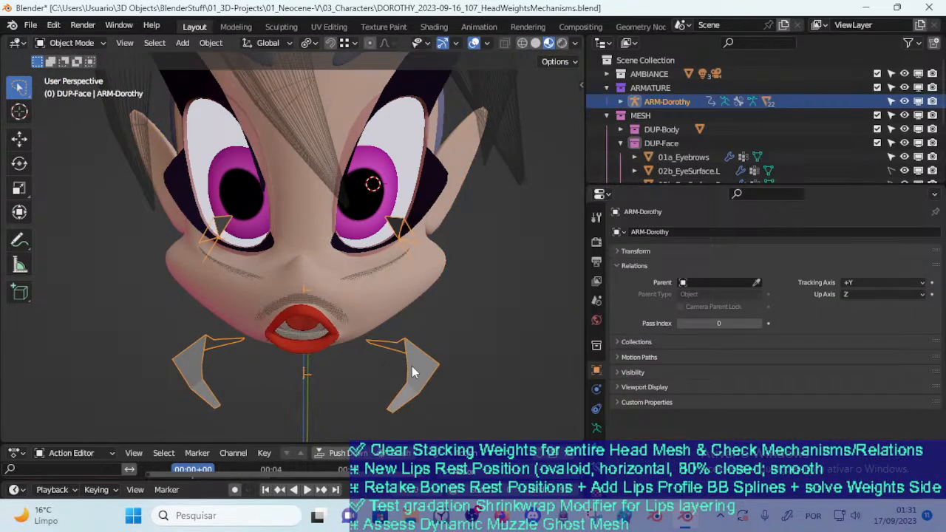
pyautogui.hotkey('ctrl', 'Tab')
# Make the face MTR and Mouth bone layers visible alongside the MTR : Body layer
pyautogui.press('n')
pyautogui.click(389, 145)
pyautogui.click(389, 145)
pyautogui.click(389, 153)
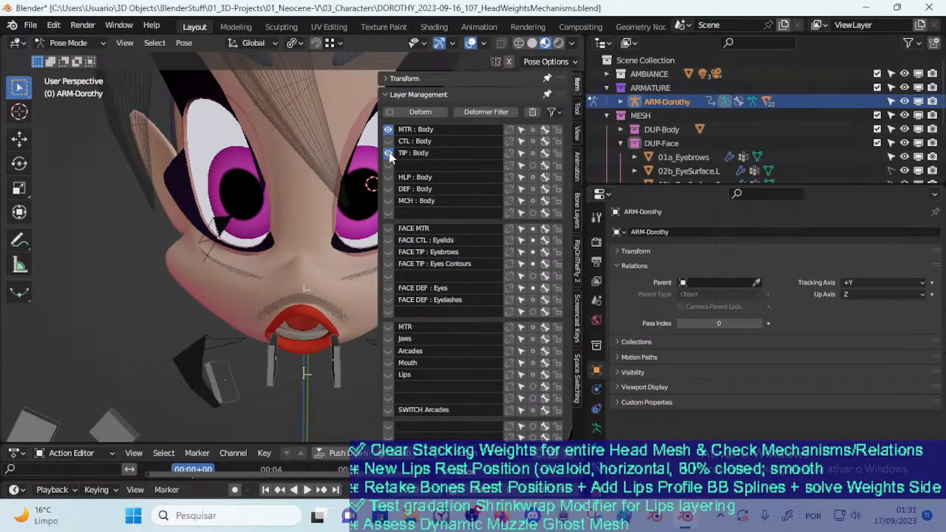
pyautogui.click(389, 153)
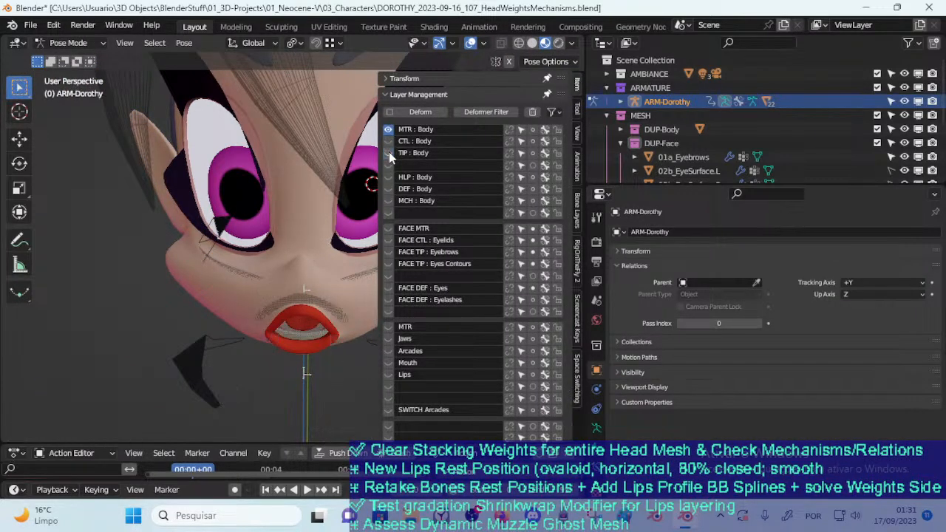
pyautogui.click(389, 350)
pyautogui.click(389, 350)
pyautogui.click(388, 327)
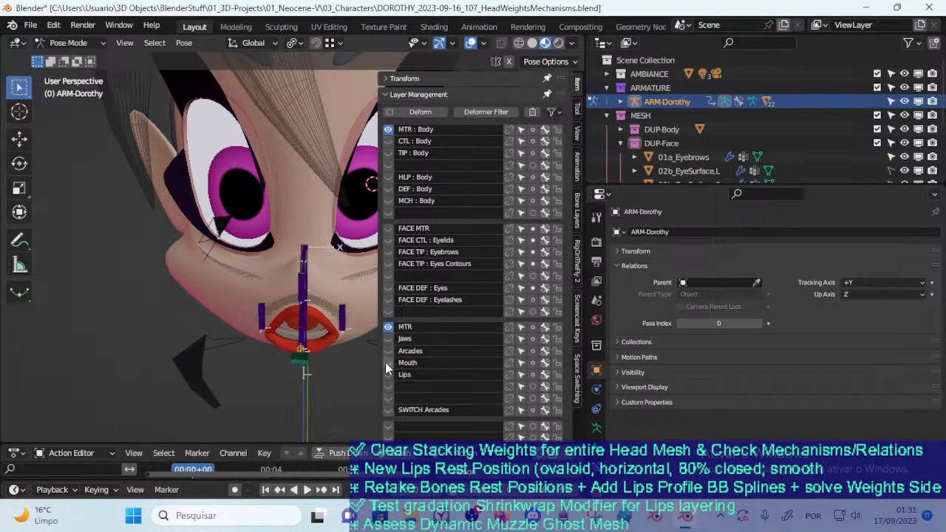
pyautogui.click(388, 362)
pyautogui.press('n')
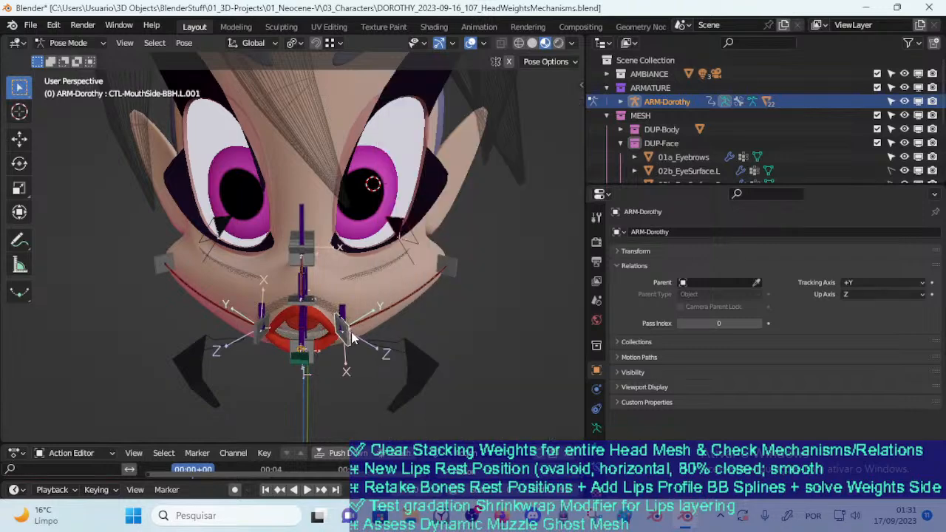
# Test moving CTL-MouthSide-BBH.L.001 outward and up onto the cheek
pyautogui.moveTo(352, 333); pyautogui.dragTo(385, 295, button='middle')
pyautogui.press('g')
pyautogui.click(397, 258)
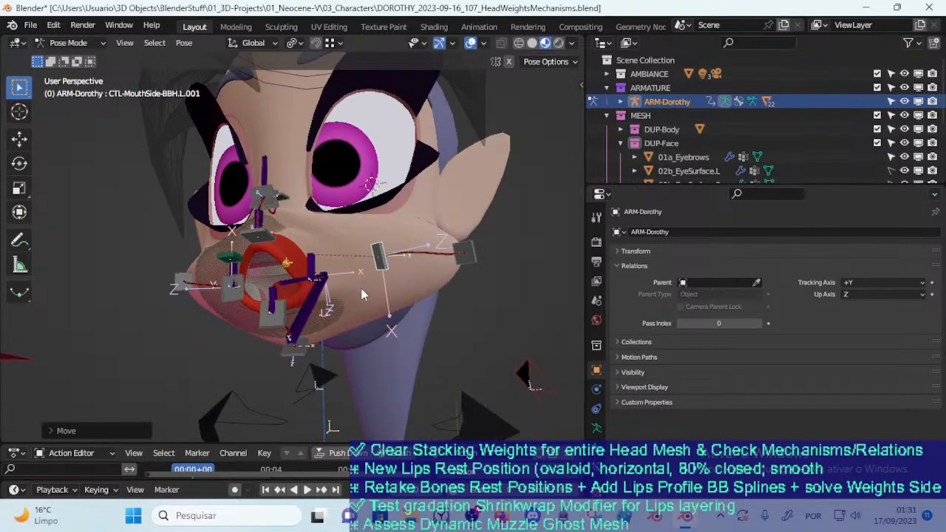
# Move the mouth-corner control on the character's right side across the lips and rotate it around Z
pyautogui.moveTo(346, 303); pyautogui.dragTo(303, 321, button='middle')
pyautogui.scroll(2, 304, 322)
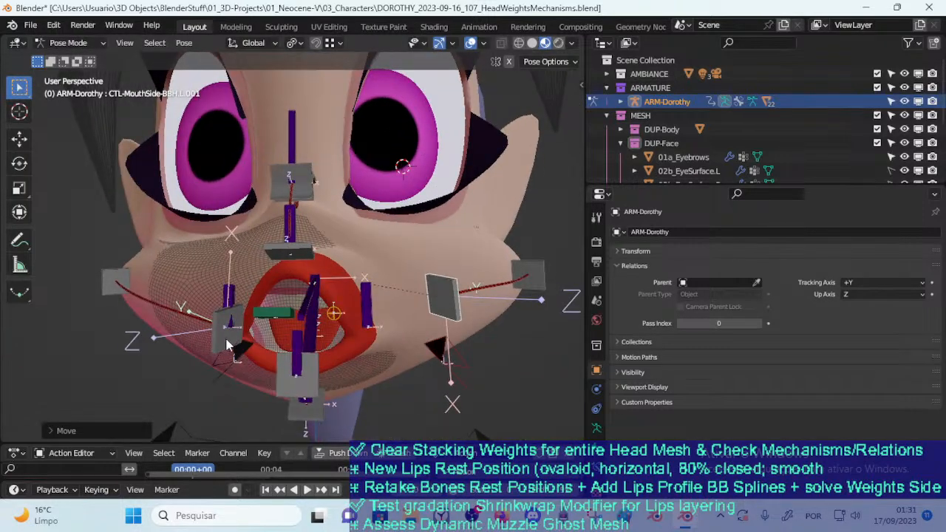
pyautogui.press('g')
pyautogui.click(416, 344)
pyautogui.press('r')
pyautogui.press('z')
pyautogui.click(418, 340)
pyautogui.moveTo(418, 340); pyautogui.dragTo(332, 294, button='middle')
pyautogui.press('g')
pyautogui.click(406, 376)
# Move CTL-MouthSide-BBH.L.001 farther out, and shift TWK-LipsSide.L toward the cheek to stretch the lip corner
pyautogui.click(404, 314)
pyautogui.press('g')
pyautogui.click(440, 310)
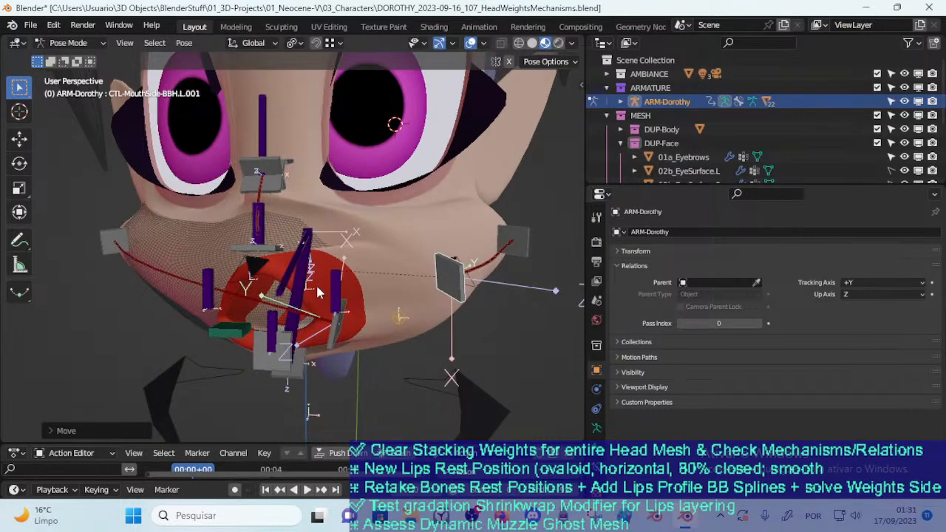
pyautogui.click(341, 294)
pyautogui.press('g')
pyautogui.click(426, 287)
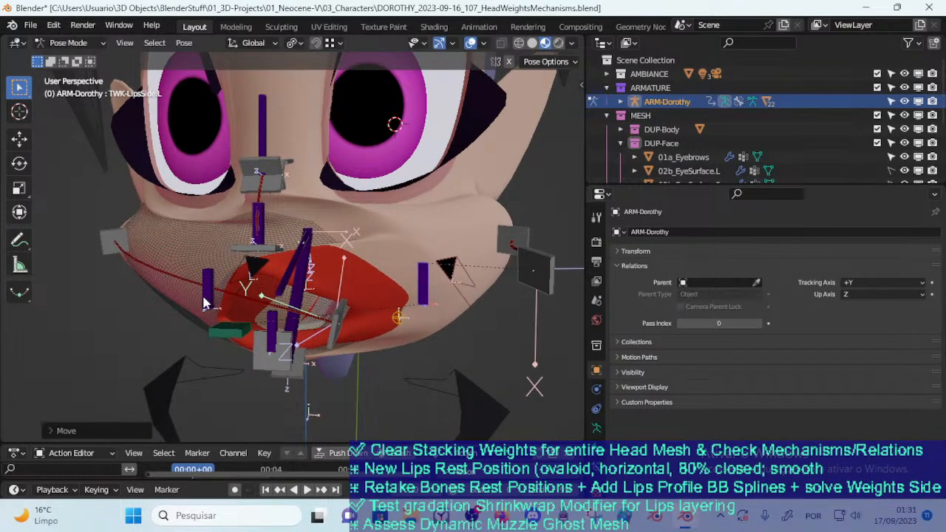
# Move TWK-LipsSide.R from its mouth corner across toward the character's left side
pyautogui.click(207, 301)
pyautogui.moveTo(206, 302); pyautogui.dragTo(248, 317, button='middle')
pyautogui.press('g')
pyautogui.click(332, 301)
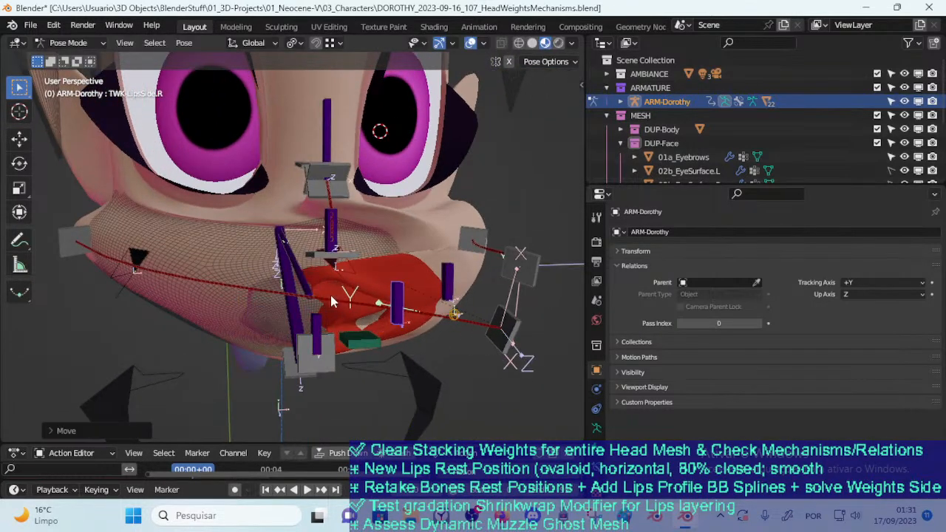
# Move TWK-LipsUp sideways toward the character's left cheek in two moves
pyautogui.click(347, 231)
pyautogui.press('g')
pyautogui.click(430, 222)
pyautogui.press('g')
pyautogui.click(455, 217)
pyautogui.moveTo(453, 217); pyautogui.dragTo(343, 259, button='middle')
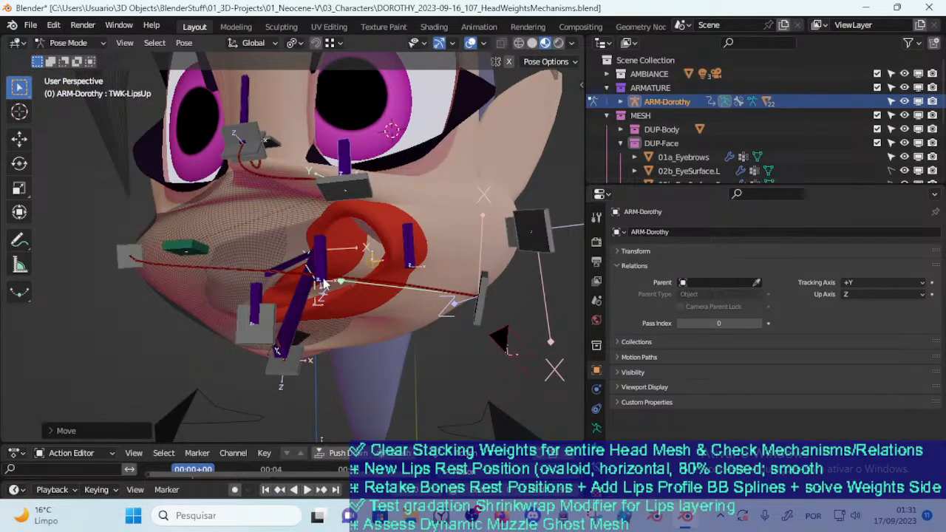
# Move TWK-LipsSide.R farther across the mouth and adjust its position from a side view
pyautogui.click(321, 267)
pyautogui.press('g')
pyautogui.click(408, 290)
pyautogui.moveTo(408, 290); pyautogui.dragTo(368, 311, button='middle')
pyautogui.press('g')
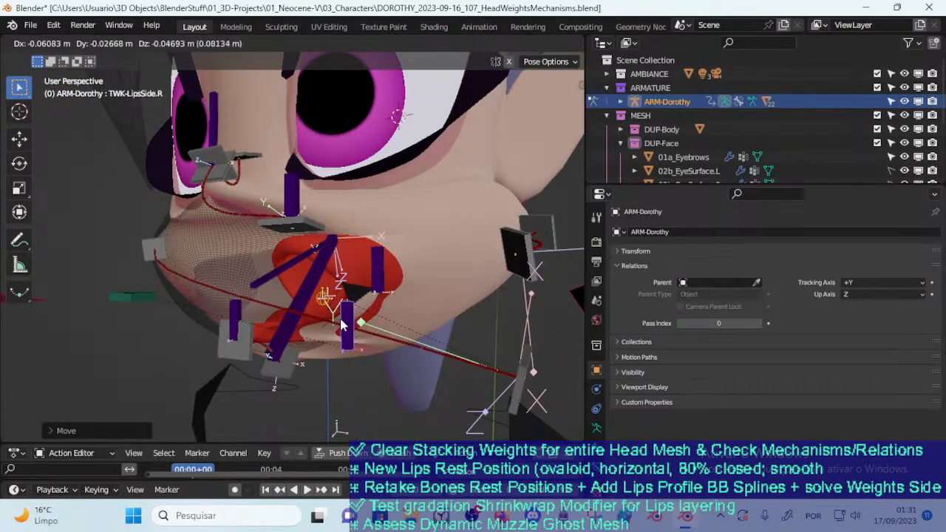
pyautogui.click(341, 324)
# Make the Lips bone layer visible as well, keeping the face MTR and Mouth layers on
pyautogui.moveTo(383, 275); pyautogui.dragTo(339, 292, button='middle')
pyautogui.press('n')
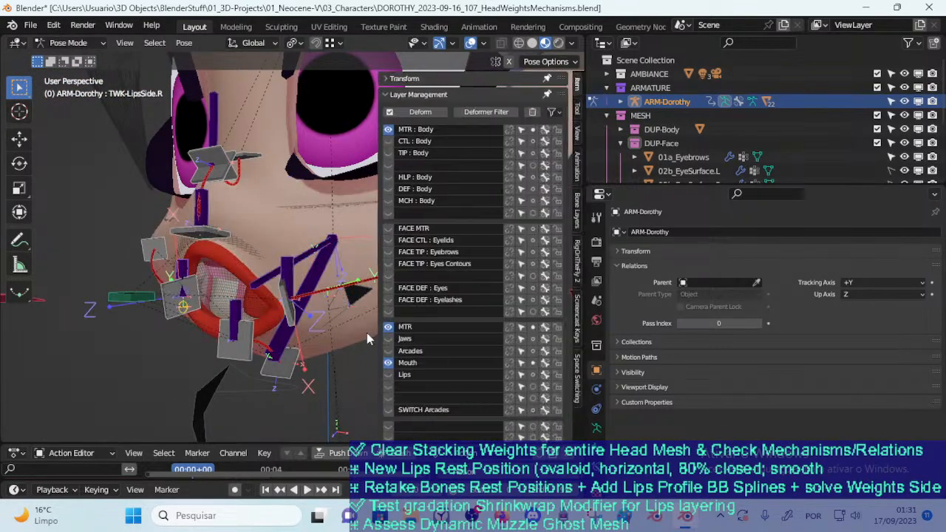
pyautogui.click(388, 375)
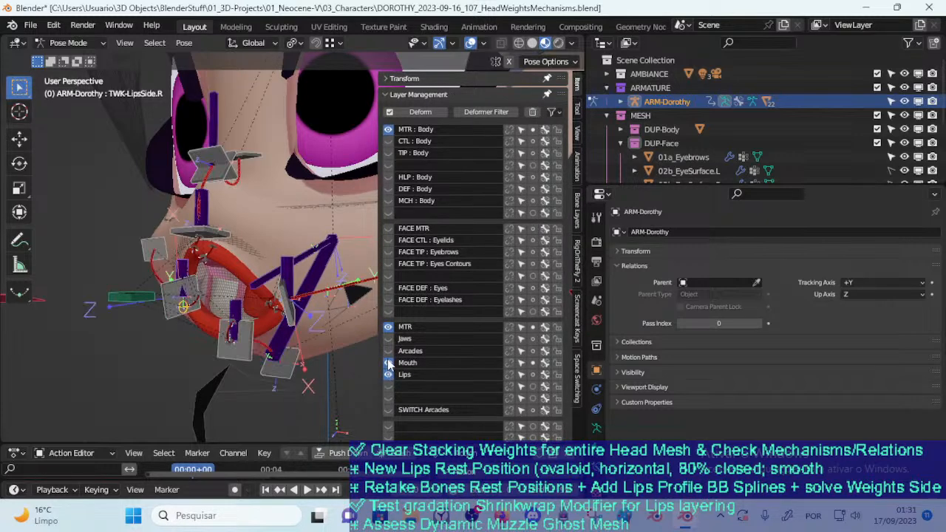
pyautogui.click(388, 326)
pyautogui.click(388, 326)
pyautogui.press('n')
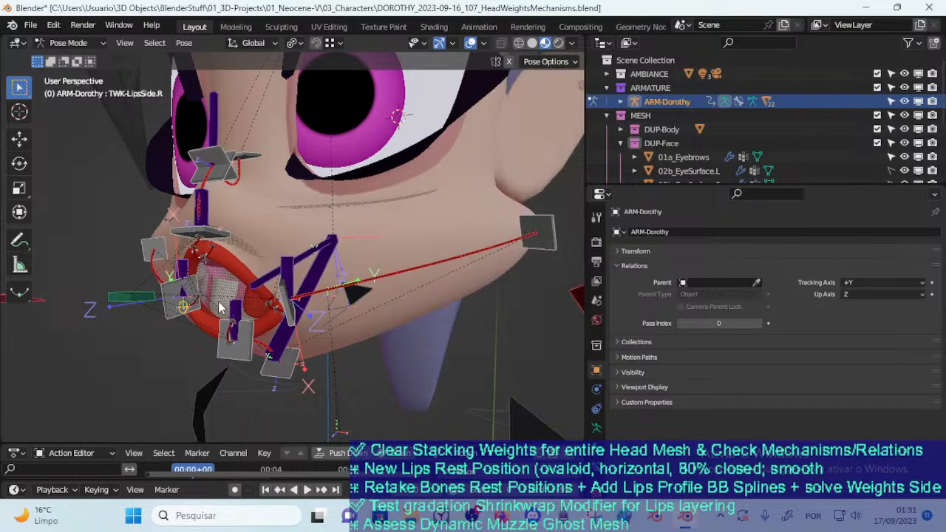
# Move TWK-LipsSide.R toward the middle of the mouth, rotate it around Z, and refine its position
pyautogui.moveTo(386, 327); pyautogui.dragTo(264, 296, button='middle')
pyautogui.moveTo(214, 270); pyautogui.dragTo(271, 338, button='middle')
pyautogui.press('g')
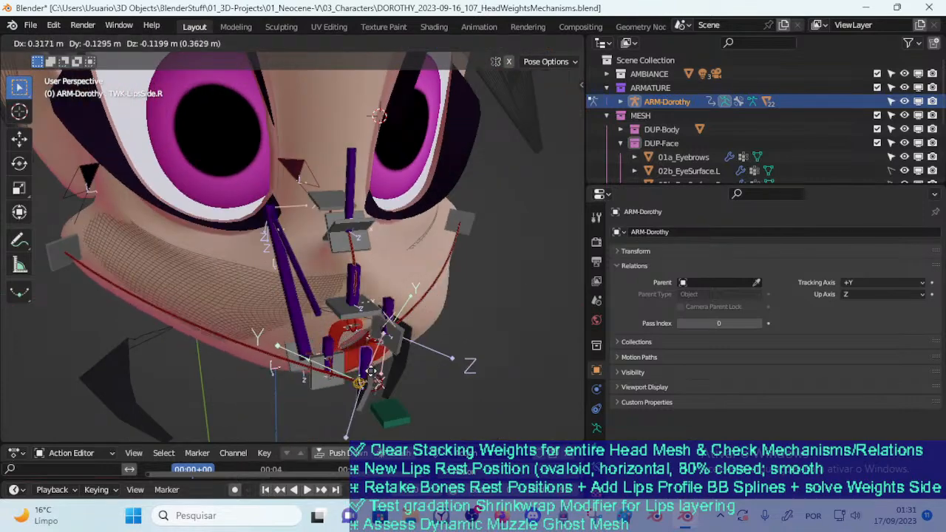
pyautogui.click(386, 364)
pyautogui.moveTo(412, 364); pyautogui.dragTo(377, 365, button='middle')
pyautogui.press('r')
pyautogui.press('z')
pyautogui.click(366, 324)
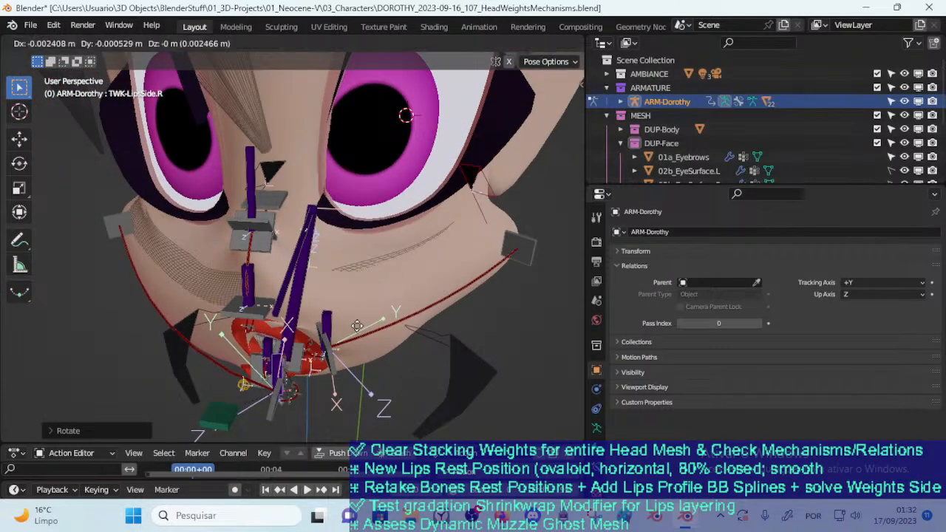
pyautogui.press('g')
pyautogui.click(337, 324)
# Move and rotate TWK-LipsSide.L outward onto the cheek to widen the mouth
pyautogui.click(325, 333)
pyautogui.press('g')
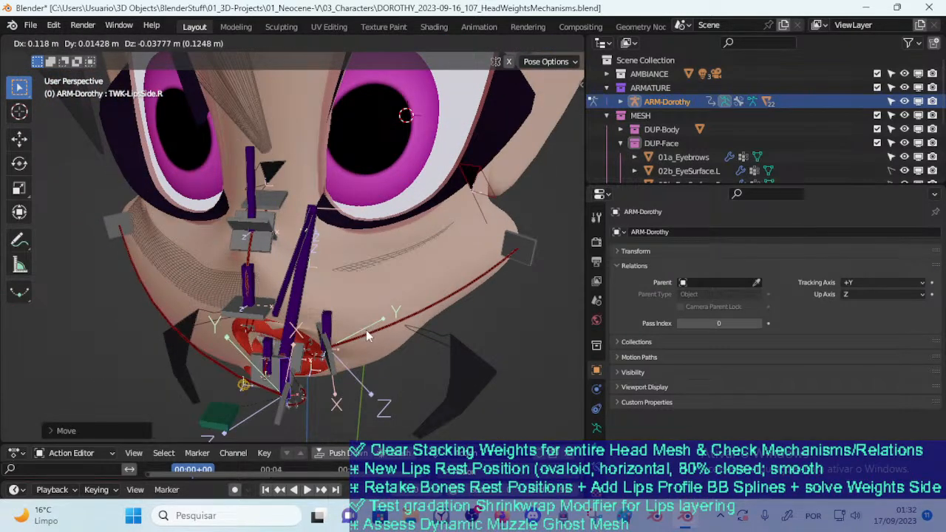
pyautogui.click(475, 288)
pyautogui.press('r')
pyautogui.click(497, 307)
pyautogui.press('g')
pyautogui.click(538, 300)
pyautogui.moveTo(352, 340); pyautogui.dragTo(383, 288, button='middle')
# Try to move DEF-MouthVertical-BB.002 sideways toward the character's left cheek, and undo the move
pyautogui.click(282, 190)
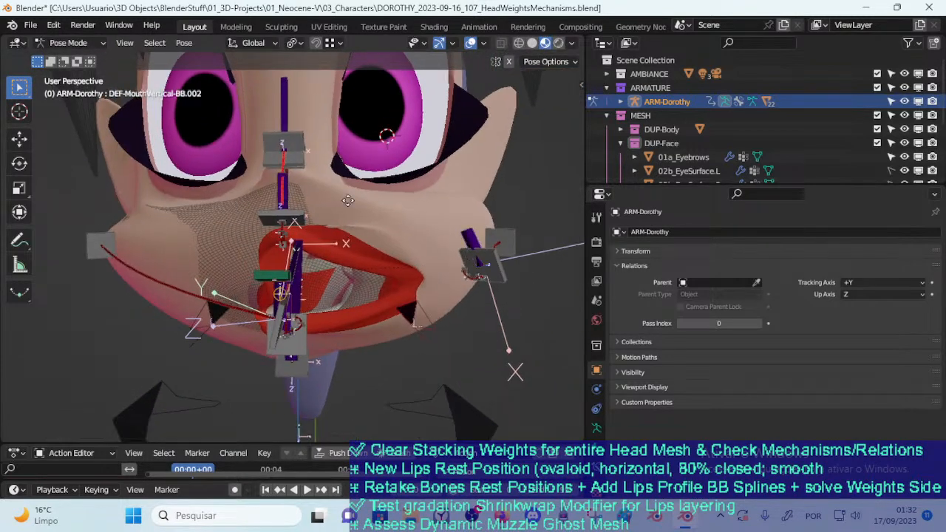
pyautogui.press('g')
pyautogui.click(408, 195)
pyautogui.moveTo(341, 245); pyautogui.dragTo(377, 238, button='middle')
pyautogui.click(314, 213)
pyautogui.hotkey('ctrl', 'z')
pyautogui.hotkey('ctrl', 'z')
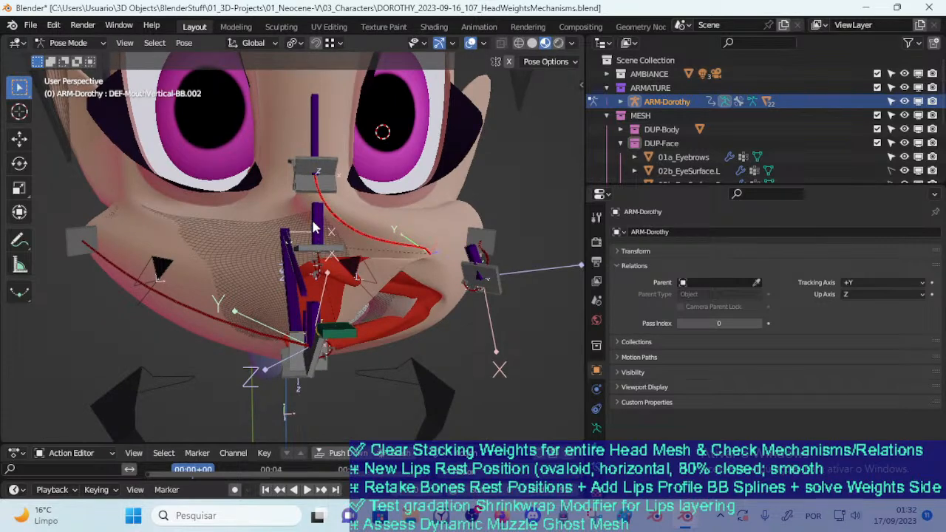
# Shift TWK-LipsUp toward the character's left cheek and adjust its position from another angle
pyautogui.click(314, 226)
pyautogui.moveTo(315, 225); pyautogui.dragTo(386, 226, button='middle')
pyautogui.press('g')
pyautogui.click(463, 253)
pyautogui.press('g')
pyautogui.click(354, 256)
# Move TWK-LipsDown toward the character's left side and adjust its height below the upper lip
pyautogui.click(241, 291)
pyautogui.press('g')
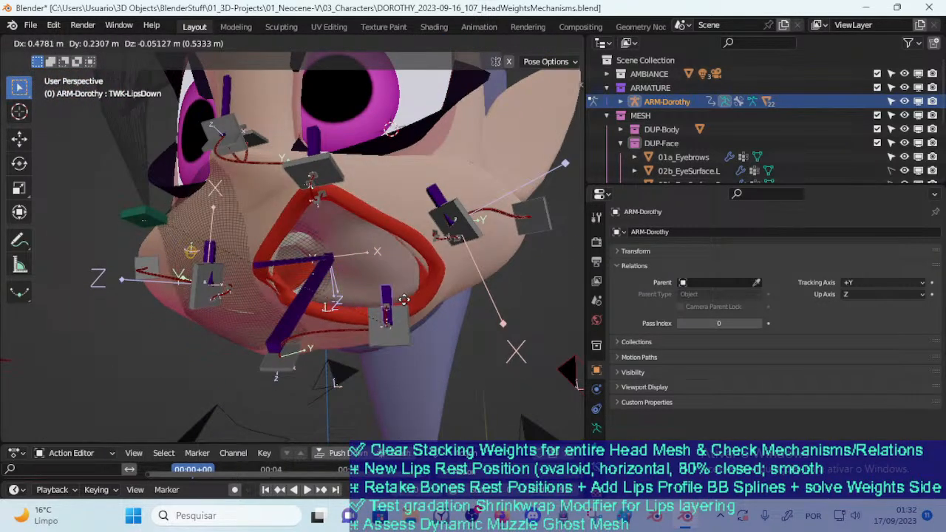
pyautogui.click(371, 264)
pyautogui.moveTo(371, 263); pyautogui.dragTo(309, 310, button='middle')
pyautogui.press('g')
pyautogui.click(278, 267)
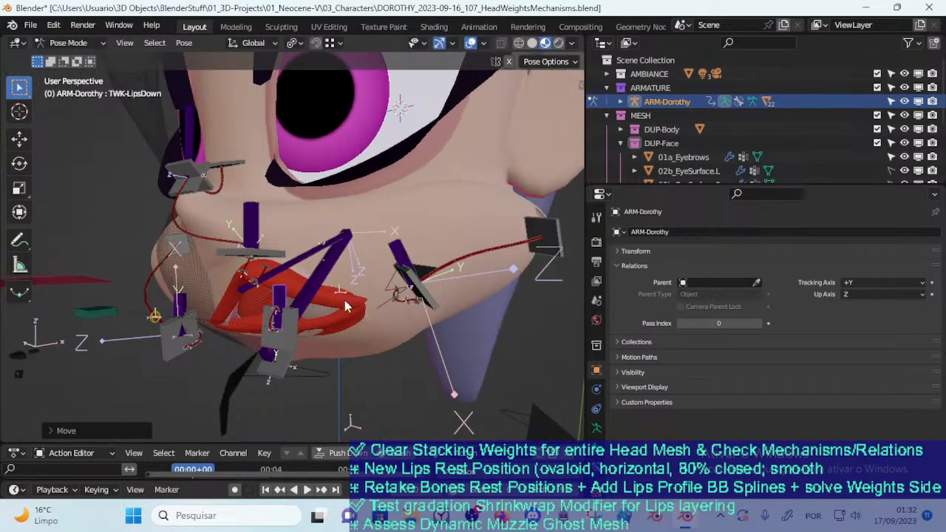
# Reposition TWK-LipsSide.L on the cheek through several small moves from different angles
pyautogui.click(404, 246)
pyautogui.press('g')
pyautogui.click(449, 247)
pyautogui.press('g')
pyautogui.click(378, 275)
pyautogui.moveTo(376, 274); pyautogui.dragTo(406, 266, button='middle')
pyautogui.press('g')
pyautogui.click(369, 285)
# Move TWK-LipsSide.R through several positions beside the lower lip to test how the lips deform
pyautogui.moveTo(169, 309); pyautogui.dragTo(213, 298, button='middle')
pyautogui.click(253, 279)
pyautogui.press('g')
pyautogui.click(337, 269)
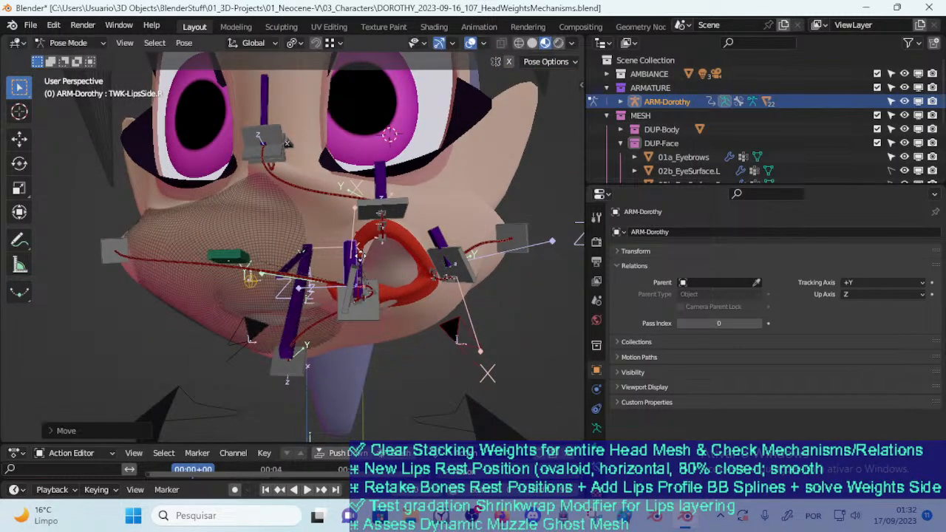
pyautogui.moveTo(336, 270); pyautogui.dragTo(369, 318, button='middle')
pyautogui.press('g')
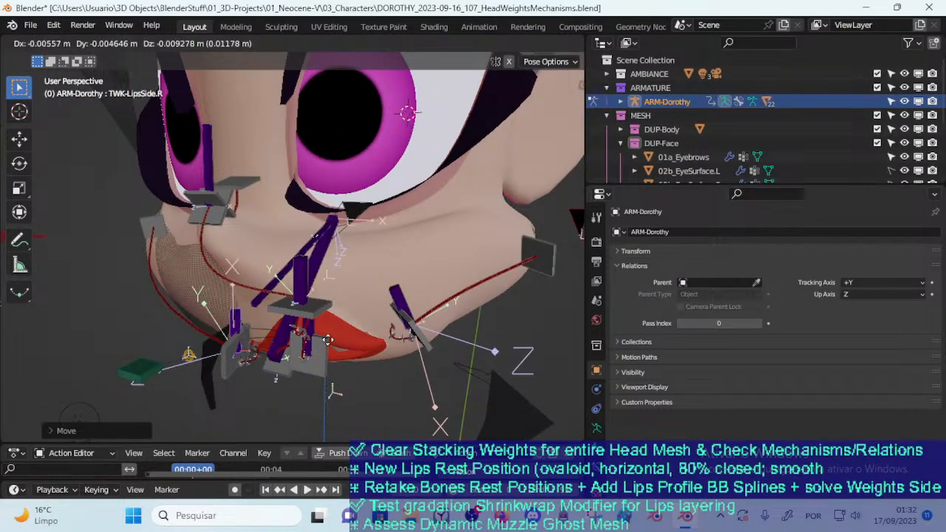
pyautogui.click(289, 348)
pyautogui.moveTo(249, 342); pyautogui.dragTo(291, 332, button='middle')
pyautogui.press('g')
pyautogui.click(354, 283)
# Raise TWK-LipsUp above the mouth to stretch the upper lip
pyautogui.click(380, 254)
pyautogui.press('g')
pyautogui.click(357, 242)
pyautogui.moveTo(364, 318); pyautogui.dragTo(370, 246, button='middle')
pyautogui.press('g')
pyautogui.click(372, 219)
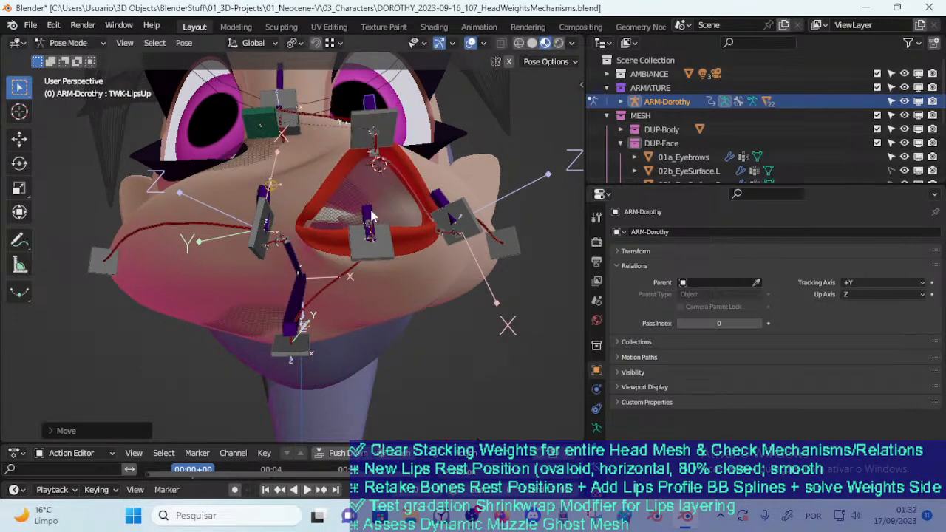
# Move TWK-LipsDown through several positions around the mouth, ending just beneath the TWK-LipsUp control
pyautogui.click(372, 221)
pyautogui.press('g')
pyautogui.click(369, 208)
pyautogui.moveTo(369, 209); pyautogui.dragTo(310, 300, button='middle')
pyautogui.press('g')
pyautogui.click(306, 353)
pyautogui.moveTo(306, 353); pyautogui.dragTo(228, 246, button='middle')
pyautogui.moveTo(220, 328); pyautogui.dragTo(295, 288, button='middle')
pyautogui.press('g')
pyautogui.click(197, 300)
pyautogui.press('g')
pyautogui.click(263, 229)
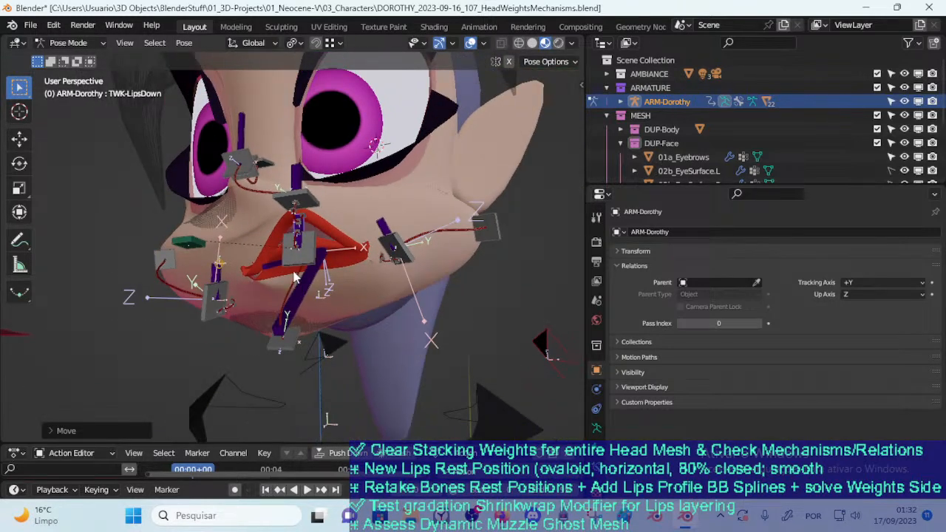
# Examine the lips and their controls up close from several angles, and select TWK-LipsUp
pyautogui.moveTo(354, 240); pyautogui.dragTo(290, 272, button='middle')
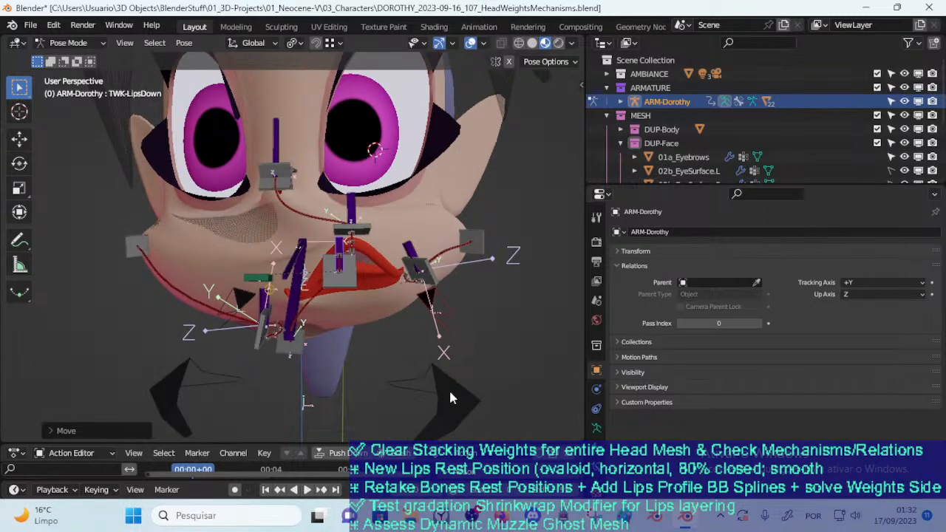
pyautogui.moveTo(297, 294); pyautogui.dragTo(360, 323, button='middle')
pyautogui.scroll(2, 360, 322)
pyautogui.scroll(2, 355, 279)
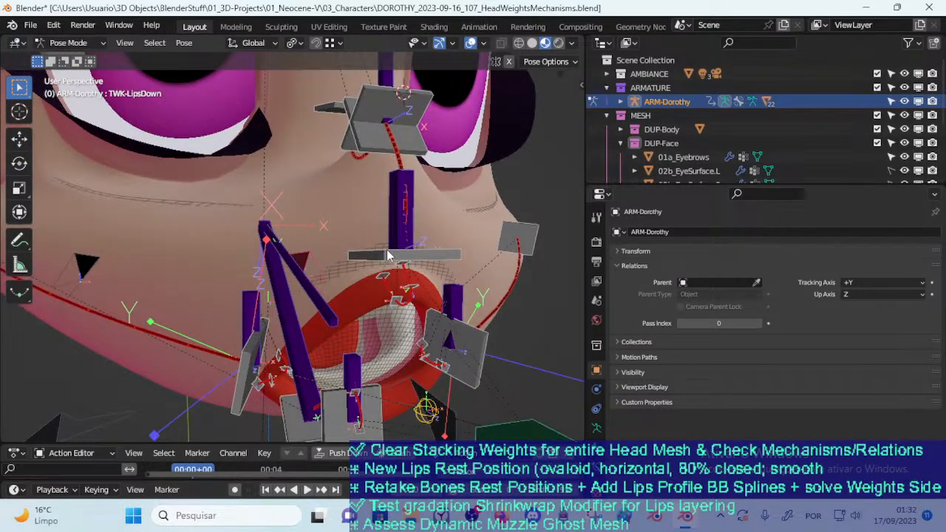
pyautogui.click(419, 254)
pyautogui.press('g')
pyautogui.rightClick(456, 257)
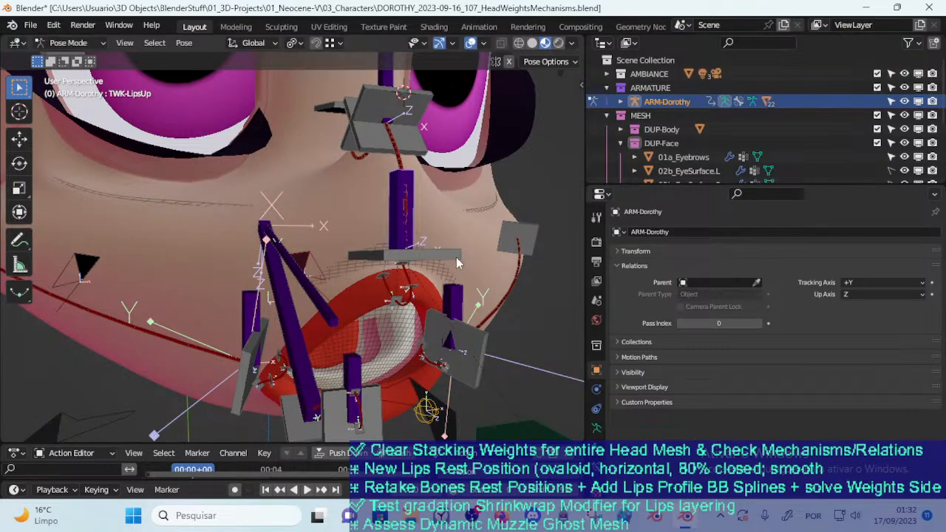
# Move and rotate TWK-LipsUp around the Z axis through several positions above the mouth to test the upper lip
pyautogui.moveTo(456, 257); pyautogui.dragTo(392, 253, button='middle')
pyautogui.click(217, 155)
pyautogui.press('g')
pyautogui.click(401, 287)
pyautogui.press('r')
pyautogui.press('z')
pyautogui.click(441, 257)
pyautogui.press('g')
pyautogui.click(467, 252)
pyautogui.press('r')
pyautogui.press('z')
pyautogui.click(482, 254)
pyautogui.press('g')
pyautogui.click(532, 247)
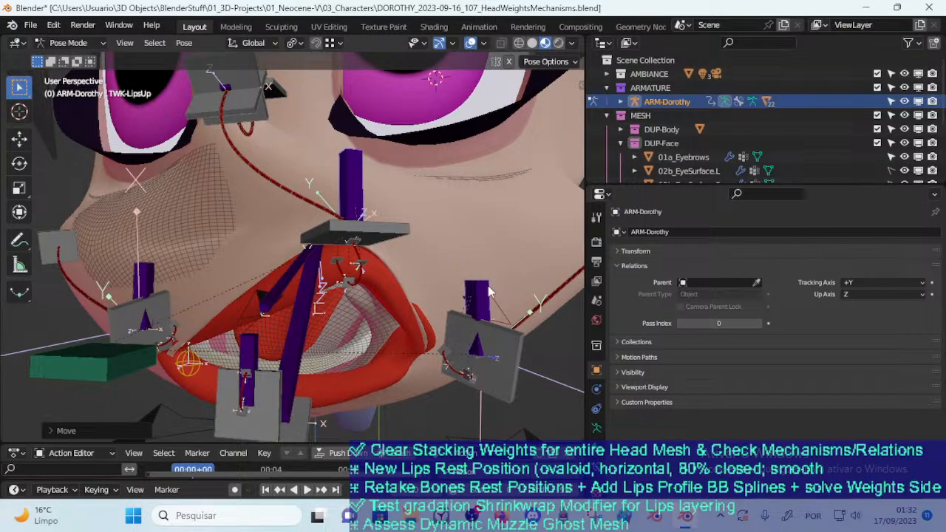
pyautogui.moveTo(494, 284); pyautogui.dragTo(412, 308, button='middle')
pyautogui.press('g')
pyautogui.click(499, 289)
# Move TWK-LipsDown sideways toward the character's left mouth corner to test how the lower lip stretches
pyautogui.moveTo(335, 361); pyautogui.dragTo(275, 342, button='middle')
pyautogui.click(280, 346)
pyautogui.press('g')
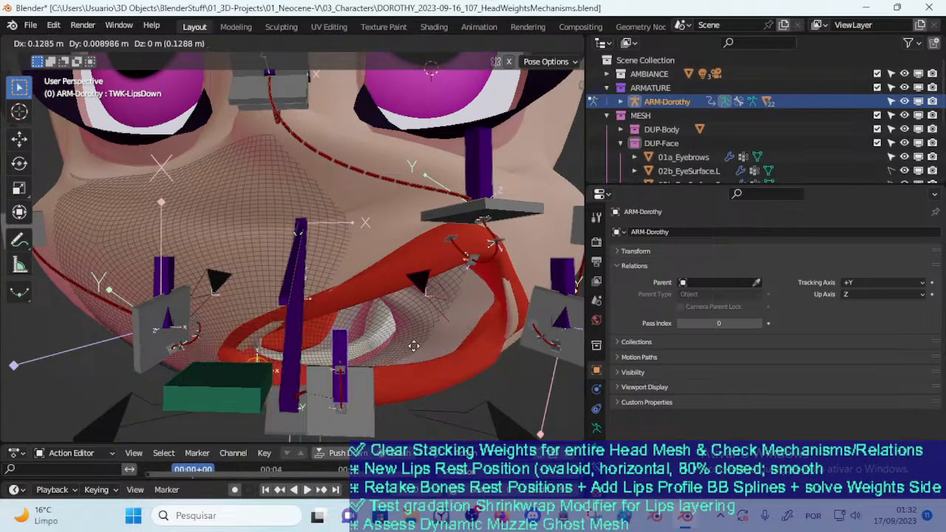
pyautogui.click(458, 319)
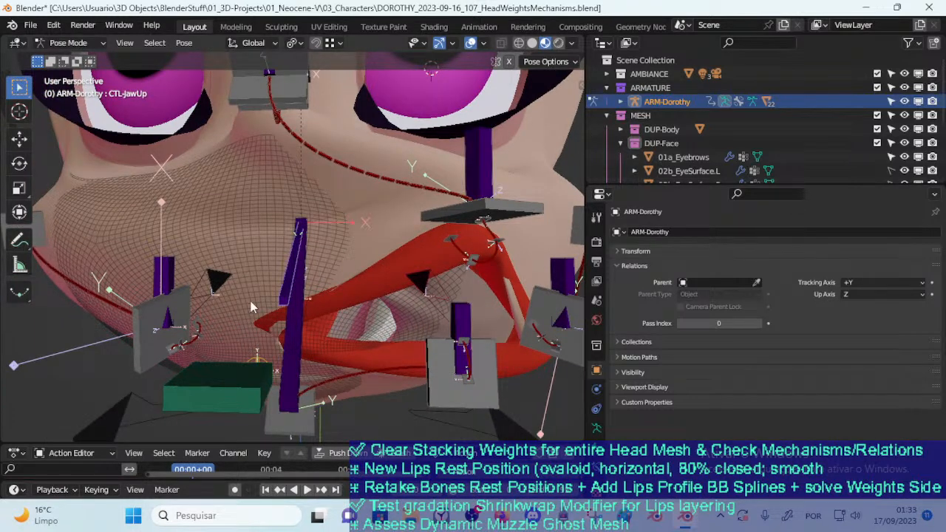
# Move CTL-MouthSide-BBH.R.001 inward toward the lips and rotate it
pyautogui.press('g')
pyautogui.click(306, 296)
pyautogui.click(273, 338)
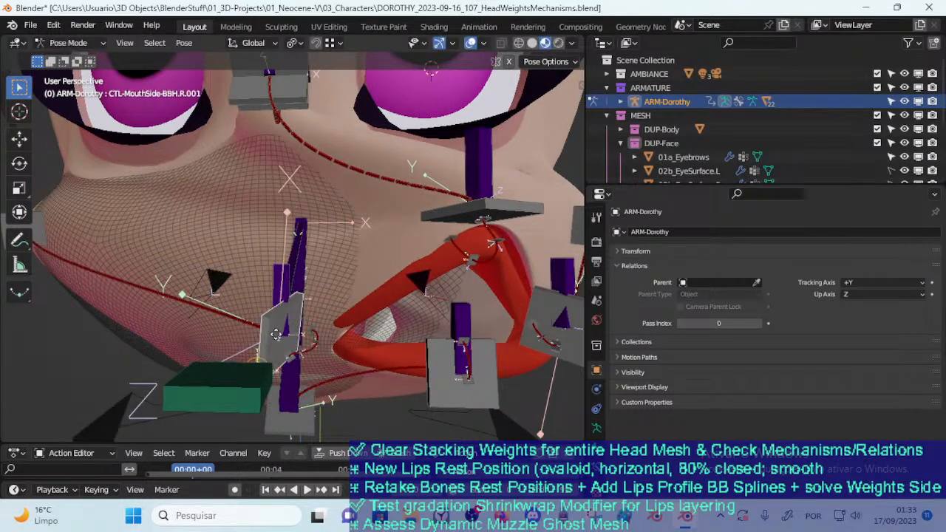
pyautogui.press('g')
pyautogui.click(324, 351)
pyautogui.press('r')
pyautogui.click(318, 318)
# Move TWK-LipsSide.R through several positions near the mouth center to test the right lip corner
pyautogui.click(283, 304)
pyautogui.press('g')
pyautogui.click(378, 293)
pyautogui.press('g')
pyautogui.click(348, 311)
pyautogui.scroll(-2, 350, 309)
pyautogui.press('g')
pyautogui.click(335, 298)
# Lower TWK-LipsUp toward the mouth opening
pyautogui.click(436, 194)
pyautogui.press('g')
pyautogui.click(433, 232)
# Move TWK-LipsSide.L inward in several stages to test the left lip corner
pyautogui.moveTo(436, 238); pyautogui.dragTo(415, 287, button='middle')
pyautogui.click(478, 268)
pyautogui.press('g')
pyautogui.click(460, 272)
pyautogui.press('g')
pyautogui.click(393, 315)
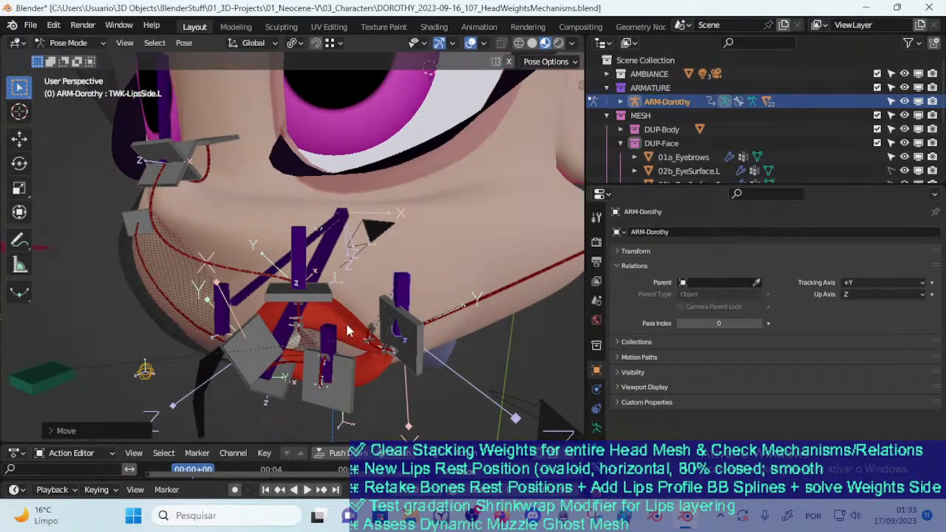
# Reposition TWK-LipsDown toward the character's right side of the mouth and adjust its pose
pyautogui.click(320, 347)
pyautogui.press('g')
pyautogui.click(272, 355)
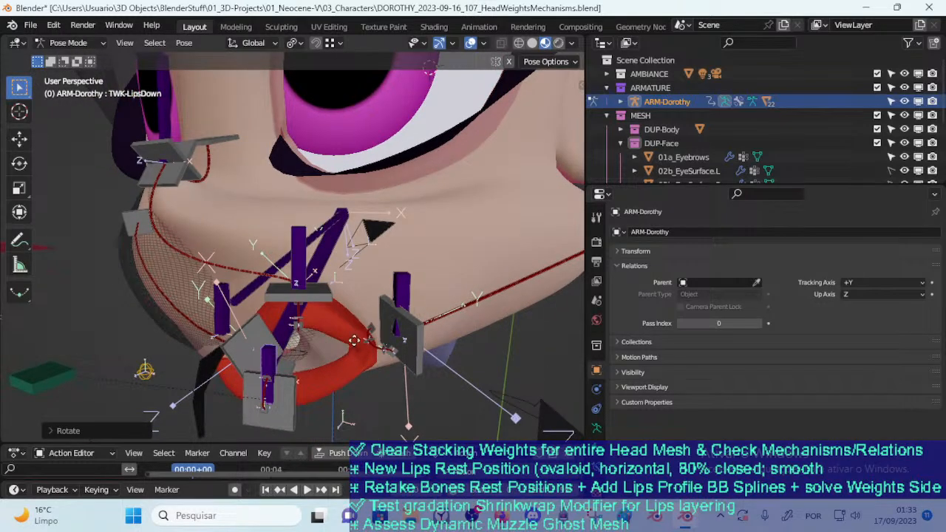
pyautogui.press('g')
pyautogui.click(380, 319)
# Move TWK-LipsSide.L through several positions beside the left mouth corner to test how the lips stretch outward
pyautogui.click(409, 292)
pyautogui.scroll(-3, 405, 291)
pyautogui.moveTo(400, 292); pyautogui.dragTo(376, 305, button='middle')
pyautogui.press('g')
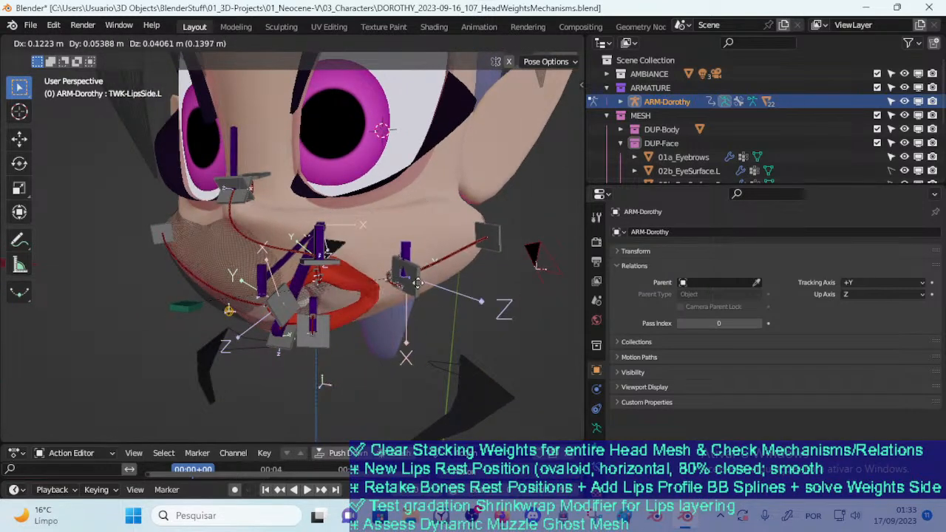
pyautogui.click(422, 285)
pyautogui.press('g')
pyautogui.click(443, 278)
pyautogui.moveTo(436, 281); pyautogui.dragTo(371, 322, button='middle')
pyautogui.press('g')
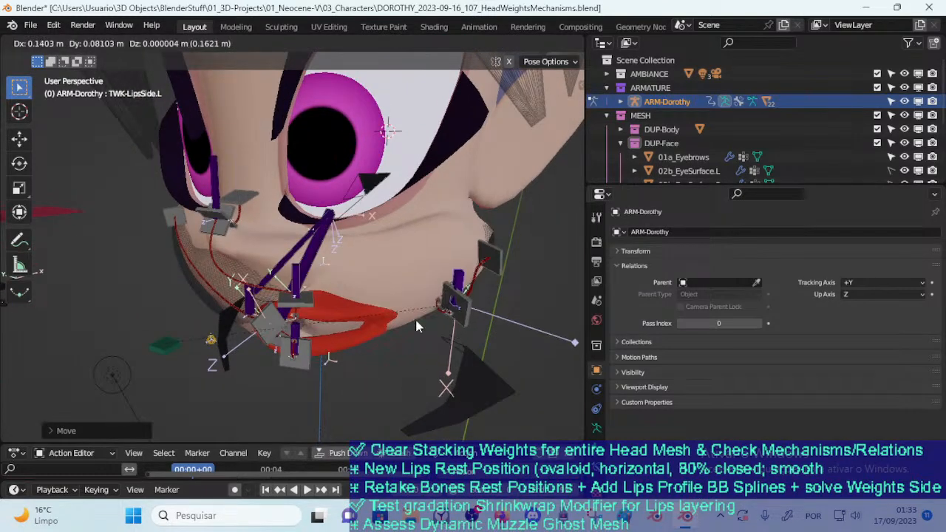
pyautogui.click(381, 314)
# Shift TWK-LipsUp and TWK-LipsDown sideways toward the character's left mouth corner
pyautogui.moveTo(296, 281); pyautogui.dragTo(341, 275)
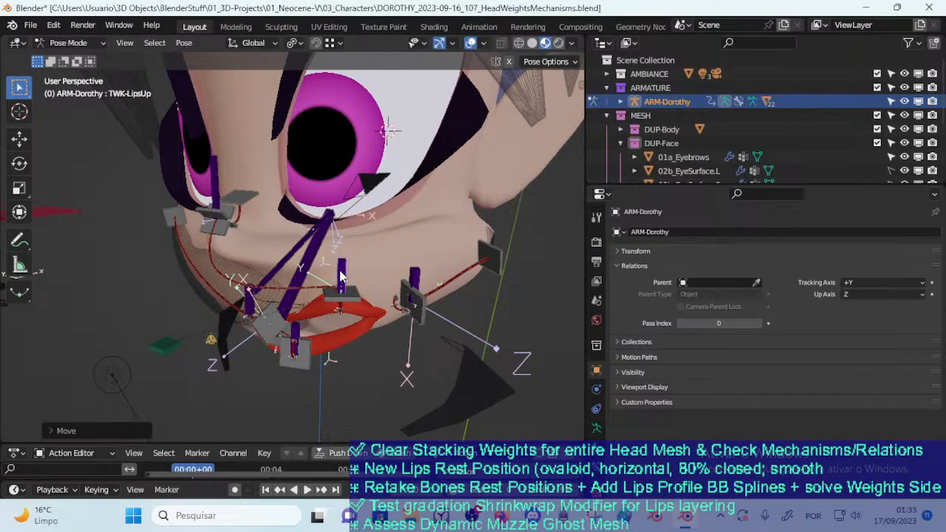
pyautogui.moveTo(313, 331); pyautogui.dragTo(351, 338)
pyautogui.moveTo(391, 334); pyautogui.dragTo(342, 296, button='middle')
pyautogui.moveTo(269, 268); pyautogui.dragTo(318, 259, button='middle')
pyautogui.moveTo(338, 276); pyautogui.dragTo(401, 272, button='right')
# Move TWK-LipsSide.R through several positions beside the right lip corner while viewing the mouth from below
pyautogui.moveTo(406, 272); pyautogui.dragTo(304, 253, button='middle')
pyautogui.press('g')
pyautogui.click(332, 253)
pyautogui.press('g')
pyautogui.click(333, 238)
pyautogui.press('g')
pyautogui.click(321, 230)
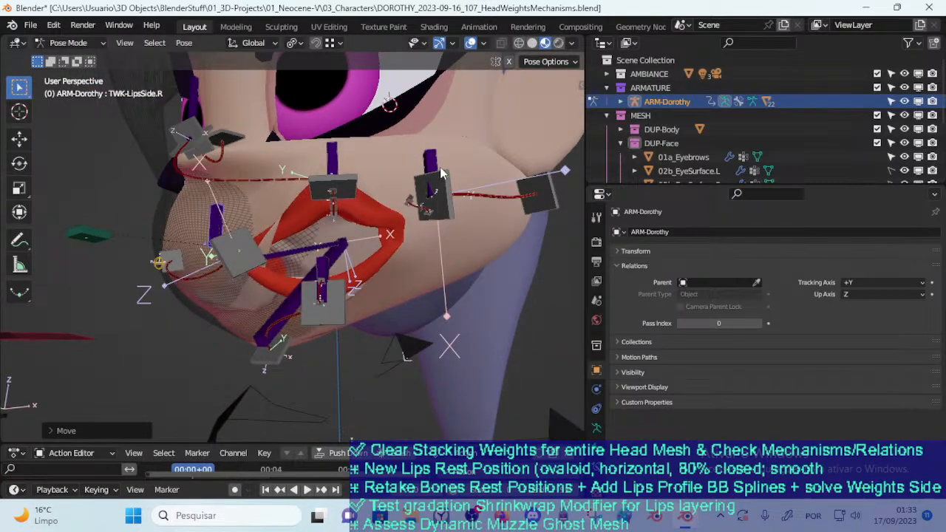
# Move CTL-MouthSide-BBH.L.001 outward, away from the left lip corner
pyautogui.click(451, 213)
pyautogui.press('g')
pyautogui.click(533, 222)
pyautogui.moveTo(530, 224); pyautogui.dragTo(441, 342, button='middle')
pyautogui.press('g')
pyautogui.click(449, 238)
# Shift TWK-LipsUp slightly above the upper lip and select CTL-LipSideProfile-BBH.L.001
pyautogui.click(358, 280)
pyautogui.press('g')
pyautogui.click(378, 272)
pyautogui.click(419, 320)
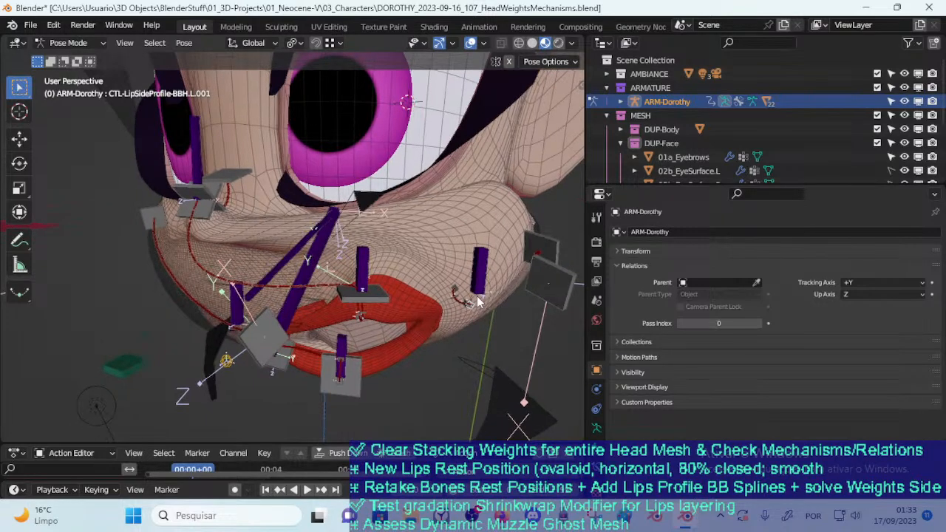
# Move CTL-MouthSide-BBH.L.002 at the outer end of the left mouth curve to test the cheek deformation
pyautogui.moveTo(482, 302); pyautogui.dragTo(465, 334, button='middle')
pyautogui.click(521, 287)
pyautogui.moveTo(521, 287); pyautogui.dragTo(496, 332, button='middle')
pyautogui.press('g')
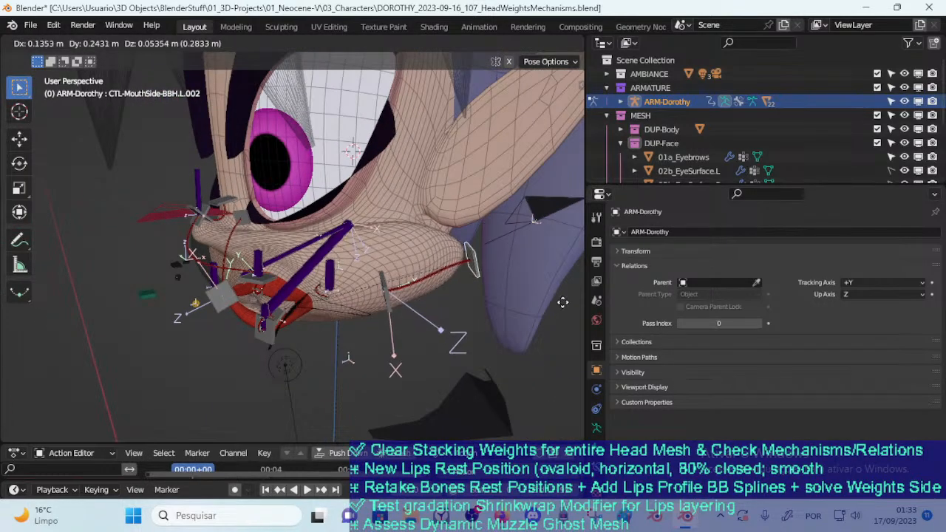
pyautogui.click(480, 311)
pyautogui.click(375, 319)
pyautogui.press('g')
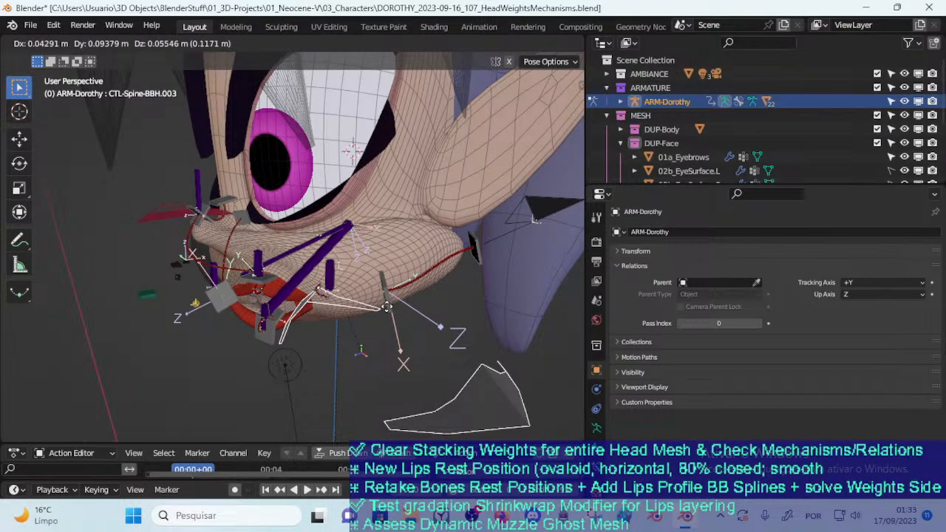
pyautogui.rightClick(386, 306)
# Move CTL-MouthSide-BBH.L.001 through several positions along the left cheek to test the mouth curve
pyautogui.click(389, 304)
pyautogui.press('g')
pyautogui.click(372, 310)
pyautogui.moveTo(368, 309); pyautogui.dragTo(368, 299, button='middle')
pyautogui.press('g')
pyautogui.click(371, 284)
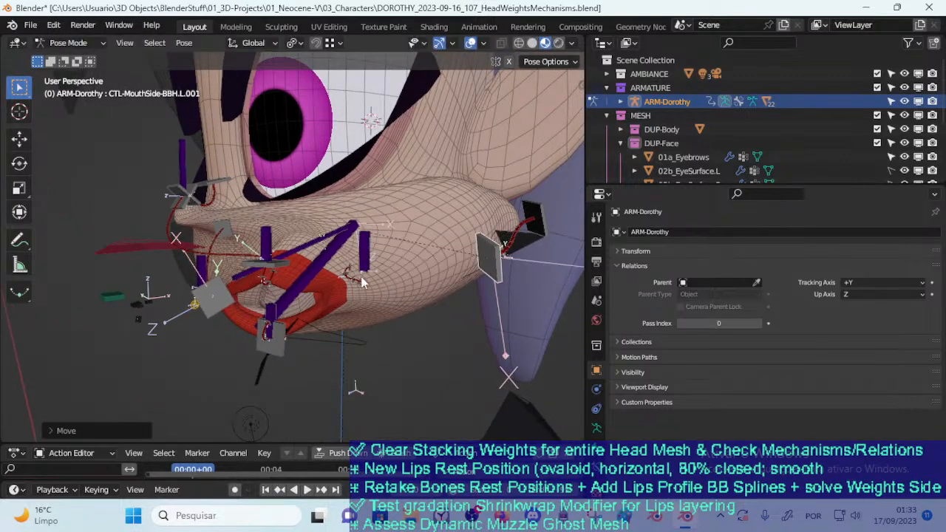
# Move TWK-LipsSide.L slightly downward beside the left lip corner and examine the lips up close
pyautogui.click(367, 264)
pyautogui.press('g')
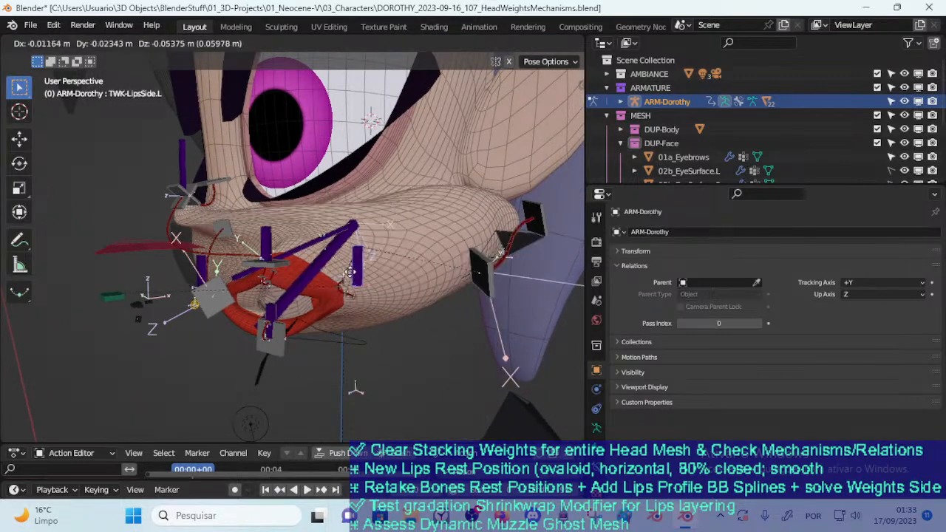
pyautogui.click(359, 281)
pyautogui.moveTo(359, 281); pyautogui.dragTo(383, 309, button='middle')
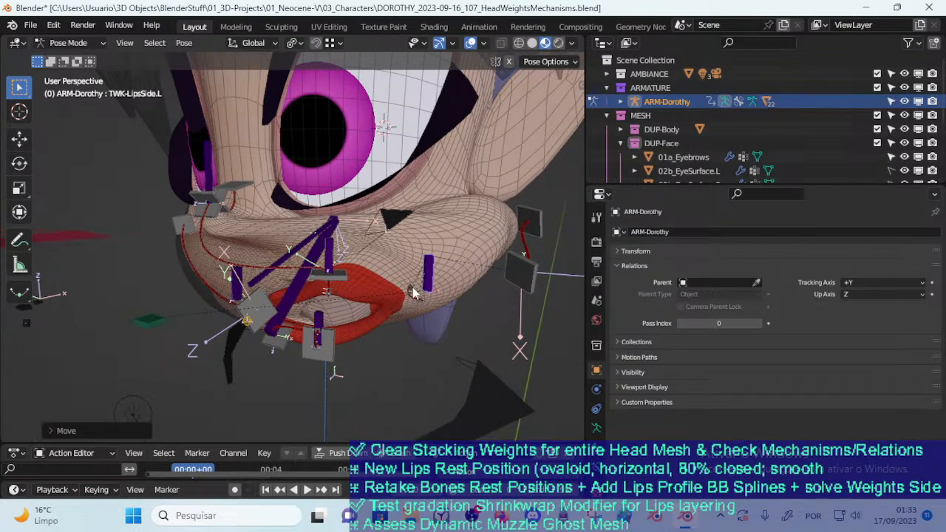
pyautogui.scroll(3, 418, 295)
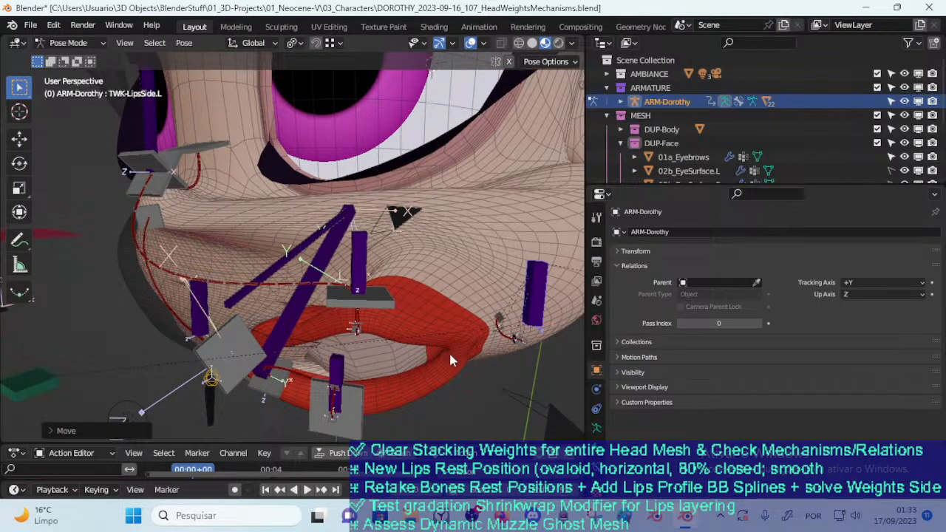
# Move TWK-LipsUp above the mouth and rotate it to tilt the upper lip
pyautogui.click(365, 270)
pyautogui.moveTo(365, 271); pyautogui.dragTo(361, 237, button='middle')
pyautogui.press('g')
pyautogui.press('r')
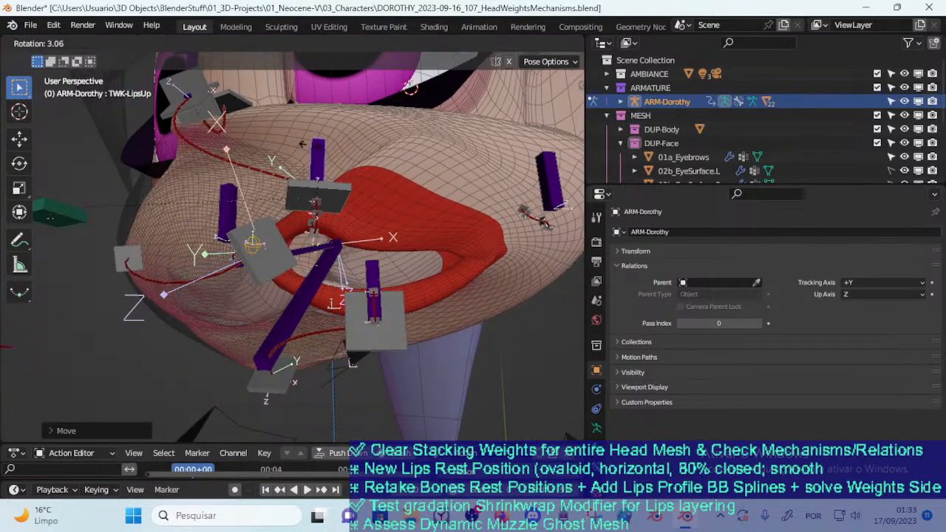
pyautogui.click(370, 280)
# Rotate TWK-LipsDown to tilt the lower lip and move it toward the left mouth corner
pyautogui.click(376, 277)
pyautogui.press('r')
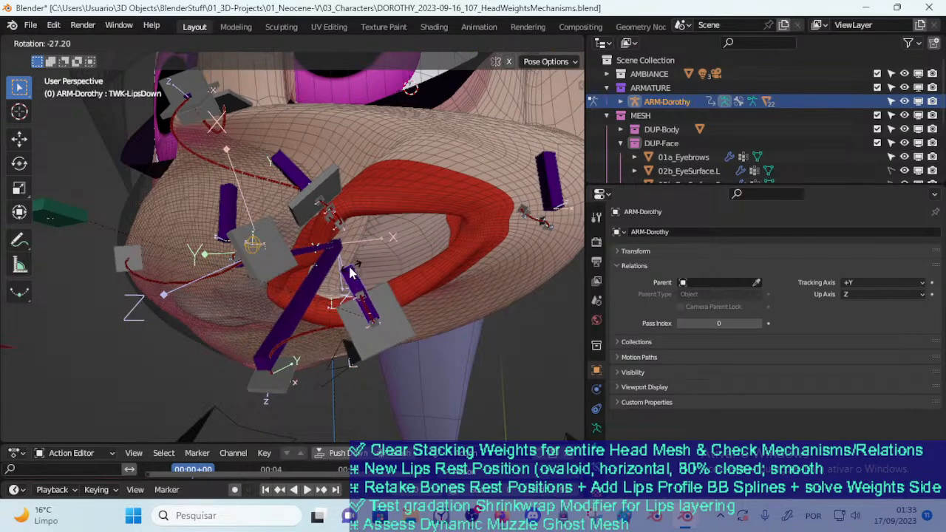
pyautogui.click(362, 270)
pyautogui.press('g')
pyautogui.click(441, 274)
# Rotate and move TWK-LipsSide.R toward the lips, checking the twisted mouth from the front
pyautogui.scroll(-2, 343, 272)
pyautogui.moveTo(319, 276); pyautogui.dragTo(333, 227, button='middle')
pyautogui.click(333, 226)
pyautogui.press('r')
pyautogui.click(332, 224)
pyautogui.press('g')
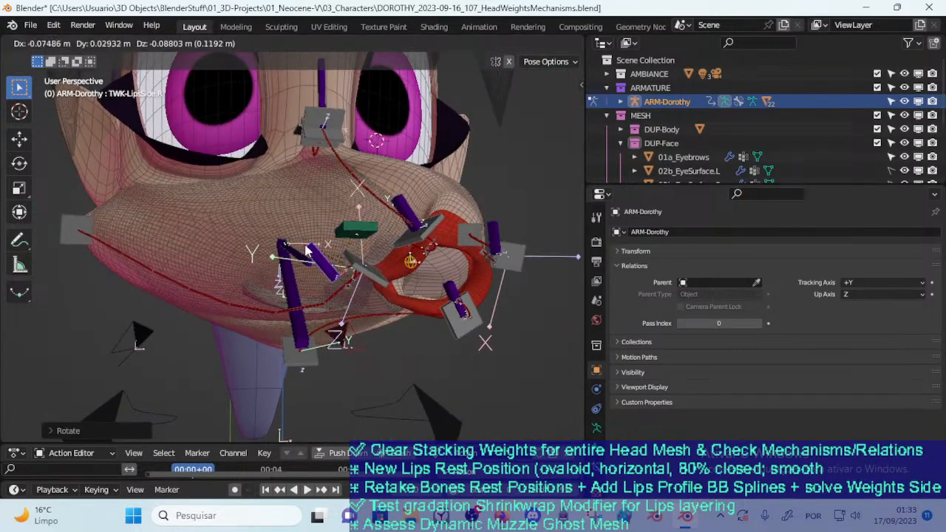
pyautogui.click(306, 253)
pyautogui.moveTo(326, 260); pyautogui.dragTo(303, 270, button='middle')
pyautogui.moveTo(318, 310); pyautogui.dragTo(336, 312, button='middle')
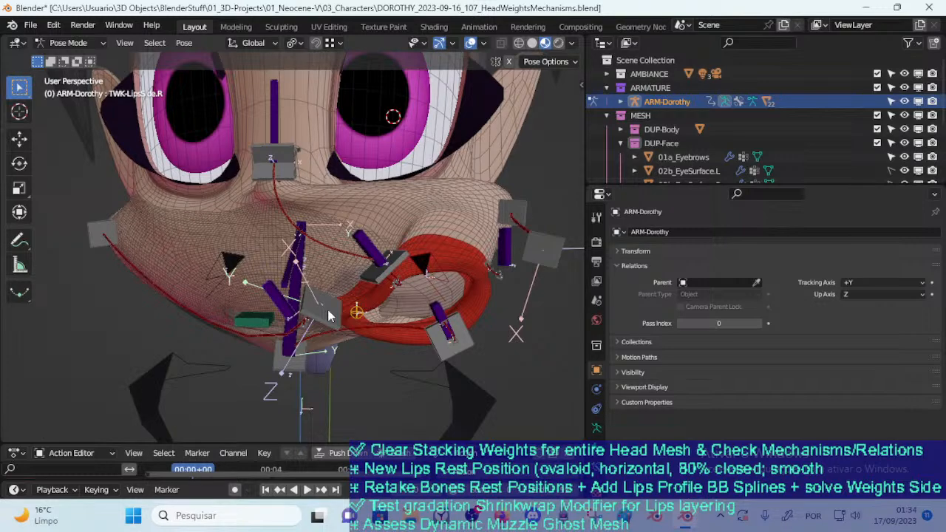
# Reset the location and rotation of all pose bones of ARM-Dorothy
pyautogui.press('a')
pyautogui.hotkey('alt', 'g')
pyautogui.hotkey('alt', 'r')
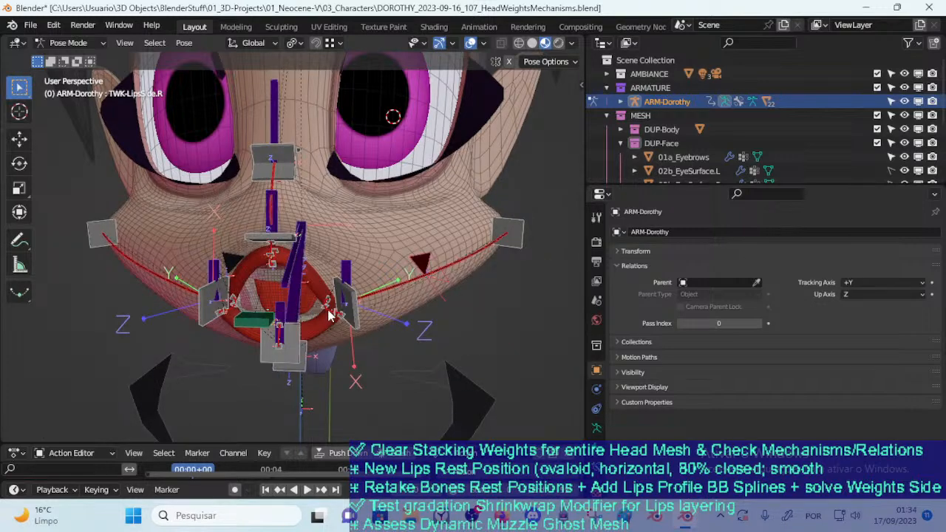
# Switch to the browser and resume the paused Mass Effect ambience video on YouTube
pyautogui.hotkey('alt', 'Tab')
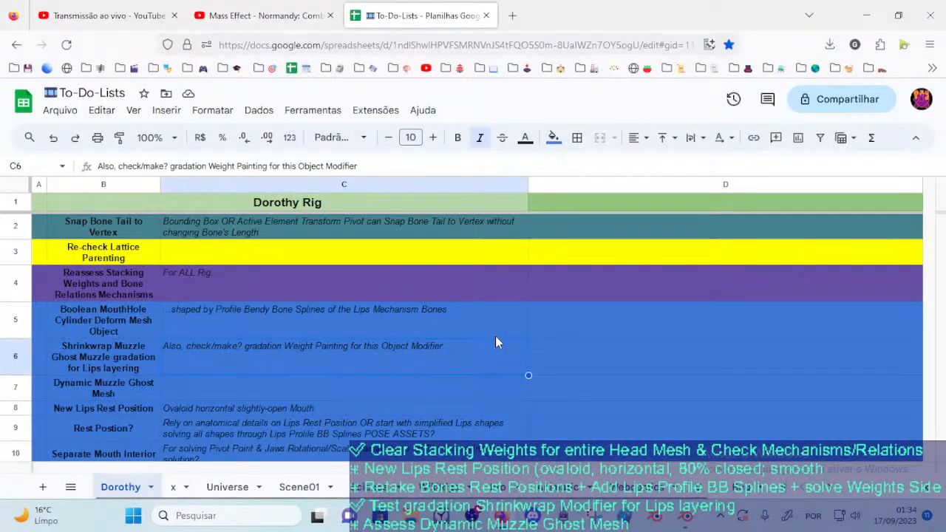
pyautogui.click(269, 21)
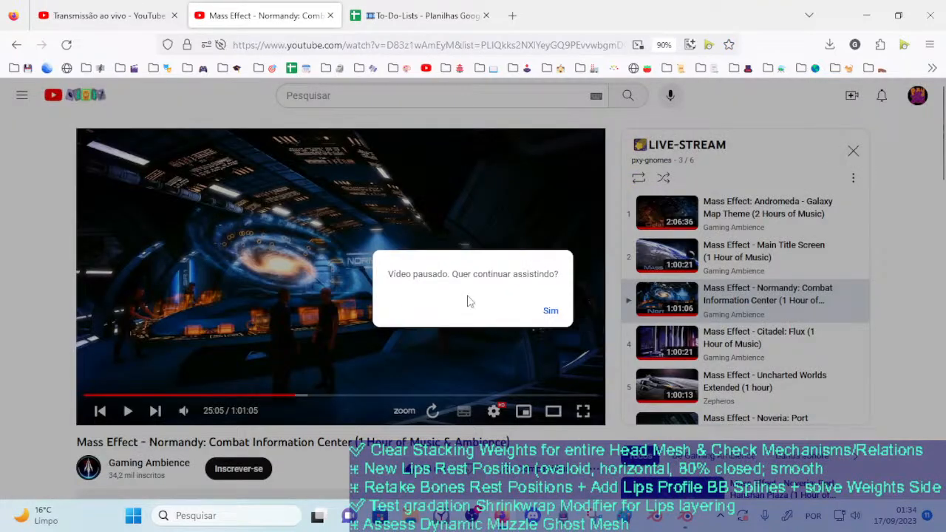
pyautogui.click(553, 316)
# Copy the video title recommended in the live chat and search Google for "The BEST RASPUTIN clip and song Vladimir Putin Funk Overload"
pyautogui.hotkey('ctrl', 'pageup')
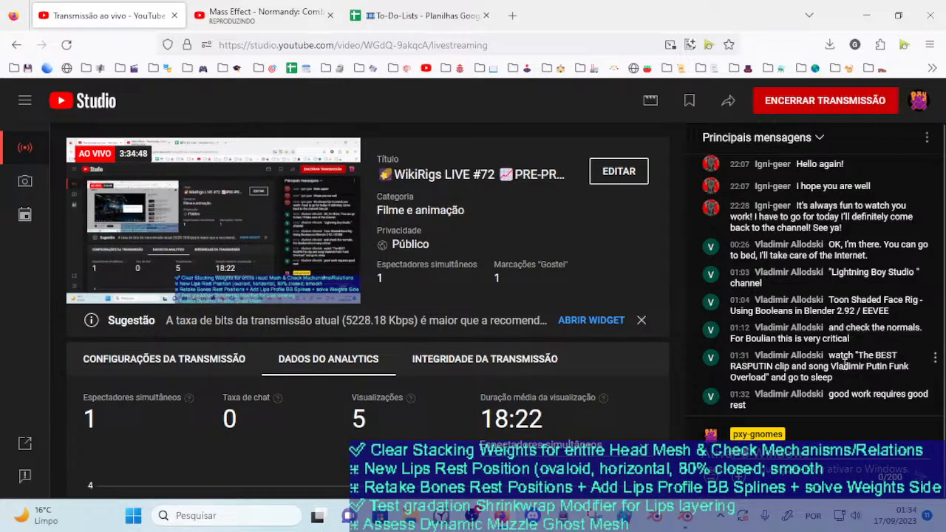
pyautogui.moveTo(865, 365); pyautogui.dragTo(766, 377)
pyautogui.hotkey('ctrl', 'c')
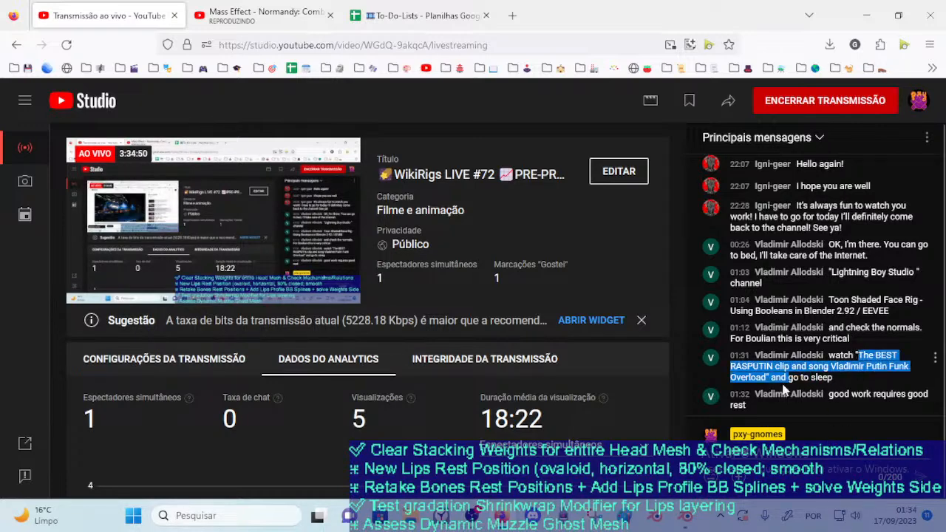
pyautogui.click(449, 6)
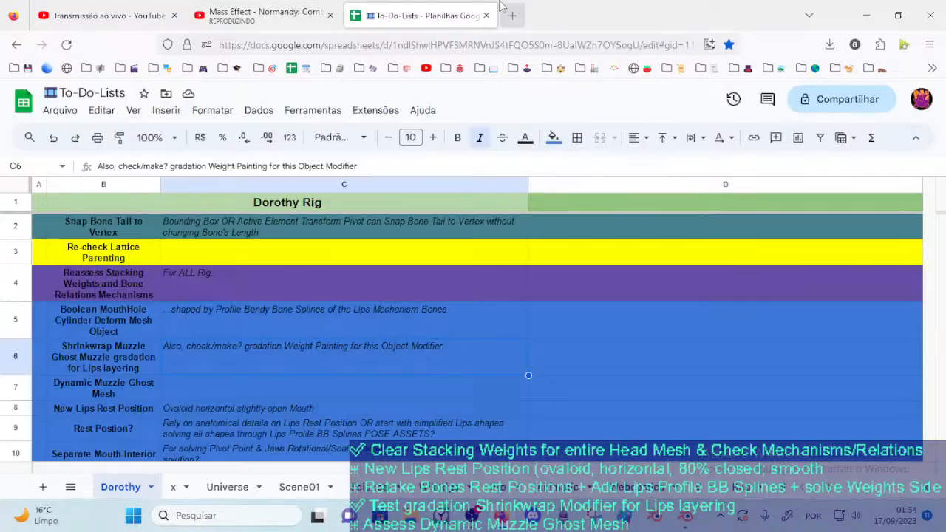
pyautogui.click(412, 44)
pyautogui.hotkey('ctrl', 'v')
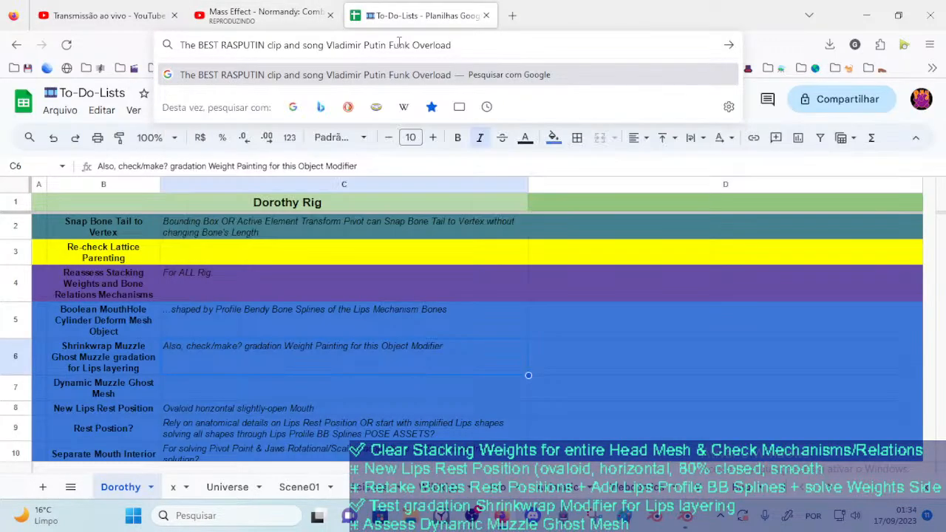
pyautogui.press('Return')
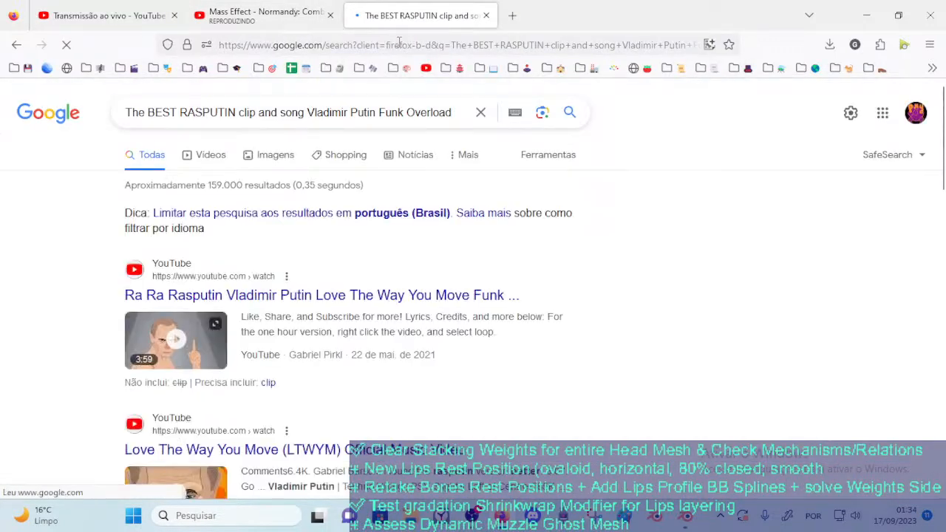
# Pause the Mass Effect ambience video and return to the Google search results
pyautogui.click(110, 15)
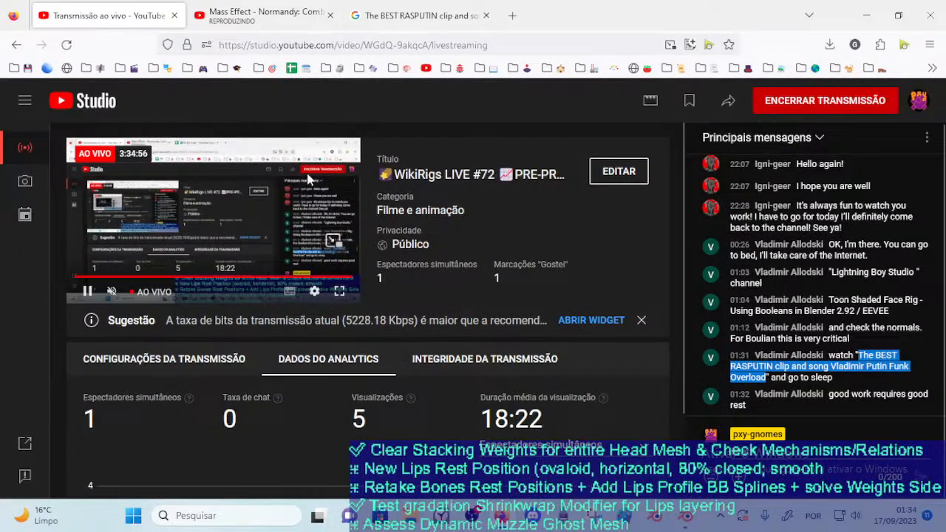
pyautogui.click(233, 8)
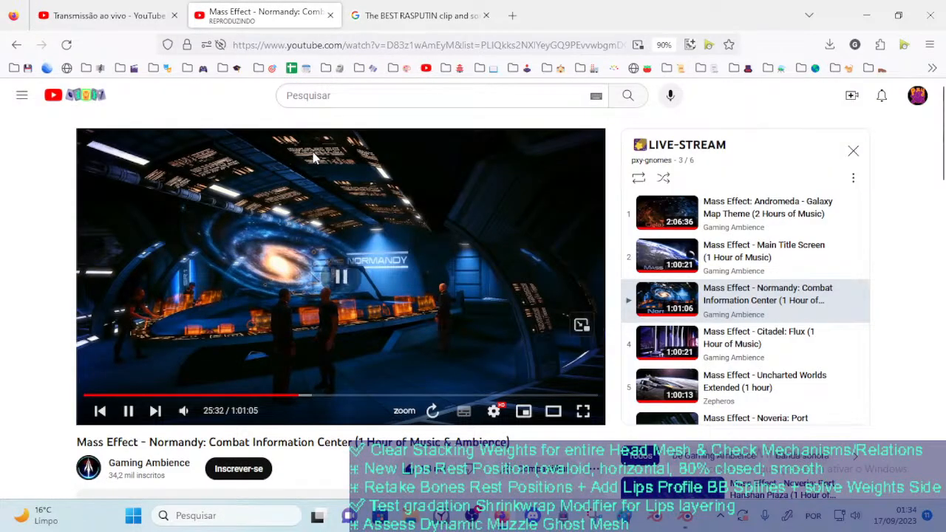
pyautogui.click(385, 11)
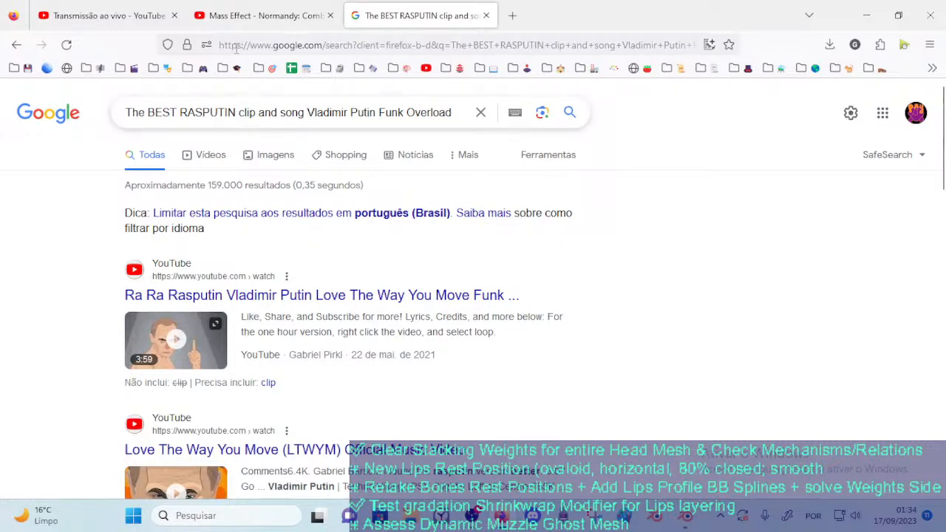
pyautogui.click(230, 17)
pyautogui.click(421, 16)
# Open the "Ra Ra Rasputin Vladimir Putin Love The Way You Move Funk Overload" video and adjust its playback volume
pyautogui.click(231, 296)
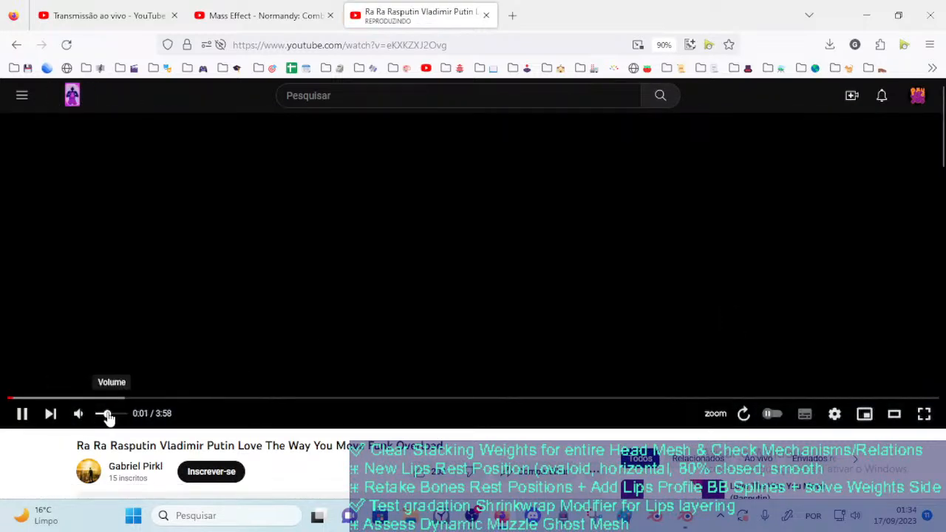
pyautogui.moveTo(100, 419); pyautogui.dragTo(105, 419)
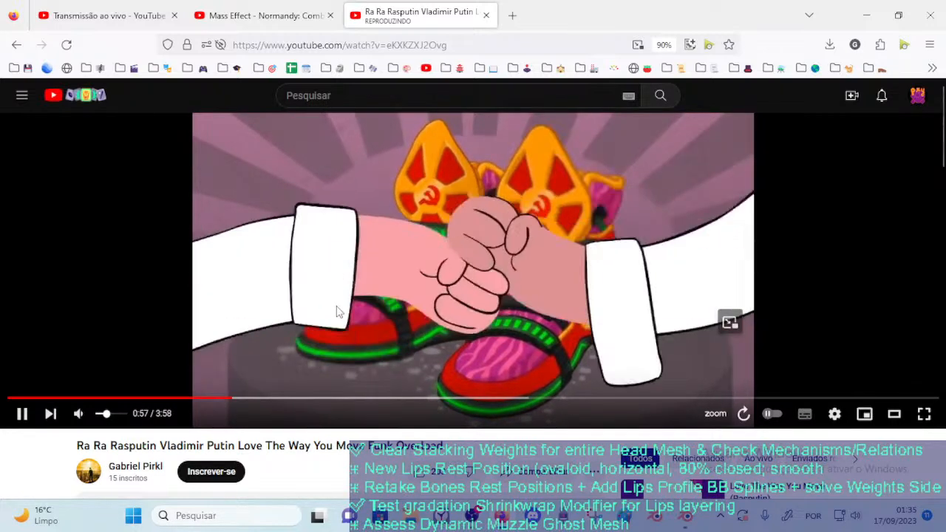
pyautogui.click(268, 13)
pyautogui.click(417, 14)
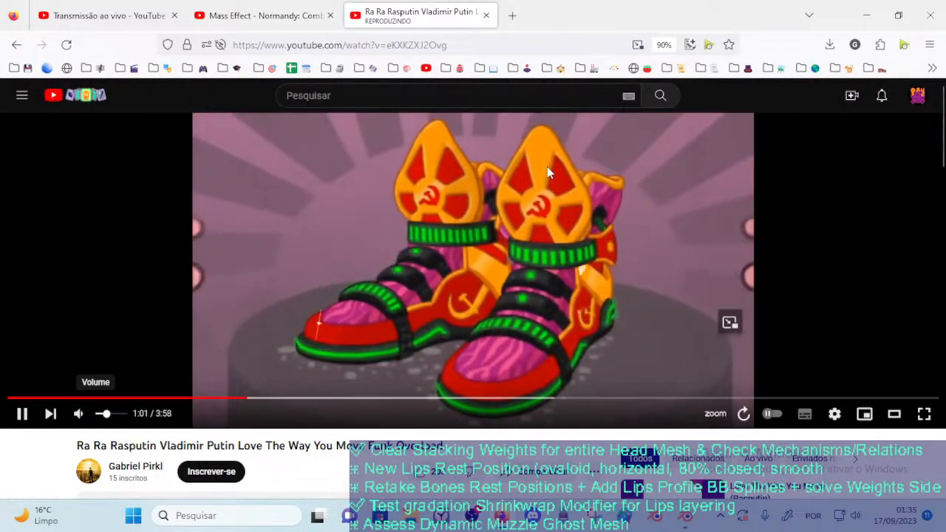
# Check the live chat in YouTube Studio, then return to the Rasputin video and fine-tune its playback volume
pyautogui.click(104, 15)
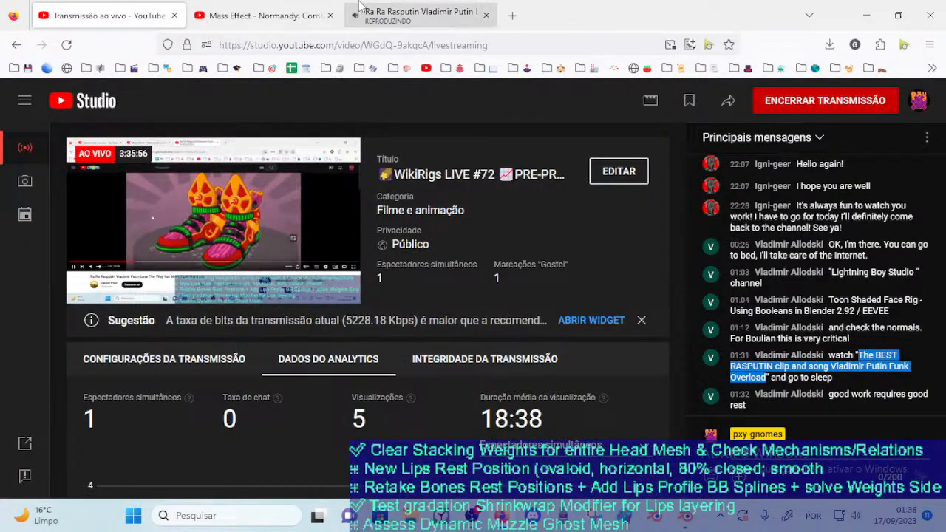
pyautogui.click(406, 9)
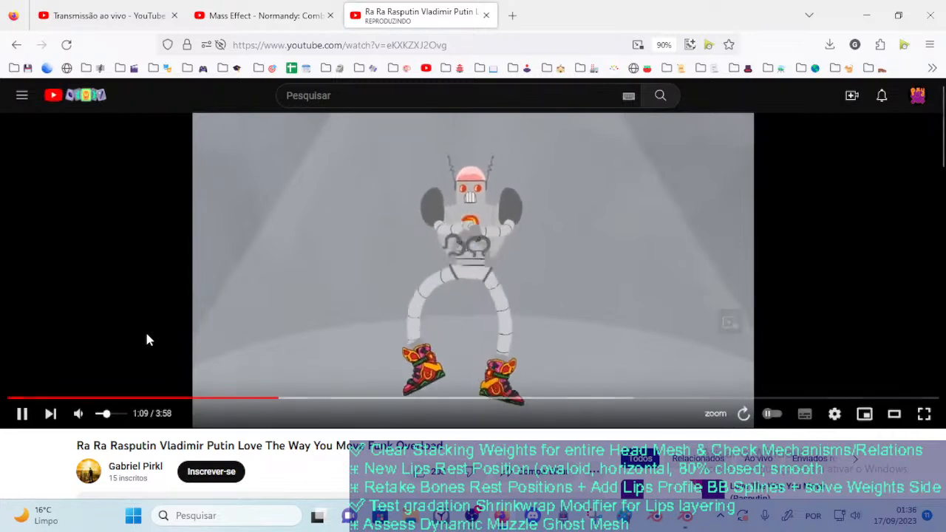
pyautogui.moveTo(111, 416); pyautogui.dragTo(105, 416)
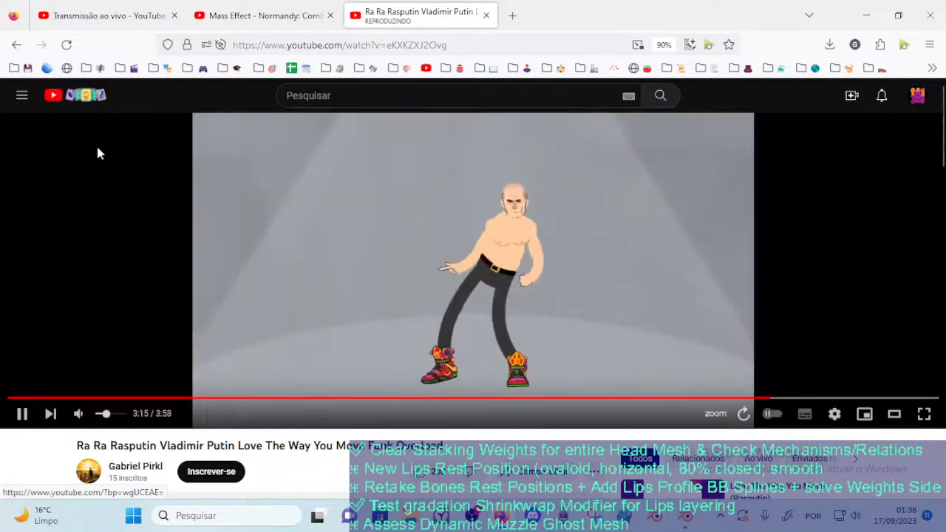
# Look over the page beneath the Rasputin video and close its page
pyautogui.scroll(-1, 97, 145)
pyautogui.scroll(1, 115, 167)
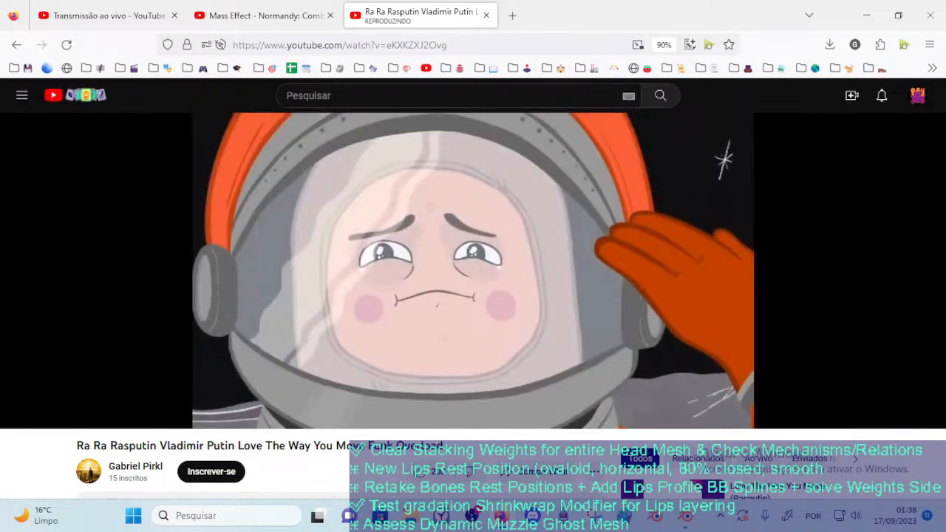
pyautogui.click(486, 15)
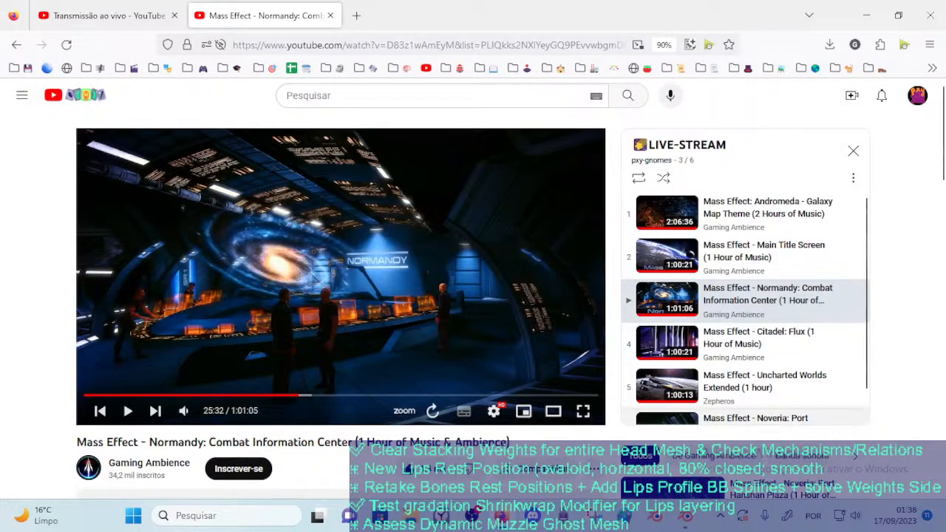
# Return to the YouTube Studio livestream dashboard and end the live broadcast, confirming the termination
pyautogui.click(103, 15)
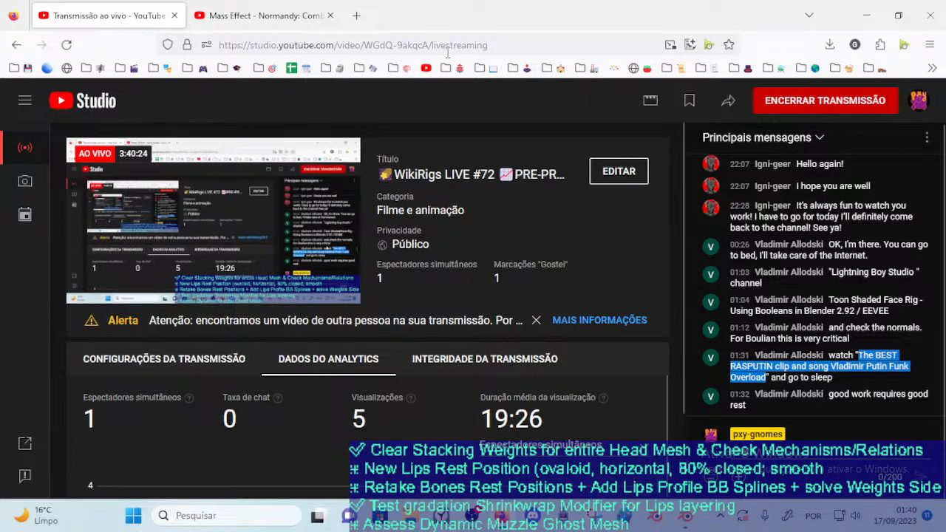
pyautogui.click(236, 14)
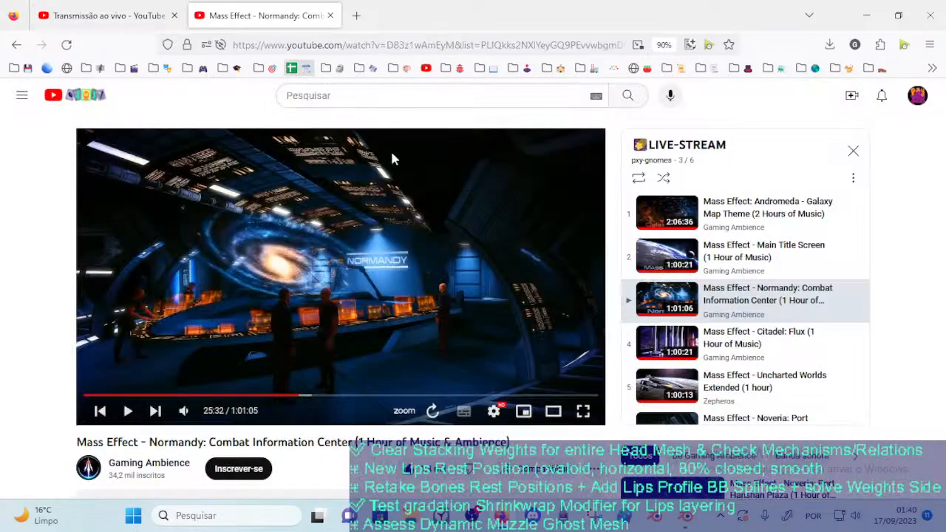
pyautogui.click(133, 7)
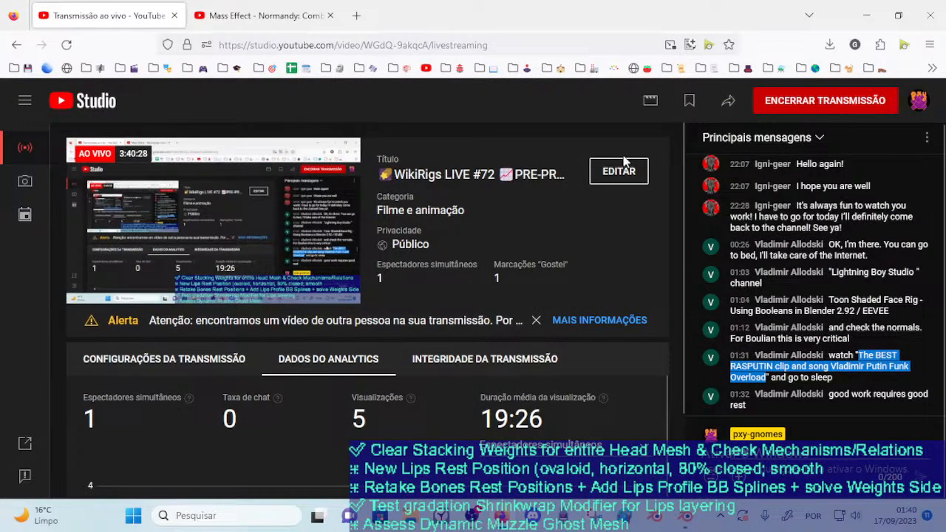
pyautogui.click(843, 102)
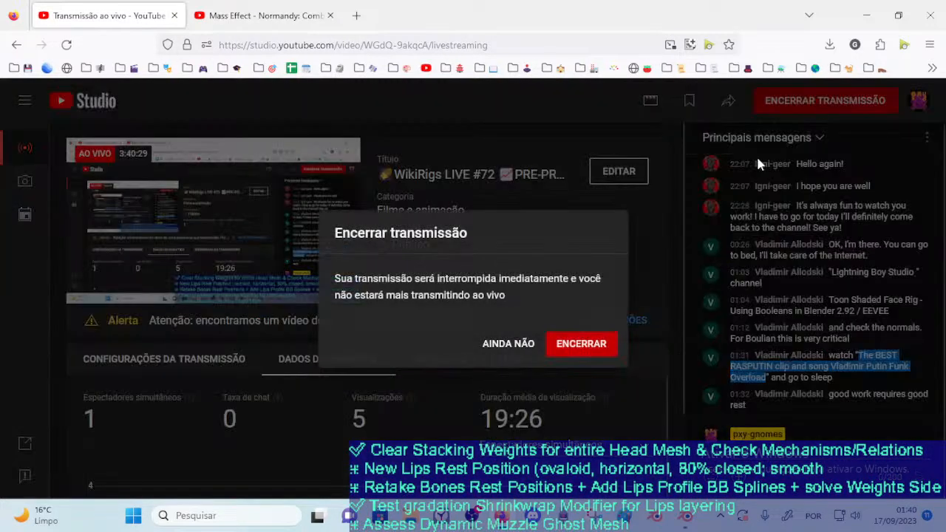
pyautogui.click(569, 349)
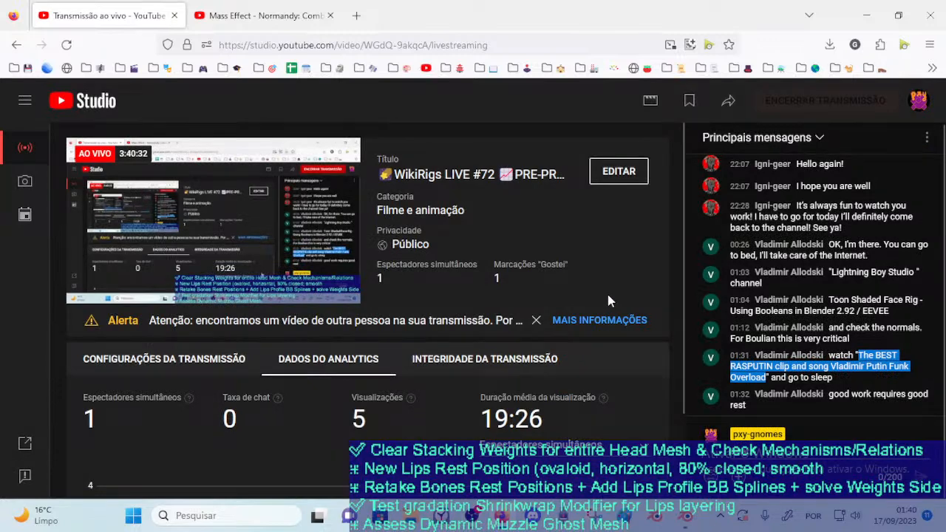